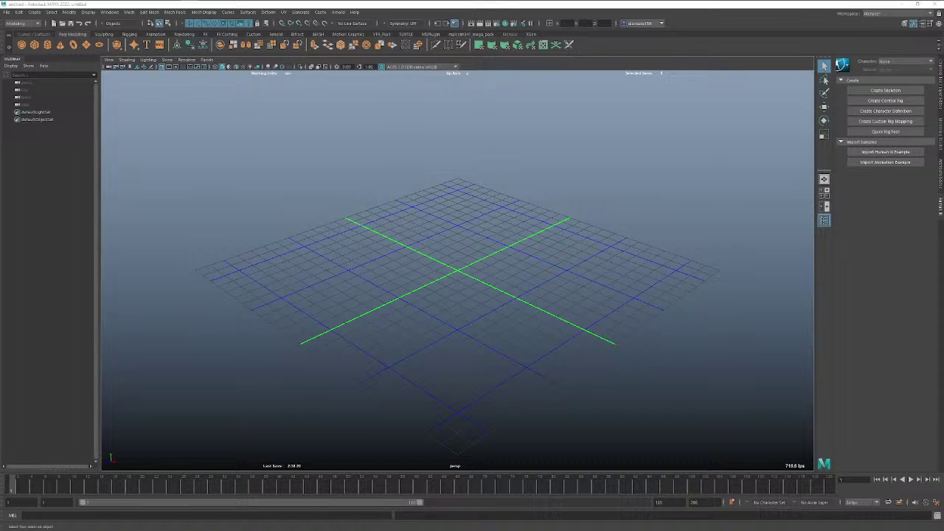
key("XF86AudioLowerVolume")
left_click_drag(381, 266, 418, 265, "alt")
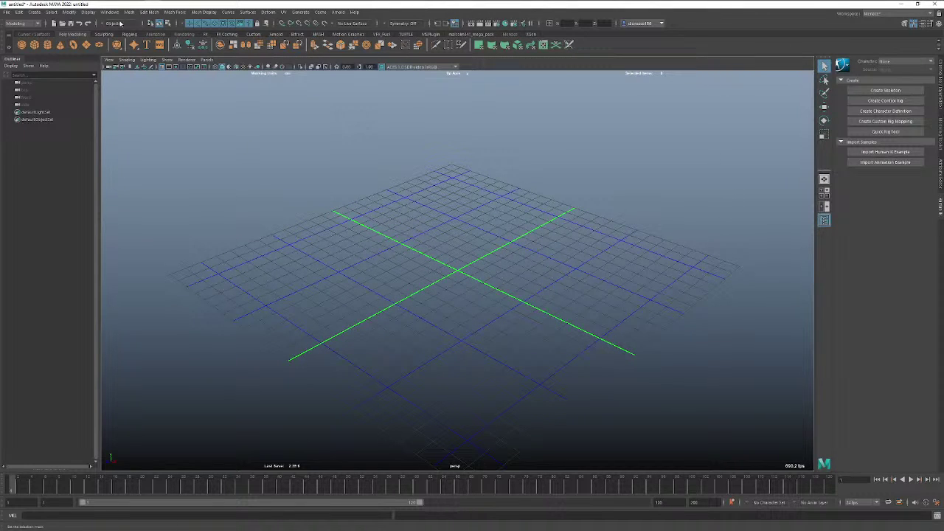
Open the grid options and set the grid's length and width to 100 units, applying the change.
left_click(98, 15)
mouse_move(88, 13)
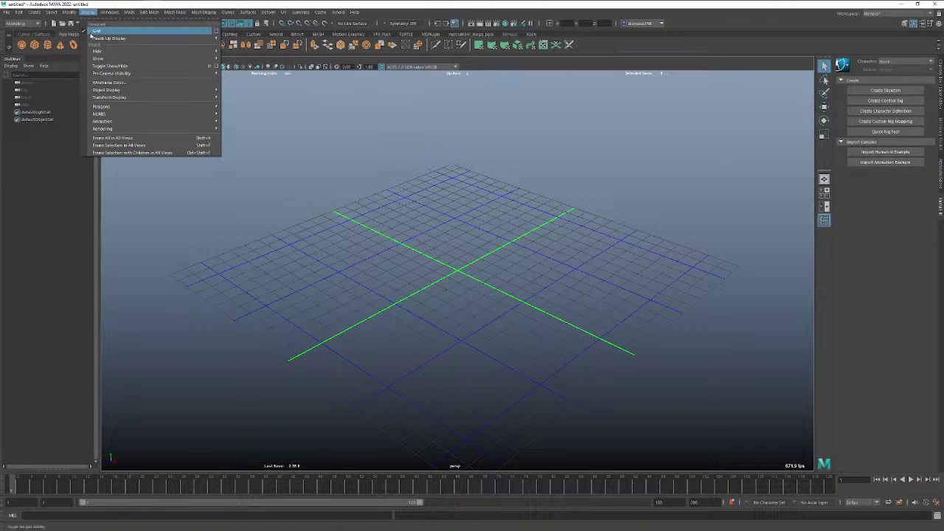
left_click(209, 32)
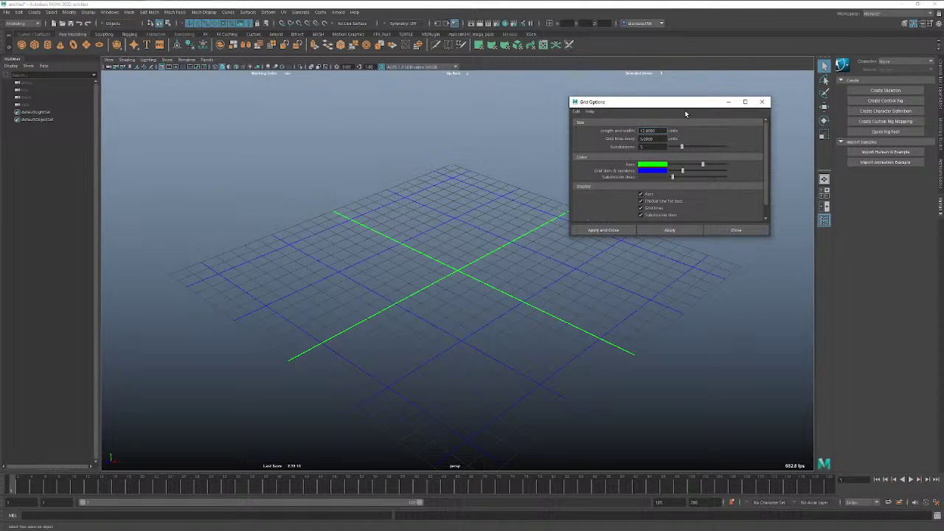
left_click_drag(685, 110, 574, 157)
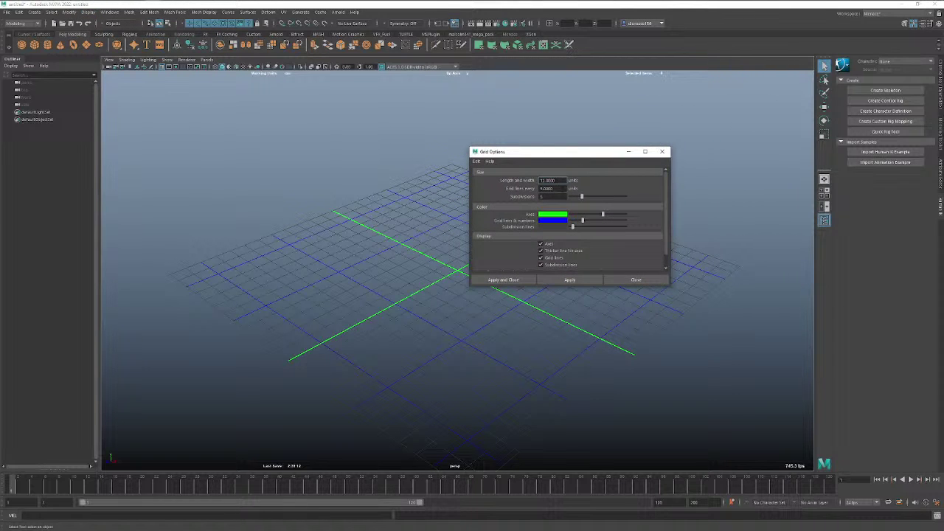
double_click(557, 181)
type("100")
key("Tab")
left_click(567, 280)
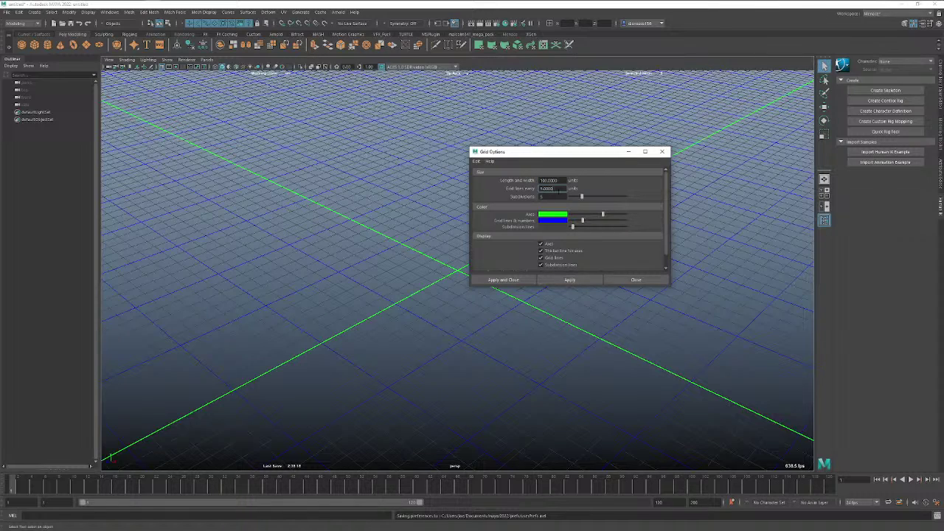
Try spacing the grid lines every 10 units and apply it to the grid.
scroll(375, 242, "down", 5)
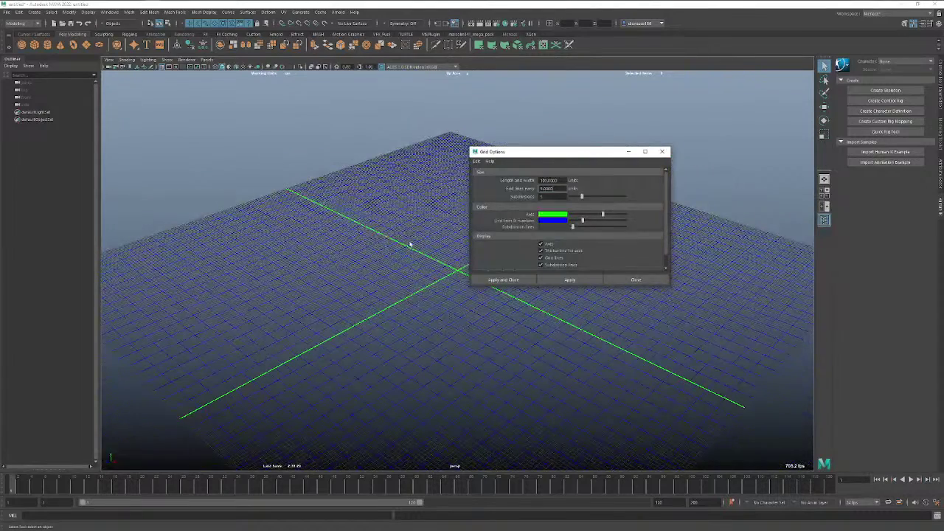
type("10")
key("Tab")
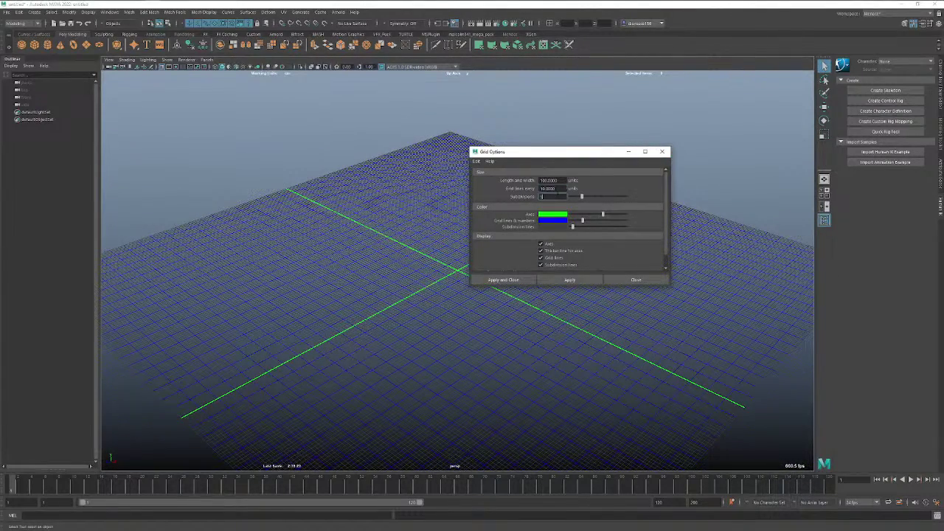
left_click(570, 280)
scroll(394, 213, "down", 3)
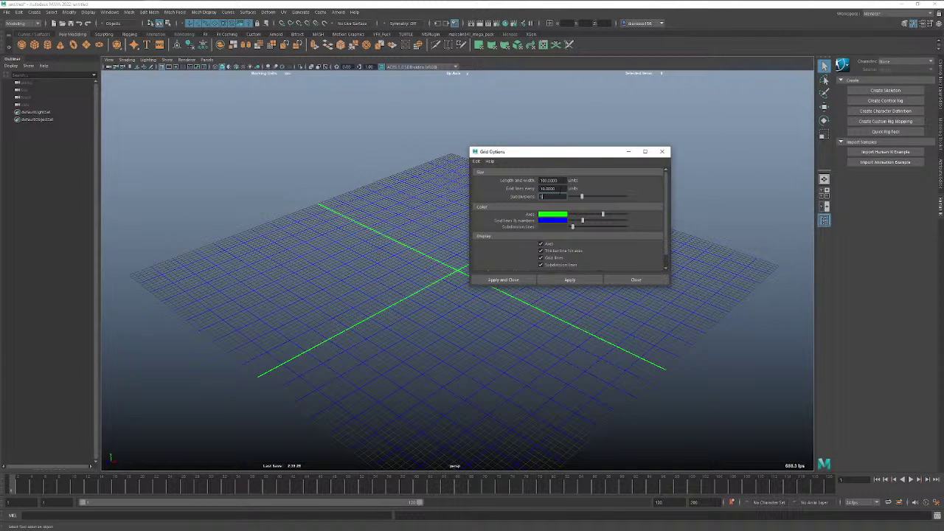
Set the grid lines to every 50 units, apply the change and close the grid options.
double_click(559, 189)
type("5")
left_click(571, 280)
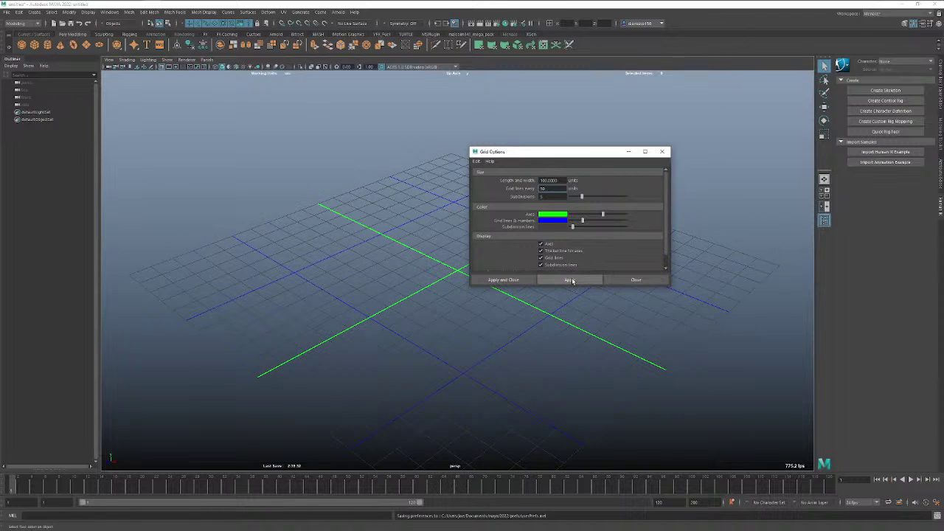
left_click(542, 196)
type("1")
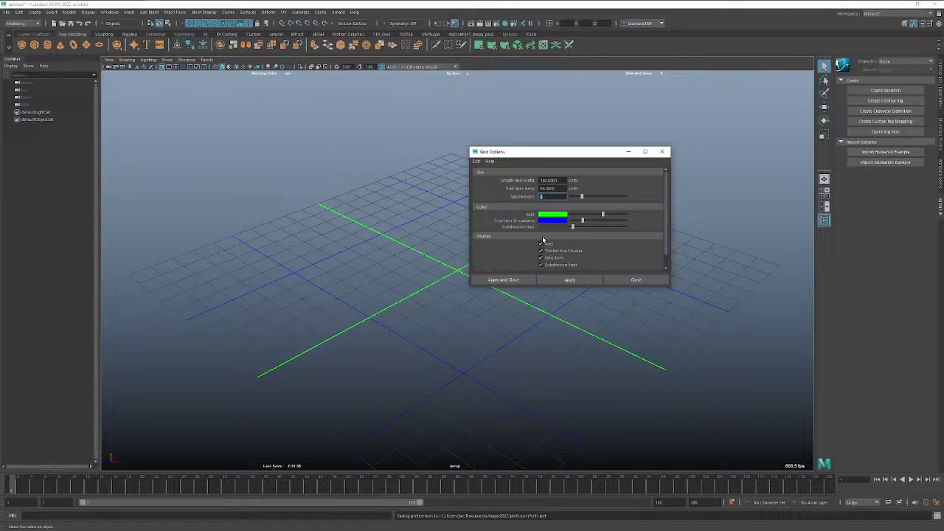
left_click(635, 281)
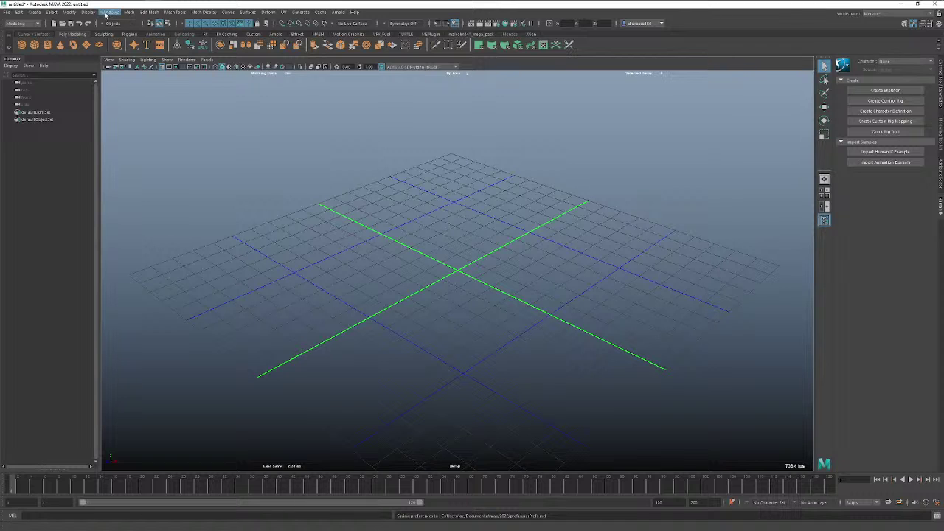
left_click(90, 13)
mouse_move(109, 13)
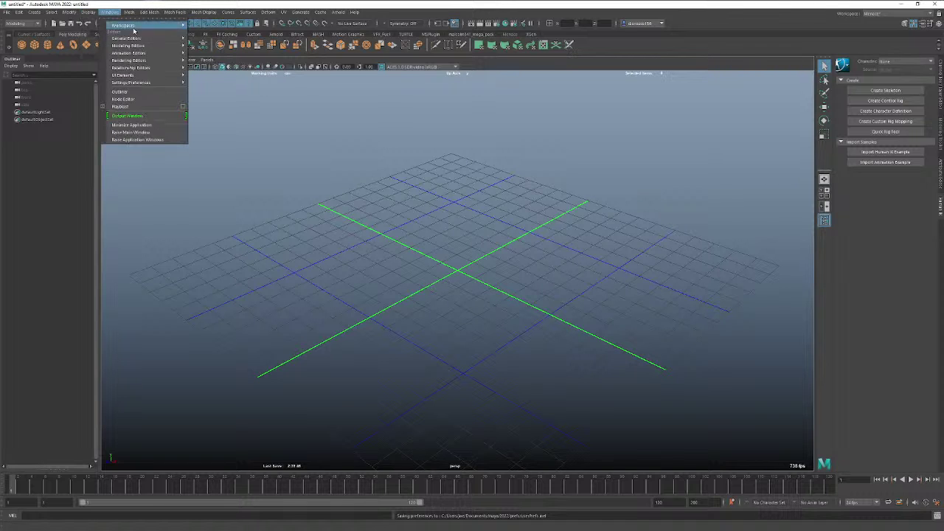
mouse_move(169, 85)
left_click(216, 96)
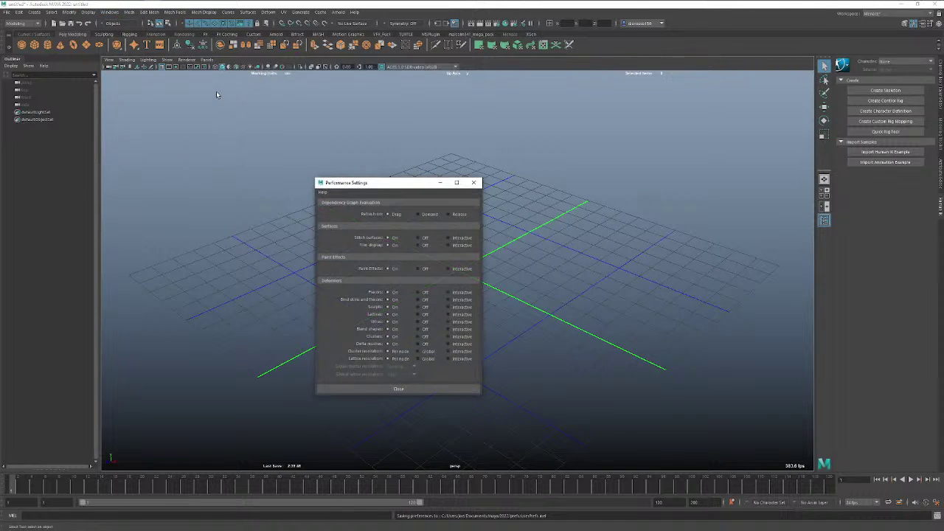
left_click(474, 182)
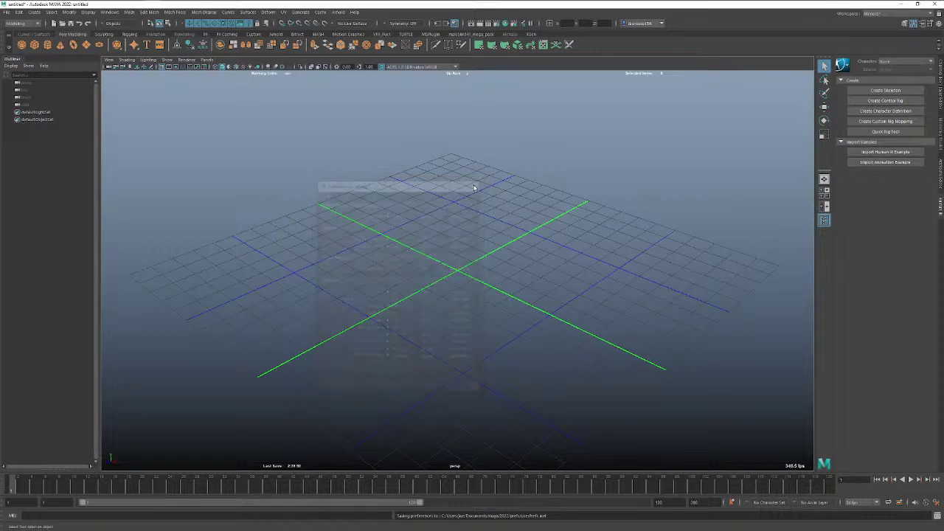
left_click(149, 12)
mouse_move(110, 12)
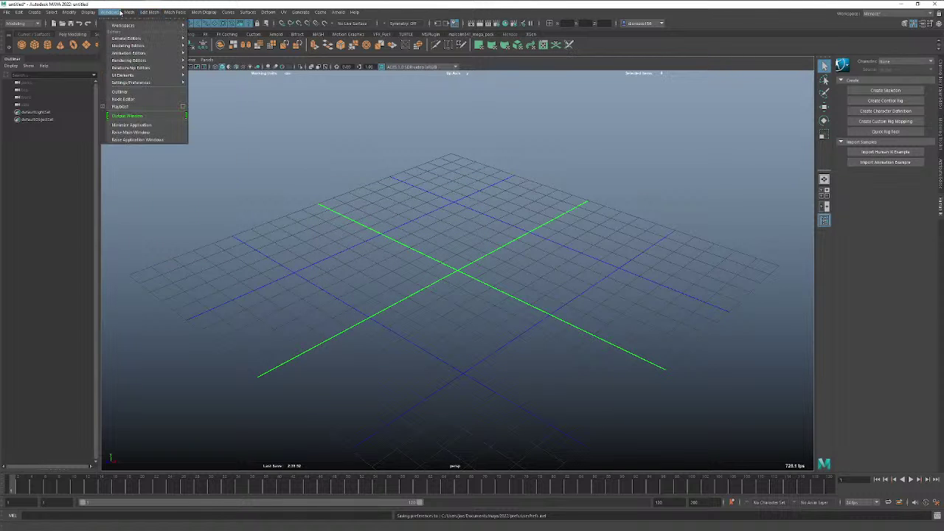
mouse_move(157, 75)
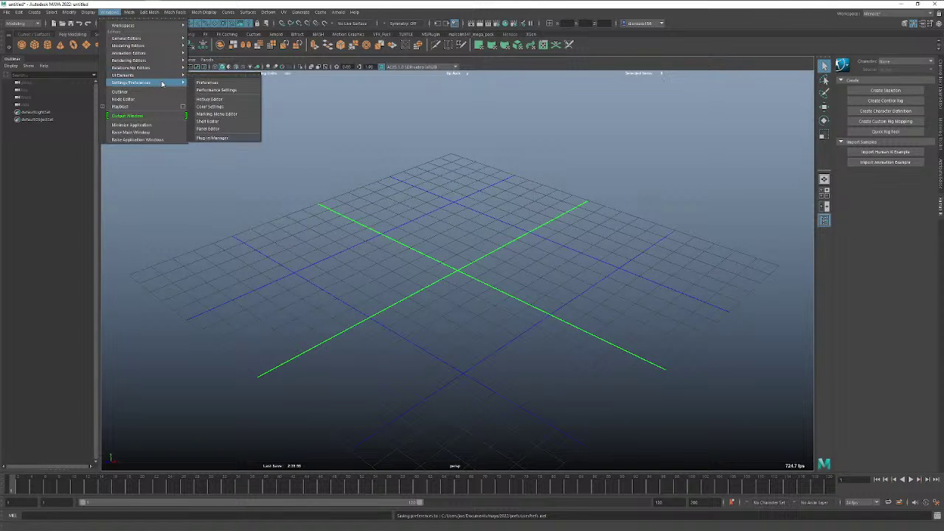
left_click(216, 90)
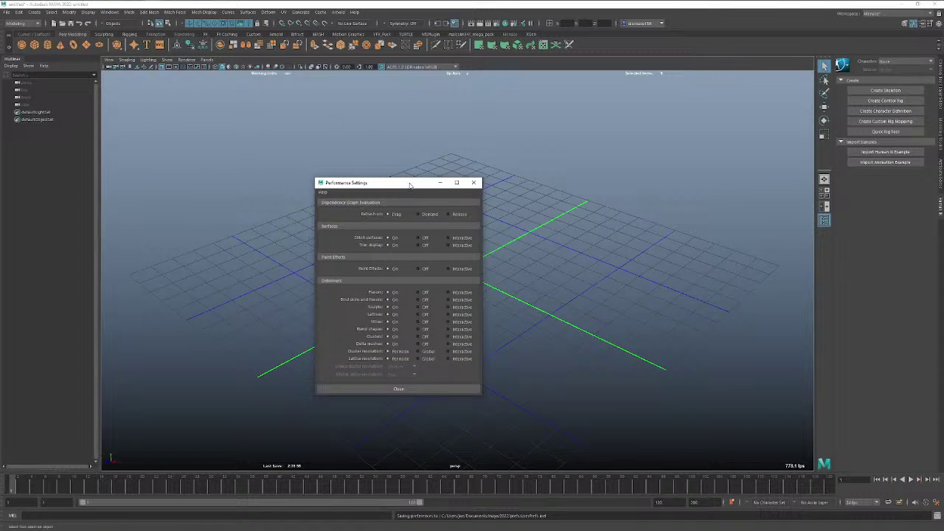
left_click_drag(410, 186, 492, 161)
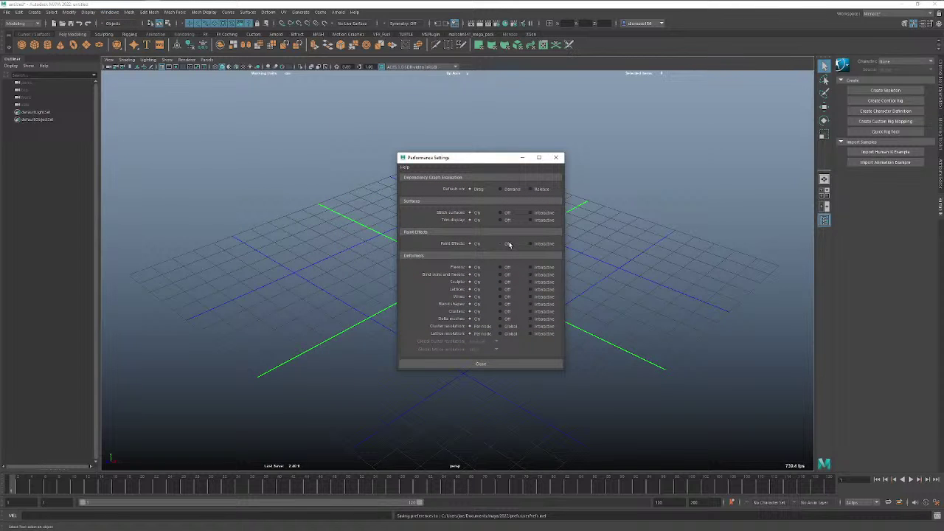
left_click(556, 158)
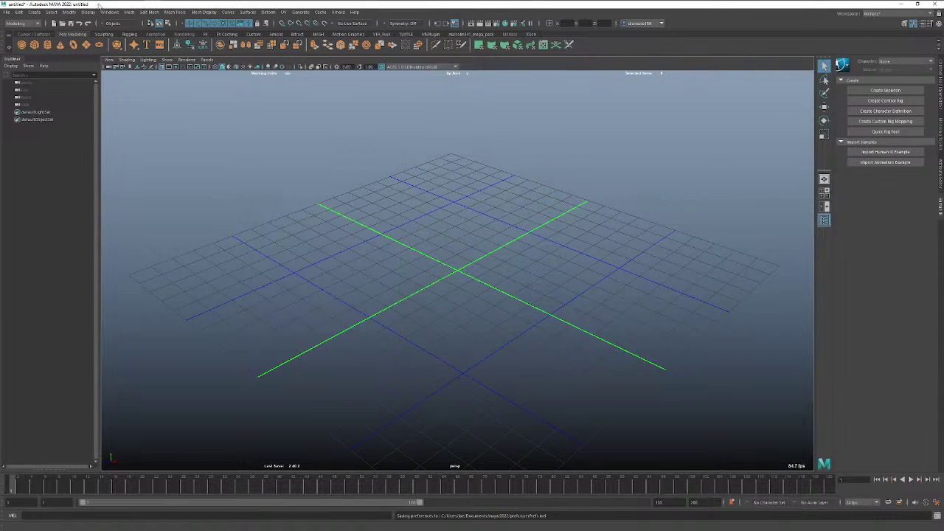
Set the linear working unit to inch in the general application preferences and save them.
left_click(111, 11)
mouse_move(169, 80)
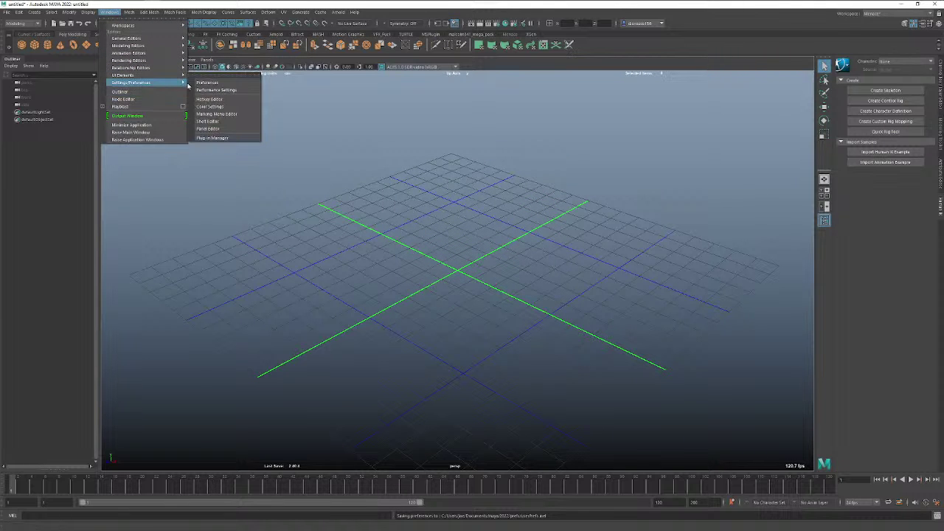
left_click(208, 86)
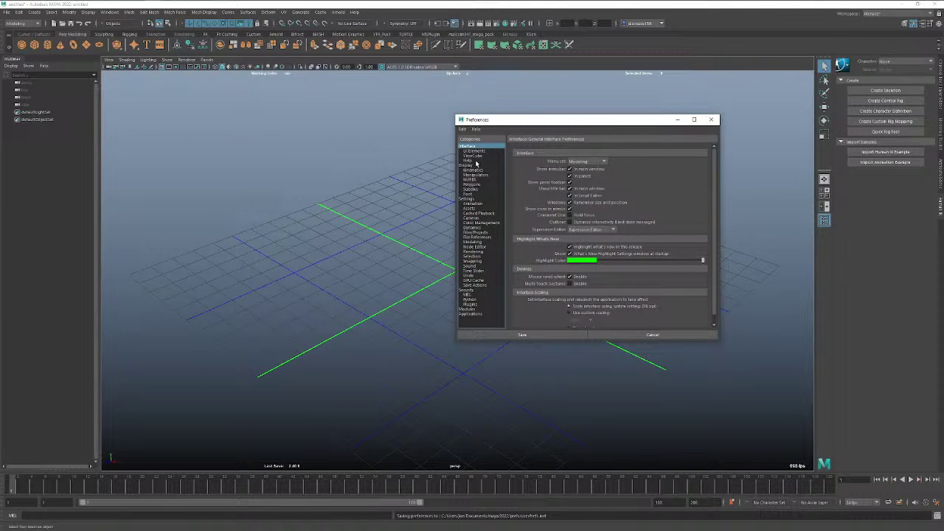
left_click(471, 165)
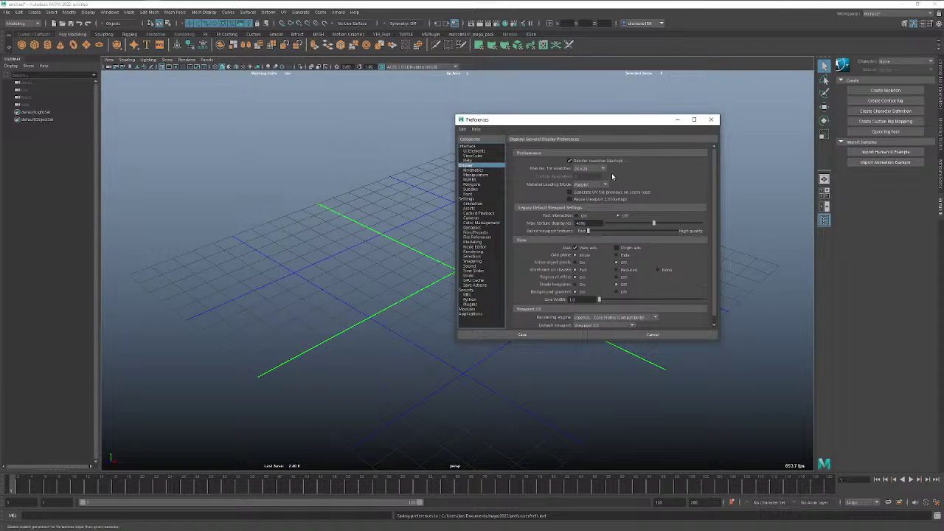
left_click(470, 147)
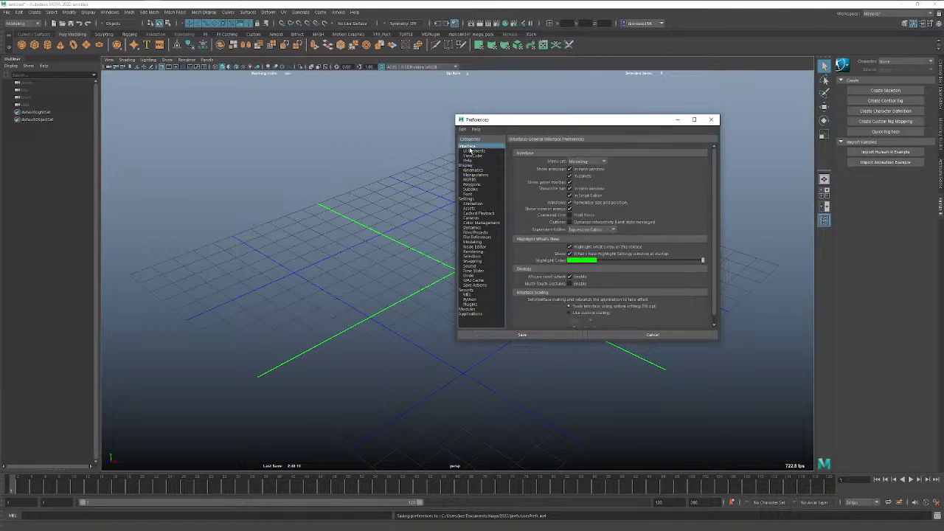
left_click(472, 150)
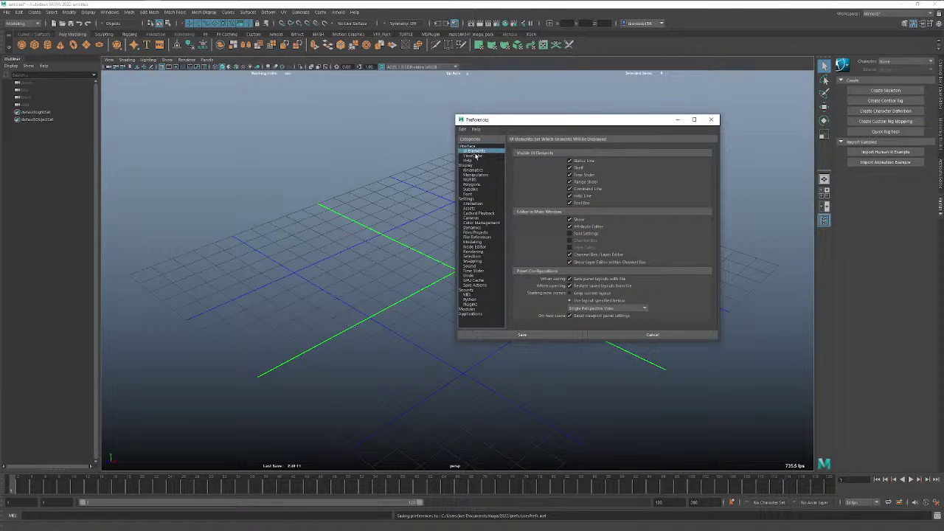
left_click(475, 200)
left_click(589, 179)
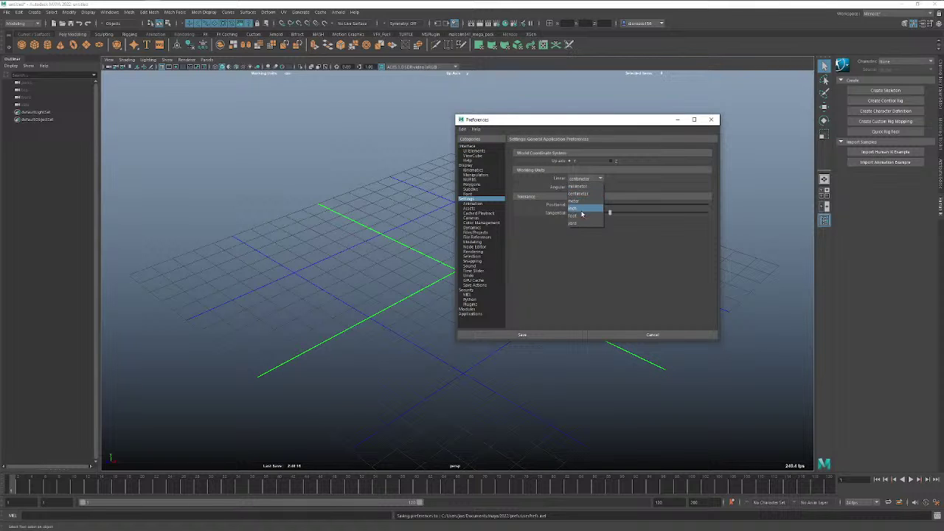
left_click(580, 210)
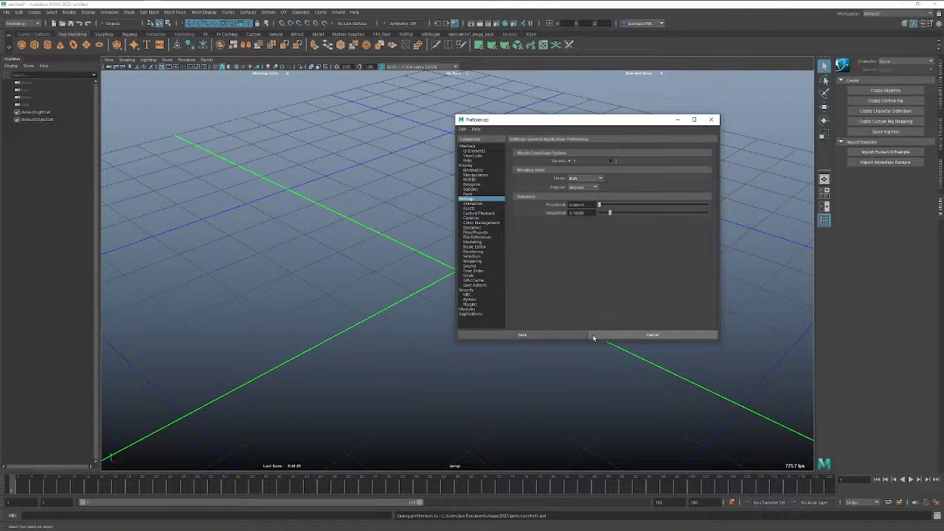
left_click(568, 334)
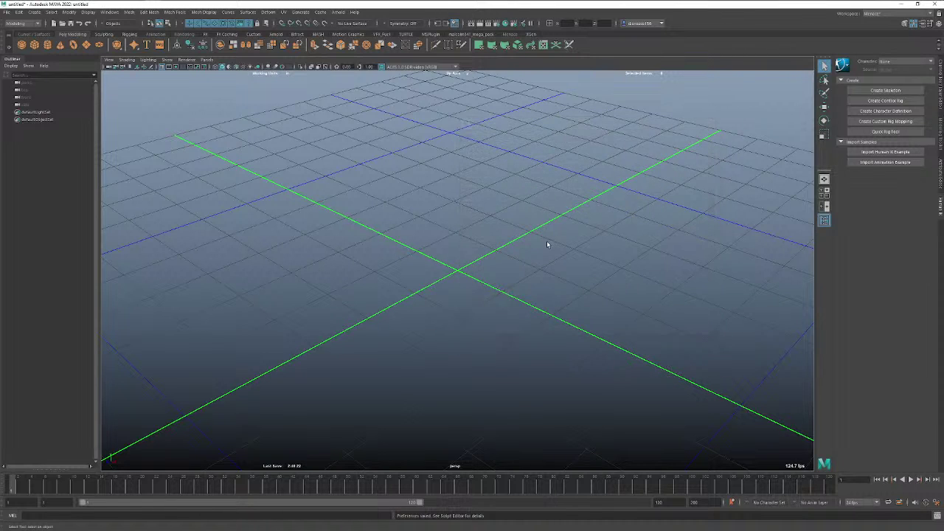
Create a polygon cube at the centre of the grid and scale it up uniformly.
scroll(547, 241, "down", 5)
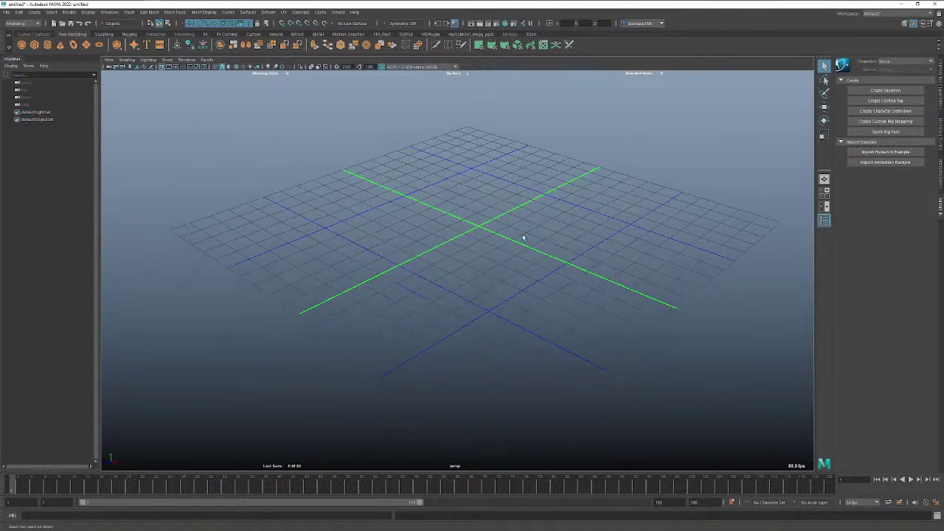
left_click_drag(523, 237, 491, 243, "alt")
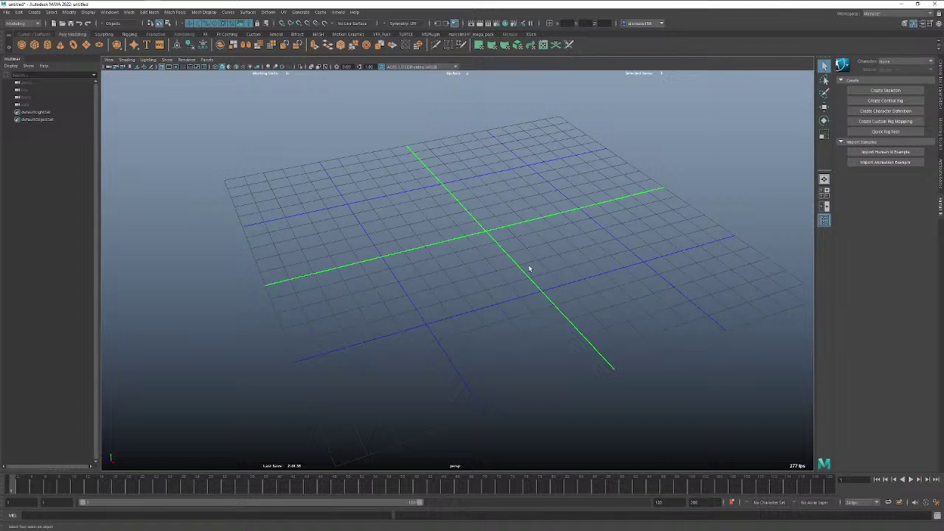
left_click_drag(435, 222, 429, 215, "alt")
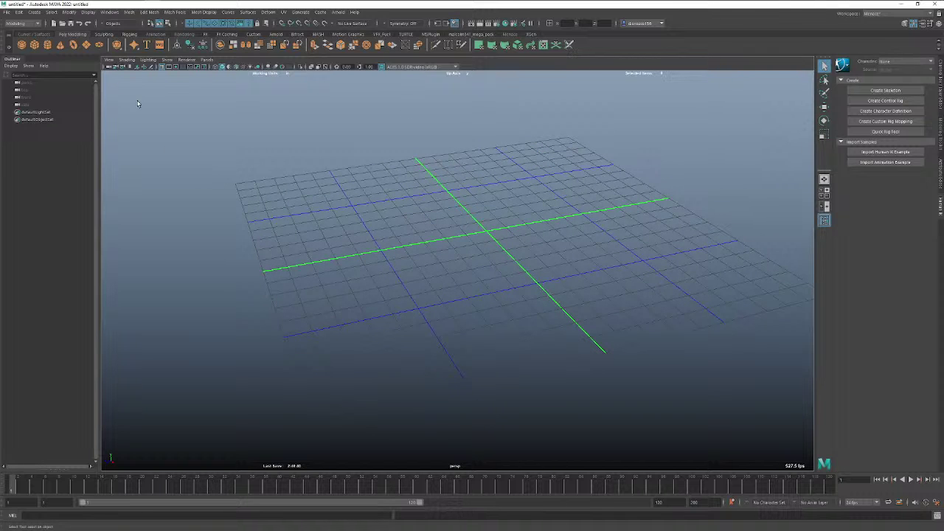
right_click(432, 227)
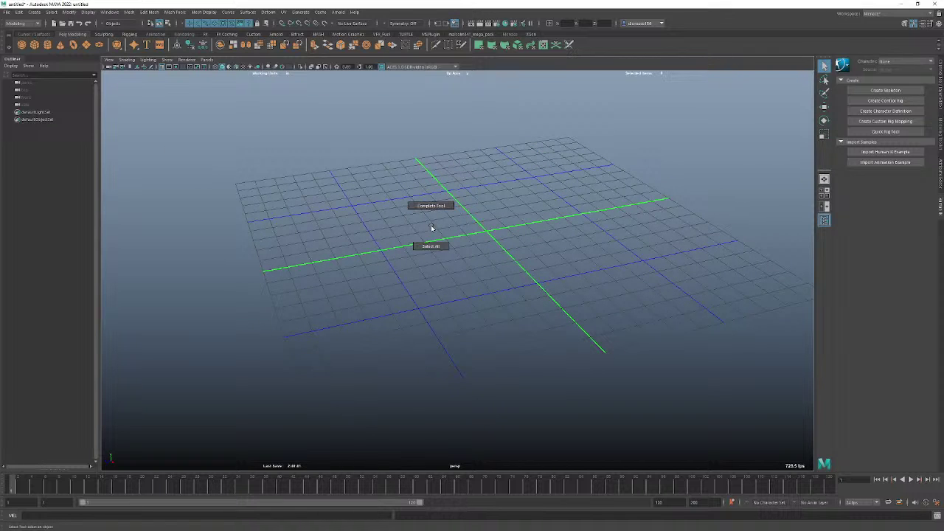
right_click(432, 227, "shift")
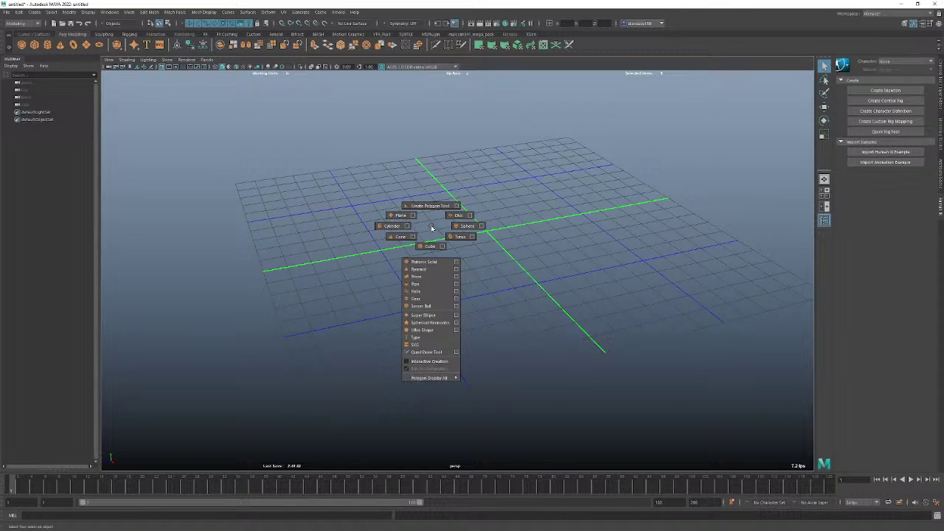
left_click(426, 246)
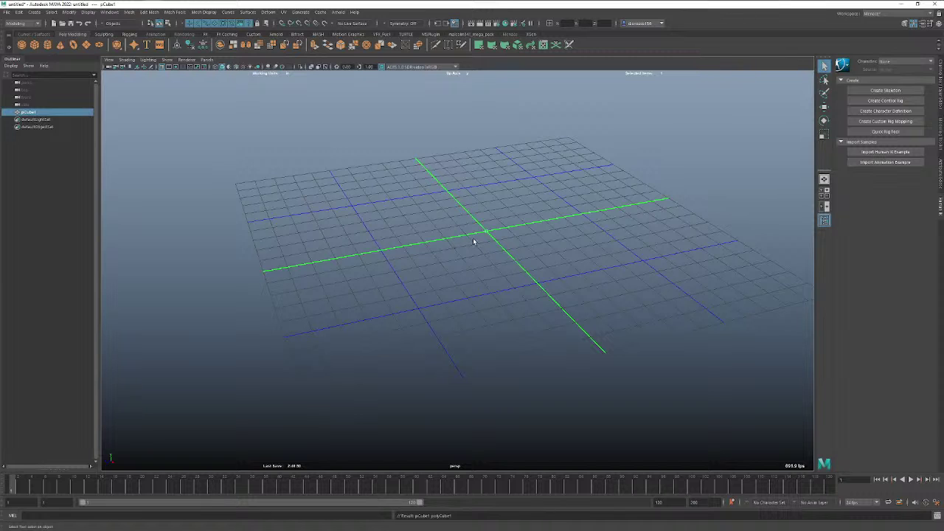
key("w")
key("e")
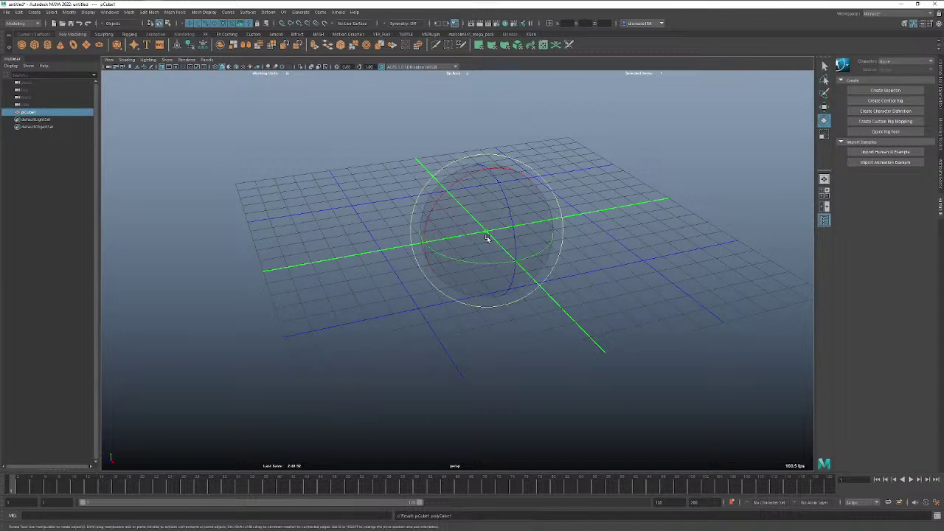
key("r")
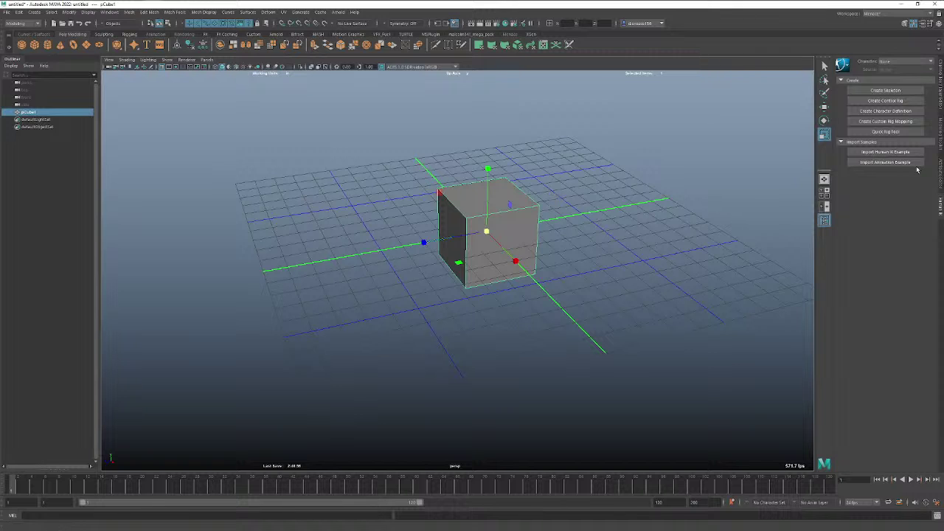
Show the cube's channel values and move its pivot straight down towards the bottom face.
key("ctrl+a")
key("ctrl+a")
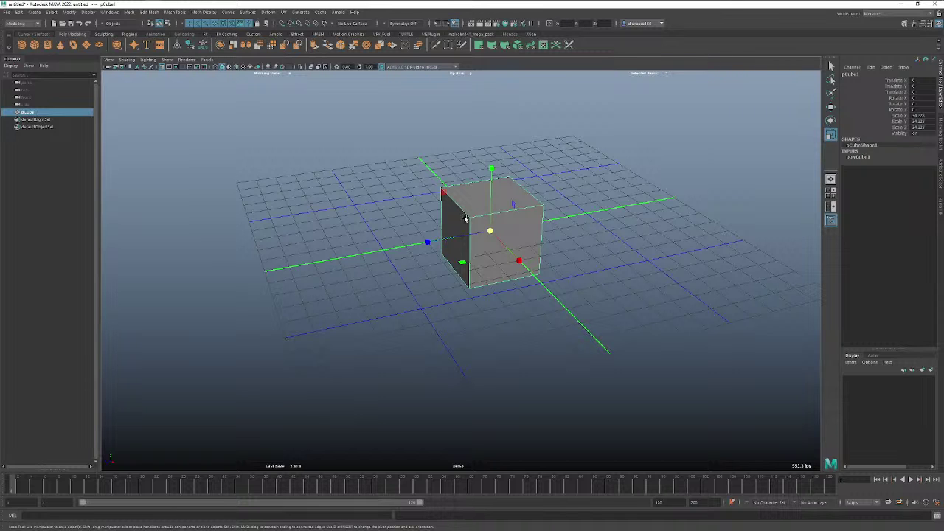
left_click_drag(503, 234, 499, 247, "alt")
right_click_drag(500, 247, 660, 239, "alt")
left_click_drag(660, 238, 602, 252, "alt")
key("w")
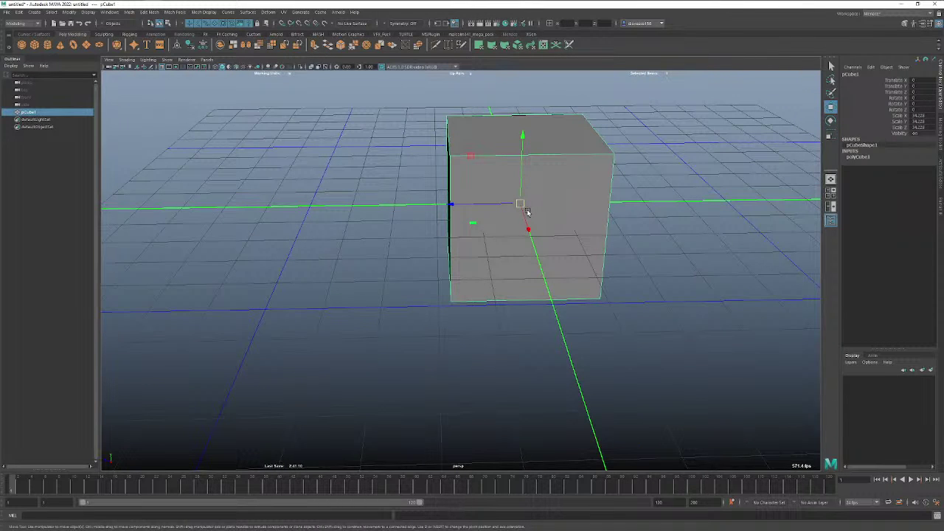
key("d")
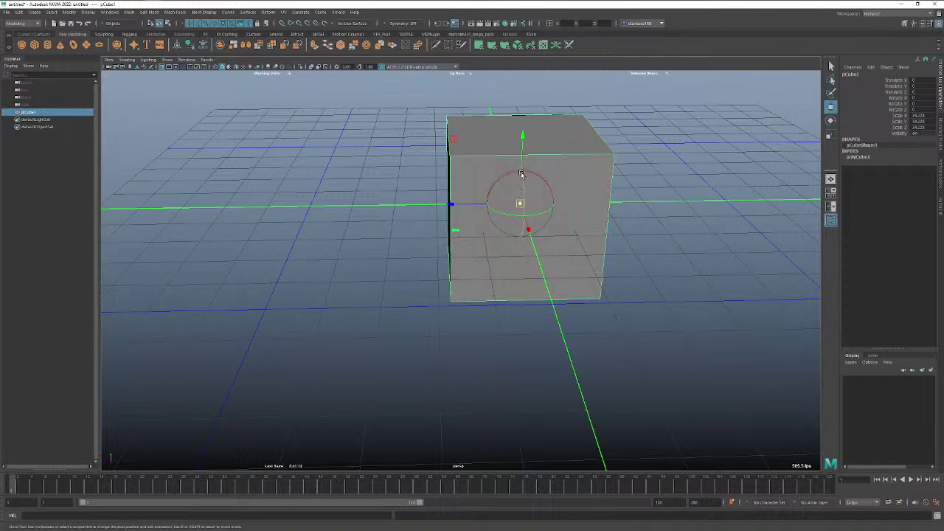
left_click_drag(521, 174, 522, 225)
key("d")
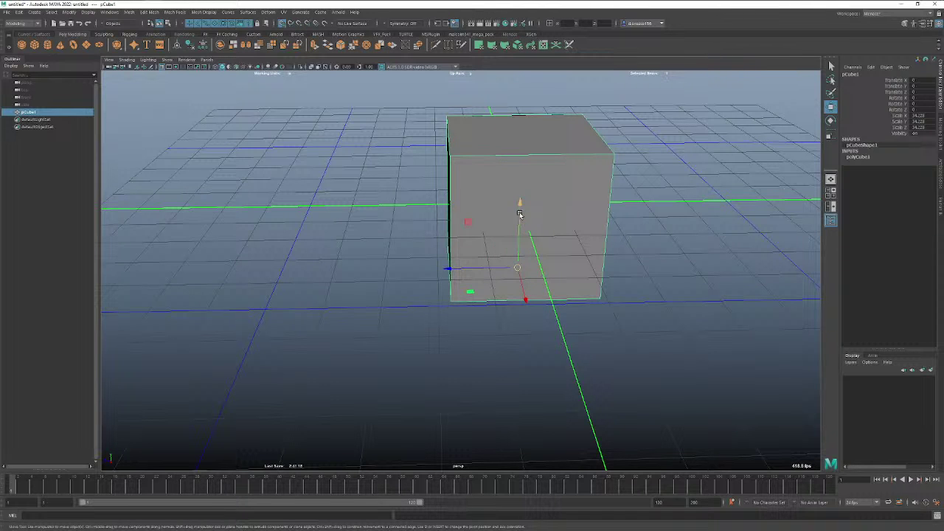
Raise the cube along Y so that its base rests on the grid plane.
left_click_drag(521, 210, 520, 186)
right_click_drag(590, 232, 455, 209, "alt")
left_click_drag(455, 209, 438, 202, "alt")
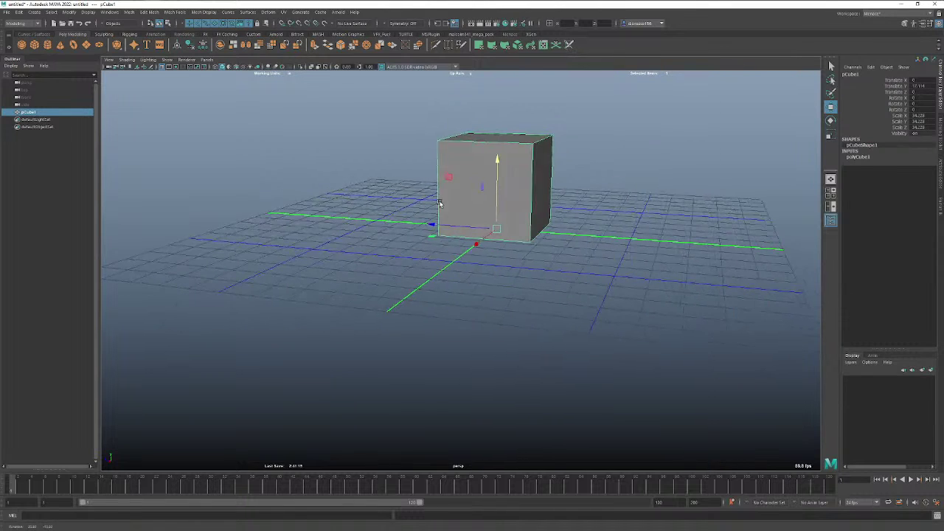
middle_click_drag(452, 191, 445, 261, "alt")
left_click_drag(445, 263, 459, 264, "alt")
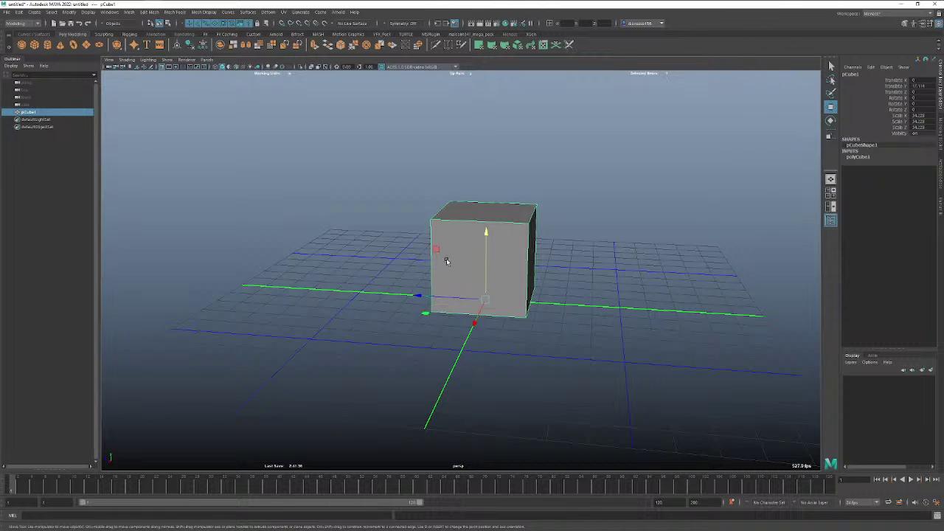
Select the cube's top front edge and move it inward along Z to slant the front face.
right_click(476, 208)
left_click(476, 188)
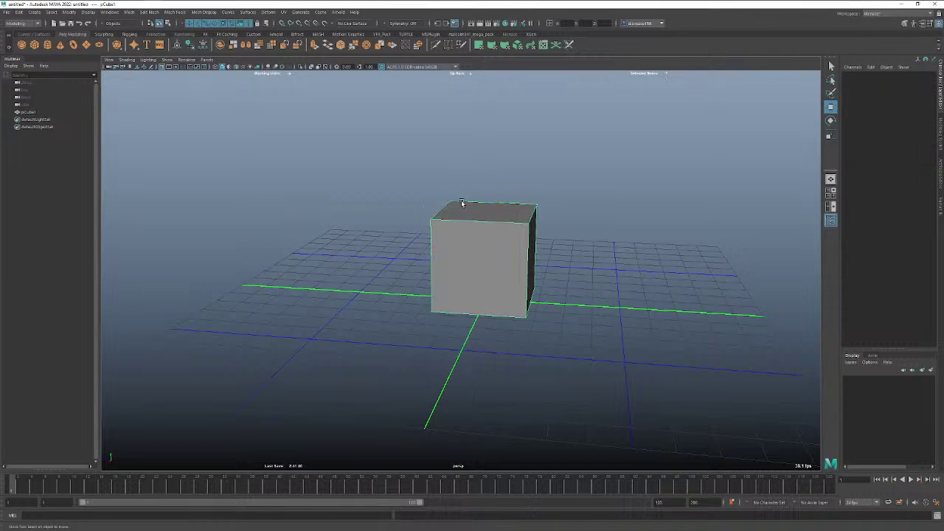
left_click(441, 208)
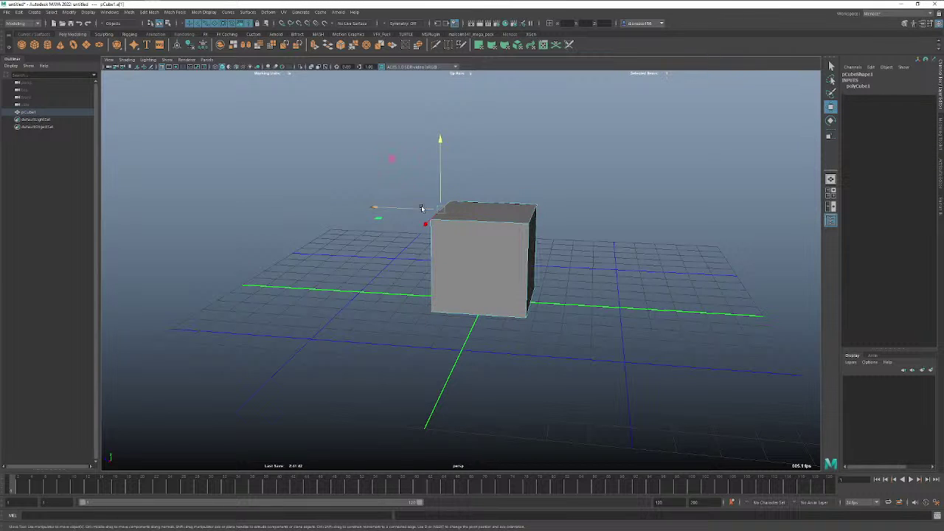
left_click_drag(386, 207, 423, 212)
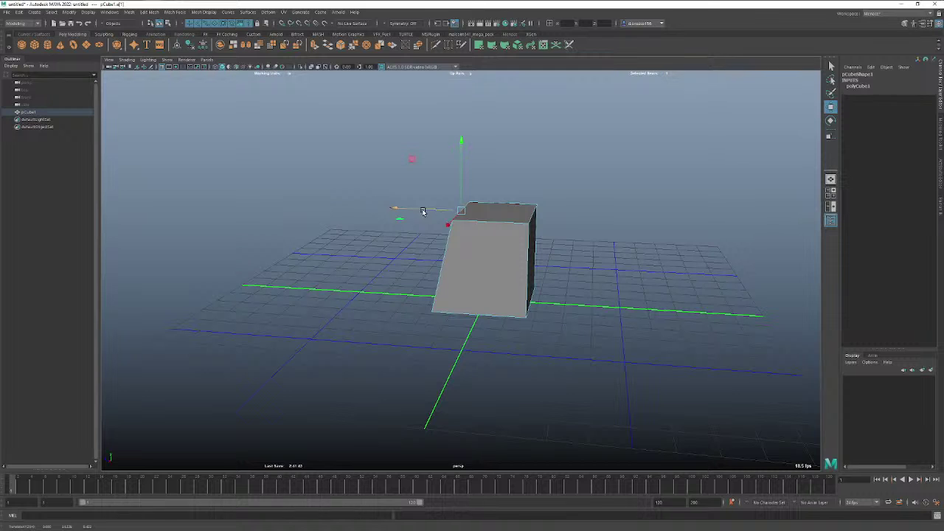
Select the top face and lower it along Y to roughly half the block's height.
right_click(476, 211)
left_click(500, 213)
left_click(499, 212)
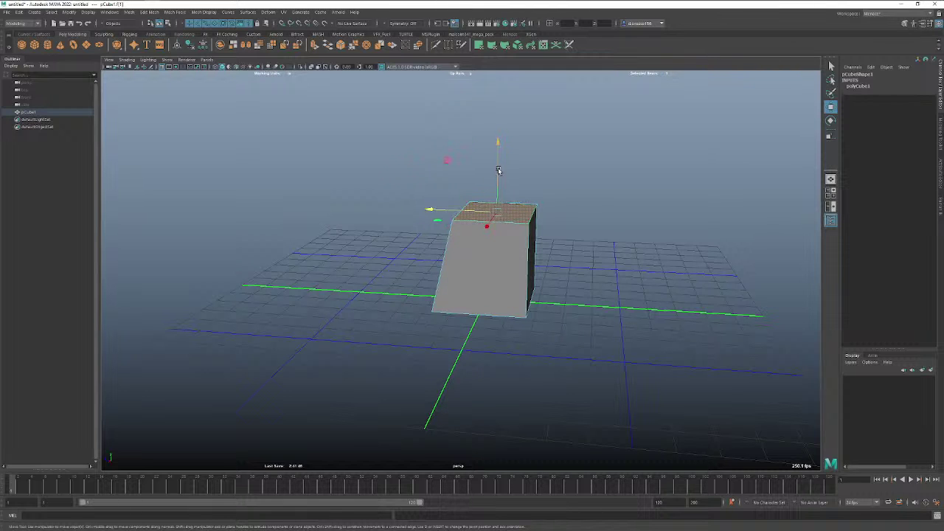
left_click_drag(500, 171, 486, 249)
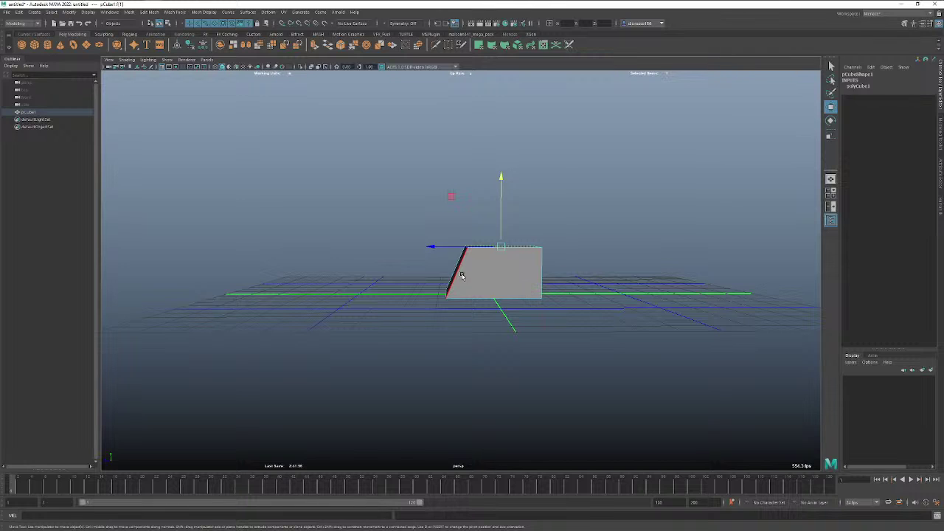
Cut a horizontal edge loop through the block's lower part with Multi-Cut and move its front edge slightly outward along Z.
left_click(441, 46)
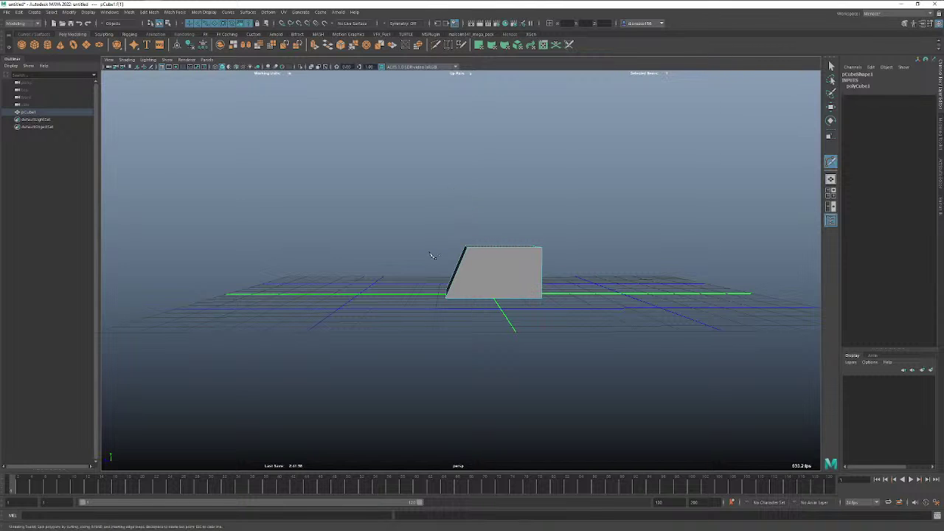
left_click(454, 279)
left_click(541, 277)
key("w")
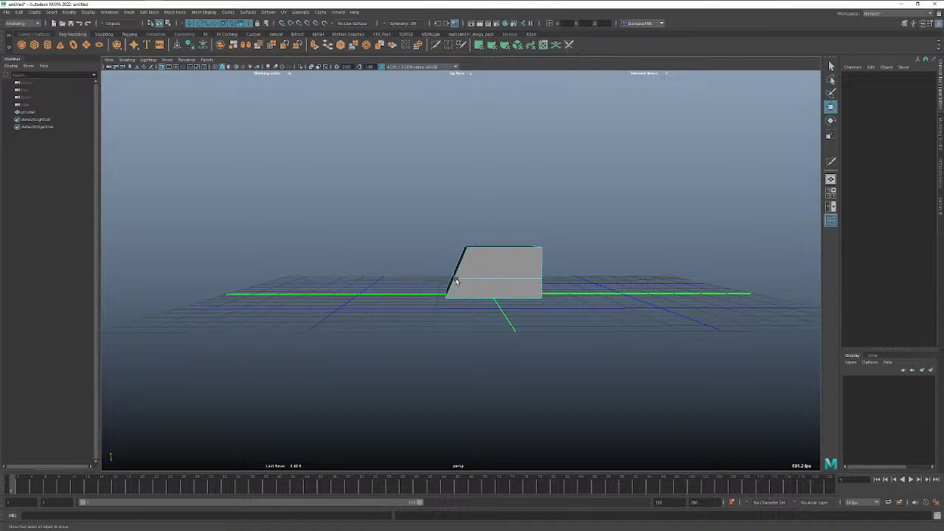
left_click(454, 280)
left_click_drag(437, 278, 425, 278)
Try to align the lower front vertices vertically in the side view by scaling them flat along Z.
key("space")
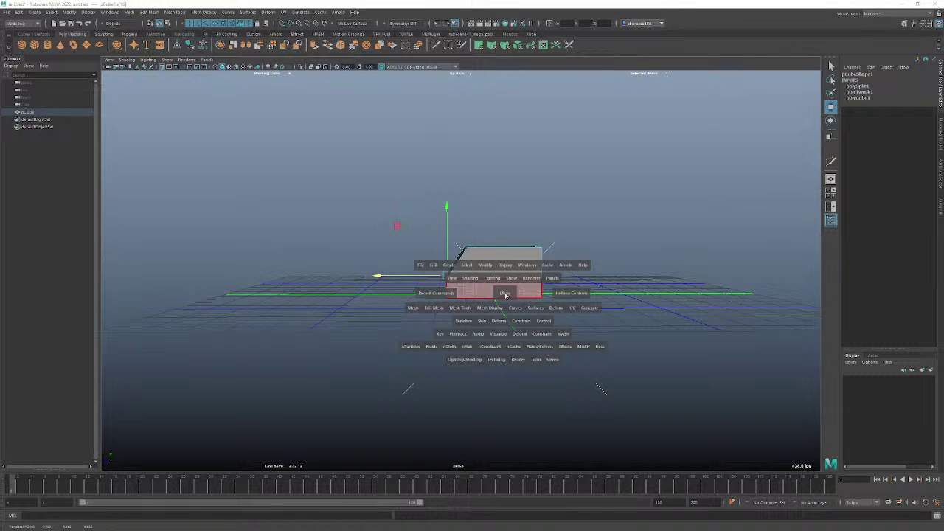
left_click_drag(506, 295, 533, 295)
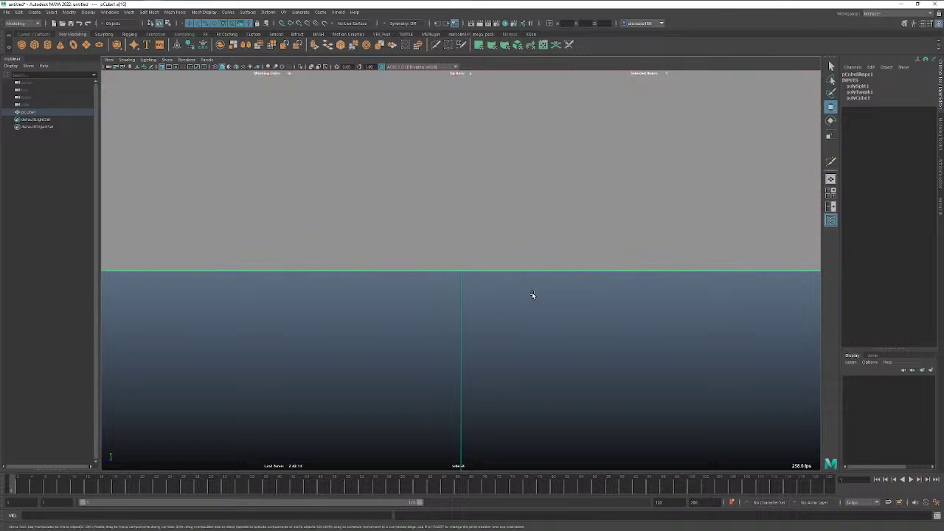
key("f")
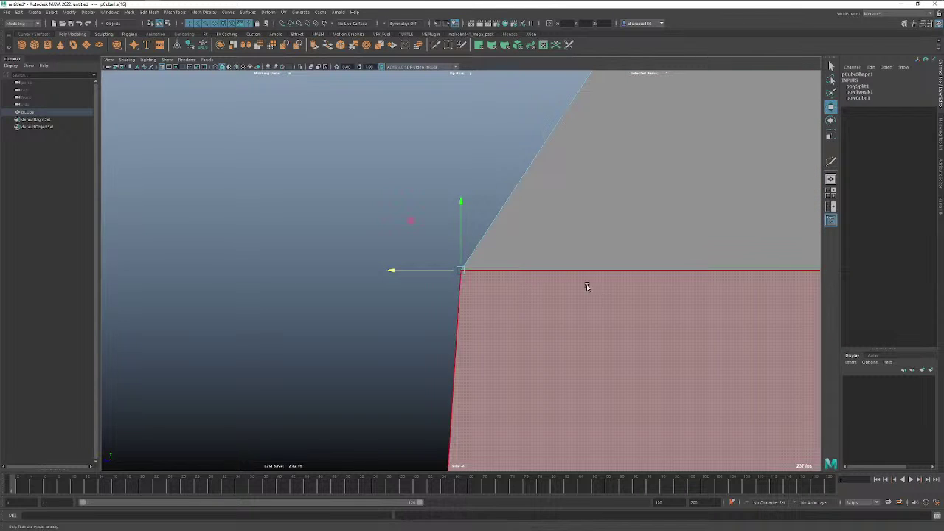
scroll(510, 303, "down", 2)
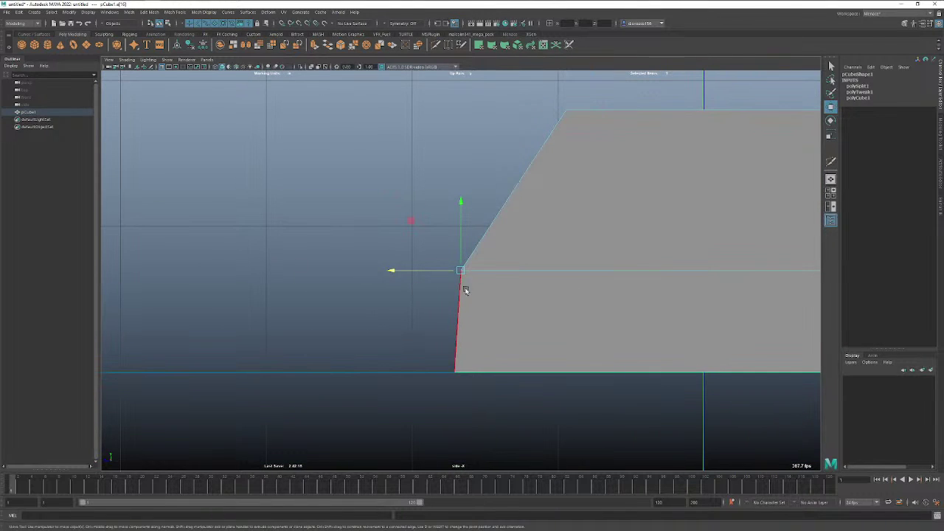
right_click_drag(470, 291, 441, 294)
left_click_drag(440, 245, 466, 391)
key("e")
key("r")
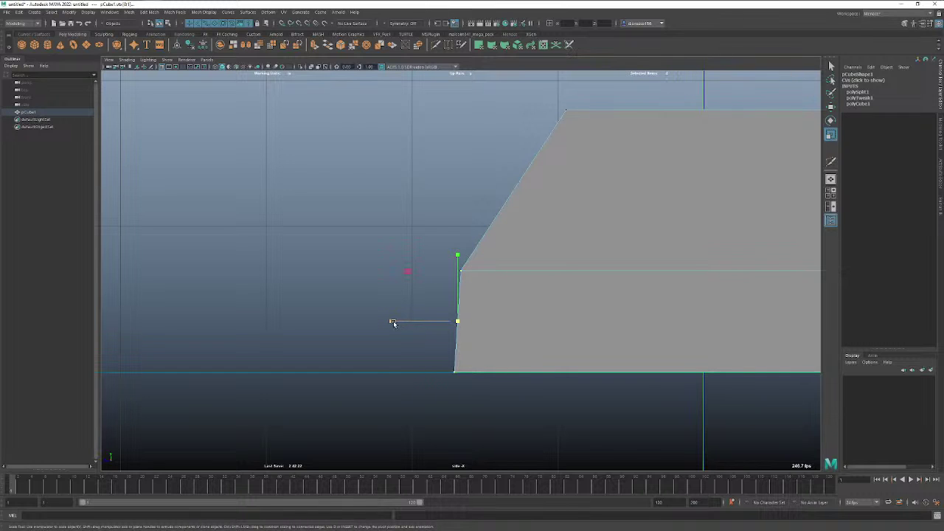
left_click_drag(391, 320, 590, 322)
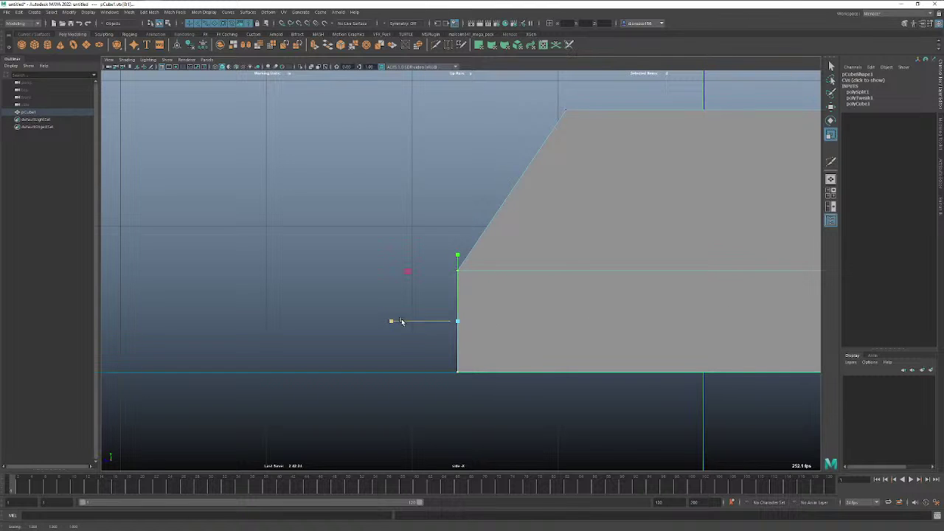
Undo the flattening of the lower front vertices and return to the perspective view.
mouse_move(405, 322)
left_mouse_down()
mouse_move(355, 321)
mouse_move(391, 323)
left_mouse_up()
key("ctrl+z")
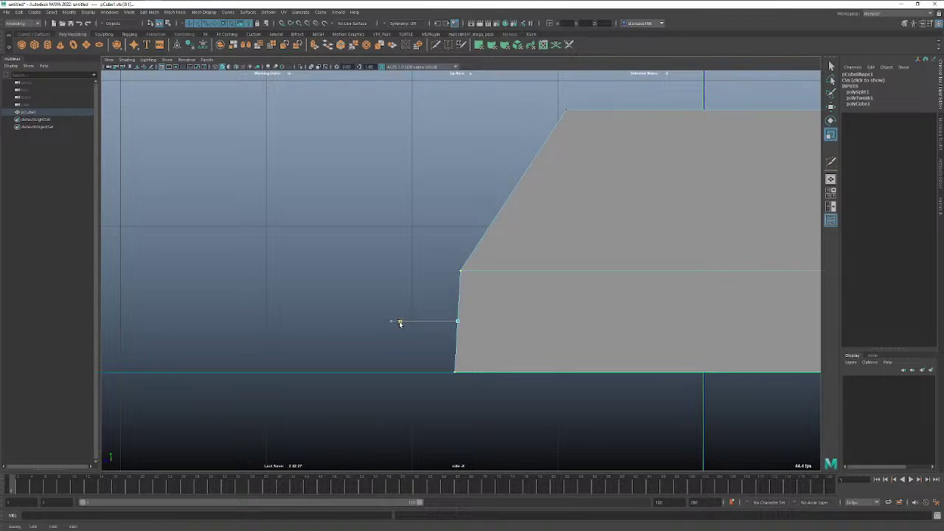
left_click_drag(400, 323, 400, 323)
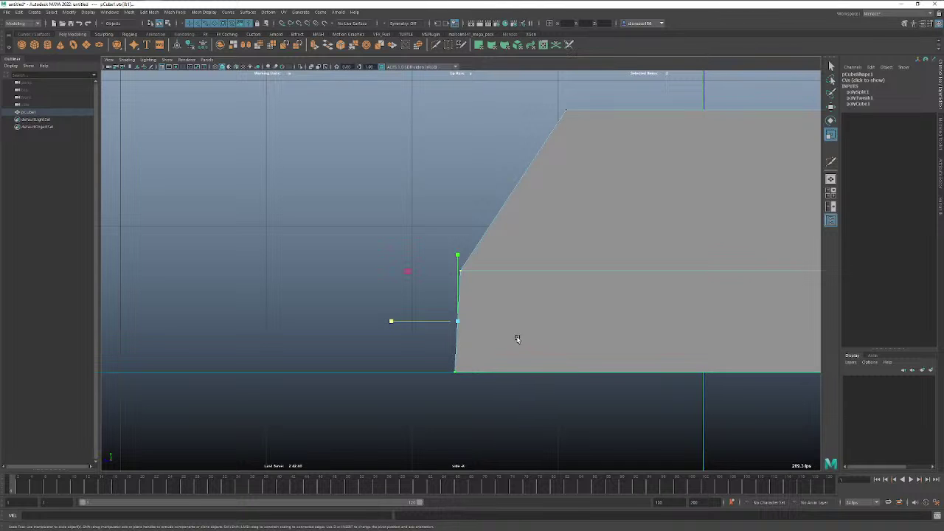
key("space")
left_click_drag(516, 322, 530, 301)
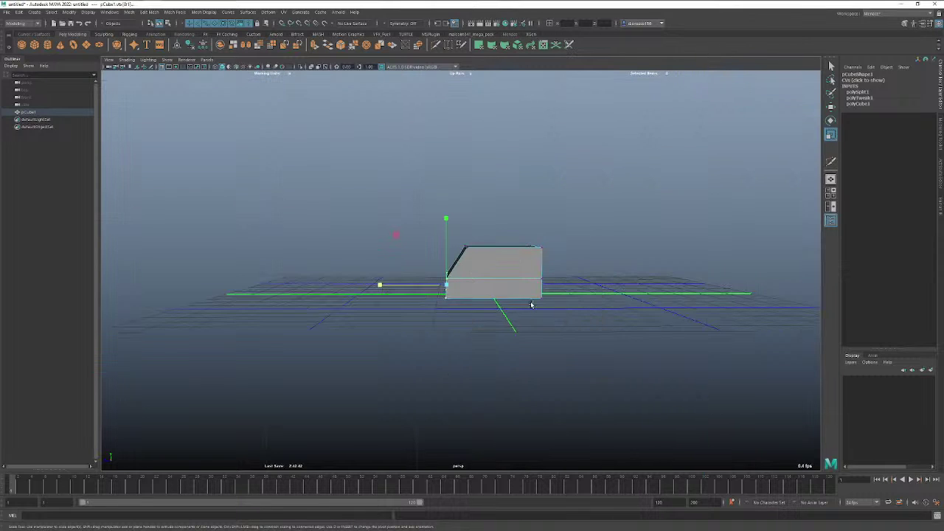
Return the block to object mode and examine its slanted shape from the front and the side.
right_click_drag(498, 300, 600, 296, "alt")
left_click_drag(600, 298, 498, 290, "alt")
right_click(493, 288)
right_click_drag(493, 288, 529, 279)
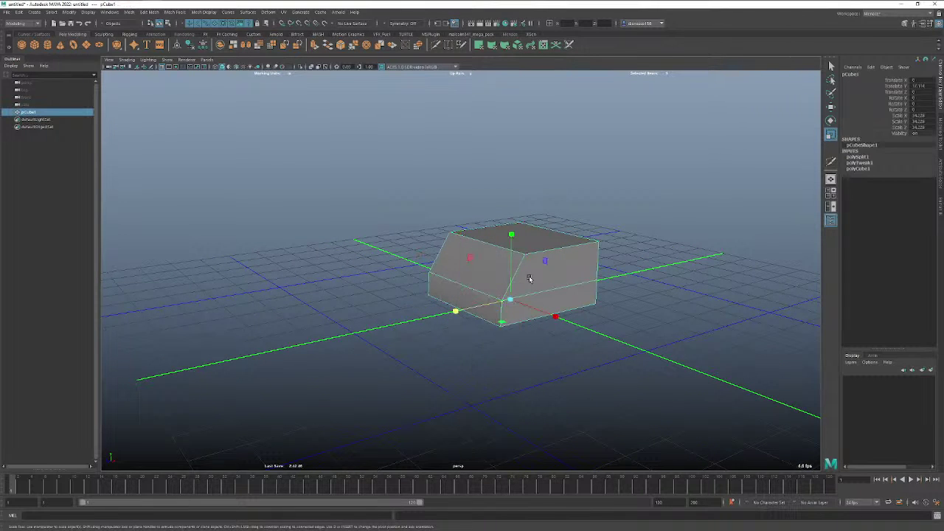
right_click(543, 270)
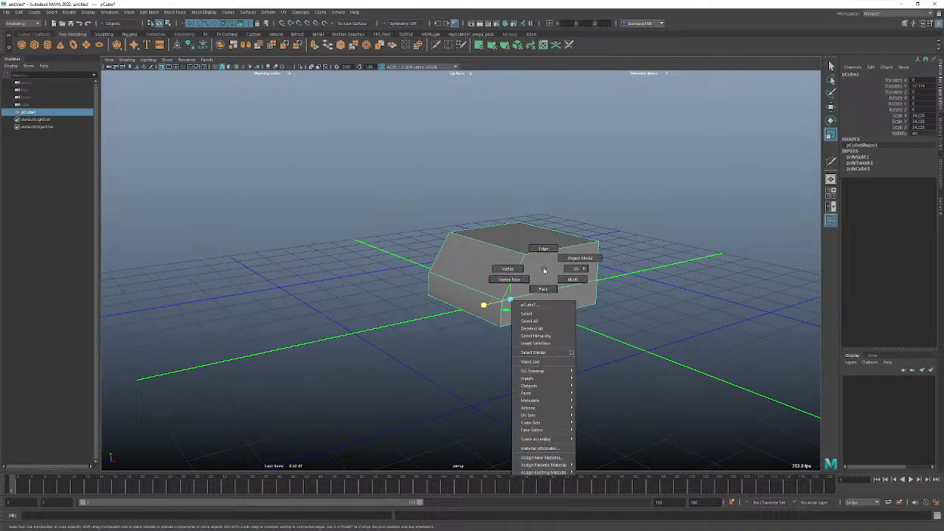
key("w")
left_click_drag(539, 289, 588, 283, "alt")
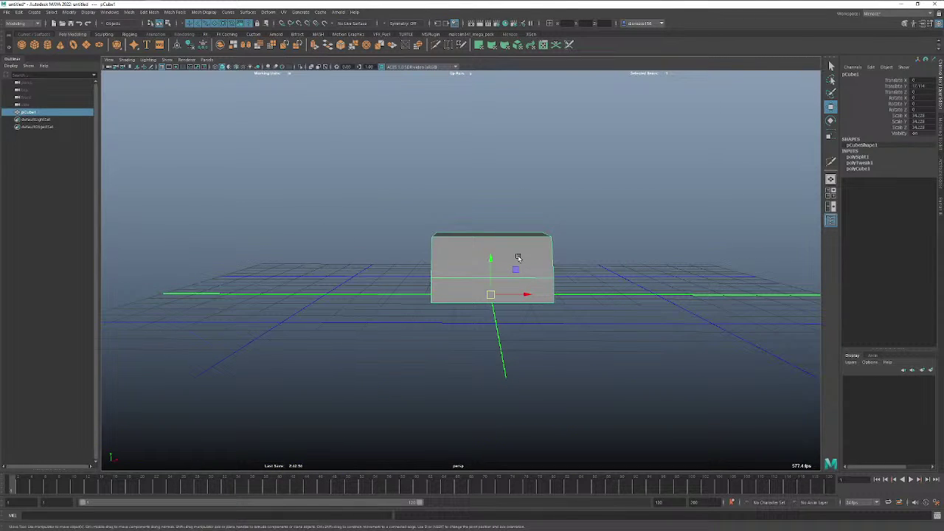
left_click_drag(518, 257, 426, 273, "alt")
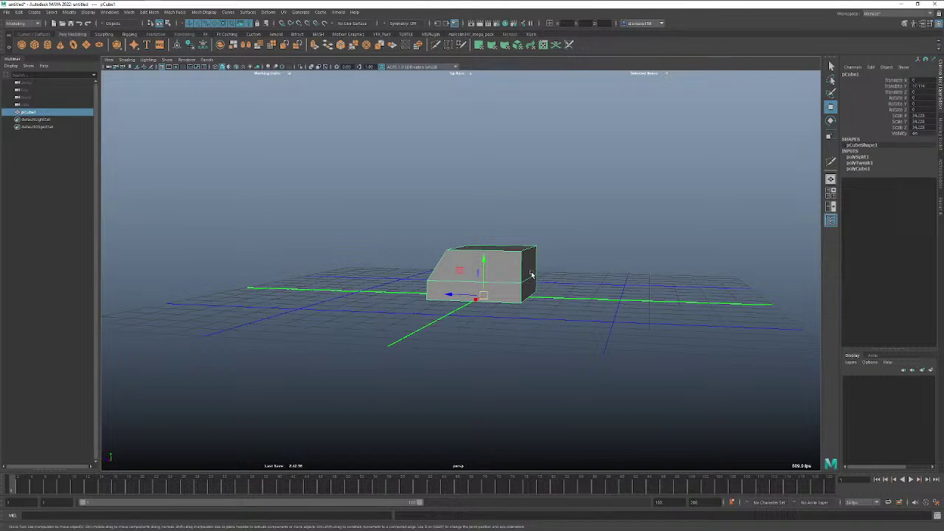
left_click_drag(531, 276, 538, 276, "alt")
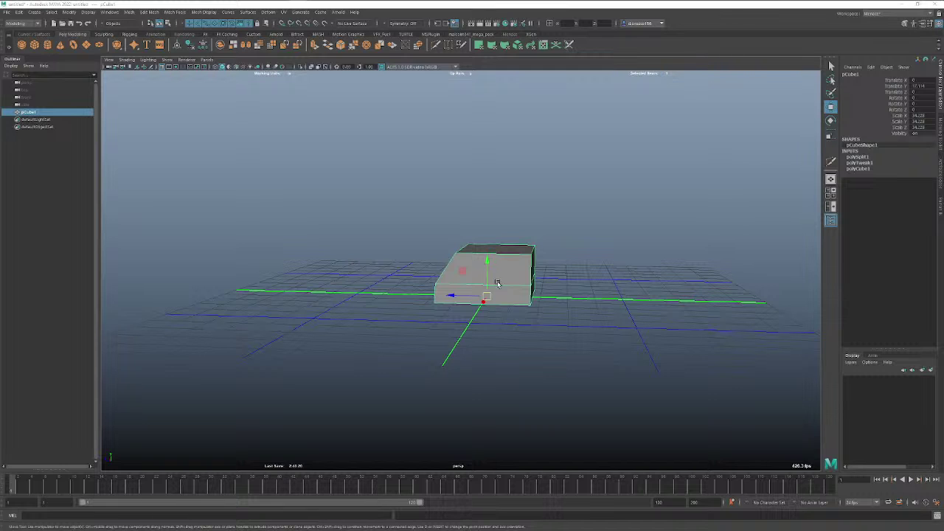
Insert a second edge loop around the block just above the existing one with Multi-Cut.
scroll(539, 288, "up", 5)
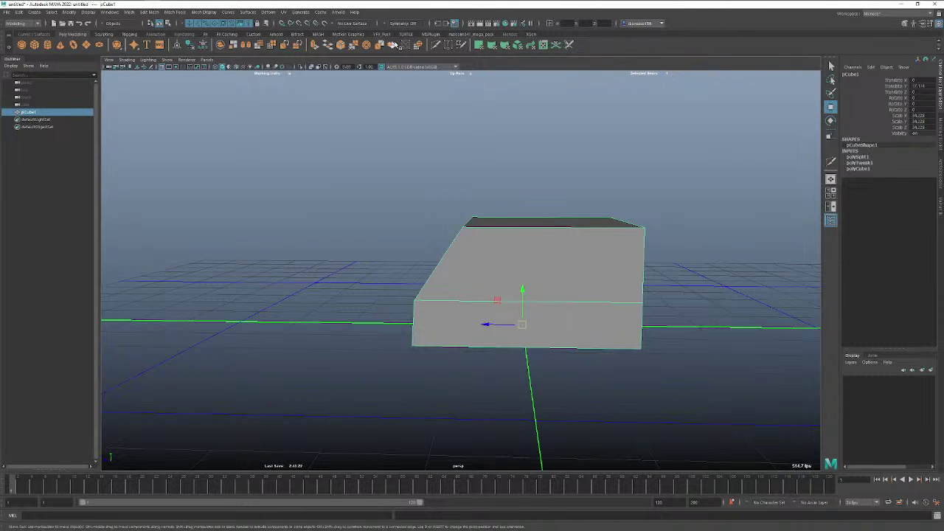
left_click(435, 44)
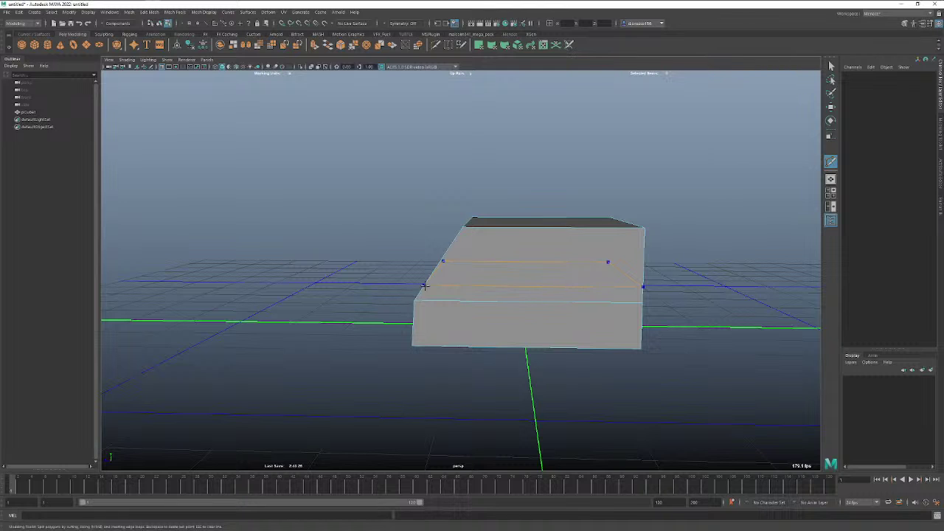
left_click(425, 287, "ctrl")
right_click_drag(609, 281, 484, 279, "alt")
left_click_drag(491, 279, 441, 278, "alt")
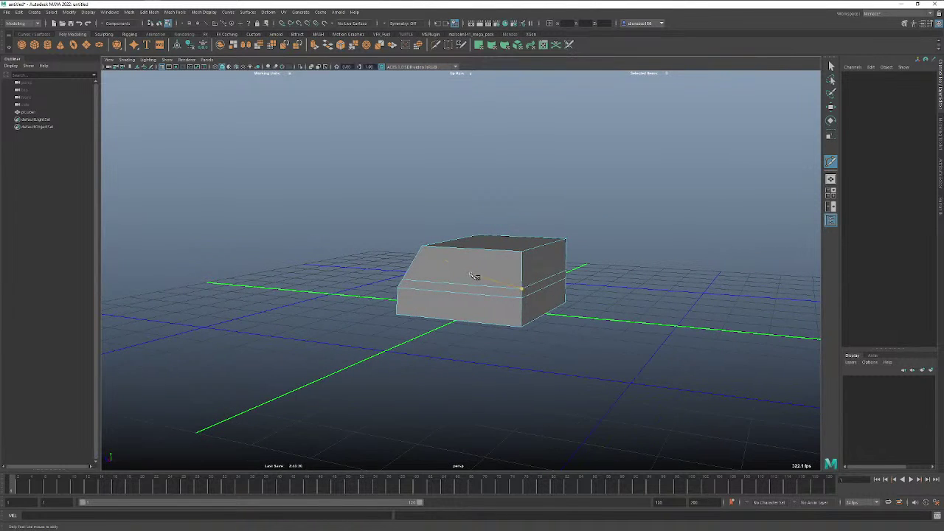
key("w")
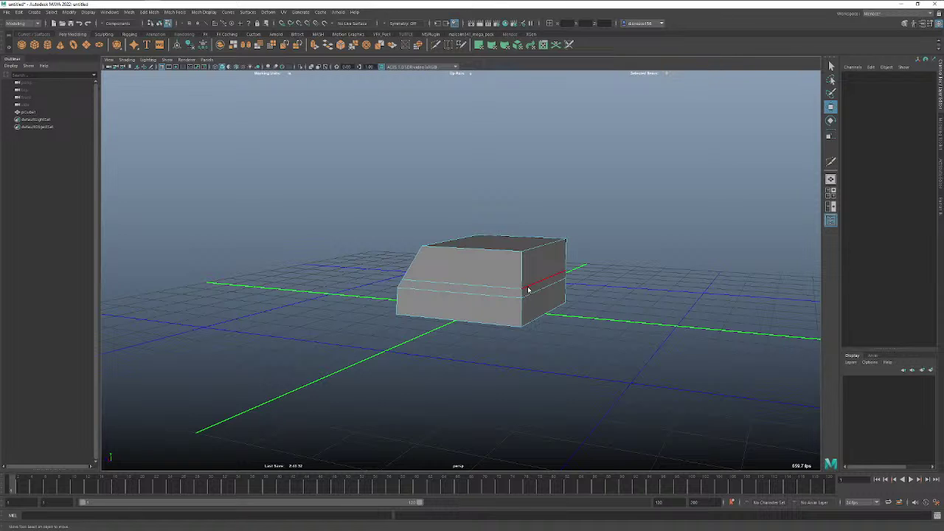
Extrude the narrow rear face between the two edge loops and pull it far back along Z into a long thin slab.
right_click_drag(528, 290, 420, 276)
left_click(537, 292)
left_click_drag(406, 272, 632, 276, "alt")
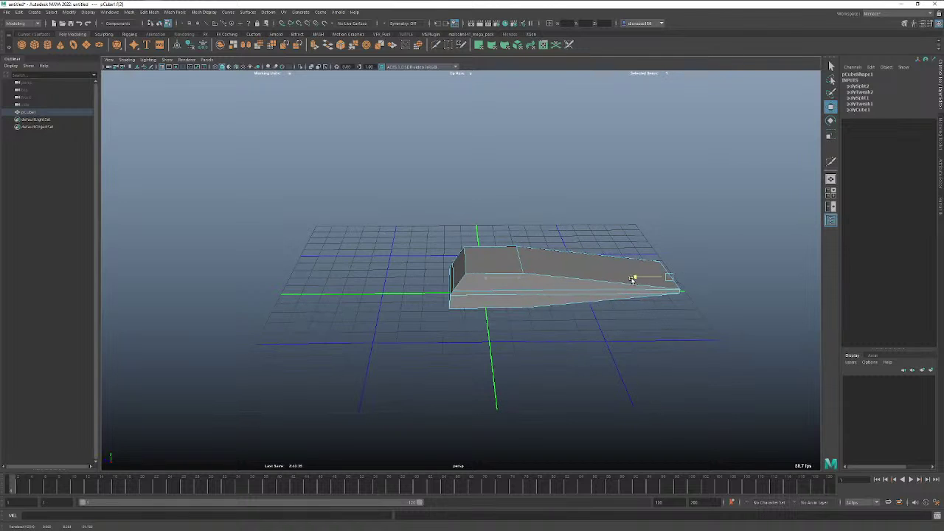
key("ctrl+z")
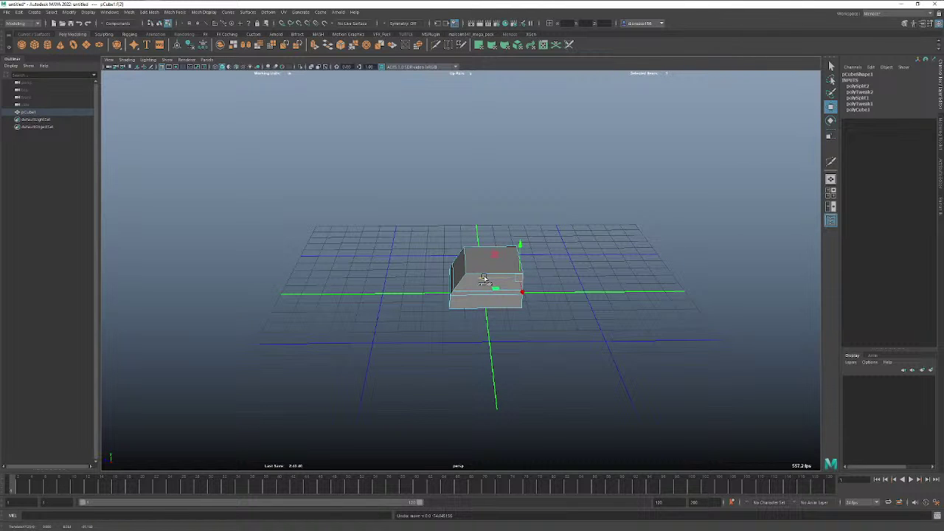
key("ctrl+e")
left_click_drag(481, 276, 670, 278)
left_click_drag(573, 306, 568, 286, "alt")
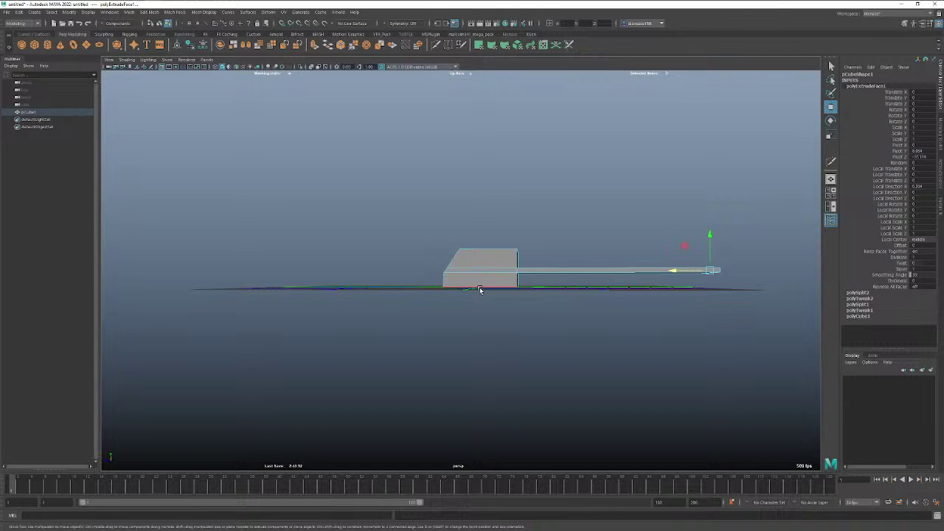
Pull the block's bottom rear edge down along Y so its underside slopes towards the back.
right_click_drag(465, 277, 450, 277)
left_click_drag(525, 227, 481, 274)
left_click_drag(516, 301, 491, 301, "alt")
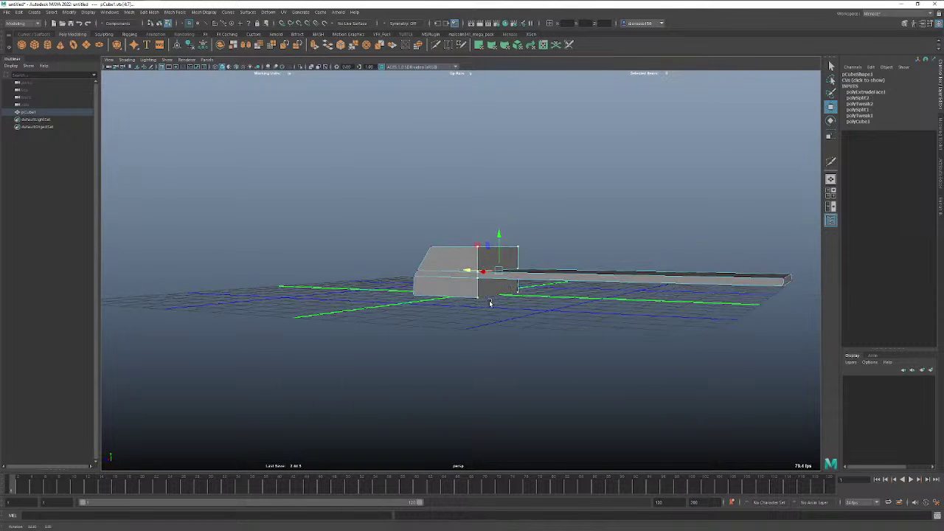
right_click(465, 292)
left_click(465, 270)
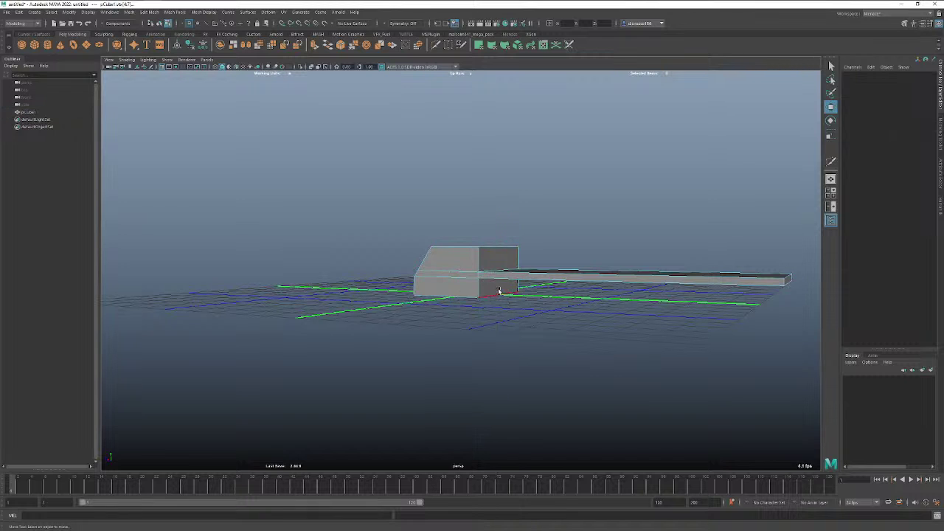
left_click(496, 273)
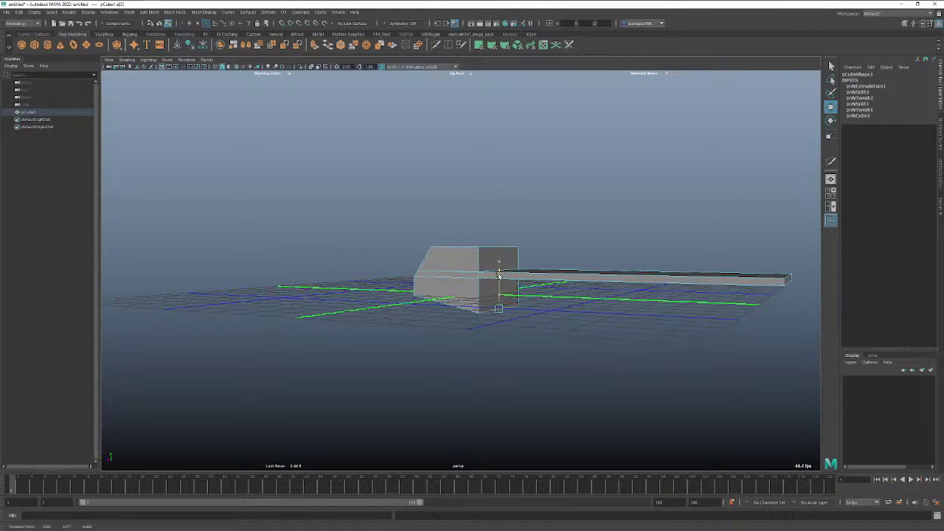
Return to object mode and move the whole model forward along Z.
left_click_drag(499, 270, 490, 249, "alt")
right_click(470, 292)
left_click(487, 281)
left_click_drag(458, 282, 329, 284)
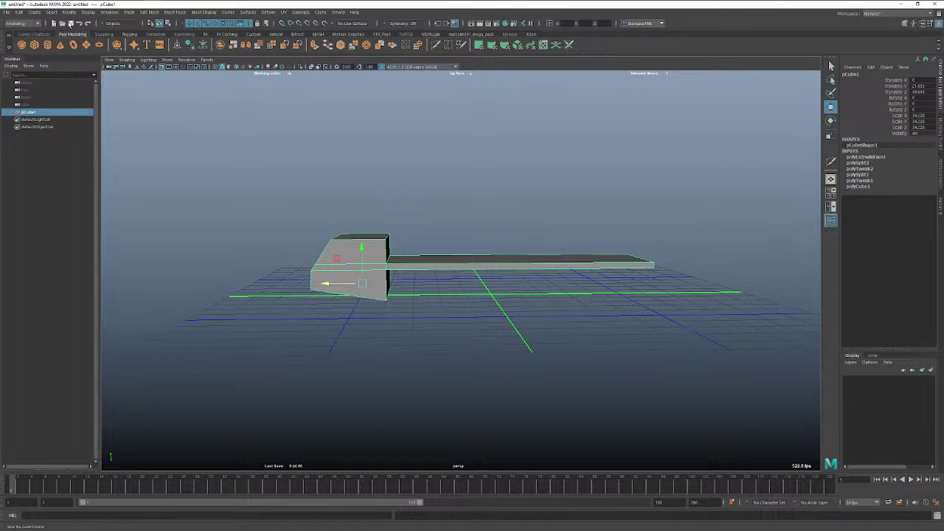
Center the model's pivot and shift the model slightly along Z with grid snapping.
left_click(181, 52)
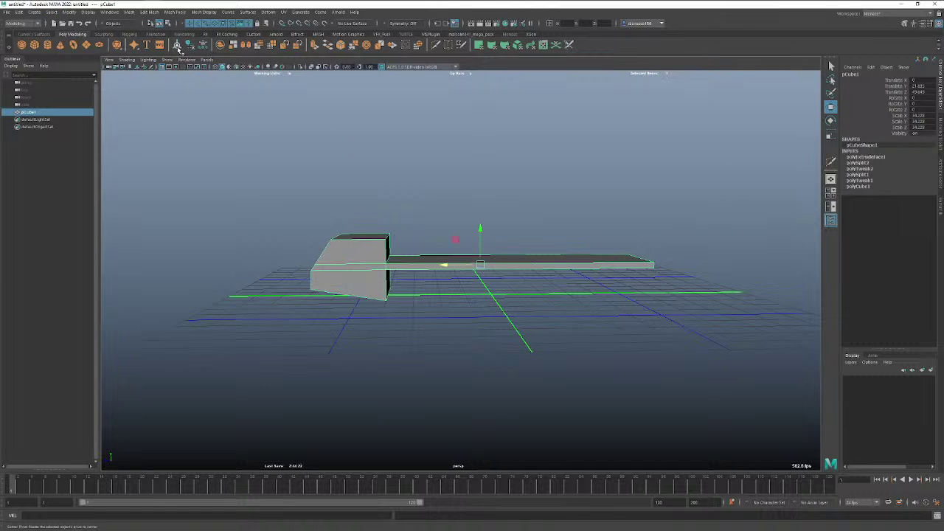
mouse_move(445, 275)
left_mouse_down("alt")
mouse_move(443, 286)
mouse_move(451, 283)
left_mouse_up("alt")
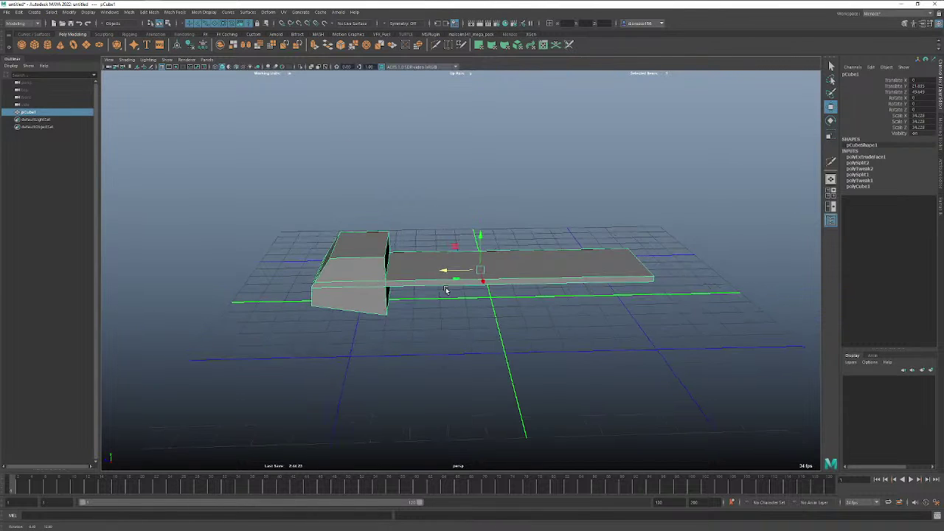
key("c")
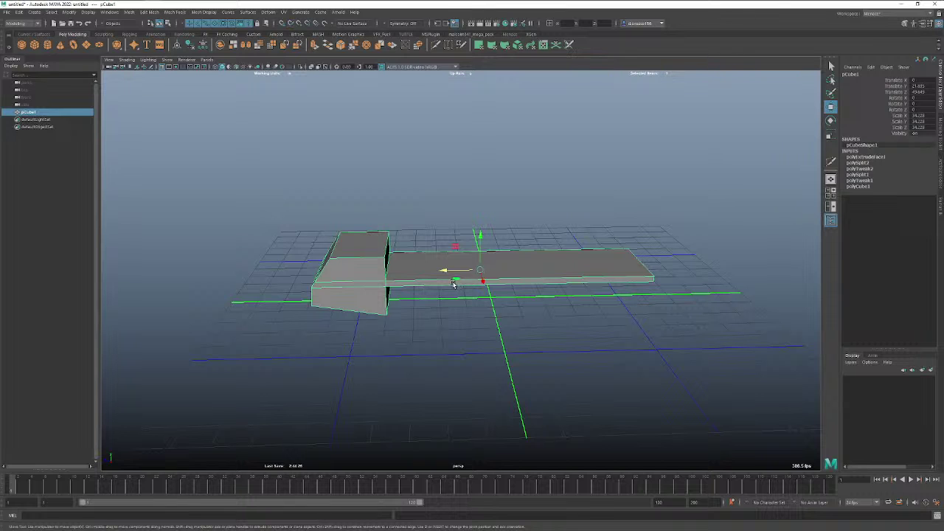
key("x")
left_click_drag(445, 271, 457, 290)
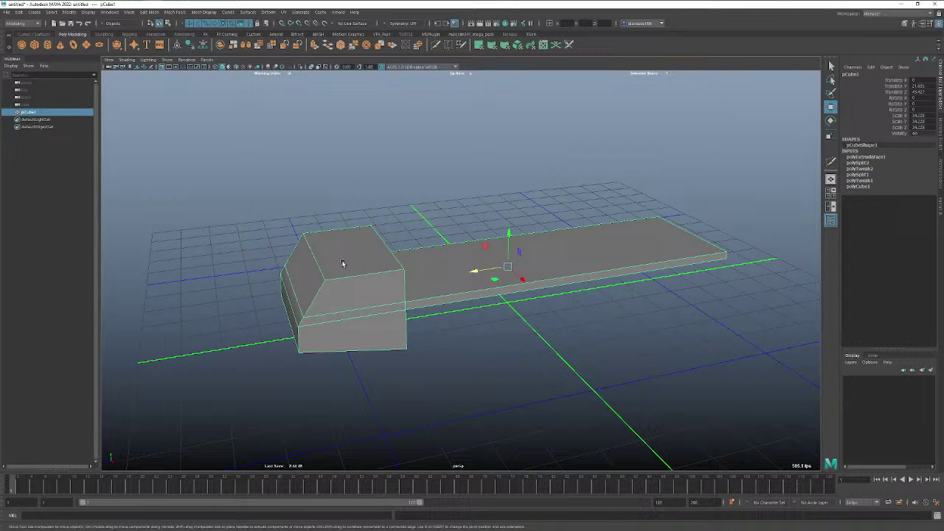
Move the vertices of the block's rear wall forward along Z to shorten the block.
left_click_drag(343, 267, 335, 274, "alt")
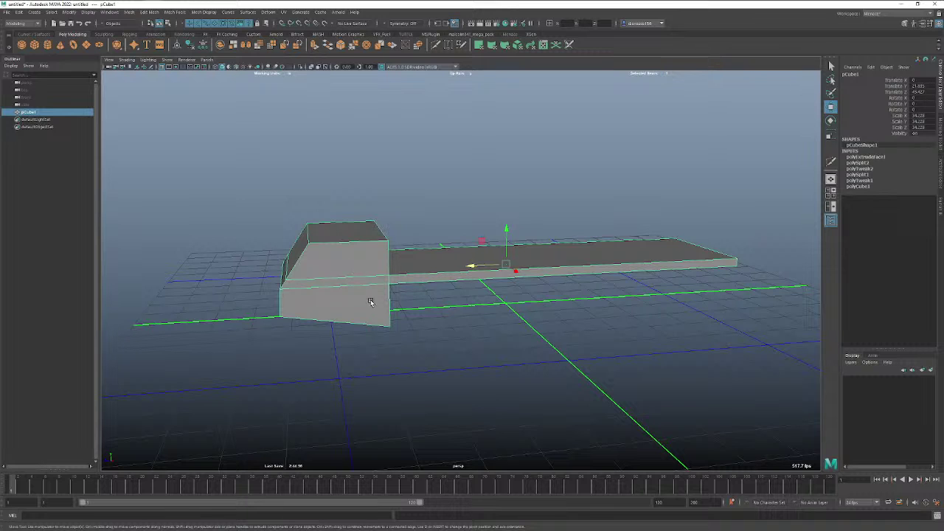
right_click(373, 249)
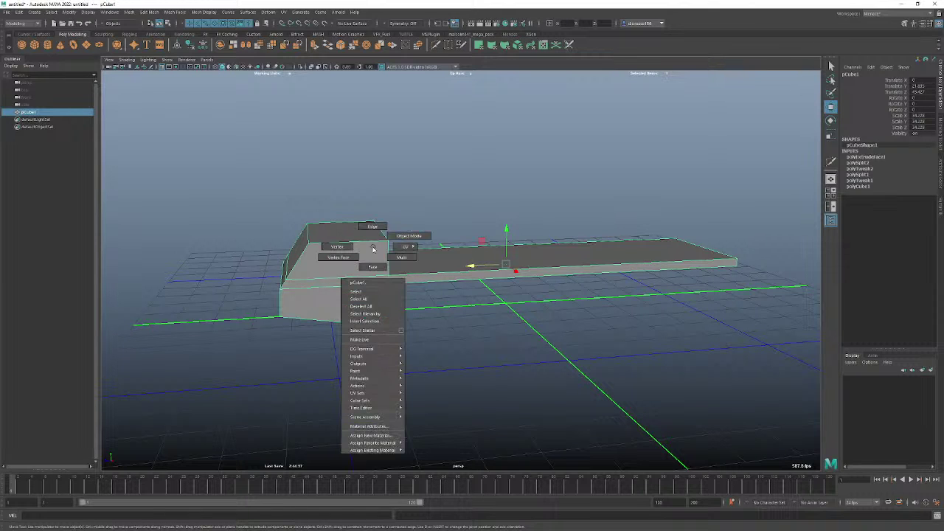
right_click_drag(373, 249, 371, 227)
left_click_drag(413, 187, 338, 355)
right_click_drag(367, 286, 346, 282)
left_click_drag(434, 184, 359, 338)
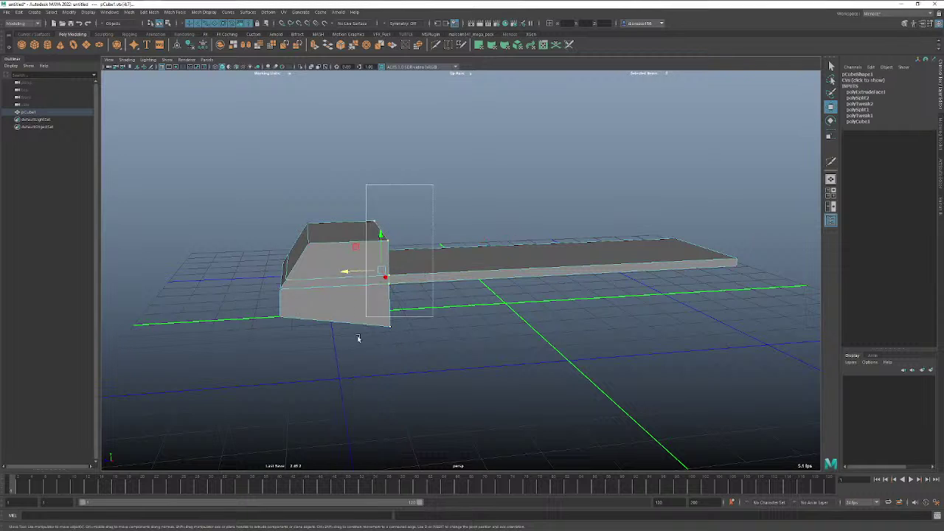
left_click_drag(343, 273, 330, 271)
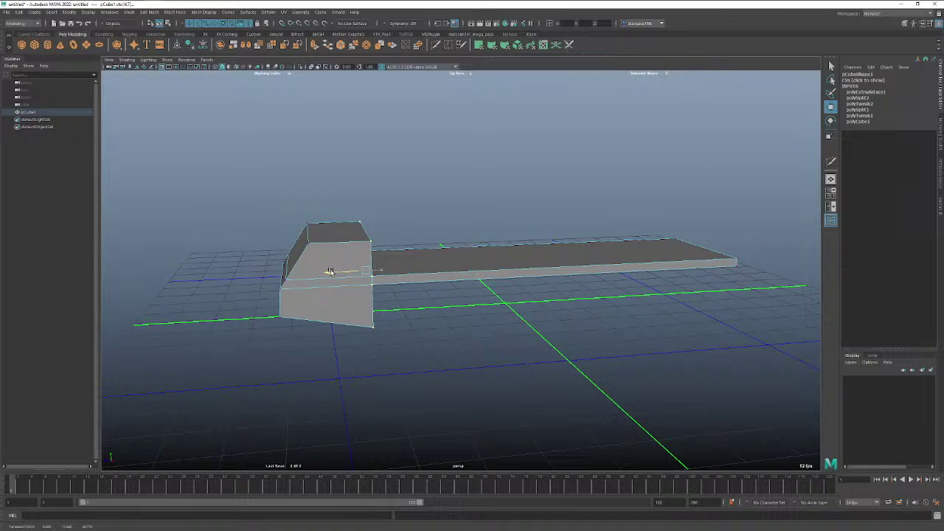
left_click_drag(330, 271, 330, 272)
Lower the block's four top vertices slightly along Y.
left_click_drag(382, 192, 280, 230)
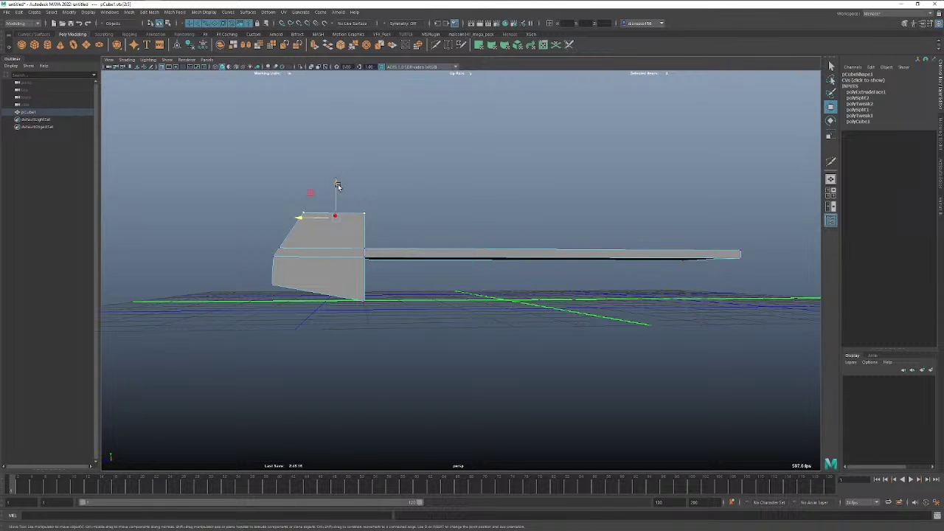
left_click_drag(337, 184, 336, 194)
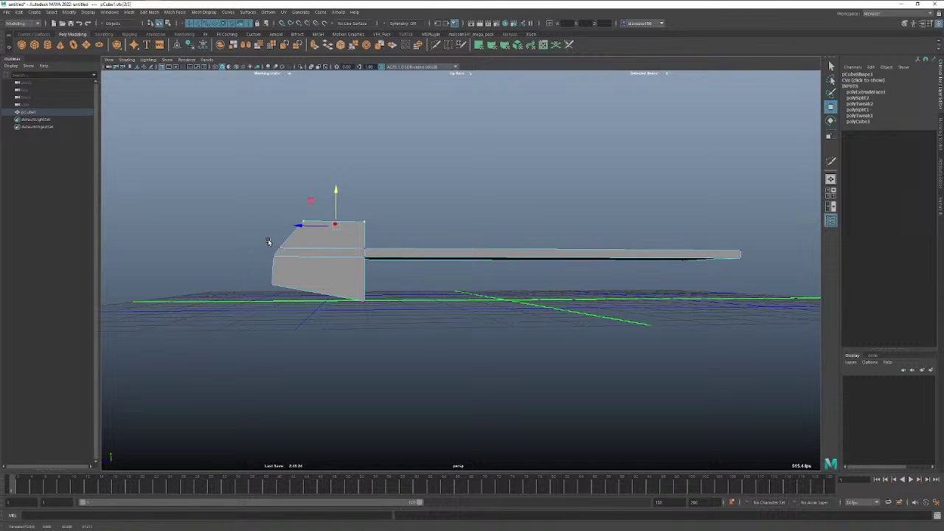
left_click_drag(265, 238, 293, 251, "alt")
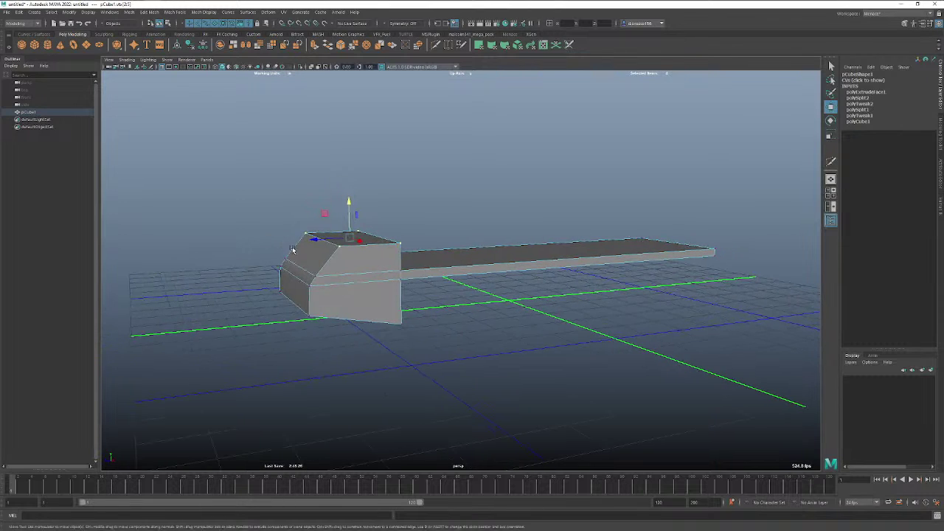
Move the block's slanted upper front face slightly forward along Z.
right_click(304, 253)
left_click(304, 272)
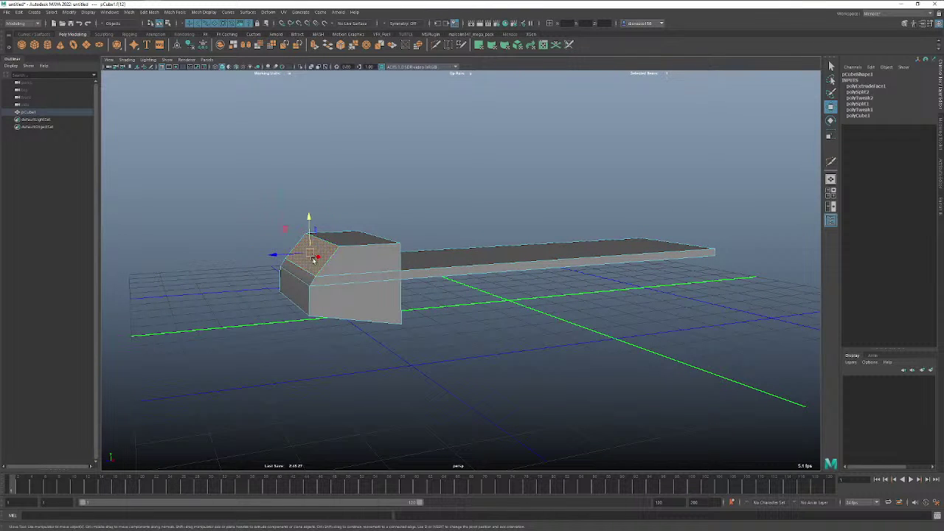
left_click(271, 254)
mouse_move(270, 253)
left_mouse_down("alt")
mouse_move(359, 263)
mouse_move(258, 243)
left_mouse_up("alt")
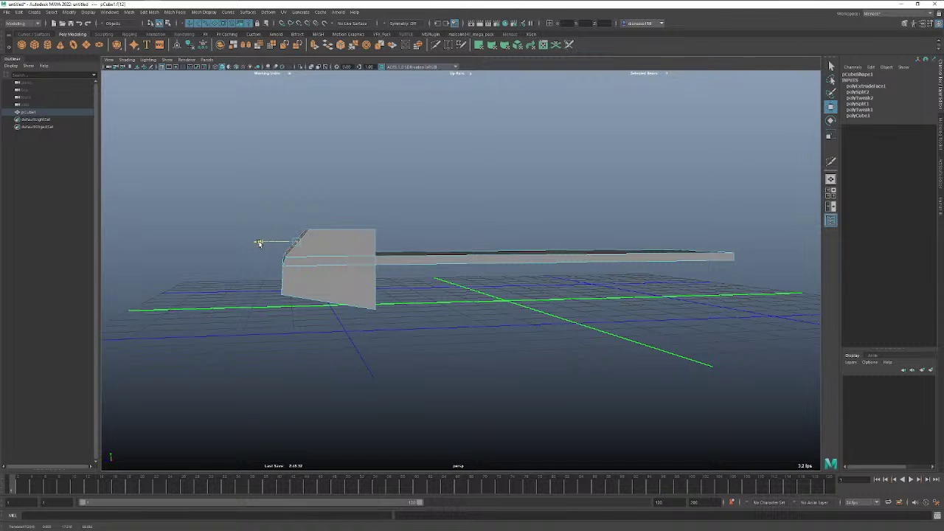
Move the block's rear wall vertices further forward along Z, making the block narrower in side profile.
left_click_drag(356, 246, 318, 258, "alt")
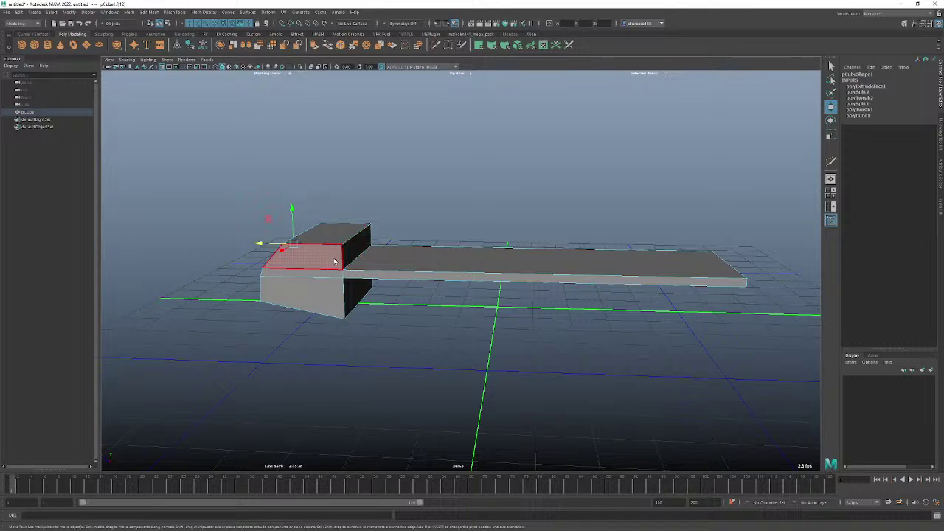
right_click_drag(335, 261, 307, 258)
left_click_drag(410, 188, 332, 336)
middle_click_drag(322, 268, 313, 268)
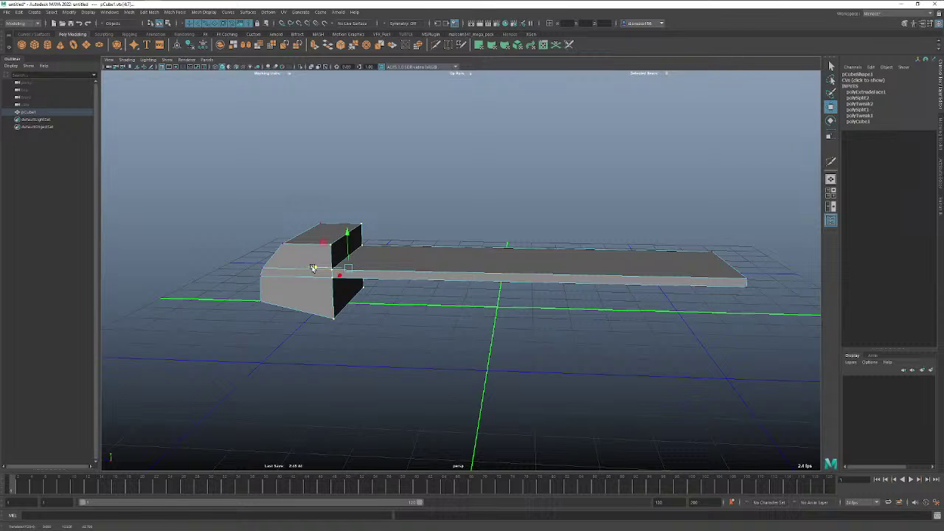
left_click_drag(316, 268, 325, 275, "alt")
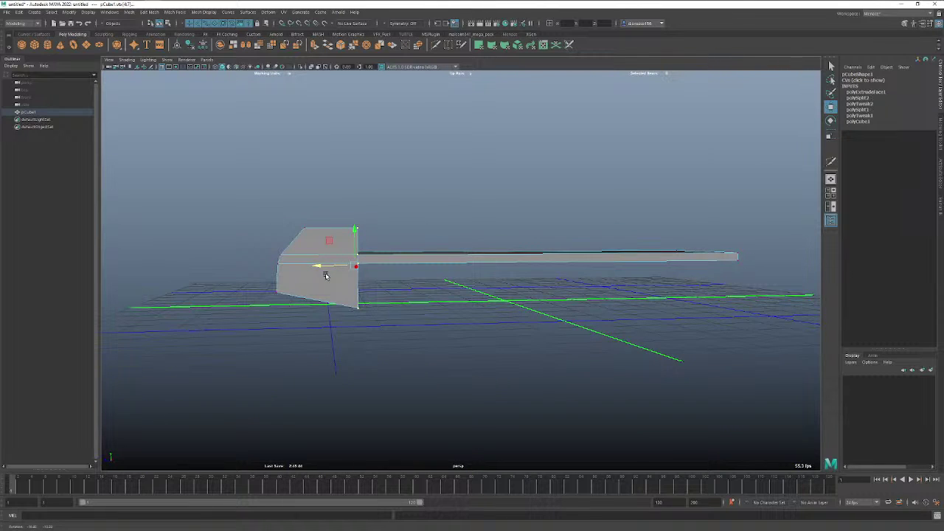
middle_click_drag(321, 268, 305, 272)
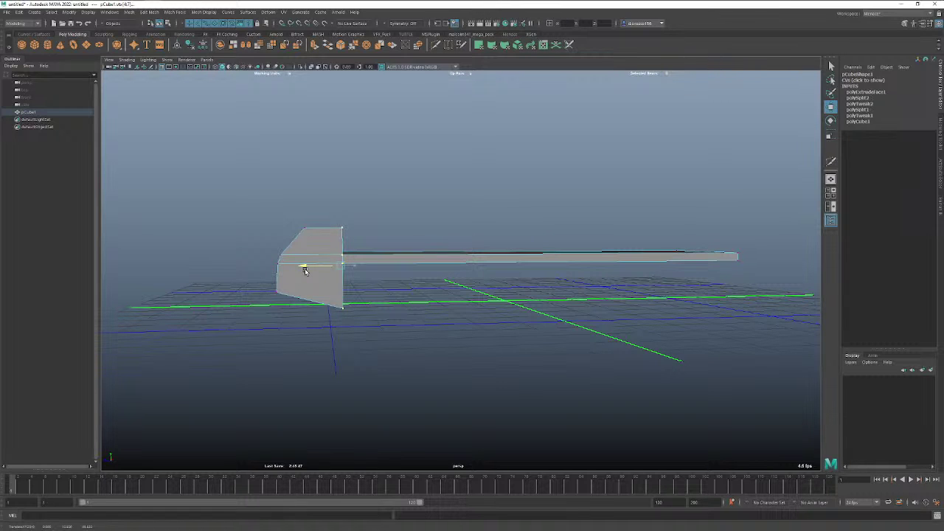
left_click_drag(304, 270, 305, 270)
Move the block's top front vertices forward along Z to make the slanted front face steeper.
left_click_drag(328, 207, 295, 237)
middle_click_drag(283, 234, 262, 229)
middle_click_drag(262, 230, 260, 230)
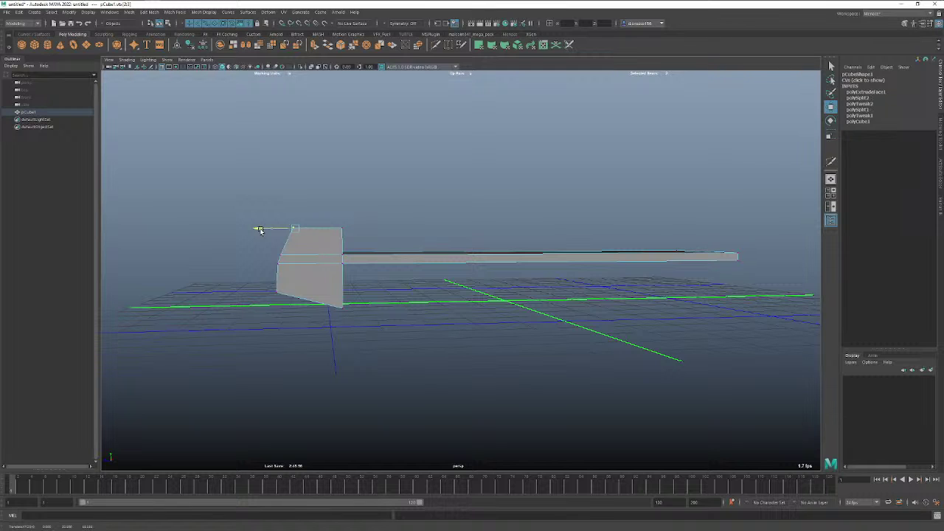
middle_click_drag(260, 231, 262, 228)
mouse_move(332, 290)
left_mouse_down("alt")
mouse_move(317, 285)
mouse_move(305, 301)
mouse_move(331, 295)
mouse_move(318, 292)
mouse_move(332, 302)
mouse_move(326, 297)
left_mouse_up("alt")
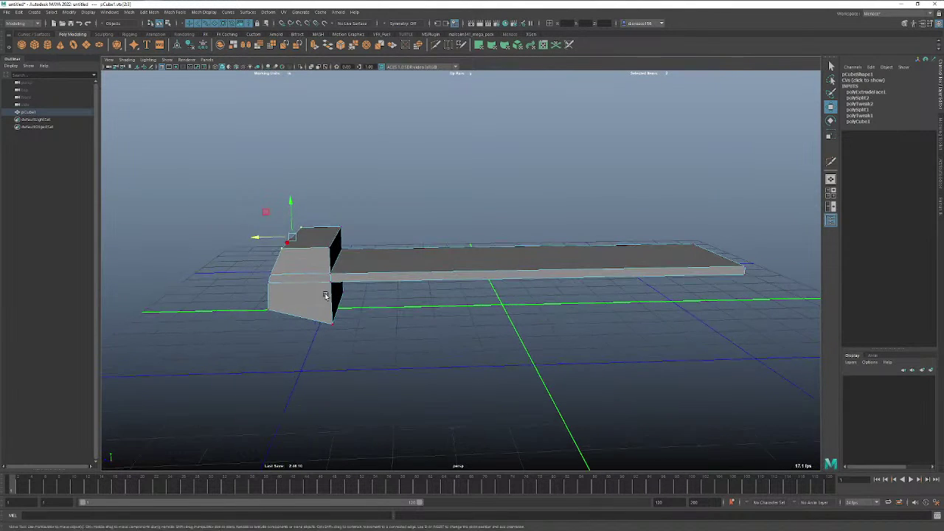
Insert two edge loops around the slab with Multi-Cut, one right behind the block and one a short distance further back.
left_click(435, 44)
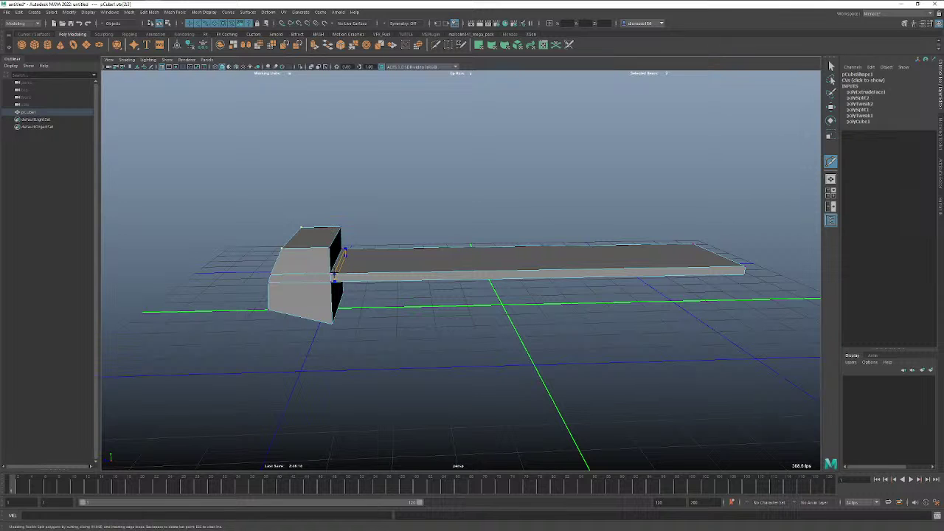
left_click(335, 273, "ctrl")
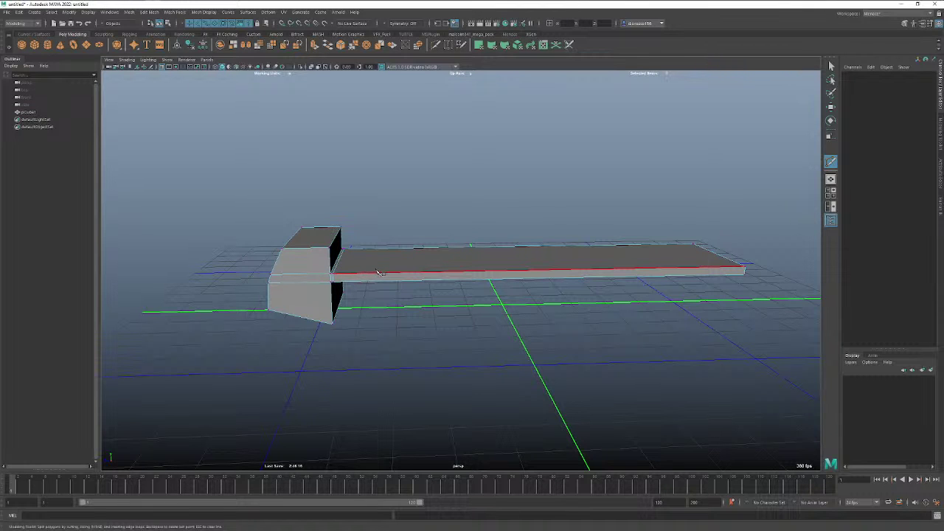
left_click(375, 275)
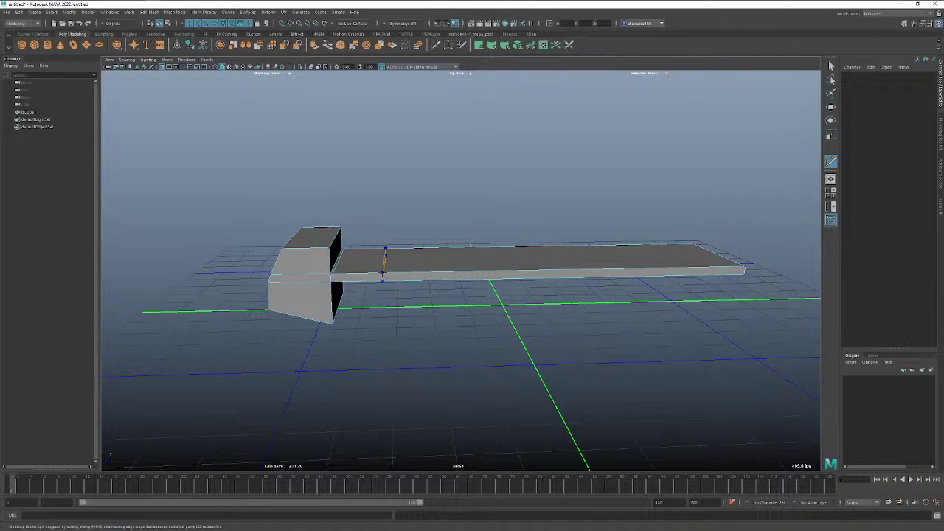
left_click(382, 271, "ctrl")
left_click(831, 66)
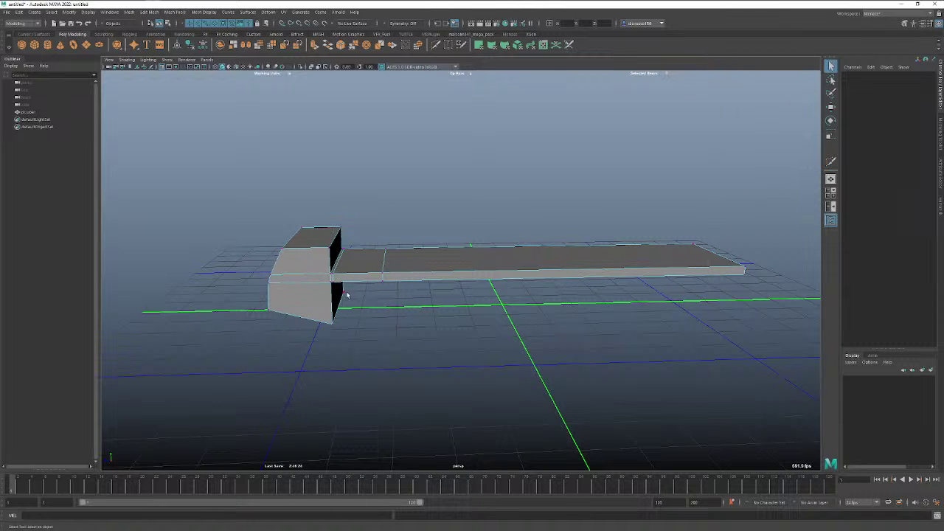
Extrude the slab's top face between the two new edge loops upward to about the block's height.
right_click_drag(353, 264, 353, 283)
left_click(358, 267)
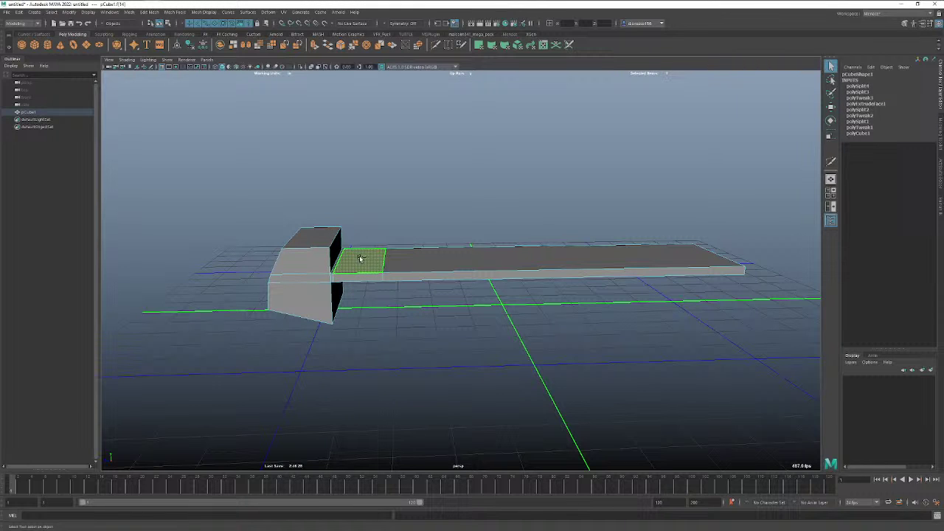
key("ctrl+e")
left_click_drag(361, 247, 362, 217)
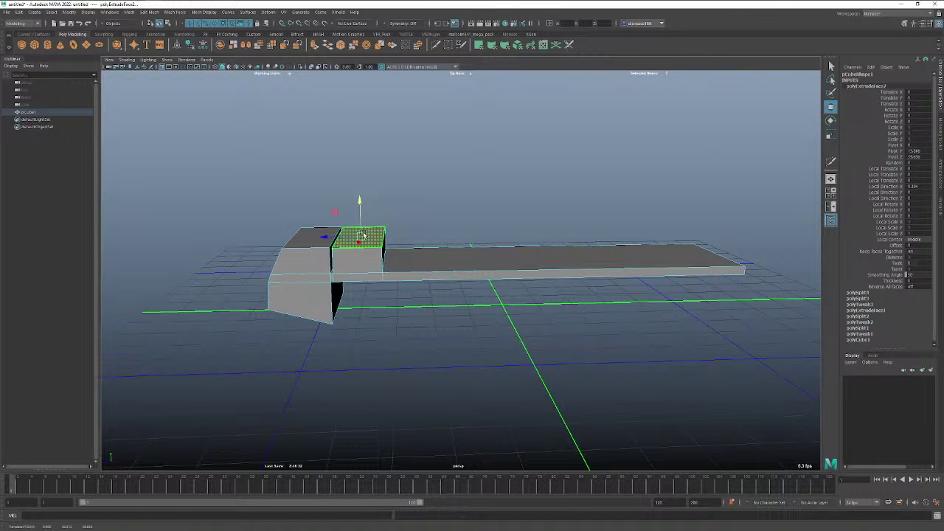
Frame the raised section in the side view and adjust its extruded top to the height of the front block.
key("space")
left_click_drag(354, 277, 377, 274)
key("f")
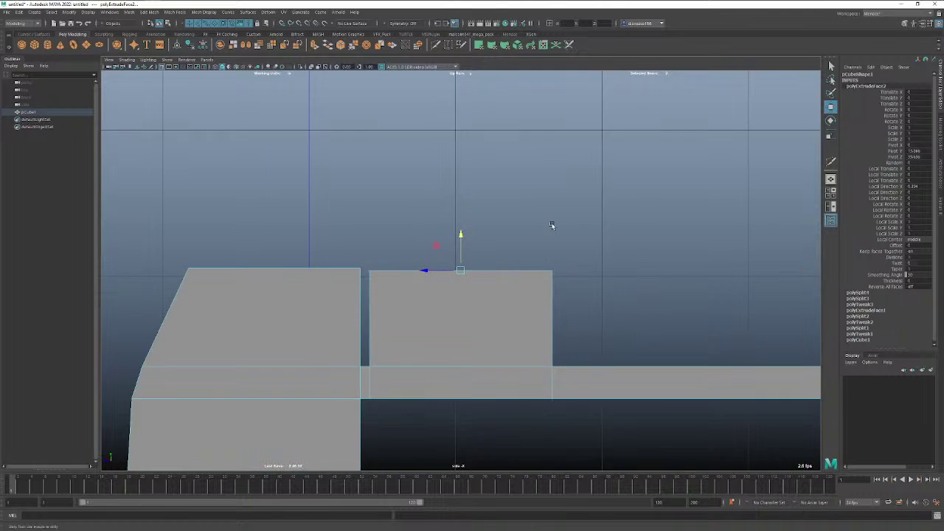
scroll(553, 226, "down", 5)
left_click_drag(462, 234, 463, 235)
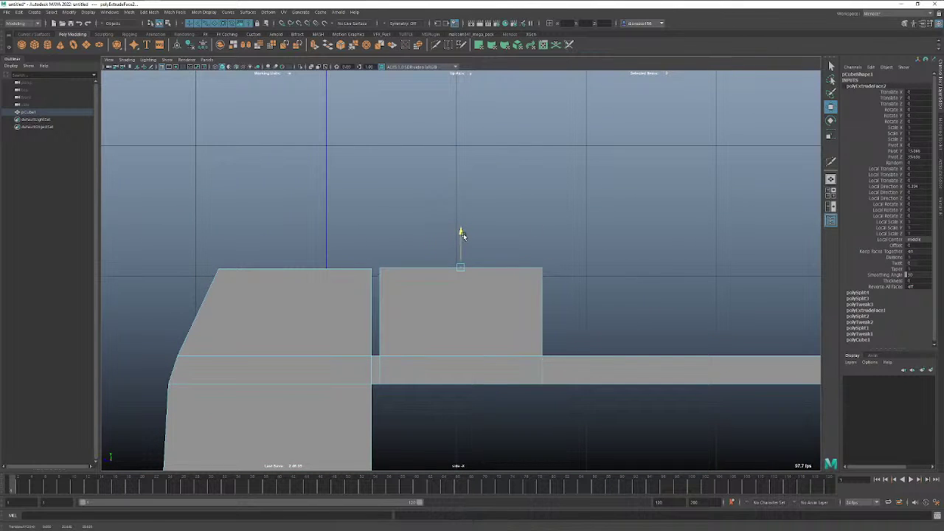
Select the top vertices of the front block and raised section and level them with the Scale tool along Y.
right_click(405, 310)
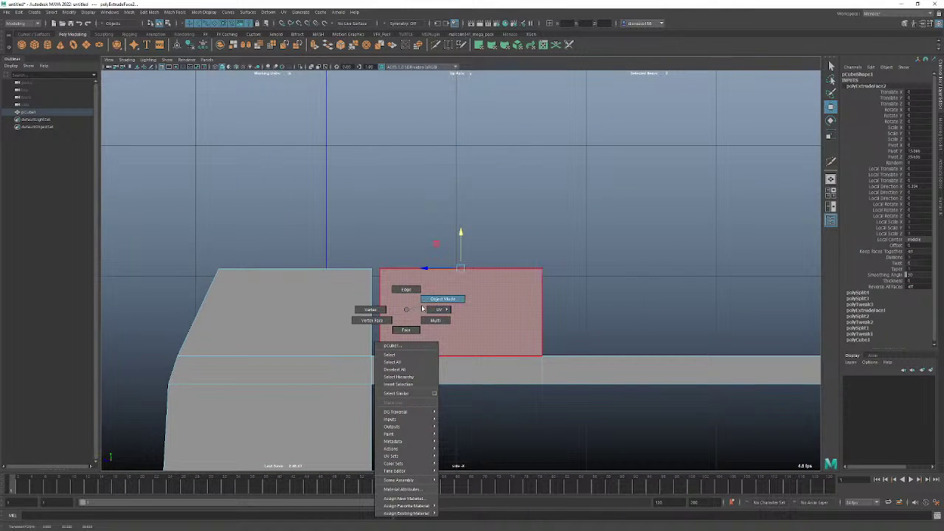
left_click(370, 309)
left_click_drag(583, 249, 196, 286)
key("r")
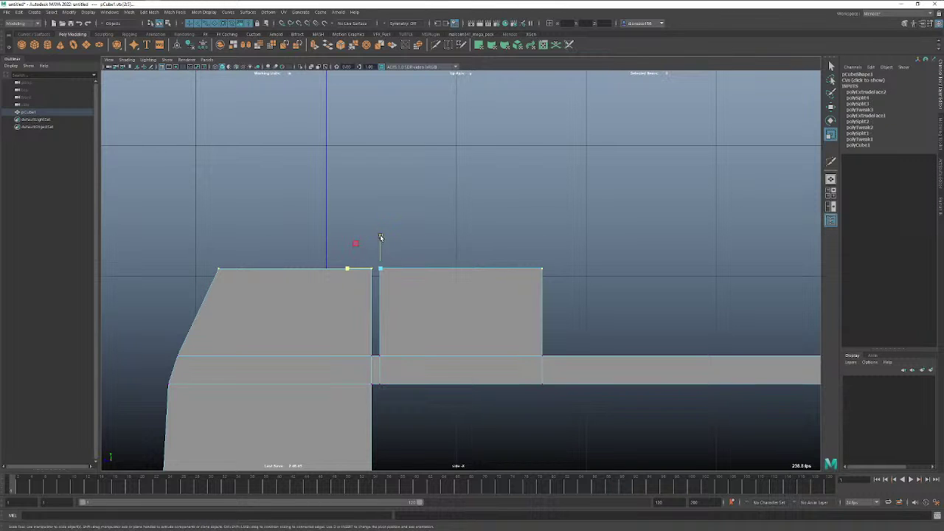
Move the raised section's front vertices slightly forward along Z to narrow the gap behind the block.
left_click_drag(402, 252, 375, 402)
left_click_drag(346, 329, 341, 327)
key("w")
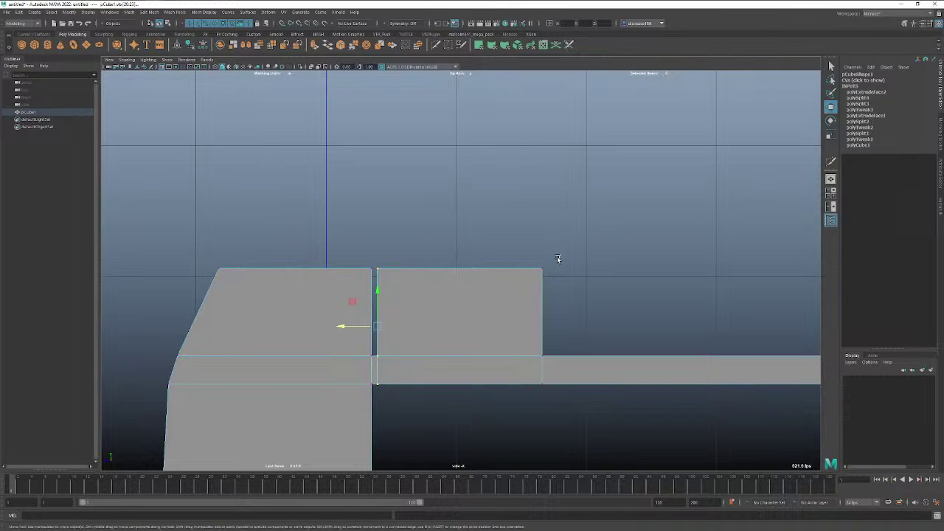
Lower the raised section's top rear vertices close to the slab to form a slope running down to the back.
left_click_drag(558, 256, 497, 283)
left_click_drag(542, 235, 540, 304)
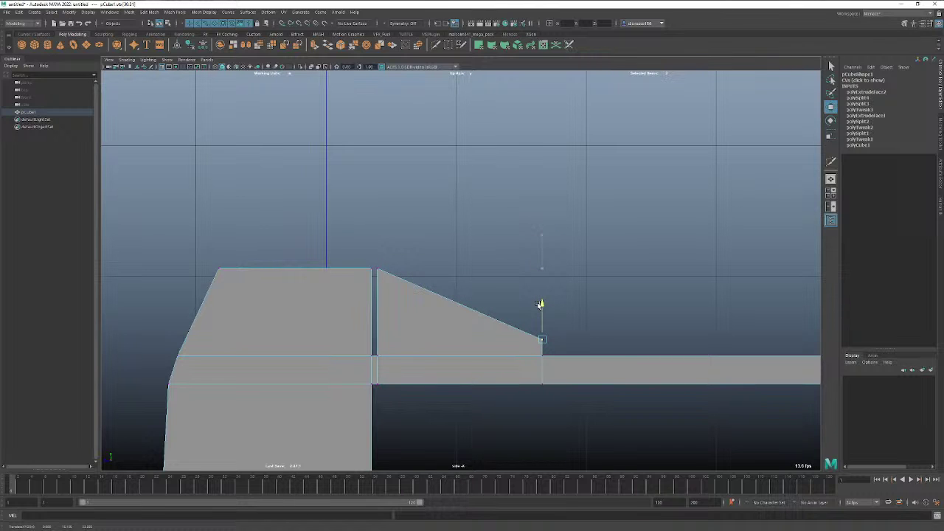
Finish adjusting the height of the raised section's top rear vertices in the side view and check the slope in perspective.
left_click_drag(539, 305, 542, 304)
mouse_move(486, 331)
left_mouse_down("alt")
mouse_move(463, 342)
mouse_move(468, 320)
mouse_move(464, 335)
mouse_move(459, 326)
mouse_move(500, 323)
mouse_move(489, 330)
left_mouse_up("alt")
key("space")
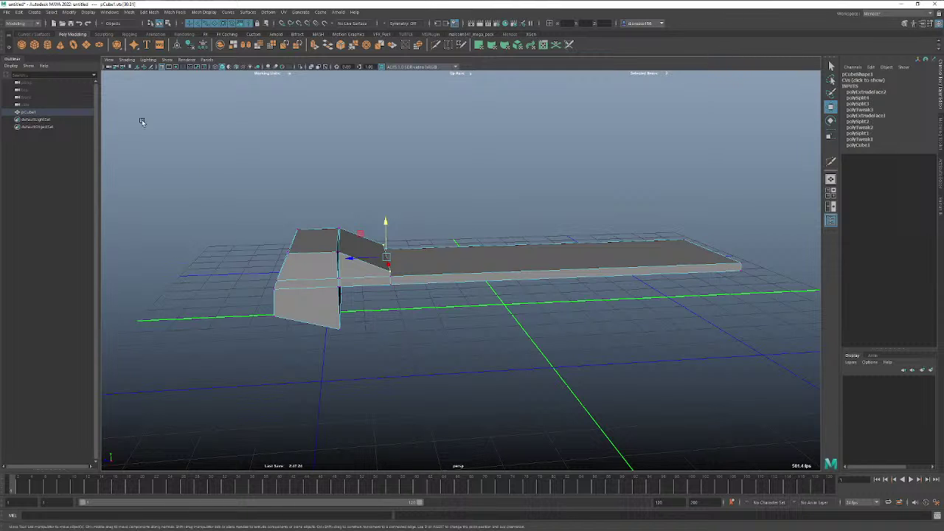
left_click_drag(296, 257, 307, 262, "alt")
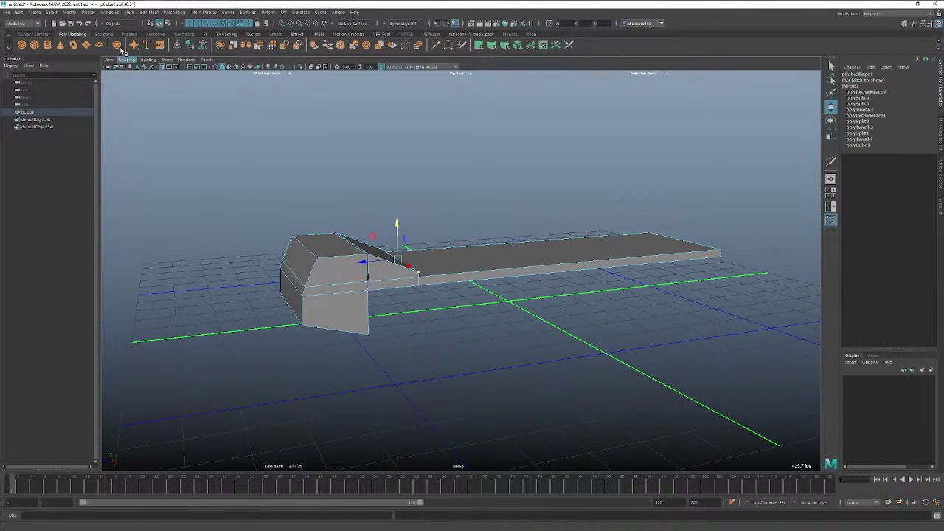
Create a polygon cylinder, rotate it -90° about Z, and scale it up uniformly to about 7.
left_click(47, 45)
key("e")
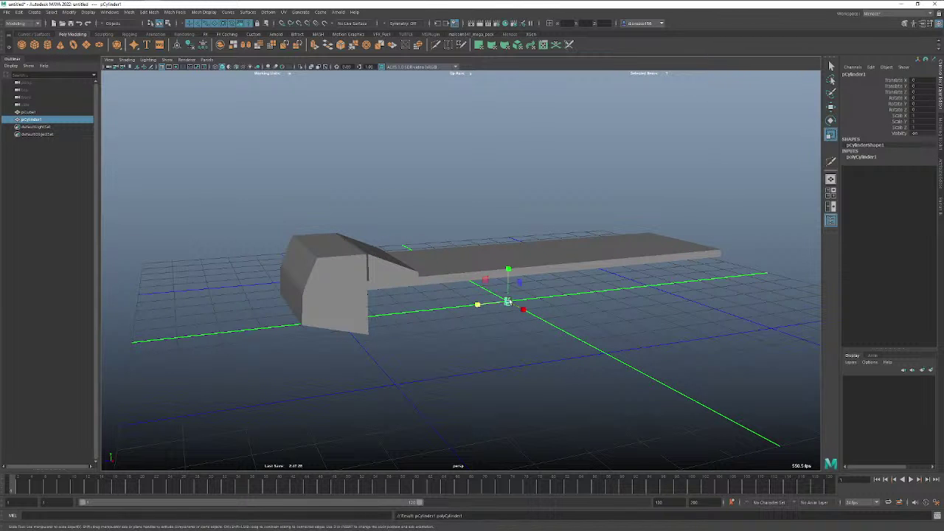
left_click_drag(509, 289, 527, 324)
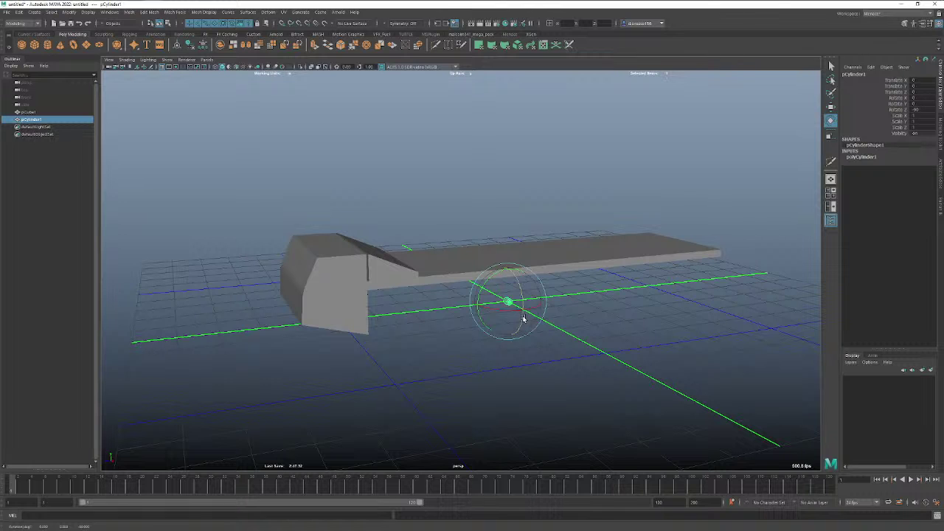
key("r")
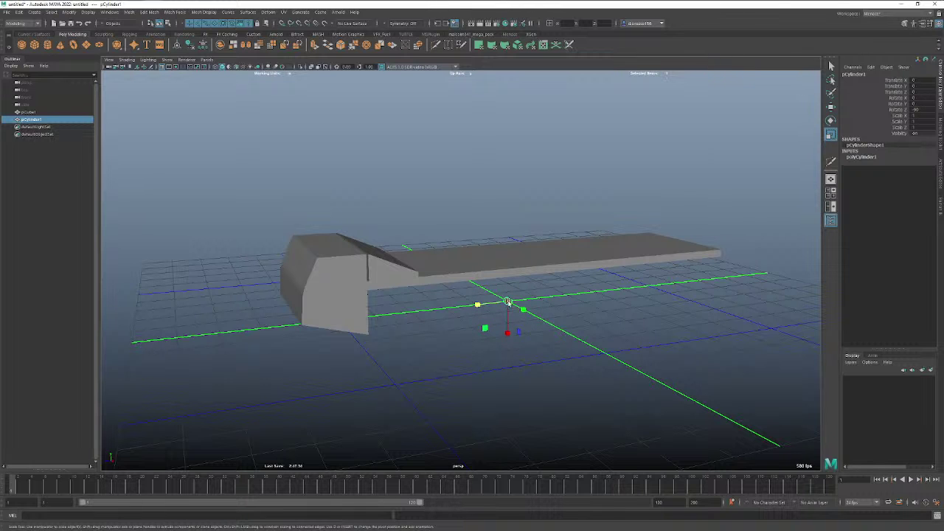
left_click_drag(507, 303, 545, 281)
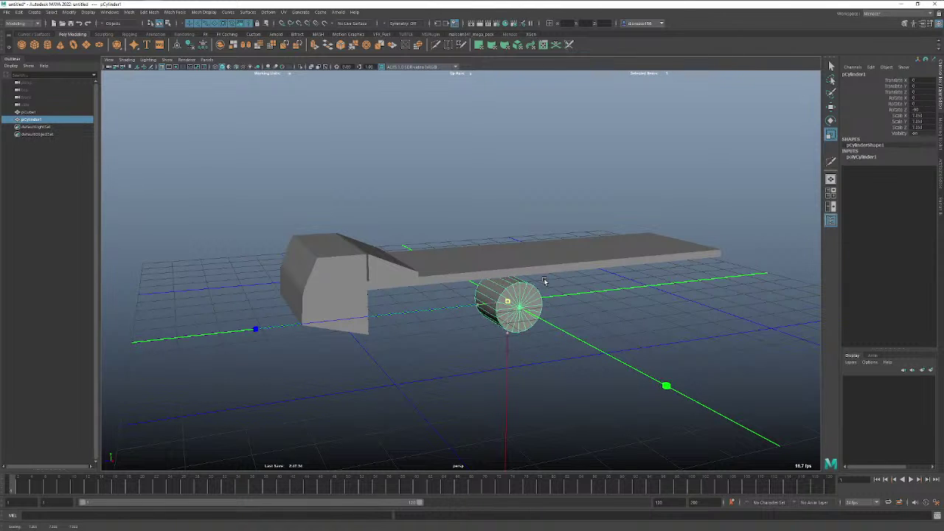
In the side view, move the cylinder just behind the front block, beneath the raised section.
key("space")
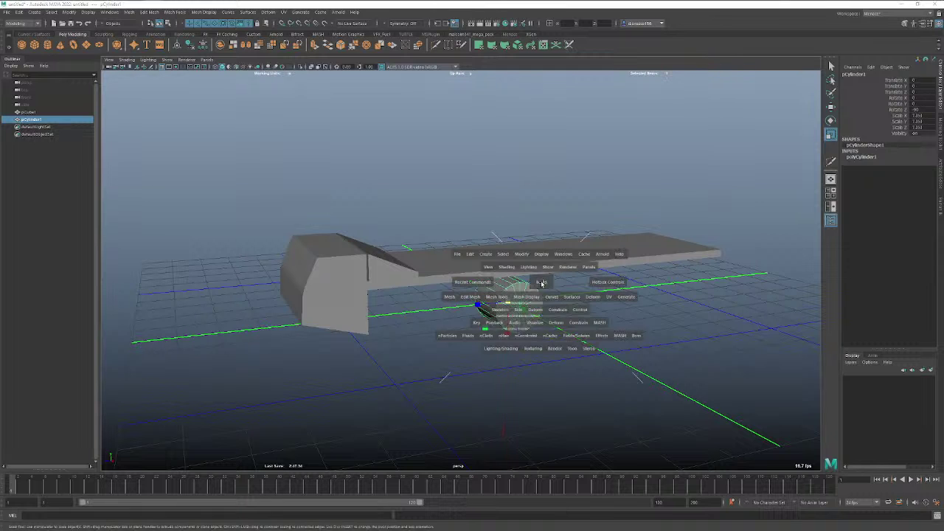
left_click(541, 284)
left_click_drag(542, 283, 565, 285)
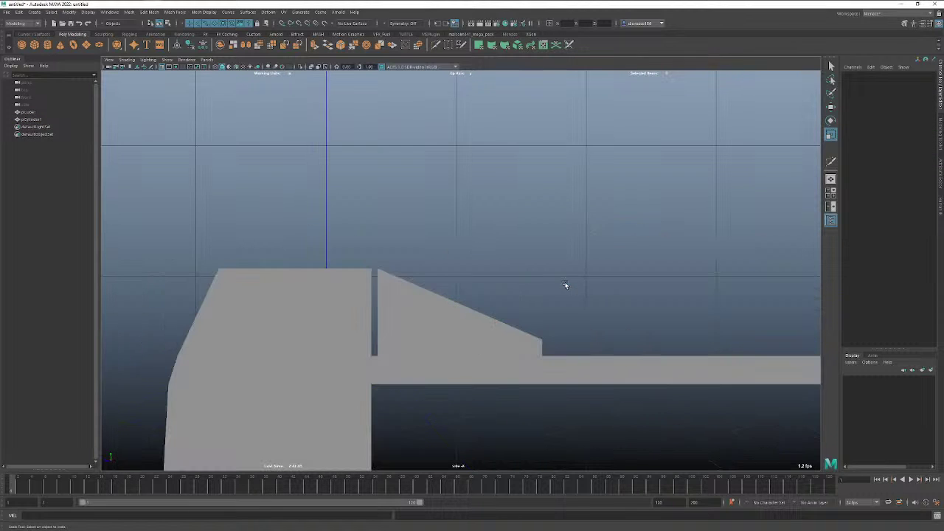
right_click_drag(566, 285, 83, 266, "alt")
key("w")
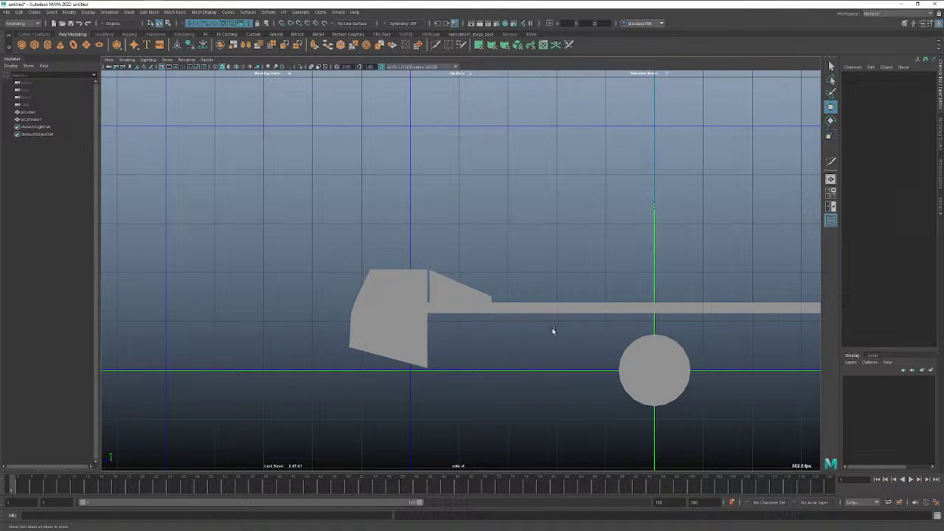
left_click(643, 370)
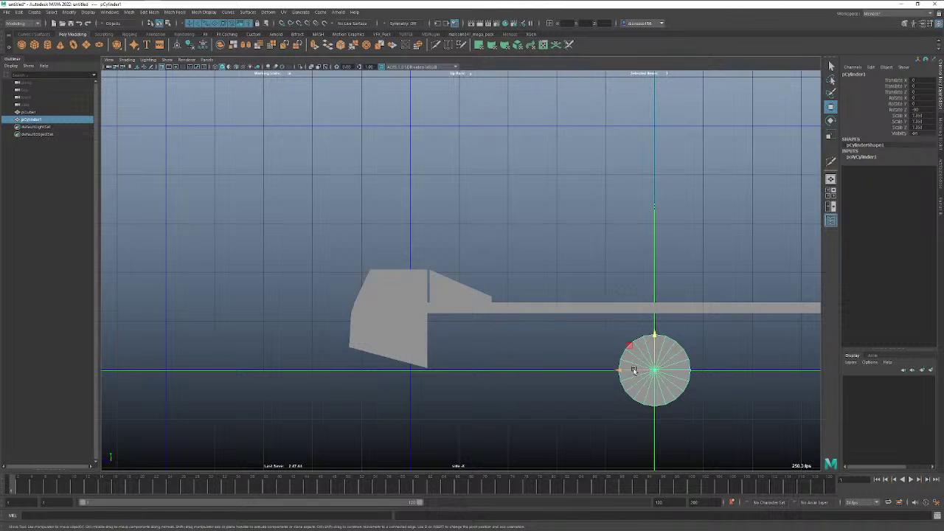
left_click_drag(628, 369, 451, 338)
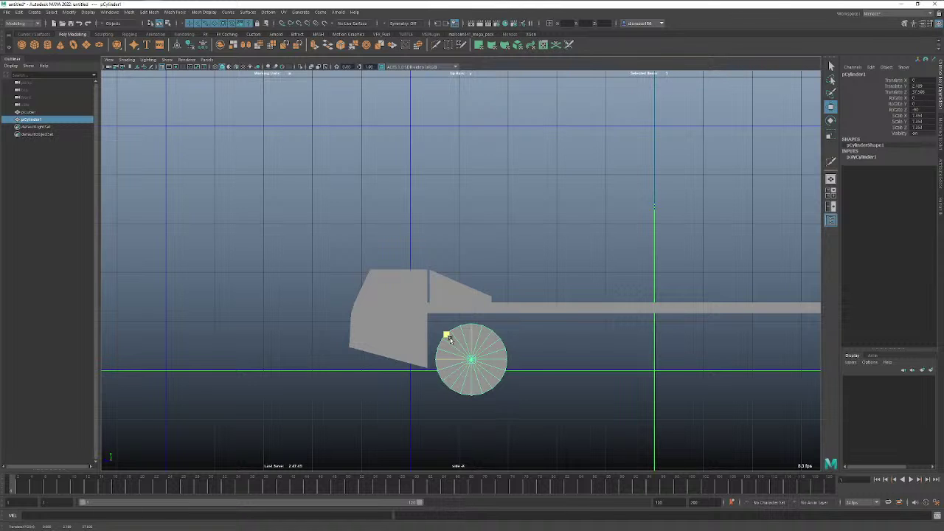
mouse_move(449, 338)
left_mouse_down()
mouse_move(453, 363)
mouse_move(434, 335)
left_mouse_up()
key("space")
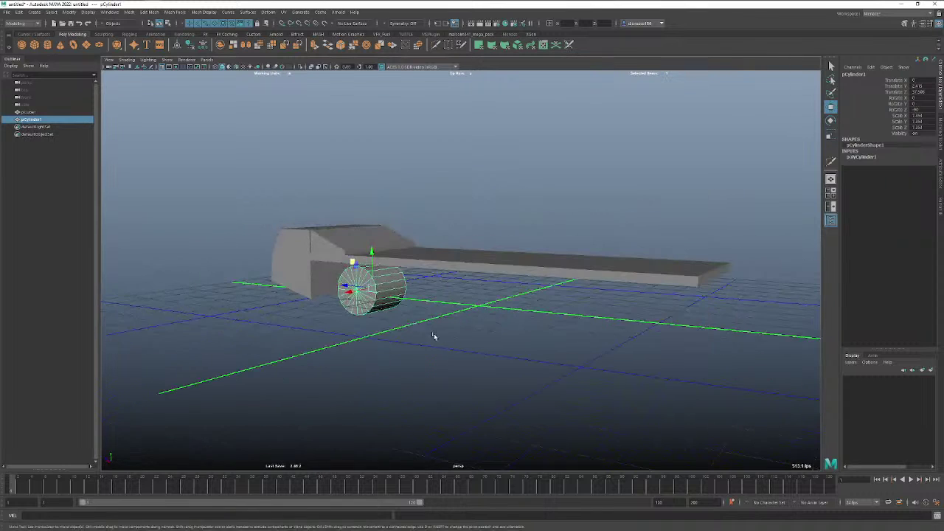
Move the cylinder along X to the truck's outer side and narrow it along its axis into a wheel.
mouse_move(357, 292)
left_mouse_down()
mouse_move(321, 298)
mouse_move(340, 296)
left_mouse_up()
key("r")
key("w")
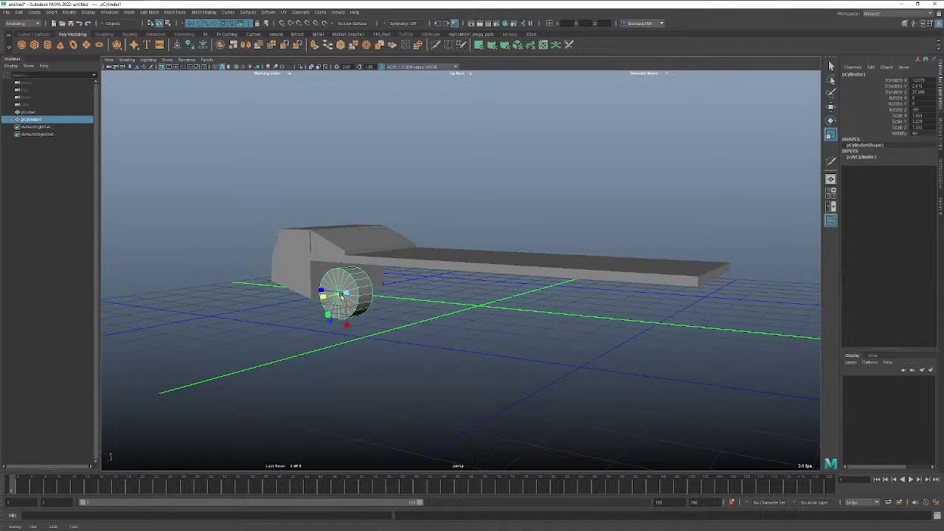
left_click_drag(339, 295, 458, 343, "alt")
left_click(433, 360)
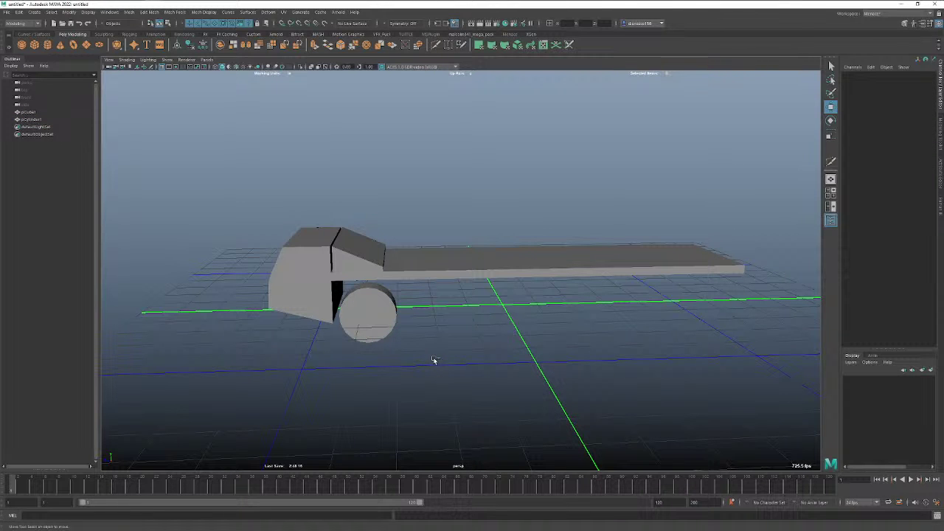
Save the scene under the file name CraneTruck_.
key("ctrl+shift+s")
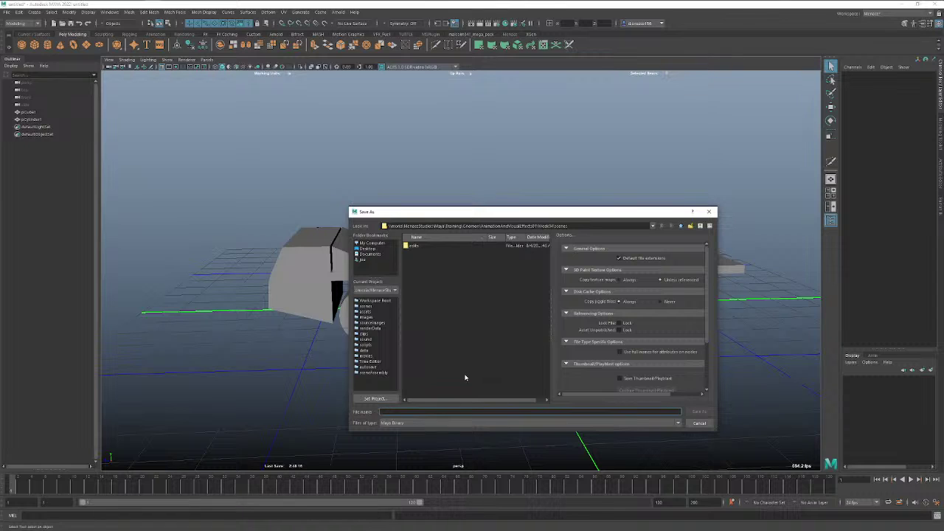
type("CraneTruck_")
key("Return")
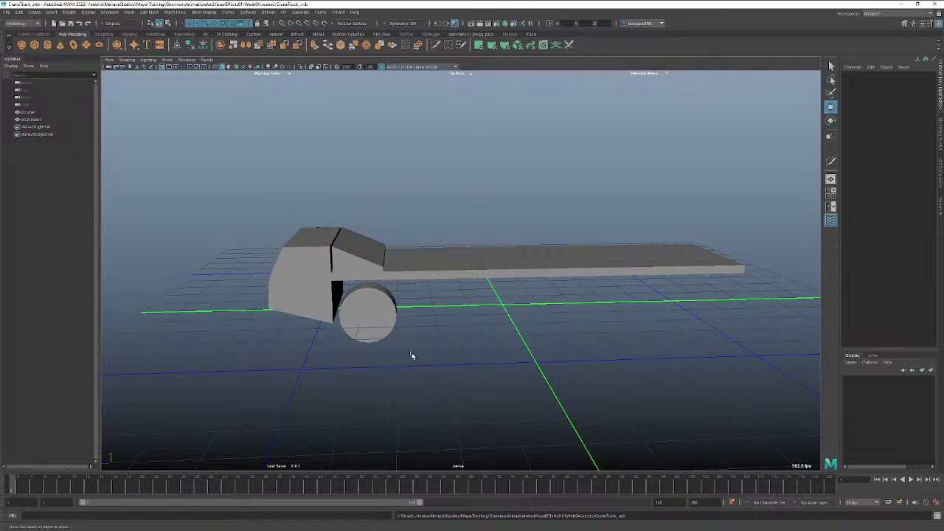
Hide the grid in the perspective view and examine the truck body and wheel from several angles.
left_click_drag(405, 310, 416, 293, "alt")
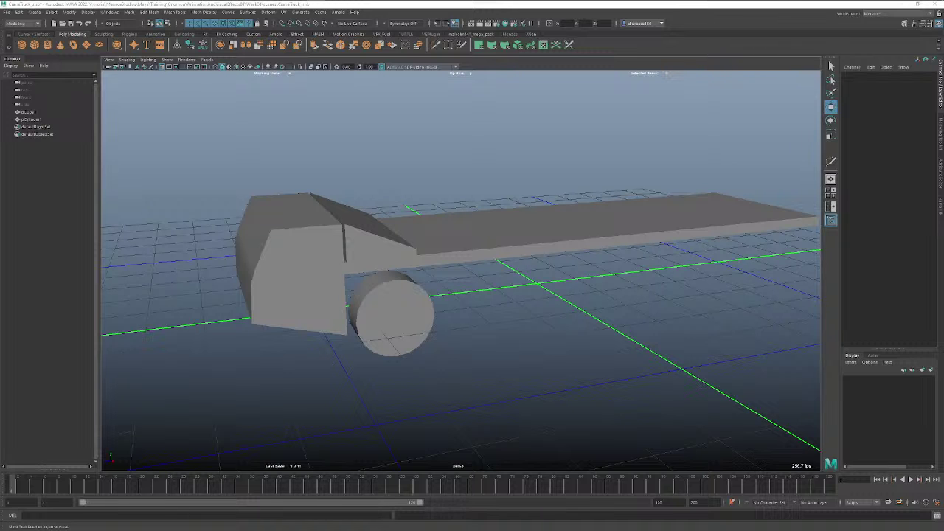
left_click_drag(544, 309, 523, 298, "alt")
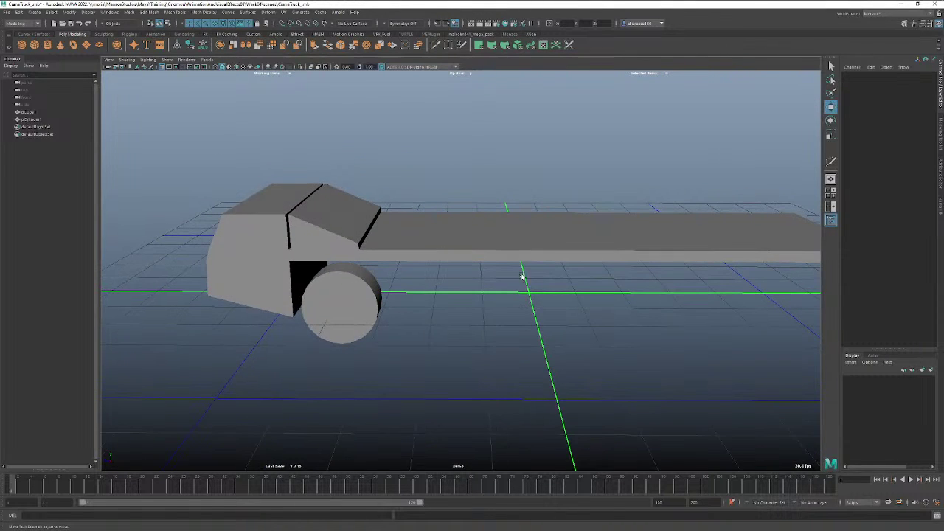
left_click(164, 67)
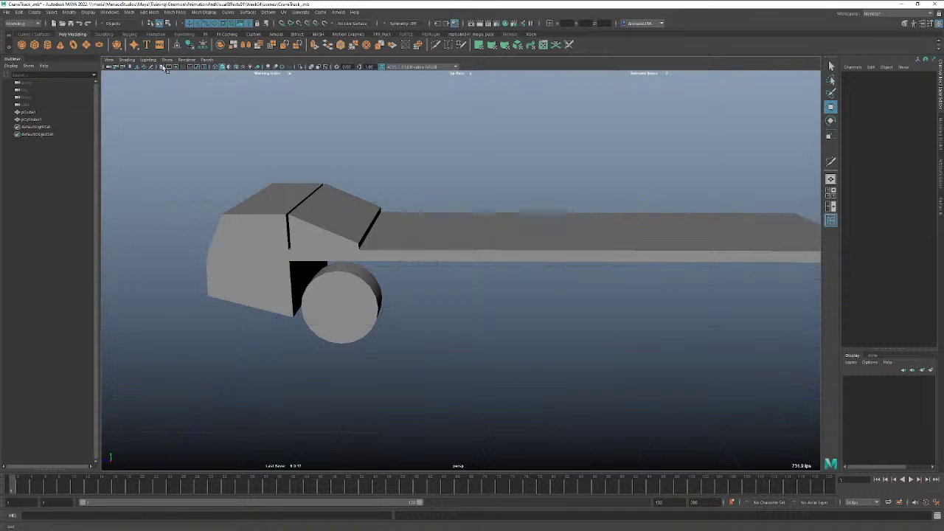
left_click_drag(565, 276, 494, 282, "alt")
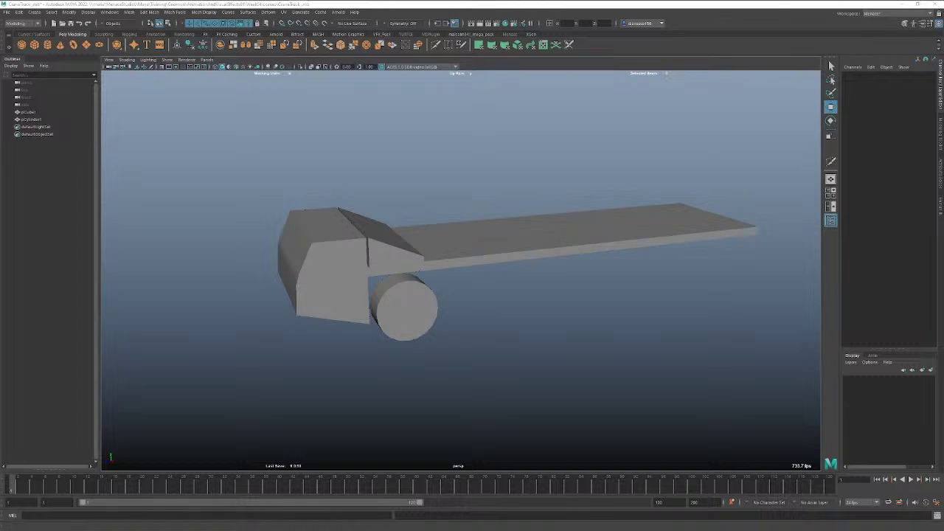
left_click_drag(367, 335, 372, 329, "alt")
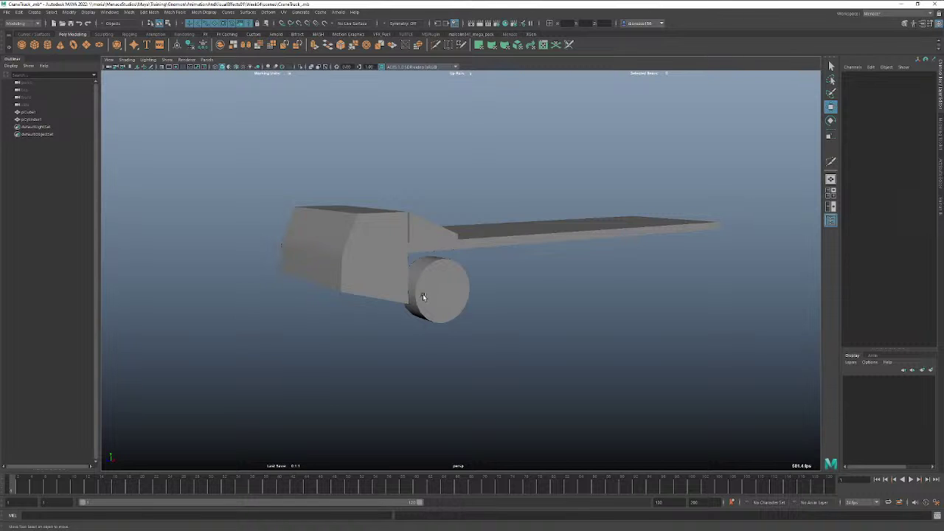
left_click_drag(427, 277, 329, 311, "alt")
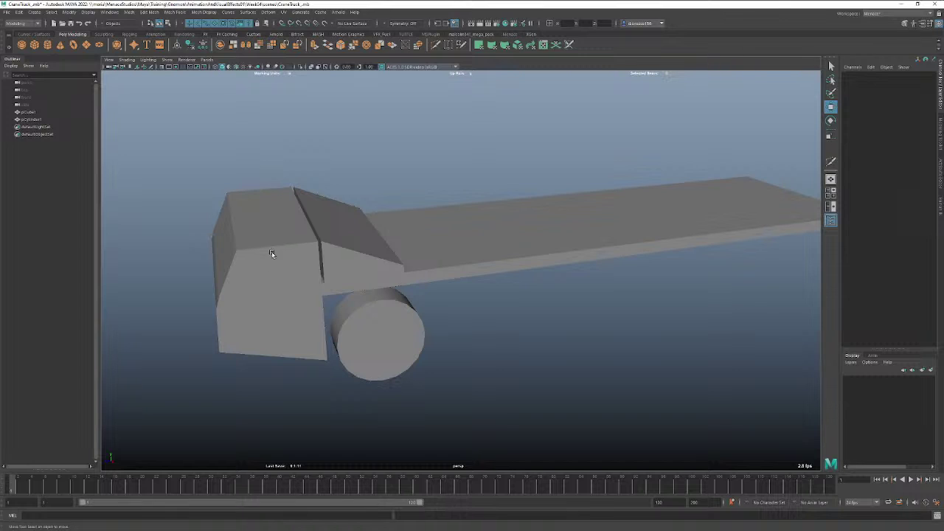
Select the front block's top side edge and the chain of front corner edges below it on one side.
right_click(249, 255)
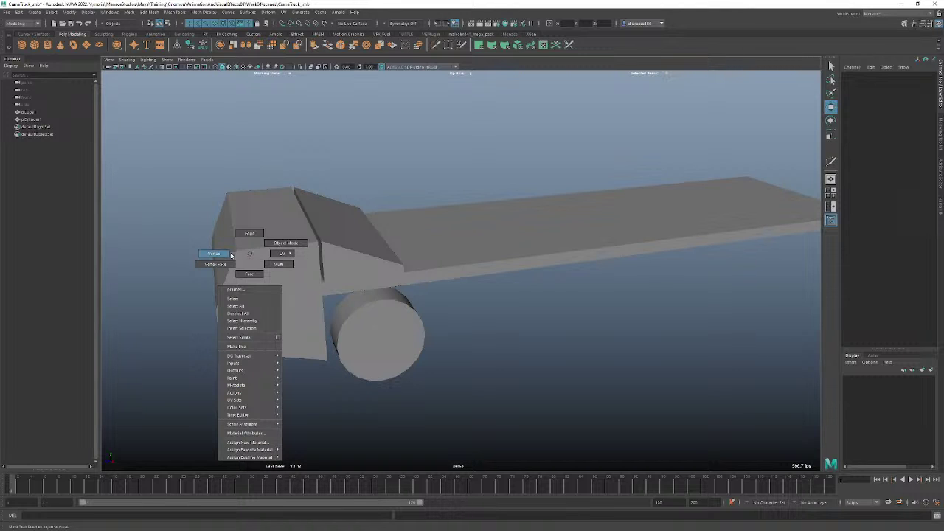
left_click(249, 233)
left_click(264, 249)
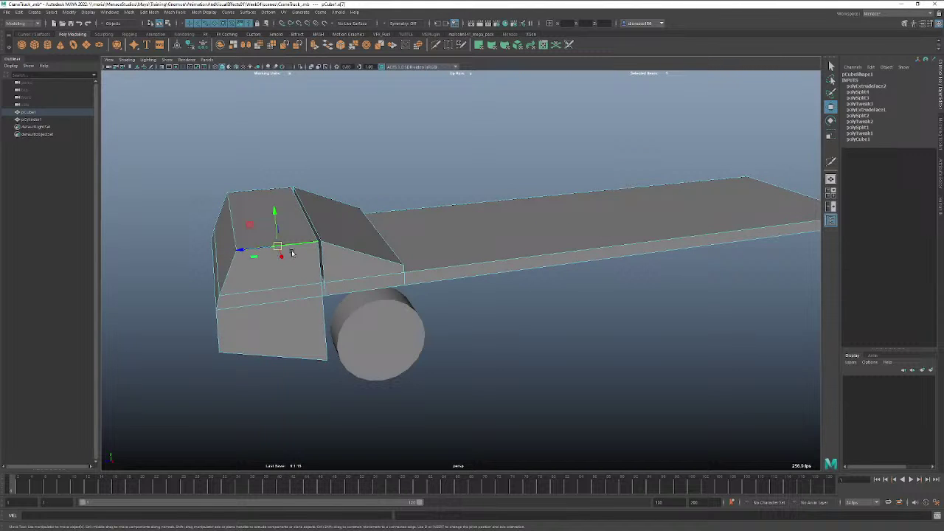
left_click(223, 284)
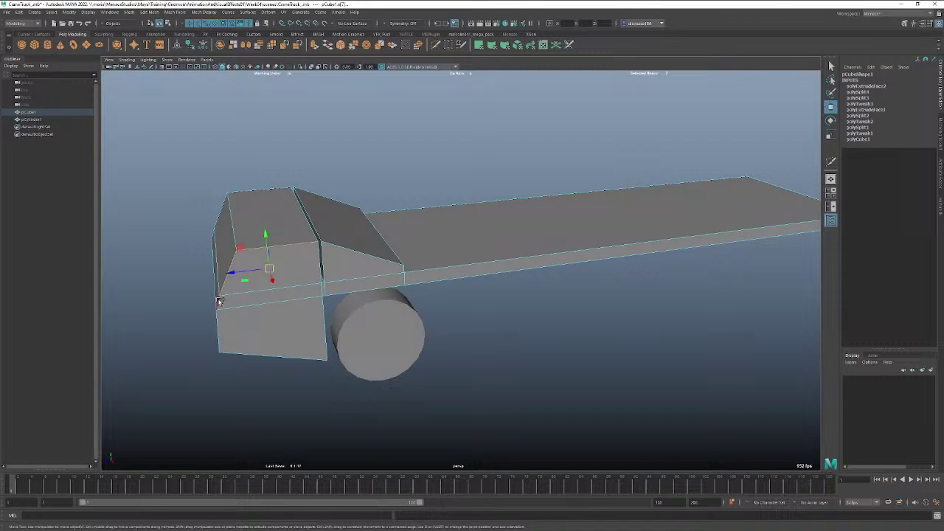
left_click(219, 302, "shift")
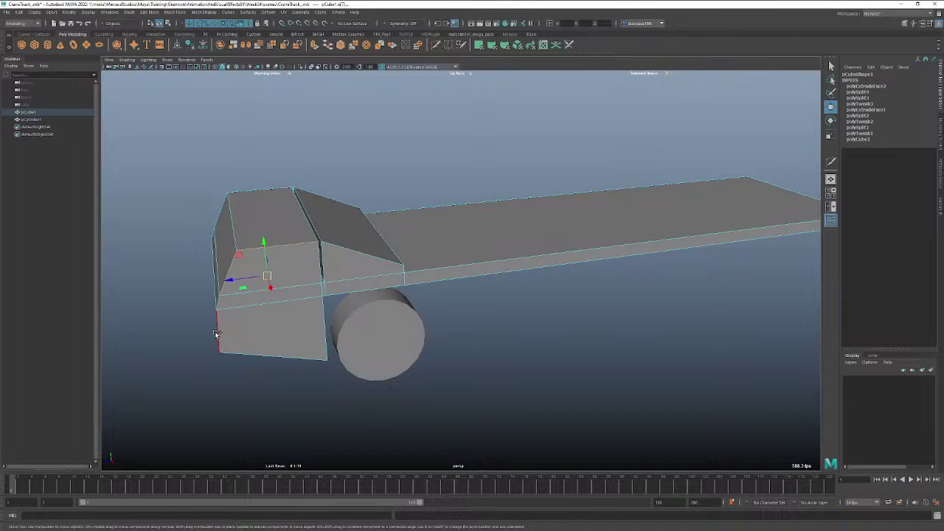
left_click(217, 333, "shift")
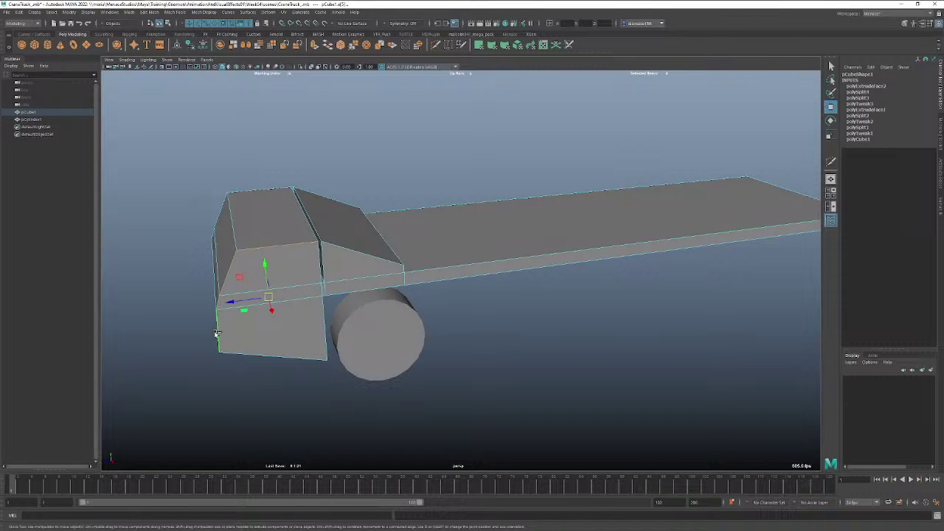
Add the block's front top and bottom edges and the opposite side's corner and top edges to the selection.
left_click_drag(216, 334, 391, 247, "alt")
left_click(492, 242, "shift")
left_click(480, 294, "shift")
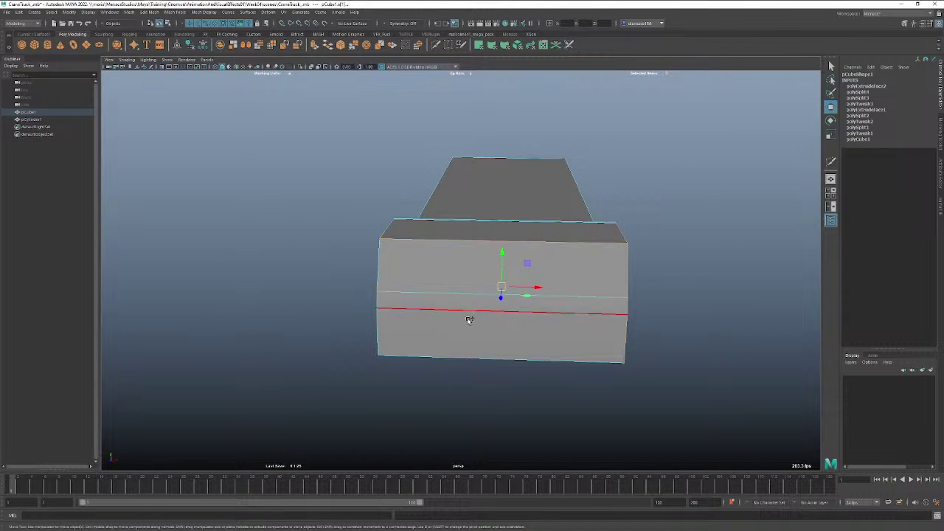
left_click_drag(490, 341, 536, 347, "alt")
left_click(362, 367, "shift")
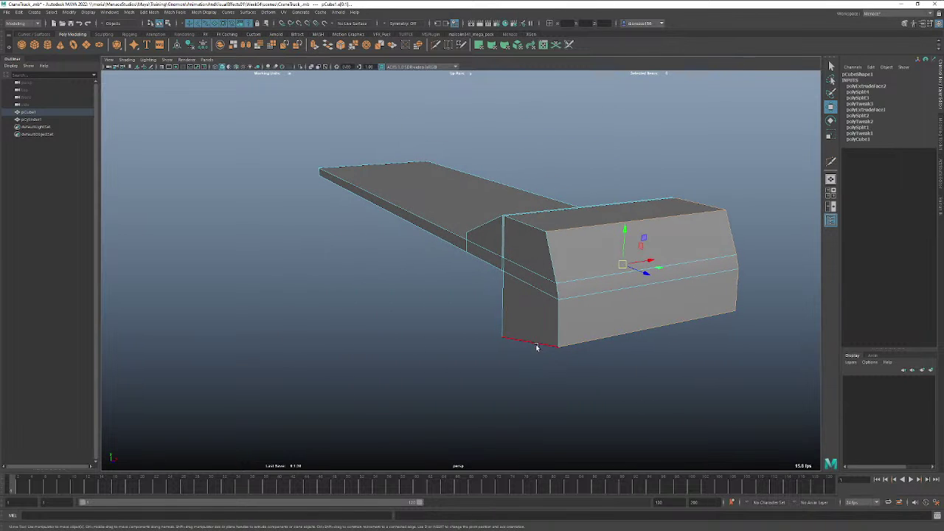
left_click(555, 271, "shift")
left_click(530, 231, "shift")
Bevel the front block's selected edges with a fraction of 0.2 and 4 segments.
left_click_drag(643, 301, 549, 308, "alt")
key("f")
right_click_drag(633, 358, 539, 351, "alt")
left_click(340, 45)
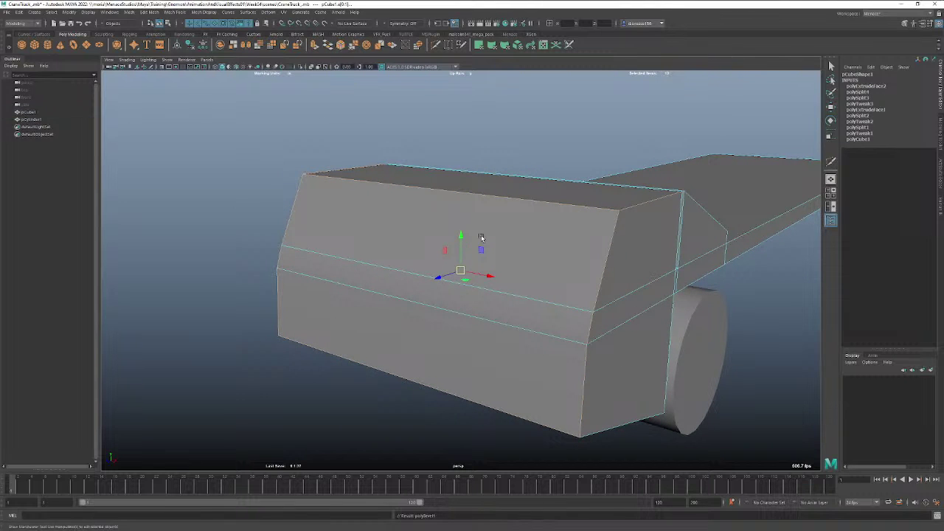
mouse_move(698, 266)
left_mouse_down()
mouse_move(713, 267)
mouse_move(693, 259)
left_mouse_up()
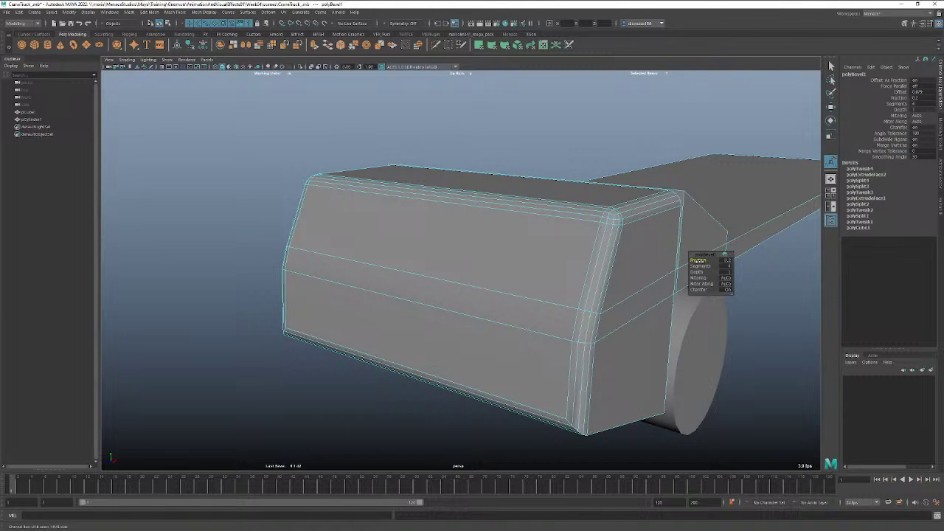
Switch to object mode to inspect the front block's rounded edges from the side, and undo that mode switch.
mouse_move(559, 358)
left_mouse_down("alt")
mouse_move(554, 332)
mouse_move(577, 324)
mouse_move(583, 331)
mouse_move(563, 342)
mouse_move(524, 344)
mouse_move(705, 358)
mouse_move(561, 356)
mouse_move(575, 356)
left_mouse_up("alt")
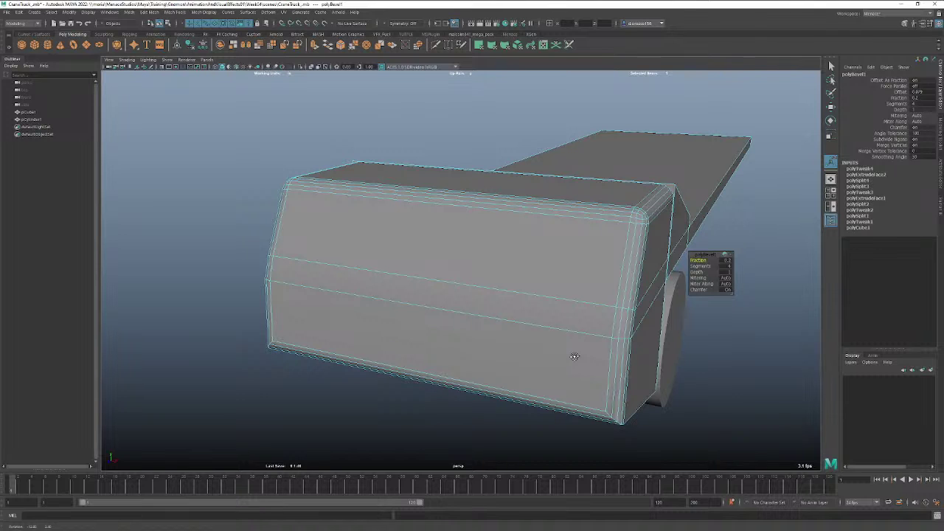
left_click(742, 240)
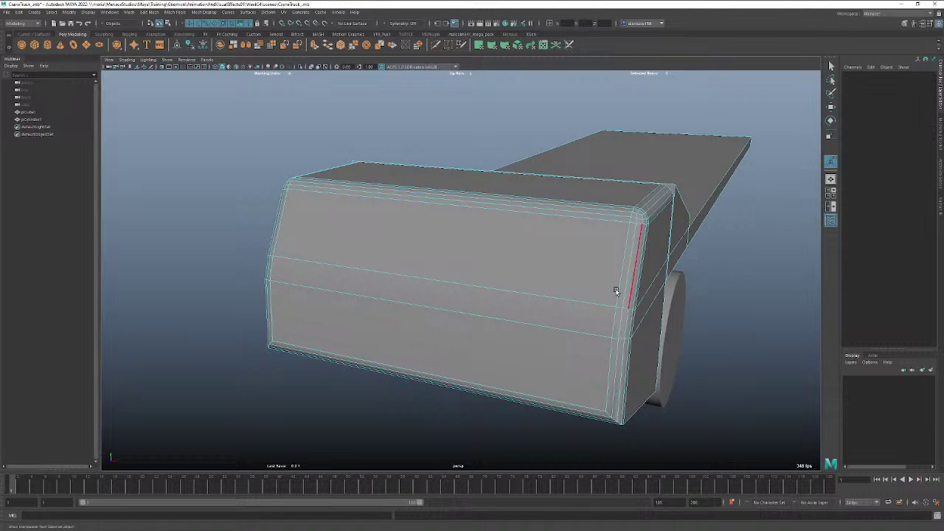
right_click_drag(605, 293, 639, 281)
key("q")
left_click(761, 316)
left_click_drag(761, 316, 692, 339, "alt")
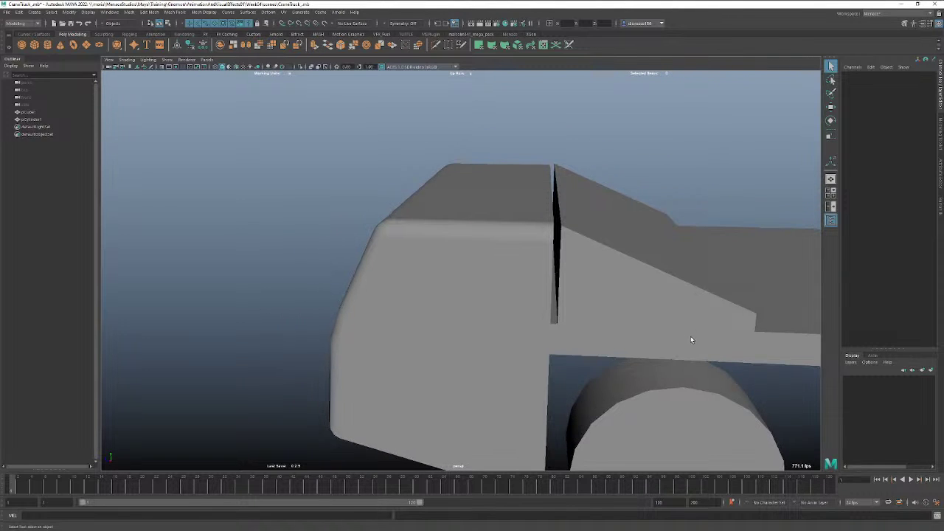
key("ctrl+z")
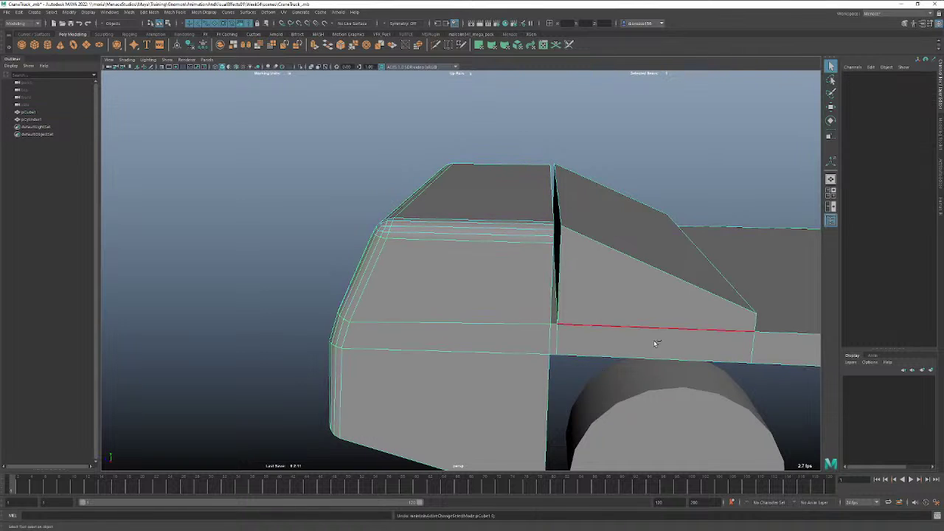
Undo the bevel applied to the front block's edges to restore its sharp corners.
key("ctrl+z")
key("ctrl+z")
key("ctrl+z")
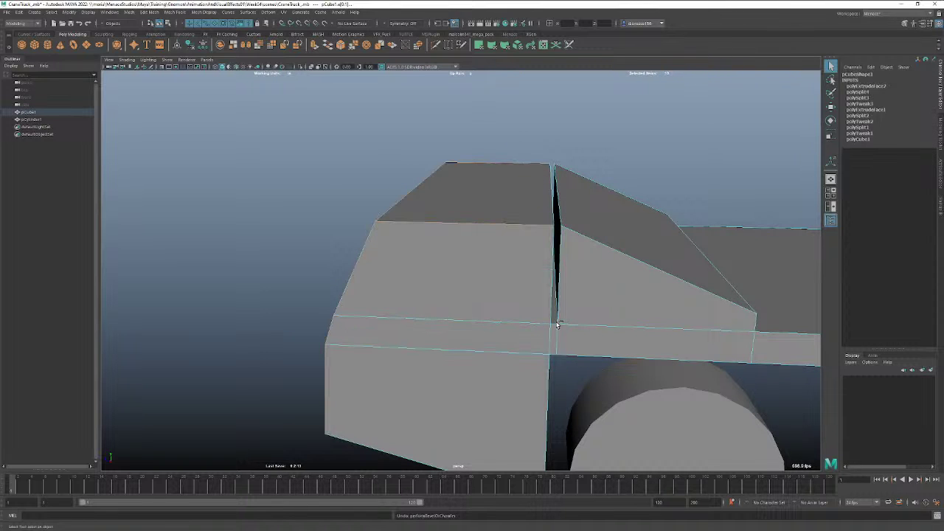
left_click_drag(589, 323, 646, 324, "alt")
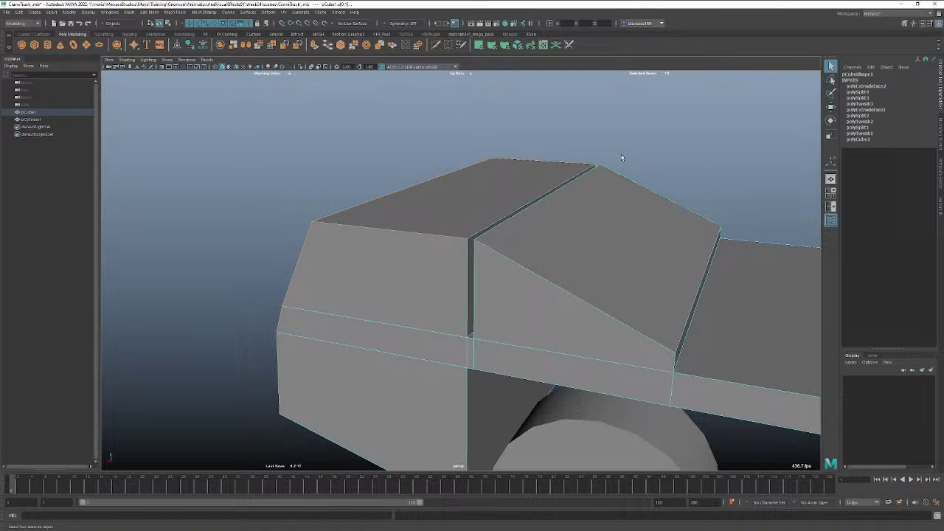
Insert an edge loop across the sloped raised section, a short way behind its front edge, with Multi-Cut.
left_click(437, 45)
left_click(661, 198)
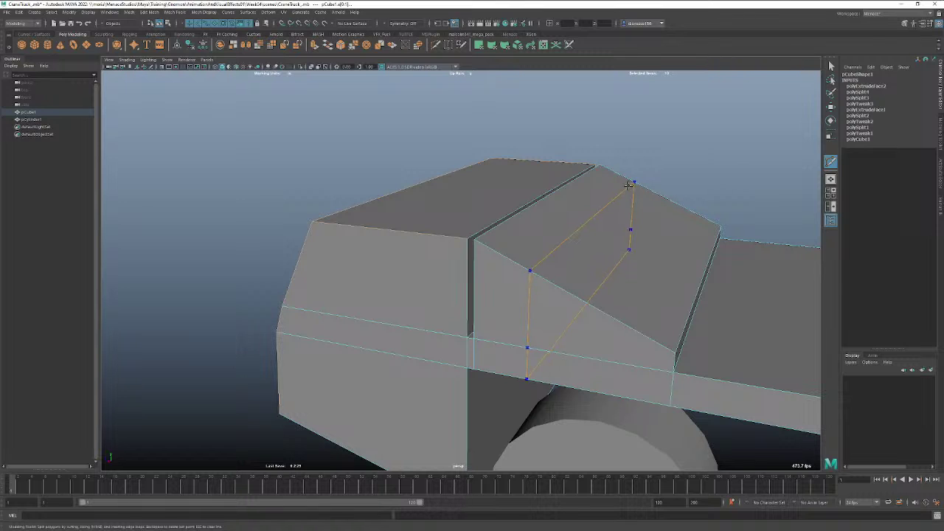
left_click(630, 186, "ctrl")
left_click_drag(545, 316, 598, 304, "alt")
key("space")
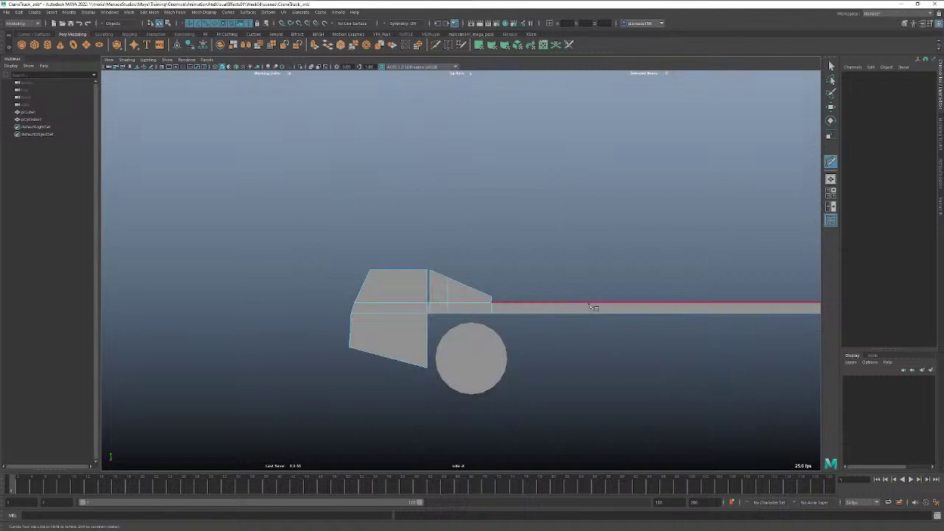
Raise the new loop's top vertices in the side view to about the height of the front block's top.
right_click(455, 286)
right_click_drag(454, 286, 461, 266)
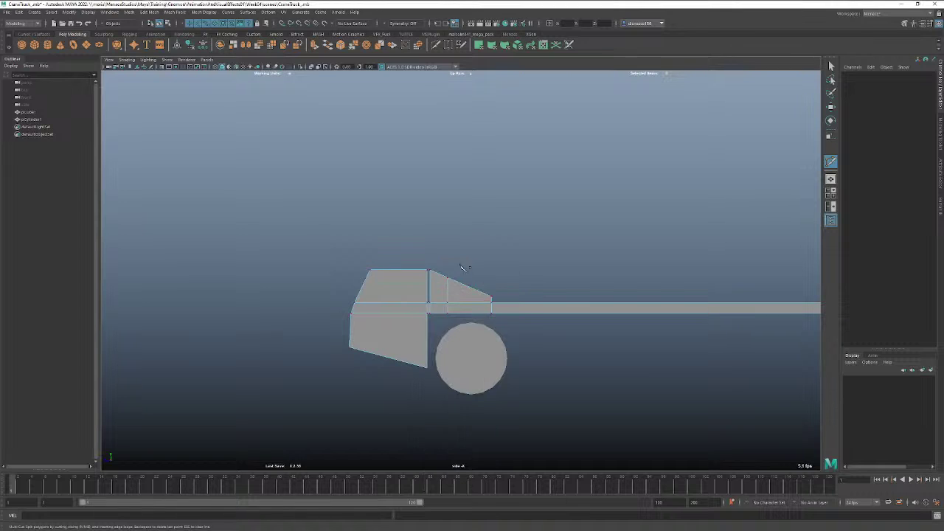
key("w")
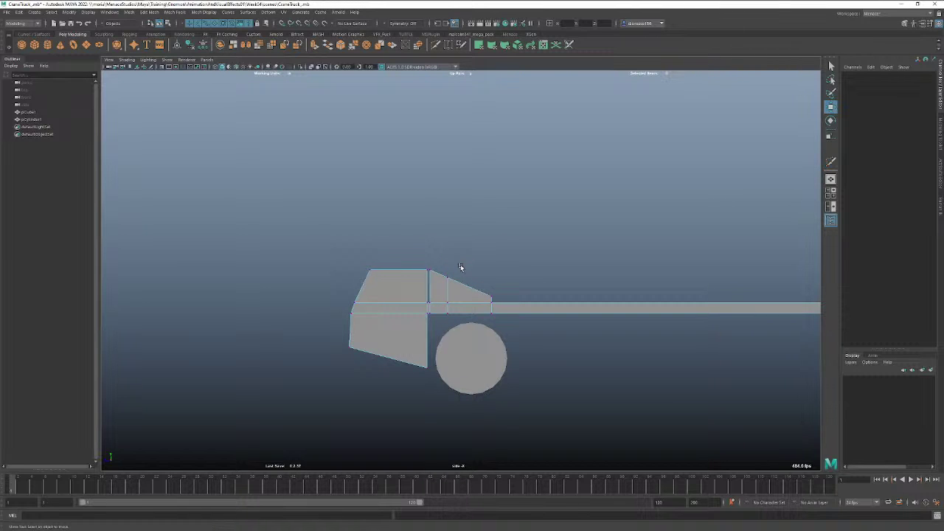
left_click(446, 275)
left_click_drag(447, 242, 447, 236)
Select the top vertices of the front block and raised section and scale them vertically into one level line.
scroll(433, 281, "up", 10)
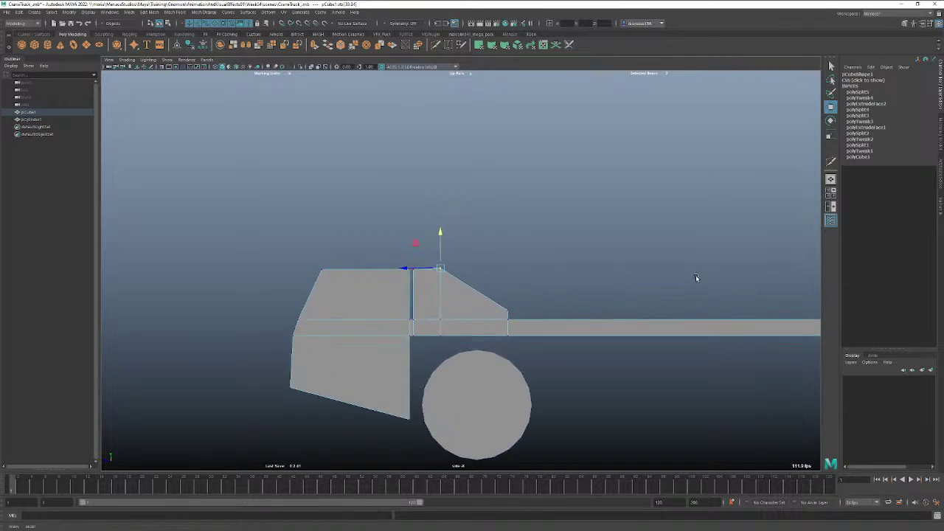
middle_click_drag(454, 283, 613, 236, "alt")
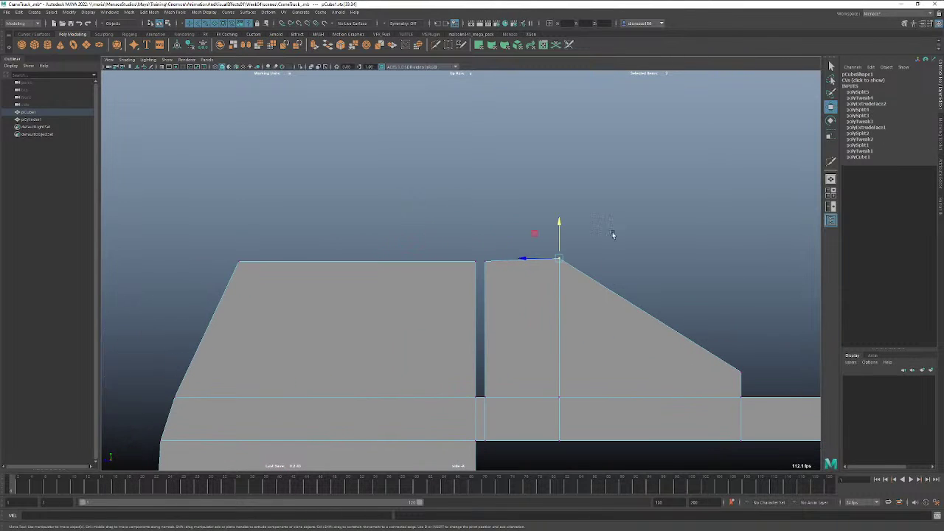
left_click_drag(611, 225, 175, 265)
key("r")
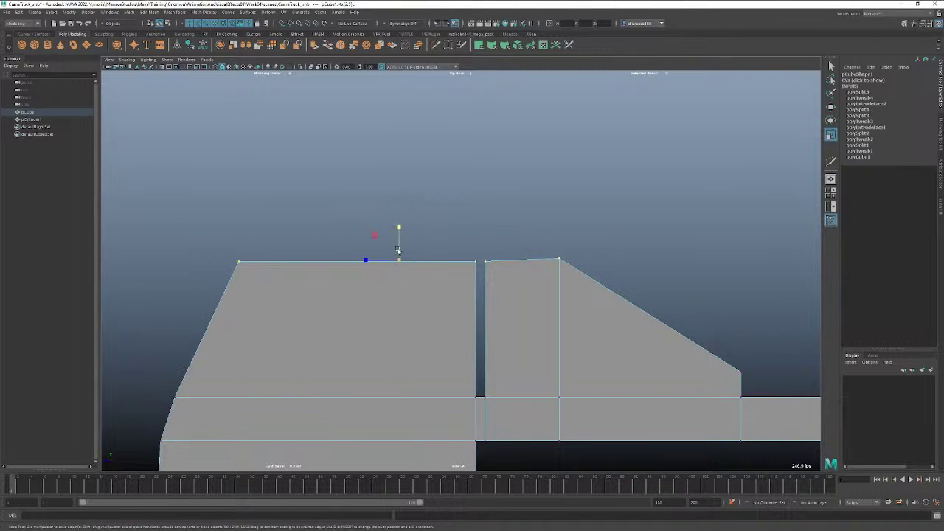
left_click_drag(399, 250, 403, 318)
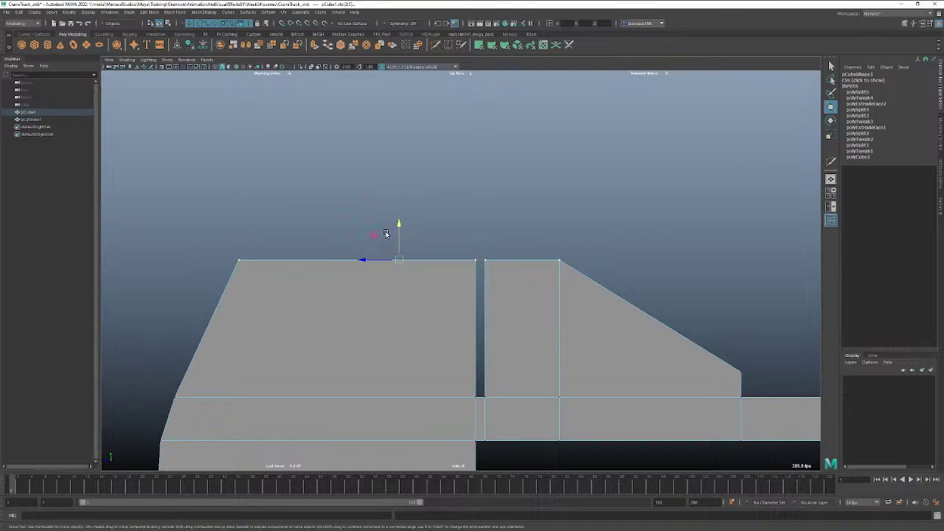
key("w")
left_click_drag(399, 226, 400, 234)
Insert a second edge loop near the middle of the raised section's remaining slope.
right_click_drag(581, 317, 377, 311, "alt")
left_click(576, 332, "alt")
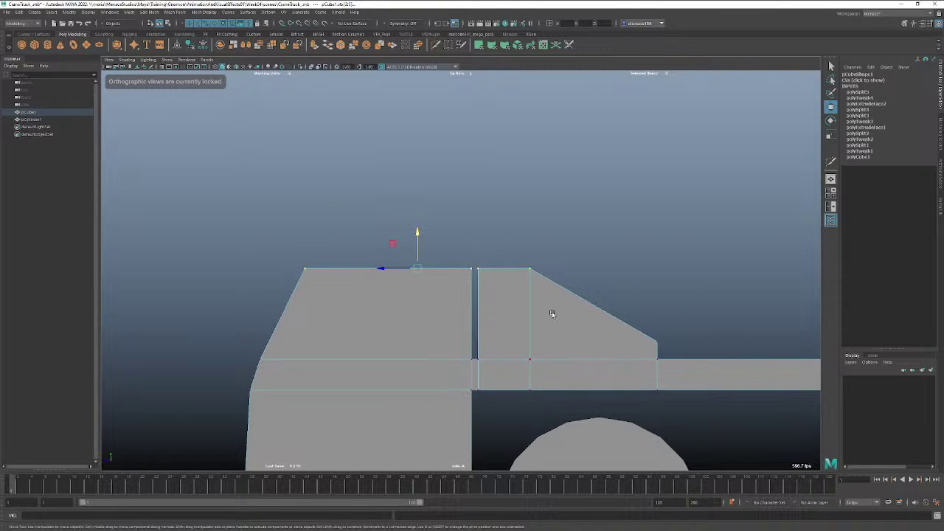
key("y")
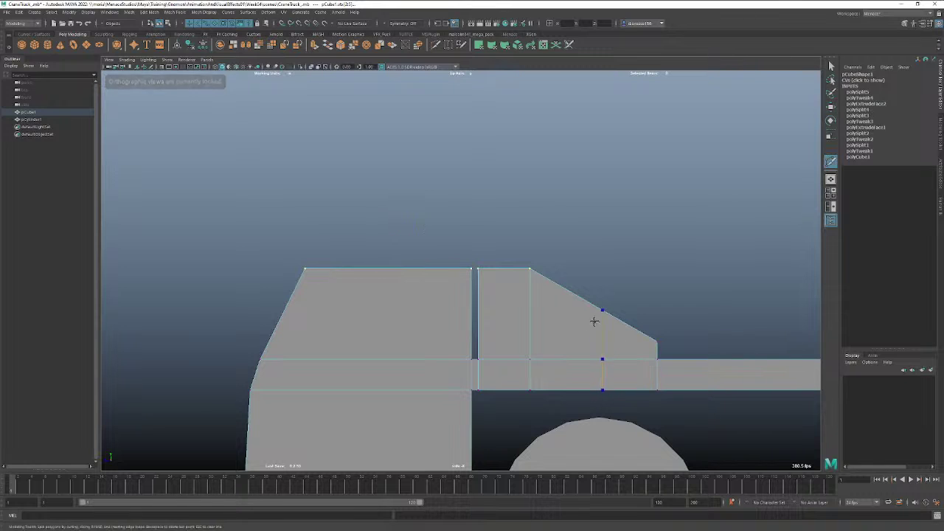
left_click(588, 308, "ctrl")
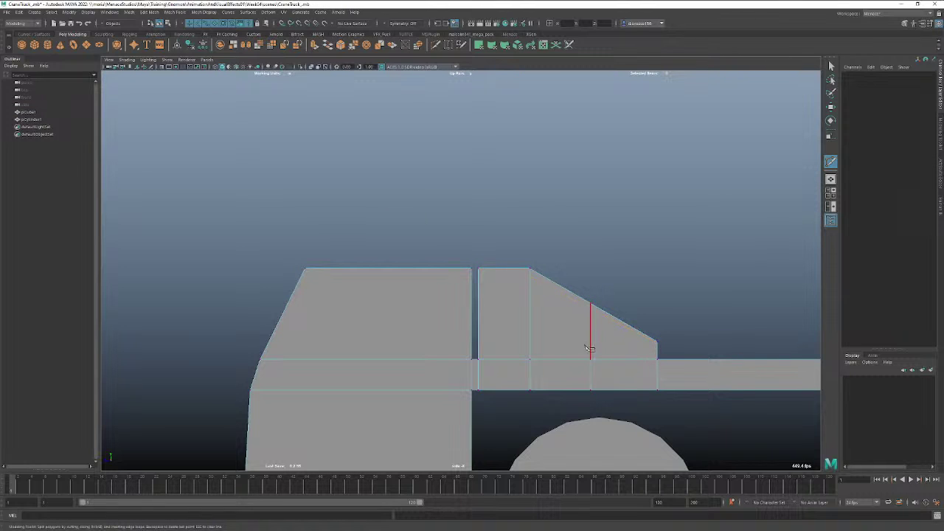
left_click(591, 304)
Raise the second loop's top vertices to round the slope and shift the loop's vertices slightly toward the rear.
key("w")
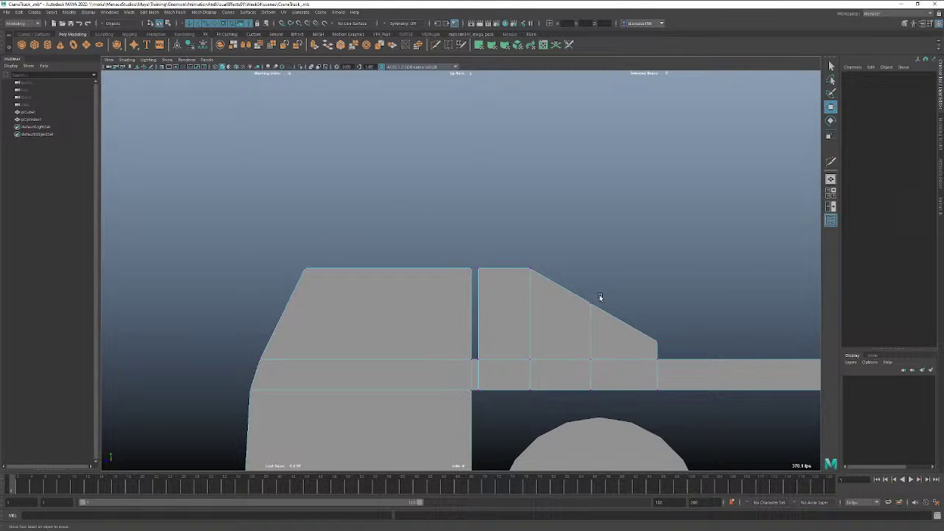
left_click(588, 307)
left_click_drag(589, 276, 593, 258)
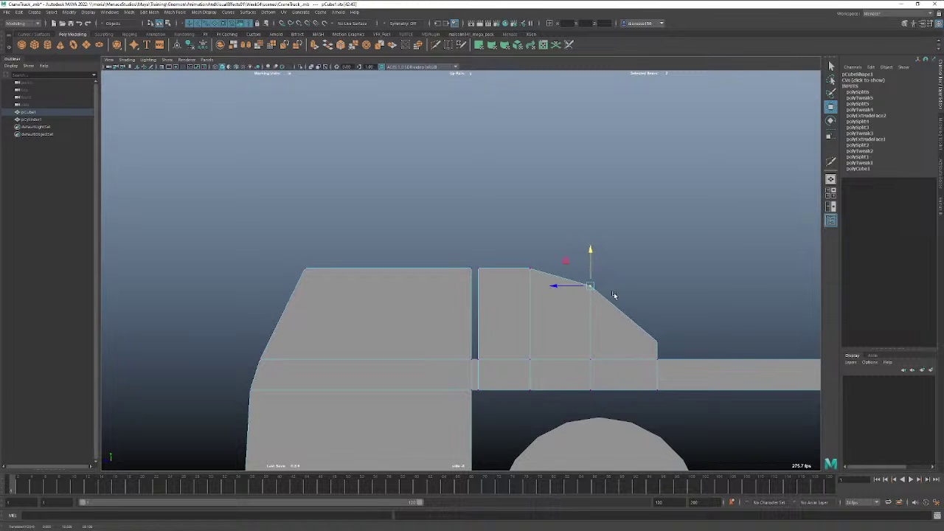
left_click(590, 390, "shift")
mouse_move(556, 341)
left_mouse_down()
mouse_move(595, 346)
mouse_move(595, 327)
mouse_move(597, 346)
mouse_move(566, 345)
left_mouse_up()
key("space")
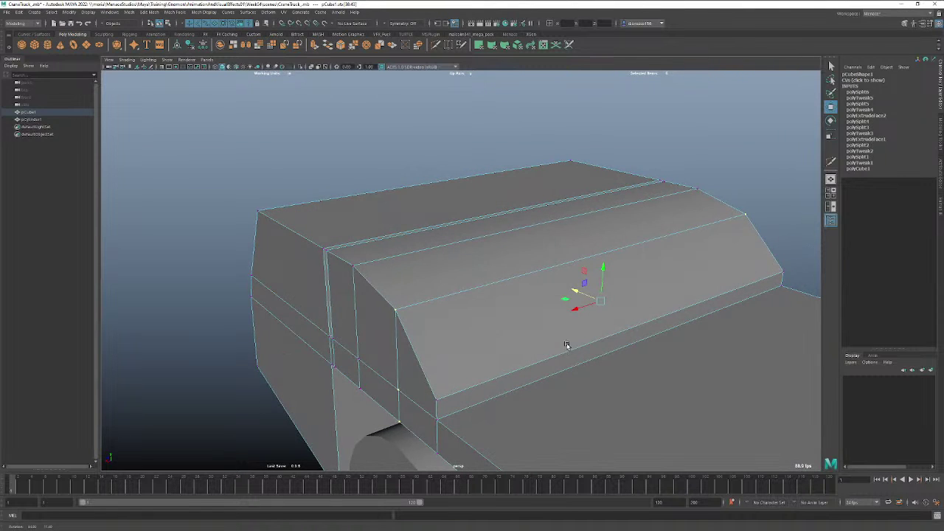
Switch to edge selection and pick the raised section's front crease edge, followed by its rear crease edge.
right_click(528, 299)
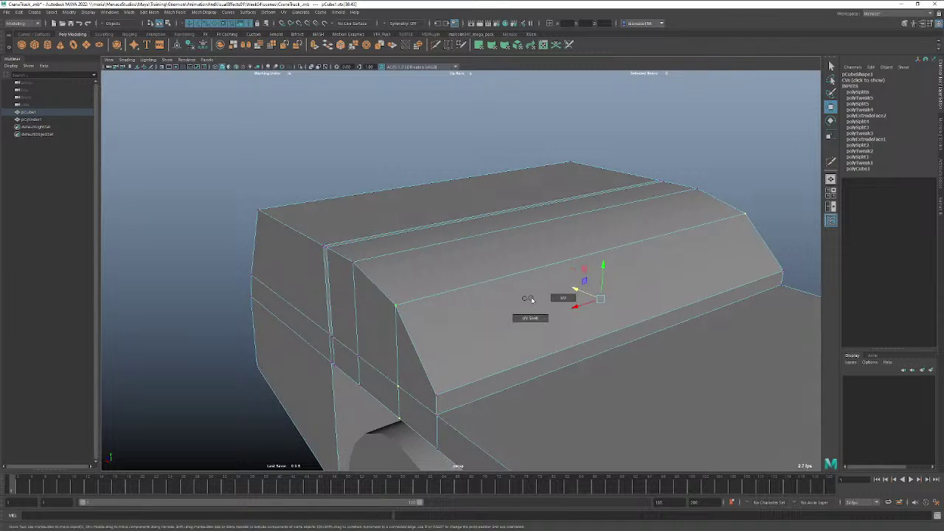
right_click(527, 302)
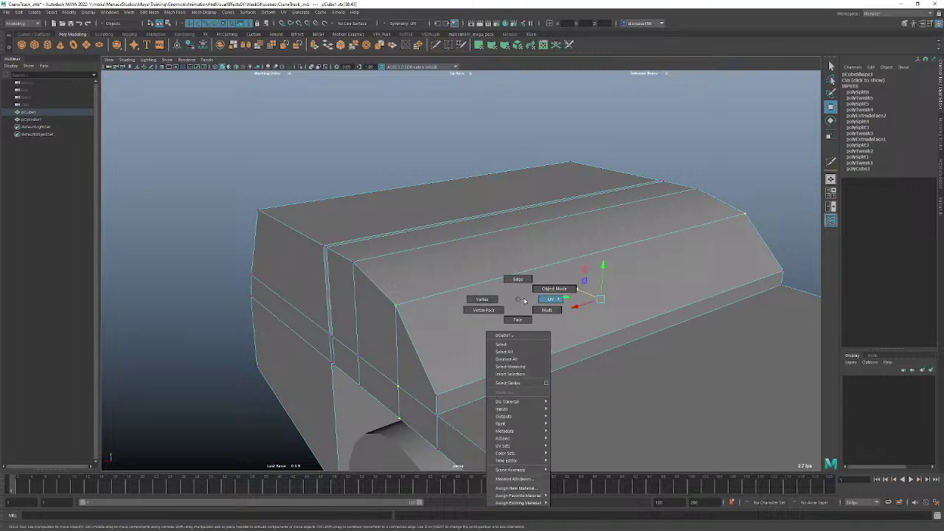
left_click(518, 279)
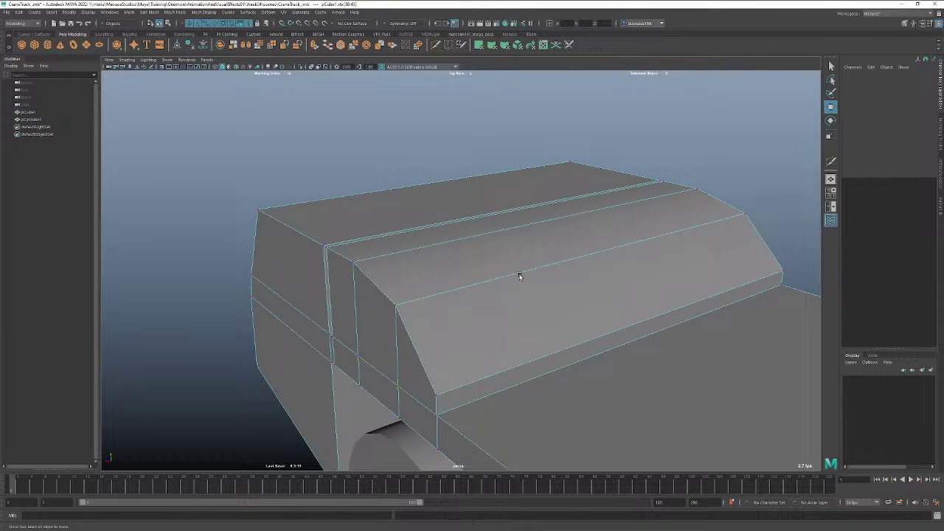
right_click(519, 274)
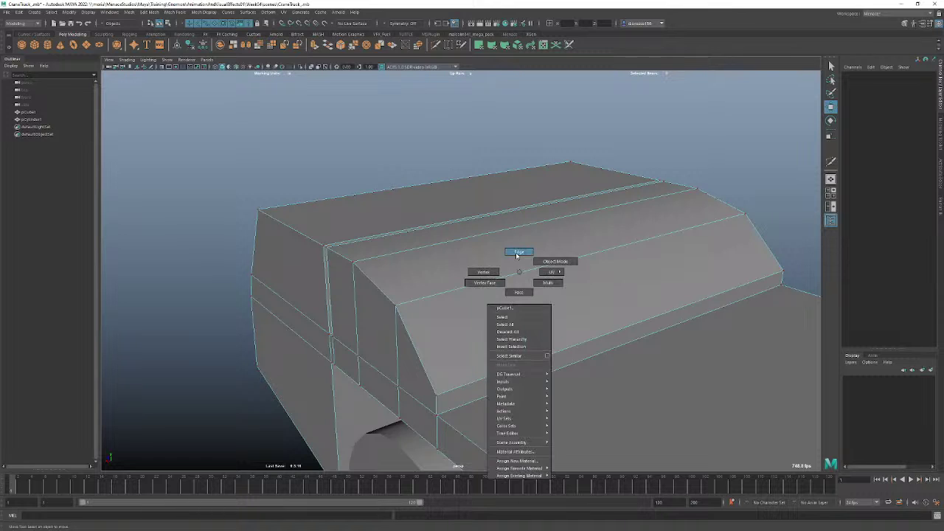
left_click(518, 253)
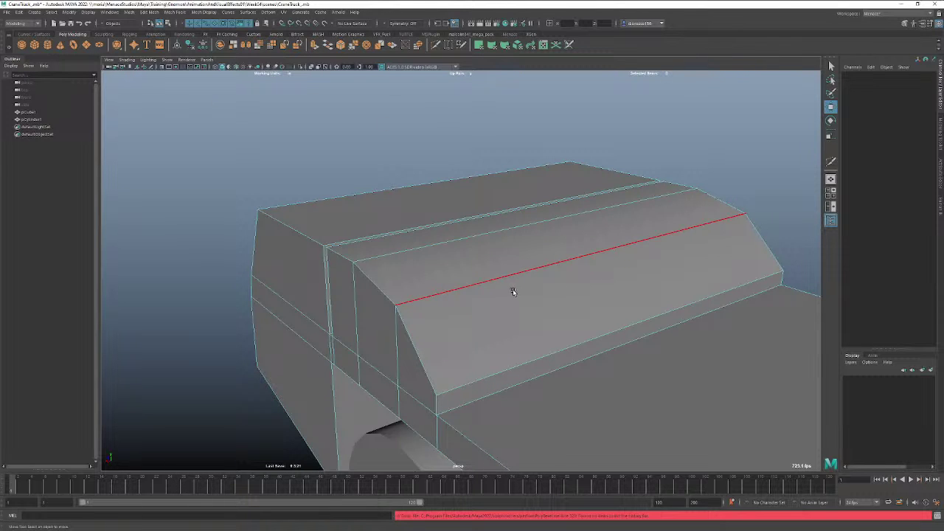
left_click_drag(487, 291, 505, 298, "alt")
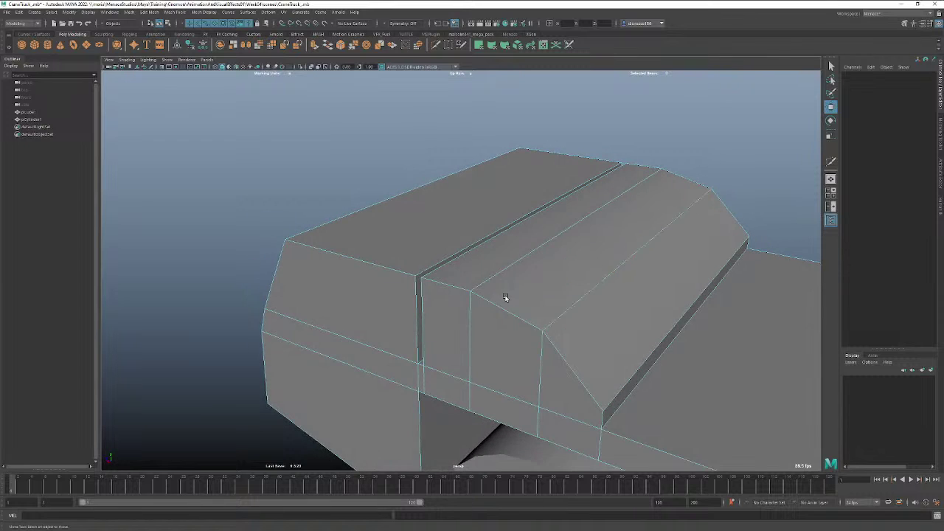
left_click(506, 297)
left_click(565, 231)
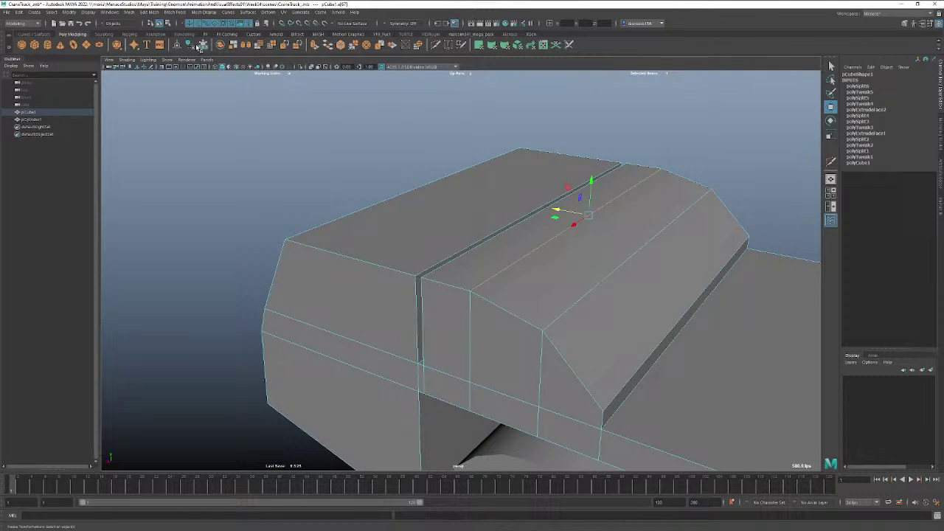
left_click(615, 270)
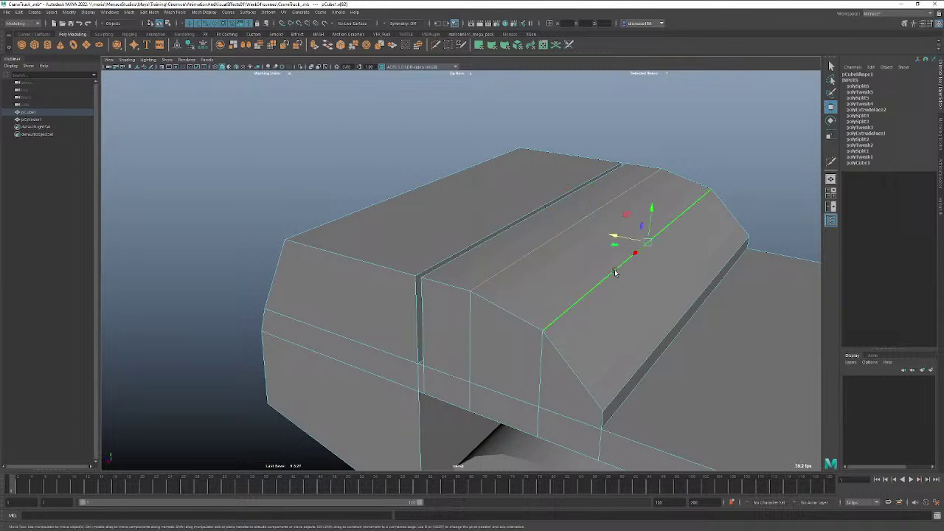
Return the truck body to object mode and delete its construction history.
right_click_drag(480, 211, 502, 194)
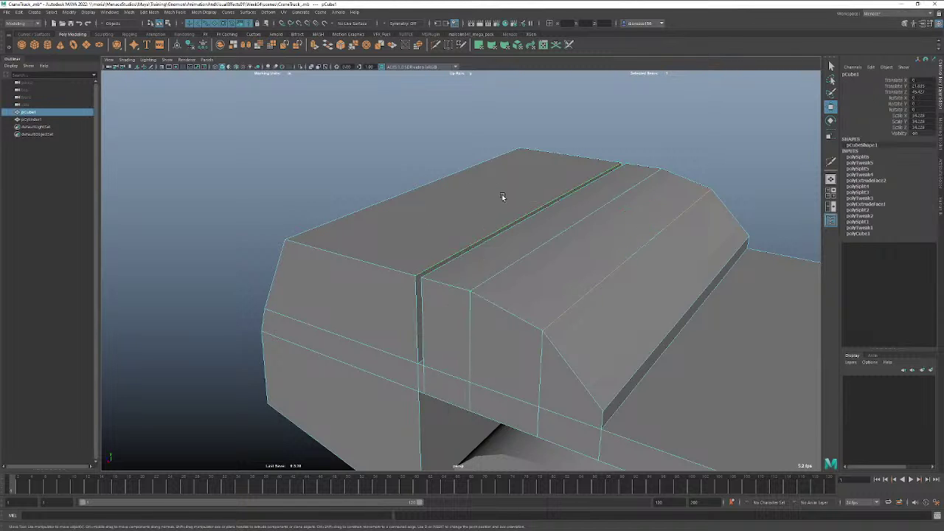
left_click(191, 46)
left_click_drag(529, 223, 506, 221, "alt")
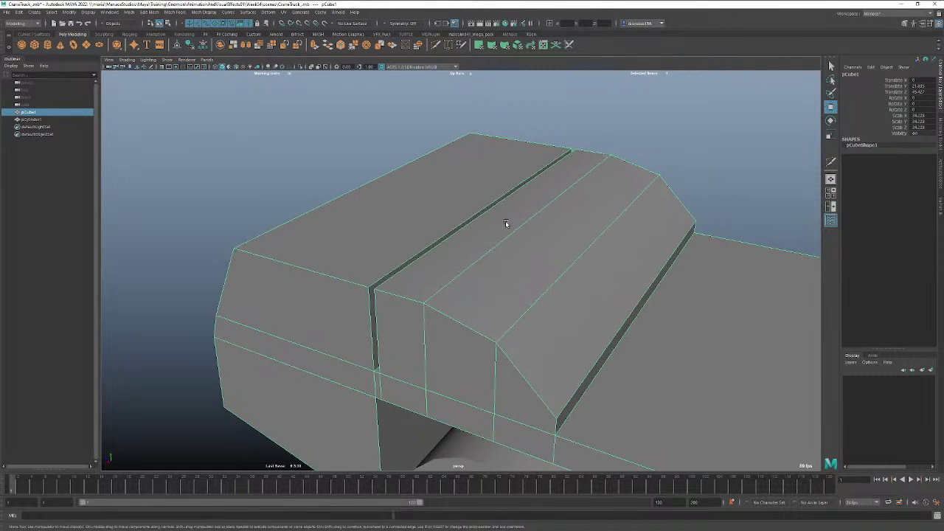
Bevel the rear crease edge running across the top of the raised section.
right_click_drag(582, 245, 588, 228)
left_click(577, 260)
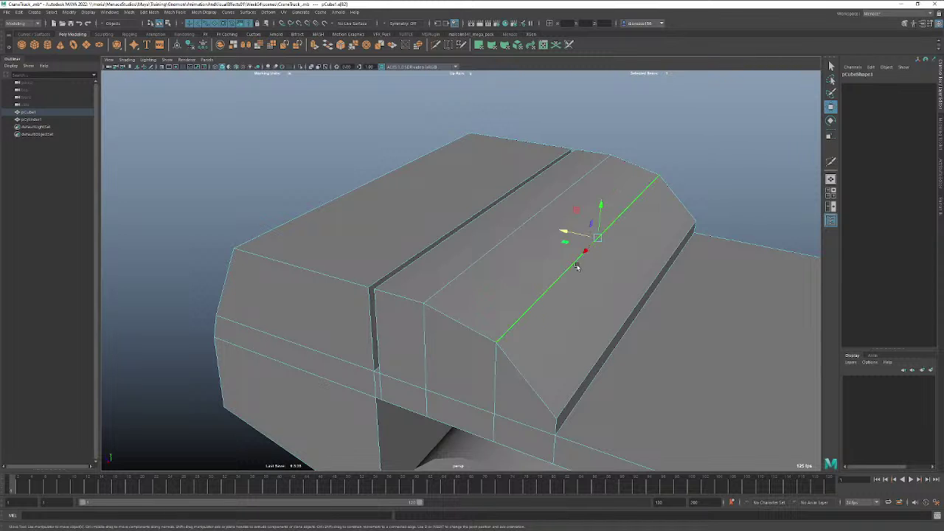
left_click(341, 47)
left_click_drag(520, 239, 571, 253, "alt")
Set the crease bevel to a fraction of 0.7, 3 segments and a depth of 0.9.
left_click(693, 266)
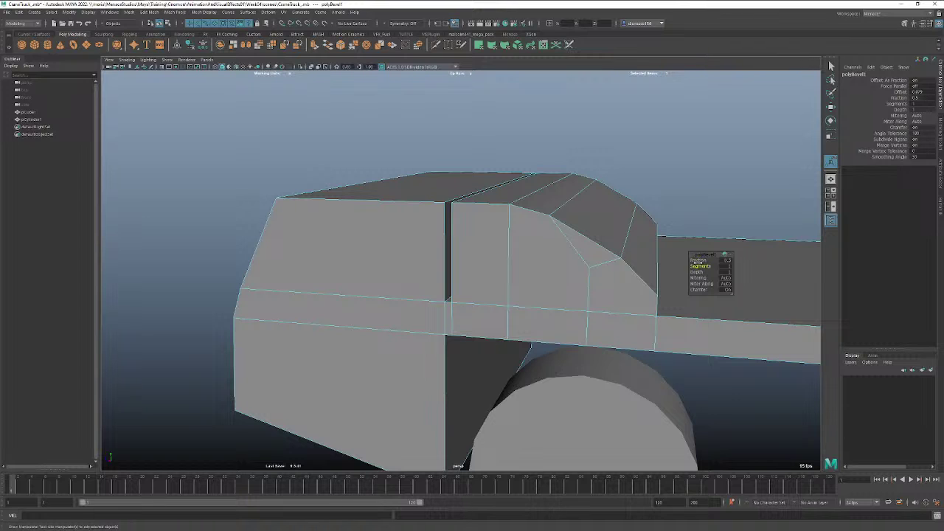
left_click_drag(700, 266, 704, 266)
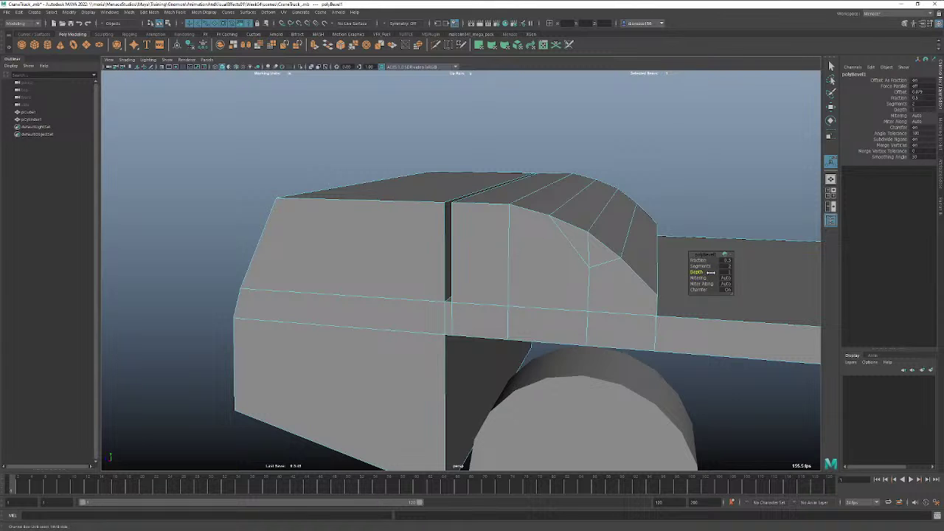
left_click_drag(696, 272, 694, 260)
key("ctrl+z")
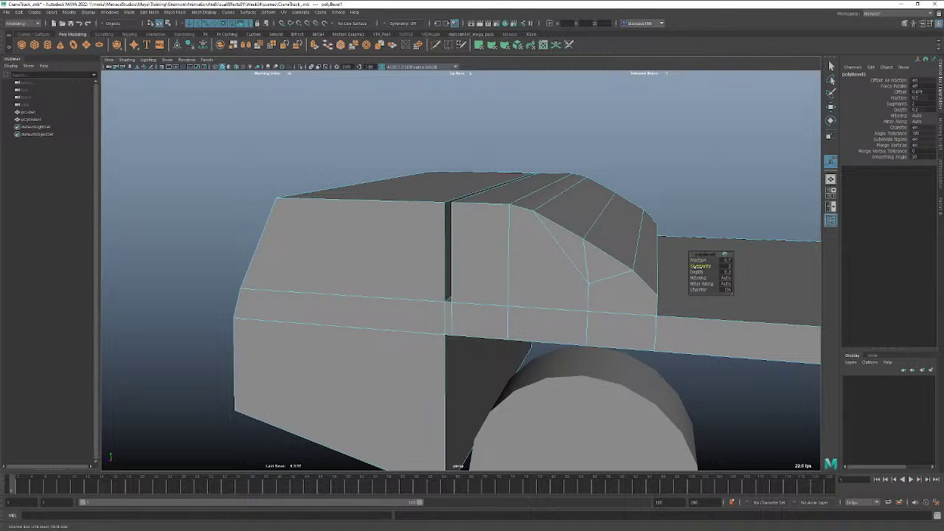
left_click_drag(697, 267, 697, 267)
left_click_drag(502, 301, 533, 270, "alt")
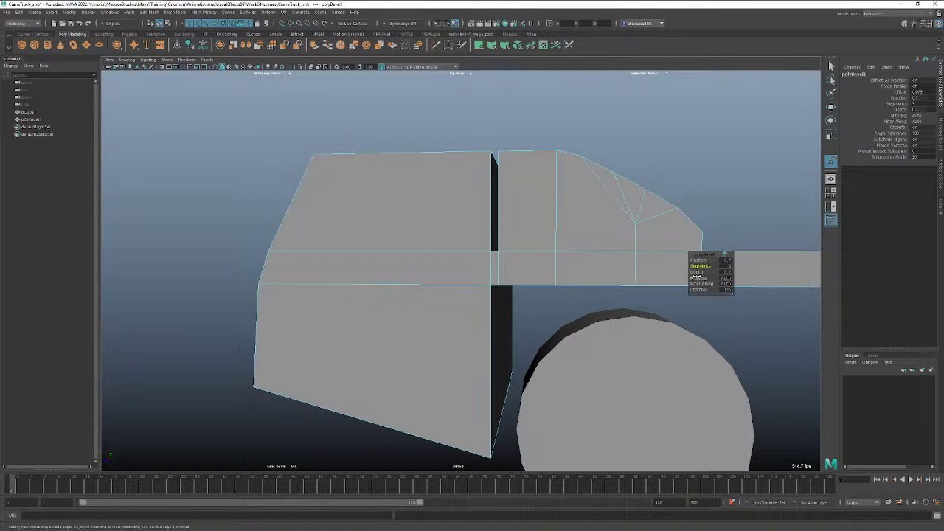
left_click_drag(697, 273, 565, 251)
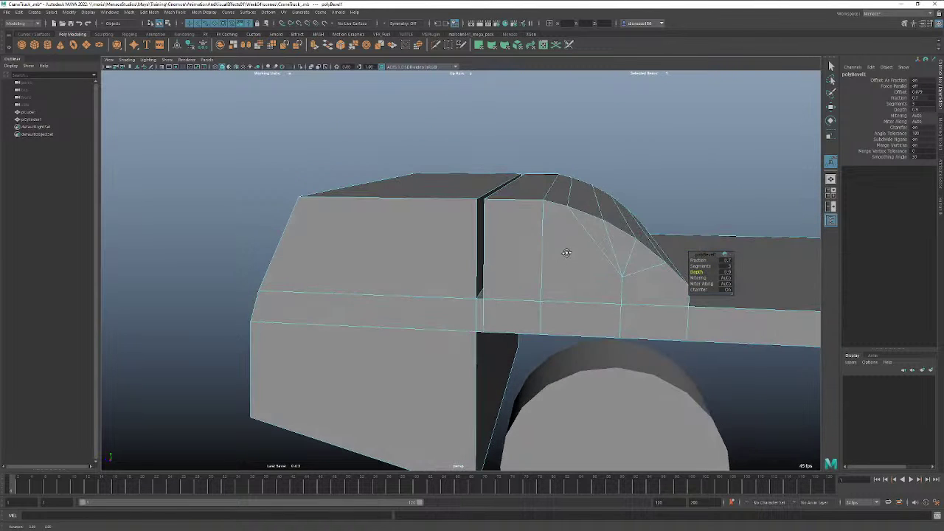
Examine the raised section's beveled profile and its side edges in the side view.
right_click(567, 256)
left_click(565, 255)
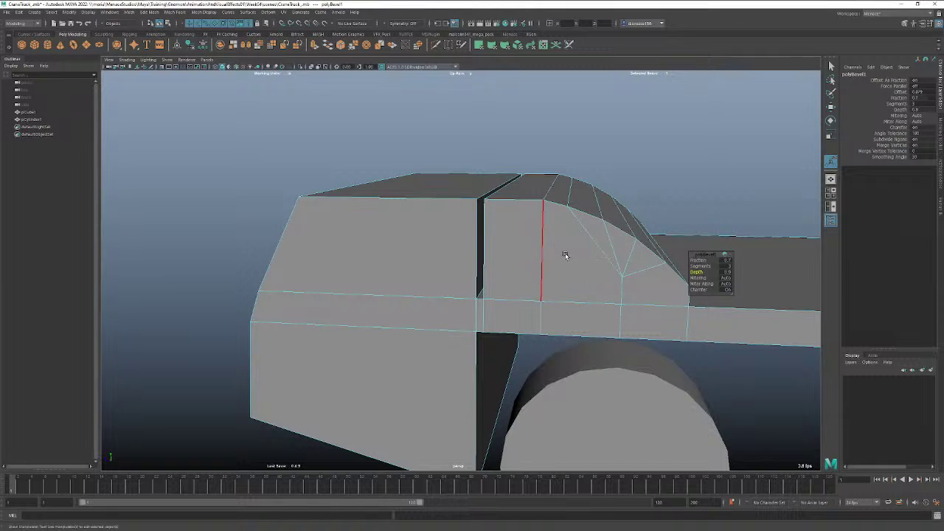
key("space")
left_click_drag(566, 256, 589, 258)
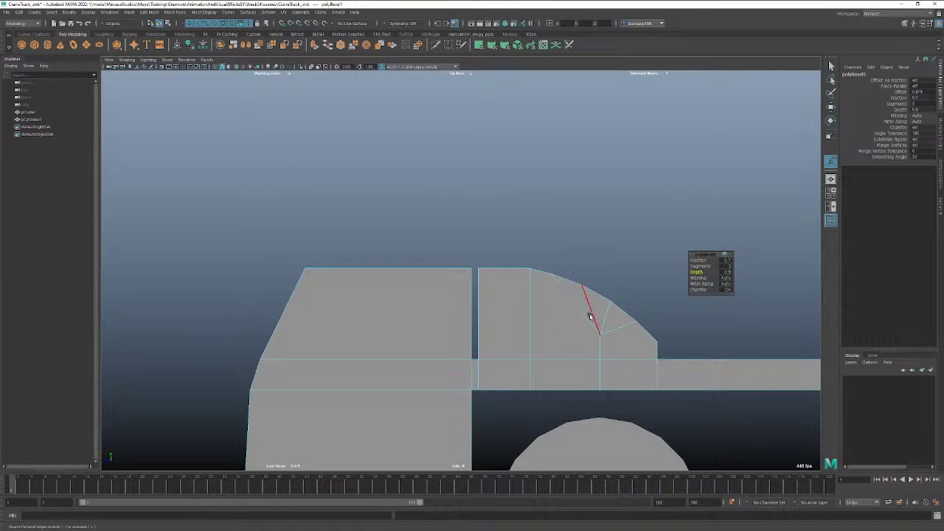
middle_click_drag(569, 324, 509, 316, "alt")
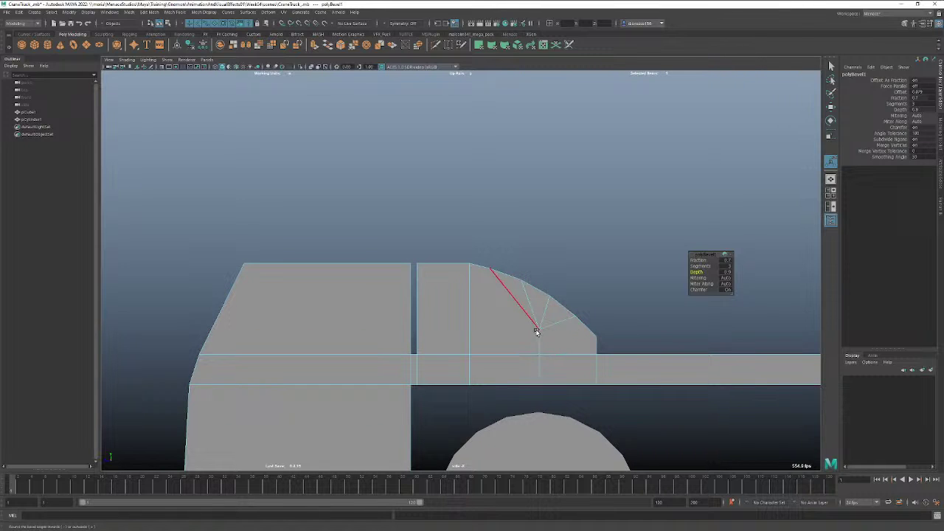
Target Weld the central vertices of the raised section's bevel fan onto the slab's upper-edge vertices directly below.
right_click_drag(536, 334, 510, 322)
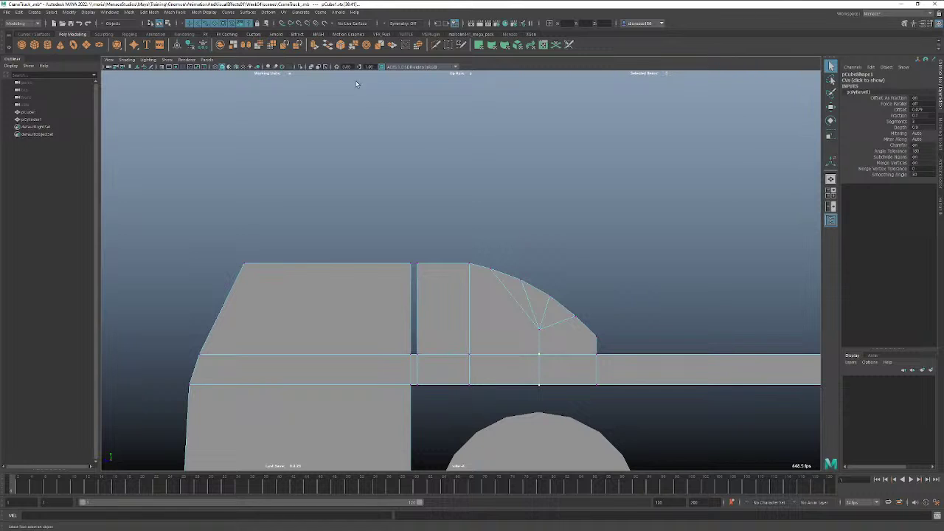
left_click(449, 44)
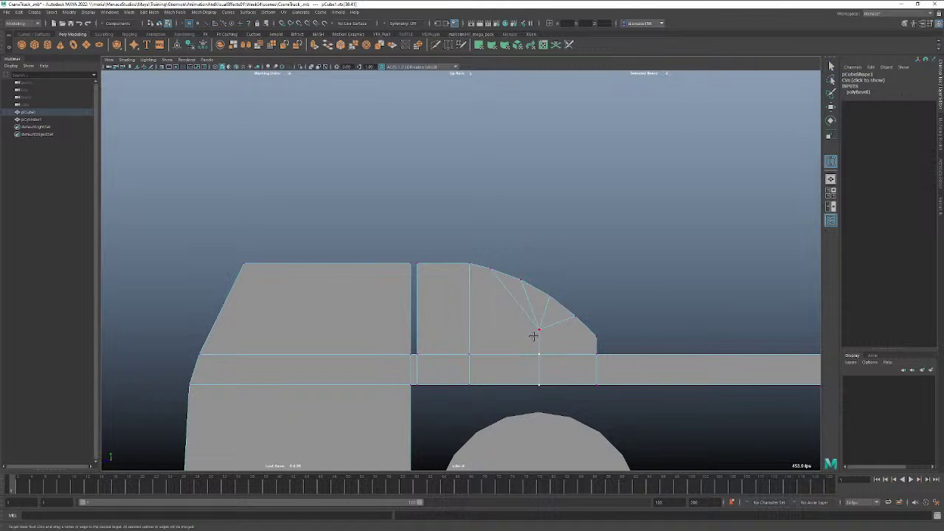
left_click_drag(540, 355, 539, 355)
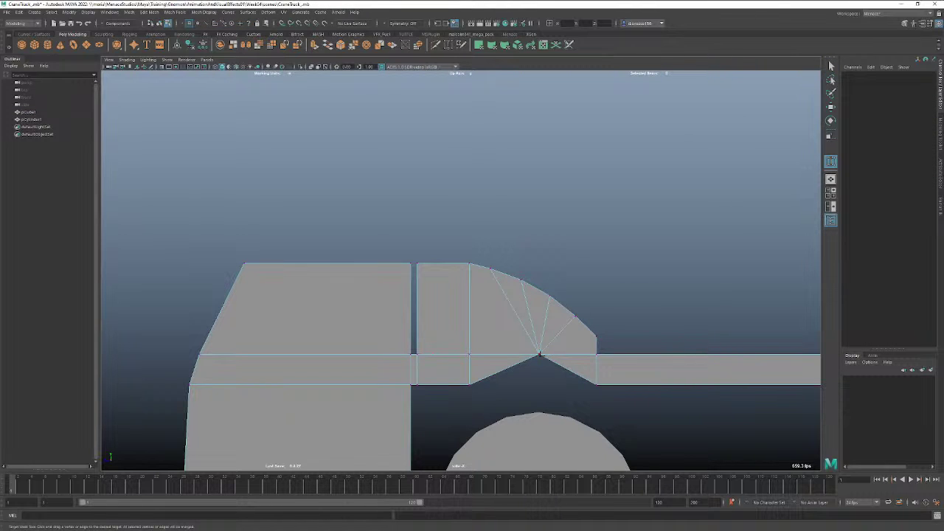
key("ctrl+z")
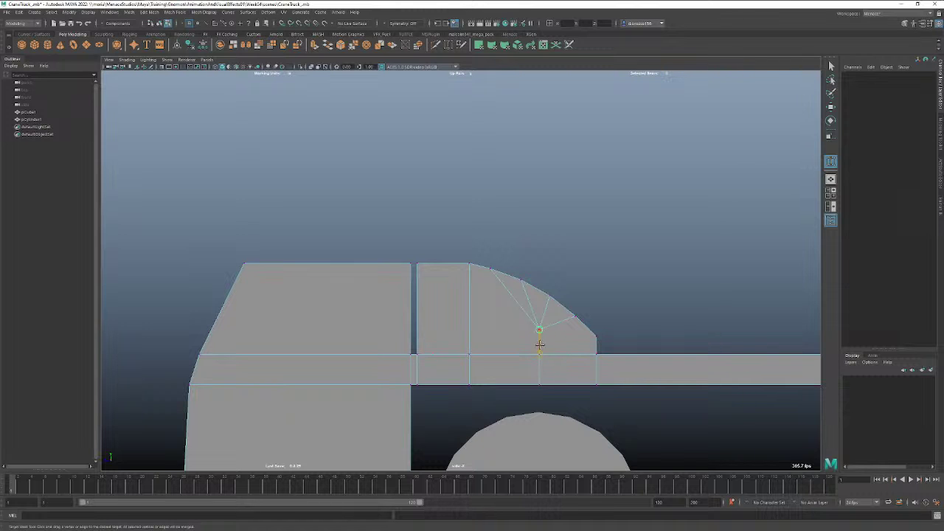
left_click_drag(540, 343, 542, 351)
key("space")
left_click_drag(603, 324, 531, 322)
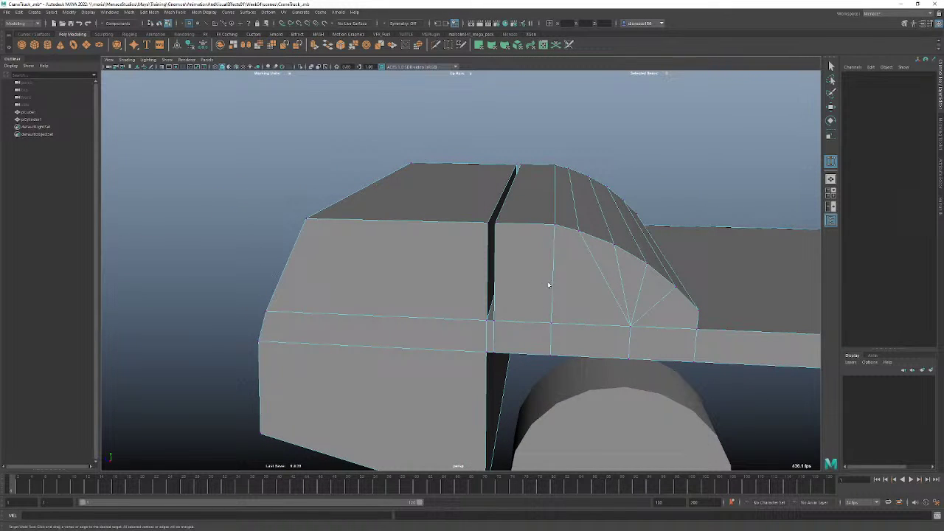
Move the column of vertices just behind the cab gap slightly forward toward the cab.
right_click(549, 281)
right_click_drag(542, 270, 524, 280)
left_click_drag(524, 280, 531, 281, "alt")
left_click_drag(532, 178, 559, 329)
key("w")
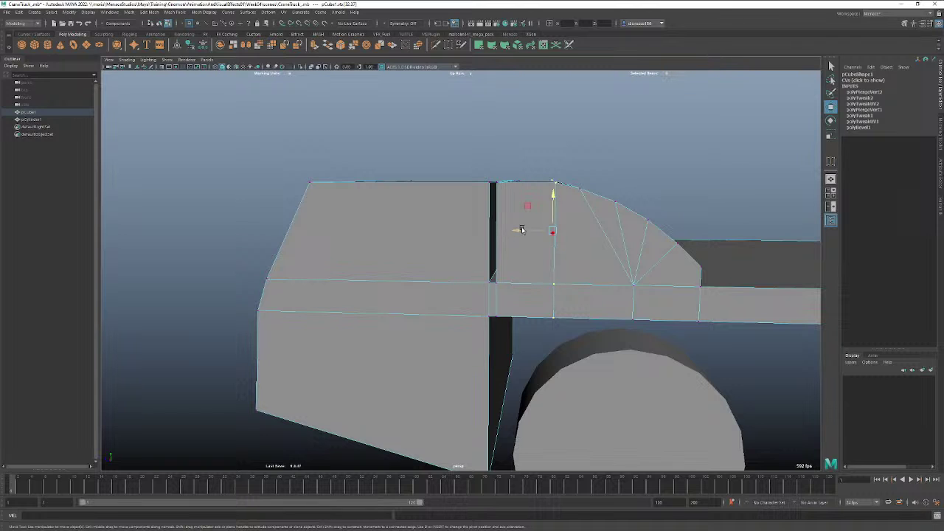
left_click_drag(521, 230, 512, 231)
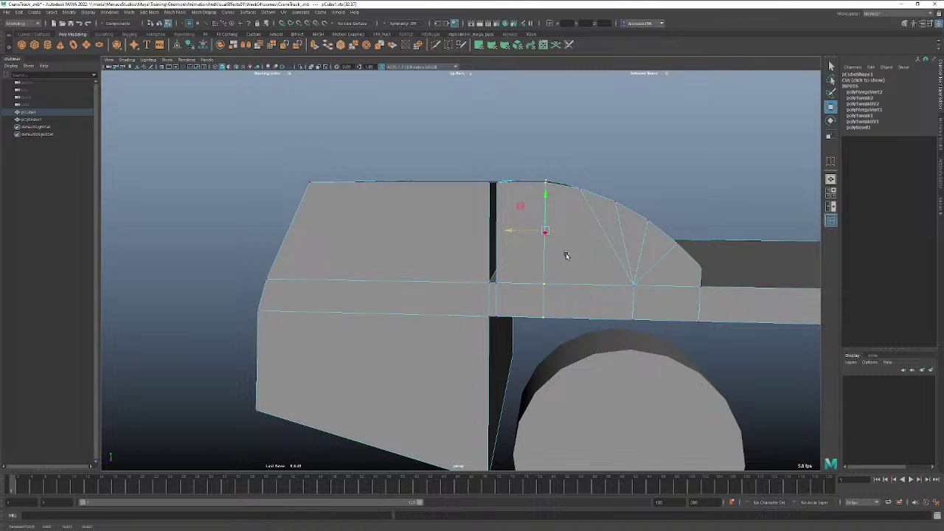
left_click_drag(566, 256, 539, 275, "alt")
Bevel the raised section's lower rear edge across the truck with a fraction of 0.4.
right_click(540, 291)
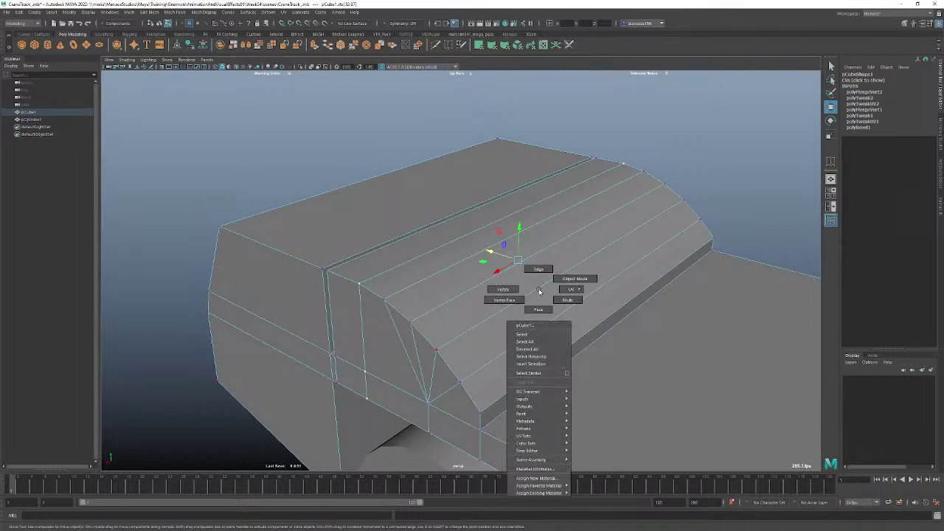
left_click(539, 270)
left_click(548, 356)
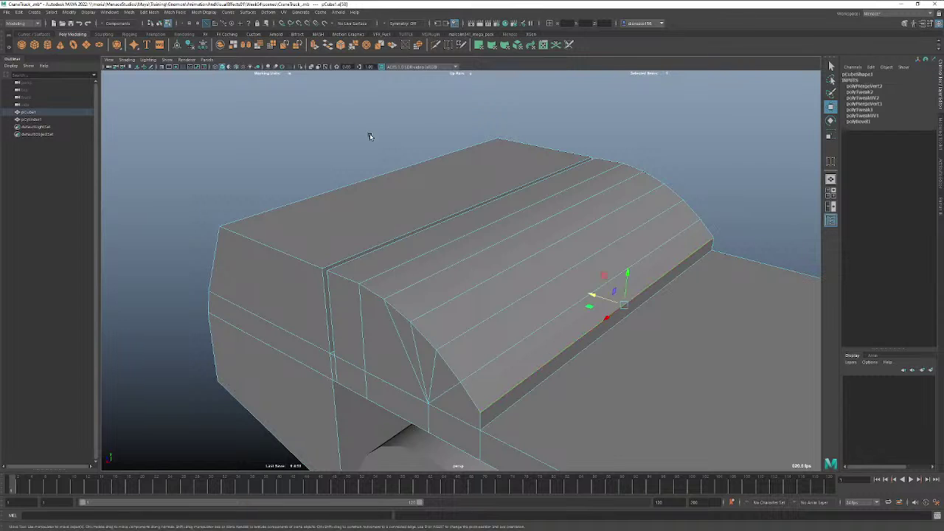
left_click(349, 47)
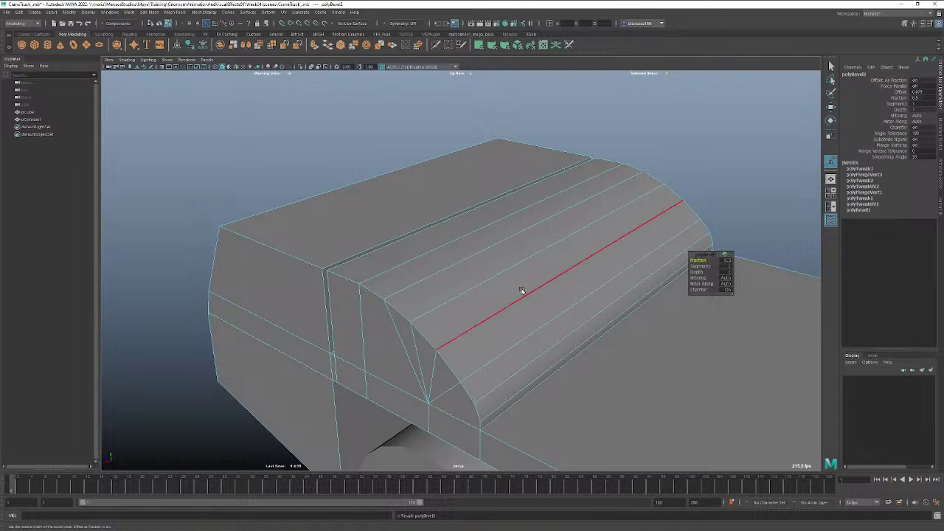
left_click_drag(522, 291, 543, 276, "alt")
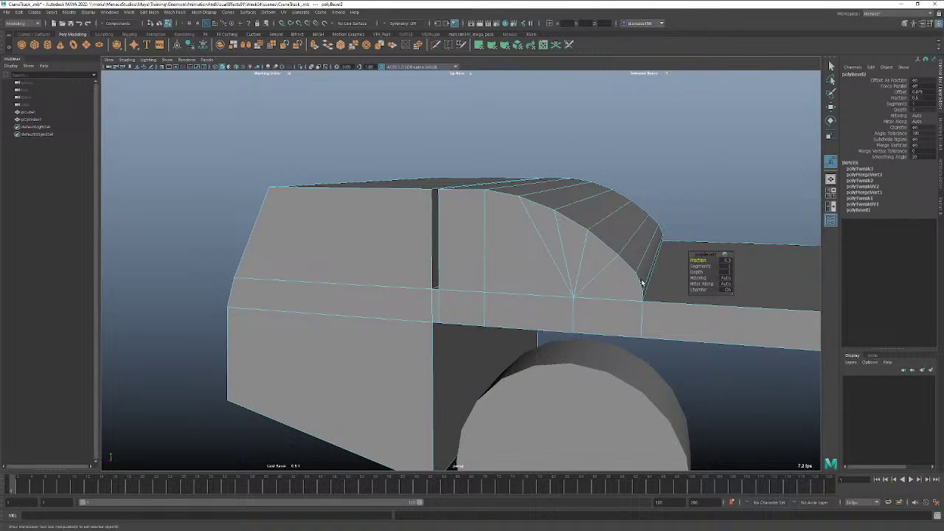
left_click_drag(695, 261, 628, 268)
right_click_drag(626, 269, 628, 246)
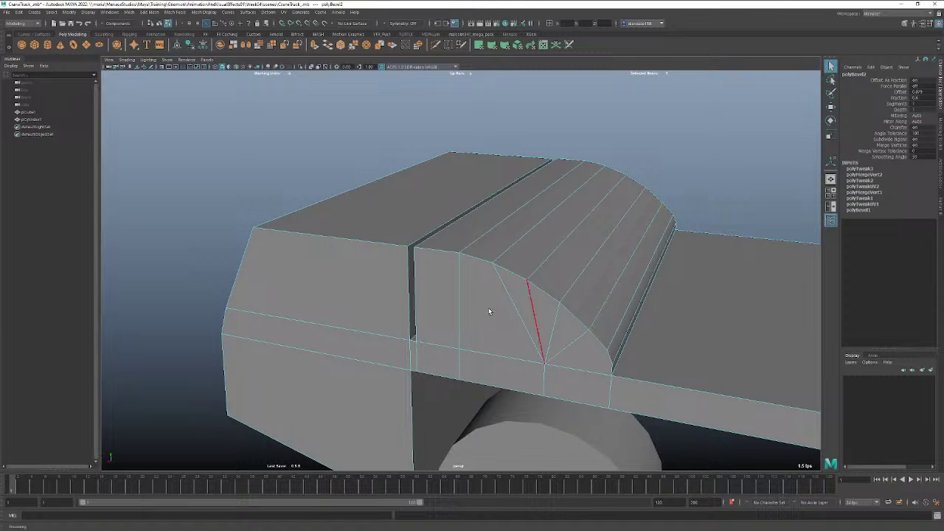
Bevel the upper side edges of the cab and raised section together with the outline edges around the cab's front.
left_click(436, 253)
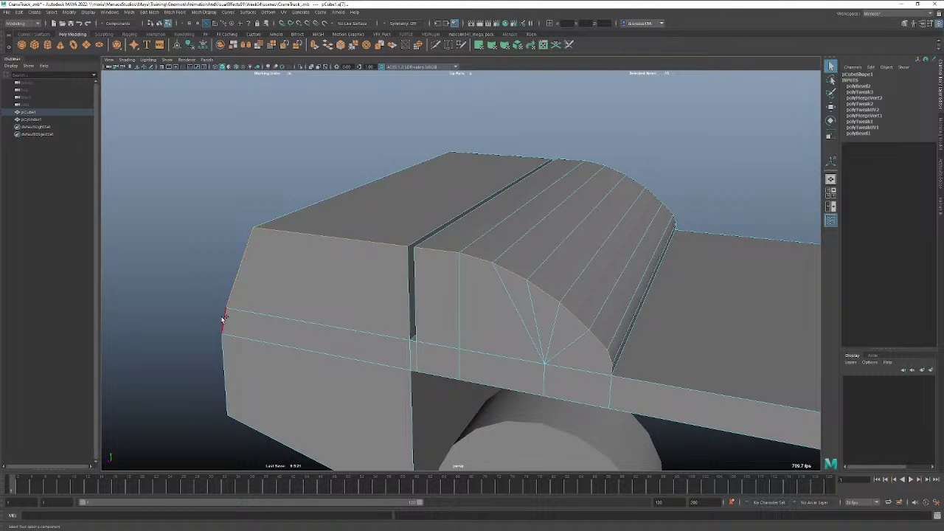
left_click_drag(259, 379, 434, 423, "alt")
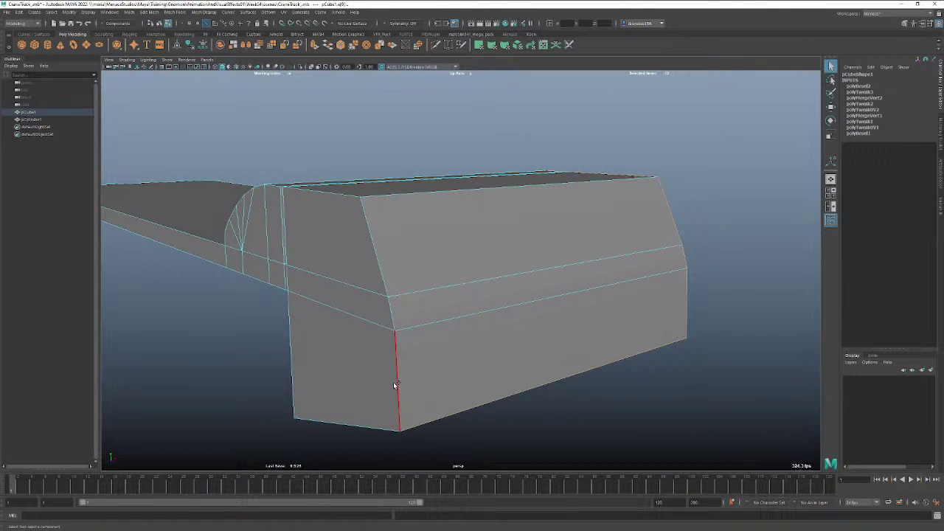
left_click(384, 284)
left_click_drag(315, 279, 386, 259, "alt")
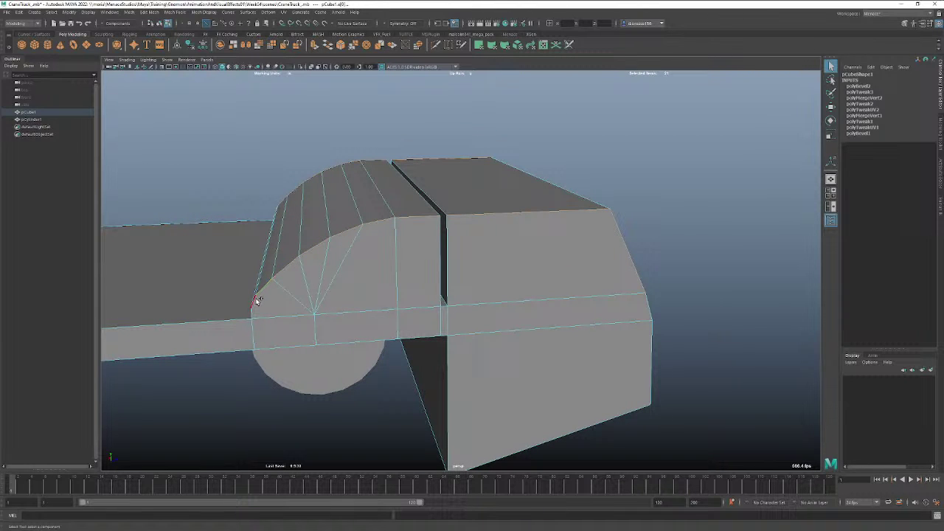
left_click_drag(253, 310, 310, 314, "alt")
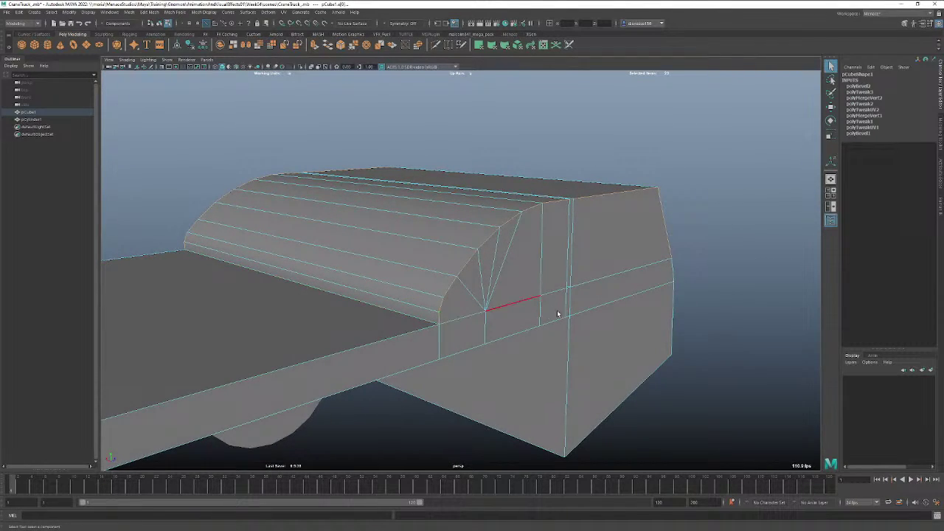
left_click_drag(558, 315, 585, 355, "alt")
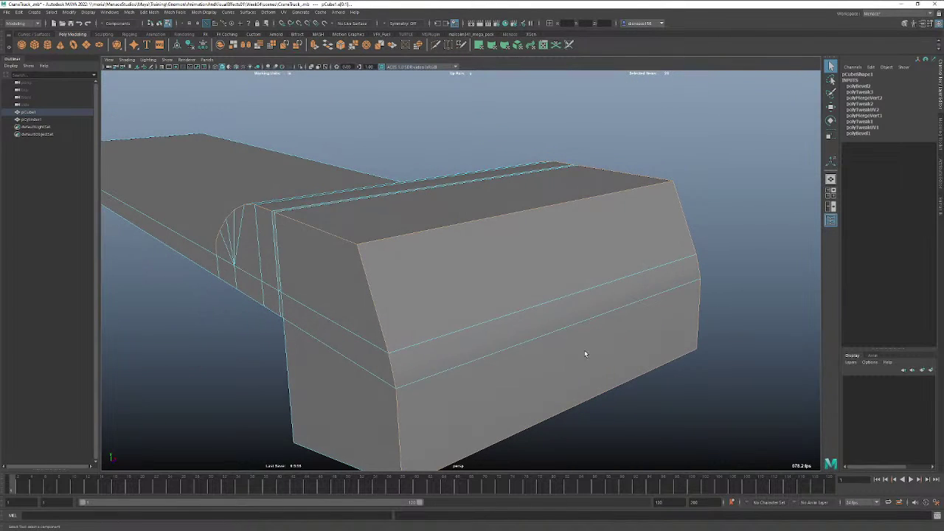
left_click(342, 45)
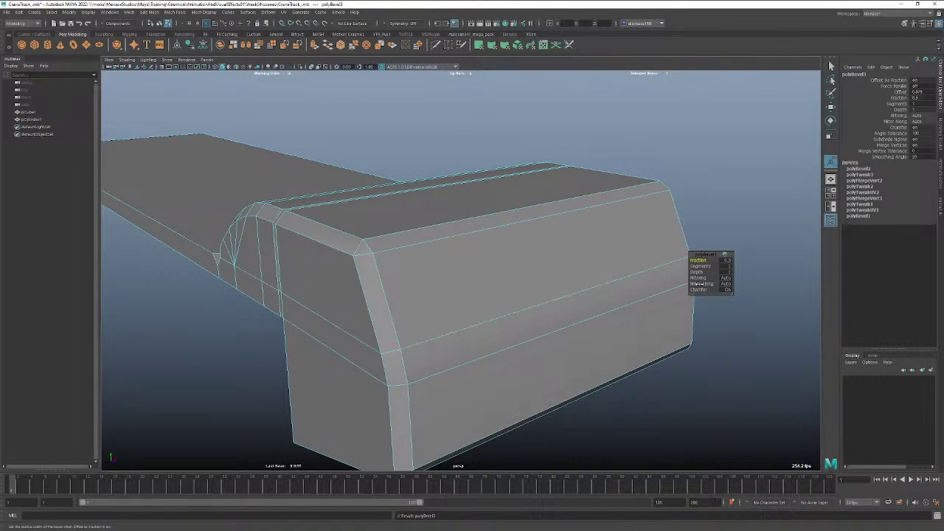
Set the outline bevel to 2 segments and a fraction of 0.7, and deselect the body.
left_click_drag(706, 267, 712, 267)
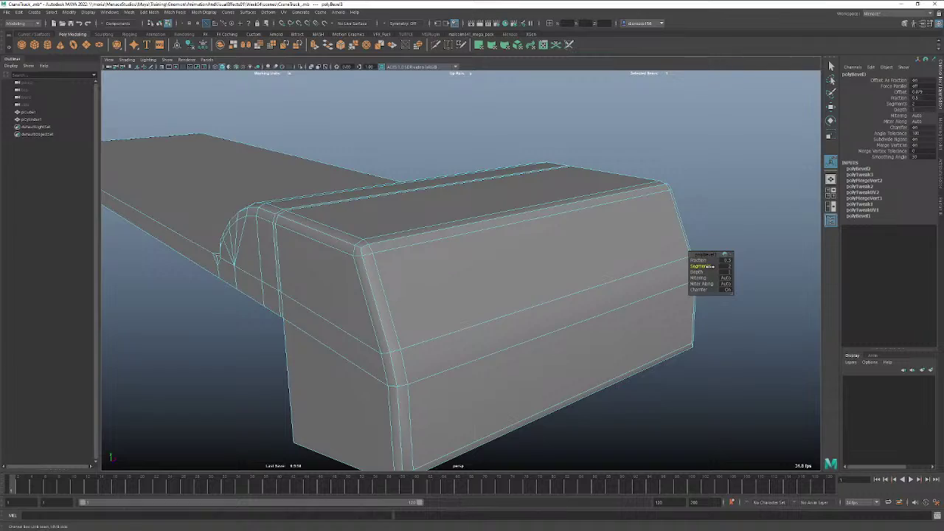
left_click_drag(571, 288, 489, 296, "alt")
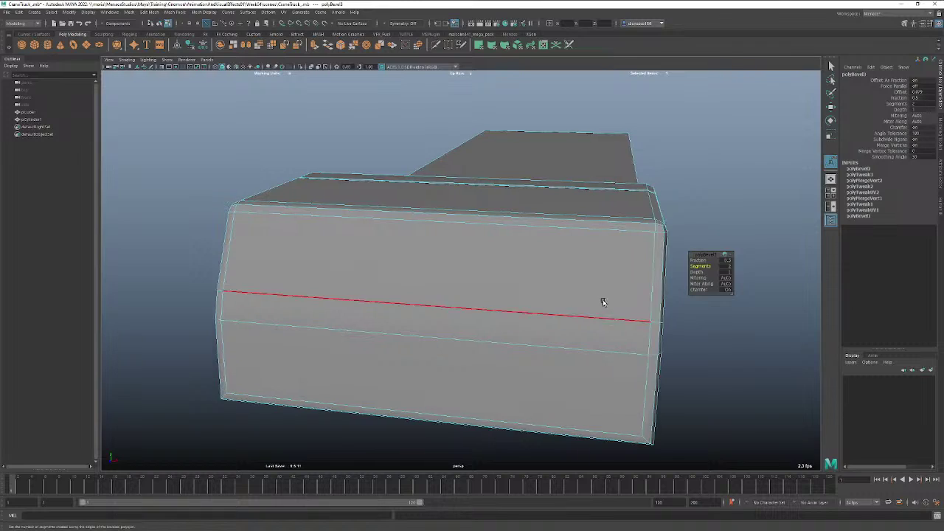
mouse_move(601, 302)
left_mouse_down("alt")
mouse_move(545, 295)
mouse_move(584, 298)
left_mouse_up("alt")
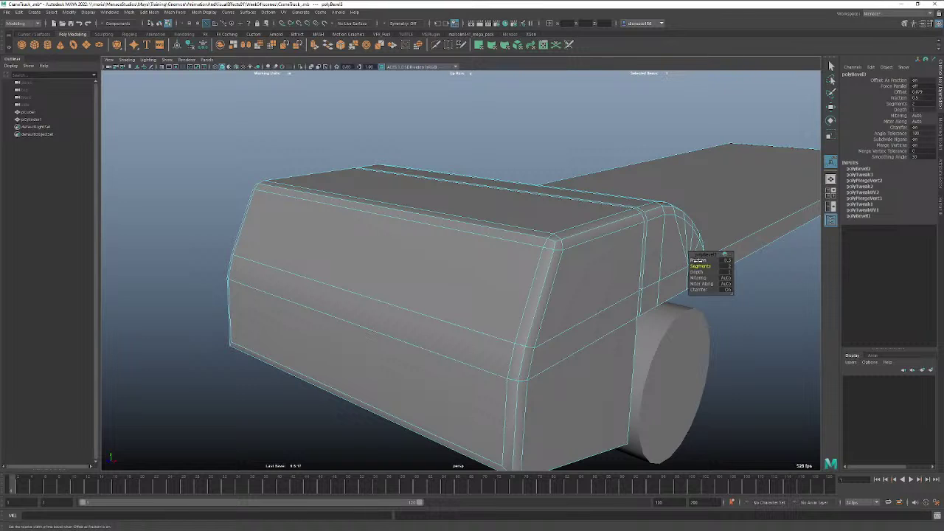
left_click_drag(695, 261, 698, 261)
middle_click_drag(697, 261, 698, 262)
left_click_drag(596, 289, 580, 279, "alt")
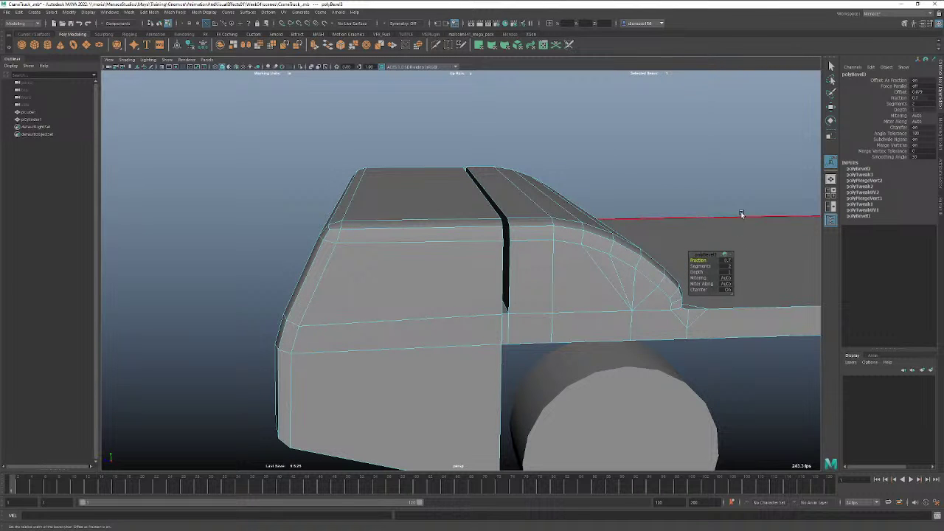
left_click(830, 65)
left_click(734, 133)
Save the crane truck scene as a new incremental version.
left_click_drag(642, 204, 468, 259, "alt")
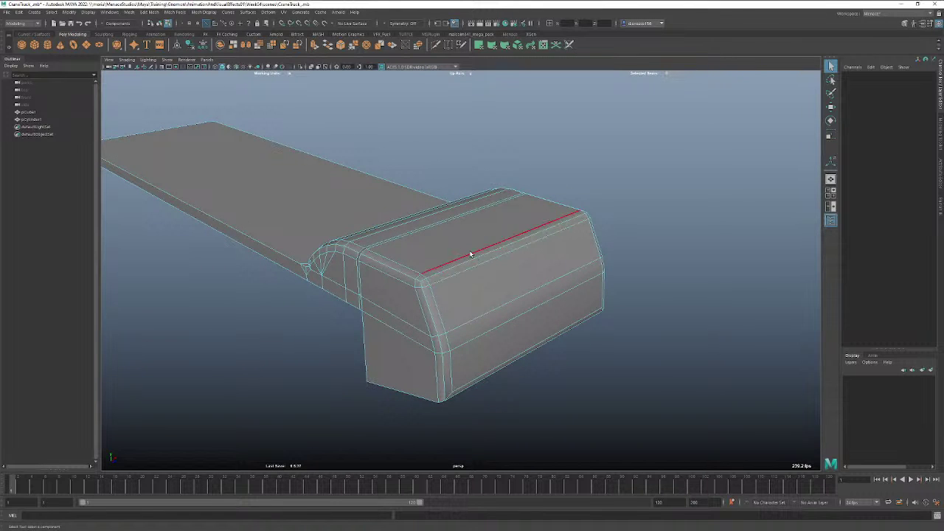
left_click_drag(419, 316, 472, 300, "alt")
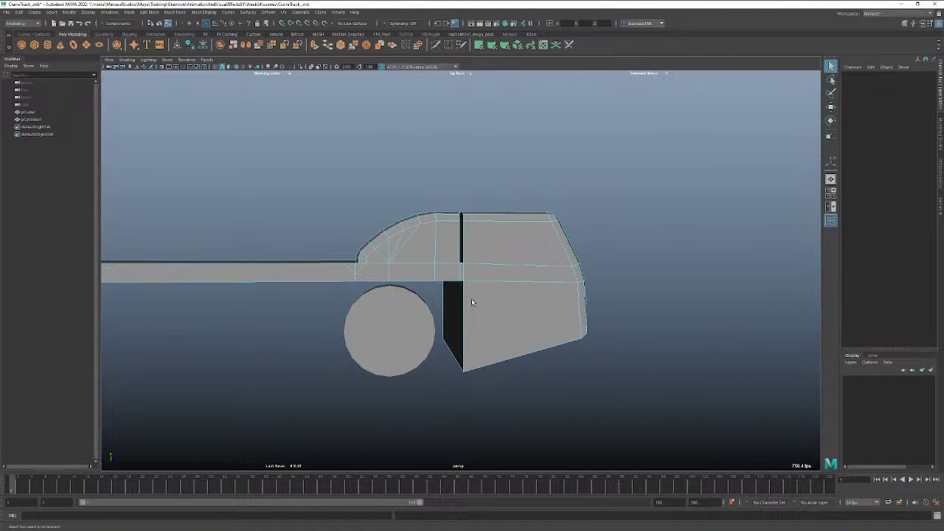
key("ctrl+alt+s")
Return the truck body to object mode, deselect it and examine the shading of its rounded edges.
mouse_move(471, 299)
left_mouse_down("alt")
mouse_move(484, 293)
mouse_move(473, 299)
left_mouse_up("alt")
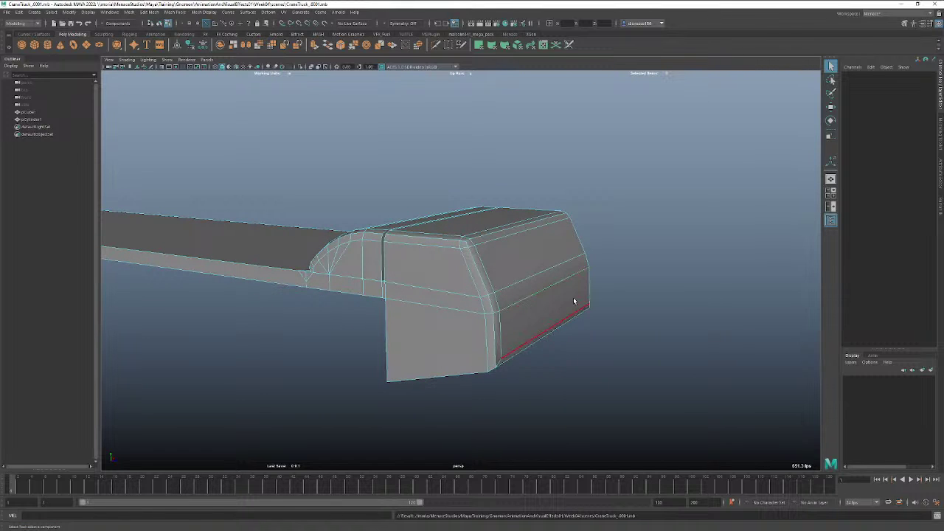
left_click_drag(574, 300, 439, 286, "alt")
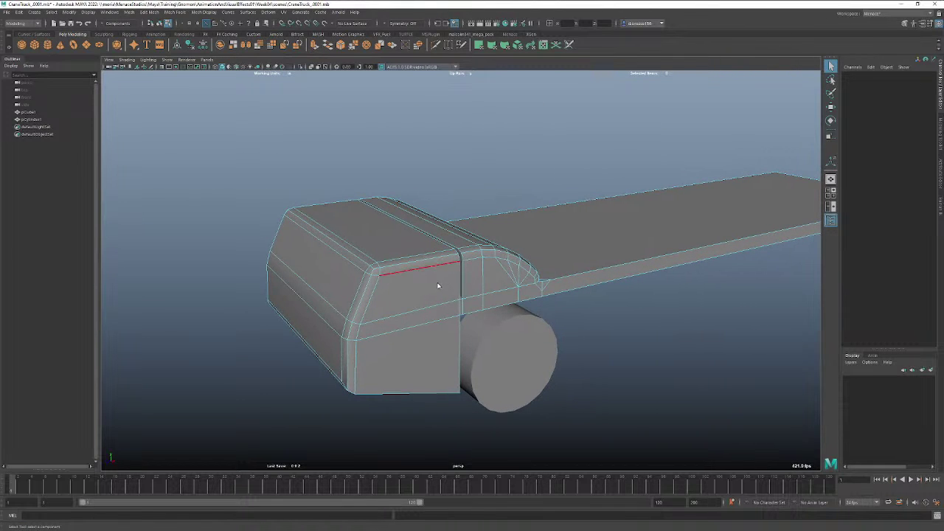
right_click_drag(439, 284, 476, 274)
left_click(633, 329)
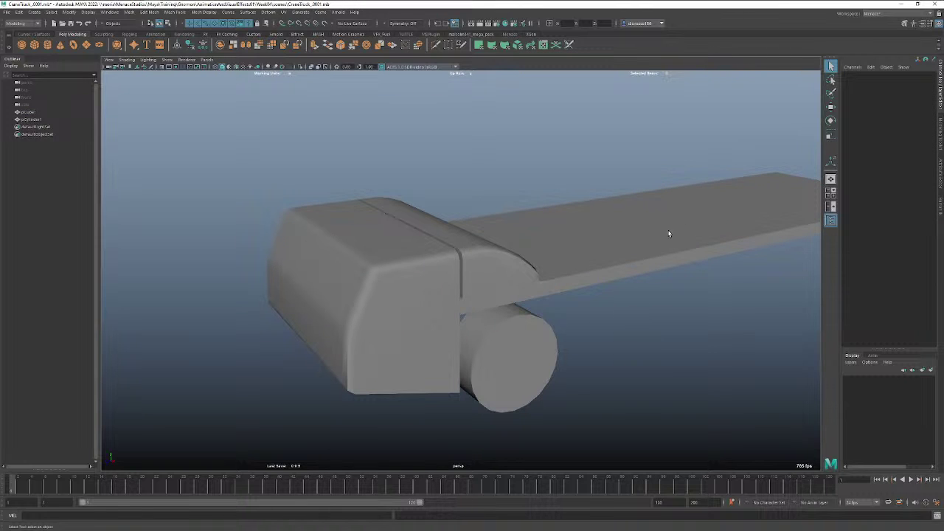
mouse_move(517, 288)
left_mouse_down("alt")
mouse_move(639, 288)
mouse_move(531, 295)
mouse_move(535, 301)
mouse_move(633, 289)
mouse_move(605, 275)
mouse_move(616, 285)
mouse_move(492, 287)
mouse_move(506, 294)
left_mouse_up("alt")
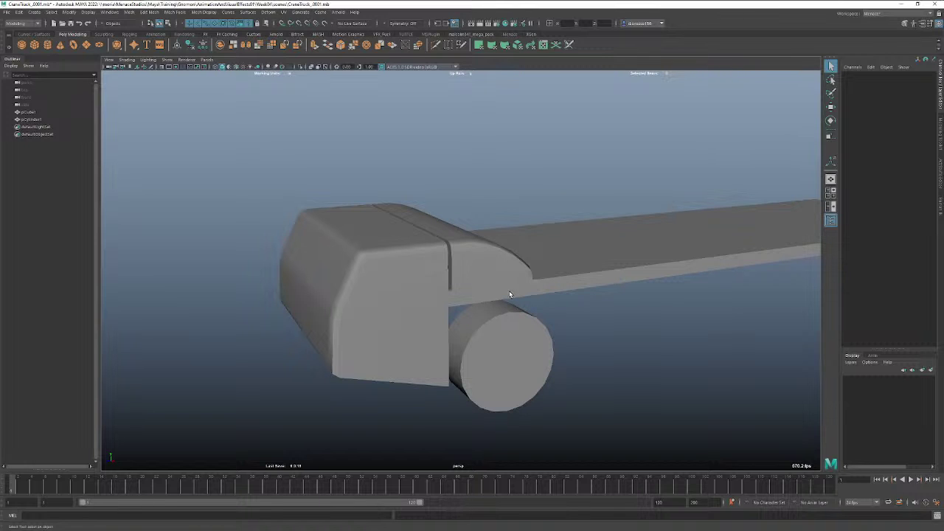
left_click_drag(498, 324, 479, 331, "alt")
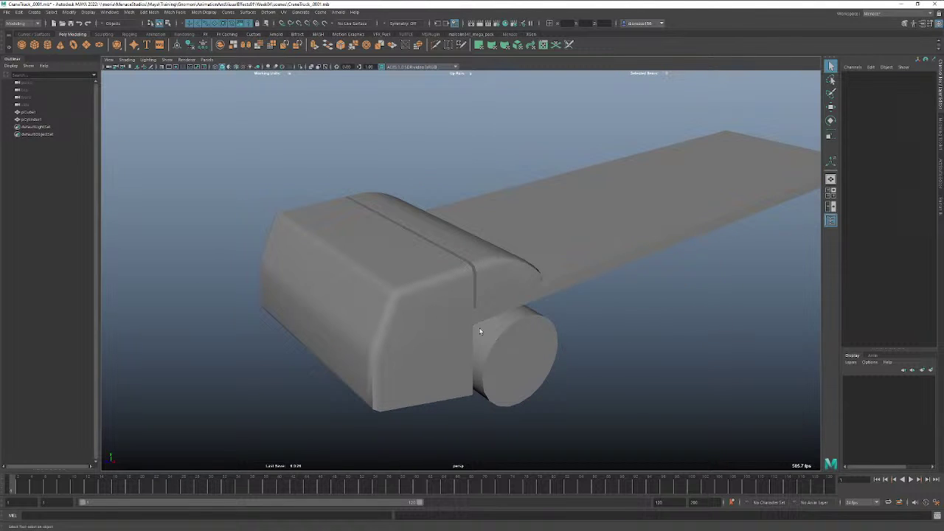
Try softening all edges of the truck body, and undo the change.
left_click(443, 313)
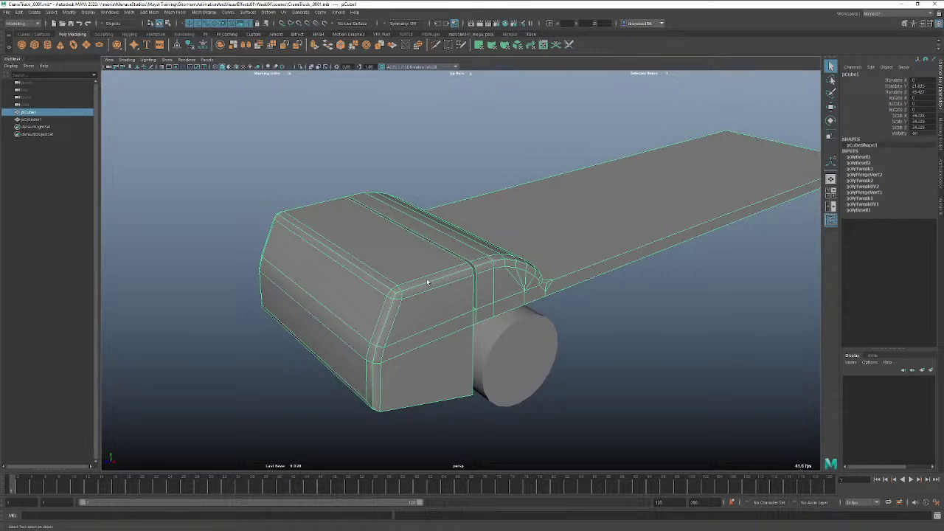
left_click(204, 12)
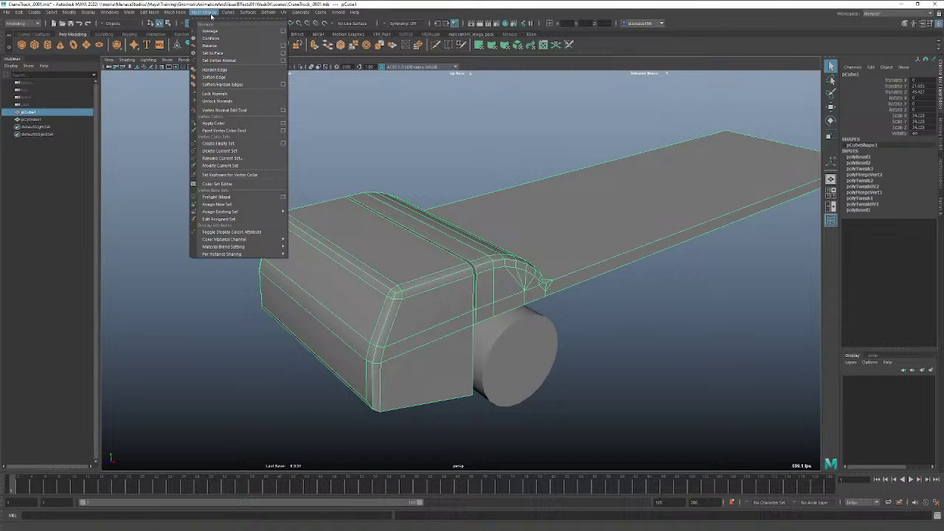
left_click(215, 69)
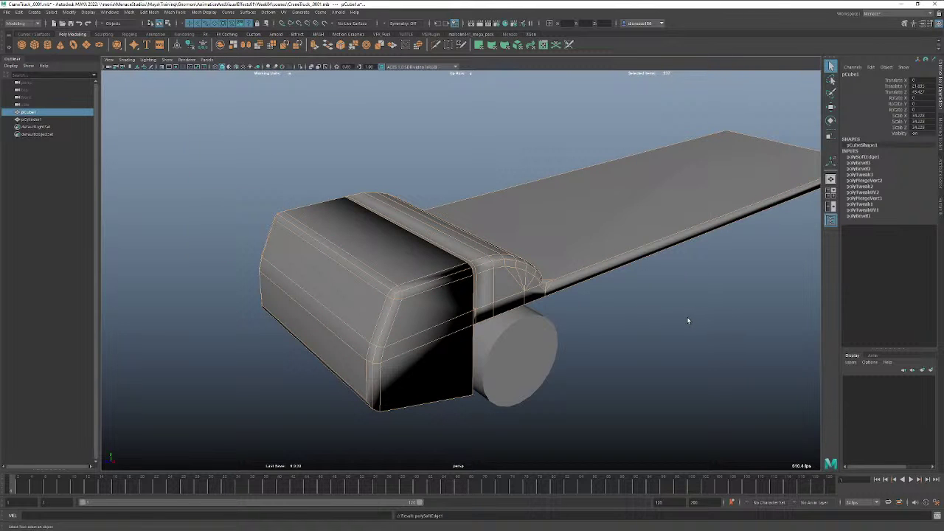
key("ctrl+z")
Isolate the wheel cylinder in the viewport and frame its outer end cap.
left_click_drag(688, 321, 632, 327, "alt")
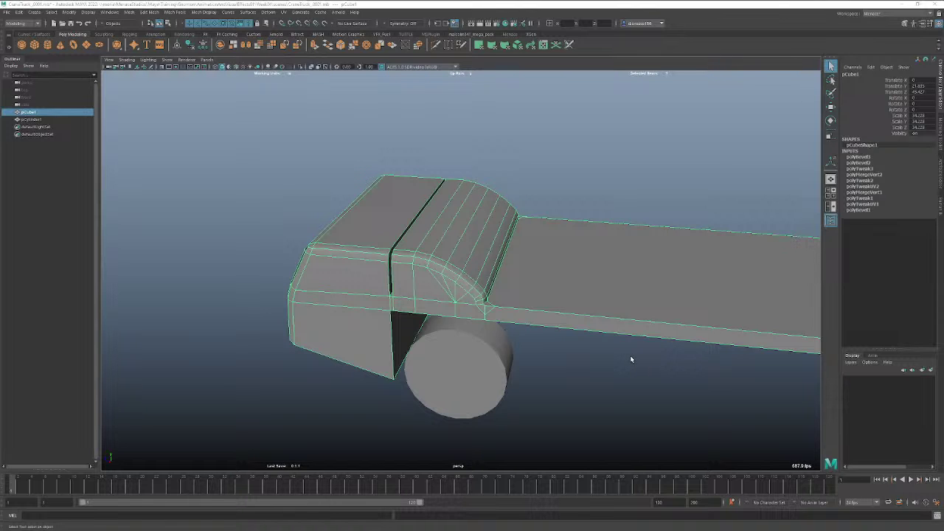
right_click_drag(613, 358, 483, 337, "alt")
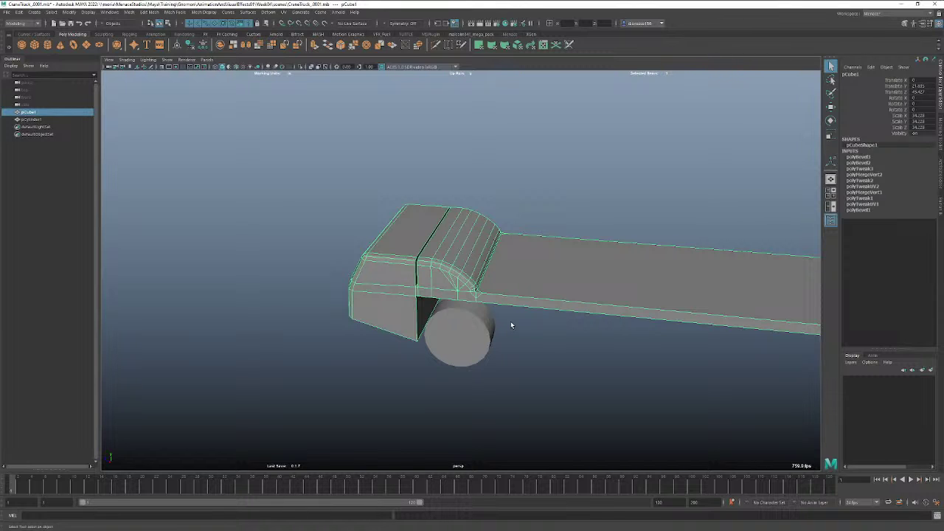
left_click(484, 331)
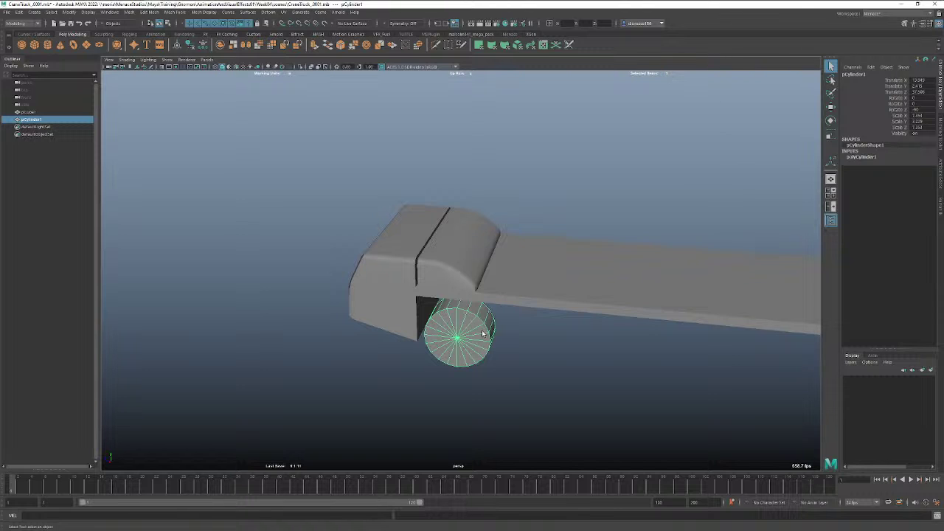
key("ctrl+1")
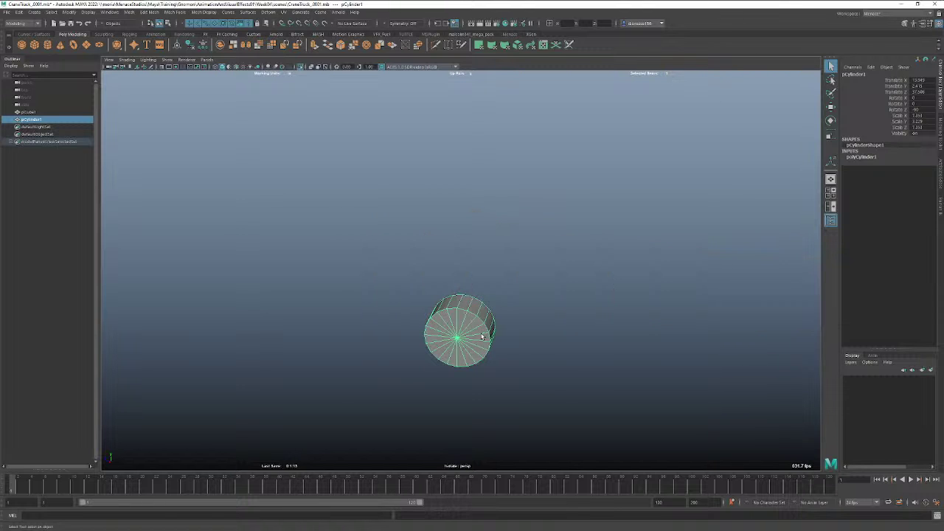
key("f")
mouse_move(481, 337)
left_mouse_down("alt")
mouse_move(492, 327)
mouse_move(550, 336)
mouse_move(565, 327)
mouse_move(492, 331)
left_mouse_up("alt")
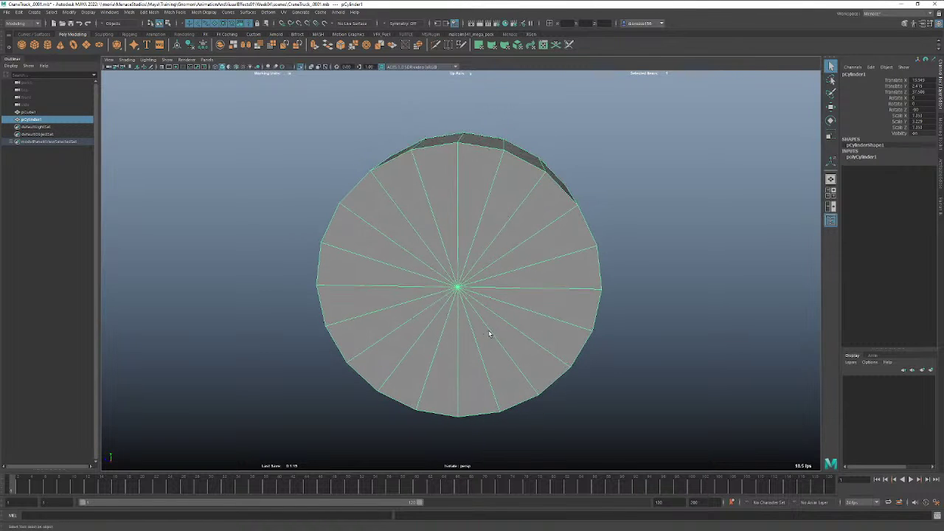
Select all the triangular faces of the wheel cylinder's outer cap, leaving the rest of the cylinder unselected.
left_click(435, 45)
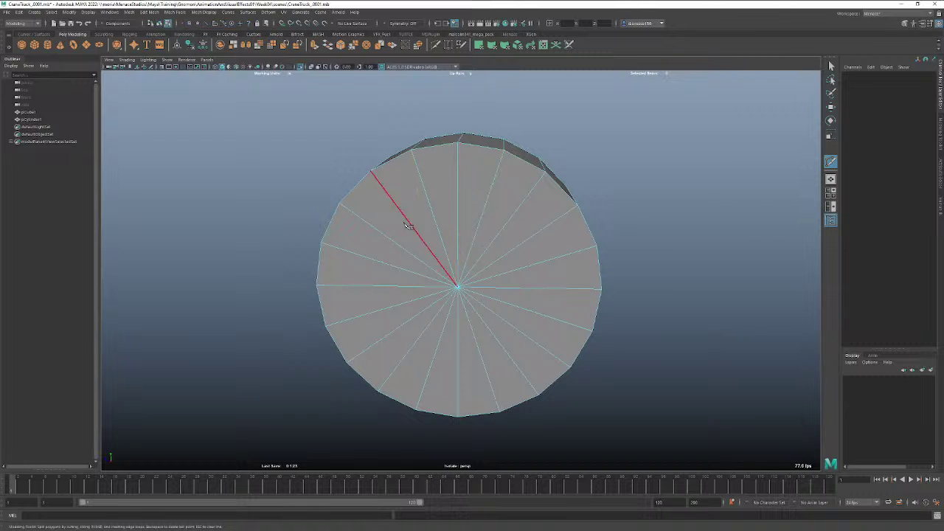
left_click(829, 66)
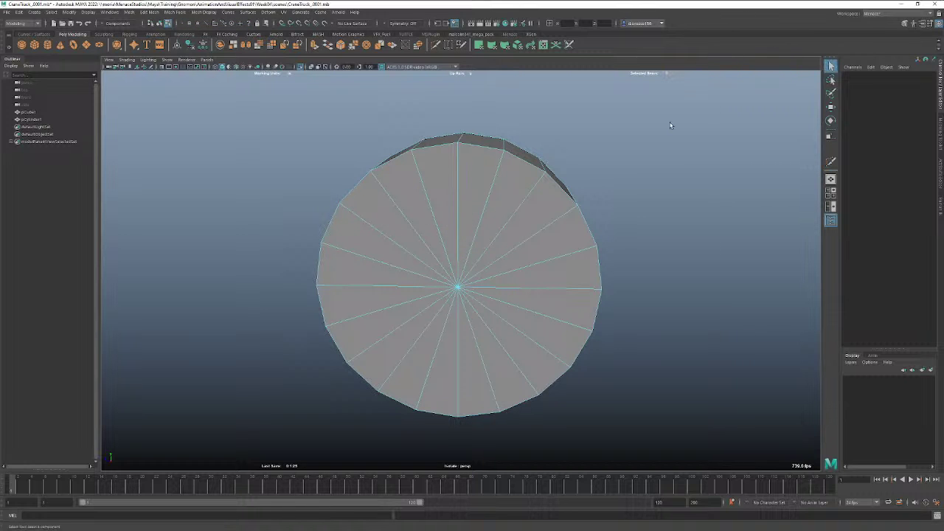
right_click_drag(411, 204, 412, 225)
left_click(418, 211)
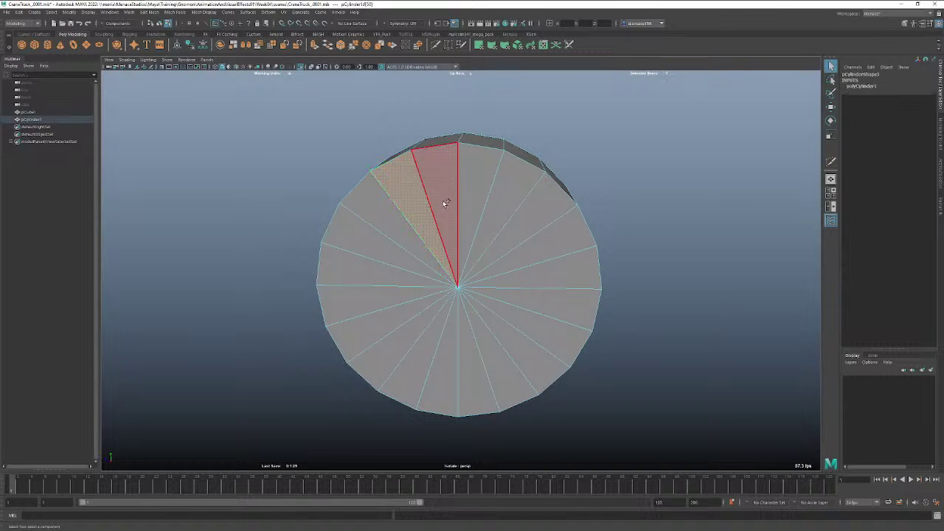
left_click_drag(446, 203, 480, 220, "alt")
left_click_drag(607, 87, 380, 441)
left_click_drag(352, 114, 451, 419, "ctrl")
left_click_drag(587, 386, 532, 363, "alt")
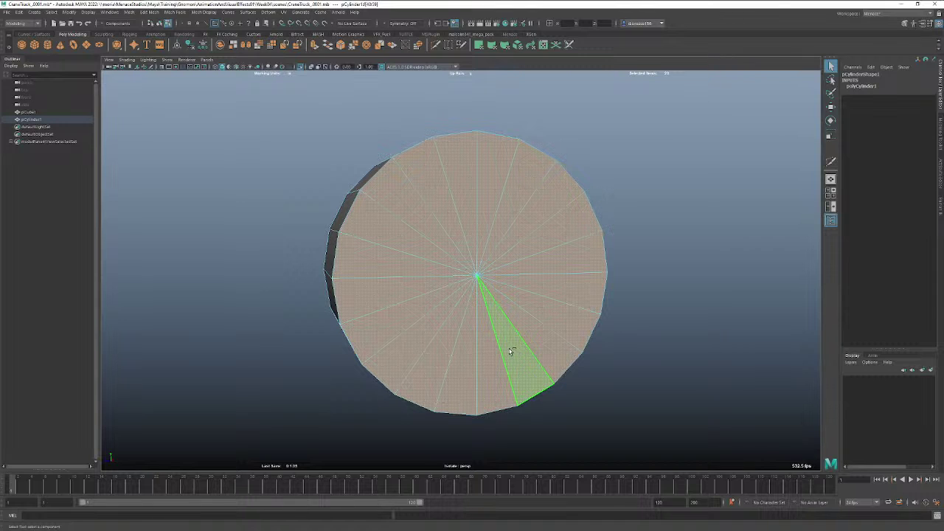
Extrude the cap faces twice with inward offsets to form two wide concentric rings around a central disc.
key("ctrl+e")
mouse_move(701, 261)
left_mouse_down()
mouse_move(701, 272)
mouse_move(736, 273)
mouse_move(715, 273)
left_mouse_up()
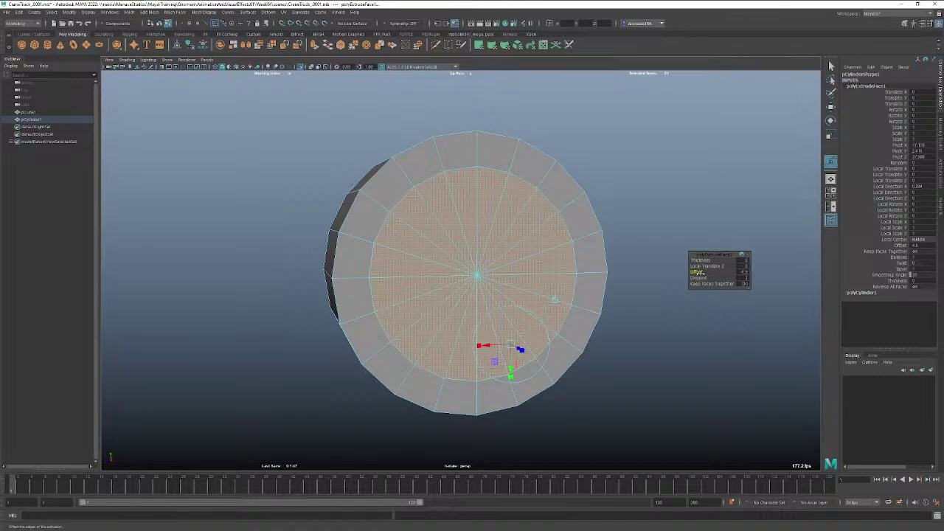
key("ctrl+e")
left_click_drag(696, 272, 715, 273)
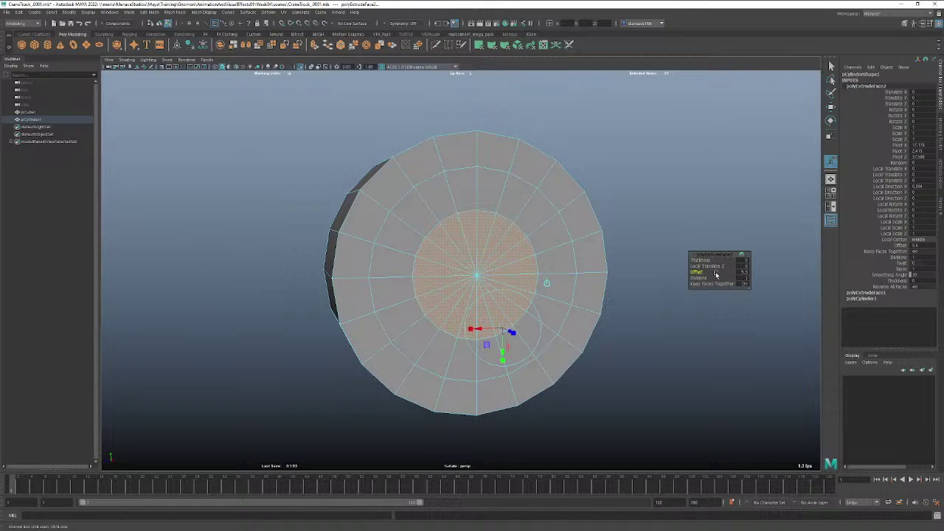
mouse_move(617, 288)
left_mouse_down("alt")
mouse_move(593, 290)
mouse_move(616, 293)
left_mouse_up("alt")
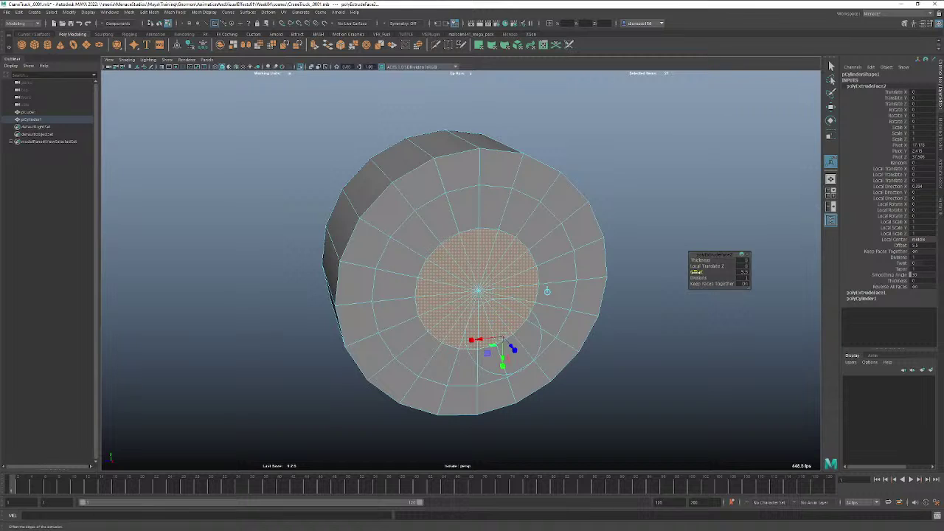
Extrude the central disc faces twice with small inward offsets to form two thin rim rings.
key("ctrl+e")
left_click_drag(697, 272, 700, 273)
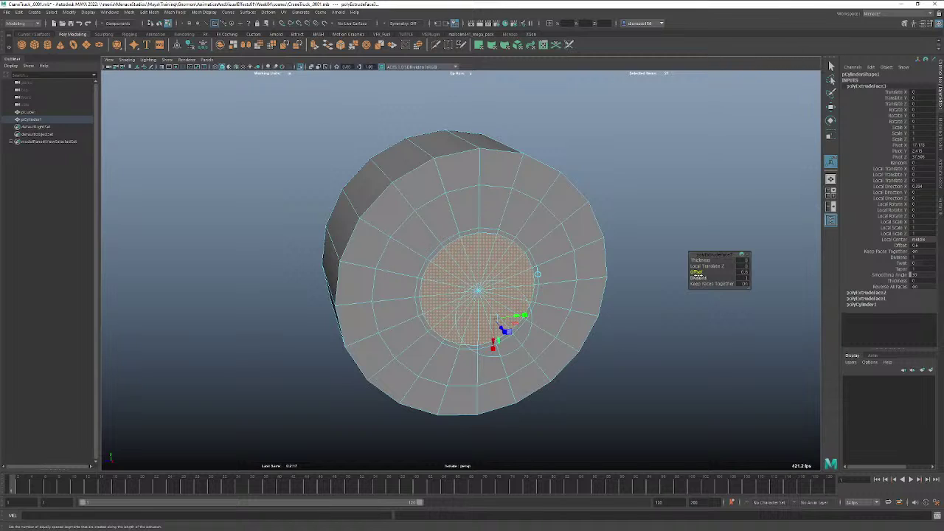
left_click_drag(700, 272, 698, 273)
key("ctrl+e")
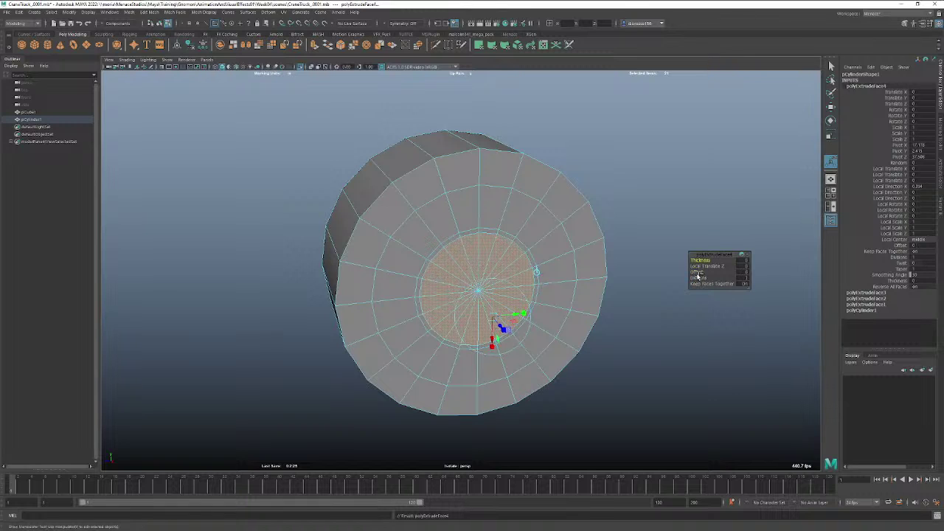
left_click_drag(696, 272, 700, 272)
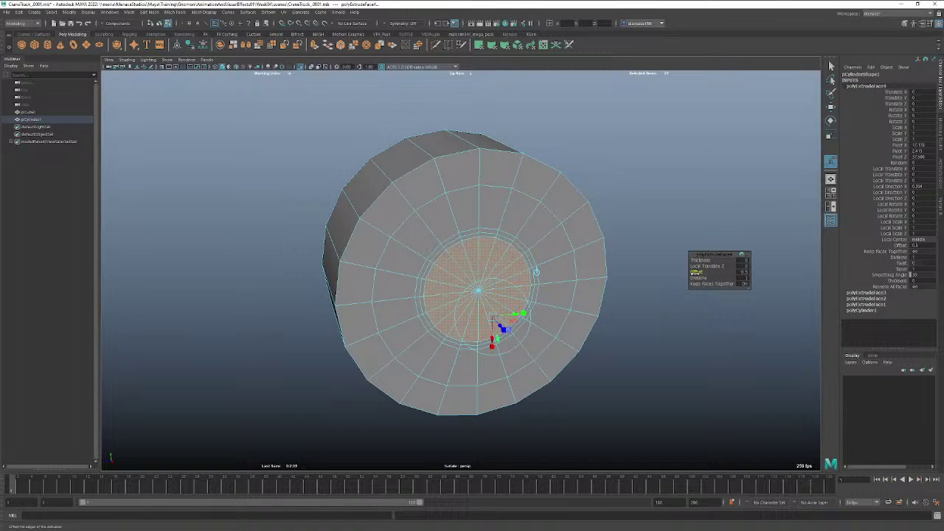
Extrude the central disc into the wheel with a thickness of -3.7 to form the rim recess.
key("ctrl+e")
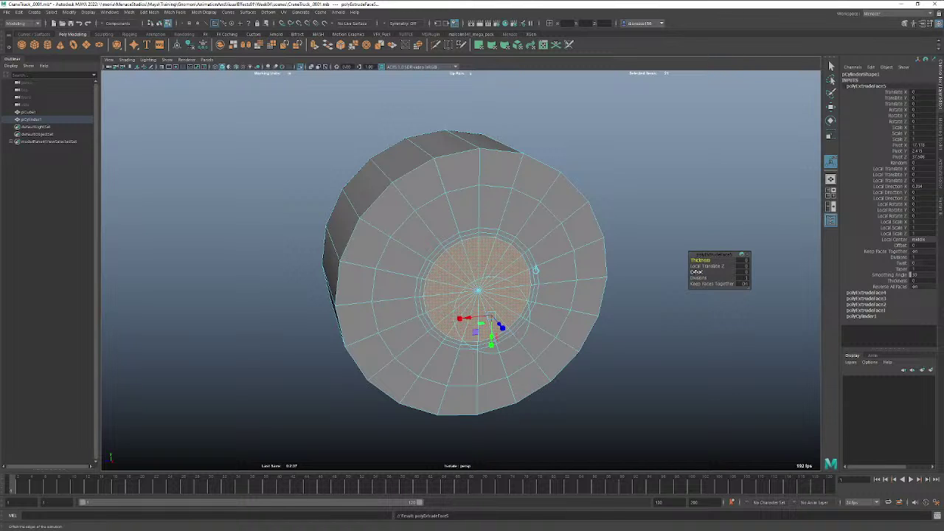
left_click_drag(699, 263, 686, 263)
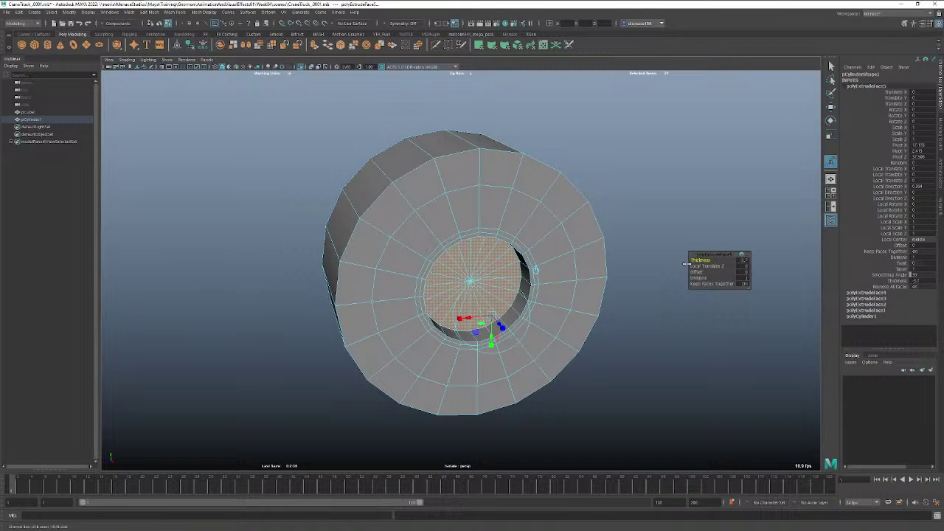
left_click_drag(594, 298, 618, 305, "alt")
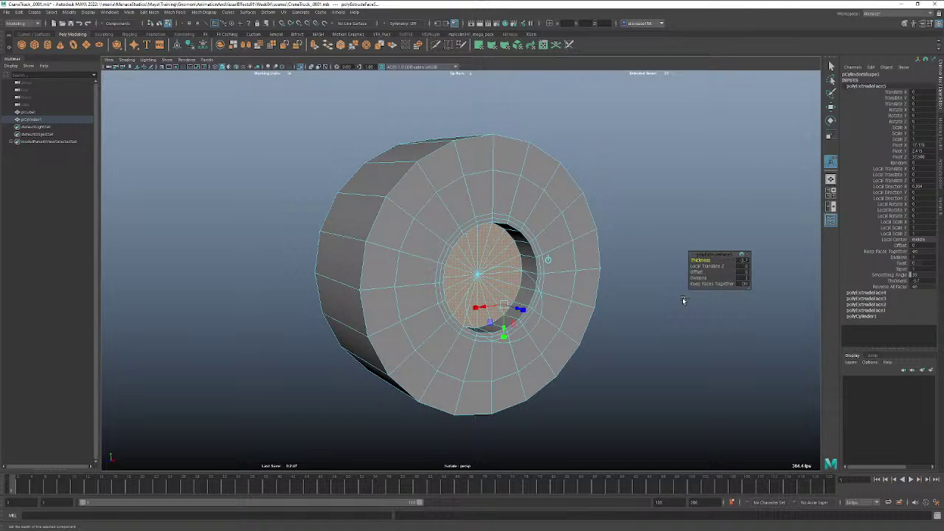
Inset the recess floor faces to a small central disc, and extrude it outward with a thickness of 3.7 as the hub.
key("ctrl+e")
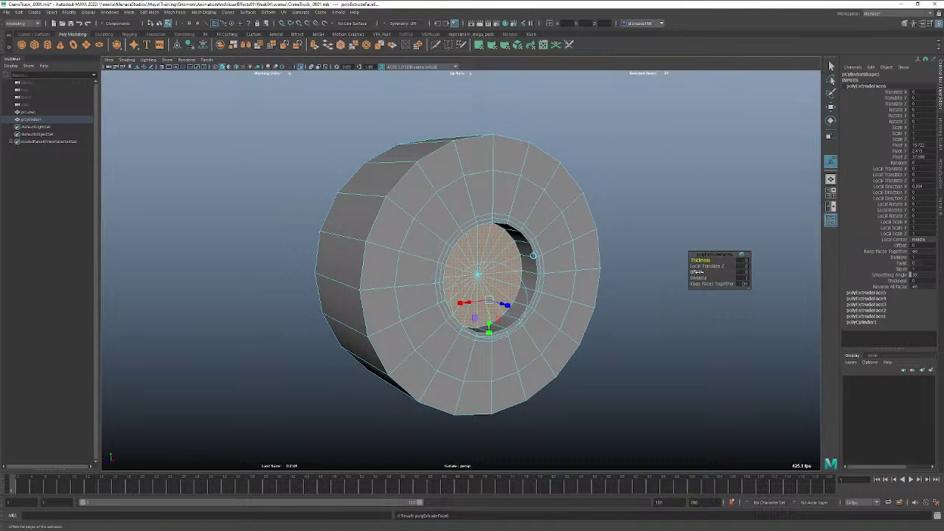
left_click_drag(696, 272, 714, 272)
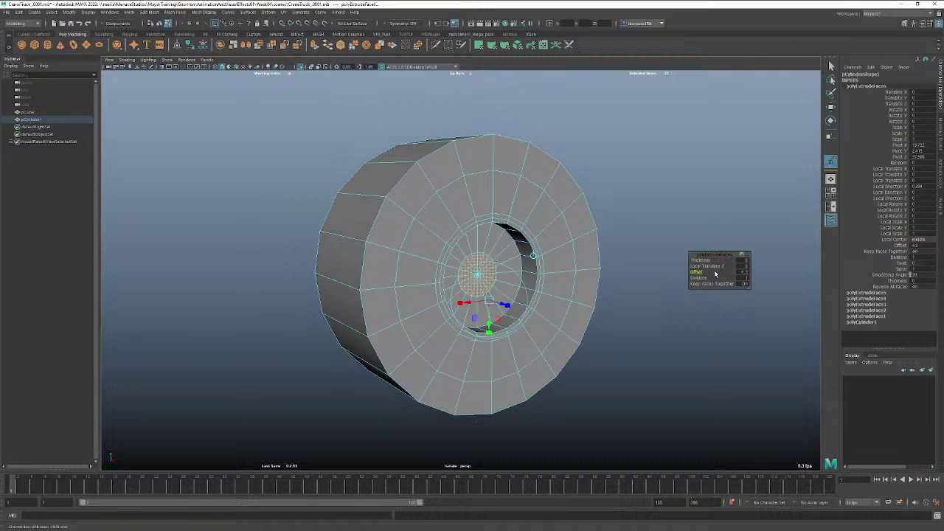
key("ctrl+e")
left_click_drag(699, 261, 715, 260)
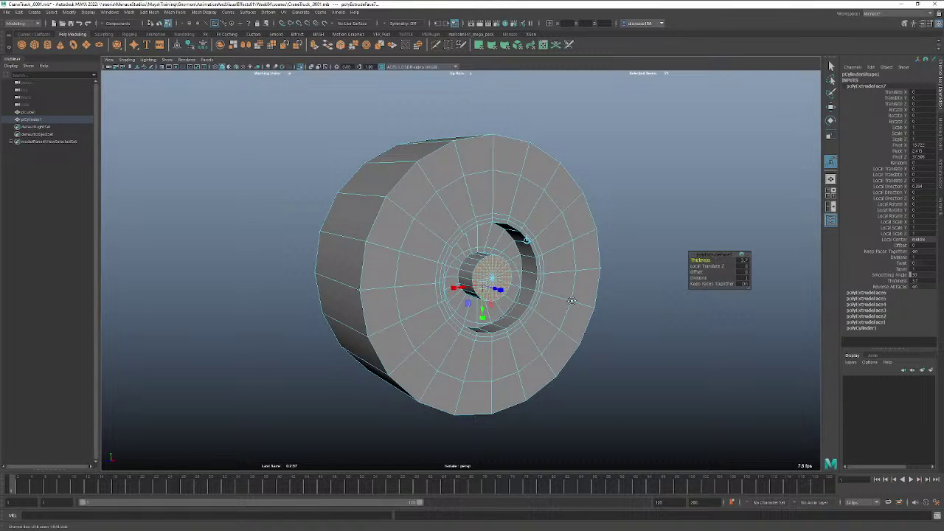
Move the edge loop between the two wide sidewall rings slightly outward along the wheel's axis to bulge the tire.
left_click_drag(572, 301, 548, 300, "alt")
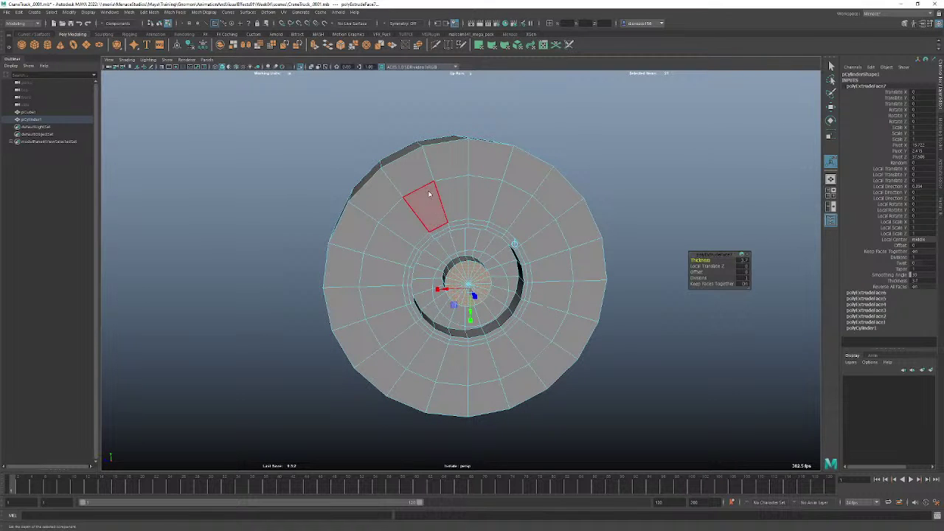
right_click_drag(427, 192, 428, 173)
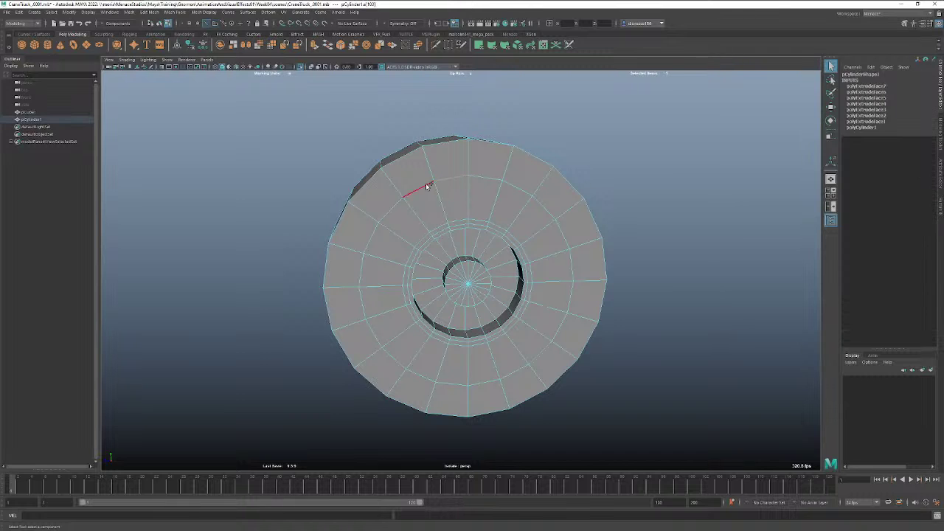
left_click_drag(391, 226, 466, 242, "alt")
key("w")
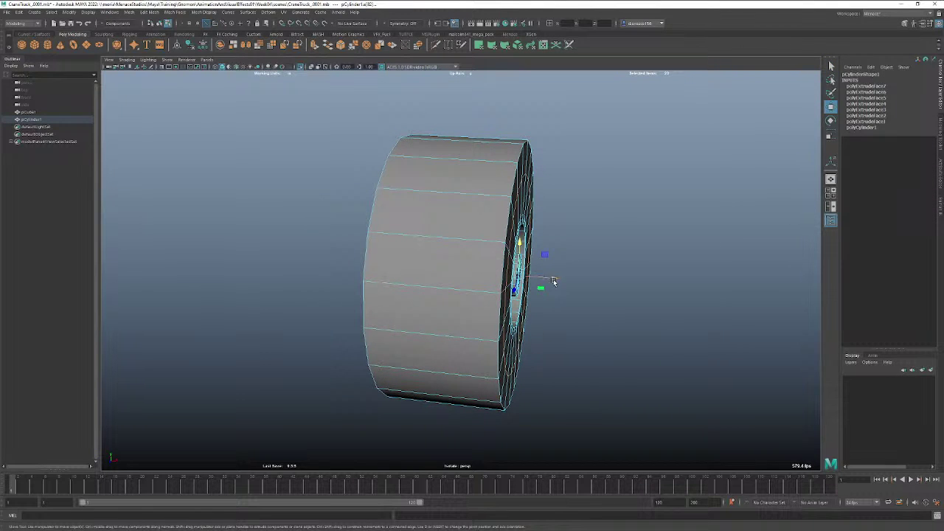
left_click_drag(556, 280, 472, 286)
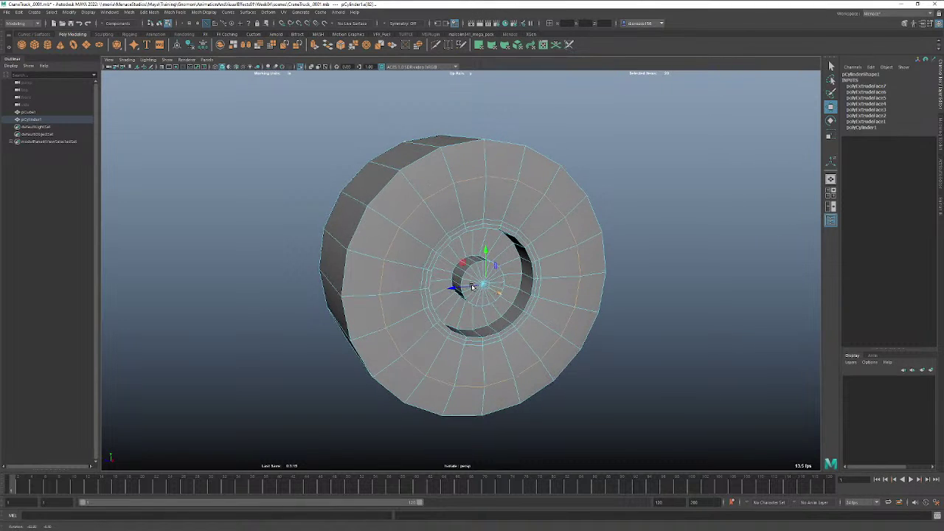
Extrude the outer thin ring of faces around the rim inward with a thickness of -0.4 to form a groove.
right_click_drag(470, 225, 472, 204)
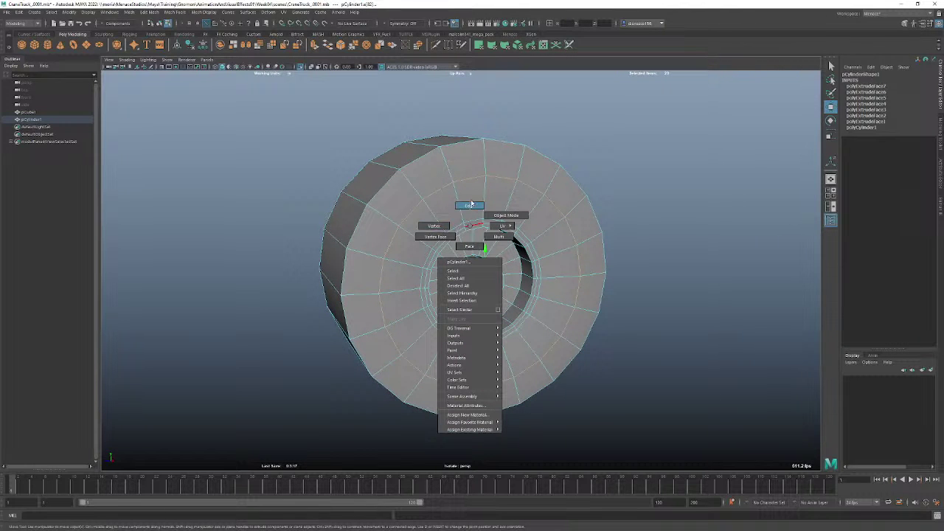
right_click_drag(473, 248, 473, 248)
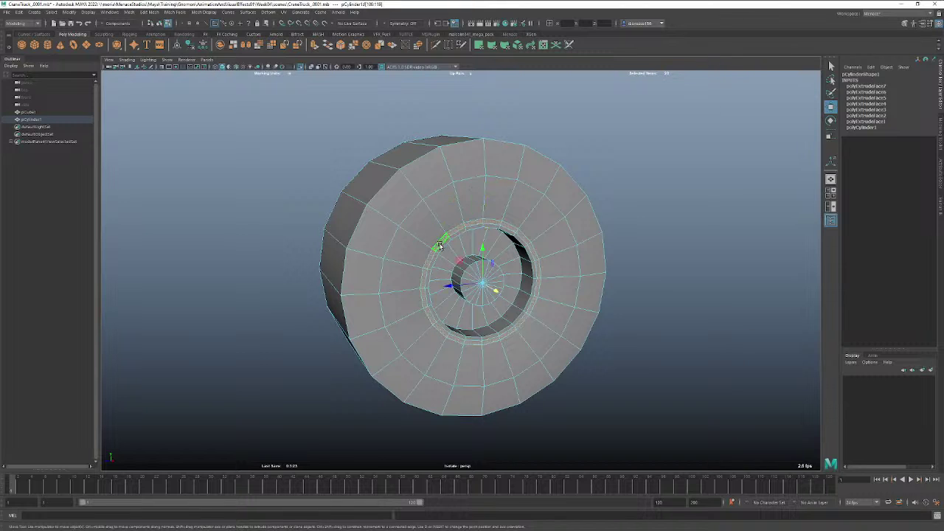
left_click_drag(465, 248, 509, 283, "alt")
key("ctrl+e")
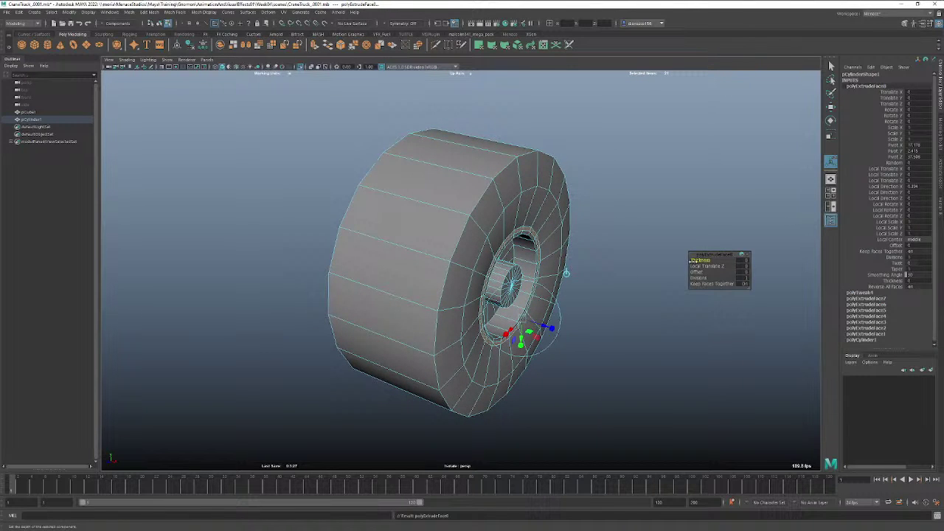
left_click_drag(698, 260, 696, 261)
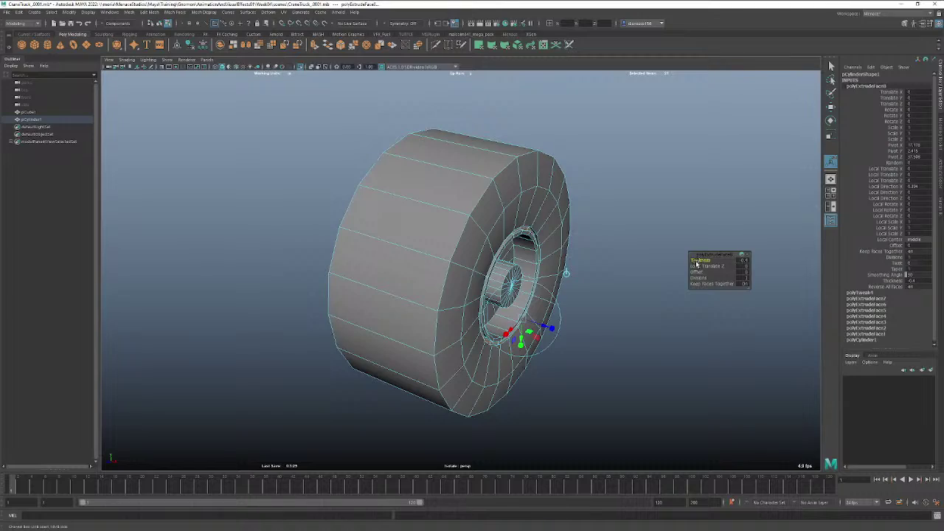
left_click_drag(621, 274, 572, 254, "alt")
Round the hub's outer edge loop with a multi-segment bevel at a fraction of 0.3.
right_click_drag(497, 225, 514, 211)
left_click_drag(514, 211, 701, 266, "alt")
right_click_drag(516, 301, 513, 319)
left_click(502, 279)
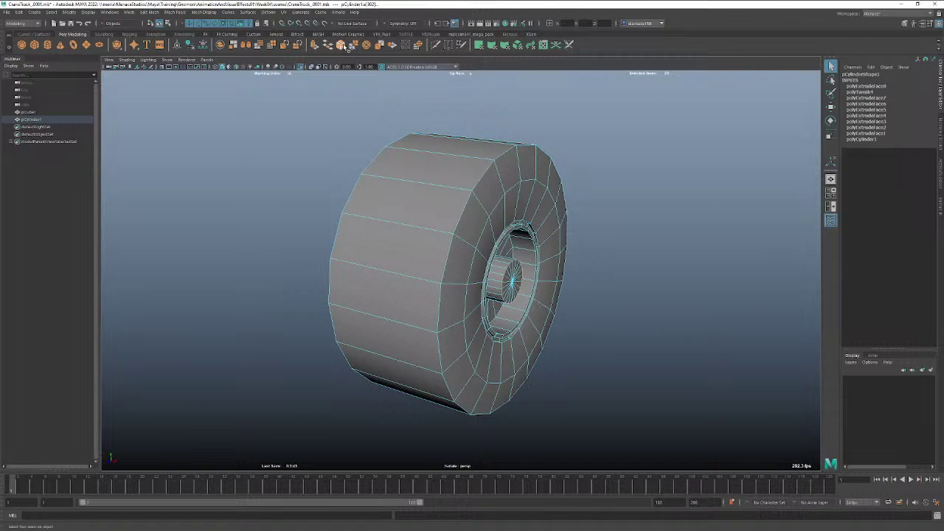
left_click(340, 45)
left_click_drag(695, 266, 706, 260)
left_click_drag(561, 314, 451, 312, "alt")
right_click_drag(450, 312, 626, 320, "alt")
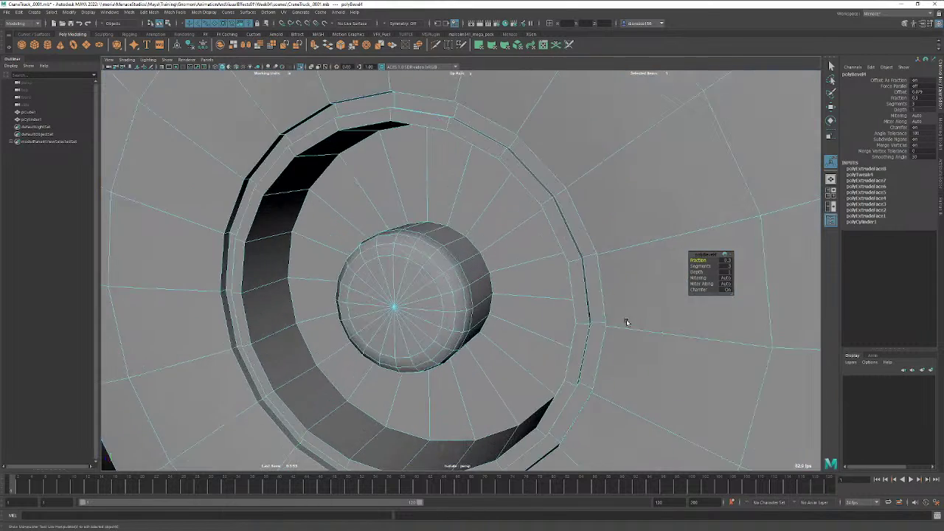
left_click_drag(369, 345, 576, 323, "alt")
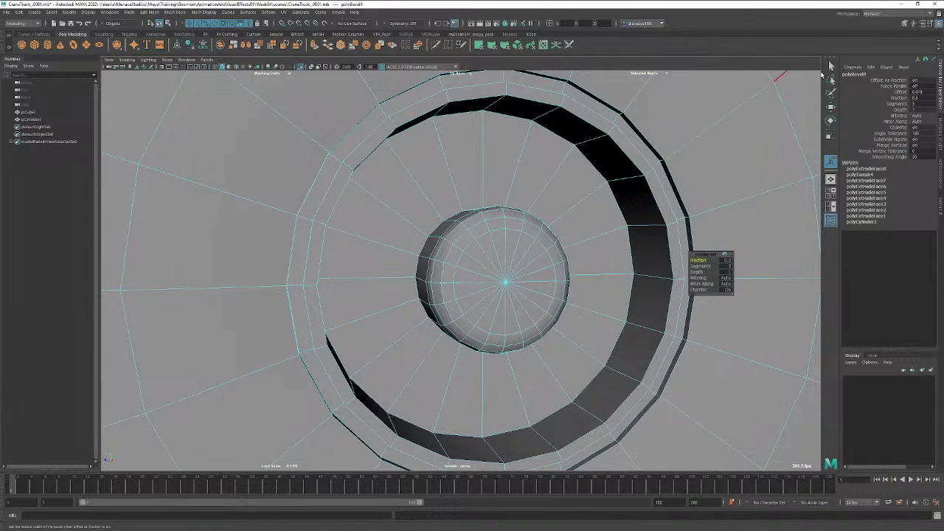
Finish the hub bevel and save the scene.
key("q")
left_click(600, 275)
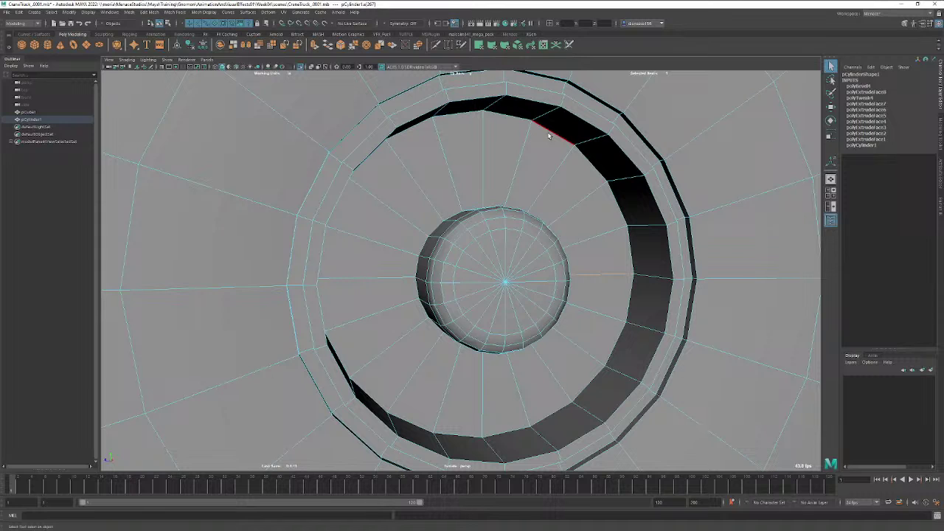
key("ctrl+s")
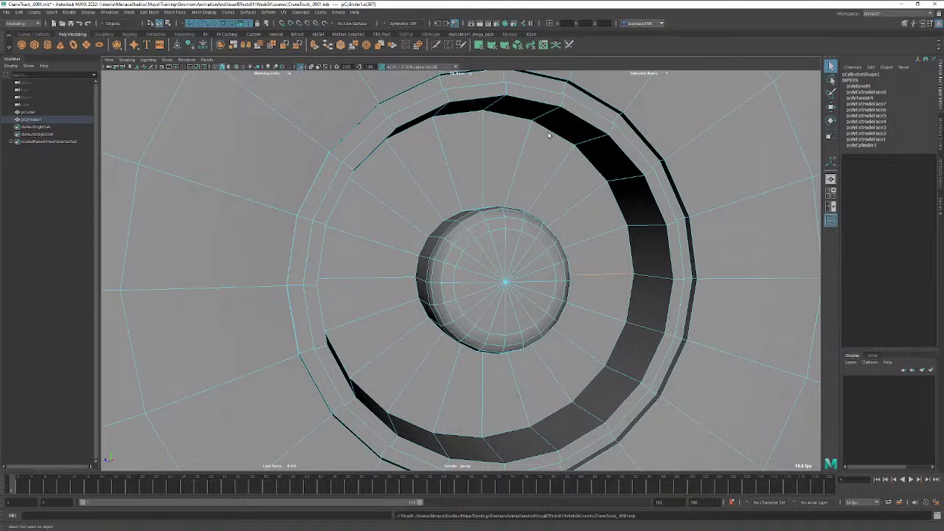
Select the ring of recess floor faces around the hub and extrude it with an offset of 1.4 to inset a narrower ring.
left_click(509, 118)
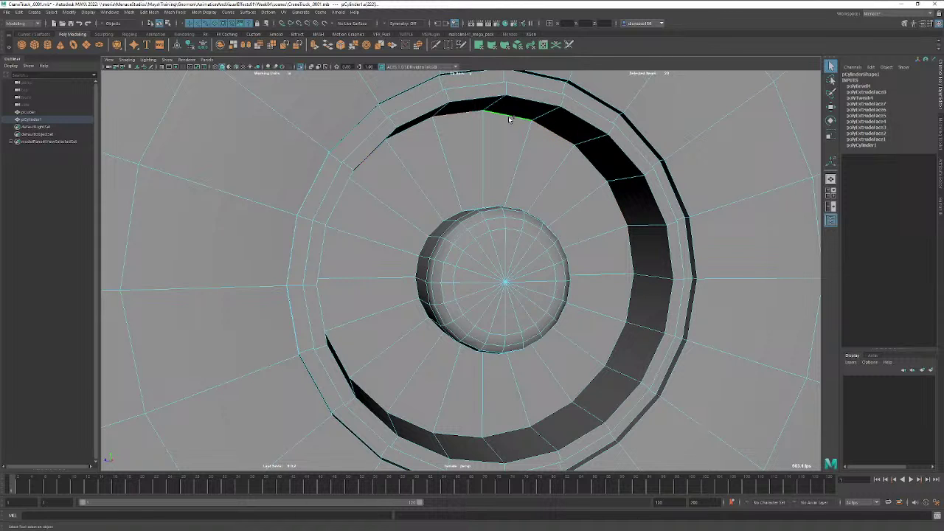
left_click(525, 169)
key("w")
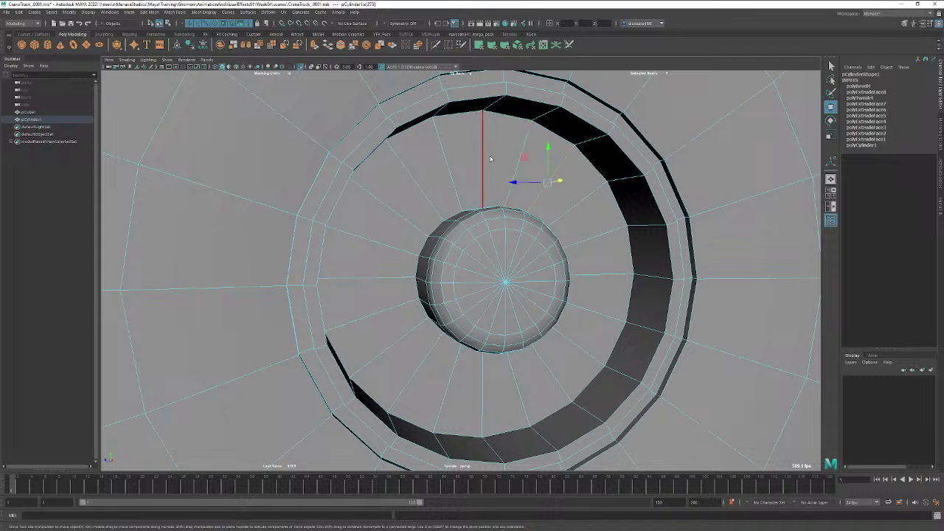
right_click(490, 156)
right_click_drag(487, 169, 489, 176)
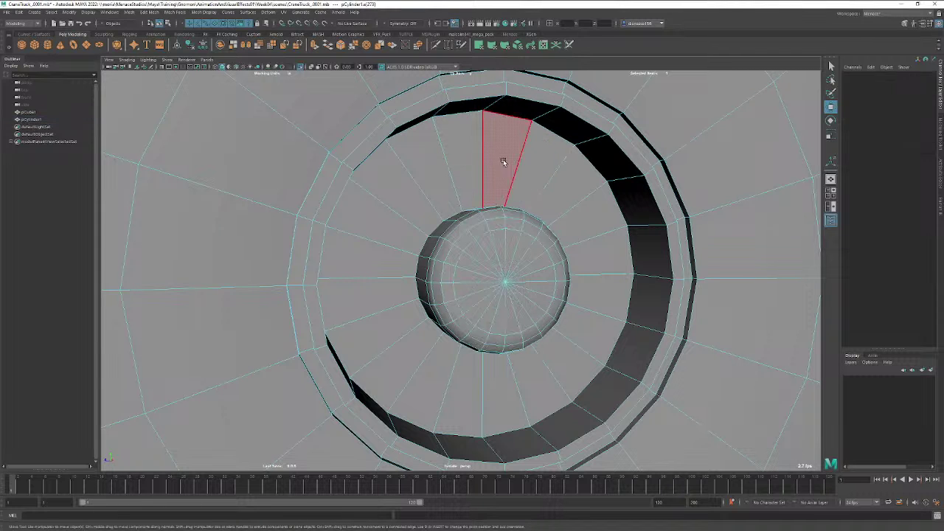
left_click(502, 160)
double_click(461, 160, "shift")
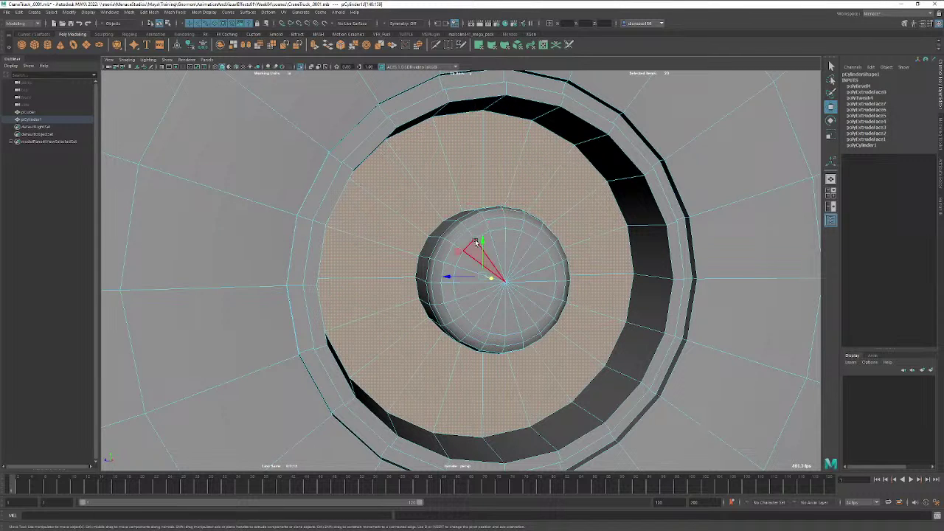
key("ctrl+e")
left_click(697, 272)
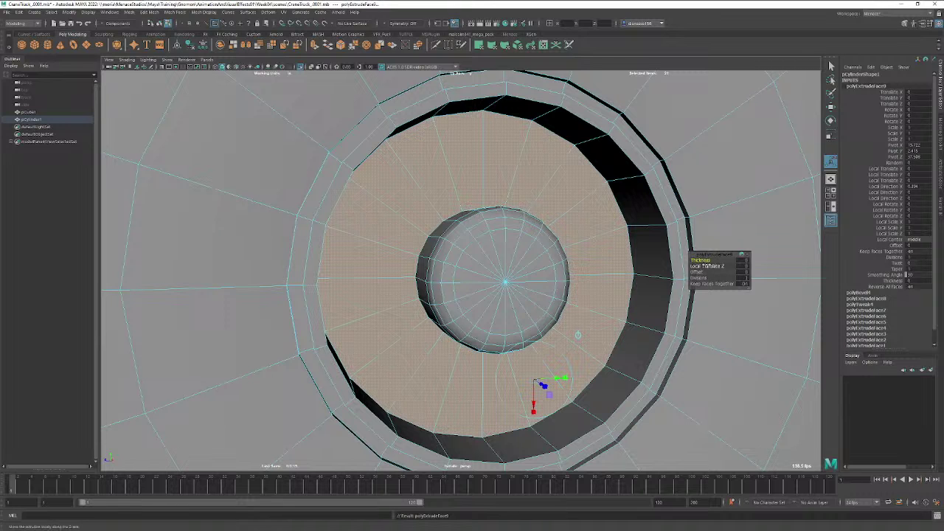
mouse_move(688, 275)
left_mouse_down()
mouse_move(719, 273)
mouse_move(705, 277)
left_mouse_up()
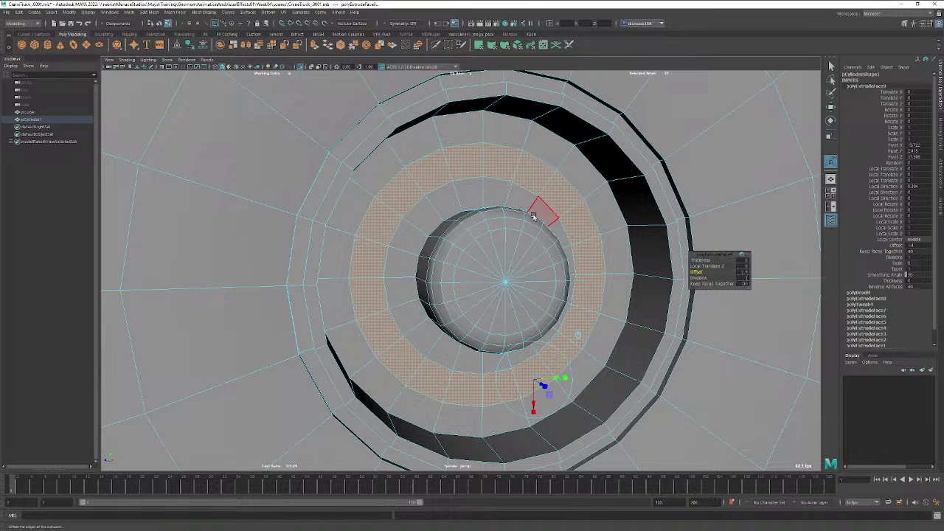
Try to circularize ten alternate faces of the inset ring around the hub together, and undo the attempt.
left_click(559, 190)
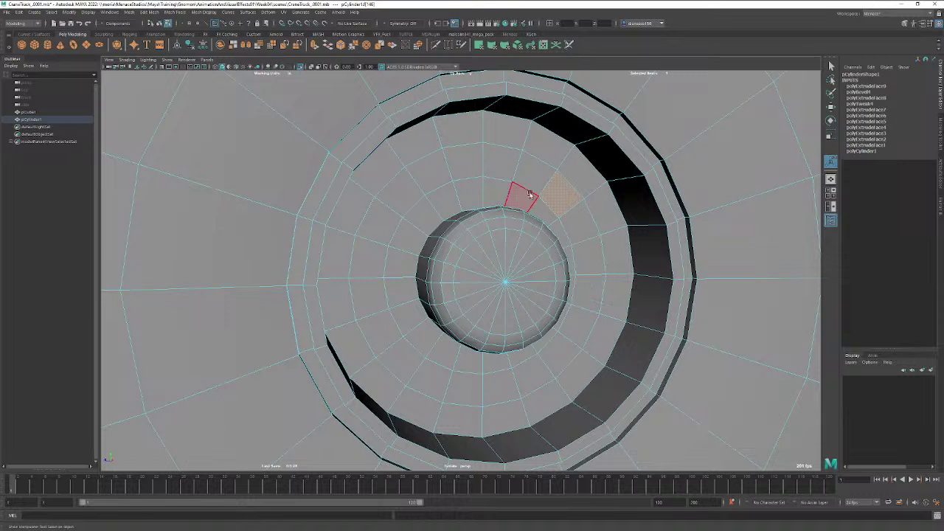
left_click(490, 174, "shift")
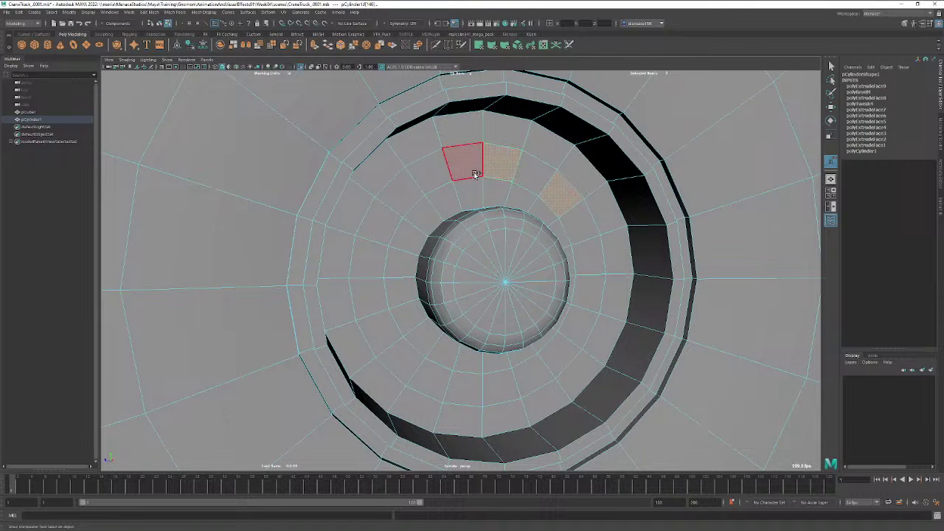
left_click(432, 174, "shift")
left_click(385, 218, "shift")
left_click(373, 297, "shift")
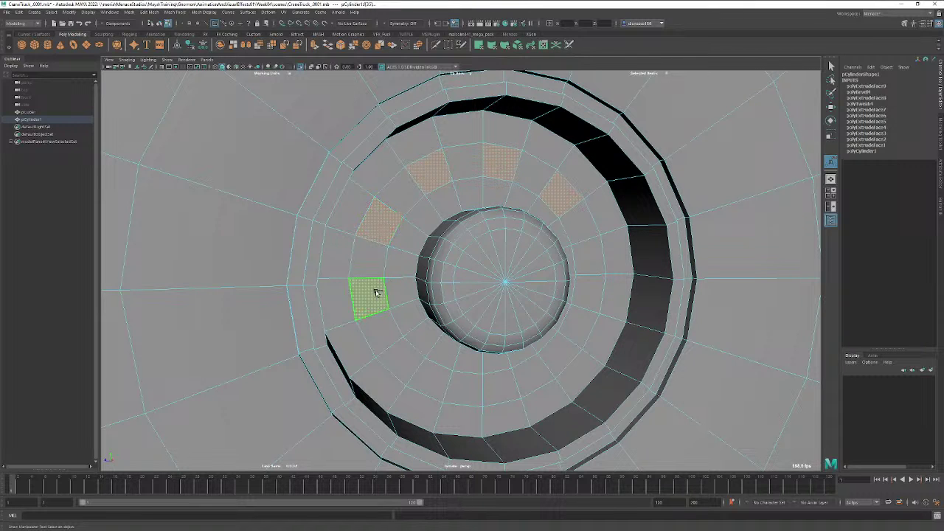
left_click(399, 360, "shift")
left_click(463, 388, "shift")
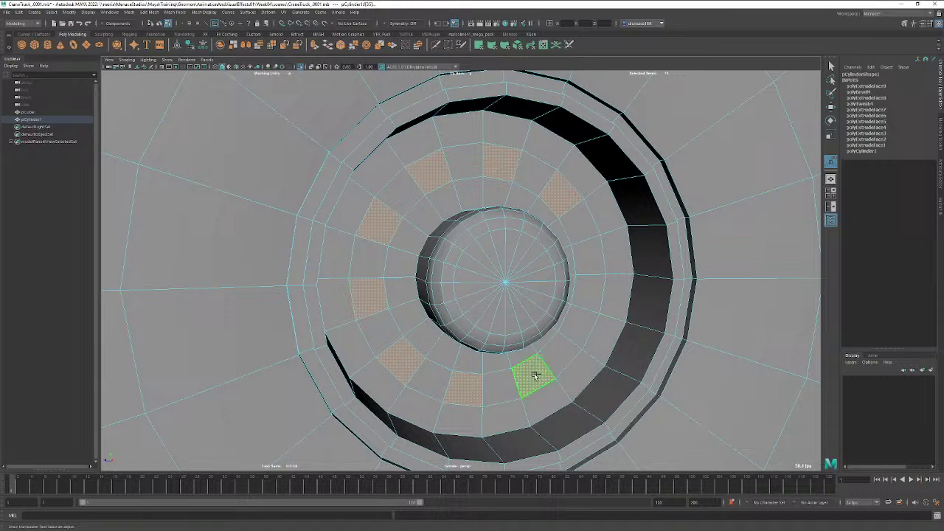
left_click(527, 376, "shift")
left_click(582, 329, "shift")
left_click(589, 254, "shift")
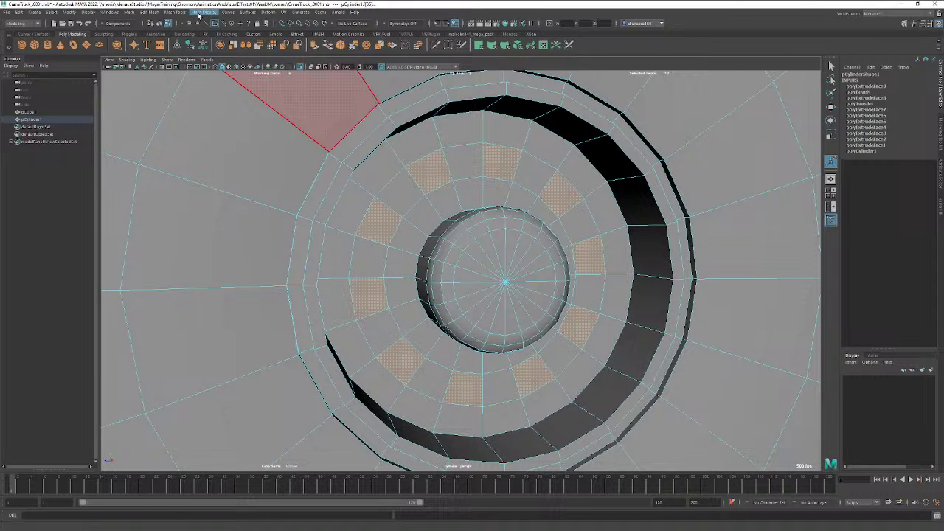
left_click(198, 13)
mouse_move(181, 15)
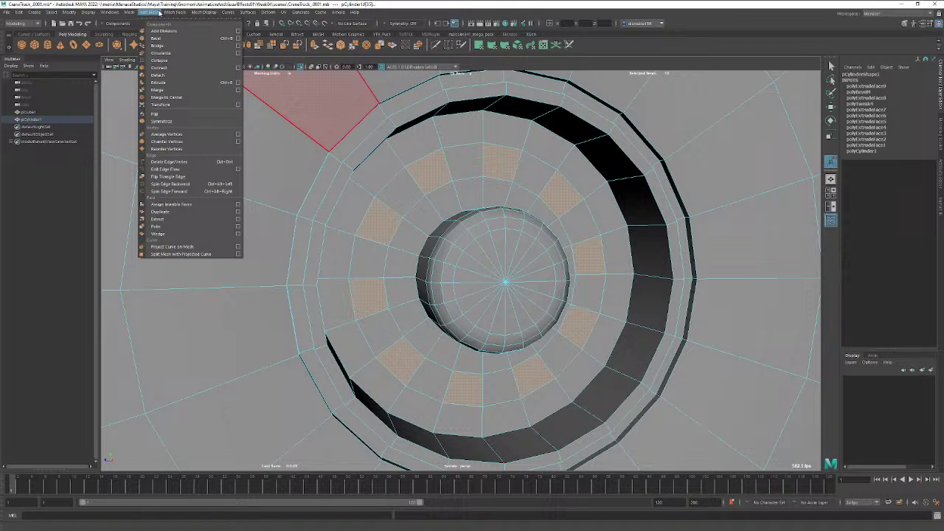
left_click(169, 53)
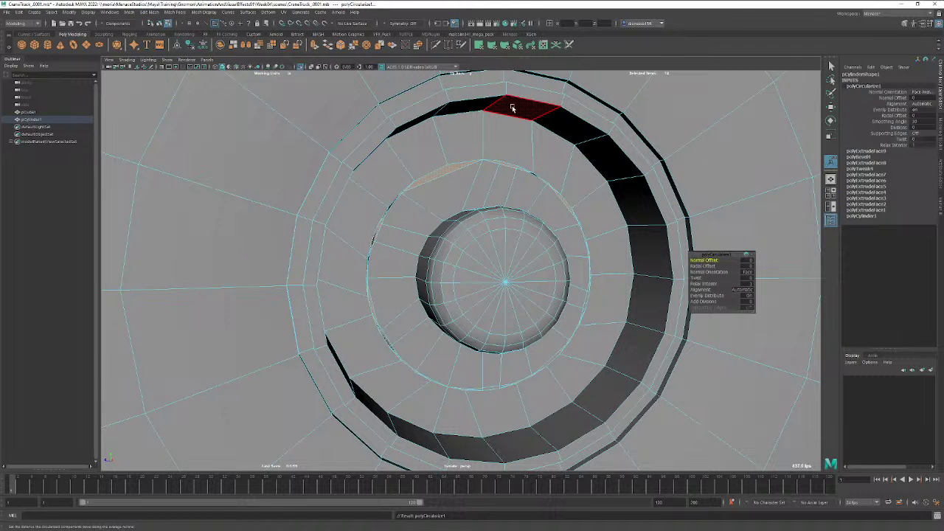
key("ctrl+z")
Try Circularize on a single face of the inset ring above the hub, and undo it.
left_click(498, 154)
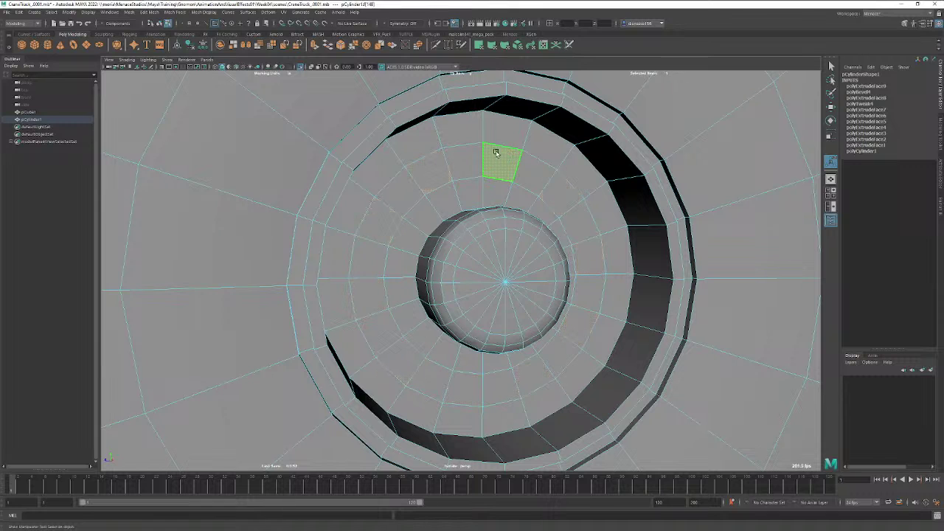
left_click(148, 11)
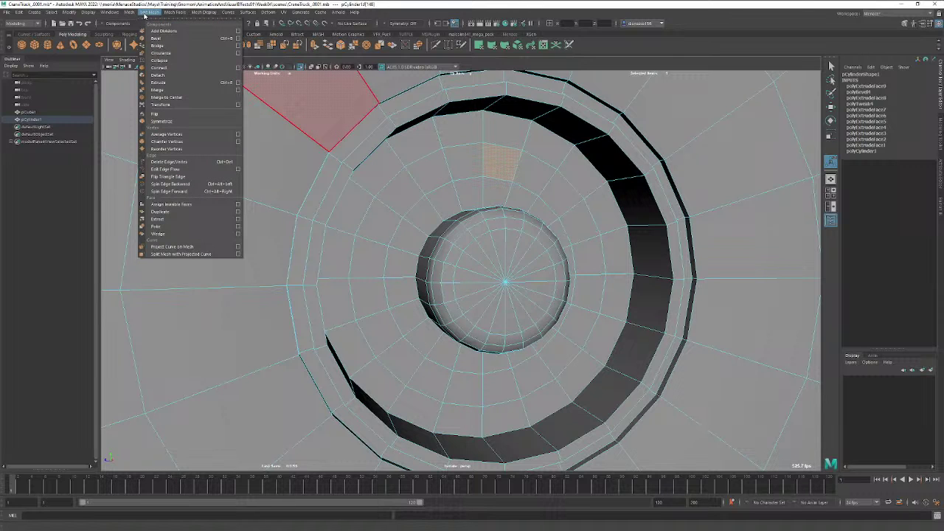
left_click(154, 54)
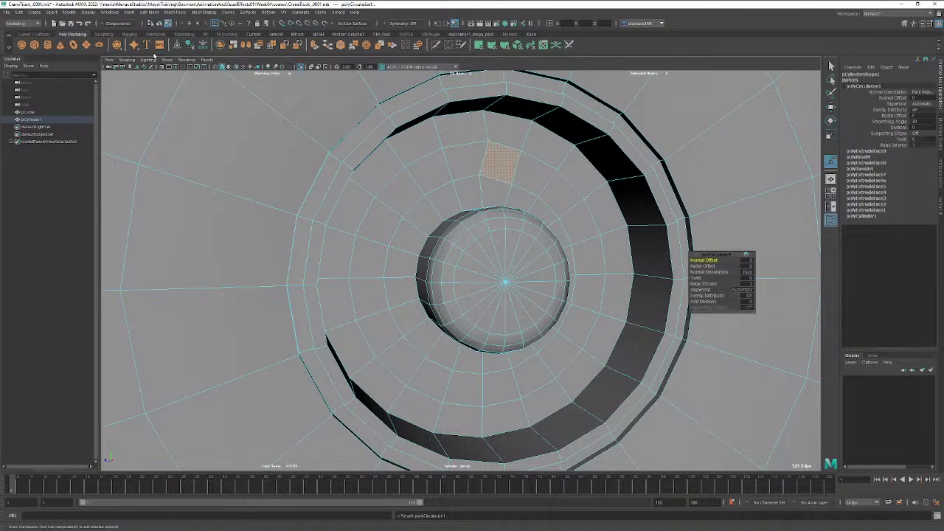
key("ctrl+z")
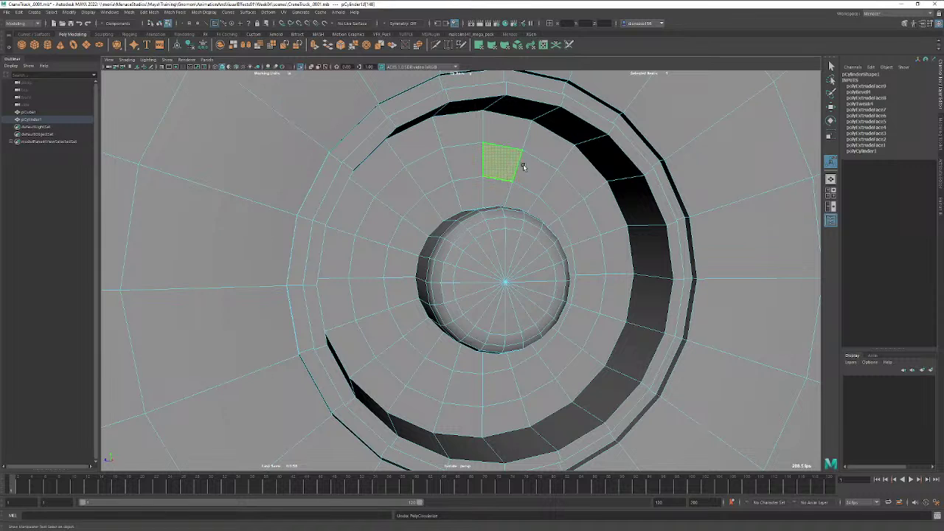
Cut an edge loop around the middle of the inset ring with Multi-Cut, splitting each face in two.
left_click(437, 45)
key("ctrl")
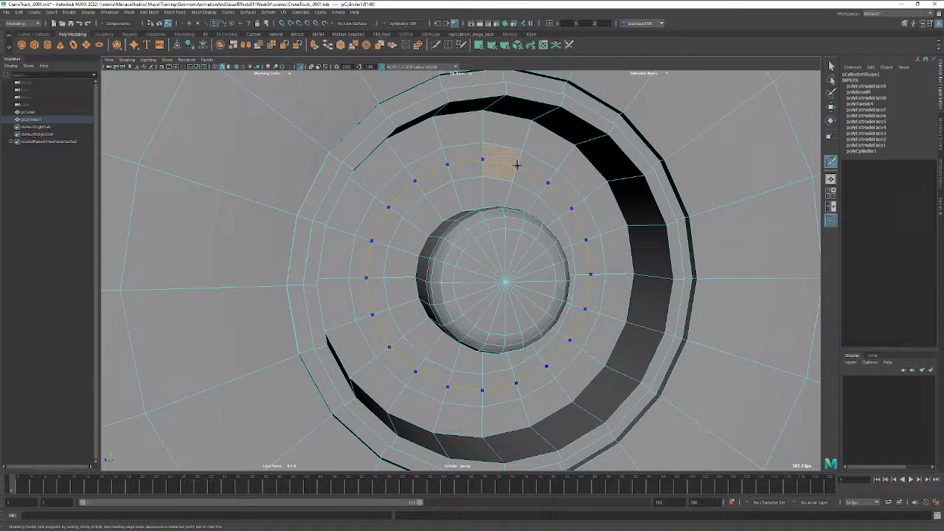
left_click(517, 166, "ctrl")
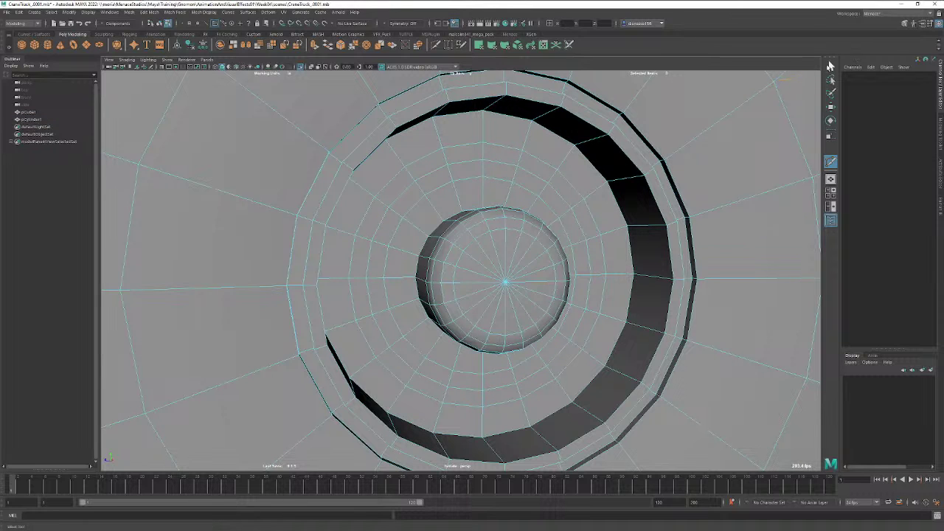
Try to circularize one pair of split faces above the hub with a twist of 22.1, and undo it.
left_click(832, 67)
left_click(506, 155)
left_click(504, 170, "shift")
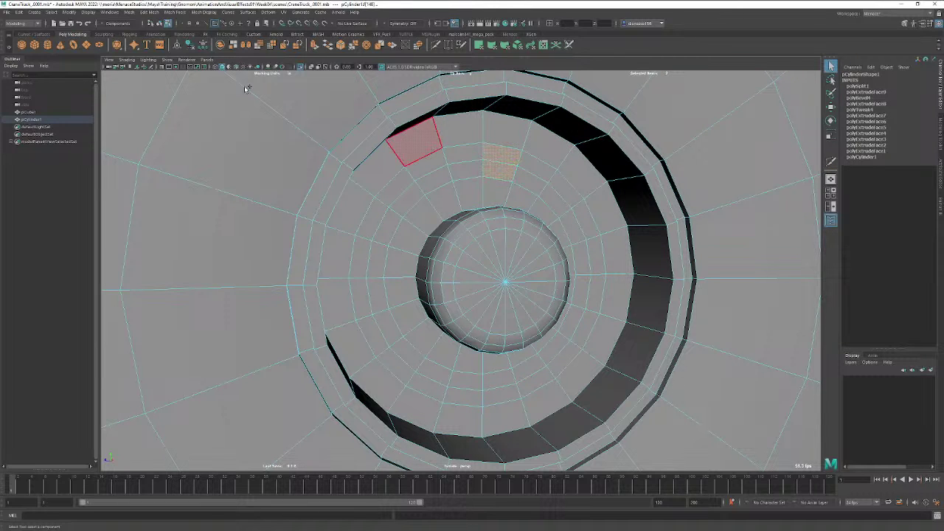
left_click(151, 13)
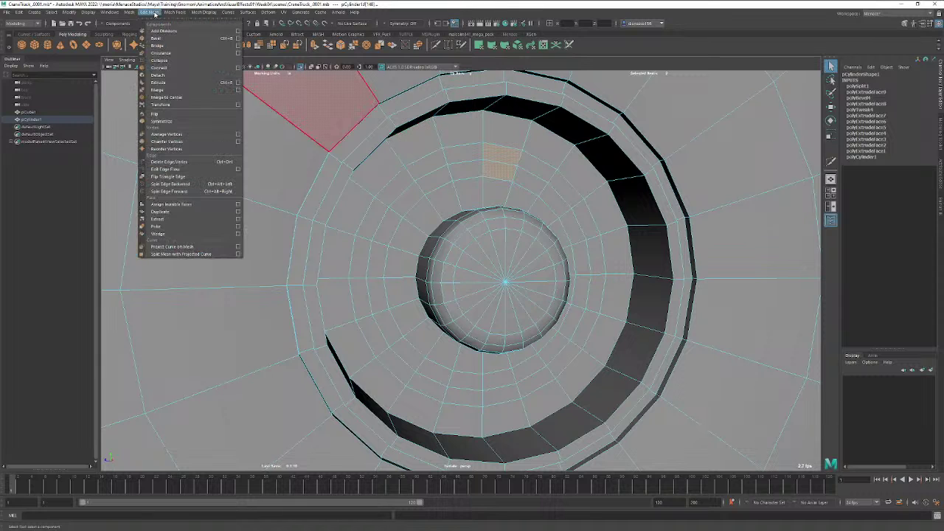
left_click(167, 53)
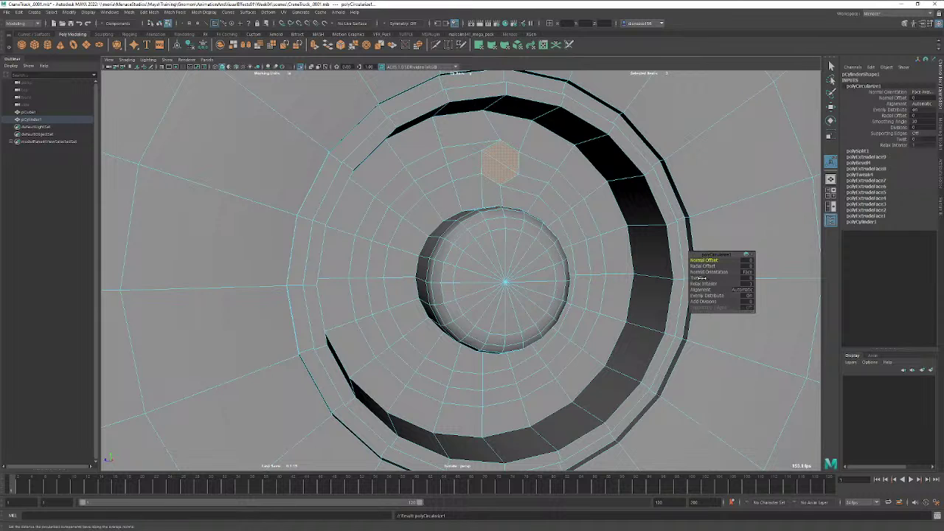
left_click_drag(699, 277, 774, 271)
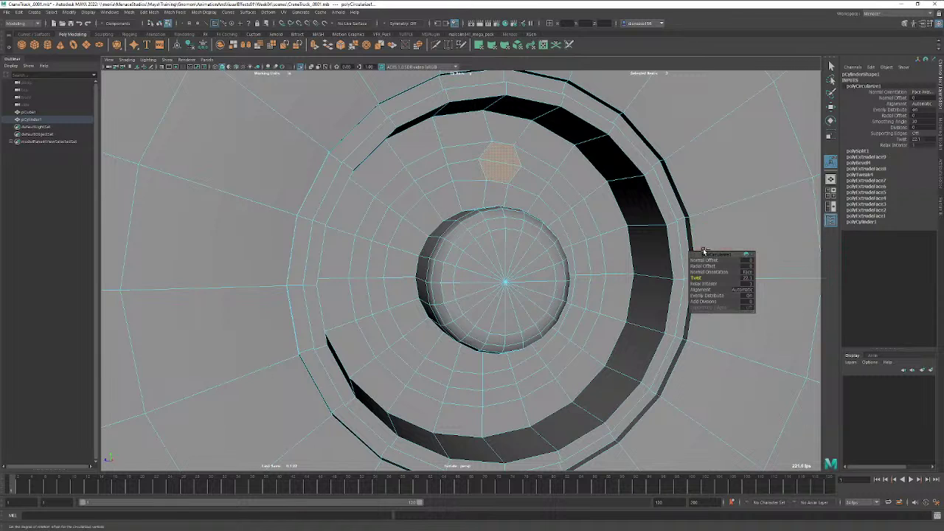
key("ctrl+z")
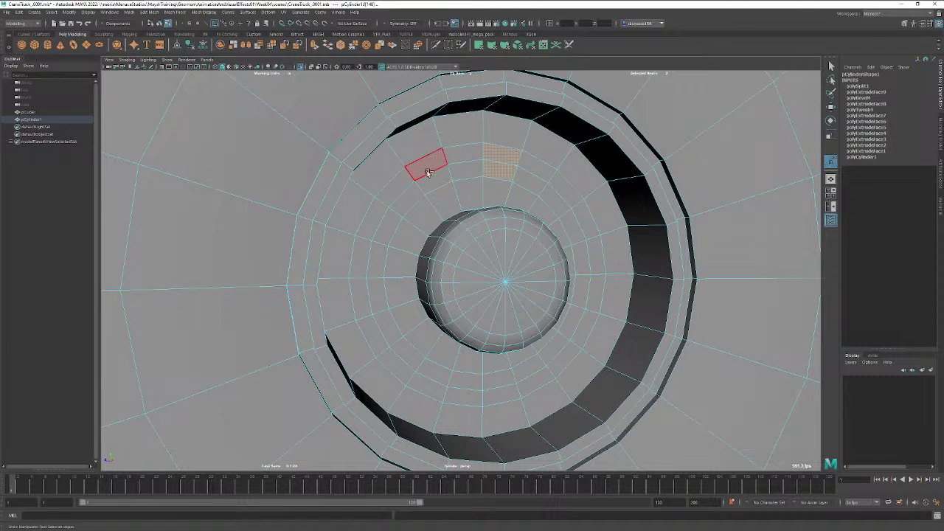
Try to circularize the alternate pairs of split faces around the inset ring all at once, and undo it.
left_click(425, 170, "shift")
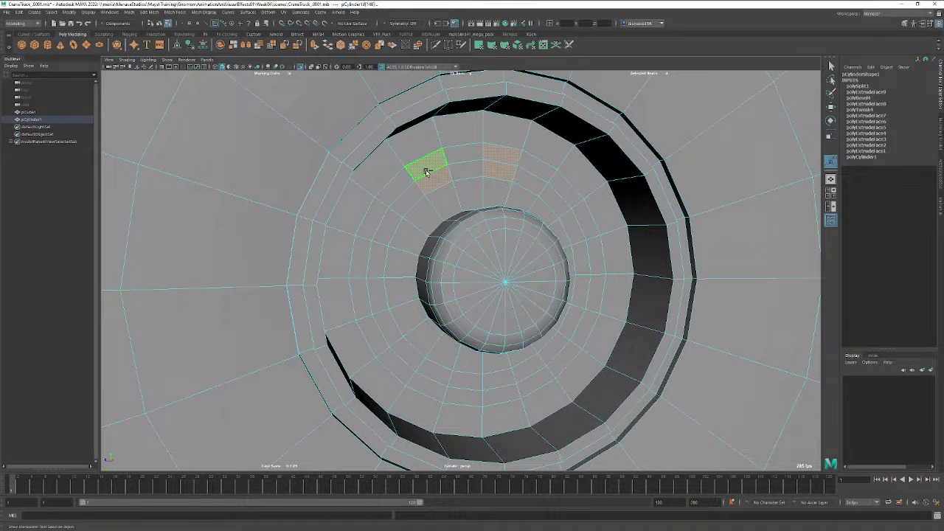
left_click(386, 220, "shift")
left_click(363, 301, "shift")
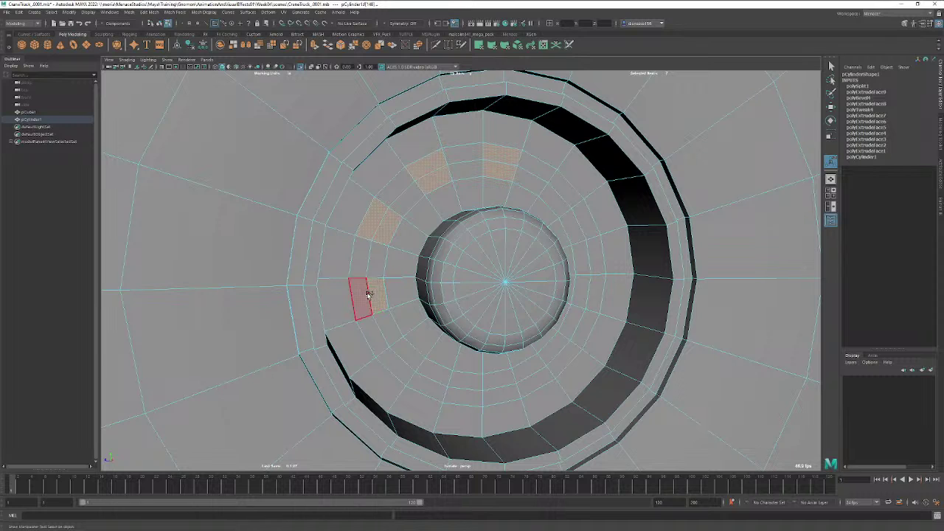
left_click(404, 356, "shift")
left_click(471, 393, "shift")
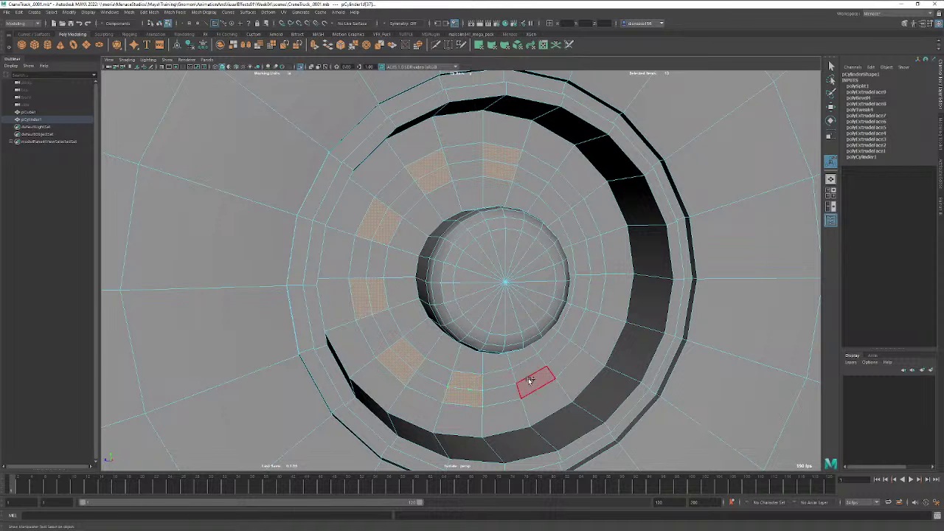
left_click(541, 383, "shift")
left_click(579, 328, "shift")
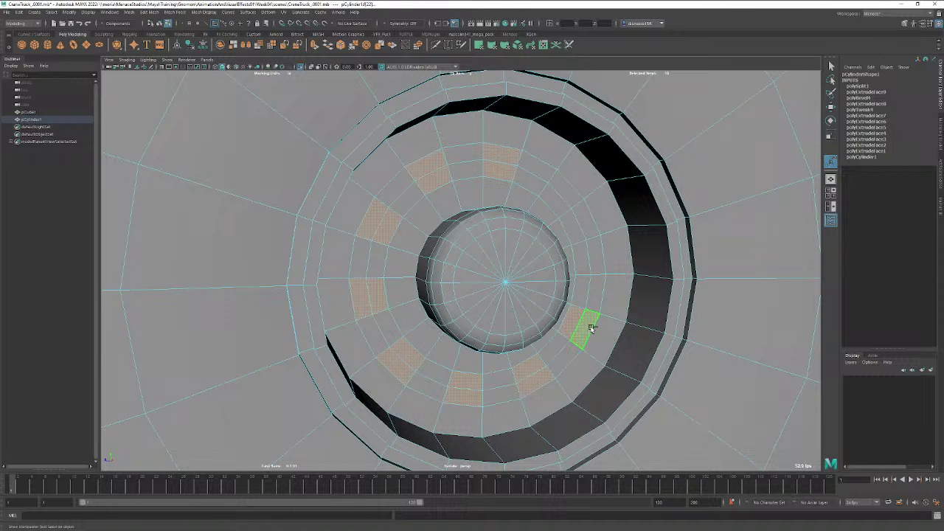
left_click(594, 262, "shift")
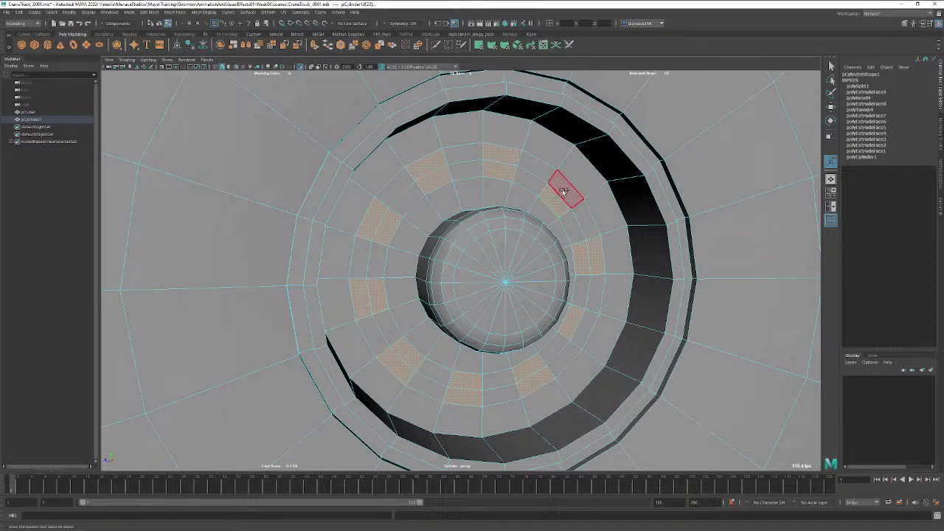
left_click(564, 192, "shift")
left_click(175, 12)
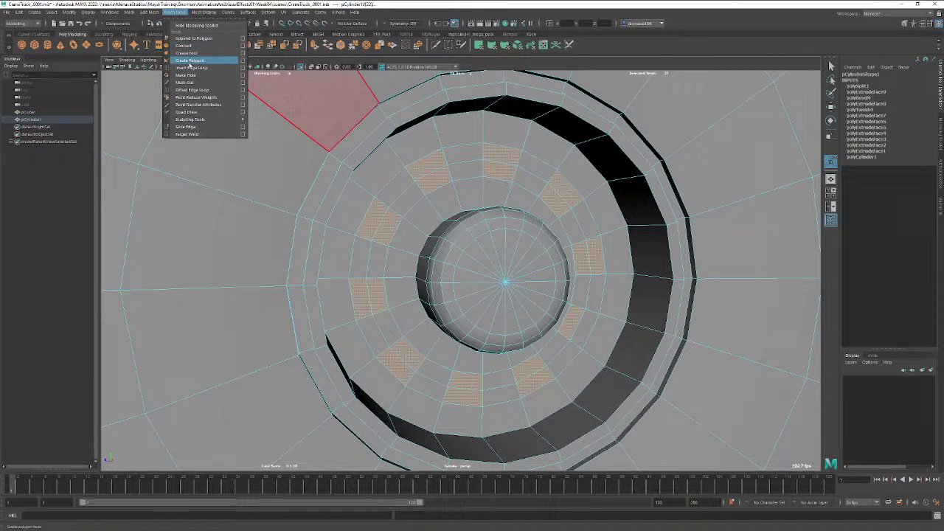
mouse_move(149, 11)
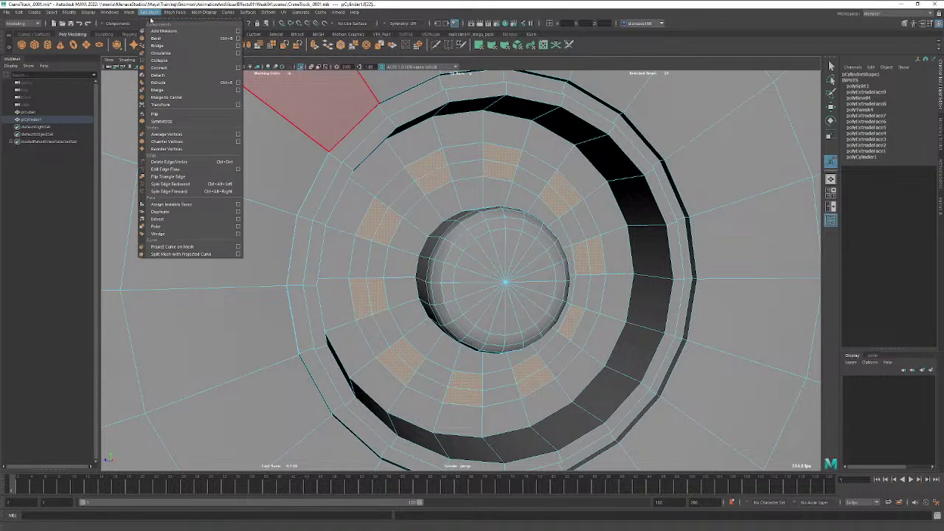
left_click(161, 53)
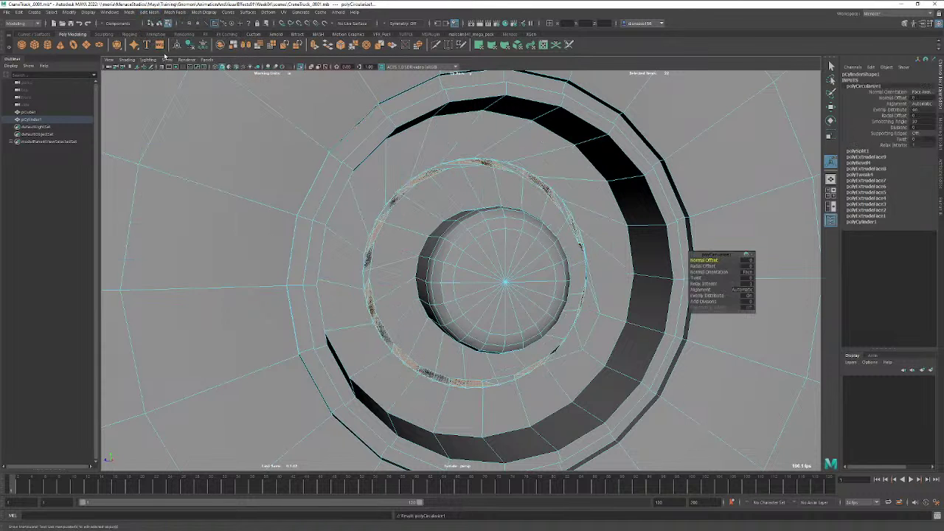
key("ctrl+z")
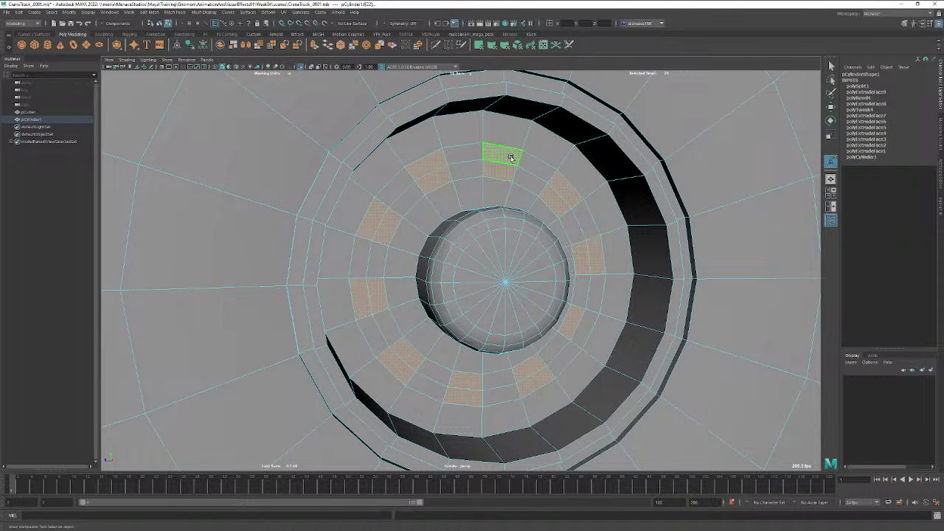
Circularize the pair of split faces directly above the hub, giving it a twist of about 24.
left_click(502, 154)
left_click(149, 11)
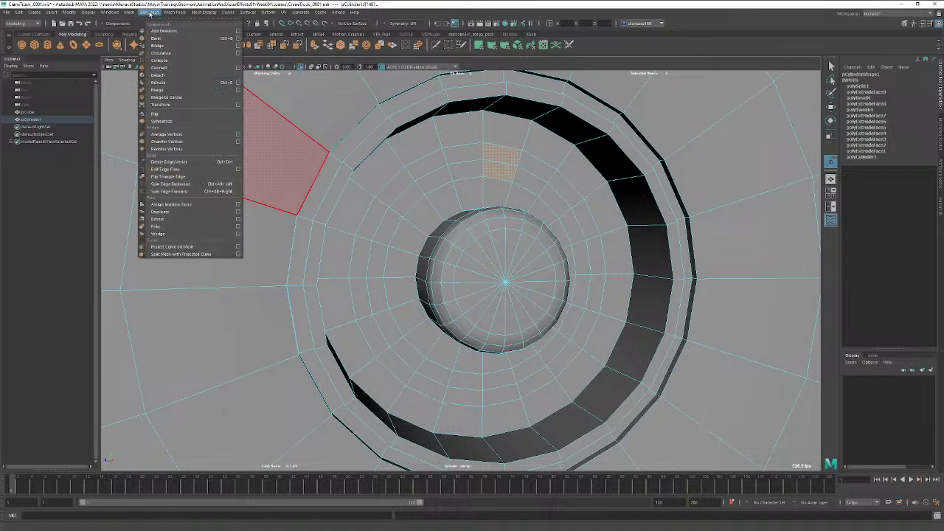
left_click(161, 53)
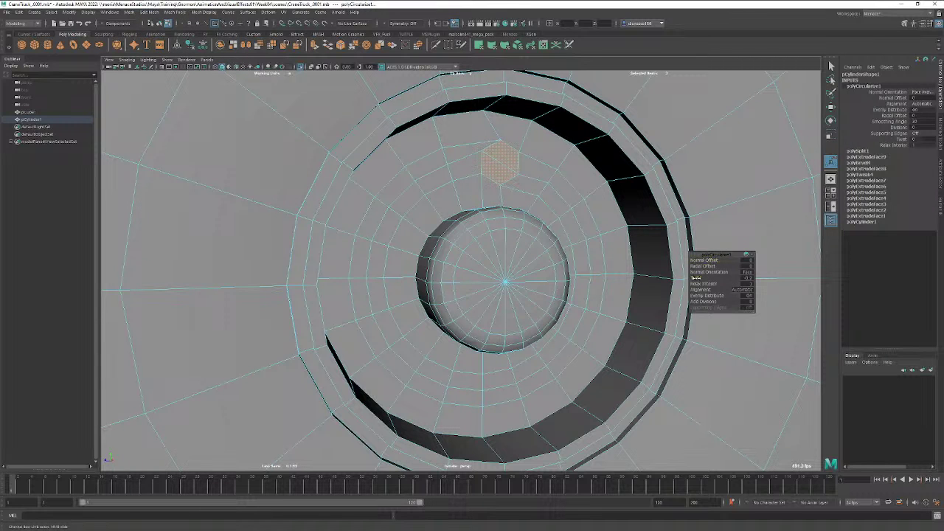
left_click_drag(719, 277, 784, 274)
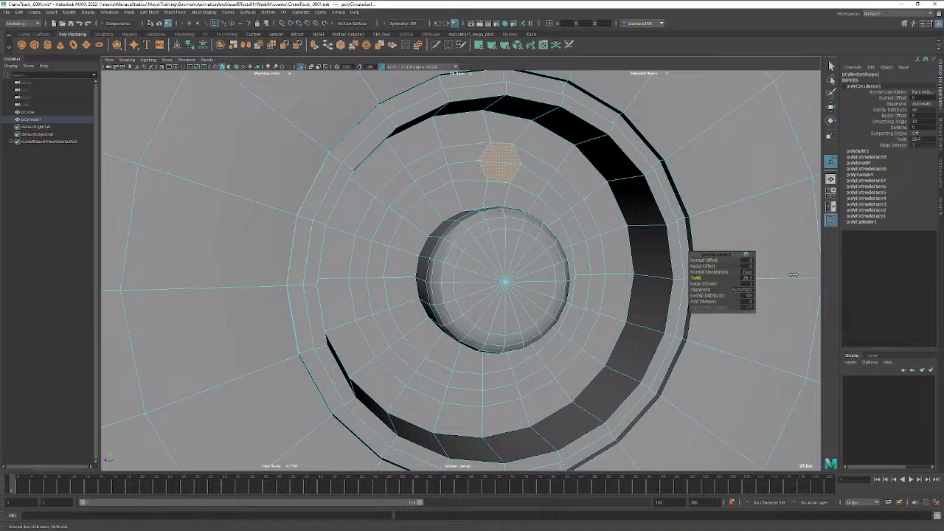
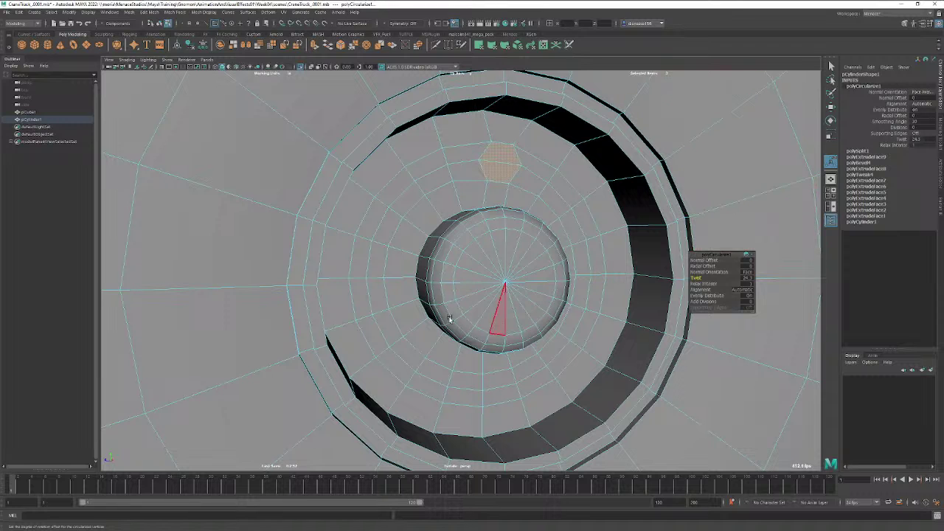
Switch to the orthographic side view and set the twist of the circularized faces above the hub to 20.
key("space")
left_click_drag(434, 310, 467, 312)
key("f")
right_click_drag(558, 320, 627, 307, "alt")
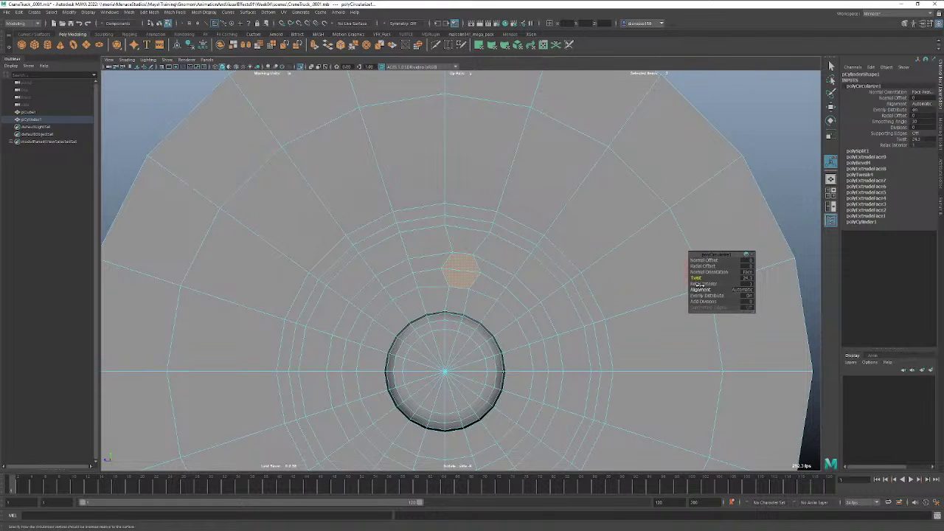
left_click_drag(706, 277, 692, 277)
left_click_drag(684, 279, 690, 278)
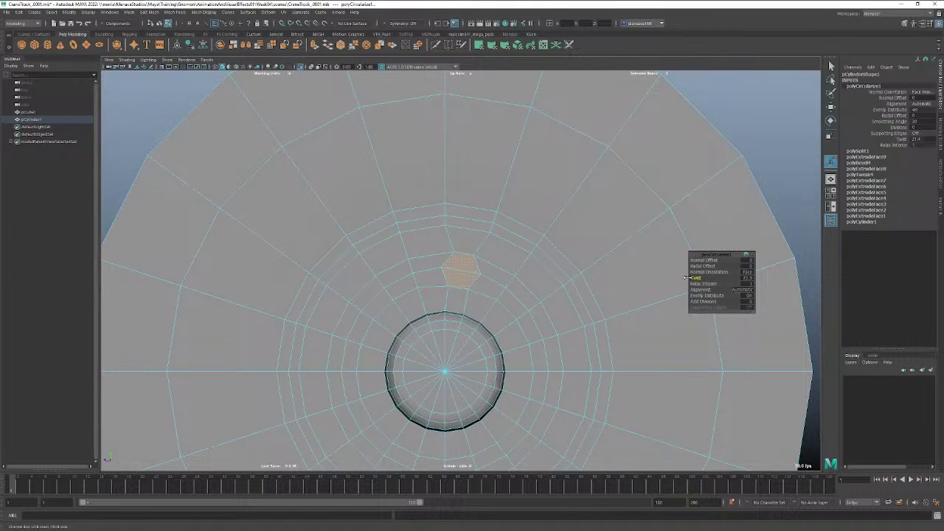
left_click(747, 278)
type("20")
Try the Surface (per-vertex) and Surface (average) alignments on the circularized faces, and return the alignment to Automatic.
left_click(746, 284)
left_click(729, 284)
left_click(739, 291)
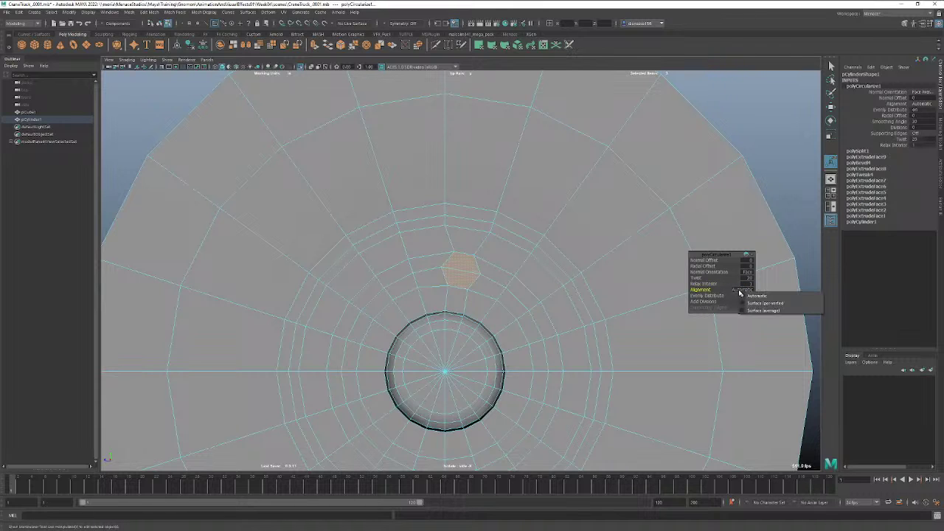
left_click(752, 304)
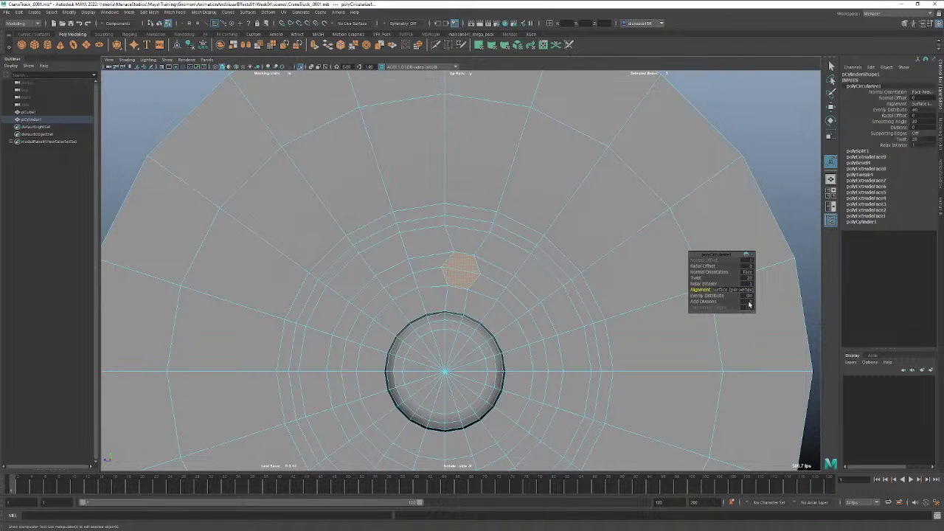
left_click(747, 291)
left_click(754, 308)
left_click(747, 291)
left_click(750, 296)
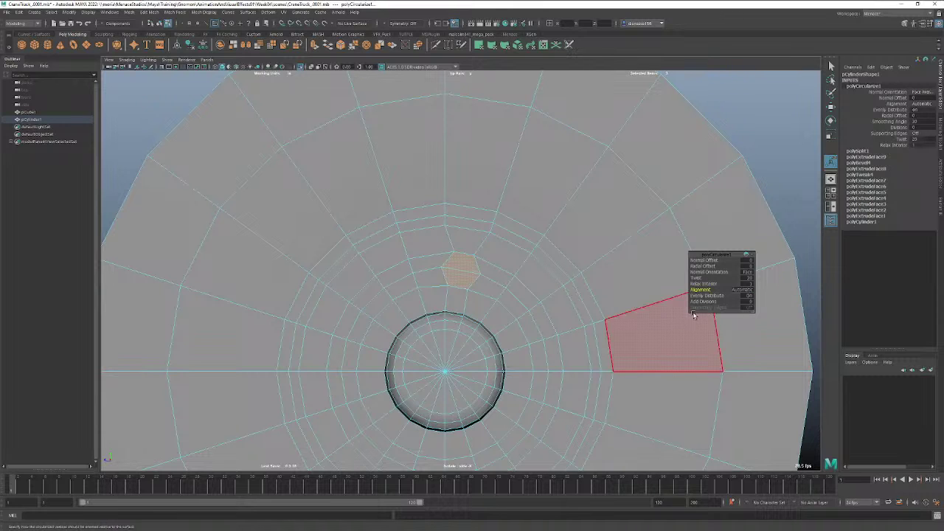
Circularize the alternate pair of split faces at the upper left of the hub with a twist of 20.
left_click(391, 276)
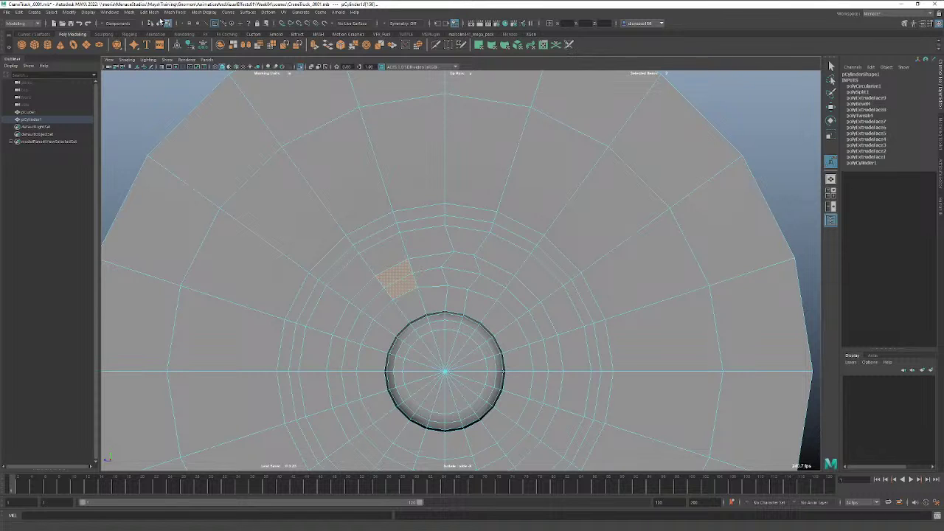
left_click(150, 12)
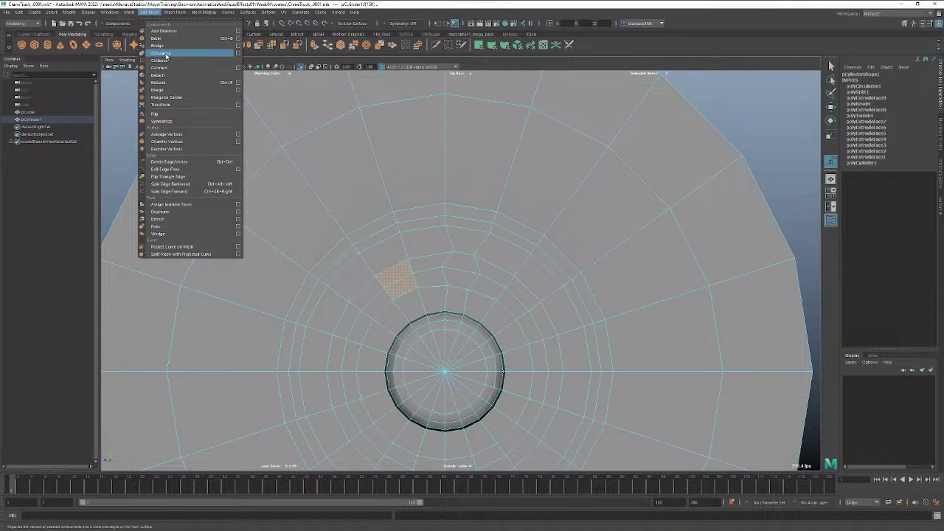
left_click(161, 52)
left_click(747, 279)
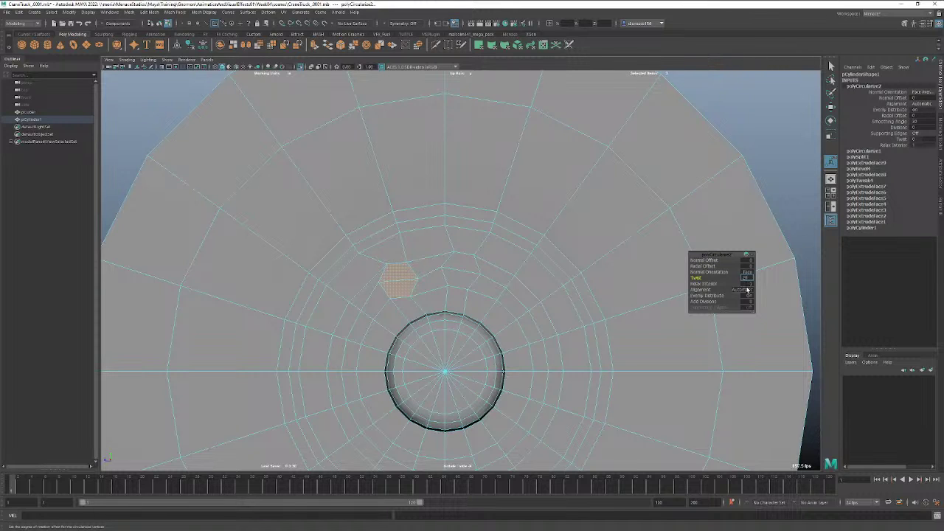
Circularize the following alternate pair of split faces, left of the hub above its horizontal centerline, with a twist of 20.
left_click(344, 321)
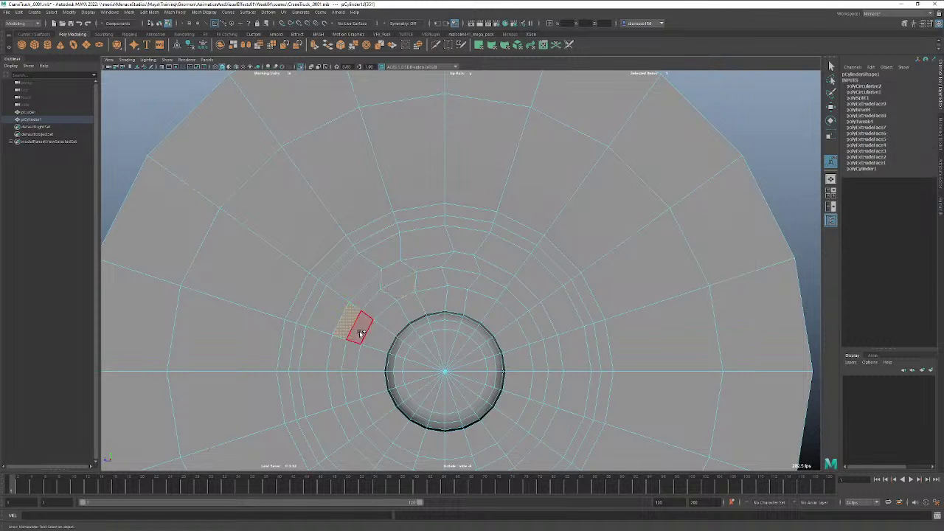
key("g")
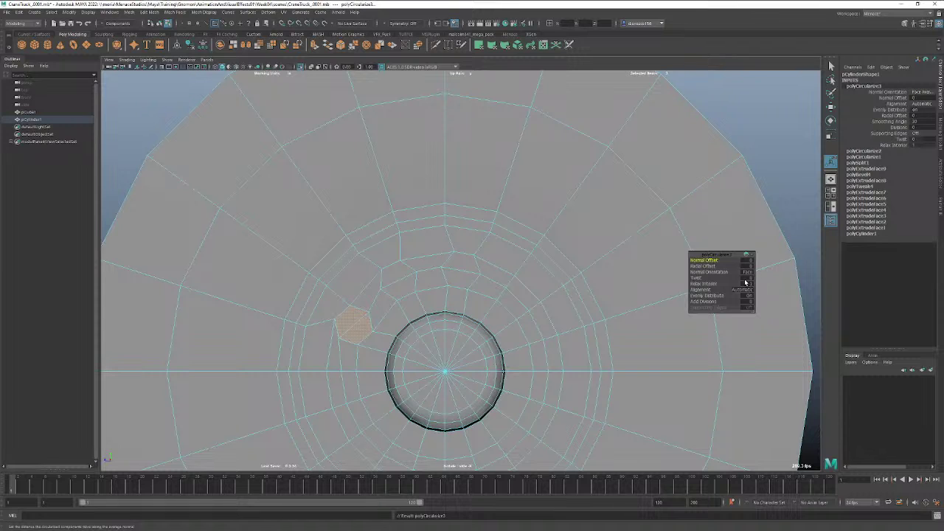
left_click(747, 277)
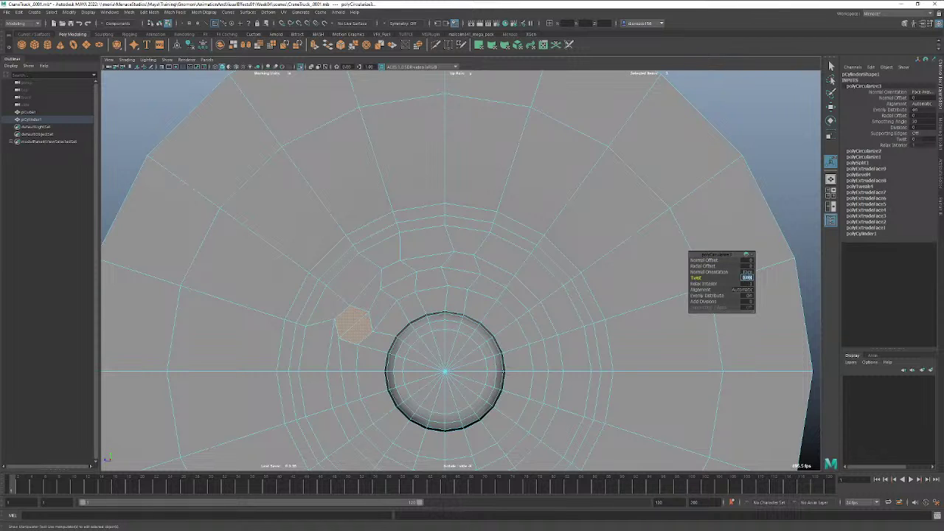
type("20")
key("Return")
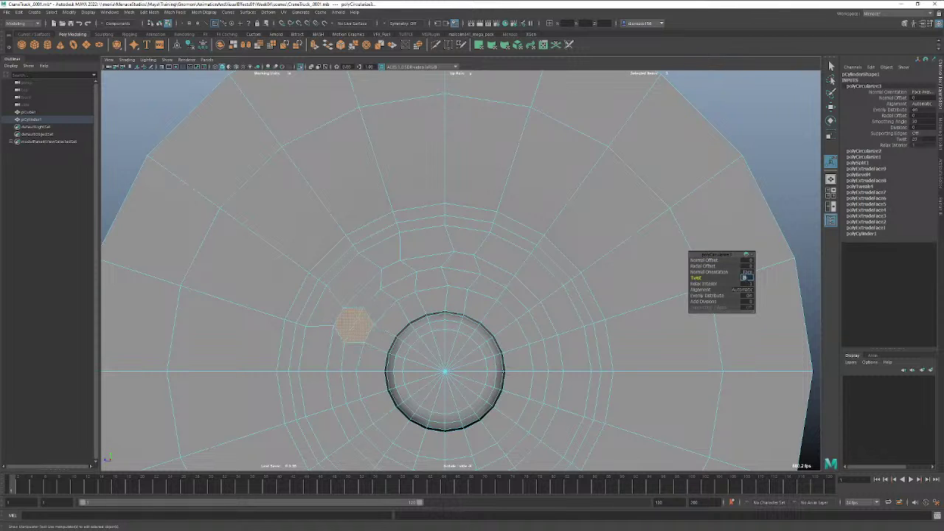
Circularize the pair of split faces left of the hub, just below its horizontal centerline, with a twist of 20.
left_click(339, 398)
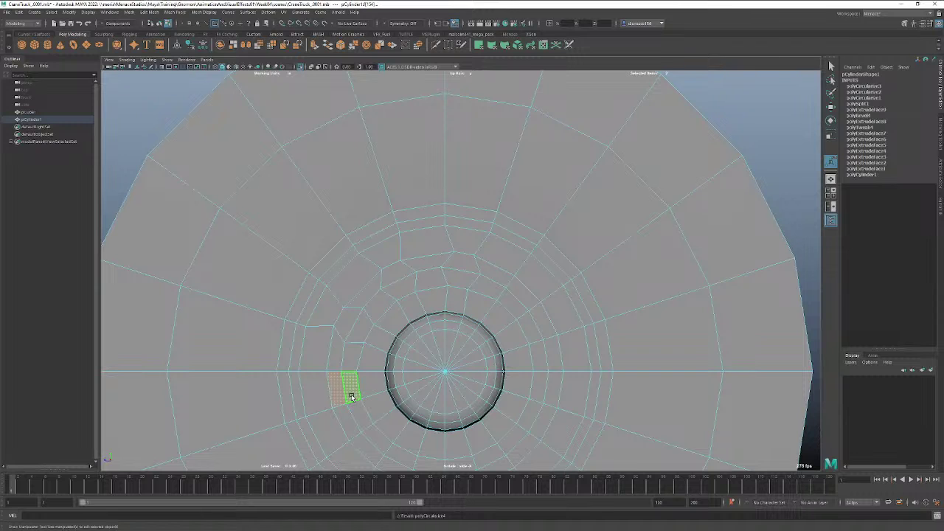
key("g")
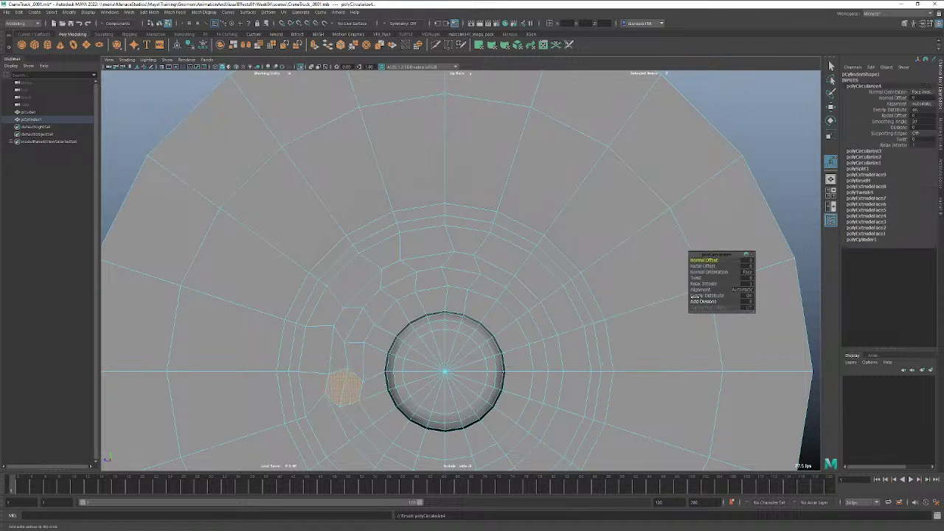
left_click(747, 278)
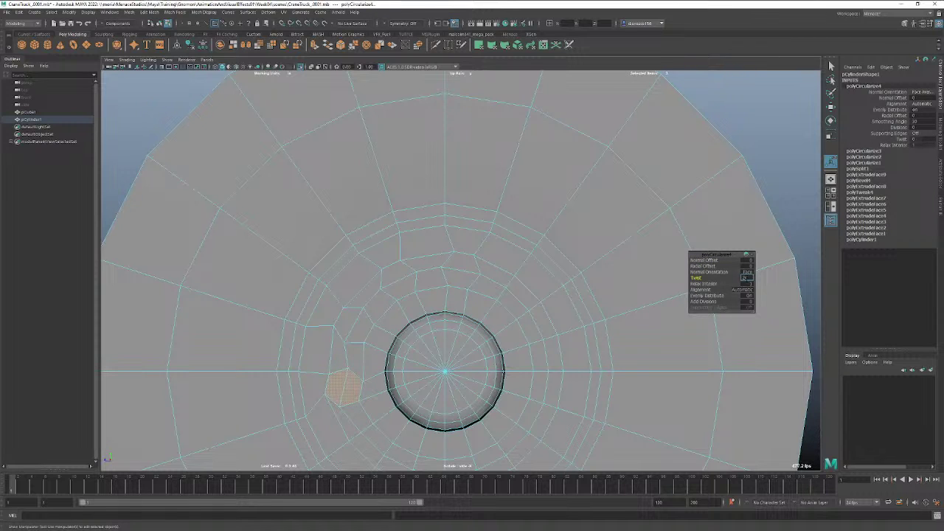
type("20")
key("Return")
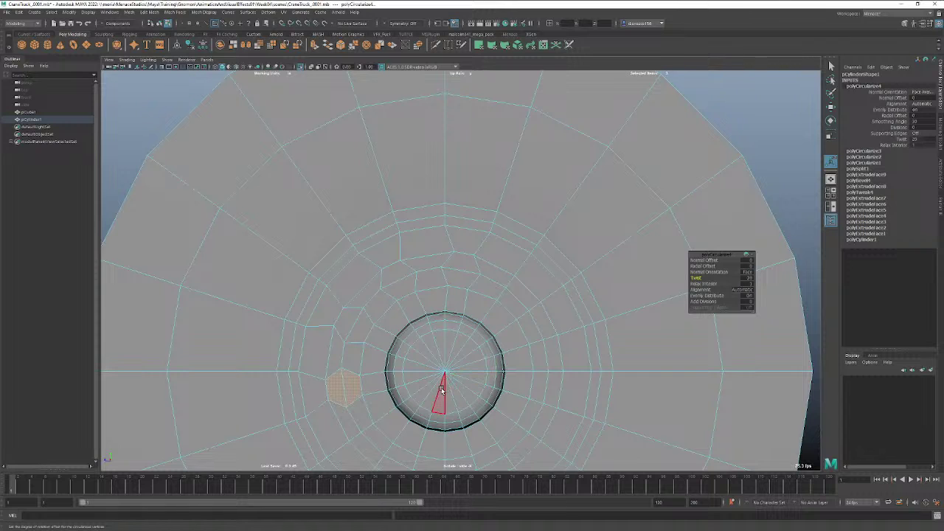
Circularize the lower-left pair of split faces and the pair below the hub one after the other, matching the twist of the previous ones.
middle_click_drag(441, 387, 434, 261, "alt")
left_click(368, 320)
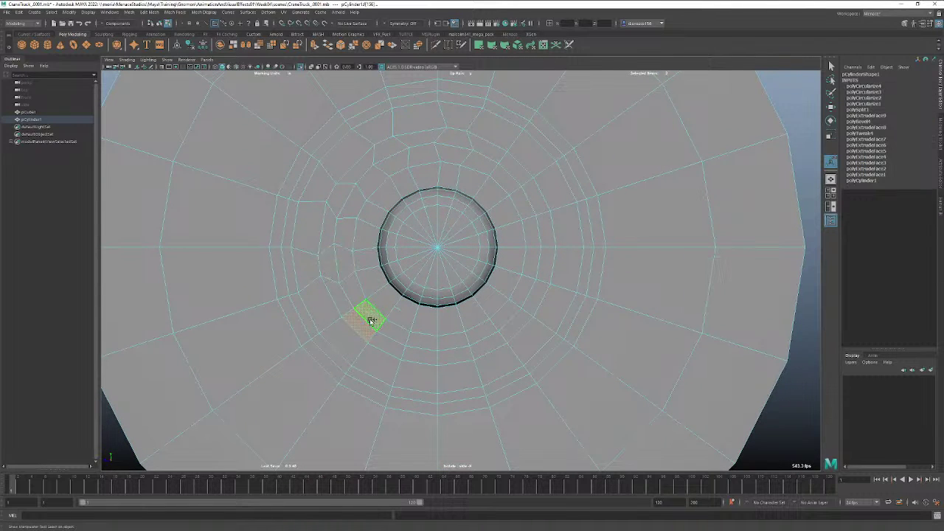
key("g")
left_click(747, 278)
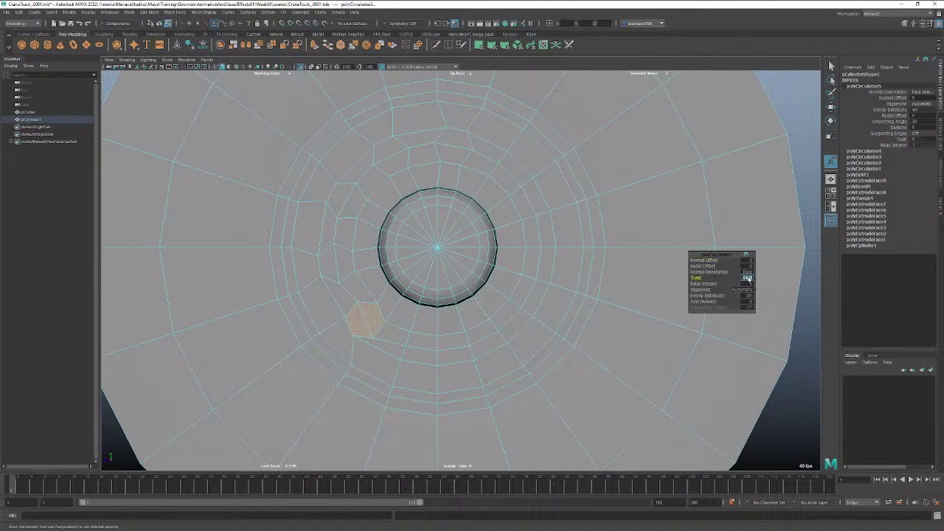
left_click(424, 357)
key("g")
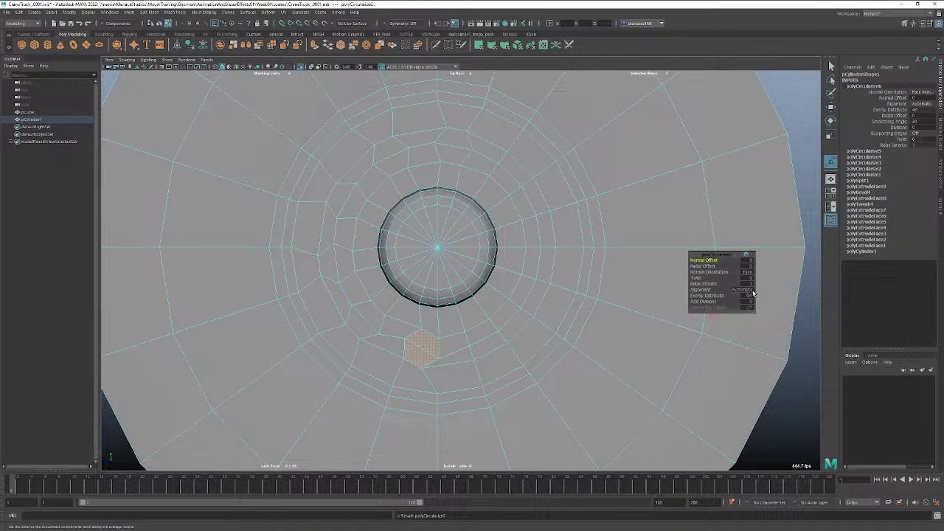
left_click(747, 279)
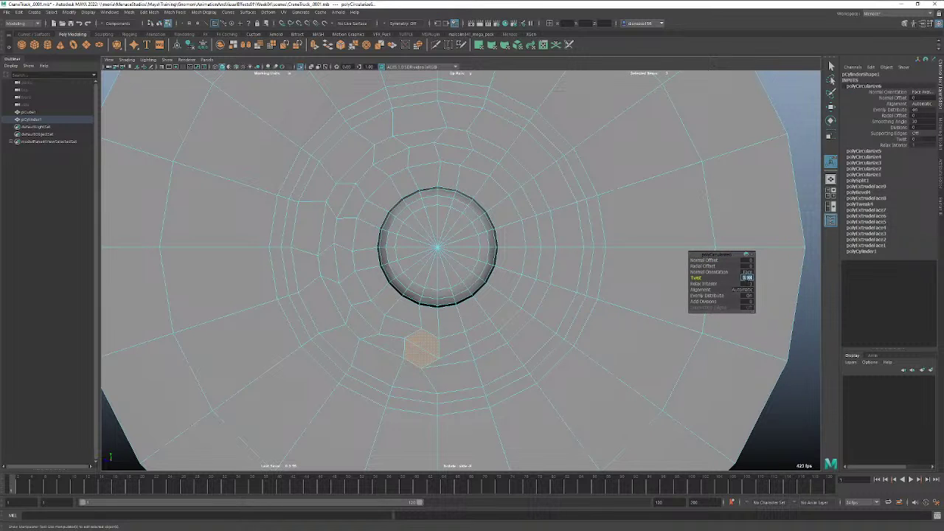
Circularize the pair of split faces at the lower right of the hub with the interior relaxation at 0 and a twist of 20.
left_click(481, 343)
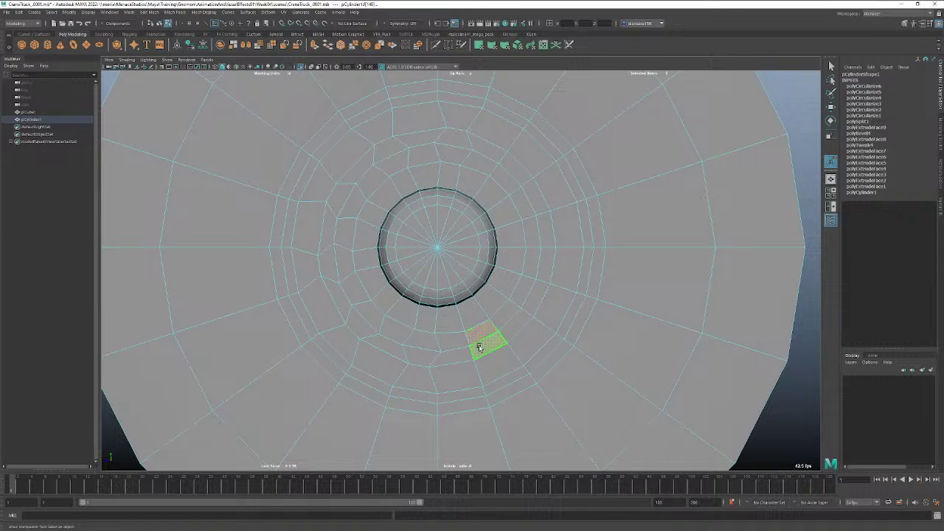
key("g")
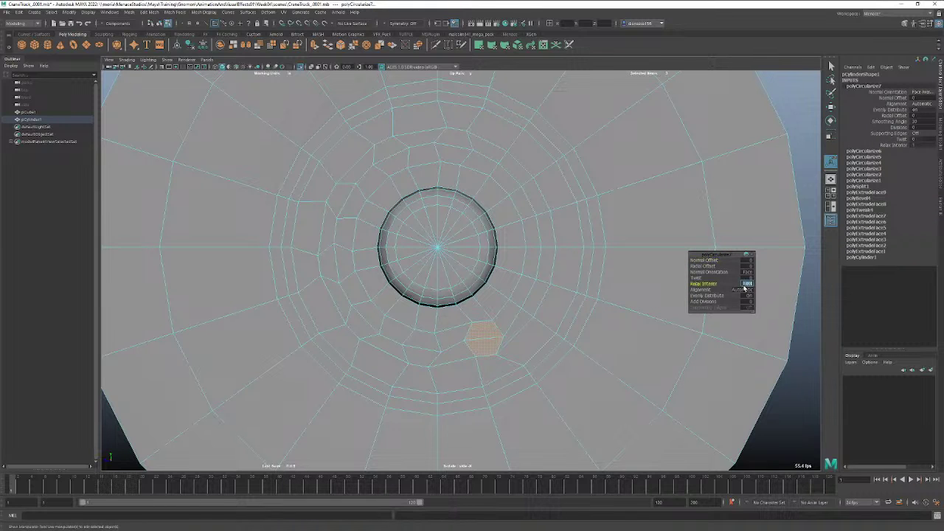
type("0")
key("Return")
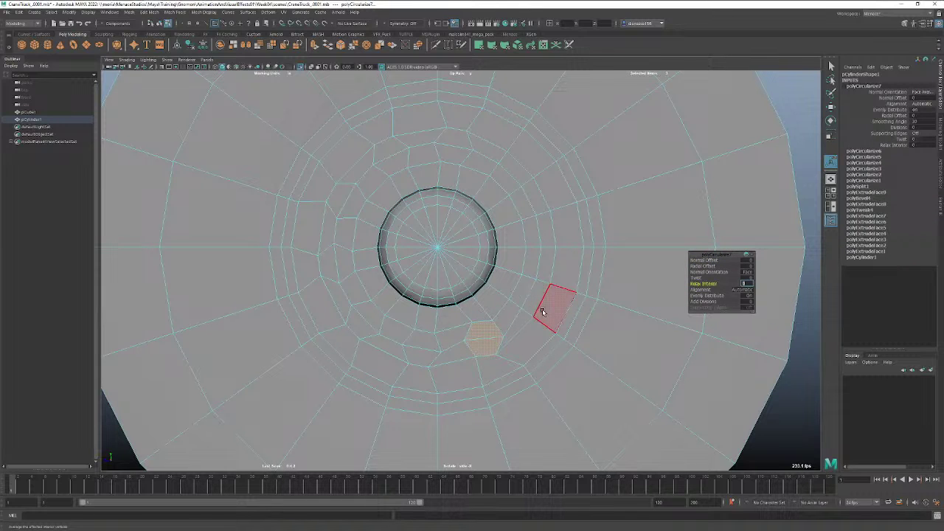
left_click(746, 278)
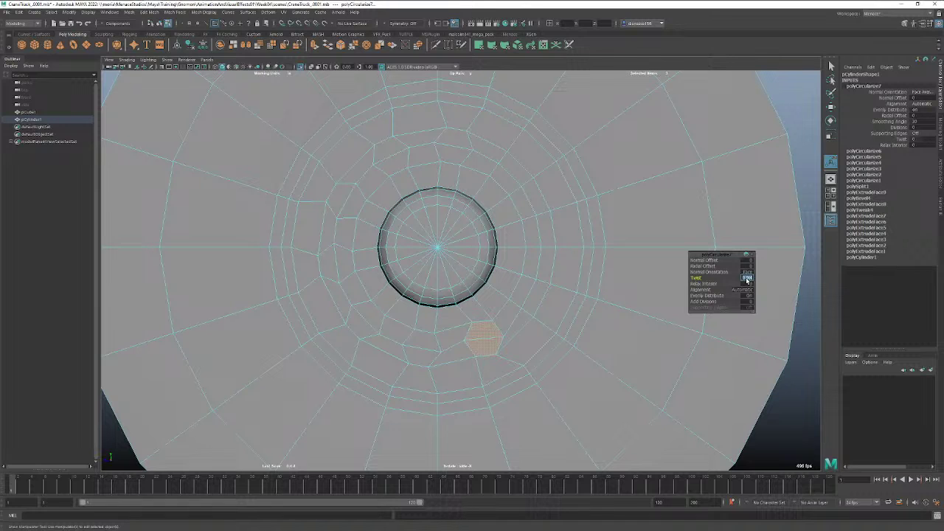
type("20")
key("Return")
Circularize the two pairs of split faces right of the hub, below and above its horizontal centerline, with the same twist as the others.
left_click(523, 294)
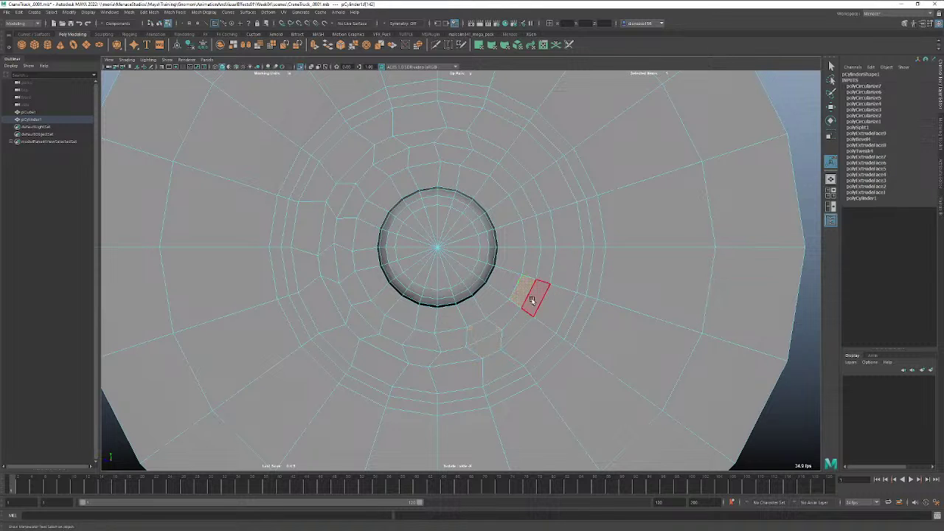
key("g")
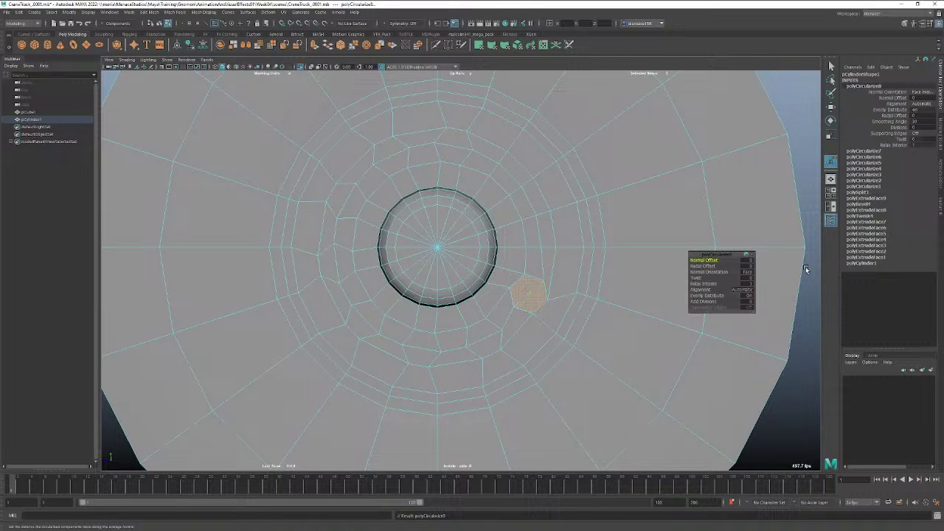
left_click(748, 278)
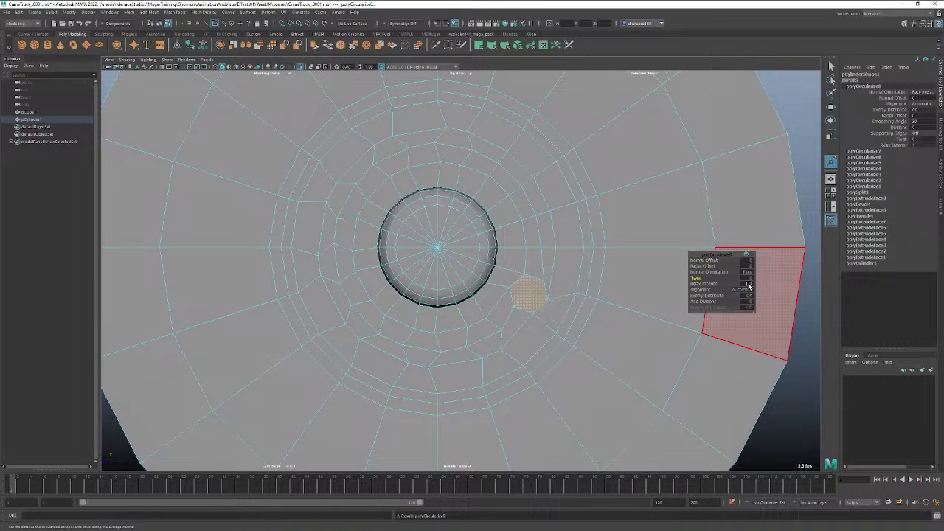
left_click(531, 230)
left_click(546, 233, "shift")
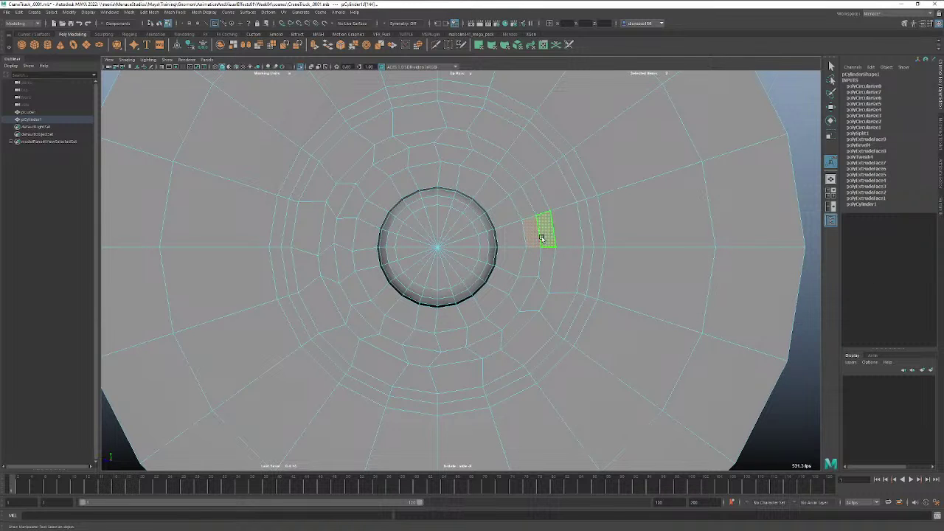
key("g")
left_click(747, 278)
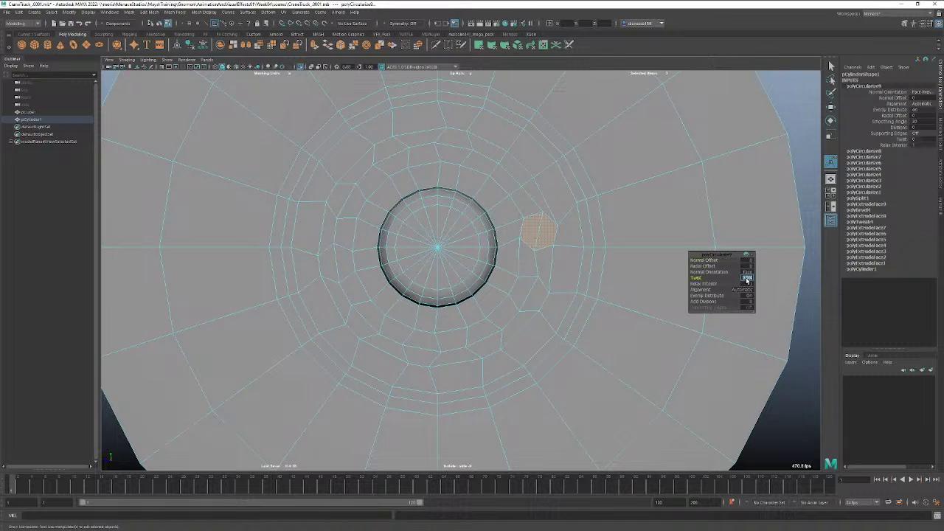
Circularize the pair of split faces at the upper right of the hub with a twist of 20.
left_click(509, 171)
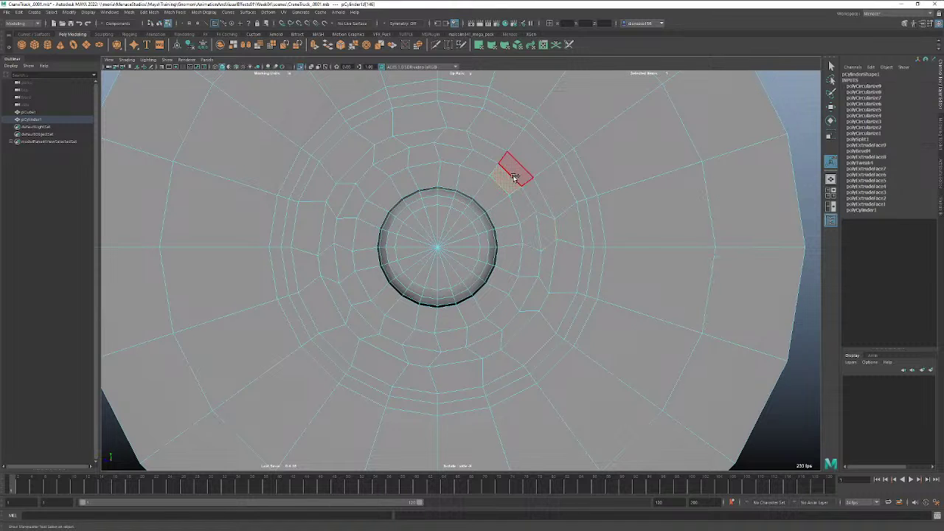
key("g")
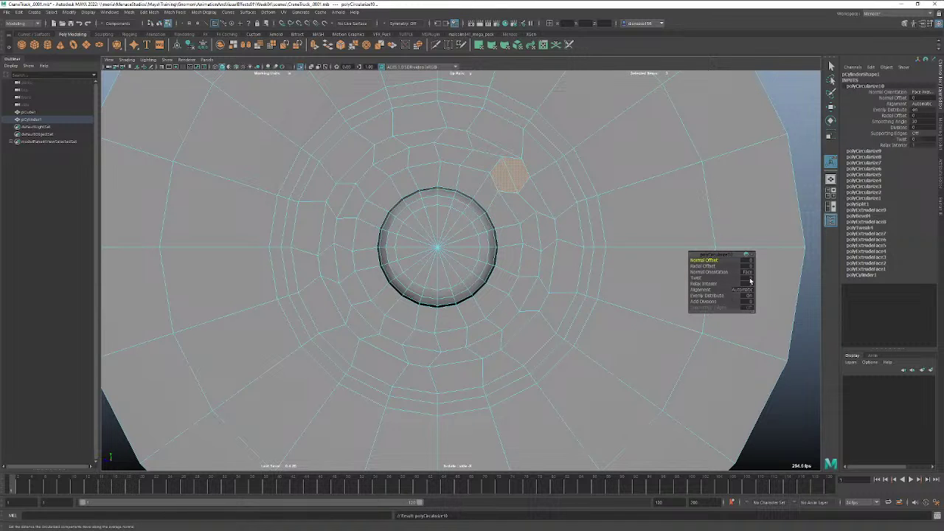
left_click(748, 278)
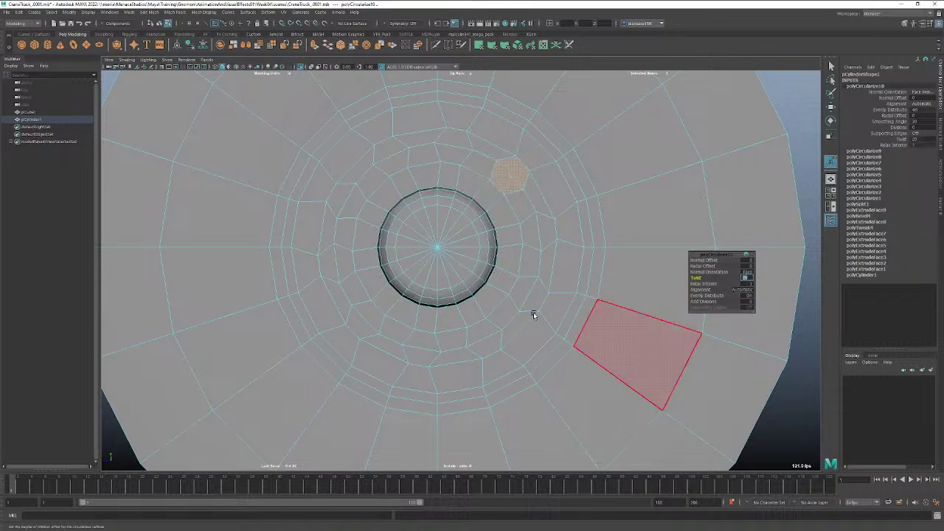
Select both halves of all ten circularized hexagonal faces around the wheel's hub.
left_click_drag(348, 261, 389, 272, "alt")
key("space")
left_click(523, 179)
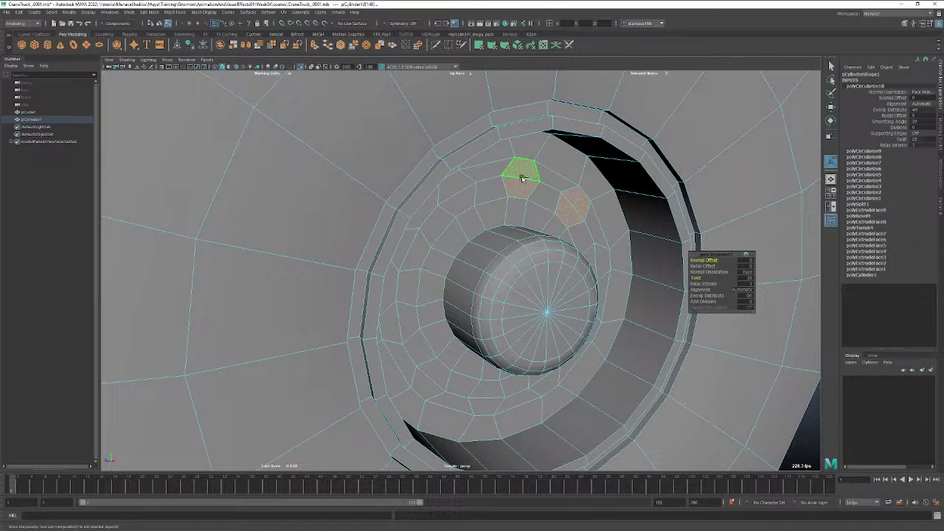
left_click(456, 193, "shift")
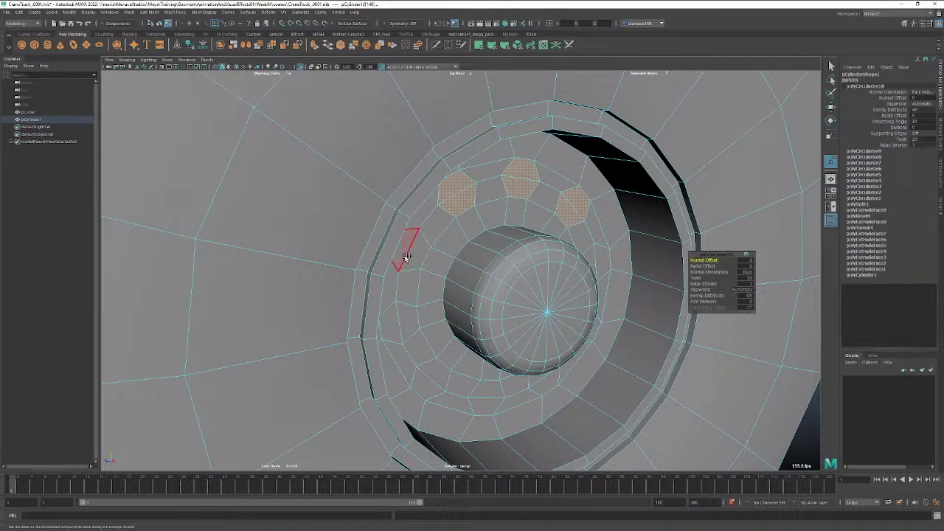
left_click(406, 255, "shift")
left_click(397, 326, "shift")
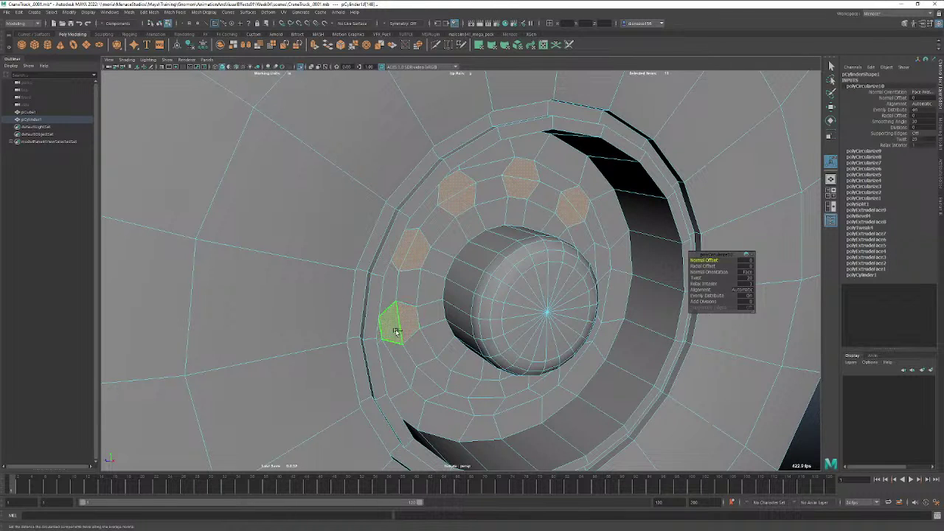
left_click(431, 379, "shift")
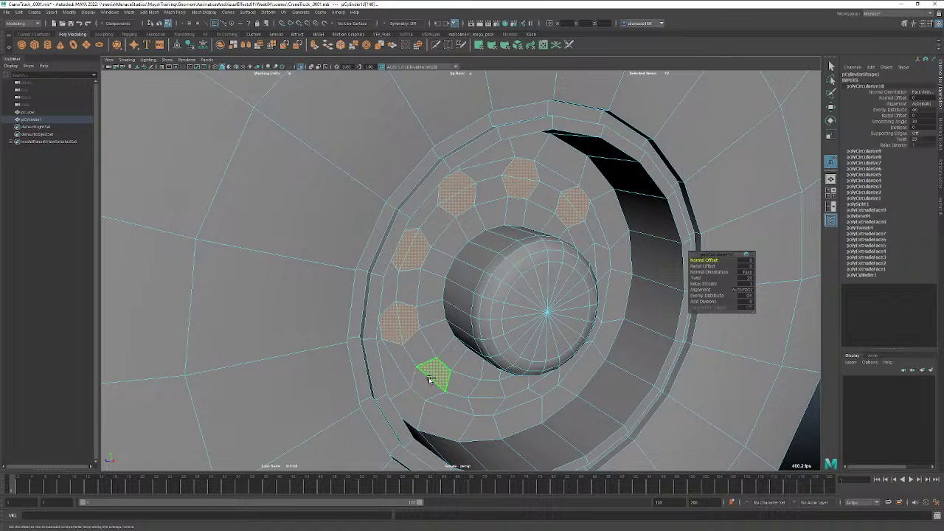
left_click(487, 389, "shift")
left_click_drag(506, 396, 513, 383, "alt")
left_click(577, 332, "shift")
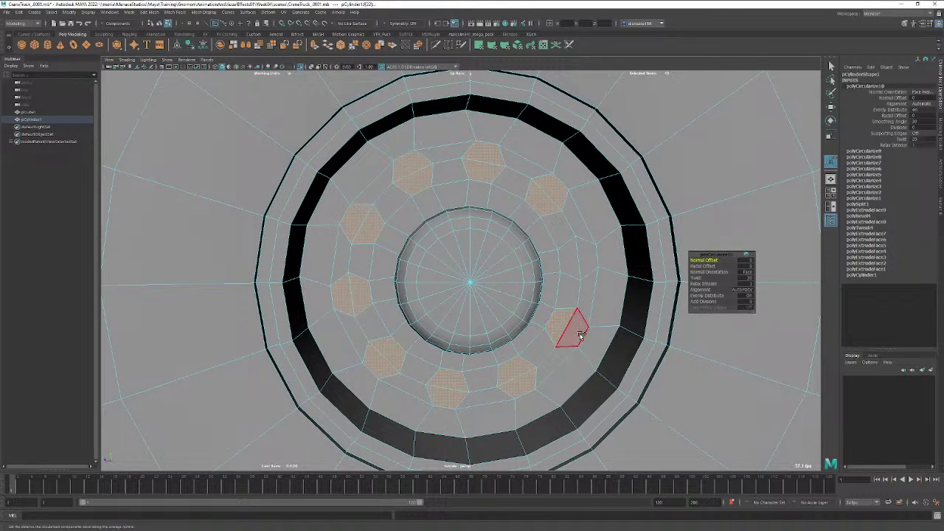
left_click(580, 335, "shift")
left_click(574, 260, "shift")
left_click(589, 259, "shift")
left_click_drag(504, 309, 530, 317, "alt")
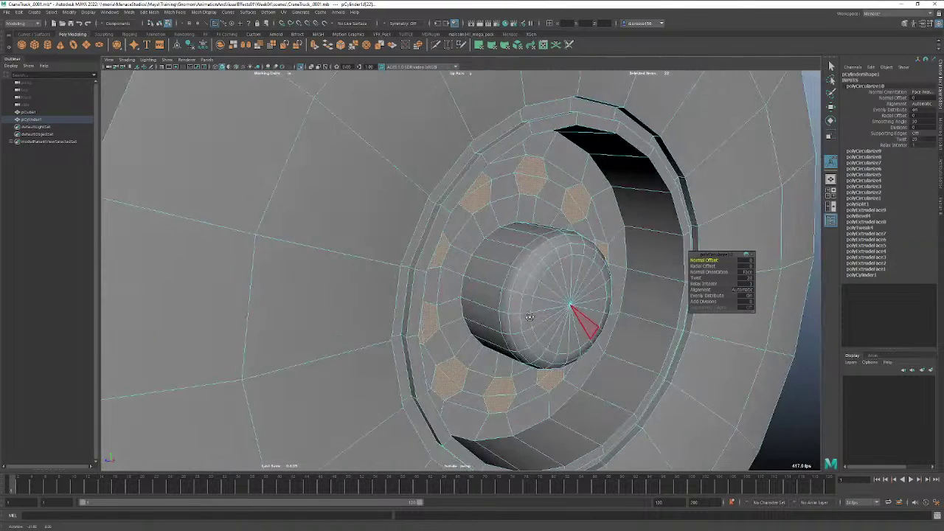
Extrude the selected hexagonal faces outward into lug nuts with a thickness of 1.7 and an offset of 0.
key("ctrl+e")
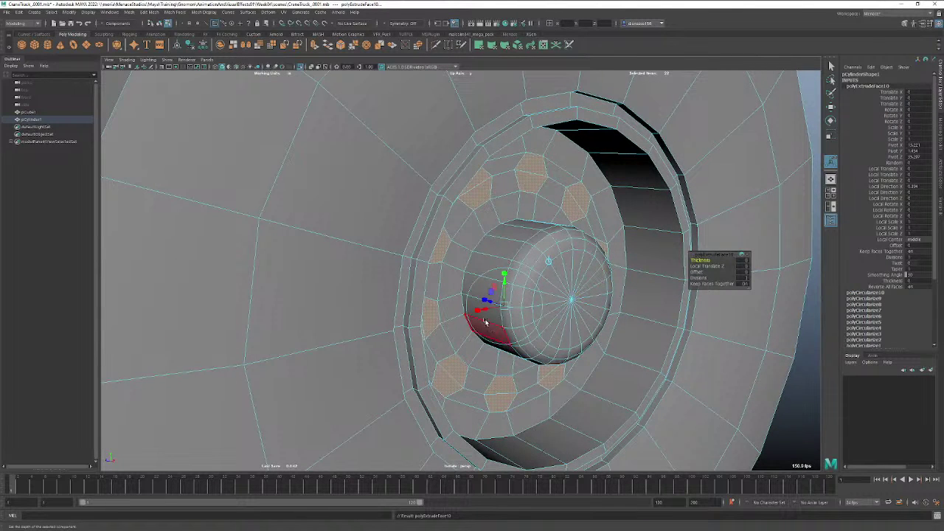
left_click_drag(699, 261, 701, 260)
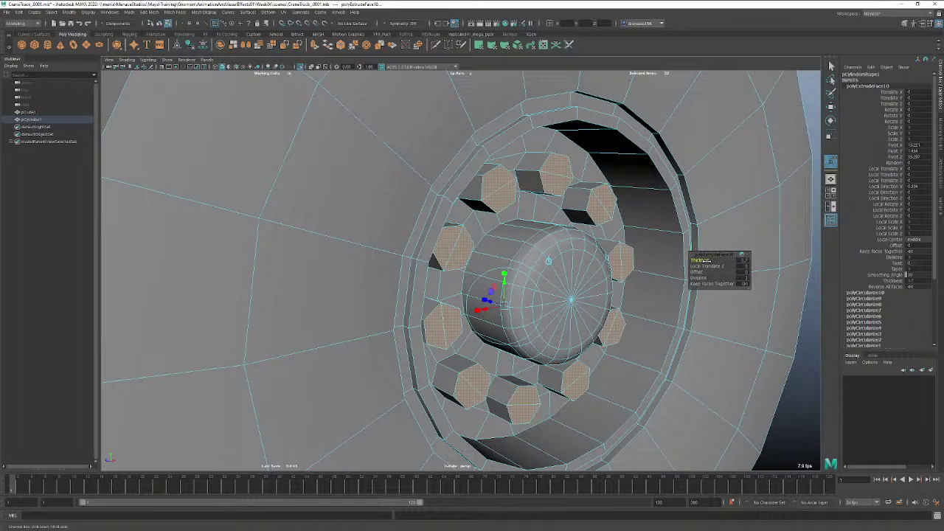
left_click_drag(697, 272, 697, 272)
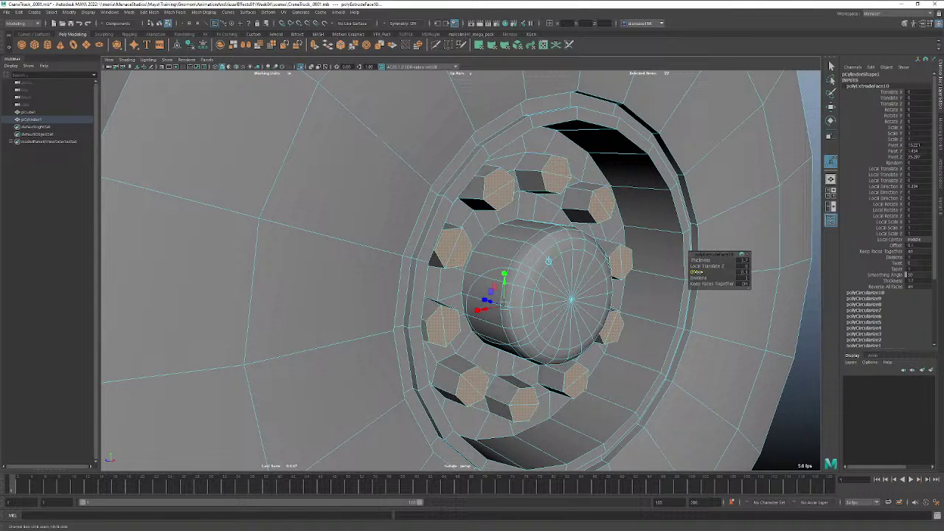
left_click(743, 273)
Bevel the outer faces of the ten lug nuts with a fraction of 0.3.
left_click_drag(504, 301, 531, 297, "alt")
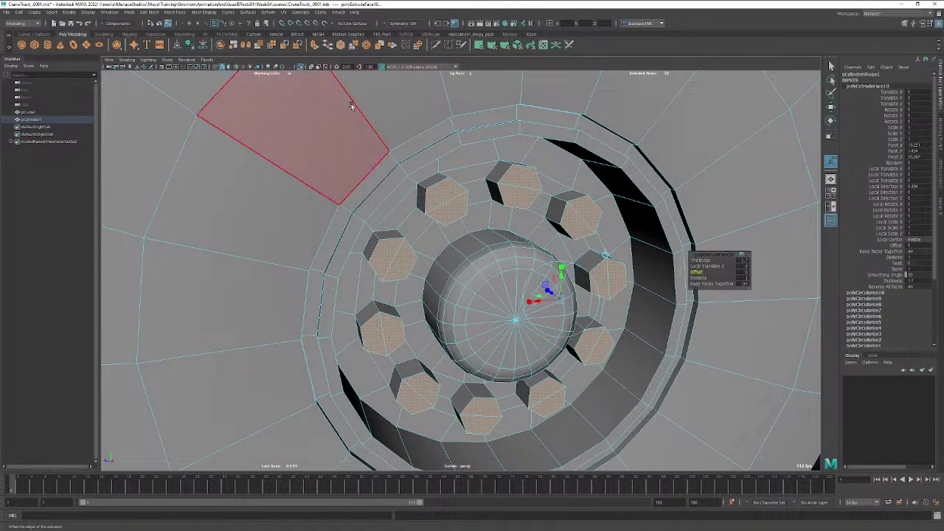
left_click(341, 46)
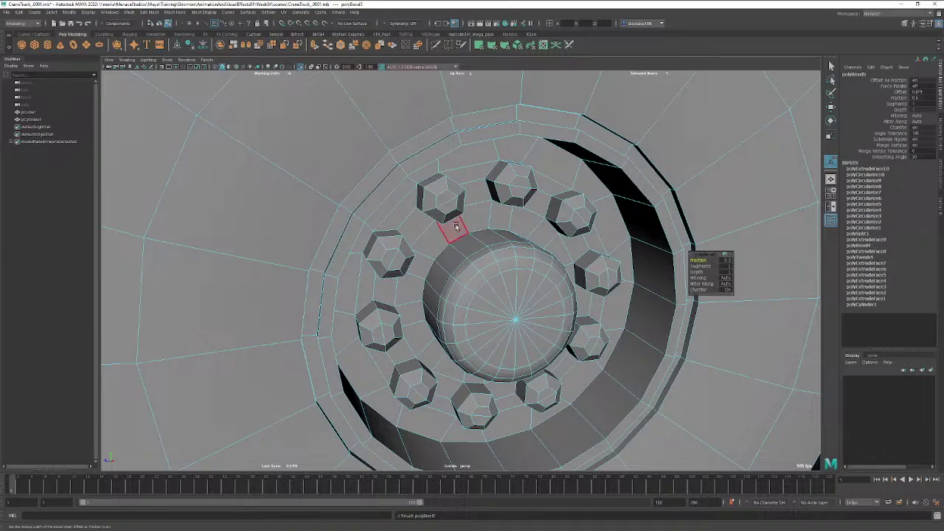
left_click_drag(450, 227, 426, 251, "alt")
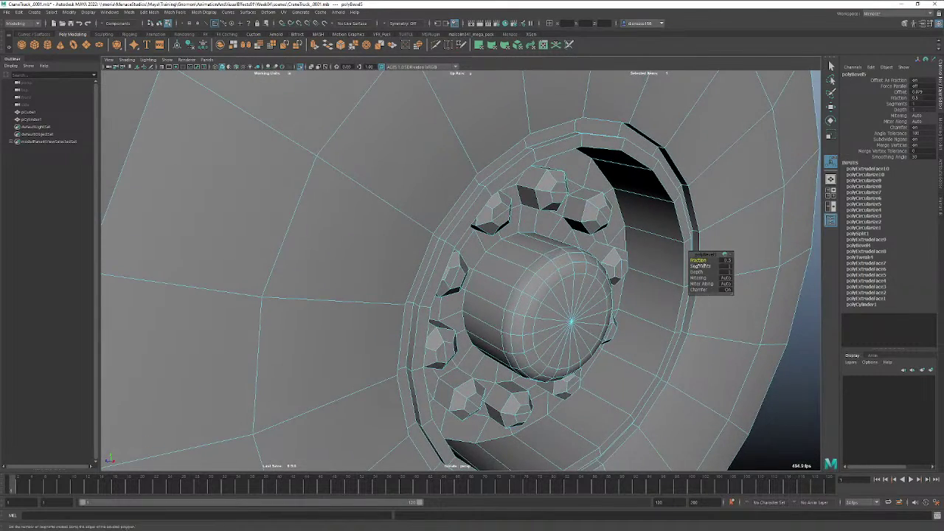
left_click_drag(706, 260, 704, 261)
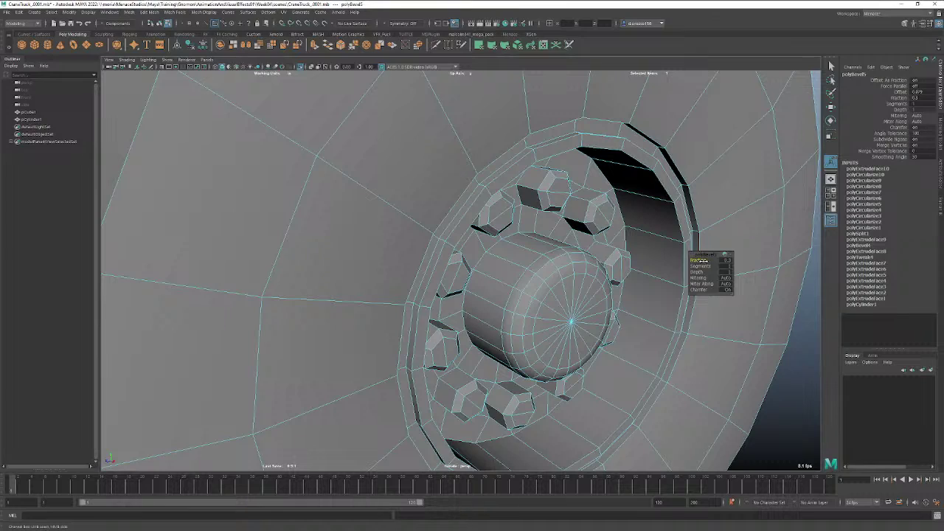
left_click_drag(630, 289, 492, 307, "alt")
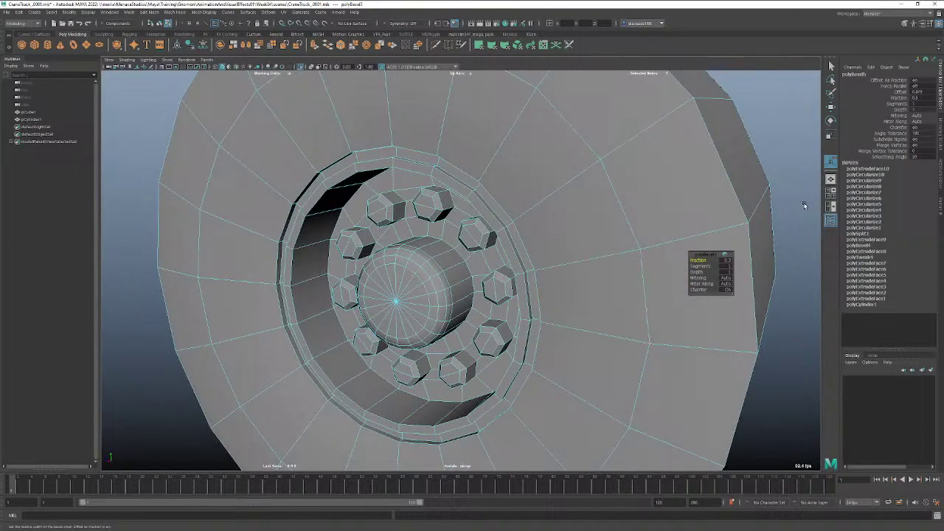
Return the wheel to object selection and delete its construction history.
left_click_drag(496, 298, 563, 304, "alt")
left_click(561, 305)
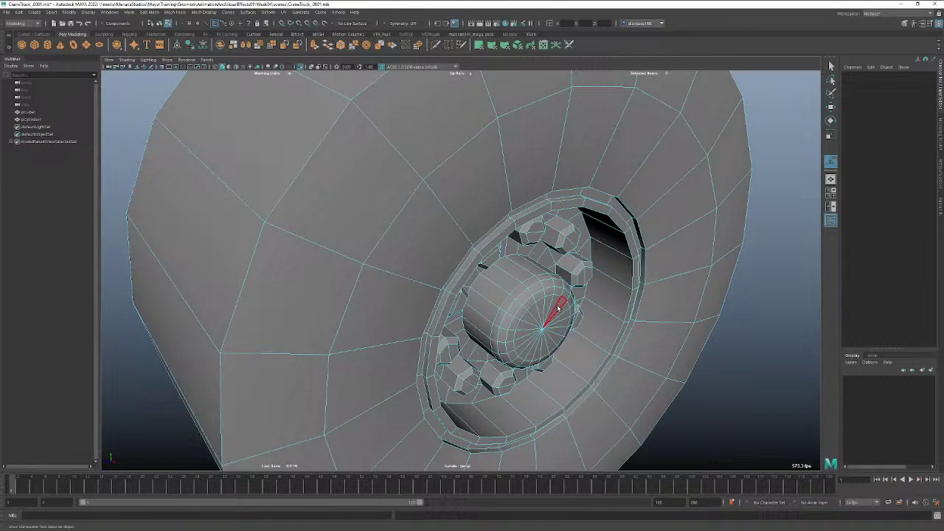
right_click_drag(559, 308, 570, 305)
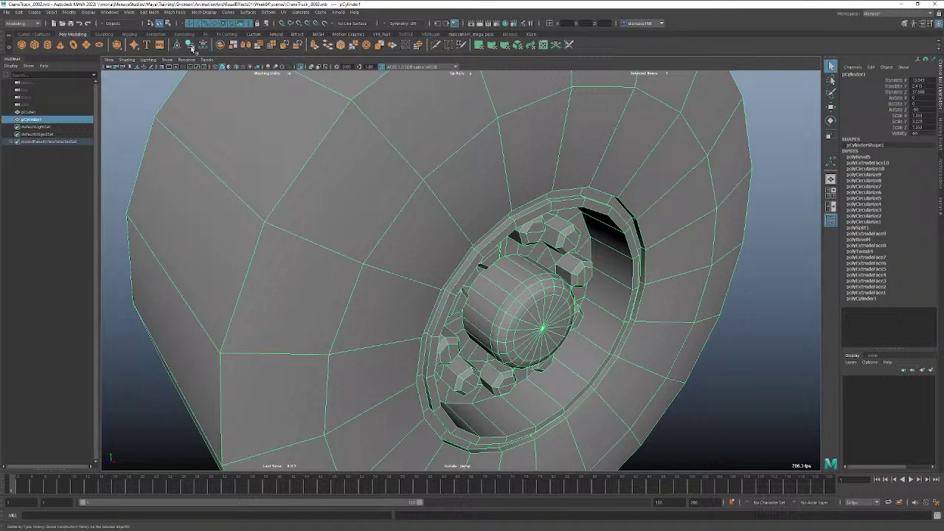
left_click(191, 46)
Delete the faces of the stray wedge protruding from the wheel's back side.
left_click_drag(475, 229, 527, 226, "alt")
scroll(388, 215, "down", 5)
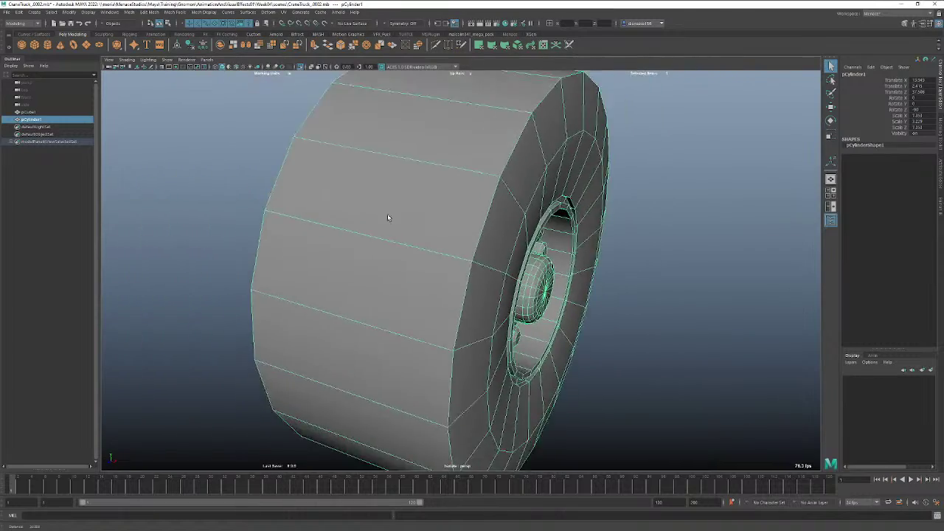
left_click_drag(460, 231, 427, 198, "alt")
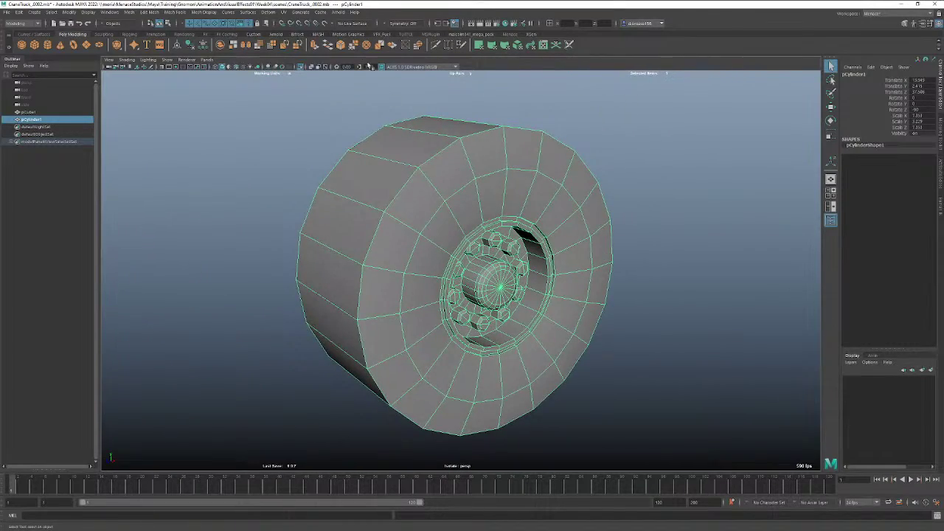
left_click_drag(440, 163, 645, 156, "alt")
left_click_drag(518, 236, 534, 276, "alt")
right_click_drag(519, 287, 520, 307)
left_click_drag(558, 248, 498, 353)
left_click(472, 271)
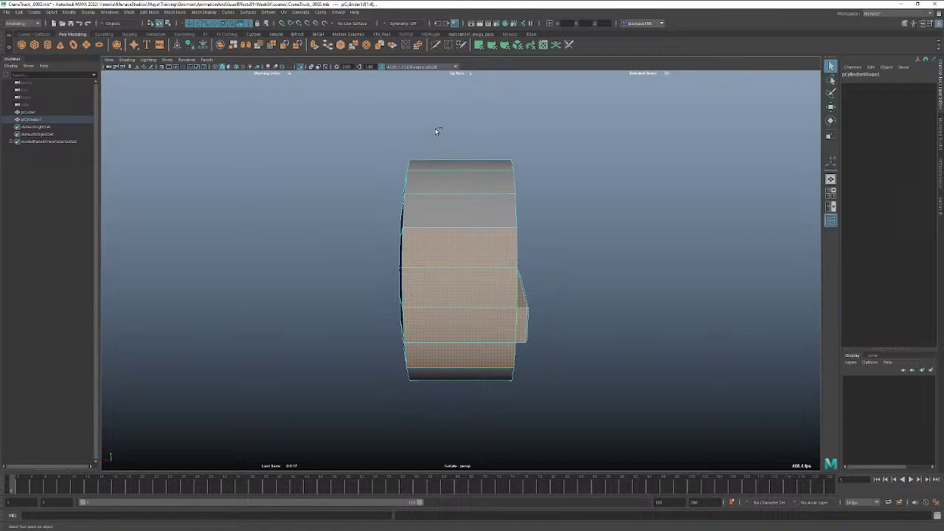
left_click_drag(436, 129, 491, 388)
left_click_drag(553, 392, 567, 380, "alt")
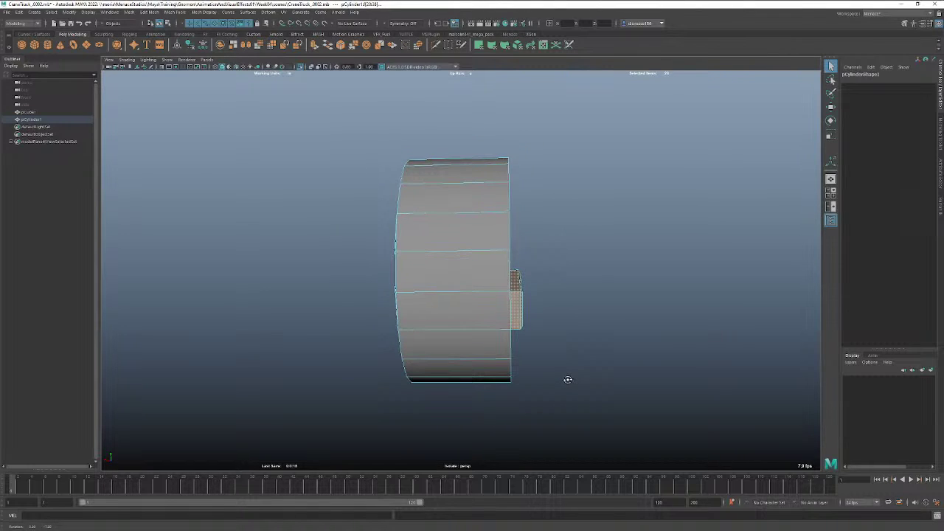
left_click_drag(519, 330, 519, 337)
left_click_drag(575, 339, 481, 345, "alt")
key("Delete")
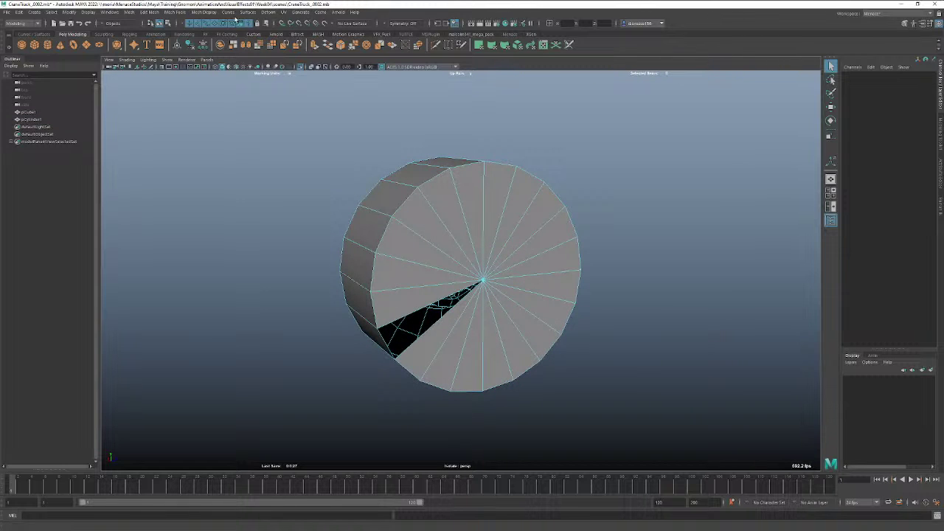
Close the open wedge in the wheel's back with Fill Hole and delete the wheel's construction history.
left_click(190, 12)
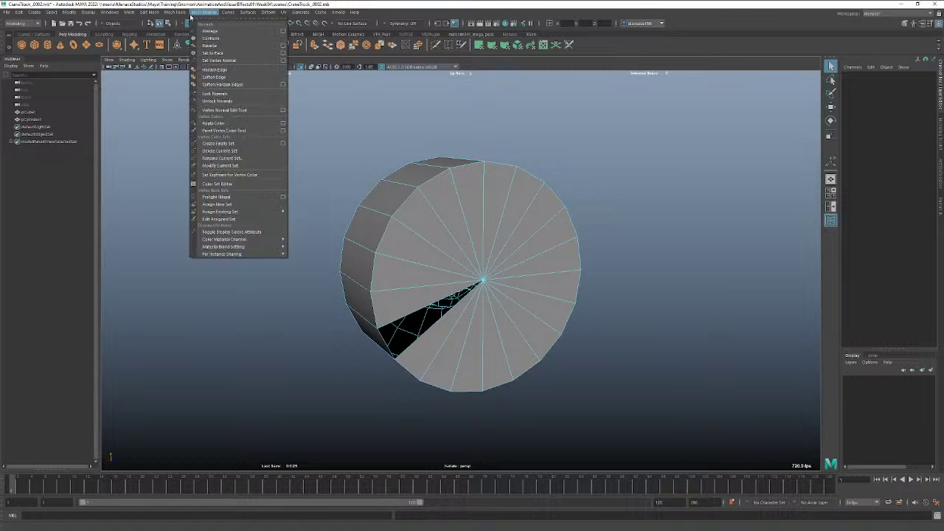
mouse_move(178, 12)
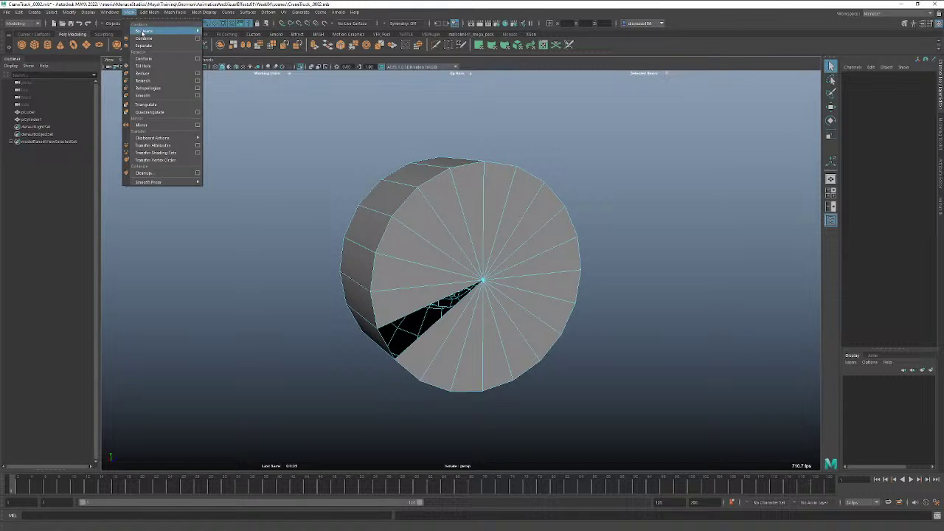
left_click(145, 66)
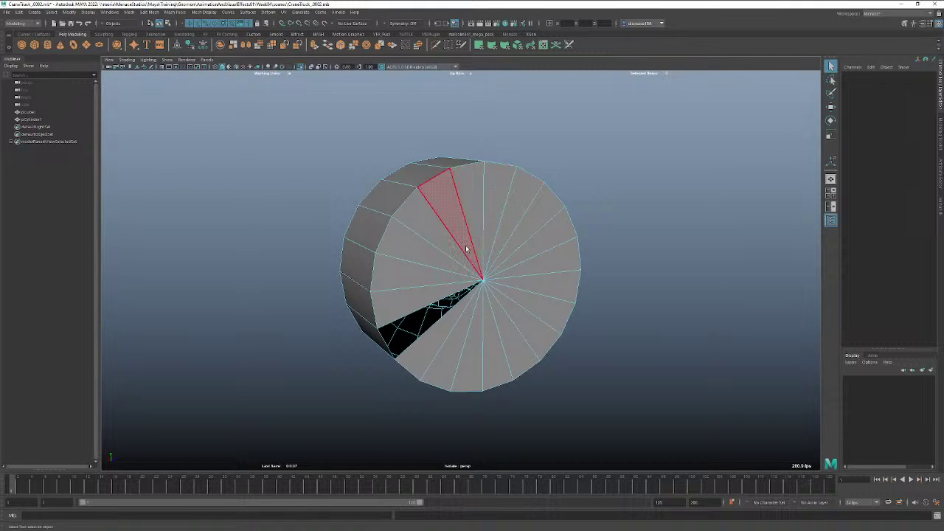
right_click_drag(468, 250, 487, 238)
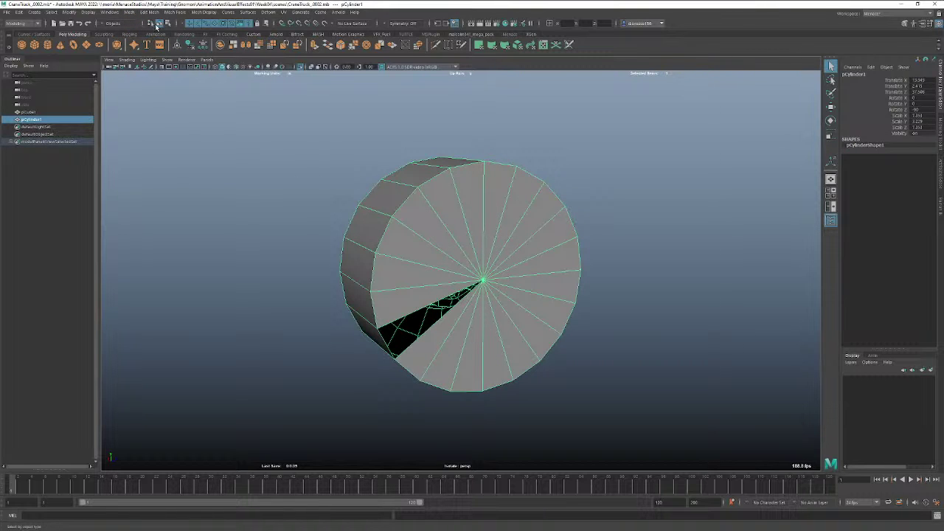
left_click(128, 12)
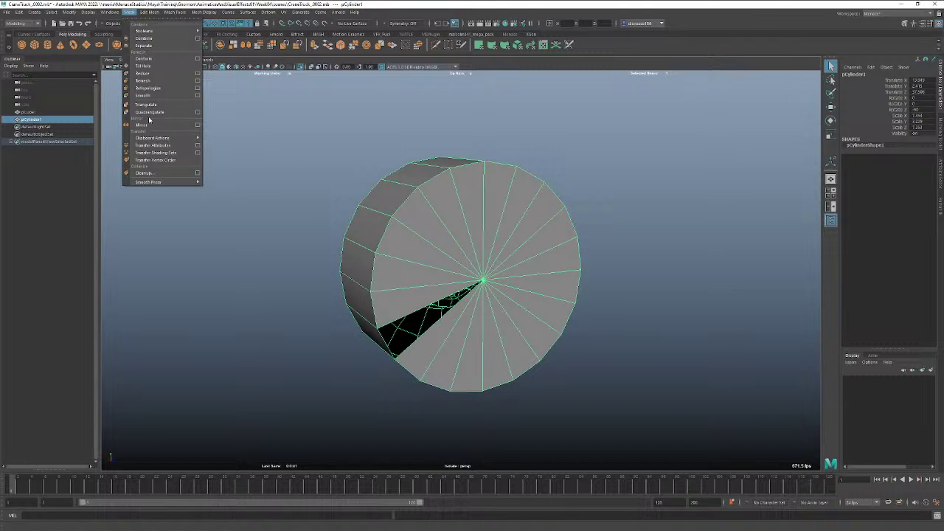
left_click(148, 66)
left_click_drag(465, 285, 325, 282, "alt")
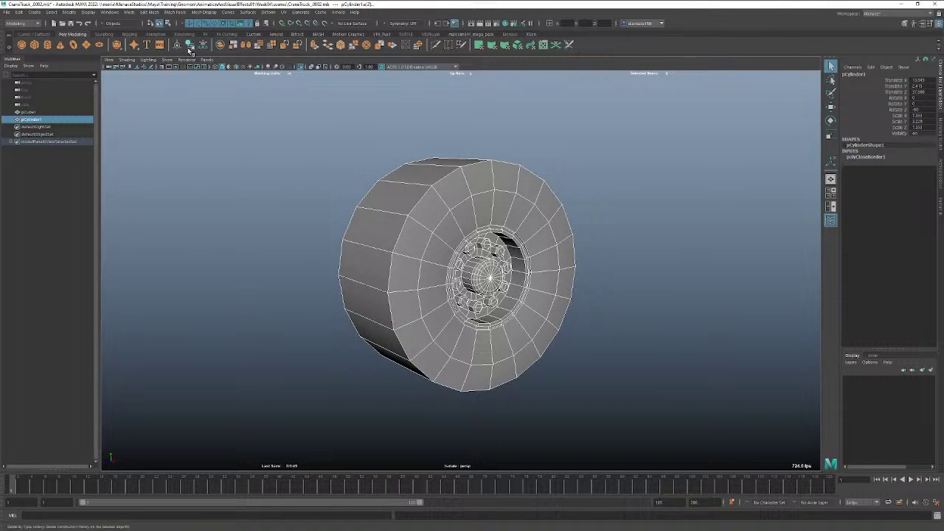
left_click(190, 45)
Insert an edge loop around the middle of the tire's tread with the Multi-Cut tool in the front view.
left_click_drag(430, 243, 465, 273, "alt")
key("space")
key("f")
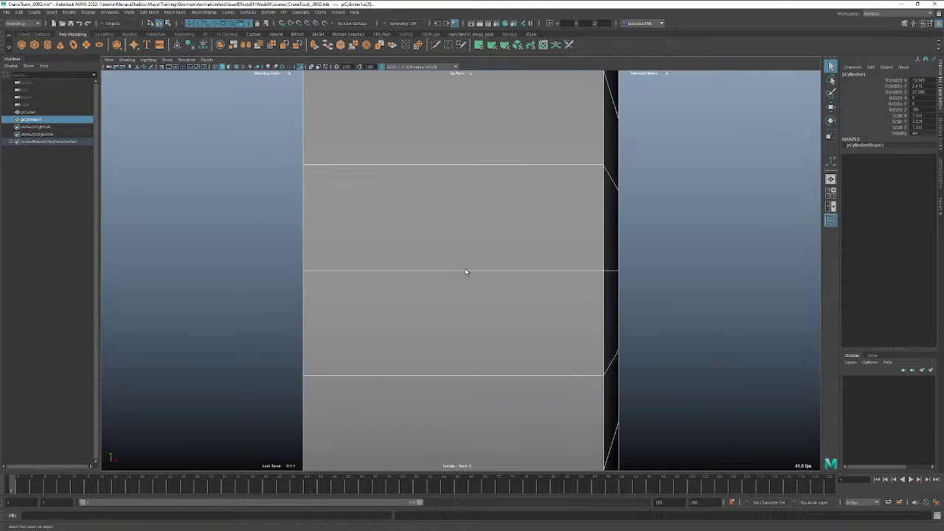
scroll(296, 264, "down", 5)
scroll(450, 269, "down", 3)
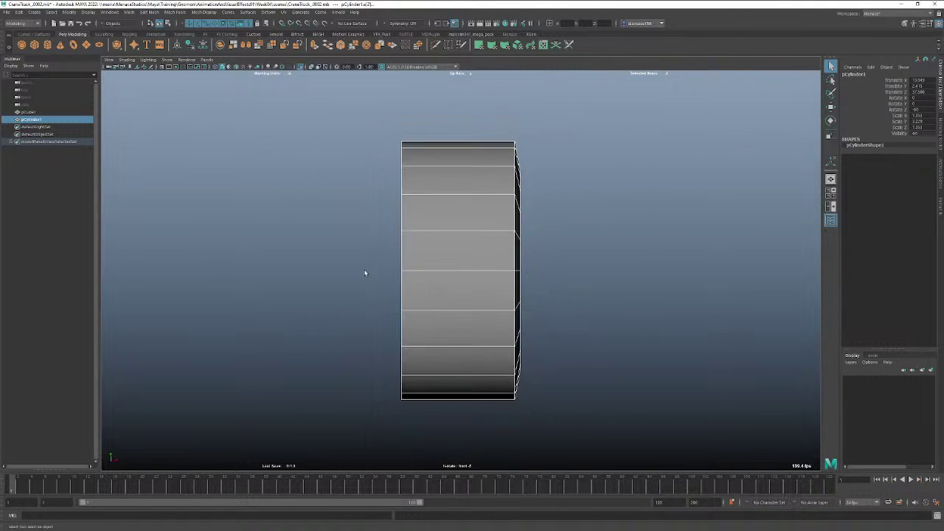
left_click(455, 267)
key("w")
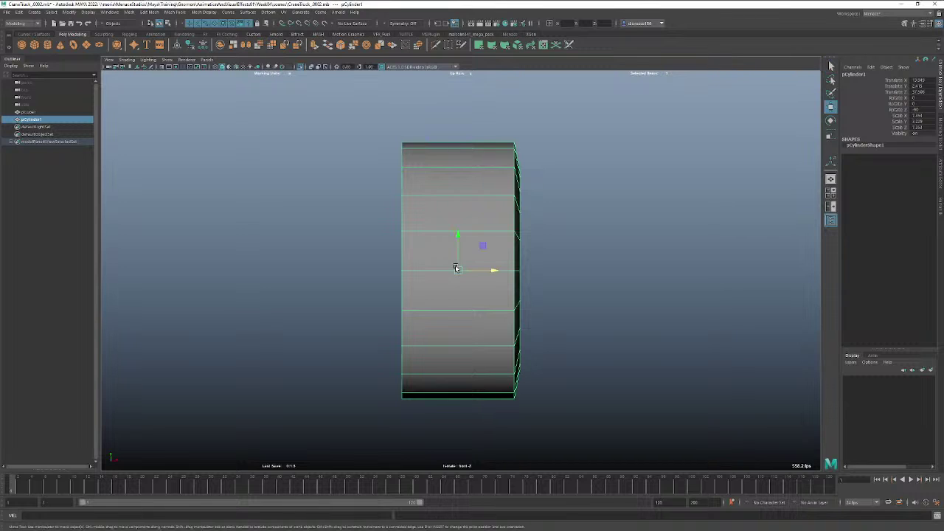
left_click(437, 44)
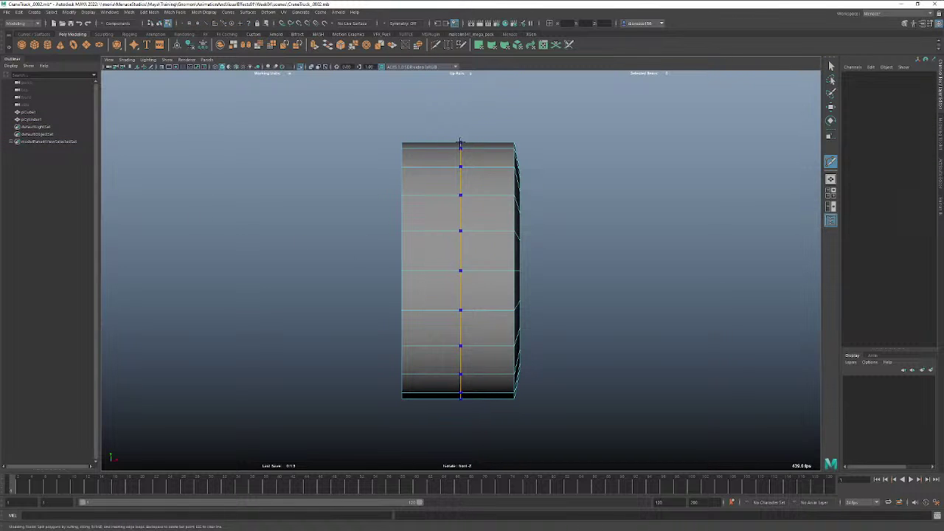
left_click(458, 144, "ctrl")
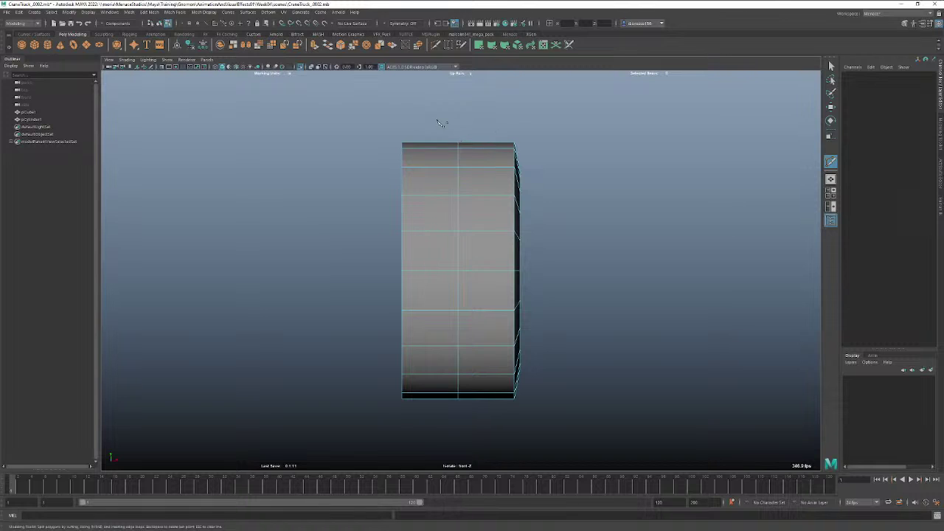
Delete the faces of the wheel's back half up to the middle edge loop, and duplicate the remaining half as an object.
left_click(832, 66)
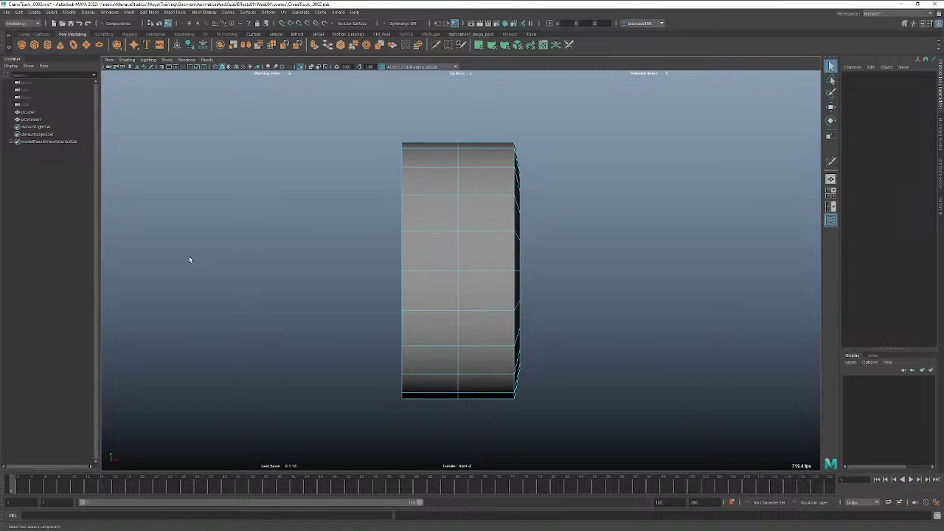
right_click_drag(432, 267, 429, 284)
left_click_drag(343, 130, 425, 409)
key("Delete")
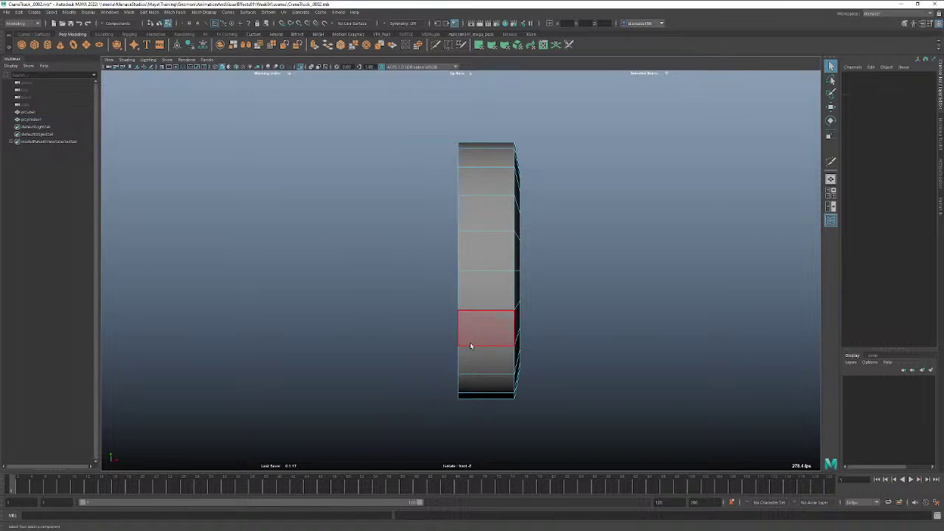
left_click(491, 323)
right_click_drag(490, 323, 501, 315)
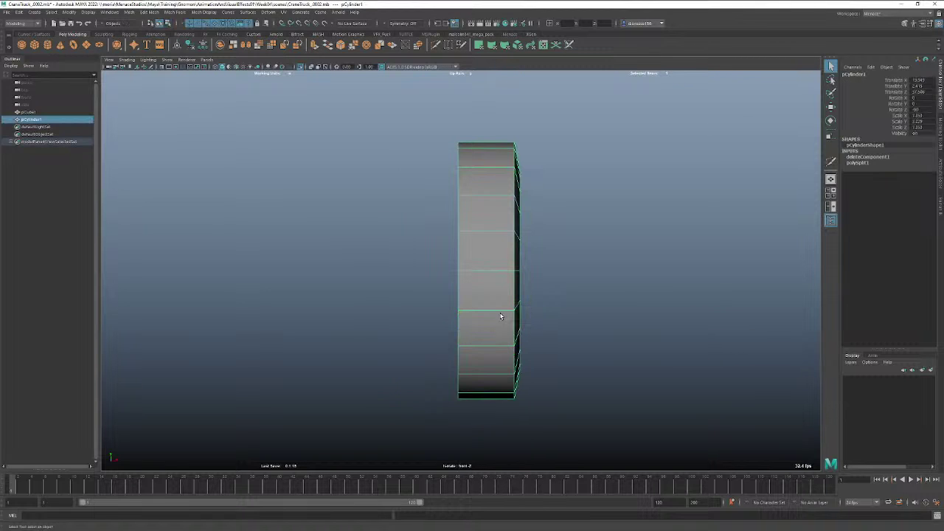
key("ctrl+d")
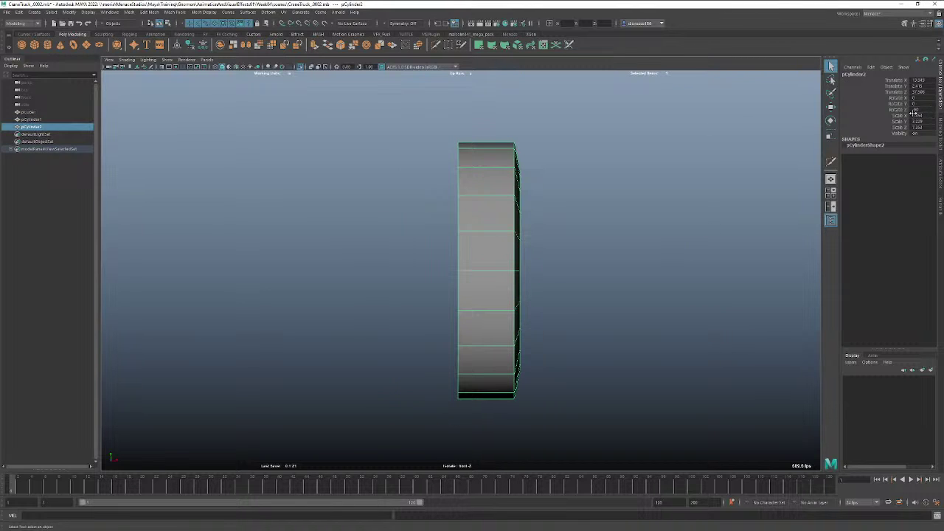
key("w")
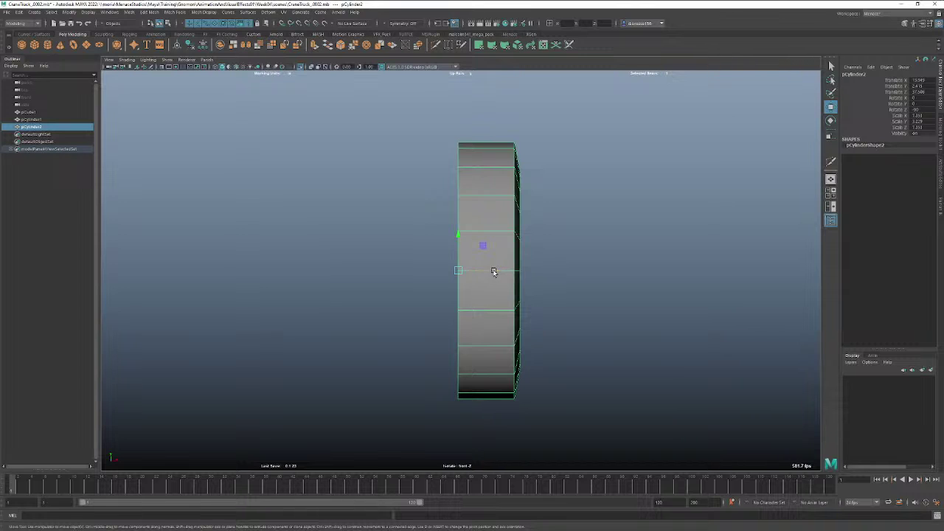
key("e")
key("w")
key("r")
left_click(900, 115)
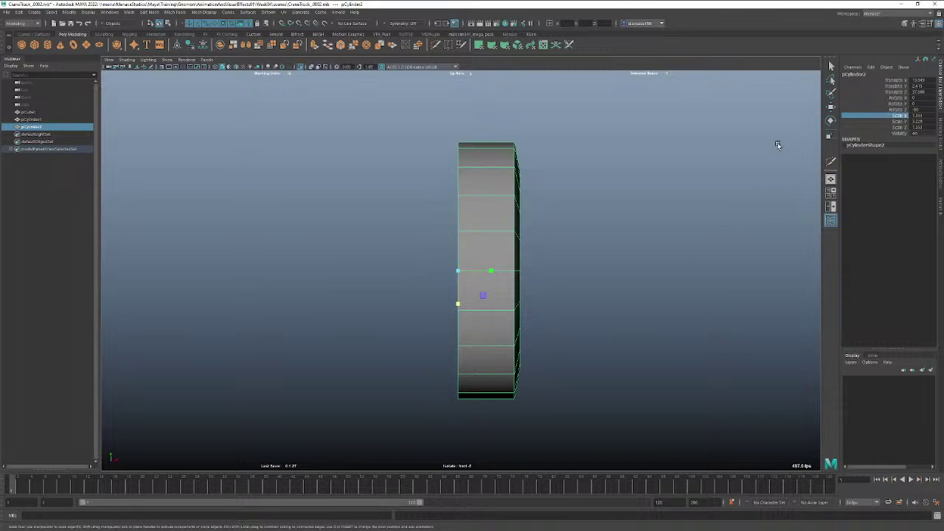
left_click(885, 122)
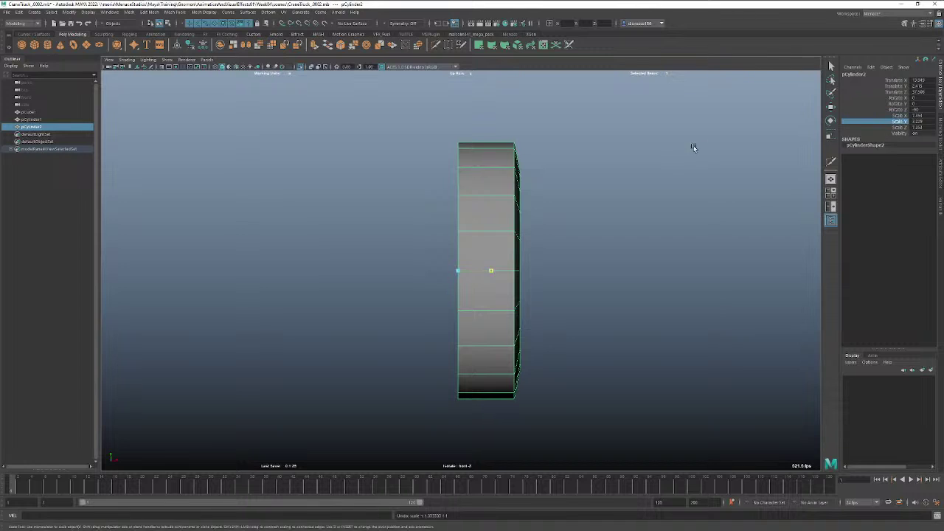
middle_click_drag(694, 147, 671, 150)
key("ctrl+z")
Mirror the duplicated wheel half to the back side by making its Scale Y value negative.
left_click(917, 122)
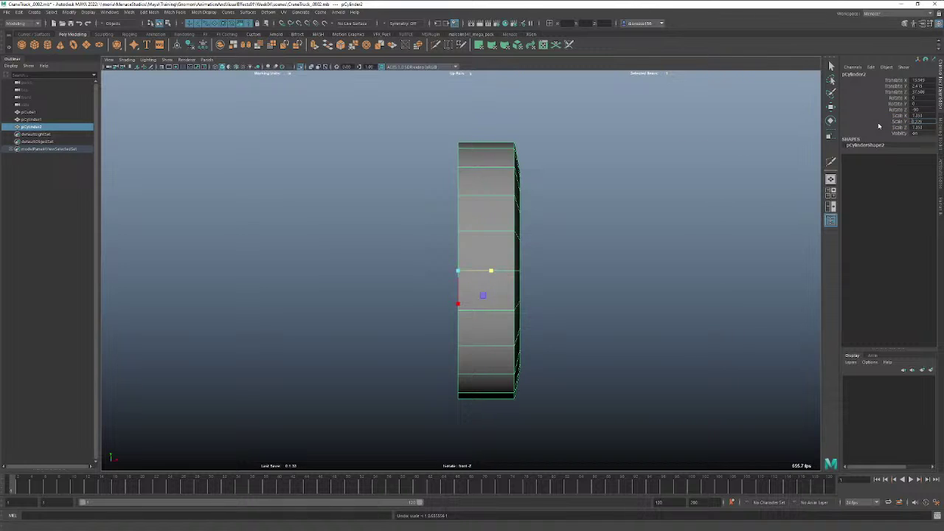
type("-")
key("Return")
mouse_move(544, 261)
left_mouse_down("alt")
mouse_move(503, 263)
mouse_move(533, 275)
left_mouse_up("alt")
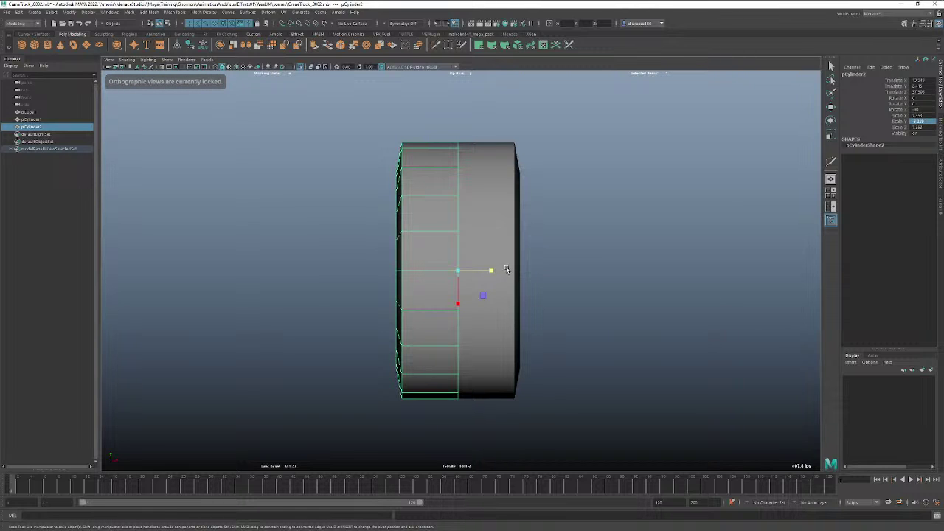
Select both wheel halves and combine them into a single mesh.
left_click(557, 264)
left_click_drag(511, 119, 392, 230)
key("space")
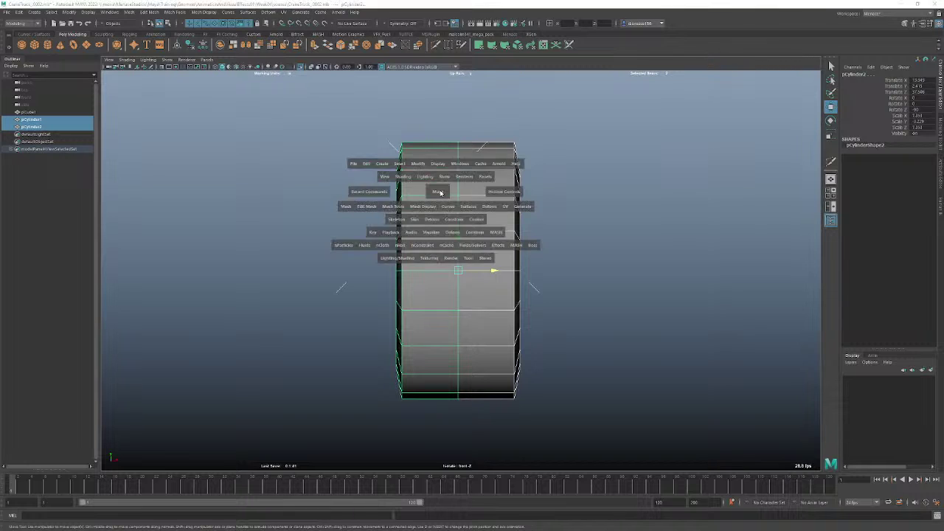
right_click_drag(441, 193, 436, 342, "shift")
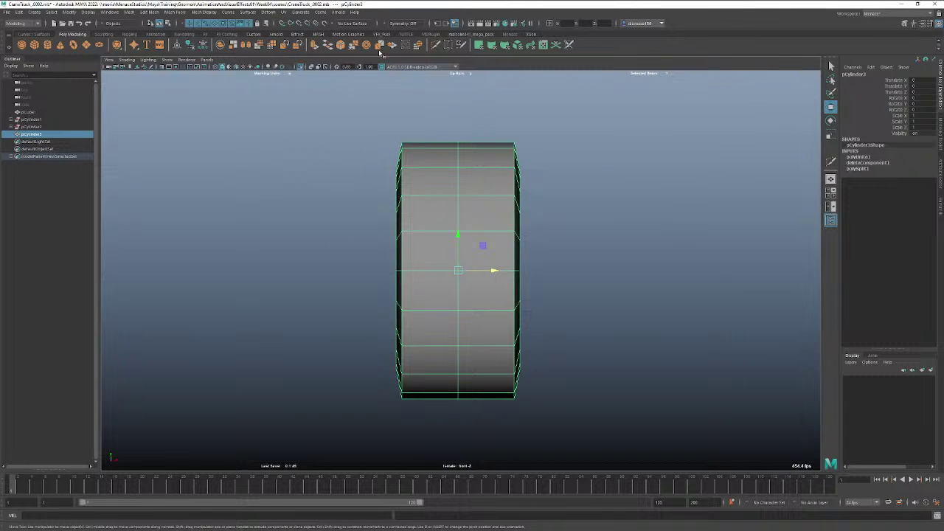
Merge the vertices of the combined wheel and delete its construction history.
left_click(151, 12)
mouse_move(168, 14)
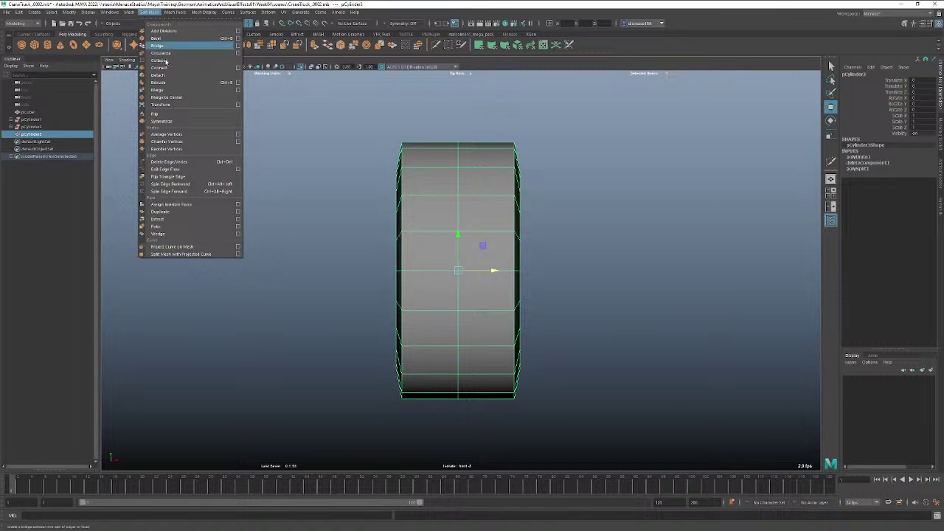
left_click(157, 90)
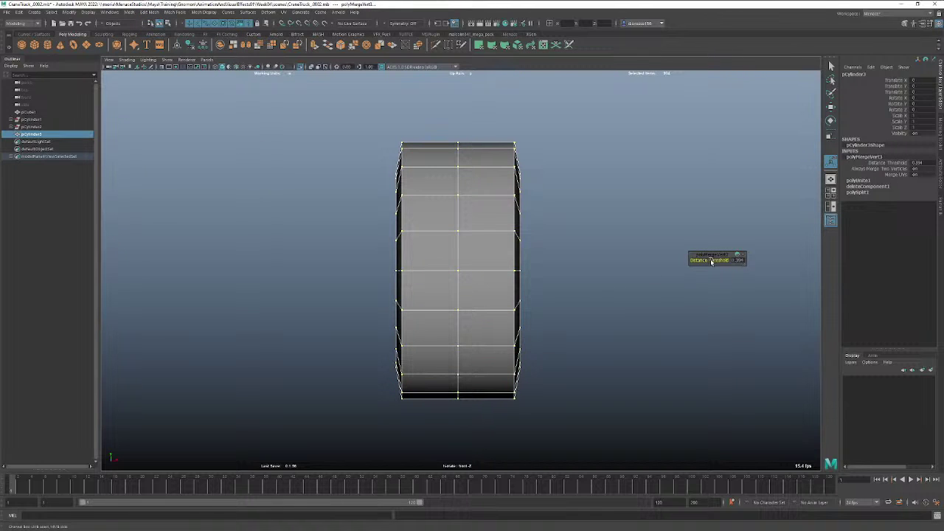
left_click(583, 258)
left_click(494, 226)
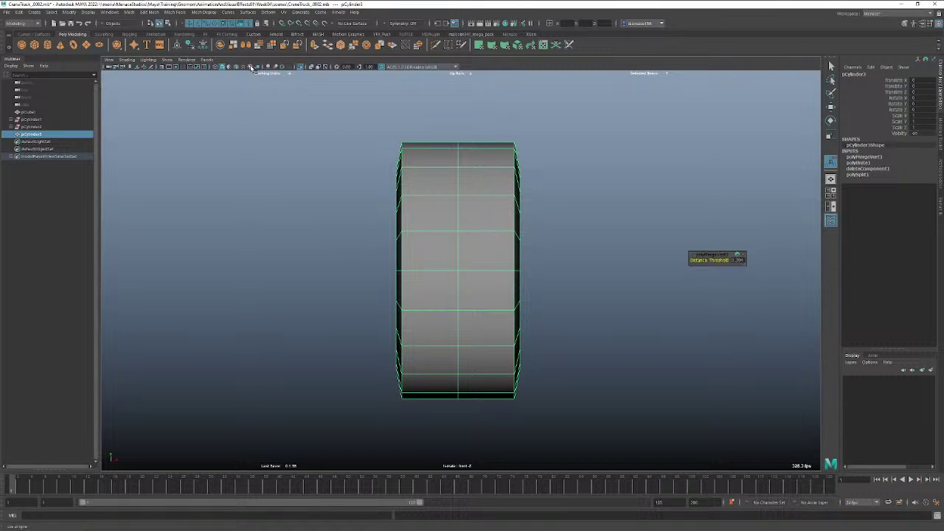
left_click(206, 45)
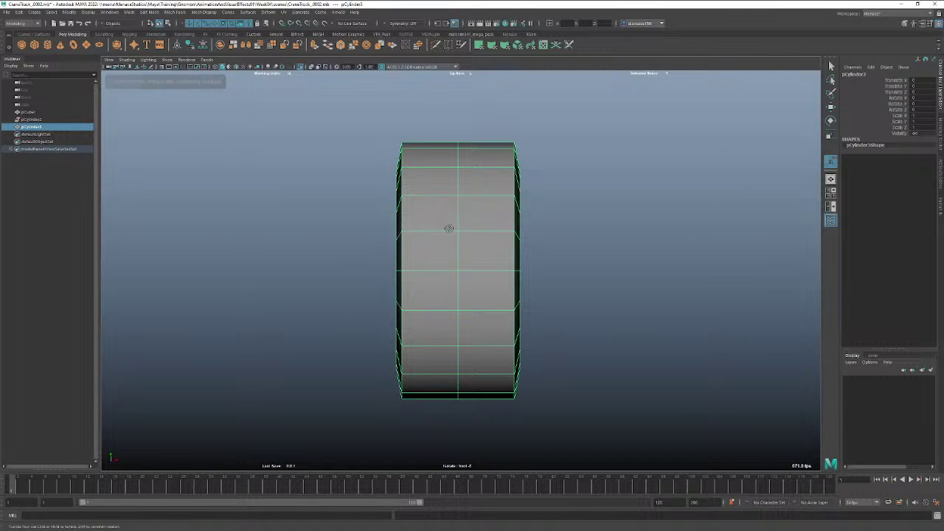
Undo the latest operations on the wheel mesh, including the deletion of its construction history.
key("space")
left_click_drag(447, 227, 373, 217)
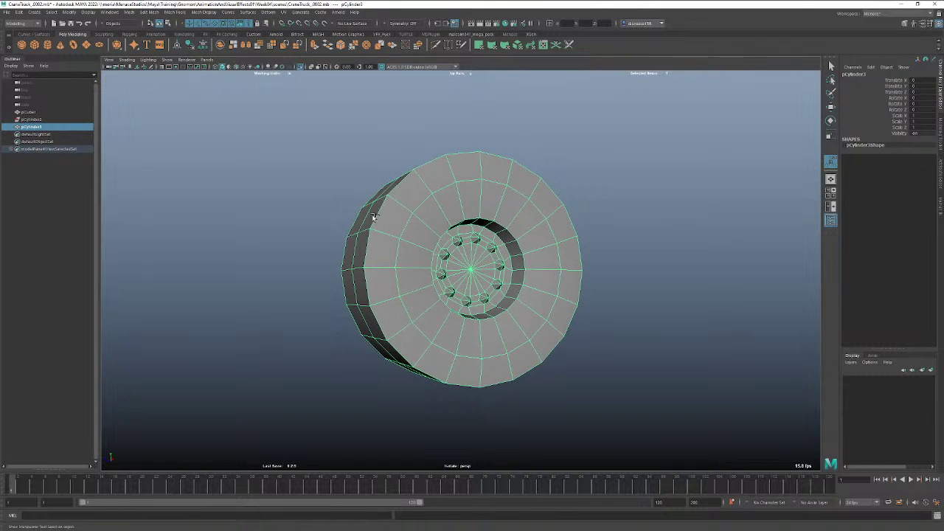
key("ctrl+z")
key("ctrl+z")
key("ctrl+z")
key("ctrl+z")
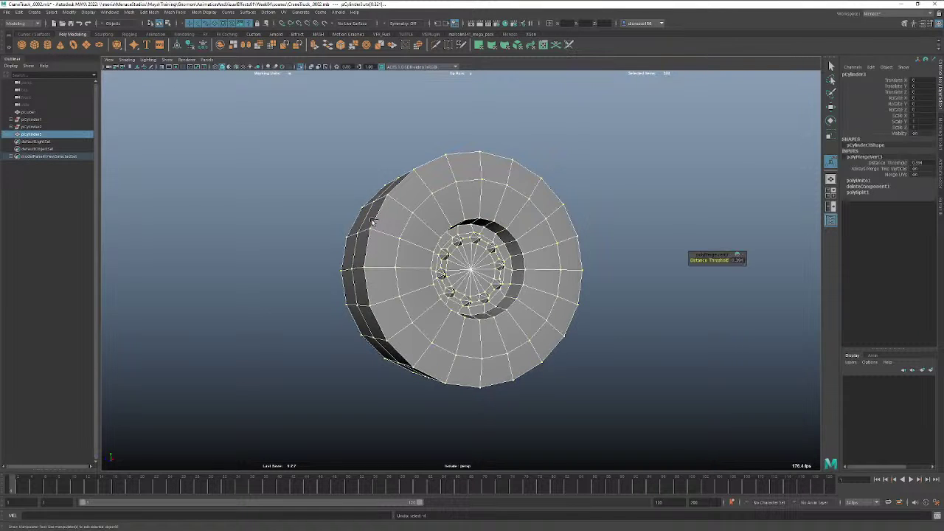
key("ctrl+z")
Reselect the whole wheel as an object and delete its construction history.
left_click_drag(543, 267, 497, 241, "alt")
left_click(597, 267)
left_click(504, 270)
key("alt+shift+d")
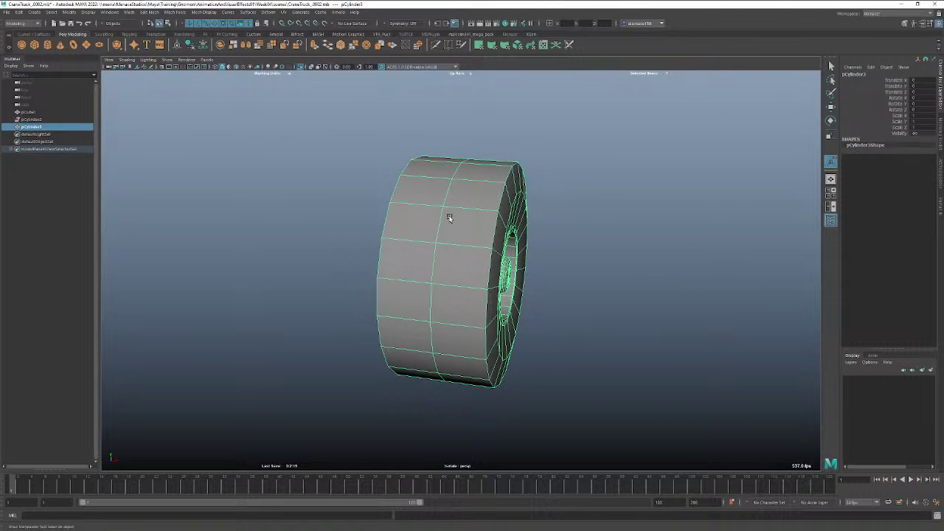
Test-move a vertex on the tread's centre line, undo the move and return the wheel to object mode.
right_click(436, 219)
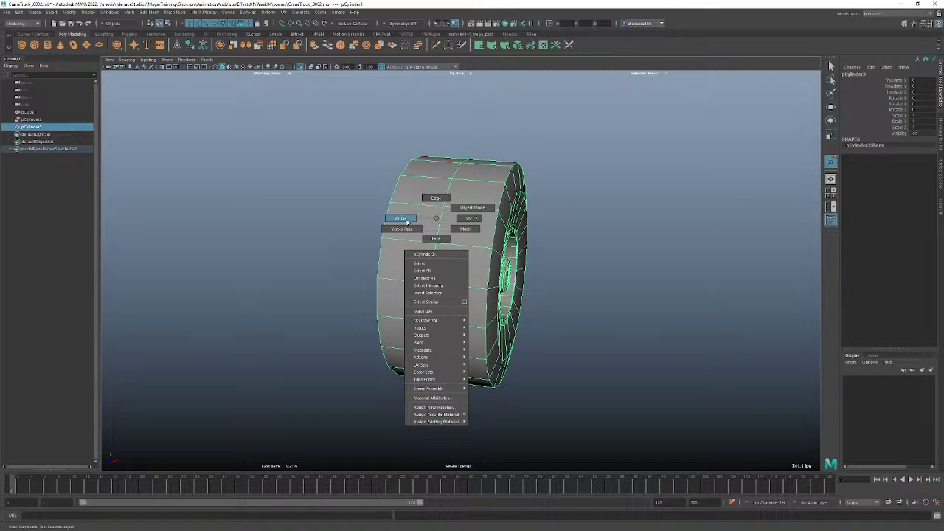
left_click(407, 221)
left_click(443, 210)
key("w")
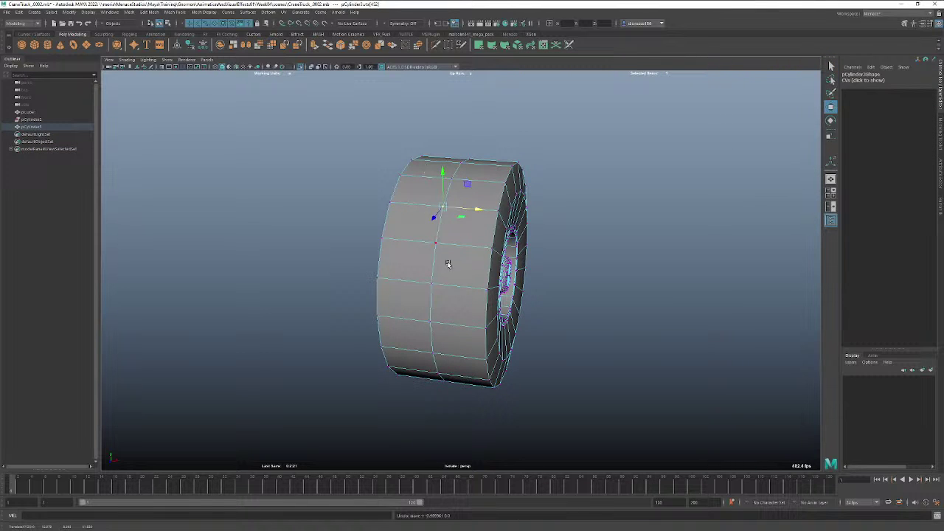
mouse_move(448, 265)
left_mouse_down("alt")
mouse_move(490, 253)
mouse_move(513, 362)
mouse_move(423, 349)
mouse_move(459, 265)
left_mouse_up("alt")
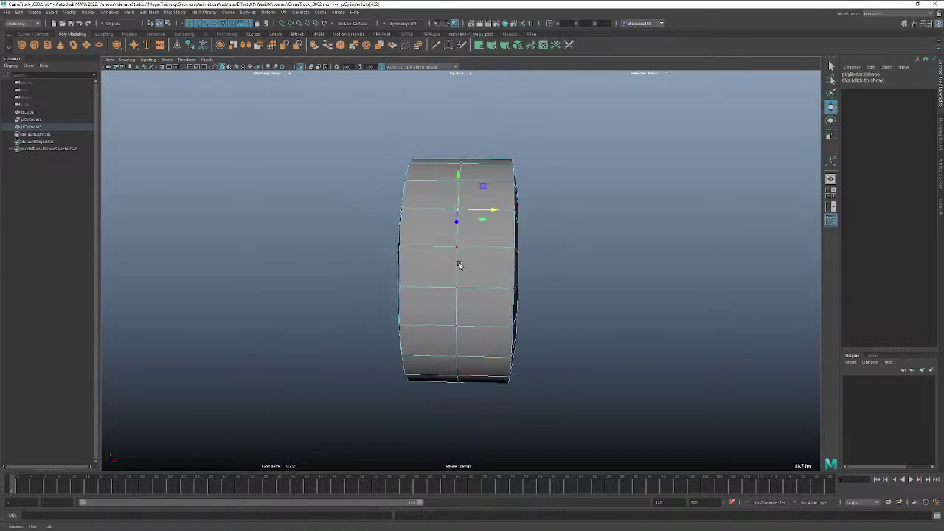
right_click_drag(459, 266, 499, 256)
Switch the wheel to face selection and try to select the ring of faces between the hub's lug nuts.
left_click_drag(498, 256, 490, 290, "alt")
scroll(483, 274, "up", 5)
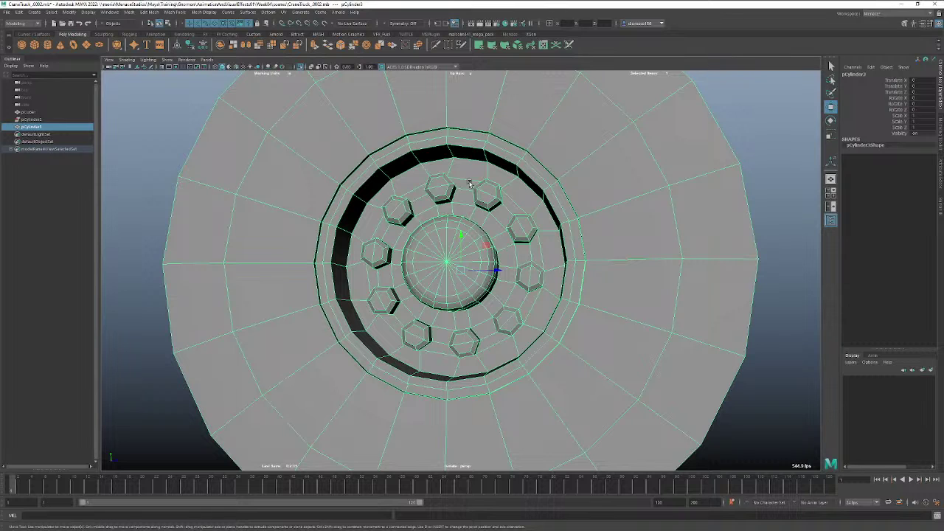
mouse_move(469, 184)
right_mouse_down()
mouse_move(443, 186)
mouse_move(465, 194)
mouse_move(463, 182)
right_mouse_up()
left_click(463, 182)
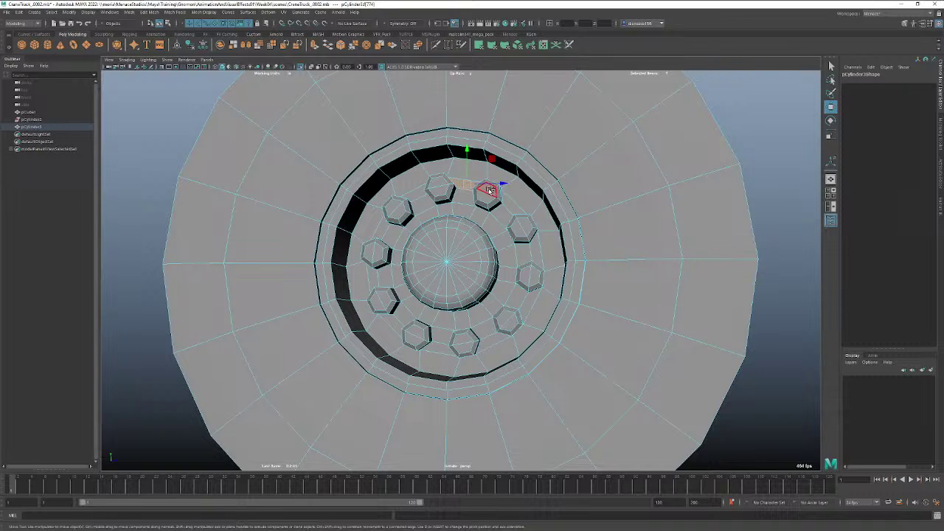
left_click(491, 191, "shift")
left_click(504, 202)
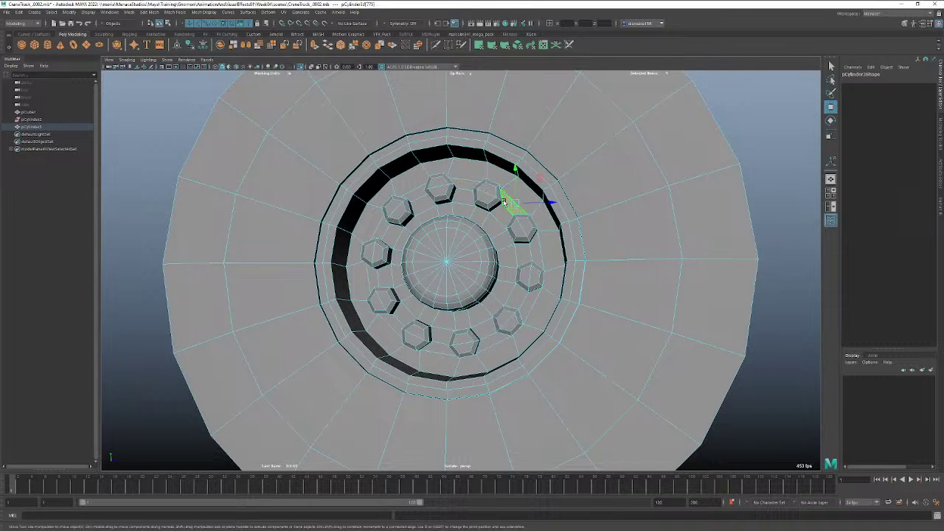
left_click(504, 216, "shift")
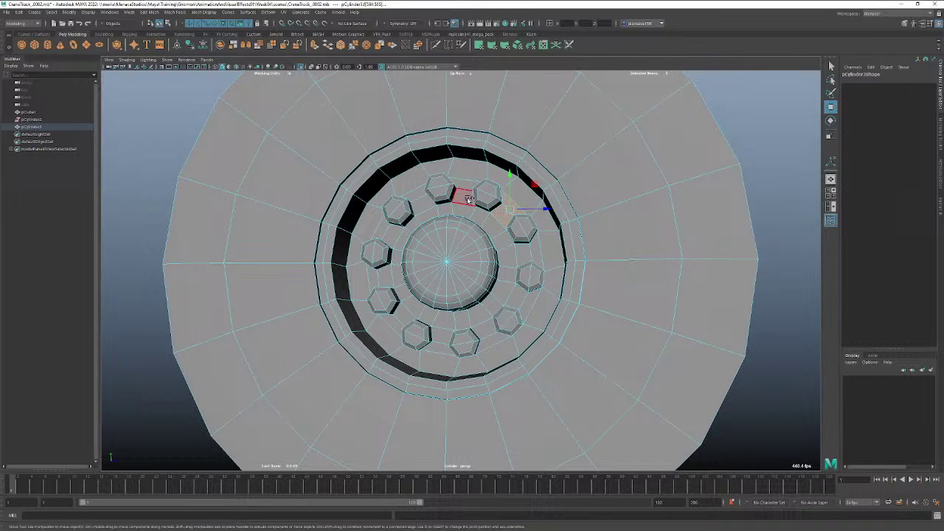
double_click(518, 199)
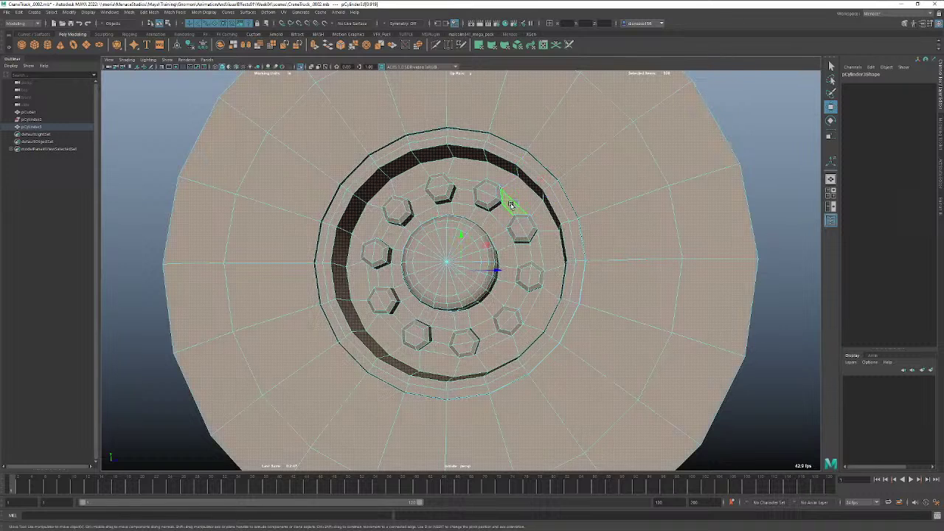
Select the face loops running around the hub through the lug nuts and delete them.
left_click(510, 205)
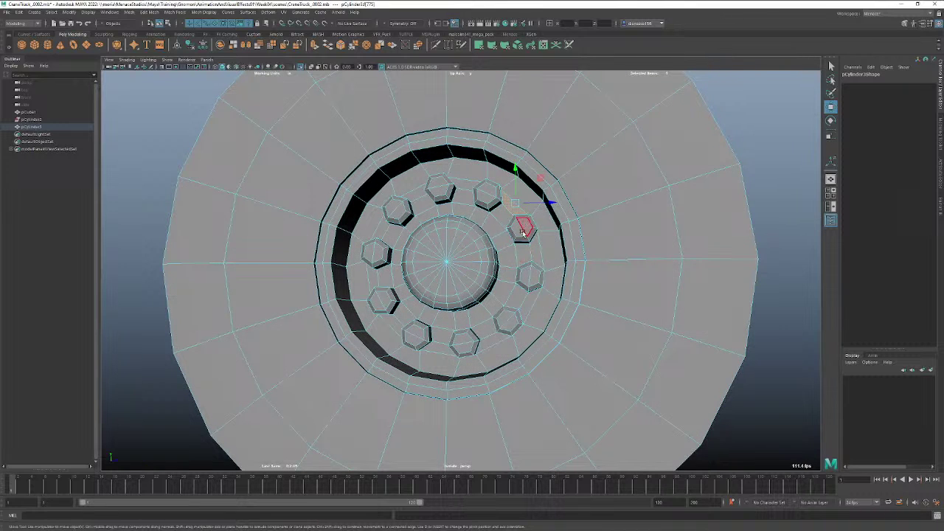
left_click_drag(521, 235, 530, 270, "alt")
double_click(530, 271, "shift")
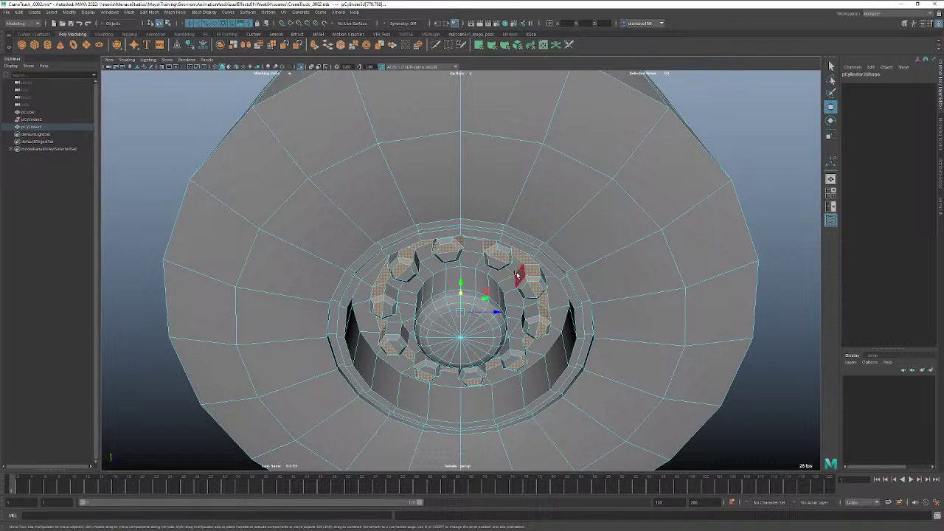
left_click(520, 274, "shift")
double_click(520, 274, "shift")
left_click_drag(527, 289, 509, 267, "alt")
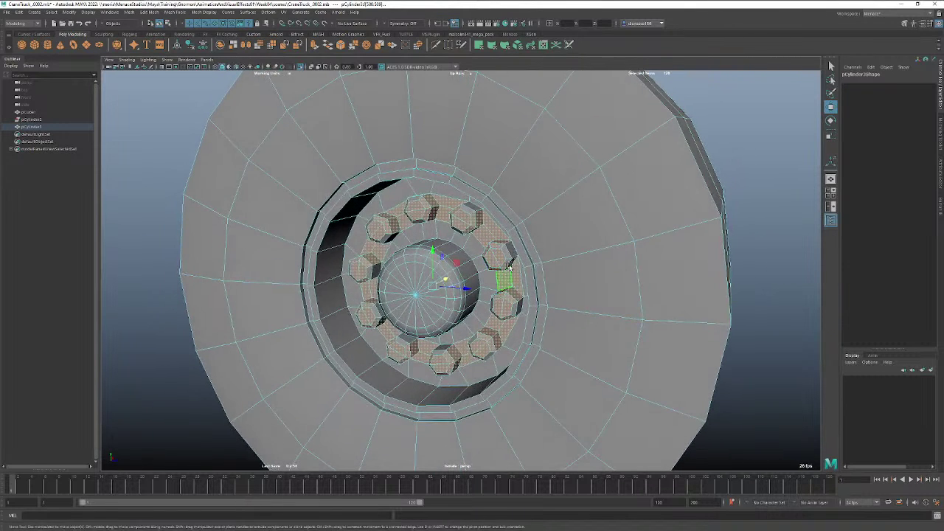
Delete the leftover side faces of one lug nut on both edges of the open ring in the hub.
left_click(473, 217)
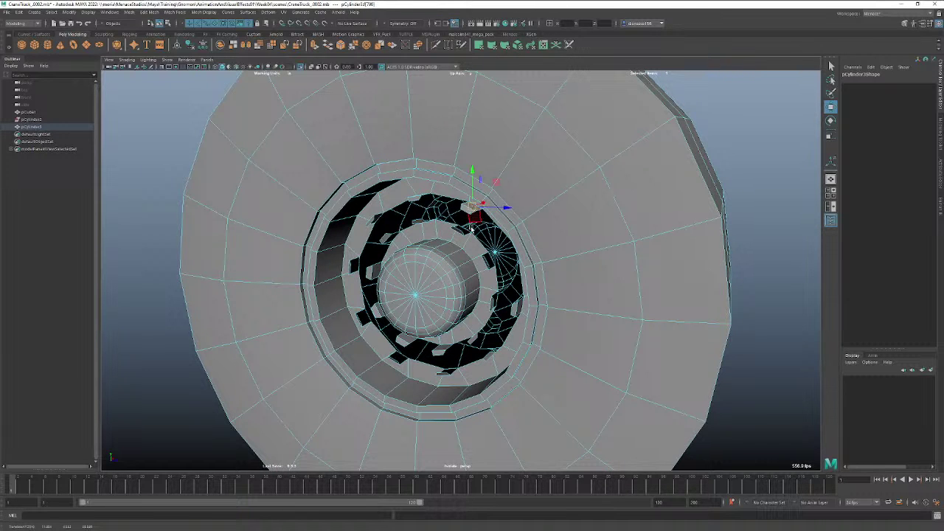
key("q")
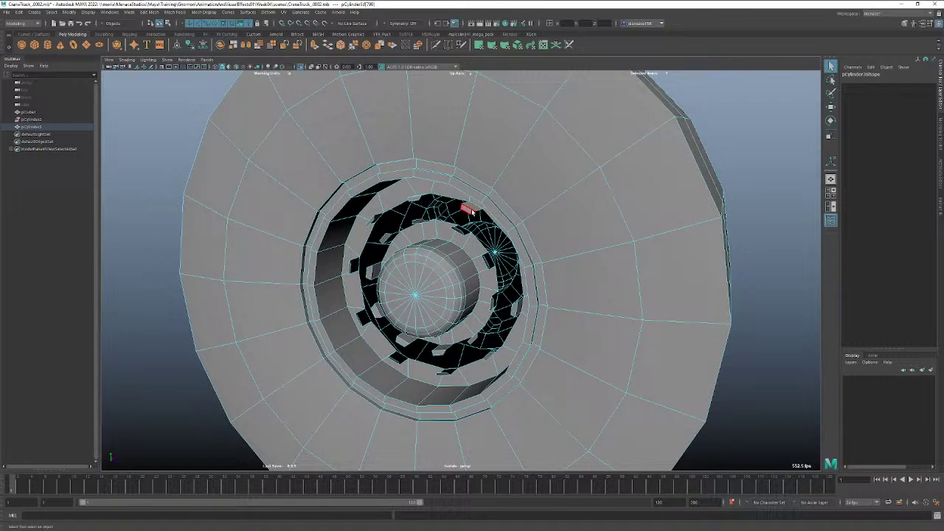
left_click(469, 214)
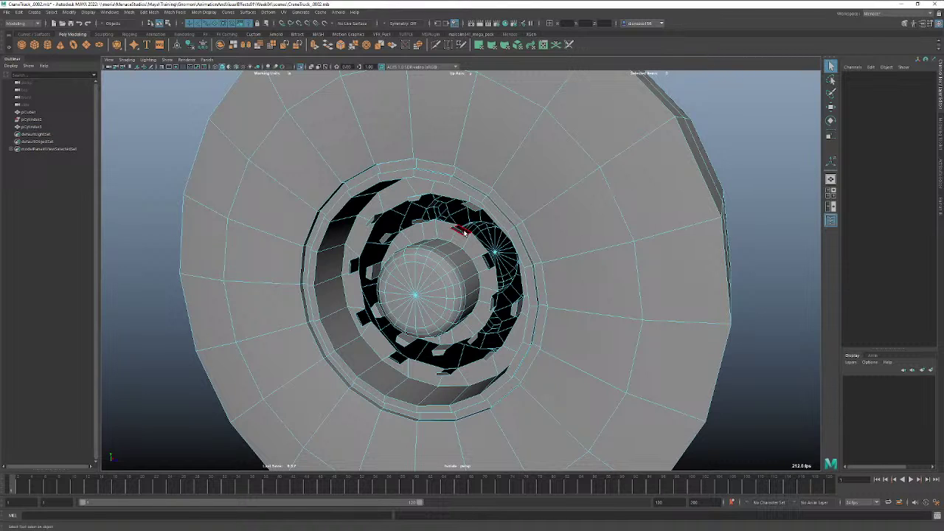
left_click(461, 231)
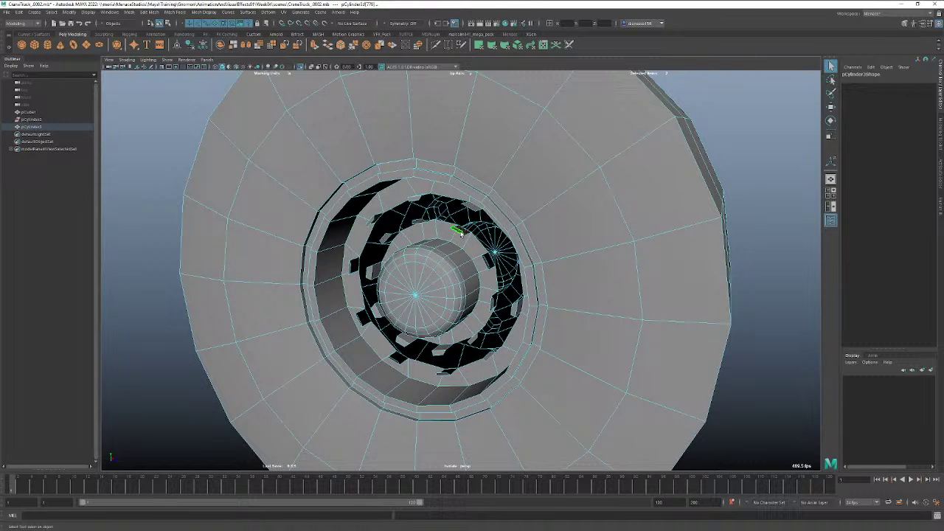
key("Delete")
left_click(473, 207)
key("Delete")
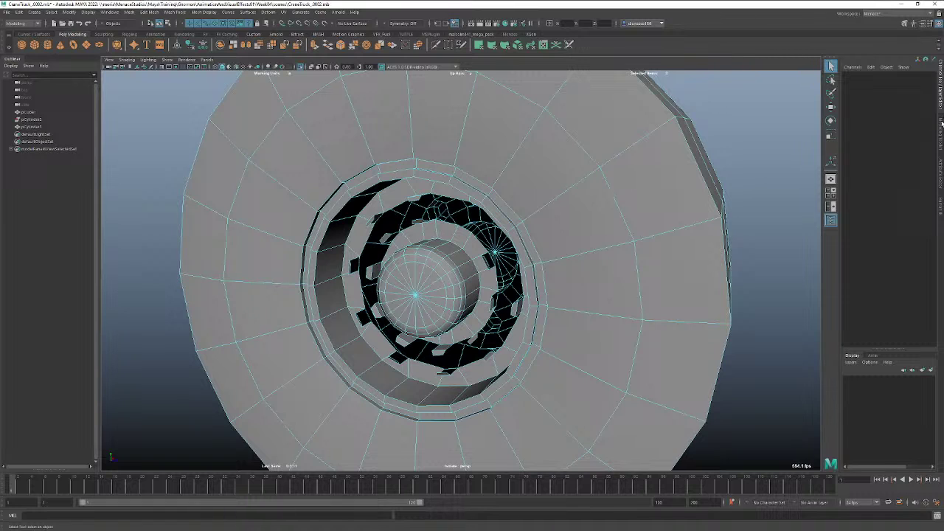
Turn on Camera Based Selection in the modeling tools.
left_click(942, 124)
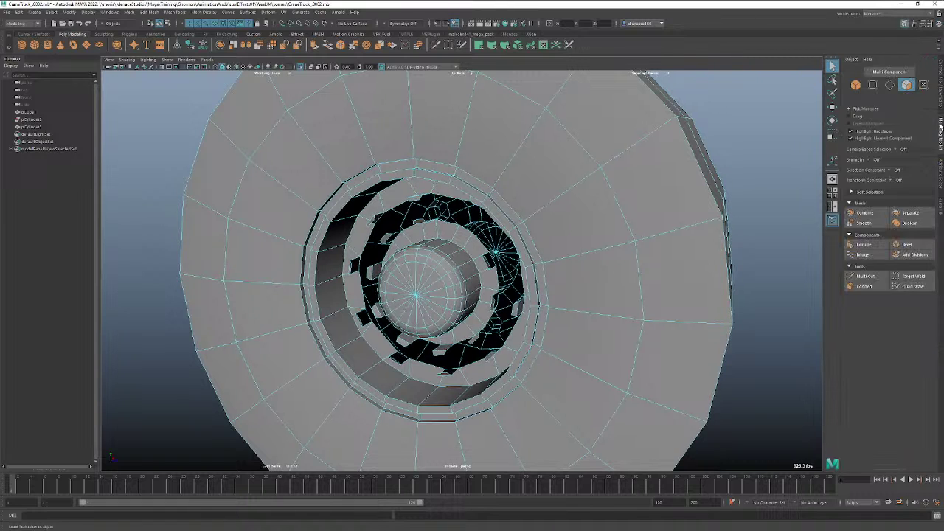
left_click(900, 150)
left_click(909, 161)
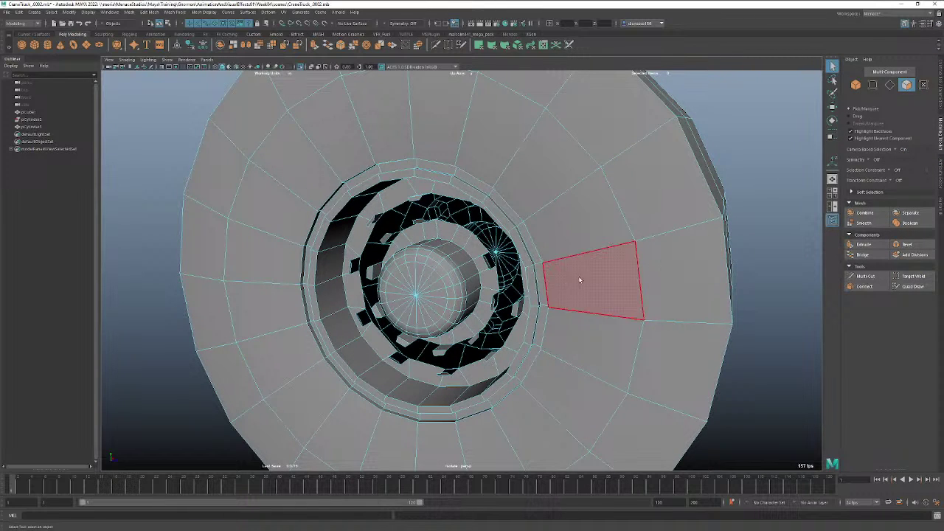
Delete the leftover lug nut faces above the centre cap, on the inner and outer edges of the open ring.
left_click_drag(578, 276, 480, 205, "alt")
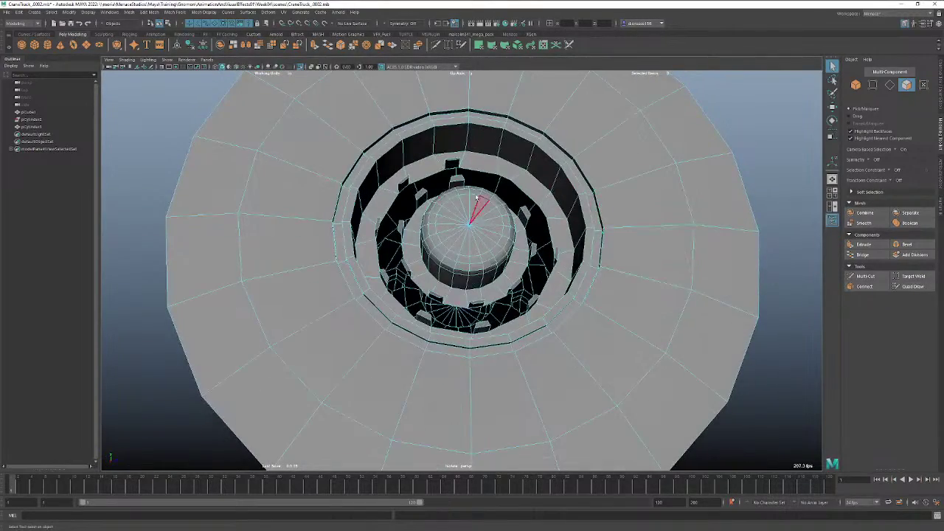
left_click(459, 183)
left_click(459, 184)
left_click(457, 179, "shift")
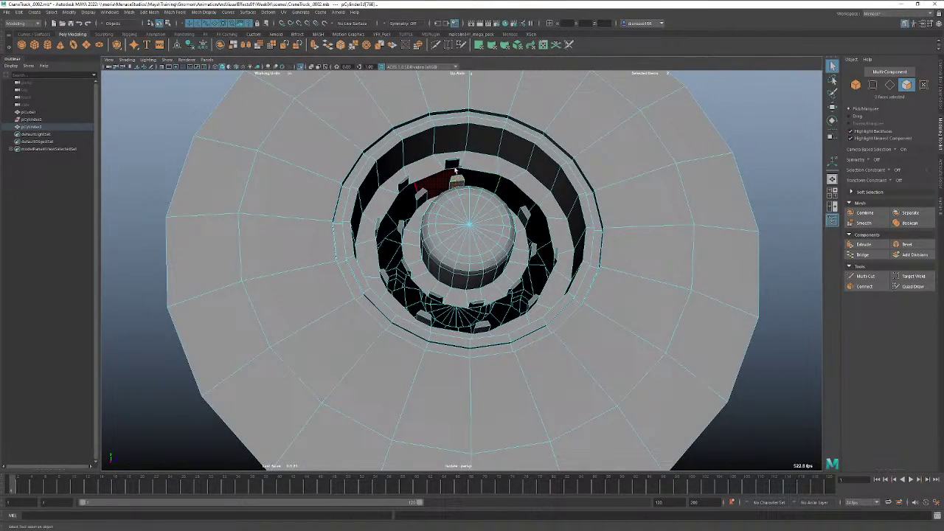
left_click(455, 164, "shift")
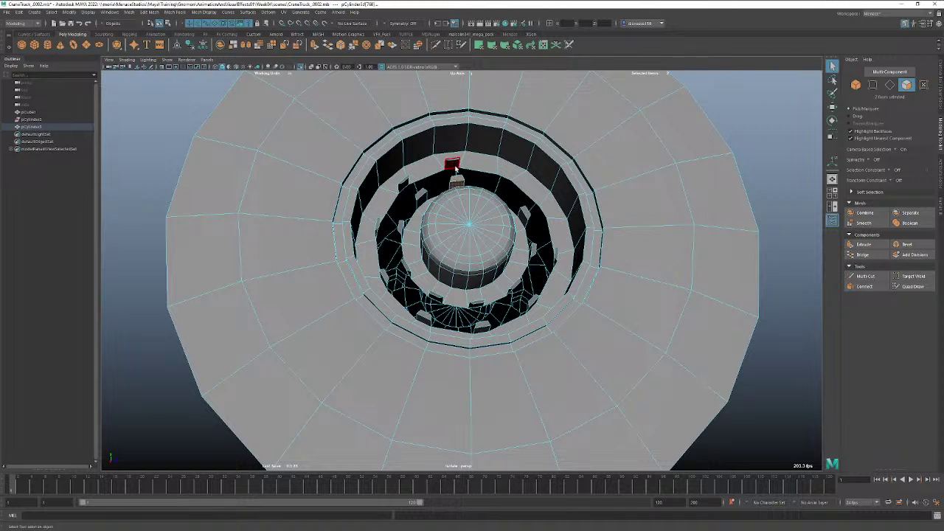
key("Delete")
left_click(455, 164)
key("Delete")
left_click(455, 163)
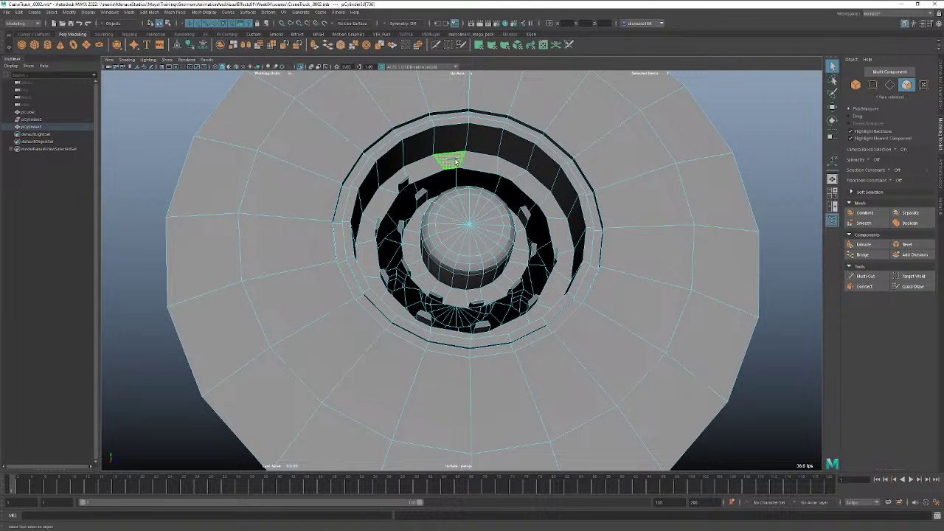
key("Delete")
left_click(455, 162)
key("Delete")
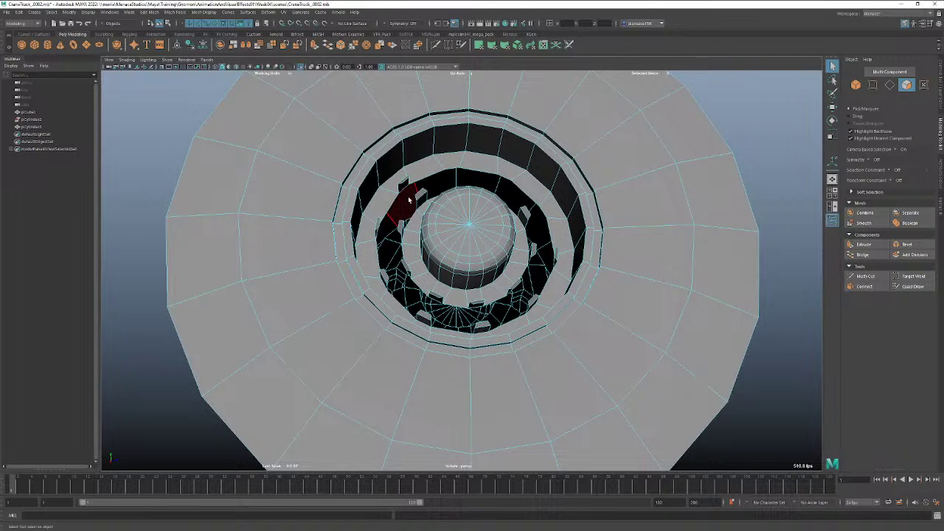
Delete the remaining lug nut faces along the left side of the open ring around the centre cap.
left_click_drag(419, 212, 443, 218, "alt")
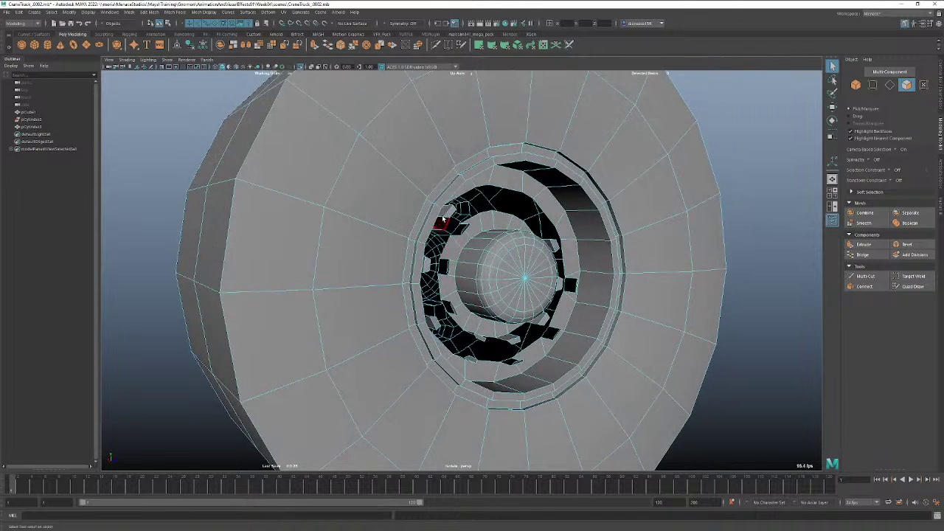
left_click(446, 214)
left_click(449, 215, "ctrl")
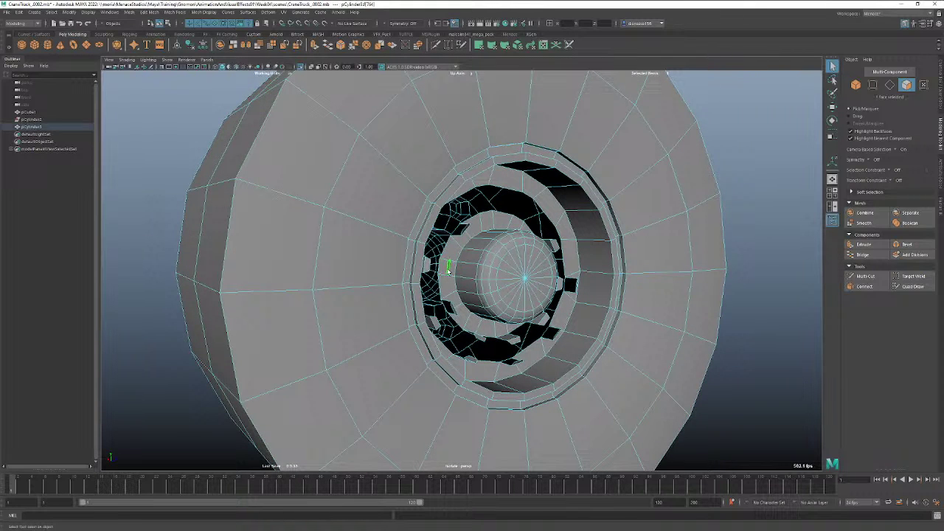
left_click(429, 267)
left_click(429, 270, "ctrl")
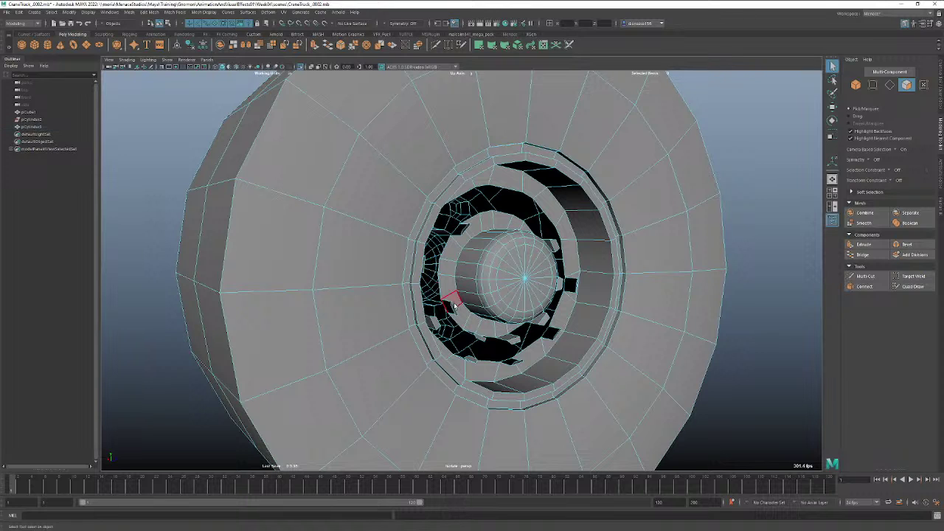
left_click_drag(447, 307, 404, 296, "alt")
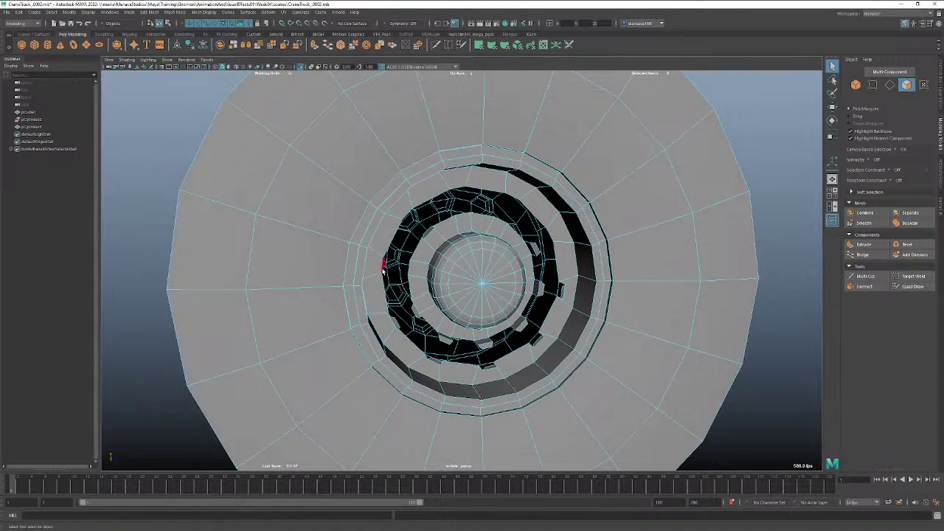
left_click(384, 267)
left_click(386, 267, "ctrl")
Select the leftover lug nut faces along the lower-left and bottom of the open ring and delete them together.
left_click_drag(428, 317, 408, 290, "alt")
left_click(405, 277)
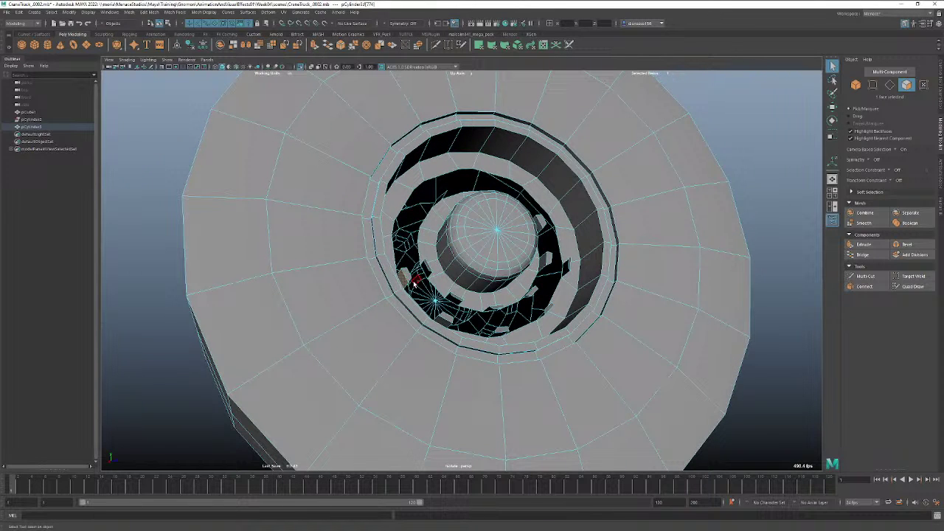
left_click(426, 270, "shift")
left_click(455, 299, "shift")
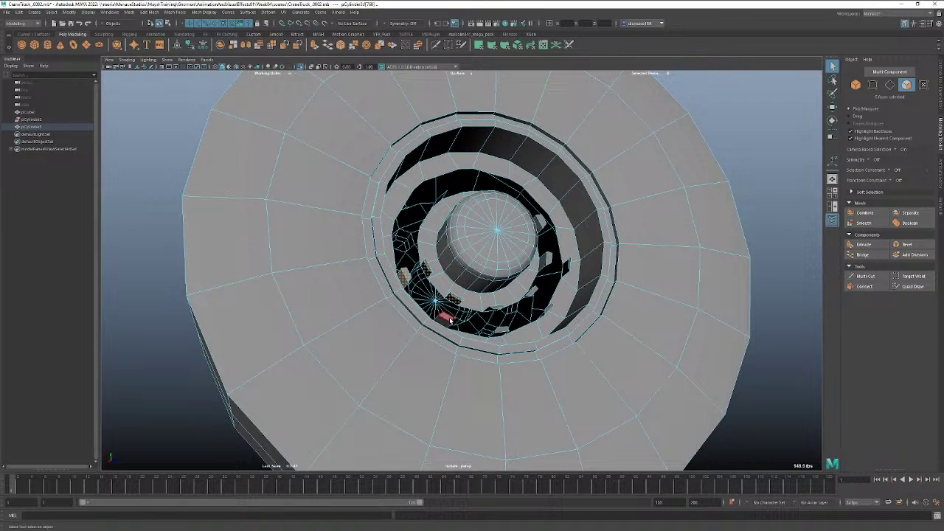
left_click(447, 320, "shift")
left_click(491, 317, "shift")
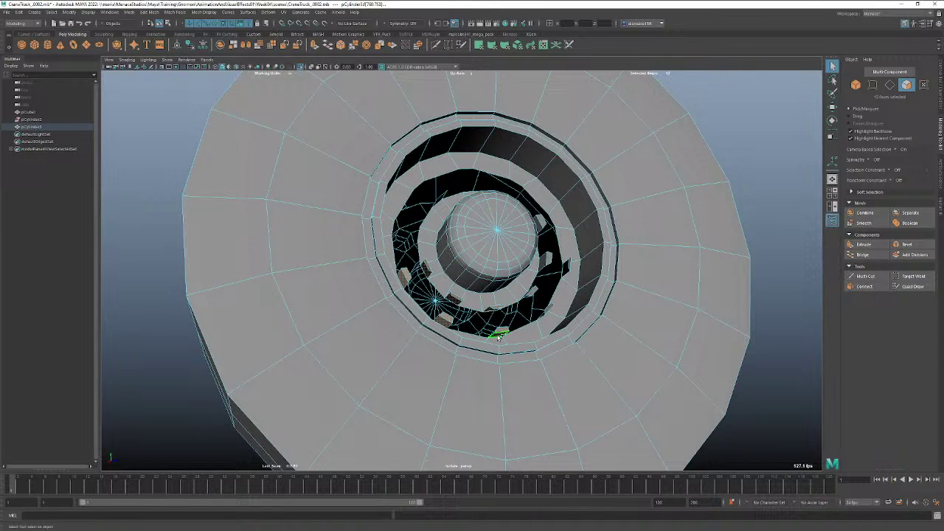
key("Delete")
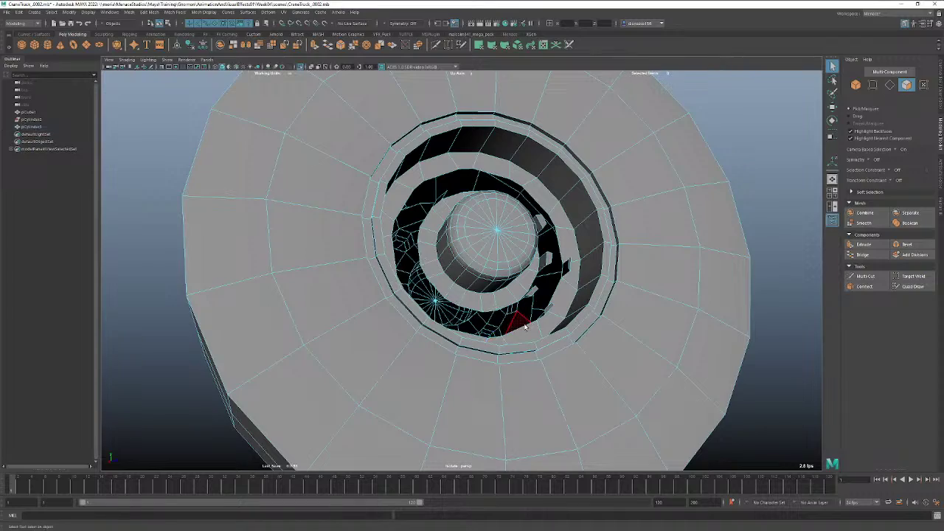
Select the leftover lug nut faces along the inner right side of the open ring and delete them.
mouse_move(526, 327)
left_mouse_down("alt")
mouse_move(354, 329)
mouse_move(512, 338)
mouse_move(525, 320)
mouse_move(519, 325)
left_mouse_up("alt")
left_click(519, 326)
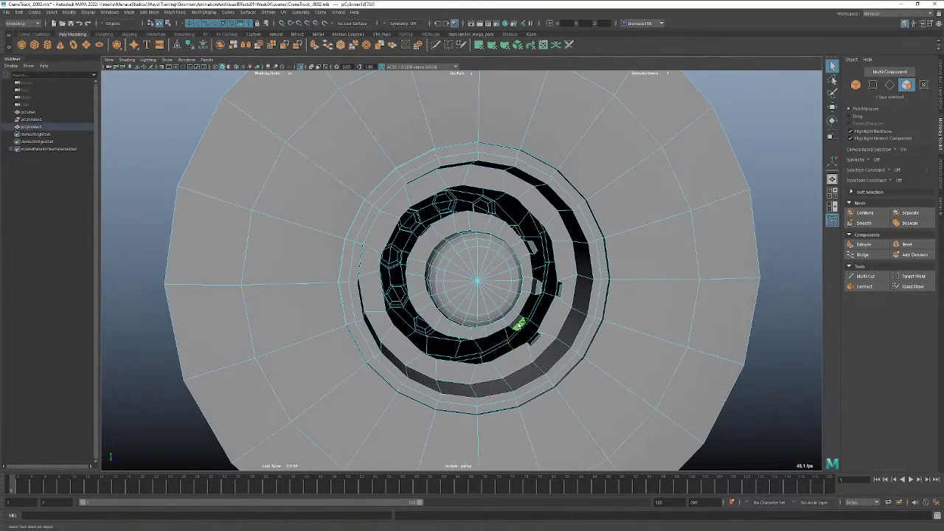
left_click(540, 287, "shift")
left_click(536, 287, "shift")
left_click(534, 251, "shift")
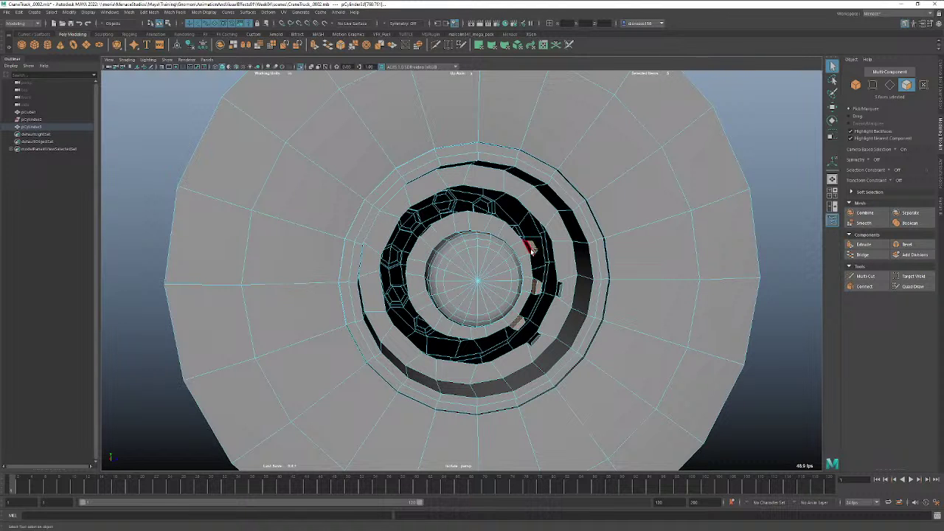
left_click(564, 320)
Delete the two remaining lug nut faces on the outer edge of the open ring, at its right and lower right.
left_click_drag(565, 319, 522, 316, "alt")
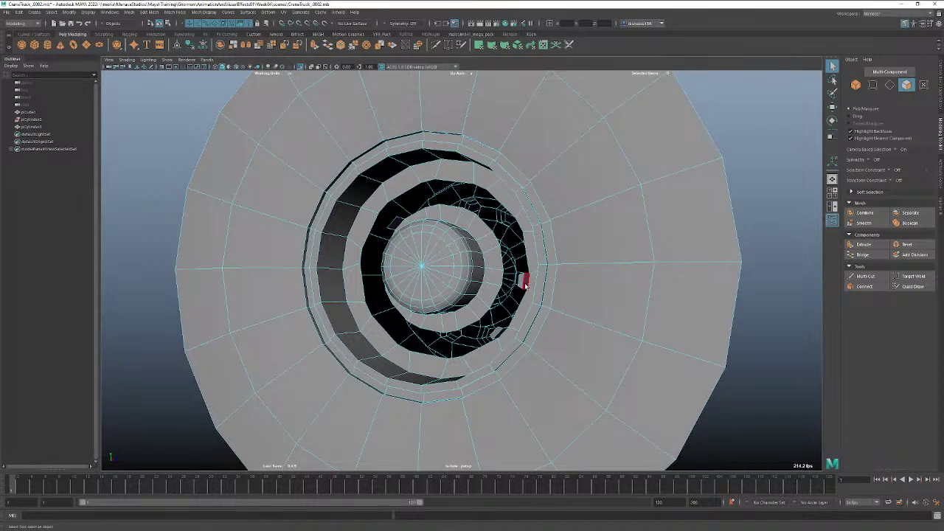
left_click(522, 281)
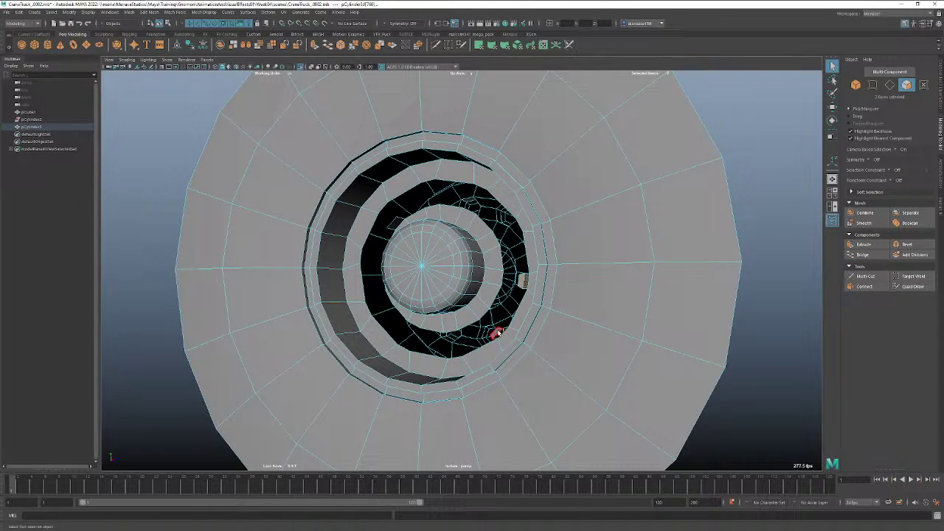
left_click(499, 334, "shift")
key("Delete")
Try to bridge the inner and outer border edge loops of the open ring around the centre cap.
mouse_move(624, 353)
left_mouse_down("alt")
mouse_move(317, 363)
mouse_move(615, 368)
mouse_move(632, 347)
left_mouse_up("alt")
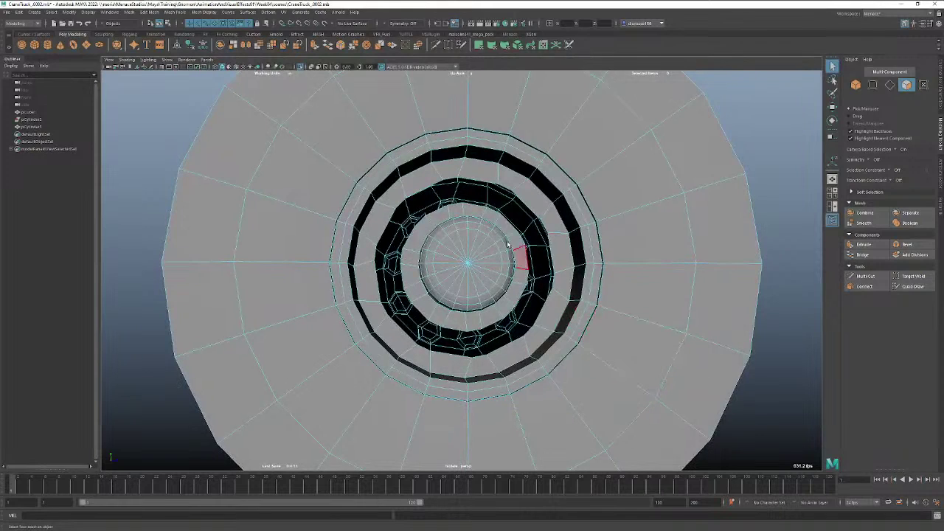
right_click(466, 176)
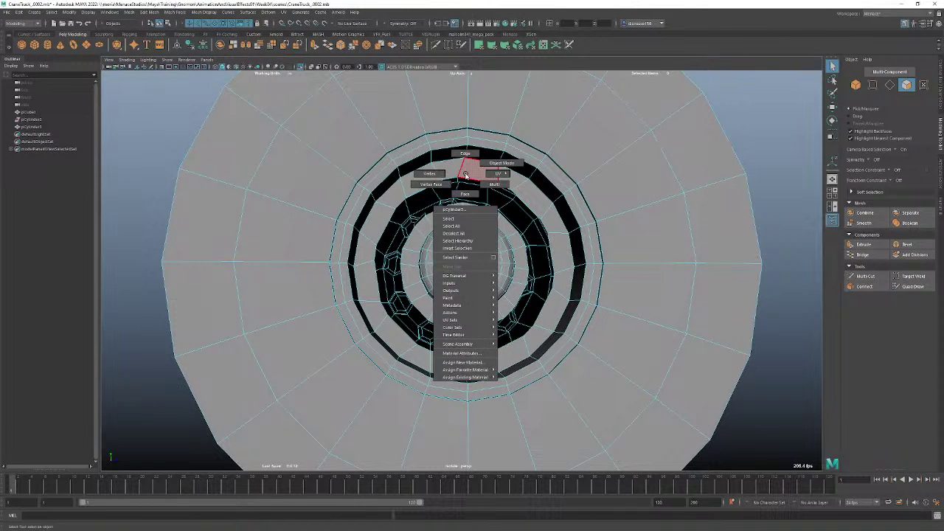
right_click(467, 180)
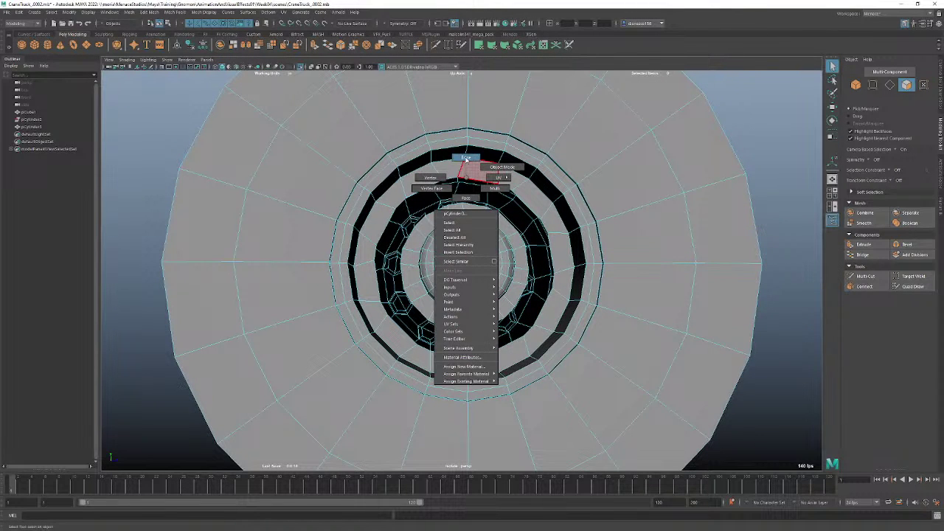
left_click(465, 158)
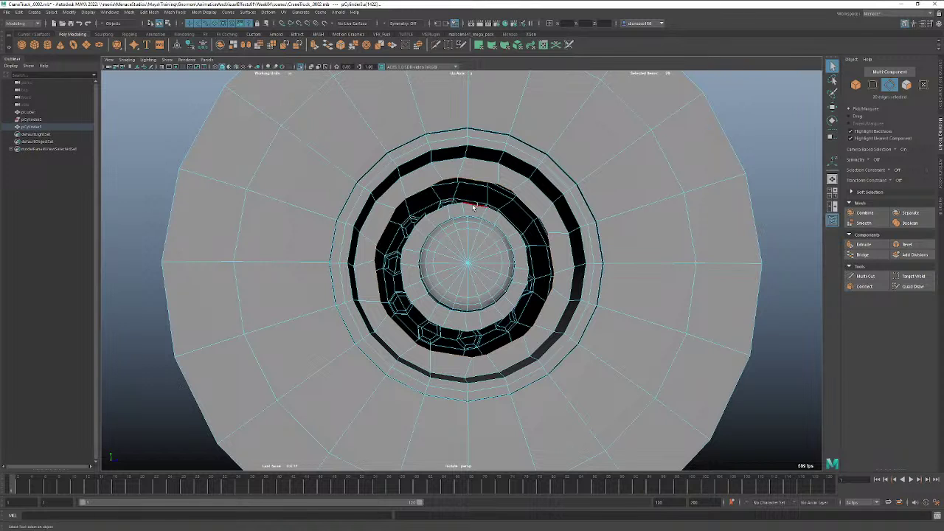
left_click(332, 46)
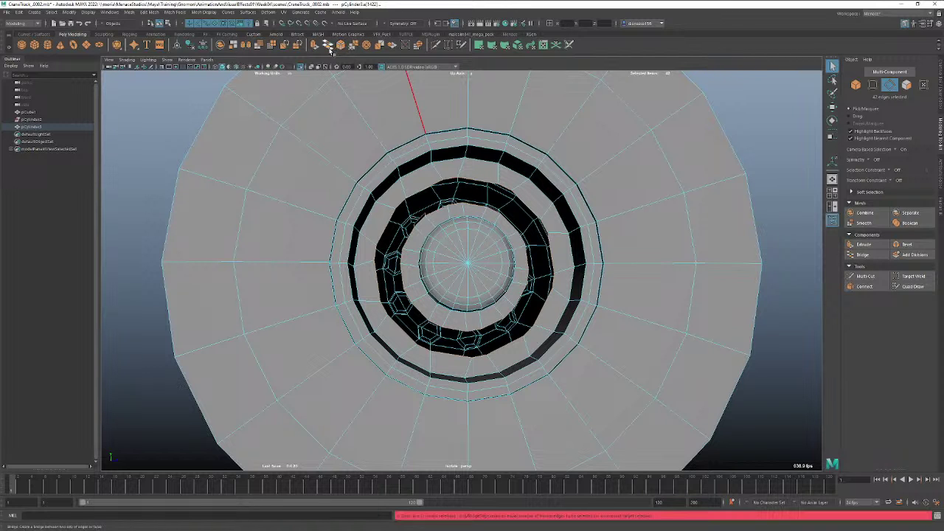
Delete the stray face left at the upper-left inner edge of the open ring.
left_click(479, 217)
mouse_move(475, 219)
left_mouse_down("alt")
mouse_move(469, 232)
mouse_move(479, 230)
left_mouse_up("alt")
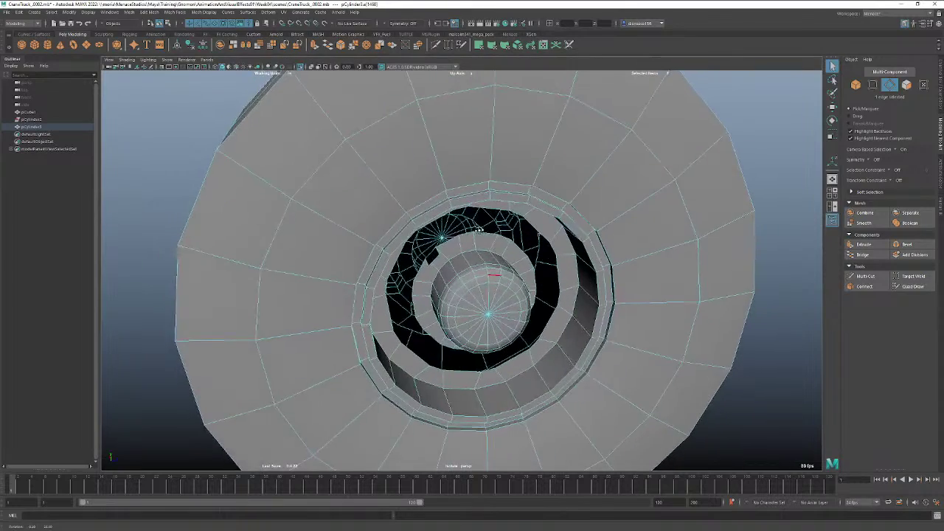
right_click_drag(432, 260, 432, 277)
left_click(431, 260)
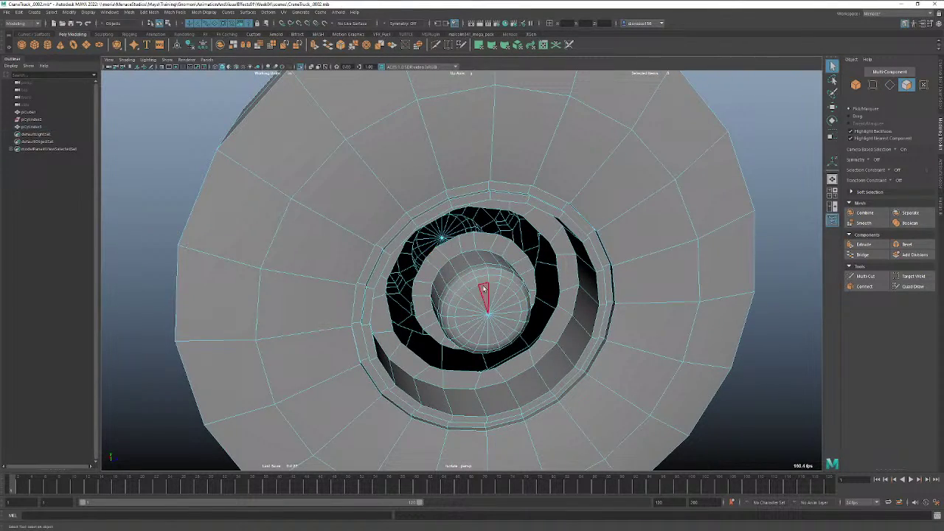
Try to bridge both full border edge loops of the open ring, adjust the bridge twist, and undo the bridge.
left_click_drag(485, 295, 505, 286, "alt")
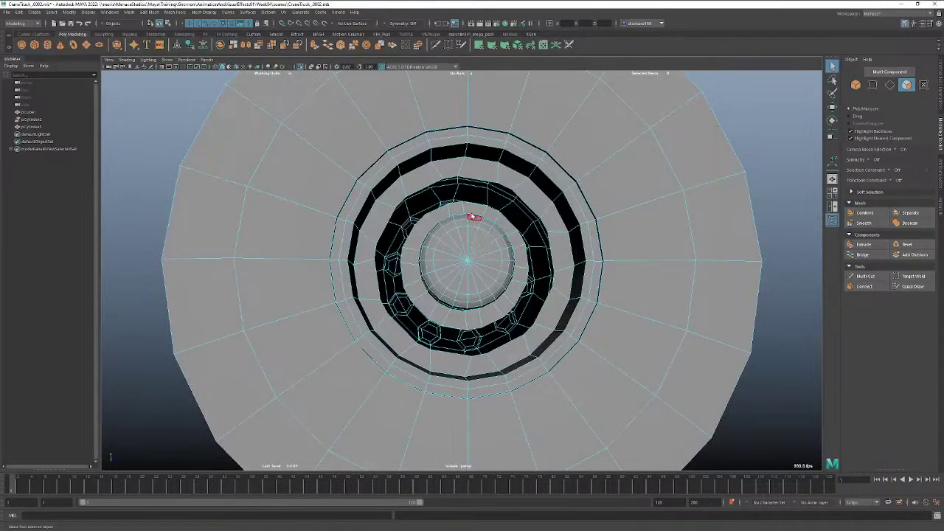
right_click_drag(475, 216, 472, 183)
left_click(474, 181)
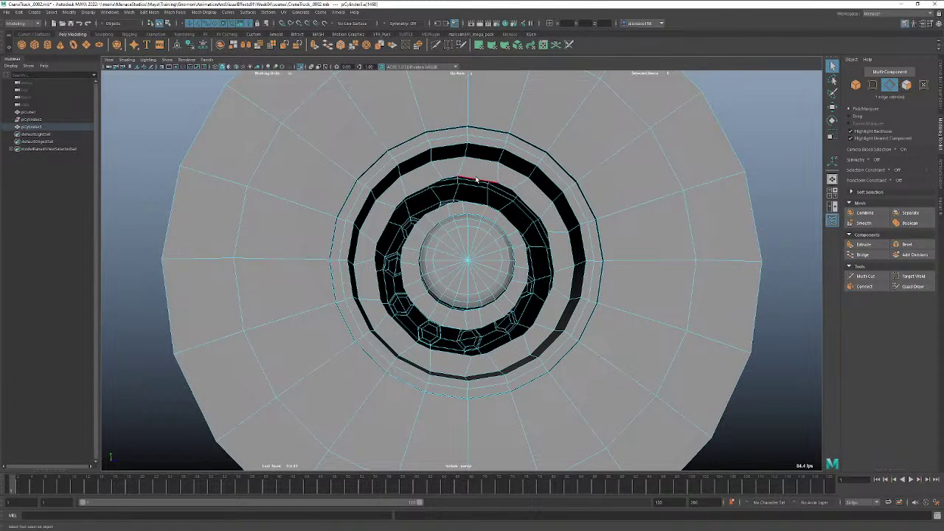
left_click(326, 45)
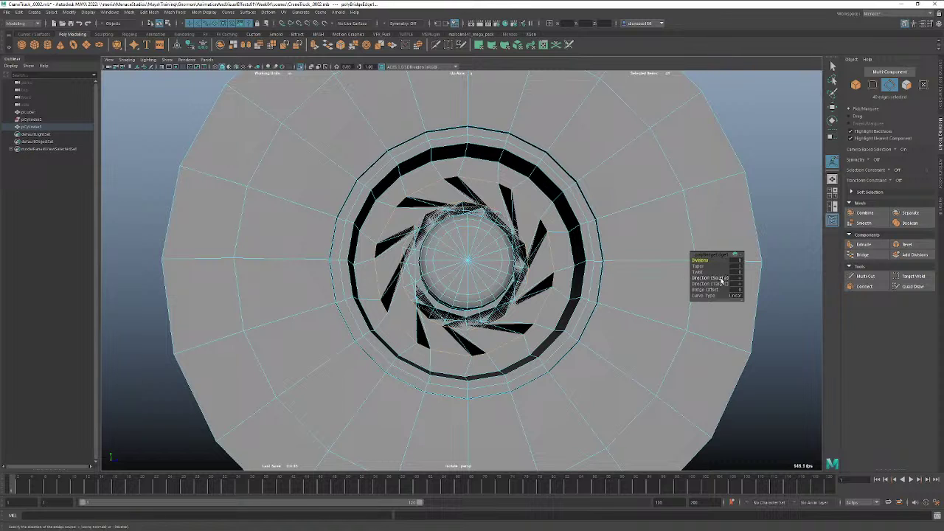
mouse_move(698, 274)
left_mouse_down()
mouse_move(715, 274)
mouse_move(703, 274)
left_mouse_up()
key("ctrl+z")
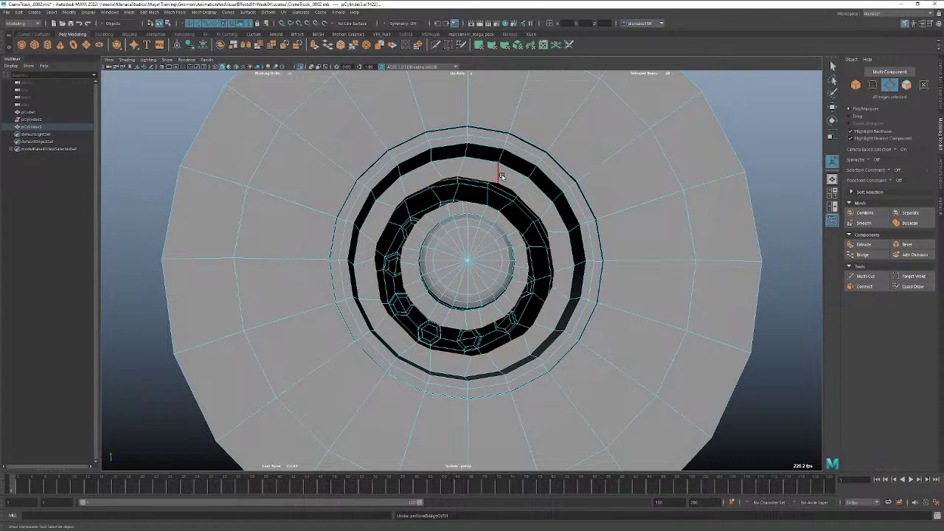
left_click(474, 202)
right_click_drag(459, 207, 590, 206, "alt")
left_click_drag(556, 180, 541, 233, "alt")
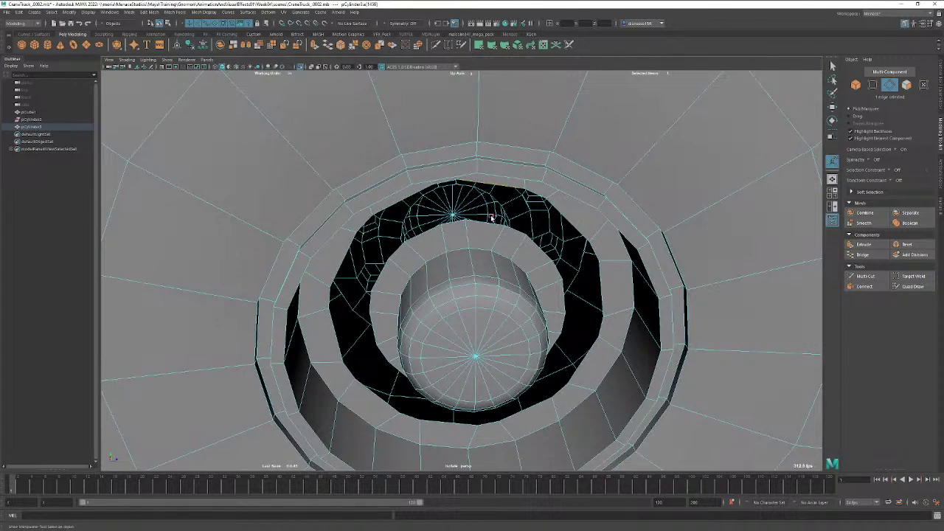
left_click(488, 219, "shift")
left_click(352, 46)
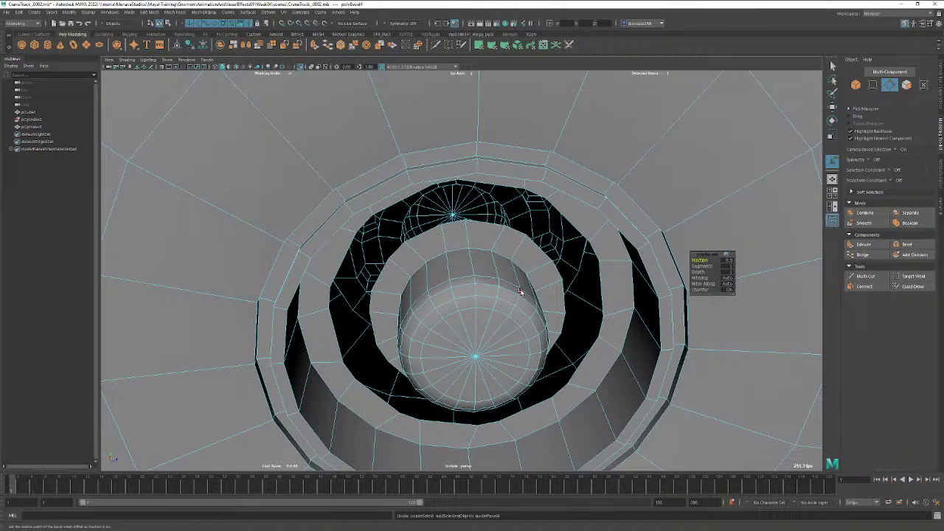
left_click_drag(624, 231, 655, 214, "alt")
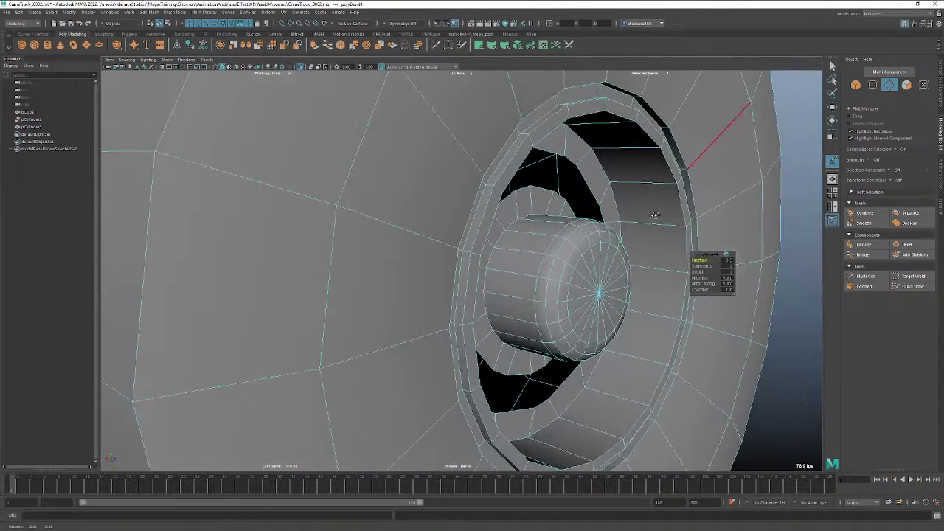
key("ctrl+z")
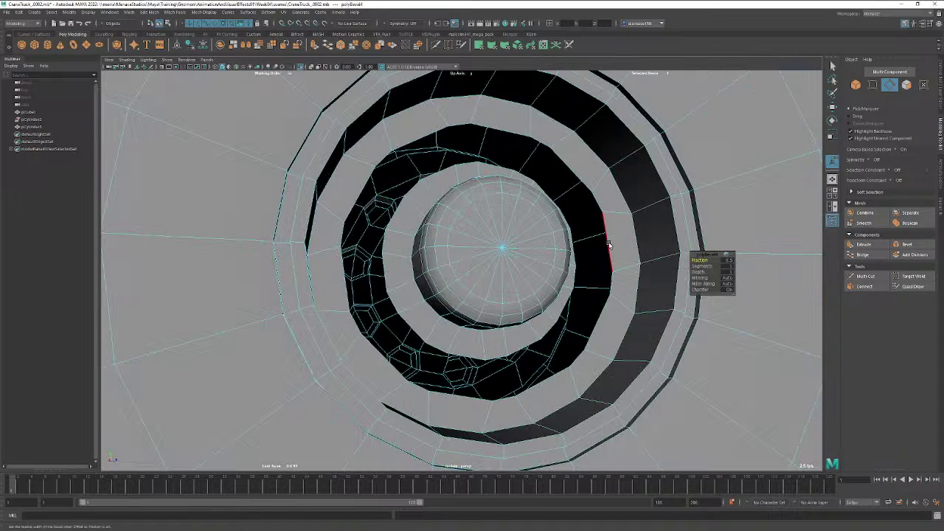
key("ctrl+z")
left_click_drag(548, 248, 519, 244, "alt")
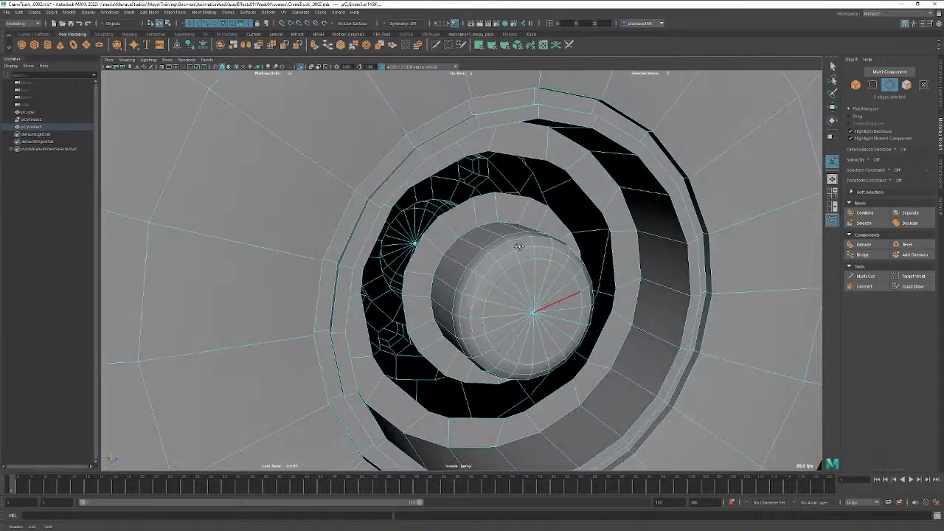
Bridge one facing pair of inner and outer border edges at the top of the open ring, and return to object mode.
right_click_drag(518, 245, 557, 236)
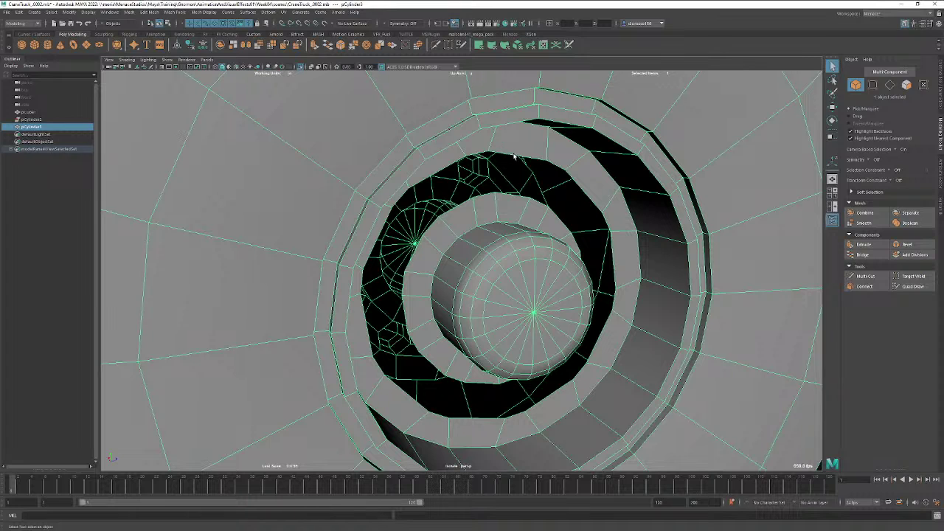
right_click_drag(514, 155, 508, 133)
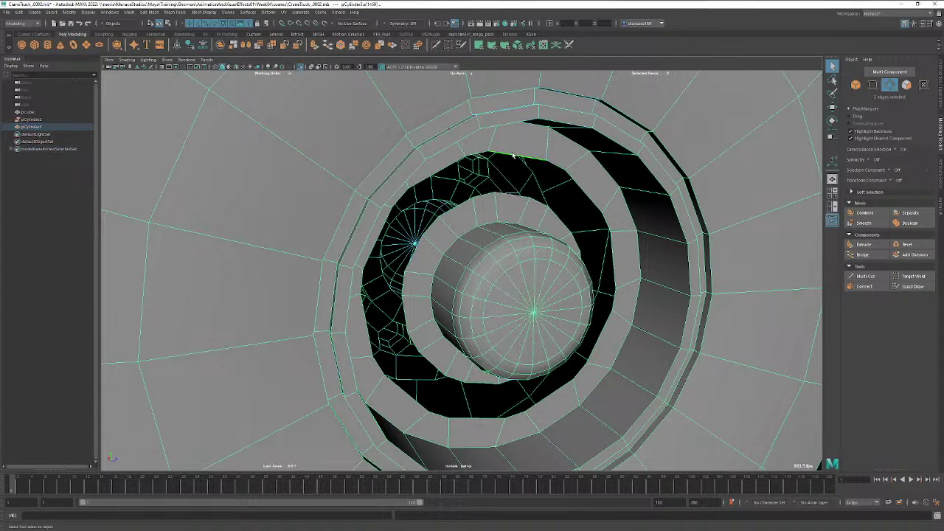
left_click(514, 155)
left_click(509, 198, "shift")
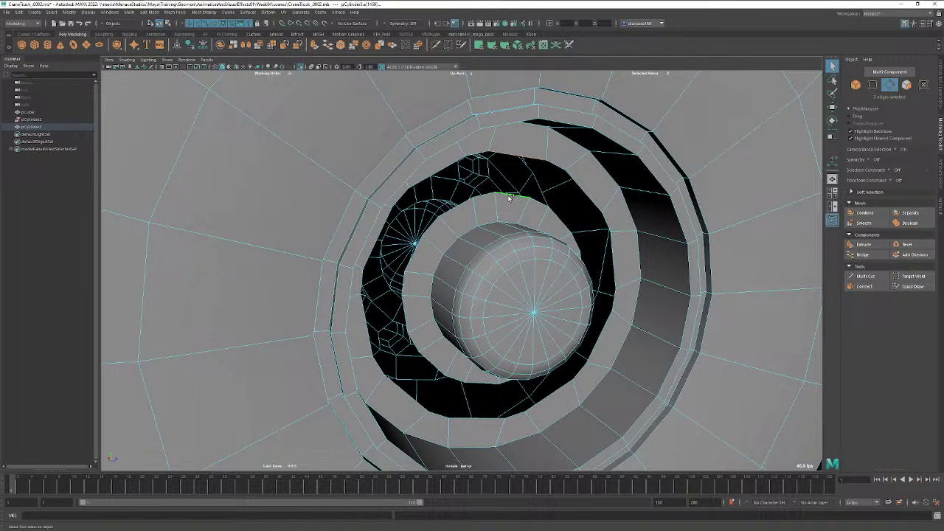
left_click(329, 45)
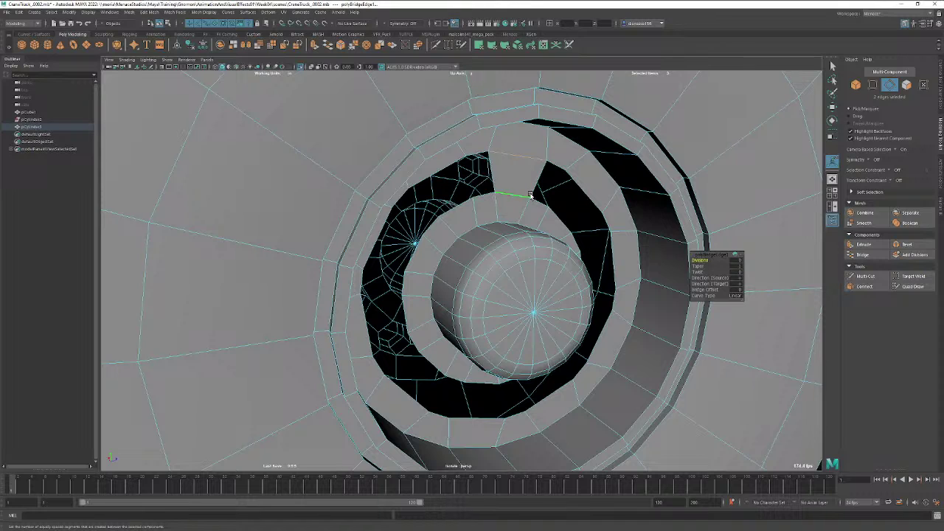
right_click(355, 130)
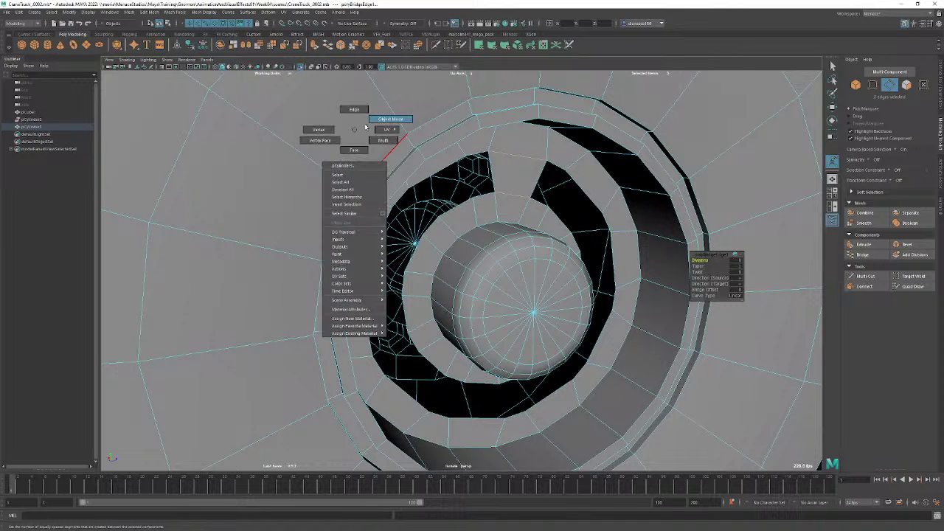
right_click_drag(367, 147, 373, 120)
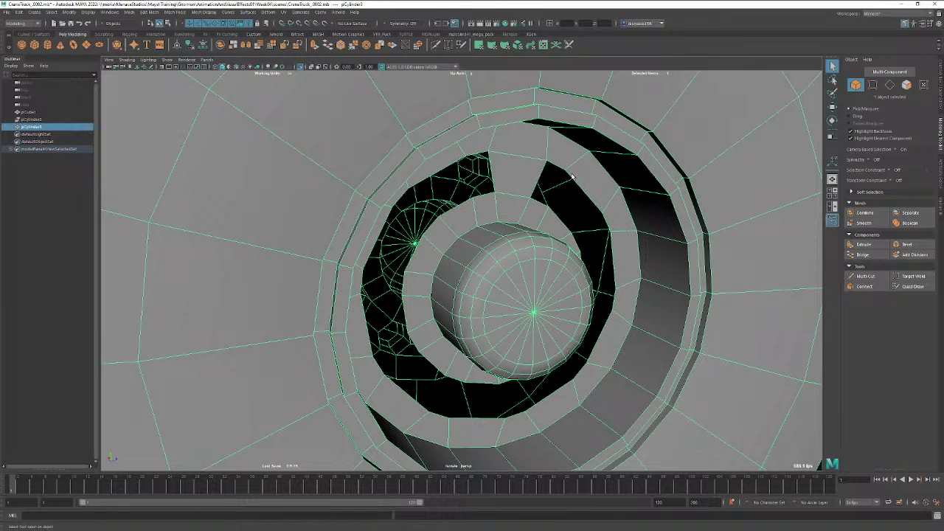
Select the remaining inner and outer border edges of the open ring, bridge them to close the gap, and return to object mode.
left_click_drag(561, 169, 544, 158, "alt")
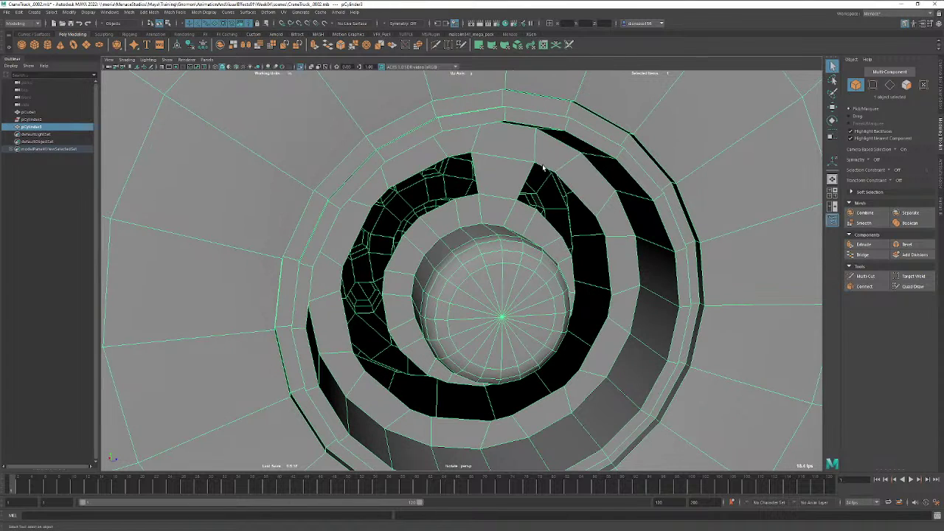
right_click_drag(543, 168, 546, 168)
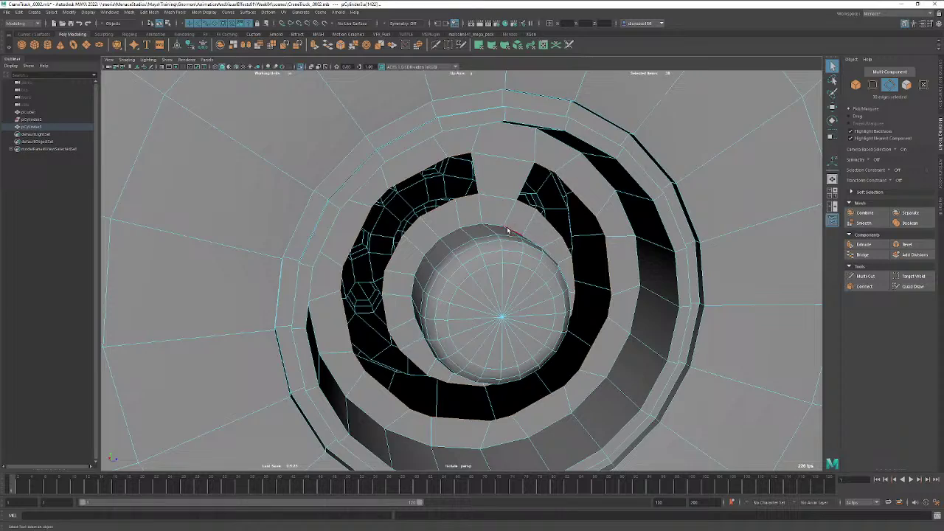
left_click_drag(508, 228, 499, 249, "alt")
left_click(327, 44)
right_click_drag(481, 211, 496, 210)
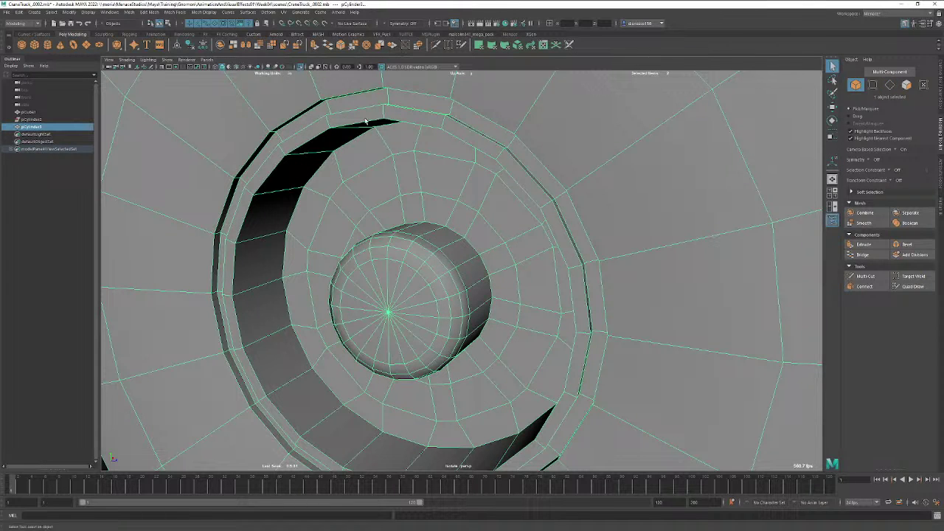
Show the malcolm341_mega_pack shelf and set the wheel mesh to face selection around the centre cap.
left_click(476, 35)
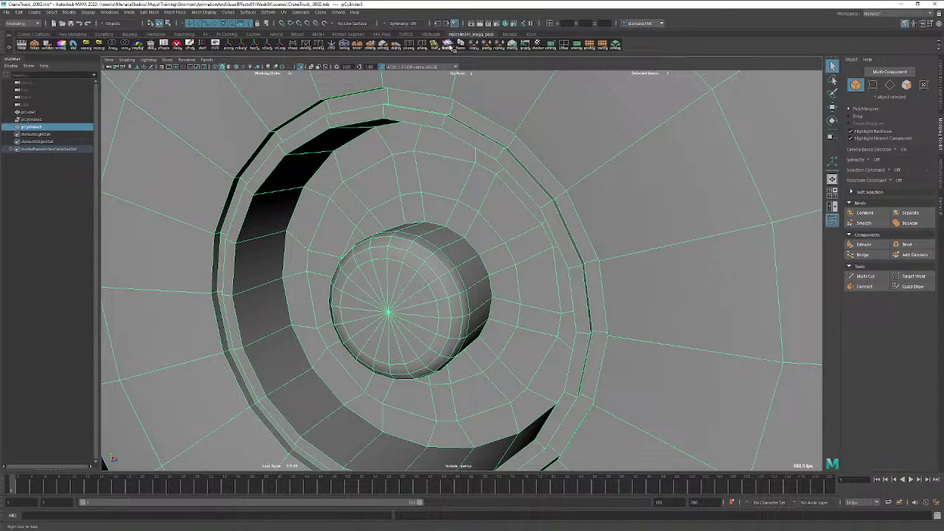
key("F10")
left_click_drag(472, 182, 559, 212, "alt")
key("f")
left_click_drag(428, 234, 357, 242, "alt")
mouse_move(432, 292)
right_mouse_down()
mouse_move(430, 274)
mouse_move(459, 299)
mouse_move(434, 311)
mouse_move(418, 288)
right_mouse_up()
scroll(417, 288, "up", 8)
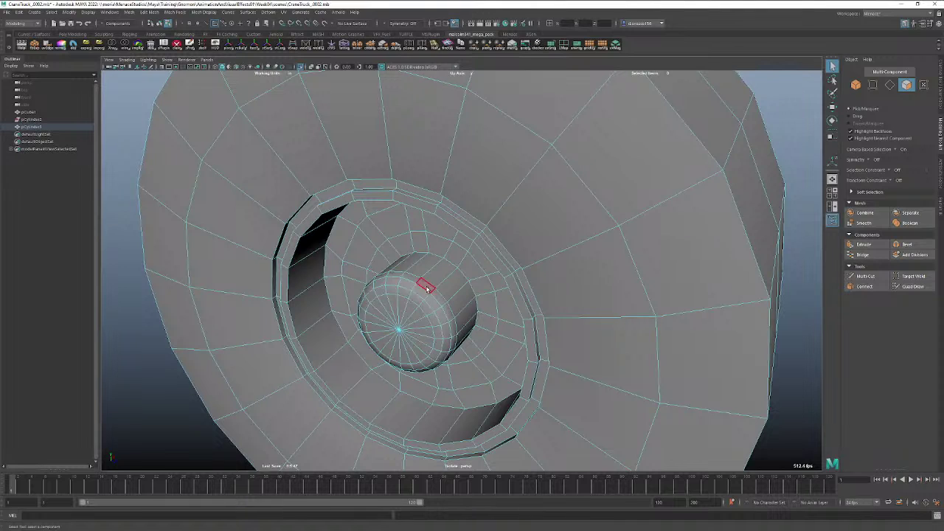
Select the three face rings around the centre cap's rounded edge, and clear the selection.
double_click(415, 278)
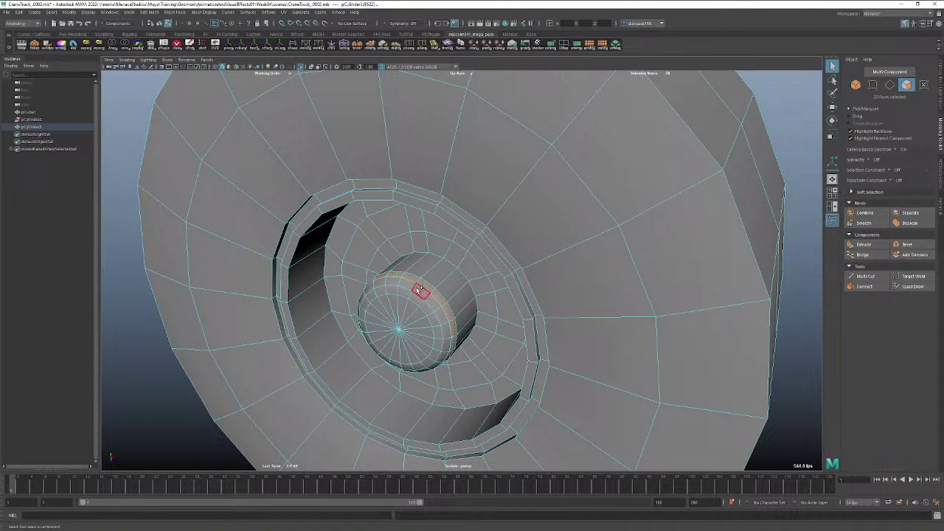
double_click(417, 297, "shift")
double_click(405, 294, "shift")
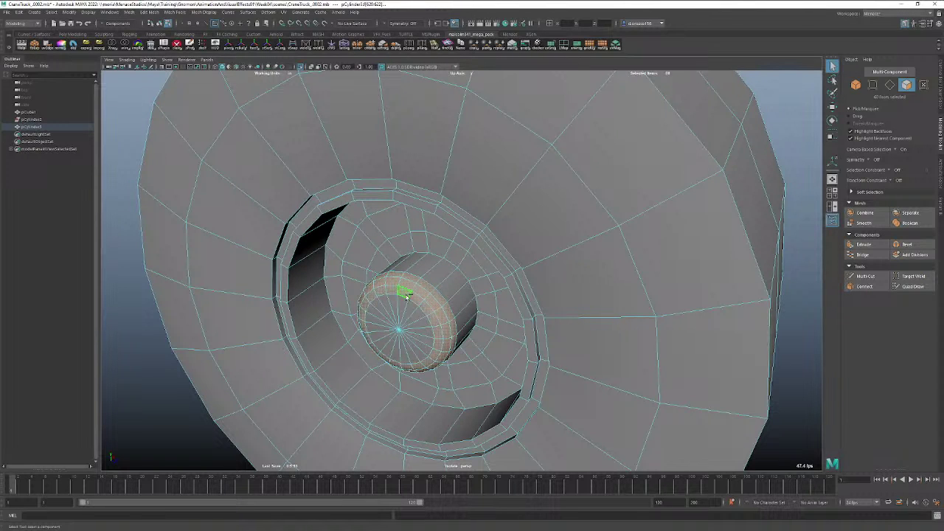
key("alt+d")
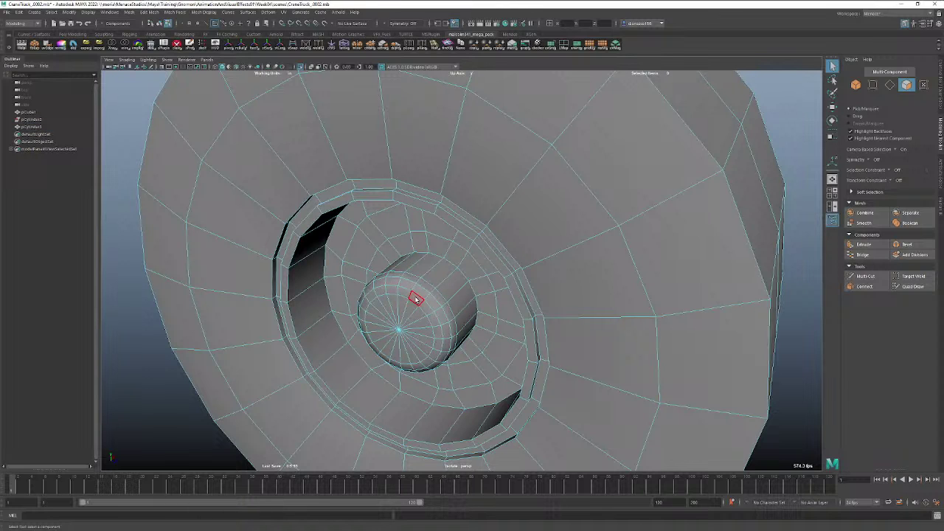
Delete the three face rings that form the rounded edge of the wheel's centre cap.
right_click_drag(417, 298, 412, 321)
left_click(416, 298)
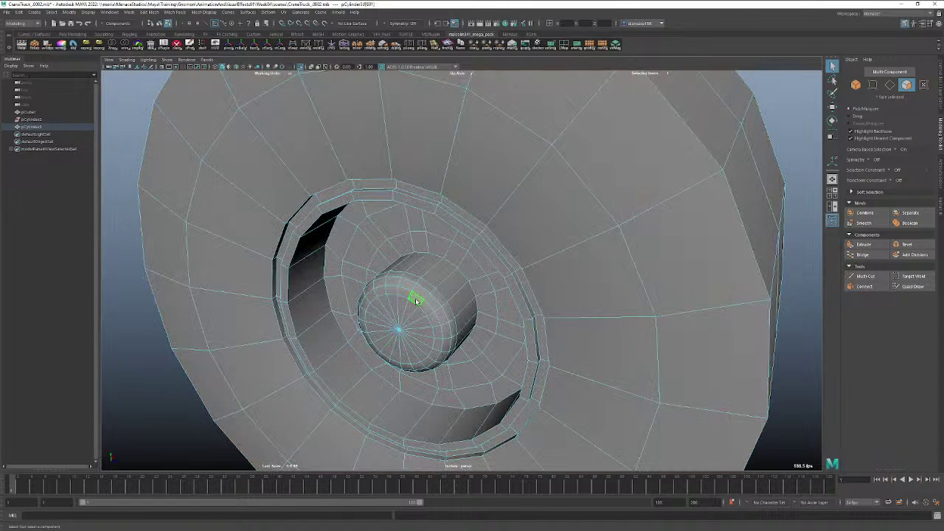
double_click(406, 295, "shift")
key("Delete")
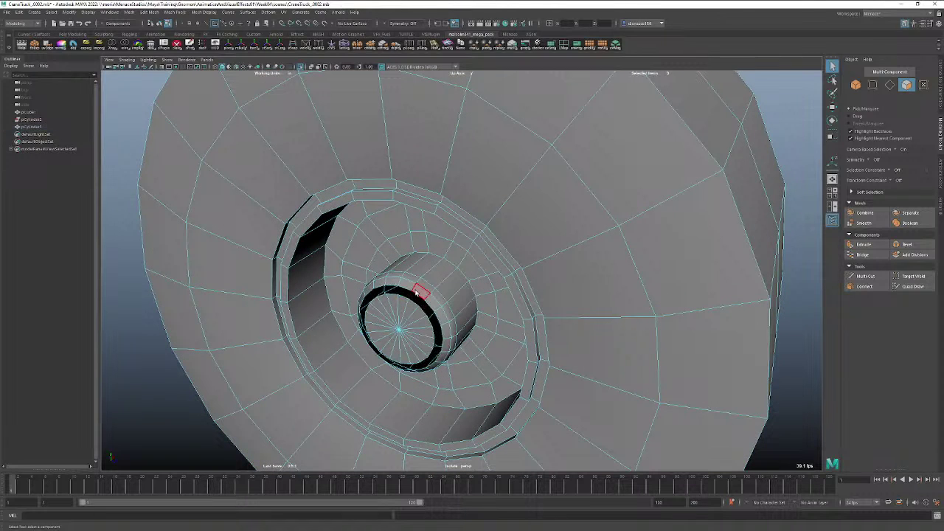
double_click(409, 285, "shift")
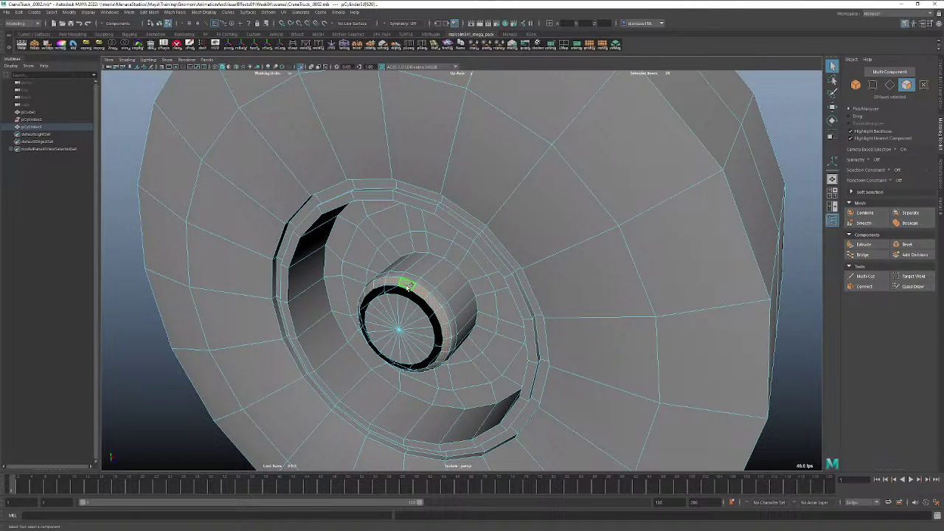
key("Delete")
left_click(413, 277)
left_click(425, 285, "shift")
double_click(426, 287, "shift")
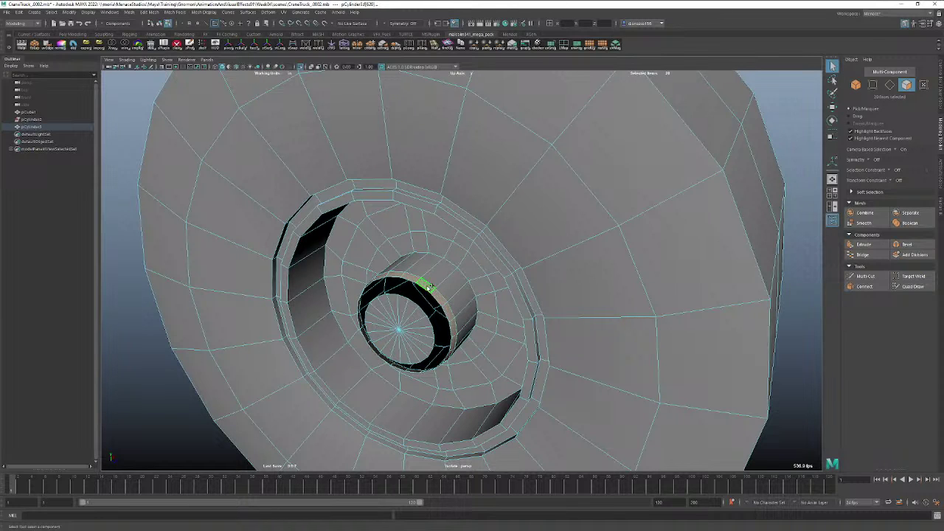
key("Delete")
Delete the remaining front disc faces of the centre cap.
left_click(416, 315)
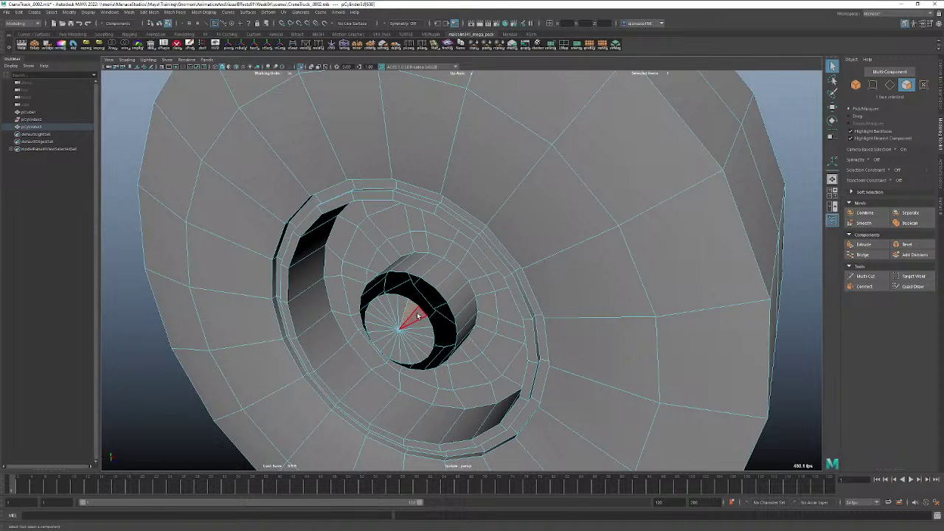
double_click(417, 316)
key("Delete")
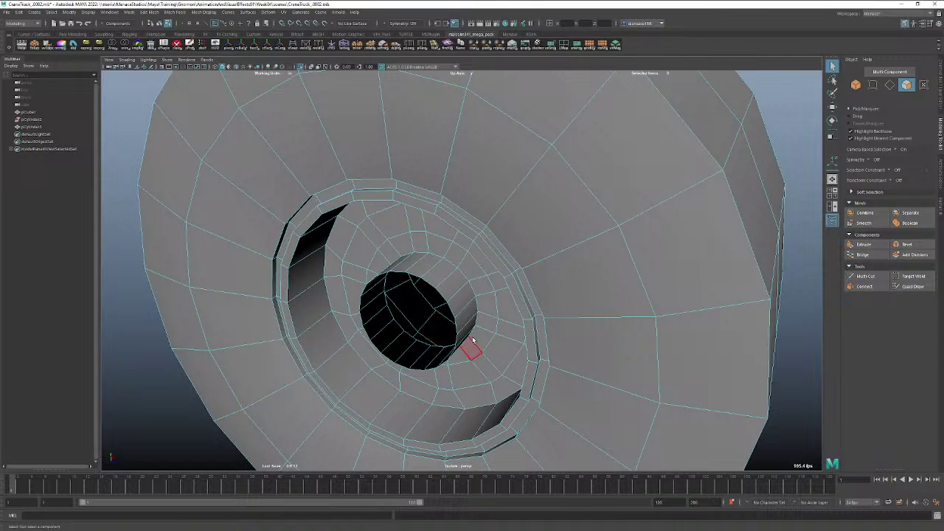
Select the front border edge loop of the open centre cap, try to move it, and return to object mode.
left_click_drag(473, 348, 387, 339, "alt")
right_click_drag(412, 292, 408, 282)
left_click(409, 282)
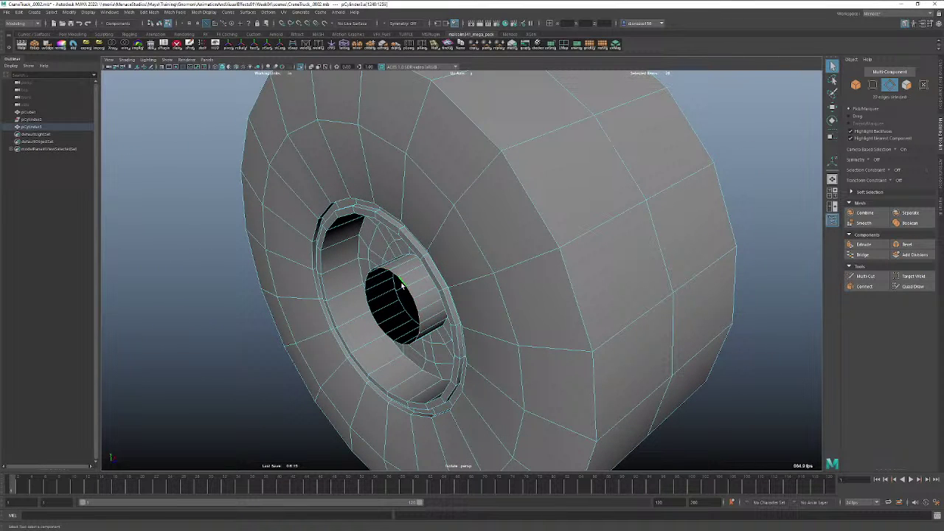
key("w")
left_click_drag(421, 295, 442, 326)
right_click(426, 305)
left_click(463, 293)
scroll(496, 299, "down", 6)
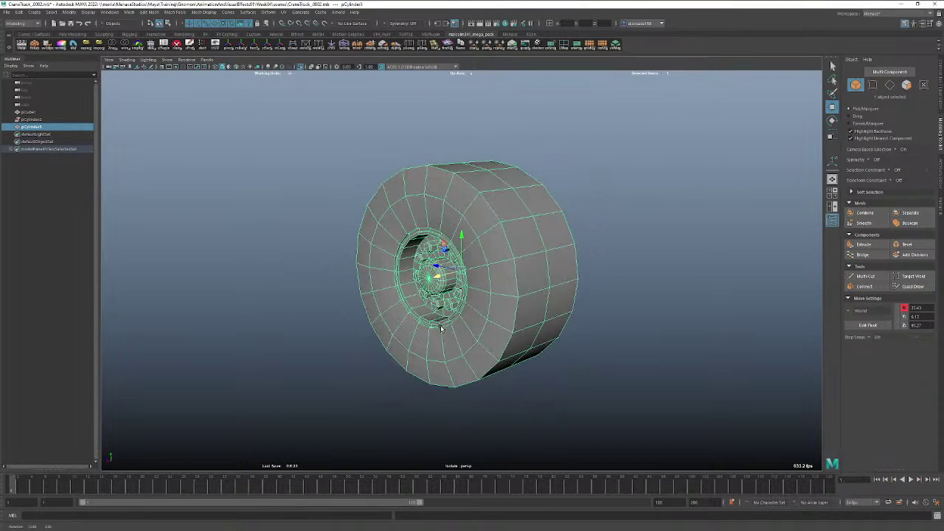
Exit the wheel's isolation, save the scene incrementally as CraneTruck_0003.mb, and deselect the wheel.
key("ctrl+1")
key("ctrl+alt+s")
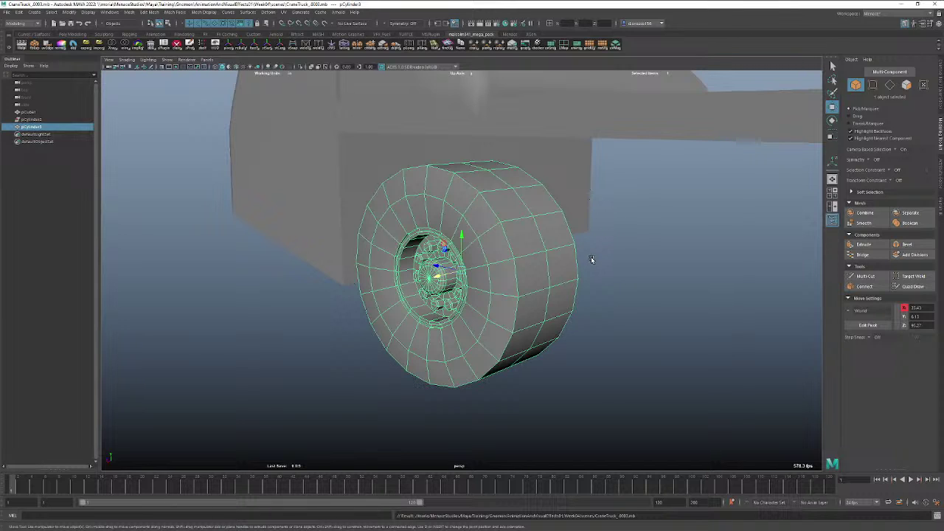
left_click(639, 261)
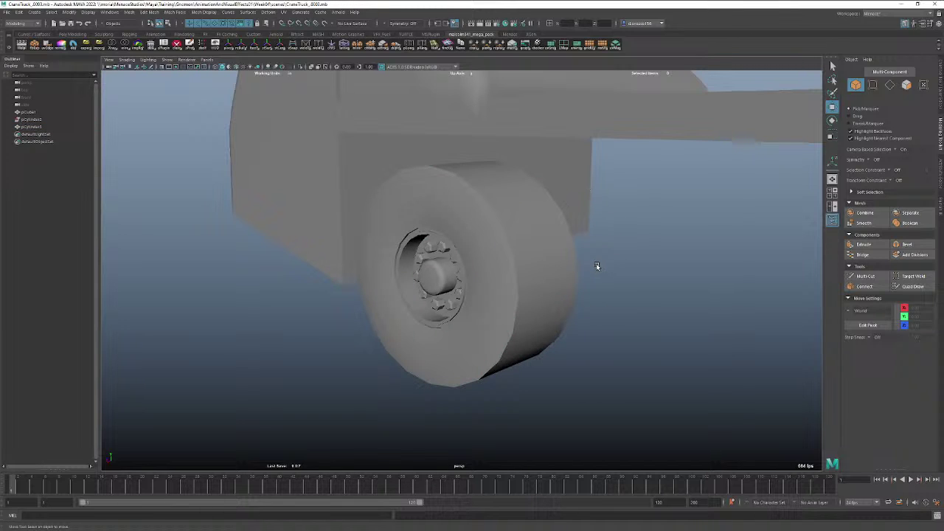
Switch to the side view around the wheel, turn on wireframe on shaded, and leave nothing selected.
left_click_drag(481, 316, 559, 310, "alt")
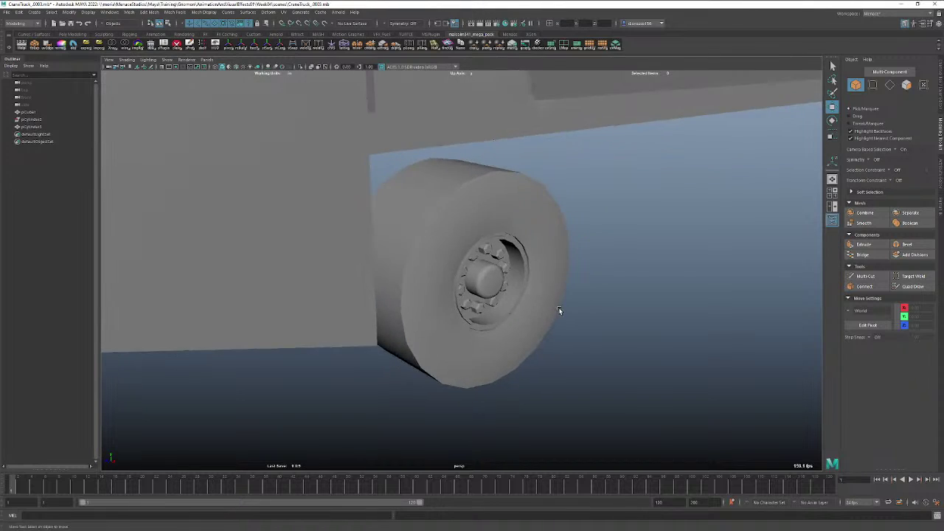
right_click_drag(559, 310, 444, 312, "alt")
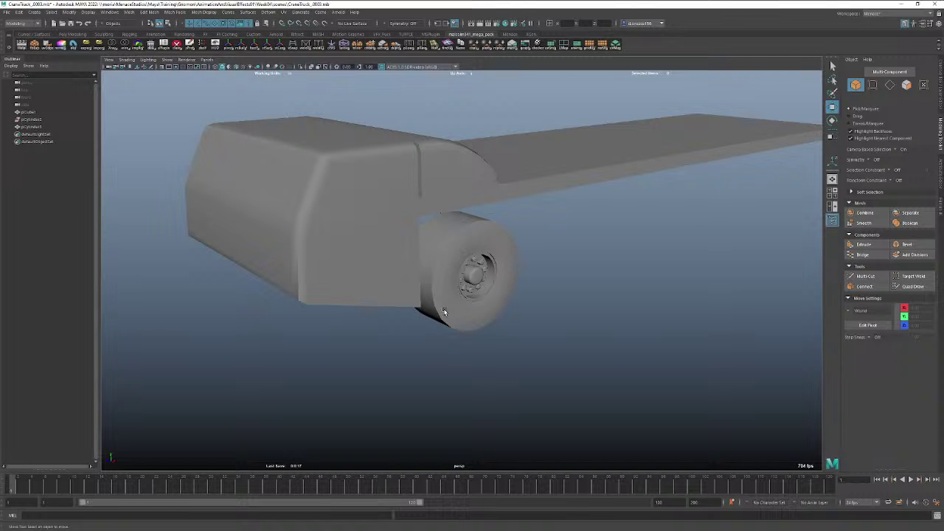
left_click_drag(535, 316, 504, 304, "alt")
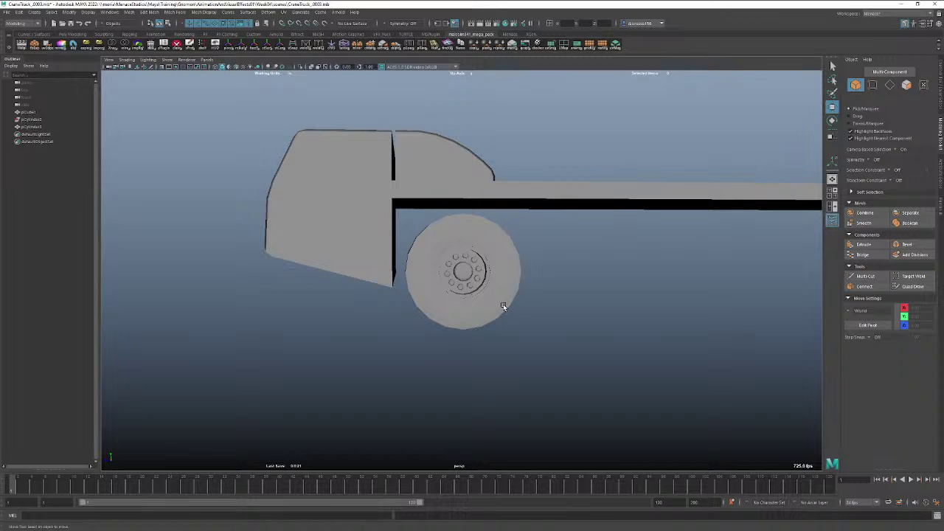
scroll(503, 307, "down", 2)
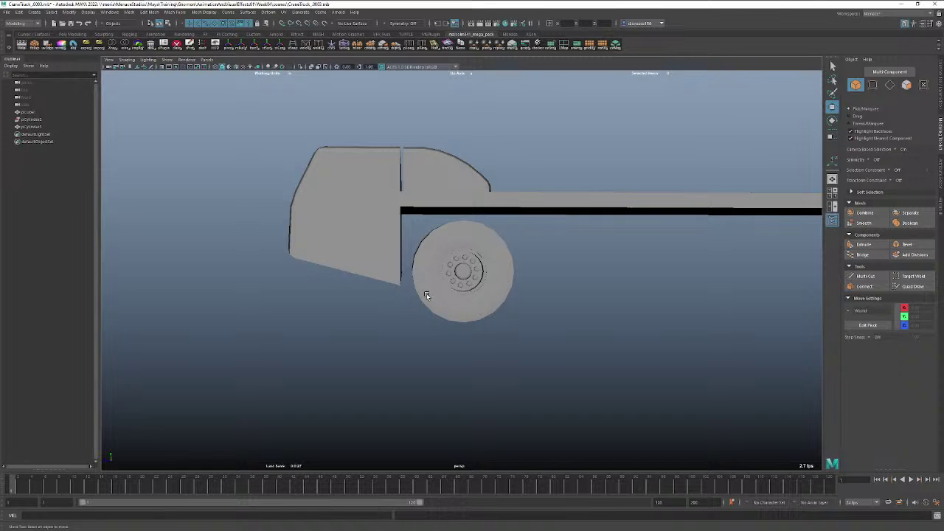
left_click(380, 250)
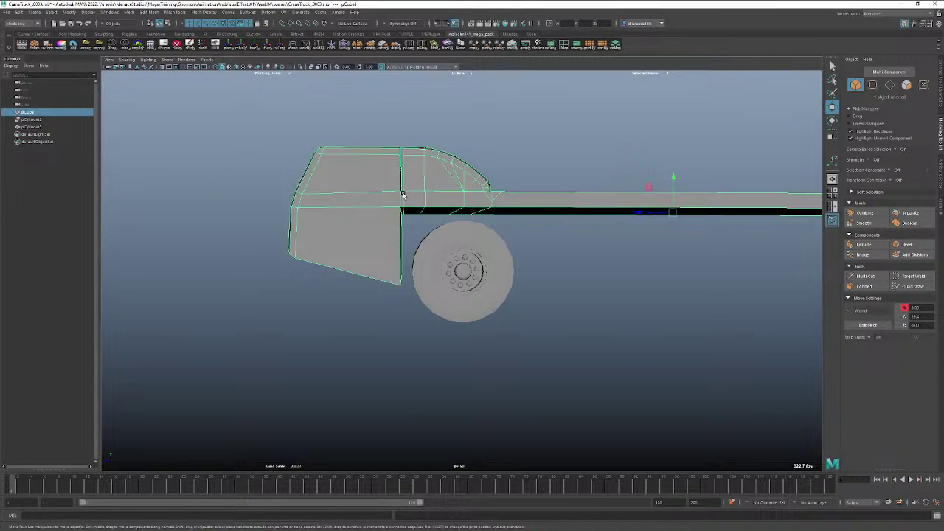
right_click_drag(420, 245, 490, 243, "alt")
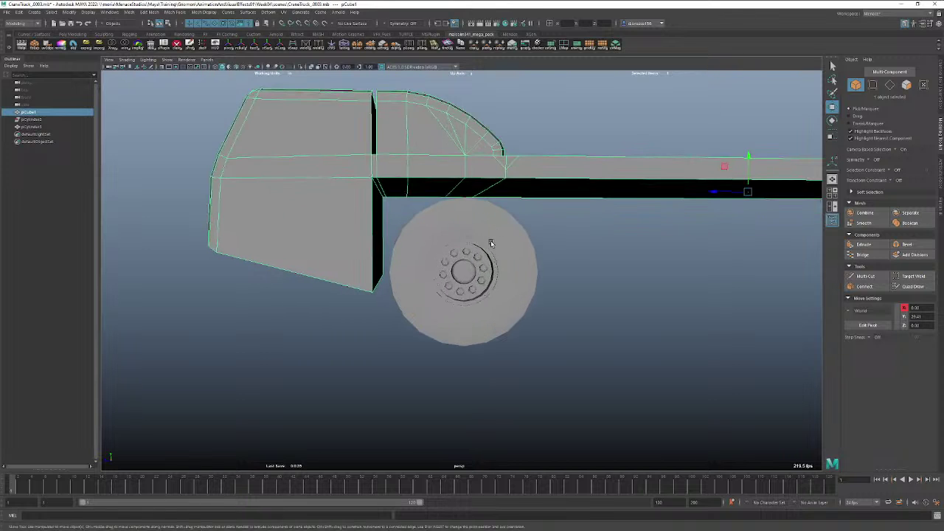
key("space")
left_click_drag(488, 244, 515, 245)
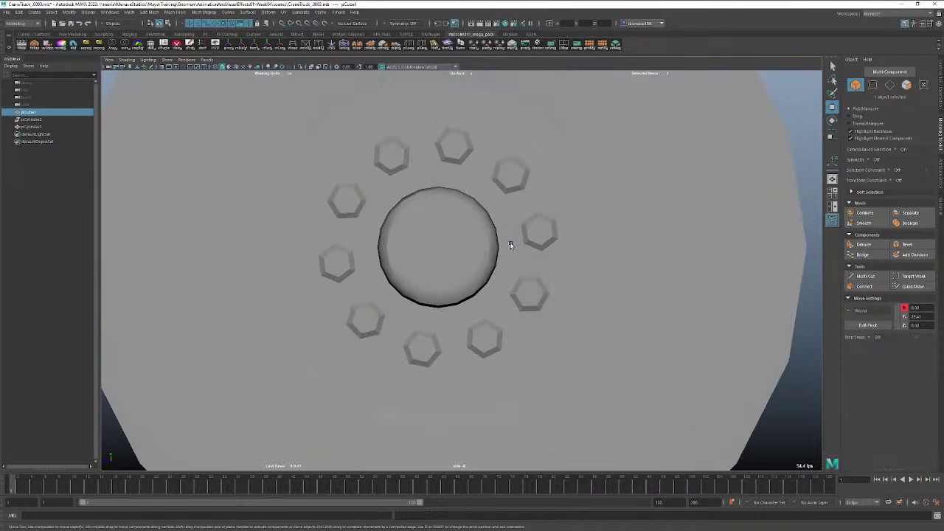
scroll(511, 245, "down", 5)
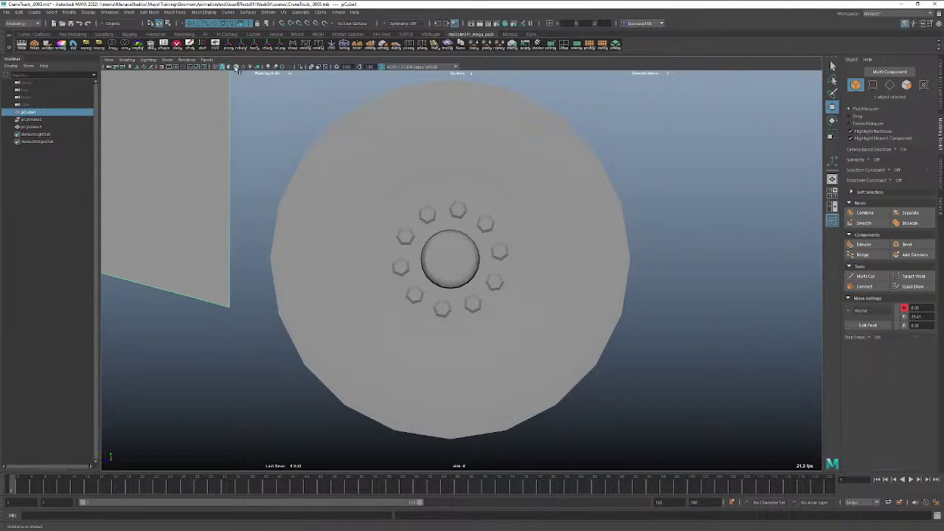
left_click(236, 67)
scroll(276, 196, "down", 3)
middle_click_drag(386, 211, 359, 256, "alt")
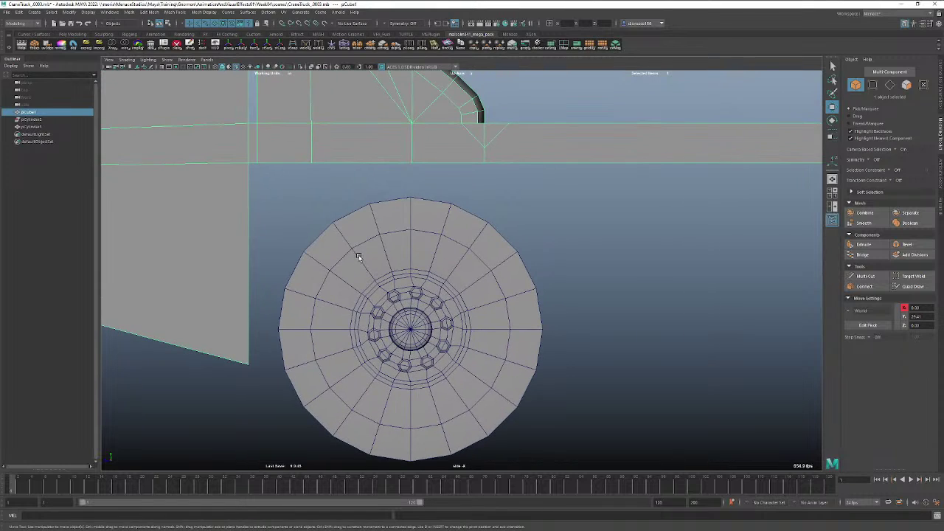
right_click_drag(358, 256, 287, 252, "alt")
left_click(327, 208)
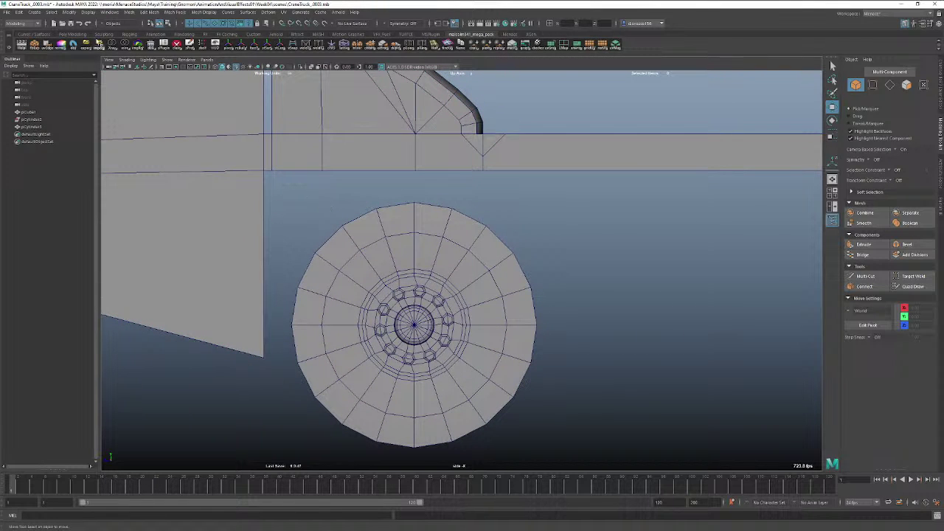
Draw an eight-point CV curve as a rounded wheel arch, up the cab side, across above the tyre and down the rear side.
left_click(34, 13)
mouse_move(61, 68)
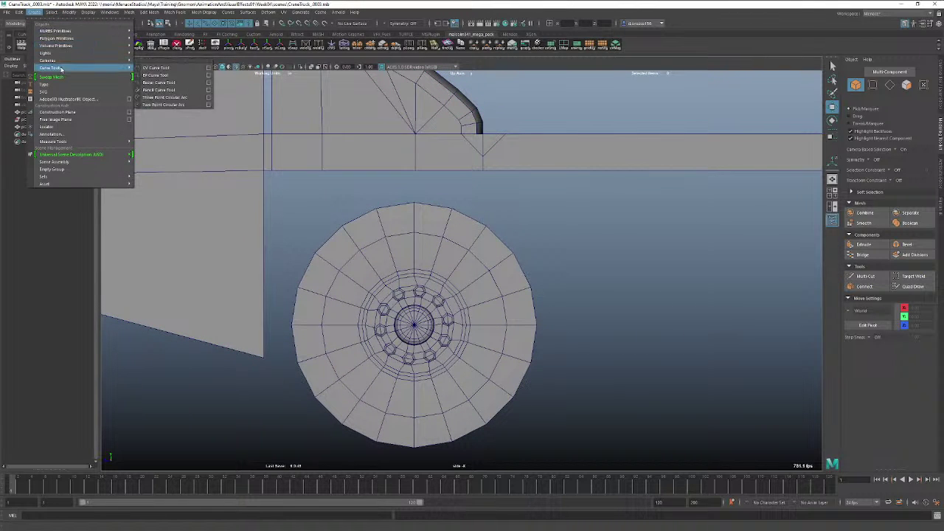
left_click(151, 70)
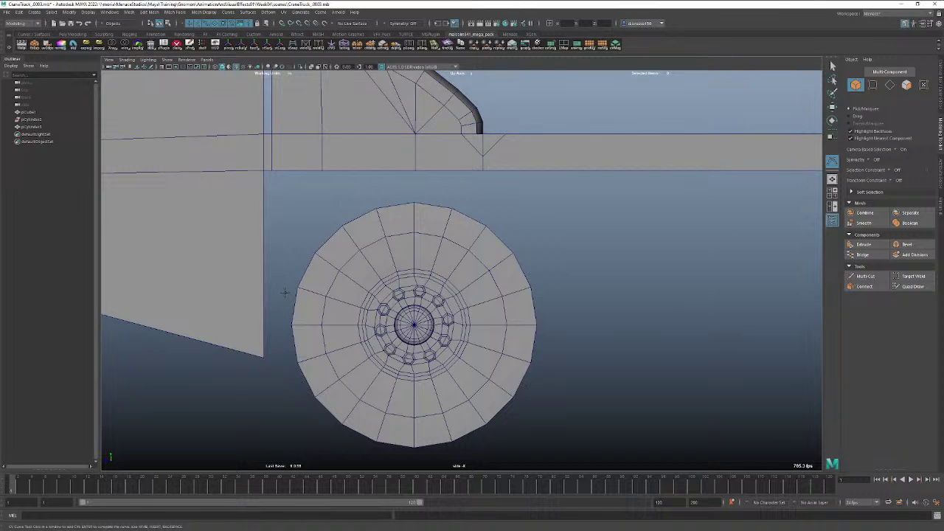
left_click(285, 292)
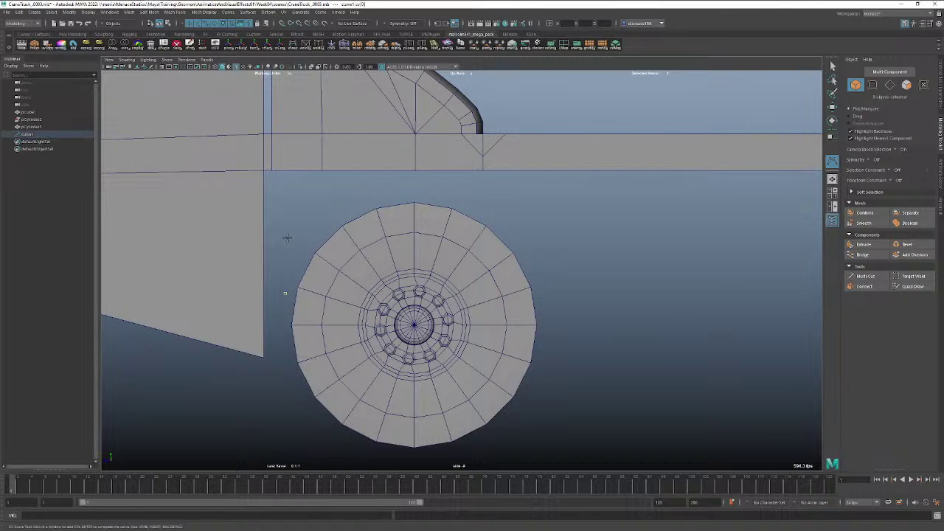
left_click(283, 214)
left_click(284, 190)
left_click(315, 191)
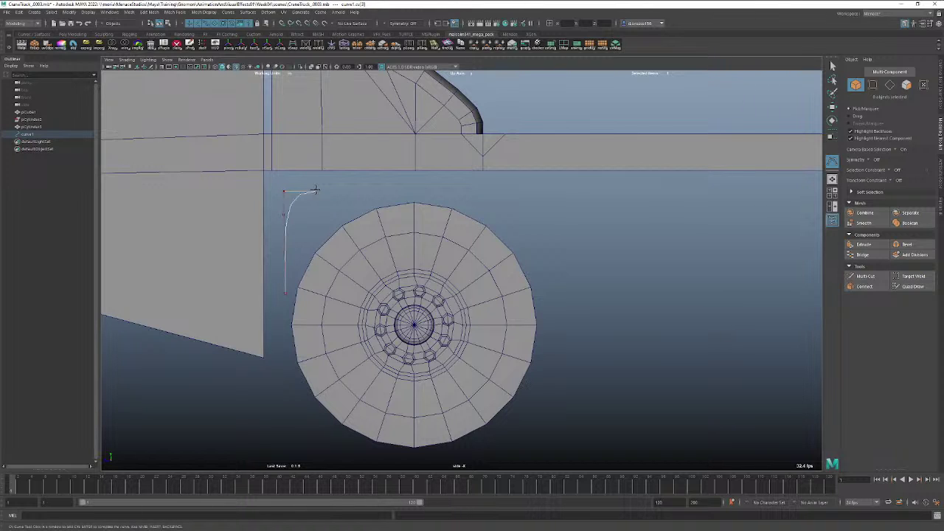
left_click(511, 190)
left_click(538, 191)
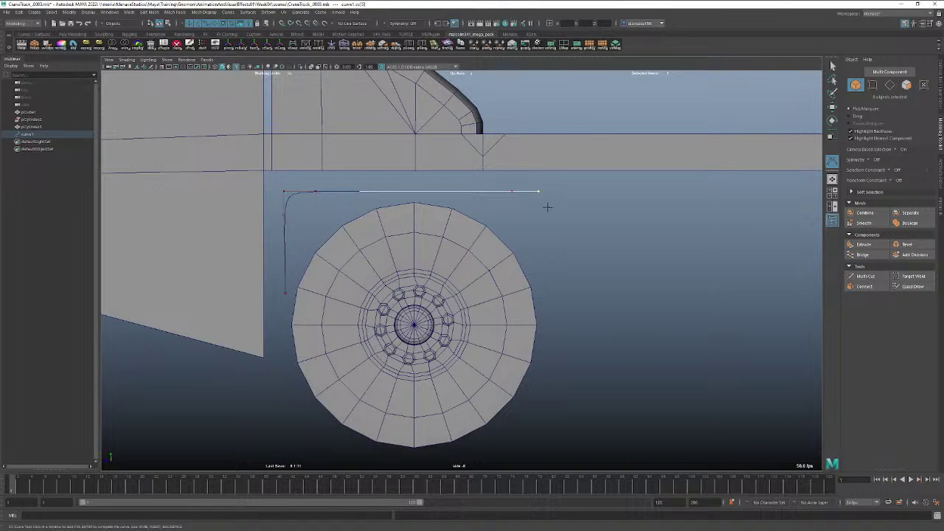
left_click(539, 220)
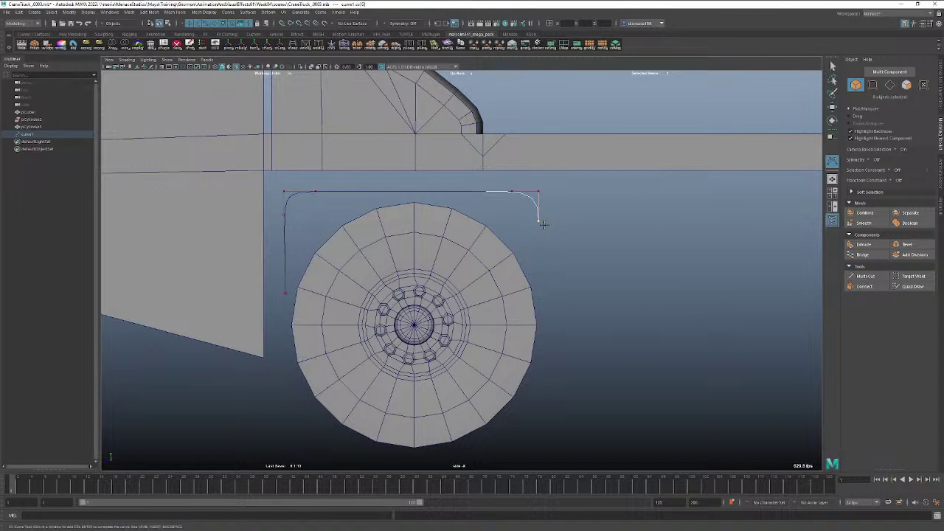
left_click(543, 301)
key("w")
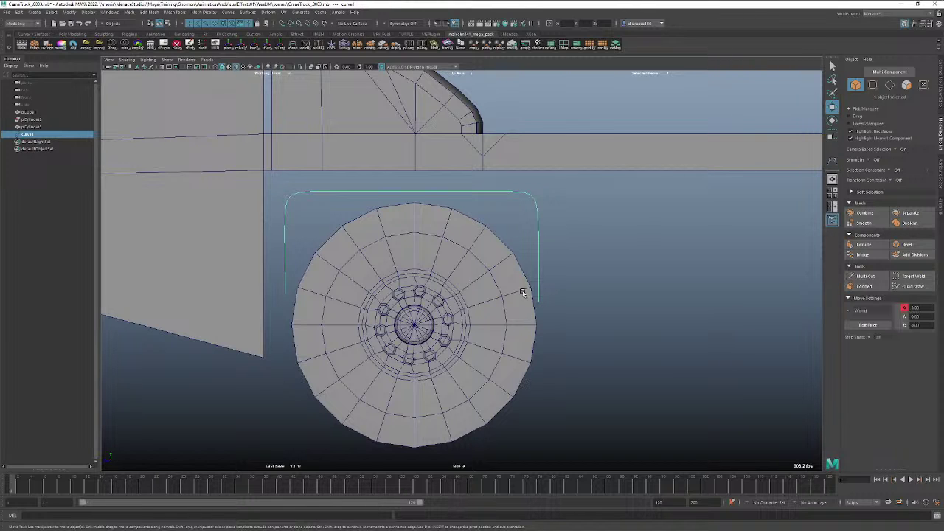
Level the arch curve's two end control vertices by scaling them flat vertically.
right_click_drag(540, 239, 529, 242)
left_click_drag(553, 283, 255, 314)
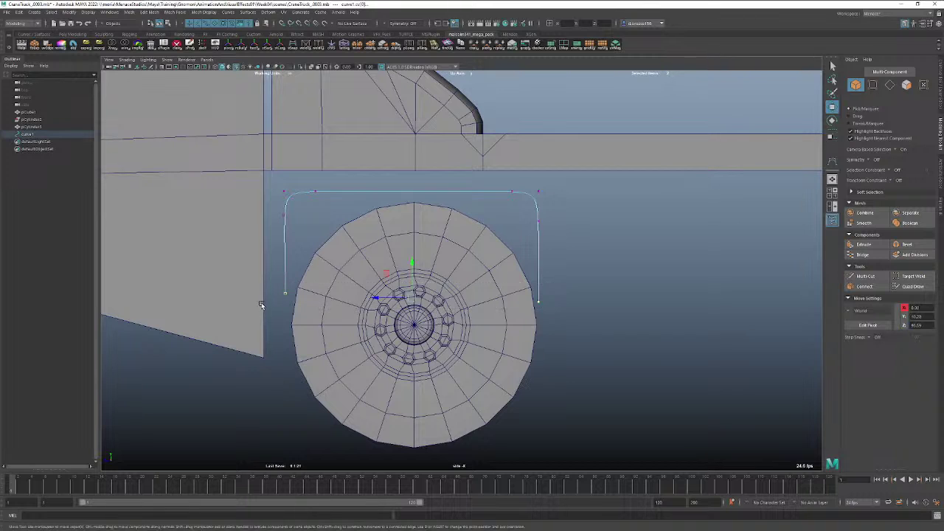
key("r")
left_click_drag(412, 267, 411, 359)
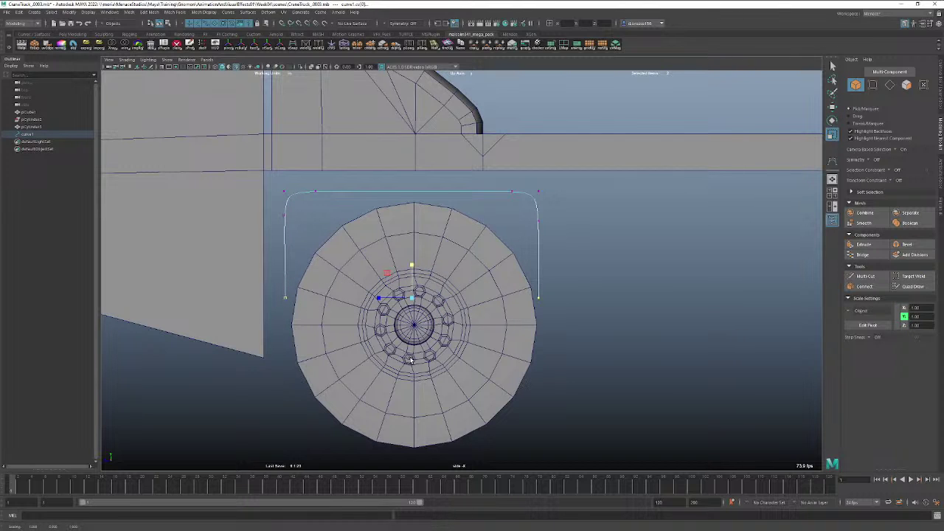
Straighten both sides of the arch curve by scaling each side's control vertices flat horizontally.
left_click_drag(553, 191, 533, 306)
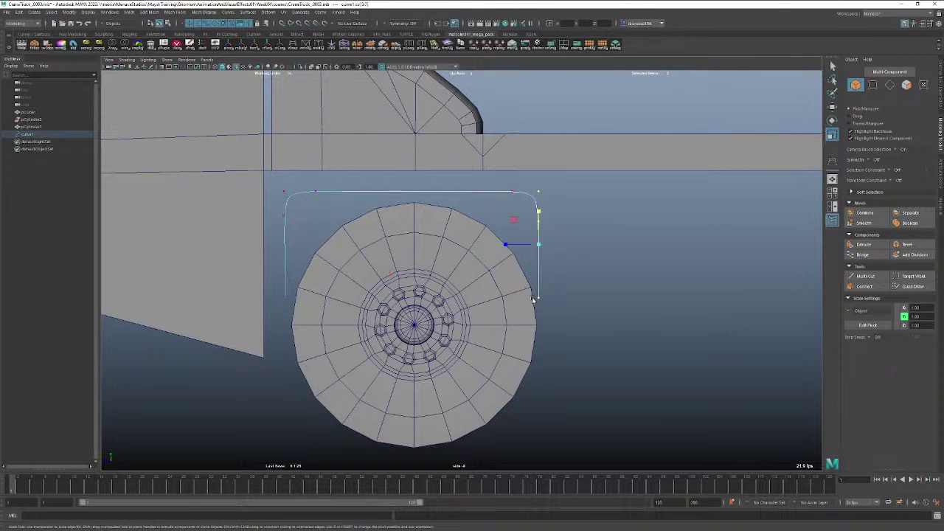
left_click(507, 247)
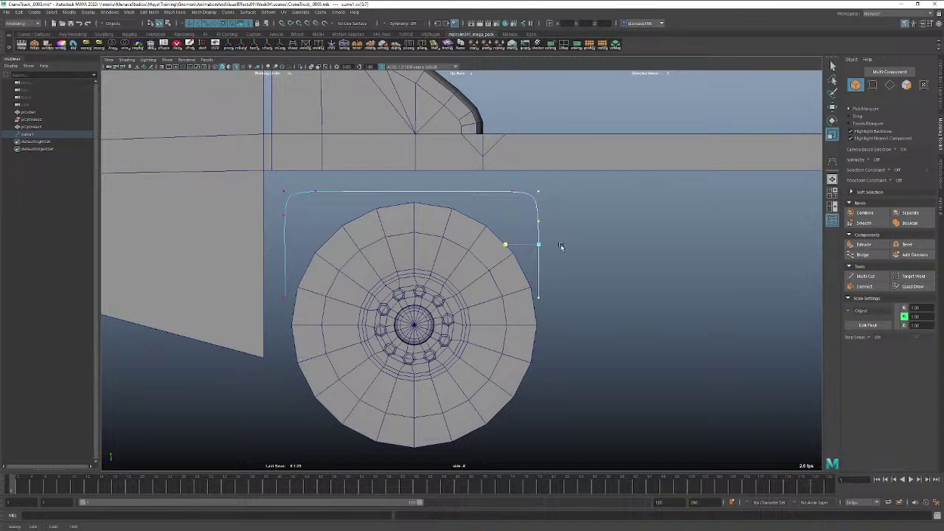
mouse_move(563, 246)
left_mouse_down()
mouse_move(507, 245)
mouse_move(560, 246)
left_mouse_up()
left_click_drag(272, 181, 299, 320)
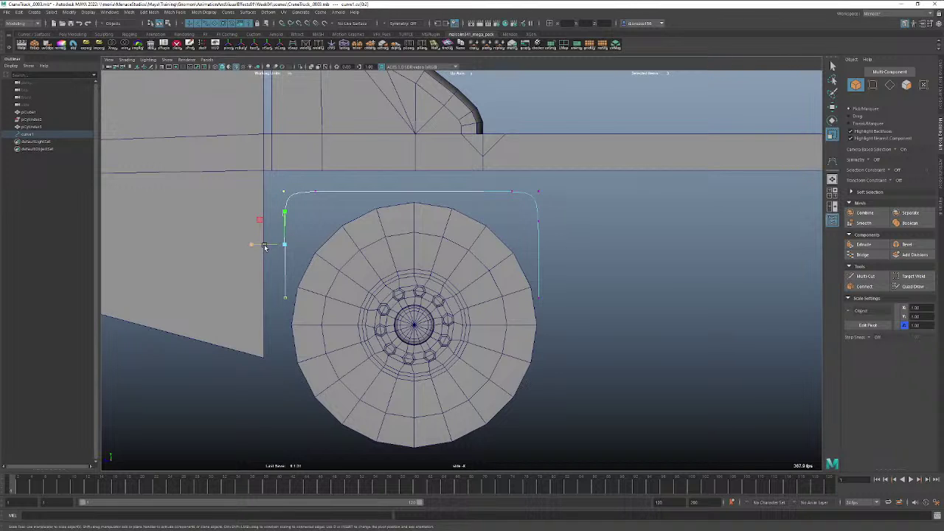
Level the two upper side control vertices, and flatten the arch curve's top row vertically.
left_click_drag(569, 204, 295, 230)
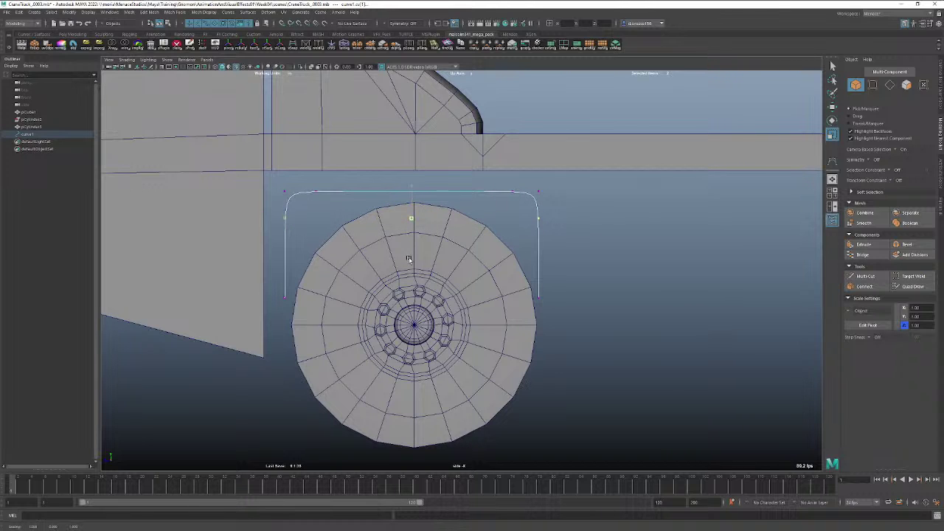
left_click(411, 196)
left_click_drag(573, 179, 267, 204)
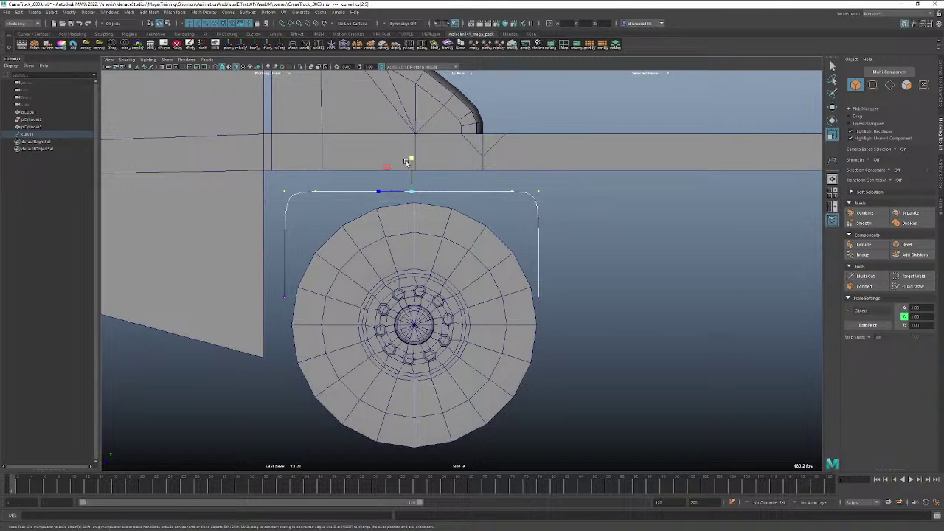
left_click_drag(411, 160, 411, 185)
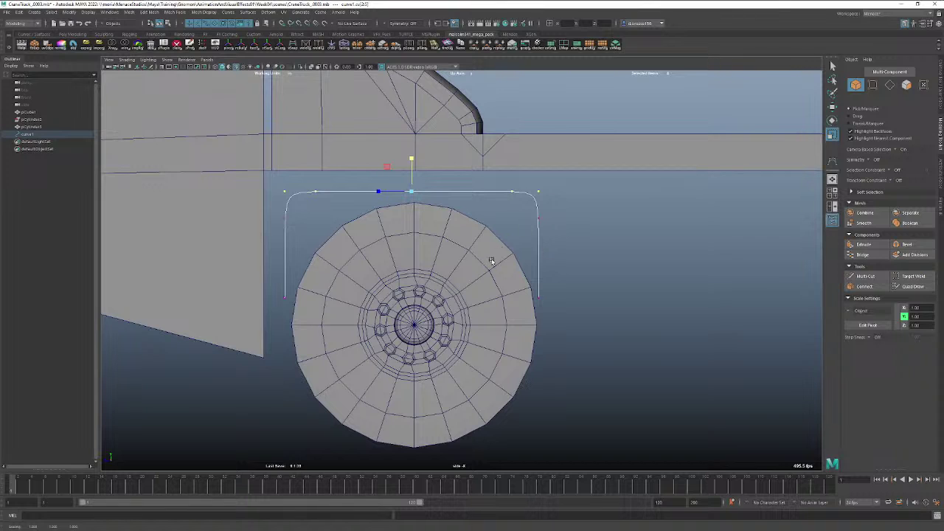
Create a sweep mesh from the whole wheel arch curve, using the Rectangle profile.
left_click(833, 64)
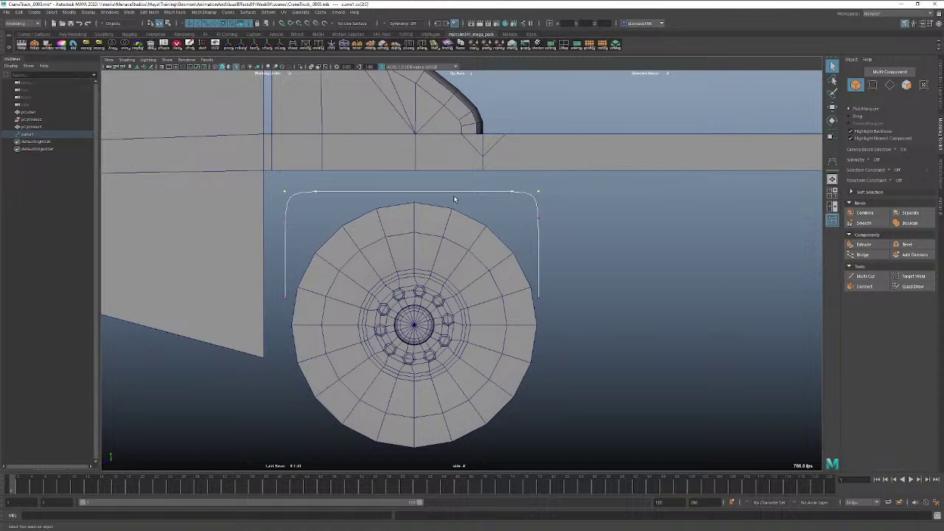
right_click_drag(454, 196, 472, 184)
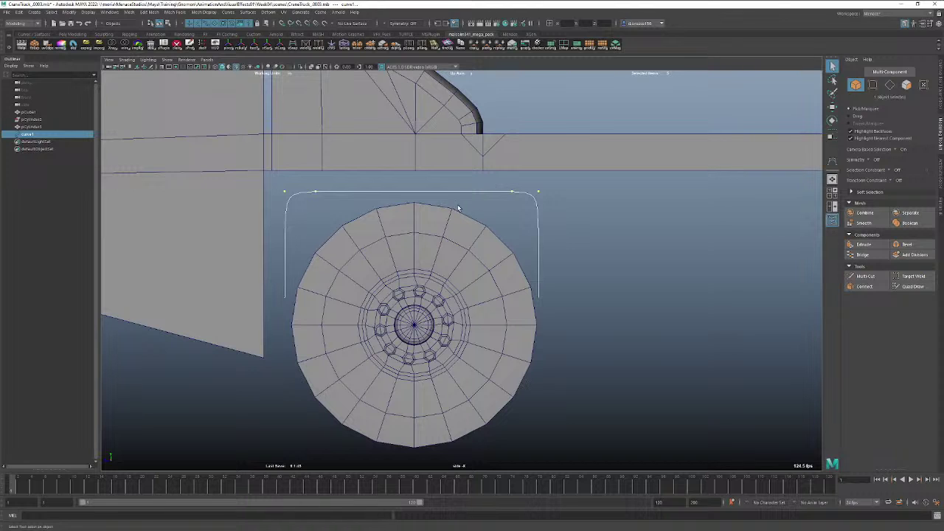
left_click(435, 193)
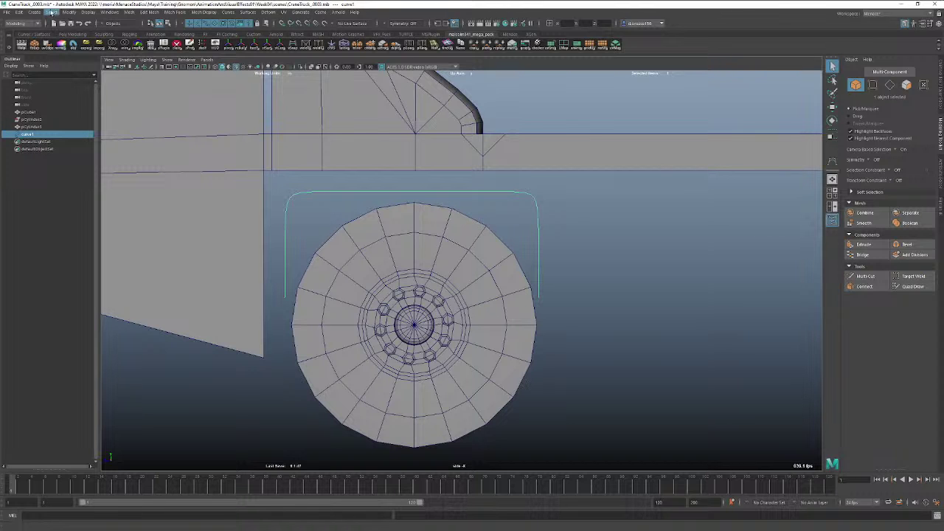
left_click(69, 12)
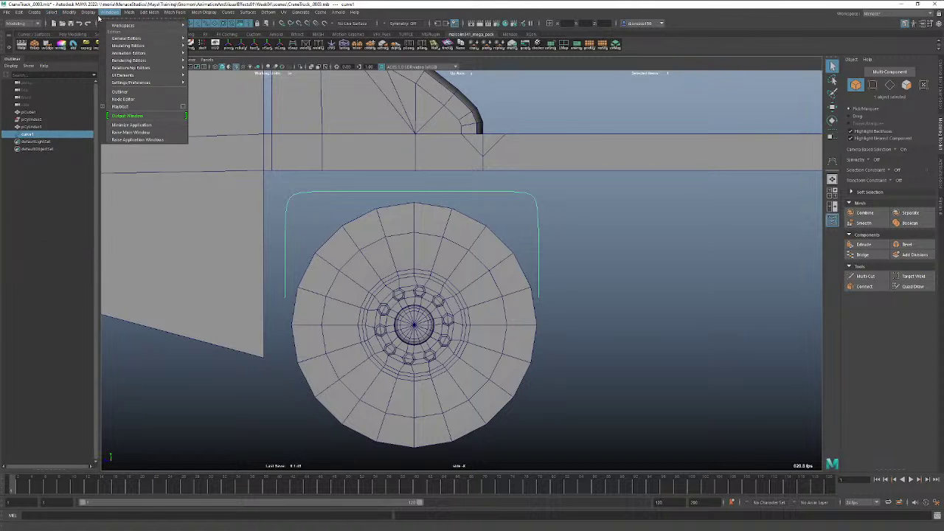
mouse_move(53, 14)
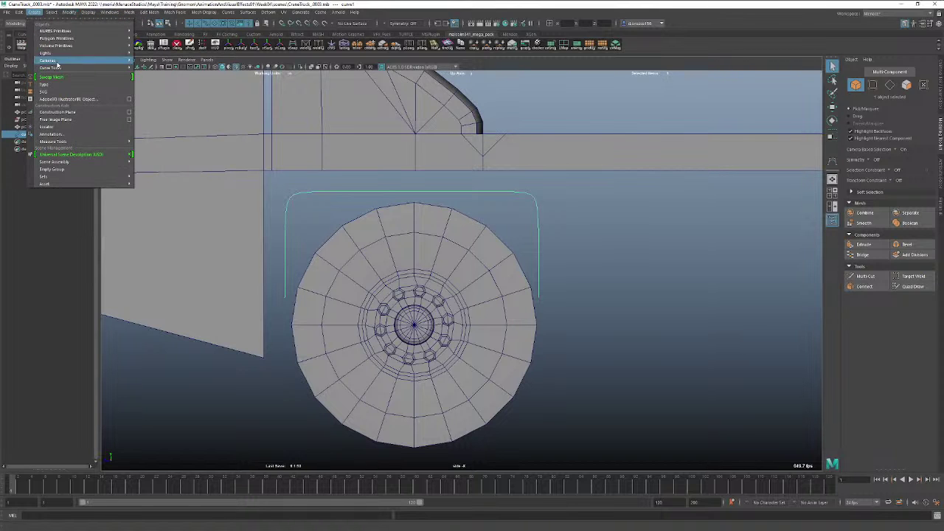
left_click(54, 76)
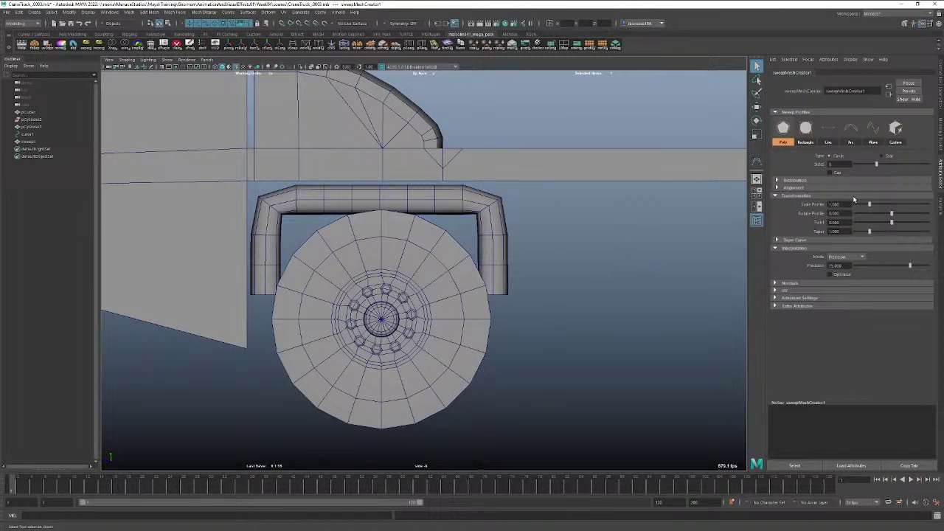
left_click(806, 128)
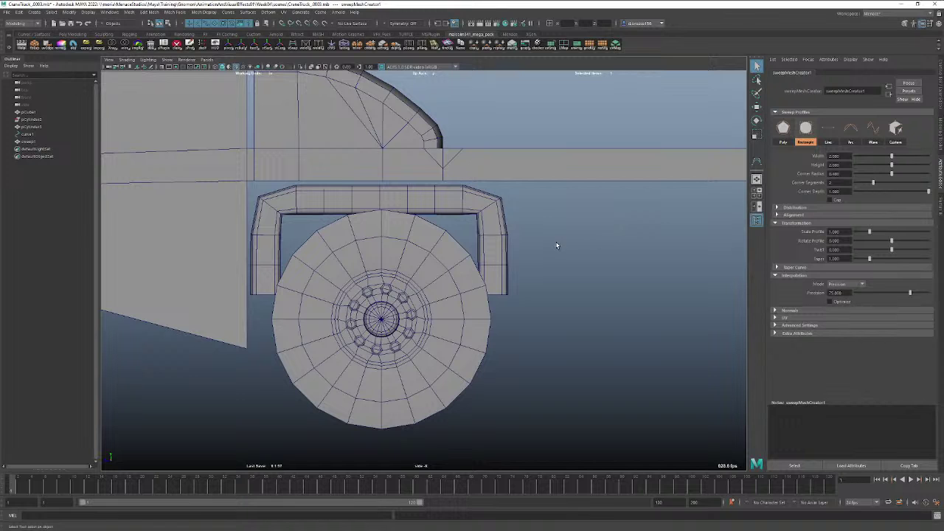
Isolate the swept arch in the perspective view and bring up its sweep mesh creator settings.
key("space")
left_click_drag(557, 245, 528, 231)
left_click(506, 222)
key("ctrl+1")
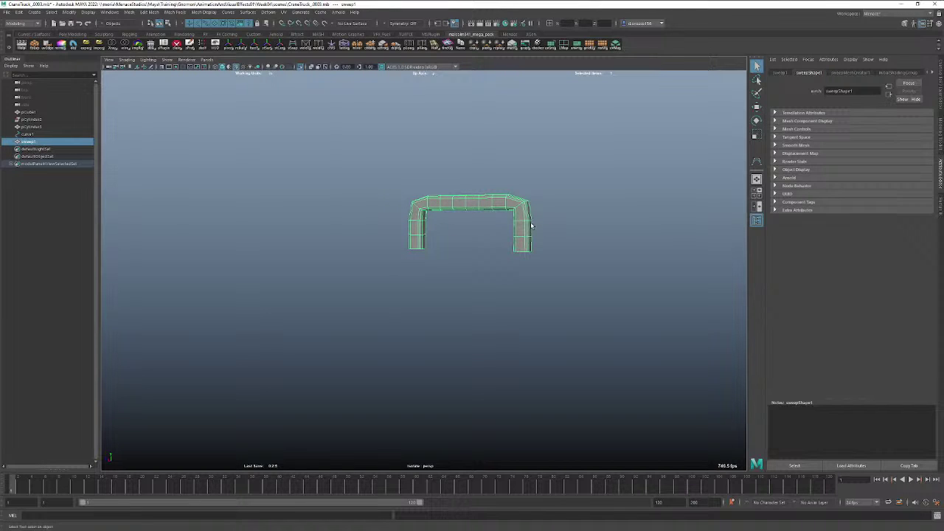
left_click(785, 75)
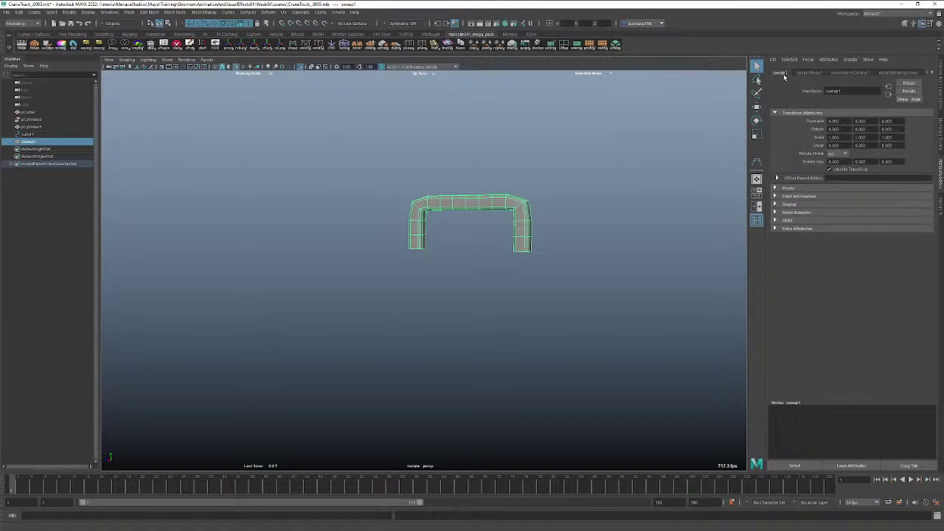
left_click(852, 73)
Reduce the rectangle profile to about 1.1 wide and 1.3 high, and raise the sweep's interpolation precision to about 83.
left_click_drag(575, 238, 537, 234, "alt")
right_click_drag(537, 234, 651, 233, "alt")
key("f")
left_click_drag(643, 242, 613, 258, "alt")
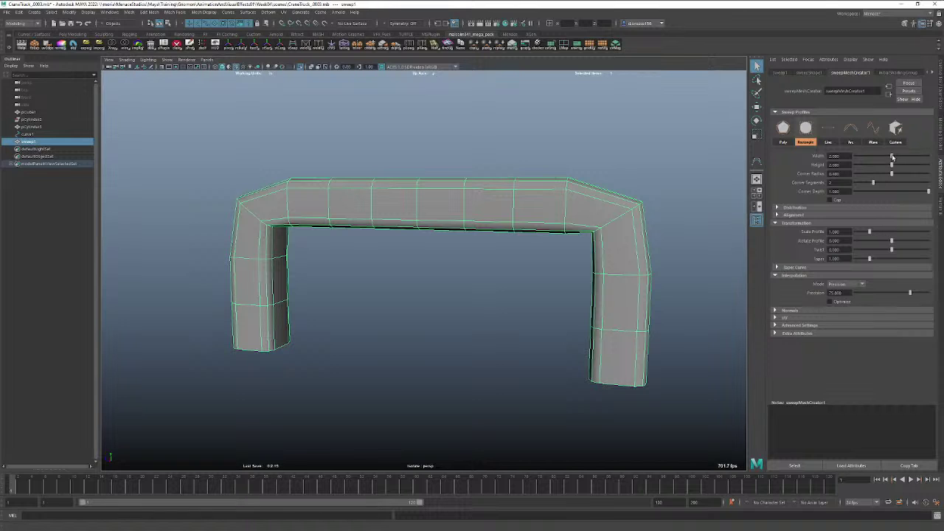
mouse_move(892, 156)
left_mouse_down()
mouse_move(877, 157)
mouse_move(879, 169)
left_mouse_up()
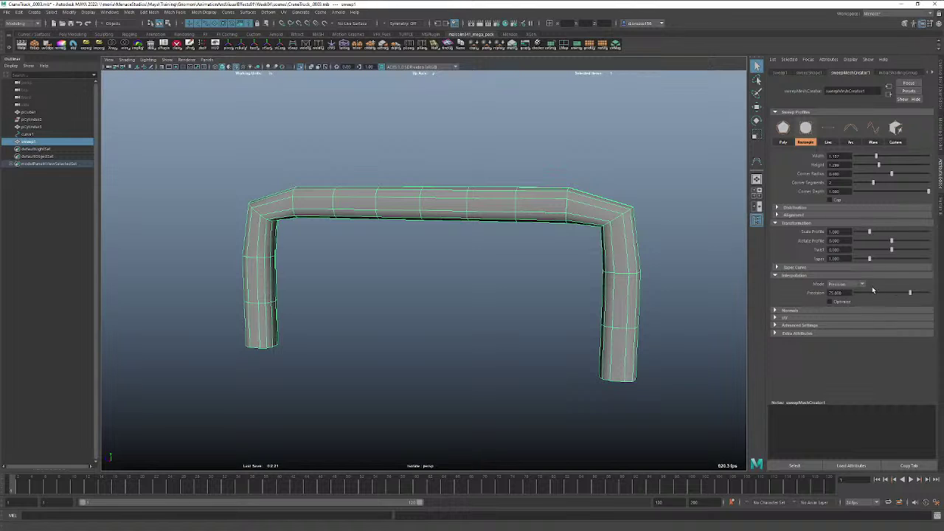
left_click_drag(910, 294, 915, 294)
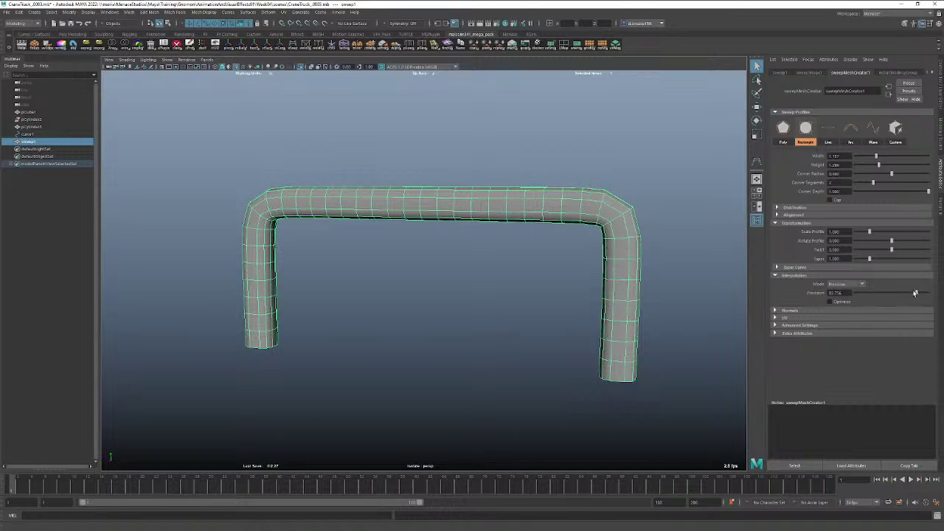
Compare the Line and Rectangle sweep profiles on the arch and settle on the Line profile.
left_click(829, 132)
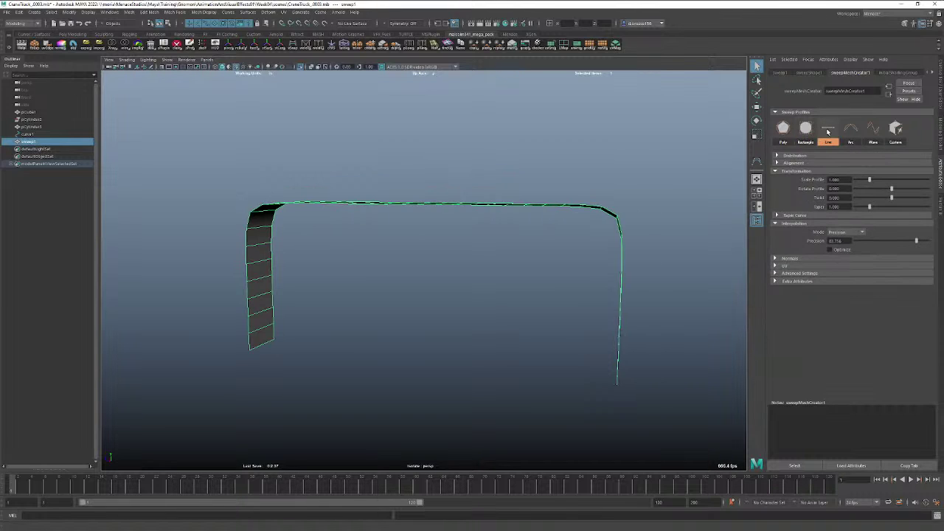
left_click(806, 130)
left_click(830, 131)
left_click_drag(485, 292, 509, 289, "alt")
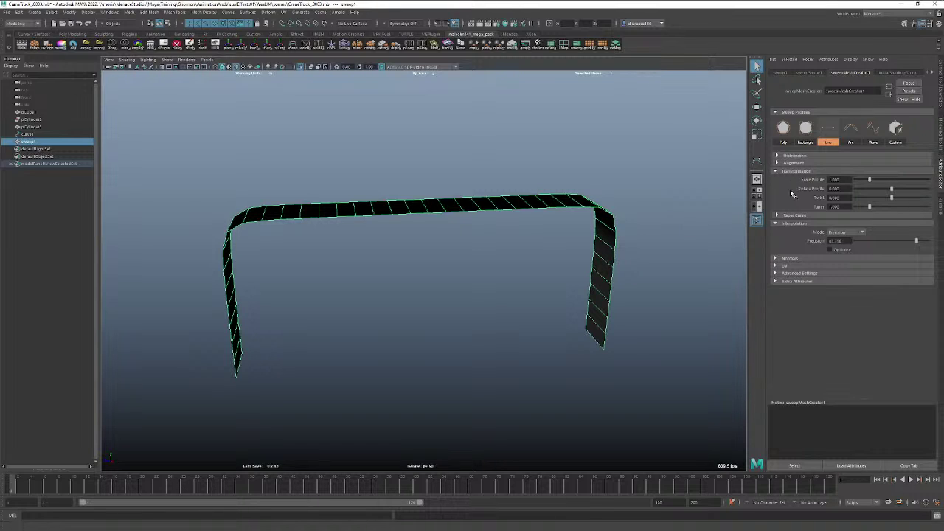
Enable Optimize for the sweep's interpolation and raise its precision to about 91.
mouse_move(918, 241)
left_mouse_down()
mouse_move(906, 242)
mouse_move(917, 243)
left_mouse_up()
left_click(831, 250)
left_click_drag(583, 255, 561, 259, "alt")
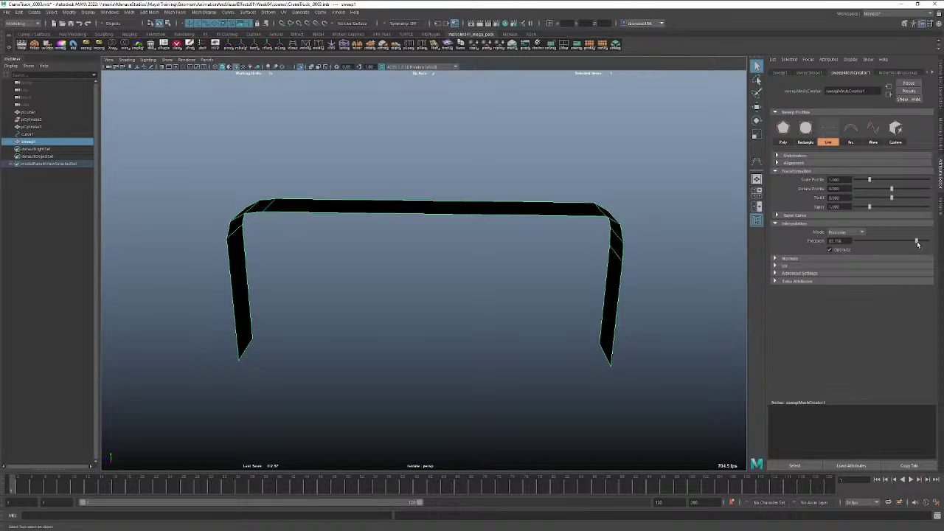
left_click_drag(918, 242, 923, 242)
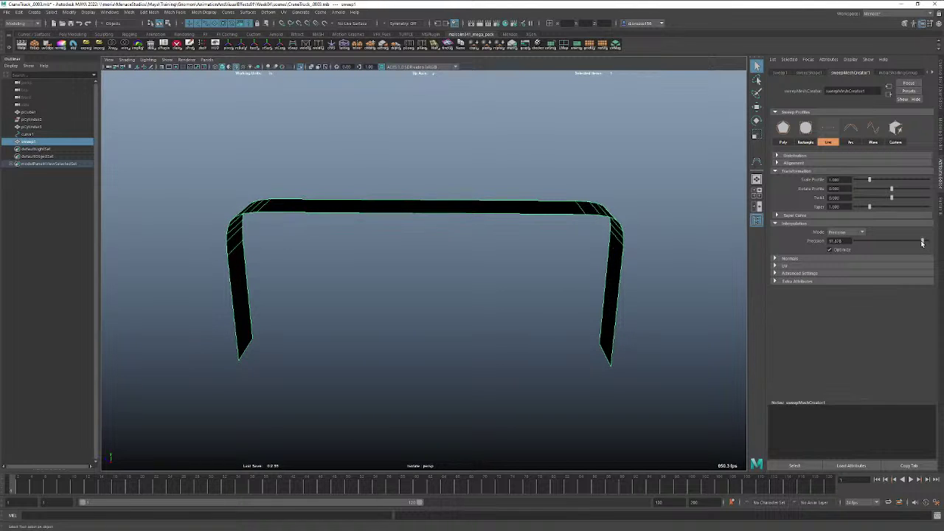
left_click_drag(565, 272, 569, 257, "alt")
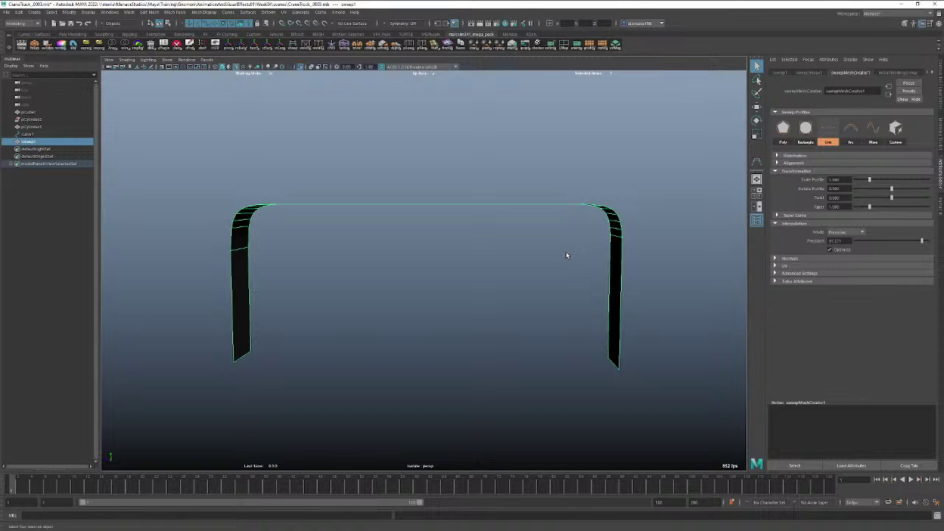
Delete the swept arch mesh and turn off isolation to show the whole truck.
left_click(525, 250)
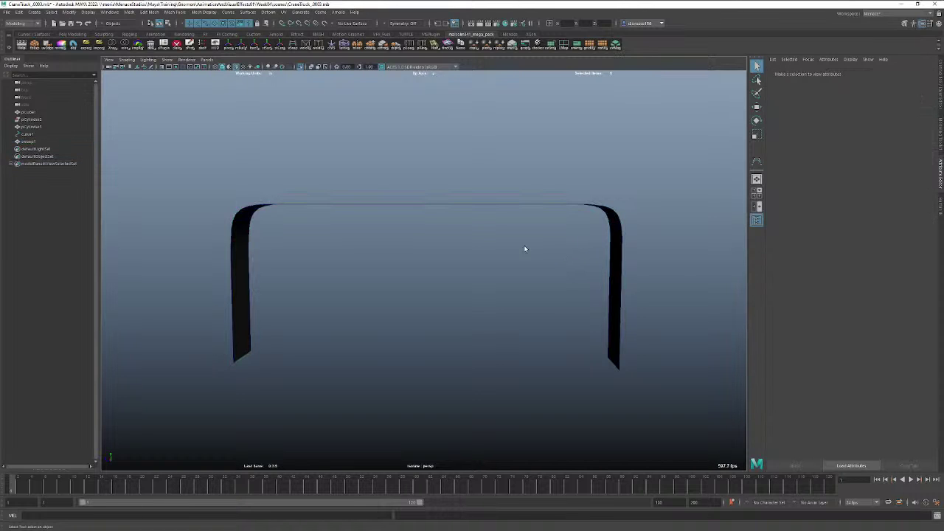
left_click_drag(353, 171, 373, 257)
key("Delete")
key("ctrl+1")
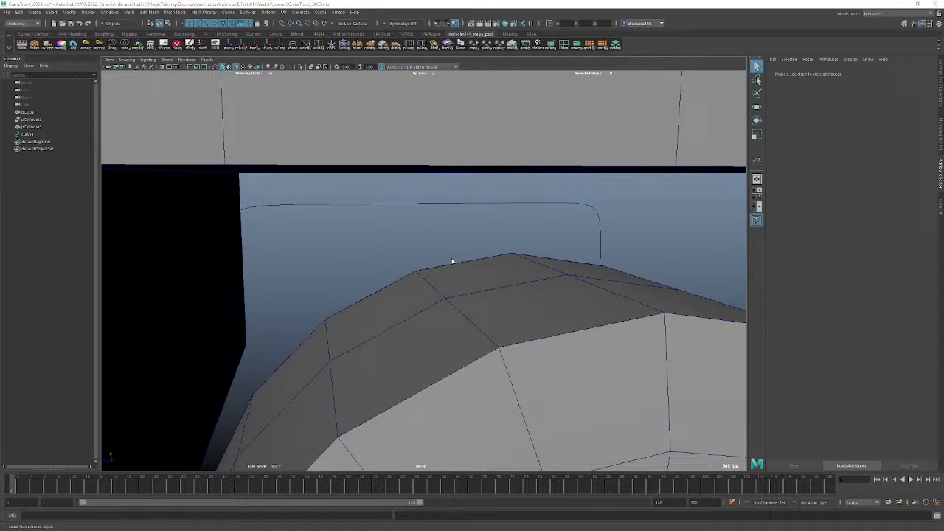
In the side view, scale the arch curve's two inner top control vertices closer together horizontally.
key("space")
left_click_drag(450, 261, 479, 262)
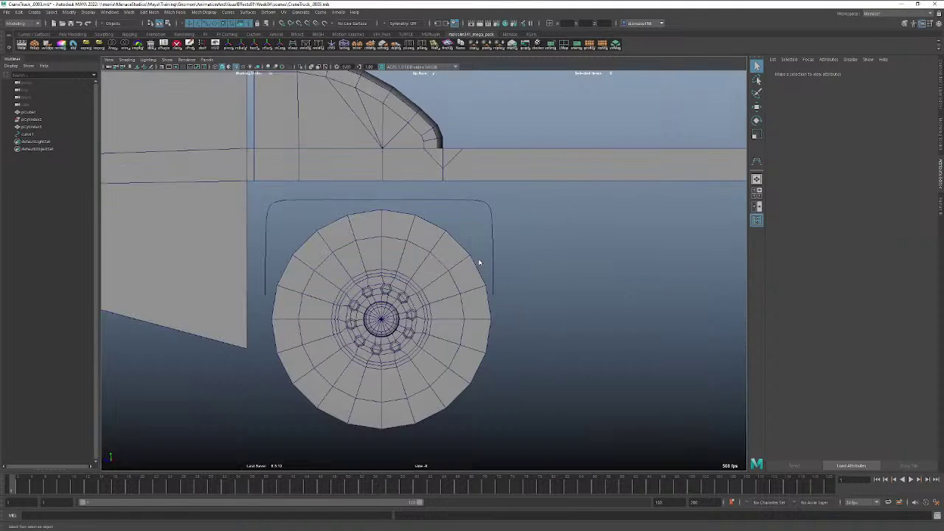
left_click(482, 204)
right_click_drag(481, 201, 468, 200)
left_click_drag(476, 190, 283, 209)
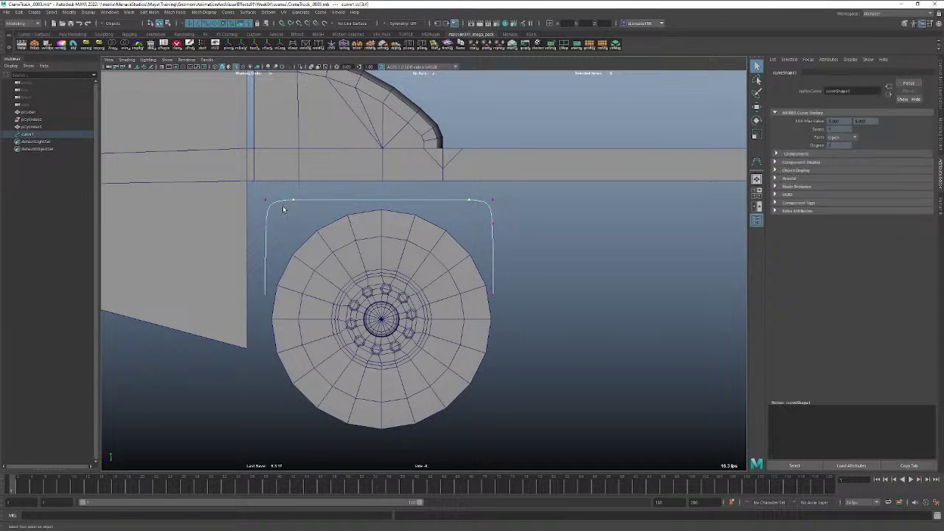
key("w")
key("e")
key("r")
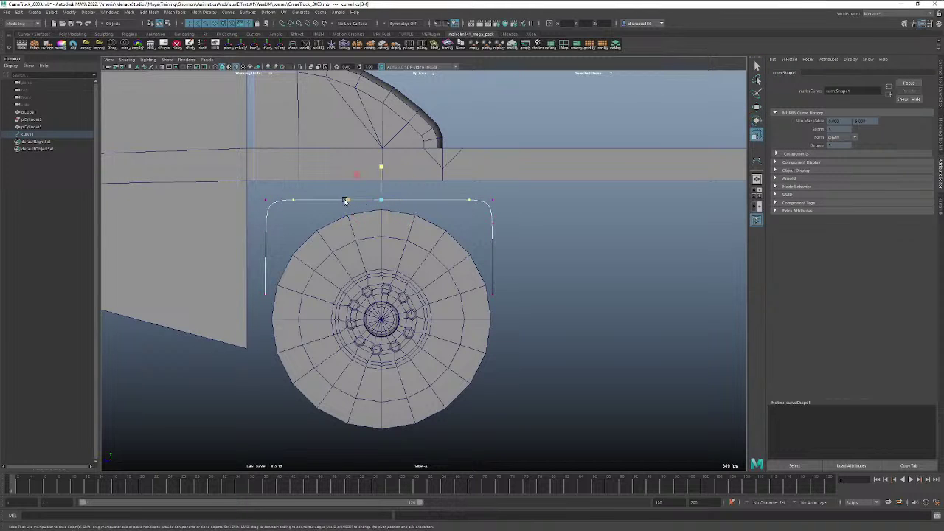
left_click_drag(348, 203, 354, 202)
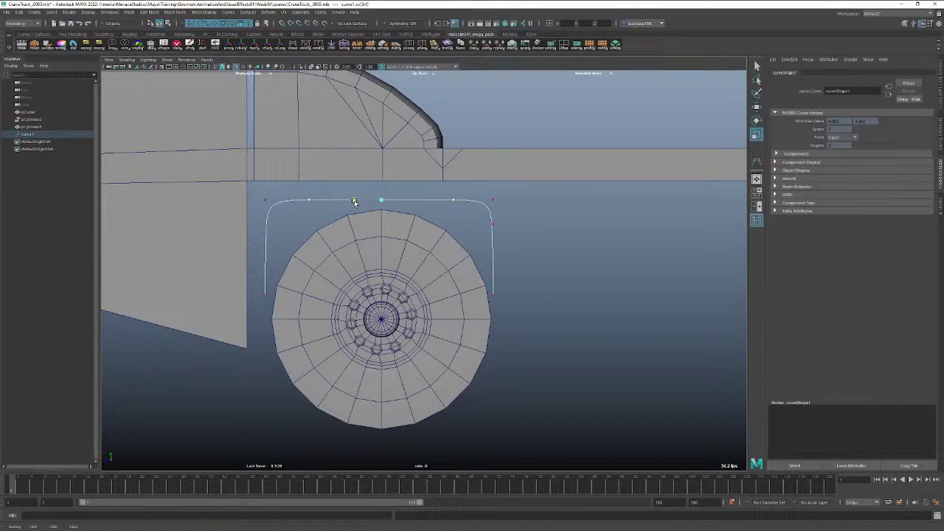
Lower the two upper side control vertices, and scale the two inner top control vertices further together.
left_click_drag(505, 214, 254, 233)
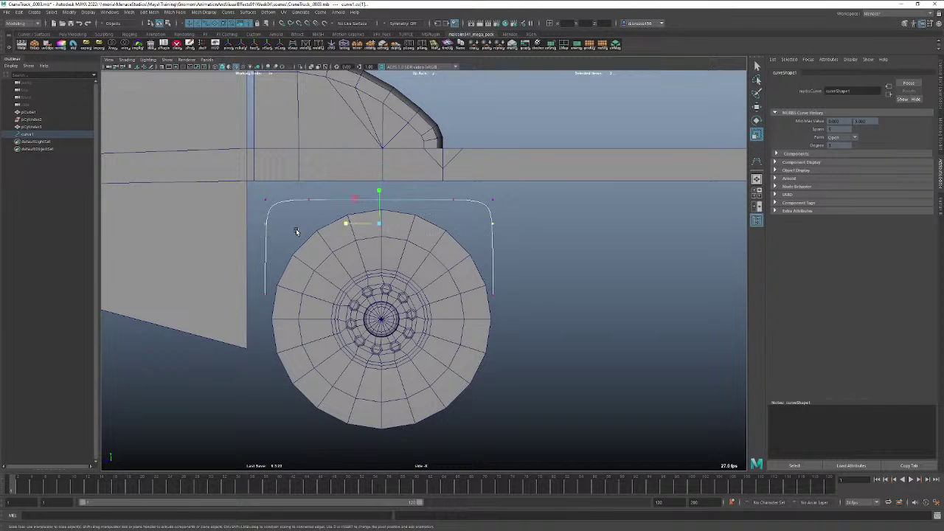
key("w")
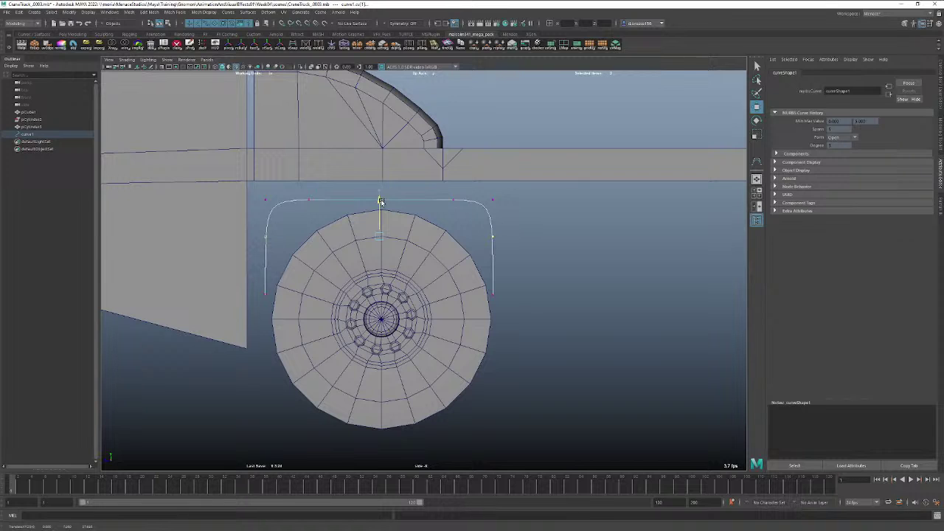
left_click_drag(381, 201, 380, 203)
left_click_drag(461, 195, 354, 201)
key("e")
key("r")
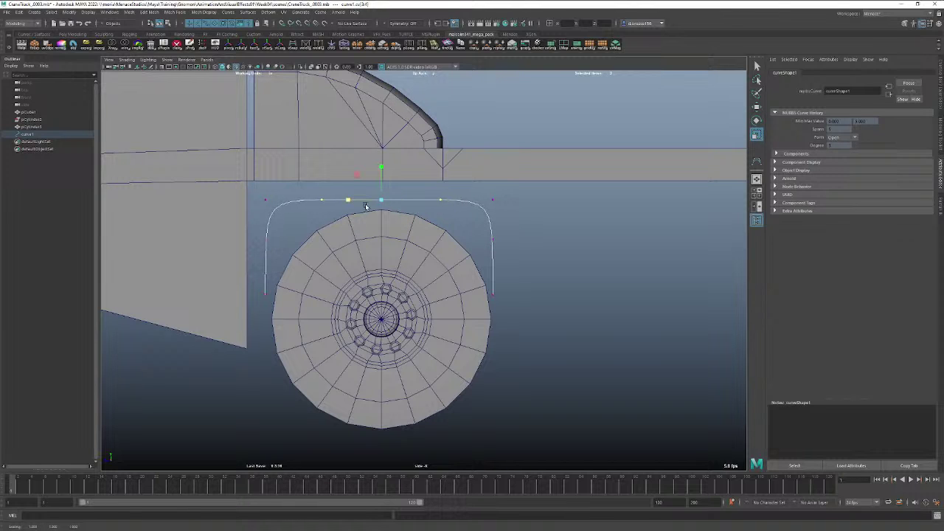
Move the arch curve's two corner control vertices down and scale them inward to round the corners.
key("w")
left_click(493, 199)
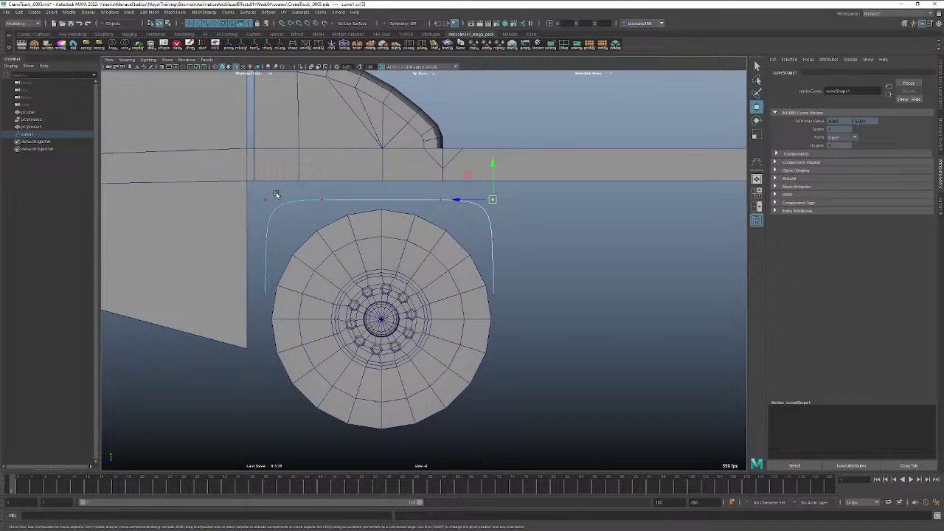
left_click_drag(275, 191, 261, 208, "shift")
left_click_drag(378, 164, 378, 176)
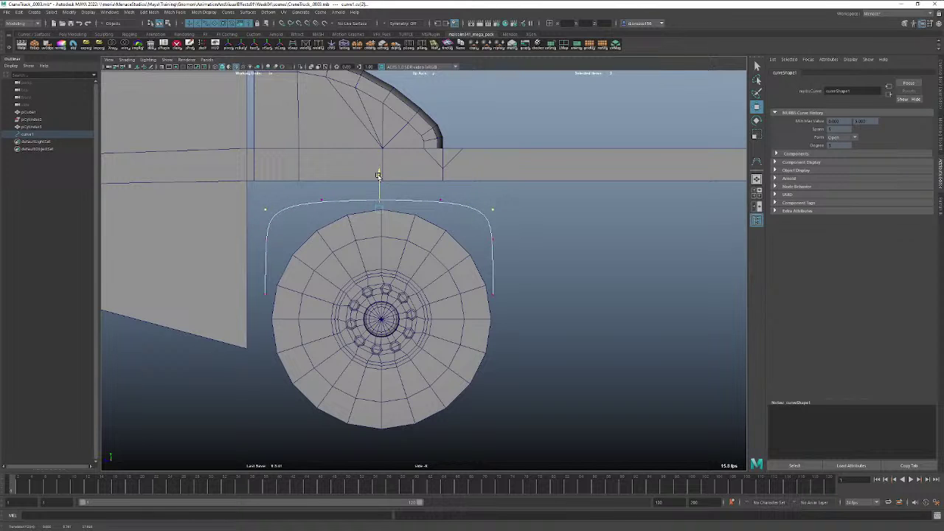
key("e")
key("r")
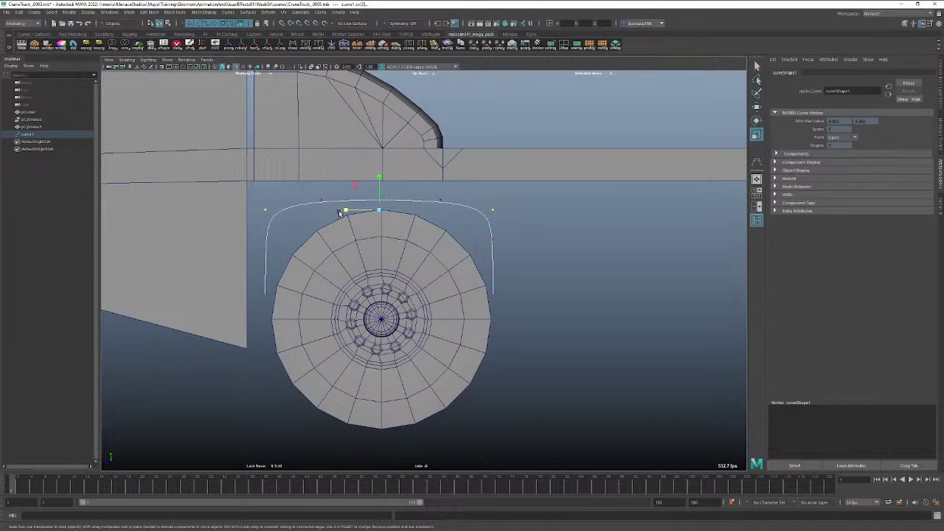
left_click_drag(342, 211, 351, 213)
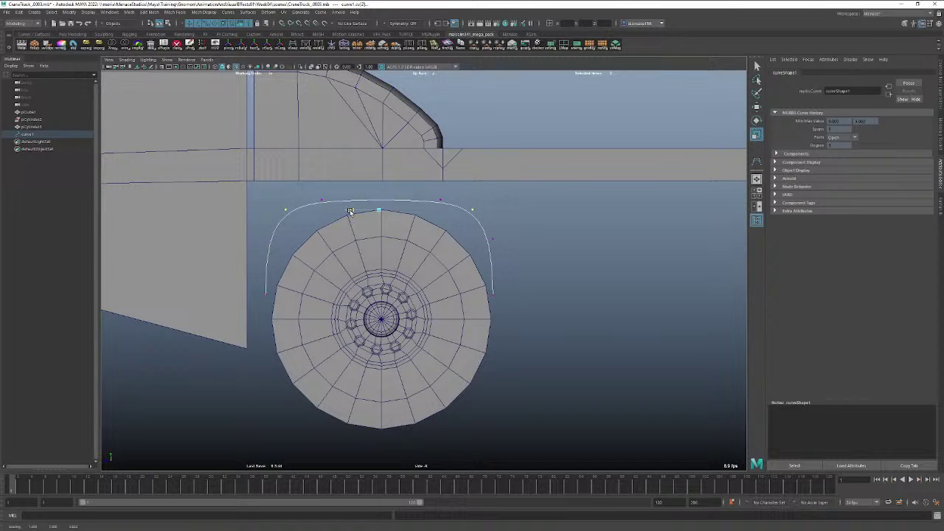
key("w")
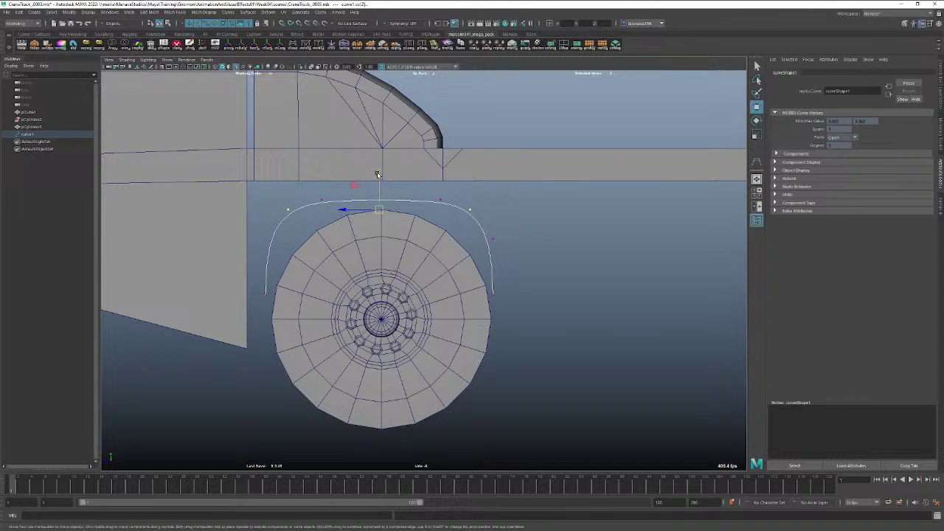
left_click_drag(378, 175, 378, 182)
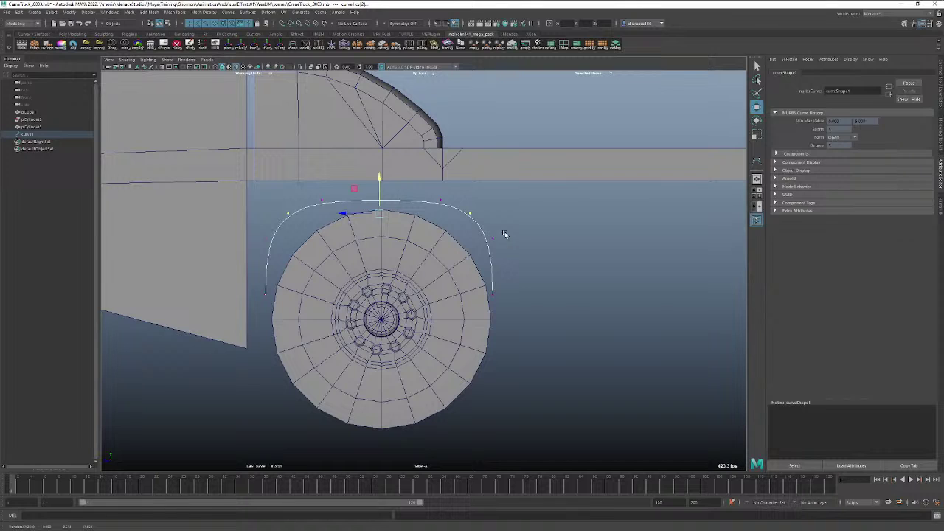
Lower the two upper side control vertices slightly, and shift the rear half's control vertices slightly rearward from the tyre.
left_click_drag(508, 228, 258, 247)
left_click(566, 220)
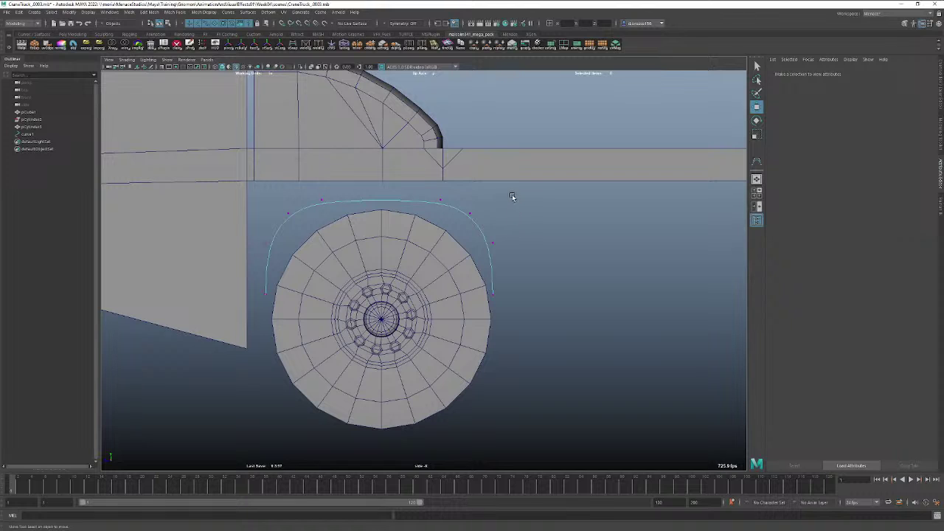
left_click_drag(512, 197, 433, 303)
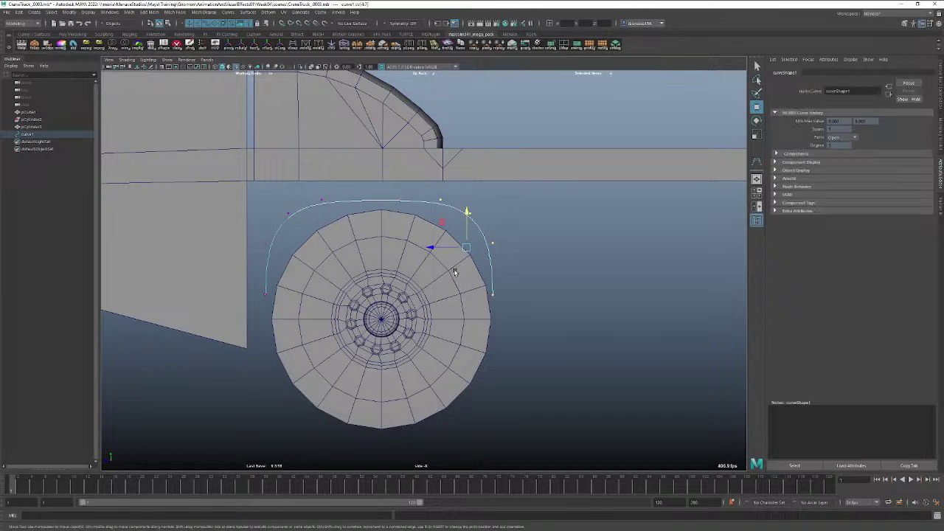
left_click_drag(432, 246, 434, 246)
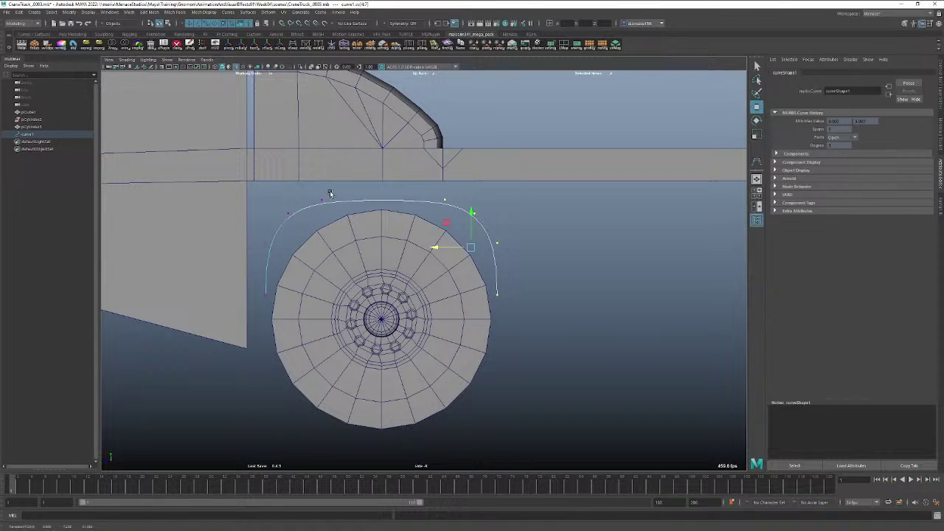
Shift the front half's control vertices of the arch curve slightly forward, away from the tyre.
left_click_drag(331, 194, 268, 294)
left_click_drag(262, 248, 260, 250)
left_click(514, 249)
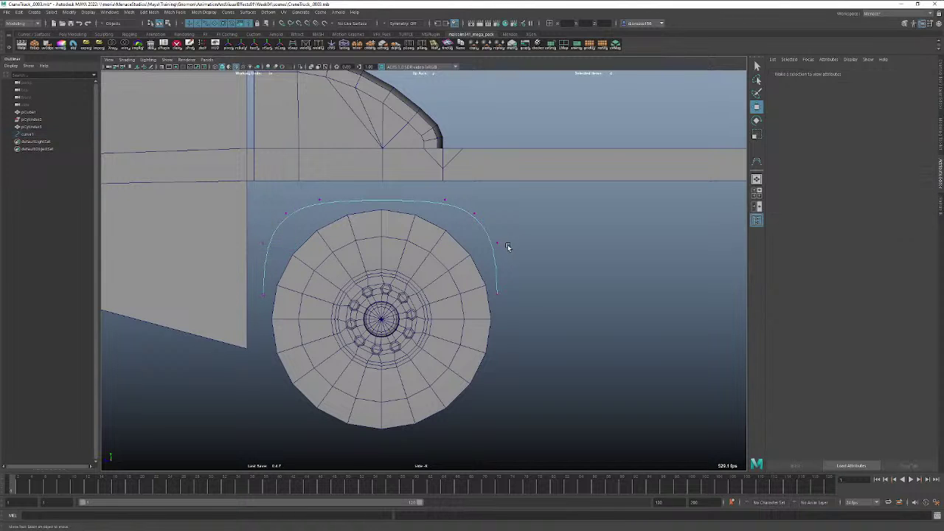
Create a Sweep Mesh from the whole arch curve, raising its precision to about 85 and enabling Optimize.
right_click(485, 229)
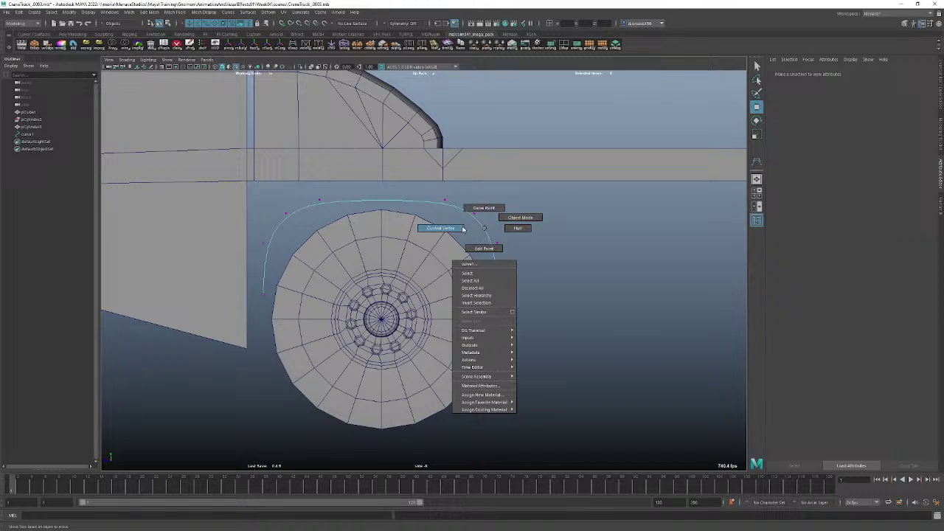
left_click(519, 218)
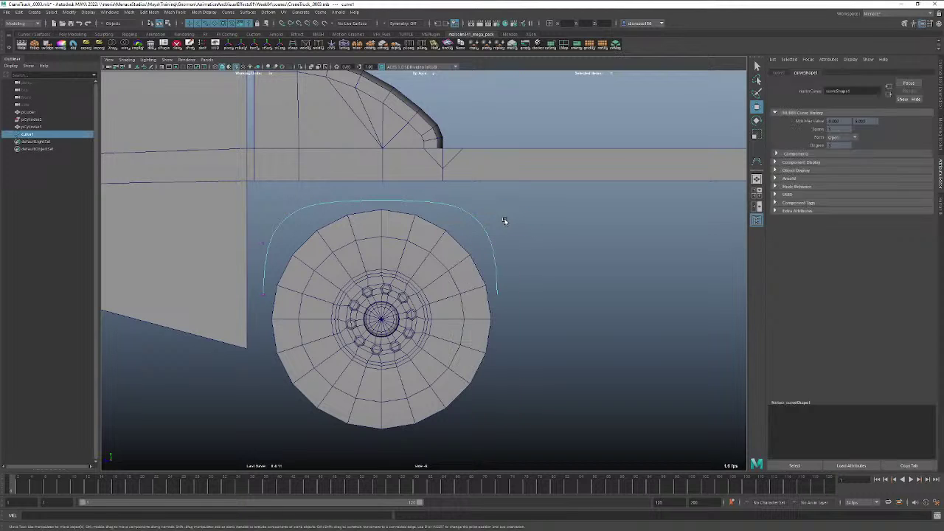
left_click(485, 228)
left_click(485, 228)
left_click(36, 14)
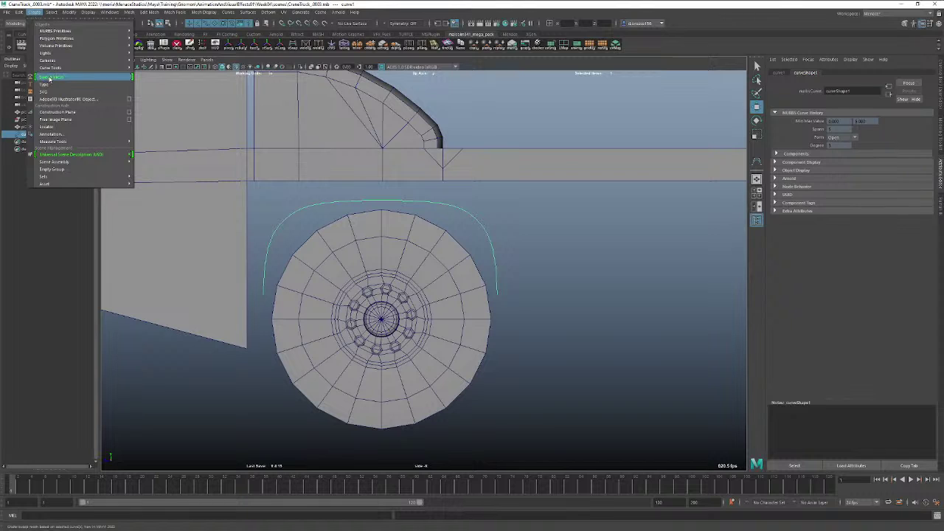
left_click(52, 78)
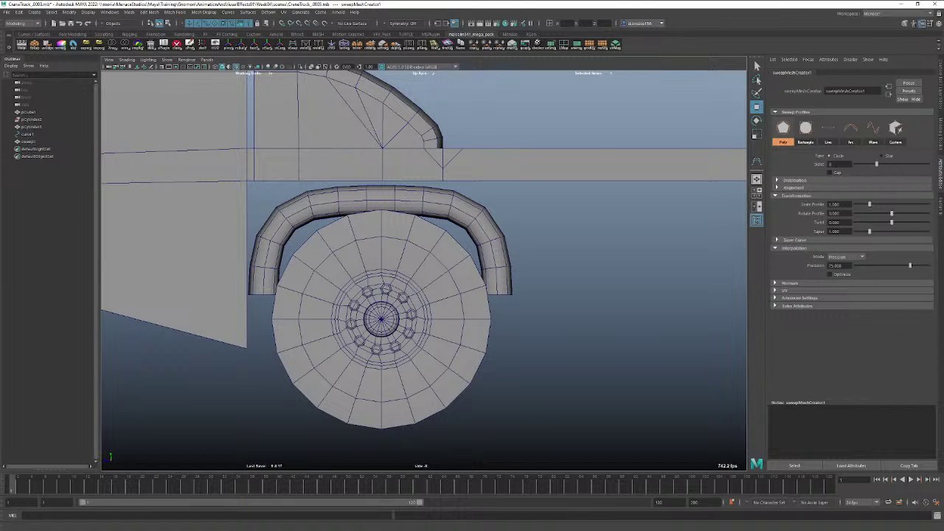
left_click_drag(912, 266, 918, 267)
left_click(829, 274)
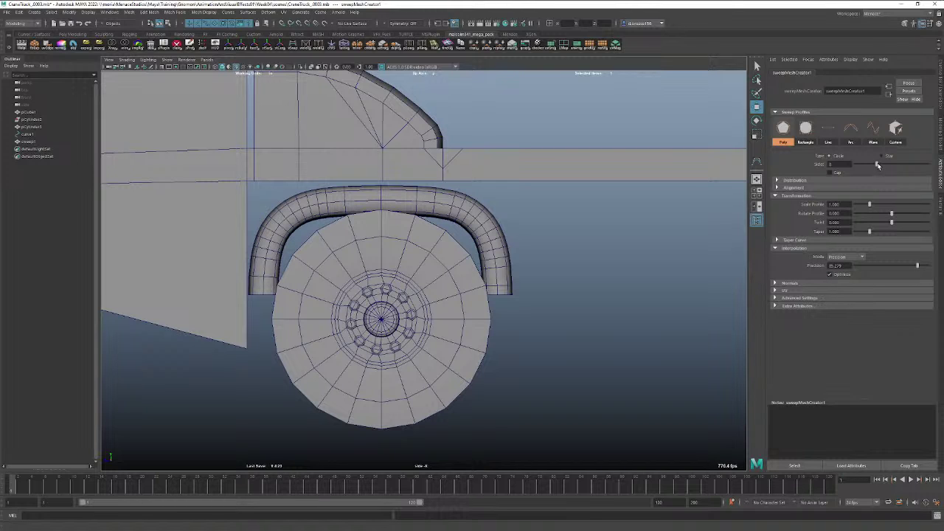
Give the sweep a rectangle profile with width 1, height 0.85 and a corner radius of about 0.12.
left_click(806, 130)
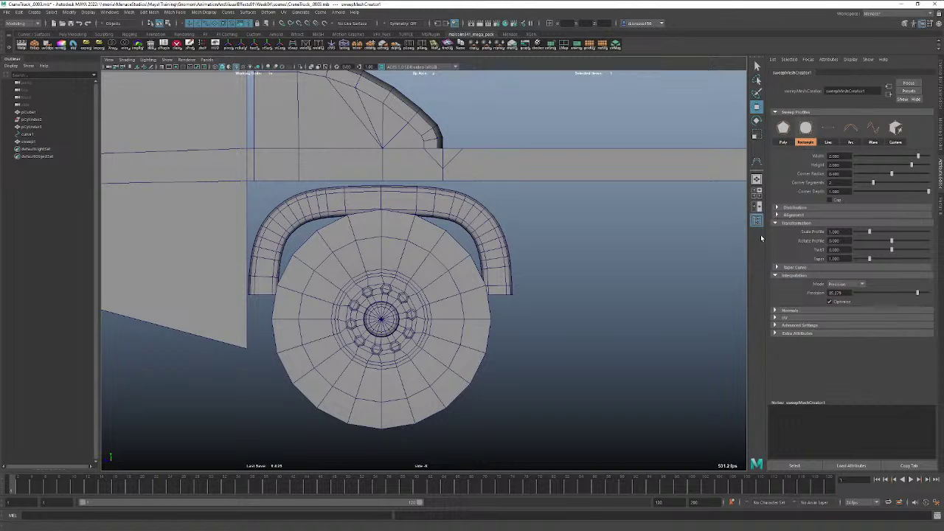
left_click_drag(913, 164, 884, 160)
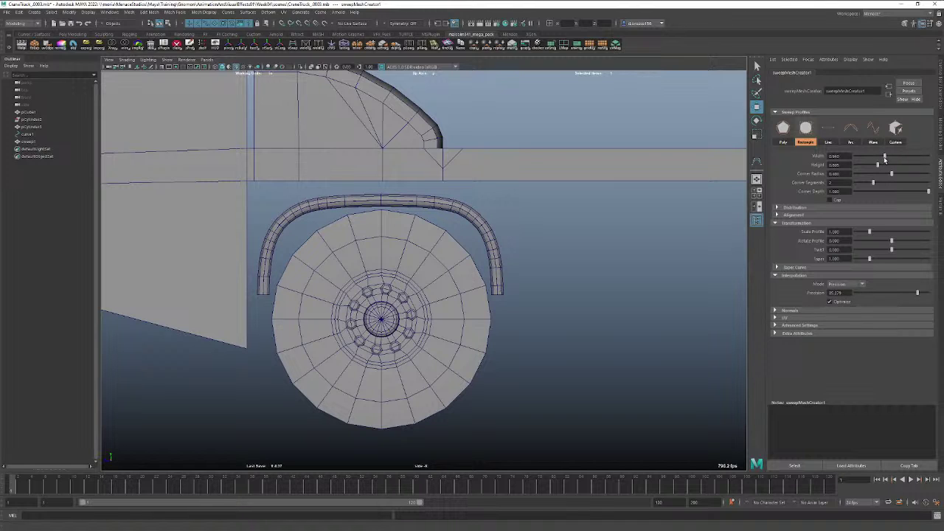
left_click(834, 156)
type("0")
key("Tab")
type("25")
key("Return")
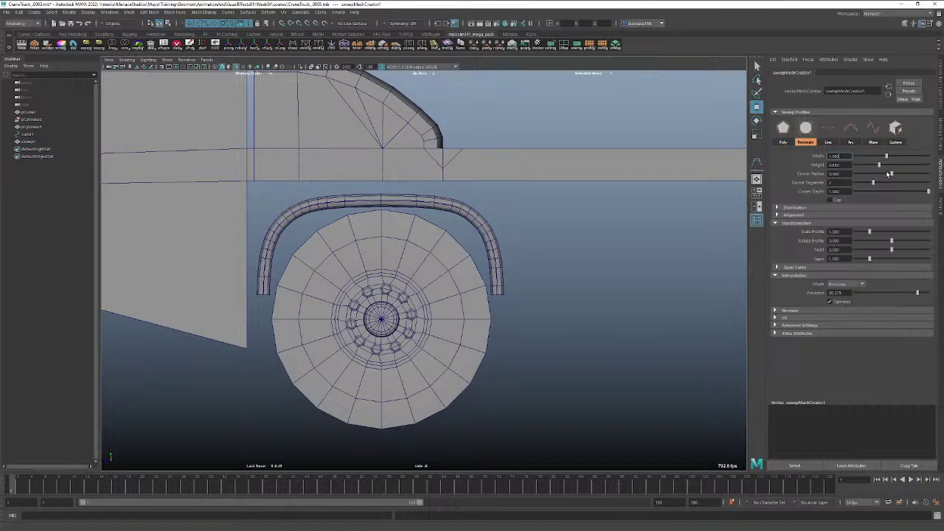
left_click_drag(891, 174, 866, 178)
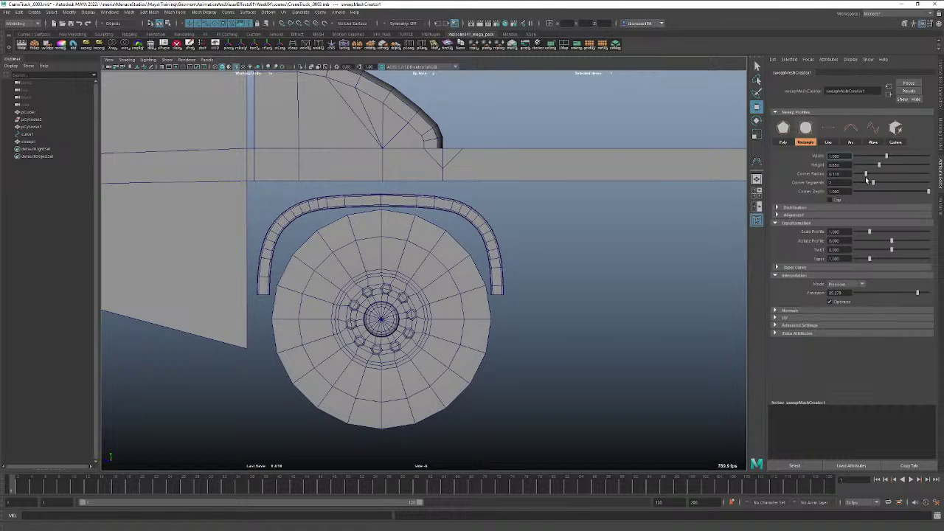
left_click(566, 293)
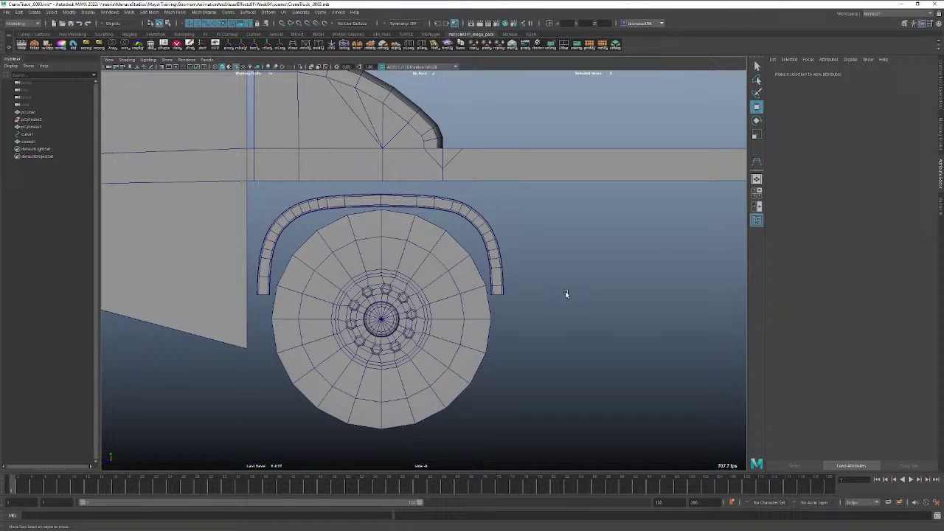
Isolate the swept arch in the perspective view and reopen its sweep mesh settings.
key("space")
left_click_drag(566, 294, 548, 279)
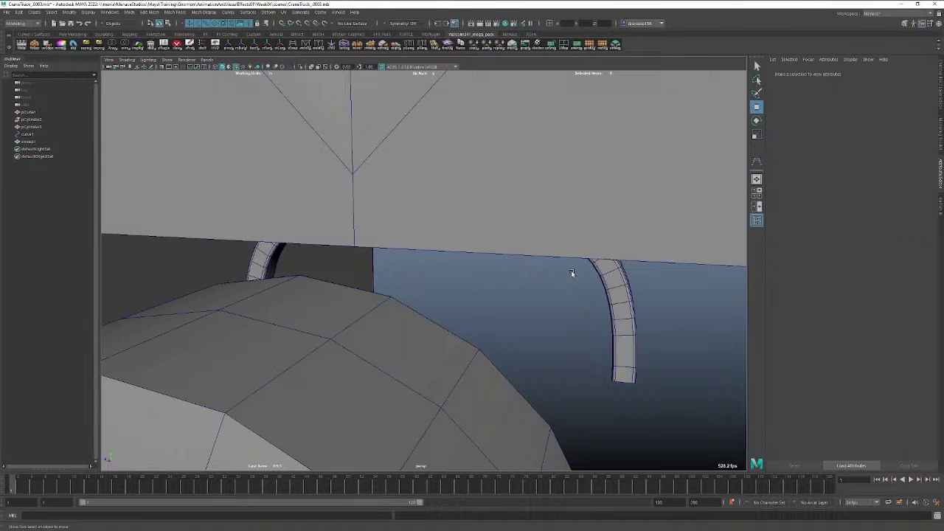
left_click(614, 274)
key("ctrl+1")
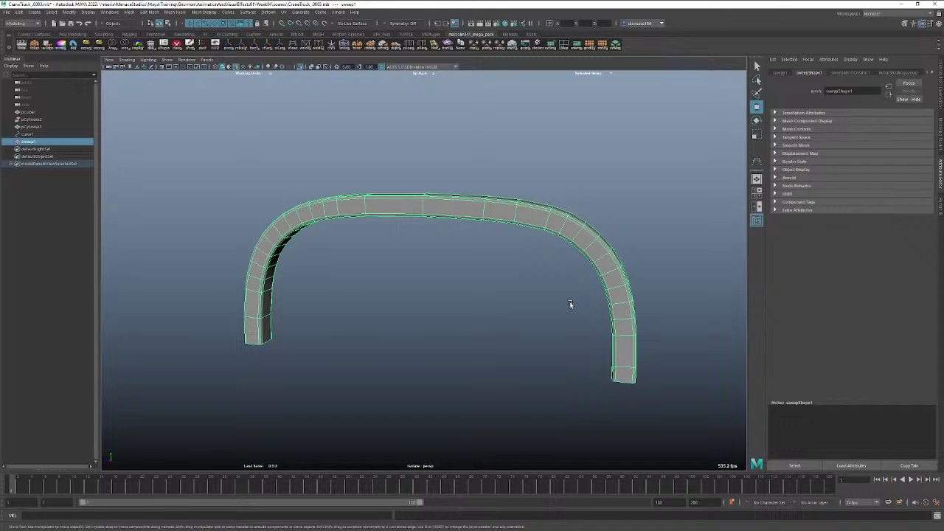
left_click_drag(571, 304, 421, 310, "alt")
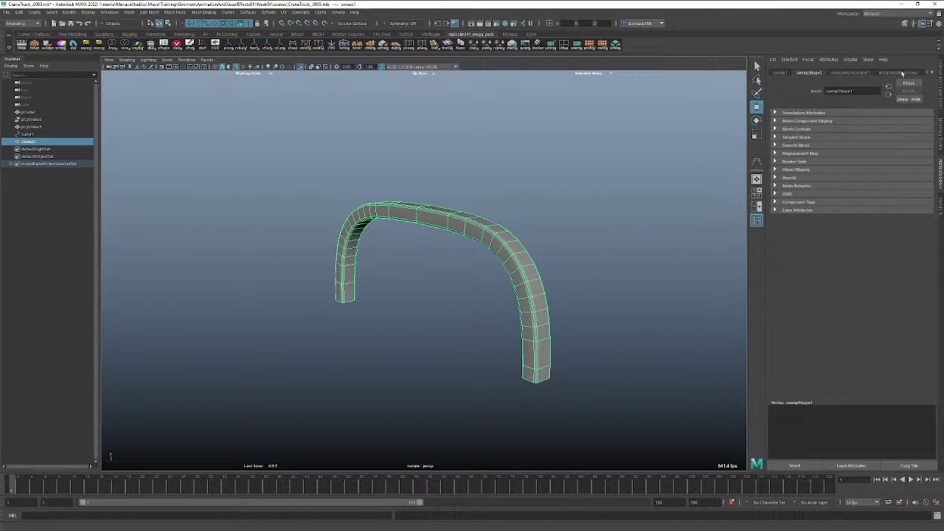
left_click(855, 72)
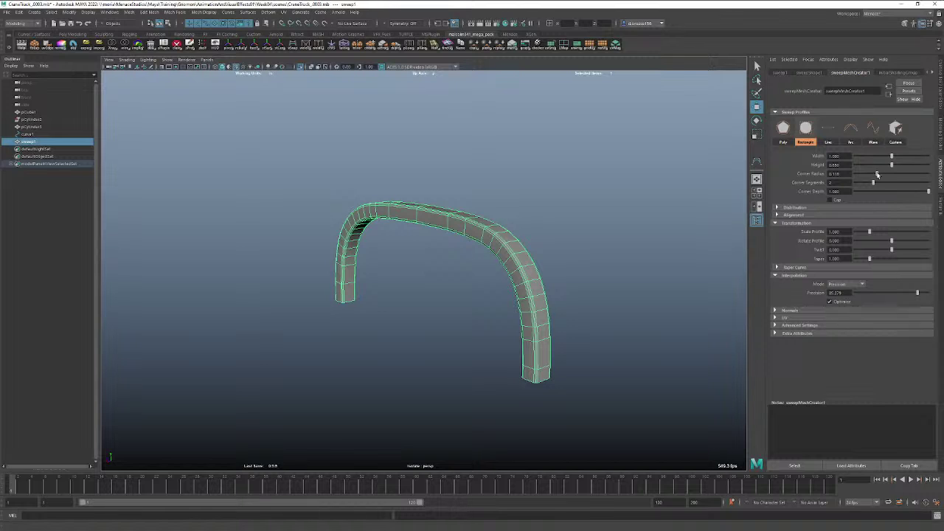
mouse_move(567, 276)
left_mouse_down("alt")
mouse_move(460, 272)
mouse_move(580, 277)
left_mouse_up("alt")
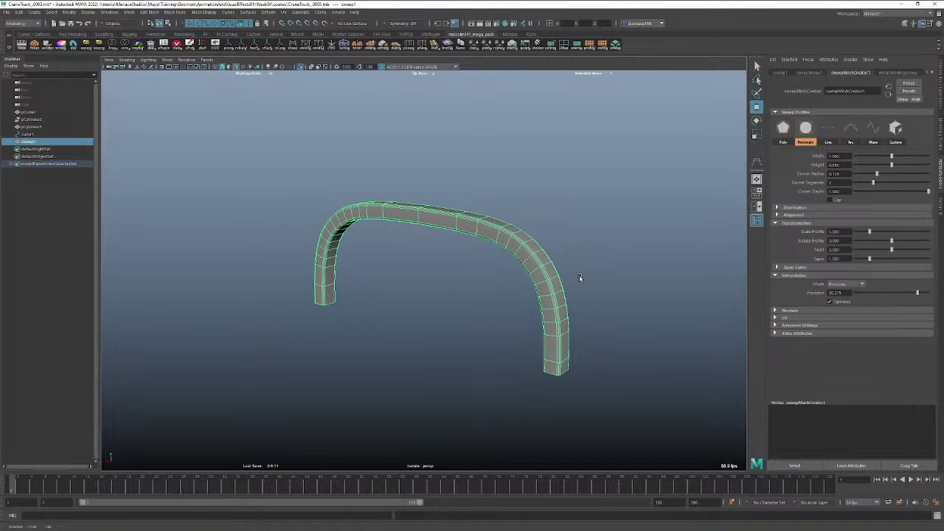
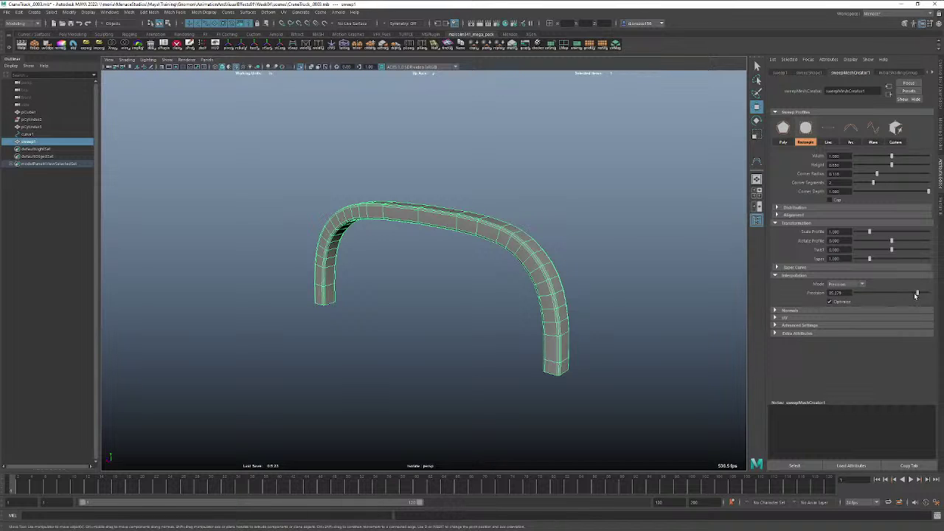
Try a slightly smaller profile scale on the swept arch, and set it back to 1.
left_click(860, 286)
left_click(860, 287)
left_click_drag(869, 232, 868, 233)
left_click(847, 232)
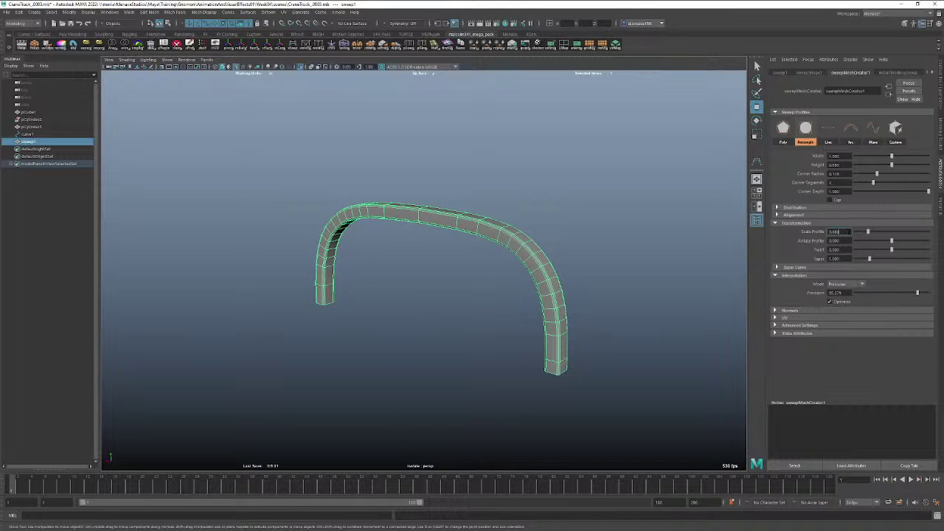
type("1")
key("Tab")
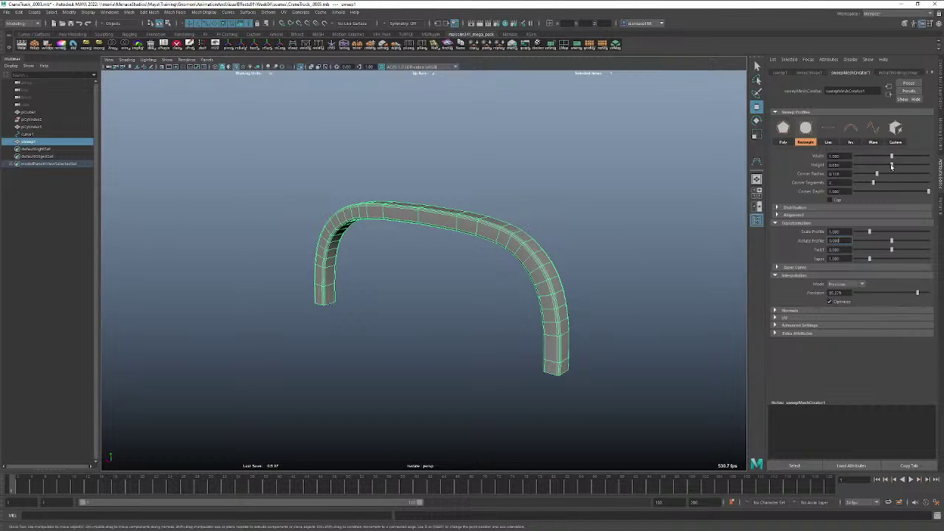
Set the sweep's corner radius to 0 and lower its precision to about 78, keeping Optimize enabled.
left_click_drag(876, 175, 847, 174)
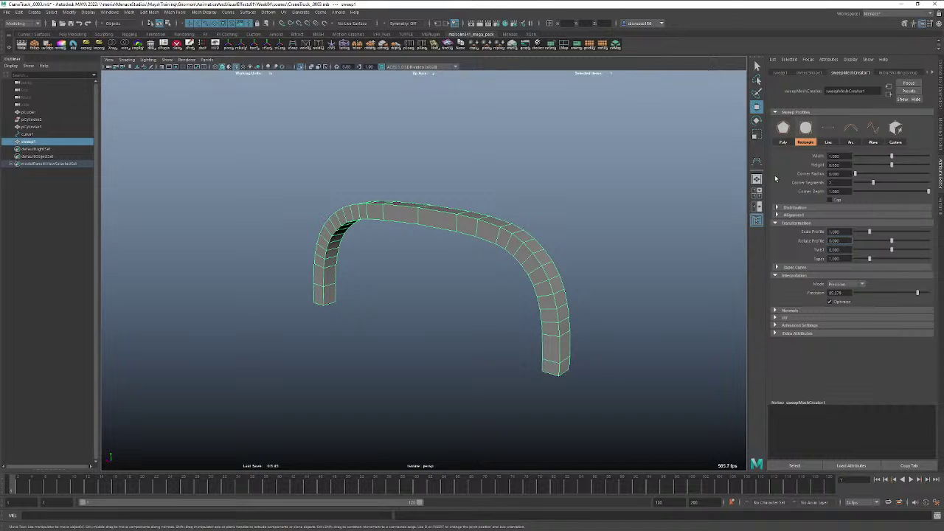
left_click_drag(556, 275, 587, 264, "alt")
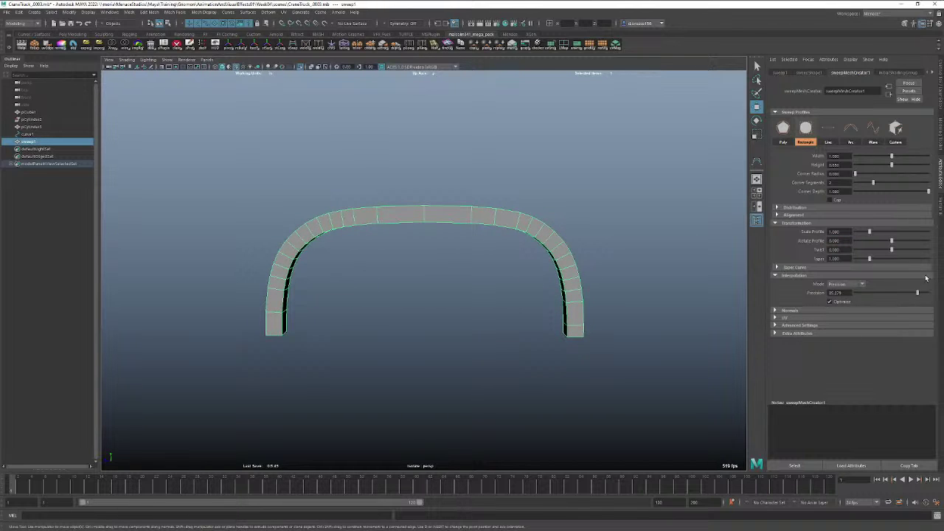
left_click_drag(918, 295, 912, 294)
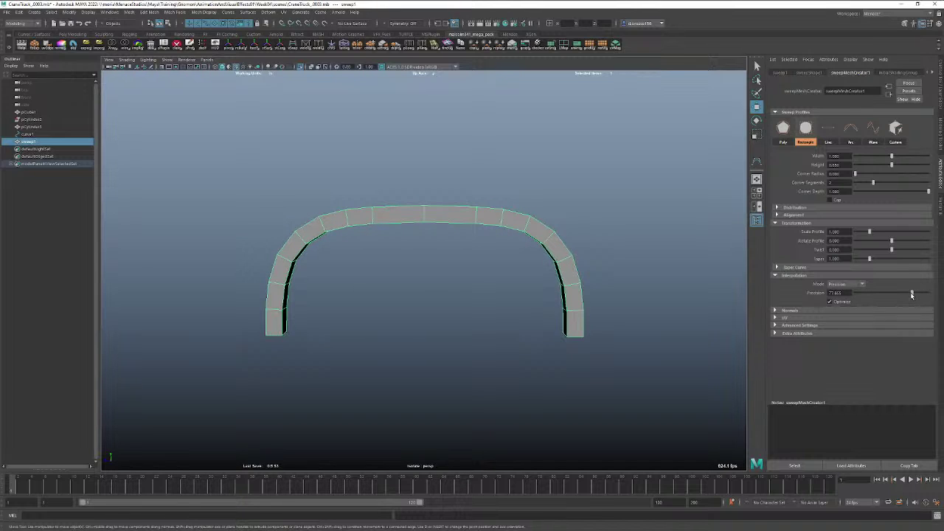
left_click(838, 302)
left_click(839, 302)
Turn off isolation to bring back the whole truck, and frame the swept arch in perspective.
key("space")
left_click_drag(502, 265, 503, 246)
left_click_drag(569, 248, 542, 253, "alt")
key("ctrl+1")
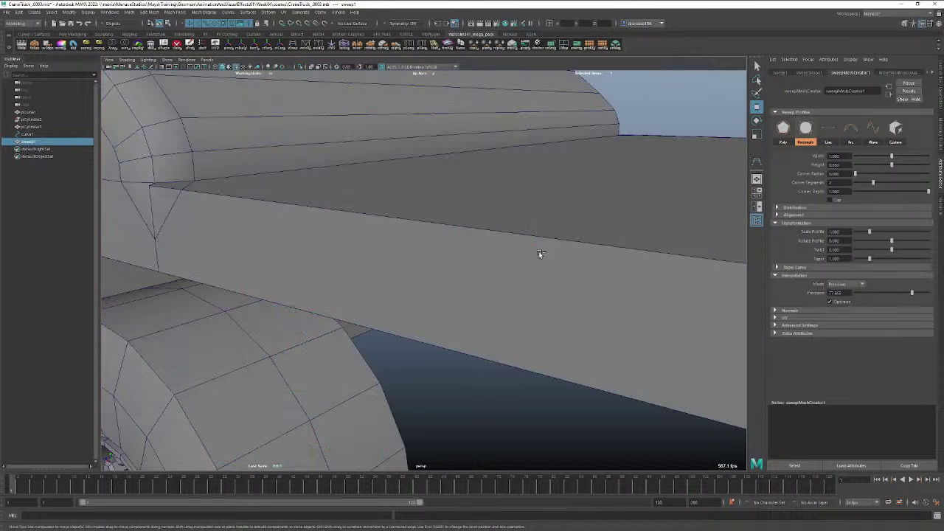
key("f")
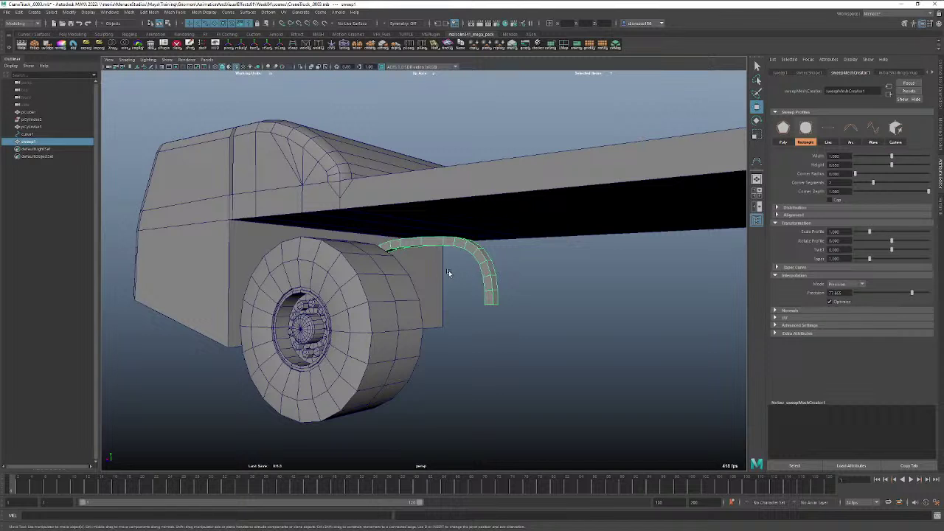
Select the swept arch in object mode and center its pivot.
right_click_drag(489, 285, 534, 272)
left_click(494, 280)
left_click_drag(496, 286, 687, 302, "alt")
right_click_drag(687, 302, 535, 283, "alt")
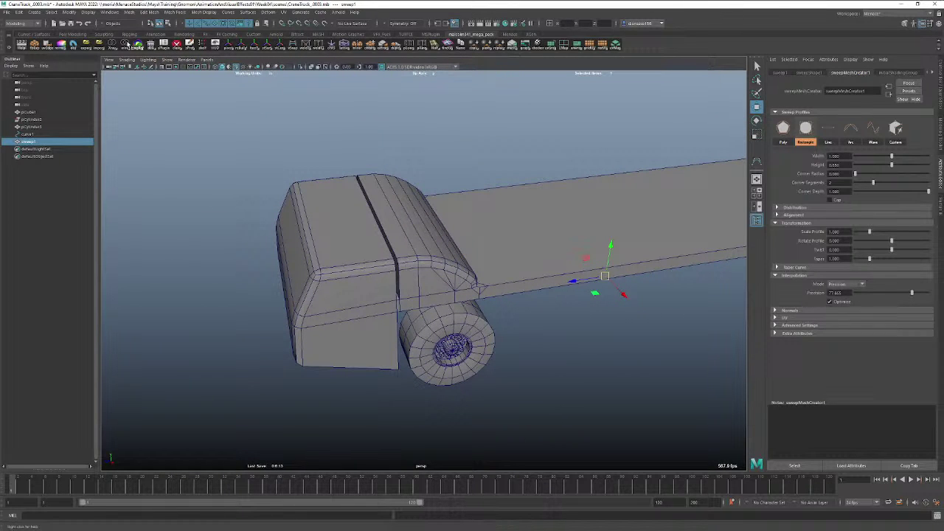
left_click(70, 35)
left_click(179, 45)
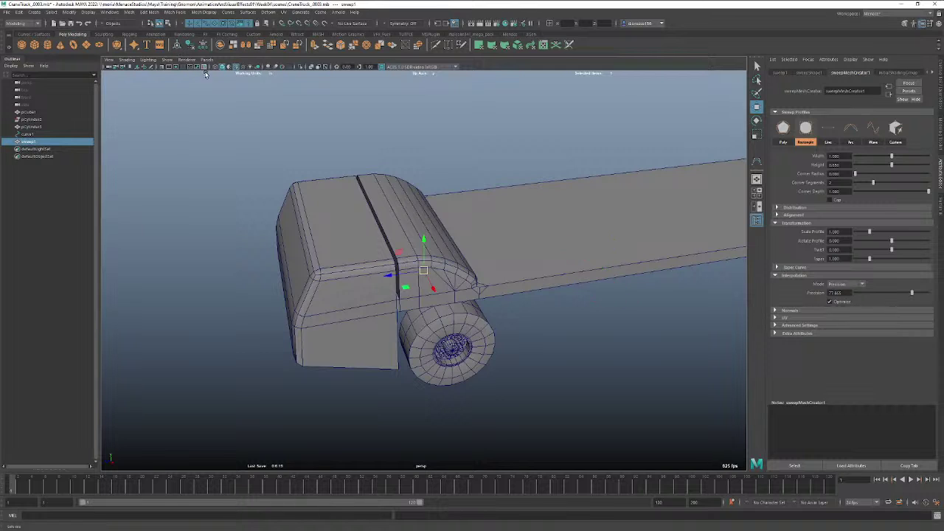
In the front view, move the arch sideways from the truck's centre to the cab's outer edge, over the wheel's outer face.
left_click_drag(520, 189, 422, 243, "alt")
left_click_drag(409, 288, 453, 343)
key("space")
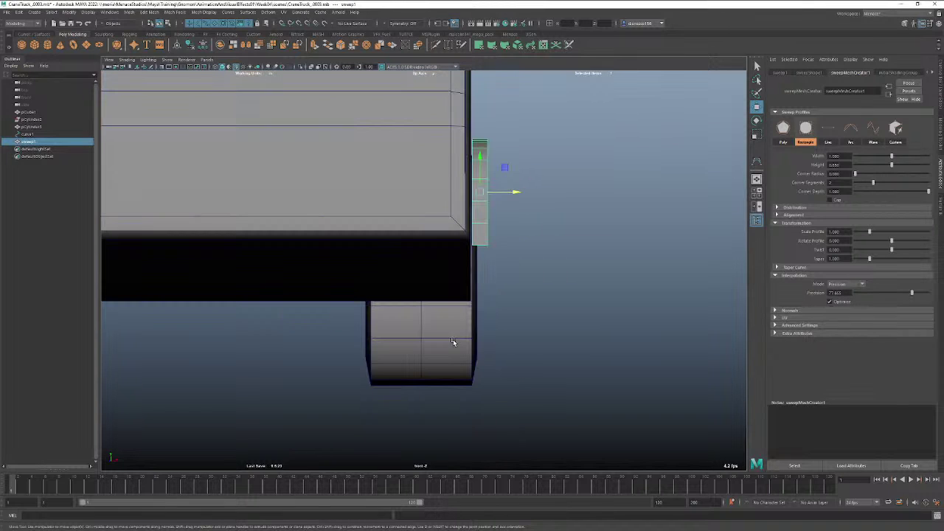
left_click_drag(515, 194, 514, 193)
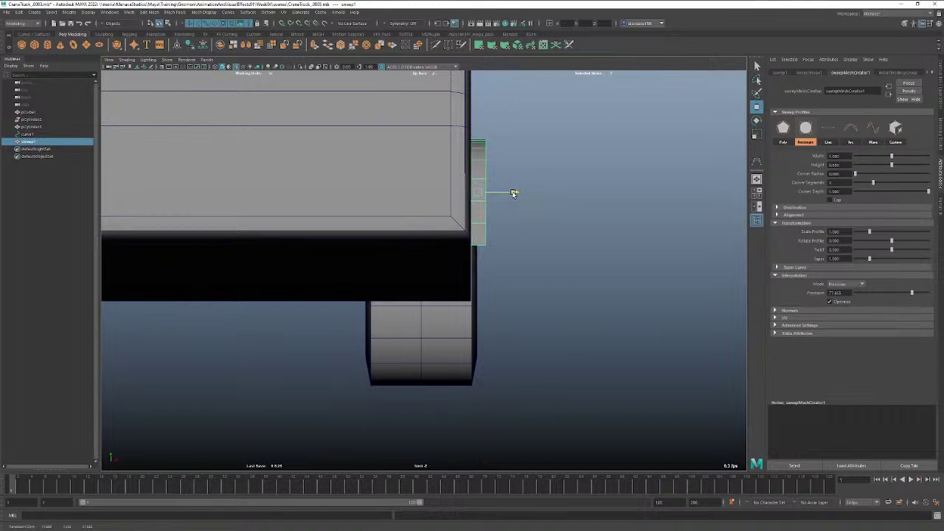
left_click_drag(516, 245, 497, 259, "alt")
key("space")
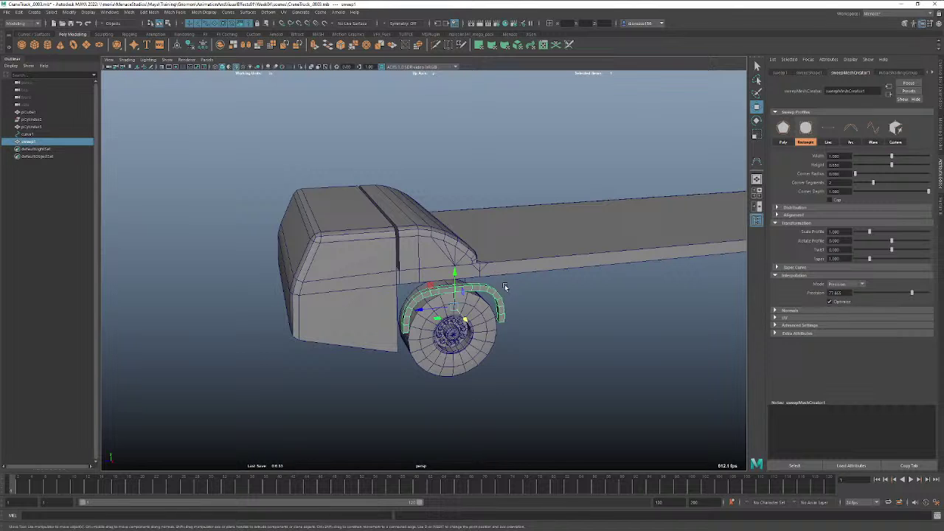
left_click_drag(521, 306, 550, 296, "alt")
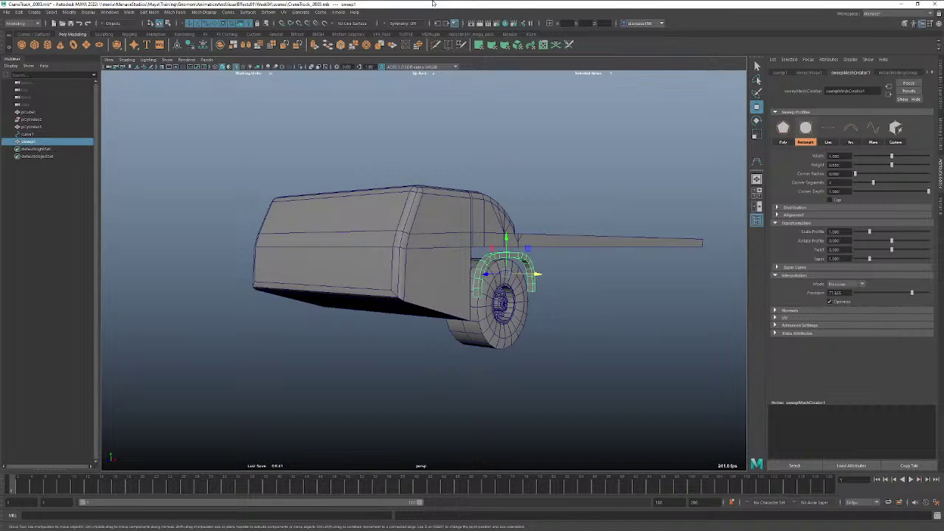
Isolate the swept arch and select the strip of faces along its outer side.
key("ctrl+1")
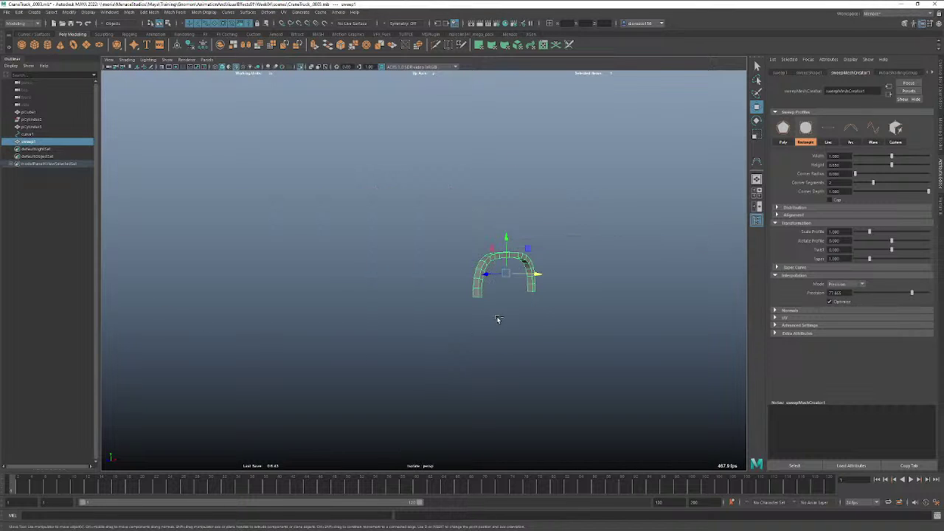
left_click_drag(460, 322, 484, 325, "alt")
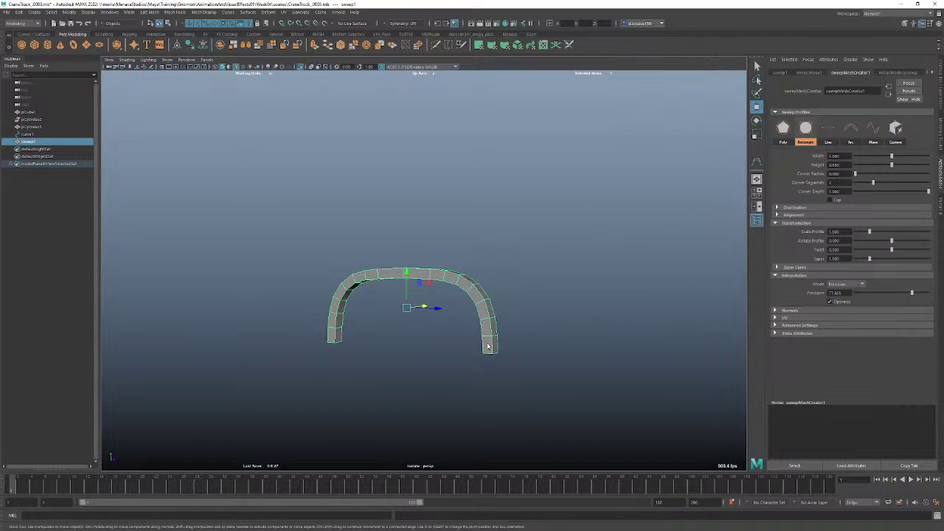
right_click_drag(487, 320, 491, 342)
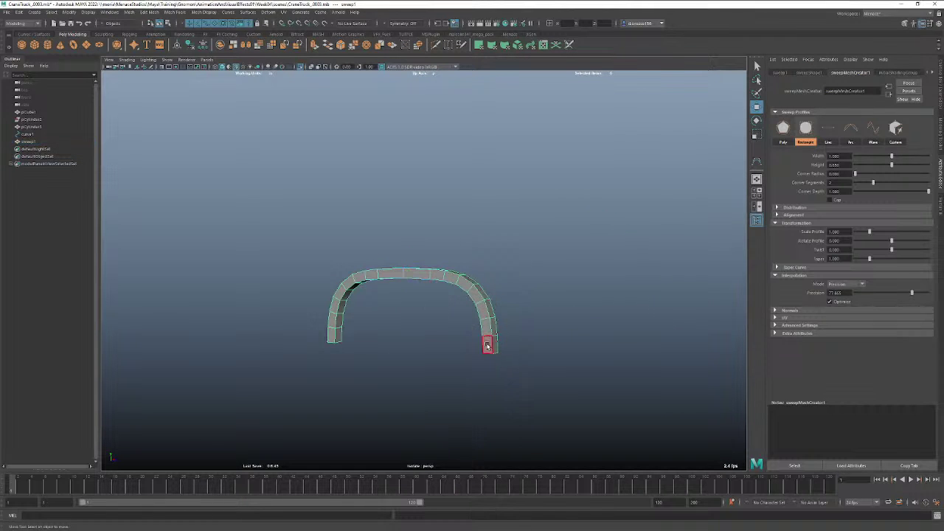
left_click(489, 341)
double_click(486, 325)
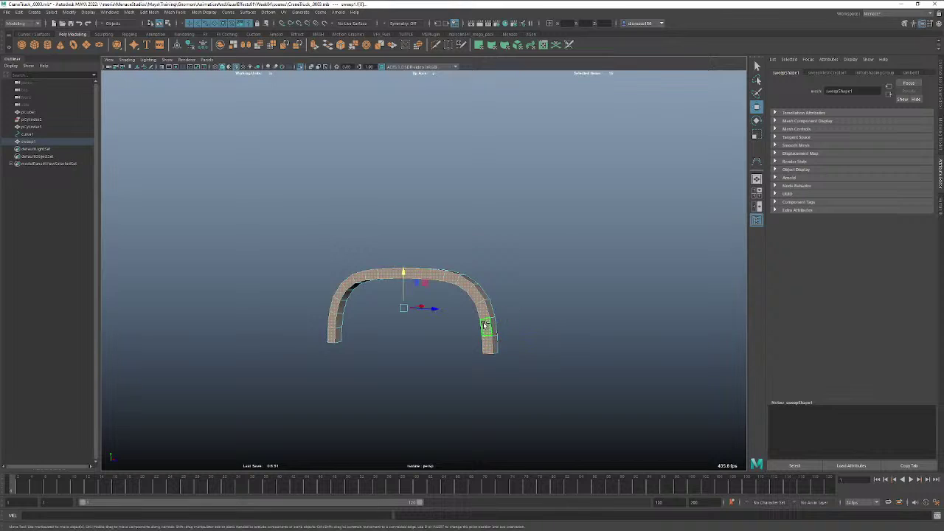
left_click_drag(460, 379, 377, 361, "alt")
Clear the arch's face selection and turn off isolation to bring back the whole truck.
key("super")
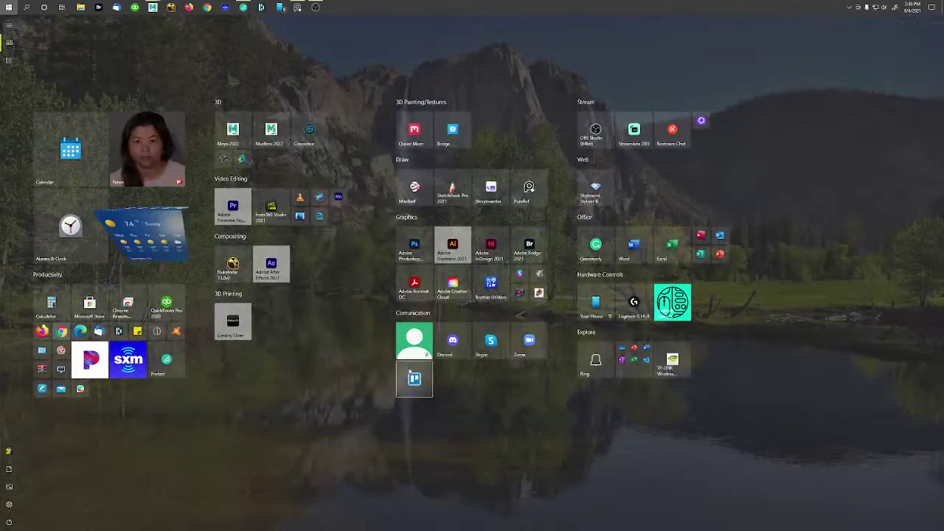
key("super")
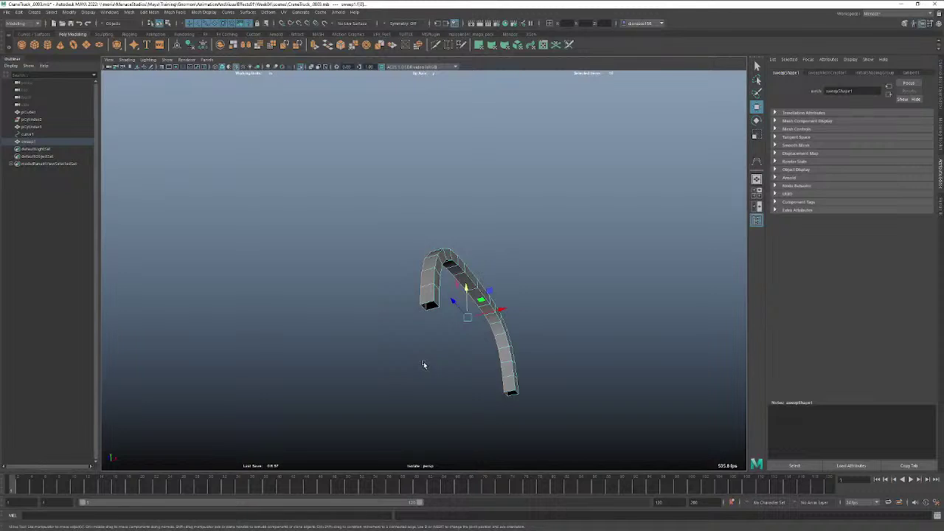
left_click(416, 371)
left_click_drag(419, 349, 350, 364, "alt")
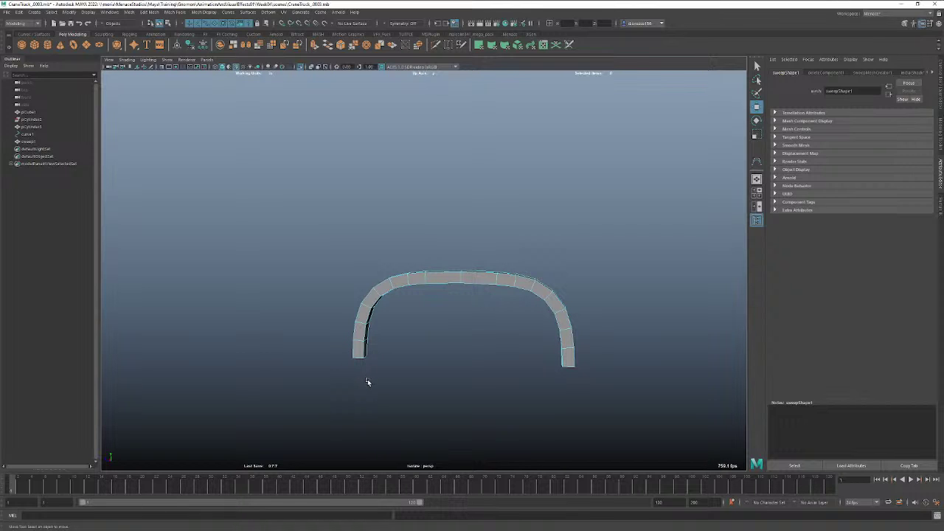
key("ctrl+1")
left_click_drag(414, 373, 333, 392, "alt")
right_click_drag(445, 365, 380, 372, "alt")
left_click_drag(472, 399, 451, 395, "alt")
In the top view, try to start a Multi-Cut at the middle of the truck bed's rear edge.
key("space")
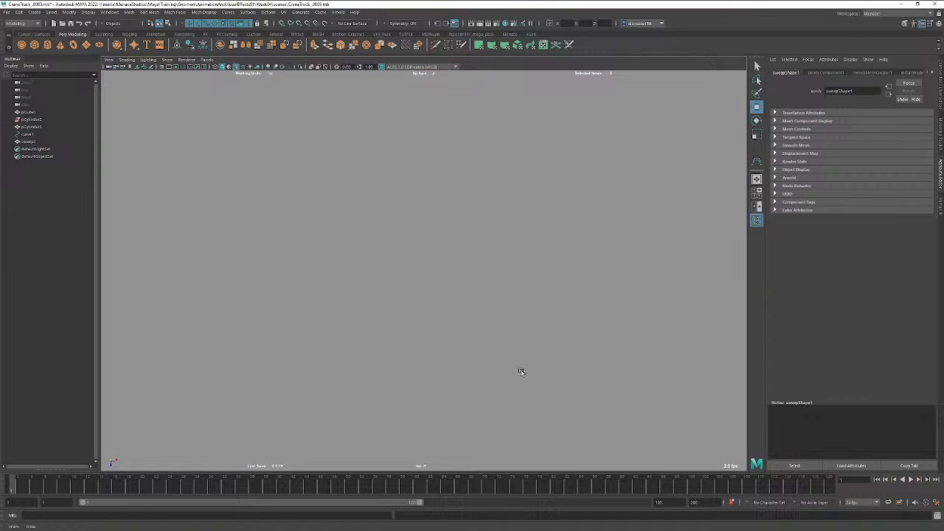
scroll(339, 343, "down", 4)
scroll(409, 343, "down", 6)
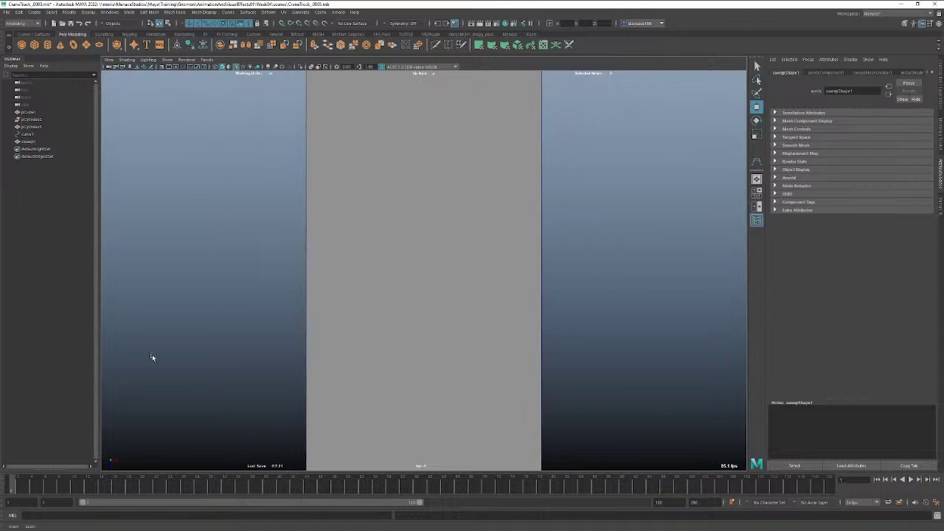
middle_click_drag(369, 369, 341, 390, "alt")
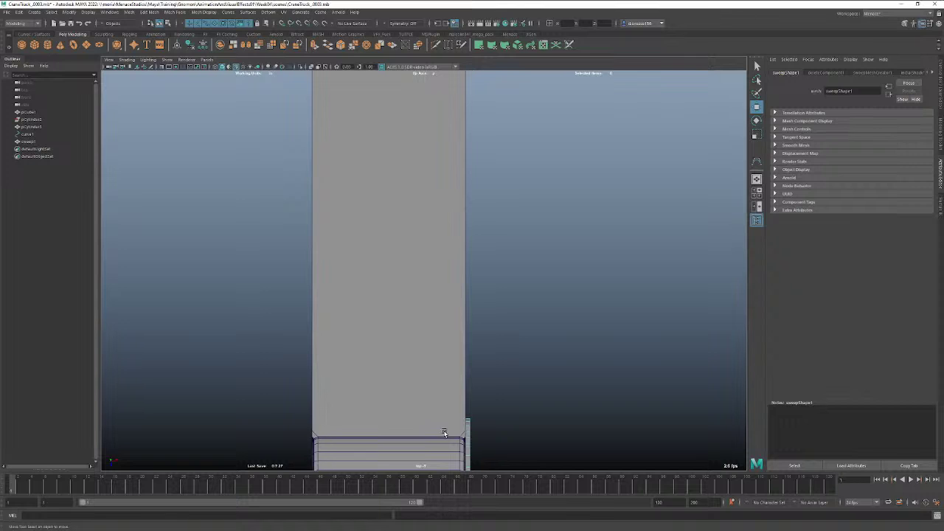
right_click_drag(431, 433, 572, 425, "alt")
middle_click_drag(504, 418, 482, 294, "alt")
right_click_drag(483, 293, 627, 406, "alt")
scroll(406, 293, "down", 2)
scroll(125, 331, "down", 2)
scroll(245, 363, "down", 2)
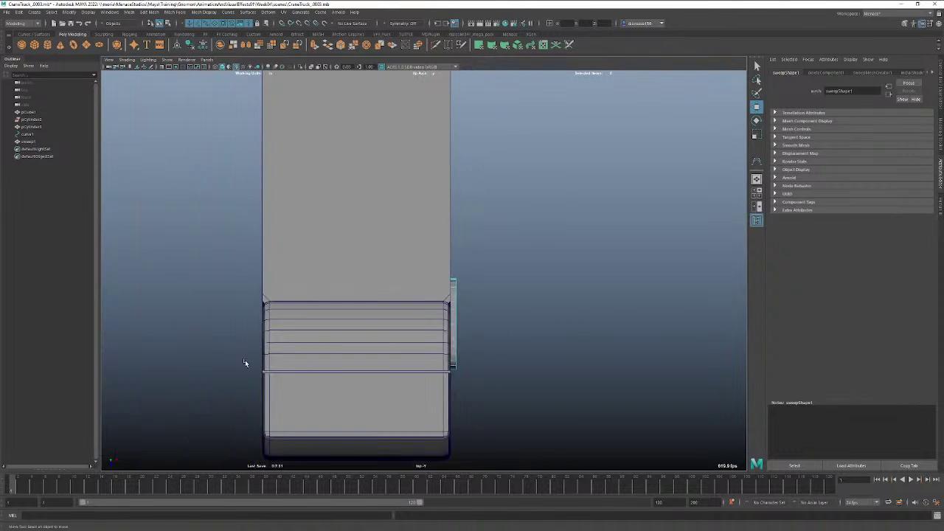
scroll(394, 413, "down", 1)
middle_click_drag(377, 372, 436, 466, "alt")
middle_click_drag(430, 277, 434, 411, "alt")
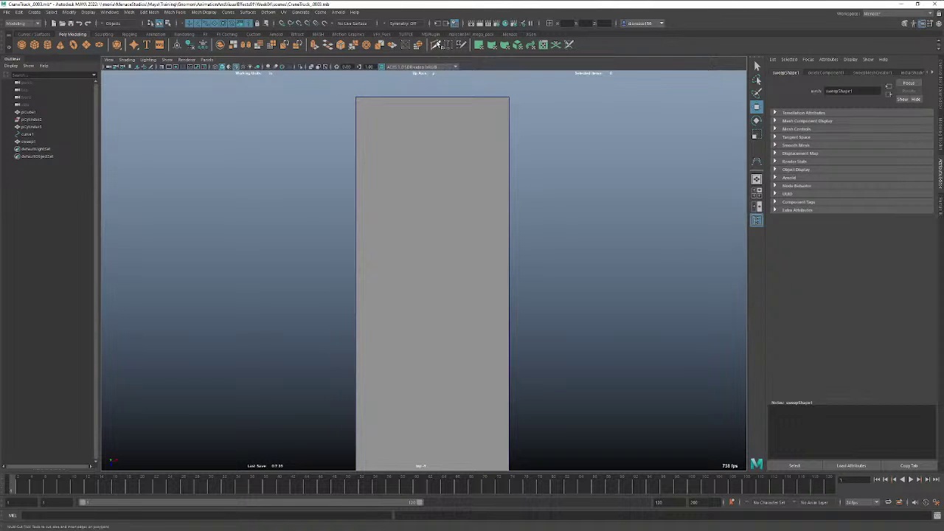
key("ctrl+shift+x")
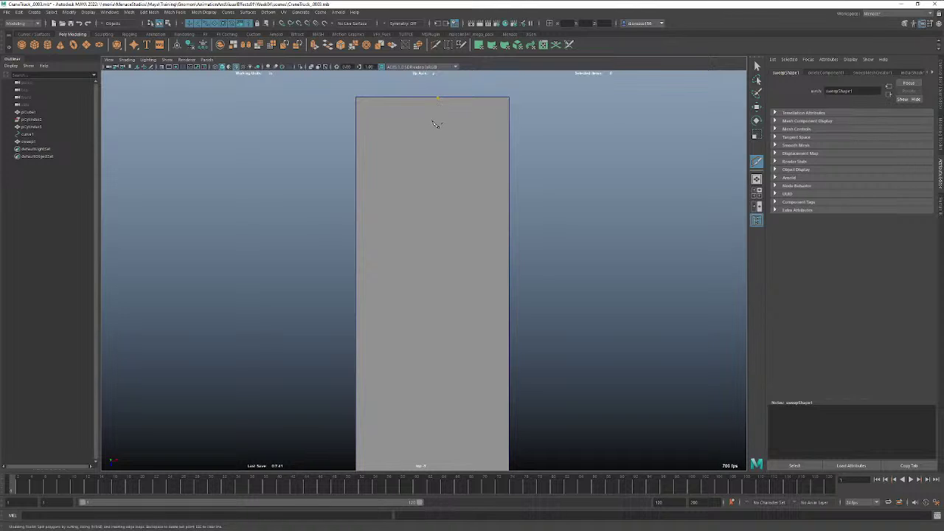
left_click(434, 101, "alt")
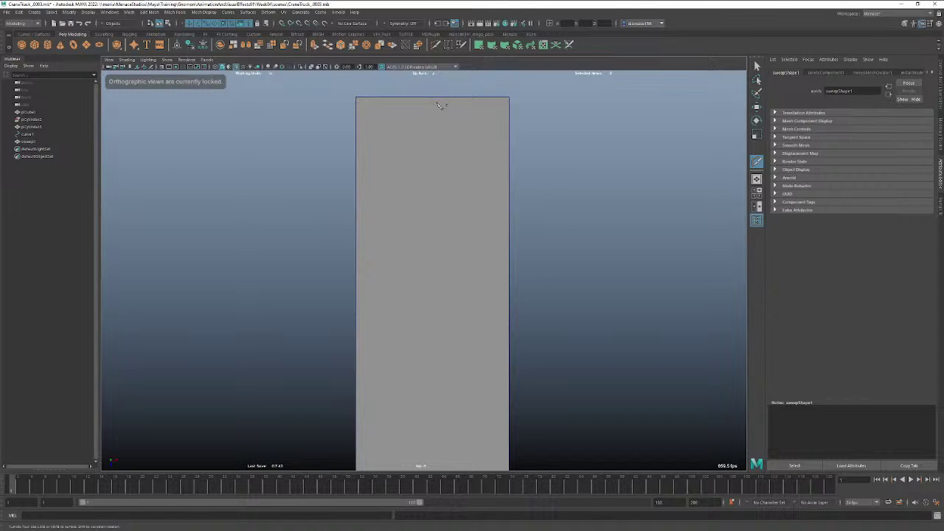
key("q")
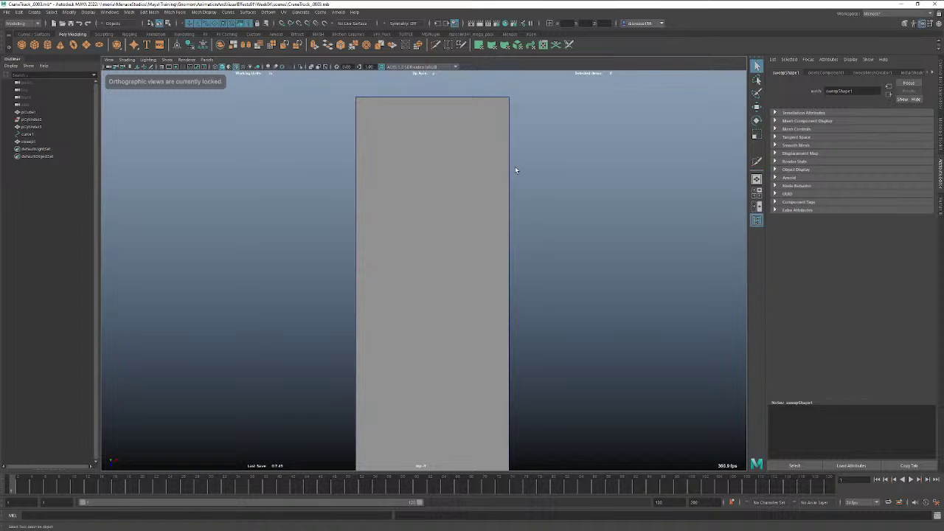
Return to the perspective view, frame the bed from behind and above, and select the truck body.
middle_click_drag(469, 333, 478, 202, "alt")
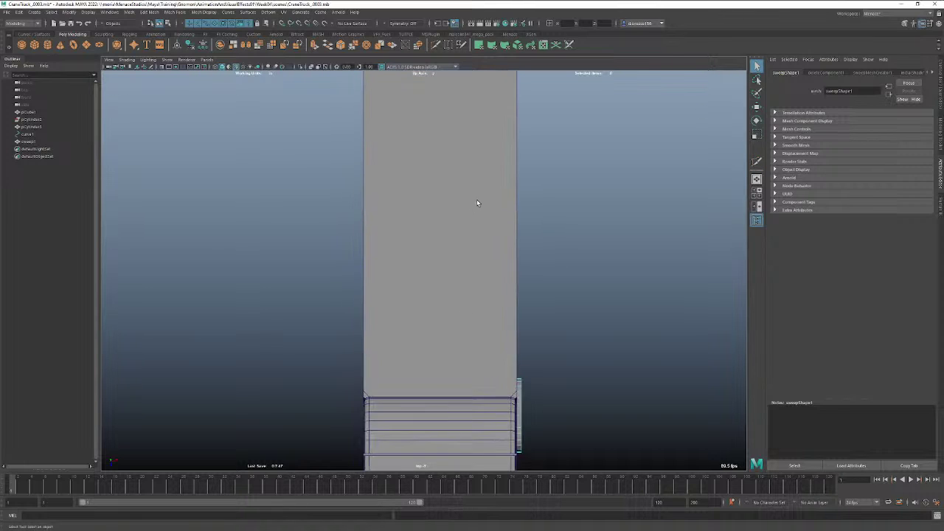
right_click_drag(505, 312, 444, 293, "alt")
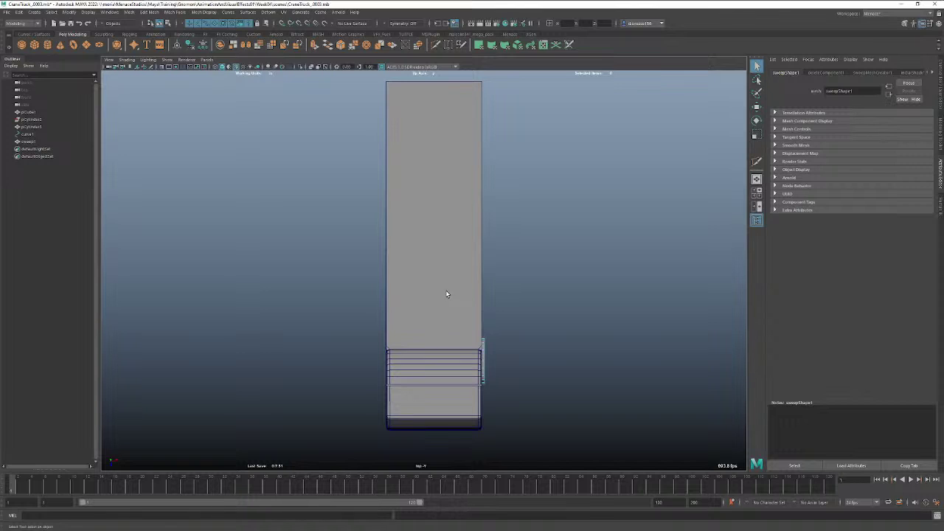
right_click_drag(506, 341, 467, 335, "alt")
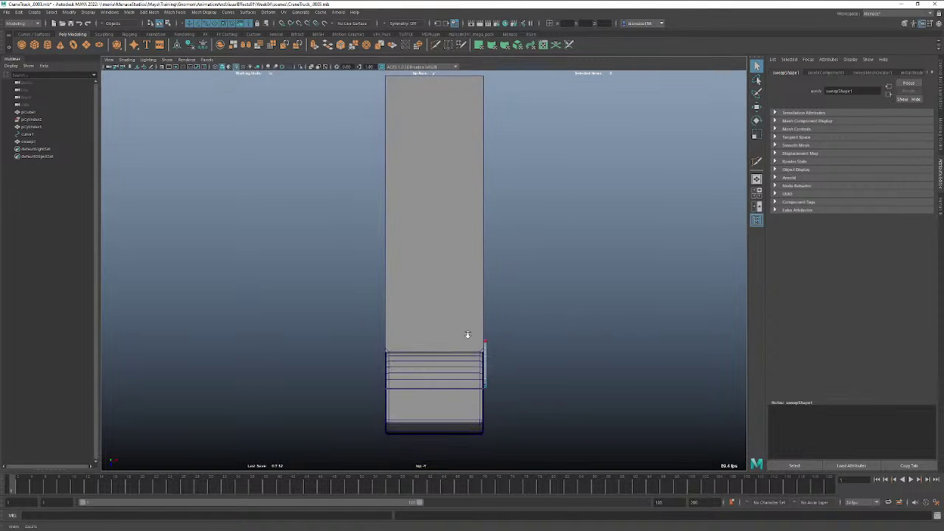
key("space")
left_click_drag(469, 338, 470, 321)
right_click_drag(538, 343, 360, 333, "alt")
middle_click_drag(458, 314, 484, 274, "alt")
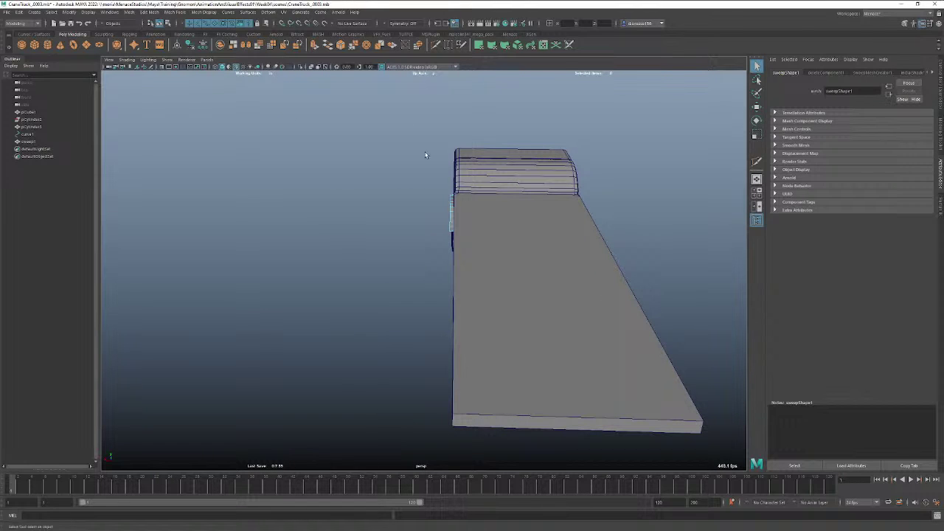
right_click(485, 236, "shift")
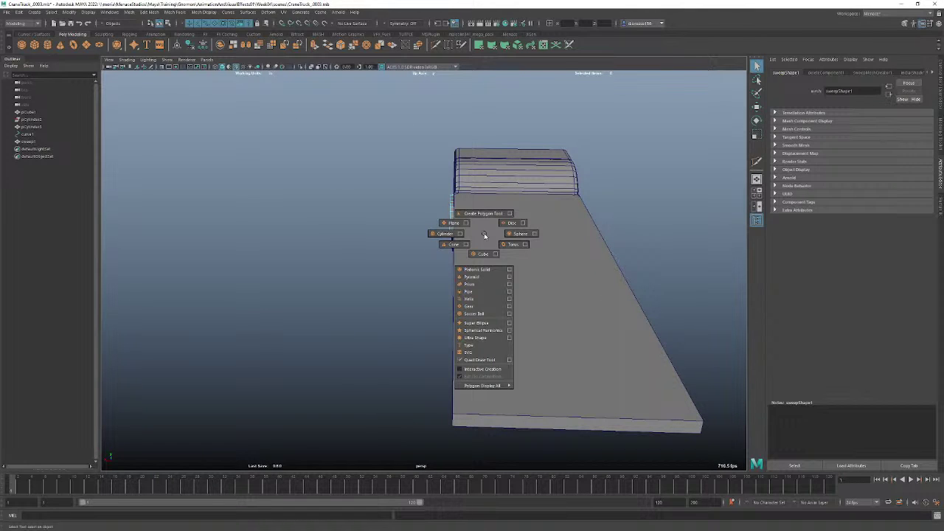
left_click(485, 234)
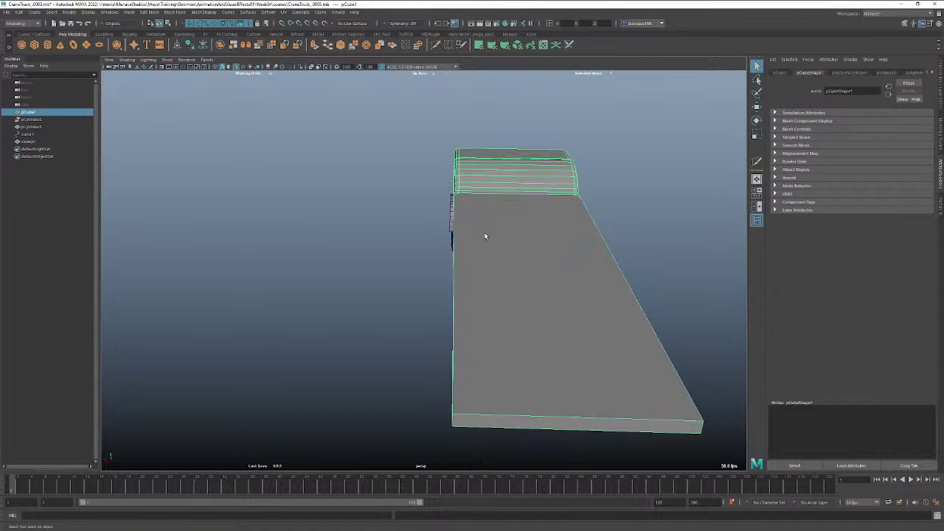
Try an Insert Edge Loop cut lengthwise through the bed near its wheel side, and undo it.
right_click(484, 234, "shift")
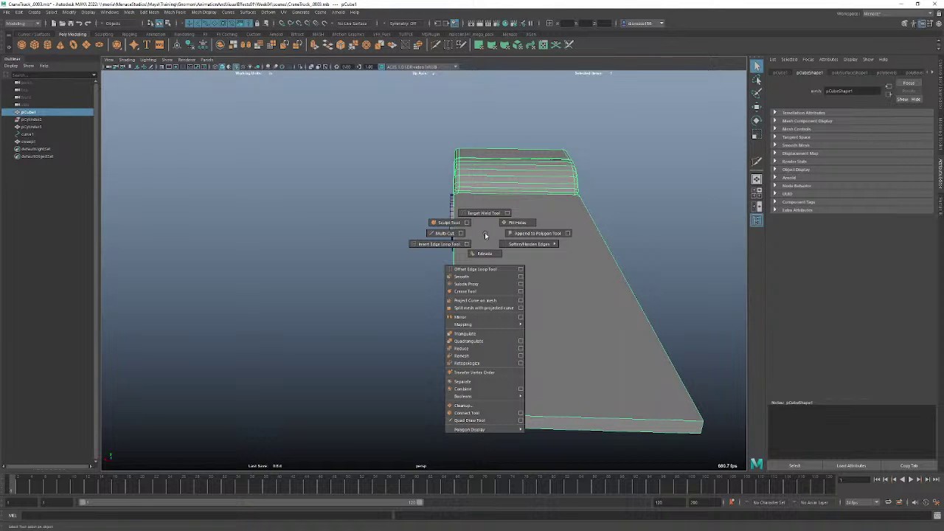
left_click(442, 244)
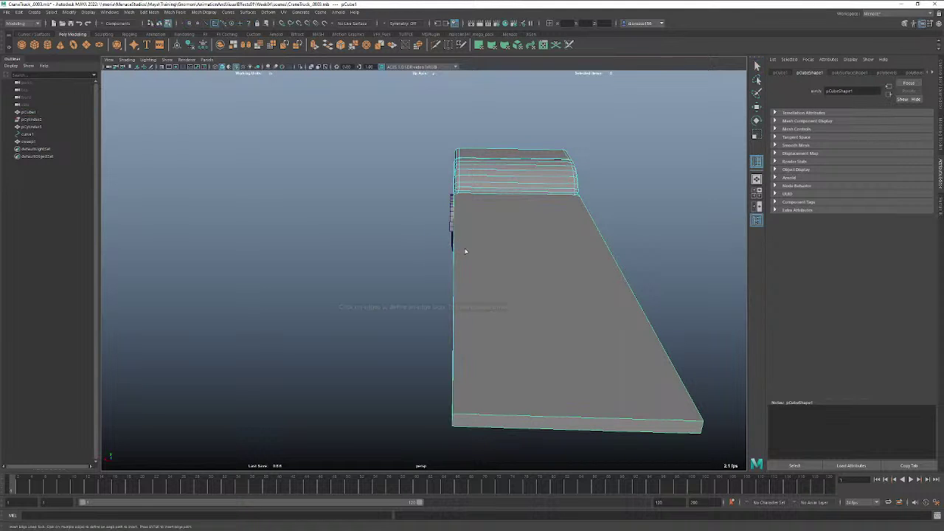
left_click(479, 417)
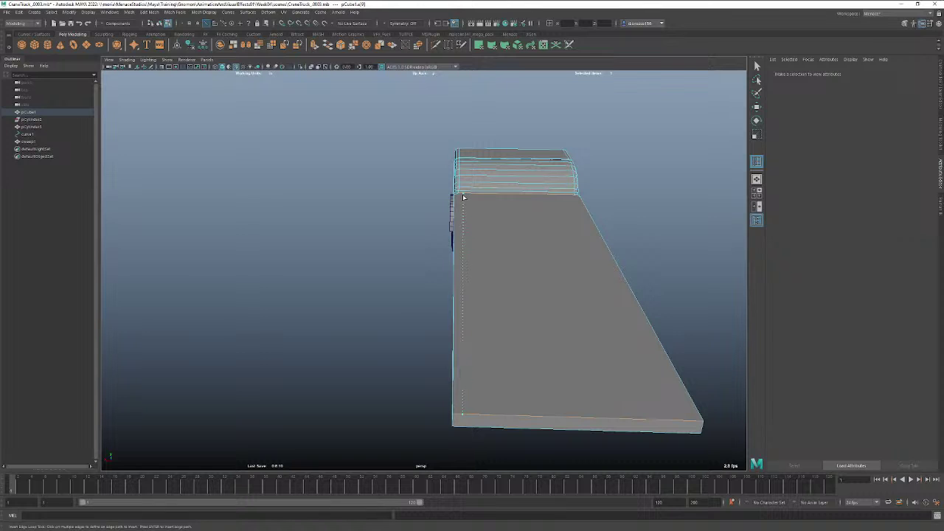
key("Return")
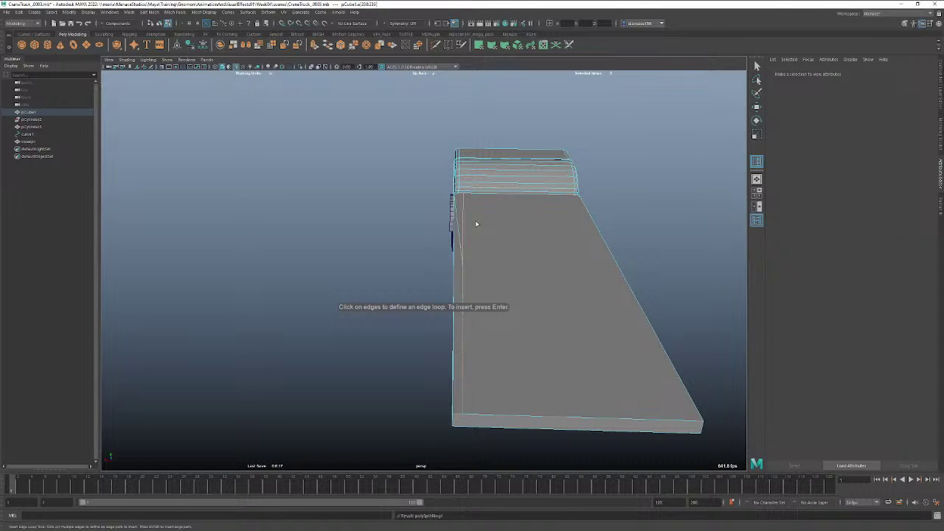
left_click_drag(445, 240, 473, 264, "alt")
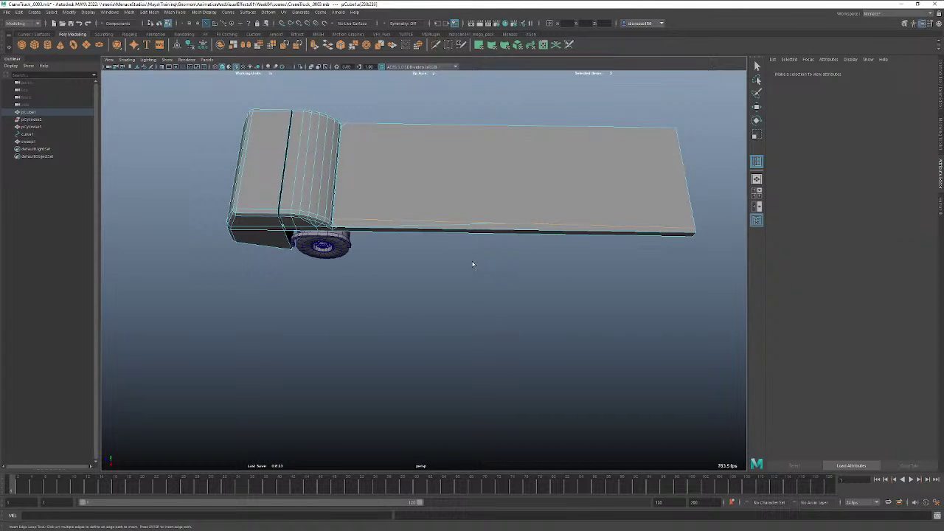
key("ctrl+z")
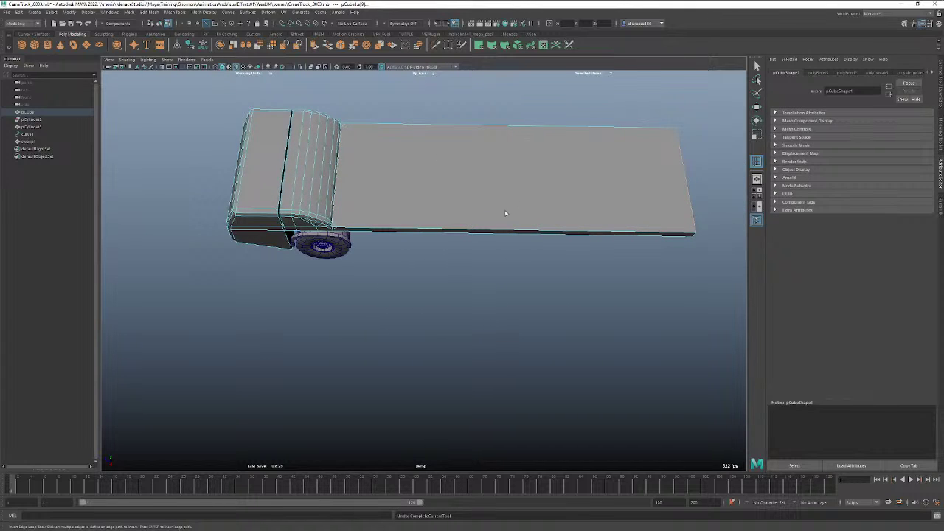
Multi-Cut a lengthwise edge across the bed's top face, close to its wheel side, from the rear edge to the cab.
left_click(446, 45)
left_click(698, 227)
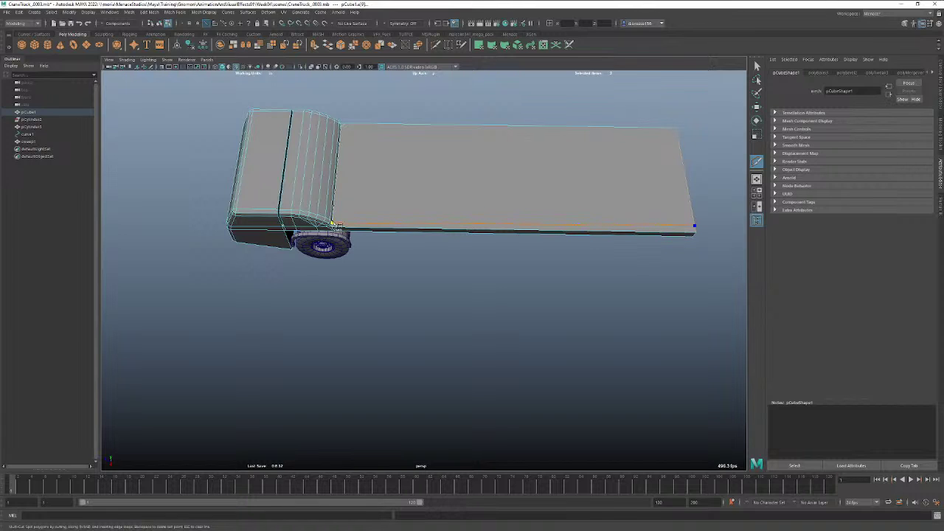
left_click(336, 221)
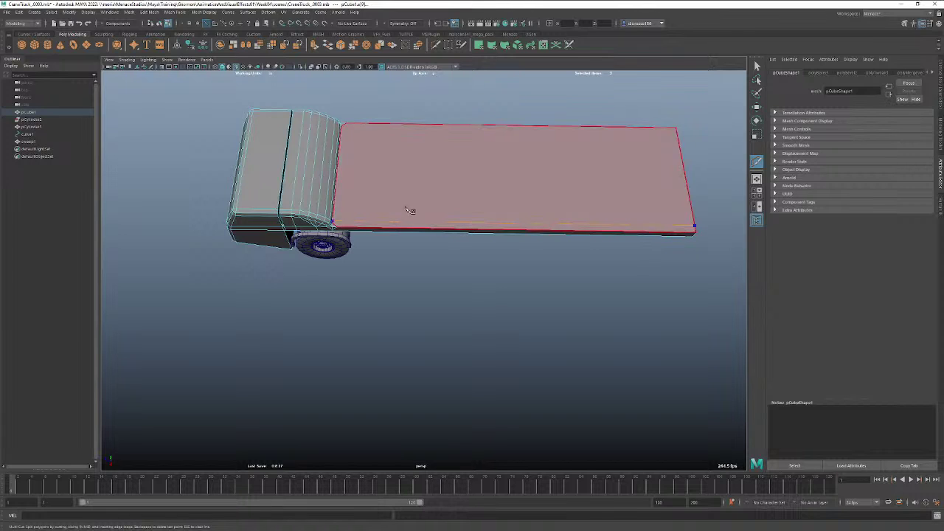
left_click_drag(465, 209, 398, 206, "alt")
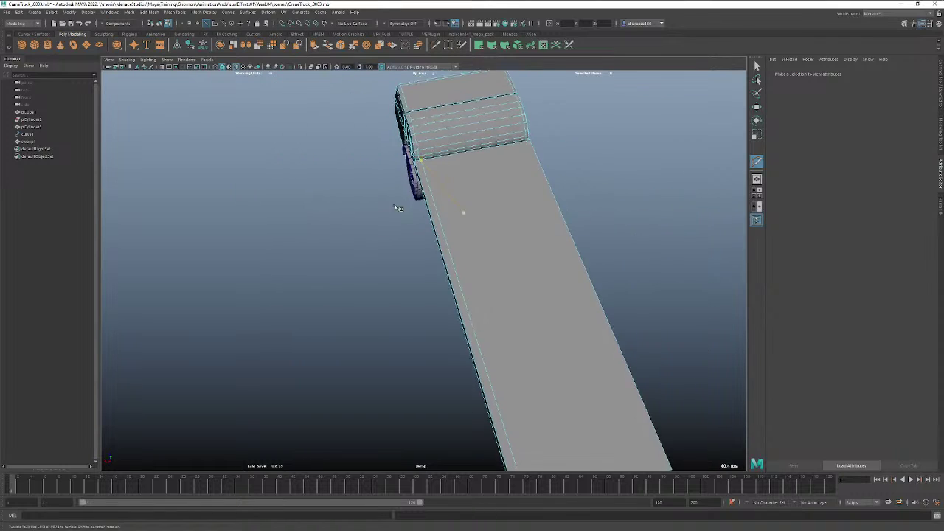
Target Weld the cab end of the new bed cut to the adjacent point at the cab's rear corner.
right_click_drag(399, 206, 524, 179, "alt")
middle_click_drag(503, 199, 489, 364, "alt")
right_click_drag(425, 257, 525, 243, "alt")
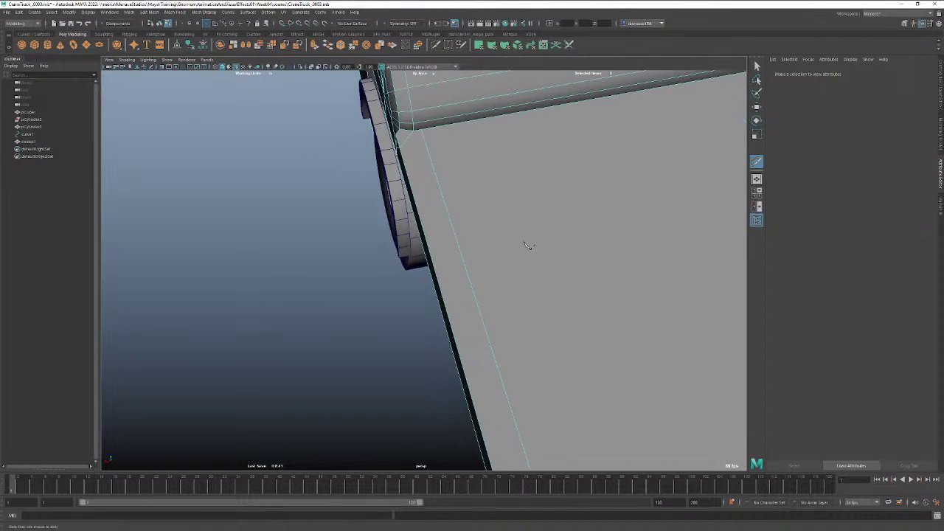
left_click(756, 66)
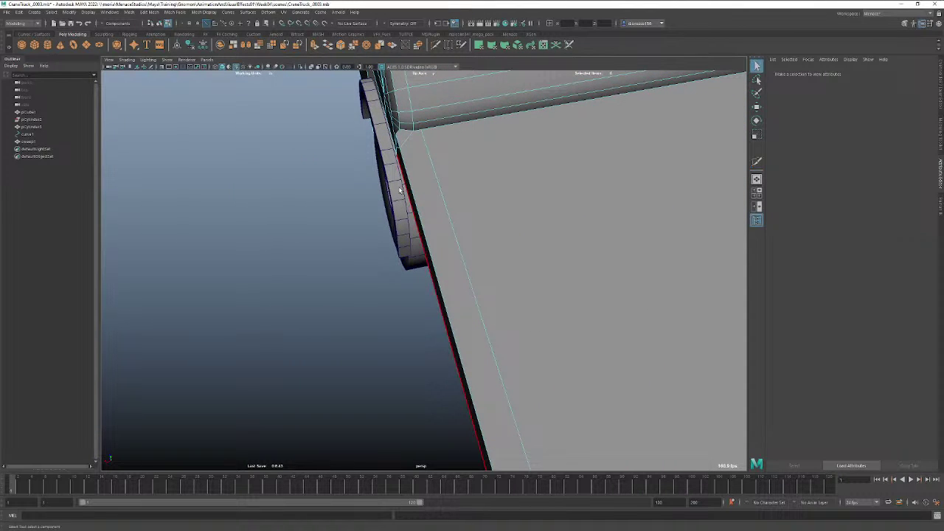
left_click(447, 44)
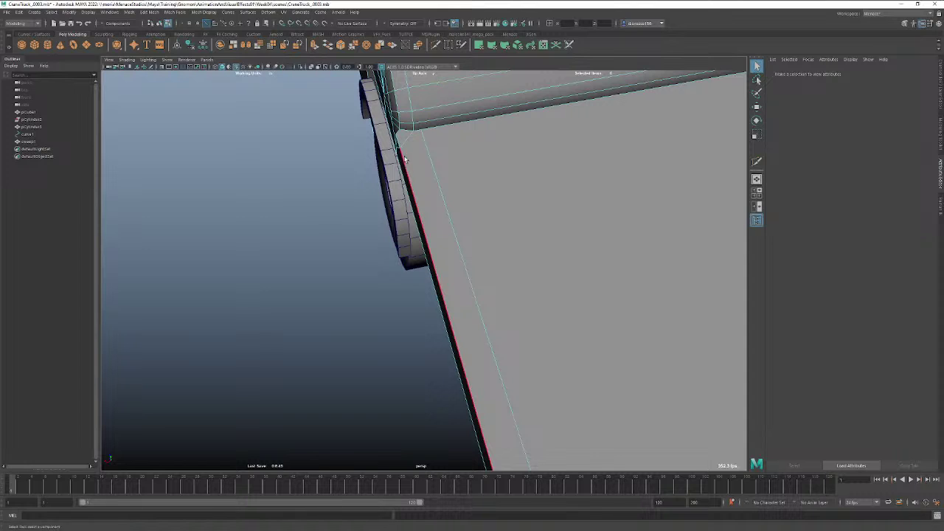
left_click_drag(422, 130, 421, 131)
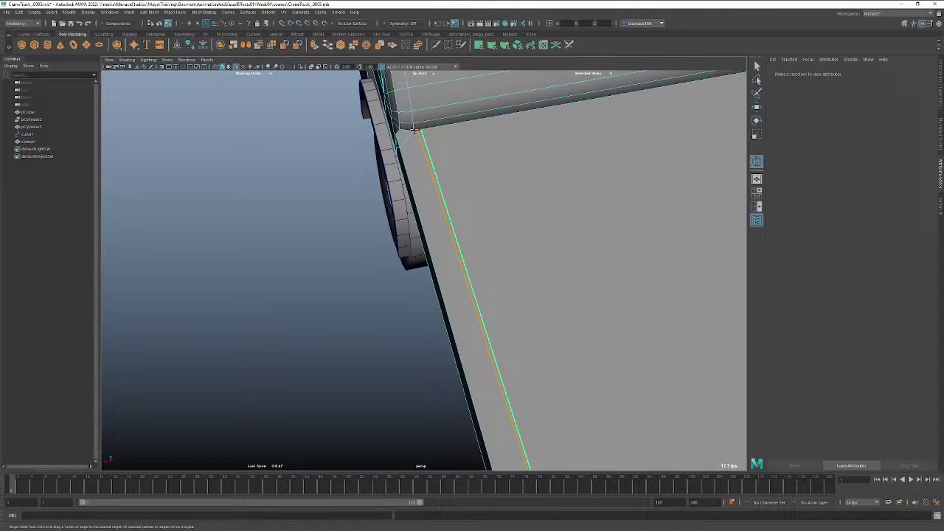
key("w")
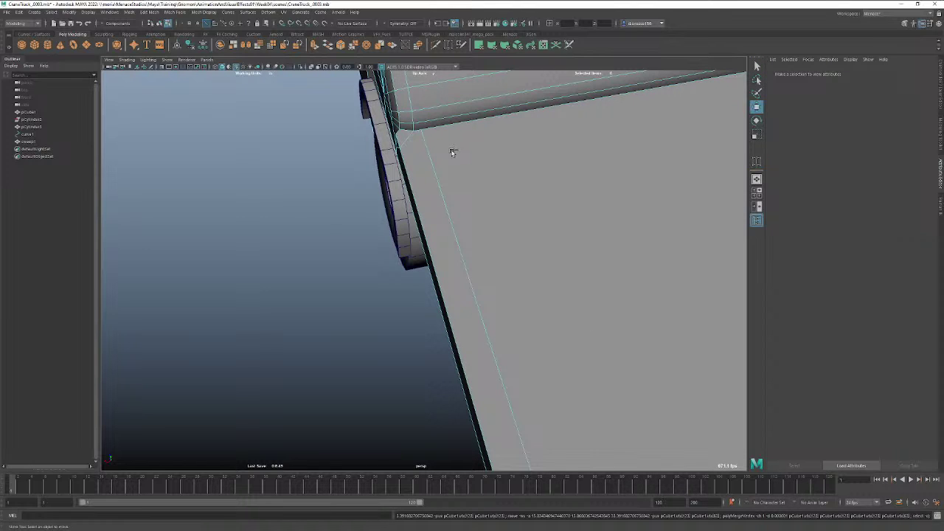
Try to Target Weld the cab end of the lengthwise bed cut to the adjacent corner point, and undo it.
right_click(452, 153)
left_click(415, 151)
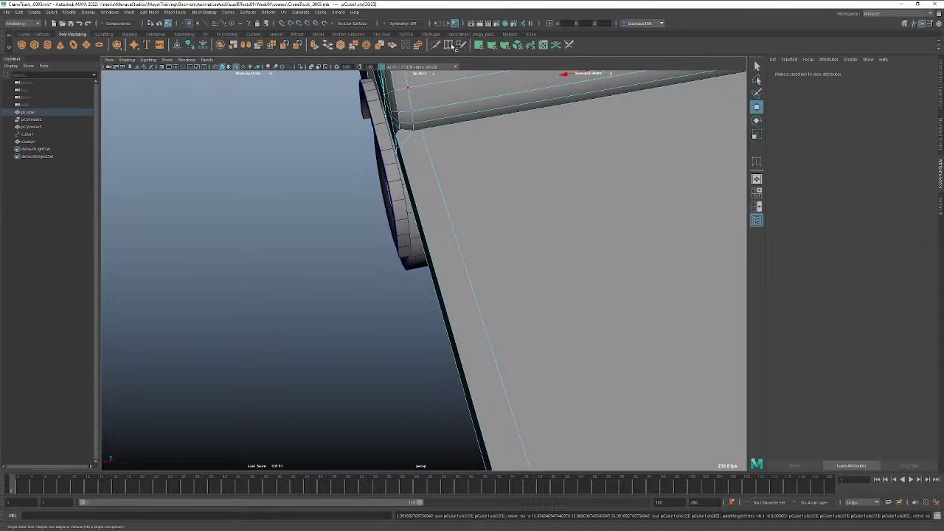
key("y")
left_click_drag(421, 129, 411, 138)
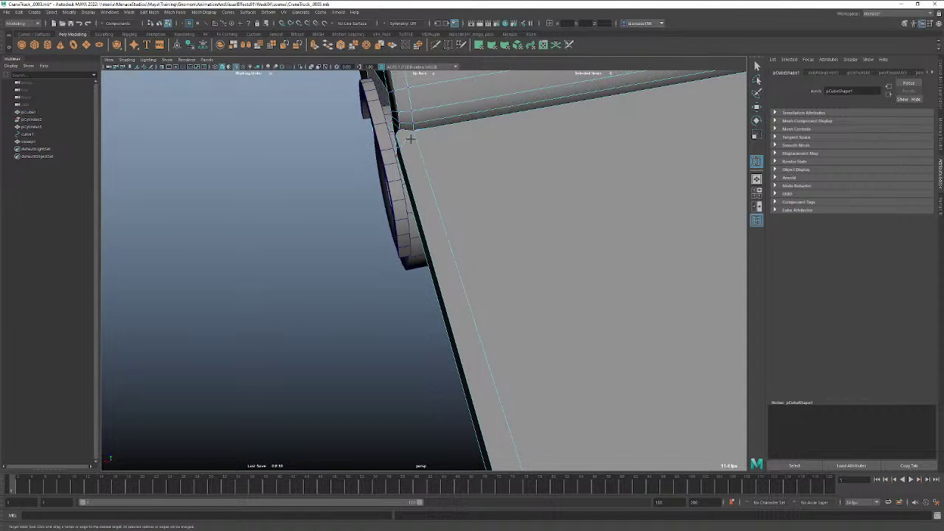
key("ctrl+z")
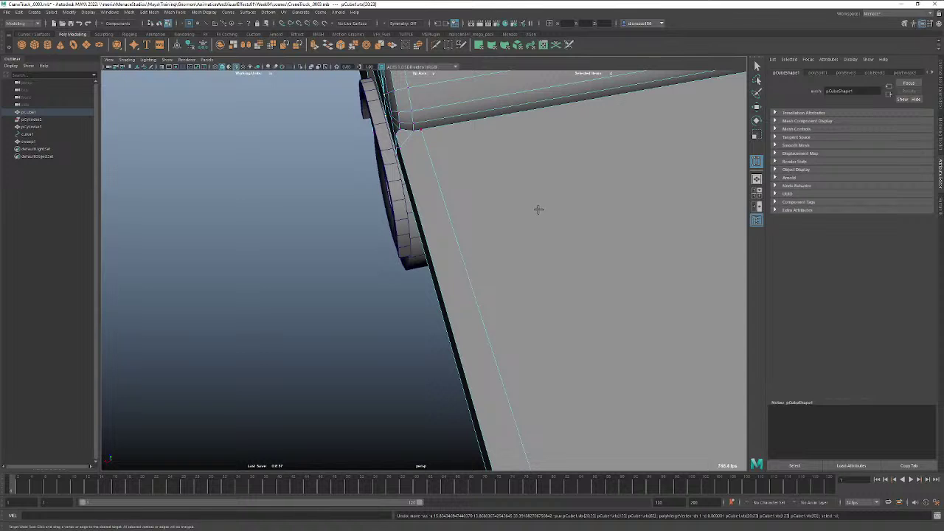
Target Weld the cab-end vertex of the lengthwise bed cut to the neighbouring vertex at the cab's rear corner.
scroll(539, 210, "down", 8)
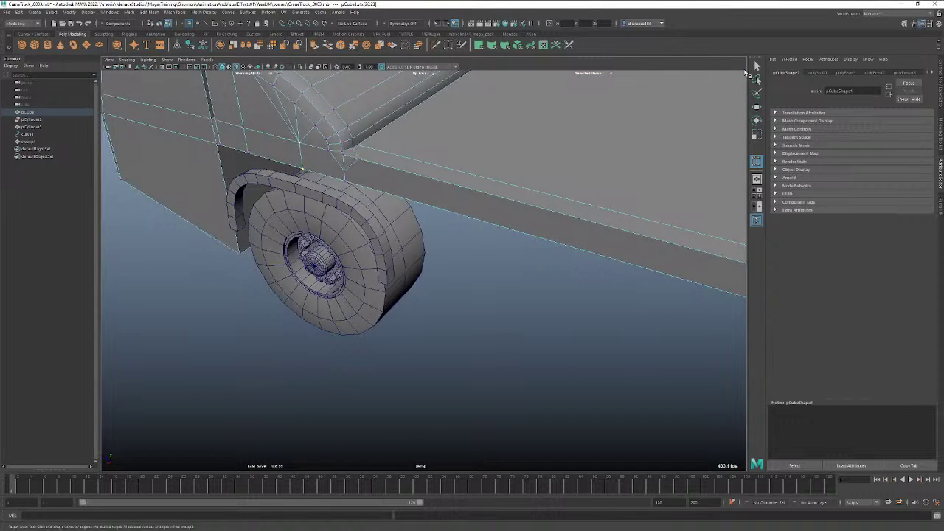
left_click(756, 66)
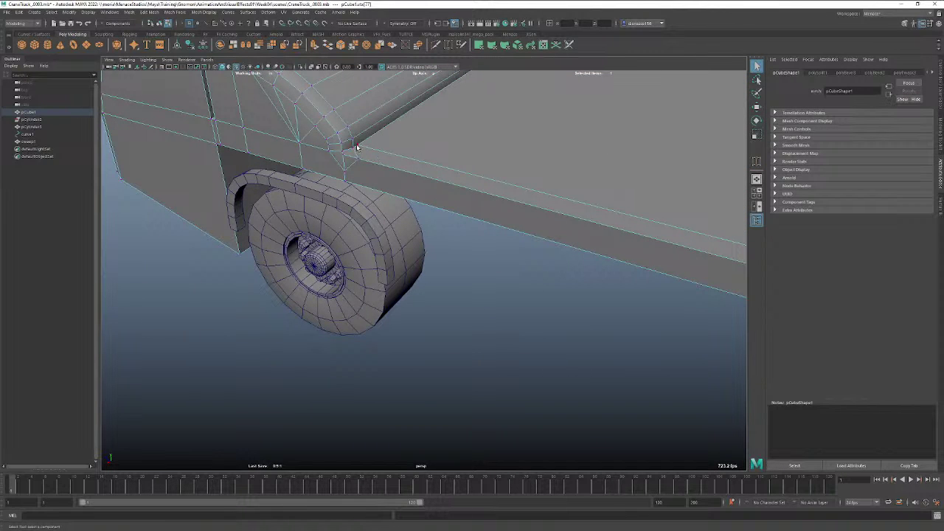
left_click(448, 45)
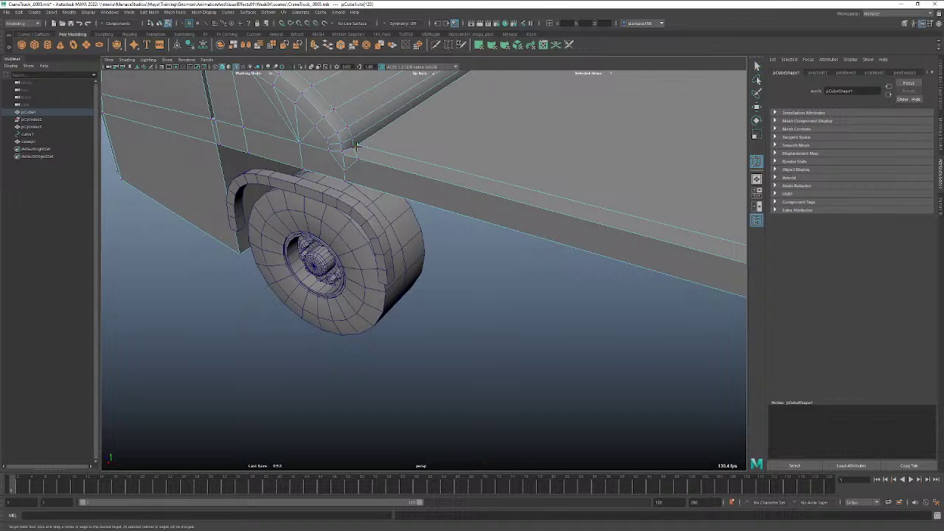
left_click_drag(357, 145, 350, 152)
scroll(563, 183, "down", 9)
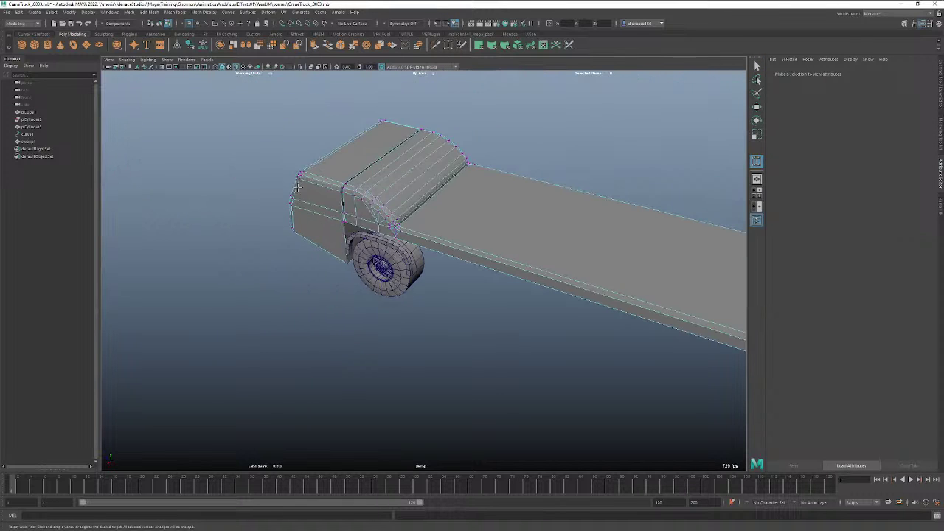
Delete the diagonal edge crossing the bed's top strip beside the cab's rear corner.
left_click_drag(563, 184, 441, 286, "alt")
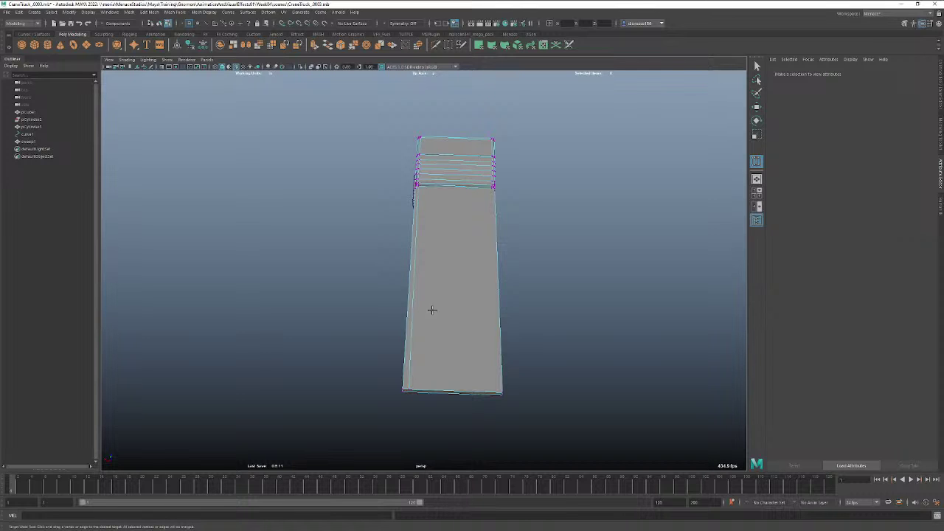
left_click_drag(462, 262, 504, 285, "alt")
mouse_move(371, 249)
right_mouse_down("alt")
mouse_move(396, 228)
mouse_move(369, 262)
right_mouse_up("alt")
left_click_drag(354, 278, 443, 269, "alt")
right_click_drag(331, 258, 596, 204, "alt")
middle_click_drag(366, 204, 396, 295, "alt")
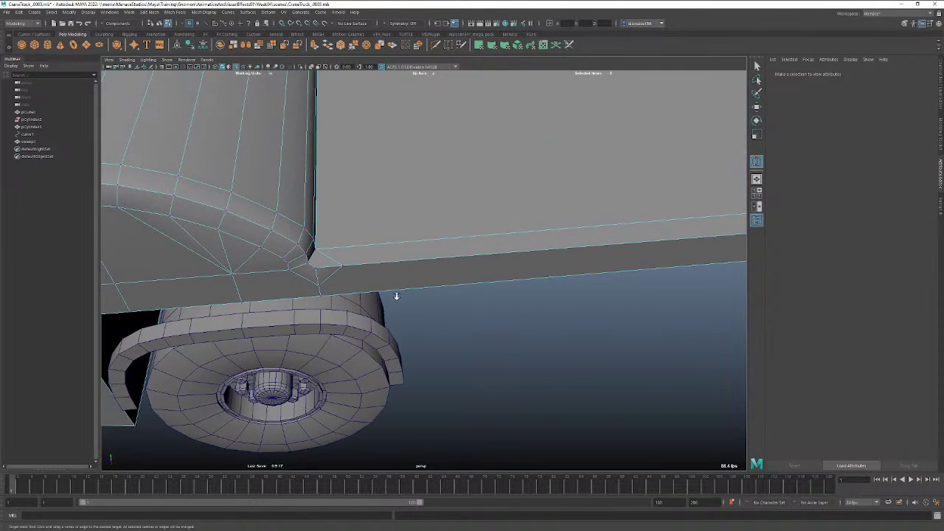
right_click_drag(396, 295, 576, 267, "alt")
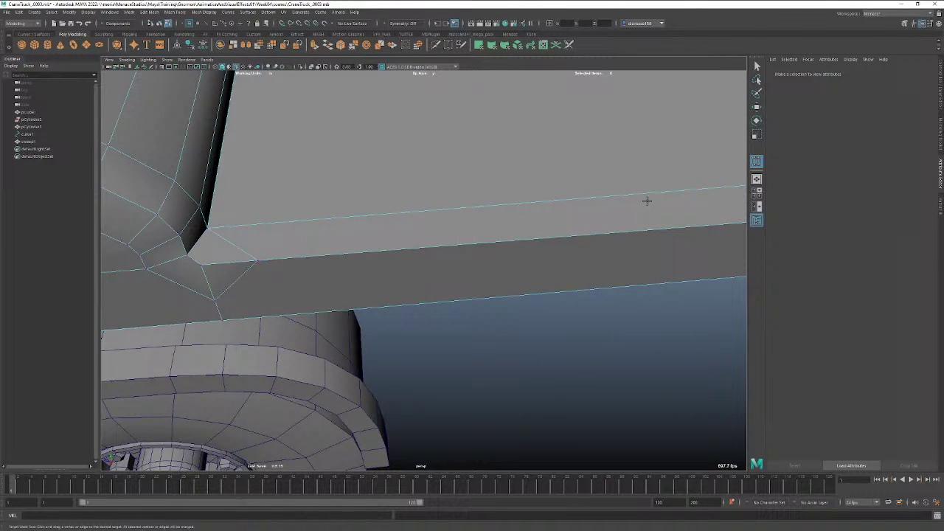
key("q")
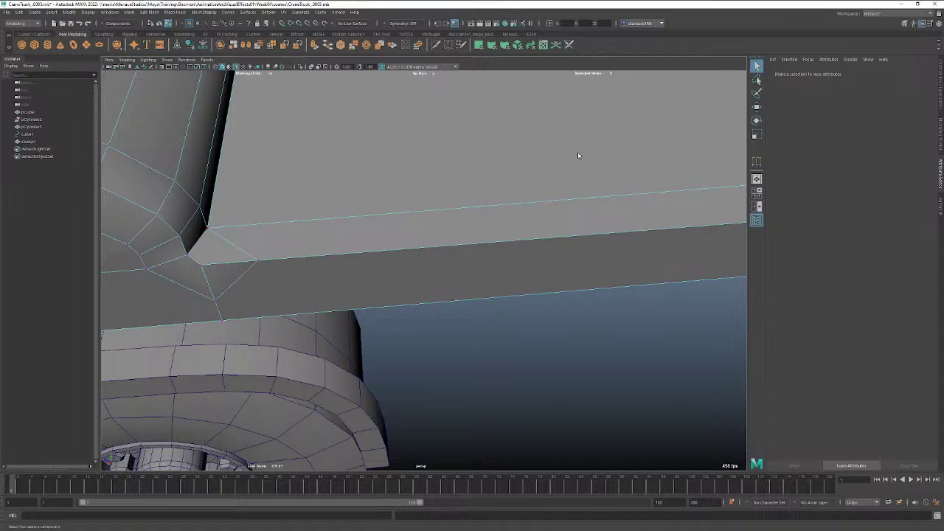
right_click_drag(243, 255, 244, 241)
left_click(232, 249)
key("Delete")
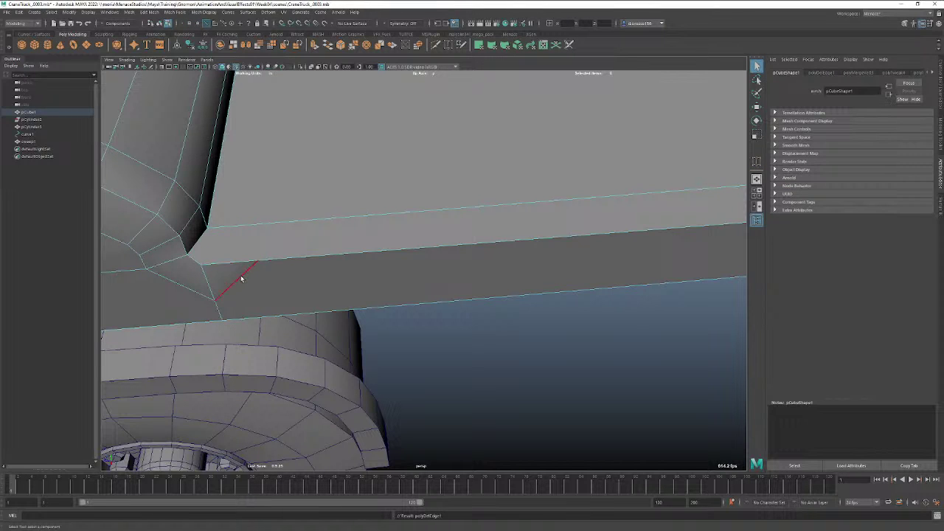
Delete the two diagonal edges on the bed's side face below the cab's rear corner, together with their vertices.
left_click(231, 315)
key("ctrl+Delete")
left_click(192, 292)
key("ctrl+Delete")
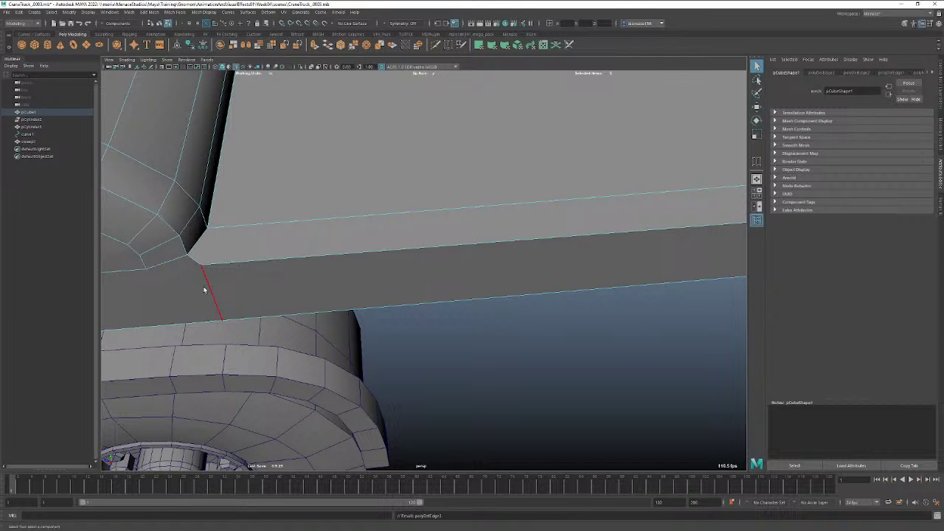
Multi-Cut an edge from the bed's top side corner to the lowest vertex of the cab's rounded rear corner.
left_click_drag(204, 290, 149, 310, "alt")
mouse_move(311, 345)
left_mouse_down("alt")
mouse_move(352, 329)
mouse_move(322, 333)
left_mouse_up("alt")
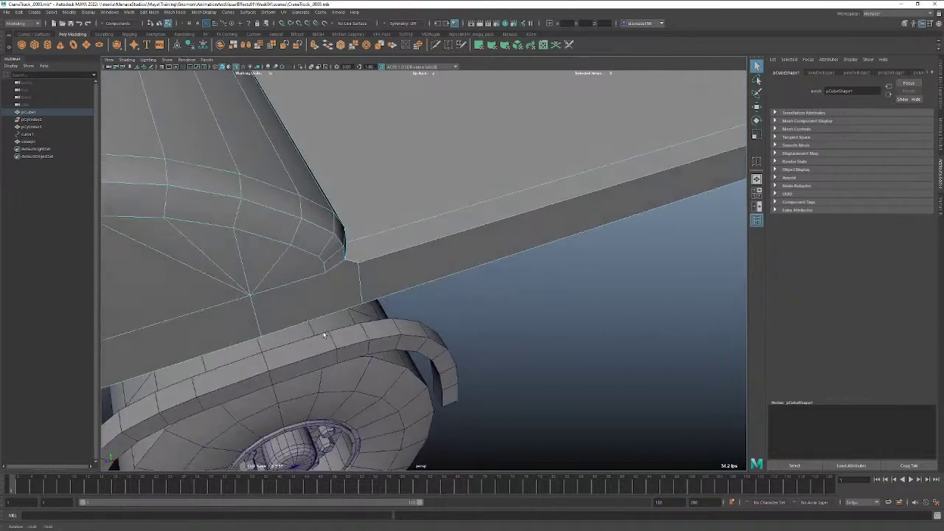
right_click_drag(322, 333, 479, 303, "alt")
middle_click_drag(325, 295, 431, 303, "alt")
left_click_drag(432, 304, 435, 303, "alt")
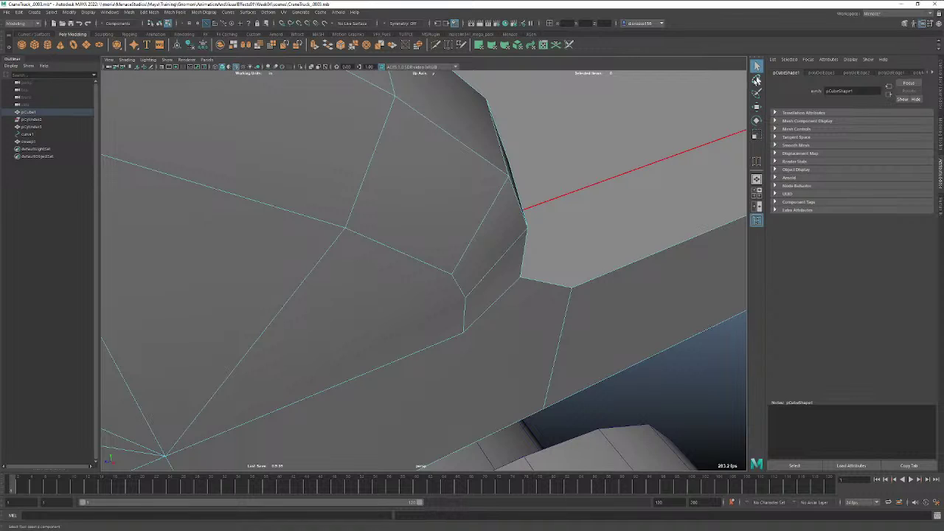
left_click(757, 66)
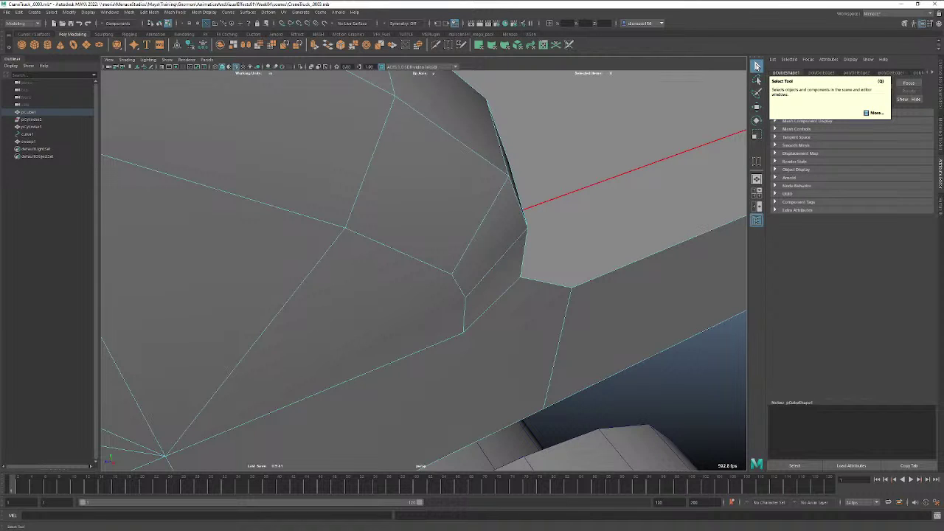
left_click(437, 44)
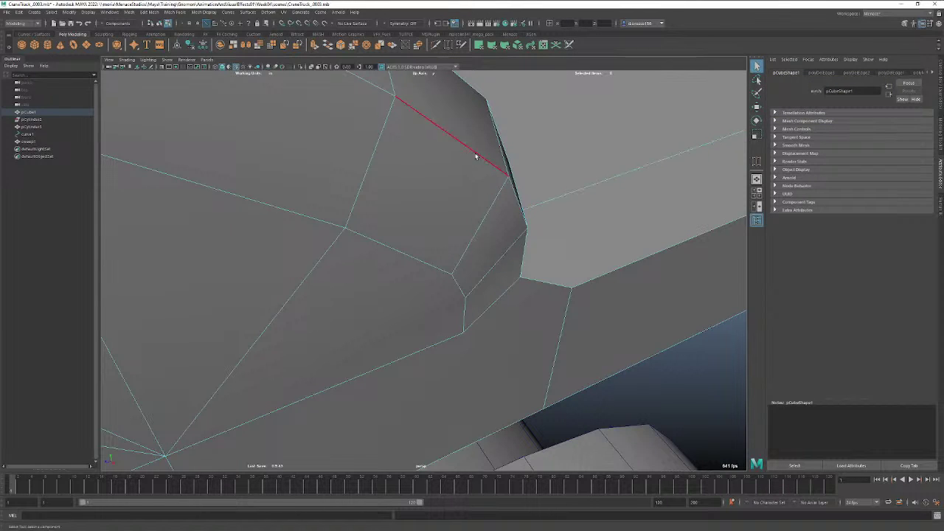
left_click(573, 288)
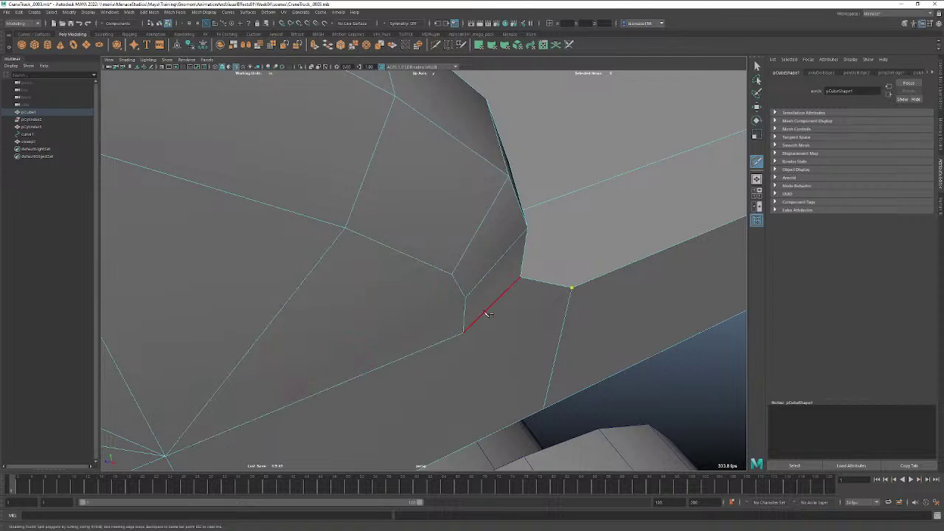
left_click(464, 333)
right_click(458, 335)
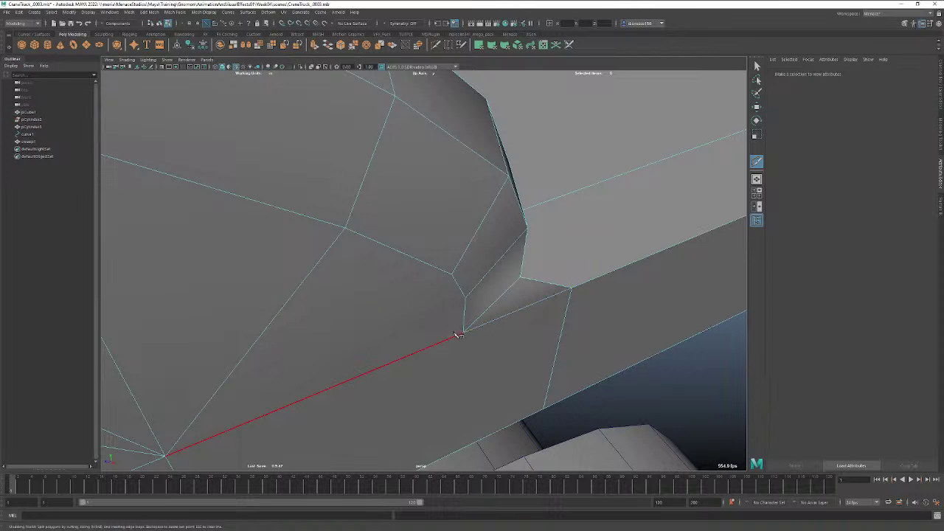
Try a Multi-Cut across the bed's top strip from the lengthwise cut's cab end to the side corner, and back out.
left_click(462, 333)
left_click_drag(512, 321, 516, 275, "alt")
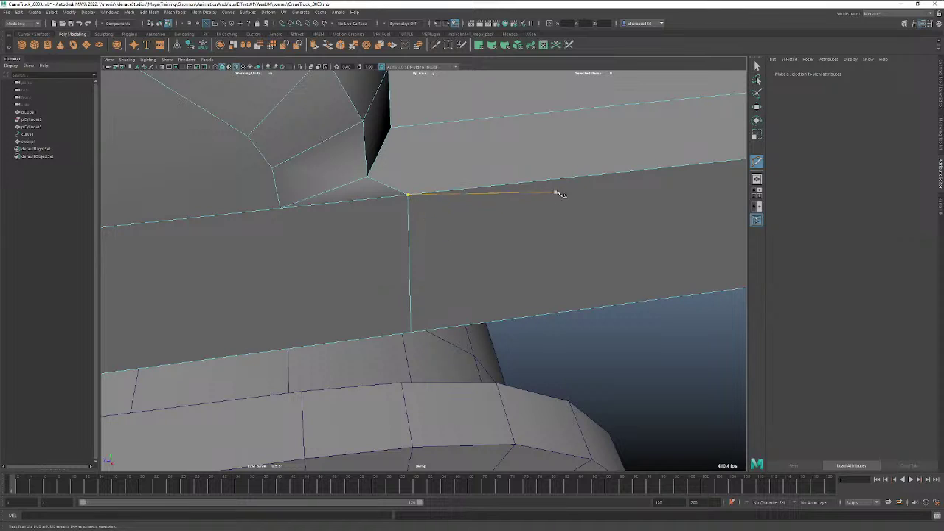
right_click(446, 201)
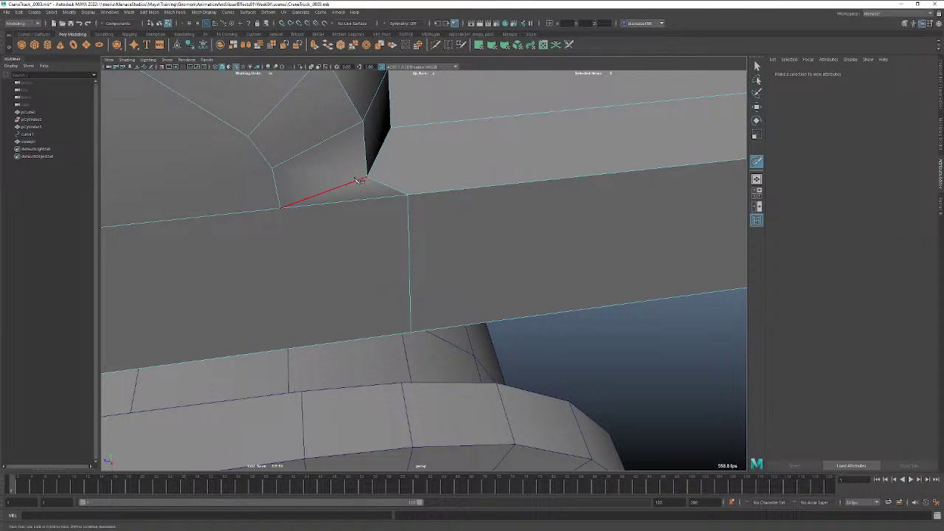
left_click(391, 128)
left_click(409, 194)
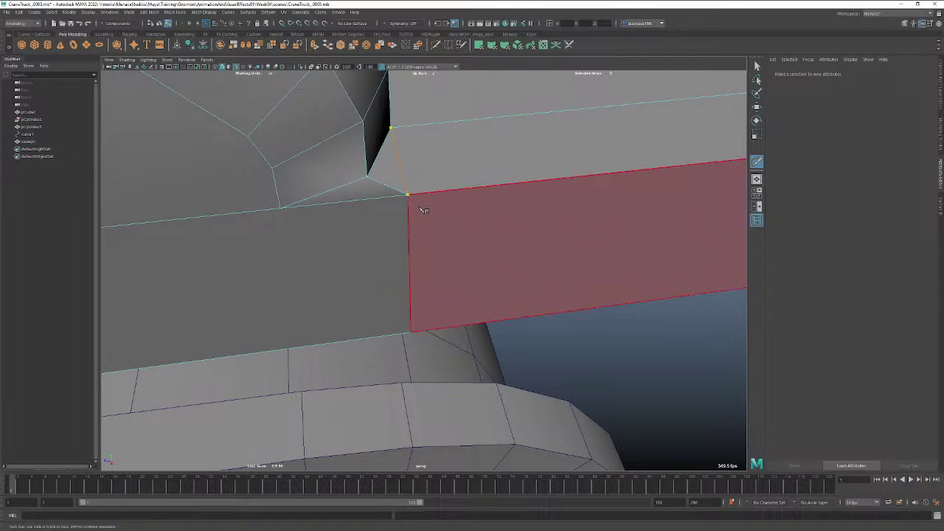
scroll(462, 217, "down", 10)
key("BackSpace")
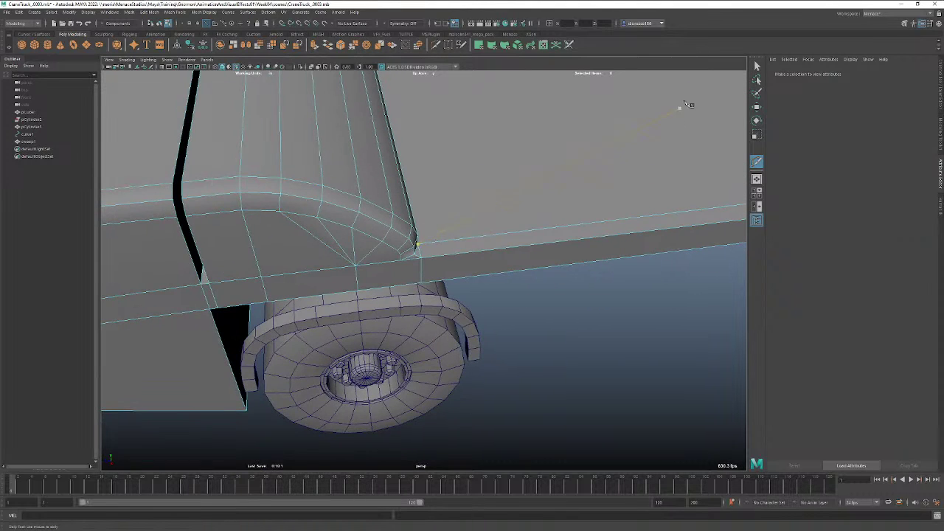
left_click(754, 66)
Multi-Cut a matching lengthwise edge on the bed's top face near the side opposite the wheel, from the cab to the rear edge.
mouse_move(480, 254)
left_mouse_down("alt")
mouse_move(462, 246)
mouse_move(425, 257)
mouse_move(473, 238)
mouse_move(488, 247)
left_mouse_up("alt")
right_click_drag(511, 237, 367, 225, "alt")
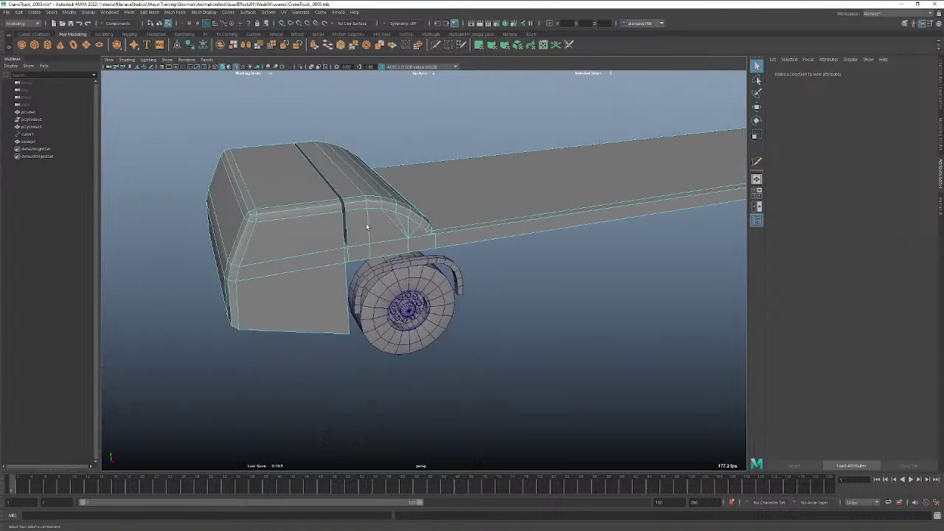
left_click_drag(371, 206, 405, 281, "alt")
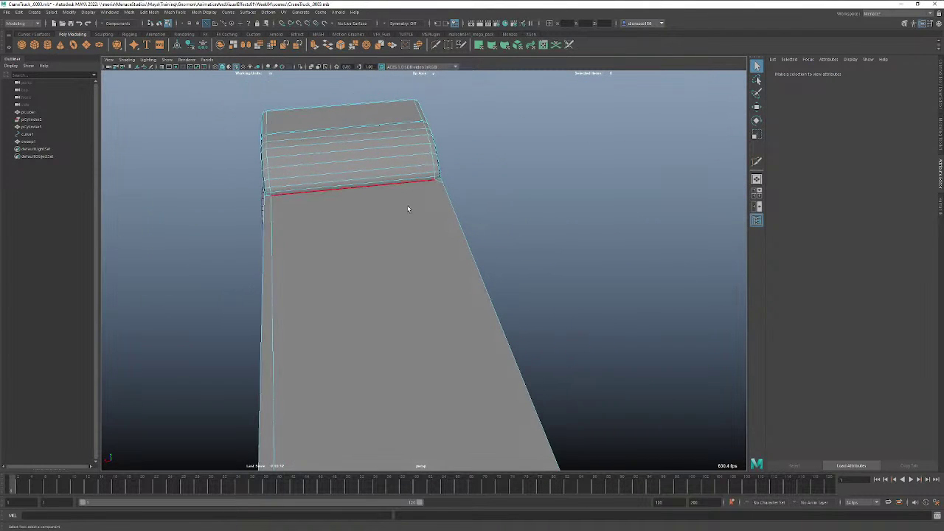
left_click(436, 45)
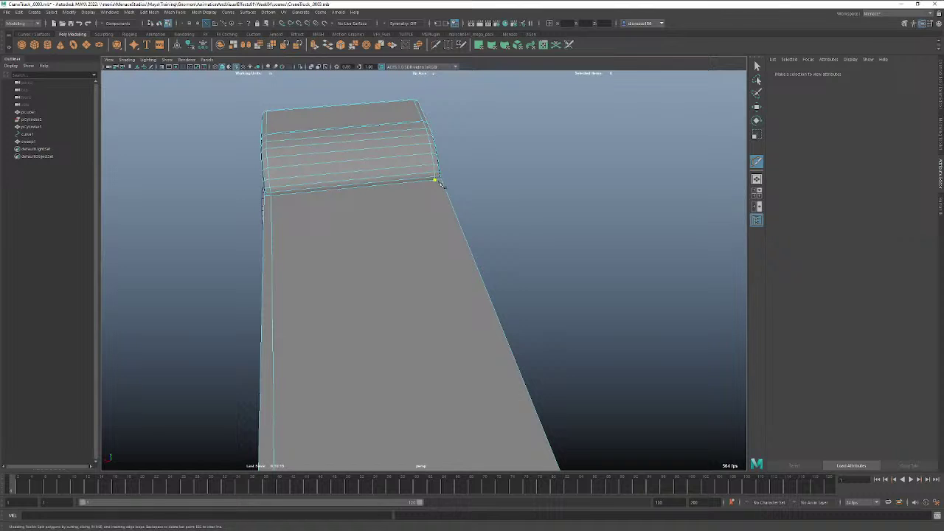
left_click(440, 182)
middle_click_drag(442, 199, 438, 155, "alt")
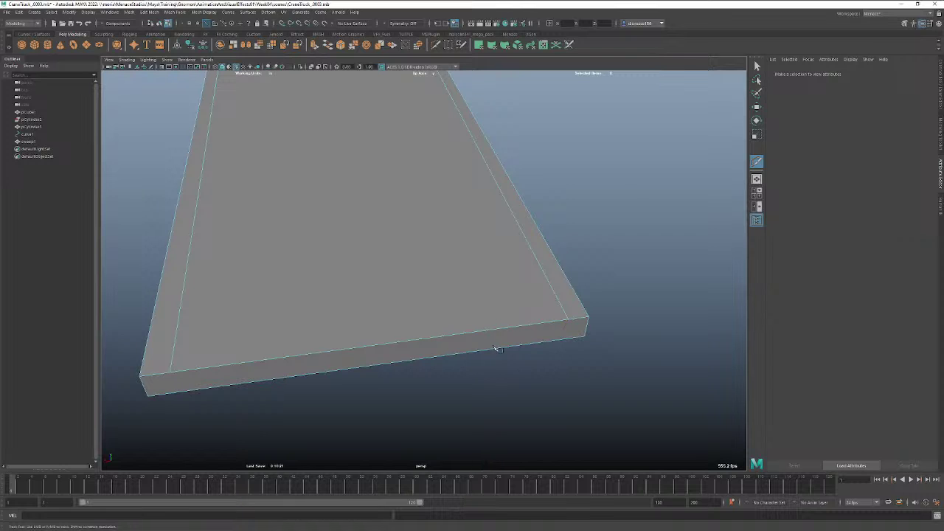
Switch to the top view and frame the full length of the bed for selection.
right_click_drag(528, 289, 366, 259, "alt")
left_click_drag(367, 259, 366, 281, "alt")
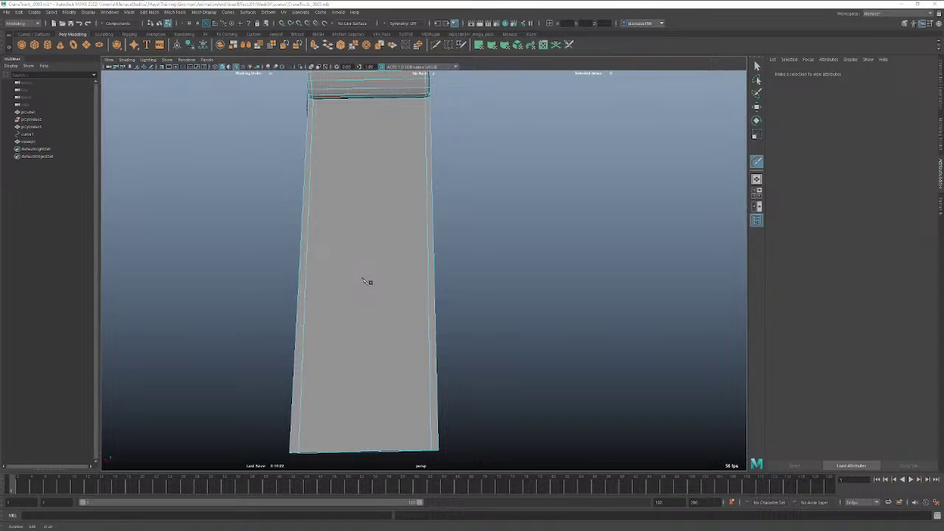
key("space")
mouse_move(363, 278)
right_mouse_down()
mouse_move(372, 280)
mouse_move(355, 279)
mouse_move(365, 284)
right_mouse_up()
left_click_drag(365, 284, 344, 285)
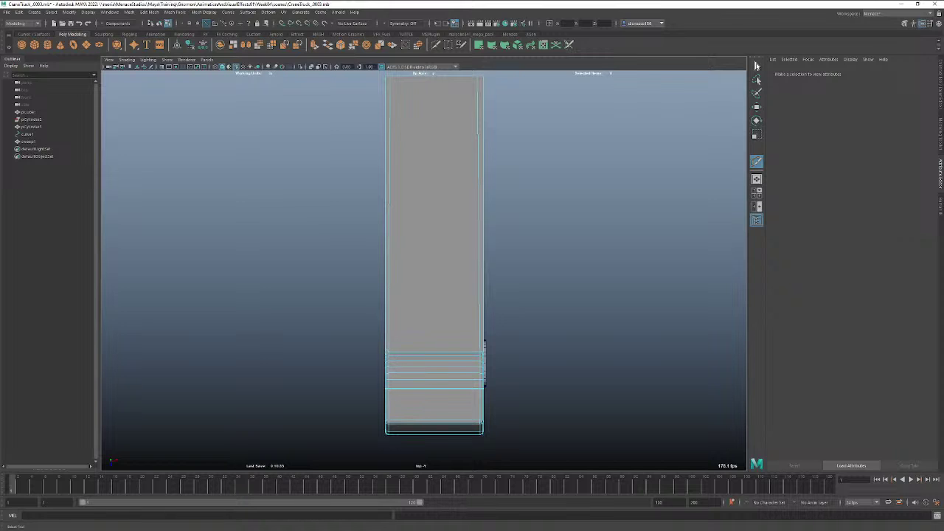
left_click(757, 66)
middle_click_drag(475, 184, 482, 243, "alt")
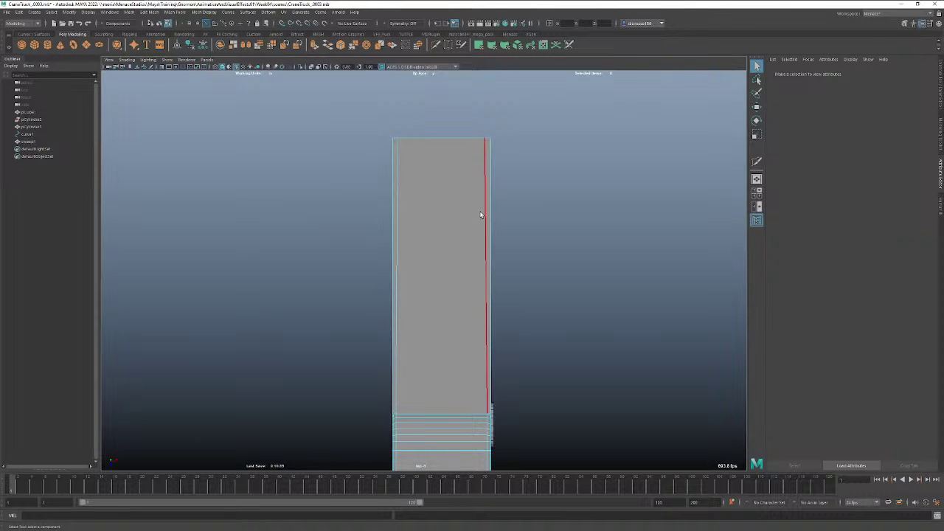
Move the rear-end vertices of both lengthwise bed cuts slightly outward so each cut runs parallel to the bed's sides.
right_click_drag(485, 212, 465, 212)
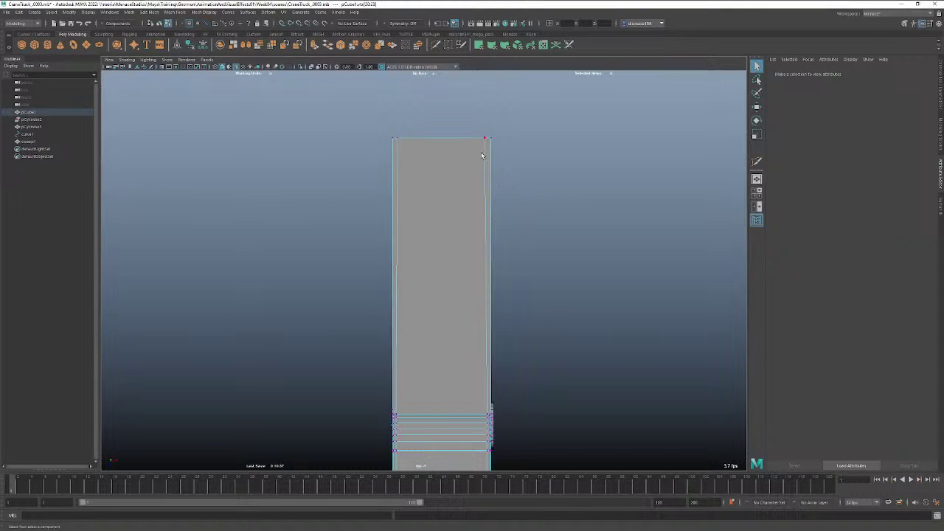
left_click_drag(478, 124, 517, 140)
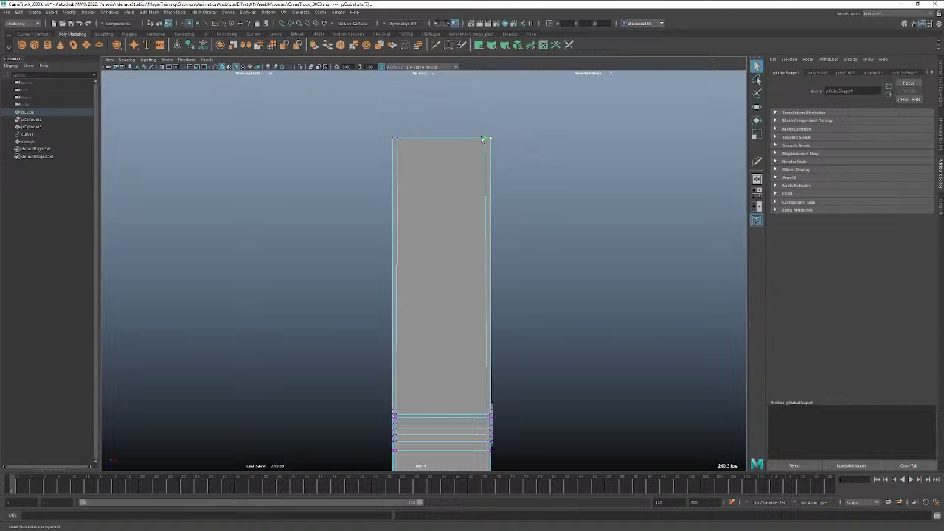
key("w")
left_click_drag(518, 140, 523, 141)
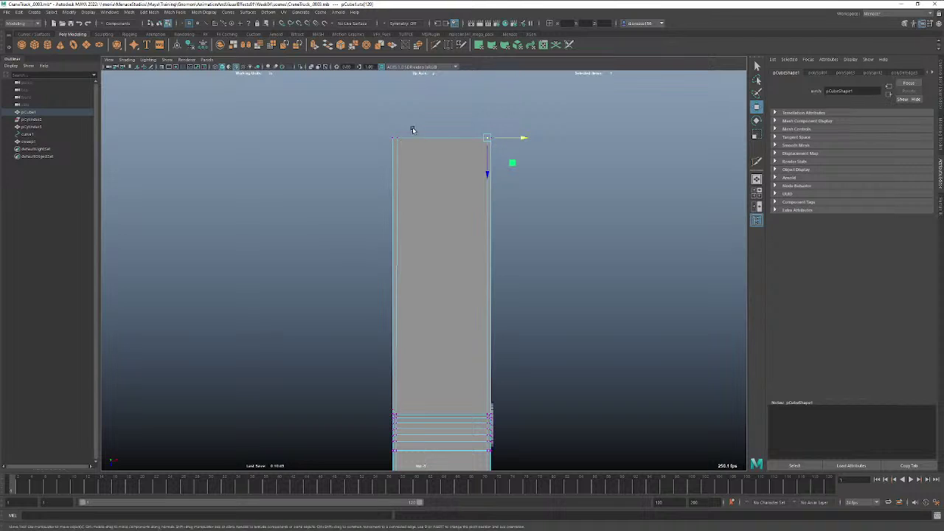
left_click_drag(414, 131, 432, 138)
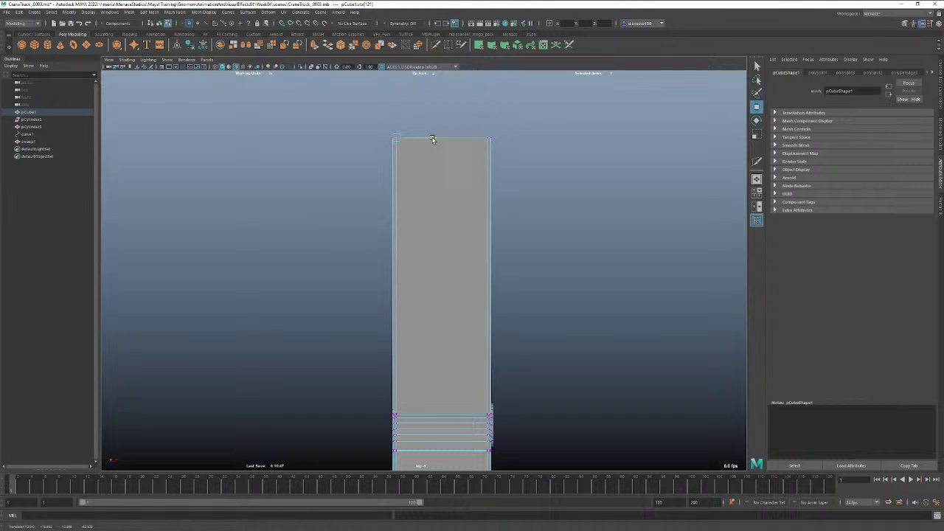
key("q")
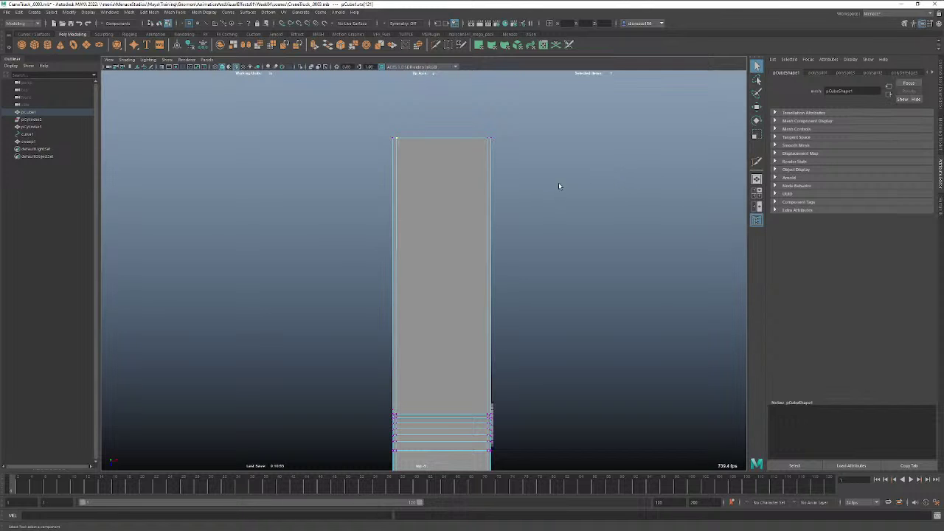
Hide the curve beside the front wheel in the perspective view and save the scene as the next incremental version.
key("space")
left_click_drag(546, 349, 543, 330)
left_click_drag(549, 364, 609, 325, "alt")
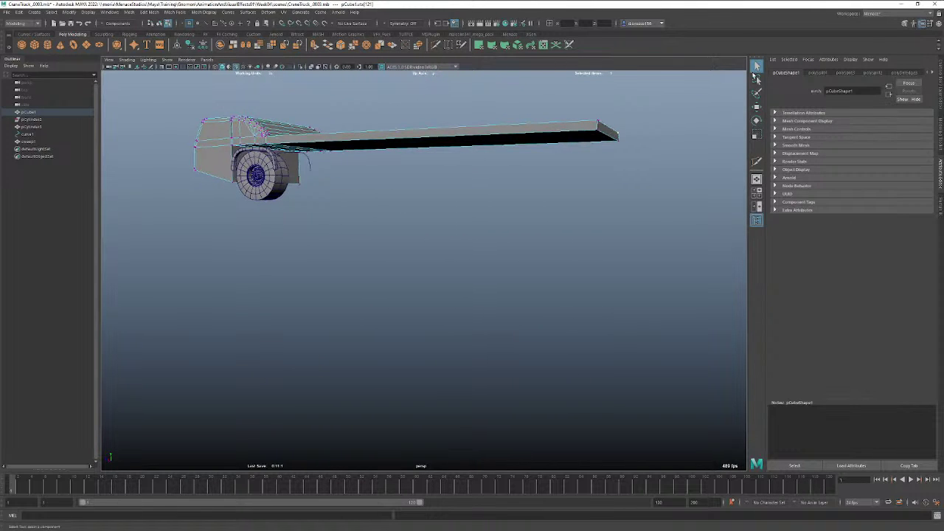
left_click(310, 164)
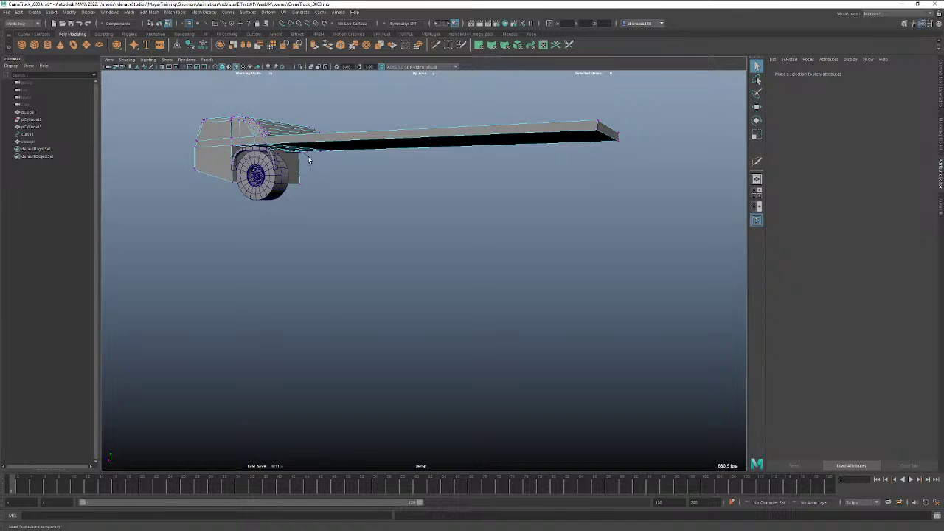
right_click_drag(318, 140, 335, 131)
left_click(307, 161)
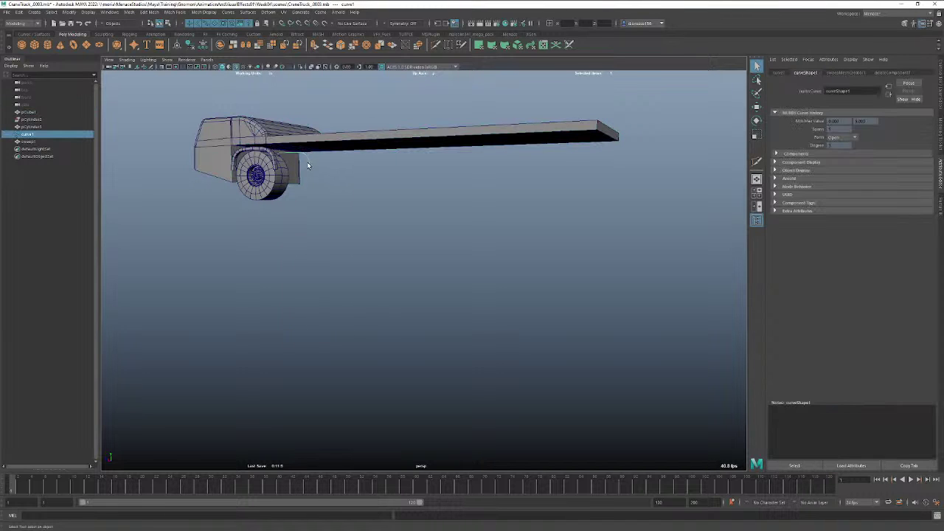
key("h")
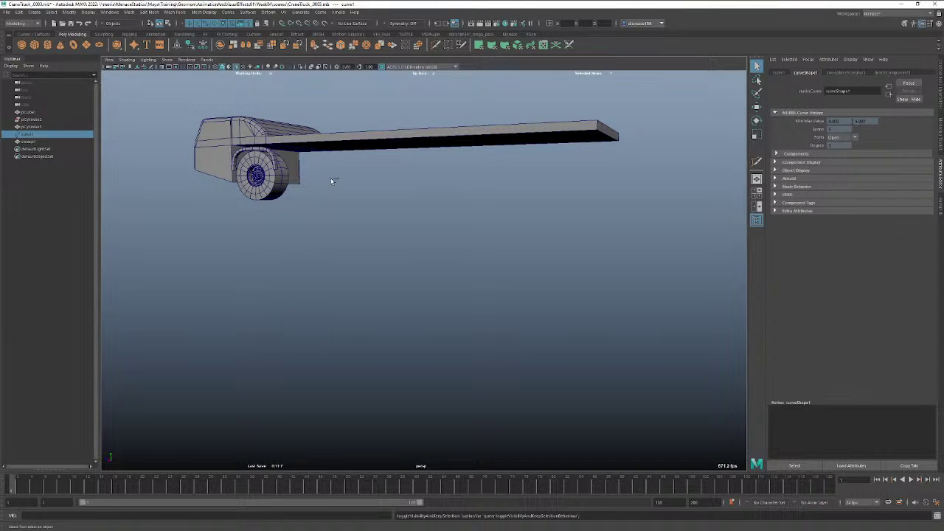
key("ctrl+alt+s")
Isolate the truck body mesh so the wheel and fender are out of view.
left_click_drag(467, 305, 468, 346, "alt")
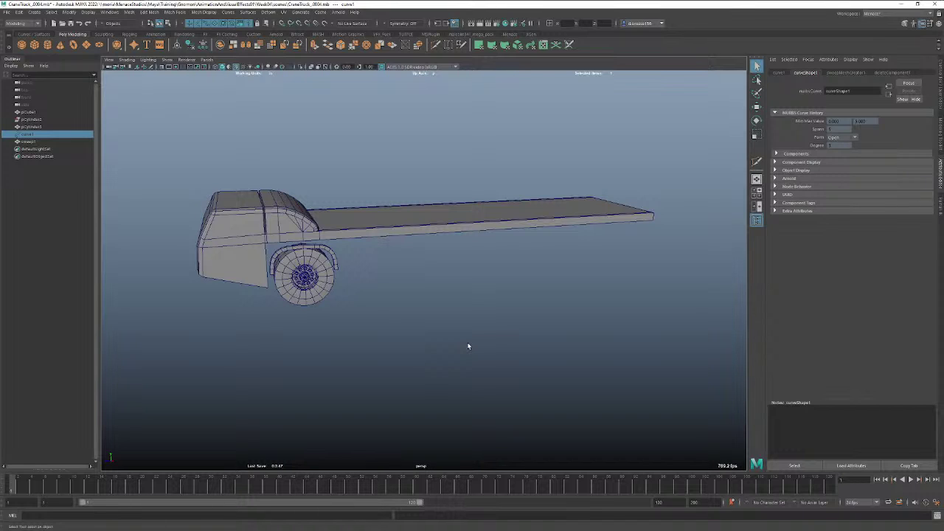
right_click_drag(335, 290, 435, 284, "alt")
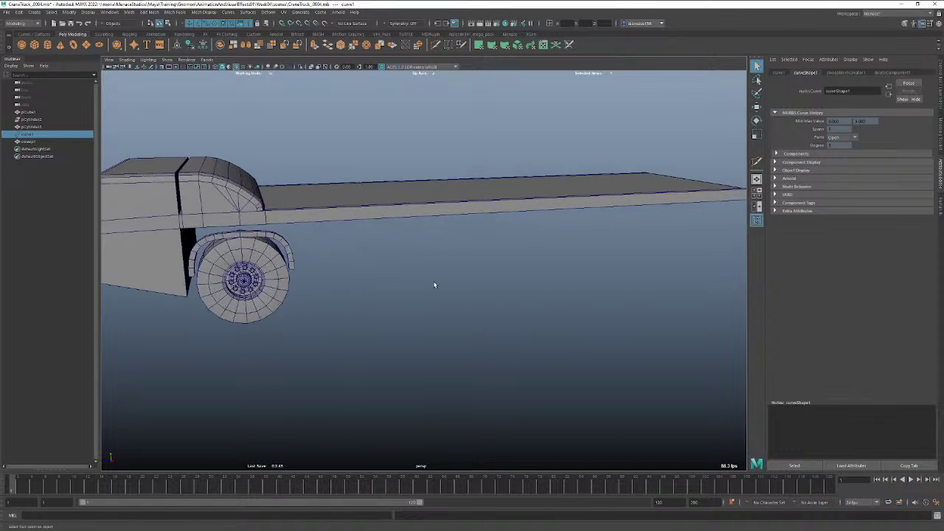
mouse_move(435, 283)
left_mouse_down("alt")
mouse_move(403, 295)
mouse_move(394, 284)
mouse_move(537, 270)
mouse_move(443, 280)
left_mouse_up("alt")
left_click(442, 284)
key("ctrl+1")
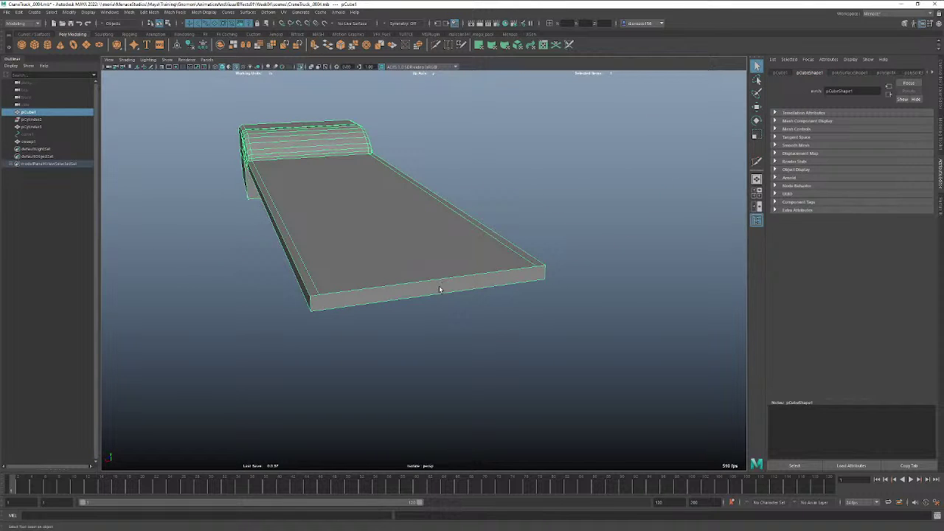
Make the truck body see-through and show the underside of the bed in the bottom view.
left_click_drag(412, 312, 368, 297, "alt")
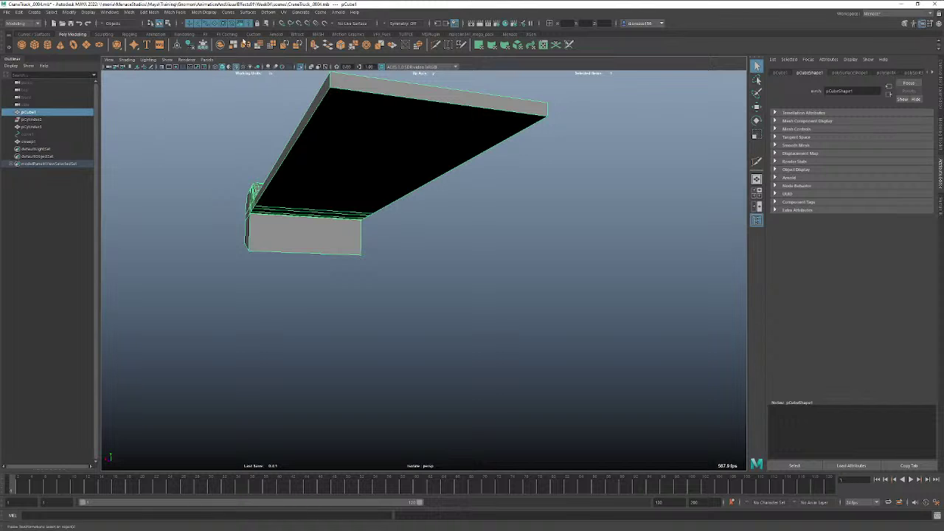
left_click(478, 34)
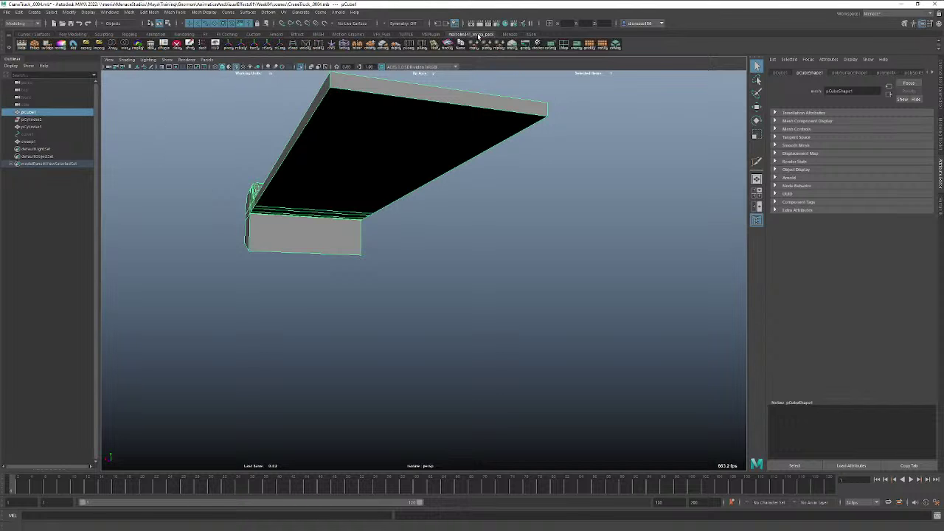
left_click(112, 43)
left_click_drag(264, 179, 329, 175, "alt")
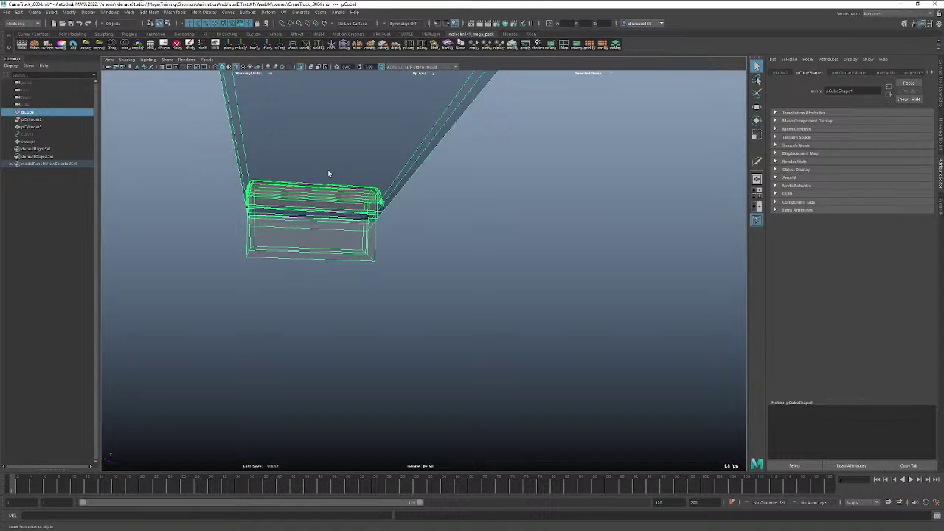
key("space")
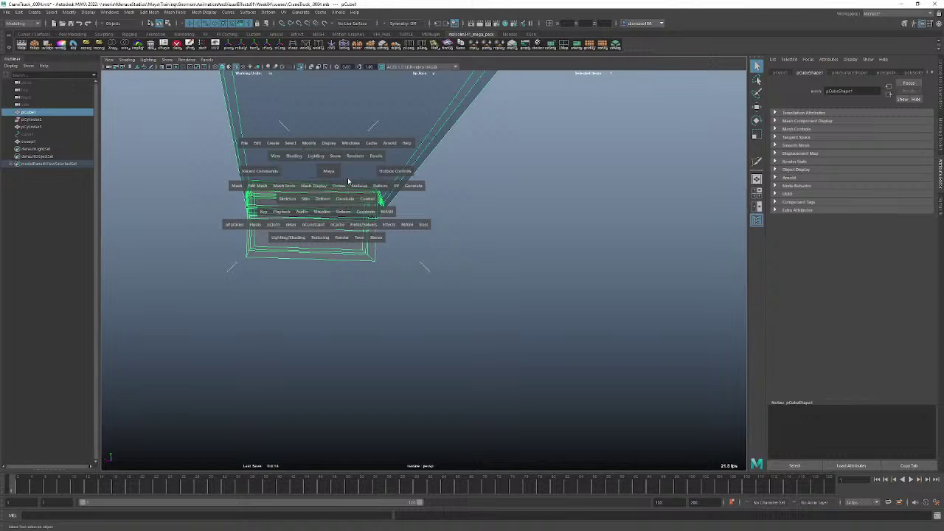
left_click(349, 180)
key("f")
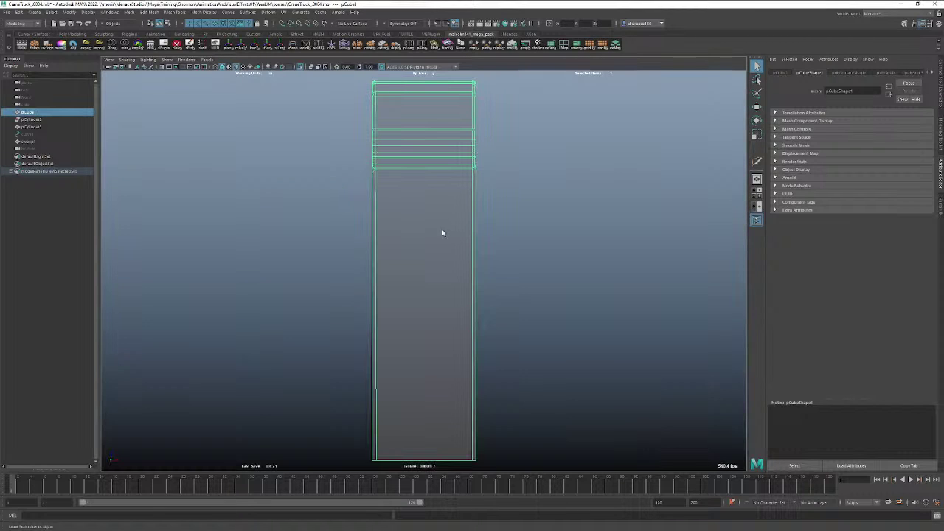
right_click_drag(399, 230, 648, 211, "alt")
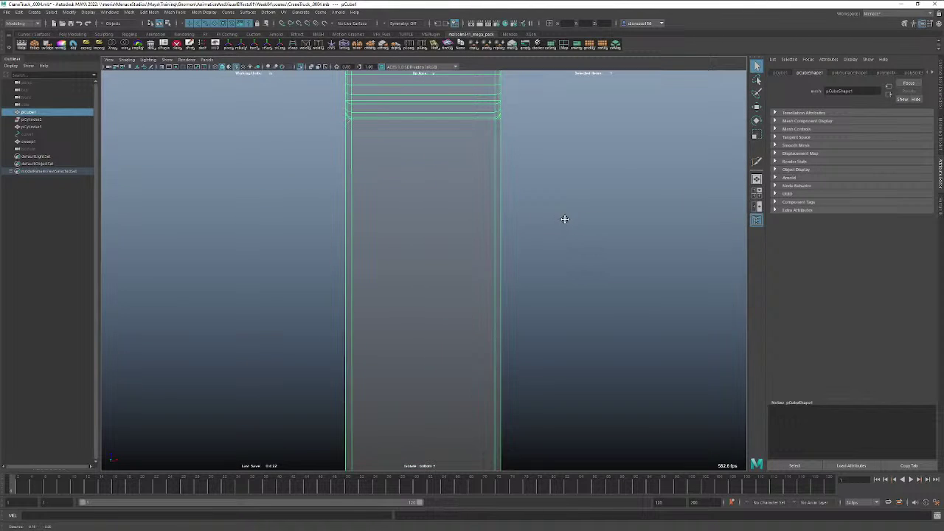
middle_click_drag(565, 231, 567, 229, "alt")
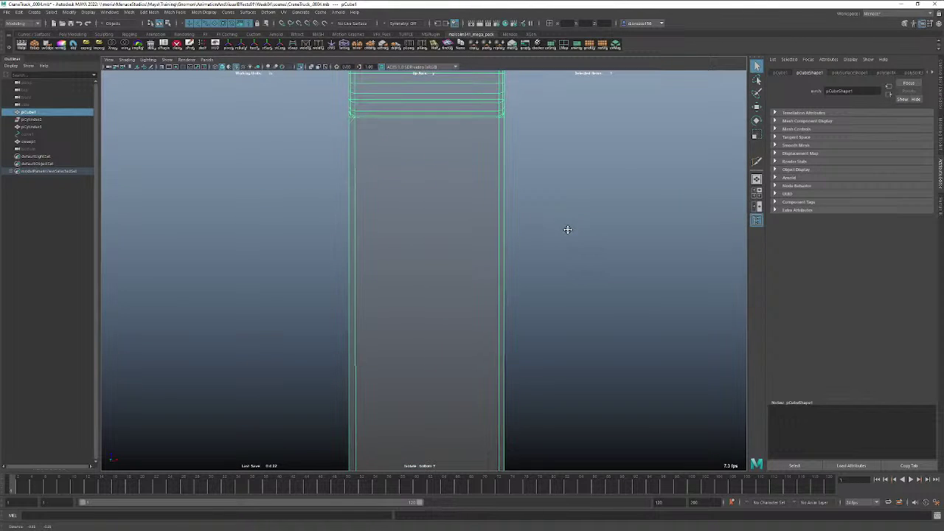
Multi-Cut a lengthwise edge along one side of the bed's underside, from the rear edge to the cab, following the top cut.
left_click(756, 161)
middle_click_drag(438, 277, 463, 139, "alt")
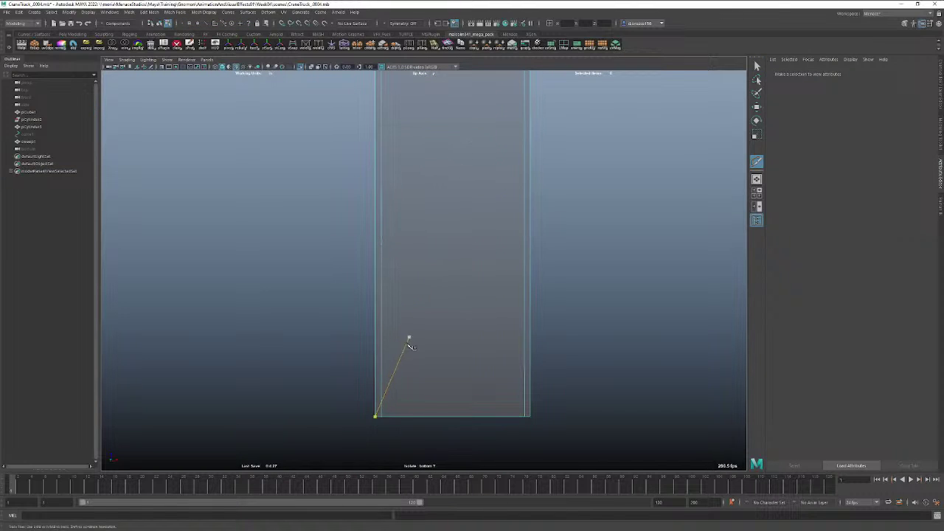
left_click(384, 416)
left_click_drag(383, 418, 381, 417)
middle_click_drag(405, 218, 413, 403, "alt")
right_click_drag(388, 240, 540, 224, "alt")
middle_click_drag(380, 186, 390, 291, "alt")
scroll(394, 293, "up", 3)
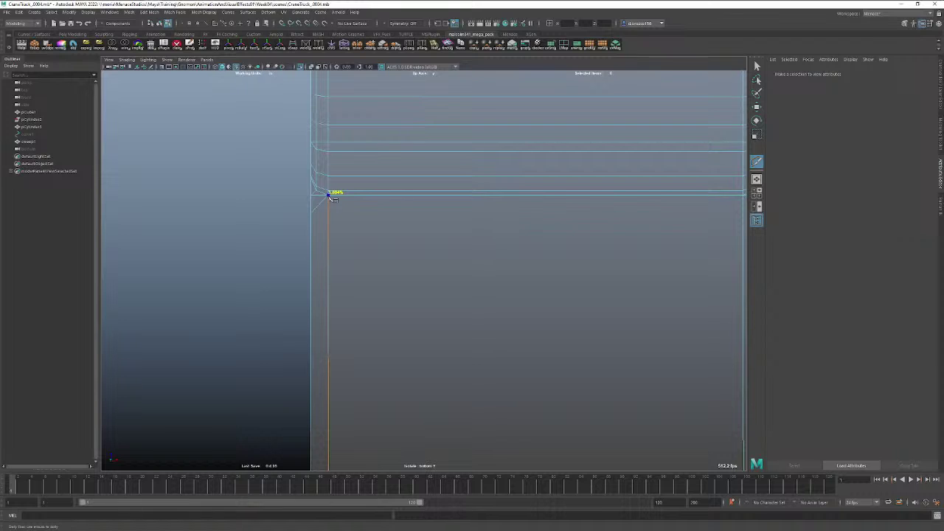
left_click(329, 194)
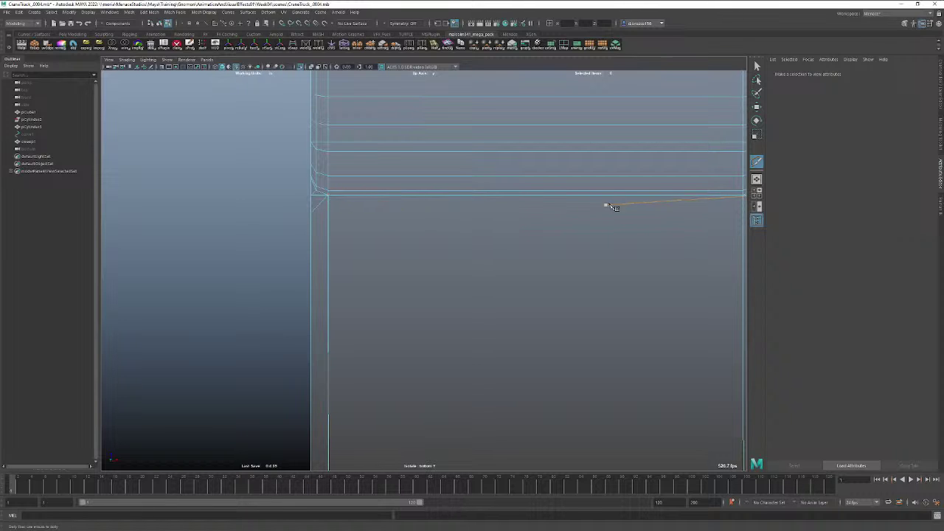
Multi-Cut a matching lengthwise edge along the opposite side of the bed's underside, from the cab to the rear edge.
middle_click_drag(689, 225, 527, 211, "alt")
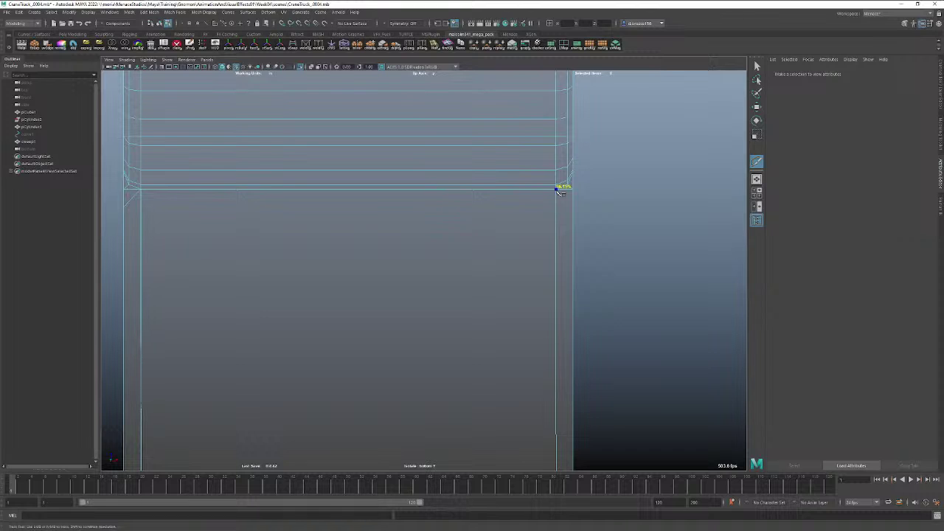
middle_click_drag(517, 369, 514, 108, "alt")
middle_click_drag(468, 451, 436, 216, "alt")
middle_click_drag(408, 333, 406, 284, "alt")
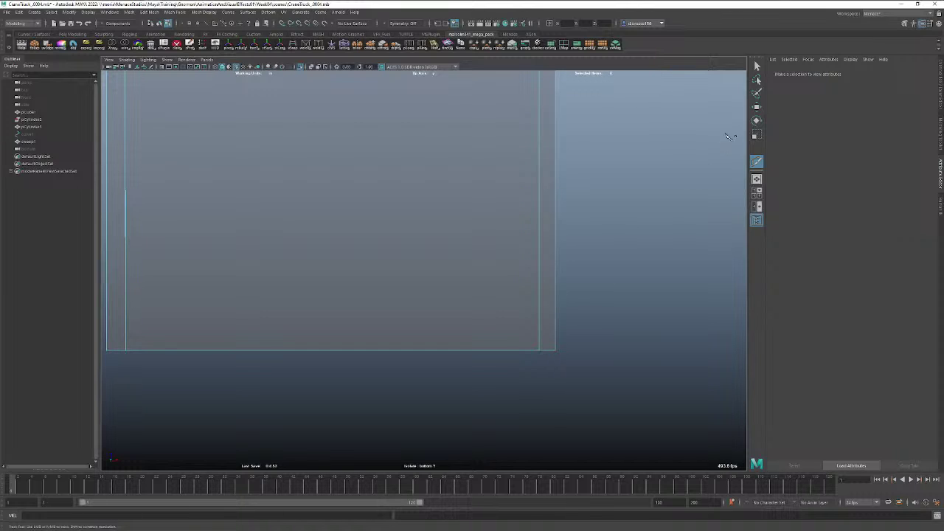
left_click(757, 67)
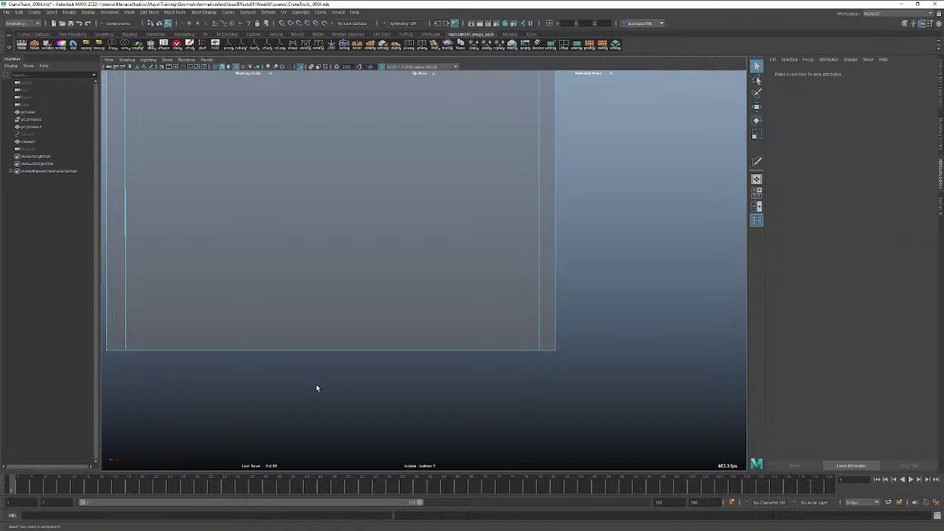
Align the rear-end vertices of both underside cuts with those of the top cuts by scaling each pair flat across the bed's width.
scroll(310, 382, "down", 1)
middle_click_drag(300, 378, 371, 383, "alt")
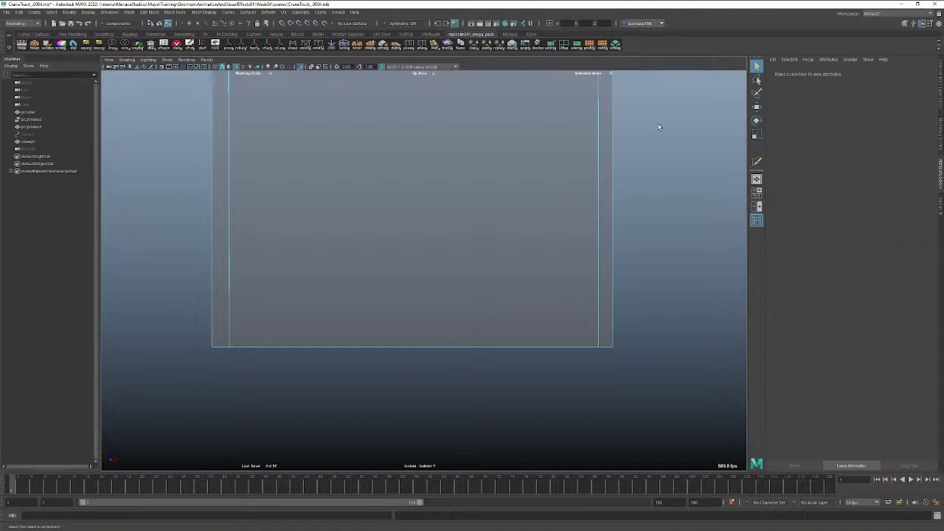
right_click_drag(504, 177, 472, 175)
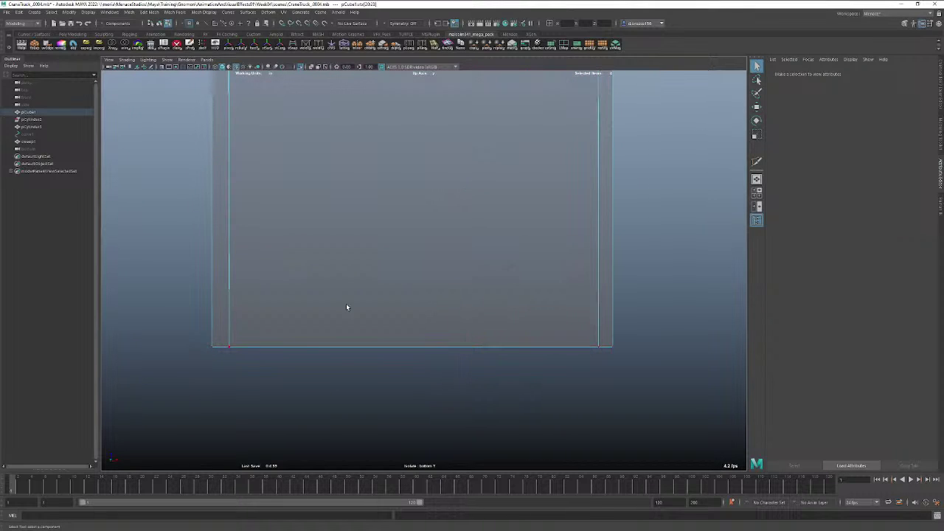
left_click(228, 347)
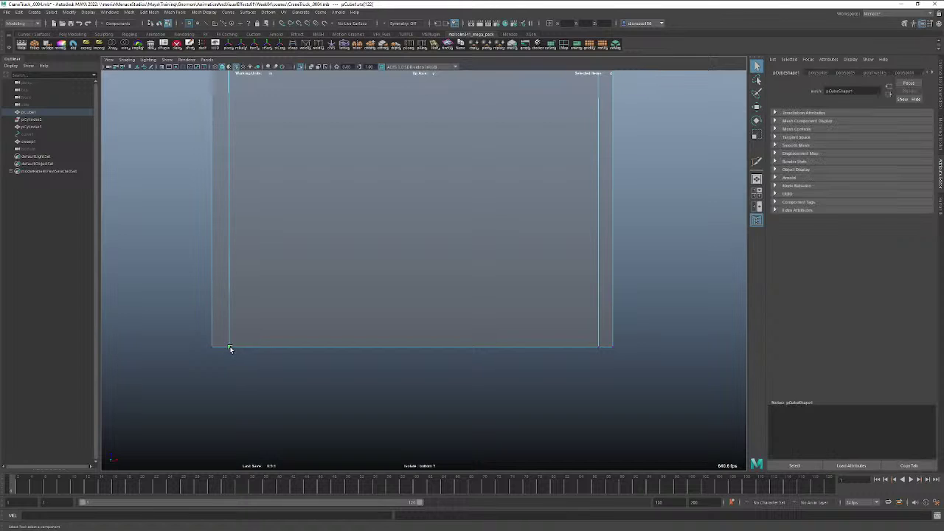
key("w")
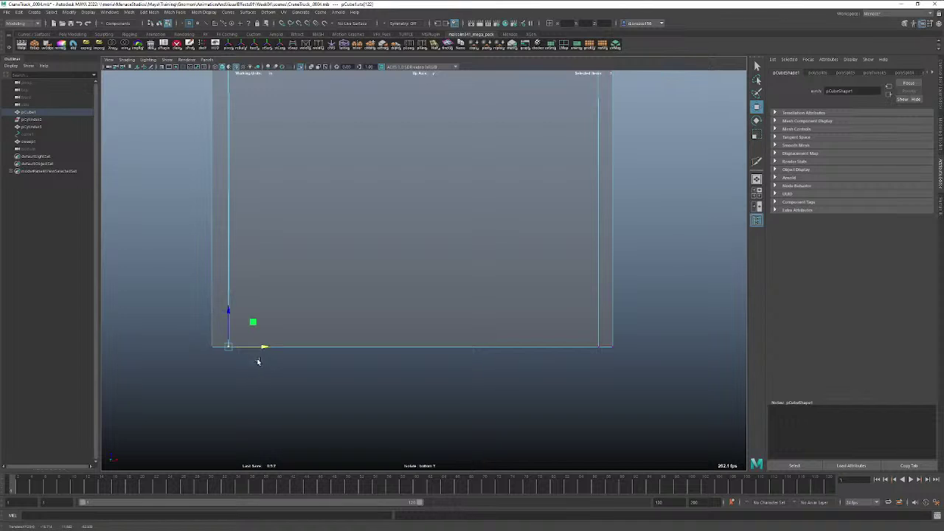
left_click_drag(261, 366, 219, 332)
key("e")
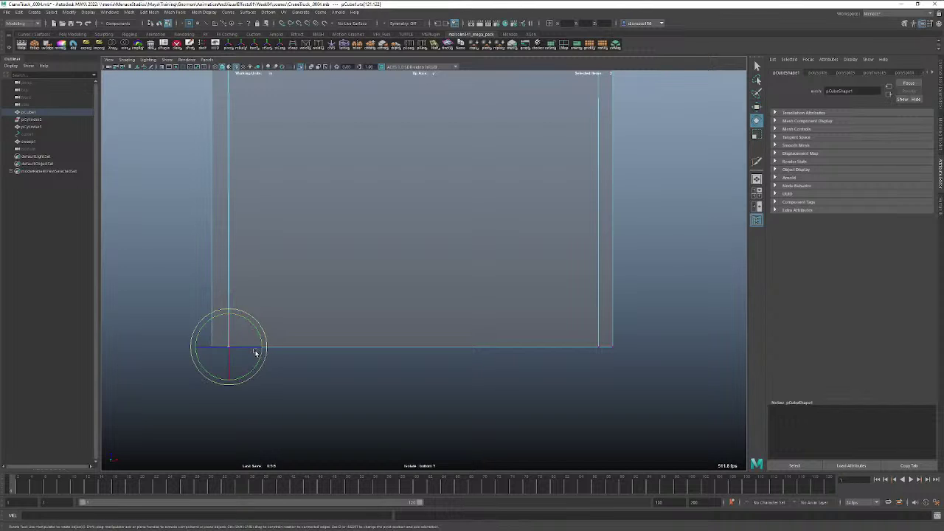
key("r")
left_click(256, 349)
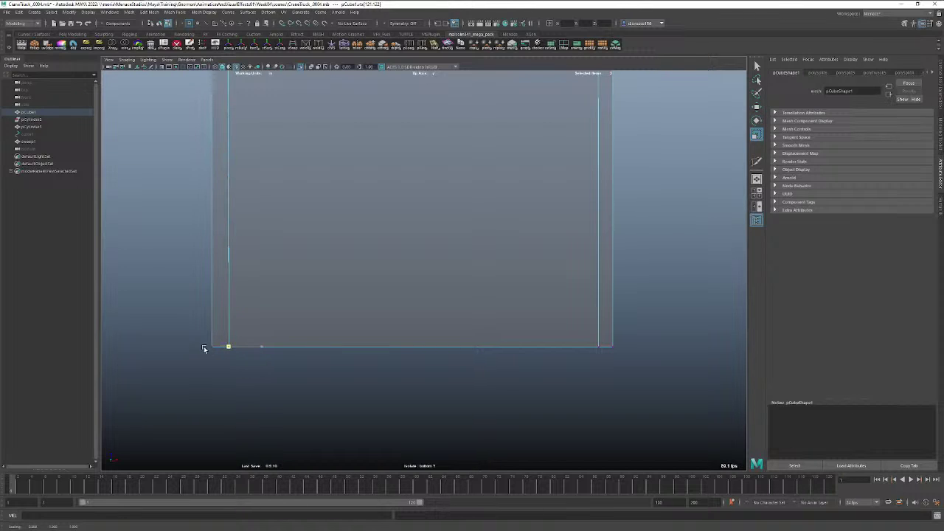
left_click_drag(528, 363, 594, 344)
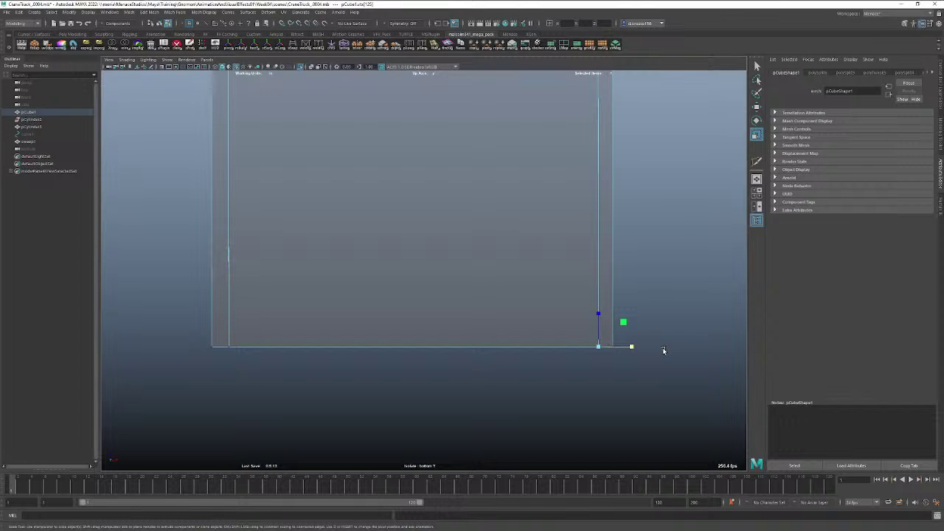
left_click(631, 346)
Check how the underside cut's cab-end vertex lines up with the top cut, examining both sides of the bed.
middle_click_drag(394, 194, 454, 418, "alt")
mouse_move(409, 169)
middle_mouse_down("alt")
mouse_move(474, 297)
mouse_move(447, 391)
middle_mouse_up("alt")
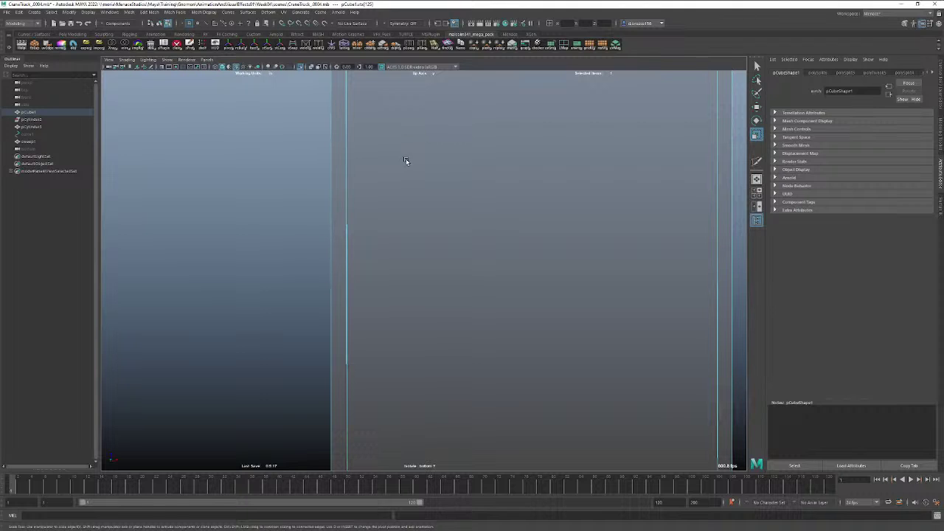
middle_click_drag(396, 267, 400, 237, "alt")
right_click_drag(358, 262, 641, 244, "alt")
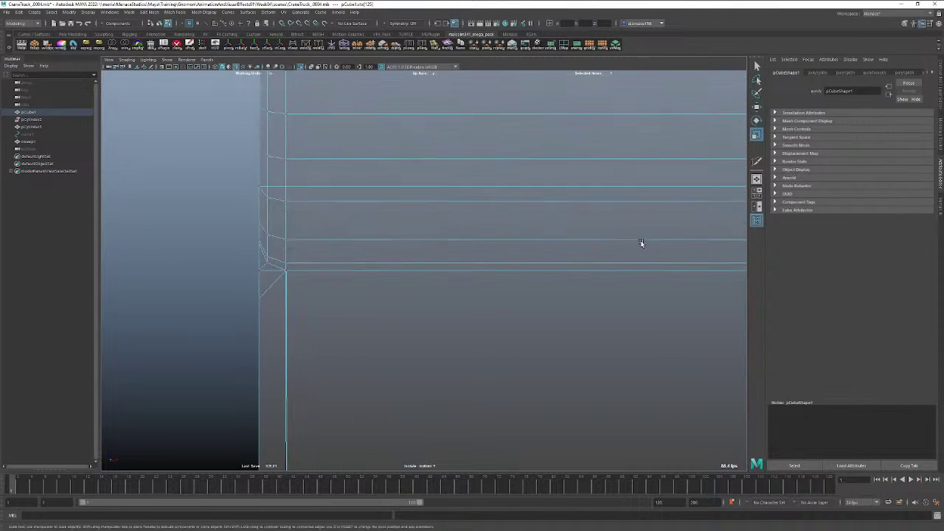
middle_click_drag(374, 287, 510, 240, "alt")
right_click_drag(431, 258, 493, 257, "alt")
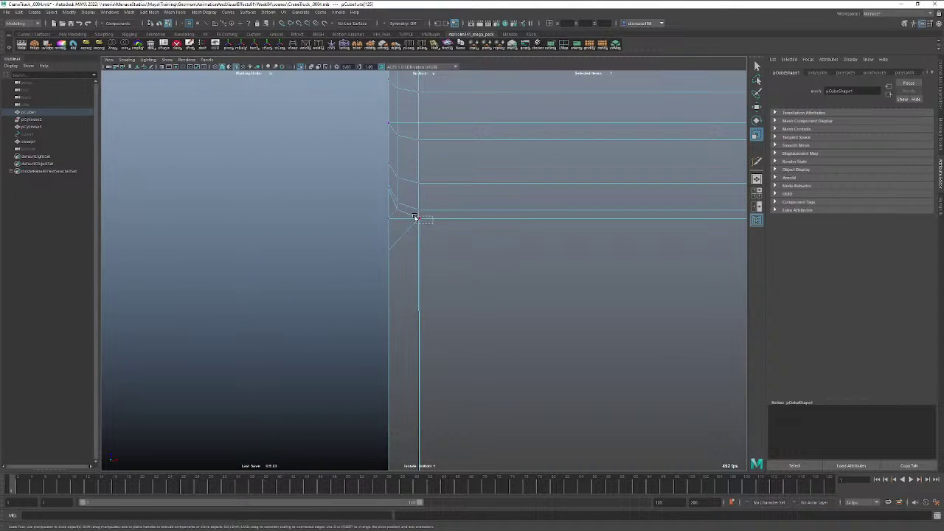
left_click(418, 217)
middle_click_drag(576, 253, 236, 285, "alt")
middle_click_drag(575, 287, 206, 295, "alt")
Scale the cab-end vertices of the top and underside cuts on one side flat across the bed's width.
left_click(407, 264)
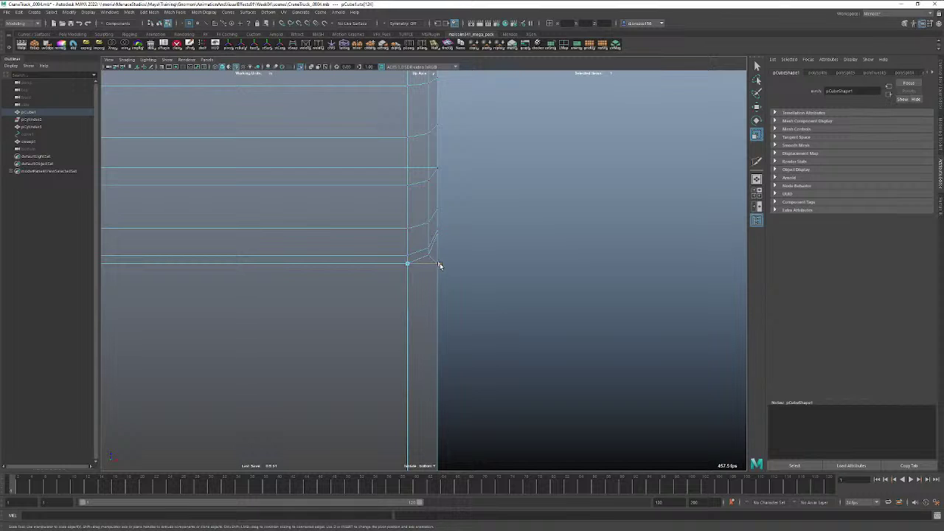
key("space")
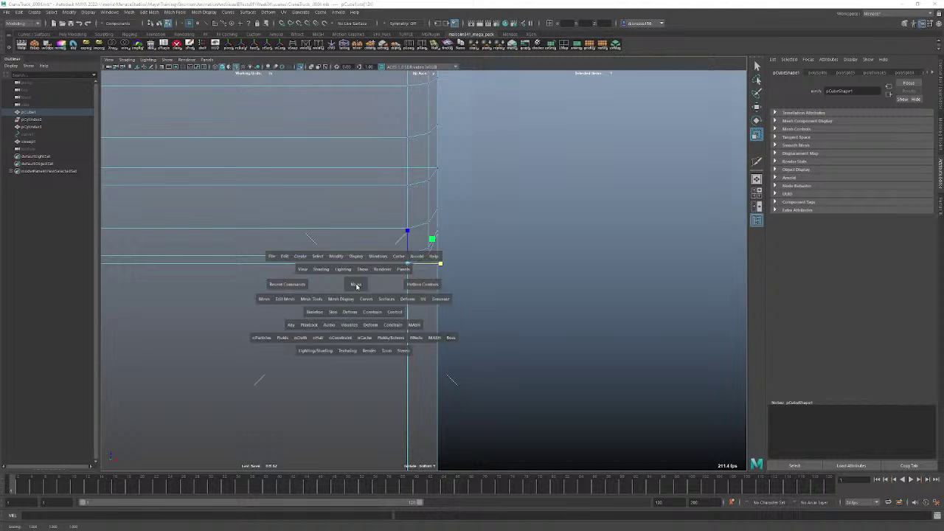
left_click_drag(355, 285, 497, 346)
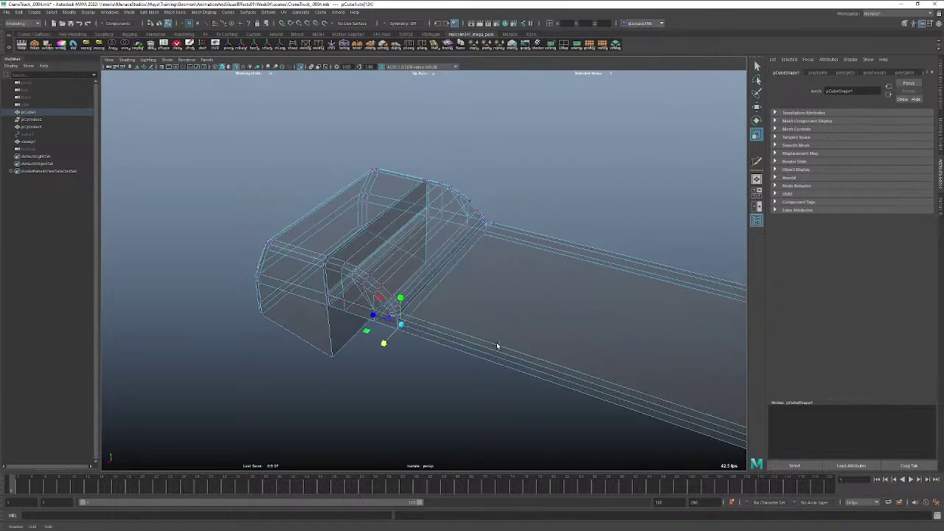
right_click_drag(497, 346, 605, 316, "alt")
middle_click_drag(493, 332, 581, 233, "alt")
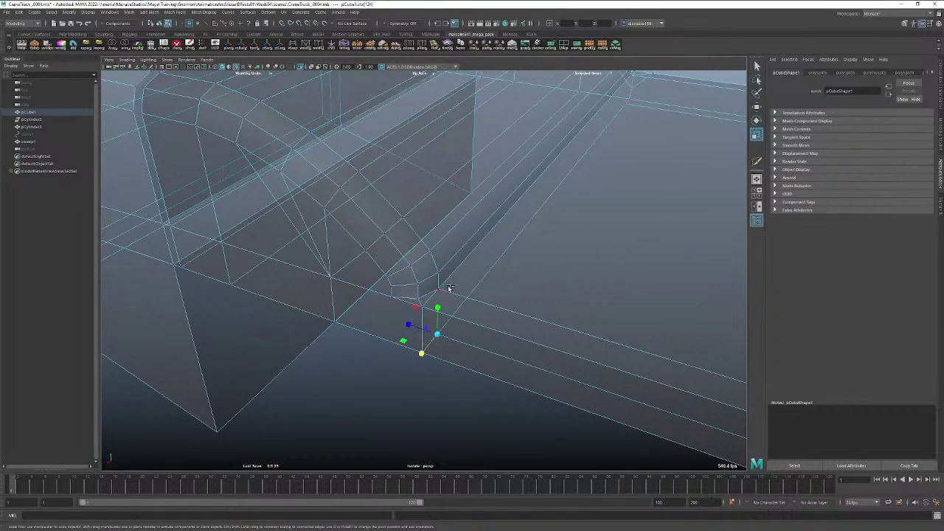
left_click(441, 289, "shift")
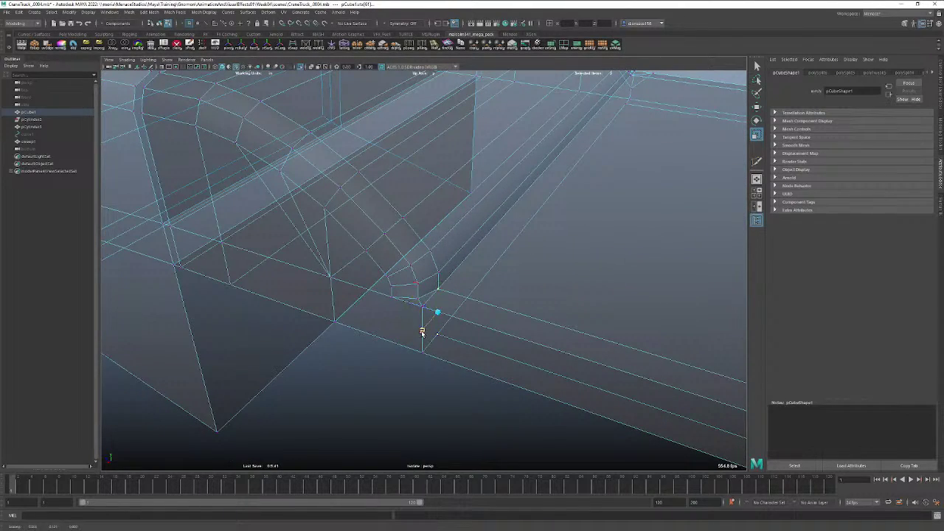
Turn off camera-based selection so vertices behind the bed's faces at the opposite cab corner can be picked.
left_click_drag(559, 216, 535, 293, "alt")
middle_click_drag(533, 291, 494, 340, "alt")
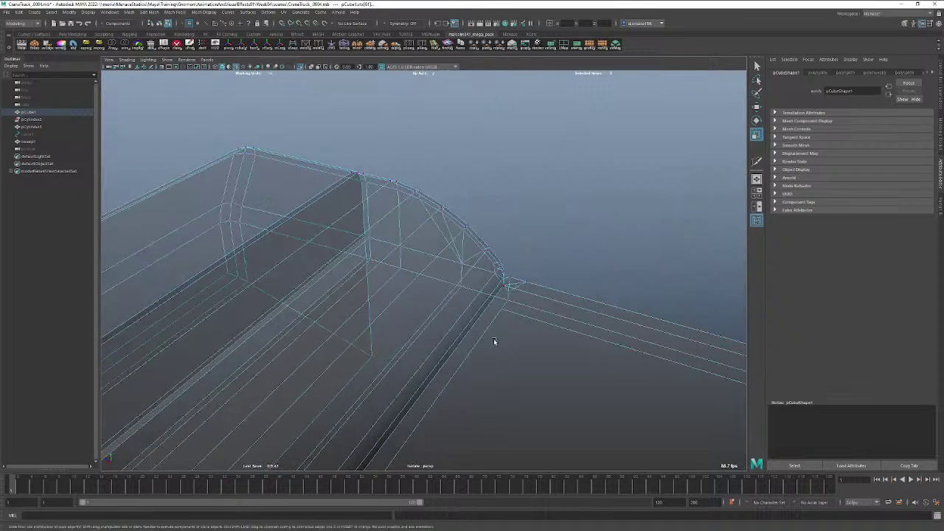
left_click(504, 291)
left_click(570, 266)
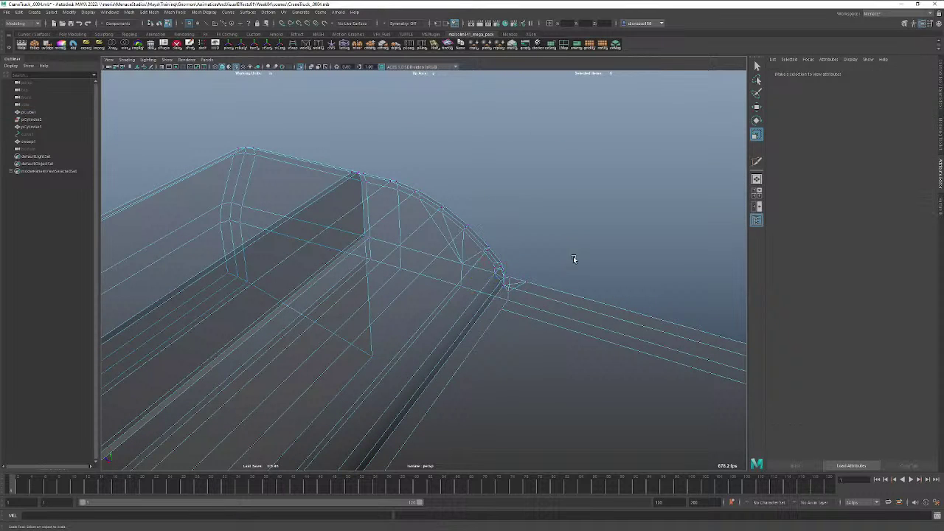
left_click(505, 287)
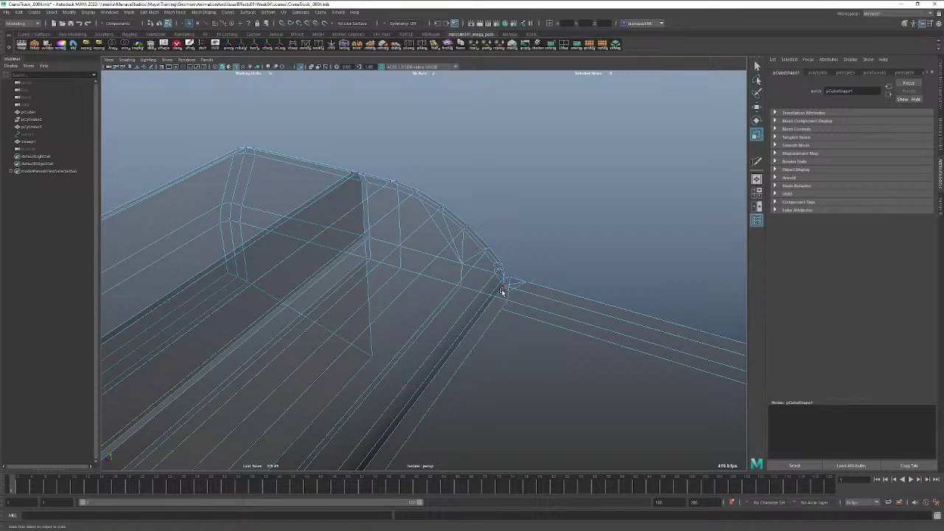
left_click(502, 311)
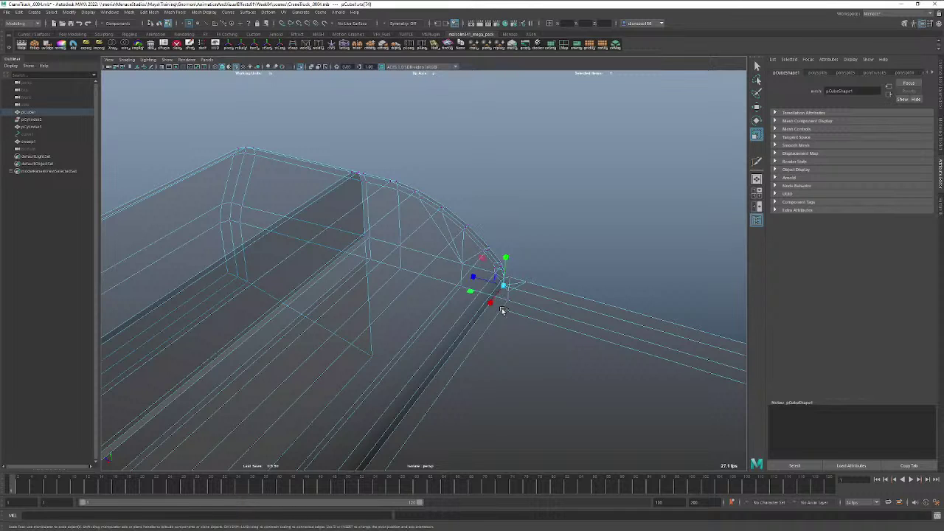
left_click(941, 134)
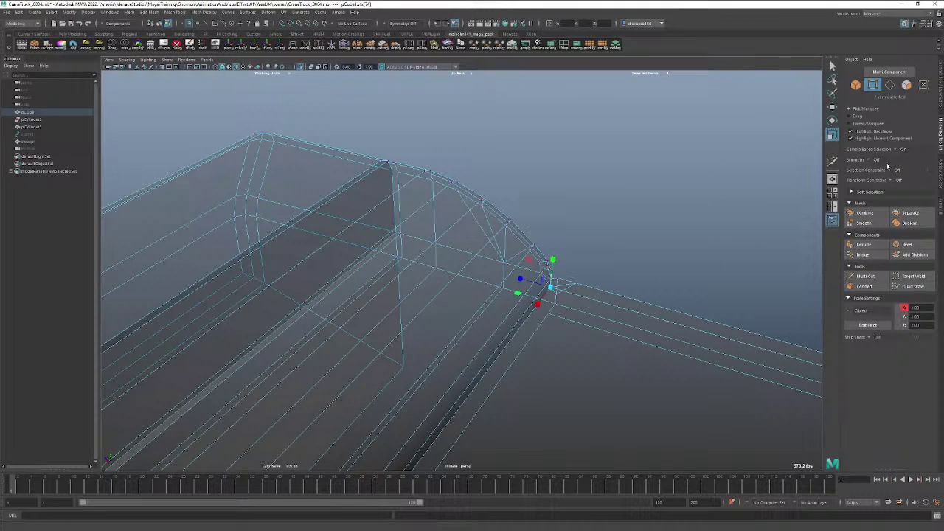
left_click(899, 150)
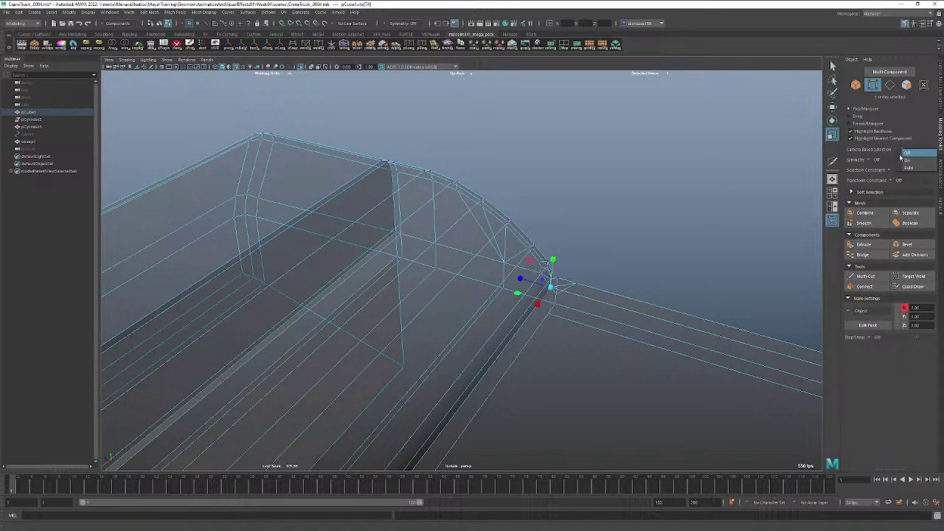
left_click(901, 155)
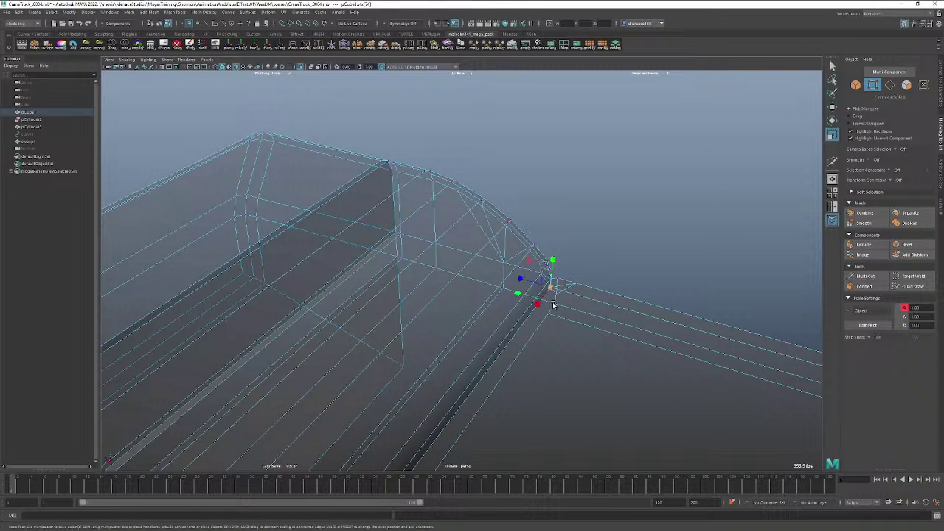
left_click(607, 286)
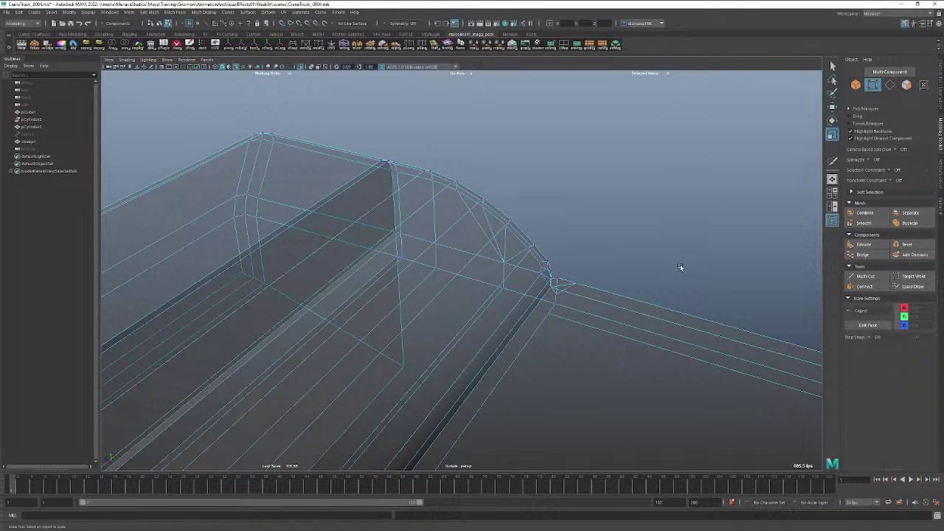
Select the opposite side's top and underside cab-end vertices and scale them flat across the bed's width.
right_click_drag(537, 318, 647, 329, "alt")
middle_click_drag(647, 329, 607, 316, "alt")
left_click_drag(607, 317, 501, 267, "alt")
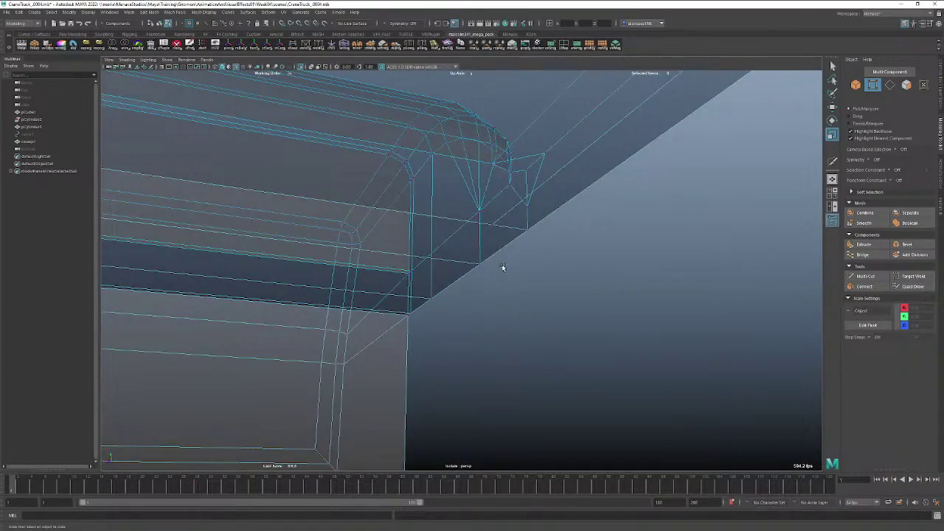
left_click(492, 226)
left_click_drag(491, 225, 512, 265, "alt")
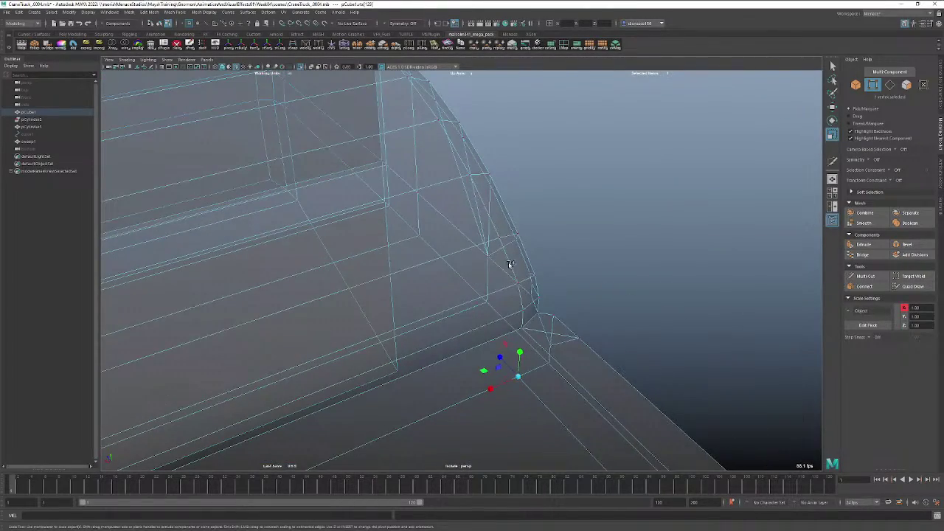
left_click(524, 328, "shift")
left_click_drag(492, 363, 588, 328)
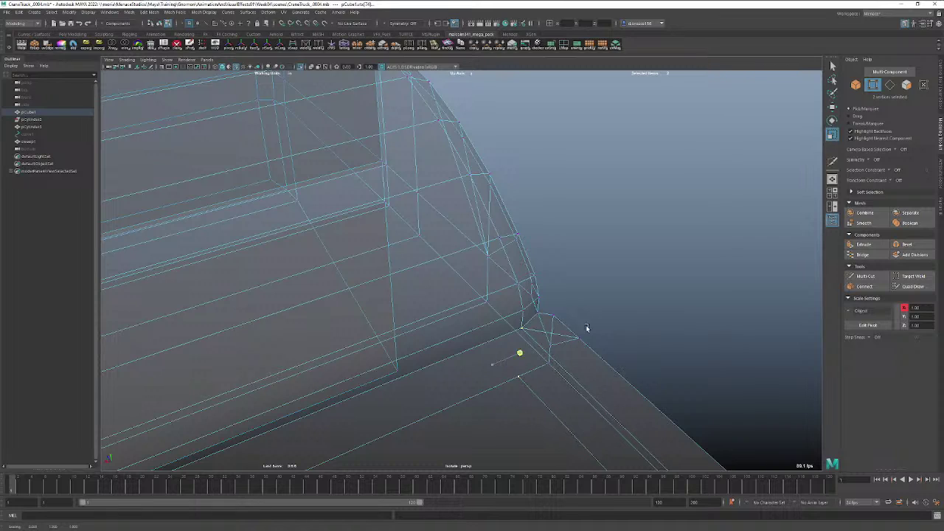
Add that side's two rear-end cut vertices to the selection and scale all four flat across the bed's width.
right_click_drag(587, 327, 369, 338, "alt")
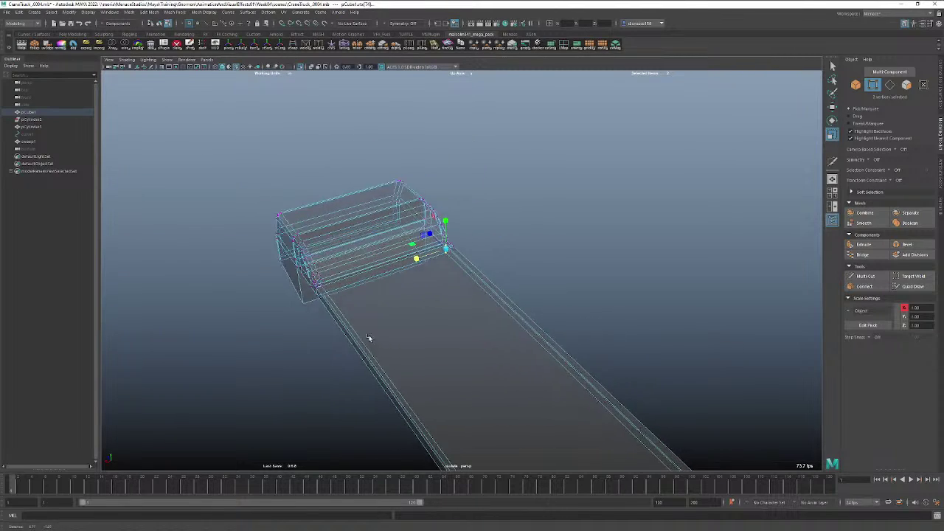
middle_click_drag(369, 338, 281, 211, "alt")
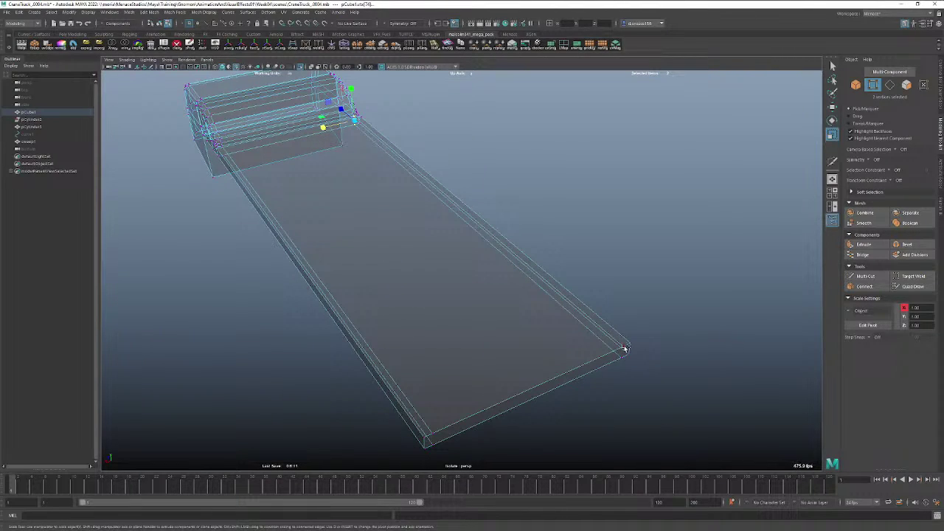
left_click(623, 347, "shift")
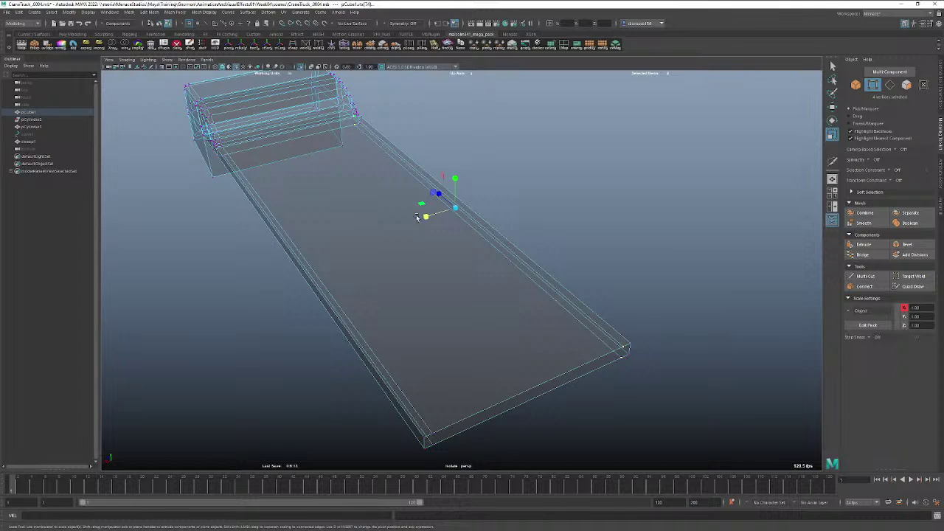
left_click_drag(426, 216, 534, 184)
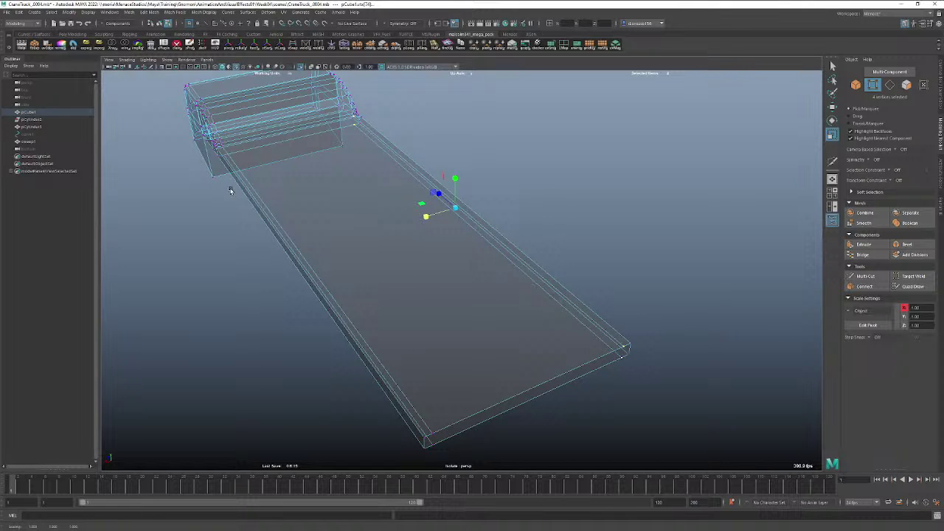
Select the other side's four cut vertices at the cab and rear ends and scale them flat across the bed's width.
left_click_drag(204, 238, 362, 359, "alt")
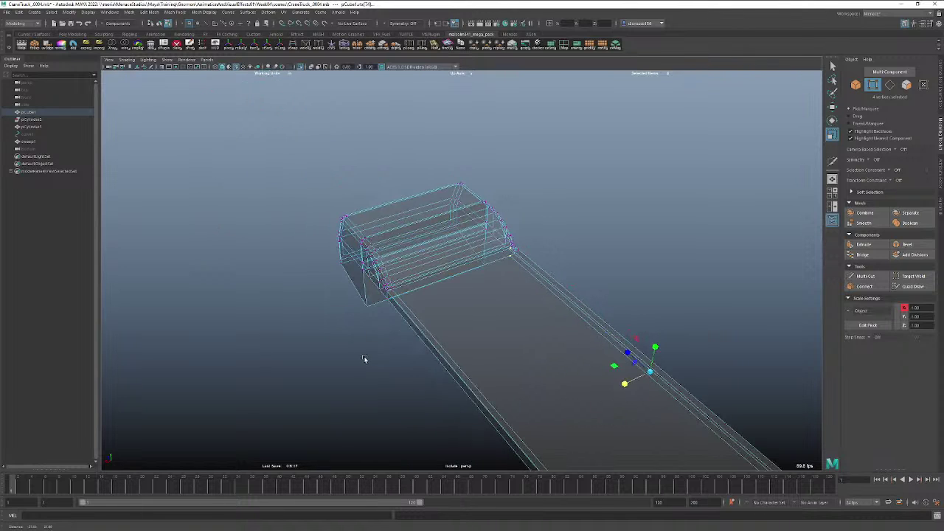
scroll(393, 292, "up", 4)
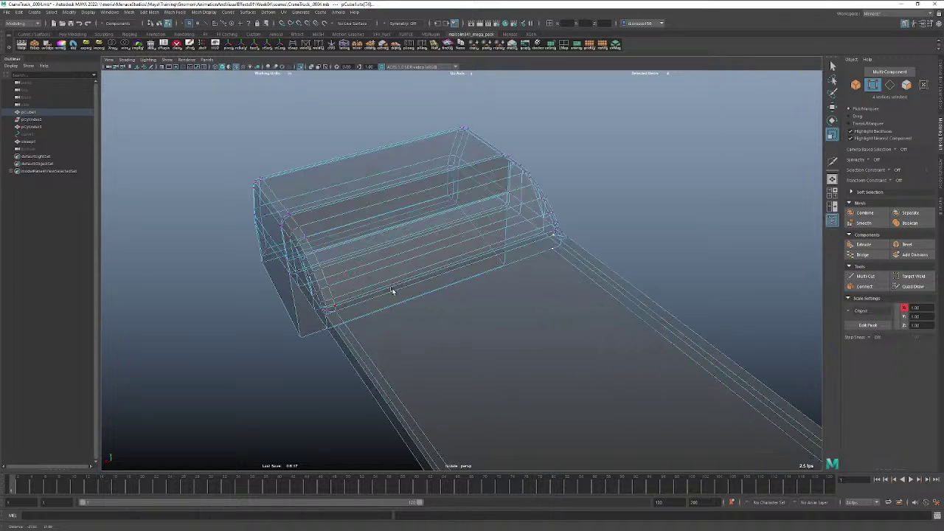
left_click(393, 291)
key("f")
scroll(539, 346, "down", 3)
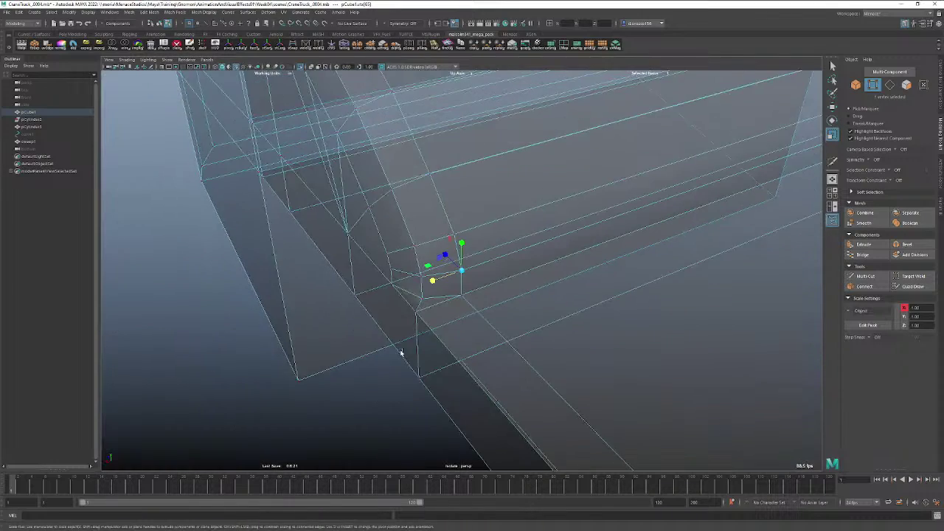
left_click_drag(462, 294, 464, 369, "alt")
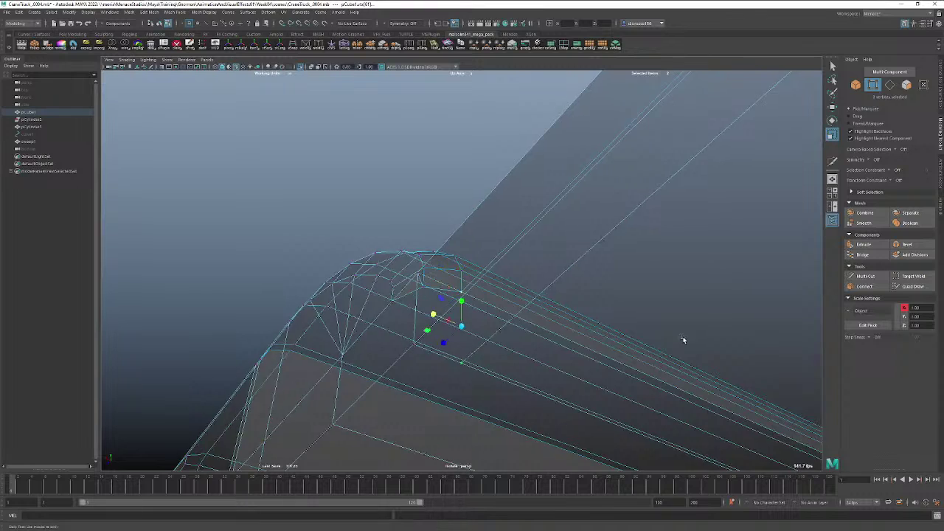
left_click_drag(681, 337, 552, 436, "alt")
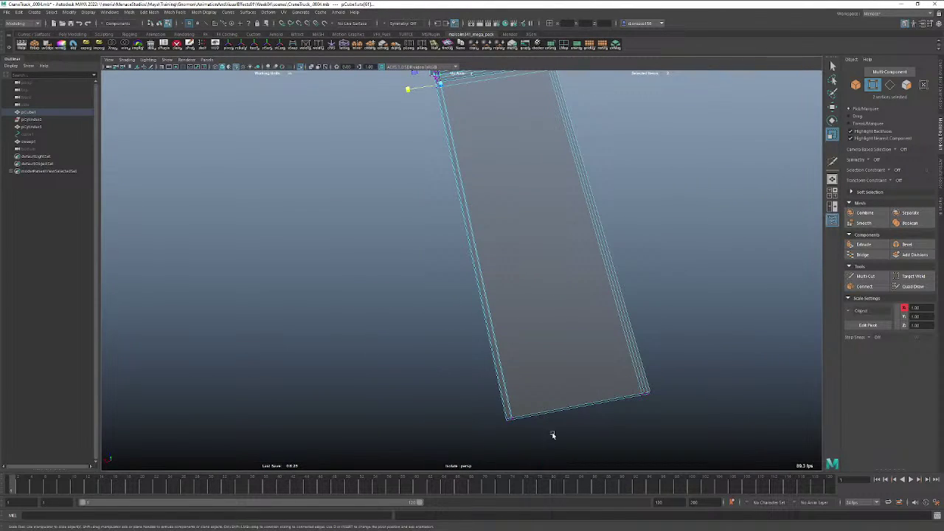
left_click(509, 420, "shift")
left_click(473, 236)
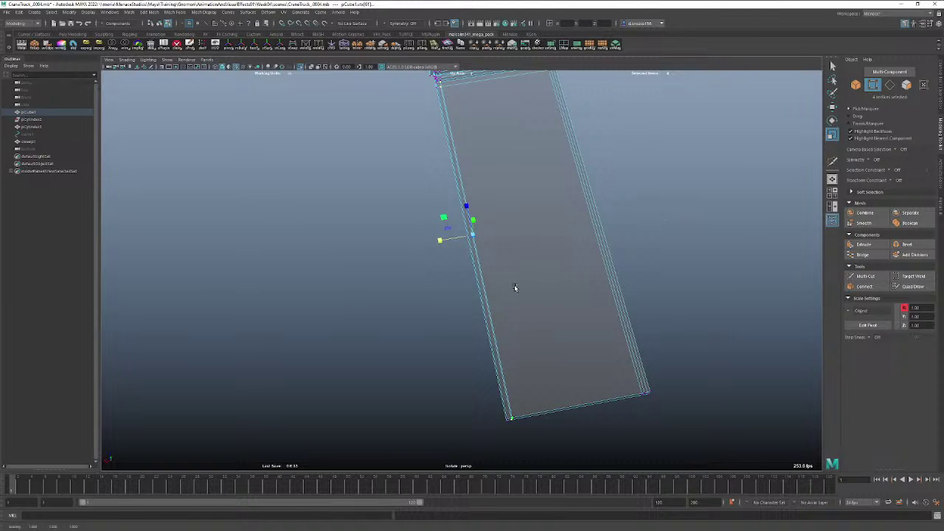
Return the truck mesh to object selection and turn off its X-ray display.
key("q")
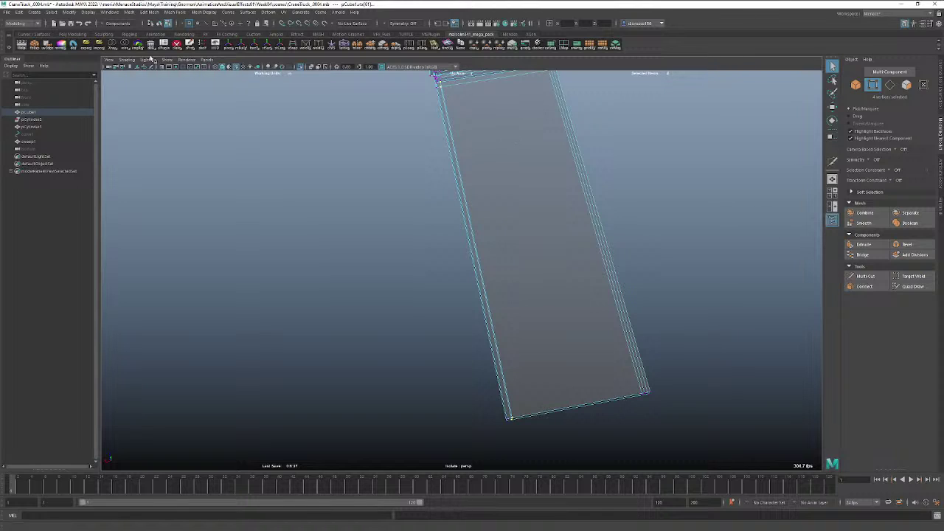
left_click(111, 44)
left_click(585, 110)
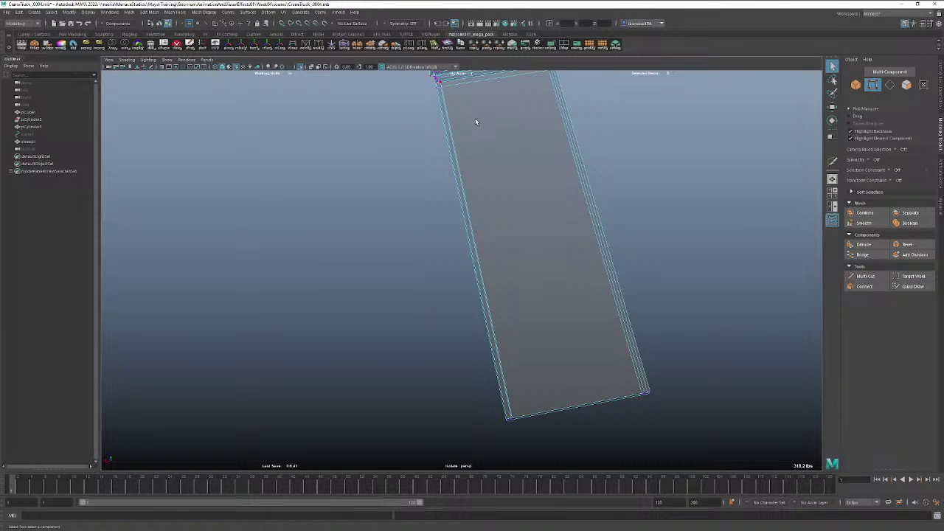
right_click_drag(510, 297, 546, 287)
left_click(117, 47)
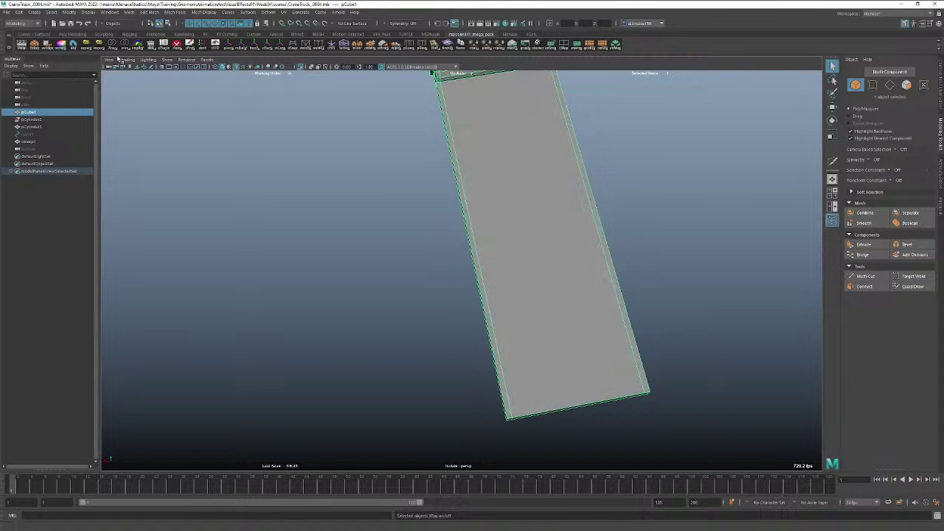
Multi-Cut a short vertical edge near each side of the bed's rear face, joining the top and underside lengthwise cuts.
left_click_drag(347, 184, 583, 305, "alt")
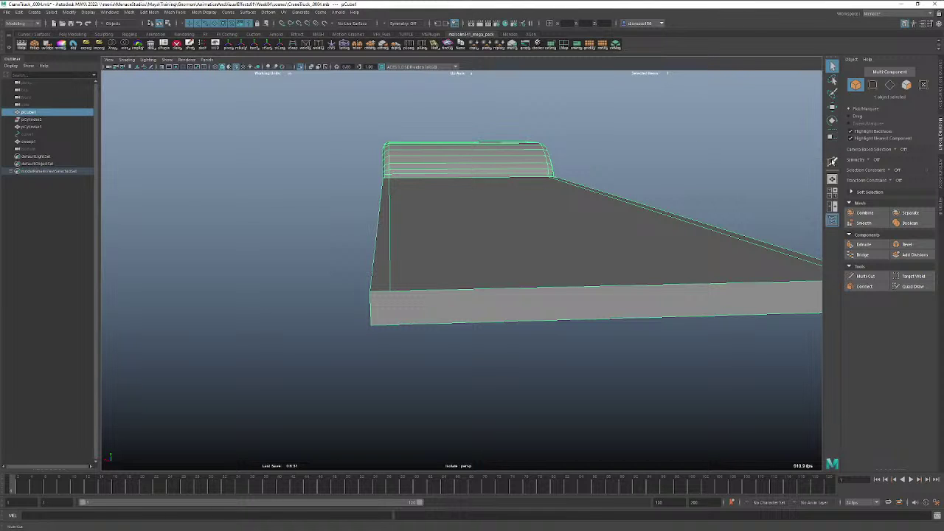
left_click(833, 161)
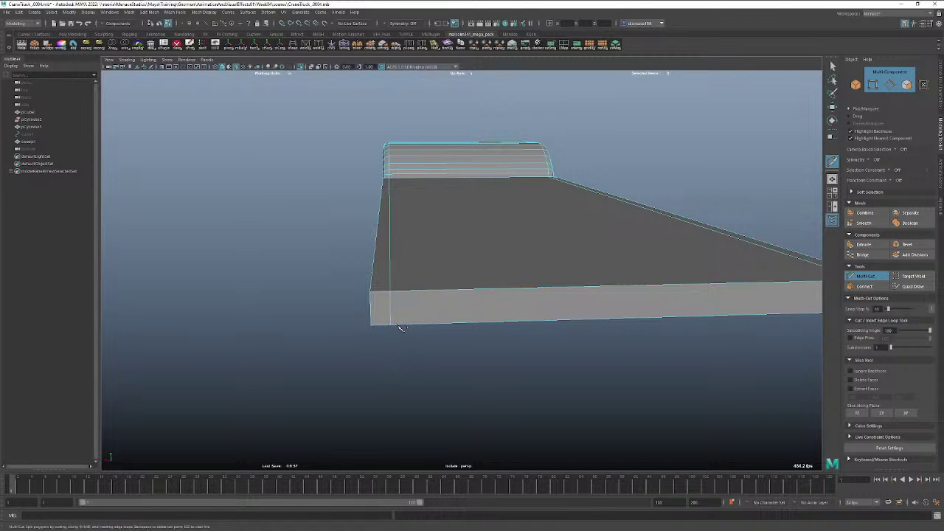
left_click_drag(600, 312, 440, 293, "alt")
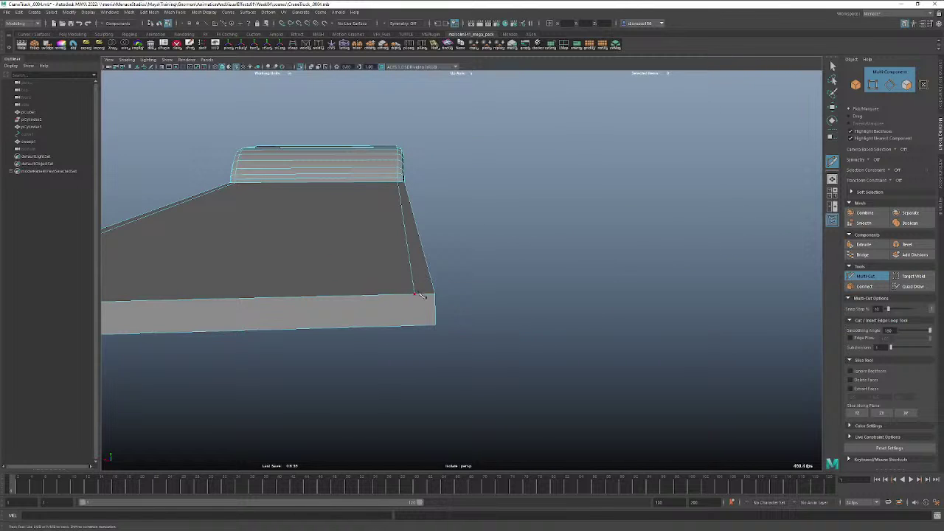
left_click(415, 294)
left_click_drag(580, 261, 480, 260, "alt")
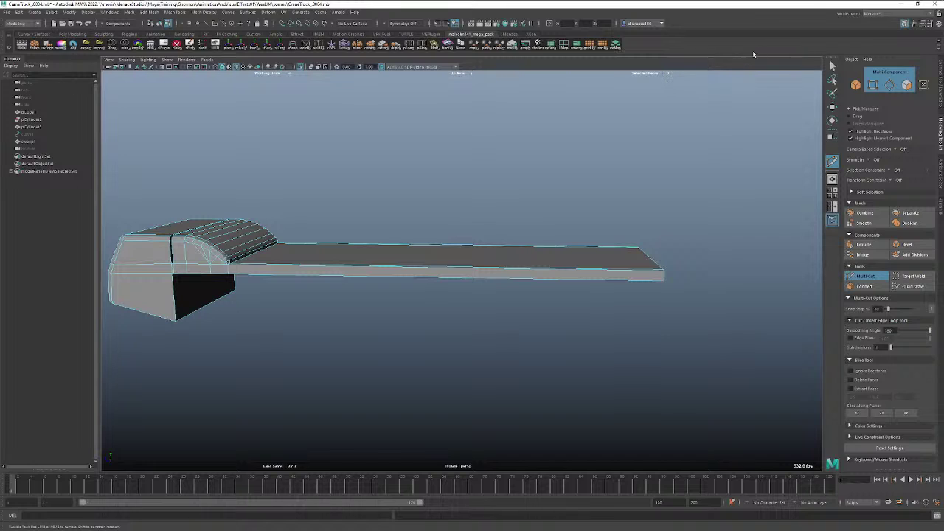
left_click(833, 66)
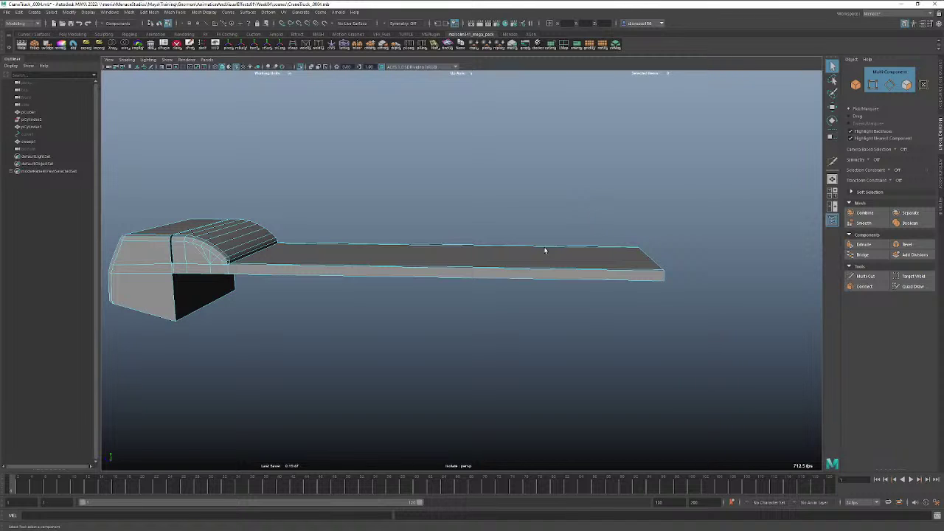
left_click_drag(546, 251, 389, 265, "alt")
left_click_drag(422, 273, 412, 276, "alt")
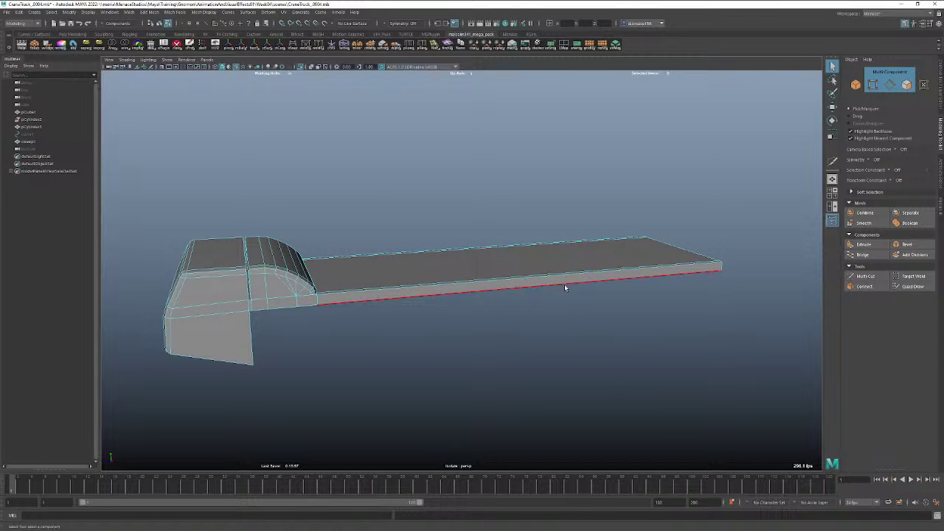
In the bottom view, Multi-Cut from one lengthwise bed cut across the remaining bed and cab underside to the cab's front corner.
left_click_drag(565, 287, 555, 261, "alt")
right_click_drag(447, 243, 592, 235, "alt")
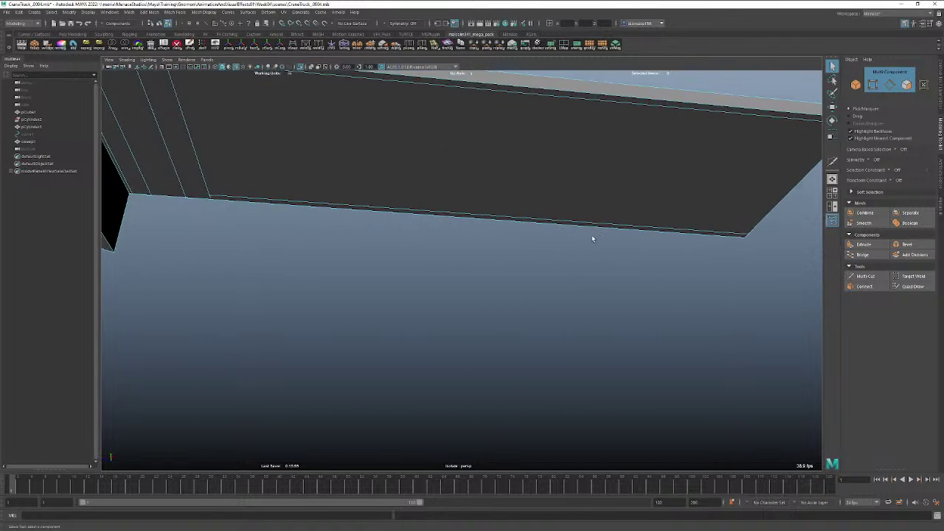
left_click_drag(492, 238, 474, 217, "alt")
key("space")
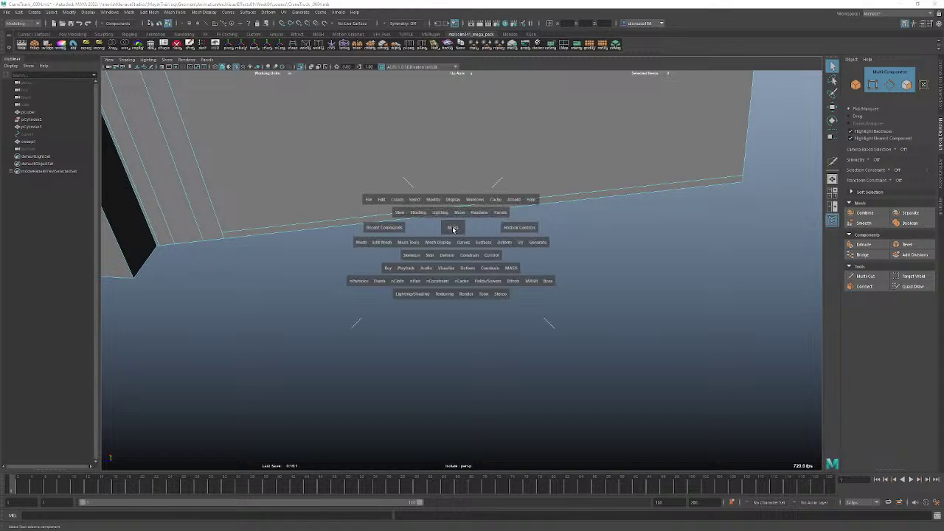
left_click(453, 228)
left_click_drag(453, 229, 484, 238)
scroll(383, 266, "down", 8)
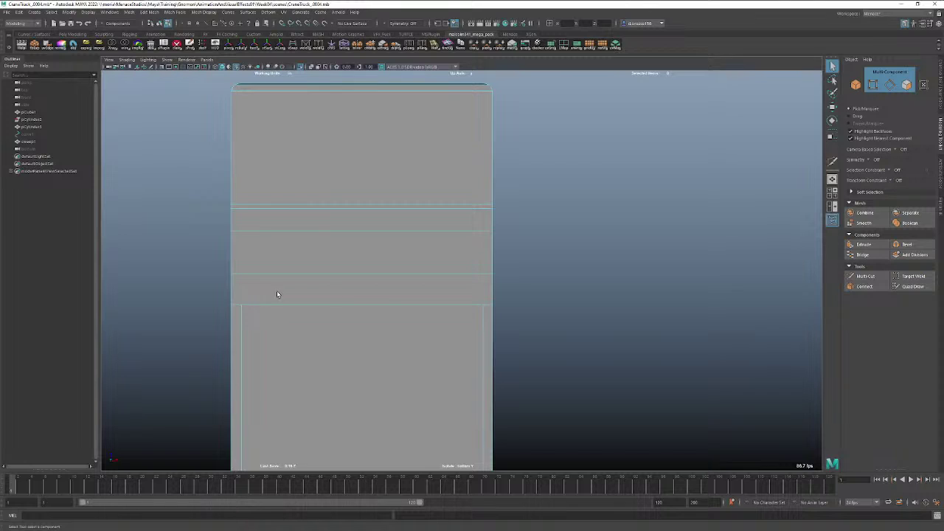
scroll(385, 288, "down", 2)
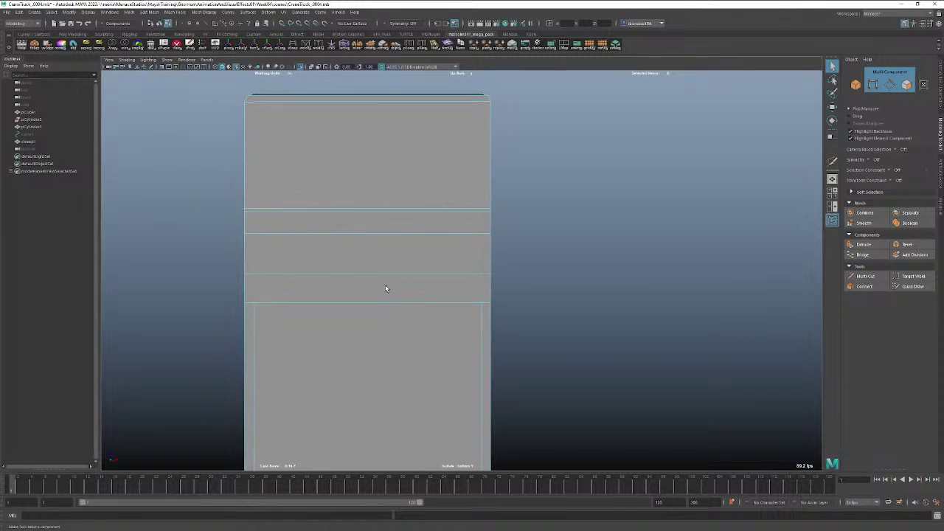
middle_click_drag(396, 289, 399, 287, "alt")
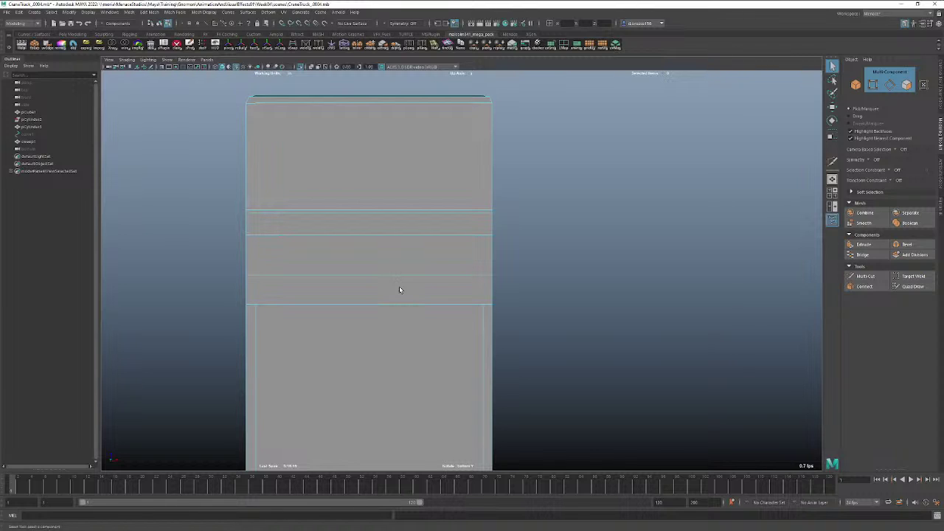
left_click(833, 162)
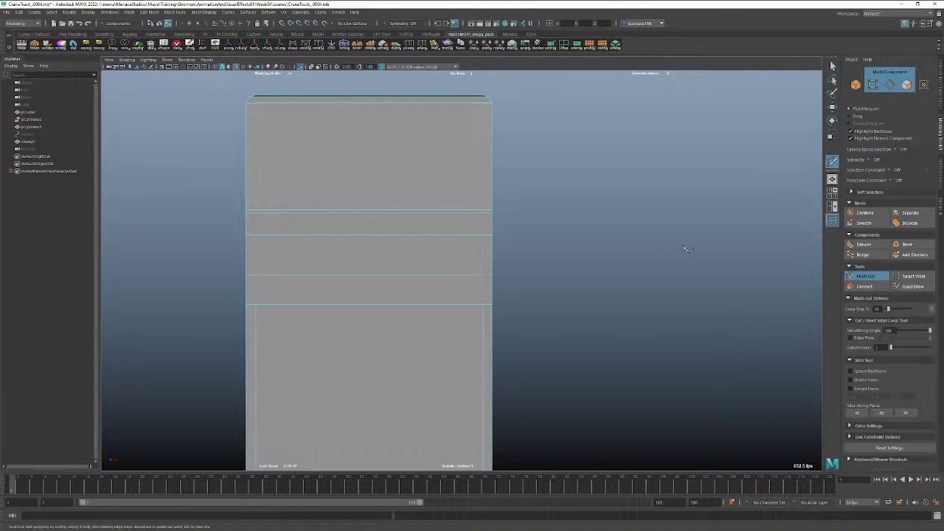
left_click(484, 305)
left_click(484, 213)
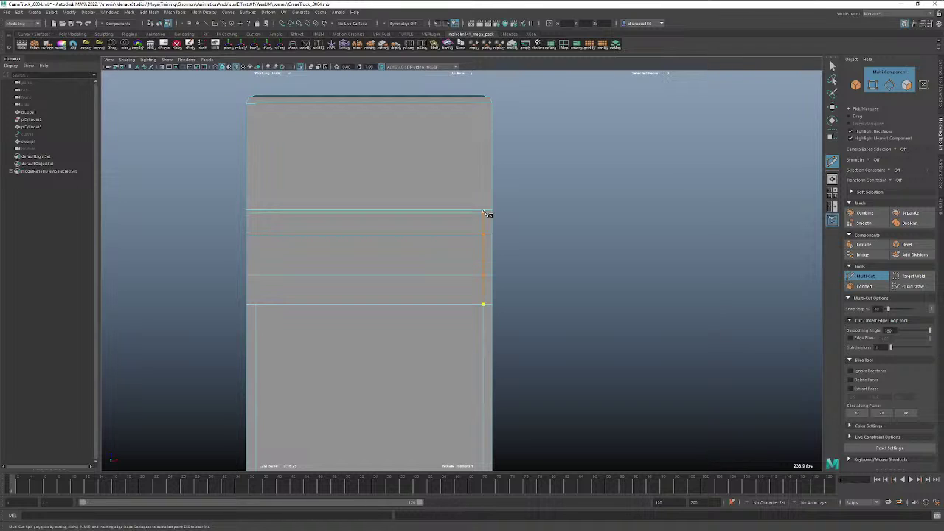
left_click(484, 103)
left_click(489, 97)
right_click(491, 99)
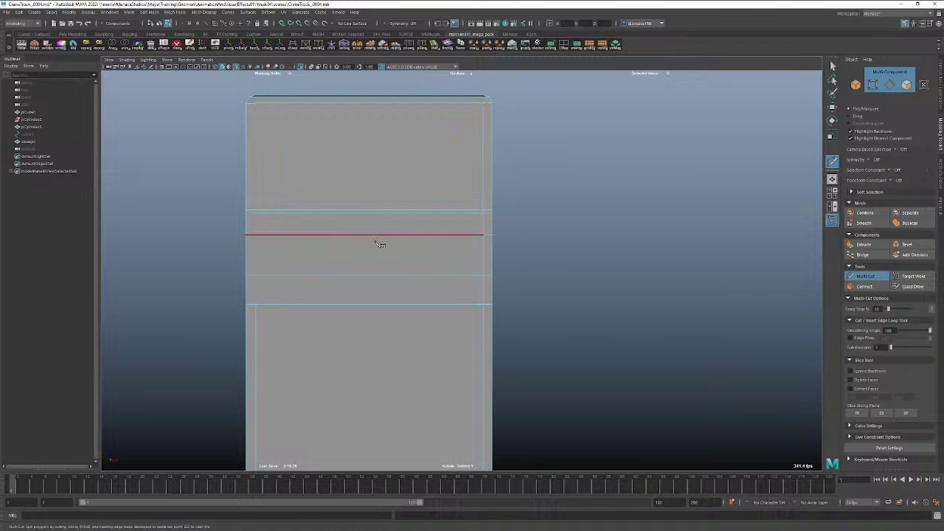
Multi-Cut the opposite lengthwise bed cut forward across the crossing underside edges to the cab's rear wall.
left_click(256, 304)
left_click(256, 212)
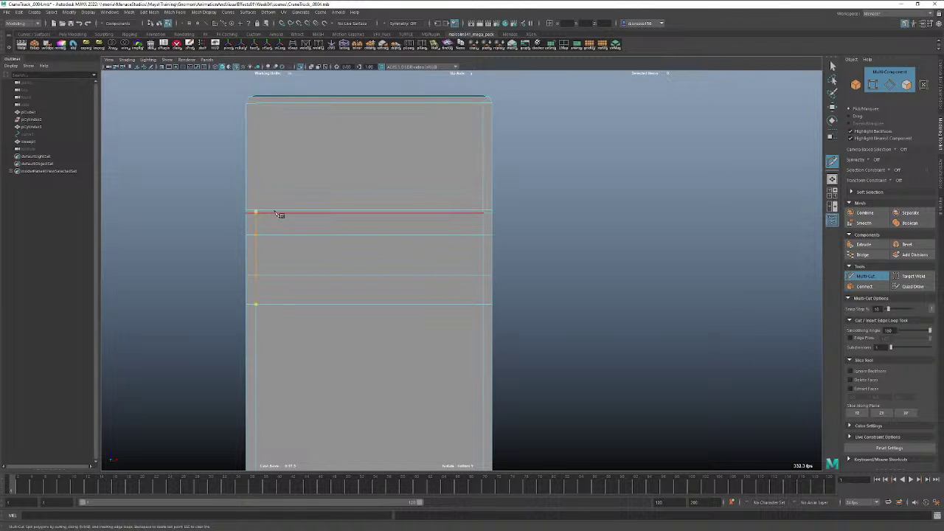
left_click(280, 214)
left_click(256, 212)
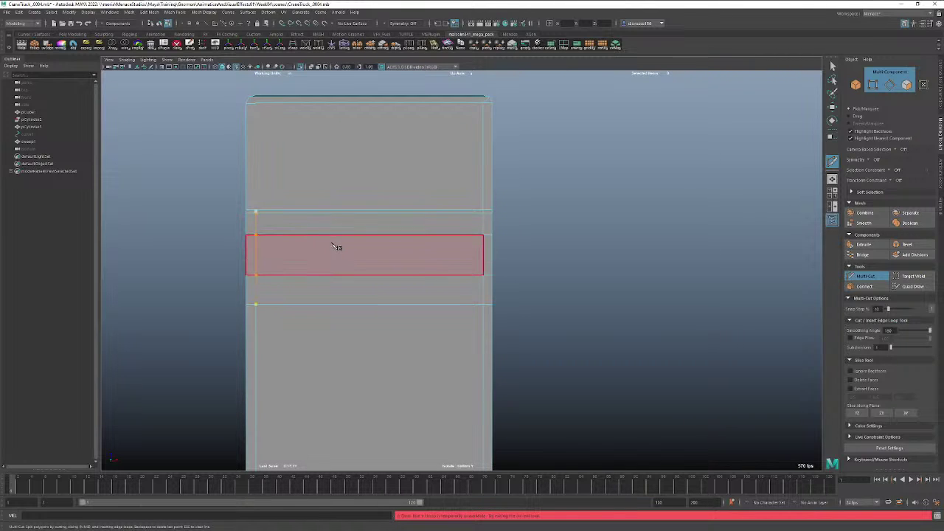
left_click(255, 304)
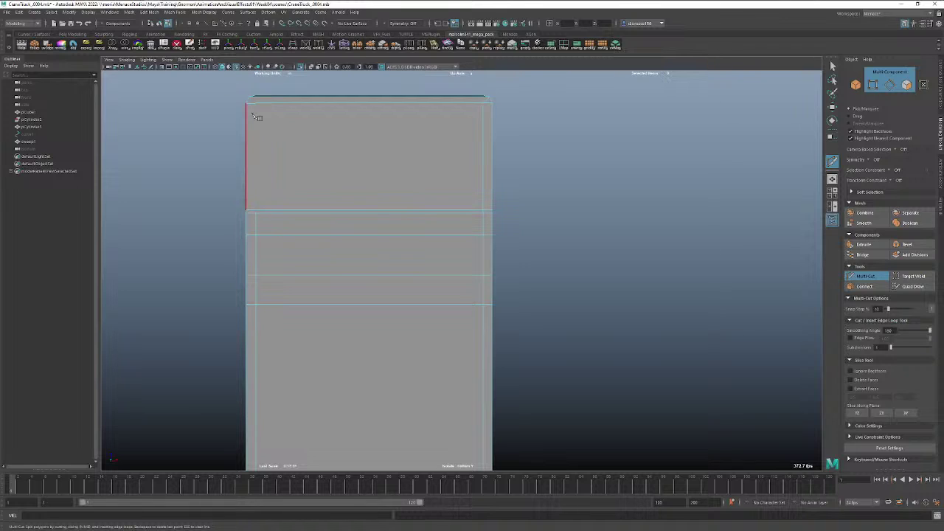
Continue that side's Multi-Cut over the narrow strip formed by the cab's rear wall to its lower edge.
left_click(256, 214)
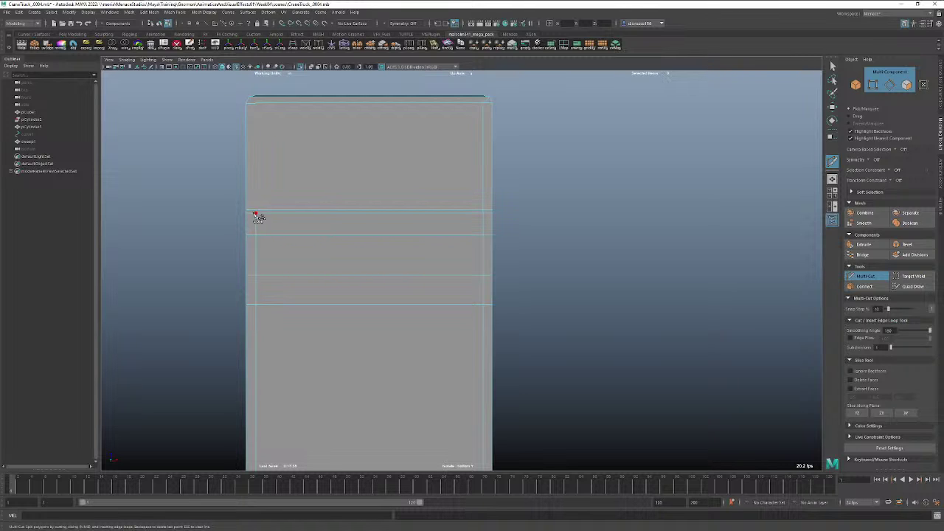
right_click_drag(255, 216, 500, 216, "alt")
middle_click_drag(312, 226, 485, 273, "alt")
right_click_drag(333, 239, 568, 258, "alt")
middle_click_drag(319, 237, 368, 263, "alt")
scroll(371, 265, "up", 1)
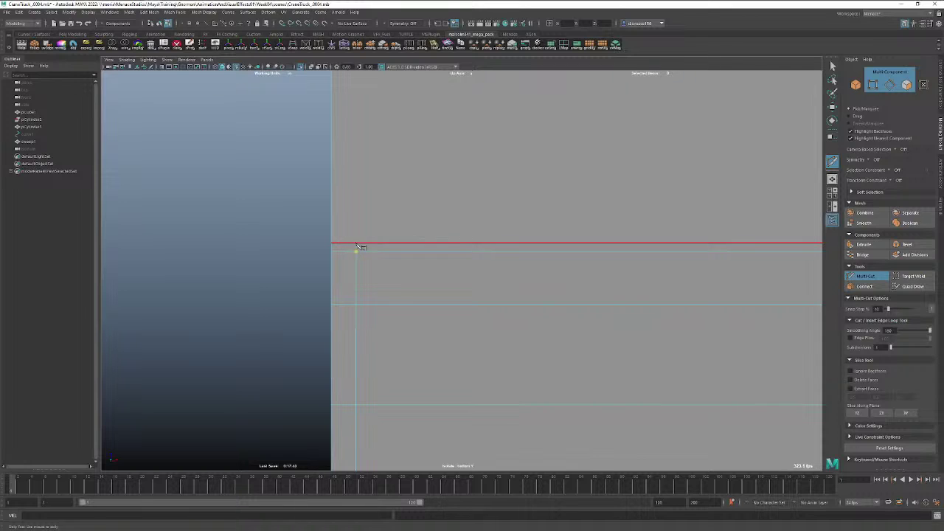
left_click(358, 246)
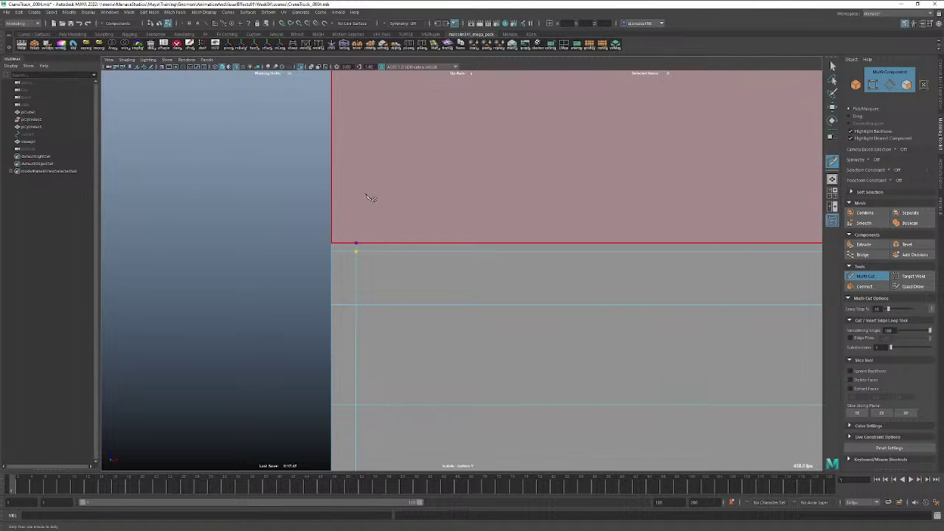
Multi-Cut that side's line across the cab underside and diagonally into the front corner.
middle_click_drag(369, 185, 395, 329, "alt")
left_click(382, 125)
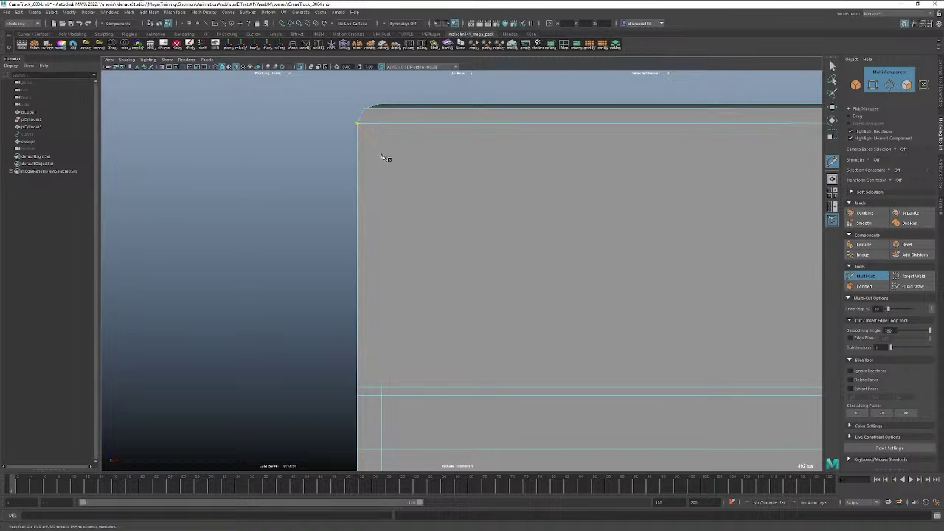
left_click(383, 389)
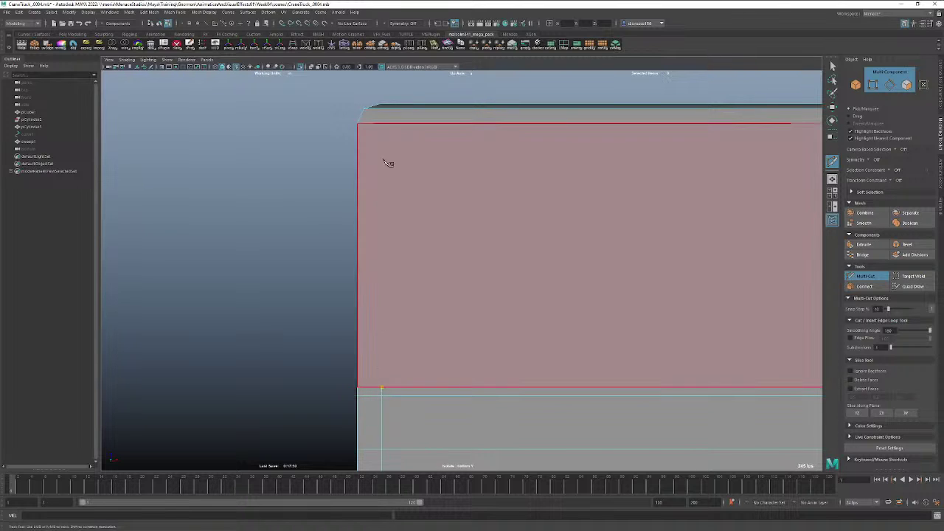
left_click(383, 123)
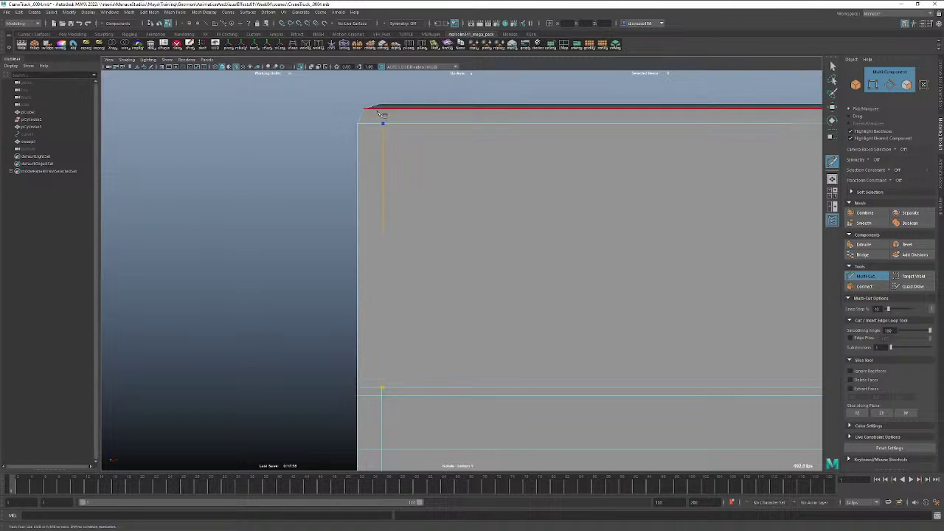
left_click(363, 110)
right_click(365, 112)
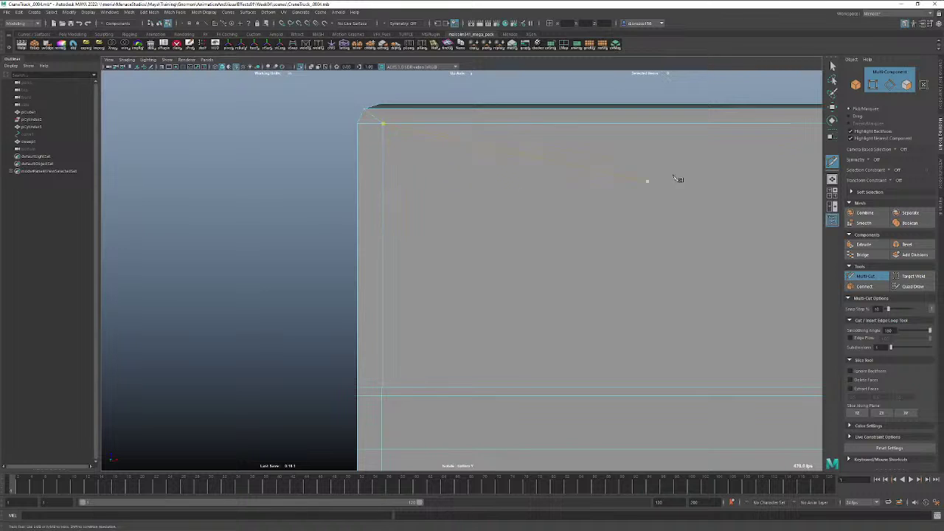
left_click(832, 65)
In the perspective view, select the new lengthwise edges on the cab's underside and rear wall on both sides and delete them.
scroll(260, 295, "down", 5)
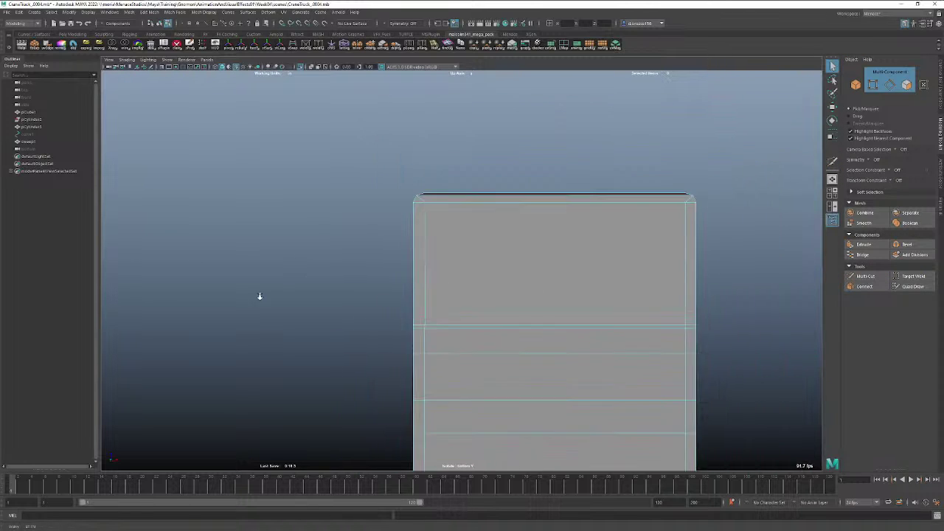
key("space")
left_click_drag(434, 311, 393, 301)
right_click_drag(393, 302, 443, 280, "alt")
left_click_drag(444, 283, 480, 331, "alt")
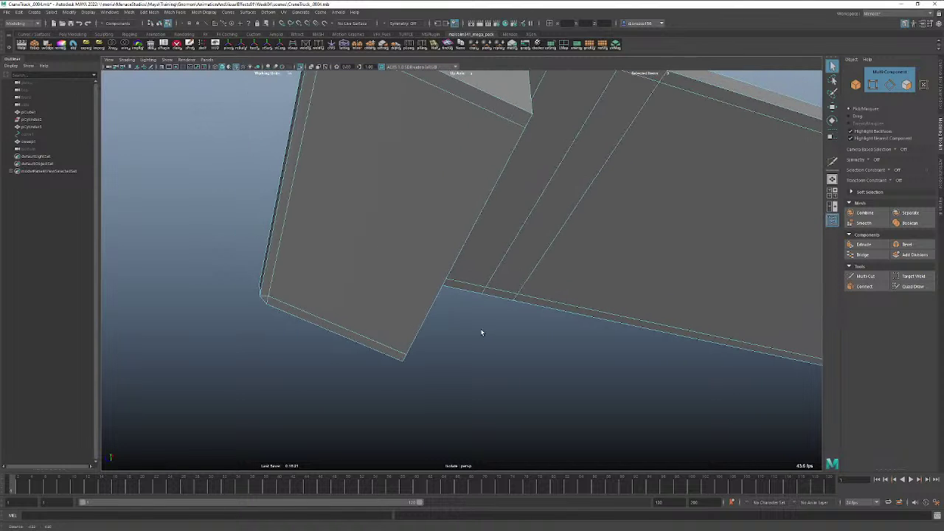
mouse_move(386, 339)
left_mouse_down("alt")
mouse_move(411, 344)
mouse_move(394, 347)
left_mouse_up("alt")
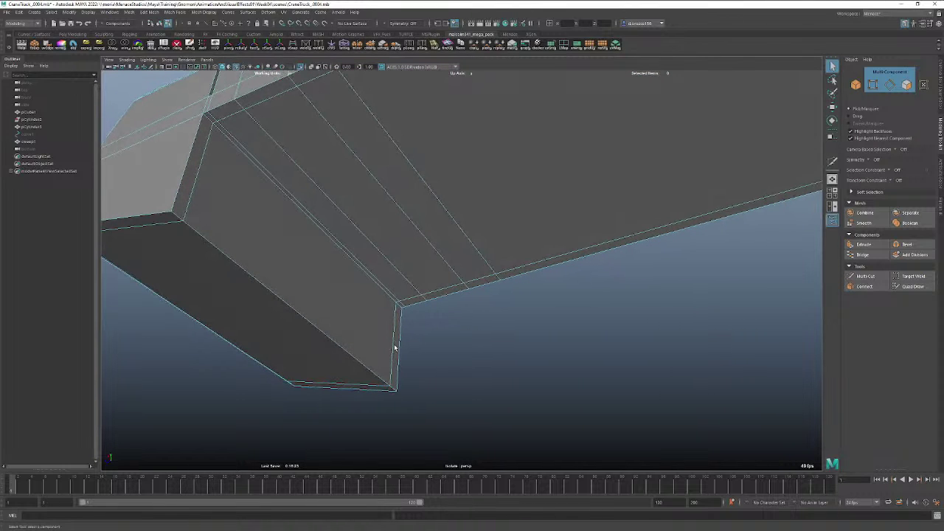
right_click_drag(394, 347, 394, 308)
left_click(364, 386)
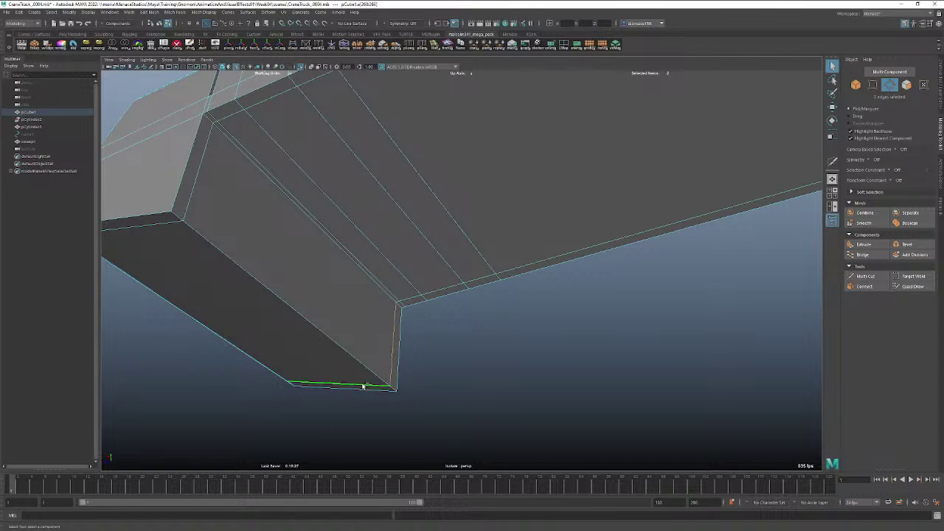
mouse_move(364, 386)
left_mouse_down("alt")
mouse_move(339, 386)
mouse_move(350, 382)
left_mouse_up("alt")
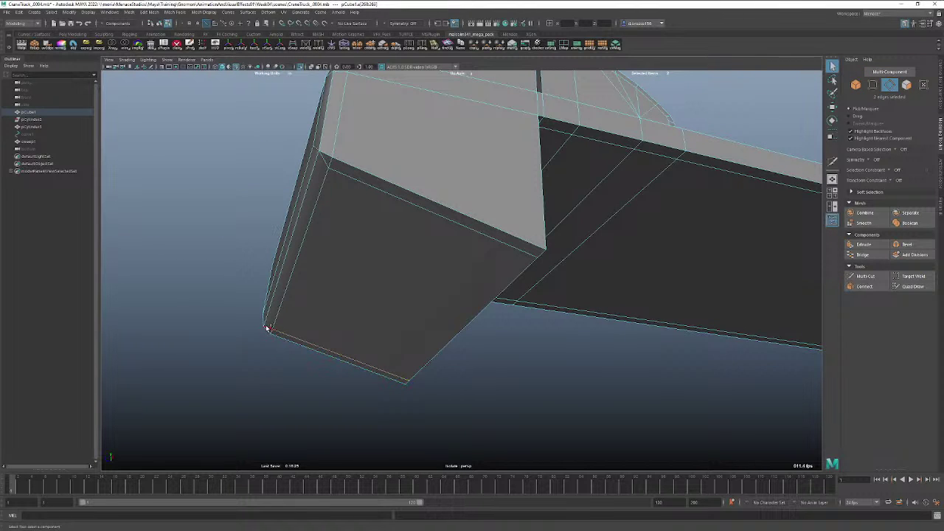
left_click(377, 192, "shift")
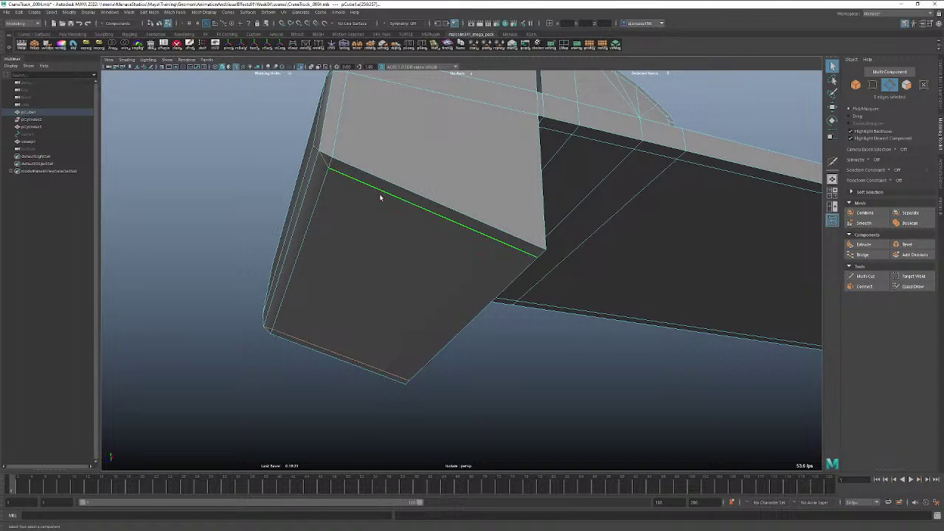
left_click_drag(377, 192, 436, 265, "alt")
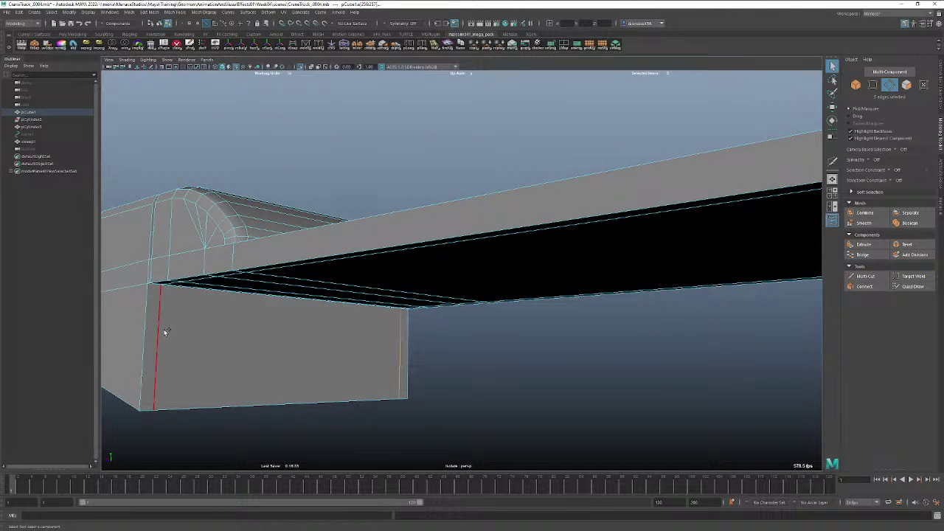
left_click(164, 332, "shift")
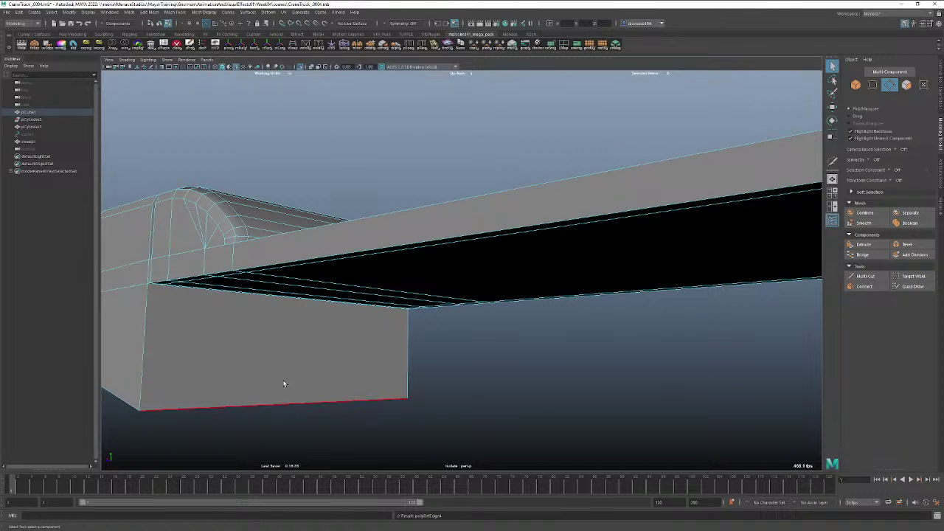
Turn off the truck mesh isolation to bring back the wheel and fender.
left_click_drag(283, 381, 221, 362, "alt")
left_click_drag(417, 368, 384, 391, "alt")
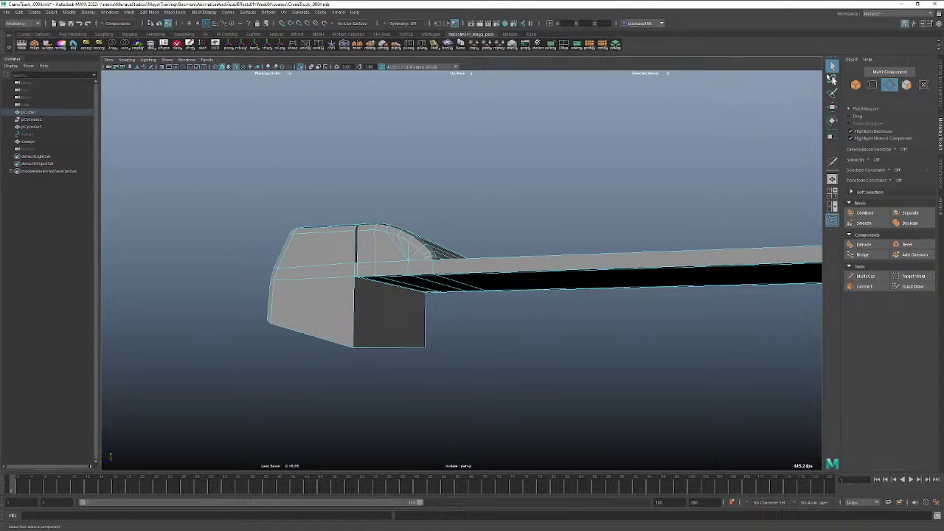
left_click_drag(397, 300, 408, 304, "alt")
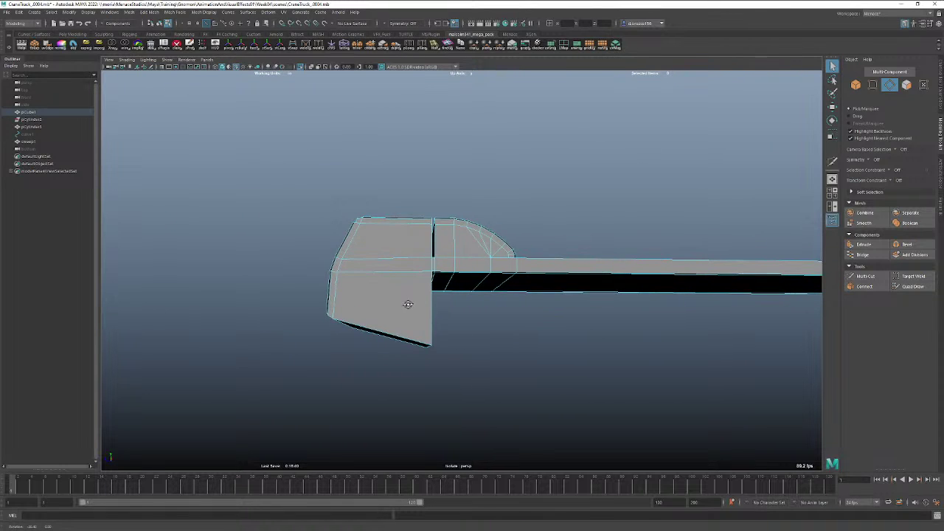
scroll(408, 304, "up", 10)
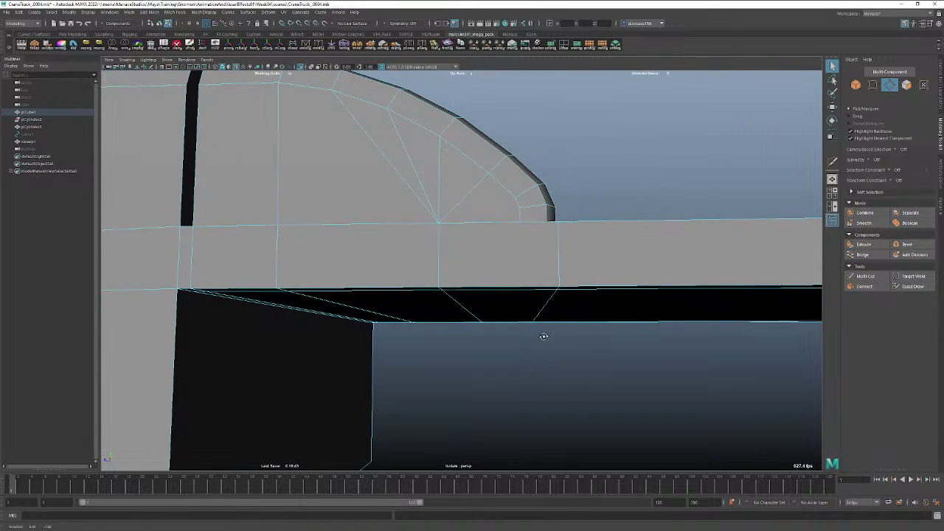
key("ctrl+1")
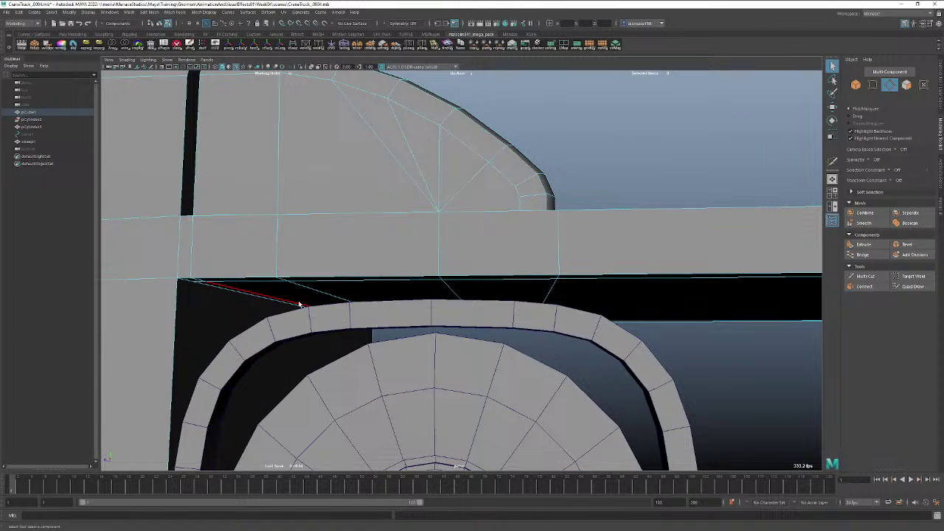
Select the narrow underside faces along one side of the bed, from the cab to the rear end.
mouse_move(221, 283)
right_mouse_down()
mouse_move(180, 292)
mouse_move(220, 300)
right_mouse_up()
left_click(242, 281)
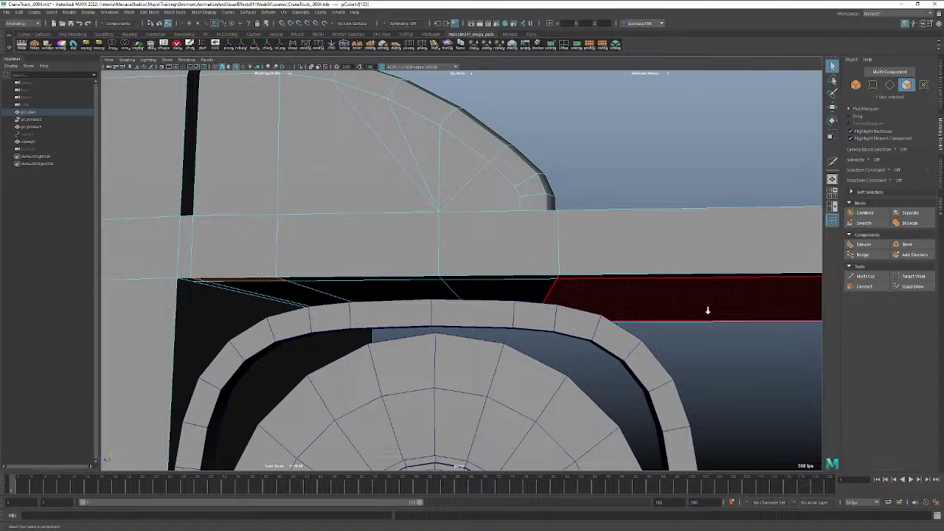
right_click_drag(708, 311, 634, 331, "alt")
left_click_drag(634, 331, 559, 321, "alt")
middle_click_drag(559, 322, 563, 368, "alt")
middle_click_drag(453, 332, 550, 406, "alt")
middle_click_drag(498, 324, 506, 375, "alt")
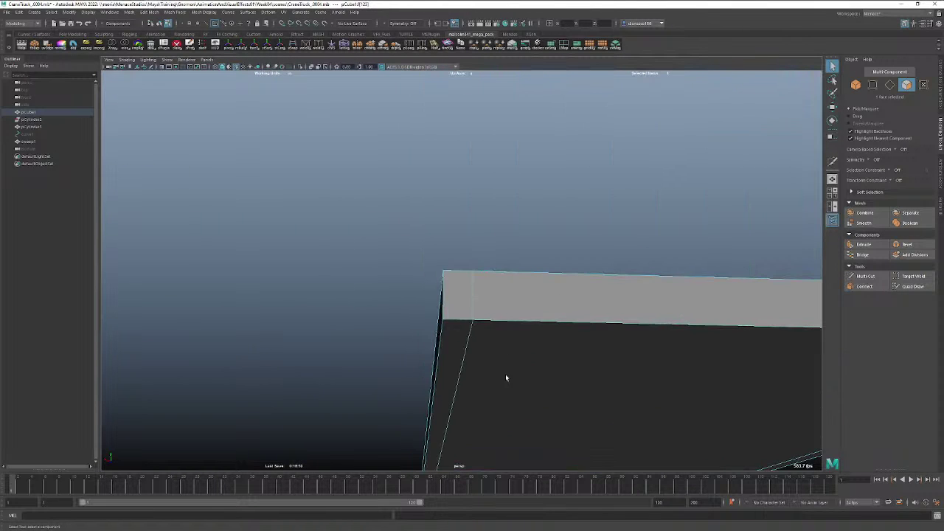
left_click(447, 341, "shift")
Add the narrow underside faces along the bed's opposite side to the selection, up to the cab.
mouse_move(492, 355)
left_mouse_down("alt")
mouse_move(605, 369)
mouse_move(490, 358)
left_mouse_up("alt")
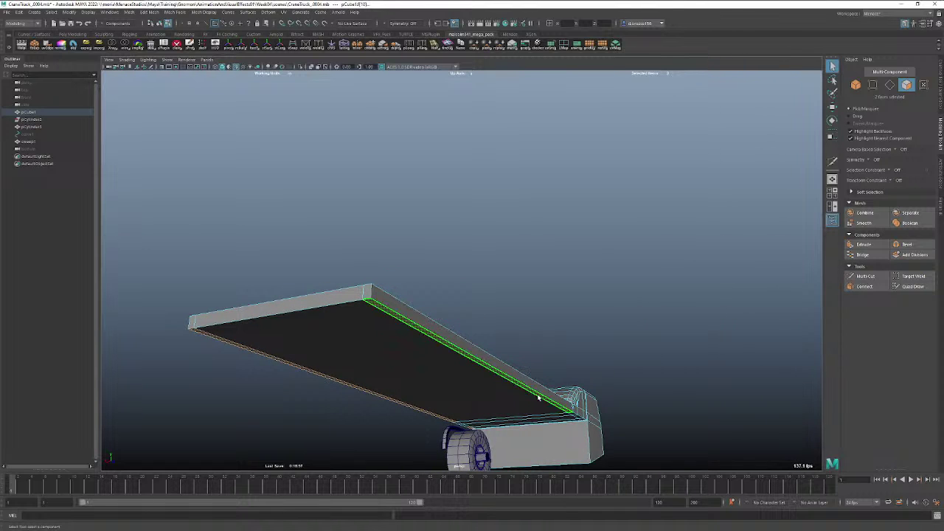
left_click_drag(539, 398, 511, 371, "alt")
double_click(558, 304, "shift")
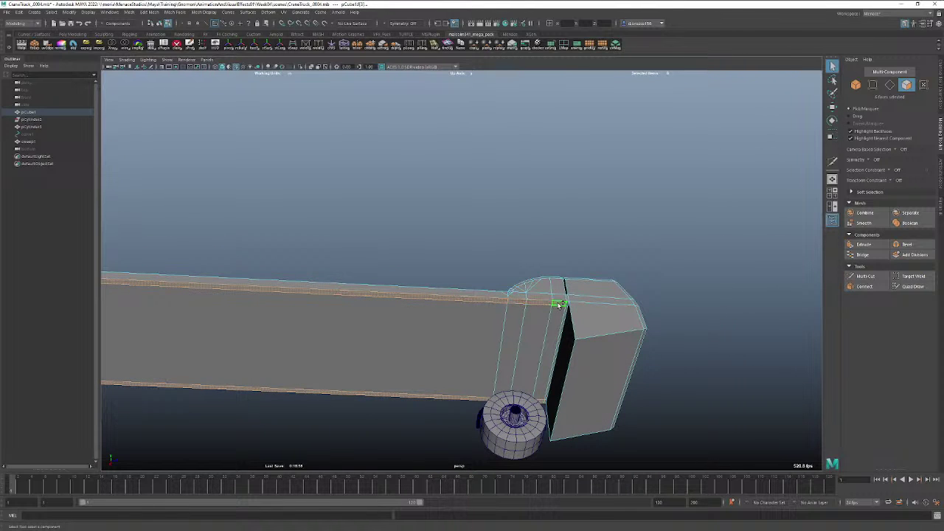
right_click_drag(542, 330, 398, 335, "alt")
left_click_drag(398, 335, 460, 360, "alt")
right_click_drag(460, 361, 653, 360, "alt")
left_click_drag(447, 421, 392, 369, "alt")
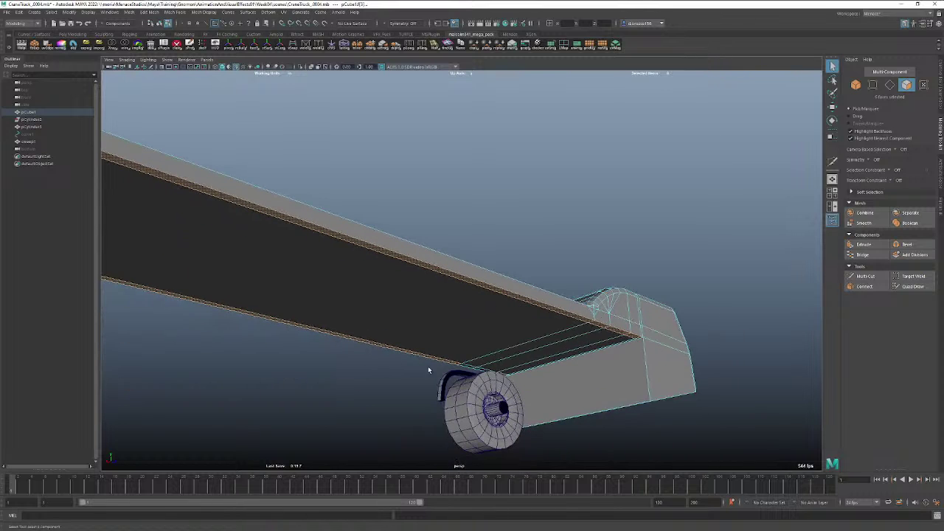
Add the remaining narrow underside faces at the cab end to the bed's side strip selection.
left_click(470, 367)
left_click(468, 368, "shift")
left_click(481, 370, "shift")
left_click_drag(553, 362, 501, 392, "alt")
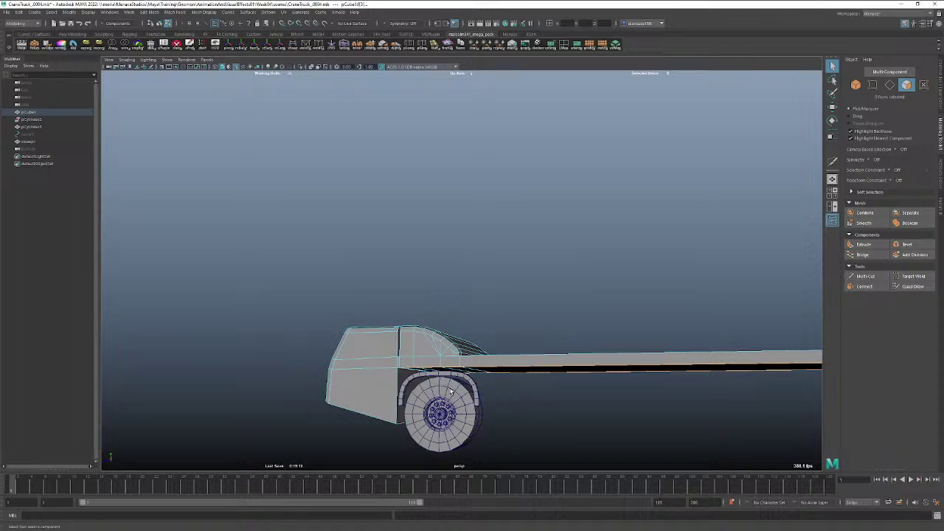
key("w")
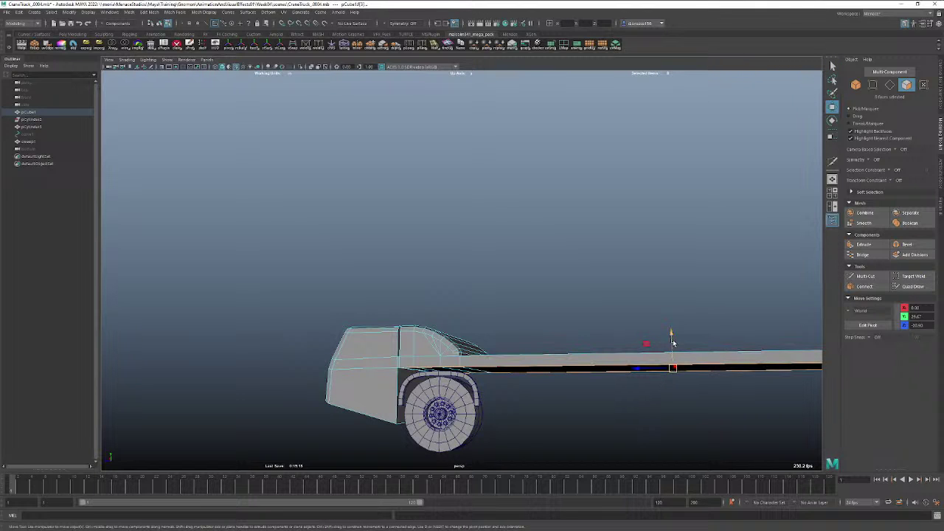
Switch to the side view with the cab, front wheel and bed in frame, and clear the face selection.
left_click(573, 363)
left_click_drag(574, 363, 584, 366, "alt")
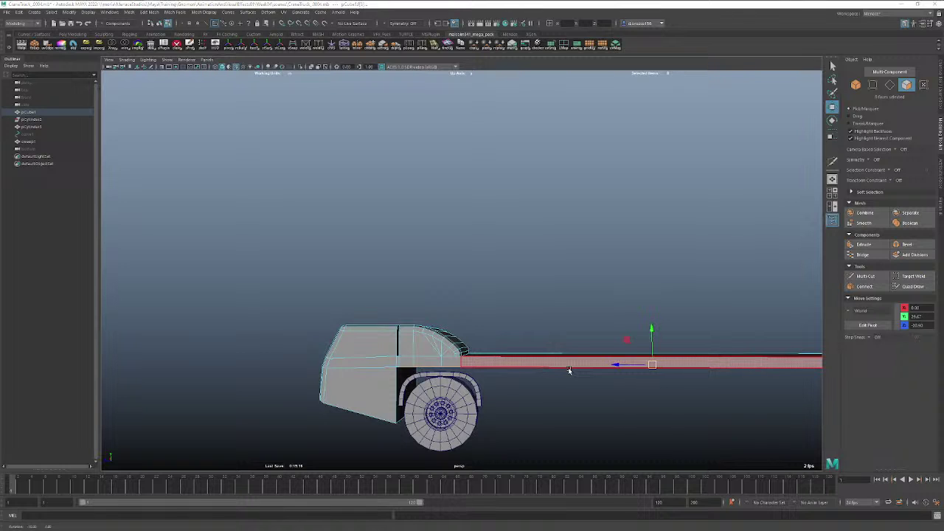
key("space")
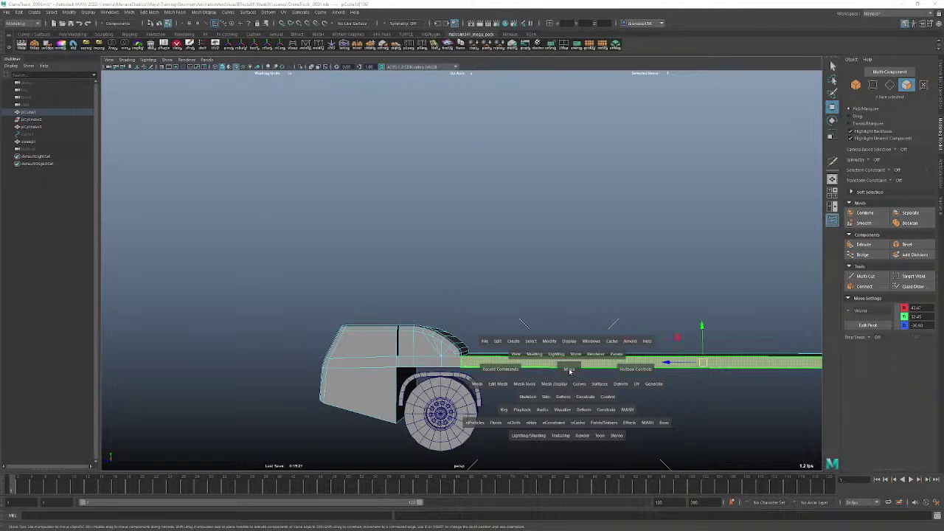
left_click_drag(568, 369, 595, 367)
right_click_drag(655, 350, 314, 333, "alt")
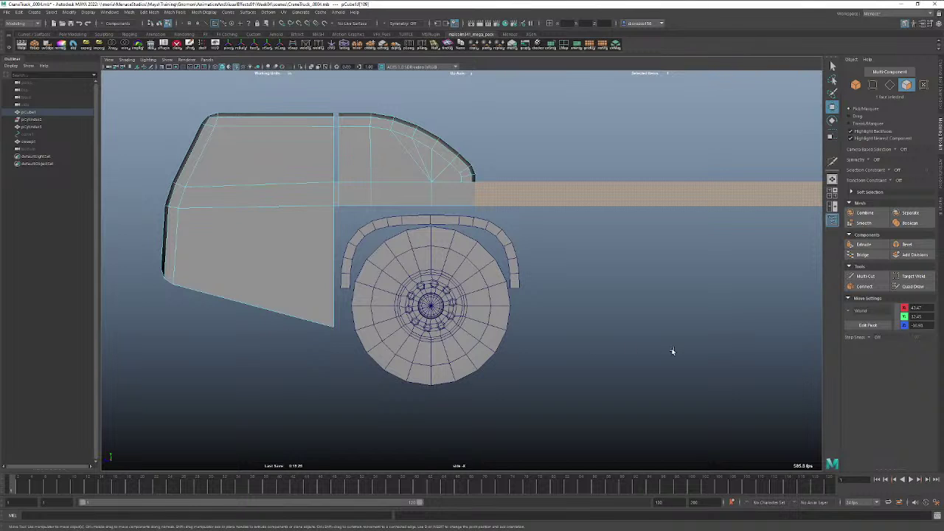
left_click(613, 215)
middle_click_drag(634, 245, 345, 265, "alt")
scroll(454, 287, "down", 1)
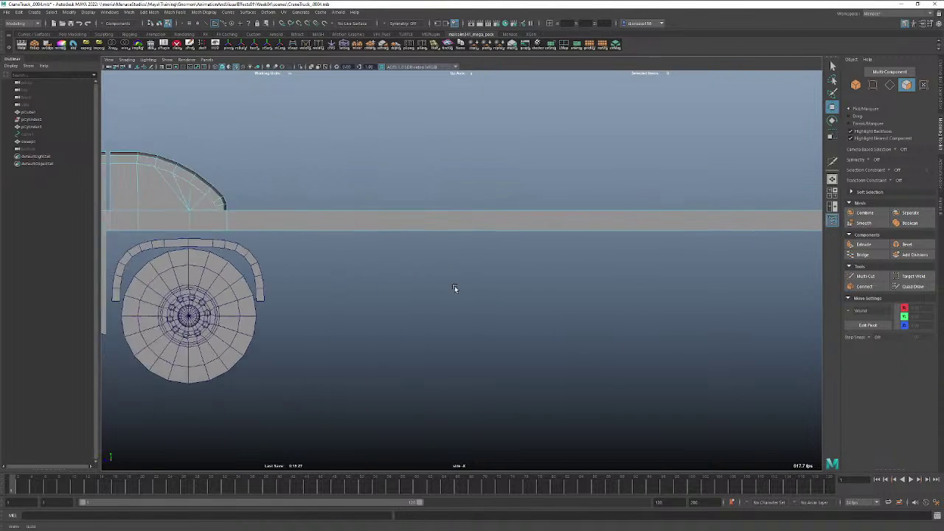
scroll(454, 287, "down", 3)
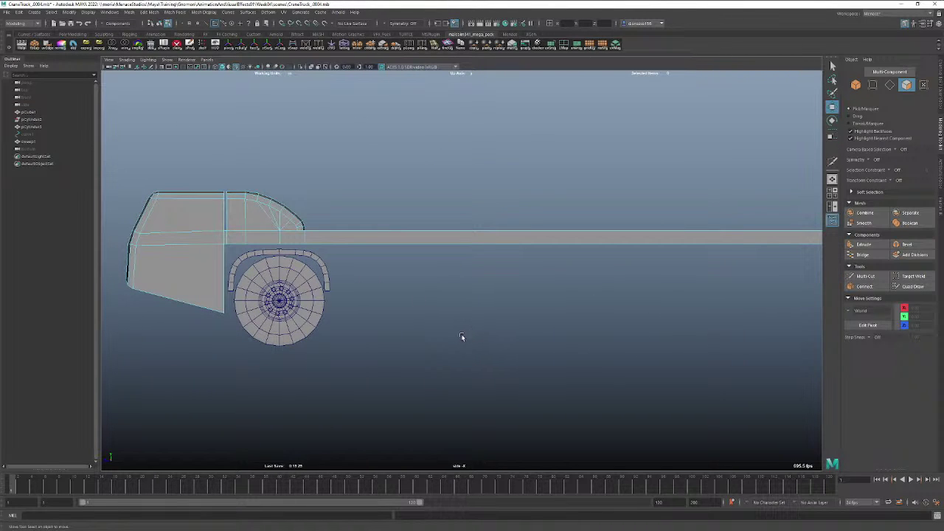
In the perspective view, reselect the narrow underside face strips along both sides of the bed, including their cab ends.
key("space")
left_click_drag(430, 339, 434, 363)
left_click(435, 364)
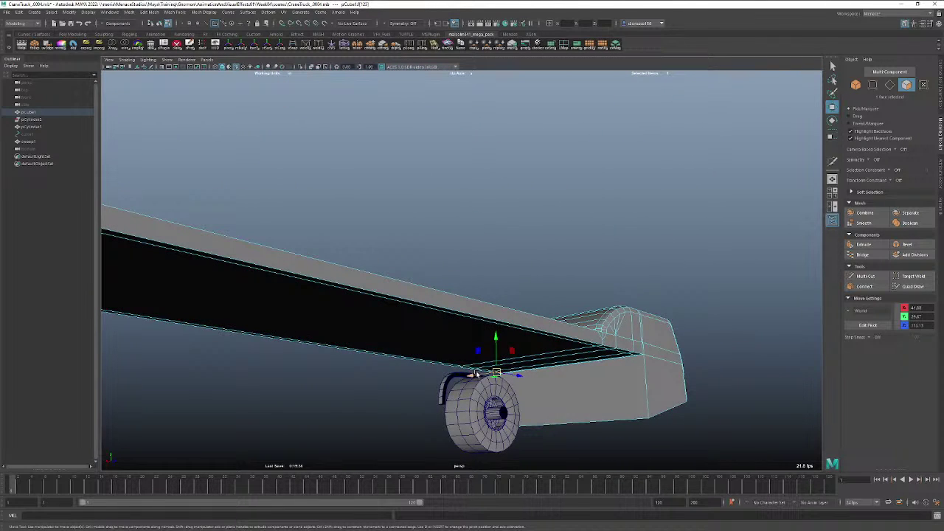
double_click(436, 365, "shift")
left_click(635, 355, "shift")
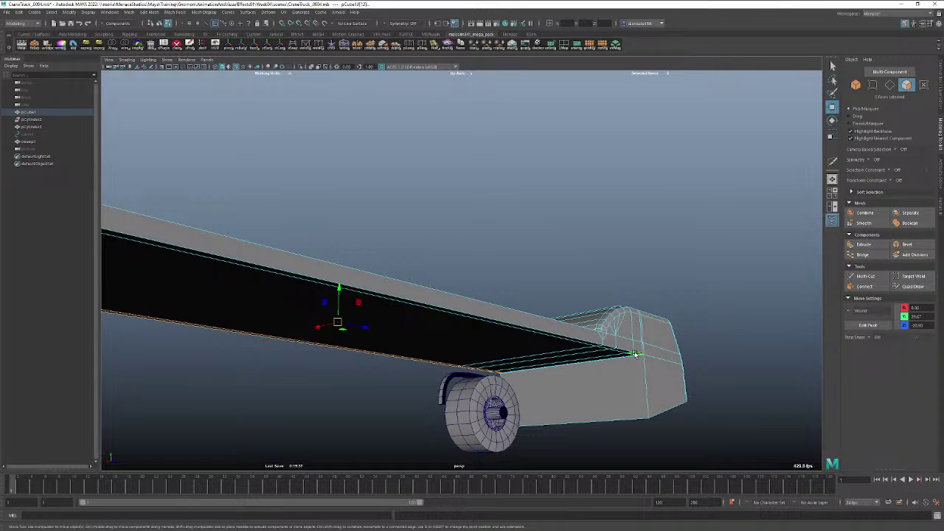
right_click_drag(574, 349, 356, 350, "alt")
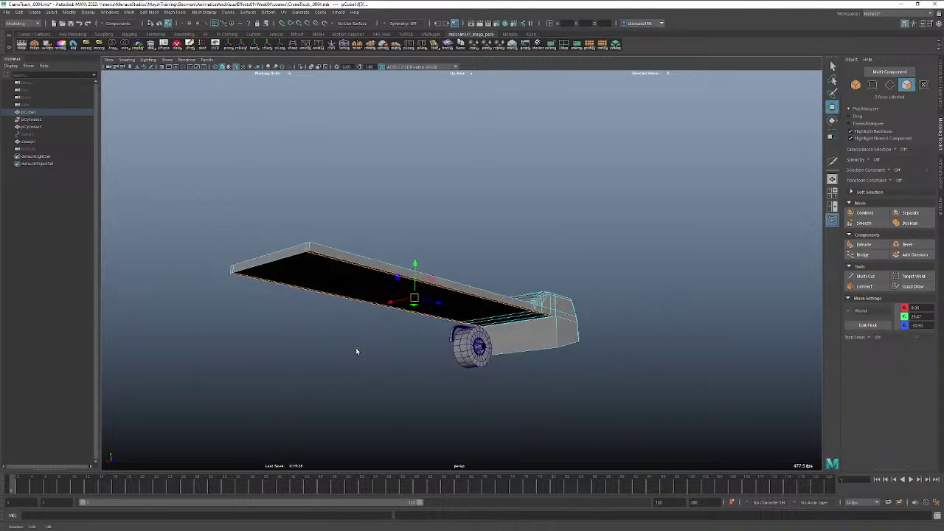
left_click_drag(356, 350, 503, 359, "alt")
Extrude the selected side strips straight down in the side view to about the level of the fender's lower ends.
key("space")
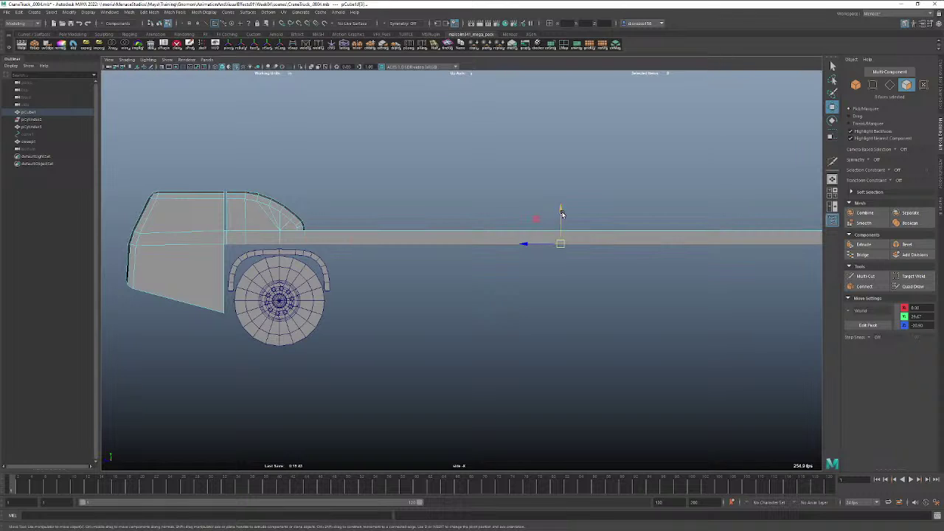
left_click_drag(561, 211, 561, 256)
key("ctrl+e")
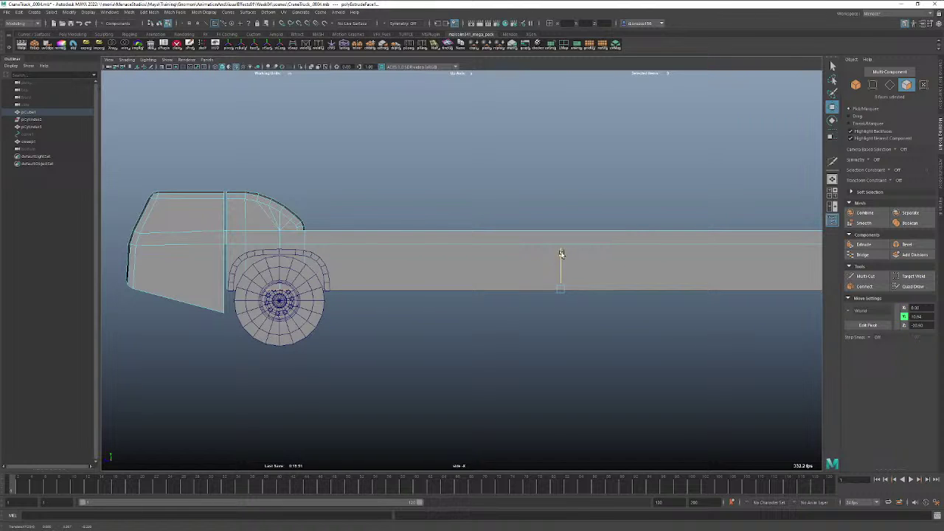
left_click_drag(561, 254, 561, 255)
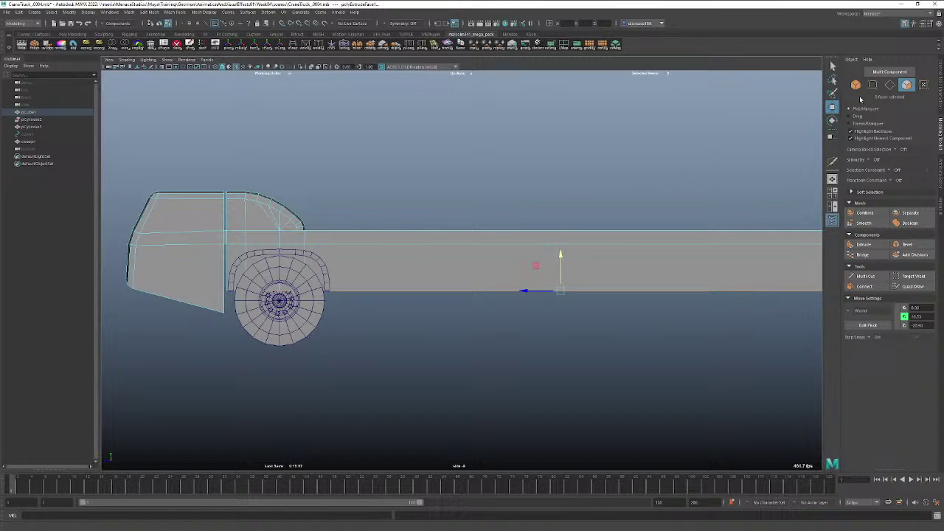
Cut a vertical edge with Multi-Cut through the bed's side, from its upper edge to its lower edge, at the fender's rear end.
left_click(833, 66)
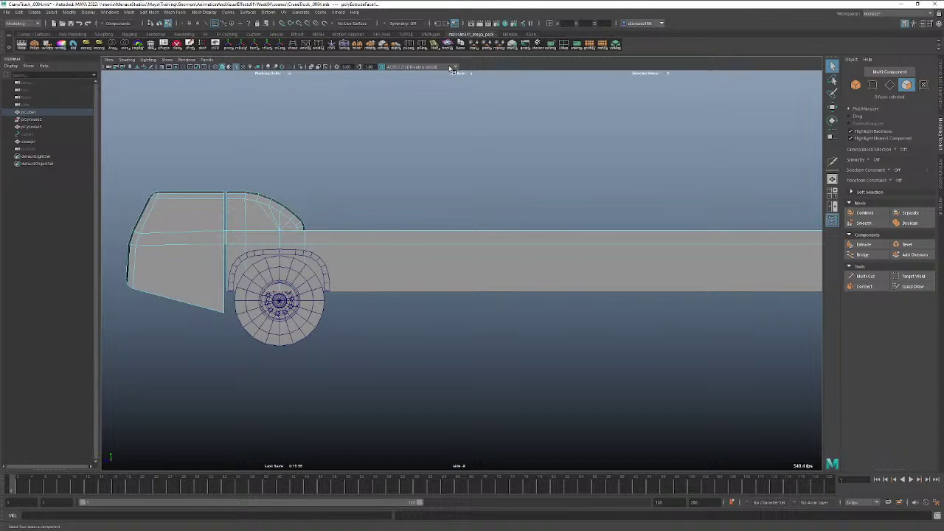
left_click(833, 161)
left_click(336, 231)
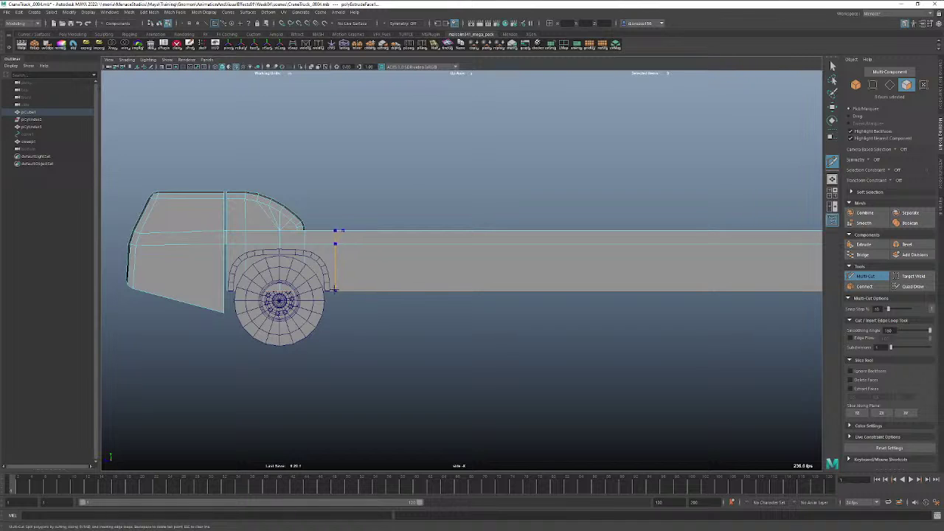
left_click(330, 289)
key("Return")
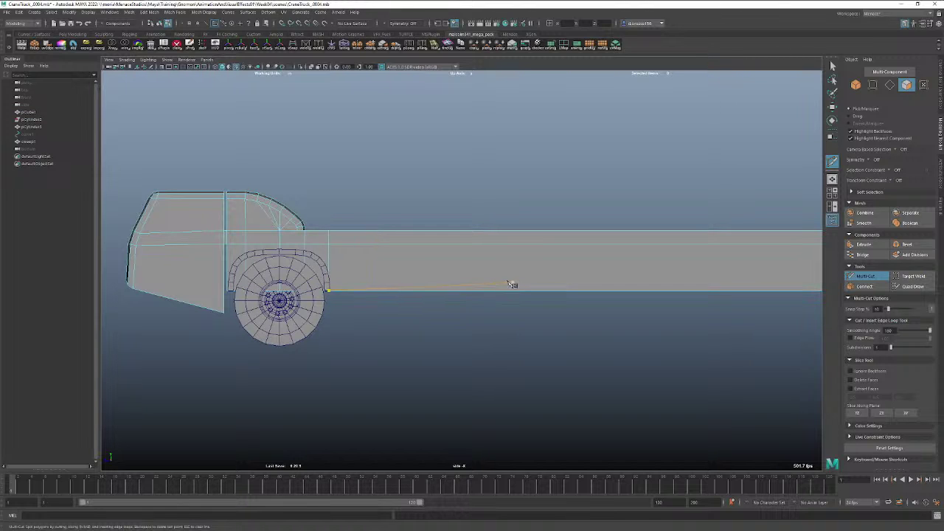
key("q")
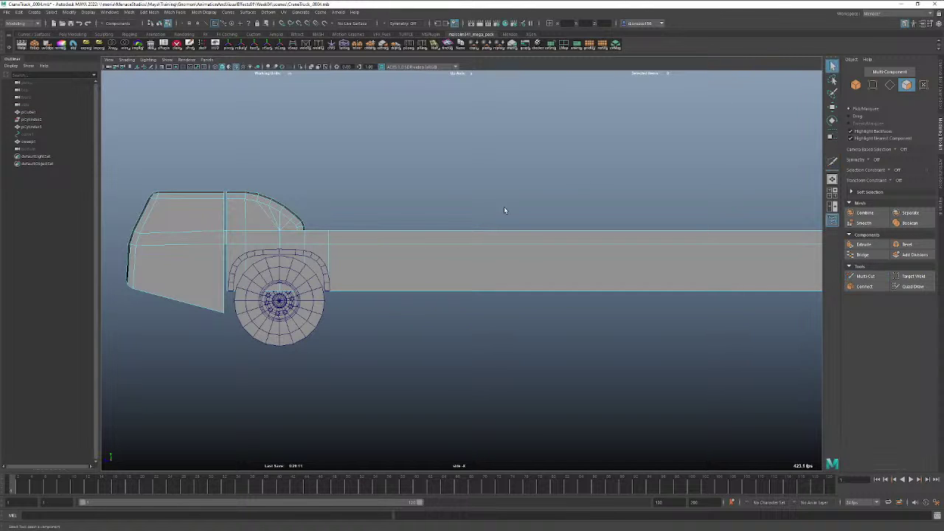
Examine the new vertical cut and the joint between bed and cab up close in the perspective view.
left_click(413, 250)
key("space")
left_click_drag(412, 247, 315, 263)
right_click_drag(315, 263, 506, 294, "alt")
middle_click_drag(506, 294, 519, 214, "alt")
right_click_drag(418, 259, 568, 304, "alt")
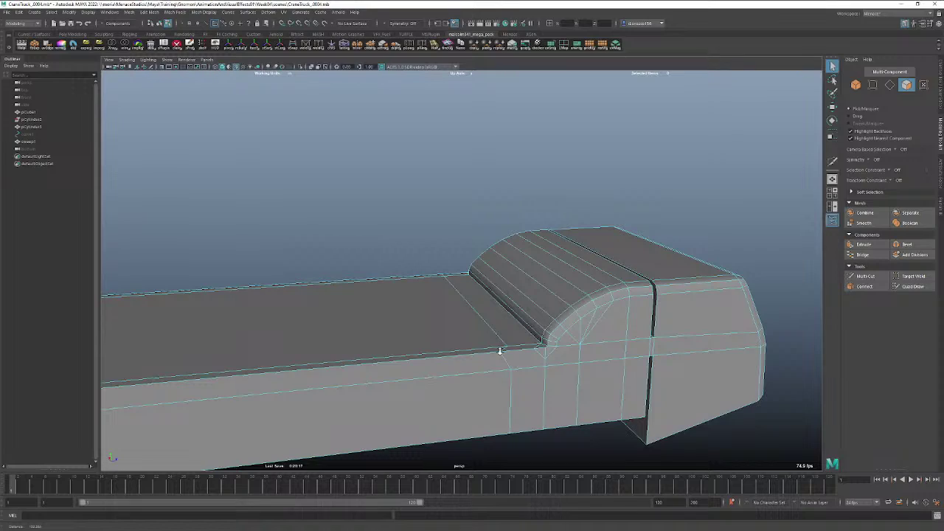
Delete the two stray diagonal edge segments at the truck body's corner where the curved cab rear meets the flat bed.
left_click_drag(500, 352, 526, 372, "alt")
left_click(528, 373)
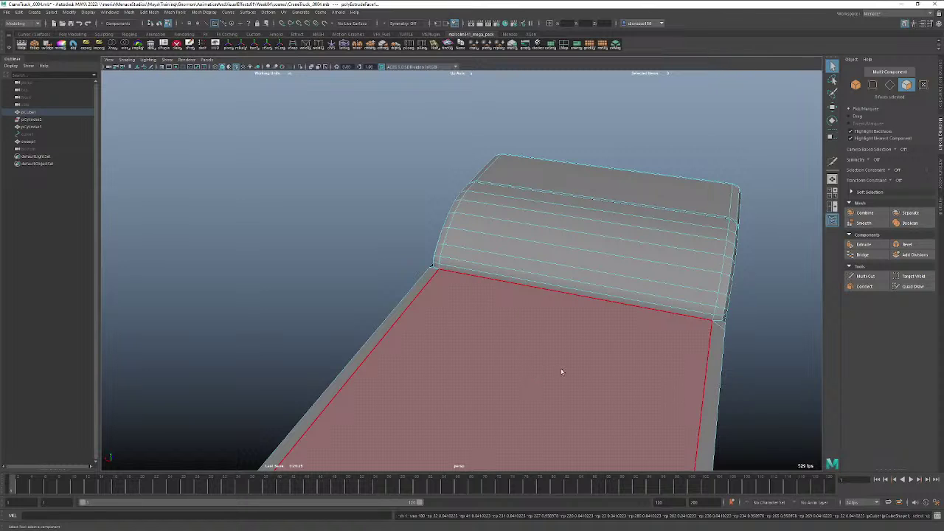
right_click_drag(604, 378, 694, 377, "alt")
middle_click_drag(693, 376, 413, 317, "alt")
right_click_drag(413, 316, 623, 335, "alt")
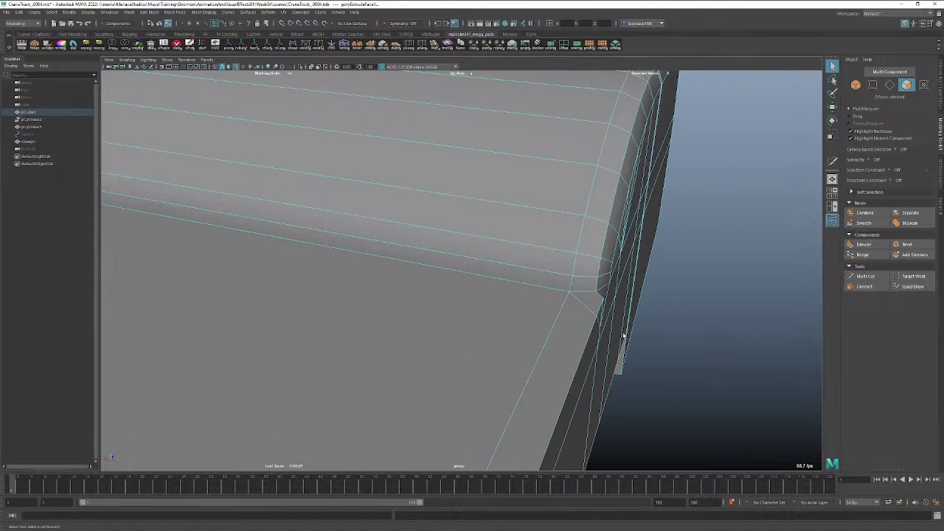
left_click_drag(623, 335, 499, 325, "alt")
left_click(499, 325)
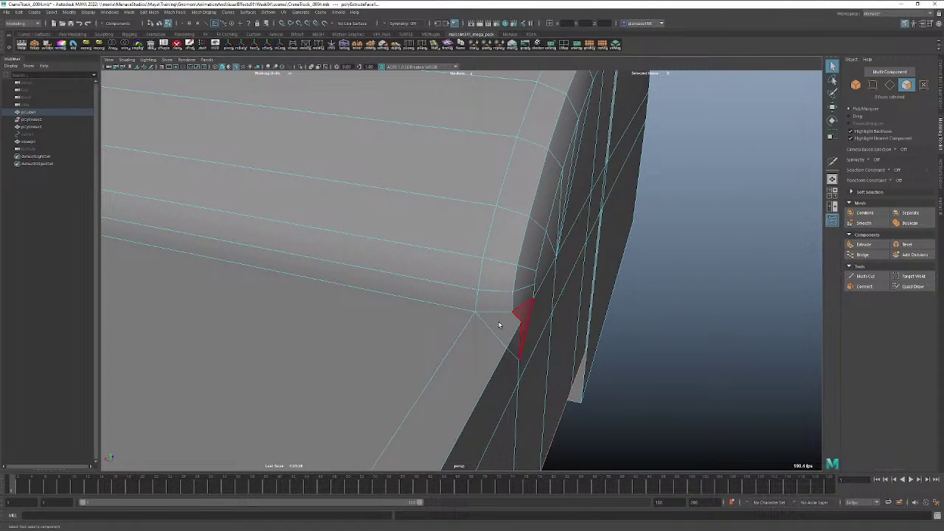
right_click_drag(460, 329, 459, 300)
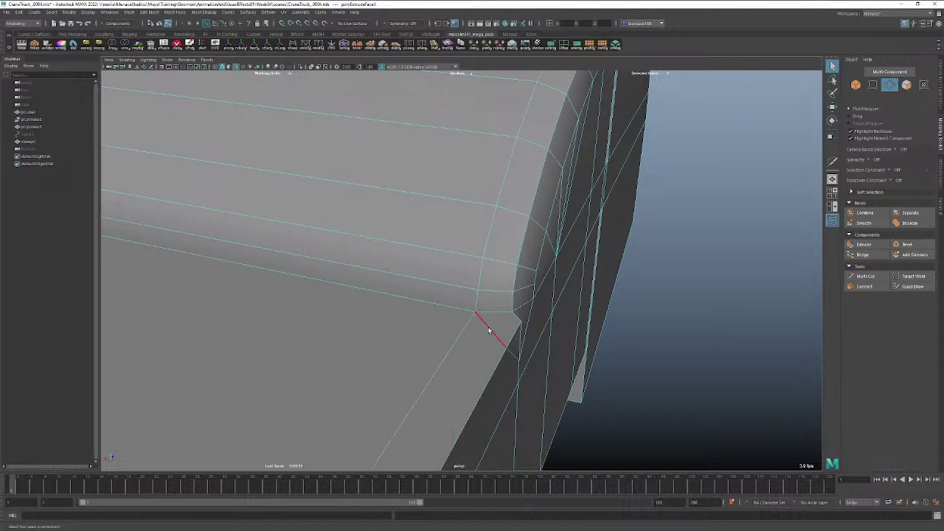
left_click(488, 330)
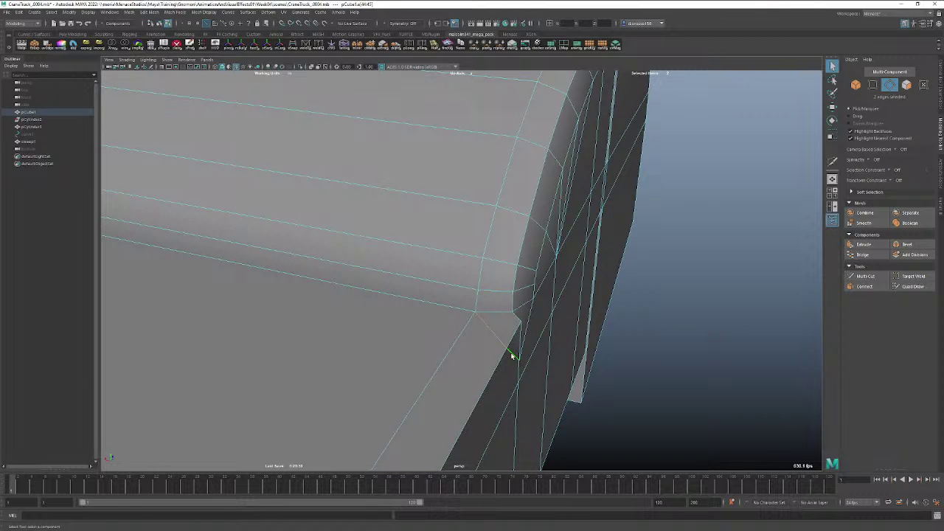
Cut an edge across the body side from the bed's corner vertex to the cab curve's lower vertex, and save an incremental scene version.
left_click_drag(523, 331, 718, 194, "alt")
left_click(832, 161)
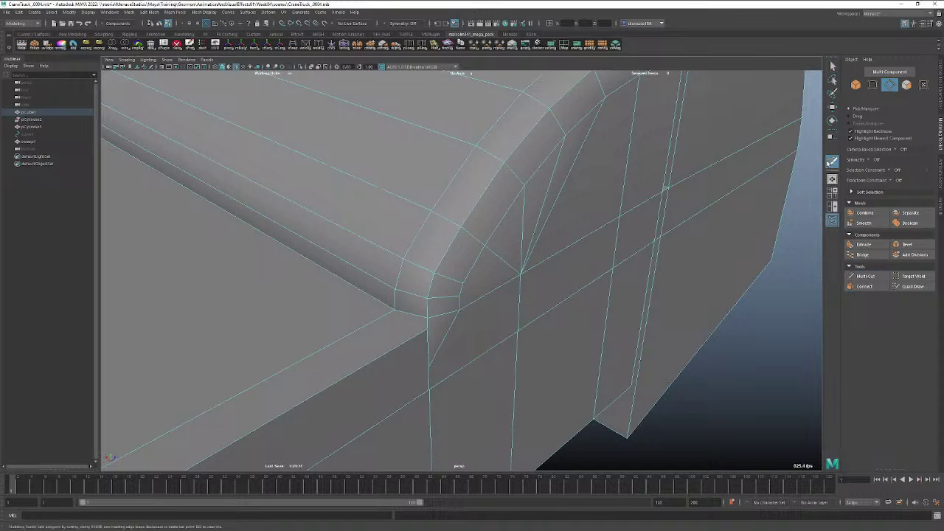
left_click(428, 330)
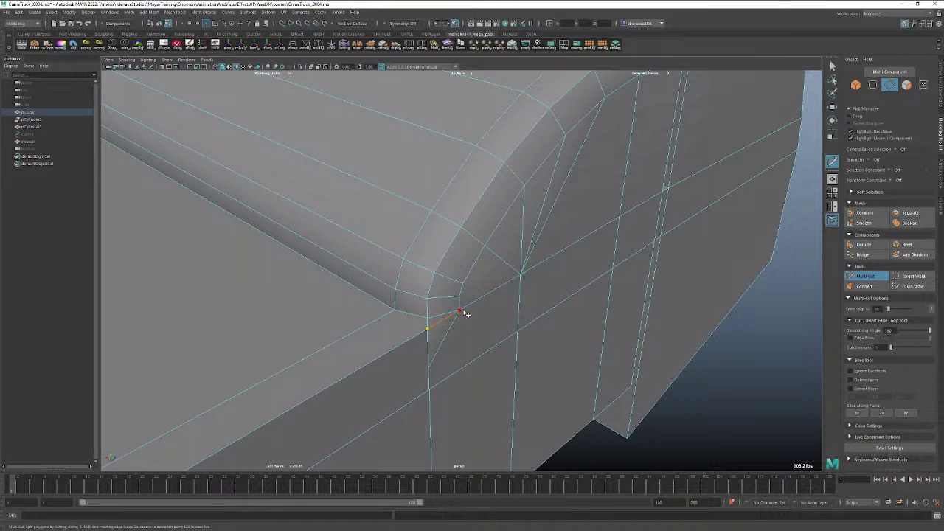
left_click(460, 310)
right_click(462, 311)
left_click_drag(428, 336, 791, 82, "alt")
left_click(831, 66)
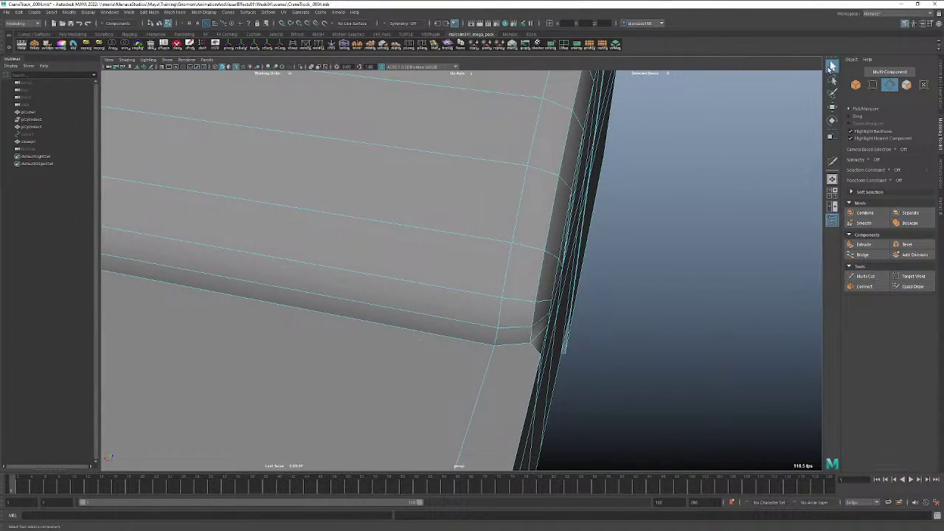
key("ctrl+alt+s")
Insert a vertical edge loop through the truck bed in the side view, aligned with the rear end of the front wheel arch.
left_click_drag(507, 266, 389, 338, "alt")
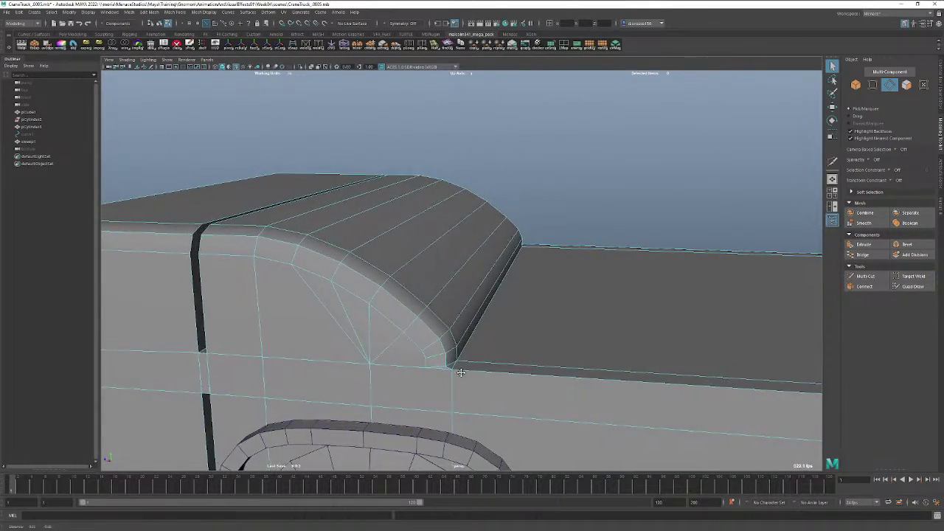
middle_click_drag(455, 380, 445, 228, "alt")
left_click_drag(531, 267, 558, 270, "alt")
key("space")
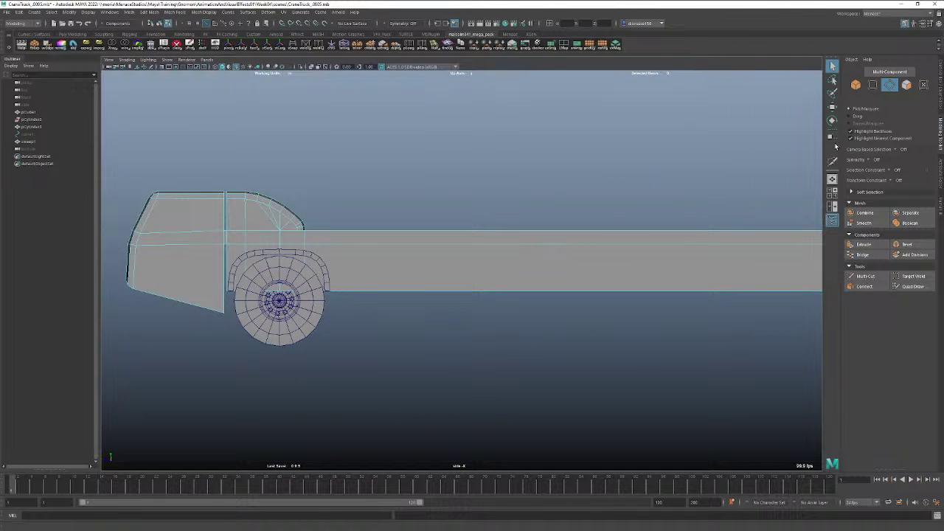
left_click(832, 160)
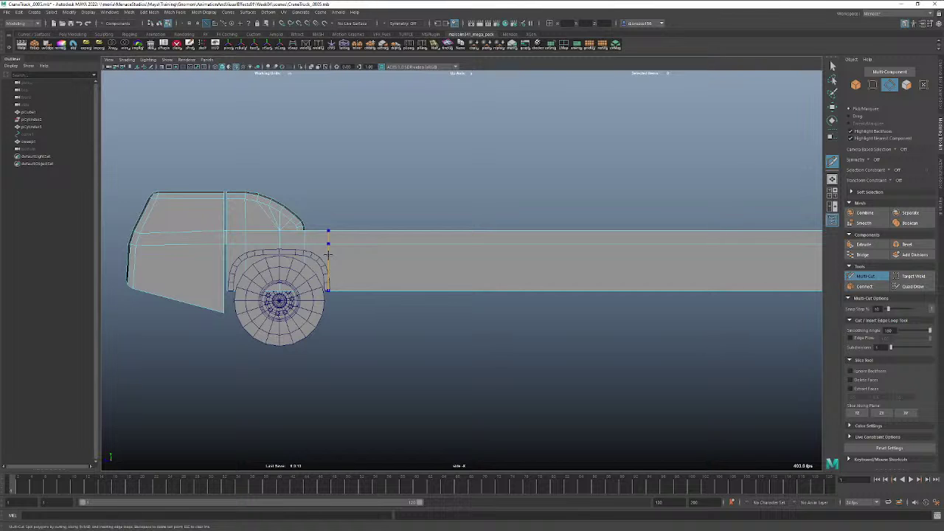
left_click(833, 66)
Turn on X-ray display for the front wheel object so the body behind it can be edited.
right_click_drag(245, 230, 549, 228, "alt")
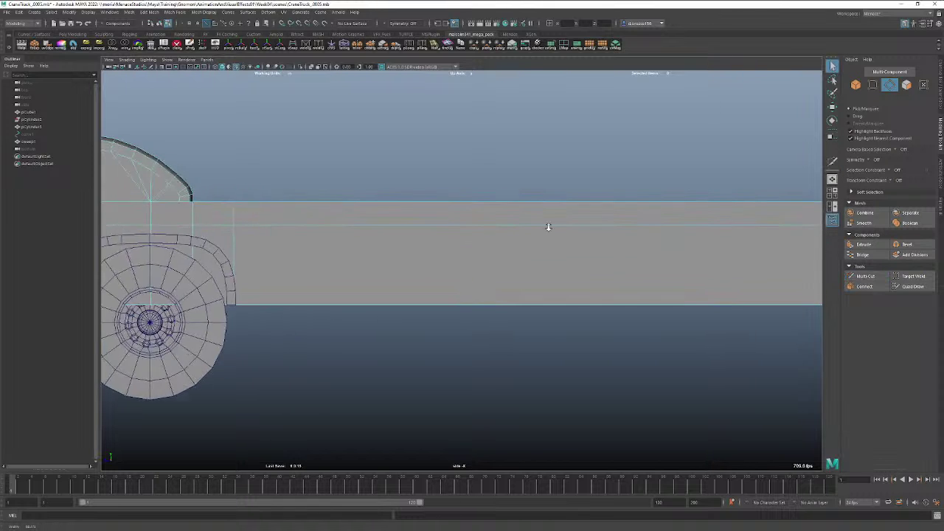
middle_click_drag(279, 263, 491, 249, "alt")
right_click_drag(358, 249, 480, 249, "alt")
middle_click_drag(266, 265, 411, 254, "alt")
right_click_drag(376, 259, 425, 268, "alt")
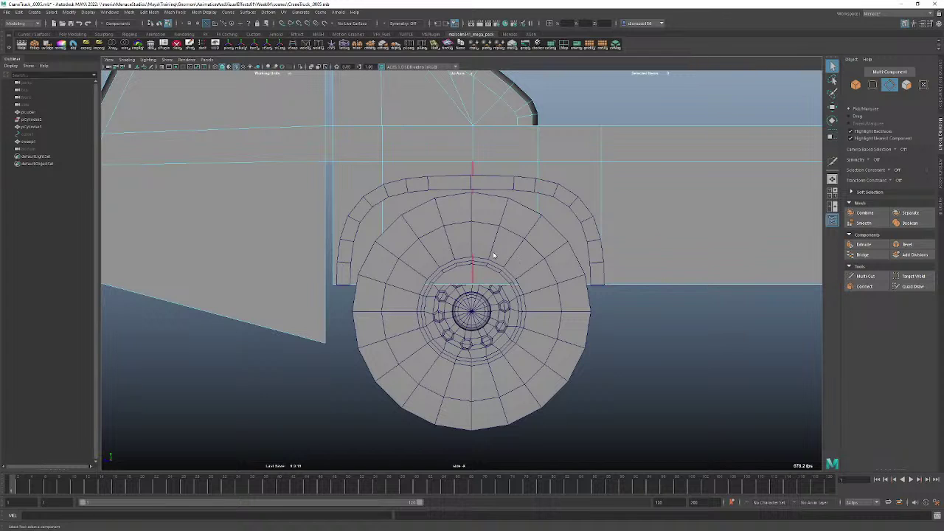
right_click_drag(492, 253, 464, 255)
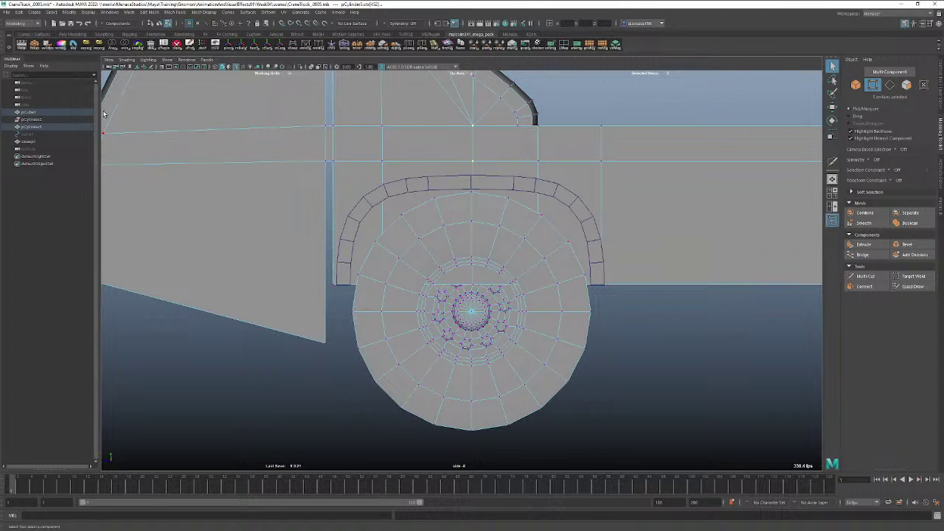
left_click(114, 45)
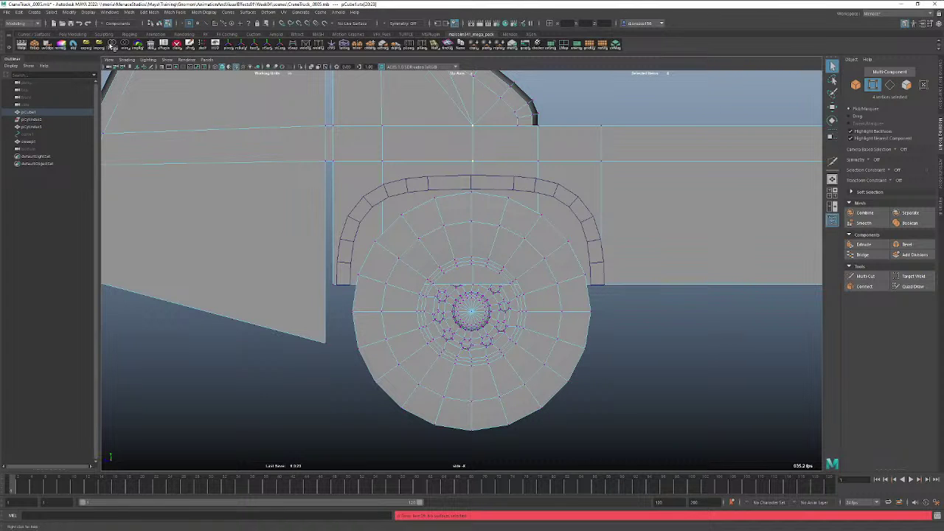
left_click(646, 382)
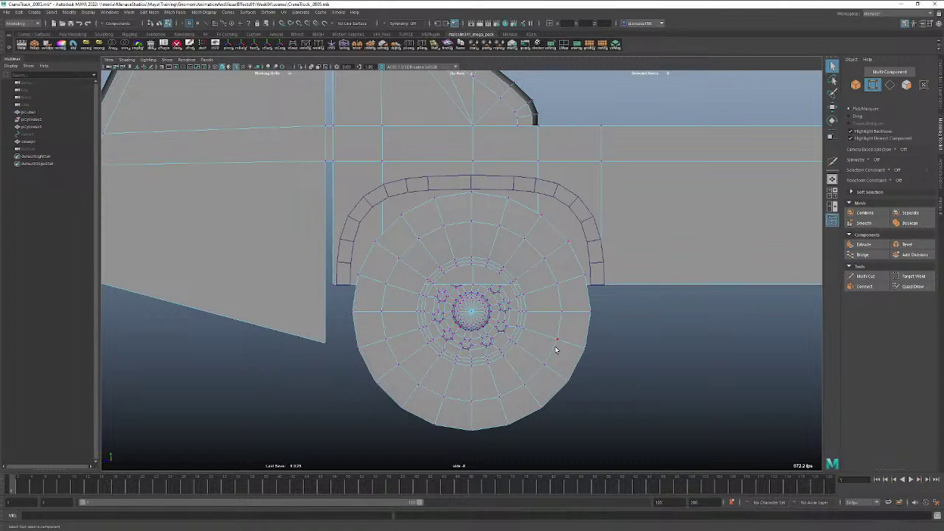
left_click(556, 348)
right_click_drag(567, 320, 601, 313)
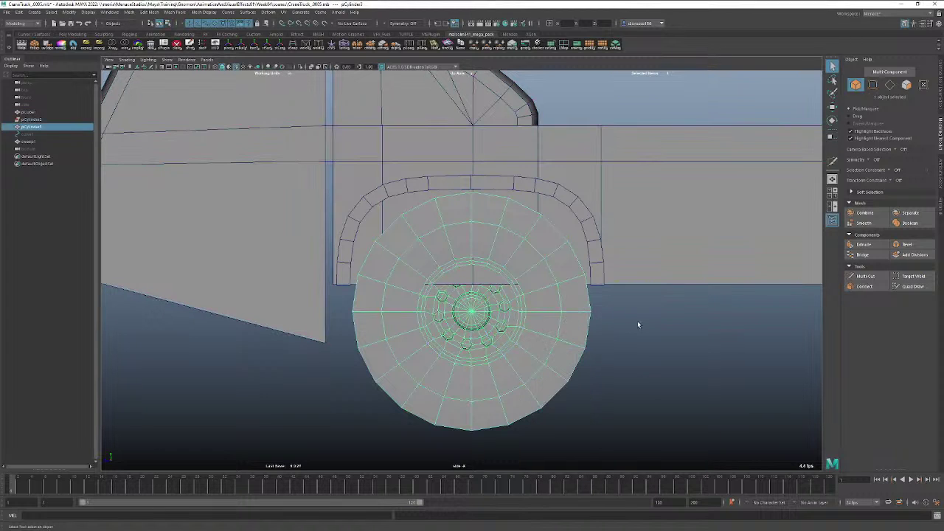
left_click(113, 45)
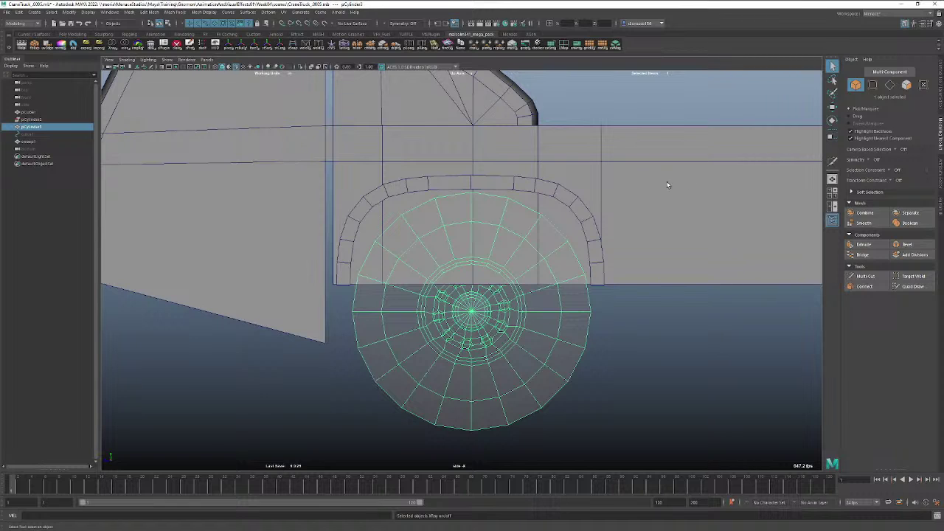
Raise the body's lower vertices behind the front wheel up to the underside of the wheel arch.
left_click(647, 195)
right_click_drag(601, 204, 566, 201)
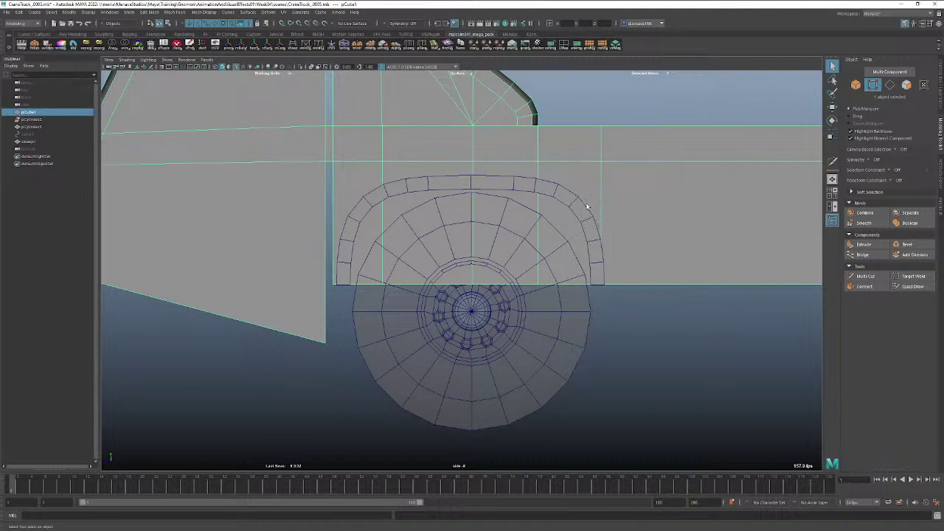
left_click_drag(553, 307, 372, 277)
key("w")
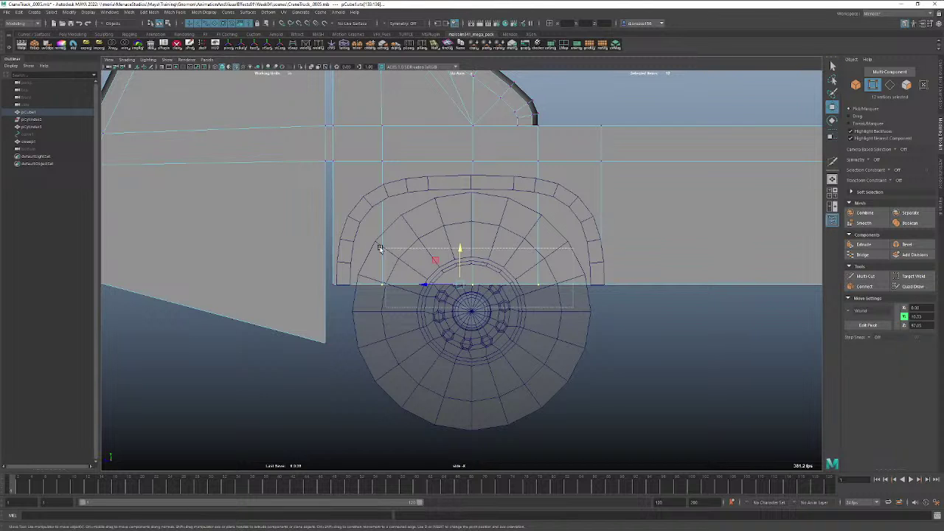
left_click_drag(461, 250, 473, 156)
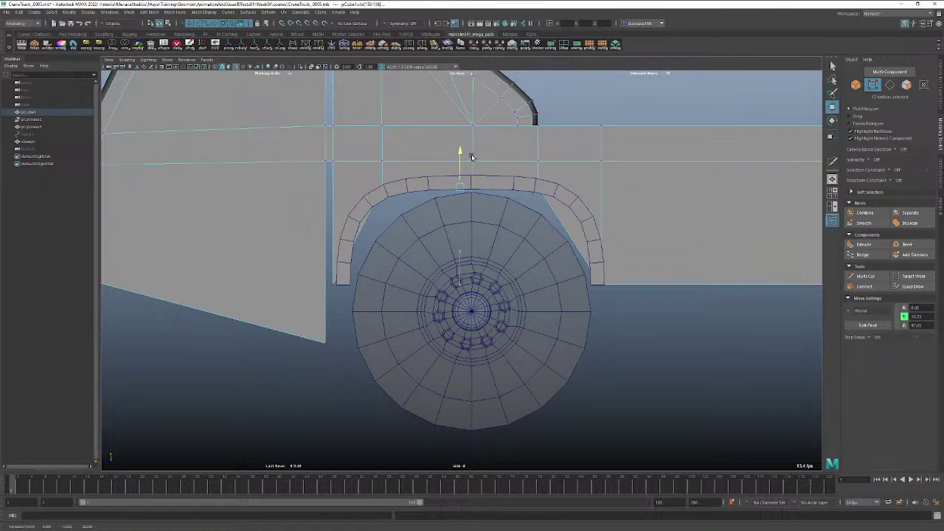
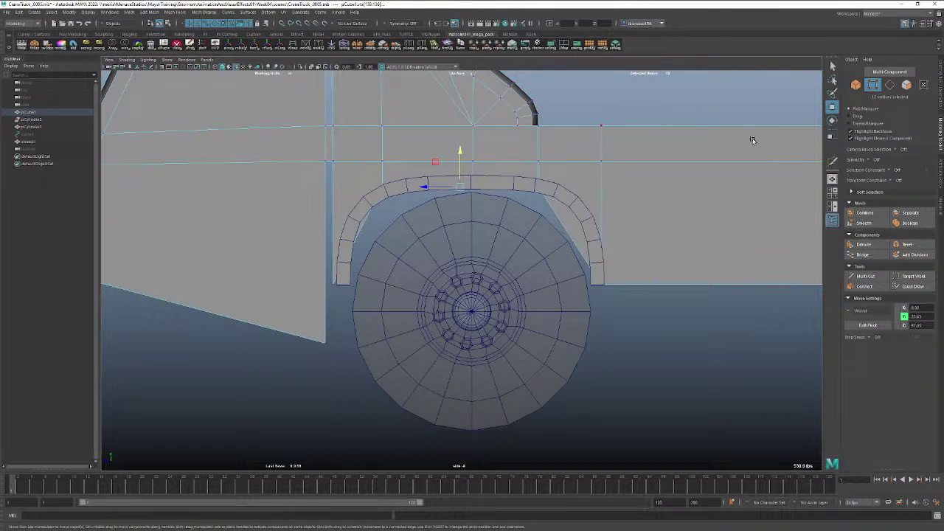
Try Multi-Cut around the wheel opening in the perspective view, and undo the raising of the body's lower vertices.
left_click(832, 162)
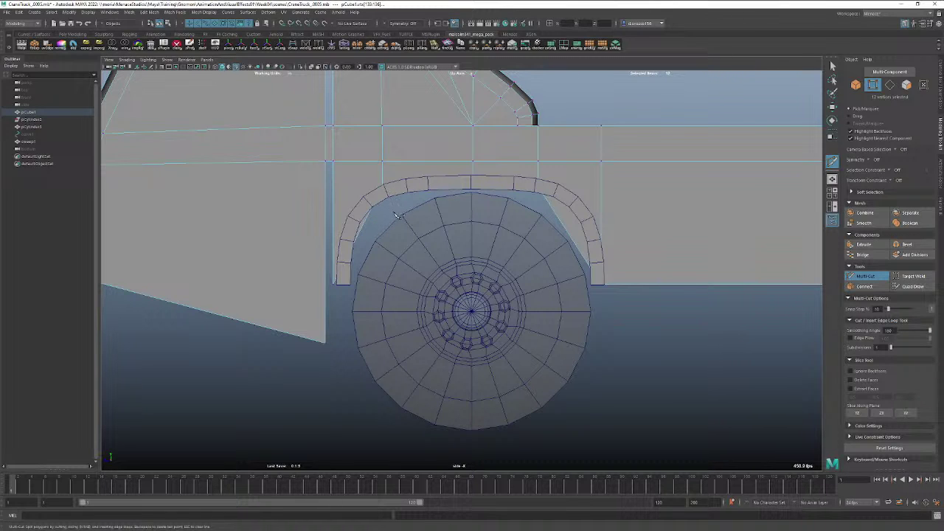
left_click_drag(394, 213, 281, 218, "alt")
key("space")
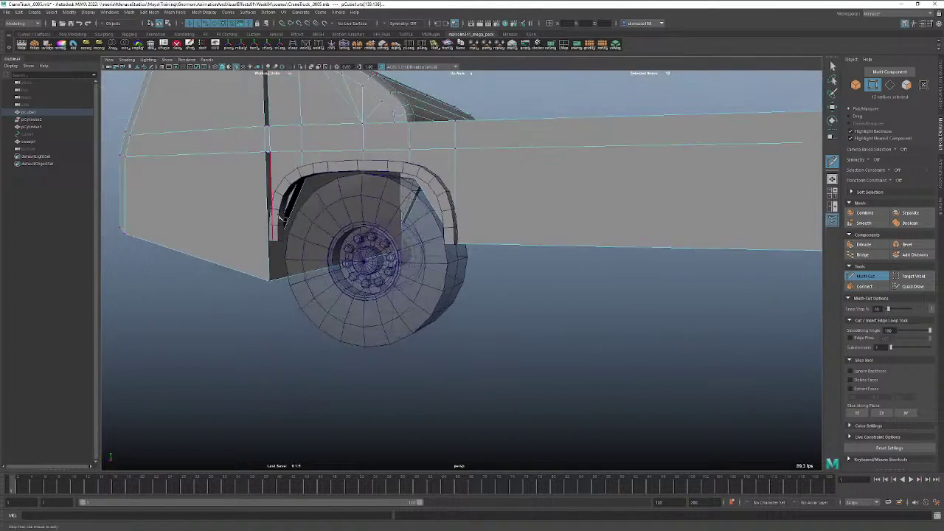
middle_click_drag(298, 212, 338, 267, "alt")
right_click_drag(339, 249, 399, 245, "alt")
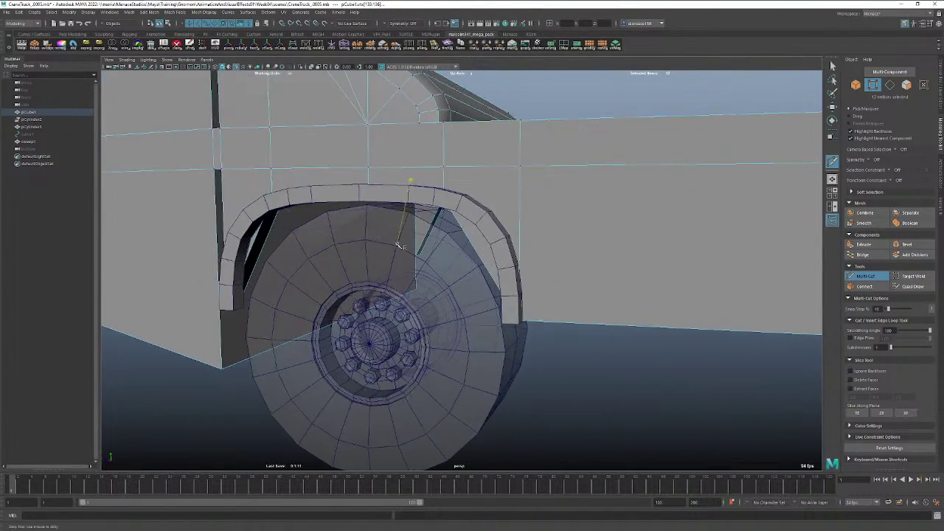
mouse_move(285, 247)
left_mouse_down("alt")
mouse_move(303, 253)
mouse_move(285, 249)
left_mouse_up("alt")
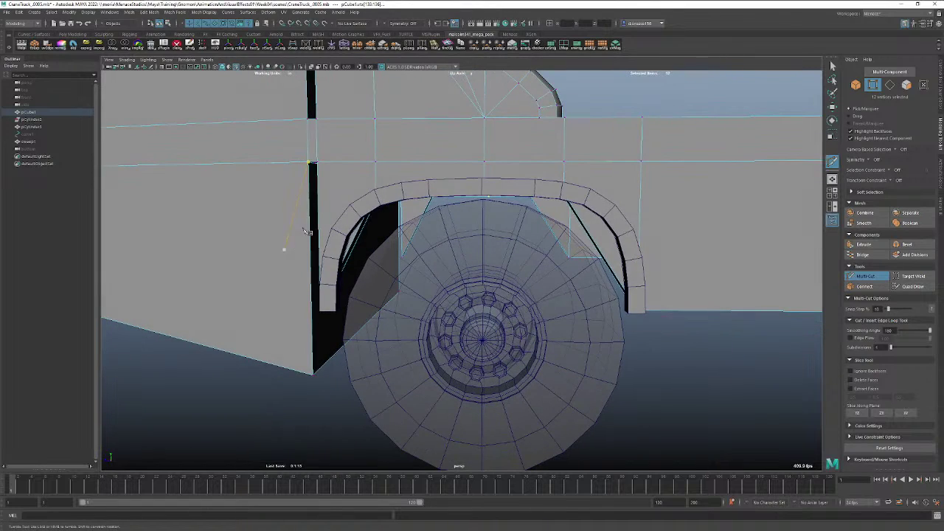
left_click(315, 164)
key("Escape")
left_click_drag(498, 243, 373, 237, "alt")
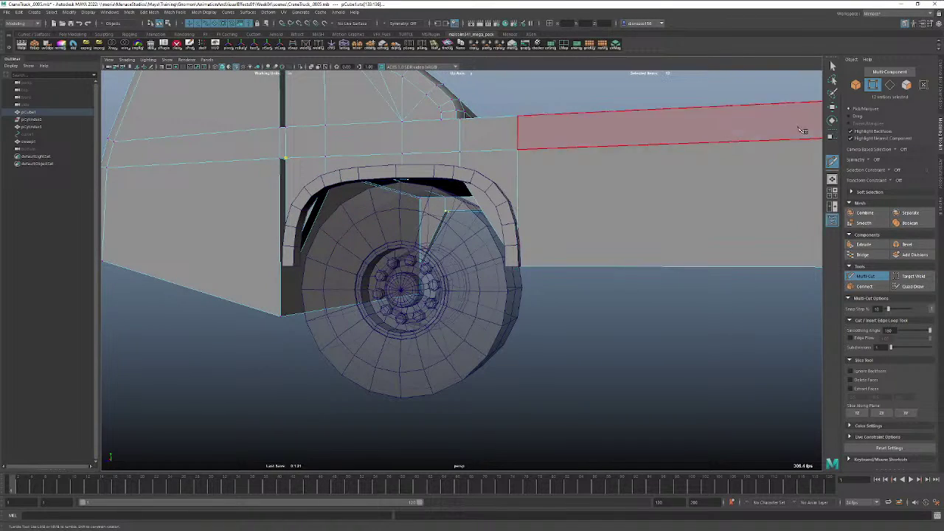
scroll(288, 255, "up", 5)
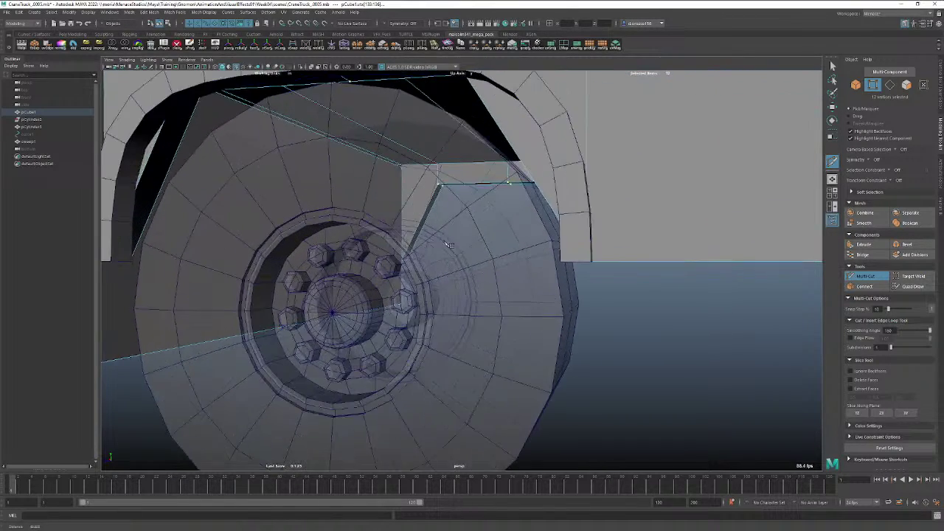
left_click_drag(293, 239, 312, 247, "alt")
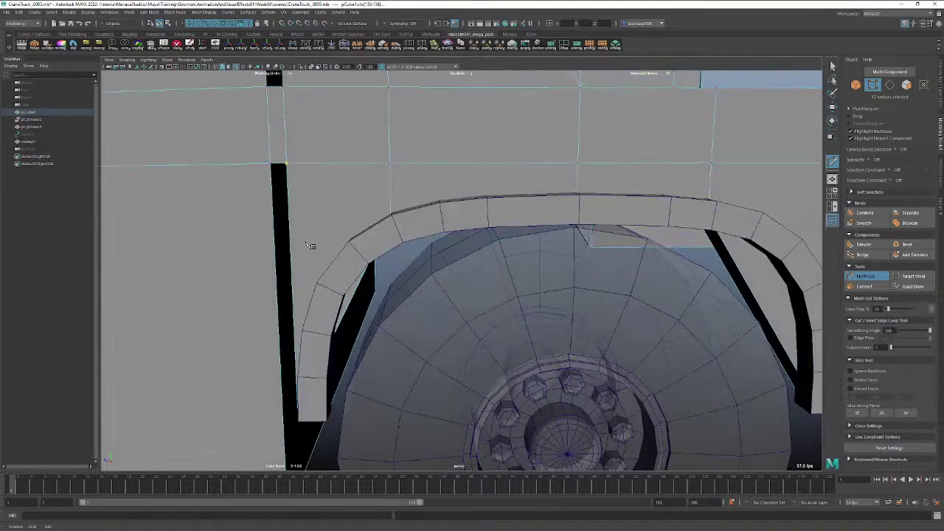
key("ctrl+z")
Insert two vertical edge loops in the body with Multi-Cut, one near the front and one near the rear of the wheel arch.
left_click(303, 240)
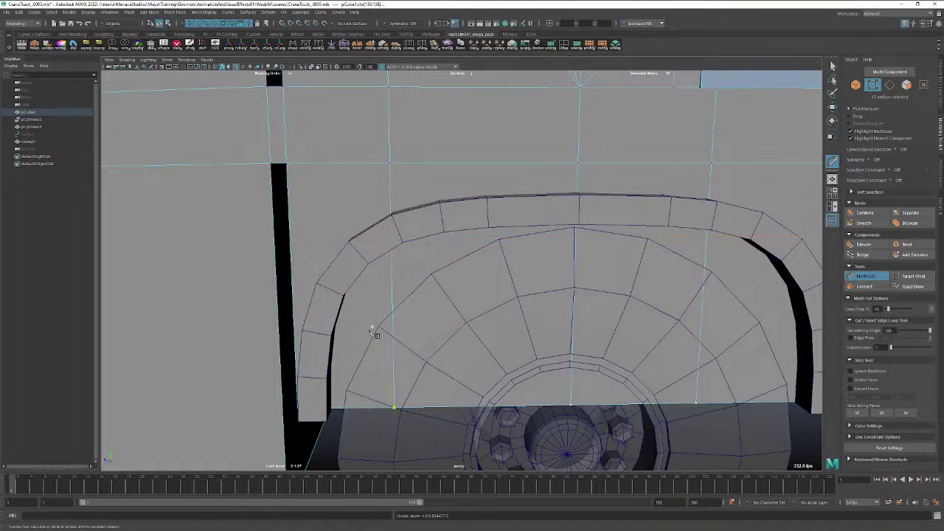
left_click(347, 405)
left_click(344, 397, "ctrl")
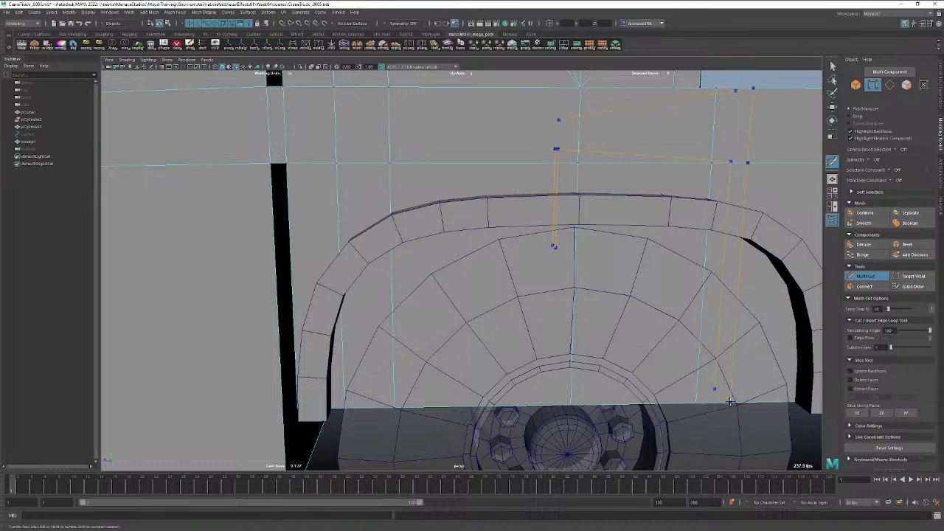
key("Escape")
left_click(832, 66)
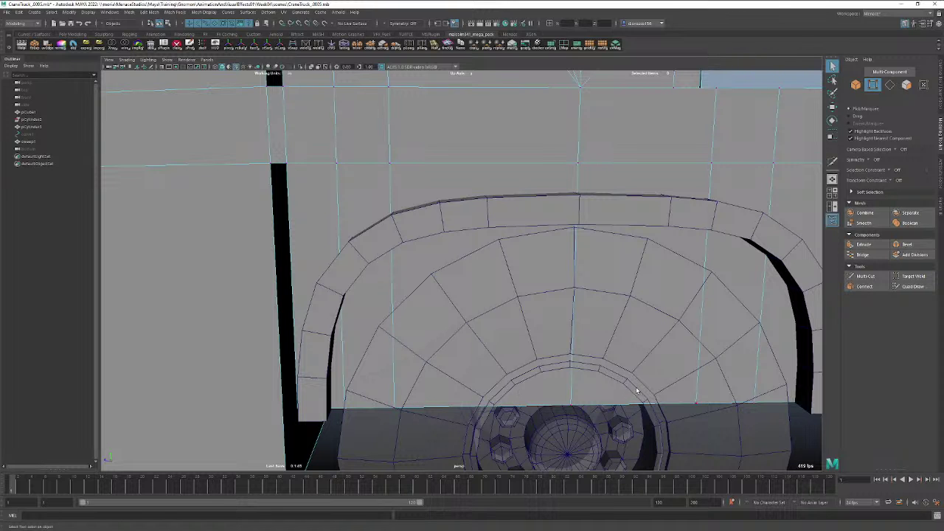
In the side view, raise the body's lower vertices behind the front wheel to the height of the wheel arch.
scroll(533, 381, "down", 3)
key("space")
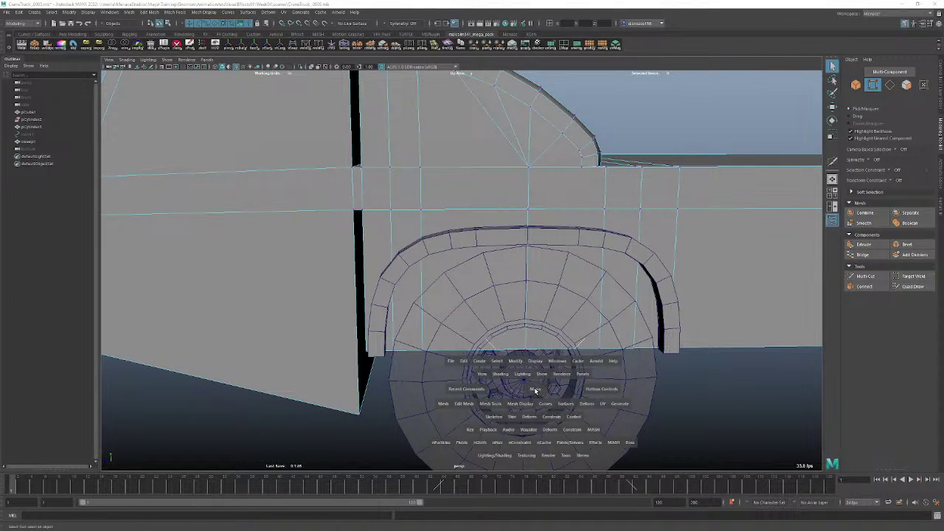
left_click_drag(535, 391, 562, 391)
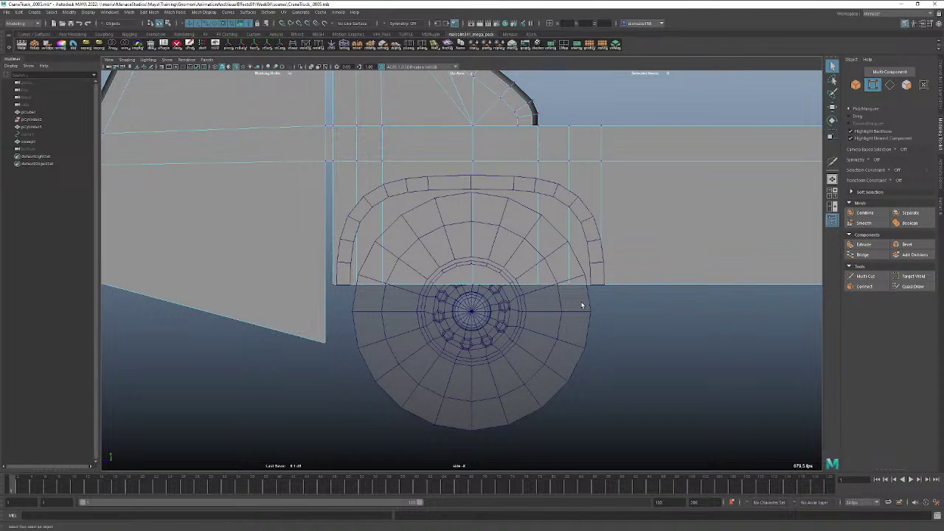
left_click_drag(582, 302, 350, 259)
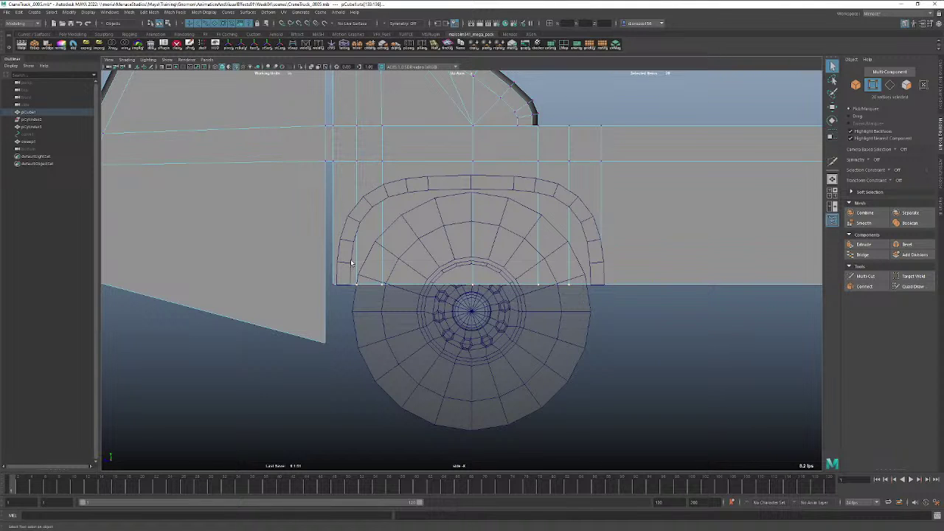
key("w")
left_click_drag(462, 239, 466, 152)
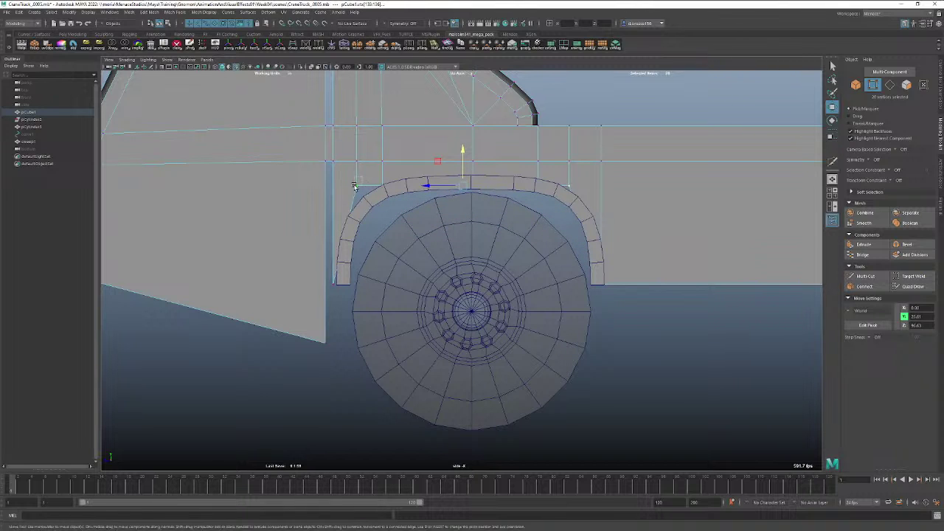
Lower the wheel opening's front vertices slightly and move its rear corner vertices down and rearward onto the arch curve.
left_click_drag(347, 177, 373, 210)
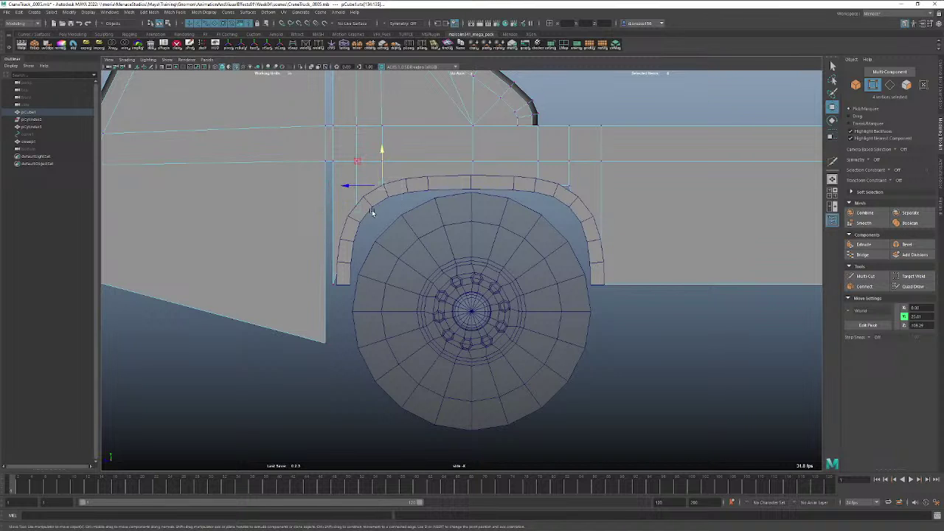
left_click_drag(382, 153, 383, 160)
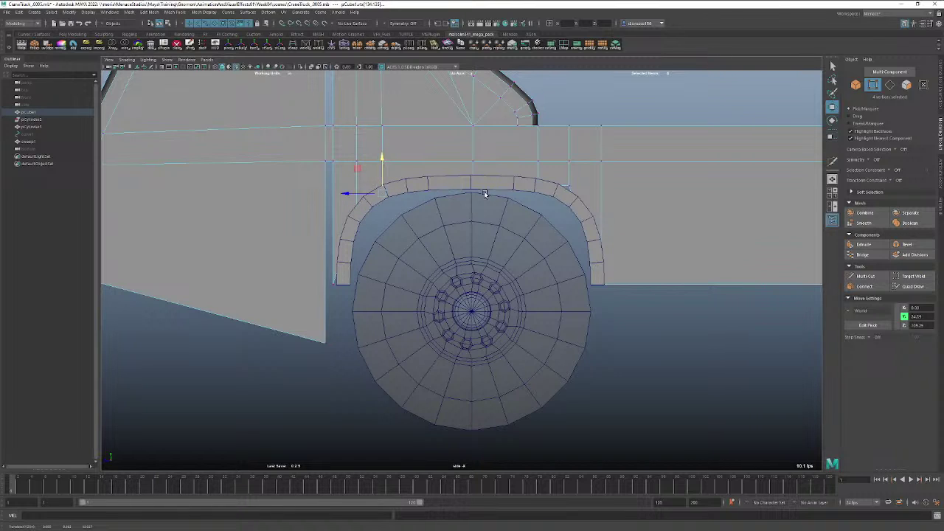
left_click_drag(546, 174, 560, 198)
left_click_drag(569, 151, 569, 199)
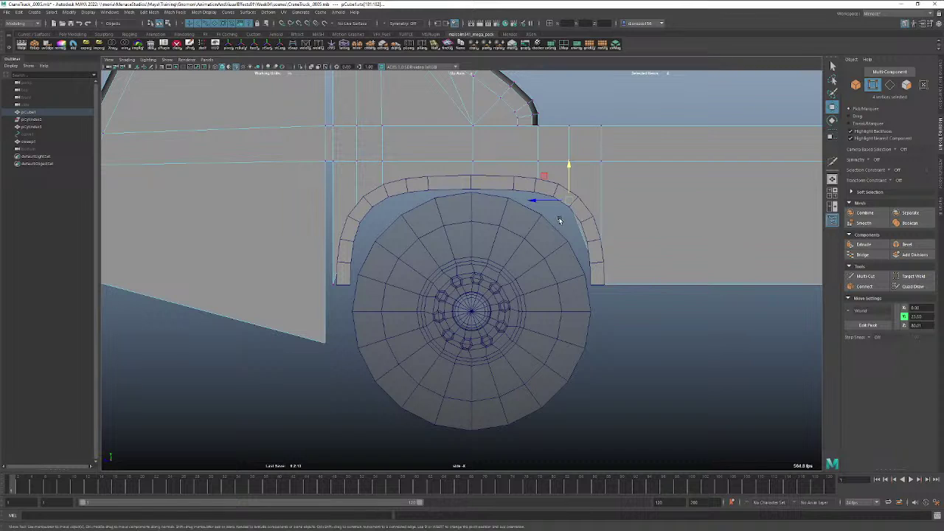
left_click_drag(545, 176, 552, 181)
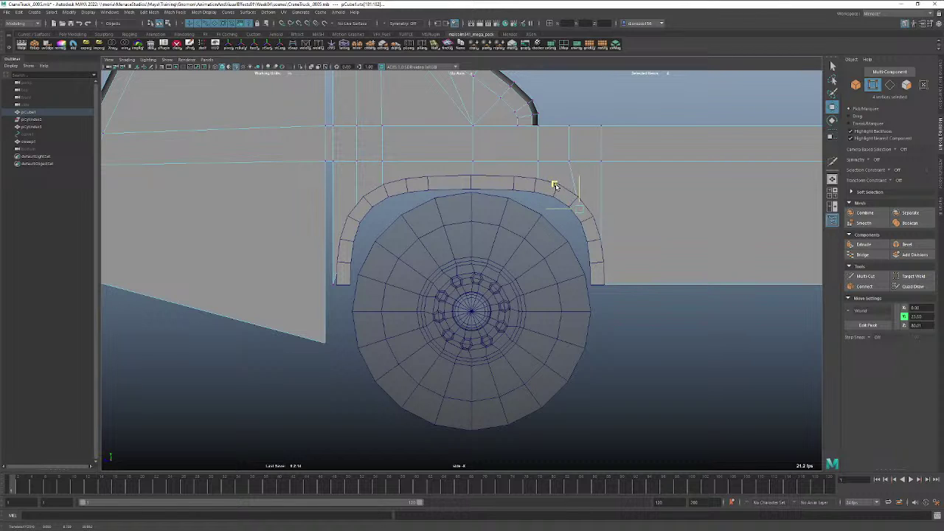
left_click(555, 184)
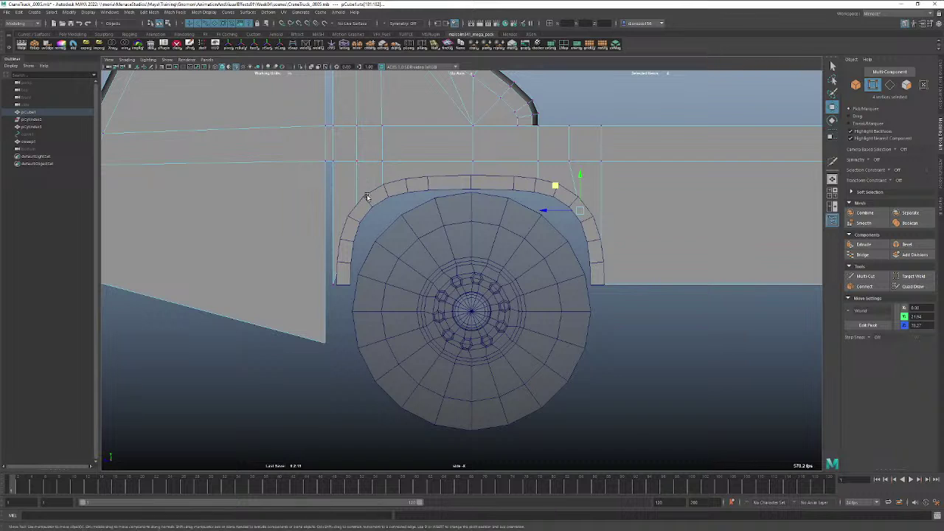
Try moving the opening's front corner vertices down to the arch's lower end, and undo back past the rear corner adjustment.
left_click(336, 184)
left_click_drag(339, 186, 319, 261)
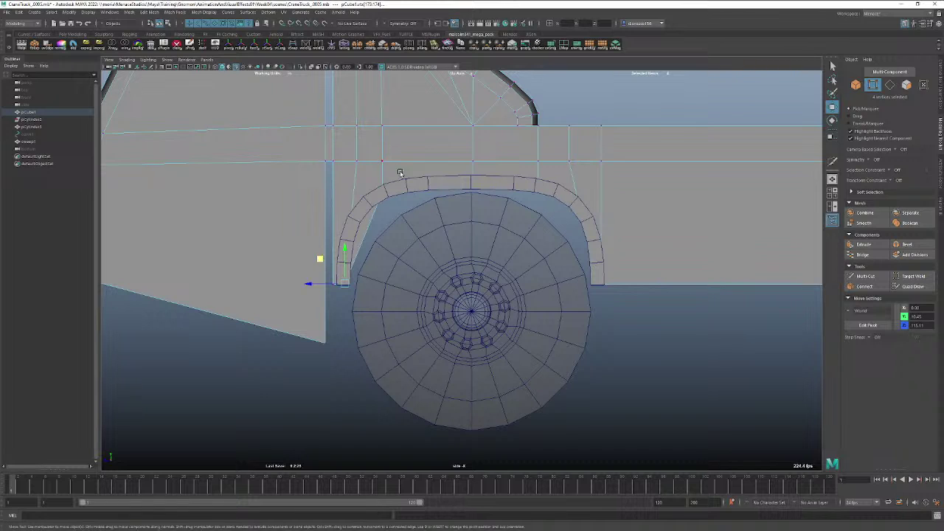
left_click(369, 205)
mouse_move(358, 173)
left_mouse_down()
mouse_move(342, 178)
mouse_move(355, 175)
left_mouse_up()
key("ctrl+z")
key("ctrl+z")
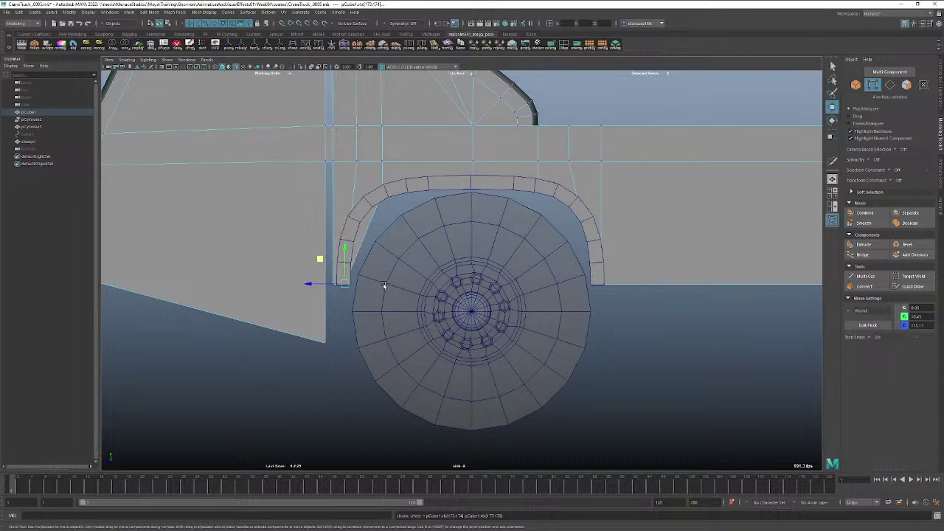
key("ctrl+z")
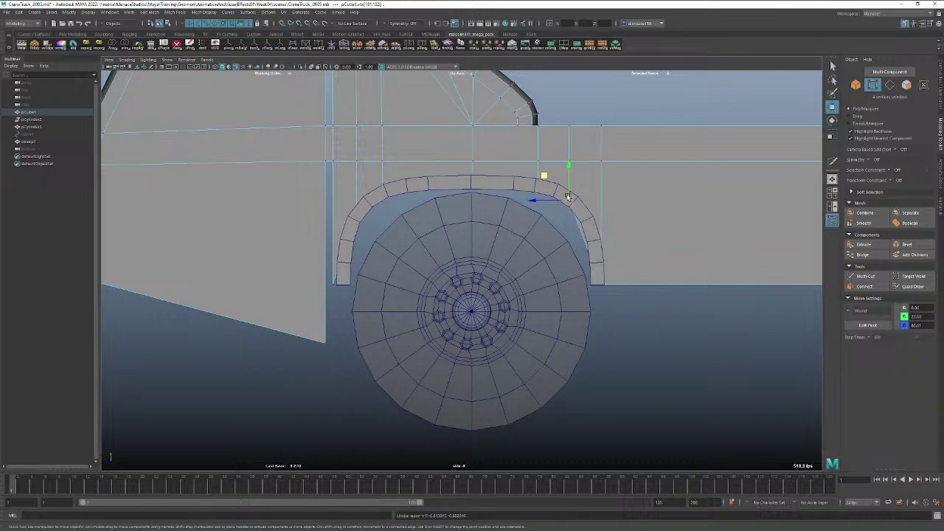
Move the wheel opening's rear corner vertices diagonally down and rearward onto the arch again.
left_click_drag(542, 173, 552, 180)
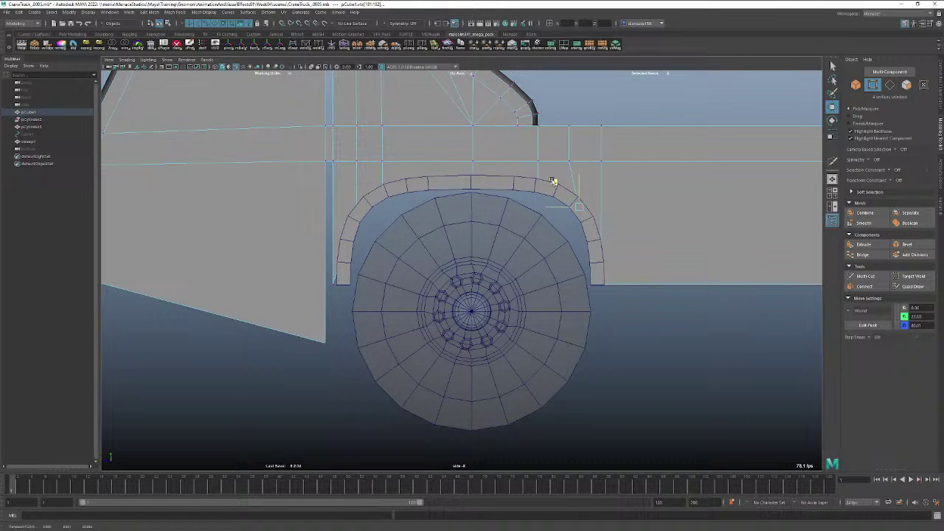
left_click(554, 183)
scroll(287, 211, "down", 3)
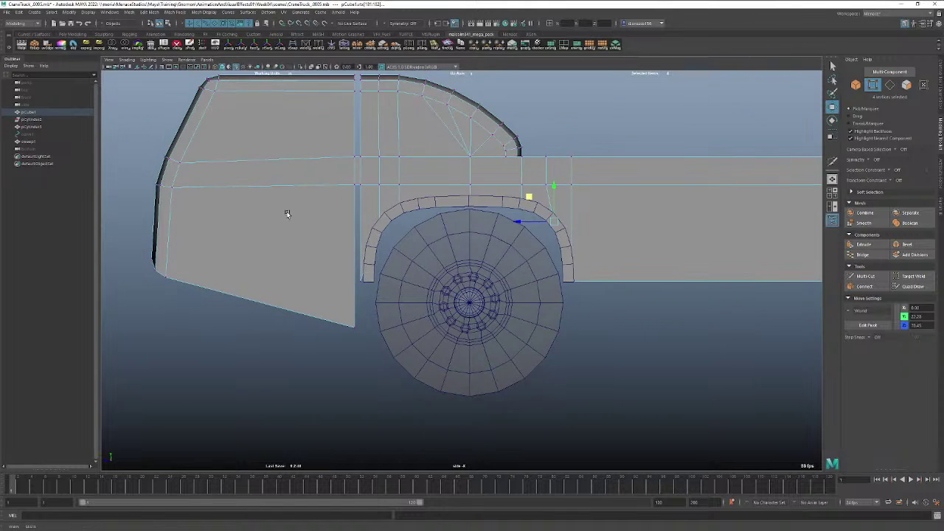
right_click_drag(411, 216, 416, 217, "alt")
left_click(416, 217, "alt")
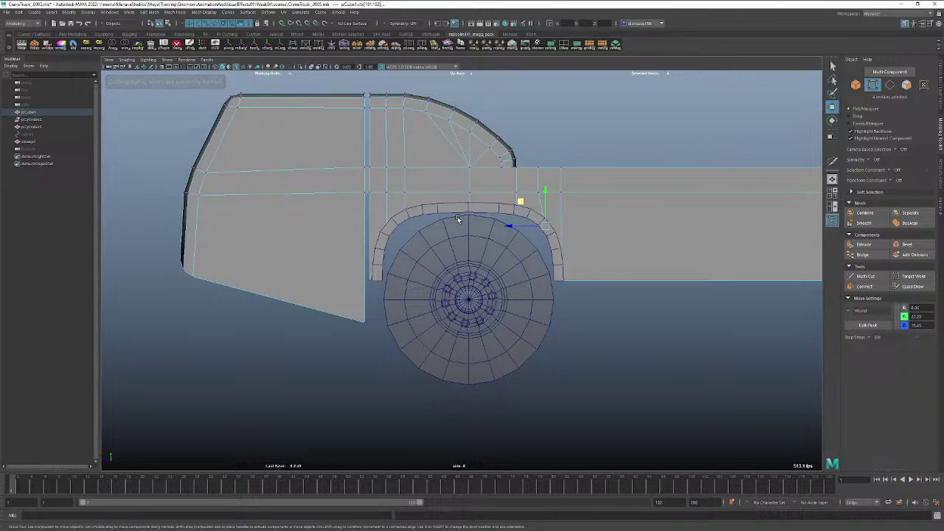
Undo all vertex moves on the wheel opening, back to the body's straight lower edge.
key("ctrl+z")
key("ctrl+z")
key("ctrl+z")
key("ctrl+z")
key("ctrl+z")
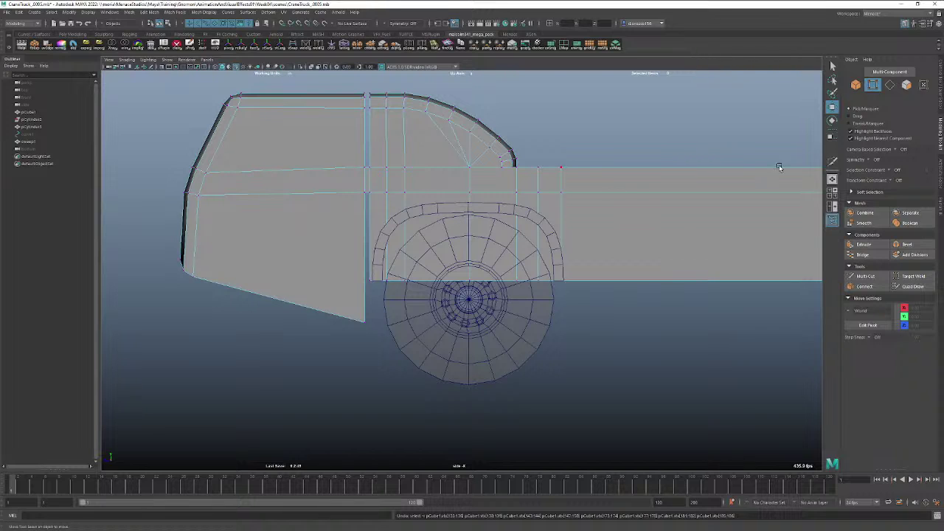
Insert a vertical edge loop with Multi-Cut in the narrow strip just behind the cab gap, at the arch's front end.
left_click(833, 161)
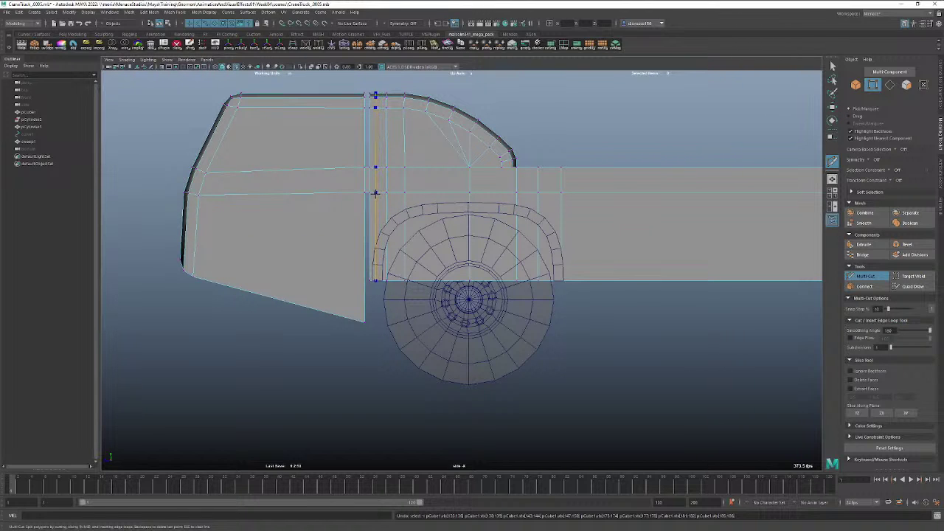
left_click(377, 193, "ctrl")
key("q")
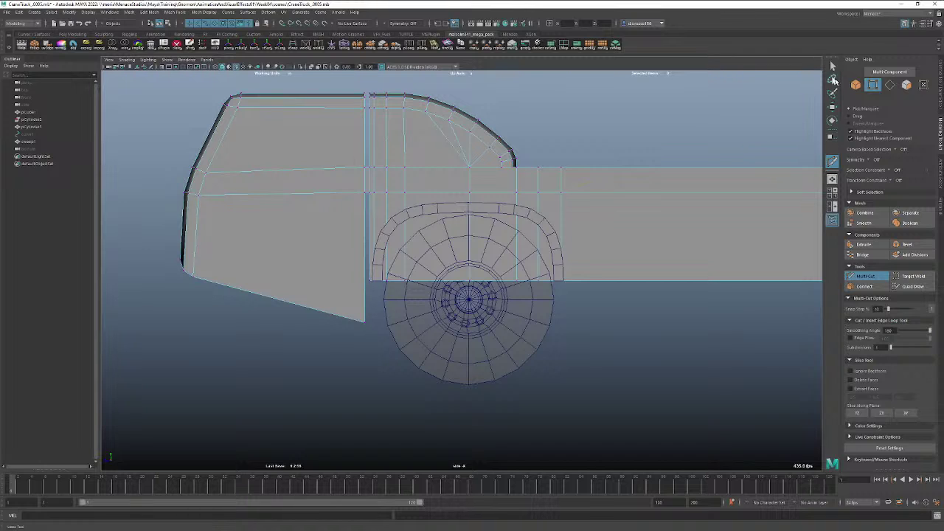
Raise the body's lower vertices behind the wheel to the arch height, then lower the inner front and rear vertices slightly.
left_click_drag(554, 295, 384, 275)
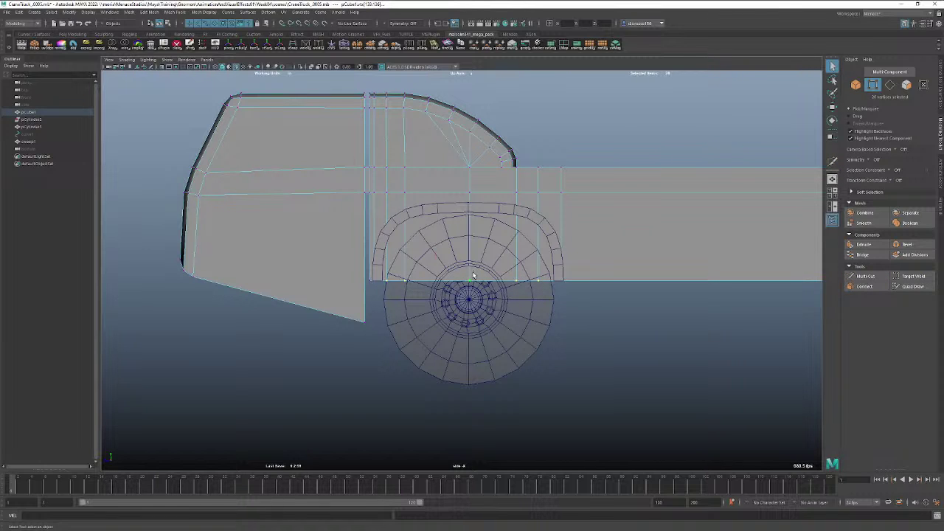
key("w")
left_click_drag(466, 255, 466, 183)
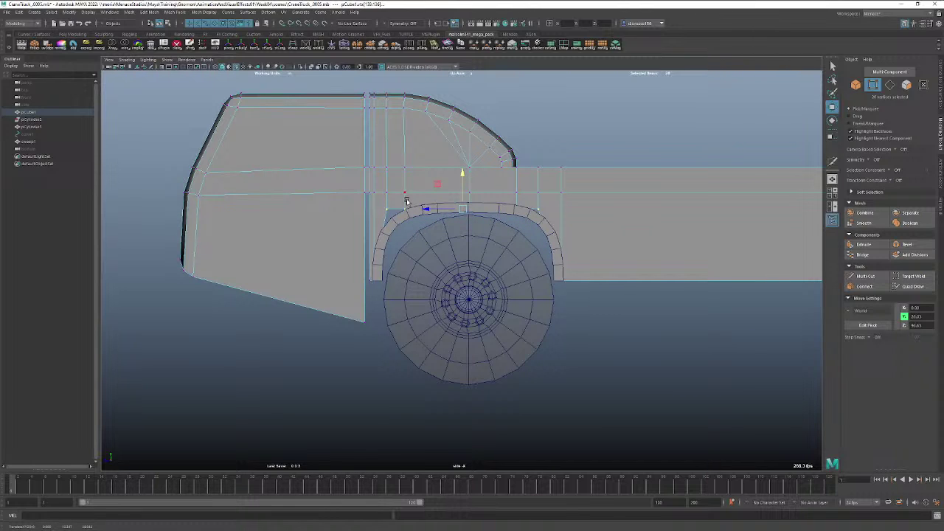
left_click_drag(410, 199, 399, 214)
left_click_drag(530, 202, 508, 219, "shift")
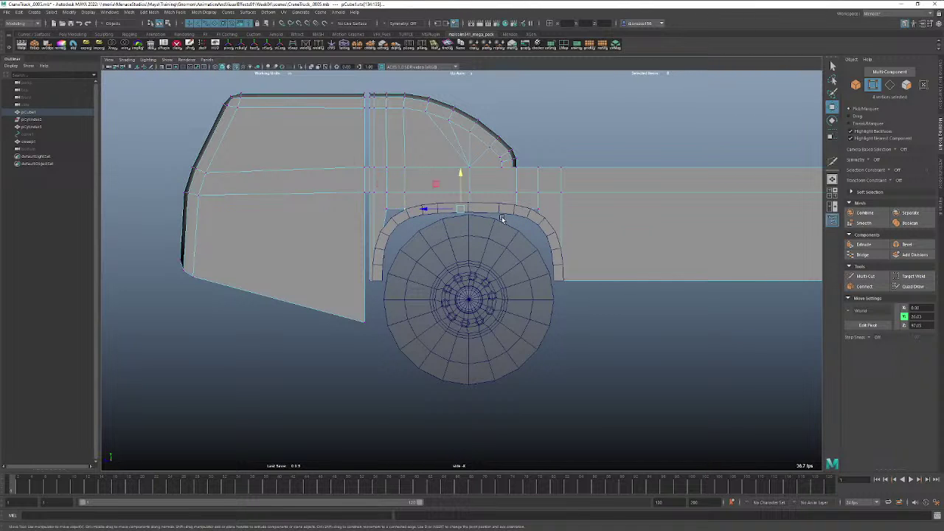
left_click_drag(461, 176, 461, 179)
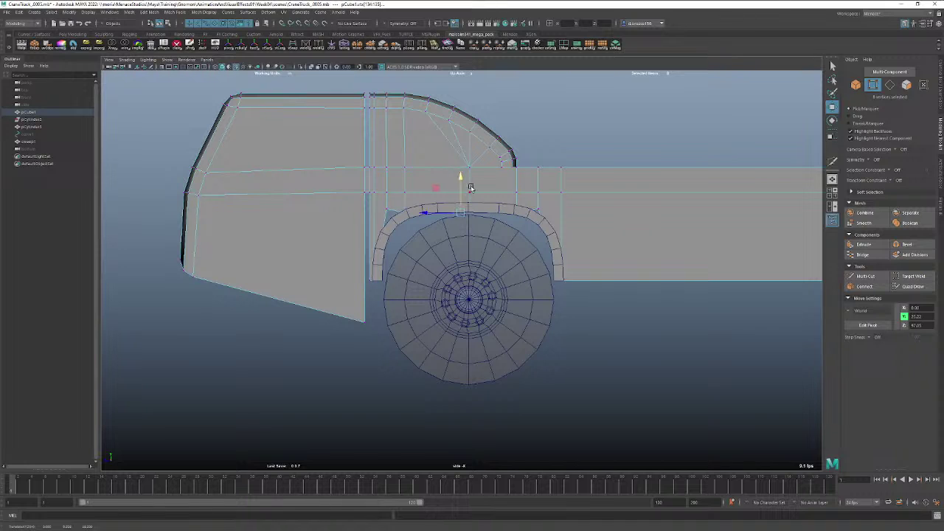
Lower the opening's outer corner vertices and shift the rear corner rearward so the cutout follows the wheel arch.
left_click_drag(548, 203, 529, 220)
left_click_drag(438, 198, 388, 214, "shift")
left_click_drag(460, 175, 463, 201)
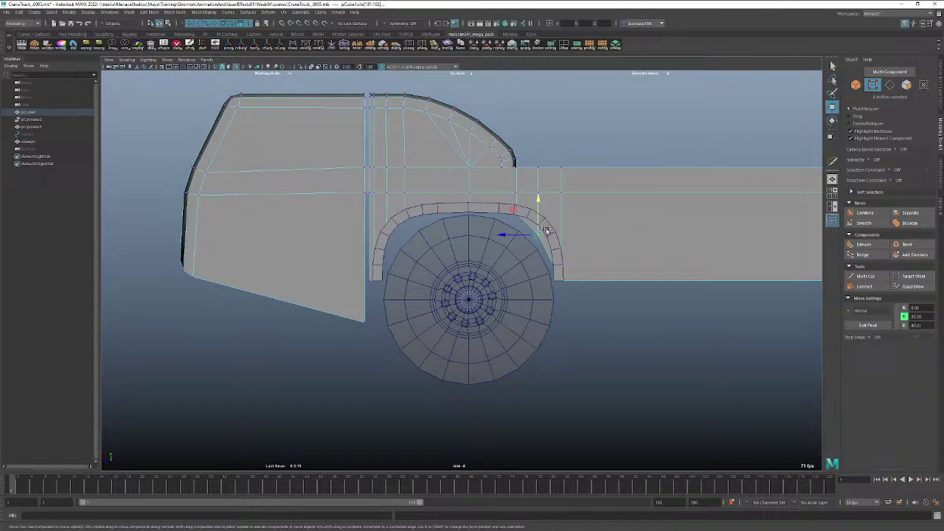
left_click(512, 237)
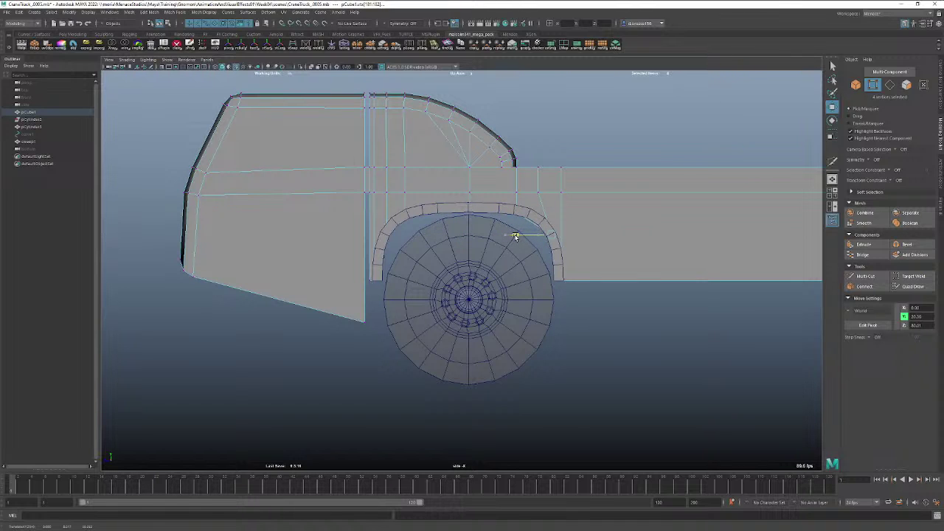
left_click_drag(515, 235, 522, 203)
Return the body to object mode and inspect the wheel opening from both sides in the perspective view.
left_click(833, 65)
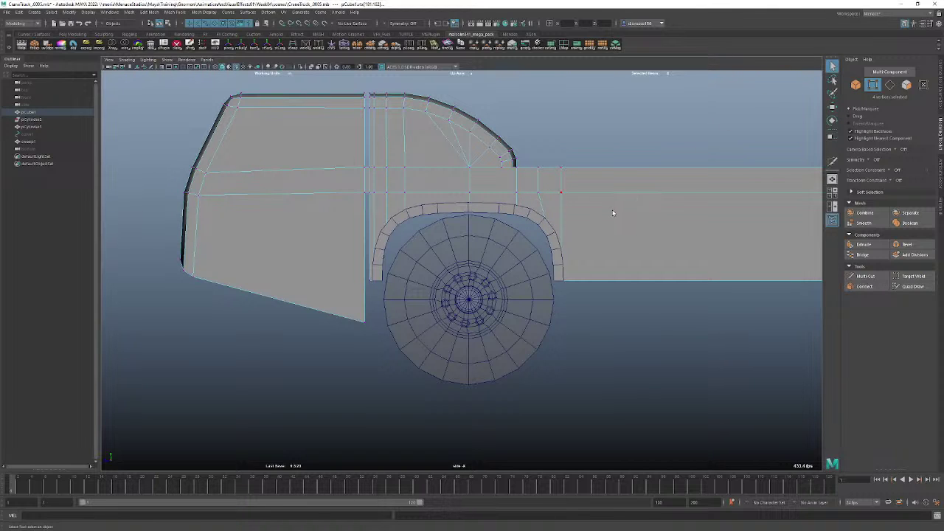
right_click(612, 210)
right_click_drag(612, 209, 640, 210)
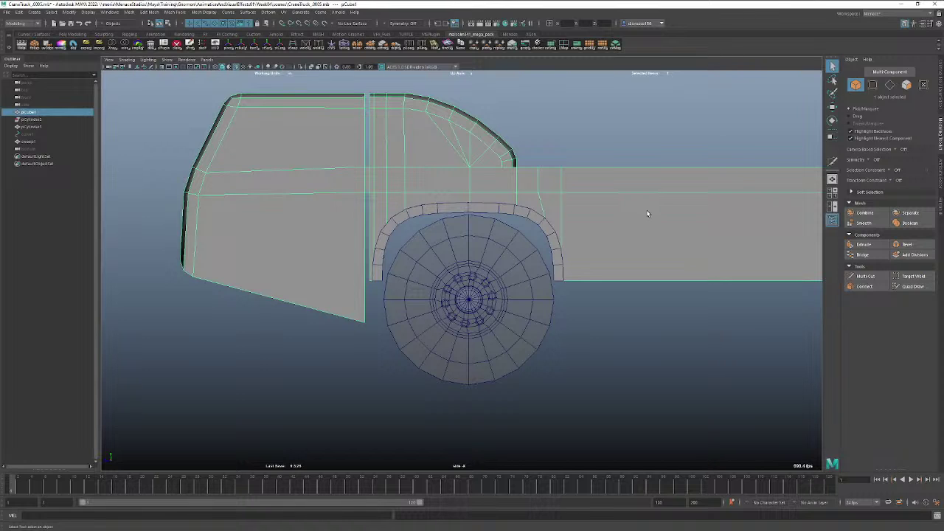
key("space")
left_click_drag(638, 217, 502, 219)
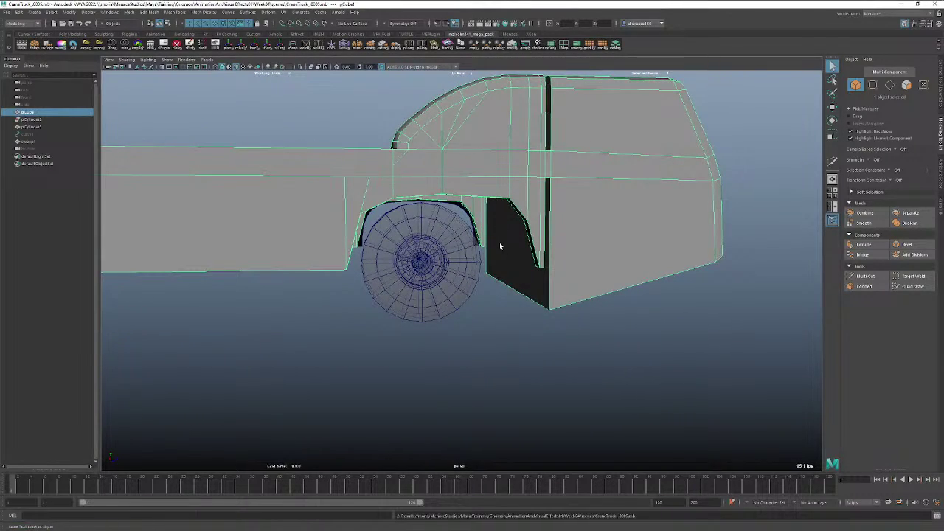
left_click_drag(368, 310, 456, 227, "alt")
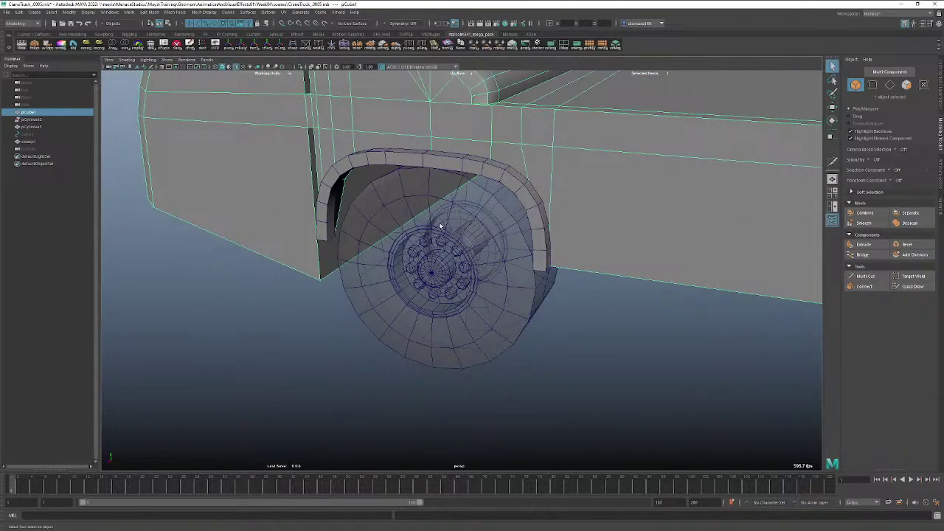
Turn off X-ray display for the front wheel object.
left_click(440, 227)
left_click(112, 44)
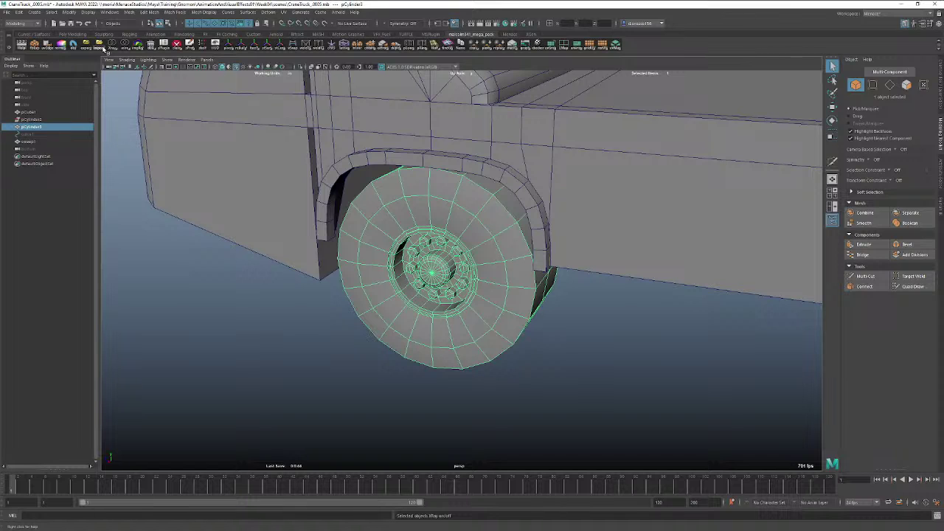
mouse_move(106, 3)
In the side view, duplicate the front wheel and place the copy about 23 units behind it along the truck.
mouse_move(593, 327)
left_mouse_down("alt")
mouse_move(561, 325)
mouse_move(605, 317)
mouse_move(575, 339)
mouse_move(634, 332)
mouse_move(581, 323)
left_mouse_up("alt")
right_click_drag(581, 323, 552, 322, "alt")
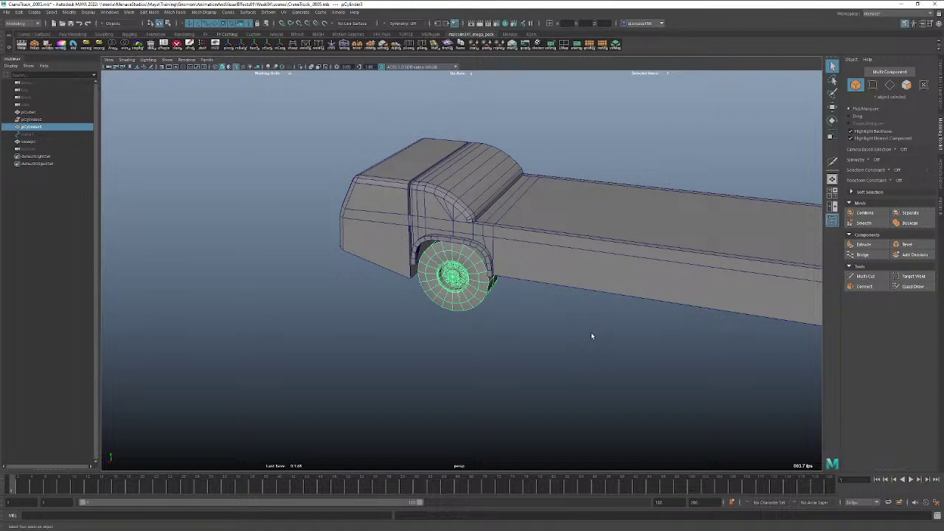
mouse_move(588, 337)
left_mouse_down("alt")
mouse_move(681, 327)
mouse_move(582, 328)
mouse_move(556, 312)
mouse_move(514, 310)
mouse_move(620, 349)
mouse_move(664, 350)
mouse_move(547, 340)
mouse_move(585, 324)
left_mouse_up("alt")
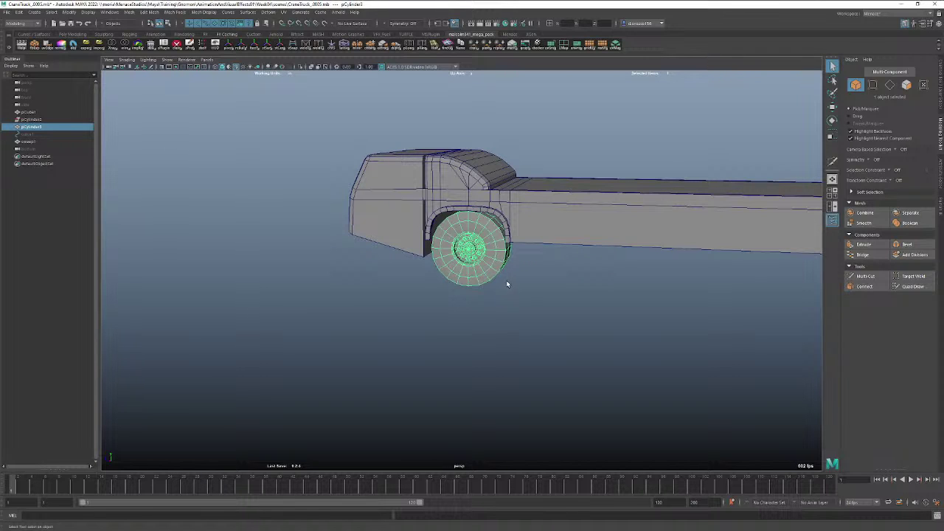
key("space")
left_click_drag(511, 286, 536, 287)
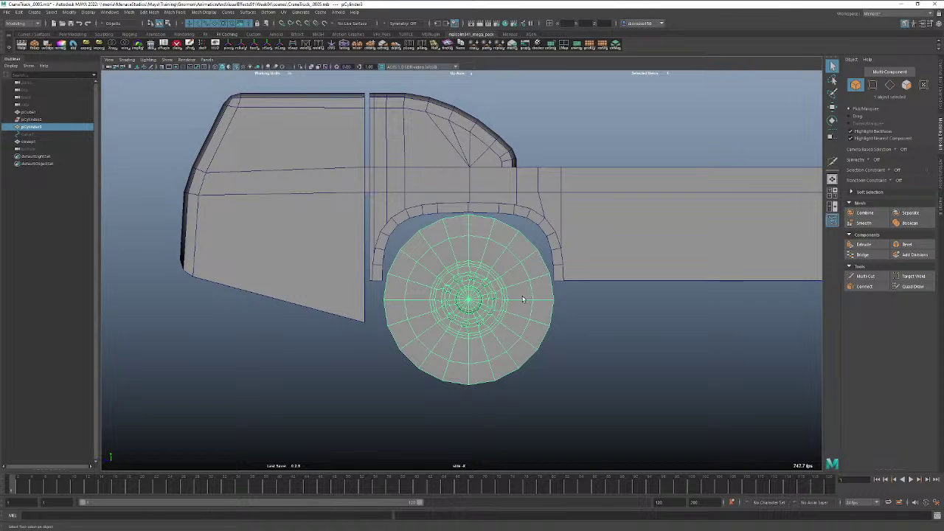
key("w")
right_click_drag(526, 298, 256, 272, "alt")
scroll(445, 290, "down", 5)
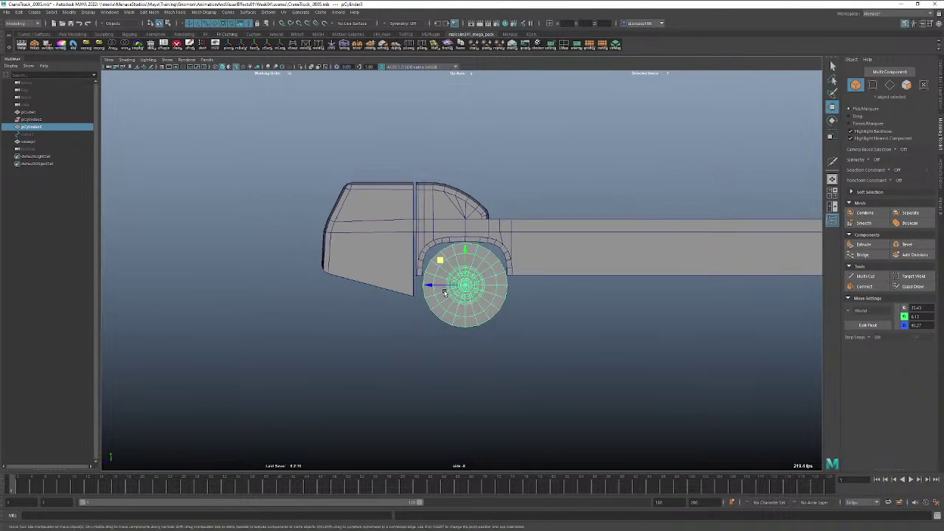
middle_click_drag(487, 290, 396, 293, "alt")
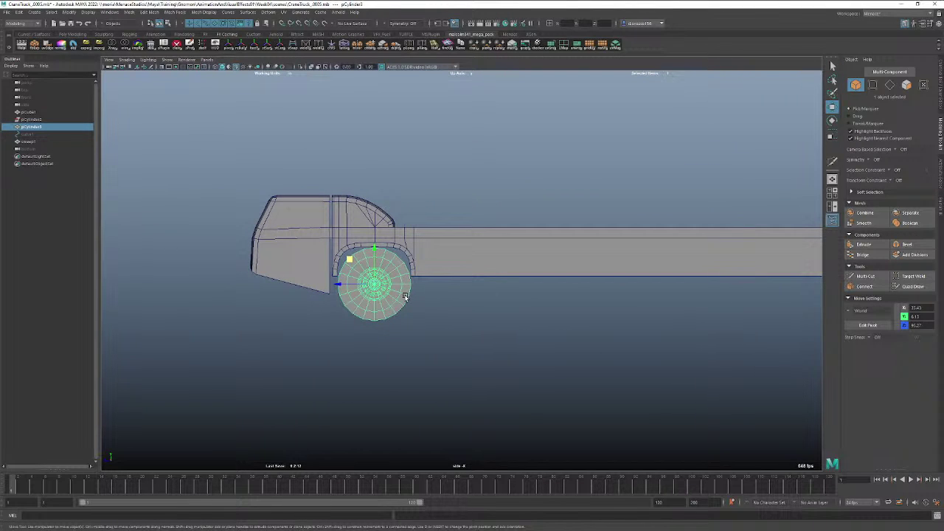
left_click_drag(340, 284, 455, 287)
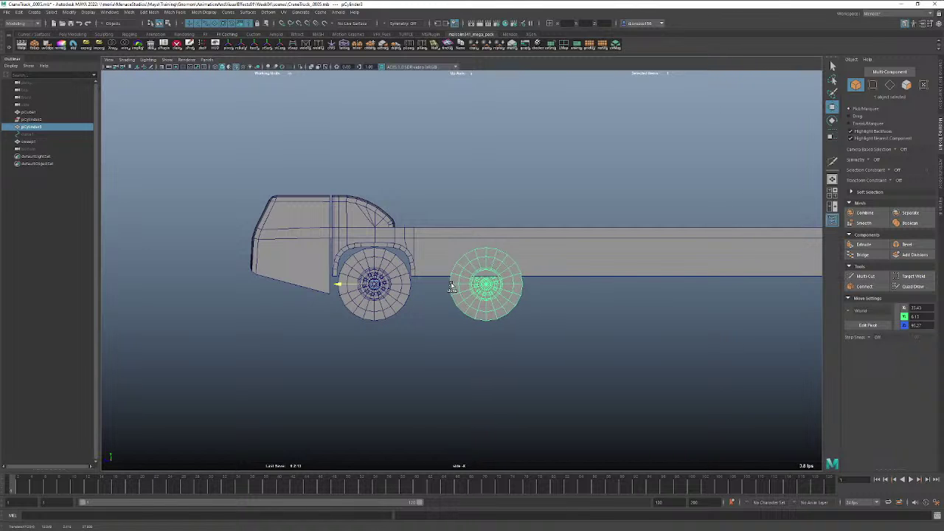
key("ctrl+d")
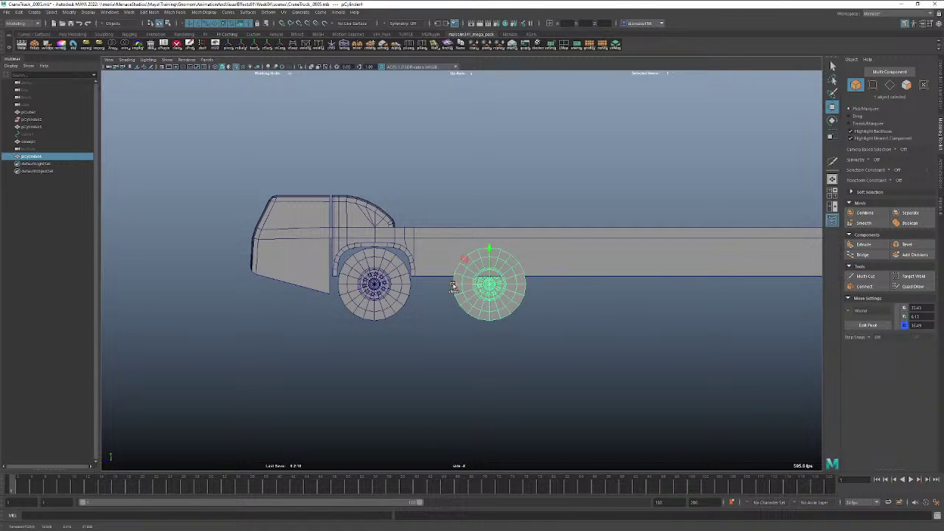
Duplicate the second wheel directly behind it to form a pair, then place a copy of that pair near the truck's rear.
left_click_drag(456, 286, 531, 287)
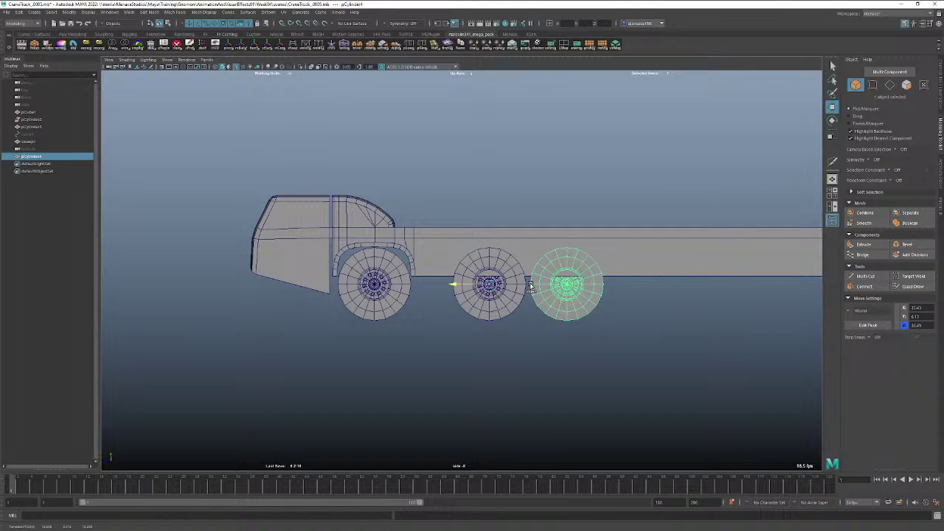
key("ctrl+d")
middle_click_drag(656, 285, 484, 318, "alt")
left_click_drag(484, 318, 483, 276)
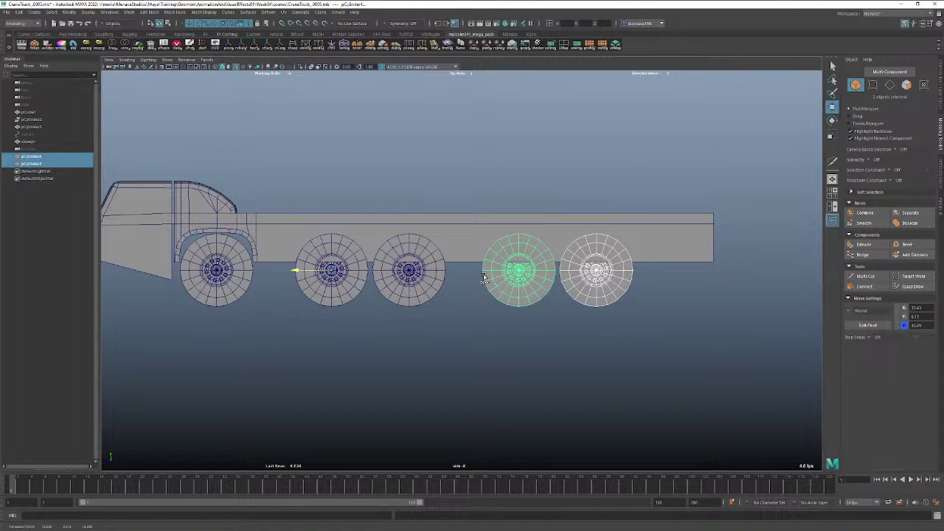
left_click(573, 327)
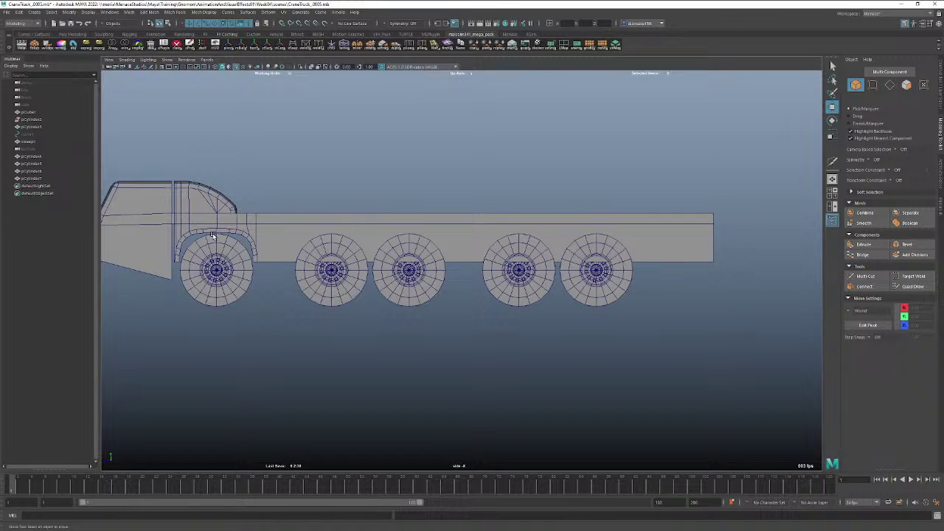
Duplicate the front wheel arch and place the copy over the second wheel.
left_click(227, 235)
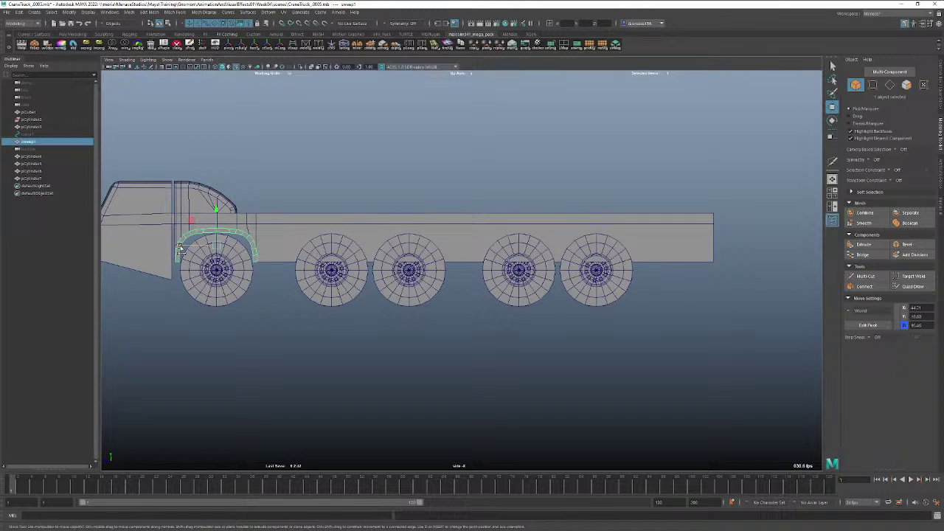
left_click_drag(180, 249, 292, 244)
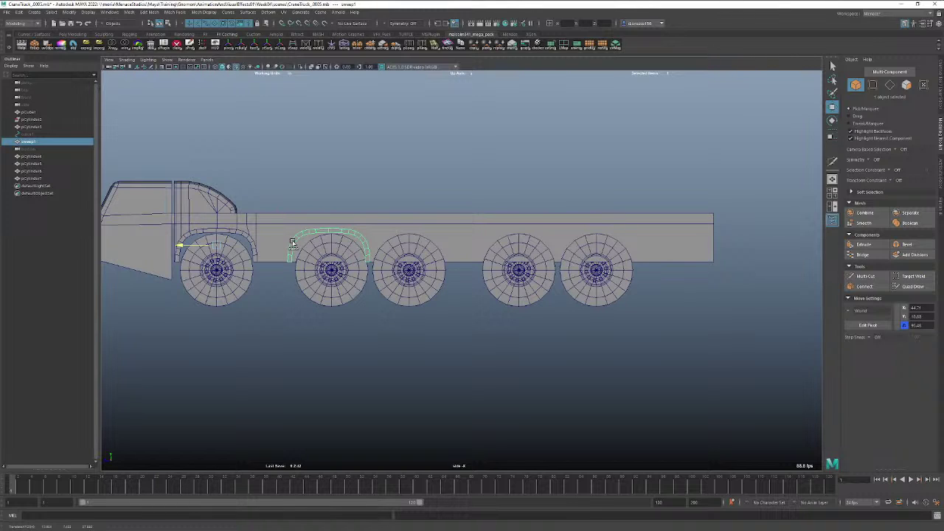
key("ctrl+d")
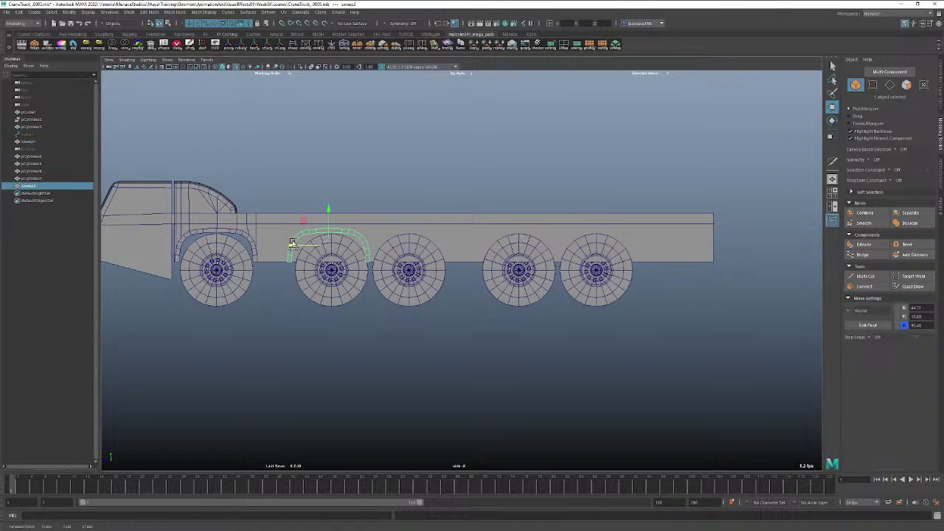
Stretch the copied arch over the middle wheel pair by shifting its rear-half vertices rearward and centring its middle vertices between the wheels.
right_click(366, 251)
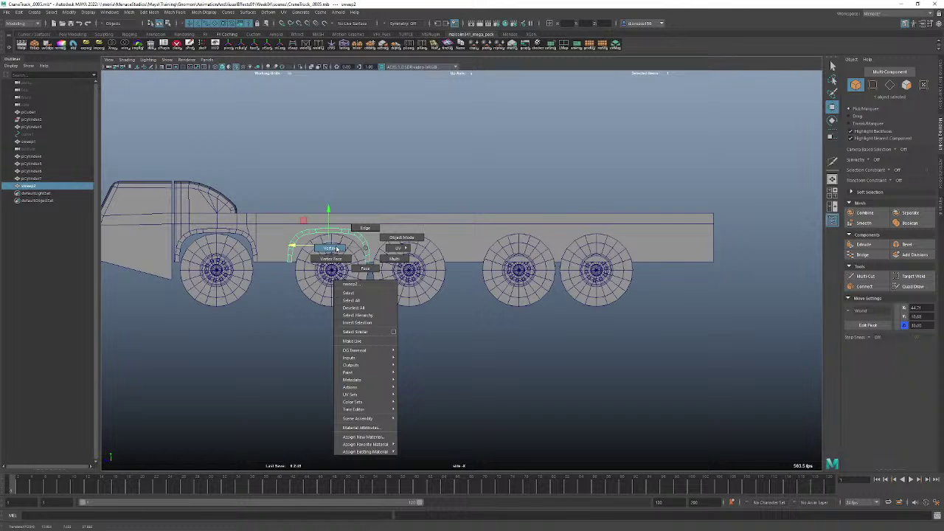
left_click(330, 248)
left_click_drag(392, 210, 331, 263)
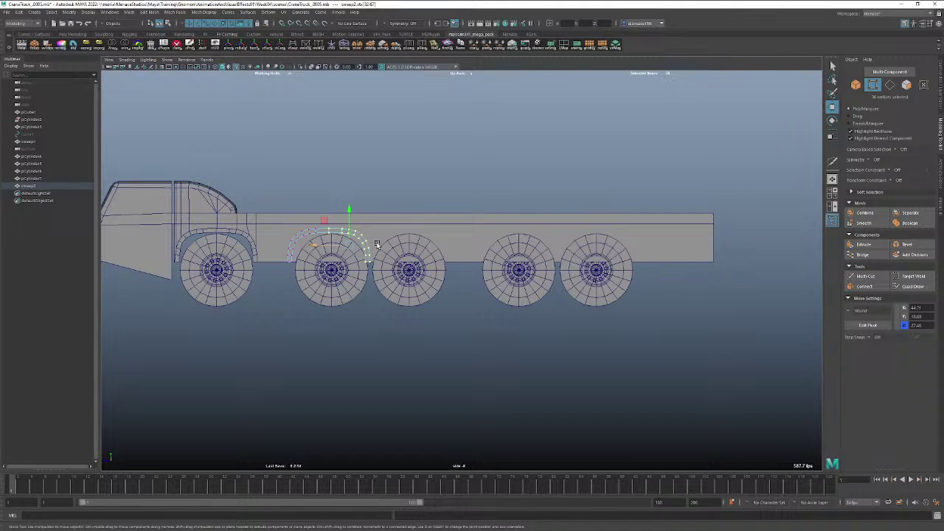
left_click_drag(314, 246, 352, 262)
left_click_drag(435, 210, 403, 244)
left_click_drag(376, 215, 361, 248)
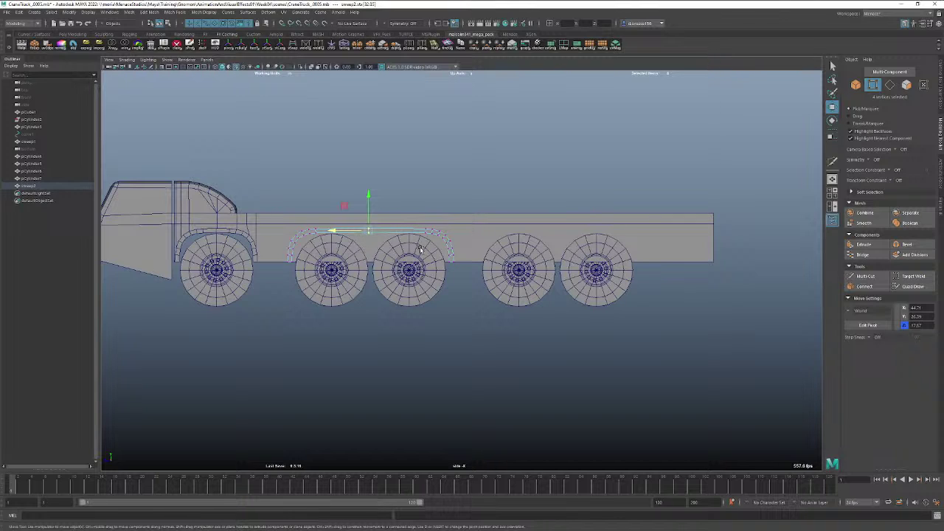
left_click_drag(464, 222, 418, 272)
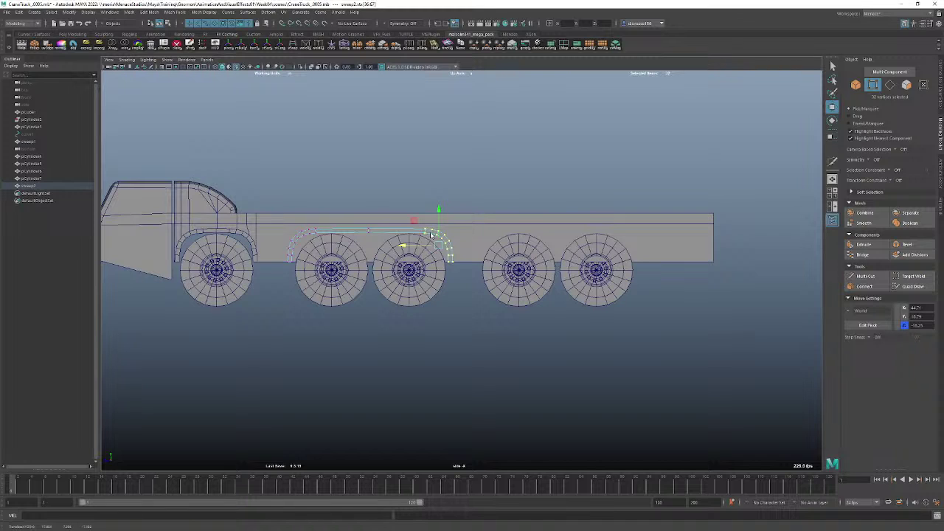
right_click_drag(430, 233, 463, 223)
left_click(445, 195)
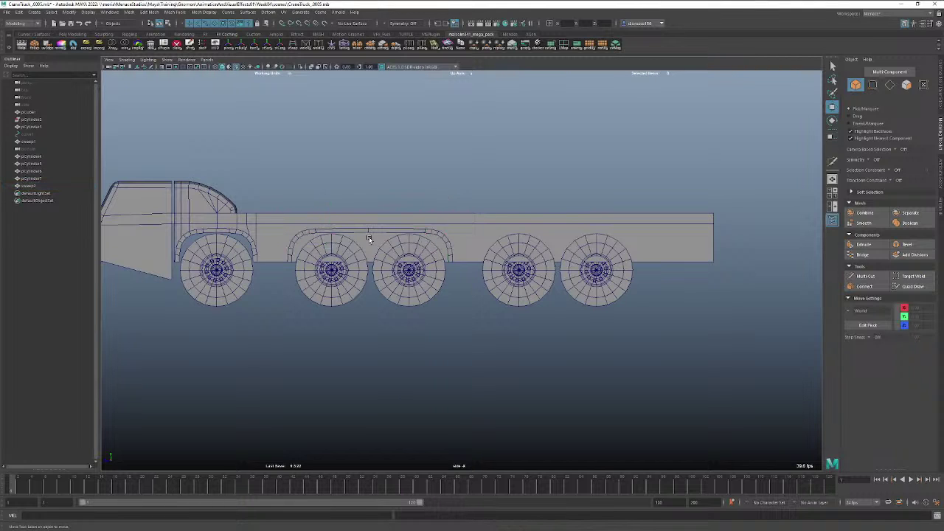
Center the long arch's pivot, then duplicate the arch and place the copy over the rear wheel pair.
left_click(370, 229)
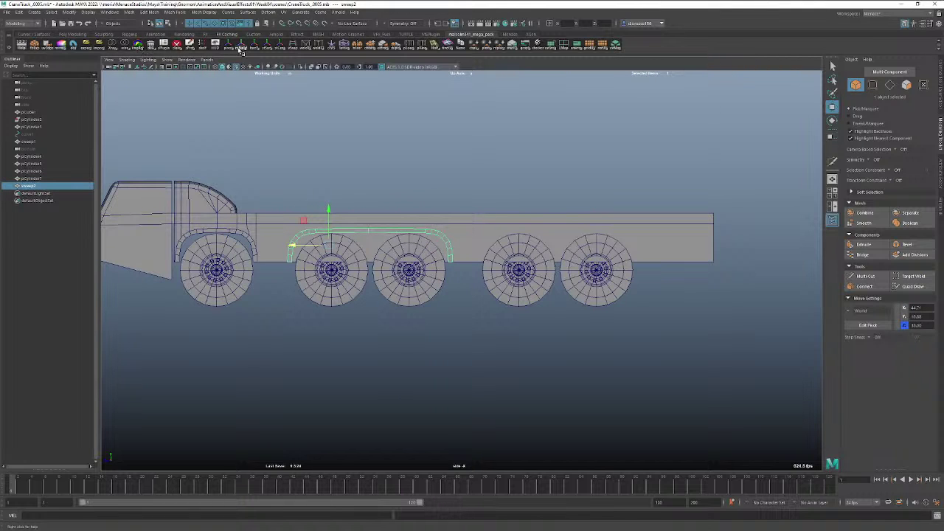
left_click(73, 36)
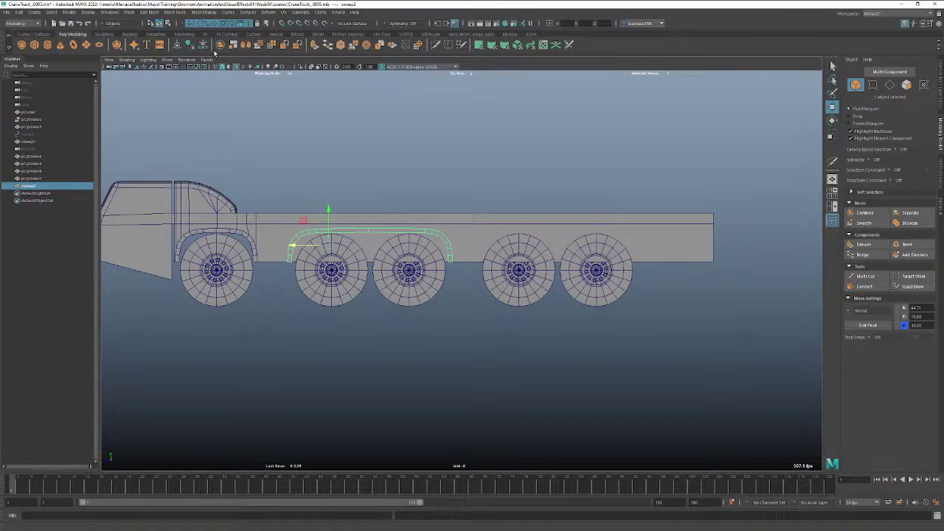
left_click(177, 45)
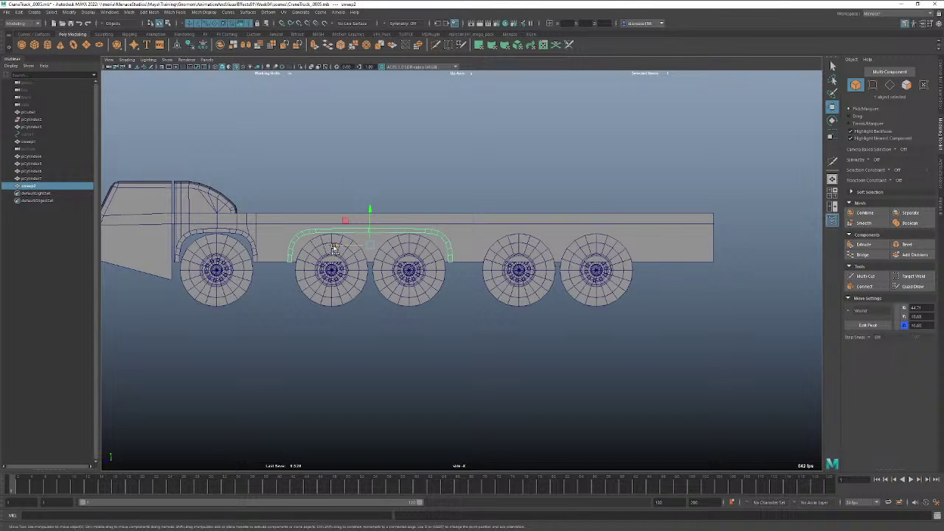
left_click_drag(332, 246, 520, 251)
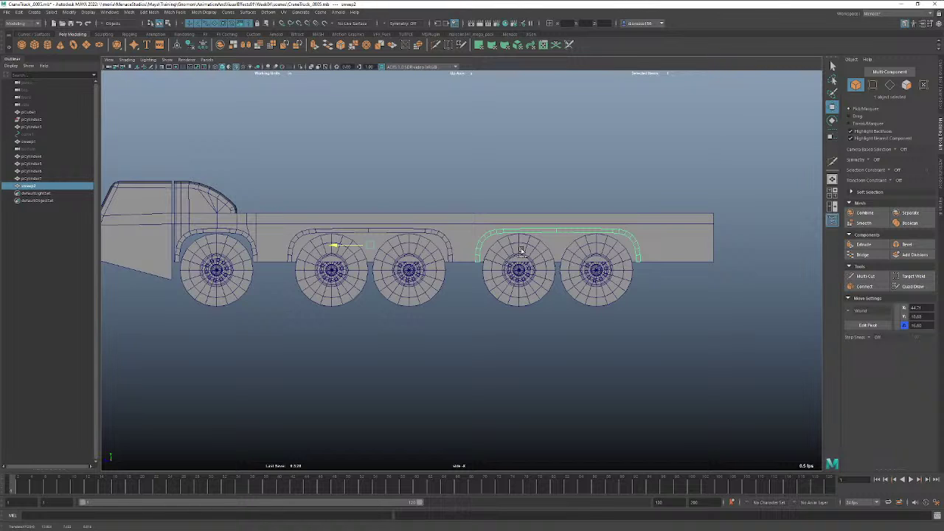
key("ctrl+d")
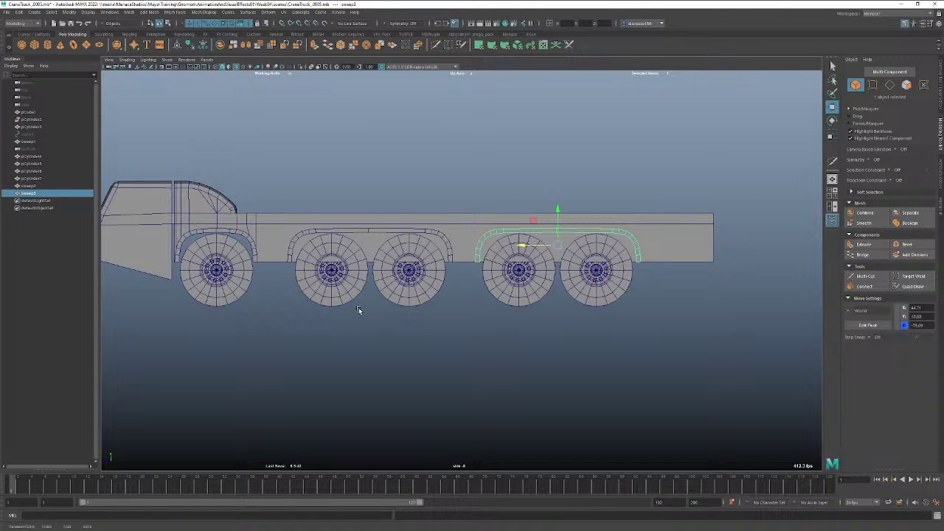
Lower all five wheels together by about 1 unit beneath their arches.
left_click_drag(194, 316, 626, 279)
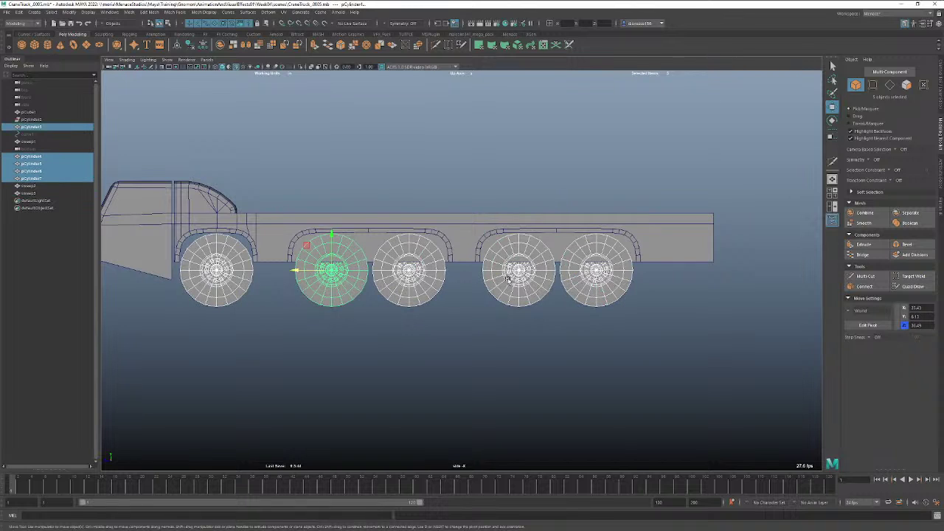
left_click_drag(331, 231, 332, 237)
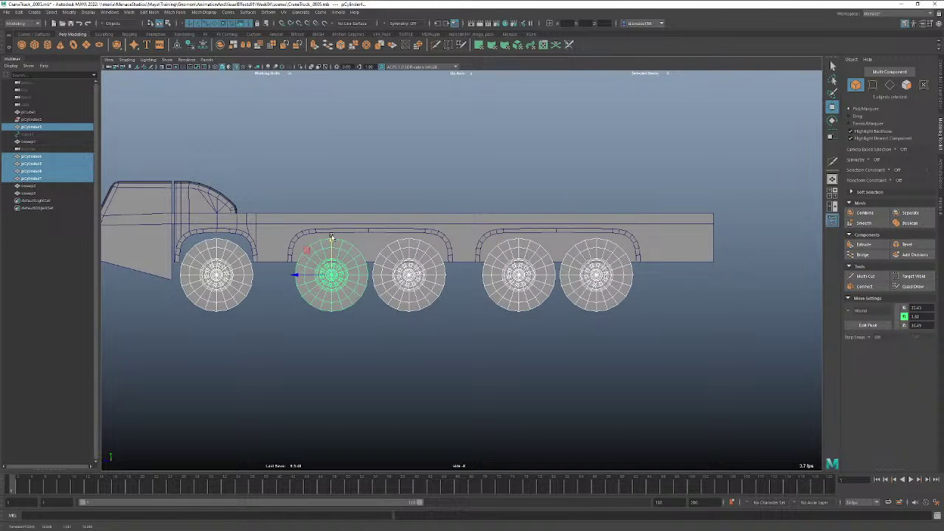
left_click(712, 288)
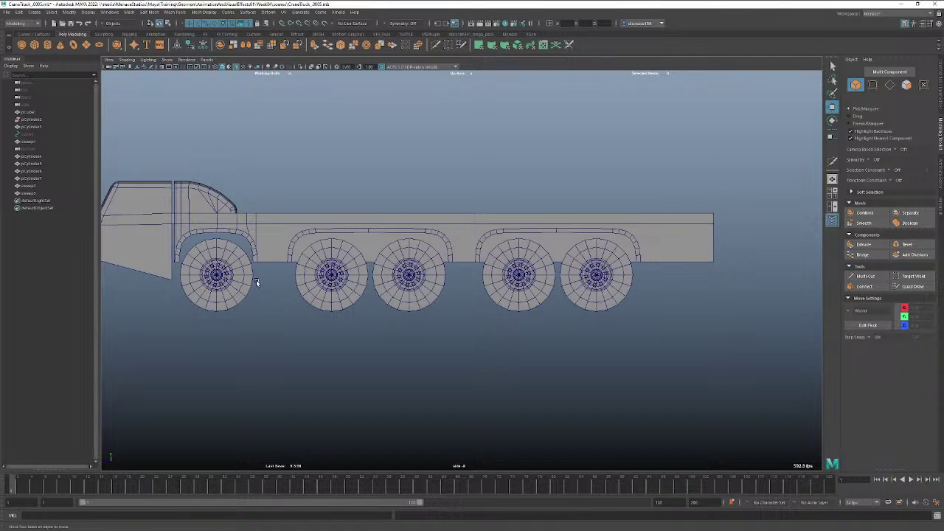
Create a display layer for the wheels and name it Wheels.
left_click_drag(702, 382, 212, 297)
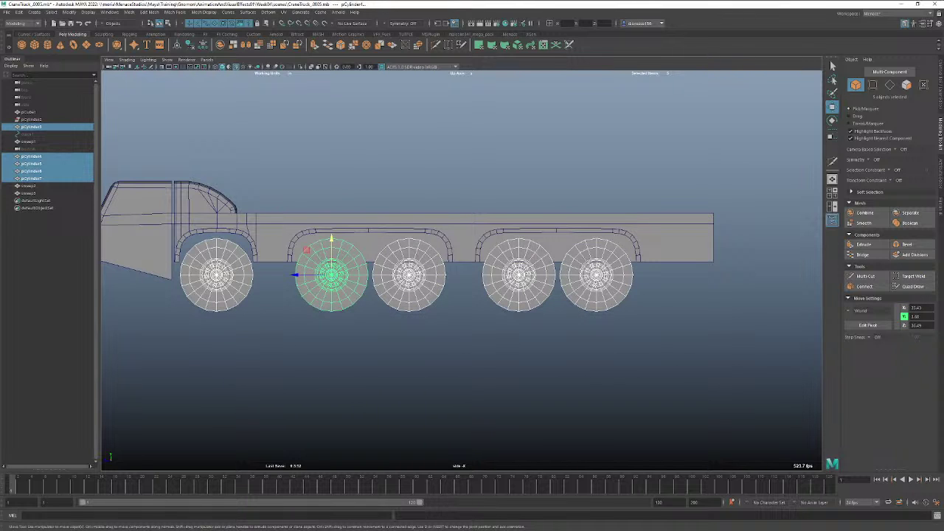
key("ctrl+a")
key("ctrl+a")
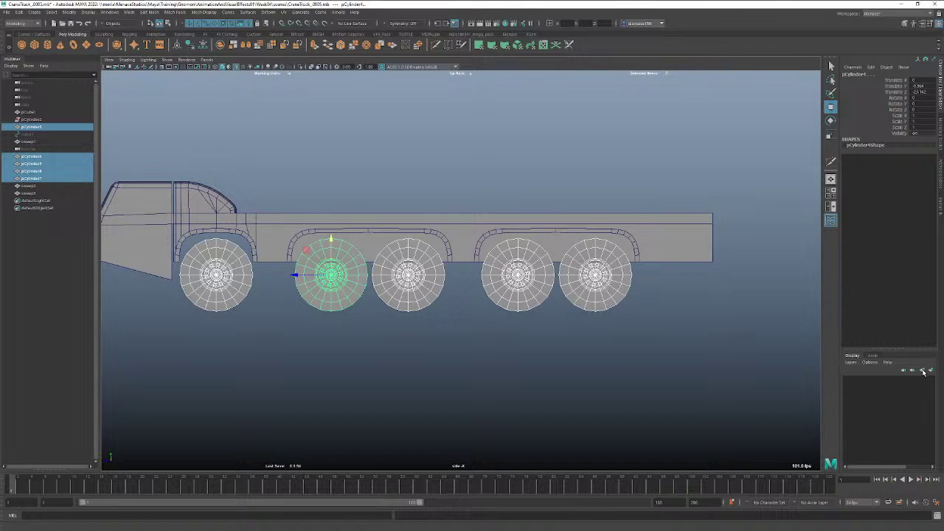
left_click(923, 371)
double_click(889, 379)
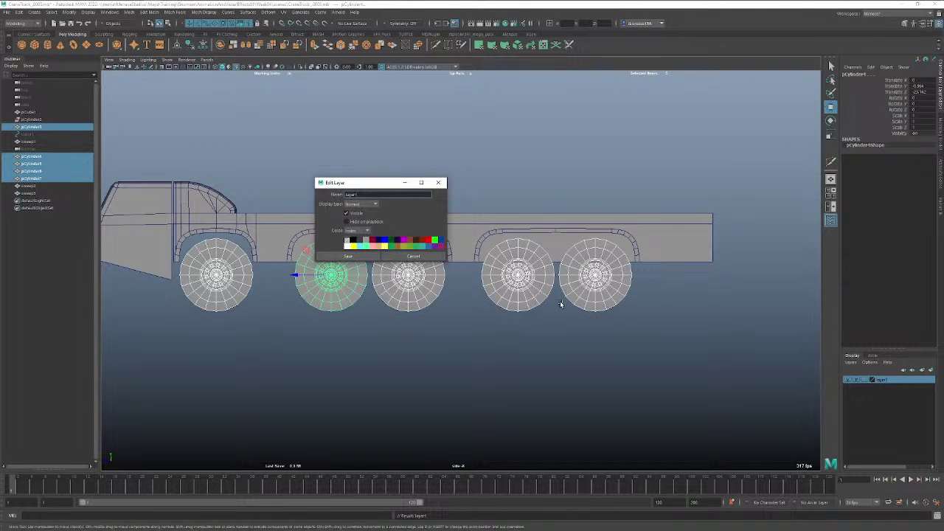
left_click_drag(366, 194, 319, 186)
type("wh")
left_click(352, 259)
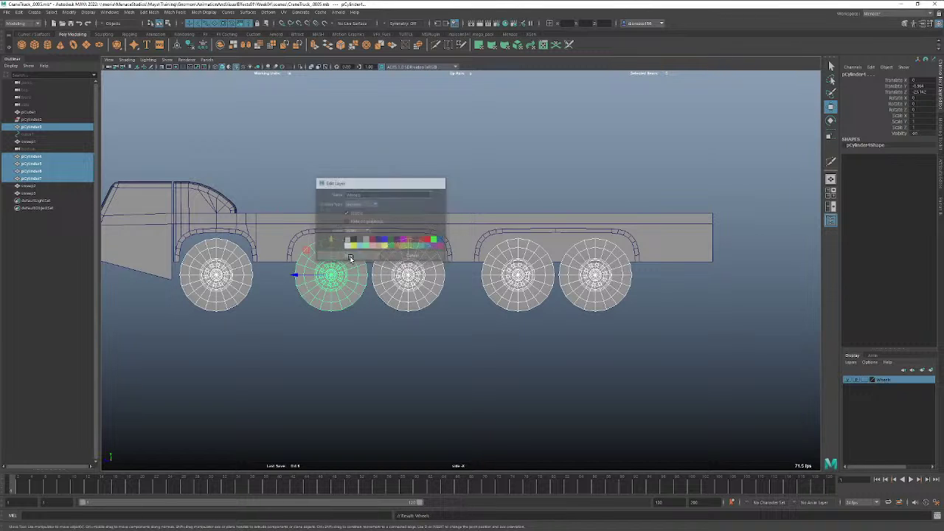
Select all five wheels and add them to the Wheels display layer.
left_click(580, 310)
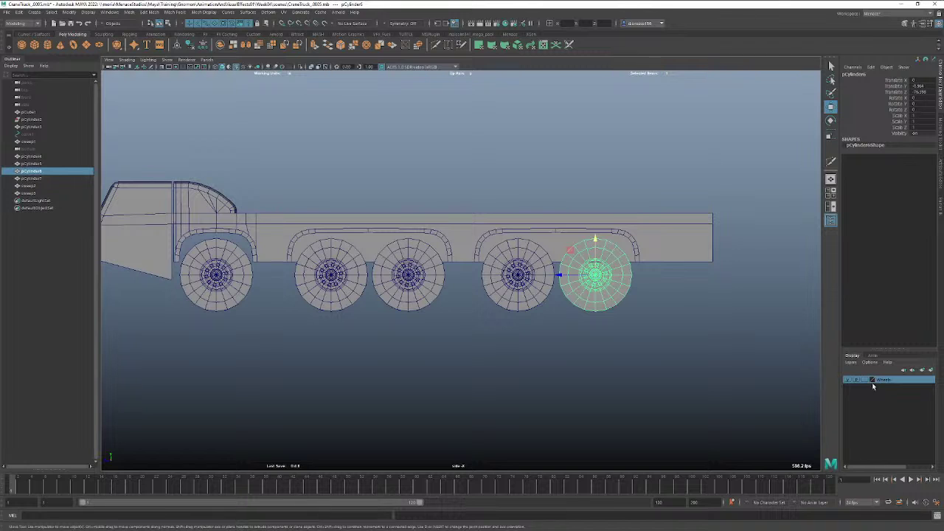
left_click_drag(664, 349, 180, 297)
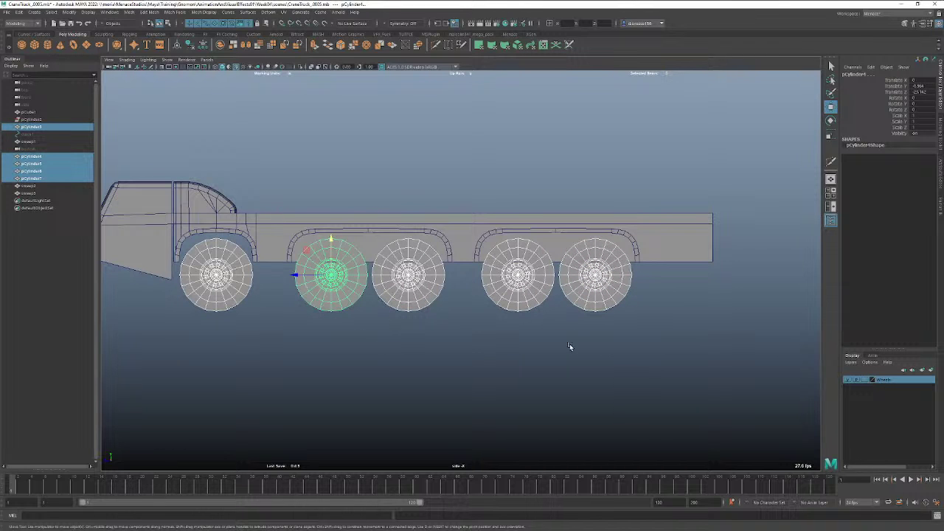
right_click(880, 382)
left_click(893, 395)
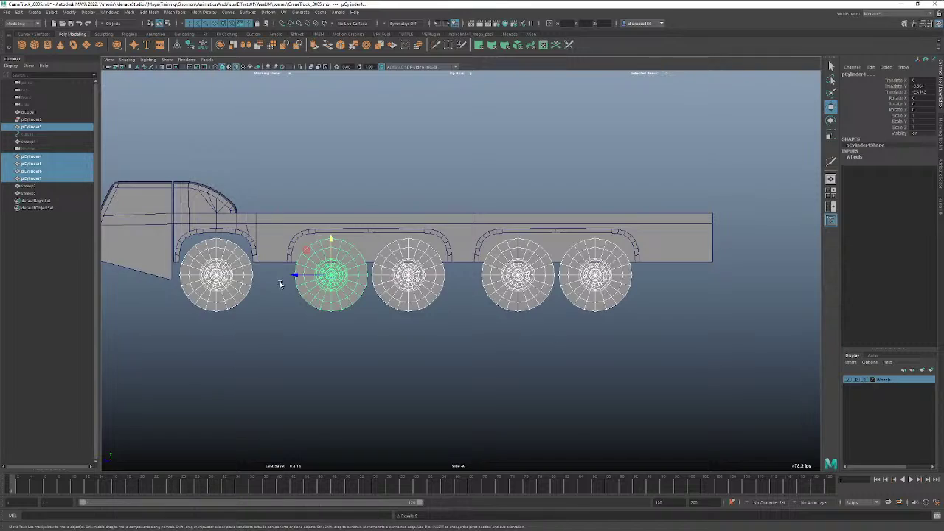
scroll(280, 280, "up", 3)
left_click_drag(365, 294, 372, 297, "alt")
middle_click_drag(374, 298, 541, 318, "alt")
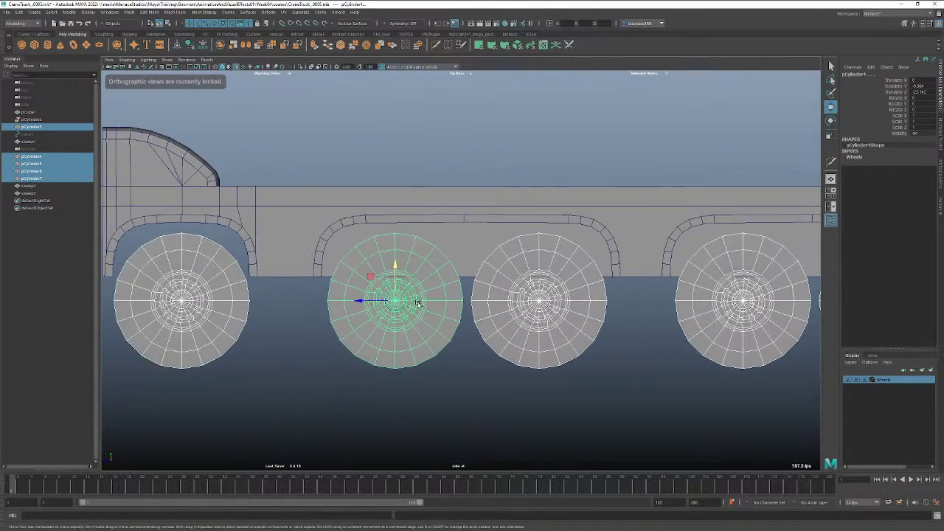
right_click_drag(417, 301, 466, 306, "alt")
middle_click_drag(465, 305, 457, 326, "alt")
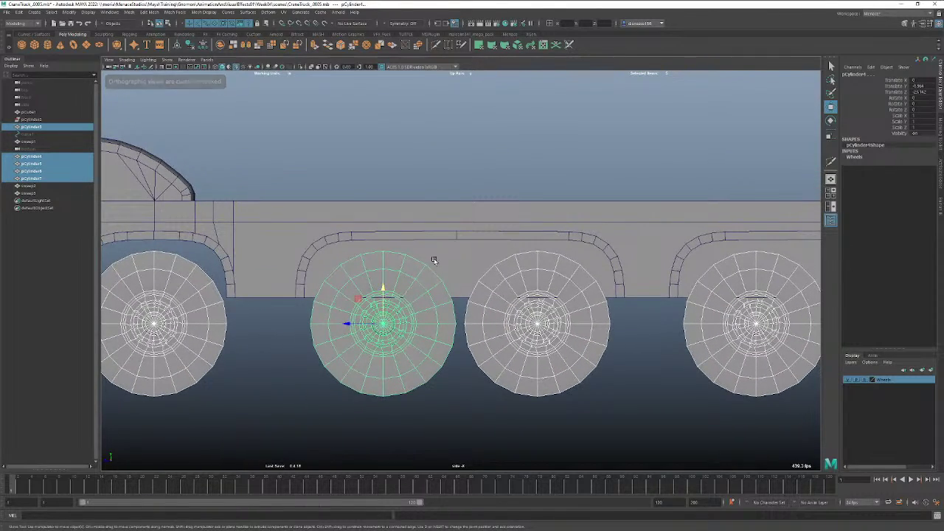
Try cutting vertical edge loops through the truck body at both curved ends of the middle long wheel arch.
middle_click_drag(318, 270, 430, 267, "alt")
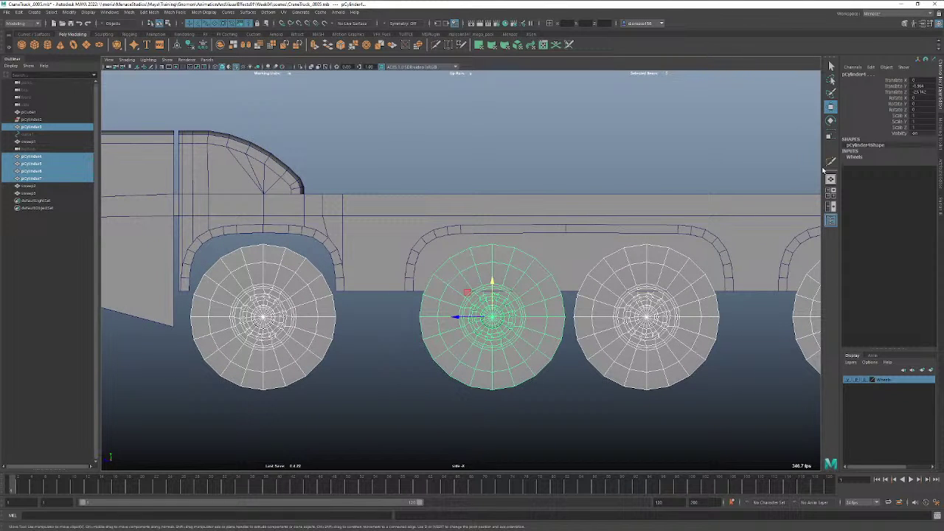
left_click(830, 161)
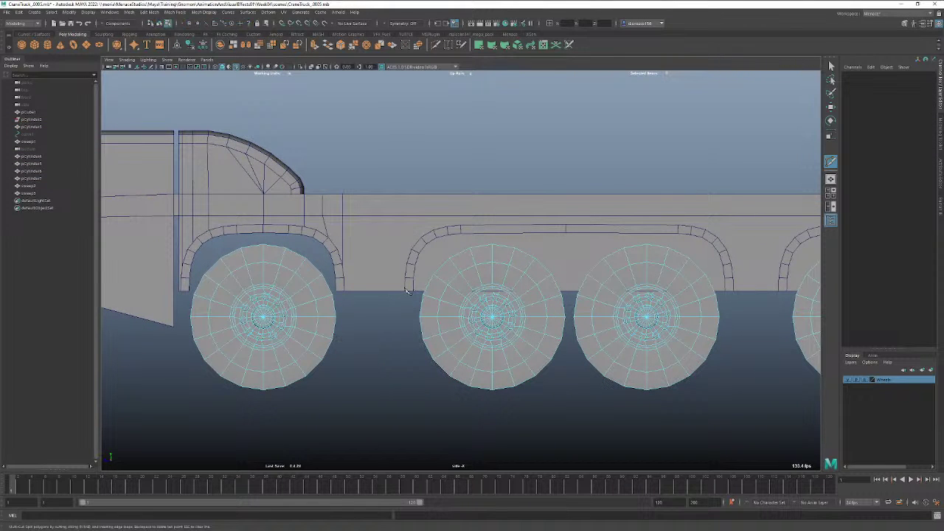
key("q")
left_click(394, 199)
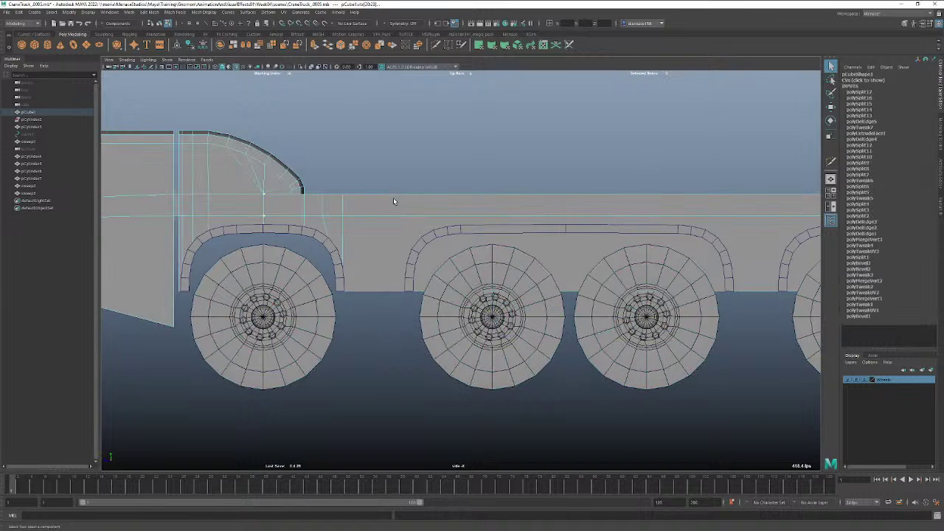
left_click(831, 161)
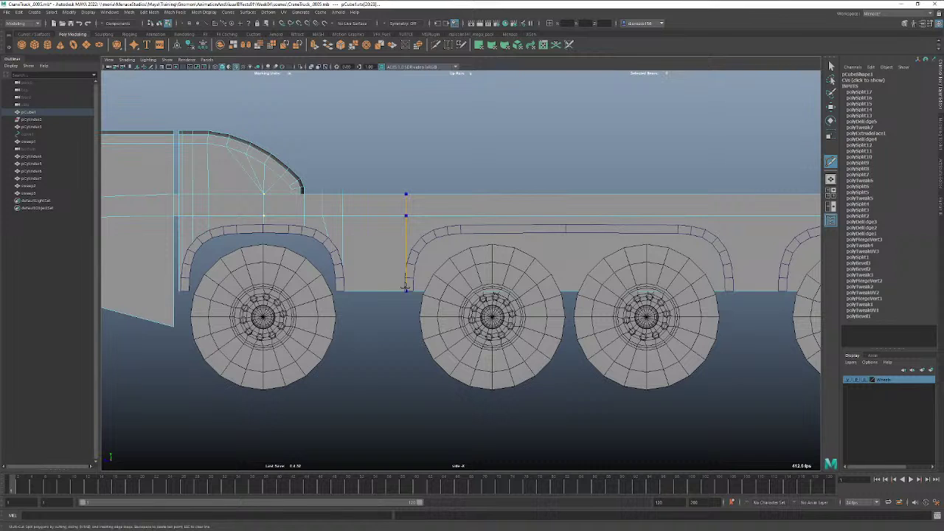
left_click(406, 287, "ctrl")
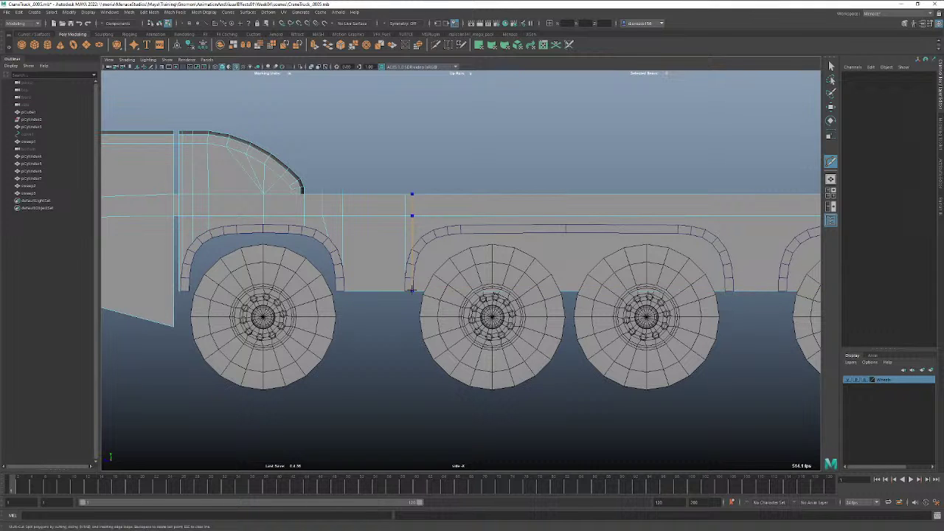
left_click(412, 290, "ctrl")
left_click(459, 285, "ctrl")
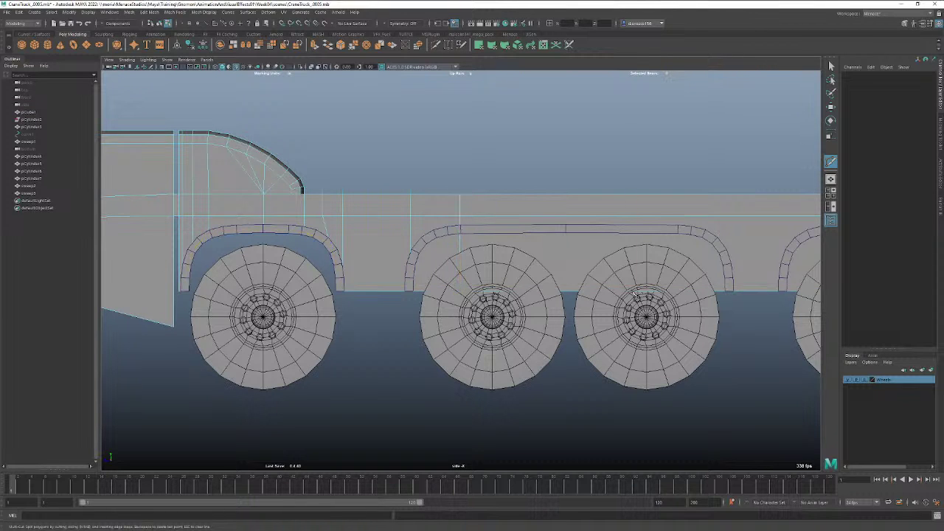
left_click(677, 282, "ctrl")
left_click(831, 66)
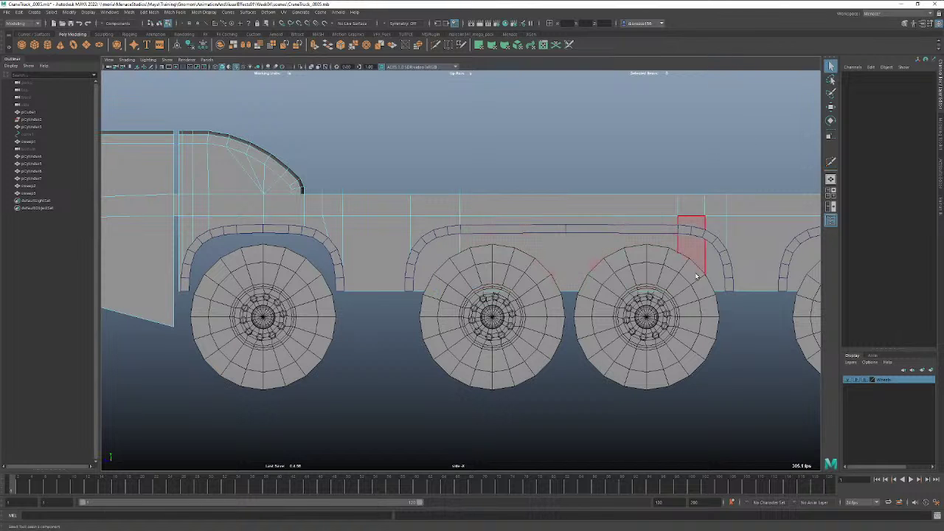
Try raising the body's lower vertices between the middle arch's ends to open the wheel well.
right_click_drag(572, 260, 536, 258)
left_click_drag(717, 312, 445, 272)
key("w")
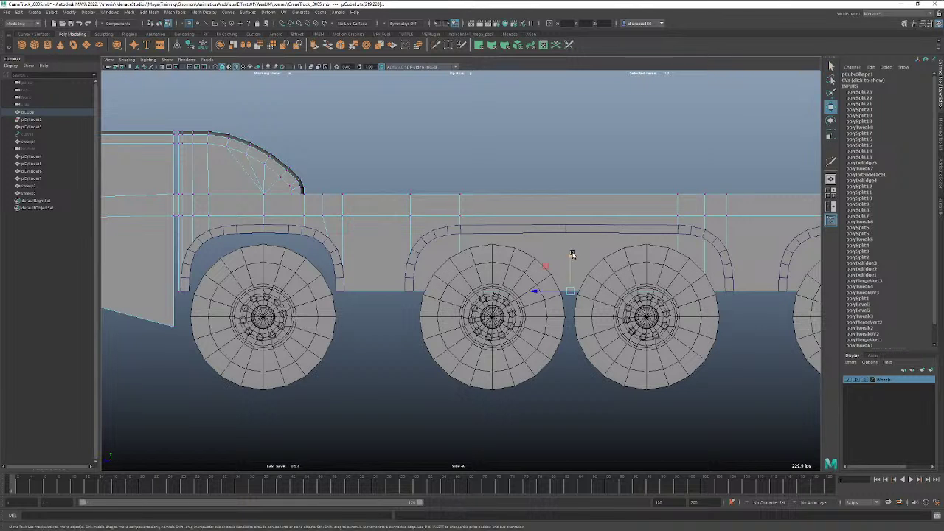
left_click_drag(572, 257, 569, 217)
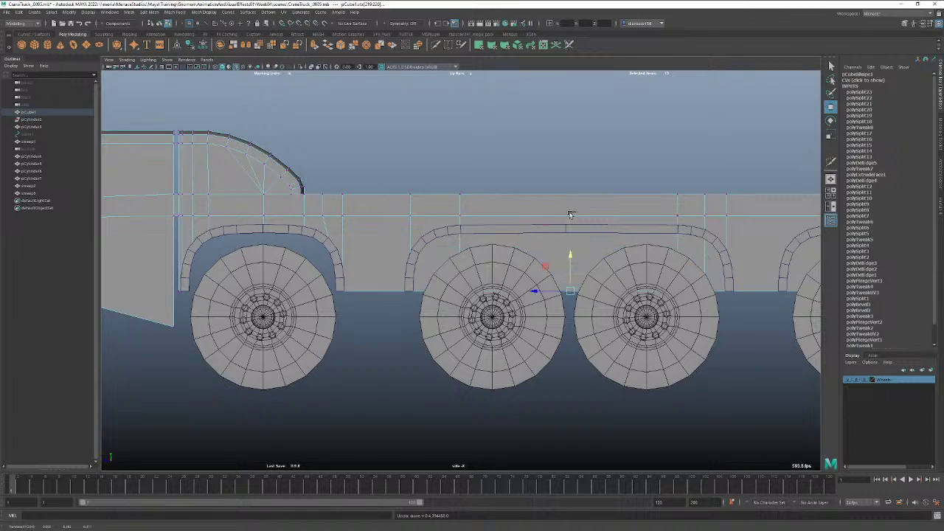
Examine the body's edges around the middle wheel arch in the perspective view, and return to the side view.
key("space")
mouse_move(561, 272)
left_mouse_down()
mouse_move(563, 251)
mouse_move(483, 228)
mouse_move(387, 244)
mouse_move(414, 267)
mouse_move(520, 271)
mouse_move(539, 302)
mouse_move(570, 267)
left_mouse_up()
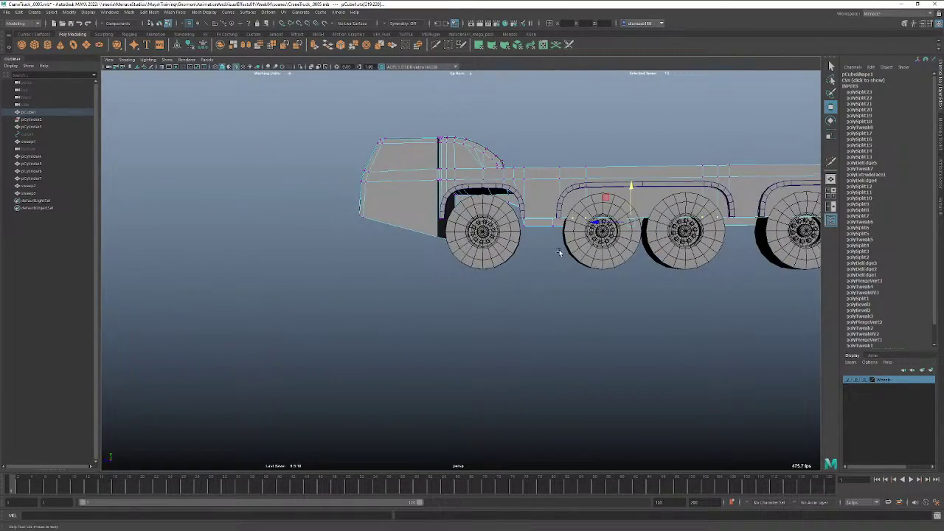
right_click_drag(561, 251, 723, 241, "alt")
middle_click_drag(723, 240, 613, 325, "alt")
right_click_drag(613, 325, 717, 287, "alt")
left_click_drag(665, 285, 631, 288, "alt")
scroll(635, 291, "up", 2)
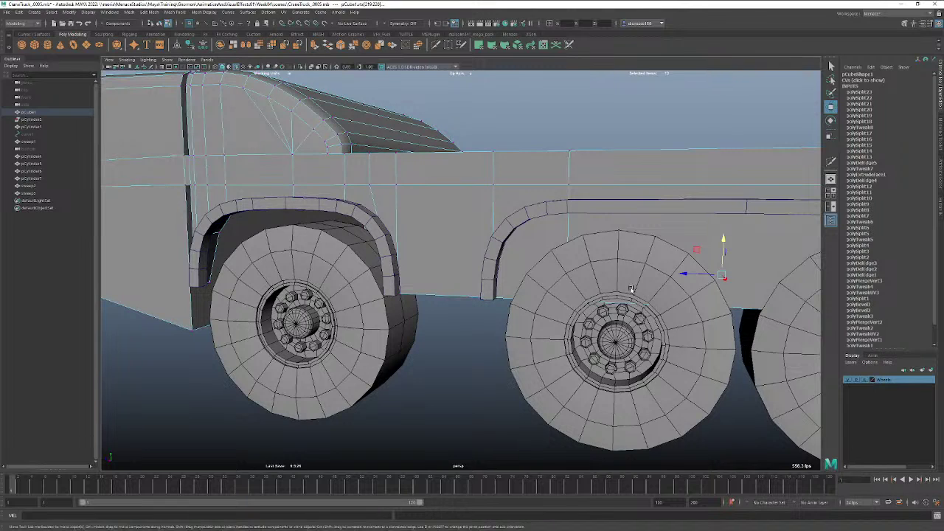
key("space")
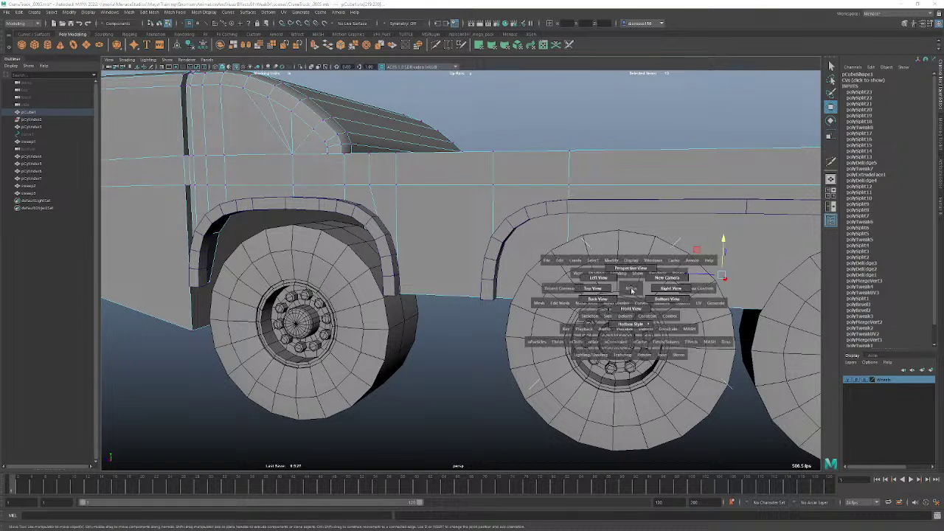
left_click(668, 289)
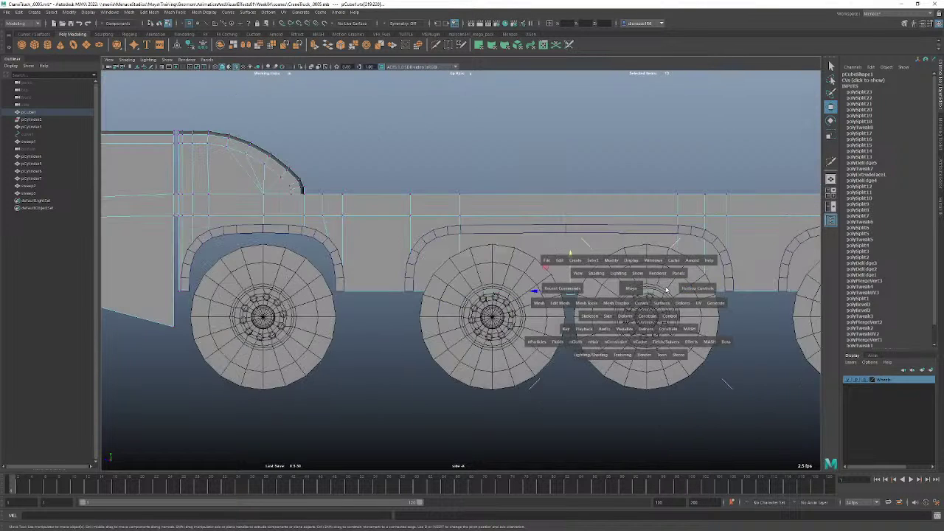
Undo the vertex selection and all the edge loops just cut around the middle wheel arch.
left_click(831, 164)
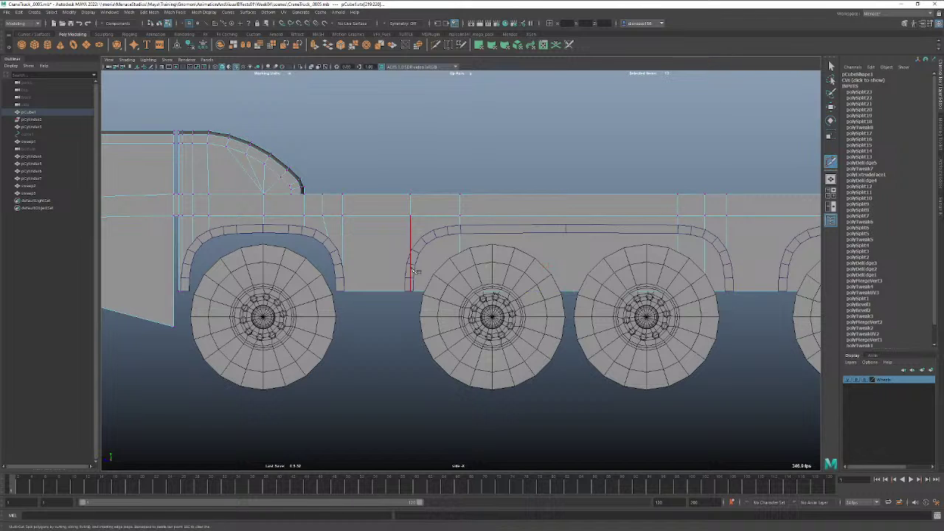
key("ctrl+z")
key("ctrl+z")
key("ctrl+z")
key("ctrl+z")
key("ctrl+z")
key("ctrl+z")
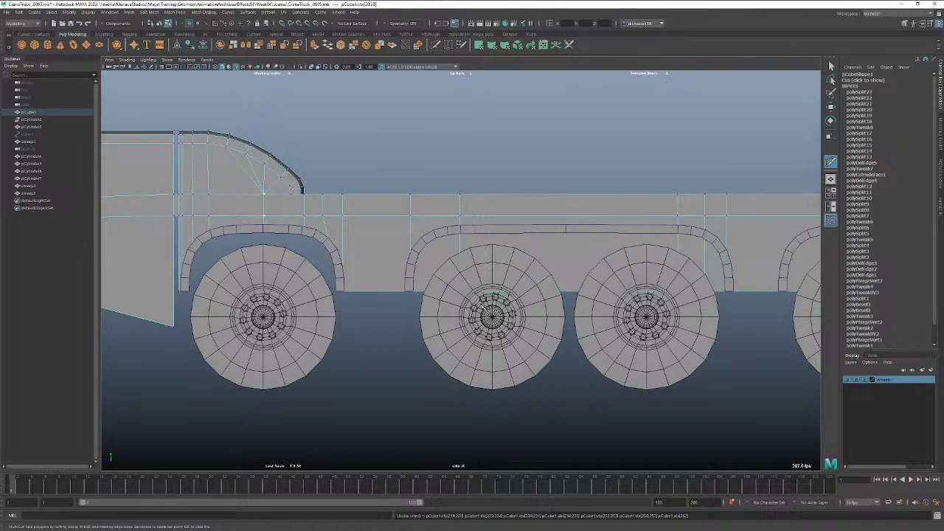
key("ctrl+z")
key("ctrl+z")
key("ctrl+z")
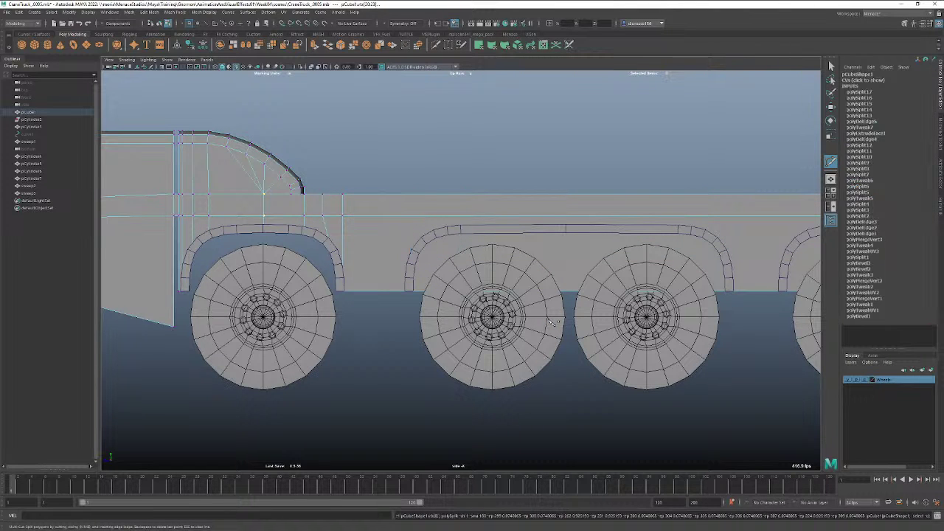
Cut six vertical edge loops through the body with Multi-Cut, three at each curved end of the middle wheel arch.
left_click(407, 194)
left_click(407, 290)
left_click(408, 288, "ctrl")
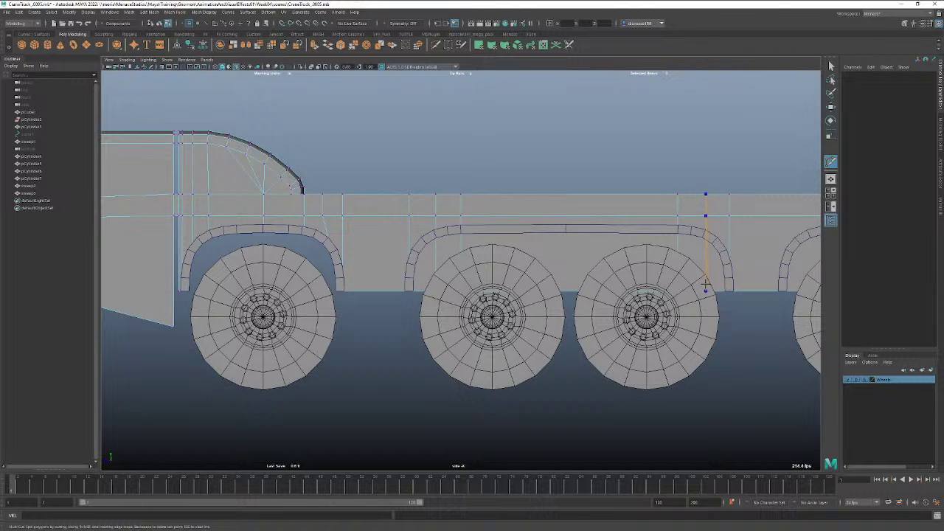
left_click(705, 290)
key("q")
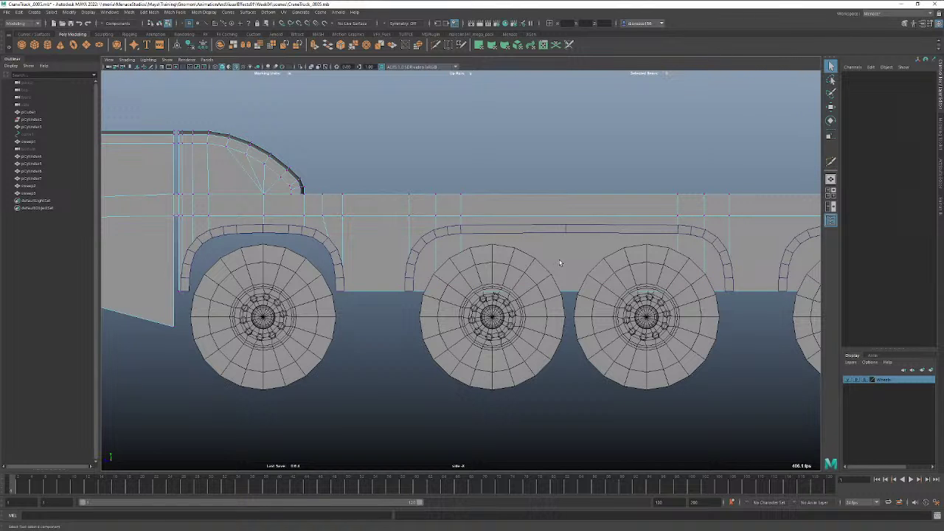
Raise the body's lower vertices between the middle arch's ends up to the underside of the arch.
right_click_drag(567, 260, 548, 262)
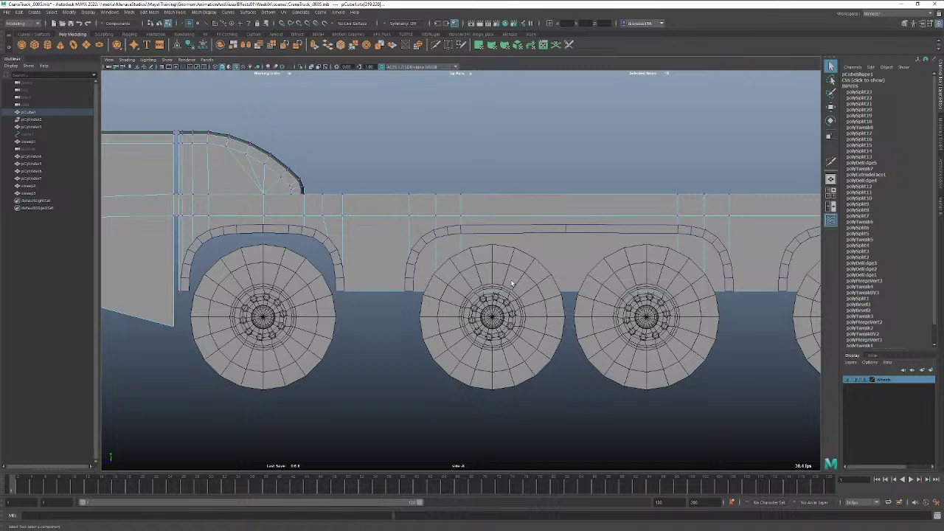
key("w")
left_click_drag(570, 254, 570, 197)
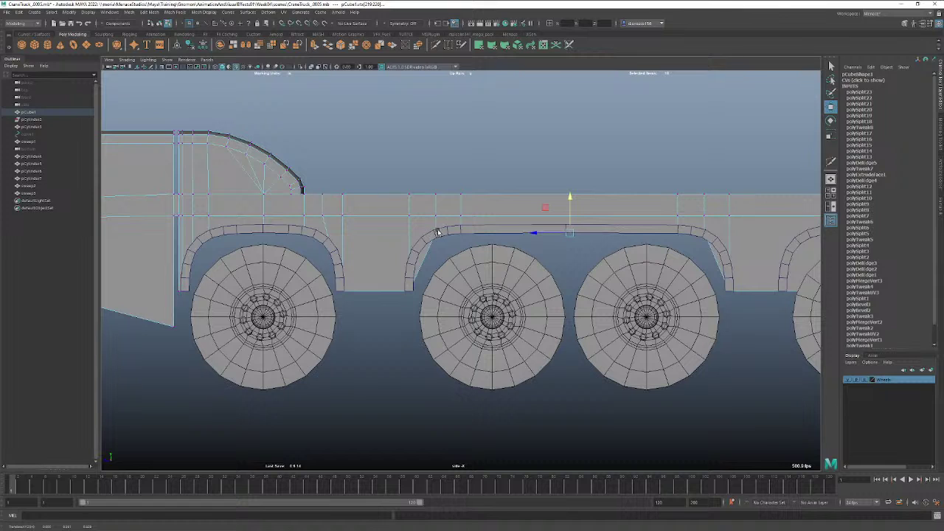
Select the middle vertex column at each curved end of the arch and scale both columns outward along the body.
left_click_drag(440, 186, 431, 246)
left_click_drag(713, 189, 690, 248, "shift")
key("e")
key("r")
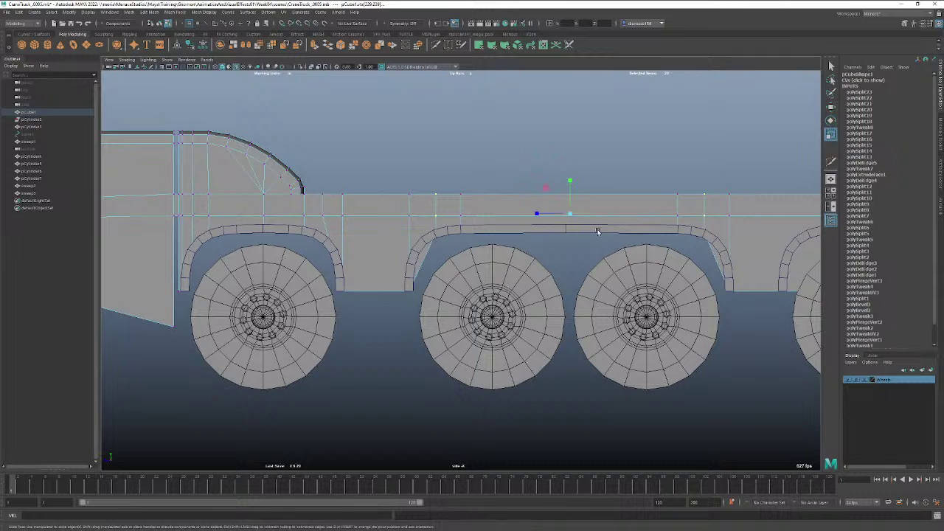
left_click_drag(537, 215, 534, 214)
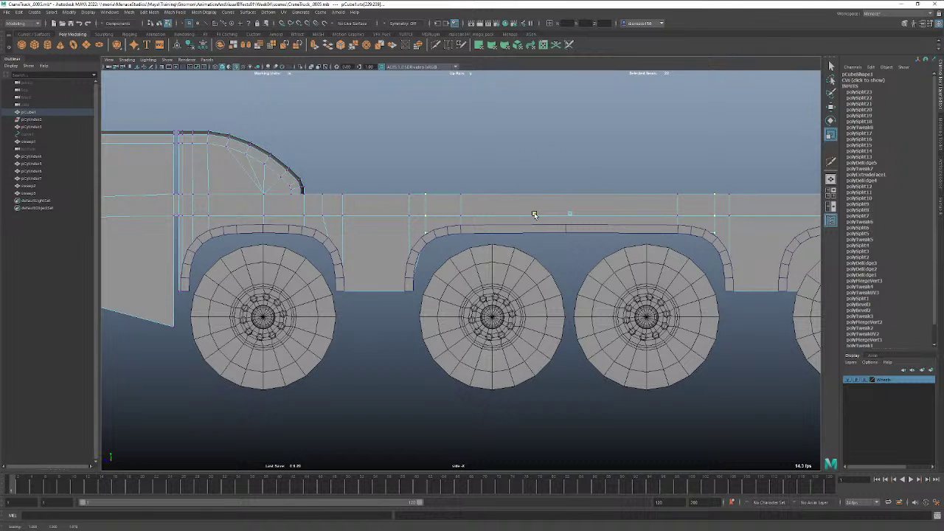
left_click_drag(535, 215, 534, 215)
Lower the bottom vertex of each middle column slightly to follow the arch's curve.
left_click(425, 234)
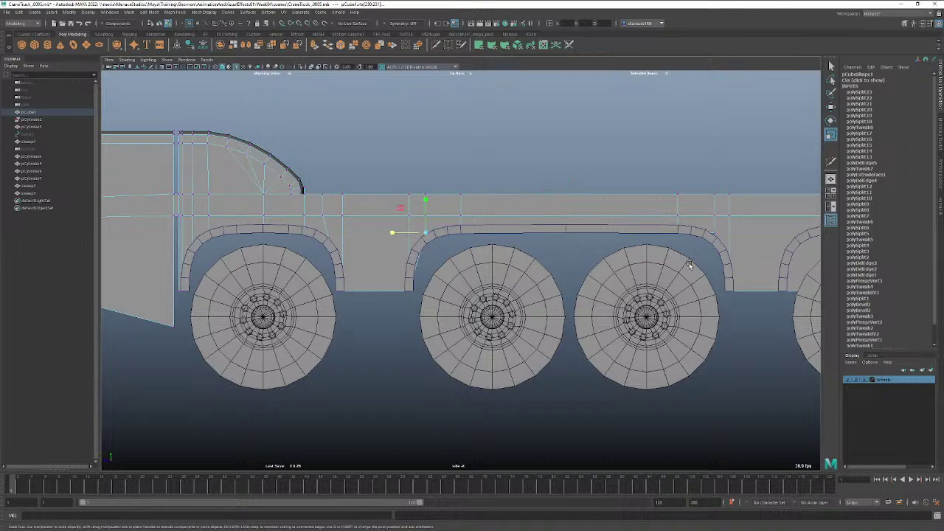
left_click_drag(670, 258, 708, 247)
left_click(715, 233, "shift")
key("w")
left_click_drag(570, 201, 568, 205)
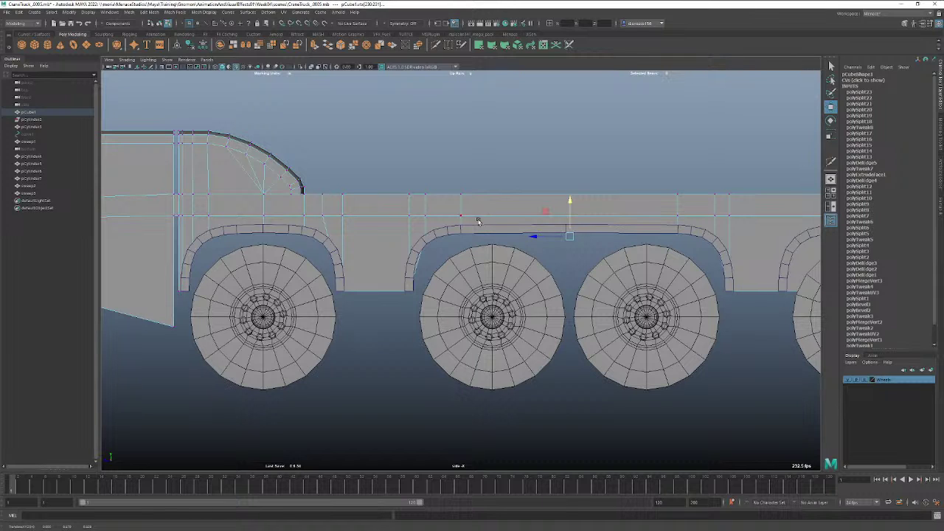
Spread the two middle vertex columns farther apart lengthwise, toward the arch's outer ends.
left_click_drag(443, 178, 416, 259)
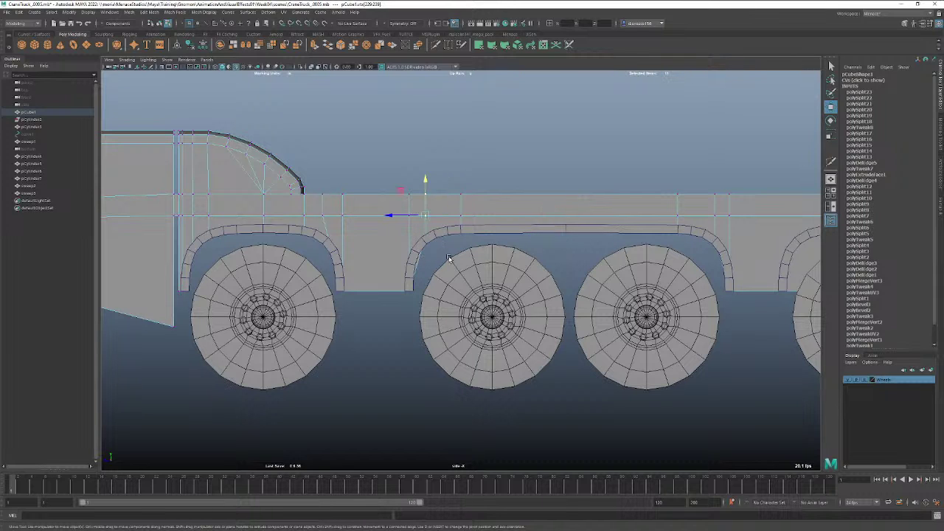
left_click_drag(704, 187, 729, 264, "shift")
key("e")
key("r")
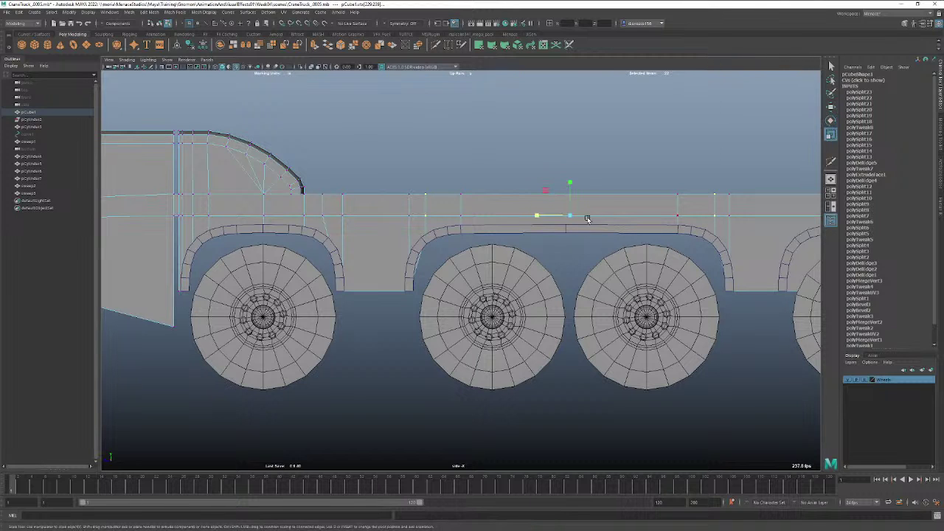
left_click_drag(539, 218, 536, 218)
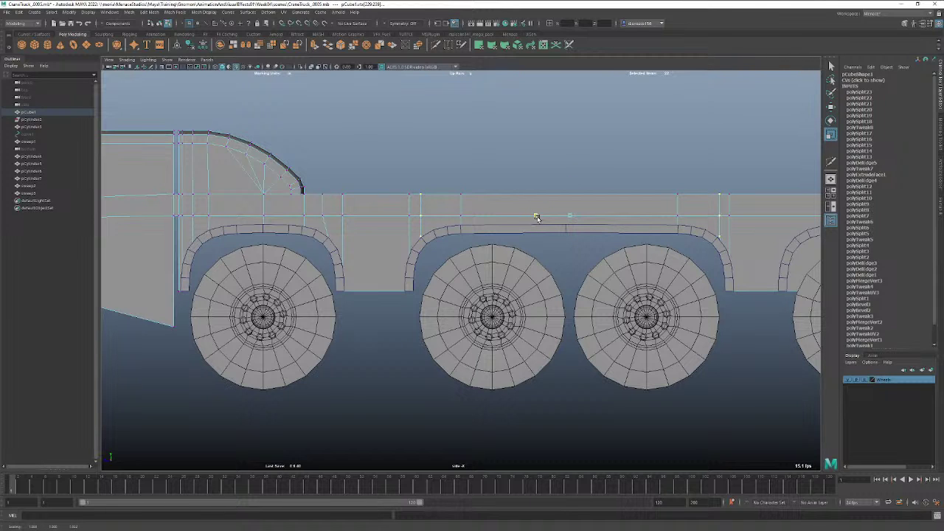
Lower the two bottom corner vertices further so the body opening sits behind the arch's curve.
key("q")
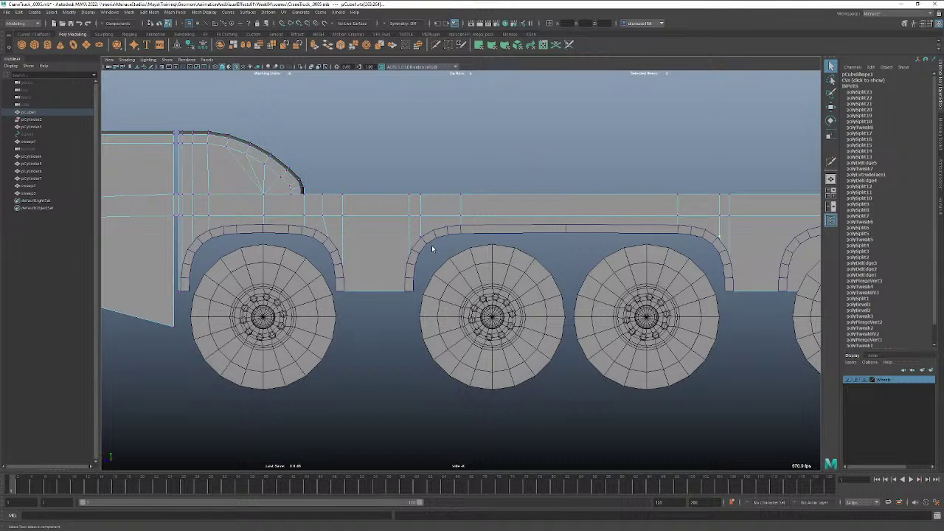
left_click_drag(422, 234, 418, 230, "shift")
key("w")
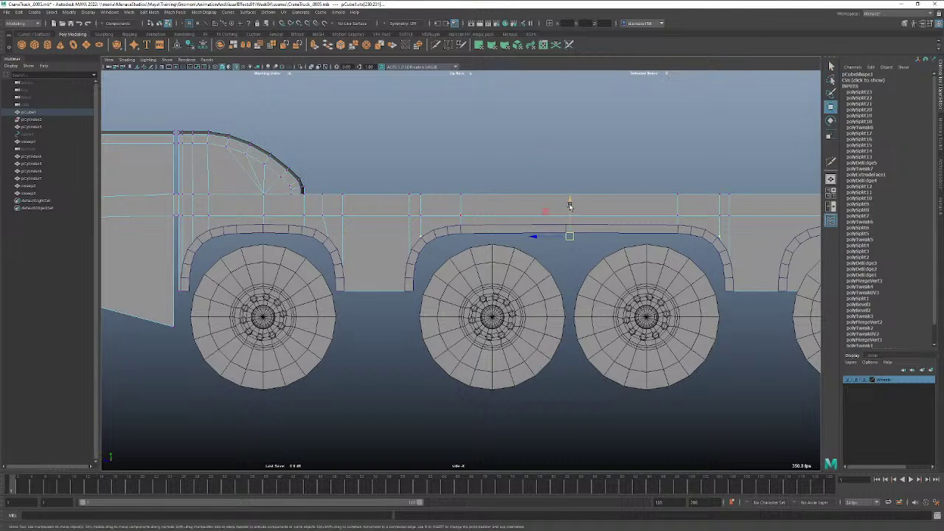
left_click_drag(570, 205, 570, 211)
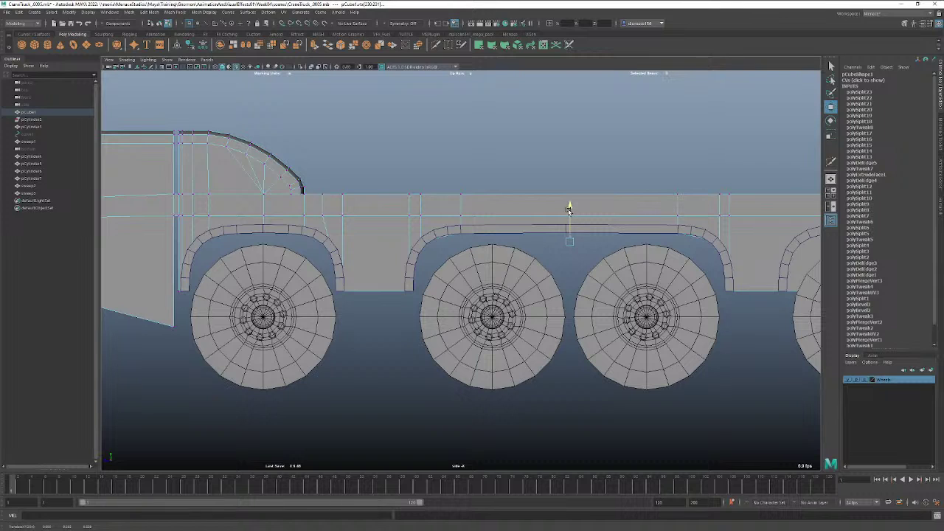
Scale the innermost vertex columns outward toward the bends of the middle arch.
left_click(460, 214)
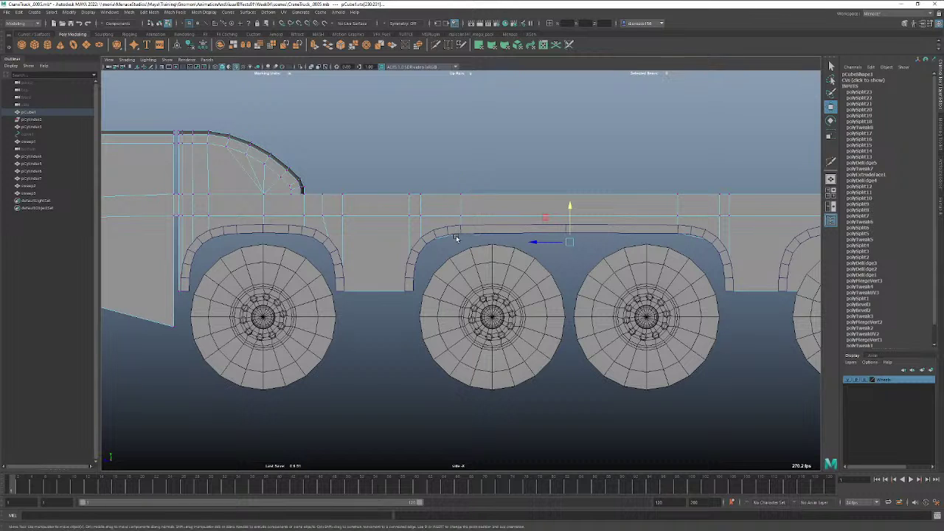
left_click_drag(652, 188, 684, 248)
key("r")
left_click_drag(540, 214, 535, 215)
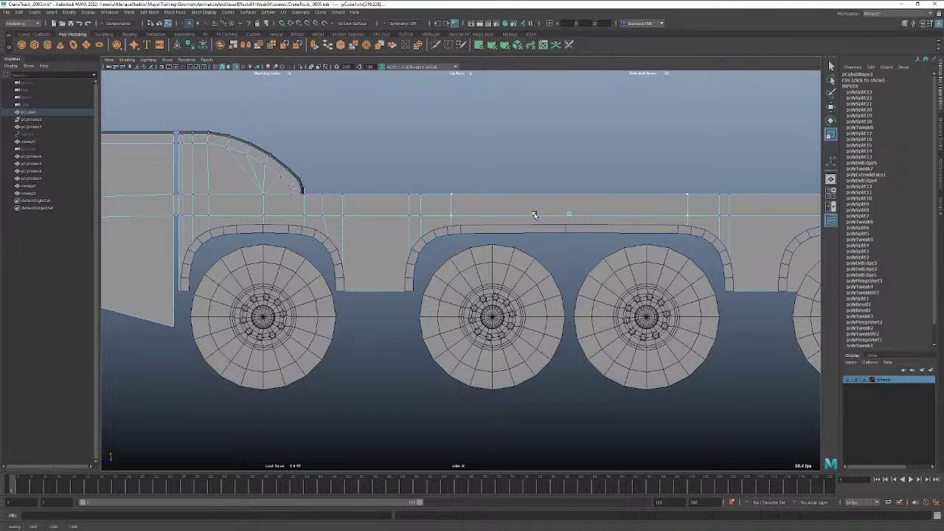
middle_click_drag(534, 214, 533, 215)
Deselect the body components and save the scene incrementally as CraneTruck_0006.mb.
left_click(832, 66)
left_click(657, 137)
key("ctrl+alt+s")
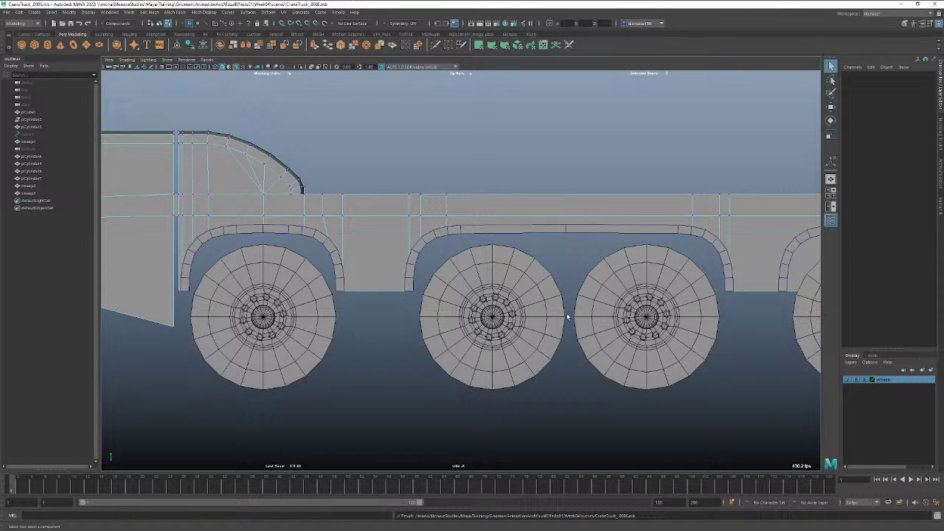
Cut vertical edge loops through the body near both ends of the rear long arch, bracketing its two bends.
left_click_drag(567, 317, 559, 319, "alt")
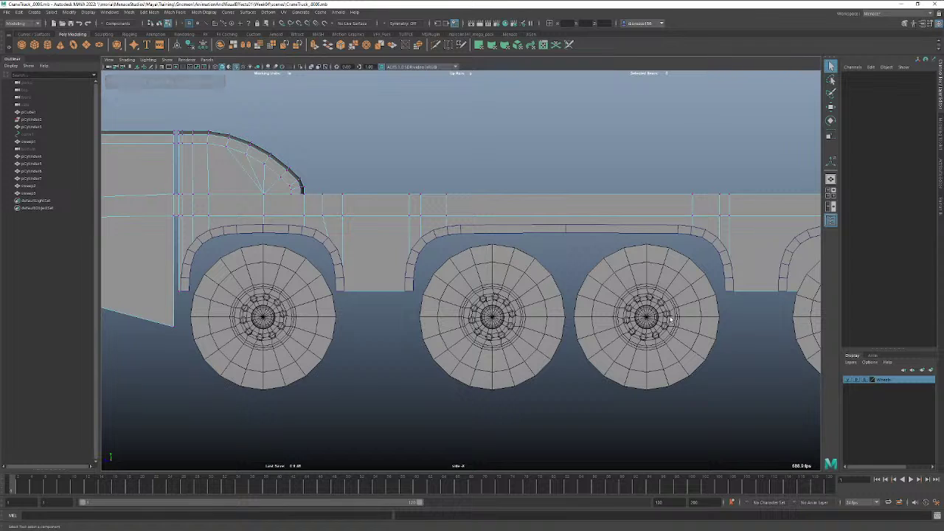
middle_click_drag(672, 317, 354, 332, "alt")
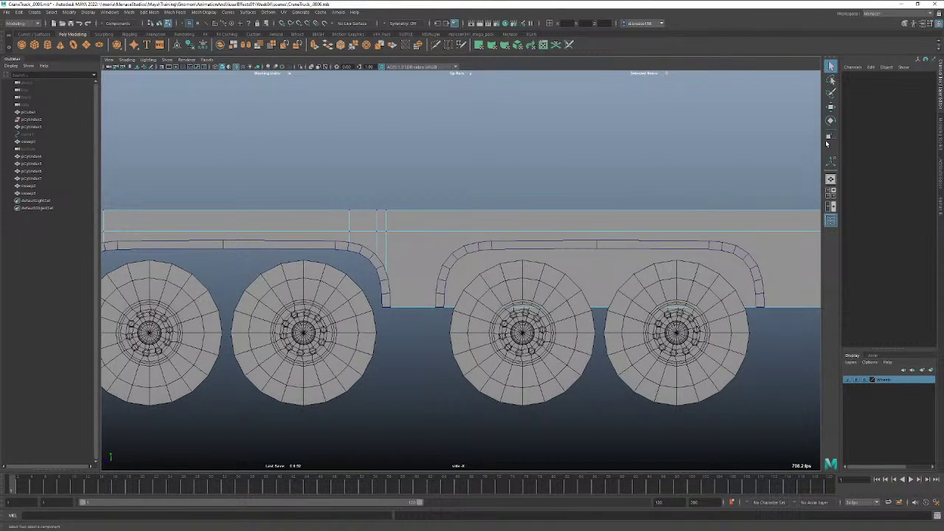
left_click(435, 46)
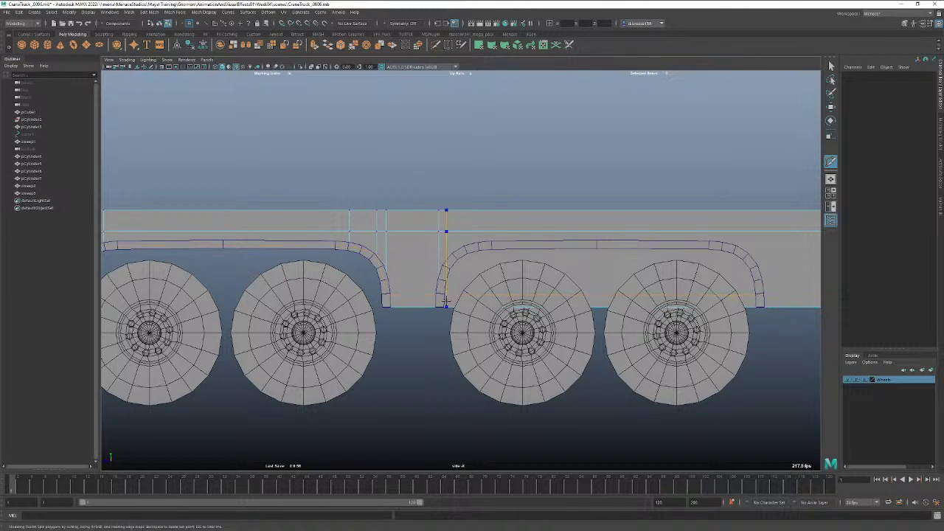
left_click(451, 301, "ctrl")
left_click(721, 306, "ctrl")
key("q")
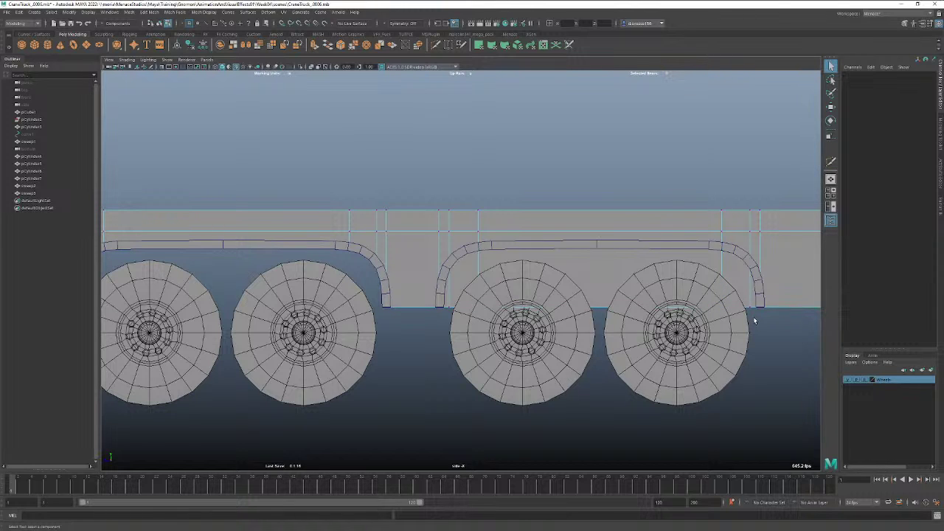
Raise the body's bottom-edge vertices beneath the rear long arch to open the wheel well.
left_click_drag(755, 320, 446, 295)
key("w")
left_click_drag(601, 274, 609, 214)
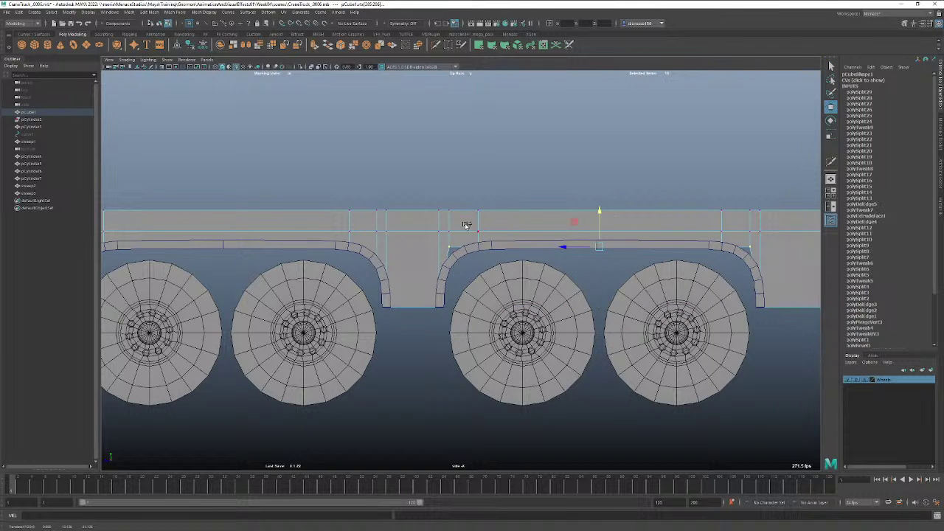
Lower the two outer corner vertices of the rear wheel opening so they sit behind the arch's bends.
left_click_drag(463, 237, 444, 252, "ctrl")
left_click(750, 246, "ctrl")
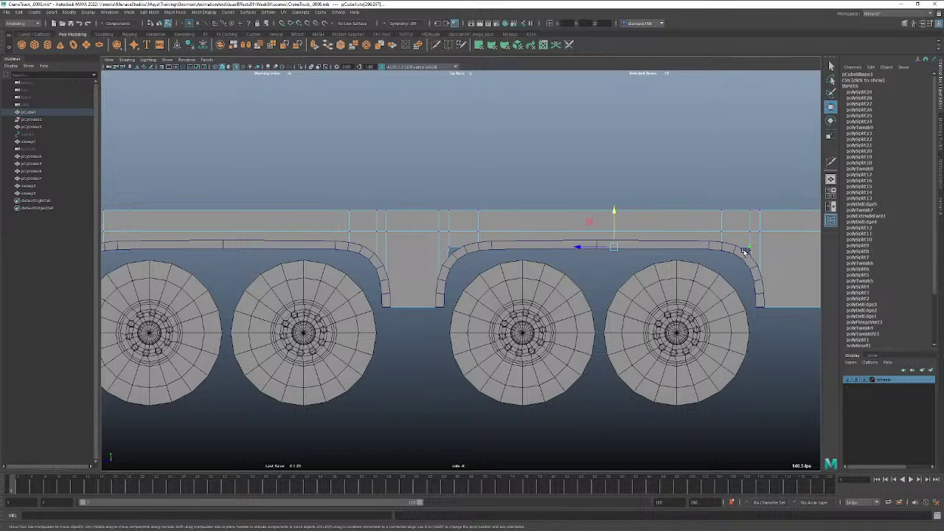
left_click_drag(599, 207, 600, 223)
key("ctrl+z")
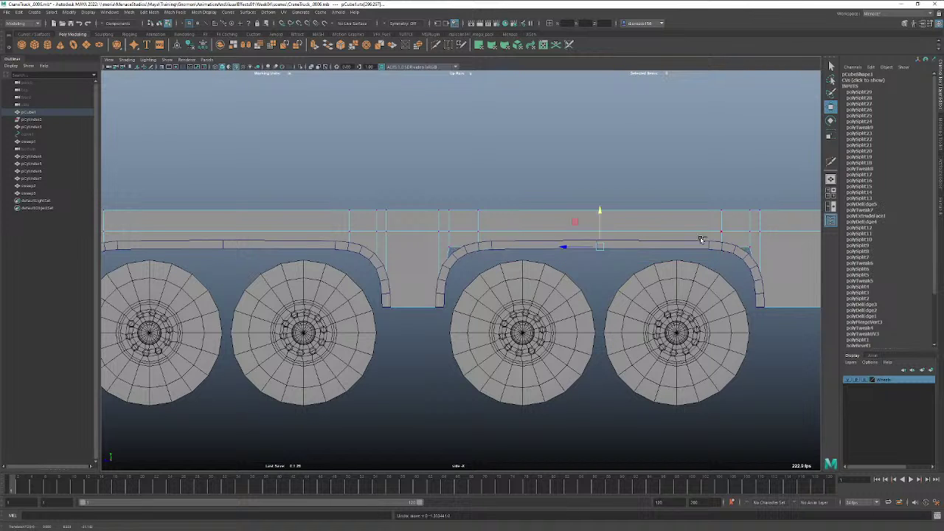
left_click_drag(757, 240, 740, 256)
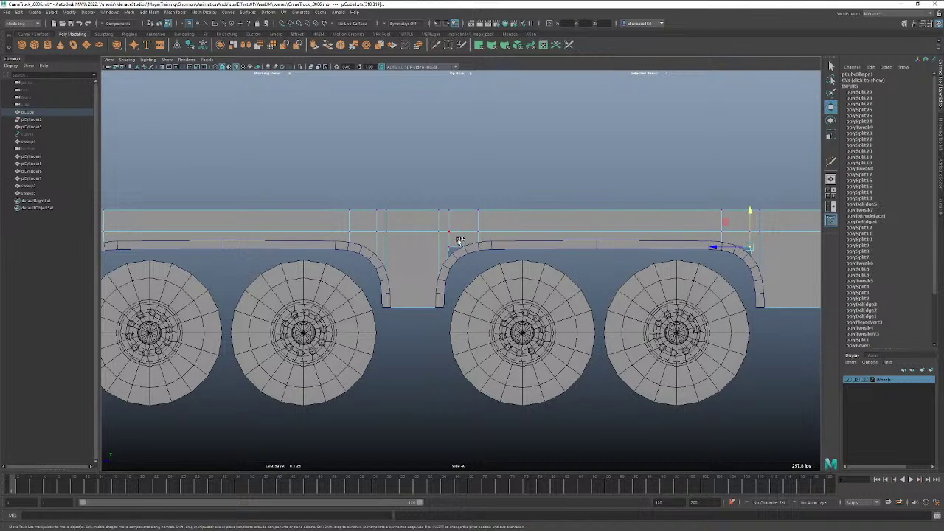
left_click(450, 252, "shift")
left_click_drag(599, 216, 602, 224)
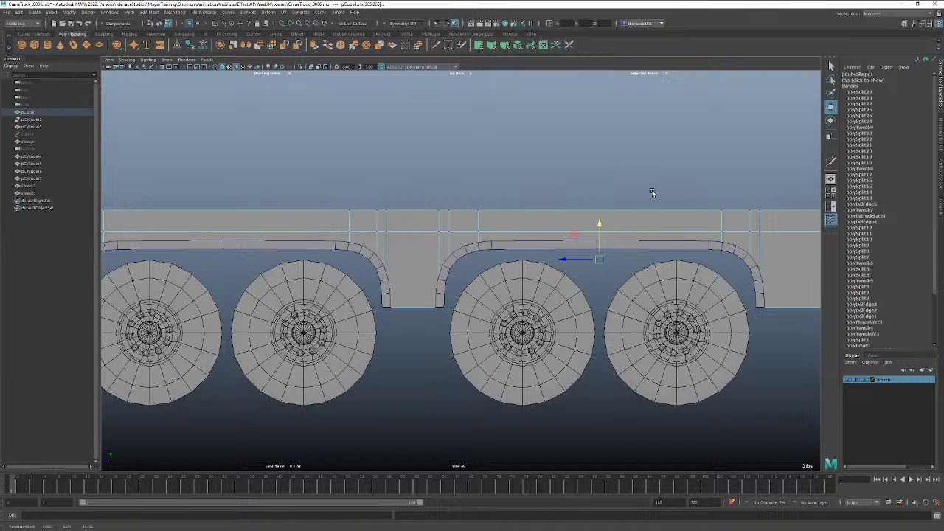
Return to object mode in the perspective view and save the scene incrementally as CraneTruck_0007.mb.
key("q")
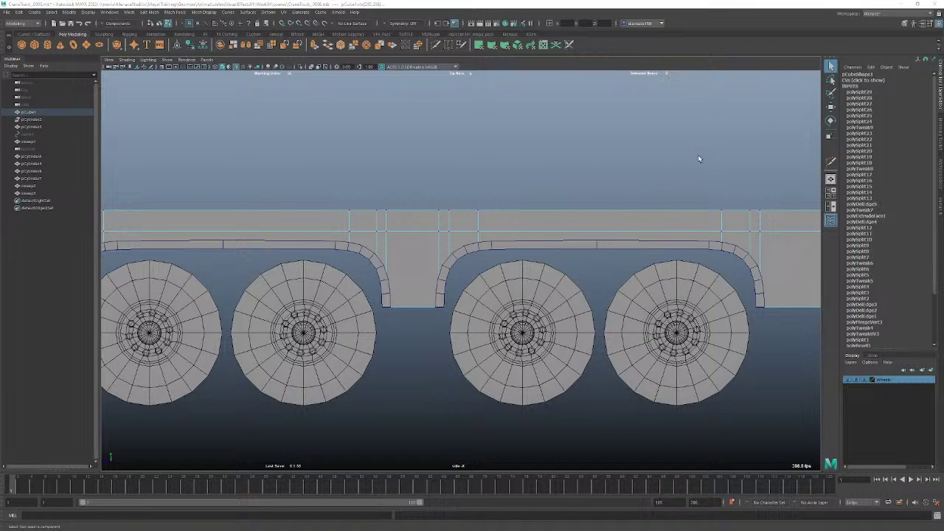
key("space")
left_click_drag(701, 158, 699, 137)
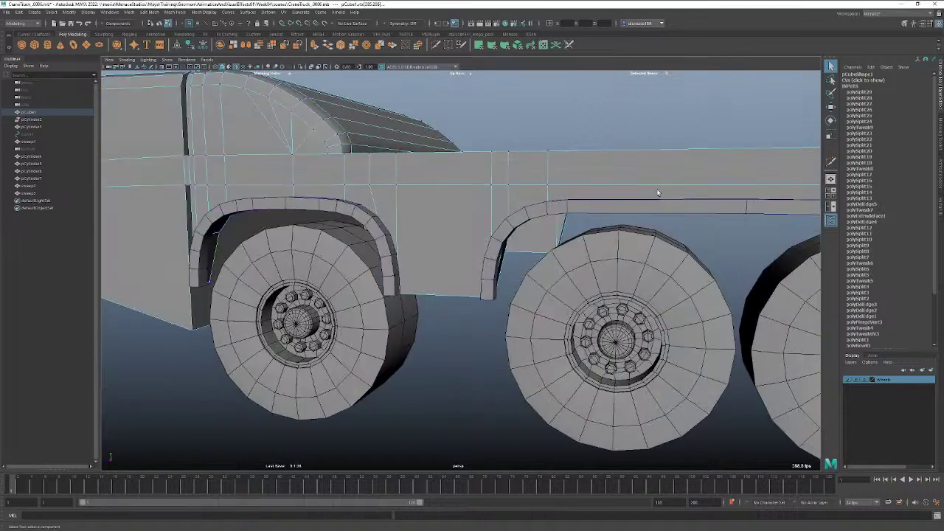
left_click_drag(657, 192, 640, 228, "alt")
right_click_drag(640, 227, 646, 225)
left_click_drag(646, 225, 543, 238, "alt")
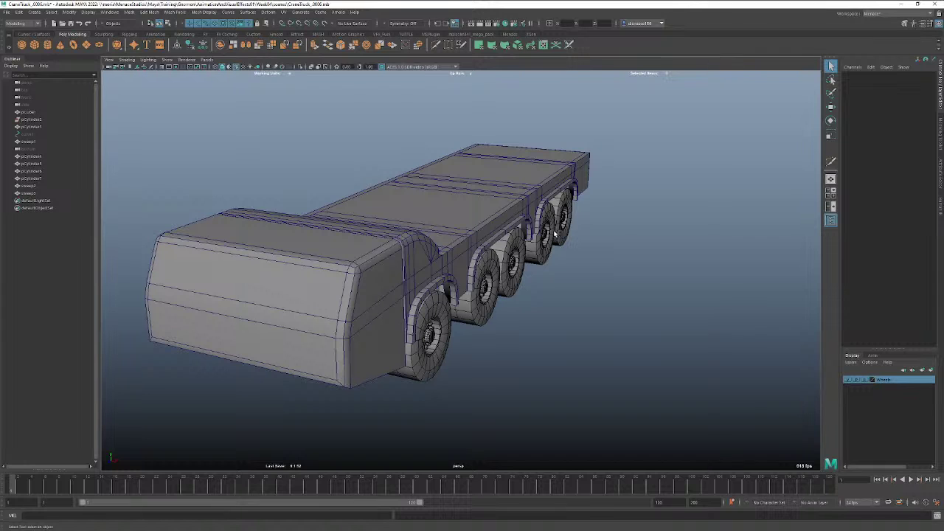
key("ctrl+alt+s")
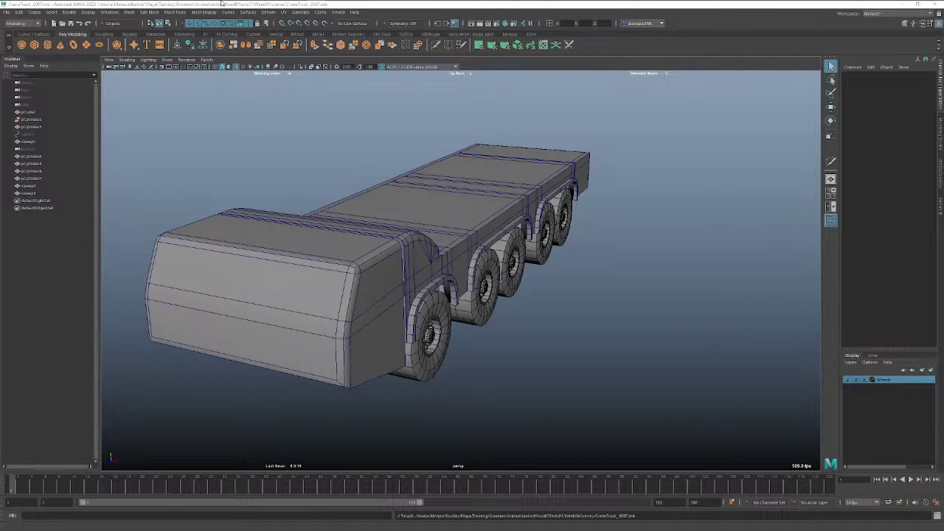
Make the wheels' display layer selectable and select all five wheels.
left_click_drag(255, 295, 380, 309, "alt")
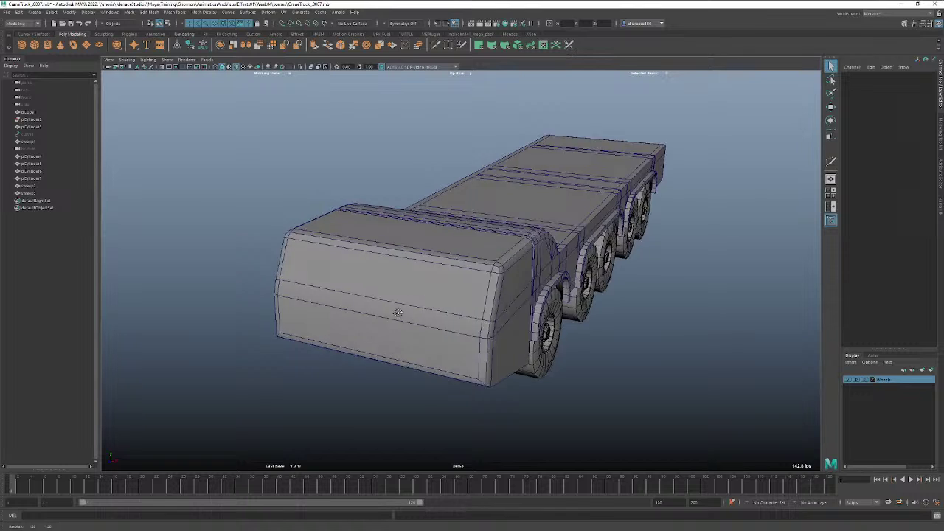
middle_click_drag(439, 297, 404, 301, "alt")
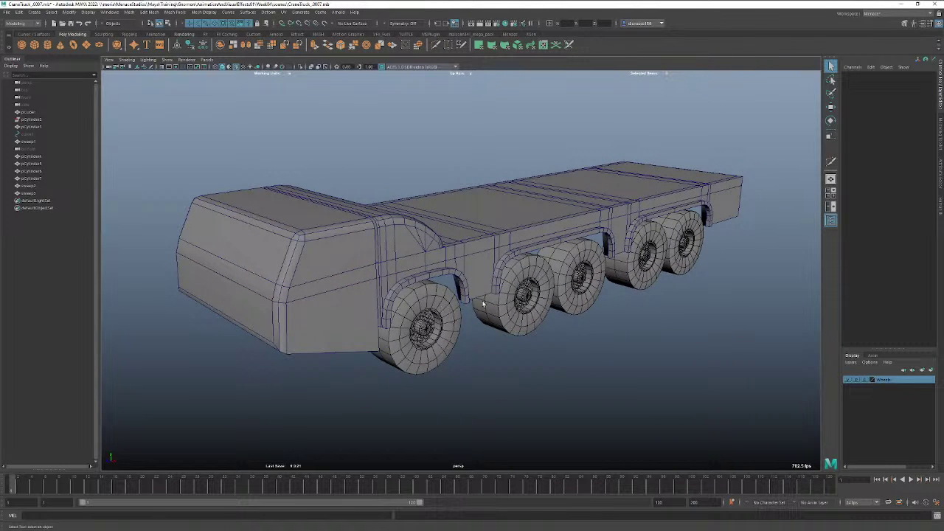
left_click(882, 380)
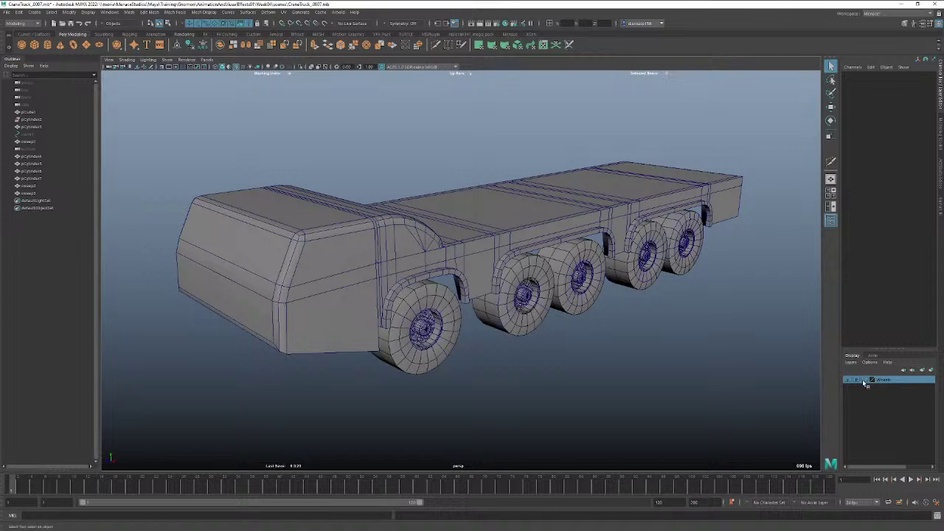
left_click(455, 313)
left_click(520, 299, "shift")
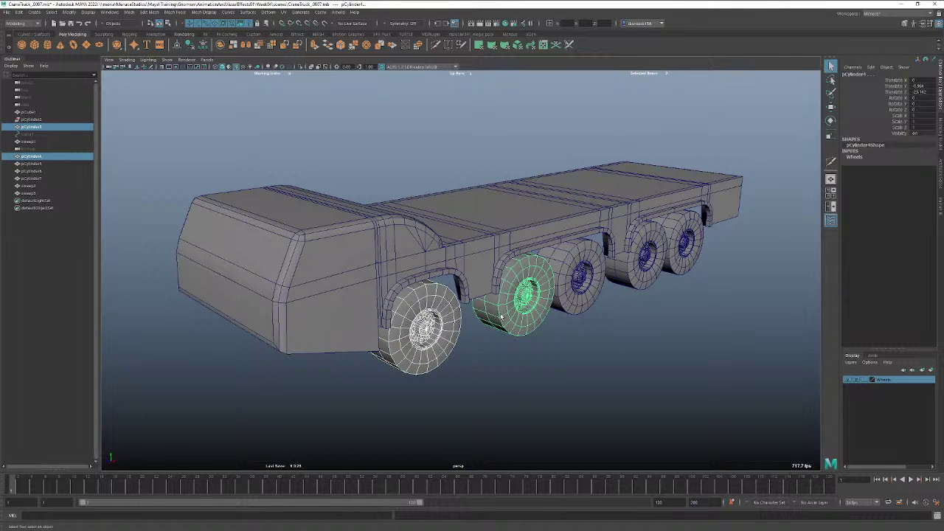
left_click(567, 301, "shift")
left_click(649, 266, "shift")
left_click(688, 260, "shift")
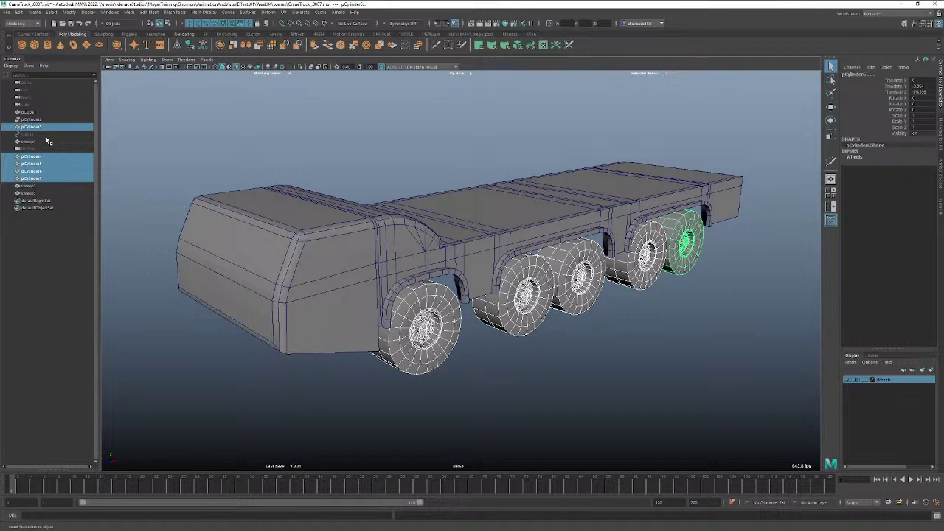
Rename the front wheel as Wheel_01.
left_click(437, 366)
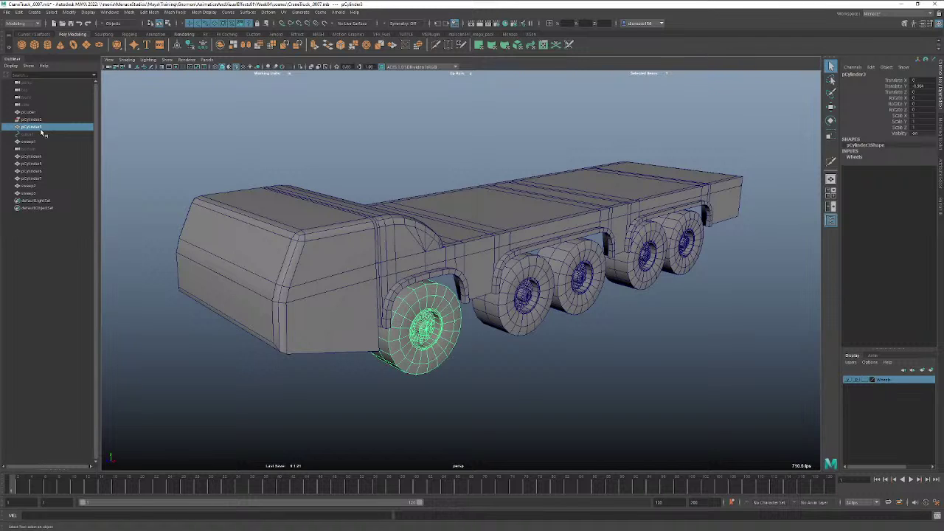
double_click(33, 127)
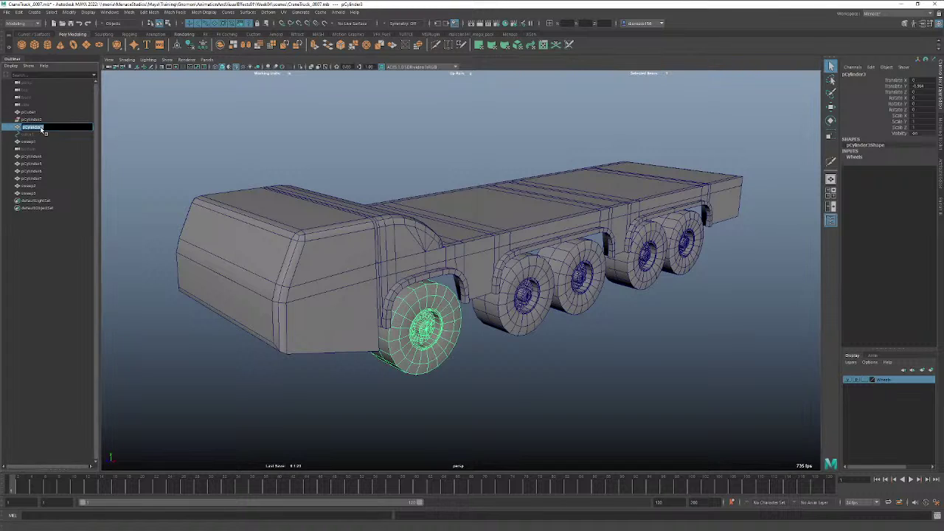
type("Wheel")
type("_01")
key("Return")
Try to batch-rename the four remaining wheels with reNamer, using pCylinder as the search text and Wheel_ as the replacement.
left_click(48, 156)
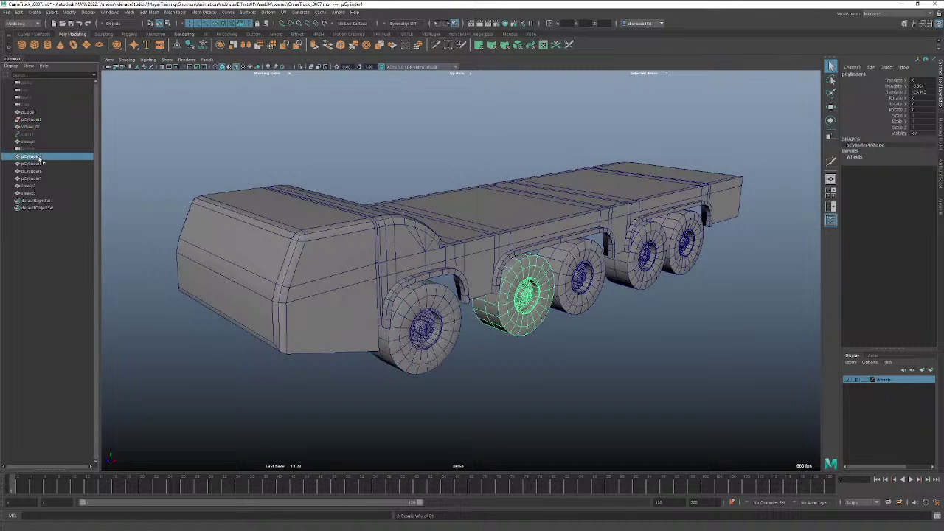
left_click(41, 178, "shift")
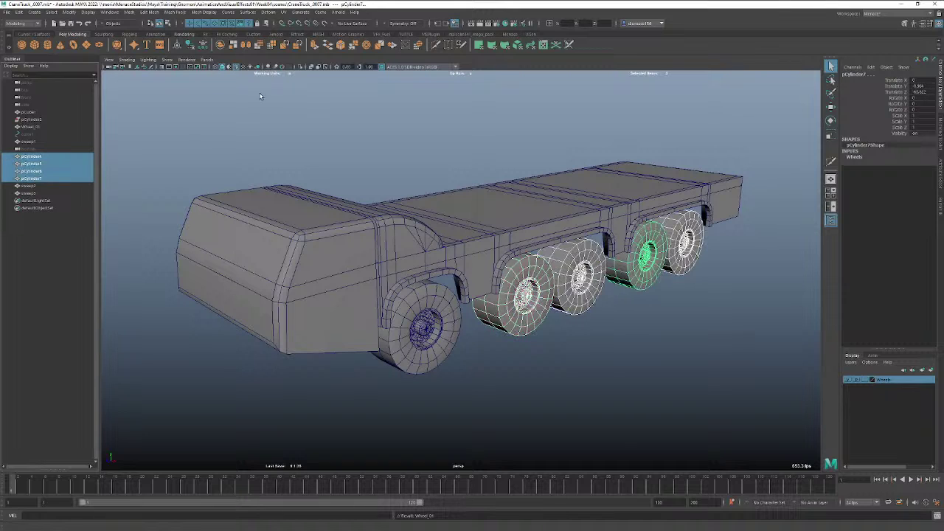
left_click(478, 34)
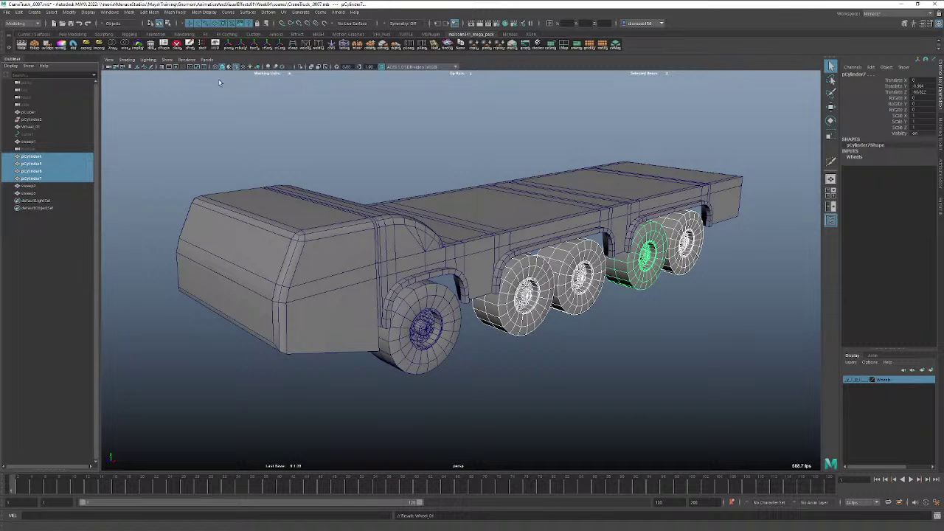
left_click(463, 43)
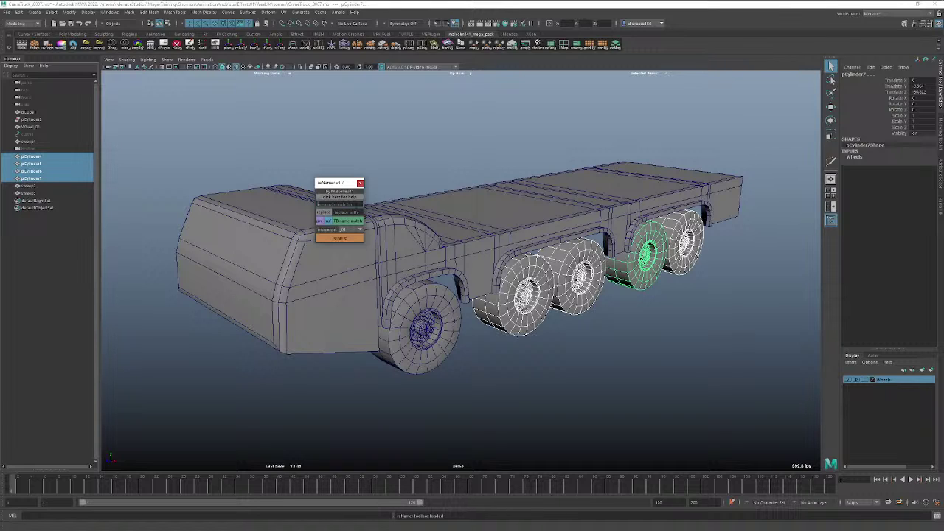
type("pCylinder")
key("Tab")
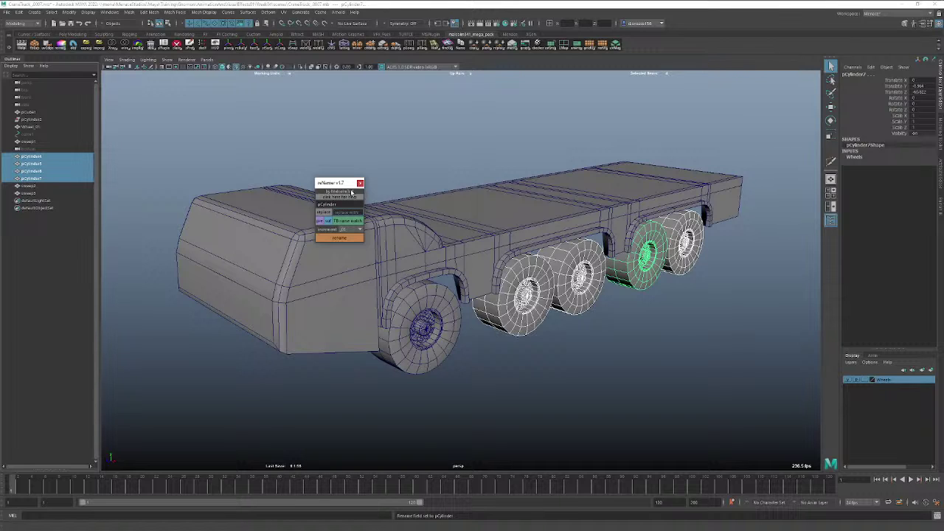
type("whe")
type("eel_")
scroll(381, 185, "down", 1)
left_click(340, 237)
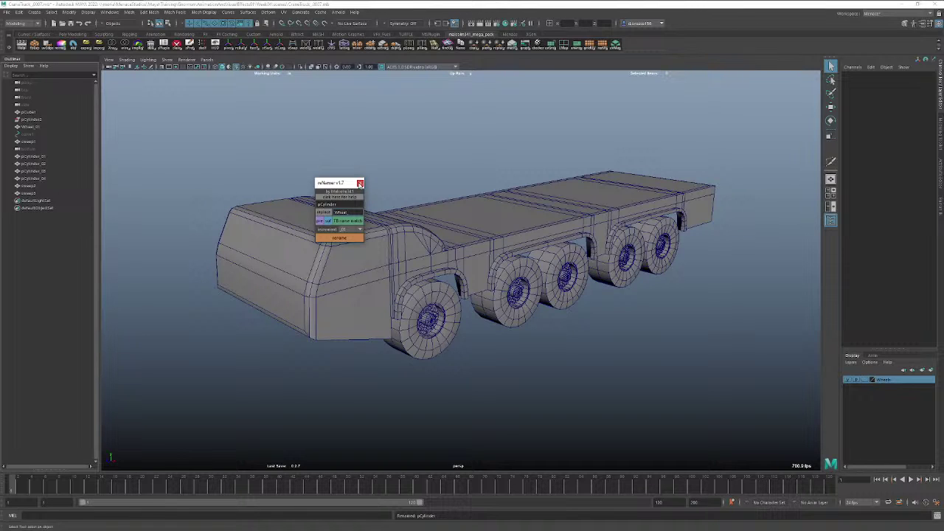
Undo the batch rename of the four wheels and close the reNamer tool.
left_click(30, 120)
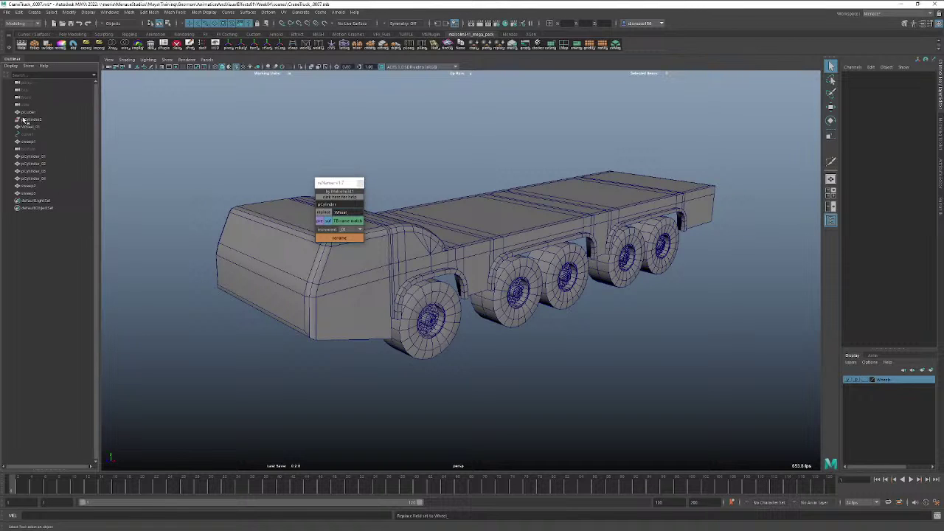
left_click(332, 160)
key("ctrl+z")
key("ctrl+z")
key("ctrl+z")
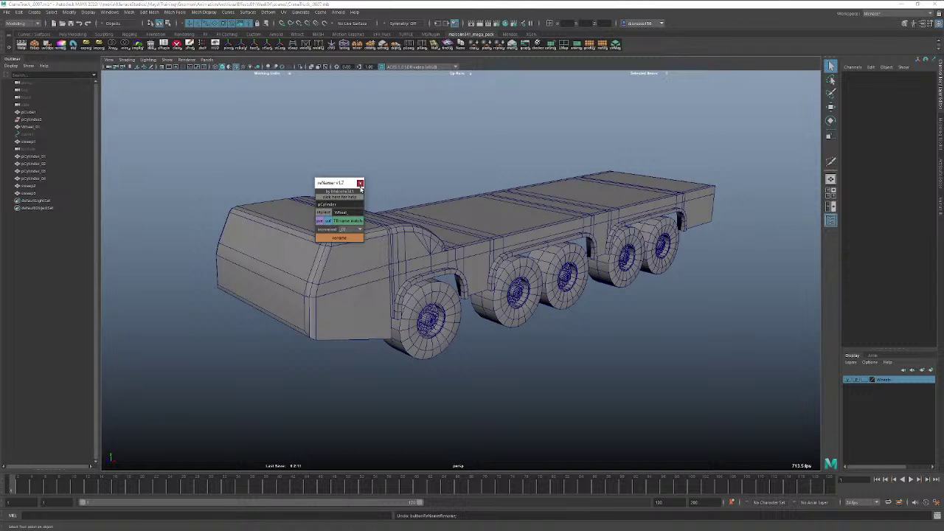
left_click(360, 183)
key("ctrl+z")
key("ctrl+z")
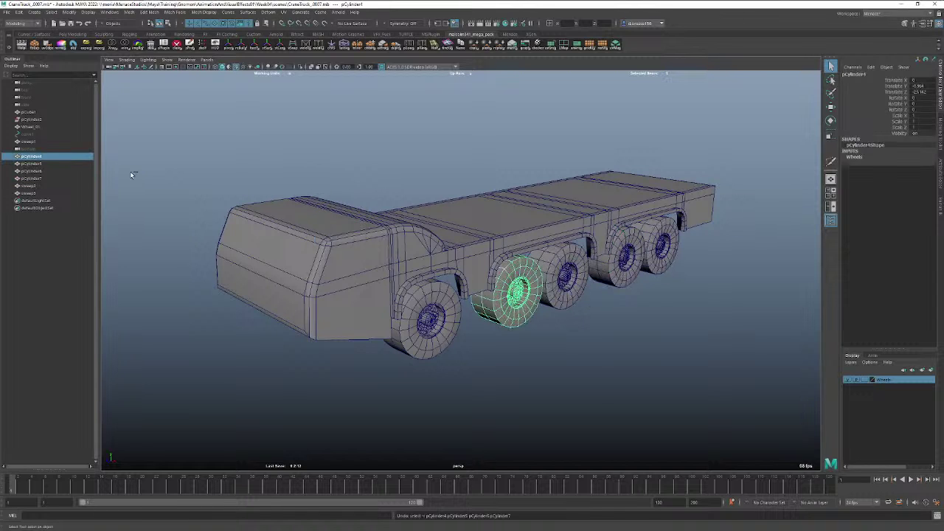
Identify the leftover pCylinder2 node by checking it against the wheel nodes, and delete it from the scene.
left_click(32, 121)
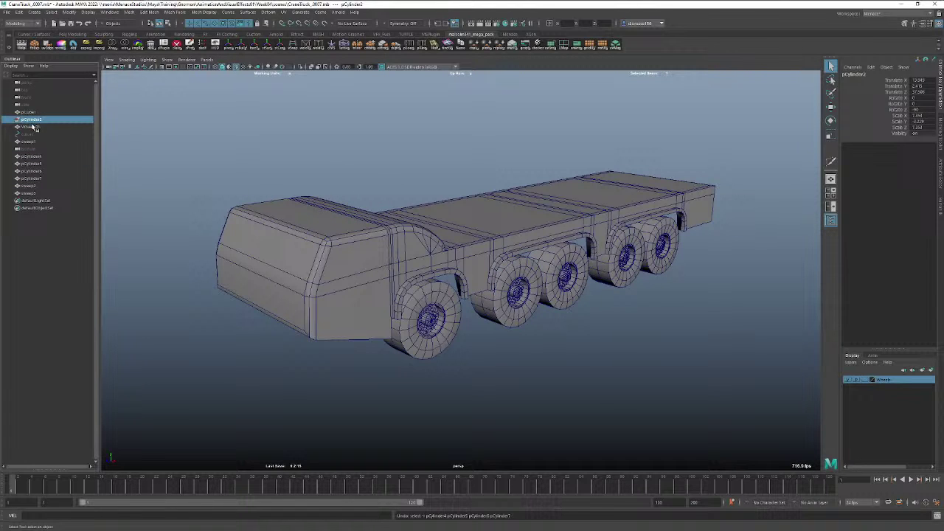
left_click(437, 281)
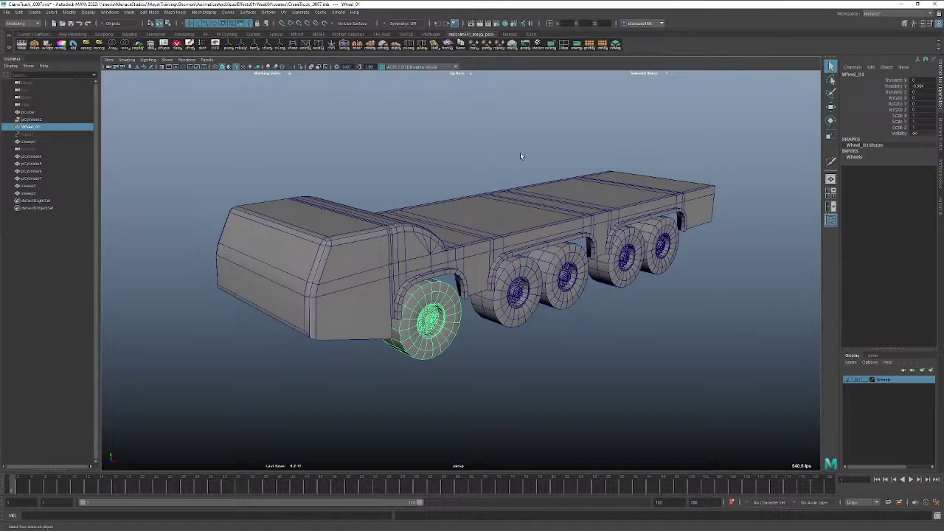
left_click(73, 34)
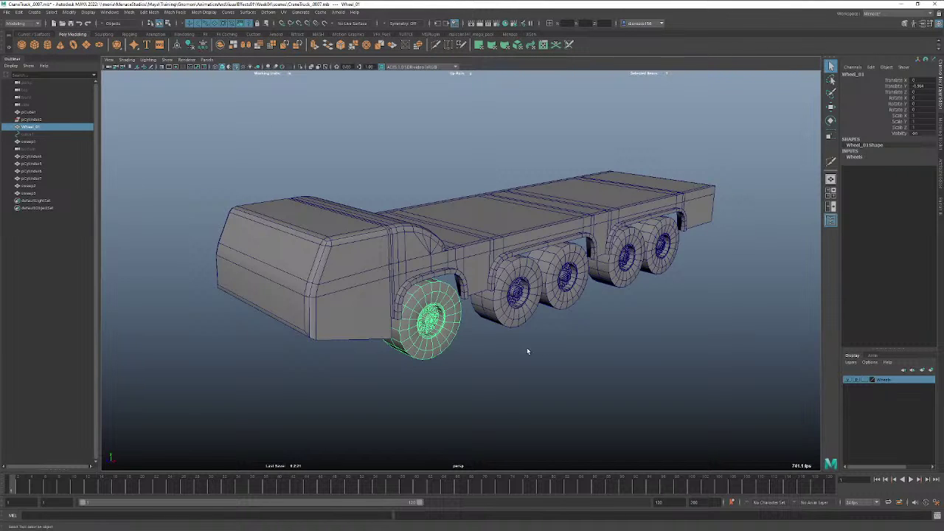
left_click(511, 338)
left_click(516, 291)
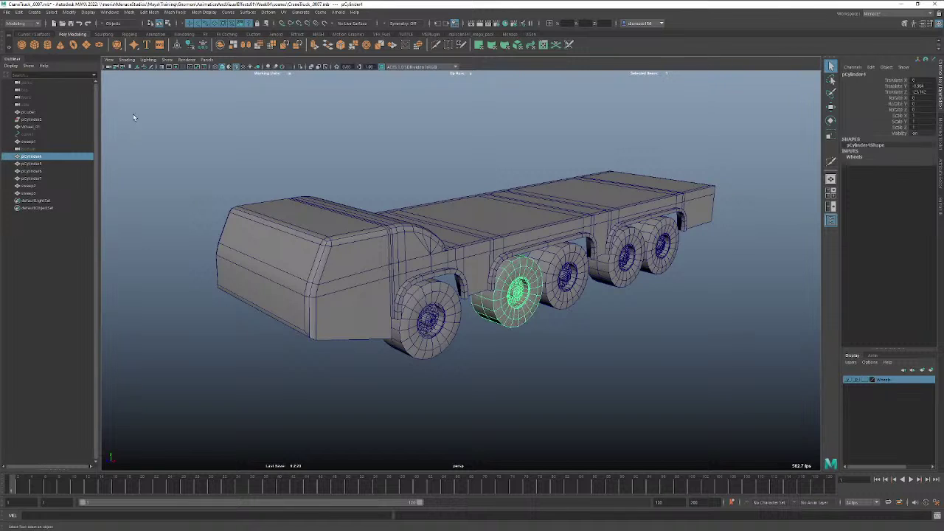
left_click(23, 120)
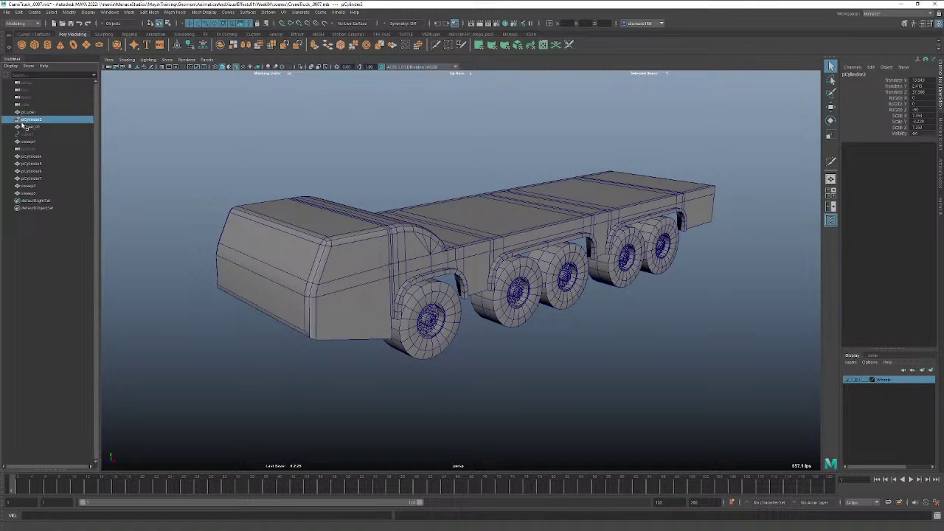
key("Delete")
Rename the second and third wheels from the front as Wheel_02 and Wheel_03.
left_click(30, 149)
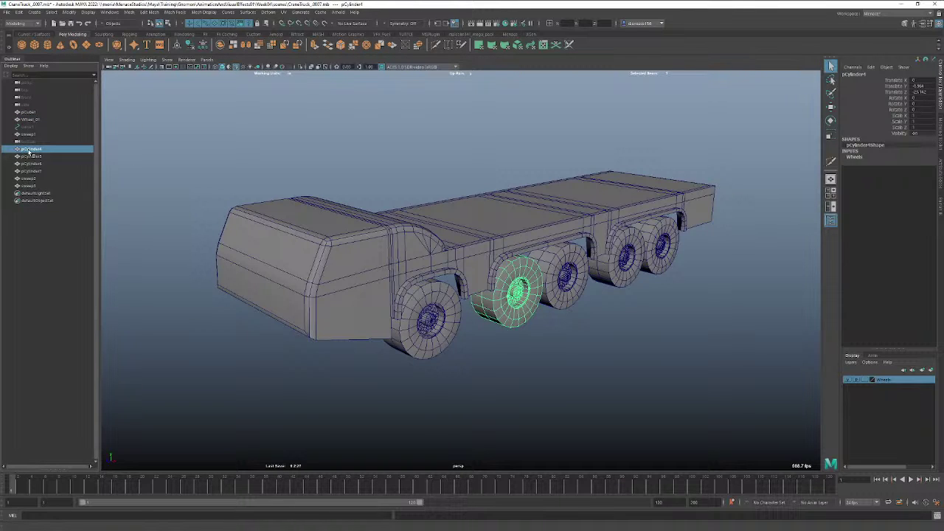
double_click(29, 150)
type("Wheel_8")
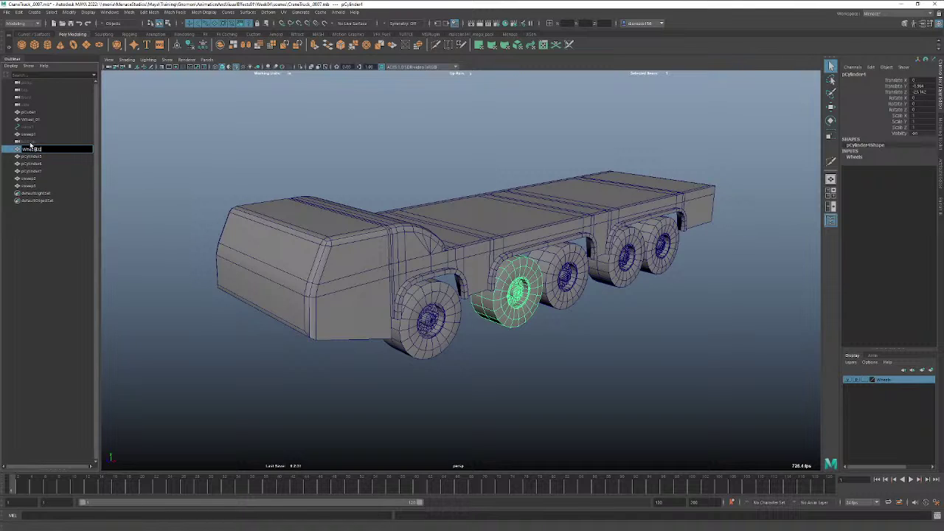
key("Return")
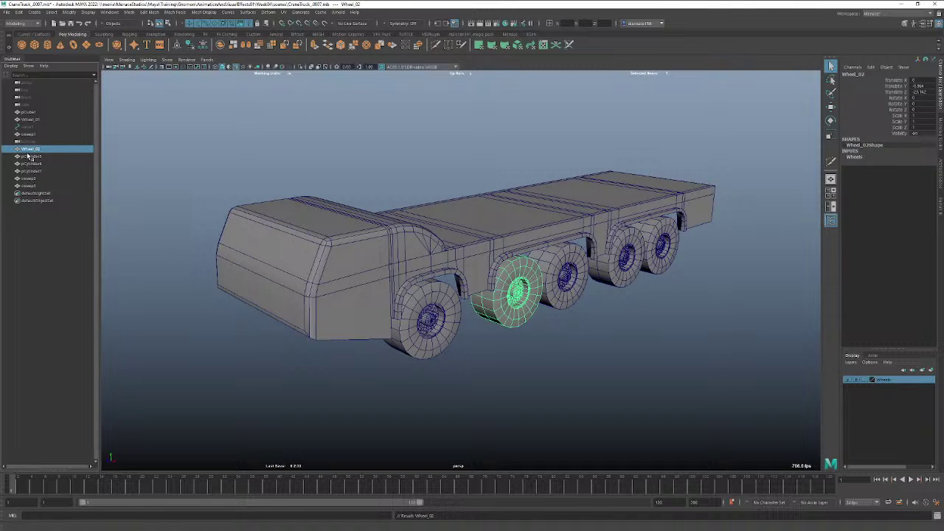
double_click(30, 157)
type("Wheel")
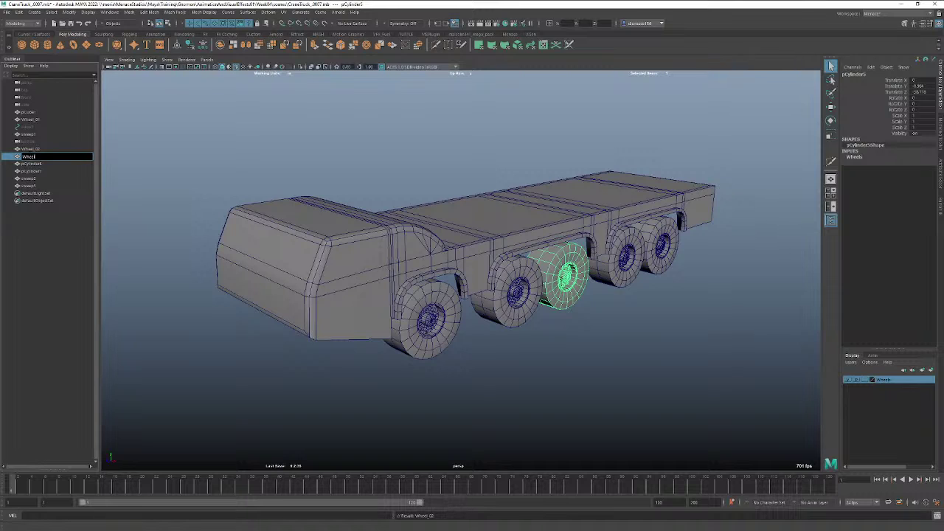
type("_03")
key("Return")
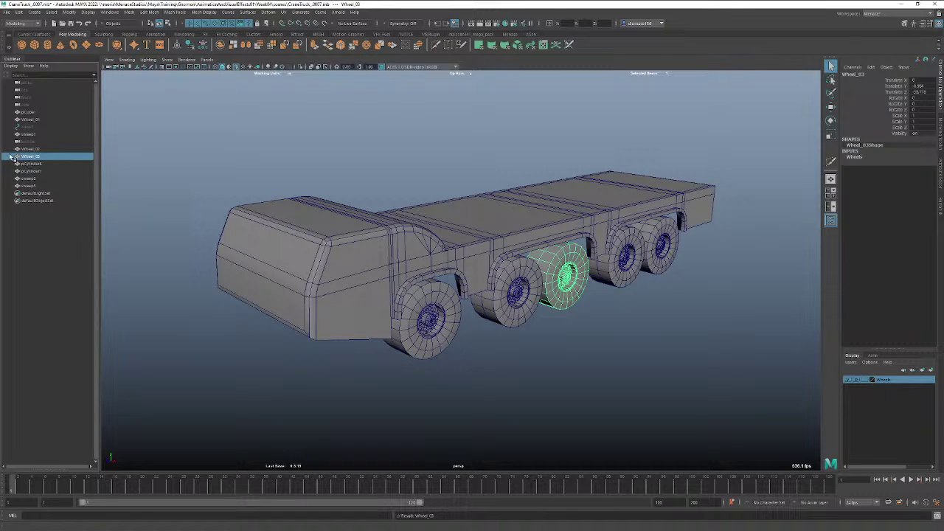
Rename the rearmost wheel as Wheel_05 and the one ahead of it as Wheel_04, and reorder Wheel_04 above Wheel_05 in the Outliner.
left_click(28, 164)
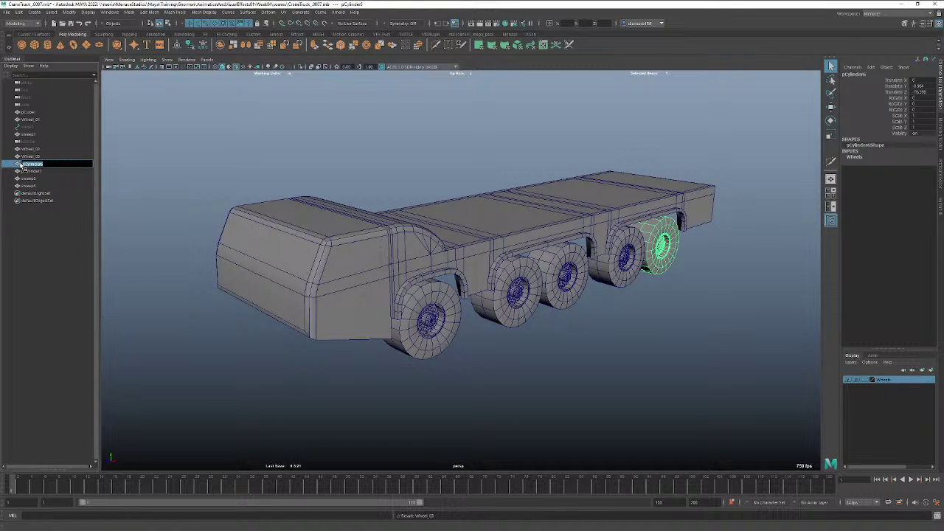
type("Wheel")
key("Return")
type("05")
key("Return")
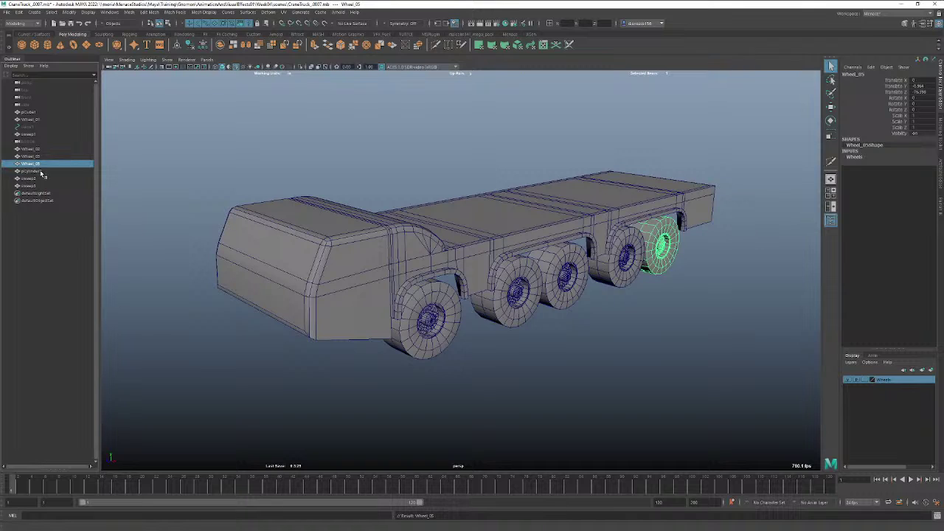
double_click(31, 171)
type("Wheel")
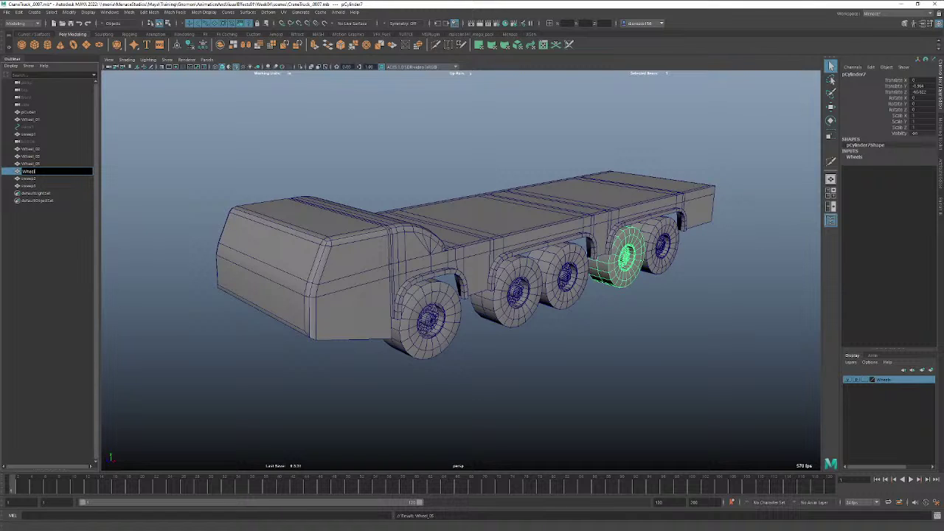
type("_04")
key("Return")
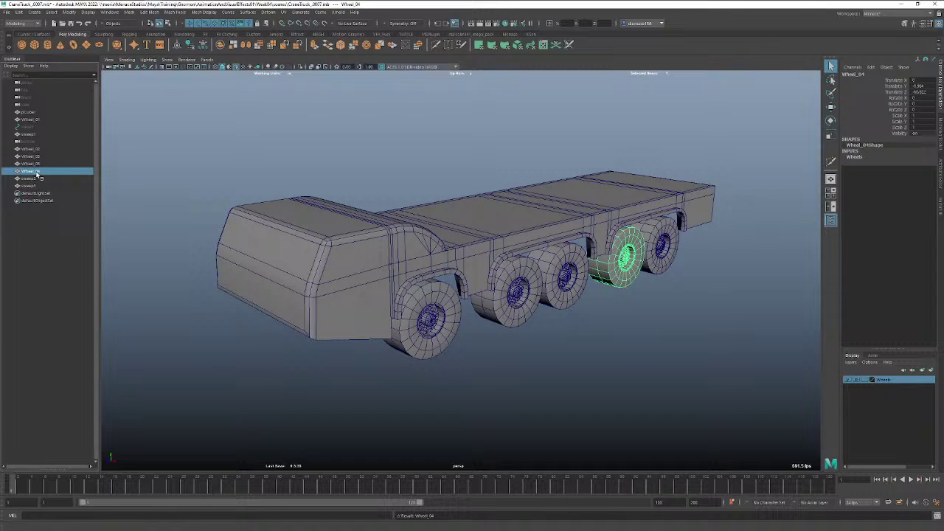
middle_click_drag(36, 174, 31, 161)
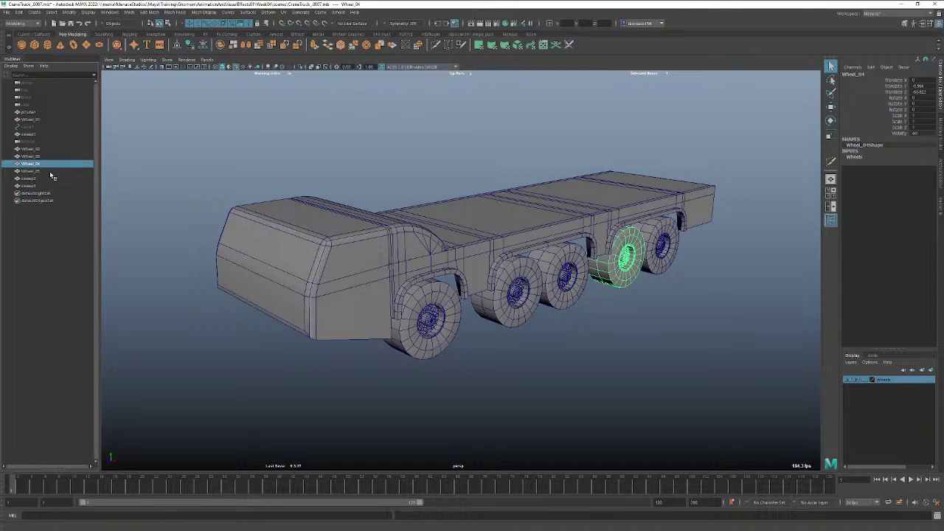
Delete the leftover hidden node listed directly above Wheel_02.
left_click(38, 257)
left_click(26, 142)
key("Delete")
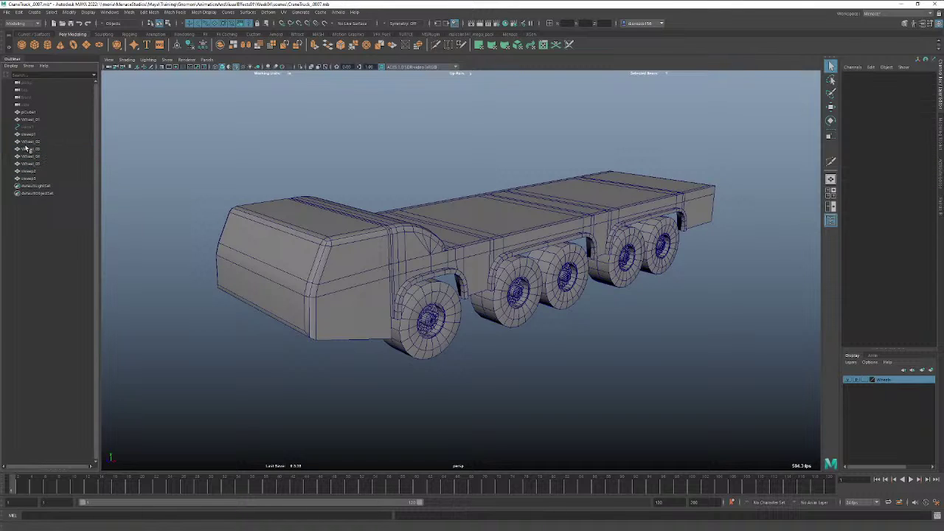
Rename the swept arch over the front wheel as fender01.
left_click(27, 136)
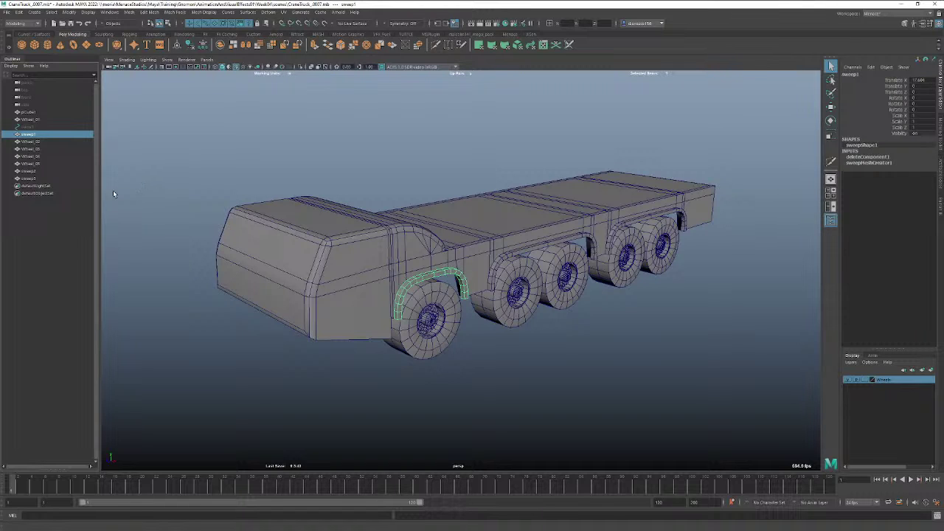
double_click(33, 136)
type("fend")
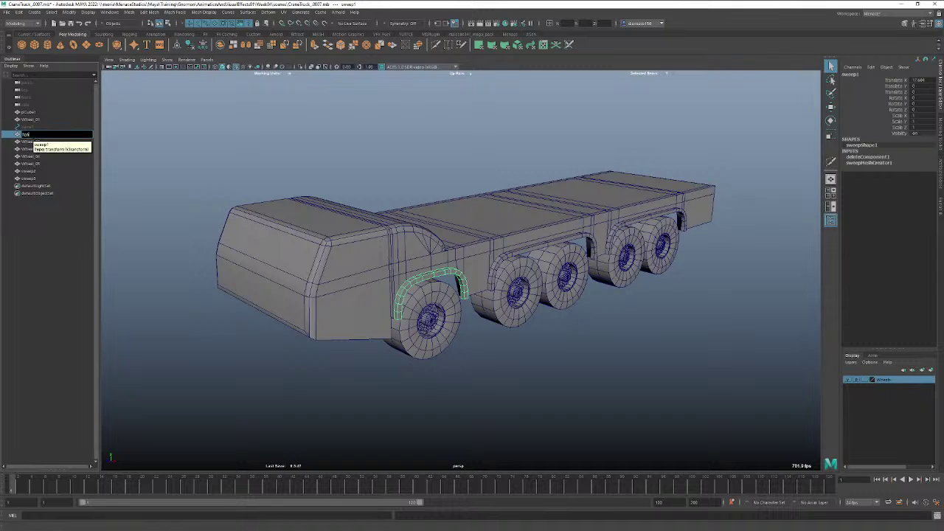
type("er01")
key("Return")
Rename the swept arches over the middle and rear wheel pairs as fender02 and fender03.
left_click(34, 171)
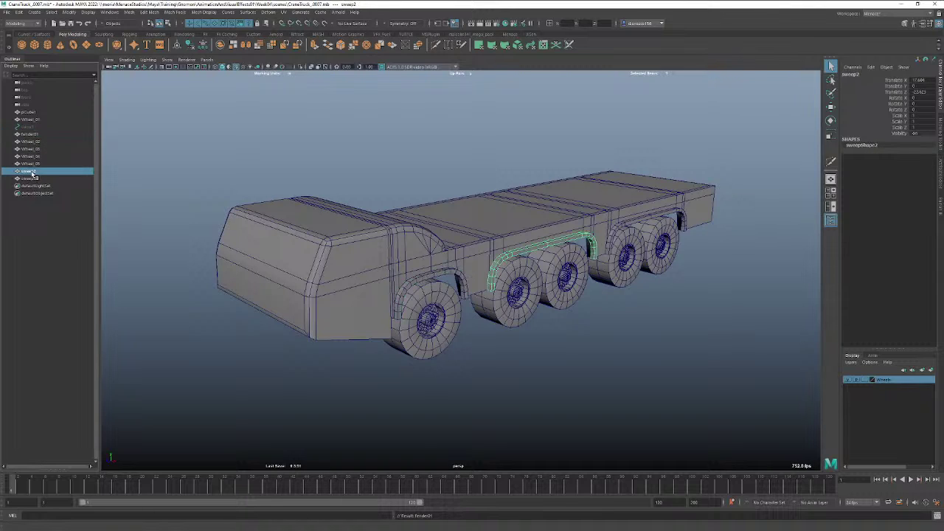
double_click(31, 170)
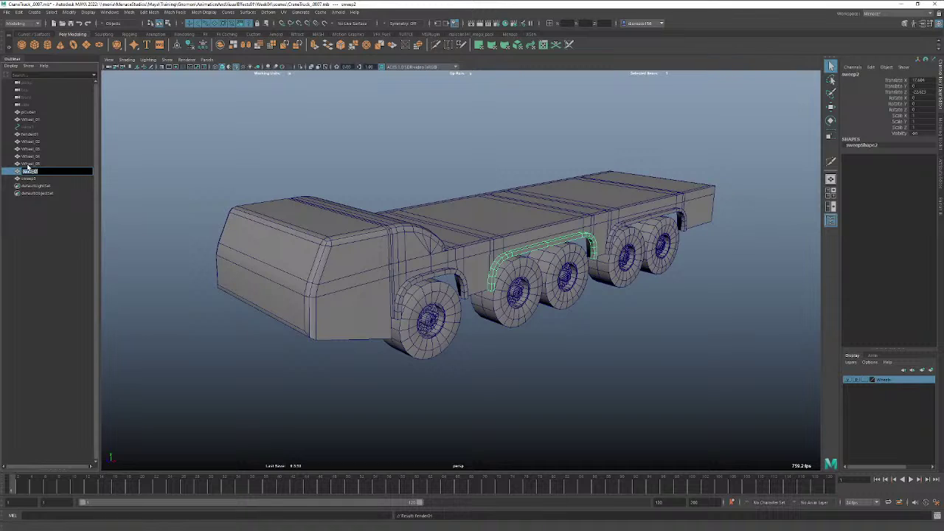
type("fender0")
key("Return")
double_click(30, 179)
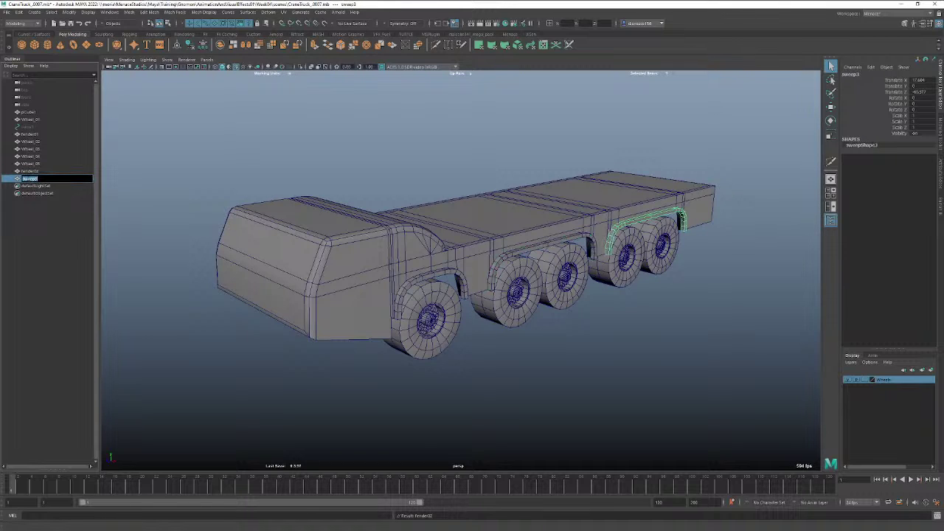
type("fender03")
key("Return")
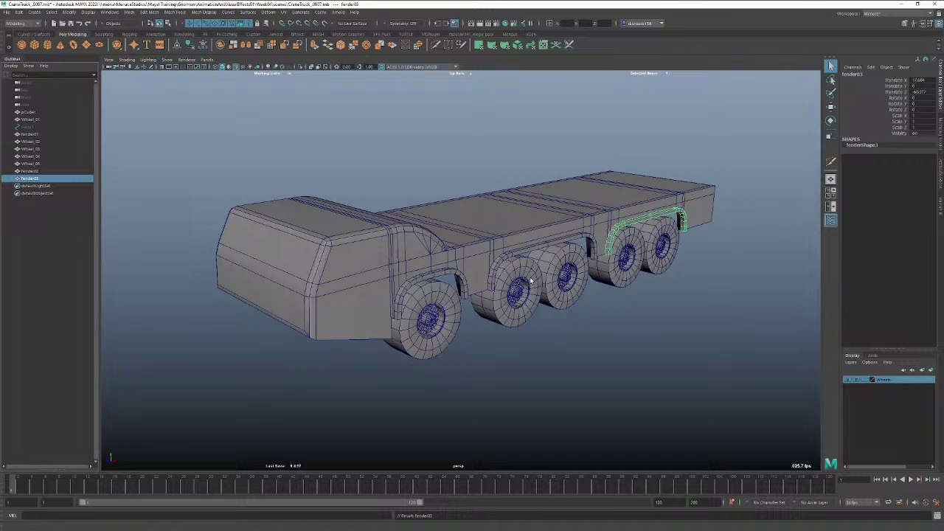
Select all five wheels, Wheel_01 to Wheel_05, and combine them into one group.
left_click_drag(529, 280, 488, 305, "alt")
left_click(473, 336)
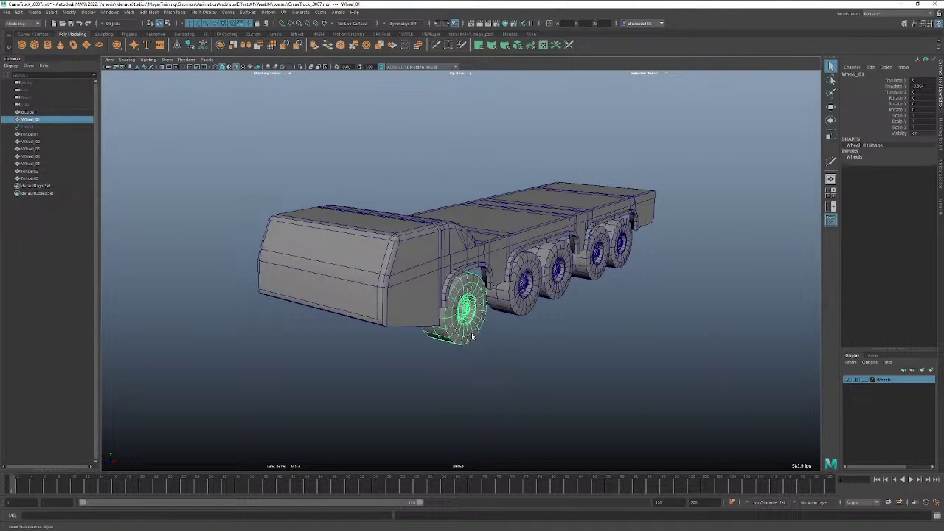
left_click(525, 314, "shift")
left_click(565, 288, "shift")
left_click(597, 254, "shift")
left_click(621, 247, "shift")
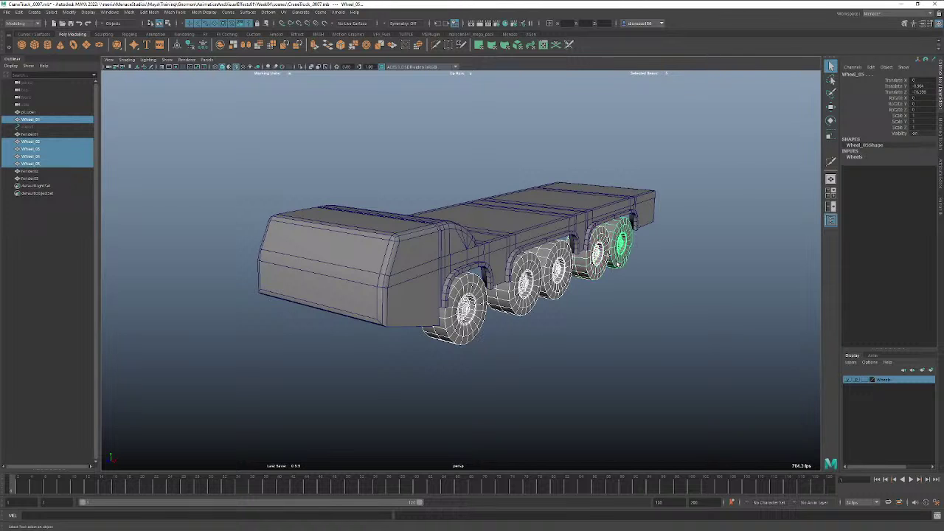
key("ctrl+g")
left_click_drag(604, 284, 557, 295, "alt")
key("w")
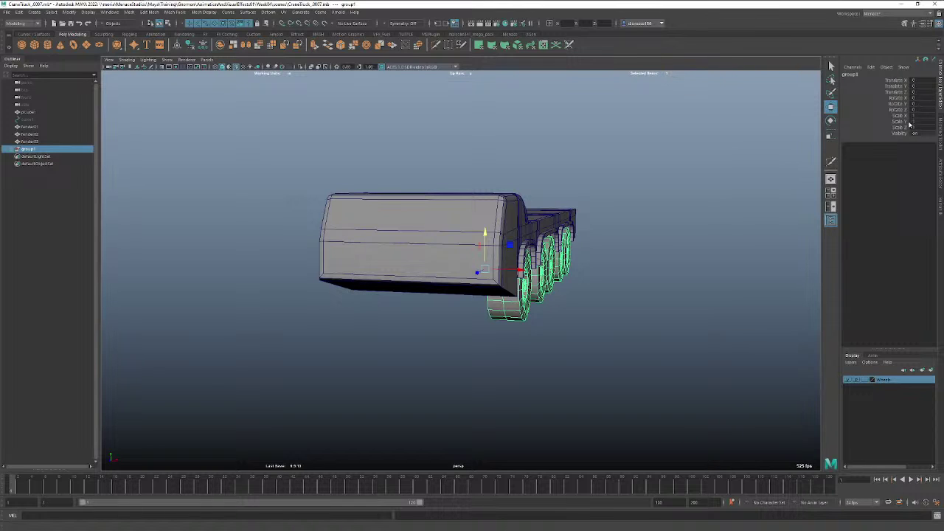
Try mirroring the wheel group with a Scale Y of -1, and undo the change.
left_click(912, 121)
type("-1")
key("Return")
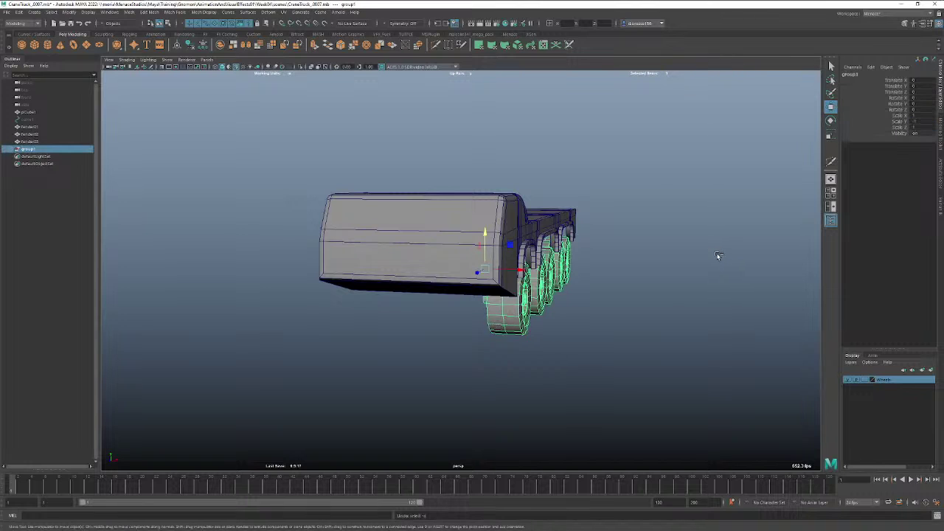
key("ctrl+z")
Duplicate the wheel group and mirror the copy to the truck's other side with a Scale X of -1.
key("ctrl+g")
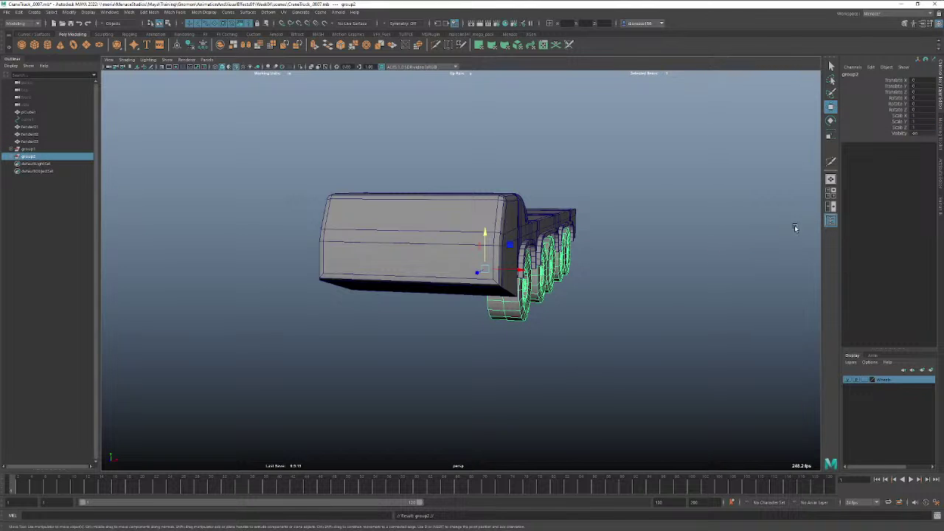
left_click(908, 121)
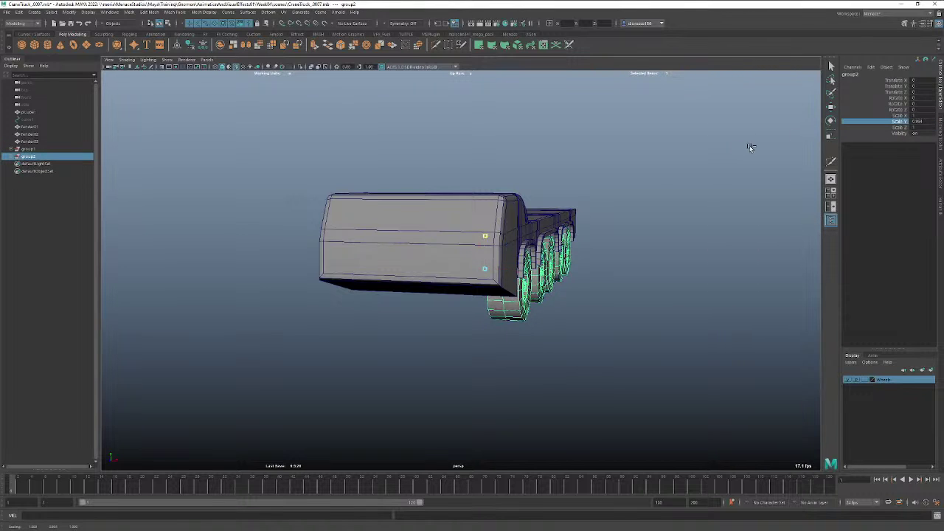
left_click(904, 116)
left_click(920, 115)
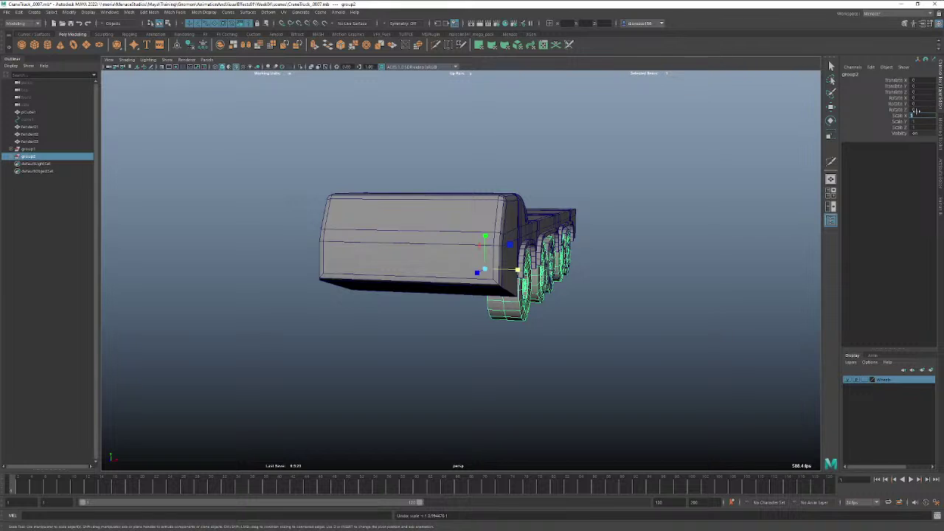
type("-1")
key("Return")
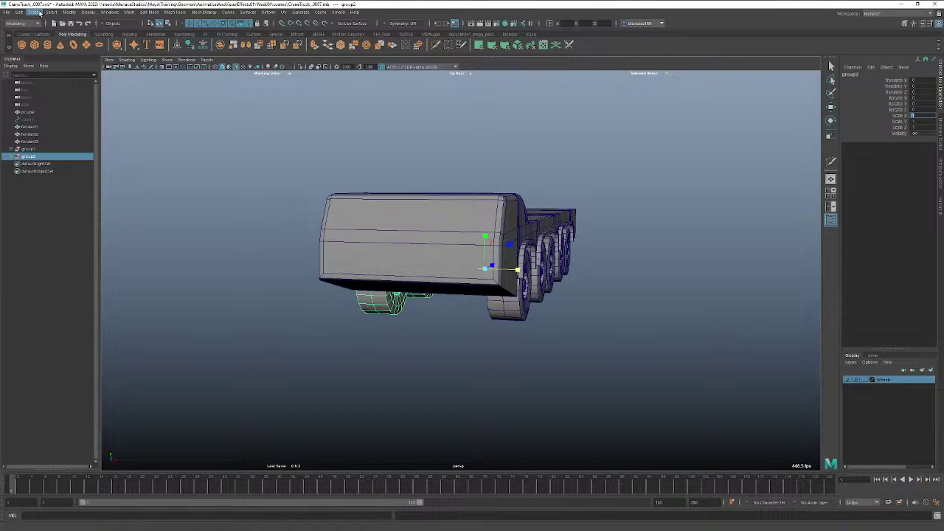
Ungroup both the mirrored wheel group and the original wheel group.
left_click(69, 12)
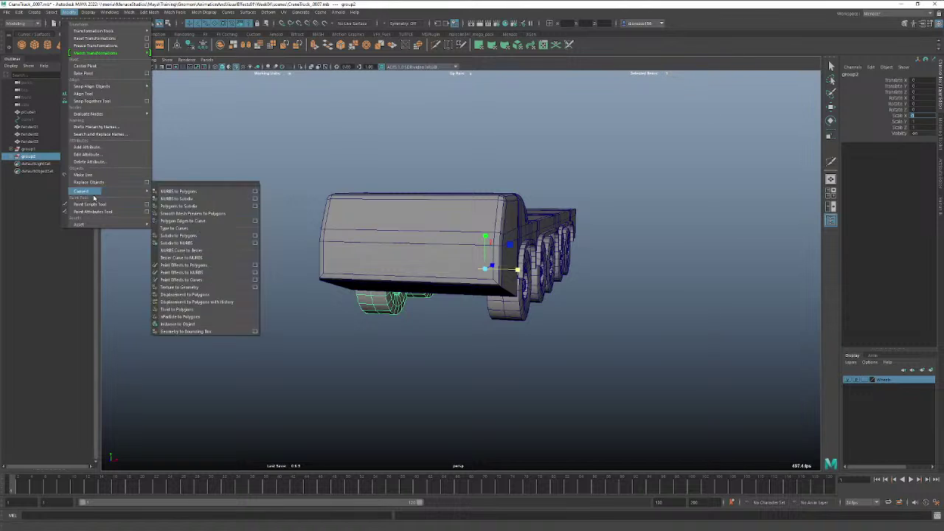
left_click(24, 13)
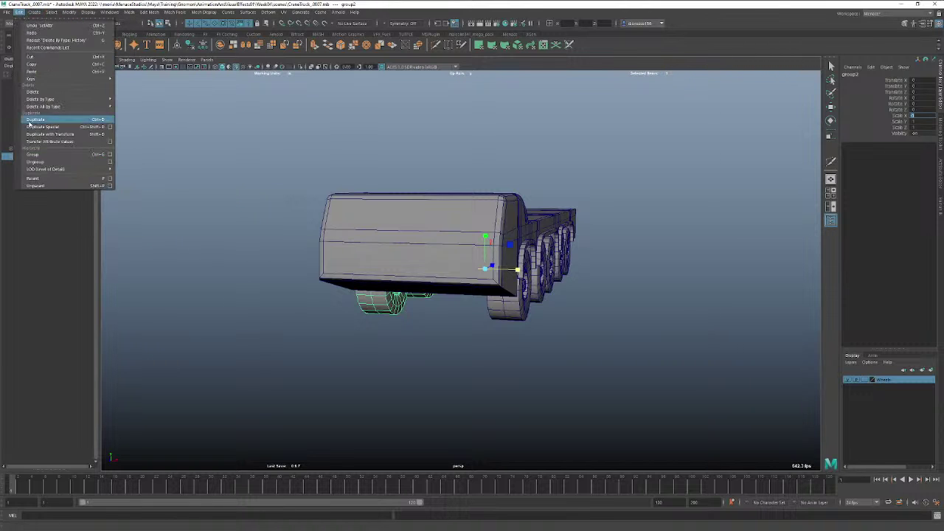
left_click(32, 156)
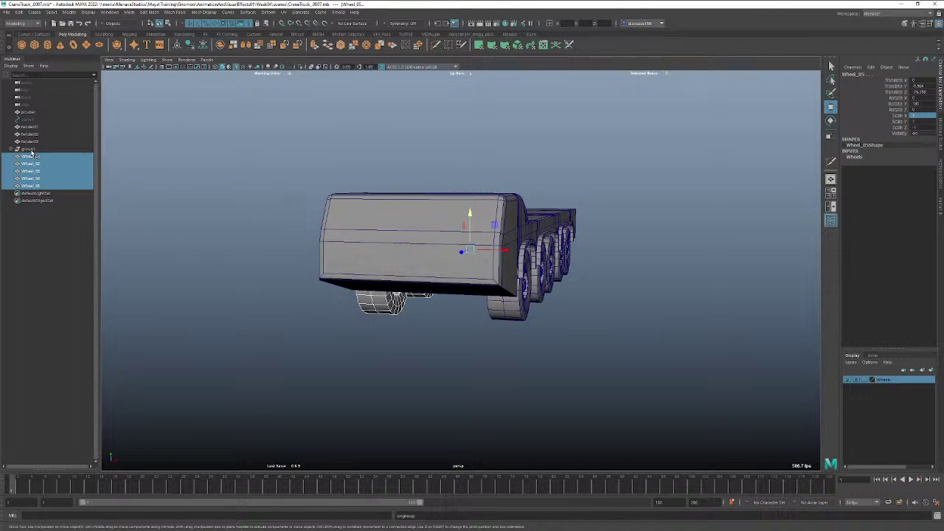
left_click(29, 149)
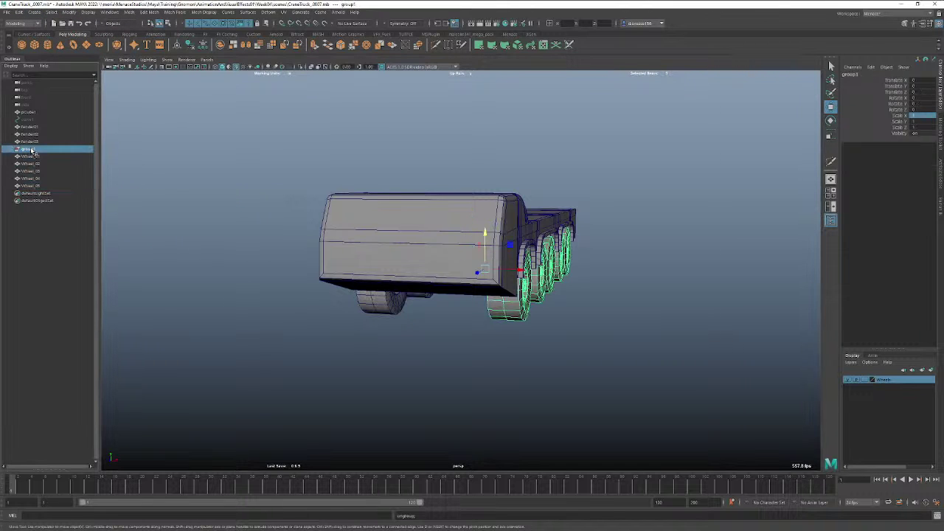
left_click(19, 13)
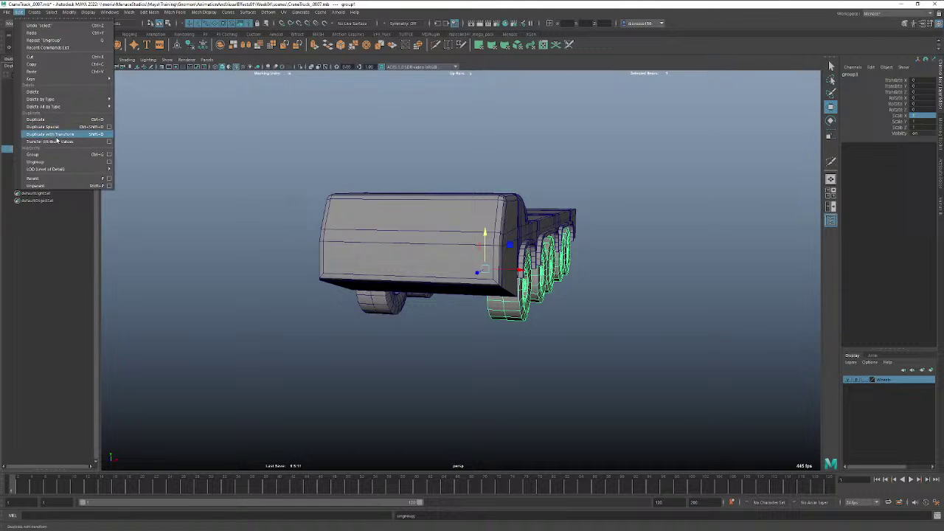
left_click(35, 161)
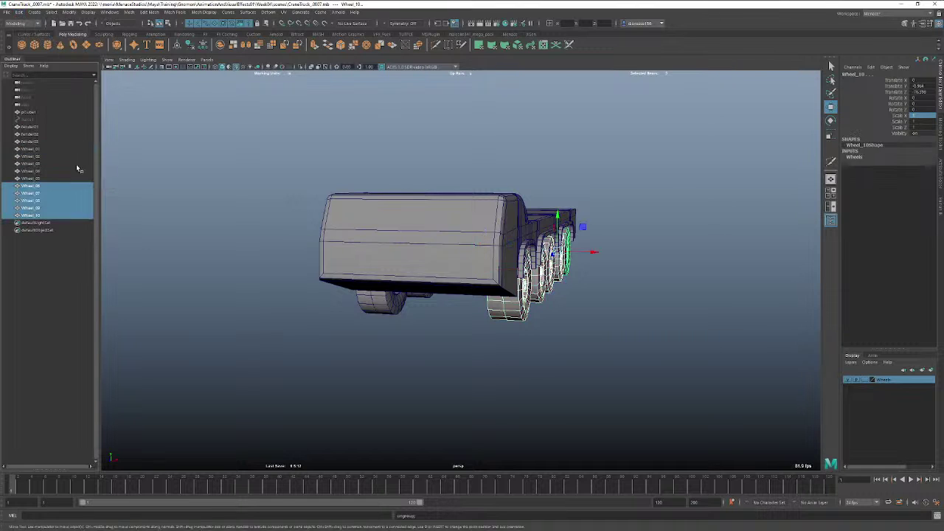
Select all ten wheels, Wheel_01 to Wheel_10, and add them to the Wheels display layer.
left_click(40, 150)
left_click(41, 215, "shift")
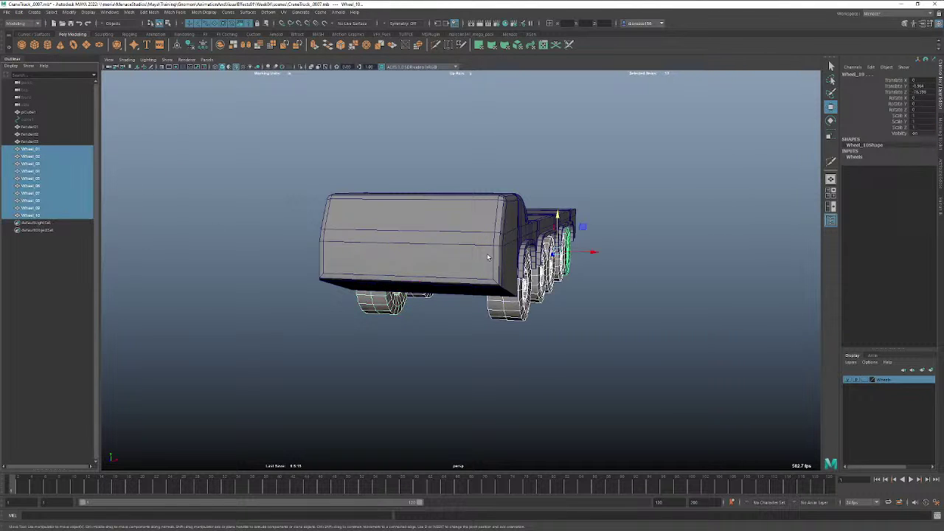
right_click(882, 380)
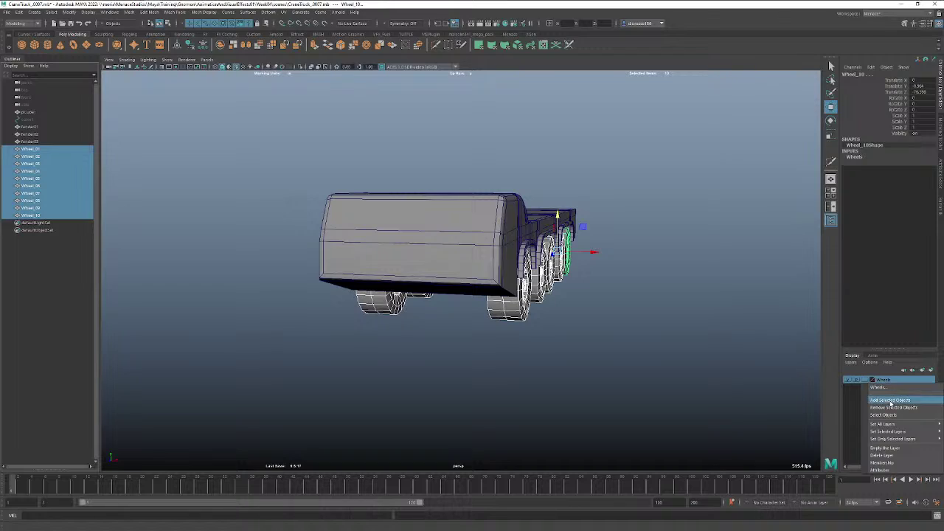
left_click(891, 400)
left_click(866, 380)
left_click(865, 380)
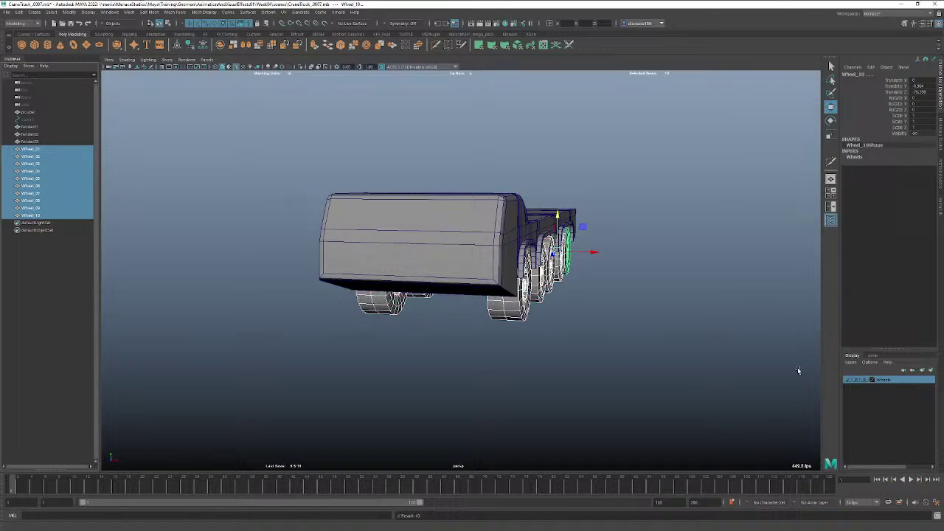
left_click_drag(521, 287, 509, 267, "alt")
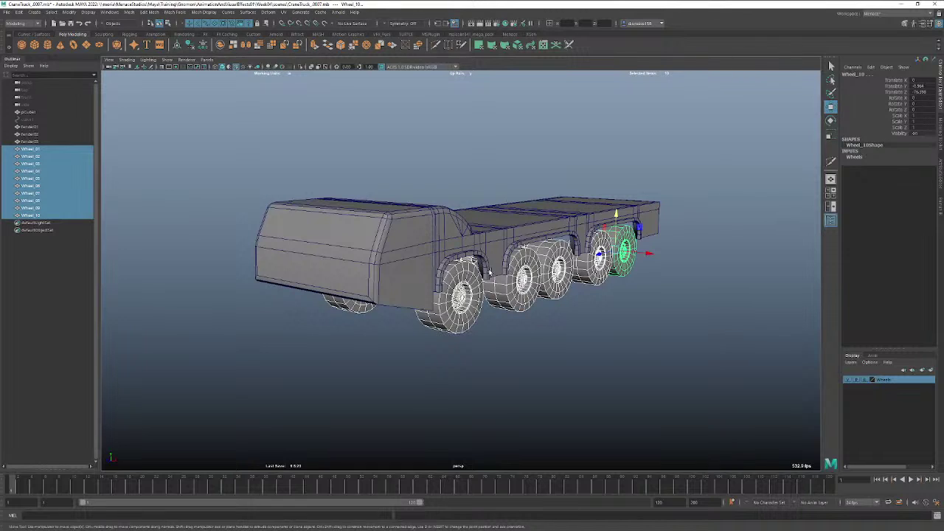
Group the three fenders on the truck's side and duplicate the group.
left_click(487, 267)
left_click(573, 245, "shift")
left_click(593, 238, "shift")
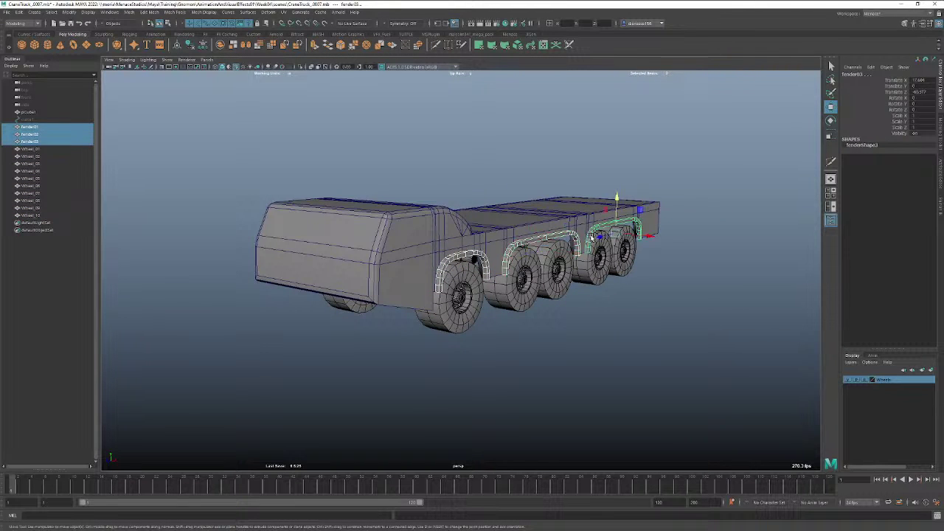
key("ctrl+g")
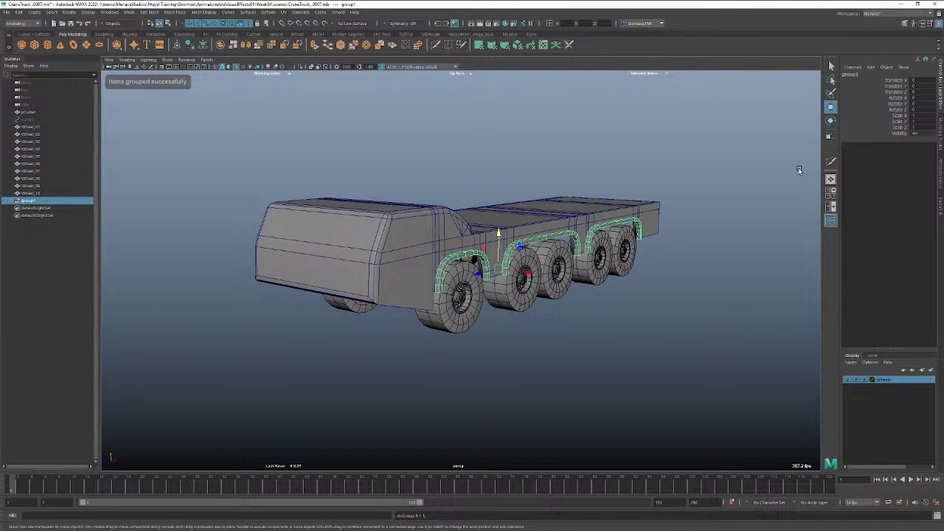
key("ctrl+d")
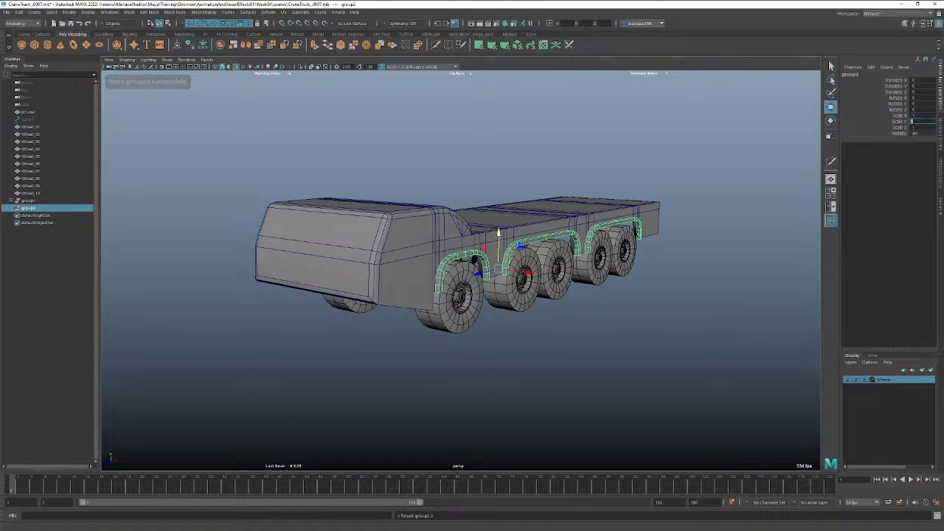
Mirror the duplicated fender group to the truck's other side with a Scale X of -1.
key("Return")
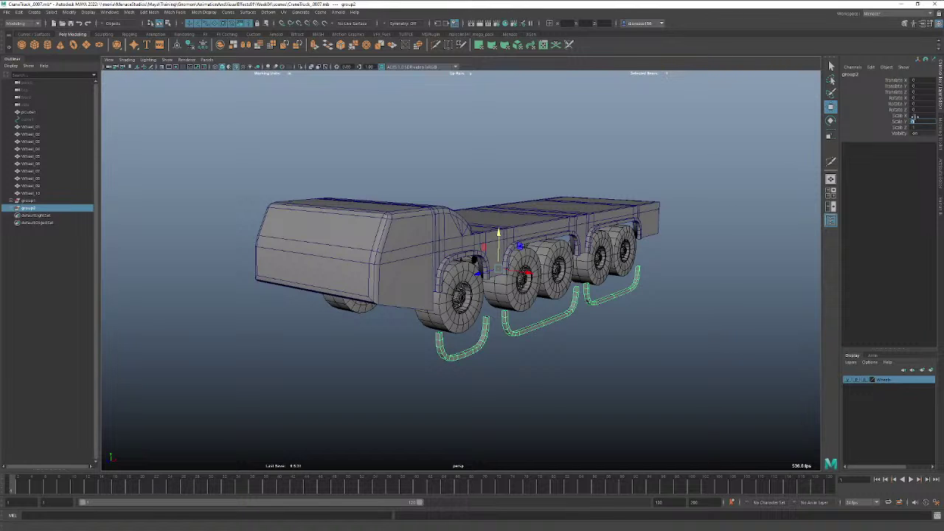
key("ctrl+z")
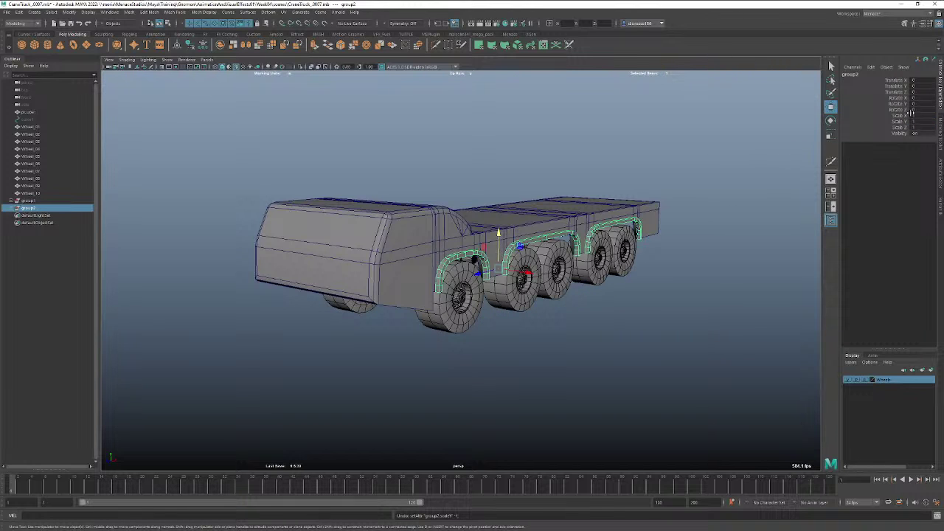
left_click(912, 116)
type("-1")
key("Return")
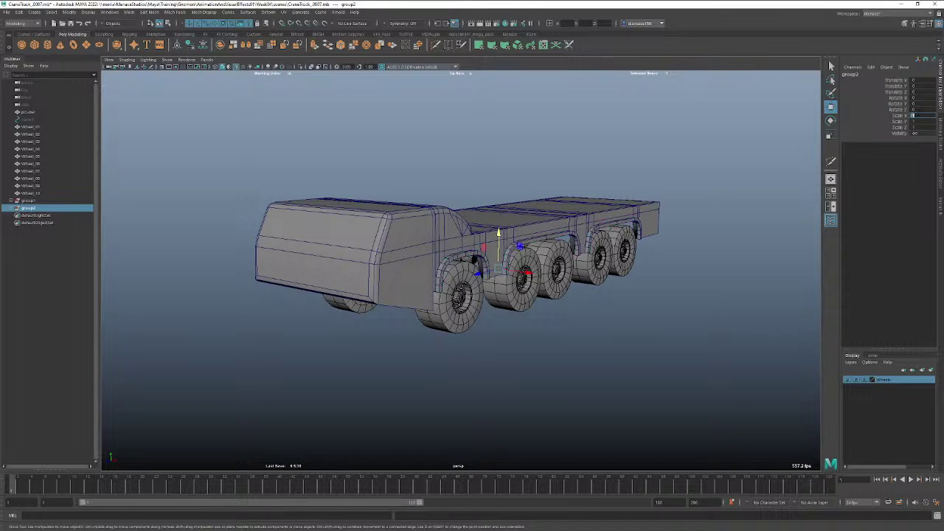
left_click_drag(453, 295, 513, 248, "alt")
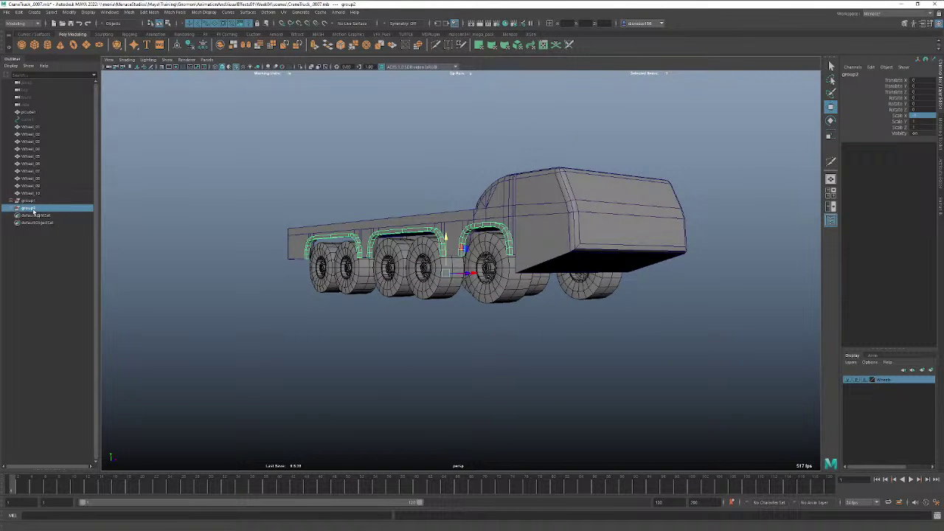
Ungroup both the mirrored fender group and the original fender group.
right_click(33, 212)
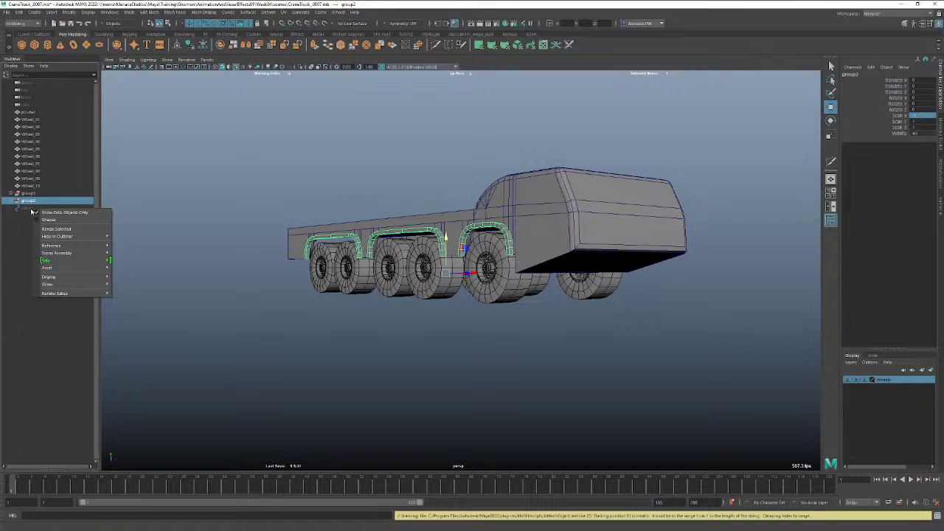
right_click(29, 201)
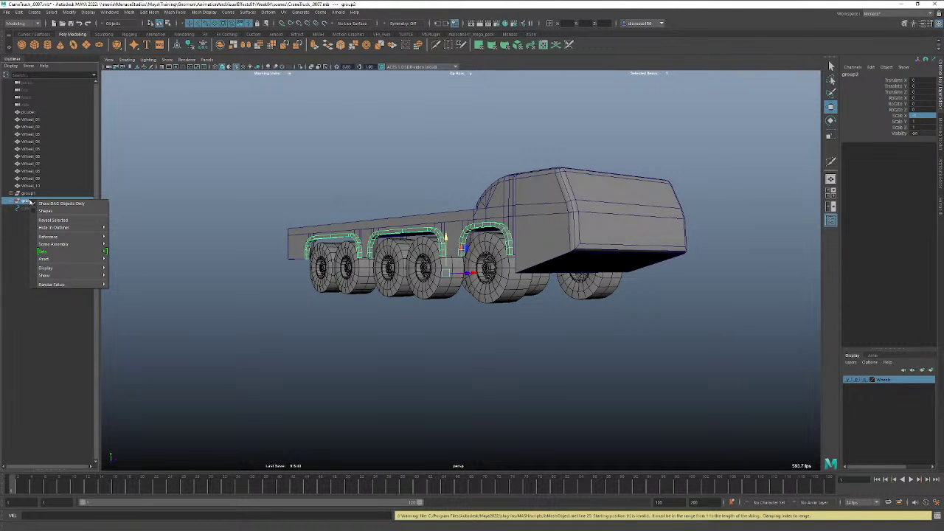
left_click(19, 13)
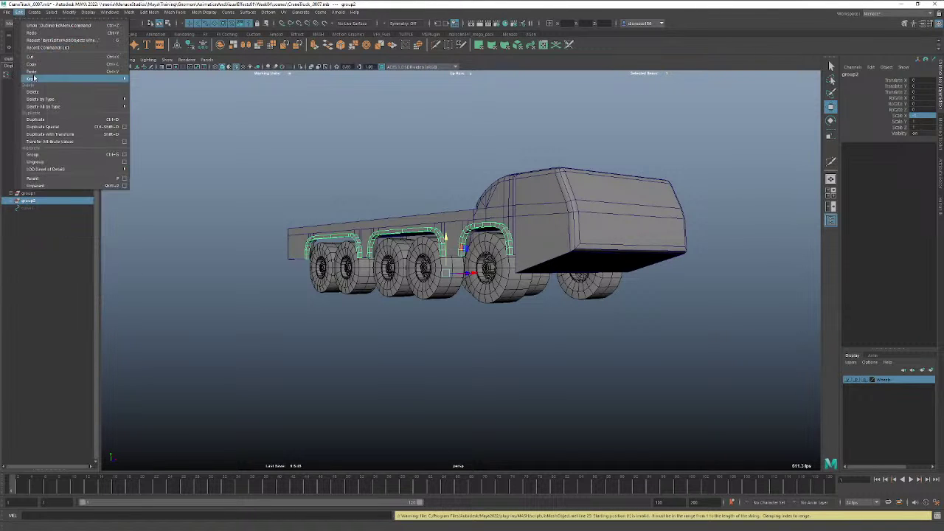
left_click(67, 164)
left_click(41, 194)
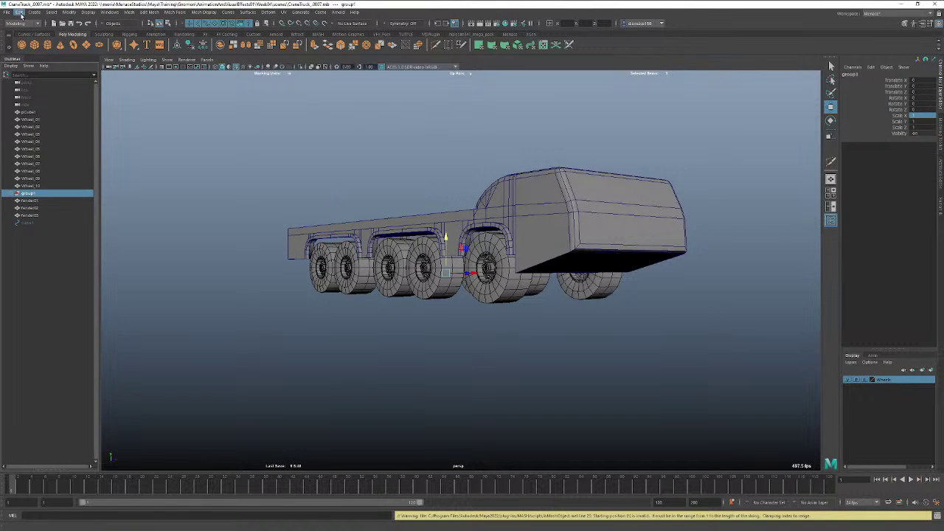
left_click(21, 14)
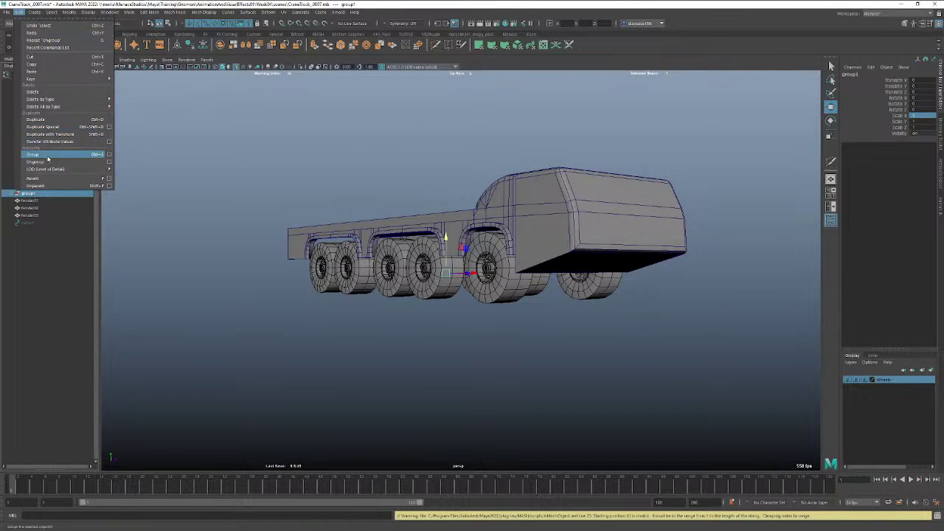
left_click(59, 163)
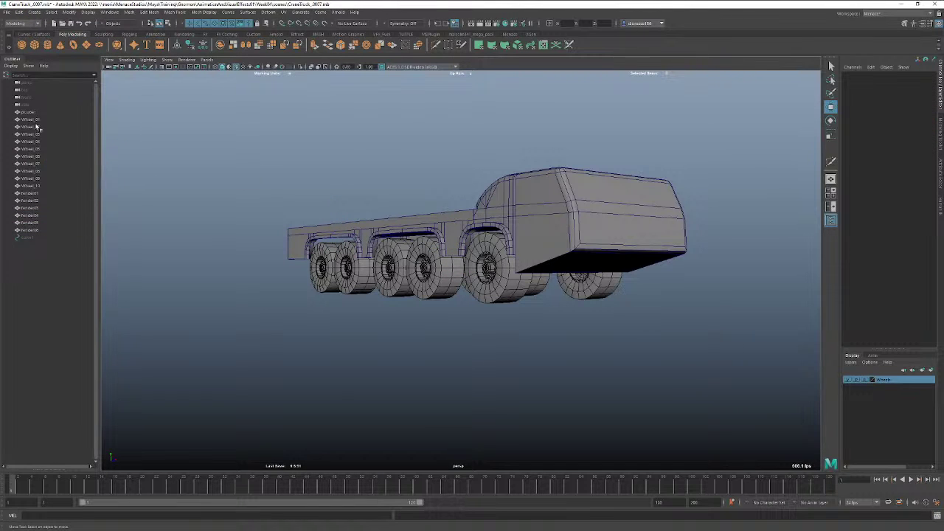
Clear the selection and save the crane truck scene.
left_click(33, 120)
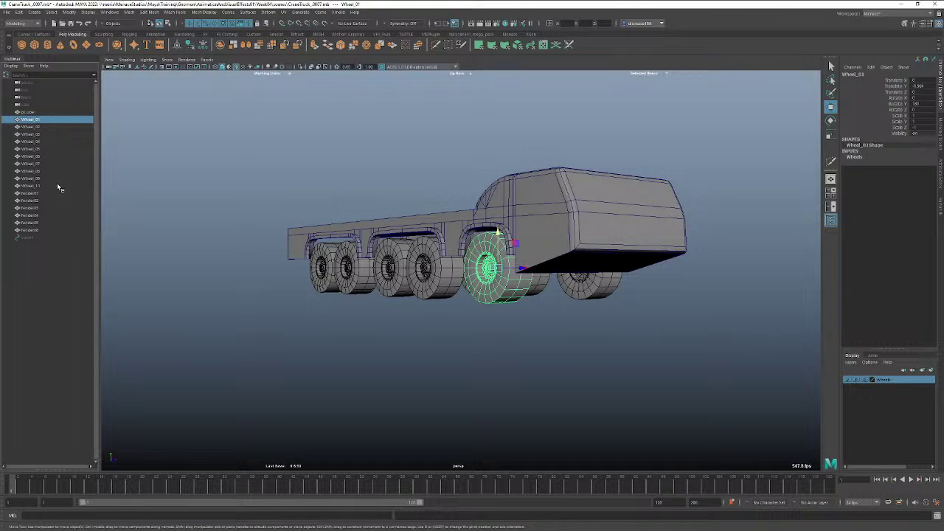
left_click(422, 205)
left_click_drag(421, 204, 462, 186, "alt")
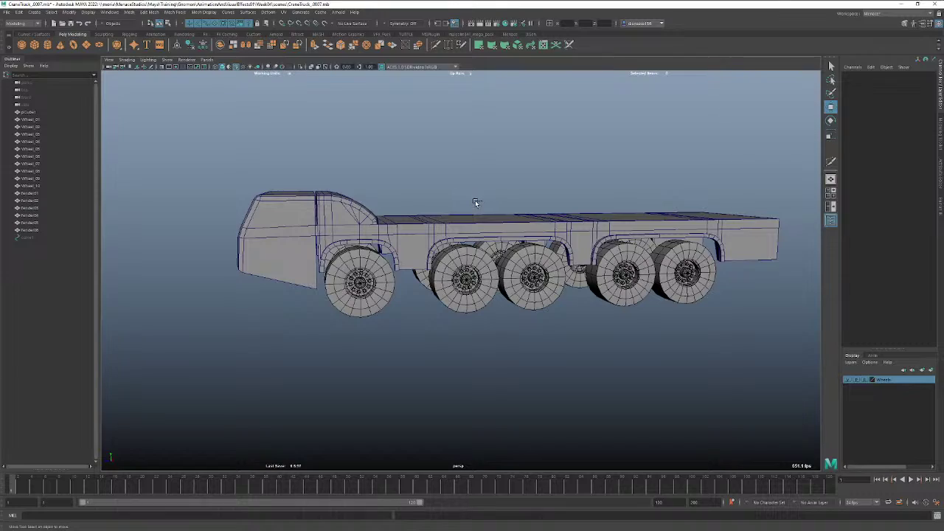
key("ctrl+s")
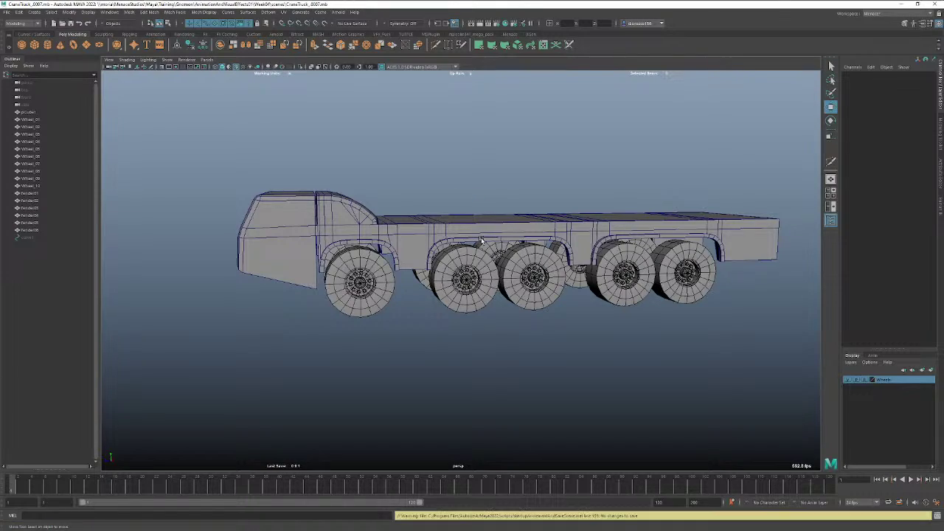
Show the chassis underside in the bottom view and select the truck body mesh.
left_click_drag(411, 251, 627, 225, "alt")
key("space")
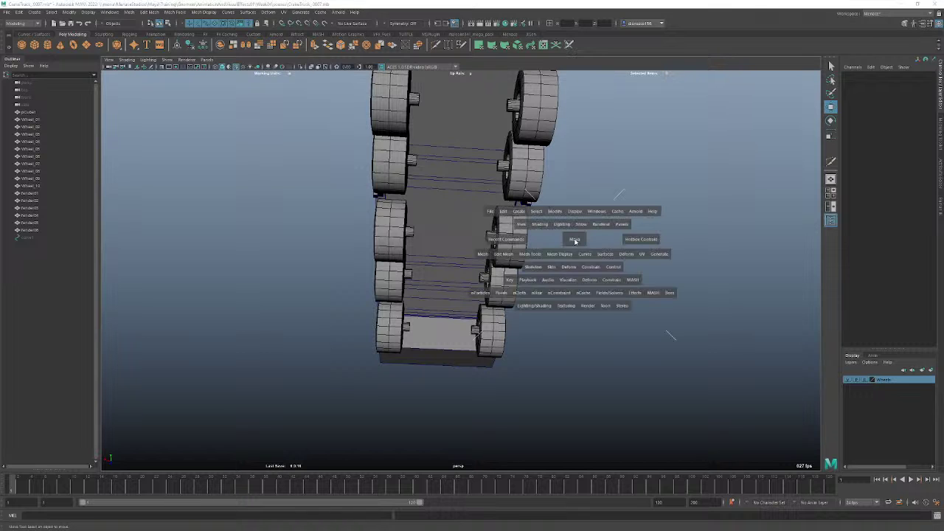
left_click_drag(574, 241, 589, 246)
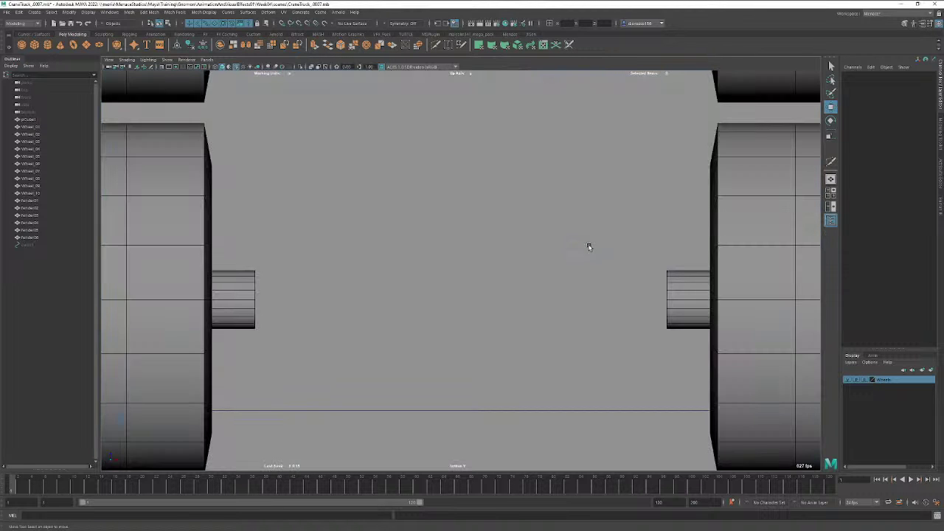
right_click_drag(567, 270, 512, 284, "alt")
scroll(512, 284, "down", 4)
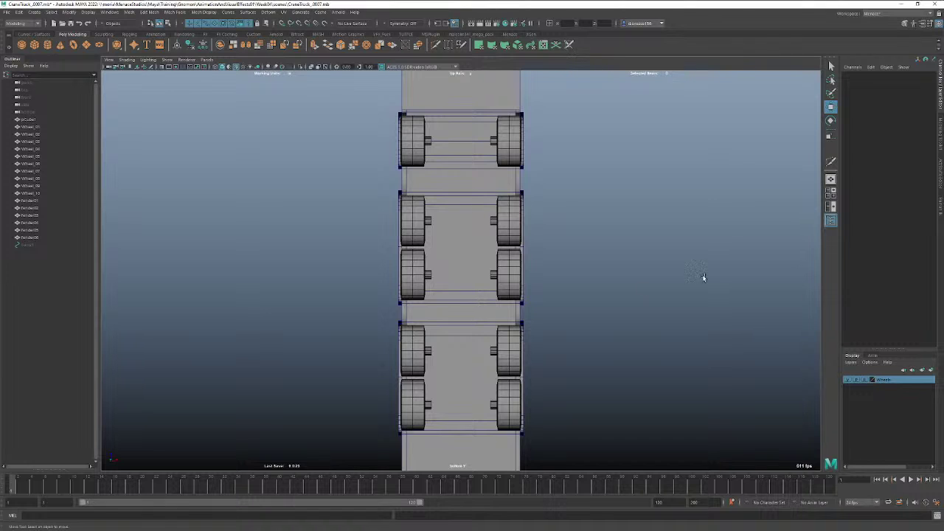
middle_click_drag(546, 330, 547, 263, "alt")
left_click(831, 162)
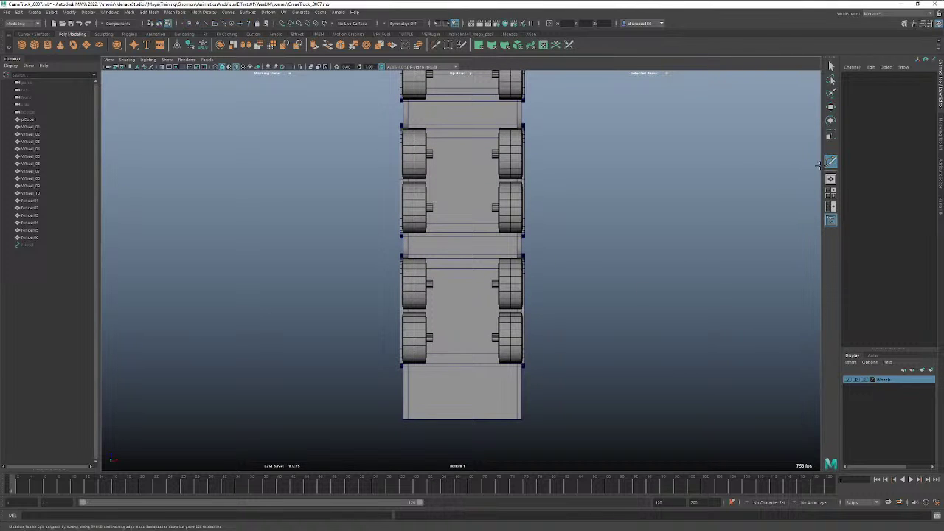
left_click(832, 66)
left_click(448, 325)
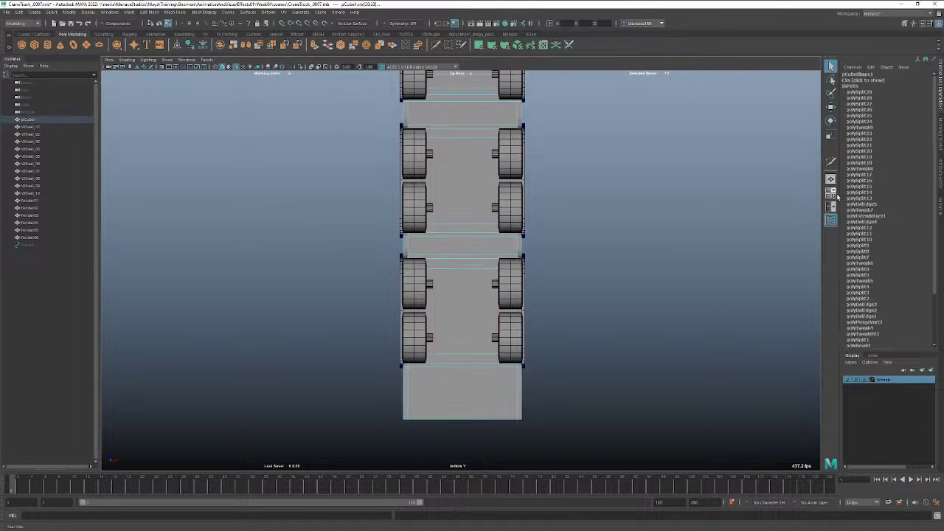
Cut two lengthwise edge loops through the truck body with Multi-Cut, just inside the wheel axles on each side.
left_click(832, 163)
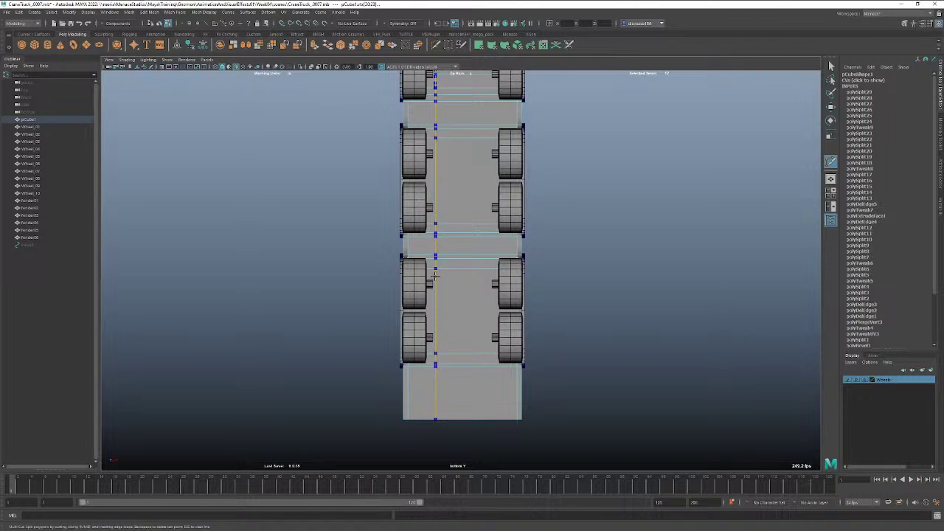
left_click(435, 276, "ctrl")
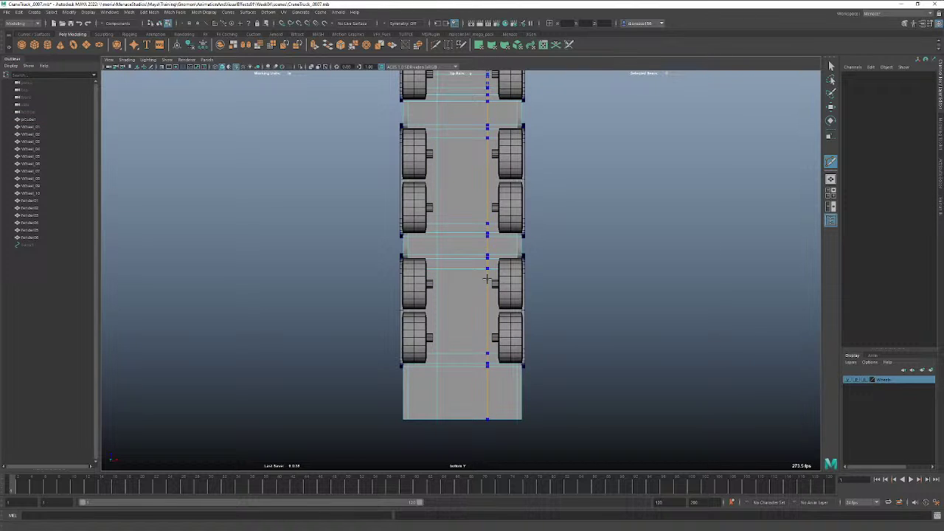
left_click(487, 278, "ctrl")
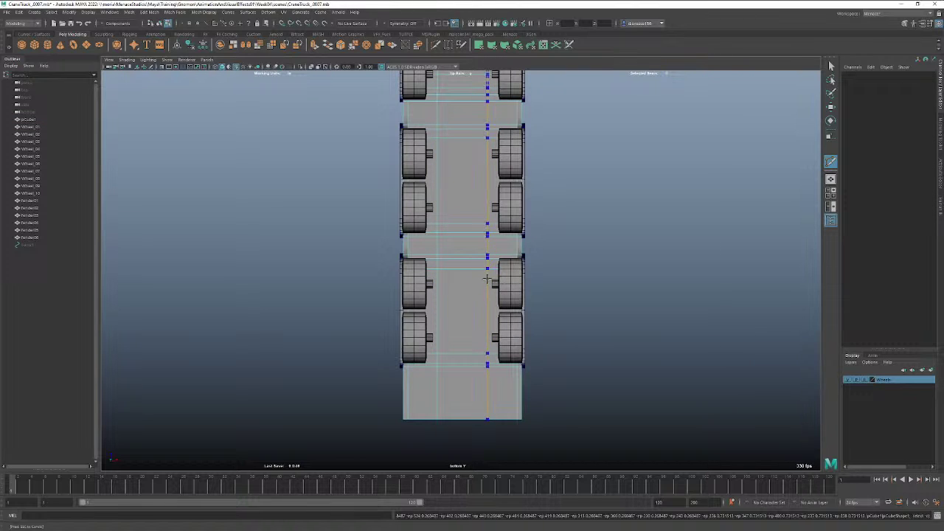
left_click(441, 273, "ctrl")
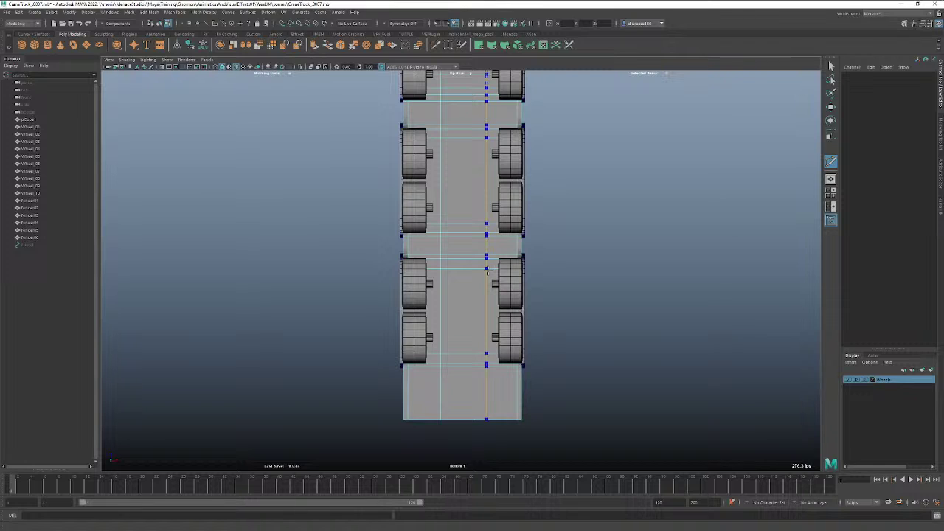
left_click(487, 270)
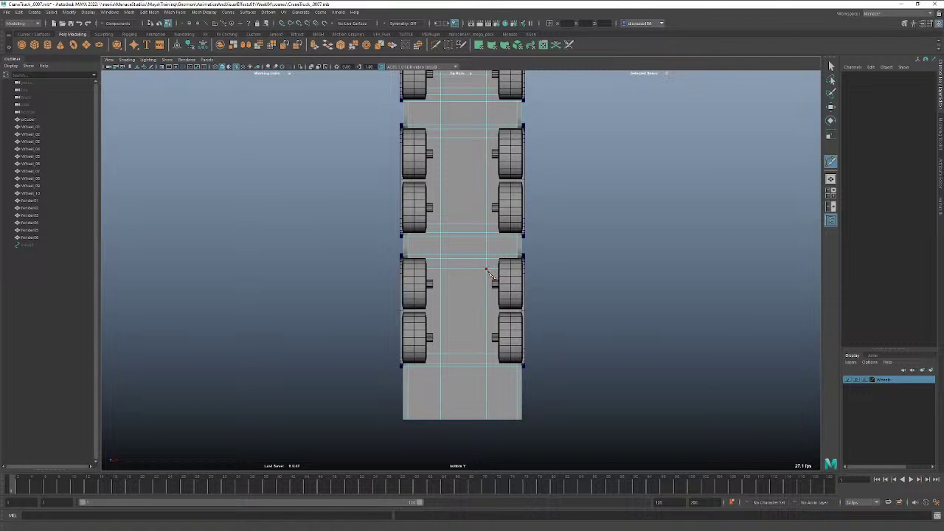
left_click(830, 66)
left_click_drag(660, 211, 623, 272, "alt")
key("space")
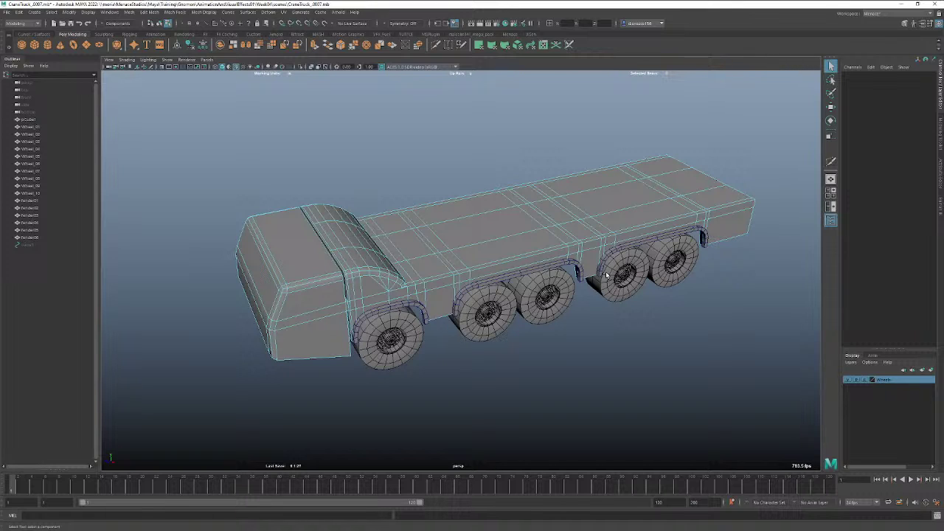
key("XF86AudioLowerVolume")
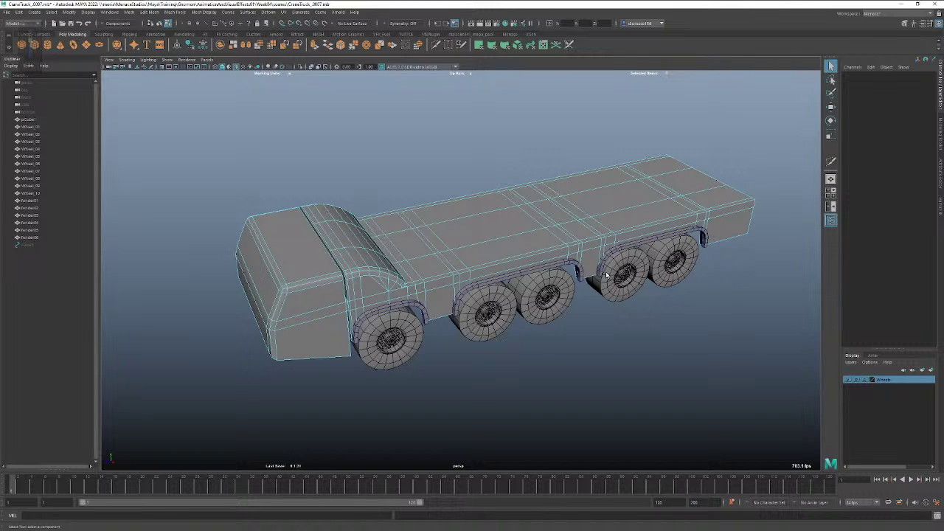
key("XF86AudioMute")
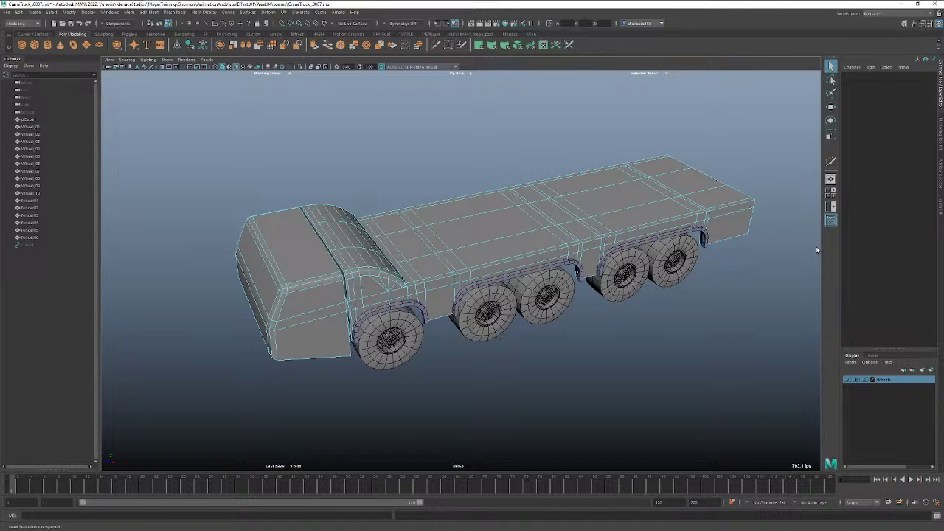
key("XF86AudioRaiseVolume")
key("XF86AudioRaiseVolume")
key("XF86AudioRaiseVolume")
key("XF86AudioRaiseVolume")
key("XF86AudioRaiseVolume")
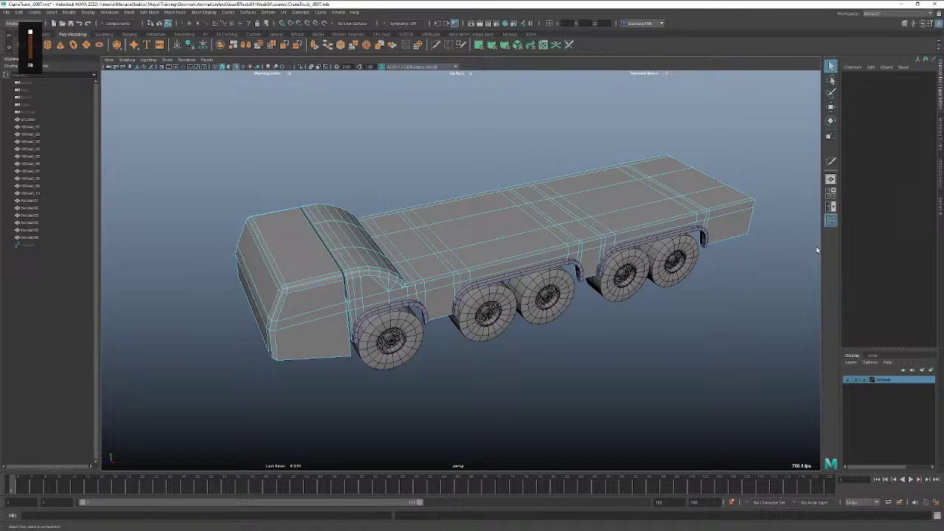
key("XF86AudioRaiseVolume")
key("XF86AudioLowerVolume")
key("XF86AudioLowerVolume")
key("XF86AudioLowerVolume")
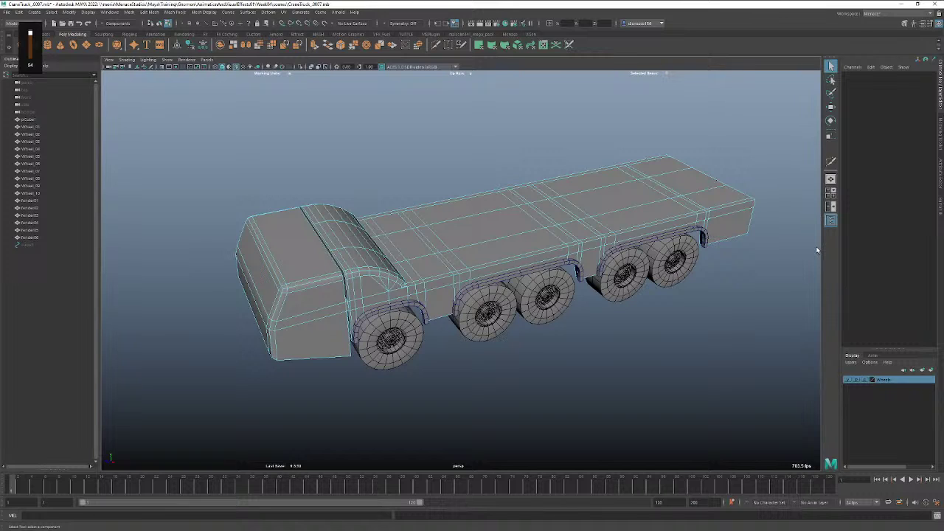
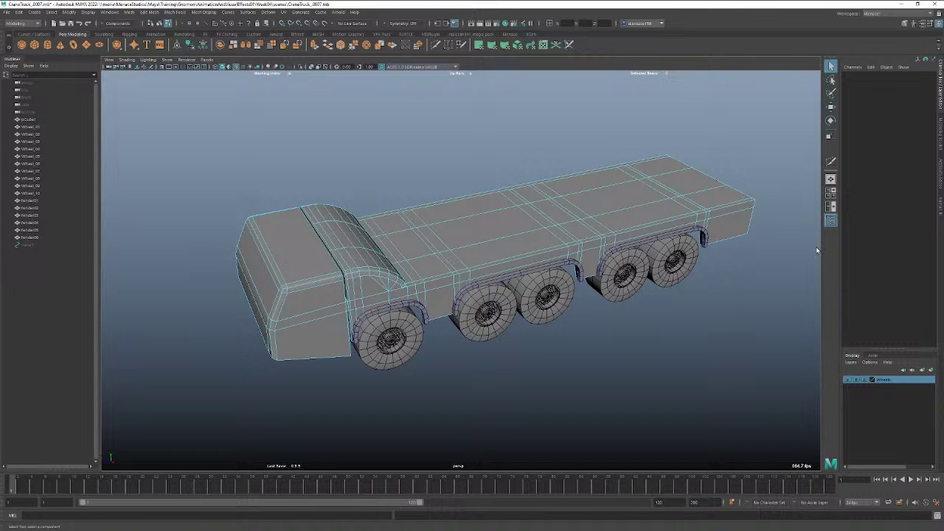
key("XF86AudioRaiseVolume")
key("XF86AudioLowerVolume")
Shorten the rear overhang by moving the truck body's rear-end vertices forward towards the last wheel in the side view.
right_click_drag(706, 227, 676, 230)
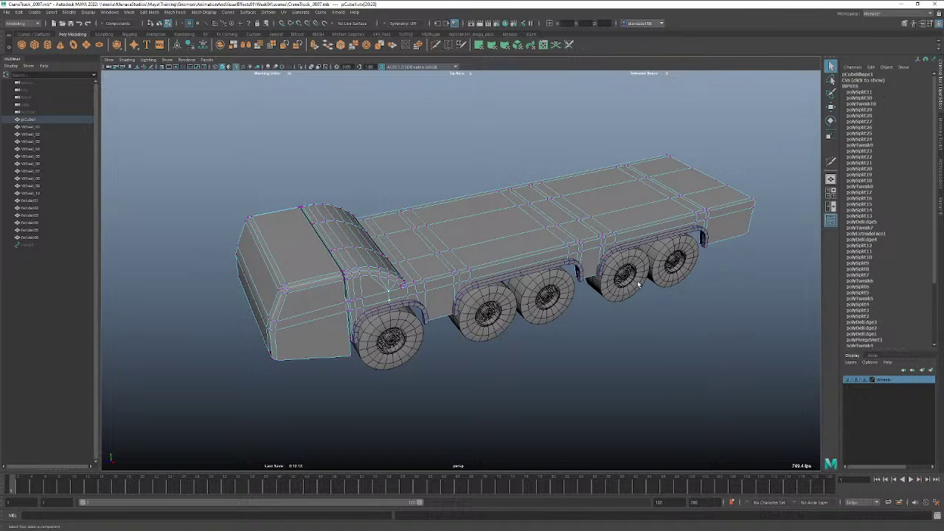
key("space")
left_click_drag(639, 284, 670, 285)
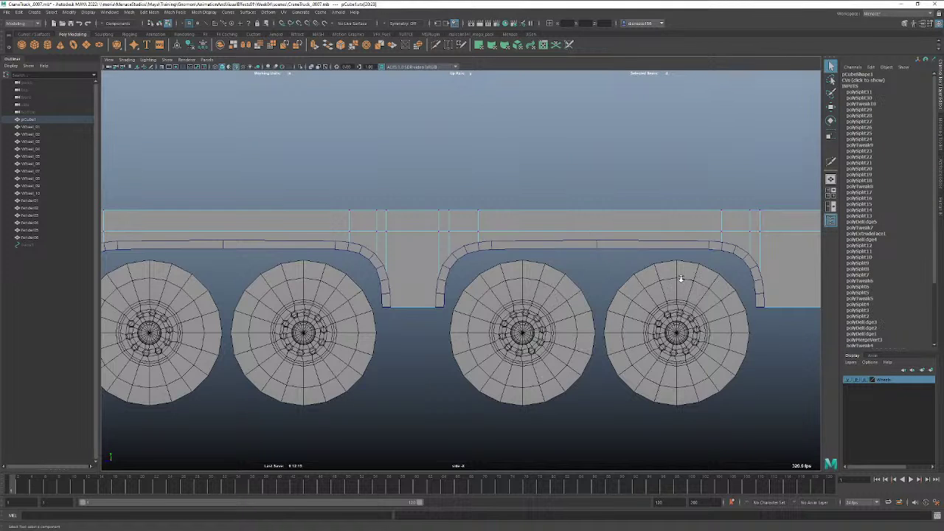
right_click_drag(681, 278, 644, 278, "alt")
middle_click_drag(780, 262, 602, 256, "alt")
left_click_drag(701, 180, 624, 309)
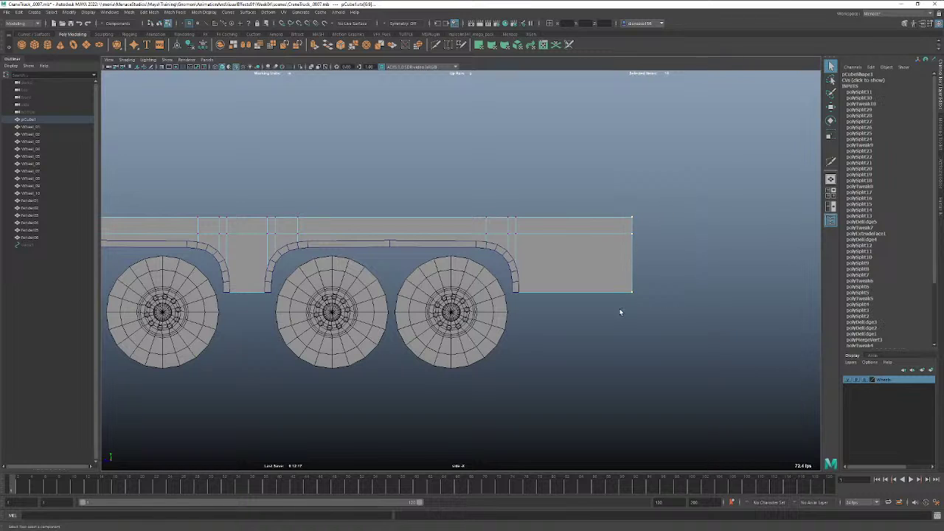
key("w")
left_click_drag(601, 254, 546, 254)
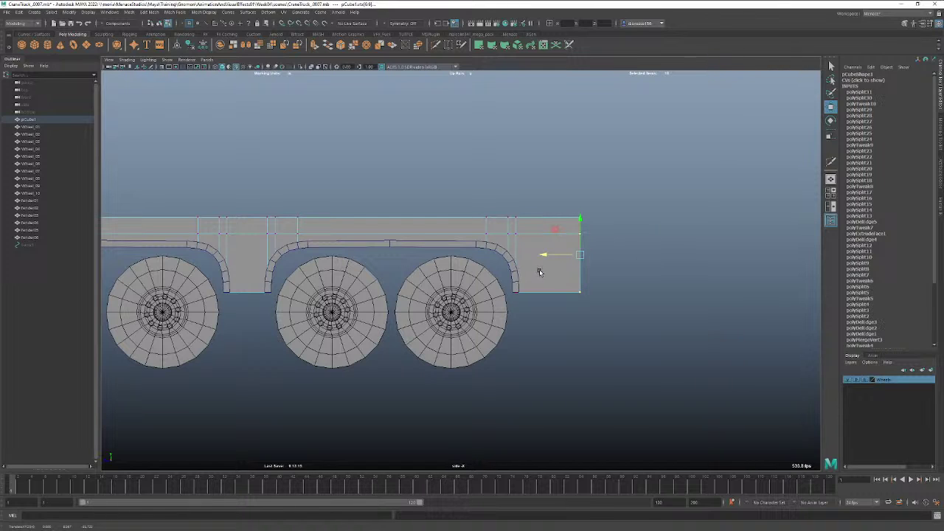
key("ctrl+z")
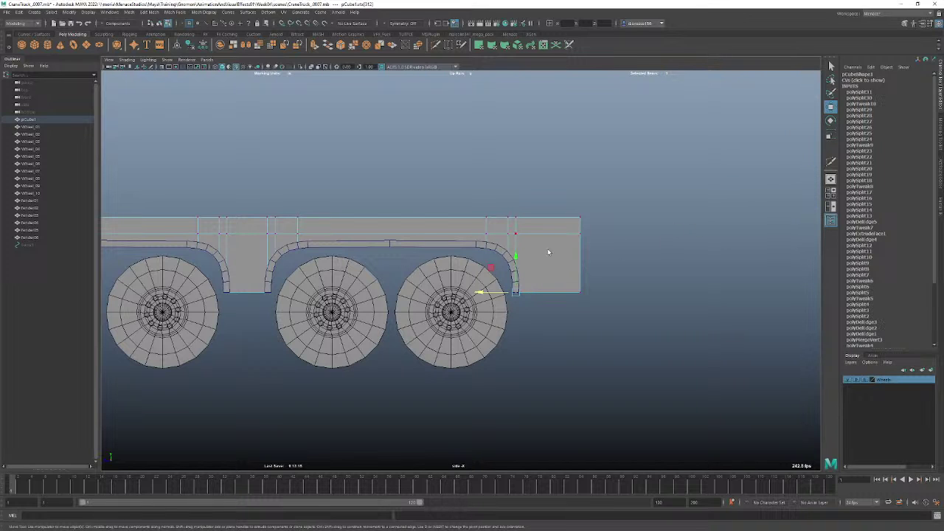
Put the truck body in face selection mode and save the crane truck scene.
right_click_drag(548, 249, 548, 269)
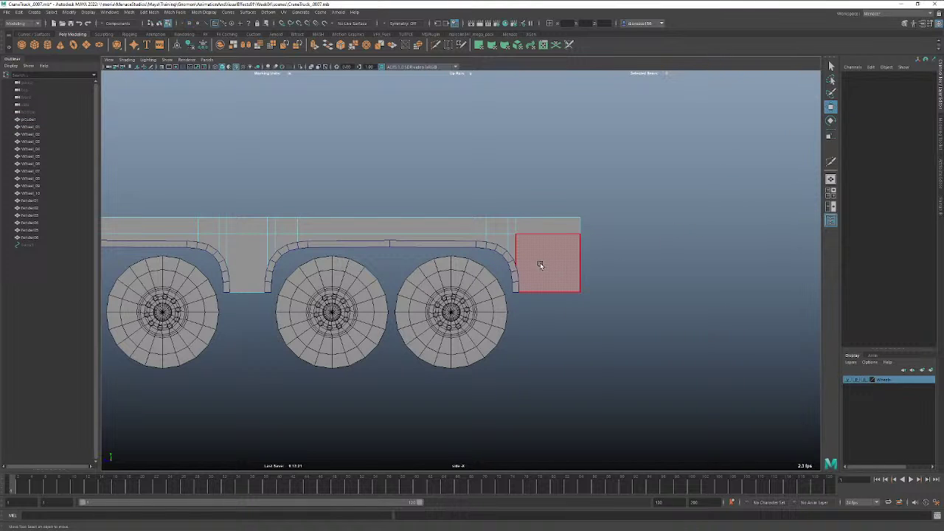
mouse_move(542, 265)
left_mouse_down("alt")
mouse_move(526, 277)
mouse_move(529, 255)
left_mouse_up("alt")
key("space")
left_click_drag(417, 215, 507, 242, "alt")
middle_click_drag(506, 242, 631, 255, "alt")
right_click_drag(342, 246, 472, 246, "alt")
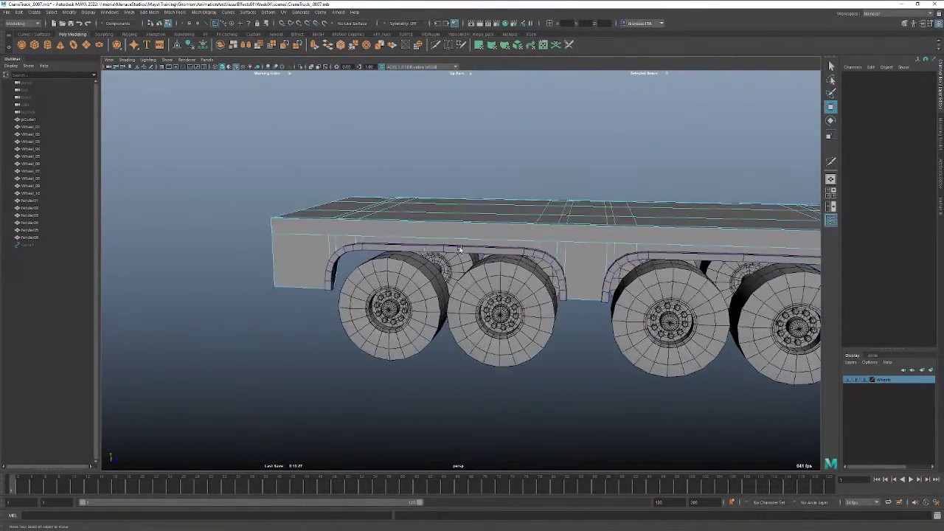
middle_click_drag(274, 247, 373, 247, "alt")
right_click_drag(374, 247, 433, 245, "alt")
scroll(433, 245, "up", 2)
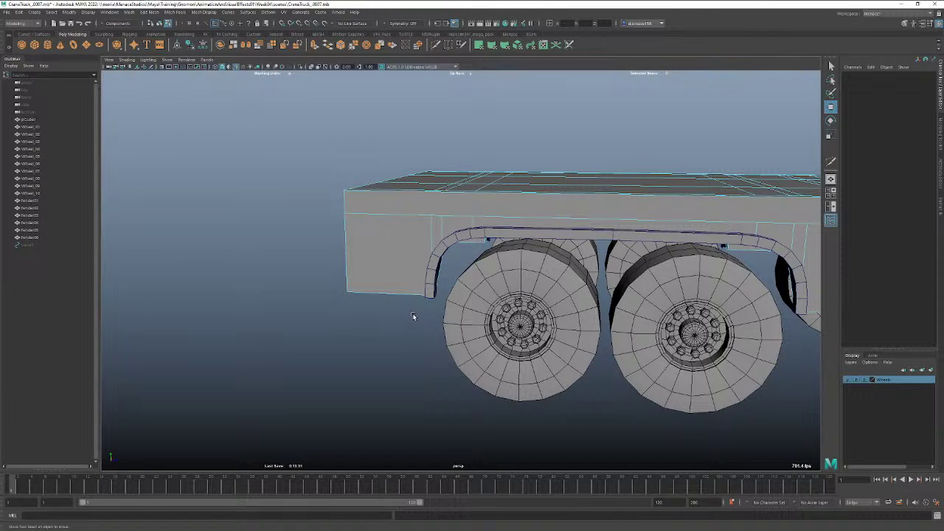
key("ctrl+s")
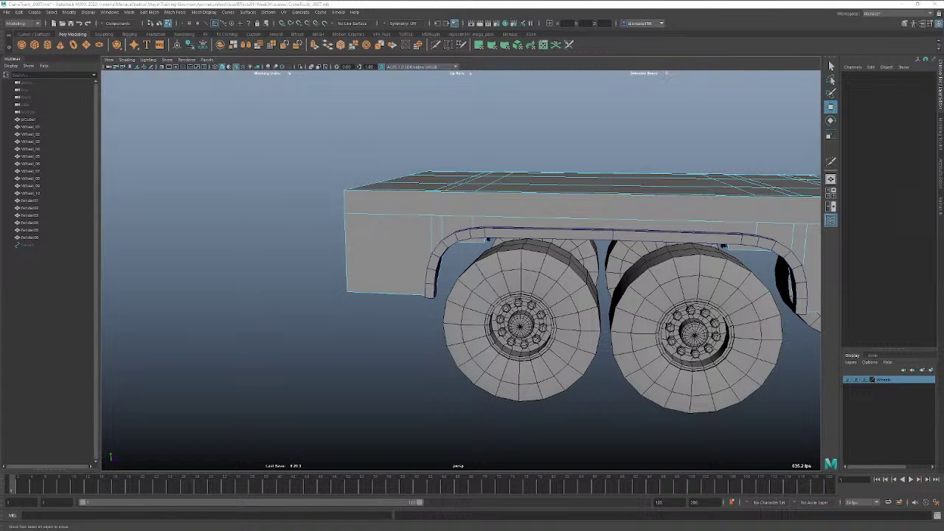
Extrude the rearmost underside faces between the side skirts down to the skirts' lower edge.
left_click_drag(525, 339, 691, 376, "alt")
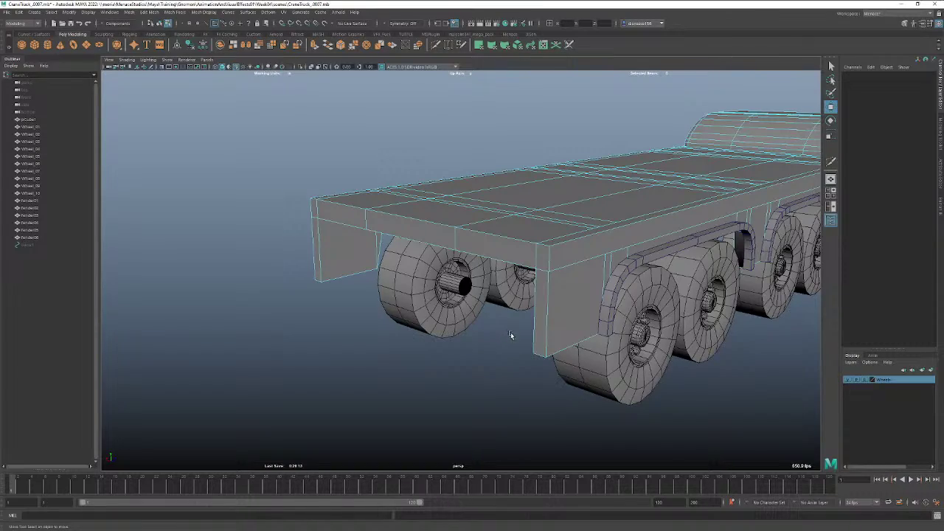
left_click_drag(509, 332, 537, 285, "alt")
left_click(537, 285)
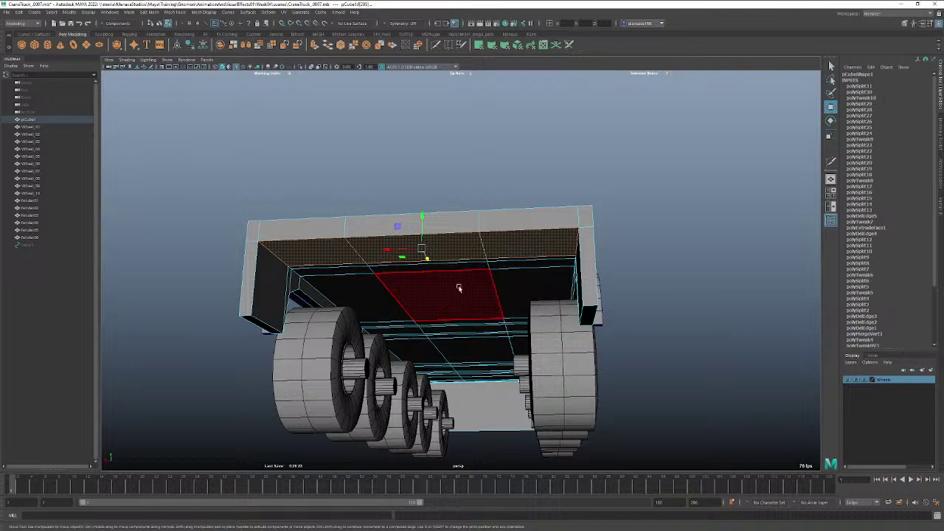
left_click_drag(460, 298, 467, 312, "alt")
key("space")
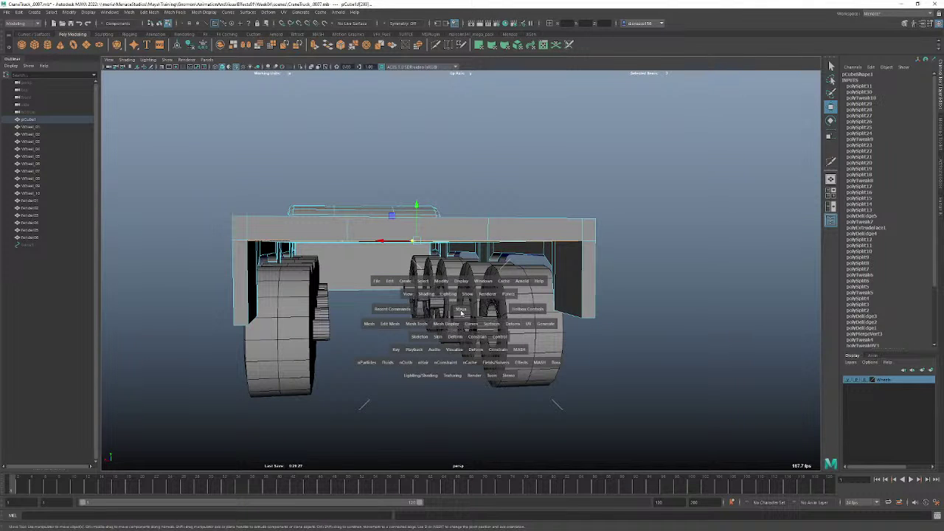
left_click_drag(461, 309, 483, 316)
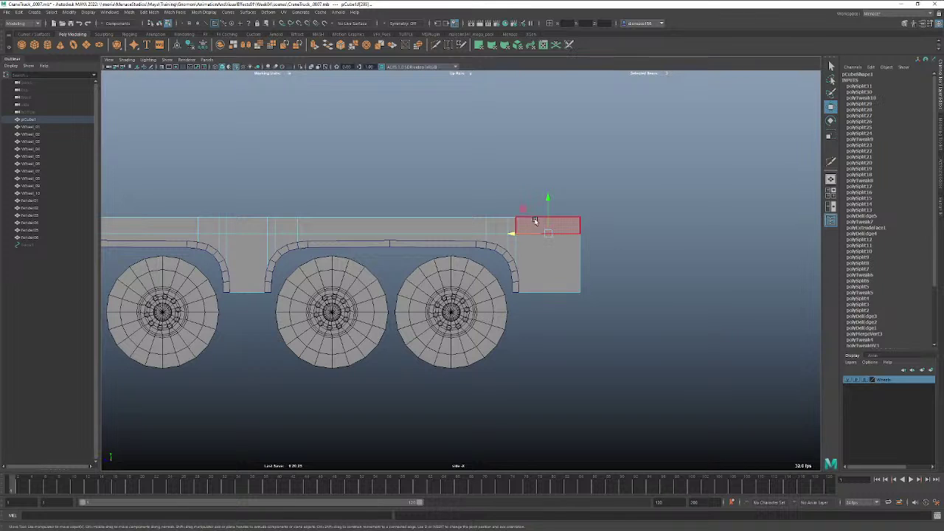
left_click_drag(548, 201, 549, 259, "shift")
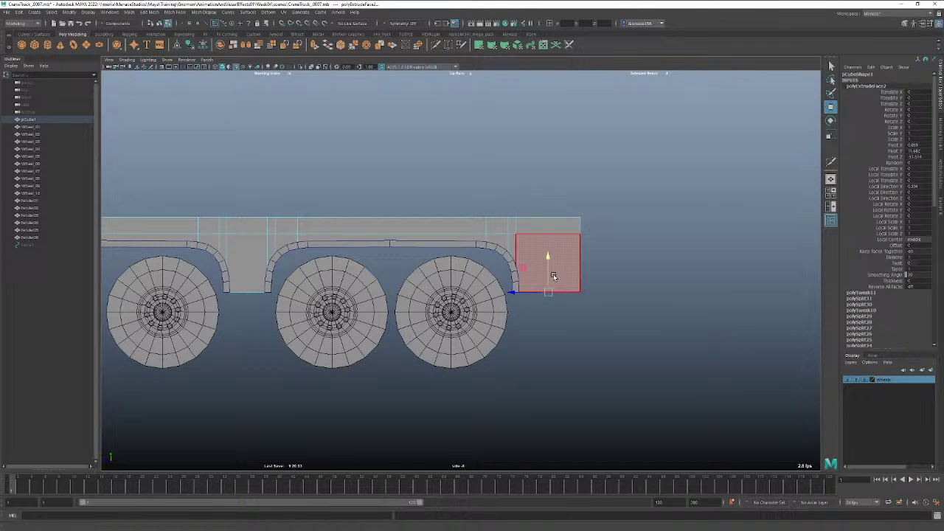
Scale the bottom vertices of the extruded rear block flat along the vertical axis.
right_click(563, 278)
right_click_drag(562, 279, 526, 279)
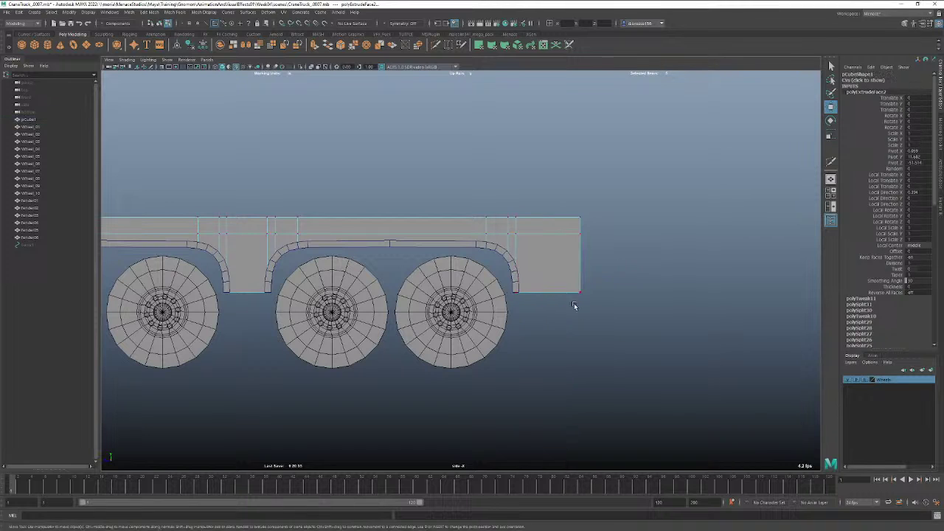
left_click_drag(598, 317, 507, 288)
key("e")
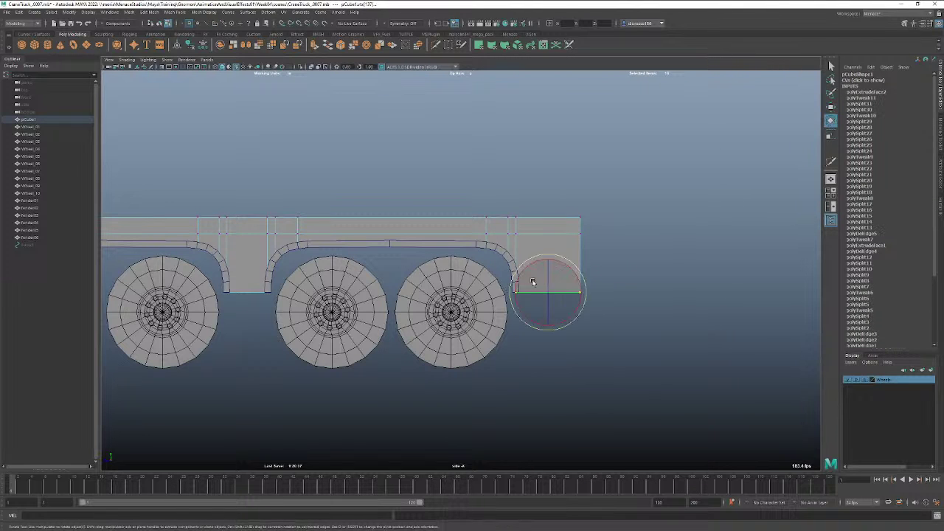
key("r")
left_click_drag(548, 263, 548, 345)
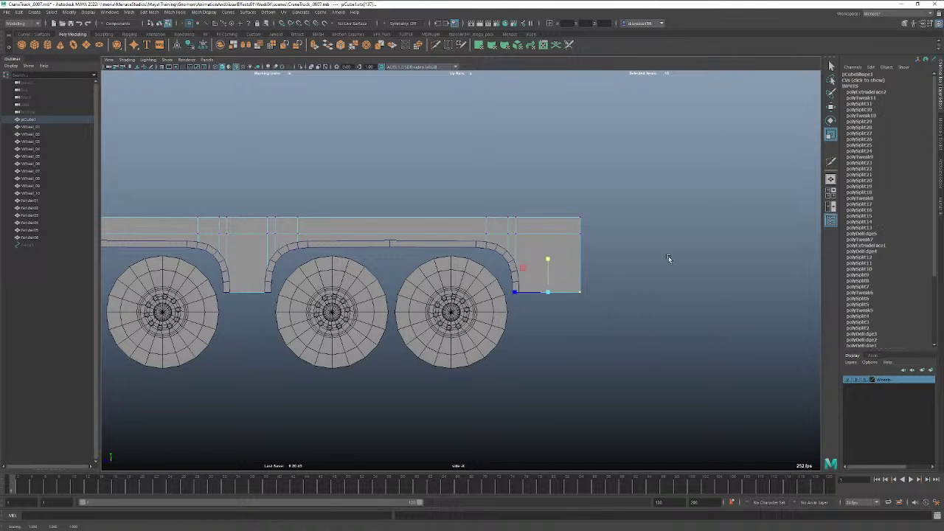
left_click(830, 66)
Delete the two overlapping interior wall faces between the rear block and the skirt on one side of the truck body.
scroll(755, 223, "up", 3)
scroll(756, 223, "up", 5)
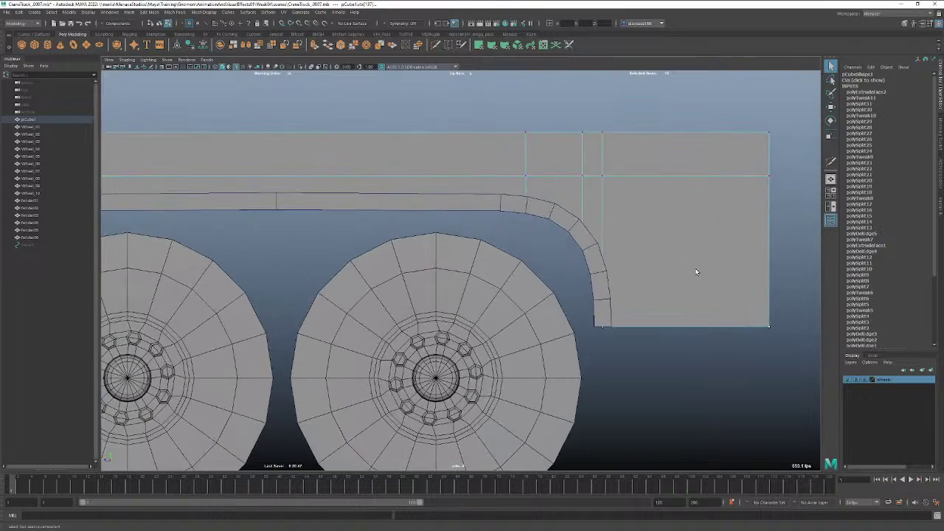
left_click_drag(696, 272, 620, 260, "alt")
key("space")
left_click(620, 259)
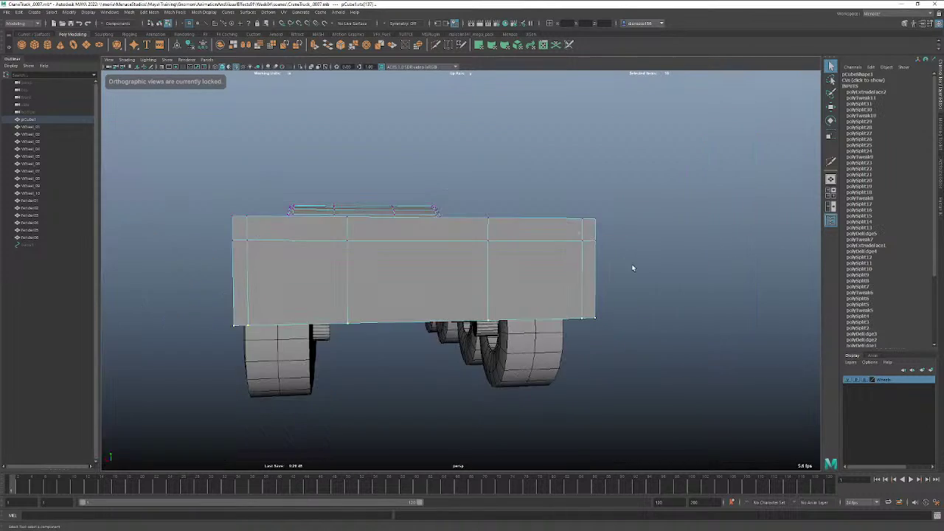
mouse_move(437, 276)
left_mouse_down("alt")
mouse_move(474, 276)
mouse_move(424, 270)
mouse_move(435, 273)
left_mouse_up("alt")
mouse_move(333, 223)
right_mouse_down()
mouse_move(392, 223)
mouse_move(327, 223)
right_mouse_up()
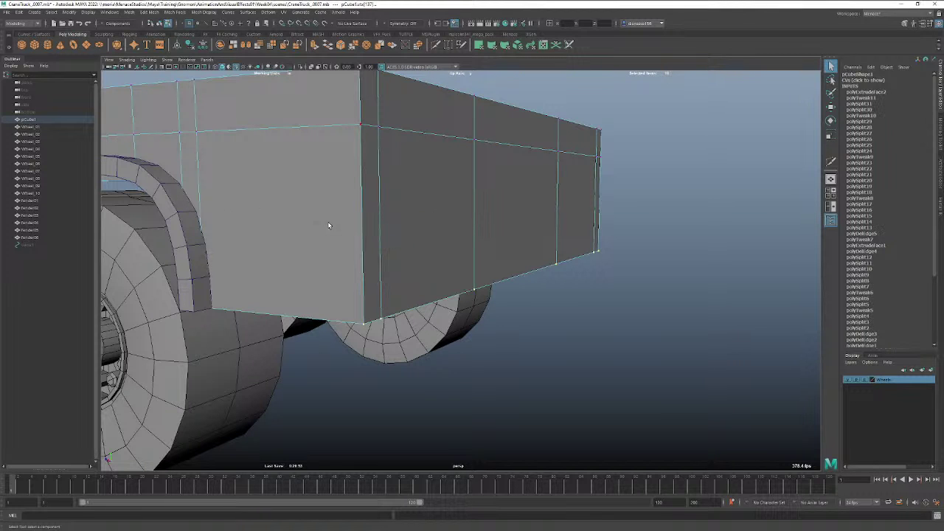
scroll(480, 215, "up", 5)
scroll(414, 223, "up", 5)
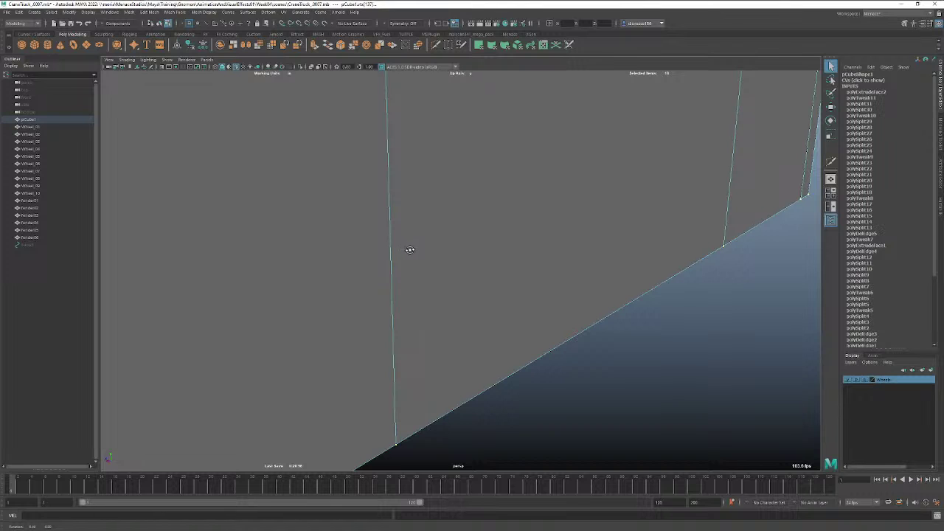
left_click_drag(427, 250, 592, 272, "alt")
right_click_drag(542, 255, 537, 272)
left_click(523, 269)
key("Delete")
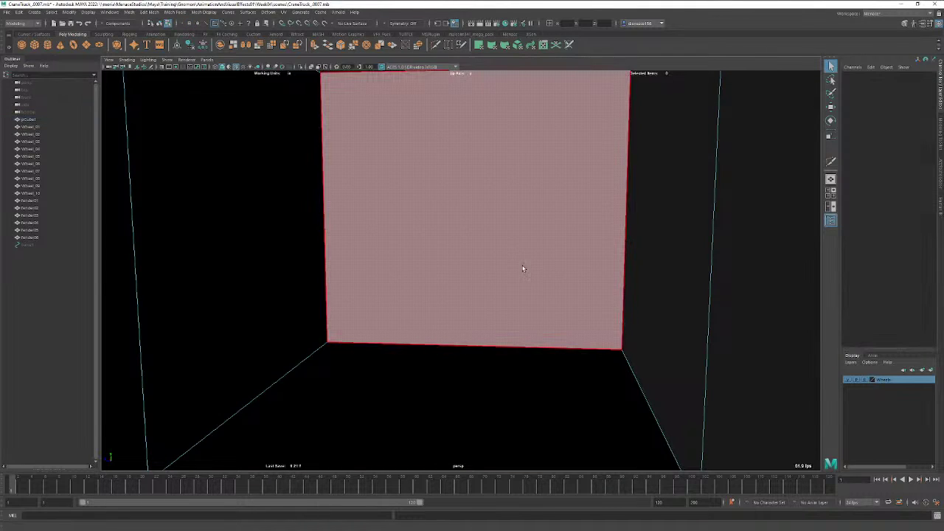
left_click(522, 266)
key("Delete")
Delete the matching pair of overlapping interior wall faces on the opposite side of the rear block.
left_click(444, 341)
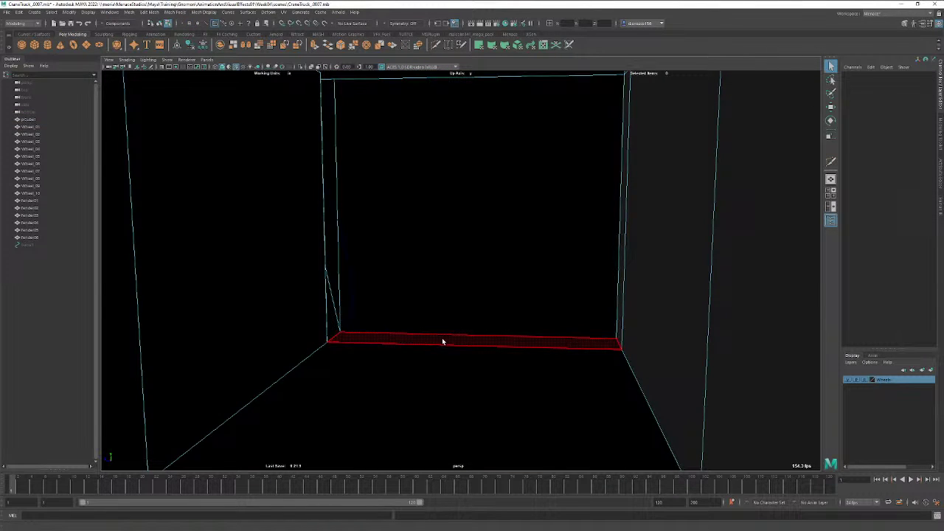
left_click_drag(443, 342, 372, 279, "alt")
left_click(372, 278)
key("Delete")
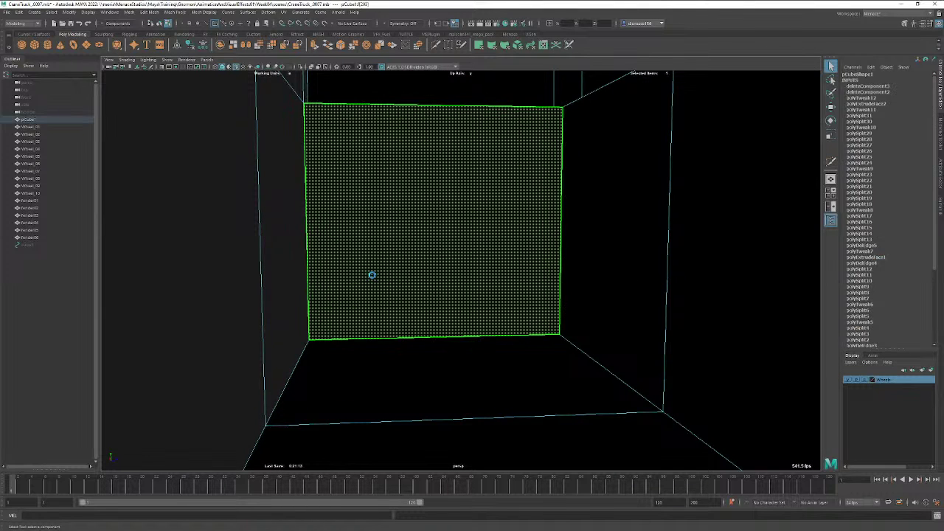
left_click(381, 272)
key("Delete")
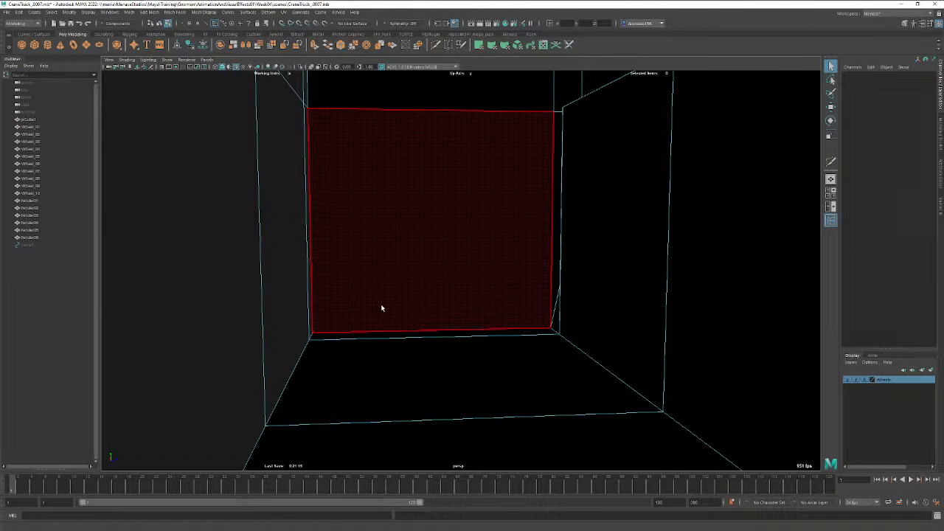
Select the whole truck body mesh and run the geometry border edge finder script on it.
left_click_drag(480, 312, 591, 335, "alt")
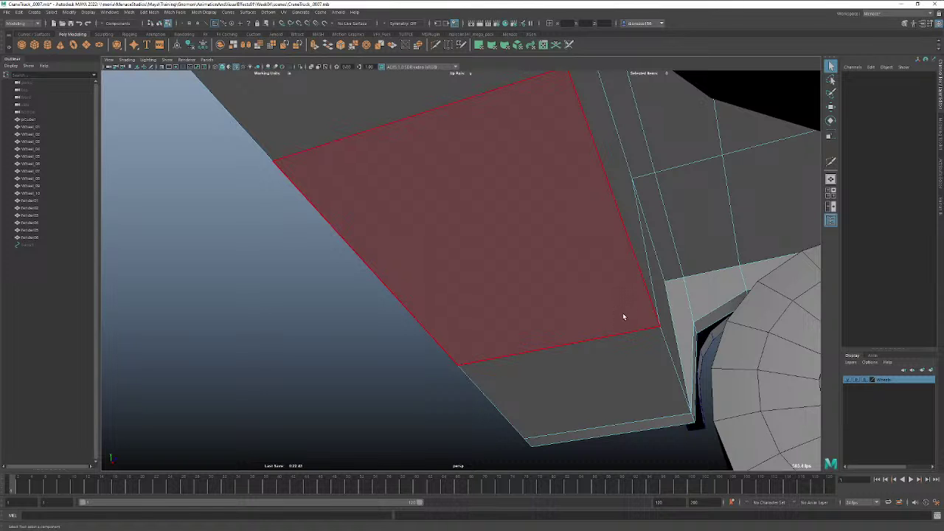
left_click(532, 359)
left_click_drag(506, 359, 559, 366, "alt")
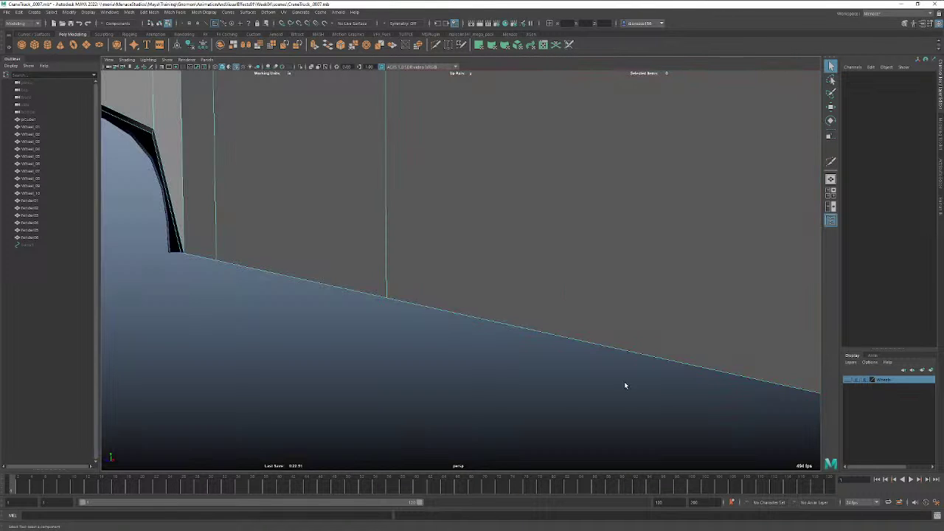
left_click_drag(624, 383, 464, 383, "alt")
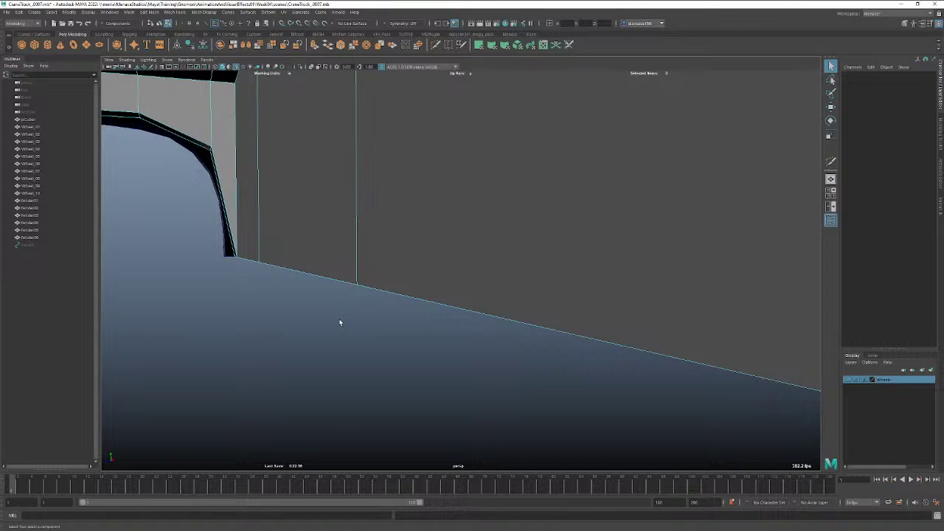
left_click_drag(340, 322, 453, 307, "alt")
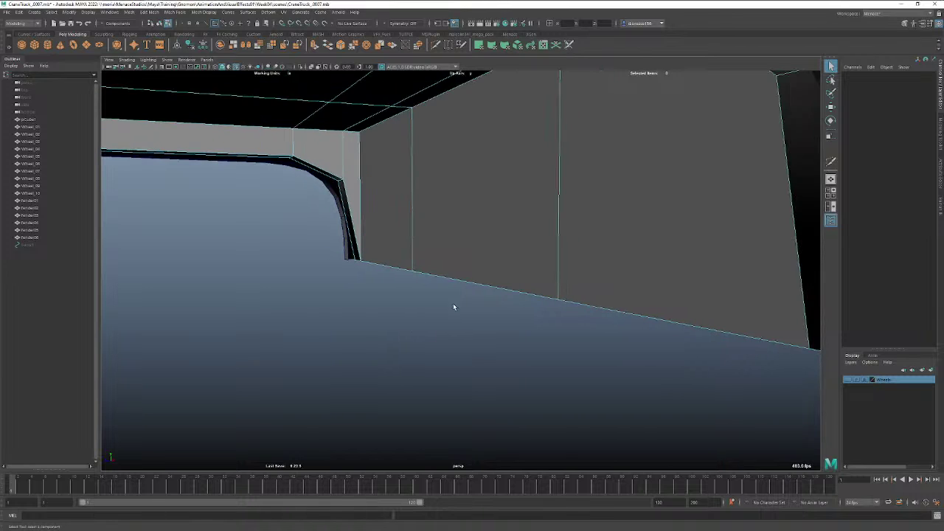
right_click_drag(462, 244, 480, 238)
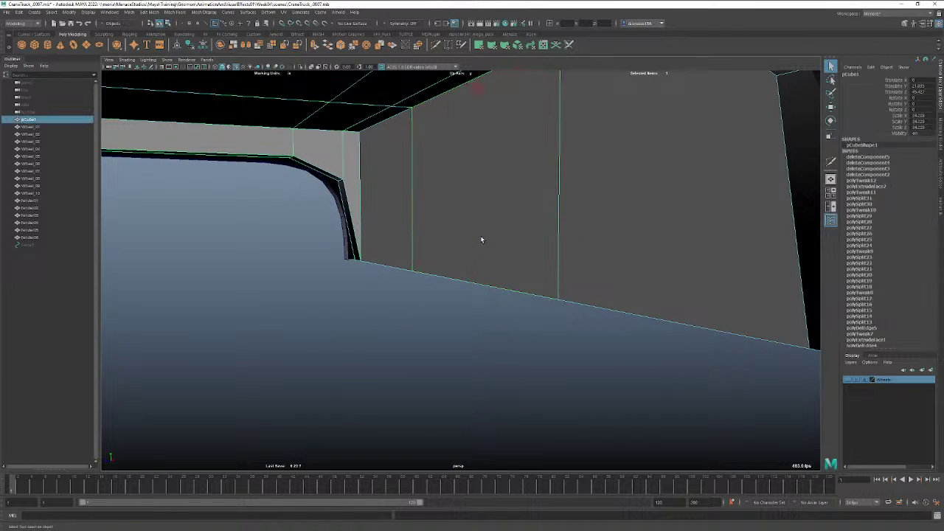
left_click(472, 34)
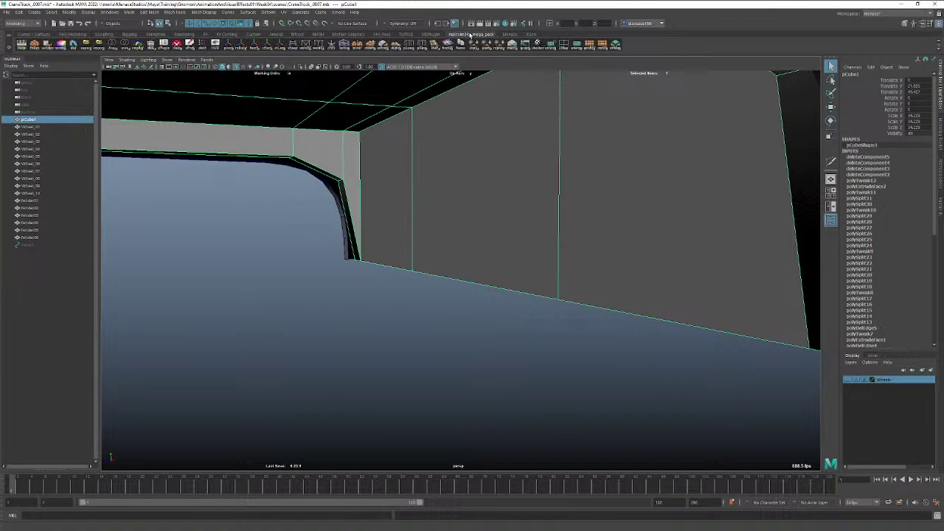
left_click(448, 43)
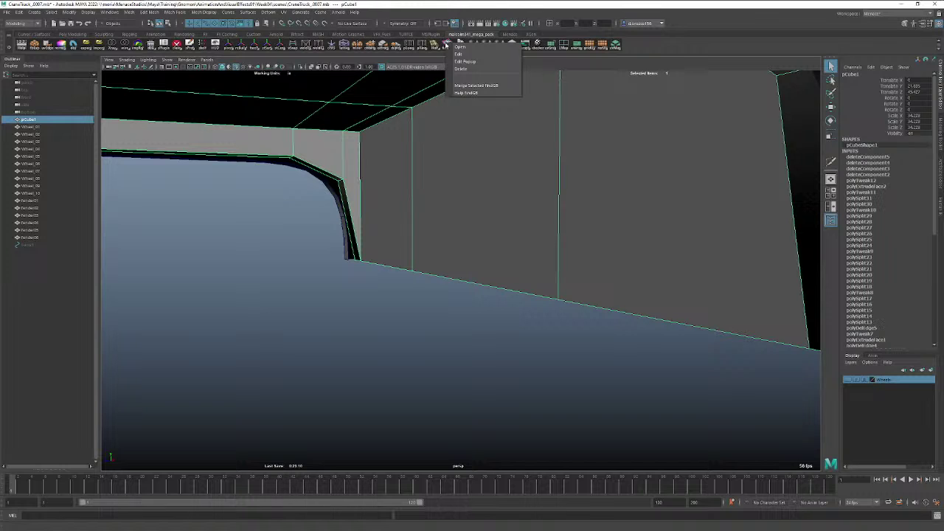
left_click(470, 86)
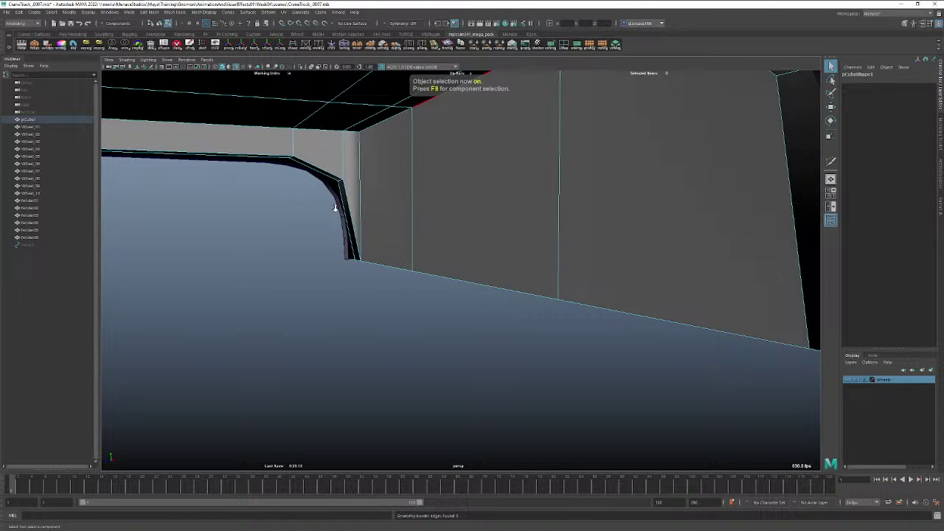
Examine the interior and underside of the rear block for leftover faces and open edges.
right_click_drag(336, 208, 594, 239, "alt")
left_click_drag(595, 240, 394, 250, "alt")
middle_click_drag(607, 216, 478, 286, "alt")
right_click_drag(478, 286, 829, 267, "alt")
right_click_drag(649, 262, 820, 250, "alt")
middle_click_drag(694, 292, 631, 332, "alt")
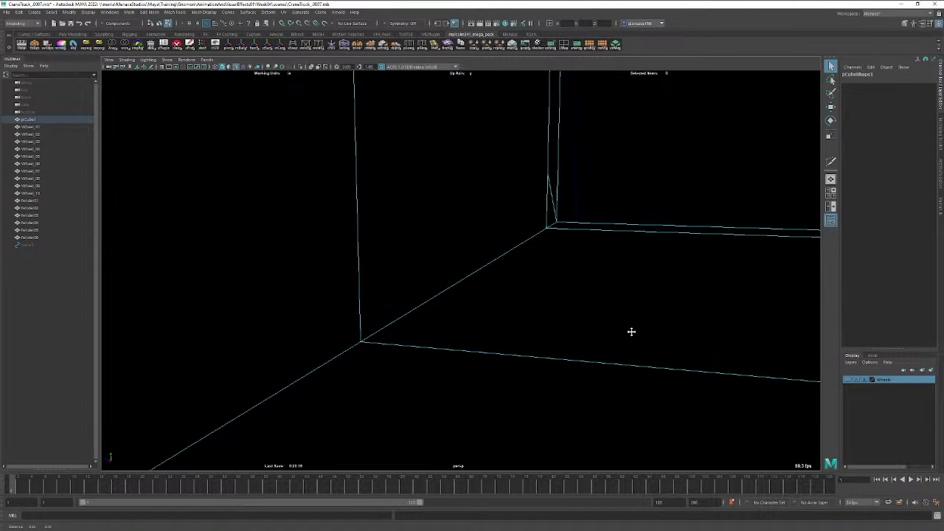
left_click_drag(631, 331, 364, 327, "alt")
right_click_drag(487, 339, 15, 309, "alt")
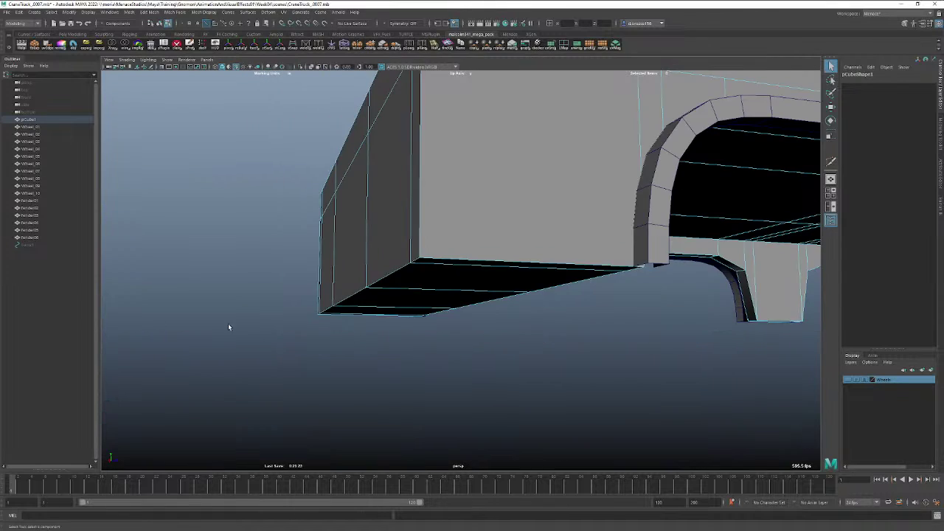
Return the truck body to object mode and clear the selection, ready to inspect the deck and wheel arches.
left_click_drag(228, 327, 258, 319, "alt")
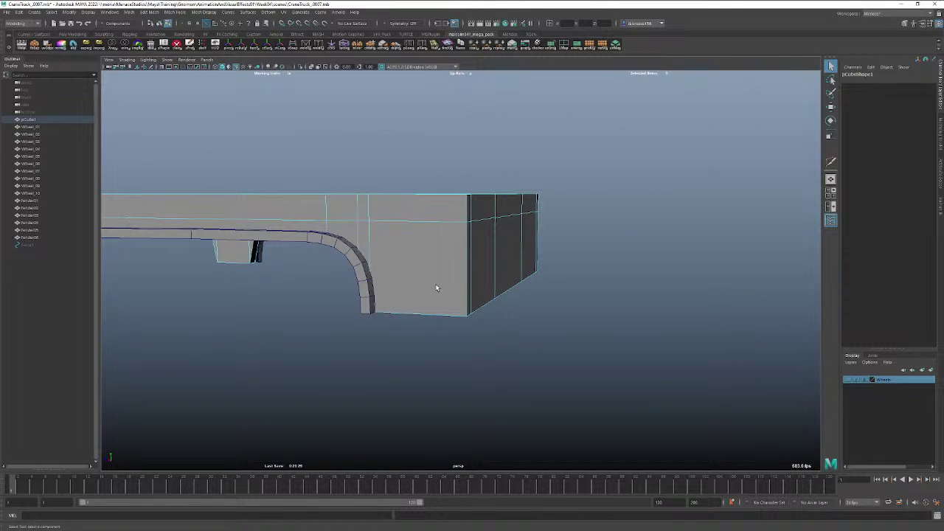
right_click_drag(436, 288, 473, 273)
left_click(586, 295)
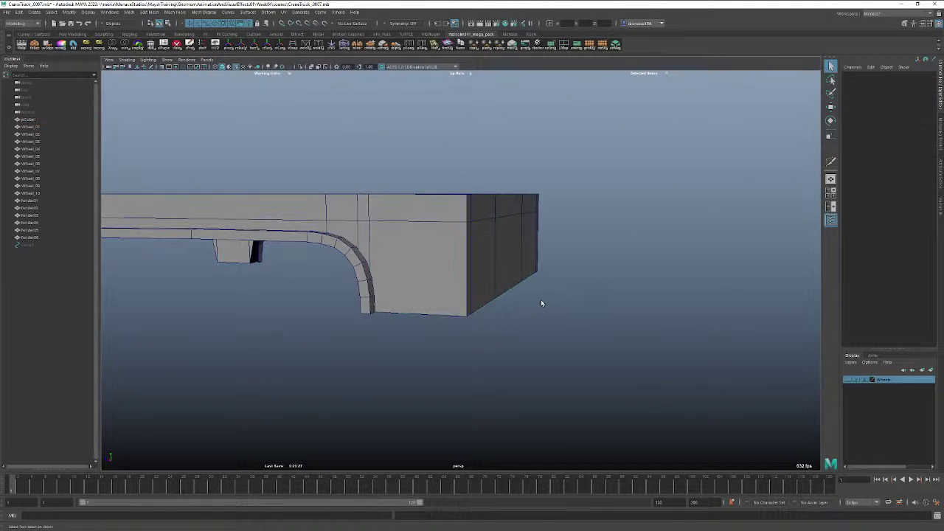
left_click_drag(531, 309, 375, 328, "alt")
middle_click_drag(558, 318, 374, 339, "alt")
left_click_drag(374, 339, 327, 333, "alt")
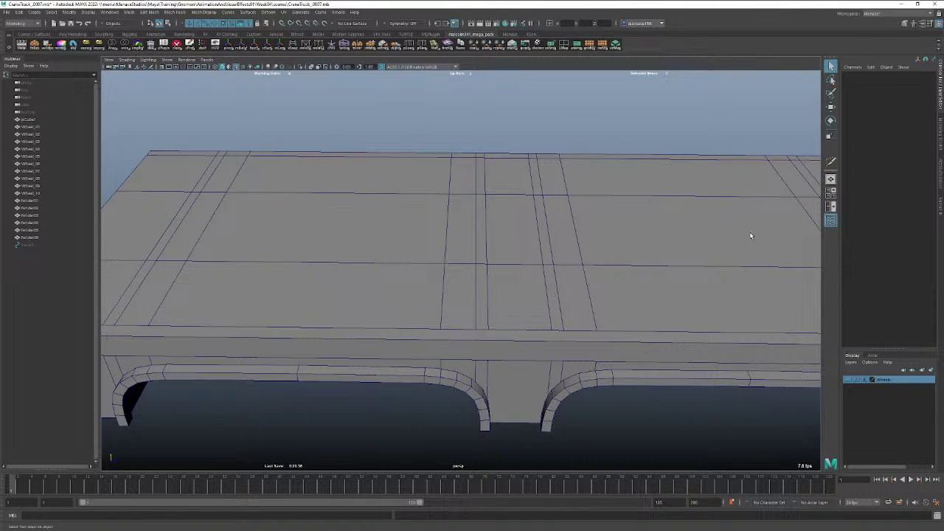
Multi-Cut three edges down the side strip at the rear end of the rear fender, joining the deck's cross lines to the skirt edges.
left_click(831, 162)
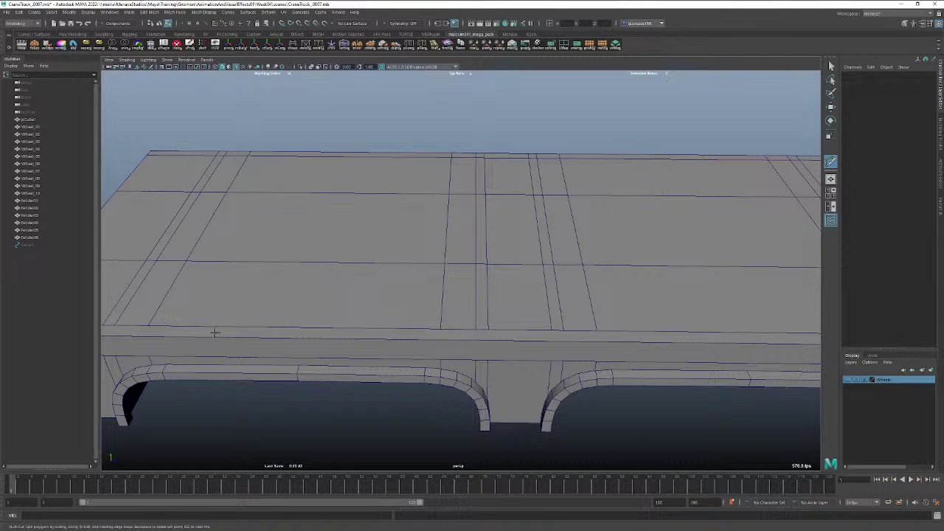
middle_click_drag(215, 333, 244, 340, "alt")
left_click_drag(243, 341, 413, 361, "alt")
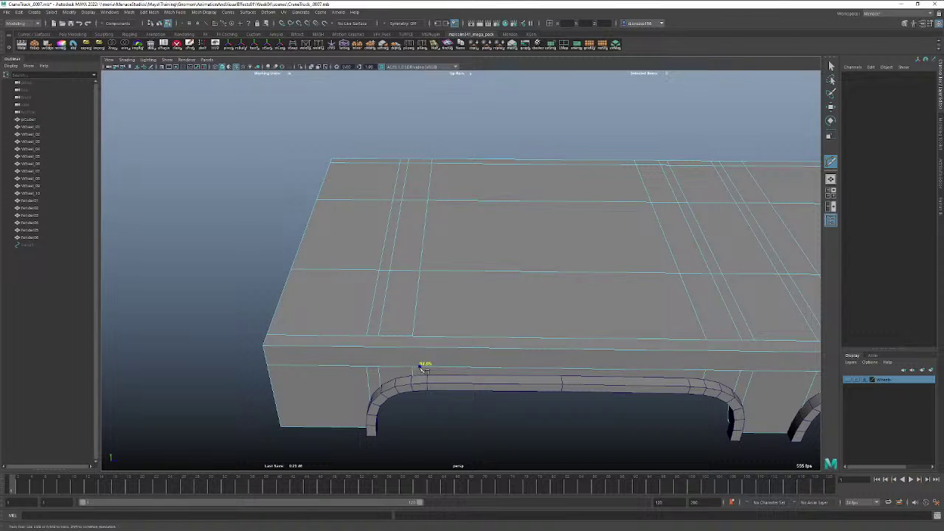
left_click(411, 366)
left_click(412, 337)
right_click(412, 338)
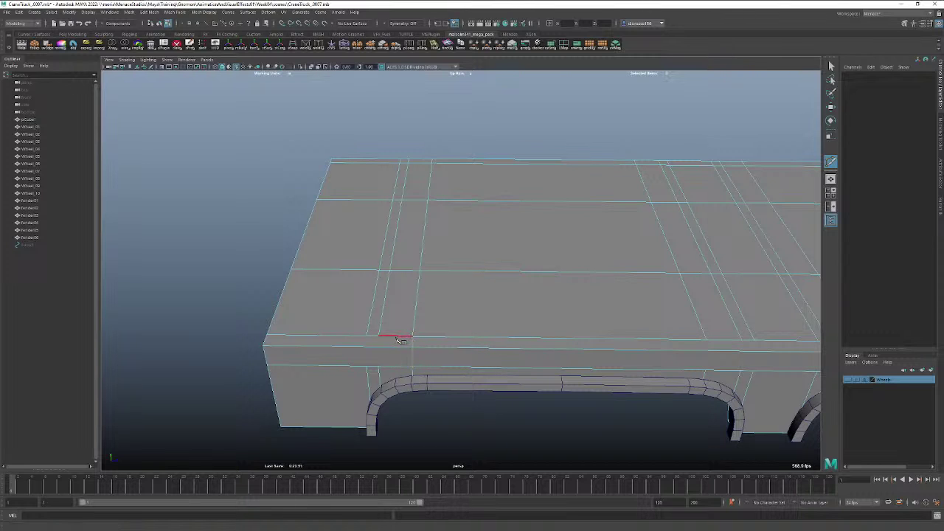
left_click(378, 337)
left_click(367, 337)
left_click(366, 367)
key("Return")
Cut three connecting edges through the side strip at the front end of the rear fender, from the deck lines to the skirt.
left_click(706, 340)
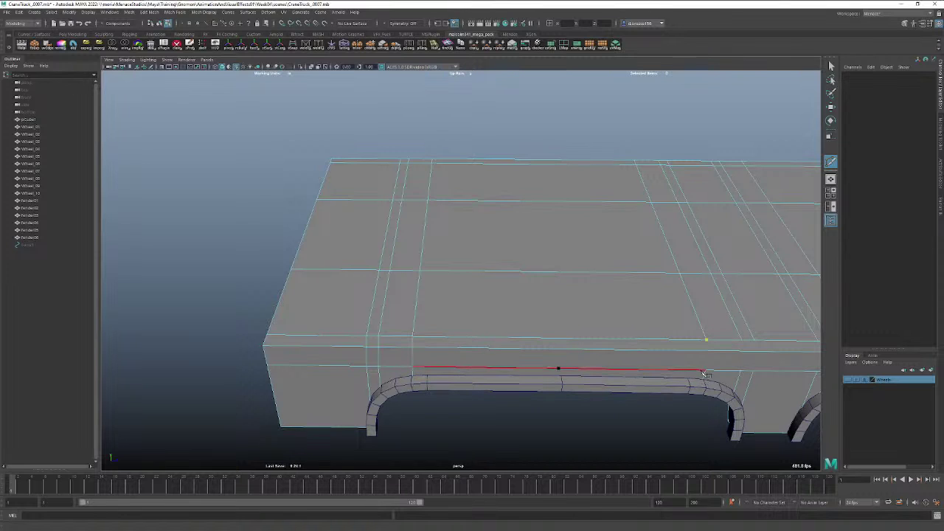
left_click(705, 372)
key("Return")
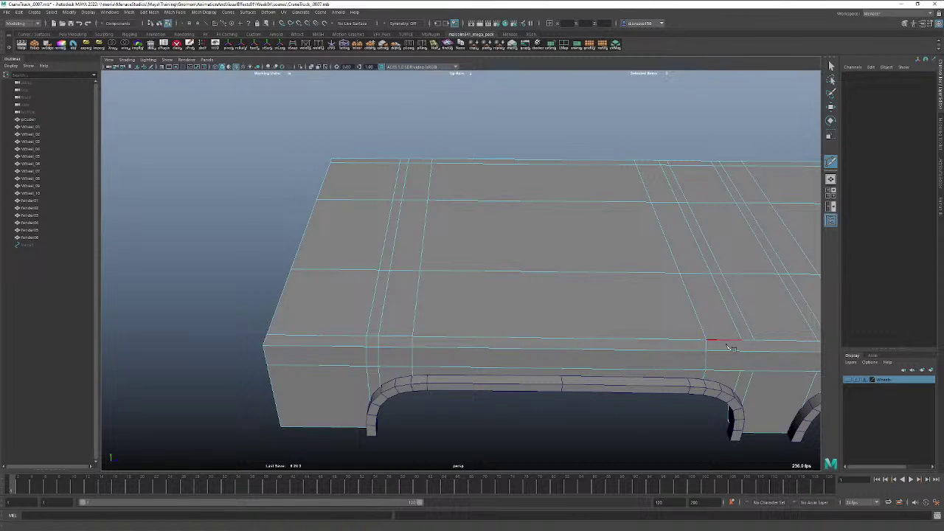
left_click(742, 371)
right_click(743, 372)
left_click(755, 340)
left_click(754, 372)
key("Return")
Cut the connecting edges through the side strip at the rear end of the middle fender, from the deck lines to the skirt.
left_click_drag(739, 380, 506, 333, "alt")
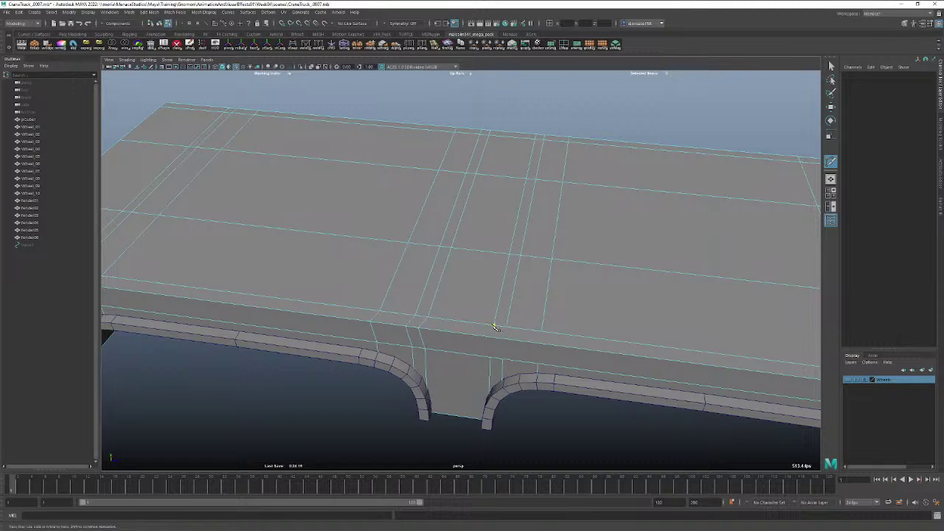
left_click(494, 325)
left_click(490, 359)
right_click(488, 359)
left_click(507, 327)
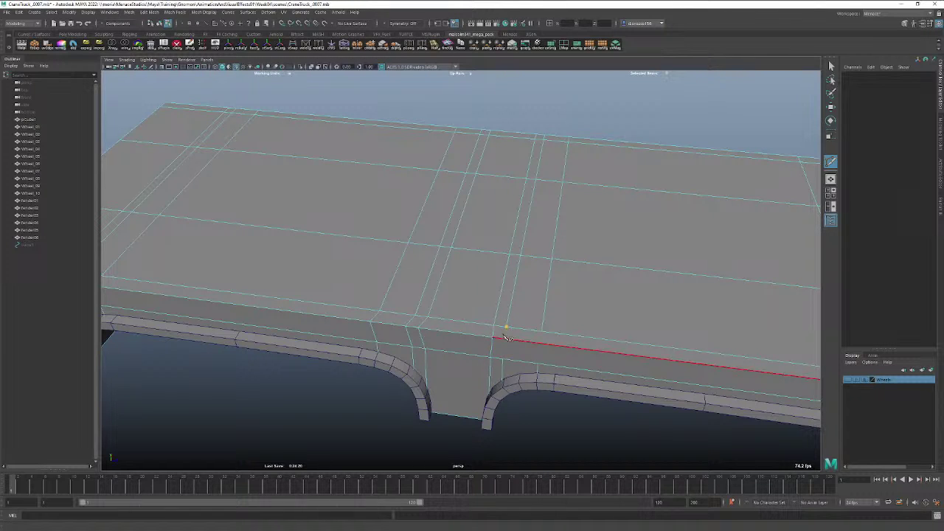
left_click(541, 344)
right_click(619, 359)
Cut the connecting edges from the deck lines to the skirt at the front end of the middle fender.
middle_click_drag(671, 362, 400, 326, "alt")
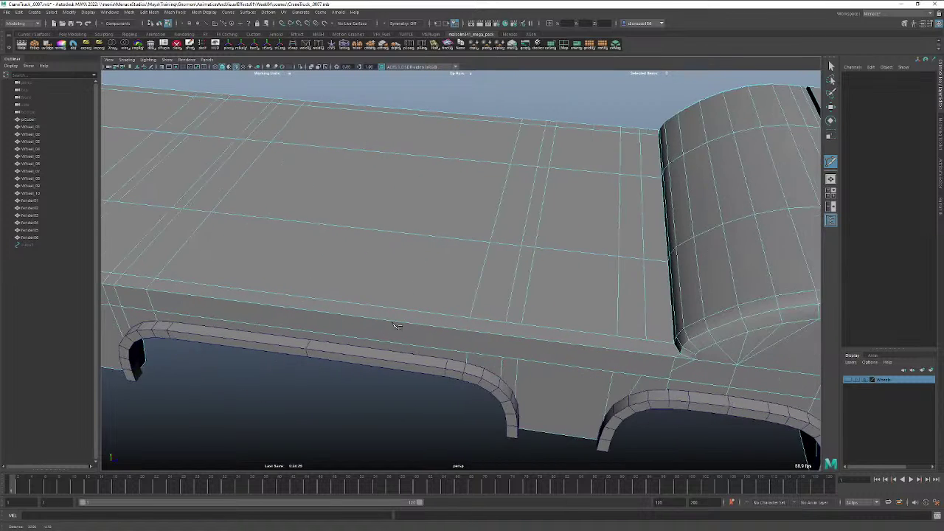
left_click(468, 352)
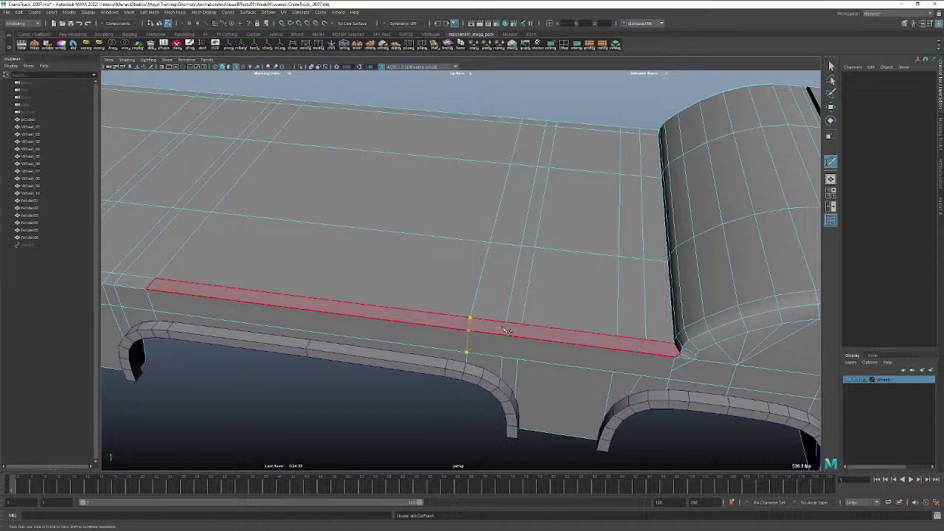
right_click(507, 332)
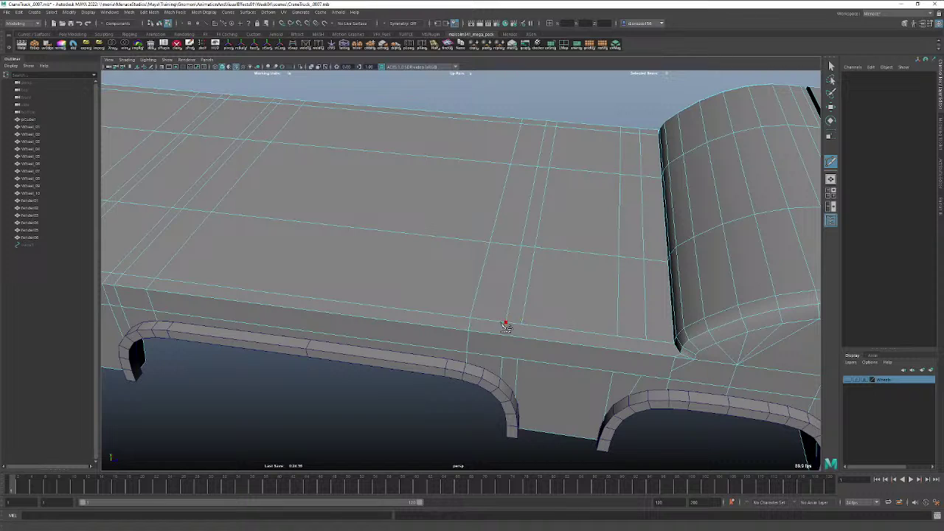
left_click(506, 322)
right_click(507, 352)
left_click_drag(534, 326, 520, 325)
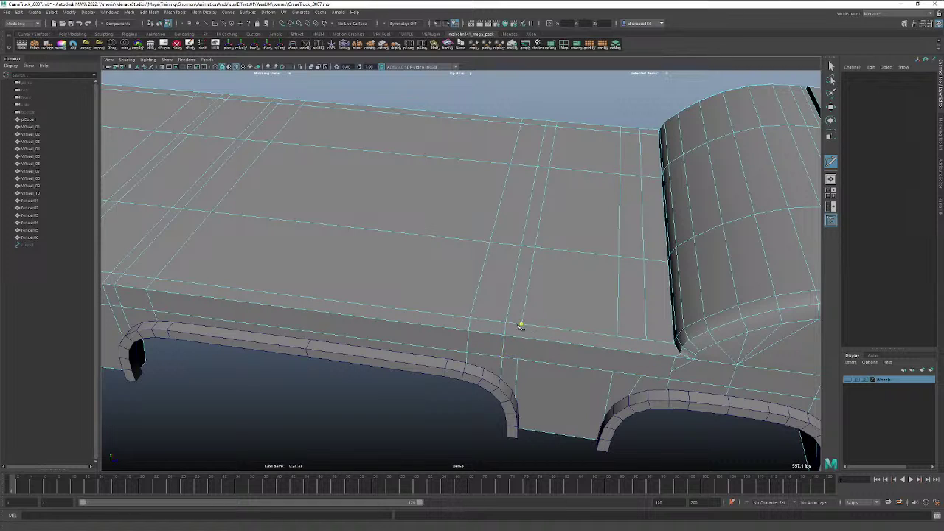
Cut the remaining connecting edges between deck and skirt above the front fender, just behind the cab, and leave the Multi-Cut tool.
left_click(617, 337)
left_click(610, 372)
right_click(625, 374)
left_click(646, 339)
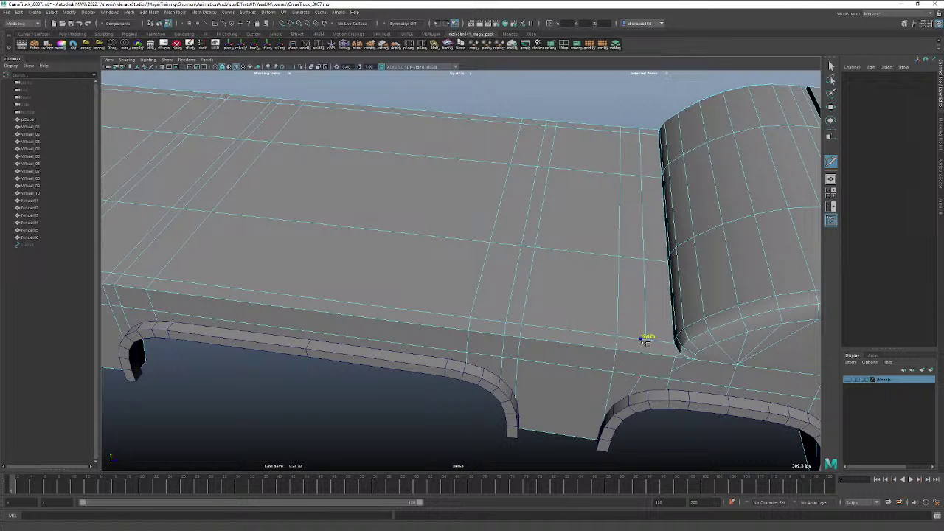
right_click(648, 377)
left_click(675, 358)
right_click(672, 347)
right_click_drag(654, 358, 472, 343, "alt")
left_click_drag(473, 343, 597, 345, "alt")
left_click_drag(501, 359, 457, 328, "alt")
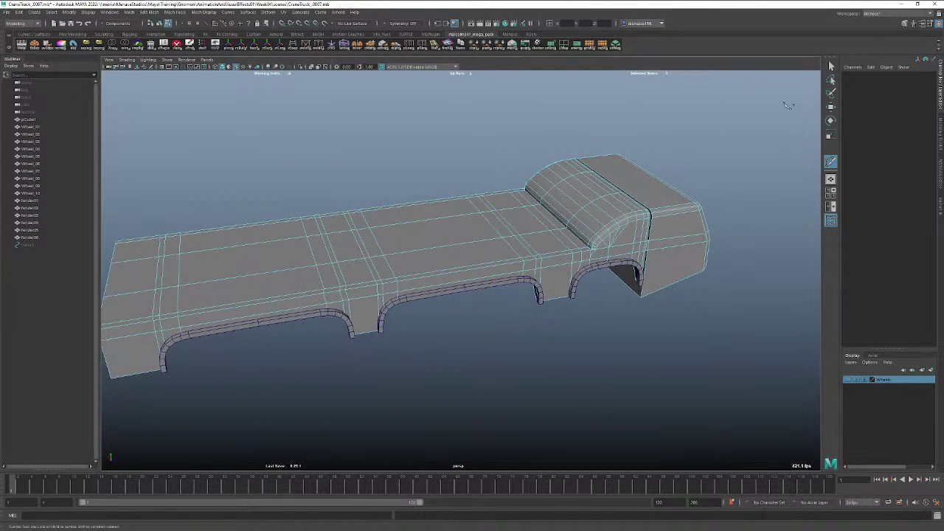
left_click(831, 67)
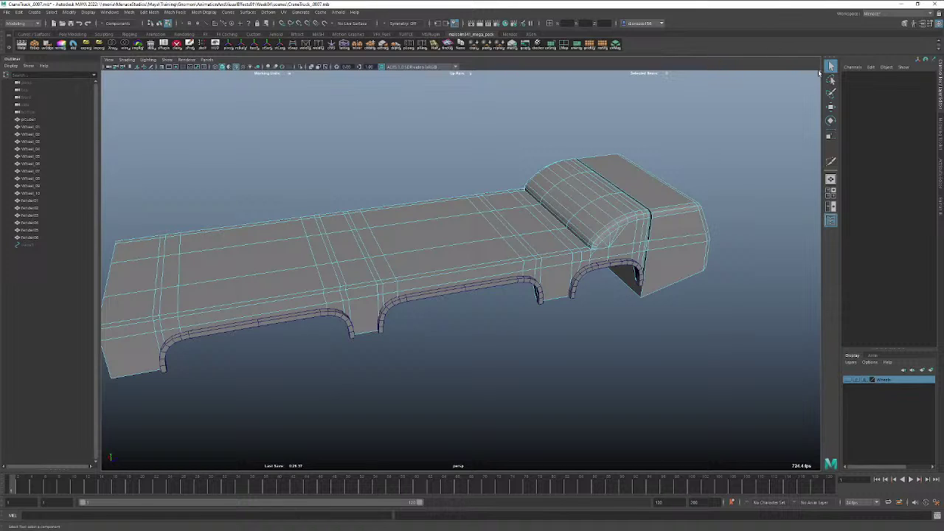
Save the scene as the next incremental version, CraneTruck_0008.mb.
key("ctrl+alt+s")
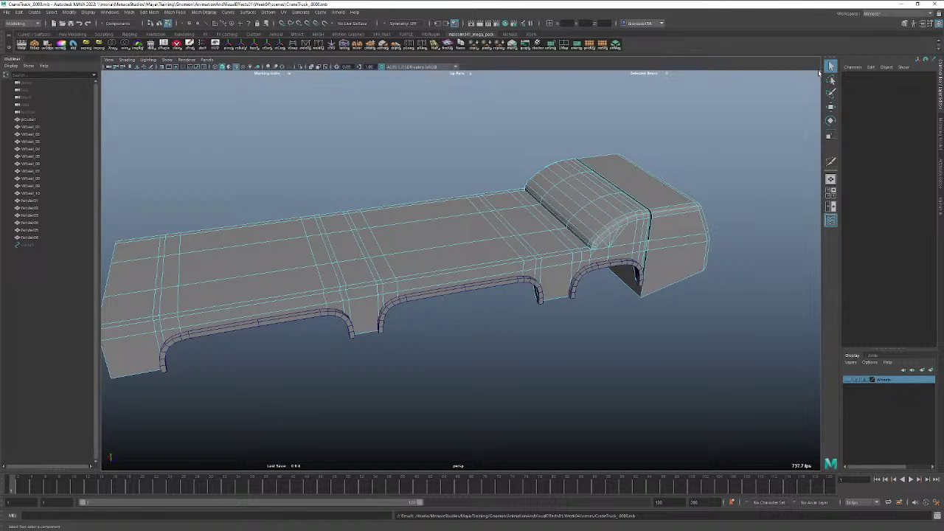
key("XF86AudioLowerVolume")
key("XF86AudioLowerVolume")
Select the truck body in object mode and examine the slanted side edges between the rear and middle fenders from the top view.
right_click(462, 225)
right_click_drag(463, 225, 488, 213)
scroll(358, 264, "down", 5)
left_click_drag(340, 267, 331, 267, "alt")
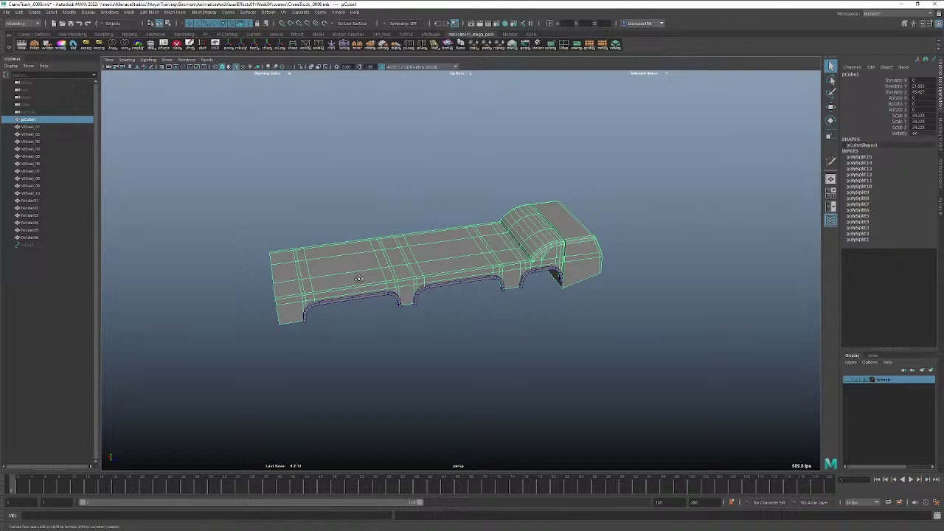
key("space")
left_click_drag(359, 280, 325, 282)
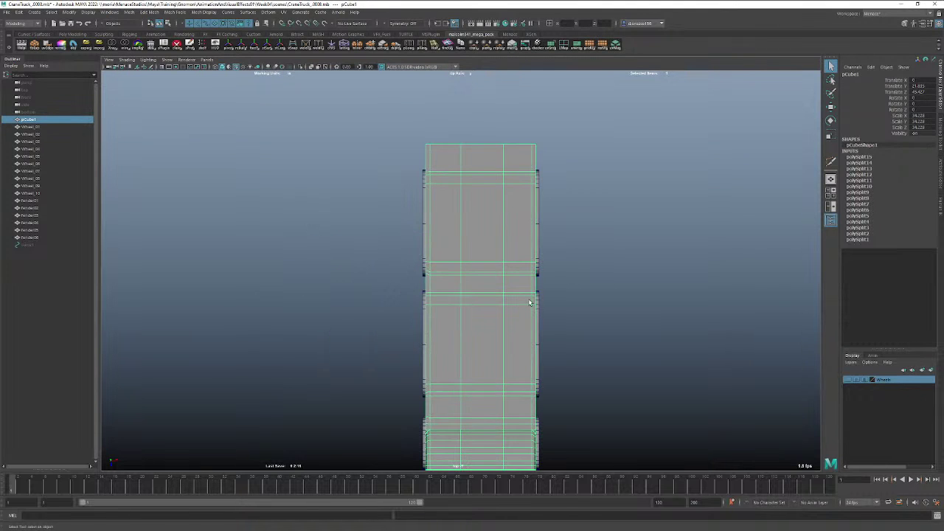
scroll(531, 300, "up", 8)
middle_click_drag(465, 319, 618, 313, "alt")
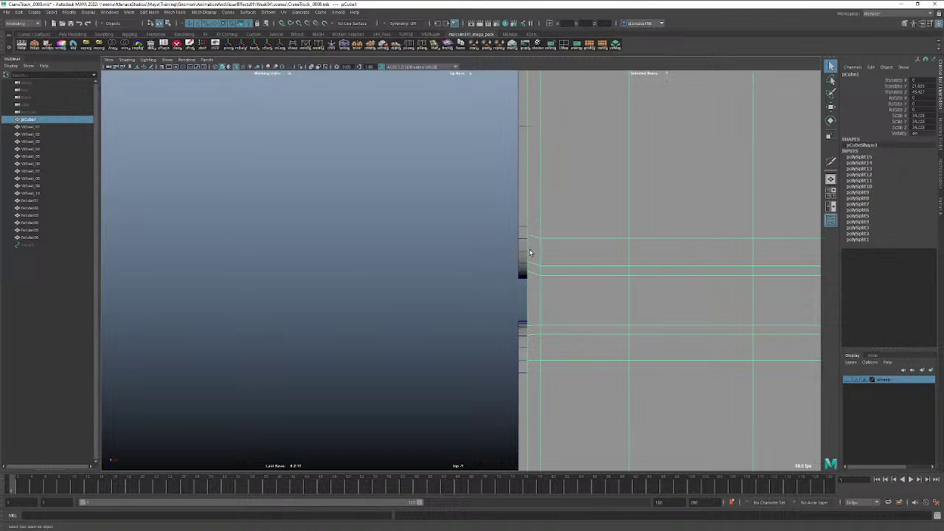
scroll(530, 258, "up", 2)
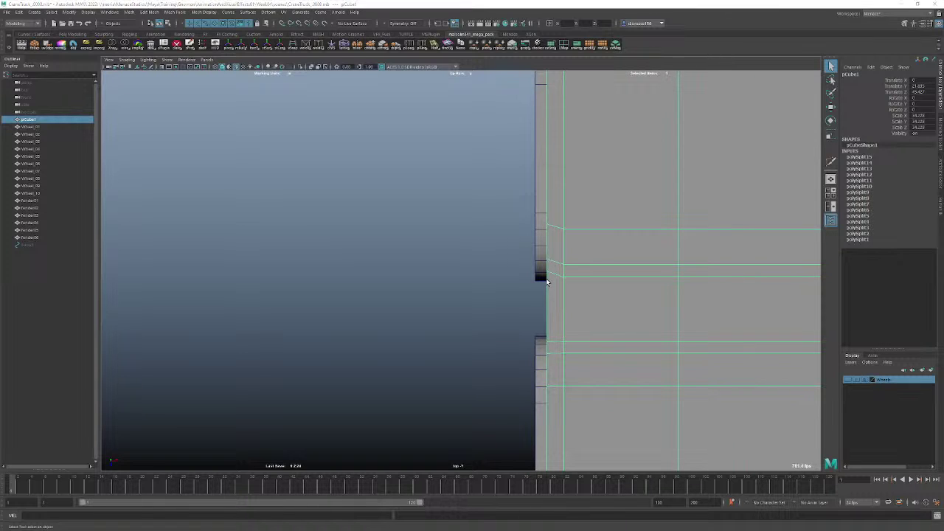
Set up a two-pane layout with the top view beside the perspective view, both showing the deck edges near the fenders.
key("space")
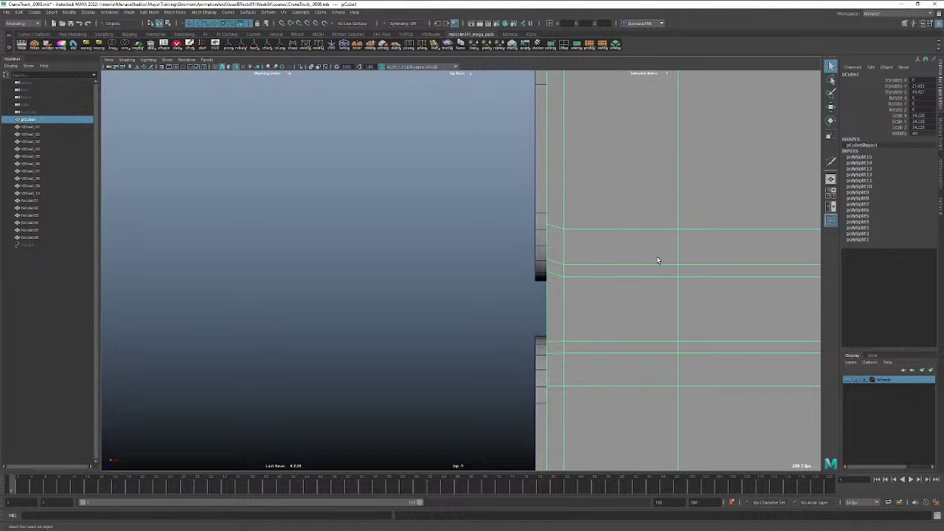
left_click(831, 207)
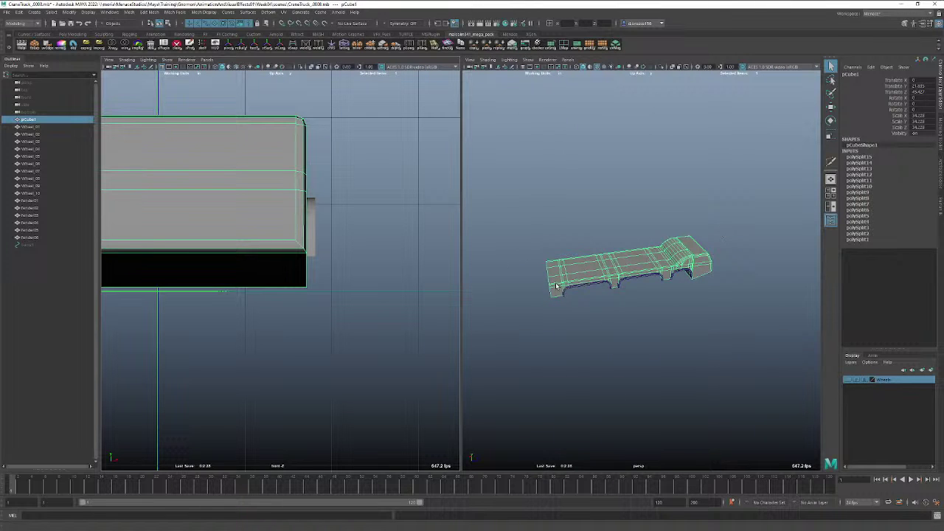
scroll(732, 284, "up", 5)
scroll(733, 284, "up", 5)
key("space")
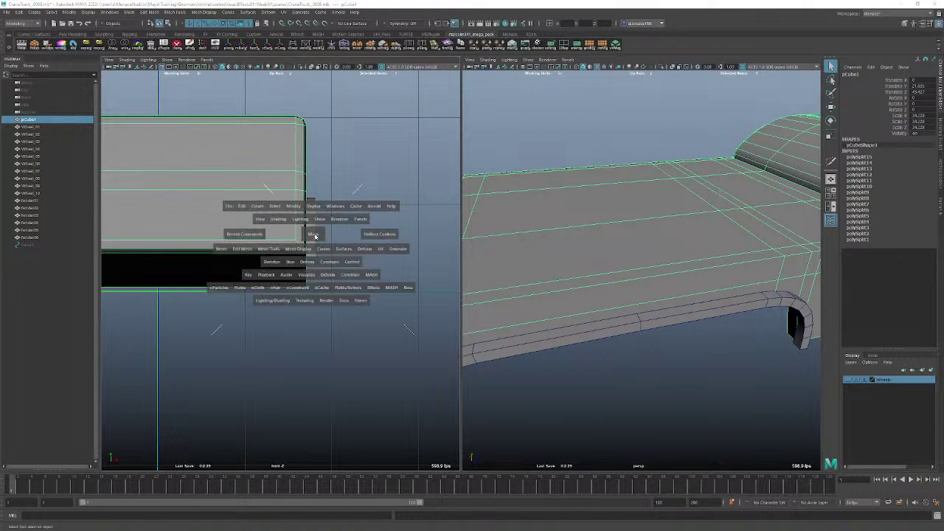
left_click(276, 234)
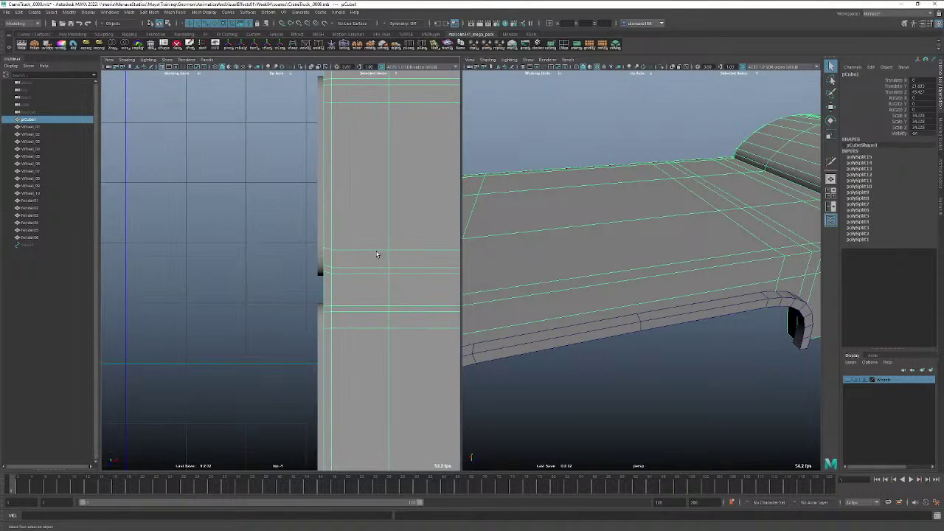
scroll(620, 304, "up", 3)
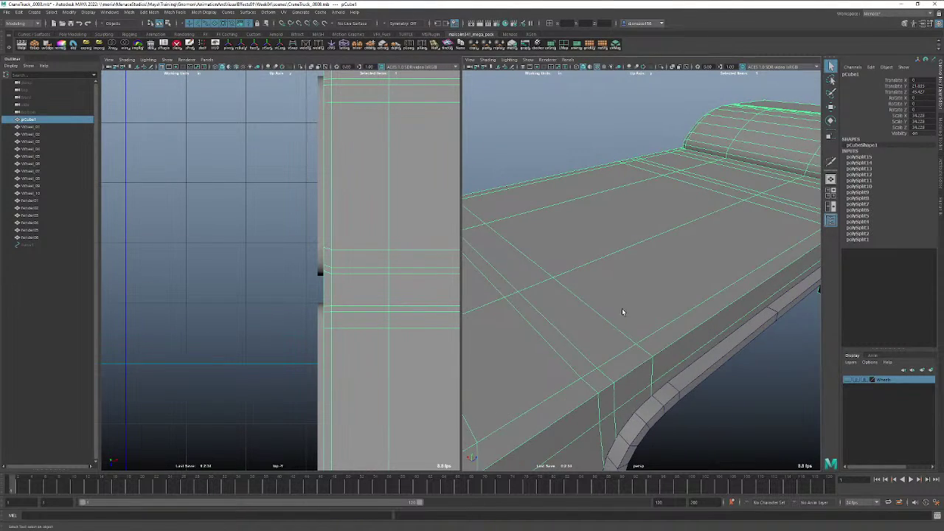
left_click_drag(540, 323, 661, 300, "alt")
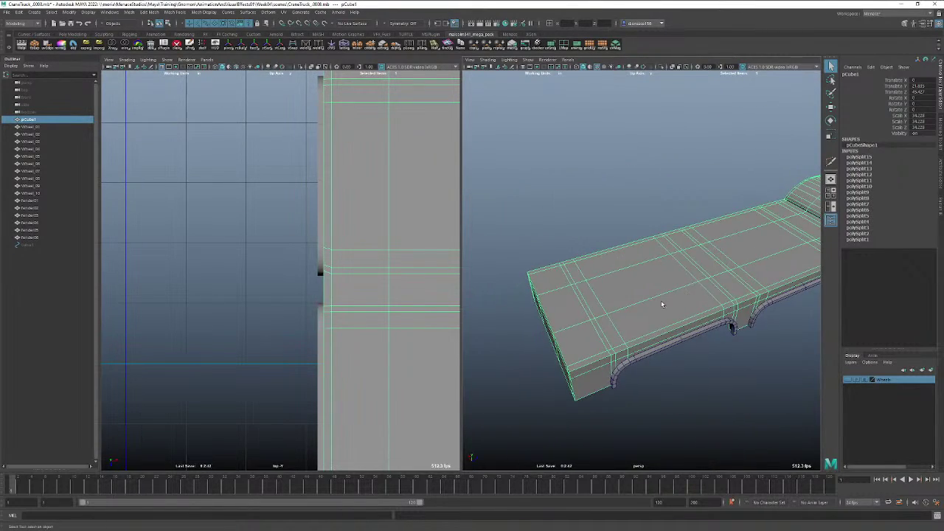
right_click_drag(599, 320, 624, 315, "alt")
left_click_drag(625, 314, 590, 318, "alt")
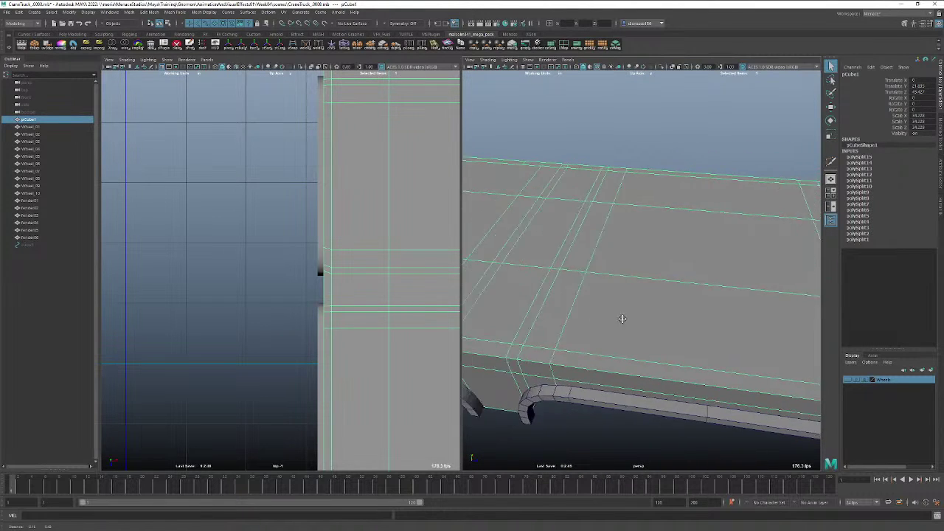
middle_click_drag(622, 318, 743, 327, "alt")
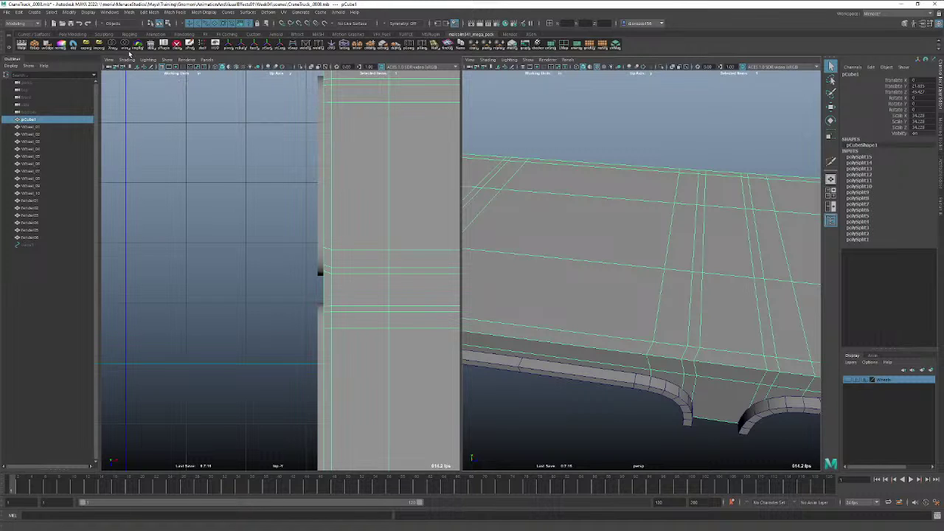
Delete the truck body's construction history before straightening the slanted side edges between the rear and middle fenders.
left_click(81, 34)
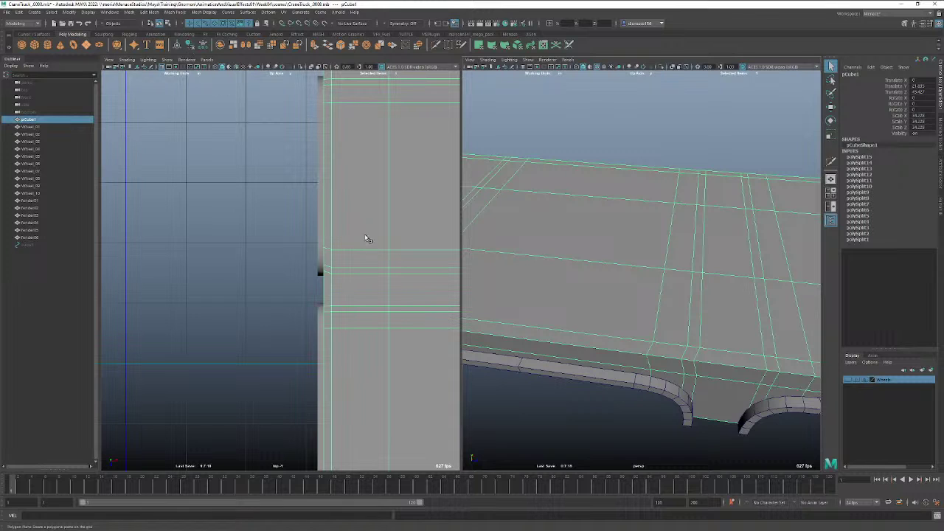
key("alt+shift+d")
right_click_drag(286, 257, 428, 241, "alt")
middle_click_drag(405, 237, 291, 250, "alt")
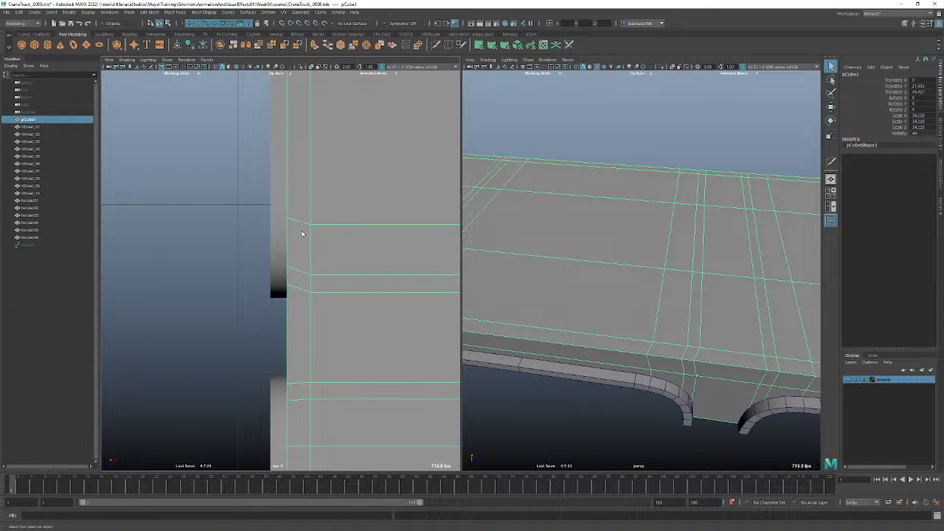
Try to switch the truck body to see-through display while a side-edge vertex is selected in vertex mode.
right_click_drag(302, 234, 257, 232)
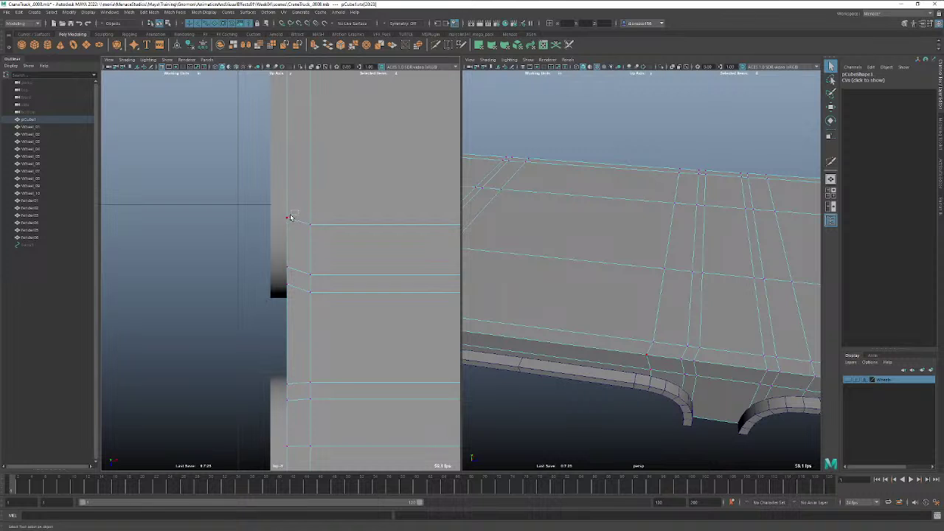
left_click(287, 219)
key("w")
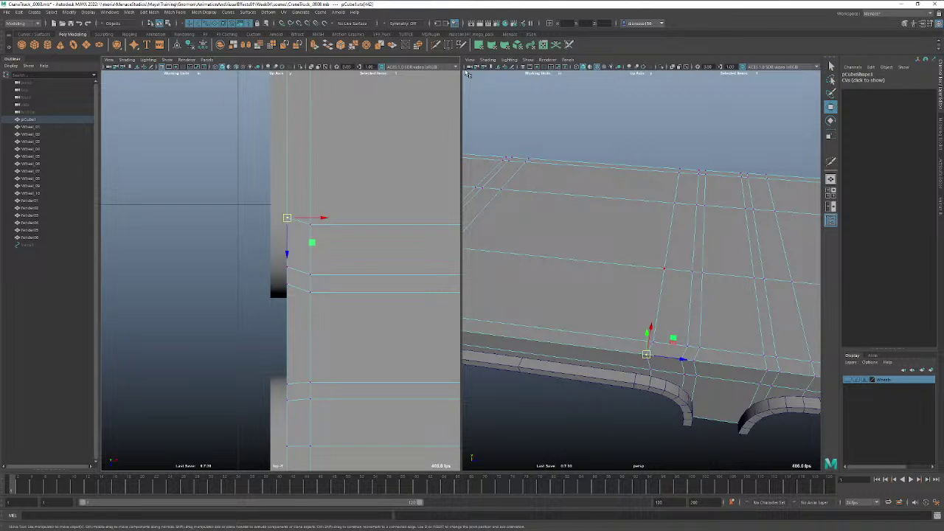
left_click(478, 35)
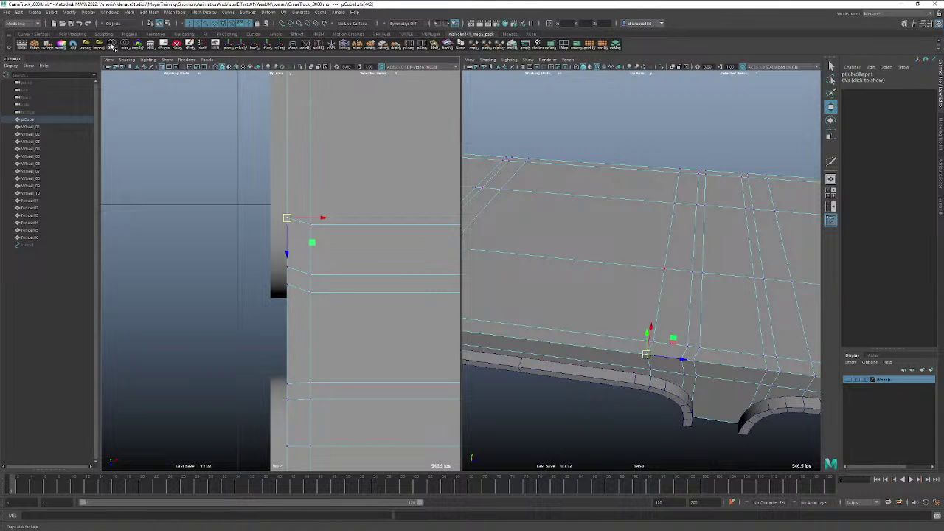
left_click(112, 45)
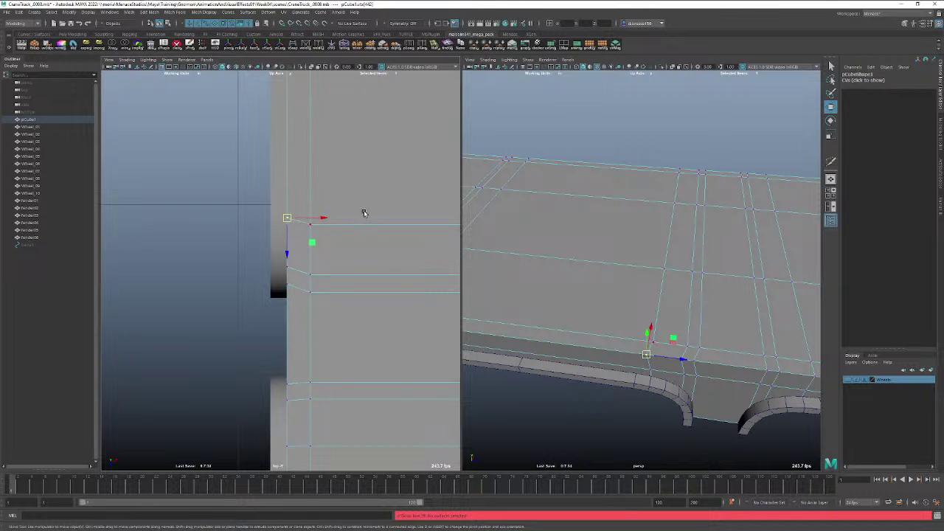
Return the truck body to object mode and switch on its see-through display.
right_click_drag(363, 213, 379, 204)
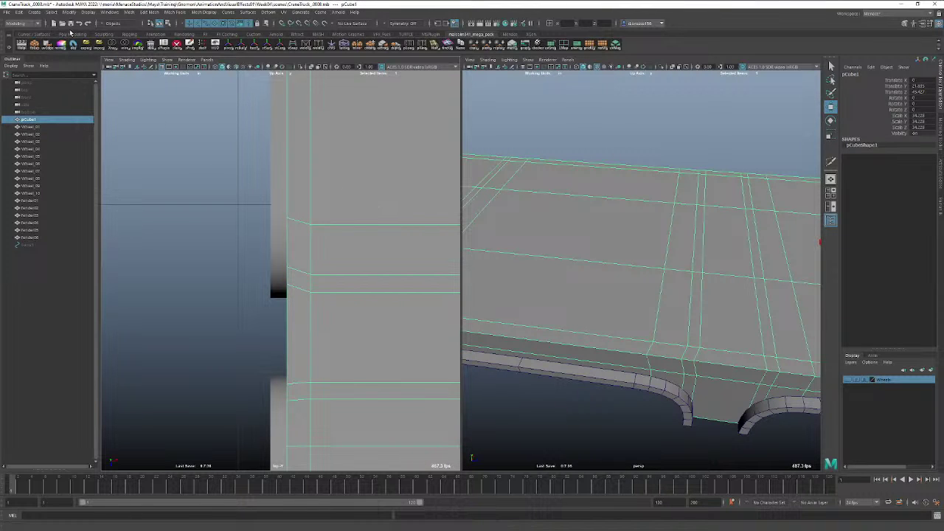
left_click(112, 45)
Straighten the three slanted side edges at the rear fender's front end by moving their outer vertices level with the deck edges.
right_click_drag(293, 232, 549, 229, "alt")
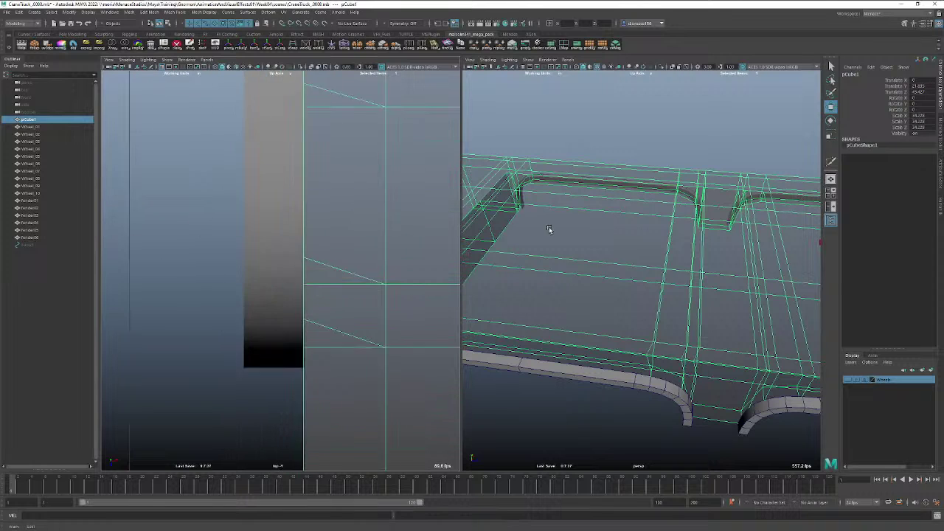
middle_click_drag(346, 139, 354, 217, "alt")
right_click_drag(329, 169, 305, 165)
left_click(312, 163)
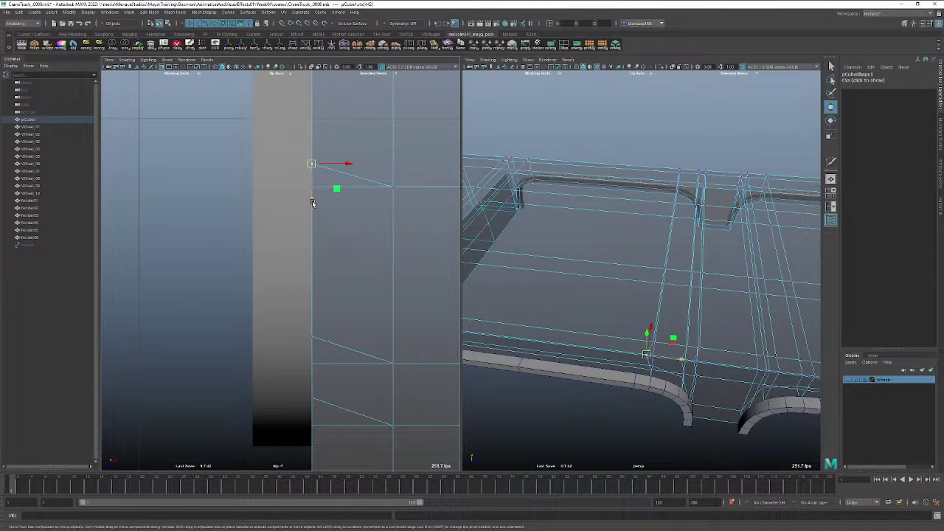
middle_click_drag(312, 203, 312, 226)
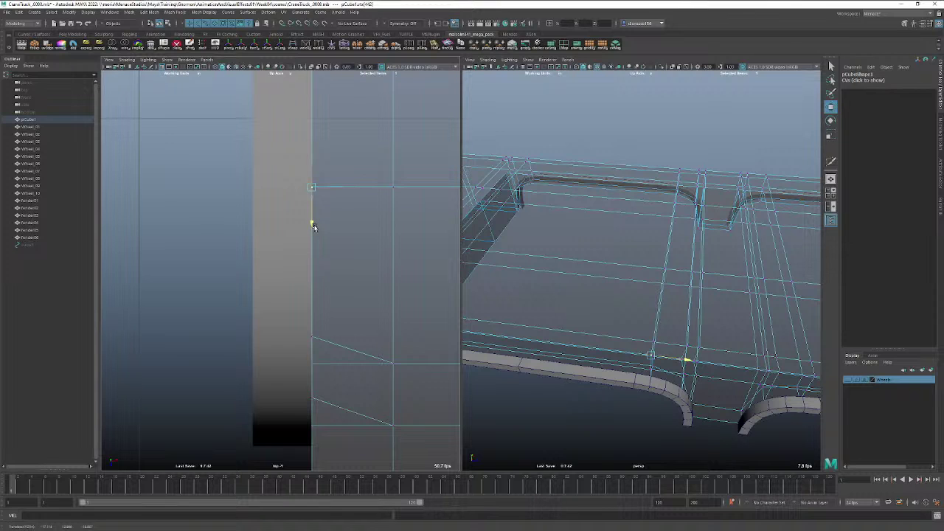
left_click(310, 336)
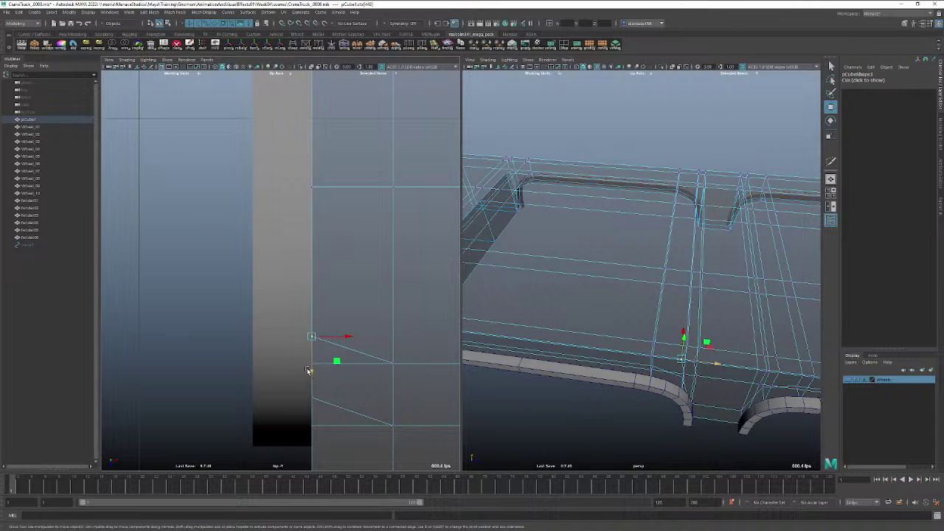
middle_click_drag(312, 374, 313, 402)
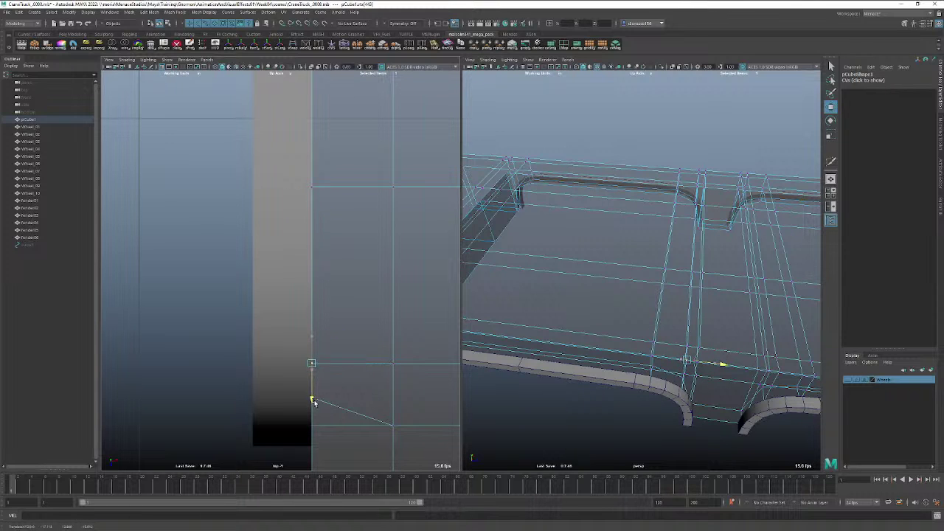
left_click_drag(313, 400, 313, 401)
left_click(334, 405)
left_click_drag(311, 436, 311, 453)
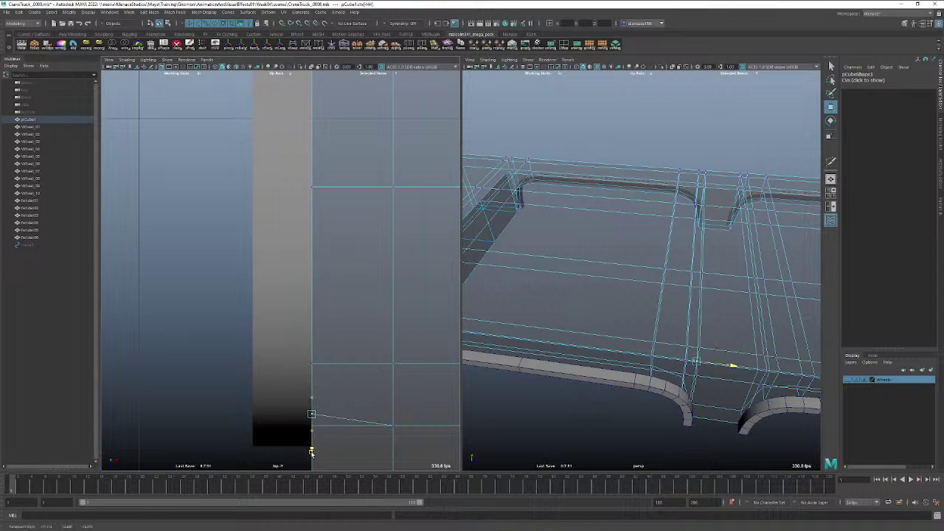
middle_click_drag(311, 453, 312, 464)
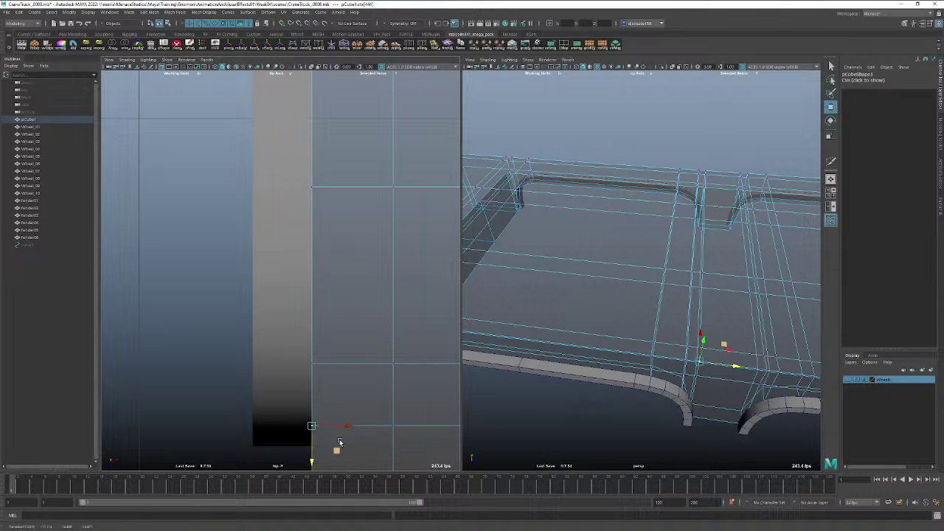
Straighten the rearmost slanted side edge at the rear fender's back end by moving its outer vertex level with the deck edge.
left_click_drag(532, 339, 738, 348, "alt")
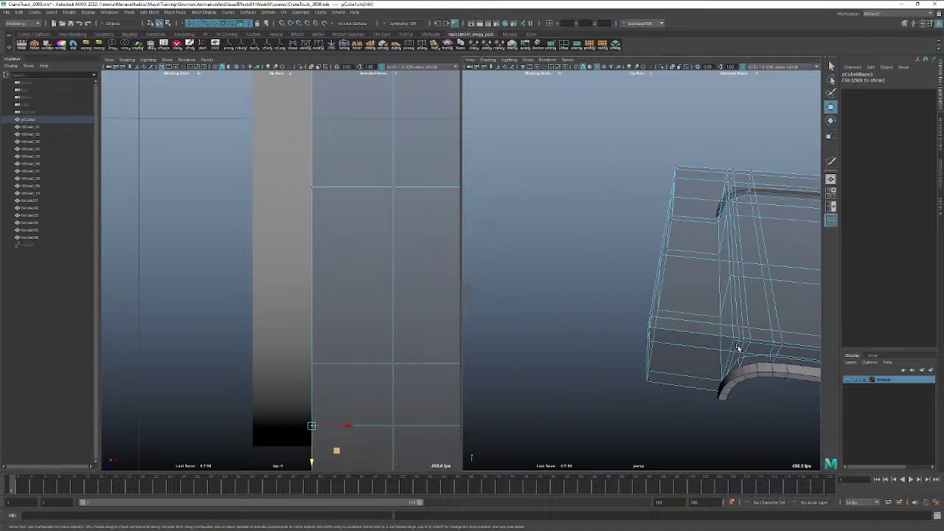
left_click(750, 340)
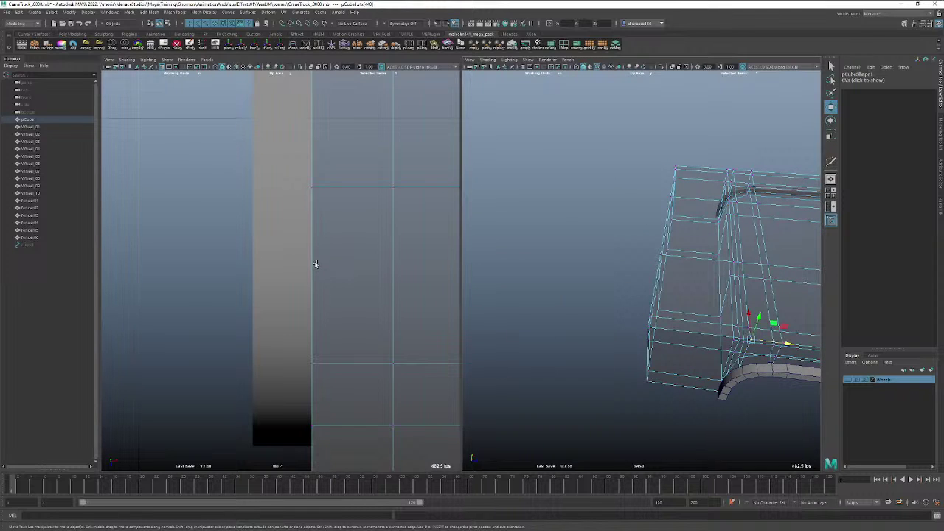
key("f")
scroll(270, 249, "down", 3)
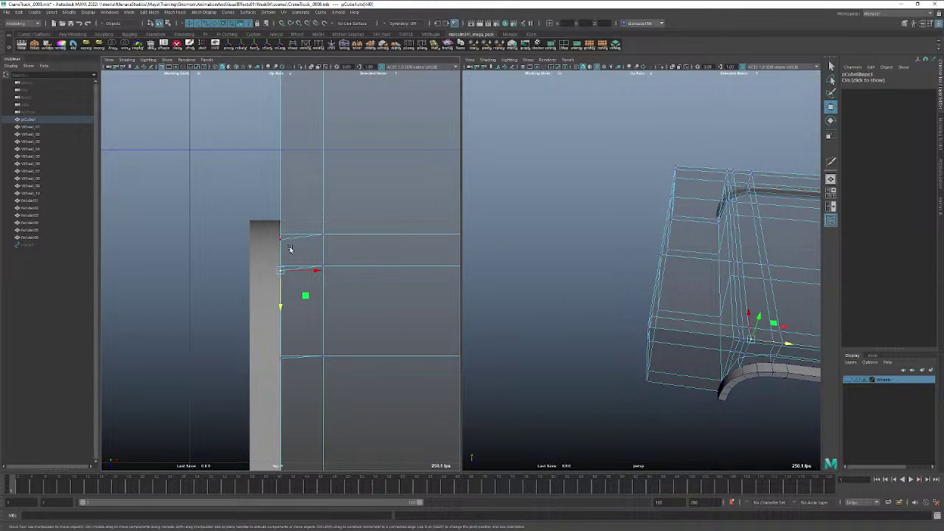
left_click(281, 239)
scroll(276, 244, "up", 4)
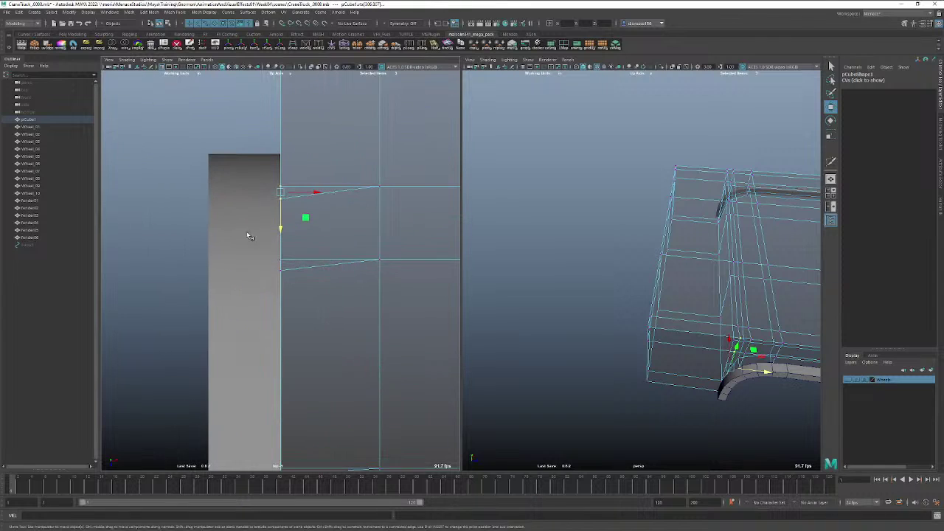
left_click(291, 205)
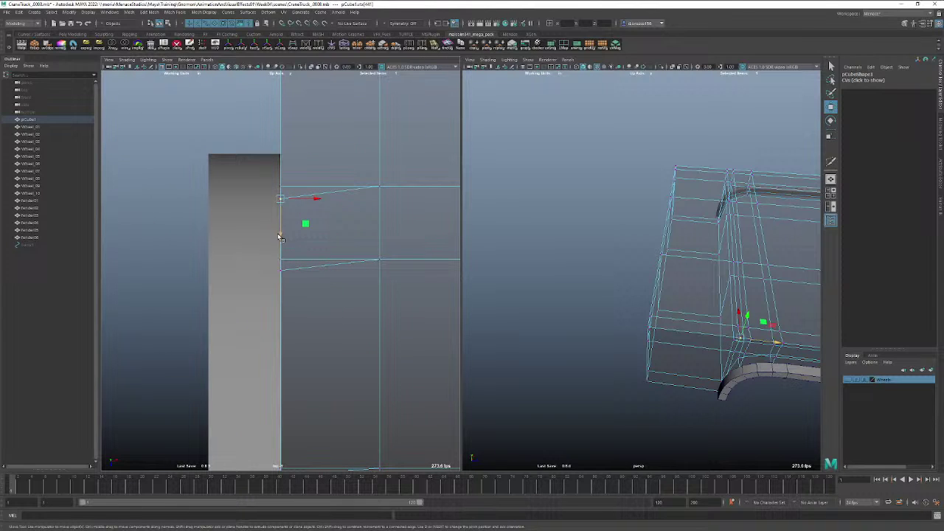
left_click_drag(279, 237, 280, 225)
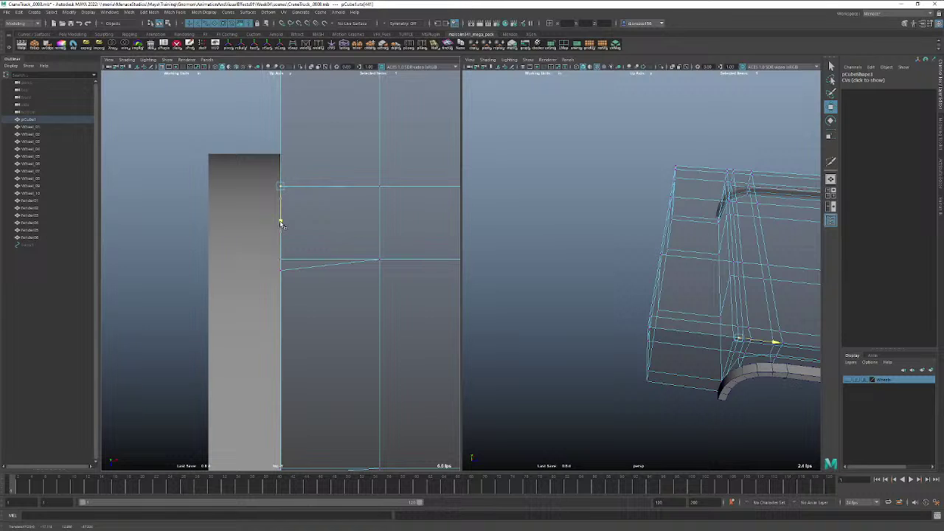
Align the outer vertices of the other two slanted side edges at the rear fender's back end with their deck edges.
left_click(283, 273)
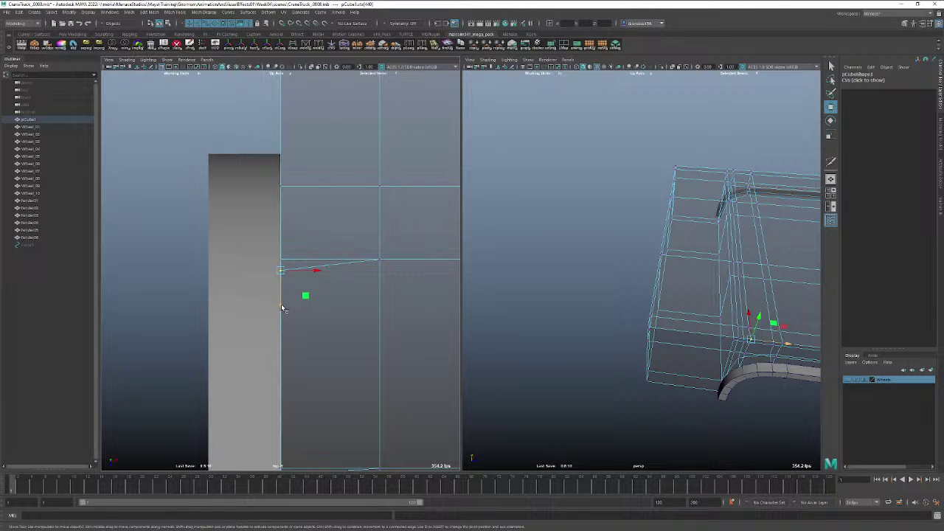
left_click_drag(281, 310, 281, 297)
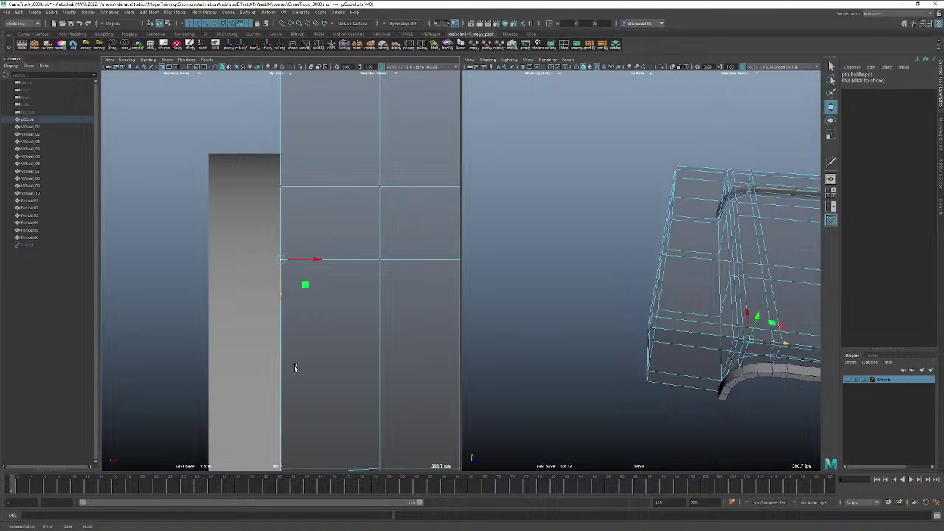
middle_click_drag(294, 365, 285, 230, "alt")
left_click(272, 331)
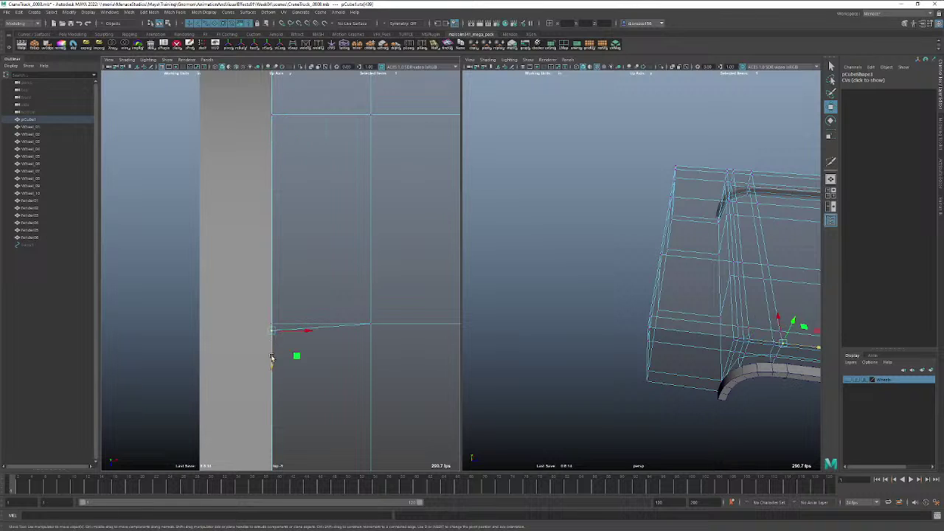
left_click_drag(270, 361, 272, 358)
Straighten the rearmost slanted side edge at the middle fender's back end by moving its outer vertex level with the deck edge.
right_click_drag(341, 357, 303, 354, "alt")
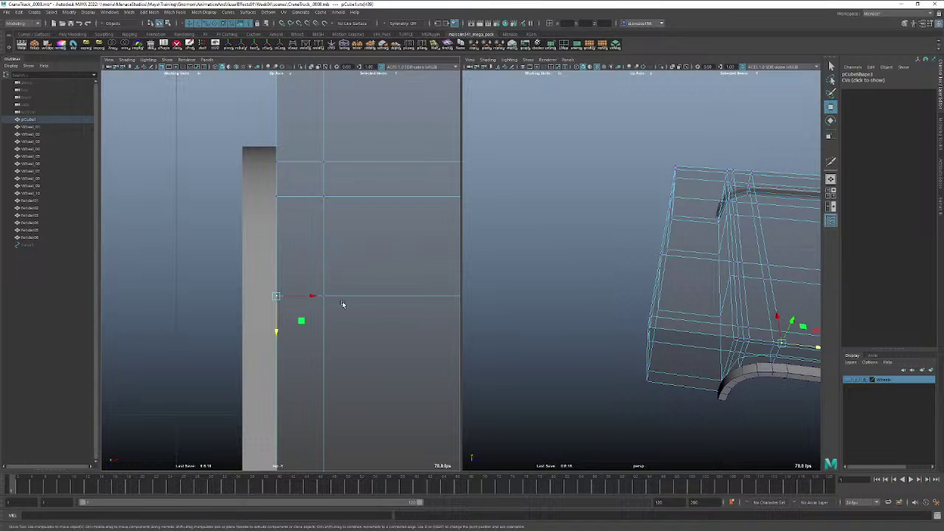
scroll(352, 345, "down", 1)
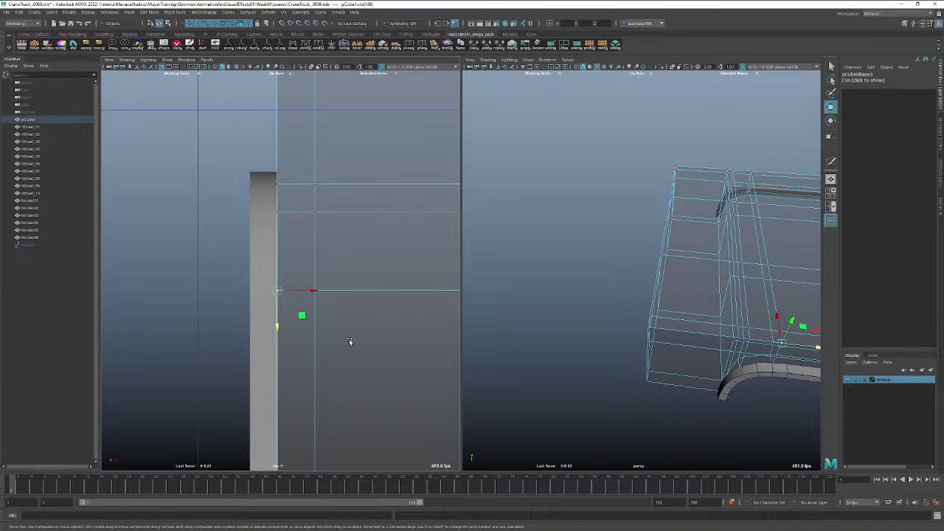
right_click_drag(347, 387, 221, 356, "alt")
scroll(221, 356, "down", 2)
middle_click_drag(350, 339, 350, 135, "alt")
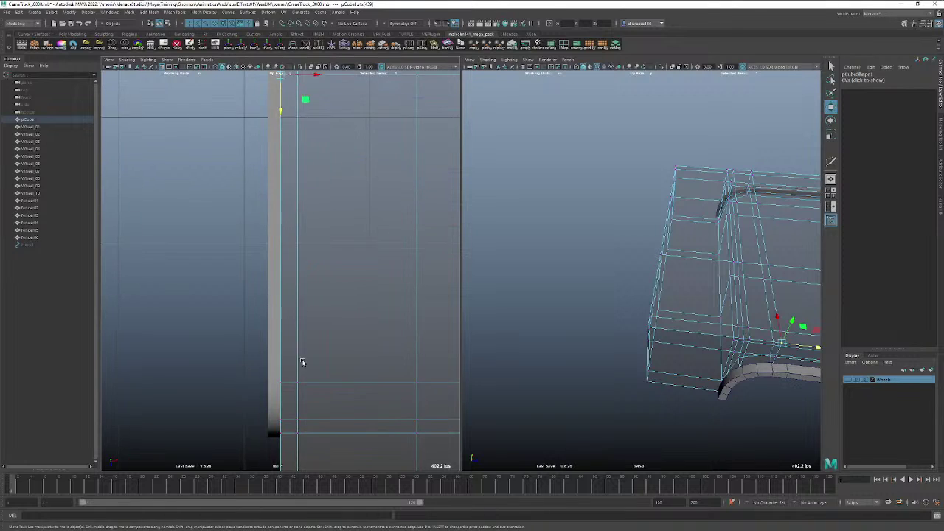
middle_click_drag(312, 438, 333, 178, "alt")
left_click_drag(309, 234, 297, 261)
key("f")
right_click_drag(368, 269, 301, 267, "alt")
left_click(281, 241)
left_click_drag(280, 263, 279, 254)
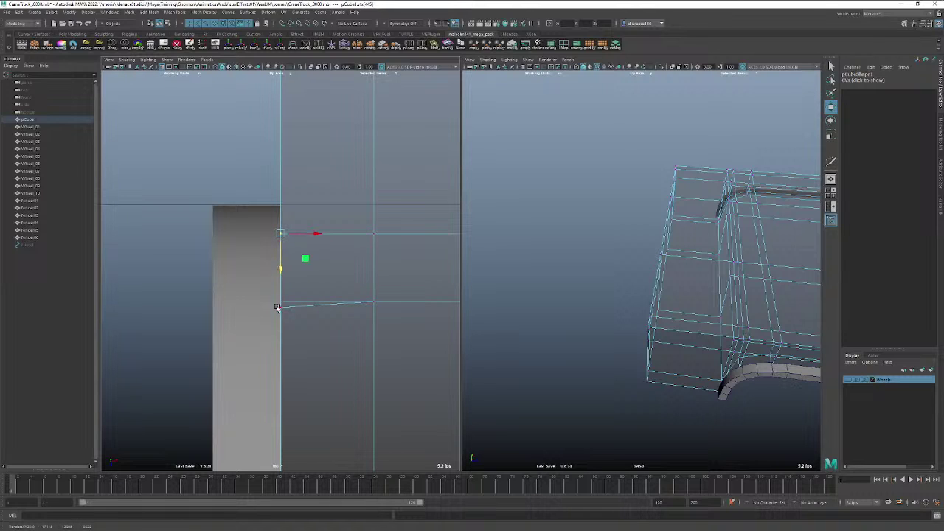
Align the outer vertices of the remaining two side edges at the middle fender's back end with their deck edges.
left_click(278, 308)
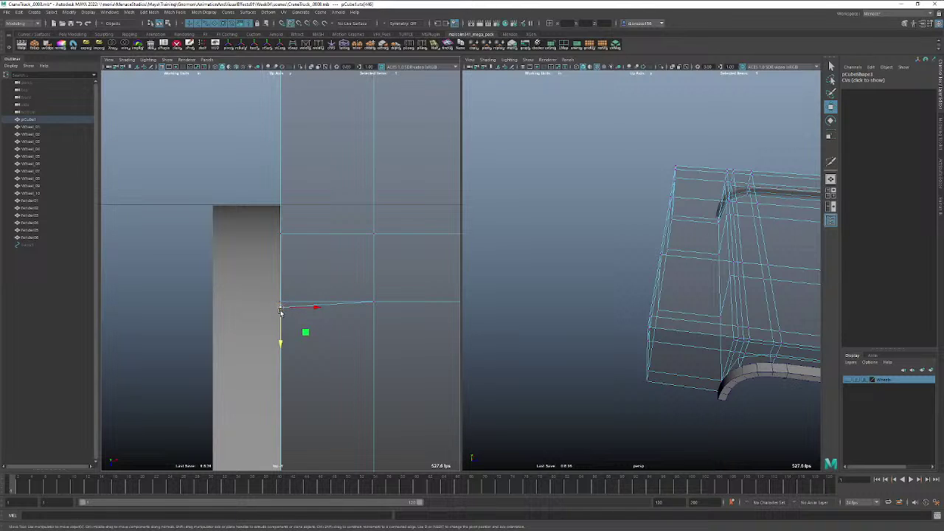
left_click_drag(280, 329, 281, 302)
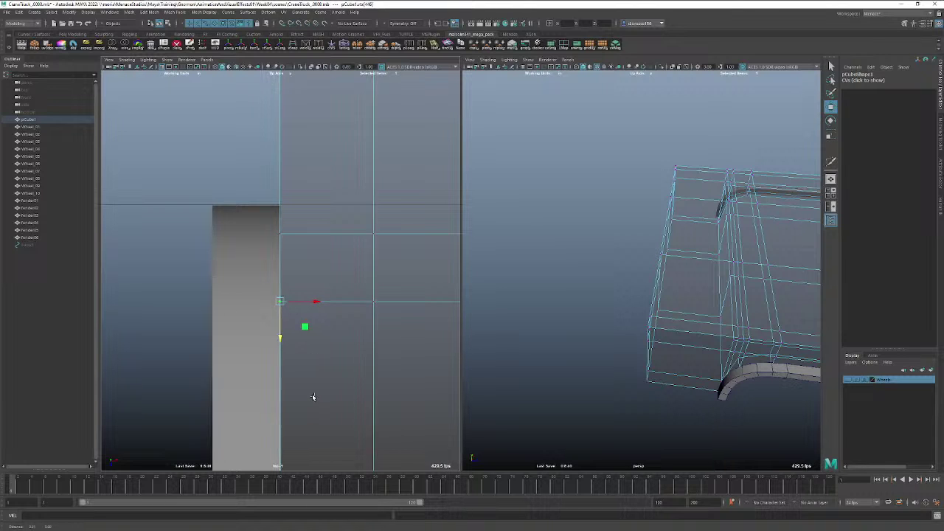
middle_click_drag(314, 396, 316, 185, "alt")
left_click(284, 280)
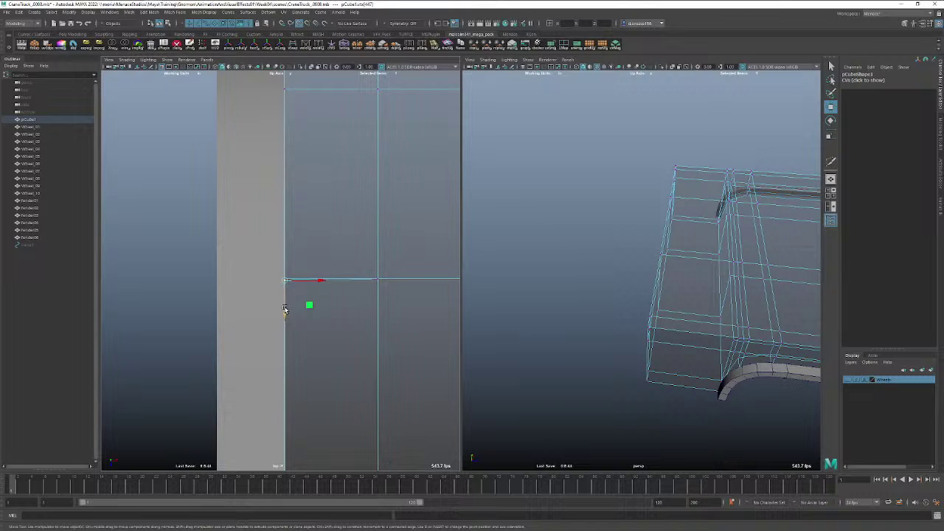
middle_click_drag(284, 295, 282, 280)
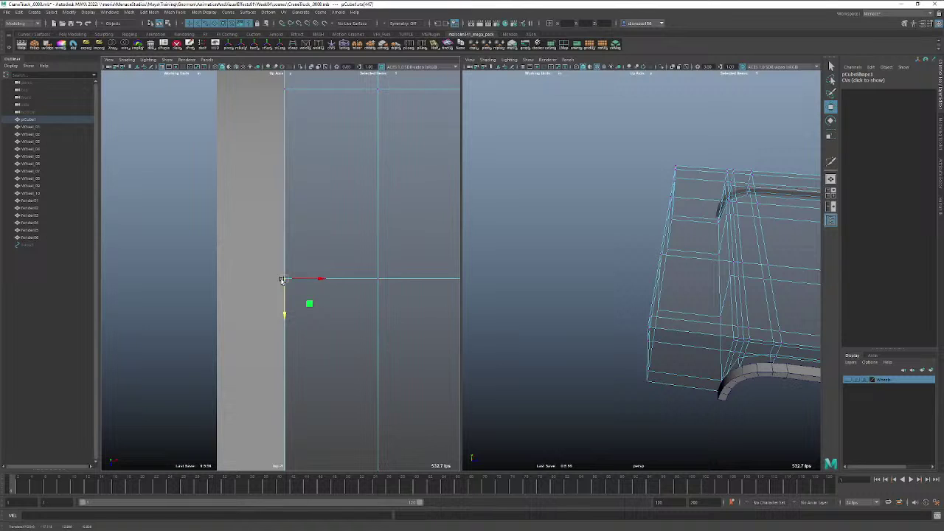
Straighten the rearmost slanted side edge at the middle fender's front end by snapping its outer vertex level with the deck edge.
scroll(234, 273, "down", 6)
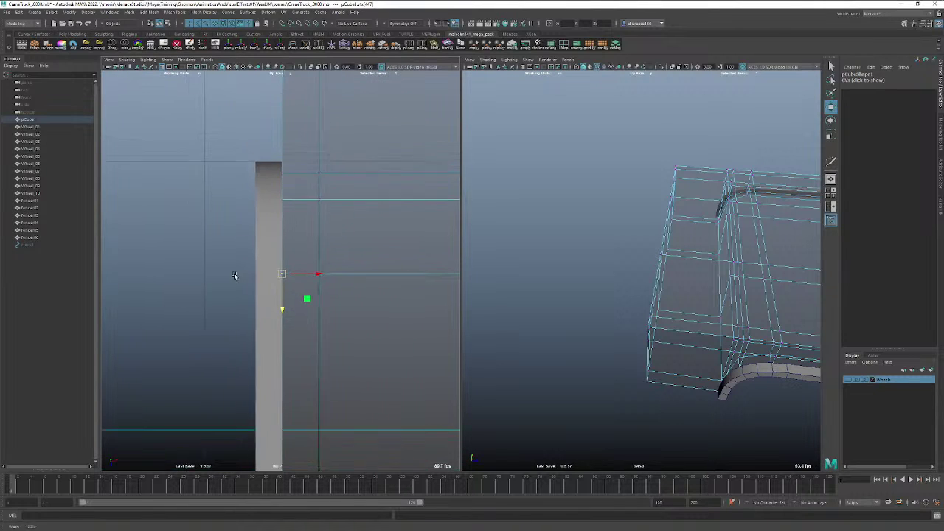
scroll(341, 231, "down", 2)
middle_click_drag(293, 352, 305, 129, "alt")
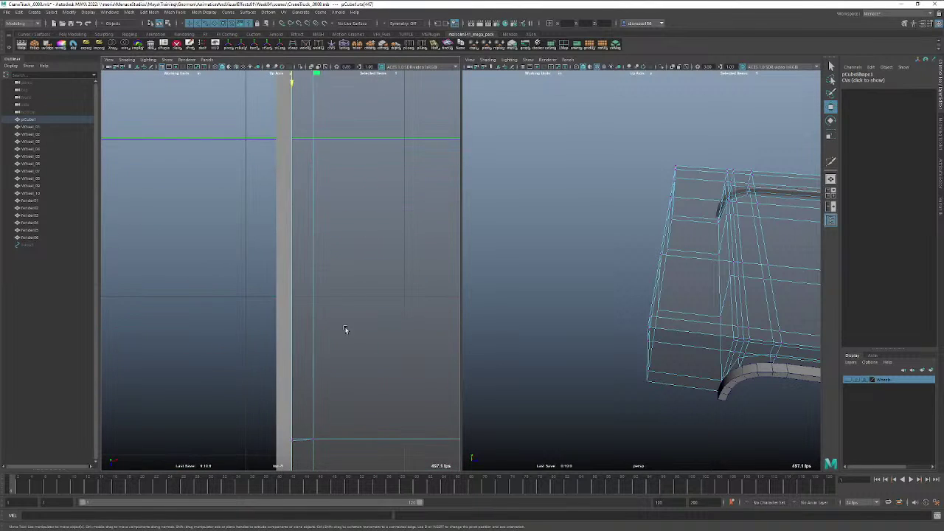
middle_click_drag(346, 327, 354, 139, "alt")
left_click_drag(335, 179, 277, 329)
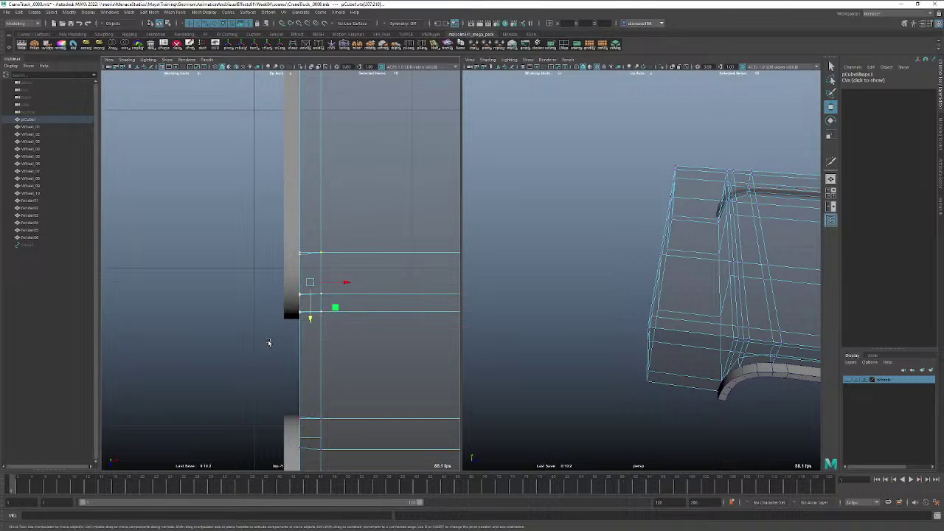
key("f")
left_click(234, 152)
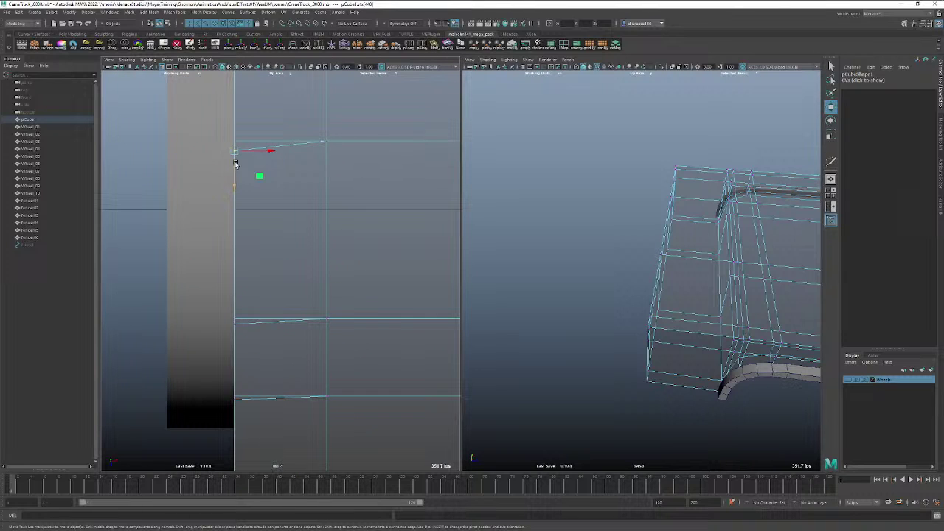
key("v")
left_click_drag(234, 183, 233, 172)
Align the outer vertices of the other two slanted side edges at the middle fender's front end with their deck edges.
left_click(236, 324)
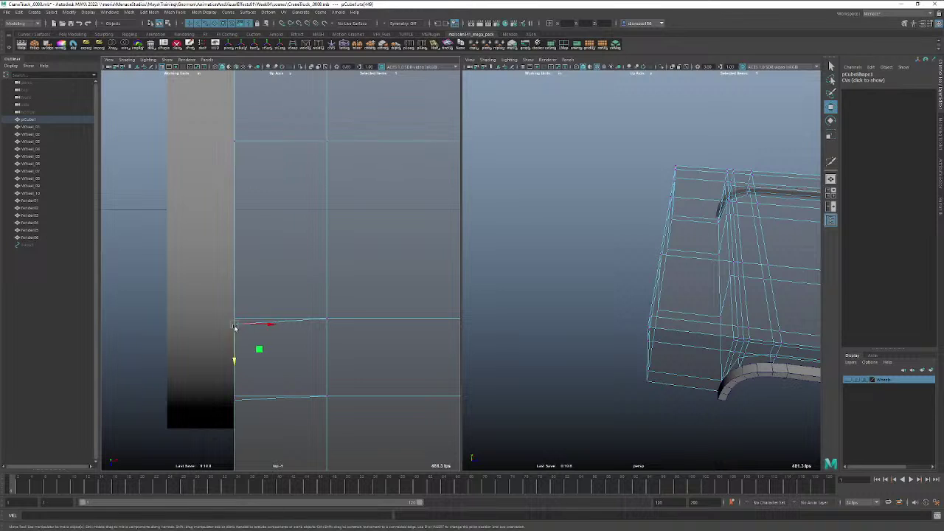
middle_click_drag(233, 345, 235, 322)
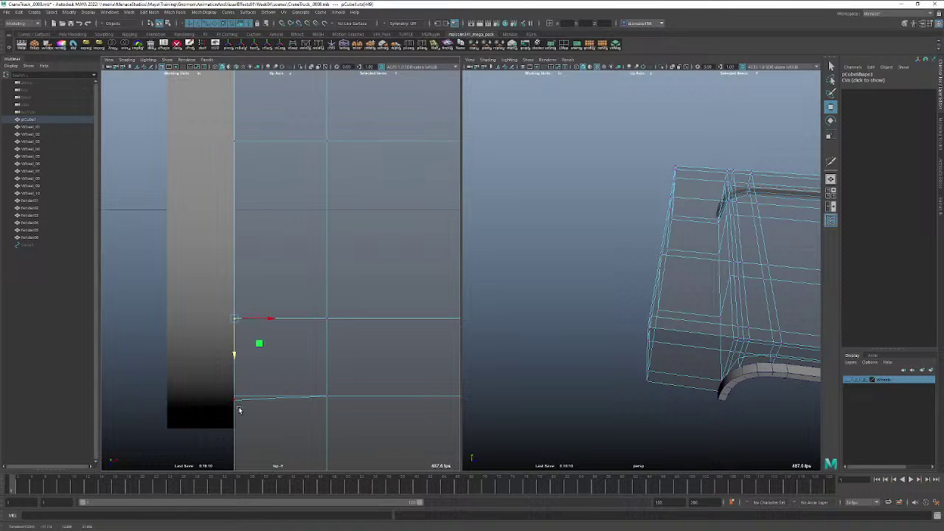
left_click(233, 401)
middle_click_drag(235, 399, 236, 398)
Move the outer vertex of the rearmost slanted side edge at the front fender's back end close to its deck edge.
middle_click_drag(273, 426, 310, 179, "alt")
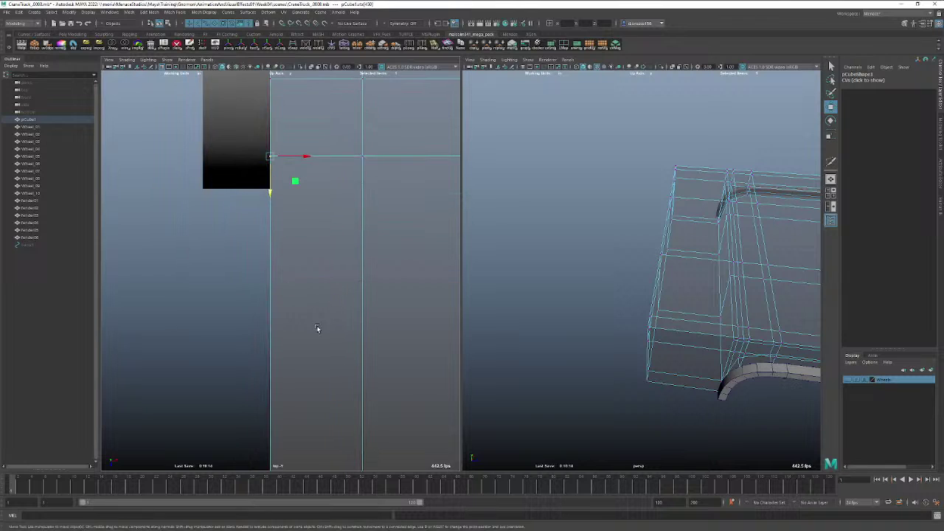
right_click_drag(329, 334, 207, 331, "alt")
middle_click_drag(284, 372, 303, 211, "alt")
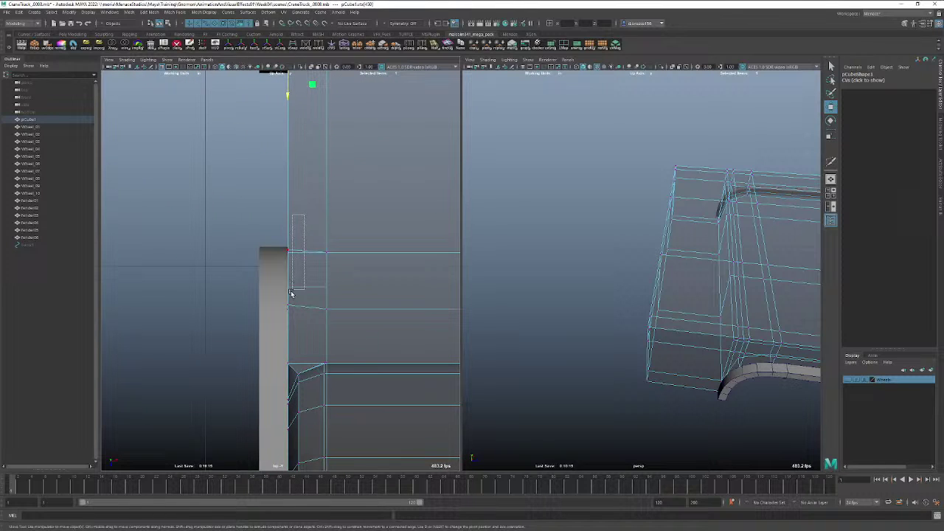
left_click_drag(304, 214, 269, 327)
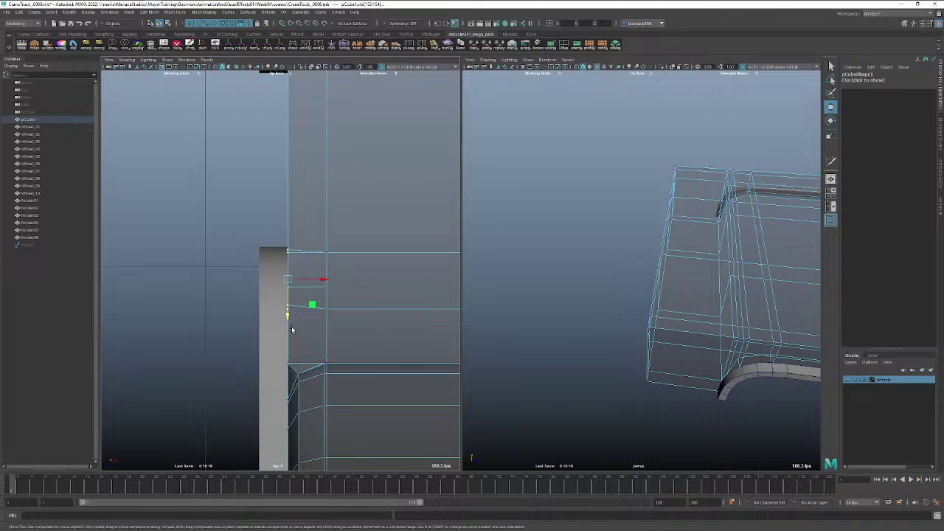
key("f")
right_click_drag(329, 335, 258, 336, "alt")
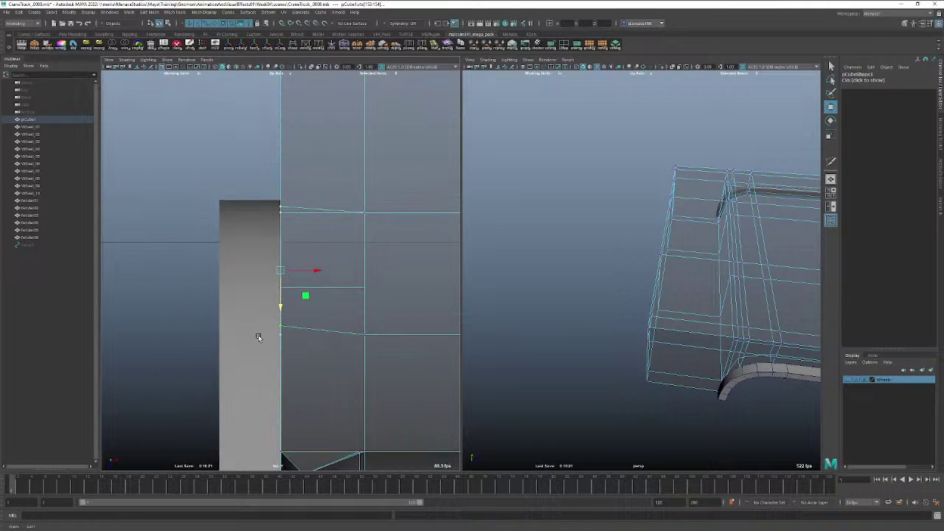
left_click_drag(279, 248, 280, 219)
key("v")
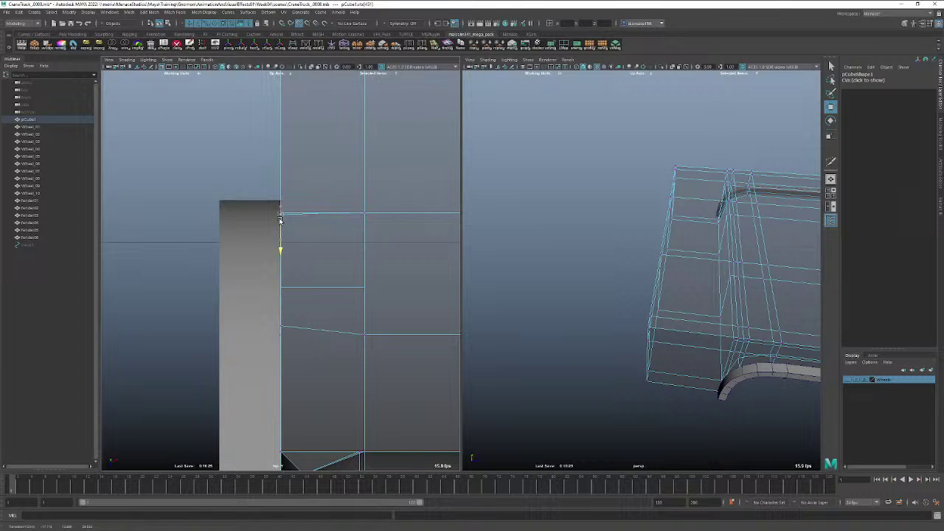
Align the next slanted side edge at the front fender's back end, and snap the rearmost one's outer vertex exactly level with its deck edge.
left_click(282, 326)
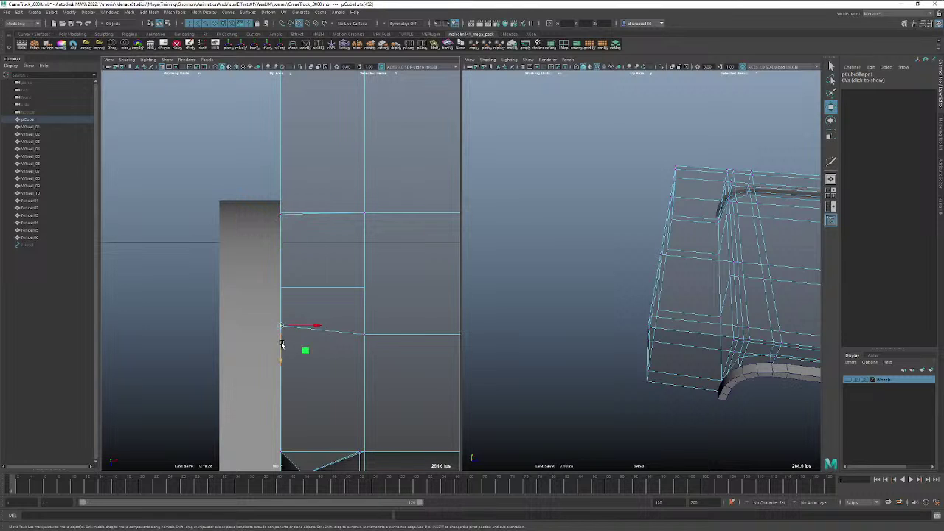
left_click_drag(281, 344, 281, 353)
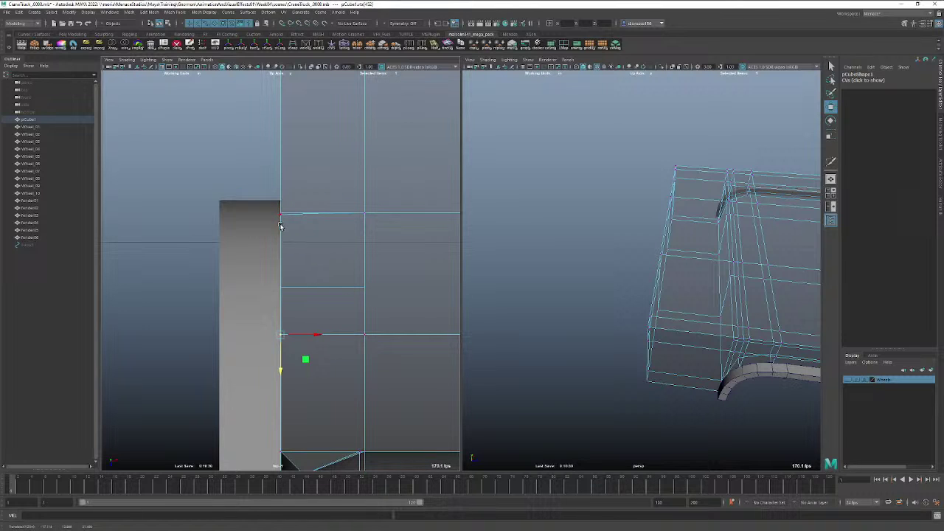
right_click_drag(280, 226, 362, 219, "alt")
middle_click_drag(345, 211, 333, 308, "alt")
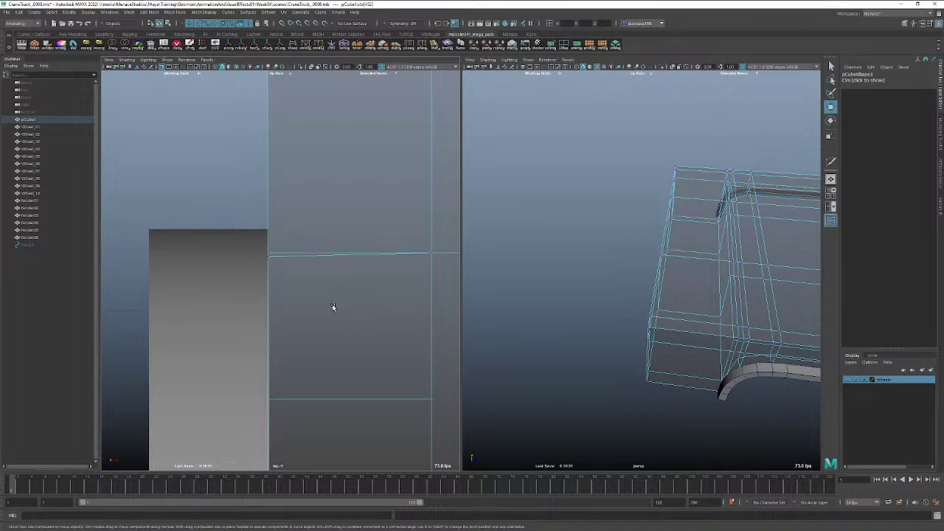
left_click(269, 257)
left_click_drag(266, 270, 268, 255)
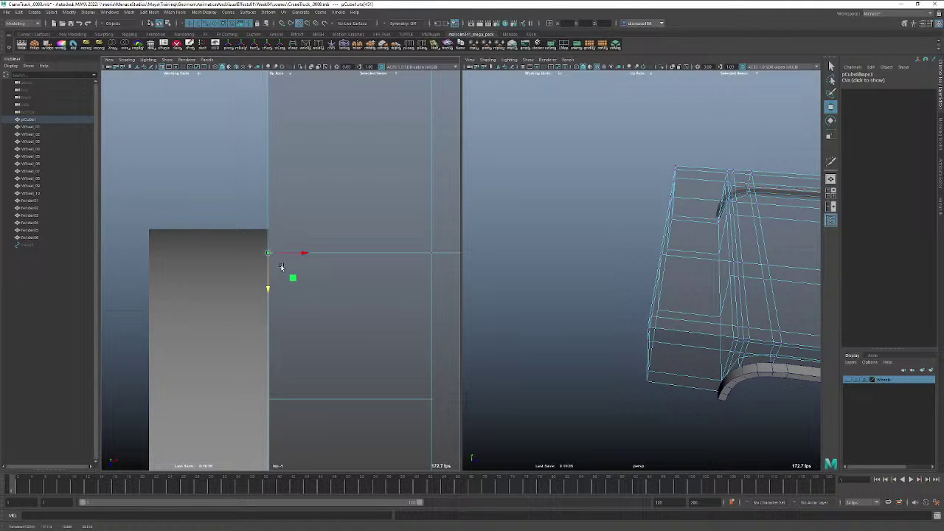
Return the chassis to object mode in a full-size perspective view, turn off its X-ray display and deselect it.
scroll(311, 152, "down", 6)
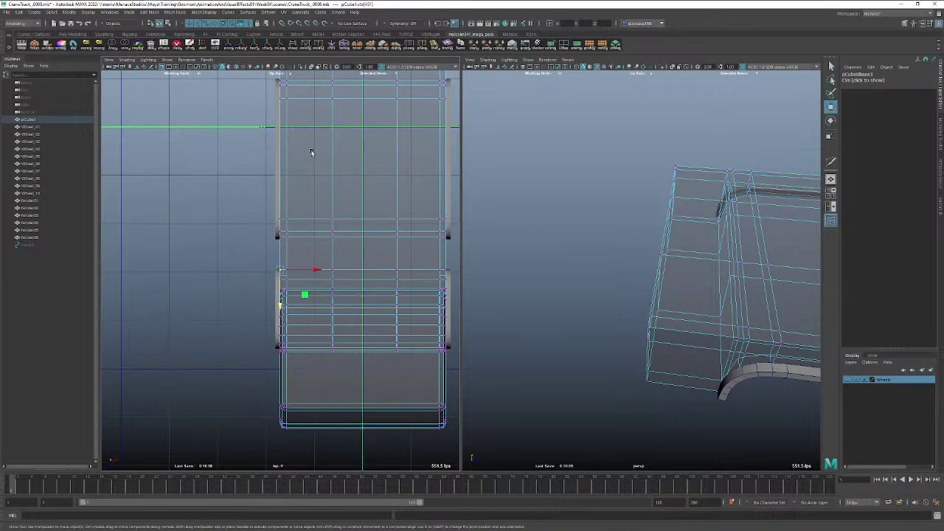
middle_click_drag(312, 152, 210, 353, "alt")
scroll(276, 327, "down", 2)
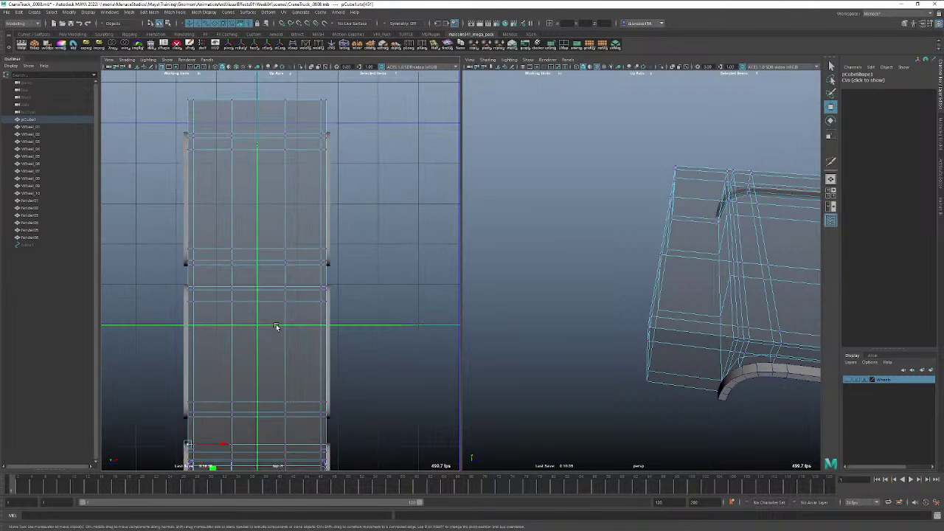
right_click(649, 322)
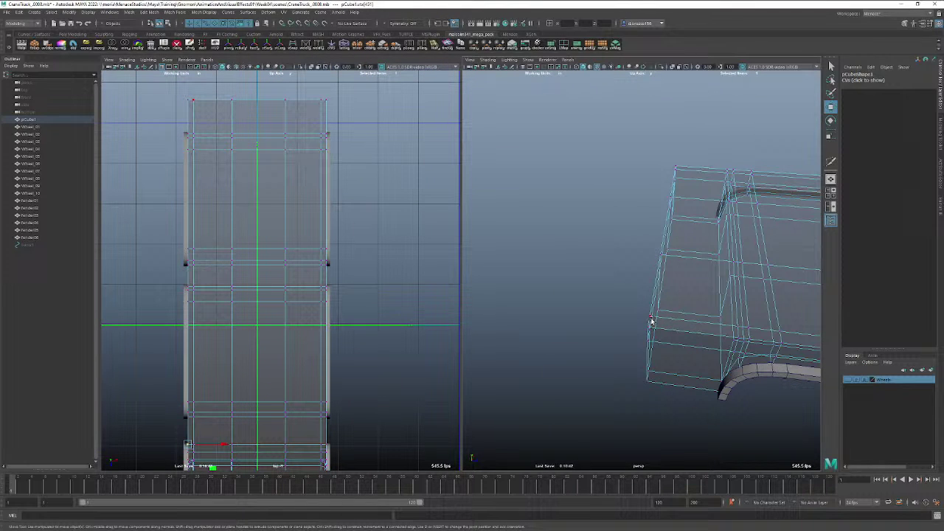
key("space")
right_click_drag(633, 329, 339, 303, "alt")
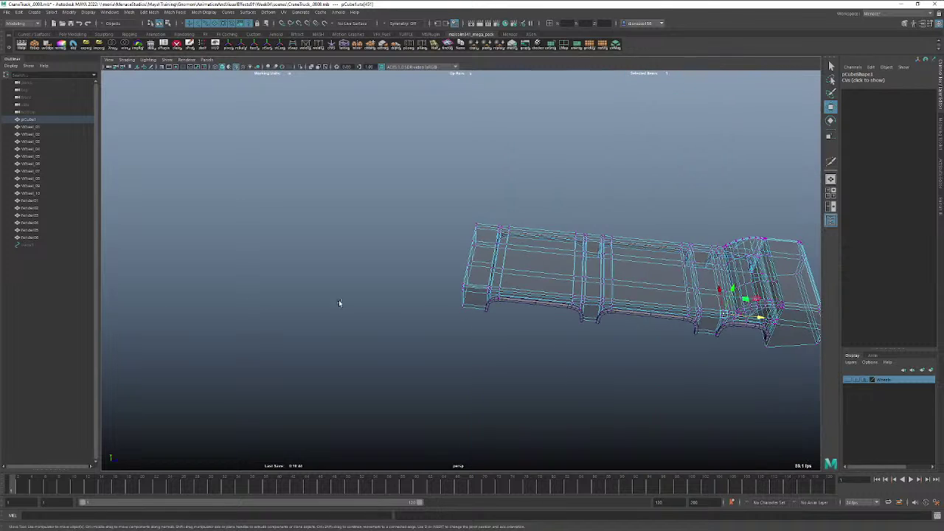
right_click_drag(543, 271, 570, 264)
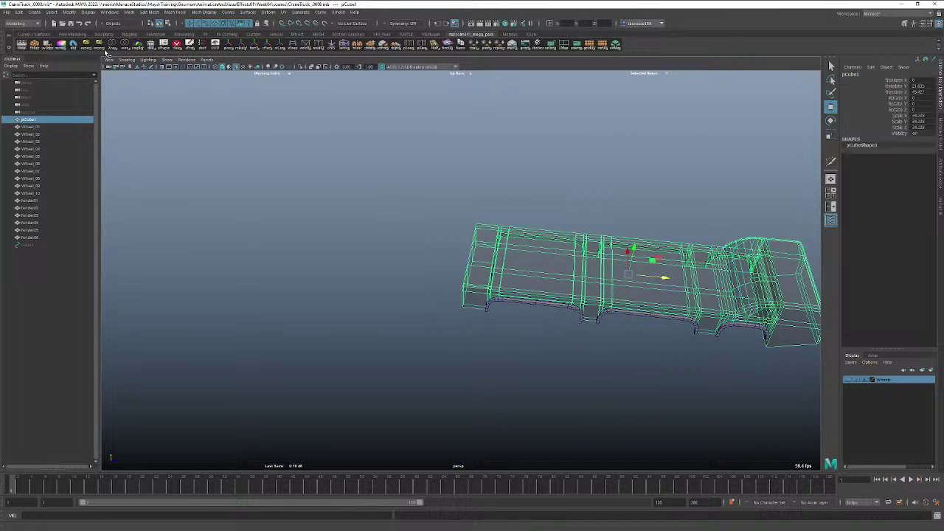
left_click(112, 46)
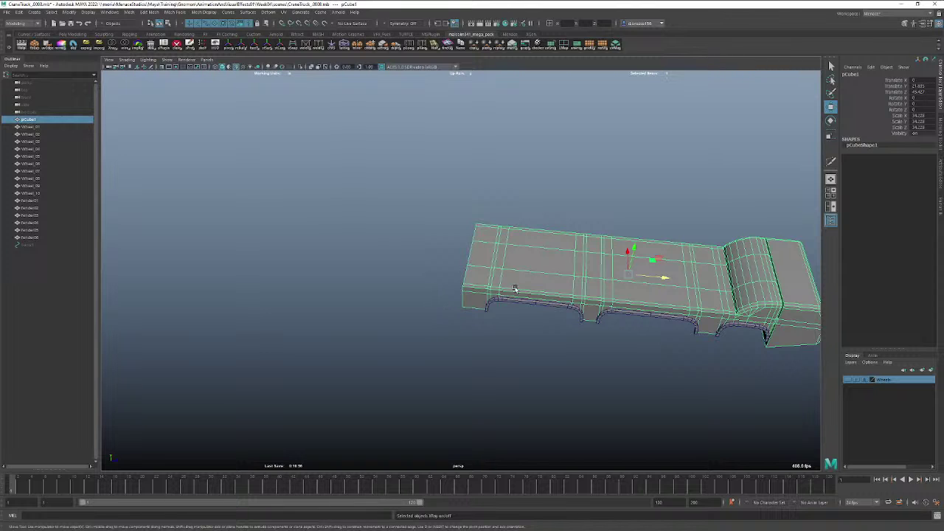
left_click(542, 355)
Show the chassis smooth shaded without the wireframe overlay and save the scene.
left_click_drag(645, 332, 489, 327, "alt")
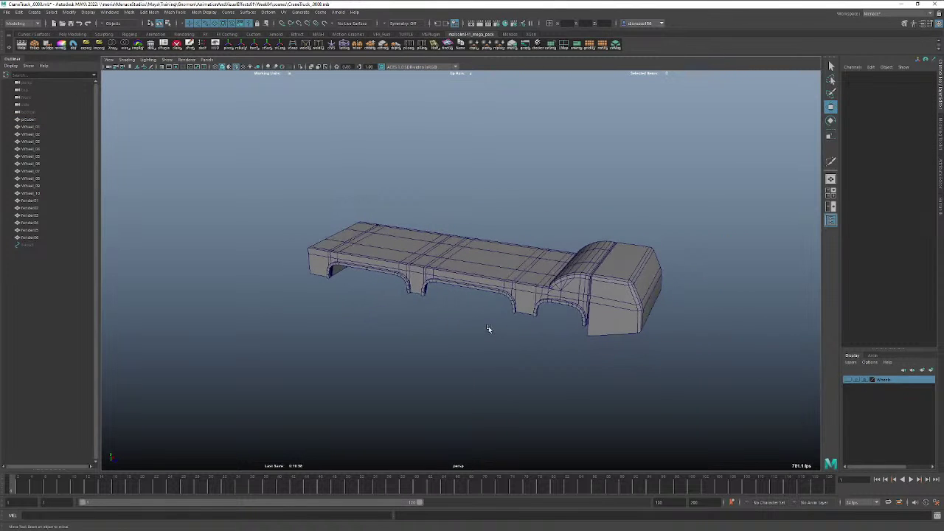
left_click(215, 66)
left_click(222, 67)
left_click(237, 66)
mouse_move(573, 212)
left_mouse_down("alt")
mouse_move(445, 213)
mouse_move(430, 224)
mouse_move(428, 215)
left_mouse_up("alt")
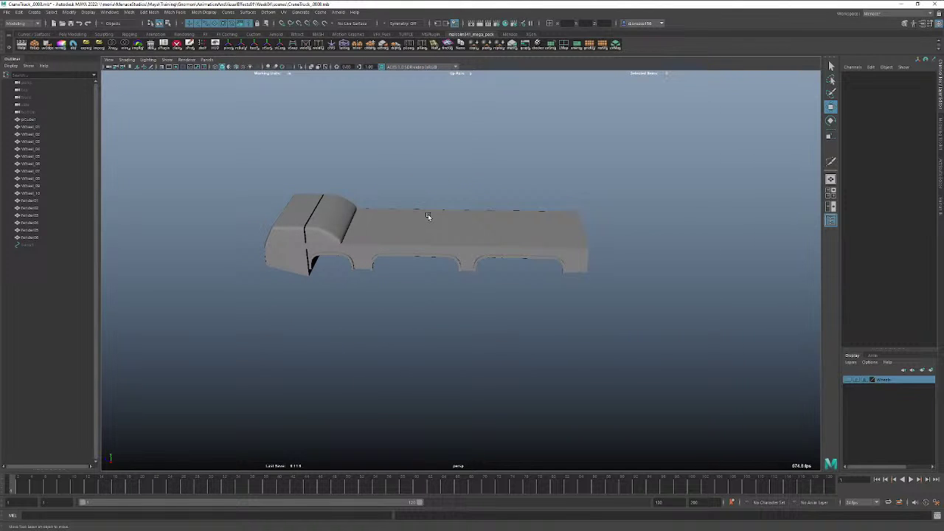
key("ctrl+s")
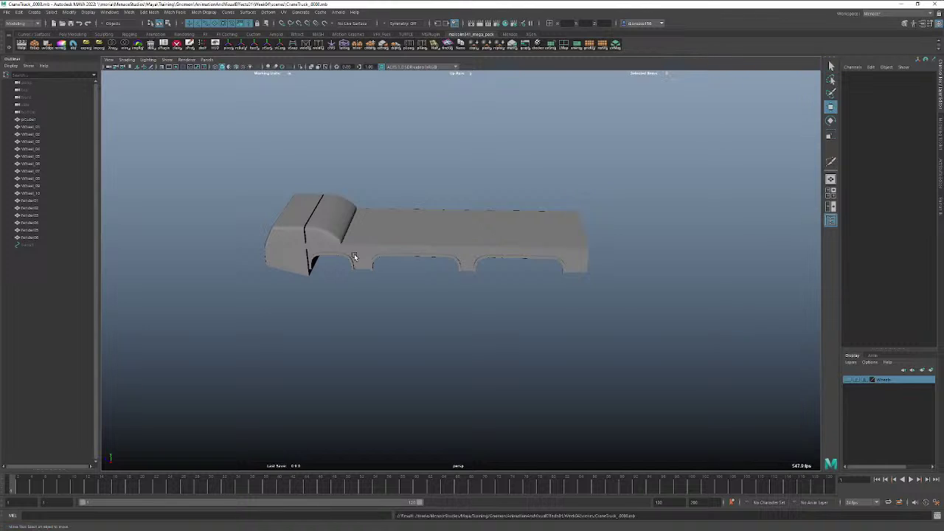
right_click_drag(355, 255, 432, 259, "alt")
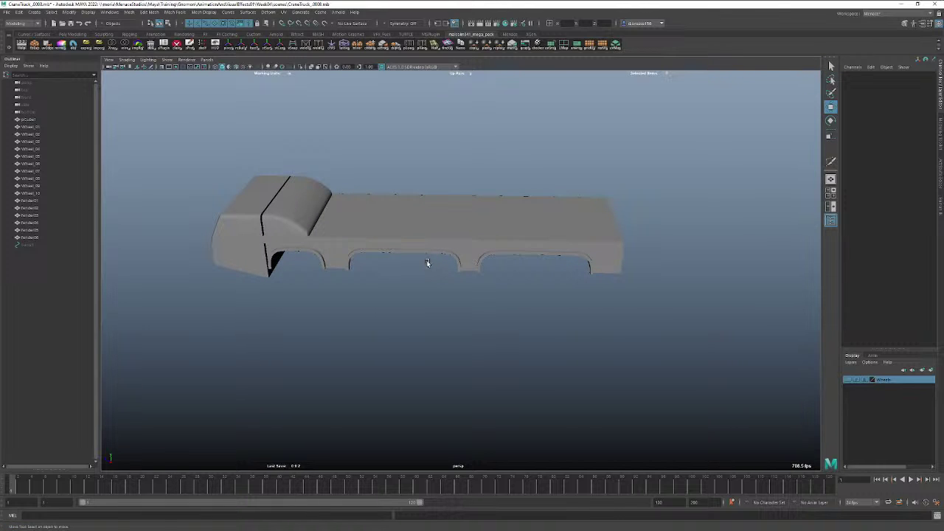
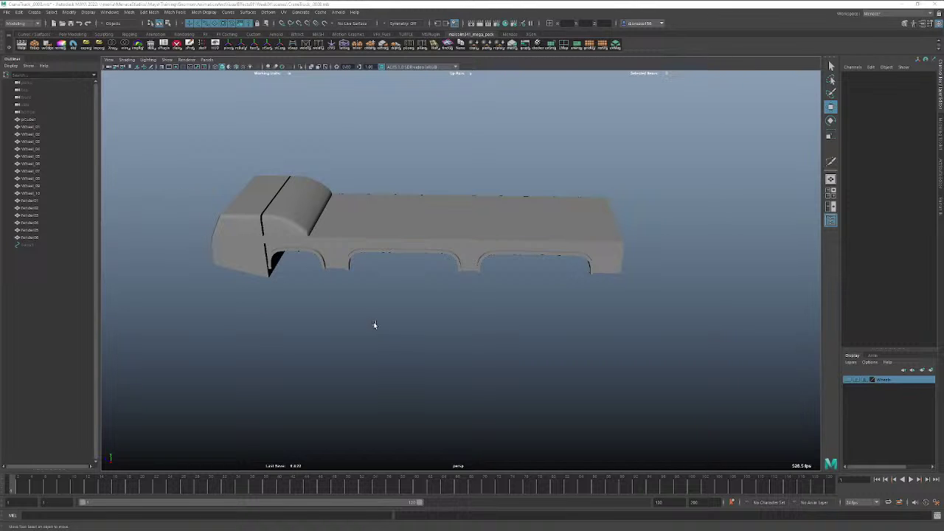
Show the wheels layer briefly to check the chassis and fenders against the wheels, and hide it again.
left_click_drag(376, 325, 634, 325, "alt")
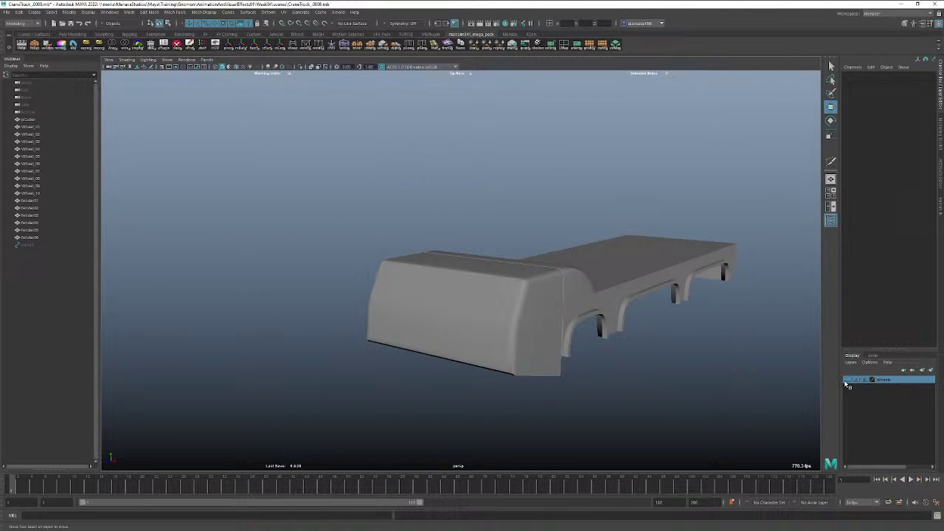
left_click(849, 380)
left_click_drag(702, 371, 817, 419, "alt")
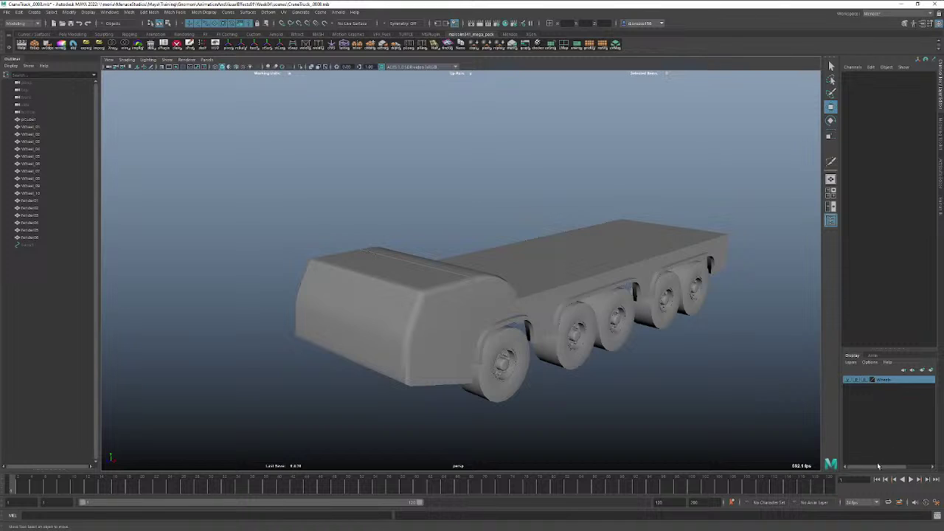
left_click(849, 380)
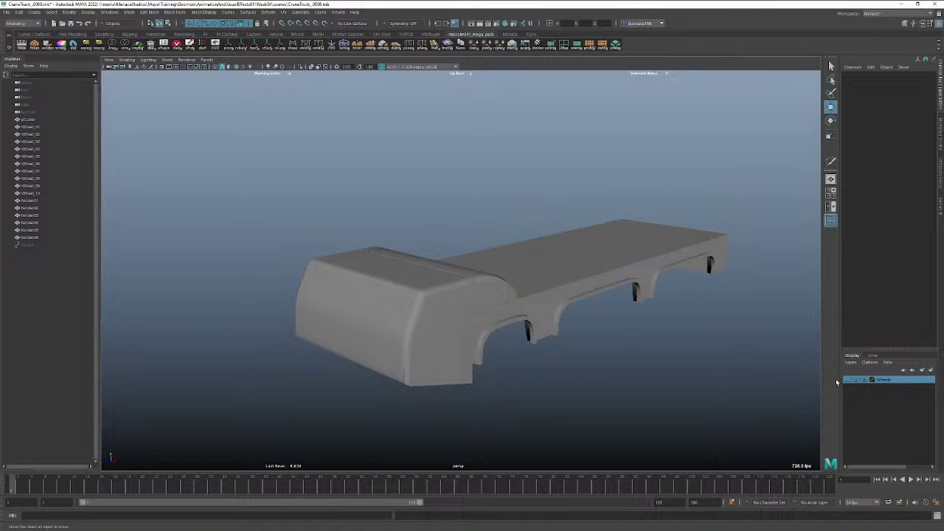
mouse_move(145, 9)
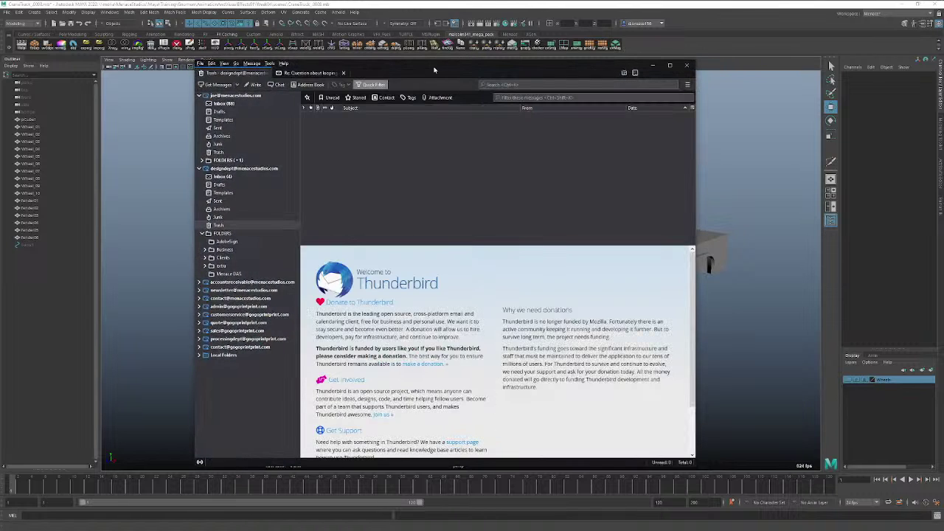
Move the mail window away from the 3D viewport.
left_click_drag(435, 70, 943, 88)
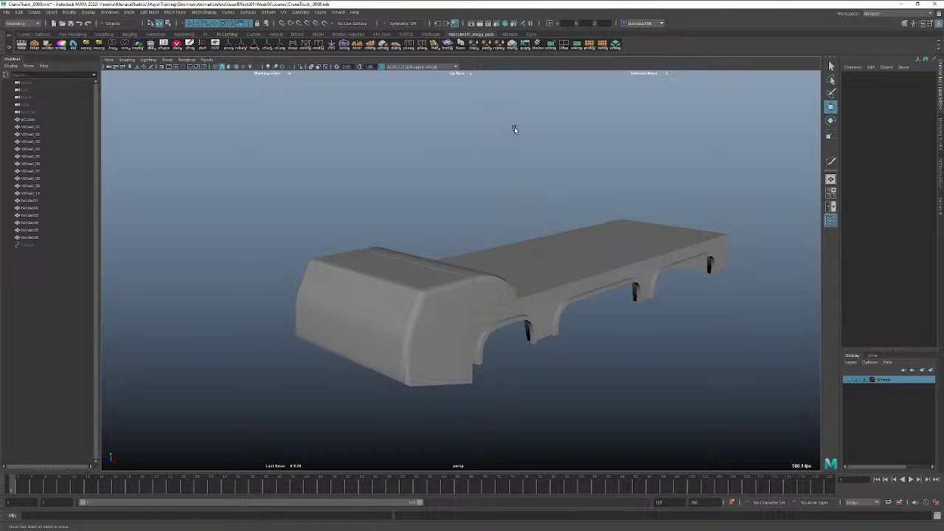
Extrude the upper front face of the truck cab with an offset of 1 to inset a windshield outline.
left_click_drag(414, 290, 435, 290, "alt")
left_click(417, 281)
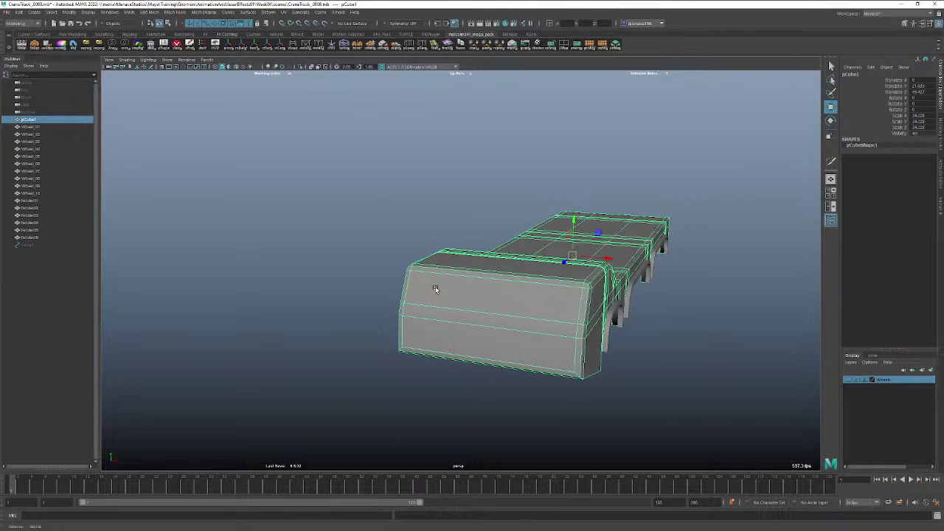
right_click_drag(436, 289, 617, 289, "alt")
left_click_drag(553, 290, 550, 262, "alt")
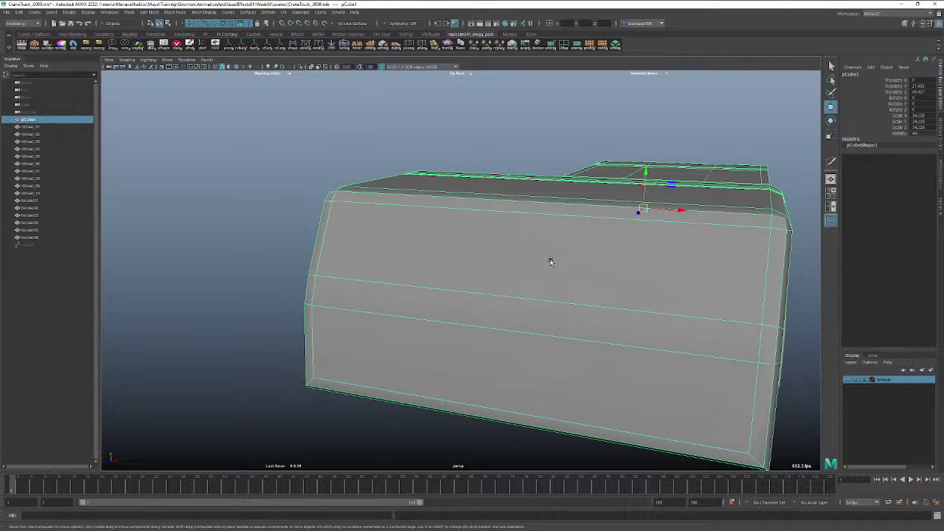
right_click(507, 267)
left_click(507, 286)
left_click(500, 269)
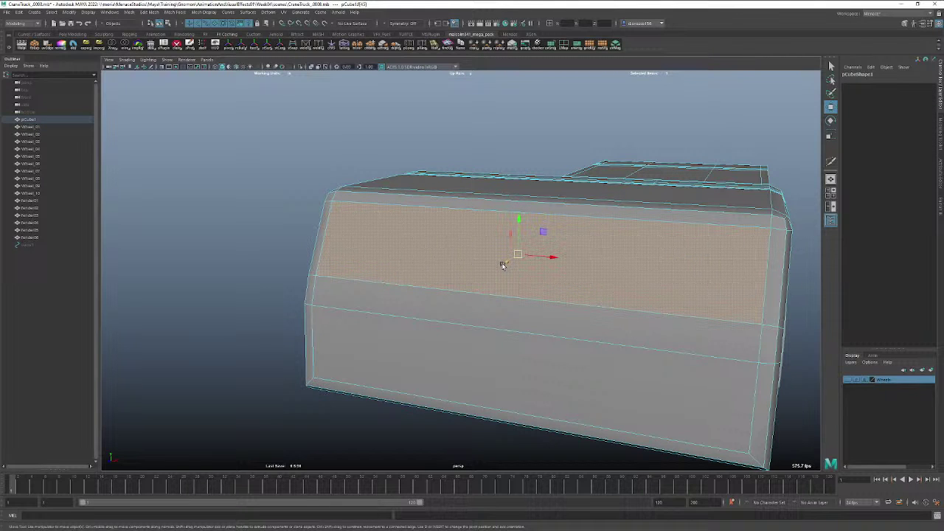
key("ctrl+e")
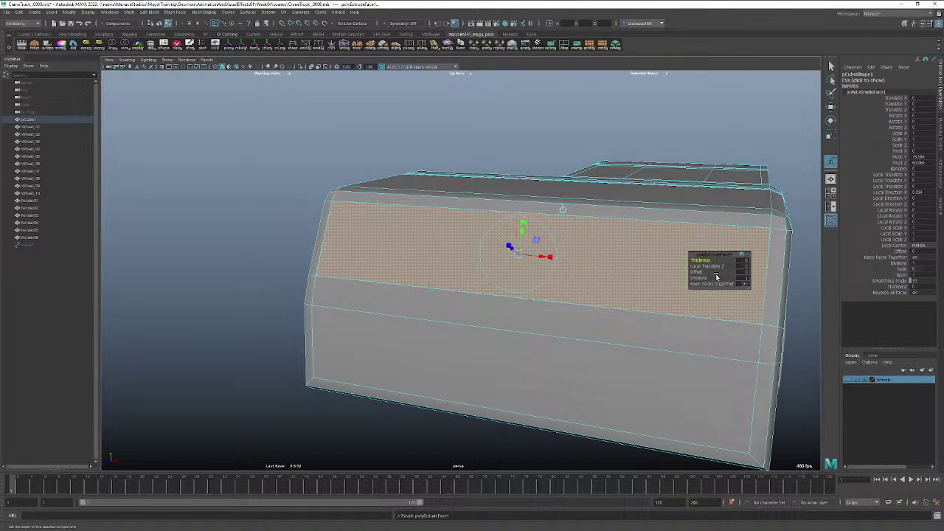
left_click_drag(697, 272, 703, 272)
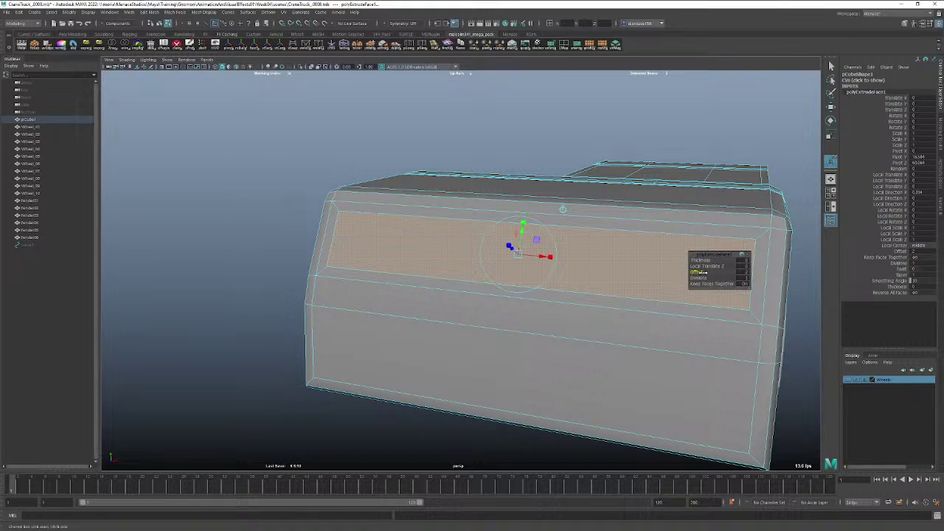
left_click_drag(703, 272, 698, 272)
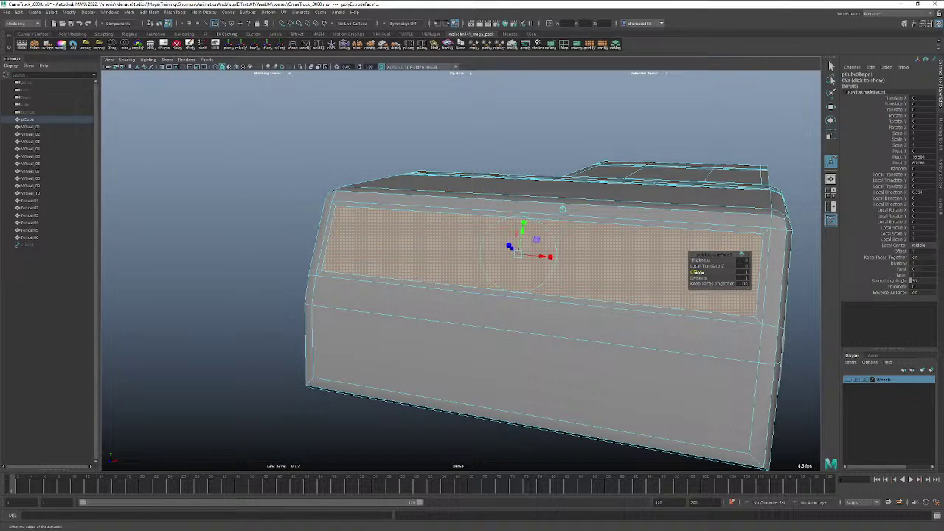
Try to chamfer the four corner vertices of the inset windshield face.
right_click_drag(368, 222, 338, 214)
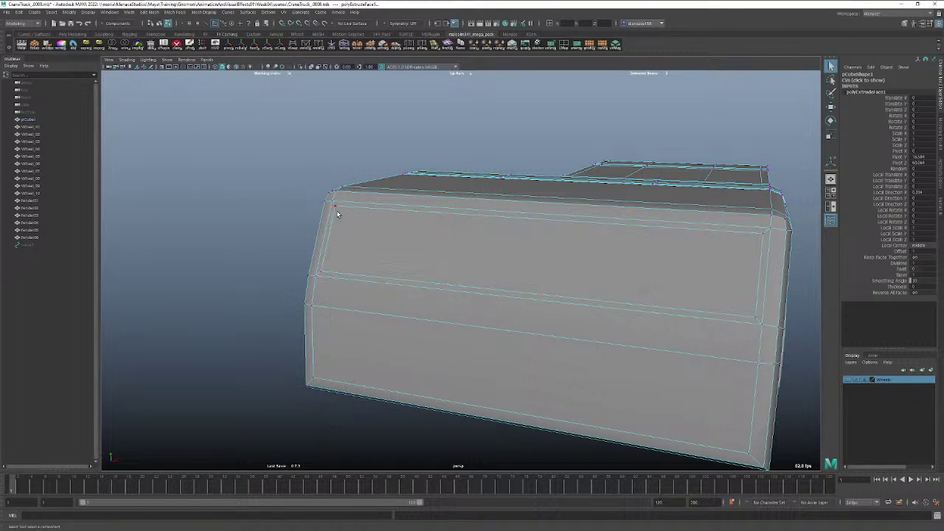
left_click(336, 208)
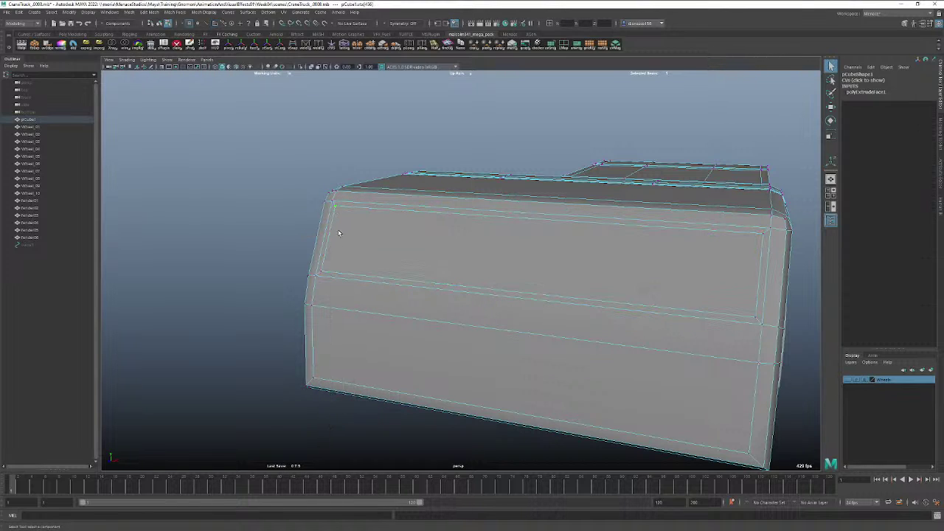
left_click(322, 272, "shift")
left_click(758, 318, "shift")
left_click(764, 235, "shift")
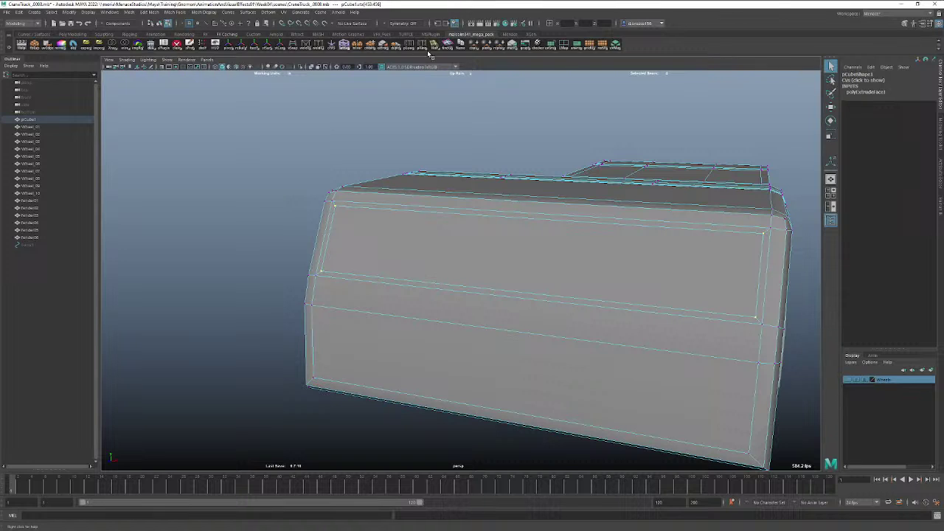
scroll(428, 55, "up", 10)
left_click(341, 45)
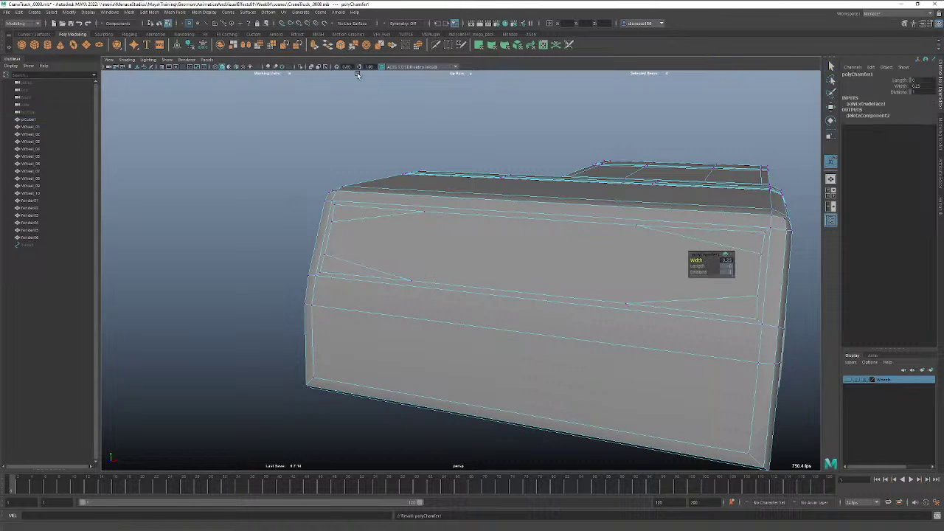
left_click_drag(693, 261, 699, 262)
key("ctrl+z")
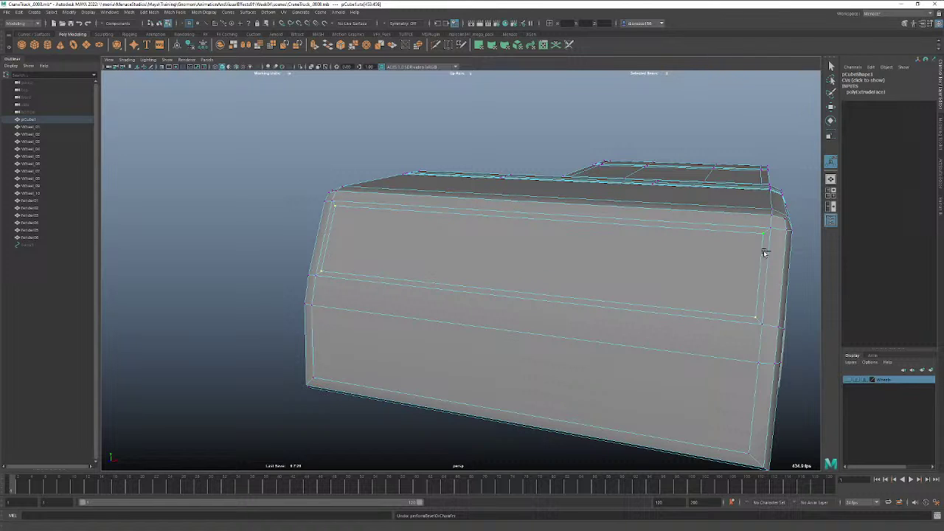
key("t")
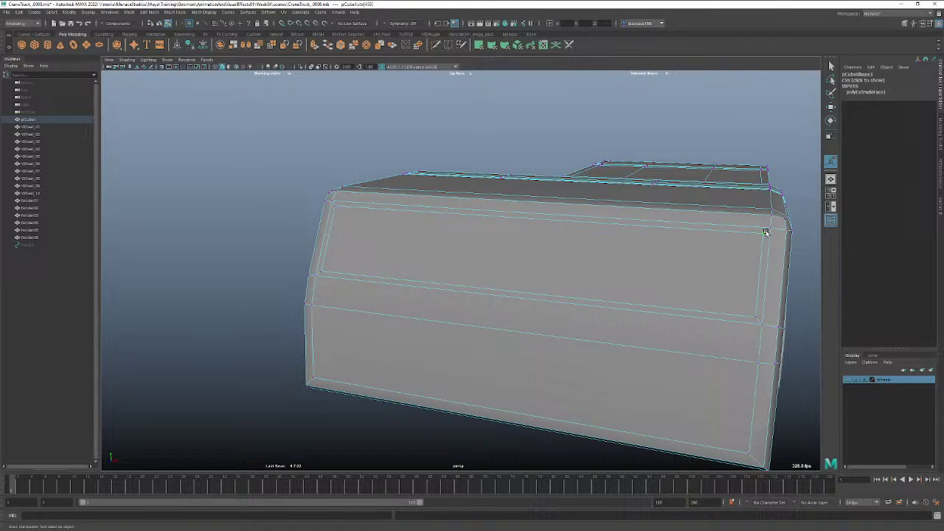
right_click(768, 235)
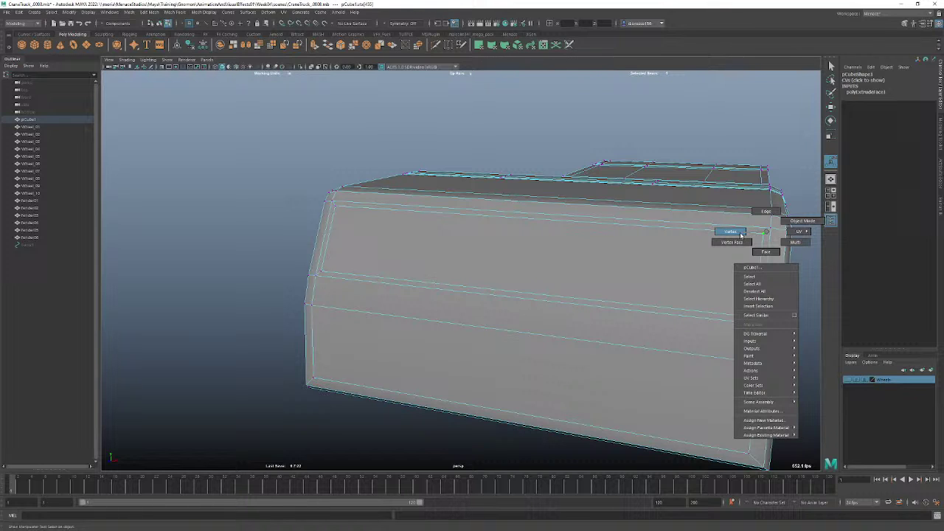
left_click(742, 234)
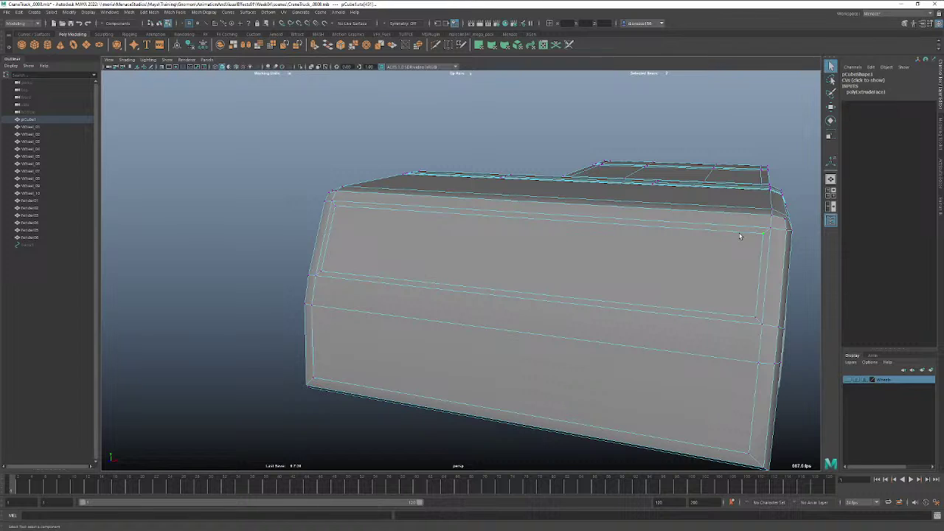
Extrude the inset windshield face inward by about 0.7 to form a recess.
right_click(732, 273)
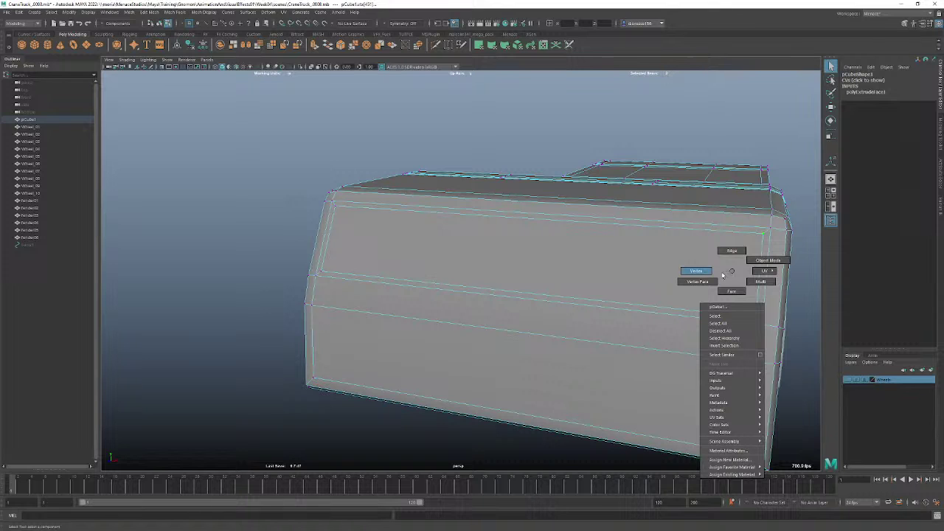
left_click(732, 290)
left_click(728, 288)
key("ctrl+e")
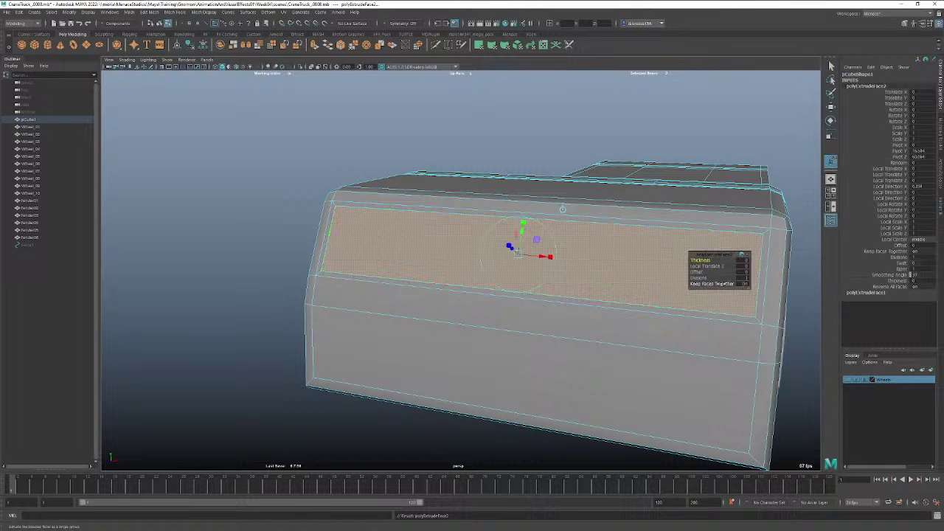
left_click_drag(514, 251, 517, 251)
scroll(705, 243, "up", 5)
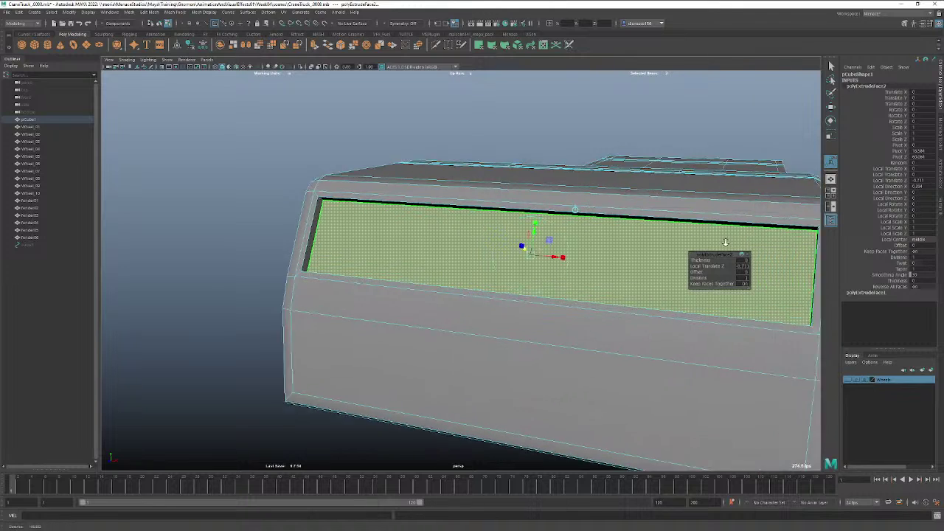
Bevel the four short corner edges of the windshield recess with a fraction of 0.6 and 2 segments.
right_click_drag(363, 222, 305, 191)
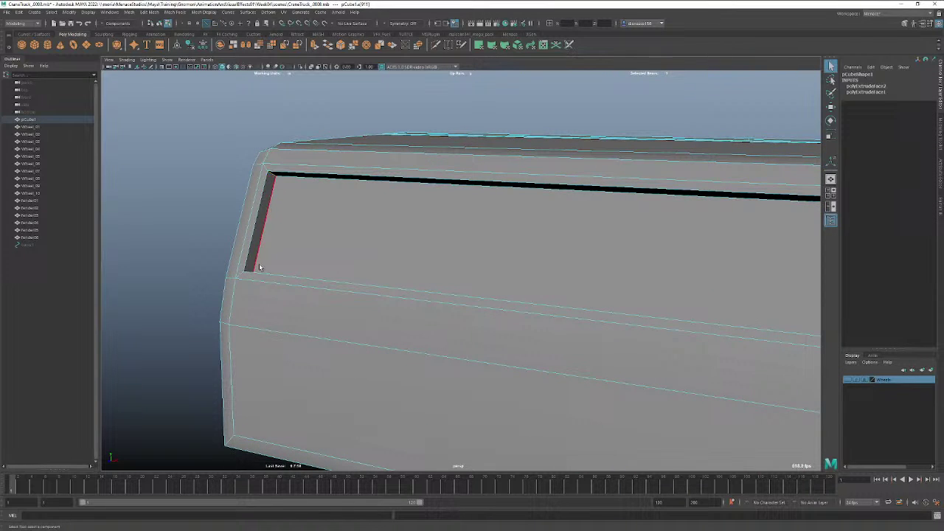
left_click_drag(270, 205, 344, 257, "alt")
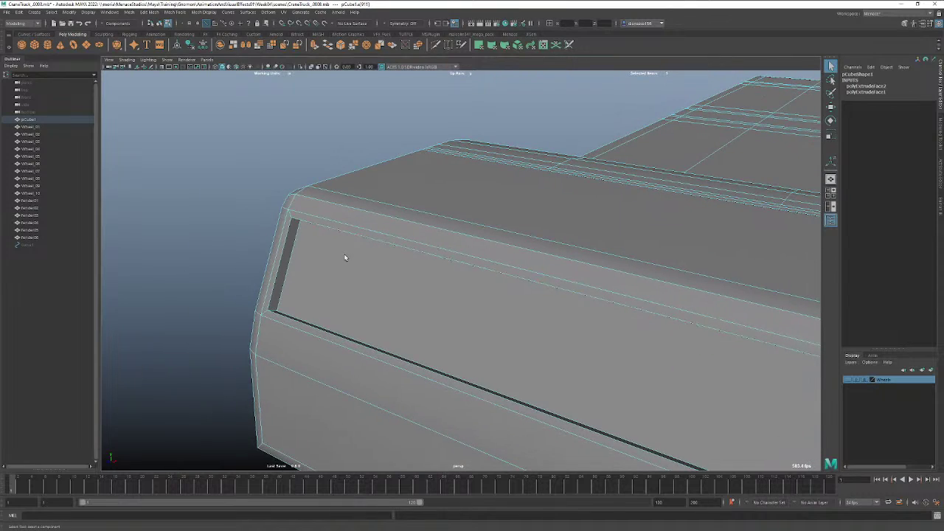
mouse_move(373, 295)
right_mouse_down()
mouse_move(392, 290)
mouse_move(377, 312)
right_mouse_up()
key("f")
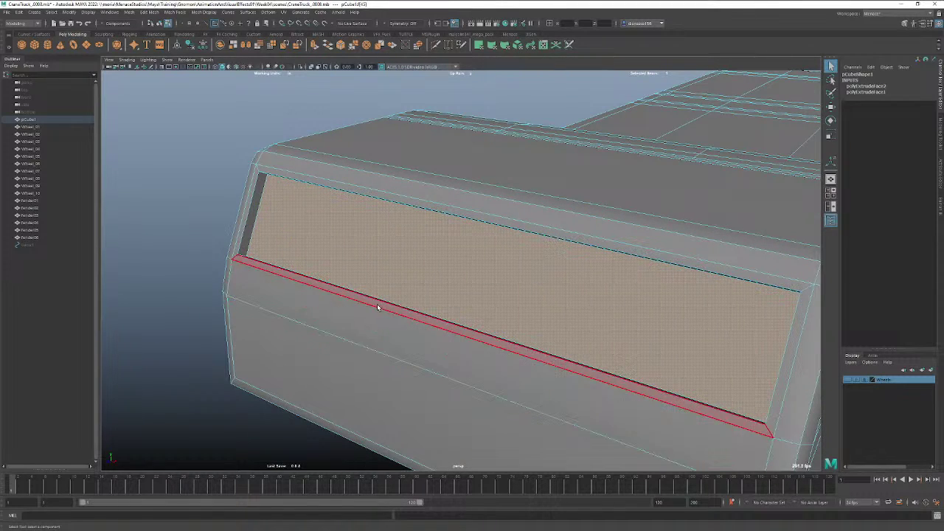
left_click_drag(379, 308, 361, 248, "alt")
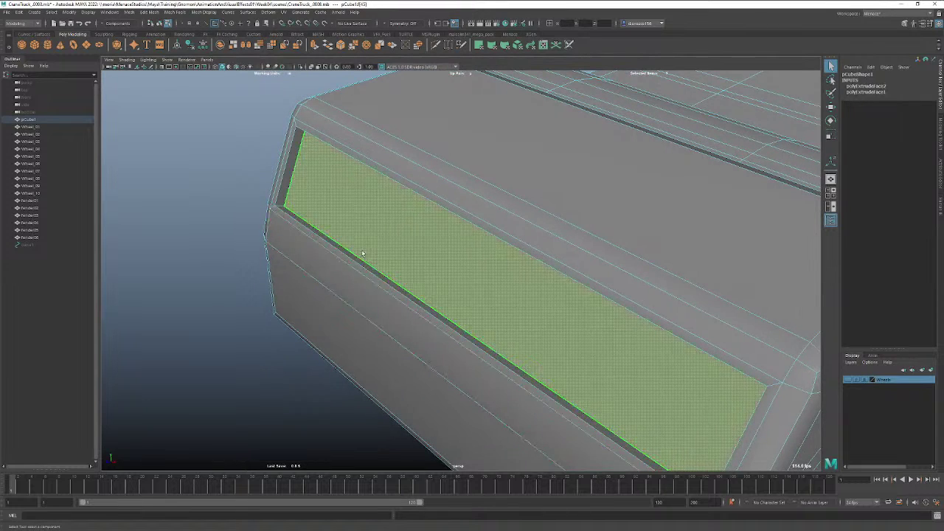
mouse_move(361, 248)
right_mouse_down()
mouse_move(326, 249)
mouse_move(359, 230)
right_mouse_up()
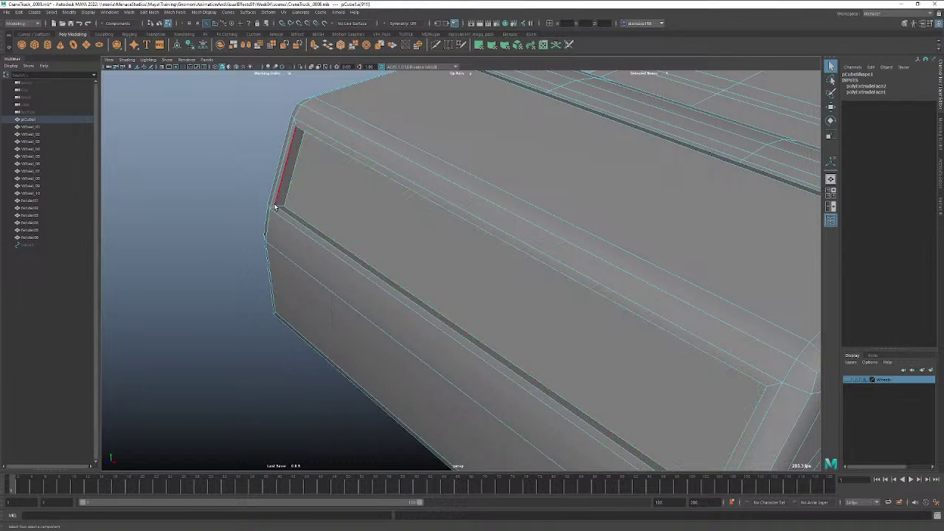
left_click_drag(303, 210, 298, 194, "alt")
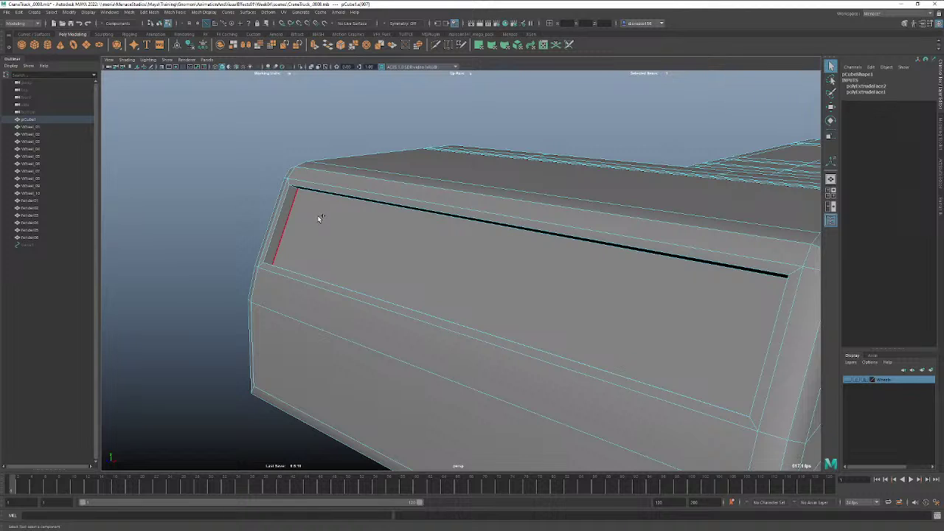
left_click_drag(319, 219, 428, 261, "alt")
left_click(262, 222, "shift")
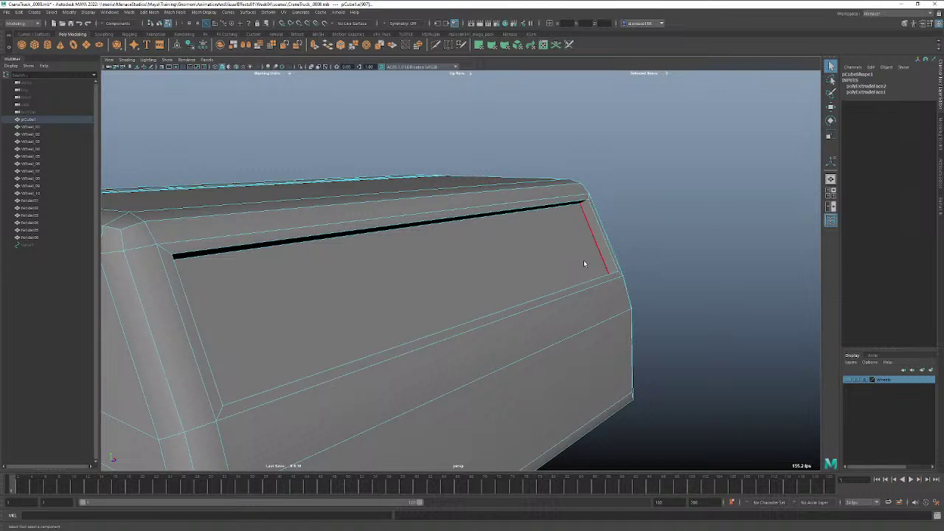
left_click_drag(585, 263, 589, 264, "alt")
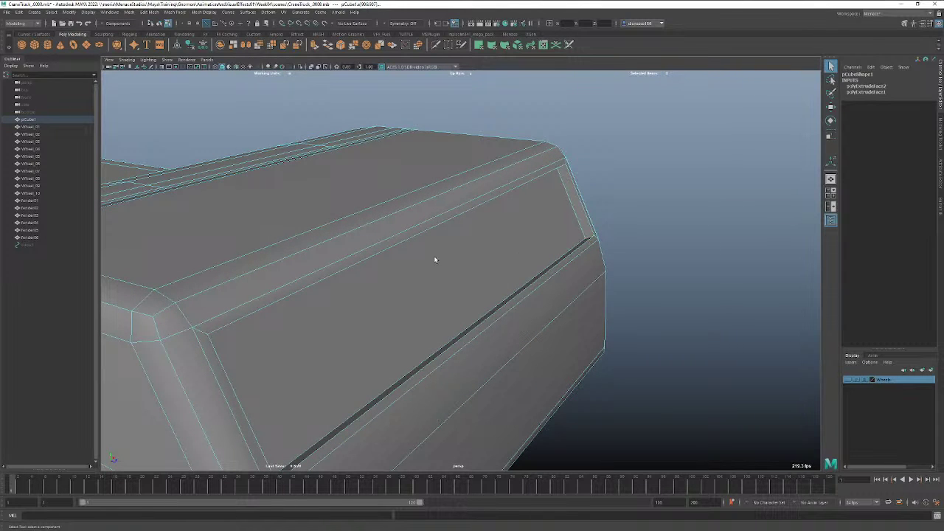
left_click(341, 45)
mouse_move(472, 258)
left_mouse_down("alt")
mouse_move(421, 263)
mouse_move(474, 265)
left_mouse_up("alt")
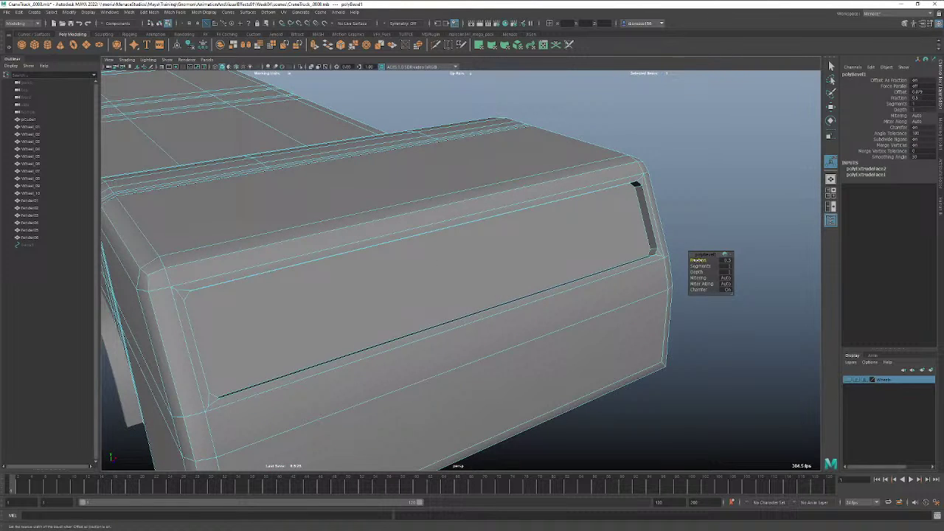
left_click_drag(694, 261, 703, 266)
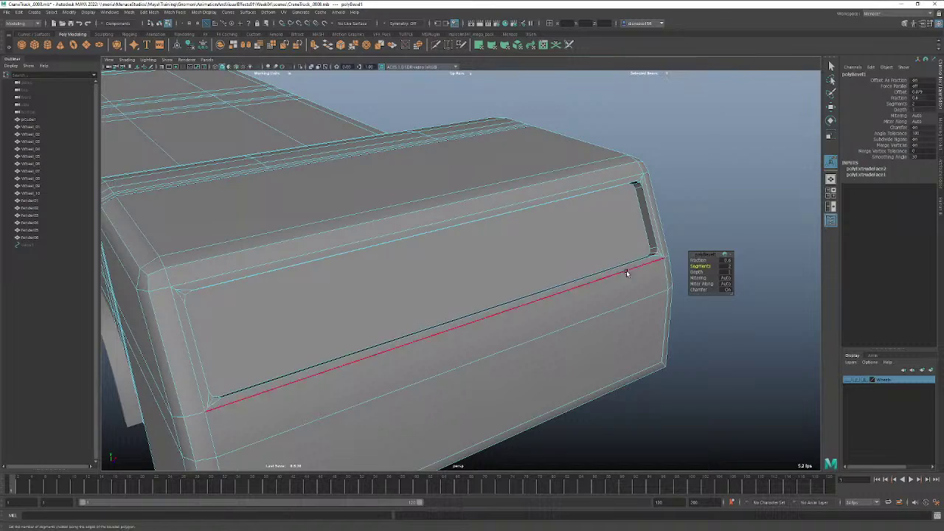
Delete the recessed windshield face and its surrounding inner wall faces to open the front window.
left_click_drag(421, 279, 401, 274, "alt")
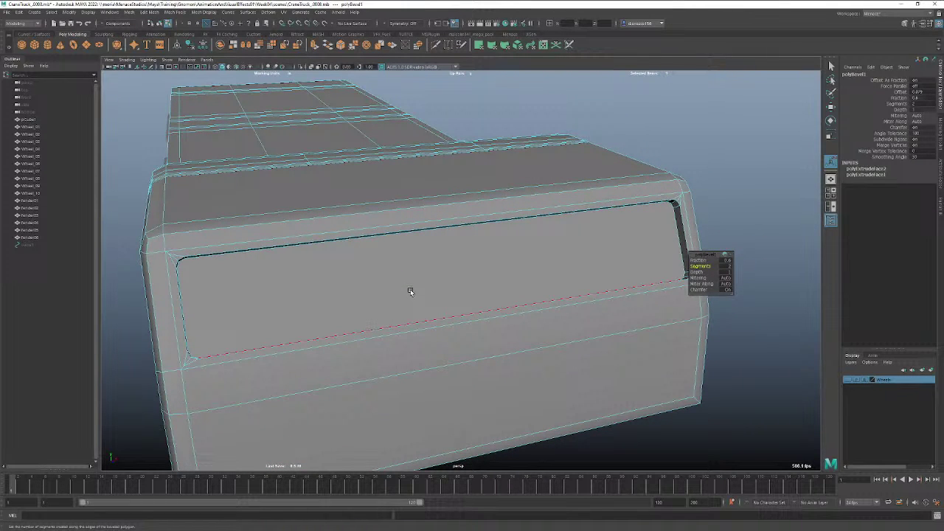
left_click(409, 294)
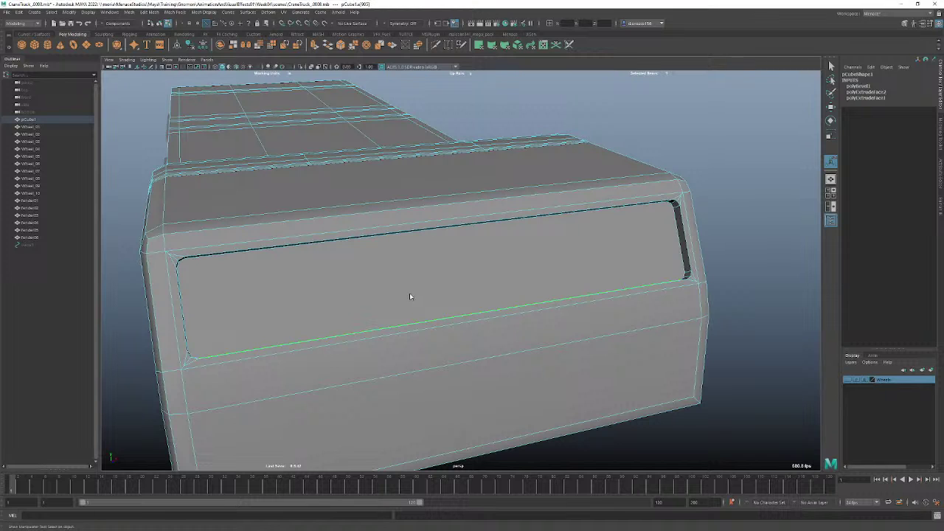
right_click(410, 294)
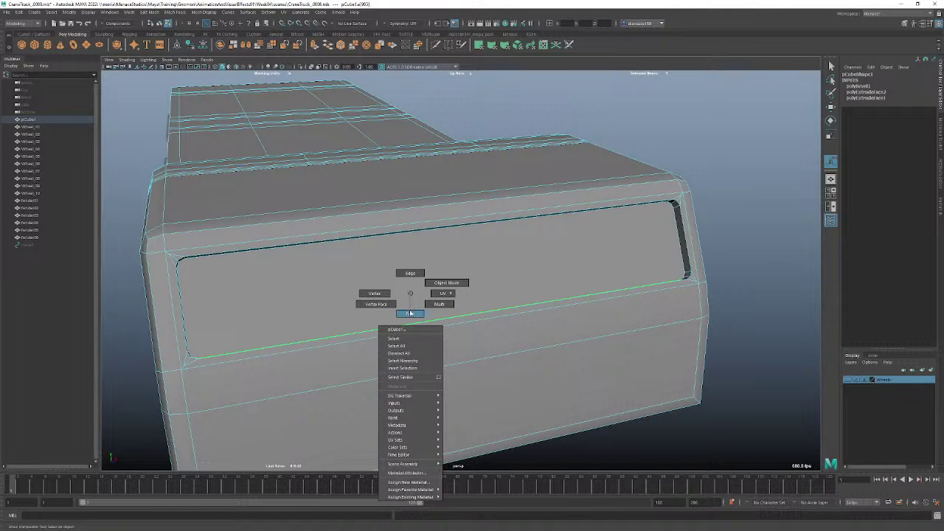
right_click_drag(410, 313, 410, 313)
left_click(410, 313)
left_click_drag(394, 301, 325, 297, "alt")
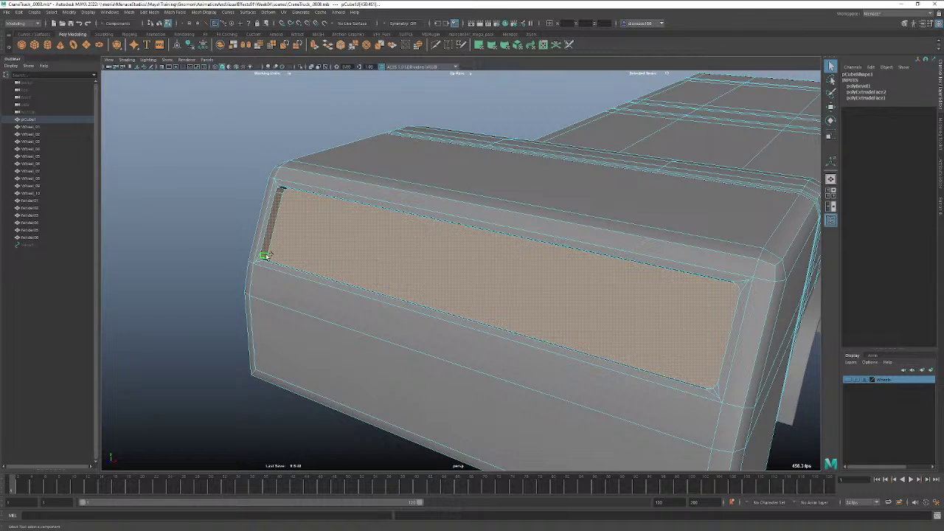
key("Delete")
left_click_drag(338, 243, 362, 255, "alt")
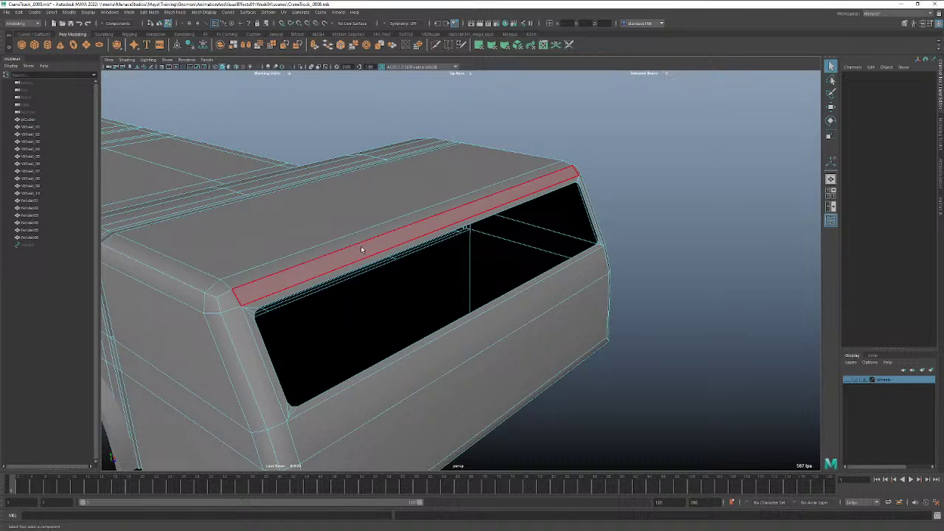
left_click(360, 286)
right_click_drag(453, 286, 331, 288, "alt")
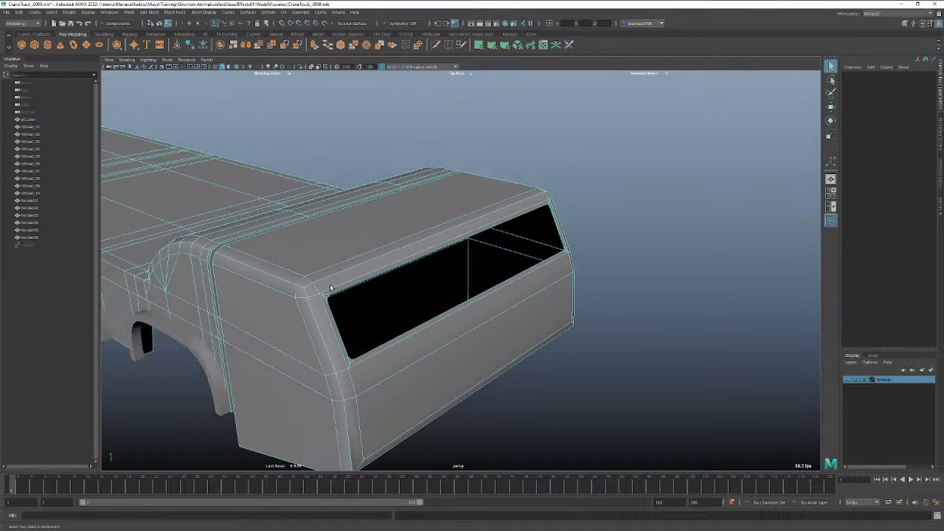
left_click_drag(457, 329, 315, 294, "alt")
left_click(344, 355)
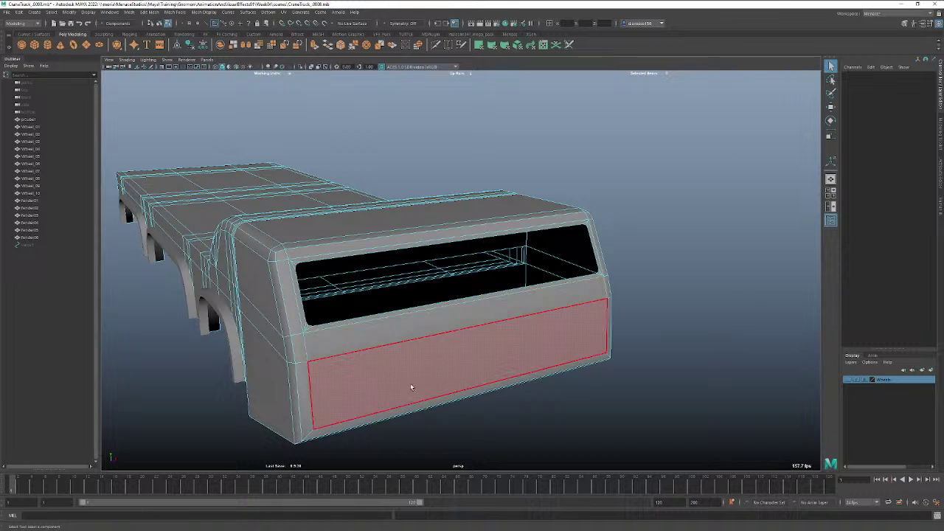
Undo the windshield opening, corner bevel, recess and inset back to the selection of the two adjoining upper front faces.
left_click_drag(344, 399, 372, 387, "alt")
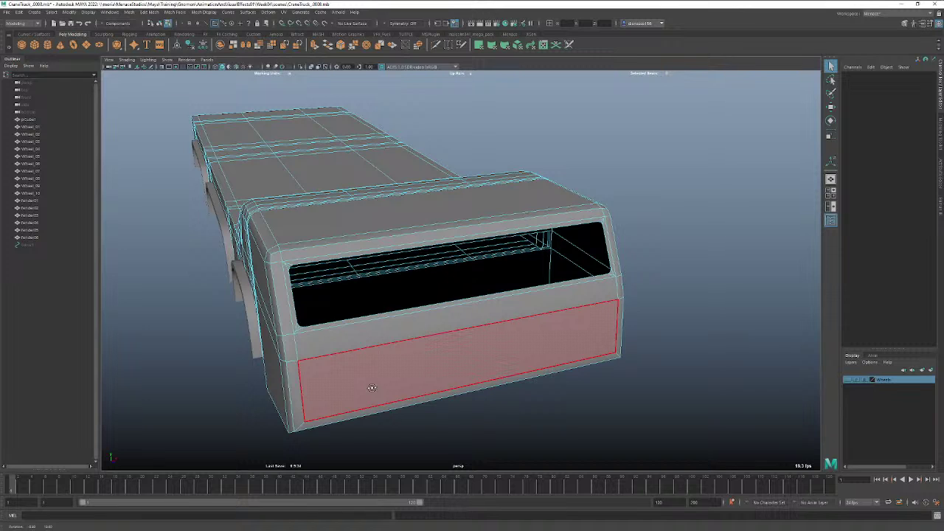
left_click_drag(372, 387, 362, 386, "alt")
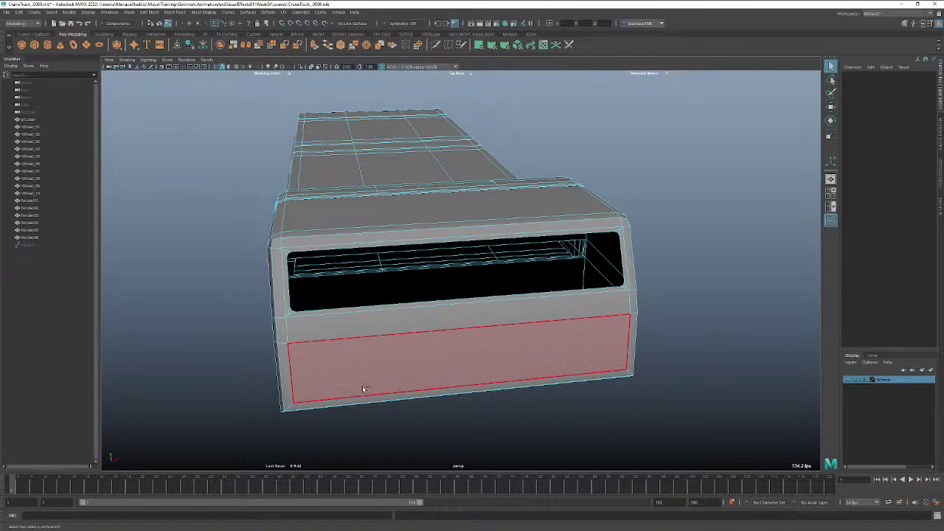
key("ctrl+z")
key("ctrl+z")
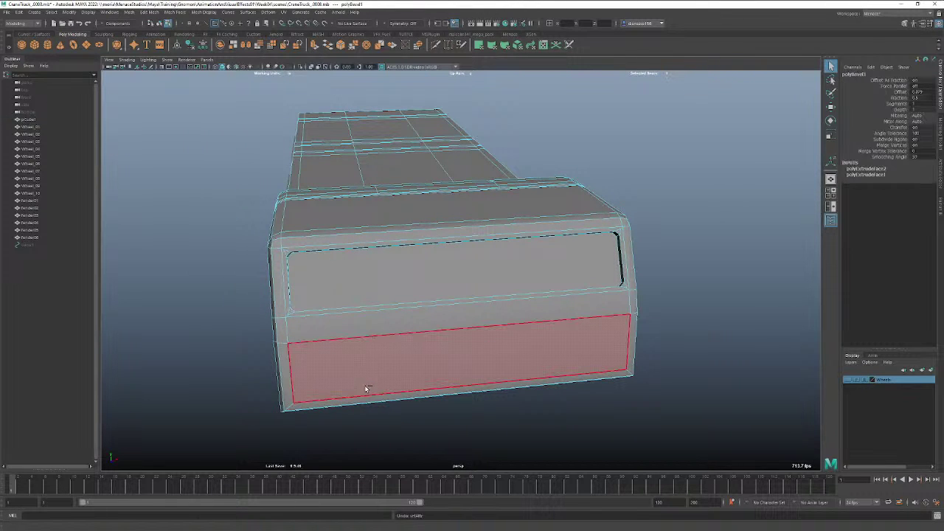
key("ctrl+z")
key("ctrl+z")
key("ctrl+z")
key("ctrl+z")
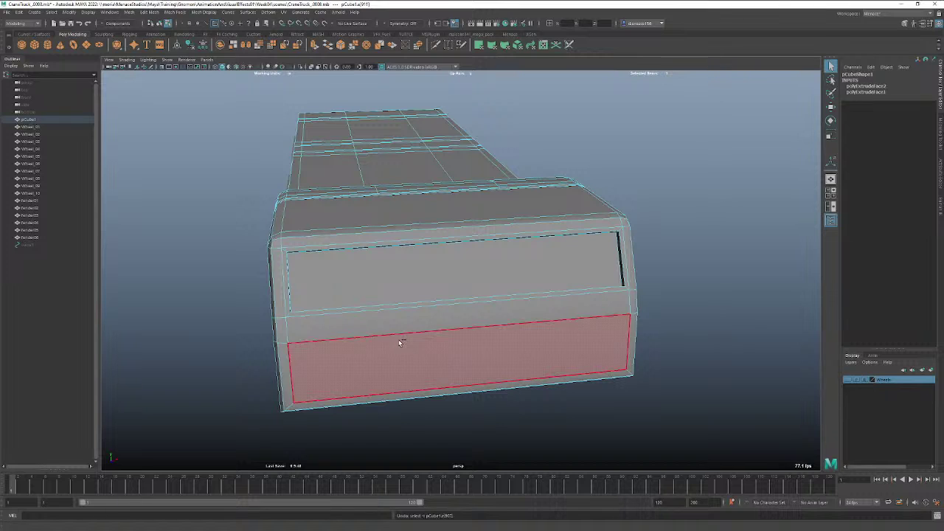
key("ctrl+z")
key("ctrl+z")
key("ctrl+z")
key("ctrl+z")
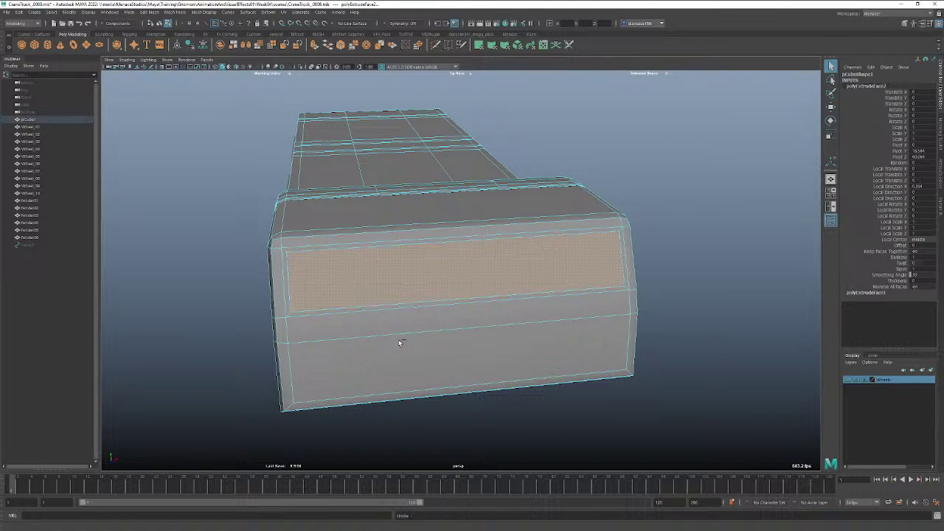
key("ctrl+z")
key("ctrl+z")
key("ctrl+z")
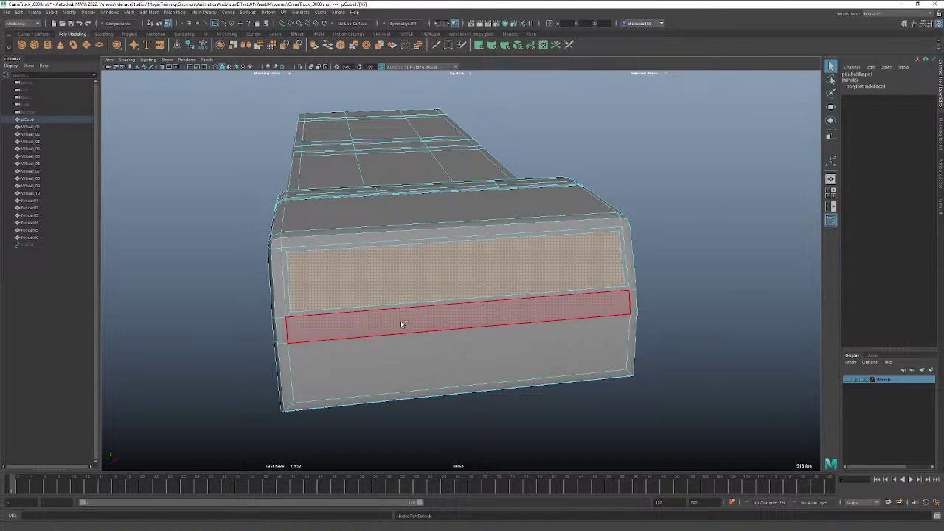
key("ctrl+z")
key("ctrl+z")
key("ctrl+z")
key("ctrl+z")
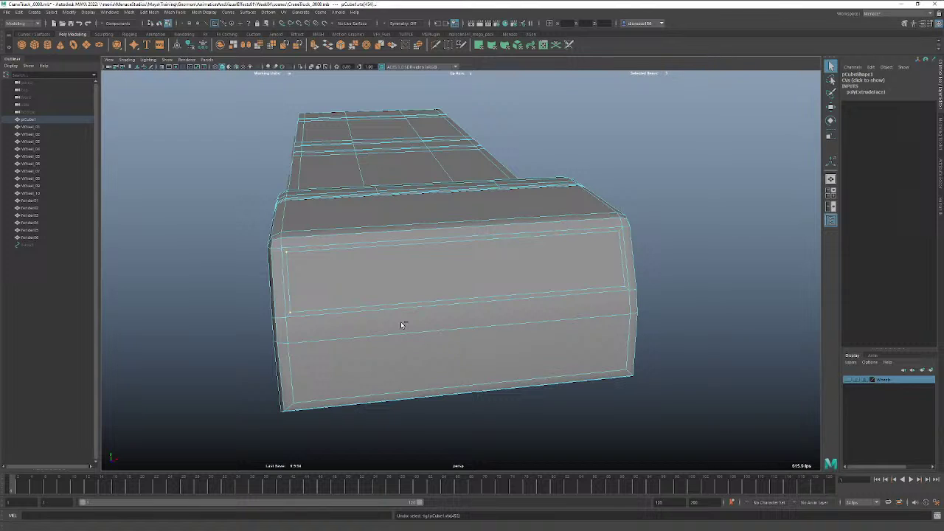
key("ctrl+z")
key("ctrl+z")
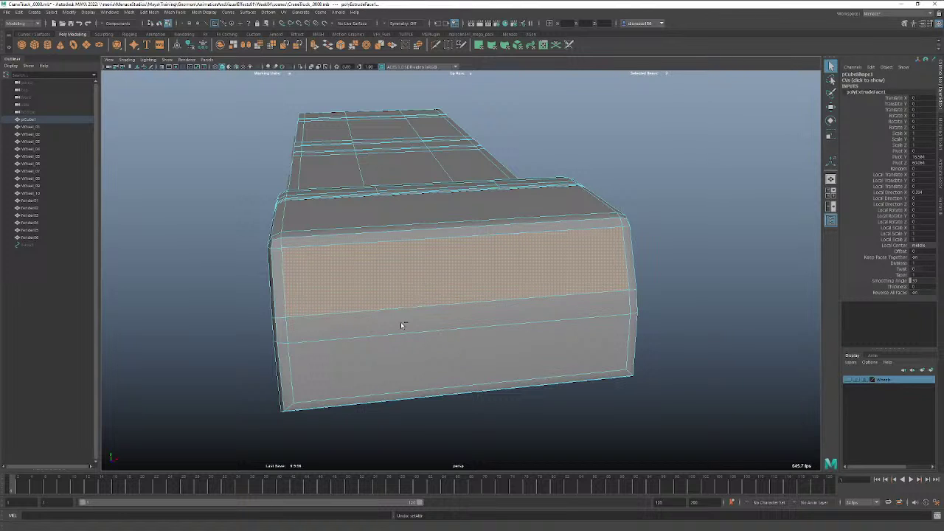
key("ctrl+z")
key("ctrl+z")
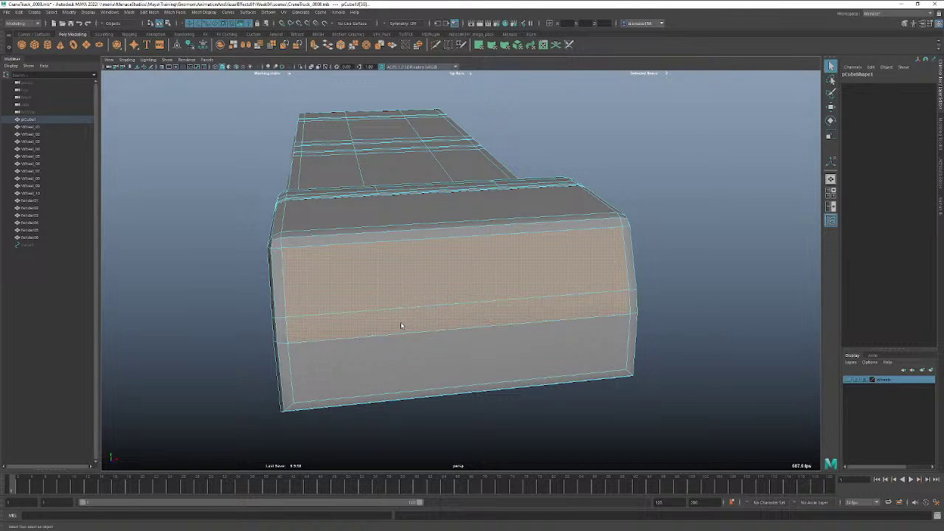
Try to inset the two upper front faces together by extruding them with an offset of 0.6.
key("ctrl+e")
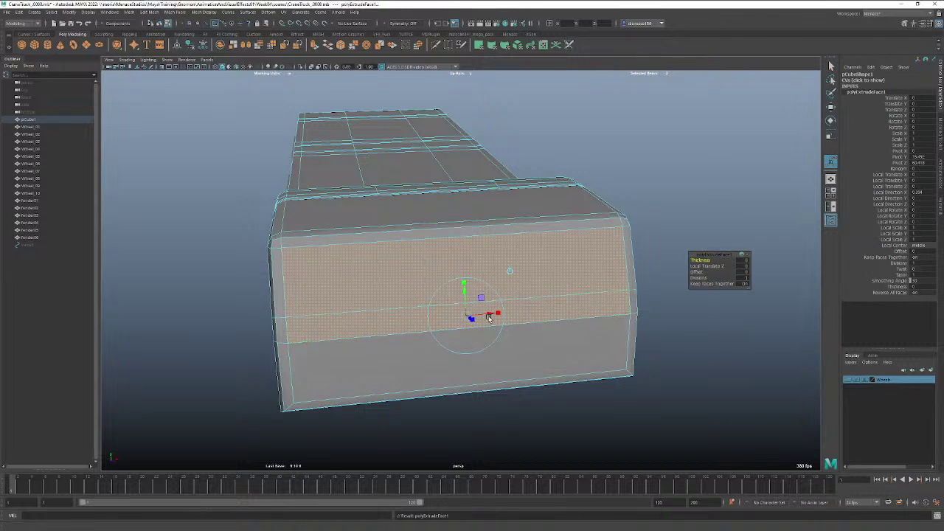
left_click_drag(700, 272, 704, 273)
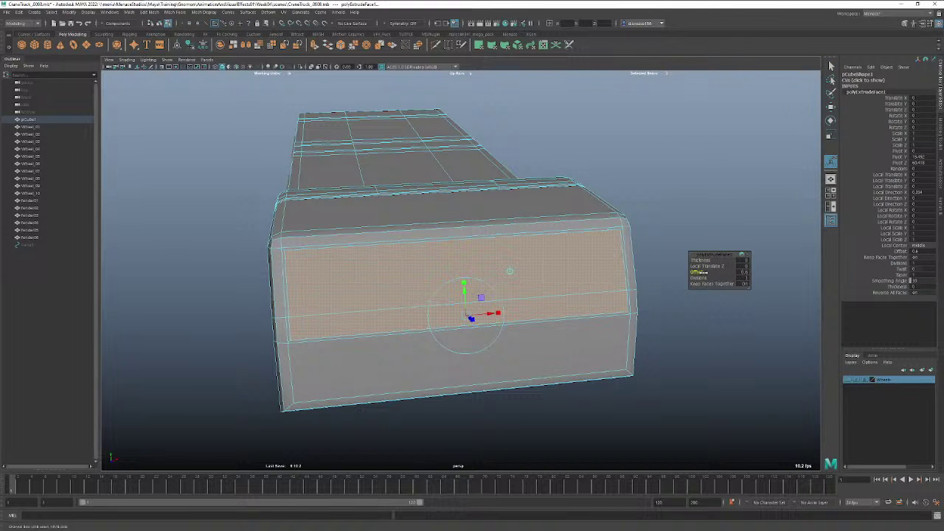
mouse_move(635, 298)
left_mouse_down("alt")
mouse_move(591, 299)
mouse_move(620, 297)
left_mouse_up("alt")
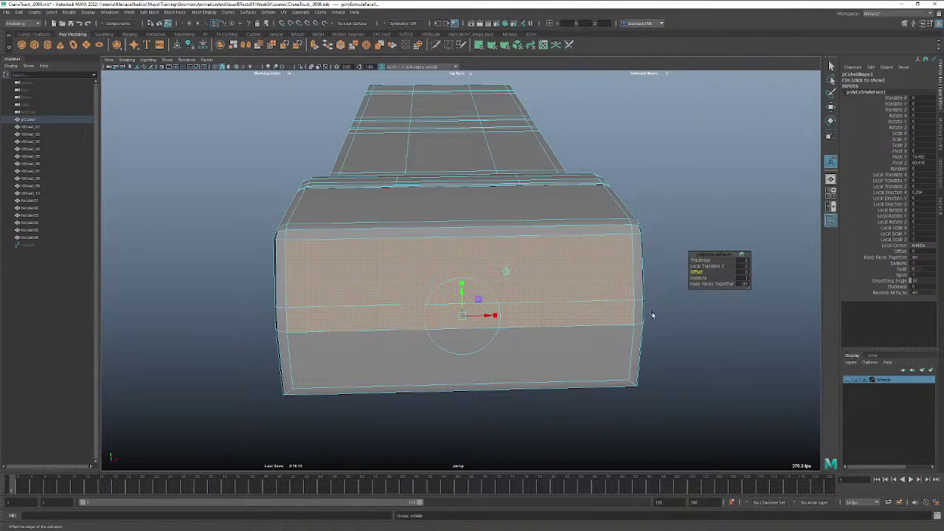
left_click(691, 346)
Select both upper front faces and extrude them inward with a thickness of about -4.8 to form the windshield recess.
left_click(487, 285)
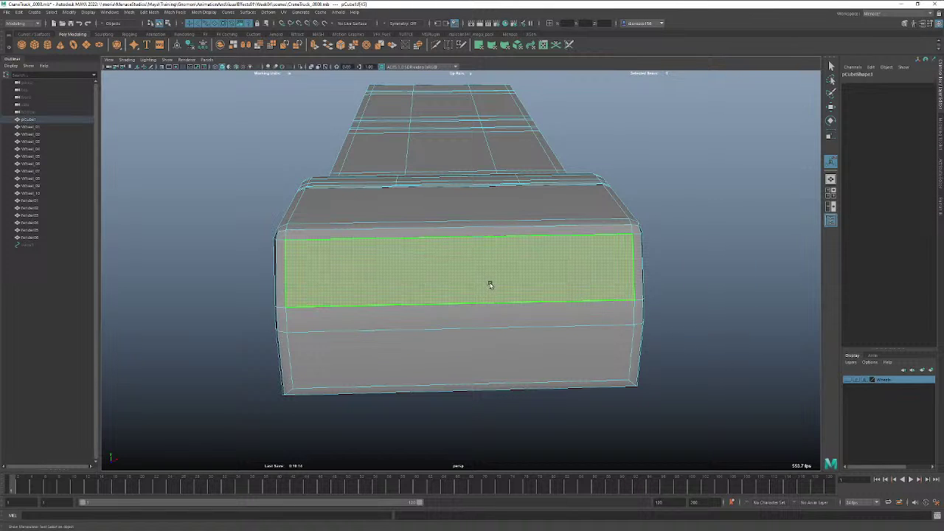
left_click_drag(489, 285, 395, 292, "alt")
key("w")
key("ctrl+z")
left_click_drag(458, 298, 495, 291, "alt")
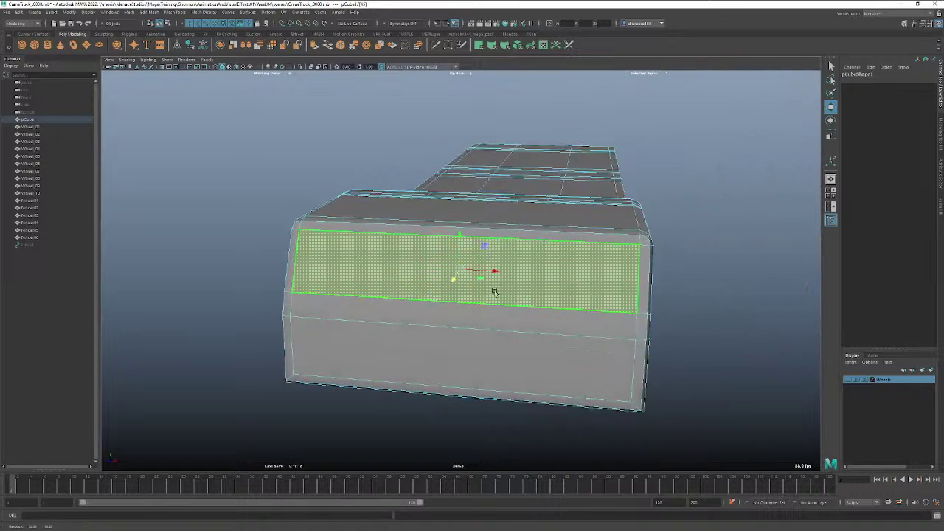
left_click(477, 312, "shift")
key("ctrl+e")
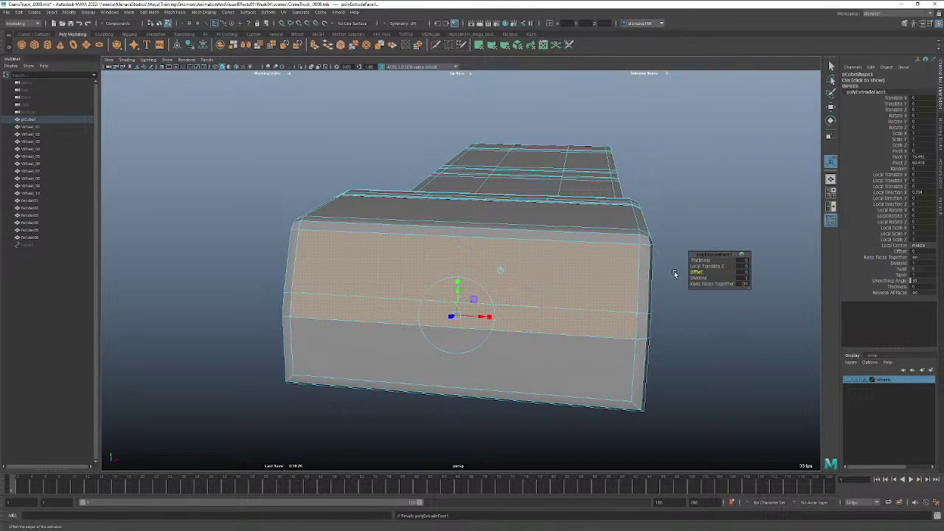
mouse_move(694, 272)
left_mouse_down()
mouse_move(703, 261)
mouse_move(679, 265)
left_mouse_up()
key("ctrl+z")
left_click_drag(323, 251, 317, 245, "alt")
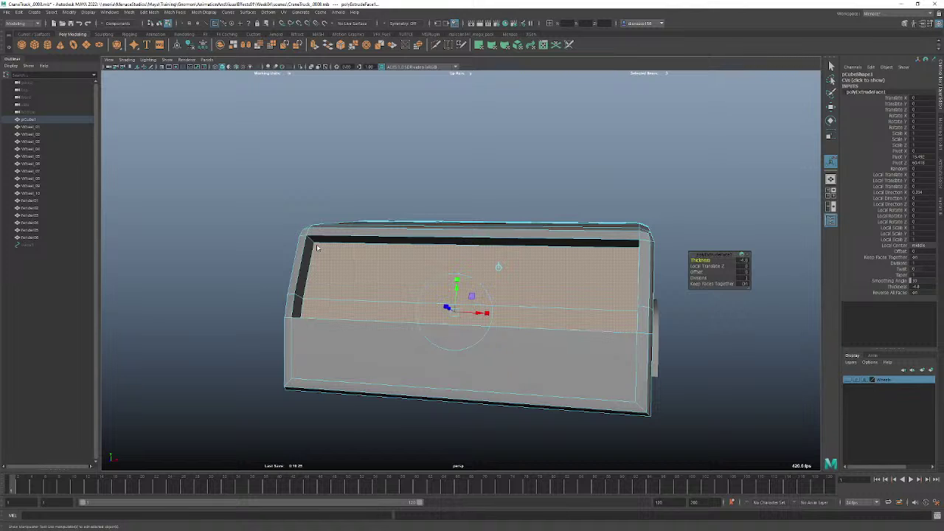
Bevel the four short corner edges of the windshield recess with a fraction of 1 and 2 segments.
mouse_move(317, 245)
right_mouse_down()
mouse_move(299, 243)
mouse_move(309, 231)
right_mouse_up()
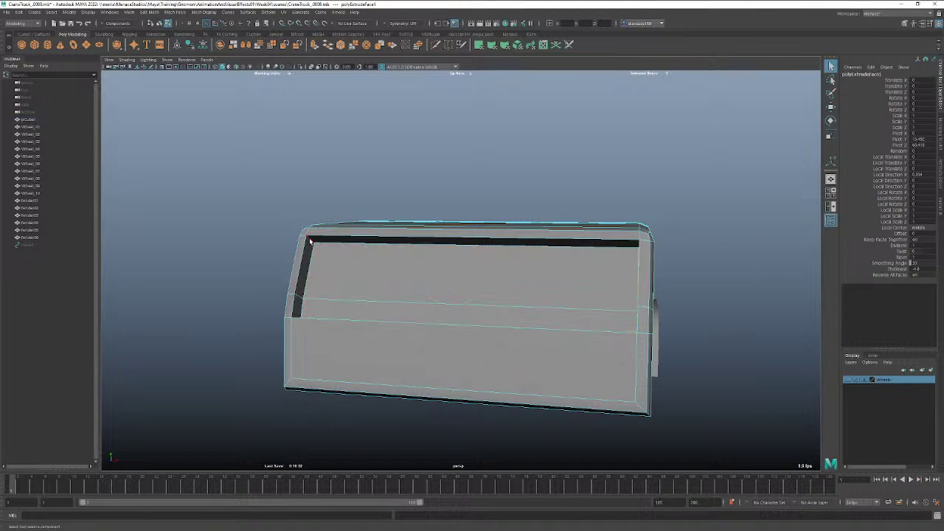
left_click(308, 319)
left_click_drag(308, 318, 607, 303, "alt")
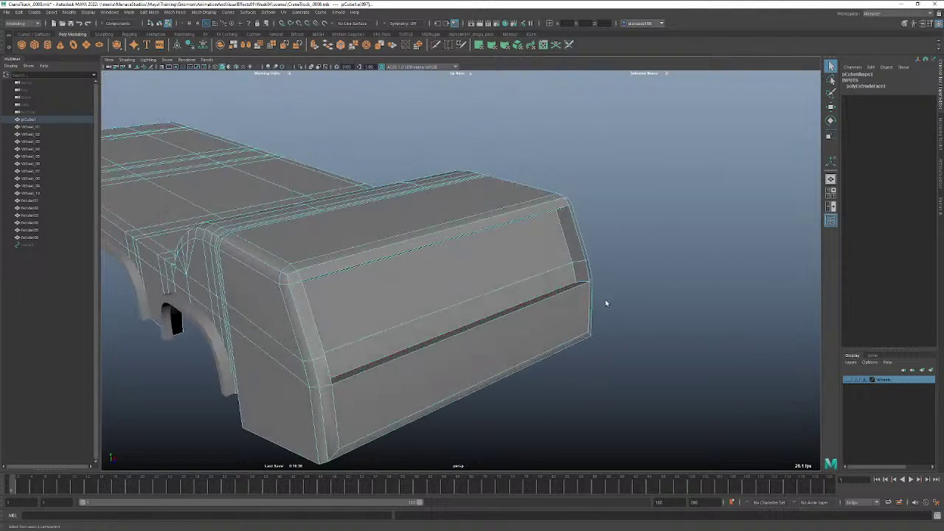
left_click(567, 235, "shift")
left_click_drag(567, 243, 567, 225, "alt")
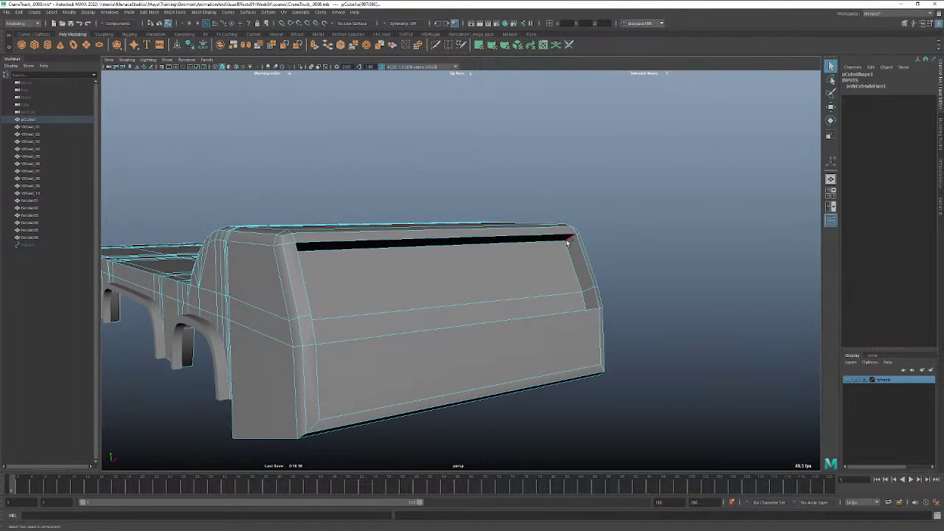
left_click(569, 239, "shift")
left_click_drag(473, 303, 414, 270, "alt")
left_click(340, 45)
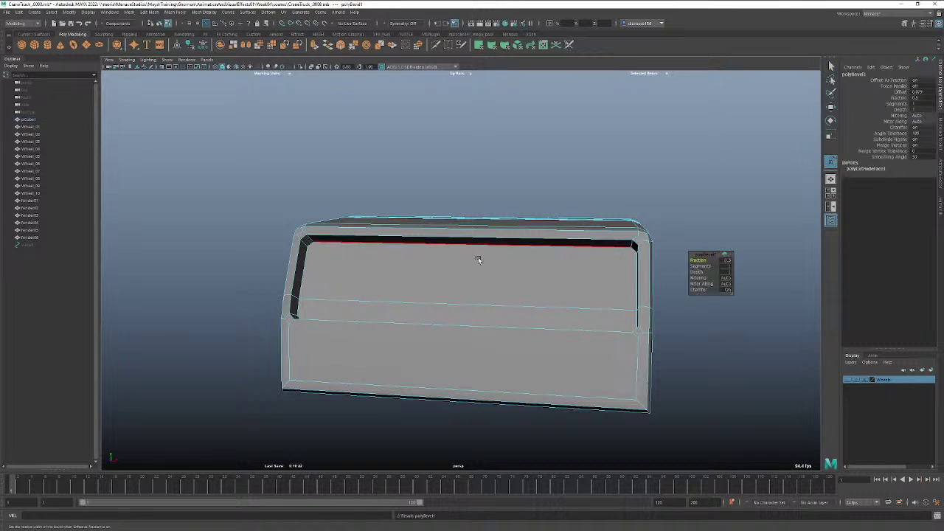
left_click_drag(701, 266, 703, 260)
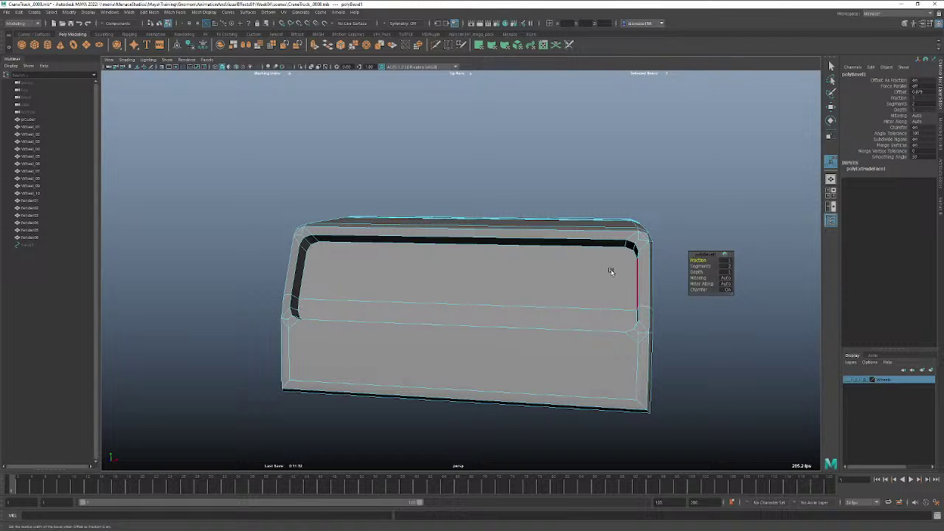
Delete the recess's surrounding inner wall faces and its two back faces to open the windshield.
right_click_drag(485, 281, 483, 299)
left_click(413, 284)
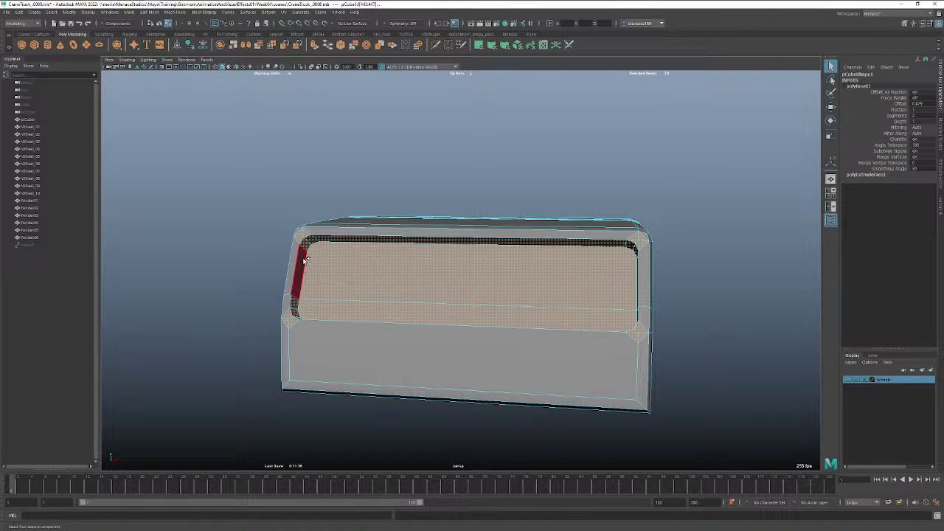
left_click(302, 262)
double_click(306, 247, "shift")
left_click(325, 262, "shift")
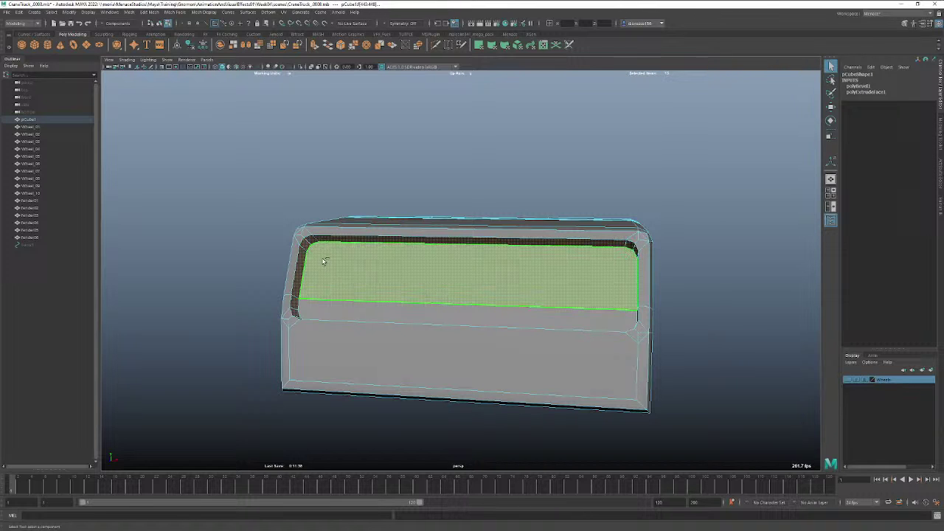
left_click(332, 309, "shift")
key("Delete")
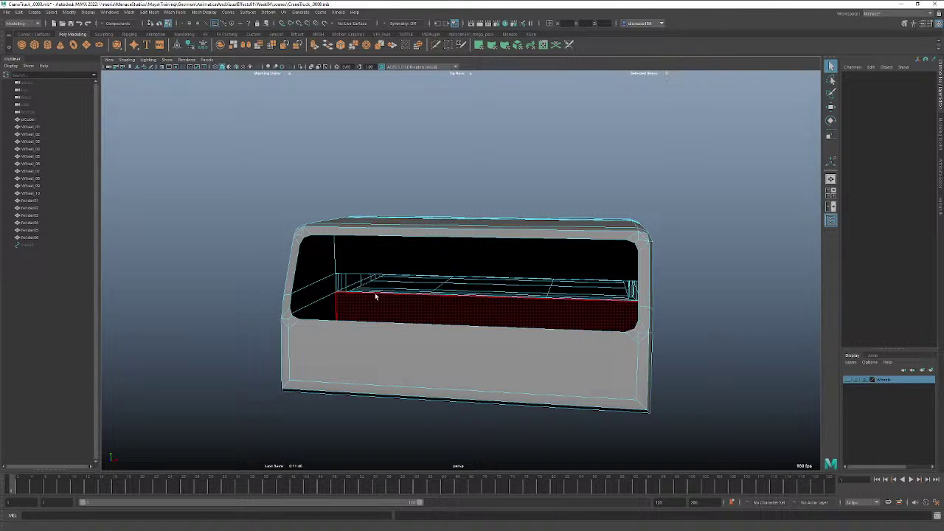
Fill the open windshield hole of the truck body with the Fill Hole command.
left_click_drag(364, 302, 416, 304, "alt")
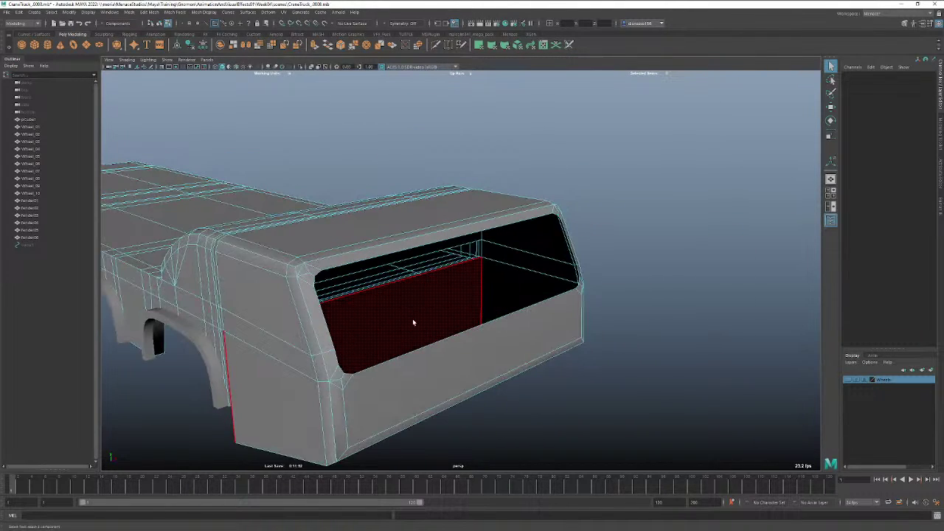
right_click_drag(302, 267, 317, 262)
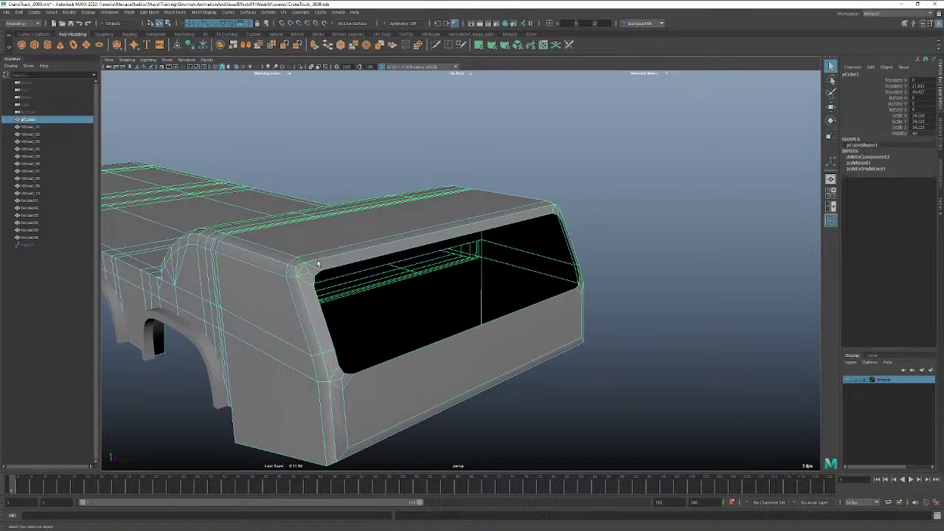
left_click(111, 13)
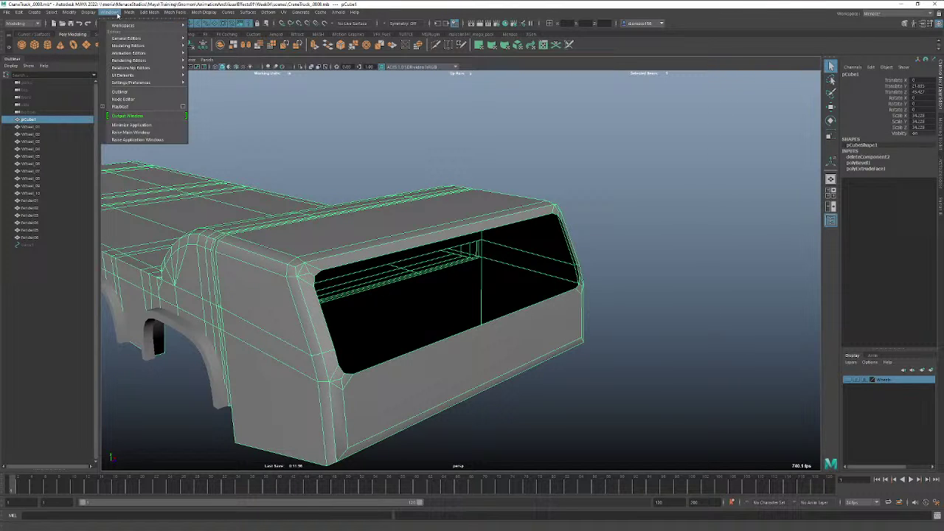
mouse_move(131, 14)
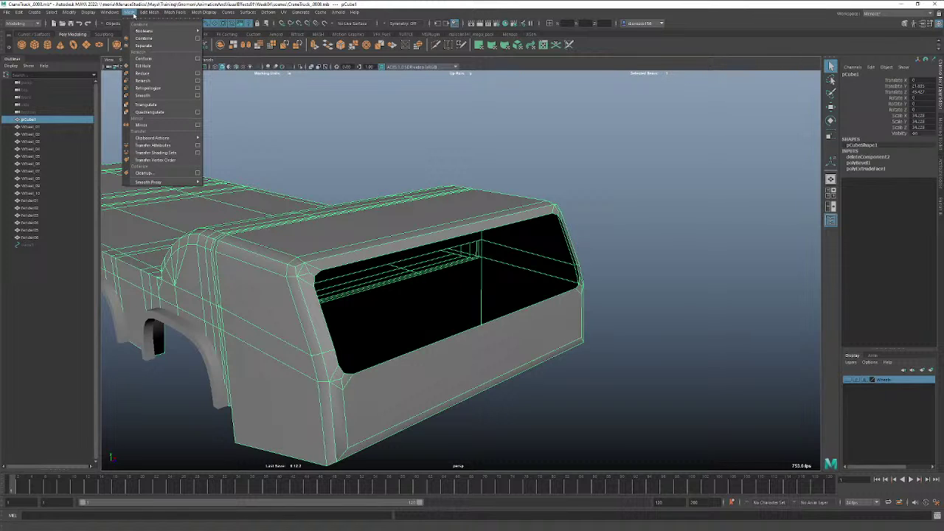
left_click(147, 65)
mouse_move(494, 320)
left_mouse_down("alt")
mouse_move(459, 302)
mouse_move(523, 310)
mouse_move(559, 293)
mouse_move(386, 320)
mouse_move(485, 316)
left_mouse_up("alt")
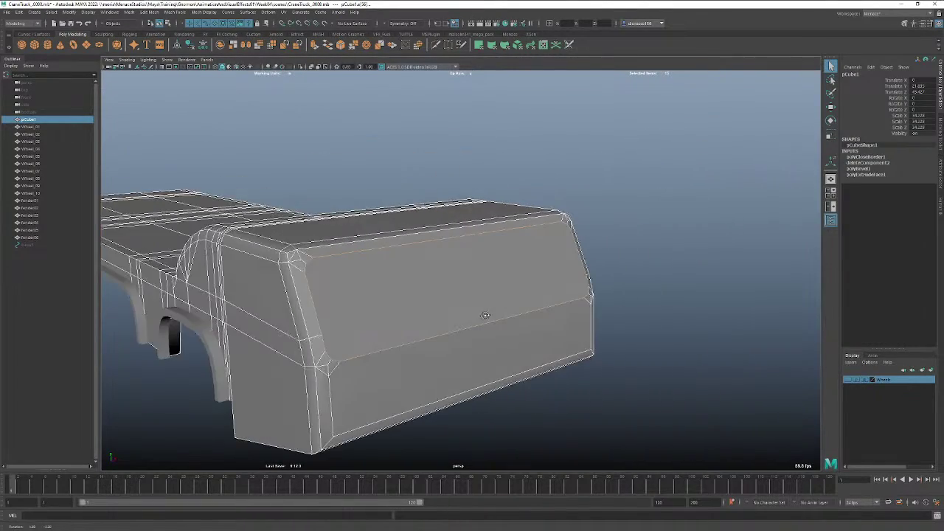
Cut a horizontal edge across the filled windshield face with Multi-Cut, joining the side edges just above its lower corners.
left_click(436, 45)
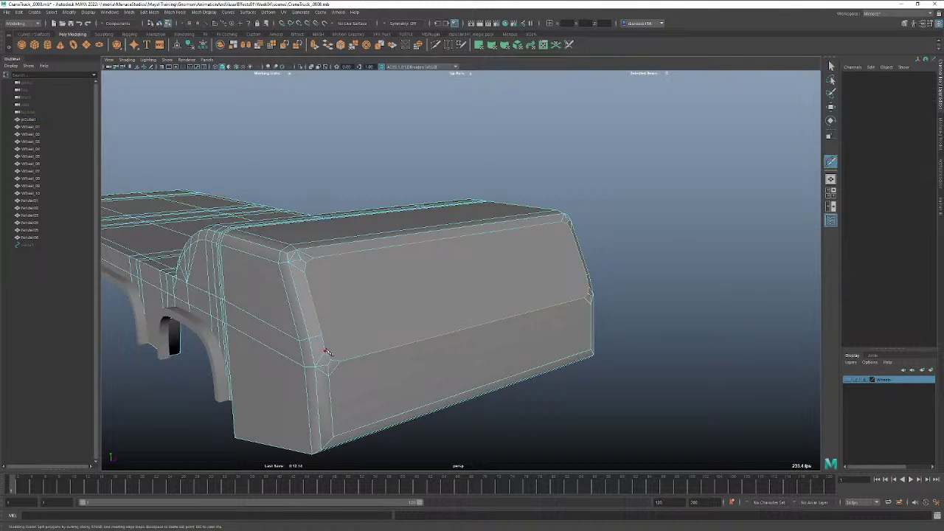
left_click_drag(338, 343, 605, 325, "alt")
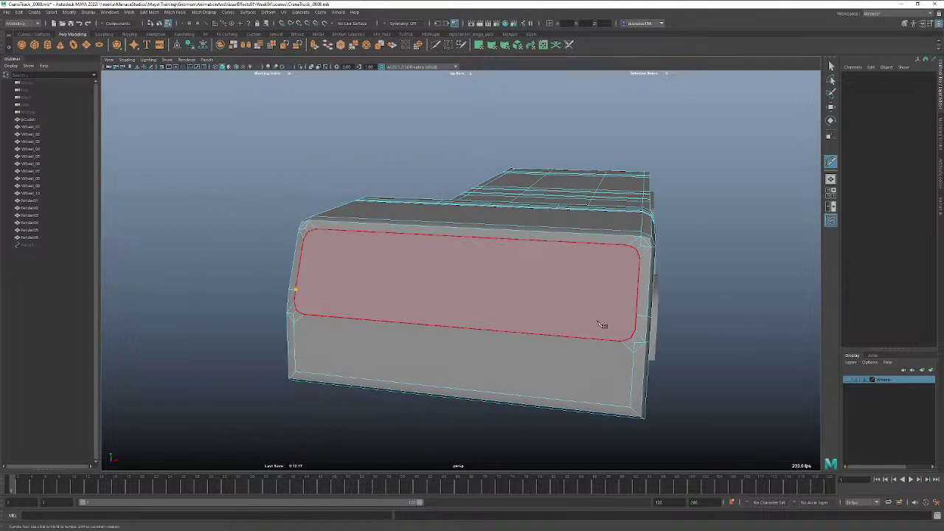
left_click(638, 316)
right_click(642, 320)
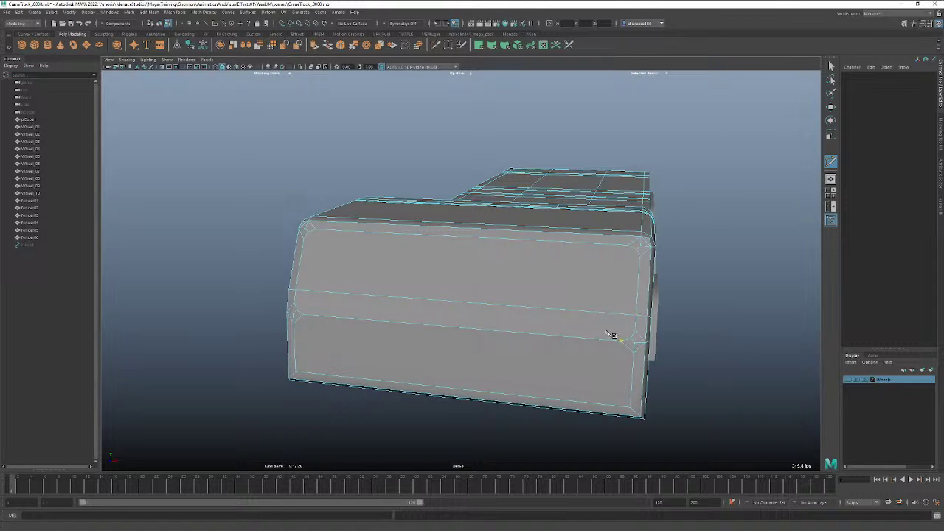
left_click_drag(611, 333, 669, 330, "alt")
left_click(831, 67)
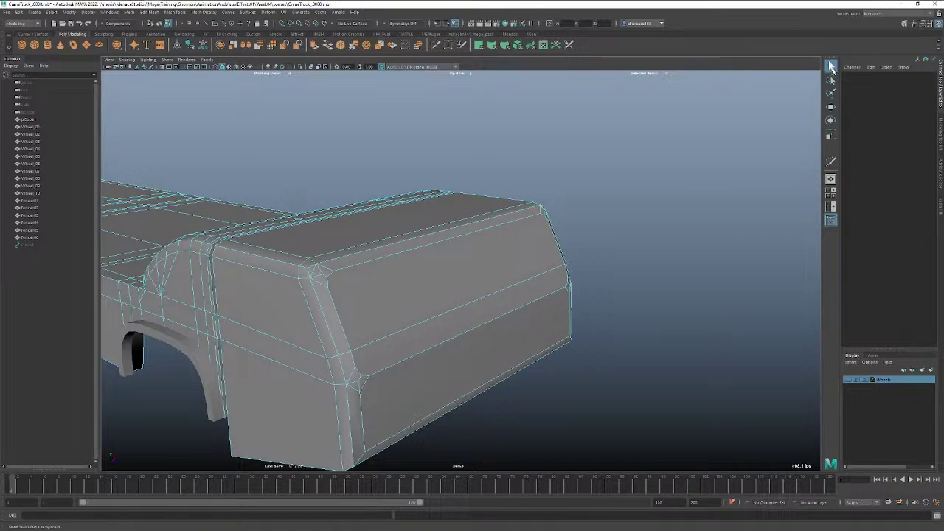
Switch the truck body to face selection and frame the lower front panel's corner in the front view.
left_click_drag(470, 312, 407, 344, "alt")
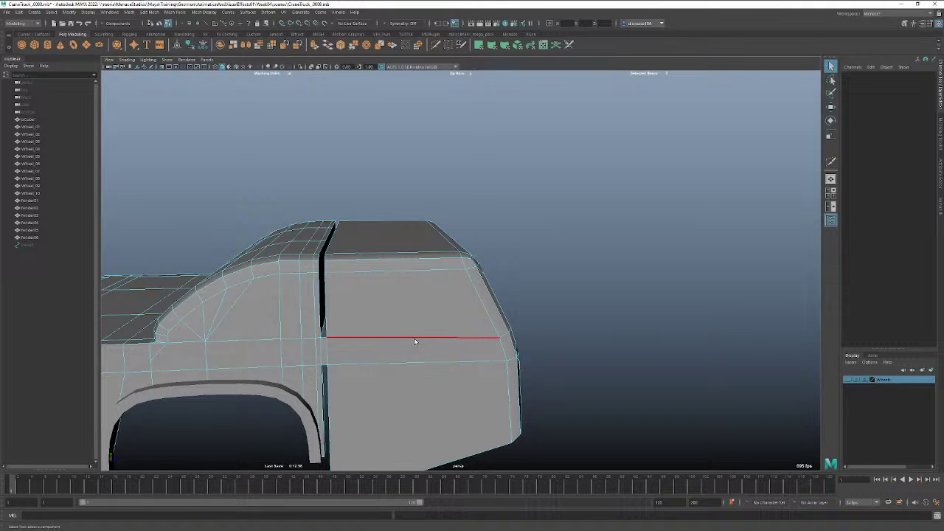
key("F11")
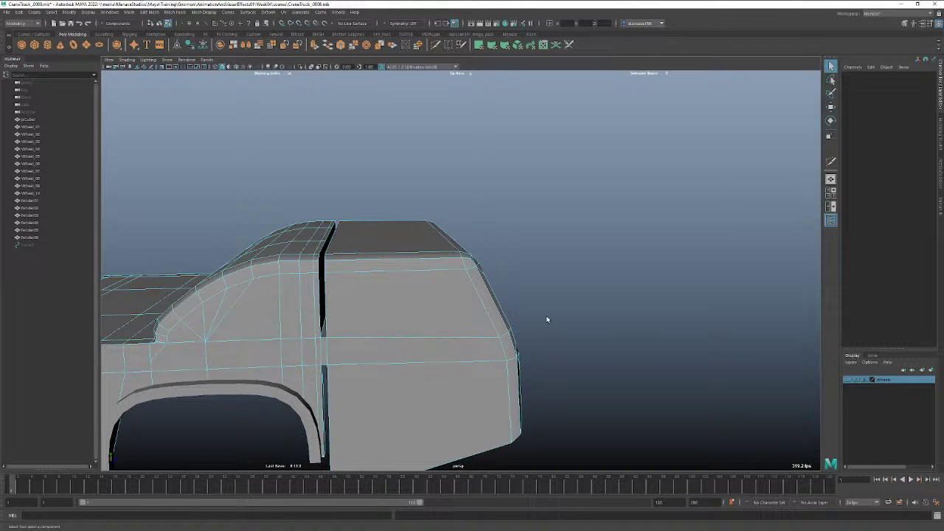
left_click_drag(549, 320, 445, 354, "alt")
key("space")
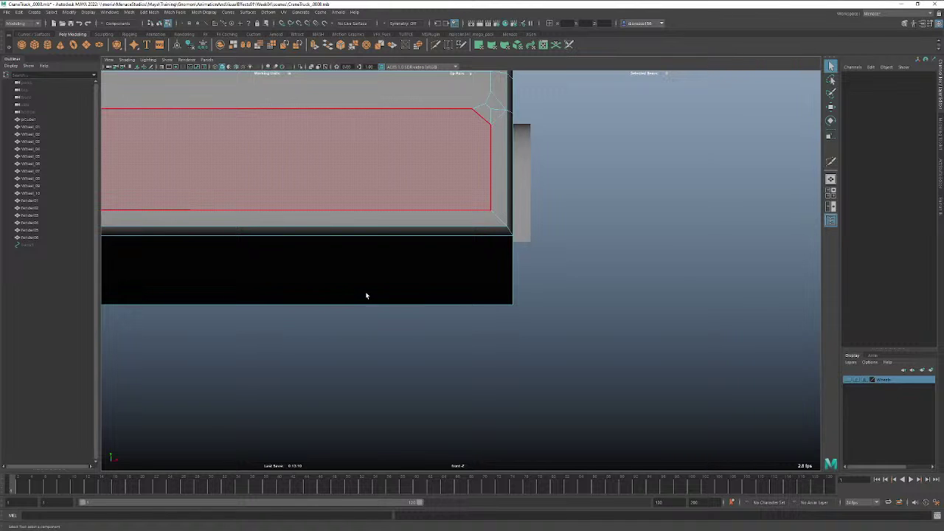
scroll(366, 294, "down", 3)
right_click_drag(402, 288, 374, 290, "alt")
middle_click_drag(355, 290, 441, 329, "alt")
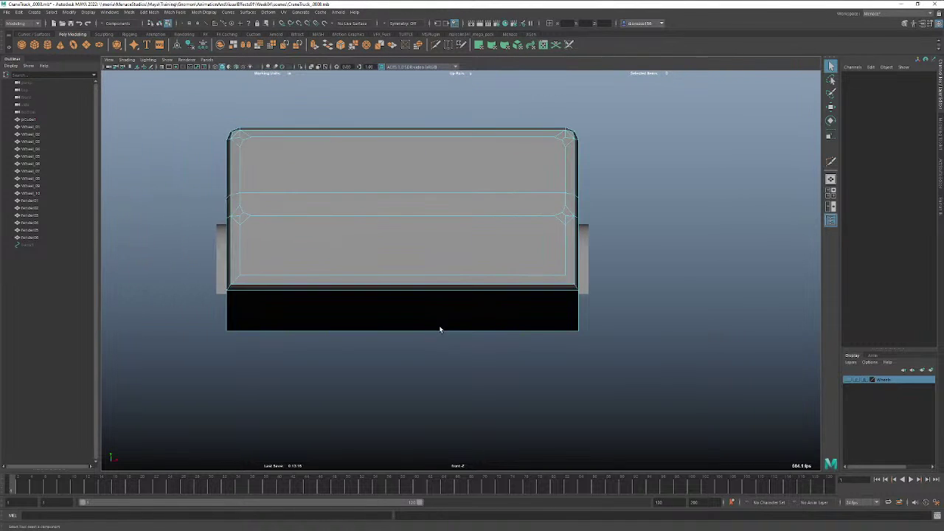
scroll(346, 301, "up", 4)
middle_click_drag(341, 278, 430, 313, "alt")
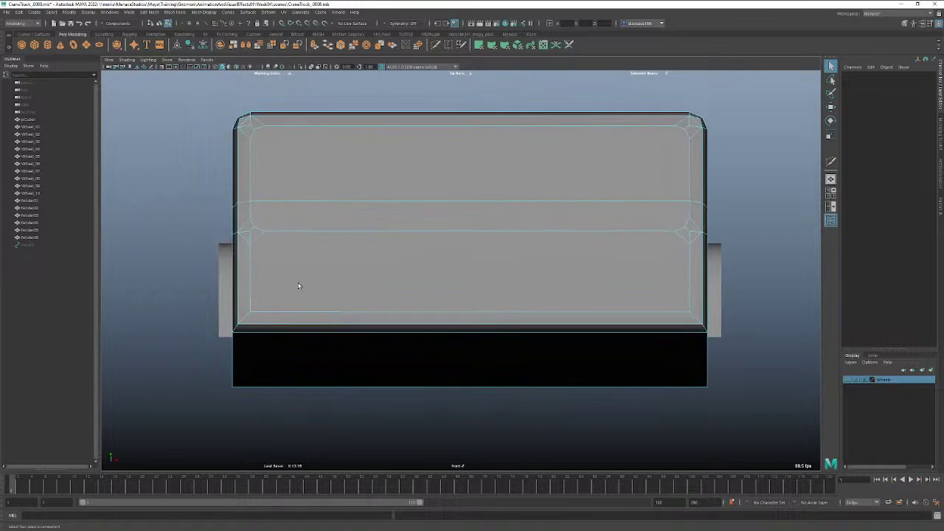
scroll(473, 281, "up", 3)
middle_click_drag(472, 280, 452, 297, "alt")
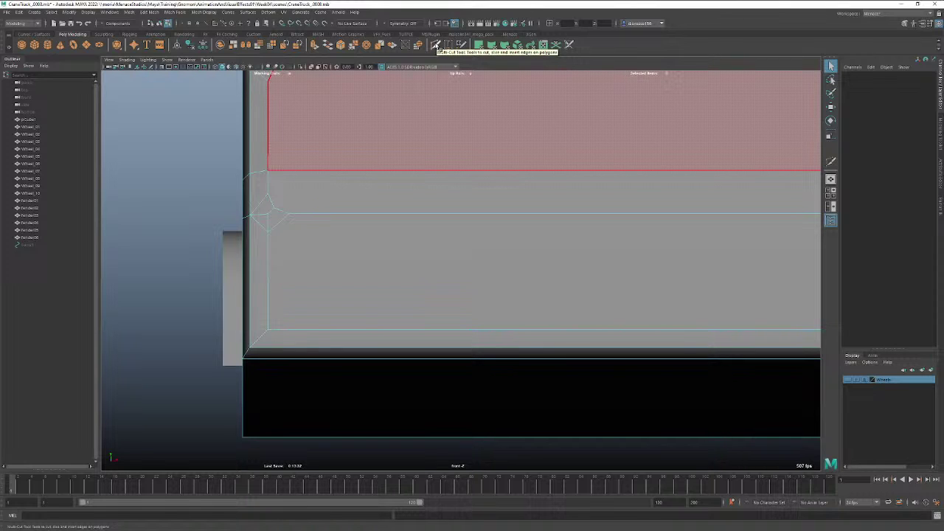
Try to cut a roughly circular outline into the lower corner of the cab's lower front panel with Multi-Cut.
left_click(436, 45)
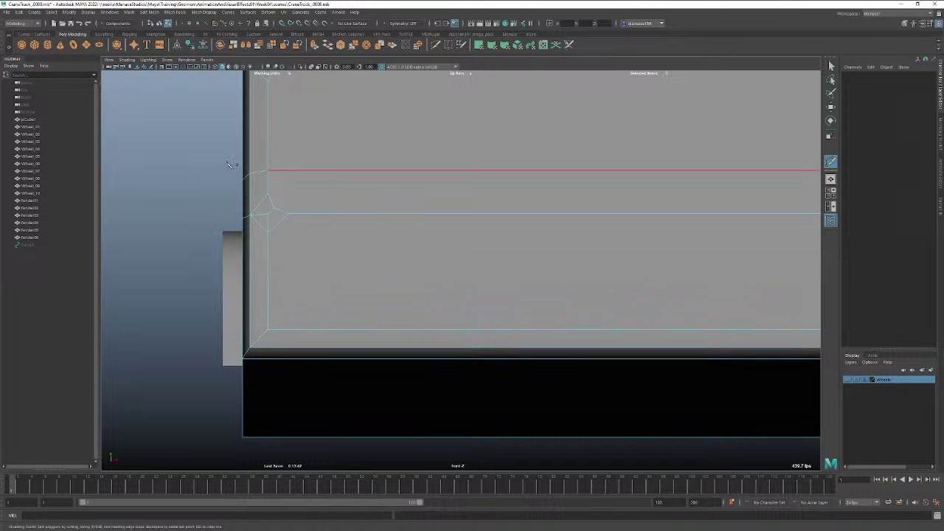
left_click(293, 329)
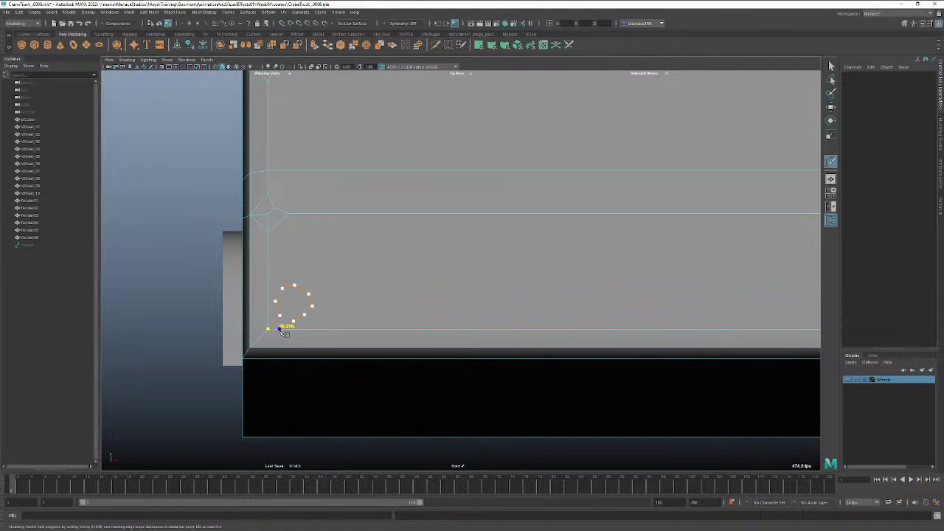
left_click(278, 329)
right_click(279, 329)
left_click(309, 294)
key("Escape")
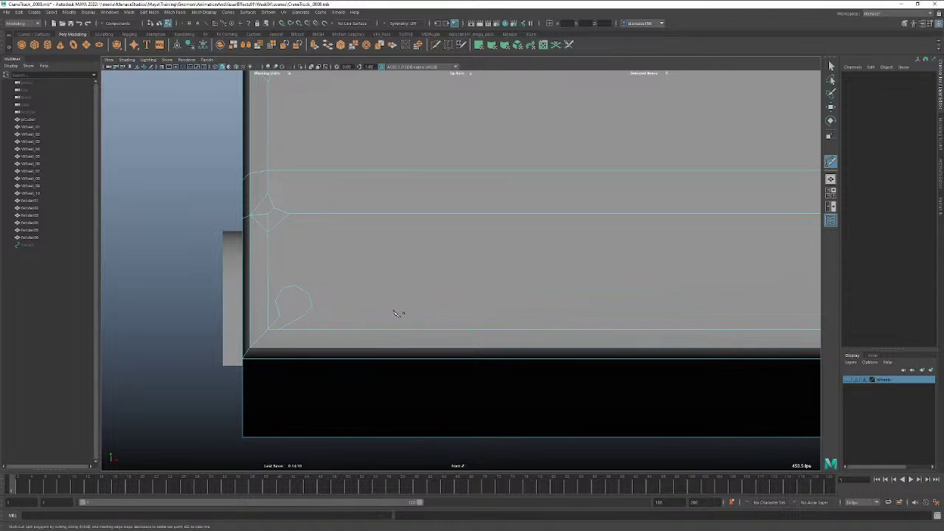
scroll(397, 316, "up", 4)
middle_click_drag(394, 330, 462, 320, "alt")
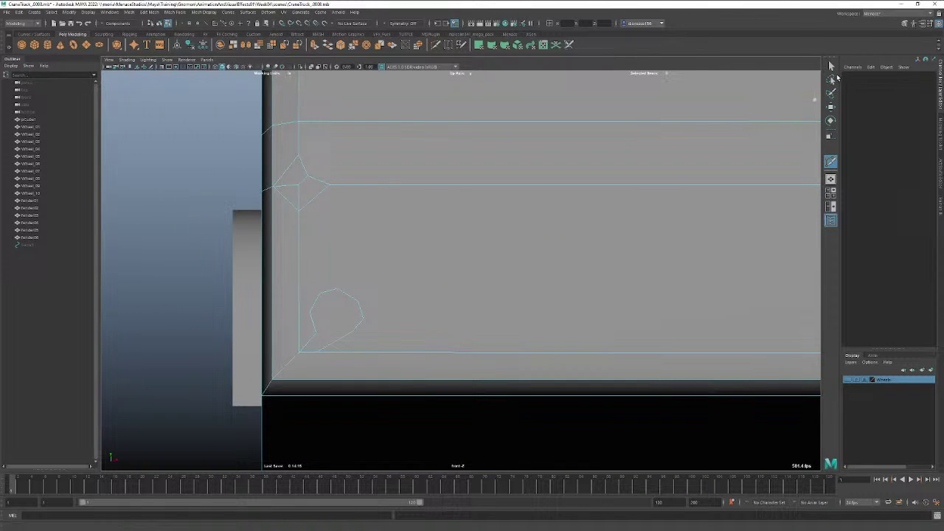
left_click(831, 65)
key("ctrl+z")
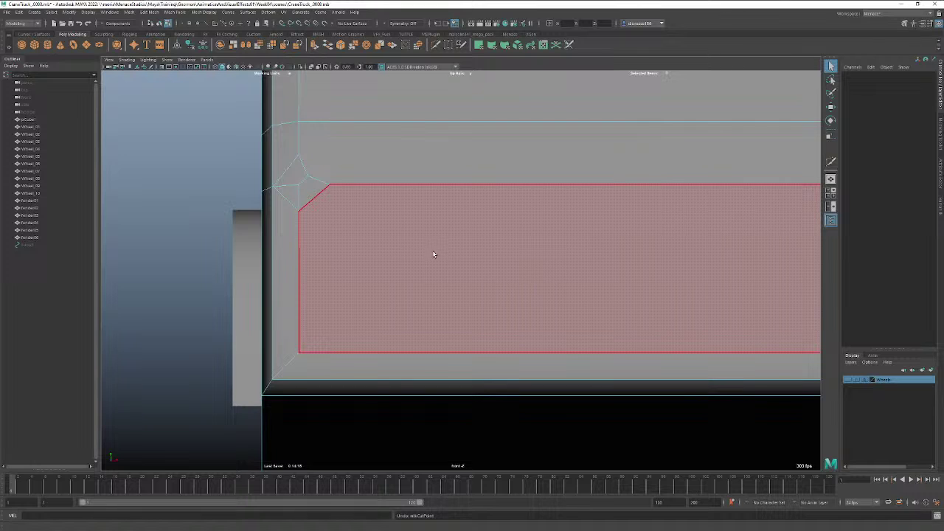
Return to object selection, rename the truck body mesh to MainBody, and save the scene as a new increment.
scroll(433, 255, "down", 2)
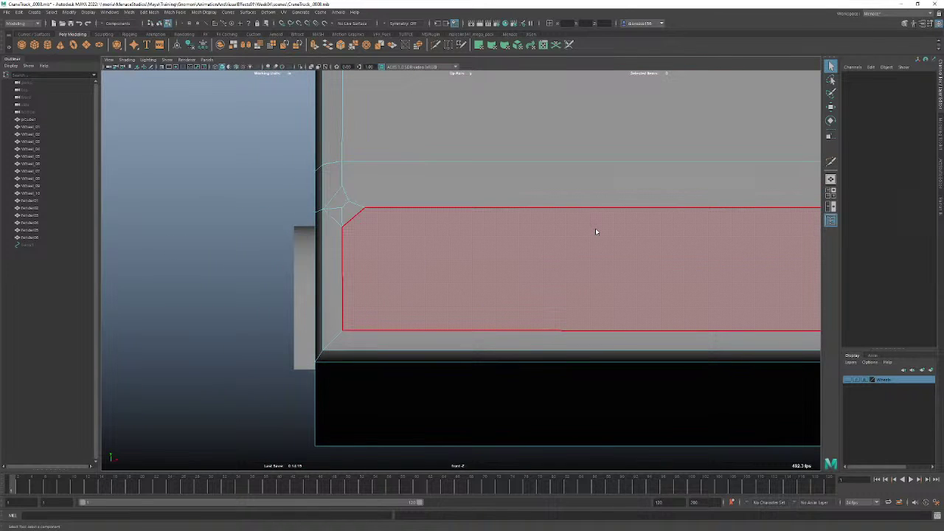
right_click_drag(596, 232, 620, 223)
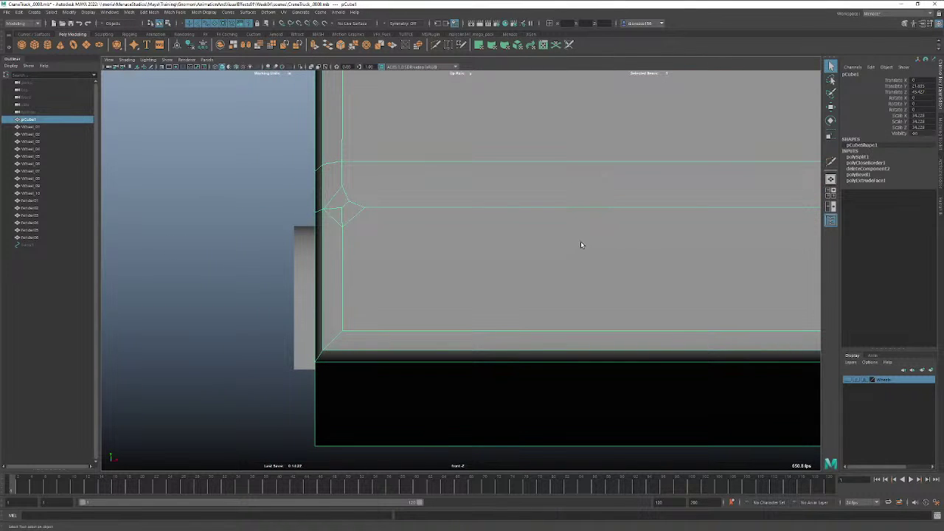
double_click(45, 120)
type("MainBo")
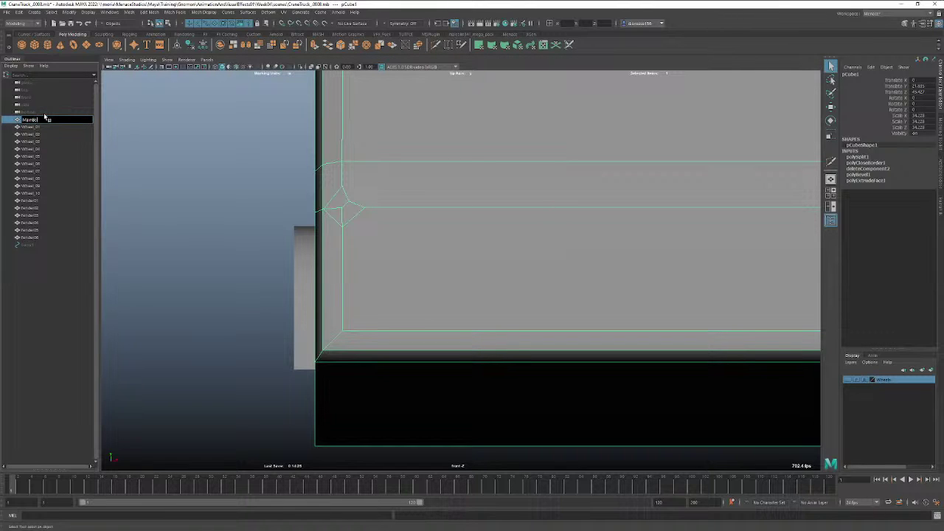
type("dy")
key("Return")
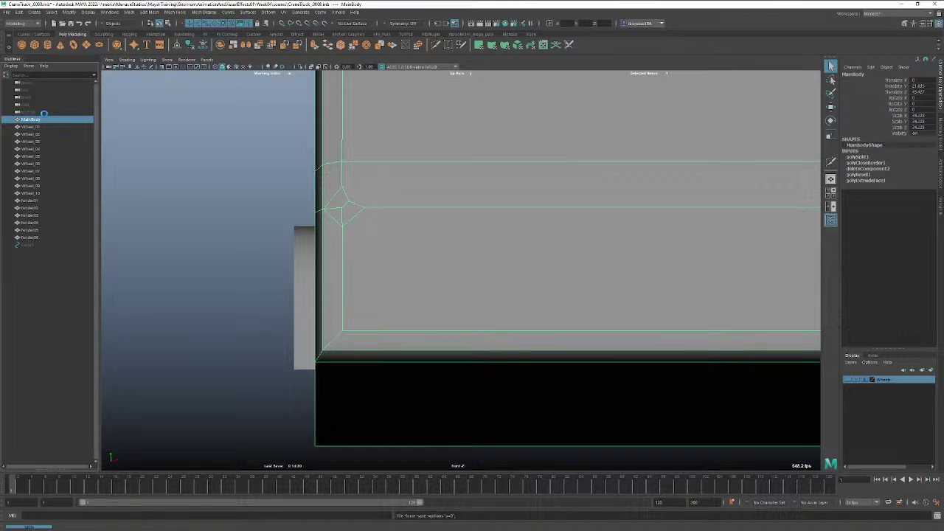
key("ctrl+alt+s")
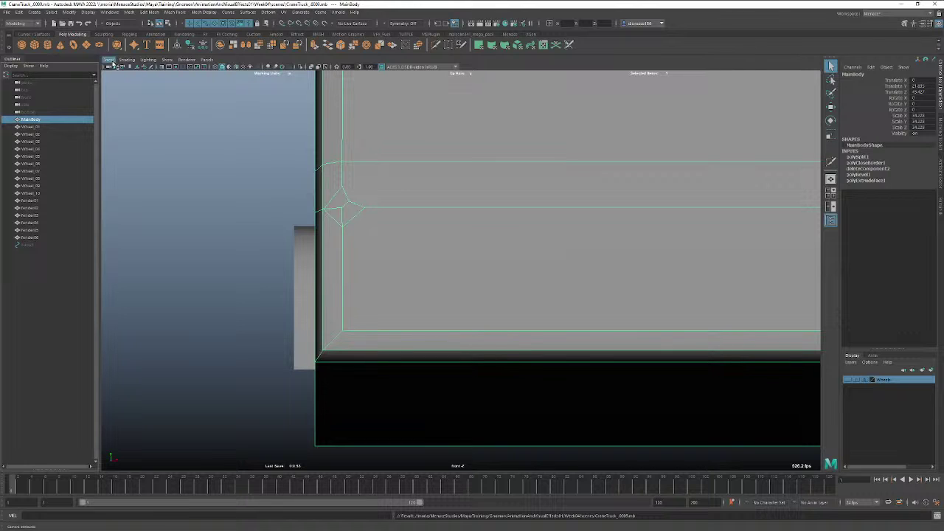
Create a polygon cylinder and rotate it 90 degrees about X so its cap faces the front.
left_click(48, 45)
scroll(622, 207, "down", 3)
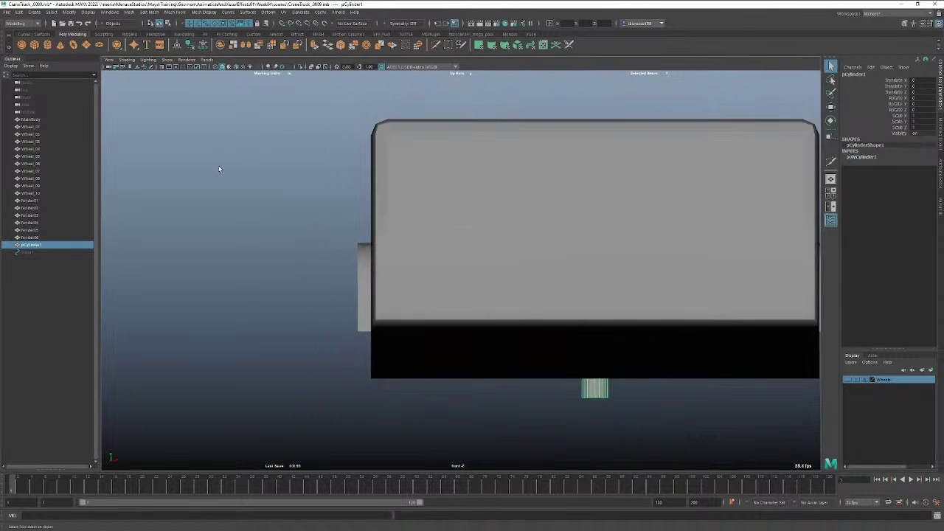
key("e")
key("r")
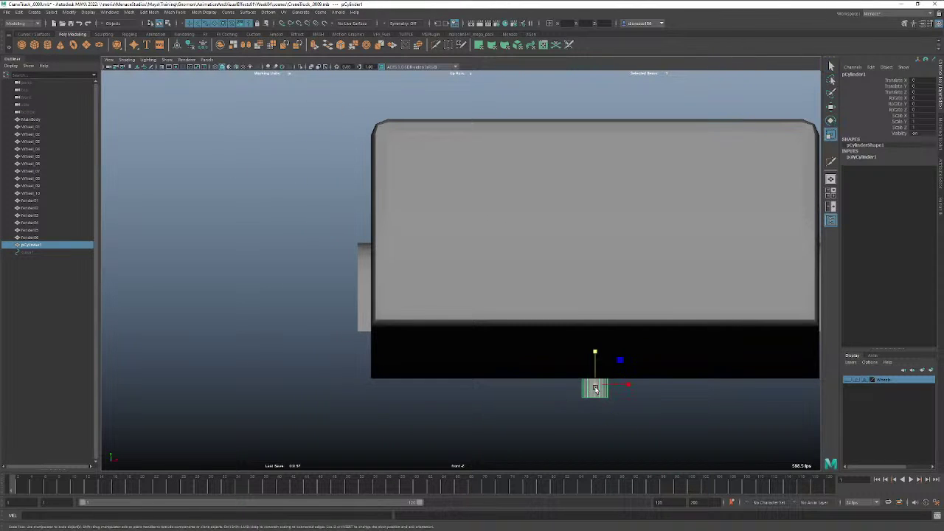
key("e")
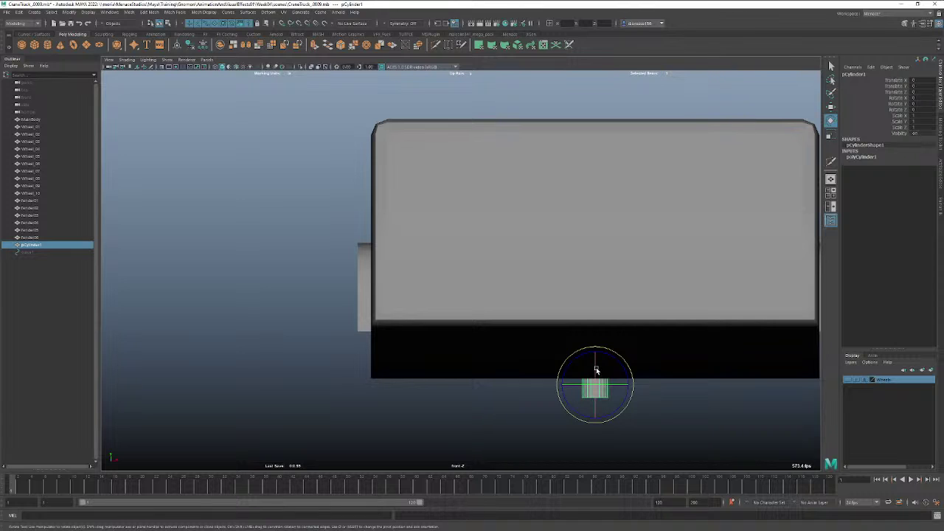
left_click_drag(597, 367, 601, 407)
Show the scene in wireframe and move the cylinder to about X -14.5, Y 7.2, inside the front panel's lower corner.
key("w")
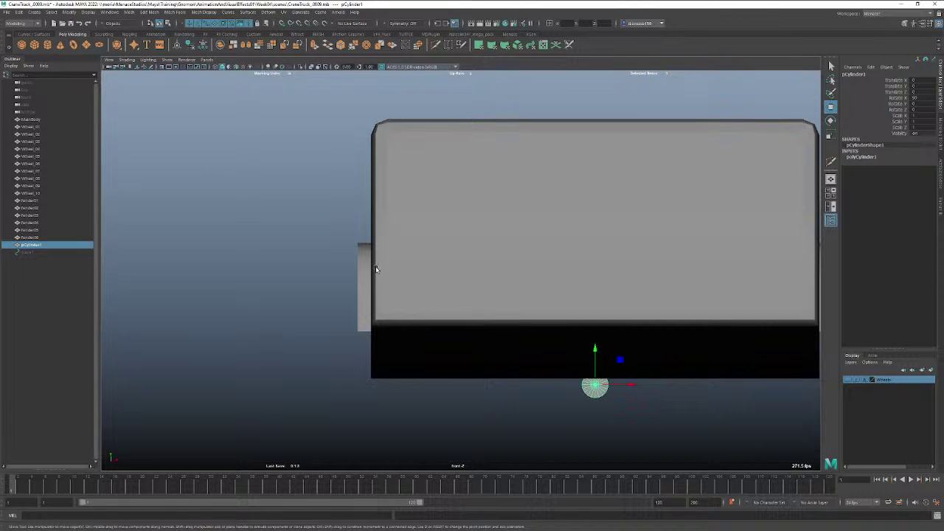
key("4")
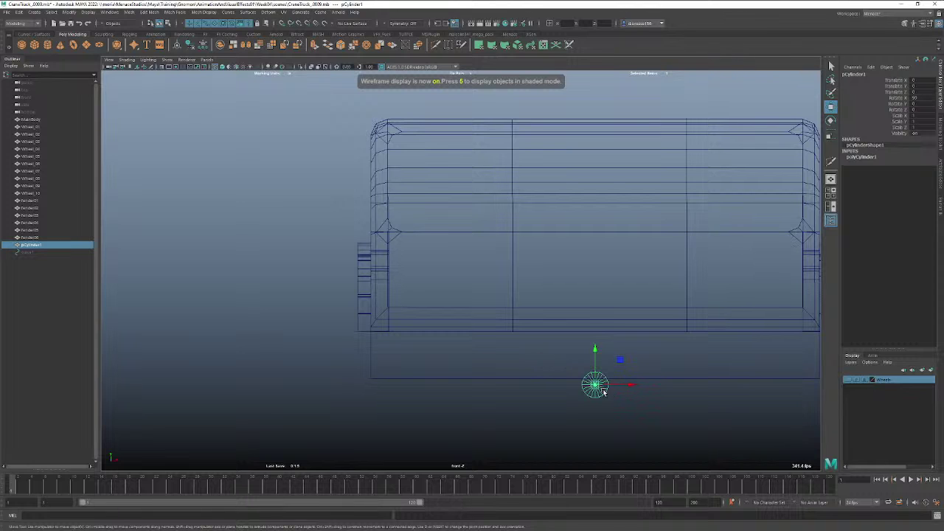
left_click_drag(619, 362, 431, 267)
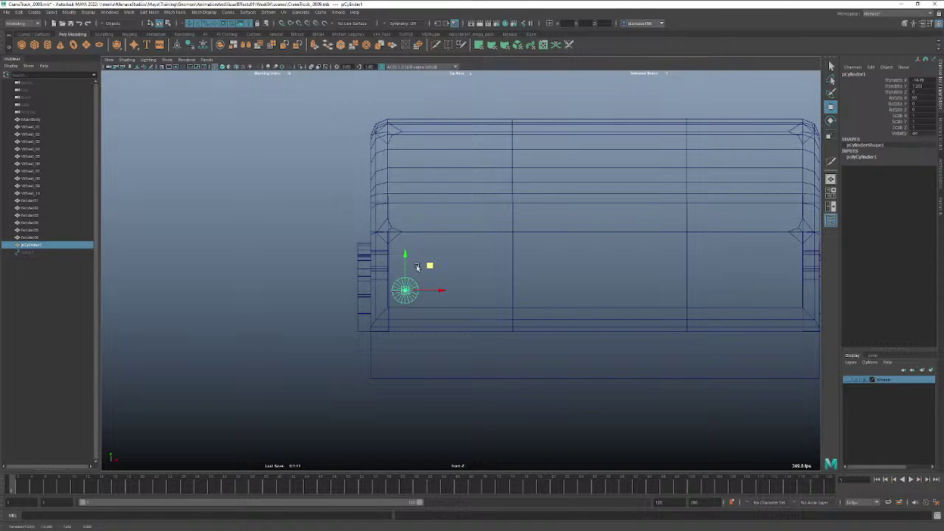
Select the MainBody mesh and switch it to vertex selection.
right_click(406, 229)
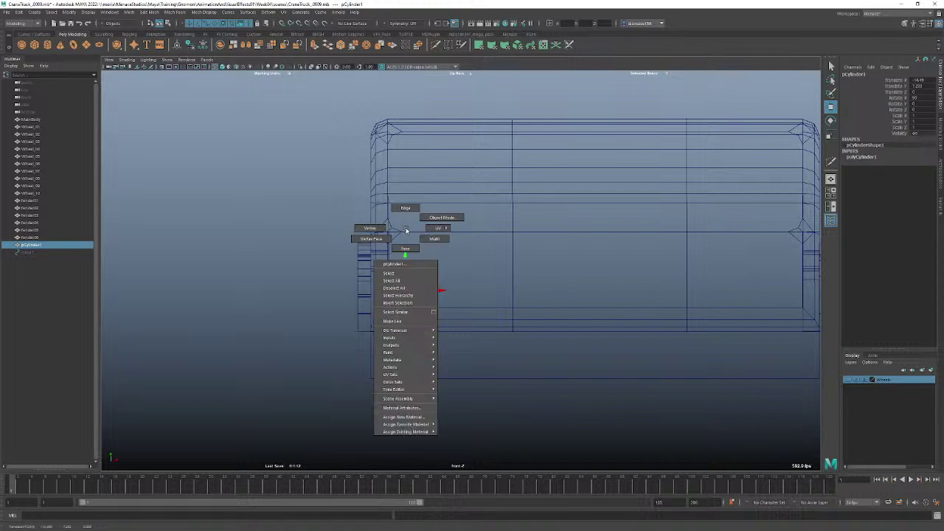
left_click(404, 229)
left_click(388, 232)
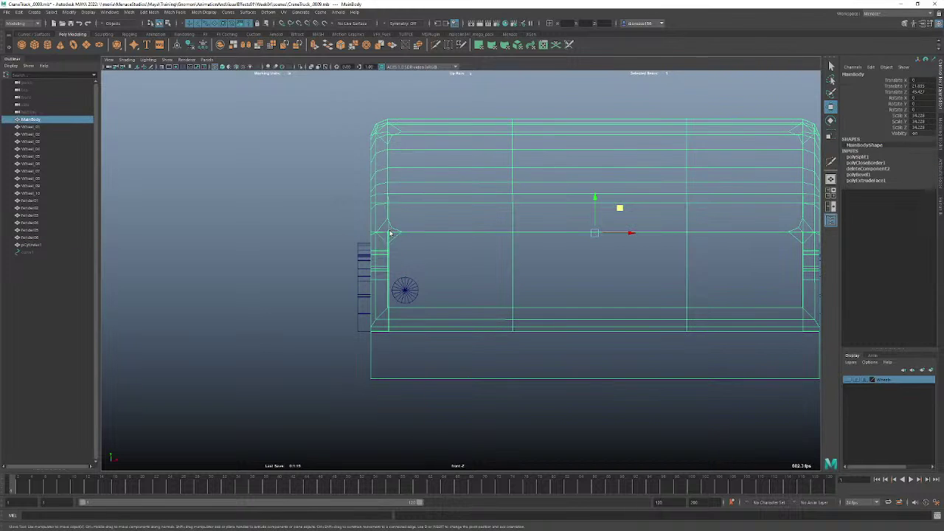
right_click_drag(388, 231, 558, 242)
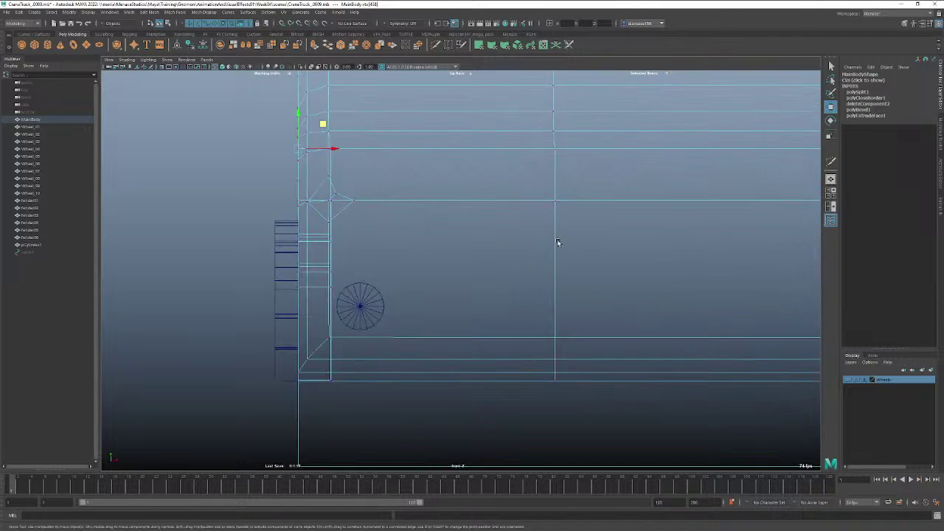
Examine the body's wireframe around the cylinder and the front panels in the front and perspective views.
middle_click_drag(401, 236, 466, 249, "alt")
right_click_drag(410, 242, 609, 243, "alt")
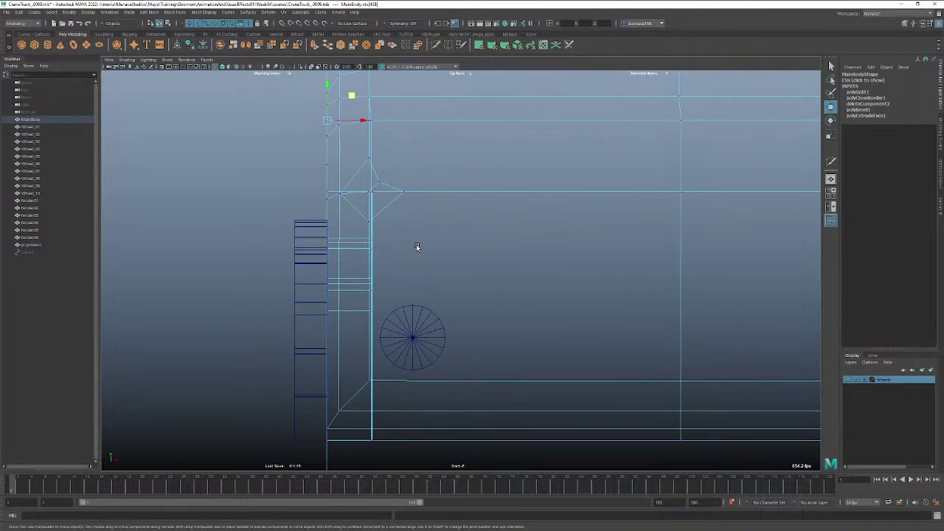
middle_click_drag(417, 249, 442, 367, "alt")
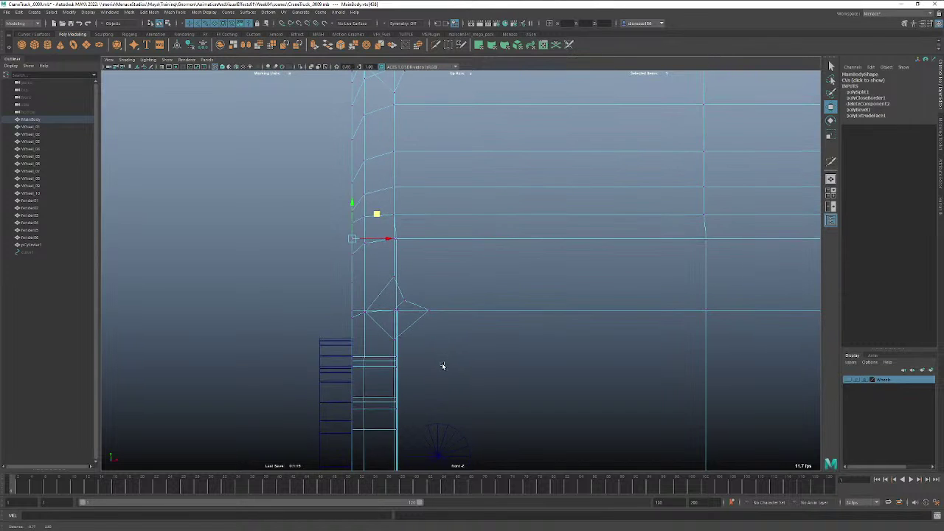
middle_click_drag(608, 326, 637, 298, "alt")
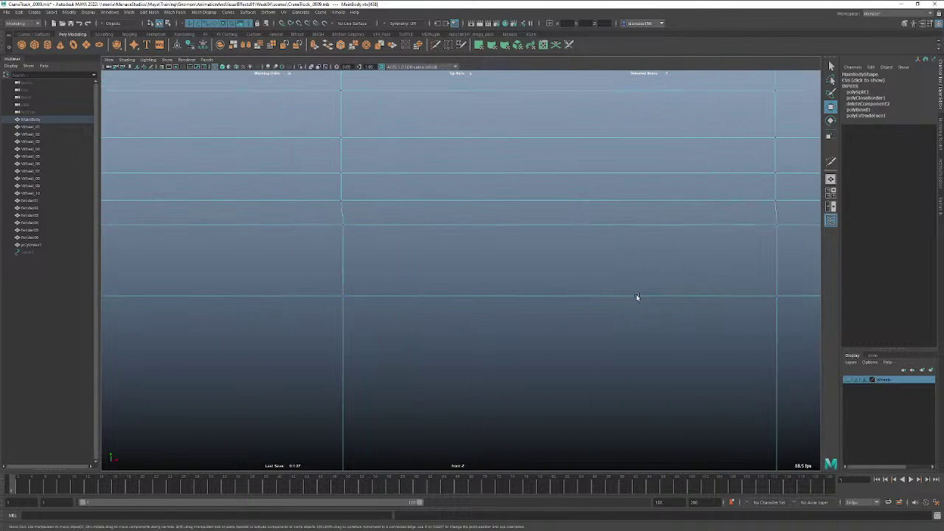
right_click_drag(637, 297, 292, 257, "alt")
middle_click_drag(512, 282, 601, 278, "alt")
right_click_drag(601, 278, 516, 264, "alt")
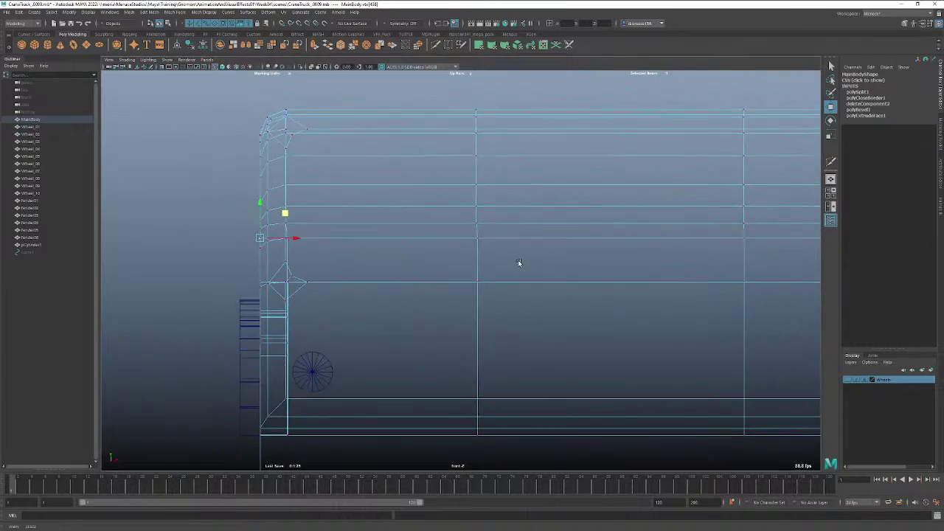
key("space")
left_click_drag(518, 266, 455, 266)
key("space")
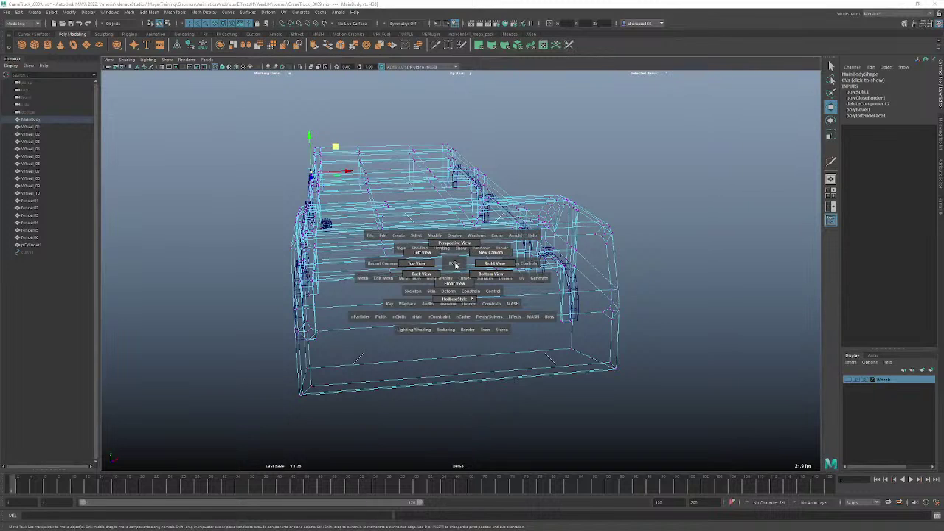
left_click(455, 284)
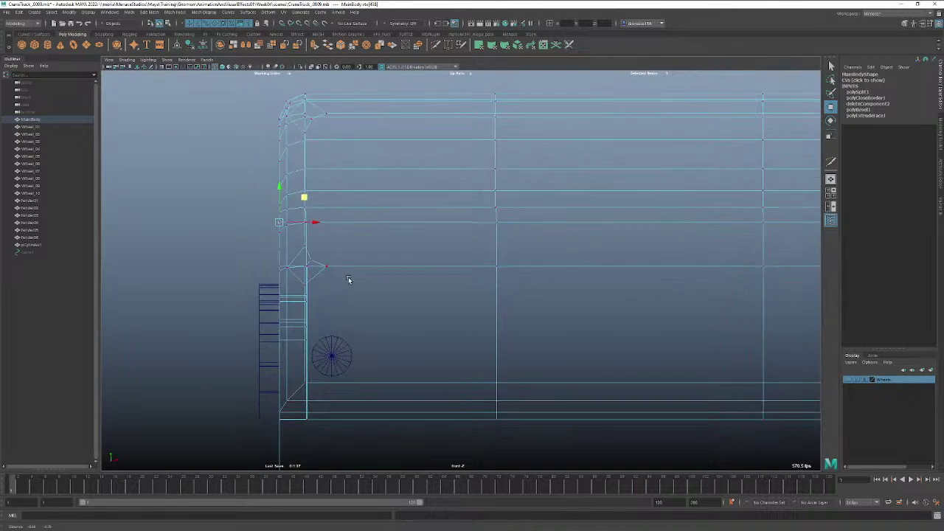
Select the MainBody vertices running down the front panel's vertical edge beside the cylinder, including the one at its upper end.
middle_click_drag(349, 280, 383, 207, "alt")
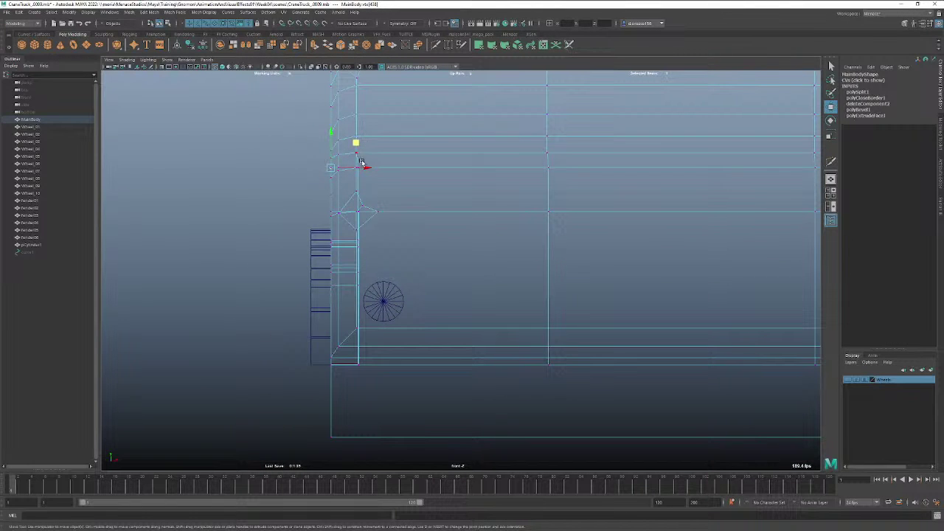
left_click_drag(361, 191, 352, 373)
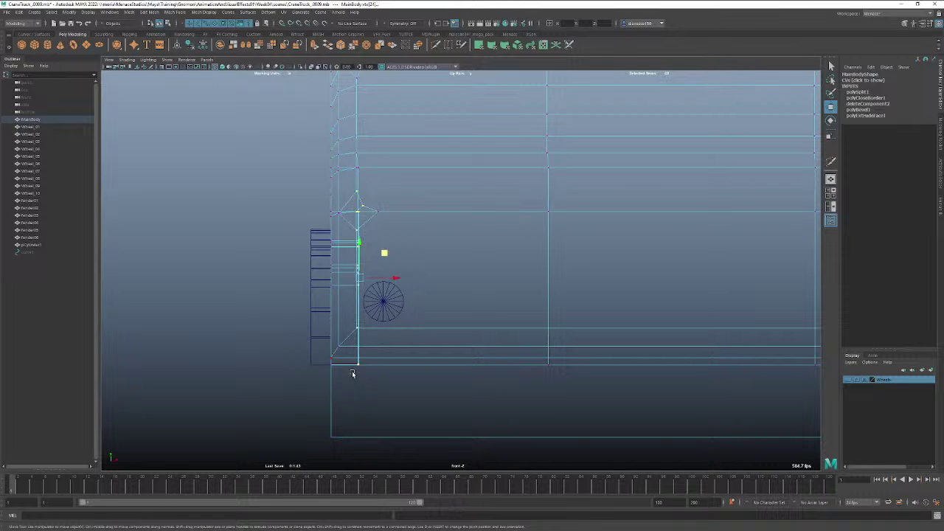
key("space")
left_click(464, 282)
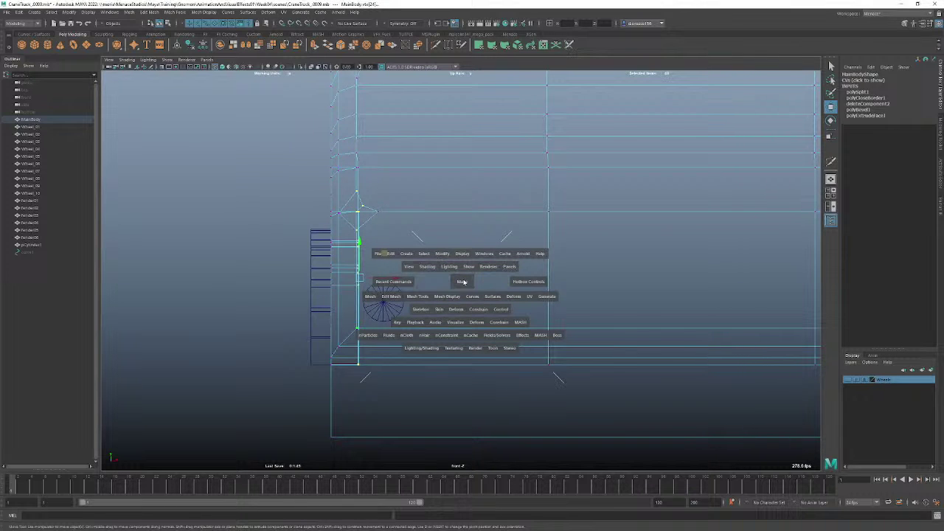
left_click_drag(463, 282, 464, 265)
right_click_drag(513, 273, 413, 275, "alt")
left_click_drag(369, 276, 477, 277, "alt")
middle_click_drag(276, 313, 657, 196, "alt")
middle_click_drag(361, 258, 589, 249, "alt")
left_click_drag(588, 250, 502, 253, "alt")
key("space")
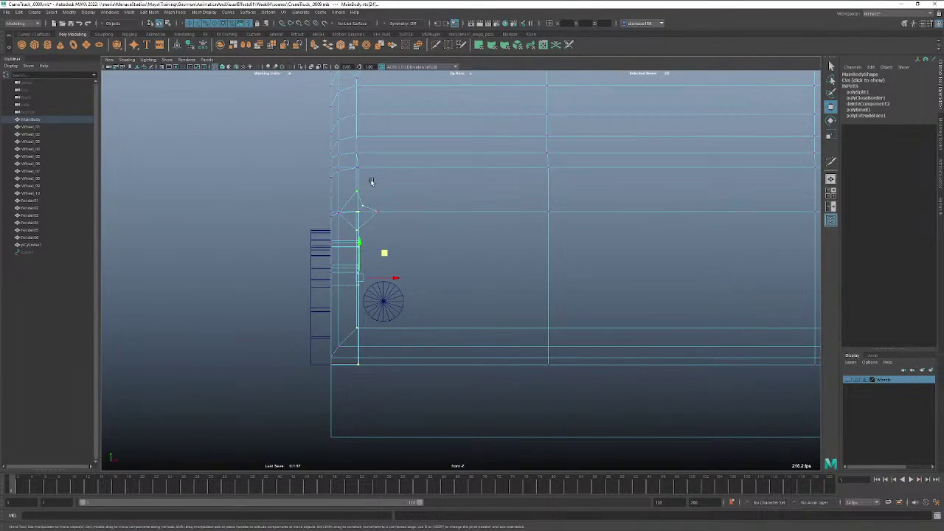
left_click(357, 170, "shift")
Flatten the selected edge vertices along X so they form a straight vertical line.
key("e")
key("r")
mouse_move(394, 266)
left_mouse_down()
mouse_move(353, 267)
mouse_move(393, 270)
left_mouse_up()
key("w")
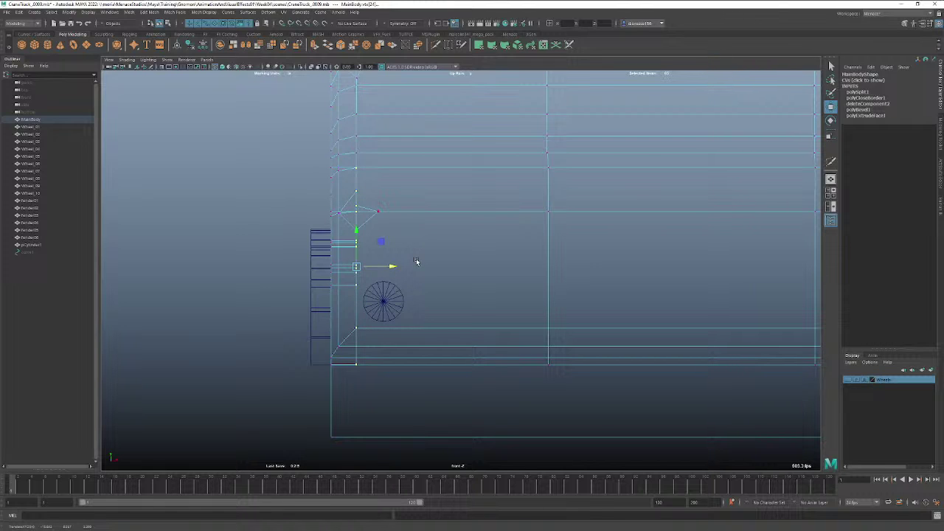
Inspect the aligned edge in perspective and try moving the star-shaped junction's inner vertex inward along X.
key("alt")
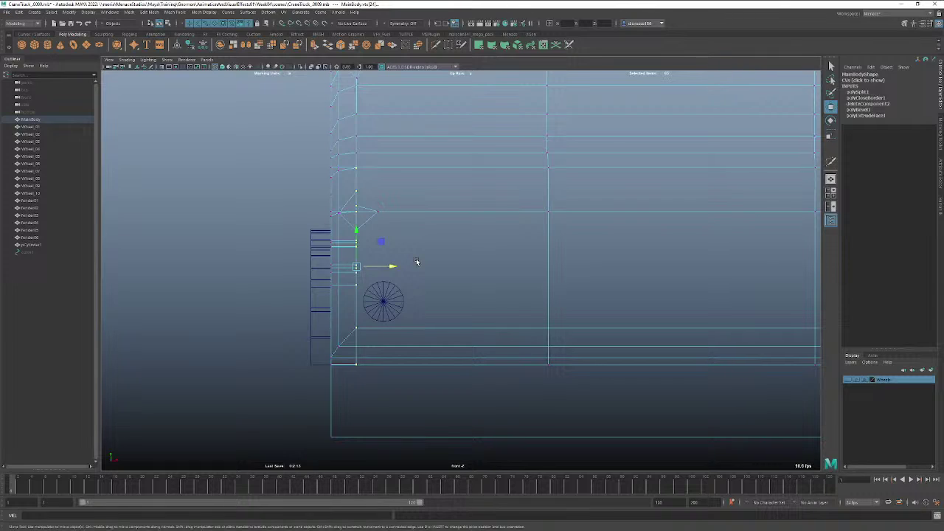
key("space")
left_click_drag(417, 260, 412, 245)
right_click_drag(532, 254, 461, 250, "alt")
left_click_drag(413, 251, 450, 254, "alt")
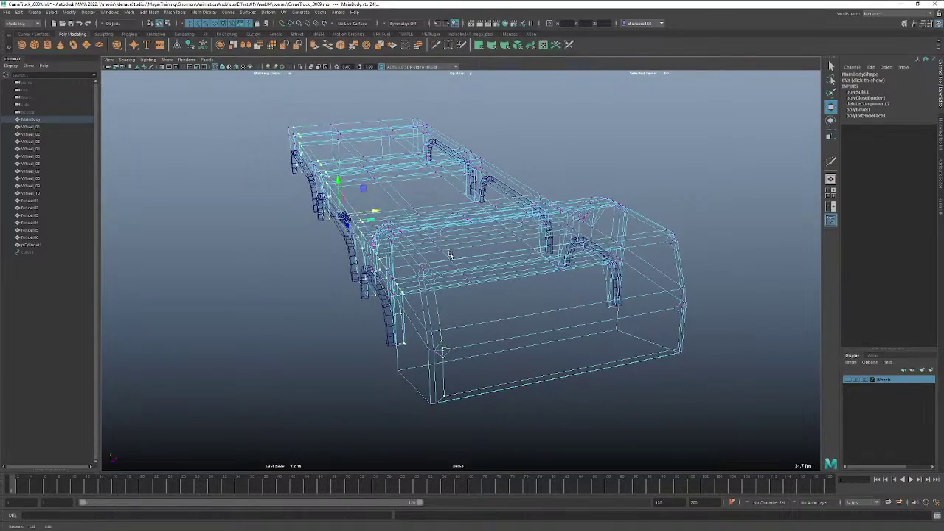
right_click_drag(453, 258, 586, 278, "alt")
right_click_drag(481, 295, 534, 305, "alt")
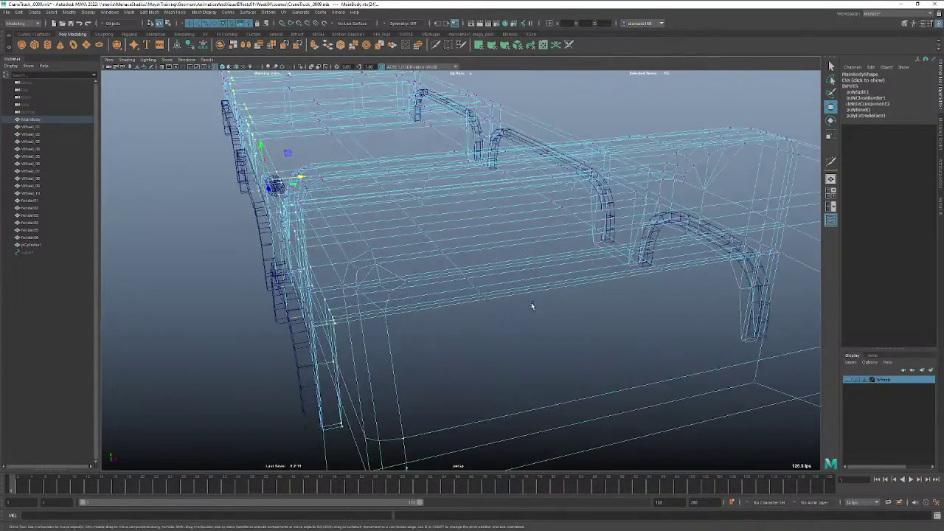
middle_click_drag(503, 321, 504, 261, "alt")
scroll(505, 262, "down", 3)
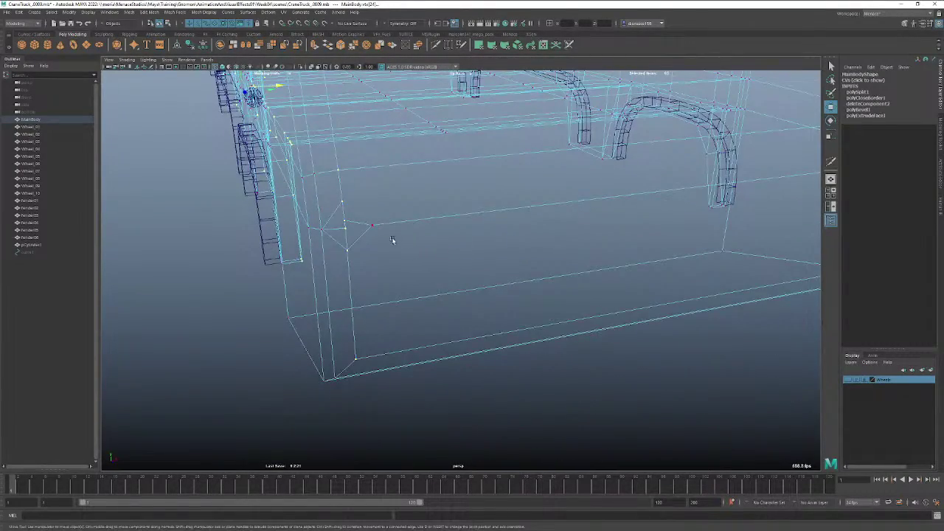
left_click(350, 220)
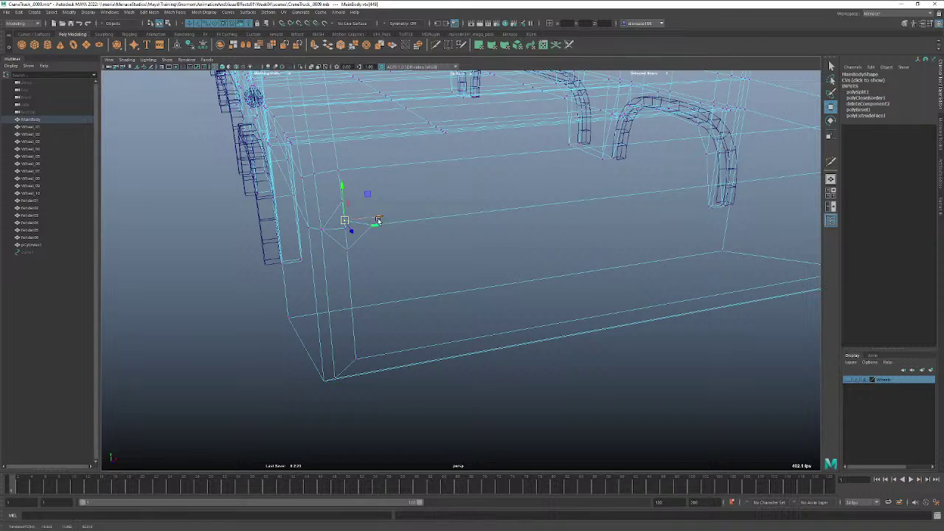
left_click_drag(377, 219, 390, 216)
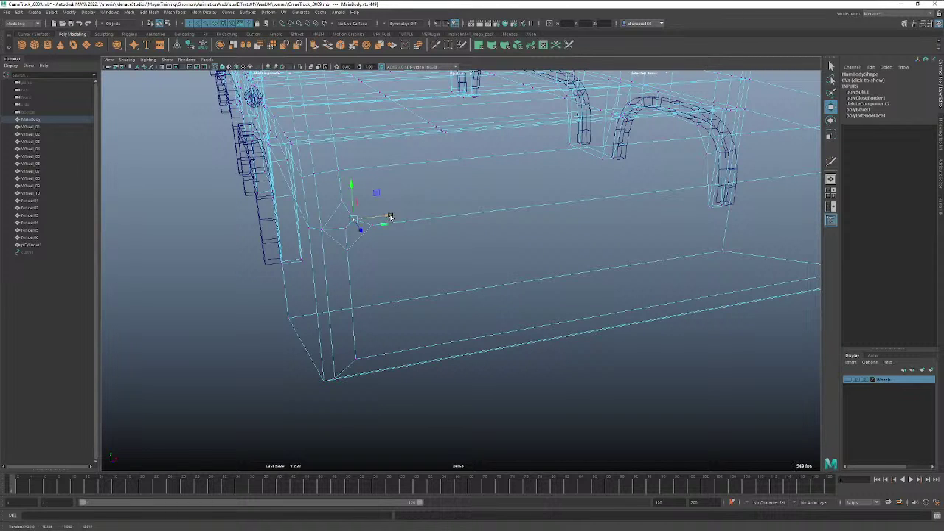
Undo the single vertex move and the edge alignment before it.
key("ctrl+z")
key("ctrl+z")
key("ctrl+z")
key("ctrl+z")
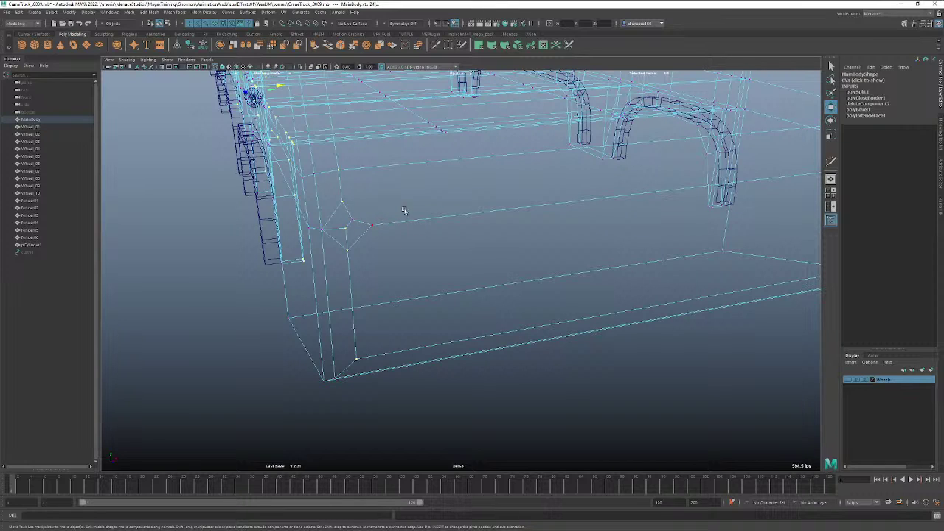
Flatten the edge vertices along X again without the junction's offset vertex, and shift the column slightly outward in the front view.
key("e")
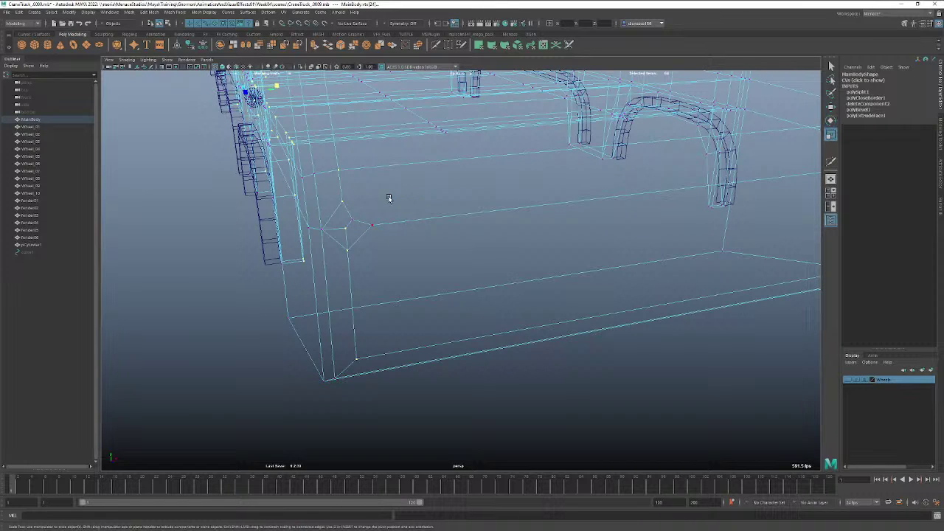
key("r")
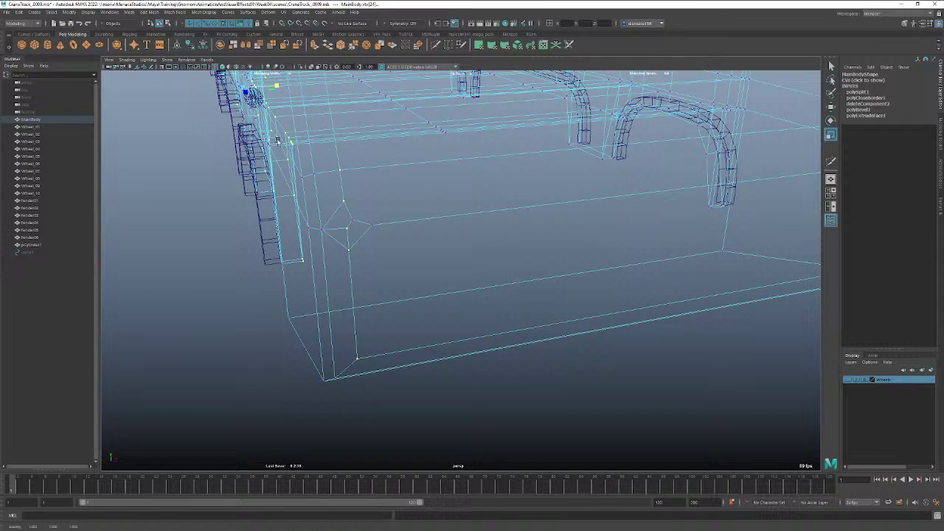
key("space")
left_click_drag(496, 219, 494, 238)
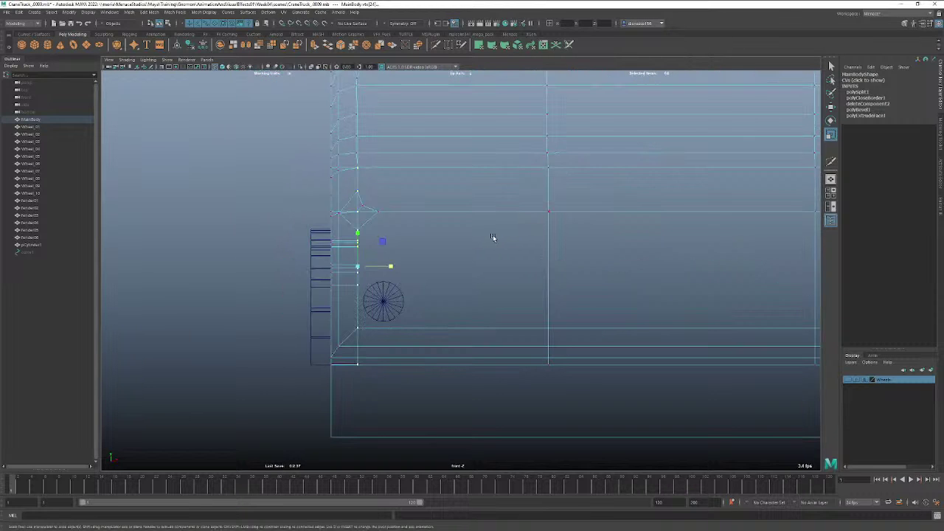
key("w")
left_click_drag(391, 266, 393, 276)
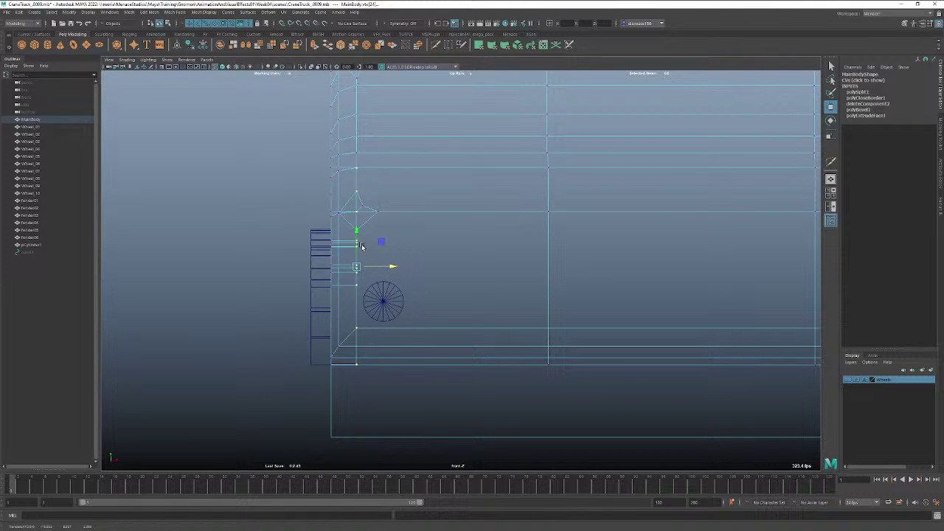
Select the matching vertex column on the body's opposite side and flatten it along X into a straight vertical edge.
middle_click_drag(644, 273, 293, 267, "alt")
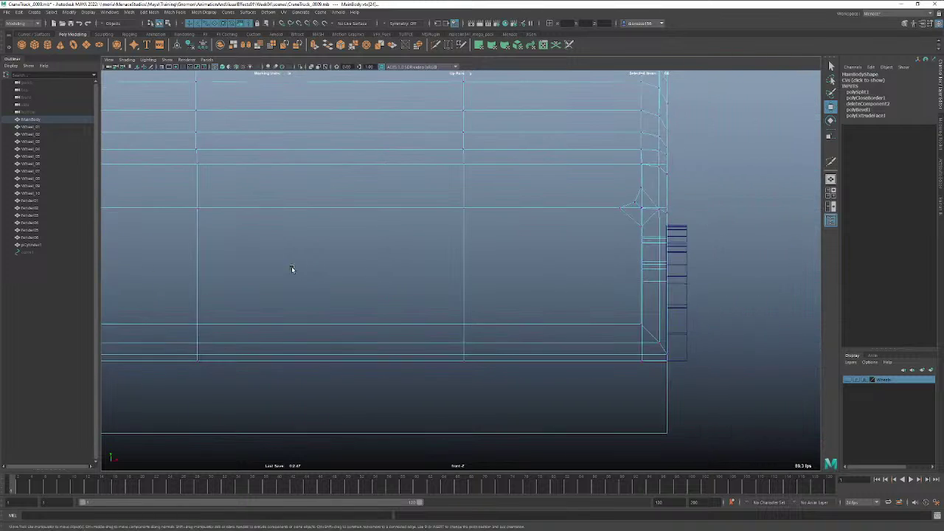
middle_click_drag(525, 289, 312, 331, "alt")
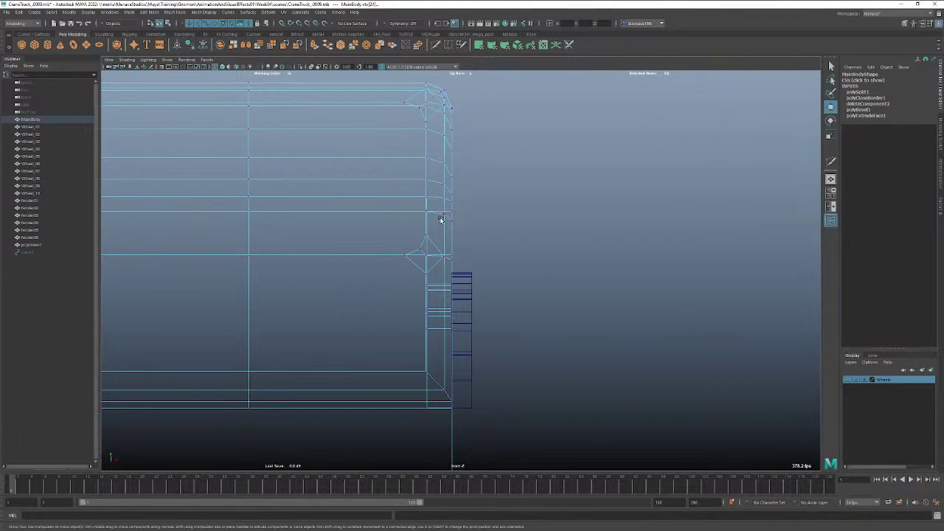
left_click_drag(435, 202, 431, 399)
key("e")
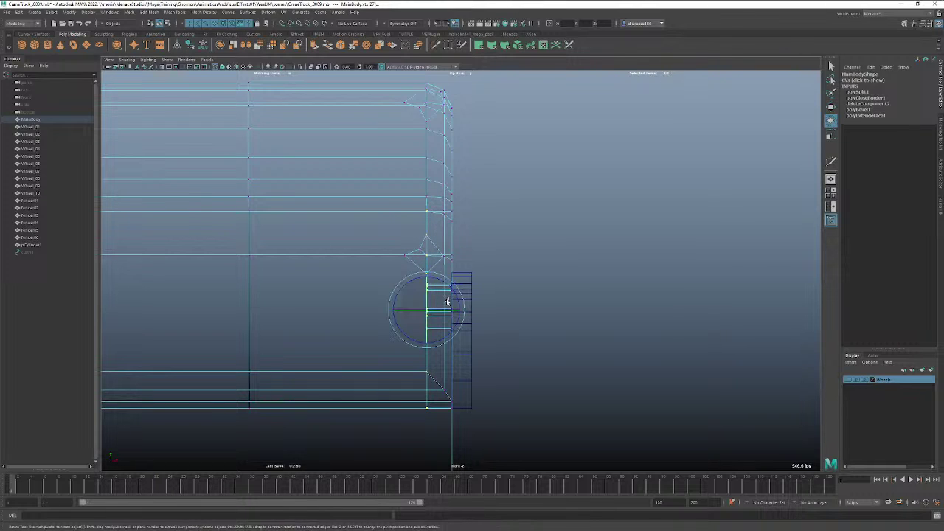
key("r")
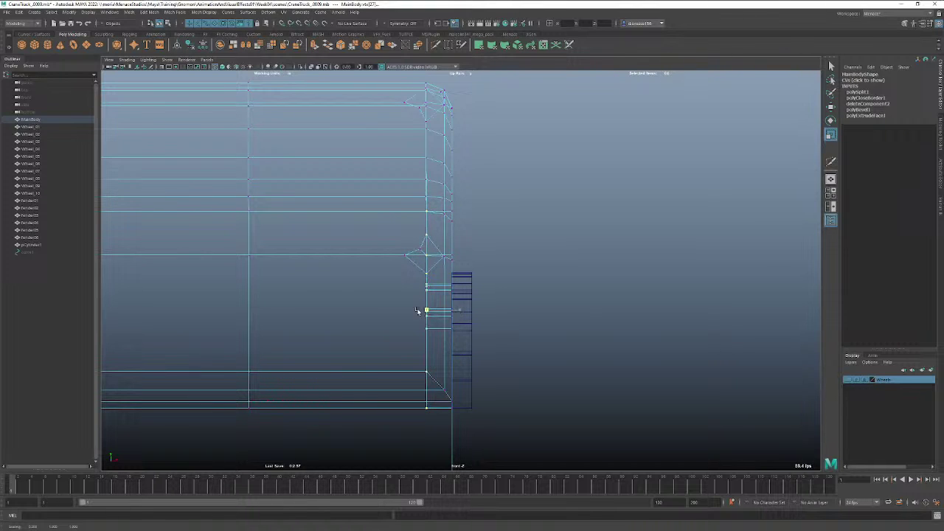
key("w")
left_click(462, 313)
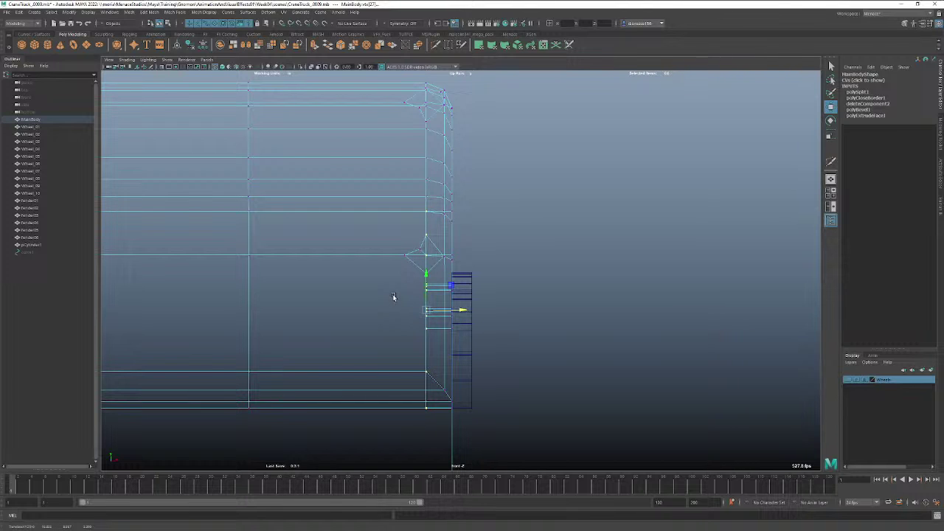
Return MainBody to object mode and scale the guide cylinder uniformly to 0.4.
right_click_drag(392, 292, 288, 285, "alt")
middle_click_drag(289, 284, 628, 293, "alt")
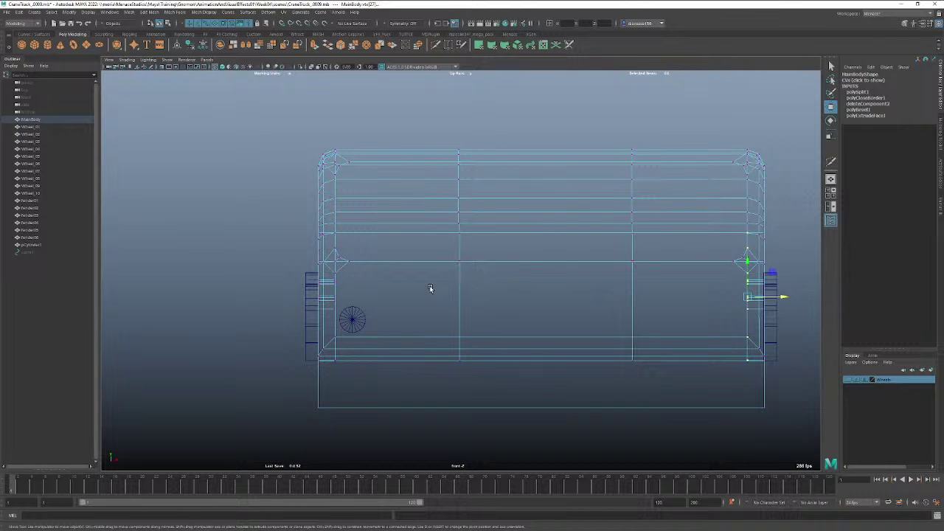
left_click(355, 321)
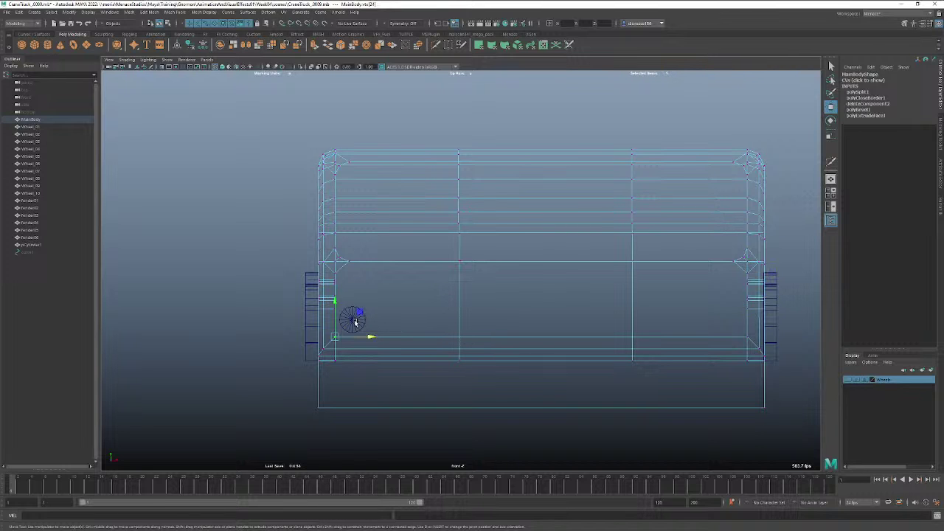
right_click_drag(396, 327, 800, 303, "alt")
middle_click_drag(309, 341, 514, 290, "alt")
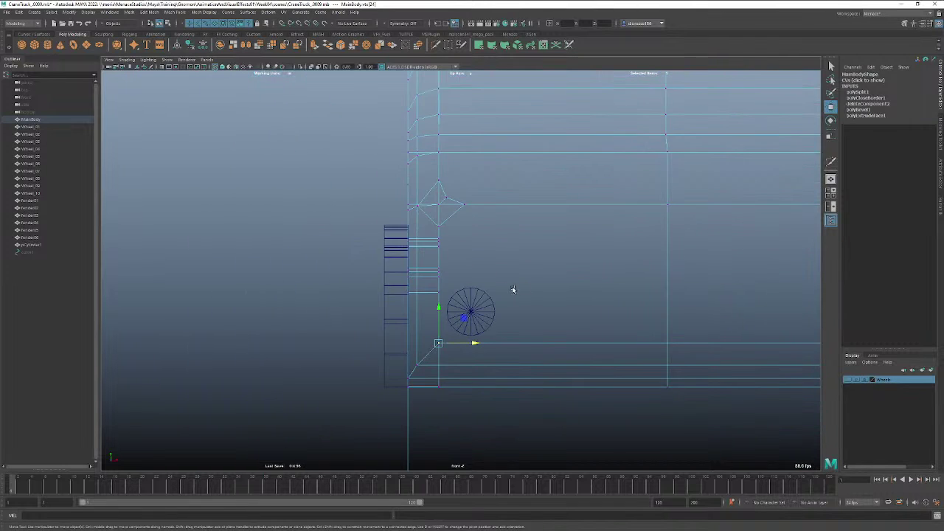
right_click_drag(514, 291, 732, 276, "alt")
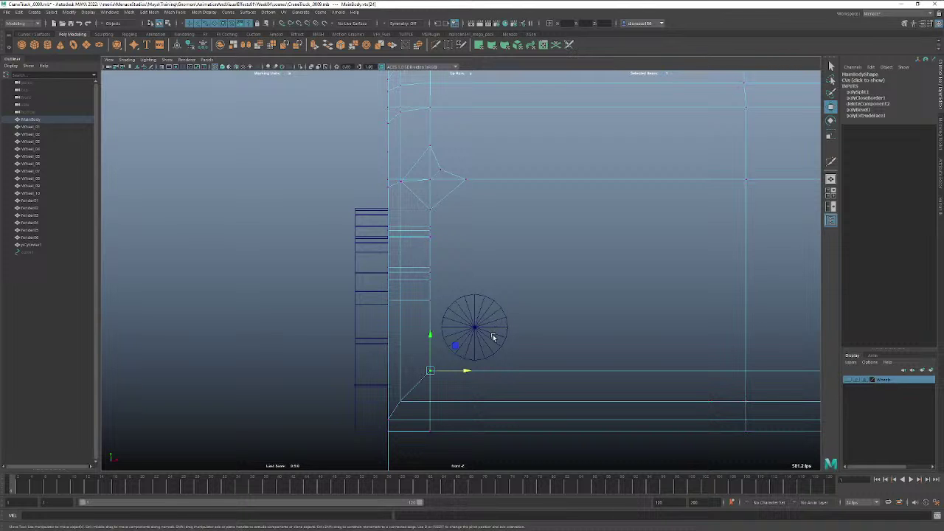
mouse_move(543, 268)
right_mouse_down()
mouse_move(526, 267)
mouse_move(559, 259)
right_mouse_up()
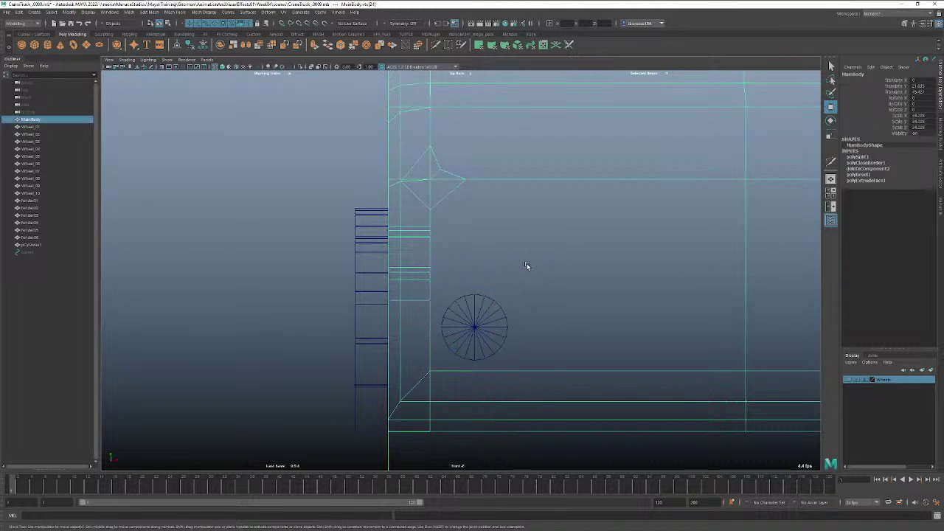
left_click(527, 264)
left_click(482, 315)
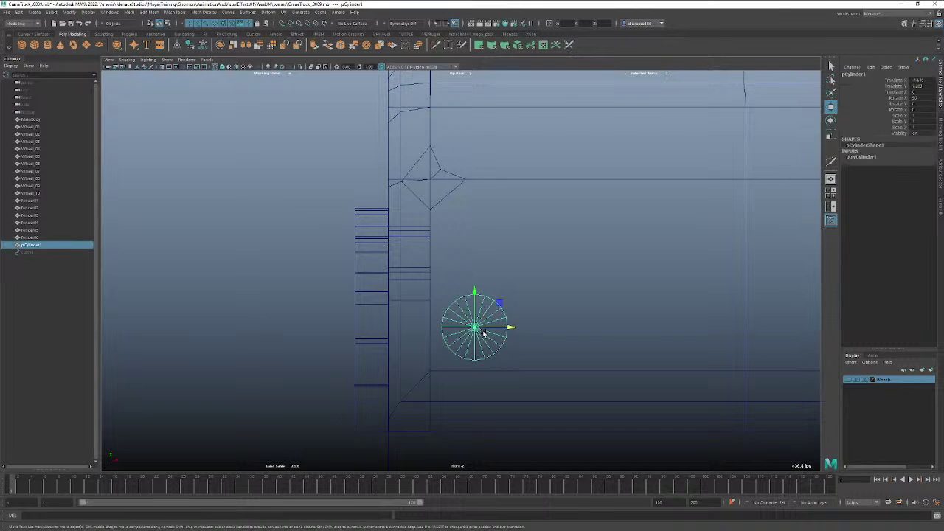
key("e")
key("r")
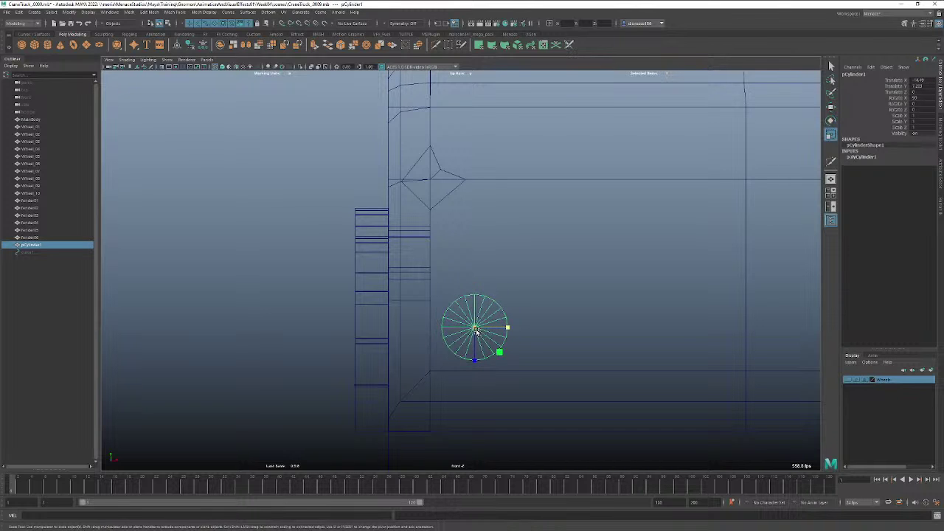
left_click_drag(476, 330, 463, 335)
Move the scaled cylinder closer to the front panel's lower corner, at about X -14.7, Y 7.0.
key("w")
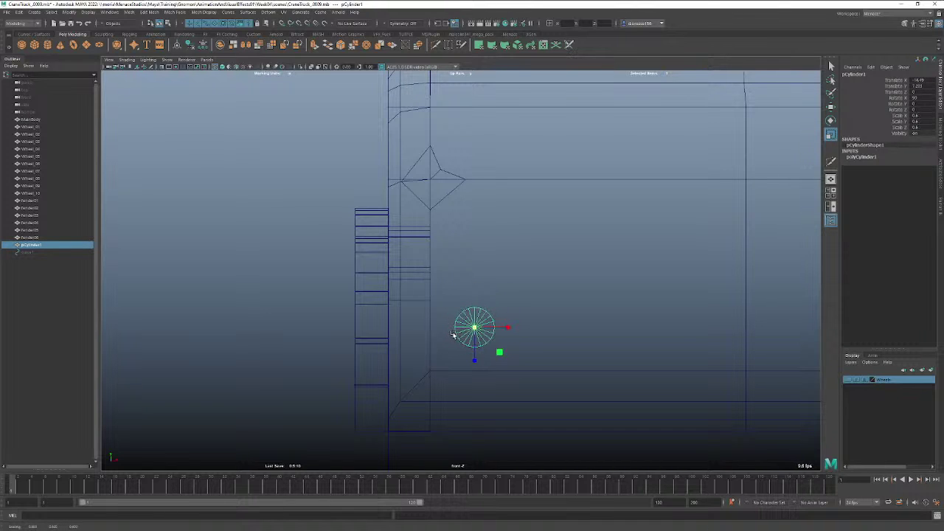
left_click_drag(497, 303, 492, 308)
middle_click_drag(492, 309, 493, 310)
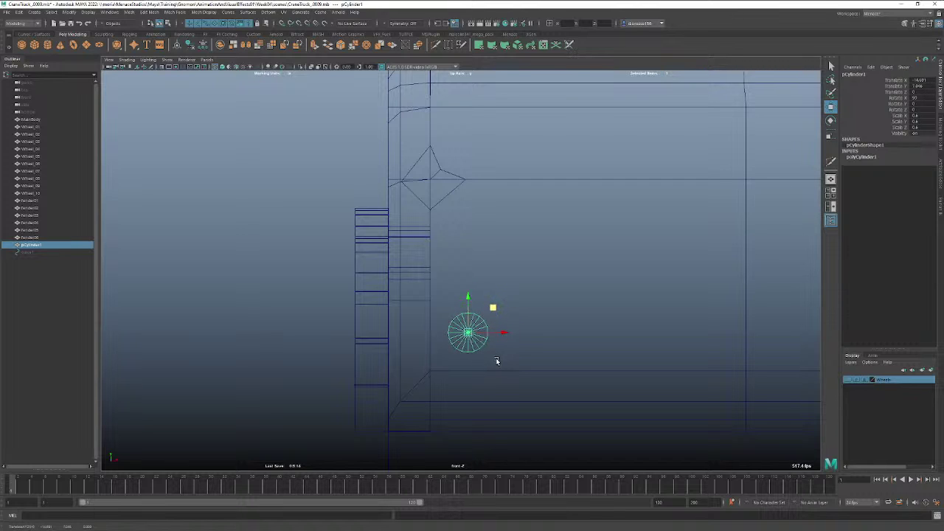
Duplicate the cylinder sideways to about X -13.1, and duplicate the original upward to about Y 8.7.
left_click_drag(504, 334, 556, 334, "shift")
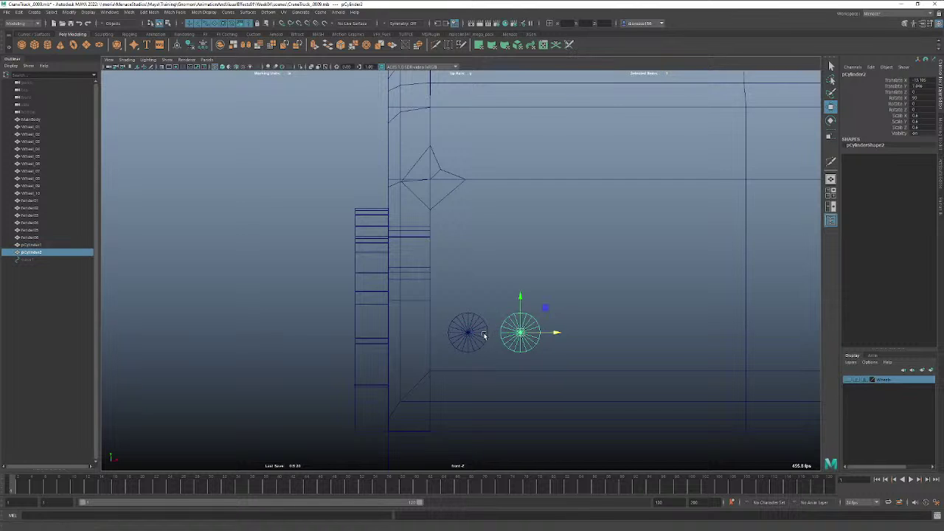
left_click(483, 334)
left_click_drag(469, 297, 469, 247, "shift")
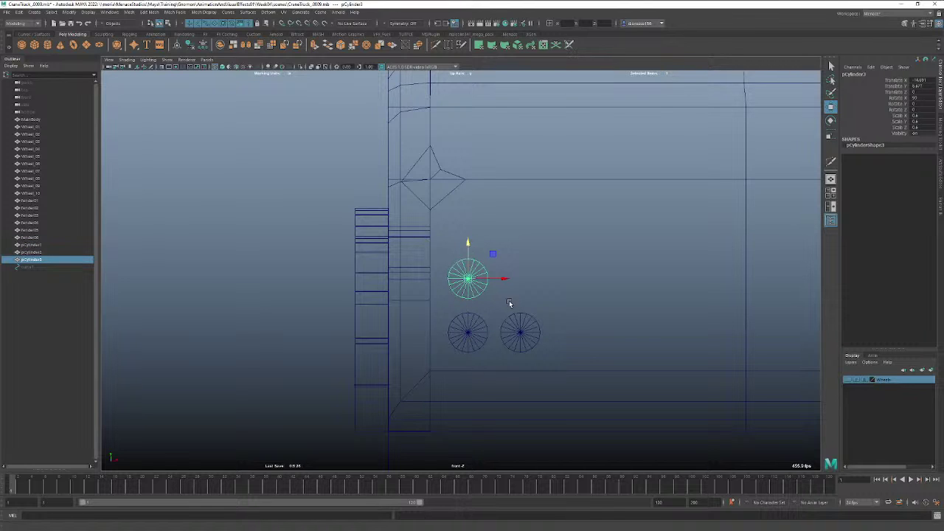
left_click_drag(470, 245, 468, 244)
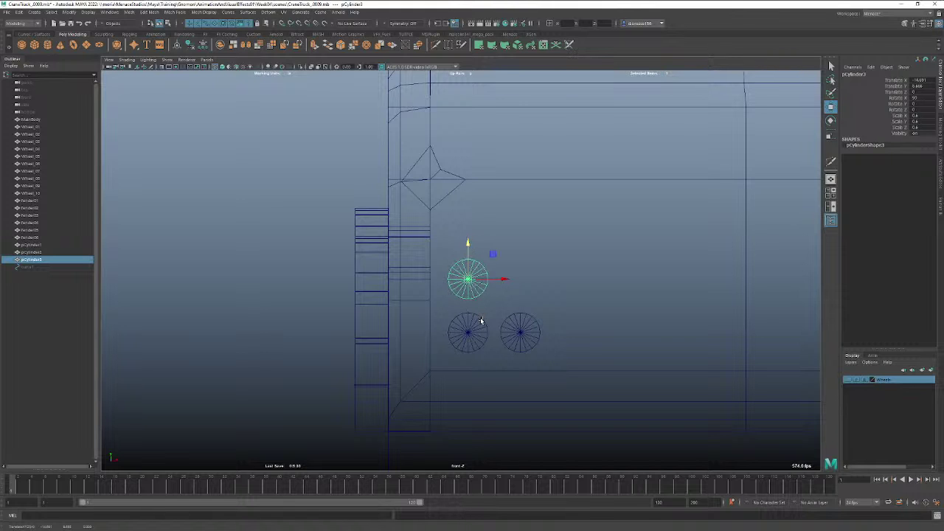
Select the three guide cylinders in the perspective view, leaving the nearby fender out of the selection.
key("space")
left_click_drag(481, 317, 480, 299)
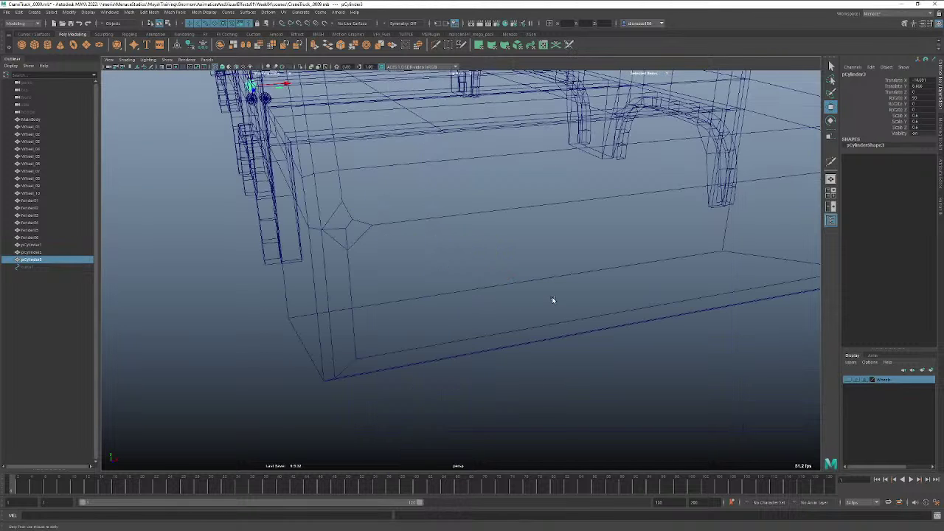
right_click_drag(553, 299, 388, 270, "alt")
mouse_move(391, 174)
left_mouse_down()
mouse_move(366, 205)
mouse_move(373, 217)
mouse_move(388, 209)
left_mouse_up()
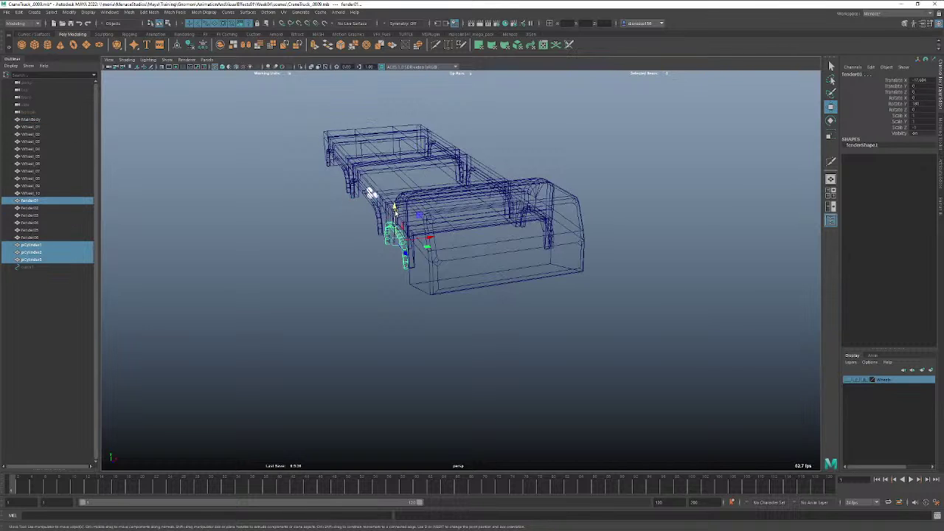
left_click(406, 261, "shift")
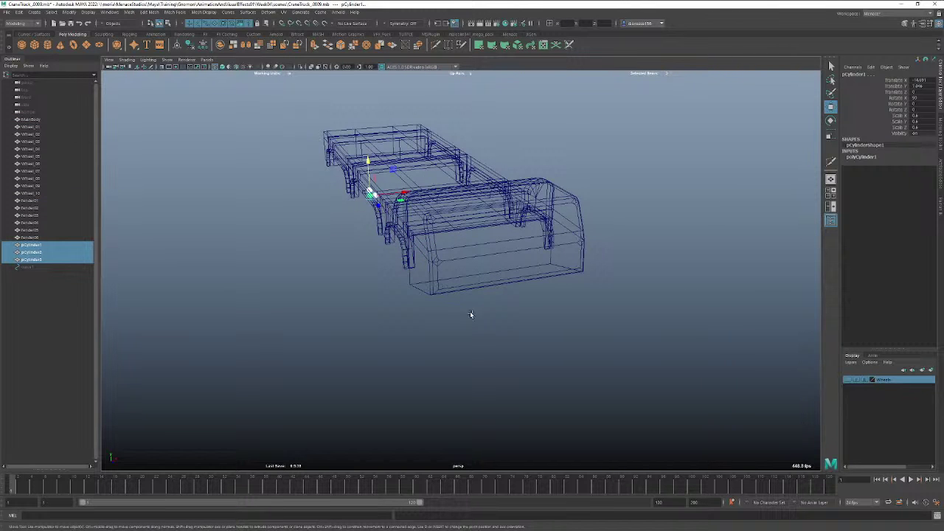
Move the three cylinders forward together to the cab's front panel, to about Z 62.1, and display the scene shaded.
middle_click_drag(475, 326, 457, 301)
key("f")
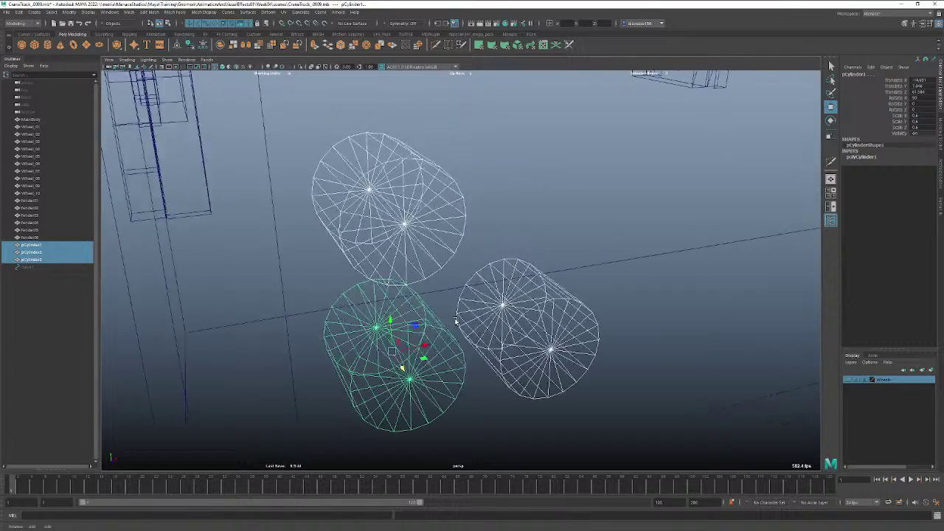
left_click_drag(450, 318, 488, 336, "alt")
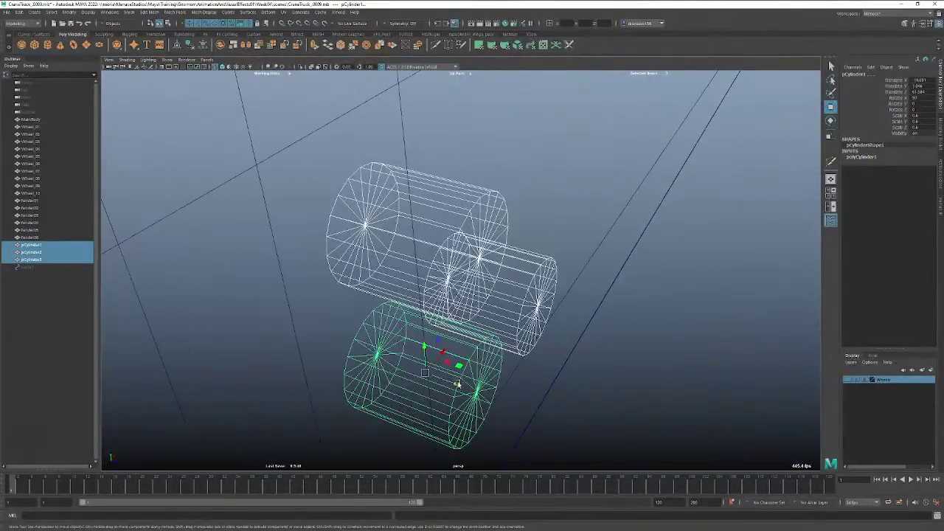
mouse_move(457, 384)
left_mouse_down()
mouse_move(503, 397)
mouse_move(531, 389)
mouse_move(498, 393)
mouse_move(488, 406)
mouse_move(499, 392)
mouse_move(481, 377)
mouse_move(499, 369)
left_mouse_up()
key("5")
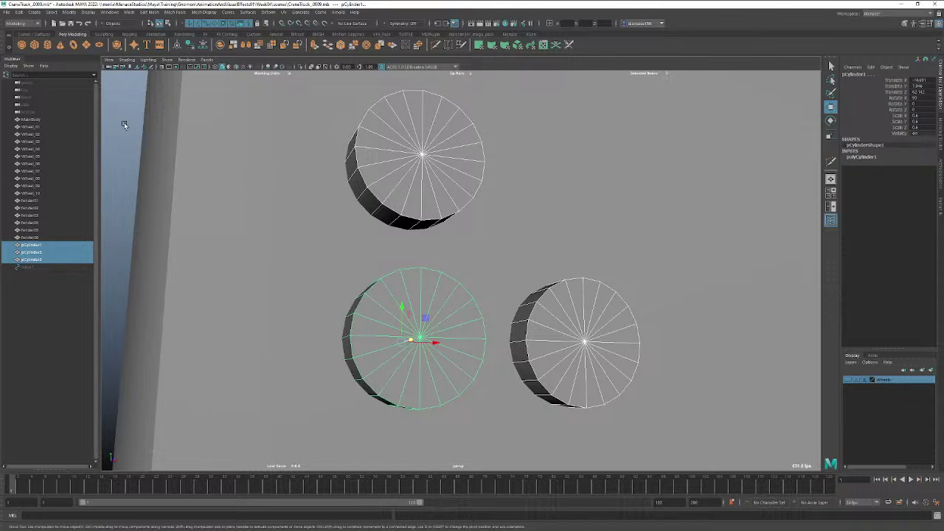
Apply the mesh Transform operation to the upper cylinder's vertices, keeping that cylinder active for component editing.
left_click(358, 143)
left_click(365, 149)
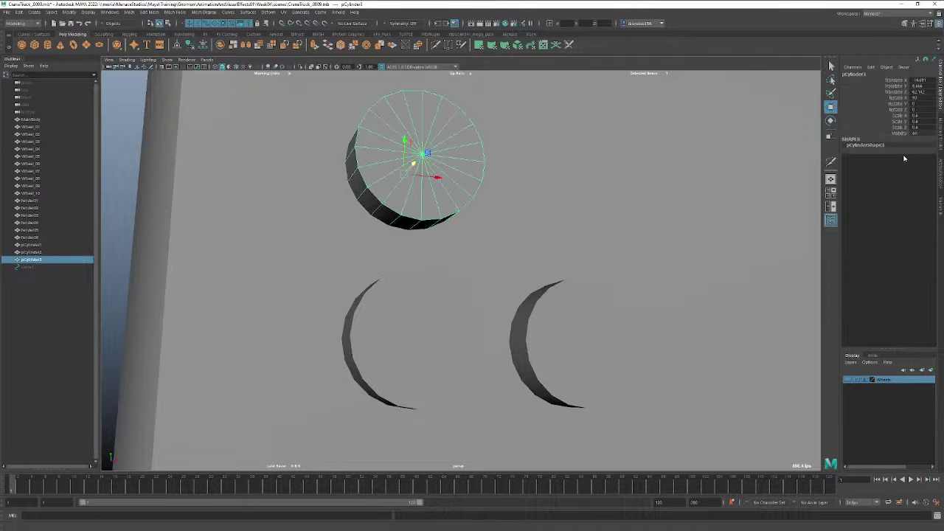
left_click(175, 12)
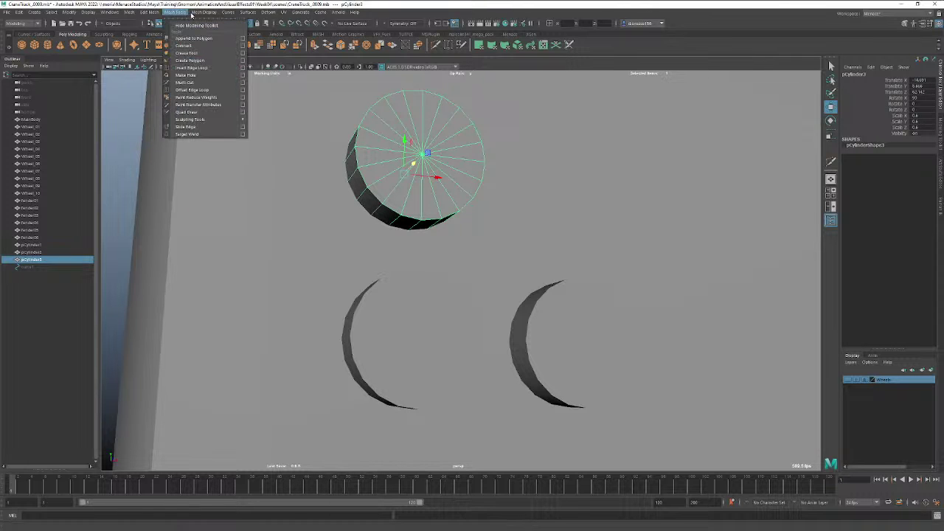
left_click(176, 11)
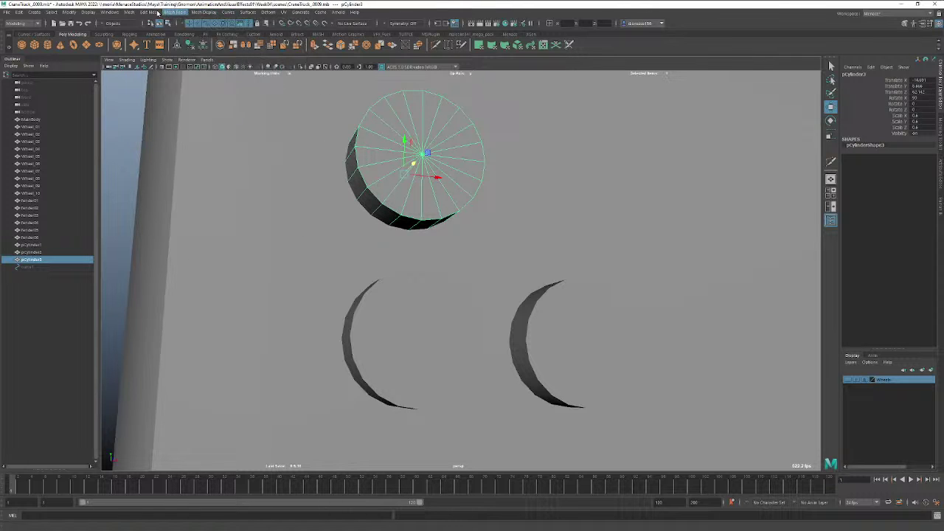
left_click(157, 12)
left_click(217, 105)
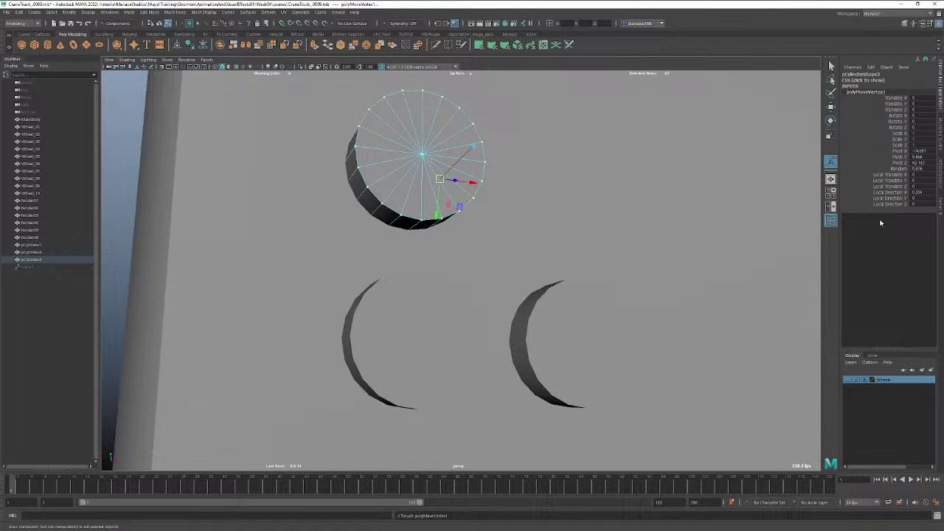
left_click(588, 330)
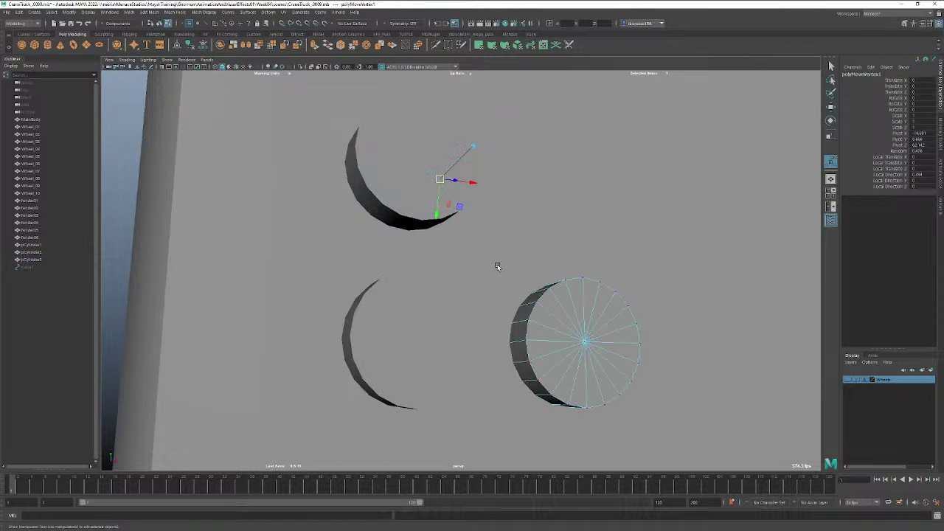
left_click(442, 319)
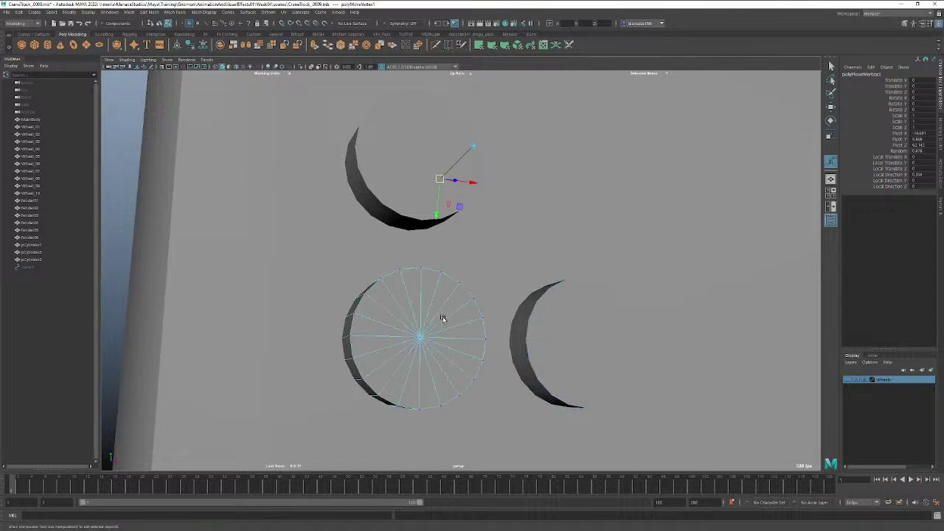
left_click(399, 189)
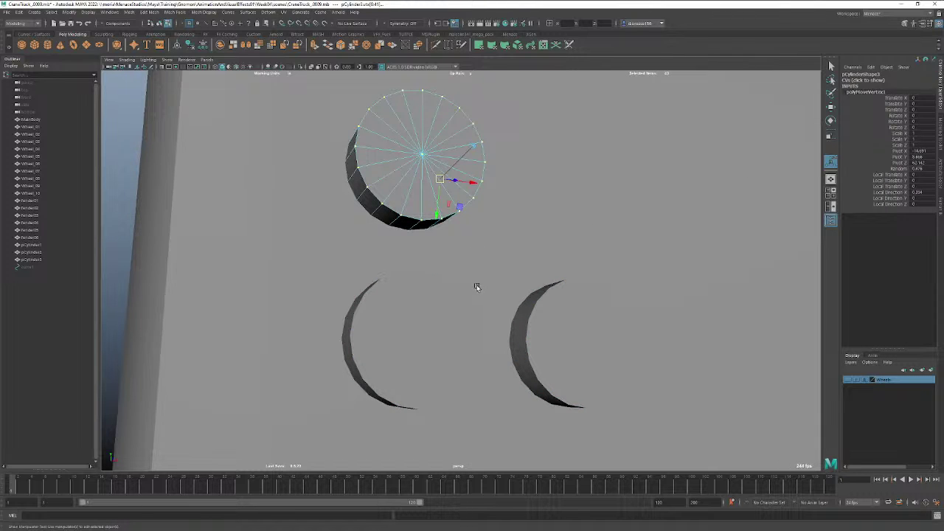
Show the front orthographic view with wireframe overlaid on the shaded surfaces.
key("space")
left_click_drag(475, 286, 476, 302)
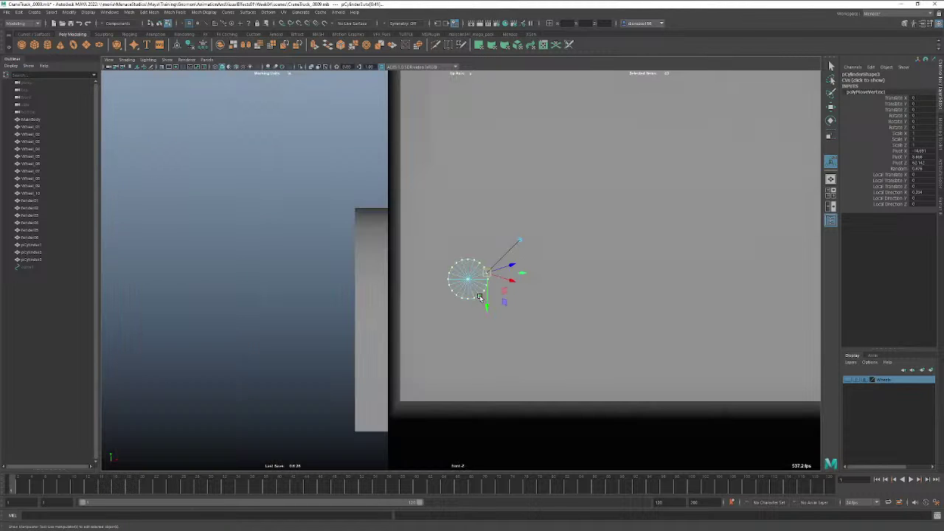
left_click(238, 68)
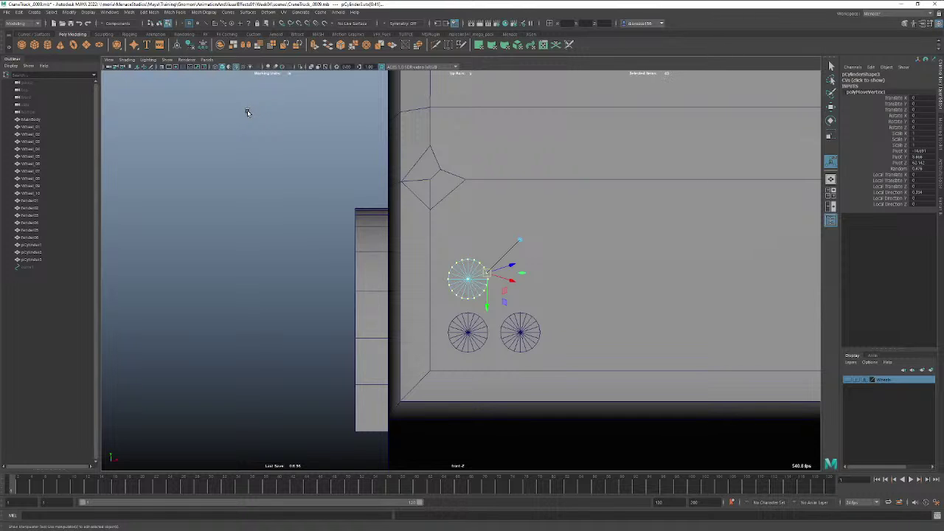
right_click_drag(578, 144, 229, 137, "alt")
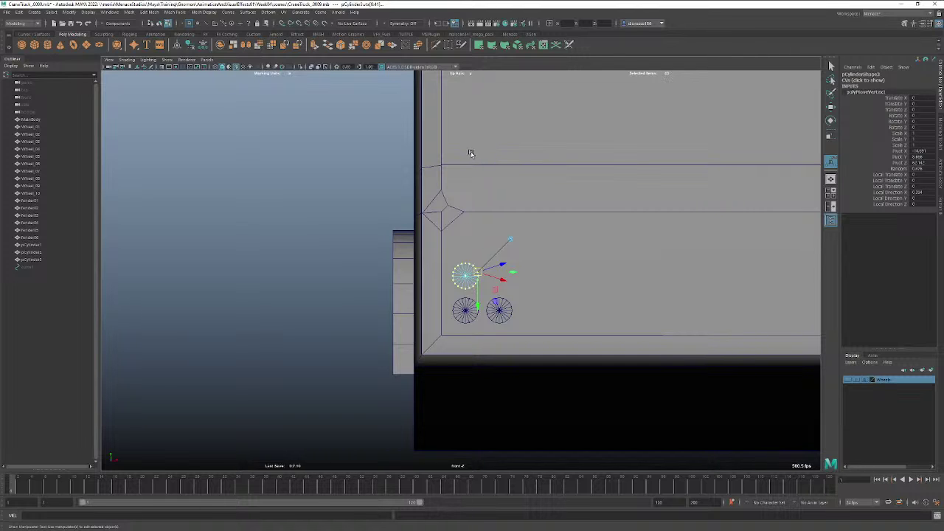
Select all vertices of the upper cylinder and scale them down to about 80 percent of their original radius.
mouse_move(335, 5)
left_click(463, 275)
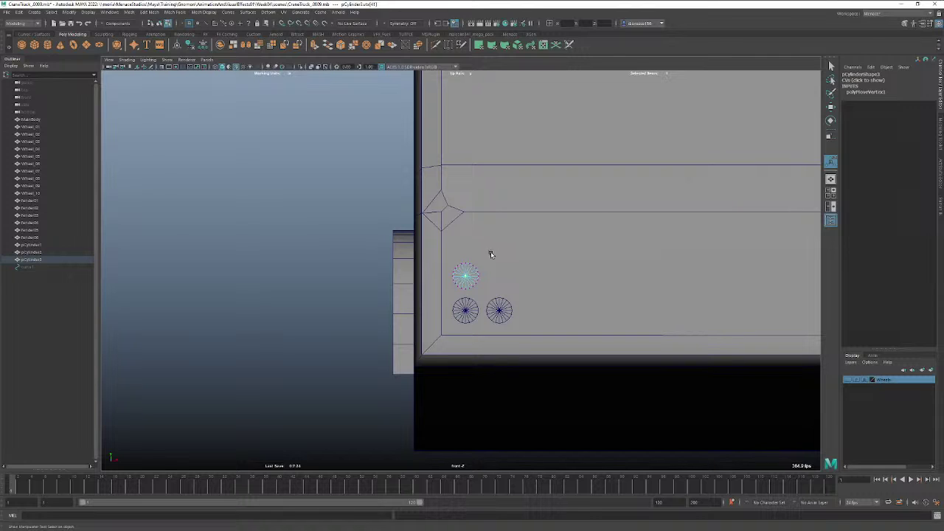
left_click_drag(492, 253, 448, 290)
key("e")
key("r")
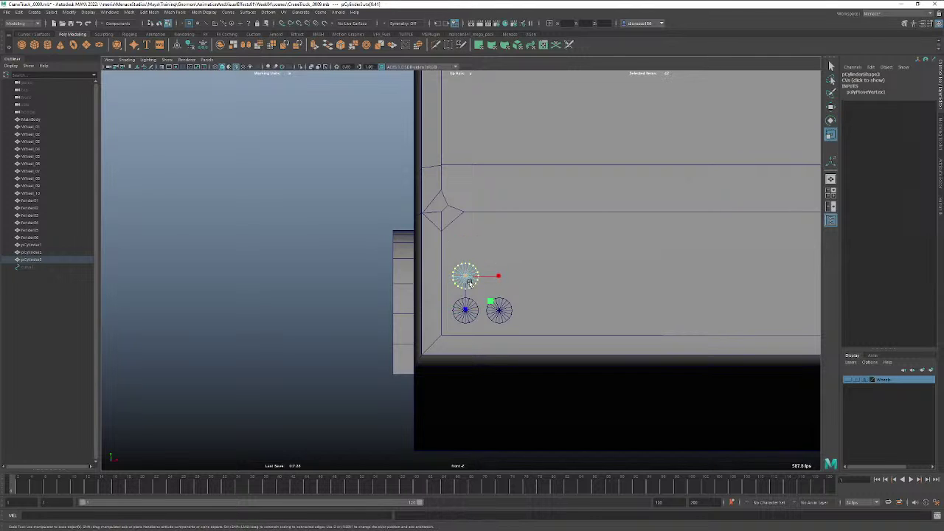
left_click_drag(469, 282, 485, 301)
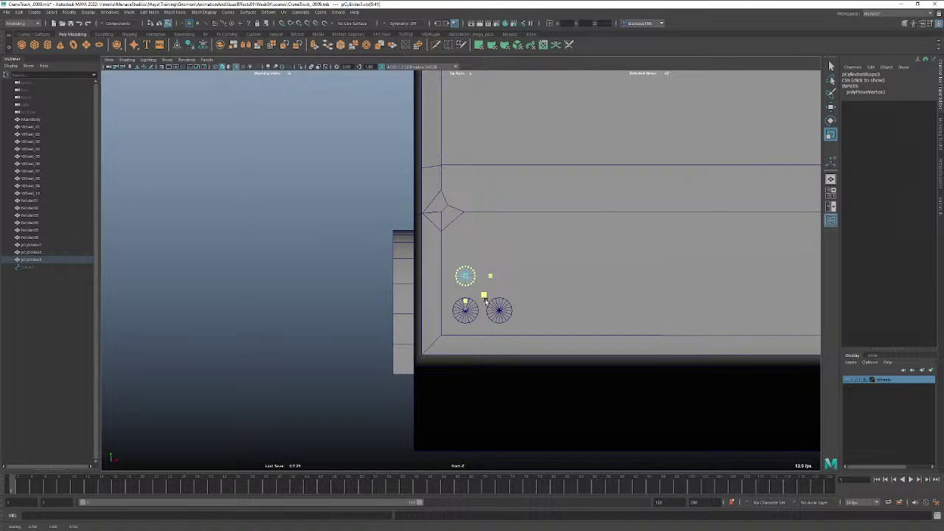
left_click_drag(485, 301, 488, 301)
key("w")
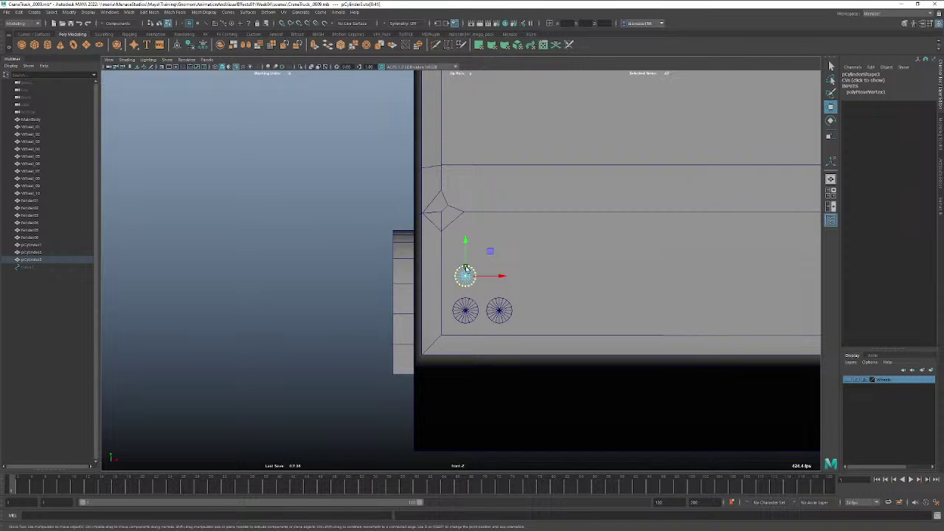
Clear the vertex selection and return the upper cylinder to object mode.
left_click(518, 203)
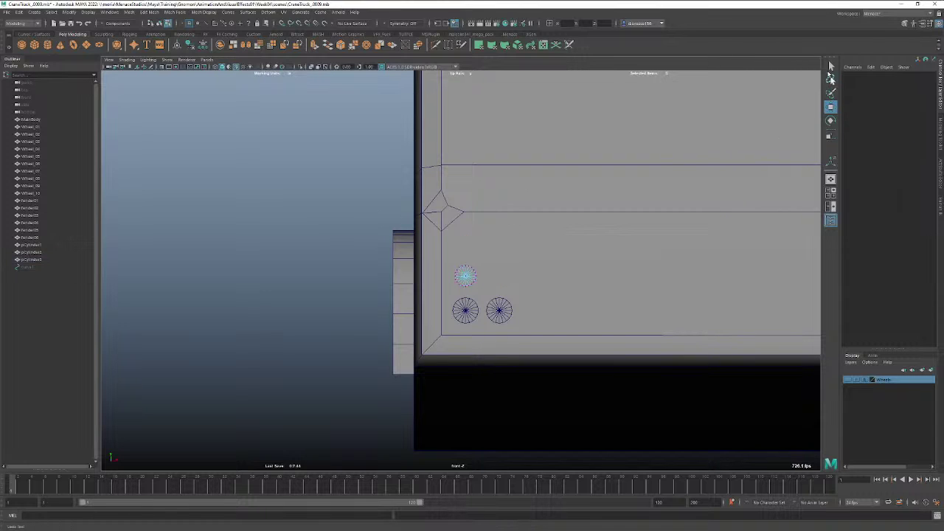
left_click(832, 67)
left_click(464, 274)
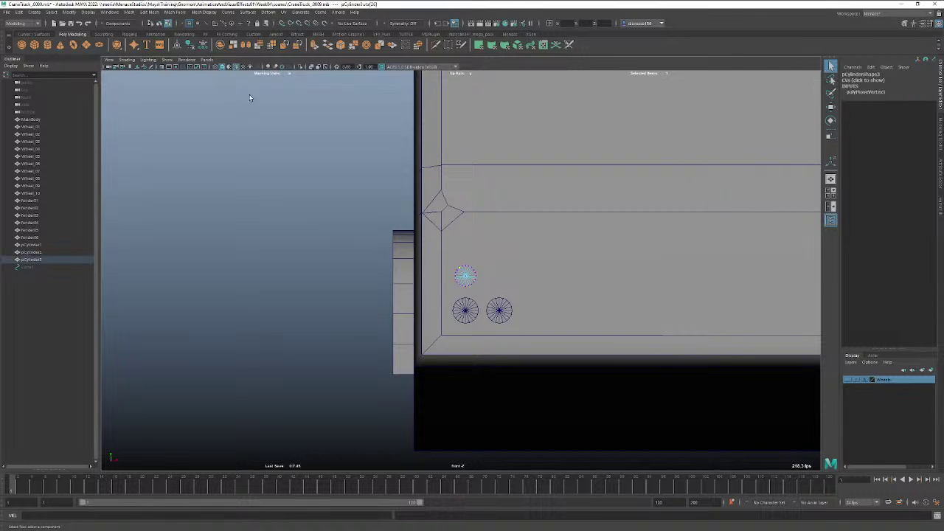
right_click(467, 278)
left_click(482, 273)
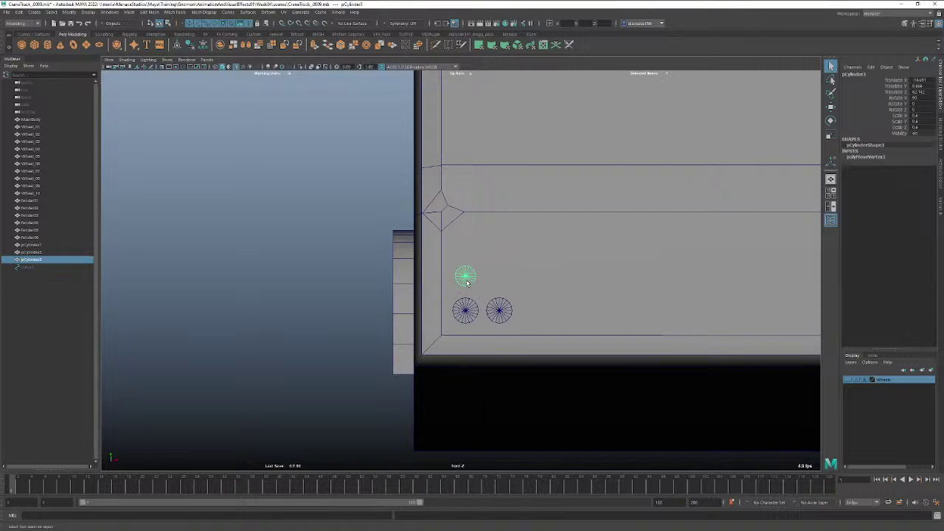
Add the two lower cylinders to the selection, delete the construction history of all three, and deselect them.
left_click(460, 319, "shift")
left_click(499, 313, "shift")
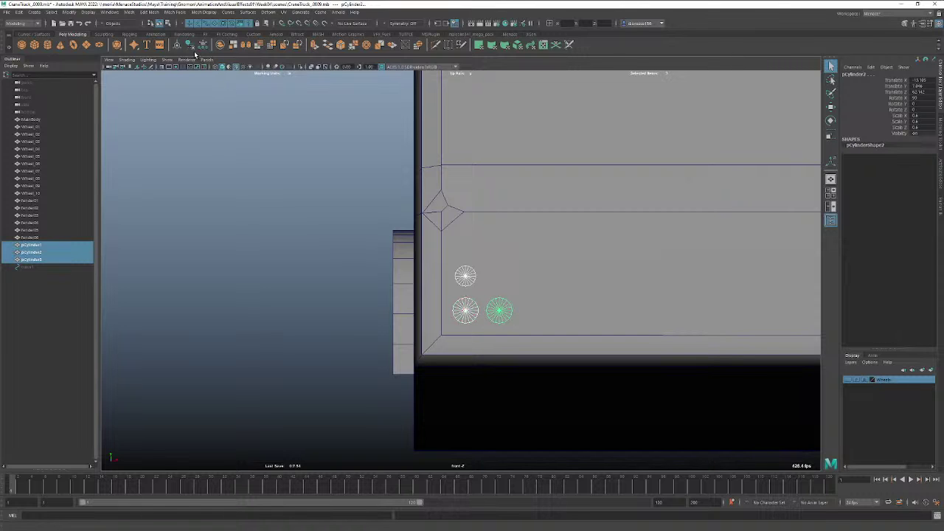
left_click(369, 303)
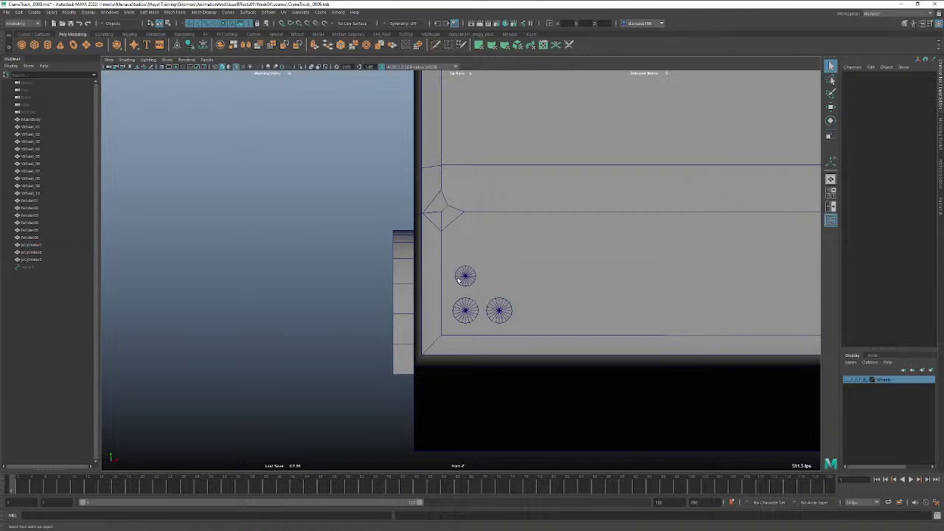
Frame the smaller upper cylinder and its neighbours in the front view, and switch the display to wireframe.
left_click(467, 278)
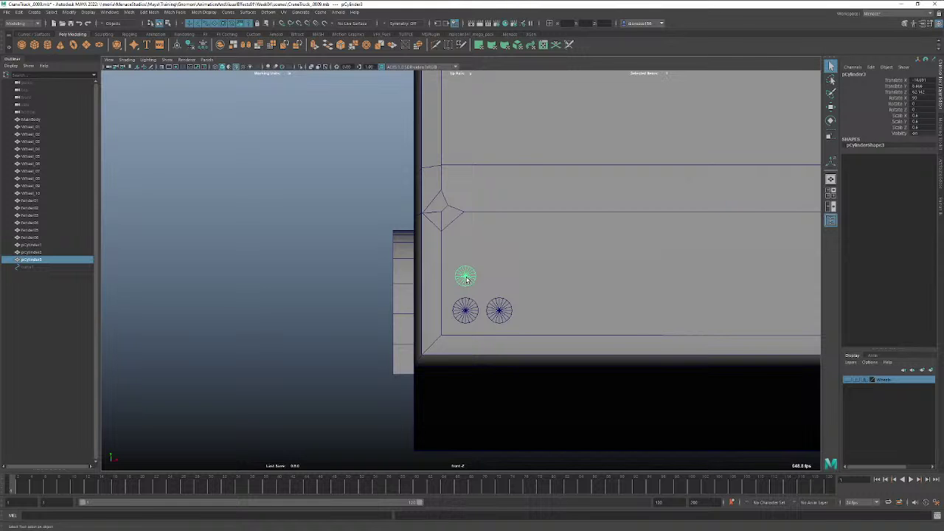
key("f")
scroll(466, 280, "down", 10)
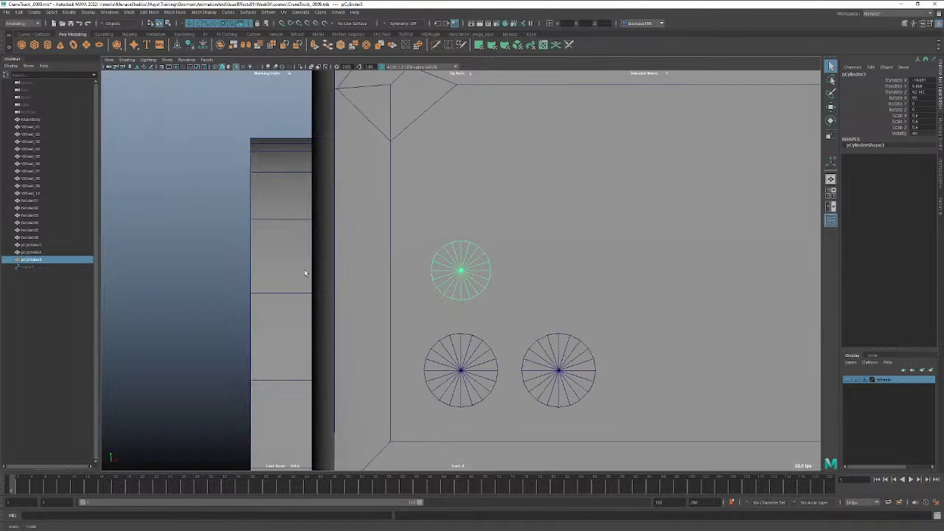
right_click(476, 277)
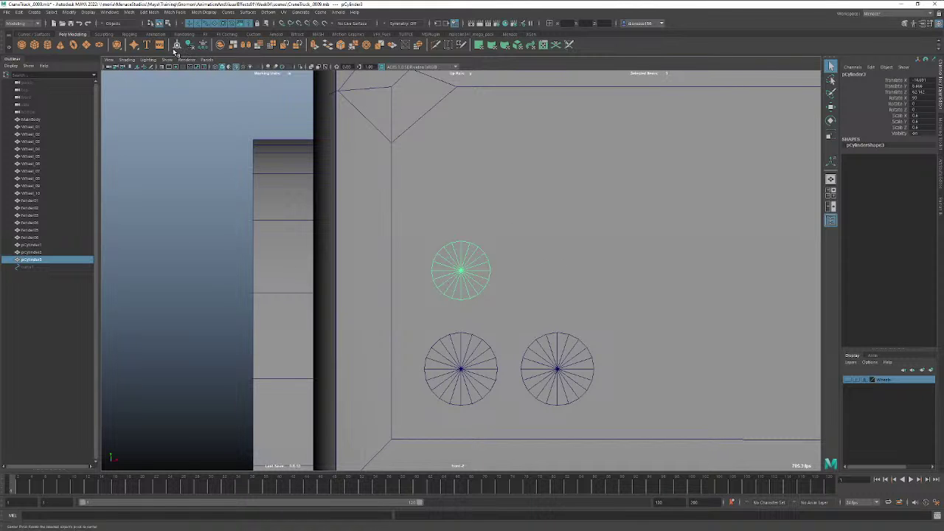
key("4")
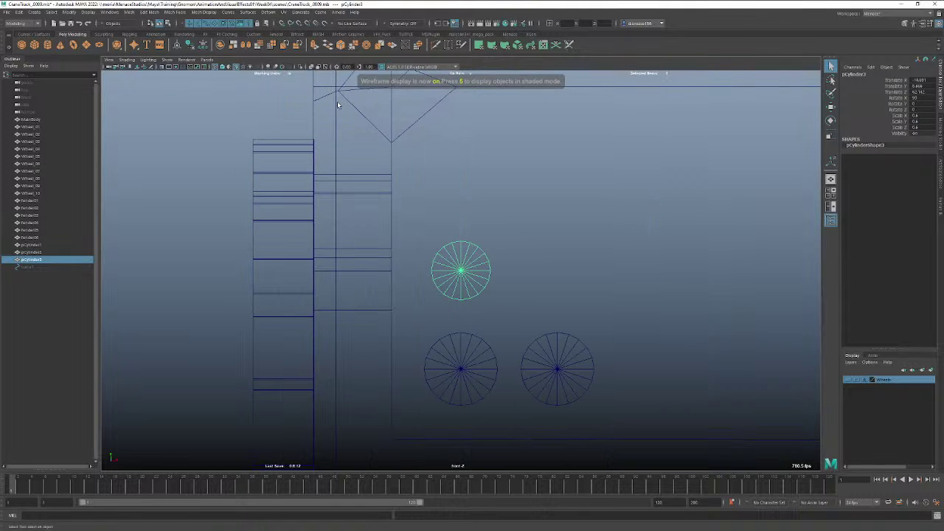
left_click(487, 274)
key("w")
right_click_drag(563, 274, 406, 272, "alt")
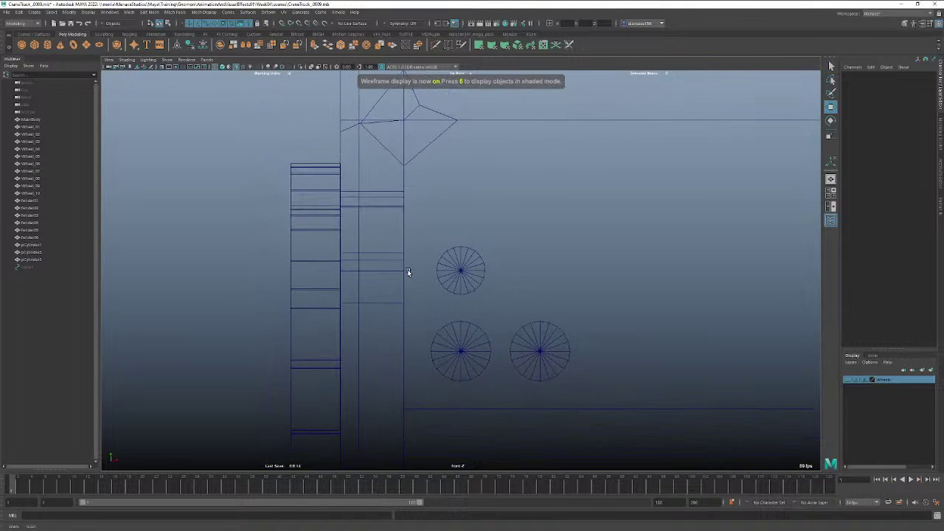
Select the upper cylinder and snap its pivot horizontally to the vertex on its left edge.
left_click(456, 288)
key("d")
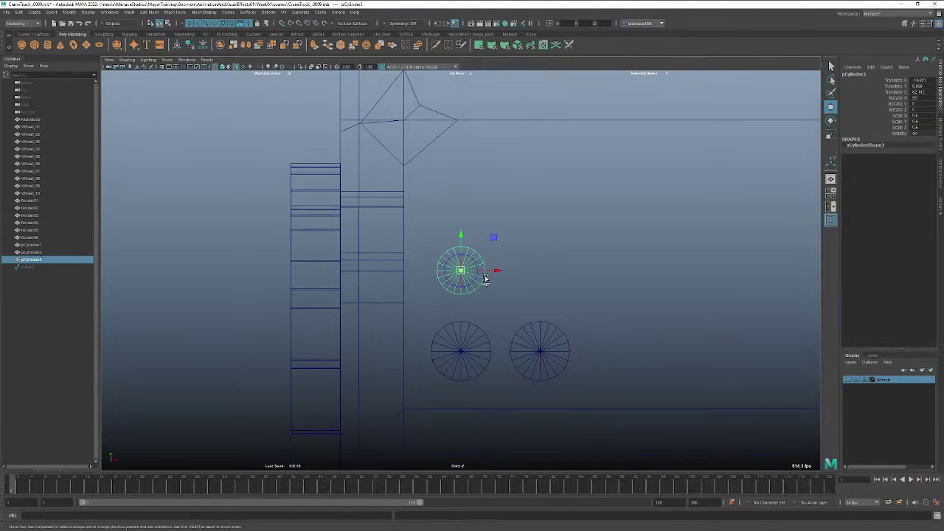
key("v")
key("v")
left_click_drag(495, 272, 441, 273)
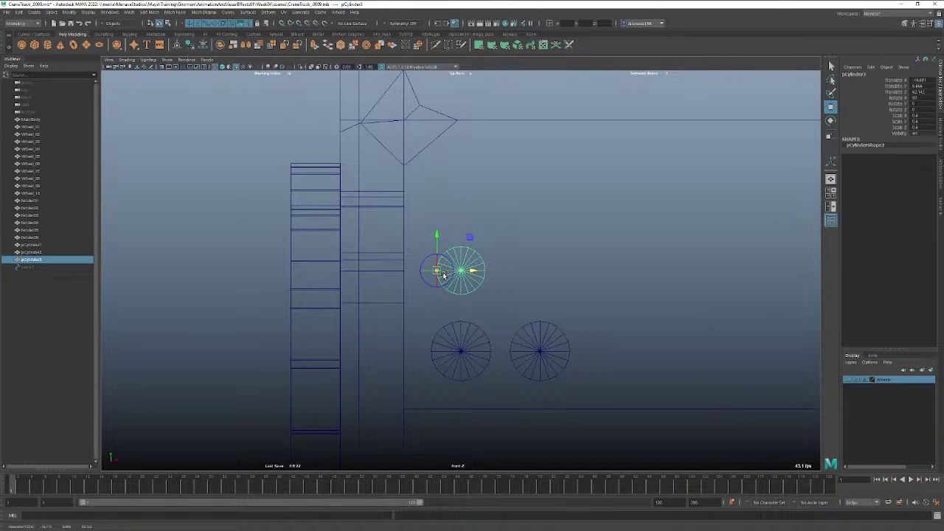
key("d")
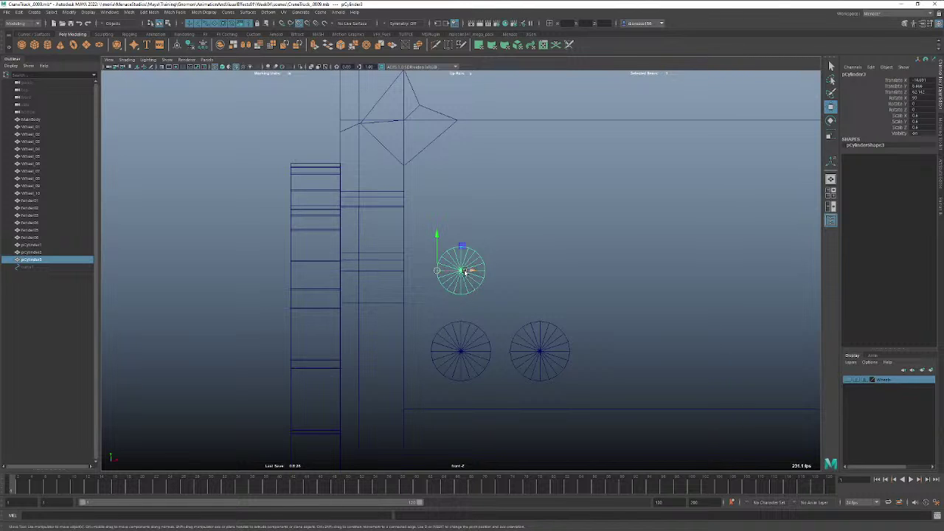
Snap the upper cylinder along X to about -14.8, aligning its left edge with the left edge of the cylinder below.
left_click_drag(475, 271, 430, 349)
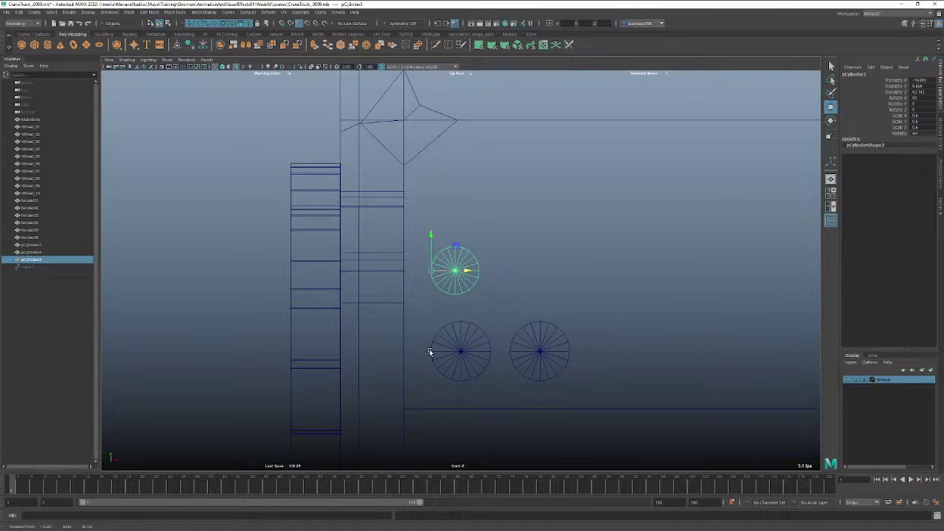
left_click(457, 289)
left_click(458, 288)
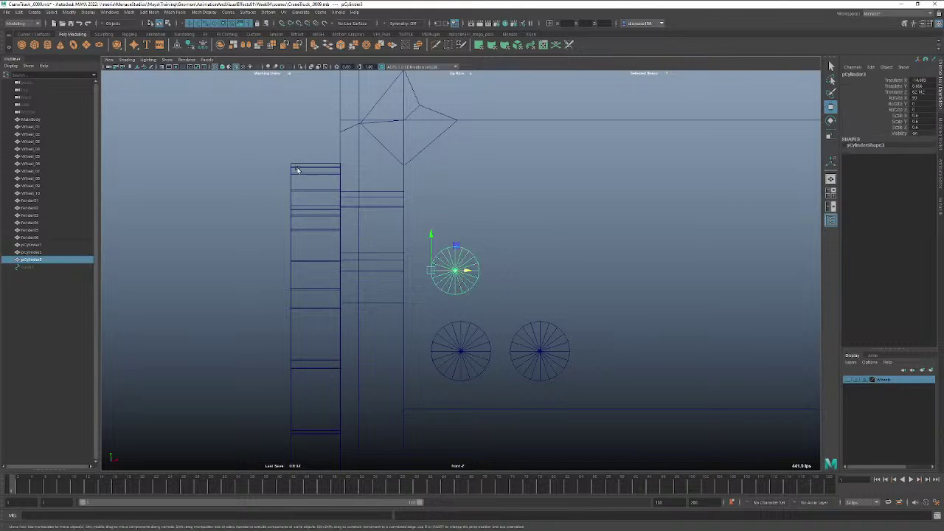
Select all three guide cylinders in the perspective view and group them.
left_click(558, 270)
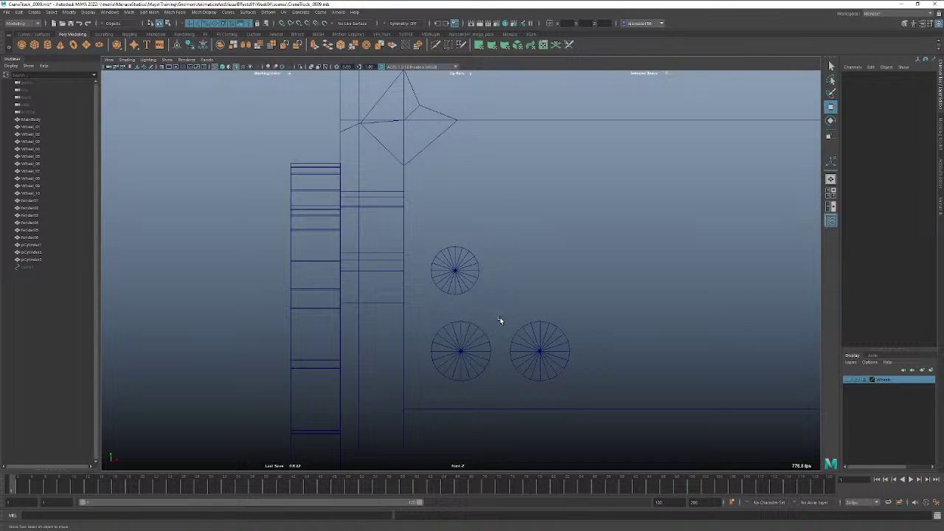
key("space")
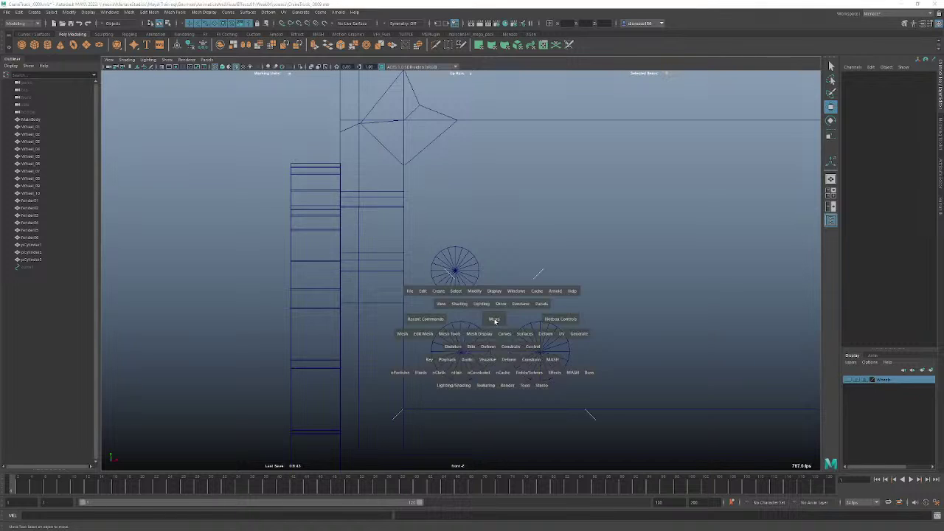
left_click_drag(494, 320, 428, 323)
left_click(427, 323)
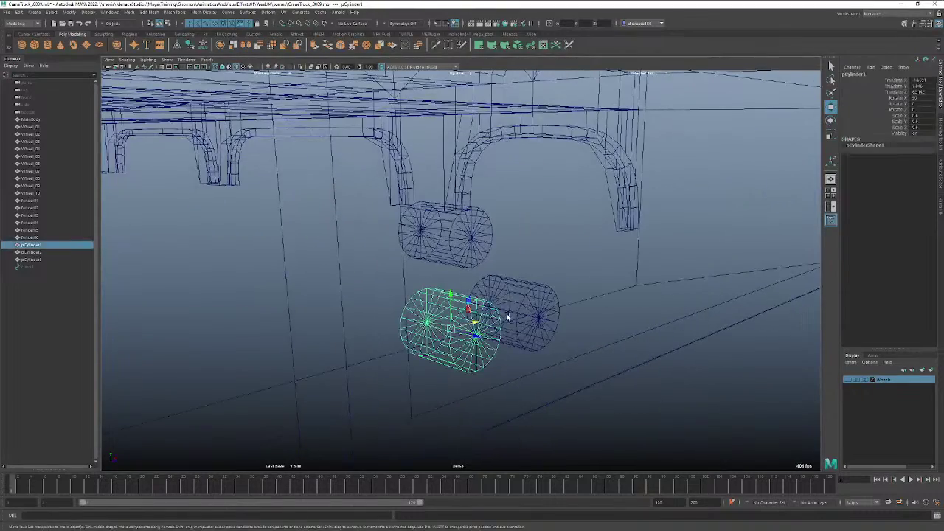
left_click(508, 317)
key("f")
scroll(457, 251, "down", 5)
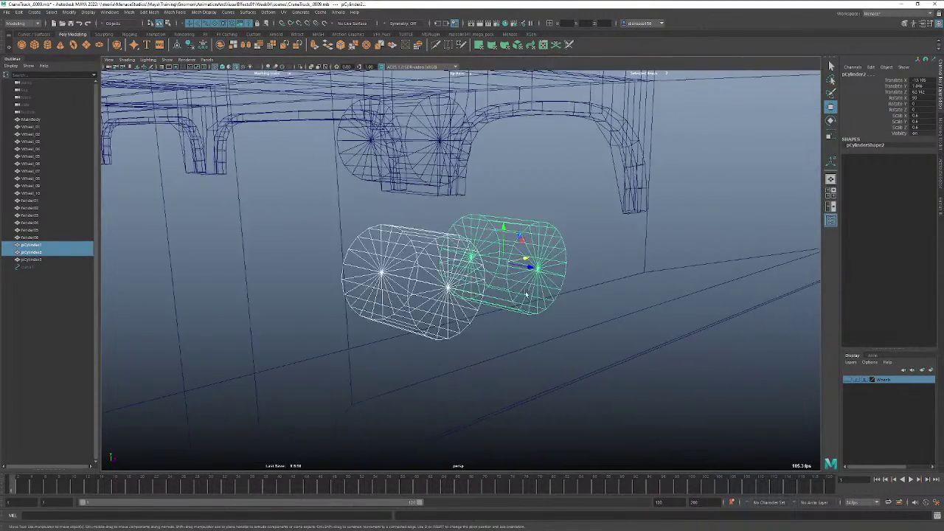
left_click(426, 190, "shift")
key("f")
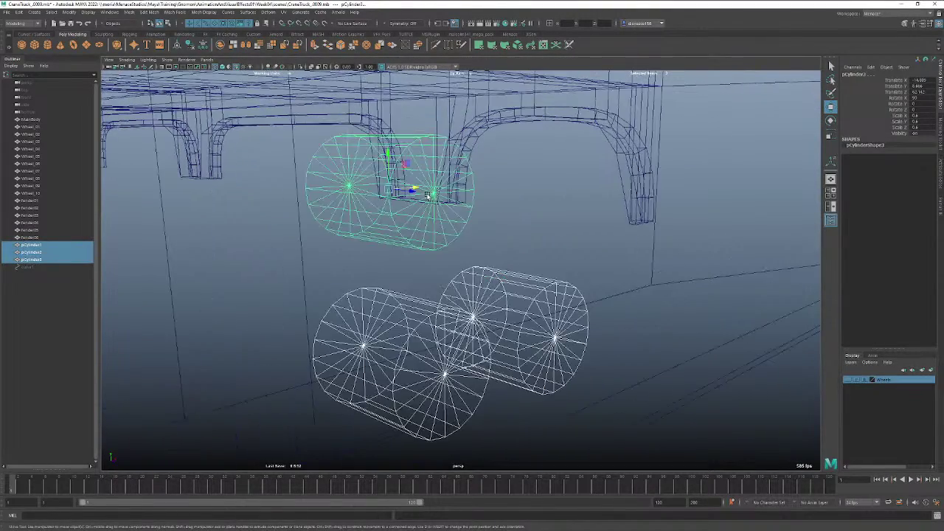
scroll(527, 287, "down", 4)
left_click_drag(392, 259, 352, 281, "alt")
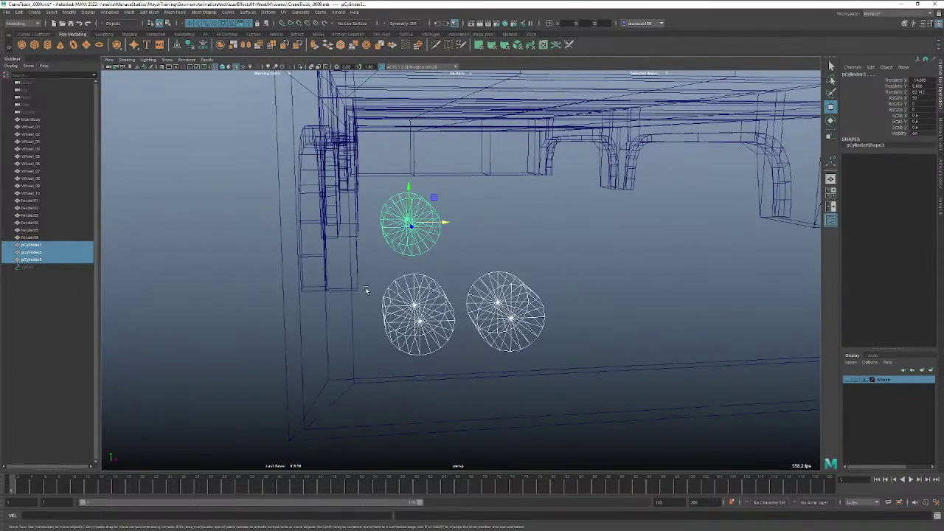
key("ctrl+g")
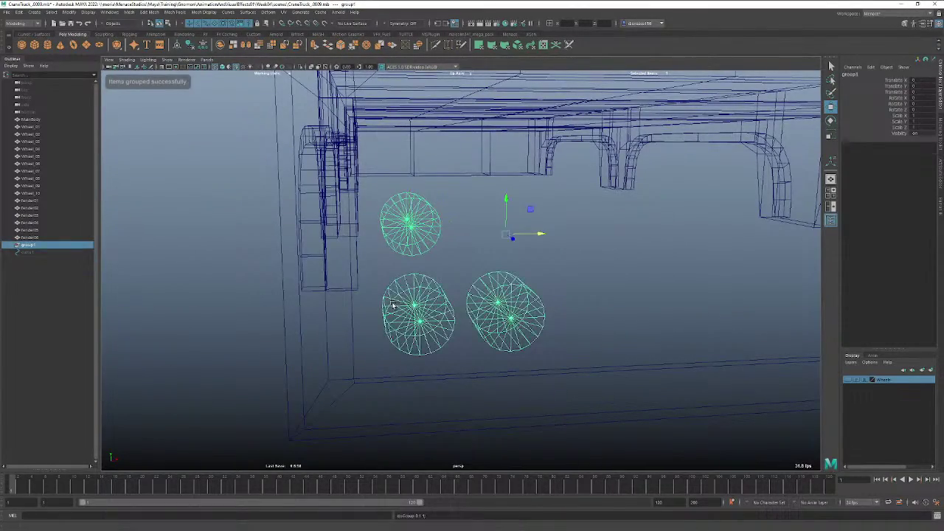
Duplicate the cylinder group and mirror the copy along X to the cab front's opposite lower corner.
right_click_drag(575, 262, 442, 284, "alt")
left_click_drag(686, 284, 529, 302, "alt")
key("ctrl+d")
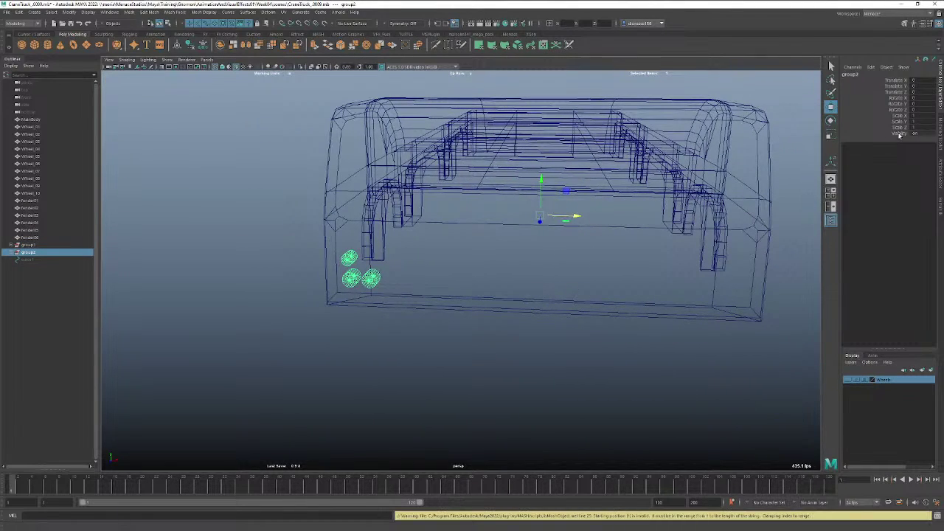
left_click(901, 122)
left_click(899, 116)
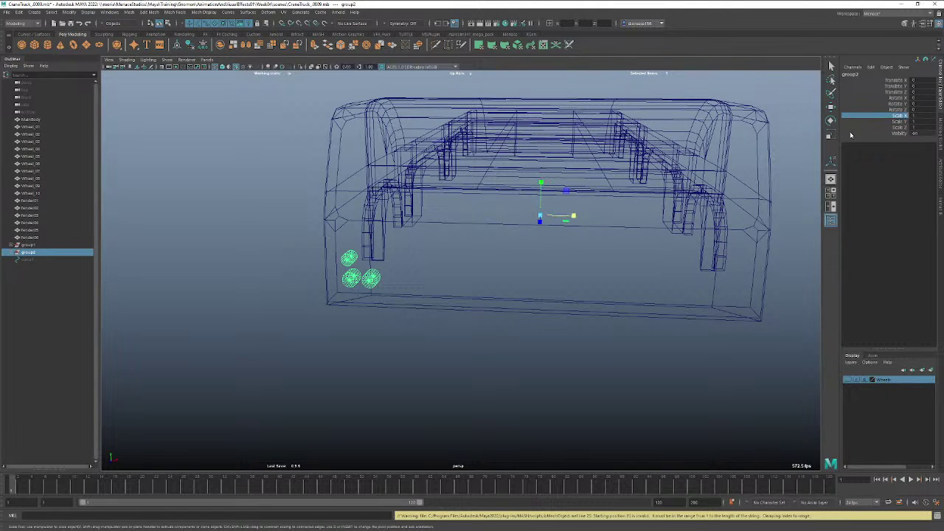
left_click(922, 115)
key("Return")
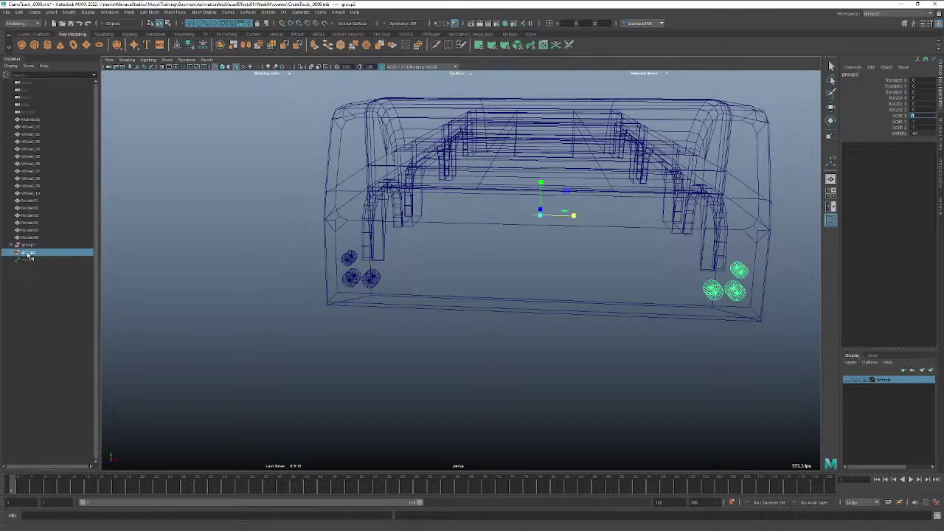
Ungroup both the mirrored and the original cylinder groups, and clear the selection.
left_click(20, 13)
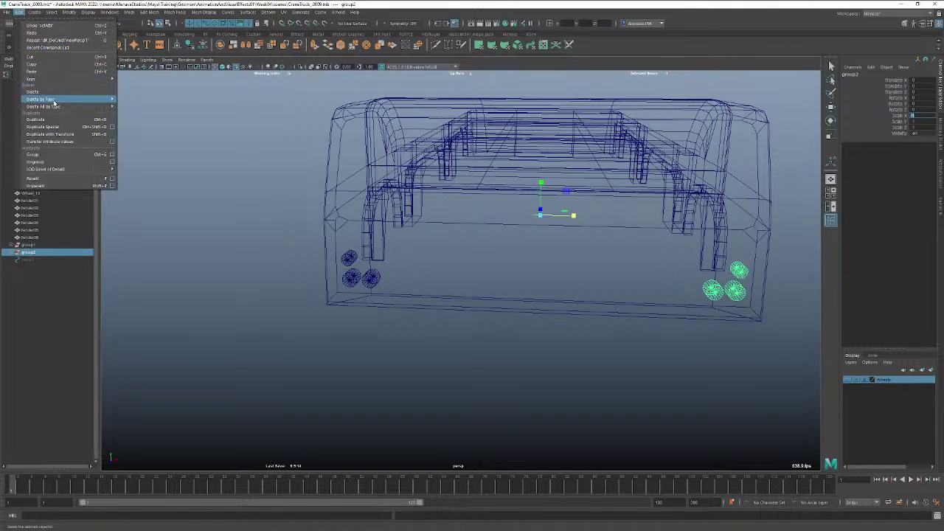
left_click(35, 161)
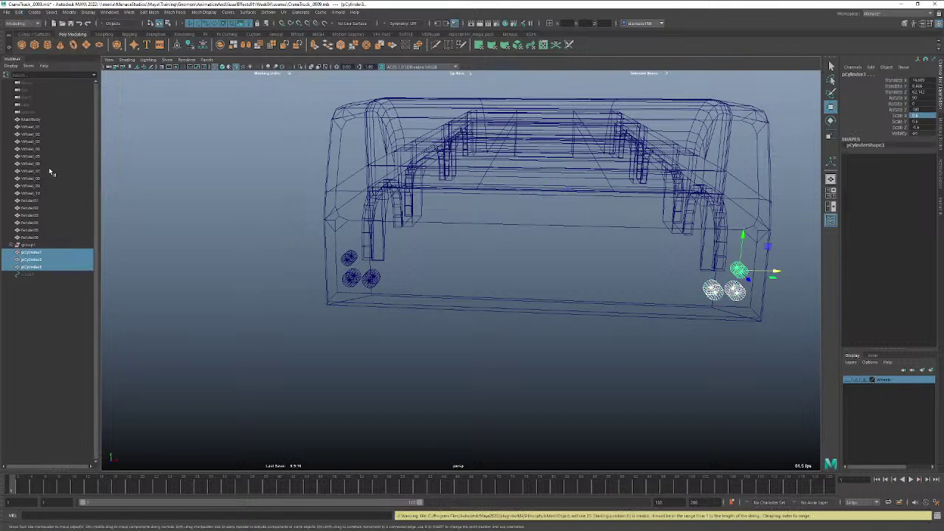
left_click(29, 245)
left_click(19, 12)
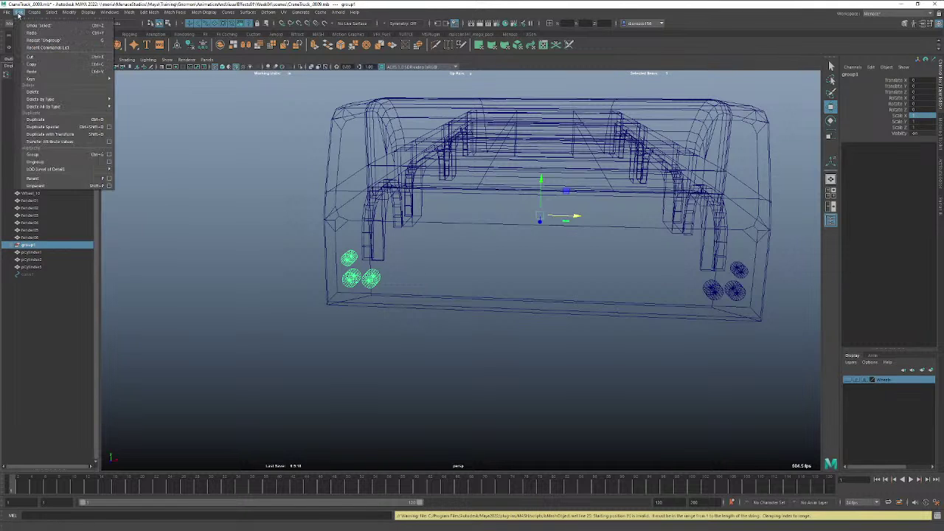
left_click(52, 161)
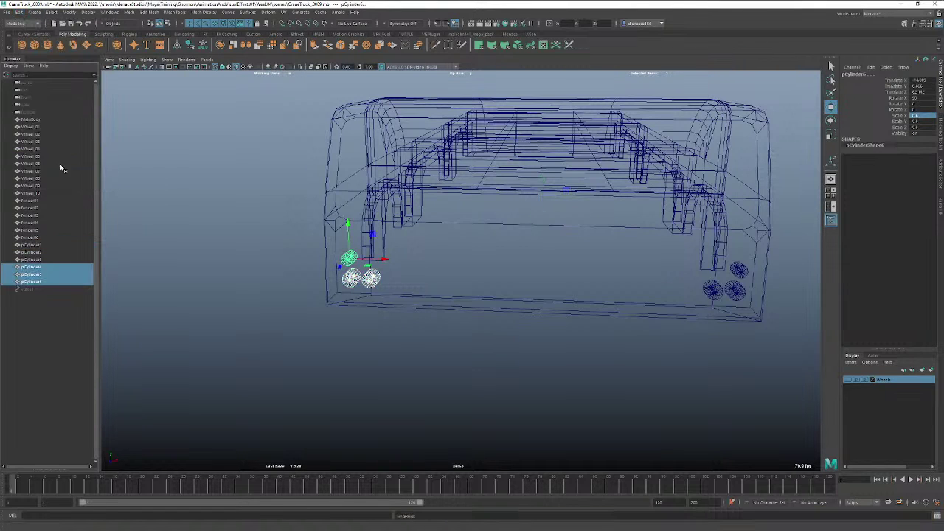
left_click(202, 287)
left_click(43, 281)
left_click(42, 245, "shift")
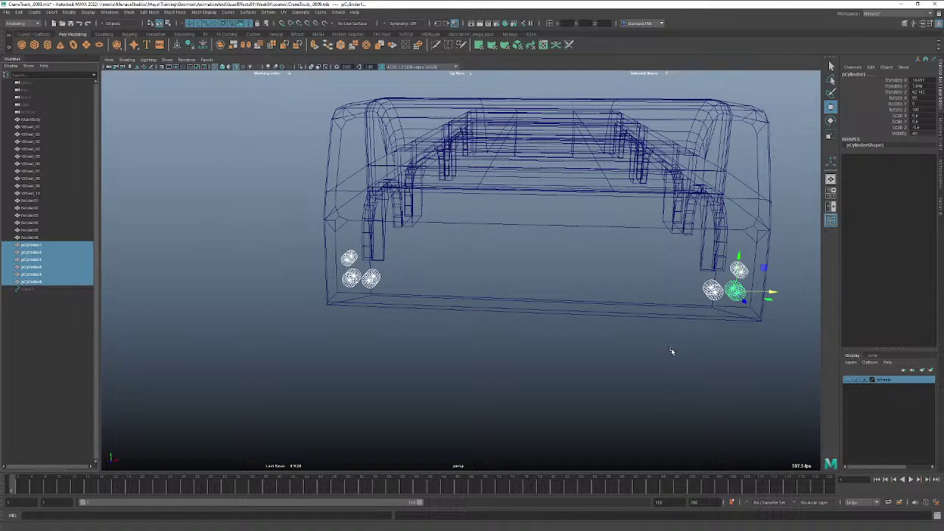
left_click(647, 354)
Select the original inner lower cylinder, add the main body to the selection, and switch to shaded display.
left_click_drag(403, 359, 443, 359, "alt")
left_click(421, 313)
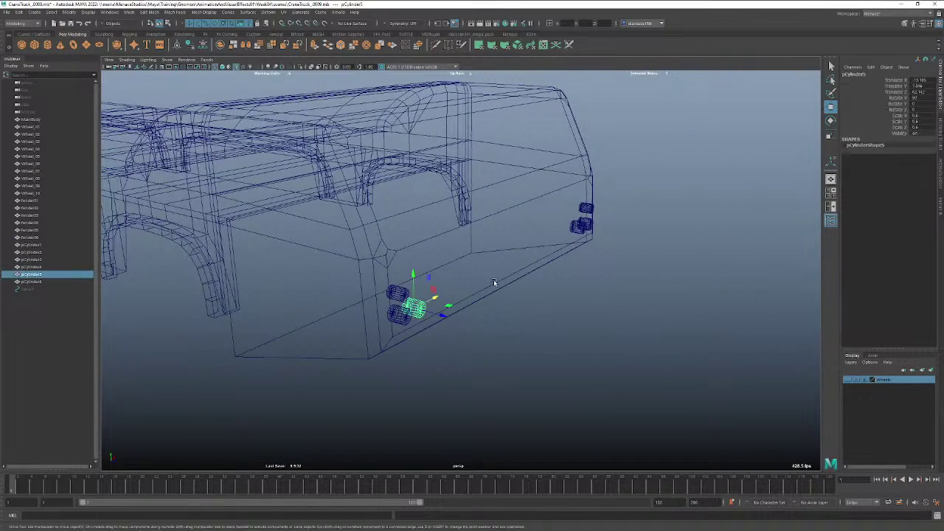
mouse_move(493, 279)
left_mouse_down("shift")
mouse_move(498, 317)
mouse_move(474, 330)
left_mouse_up("shift")
key("5")
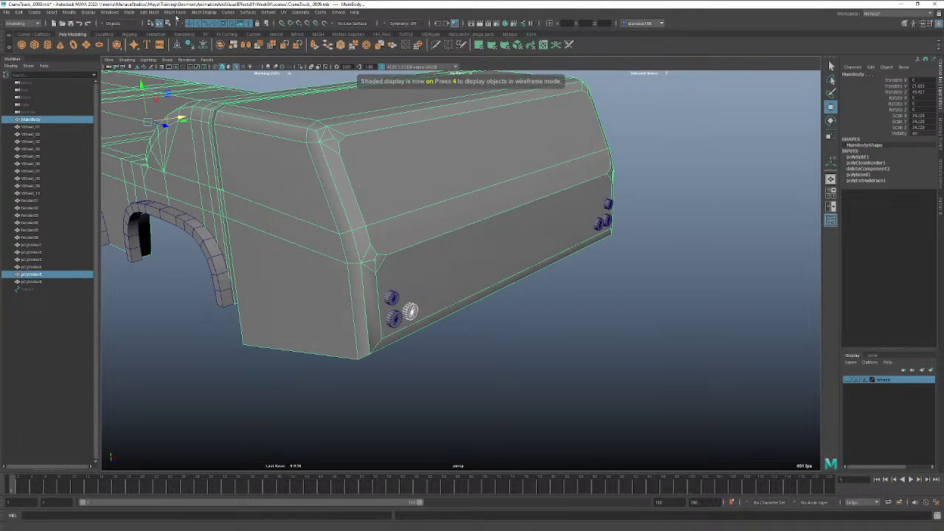
Detach the mesh Booleans options as a floating window and place it beside the cab's front lower corner.
left_click(175, 13)
left_click(149, 13)
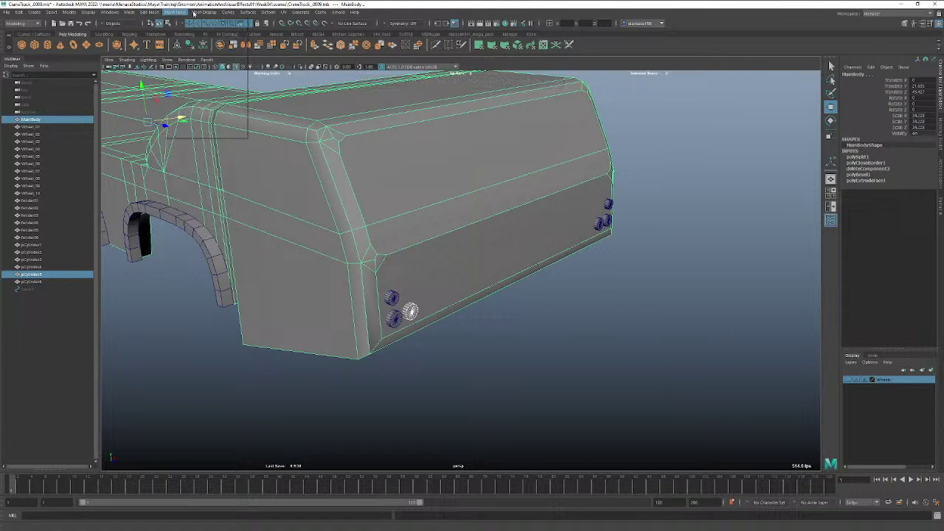
left_click(201, 13)
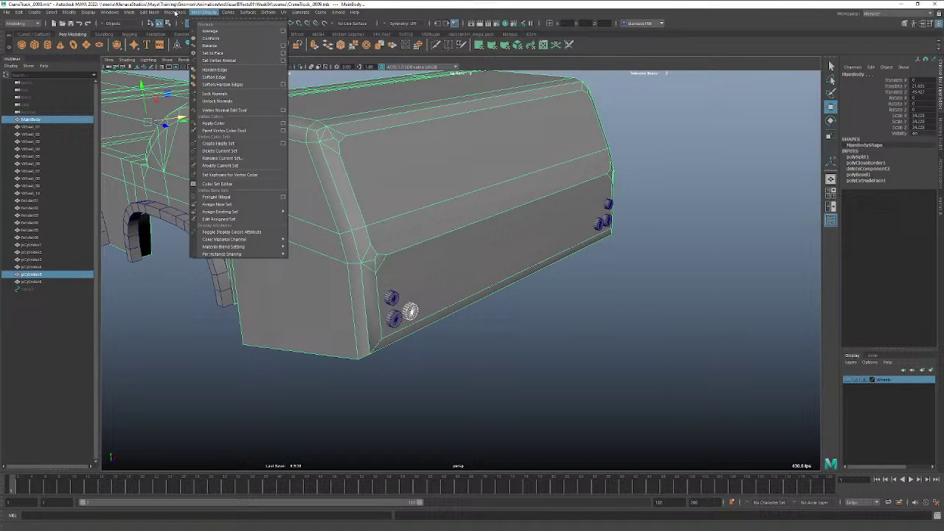
mouse_move(123, 15)
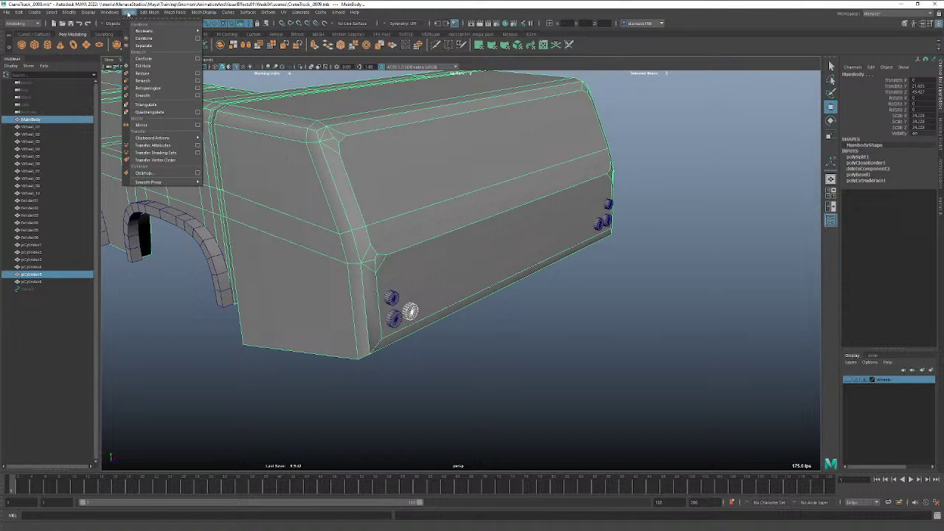
left_click(143, 20)
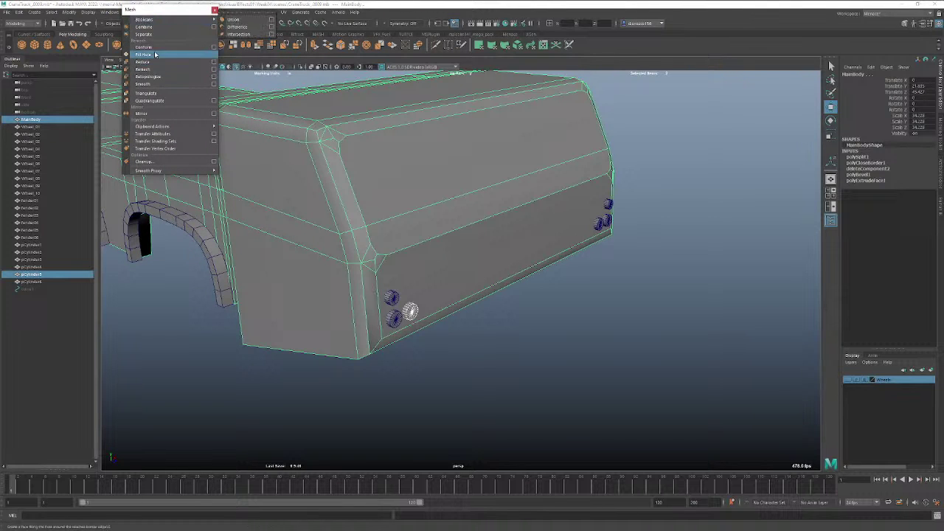
left_click_drag(167, 10, 155, 95)
mouse_move(200, 104)
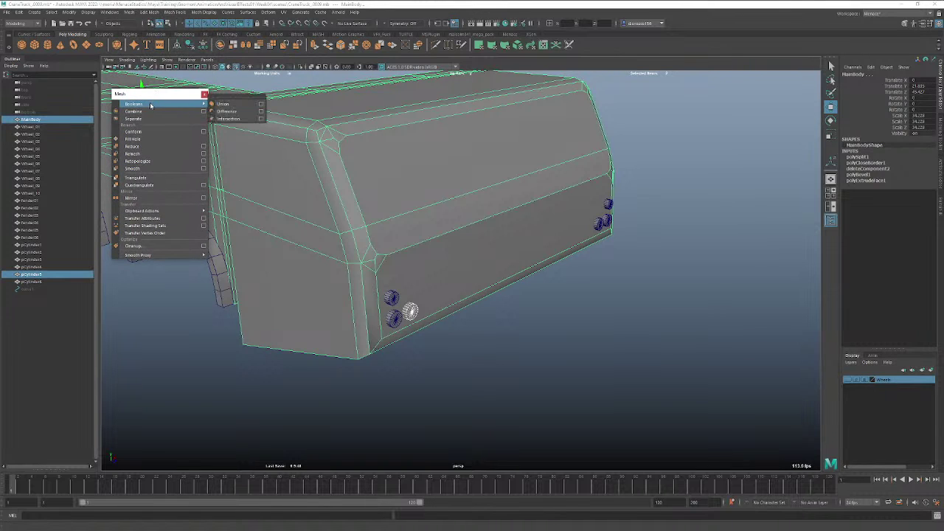
left_click(222, 88)
left_click(205, 95)
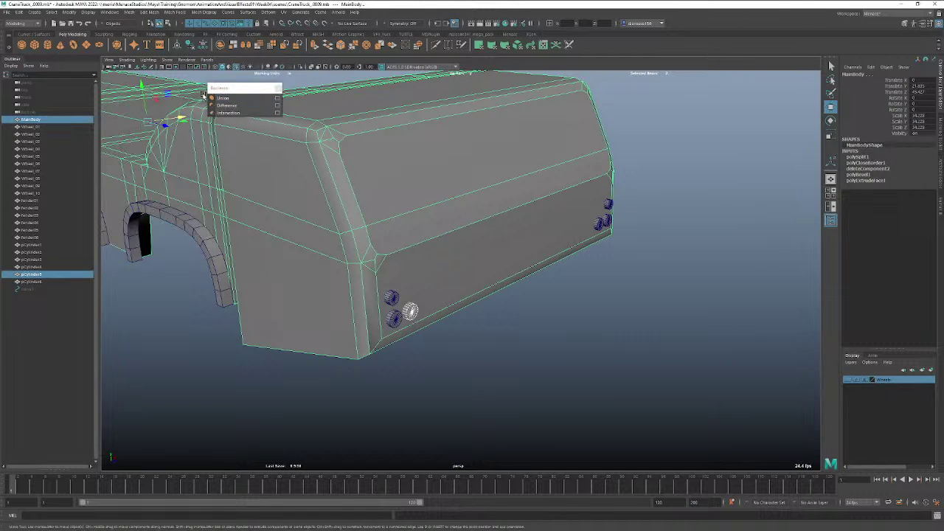
left_click_drag(231, 89, 259, 272)
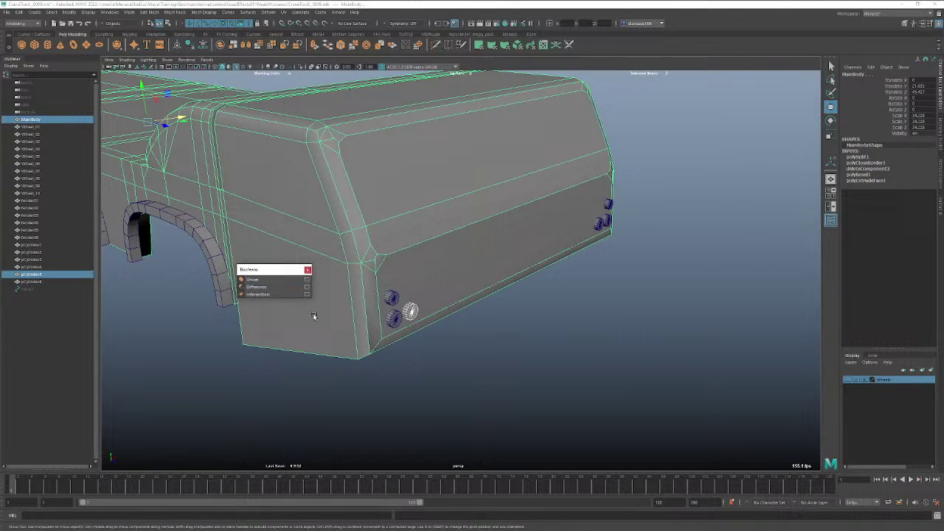
Try a Boolean Difference with the cylinder as the first object and the main body as the second.
left_click(257, 287)
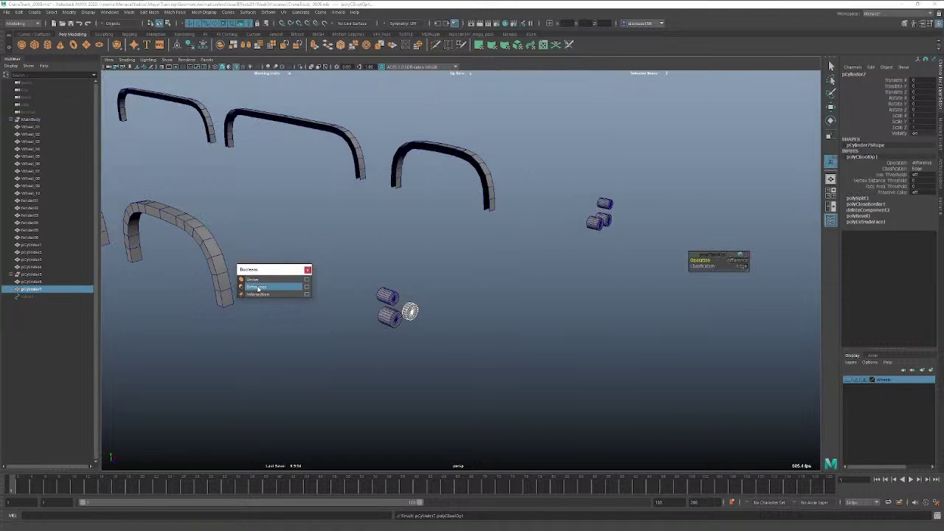
key("ctrl+z")
left_click(500, 347)
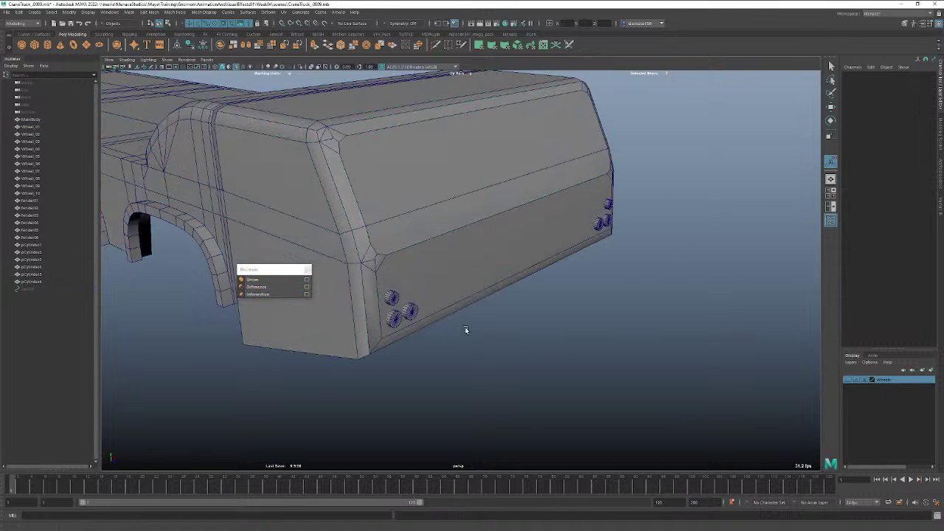
Cut the inner lower cylinder out of the main body with a Boolean Difference, selecting the body first.
left_click(426, 306)
left_click(411, 311, "shift")
left_click(258, 287)
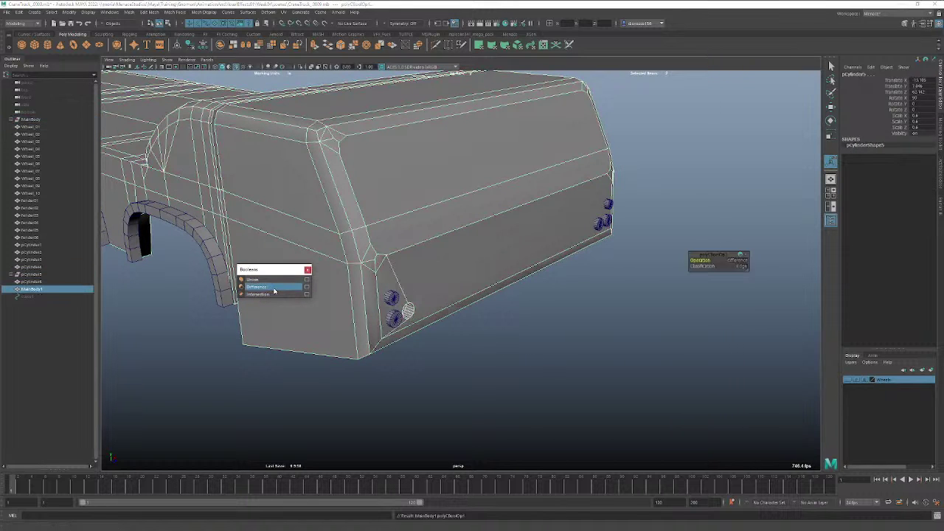
left_click(501, 345)
Try a Boolean Difference with the outer lower cylinder selected before the main body.
left_click(395, 322)
left_click(436, 307, "shift")
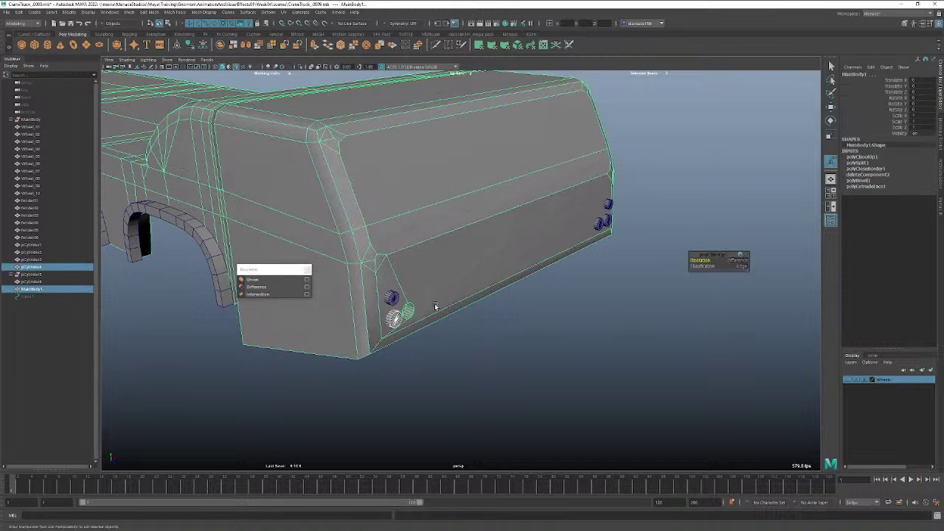
left_click(265, 289)
key("ctrl+z")
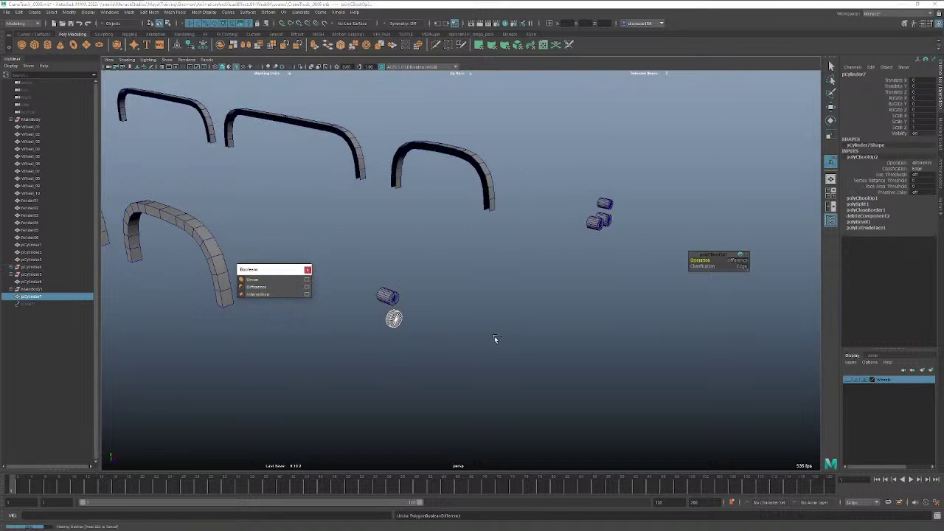
left_click(470, 334)
Subtract the outer lower cylinder from the main body with a Boolean Difference, selecting the body first.
left_click(428, 310)
left_click(399, 317, "shift")
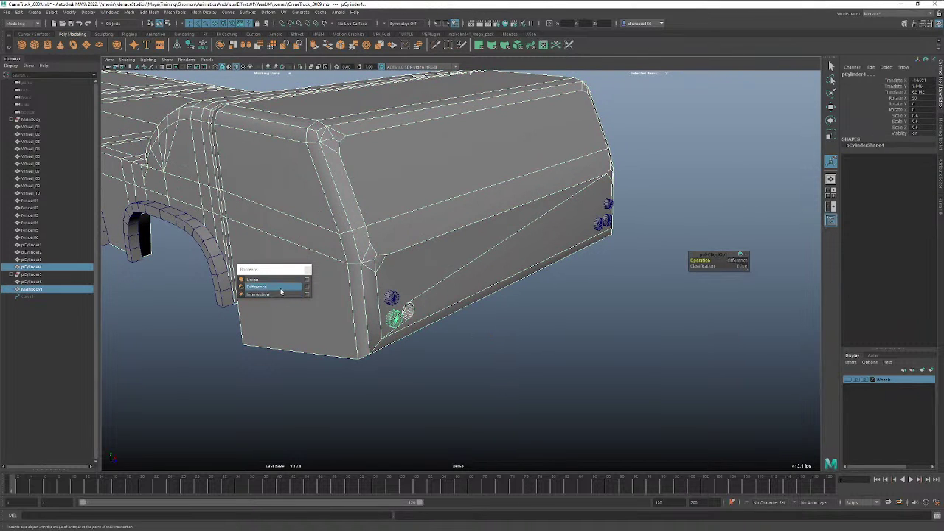
left_click(521, 338)
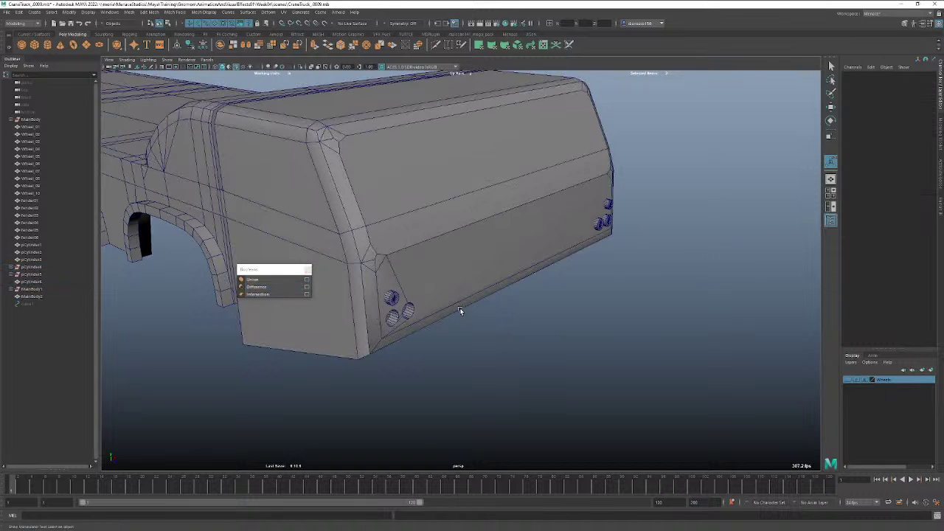
Subtract the smaller upper cylinder from the main body at the same corner with a Boolean Difference.
left_click(426, 304)
left_click(398, 300, "shift")
left_click(270, 287)
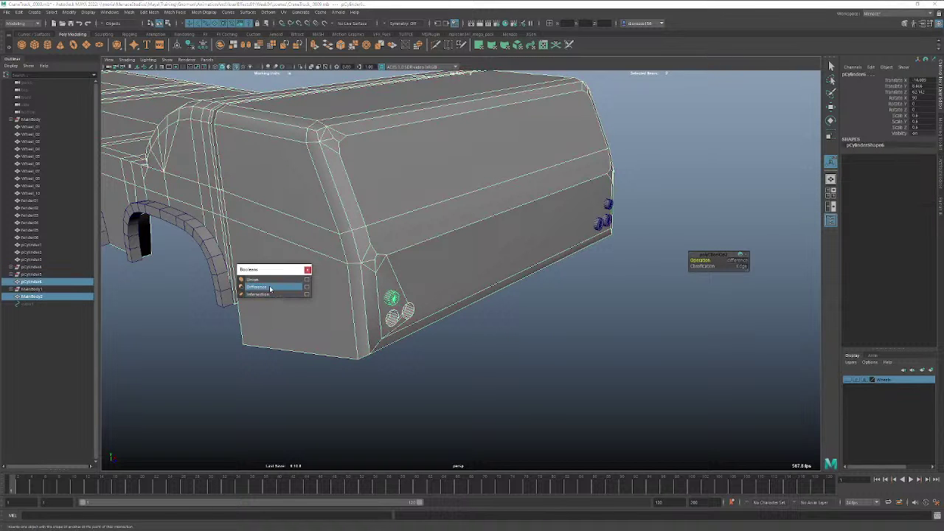
Try to subtract the mirrored inner lower cylinder from the main body at the cab front's opposite corner.
left_click_drag(542, 344, 548, 371, "alt")
right_click_drag(548, 371, 709, 342, "alt")
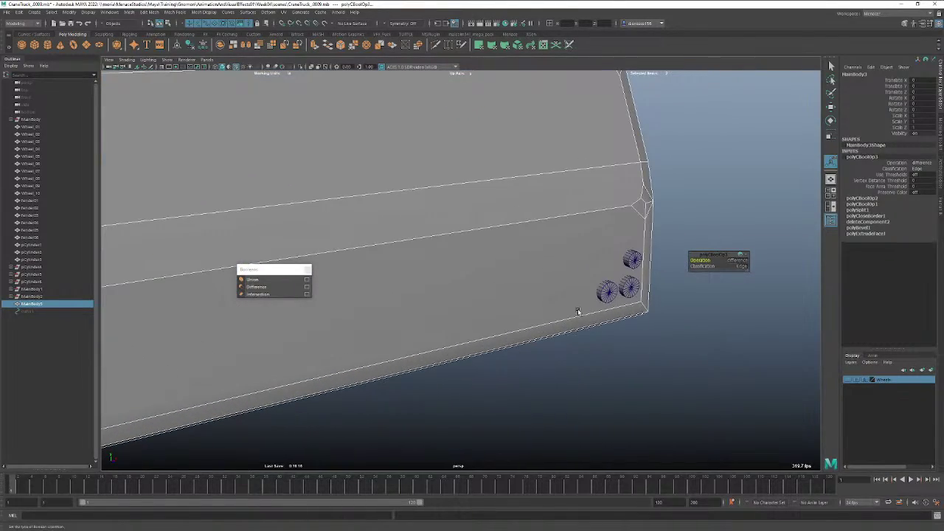
left_click(606, 297)
left_click(607, 297, "shift")
left_click(257, 286)
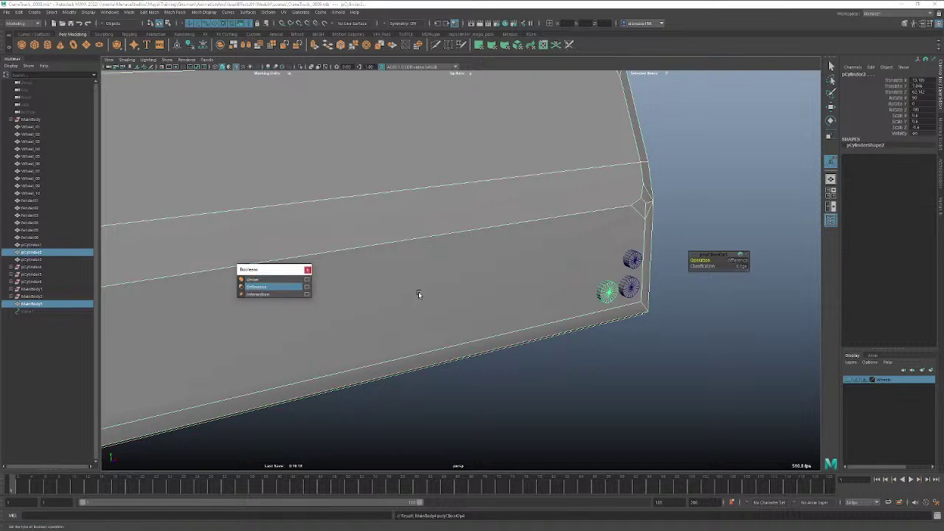
key("ctrl+z")
left_click(620, 351)
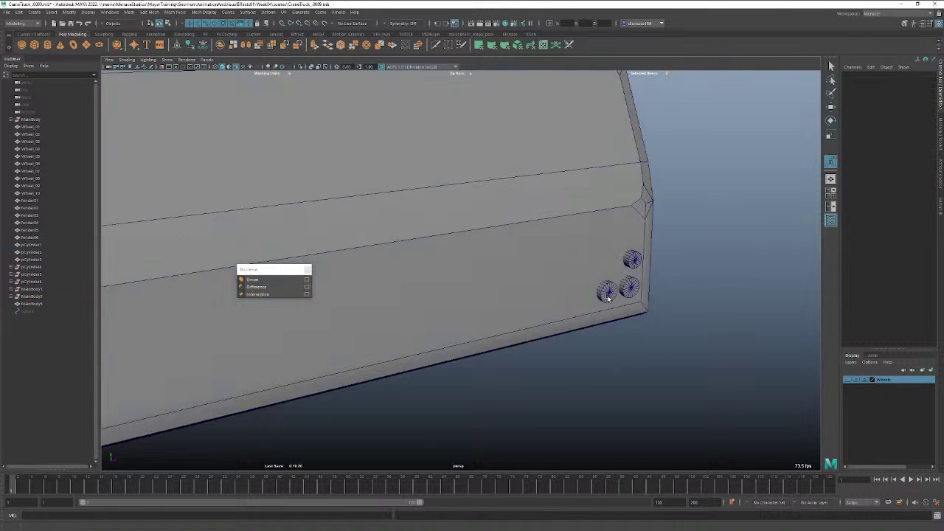
Try a Boolean Difference with the inner lower cylinder selected before the main body.
left_click(607, 293)
left_click(561, 308, "shift")
left_click(289, 289)
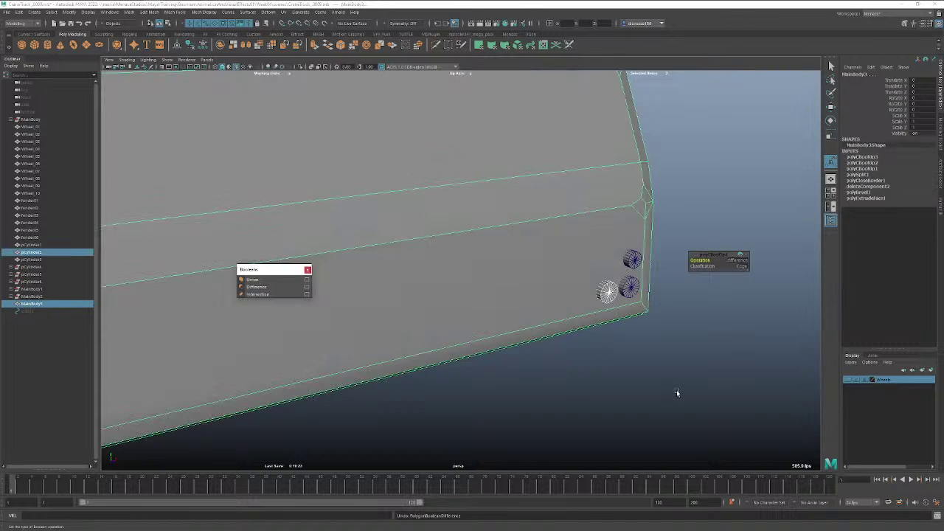
left_click(676, 390)
Delete the main body's construction history before cutting the remaining corner.
left_click(503, 308)
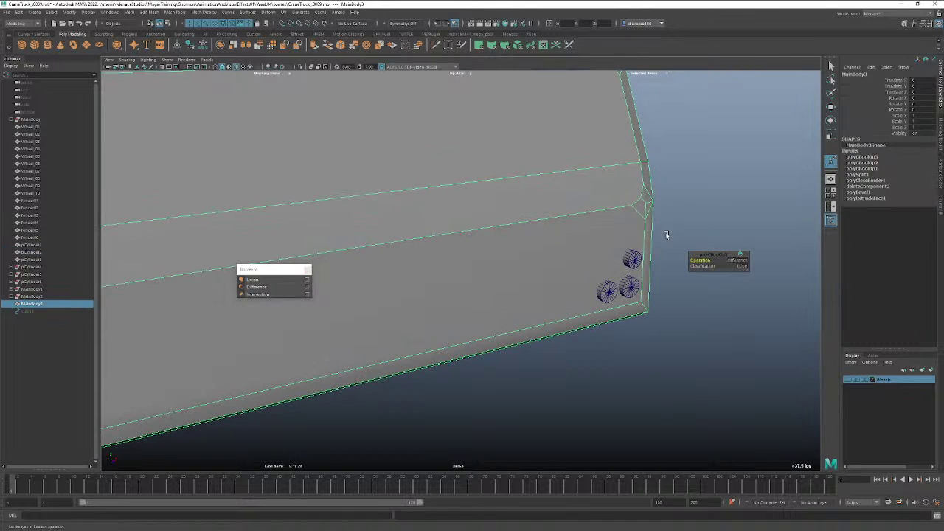
left_click(598, 344)
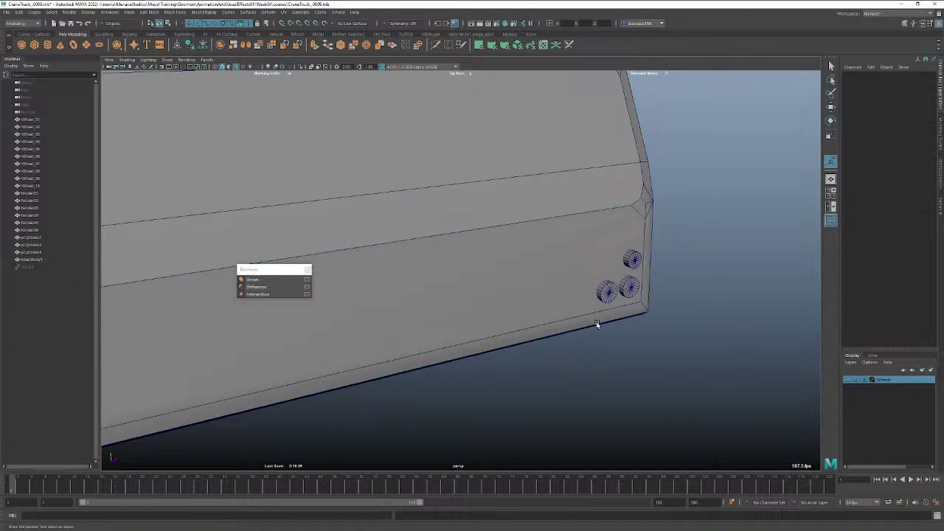
Try to subtract the inner lower cylinder from the main body with a Boolean Difference, selecting the body first.
left_click(585, 310)
left_click(607, 294, "shift")
left_click(286, 287)
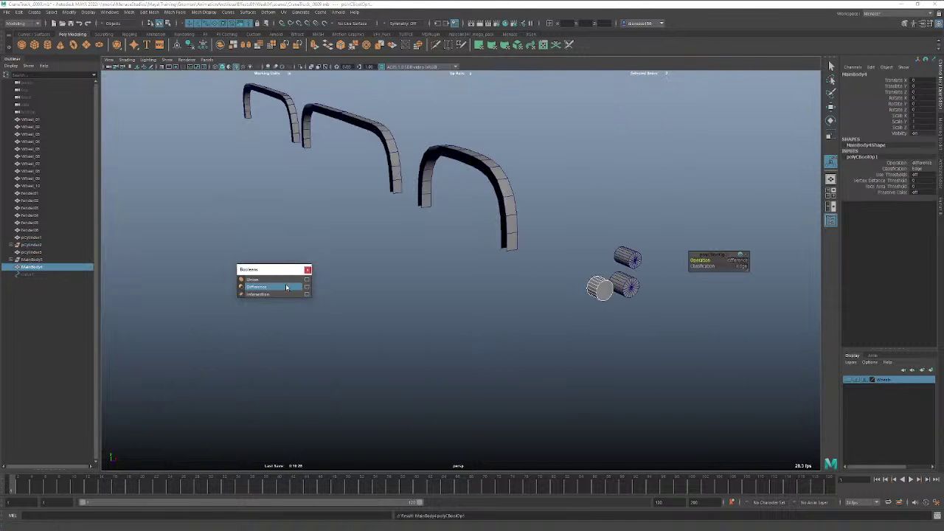
key("ctrl+z")
left_click(614, 327)
left_click(608, 293)
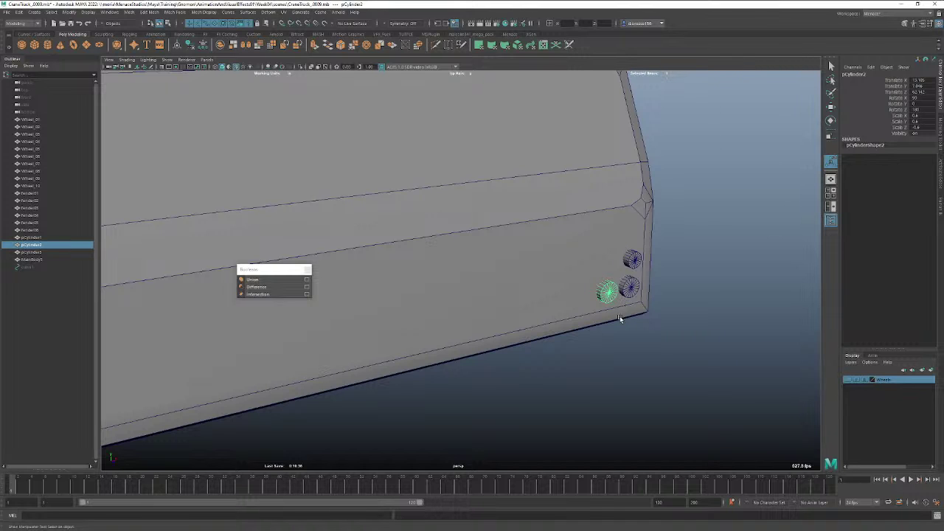
Try a Boolean Difference with the outer lower cylinder selected before the main body, using Normal classification.
left_click(631, 289)
left_click(530, 309, "shift")
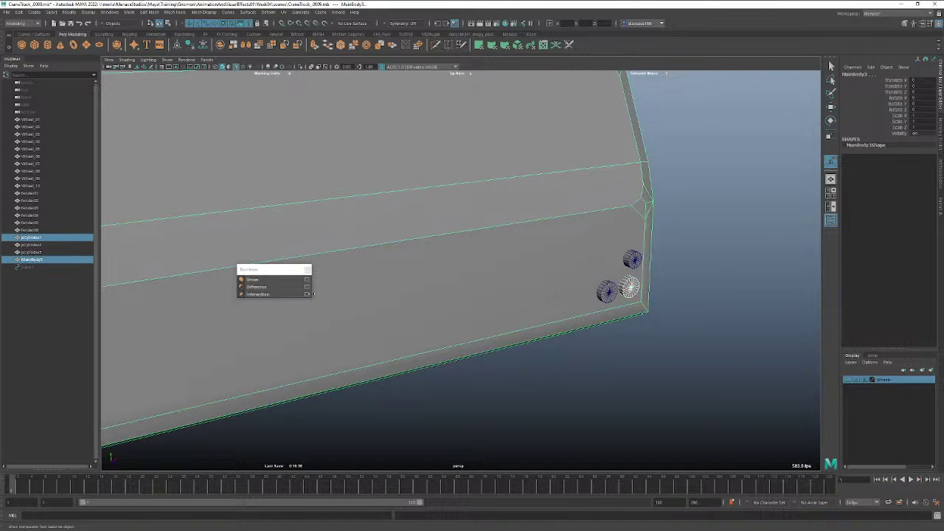
left_click(281, 288)
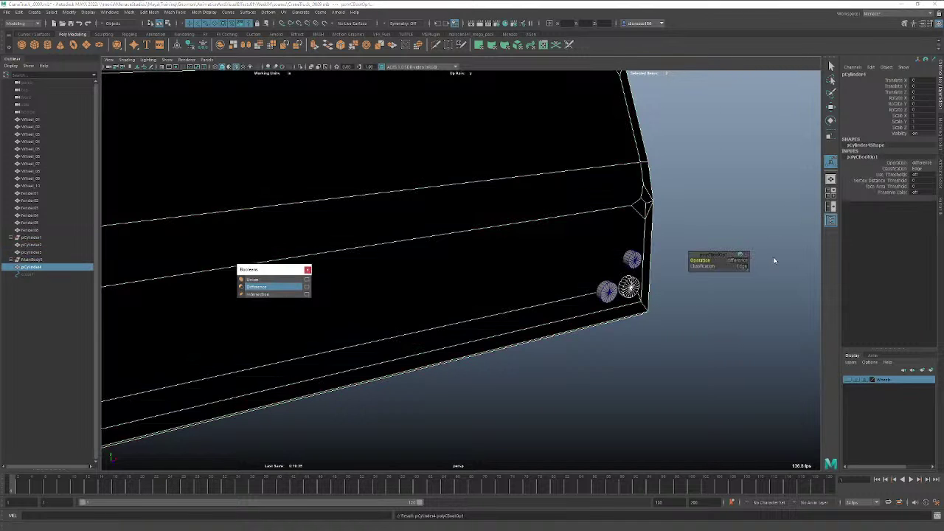
left_click(739, 266)
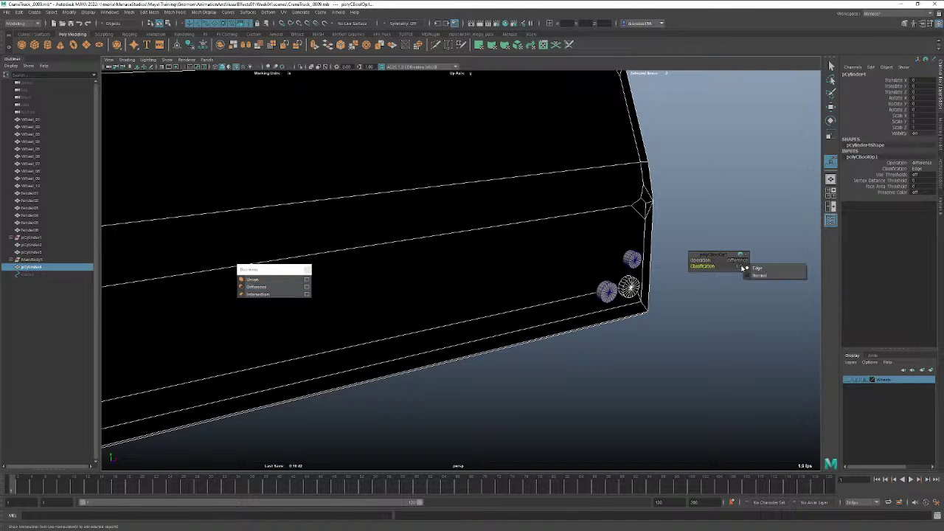
left_click(756, 276)
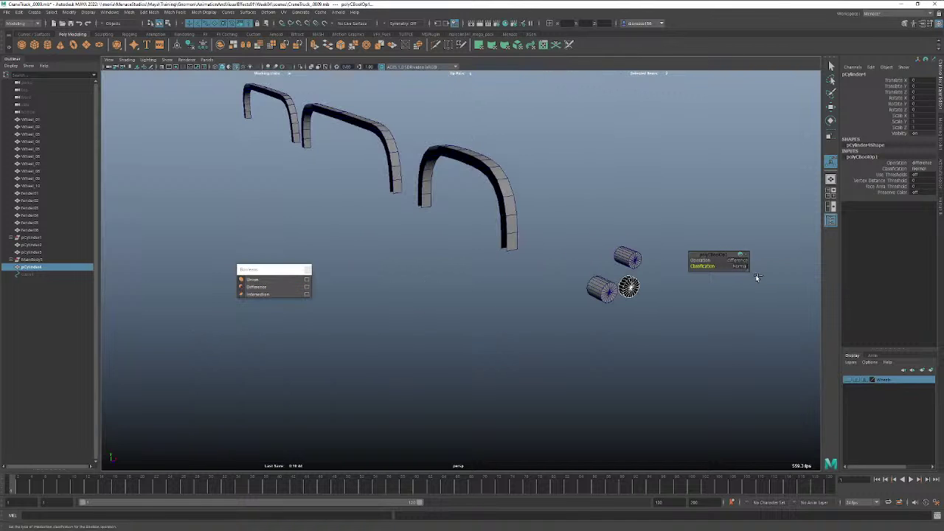
key("ctrl+z")
key("ctrl+z")
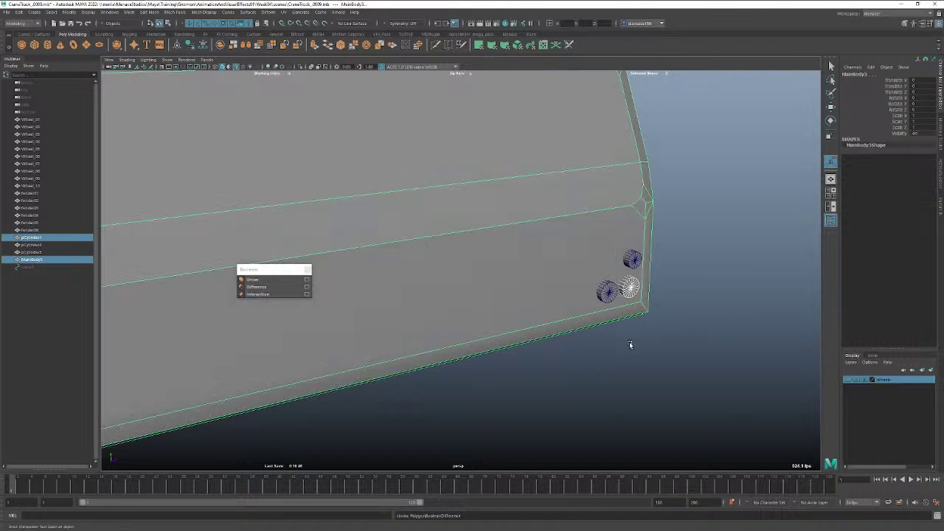
Subtract the outer lower cylinder from the main body with a Boolean Difference, selecting the body first and setting Classification to Normal.
left_click(566, 318)
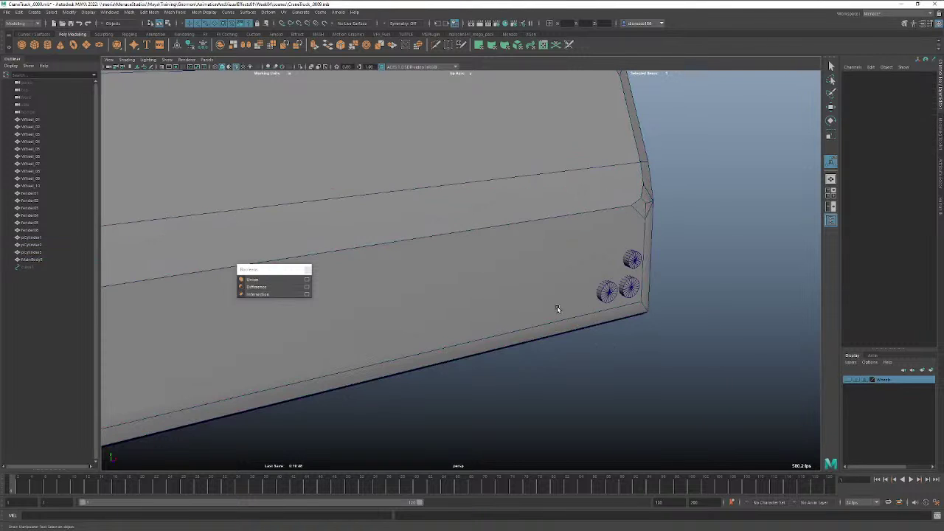
left_click(631, 292, "shift")
left_click(256, 287)
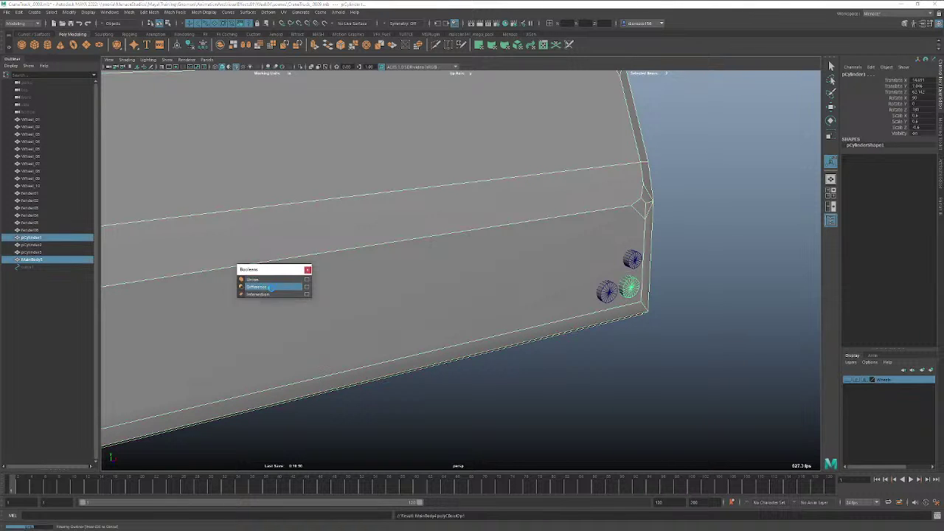
left_click(741, 266)
left_click(747, 274)
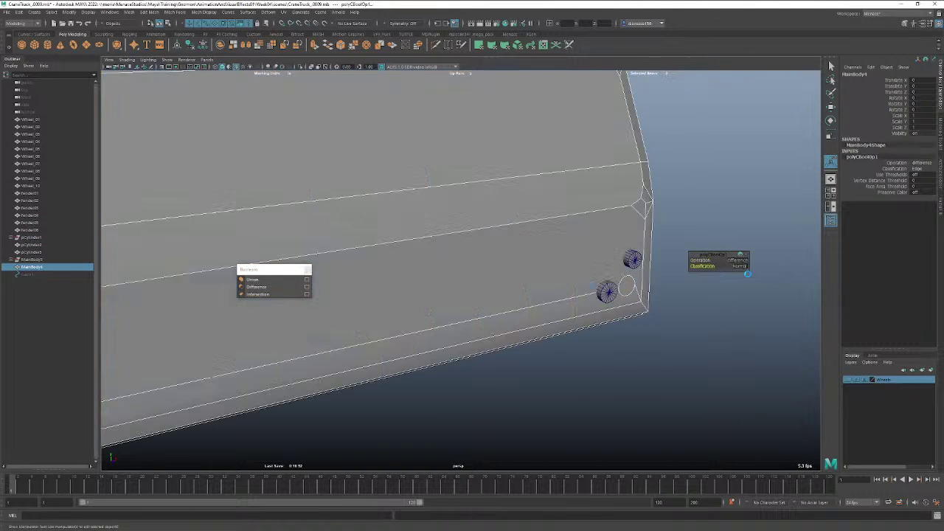
Examine the new outer lower recess by comparing the wireframe and shaded displays of the cab front.
mouse_move(705, 317)
left_mouse_down("alt")
mouse_move(668, 325)
mouse_move(675, 321)
left_mouse_up("alt")
key("4")
key("5")
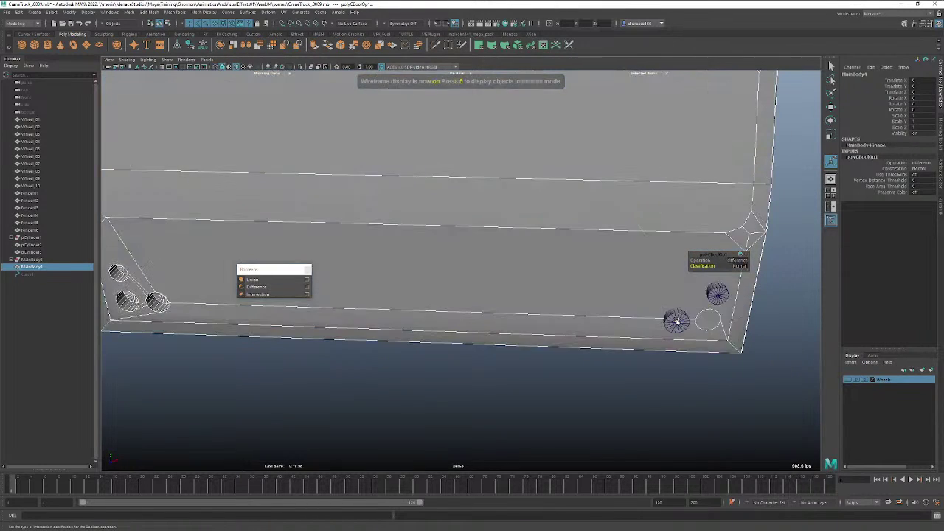
key("4")
key("5")
key("4")
key("5")
left_click(691, 357)
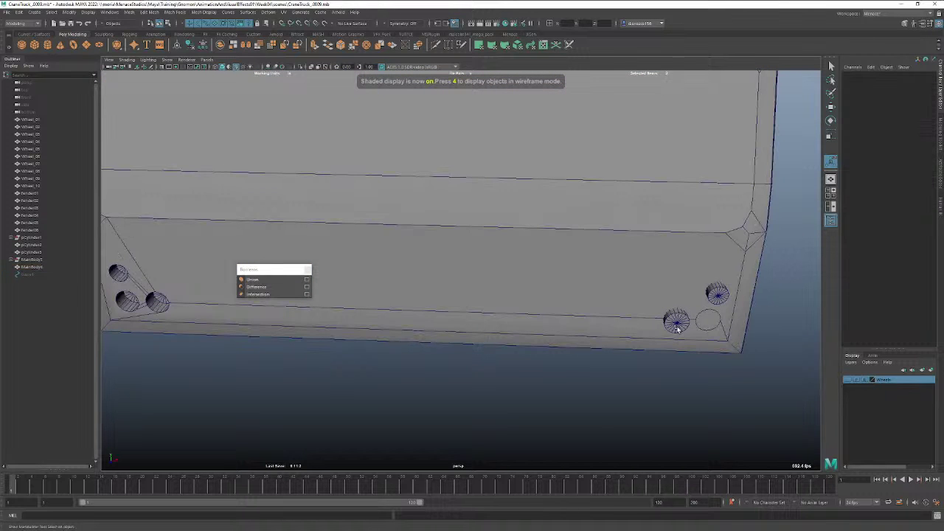
Try to subtract the inner lower cylinder from the main body beside the new recess, selecting the body first.
left_click(678, 327)
left_click(651, 335)
left_click(672, 325, "shift")
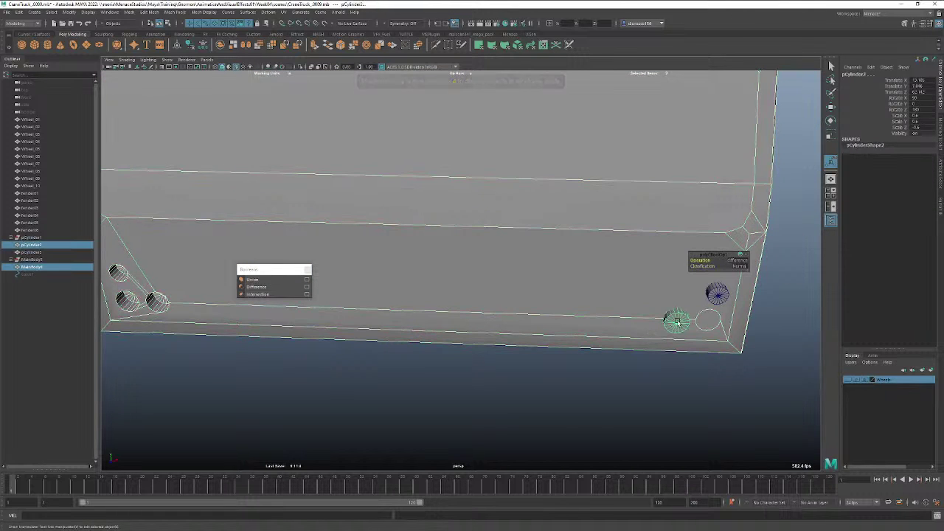
left_click(282, 287)
key("ctrl+z")
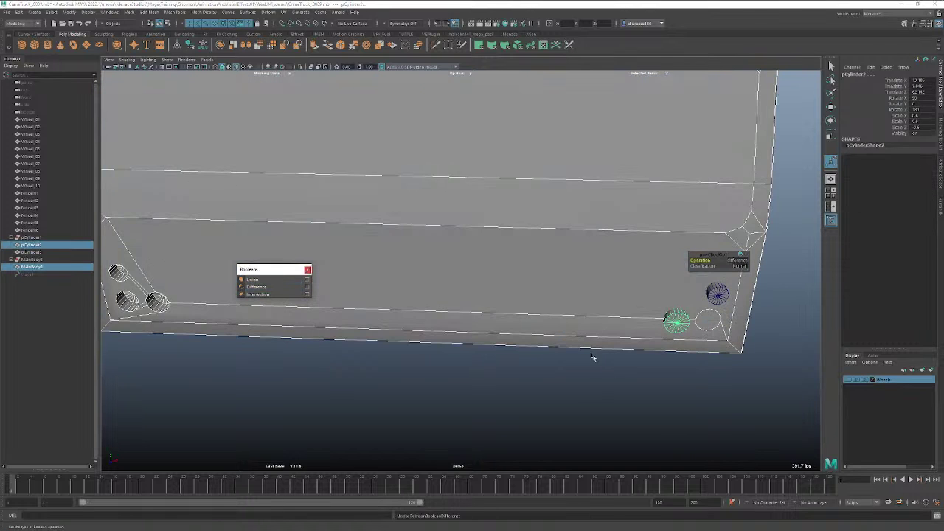
Try the Boolean Difference with the inner lower cylinder selected before the main body.
left_click(593, 358)
left_click(673, 324)
left_click(626, 331, "shift")
left_click(262, 288)
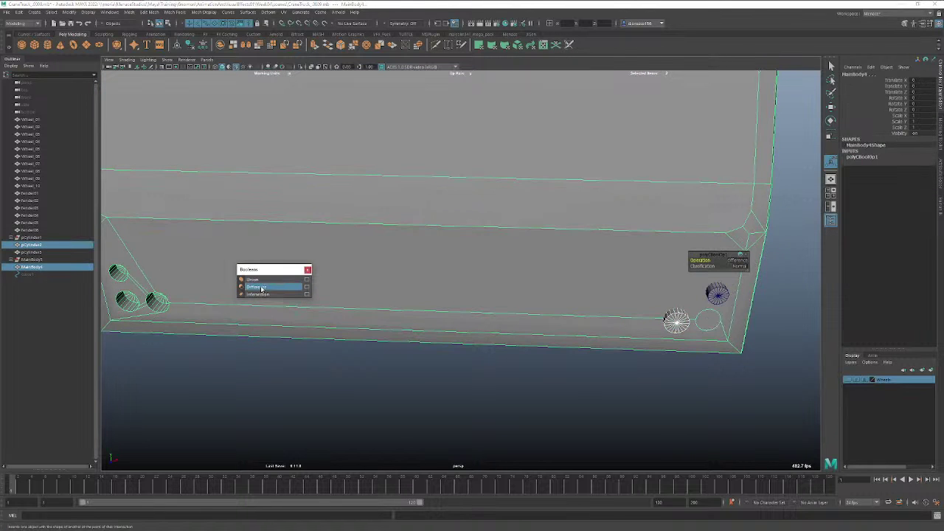
key("ctrl+z")
left_click(487, 380)
Delete the construction history of the main body that carries the new outer recess.
left_click(449, 285)
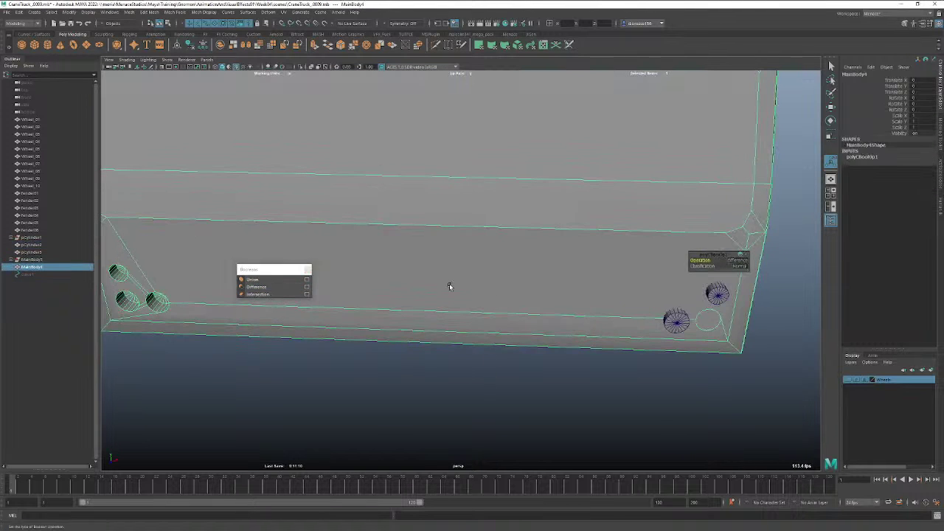
left_click(191, 47)
left_click(556, 426)
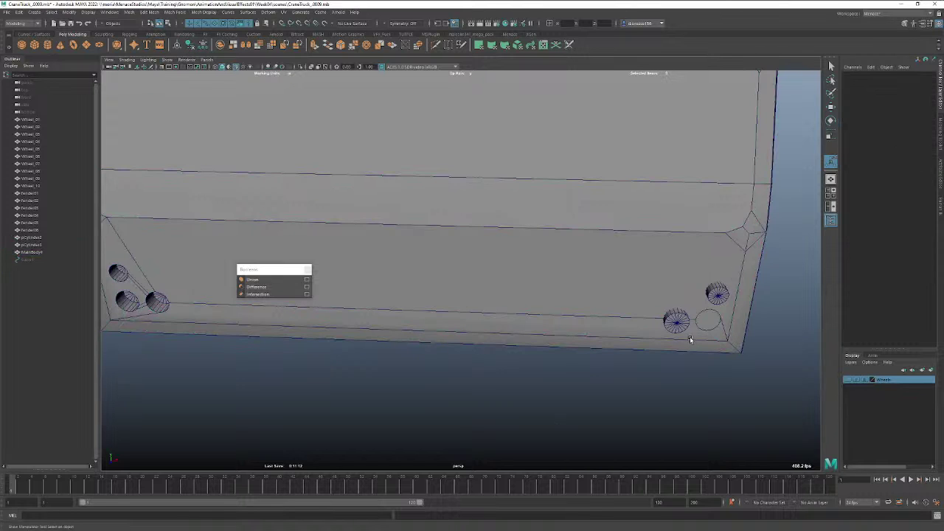
Try a Boolean Difference on the history-free main body with the inner lower cylinder selected first.
left_click(676, 322)
left_click(625, 338, "shift")
left_click(256, 287)
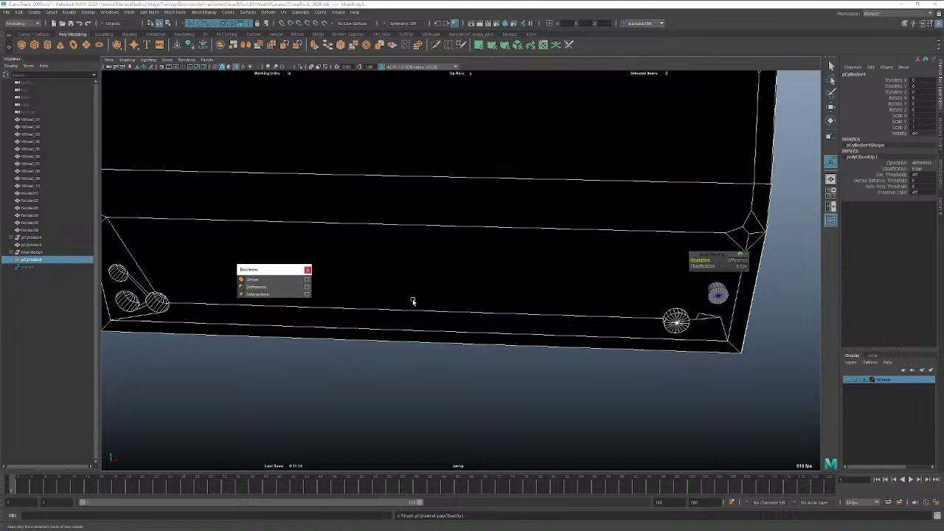
key("ctrl+z")
Try to subtract the inner lower cylinder from the history-free main body, selecting the body first.
left_click(661, 339)
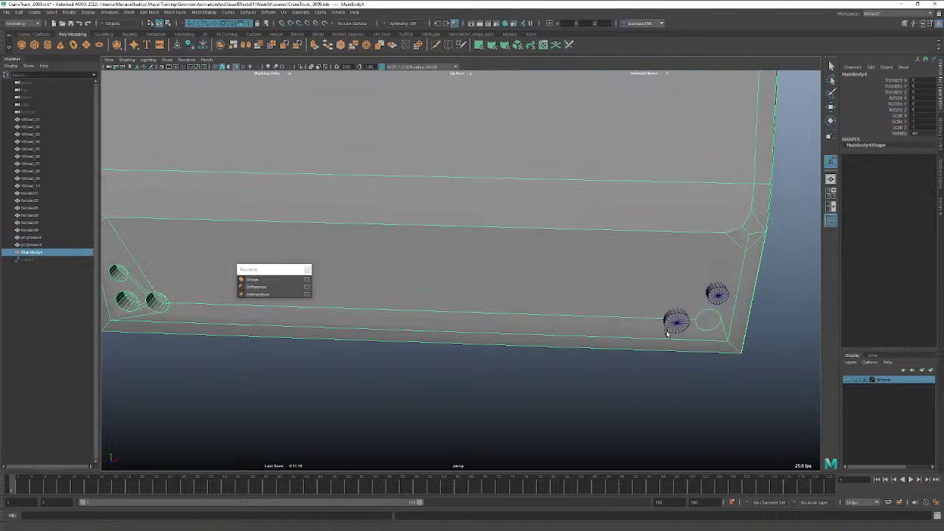
left_click(672, 324, "shift")
left_click(256, 287)
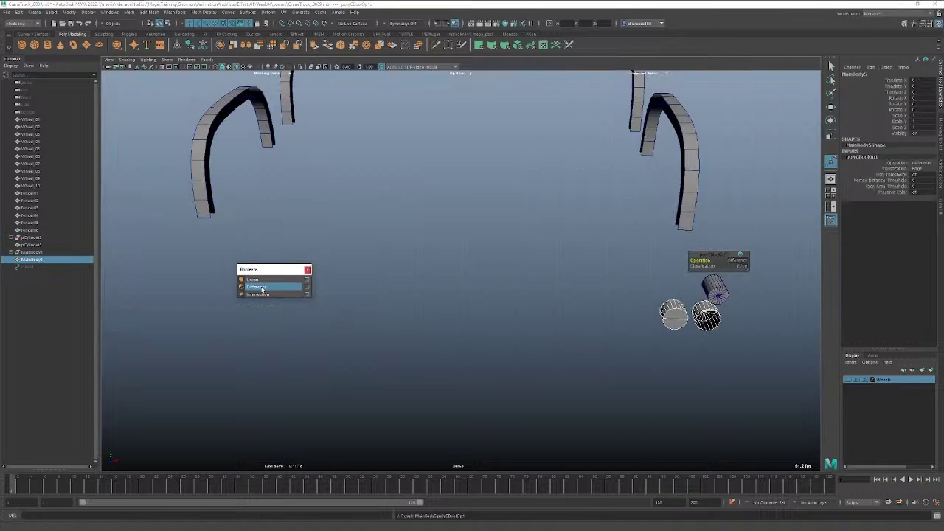
key("ctrl+z")
left_click(634, 411)
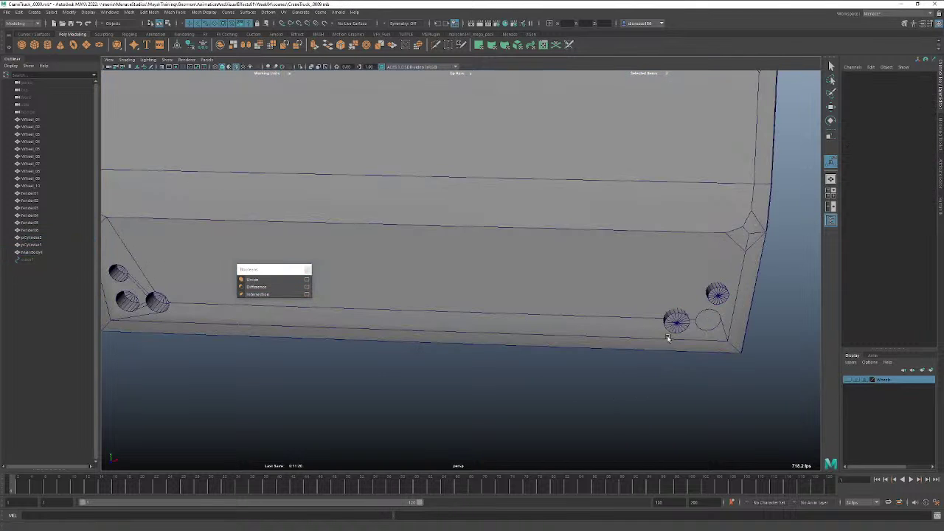
Delete the long horizontal edge joining the recesses of both lower corners on the front panel and return to object selection.
mouse_move(635, 347)
left_mouse_down("alt")
mouse_move(628, 351)
mouse_move(654, 337)
mouse_move(657, 322)
mouse_move(626, 339)
left_mouse_up("alt")
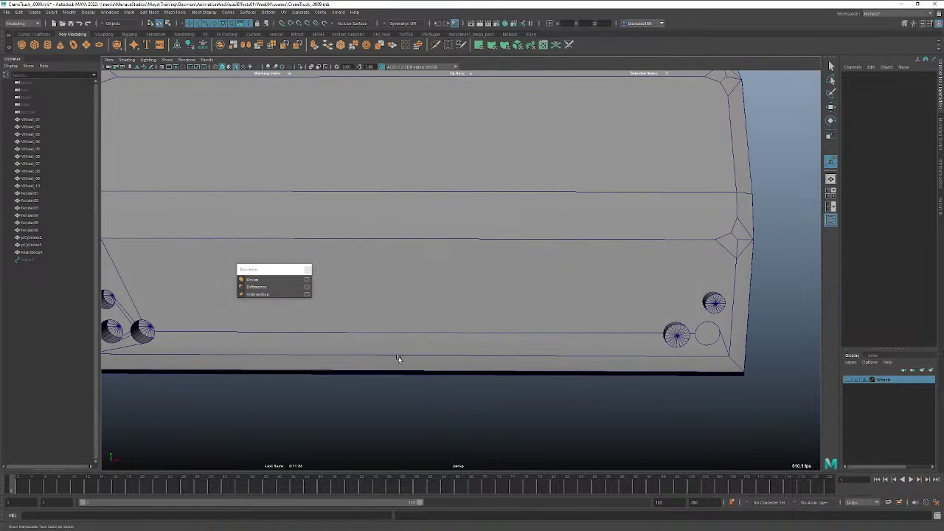
middle_click_drag(396, 362, 514, 361, "alt")
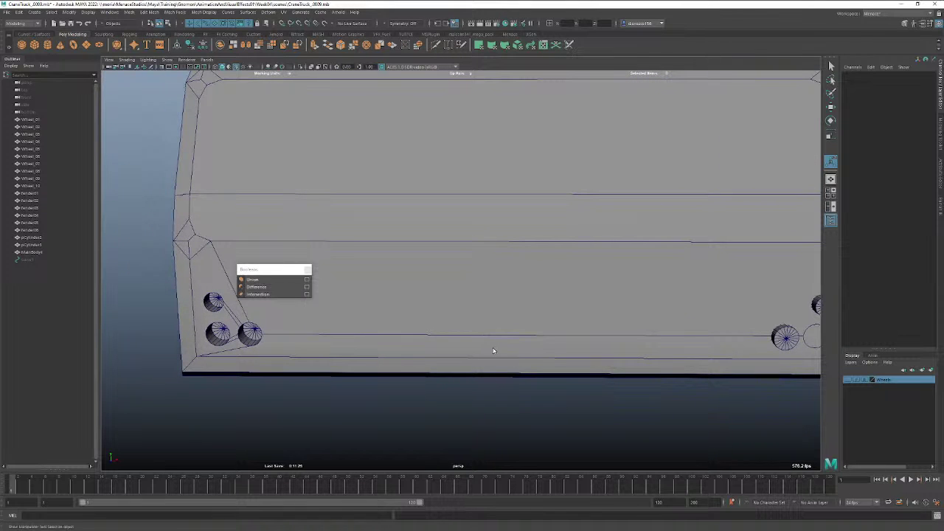
right_click_drag(494, 351, 491, 301)
left_click(474, 337)
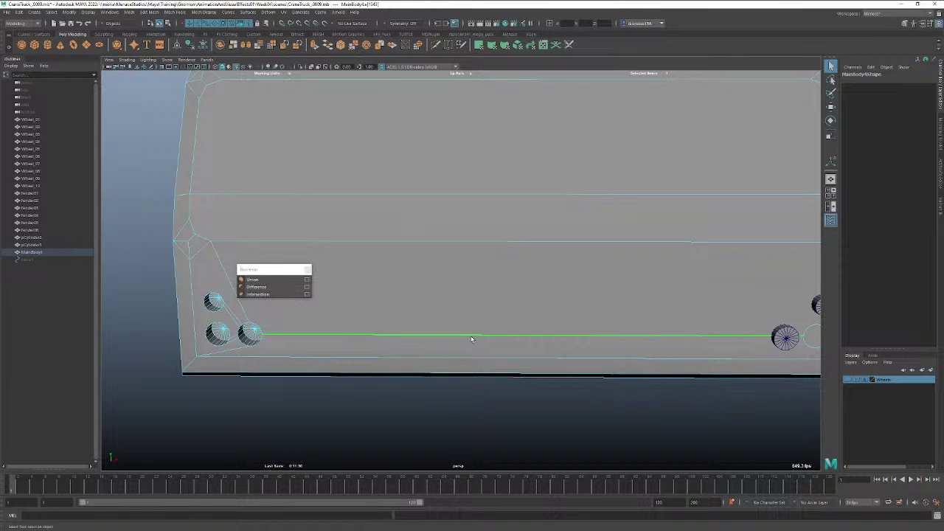
key("ctrl+Delete")
right_click_drag(707, 414, 683, 414, "alt")
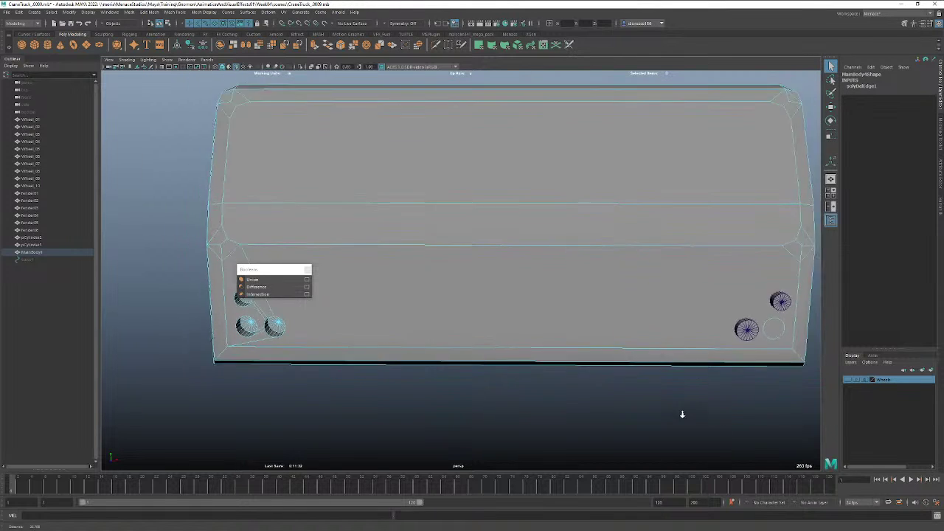
scroll(682, 415, "up", 5)
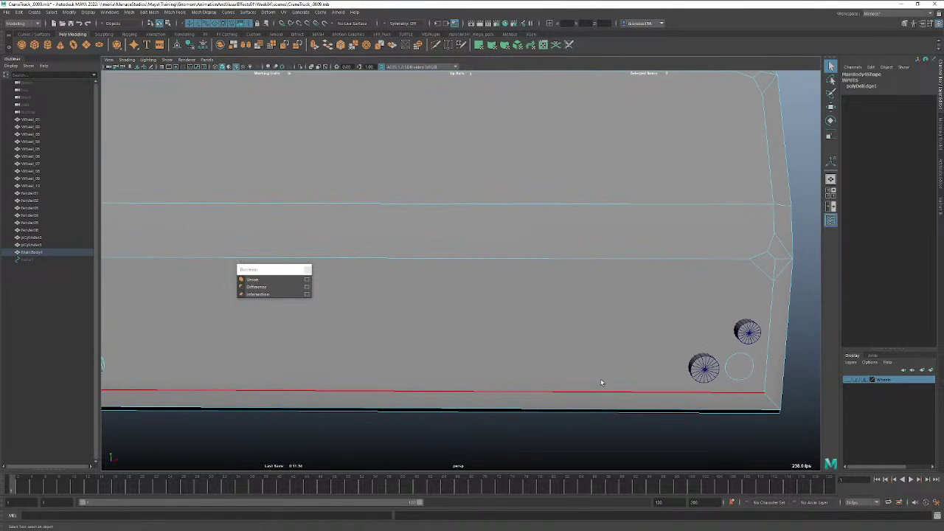
right_click_drag(598, 383, 632, 310)
left_click(639, 421)
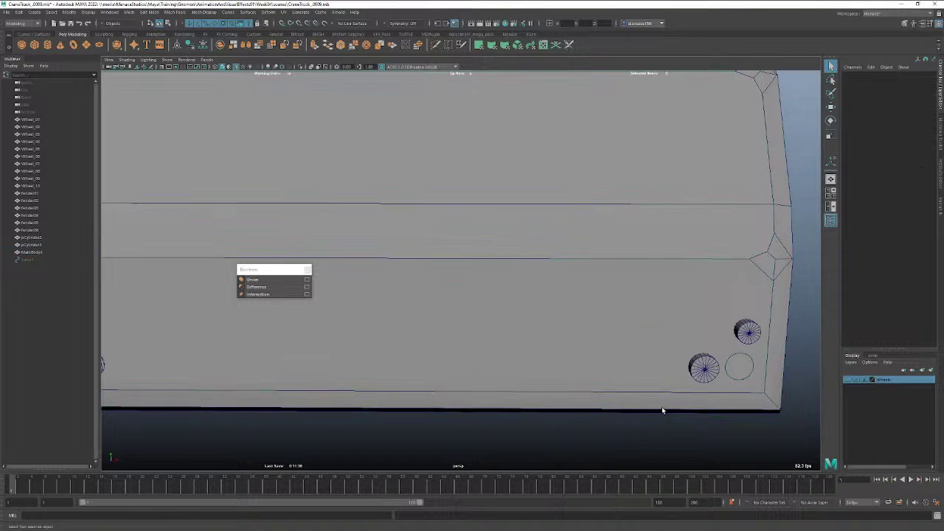
Subtract the inner lower cylinder from the main body with a Boolean Difference, selecting the body first and setting Classification to Normal.
left_click(662, 411)
left_click(704, 368, "shift")
left_click(286, 294)
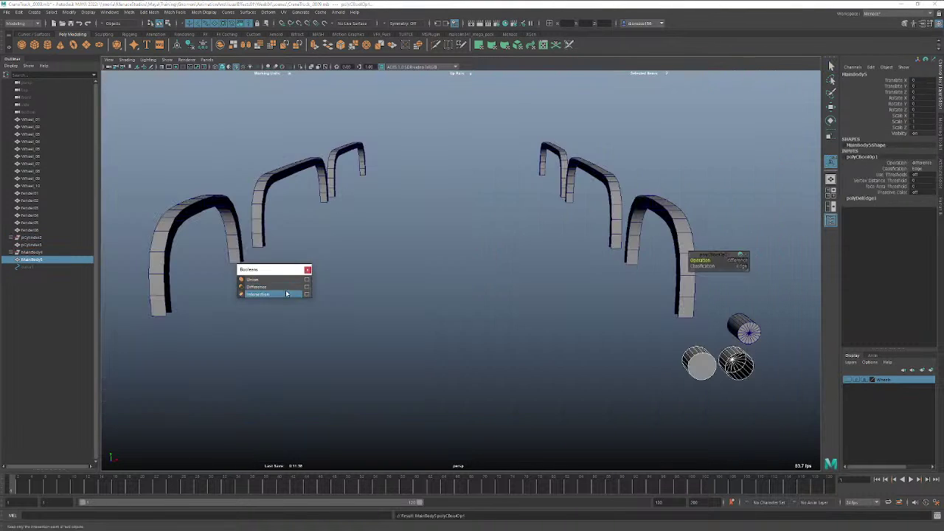
left_click_drag(511, 375, 539, 373, "alt")
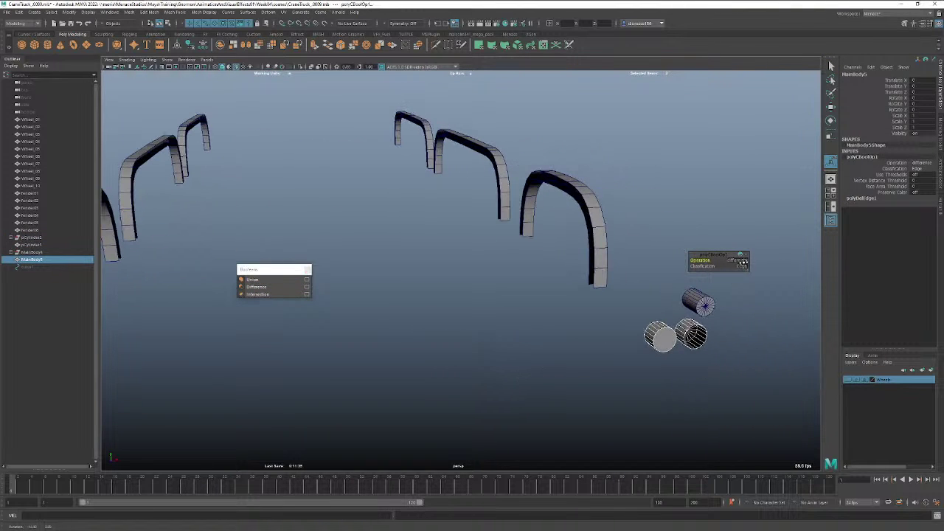
left_click_drag(757, 345, 768, 358, "alt")
left_click(768, 362)
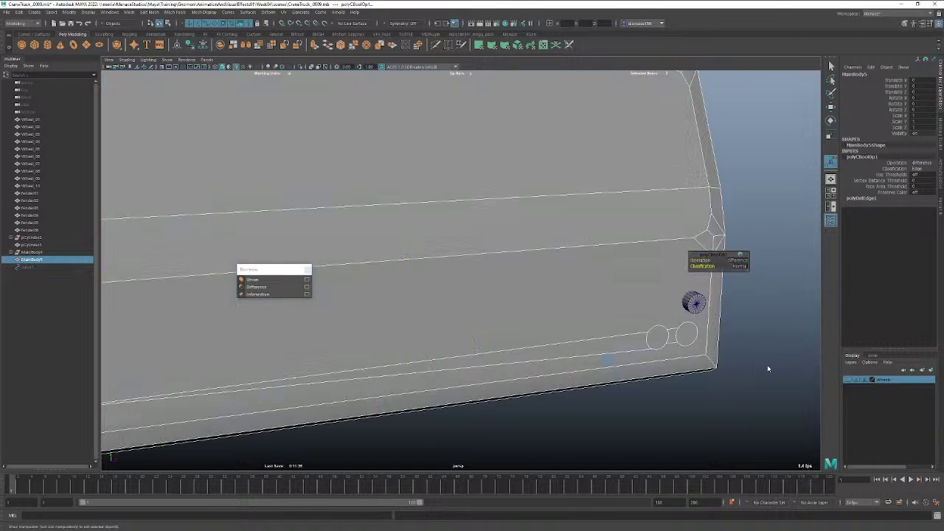
Subtract the upper cylinder from the main body with a Boolean Difference and set Classification to Normal.
left_click(701, 305, "shift")
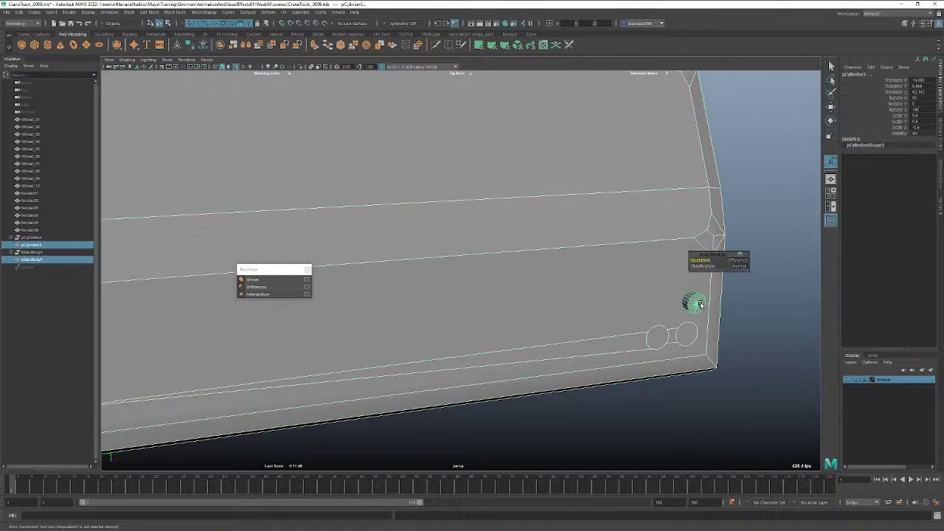
left_click(255, 288)
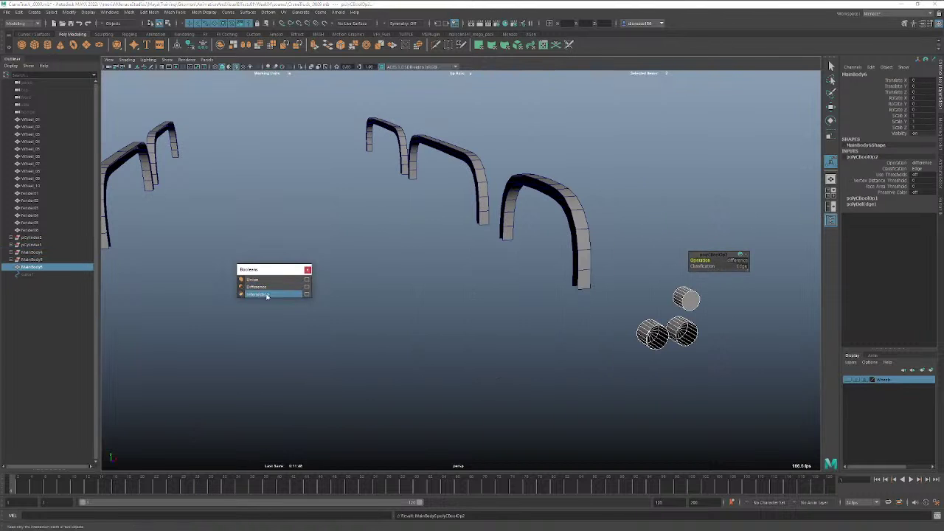
left_click(744, 267)
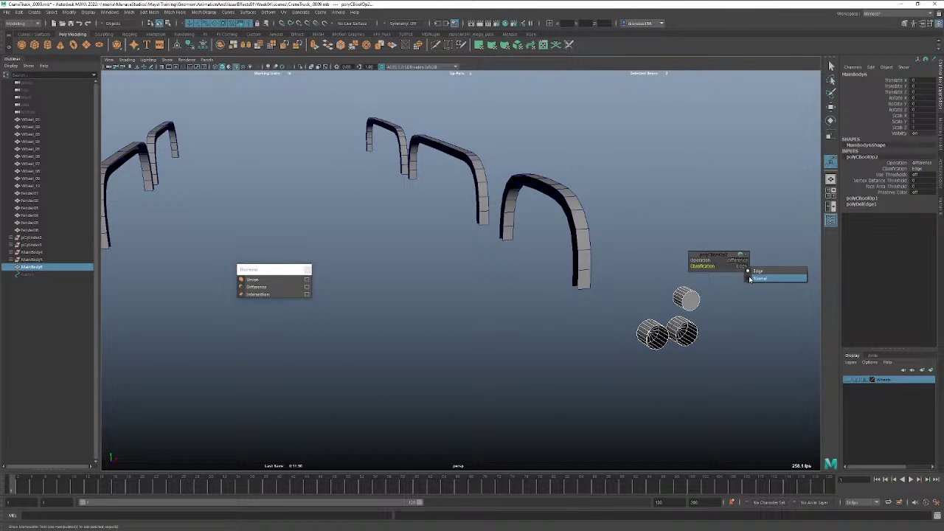
left_click(750, 278)
left_click(746, 336)
Delete the main body's construction history, close the Booleans palette and inspect the recesses in both lower corners of the front panel.
left_click_drag(581, 377, 520, 366, "alt")
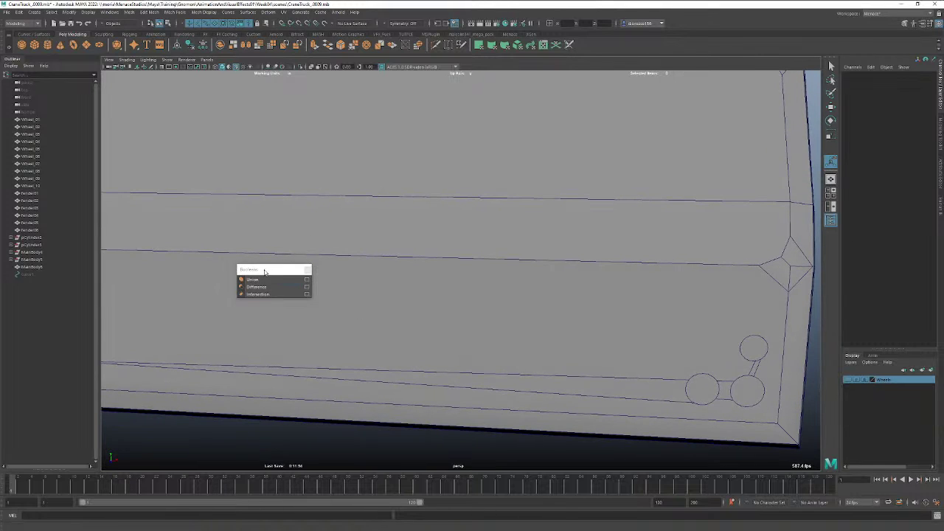
left_click(216, 143)
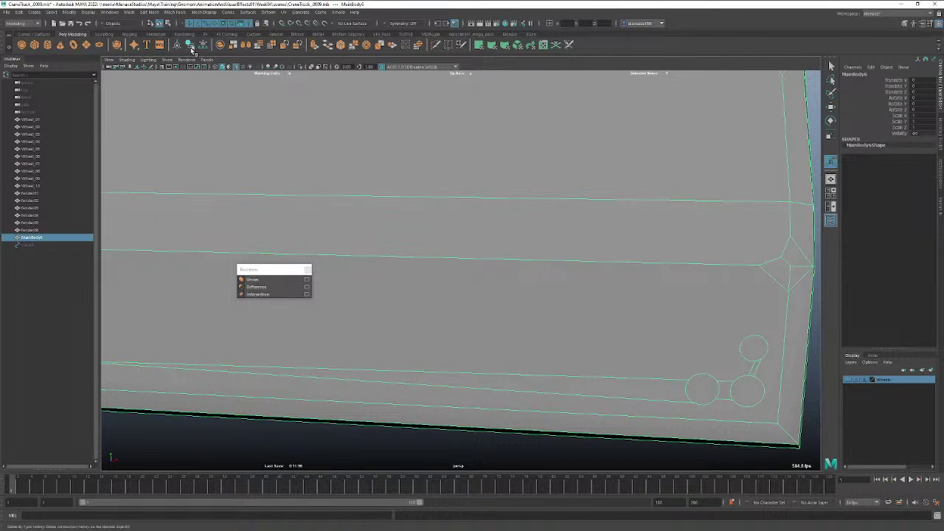
left_click(307, 270)
right_click_drag(465, 315, 333, 331, "alt")
middle_click_drag(334, 332, 289, 348, "alt")
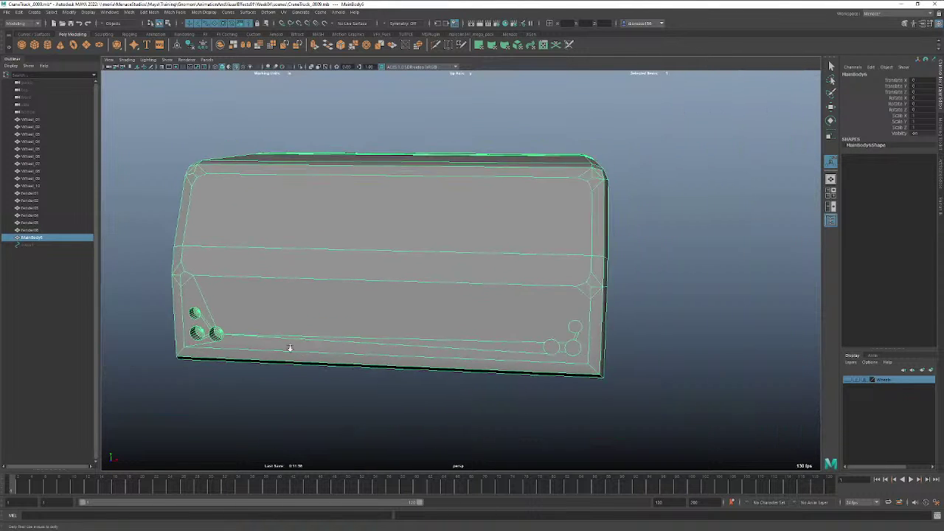
right_click_drag(289, 348, 600, 351, "alt")
middle_click_drag(601, 351, 451, 242, "alt")
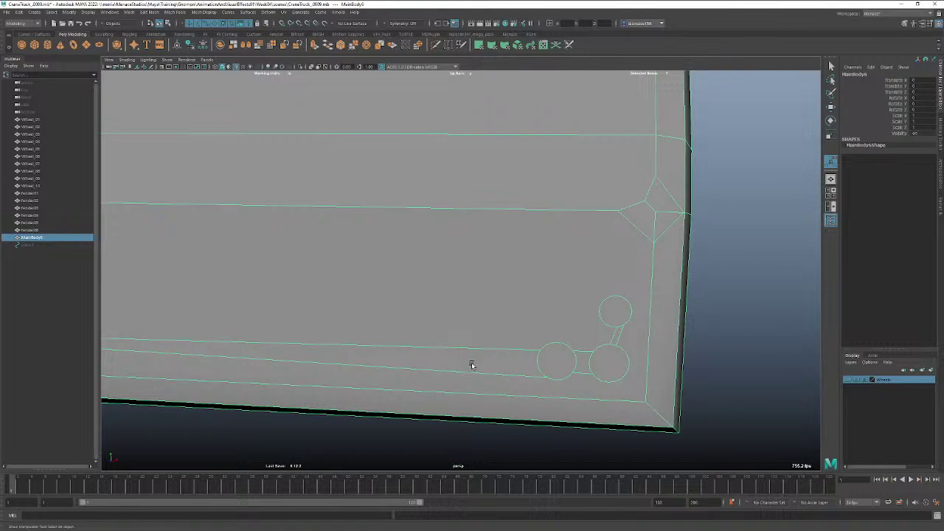
left_click_drag(495, 343, 578, 266, "alt")
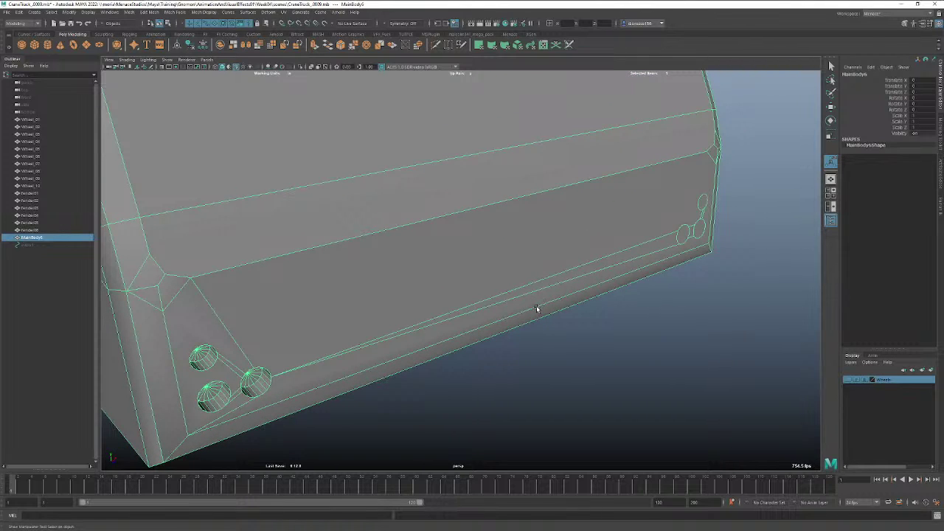
Undo all the Boolean cuts, edge deletions and history deletions, back to the uncut main body with its six separate cylinders.
key("ctrl+z")
key("ctrl+z")
key("ctrl+z")
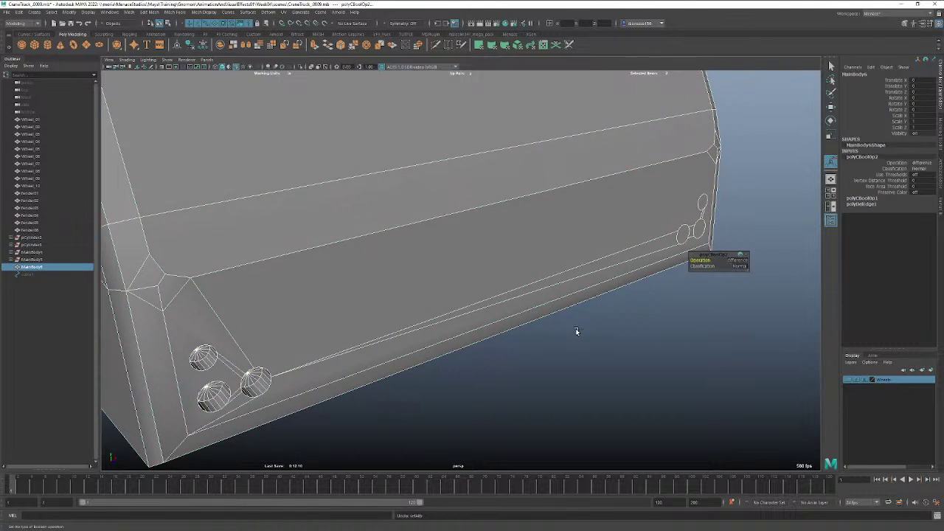
key("ctrl+z")
key("ctrl+z")
key("ctrl+z")
key("ctrl+z")
key("ctrl+z")
key("ctrl+z")
key("ctrl+z")
key("ctrl+z")
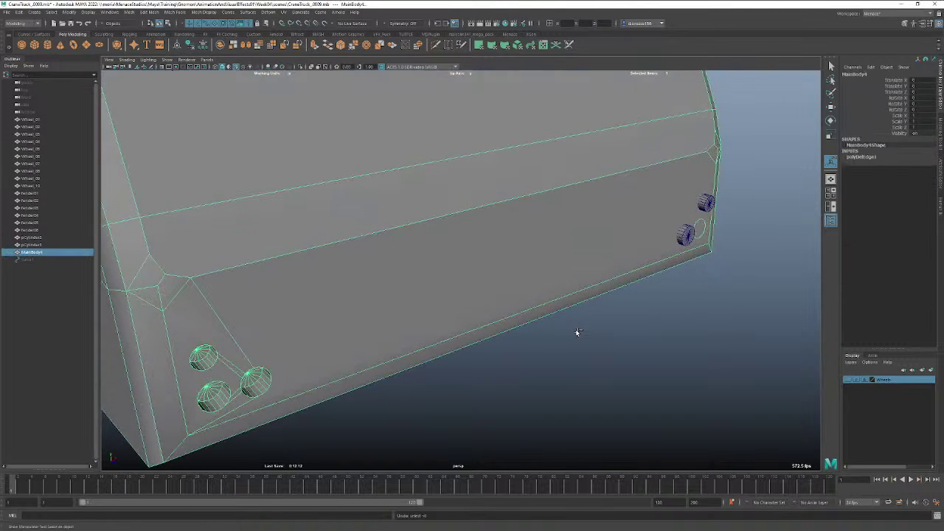
key("ctrl+z")
key("ctrl+z")
key("ctrl+z")
key("ctrl+z")
key("ctrl+z")
key("ctrl+z")
key("ctrl+z")
key("ctrl+z")
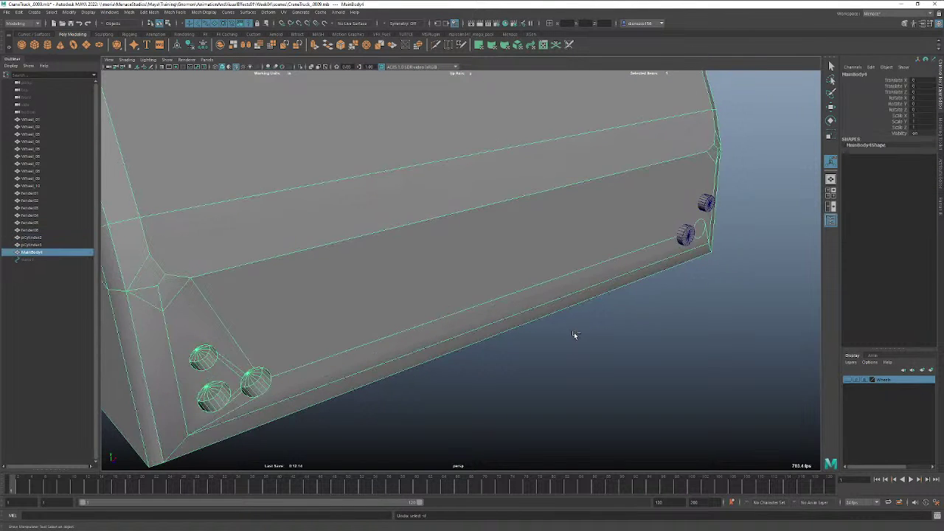
key("ctrl+z")
key("ctrl+z")
key("ctrl+z")
key("ctrl+z")
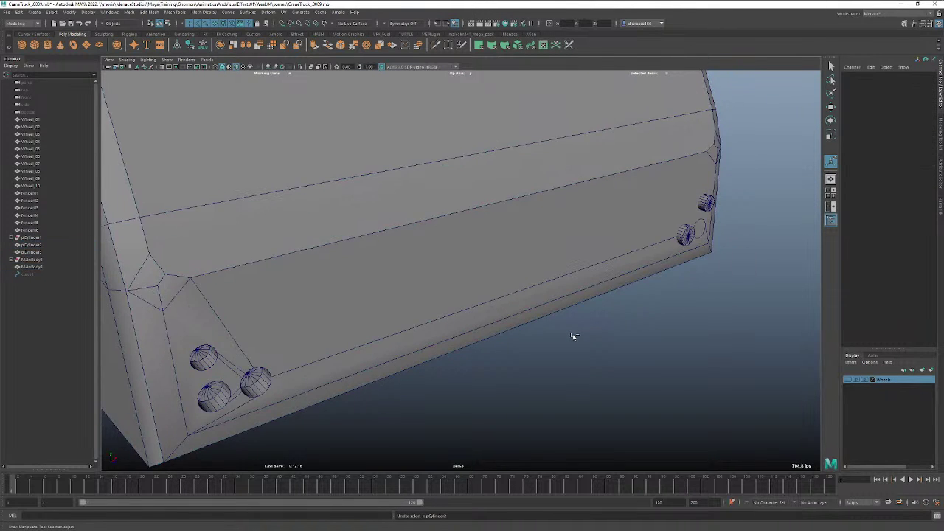
key("ctrl+z")
key("ctrl+z")
key("ctrl+z")
key("ctrl+z")
key("ctrl+z")
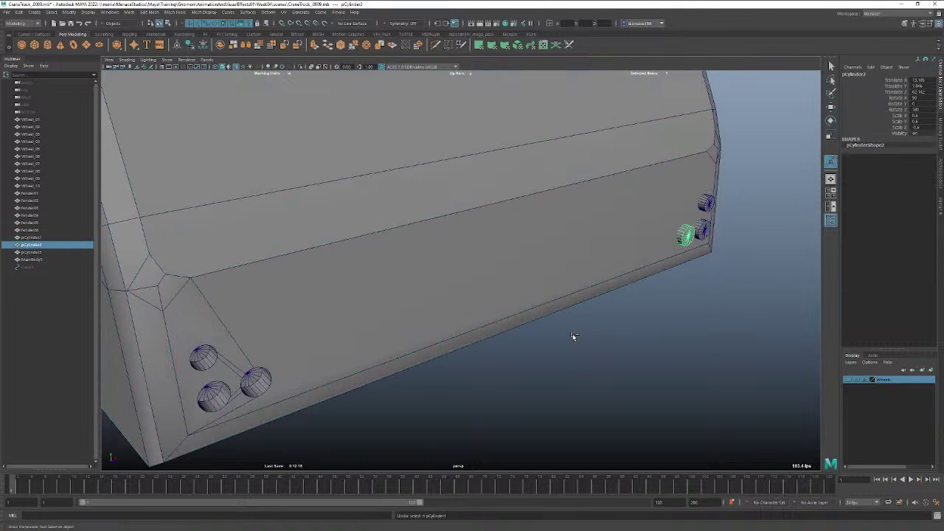
key("ctrl+z")
key("ctrl+z")
key("ctrl+z")
key("ctrl+z")
key("ctrl+z")
key("ctrl+z")
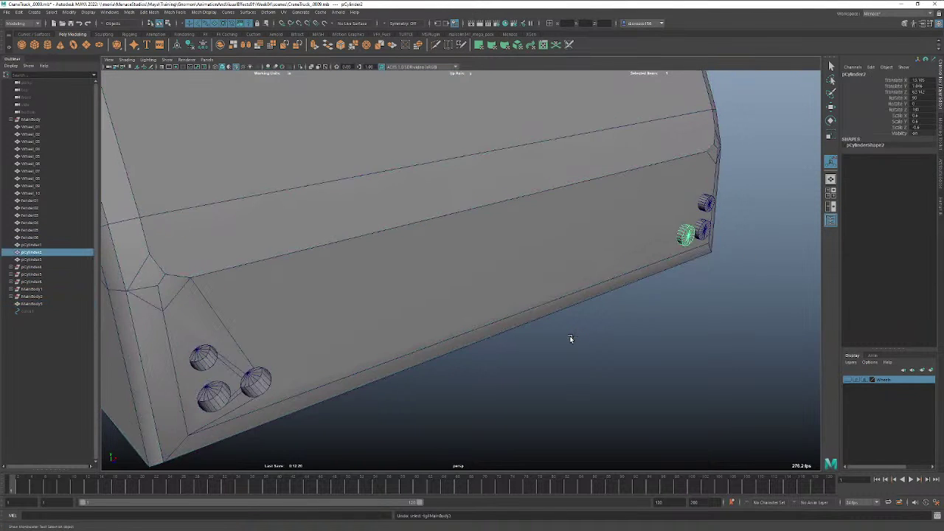
key("ctrl+z")
key("ctrl+z")
key("ctrl+z")
key("ctrl+z")
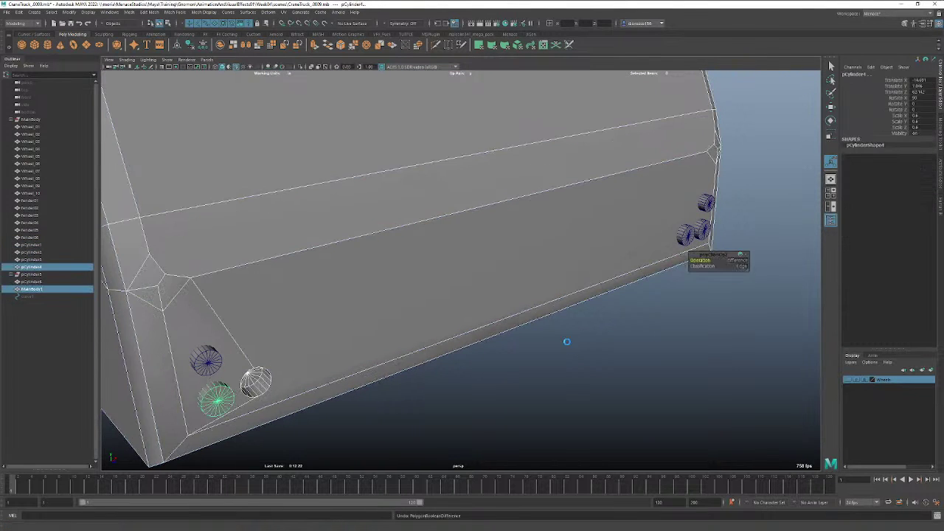
key("ctrl+z")
key("ctrl+z")
key("ctrl+z")
key("ctrl+z")
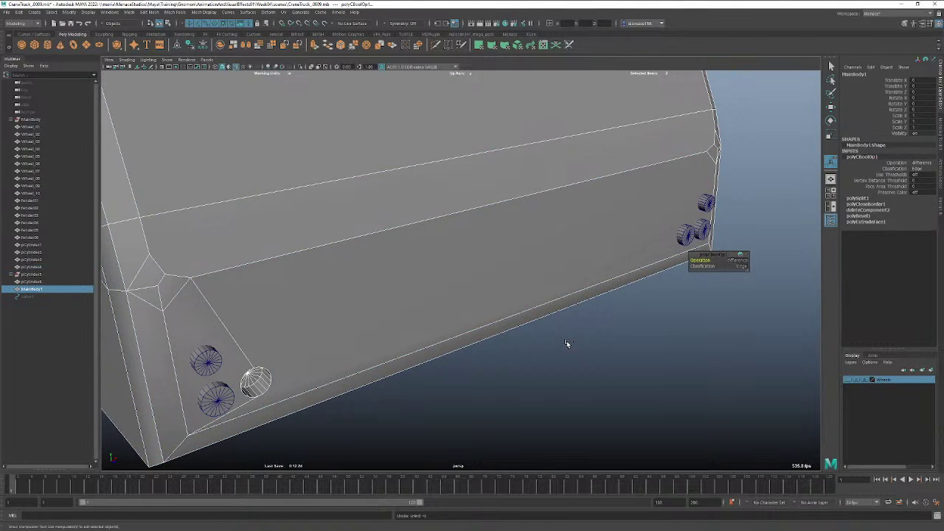
key("ctrl+z")
key("ctrl+z")
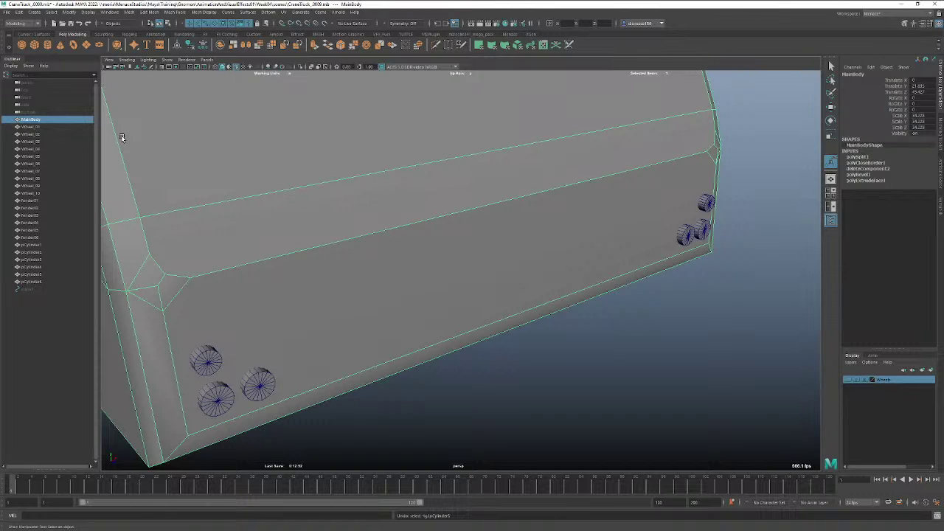
Try Reduce with the Percentage method at 50 on all six corner cylinders, then undo it and clear the selection.
key("XF86AudioRaiseVolume")
left_click(210, 363)
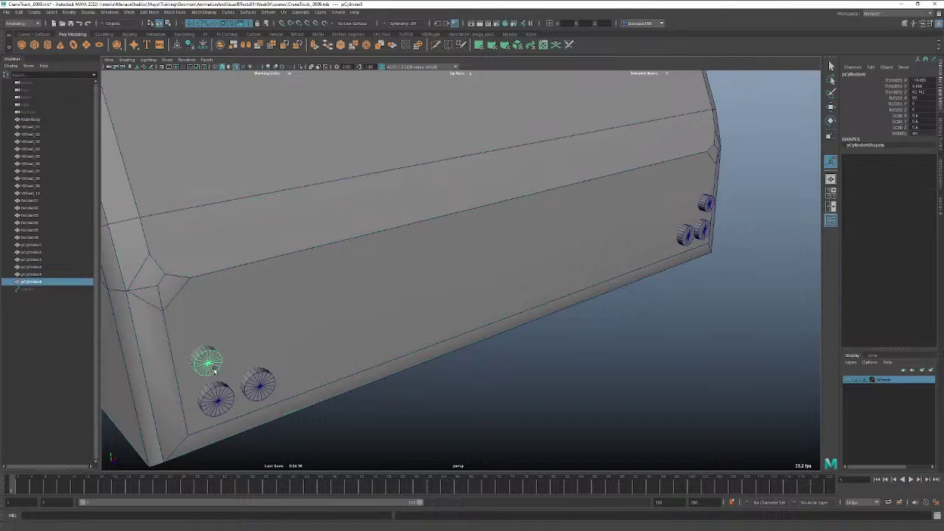
left_click(217, 397, "shift")
left_click(259, 384, "shift")
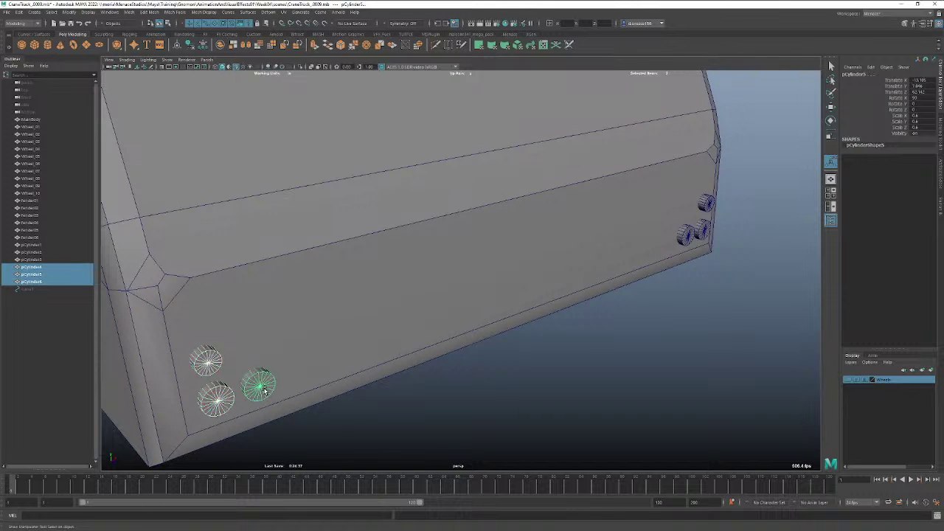
left_click(701, 232)
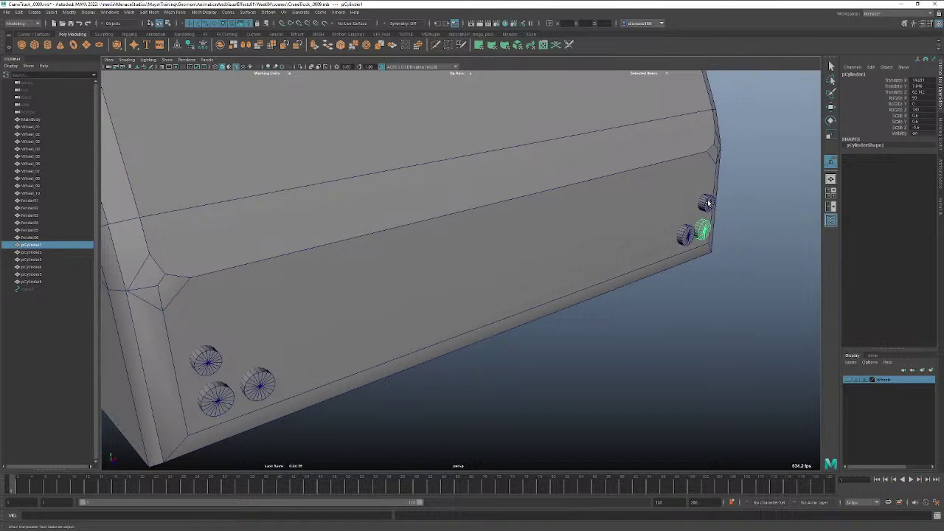
left_click(707, 203, "shift")
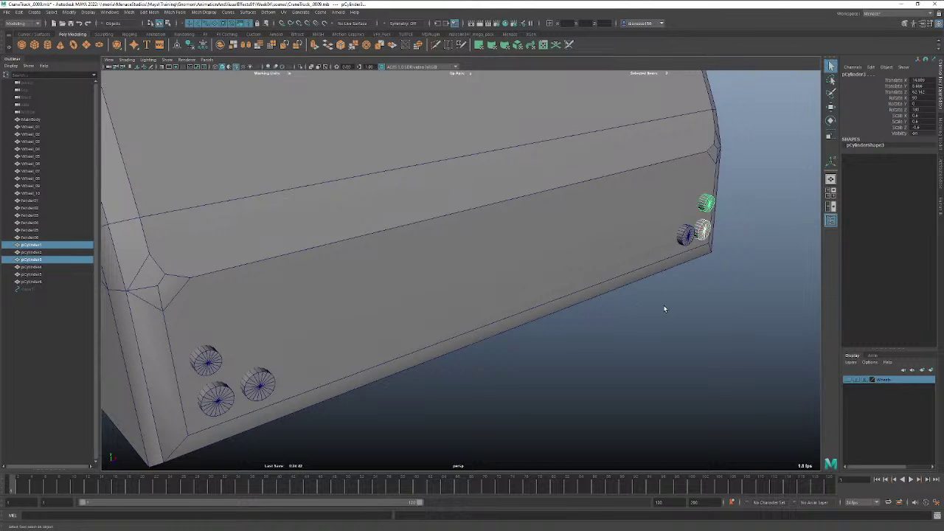
left_click(687, 235, "shift")
left_click(259, 382, "shift")
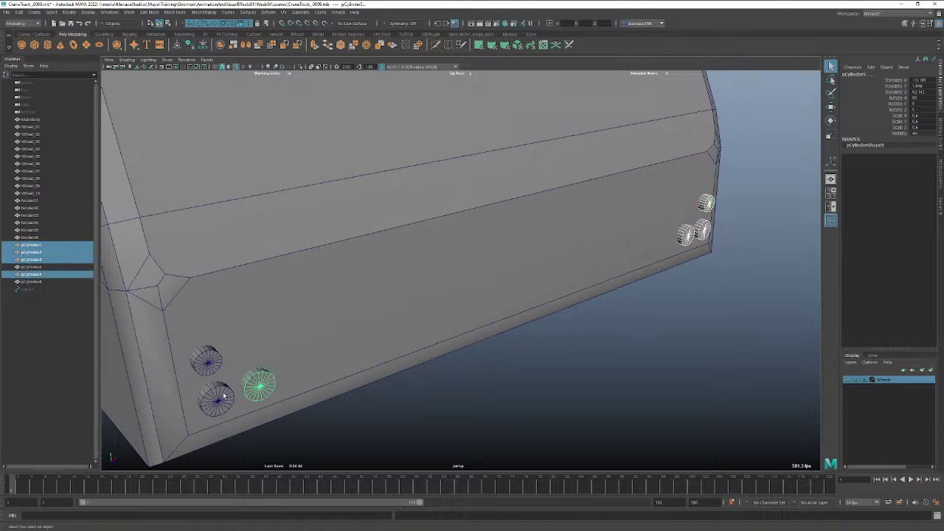
left_click(223, 398, "shift")
left_click(213, 362, "shift")
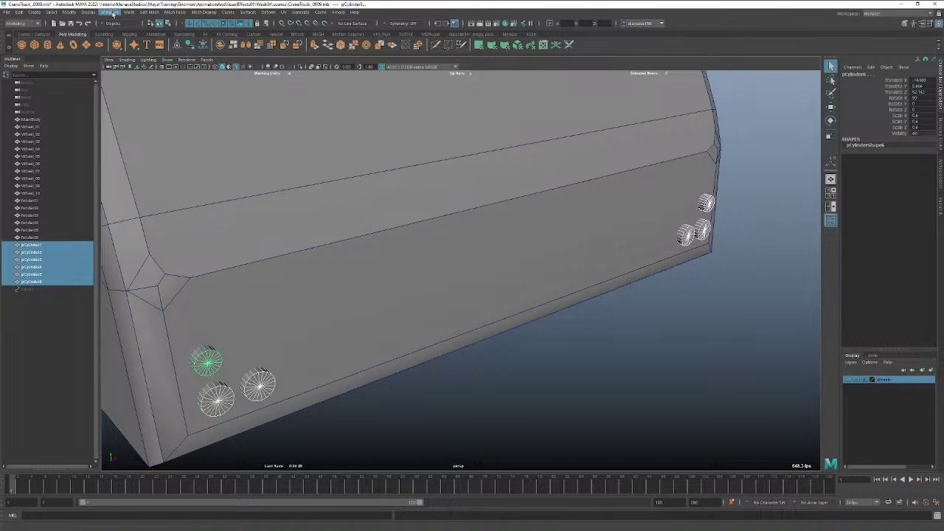
left_click(111, 13)
mouse_move(129, 14)
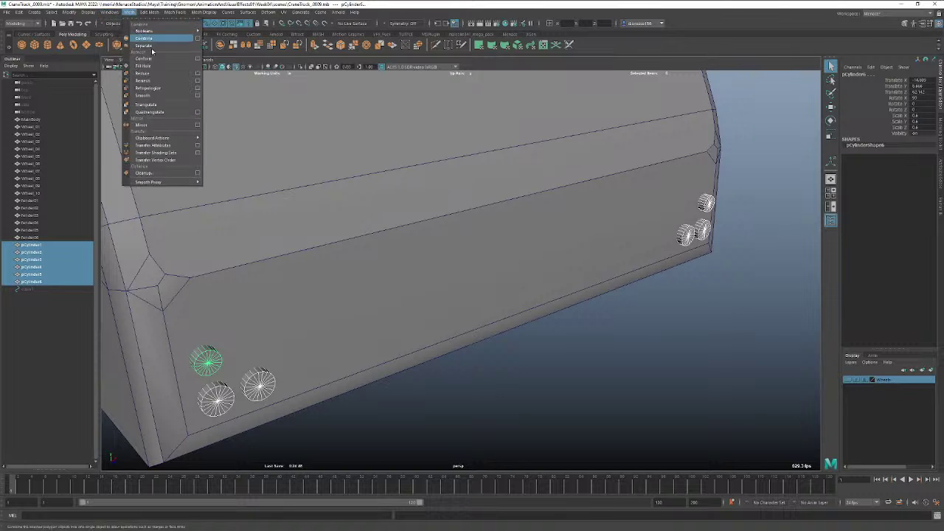
left_click(196, 75)
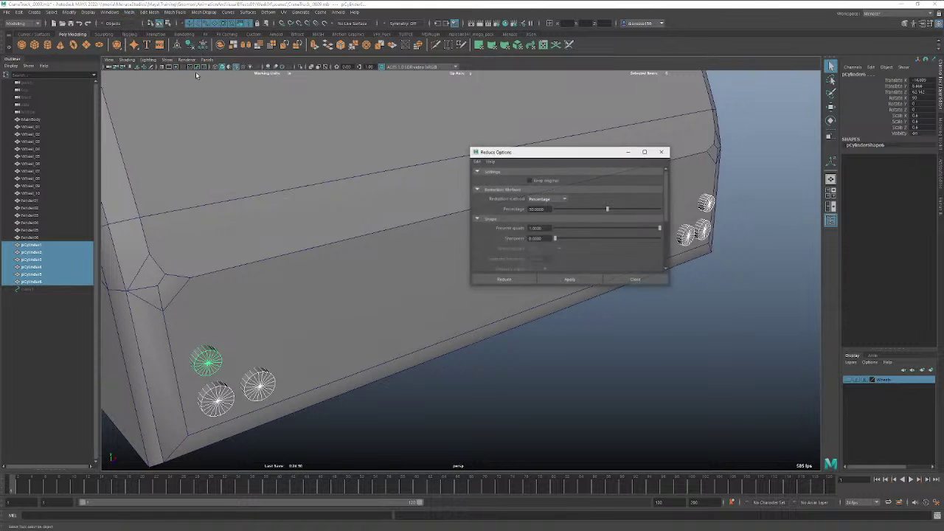
left_click(504, 280)
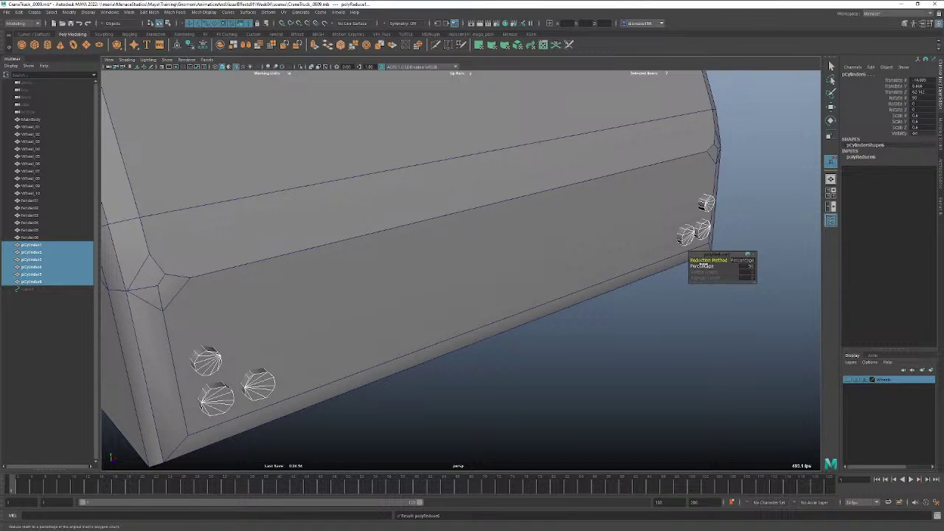
left_click_drag(705, 266, 742, 279)
key("ctrl+z")
key("q")
left_click(561, 321)
Try Reduce on only the lower outer cylinder at a percentage below 50, then close the options and undo the reduction.
left_click(216, 401)
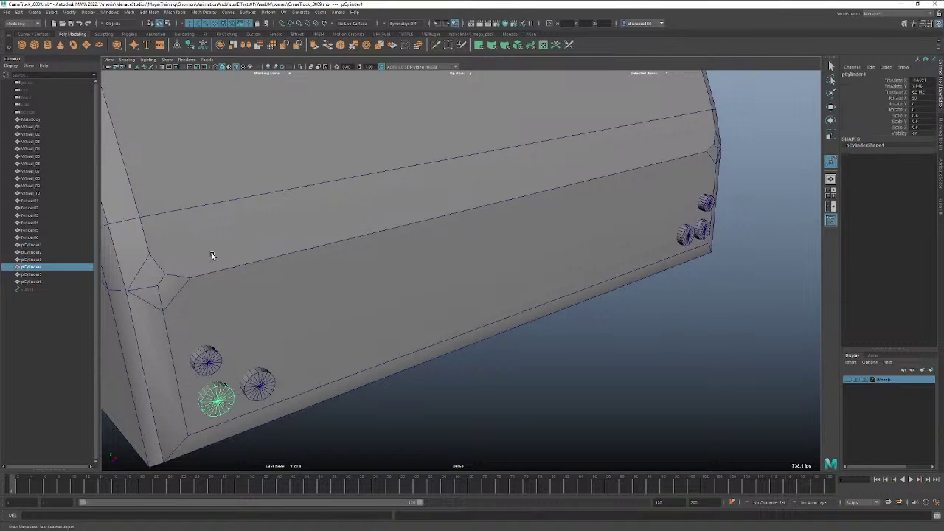
left_click(149, 12)
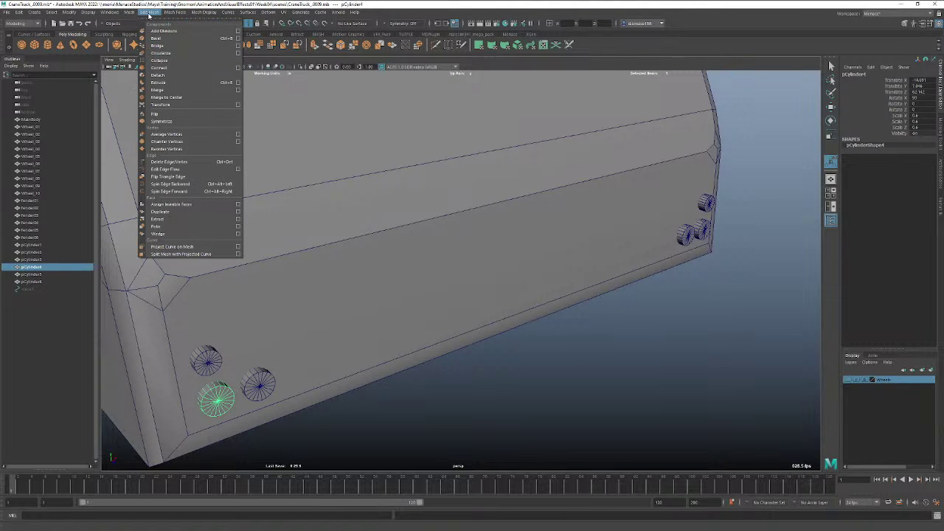
mouse_move(129, 12)
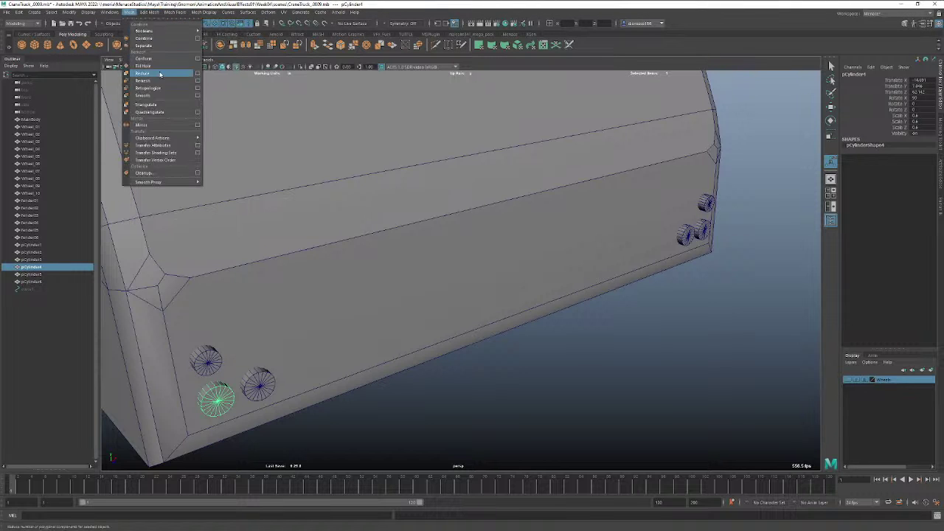
left_click(197, 74)
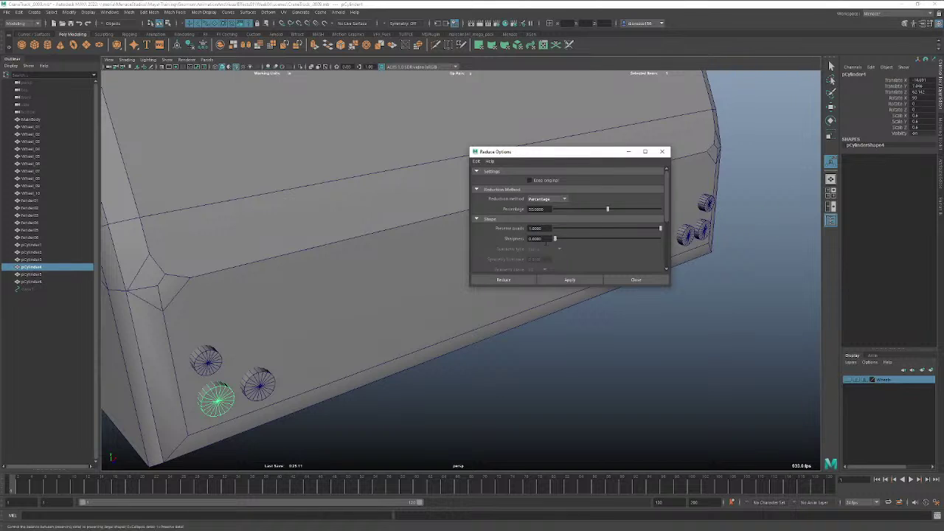
left_click(559, 281)
left_click_drag(705, 267, 647, 269)
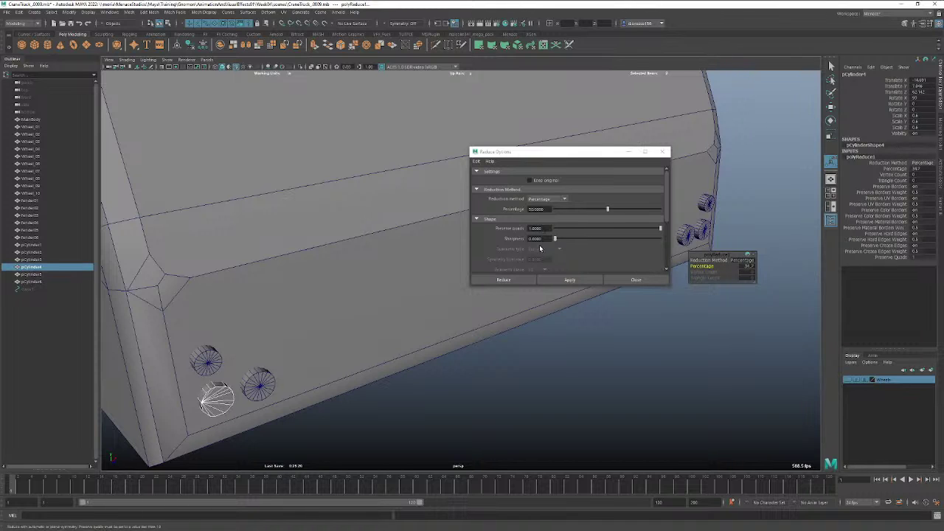
left_click(643, 334)
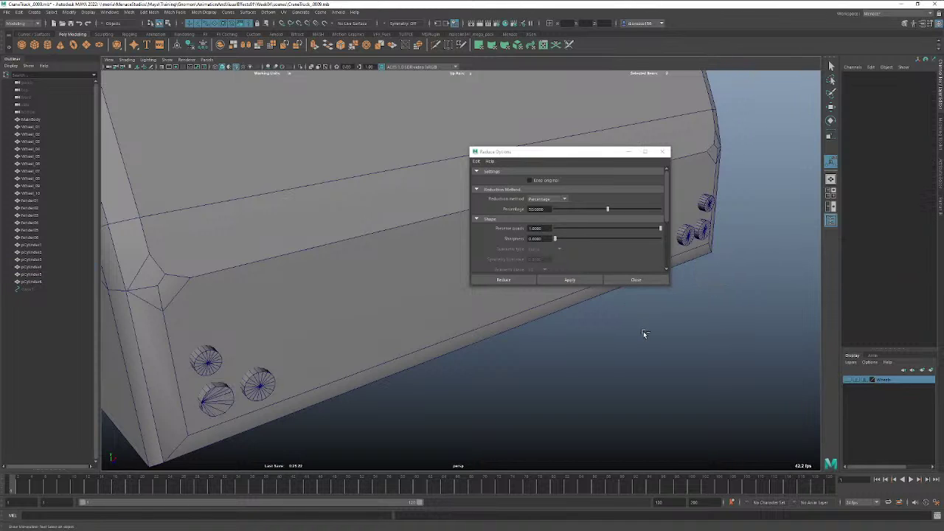
left_click(638, 280)
key("ctrl+z")
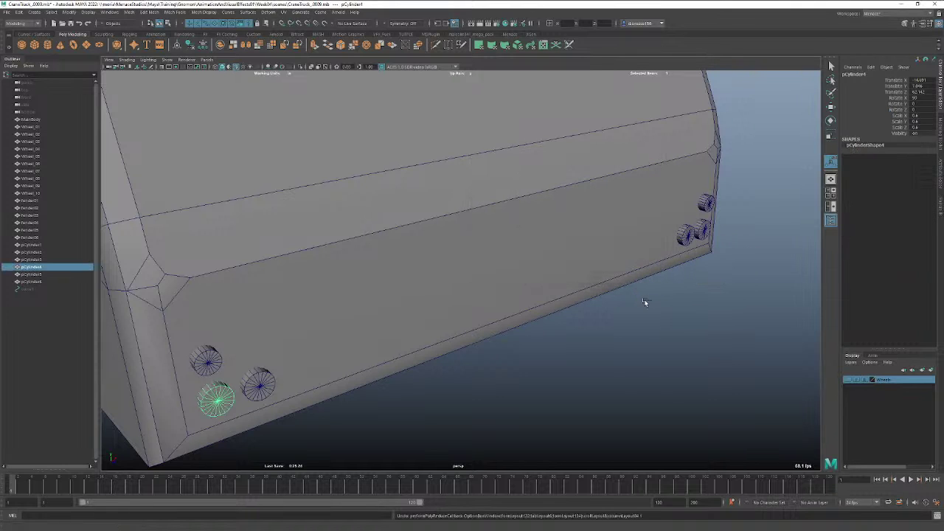
Create a polygon cylinder, move it out in front of the cab and rotate it 90 degrees about X.
left_click_drag(194, 163, 214, 155, "alt")
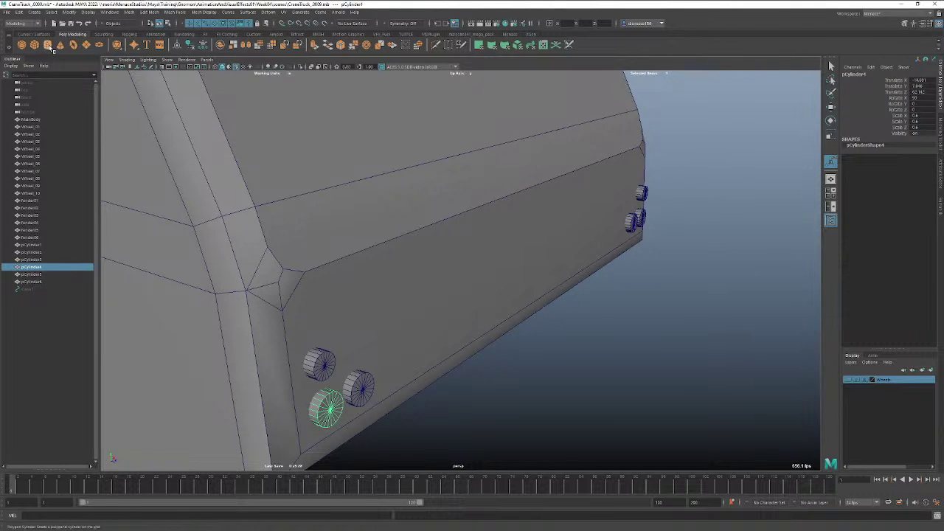
left_click(47, 45)
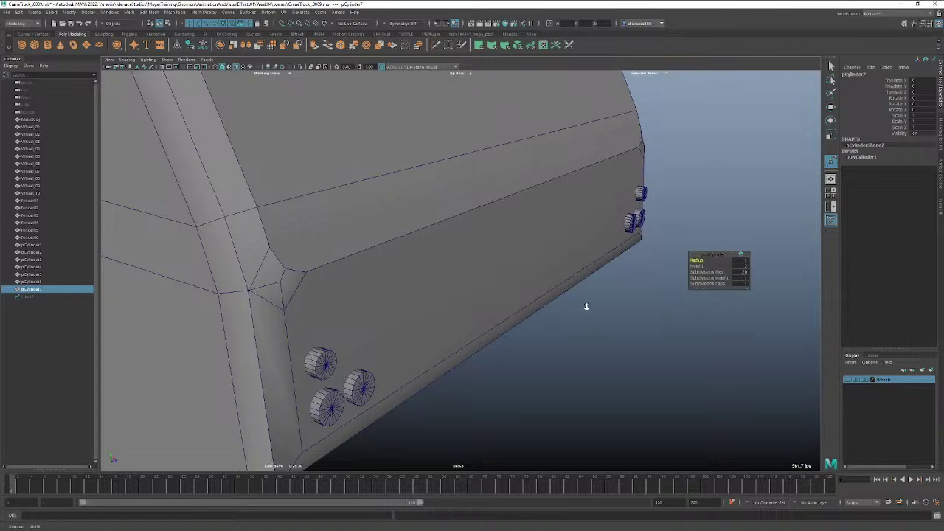
right_click_drag(585, 310, 331, 268, "alt")
key("w")
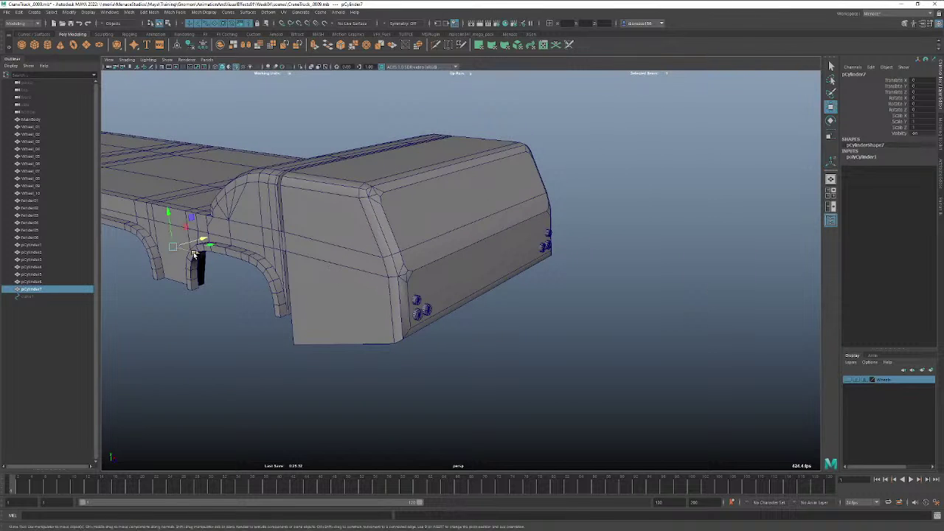
left_click_drag(214, 256, 538, 332)
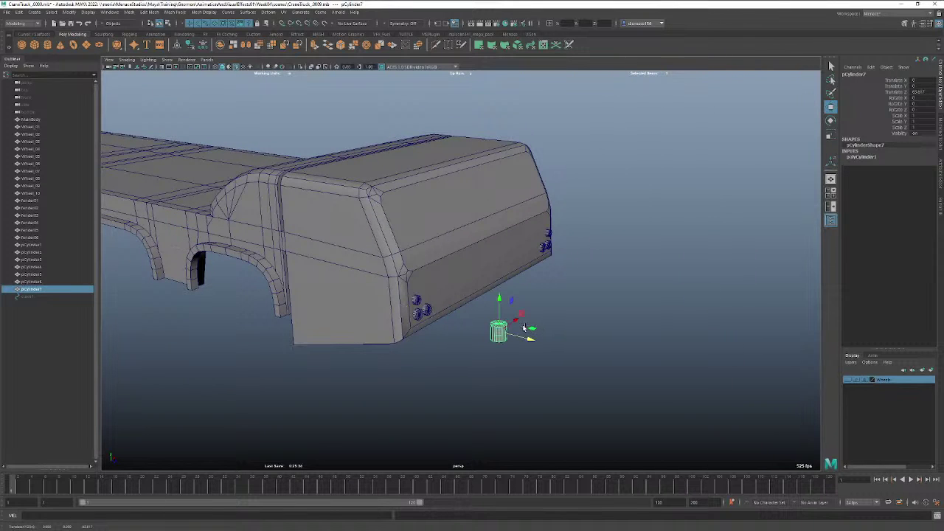
key("e")
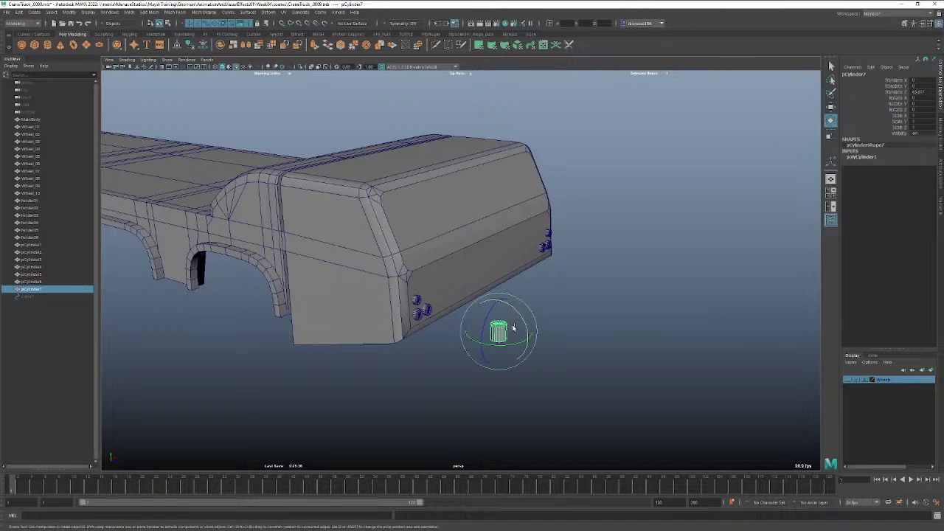
left_click_drag(516, 320, 549, 353)
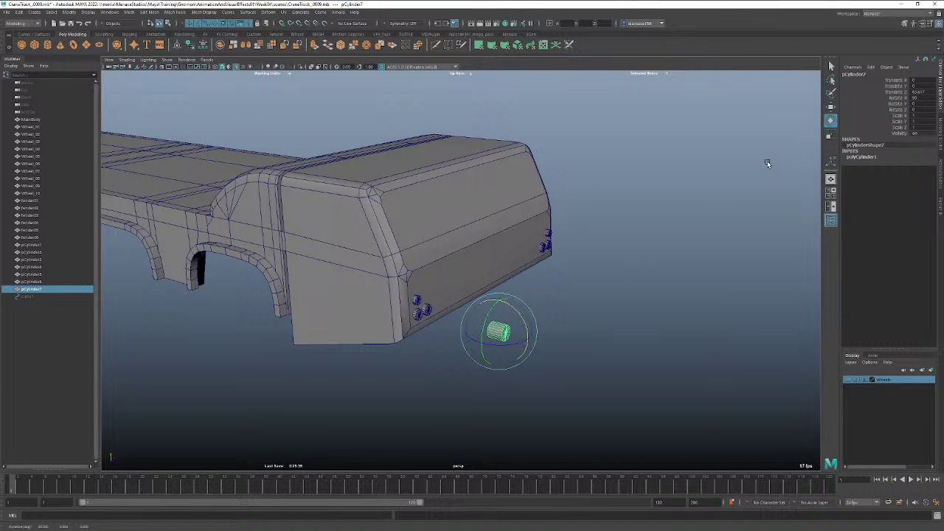
Set the new cylinder's Subdivisions Axis to 12.
left_click(868, 157)
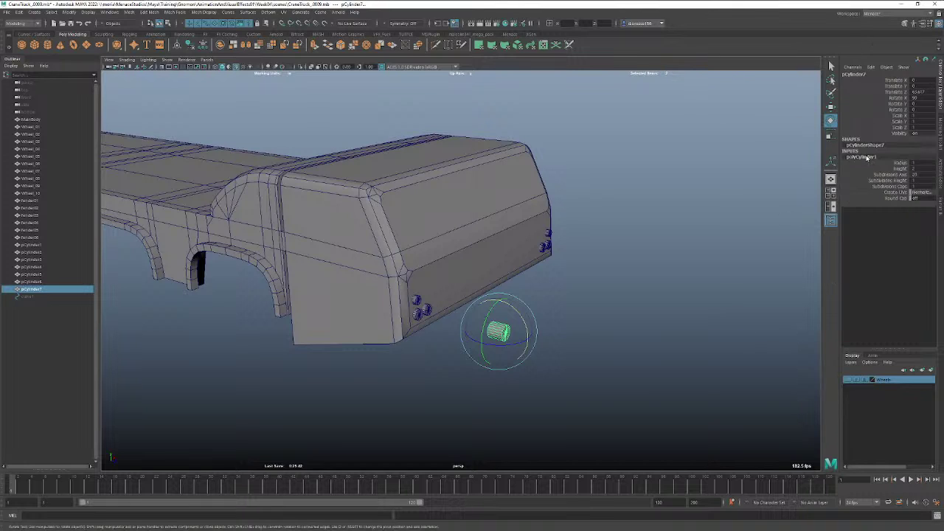
left_click(895, 175)
middle_click_drag(746, 189, 718, 190)
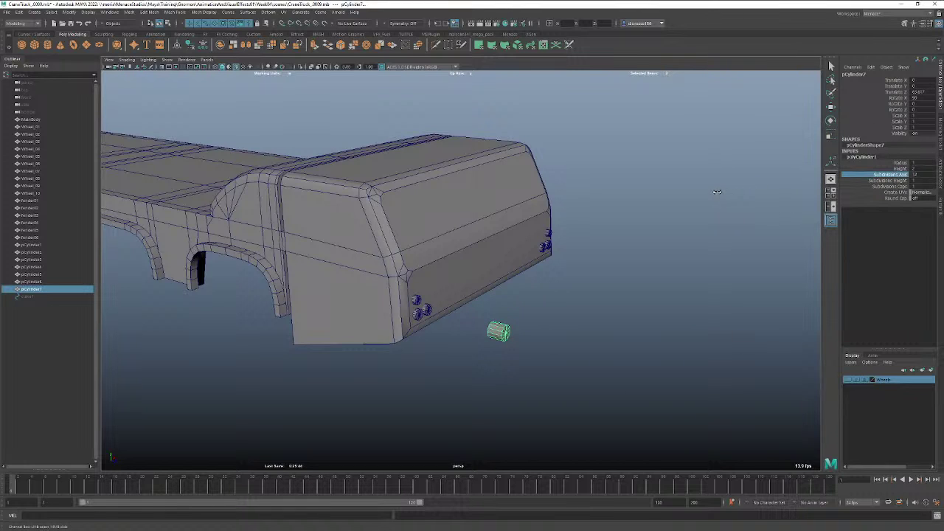
In the front view, snap the new cylinder onto the centre of the lower outer original cylinder and display the scene in wireframe.
left_click_drag(677, 249, 583, 332, "alt")
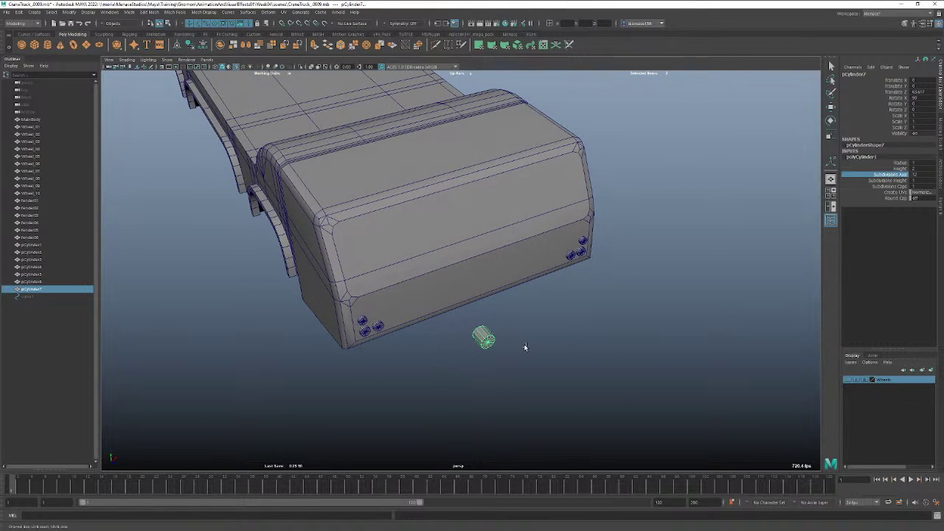
key("space")
left_click(524, 348)
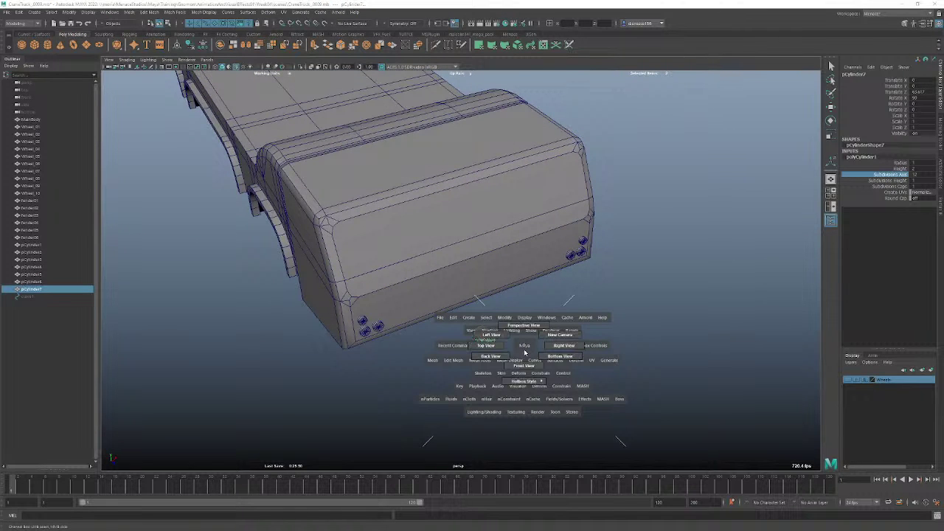
left_click_drag(524, 354, 524, 366)
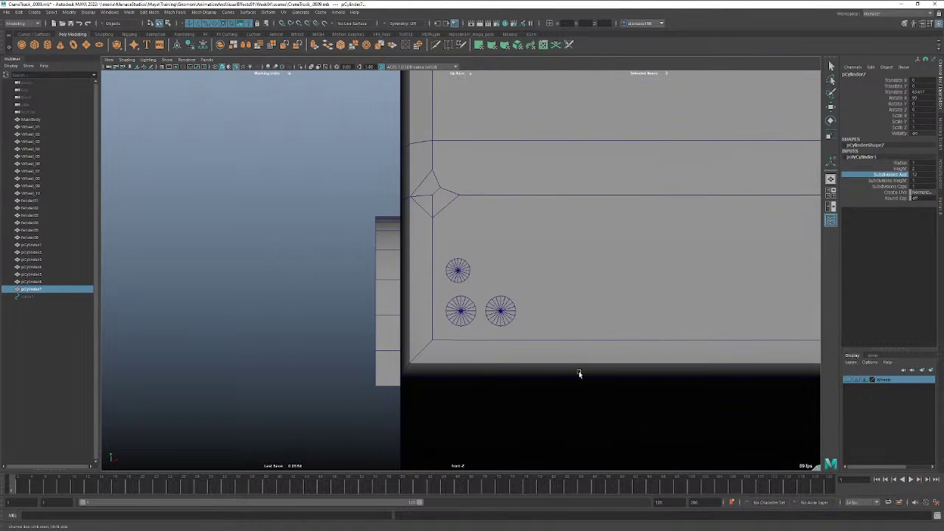
key("w")
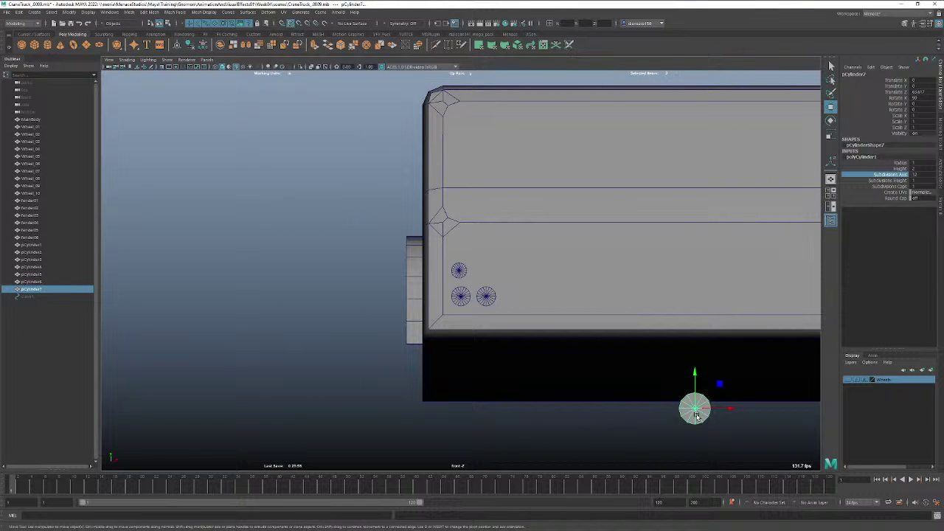
key("v")
left_click_drag(697, 415, 461, 296)
key("4")
scroll(709, 308, "up", 5)
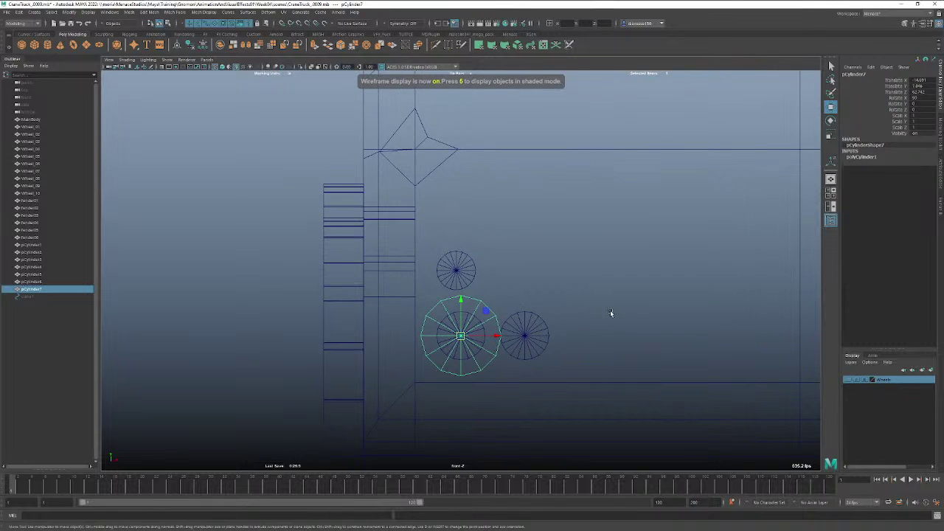
Scale the new cylinder in X and Z to about 0.407 to match the original cylinder's diameter.
key("e")
key("r")
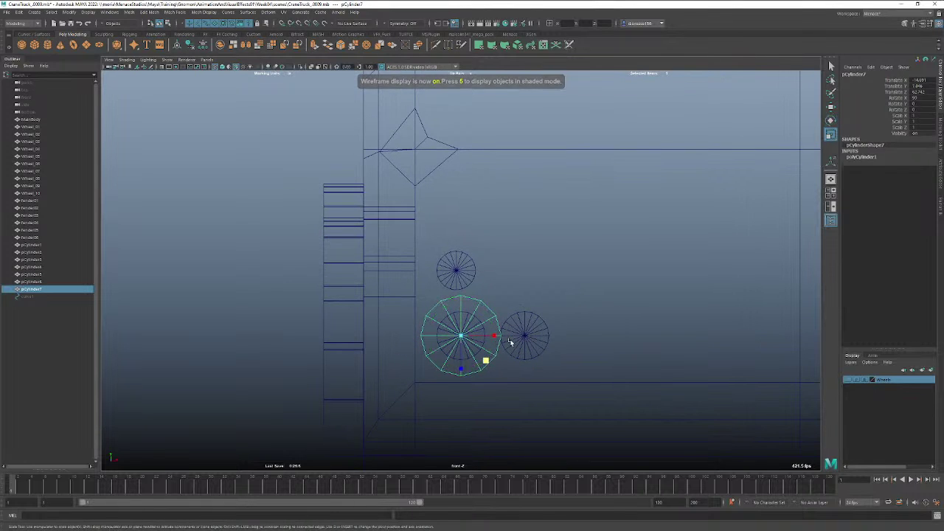
left_click_drag(486, 363, 484, 361)
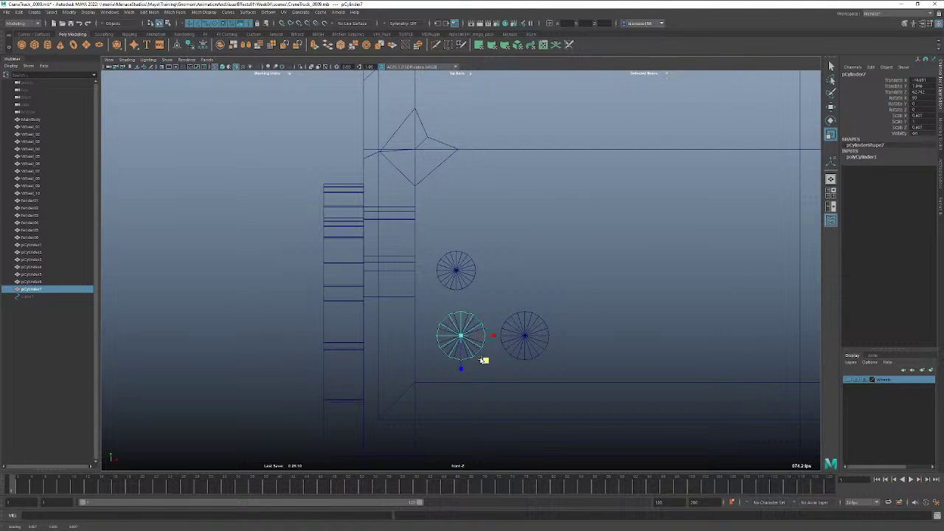
Duplicate the resized cylinder and snap the copy onto the centre of the lower inner original cylinder.
key("w")
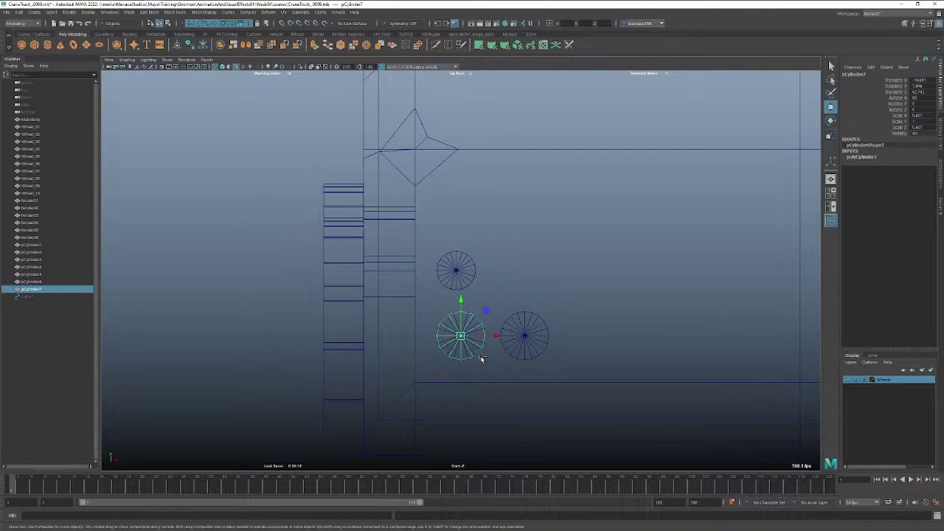
key("ctrl+d")
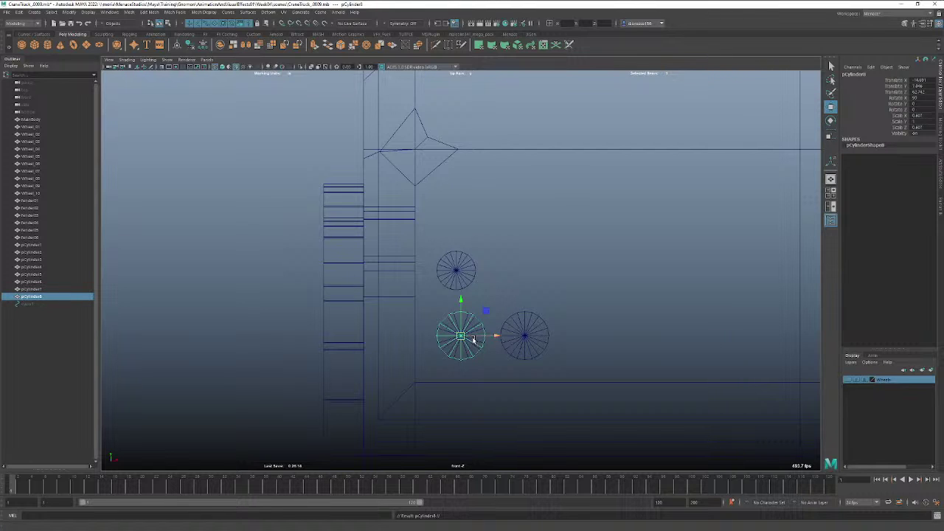
key("v")
left_click_drag(474, 339, 529, 339)
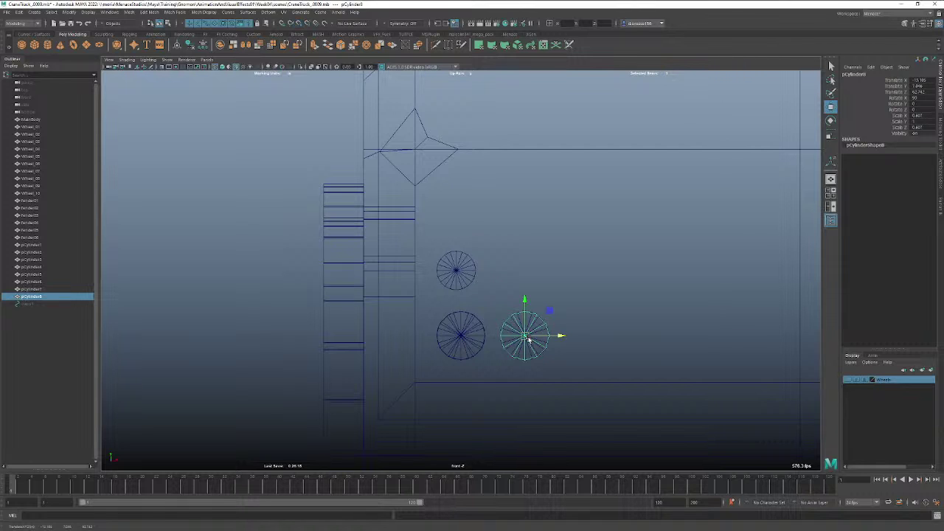
Duplicate the cylinder again, place the copy on the upper original cylinder and scale it down to match its smaller diameter.
key("ctrl+d")
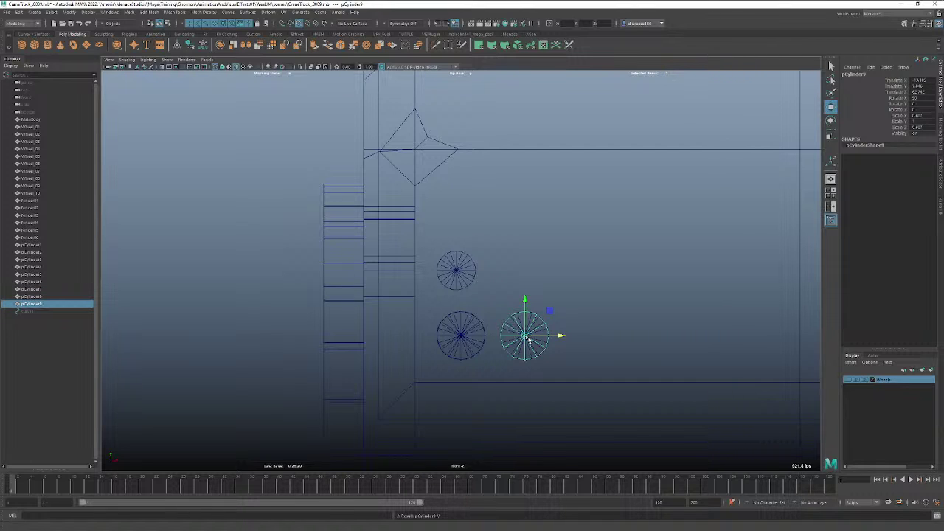
left_click_drag(528, 340, 477, 293)
key("e")
key("r")
middle_click_drag(477, 293, 476, 292)
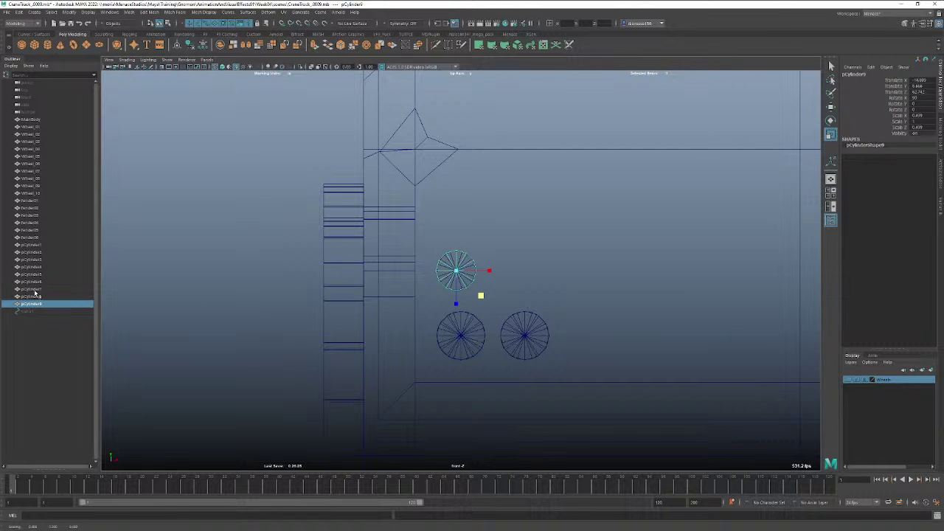
Duplicate the three new cylinders together and move the copies along X towards the cab's opposite front corner.
left_click(33, 289, "shift")
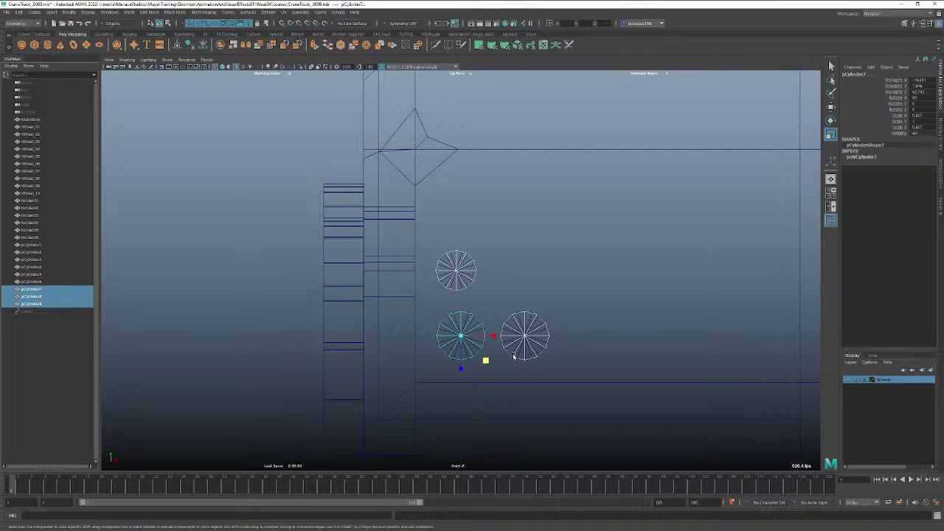
key("w")
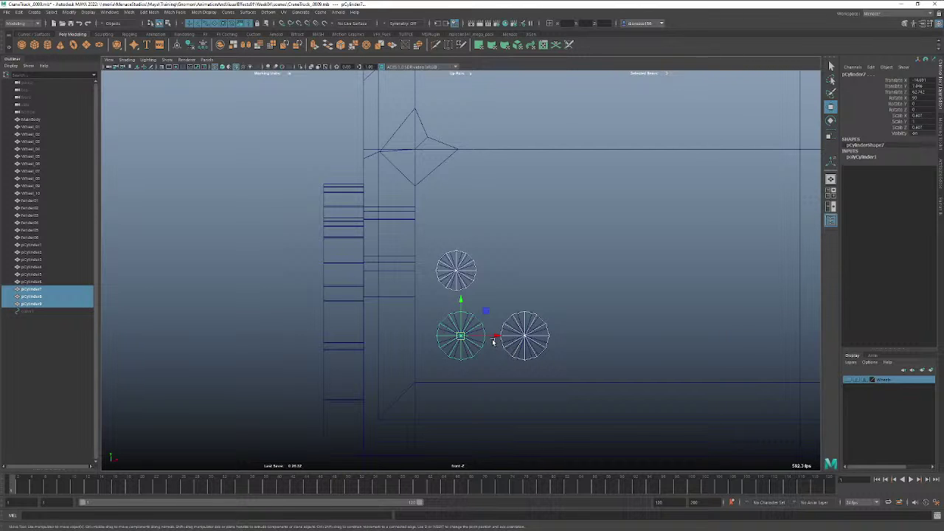
key("ctrl+d")
left_click_drag(496, 338, 689, 334)
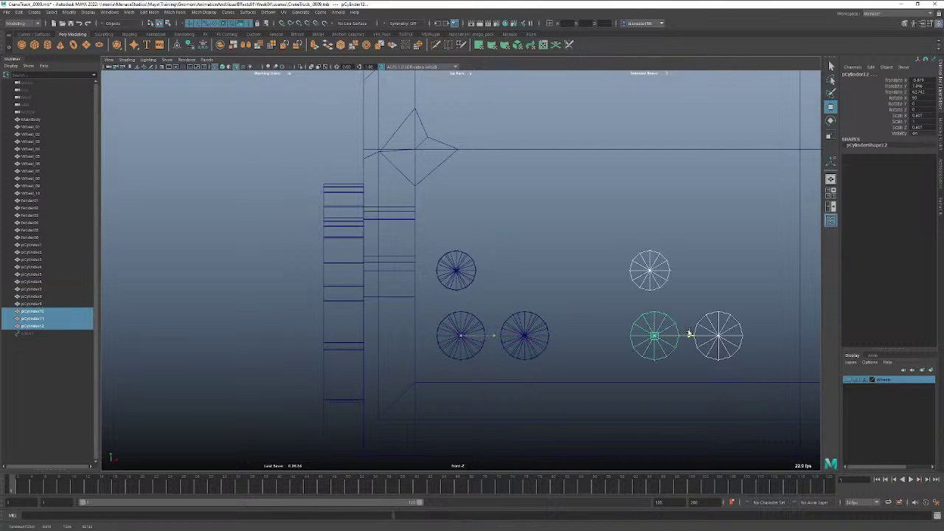
middle_click_drag(689, 334, 239, 306, "alt")
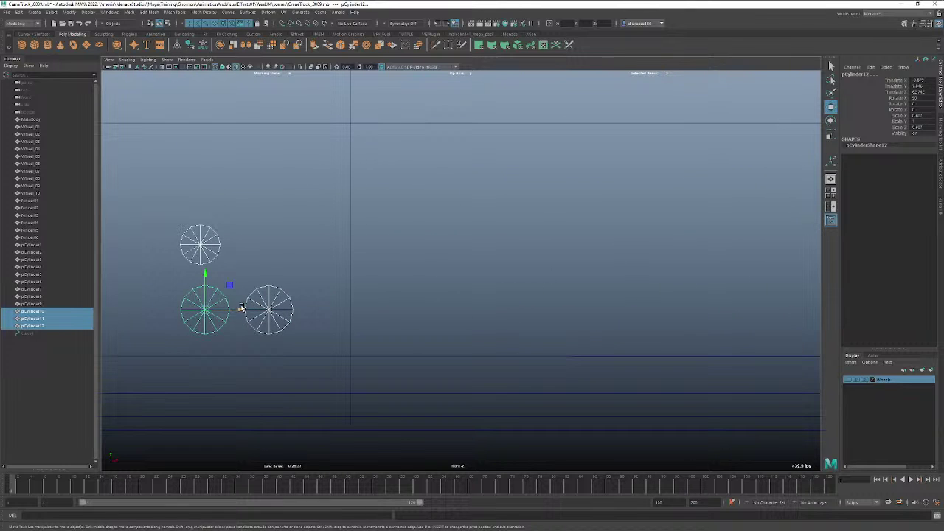
left_click_drag(241, 307, 731, 327)
middle_click_drag(731, 326, 284, 298, "alt")
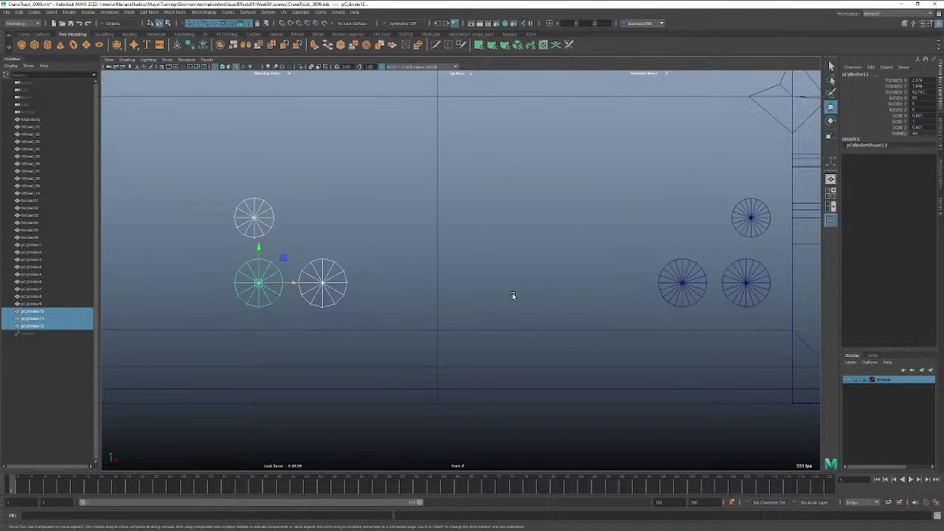
mouse_move(567, 293)
middle_mouse_down()
mouse_move(618, 294)
mouse_move(554, 290)
middle_mouse_up()
Snap each of the three copies onto the centre of its matching original cylinder in the opposite corner.
left_click(532, 301)
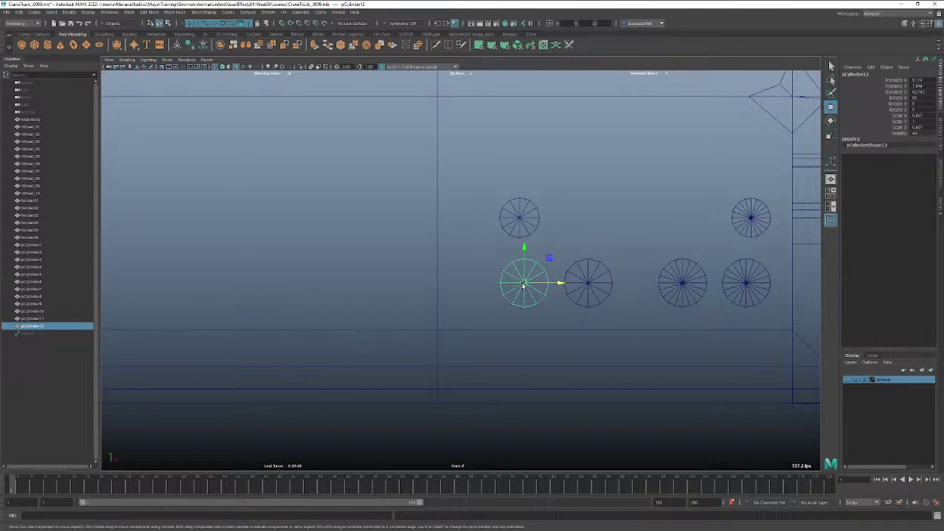
left_click_drag(523, 288, 740, 279)
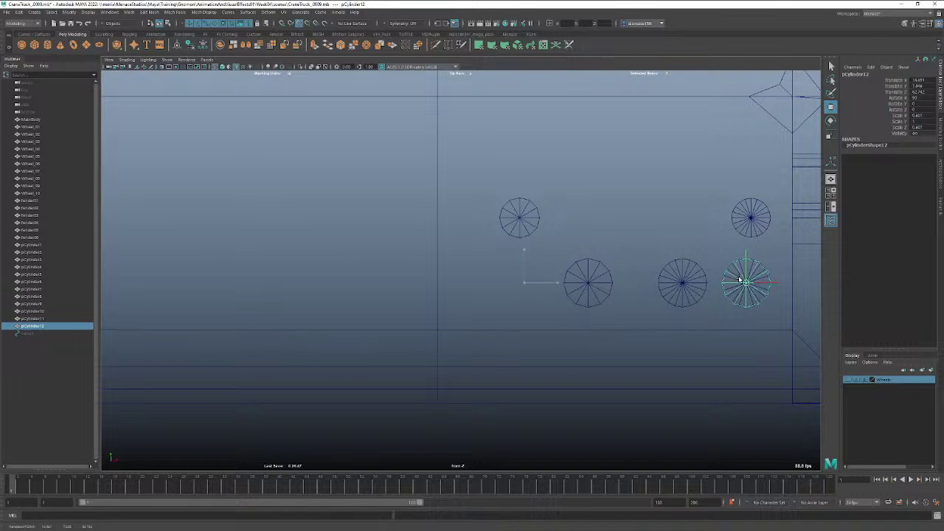
left_click(577, 283)
left_click_drag(588, 283, 680, 282)
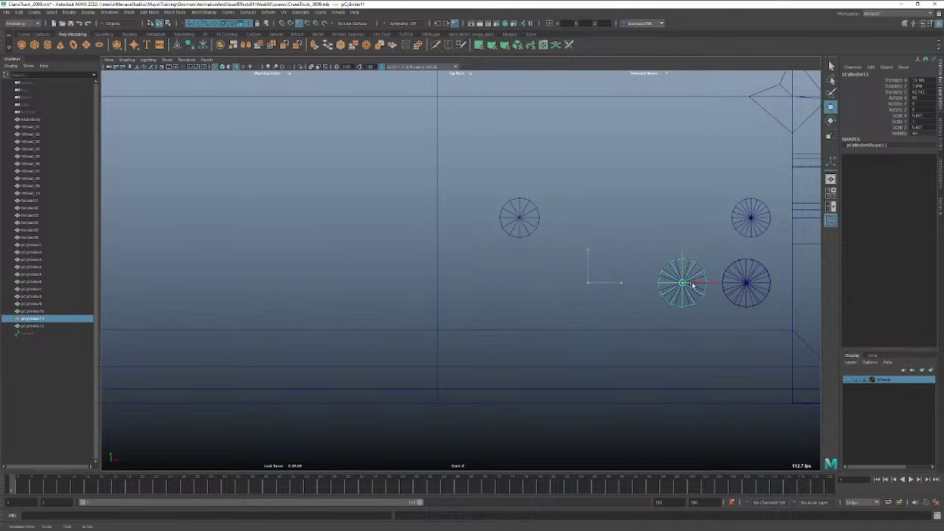
left_click(519, 219)
left_click_drag(521, 220, 752, 219)
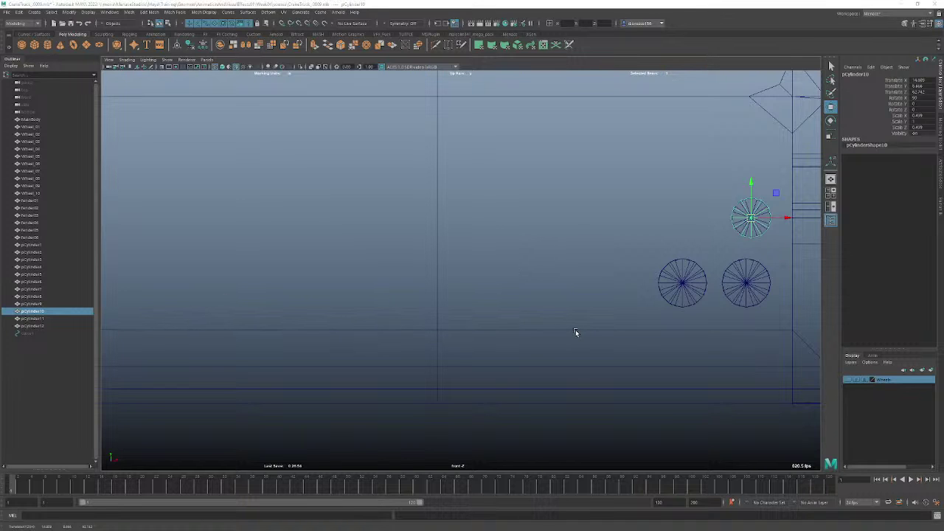
Return to the perspective view in shaded display and clear the selection near the lower corner cylinders.
key("space")
left_click_drag(577, 333, 541, 322)
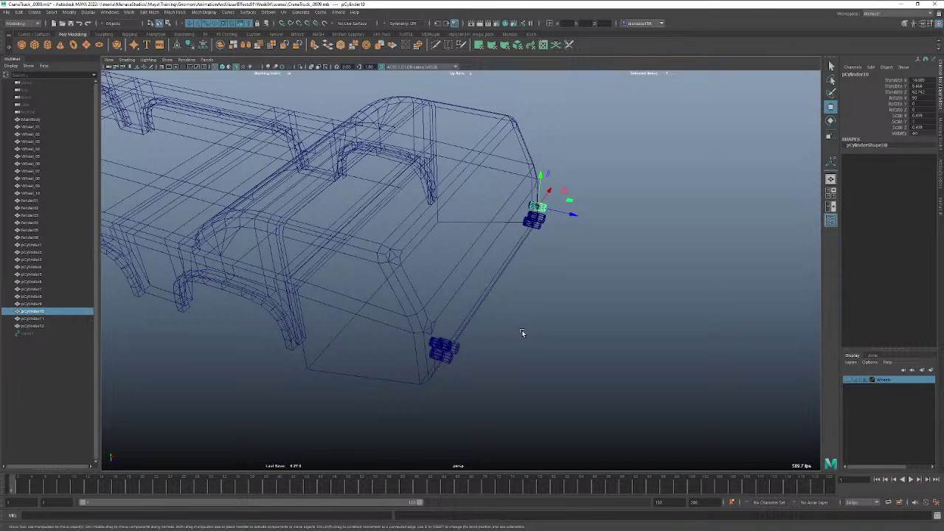
key("5")
right_click_drag(481, 354, 533, 366, "alt")
left_click(499, 359)
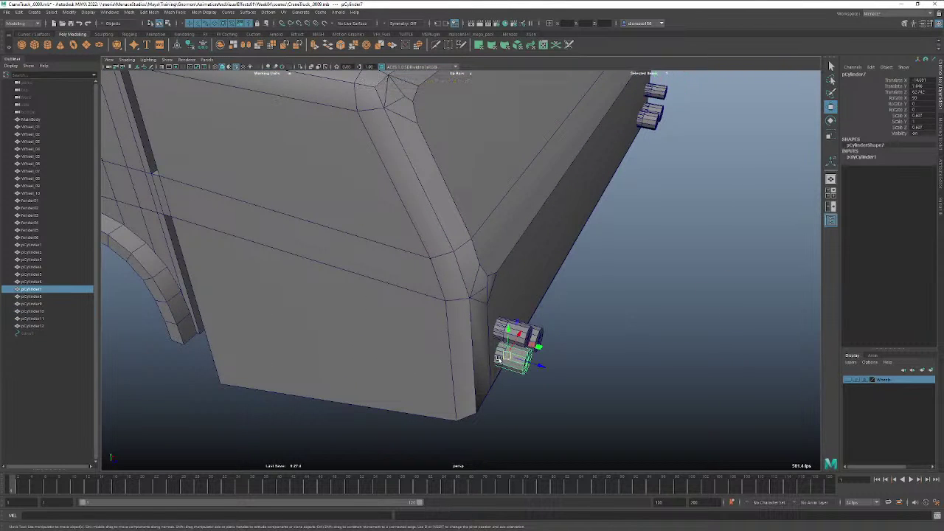
left_click(574, 363)
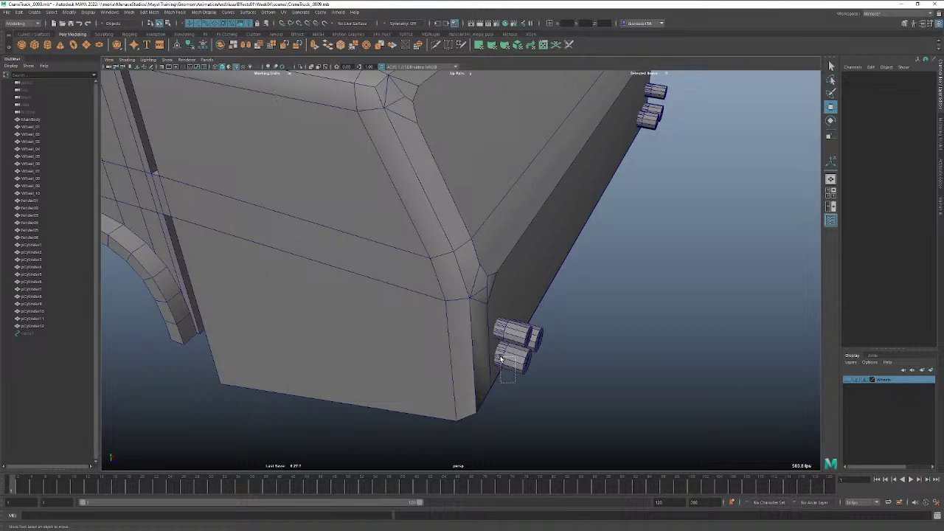
Delete the six original cylinders in both lower front corners, keeping only the six new 12-sided ones.
left_click_drag(498, 360, 541, 385)
left_click_drag(617, 120, 546, 325)
left_click_drag(639, 337, 628, 350, "alt")
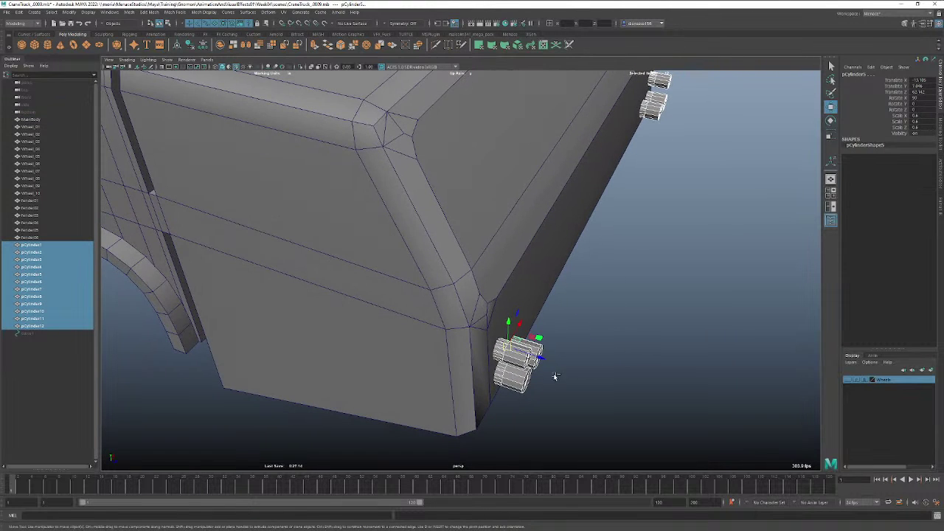
left_click(528, 384, "ctrl")
left_click(525, 360, "ctrl")
left_click(543, 348, "ctrl")
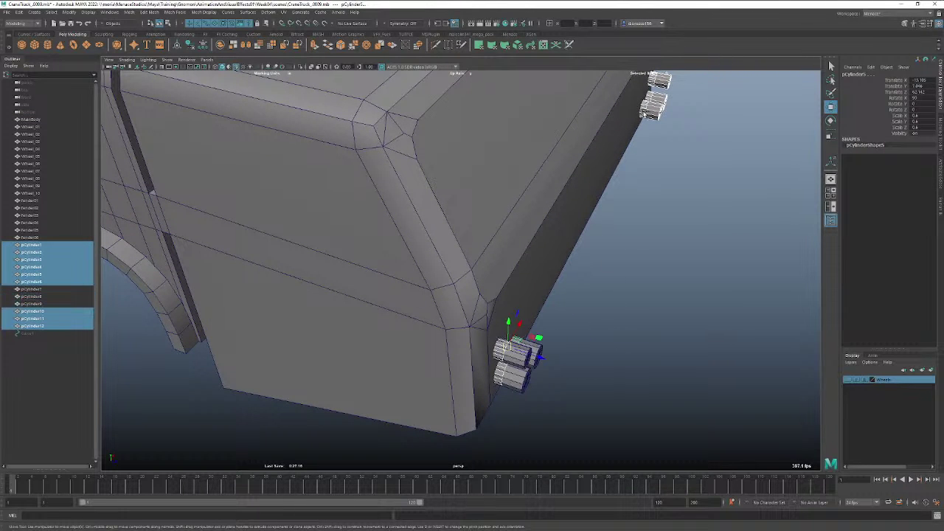
left_click(649, 111, "ctrl")
left_click(659, 100, "ctrl")
left_click(661, 81, "ctrl")
left_click(651, 133)
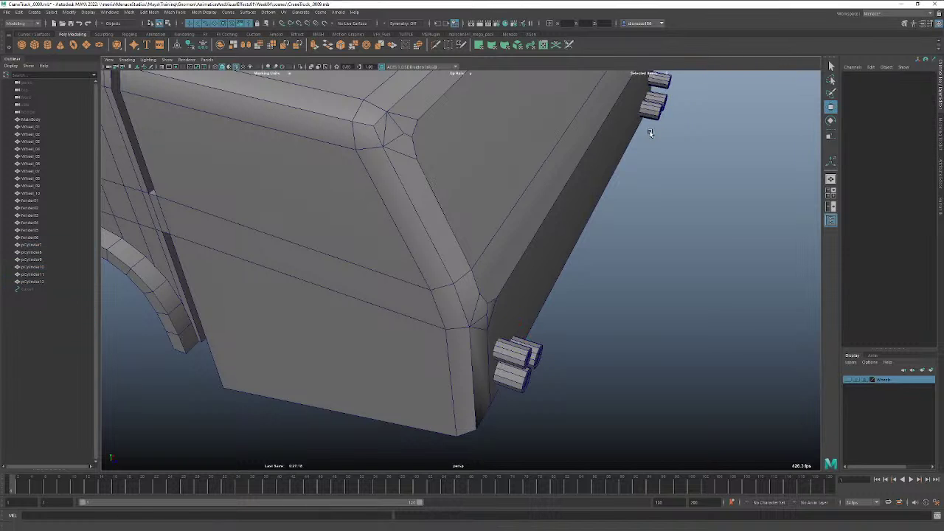
Move the six 12-sided corner cylinders together along Z so they sit deeper in the cab's front face.
left_click_drag(546, 382, 580, 369, "alt")
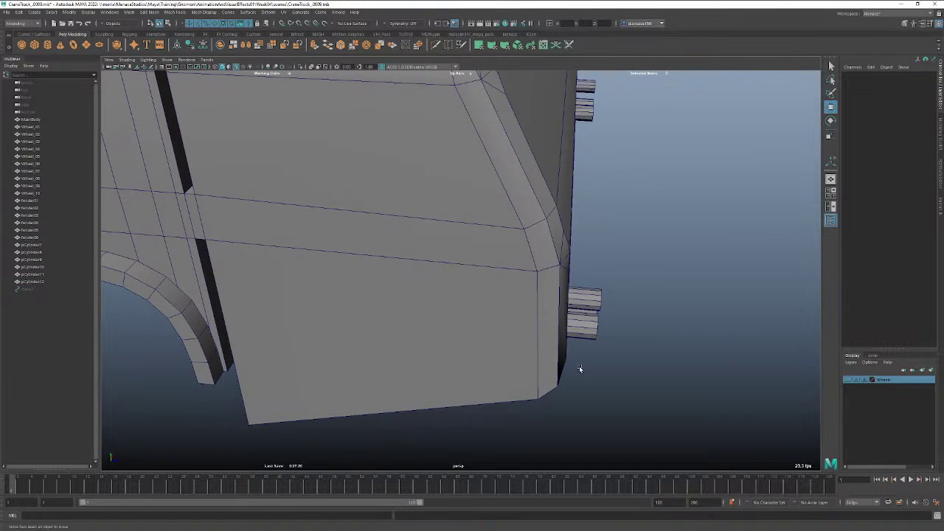
left_click_drag(627, 74, 536, 362)
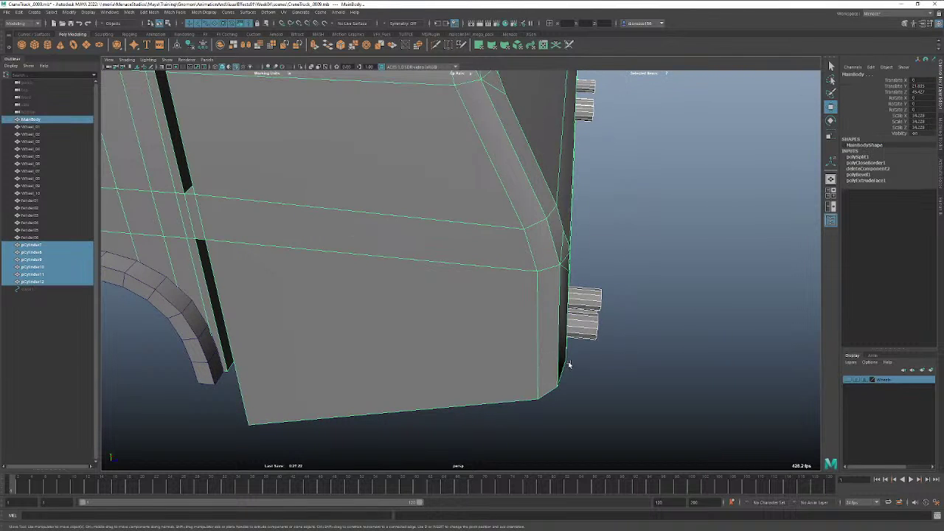
left_click(530, 352, "ctrl")
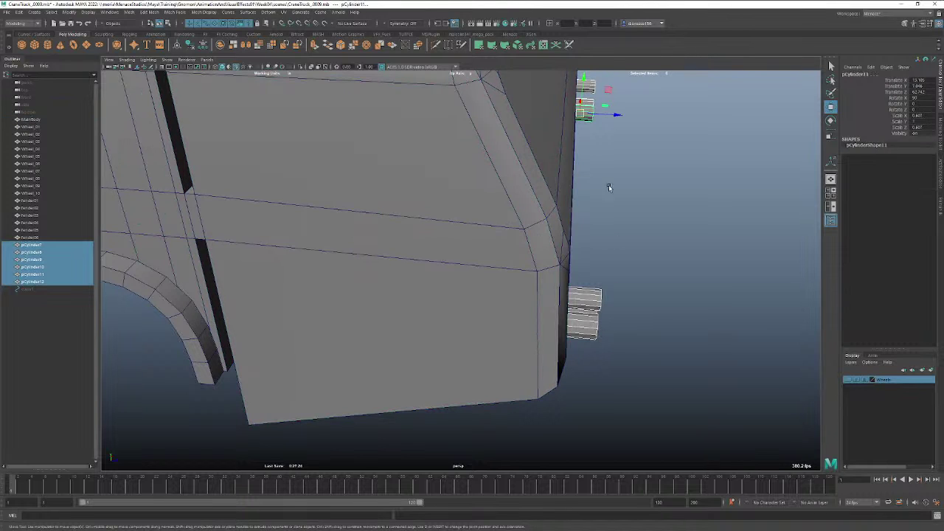
left_click_drag(619, 114, 607, 115)
Detach the Booleans command list as a floating palette and place it beside the cab's lower front corner.
left_click_drag(649, 241, 480, 377, "alt")
left_click(480, 377)
left_click(363, 302)
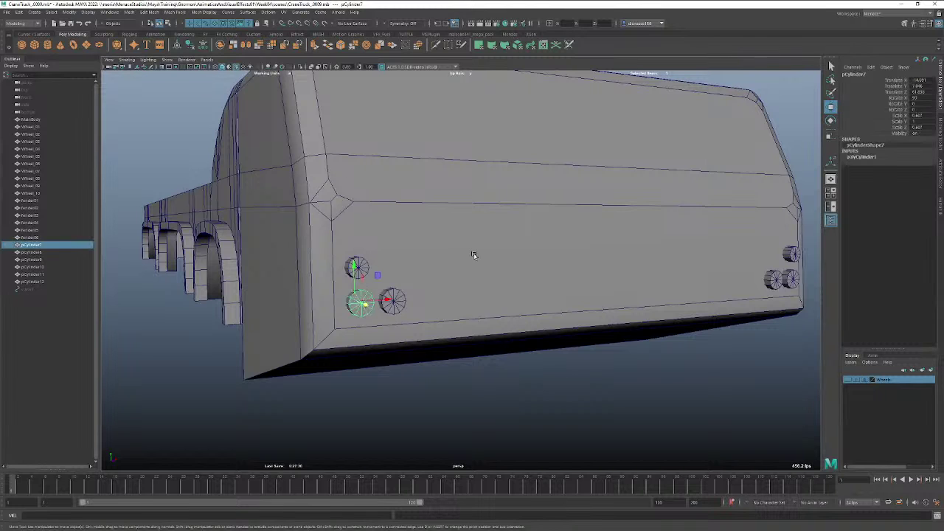
left_click(149, 12)
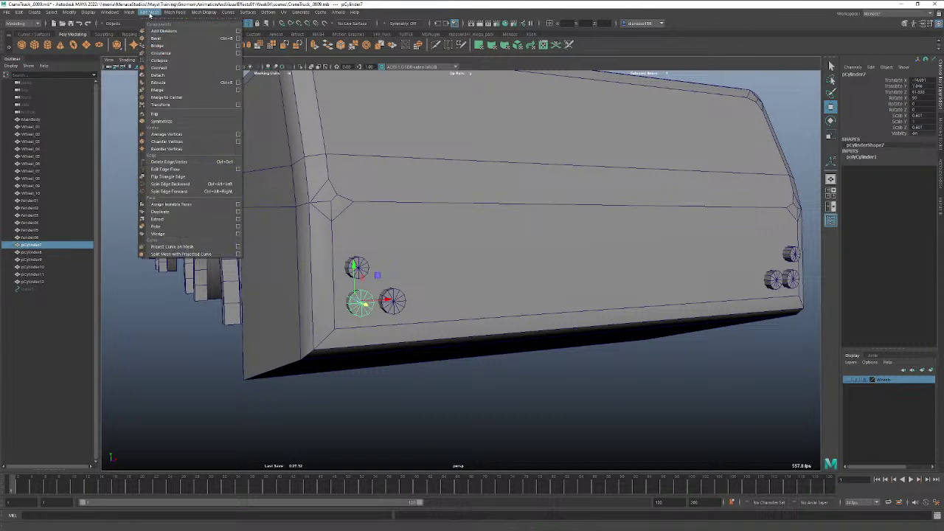
mouse_move(128, 12)
mouse_move(158, 32)
left_click(225, 26)
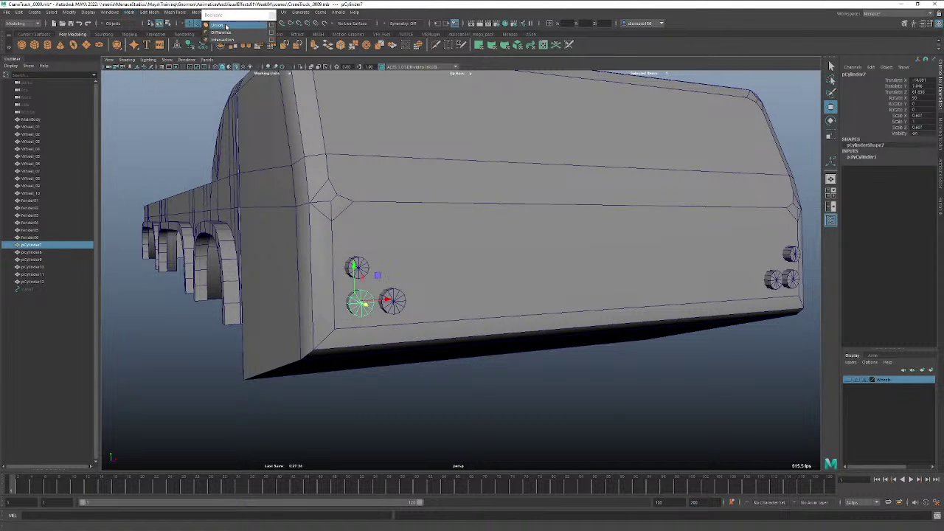
left_click_drag(237, 10, 210, 338)
left_click(355, 344)
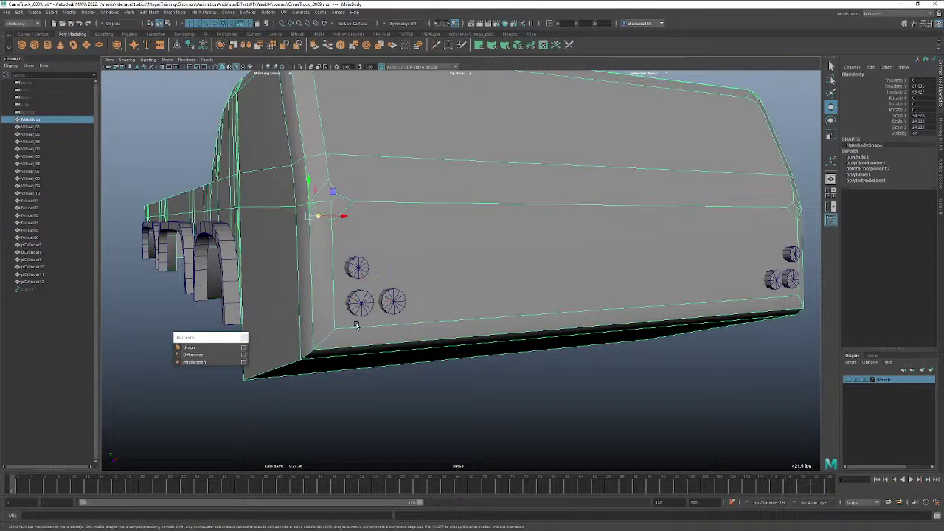
left_click(354, 311, "shift")
left_click(469, 402)
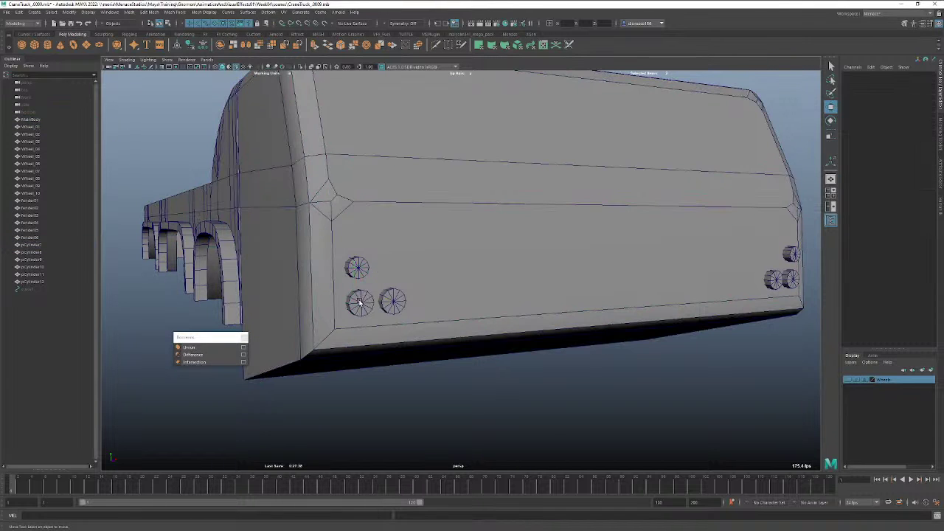
left_click(359, 302)
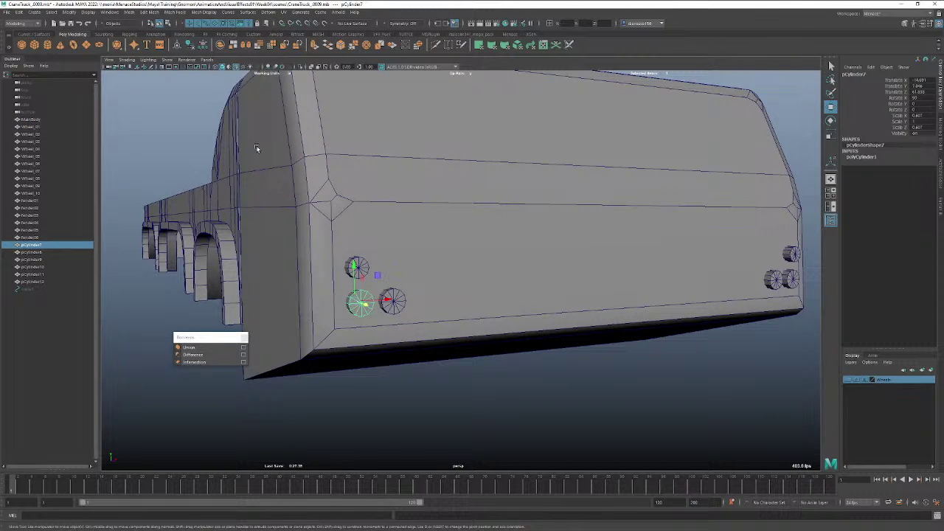
Duplicate in place the near corner's inner lower and upper cylinders together with the far corner's inner lower cylinder.
left_click(397, 301)
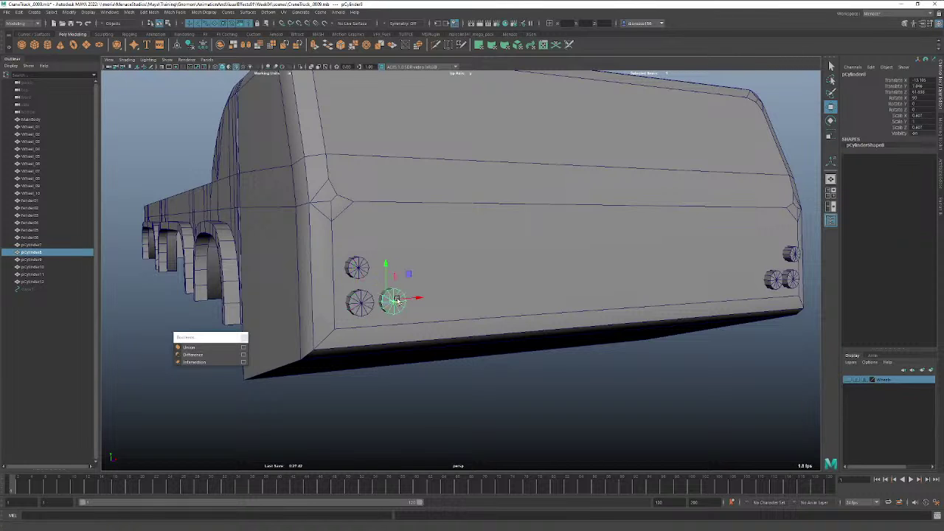
left_click(356, 269, "shift")
left_click(772, 281, "shift")
key("ctrl+d")
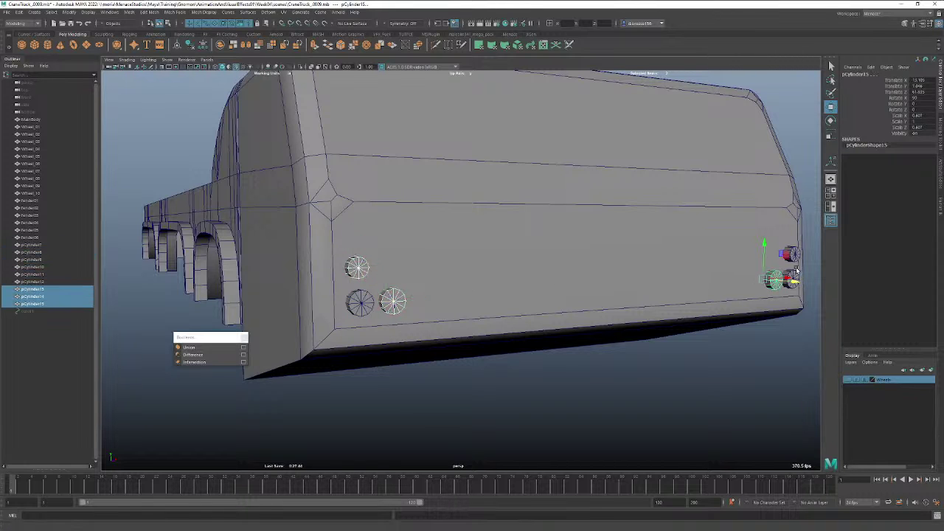
left_click(797, 257, "shift")
left_click(793, 278, "shift")
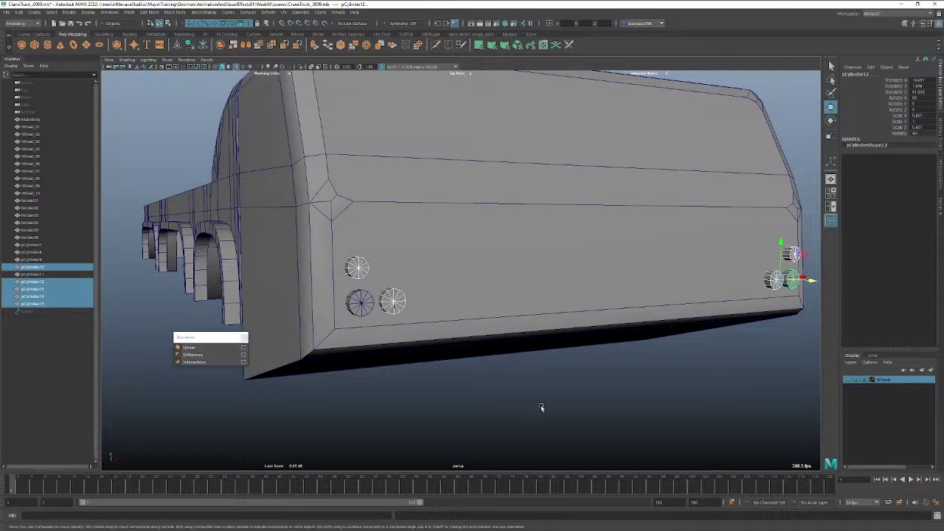
left_click(392, 304)
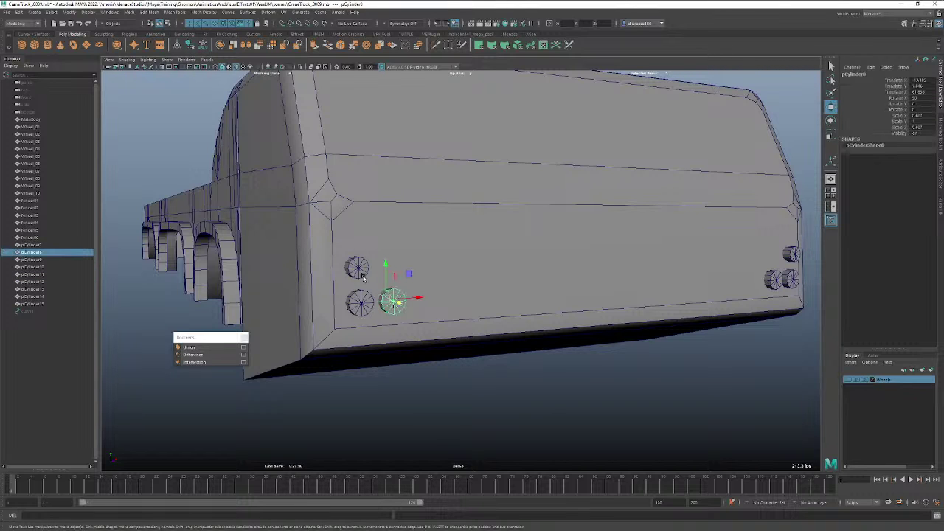
left_click(360, 273)
left_click(359, 297)
Subtract the near corner's outer lower cylinder from the cab body with a Boolean Difference, trying Normal classification before returning to Edge.
left_click(344, 328)
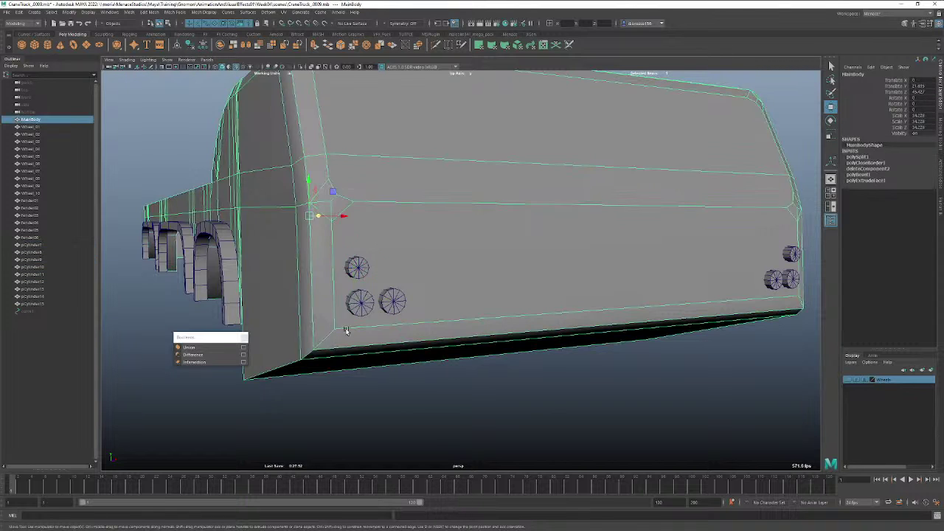
left_click(357, 310, "shift")
left_click(193, 355)
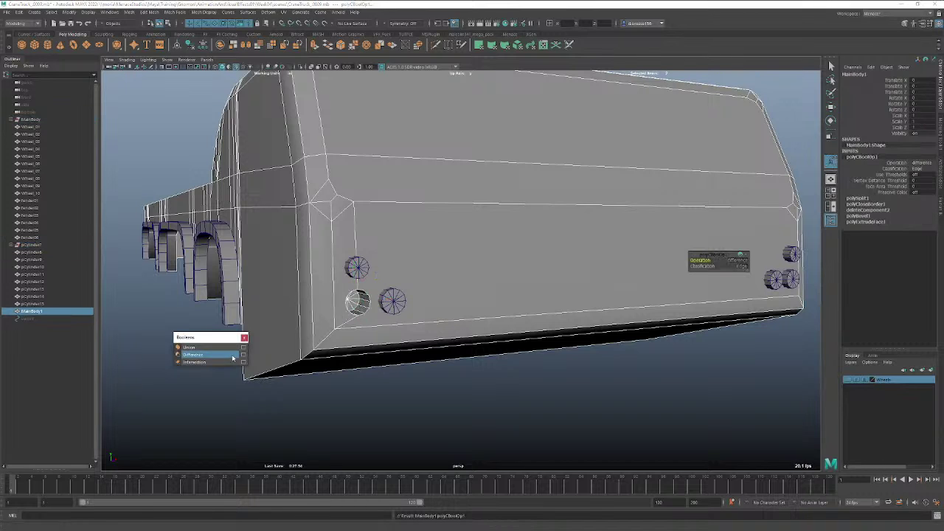
left_click(740, 266)
left_click(750, 279)
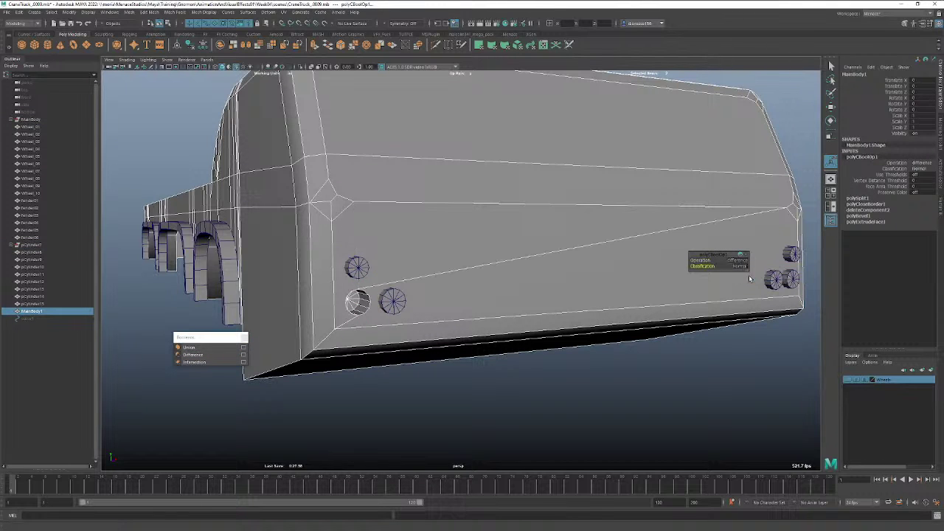
left_click(742, 268)
left_click(744, 272)
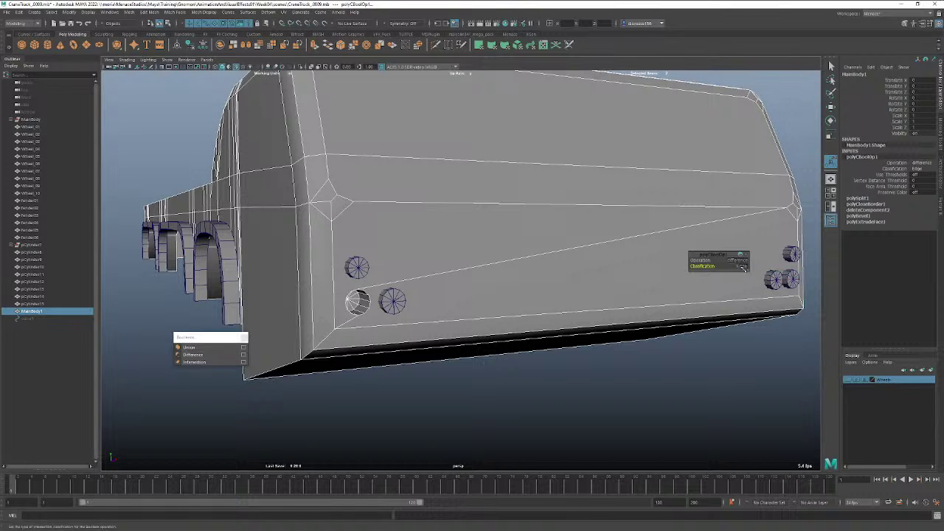
Subtract the near corner's upper cylinder from the cab body with a Boolean Difference.
left_click(356, 266)
left_click(410, 302)
left_click_drag(375, 273, 360, 267)
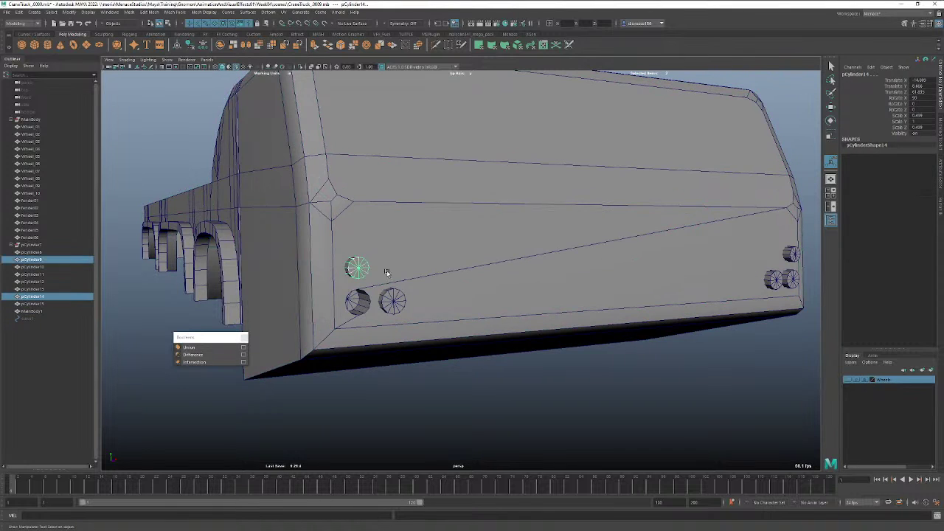
left_click(497, 373)
left_click(460, 327)
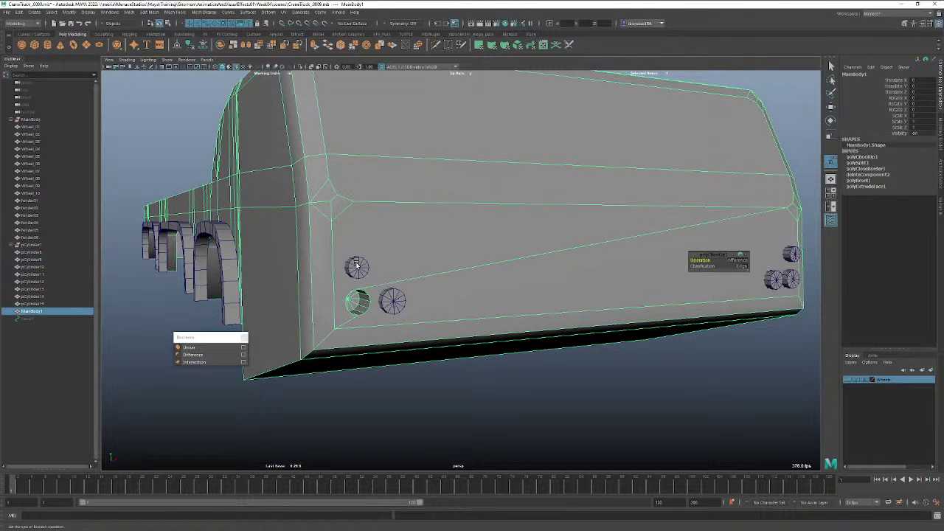
left_click(357, 264, "shift")
left_click(198, 355)
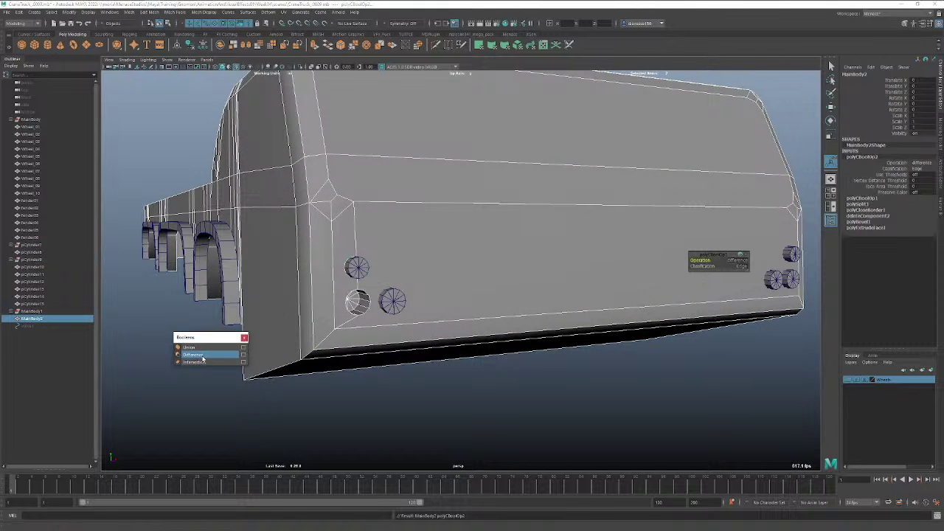
Move the duplicate upper cylinder along Z out of its recess to check the cut behind it.
left_click_drag(428, 329, 509, 362, "alt")
left_click(510, 364)
left_click(454, 313)
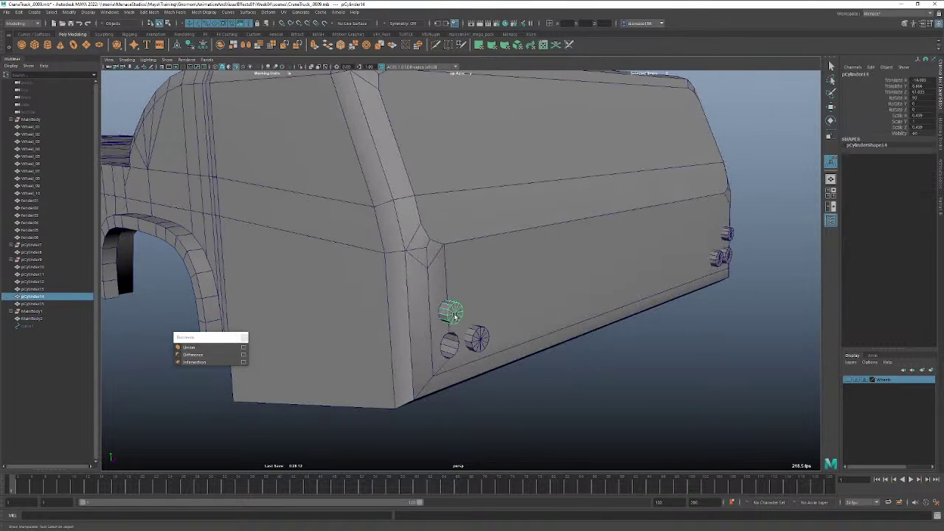
key("w")
left_click_drag(454, 314, 544, 342)
Undo the cylinder move and both Boolean Differences on the cab body, and clear the selection.
key("ctrl+z")
key("ctrl+z")
key("ctrl+z")
key("ctrl+z")
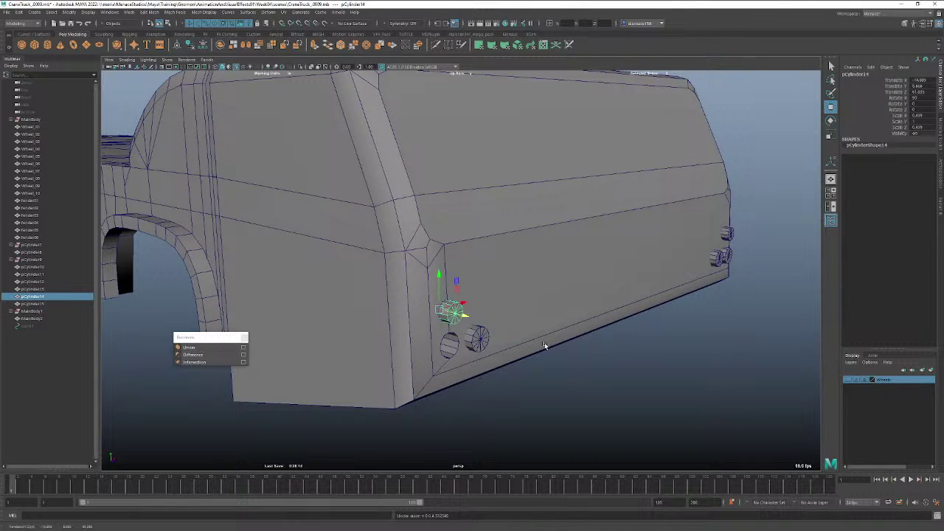
key("ctrl+z")
key("ctrl+z")
key("ctrl+z")
key("ctrl+z")
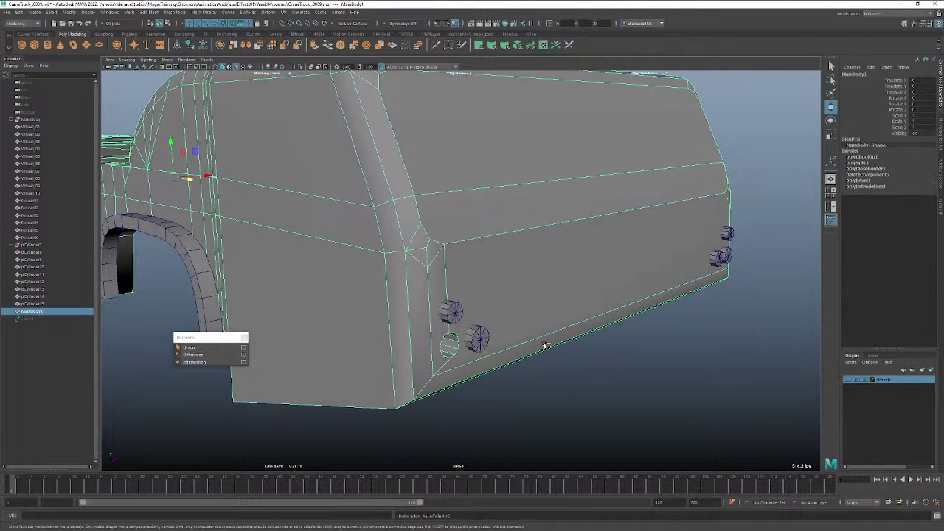
key("ctrl+z")
key("ctrl+z")
key("ctrl+z")
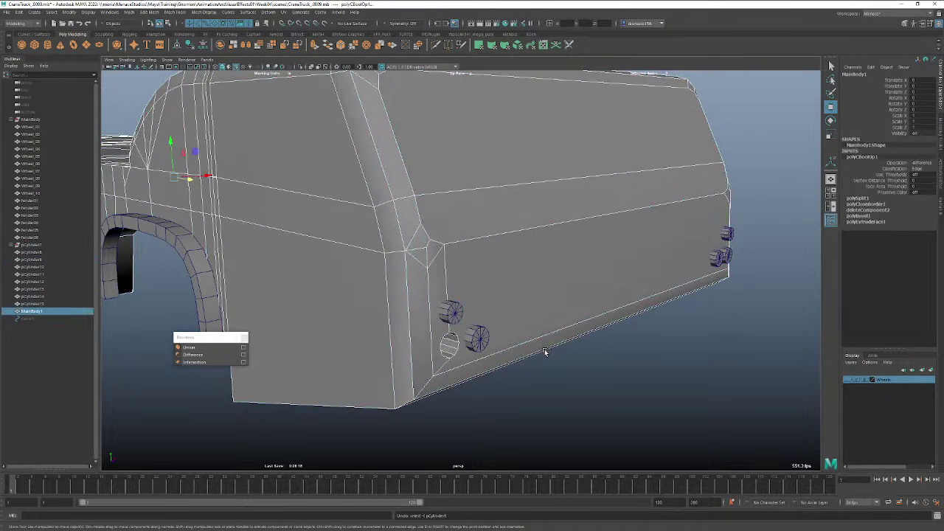
left_click(546, 369)
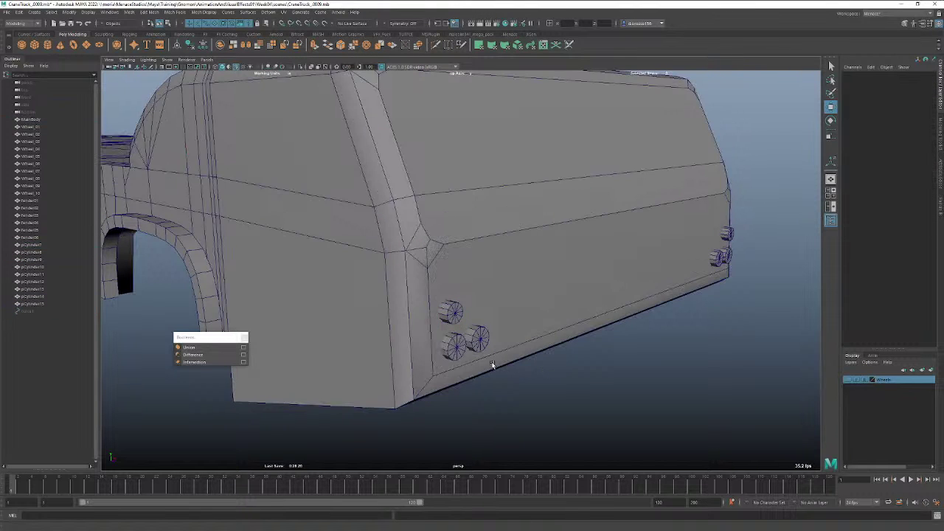
Try a Boolean Intersection of the cab body with the near corner's outer lower cylinder, and undo it.
left_click(491, 364)
left_click(453, 347, "shift")
left_click(191, 363)
left_click(194, 362)
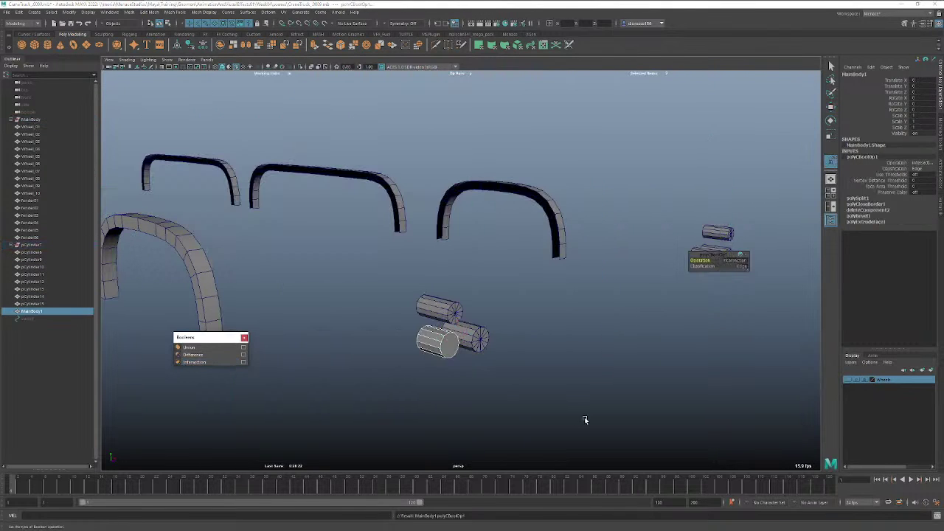
key("ctrl+z")
left_click(539, 408)
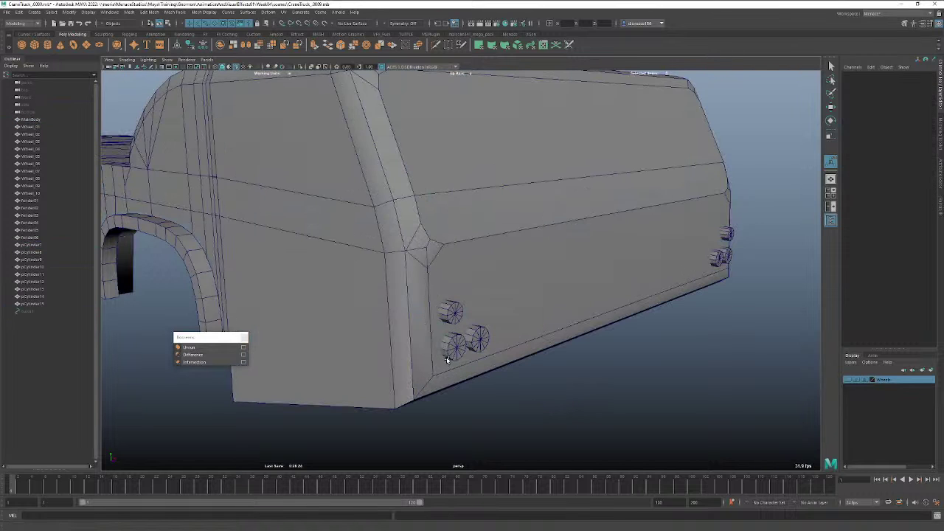
Try the Boolean Intersection with the outer lower cylinder chosen first and the cab body second, and undo it.
left_click(447, 357)
left_click(437, 369, "shift")
left_click(212, 362)
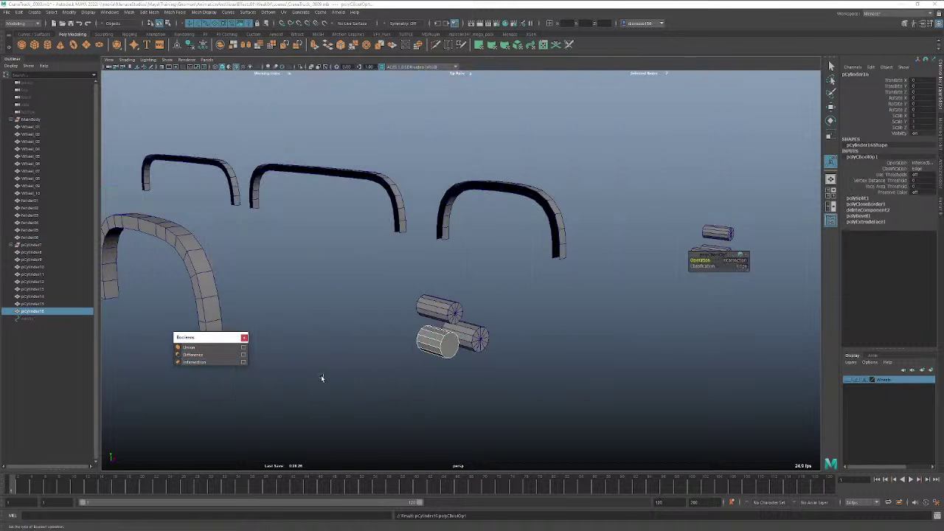
key("ctrl+z")
left_click(572, 398)
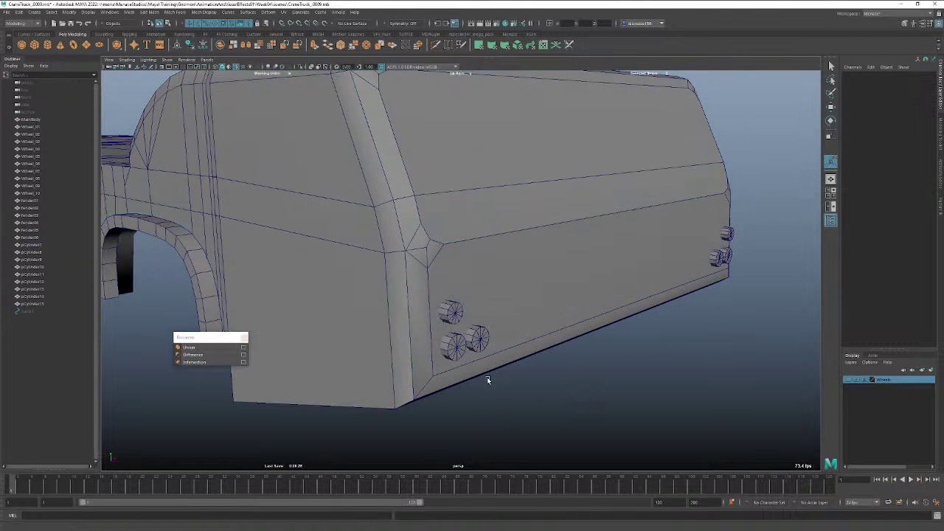
Subtract the near corner's outer lower cylinder and then its upper cylinder from the cab body with Boolean Differences.
left_click(454, 356)
left_click(454, 355, "shift")
left_click(193, 355)
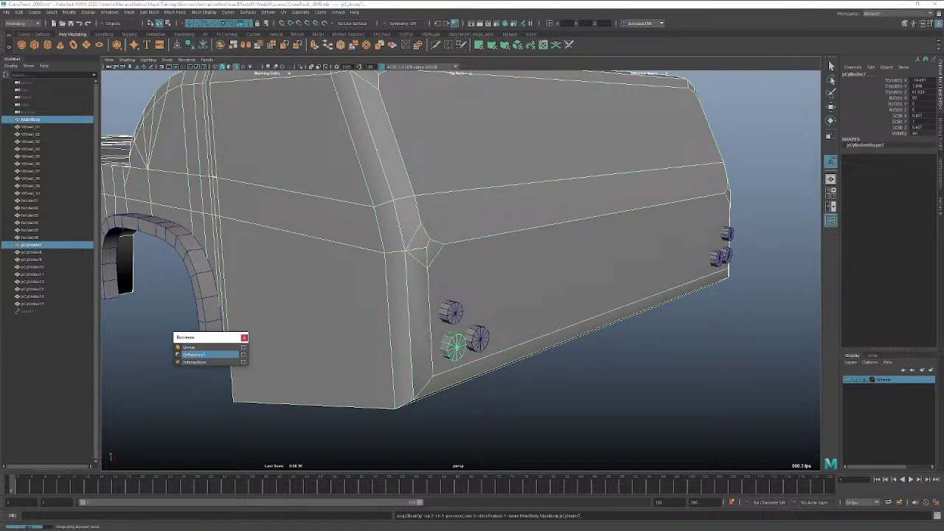
left_click(453, 311)
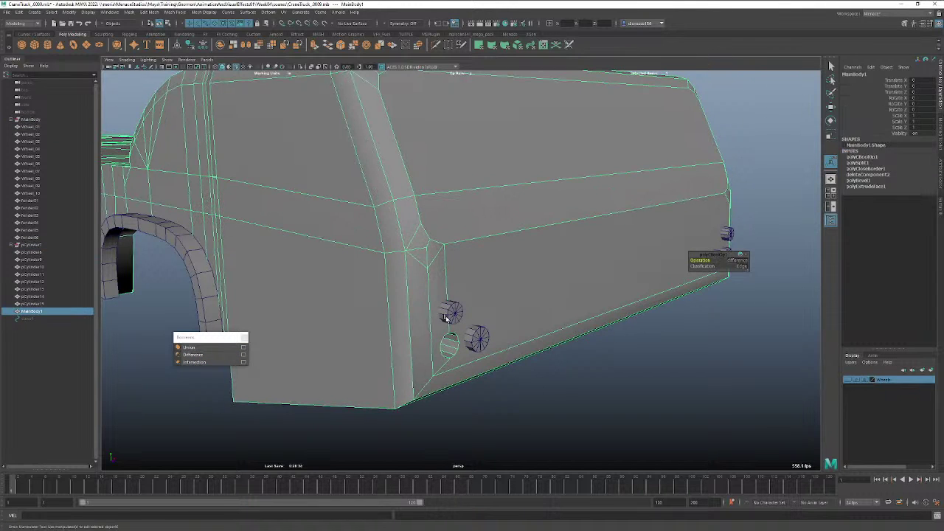
left_click(445, 318, "shift")
left_click(193, 355)
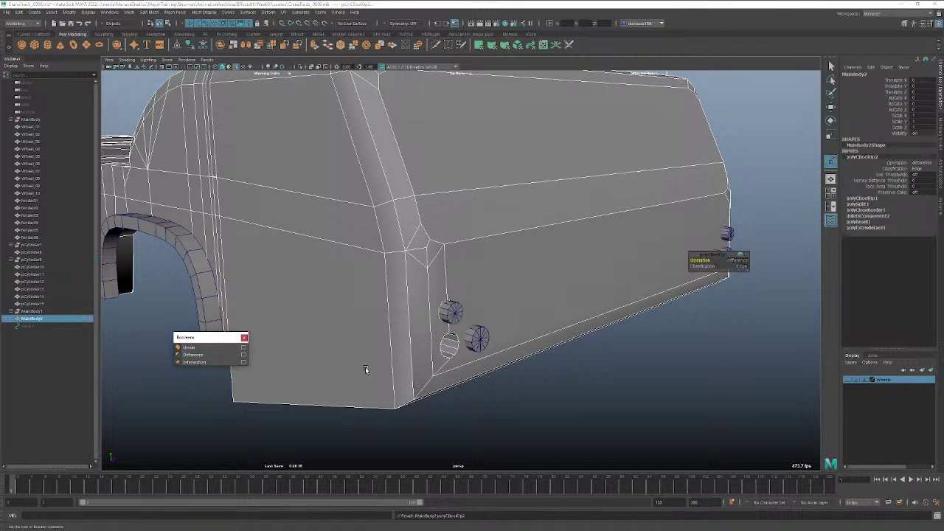
Subtract the near corner's inner lower cylinder from the cab body with a Boolean Difference.
left_click(522, 357)
left_click(476, 339, "shift")
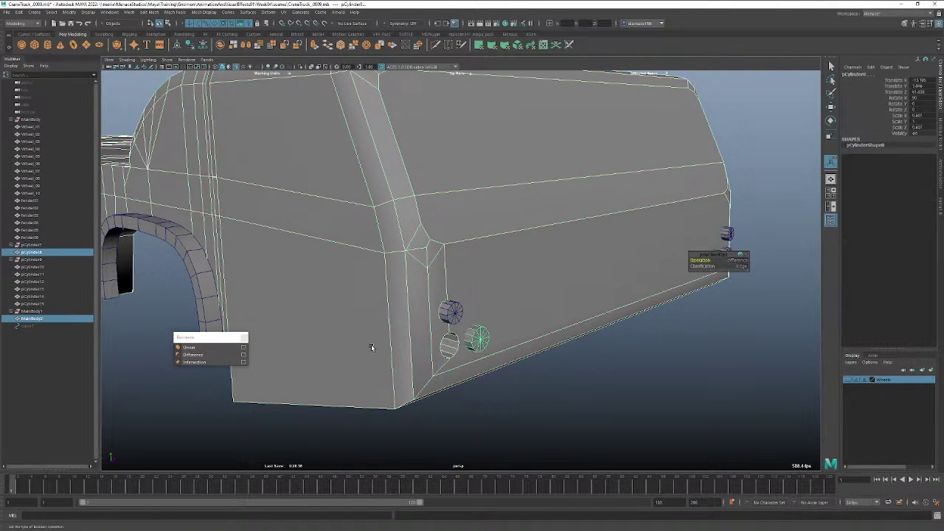
left_click(207, 355)
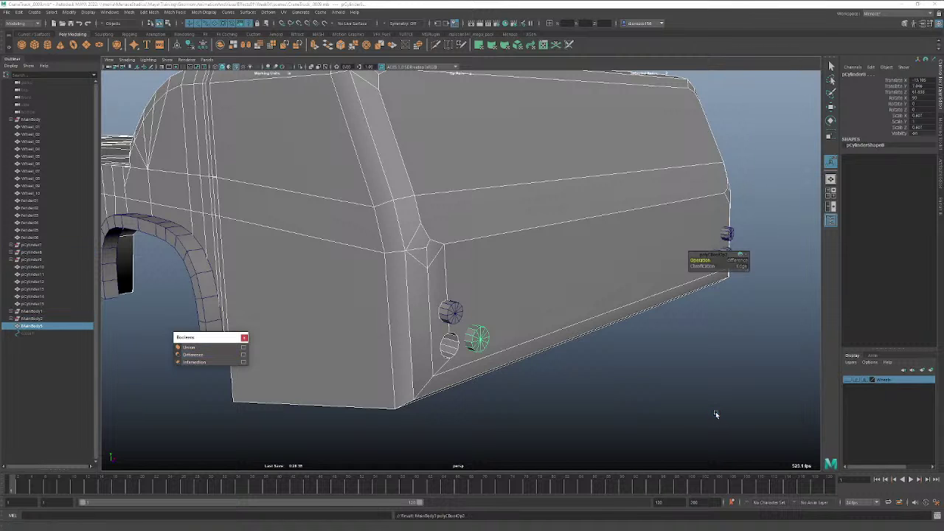
Delete the near corner's two leftover cylinders and clear the cab body's construction history.
left_click(679, 411)
left_click(478, 338)
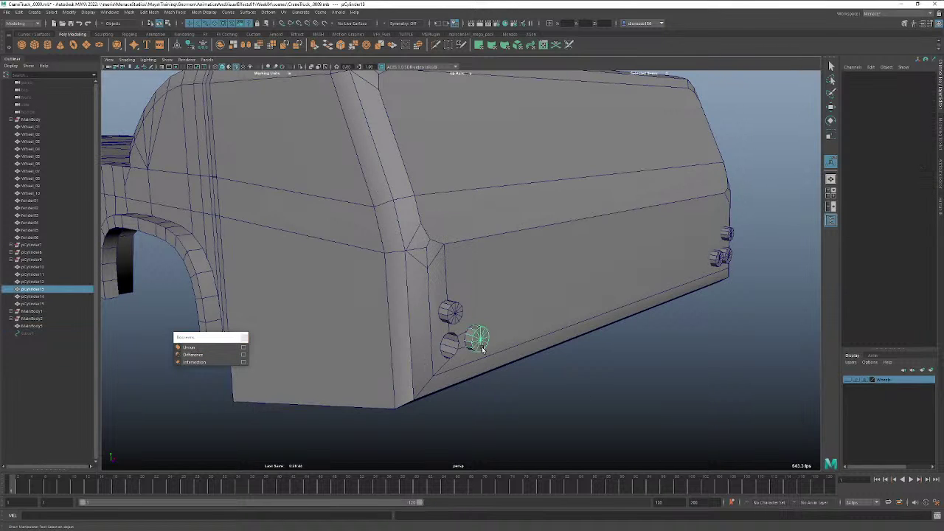
left_click(452, 314, "shift")
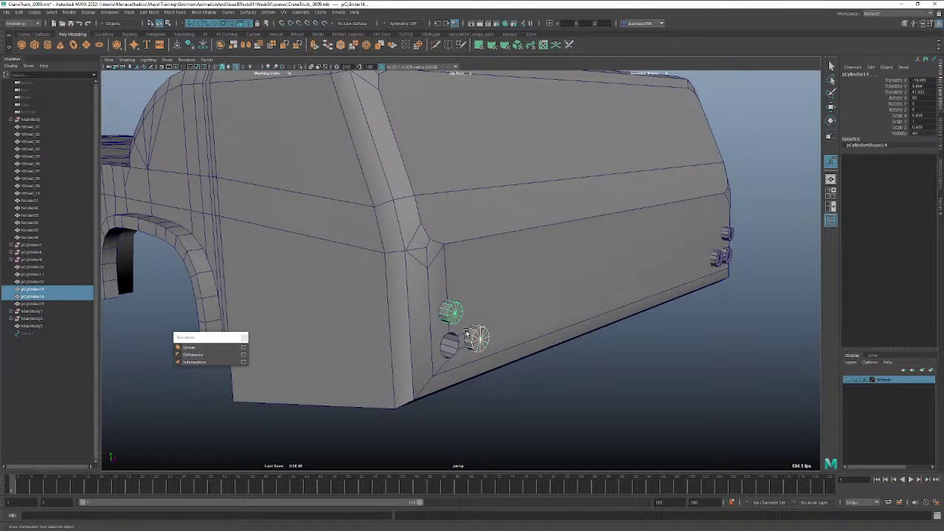
key("Delete")
left_click_drag(606, 382, 569, 373, "alt")
left_click(558, 329)
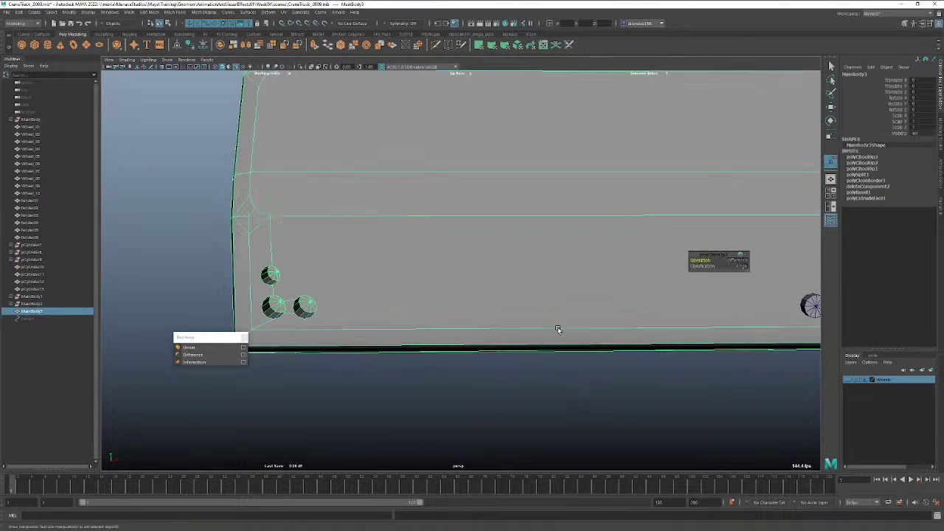
left_click(190, 45)
Subtract the far corner's inner lower cylinder from the cab body with a Boolean Difference.
left_click_drag(540, 258, 464, 293, "alt")
left_click(618, 392)
left_click(589, 353)
left_click(596, 340, "shift")
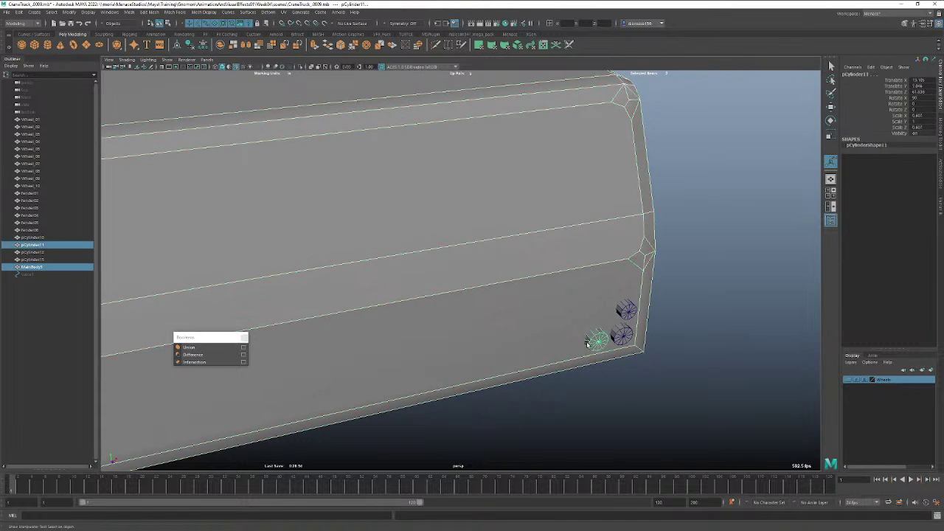
left_click(218, 355)
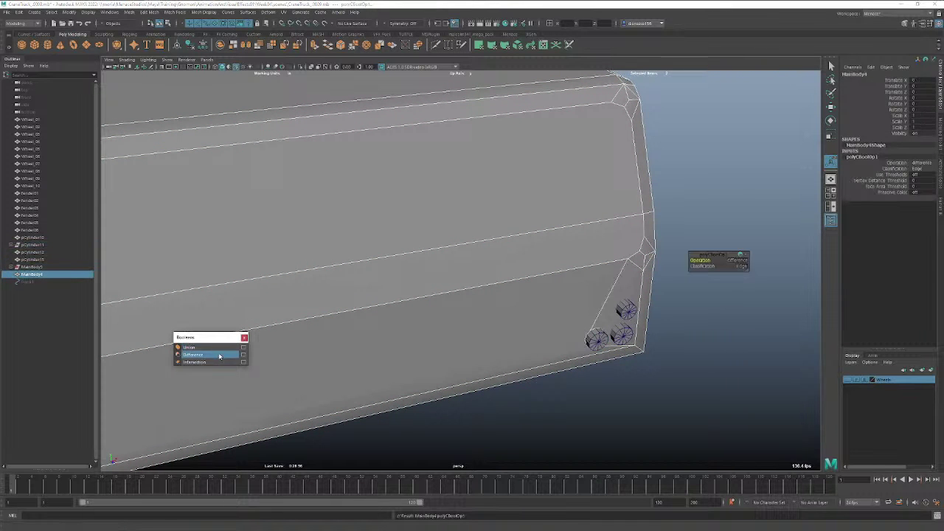
Subtract the far corner's outer lower cylinder from the cab body with a Boolean Difference.
left_click(610, 398)
left_click(620, 339)
left_click(593, 392)
left_click(559, 361)
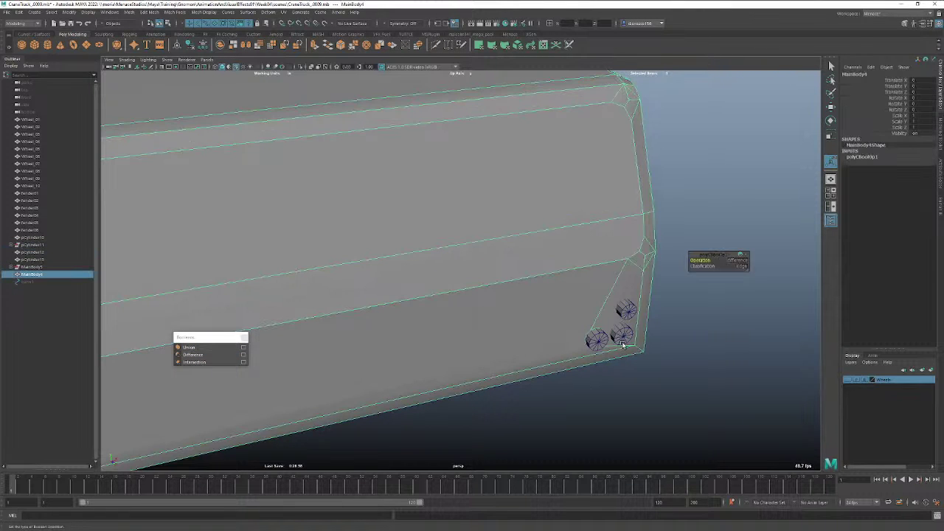
left_click(624, 341, "shift")
left_click(192, 355)
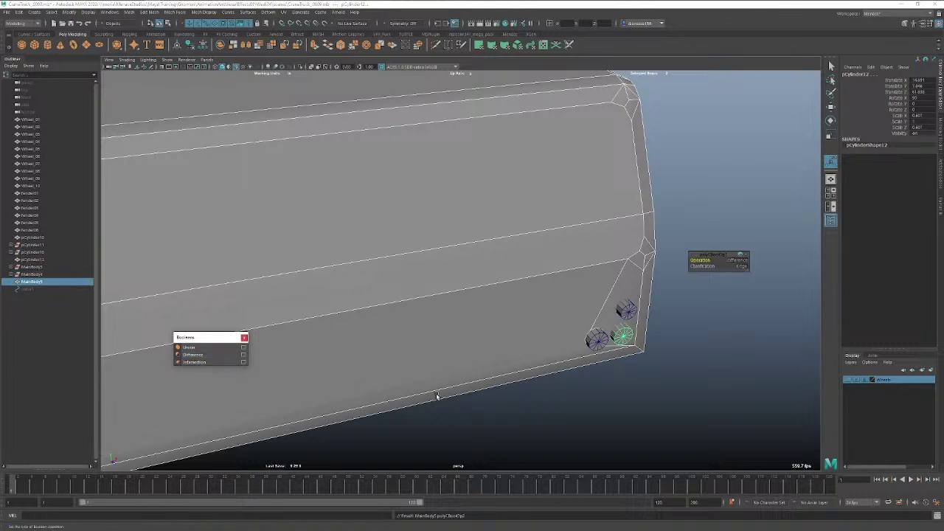
Subtract the far corner's upper cylinder from the cab body with a Boolean Difference.
left_click(716, 415)
left_click(625, 317)
left_click(625, 317, "shift")
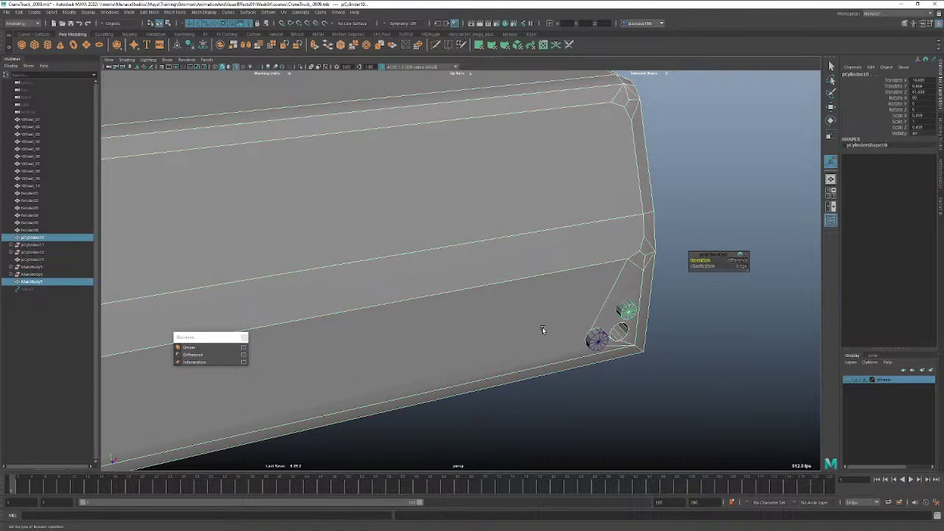
left_click(180, 363)
left_click(644, 425)
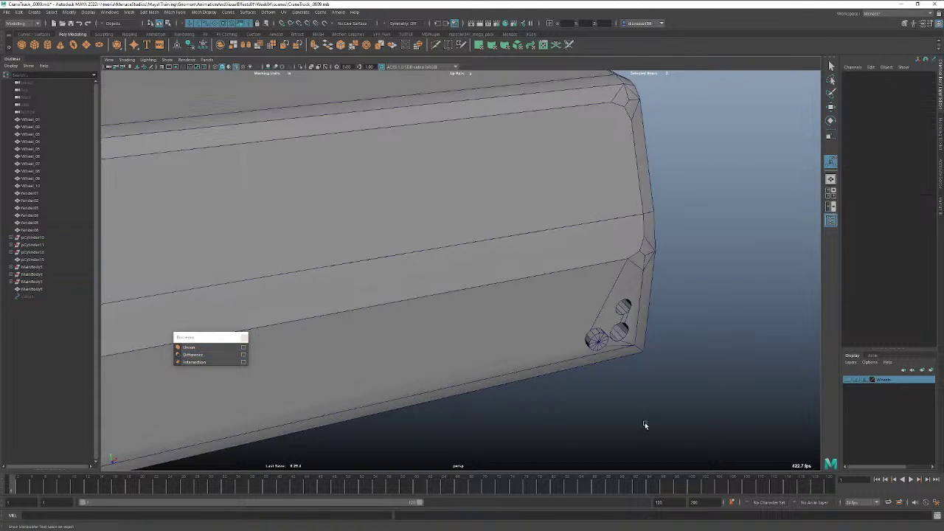
Delete the leftover inner lower cylinder at the far corner and clear the cab body's construction history.
left_click(596, 348)
left_click(595, 361)
left_click(464, 363)
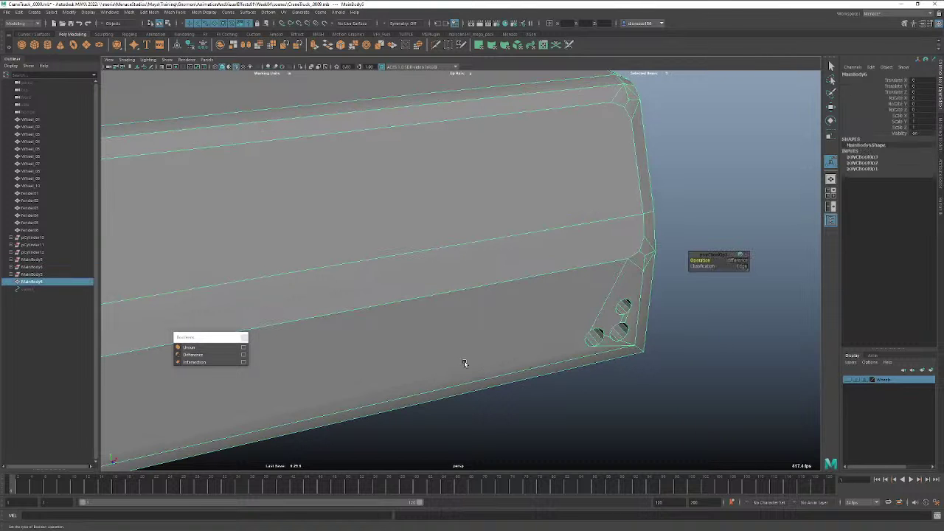
left_click(190, 45)
Delete the wall and bottom faces of the far corner's three recesses, keeping the surrounding cab faces.
left_click_drag(538, 300, 495, 276, "alt")
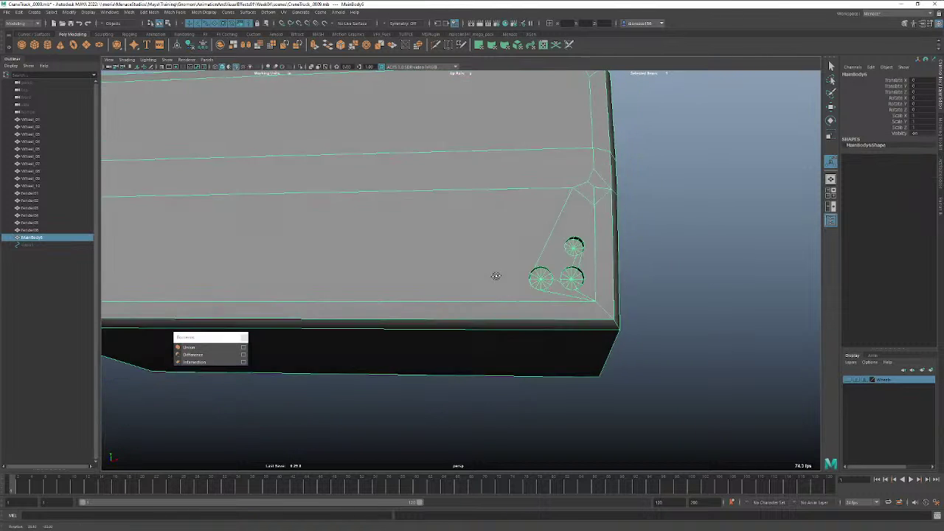
right_click_drag(495, 276, 642, 286, "alt")
scroll(642, 286, "up", 4)
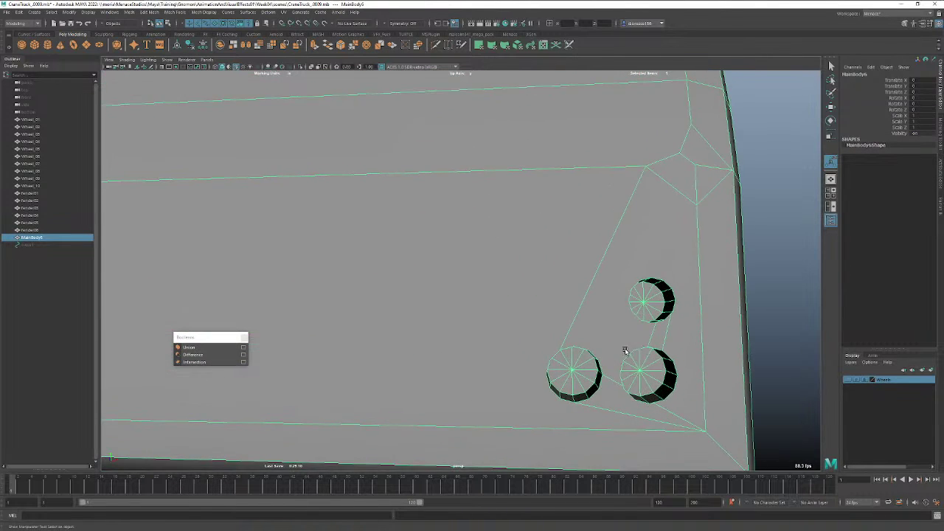
mouse_move(590, 336)
left_mouse_down("alt")
mouse_move(612, 352)
mouse_move(599, 341)
left_mouse_up("alt")
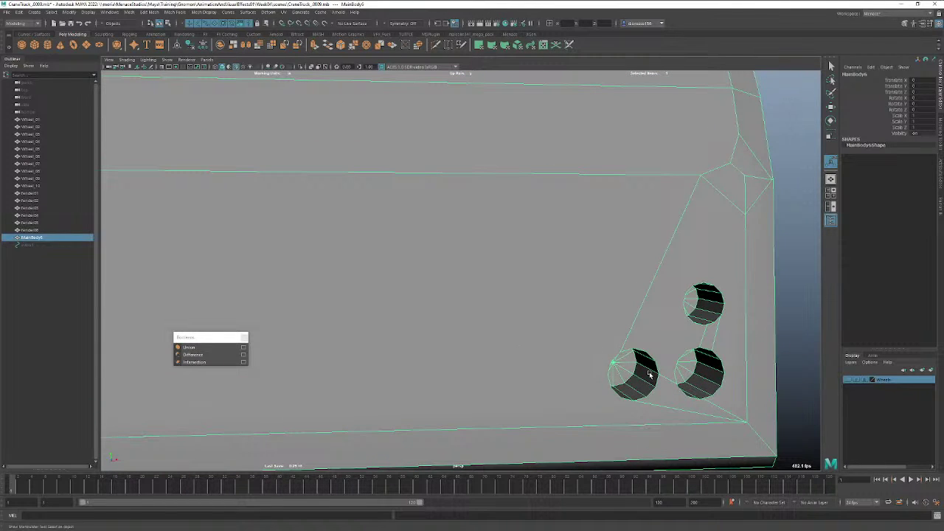
right_click_drag(650, 374, 483, 361, "alt")
left_click_drag(538, 367, 555, 380, "alt")
right_click_drag(539, 321, 543, 343)
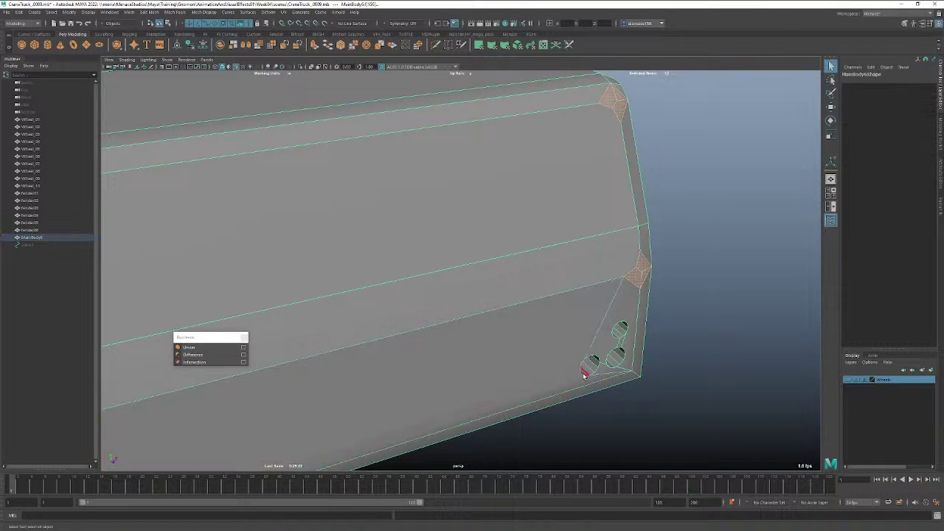
left_click_drag(670, 406, 589, 300)
left_click(567, 319)
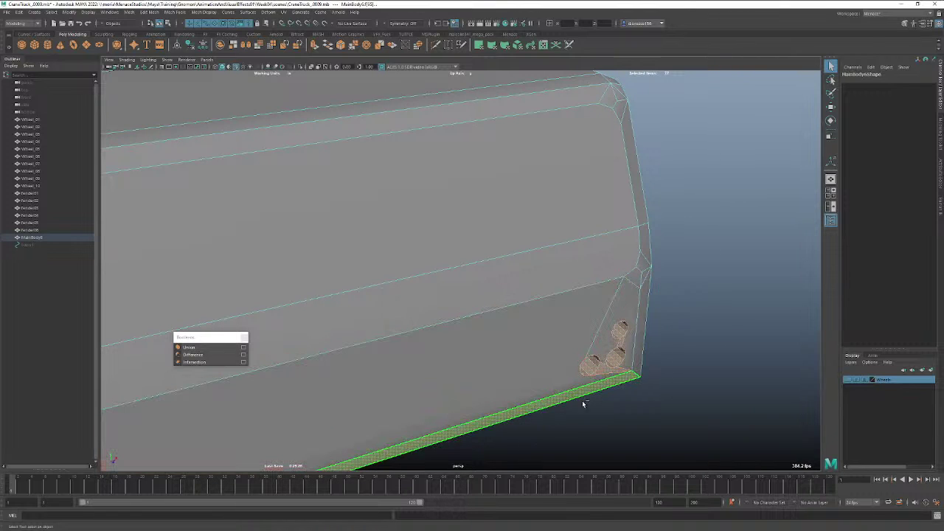
left_click_drag(586, 410, 453, 390, "ctrl")
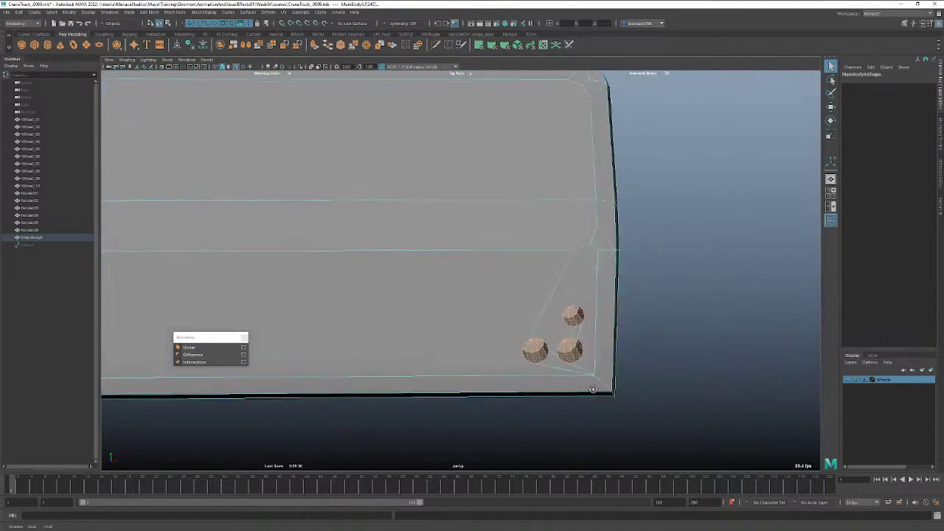
left_click_drag(527, 395, 554, 384, "alt")
left_click(555, 384)
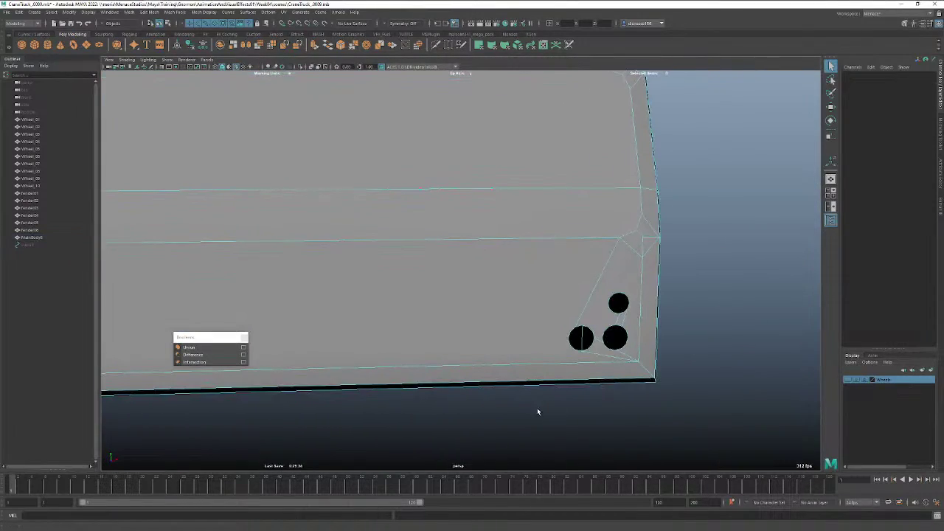
Examine the three recesses in the cab's near lower front corner.
left_click_drag(597, 416, 616, 419, "alt")
middle_click_drag(473, 424, 734, 357, "alt")
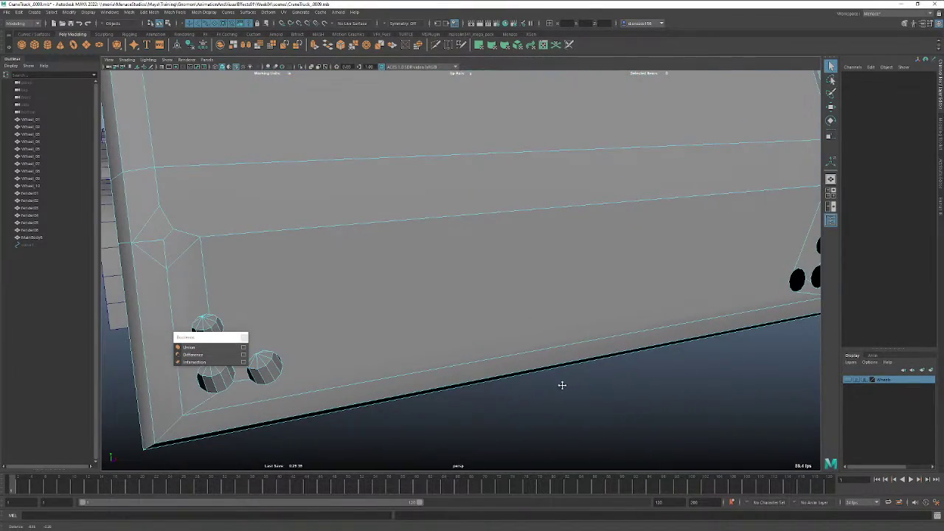
left_click_drag(360, 415, 372, 428, "alt")
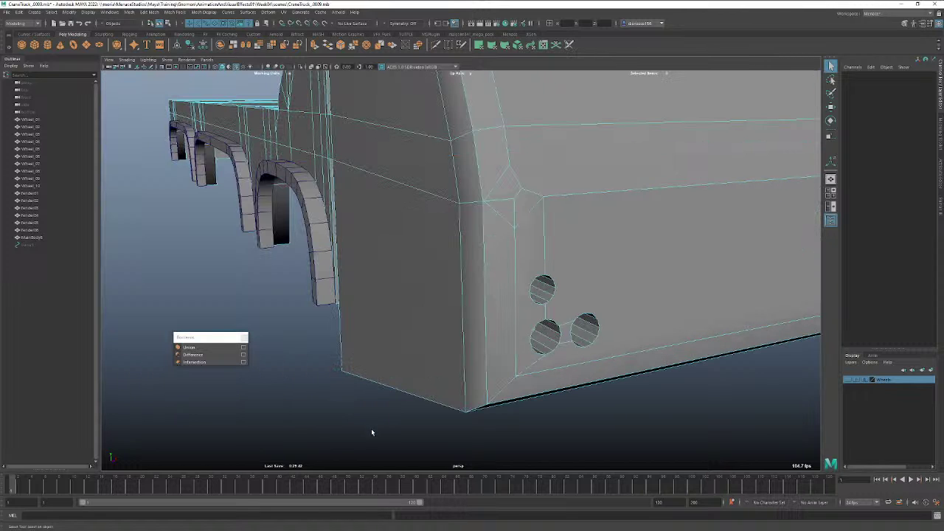
Delete the interior wall faces of the round holes in the lower corners of the truck body's front panel.
left_click_drag(543, 424, 584, 262)
left_click_drag(637, 425, 525, 280)
left_click_drag(531, 317, 612, 390, "alt")
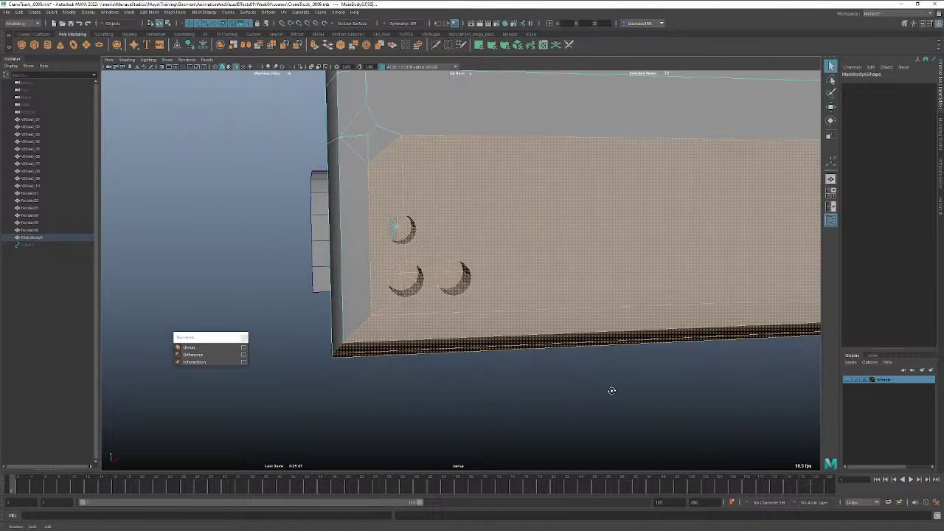
left_click_drag(487, 391, 370, 217)
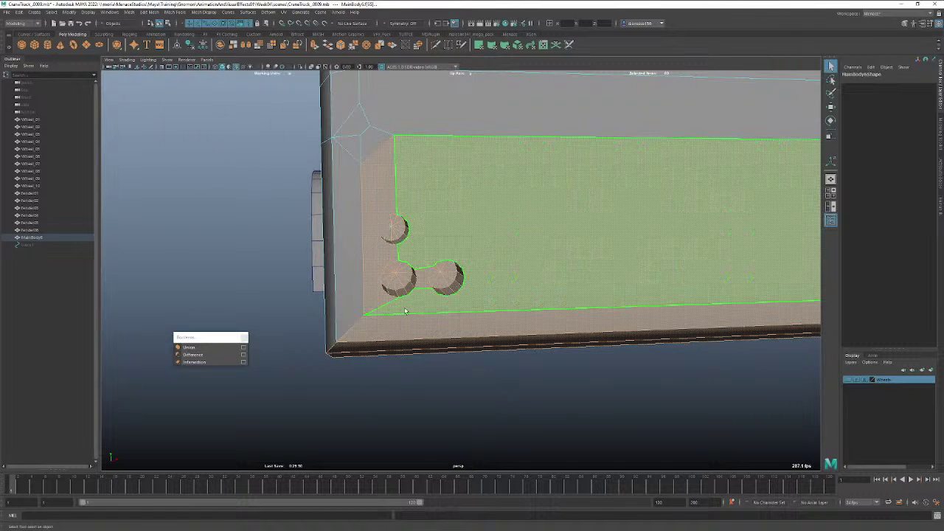
left_click_drag(406, 312, 418, 379, "alt")
middle_click_drag(418, 380, 410, 339, "alt")
left_click_drag(410, 338, 417, 366, "alt")
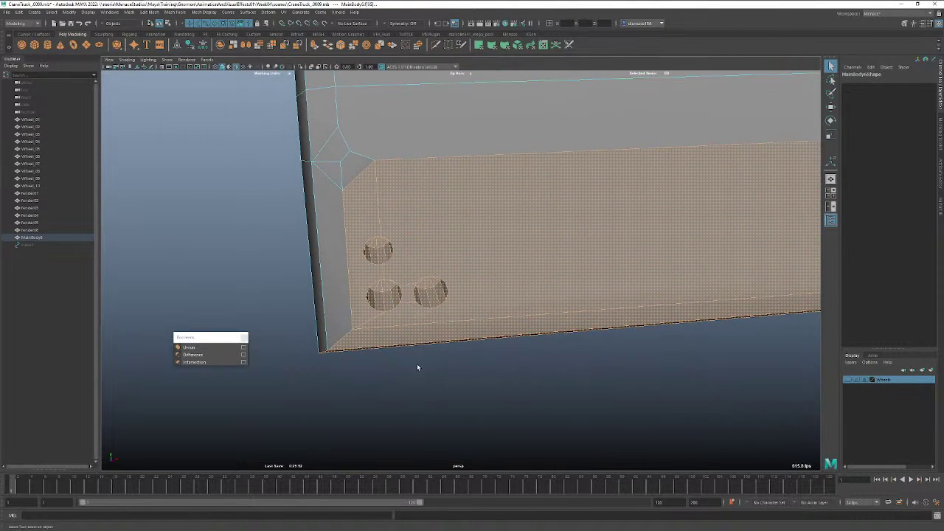
left_click_drag(411, 297, 363, 229, "ctrl+shift")
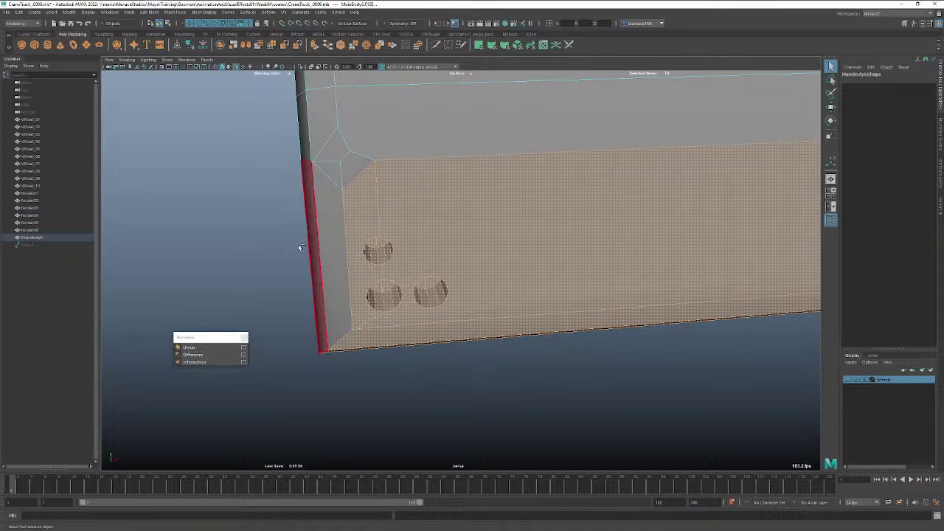
left_click_drag(268, 211, 426, 233, "ctrl")
left_click_drag(528, 394, 504, 329, "ctrl")
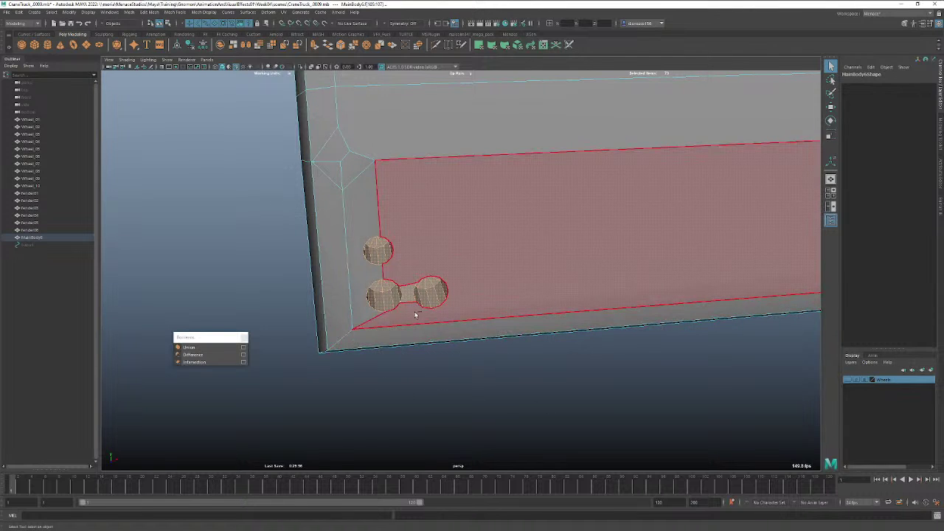
left_click(408, 296, "ctrl")
left_click_drag(422, 351, 96, 369, "alt")
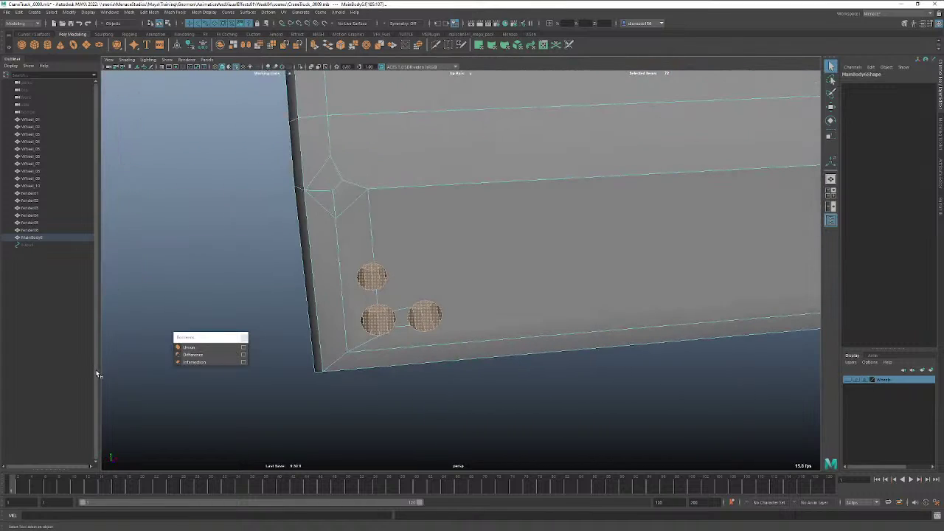
left_click(107, 384)
Return the main body to object selection and close the floating Booleans menu.
left_click_drag(419, 368, 434, 369, "alt")
right_click_drag(554, 386, 453, 379, "alt")
left_click_drag(453, 379, 480, 346, "alt")
left_click(481, 310)
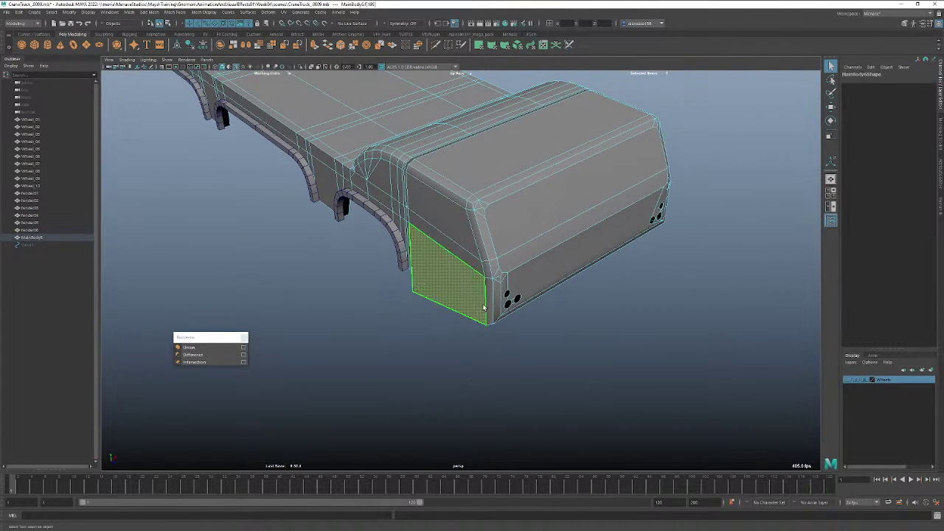
key("f")
left_click(655, 330)
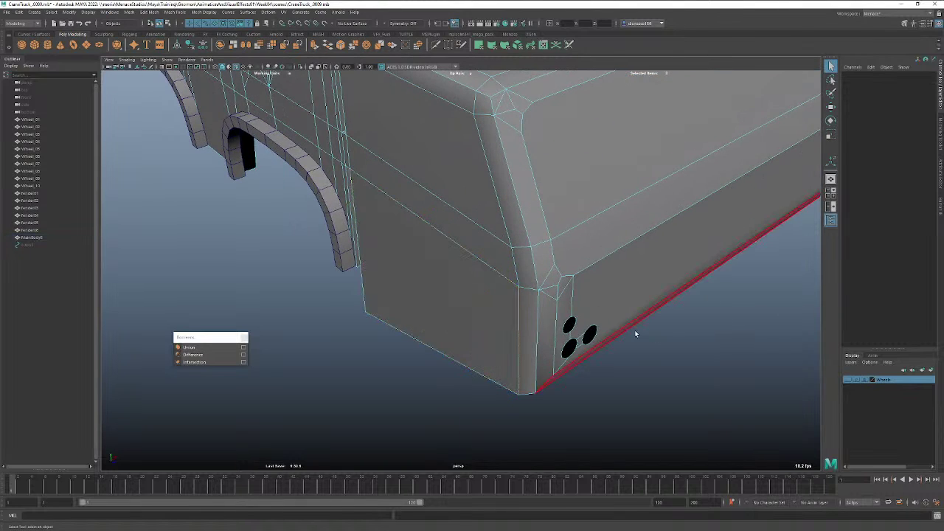
right_click(577, 307)
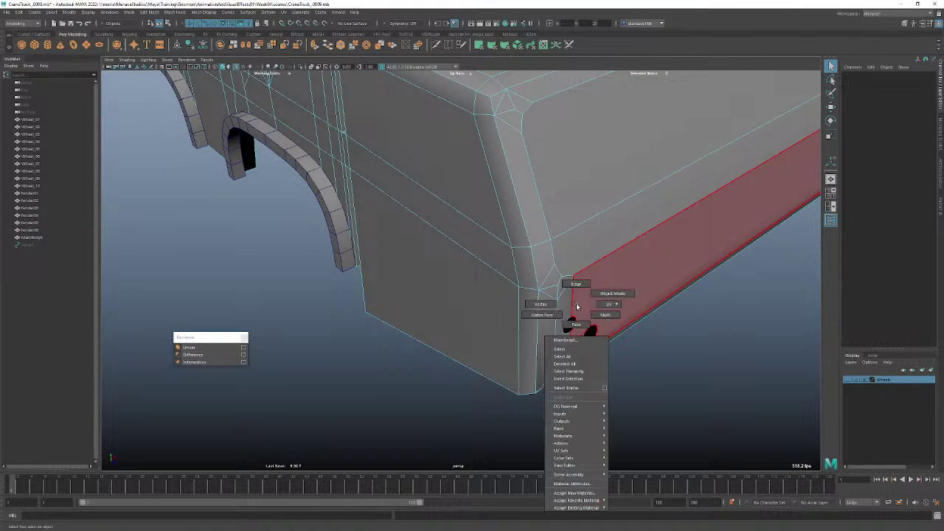
right_click_drag(593, 308, 616, 300)
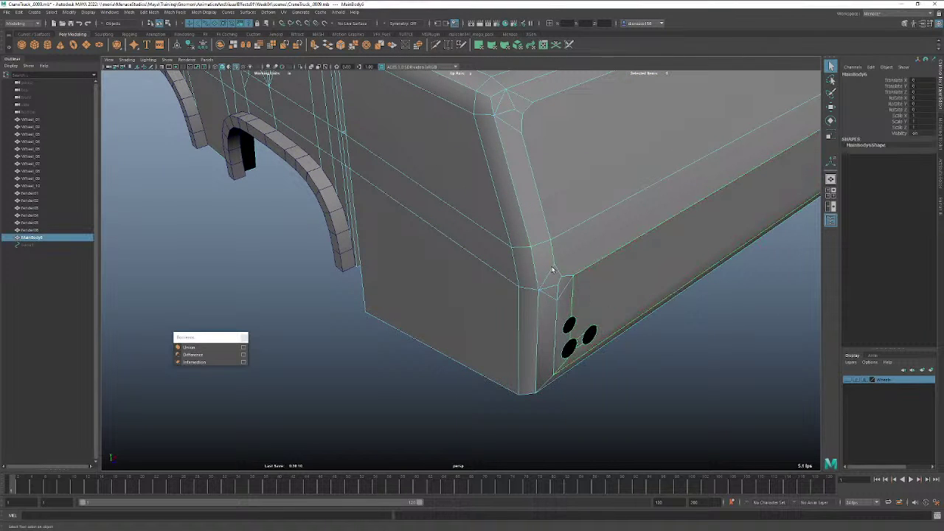
left_click(243, 337)
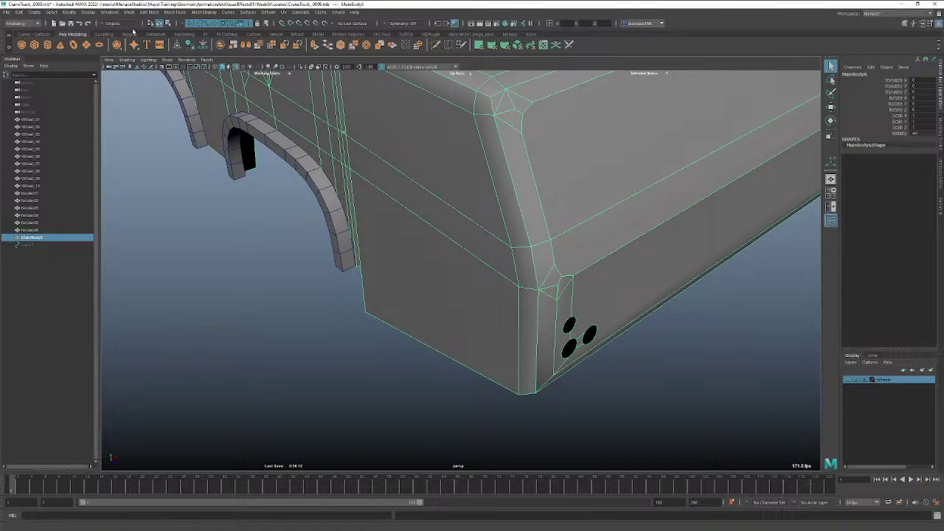
Cap the open round borders on the main body with Fill Hole, then clear the selection.
left_click(147, 12)
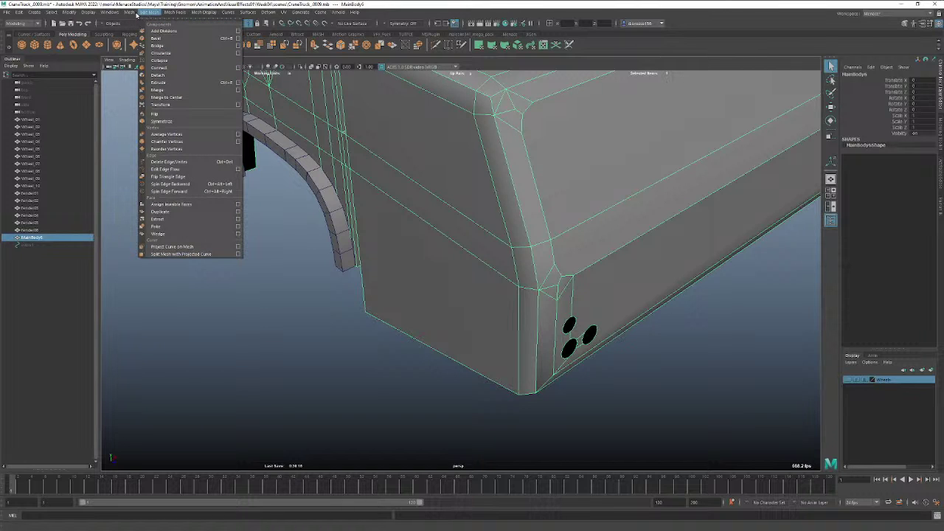
mouse_move(130, 13)
left_click(143, 68)
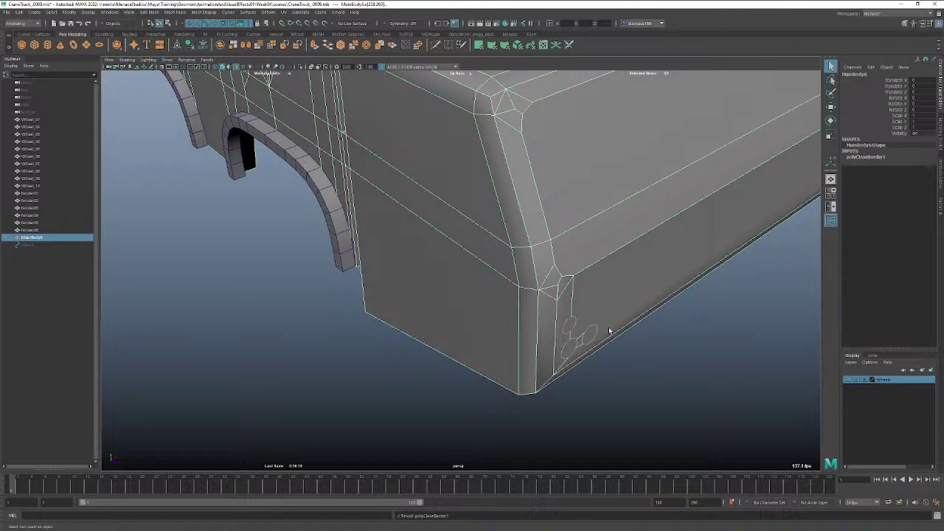
left_click(700, 367)
Delete the stray edges connecting the first group of circles to each other and to the surrounding front panel border.
left_click_drag(630, 349, 550, 342, "alt")
right_click(471, 281)
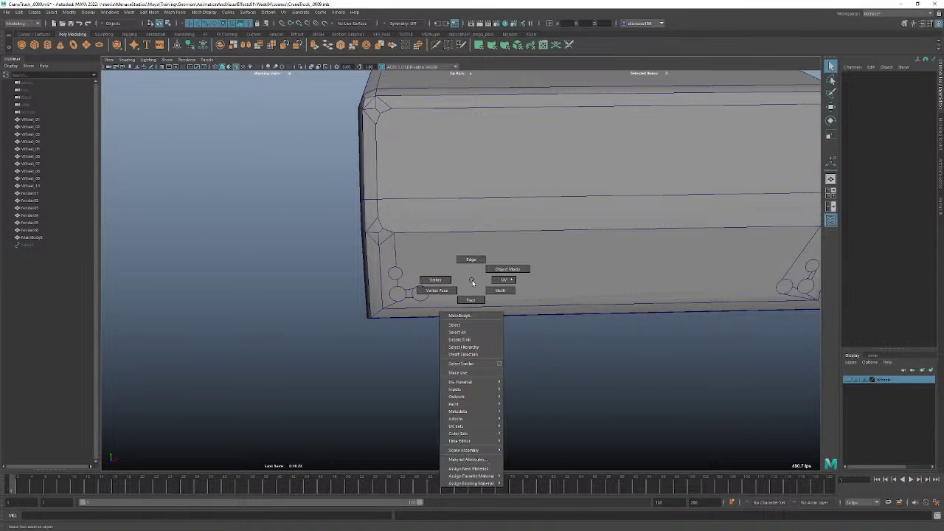
left_click(470, 260)
left_click(396, 253)
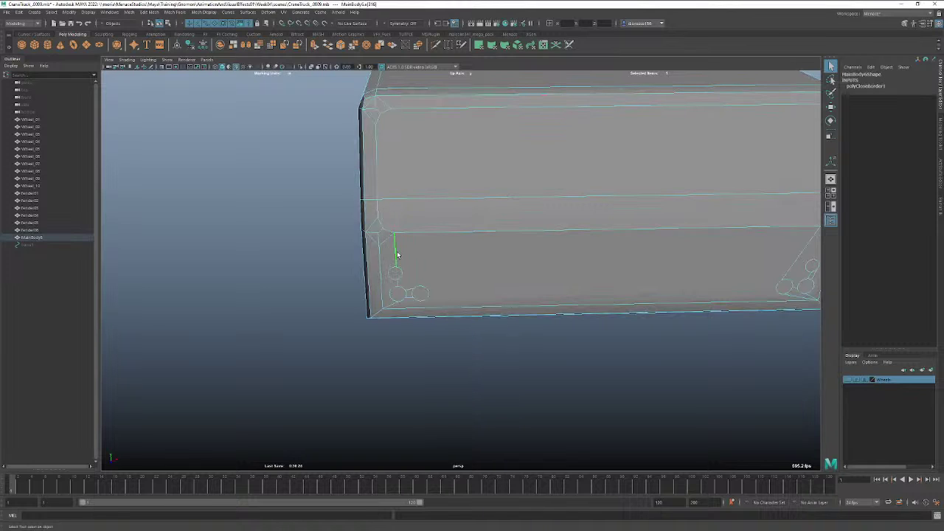
key("Delete")
left_click(411, 292)
key("Delete")
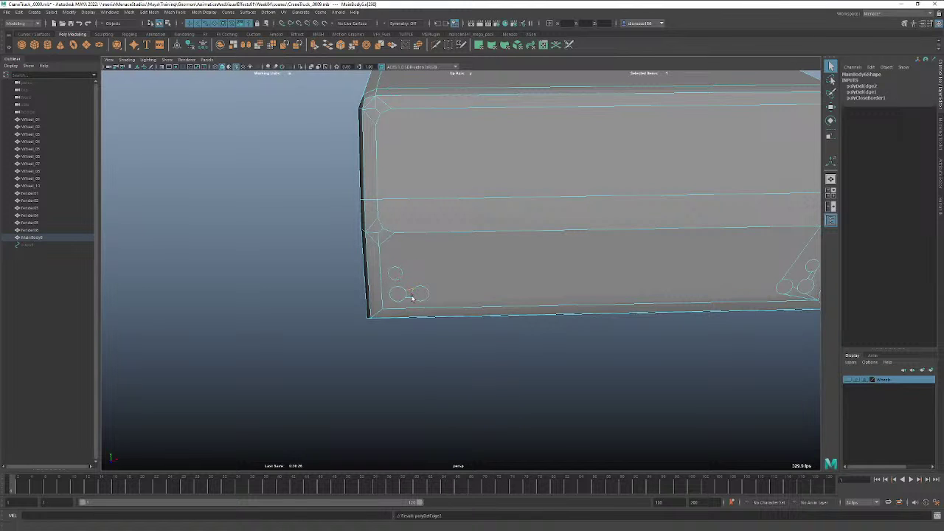
left_click(412, 298)
key("Delete")
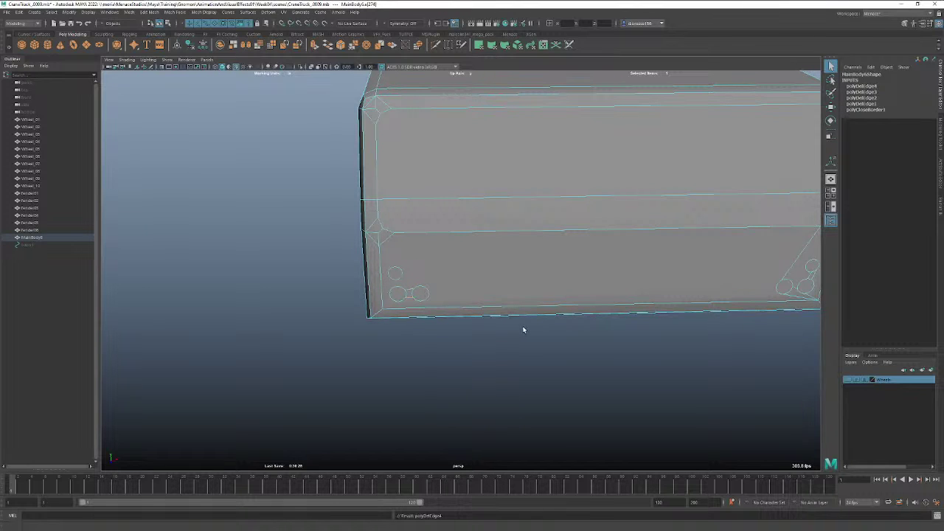
left_click(524, 329)
Delete the stray edges running from the opposite corner's circles to the panel border and between those circles.
left_click_drag(746, 312, 682, 284, "alt")
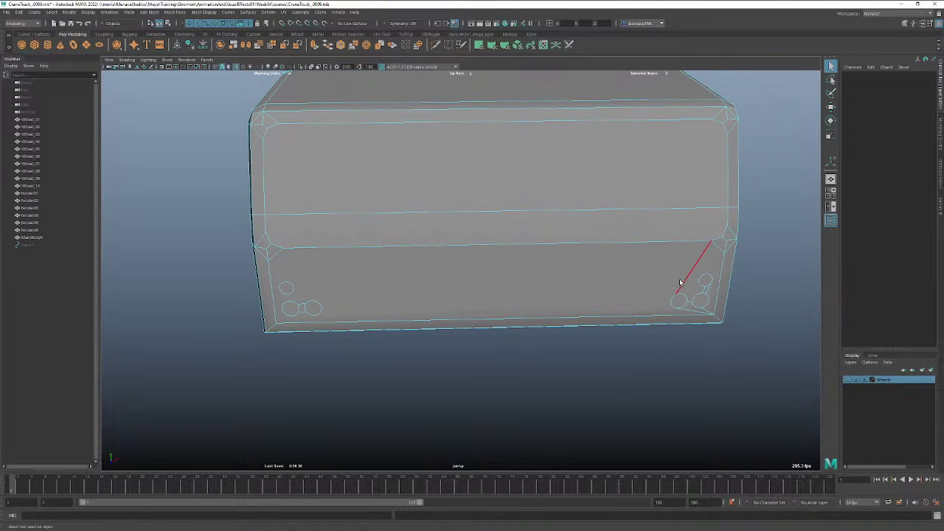
left_click(686, 283)
key("Delete")
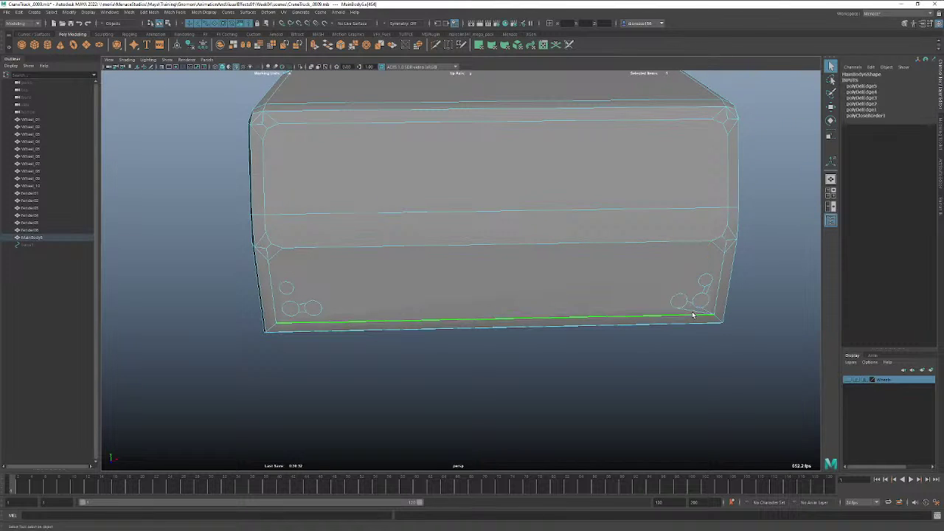
left_click(694, 313)
key("Delete")
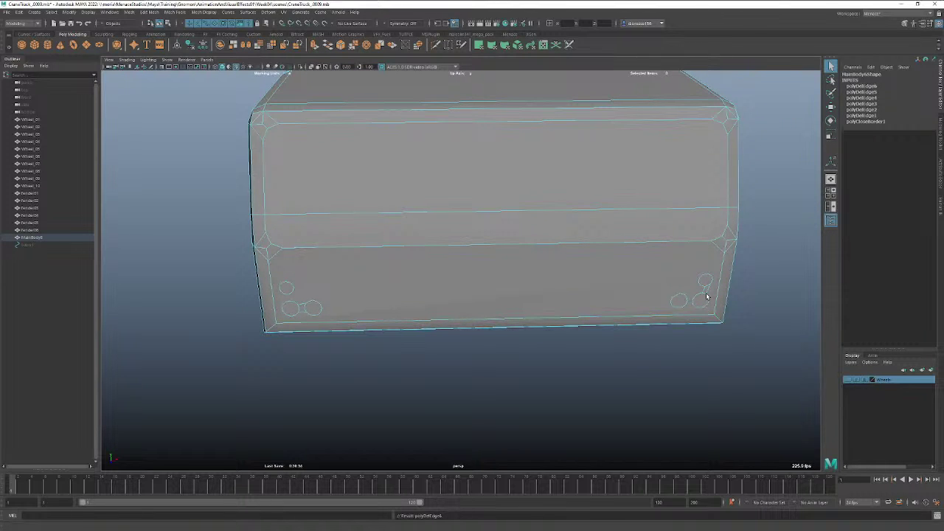
left_click(708, 294)
key("Delete")
left_click(707, 295)
key("Delete")
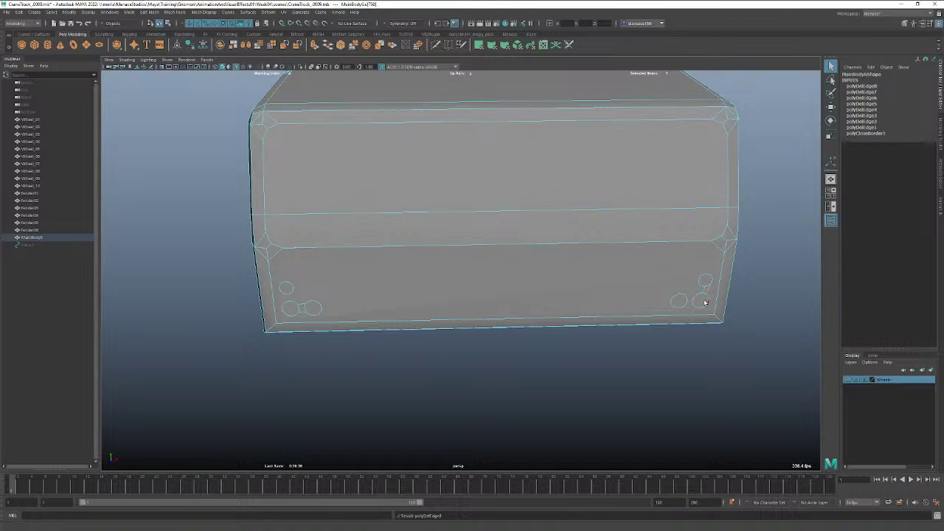
Return the main body to object mode and save the scene as the next version, CraneTruck_0010.mb.
right_click_drag(481, 310, 514, 297)
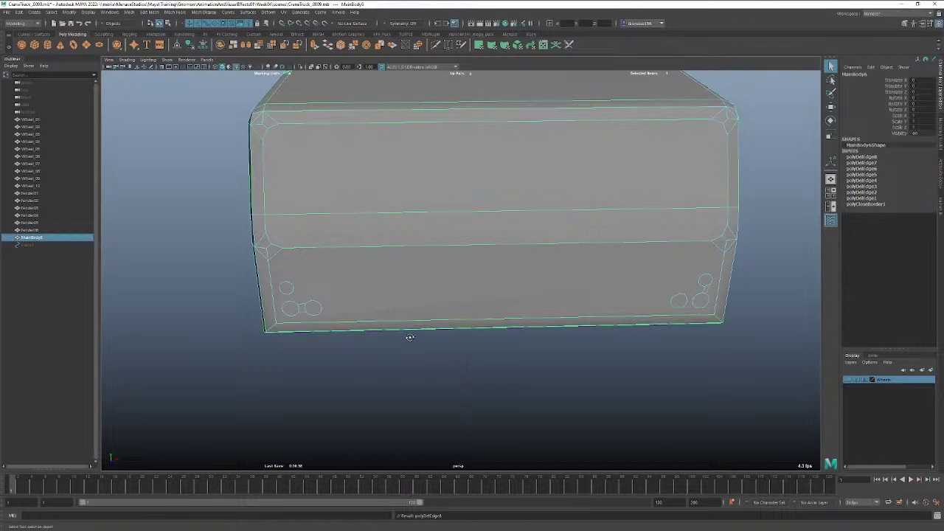
left_click_drag(409, 337, 457, 341, "alt")
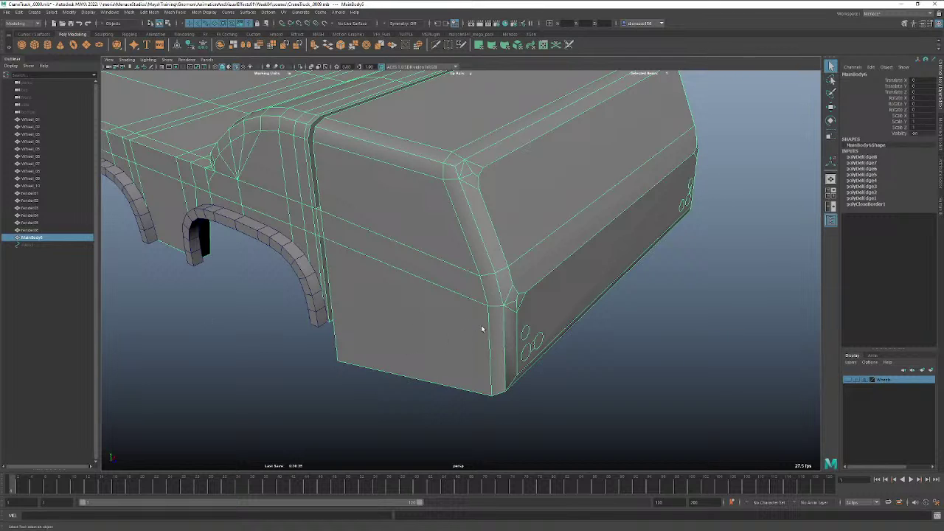
scroll(616, 328, "down", 5)
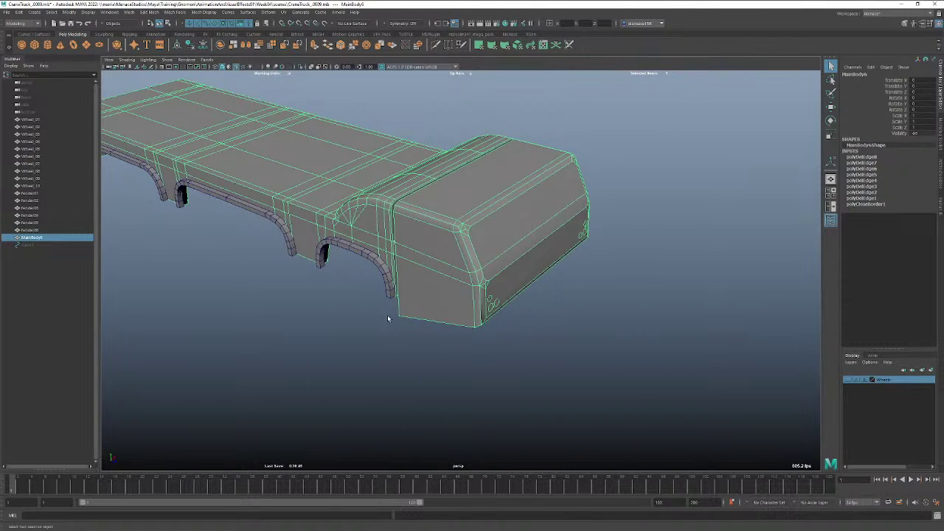
left_click_drag(388, 318, 443, 310, "alt")
right_click(447, 303)
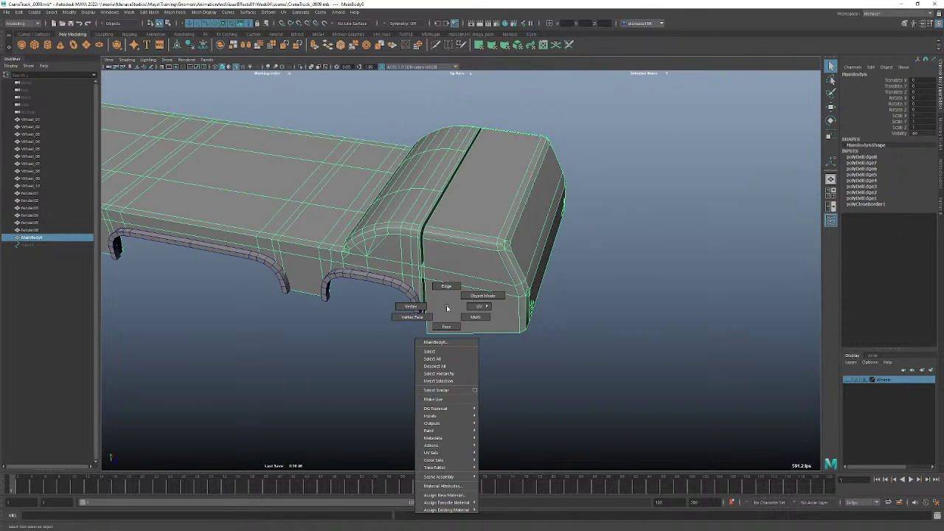
left_click(541, 331)
key("w")
left_click(496, 320)
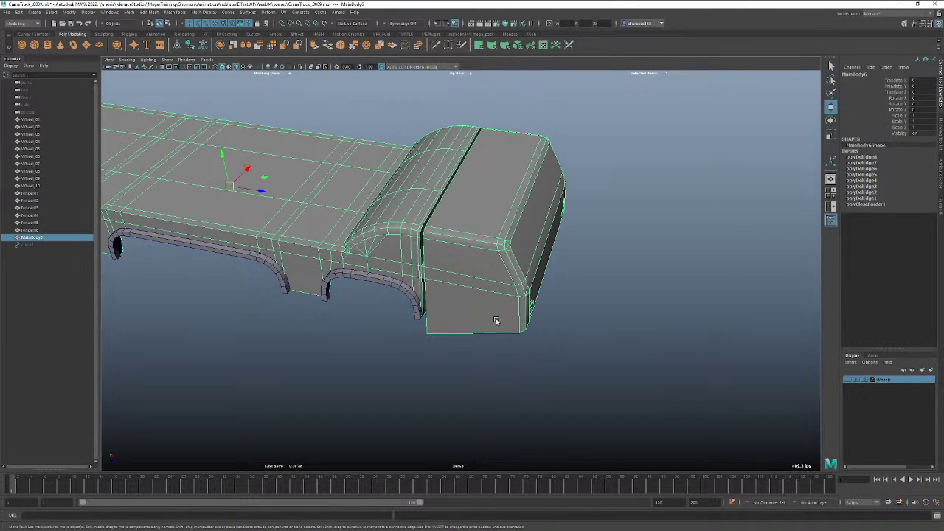
left_click_drag(264, 193, 548, 297, "alt")
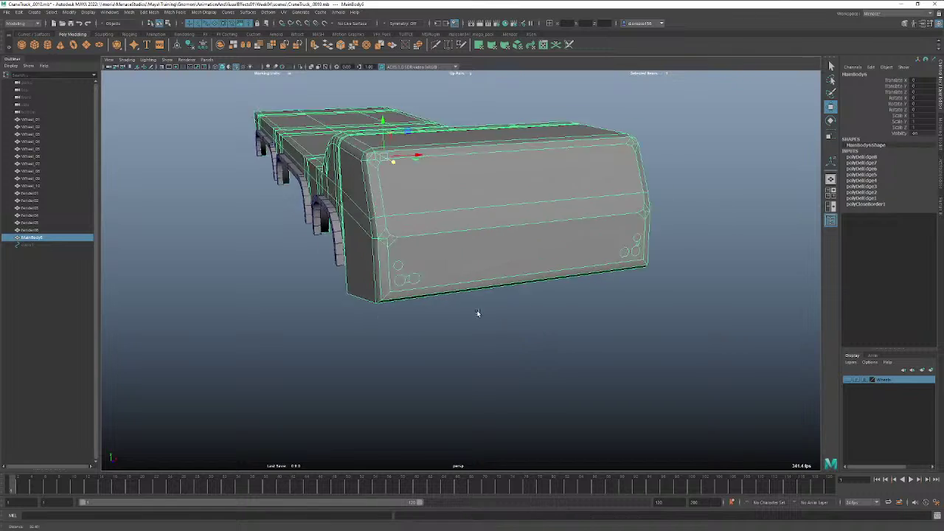
Undo the edge deletions around the second group of circles on the front panel.
right_click_drag(478, 314, 571, 312, "alt")
left_click_drag(571, 313, 525, 309, "alt")
right_click_drag(534, 310, 539, 310, "alt")
key("ctrl+z")
key("ctrl+z")
key("ctrl+z")
key("ctrl+z")
key("ctrl+z")
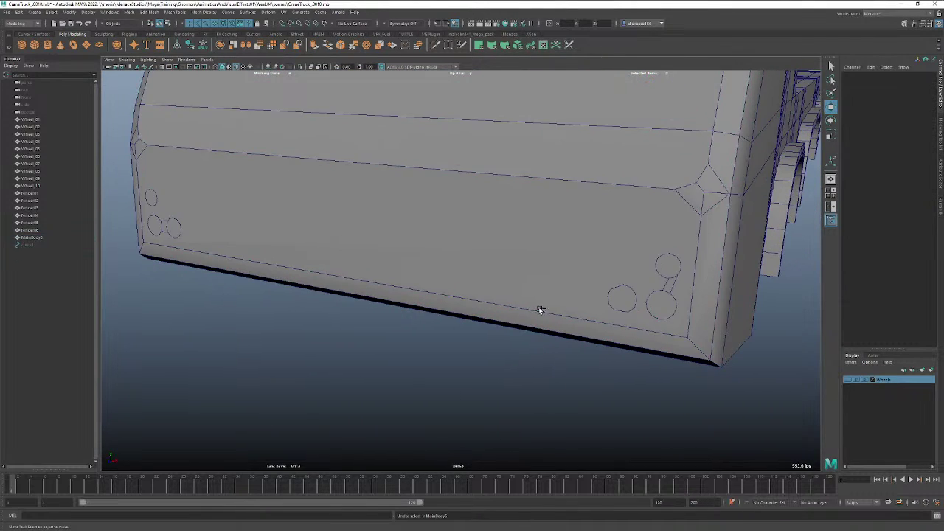
key("ctrl+z")
key("ctrl+z")
key("ctrl+z")
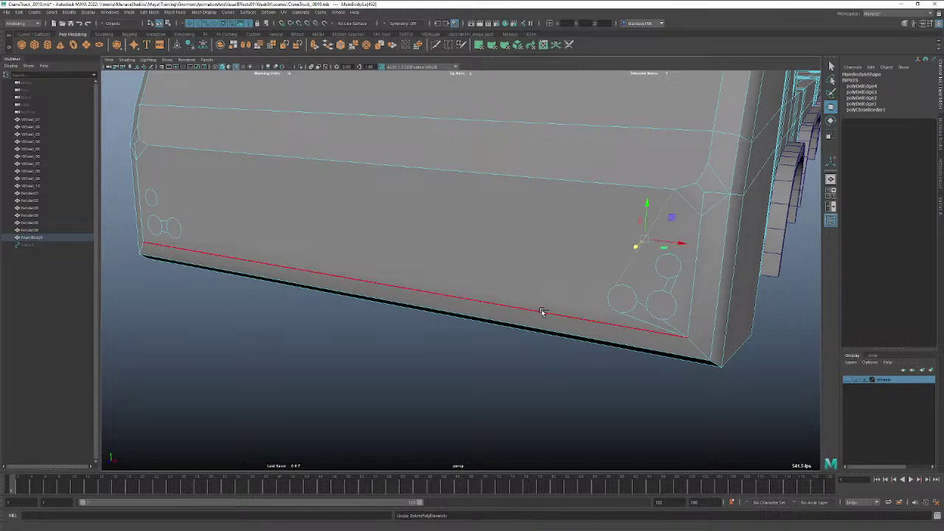
Delete the diagonal edge between the upper panel corner and the second group's inner circle.
left_click(524, 363)
left_click(624, 278)
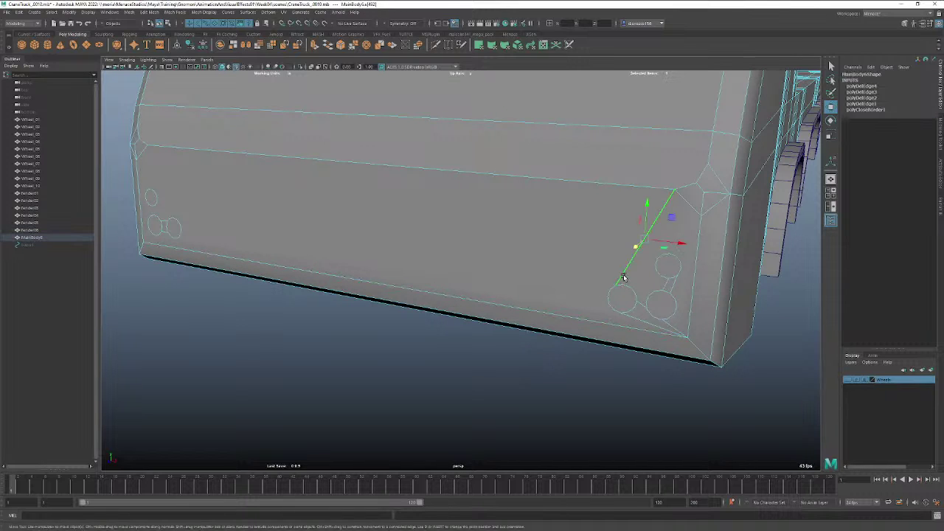
key("Delete")
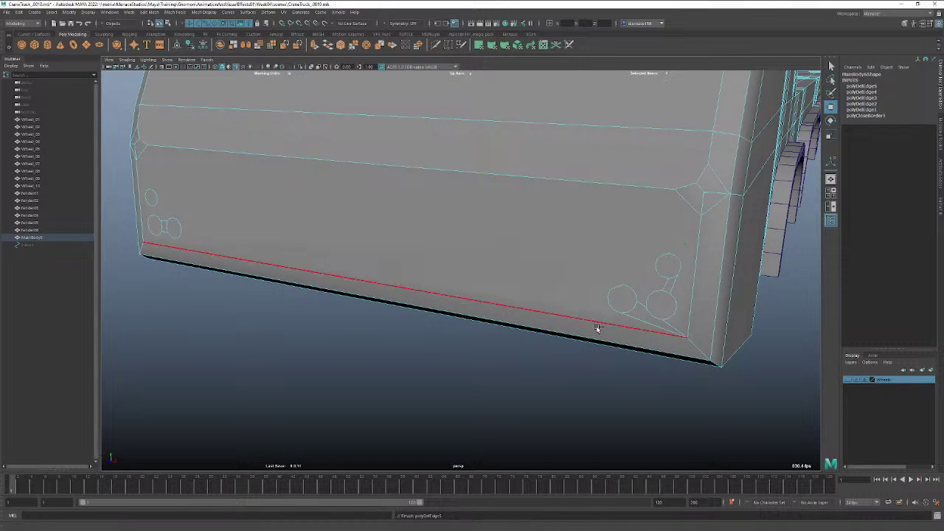
Undo all remaining edge deletions on the front panel, back to the freshly filled holes.
key("ctrl+z")
key("ctrl+z")
key("ctrl+z")
key("ctrl+z")
key("ctrl+z")
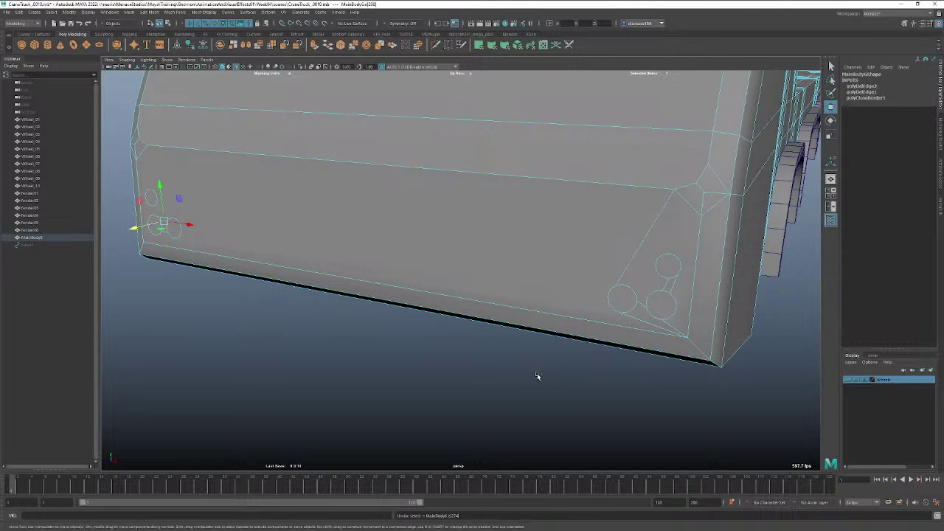
key("ctrl+z")
key("ctrl+z")
key("ctrl+z")
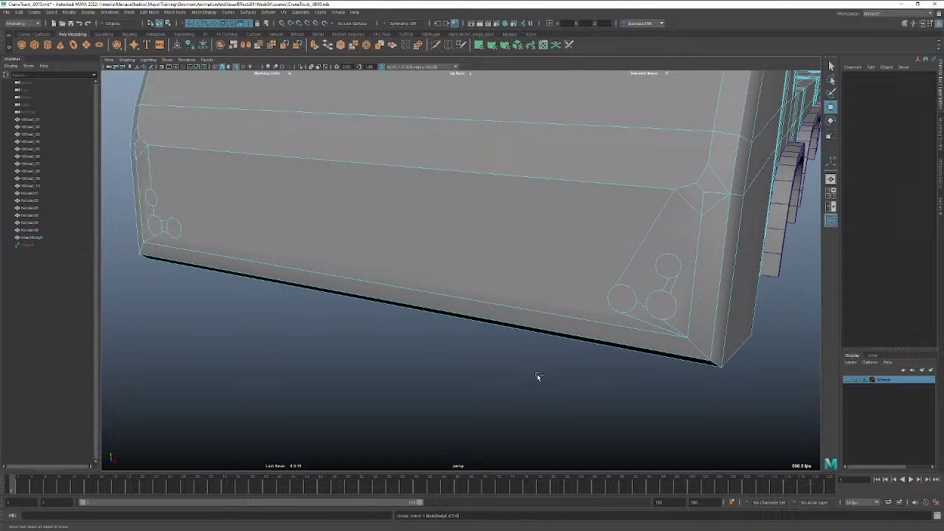
Save the scene and activate the Multi-Cut tool for the main body's front panel.
left_click_drag(536, 379, 418, 340, "alt")
key("ctrl+s")
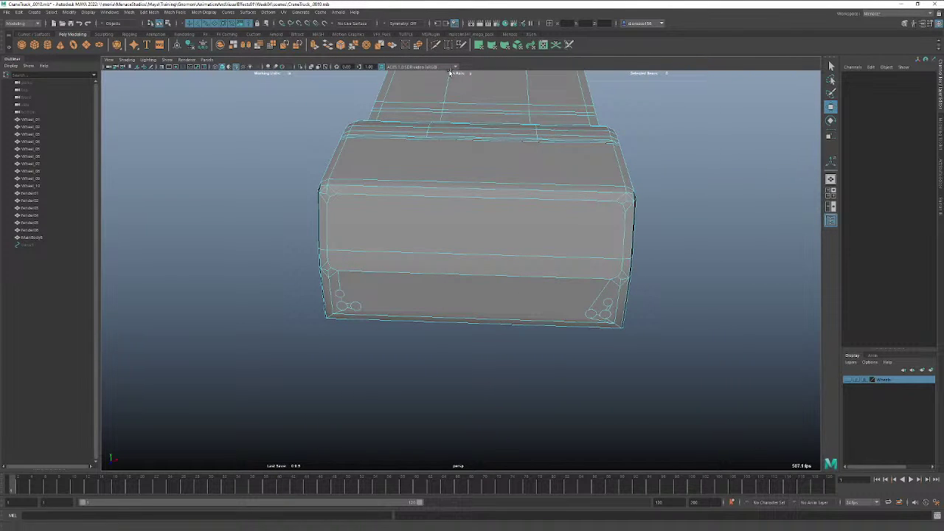
key("ctrl+shift+x")
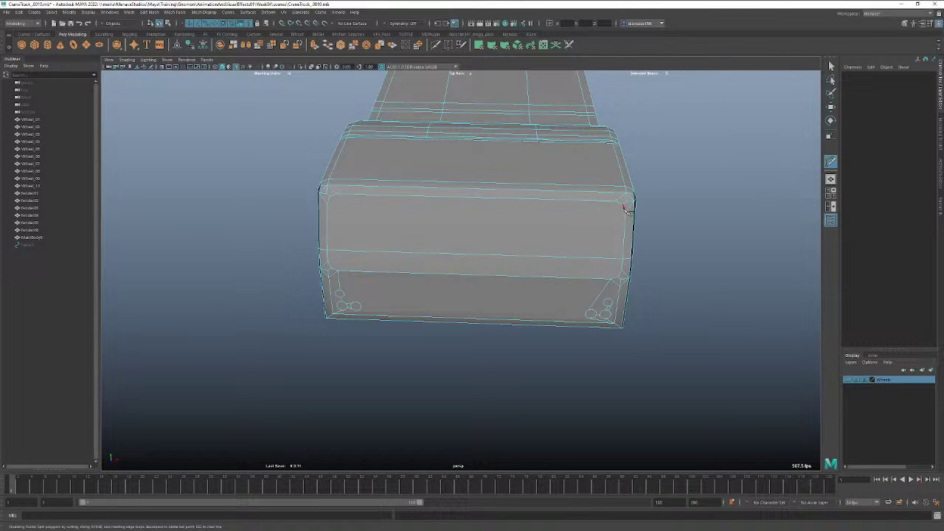
Multi-Cut pairs of crossing diagonal edges between the opposite corners of the cab's upper front face.
left_click(624, 204)
left_click(326, 251)
key("Return")
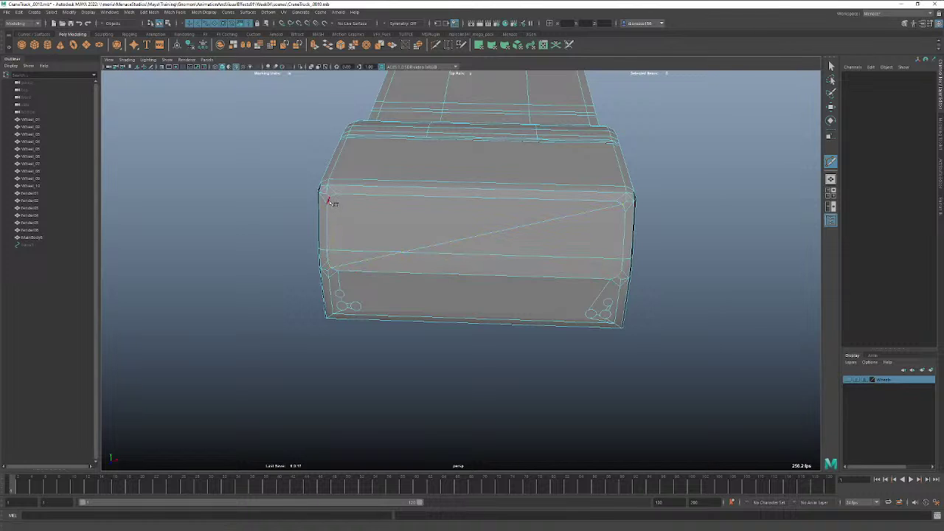
left_click(622, 278)
key("Return")
left_click(626, 211)
left_click(328, 258)
key("Return")
left_click(327, 203)
left_click(612, 278)
key("Return")
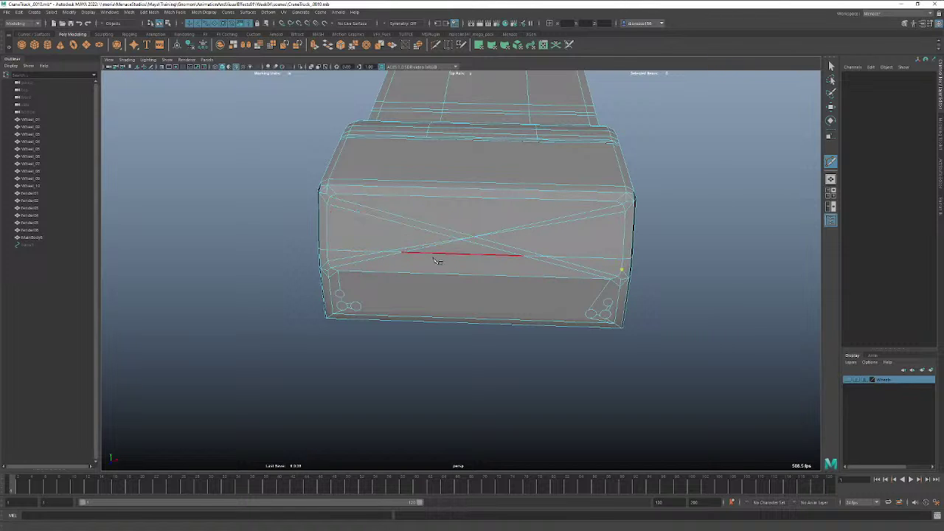
Undo the additional diagonal cuts on the upper front face, keeping one diagonal in each direction.
key("ctrl+z")
left_click(327, 202)
left_click(622, 270)
key("ctrl+z")
key("ctrl+z")
key("ctrl+z")
left_click(585, 314)
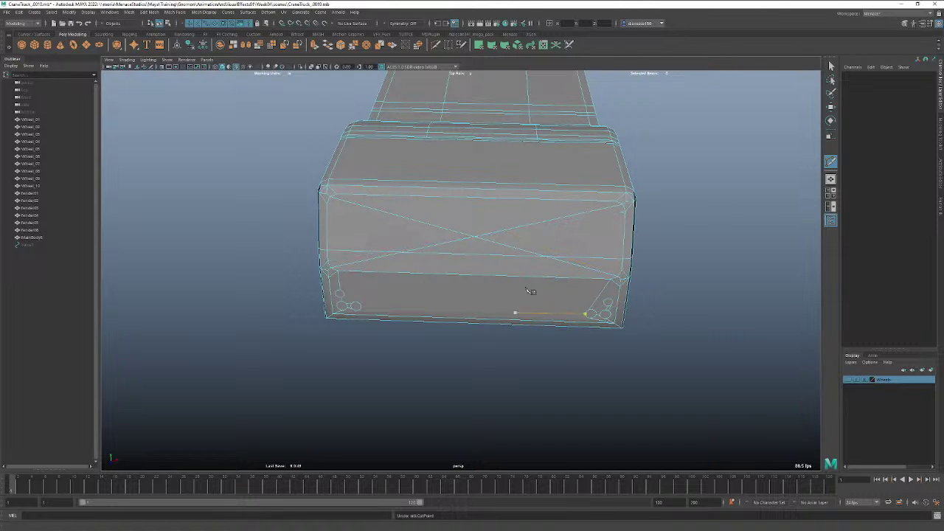
Multi-Cut parallel edges on both sides of the two crossing diagonals, corner to corner on the upper front face.
left_click(626, 212)
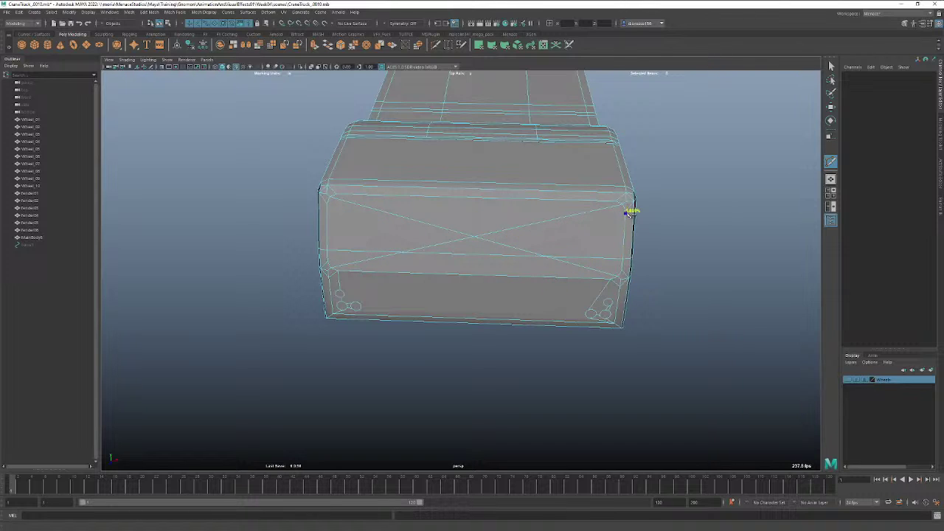
left_click(336, 271)
right_click(325, 270)
left_click(329, 260)
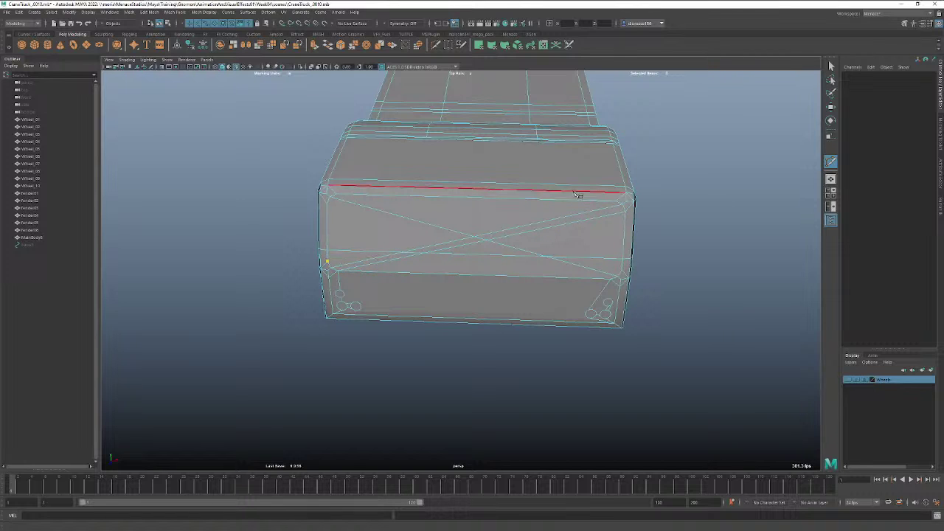
left_click(617, 200)
right_click(633, 207)
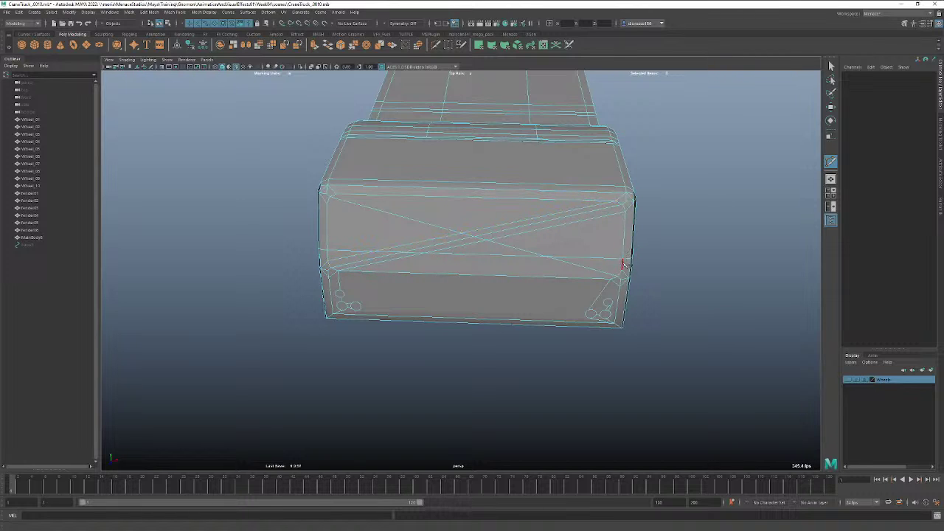
left_click(336, 195)
right_click(329, 204)
left_click(327, 203)
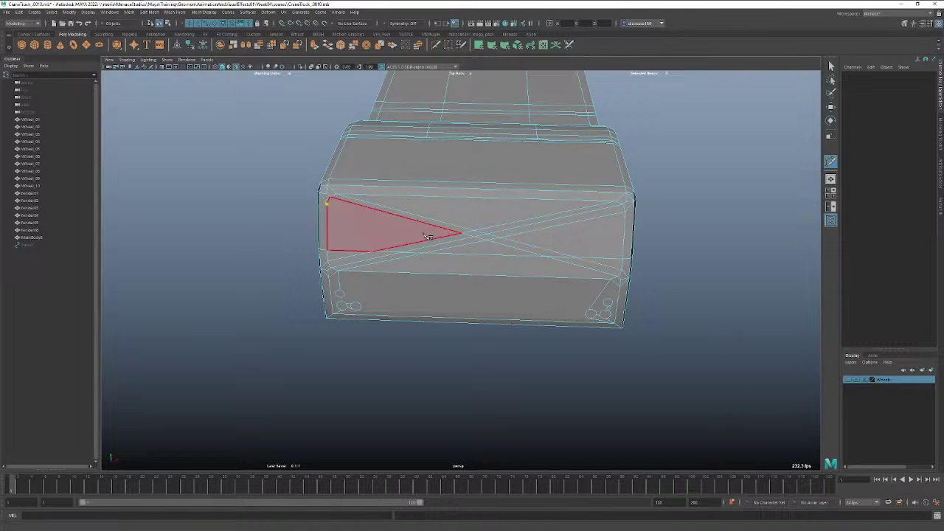
left_click(612, 281)
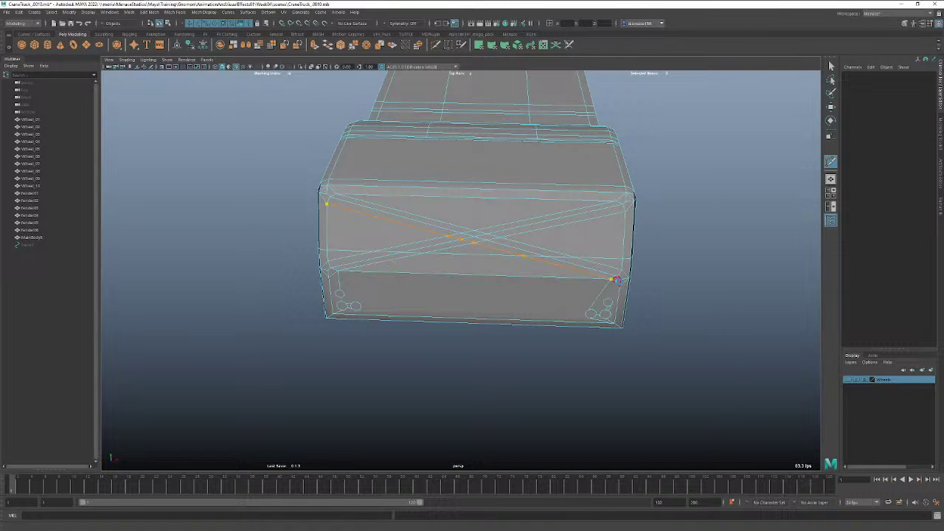
right_click(617, 281)
mouse_move(636, 257)
left_mouse_down("alt")
mouse_move(509, 251)
mouse_move(639, 271)
mouse_move(643, 242)
mouse_move(564, 248)
mouse_move(631, 253)
left_mouse_up("alt")
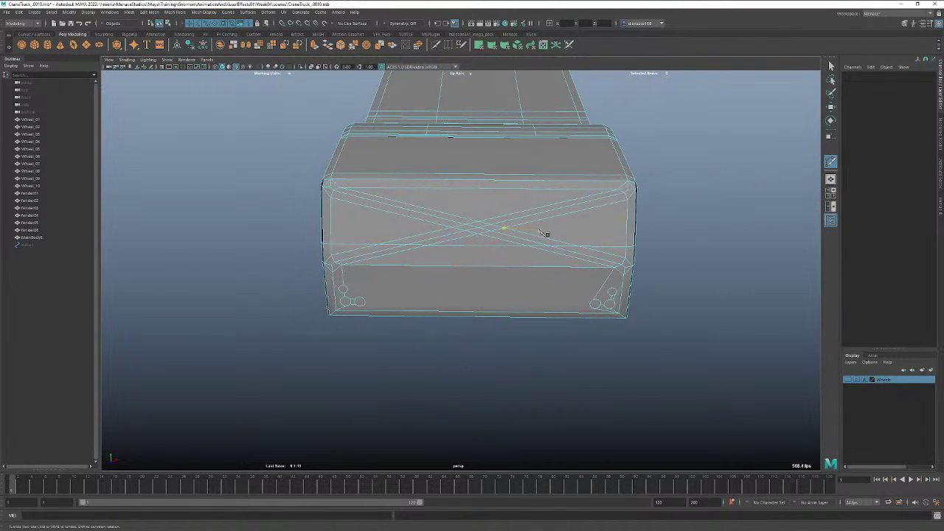
key("q")
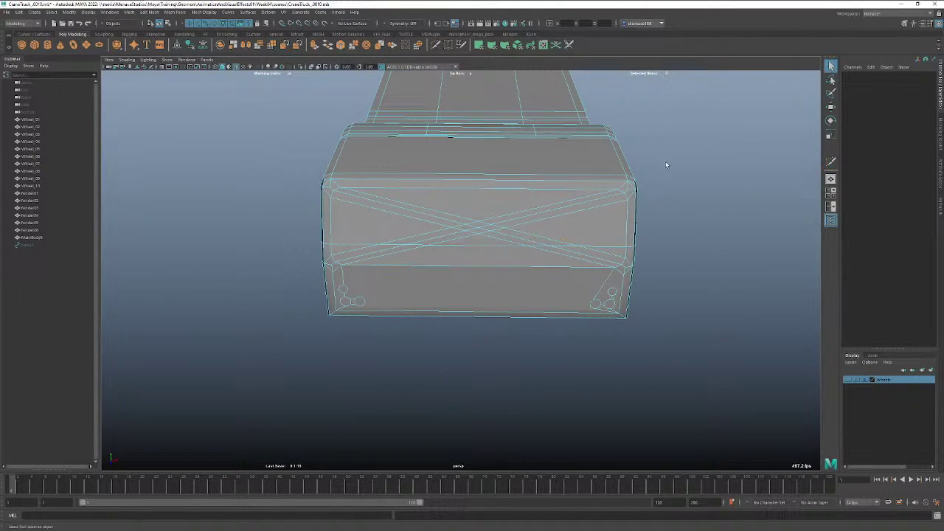
Undo all the diagonal cuts on the cab's upper front face.
key("ctrl+z")
key("ctrl+z")
key("ctrl+z")
Return the main body to object mode, show the wheels layer and inspect the cab from the sides and front.
left_click_drag(696, 237, 455, 242, "alt")
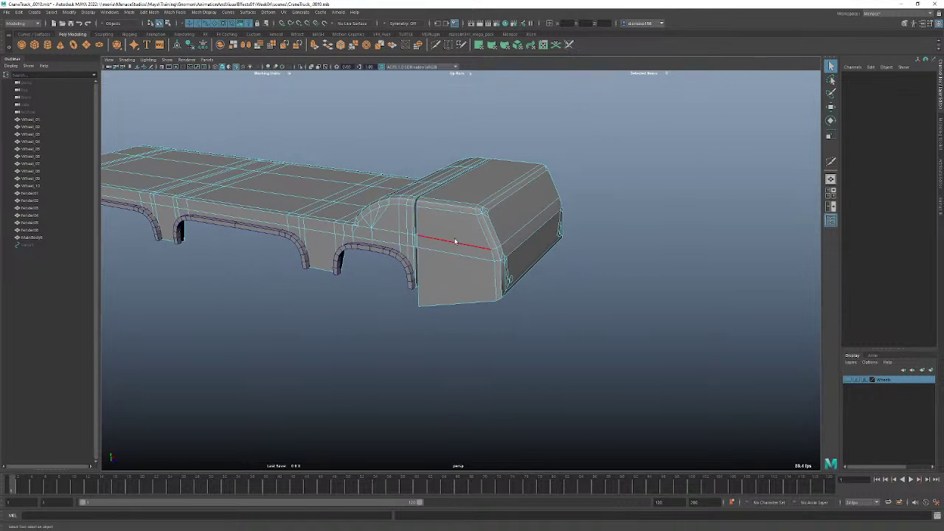
right_click_drag(455, 242, 485, 226)
left_click(632, 253)
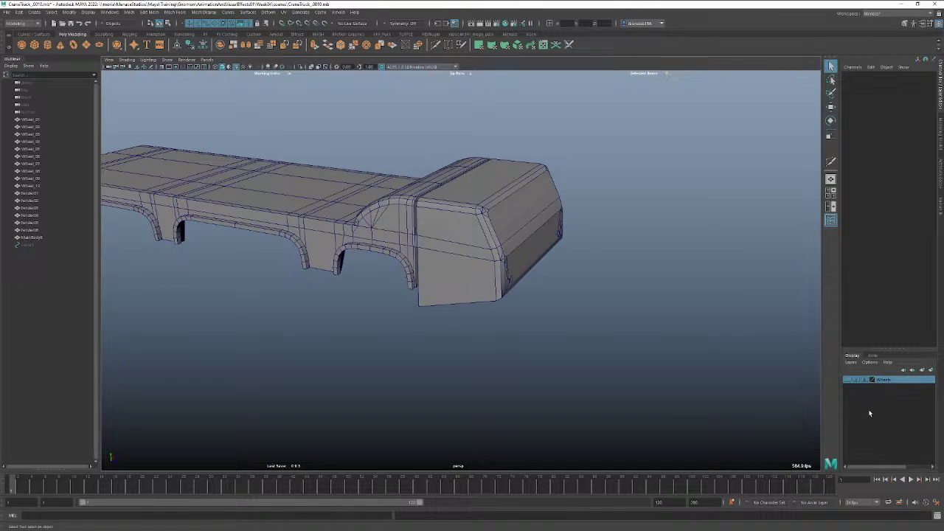
left_click(848, 380)
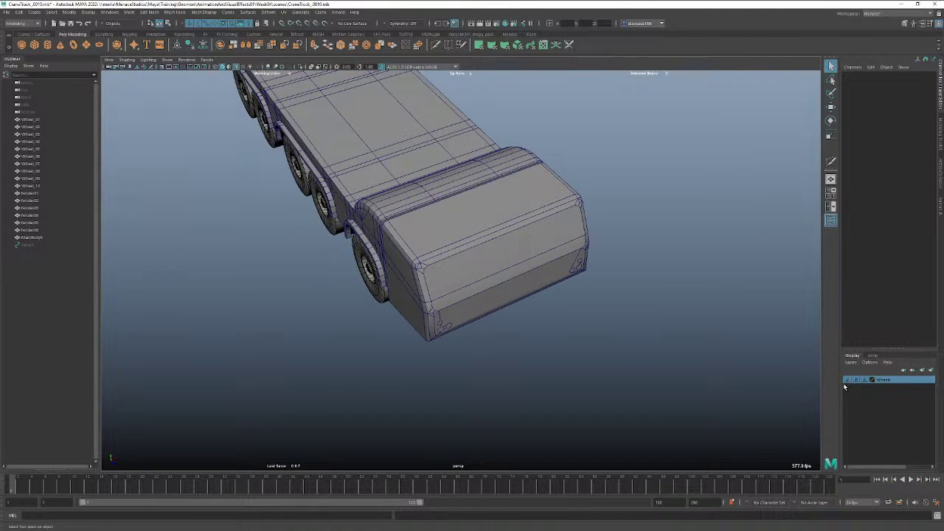
left_click_drag(579, 388, 458, 381, "alt")
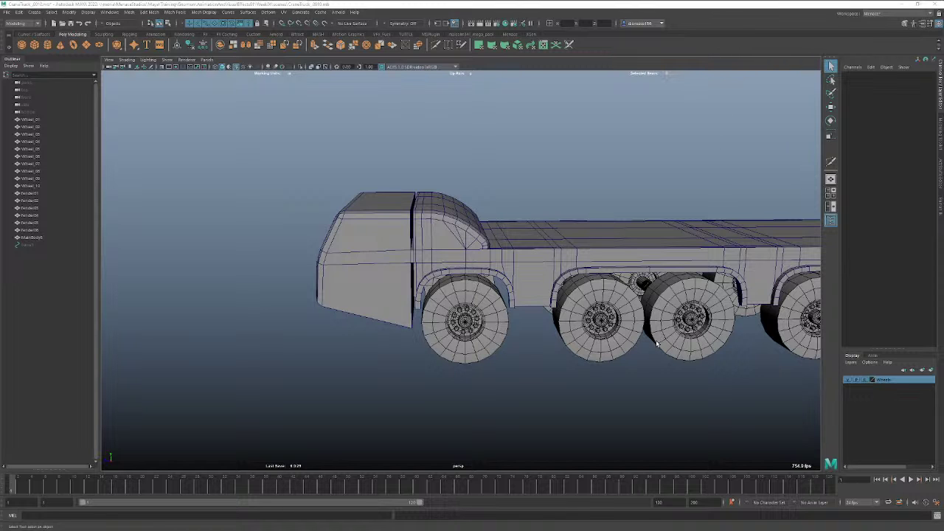
left_click_drag(503, 345, 454, 330, "alt")
right_click(454, 330)
right_click_drag(463, 330, 473, 313)
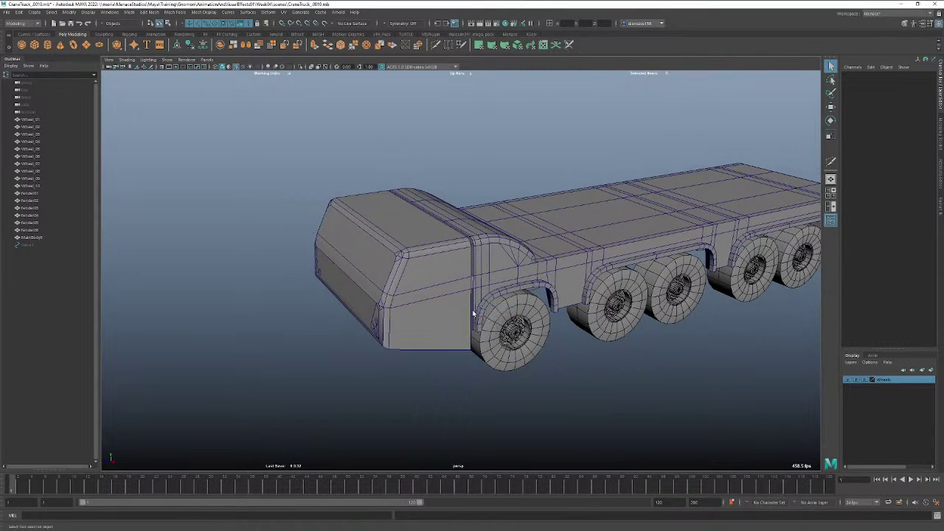
left_click_drag(407, 380, 464, 375, "alt")
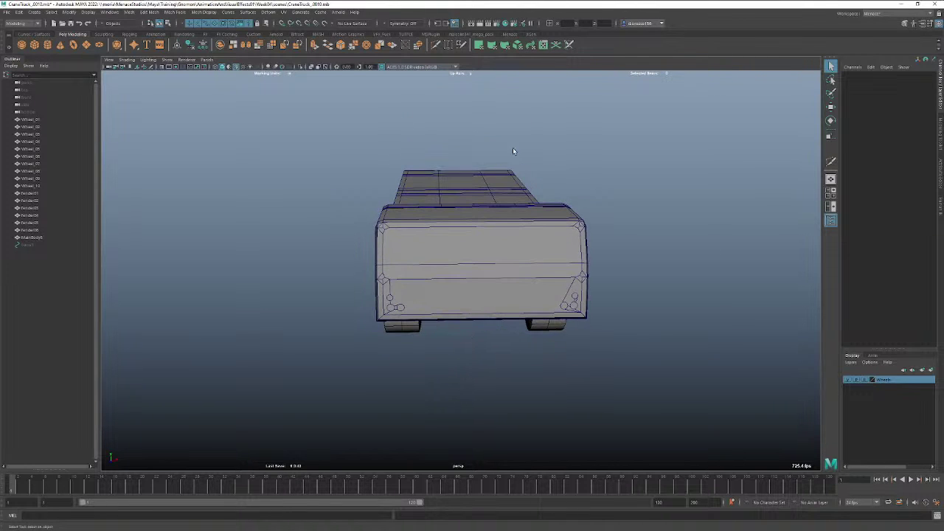
Multi-Cut centre edges across the cab's roof and the narrow strip along the front panel's lower edge.
left_click(436, 45)
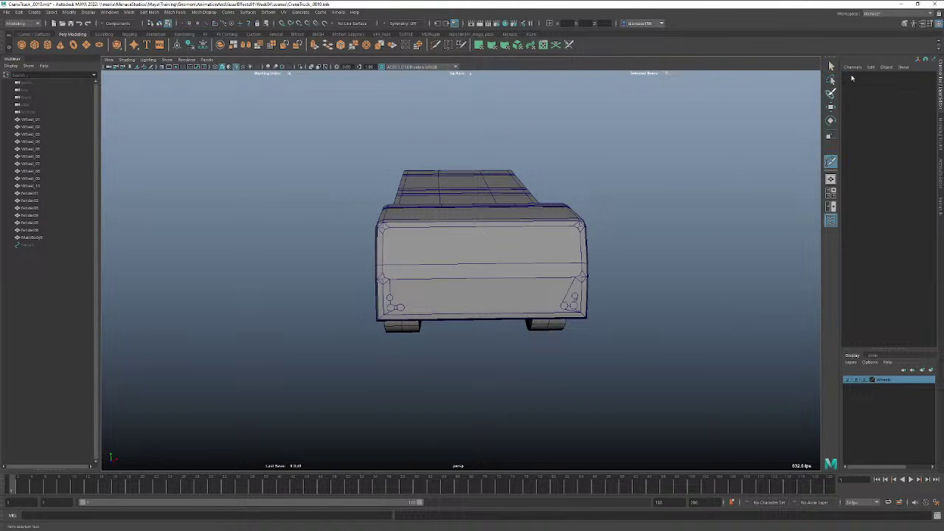
left_click(830, 66)
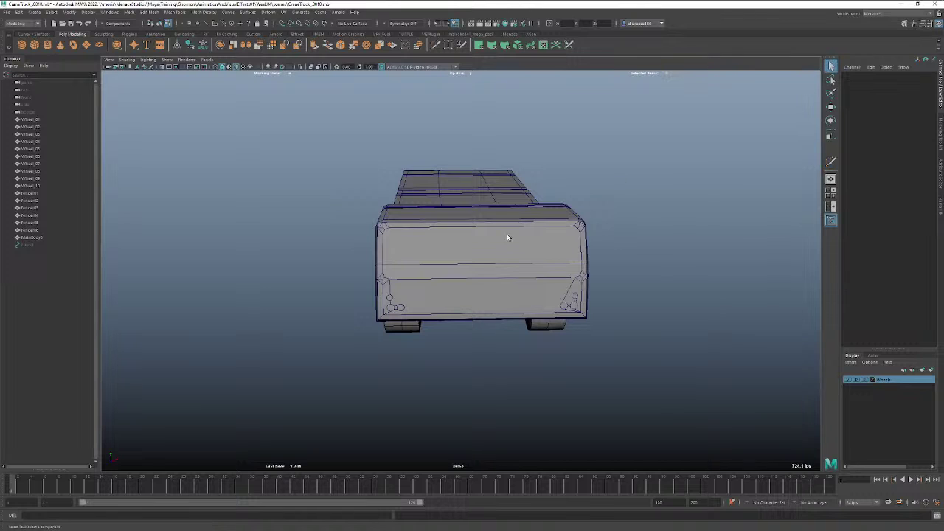
left_click(434, 45)
left_click(389, 280)
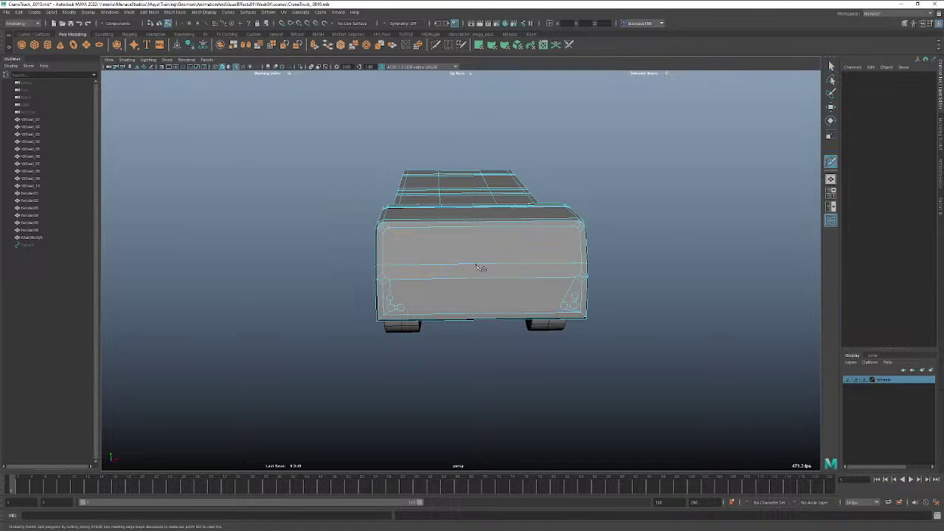
left_click(483, 269)
key("Return")
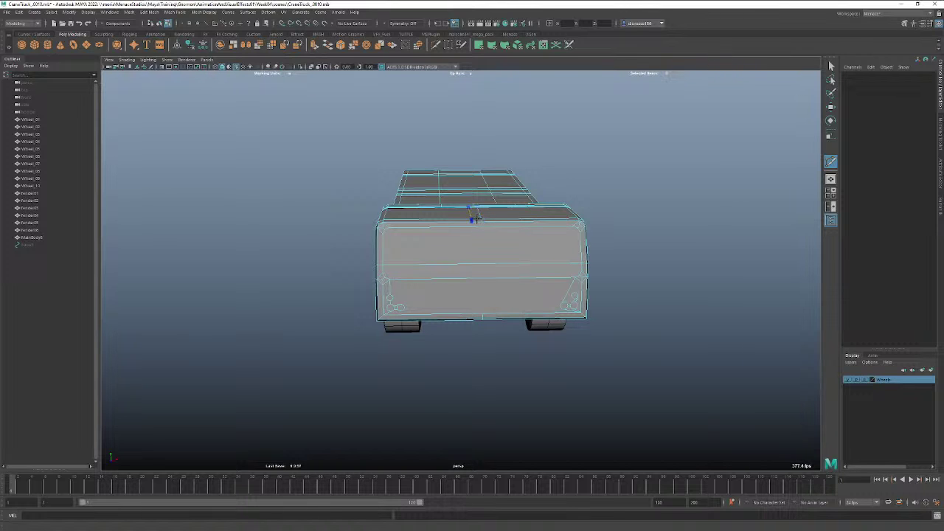
left_click_drag(480, 306, 569, 309, "alt")
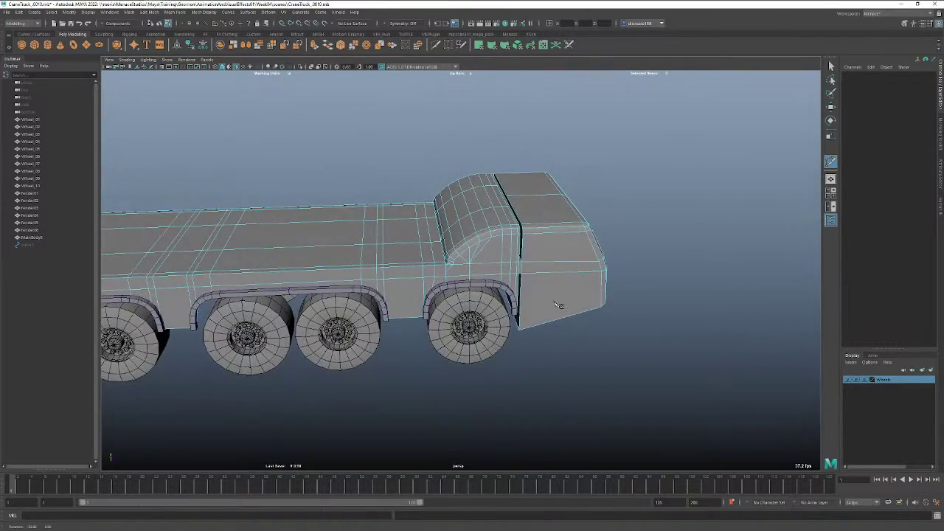
left_click_drag(560, 305, 790, 117, "alt")
left_click(831, 66)
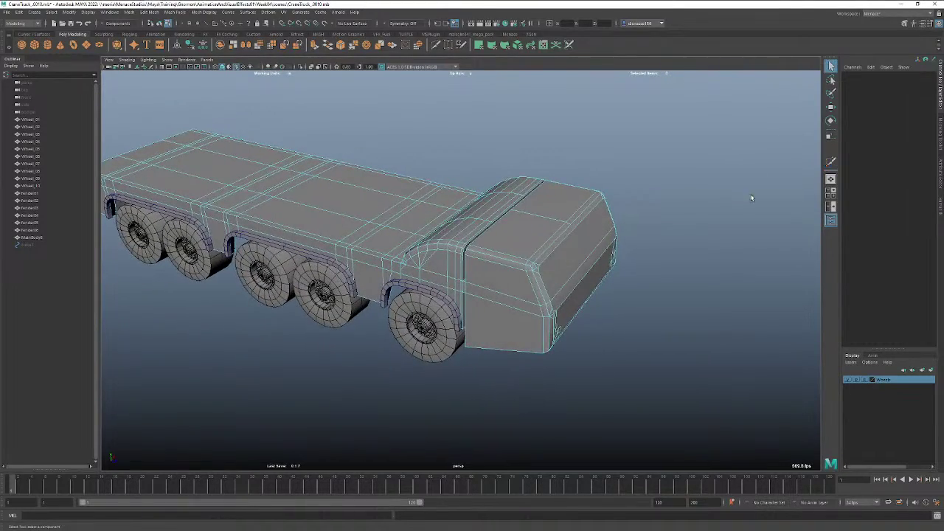
Switch the main body to face selection and show the truck in the side view.
left_click_drag(597, 259, 570, 297, "alt")
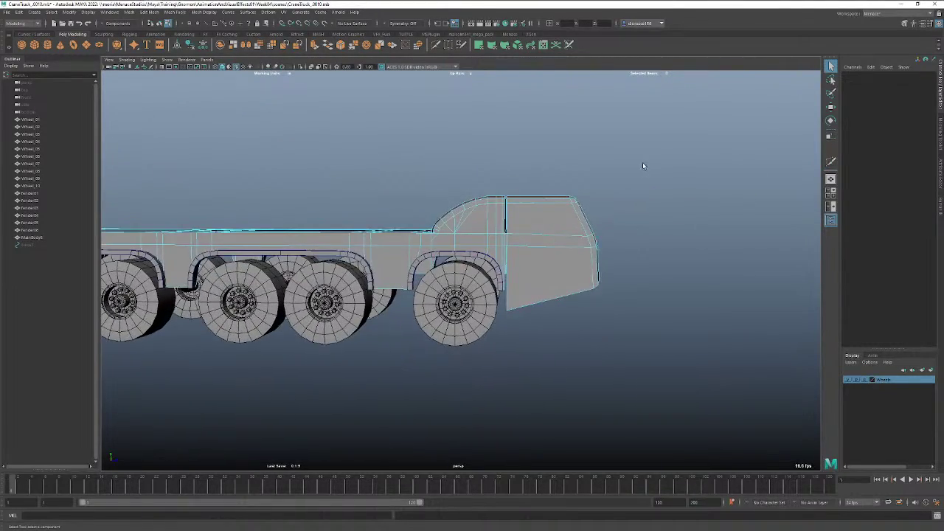
left_click_drag(643, 158, 510, 332)
key("space")
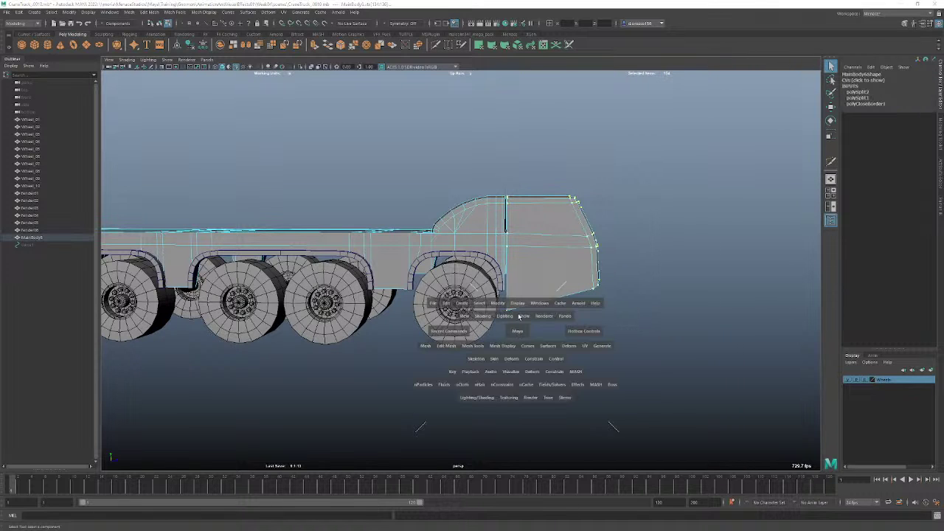
left_click(528, 260)
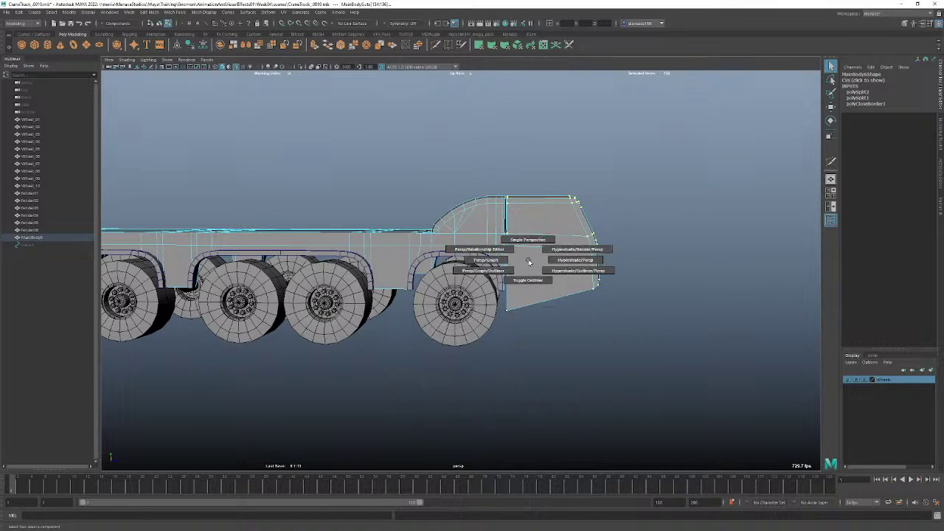
right_click(529, 261)
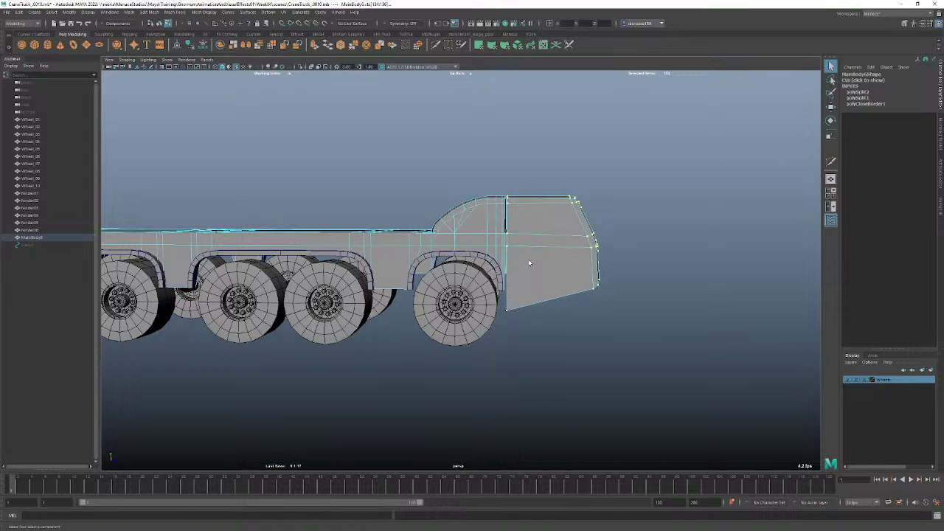
right_click_drag(528, 261, 525, 279)
key("space")
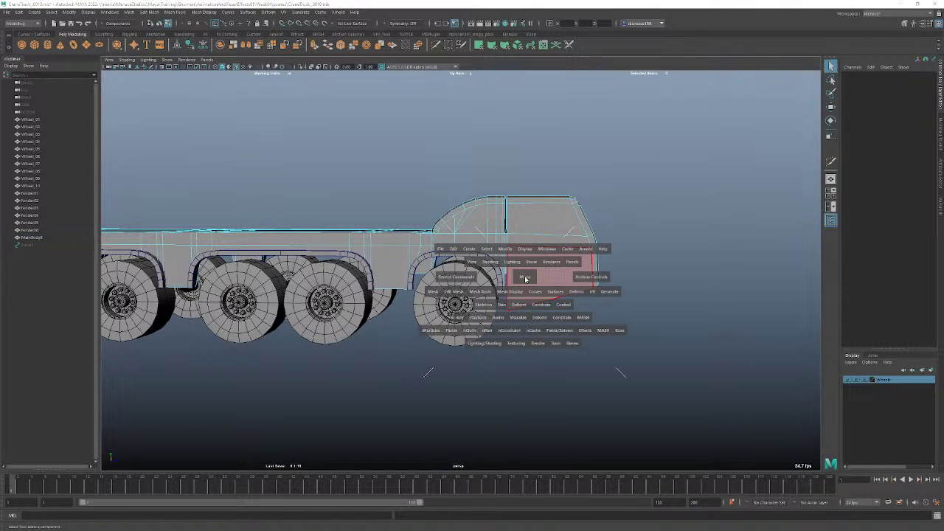
left_click_drag(526, 279, 550, 279)
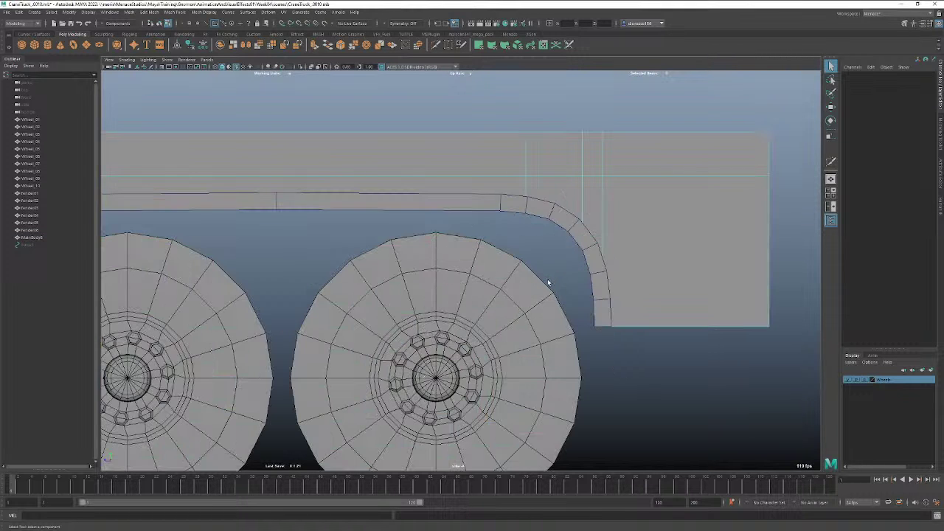
Select only the cab faces ahead of the gap in front of the first wheel, and return to the perspective view.
right_click_drag(574, 283, 238, 282, "alt")
middle_click_drag(238, 282, 464, 297, "alt")
left_click_drag(257, 118, 434, 343)
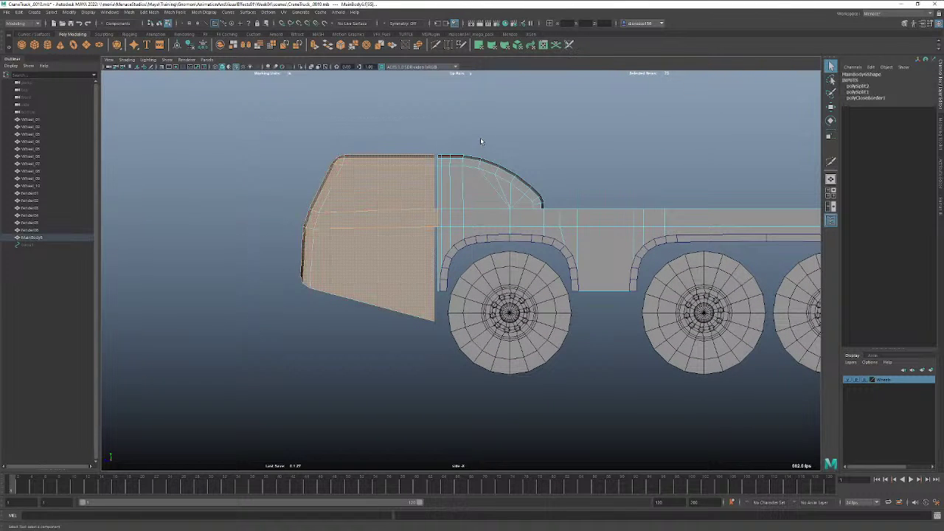
left_click_drag(490, 122, 437, 272)
left_click(430, 328, "shift")
key("space")
left_click_drag(351, 309, 206, 312)
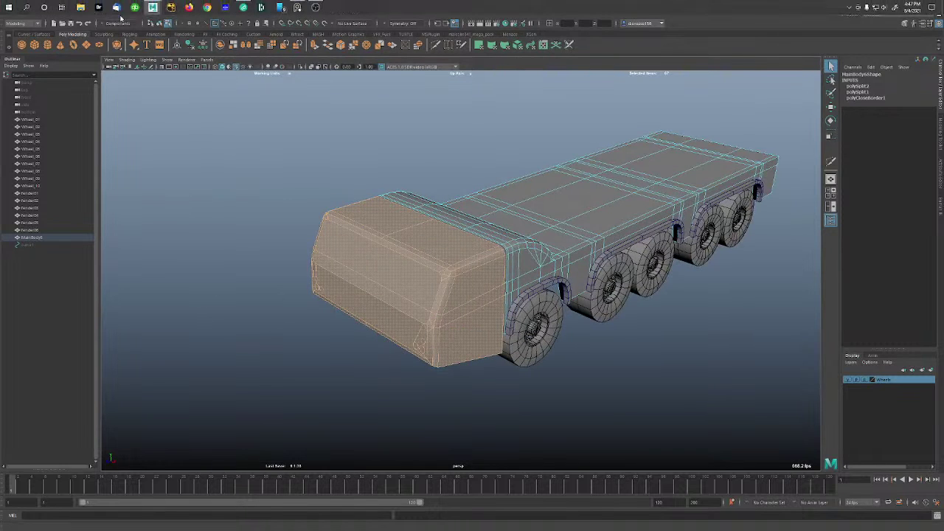
Detach the selected cab faces from the rest of the main body mesh.
left_click(147, 13)
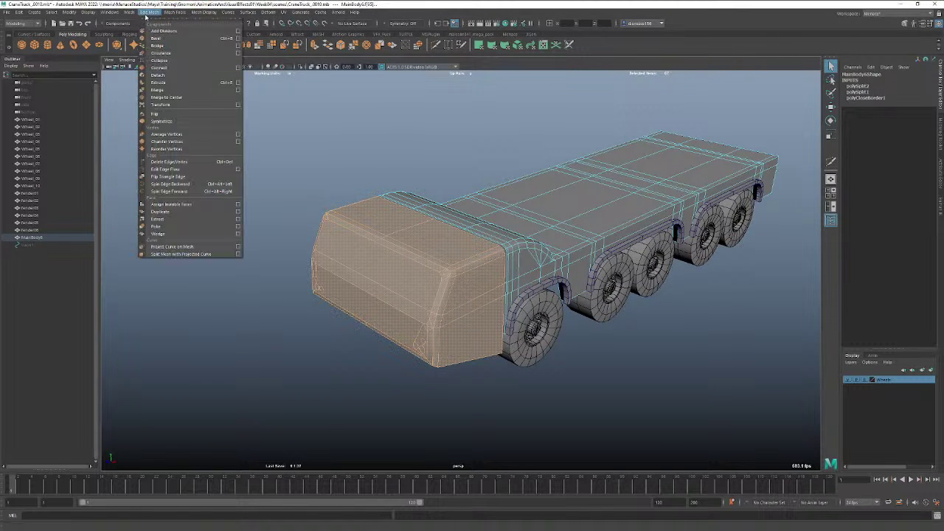
mouse_move(131, 13)
left_click(150, 13)
left_click(159, 76)
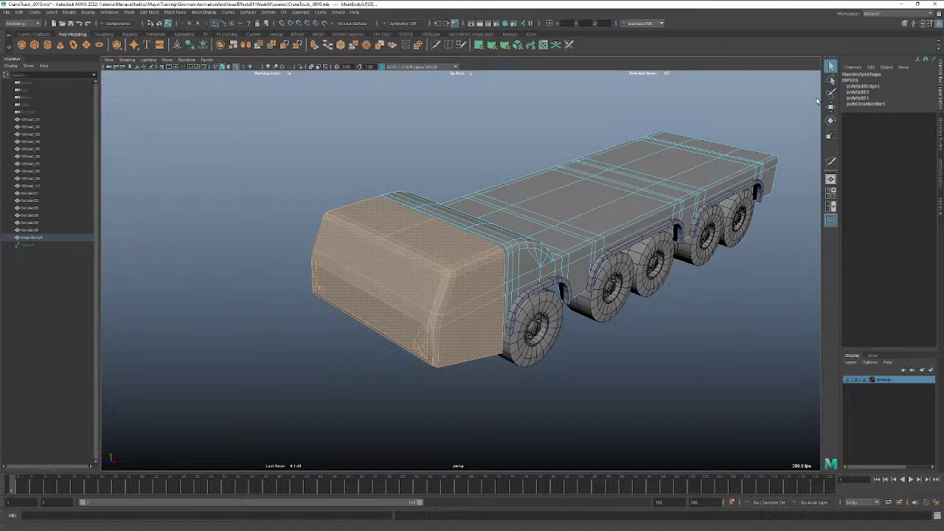
Return to object mode and separate the main body into individual meshes.
left_click(671, 138)
right_click_drag(650, 149, 657, 126)
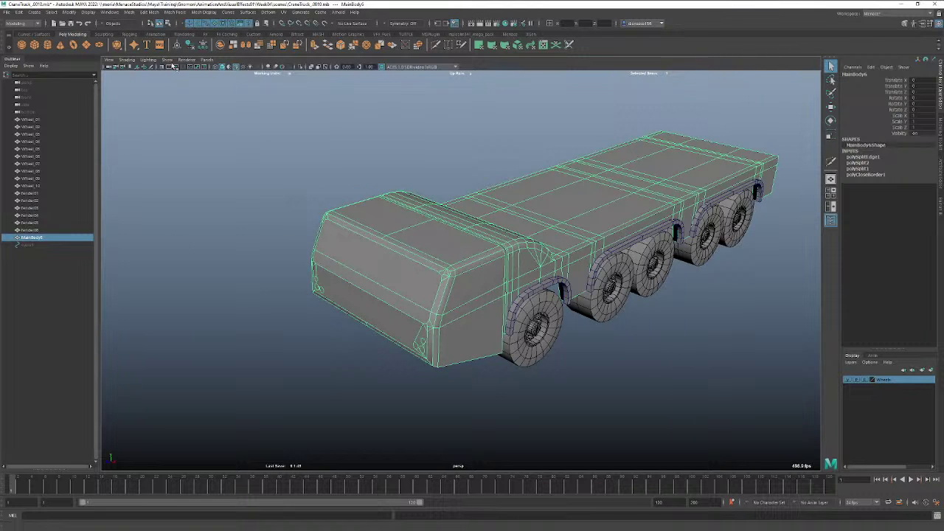
left_click(148, 12)
left_click(147, 12)
left_click(130, 13)
left_click(150, 47)
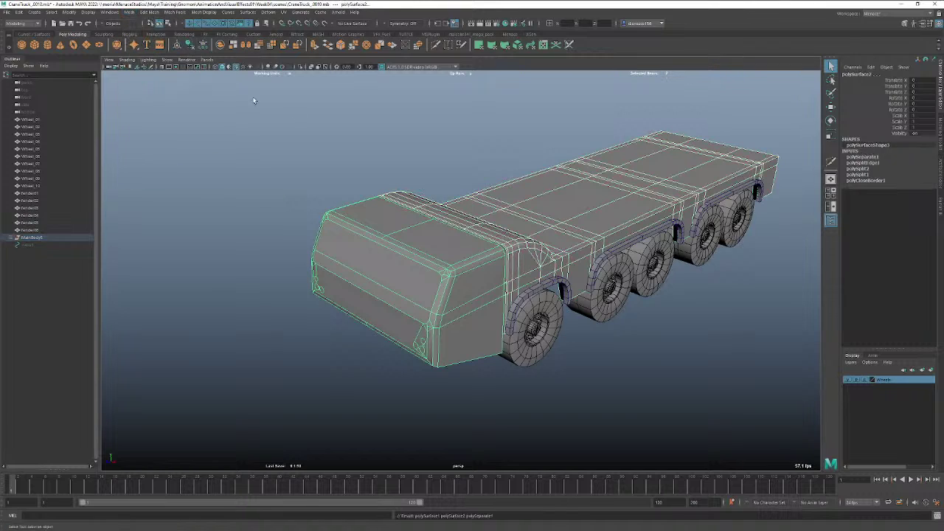
Select the separated cab mesh and isolate it in the view.
left_click(316, 158)
left_click(387, 240)
key("w")
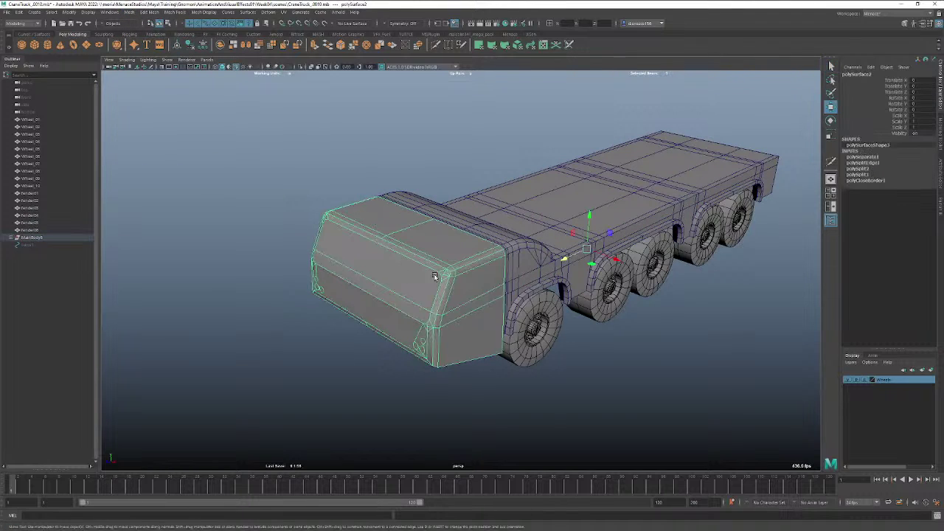
left_click_drag(447, 274, 287, 242, "alt")
key("ctrl+1")
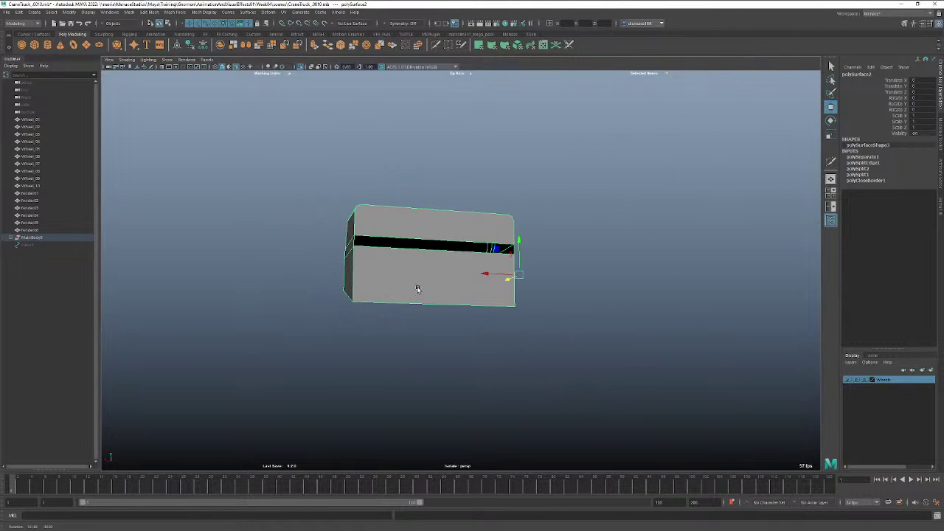
Cut a vertical centre edge down the cab's front, from the roof's centre edge to the bottom edge.
left_click_drag(417, 290, 441, 284, "alt")
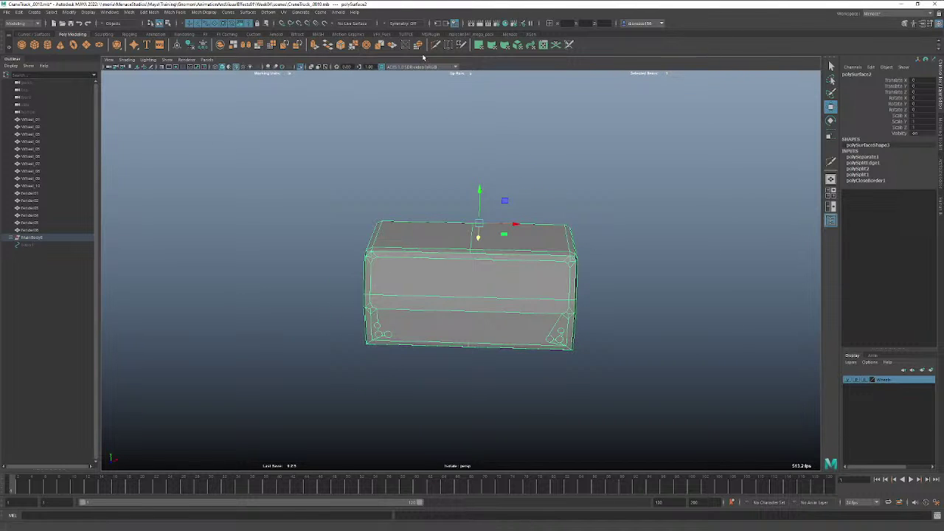
left_click(435, 44)
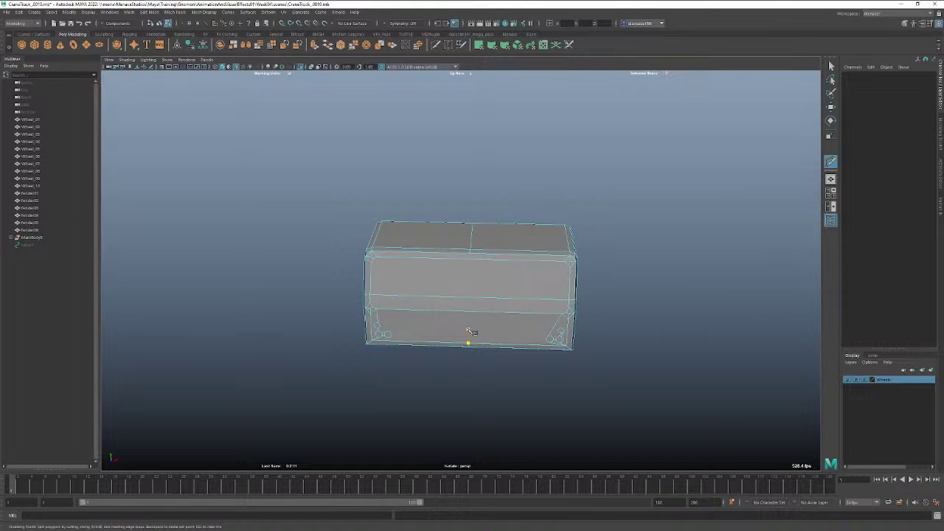
left_click(472, 253)
left_click(469, 344)
right_click(469, 343)
left_click_drag(509, 315, 400, 301, "alt")
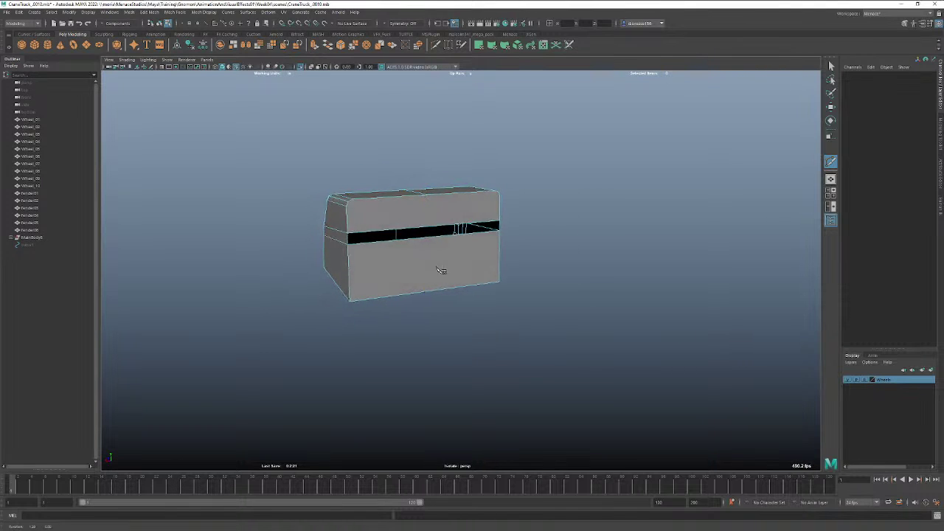
Cut vertical centre edges through the cab's lower and upper back panels, below and above the open gap.
left_click_drag(438, 270, 415, 280, "alt")
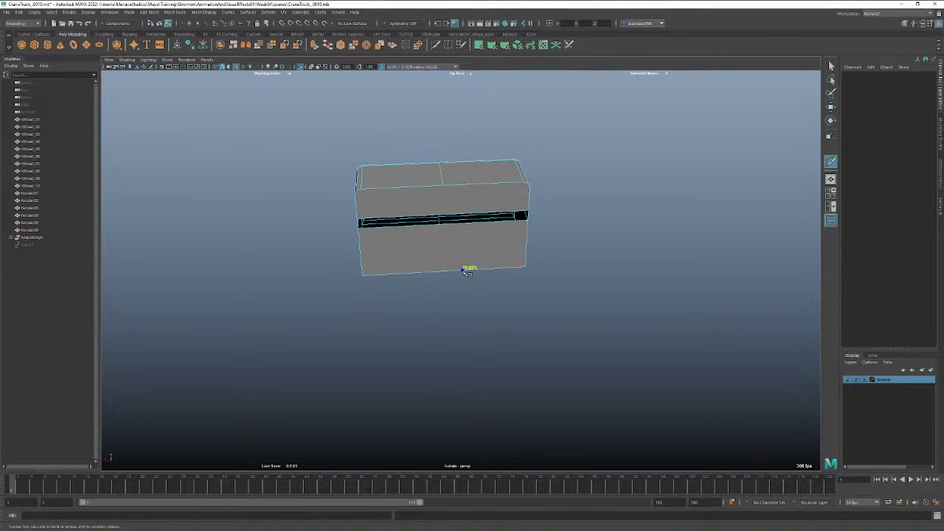
left_click(444, 270)
left_click(443, 226)
key("Return")
key("ctrl+z")
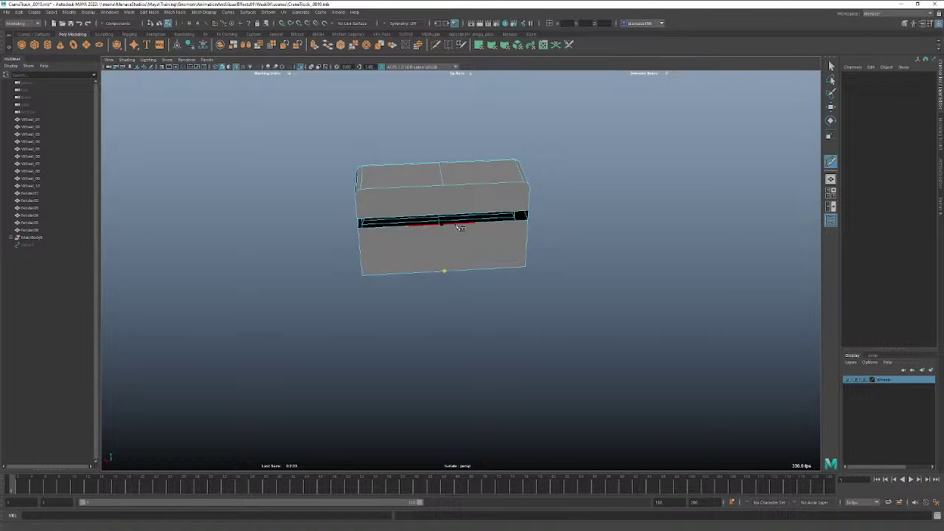
left_click(445, 223)
key("Return")
left_click(443, 186)
left_click(445, 214)
key("Return")
mouse_move(472, 278)
left_mouse_down("alt")
mouse_move(458, 257)
mouse_move(472, 249)
mouse_move(473, 260)
left_mouse_up("alt")
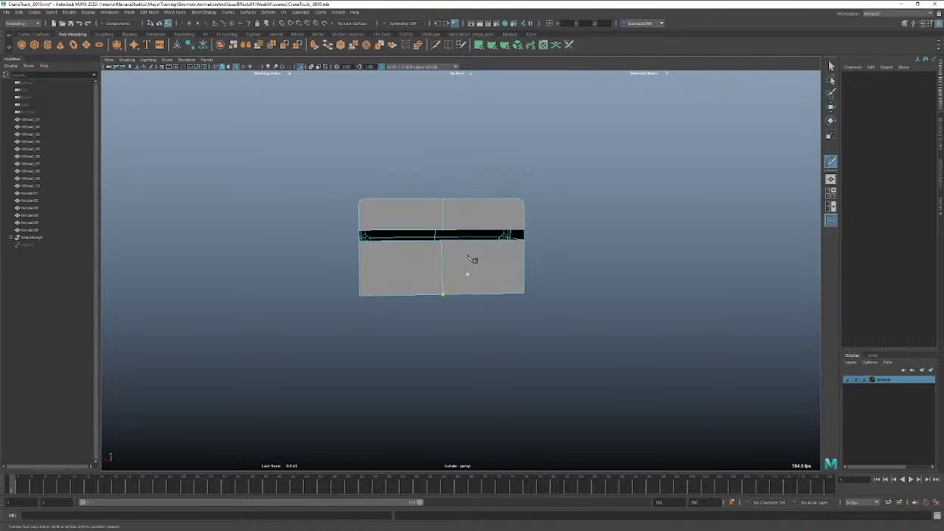
Show the whole isolated cab in the front view with the grid turned on.
key("w")
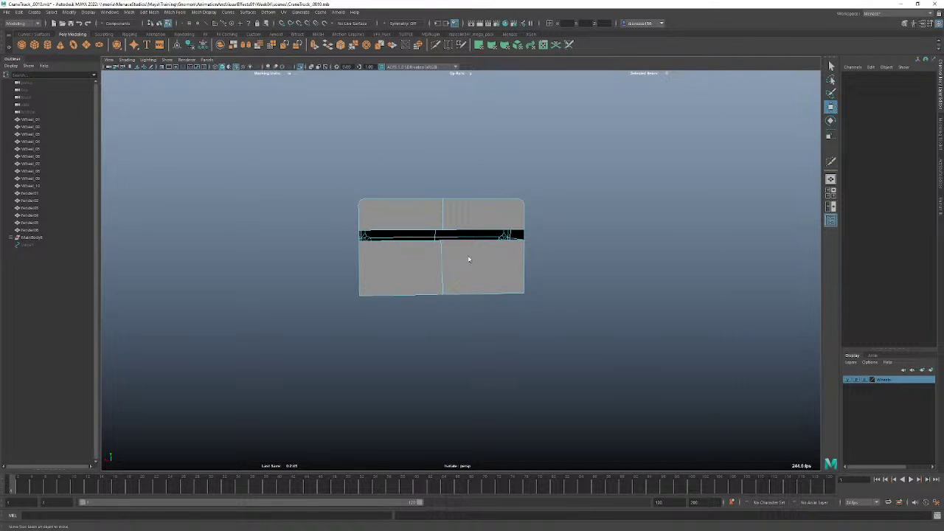
right_click(467, 257)
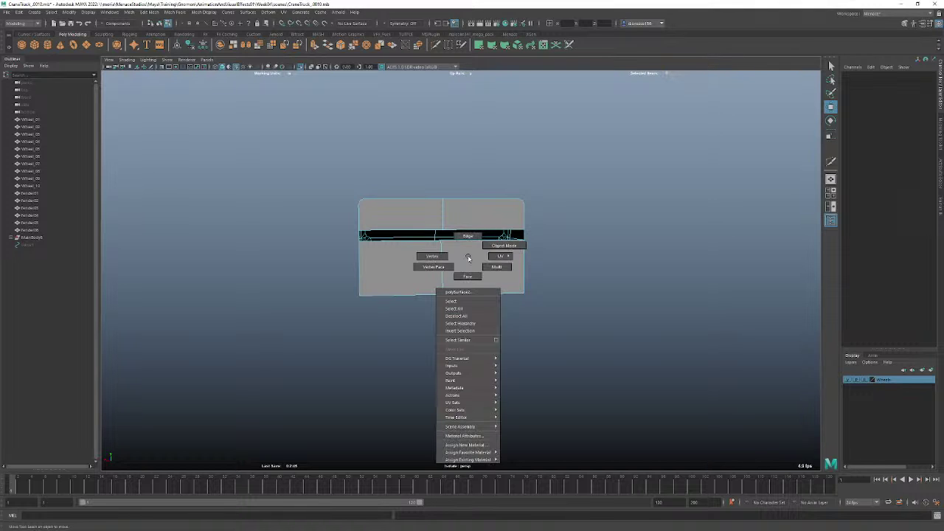
key("space")
left_click_drag(466, 258, 468, 276)
scroll(419, 271, "down", 1)
right_click_drag(418, 269, 202, 241, "alt")
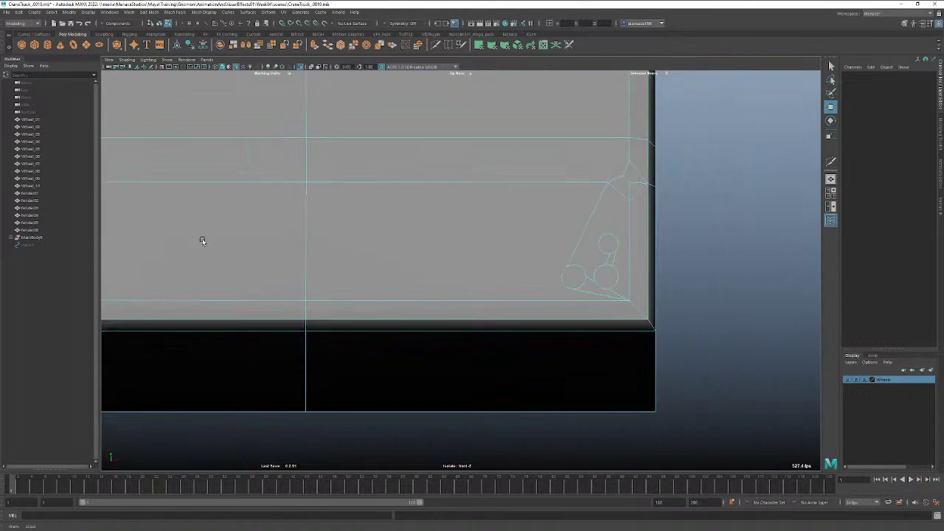
middle_click_drag(378, 225, 461, 258, "alt")
right_click_drag(413, 243, 248, 236, "alt")
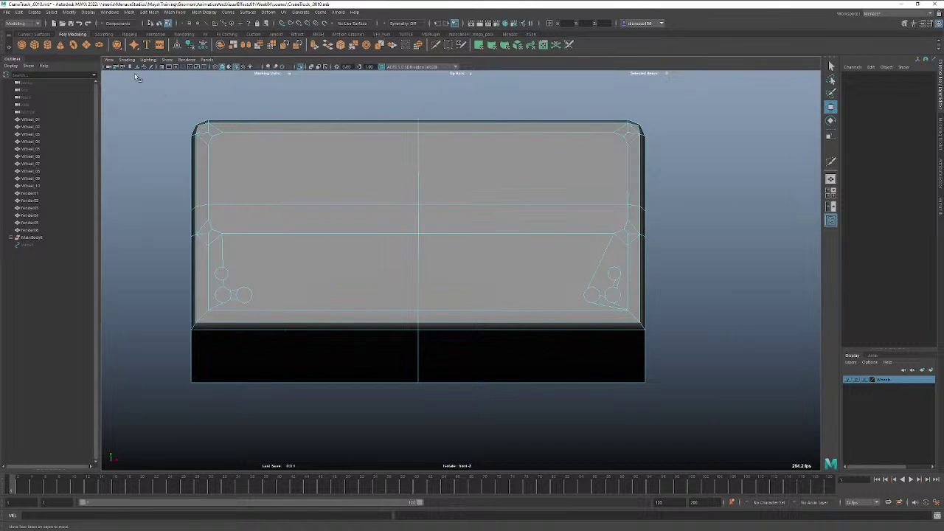
left_click(172, 68)
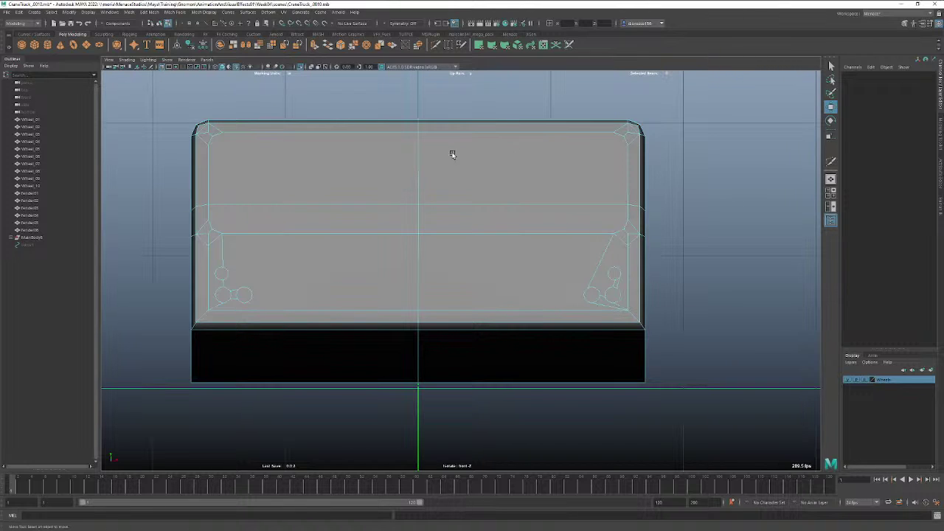
Align the cab's centre vertices into one straight vertical line, snap them to the grid's centre line, and return to object mode.
right_click_drag(440, 152, 406, 153)
left_click_drag(434, 103, 409, 434)
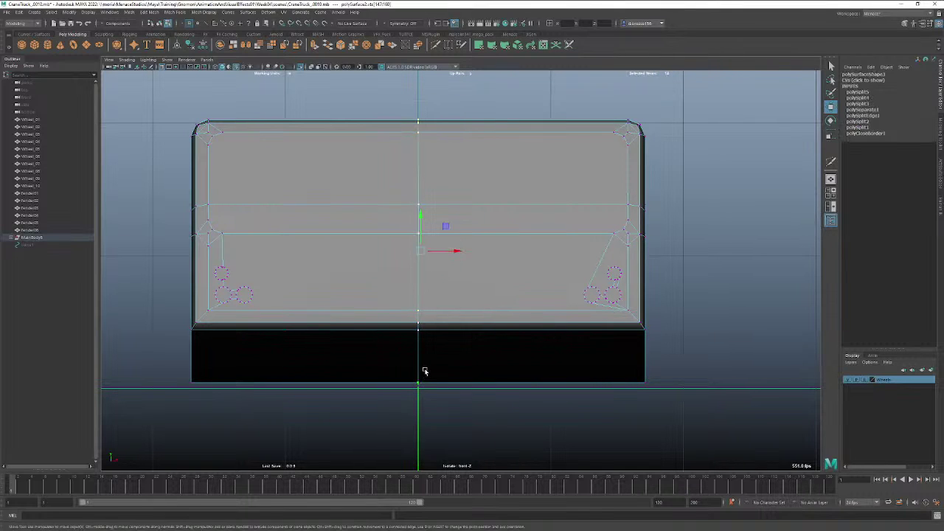
key("e")
key("r")
left_click_drag(455, 253, 380, 253)
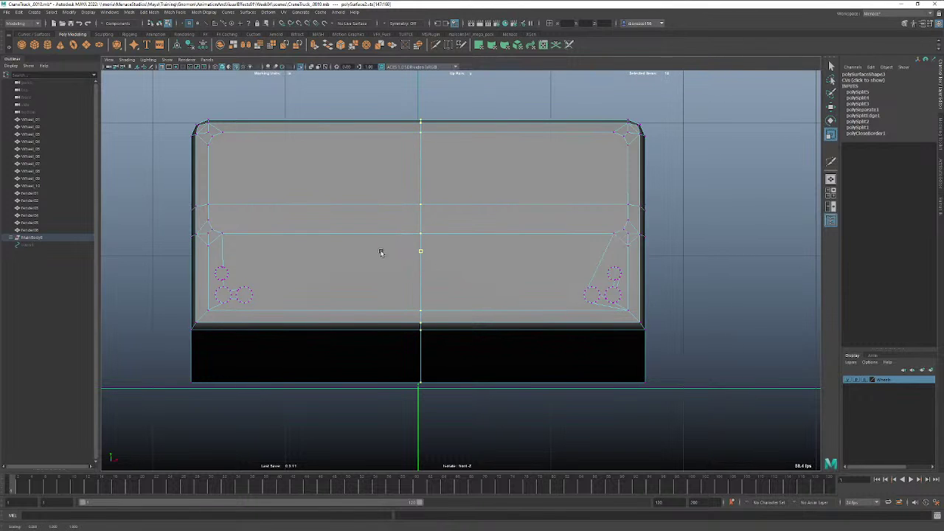
key("w")
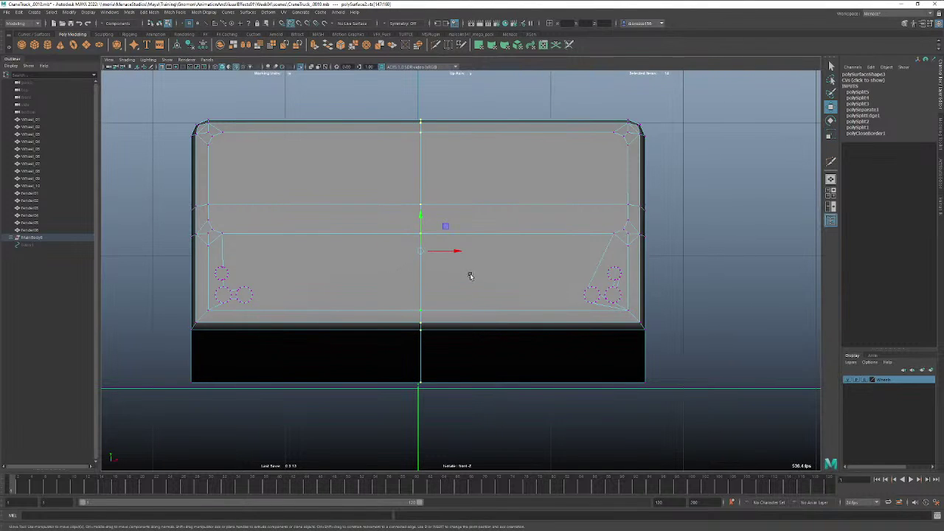
left_click_drag(455, 255, 447, 252)
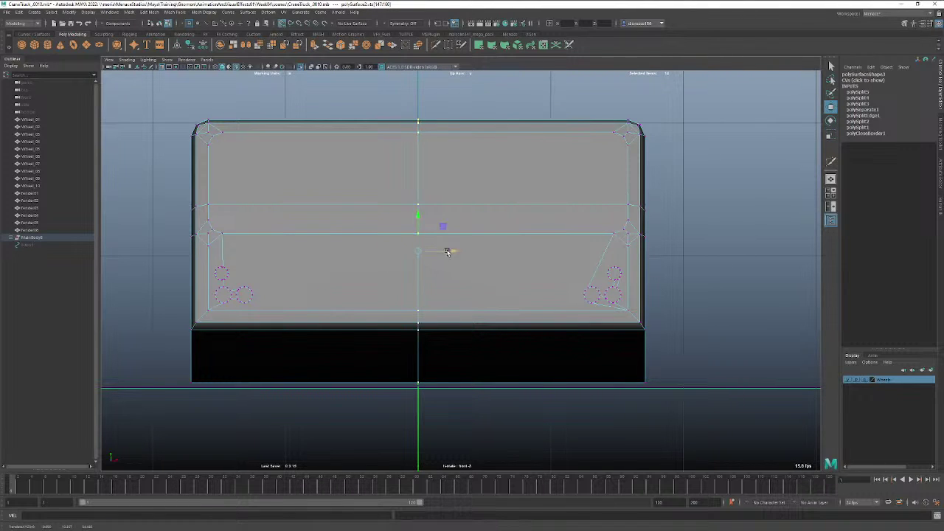
right_click_drag(432, 322, 447, 310)
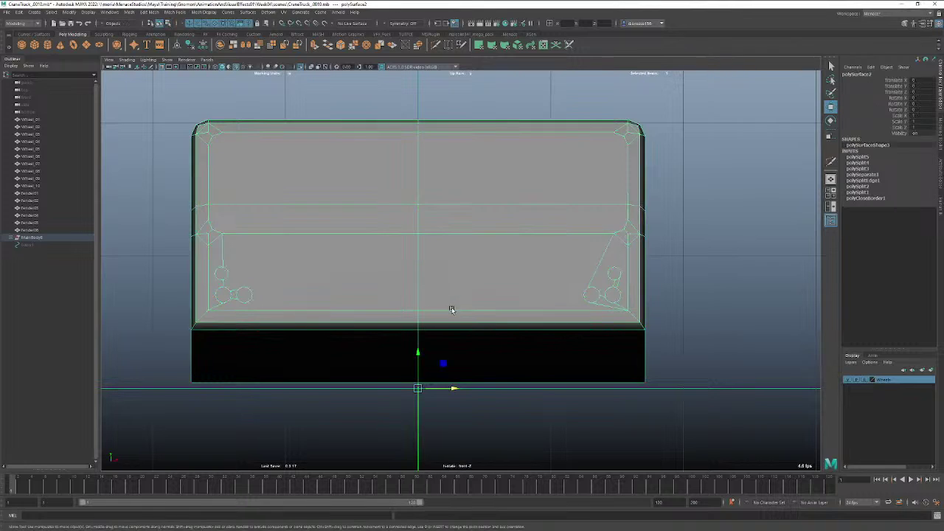
In the perspective view, insert an edge loop around the cab just ahead of its rear edge with the Multi-Cut tool.
key("space")
left_click_drag(450, 310, 201, 294)
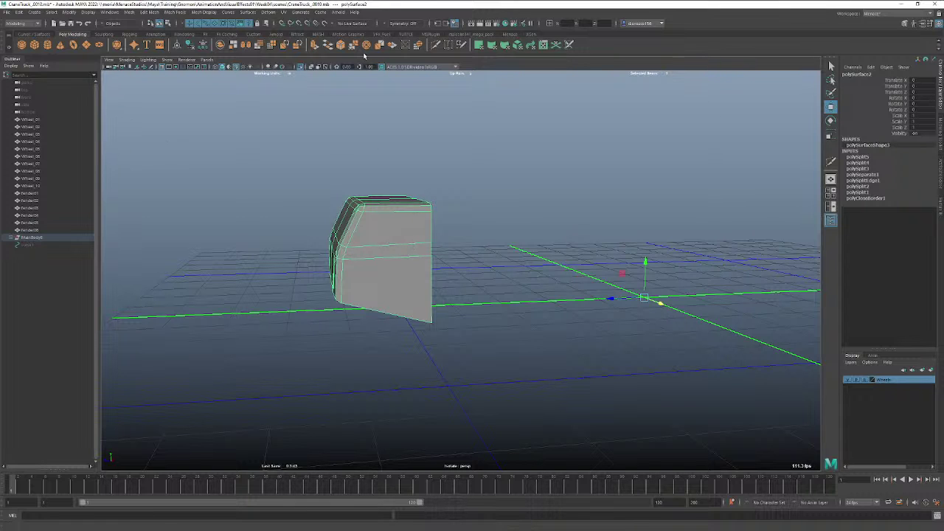
left_click(435, 46)
key("F8")
right_click_drag(339, 198, 443, 220, "alt")
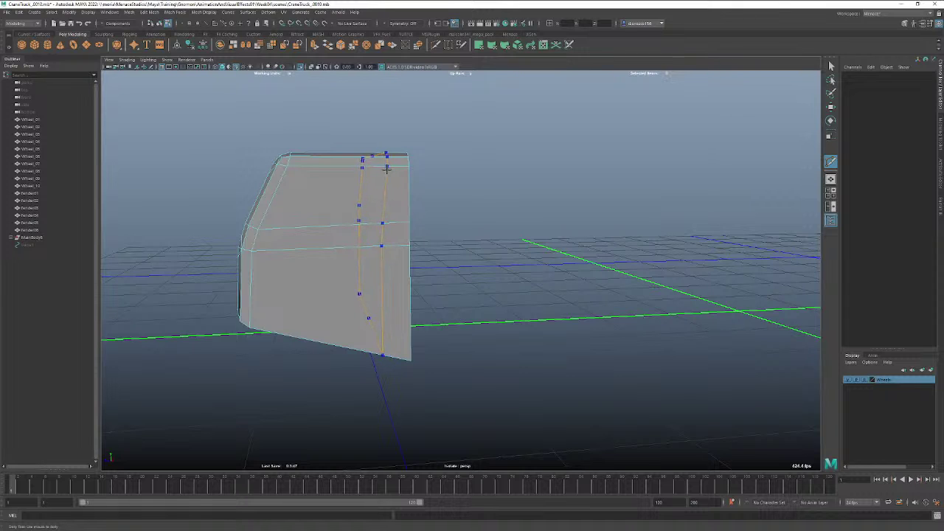
left_click(387, 169, "ctrl")
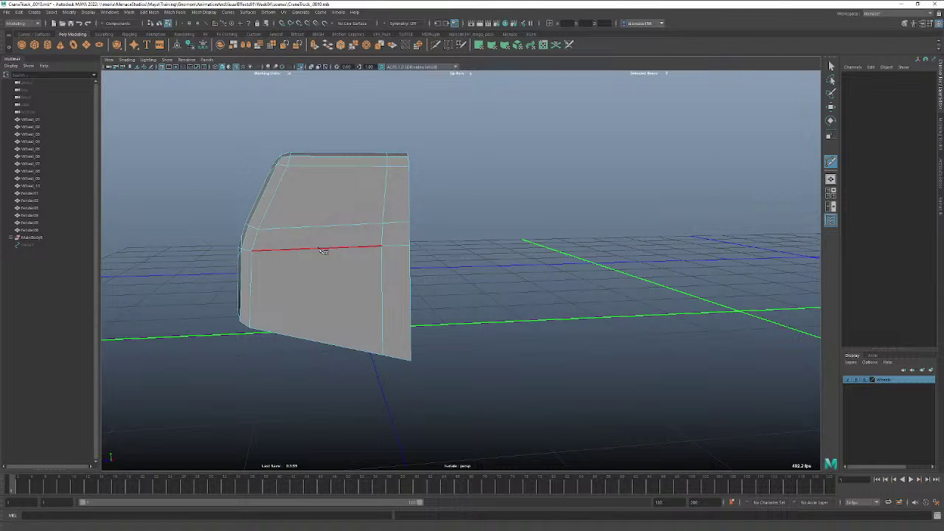
Cut a diagonal edge between the two horizontal edges on the cab's side, below the side window area.
left_click(313, 250)
left_click(337, 226)
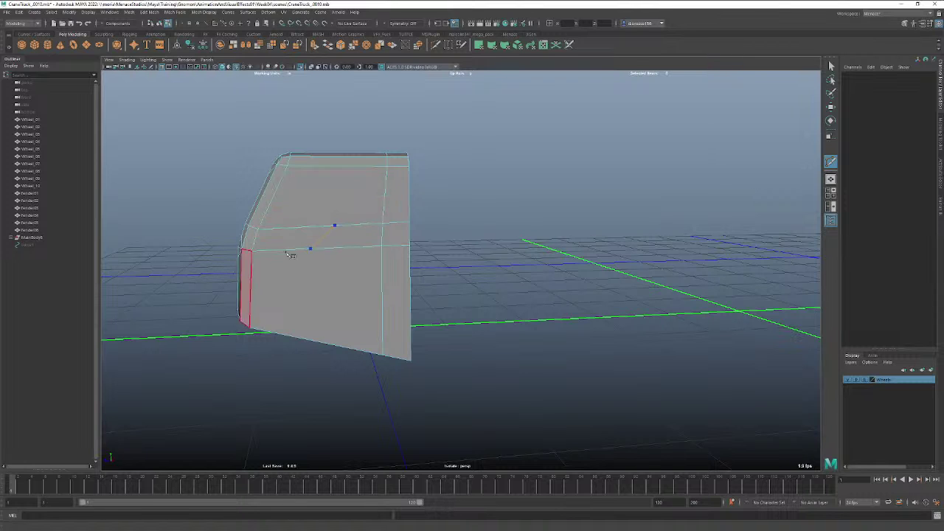
right_click(380, 243)
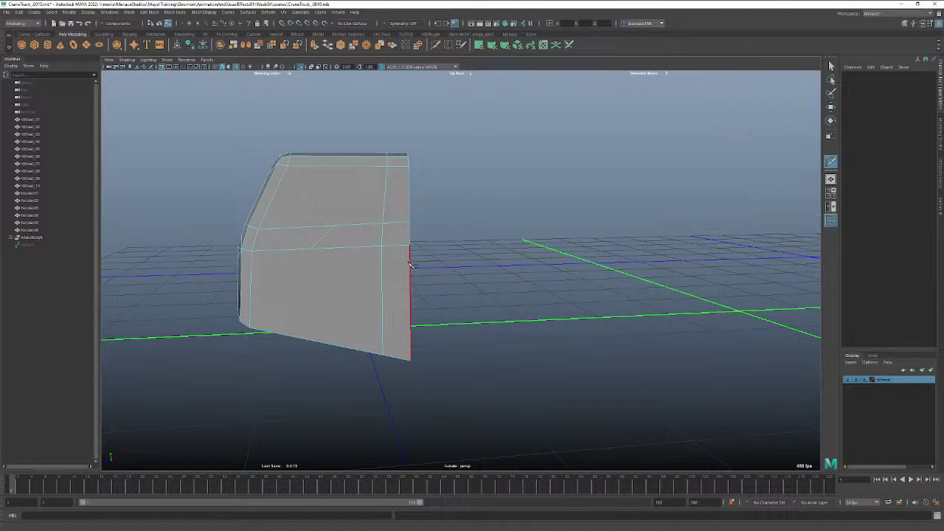
Select the side window face and the angled face below it, and extrude them together inward into the cab.
left_click(831, 66)
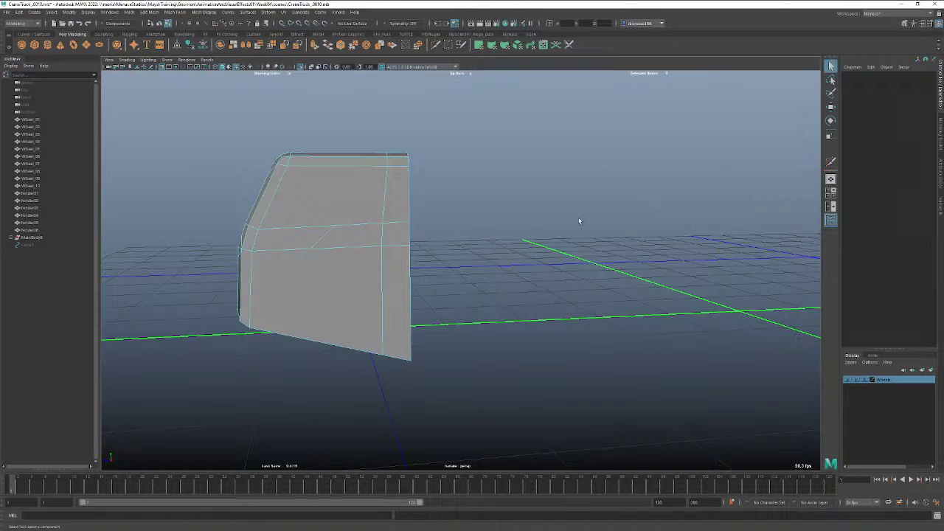
left_click(329, 200)
left_click(295, 238, "shift")
left_click_drag(296, 238, 453, 251, "alt")
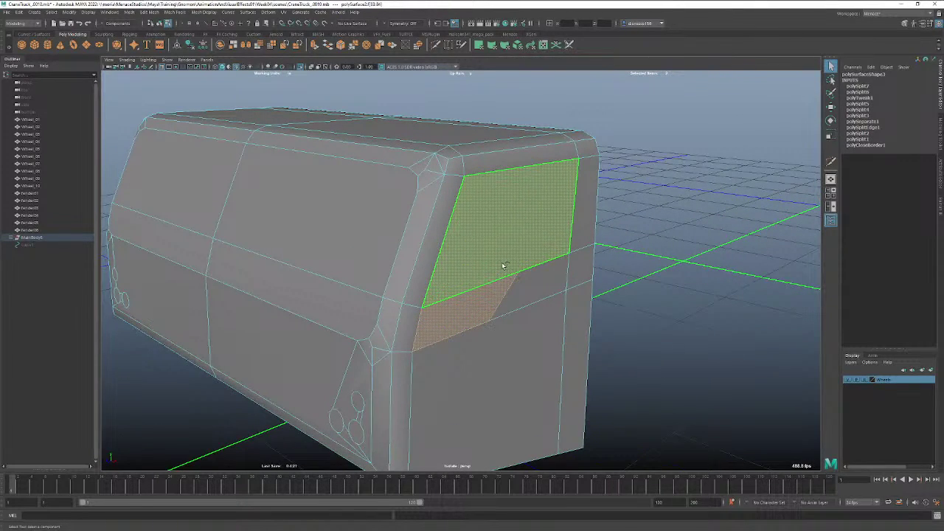
key("ctrl+e")
left_click_drag(532, 231, 486, 258)
key("f")
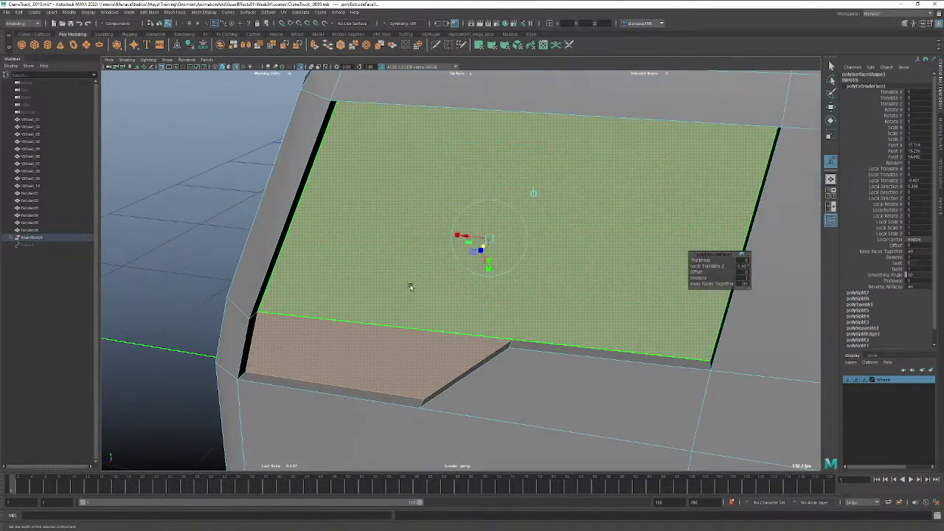
left_click_drag(411, 287, 419, 281, "alt")
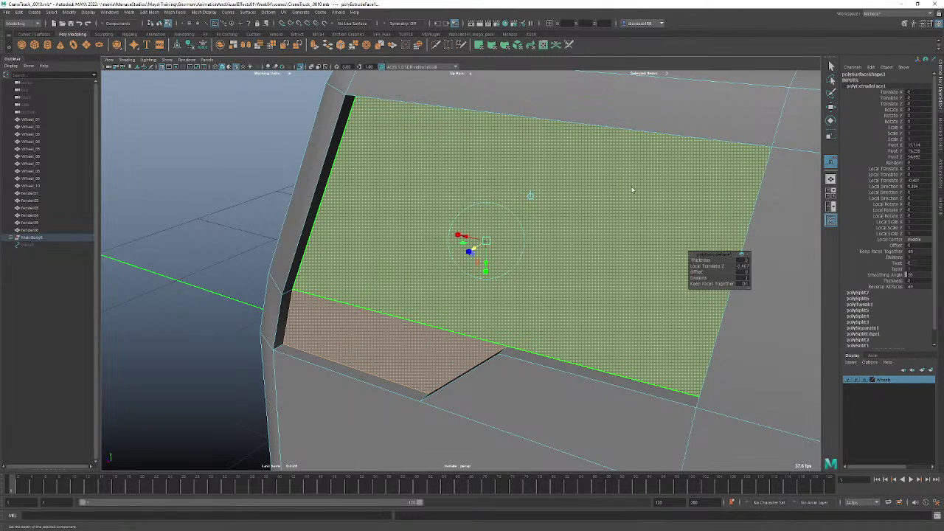
Select the short corner edges around the recessed side window.
right_click_drag(633, 191, 614, 174)
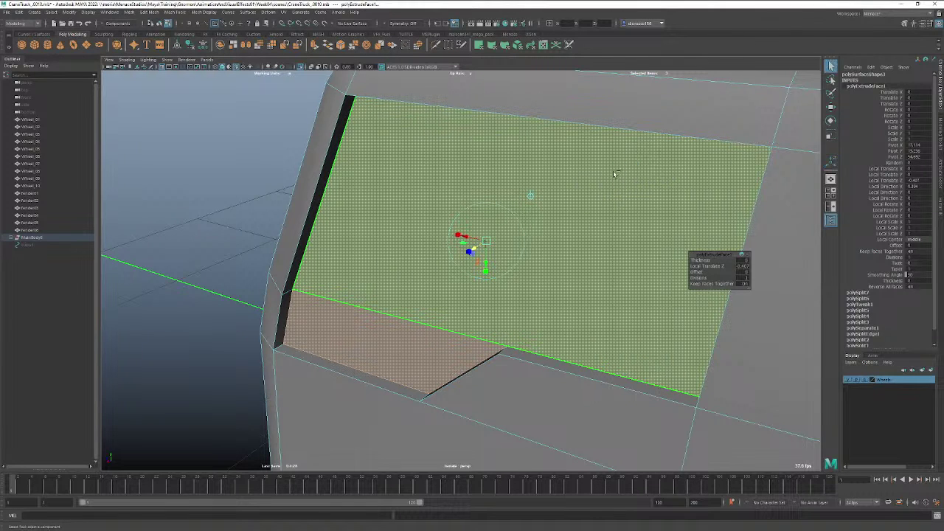
left_click(278, 346)
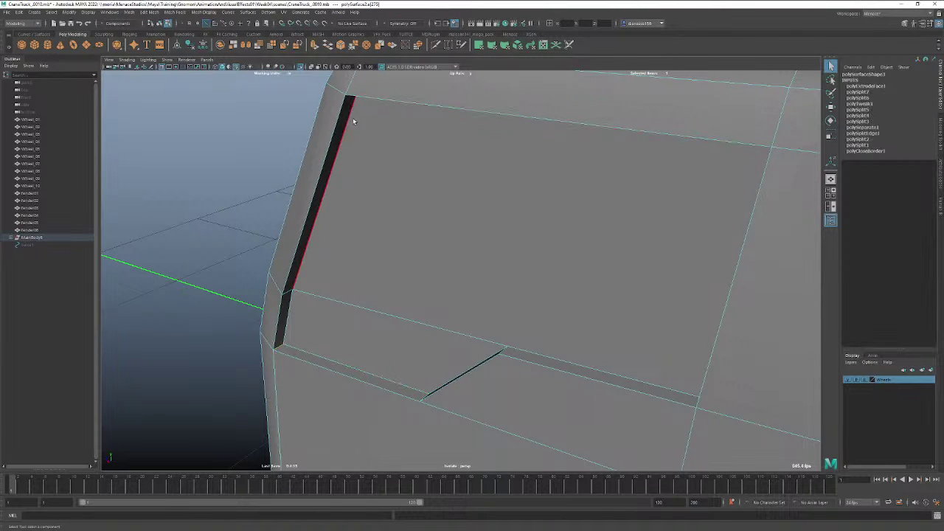
left_click_drag(363, 146, 364, 125, "alt")
left_click(365, 124, "shift")
left_click_drag(373, 263, 452, 325, "alt")
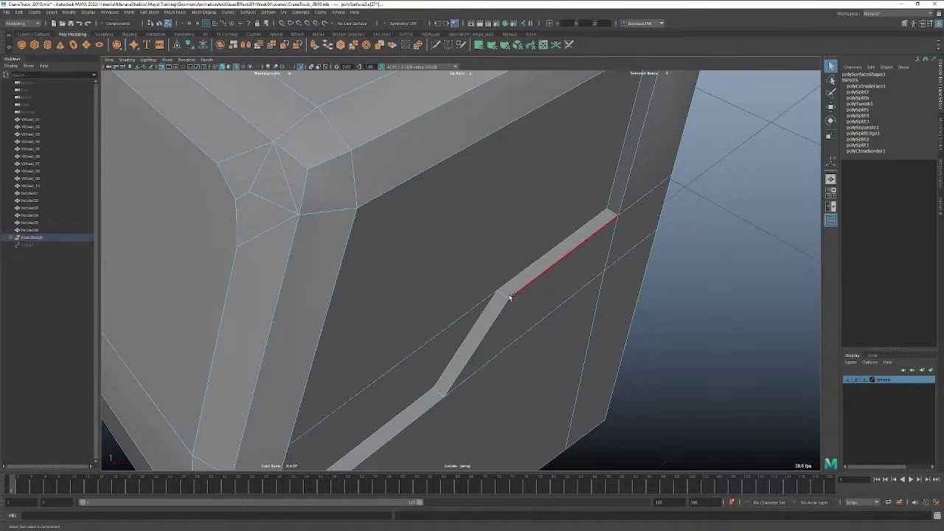
left_click_drag(516, 291, 599, 175, "alt")
left_click_drag(641, 197, 531, 221, "alt")
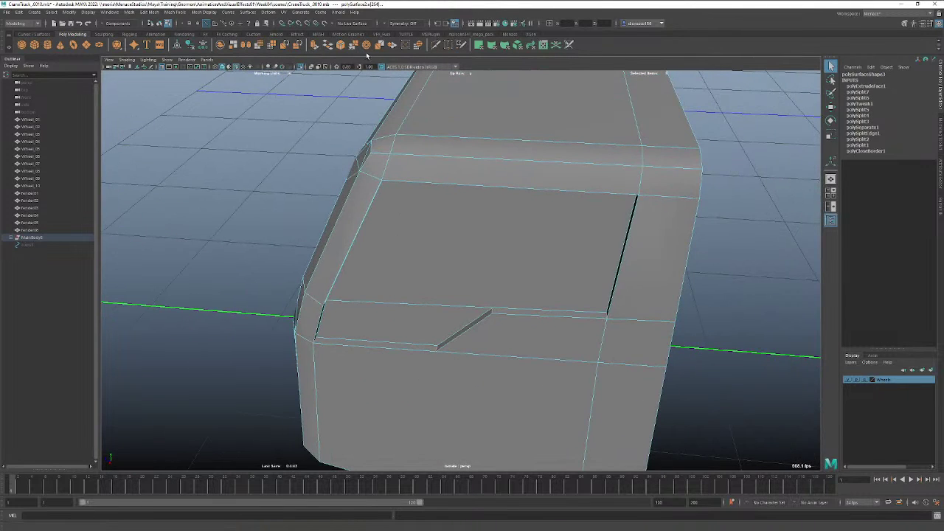
Try to bevel the selected window recess corners with 2 segments, and undo the bevel.
left_click(342, 45)
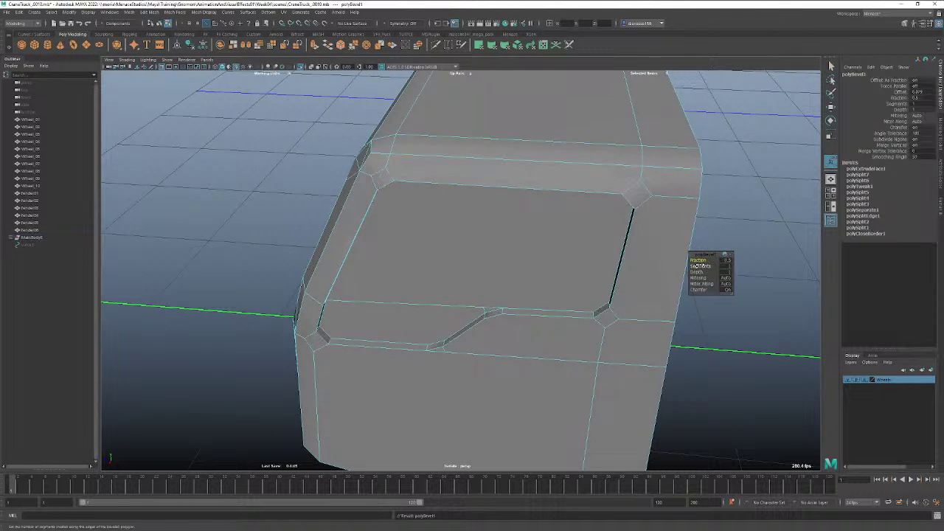
left_click_drag(701, 265, 713, 266)
left_click_drag(546, 316, 540, 281, "alt")
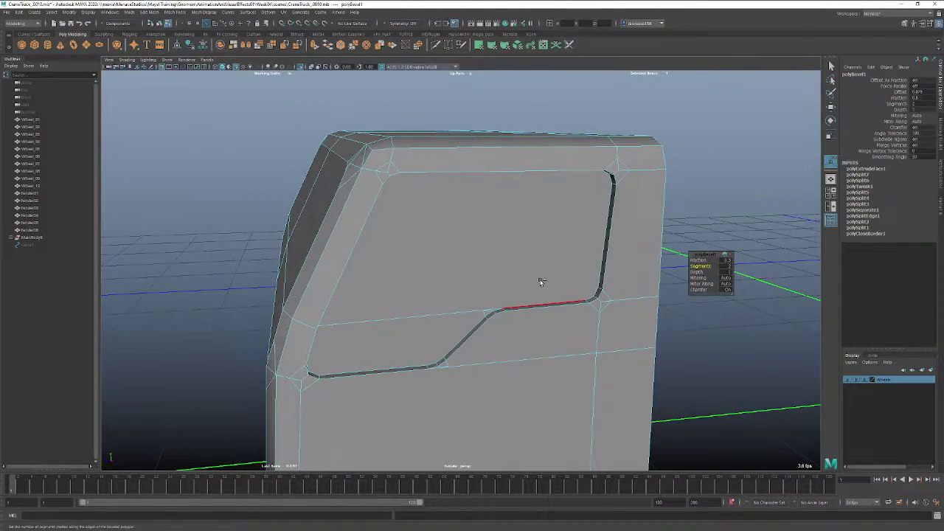
key("ctrl+z")
key("ctrl+z")
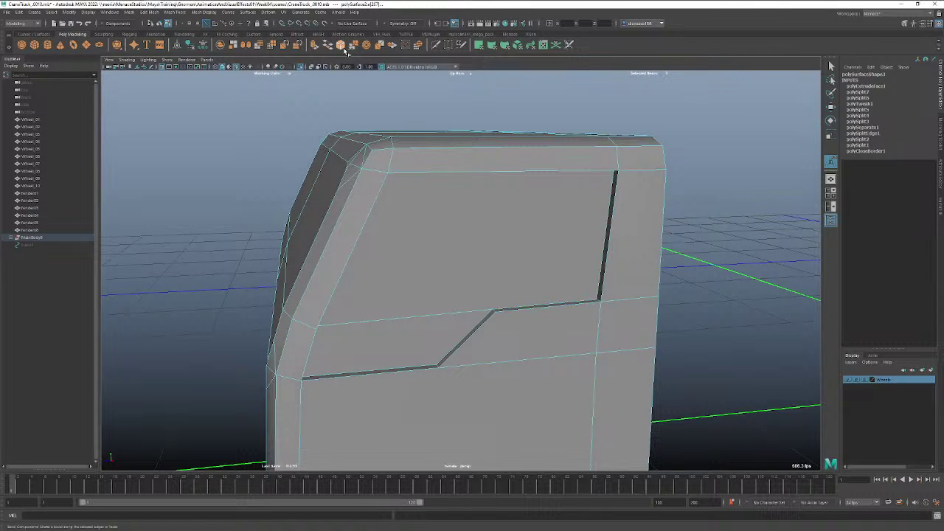
Bevel the selected corner edges of the side window recess with 2 segments and an increased fraction.
key("ctrl+b")
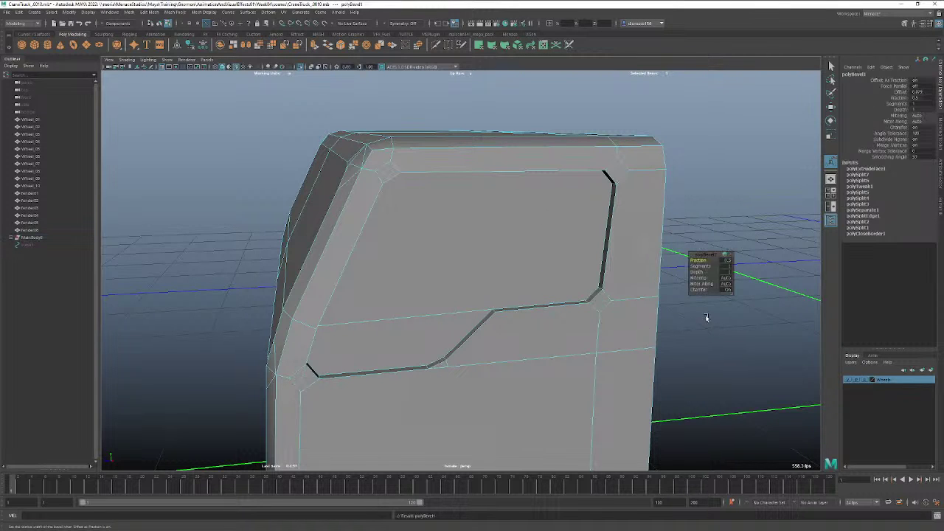
left_click_drag(700, 266, 701, 261)
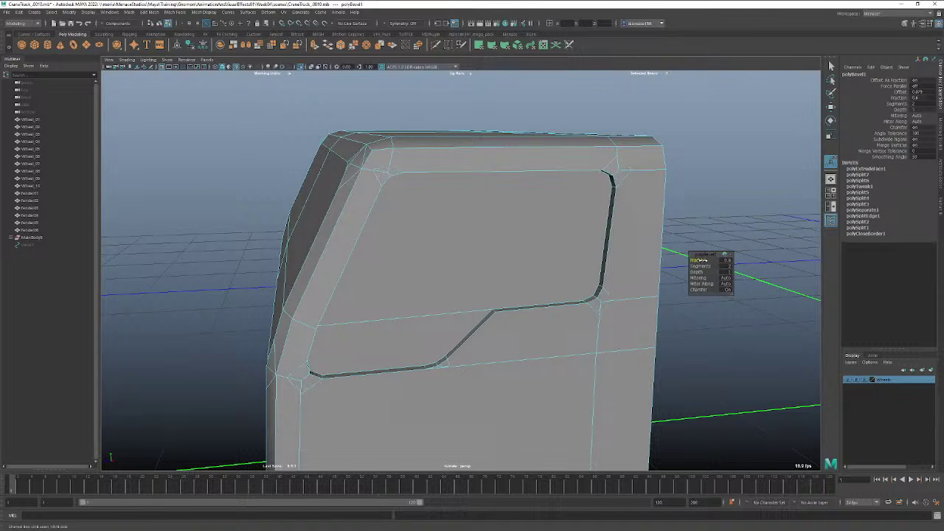
left_click(695, 372)
Bevel the remaining corner edge above the diagonal part of the window recess with 4 segments.
left_click(494, 312)
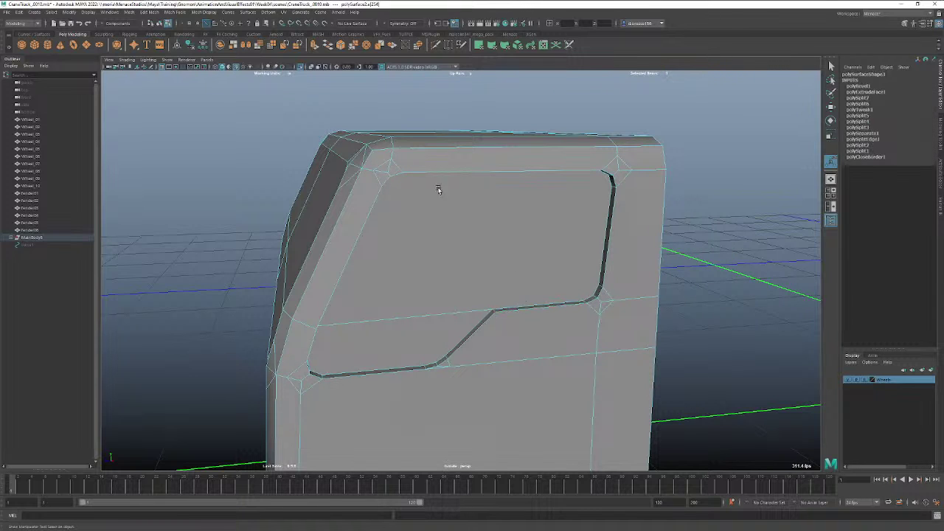
left_click(342, 45)
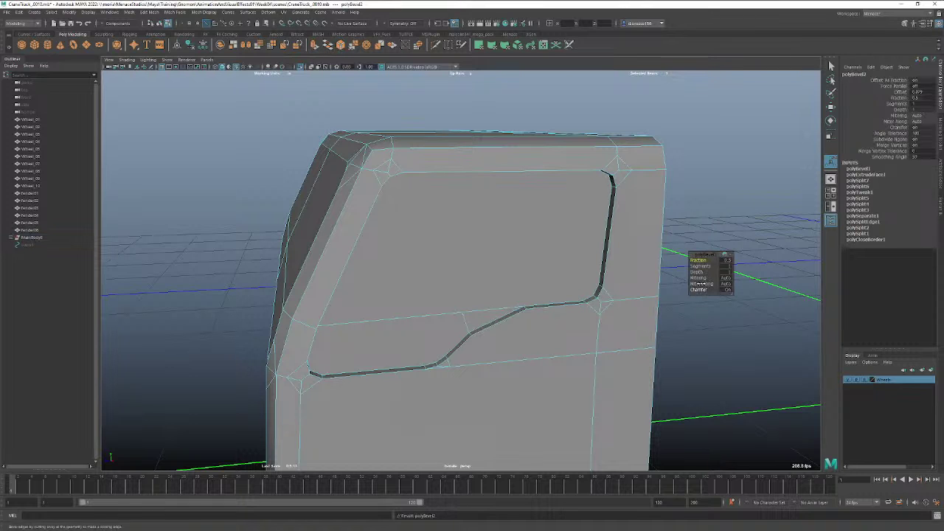
left_click_drag(701, 266, 712, 267)
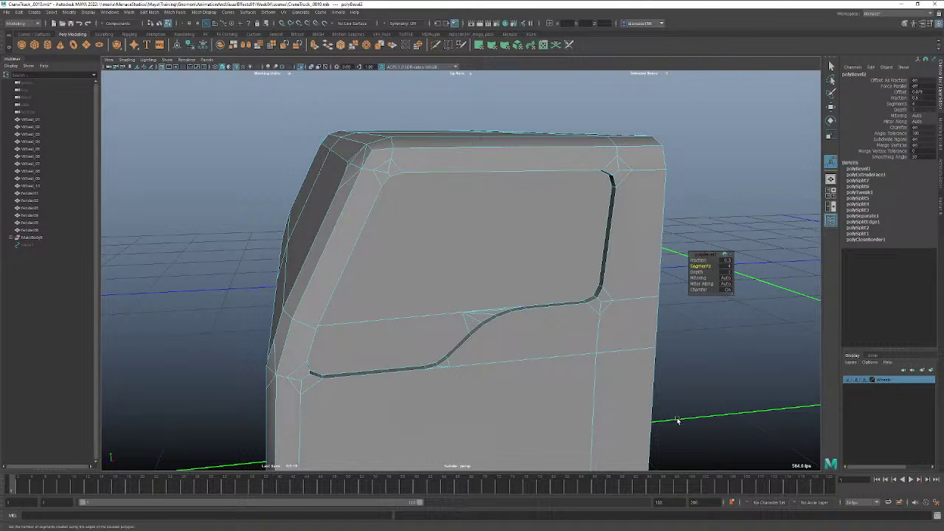
left_click(710, 378)
left_click(493, 310)
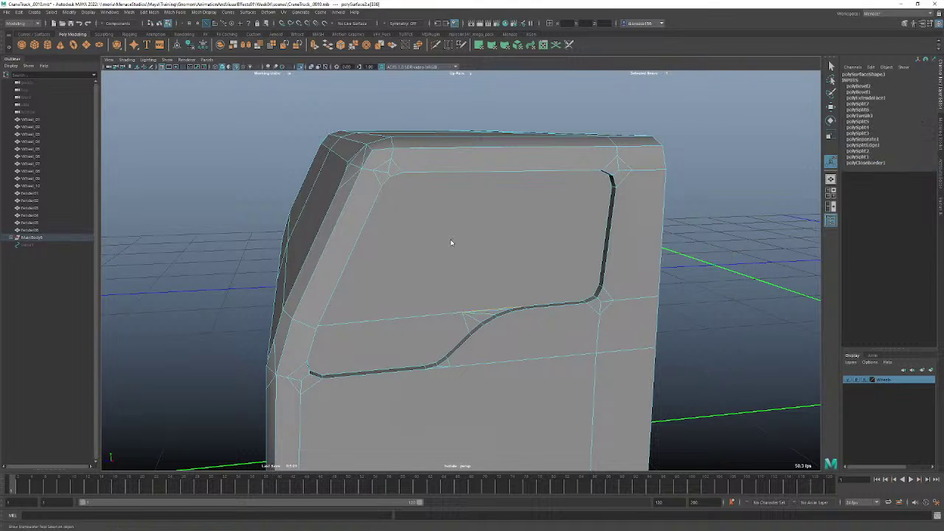
Select the upper and lower faces inside the recessed side window and delete them.
right_click(451, 243)
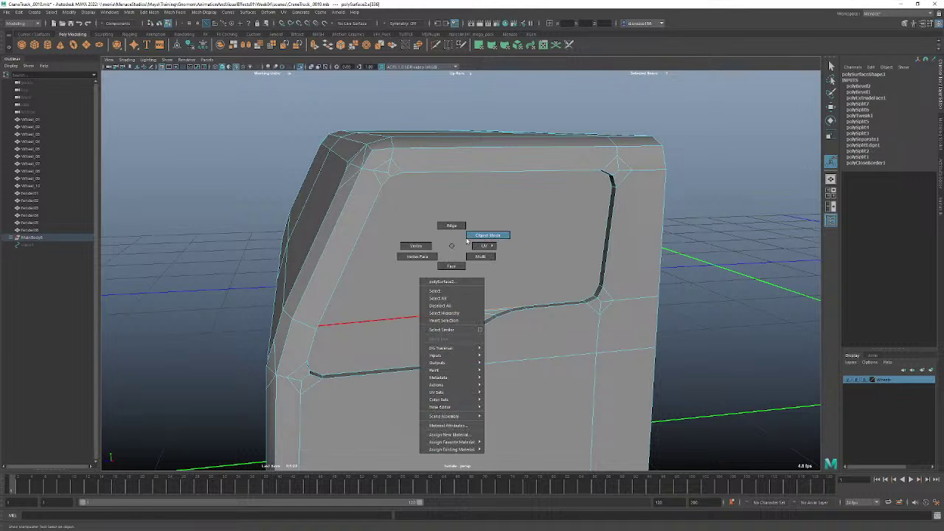
left_click(451, 226)
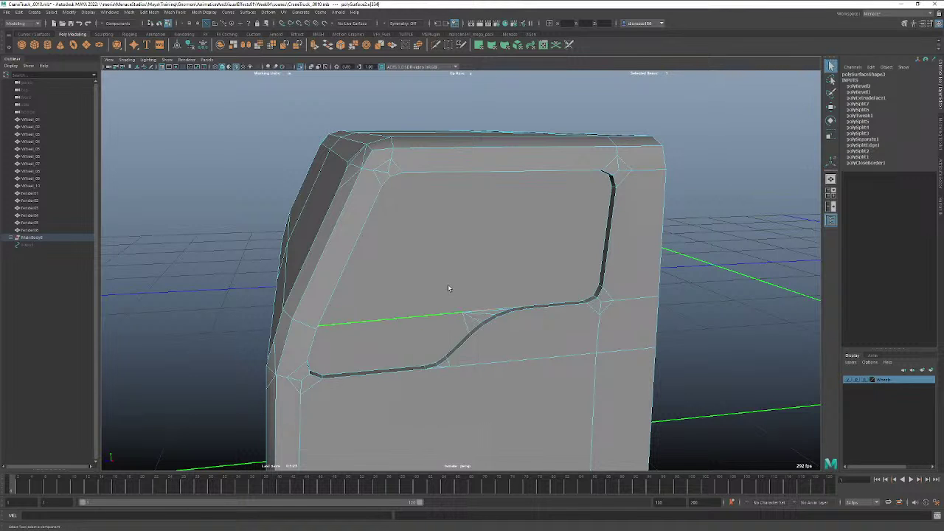
right_click(439, 267)
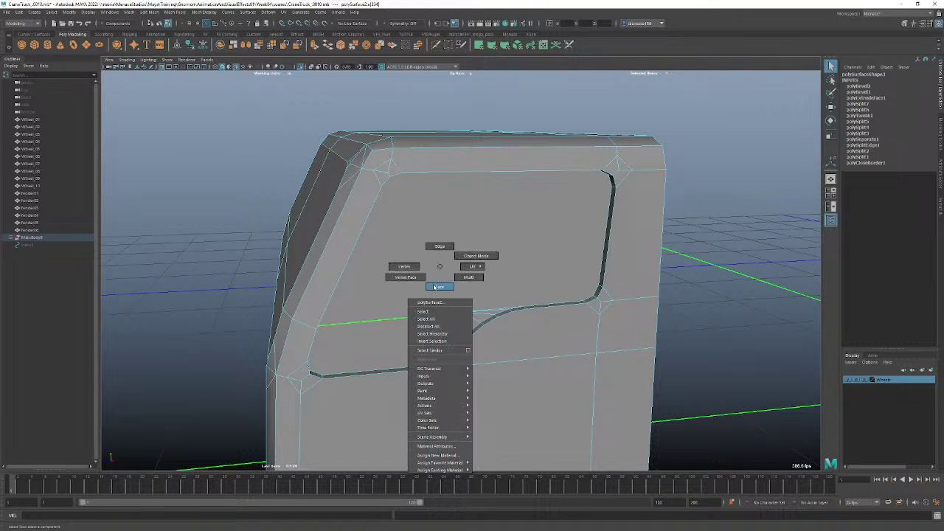
left_click(438, 286)
left_click(445, 276)
left_click(394, 334, "shift")
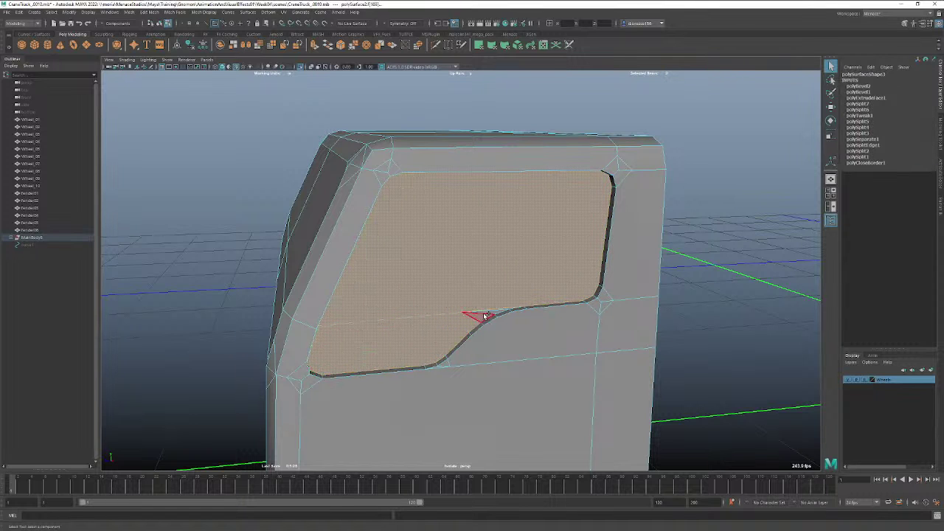
key("Delete")
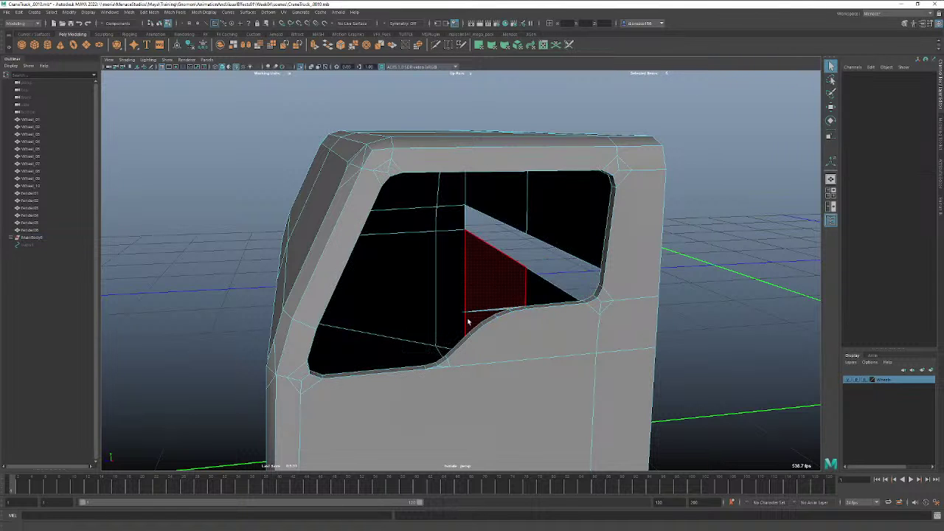
Select the loop of narrow inner rim faces around the side window opening and delete it.
key("F10")
left_click_drag(443, 350, 428, 352, "alt")
left_click(430, 363)
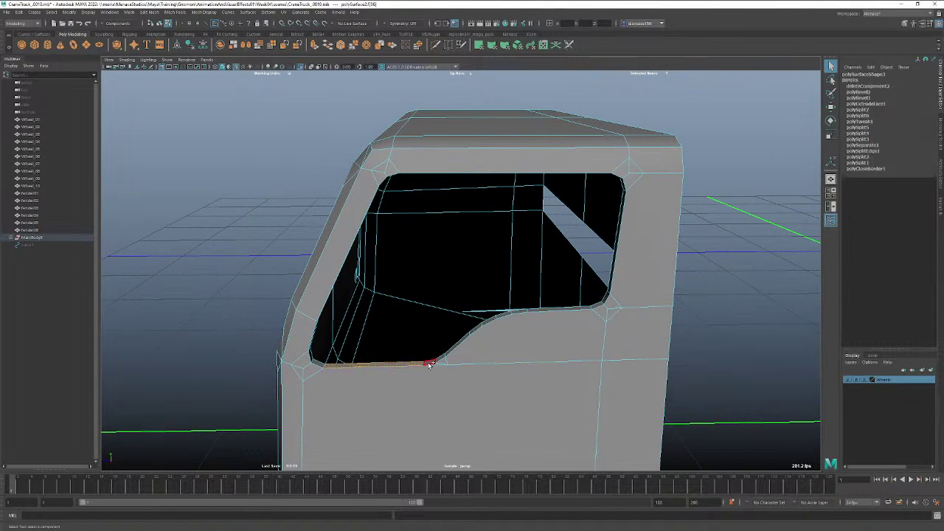
double_click(430, 363)
key("F11")
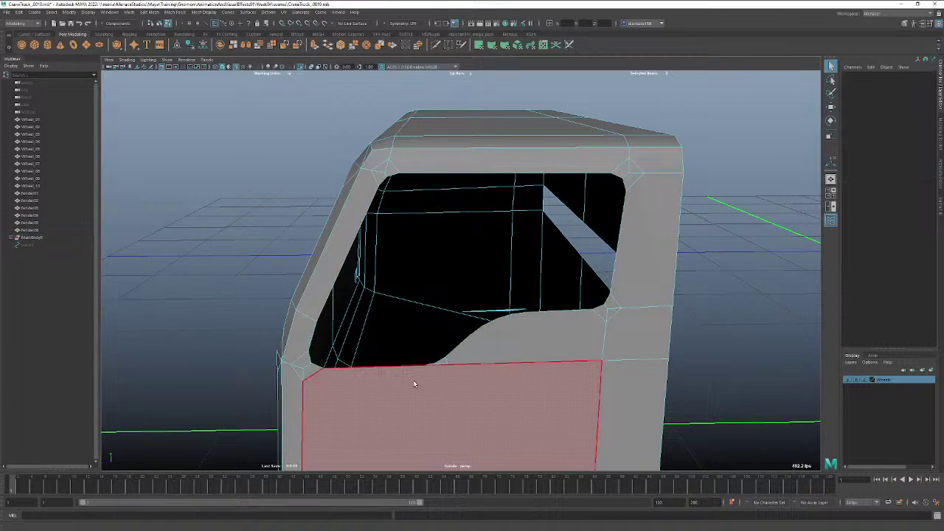
Delete the leftover sliver of geometry floating in the side window opening.
left_click_drag(413, 383, 479, 299, "alt")
left_click(479, 301)
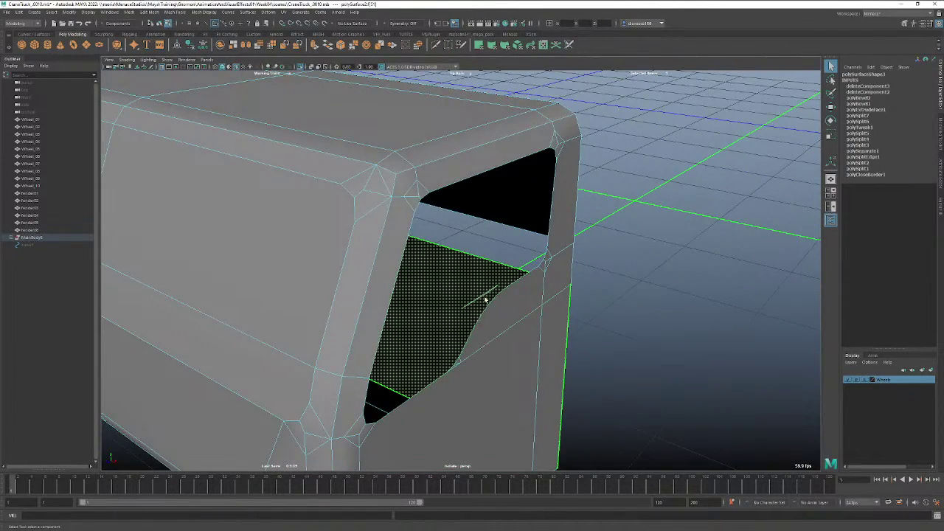
key("Delete")
key("F10")
left_click(485, 298)
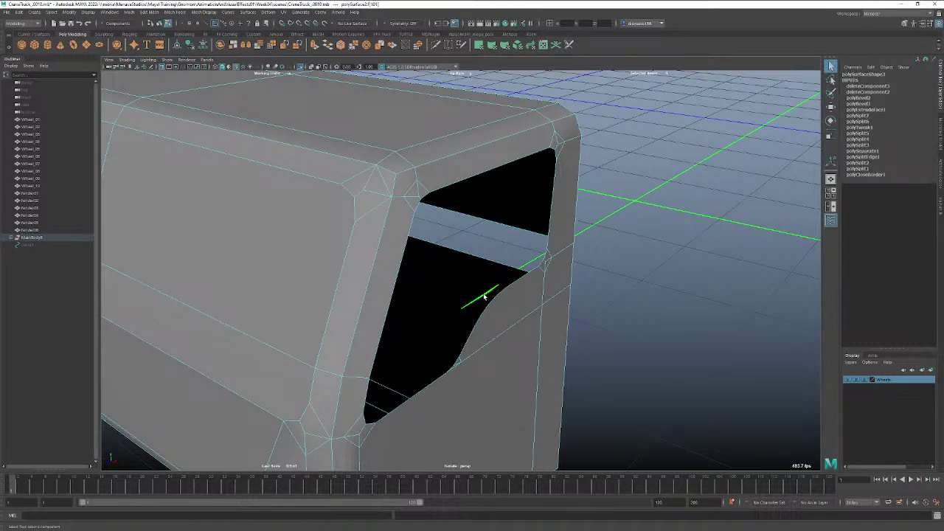
key("Delete")
Fill the side window opening with a face and delete the cab's construction history.
left_click_drag(538, 369, 502, 366, "alt")
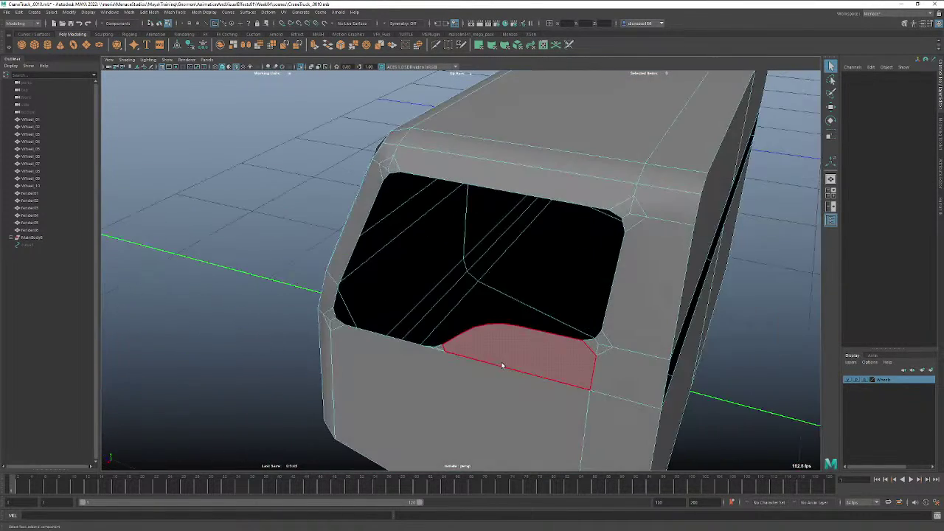
right_click_drag(501, 366, 527, 316)
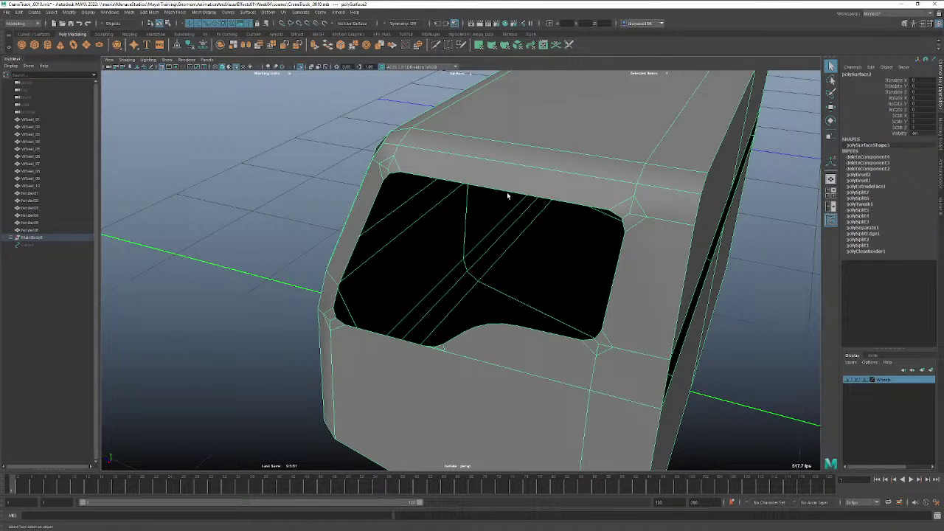
mouse_move(514, 183)
right_mouse_down("shift")
mouse_move(490, 363)
mouse_move(496, 191)
mouse_move(509, 163)
mouse_move(538, 175)
right_mouse_up("shift")
left_click_drag(539, 175, 556, 326, "alt")
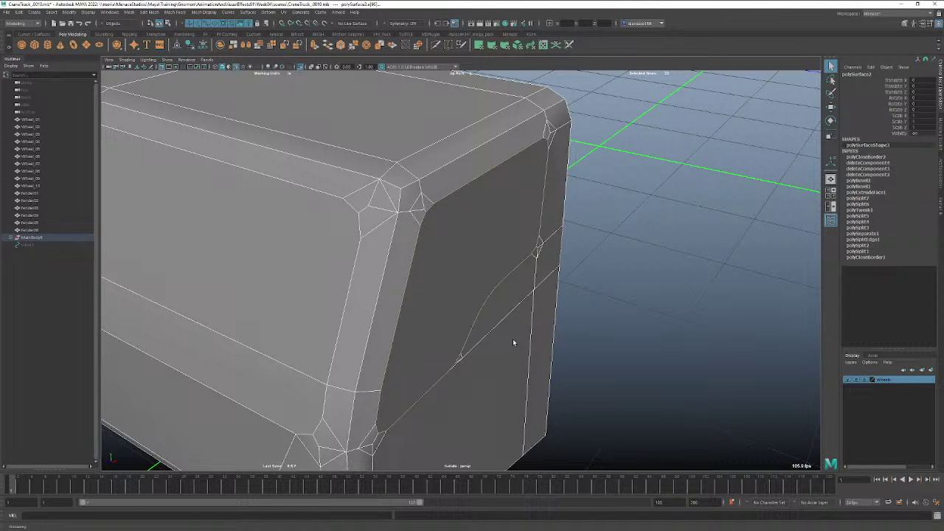
right_click_drag(514, 342, 538, 317)
left_click(191, 45)
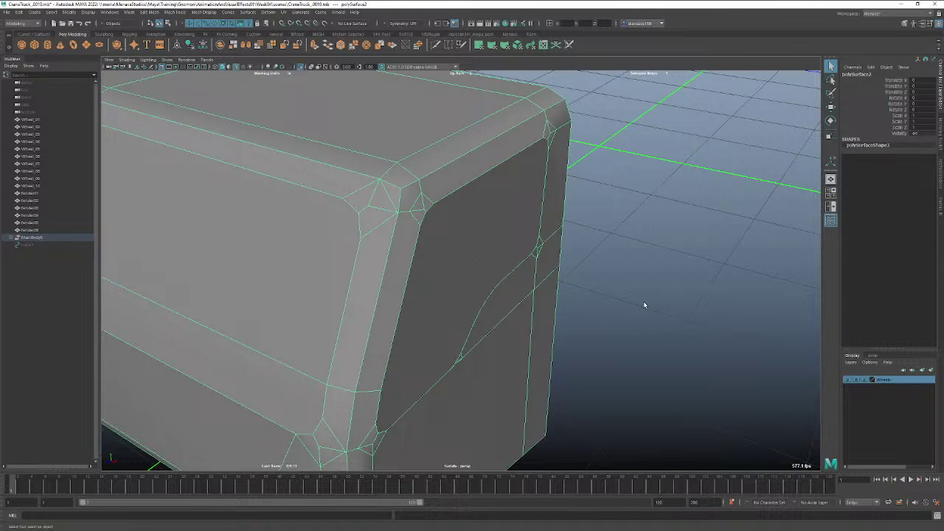
Delete the faces of the cab half without the new window outline, up to the centre line.
right_click_drag(643, 301, 261, 303, "alt")
left_click_drag(260, 302, 347, 295, "alt")
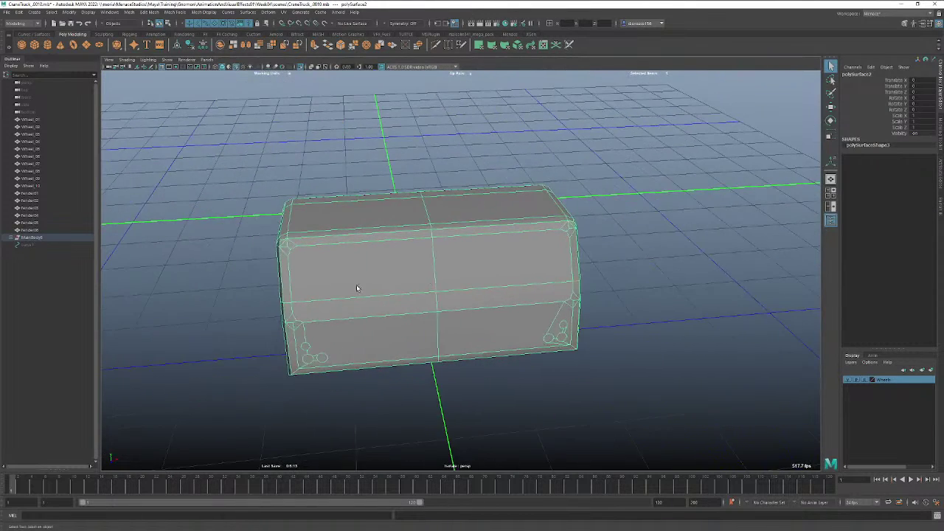
right_click(354, 288)
left_click(354, 306)
left_click_drag(220, 158, 353, 408)
key("Delete")
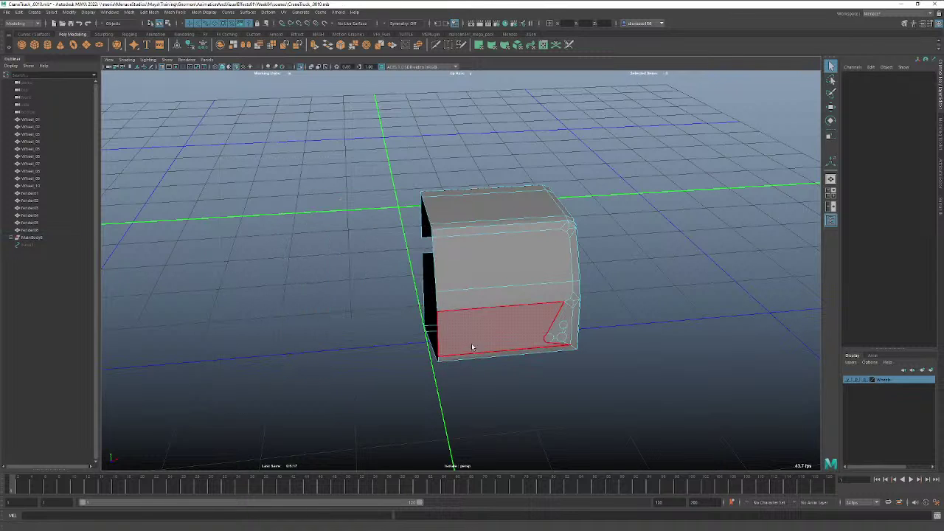
Duplicate the remaining cab half and mirror the copy across the centre with Scale X set to -1.
right_click(473, 320)
left_click(496, 315)
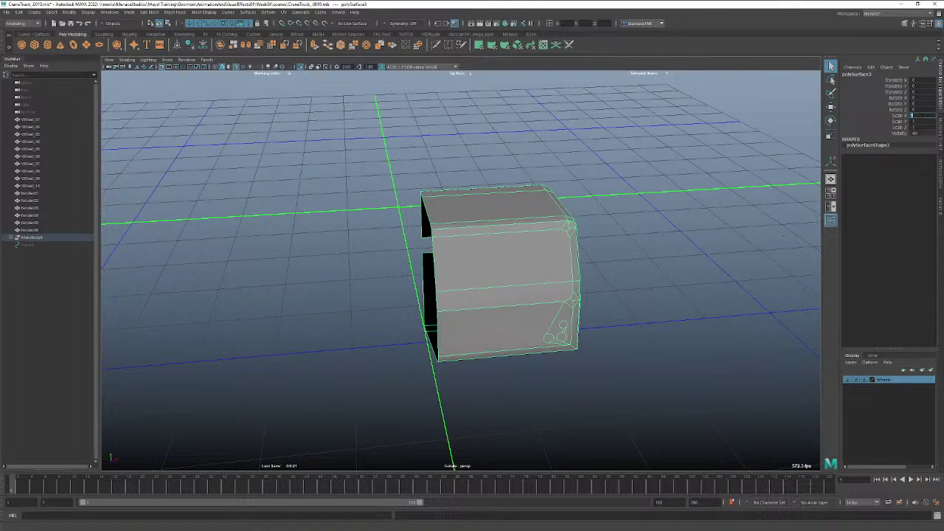
left_click(923, 116)
type("-1")
key("Return")
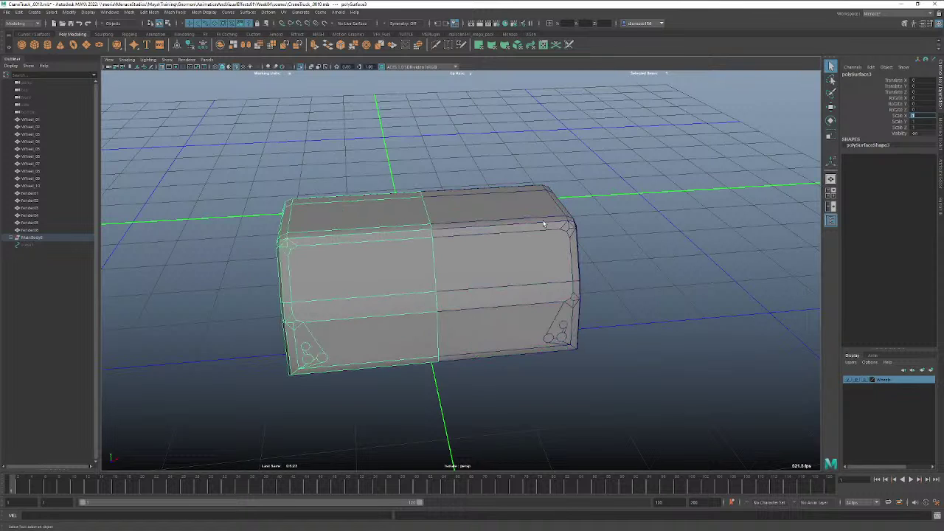
Combine the two cab halves into one mesh and merge its vertices with a 0.01 distance threshold.
left_click(495, 224)
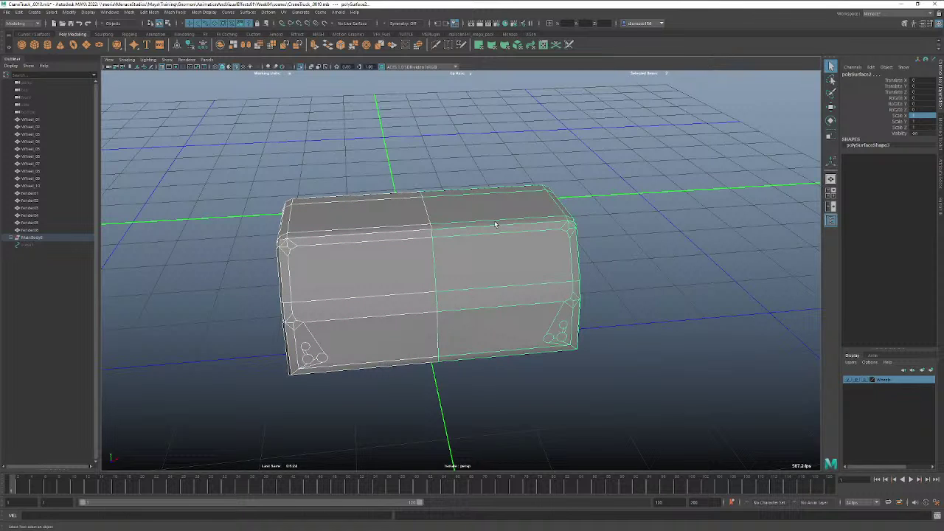
right_click(439, 257, "shift")
right_click_drag(440, 257, 426, 411, "shift")
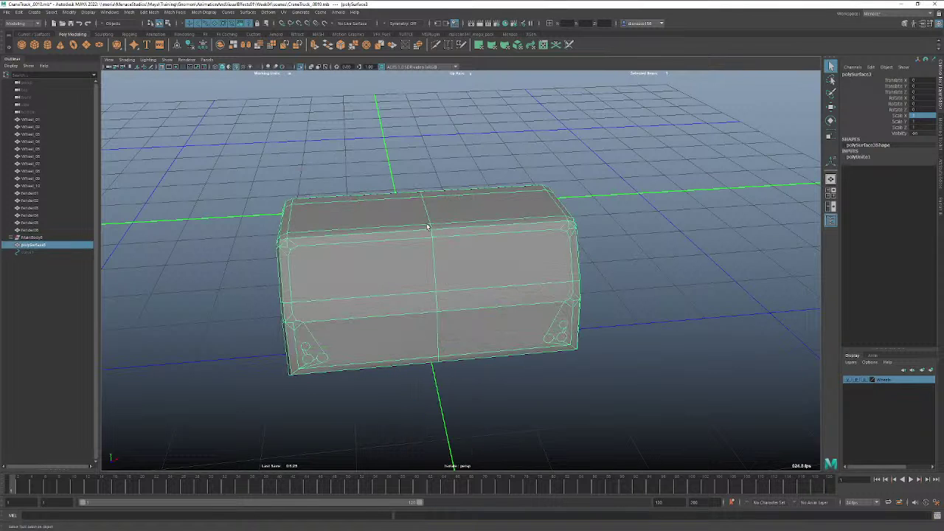
left_click(170, 13)
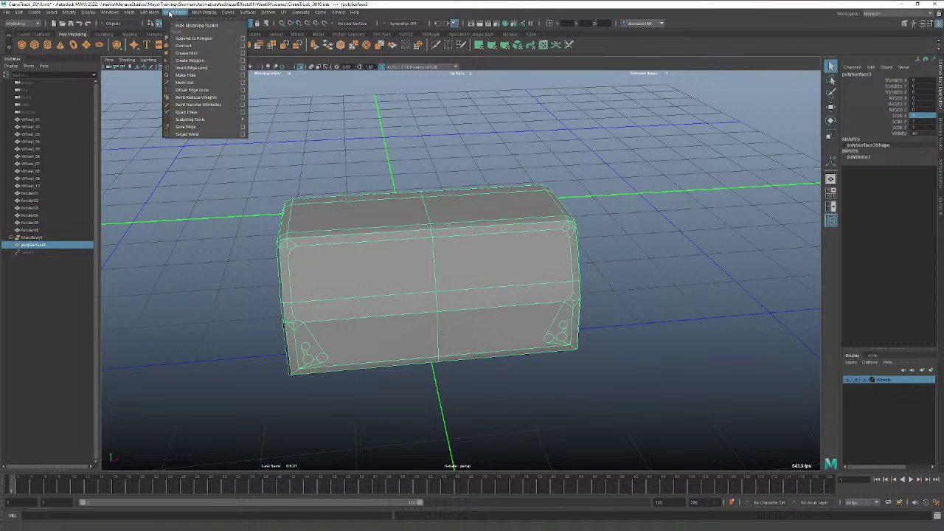
left_click(151, 13)
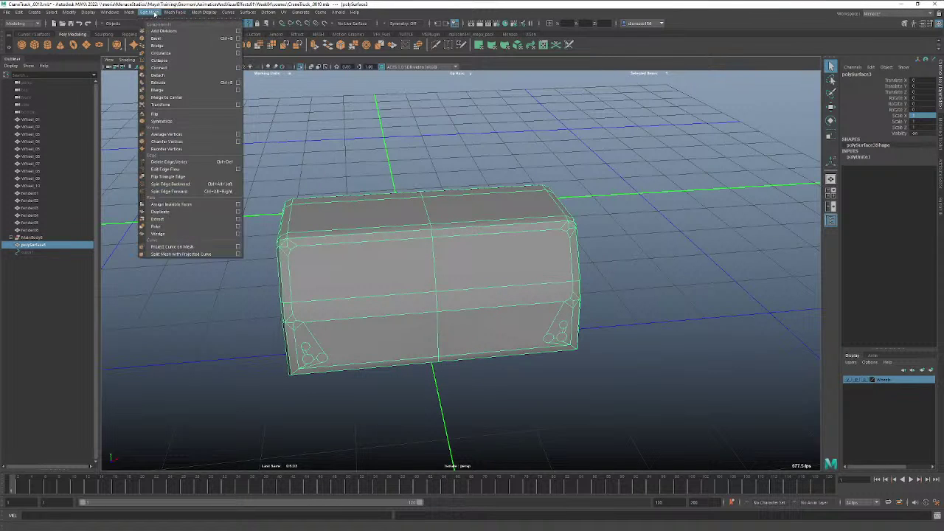
mouse_move(130, 14)
left_click(158, 90)
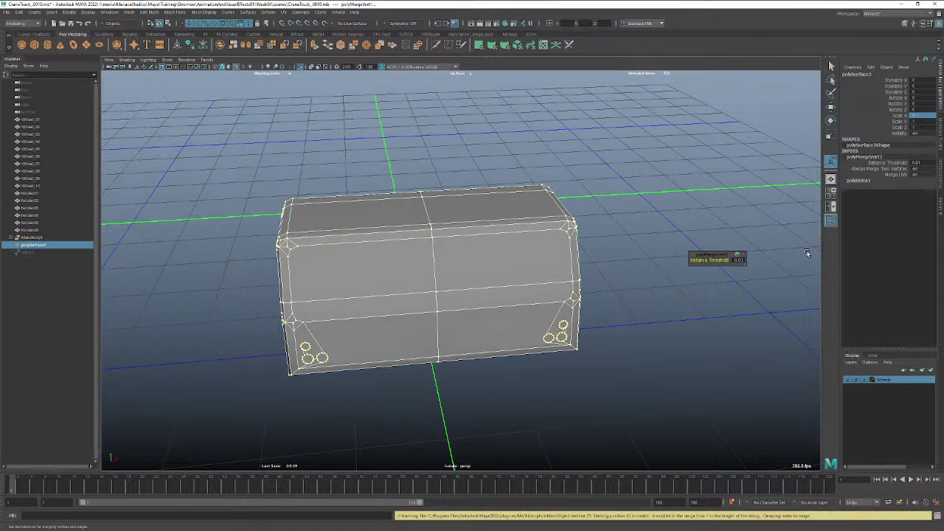
left_click(593, 297)
Test the merged centre seam by moving one of its vertices upward, and undo the move.
left_click(443, 265)
right_click_drag(443, 266, 426, 264)
left_click(432, 228)
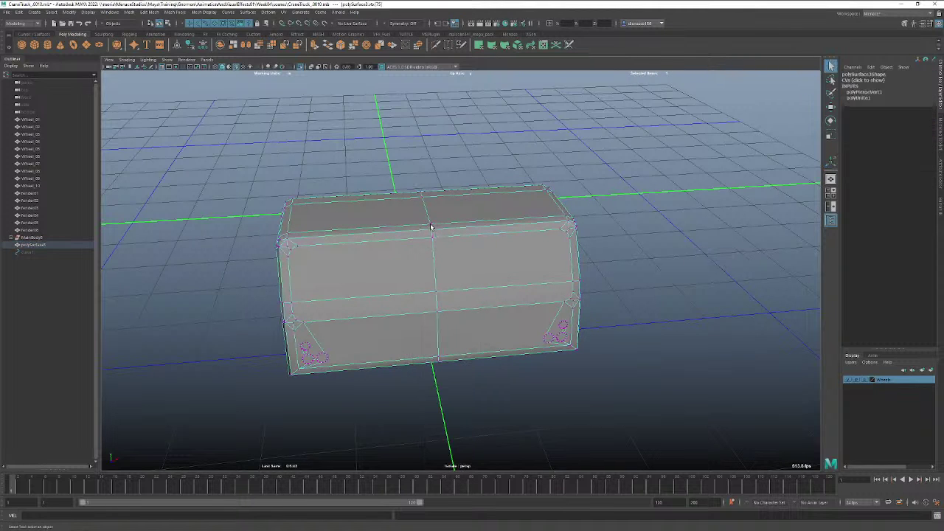
key("w")
left_click_drag(434, 203, 432, 157)
key("ctrl+z")
right_click_drag(516, 252, 550, 241)
left_click(666, 246)
Show the whole truck to examine the mirrored cab in context, and isolate the cab again.
key("ctrl+1")
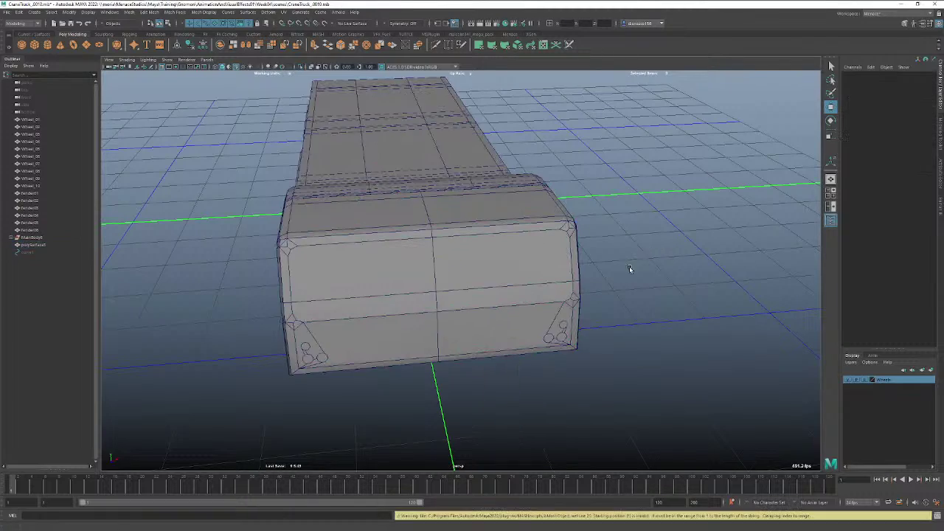
left_click_drag(630, 270, 527, 275, "alt")
right_click_drag(544, 275, 458, 272, "alt")
left_click_drag(459, 272, 619, 274, "alt")
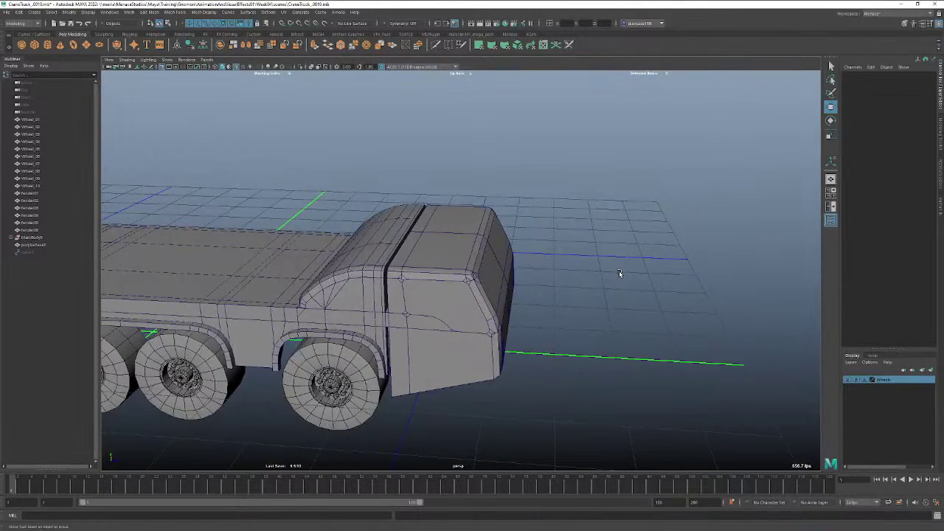
left_click(504, 283)
key("ctrl+1")
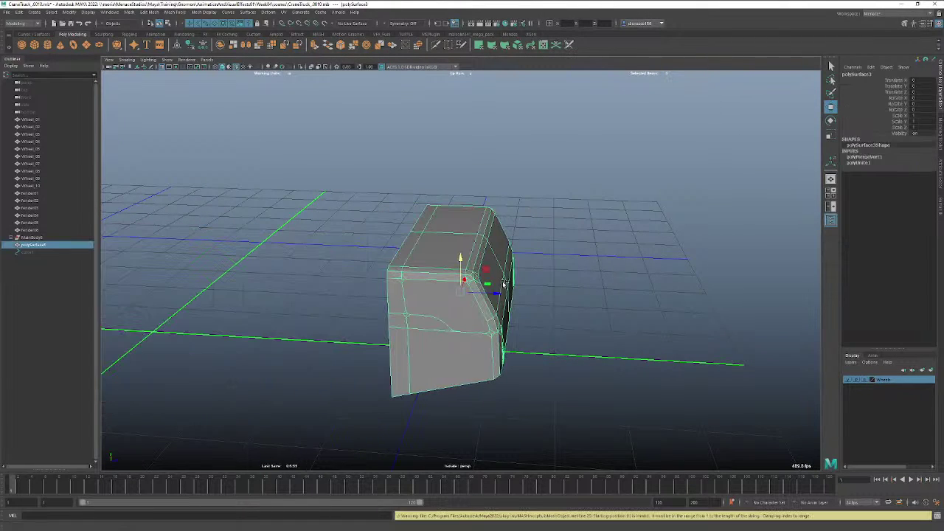
left_click_drag(606, 301, 476, 298, "alt")
right_click(478, 301)
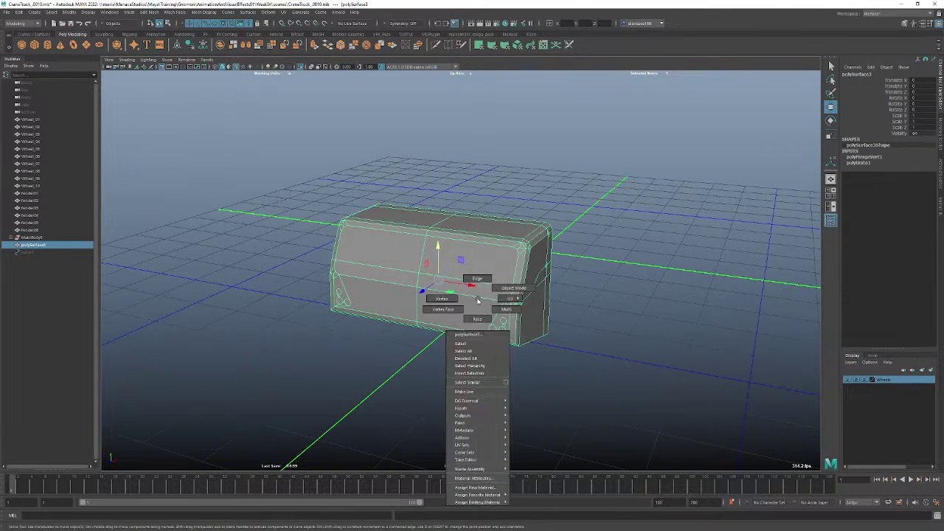
left_click(493, 304)
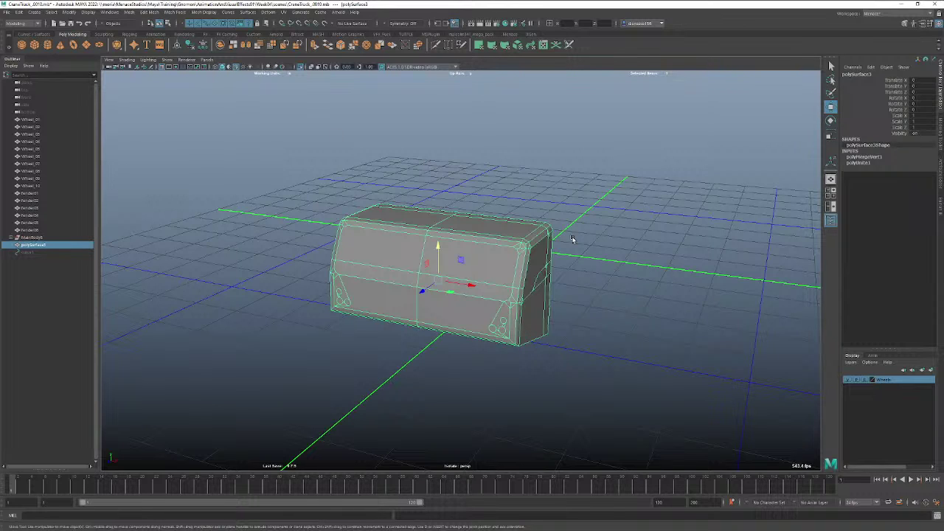
left_click(35, 44)
key("e")
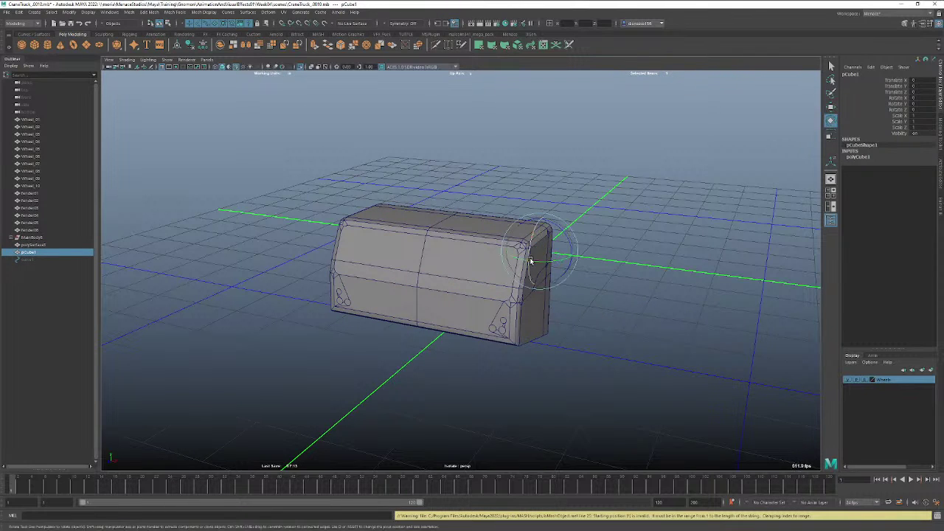
key("r")
left_click_drag(539, 252, 423, 305)
key("w")
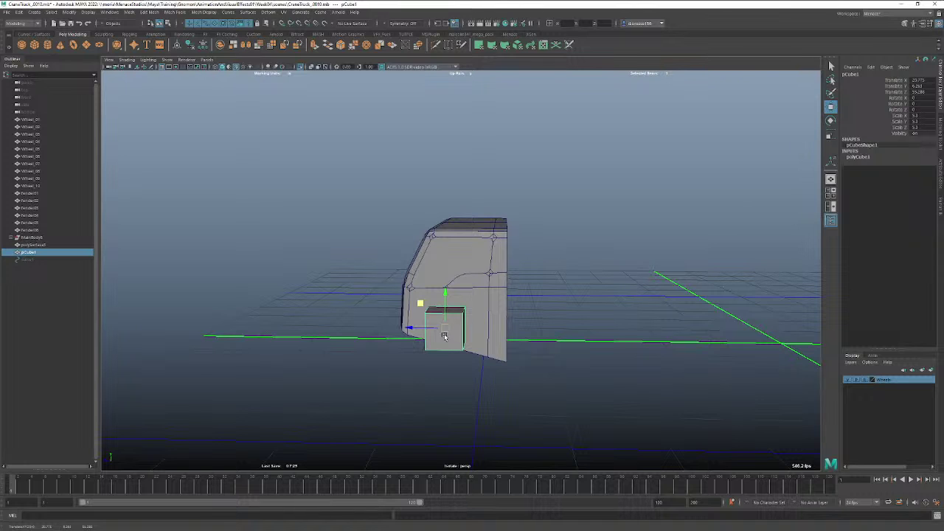
right_click_drag(445, 335, 487, 315)
left_click(556, 320)
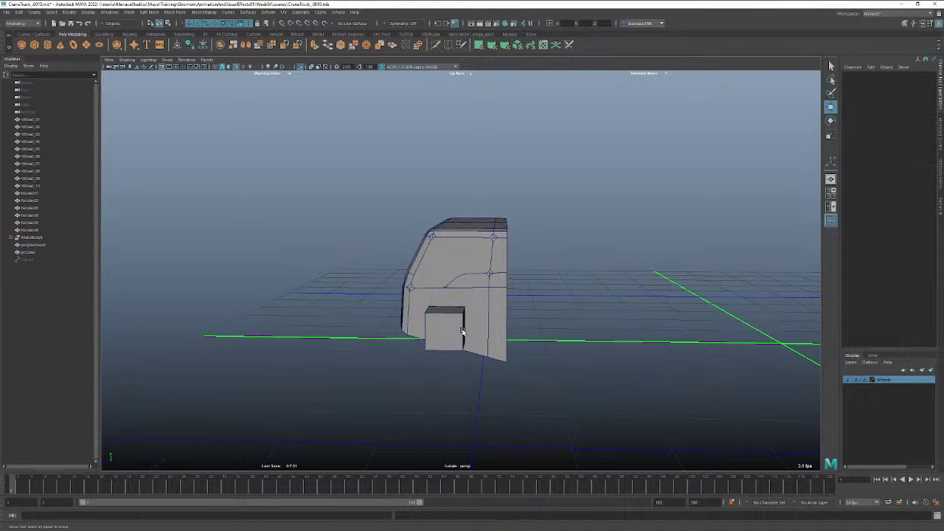
left_click(447, 334)
key("Delete")
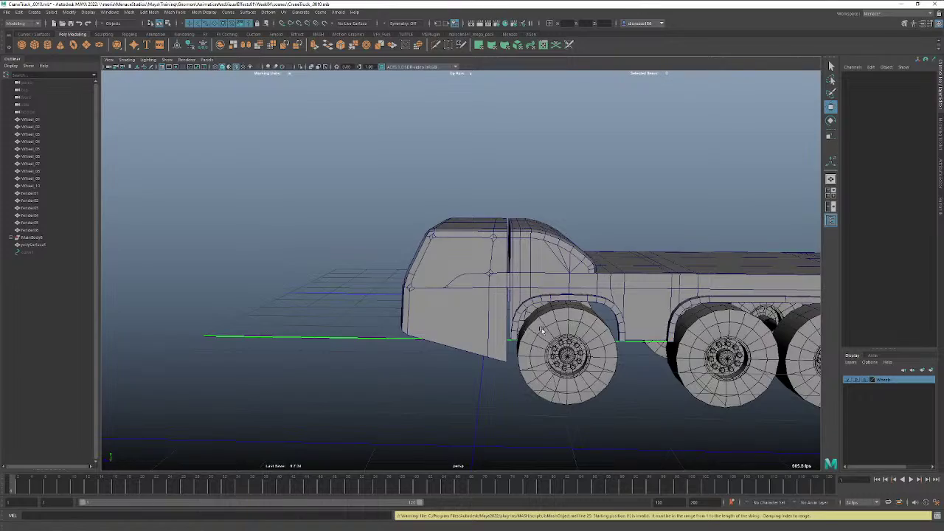
Select the underside faces of the main body's side panels between the wheel arches and beside the cab.
left_click_drag(540, 327, 547, 333, "alt")
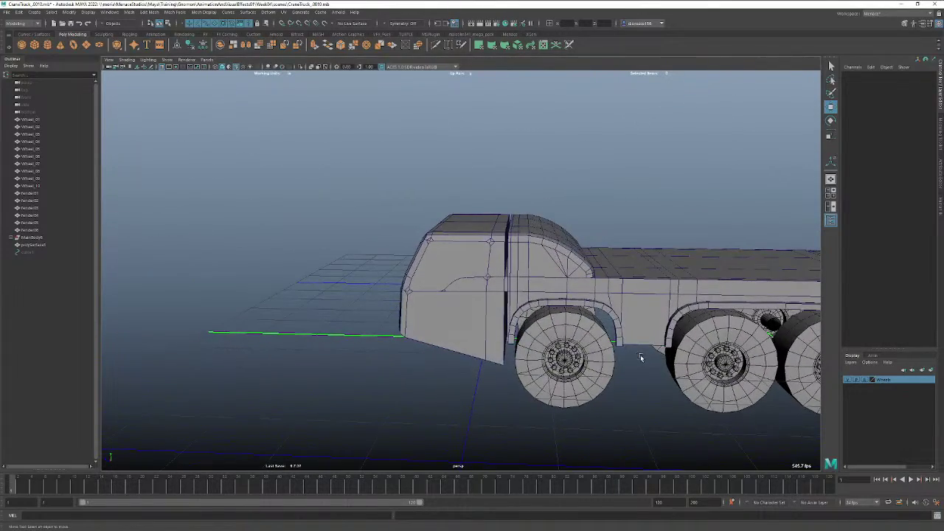
left_click_drag(641, 358, 605, 346, "alt")
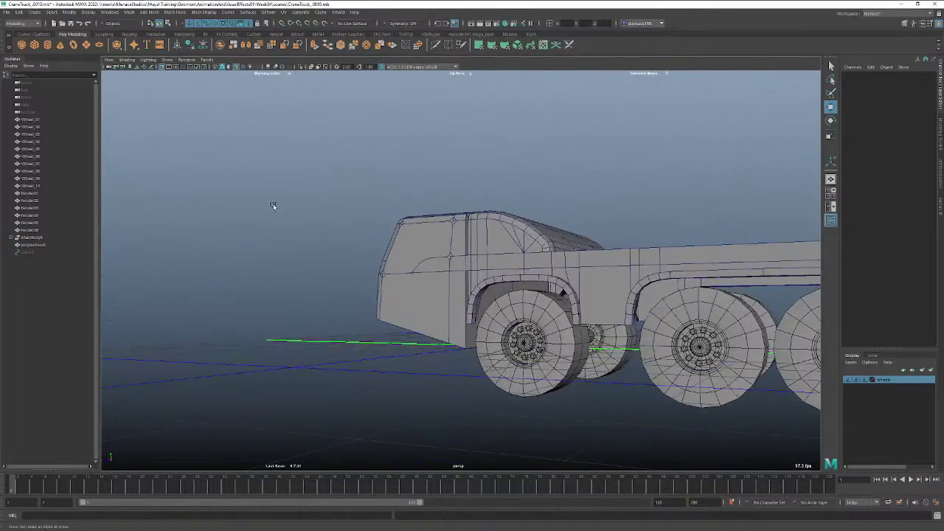
left_click_drag(689, 362, 611, 311, "alt")
right_click_drag(572, 187, 577, 185)
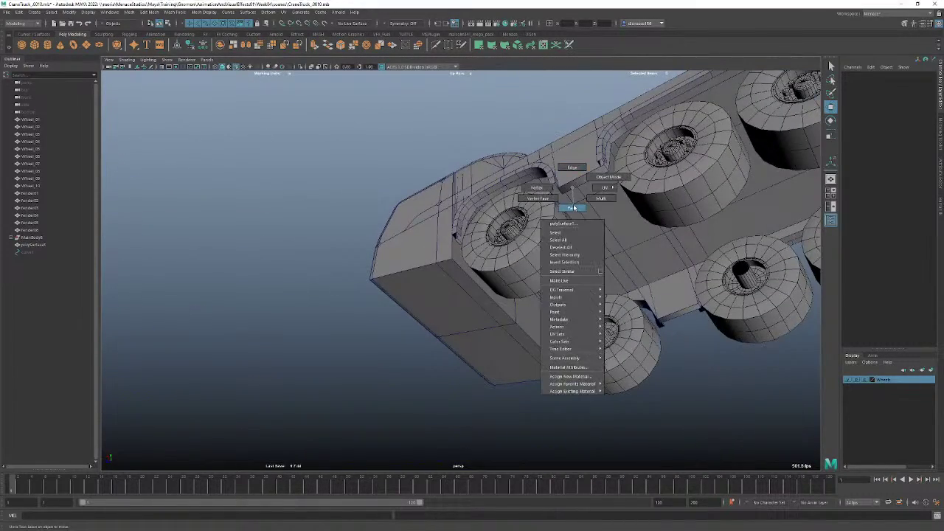
left_click(572, 208)
left_click(458, 243)
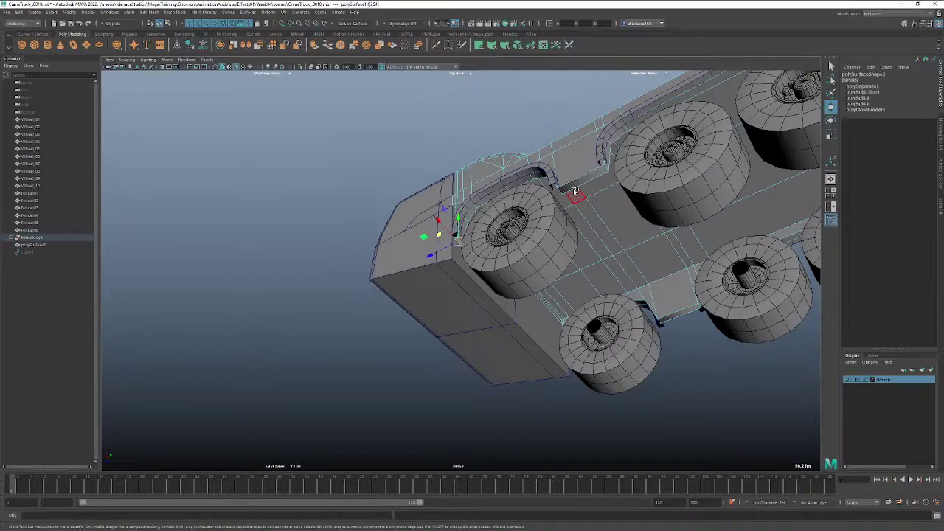
left_click(574, 185, "shift")
left_click_drag(769, 203, 464, 328, "alt")
left_click(641, 205, "shift")
left_click(476, 348, "shift")
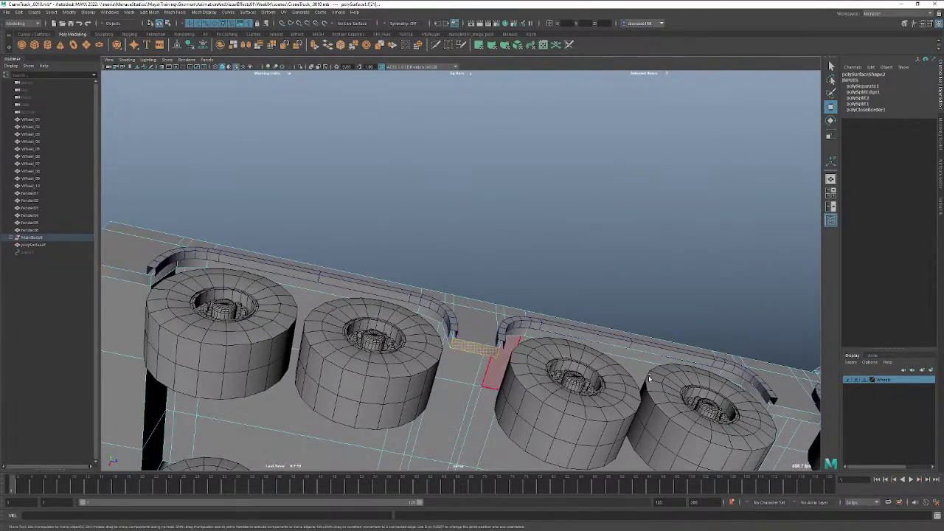
middle_click_drag(677, 380, 537, 360, "alt")
left_click(588, 377, "shift")
left_click_drag(588, 377, 661, 413, "alt")
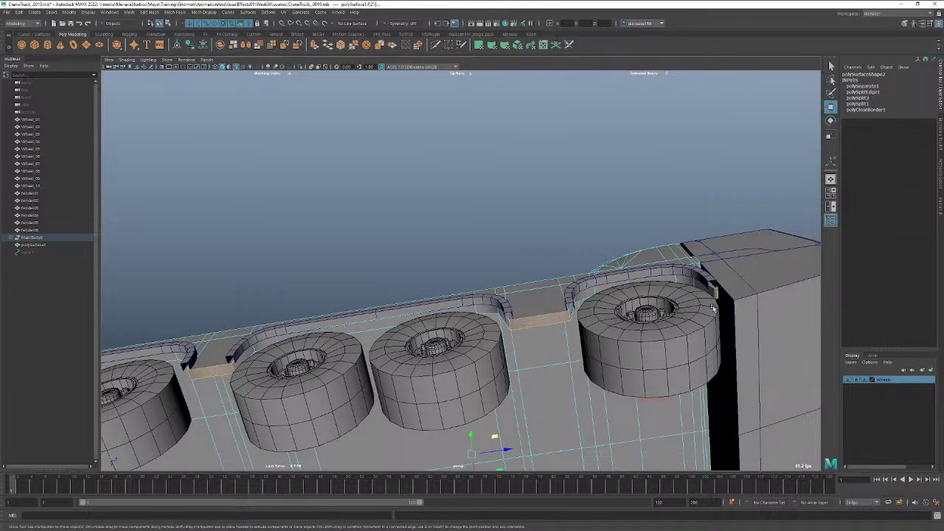
Extrude the selected underside faces straight down to lengthen the body's side panels, judging the depth in the side view.
left_click_drag(713, 308, 472, 332, "alt")
key("ctrl+e")
left_click_drag(460, 239, 459, 264)
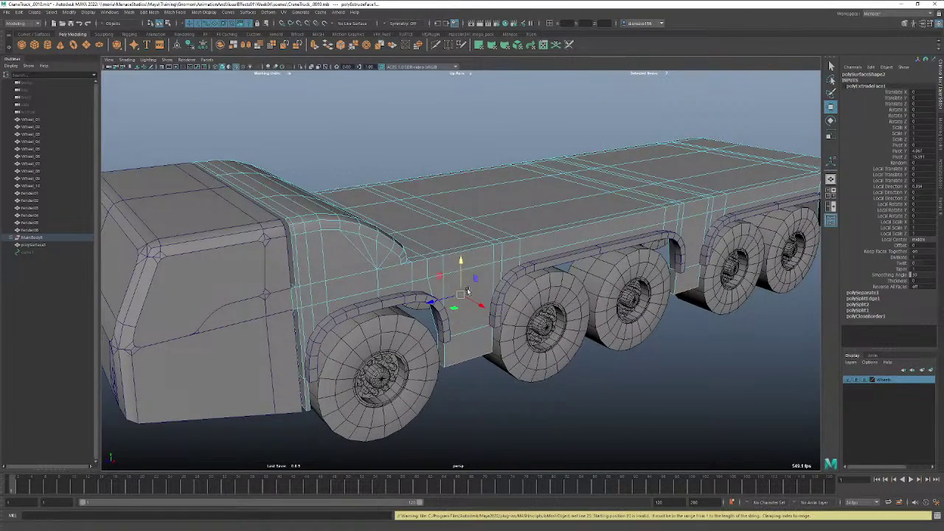
key("space")
left_click_drag(468, 290, 509, 289)
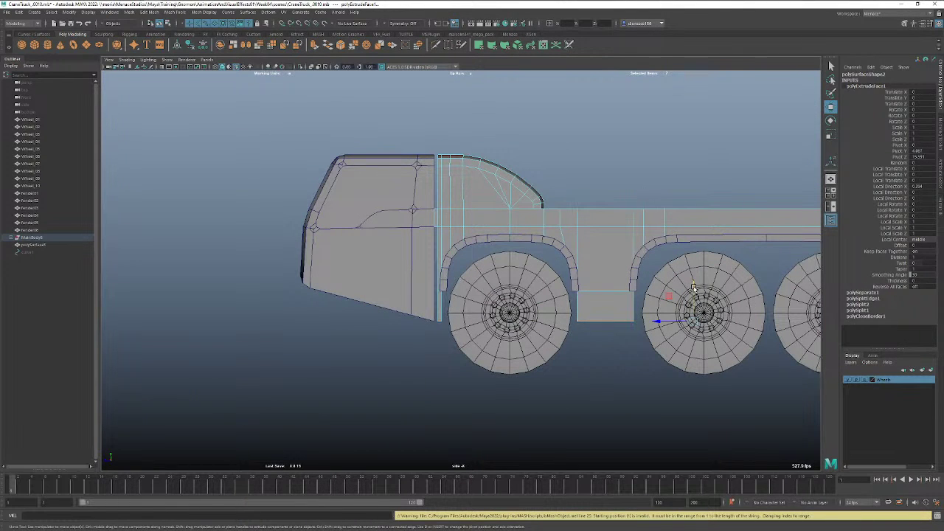
left_click_drag(694, 287, 693, 301)
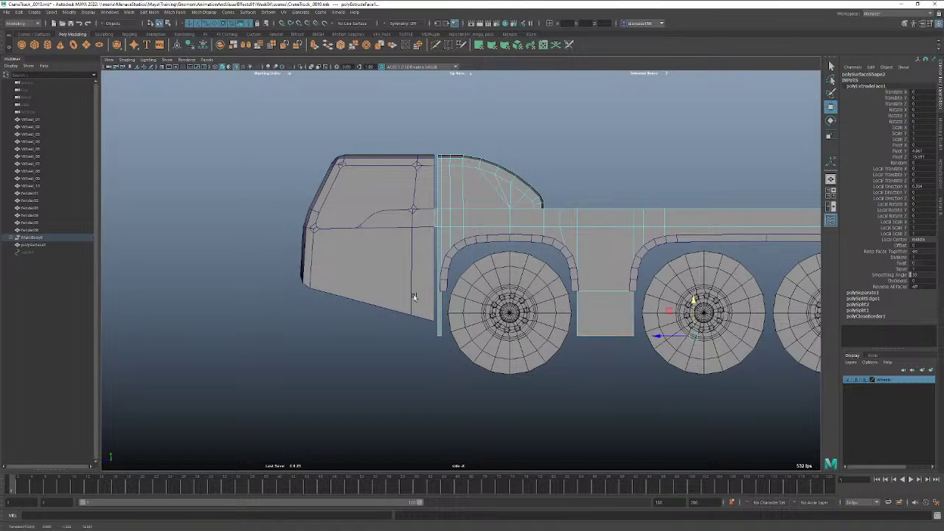
Lower the cab's rear bottom vertices level with the lengthened body panels, keeping the sloped bottom edge straight.
right_click(414, 297)
left_click(451, 284)
left_click(422, 296)
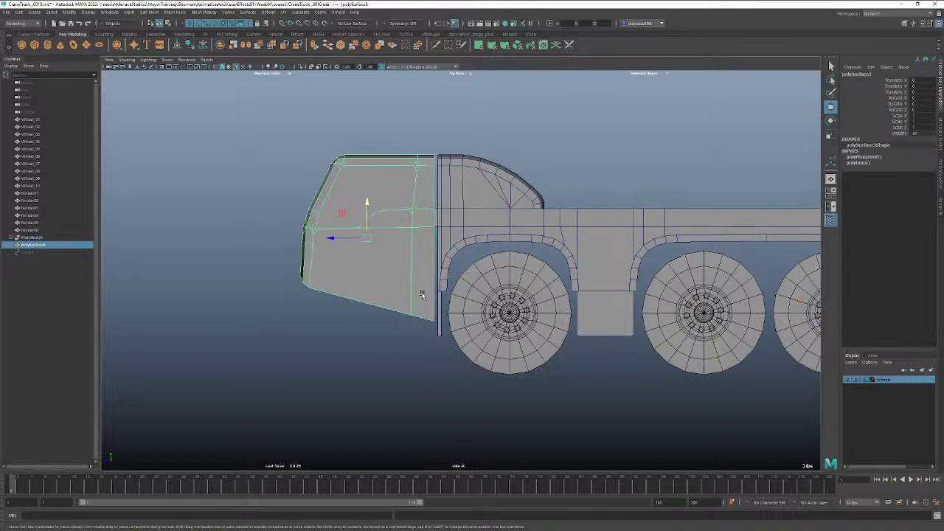
right_click(423, 296)
left_click(386, 294)
left_click_drag(403, 334, 440, 303)
middle_click_drag(420, 286, 420, 297)
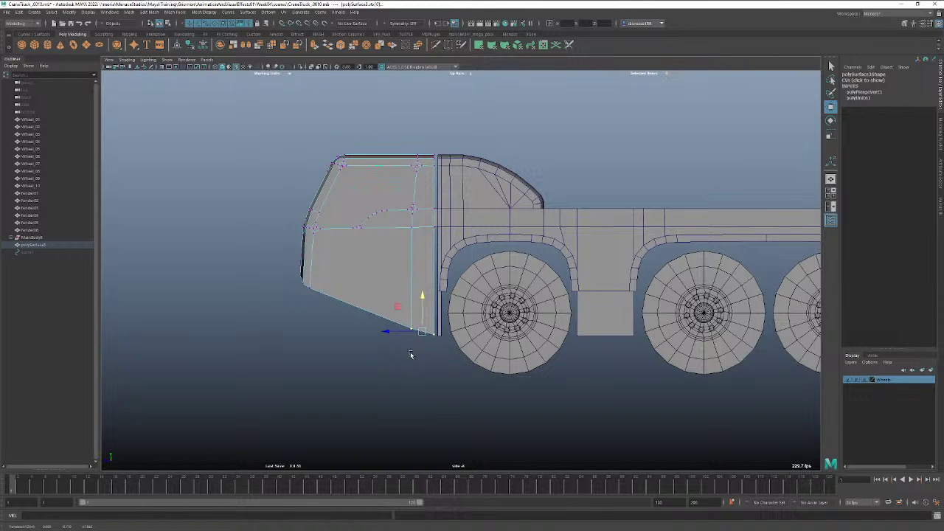
left_click_drag(404, 356, 411, 294)
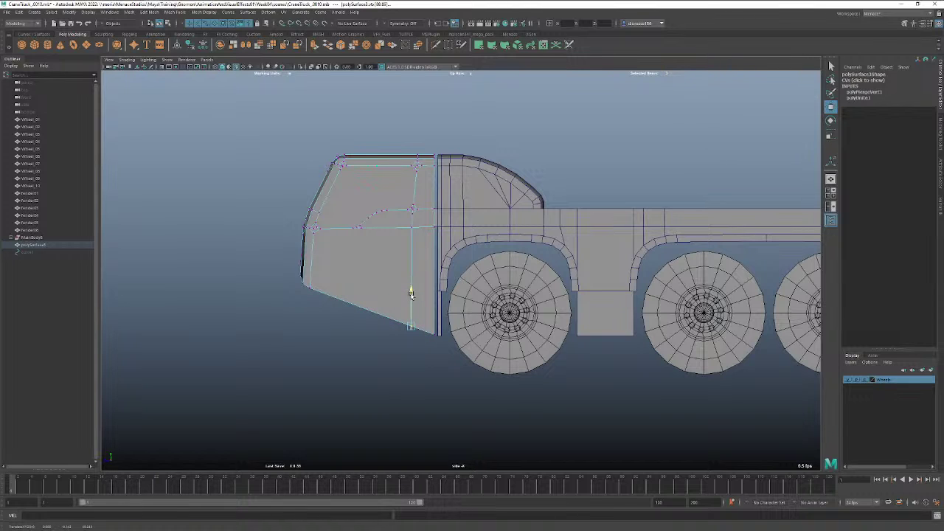
left_click(428, 382)
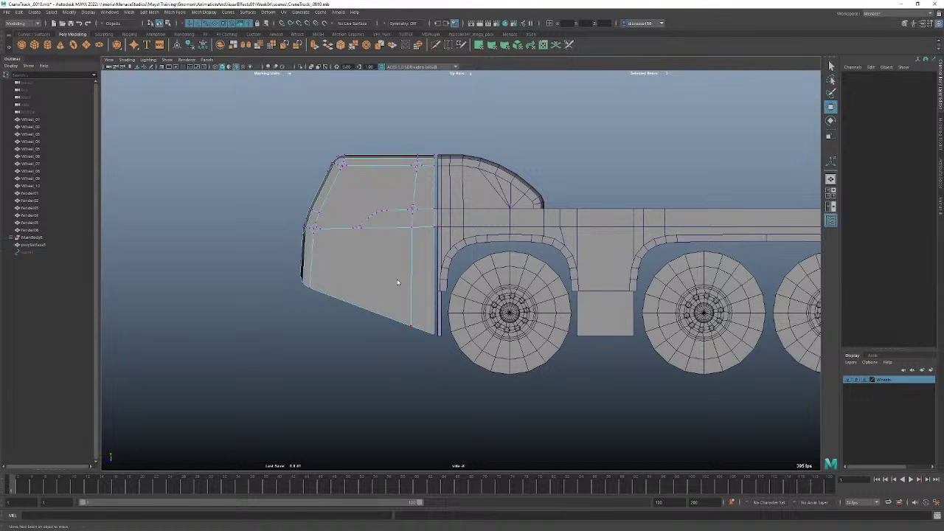
right_click_drag(398, 279, 432, 269)
left_click(396, 372)
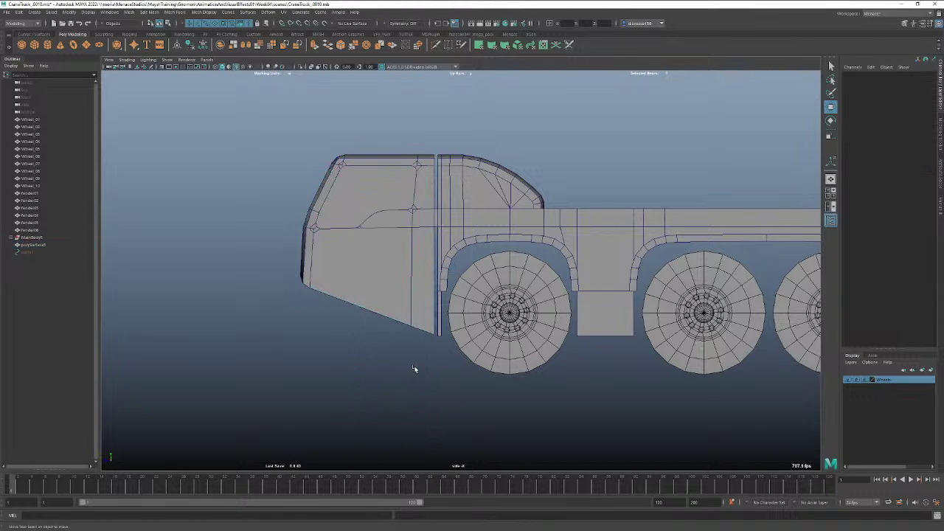
Return to the perspective view of the whole truck and save an incremented scene version, CraneTruck_0011.mb.
key("space")
left_click_drag(428, 363, 421, 344)
mouse_move(491, 335)
left_mouse_down("alt")
mouse_move(464, 337)
mouse_move(497, 336)
left_mouse_up("alt")
right_click_drag(497, 336, 361, 337, "alt")
mouse_move(361, 337)
left_mouse_down("alt")
mouse_move(365, 323)
mouse_move(337, 323)
mouse_move(353, 330)
left_mouse_up("alt")
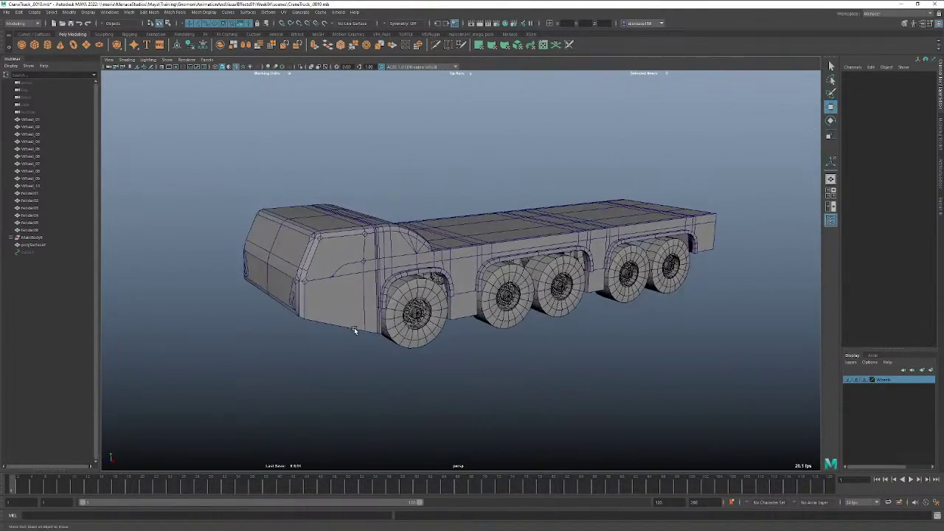
key("ctrl+alt+s")
mouse_move(416, 367)
left_mouse_down("alt")
mouse_move(430, 362)
mouse_move(423, 369)
mouse_move(428, 362)
mouse_move(416, 359)
left_mouse_up("alt")
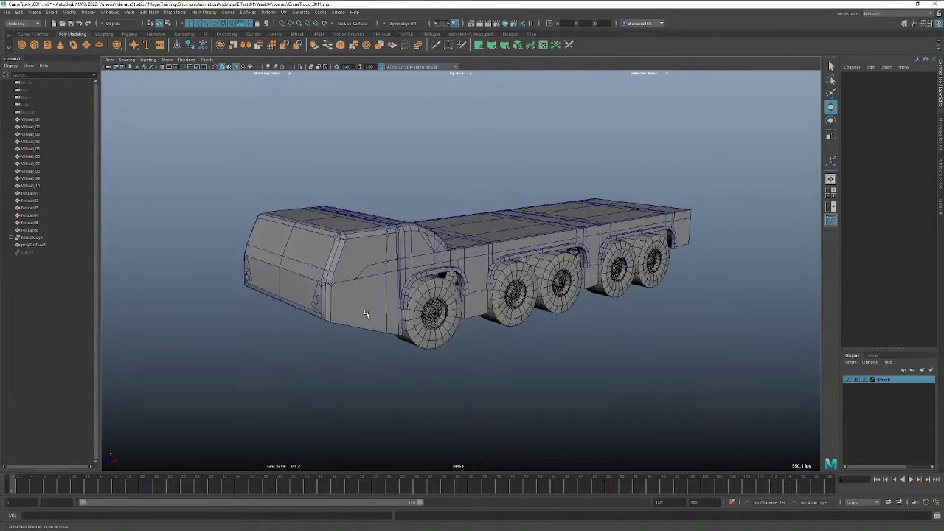
Isolate the cab, add a polygon cube scaled to about 4.15, and place it low on the cab's side near the rear.
left_click(366, 312)
key("ctrl+1")
key("f")
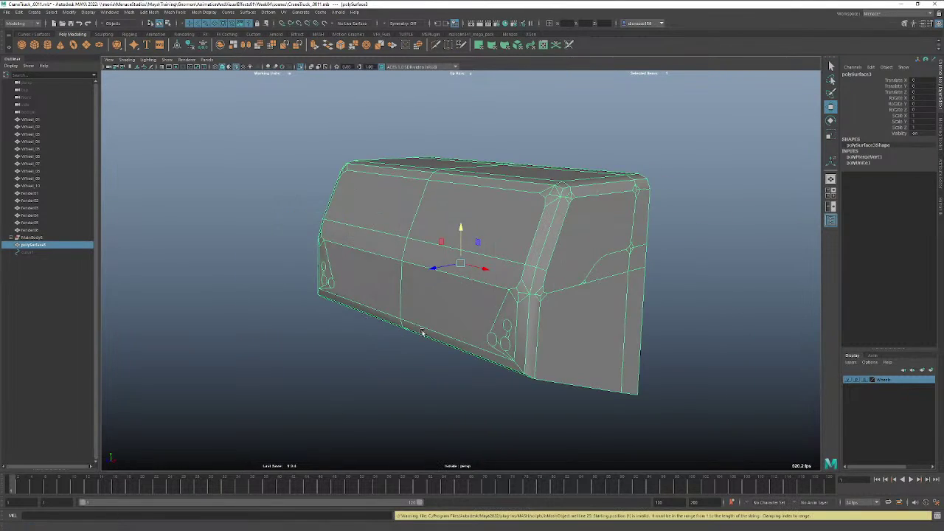
left_click_drag(356, 322, 346, 231, "alt")
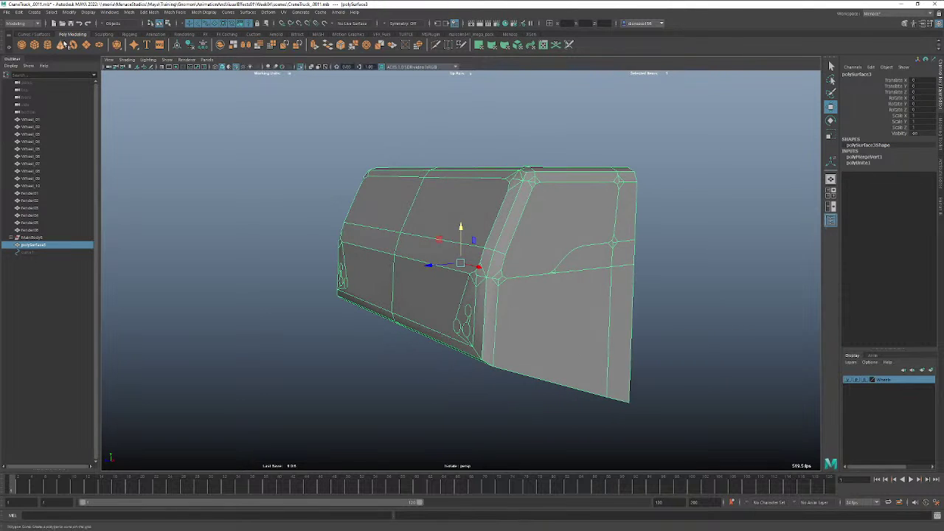
left_click(48, 45)
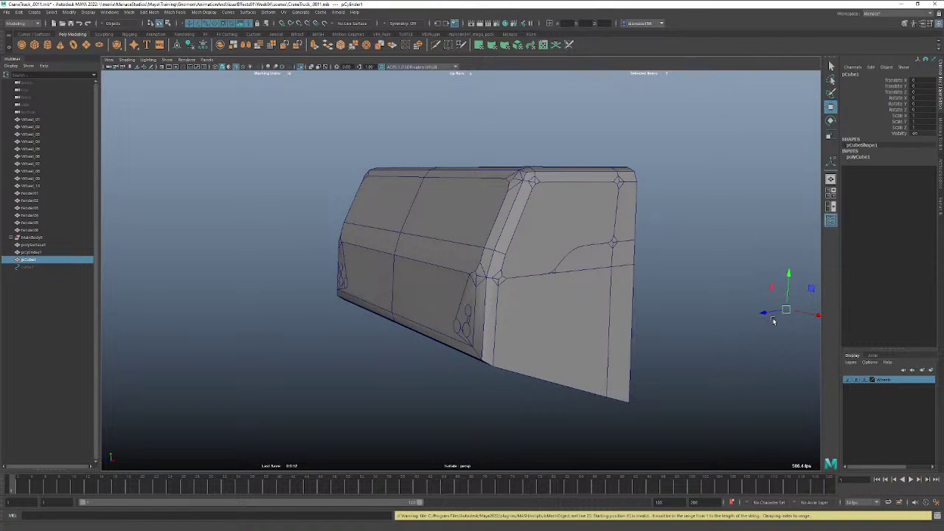
key("e")
key("w")
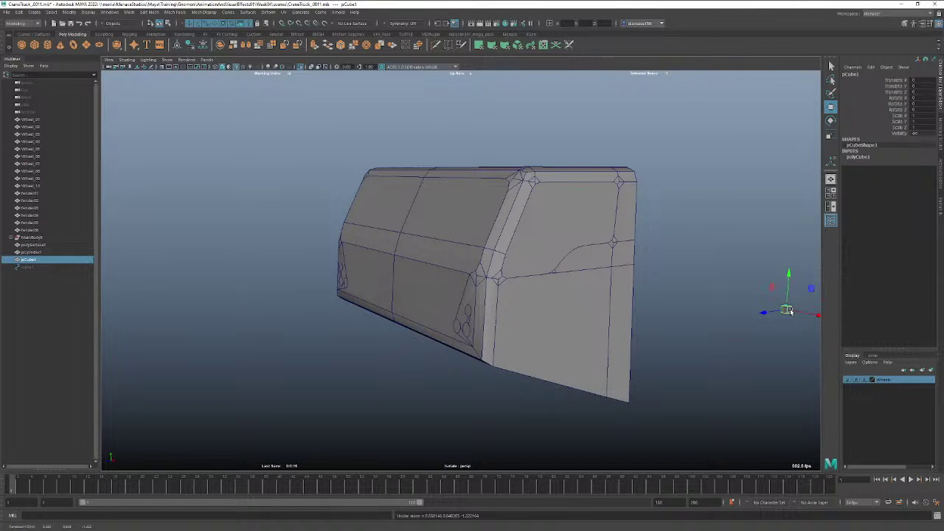
key("e")
key("r")
left_click_drag(788, 311, 585, 324)
key("w")
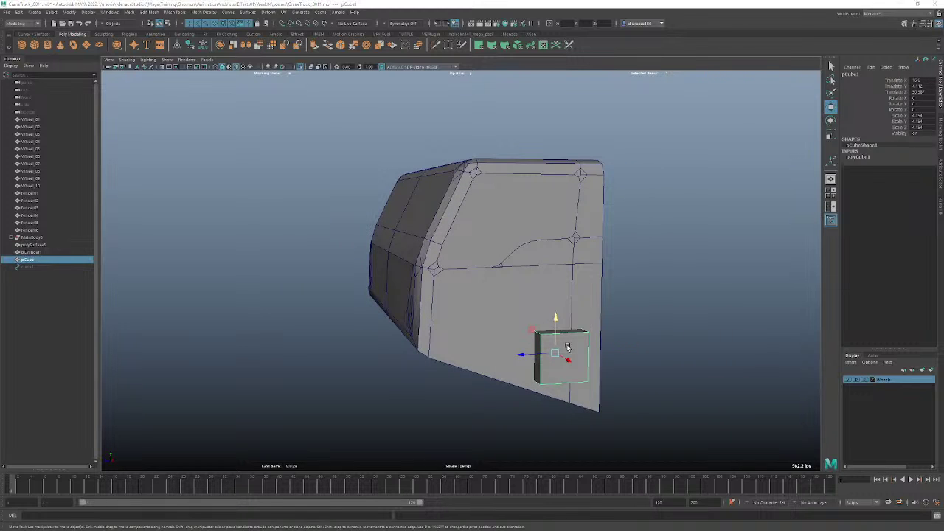
In the side view, scale the cube into a strip, about 1.42 in Y and 10.7 in Z, and shift it toward the cab's front.
key("space")
left_click_drag(574, 347, 527, 354)
right_click_drag(414, 335, 417, 295, "alt")
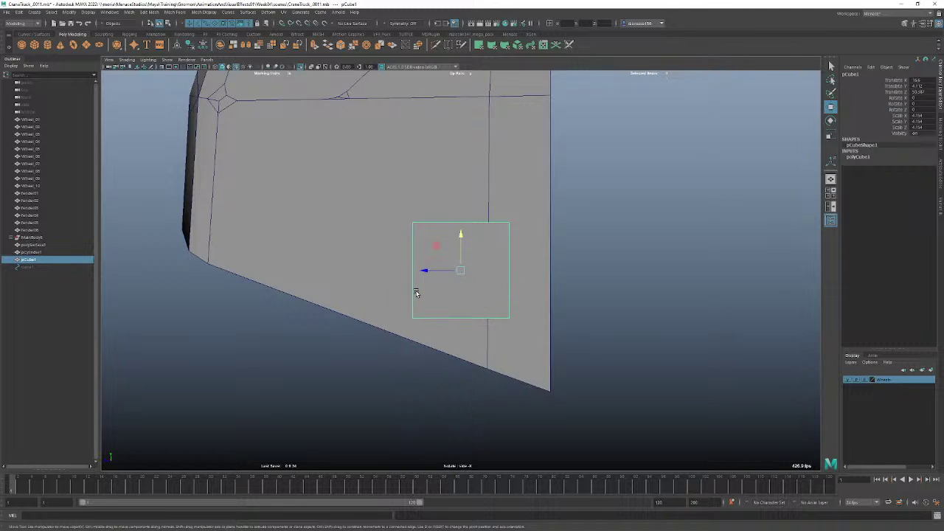
left_click_drag(390, 202, 426, 352)
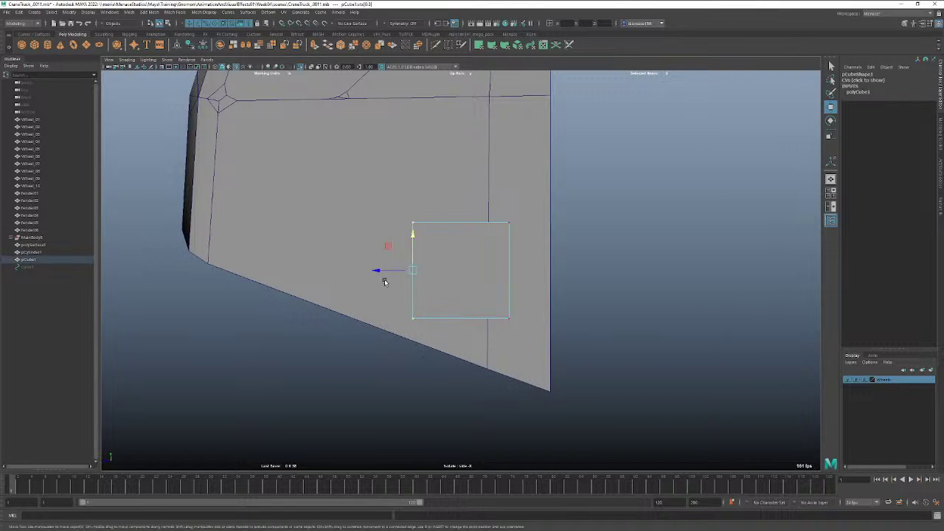
right_click_drag(453, 284, 476, 270)
key("e")
key("r")
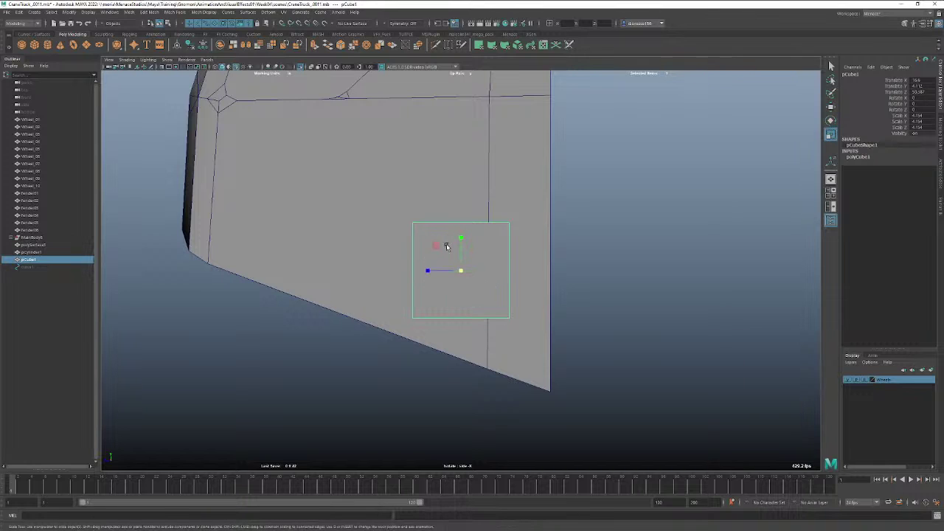
left_click_drag(461, 237, 373, 272)
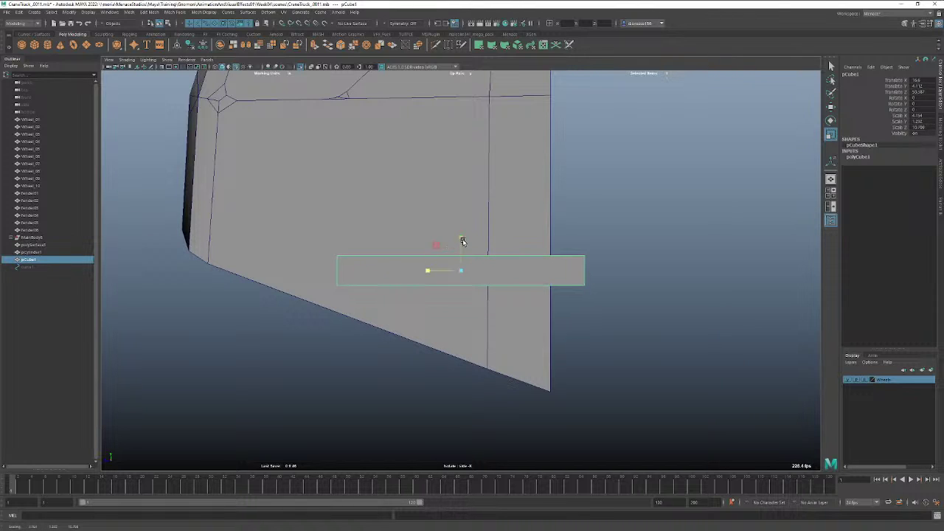
left_click_drag(462, 242, 461, 237)
key("w")
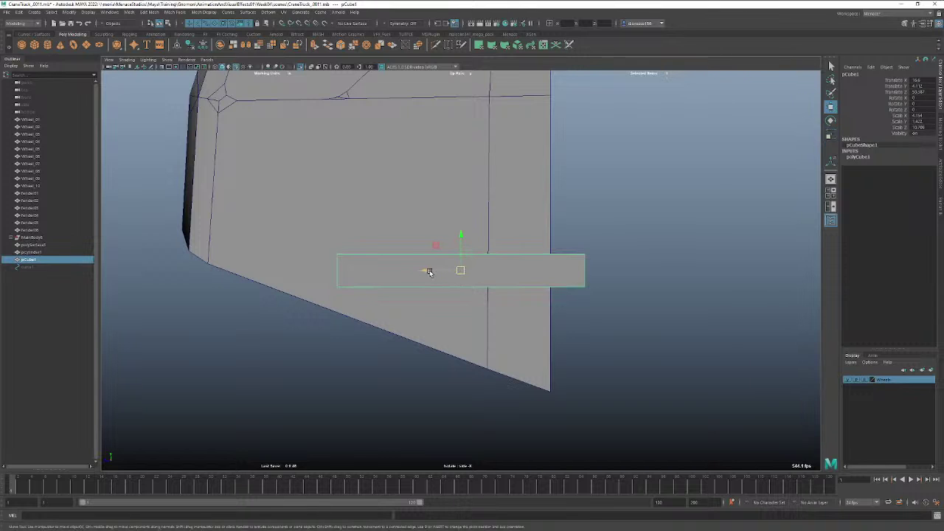
left_click_drag(429, 272, 348, 276)
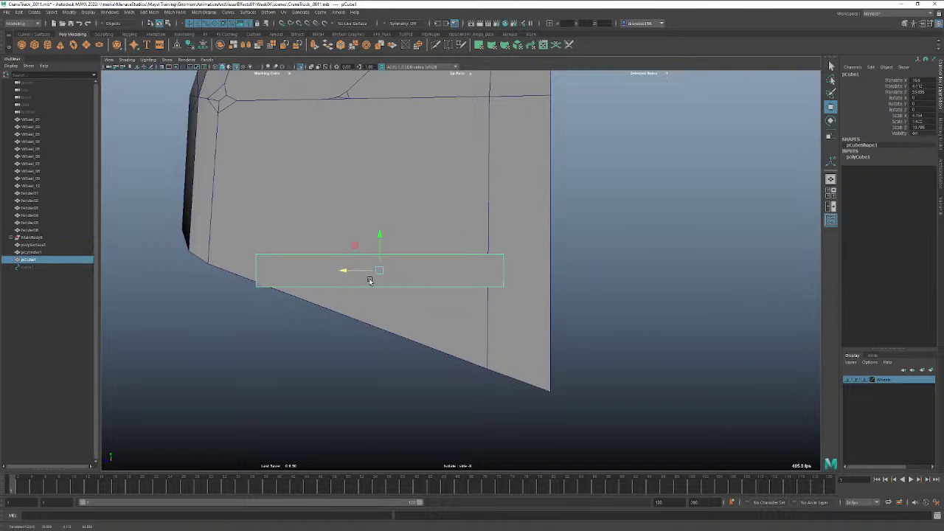
Move the strip's rear vertices close to the cab's back edge and pull its front vertices back inside the sloped bottom edge.
right_click_drag(370, 280, 319, 286)
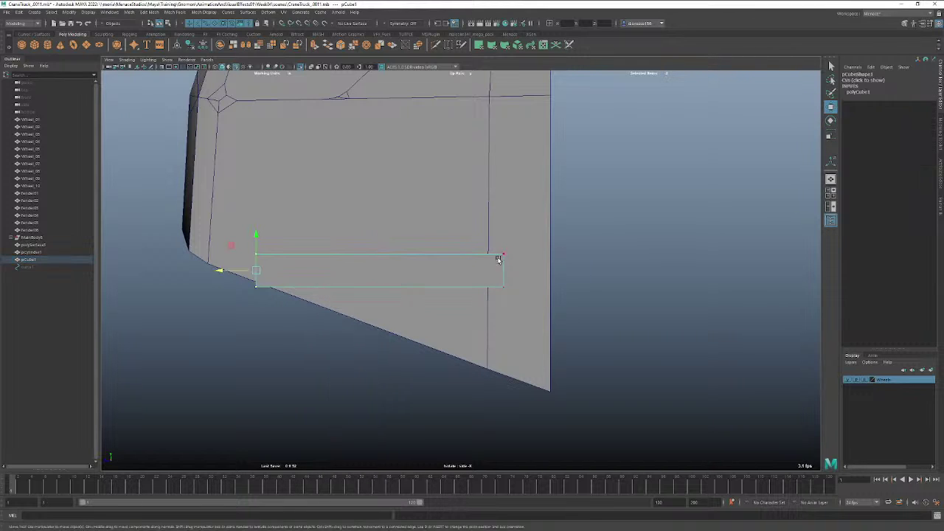
left_click_drag(521, 241, 508, 270)
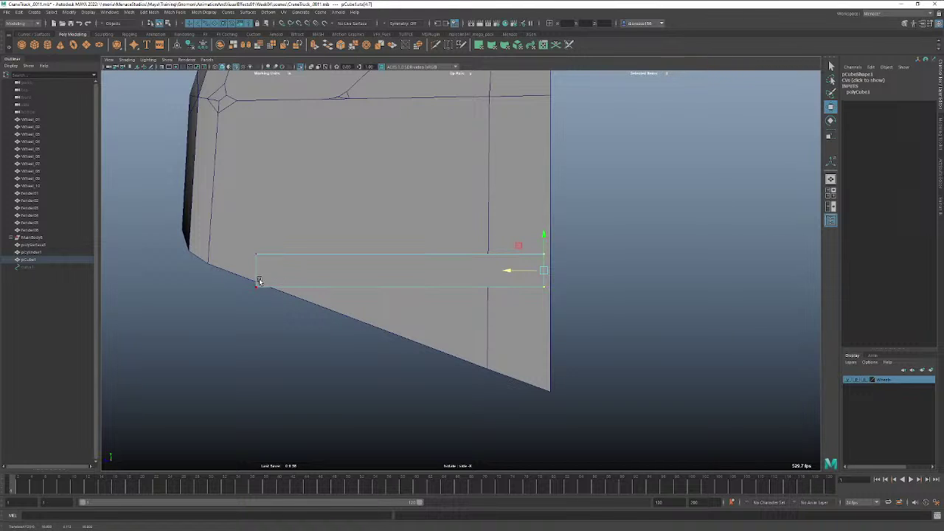
left_click_drag(269, 249, 254, 272)
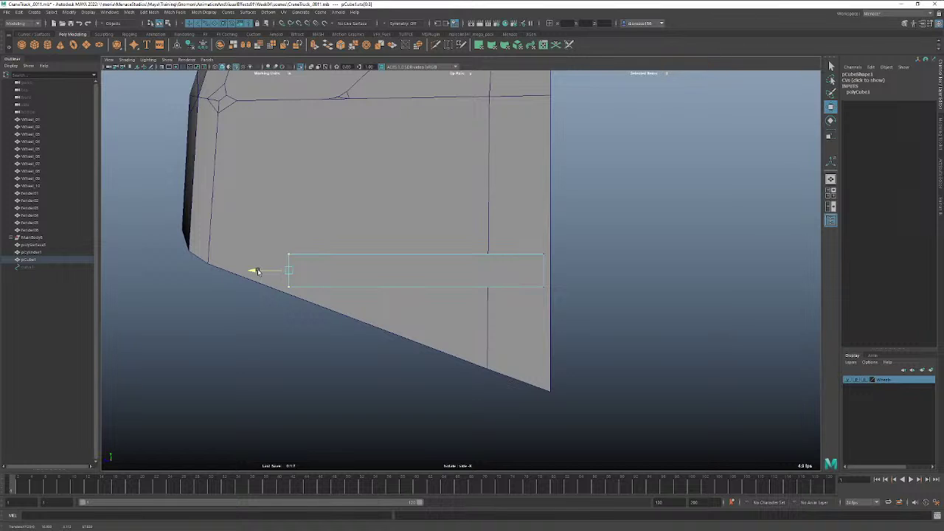
left_click_drag(256, 271, 256, 271)
right_click(469, 267)
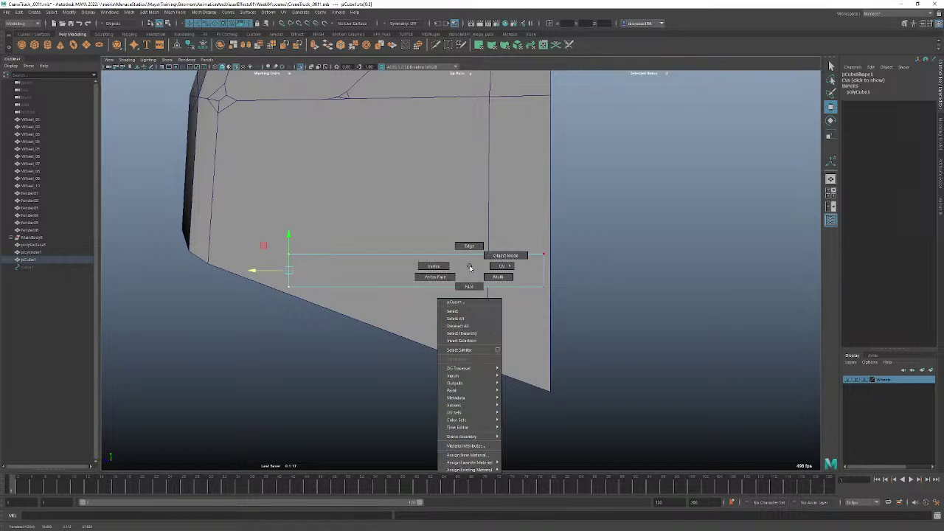
Return the strip to object mode, inspect it against the cab in the perspective view, and go back to the side view.
left_click(505, 255)
left_click(713, 268)
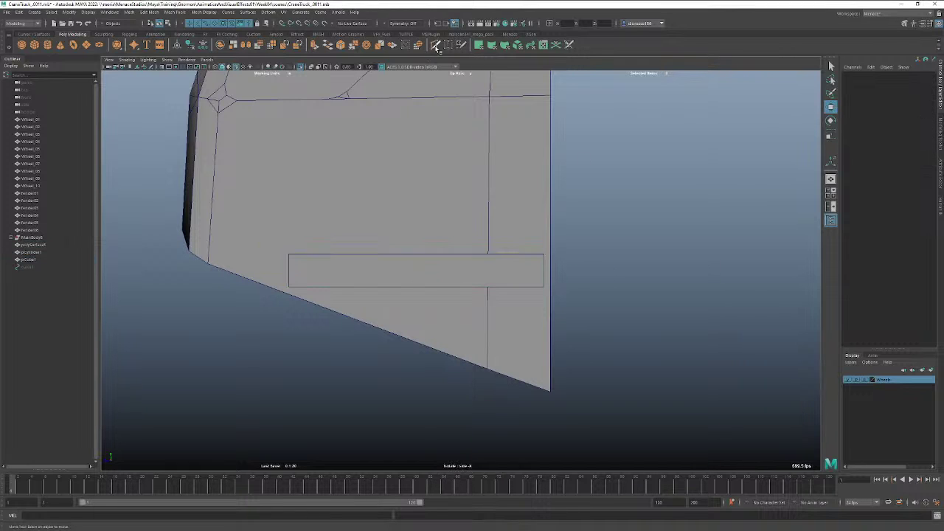
left_click(436, 44)
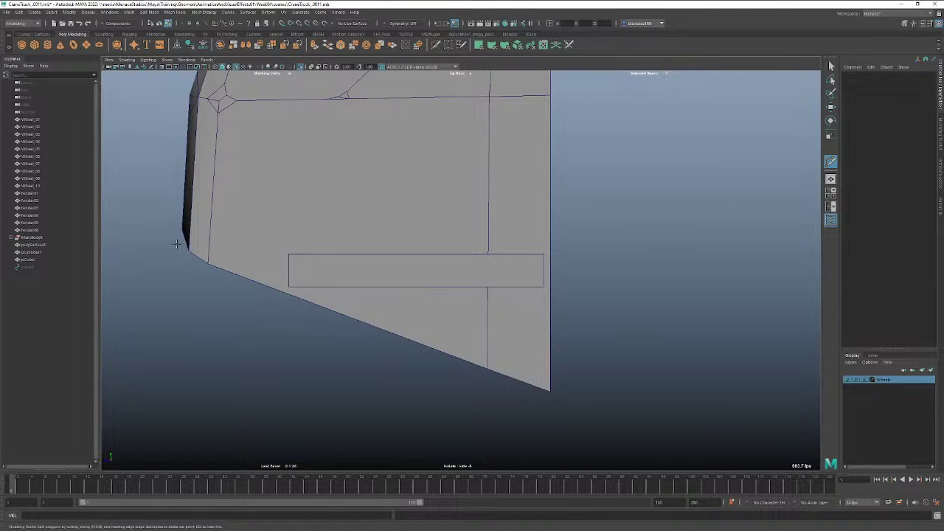
key("space")
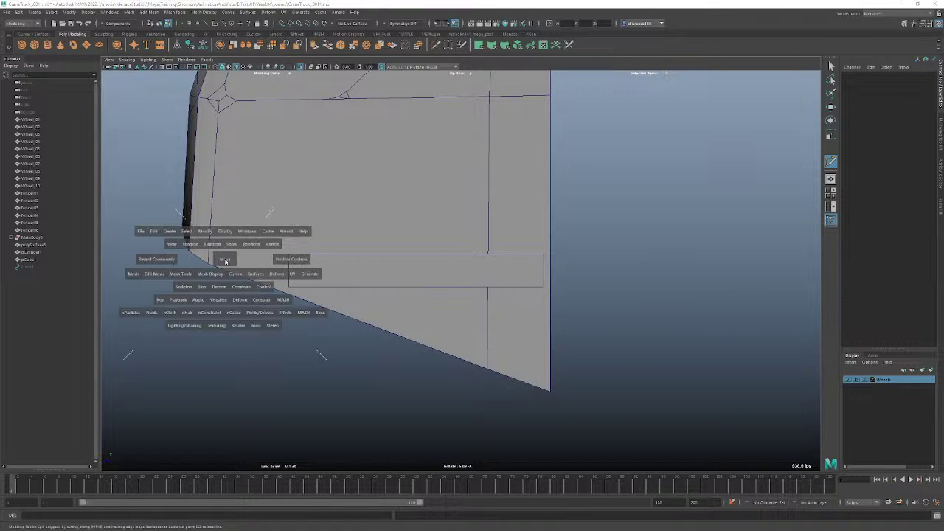
left_click(223, 241)
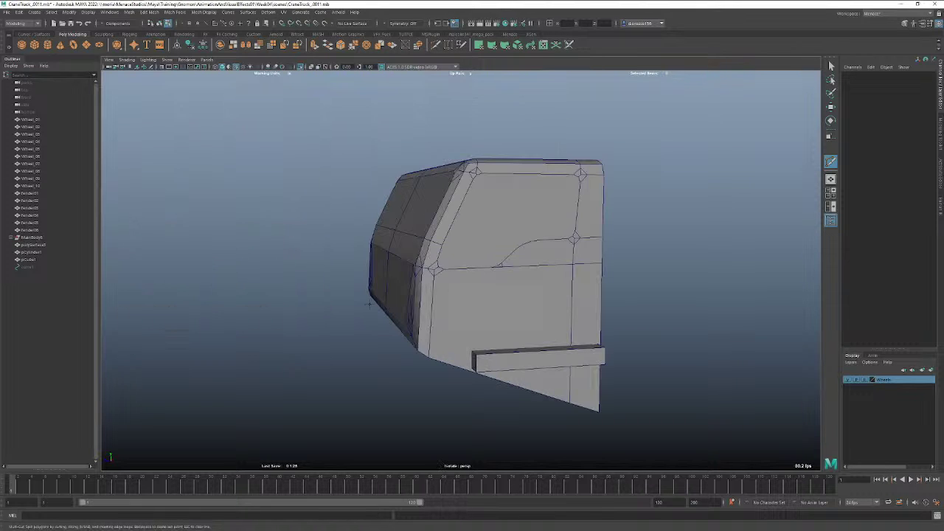
left_click_drag(369, 325, 383, 309, "alt")
left_click_drag(531, 318, 635, 326, "alt")
left_click_drag(419, 311, 367, 307, "alt")
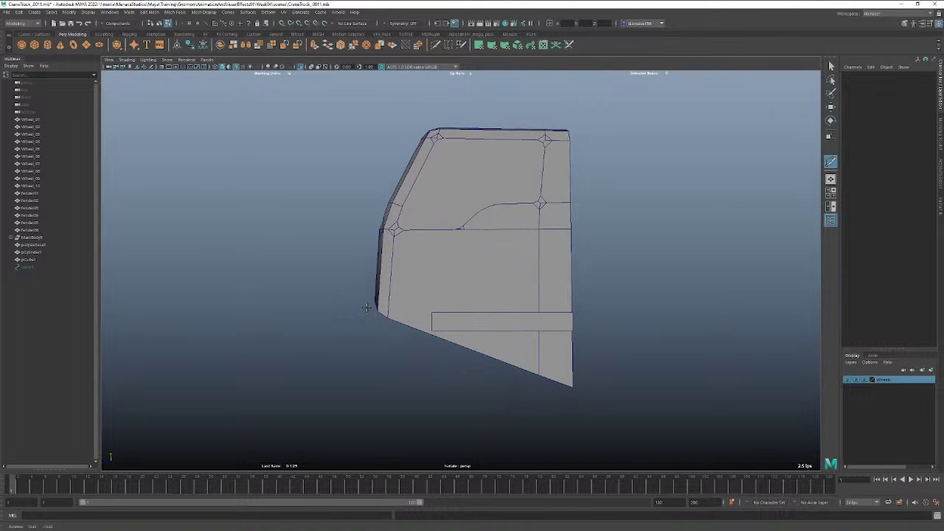
right_click_drag(362, 308, 500, 308, "alt")
mouse_move(452, 320)
left_mouse_down("alt")
mouse_move(480, 321)
mouse_move(438, 321)
mouse_move(459, 320)
left_mouse_up("alt")
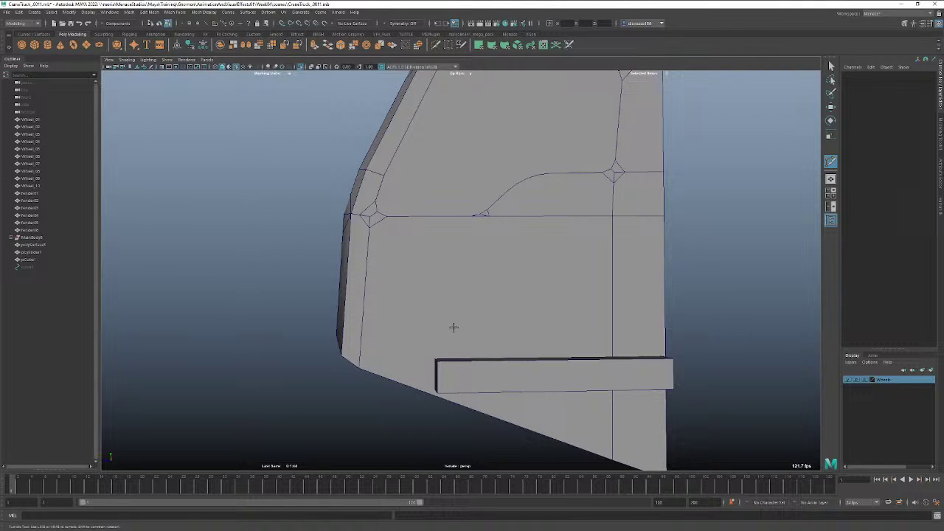
key("space")
left_click_drag(474, 338, 503, 341)
middle_click_drag(367, 319, 427, 364, "alt")
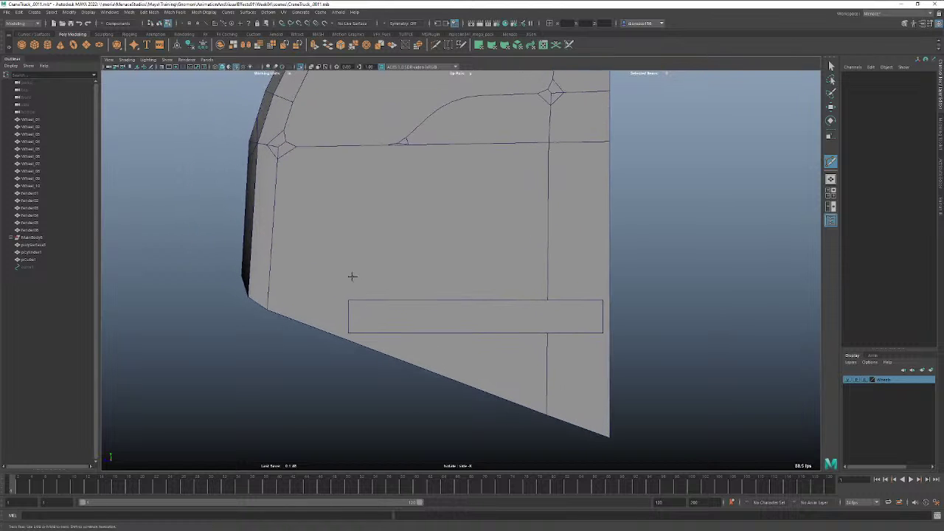
Try slicing the cab's side horizontally with the Multi-Cut tool, a little above the strip, from the front to the back edge.
key("q")
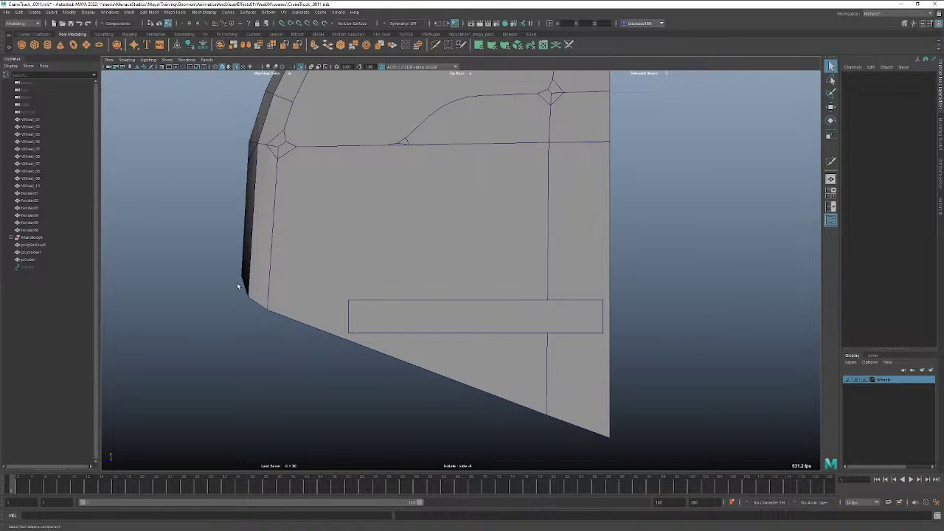
left_click(508, 211)
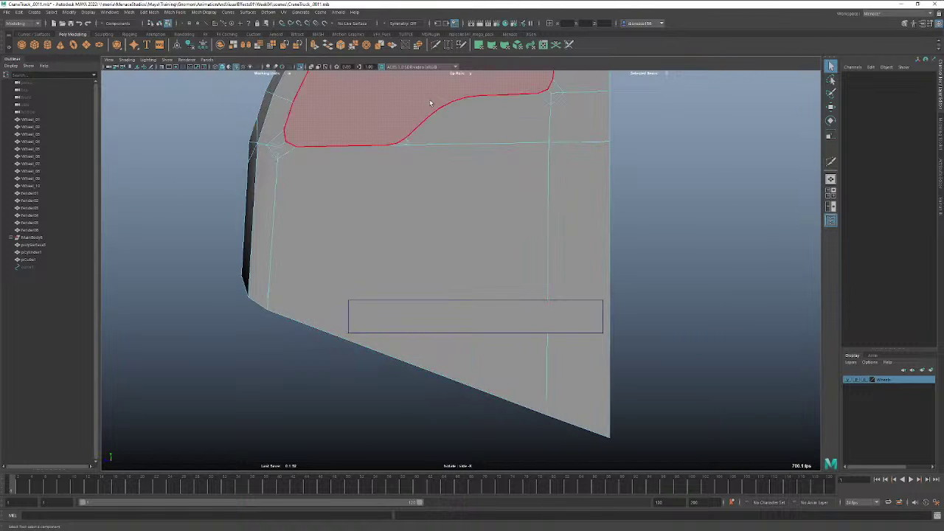
left_click(435, 45)
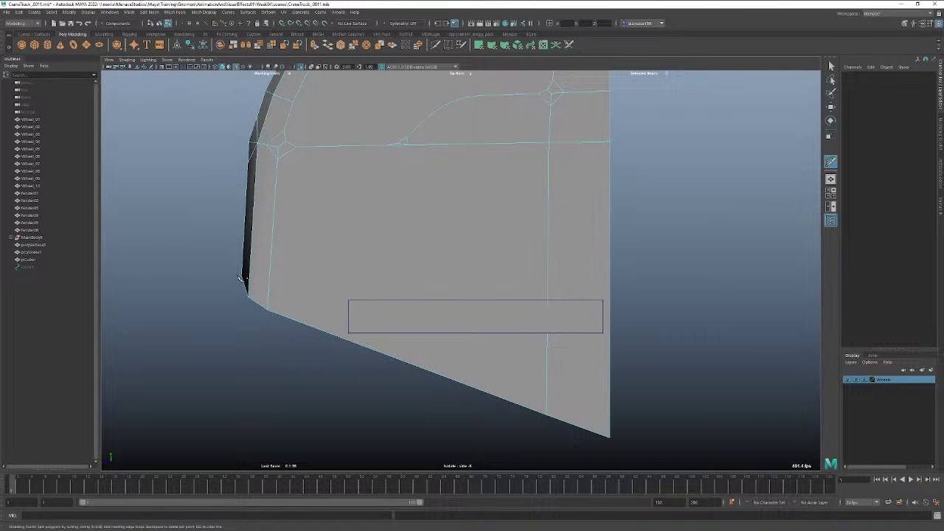
left_click_drag(664, 287, 666, 289)
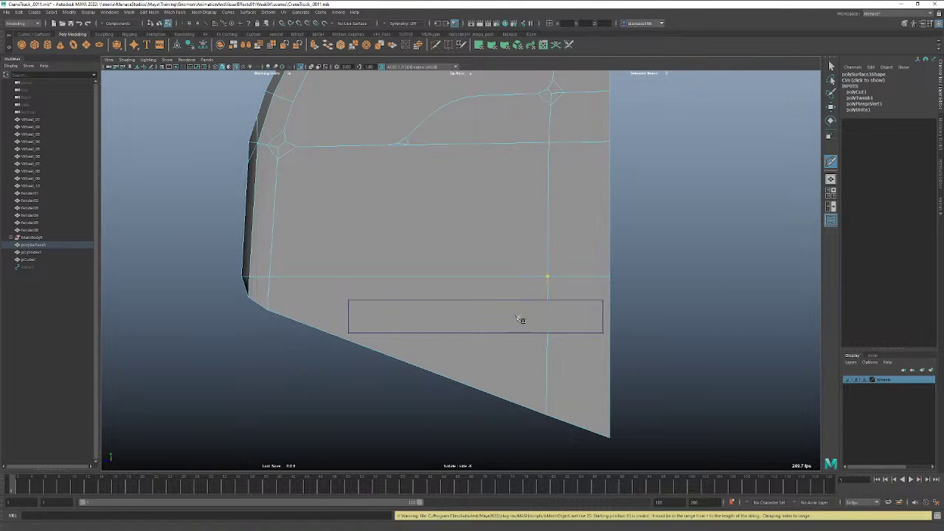
left_click(830, 67)
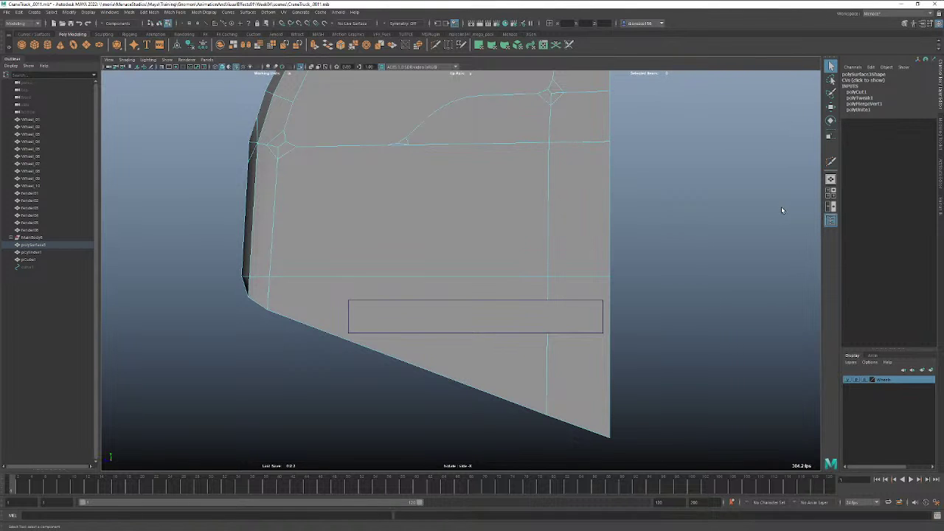
Select the strip in object mode and try raising it so its upper edge sits just below the horizontal cut.
left_click(533, 326)
right_click_drag(533, 325, 569, 311)
left_click(593, 316)
key("w")
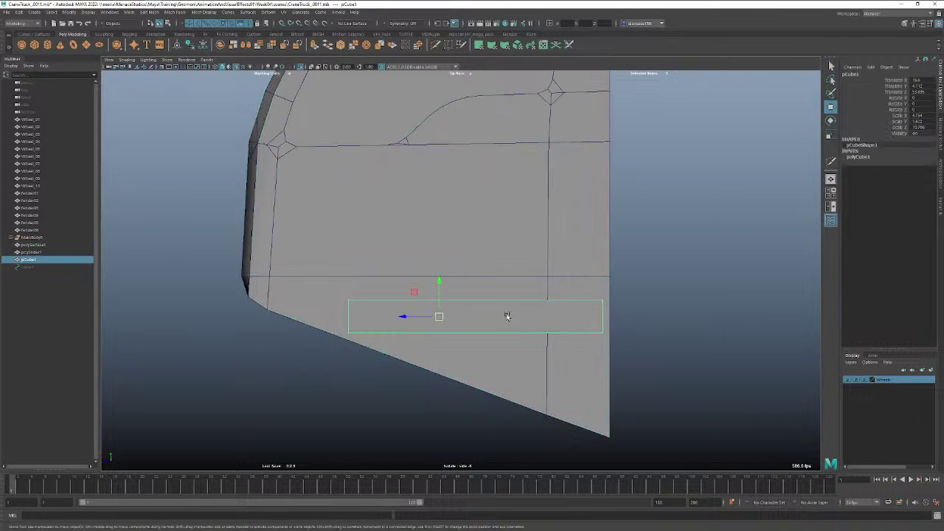
left_click_drag(443, 287, 441, 269)
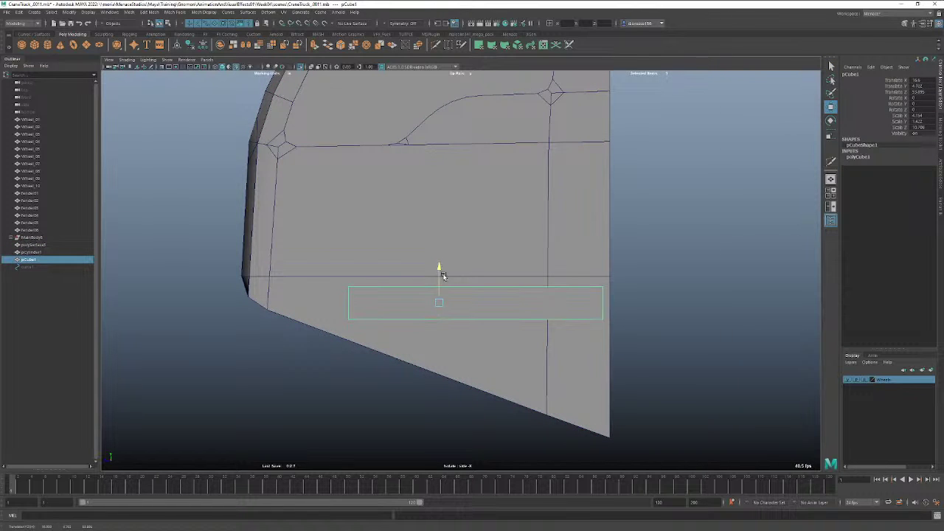
left_click_drag(440, 276, 440, 266)
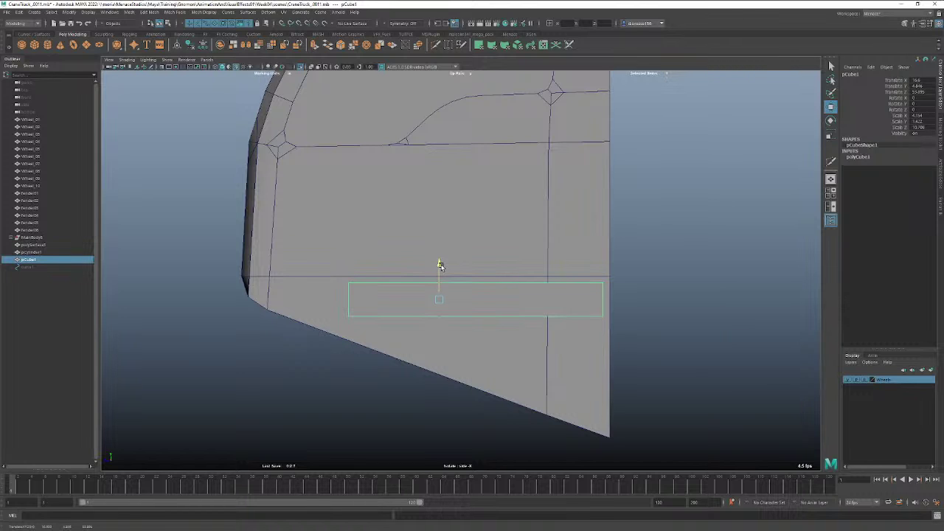
left_click_drag(439, 266, 446, 276)
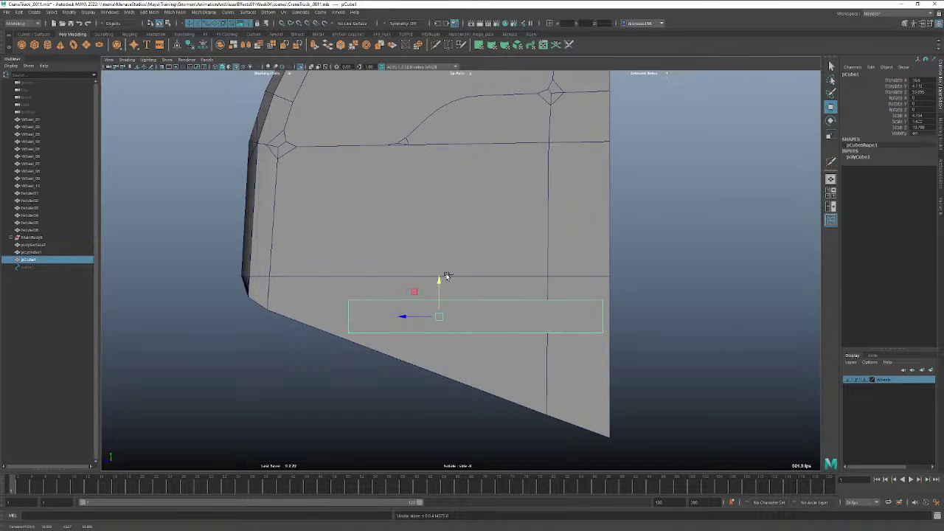
Undo the strip's selection and the horizontal cut across the cab's side.
key("ctrl+z")
key("ctrl+z")
key("ctrl+z")
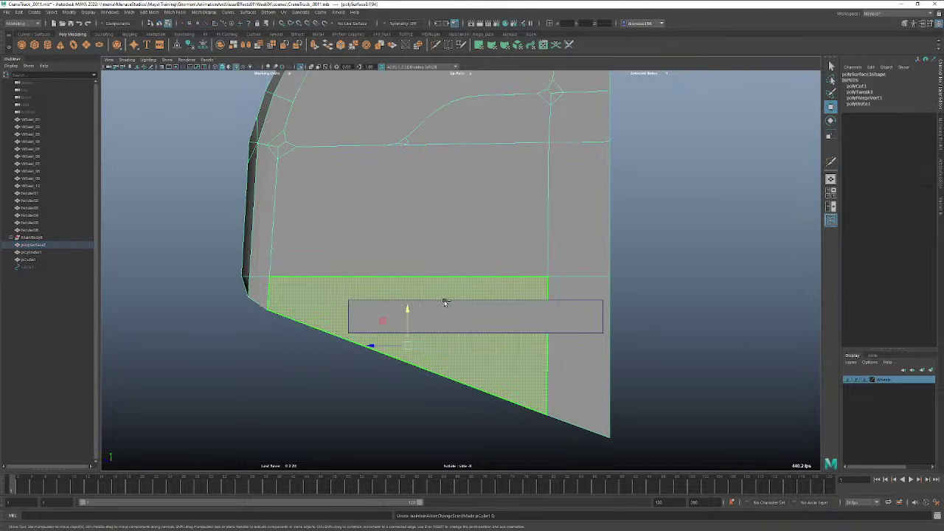
key("ctrl+z")
key("ctrl+z")
key("ctrl+z")
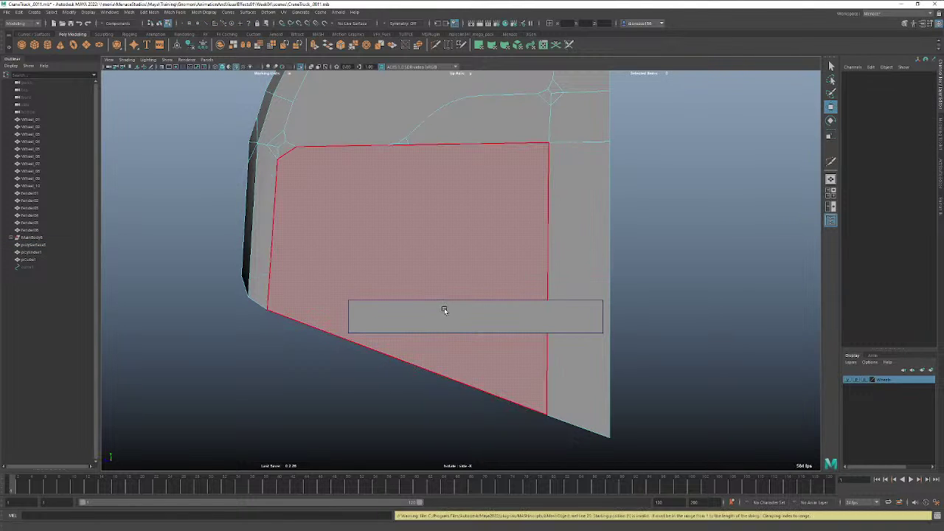
Try a lower Multi-Cut slice across the cab's side, close to the strip's upper edge, and undo it.
left_click(444, 310)
right_click_drag(464, 269, 499, 255)
left_click(473, 314)
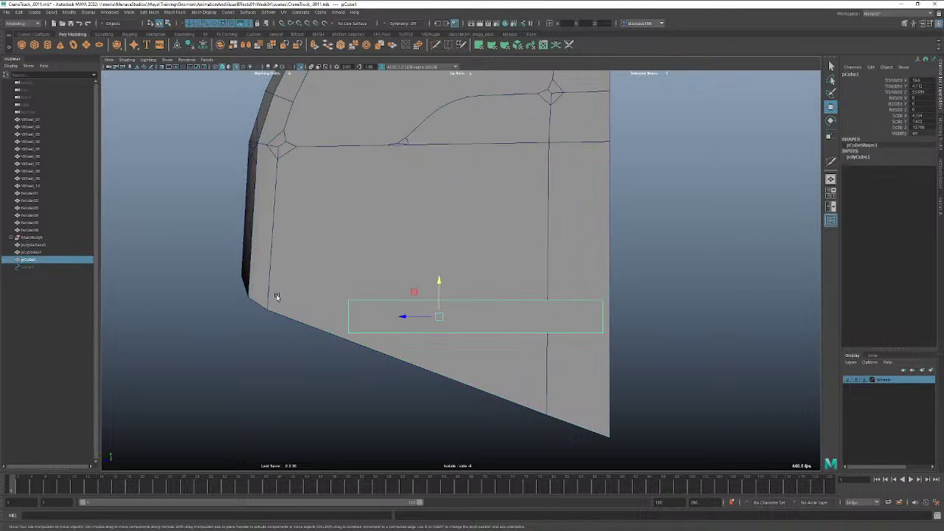
left_click(831, 162)
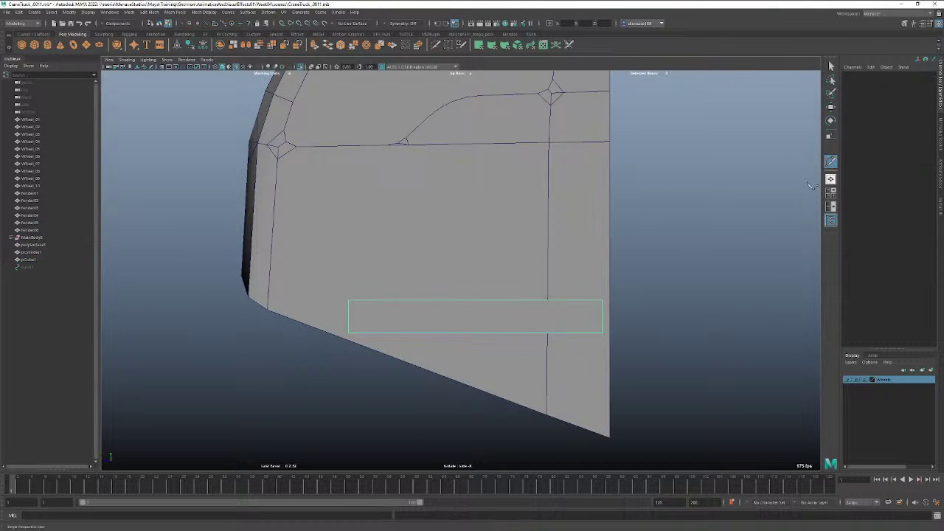
left_click(831, 67)
left_click_drag(679, 196, 528, 236)
left_click(831, 161)
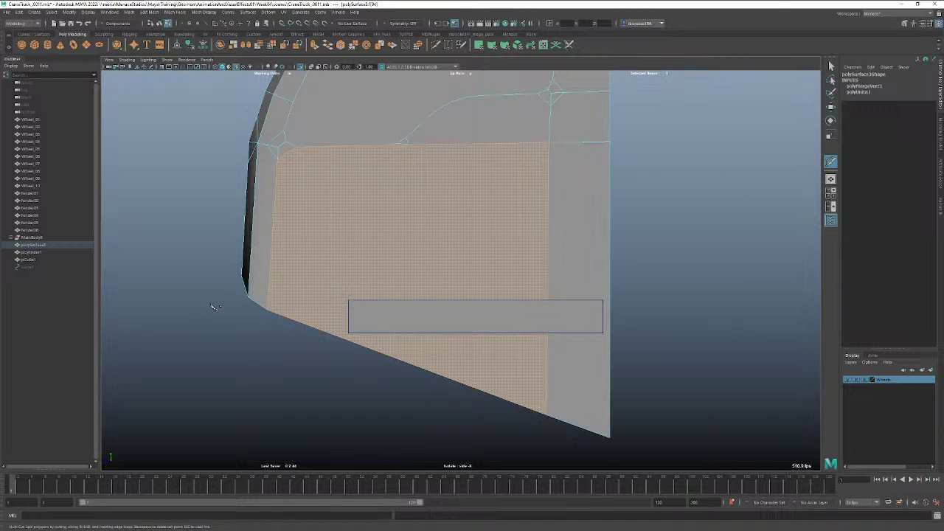
left_click_drag(243, 303, 668, 308)
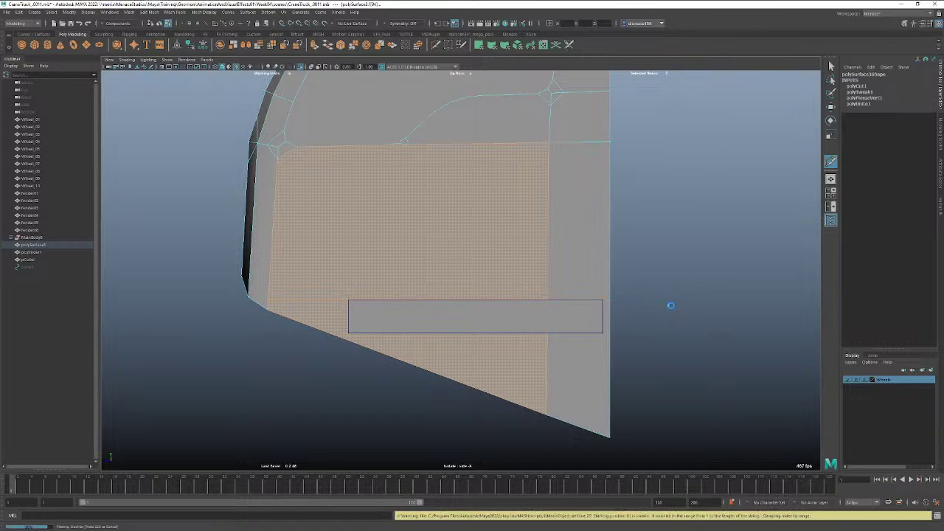
key("ctrl+z")
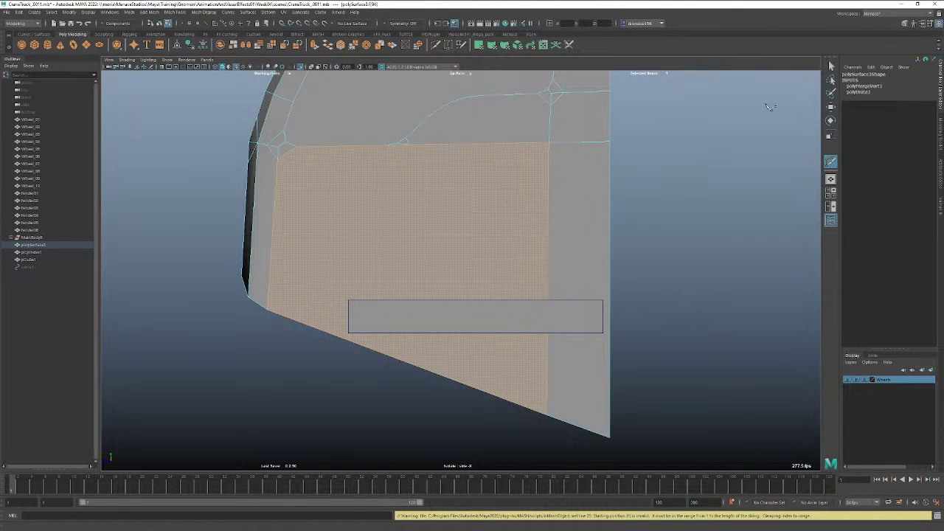
left_click(831, 65)
left_click(738, 173)
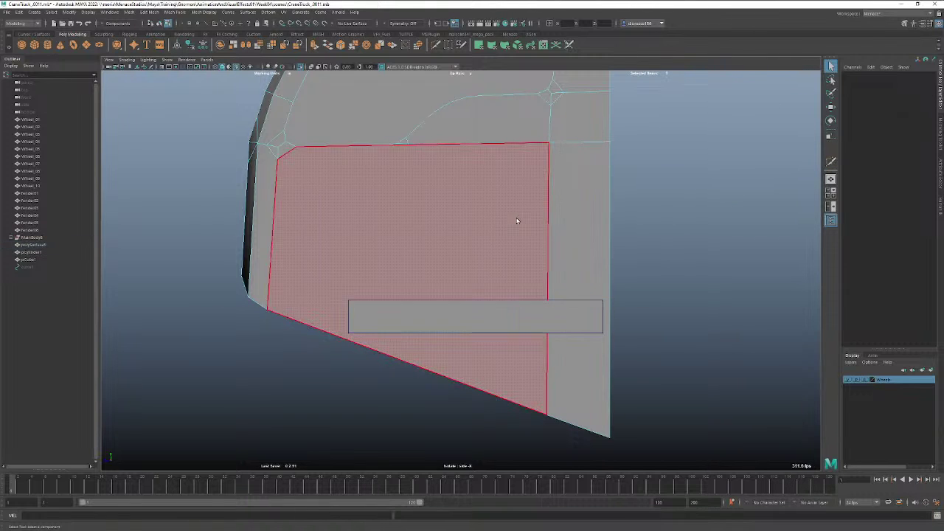
left_click(831, 162)
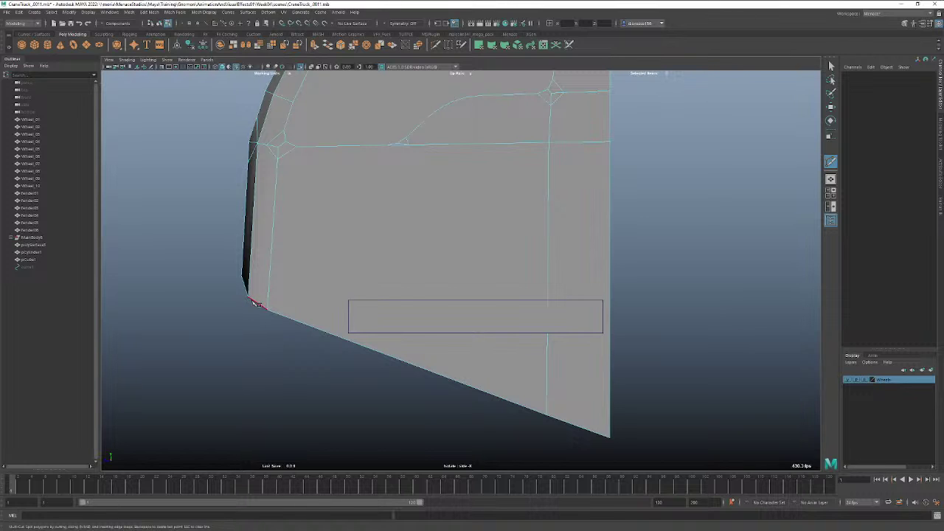
left_click(248, 297)
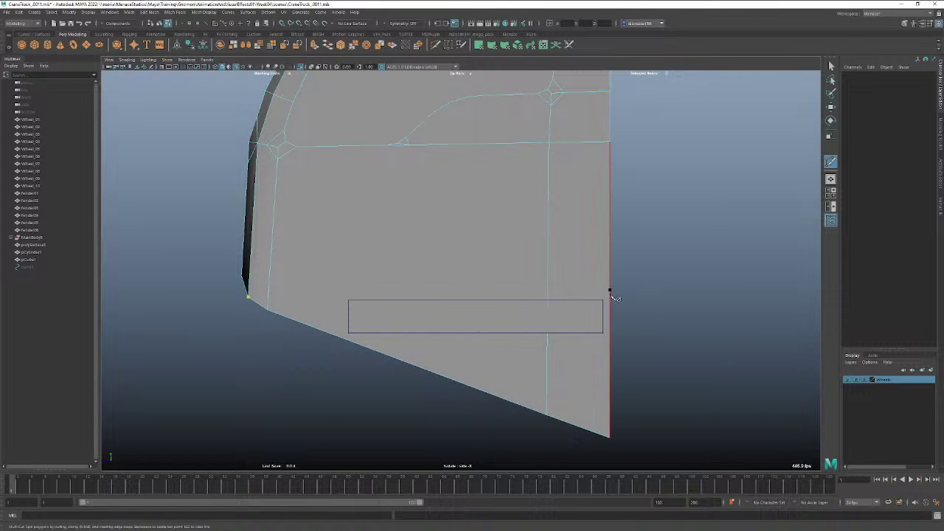
left_click_drag(615, 299, 615, 301, "alt")
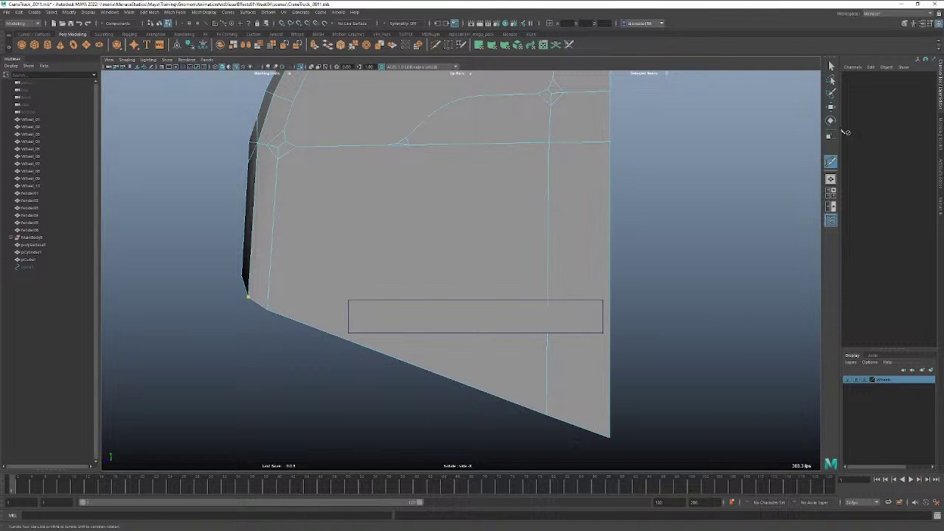
left_click(831, 66)
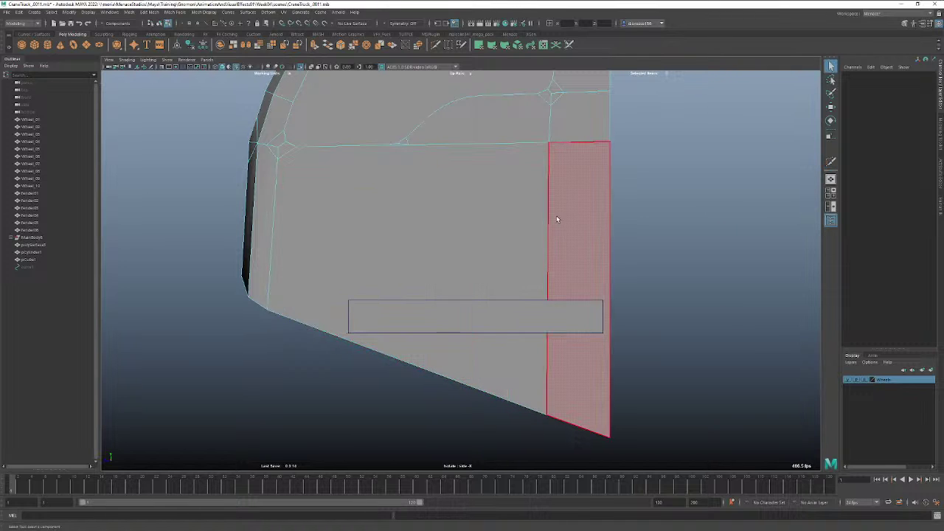
Try slicing across the cab from its lower front corner to the back edge, and undo the cut.
left_click(831, 161)
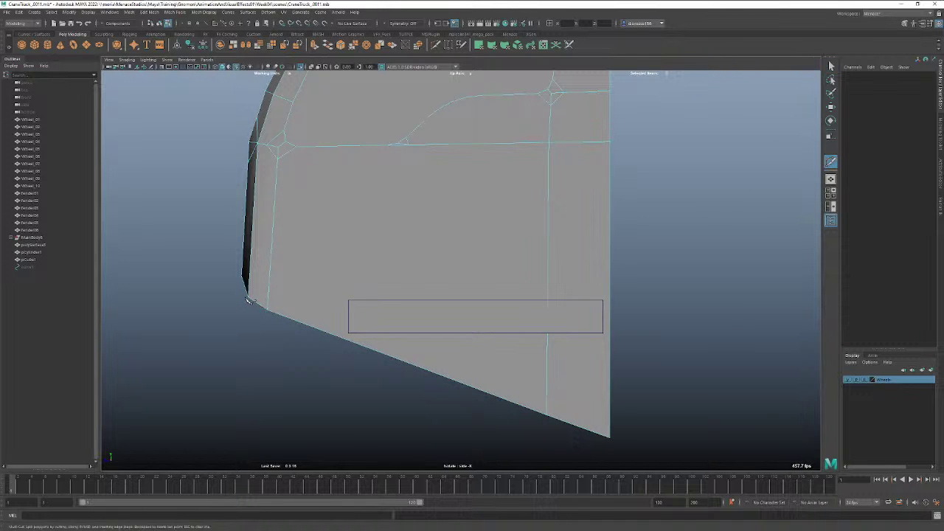
key("Return")
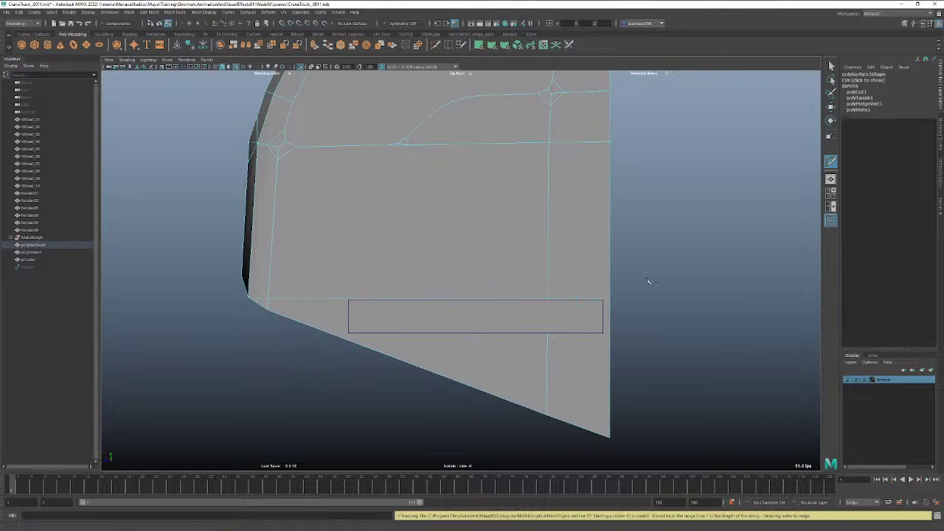
left_click(647, 281)
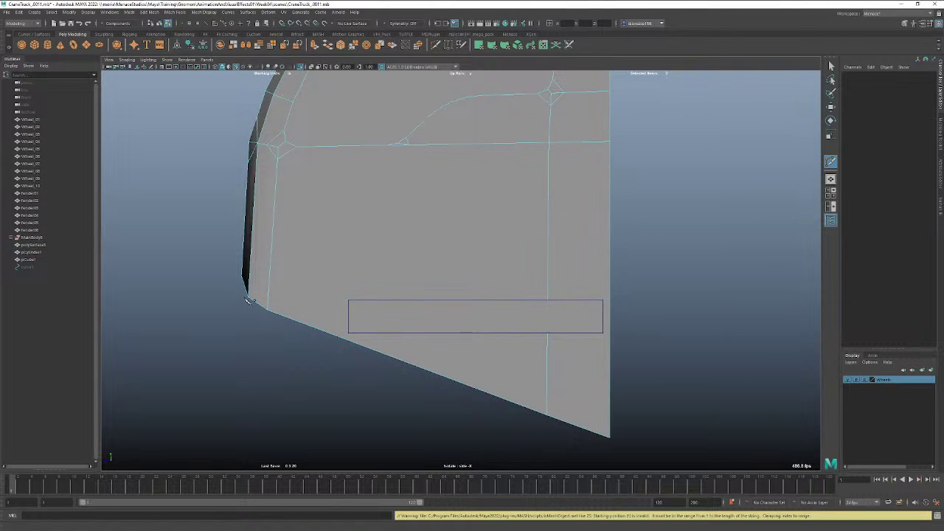
Slice the cab's side horizontally with the Multi-Cut tool from its lower front corner to the back edge, and return to object mode.
left_click_drag(246, 300, 664, 289, "shift")
key("ctrl+z")
key("ctrl+z")
left_click(391, 299)
left_click(225, 308)
left_click(750, 289)
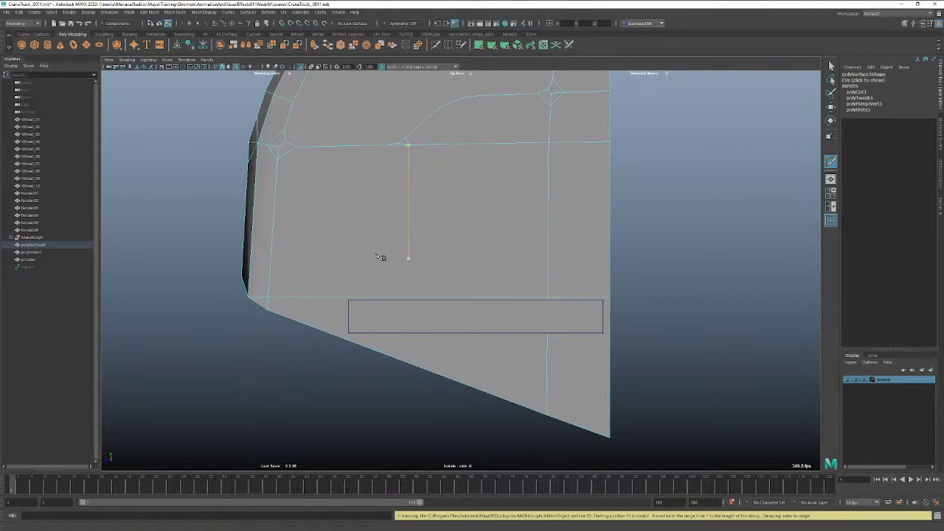
left_click(831, 67)
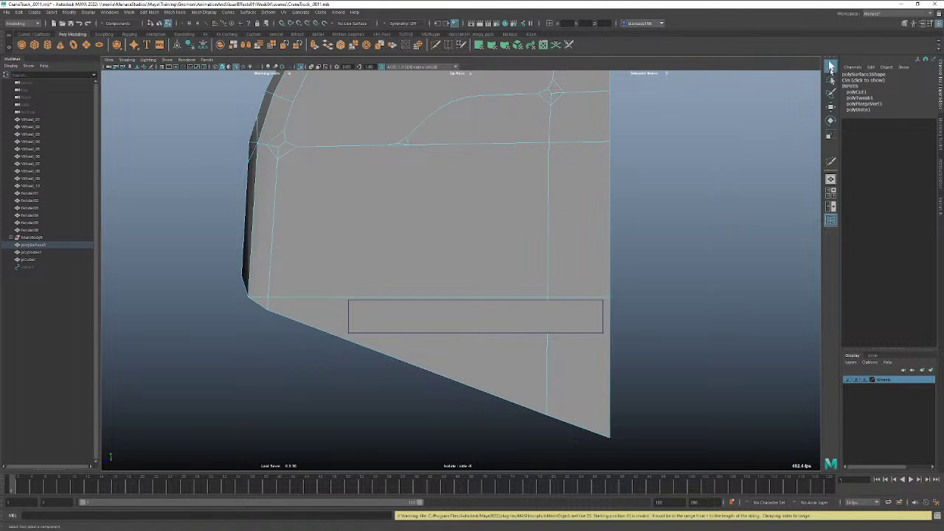
left_click(591, 314)
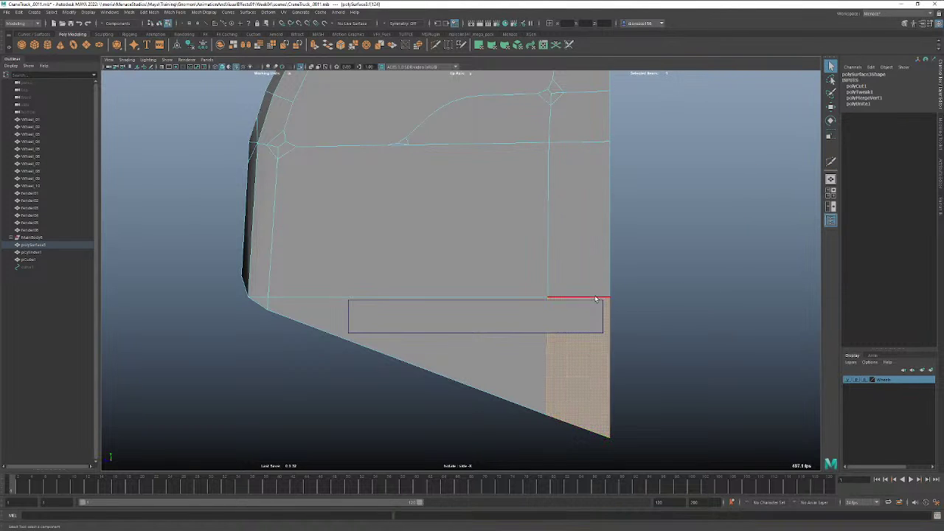
right_click_drag(592, 280, 632, 272)
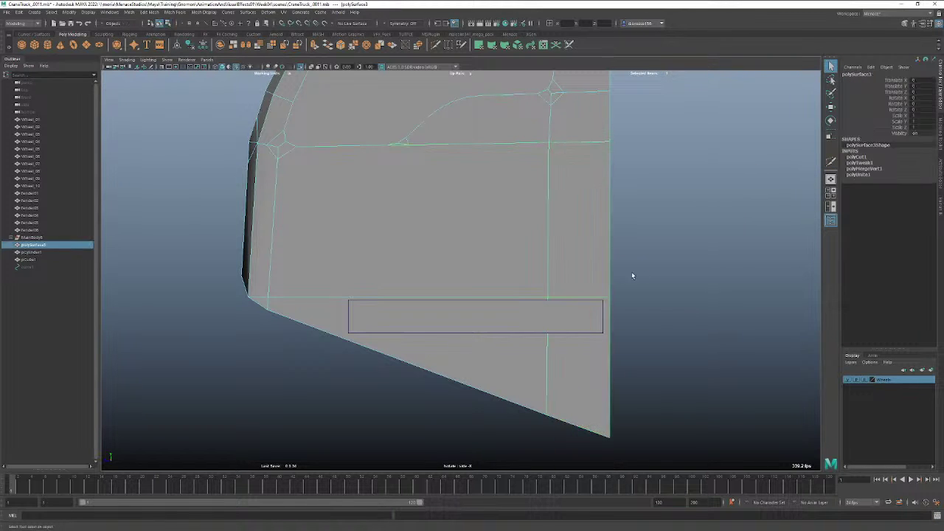
Try duplicating the side step just below the original and shortening the copy by pulling its front vertices toward the rear.
left_click(632, 272)
left_click(521, 331)
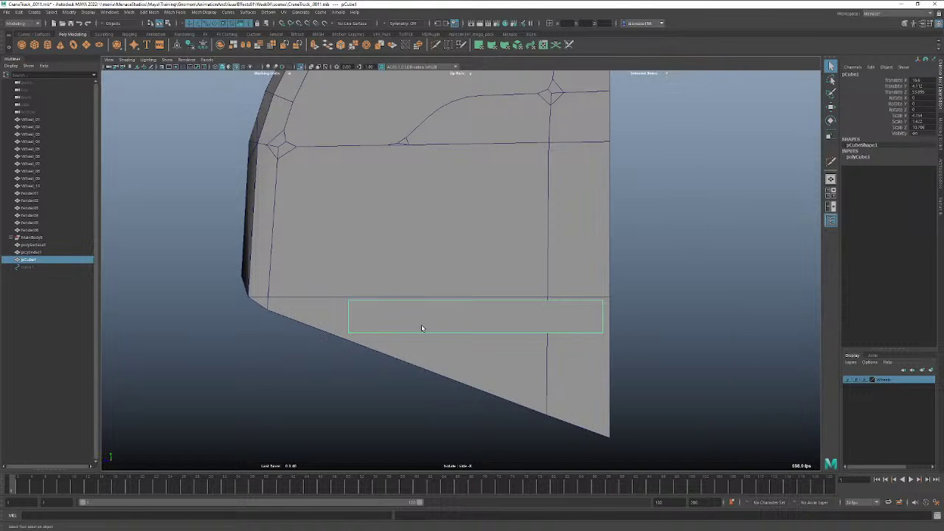
key("w")
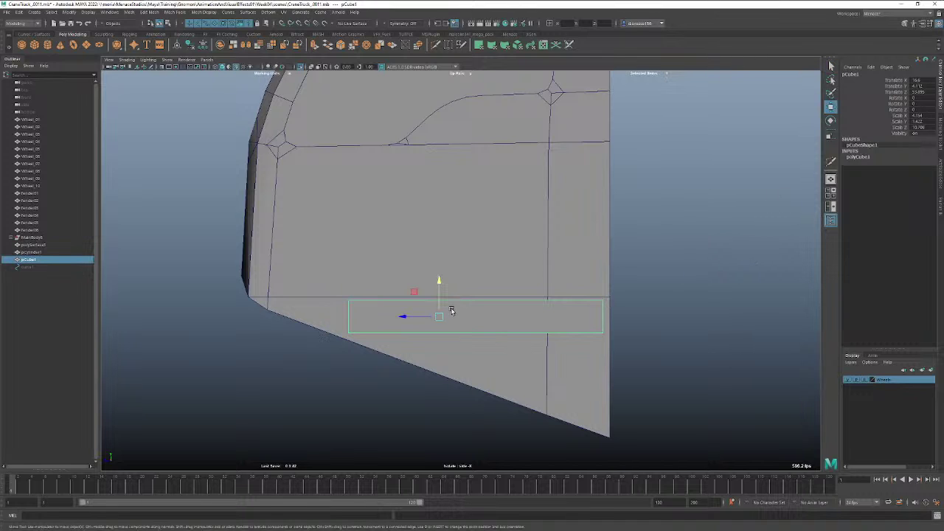
left_click(180, 46)
left_click_drag(476, 286, 481, 326, "shift")
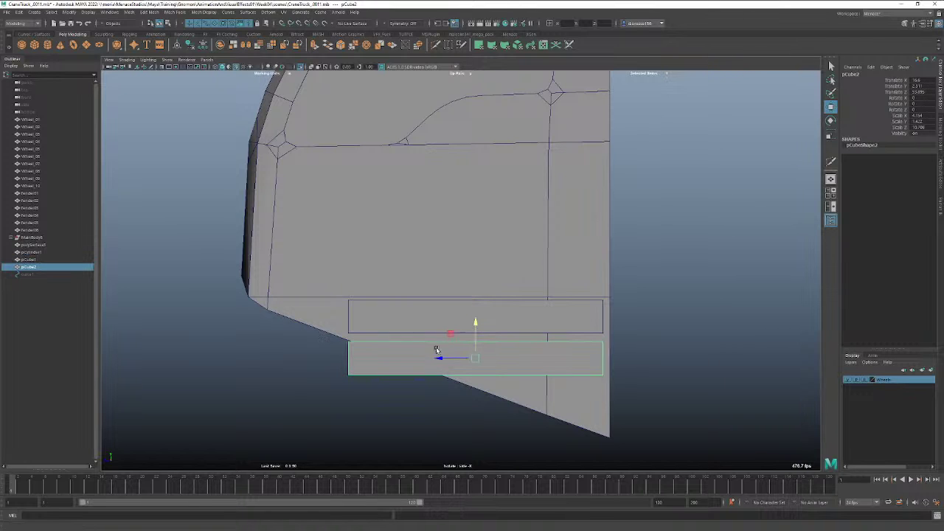
right_click_drag(387, 320, 361, 326)
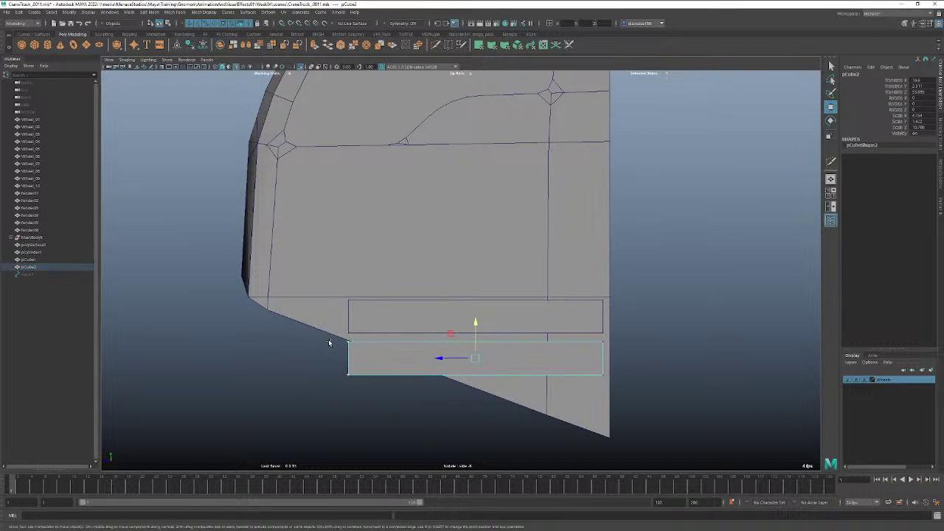
left_click_drag(329, 330, 367, 407)
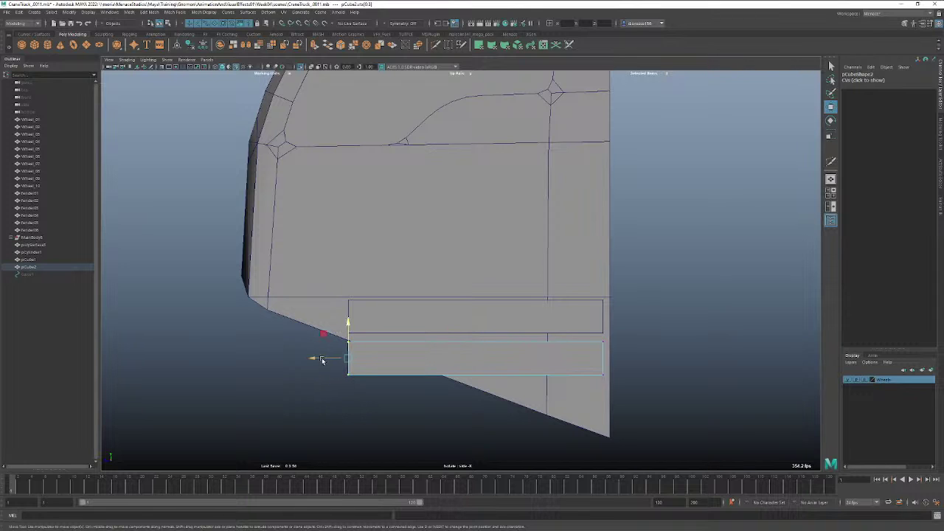
left_click_drag(321, 359, 494, 351)
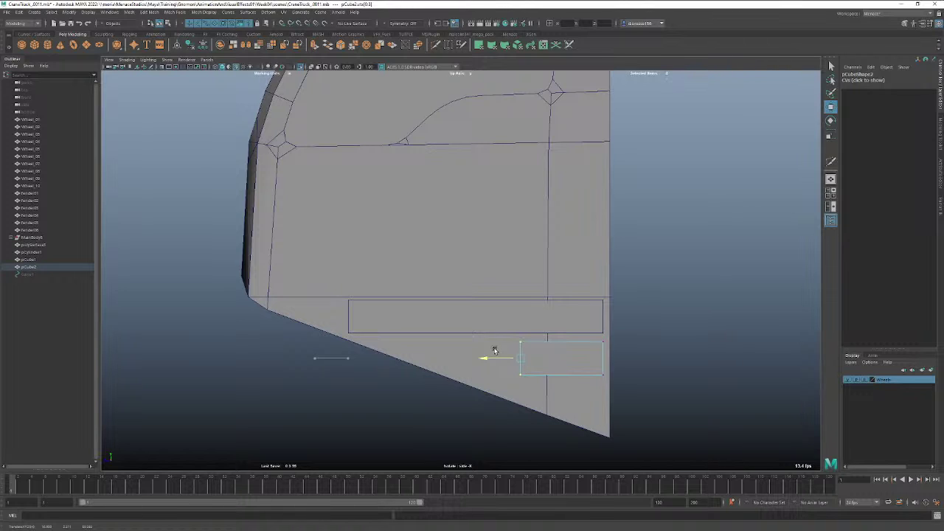
left_click_drag(494, 350, 494, 351)
Undo the shortened side-step copy and the horizontal cut across the cab's side.
key("ctrl+z")
key("ctrl+z")
key("ctrl+z")
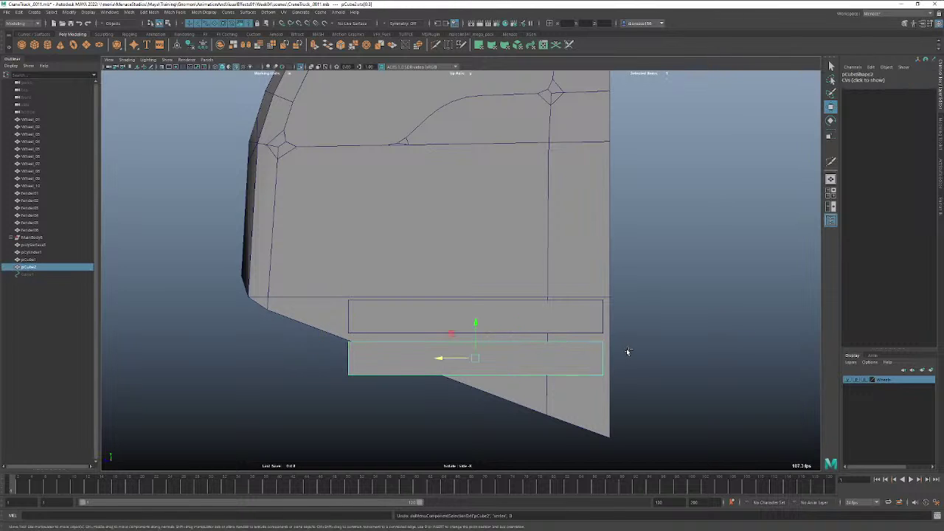
key("ctrl+z")
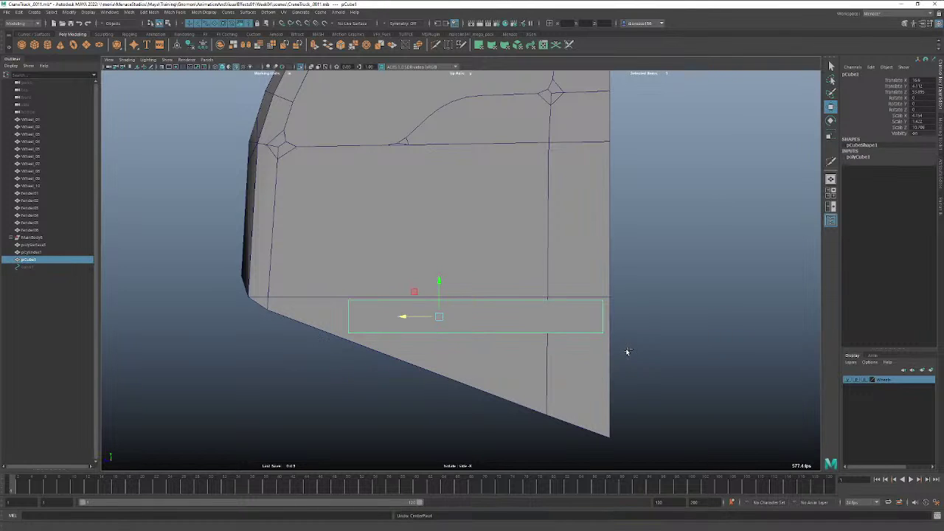
key("ctrl+z")
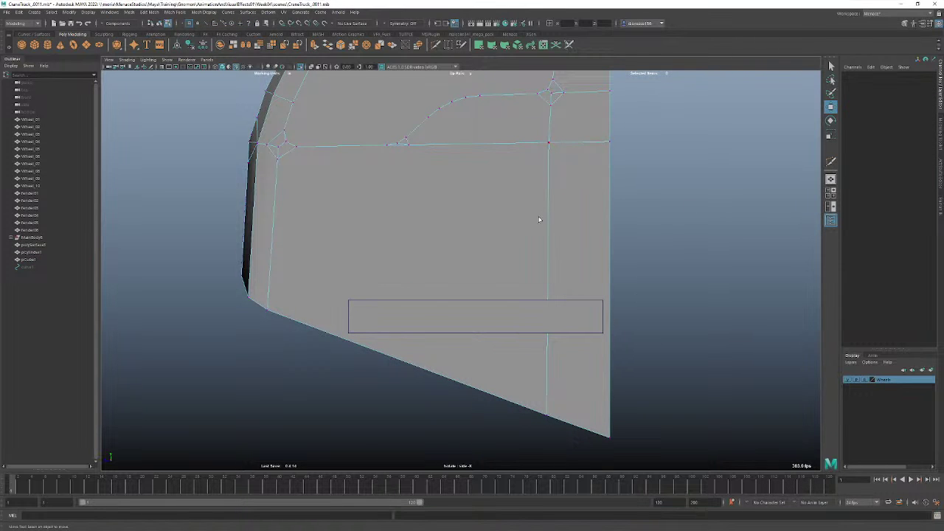
Centre the side step's pivot, duplicate it further below, and shorten the copy from its front end to the cab's slanted lower edge.
right_click_drag(540, 220, 570, 207)
left_click(695, 253)
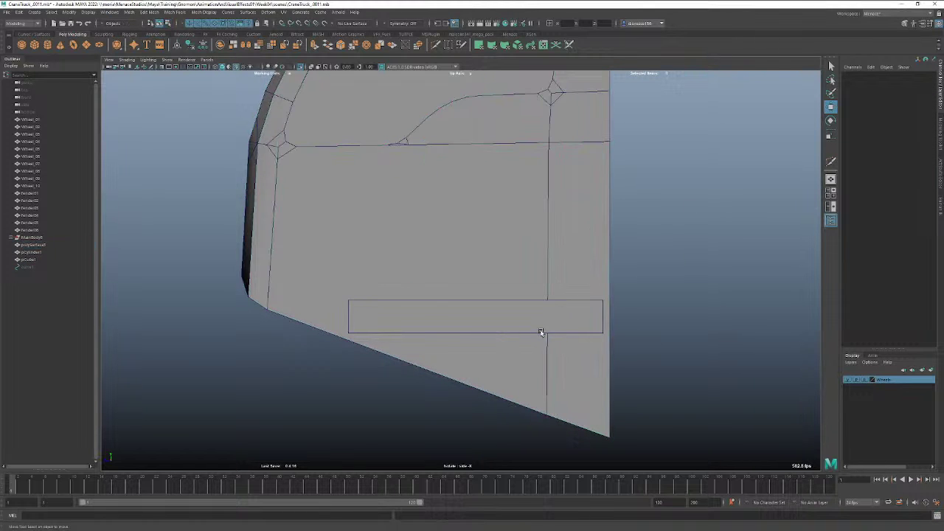
left_click(540, 322)
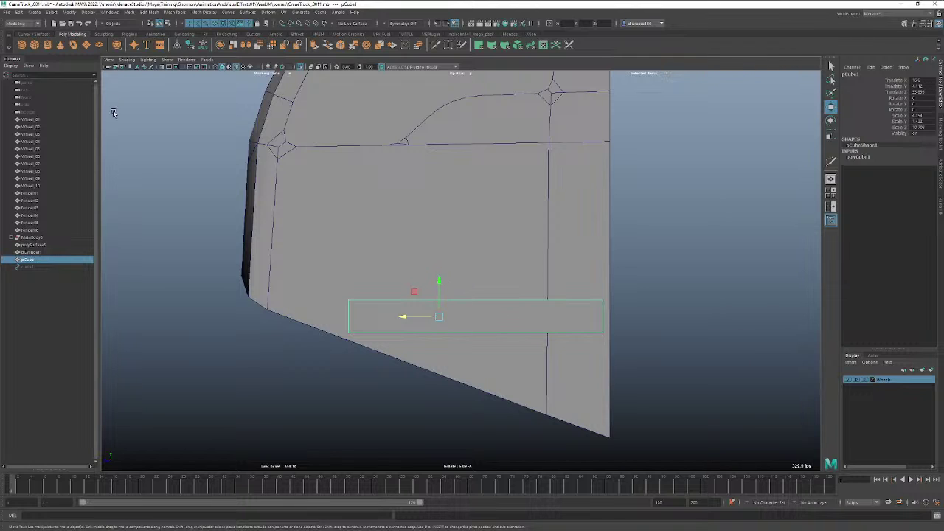
left_click(176, 47)
left_click_drag(476, 287, 481, 355, "shift")
right_click_drag(364, 320, 328, 321)
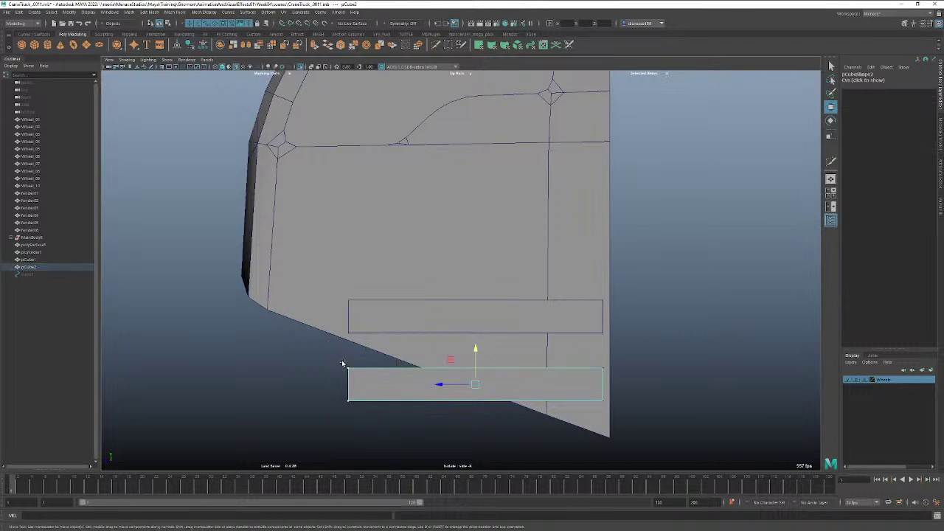
left_click_drag(343, 363, 482, 383)
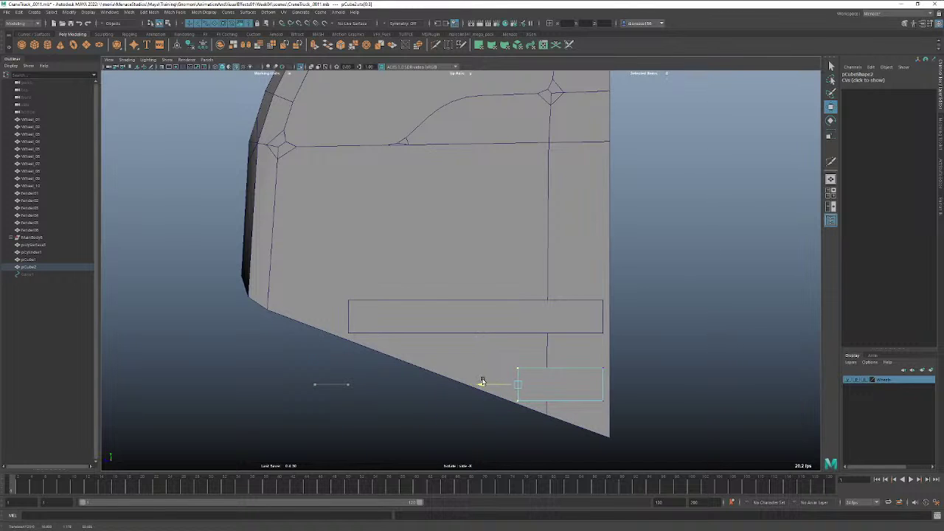
Lower the original long side step until it sits just above the short copy.
left_click(519, 320)
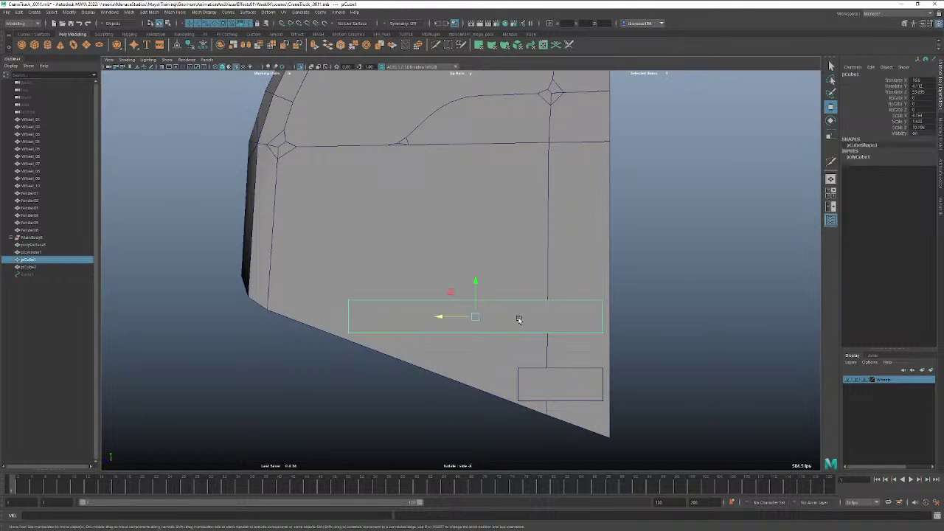
left_click_drag(475, 279, 475, 305)
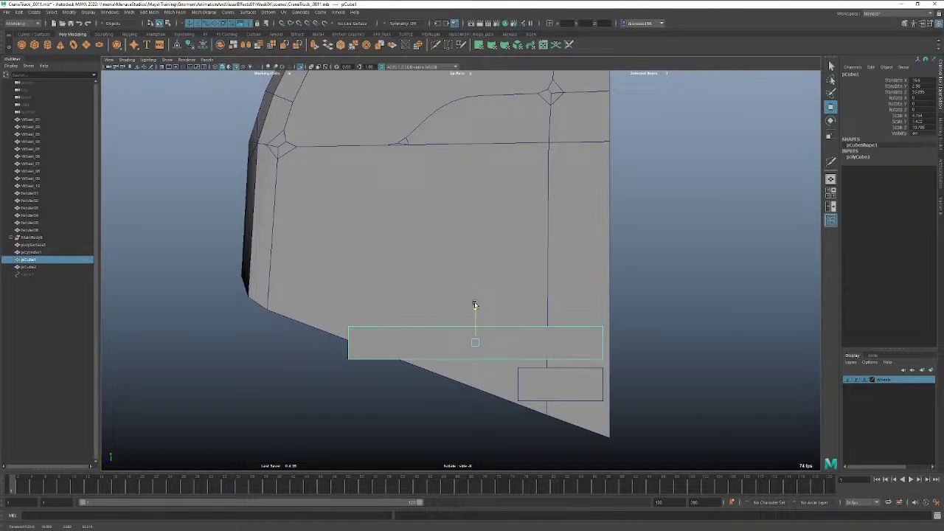
left_click_drag(474, 304, 478, 303)
Slice the cab's side horizontally with the Multi-Cut tool from the corner where its slanted lower edge begins, and return to object mode.
left_click(519, 213)
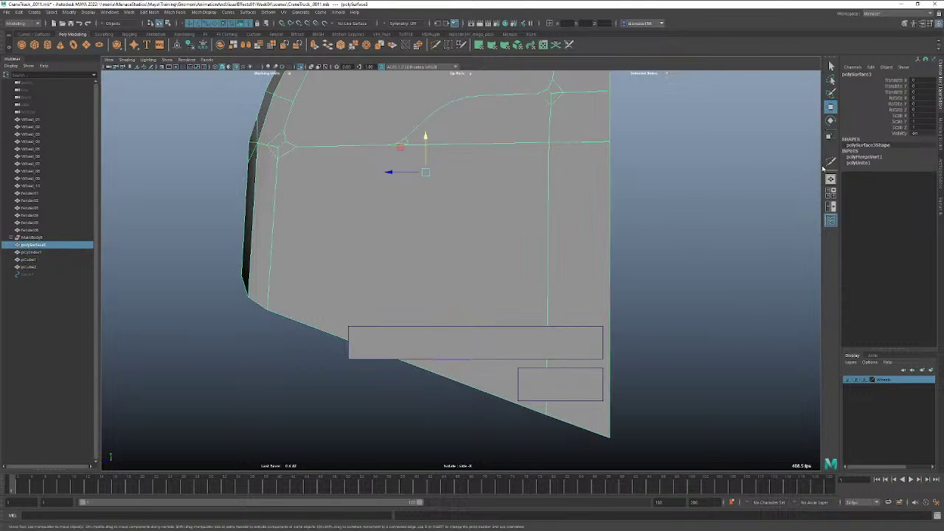
left_click(830, 163)
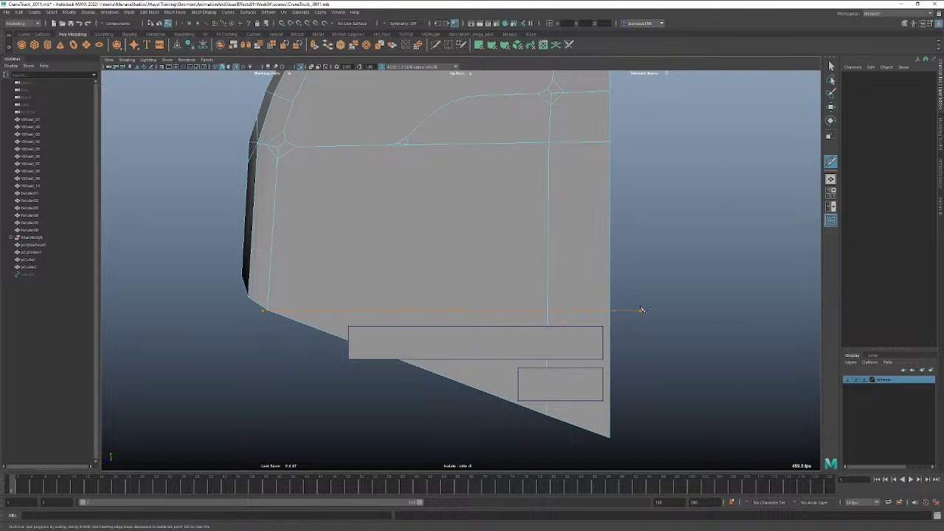
left_click_drag(642, 310, 643, 310)
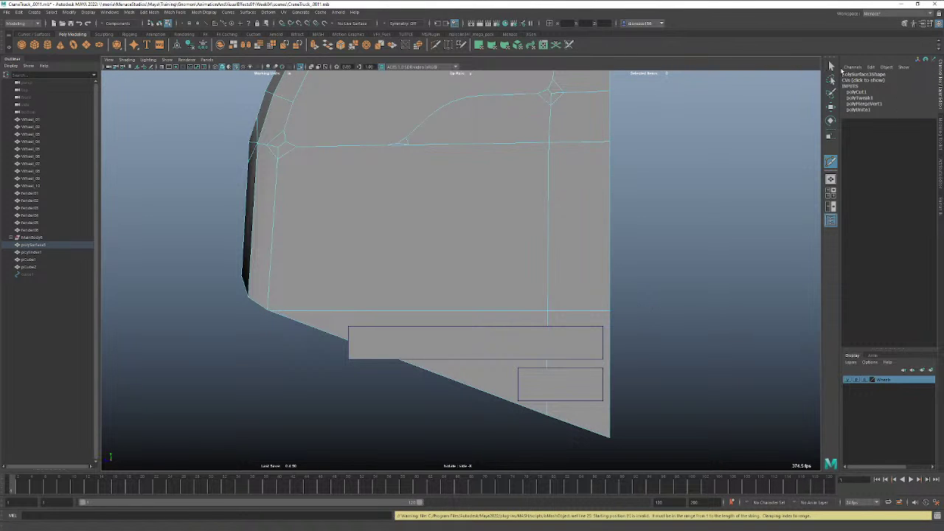
left_click(831, 66)
left_click(520, 351)
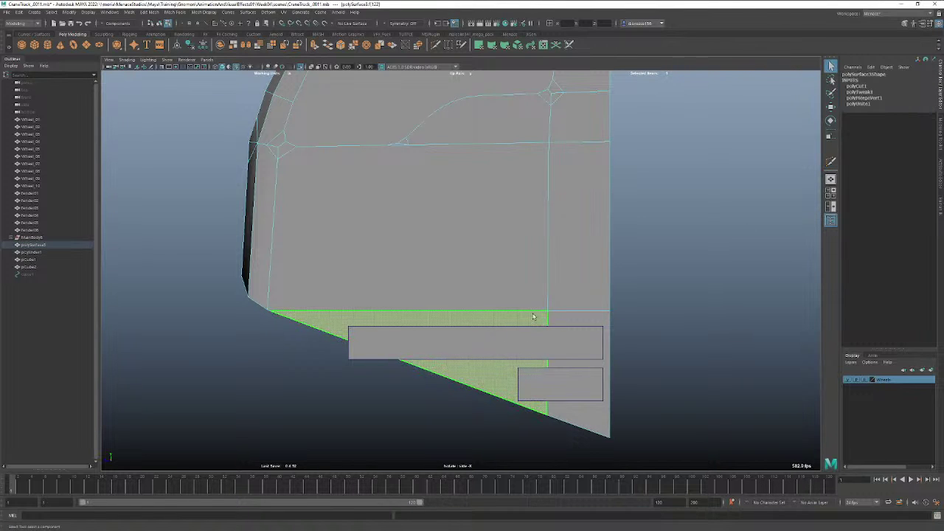
right_click_drag(534, 317, 553, 298)
Raise the long side step to sit just beneath the new horizontal cut line.
left_click(541, 344)
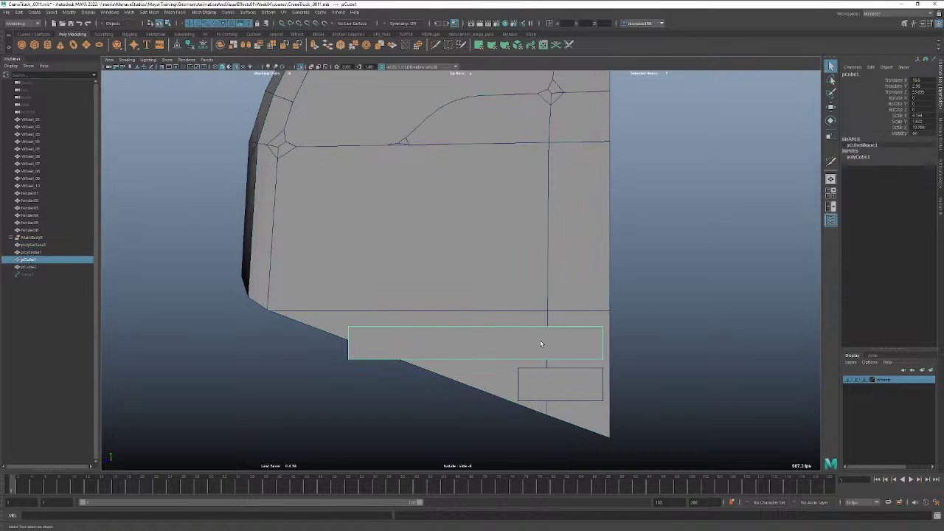
left_click(530, 338, "shift")
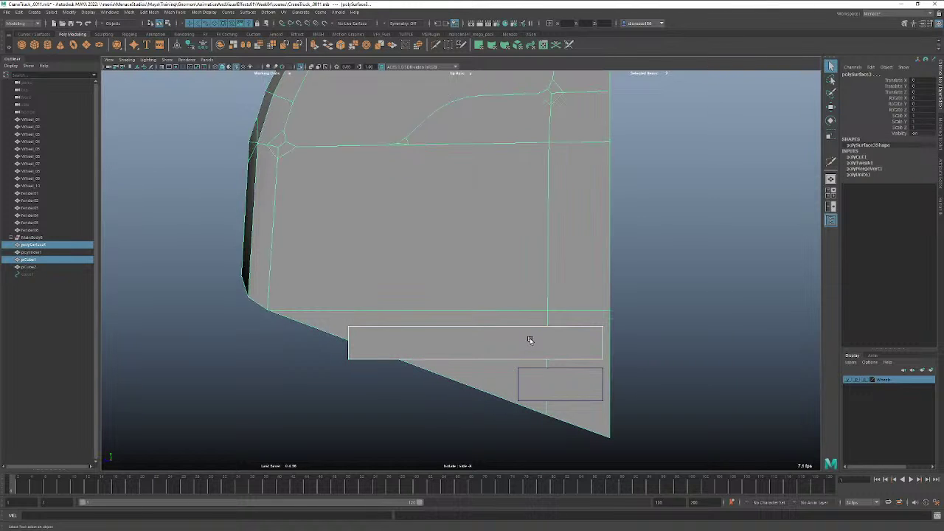
key("w")
left_click(504, 345)
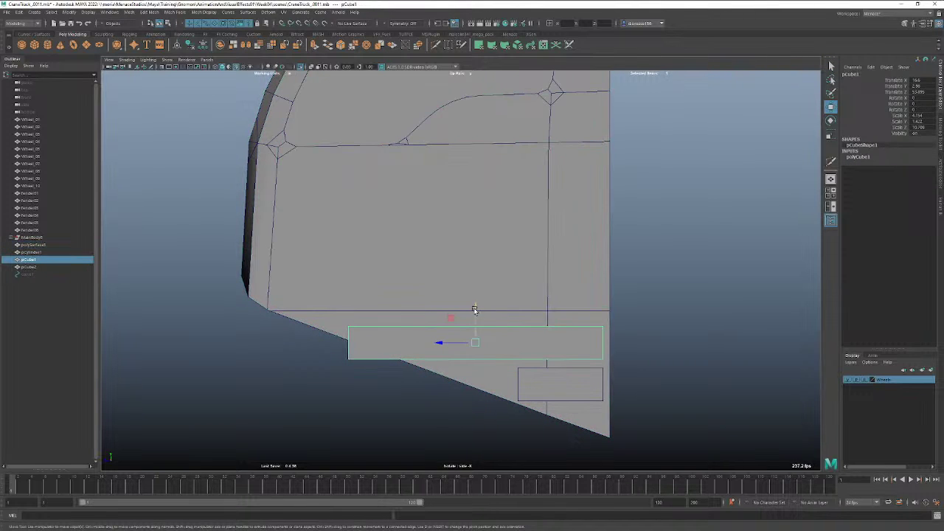
left_click_drag(475, 309, 476, 300)
Make the long side step slightly taller by lowering its bottom vertices, and shorten its front end to meet the cab's slanted edge.
right_click_drag(518, 320, 484, 324)
left_click_drag(628, 344, 320, 355)
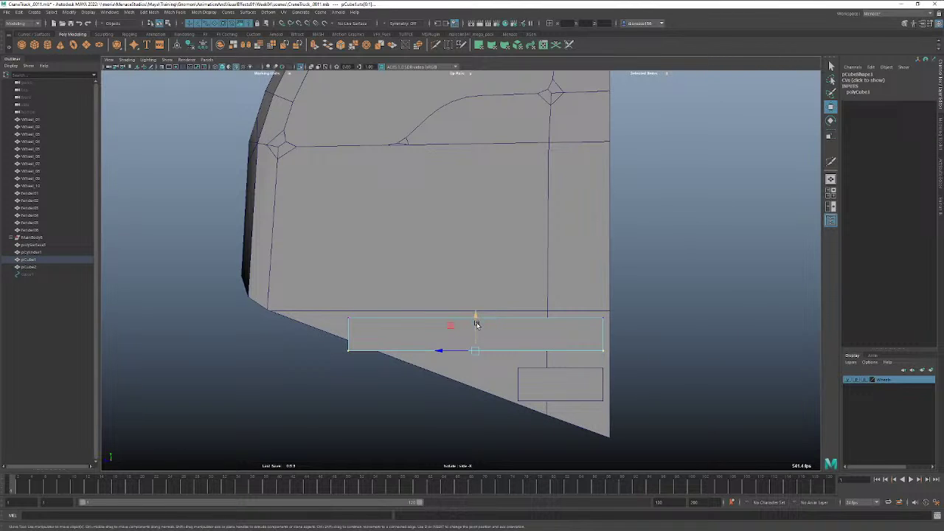
left_click_drag(478, 321, 478, 322)
left_click_drag(373, 375, 385, 338)
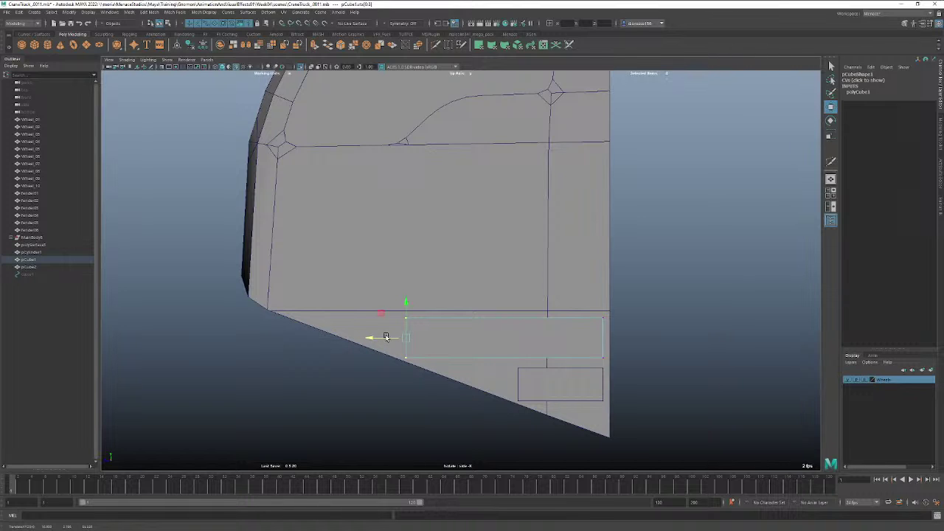
Replace the short lower step with a fresh duplicate of the resized upper step placed directly below it, centring the upper step's pivot first.
left_click(534, 385)
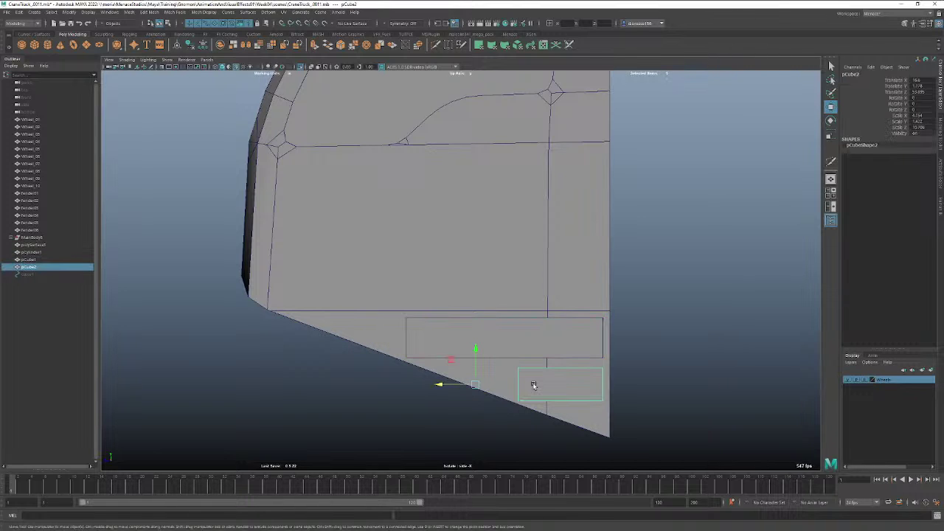
key("Delete")
left_click(519, 340)
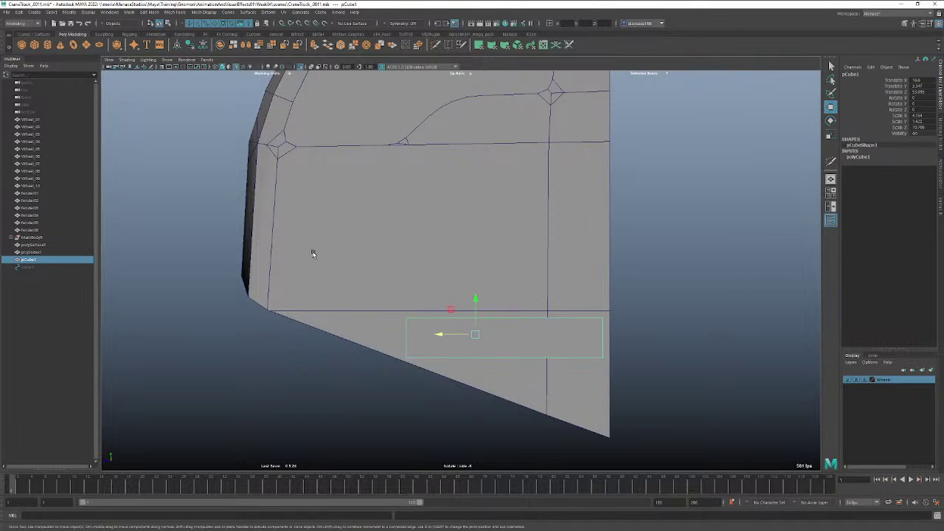
left_click(177, 47)
left_click_drag(506, 305, 513, 354, "shift")
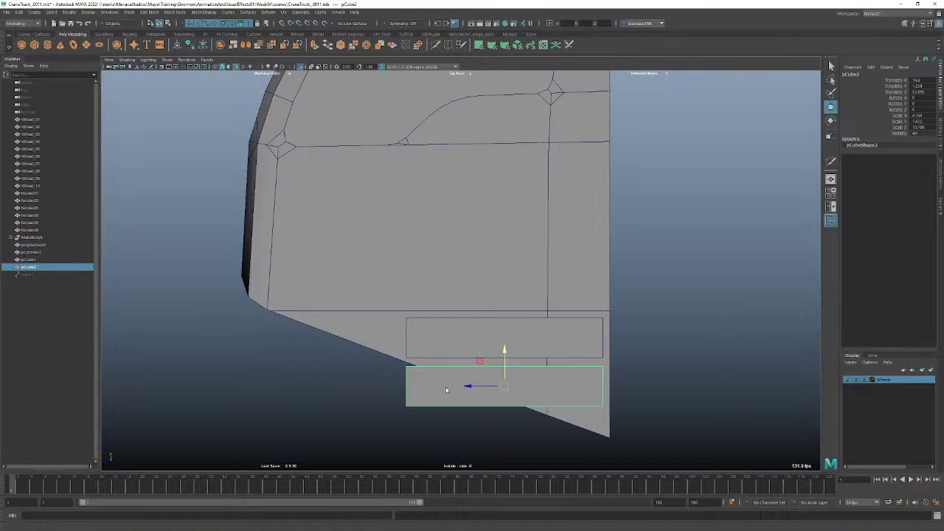
Shorten the lower step by pulling its front vertices back to the cab's slanted edge, and centre its pivot in object mode.
right_click_drag(447, 391, 406, 324)
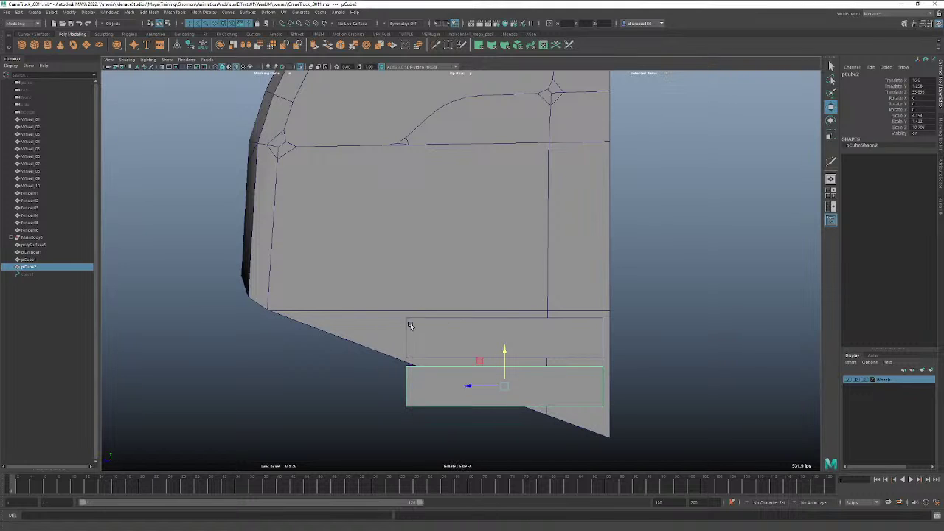
left_click_drag(400, 365, 422, 425)
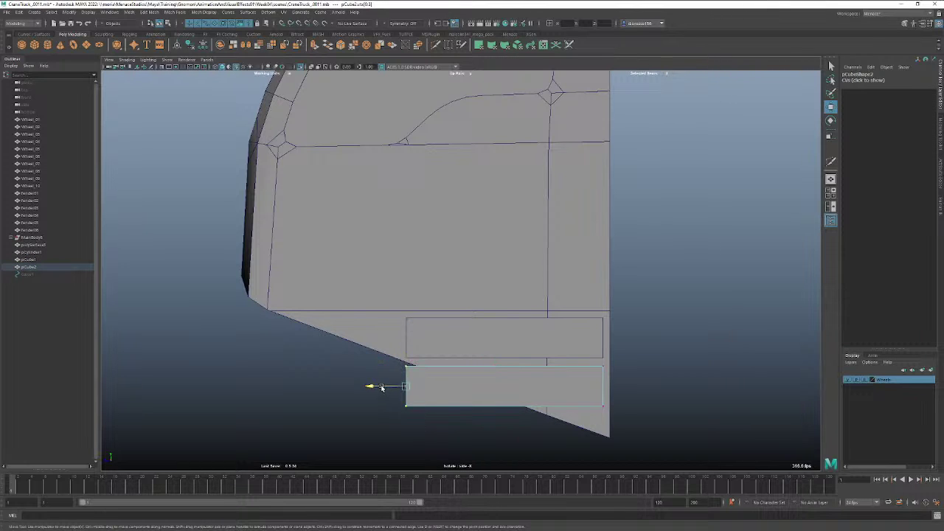
left_click_drag(383, 388, 506, 387)
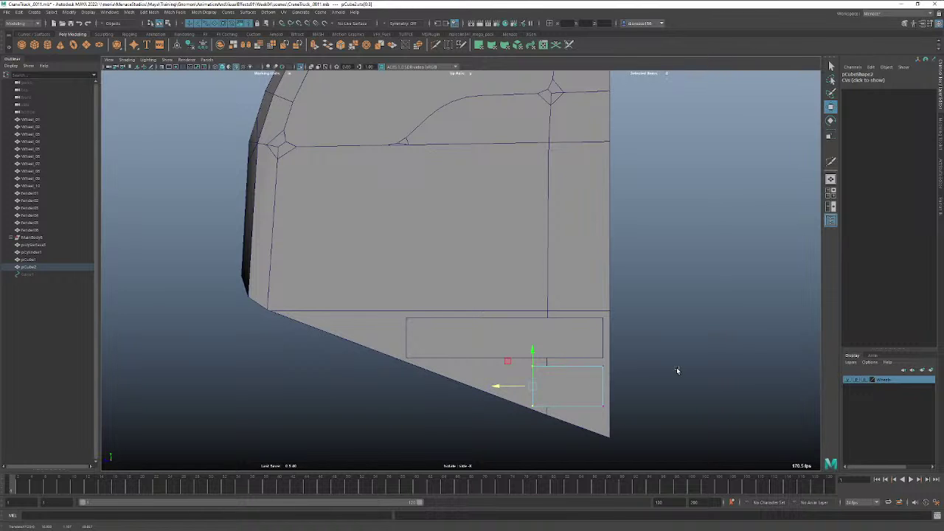
right_click_drag(578, 397, 602, 311)
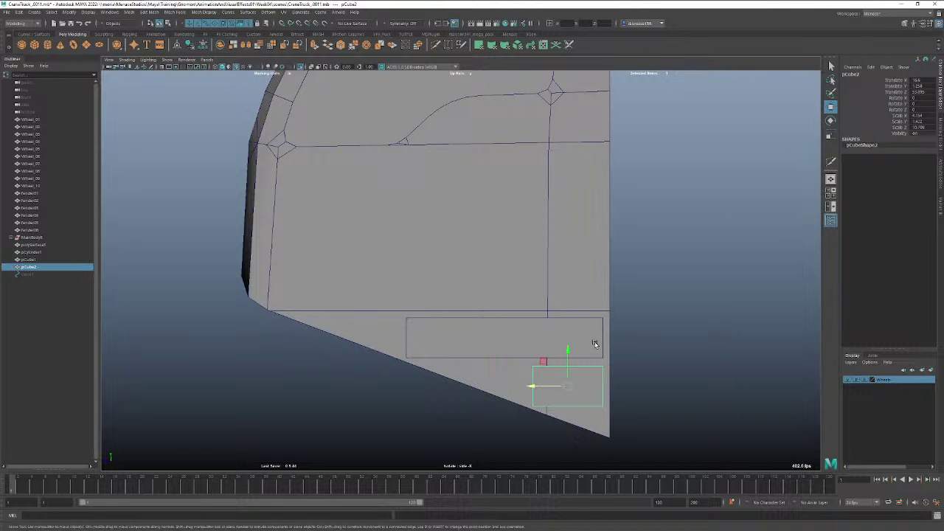
Raise the lower step closer to the upper one, nudge both steps up toward the cut line, and deselect them.
left_click_drag(567, 357, 567, 349)
left_click(529, 344, "shift")
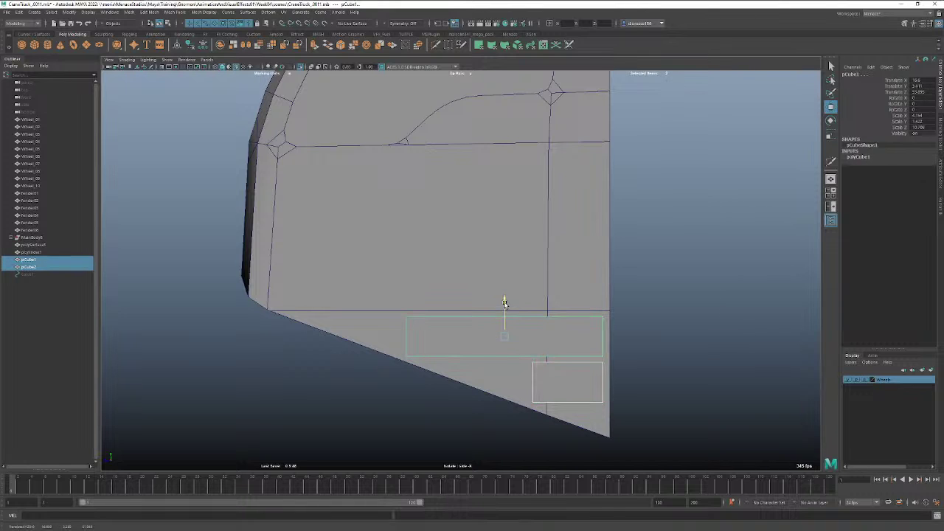
left_click(659, 383)
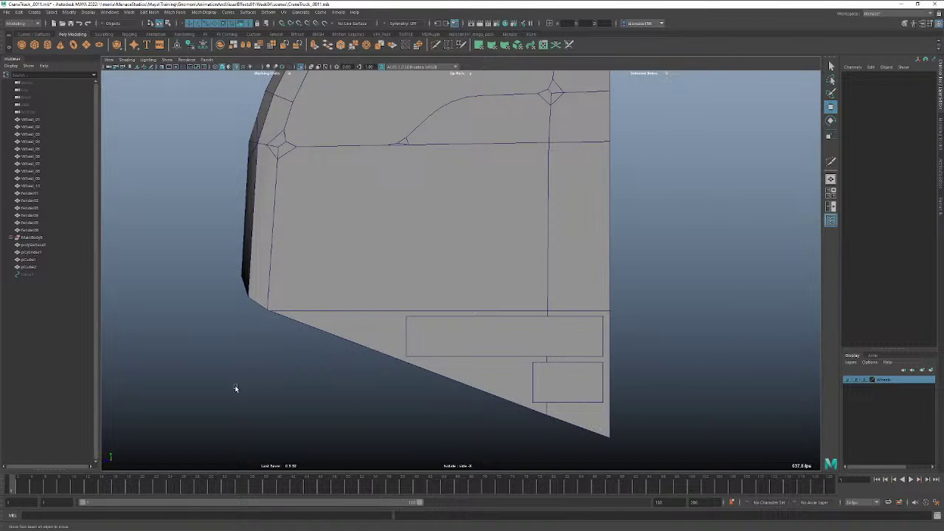
Switch to the perspective view to examine the two side steps against the cab's side.
left_click_drag(353, 397, 358, 369, "alt")
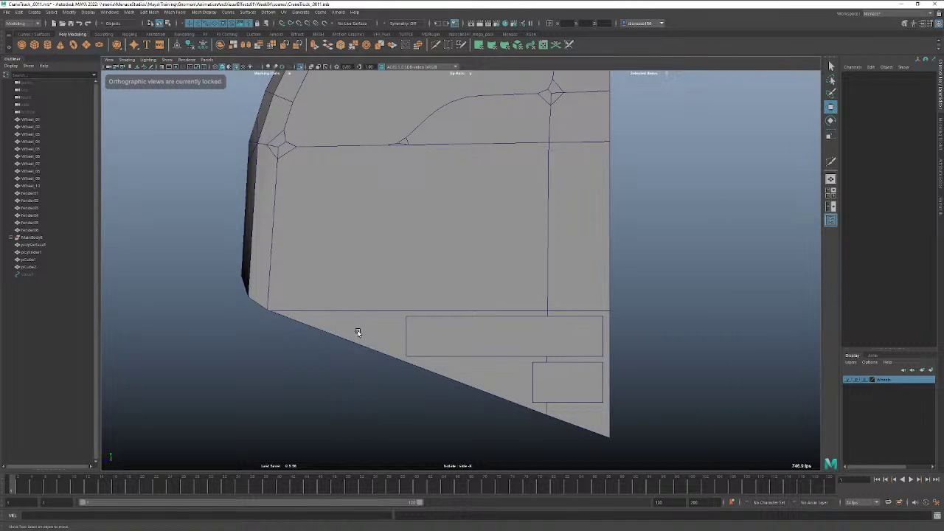
key("space")
left_click_drag(358, 332, 362, 313)
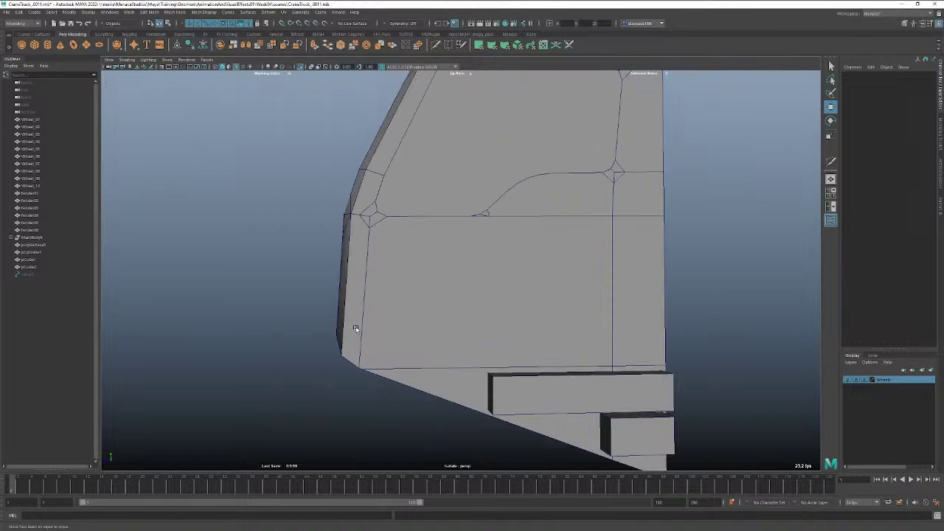
Delete the redundant cut edges running along the underside of the cab's lower front bevel.
left_click_drag(385, 357, 530, 229, "alt")
right_click_drag(544, 236, 544, 219)
left_click(548, 230)
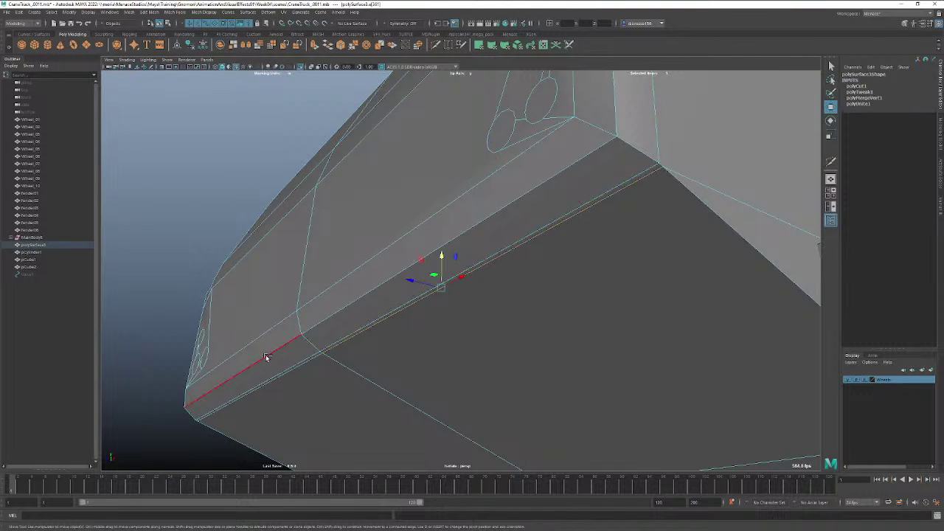
left_click(308, 366, "shift")
key("Delete")
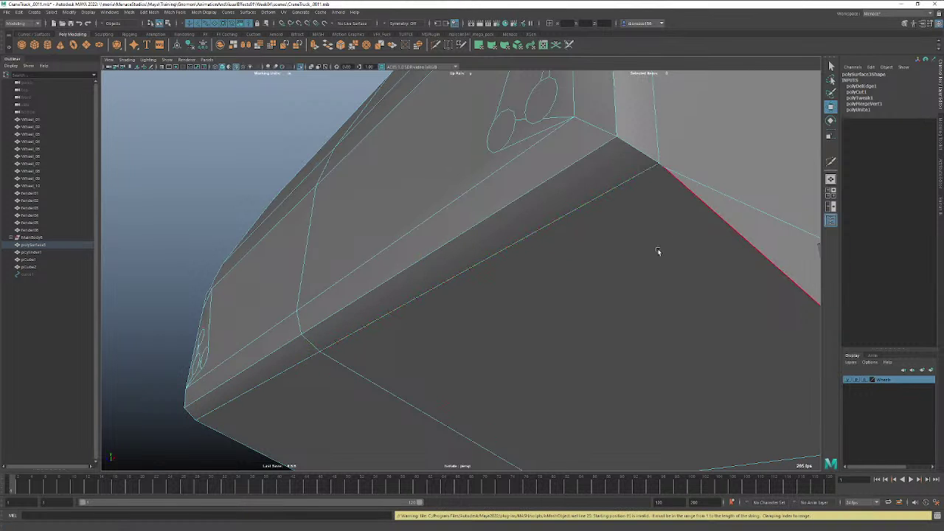
Target-weld the stray vertex at the front end of the lower horizontal cut line to the cab's adjacent bottom corner vertex.
mouse_move(686, 188)
left_mouse_down("alt")
mouse_move(681, 202)
mouse_move(673, 196)
left_mouse_up("alt")
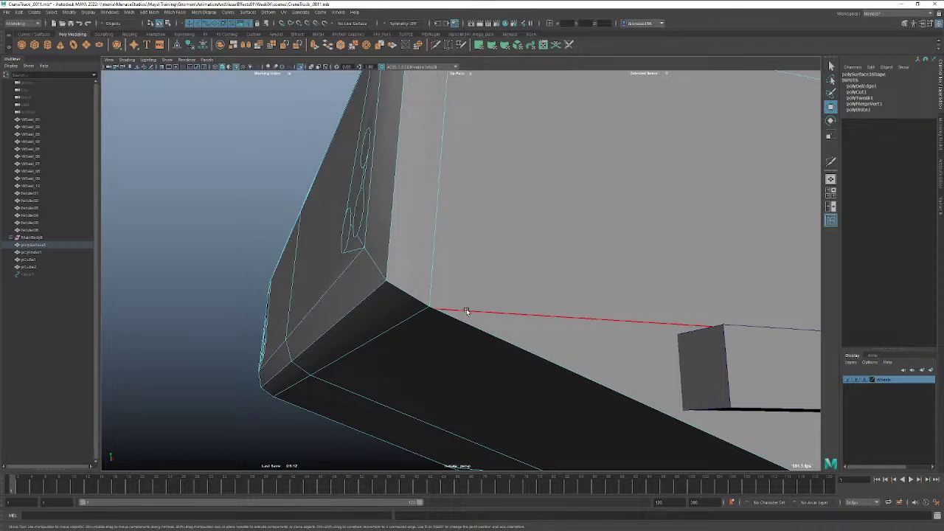
left_click(501, 292)
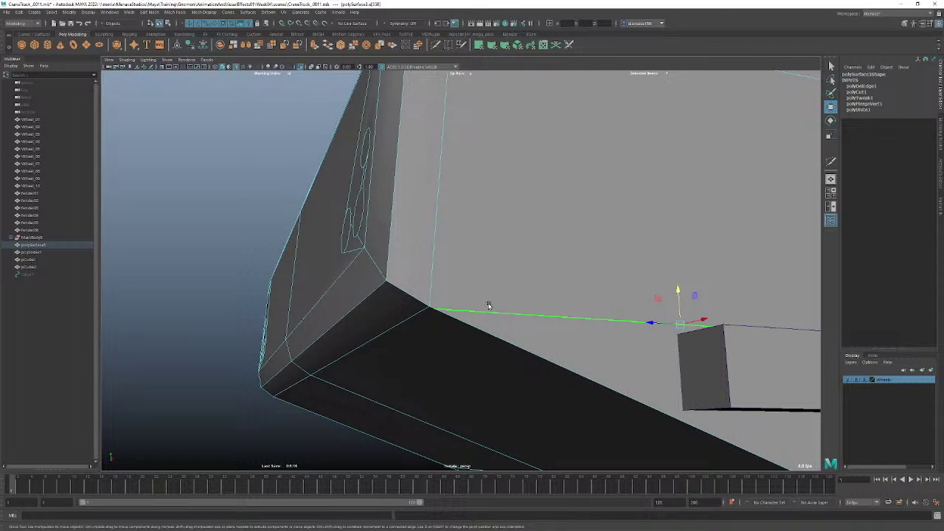
left_click(831, 66)
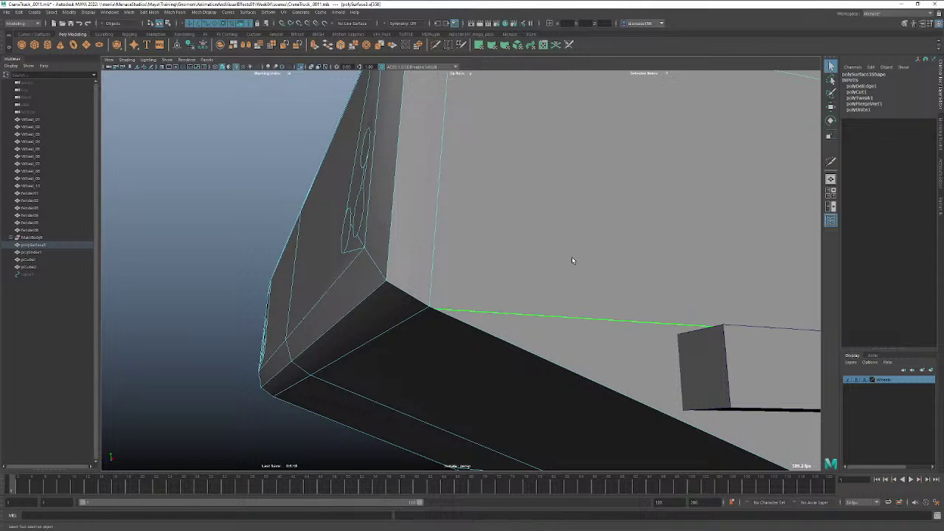
right_click_drag(521, 289, 491, 287)
left_click(490, 288)
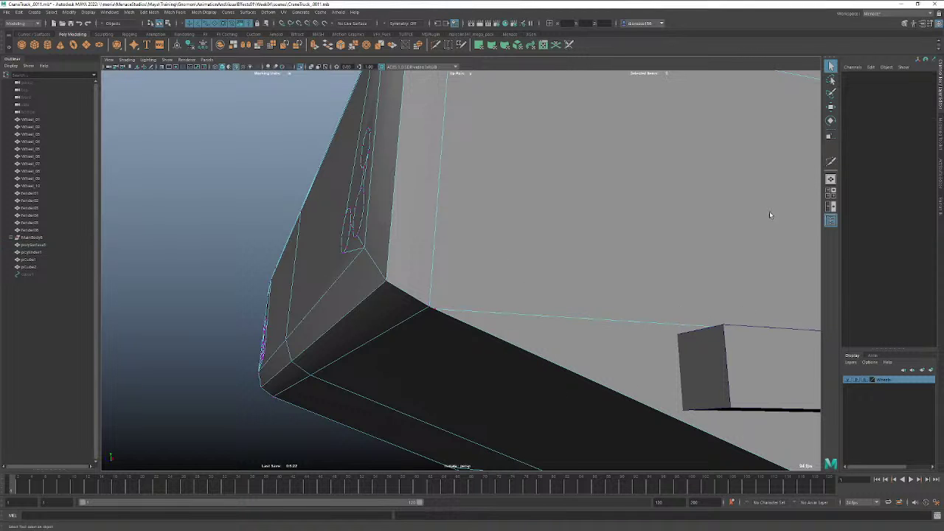
left_click(448, 45)
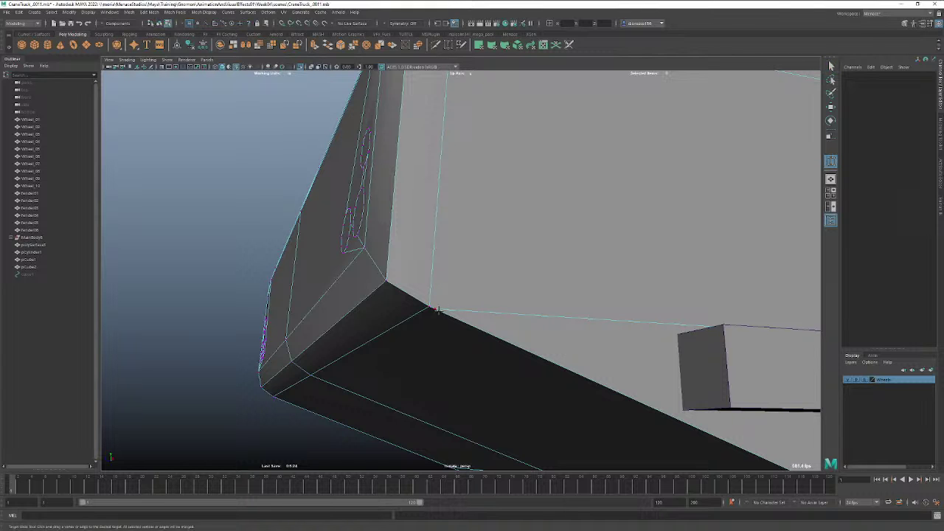
left_click_drag(428, 305, 430, 305)
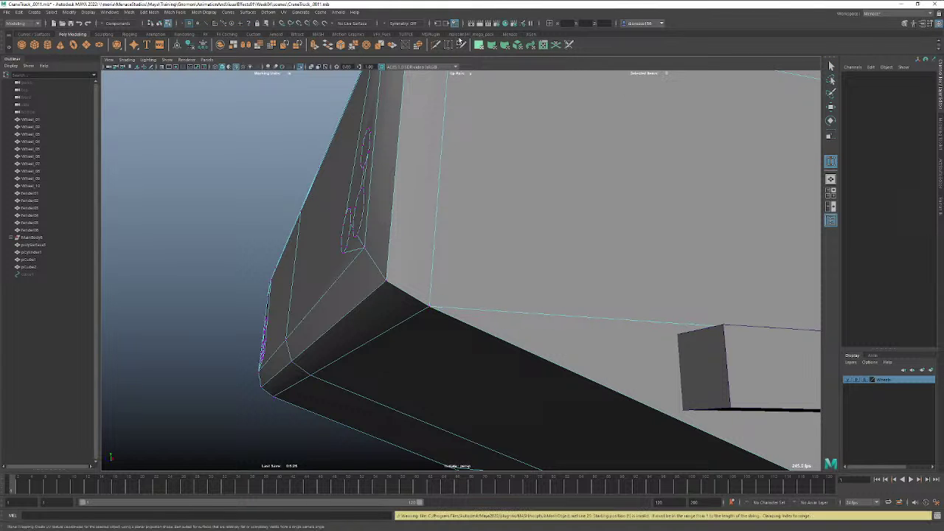
Weld the matching stray vertex on the cab's opposite side to its bottom corner vertex.
left_click_drag(377, 185, 521, 187, "alt")
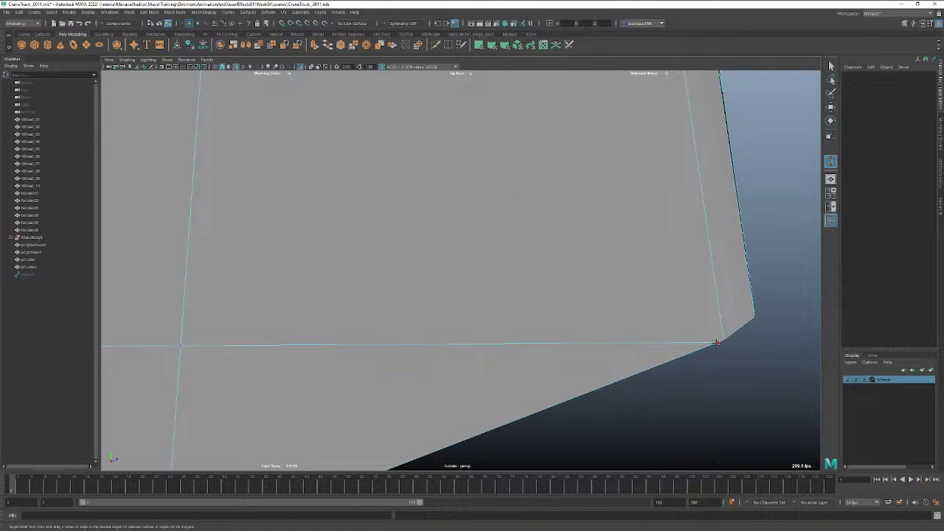
left_click_drag(727, 342, 546, 317)
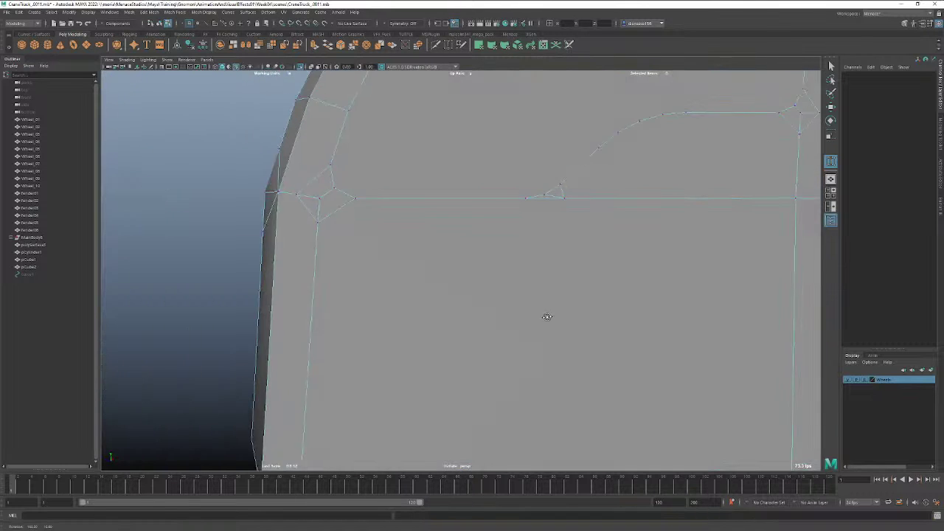
right_click_drag(546, 317, 372, 303, "alt")
In the wireframe side view, nudge the rear vertices of the lower horizontal cut line up to align with its front corner.
key("w")
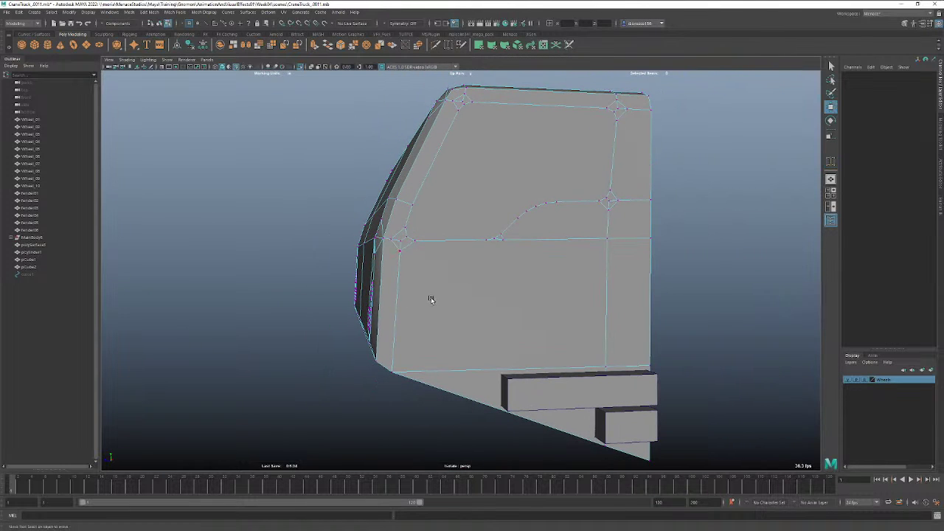
right_click(432, 298)
right_click_drag(432, 300, 400, 298)
left_click(464, 323)
key("space")
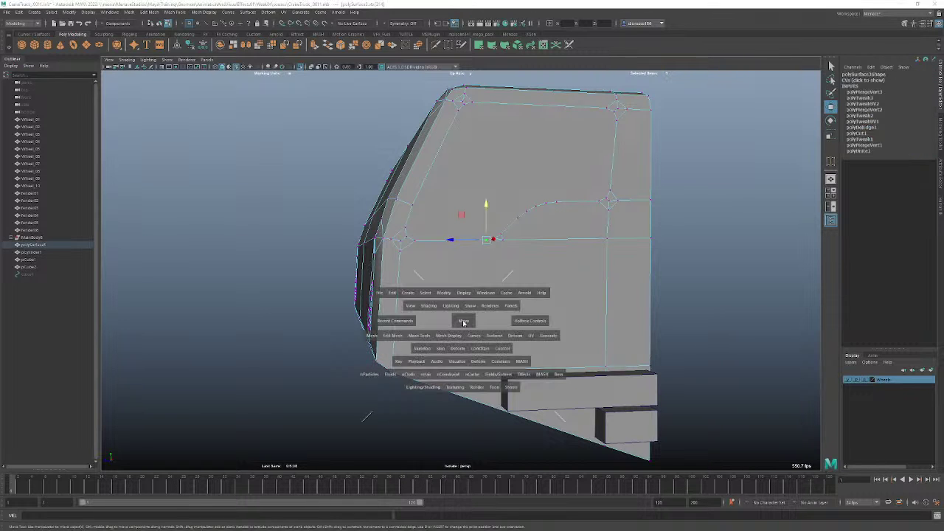
left_click_drag(463, 323, 497, 323)
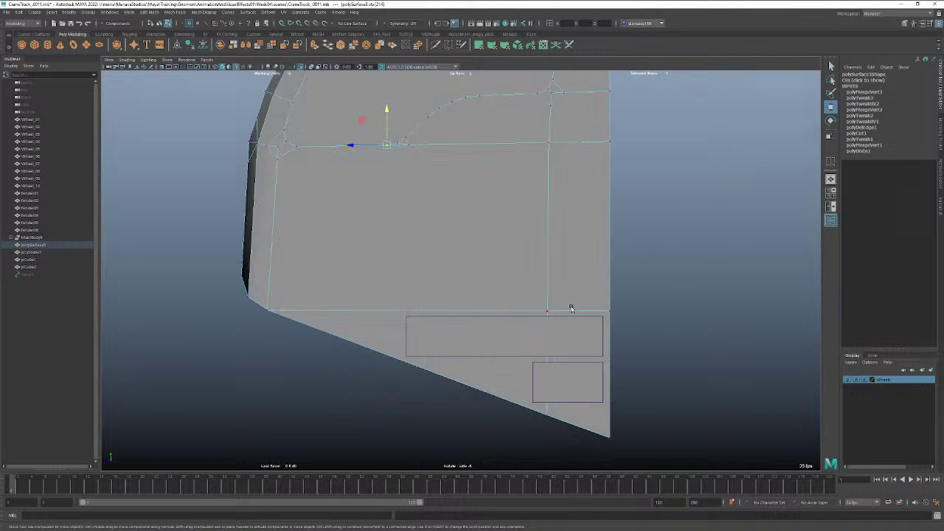
key("4")
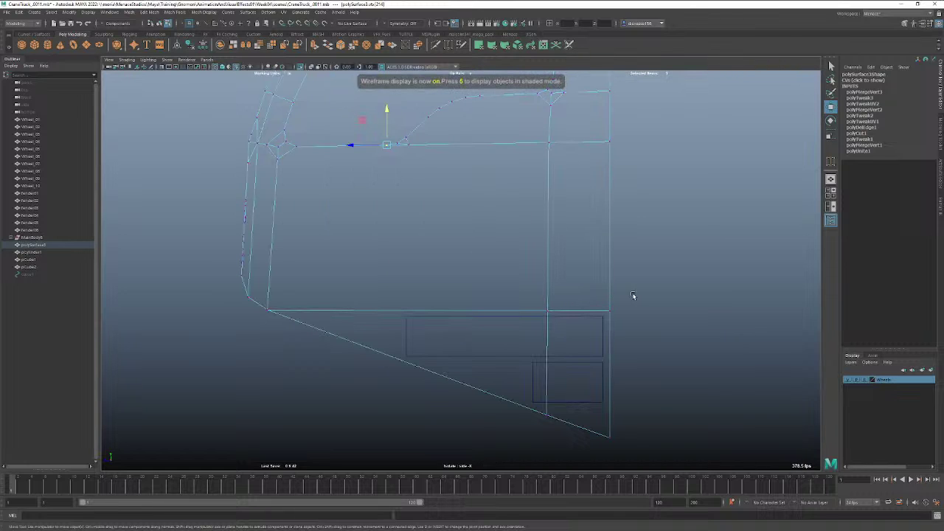
left_click_drag(640, 292, 537, 318)
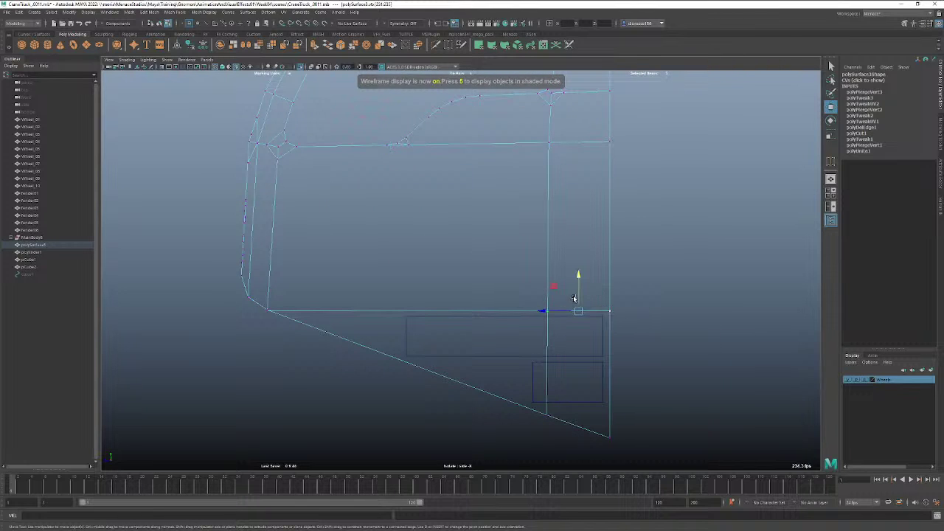
left_click_drag(578, 280, 578, 277)
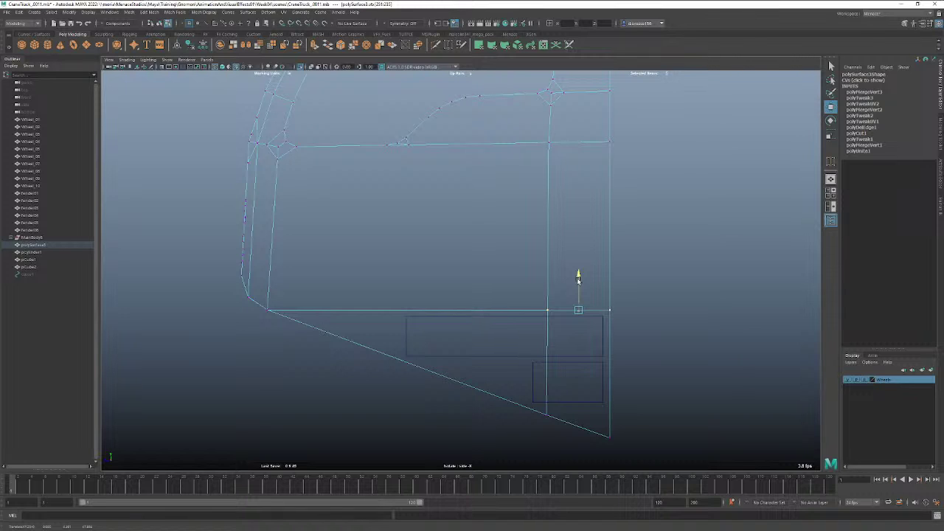
left_click_drag(578, 277, 578, 277)
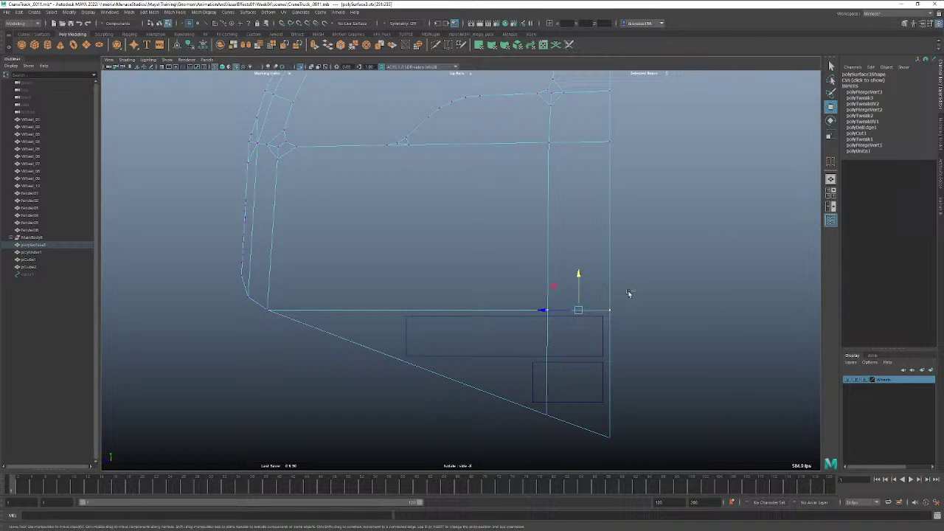
Flatten the lower cut line's rear vertices by scaling them vertically, and deselect them.
key("r")
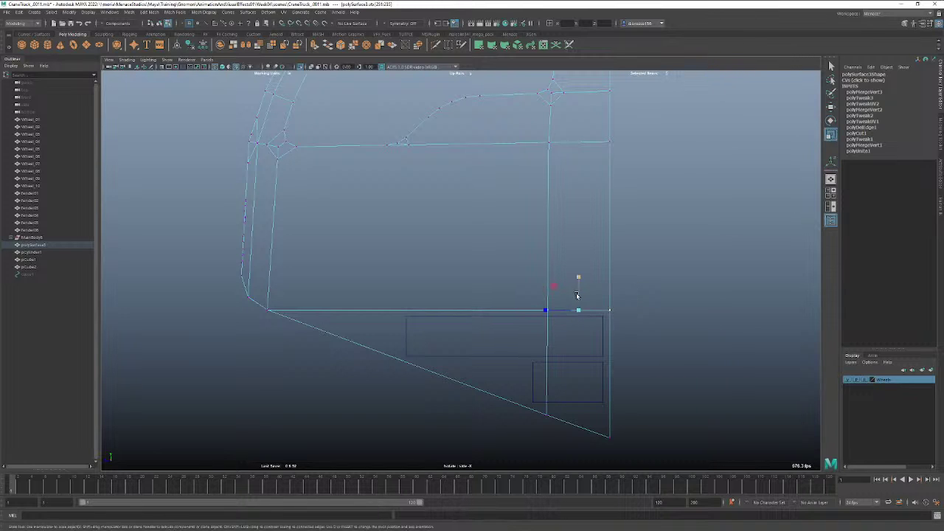
left_click_drag(579, 276, 577, 288)
left_click_drag(580, 336, 580, 337)
key("w")
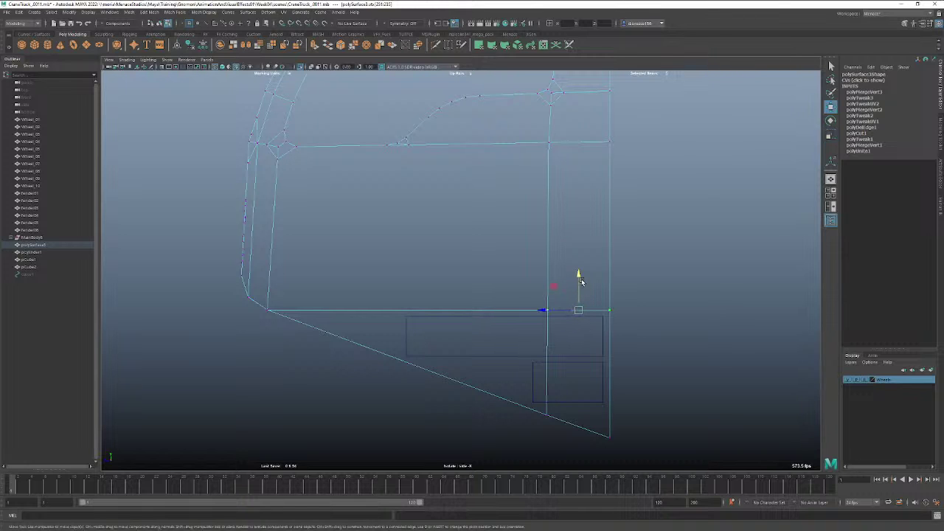
left_click(832, 66)
left_click(723, 210)
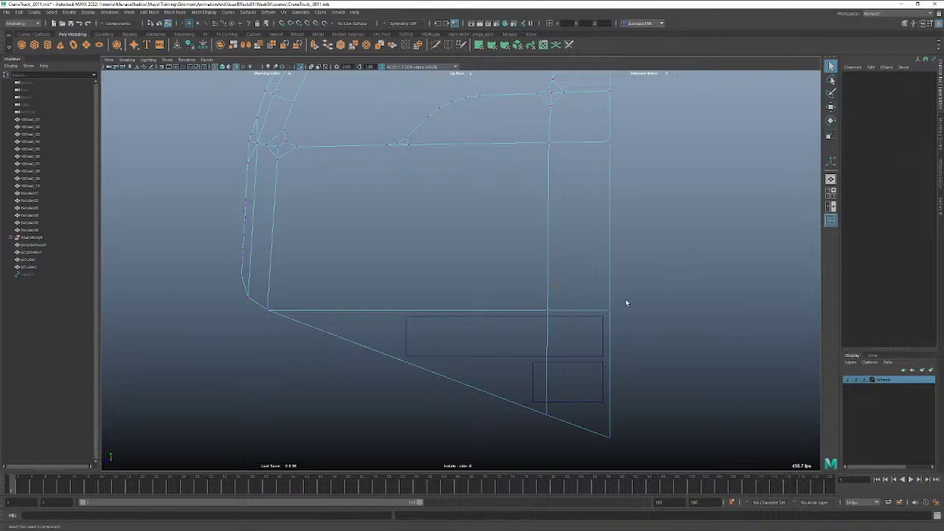
Return to the shaded perspective view and put the cab back in object mode with nothing selected.
key("space")
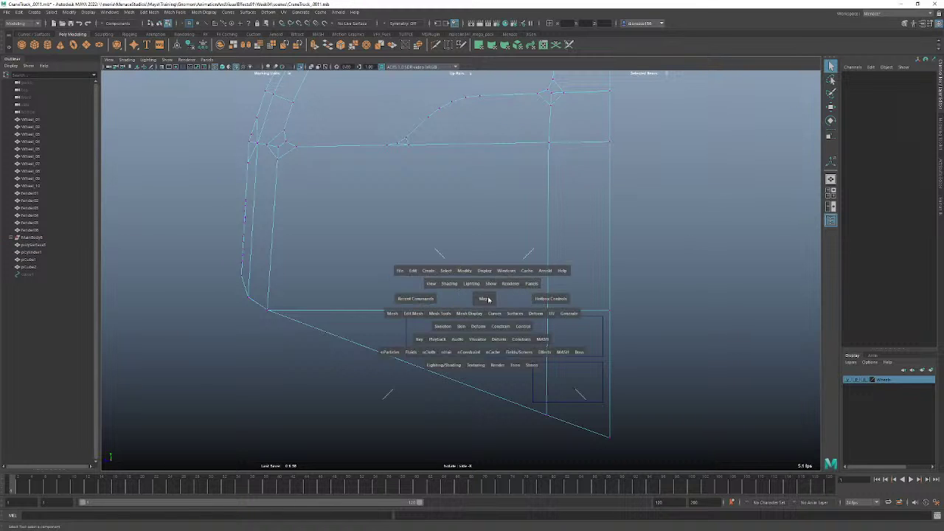
mouse_move(490, 298)
left_mouse_down()
mouse_move(497, 291)
mouse_move(603, 341)
mouse_move(556, 331)
mouse_move(585, 347)
left_mouse_up()
key("5")
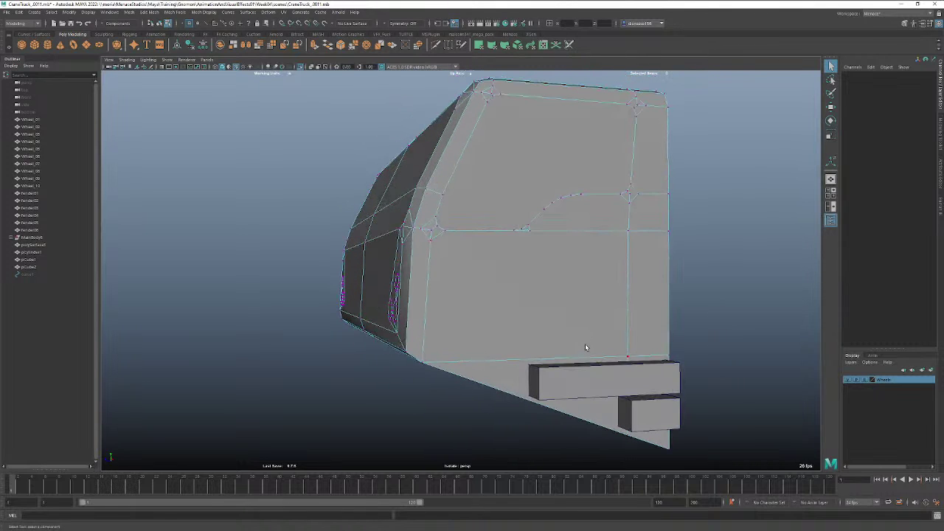
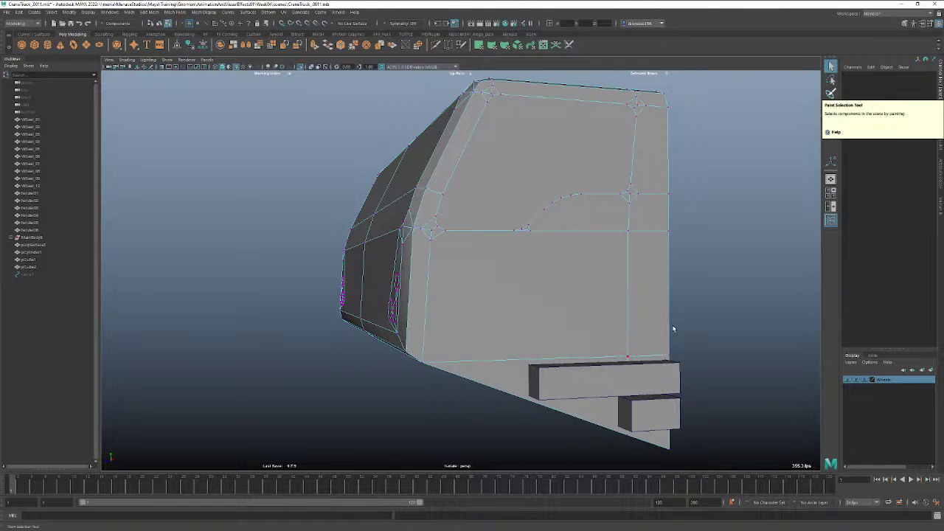
left_click(628, 357)
right_click_drag(594, 290, 628, 274)
left_click(705, 273)
Bevel the upper step's four corner edges with 2 segments and a fraction of 0.2.
right_click_drag(562, 378, 560, 343)
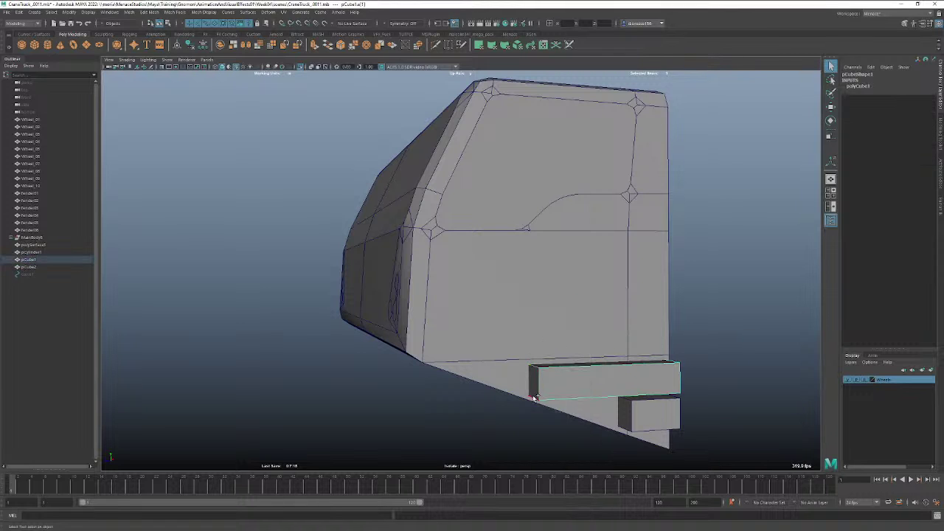
left_click_drag(671, 364, 559, 352, "alt")
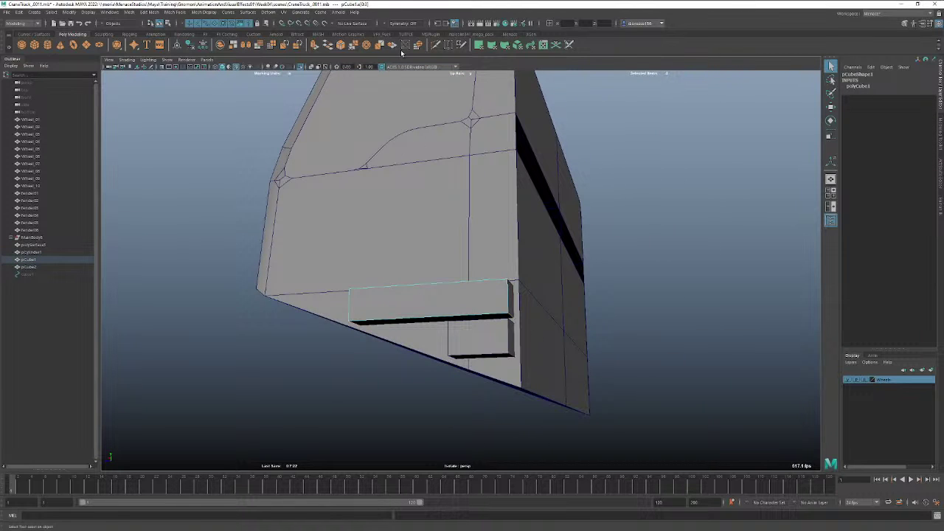
left_click(341, 46)
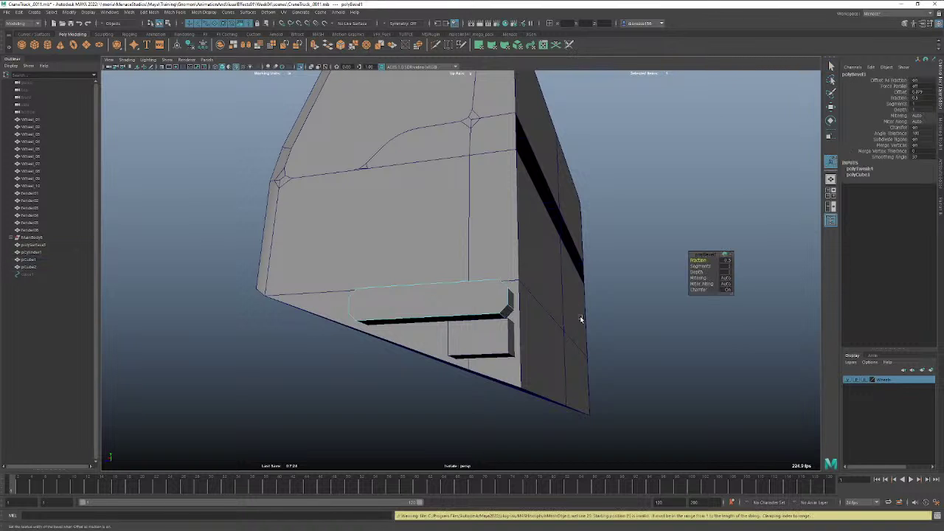
left_click_drag(580, 319, 478, 313, "alt")
left_click_drag(699, 266, 697, 260)
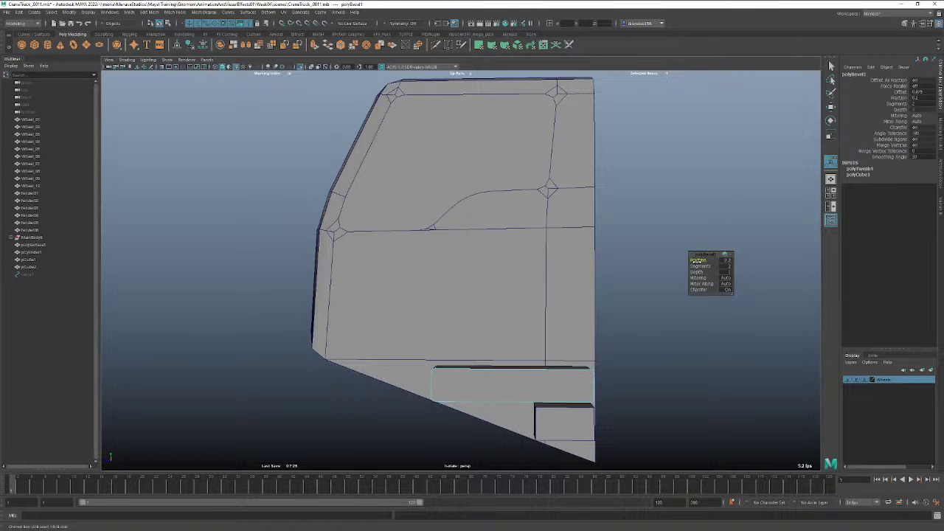
Bevel the lower step's four corner edges with 2 segments and a fraction of 0.2, and return the step to object mode.
left_click(579, 429)
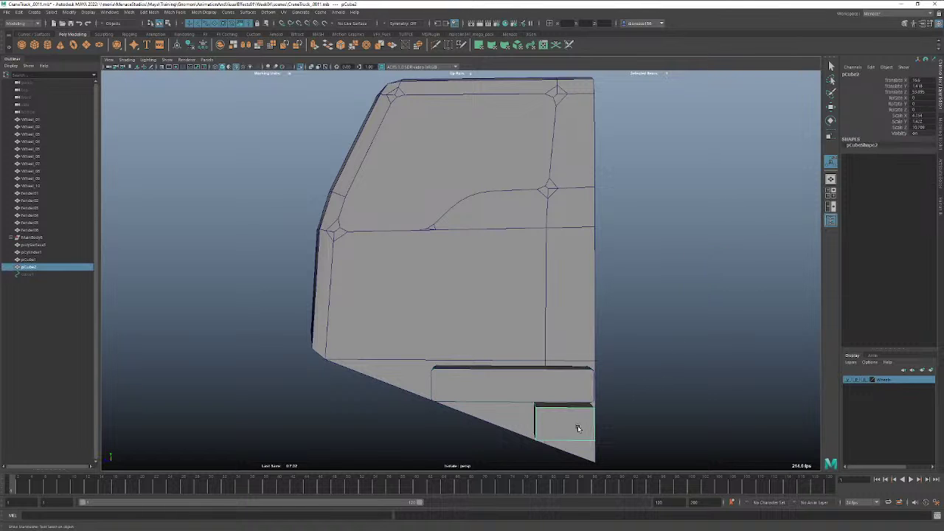
left_click_drag(527, 333, 535, 299, "alt")
right_click_drag(558, 358, 523, 323)
left_click(560, 357)
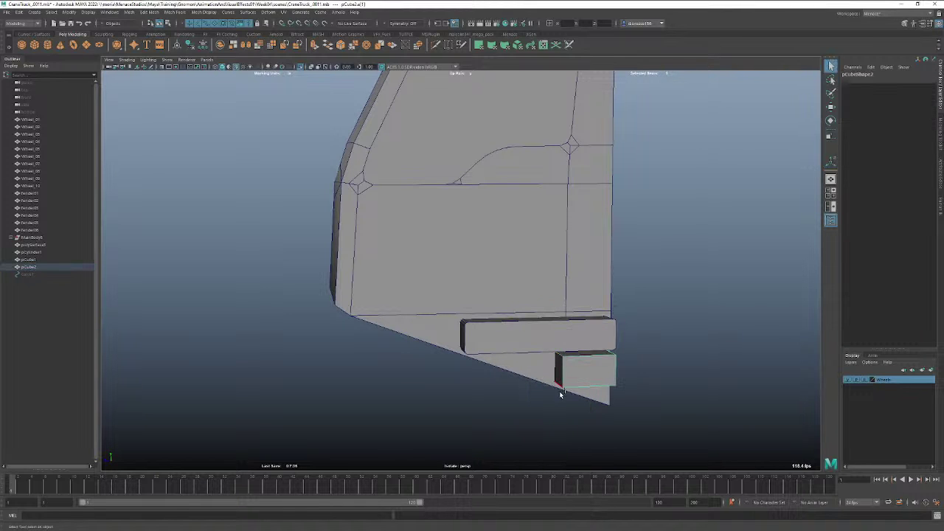
left_click_drag(560, 388, 503, 376, "alt")
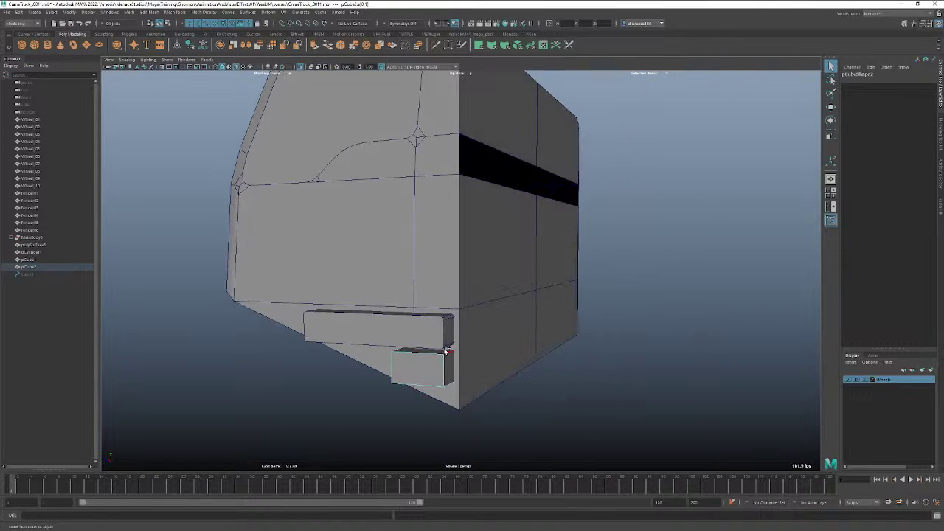
left_click_drag(365, 205, 375, 122, "alt")
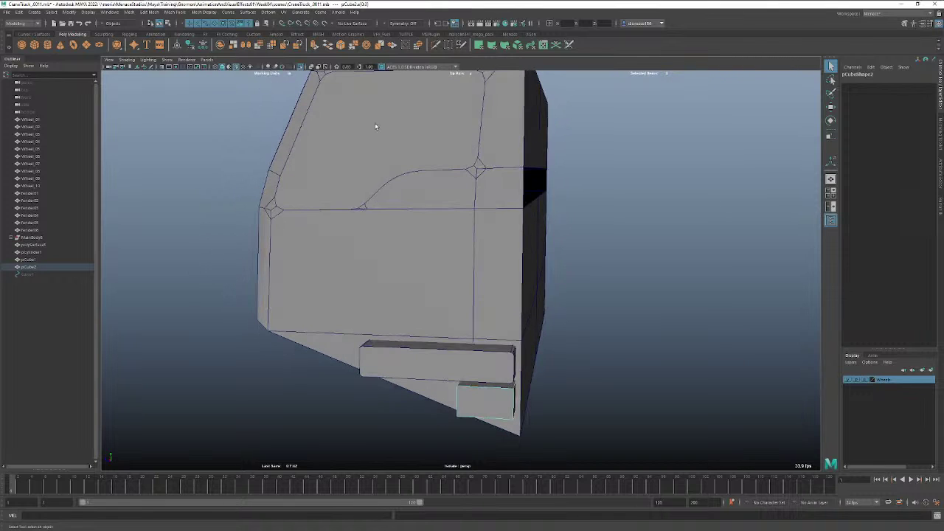
key("ctrl+b")
left_click(726, 266)
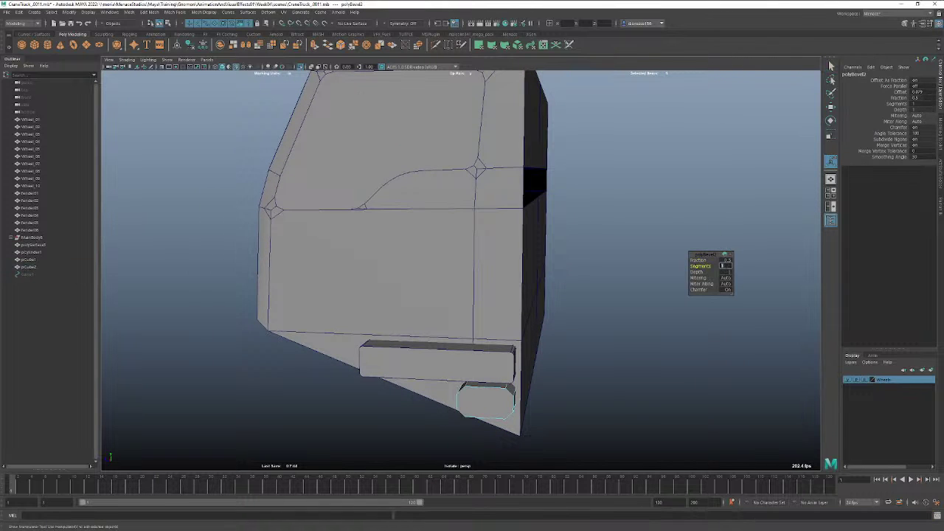
type("2")
key("Return")
key("Return")
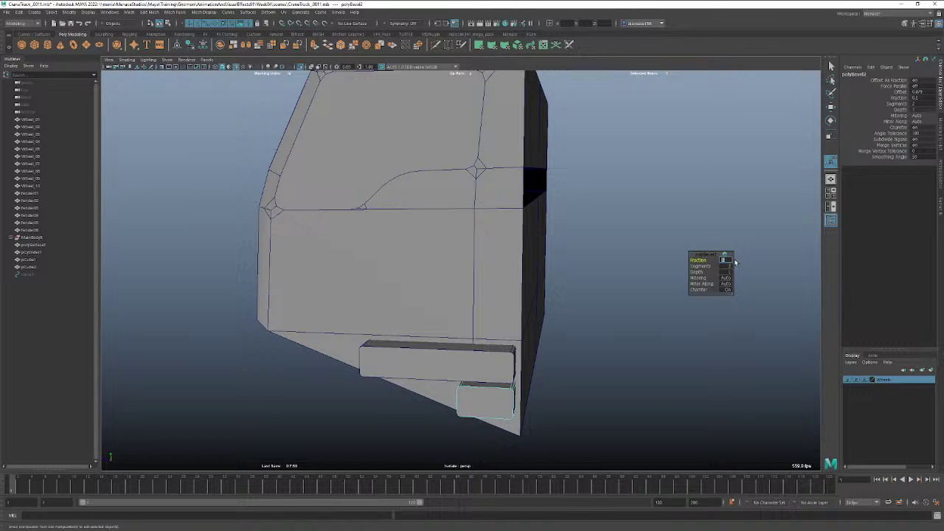
left_click_drag(621, 354, 593, 365, "alt")
key("q")
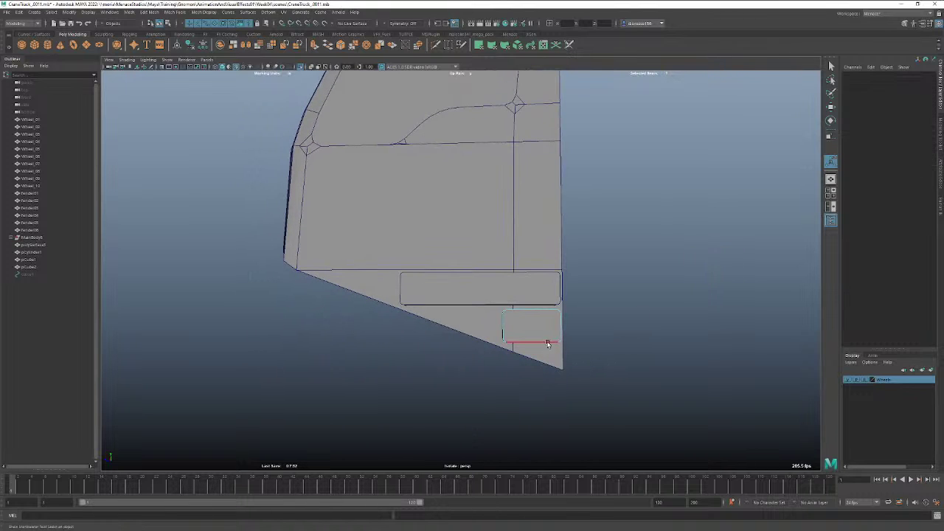
right_click_drag(536, 331, 560, 315)
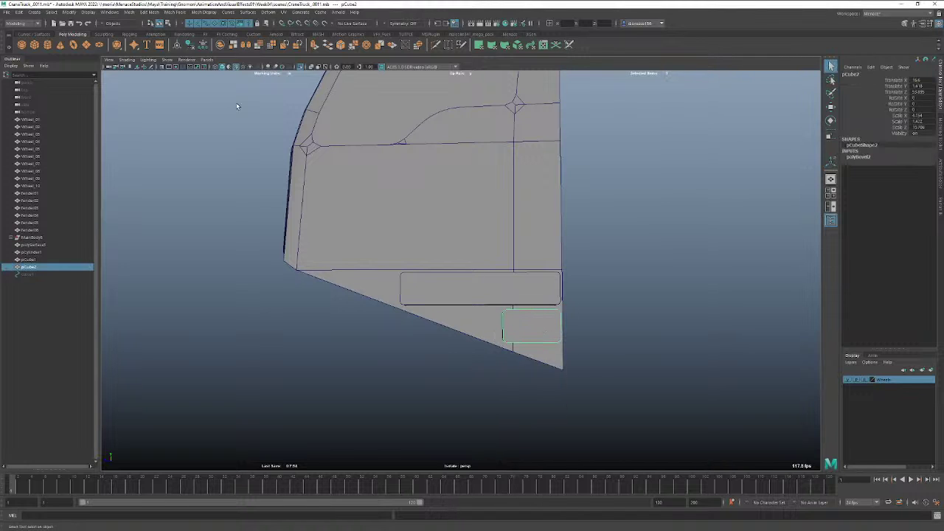
Try a Boolean Difference between the cab and the upper side step, with the step selected first.
left_click(451, 282)
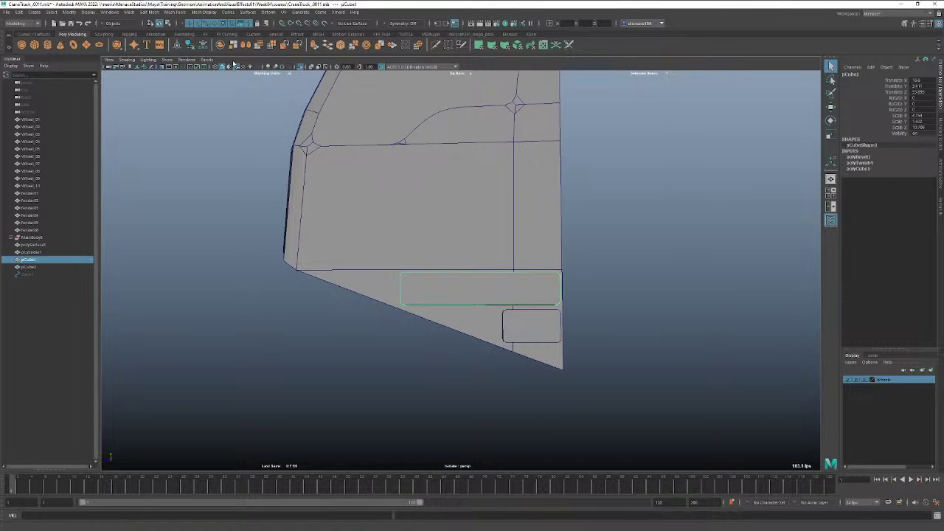
left_click(362, 164)
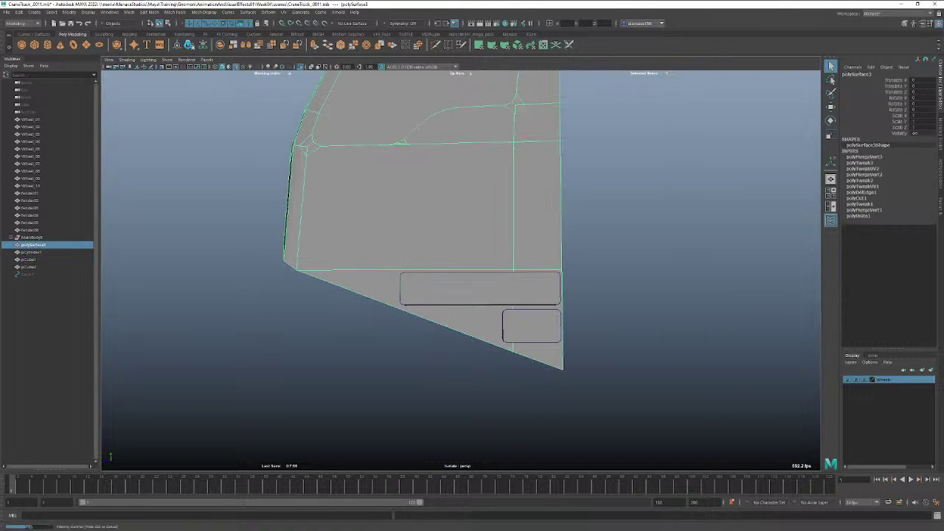
left_click_drag(399, 215, 476, 253, "alt")
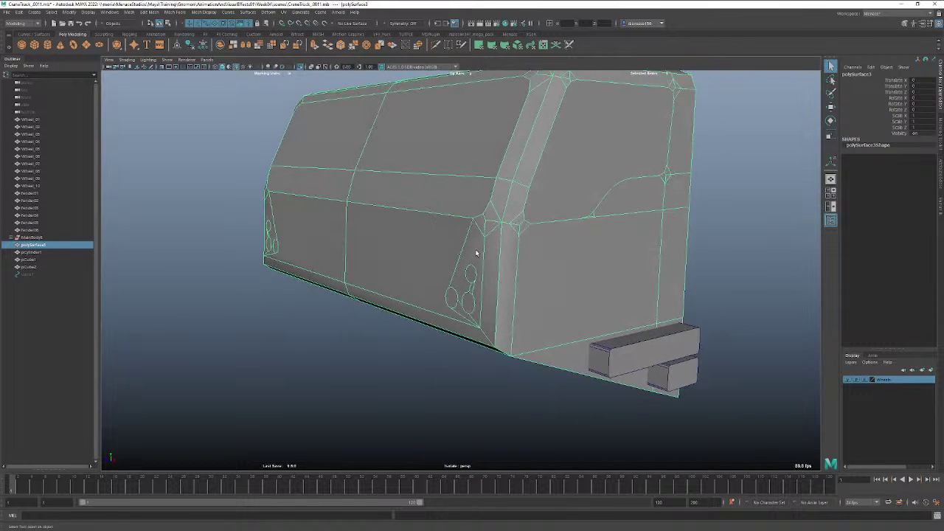
left_click(618, 368)
left_click(305, 185, "shift")
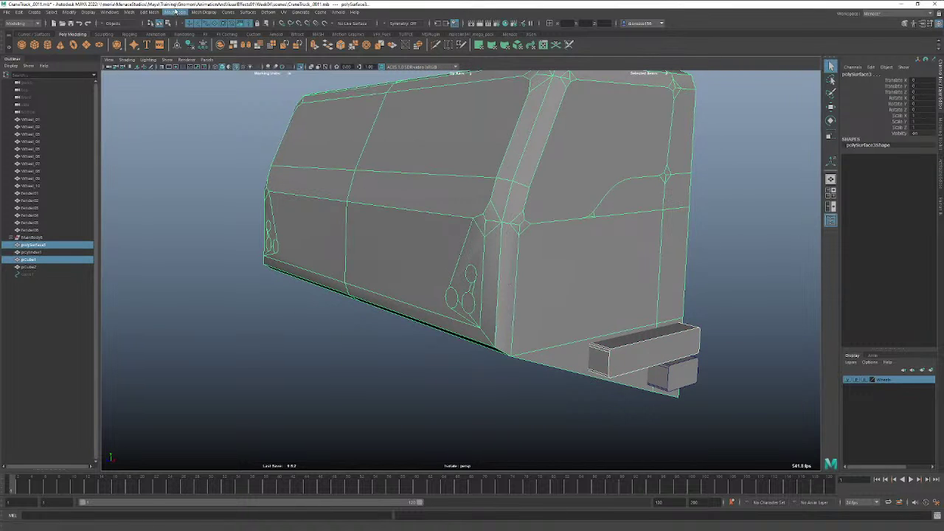
left_click(151, 13)
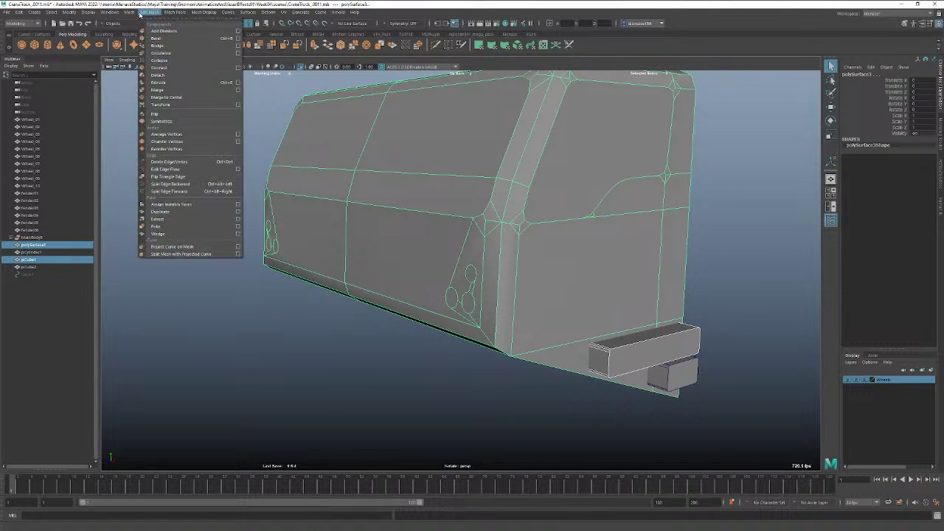
mouse_move(130, 12)
mouse_move(147, 30)
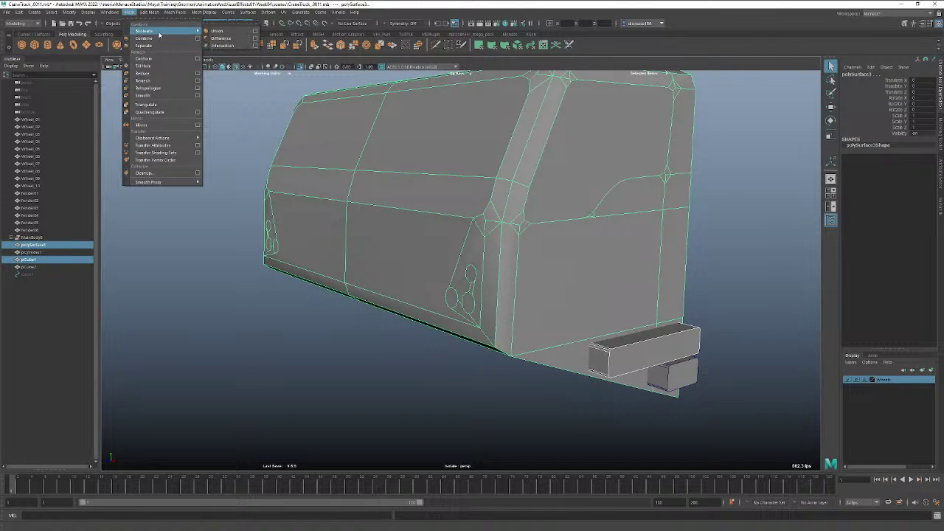
left_click(218, 39)
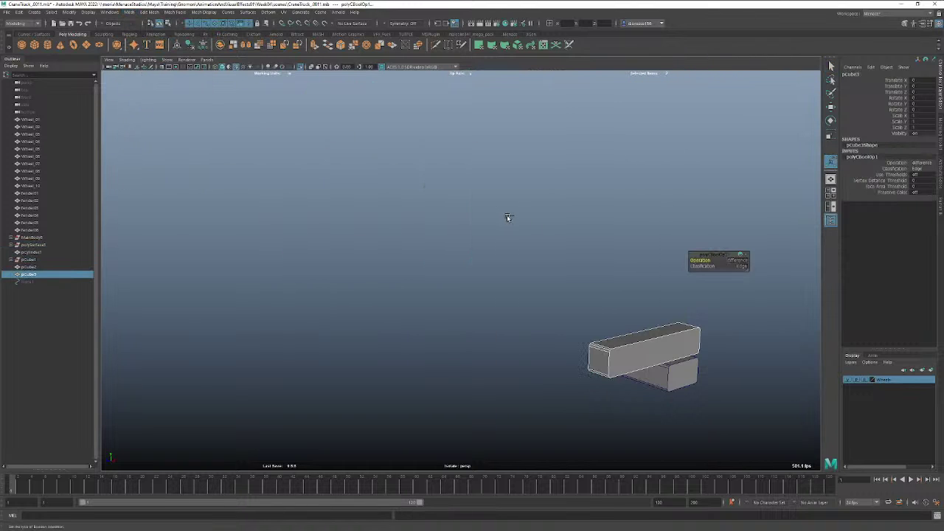
Undo the Boolean Difference and clear the selection.
key("ctrl+z")
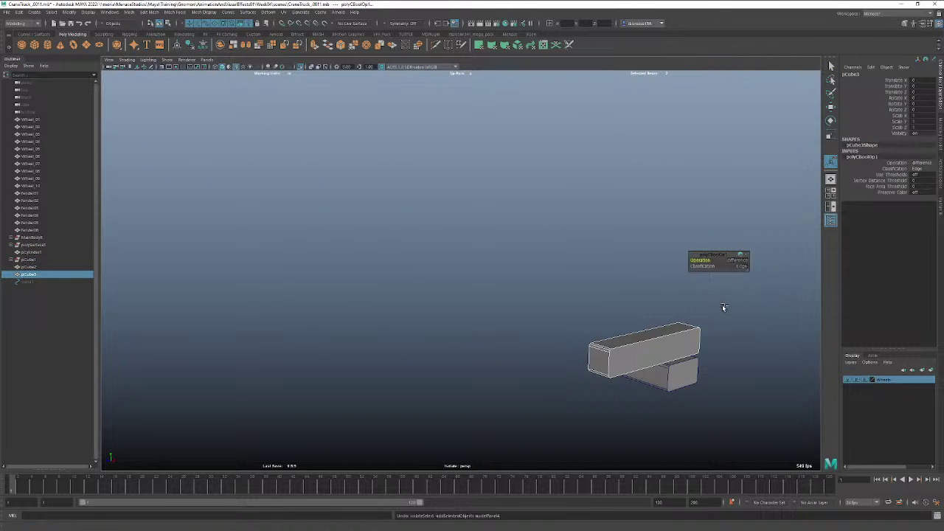
key("ctrl+z")
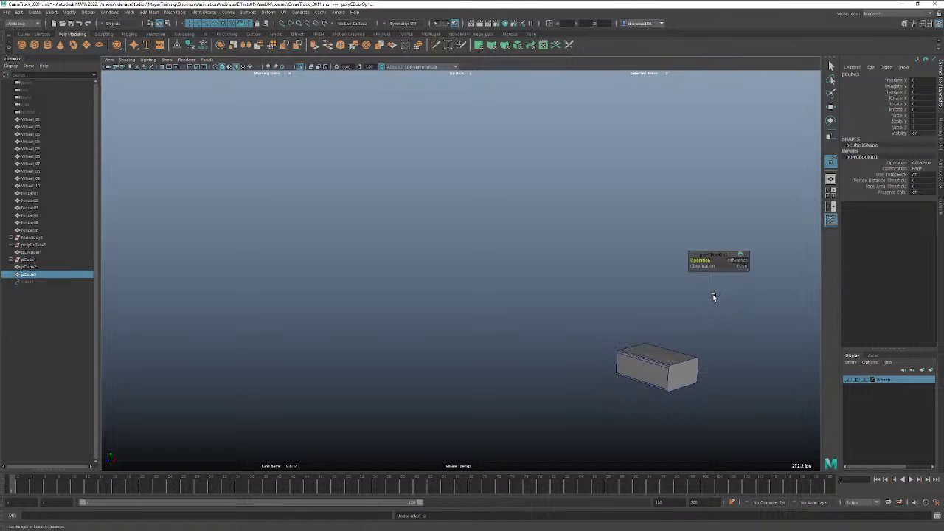
key("ctrl+z")
left_click(710, 333)
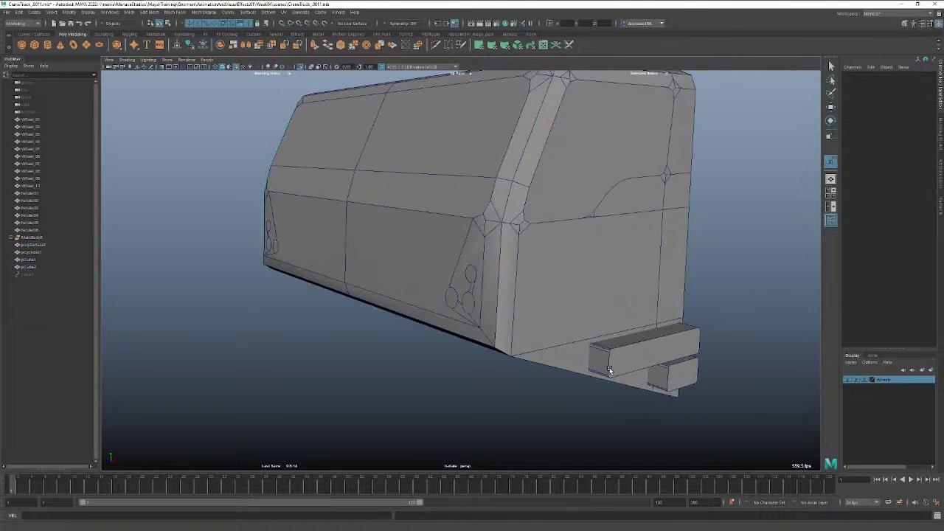
Subtract the upper side step from the whole cab with Boolean Difference, selecting the cab before the step.
left_click(568, 369)
left_click(618, 363, "shift")
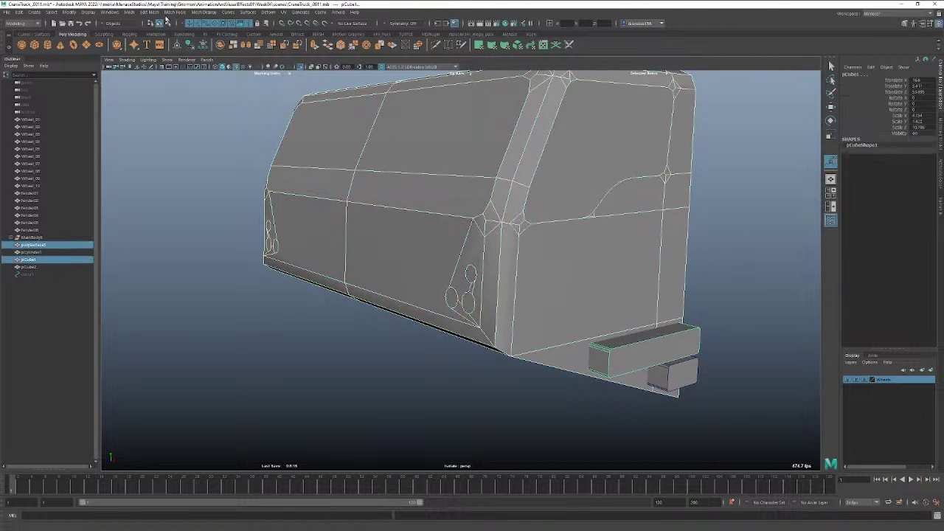
left_click(152, 11)
mouse_move(130, 12)
mouse_move(148, 30)
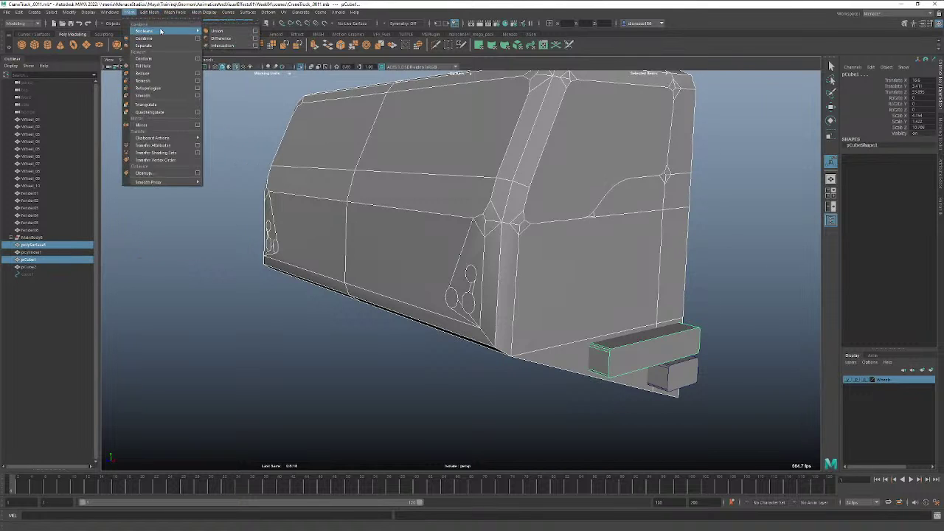
left_click(221, 25)
left_click_drag(221, 16, 382, 351)
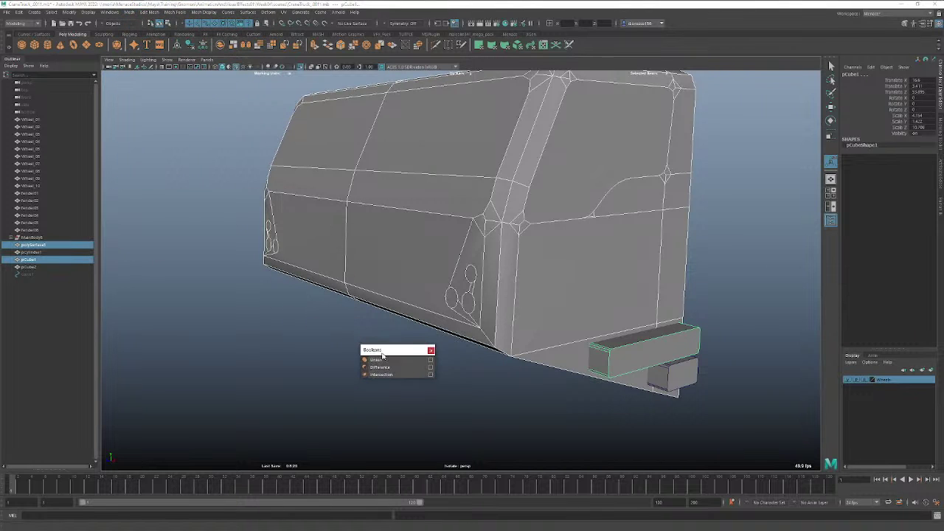
left_click(382, 368)
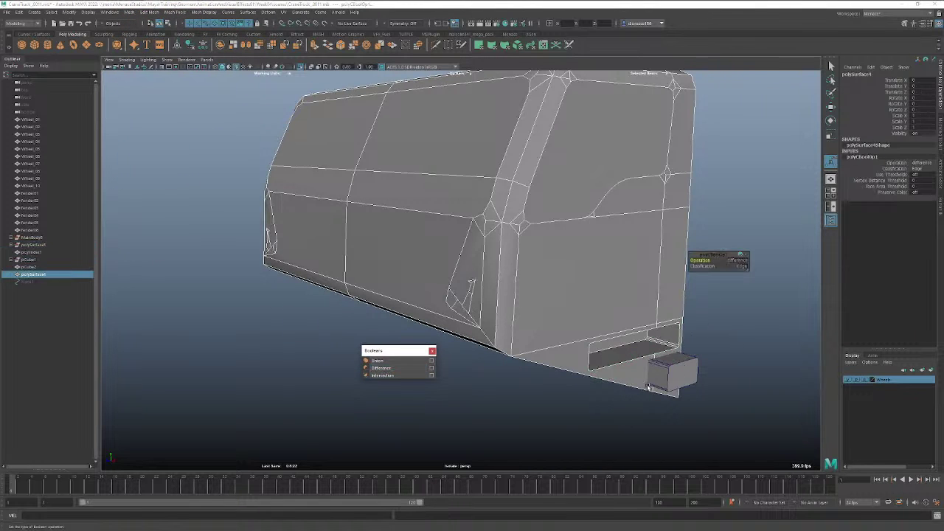
Subtract the lower side step from the whole cab with Boolean Difference.
left_click(626, 397)
left_click(628, 378)
left_click(673, 375, "shift")
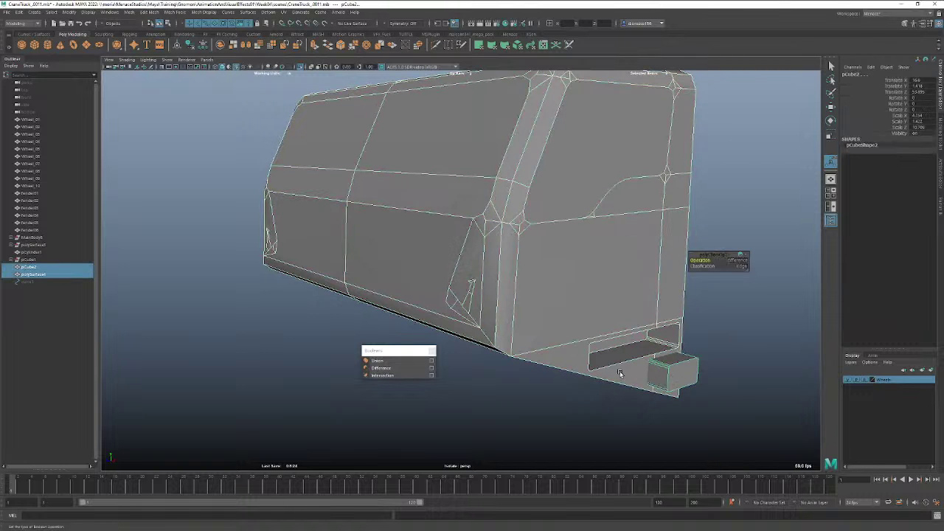
left_click(386, 368)
left_click_drag(683, 319, 597, 344, "alt")
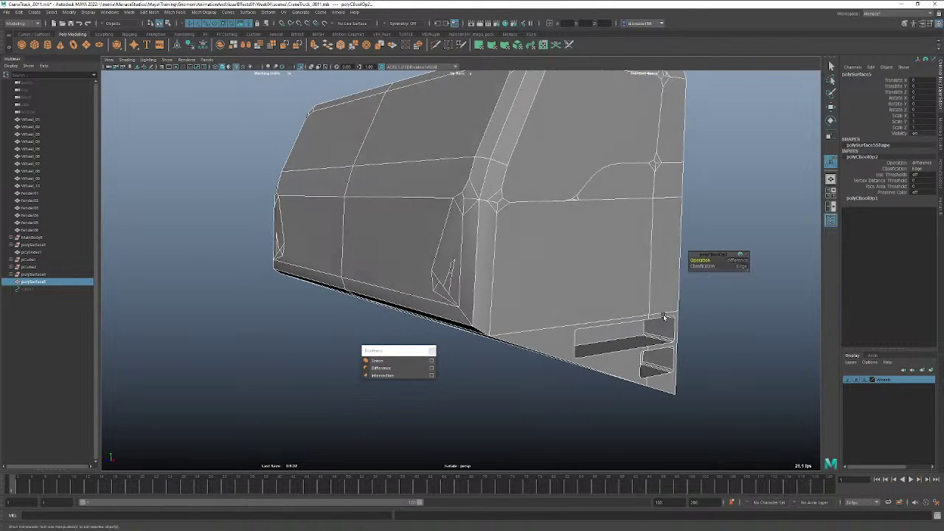
Delete the cut cab's construction history and close the floating Booleans window.
key("alt+shift+d")
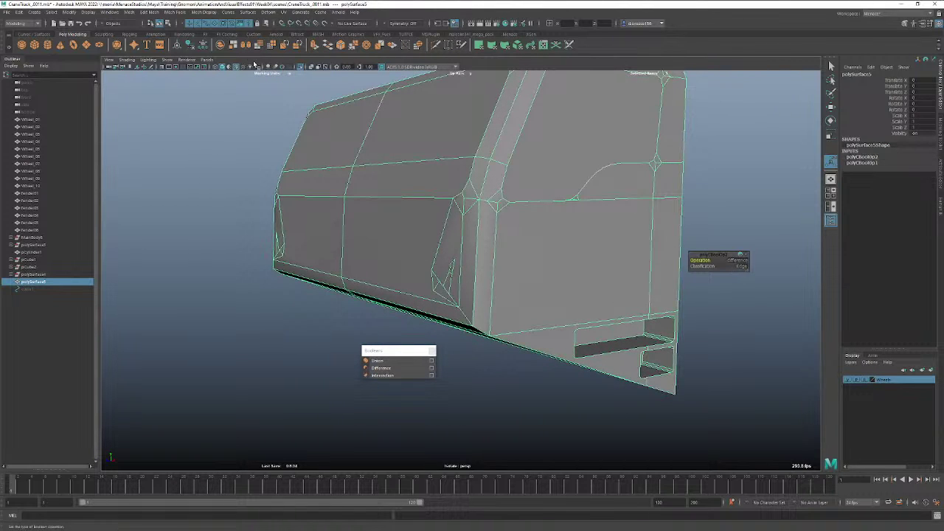
left_click(434, 350)
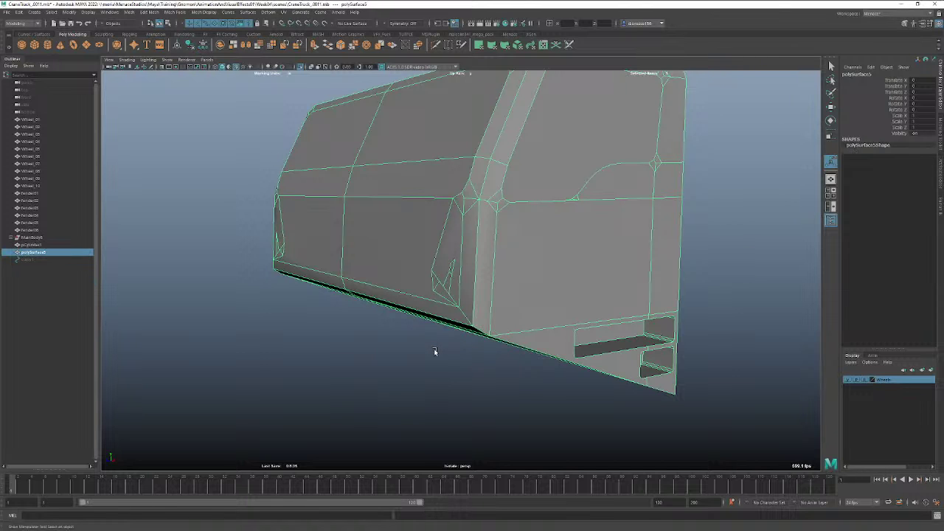
left_click_drag(434, 353, 445, 355, "alt")
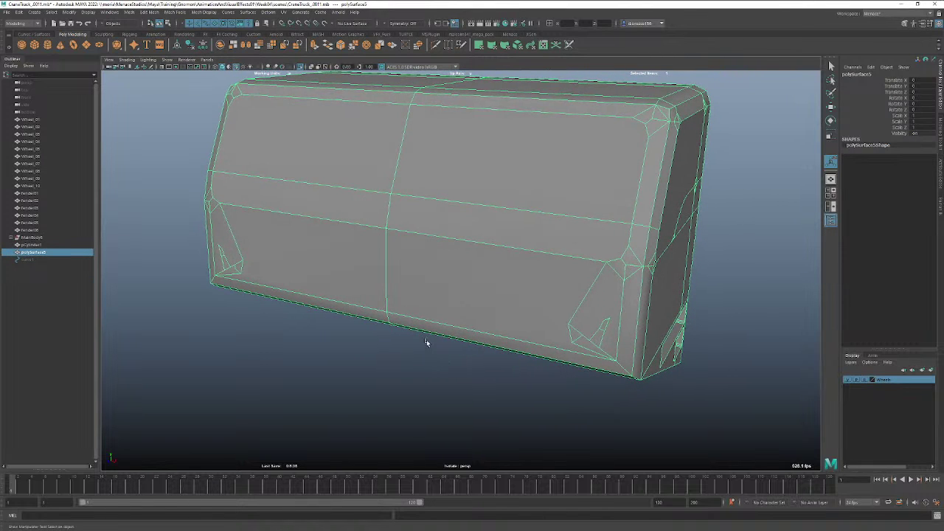
Undo the history deletion and both Boolean cuts to restore the whole cab and the two step blocks.
key("ctrl+z")
key("ctrl+z")
key("ctrl+z")
key("ctrl+z")
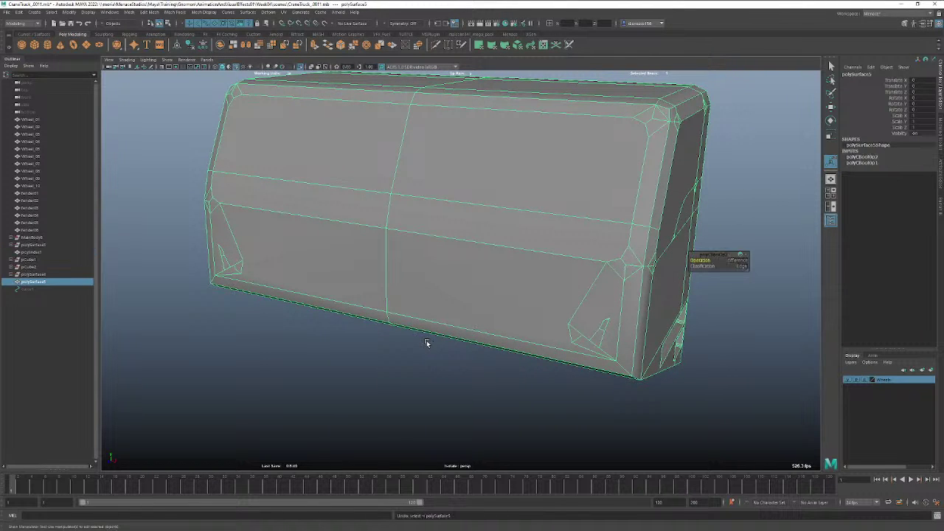
key("ctrl+z")
key("ctrl+z")
key("ctrl+z")
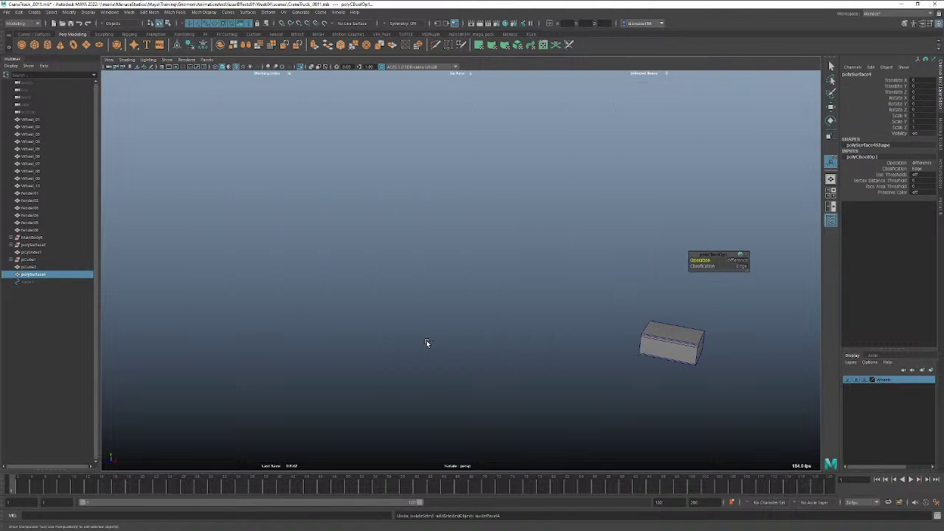
left_click_drag(426, 343, 477, 323, "alt")
key("space")
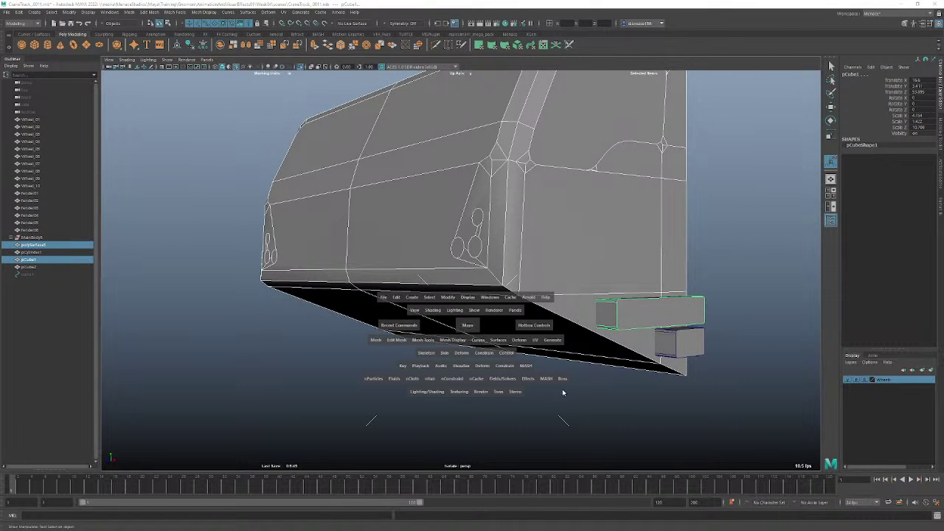
left_click(586, 388)
Detach the two lower side faces behind the step blocks from the rest of the cab.
left_click(578, 315)
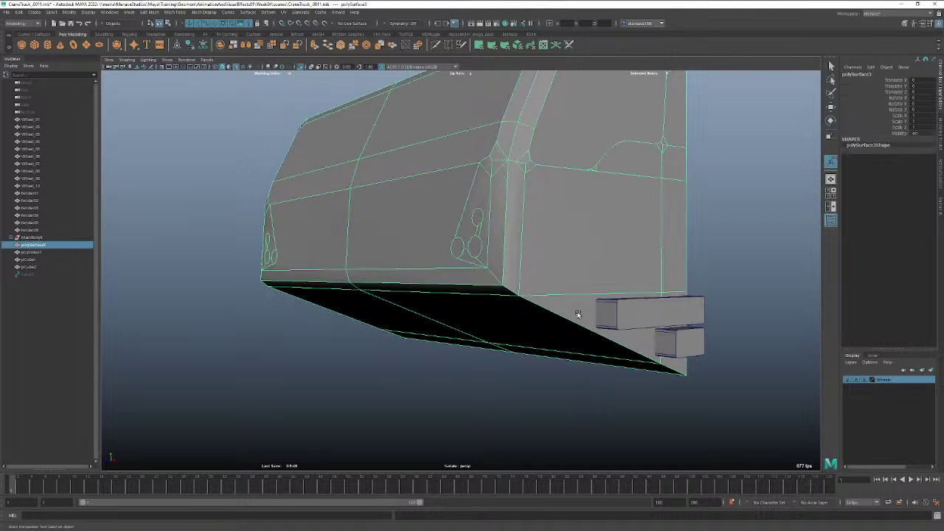
right_click_drag(578, 315, 559, 316)
right_click_drag(577, 338, 577, 336)
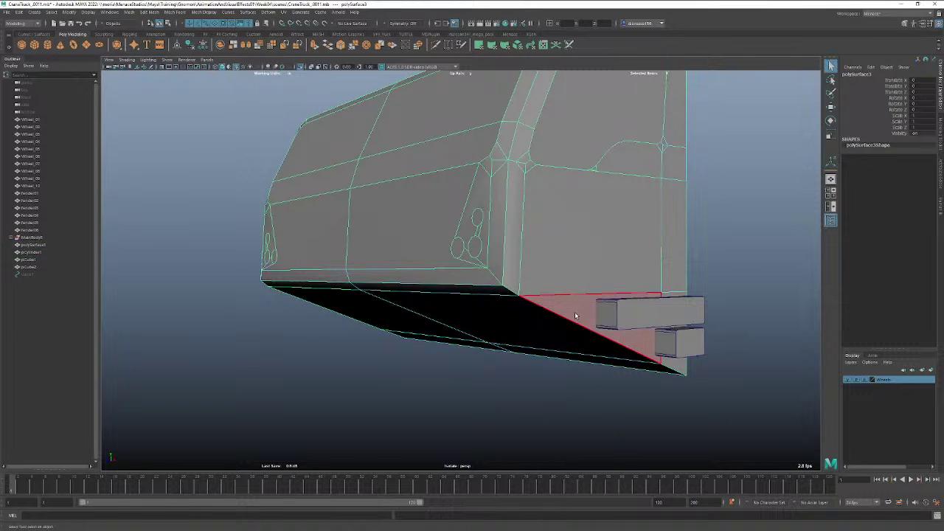
left_click(666, 296)
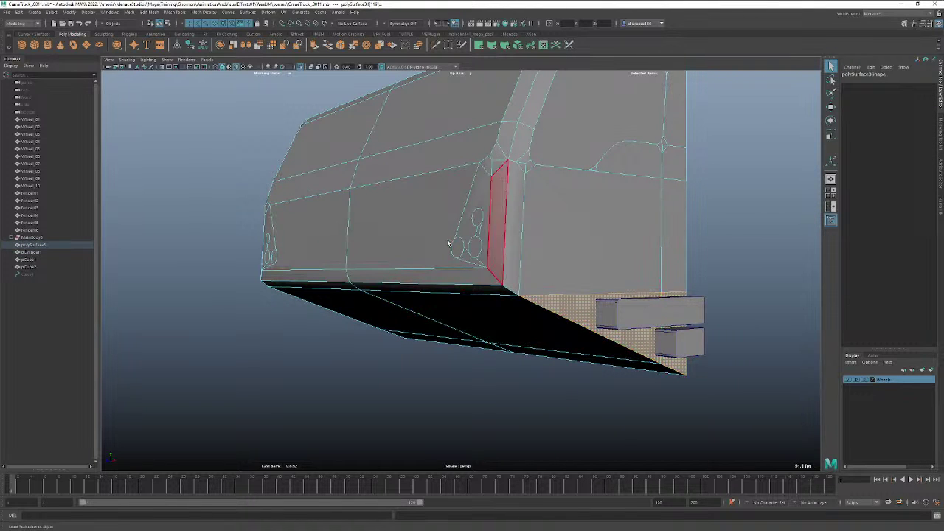
left_click(110, 12)
mouse_move(139, 13)
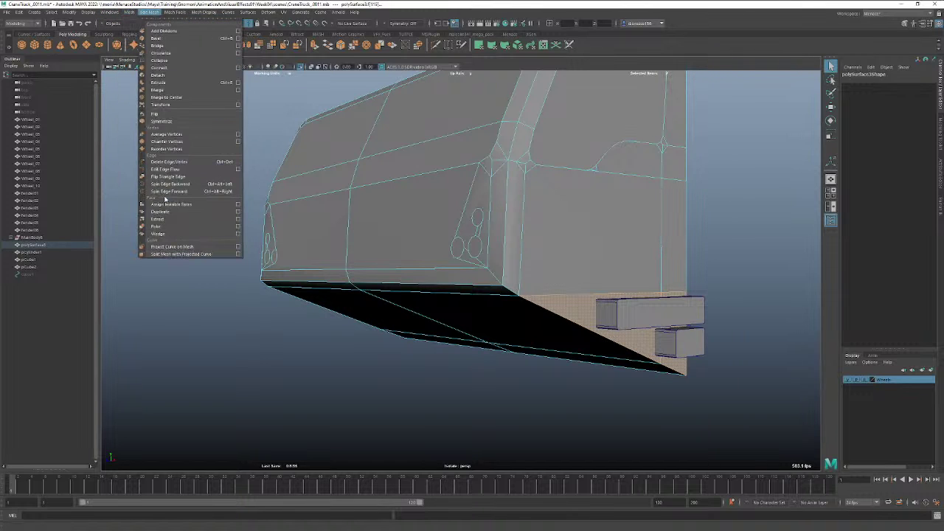
left_click(159, 75)
left_click(235, 255)
Return the cab to object mode and separate the detached lower side panel into its own mesh.
left_click(534, 270)
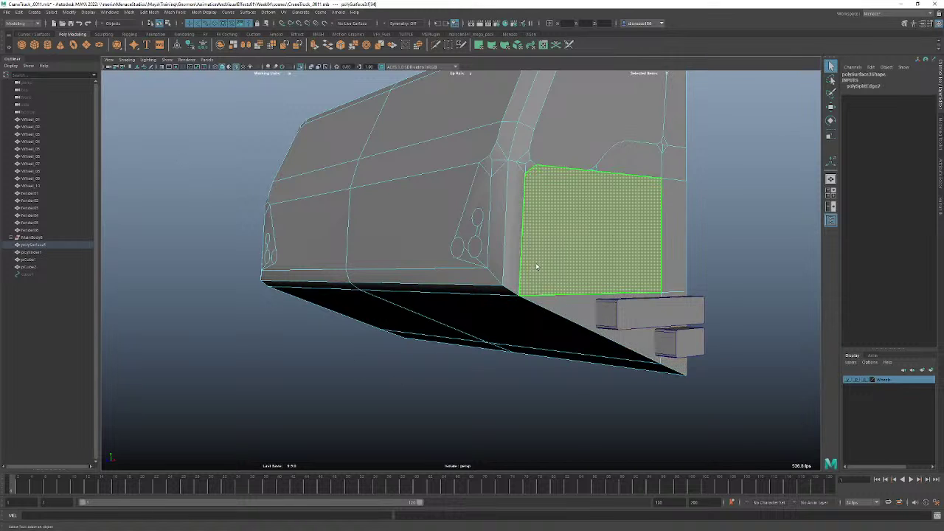
right_click_drag(535, 265, 550, 257)
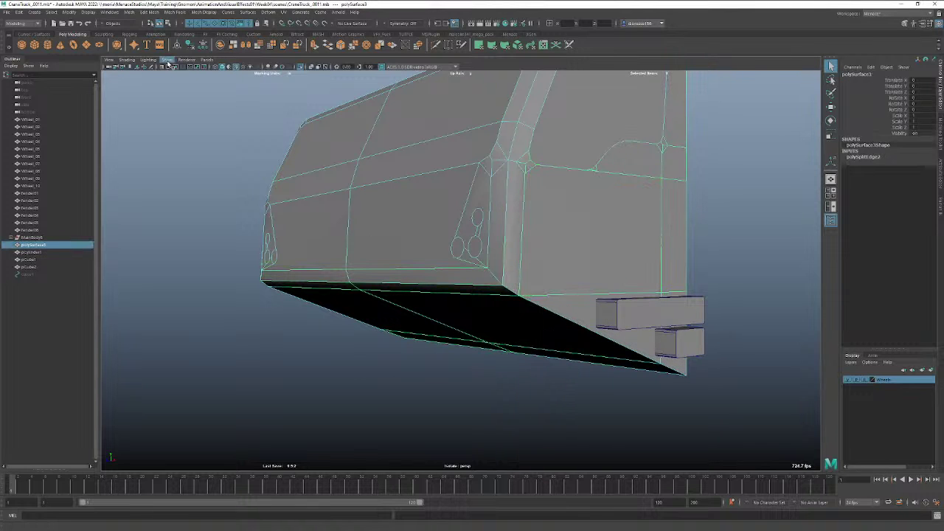
left_click(149, 11)
mouse_move(135, 12)
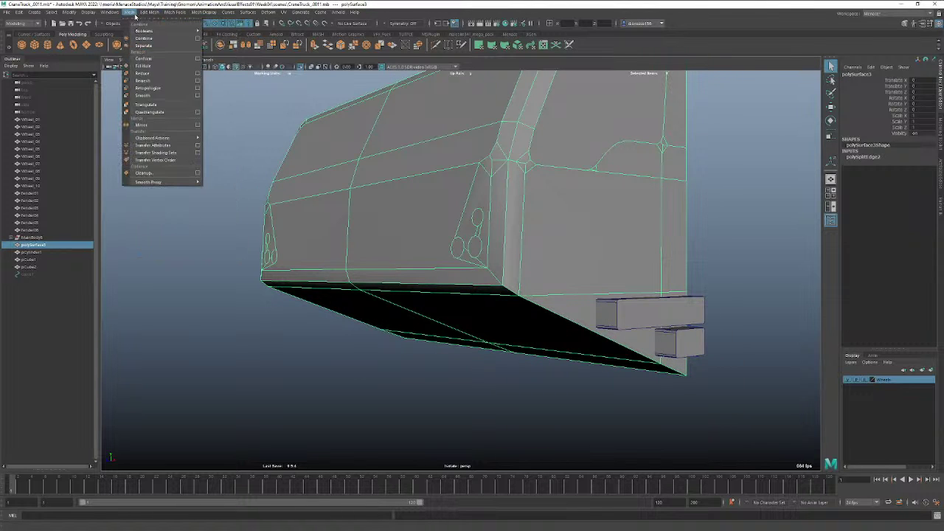
left_click(156, 46)
left_click(721, 278)
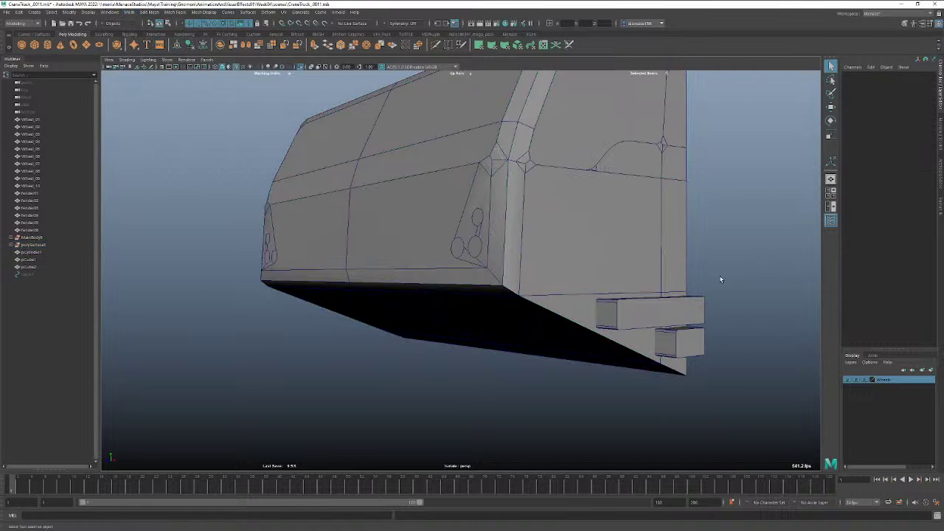
Subtract the upper step block from the separated lower side panel with Boolean Difference.
left_click(568, 311)
left_click(634, 317)
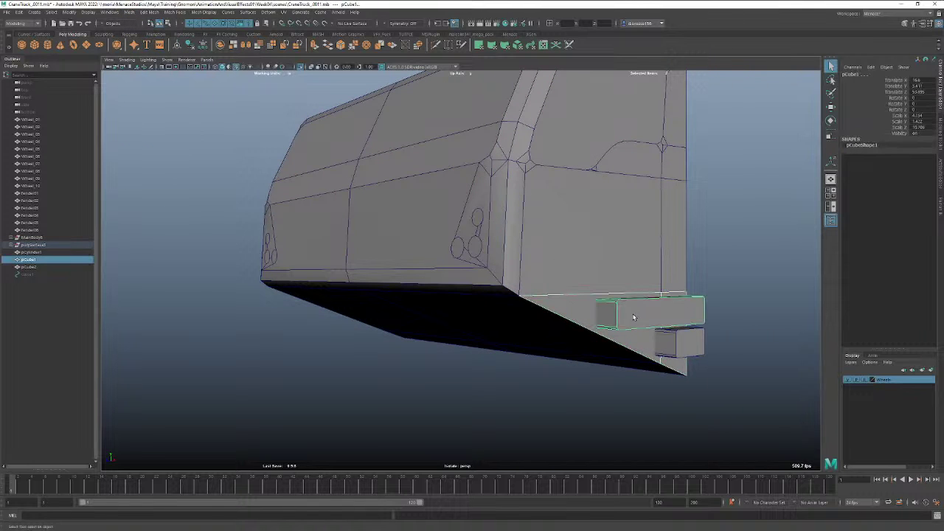
left_click(129, 13)
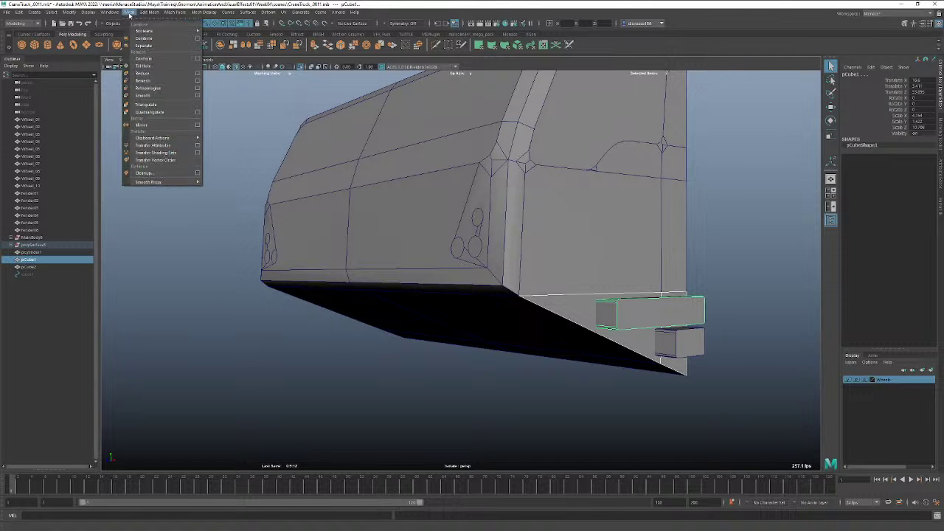
mouse_move(183, 32)
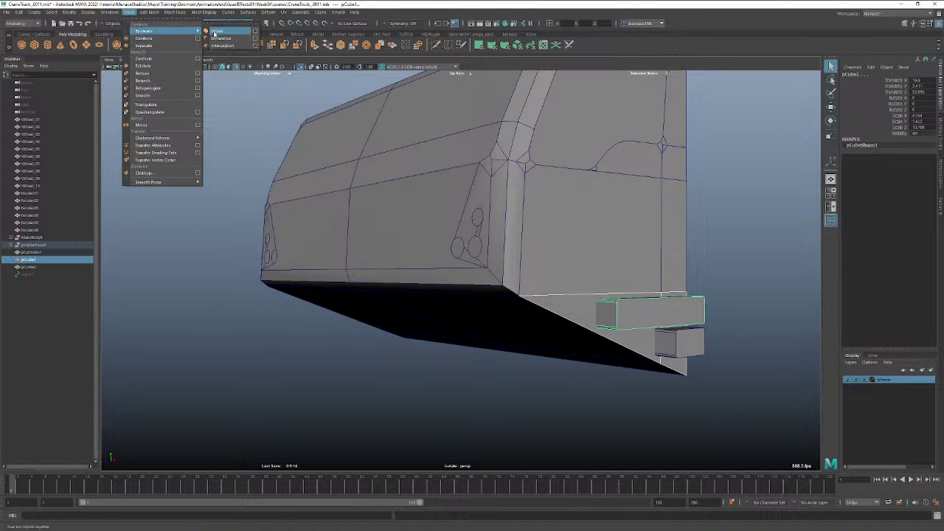
left_click(223, 36)
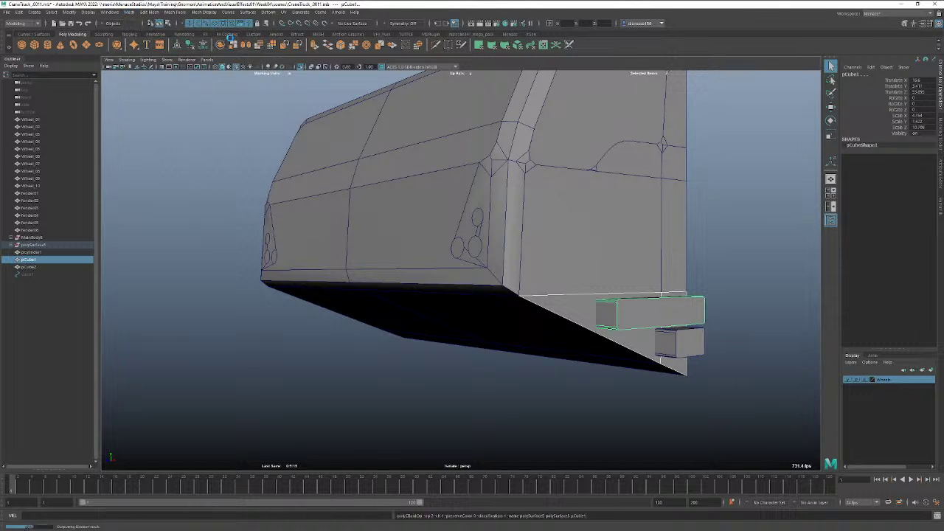
Subtract the lower step block from the separated side panel with Boolean Difference and delete the panel's construction history.
left_click(595, 391)
left_click(667, 338)
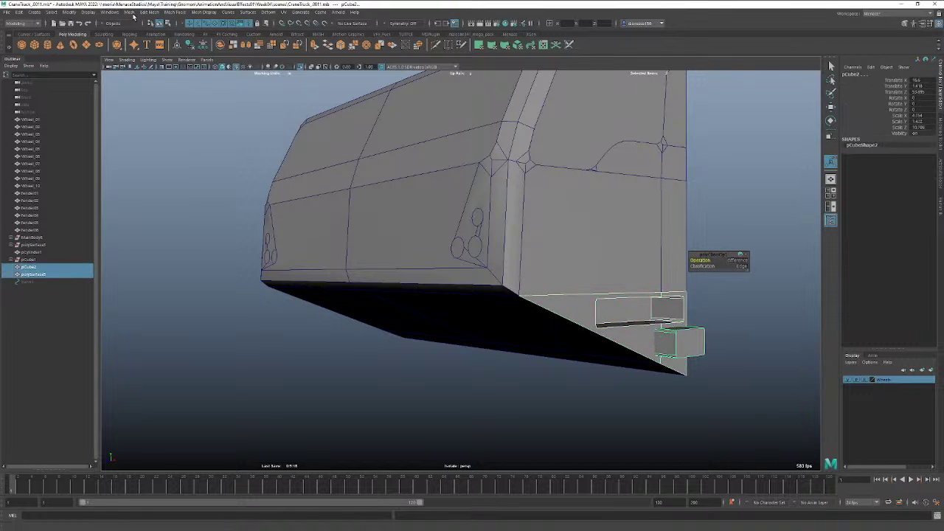
left_click(131, 12)
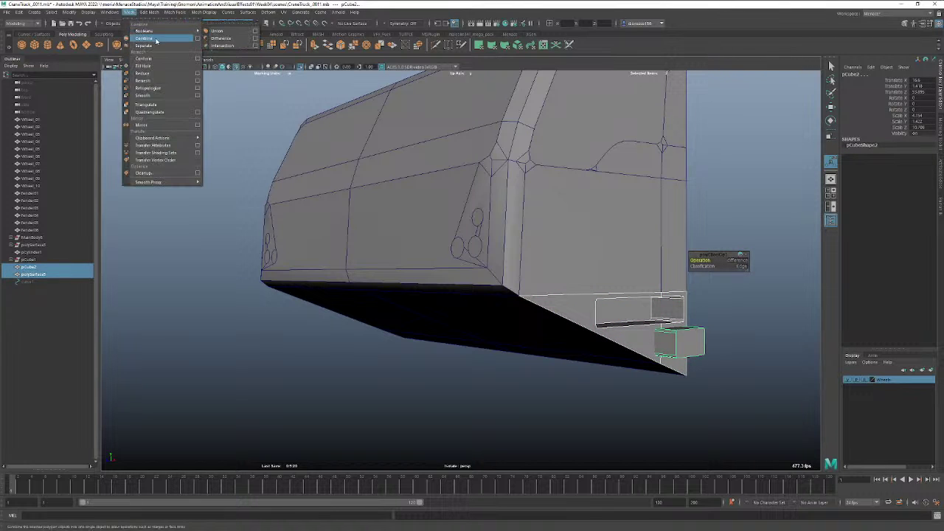
mouse_move(144, 30)
left_click(223, 35)
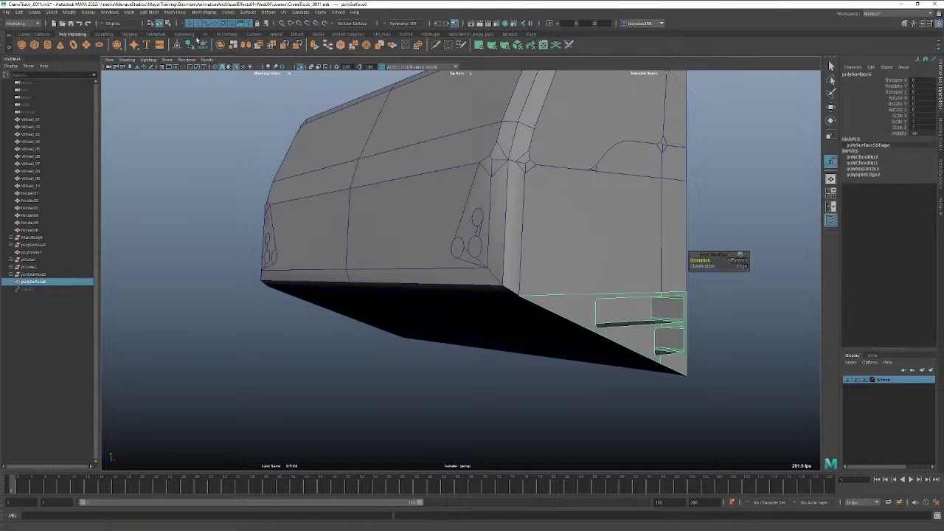
key("alt+shift+d")
Merge the main cab body's vertices with a 0.01 distance threshold.
left_click(574, 299)
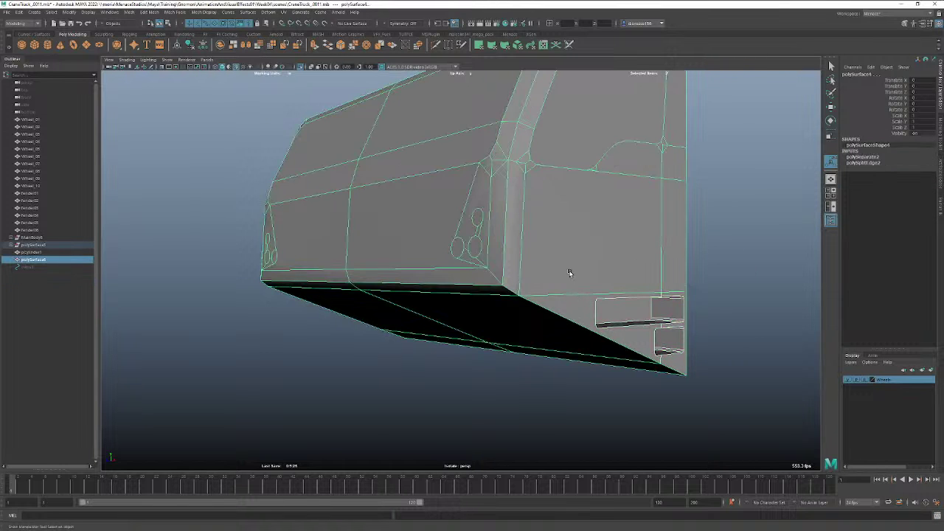
left_click_drag(203, 96, 229, 105, "alt")
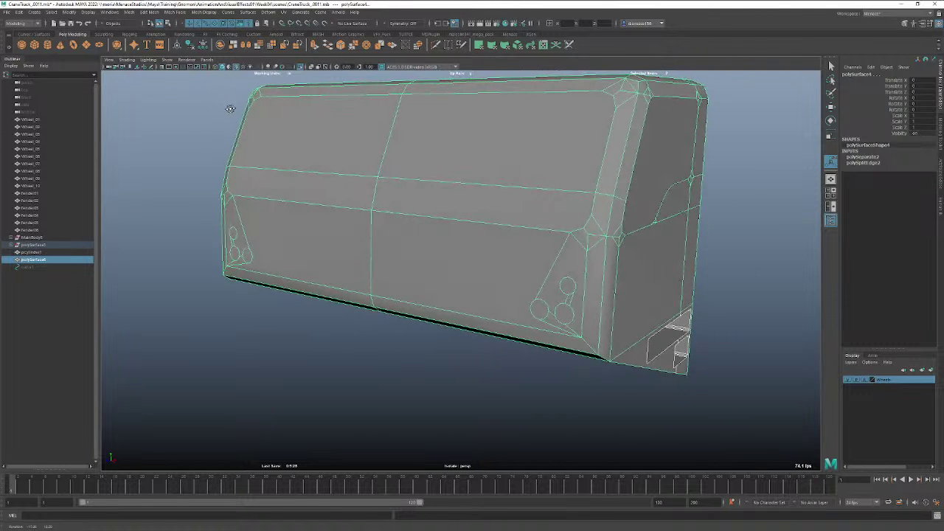
left_click(148, 12)
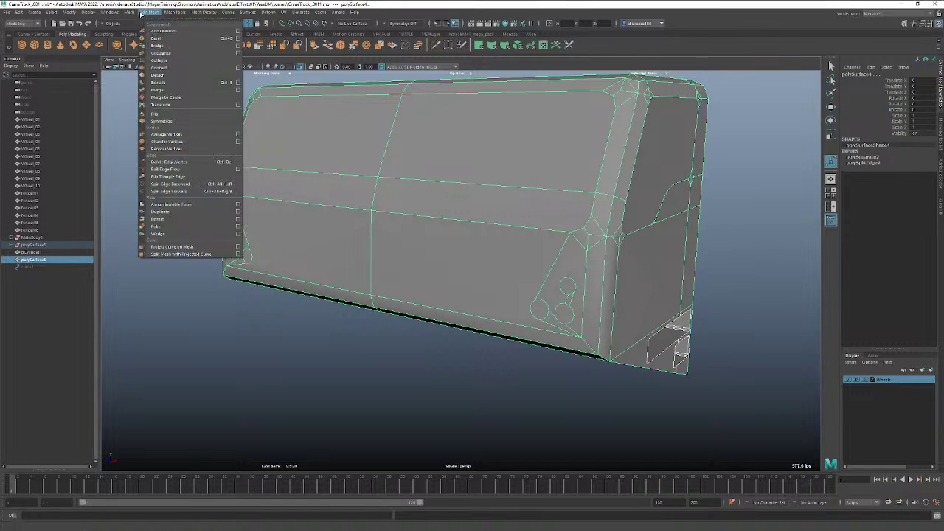
left_click(157, 90)
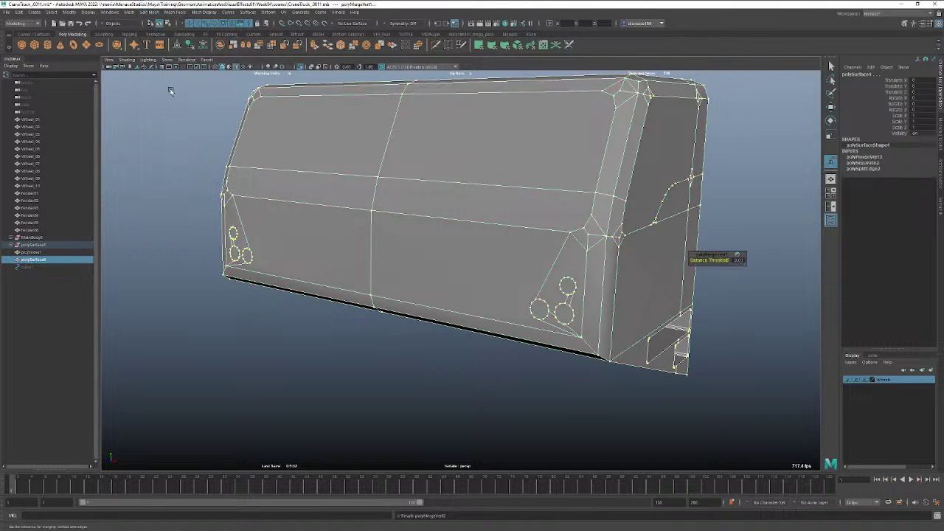
left_click(725, 327)
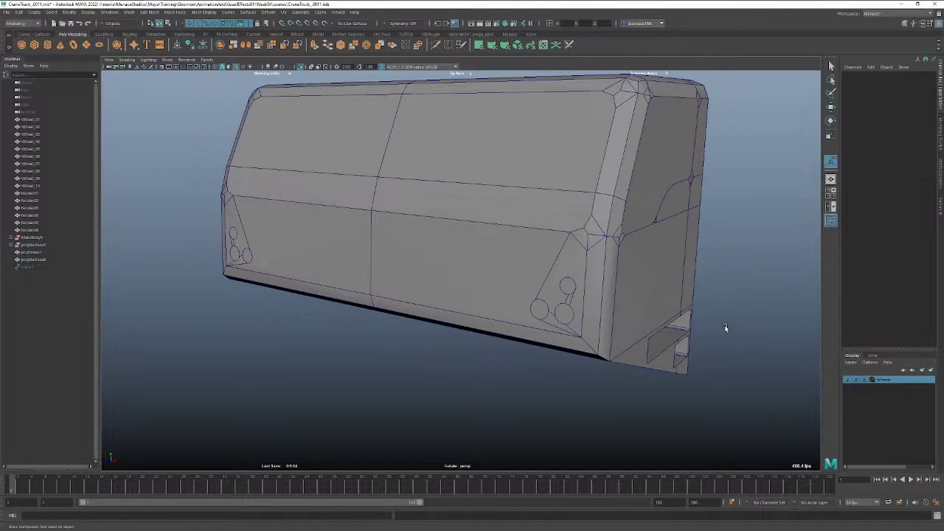
Combine the recessed lower side panel and the main cab body into one mesh.
left_click(636, 350)
key("F11")
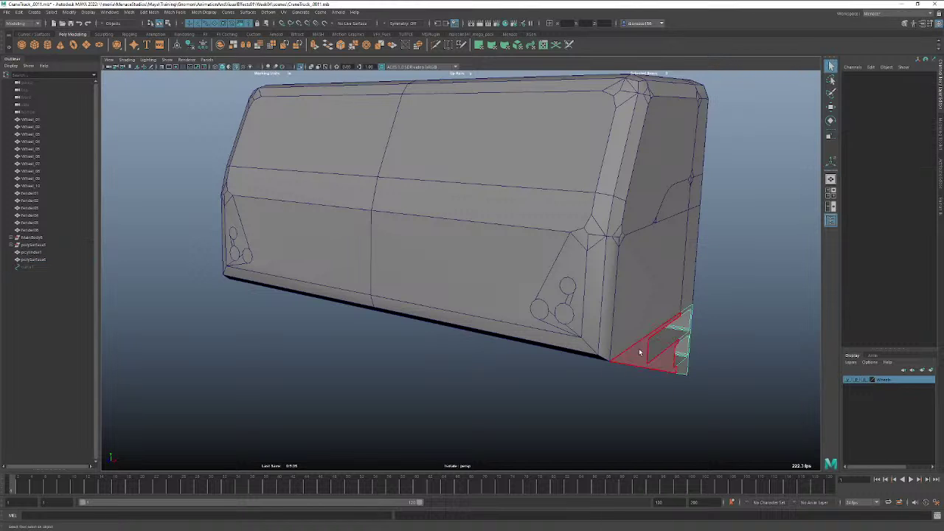
right_click_drag(620, 320, 686, 310)
left_click(702, 321)
left_click(637, 357)
left_click(636, 314, "shift")
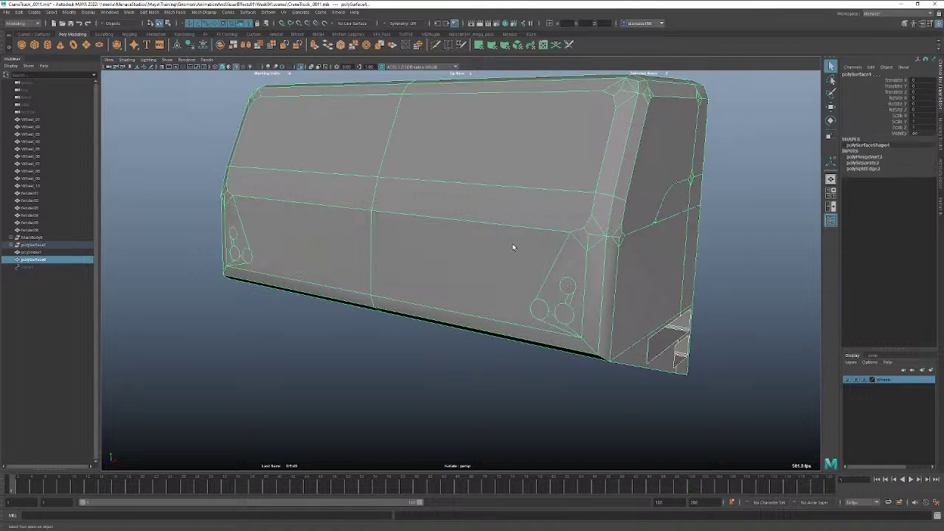
right_click_drag(514, 248, 510, 406)
left_click(580, 386)
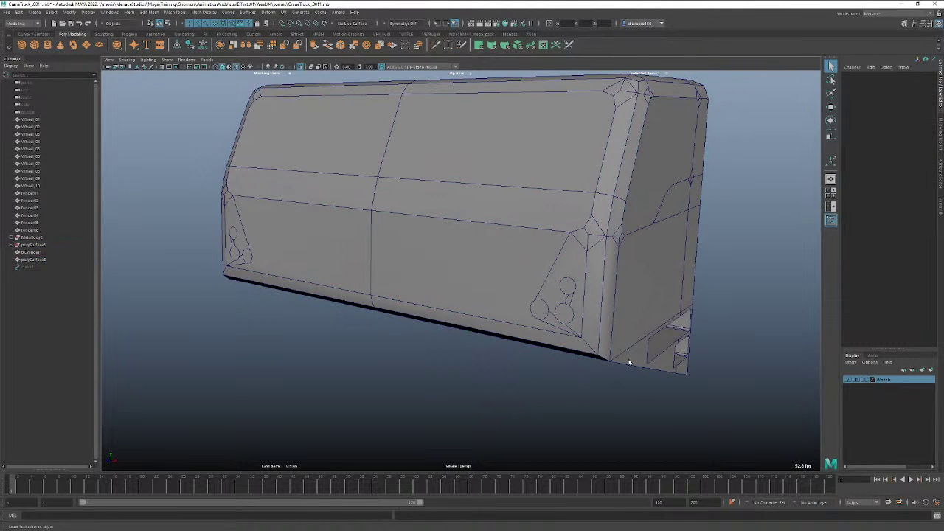
left_click(628, 362)
left_click(630, 324, "shift")
right_click_drag(626, 317, 604, 470, "shift")
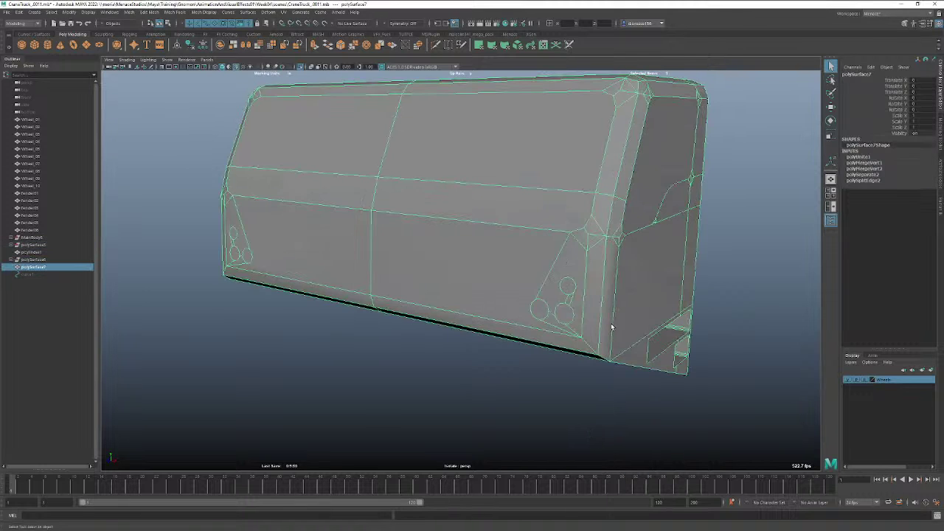
Merge the vertices of the combined cab and side panel with a 0.01 distance threshold.
left_click(131, 12)
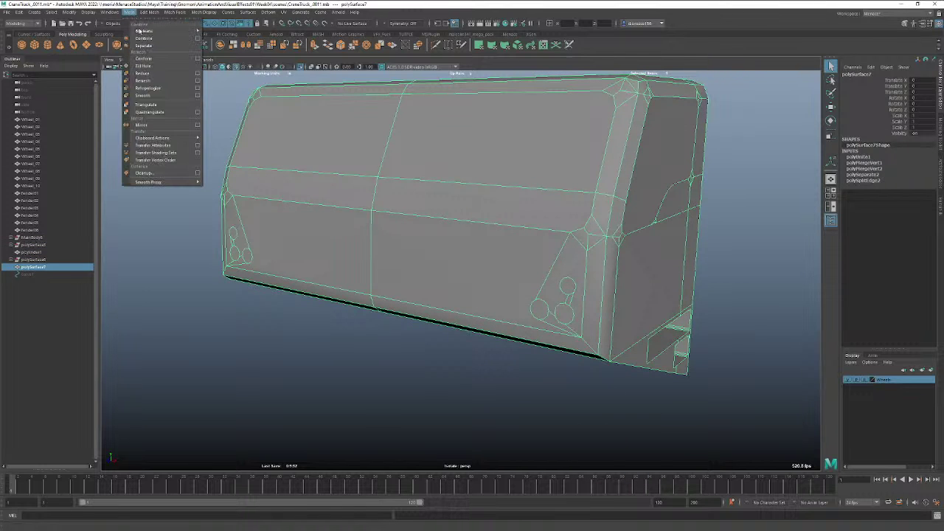
mouse_move(149, 12)
left_click(158, 90)
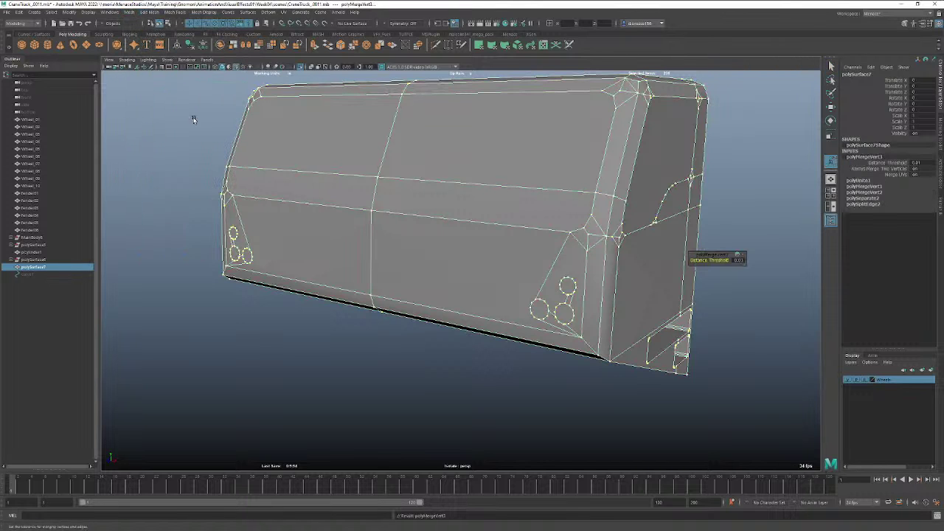
left_click(785, 333)
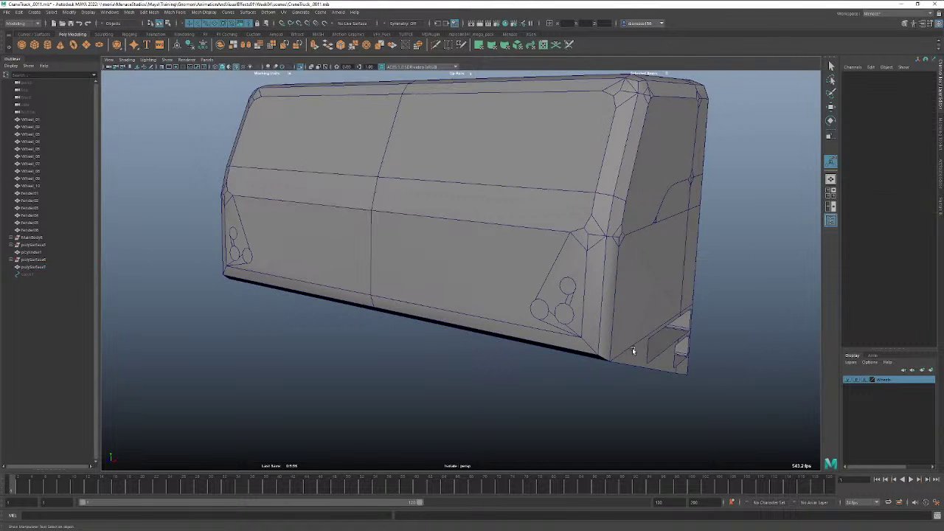
Test the weld by nudging the vertices at the side panel's corners, and undo the moves.
left_click(632, 347)
right_click_drag(633, 320, 599, 322)
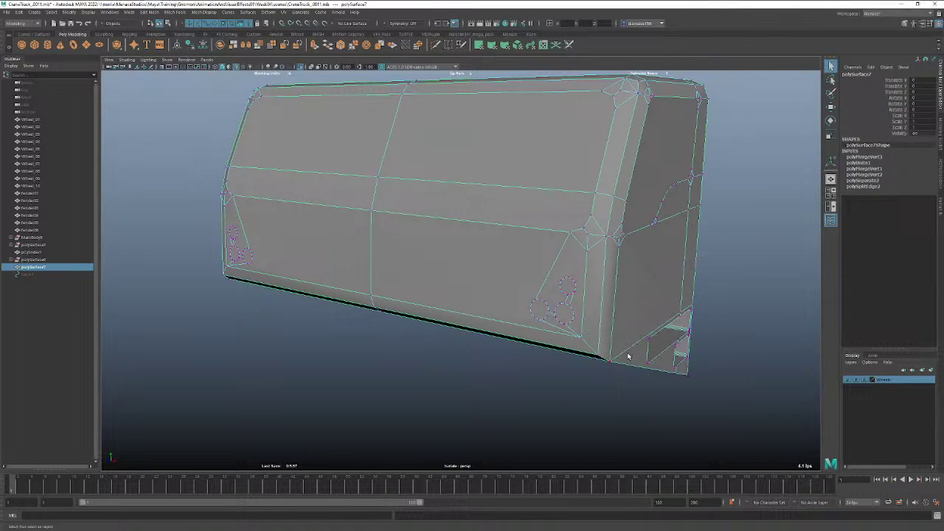
left_click(608, 361)
key("w")
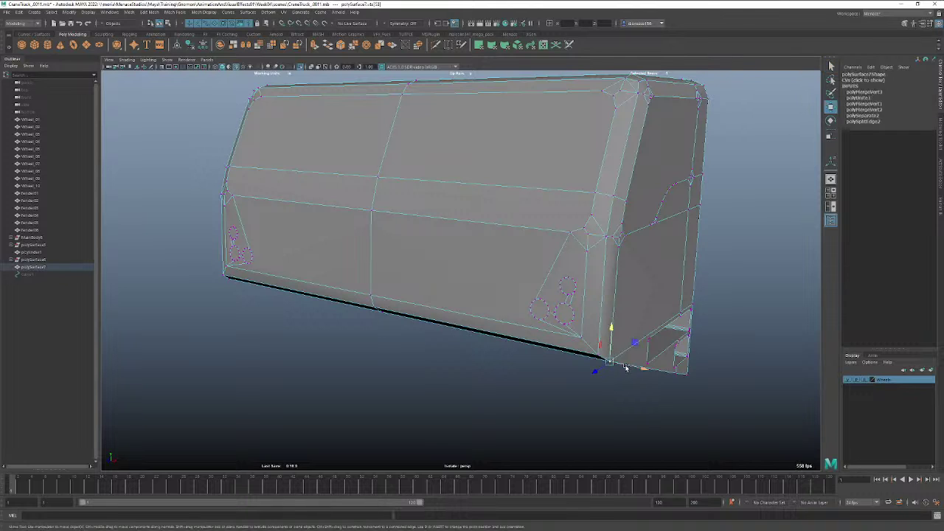
left_click_drag(624, 365, 630, 367)
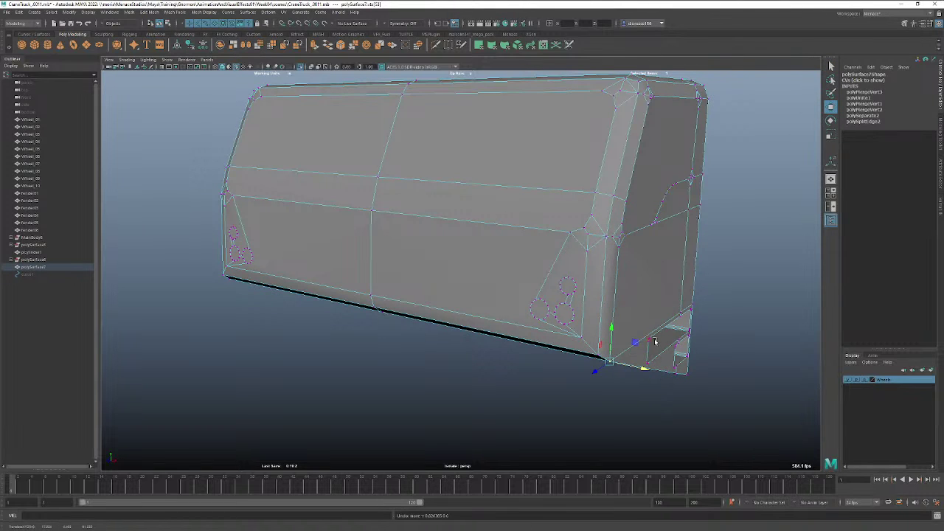
left_click(681, 312)
left_click_drag(714, 317, 691, 316)
key("ctrl+z")
left_click_drag(746, 372, 714, 371, "alt")
Return the combined cab to object mode and delete its construction history.
right_click_drag(497, 295, 533, 284)
left_click(189, 46)
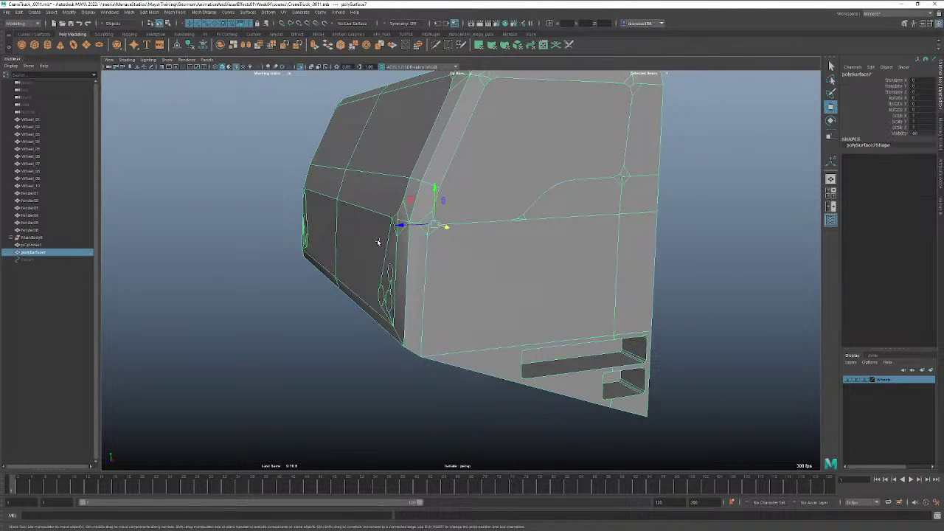
left_click_drag(378, 240, 533, 246, "alt")
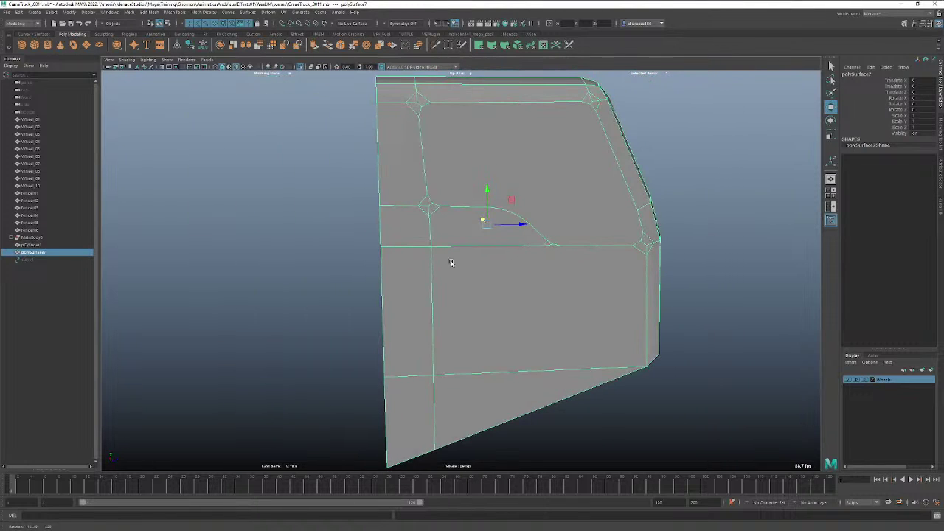
key("f")
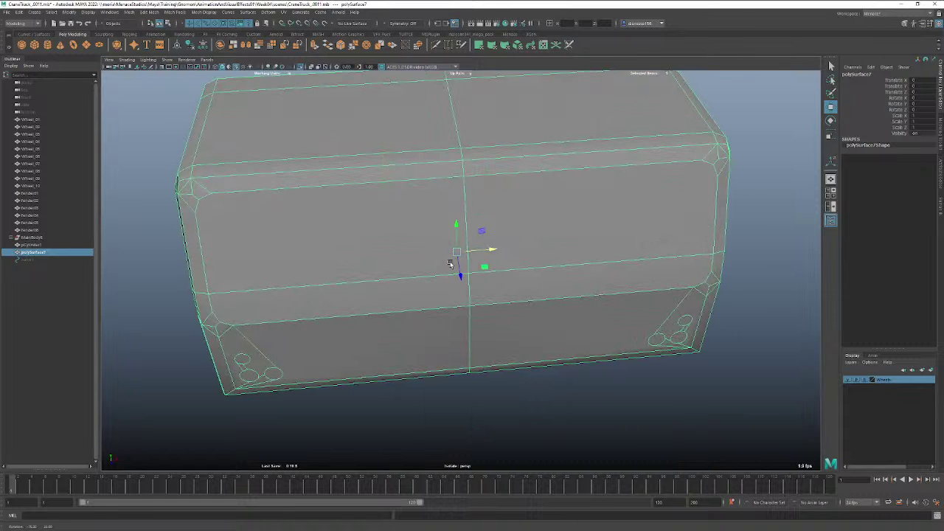
Delete all faces of the cab half that has no step recesses.
right_click_drag(412, 262, 412, 262)
left_click(412, 281)
scroll(292, 263, "down", 5)
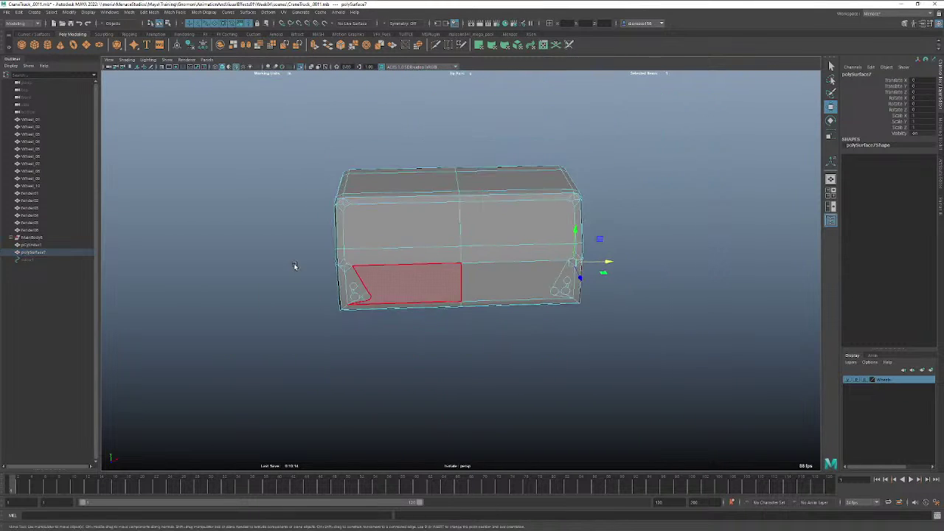
left_click_drag(286, 140, 439, 353)
key("Delete")
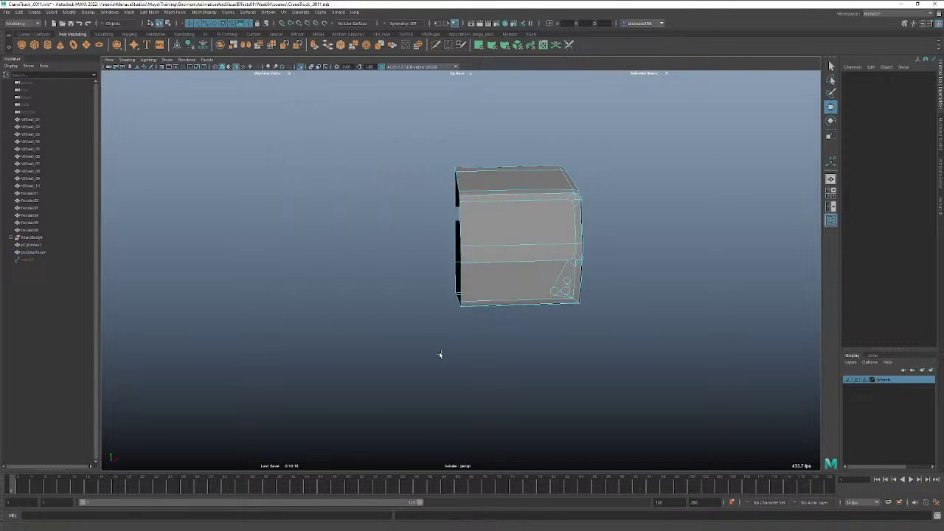
Mirror the remaining cab half as a duplicate with Scale X of -1 and combine both halves into one mesh.
right_click_drag(492, 322, 512, 287)
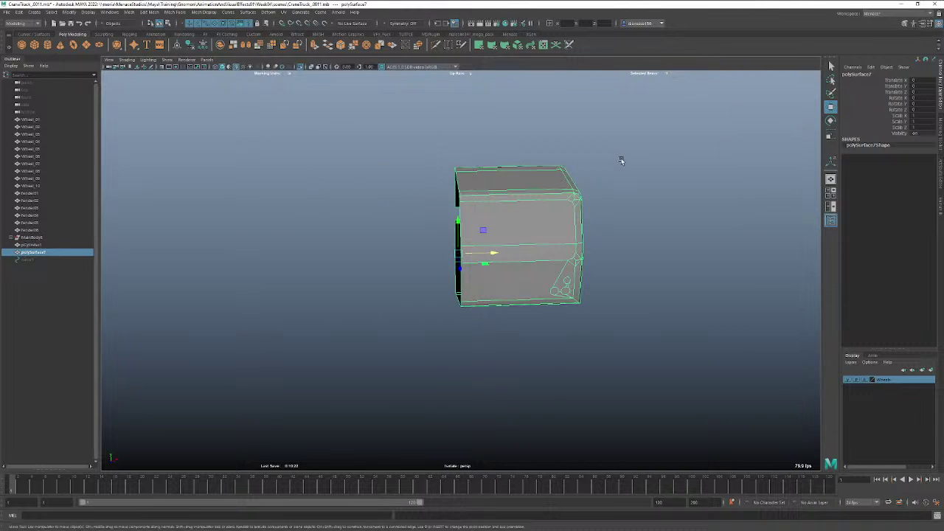
key("ctrl+d")
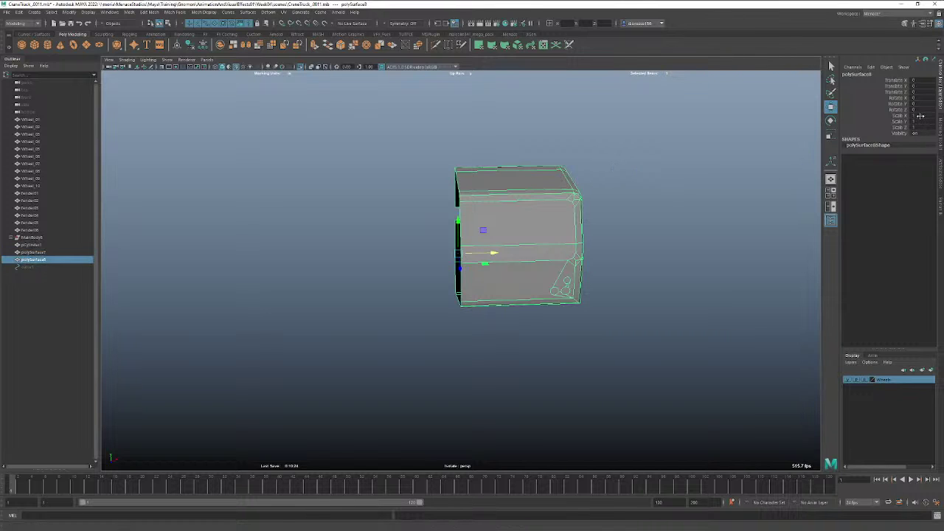
type("-1")
key("Return")
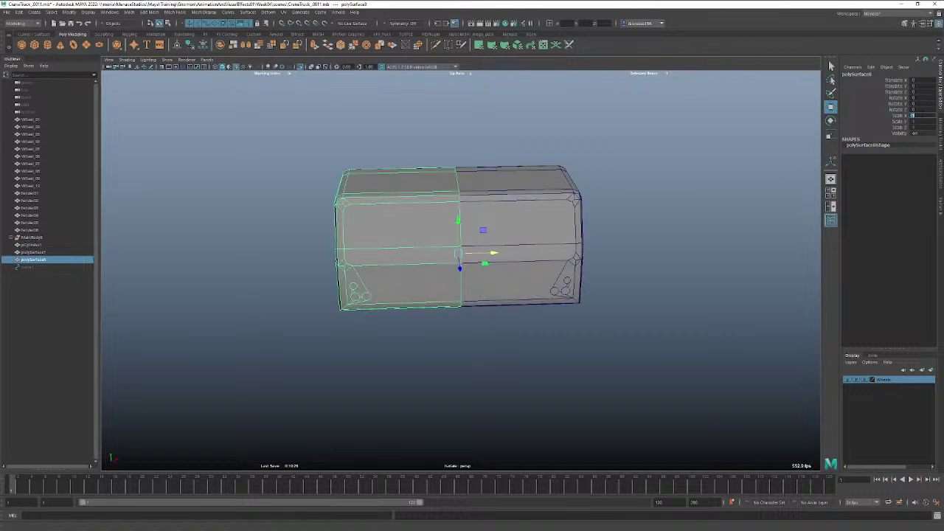
left_click(538, 264, "shift")
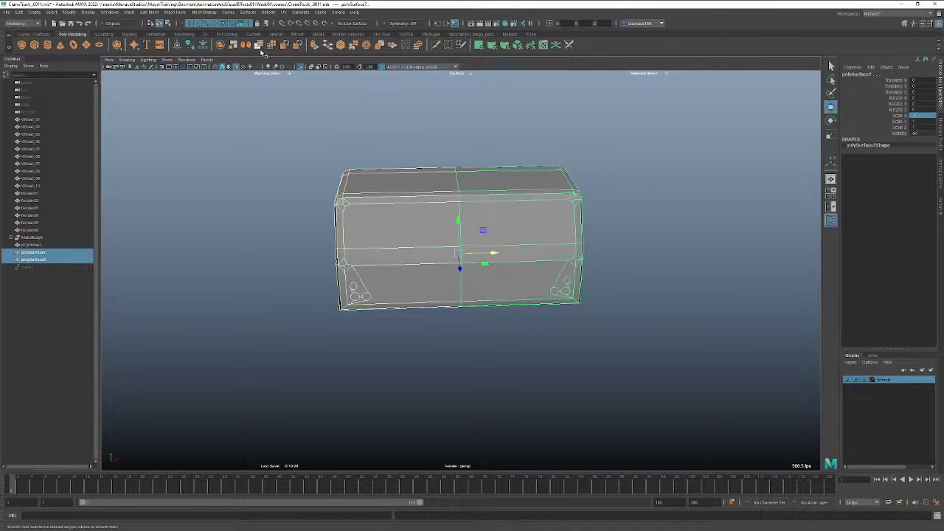
right_click_drag(423, 281, 401, 437, "shift")
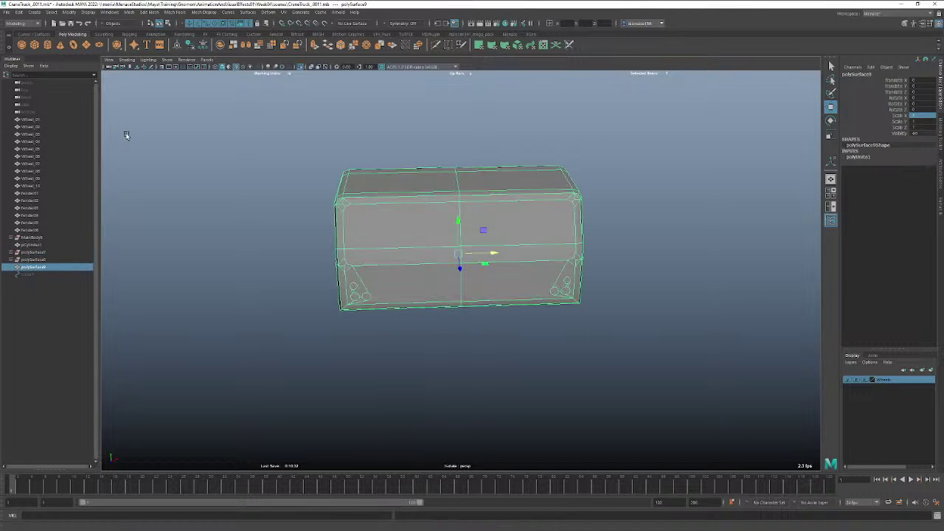
Merge the mirrored cab's vertices with a 0.01 distance threshold and delete its construction history.
left_click(129, 12)
mouse_move(149, 13)
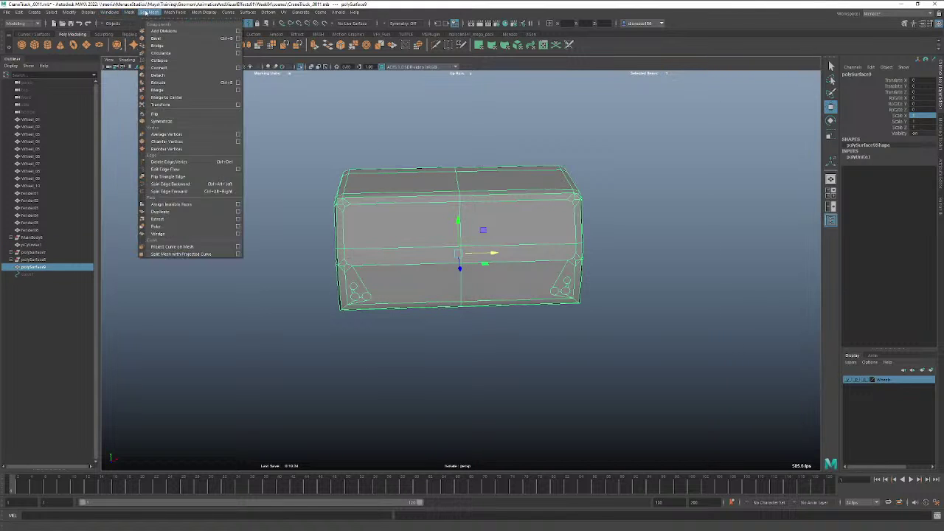
left_click(168, 90)
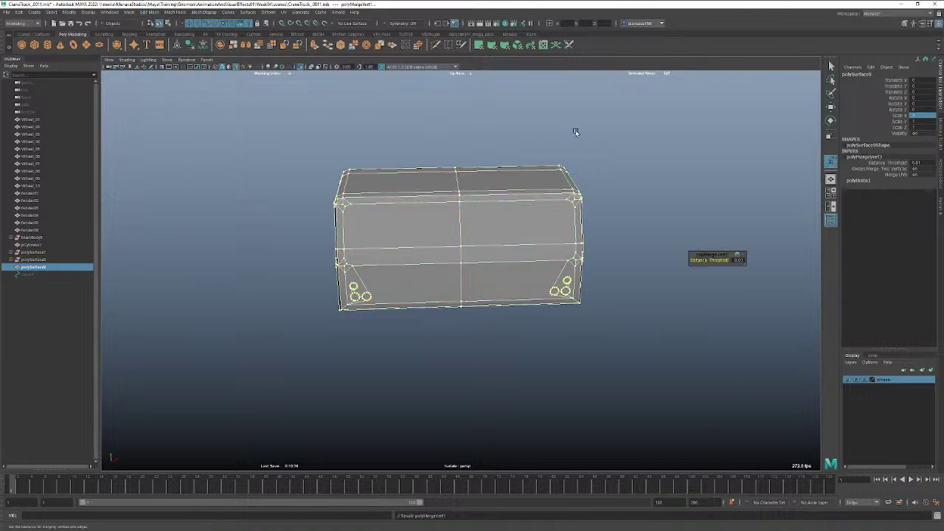
right_click_drag(502, 255, 510, 252)
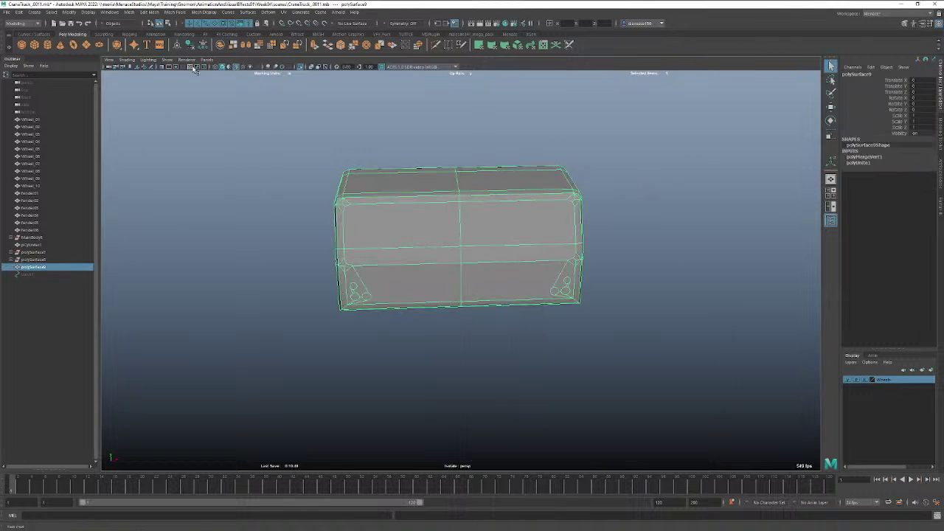
left_click(189, 46)
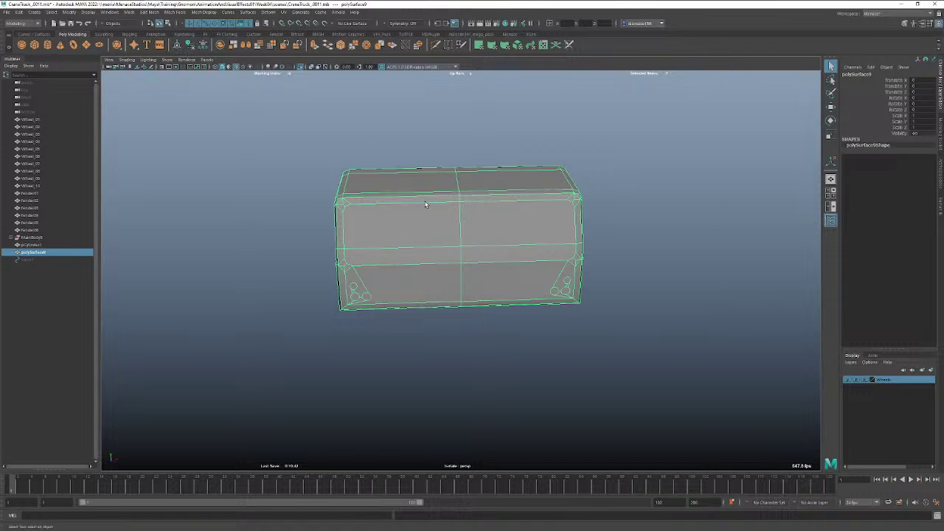
Test the merged seam by raising the cab's front roof-edge centre vertex slightly, and undo the move.
right_click_drag(425, 204, 394, 203)
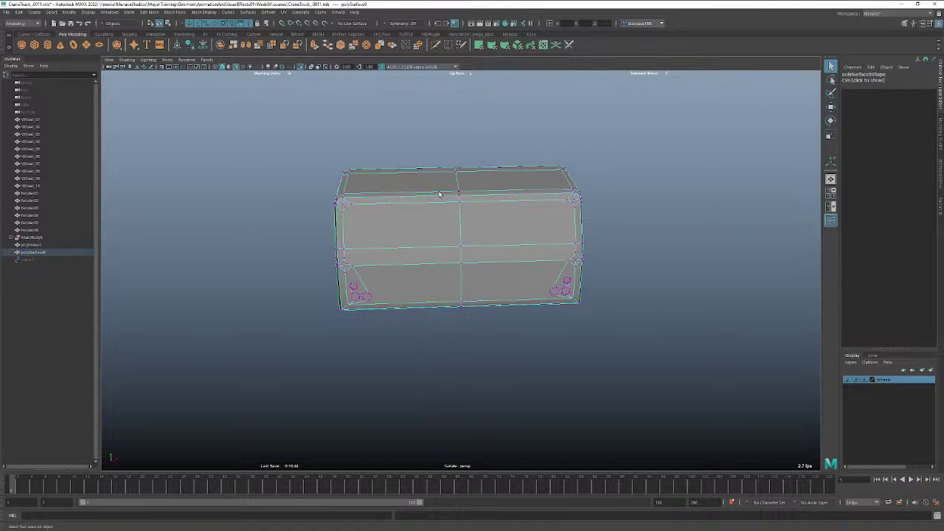
key("w")
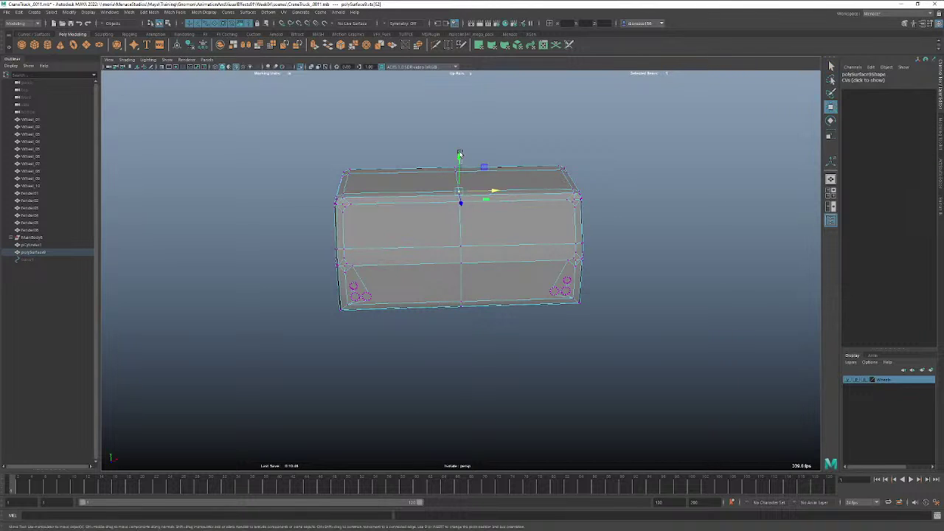
left_click(457, 156)
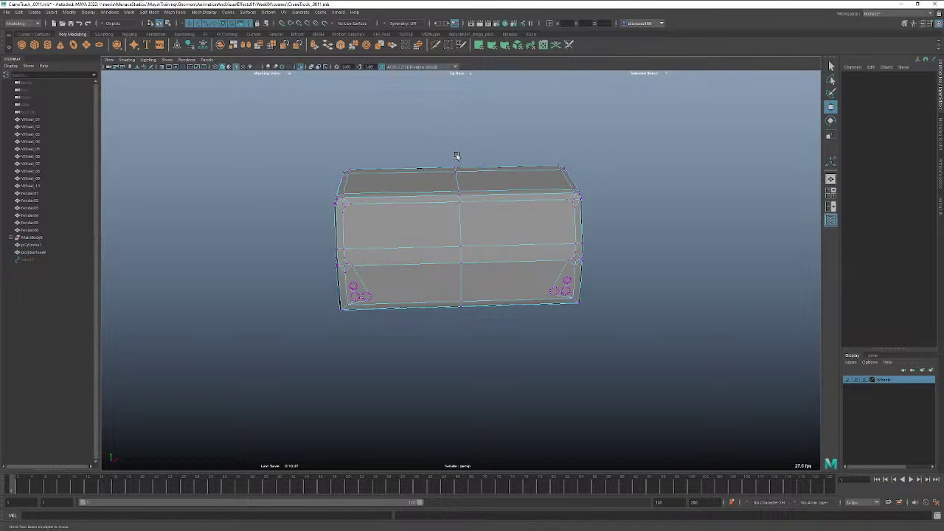
left_click(459, 191)
mouse_move(460, 166)
left_mouse_down()
mouse_move(460, 152)
mouse_move(460, 160)
left_mouse_up()
key("ctrl+z")
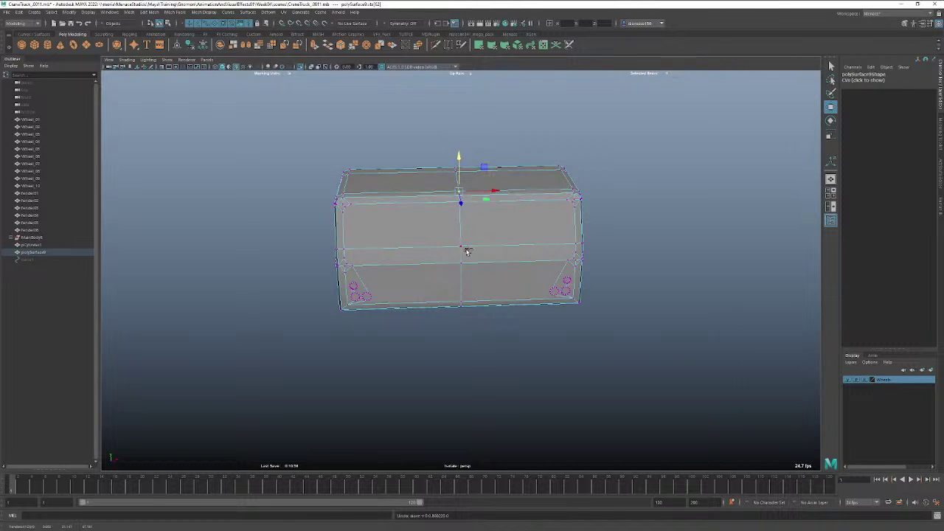
Return the cab to object mode and turn off its isolation to show the whole truck.
left_click_drag(410, 268, 450, 270, "alt")
right_click_drag(450, 270, 483, 259)
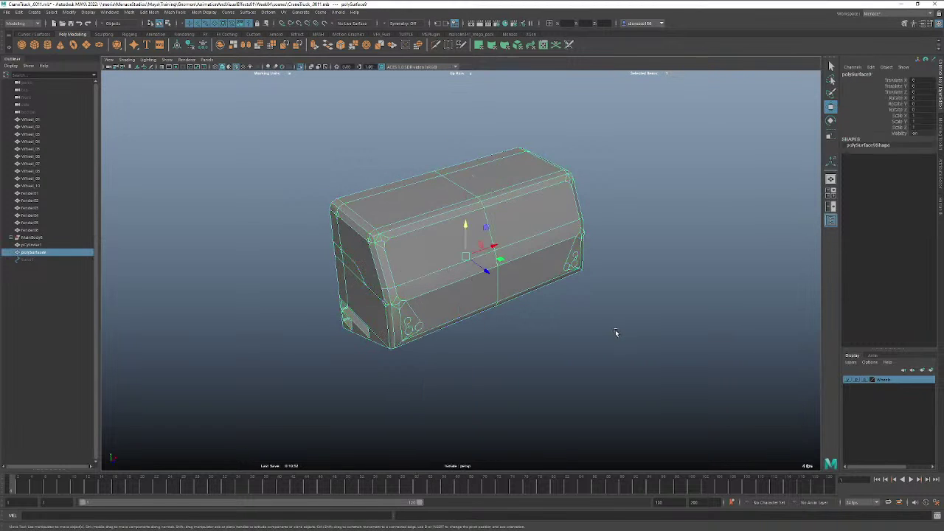
left_click(615, 330)
left_click(471, 297)
key("ctrl+1")
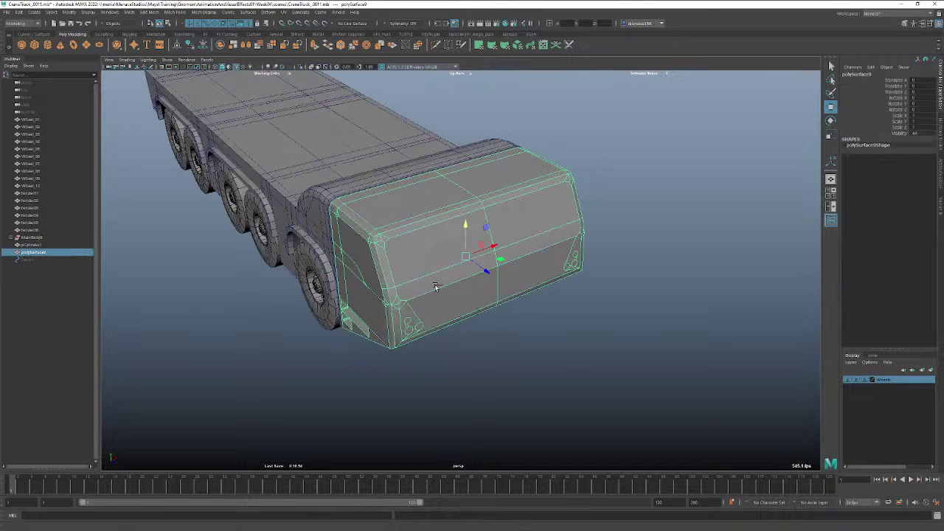
Combine the cab with the truck's main body into one mesh and select the result.
left_click_drag(487, 334, 521, 322, "alt")
left_click(329, 259, "shift")
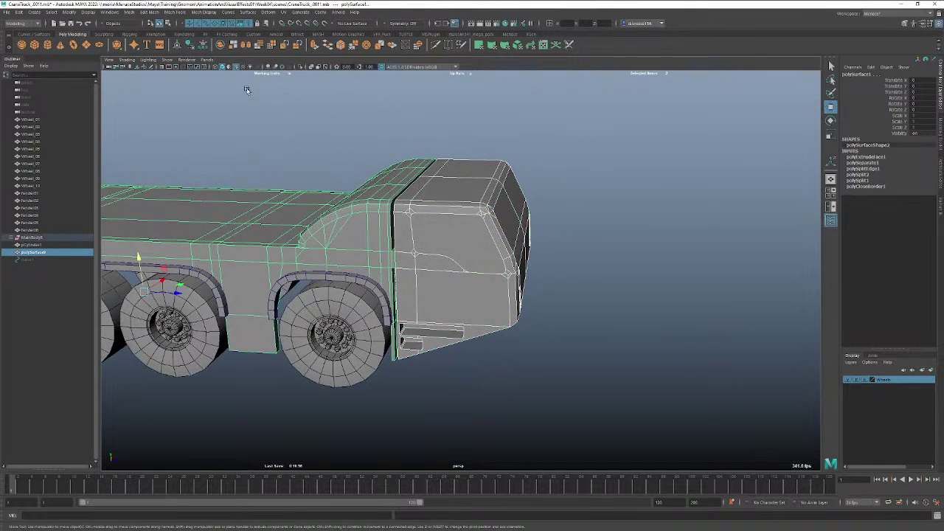
right_click(349, 246, "shift")
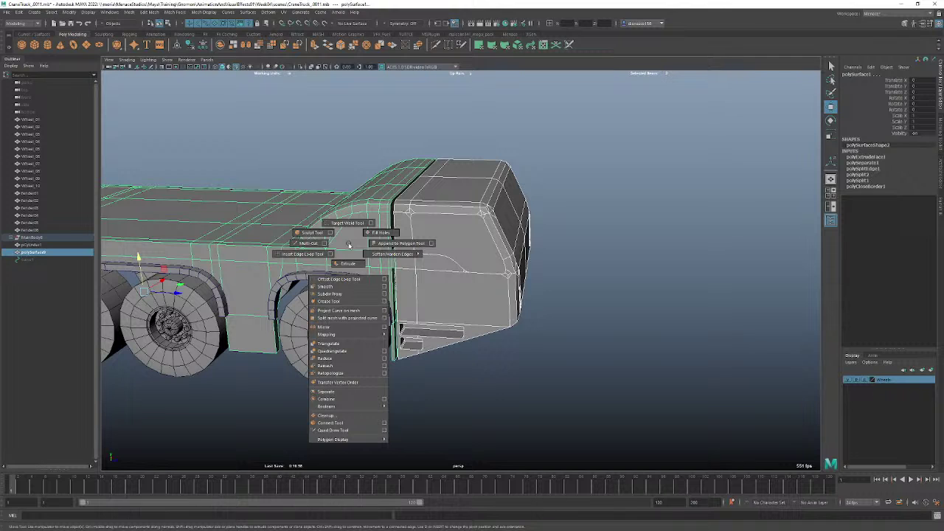
left_click(327, 392)
left_click(482, 413)
left_click(434, 296)
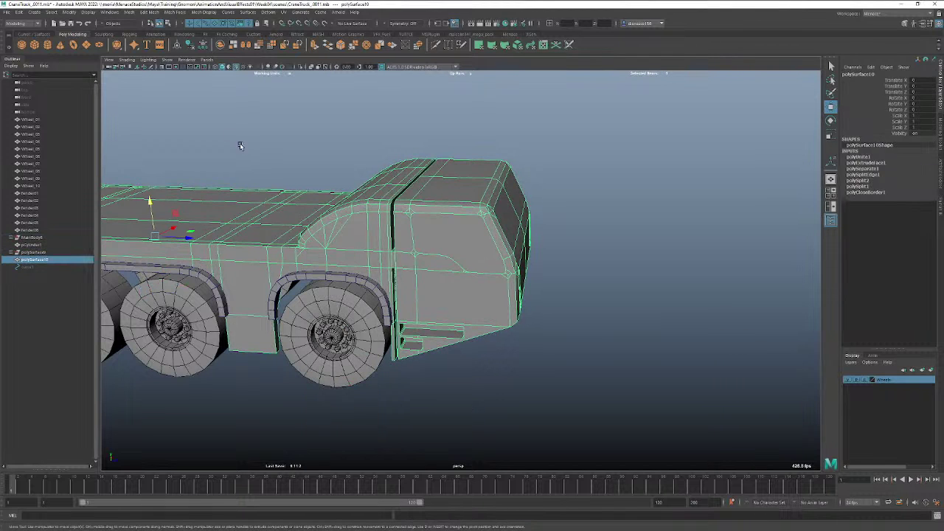
Merge the combined truck body's vertices with a 0.01 distance threshold, return to object mode and deselect it.
left_click(149, 12)
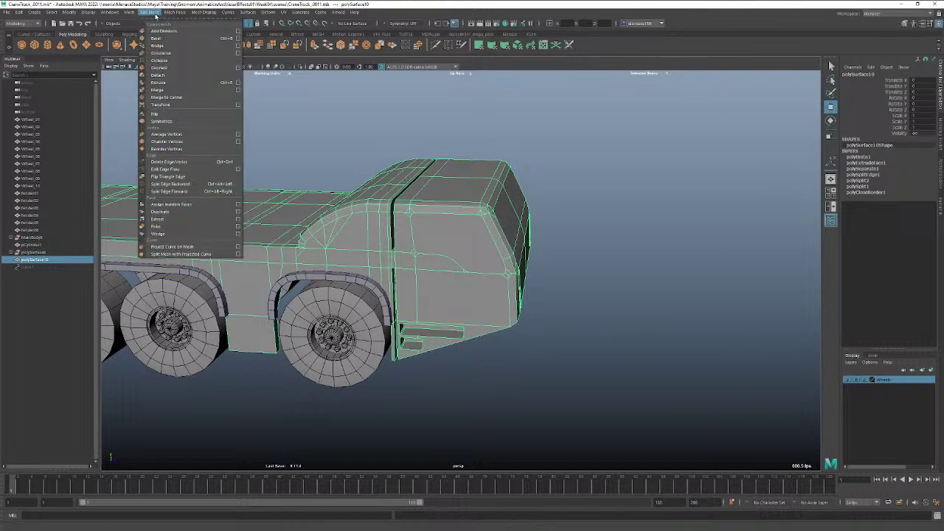
left_click(170, 96)
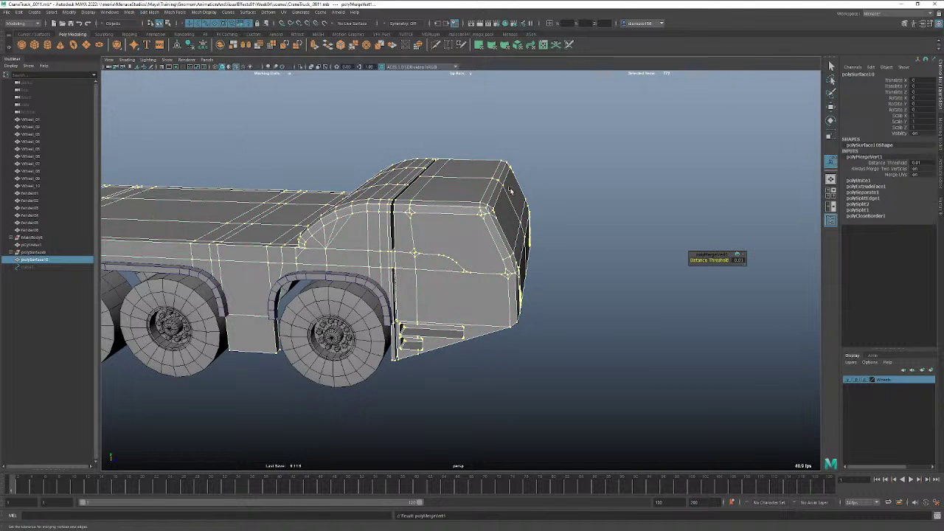
left_click(639, 291)
left_click(443, 293)
right_click_drag(443, 292, 557, 276)
left_click(562, 271)
right_click_drag(370, 265, 682, 257, "alt")
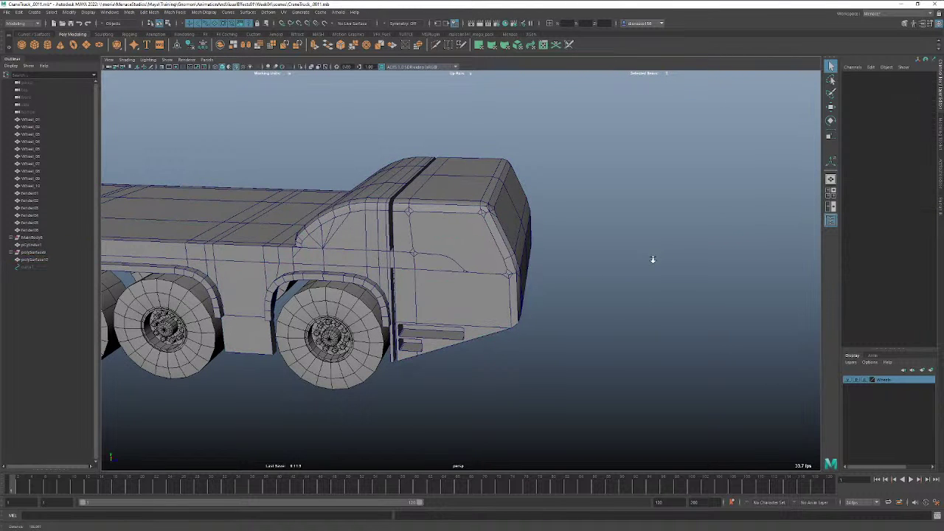
Try to move the body vertex at the lower end of the gap behind the cab, and undo the moves.
scroll(451, 267, "up", 6)
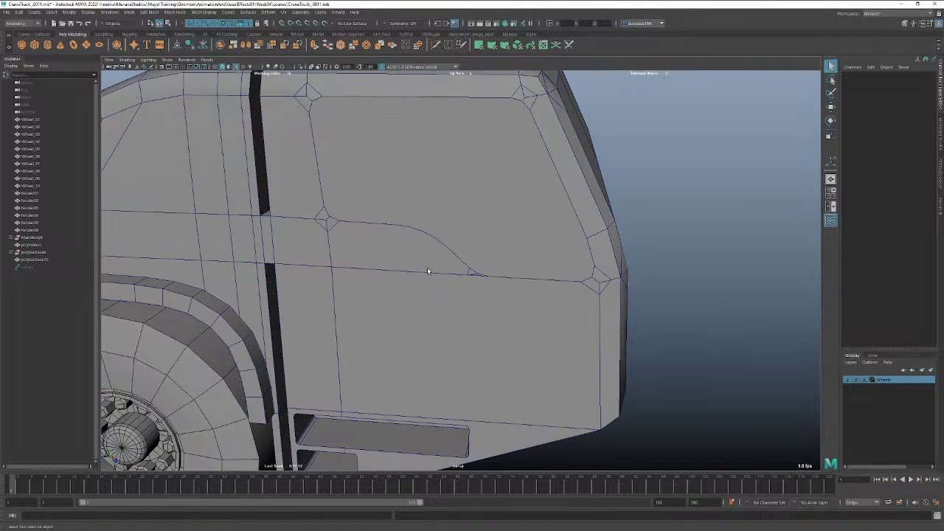
left_click_drag(396, 266, 513, 282, "alt")
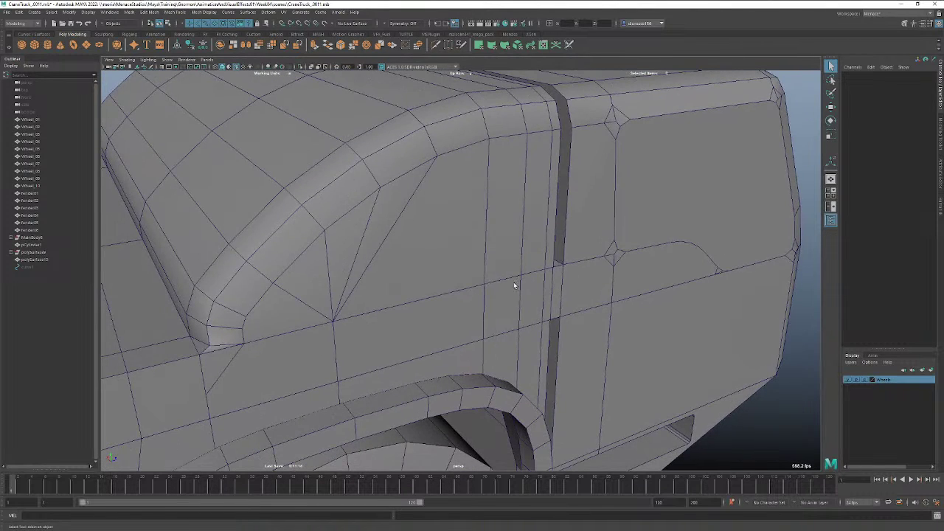
right_click_drag(514, 281, 487, 287)
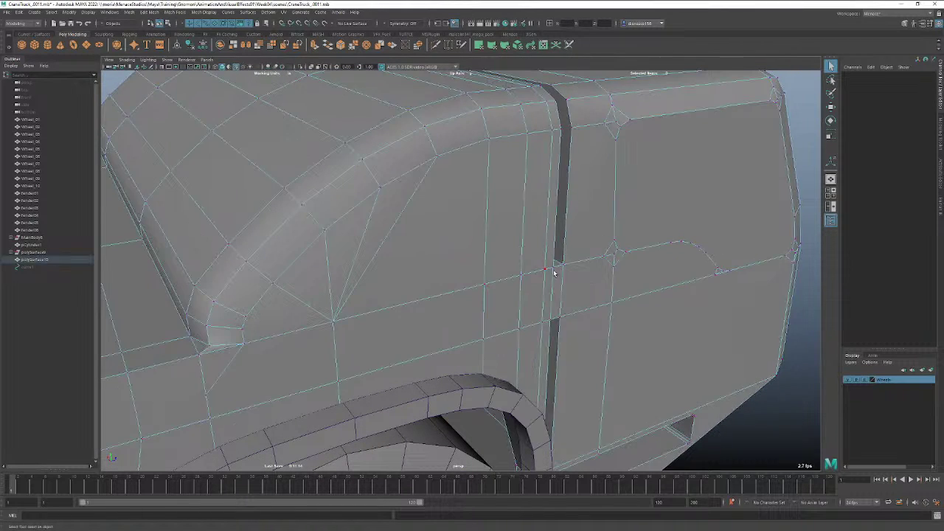
left_click(563, 266)
key("w")
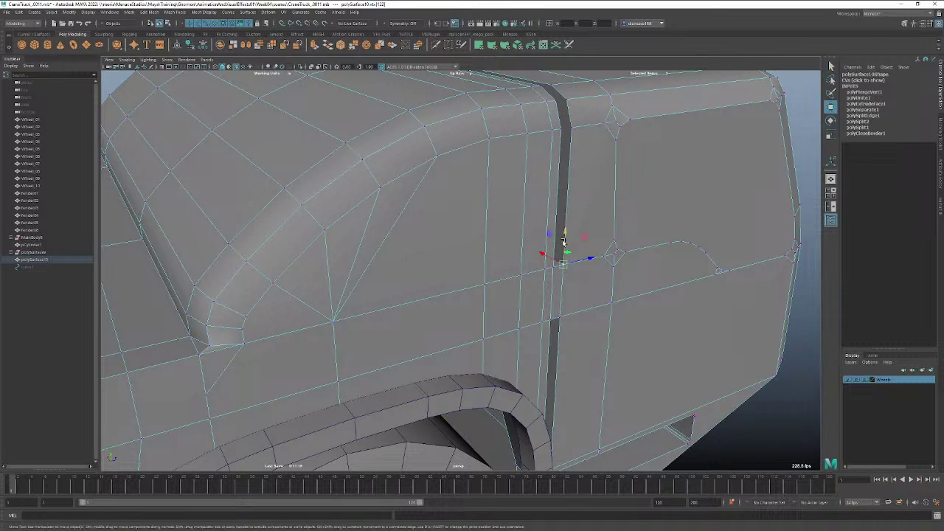
left_click_drag(563, 254, 573, 224)
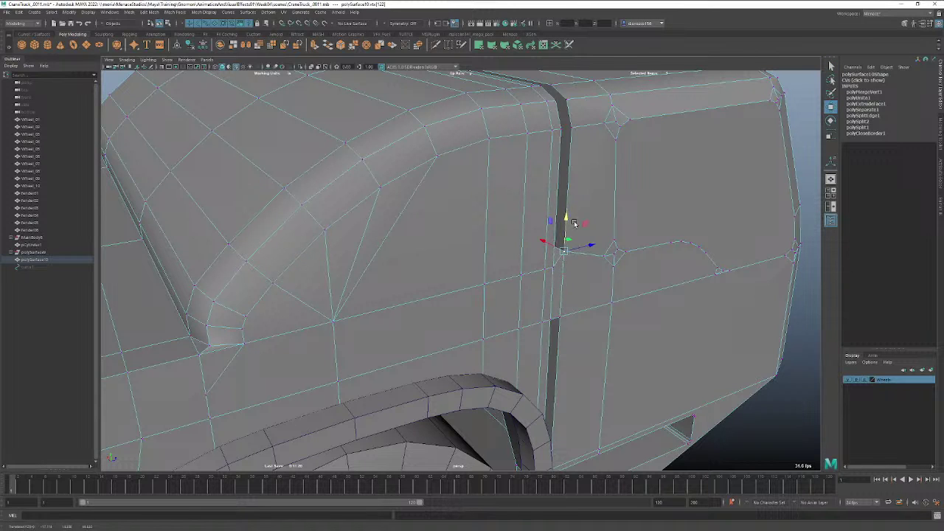
key("ctrl+z")
left_click_drag(543, 255, 561, 272)
key("ctrl+z")
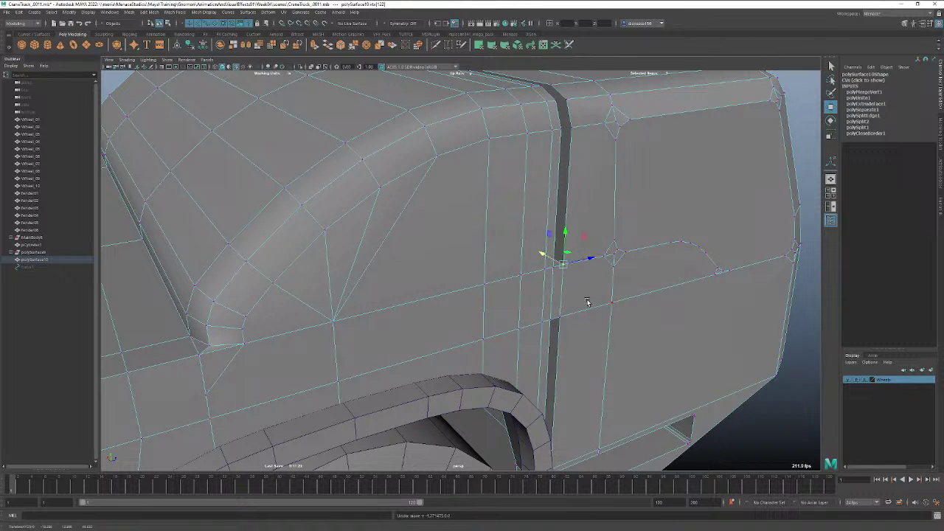
Delete the truck body's construction history and save the scene as the new version CraneTruck_0012.
right_click_drag(586, 301, 631, 299)
scroll(631, 299, "down", 3)
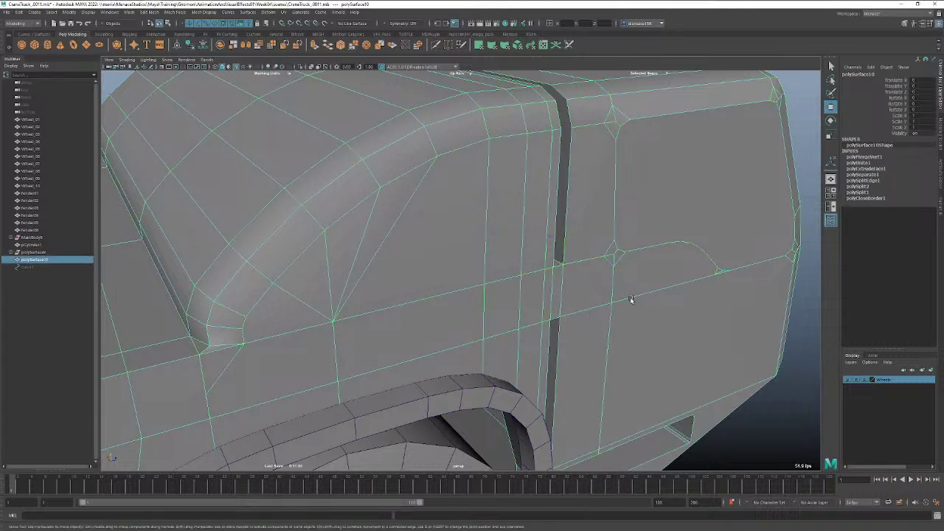
left_click_drag(630, 299, 432, 282, "alt")
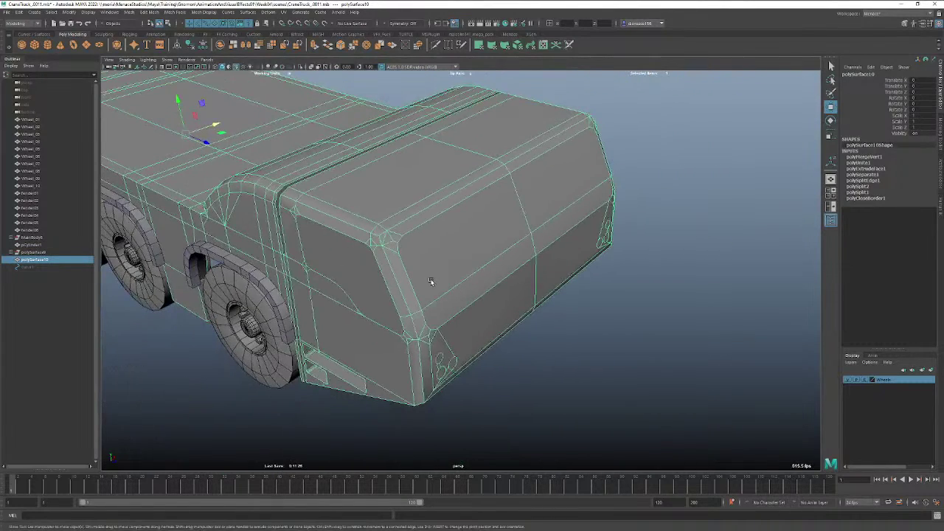
key("alt+shift+d")
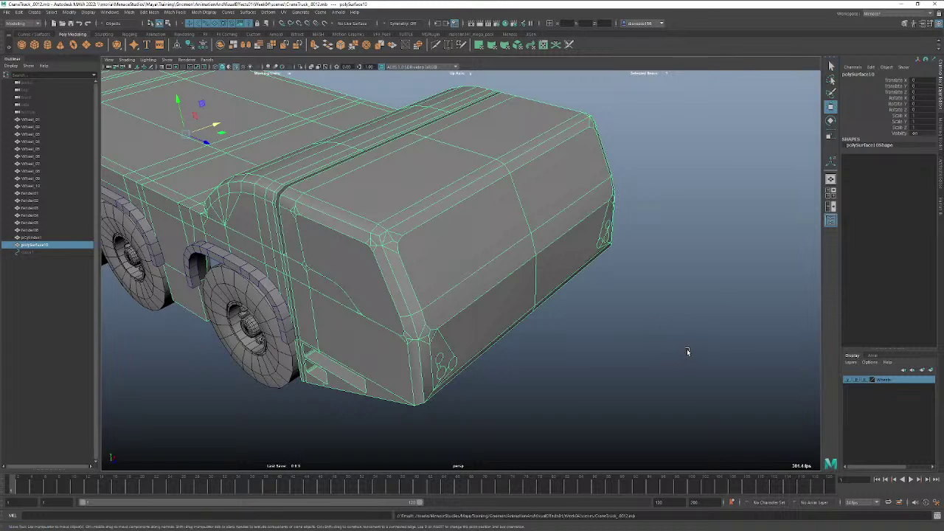
left_click_drag(683, 374, 441, 346, "alt")
left_click(647, 362)
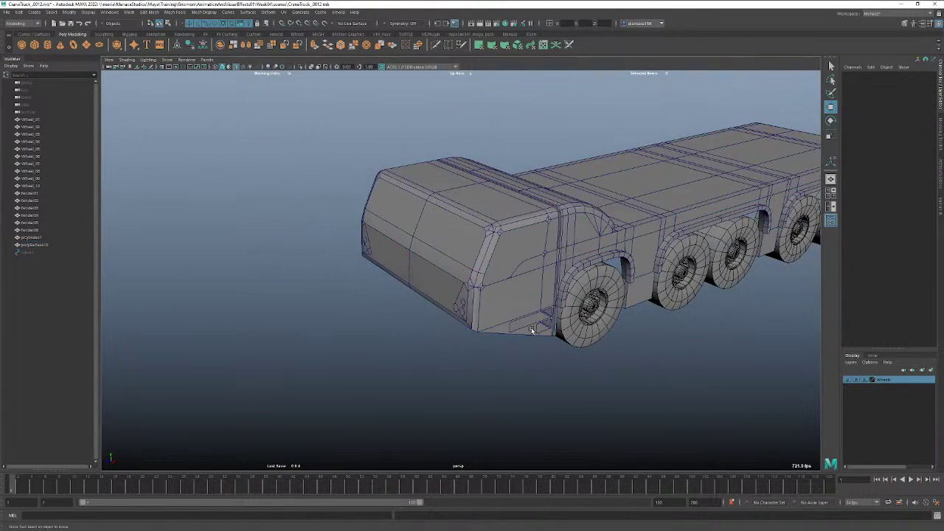
Extrude the lower end edges of the front wheel's fender downward alongside the tire, behind the cab.
right_click_drag(503, 303, 529, 287)
left_click_drag(654, 368, 598, 345, "alt")
right_click_drag(497, 377, 712, 359, "alt")
mouse_move(560, 357)
left_mouse_down("alt")
mouse_move(624, 347)
mouse_move(568, 360)
left_mouse_up("alt")
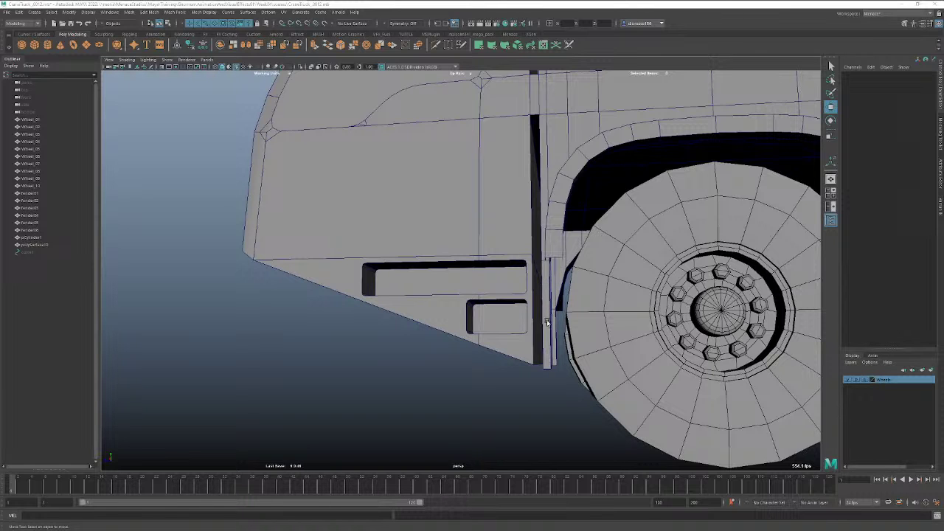
left_click(552, 255)
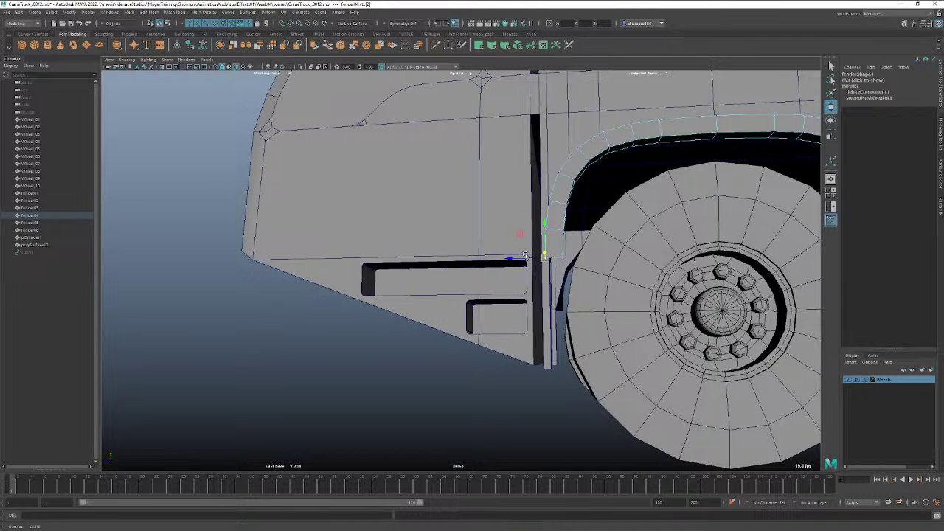
right_click_drag(525, 257, 637, 220, "alt")
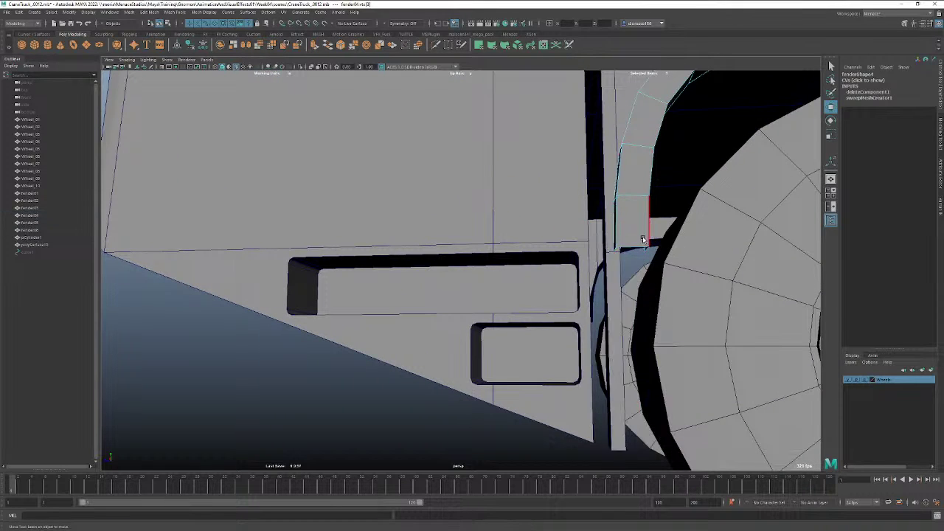
left_click(643, 240)
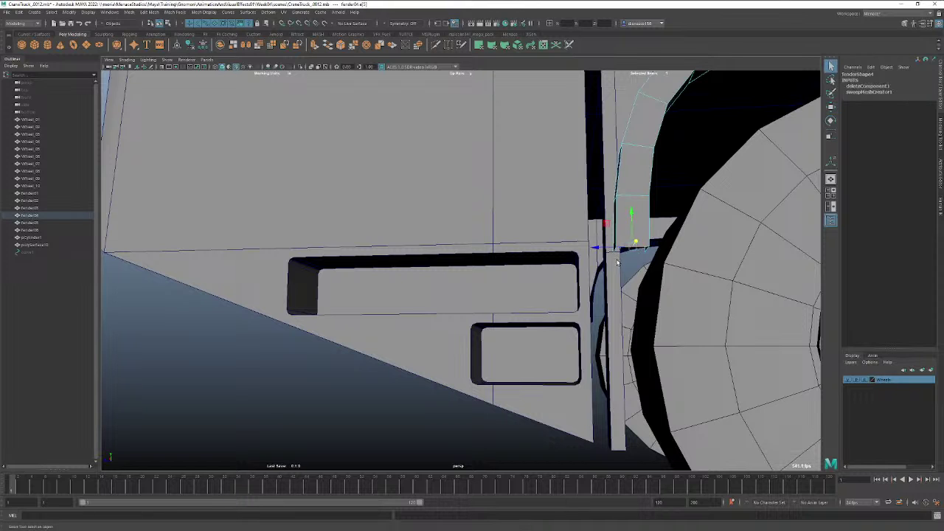
left_click(616, 250, "shift")
key("ctrl+e")
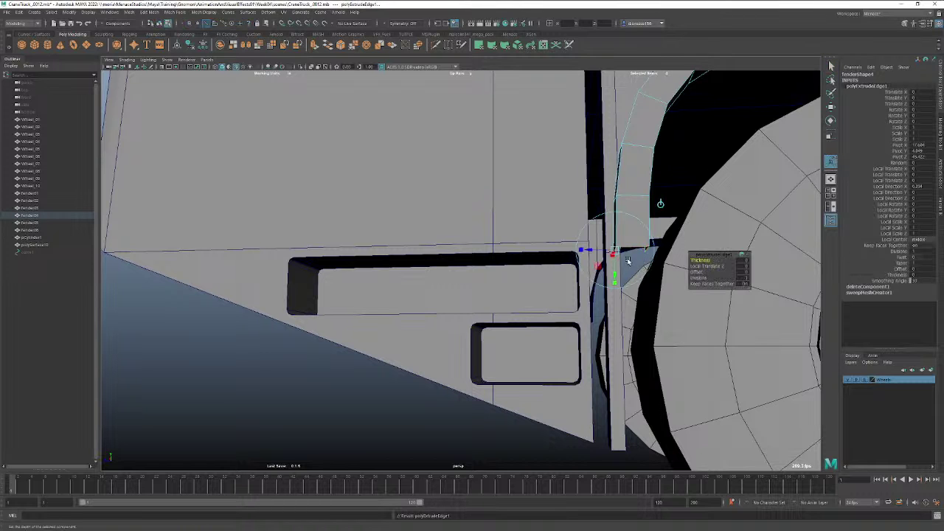
left_click_drag(615, 266, 624, 418)
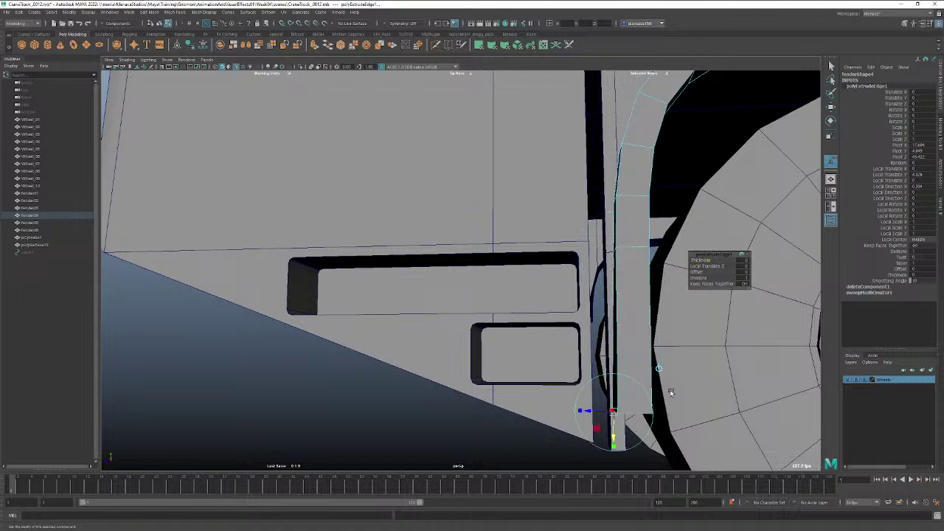
right_click_drag(670, 392, 626, 385, "alt")
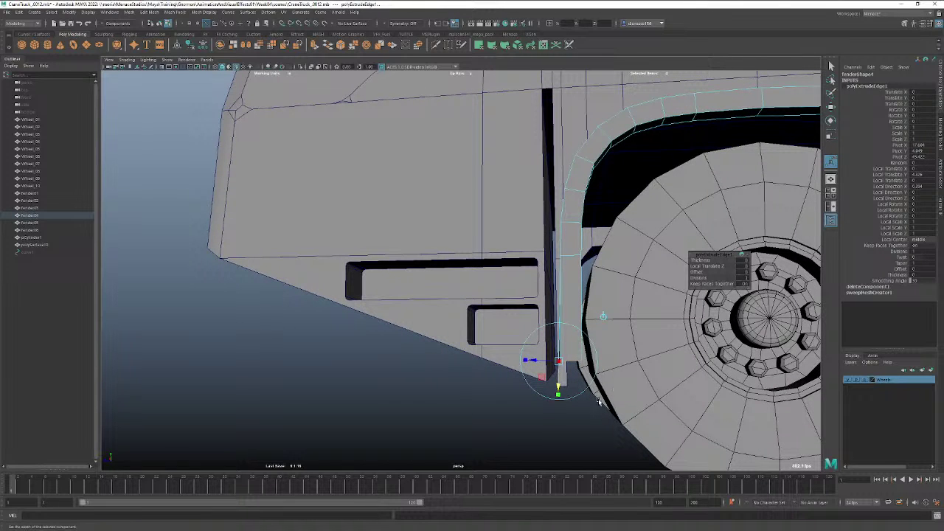
In the side view, lengthen the fender extrusion down to the bottom of the body strip beside it.
key("space")
left_click_drag(578, 426, 596, 423)
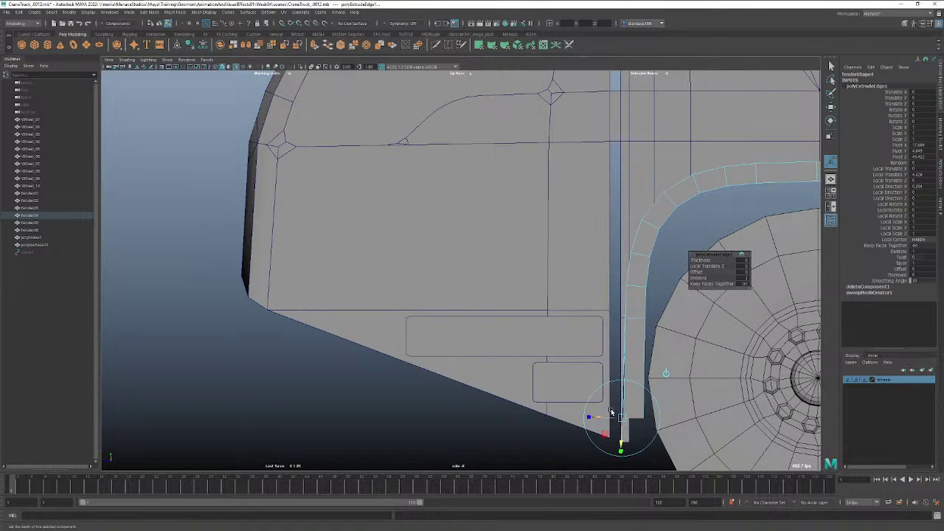
middle_click_drag(611, 412, 527, 314, "alt")
left_click_drag(540, 347, 537, 370)
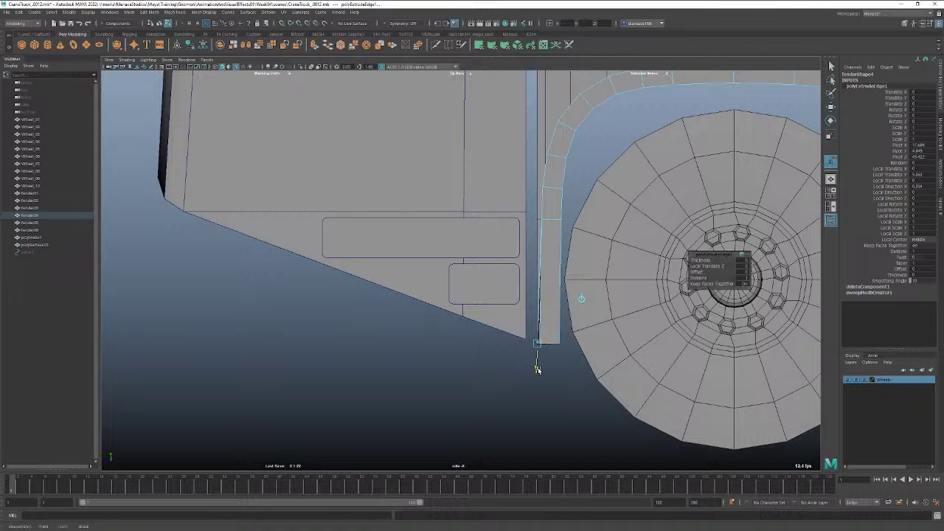
right_click_drag(565, 367, 741, 379, "alt")
middle_click_drag(715, 367, 639, 261, "alt")
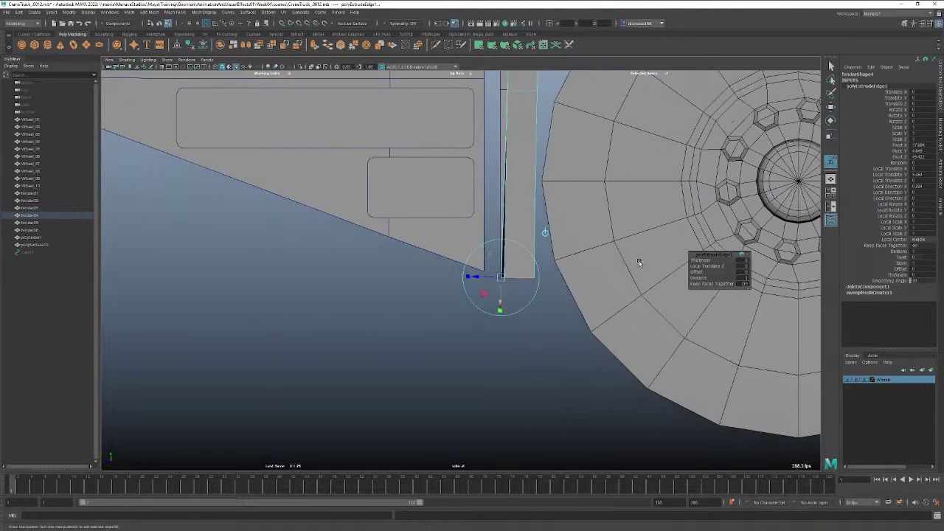
right_click_drag(652, 264, 746, 279, "alt")
scroll(634, 344, "down", 2)
left_click(604, 326)
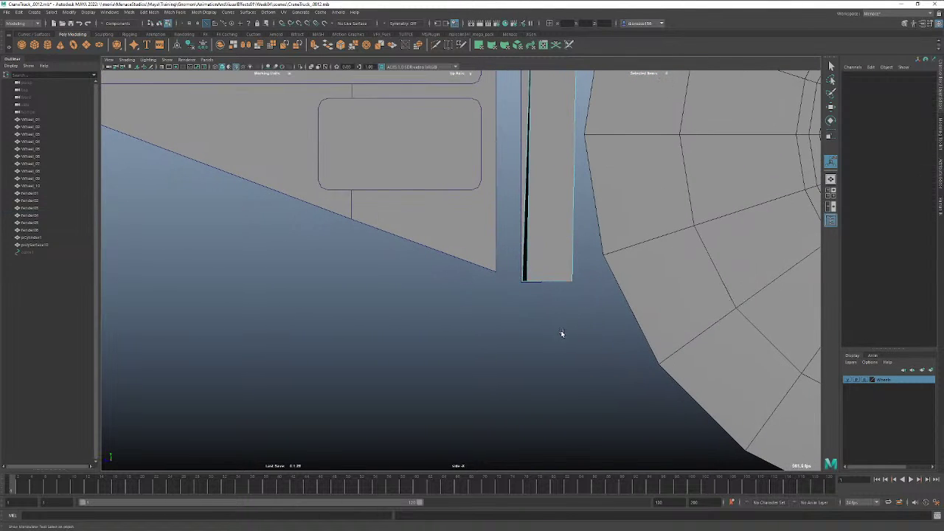
In the perspective view, lower the outer bottom edge of the fender extension slightly.
key("space")
left_click_drag(563, 334, 561, 314)
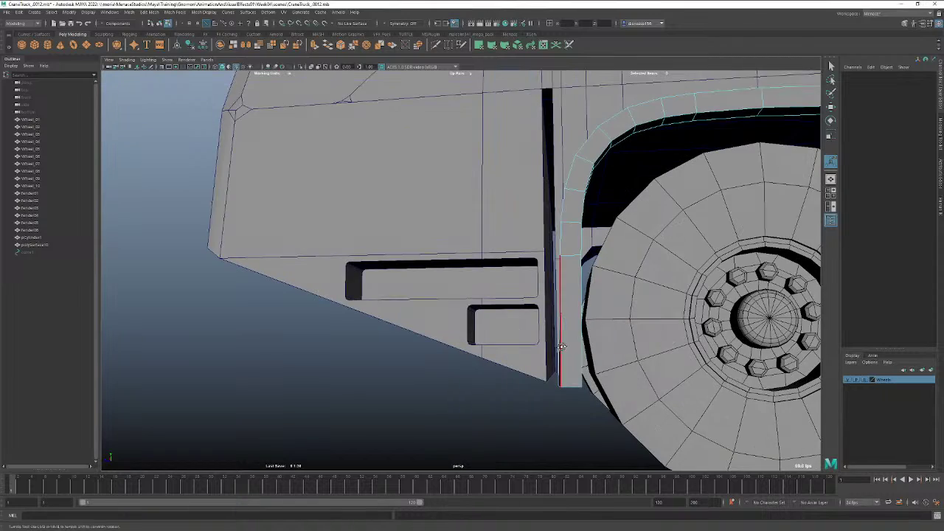
left_click_drag(562, 347, 685, 325, "alt")
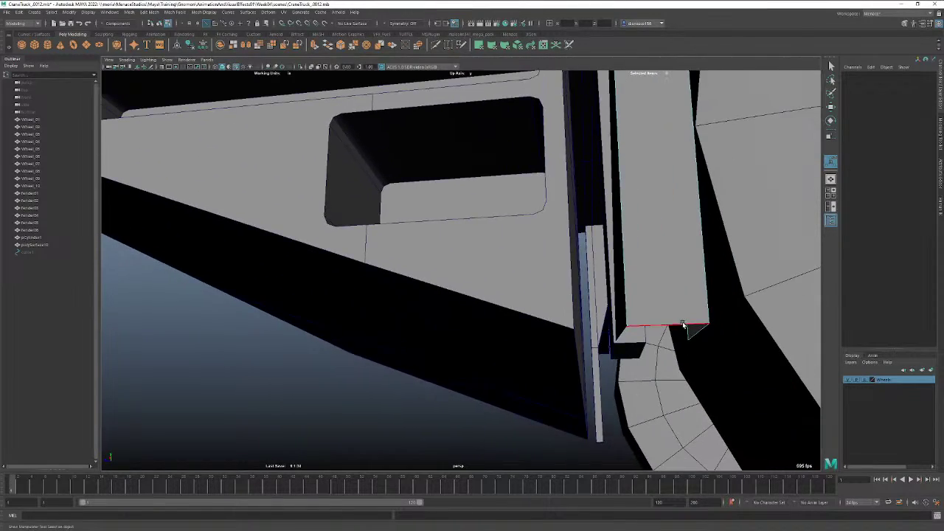
left_click(683, 325)
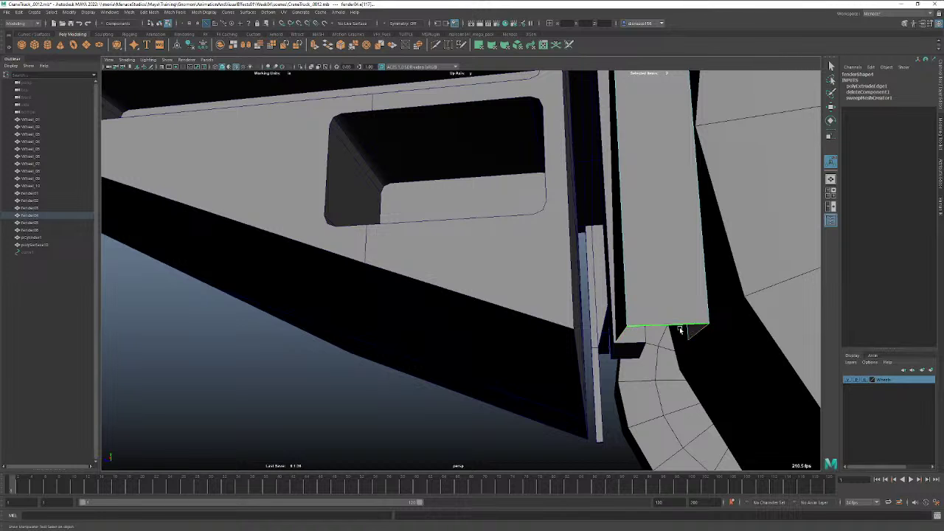
key("w")
left_click_drag(658, 302, 656, 304)
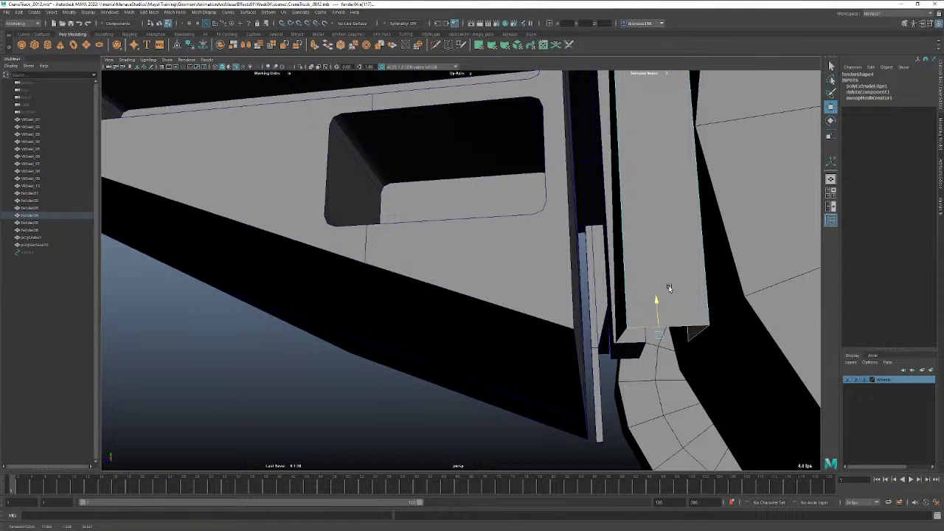
Try to target weld the fender extension's rear bottom vertices onto its front corners, and undo the welds.
right_click(669, 288)
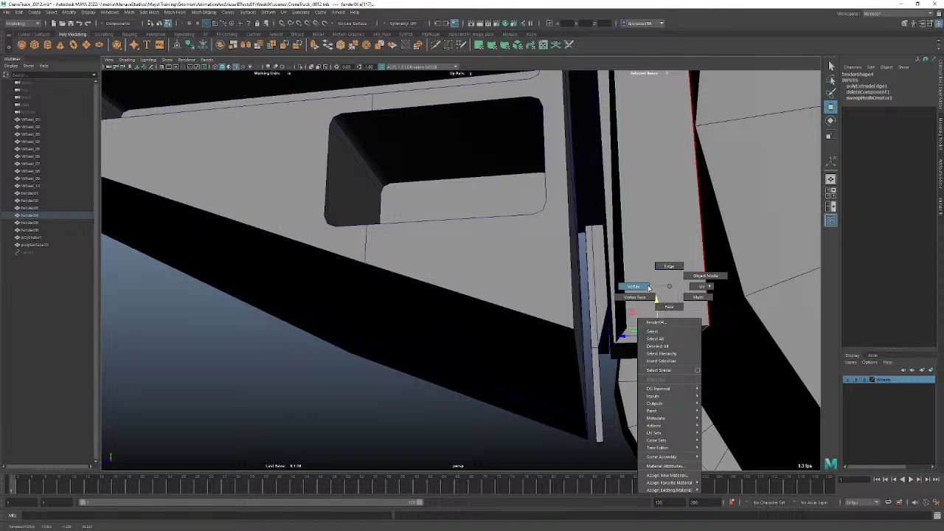
left_click(669, 267)
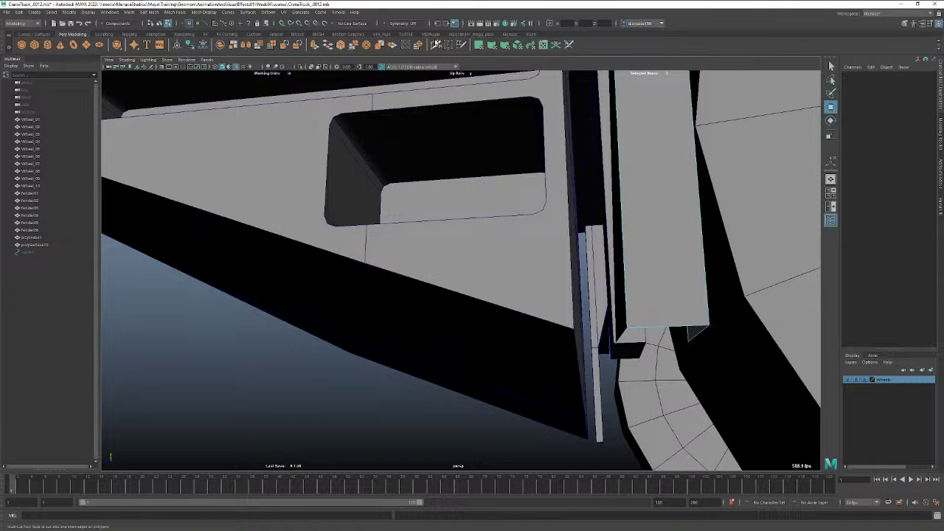
left_click(448, 45)
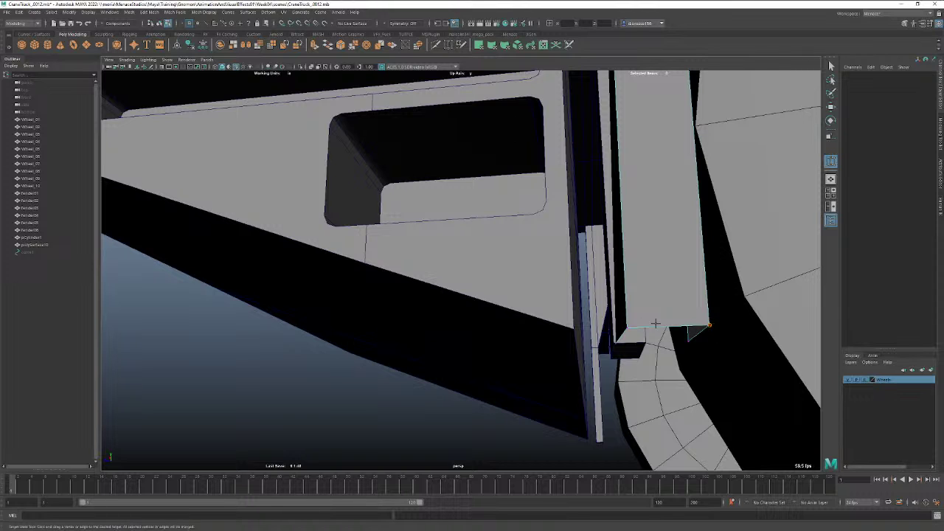
left_click_drag(655, 323, 613, 324)
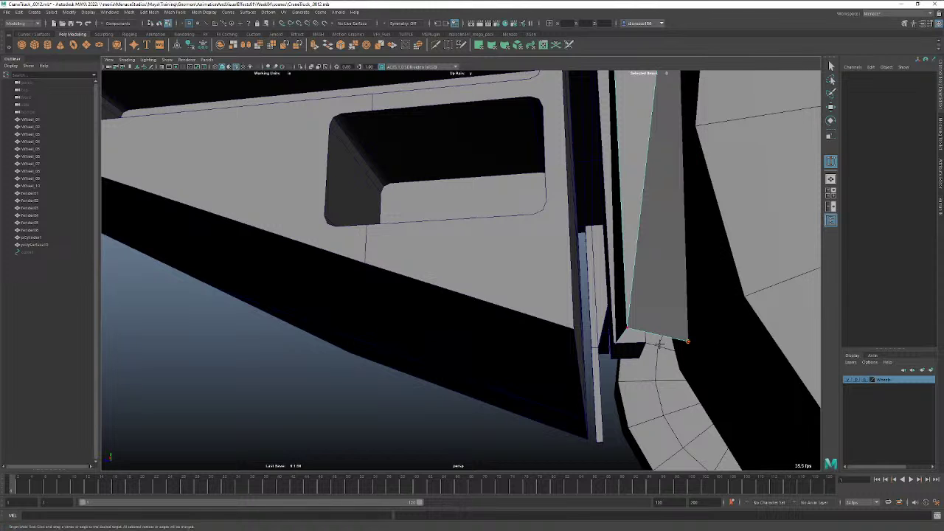
left_click_drag(689, 341, 614, 344)
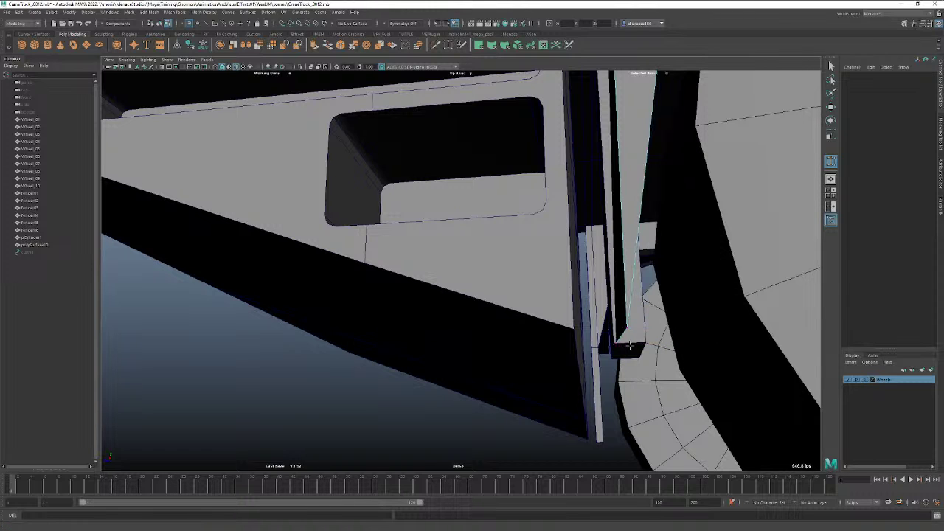
key("ctrl+z")
key("ctrl+z")
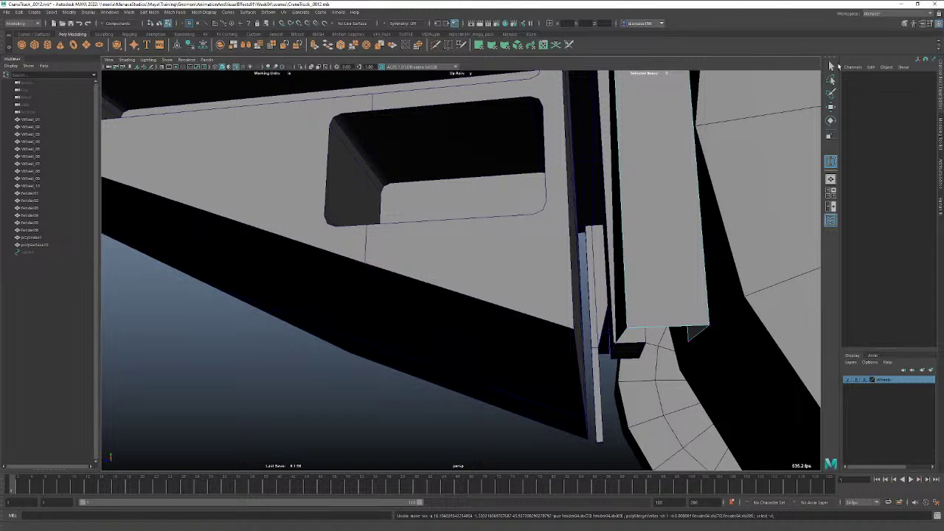
Try to slide the short bottom edge of the fender extension beside the tire along the truck's length.
key("q")
right_click_drag(695, 335, 697, 300)
left_click(696, 330)
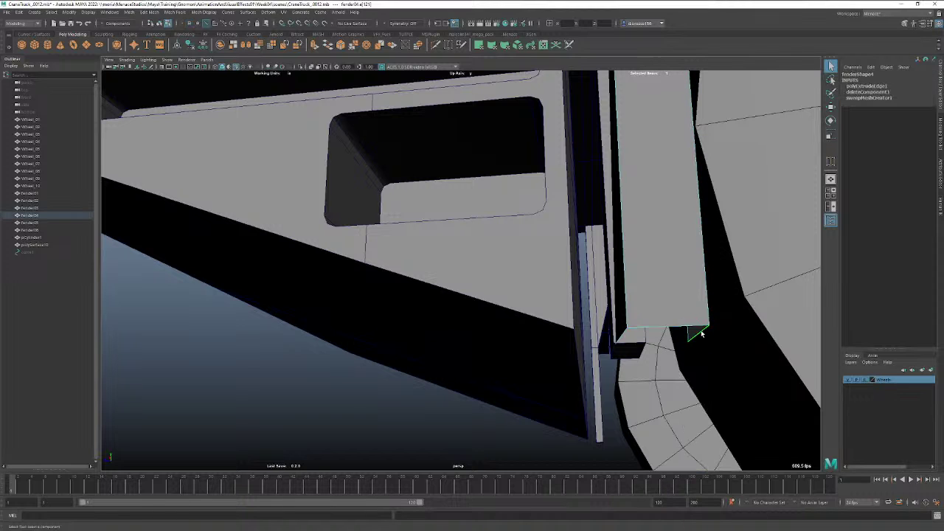
key("w")
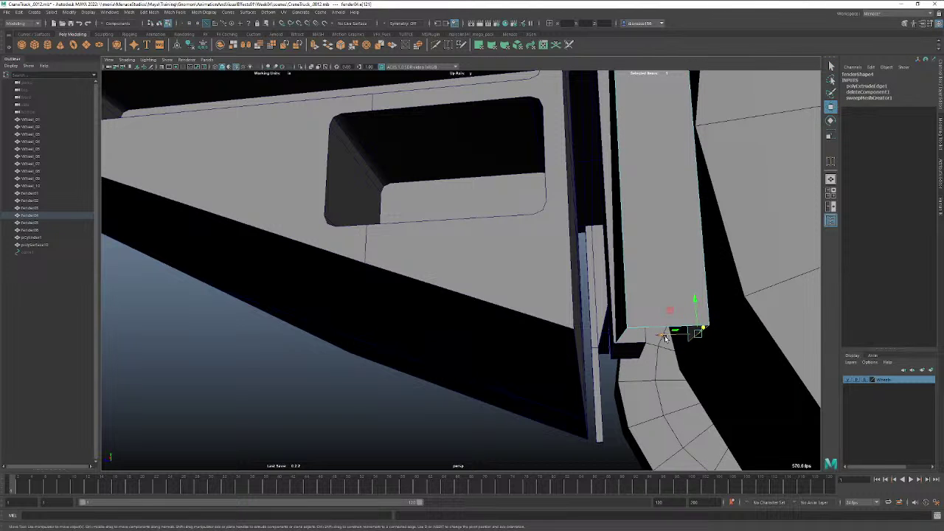
left_click_drag(664, 337, 690, 360)
key("space")
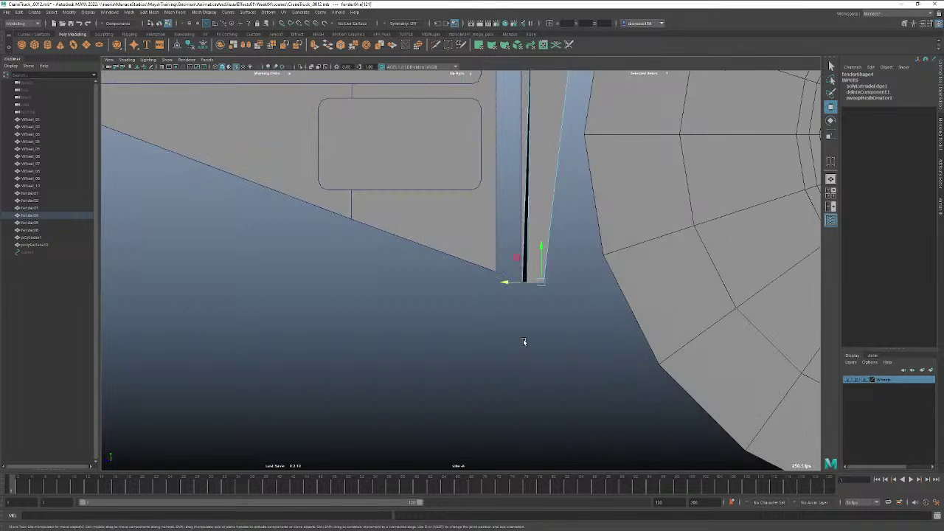
Examine the bottom corners of the fender extension in the side view with wireframe display.
scroll(524, 339, "up", 5)
scroll(472, 329, "down", 3)
scroll(469, 327, "up", 1)
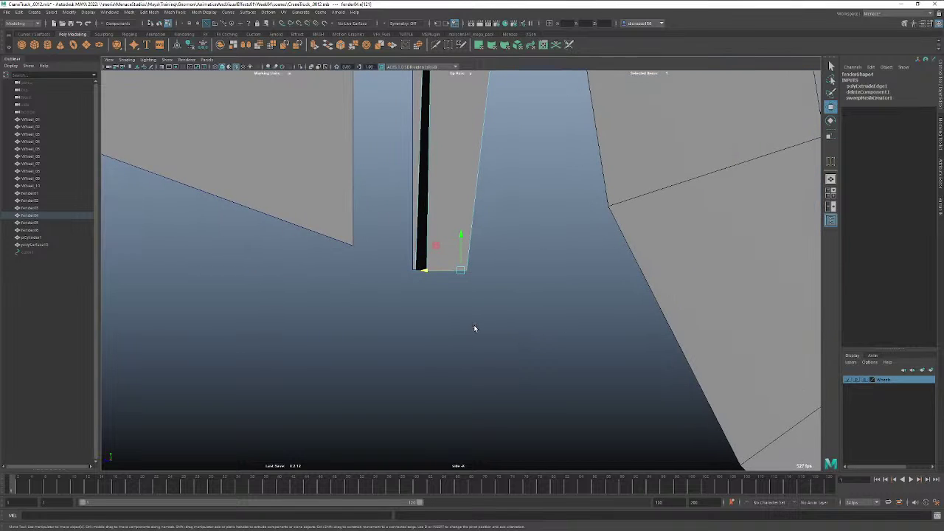
key("4")
scroll(502, 310, "up", 1)
scroll(472, 312, "up", 6)
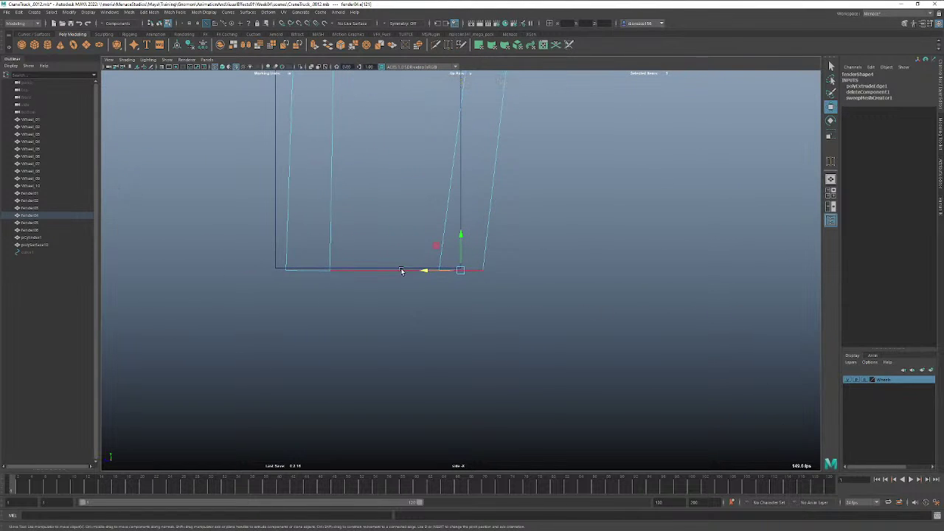
scroll(287, 288, "down", 5)
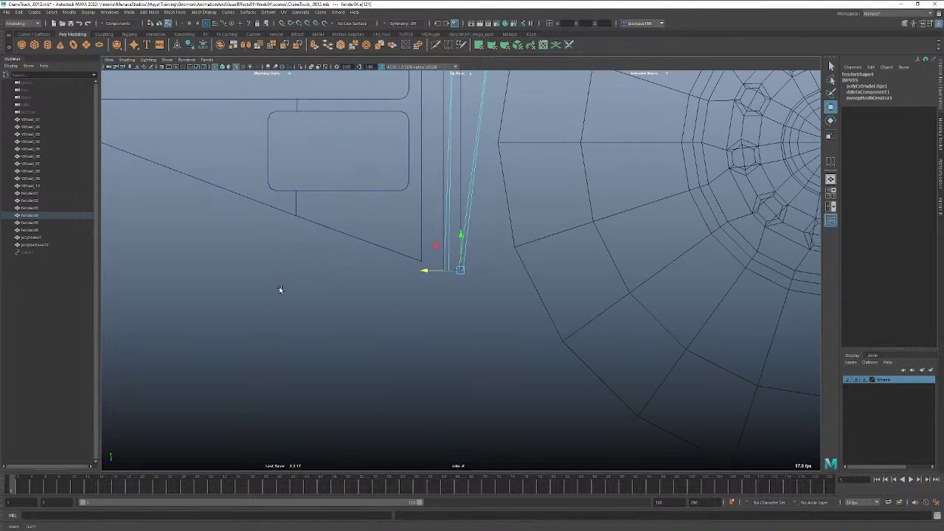
scroll(468, 295, "up", 2)
scroll(442, 288, "up", 1)
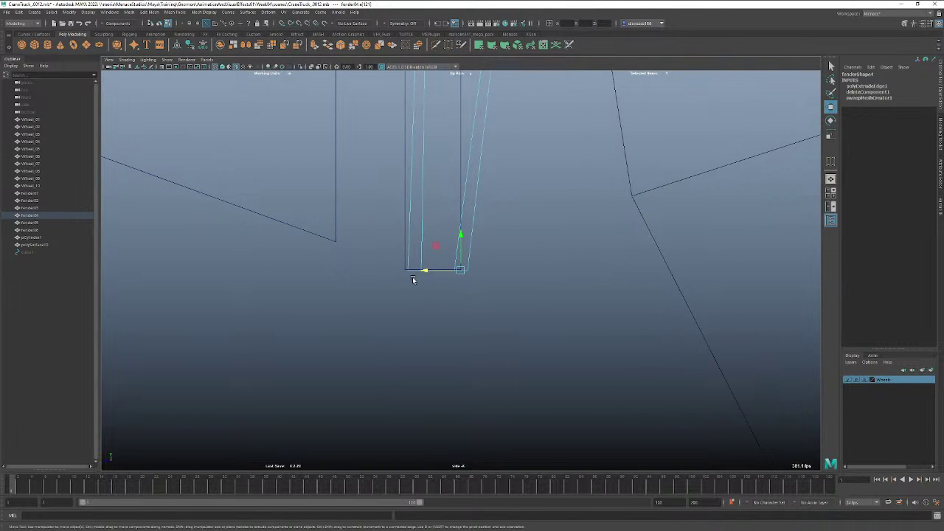
Try to vertex-snap the inset bottom vertices on the fender extension's cab side toward the cab, and undo the moves.
right_click_drag(413, 275, 378, 270)
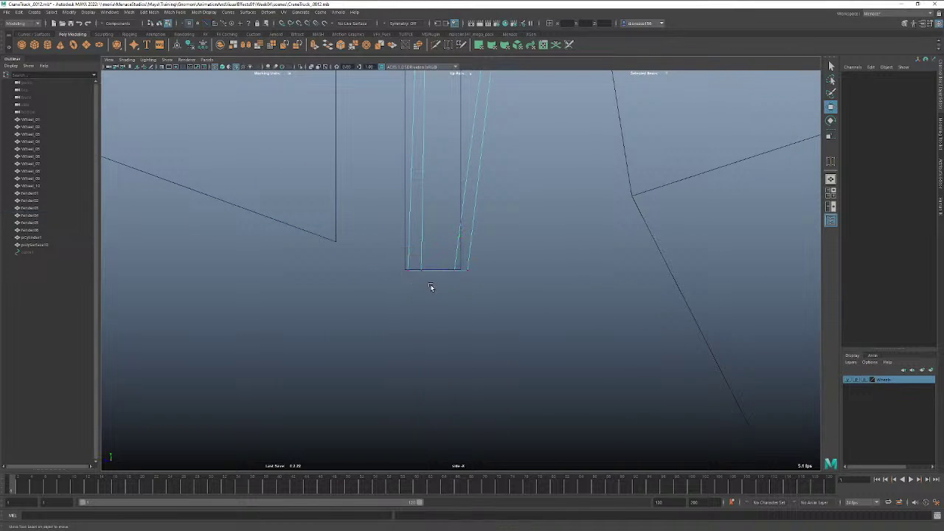
left_click(420, 268)
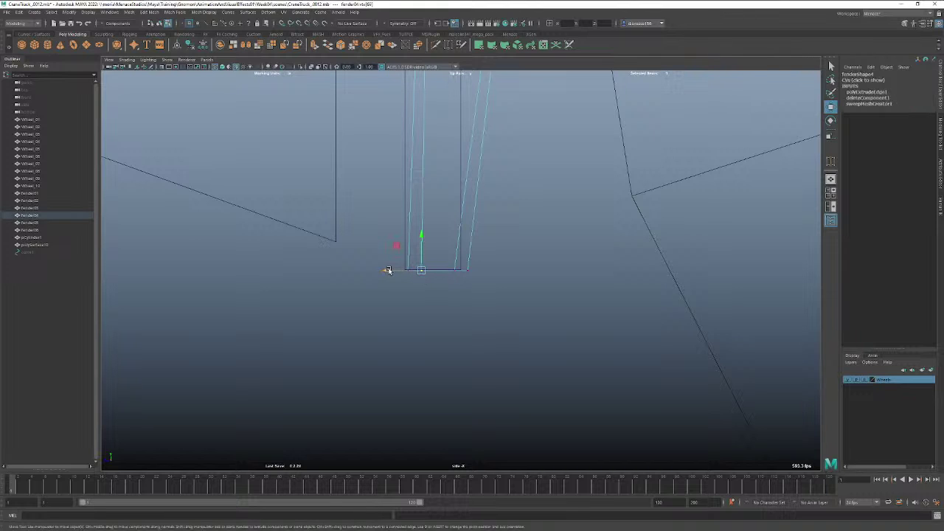
key("v")
mouse_move(388, 270)
left_mouse_down()
mouse_move(381, 273)
mouse_move(404, 276)
left_mouse_up()
right_click_drag(394, 280, 813, 283, "alt")
right_click_drag(414, 319, 745, 300, "alt")
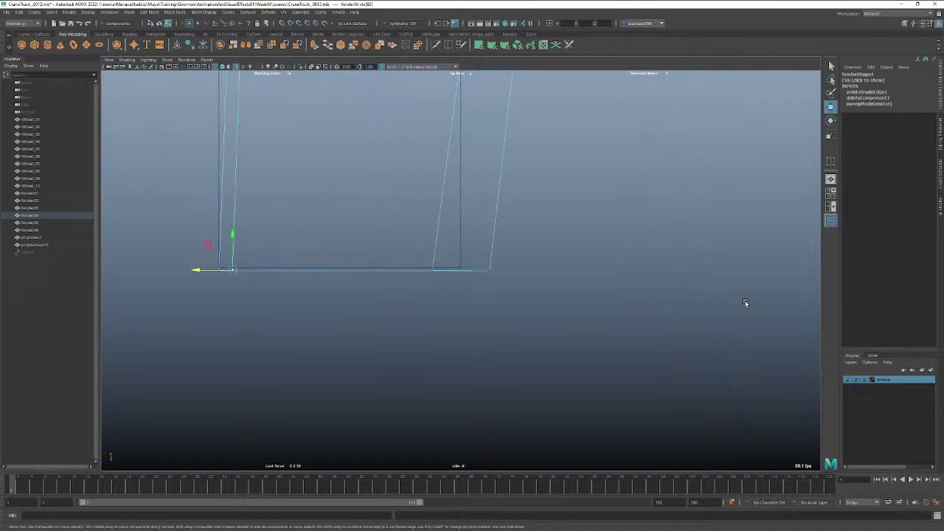
middle_click_drag(366, 332, 532, 348, "alt")
right_click_drag(436, 329, 657, 317, "alt")
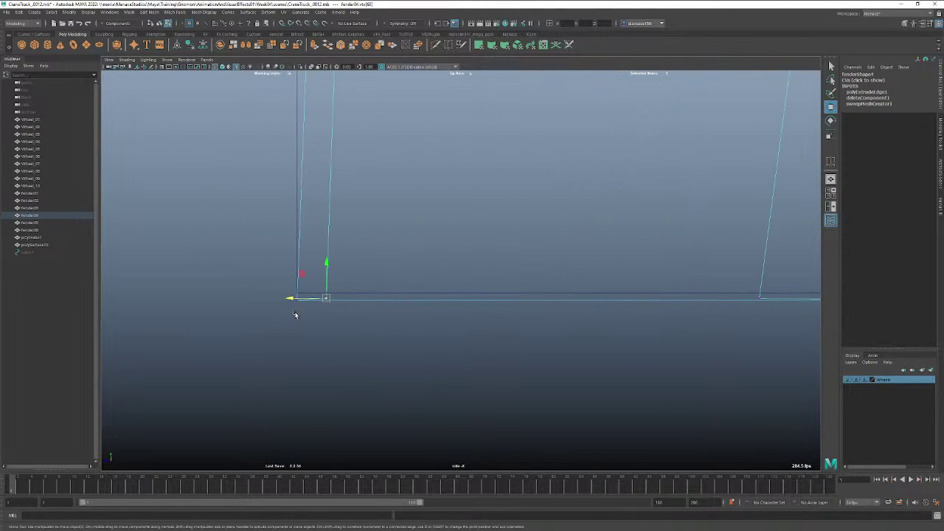
left_click(324, 324)
key("ctrl+z")
key("ctrl+z")
key("ctrl+z")
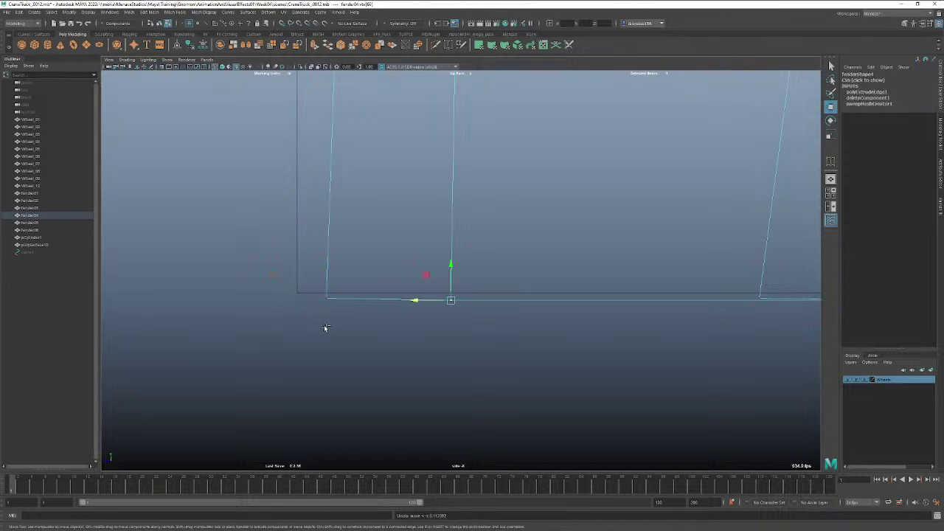
Snap the inset bottom vertices horizontally into line with the fender extension's cab-side corner, keeping their height.
key("v")
key("v")
left_click_drag(447, 300, 430, 301)
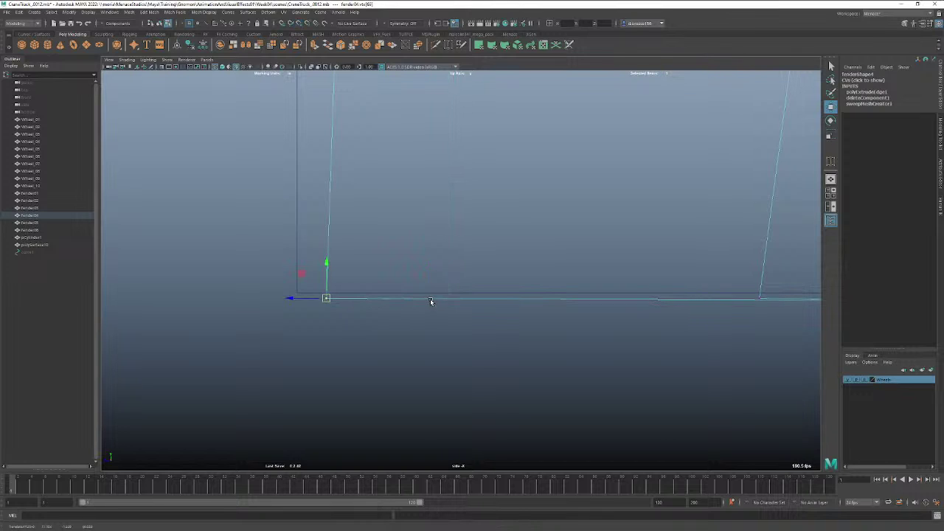
key("ctrl+z")
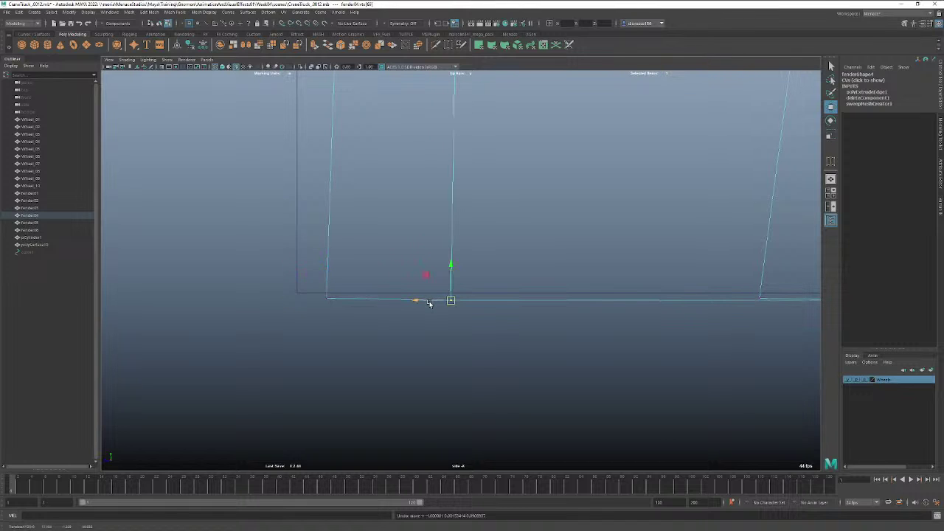
key("v")
left_click_drag(432, 302, 360, 304)
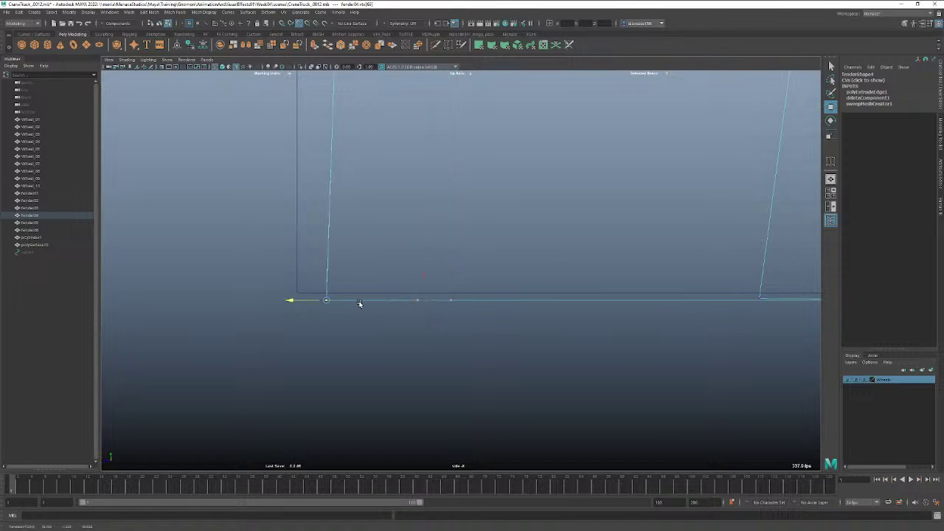
Align the tire-side bottom vertices of the fender extension with each other along the truck's length.
right_click_drag(560, 340, 526, 323, "alt")
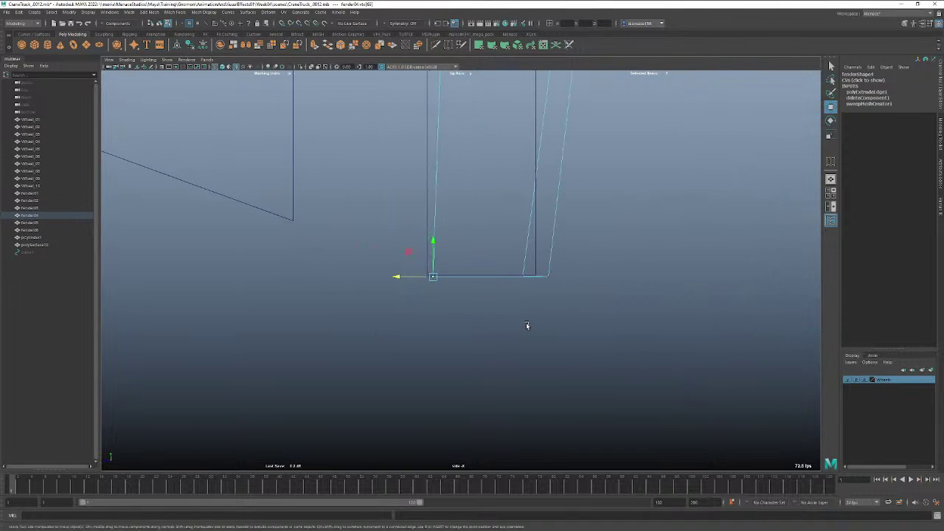
middle_click_drag(526, 323, 504, 361, "alt")
right_click_drag(504, 361, 520, 344, "alt")
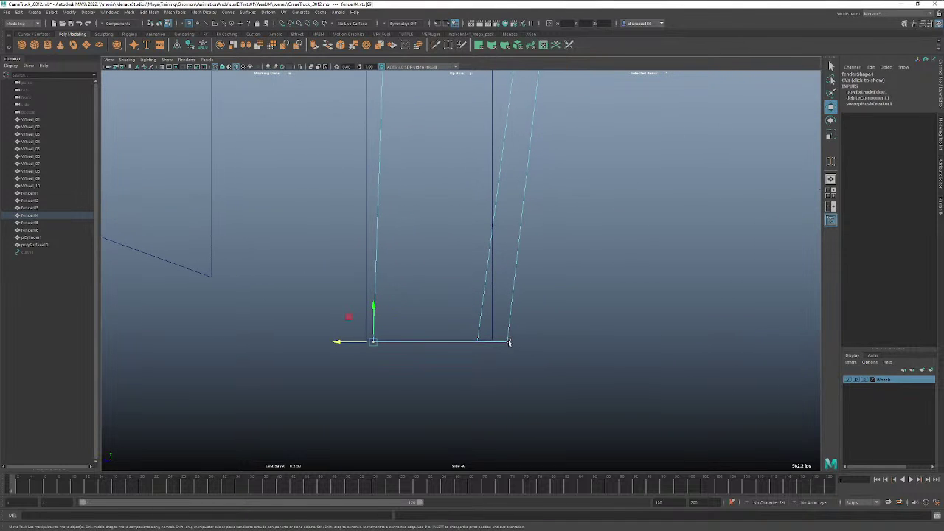
left_click(509, 343)
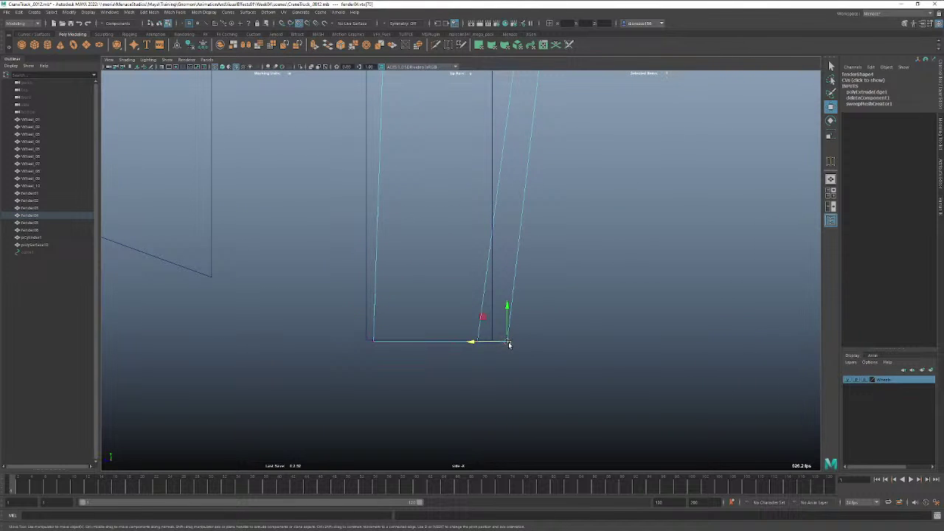
left_click_drag(489, 344, 456, 342)
key("ctrl+z")
scroll(521, 345, "down", 6)
scroll(523, 340, "down", 2)
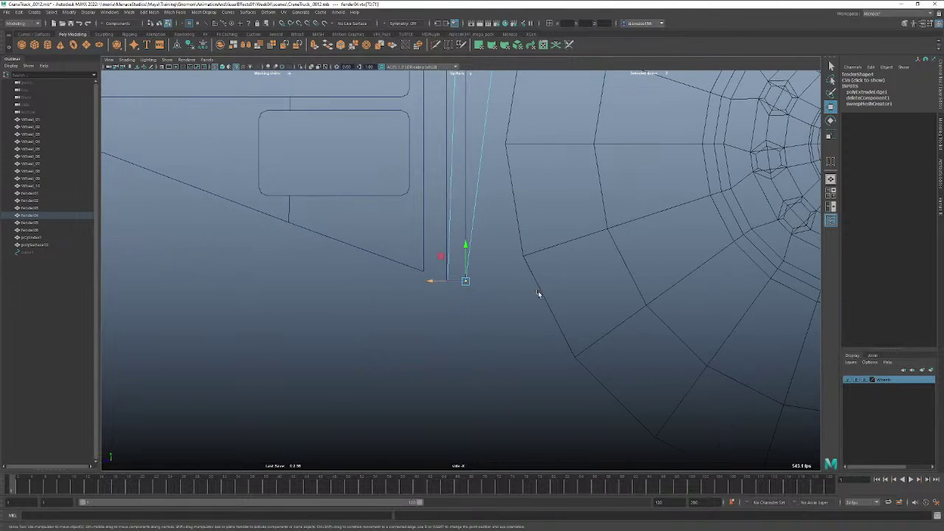
Examine the tapered fender extension against the wheel and cab in shaded side and perspective views.
middle_click_drag(552, 272, 527, 377, "alt")
scroll(527, 377, "down", 5)
scroll(453, 302, "down", 2)
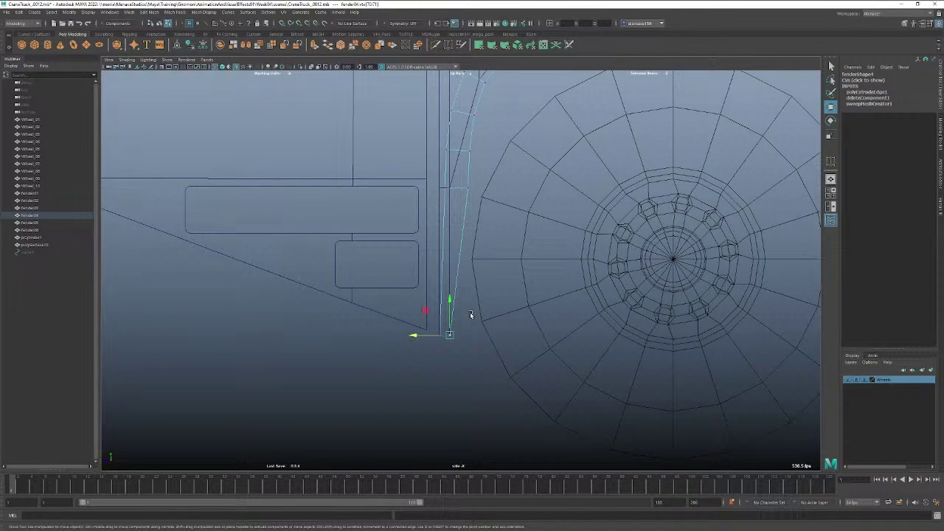
key("5")
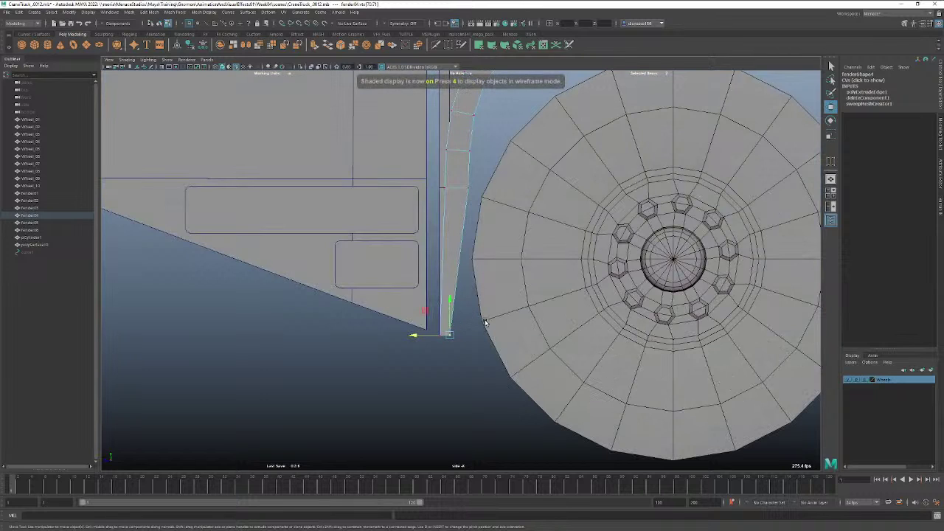
left_click(486, 322)
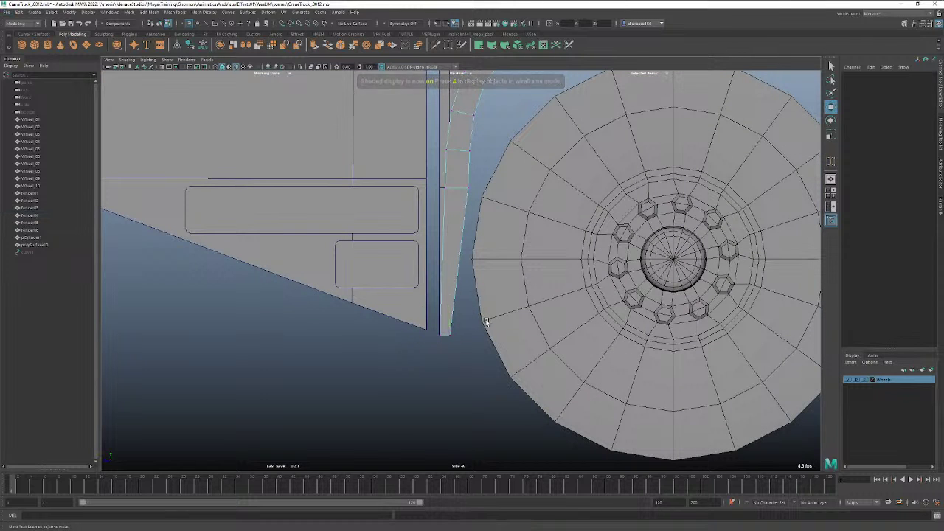
key("space")
left_click_drag(477, 367, 576, 337)
right_click_drag(576, 337, 450, 332, "alt")
left_click_drag(450, 332, 464, 346, "alt")
middle_click_drag(557, 354, 512, 318, "alt")
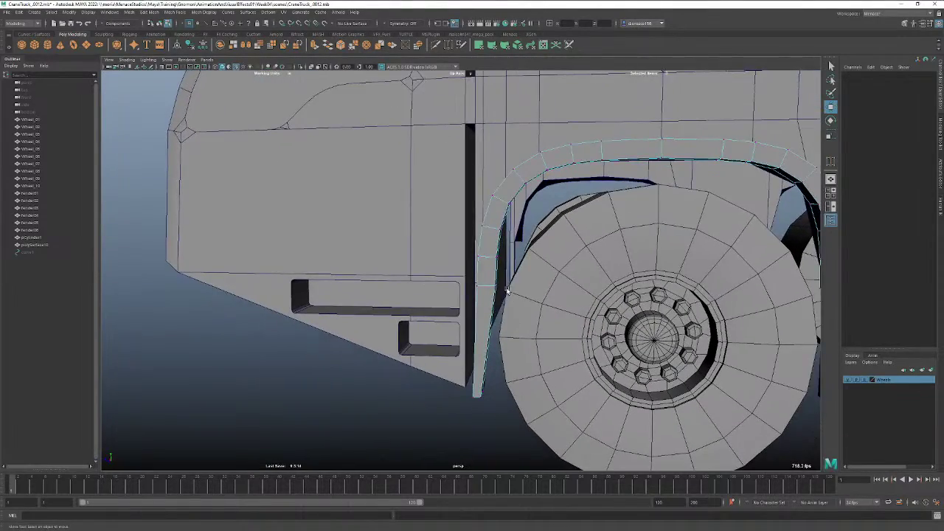
mouse_move(506, 331)
left_mouse_down("alt")
mouse_move(541, 325)
mouse_move(500, 320)
left_mouse_up("alt")
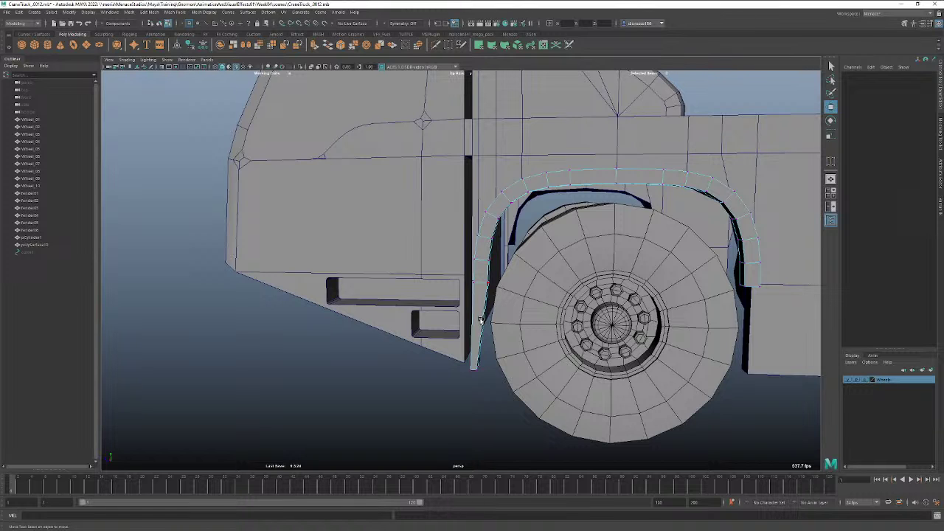
Isolate the front wheel's fender and show its tapered leg in the side view.
right_click_drag(479, 319, 513, 312)
key("ctrl+1")
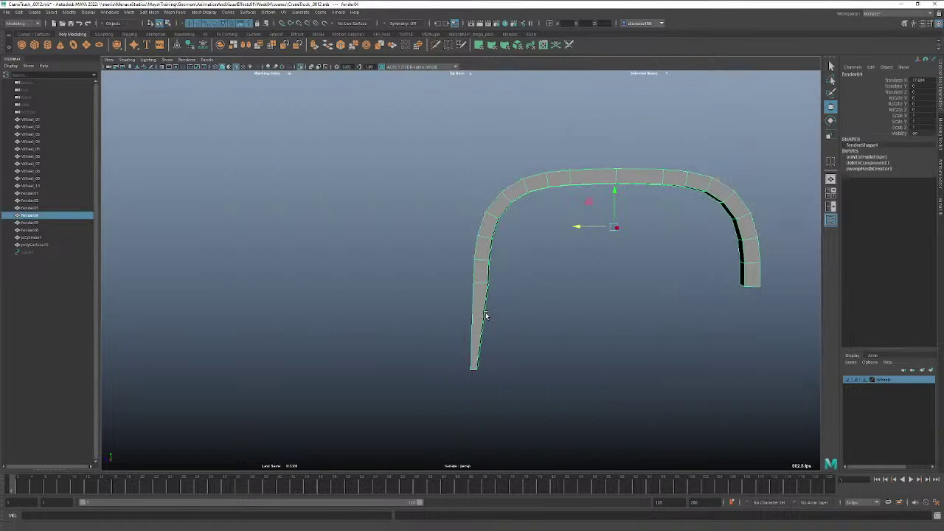
left_click_drag(486, 315, 548, 324, "alt")
key("space")
right_click_drag(500, 296, 554, 268, "alt")
middle_click_drag(535, 251, 528, 337, "alt")
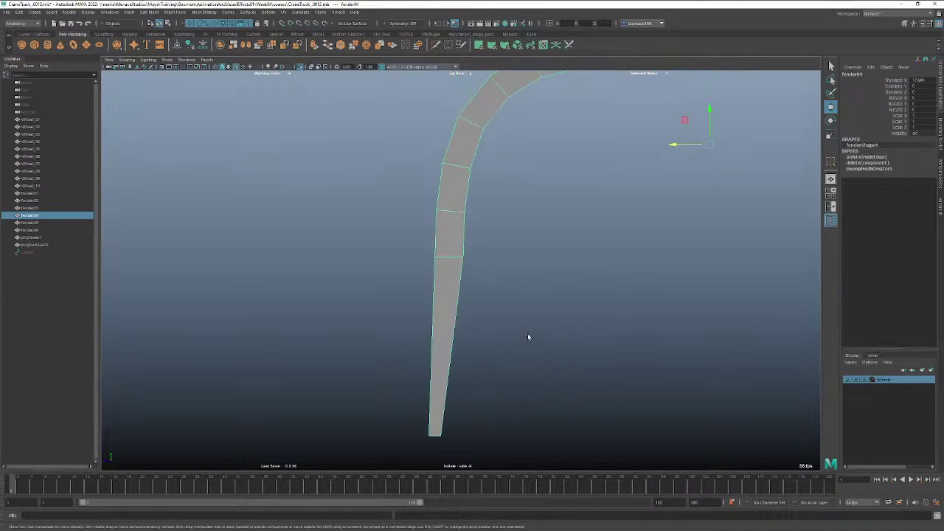
Try to shift the tire-side vertices at the top of the tapered extension slightly toward the cab.
right_click_drag(457, 275, 424, 271)
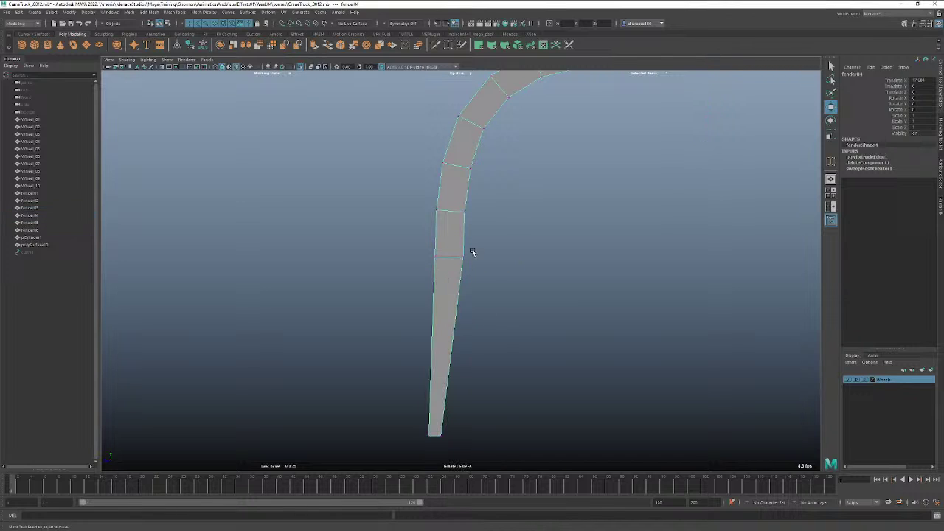
left_click(456, 264)
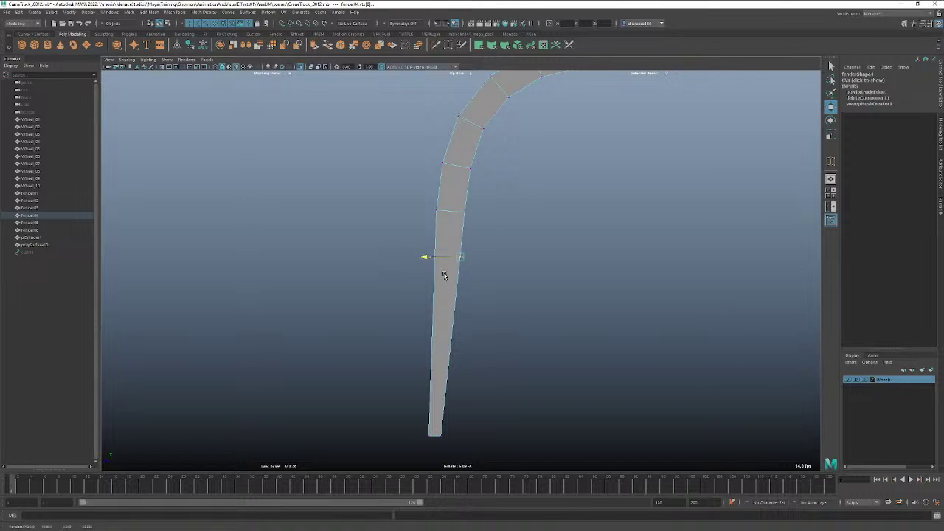
left_click(521, 282)
left_click(458, 281)
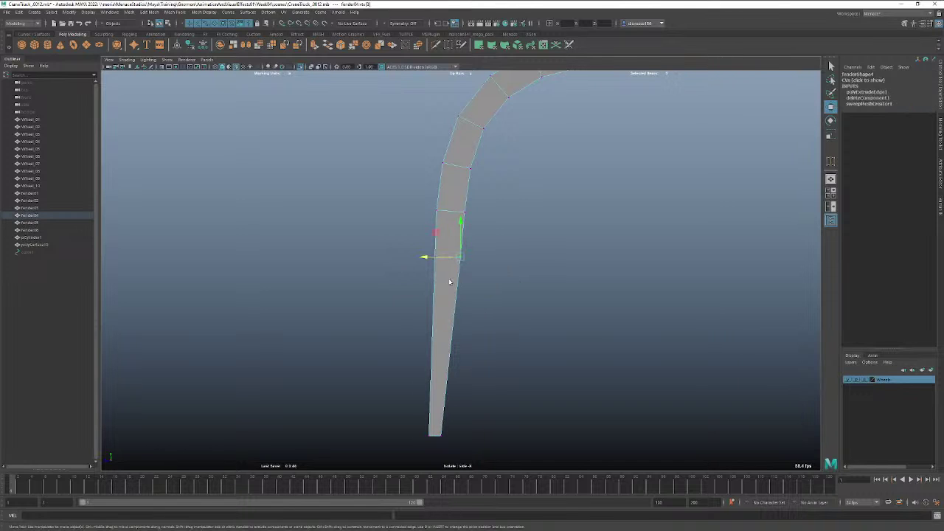
Delete the cross edges where the tapered extension joins the original end of the fender, including their vertices.
right_click_drag(449, 281, 448, 259)
left_click(501, 272)
left_click(451, 256)
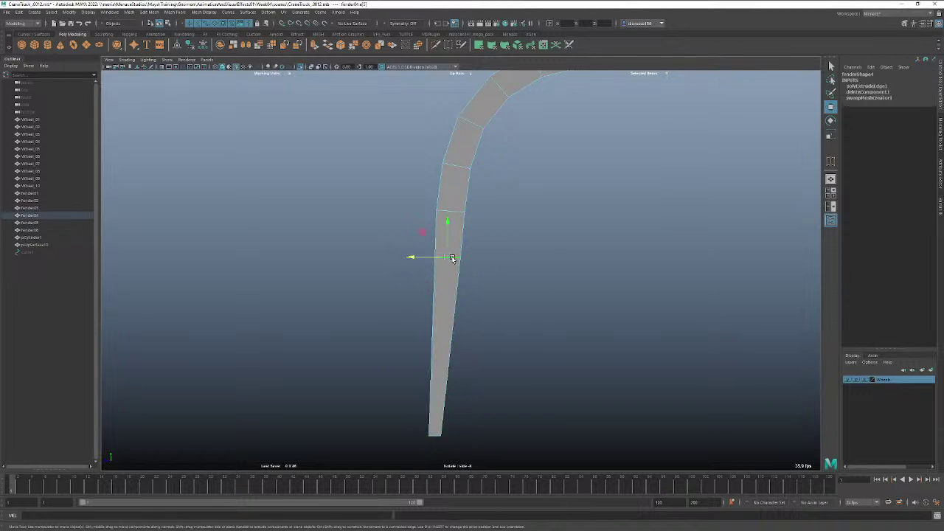
key("ctrl+Delete")
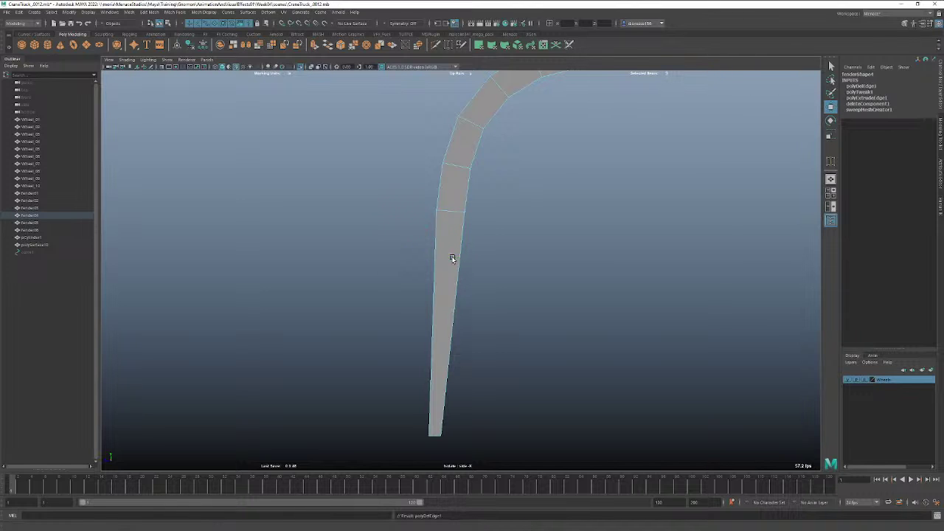
left_click(506, 281)
Delete the faces of the fender's half away from the cab, up to the middle edge of the arch.
right_click_drag(557, 292, 413, 300, "alt")
middle_click_drag(594, 303, 462, 311, "alt")
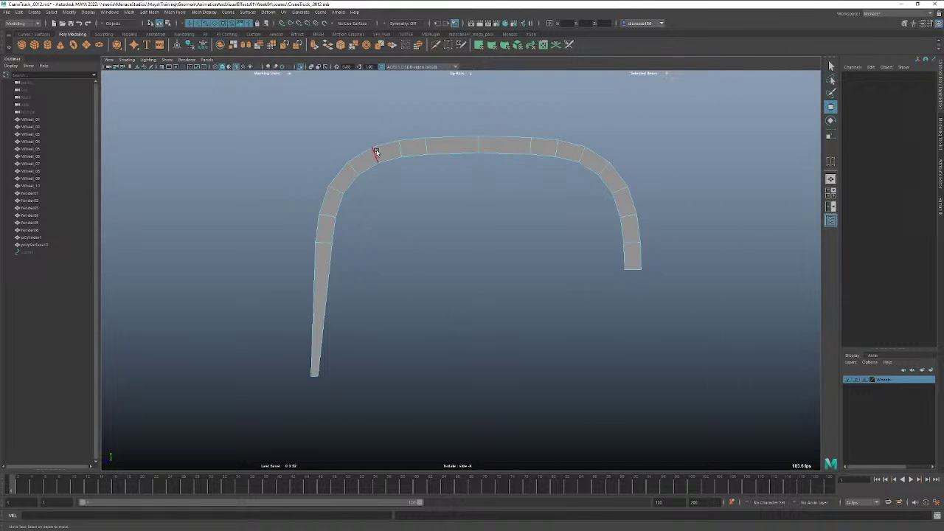
right_click_drag(380, 157, 401, 155)
left_click(524, 194)
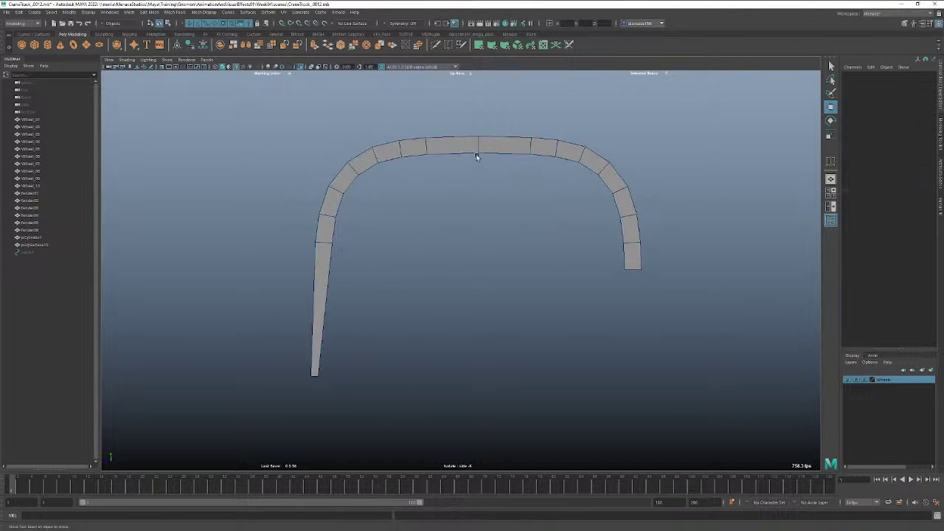
left_click(474, 150)
right_click_drag(606, 174, 601, 196)
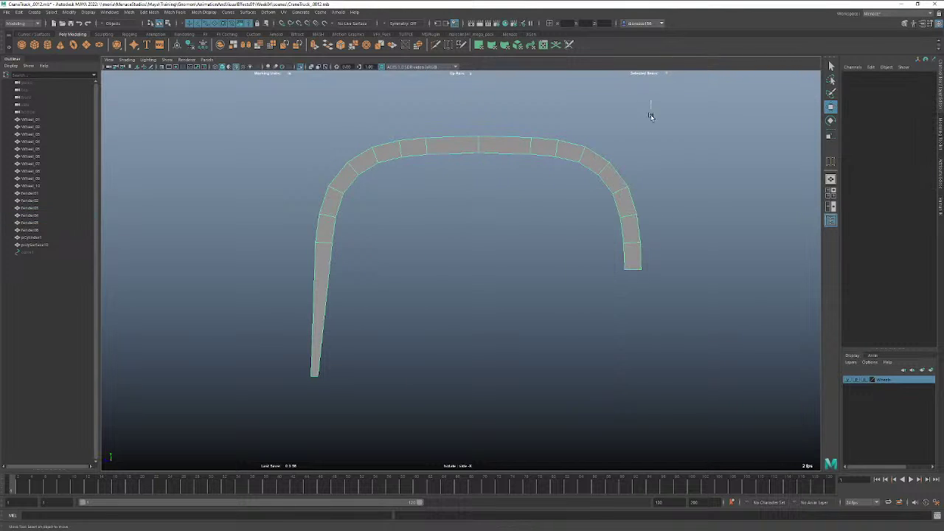
left_click_drag(650, 101, 508, 320)
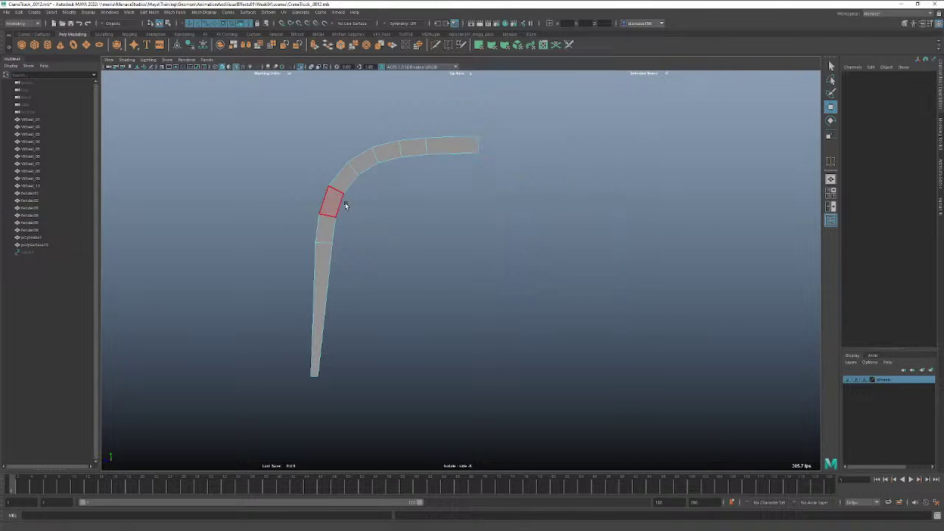
Duplicate the half fender and try a Scale Y of -1 on the copy, undoing the scale.
right_click_drag(338, 204, 377, 192)
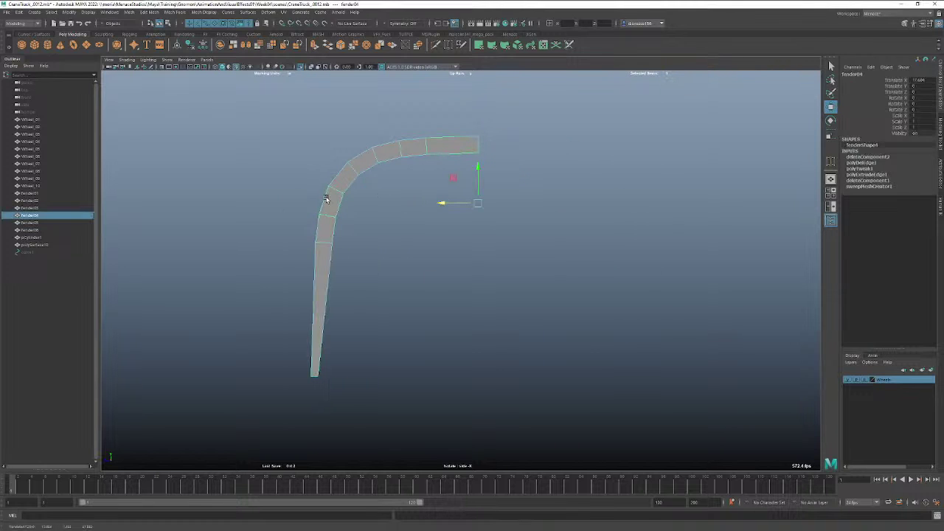
key("ctrl+d")
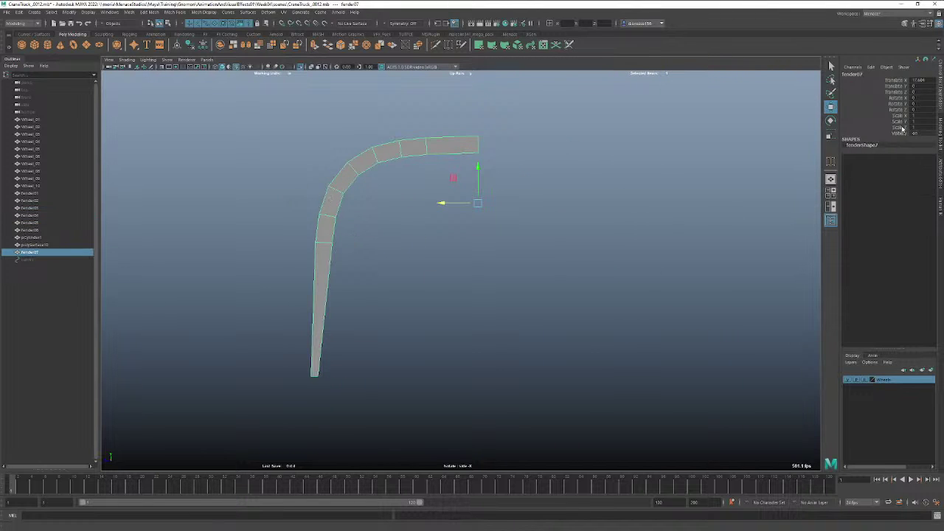
key("r")
left_click(906, 117)
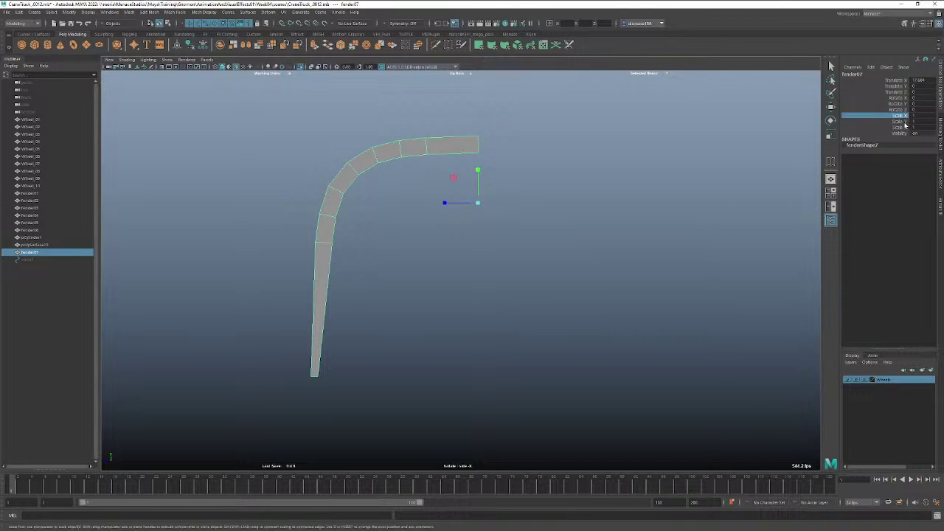
left_click(912, 127)
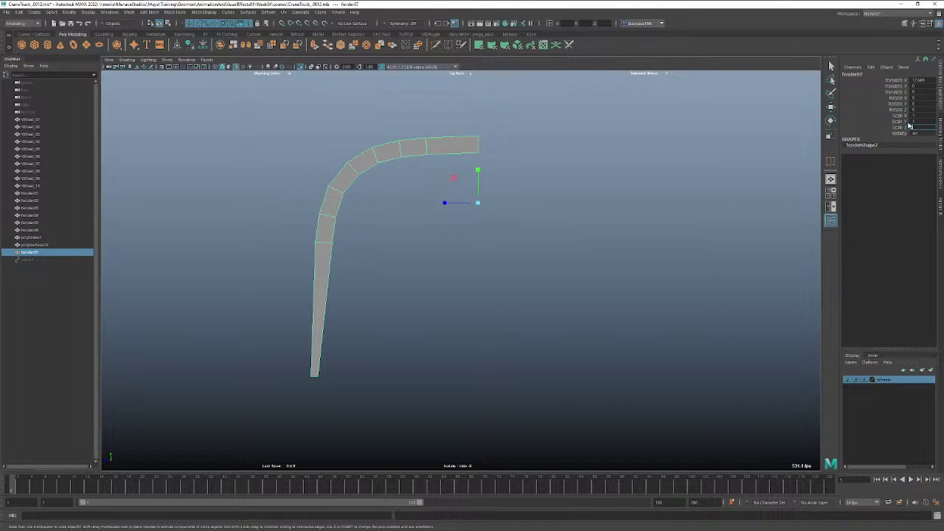
left_click(913, 121)
type("-1")
key("Return")
key("w")
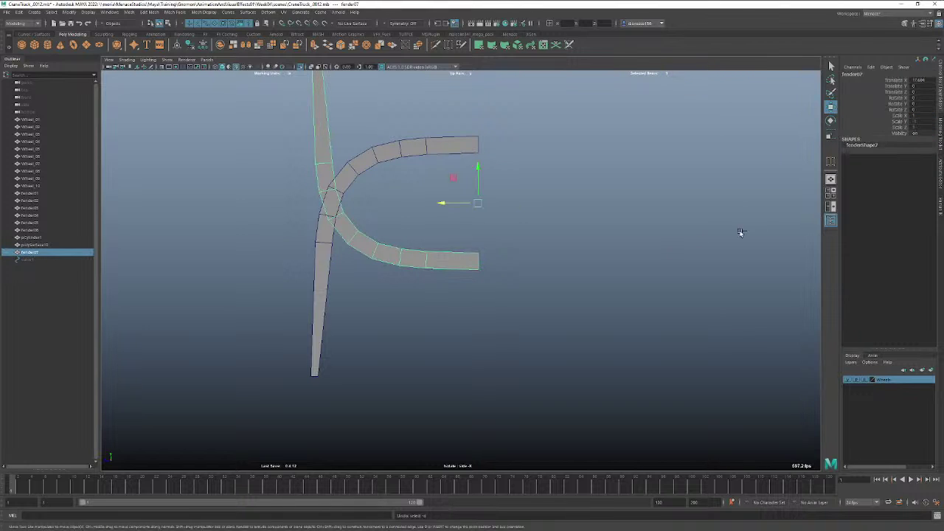
key("ctrl+z")
Try mirroring the copied half fender along its length with a Scale Z of -1, and undo it.
left_click(917, 126)
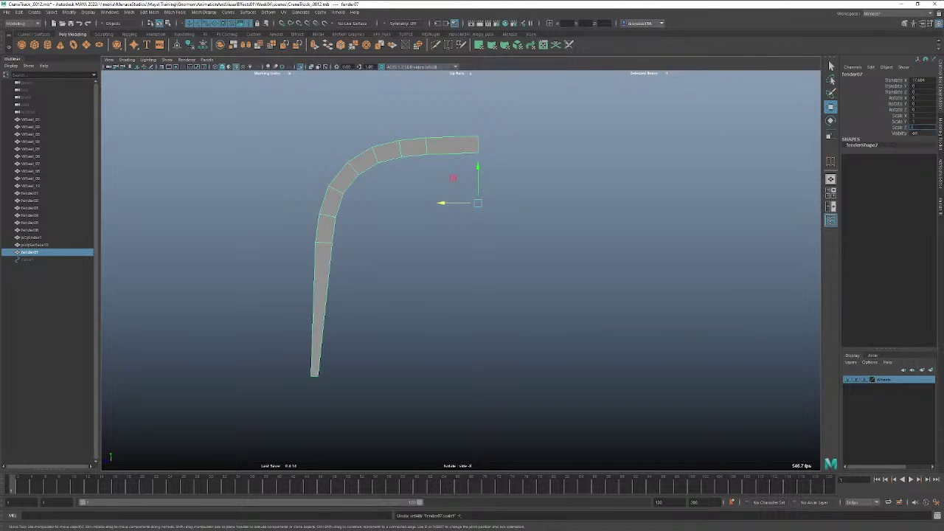
type("-1")
key("Return")
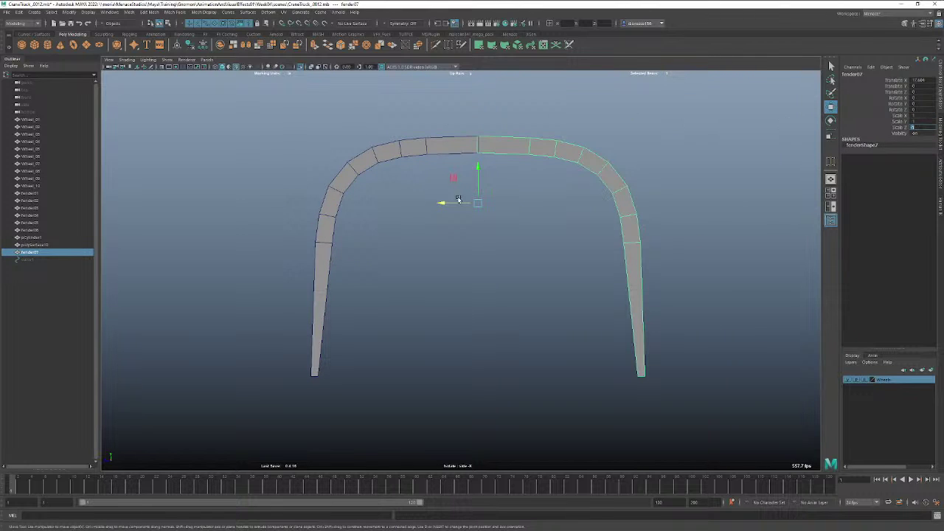
left_click(502, 256)
key("ctrl+z")
key("ctrl+z")
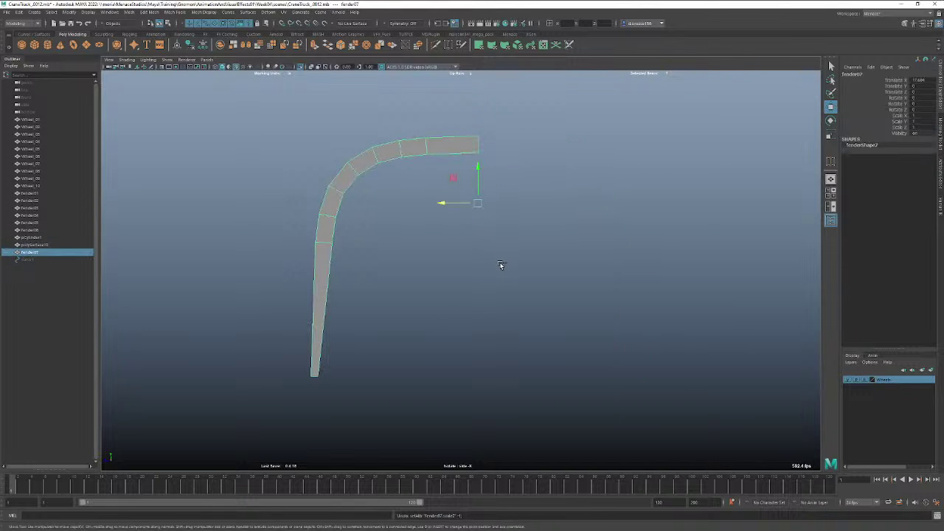
Try to edit the original half fender's pivot point and return to object mode.
left_click(487, 222)
left_click(453, 148)
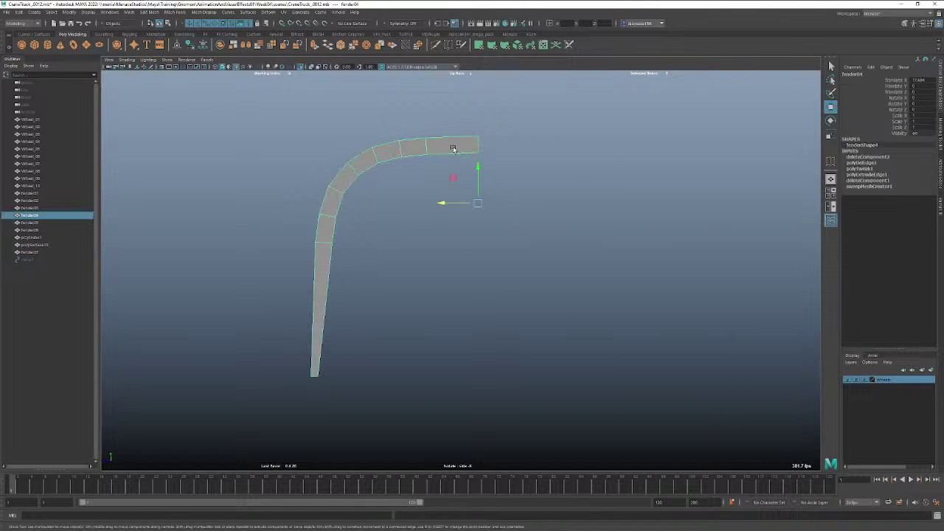
key("d")
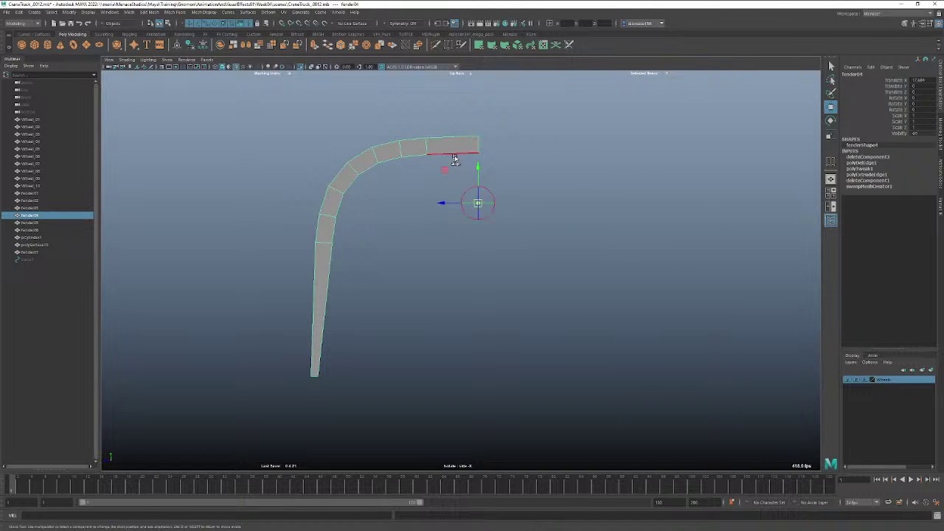
left_click(464, 199)
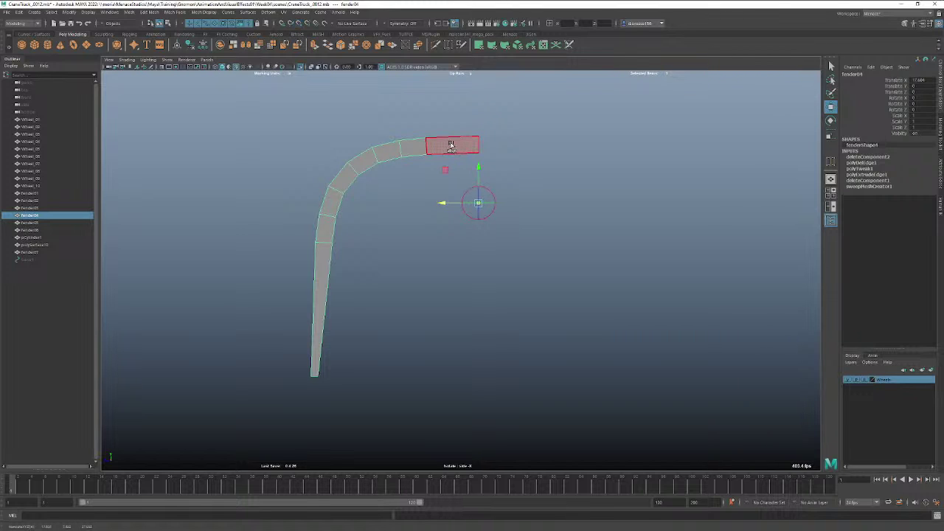
right_click(451, 145)
right_click(451, 144)
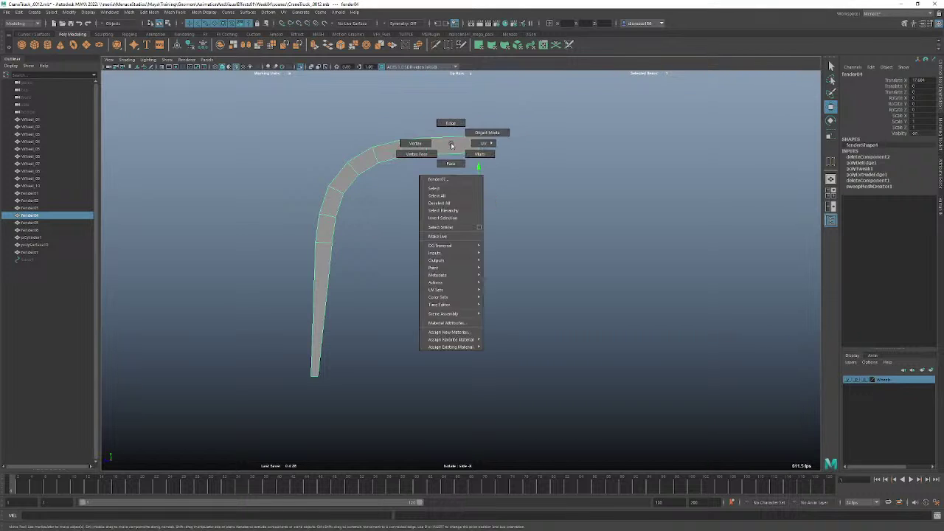
left_click(483, 132)
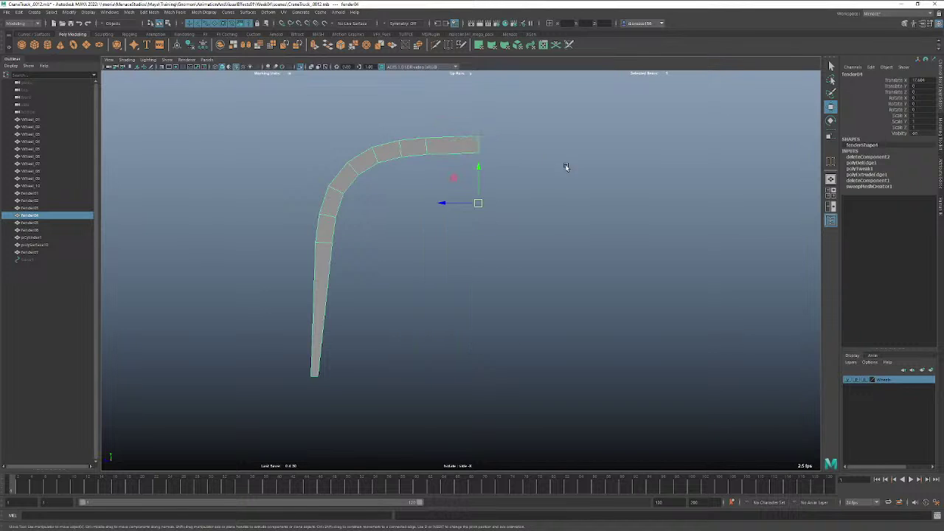
Duplicate the half fender, mirror the copy with a Scale Z of -1, and delete that mirrored copy.
left_click(565, 162)
left_click(439, 150)
key("ctrl+d")
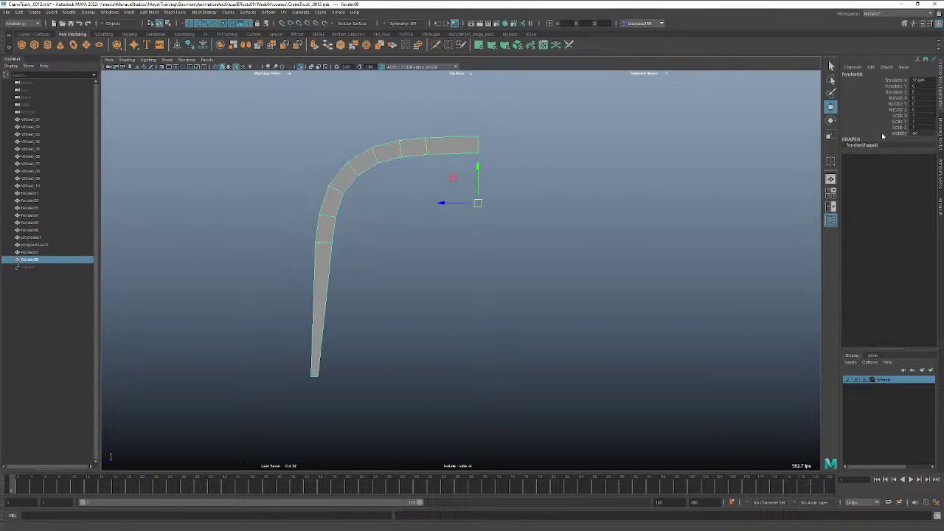
left_click(920, 126)
type("-1")
key("Return")
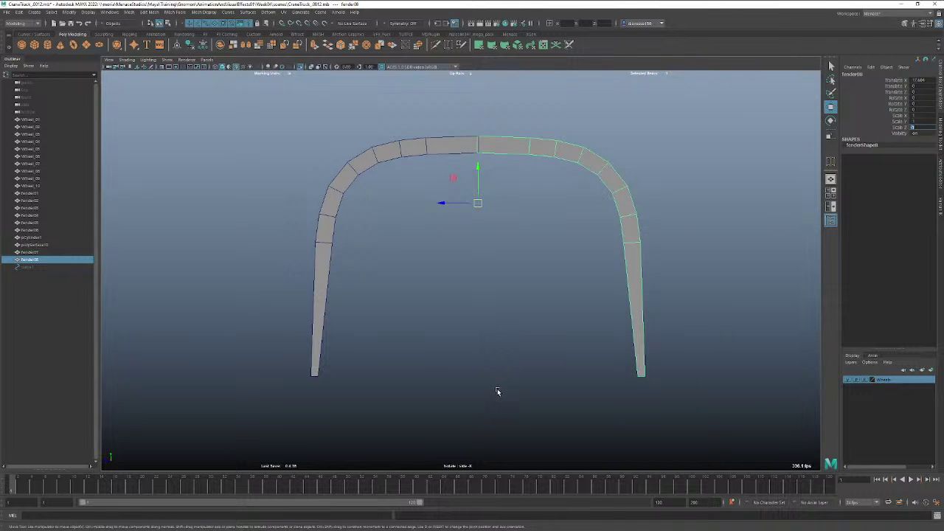
left_click(520, 302)
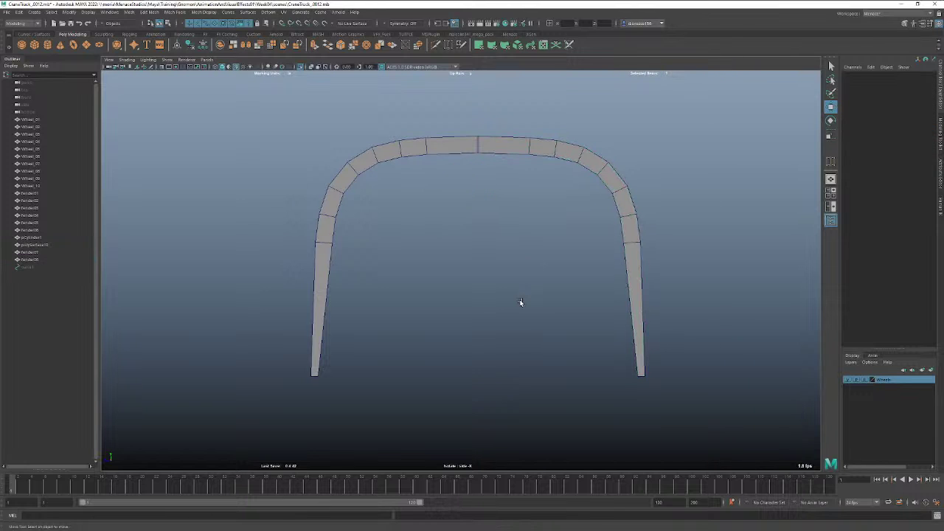
left_click_drag(631, 146, 596, 194)
key("Delete")
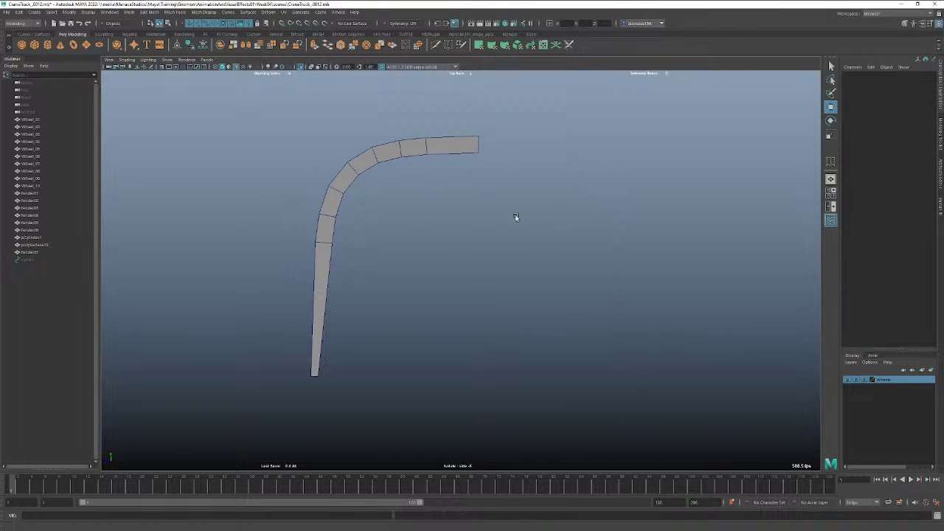
Snap the original half fender's pivot to the lower corner vertex at the open middle end of the arch.
left_click(467, 146)
right_click_drag(360, 185, 595, 185, "alt")
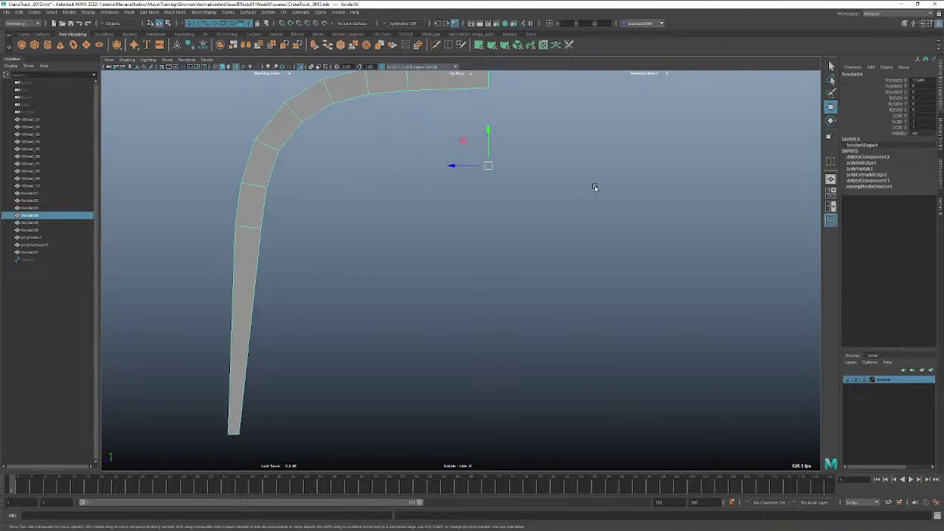
middle_click_drag(562, 191, 518, 341, "alt")
right_click_drag(518, 341, 735, 281, "alt")
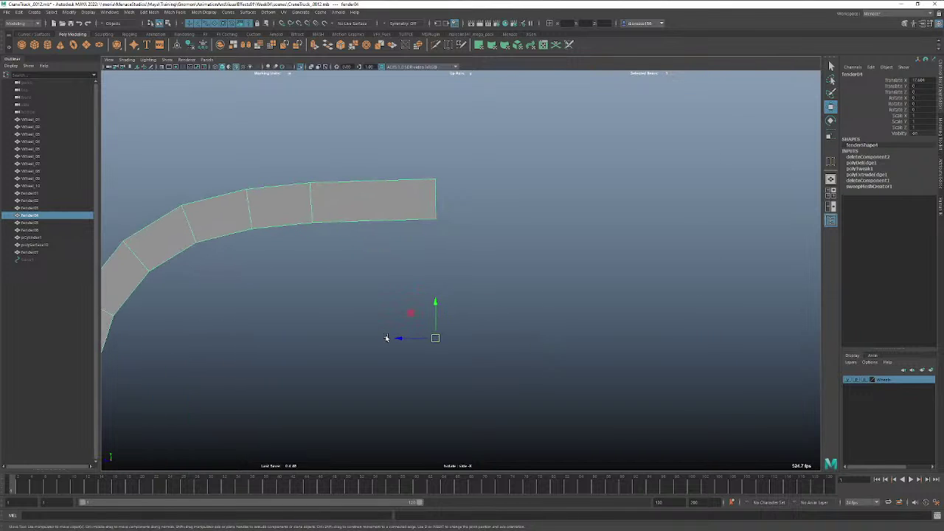
key("d")
left_click_drag(436, 338, 439, 226)
key("v")
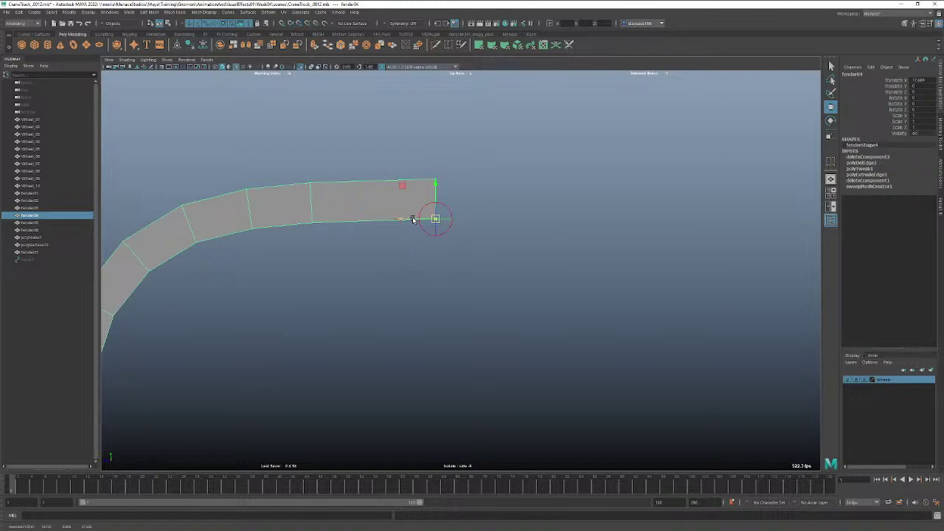
Duplicate the half fender with the repositioned pivot and mirror the copy with a Scale Z of -1.
left_click(413, 277)
left_click(379, 201)
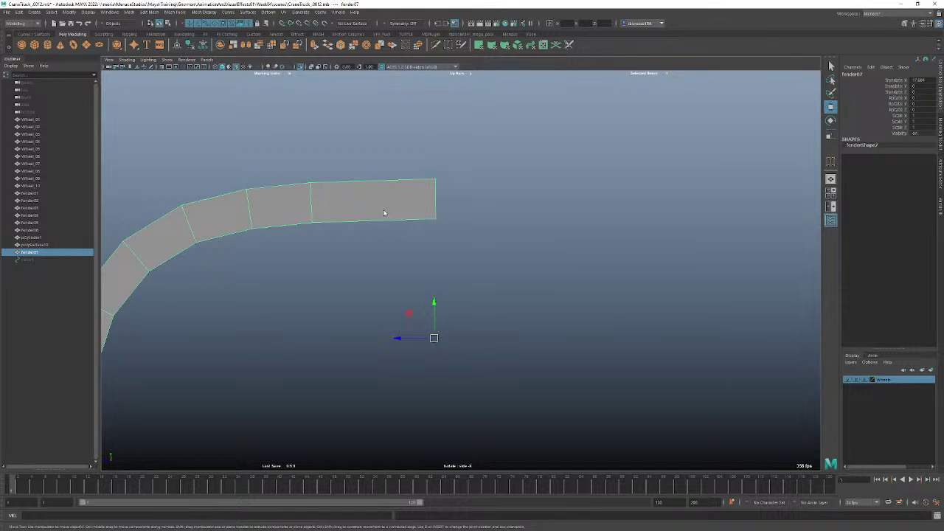
left_click(442, 284)
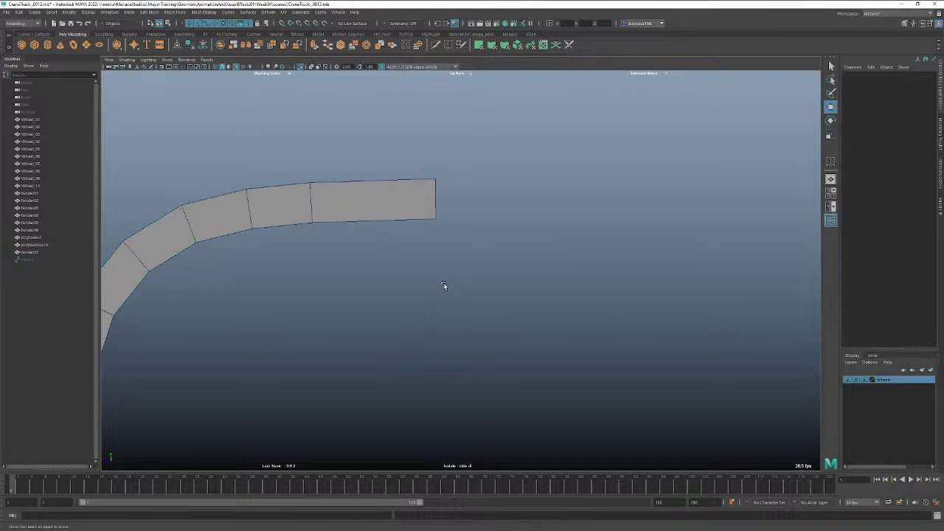
left_click(384, 219)
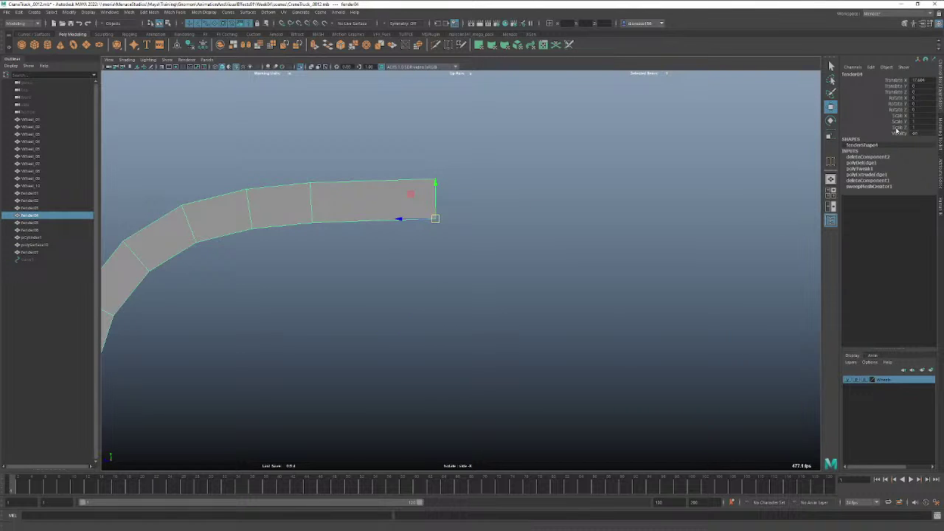
key("ctrl+d")
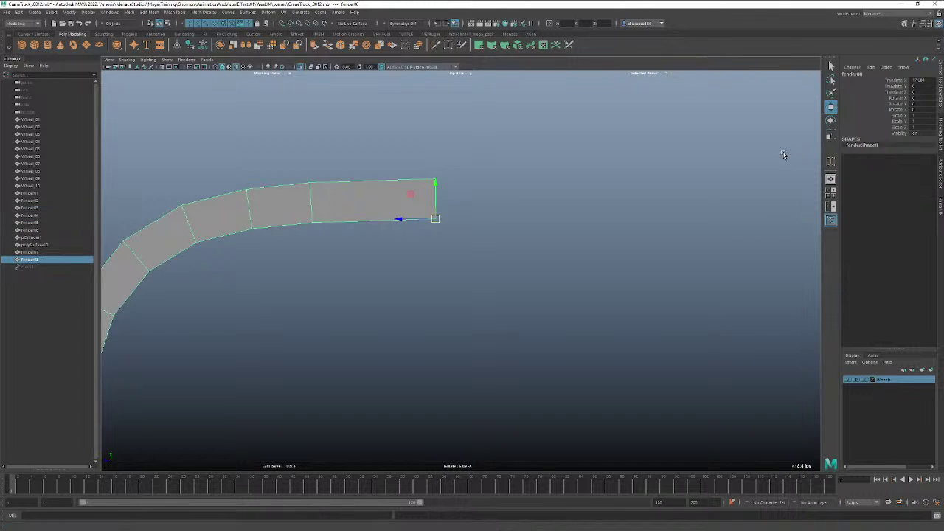
double_click(914, 127)
type("-1")
key("Return")
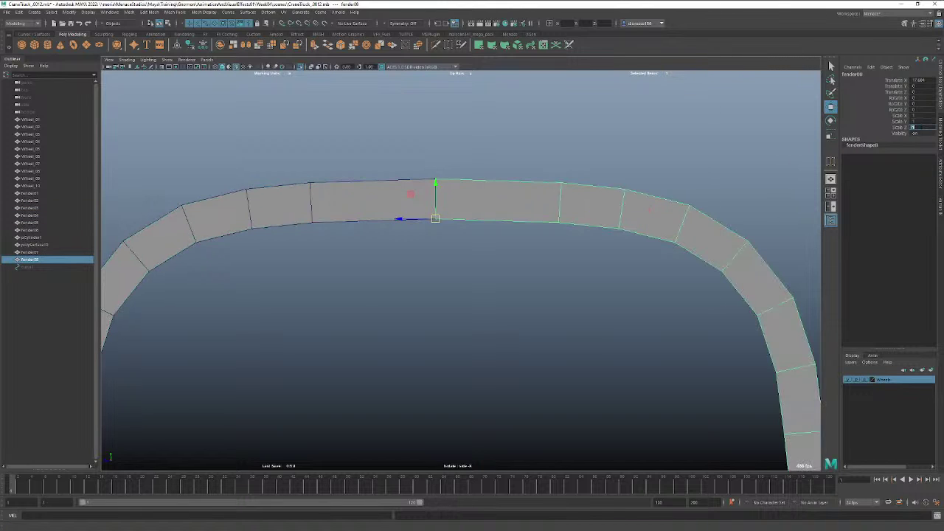
Combine the mirrored half with the overlapping unmirrored half fender into one mesh.
left_click(370, 206, "shift")
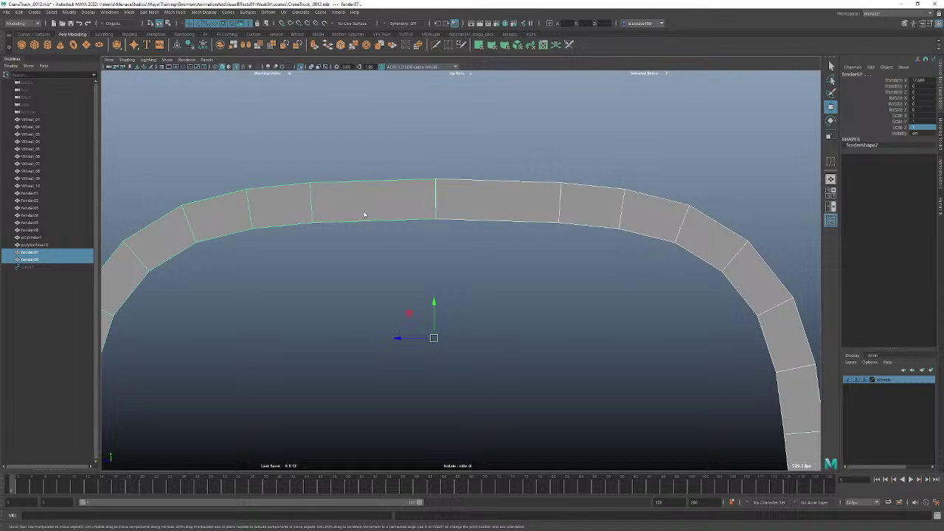
right_click_drag(362, 212, 354, 365)
left_click(510, 281)
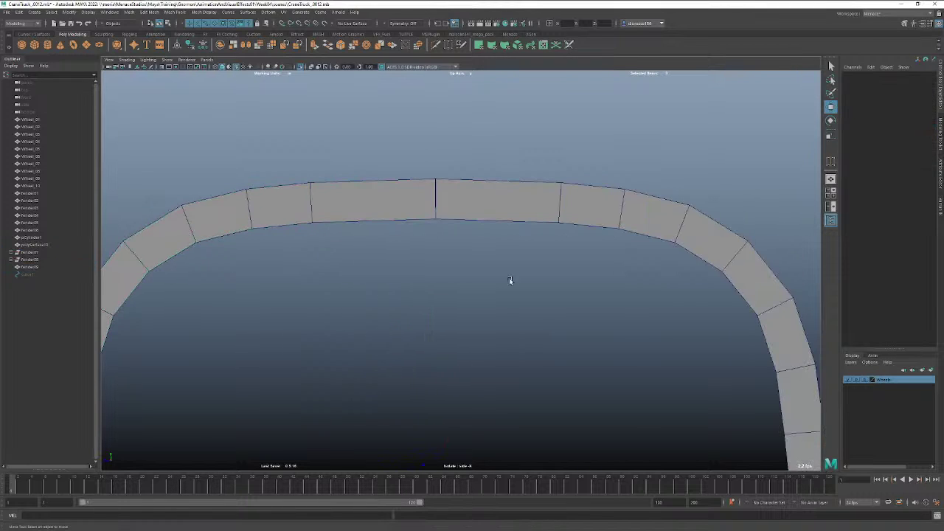
Merge the combined fender's vertices with a distance threshold of 0.394.
left_click(439, 201)
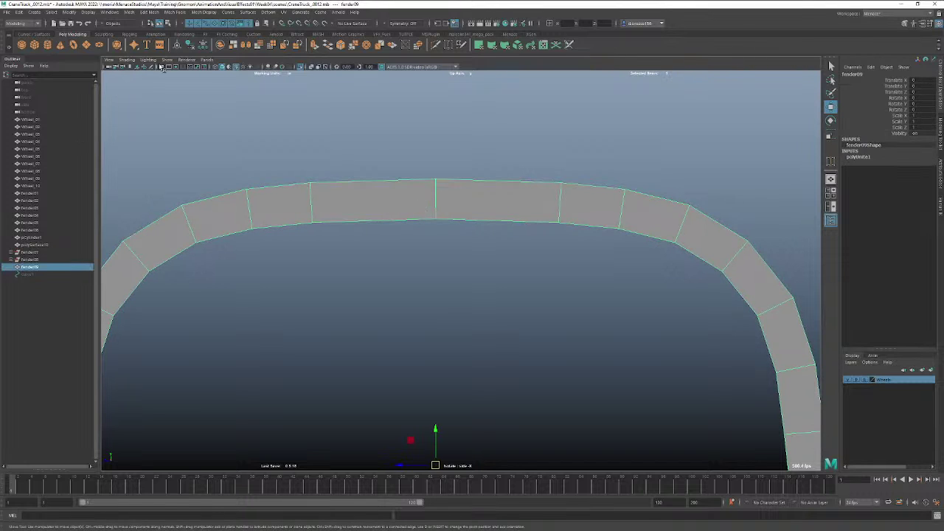
left_click(148, 12)
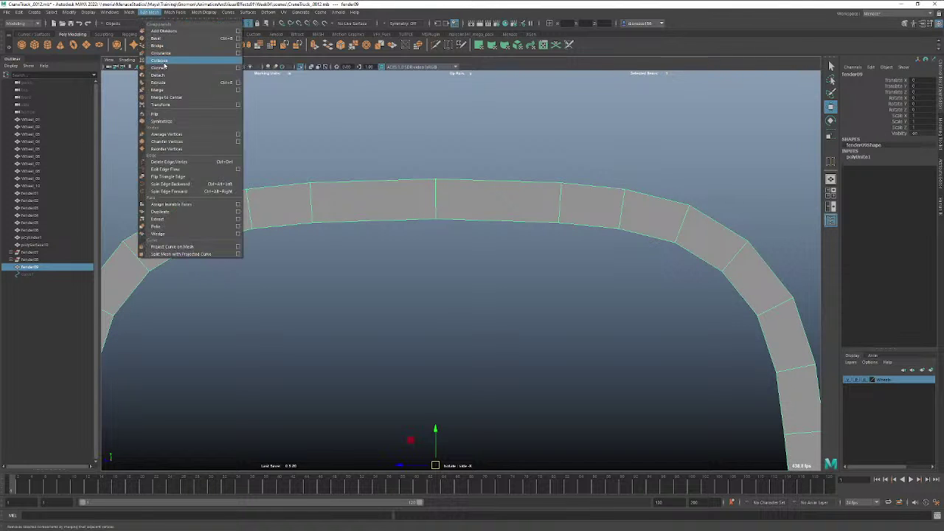
left_click(165, 90)
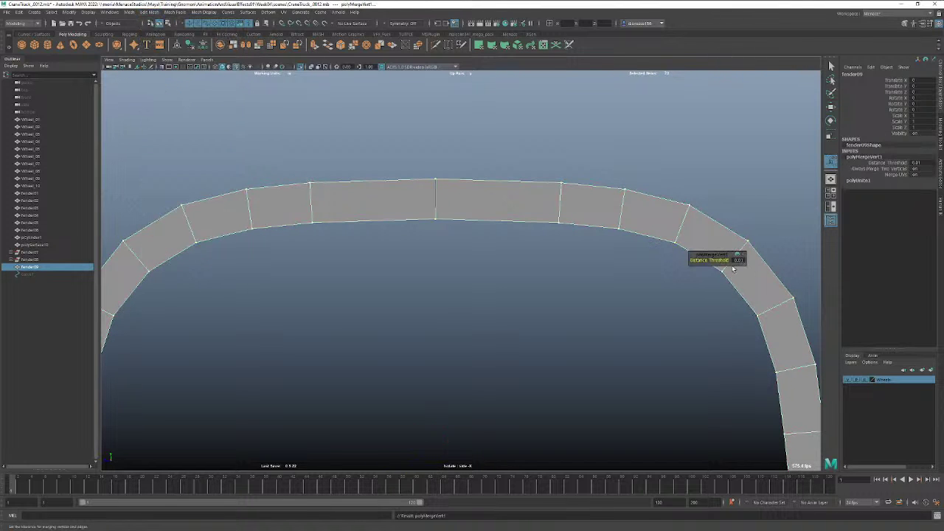
left_click_drag(712, 259, 714, 260)
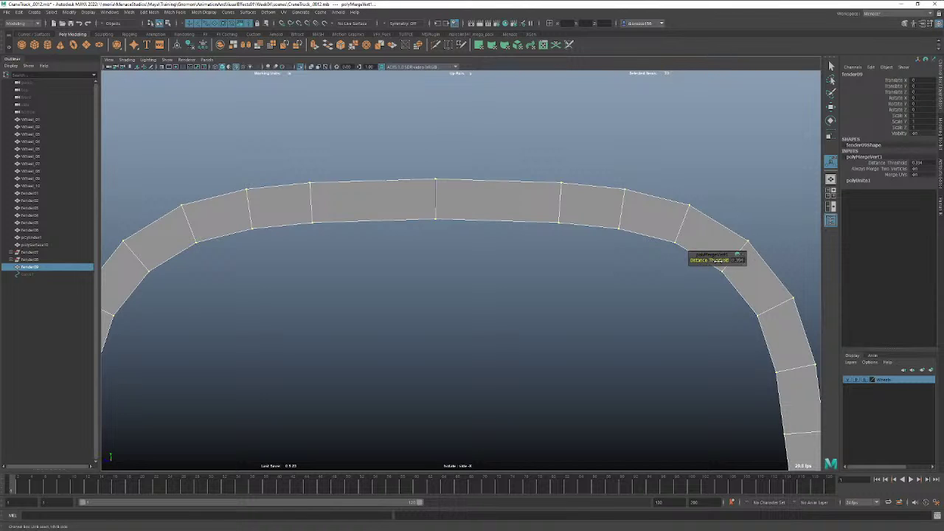
Examine the merged fender in the perspective view, focusing on its middle seam and inner edges.
key("space")
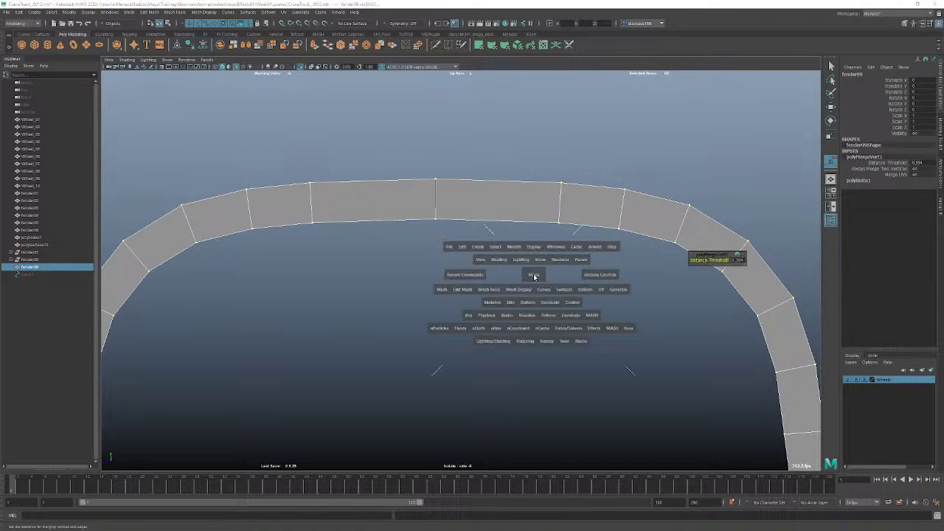
left_click_drag(535, 277, 523, 270)
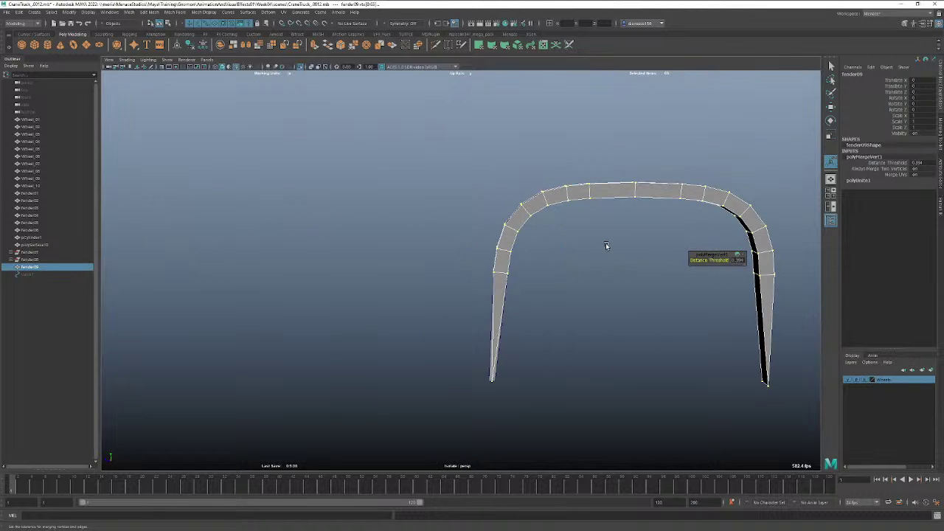
key("f")
left_click_drag(477, 199, 524, 189, "alt")
scroll(474, 158, "up", 3)
middle_click_drag(474, 158, 495, 284, "alt")
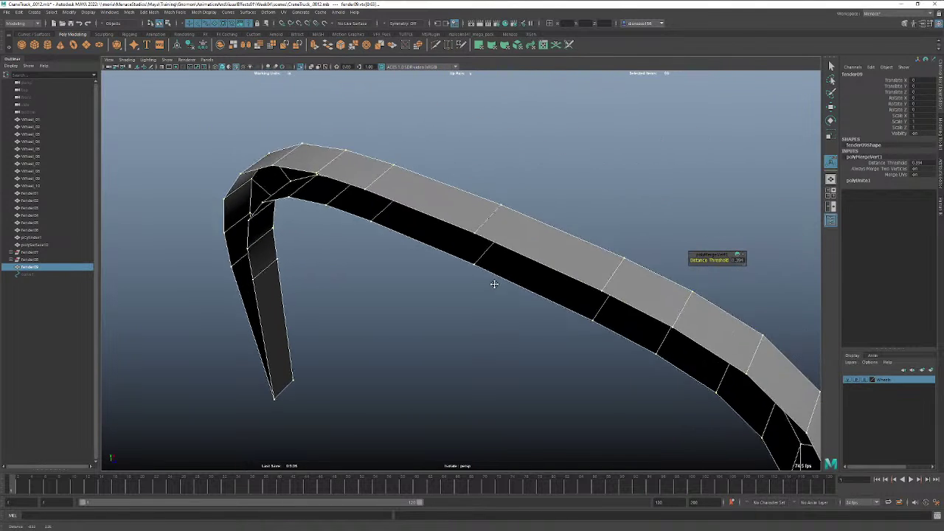
right_click_drag(494, 284, 716, 245, "alt")
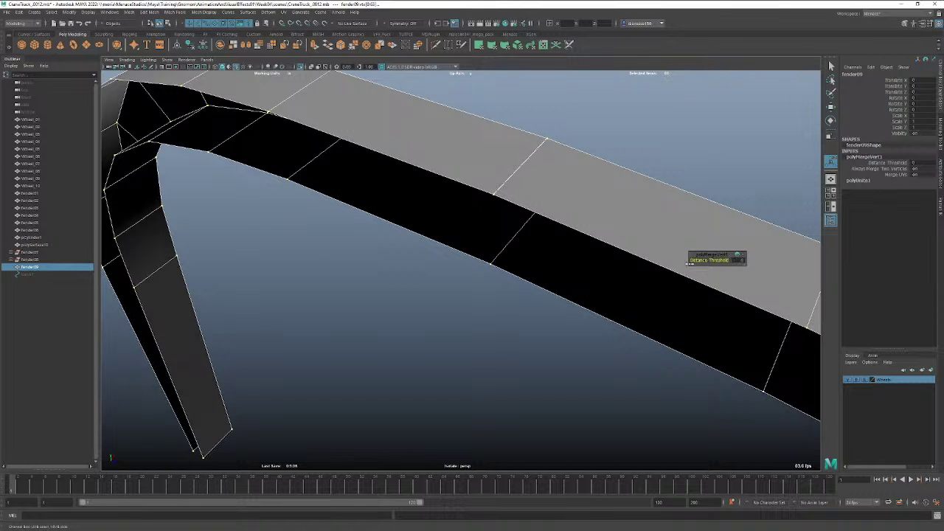
Readjust the vertex merge's distance threshold on the combined fender so its seam and inner edges keep their shape.
left_click_drag(713, 260, 707, 262)
right_click_drag(670, 245, 519, 241, "alt")
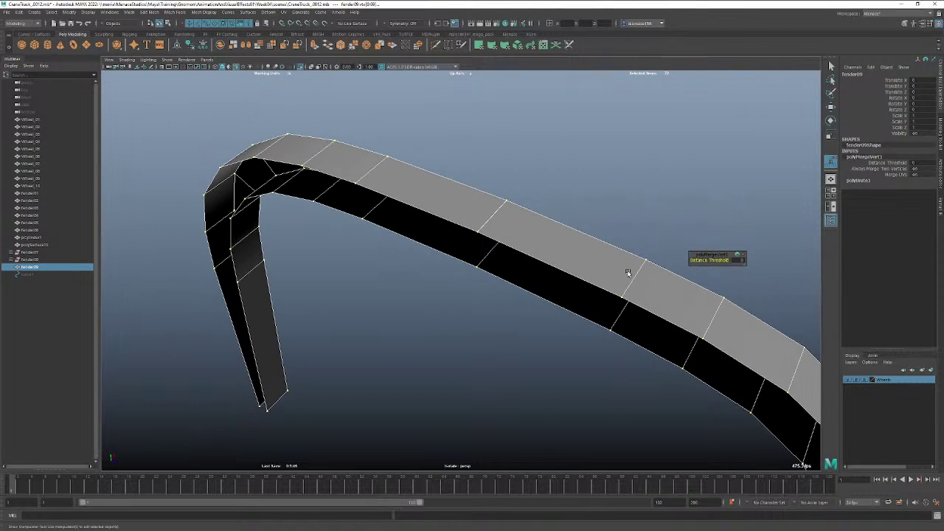
middle_click_drag(628, 274, 565, 211, "alt")
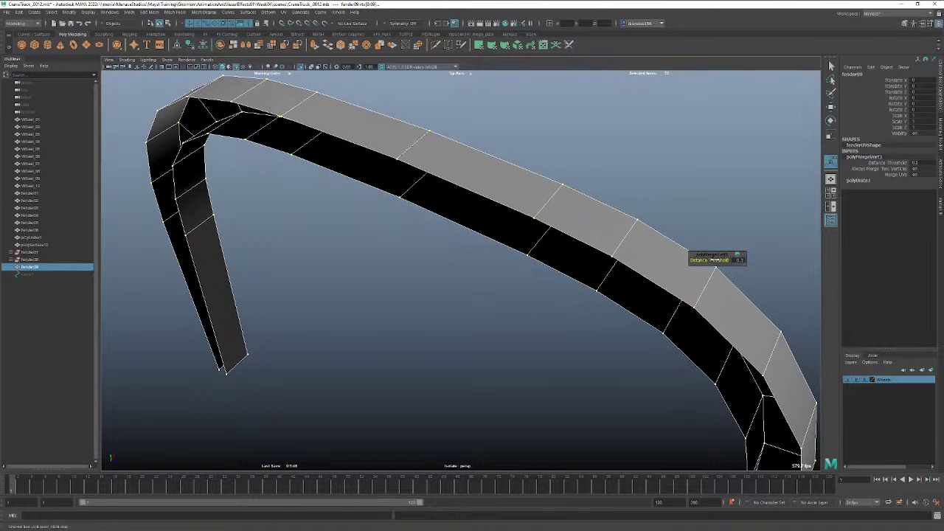
left_click_drag(713, 260, 714, 260)
key("q")
Delete the leftover half fender that overlaps the merged fender.
left_click(695, 146)
left_click(473, 185)
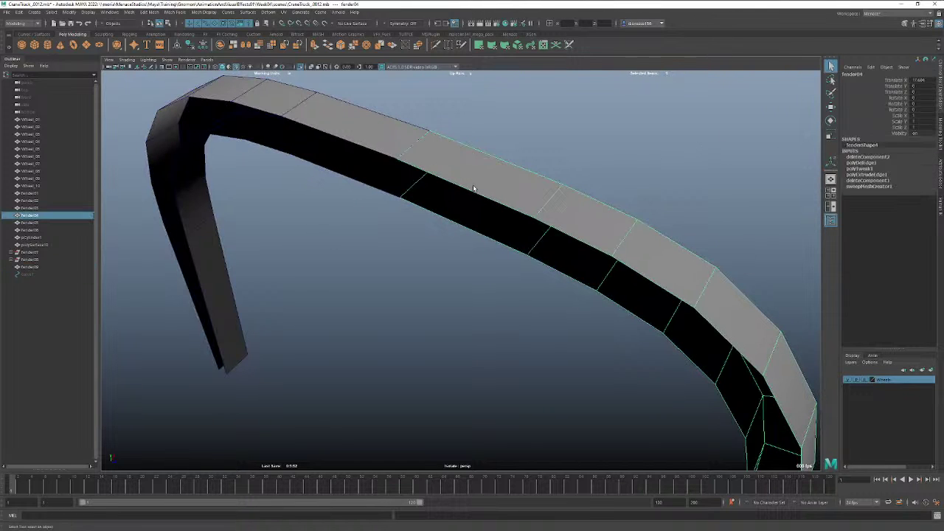
left_click(368, 147)
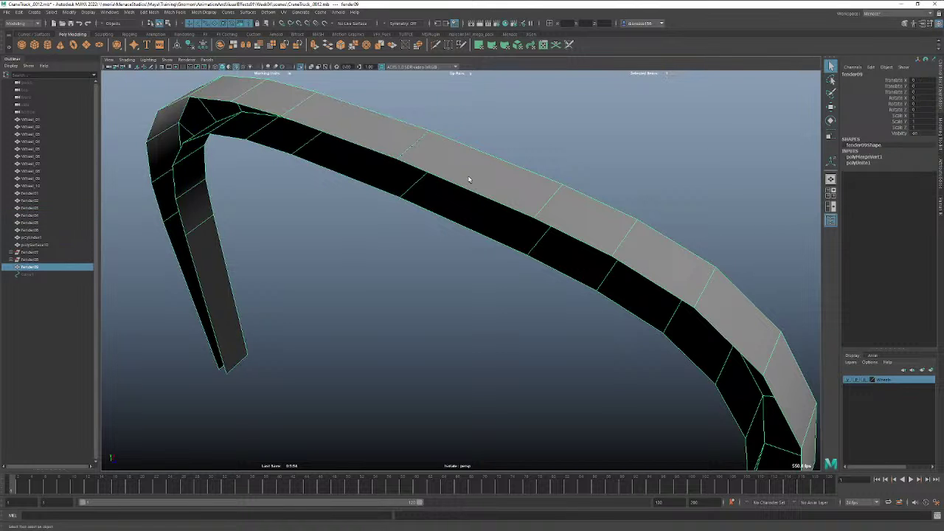
left_click(476, 194)
key("w")
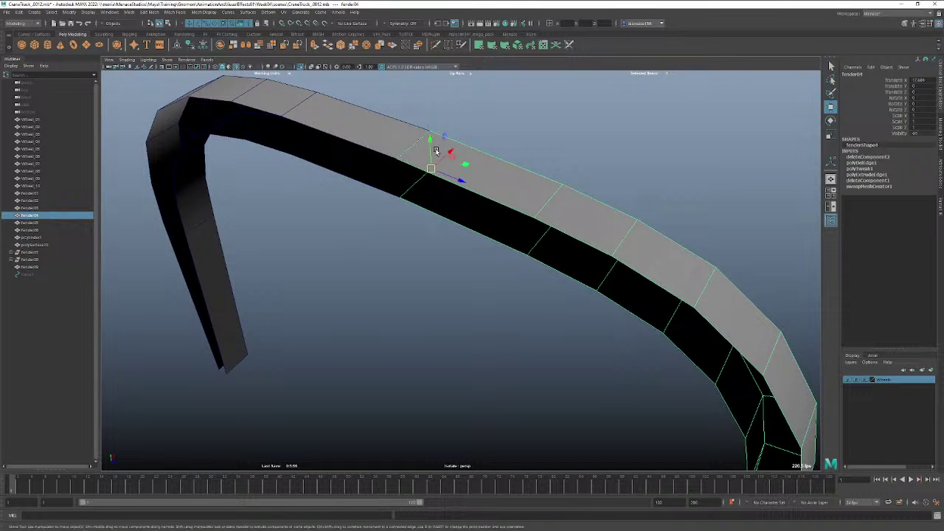
left_click_drag(436, 152, 432, 237)
key("Delete")
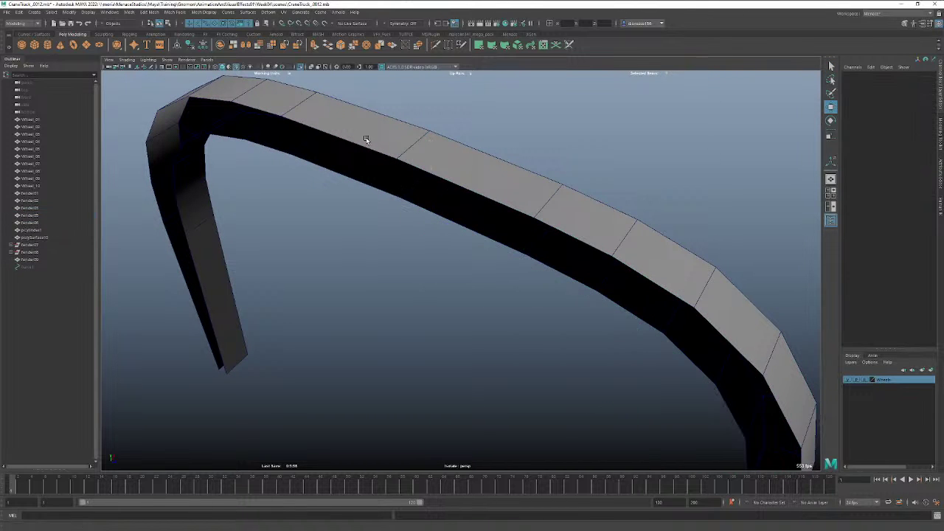
Test-move the merged fender vertically and undo the move.
left_click(366, 139)
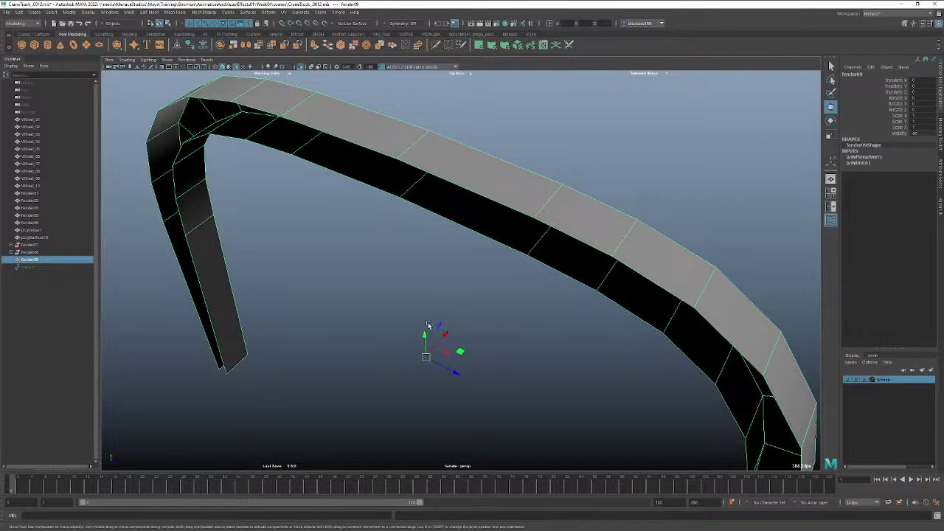
left_click_drag(428, 325, 429, 283)
key("ctrl+z")
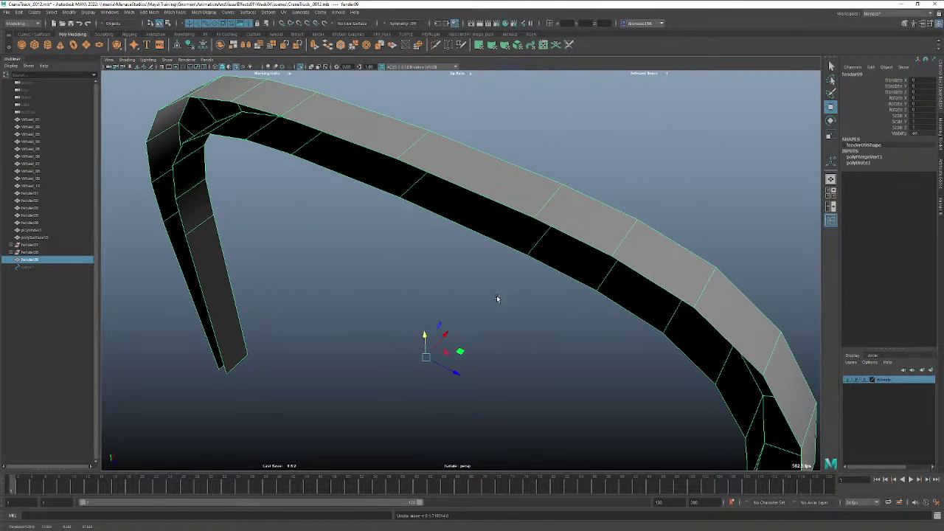
Try to cap the open end of a fender leg by filling the hole from one of its bottom edges.
left_click_drag(497, 298, 386, 288, "alt")
right_click_drag(487, 292, 421, 288, "alt")
left_click_drag(421, 287, 262, 305, "alt")
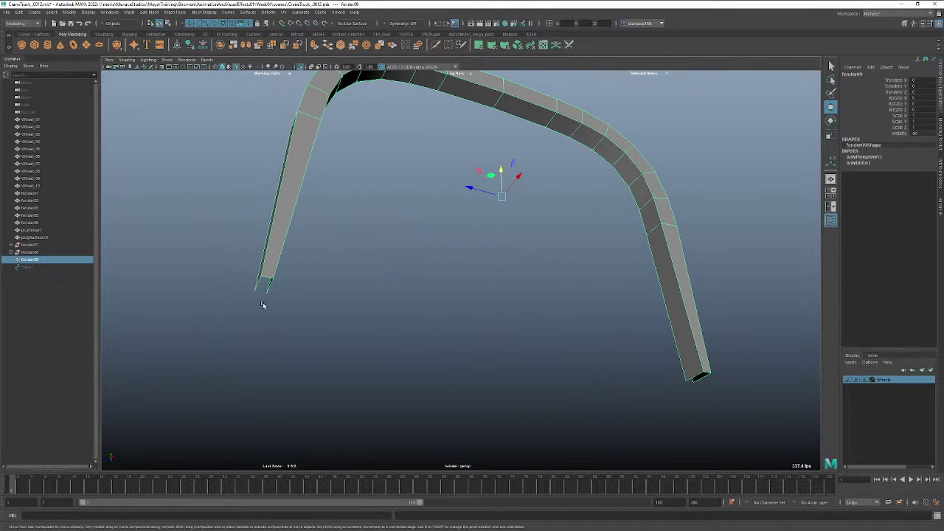
right_click(276, 265)
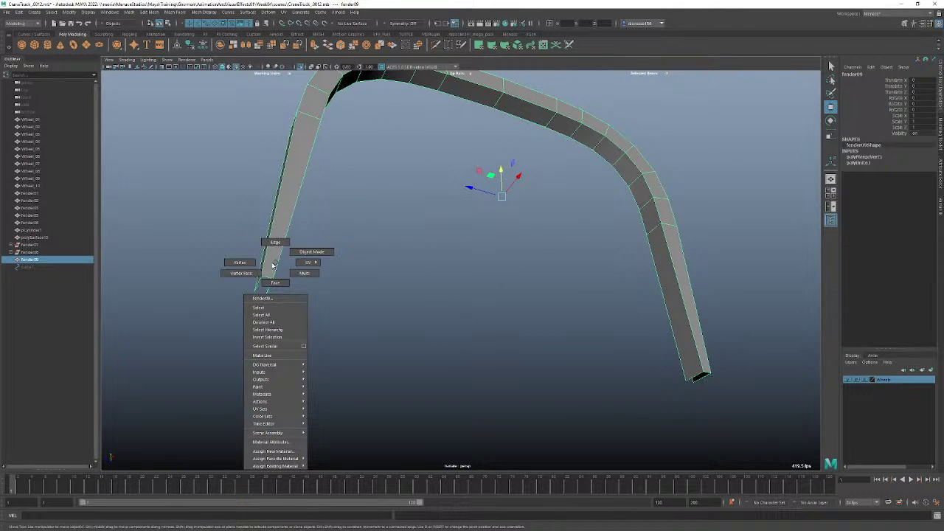
left_click(276, 242)
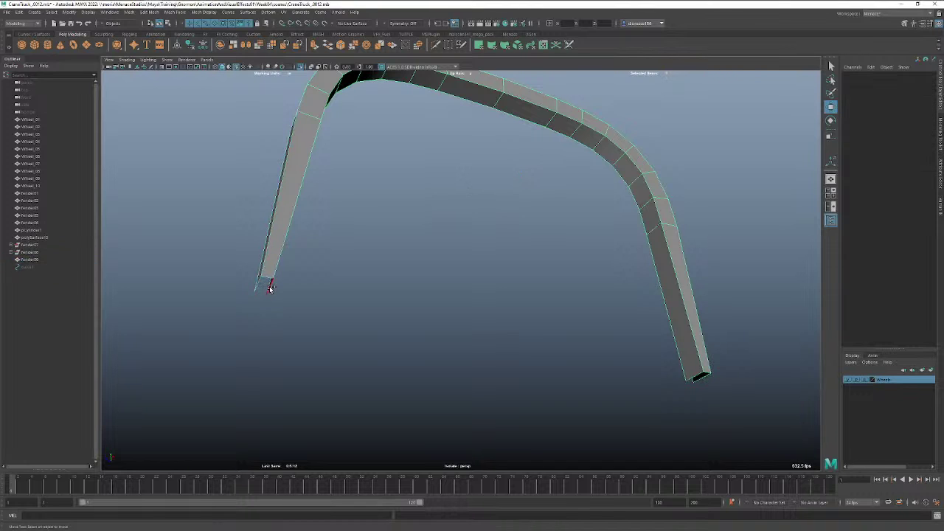
left_click(271, 288)
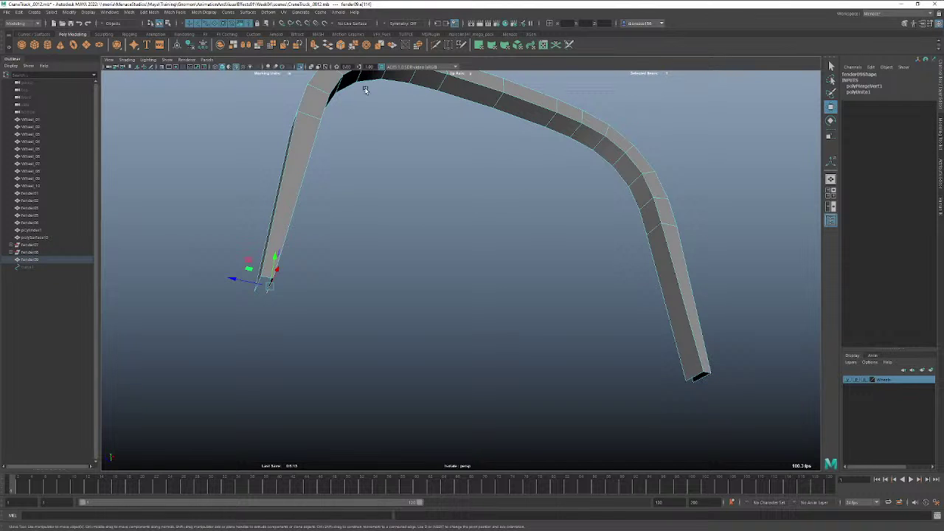
left_click(340, 45)
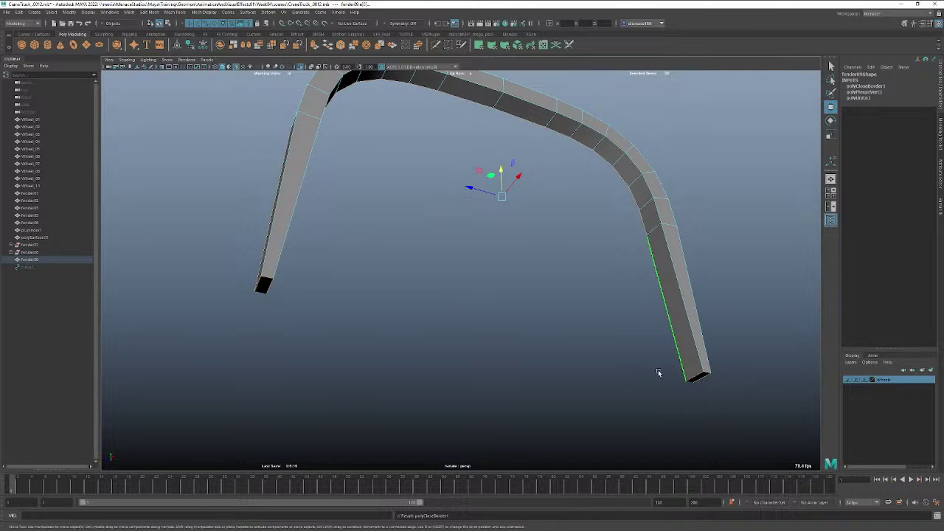
left_click_drag(659, 375, 575, 363, "alt")
scroll(531, 292, "up", 1)
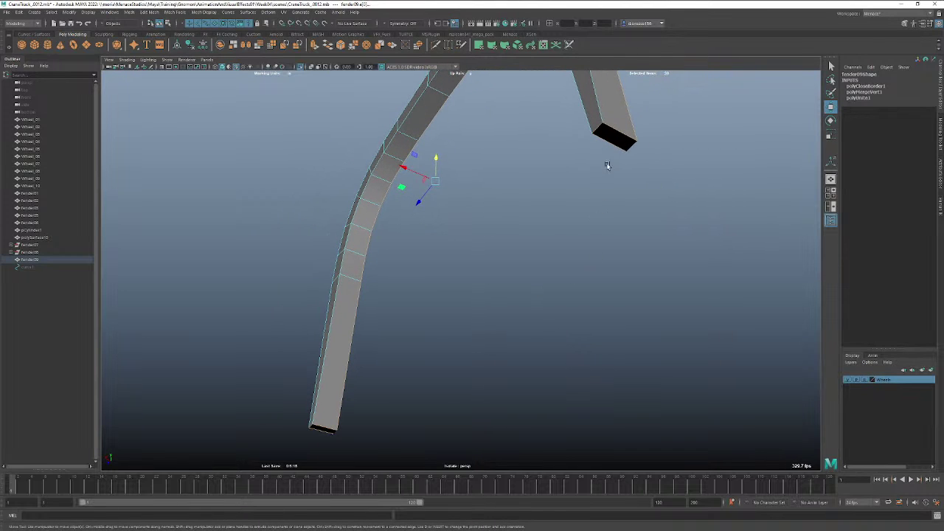
left_click(611, 136)
left_click_drag(608, 190, 546, 260, "alt")
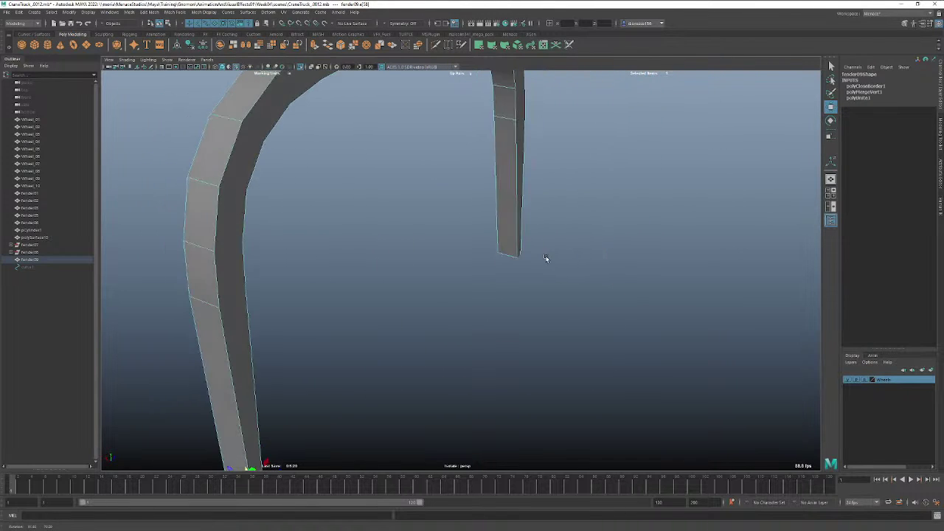
key("ctrl+z")
key("ctrl+z")
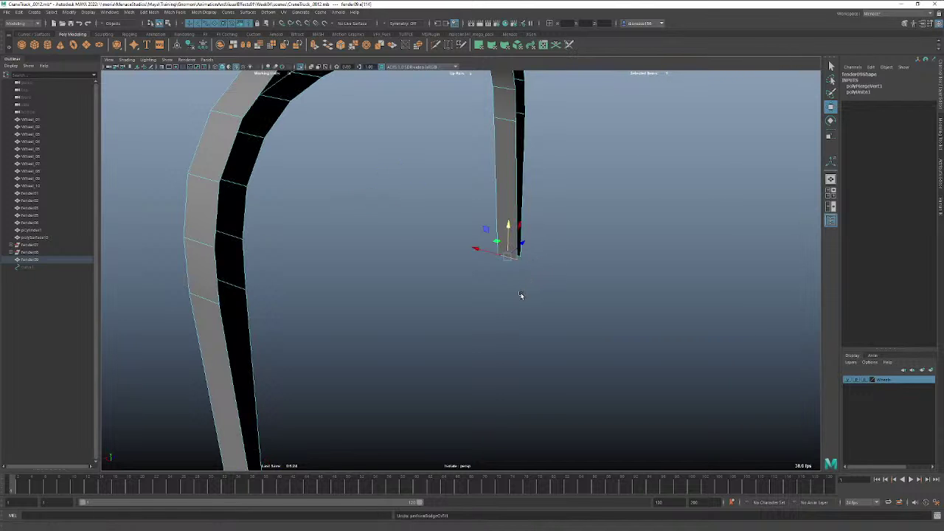
Bridge the opposite bottom edges of one fender leg to cap its open end.
left_click(514, 293)
left_click(508, 262)
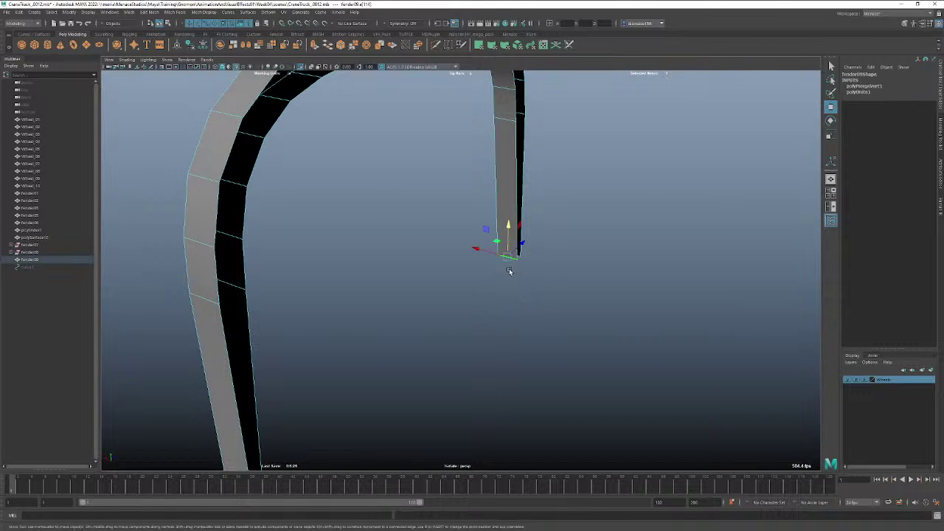
left_click_drag(508, 262, 413, 259, "alt")
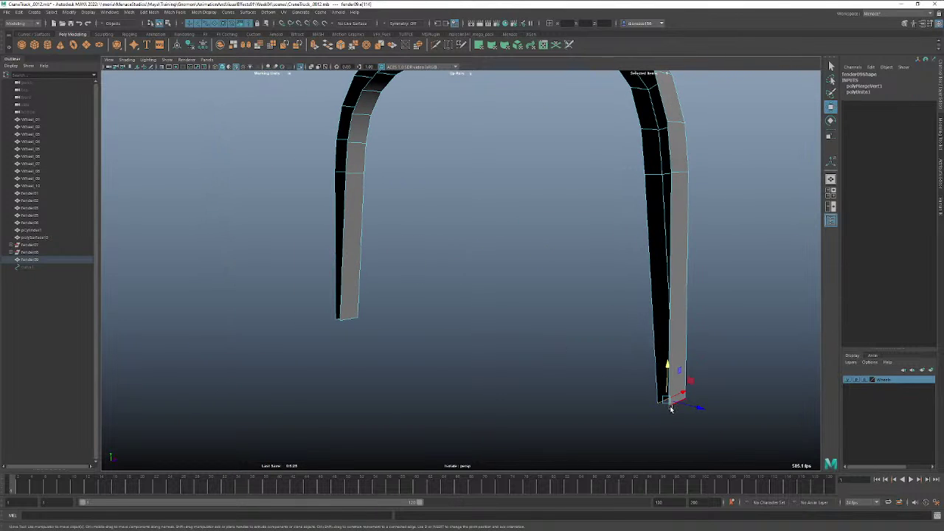
key("q")
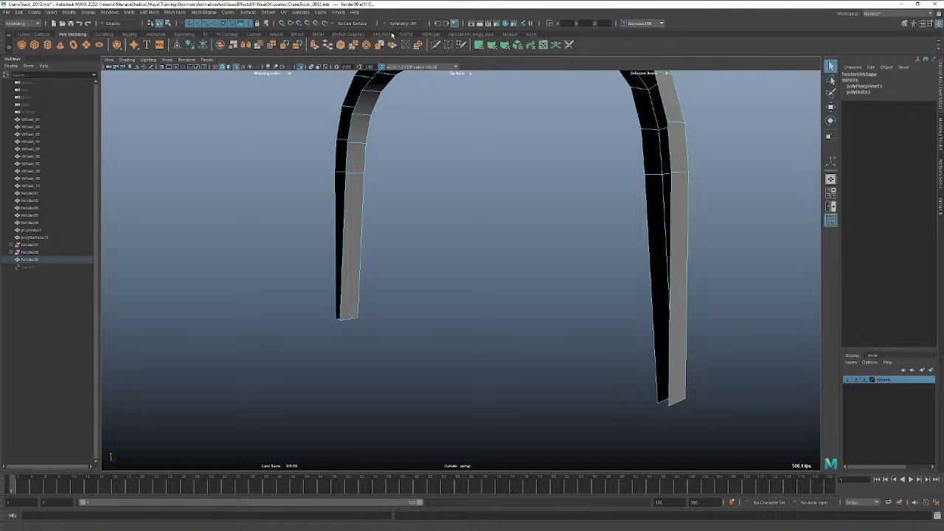
left_click(333, 49)
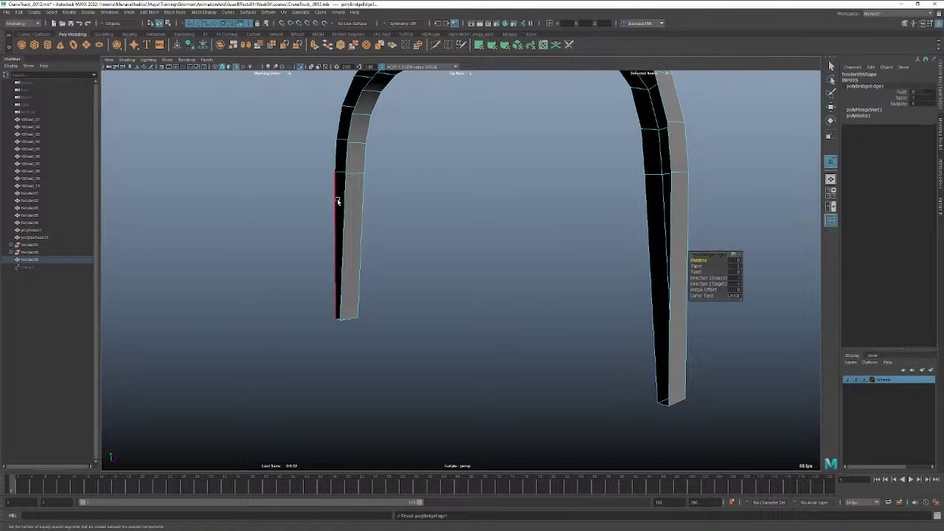
Bridge the opposite bottom edges of the other fender leg to cap its open end as well.
left_click(350, 320)
left_click_drag(341, 335, 350, 331, "alt")
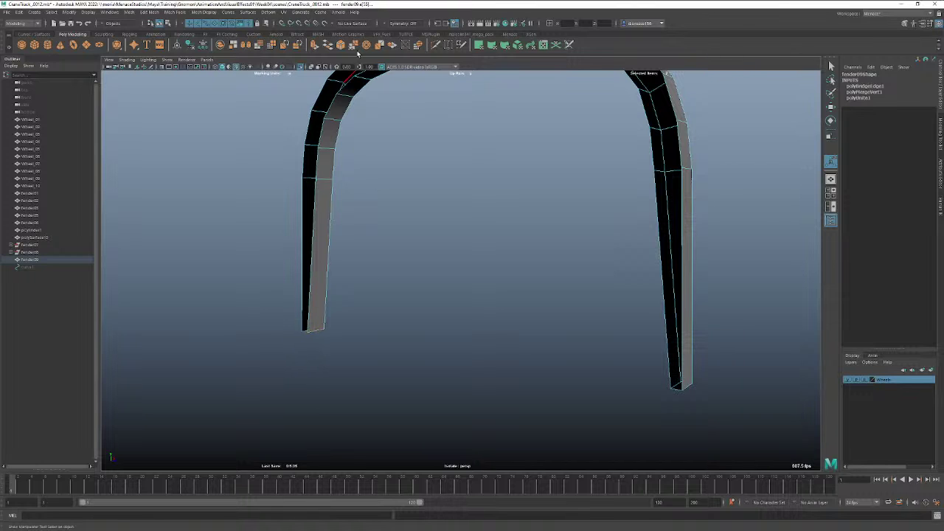
left_click(327, 46)
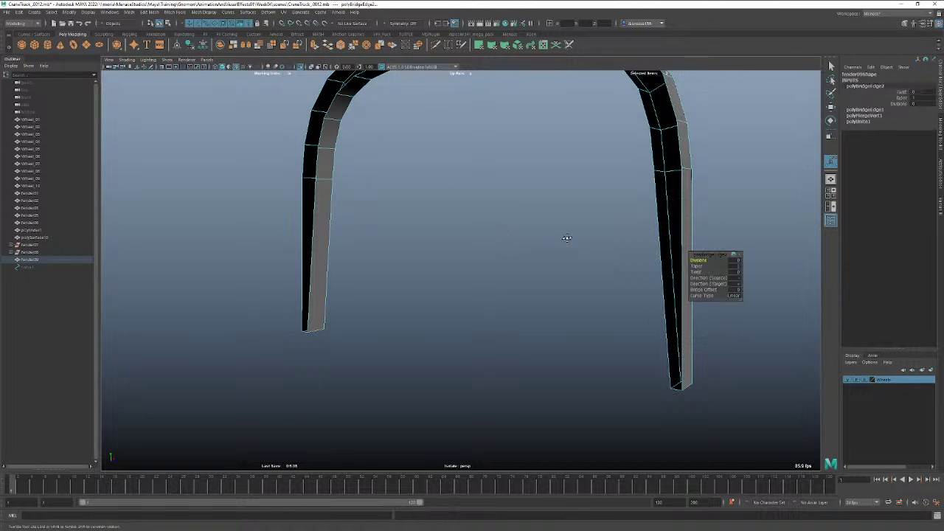
left_click_drag(548, 244, 474, 258, "alt")
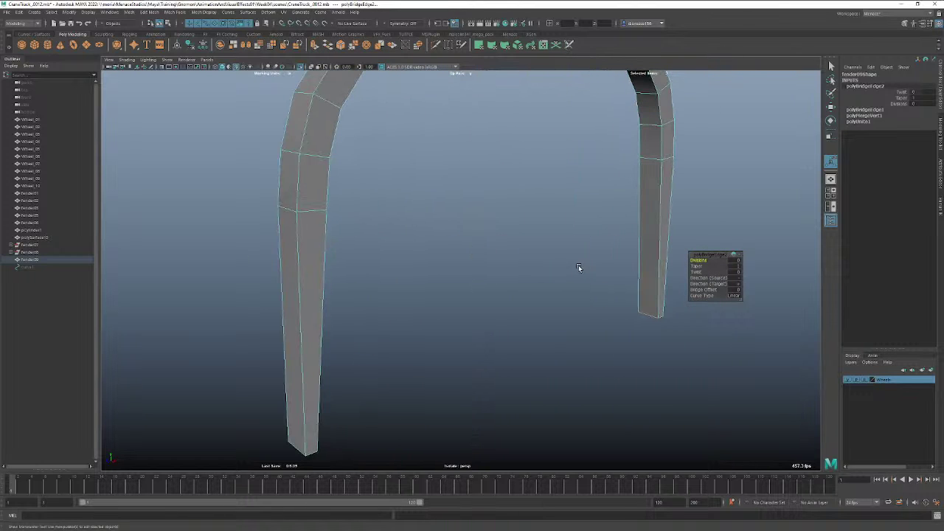
key("f")
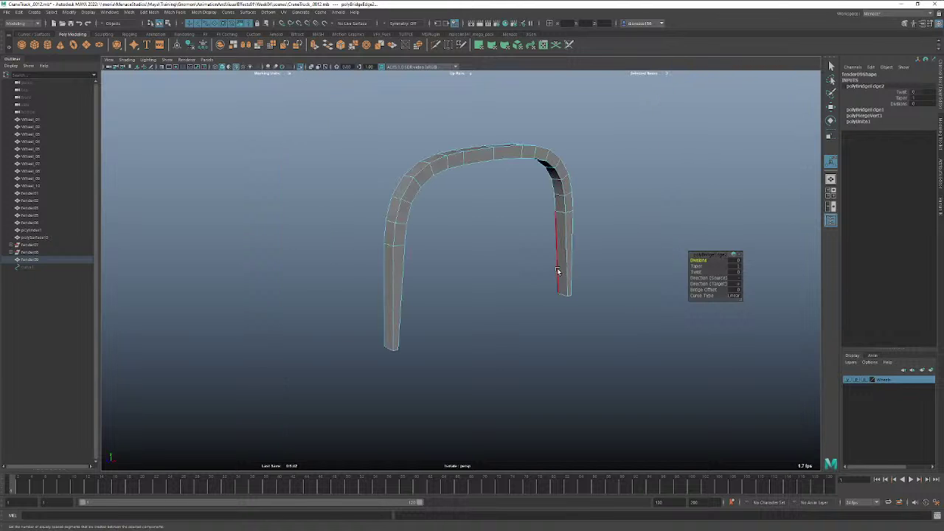
left_click_drag(471, 264, 407, 286, "alt")
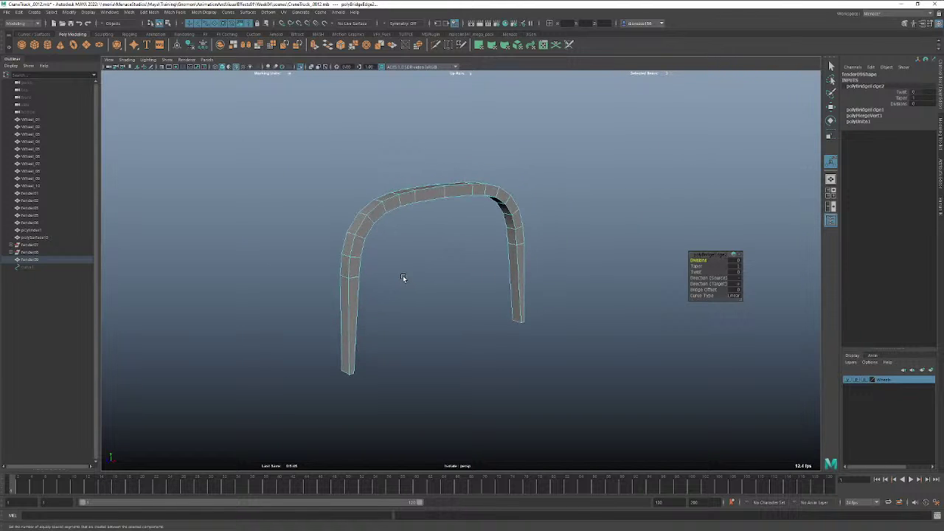
Return the capped fender to object mode and delete its construction history.
right_click_drag(405, 207, 418, 196)
left_click(461, 261)
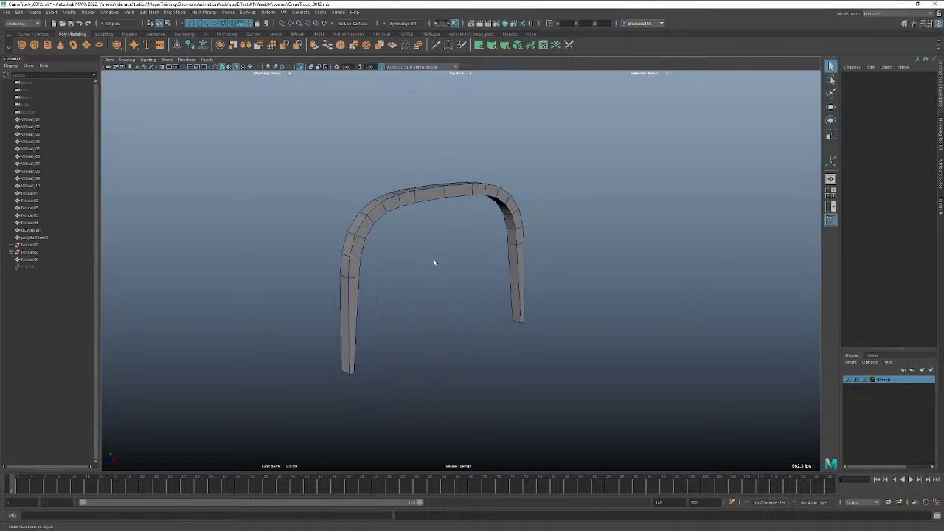
left_click(413, 194)
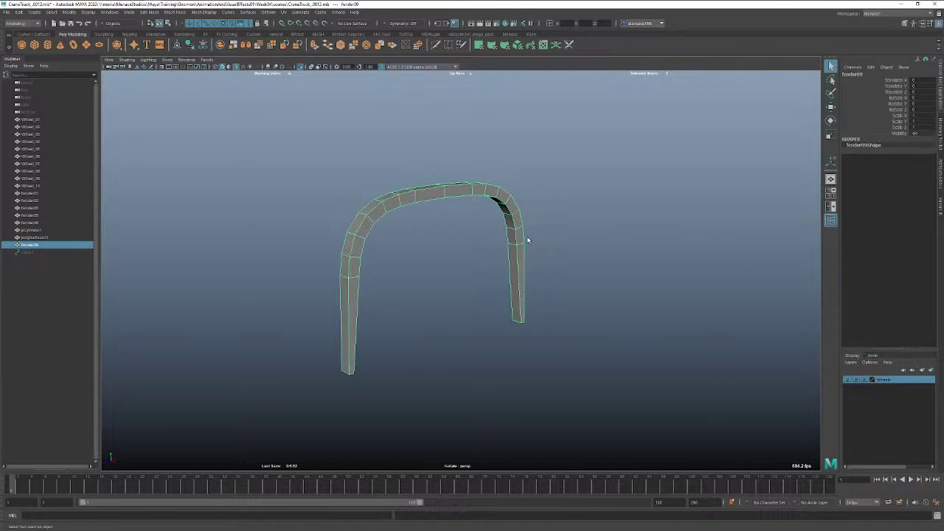
Leave the fender's isolated view and show the whole crane truck again.
right_click_drag(528, 239, 388, 244, "alt")
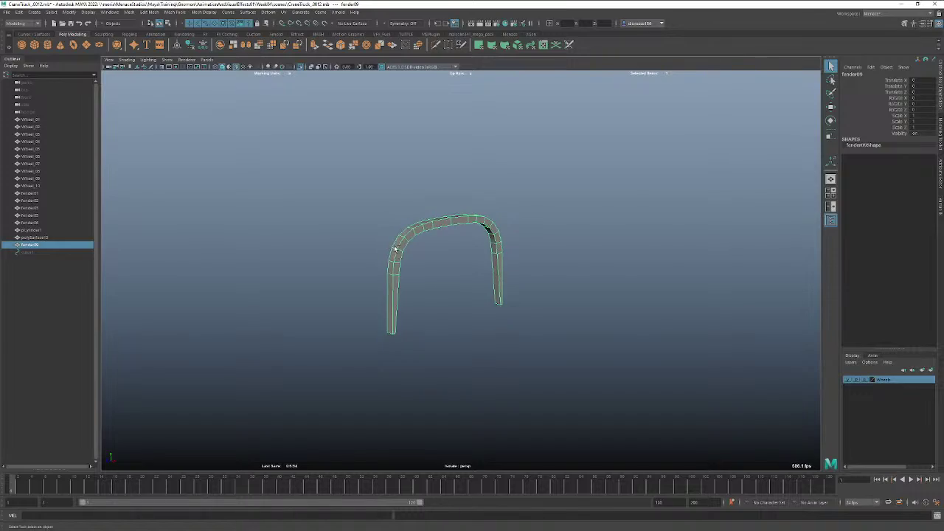
key("ctrl+1")
mouse_move(561, 278)
left_mouse_down("alt")
mouse_move(537, 269)
mouse_move(535, 252)
mouse_move(552, 288)
left_mouse_up("alt")
right_click_drag(602, 280, 457, 288, "alt")
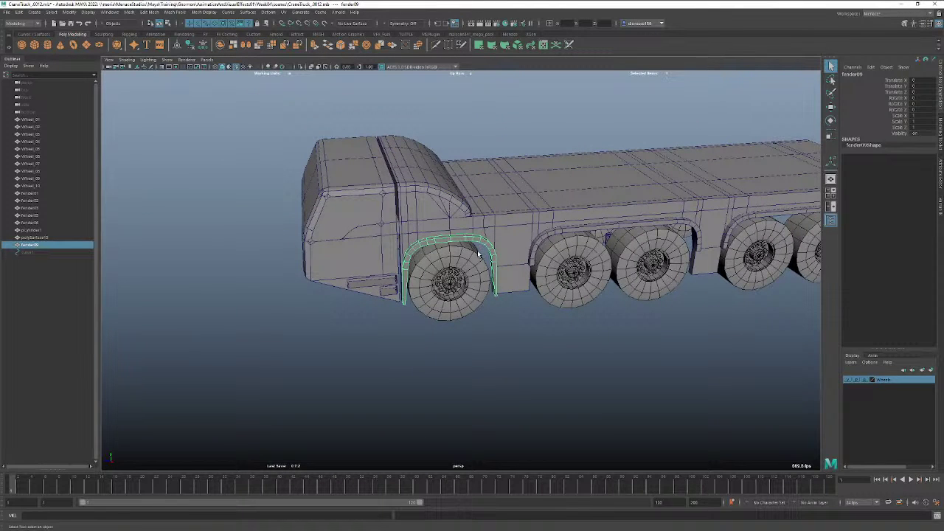
Duplicate the front wheel fender and move the copy along Z onto the second wheel, aligning it to the existing arch in the side view.
key("ctrl+d")
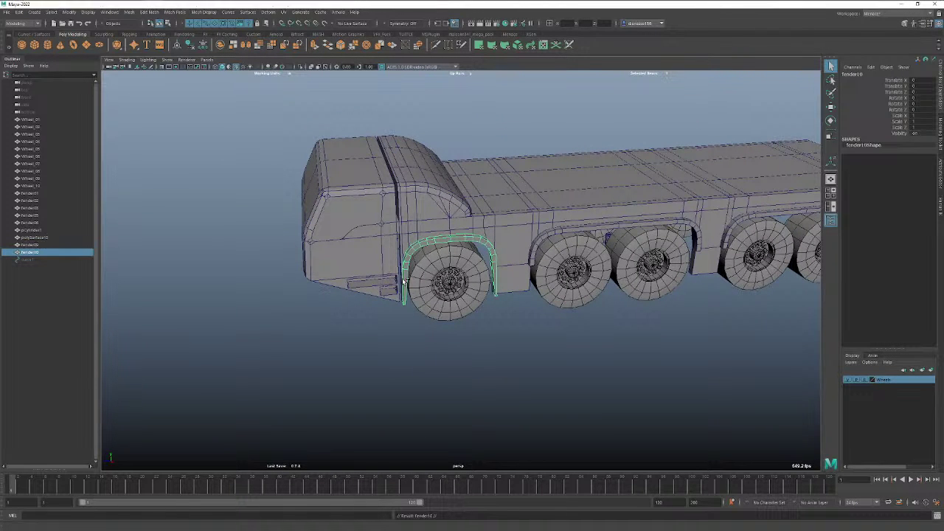
key("w")
left_click_drag(423, 271, 543, 260)
key("space")
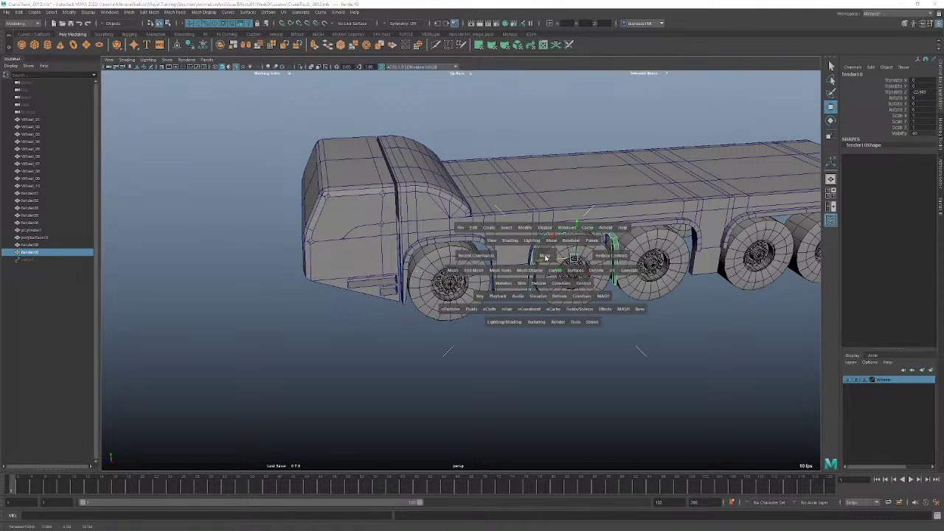
key("f")
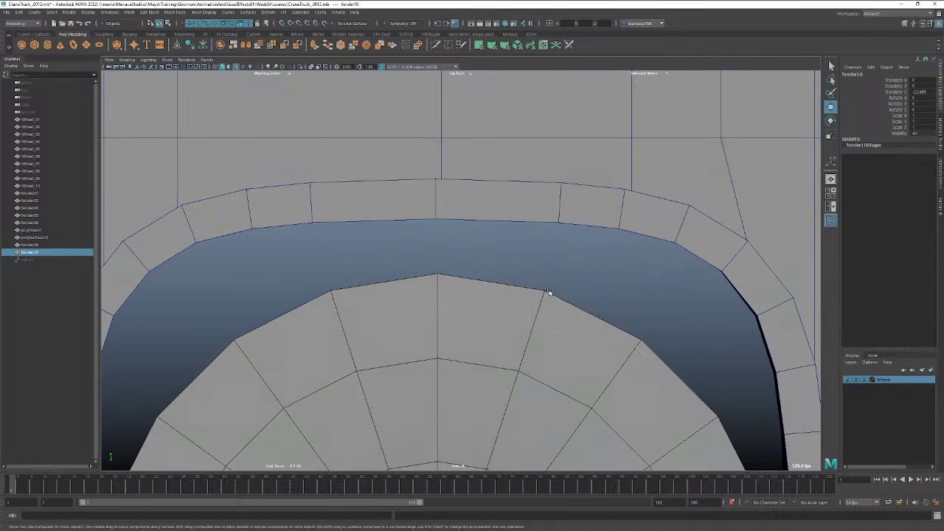
key("f")
right_click_drag(586, 295, 355, 295, "alt")
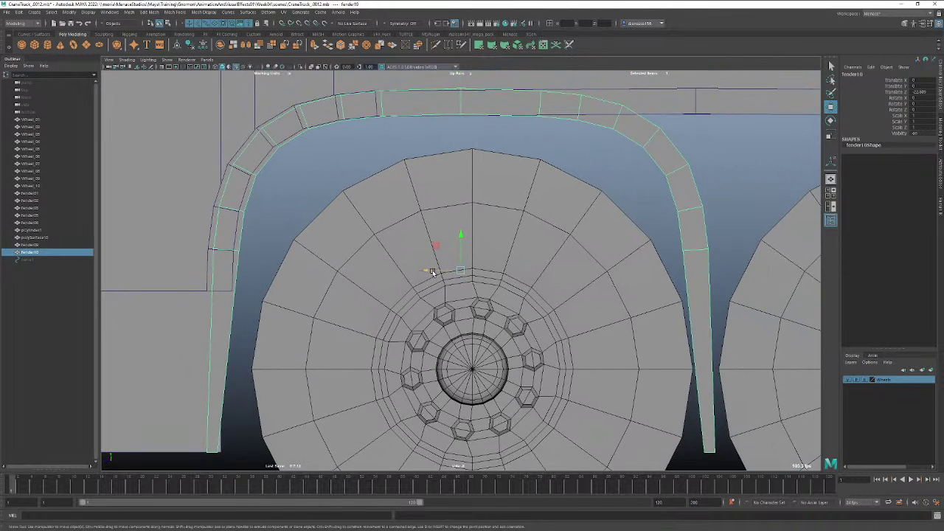
left_click_drag(433, 273, 425, 273)
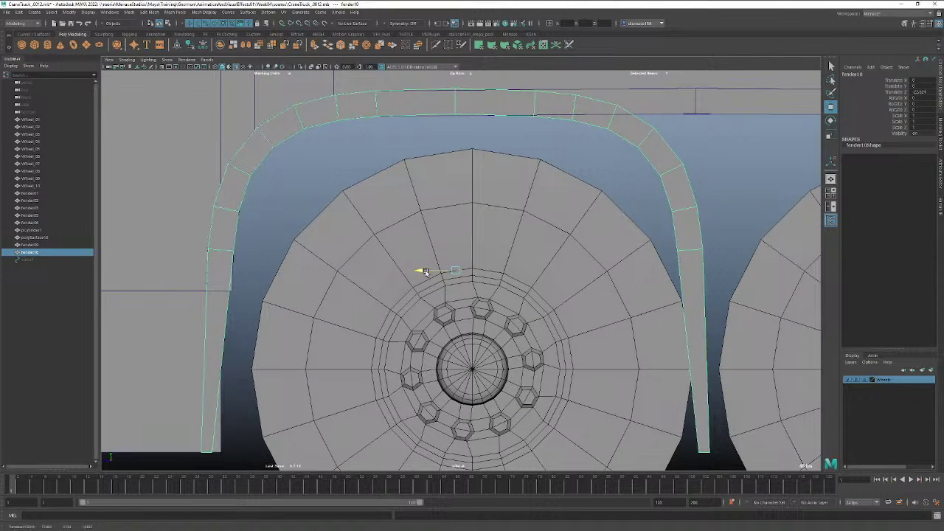
Stretch the fender copy across the second and third wheels by moving its rear-half vertices along Z to the far end of the arch.
right_click_drag(666, 164, 638, 162)
middle_click_drag(647, 202, 511, 201, "alt")
right_click_drag(511, 201, 413, 203, "alt")
scroll(495, 205, "down", 2)
scroll(454, 215, "down", 1)
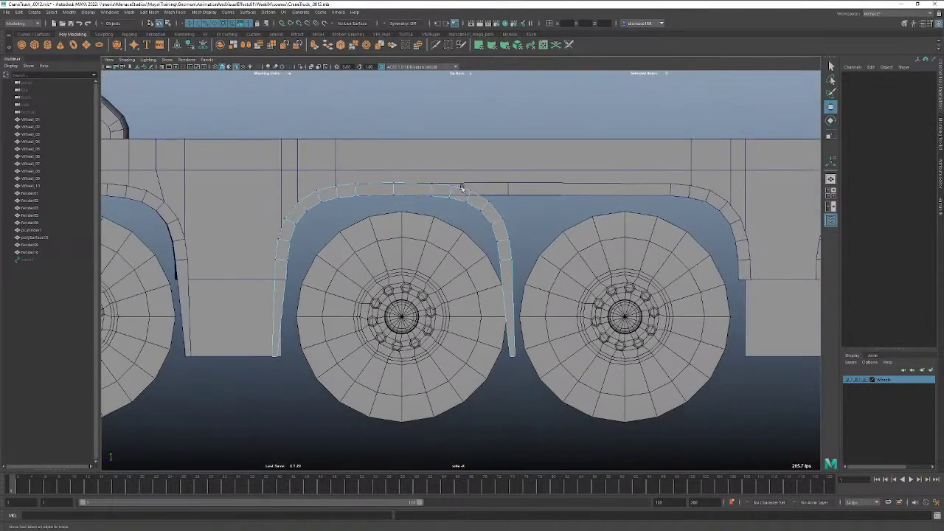
left_click_drag(427, 173, 550, 365)
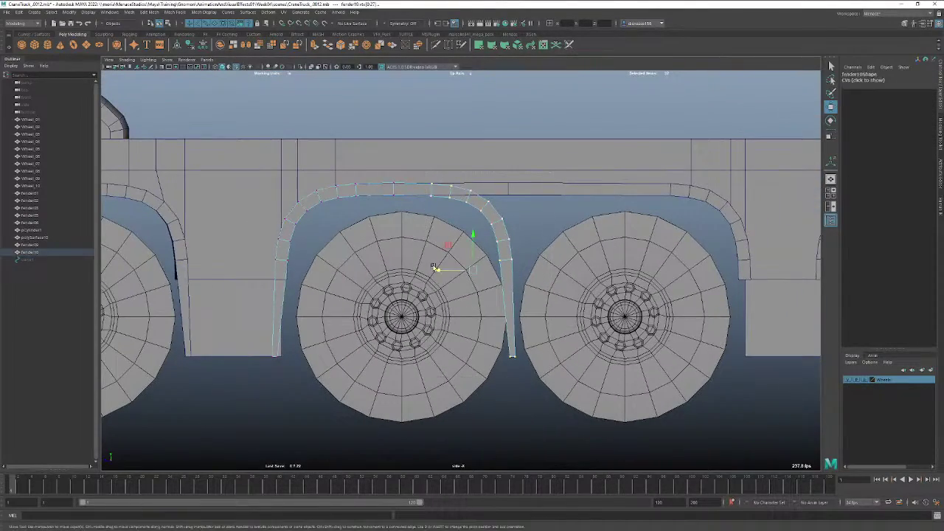
left_click_drag(439, 270, 678, 271)
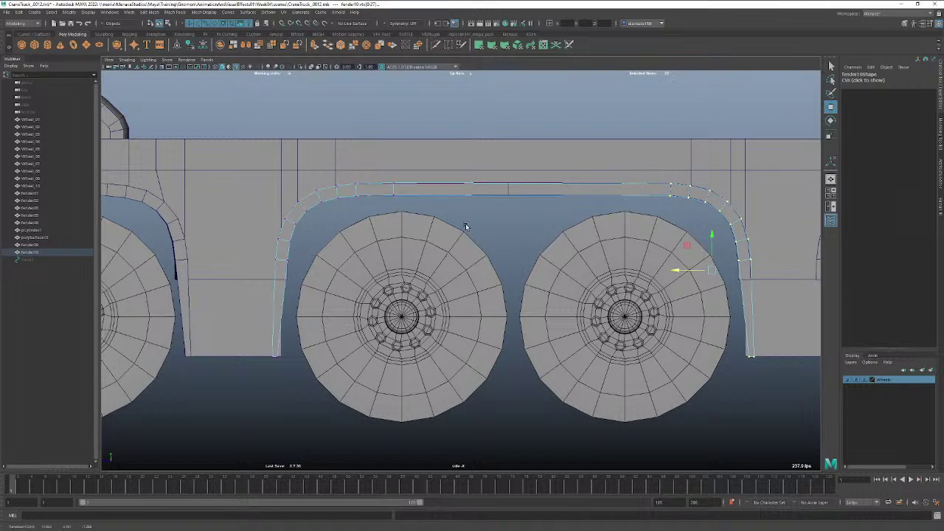
Move the fender's middle top vertices along Z to midway between the two wheels, then return to object mode and center its pivot.
left_click_drag(413, 163, 472, 191)
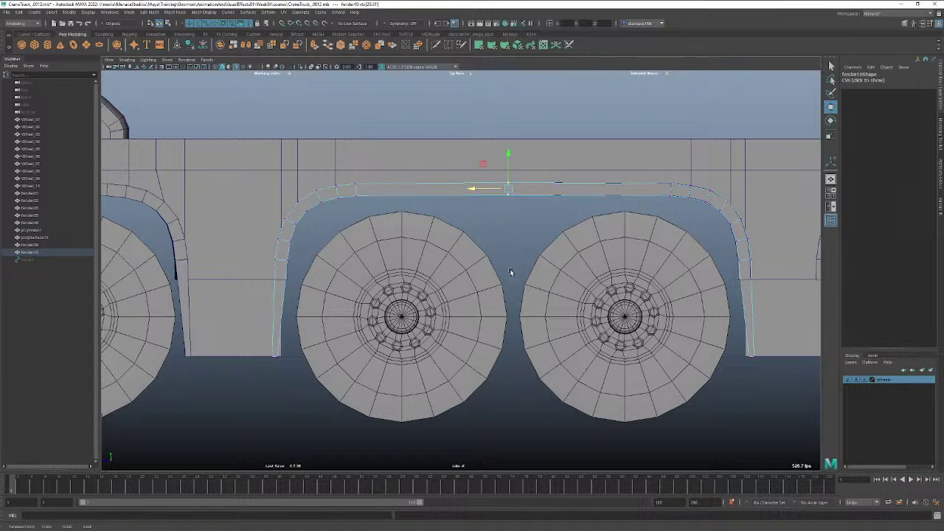
right_click_drag(527, 190, 565, 177)
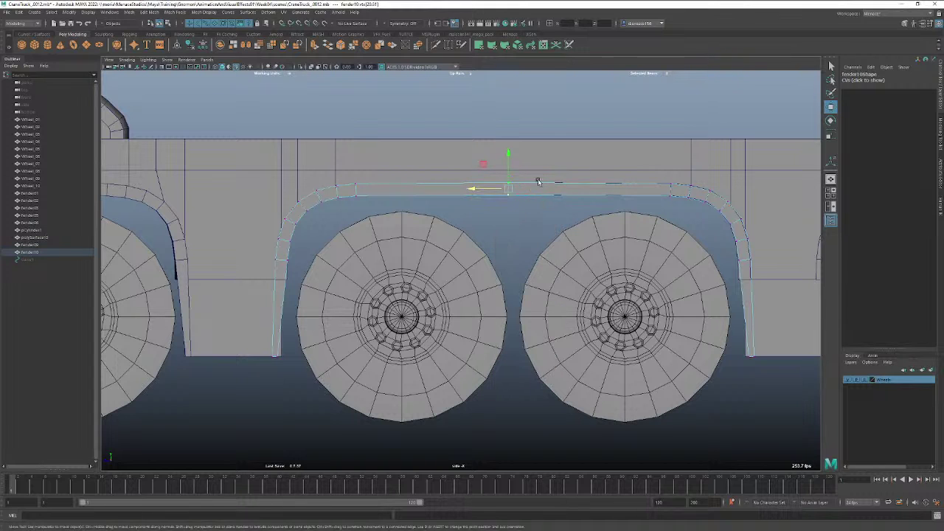
left_click(178, 46)
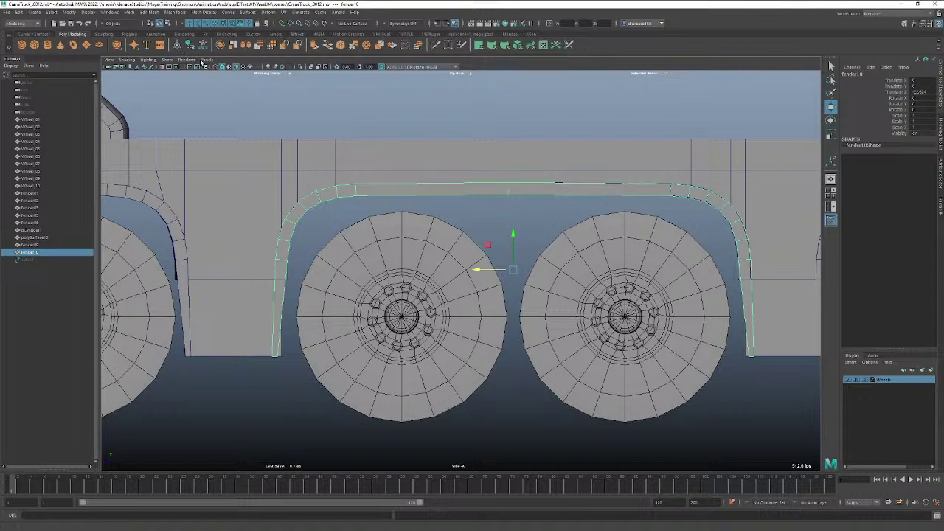
Duplicate the widened fender and move the copy along Z onto the arch over the last two wheels.
right_click_drag(603, 198, 420, 217, "alt")
middle_click_drag(420, 217, 268, 229, "alt")
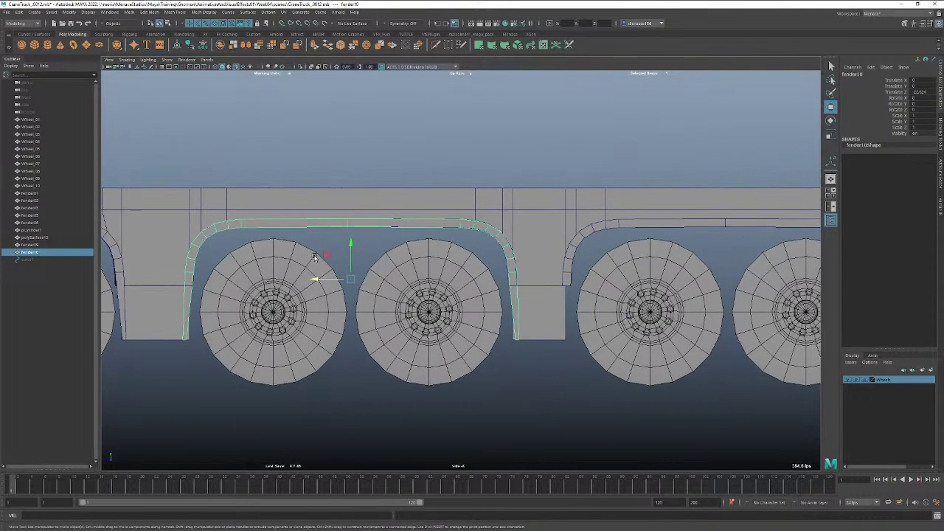
key("ctrl+d")
left_click_drag(318, 279, 694, 268)
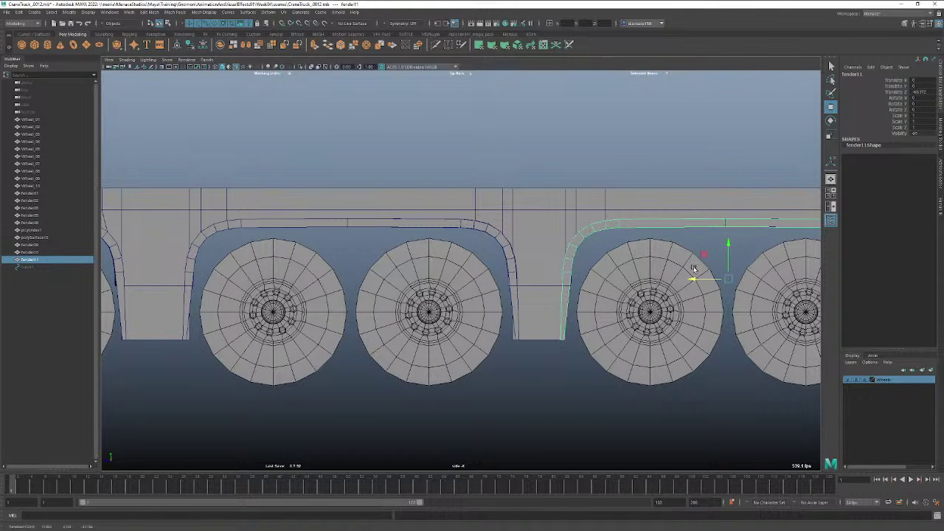
middle_click_drag(679, 270, 434, 273, "alt")
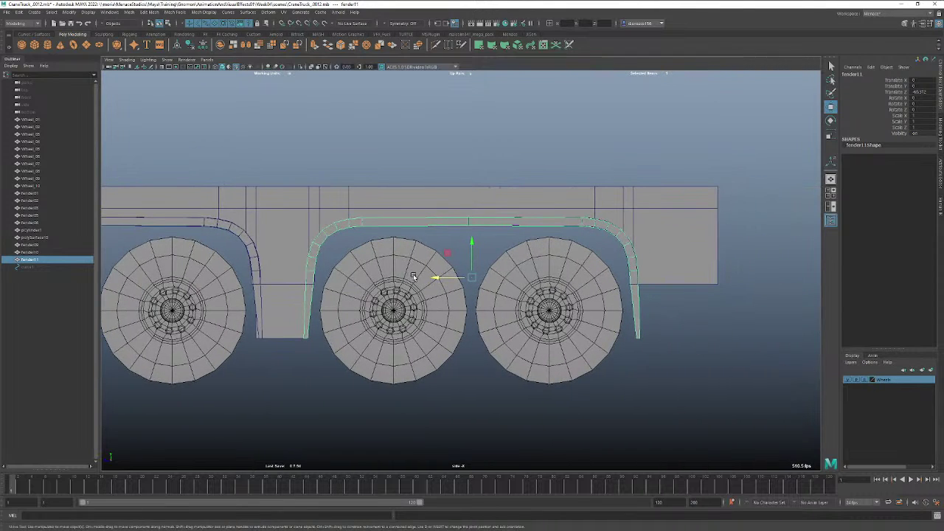
Rename the truck body mesh polySurface10 as MainBody.
left_click(33, 238)
scroll(447, 293, "down", 5)
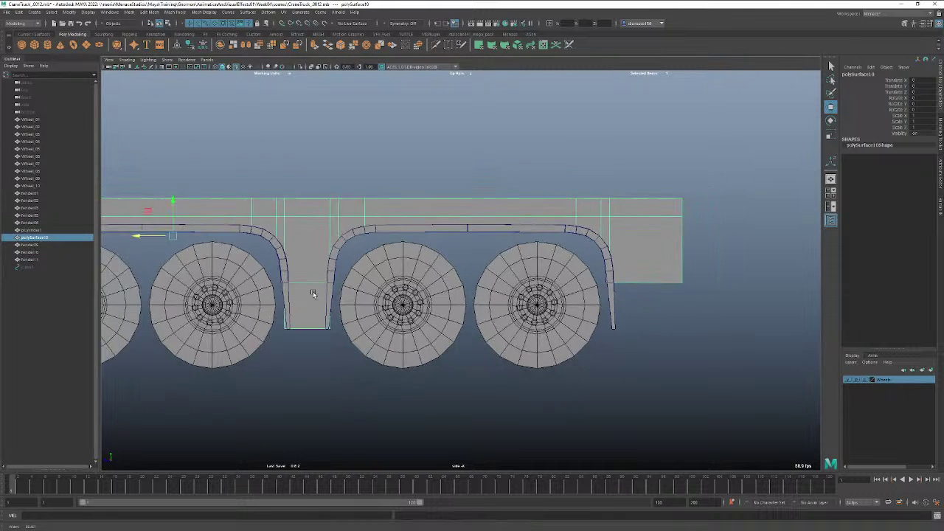
right_click_drag(289, 290, 244, 288, "alt")
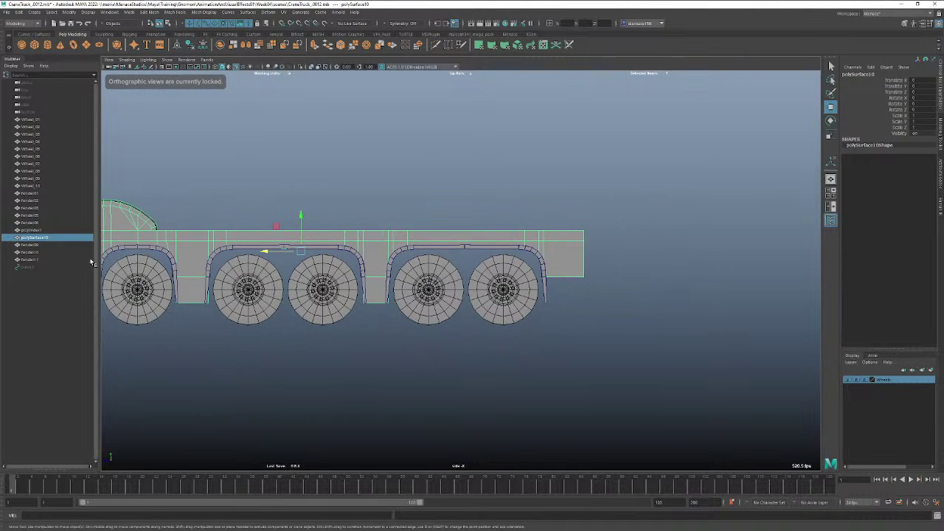
double_click(58, 238)
type("MainBody")
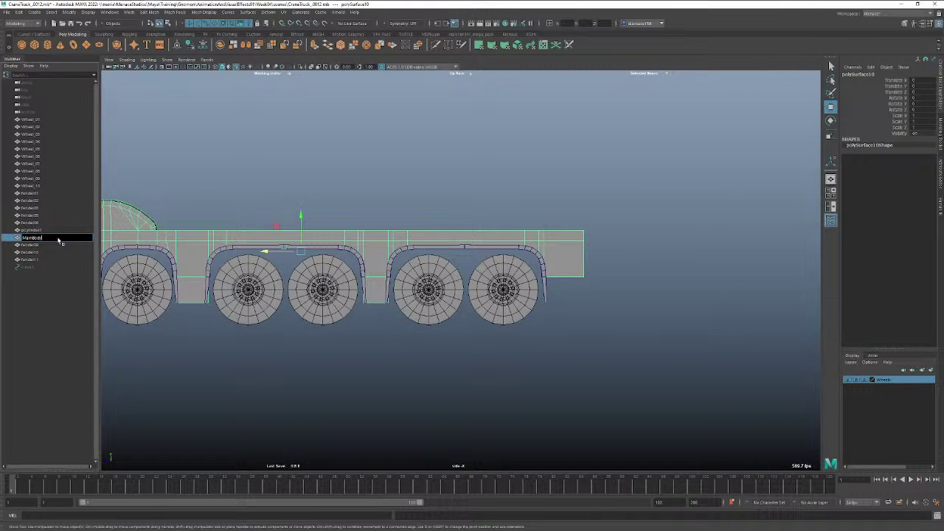
key("Return")
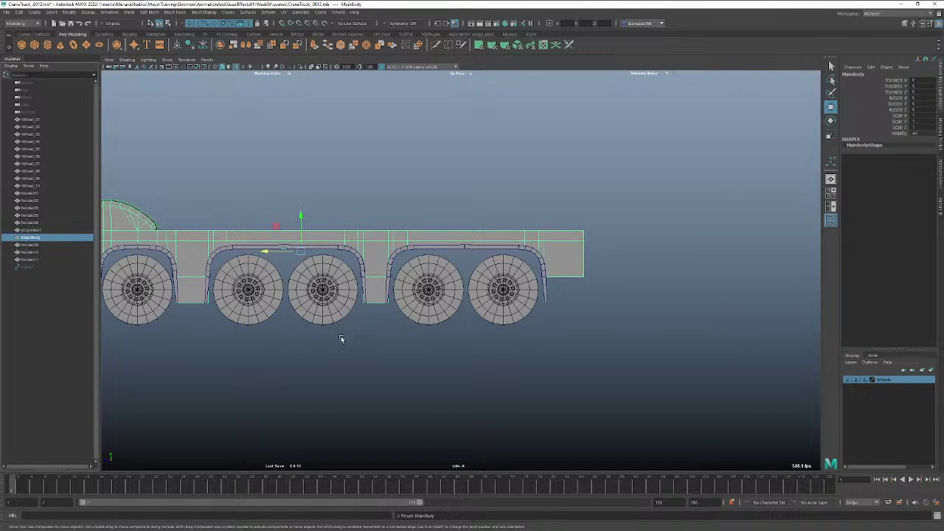
Hide the three new fenders in the perspective view to expose the old fenders beneath them.
right_click_drag(251, 309, 339, 314, "alt")
key("space")
left_click_drag(339, 314, 422, 275)
left_click(433, 260)
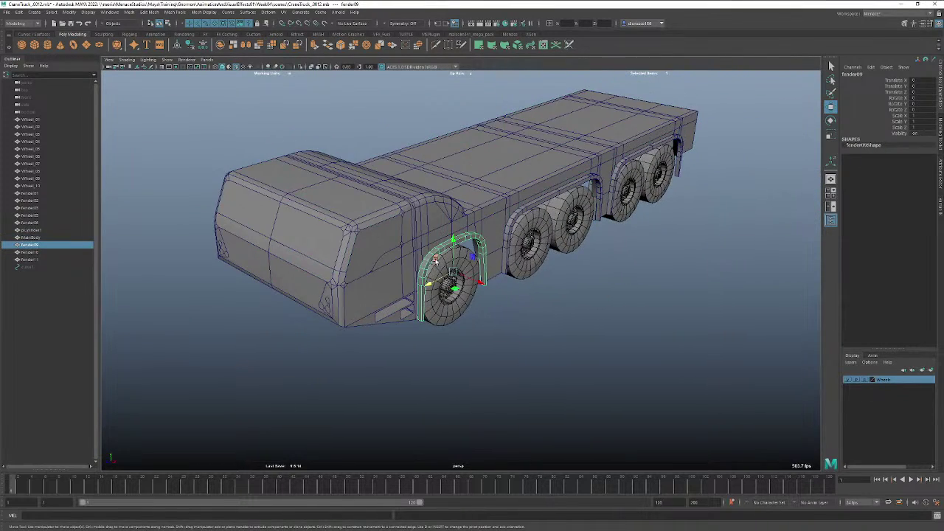
left_click(525, 212, "shift")
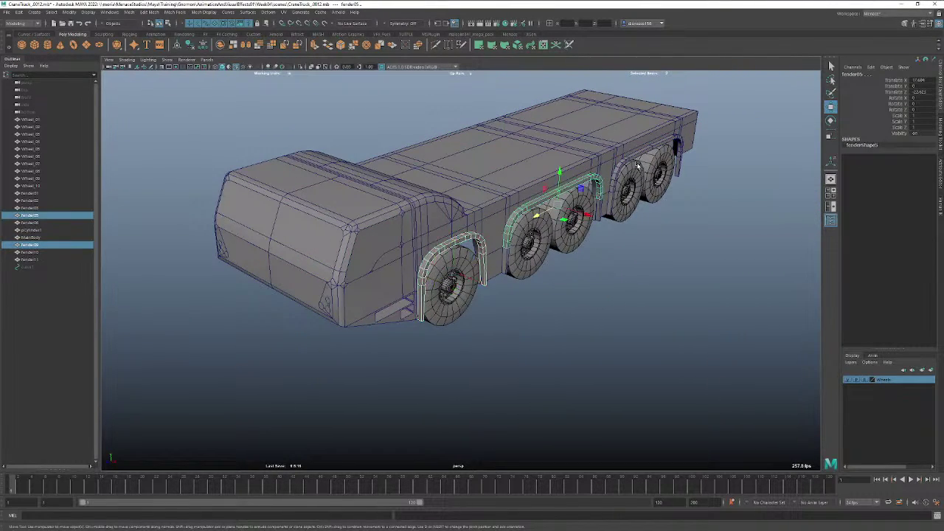
left_click(600, 210)
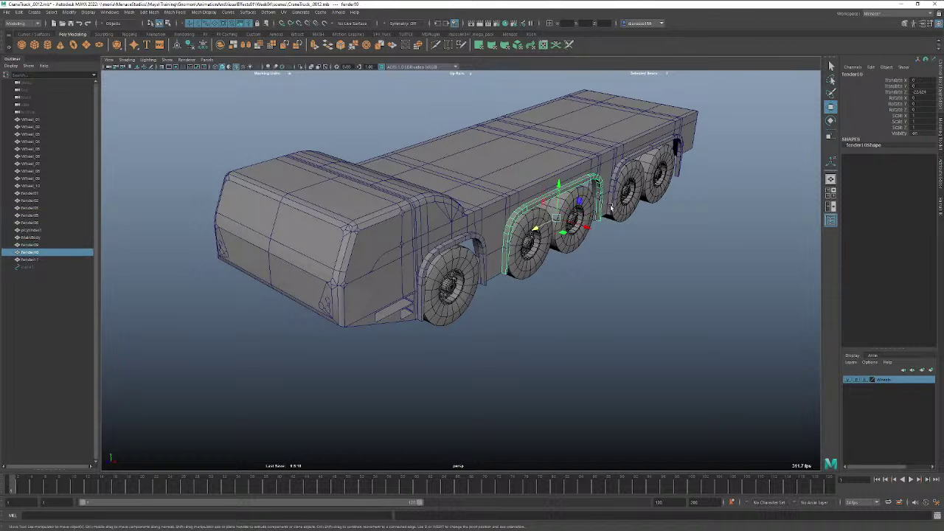
left_click(612, 206, "shift")
left_click(482, 275, "shift")
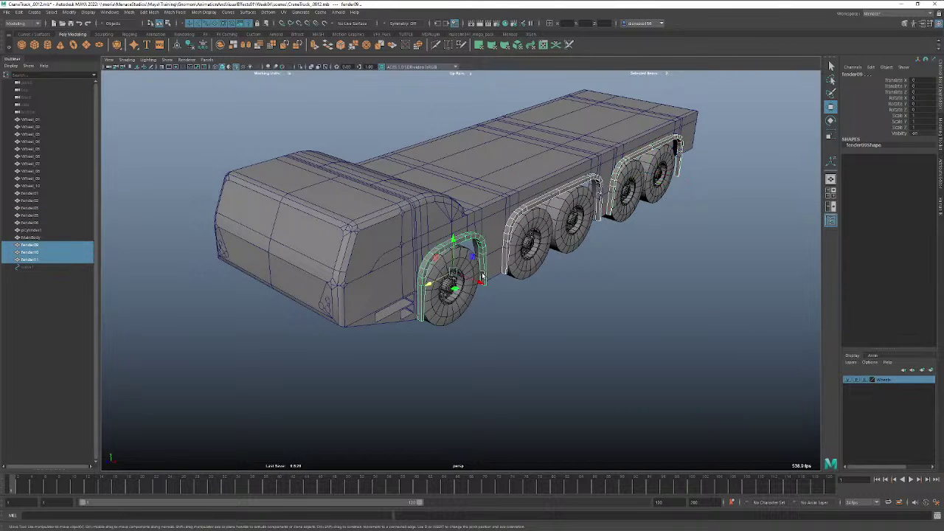
key("ctrl+h")
left_click(510, 317)
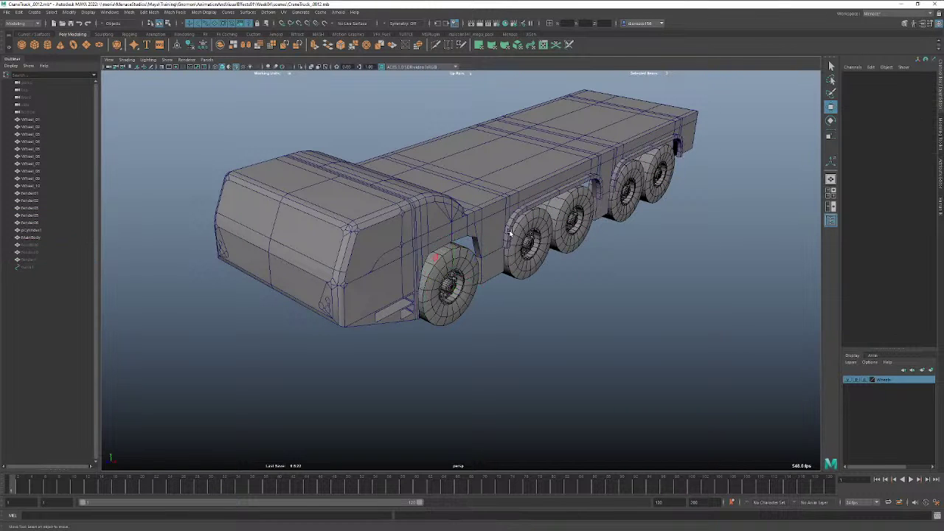
Delete the two old fenders over the rear wheel pairs on this side of the truck.
left_click(509, 233)
key("ctrl+h")
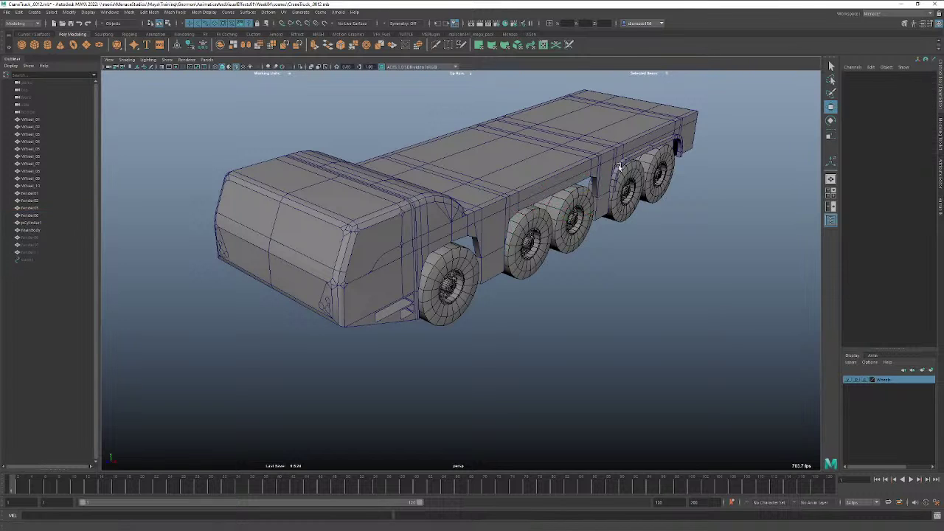
left_click(619, 165)
key("ctrl+h")
Make the three hidden new fenders visible again and clear the selection.
left_click(40, 231)
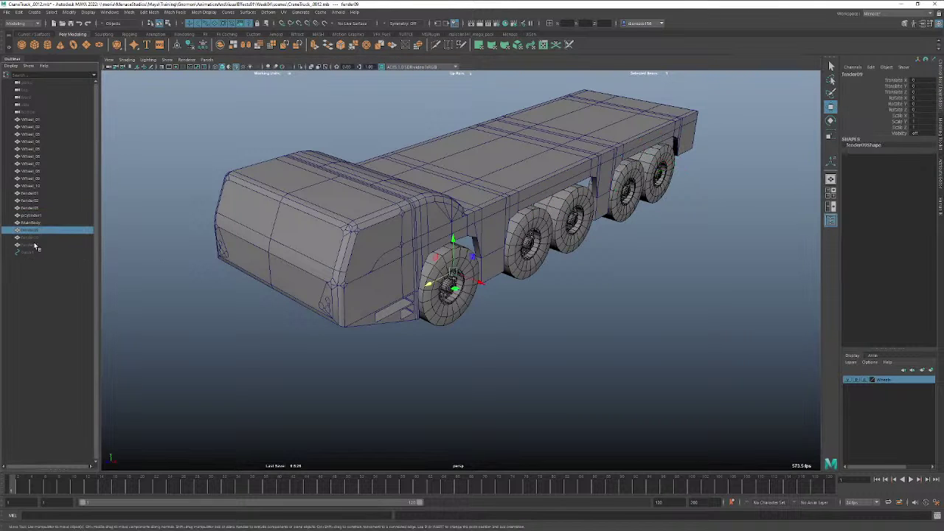
left_click(34, 247, "shift")
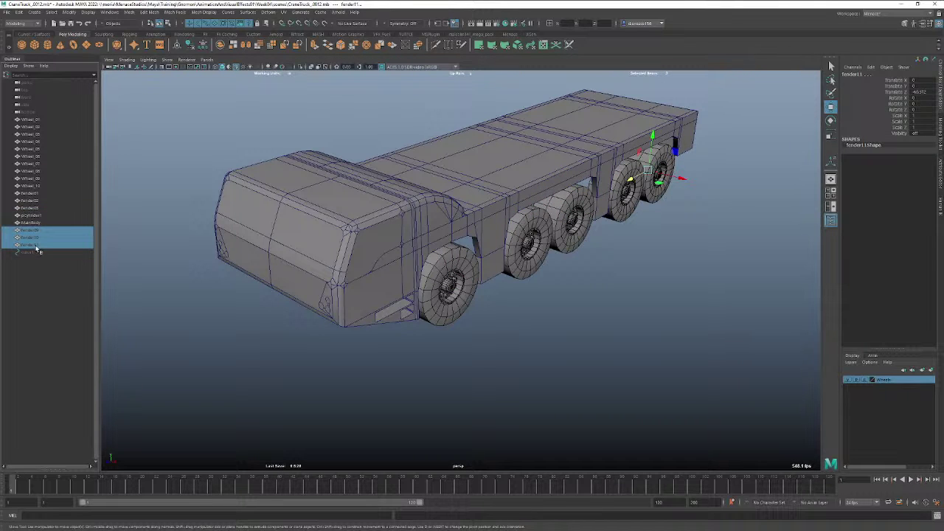
key("shift+h")
left_click(390, 380)
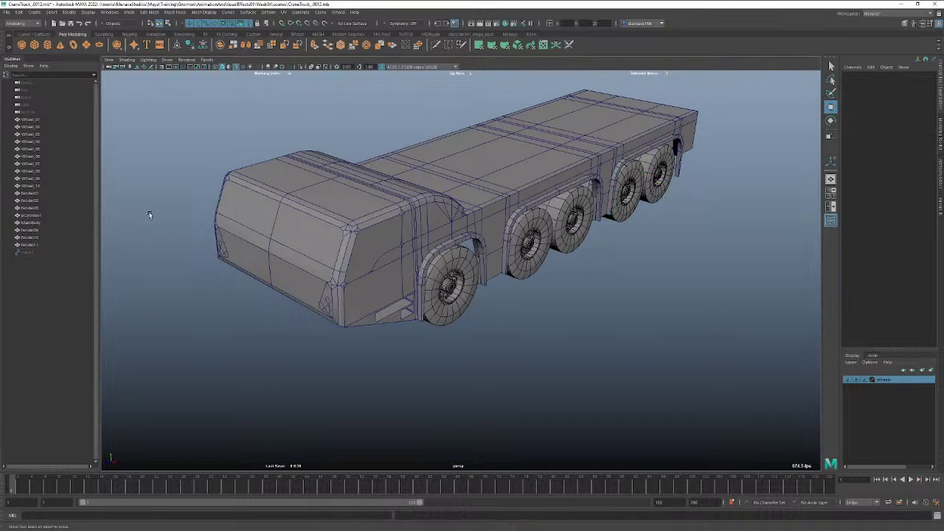
Save the scene and batch-rename the three new fenders as fender_01 to fender_03 with the reNamer script.
left_click(29, 231)
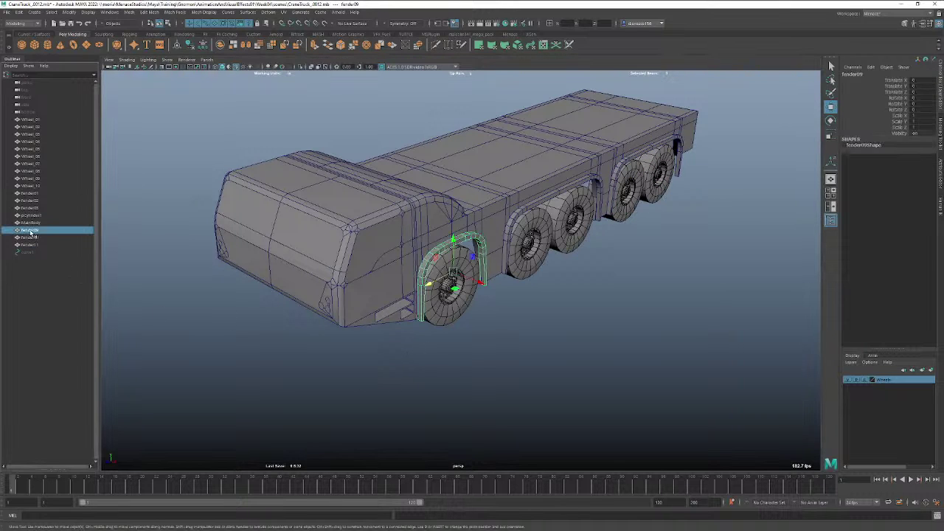
left_click(33, 245, "shift")
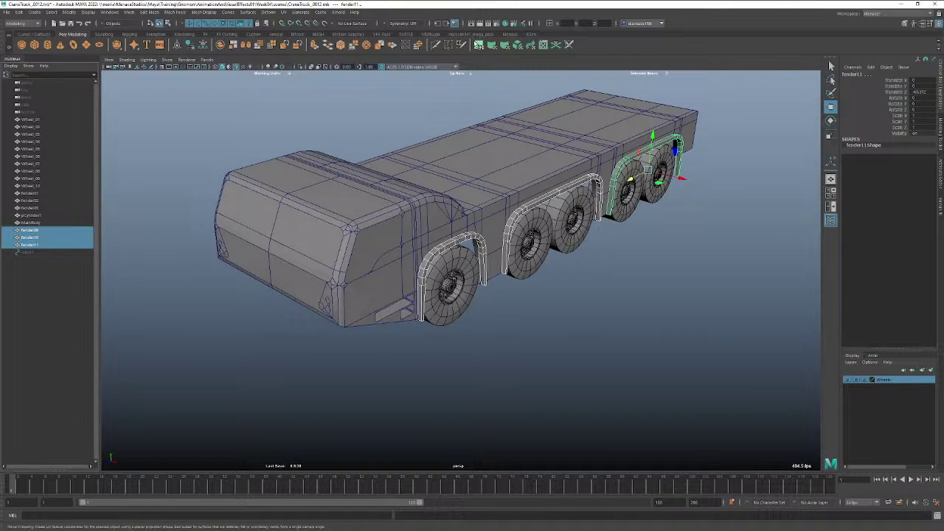
key("ctrl+s")
left_click(475, 35)
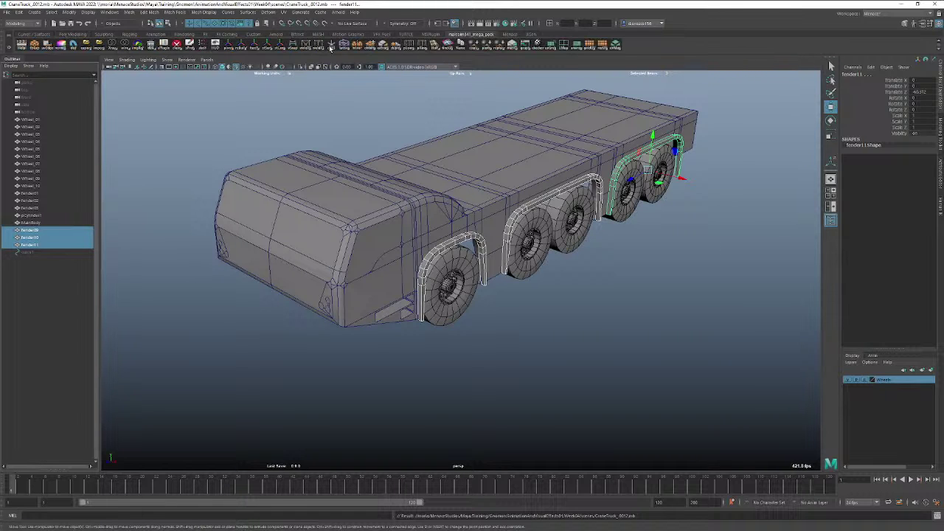
left_click(461, 44)
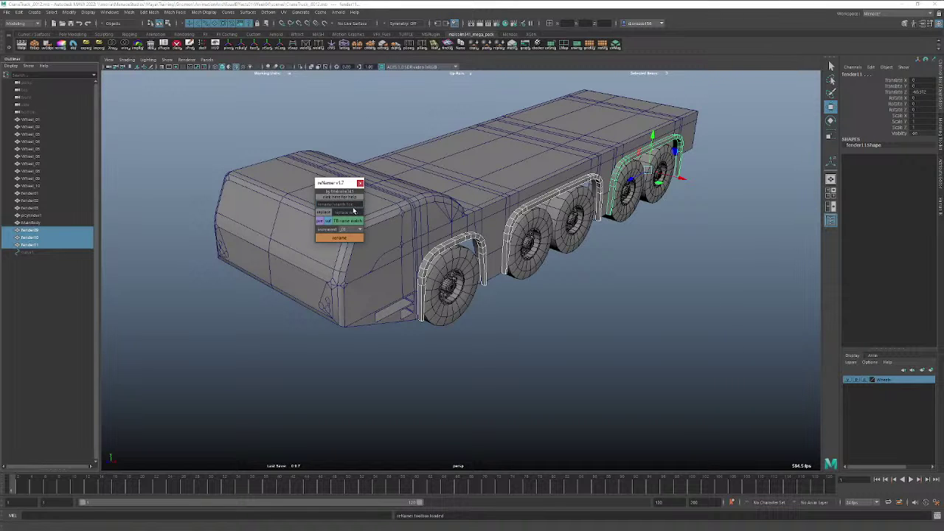
type("fender")
left_click(335, 213)
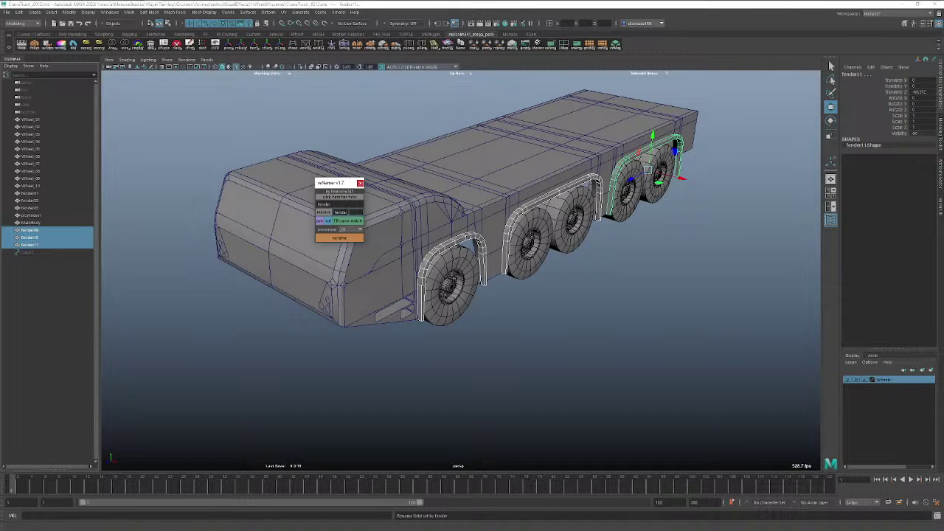
left_click(339, 239)
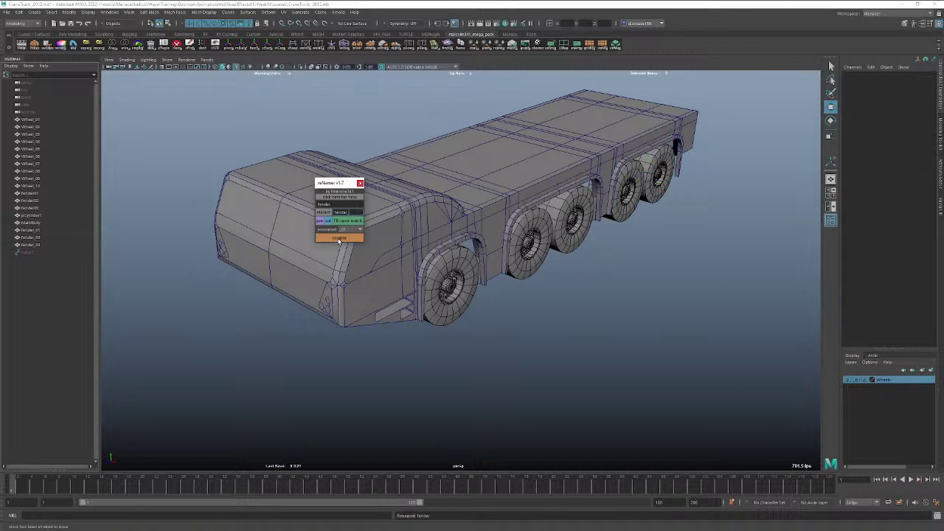
left_click(360, 183)
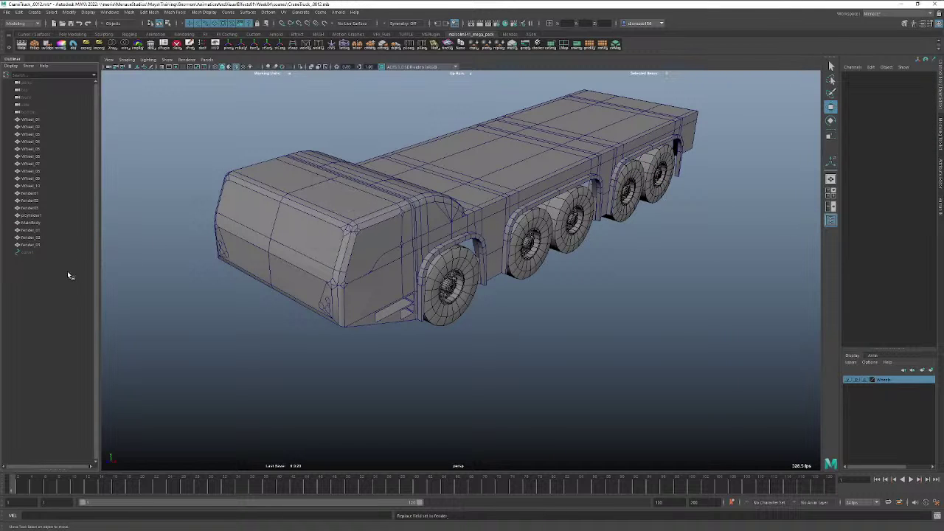
Group the three renamed fenders along this side of the truck.
left_click(469, 242)
left_click(517, 223, "shift")
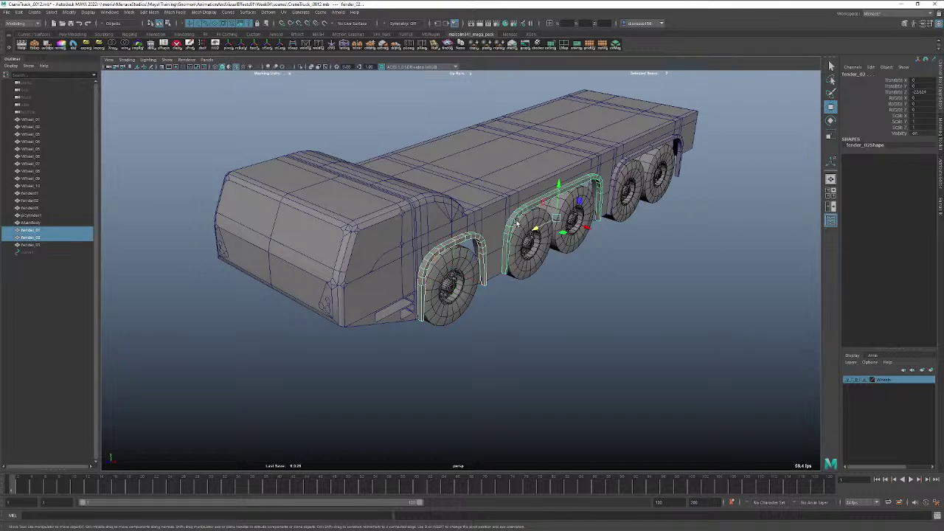
left_click(620, 169, "shift")
key("ctrl+g")
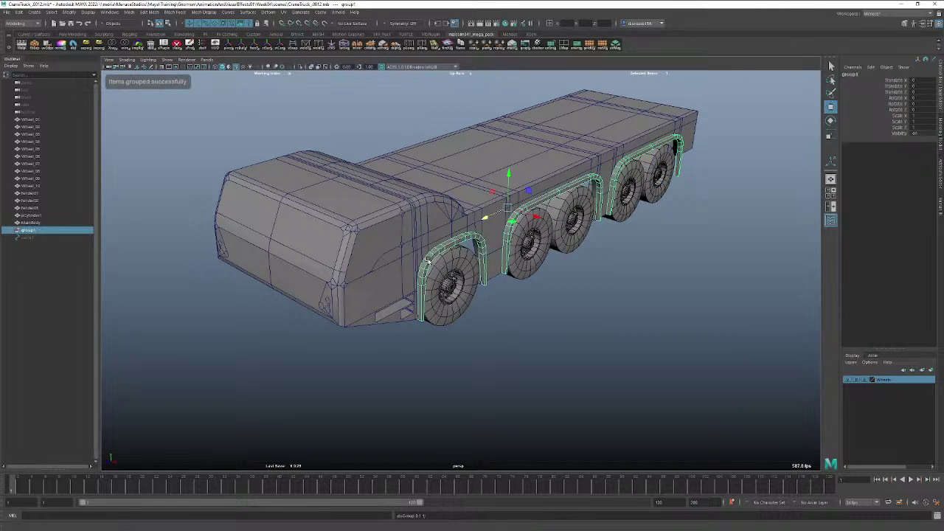
Delete the three old fenders on the opposite side of the truck.
left_click_drag(413, 266, 394, 312, "alt")
left_click(341, 319)
left_click(246, 295, "shift")
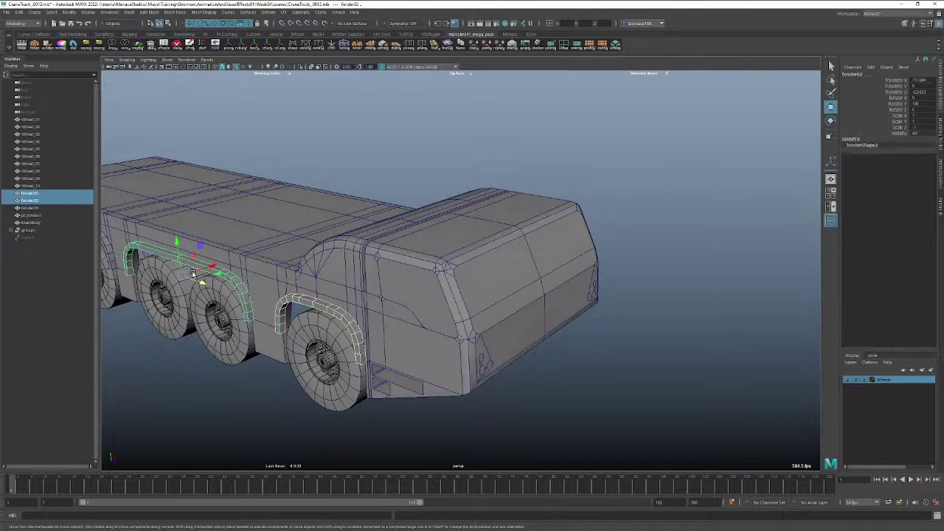
left_click(109, 255, "shift")
key("Delete")
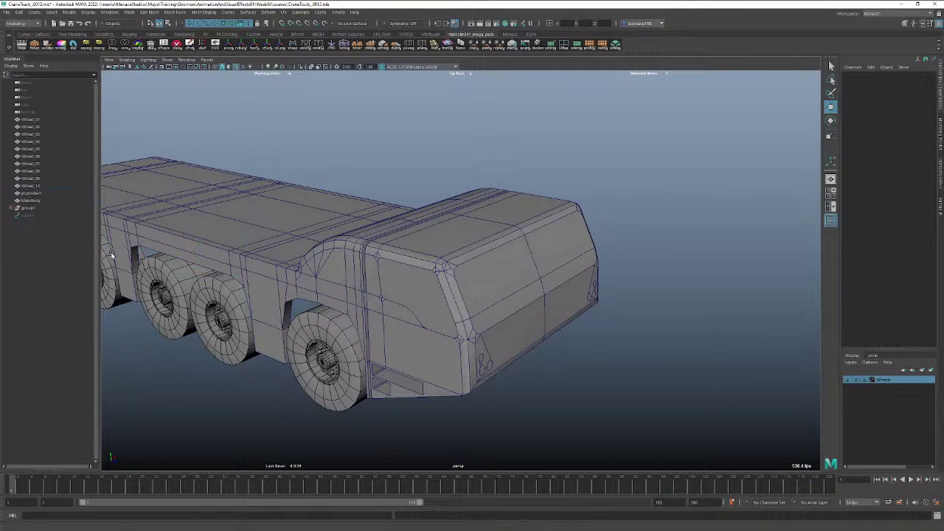
Duplicate the fender group and mirror the copy to the opposite side with a Scale X of -1.
left_click(27, 208)
left_click_drag(212, 234, 338, 266, "alt")
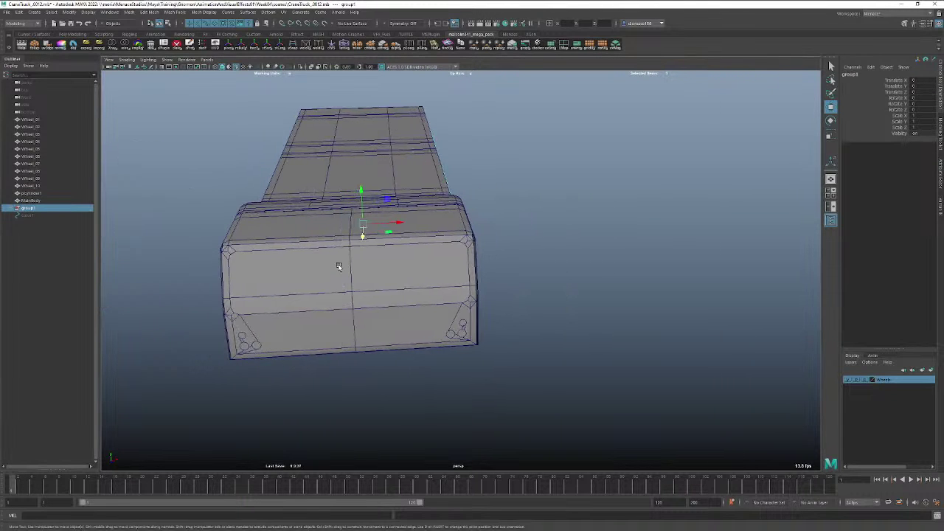
key("ctrl+d")
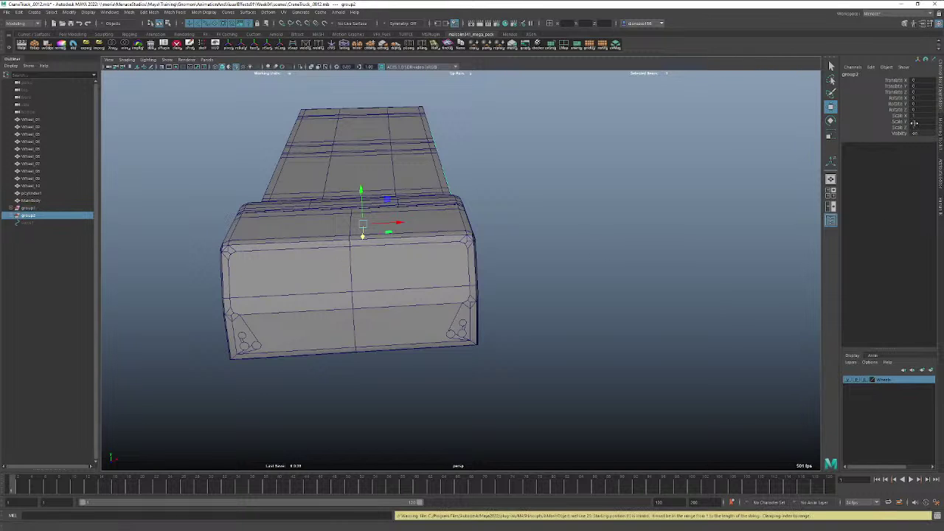
left_click(917, 122)
left_click(916, 116)
type("-1")
key("Return")
left_click_drag(235, 286, 273, 283, "alt")
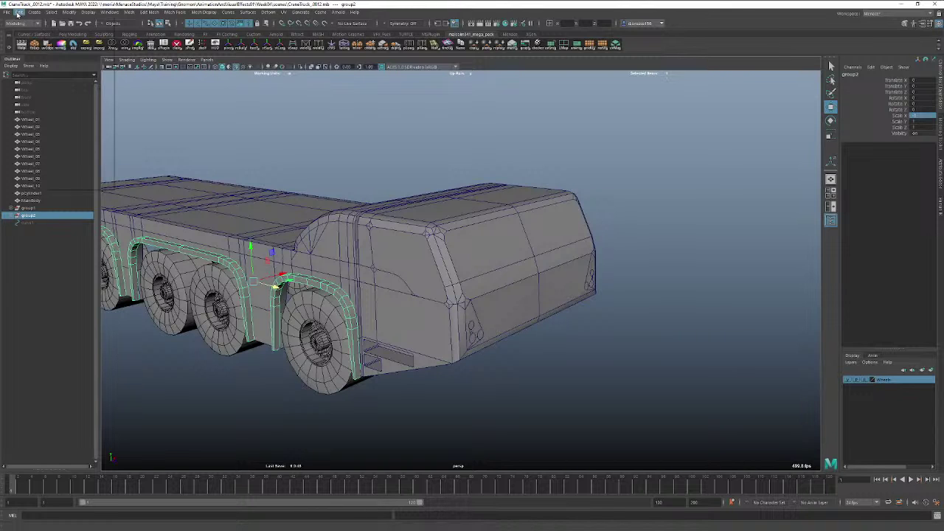
Ungroup the mirrored fender group and the original fender group, and clear the selection.
left_click(17, 13)
left_click(60, 159)
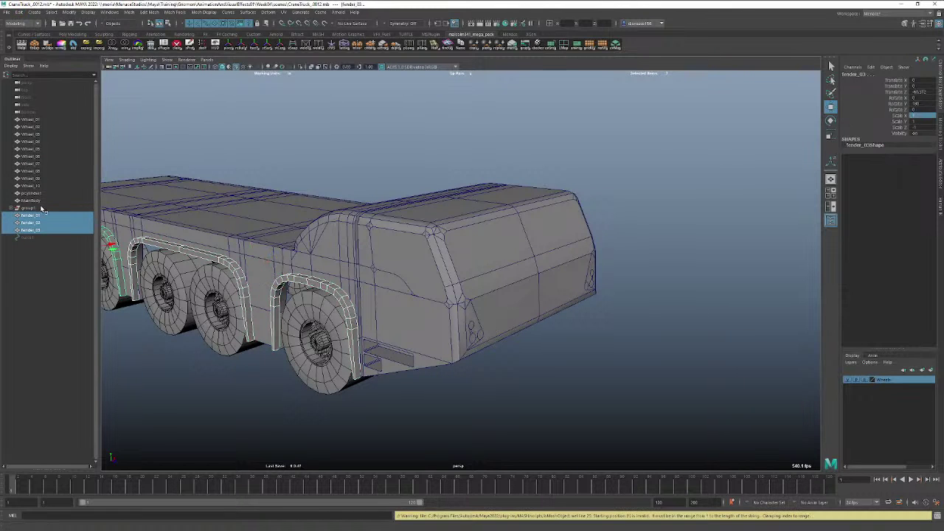
left_click(33, 208)
left_click(20, 13)
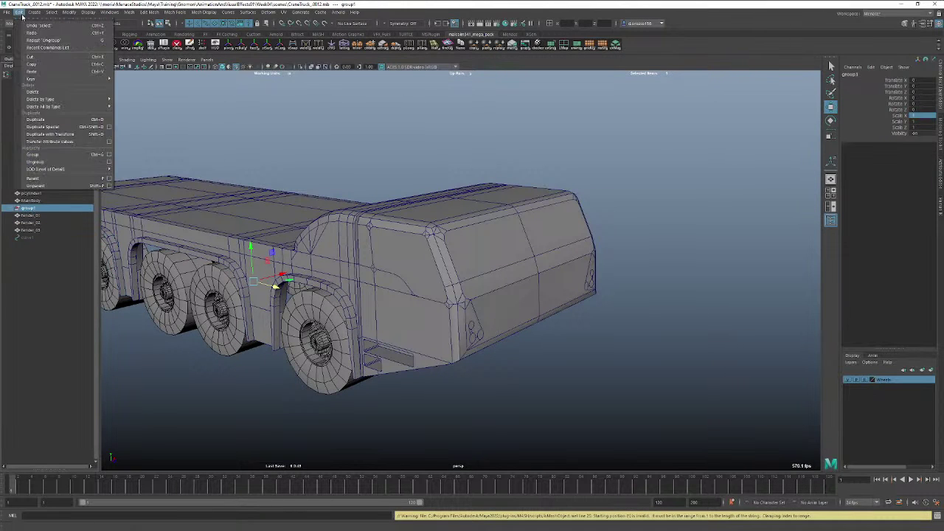
left_click(50, 163)
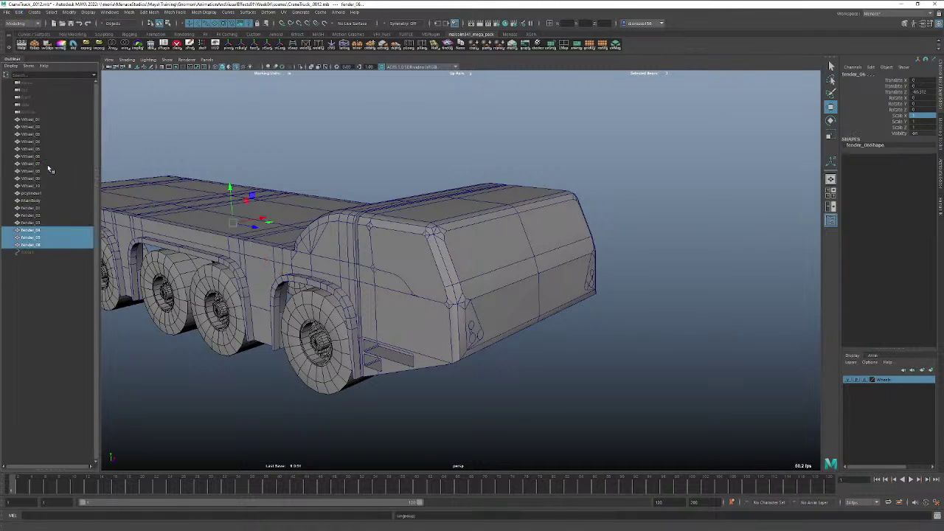
left_click(51, 257)
Delete the leftover pCylinder1 object from the scene.
left_click_drag(329, 279, 260, 298, "alt")
left_click(341, 282)
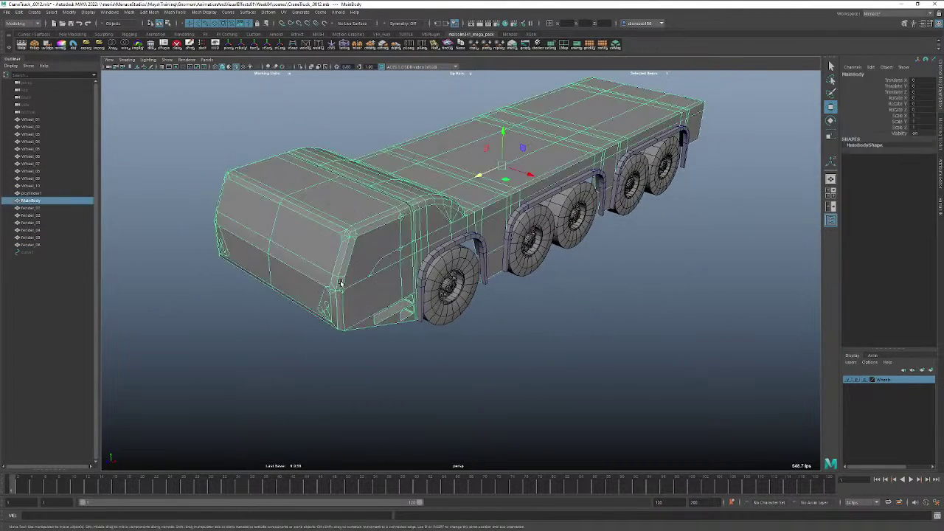
left_click(40, 194)
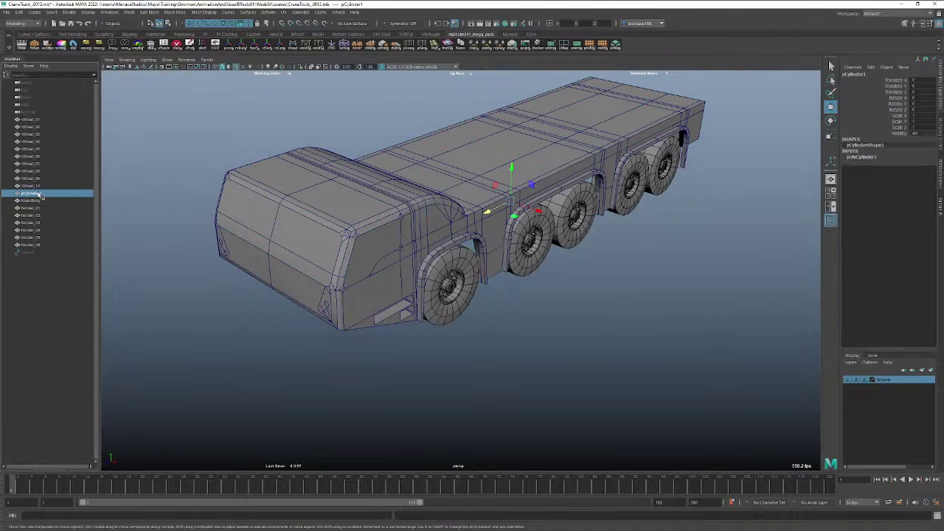
left_click_drag(558, 294, 561, 258, "alt")
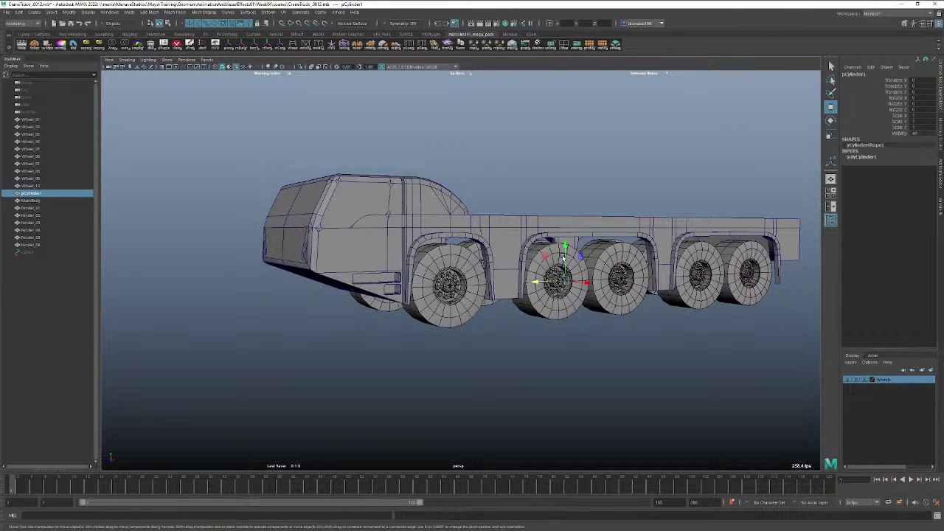
left_click_drag(566, 336, 565, 337)
left_click(561, 335)
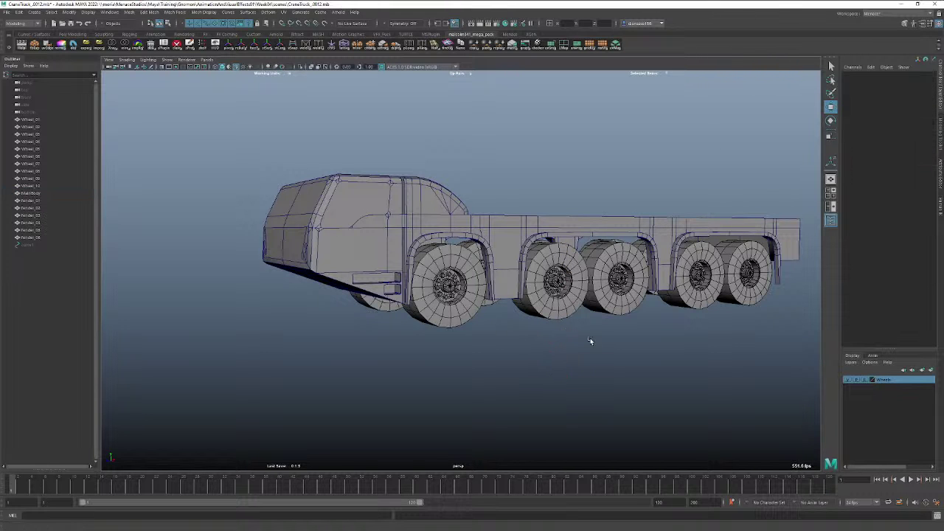
Save an incremented version of the scene as CraneTruck_0013 and delete the leftover curve.
left_click_drag(647, 352, 453, 336, "alt")
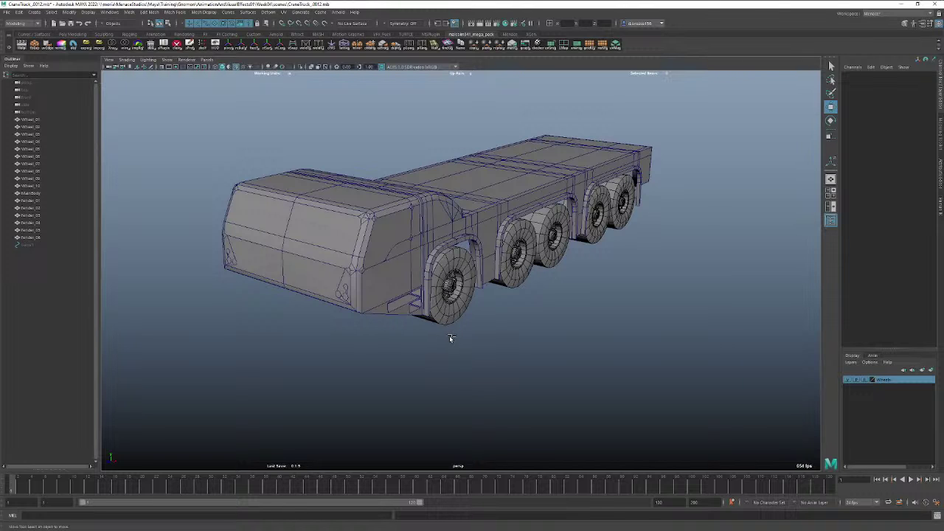
key("ctrl+alt+s")
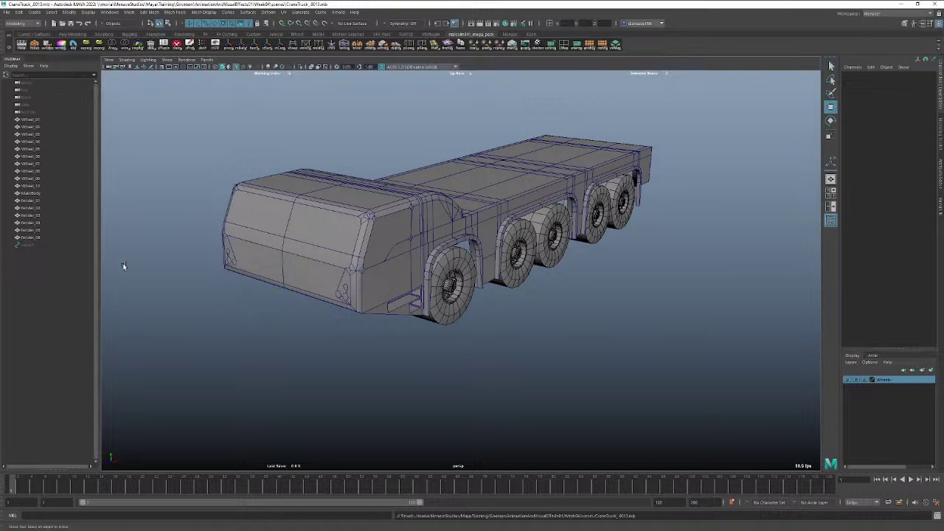
left_click(33, 244)
key("Delete")
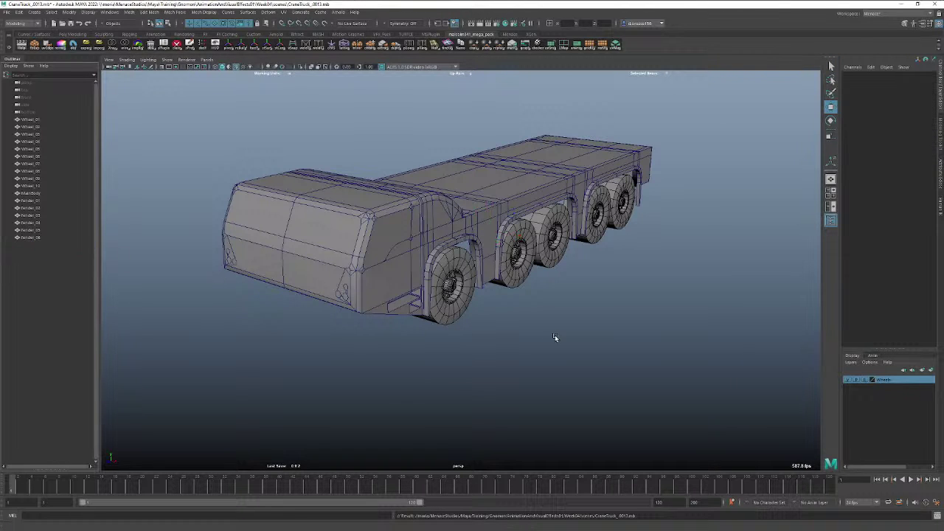
left_click_drag(504, 329, 566, 333, "alt")
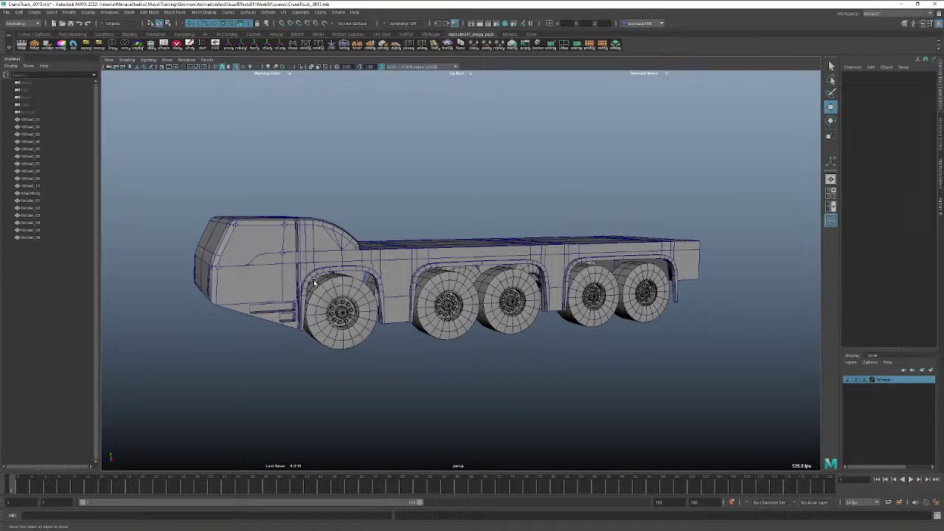
left_click_drag(322, 271, 348, 284, "alt")
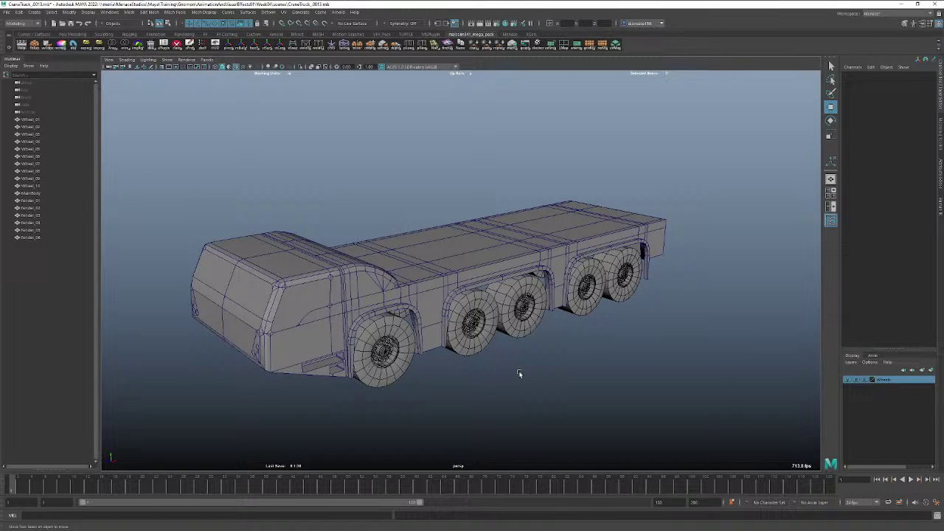
right_click_drag(519, 374, 507, 361, "alt")
left_click_drag(508, 362, 498, 351, "alt")
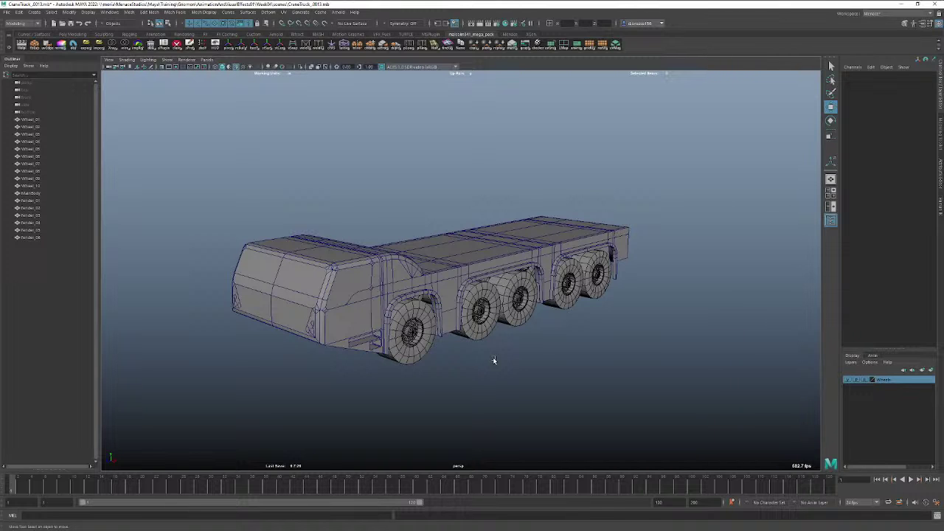
mouse_move(293, 243)
left_mouse_down("alt")
mouse_move(307, 238)
mouse_move(299, 241)
left_mouse_up("alt")
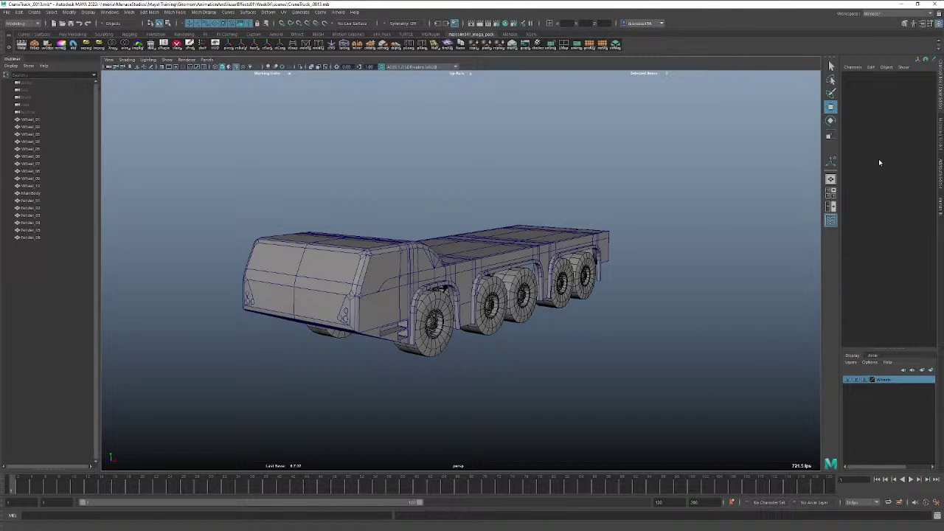
mouse_move(594, 2)
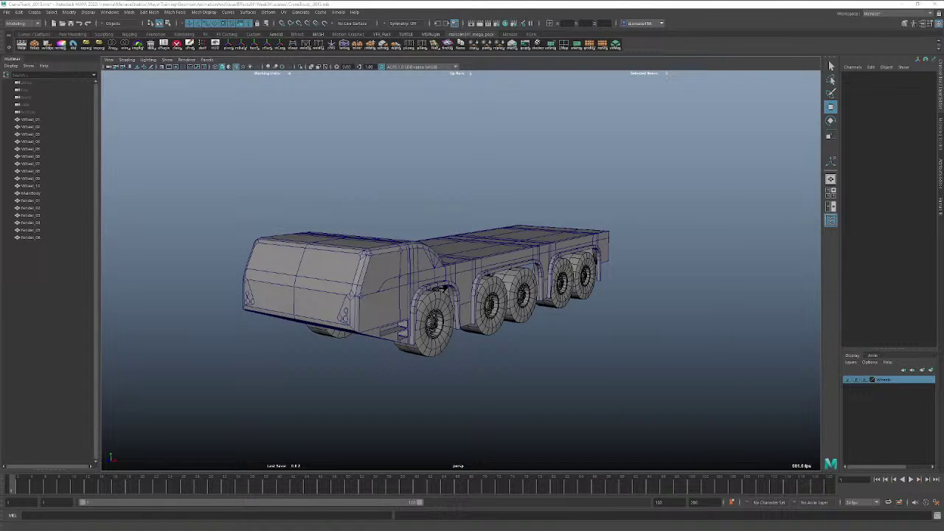
key("ctrl+s")
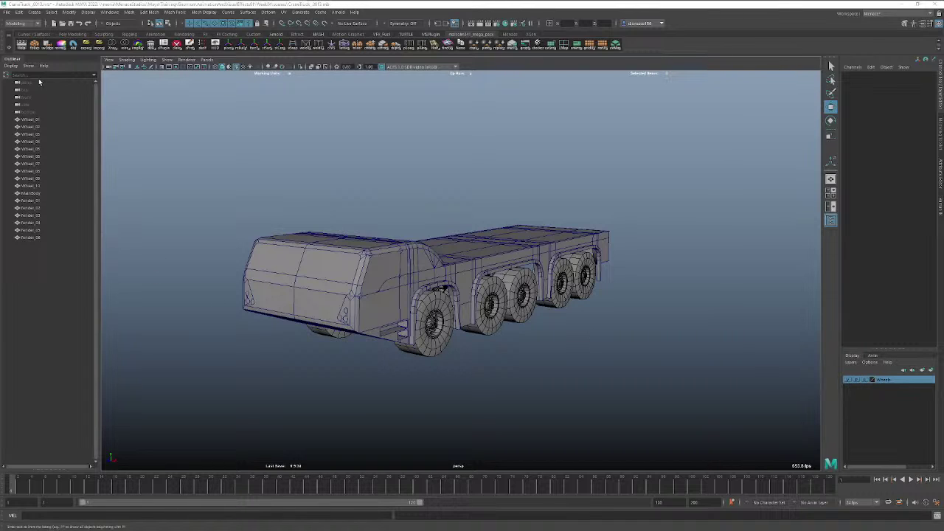
With the main body and all six fenders selected, create a display layer named body and clear the selection.
left_click(466, 264)
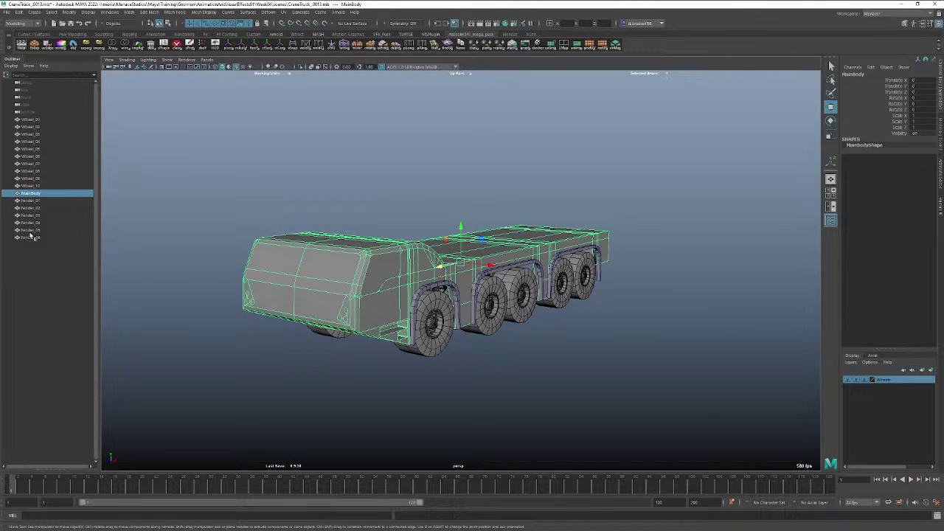
left_click(31, 237, "shift")
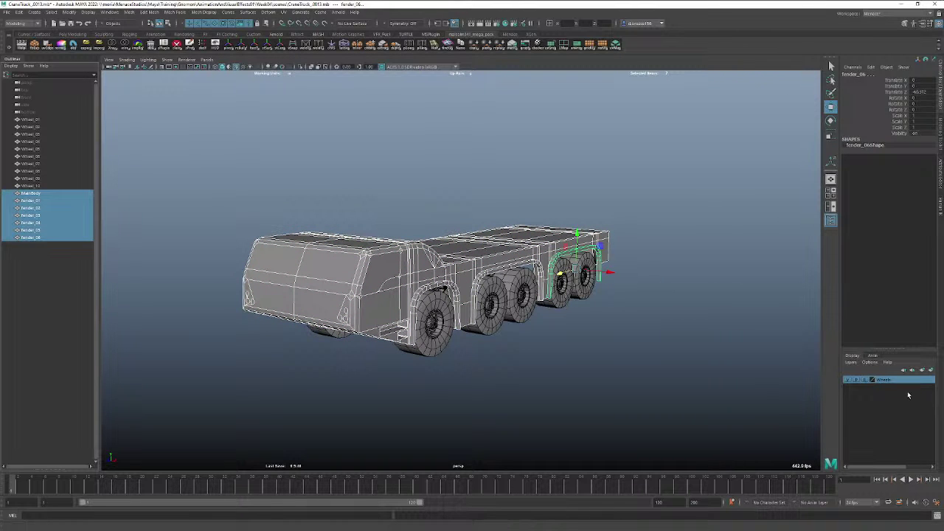
left_click(922, 370)
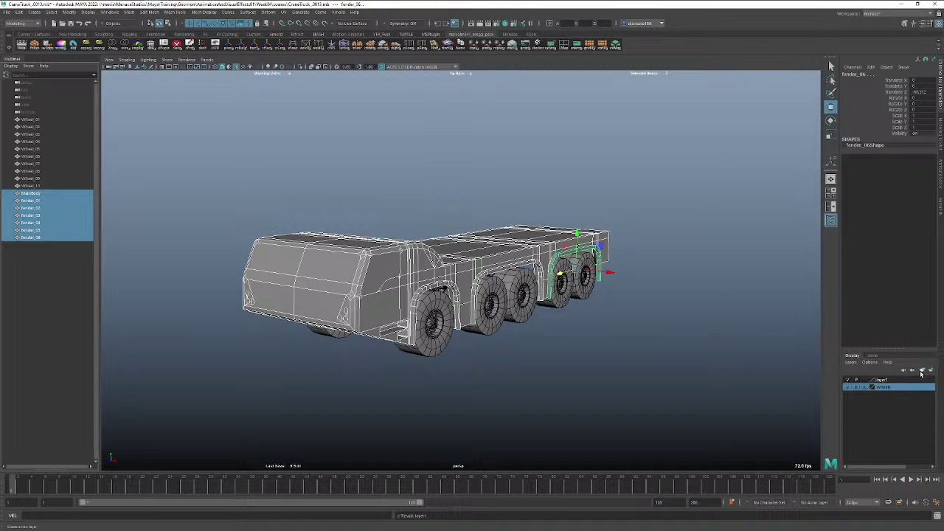
double_click(880, 380)
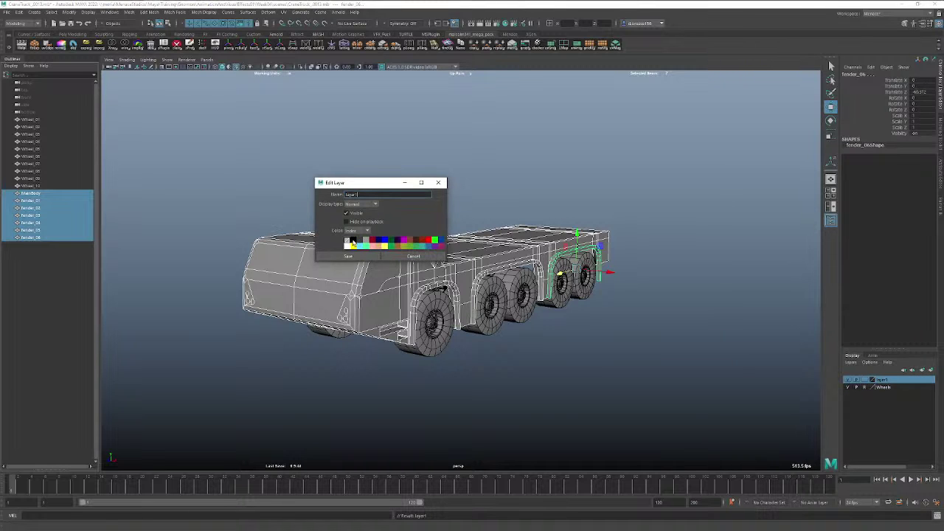
type("body")
left_click(362, 257)
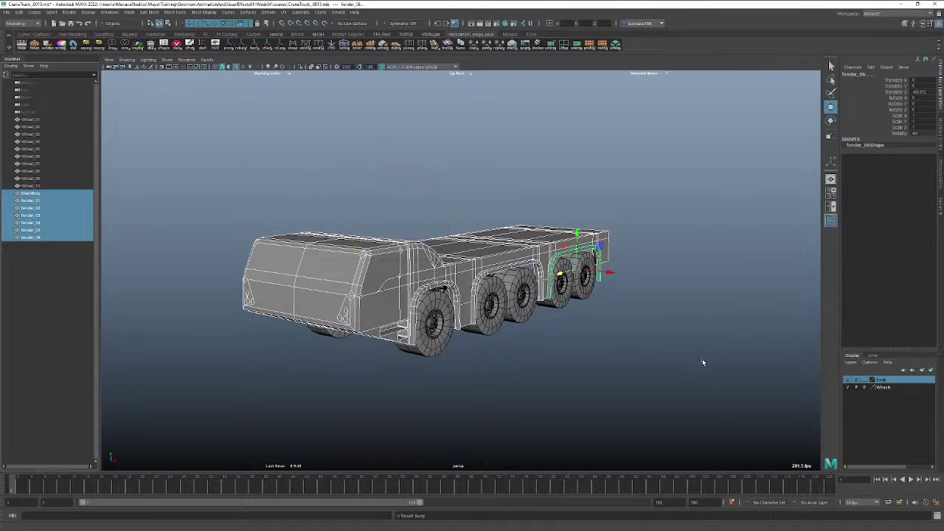
left_click(198, 262)
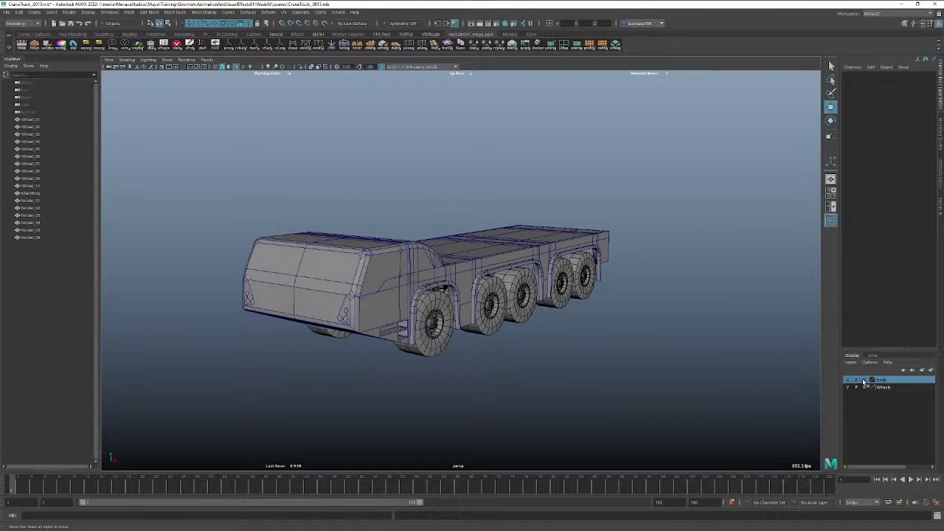
Add the main body and all six fenders to the body display layer and clear the selection.
left_click(35, 194)
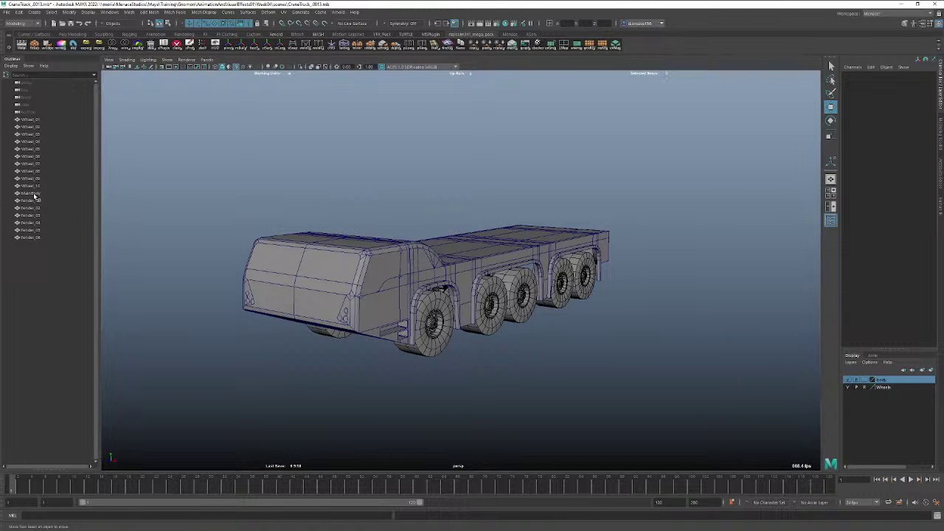
left_click(30, 238, "shift")
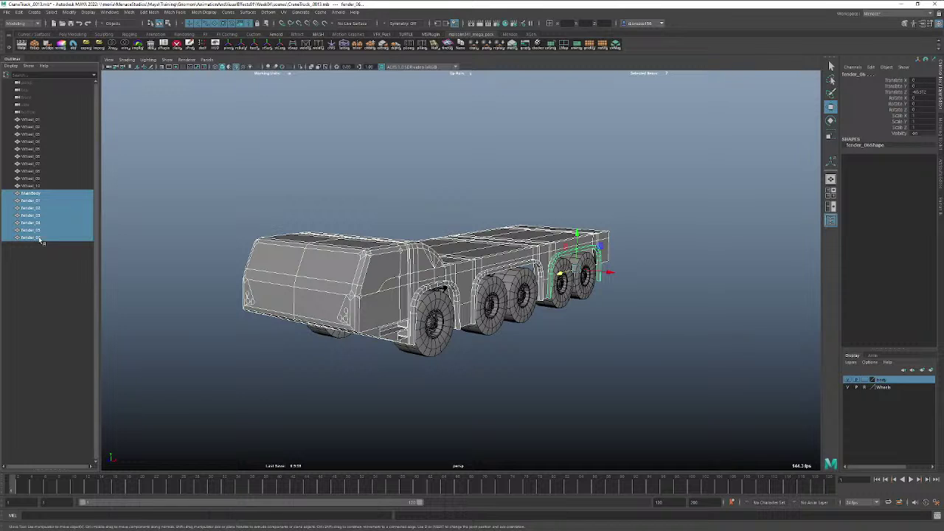
right_click(885, 384)
left_click(906, 399)
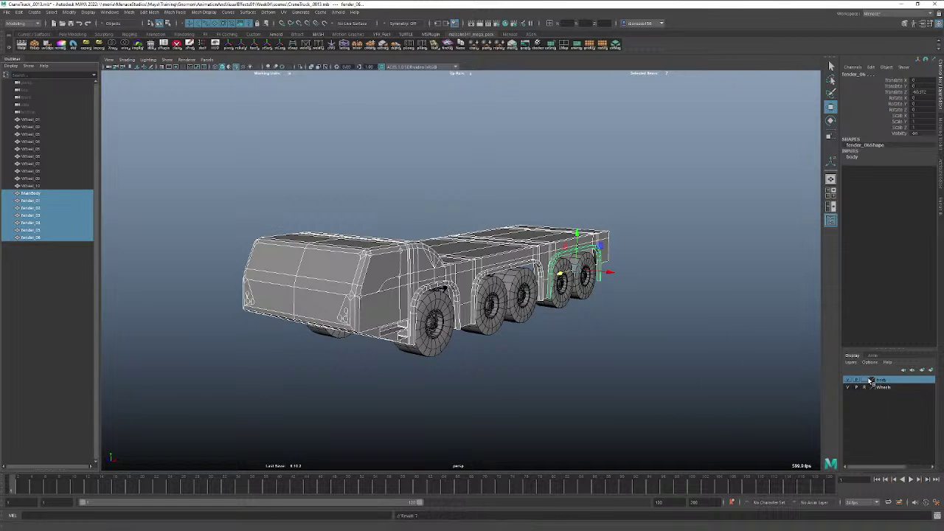
left_click(573, 341)
left_click_drag(573, 341, 613, 353, "alt")
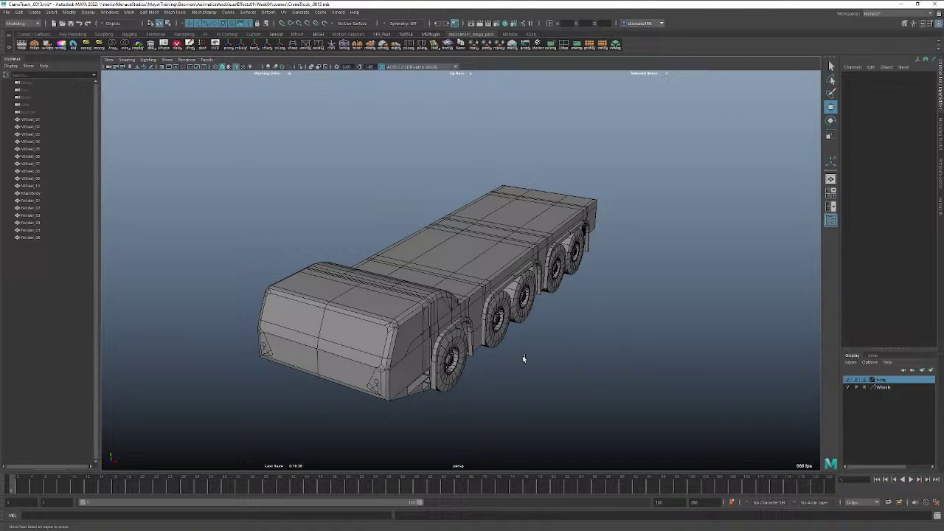
Create a polygon cylinder and move it up above the deck and back towards the truck's rear.
left_click_drag(512, 354, 502, 359, "alt")
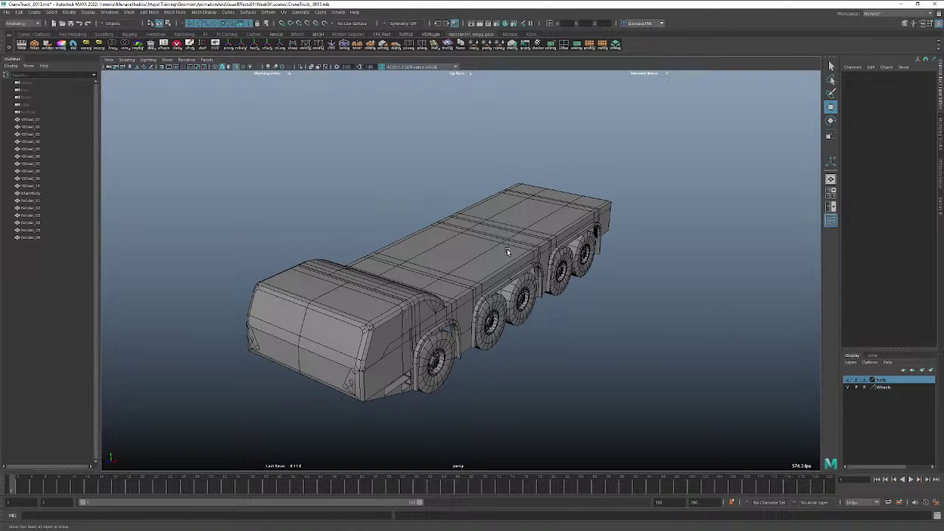
left_click_drag(508, 248, 473, 295, "alt")
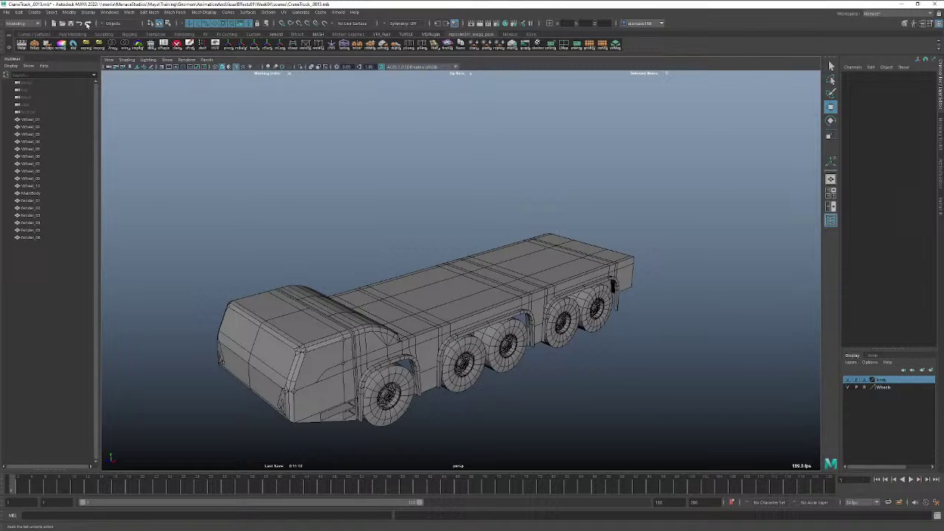
left_click(68, 35)
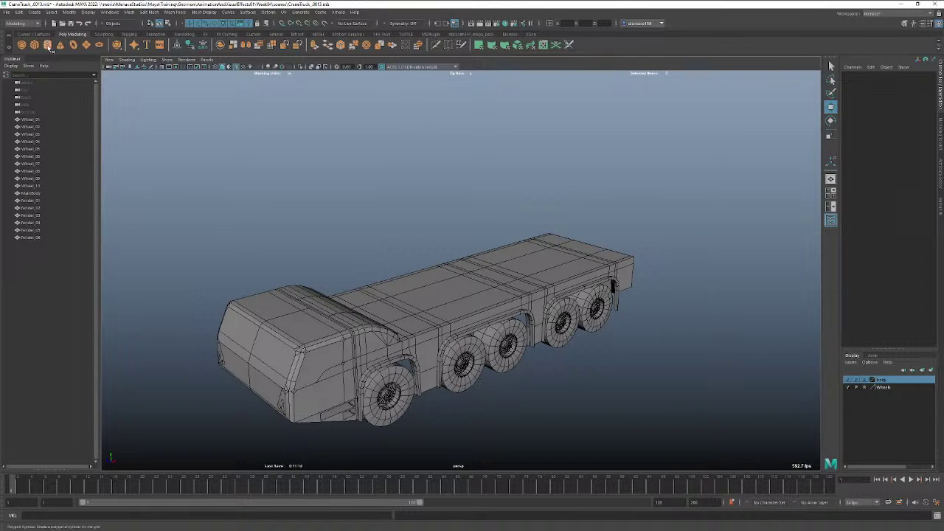
left_click(47, 45)
left_click_drag(461, 301, 464, 255)
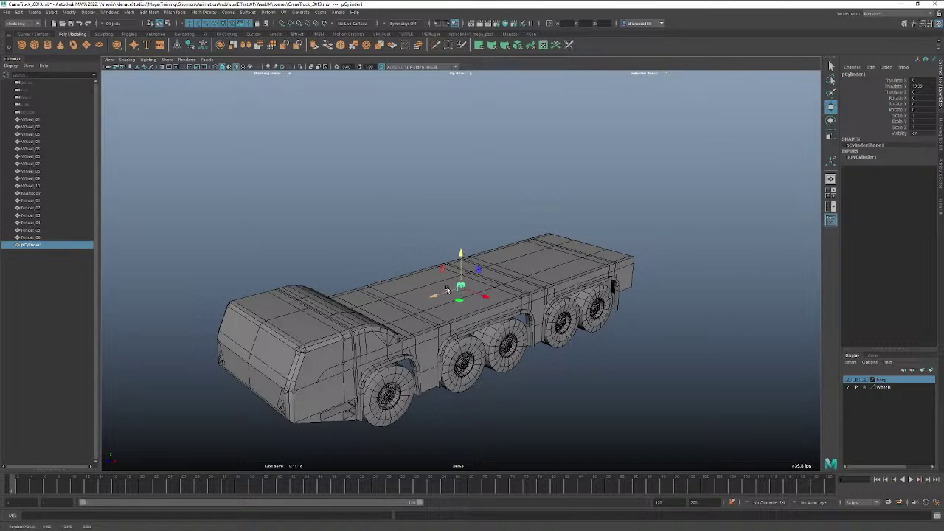
left_click_drag(440, 297, 480, 281)
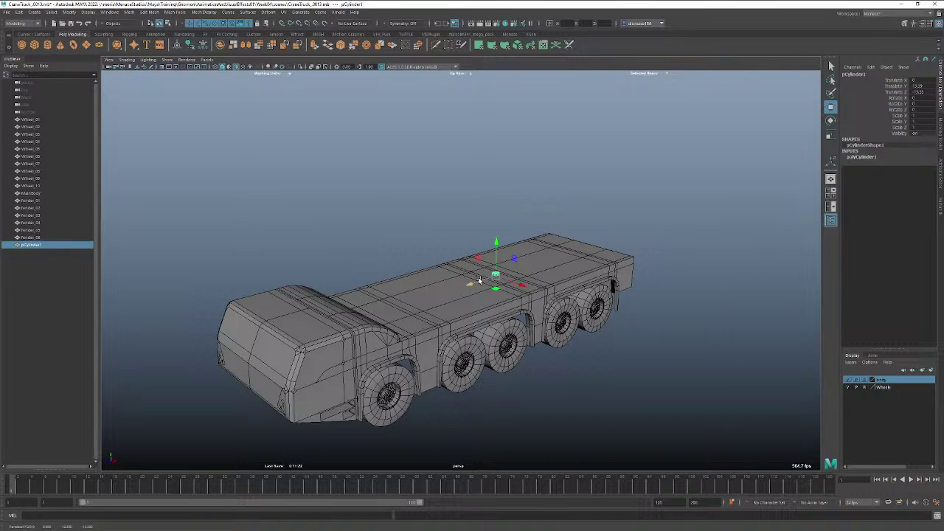
Scale the cylinder into a thin flat disc on the deck, about 11.6 in X and Z, and show it from the side.
key("e")
key("r")
left_click_drag(496, 275, 557, 266)
left_click_drag(499, 243, 530, 256)
key("w")
key("space")
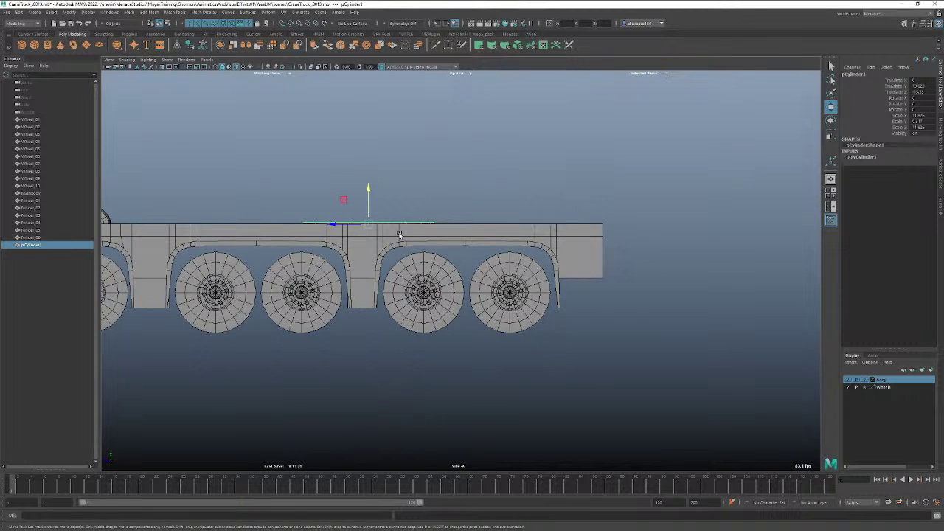
Raise the disc, move its pivot down to its bottom face, and seat it on the deck's top surface.
key("f")
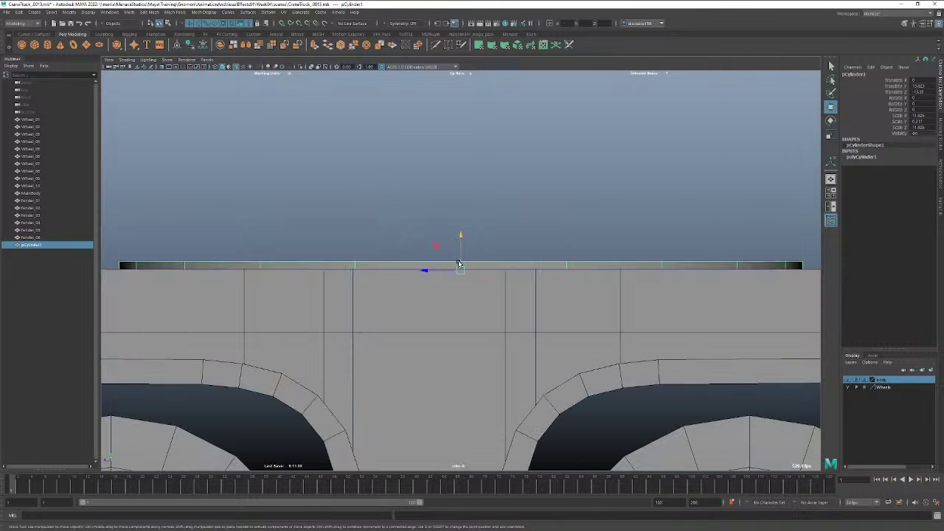
left_click_drag(461, 261, 461, 221)
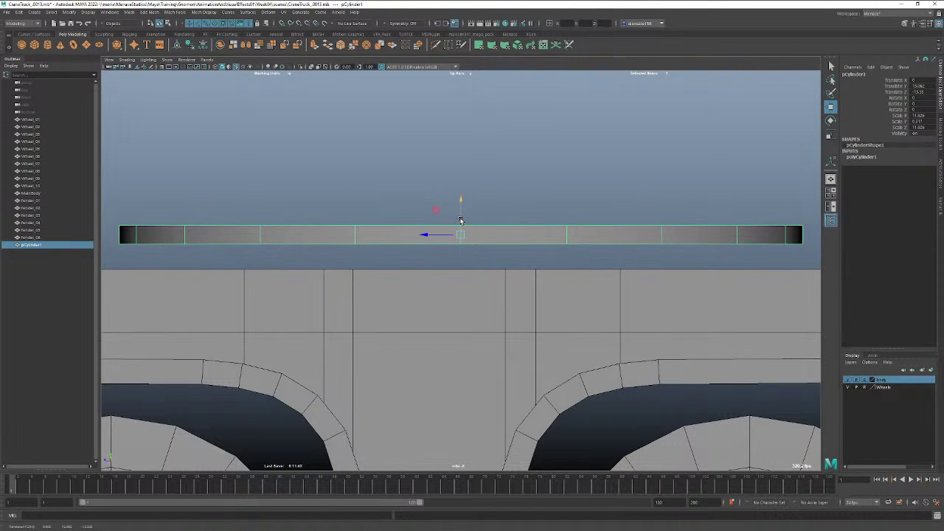
key("d")
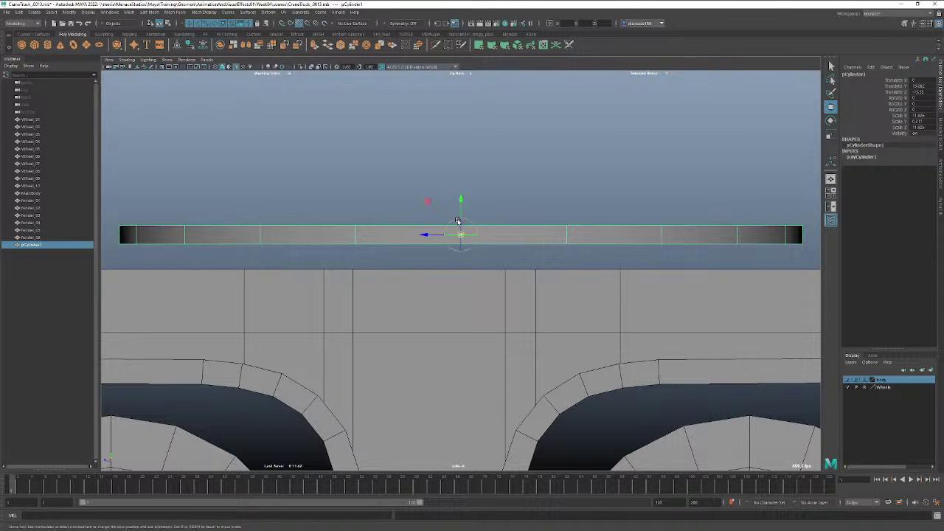
left_click_drag(462, 199, 460, 234)
key("d")
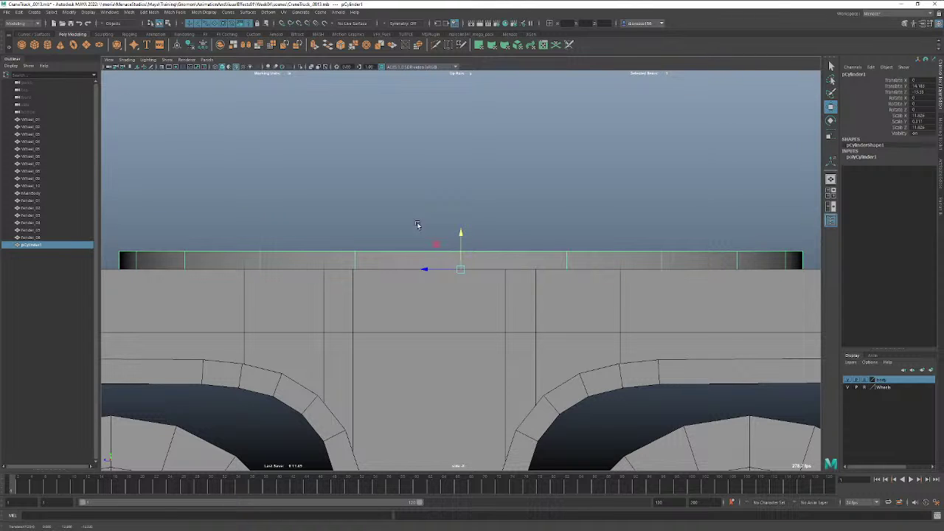
key("space")
left_click_drag(416, 229, 446, 247)
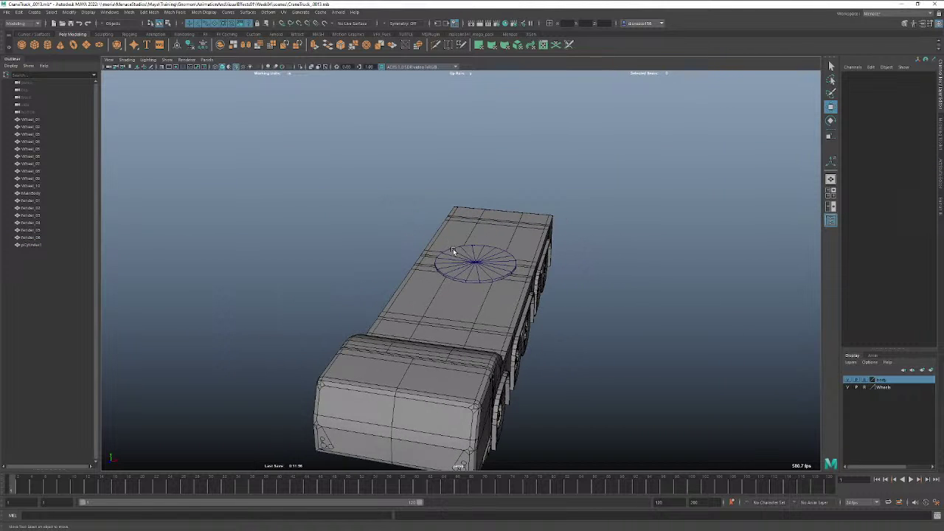
Scale the disc to about 15.1 in X and Z and save the scene incrementally as CraneTruck_0014.
left_click(462, 260)
key("e")
key("r")
left_click_drag(487, 274, 398, 284)
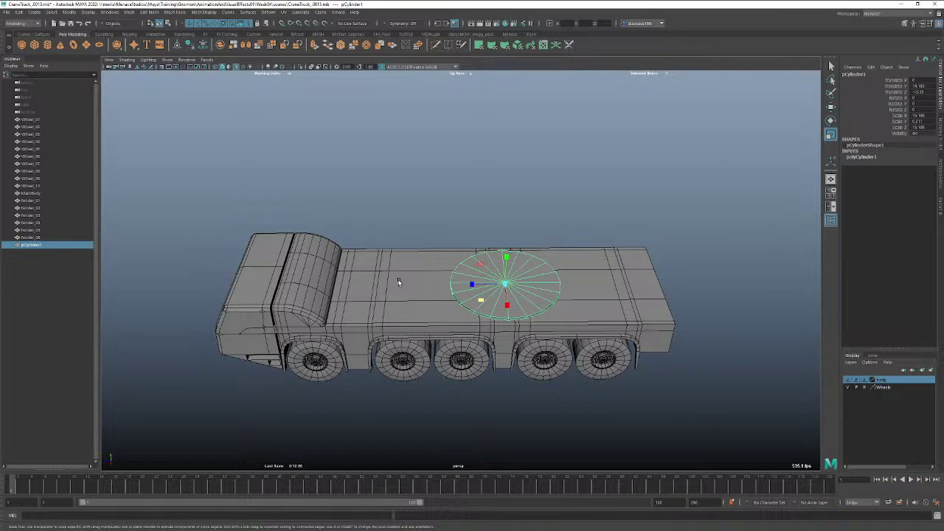
key("ctrl+alt+s")
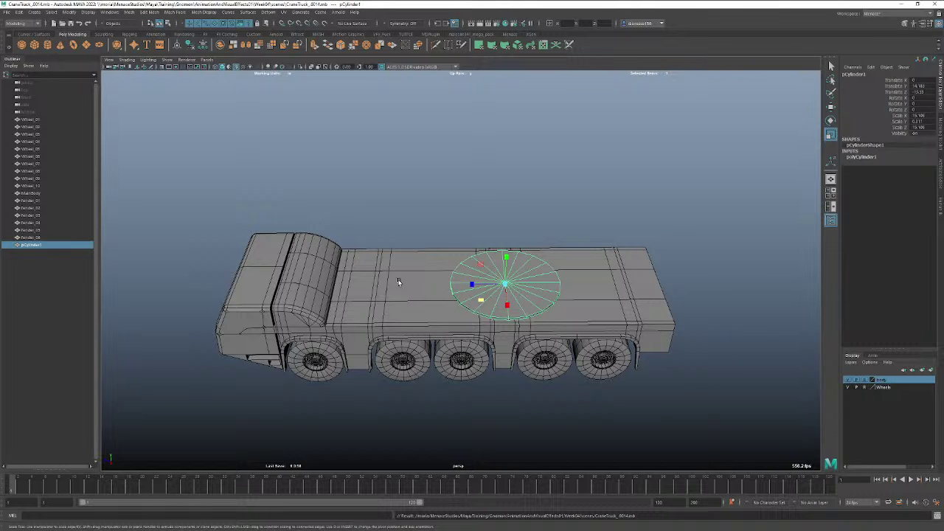
Deselect the disc and create a polygon cube at the origin for the crane's body.
left_click_drag(415, 256, 443, 256, "alt")
key("w")
left_click_drag(480, 282, 482, 287, "alt")
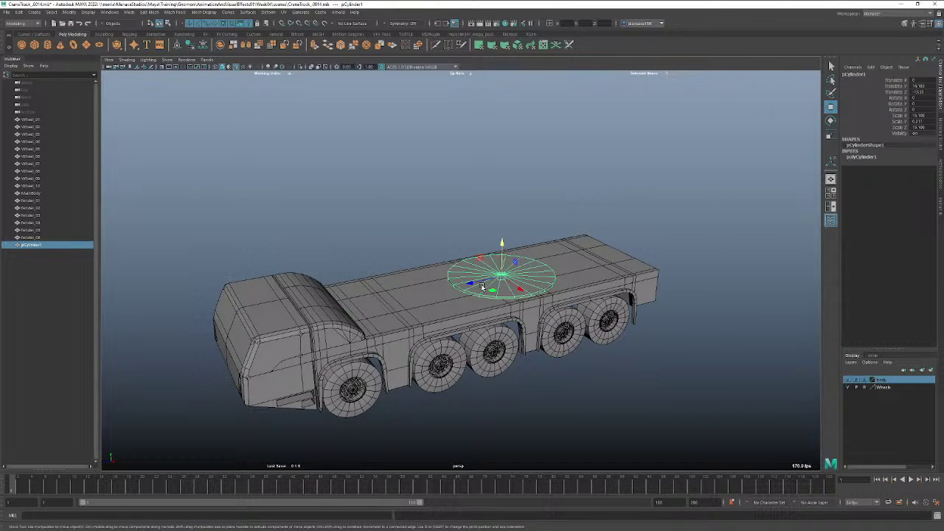
left_click(373, 230)
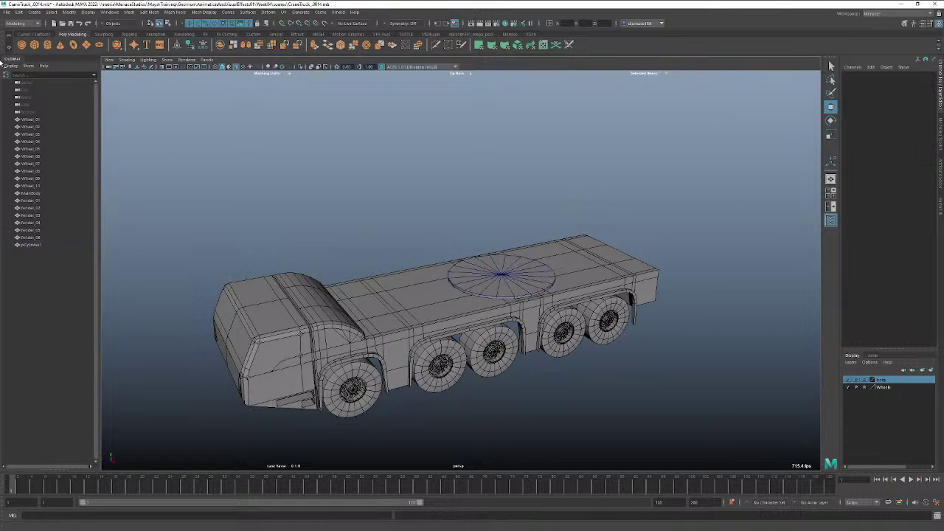
left_click(34, 46)
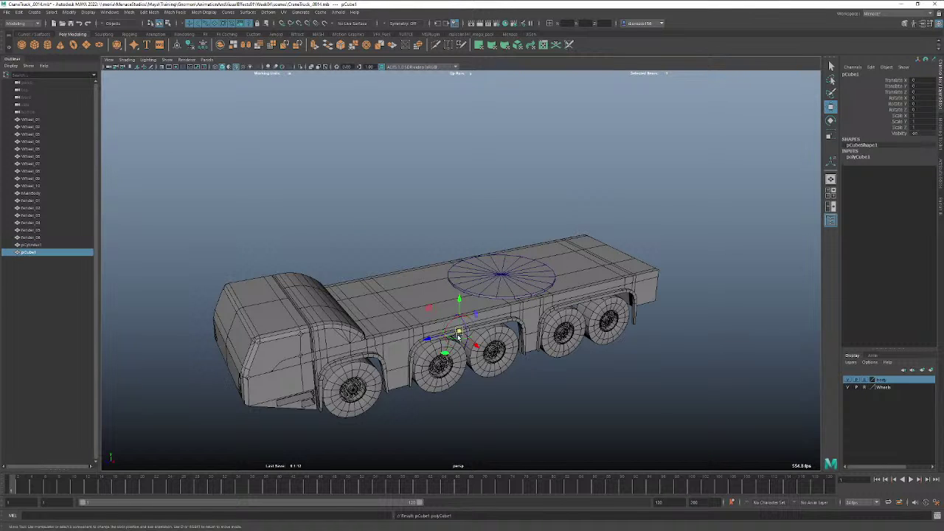
key("f")
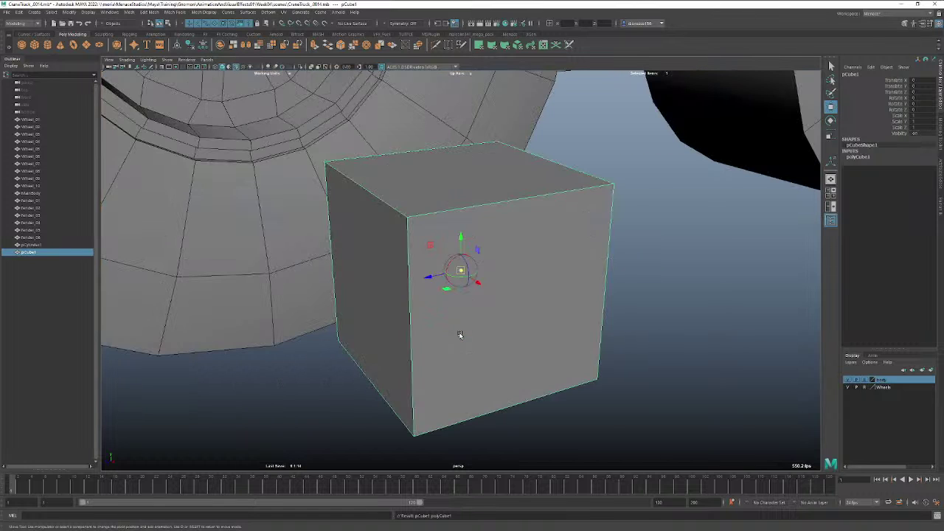
key("w")
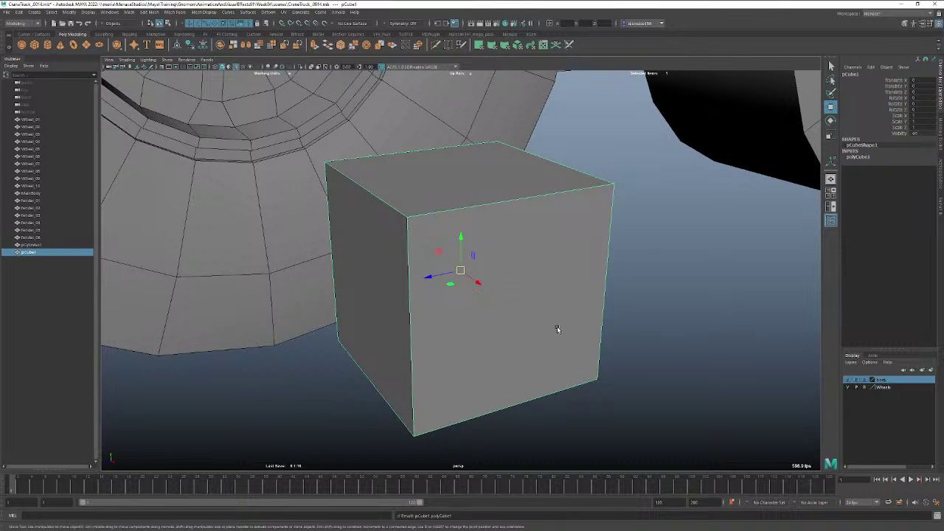
key("a")
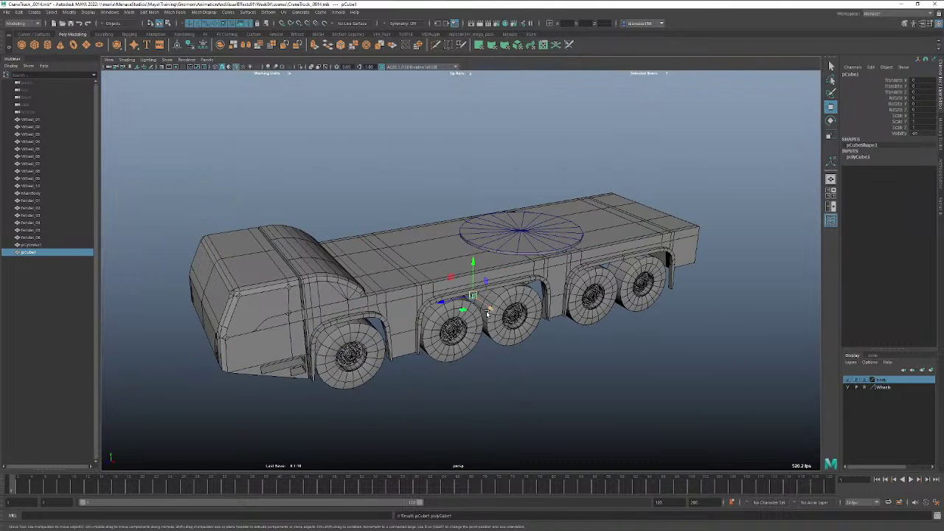
Scale the cube uniformly to about 17.7 and set a key on its channels.
key("e")
key("r")
left_click_drag(473, 295, 532, 267)
key("s")
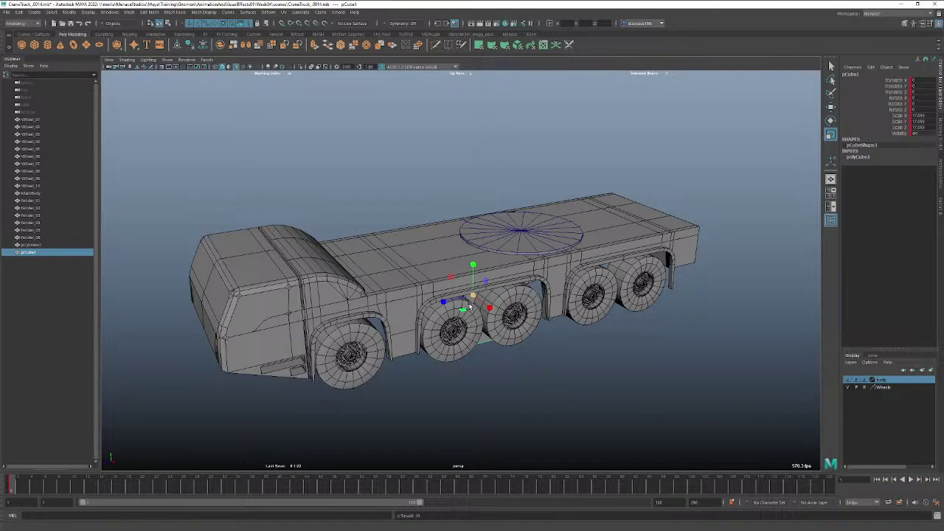
Try to snap the cube freely onto the centre of the disc, and undo the move.
key("w")
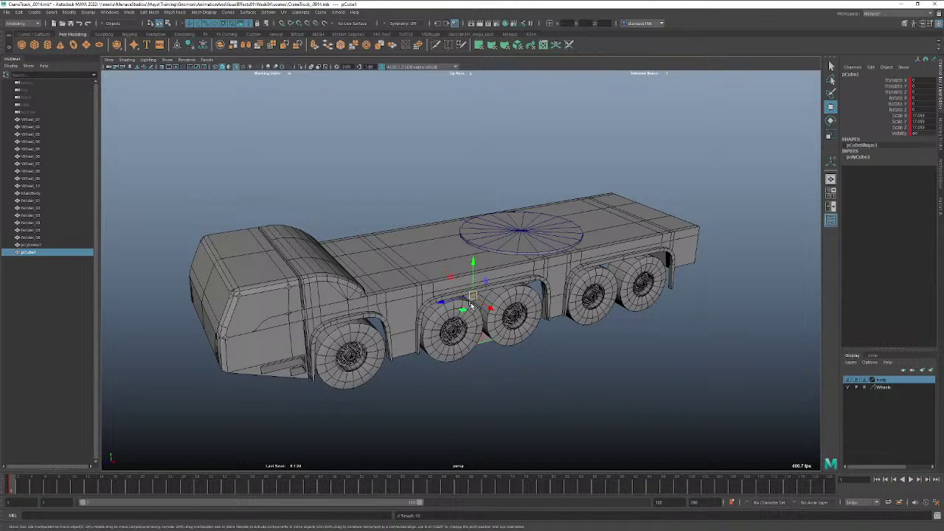
key("c")
key("v")
left_click_drag(474, 297, 520, 230)
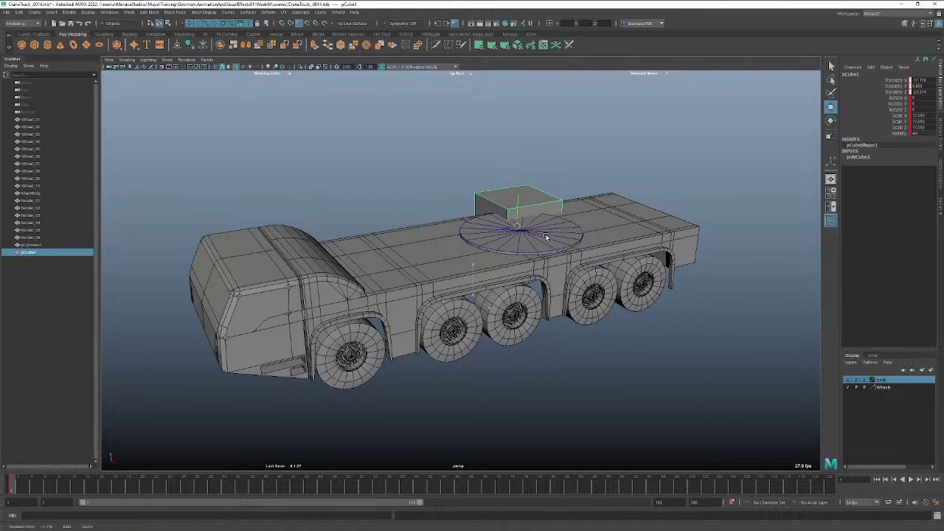
left_click_drag(546, 237, 563, 257, "alt")
key("ctrl+z")
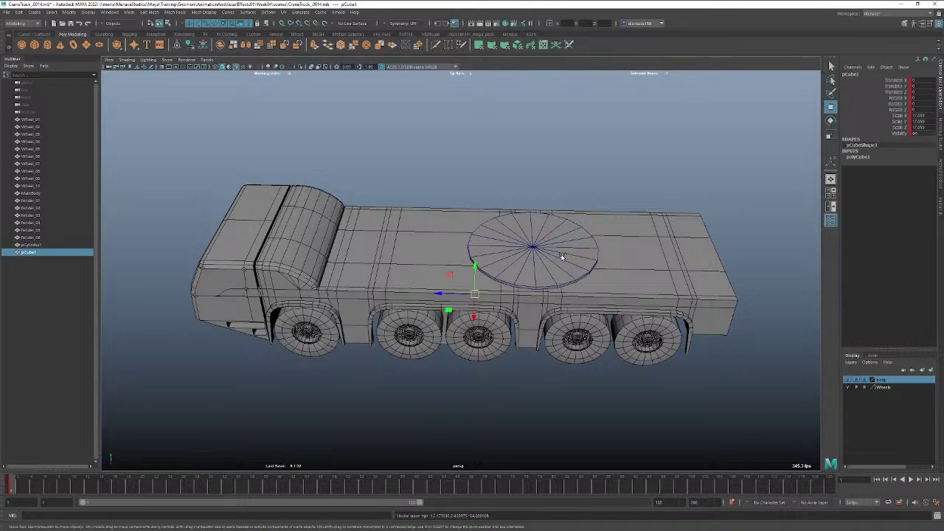
Move the cube up and back so it floats just above the disc, centred over it.
left_click_drag(479, 310, 489, 297, "alt")
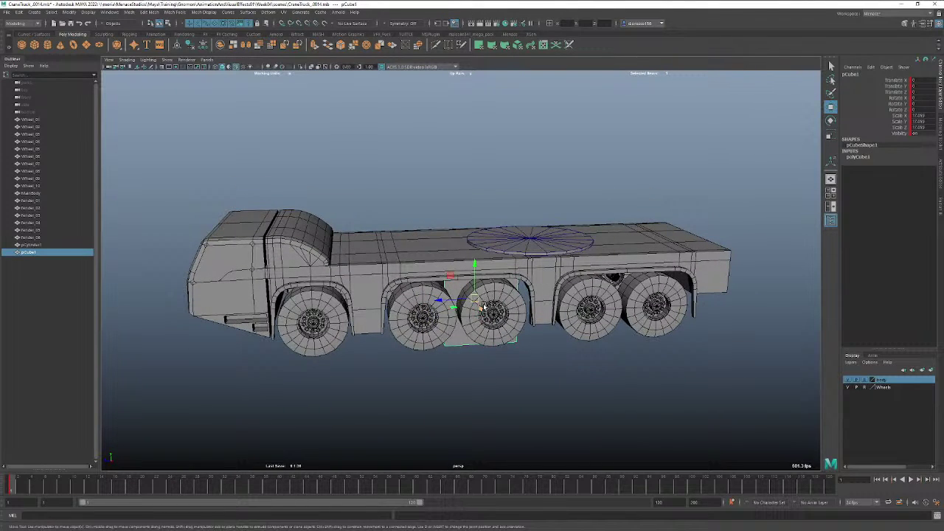
left_click_drag(483, 306, 537, 238)
key("c")
left_click_drag(510, 270, 529, 259)
left_click_drag(488, 284, 526, 275, "alt")
key("r")
left_click_drag(532, 236, 539, 195)
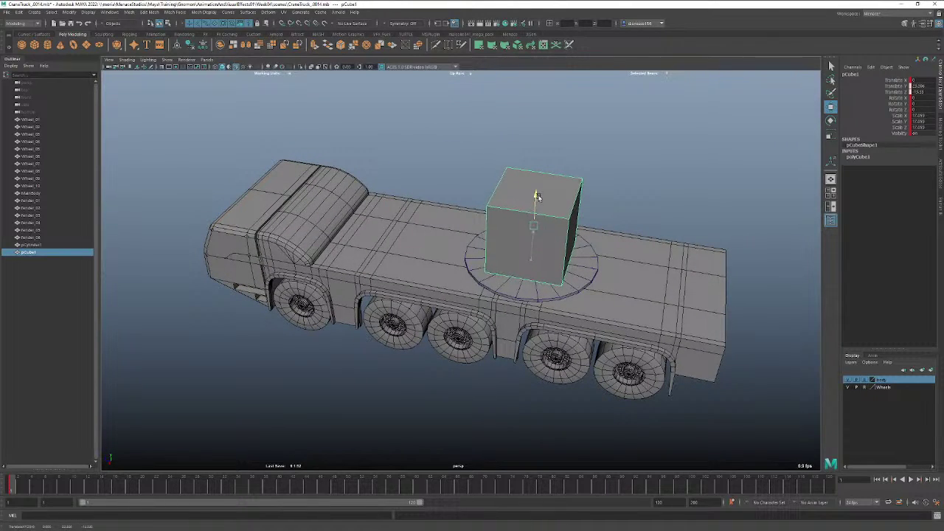
key("w")
In the side view, move the cube's pivot to the centre of its bottom edge.
key("space")
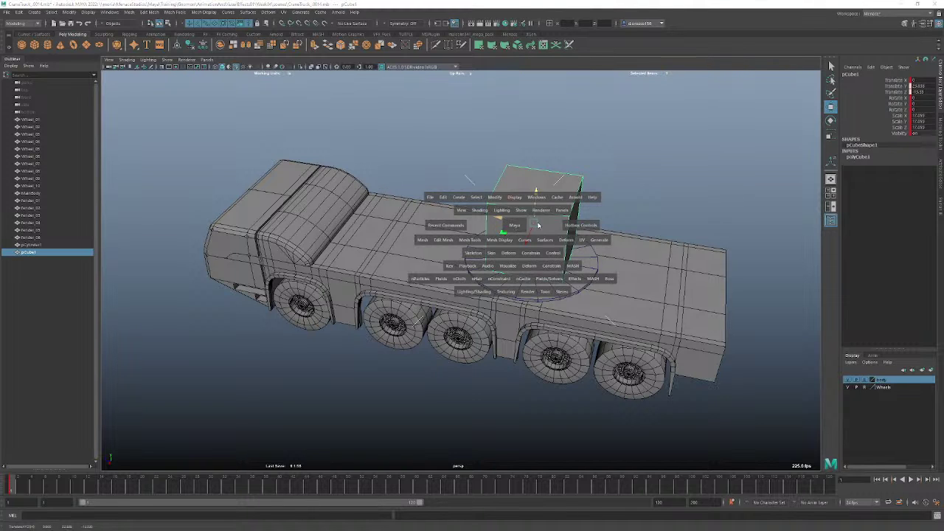
left_click_drag(515, 227, 542, 272)
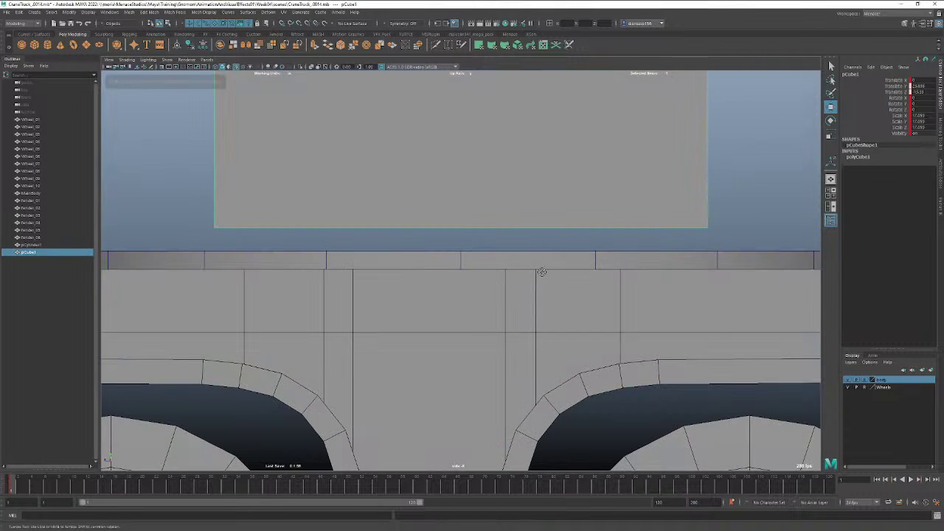
right_click_drag(542, 272, 347, 266, "alt")
middle_click_drag(498, 186, 487, 310, "alt")
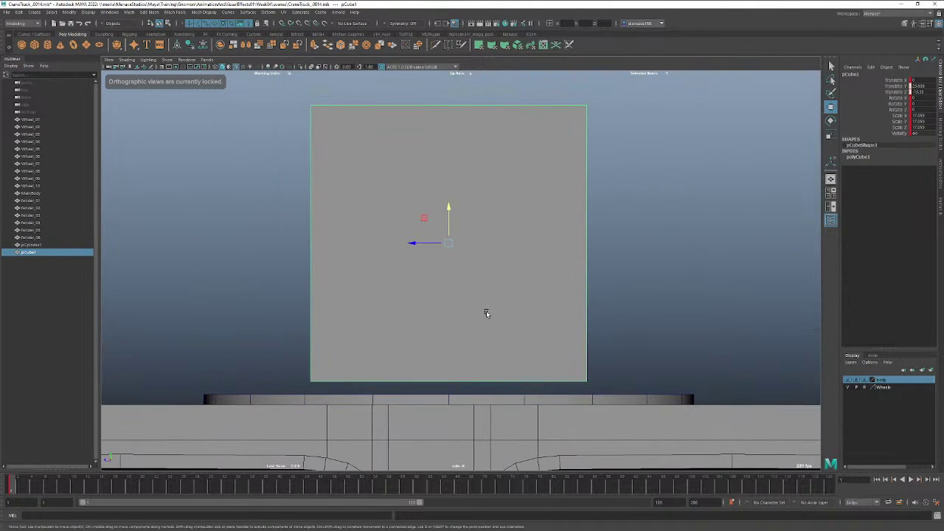
key("d")
key("v")
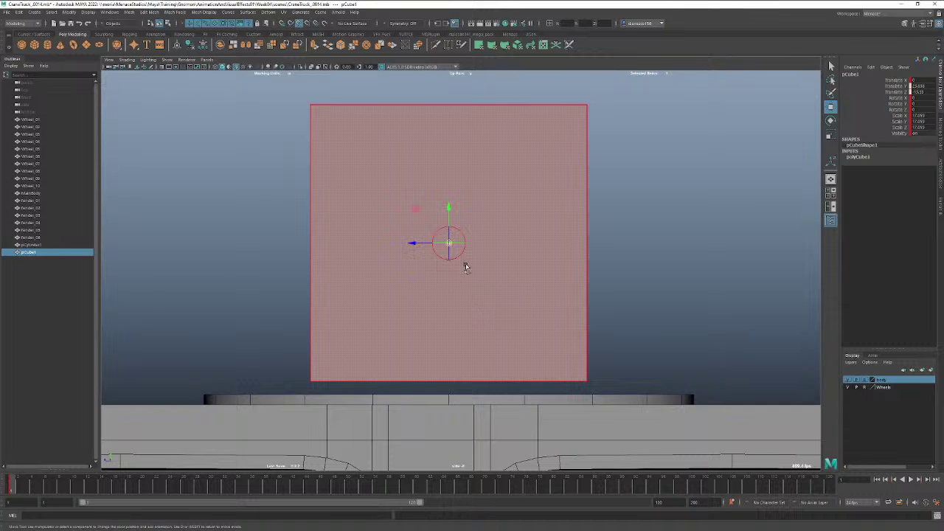
left_click_drag(450, 224, 443, 301)
key("d")
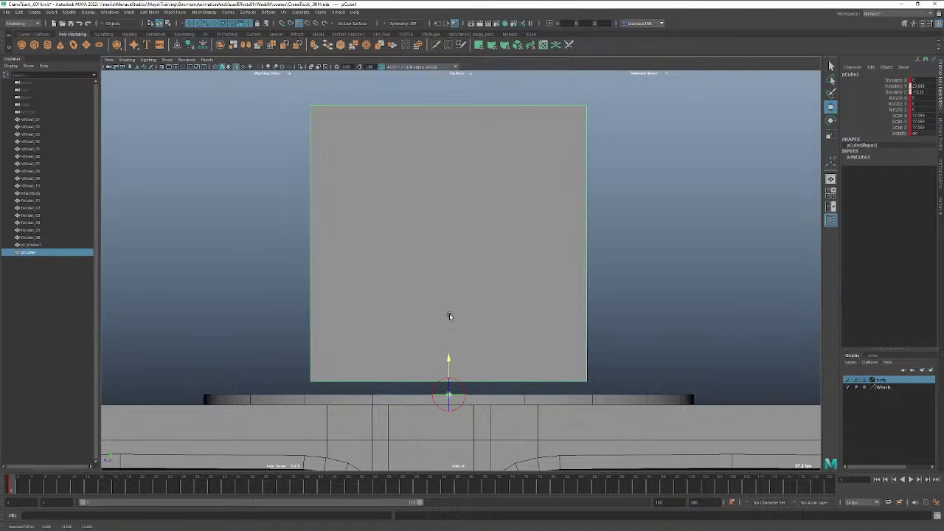
key("d")
left_click_drag(447, 373, 590, 382)
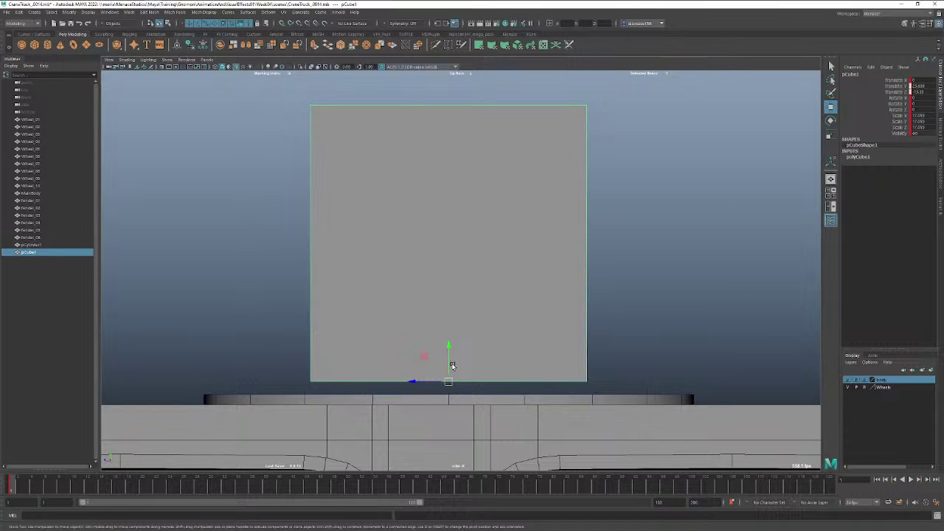
Lower the cube until its base snaps onto the disc's top face, and save the scene from the perspective view.
left_click_drag(448, 363, 448, 374)
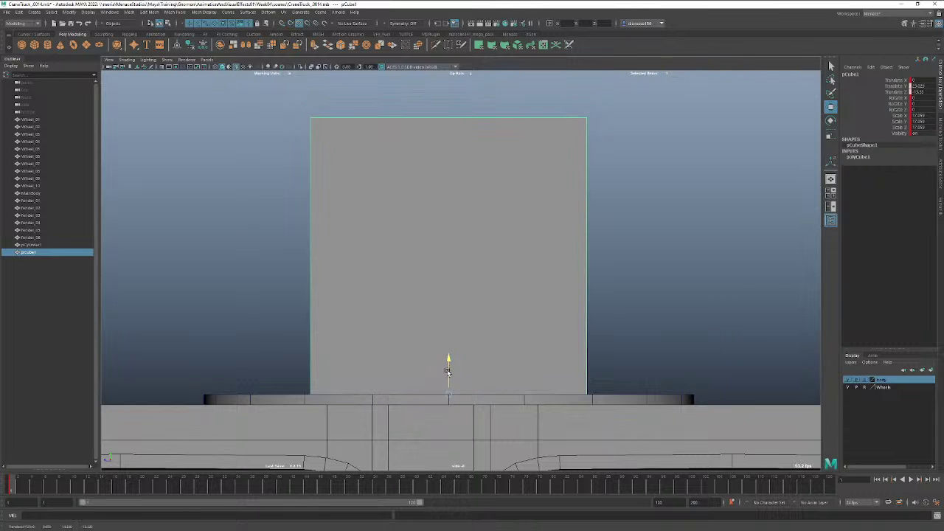
key("space")
left_click_drag(481, 339, 484, 311)
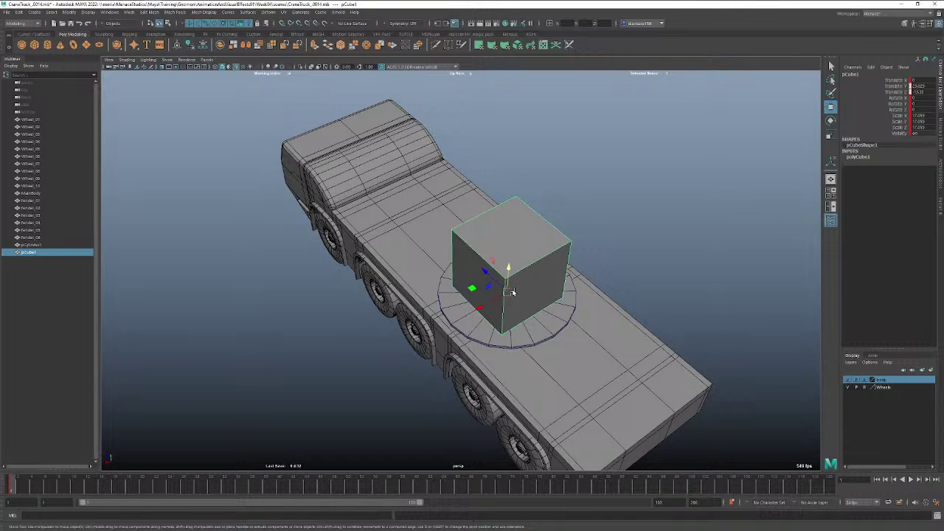
left_click_drag(508, 299, 487, 305, "alt")
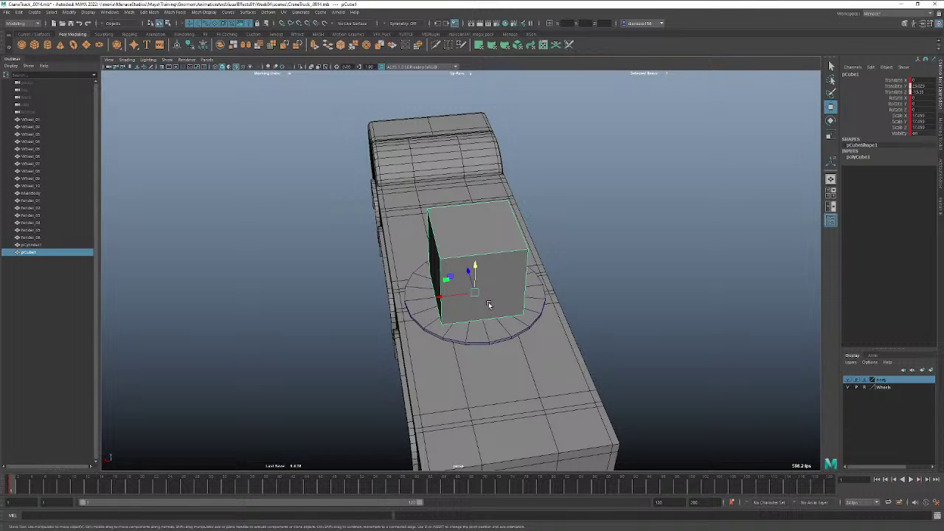
left_click_drag(488, 304, 527, 296, "alt")
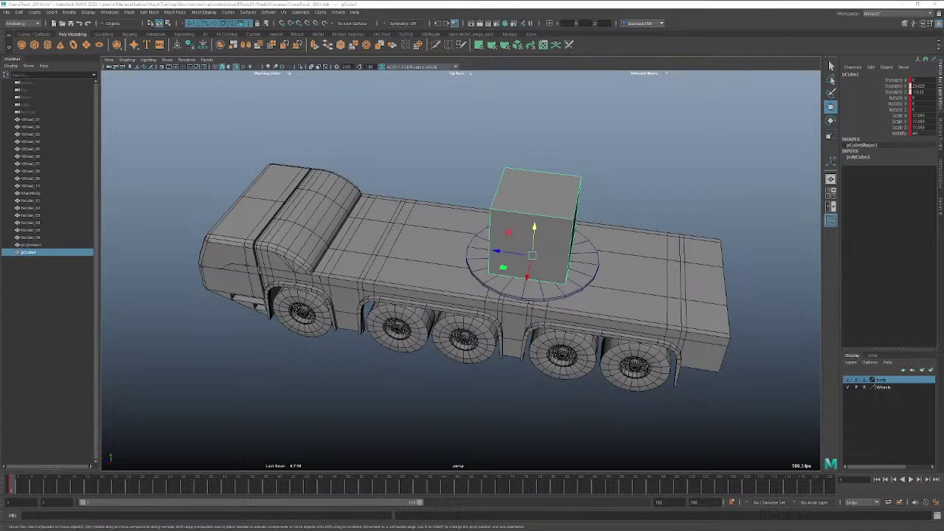
key("ctrl+s")
Select all of the disc's top faces and raise them slightly in the side view to thicken the disc.
right_click_drag(551, 284, 730, 270, "alt")
left_click_drag(730, 270, 595, 312, "alt")
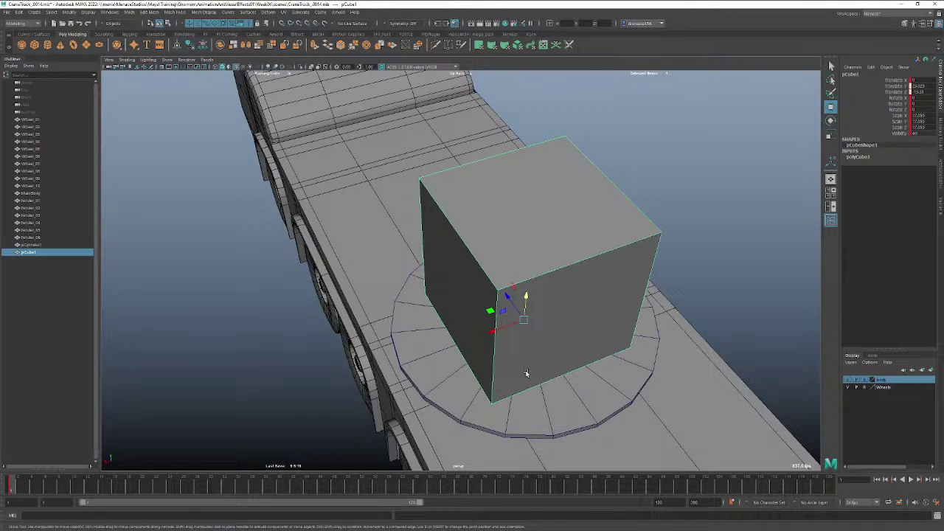
left_click(419, 379)
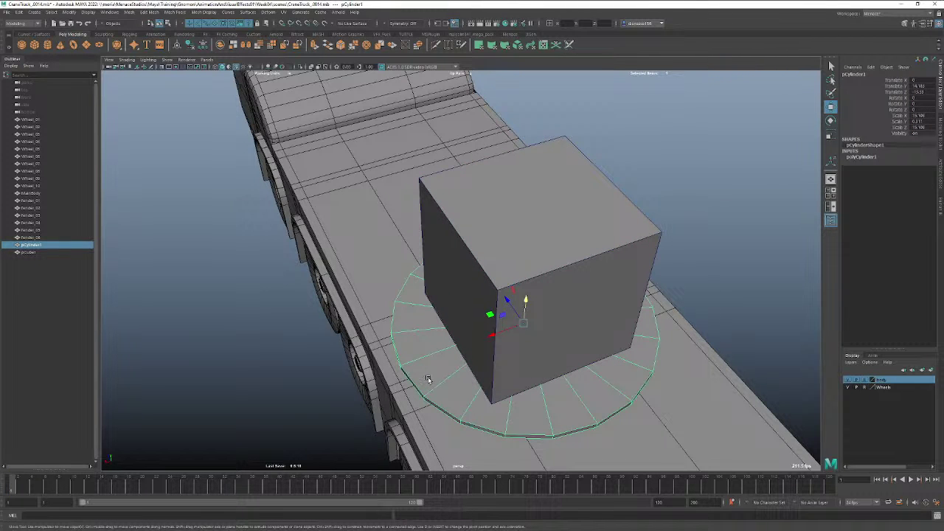
left_click_drag(427, 380, 494, 380, "alt")
right_click_drag(590, 288, 592, 307)
left_click(587, 296)
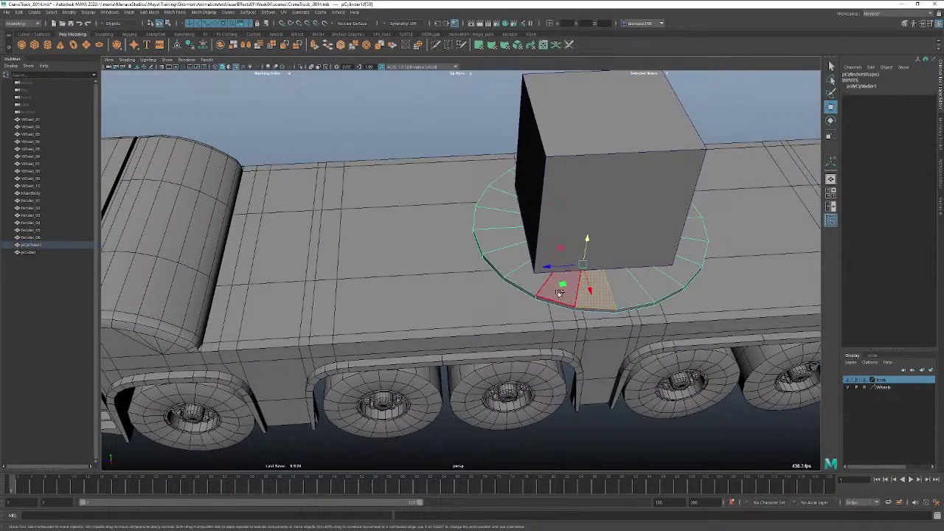
left_click(558, 293, "shift")
left_click(529, 285, "shift")
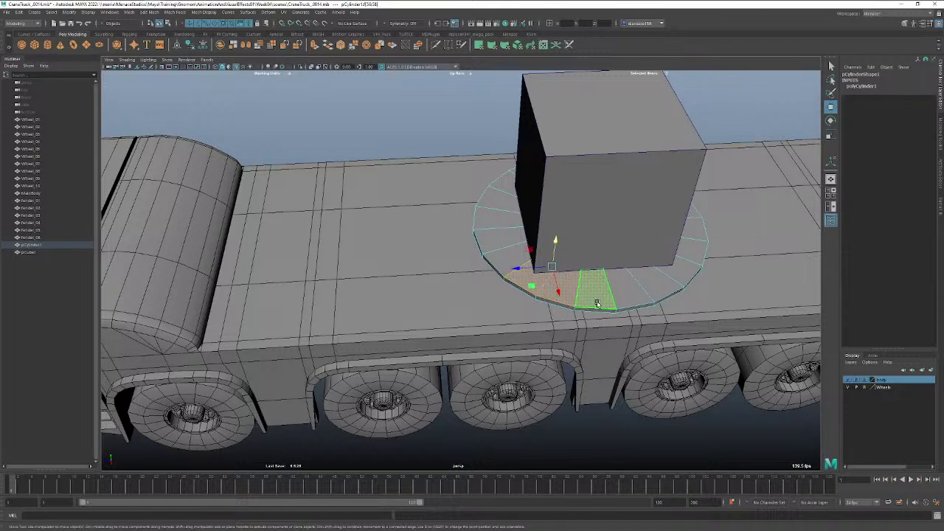
left_click(596, 304, "shift")
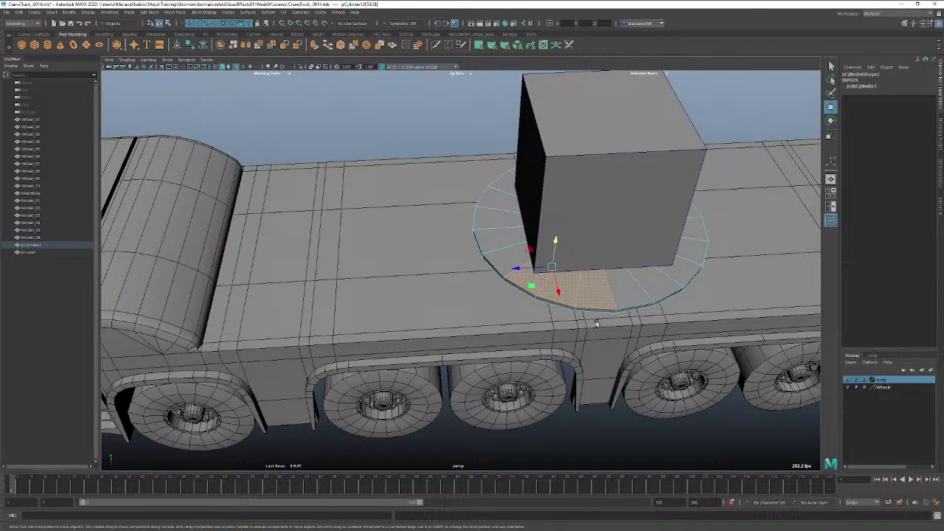
key("space")
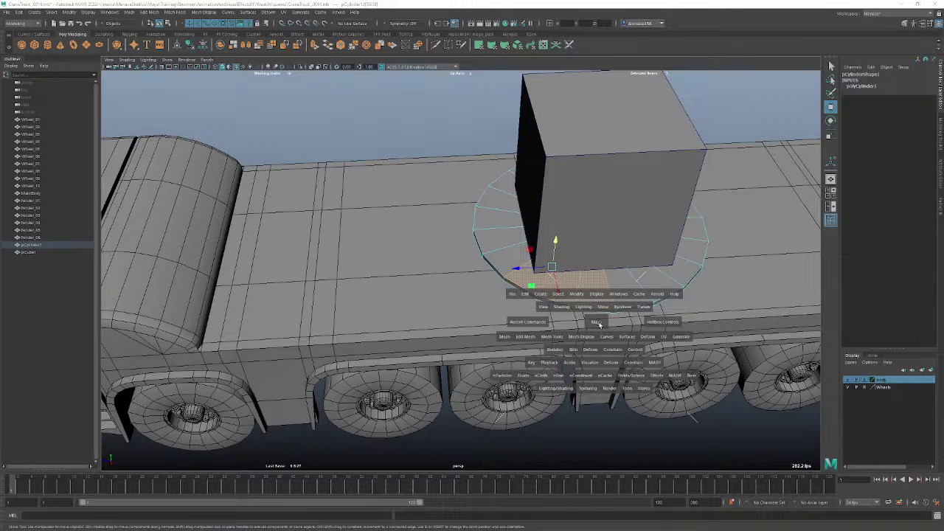
key("space")
left_click_drag(599, 324, 631, 327)
left_click_drag(725, 368, 811, 404)
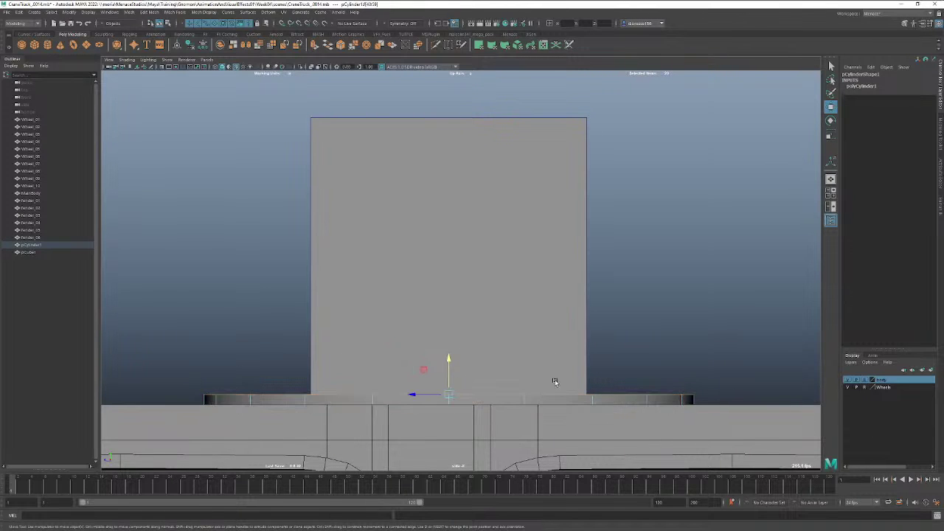
left_click_drag(447, 360, 466, 361)
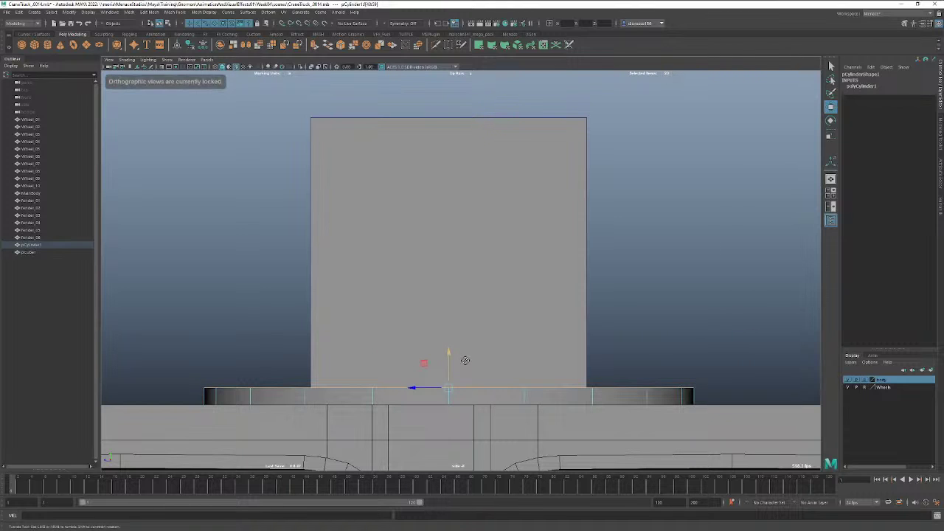
Return to the perspective view and object mode, and increase the disc's axis subdivisions in its cylinder settings.
key("space")
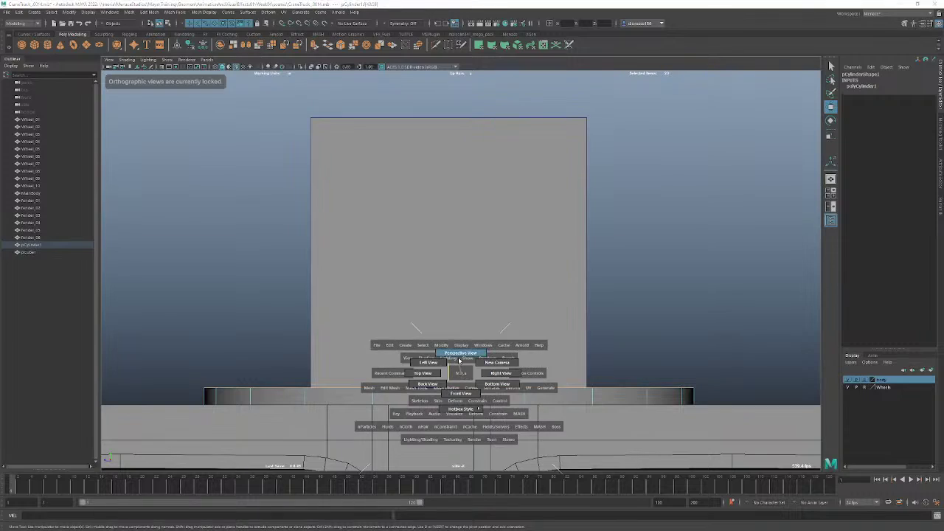
left_click_drag(459, 360, 449, 353)
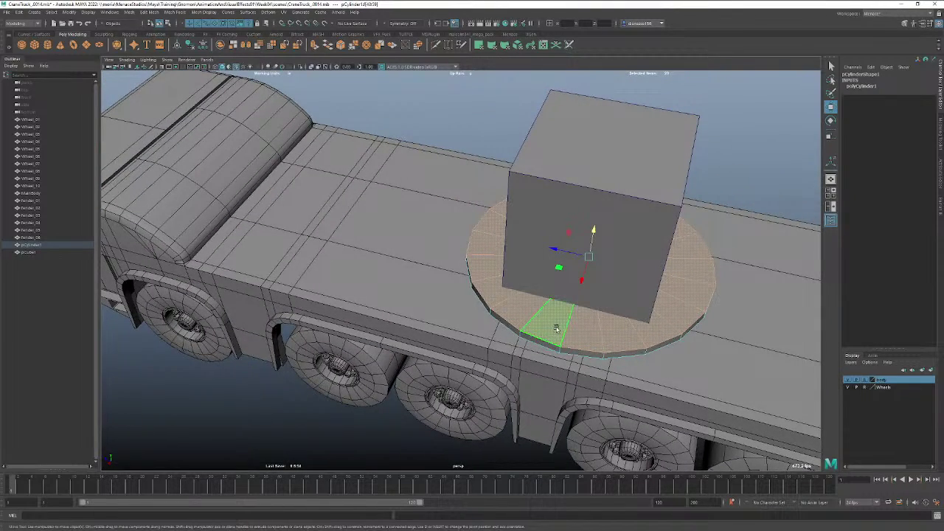
left_click_drag(556, 329, 560, 327, "alt")
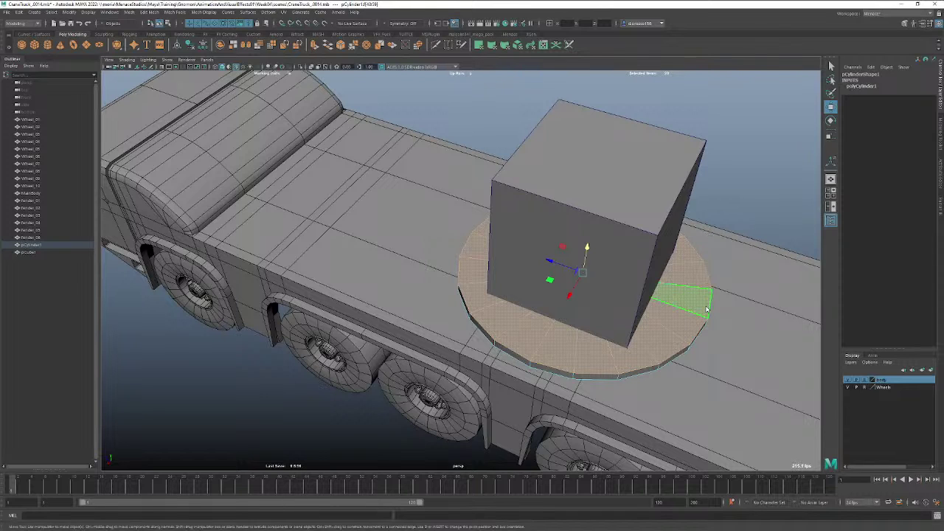
right_click_drag(707, 310, 730, 302)
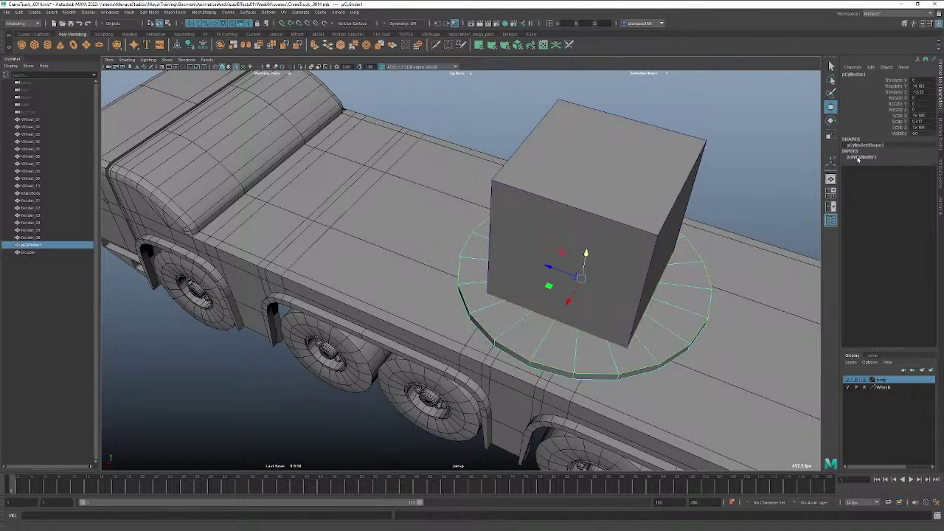
left_click(858, 158)
left_click(853, 177)
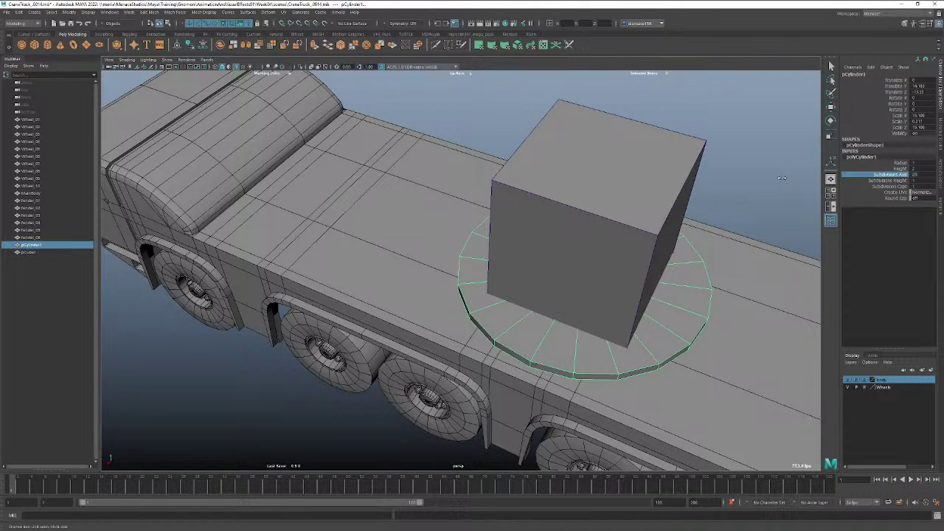
middle_click_drag(782, 178, 797, 178)
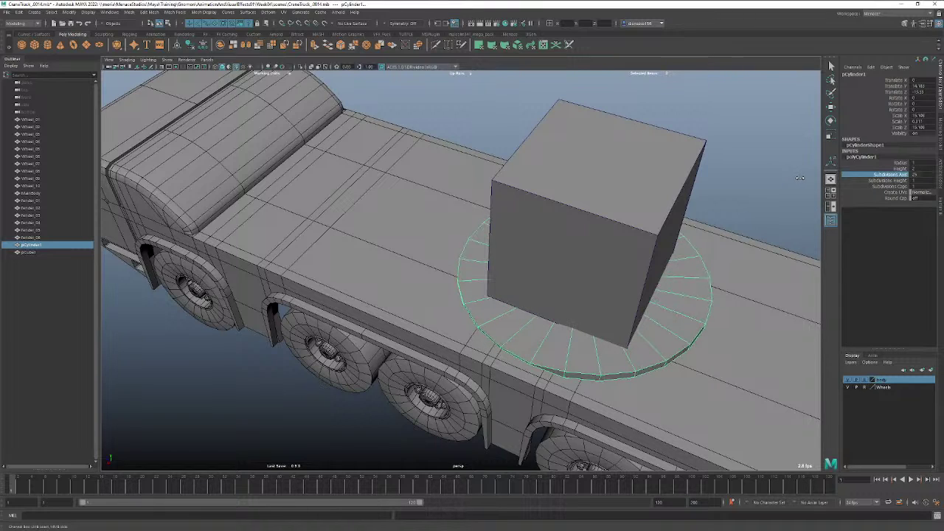
Undo the disc's subdivision increase and the raising of its top faces, and return the disc to object mode.
left_click_drag(679, 261, 689, 245, "alt")
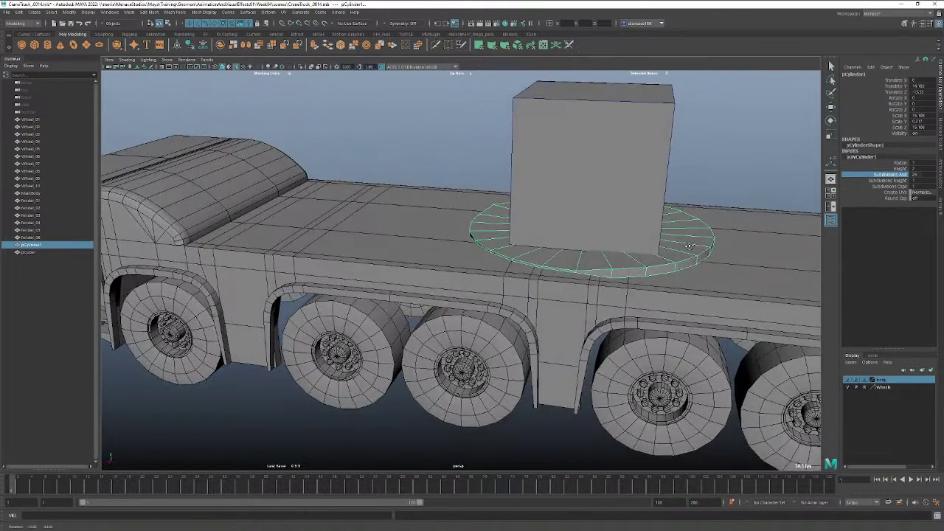
key("ctrl+z")
key("ctrl+z")
key("ctrl+z")
key("ctrl+z")
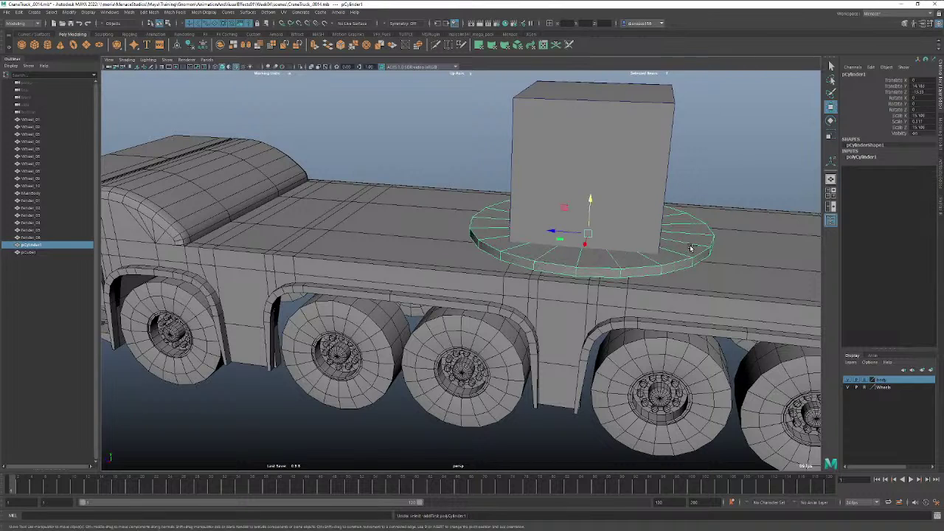
key("ctrl+z")
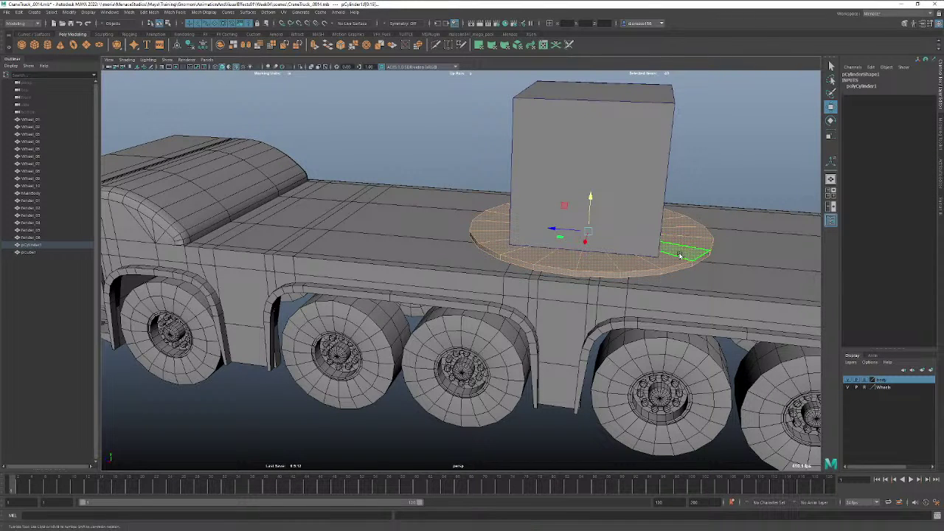
left_click_drag(686, 251, 660, 269, "alt")
right_click_drag(603, 326, 627, 313)
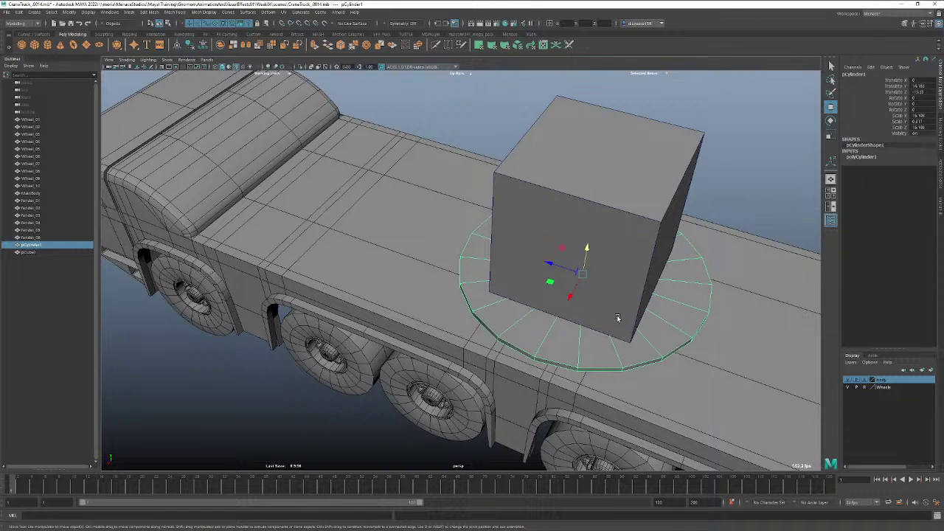
left_click_drag(594, 279, 567, 285, "alt")
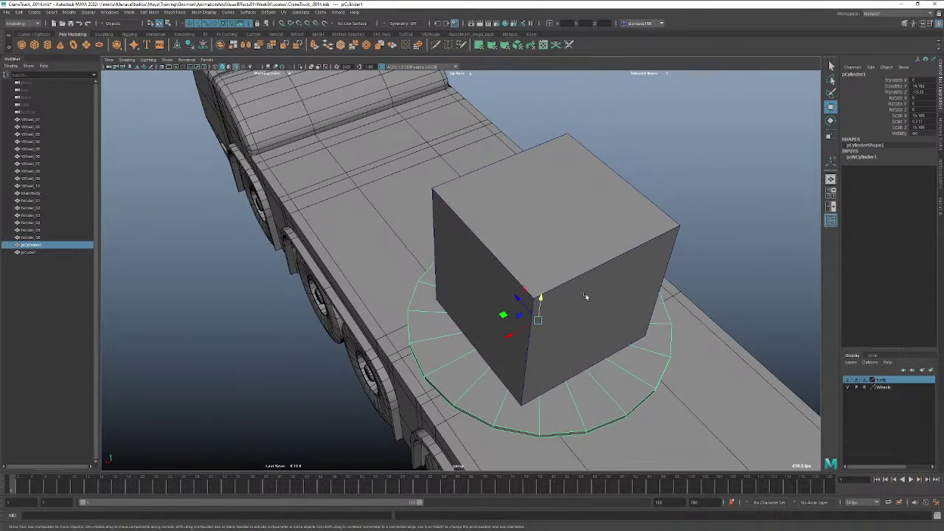
Widen the cube along X to a scale of about 31.2, fitting it in the front view with wireframe display.
left_click(590, 295)
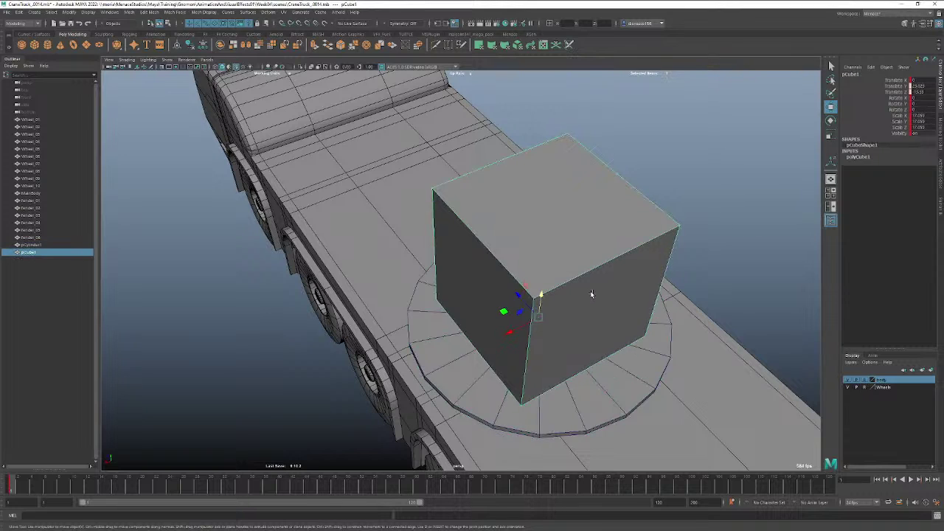
left_click_drag(591, 294, 520, 330, "alt")
key("e")
key("r")
key("space")
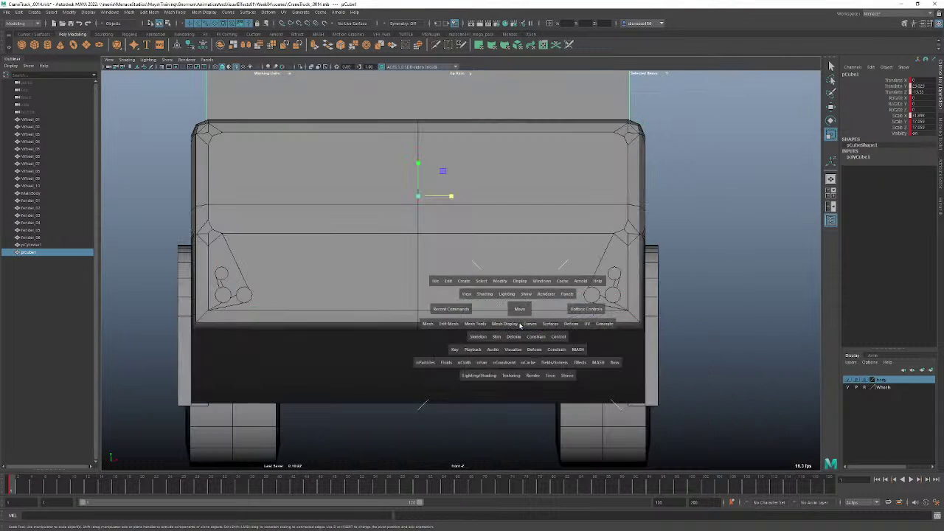
scroll(541, 312, "up", 1)
key("4")
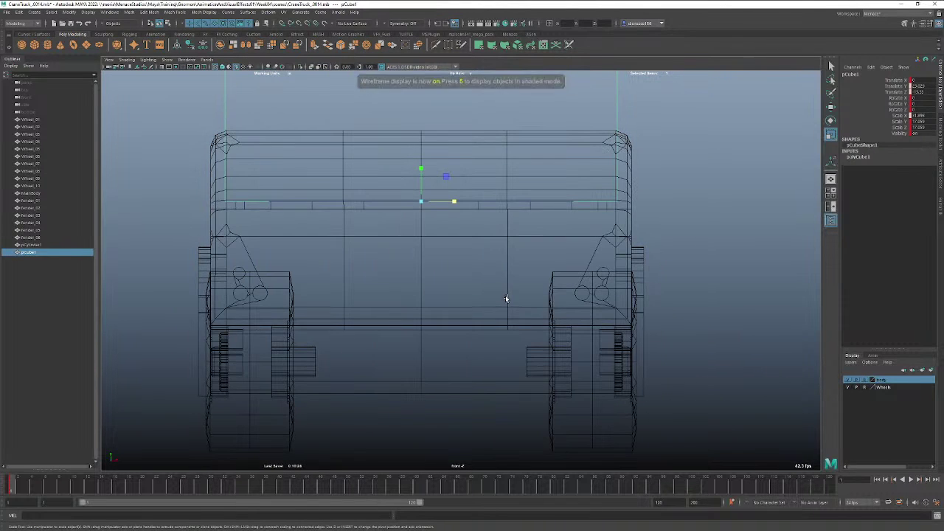
middle_click_drag(504, 254, 521, 340, "alt")
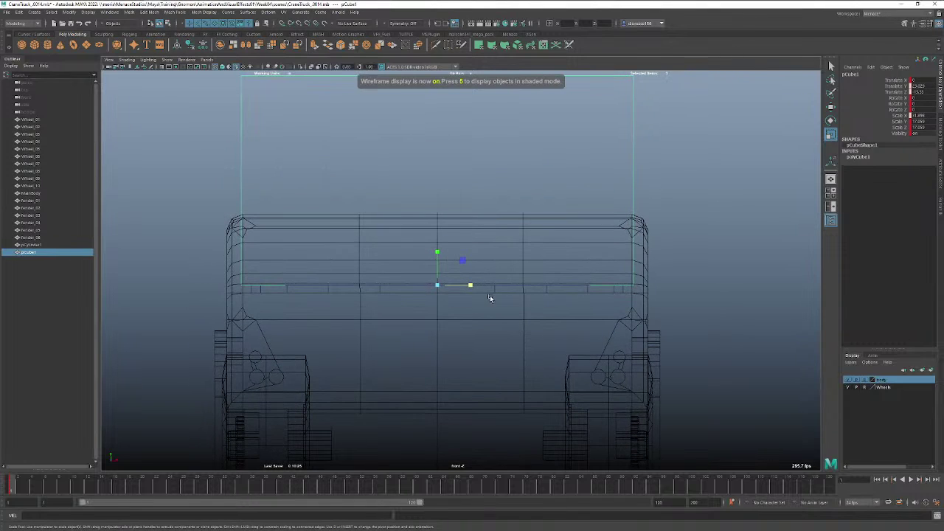
left_click_drag(471, 285, 471, 285)
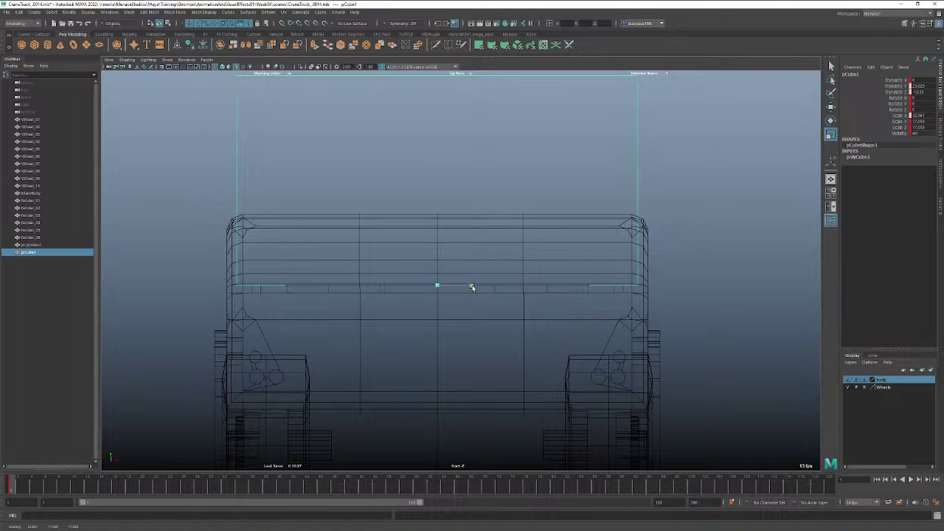
left_click_drag(471, 285, 470, 287)
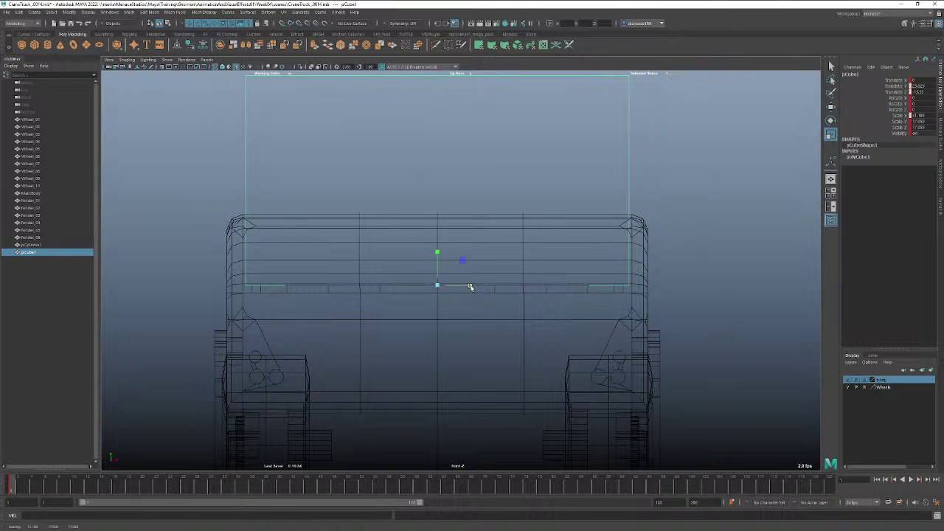
Return the cube to object mode and delete its static channels.
right_click_drag(628, 161, 593, 158)
left_click(605, 159)
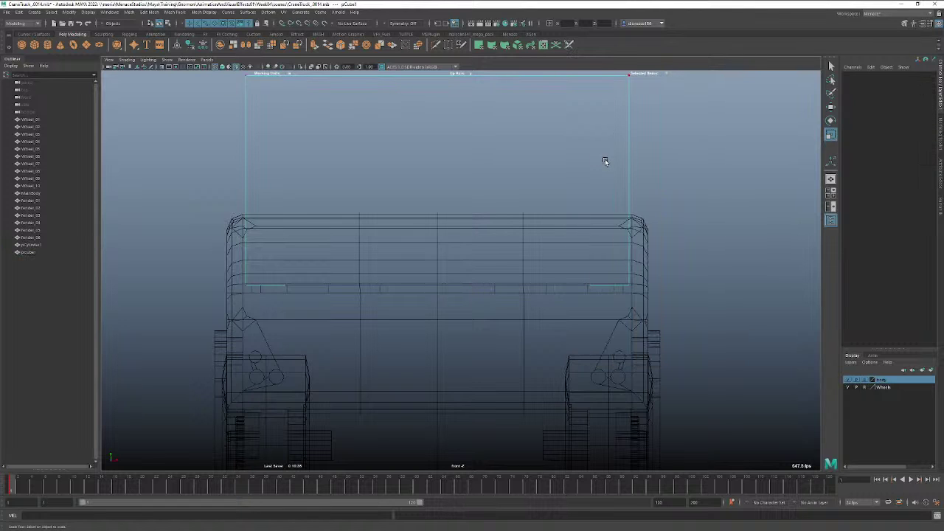
middle_click_drag(639, 177, 640, 234, "alt")
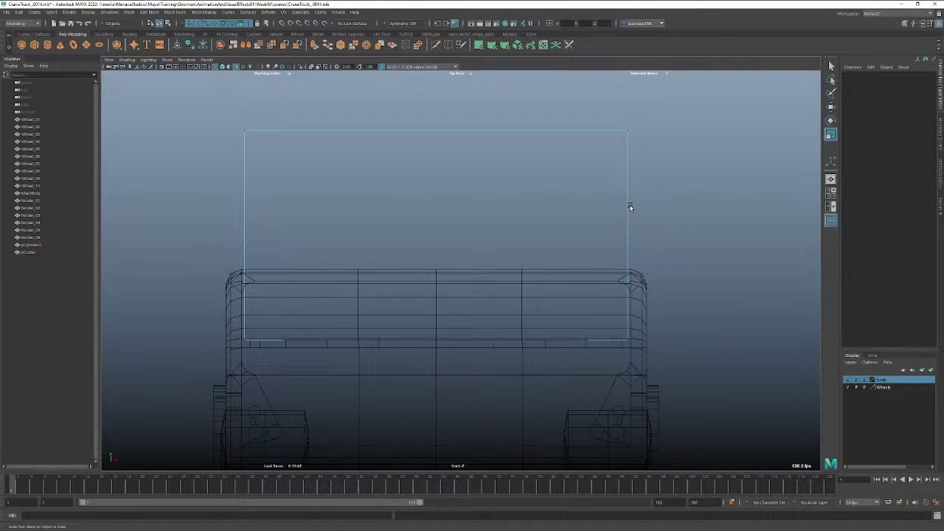
right_click_drag(629, 209, 645, 194)
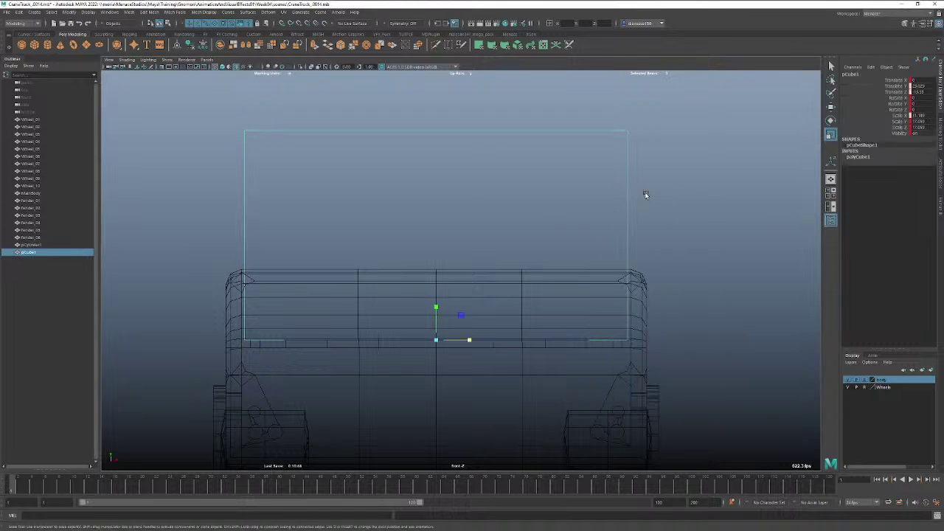
left_click(630, 196)
left_click(626, 197)
left_click(23, 12)
mouse_move(90, 104)
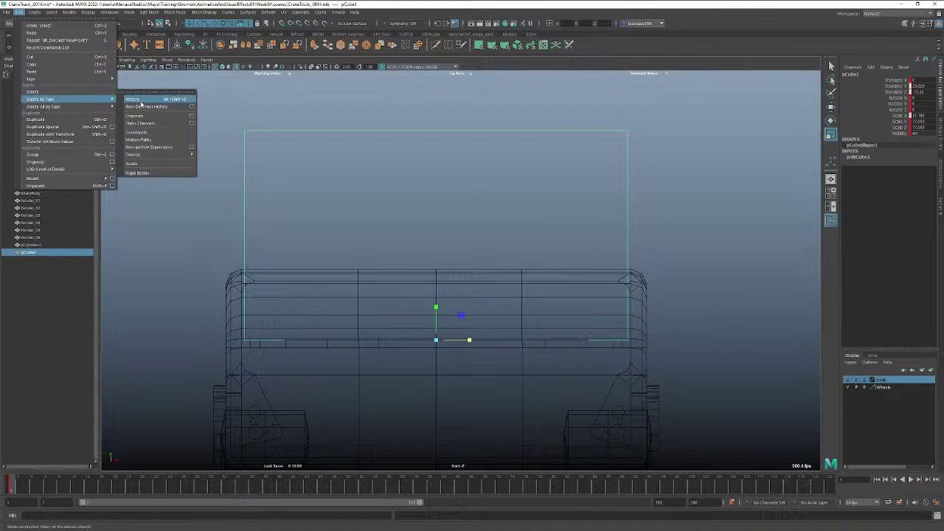
left_click(149, 124)
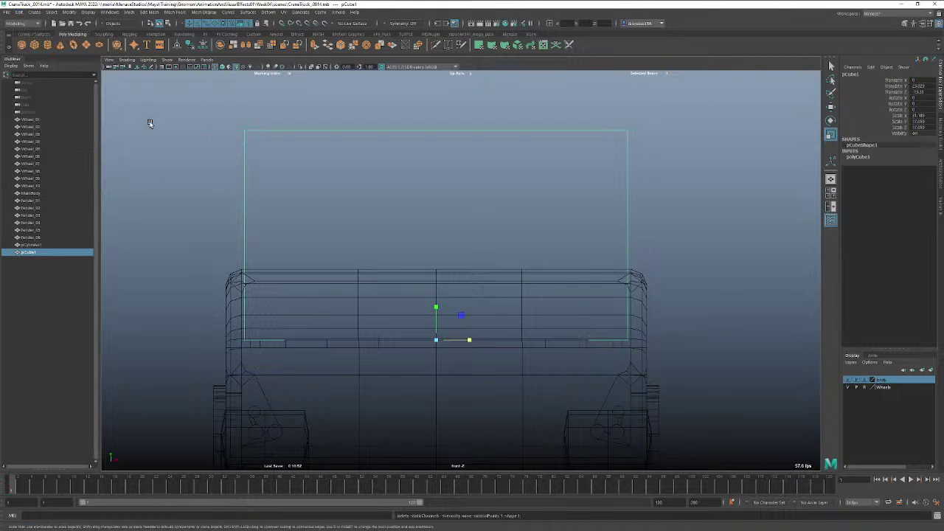
Move the cube's vertices on both sides outward along X to match the truck body's width, and return to object mode.
mouse_move(632, 226)
right_mouse_down("alt")
mouse_move(327, 214)
mouse_move(631, 227)
right_mouse_up("alt")
right_click(626, 226)
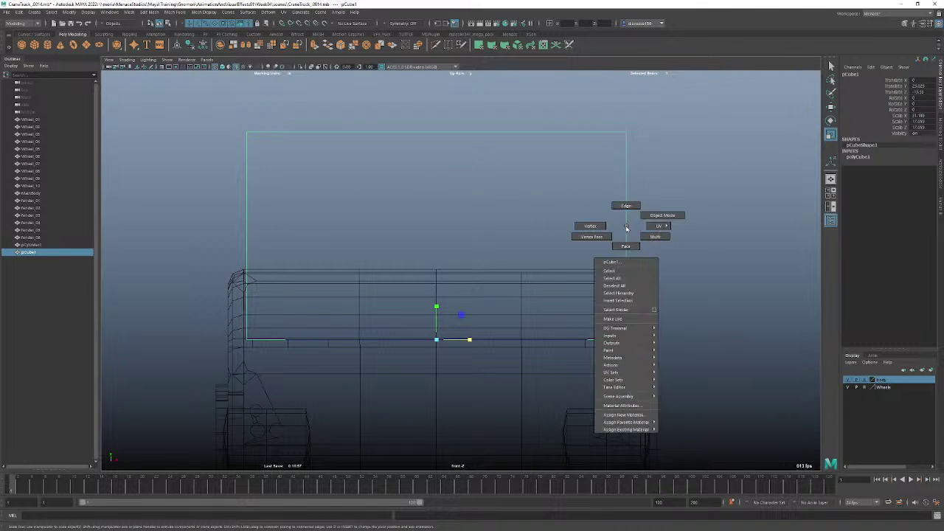
left_click(590, 226)
left_click_drag(658, 109, 607, 369)
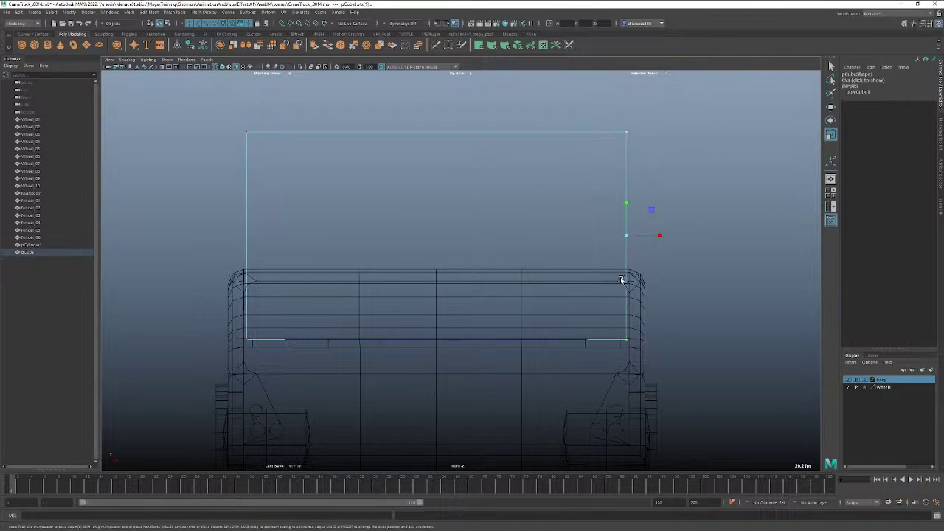
key("w")
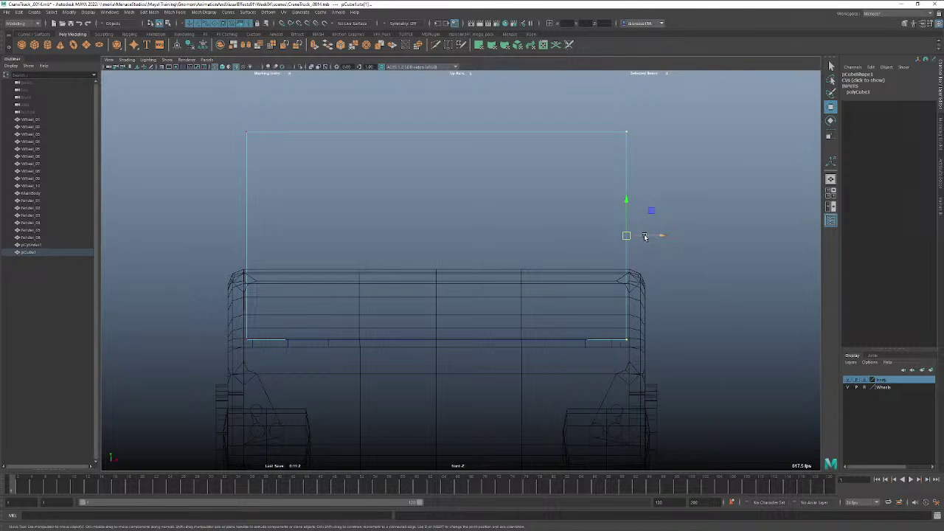
left_click_drag(645, 236, 647, 236)
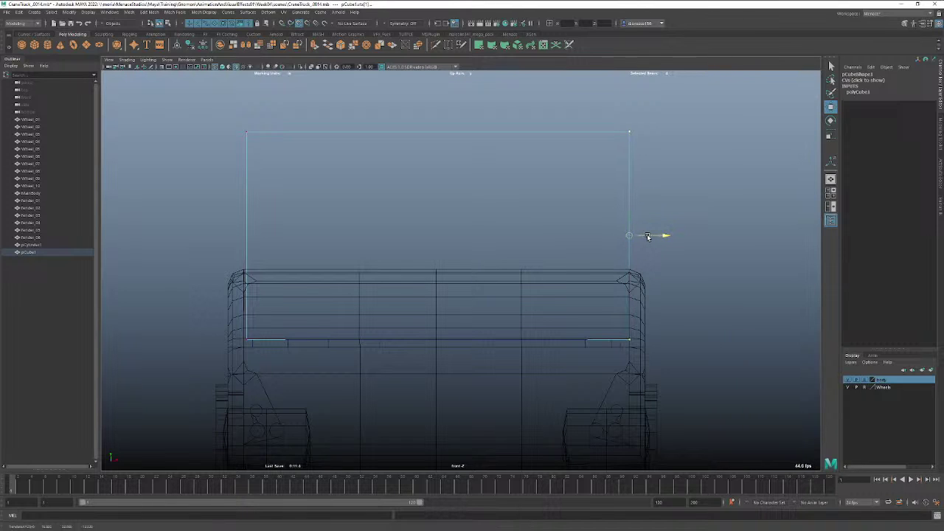
left_click_drag(265, 99, 220, 343)
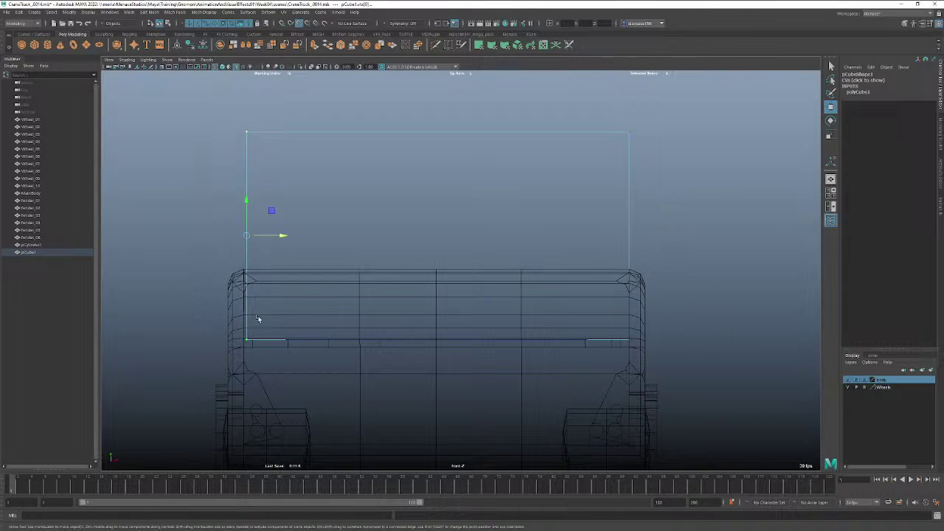
left_click_drag(262, 244, 259, 237)
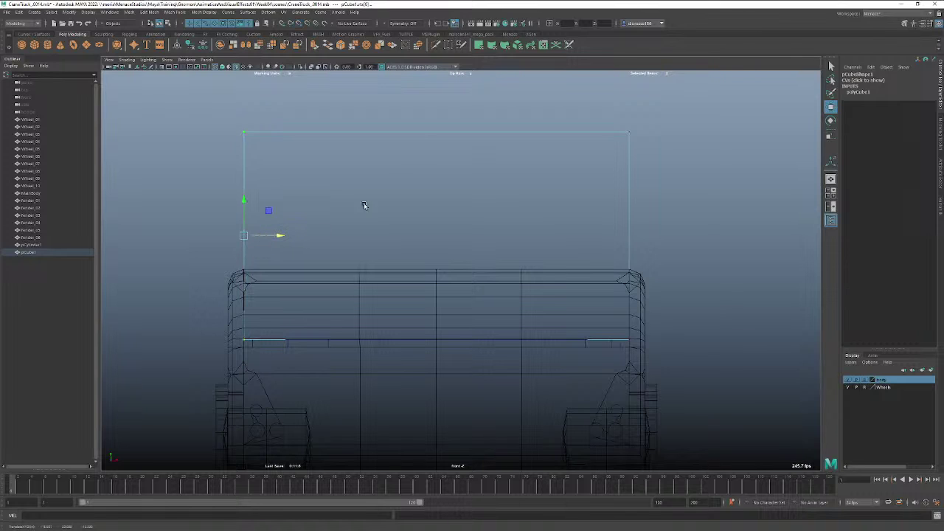
right_click_drag(415, 140, 453, 125)
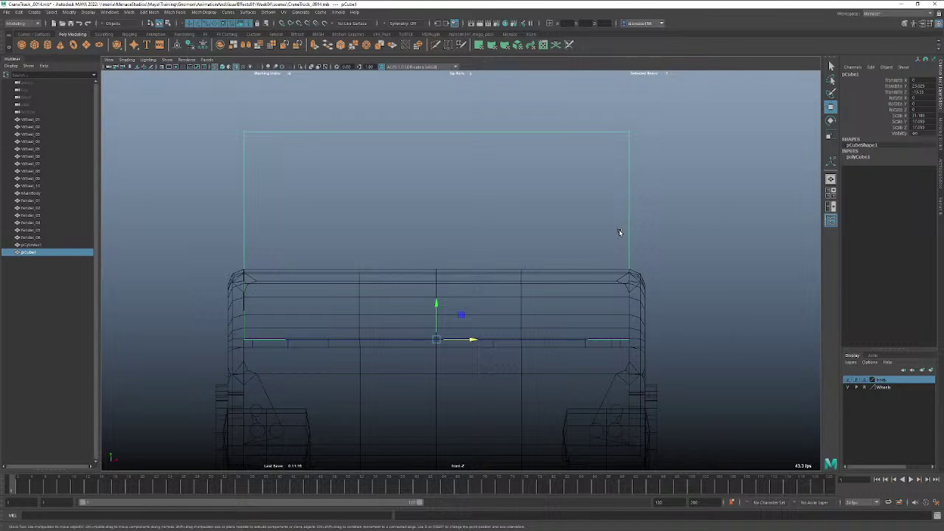
In shaded perspective view, lower the cube's front top edge to slope its top down toward the cab.
mouse_move(628, 239)
left_mouse_down("alt")
mouse_move(620, 224)
mouse_move(616, 245)
mouse_move(639, 242)
left_mouse_up("alt")
key("space")
key("5")
mouse_move(525, 278)
left_mouse_down("alt")
mouse_move(574, 279)
mouse_move(544, 256)
left_mouse_up("alt")
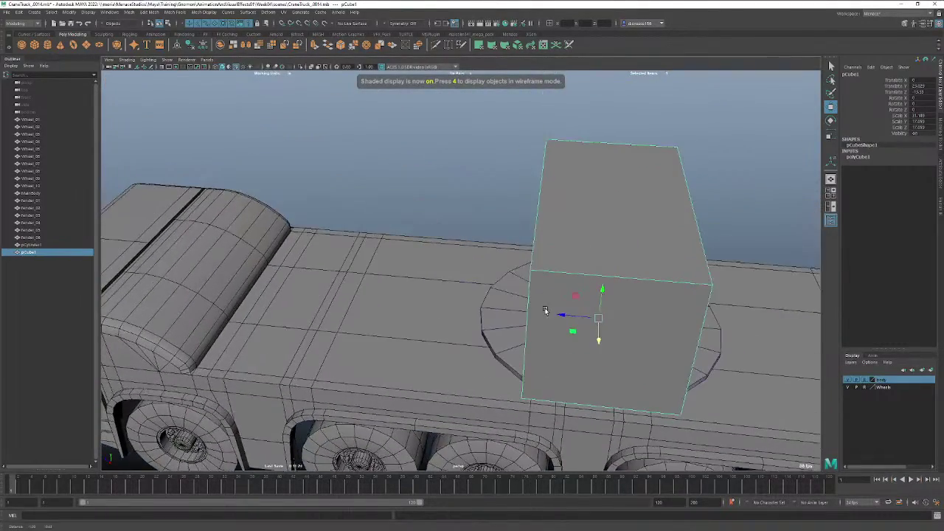
right_click(534, 252)
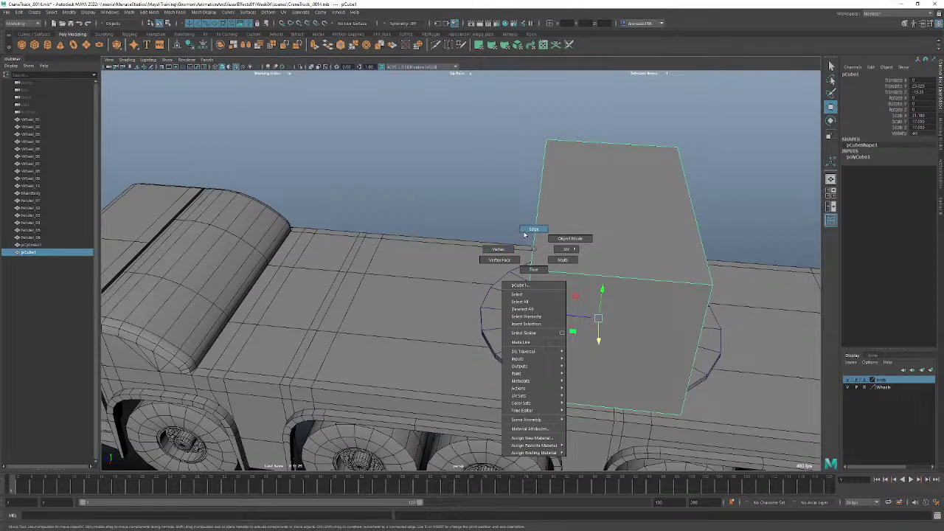
left_click(534, 229)
left_click(538, 210)
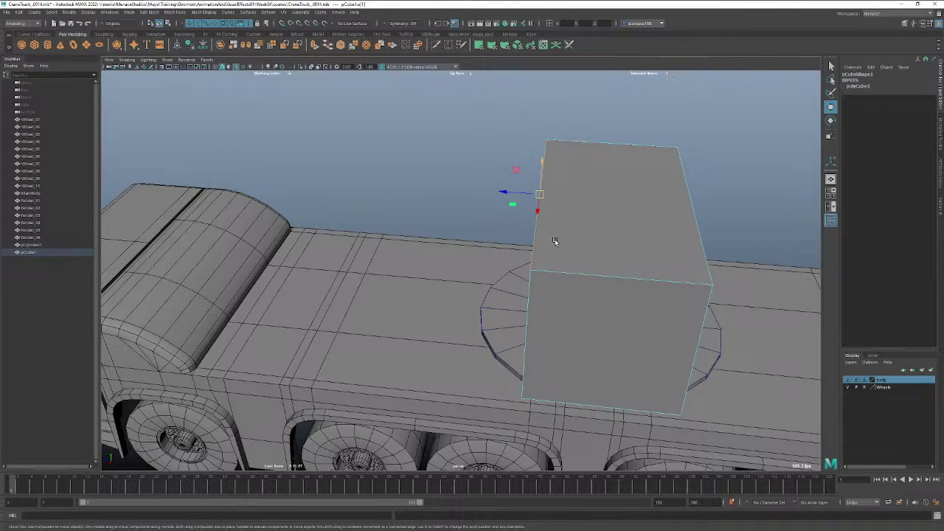
mouse_move(547, 240)
left_mouse_down("alt")
mouse_move(552, 211)
mouse_move(550, 231)
left_mouse_up("alt")
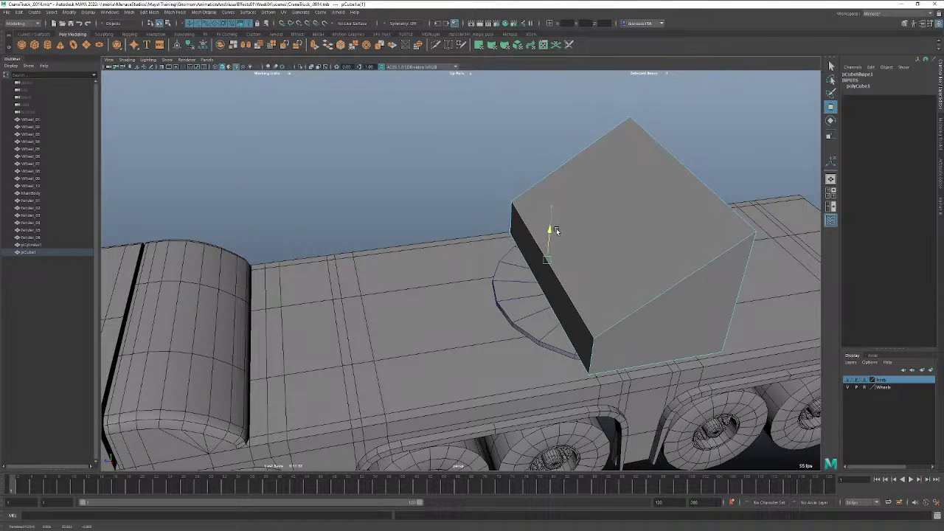
left_click_drag(515, 264, 538, 278)
Move the block's short front face forward along Z toward the cab, and return to object mode.
right_click(538, 277)
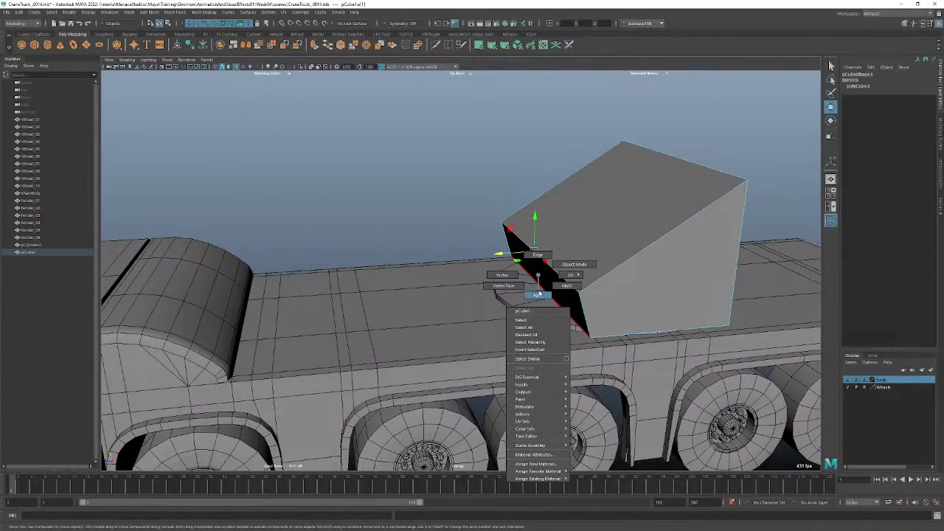
left_click(538, 295)
left_click(547, 279)
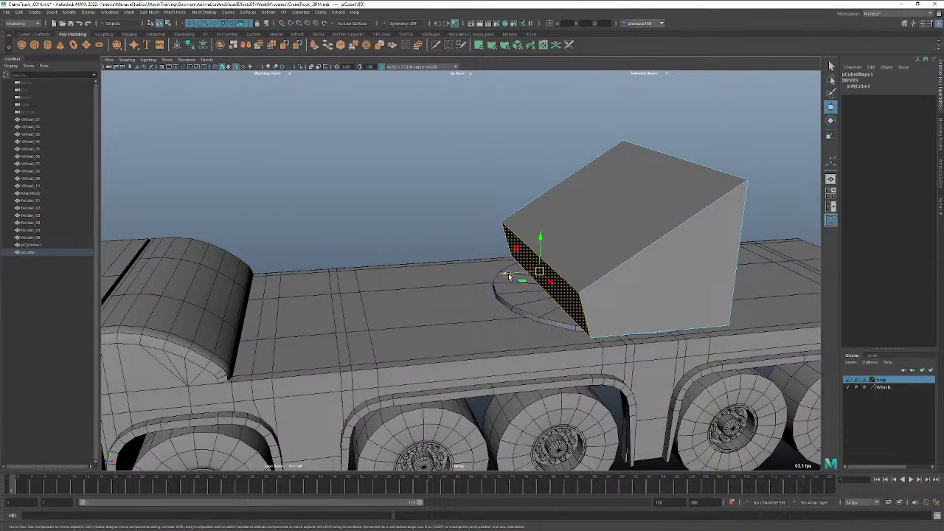
left_click_drag(508, 274, 475, 277)
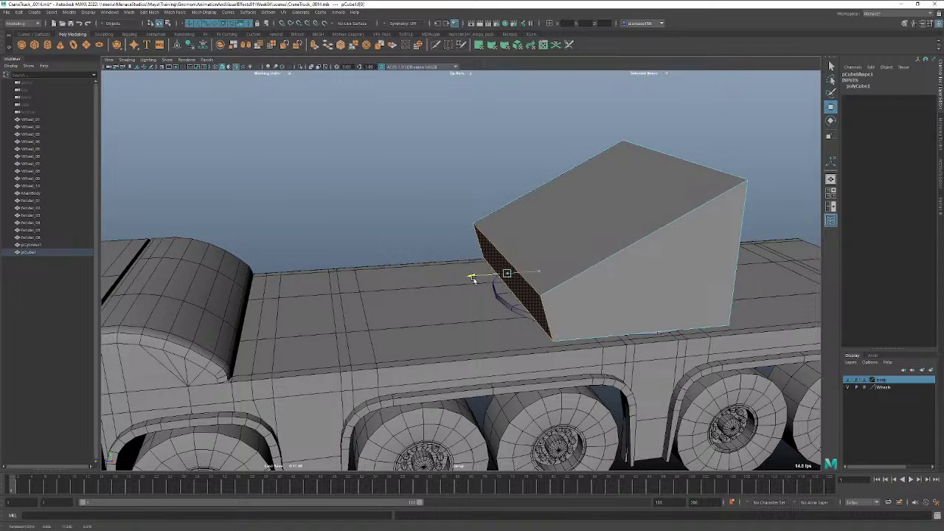
left_click_drag(472, 279, 472, 279)
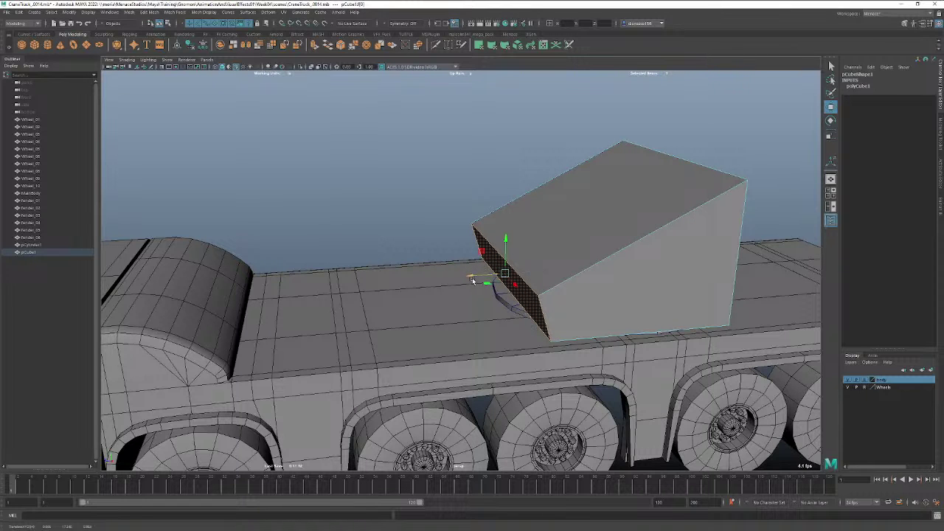
left_click_drag(613, 275, 588, 270, "alt")
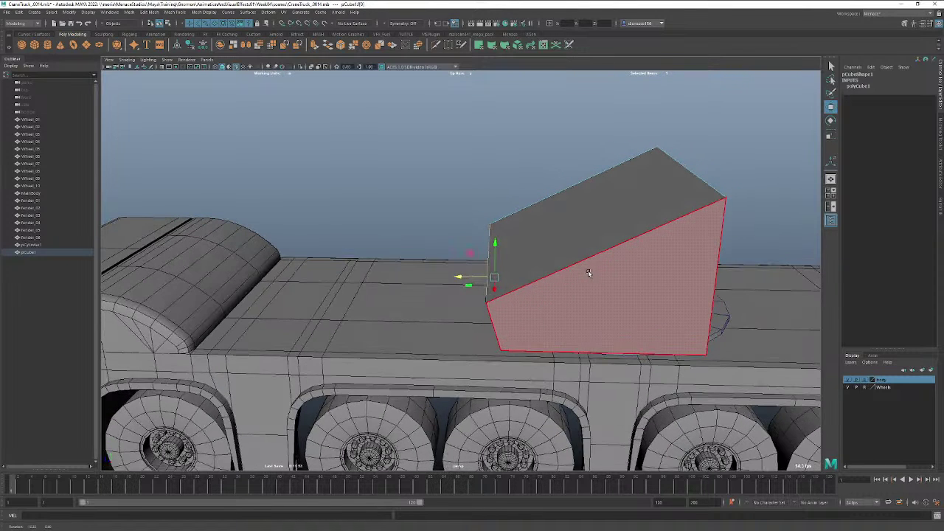
right_click(588, 271)
left_click(609, 263)
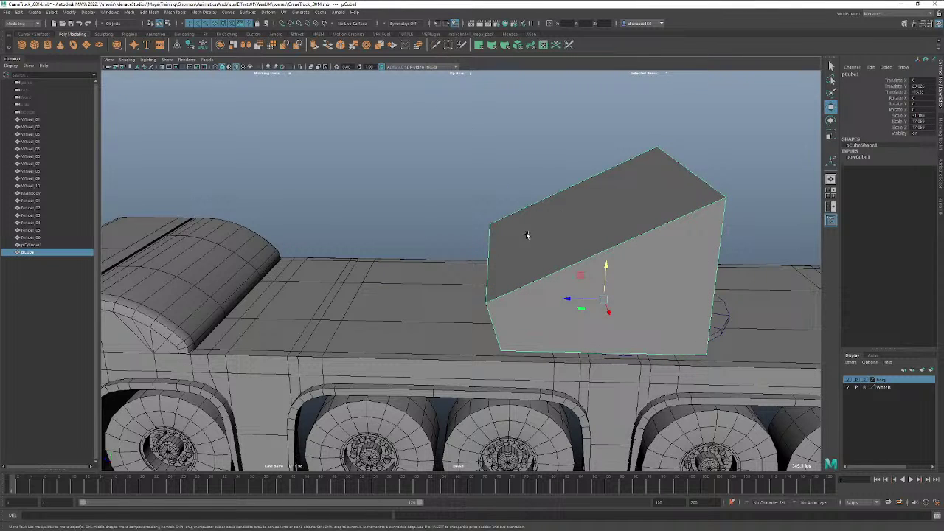
In the side view, slice the block horizontally with Multi-Cut, from the vertical rear side to the sloped top.
key("space")
left_click_drag(527, 235, 547, 234)
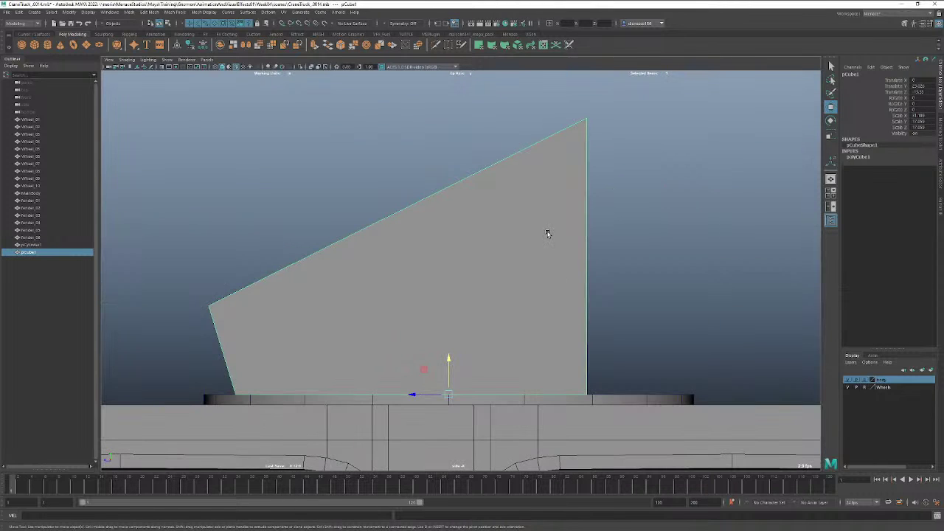
left_click(436, 45)
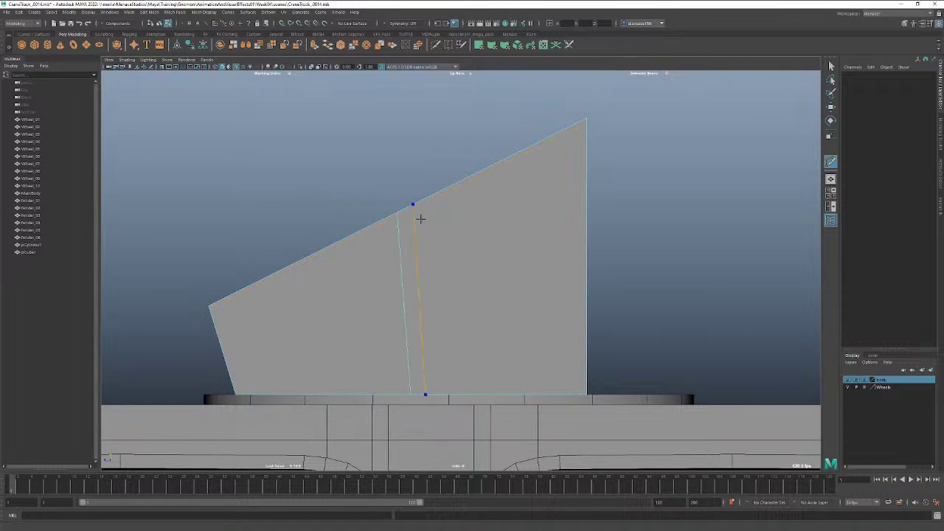
key("ctrl+z")
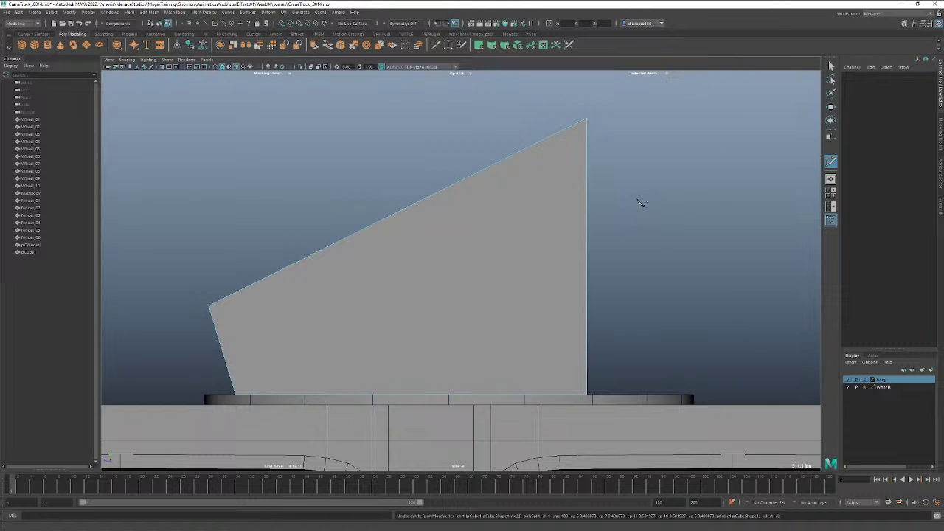
left_click_drag(653, 205, 484, 210)
left_click_drag(286, 215, 236, 217)
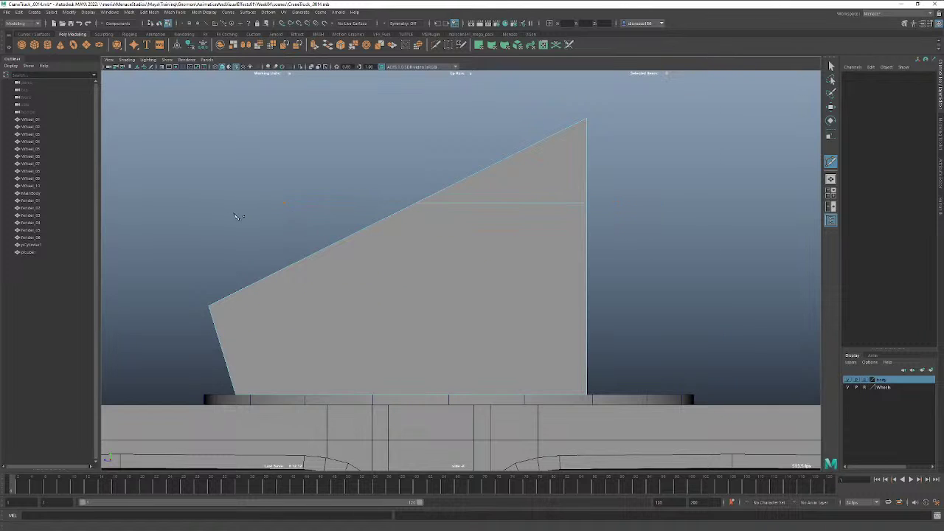
key("space")
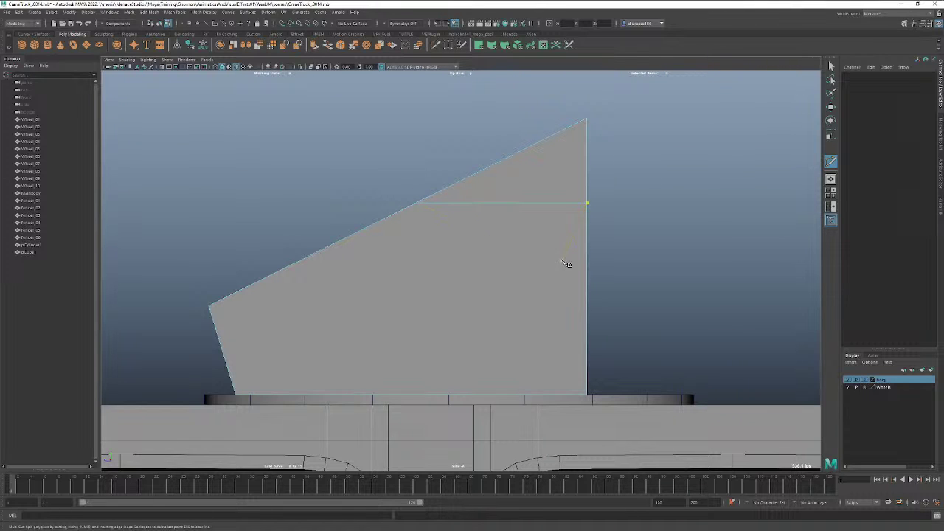
key("w")
In perspective view, move the new edge across the sloped top forward along Z to steepen the block's front.
left_click(533, 258)
key("space")
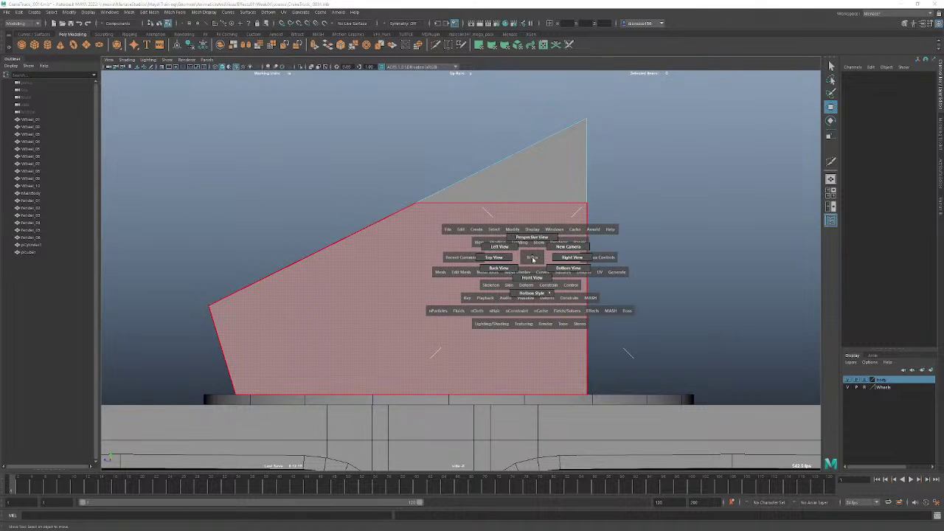
left_click_drag(534, 241, 569, 233)
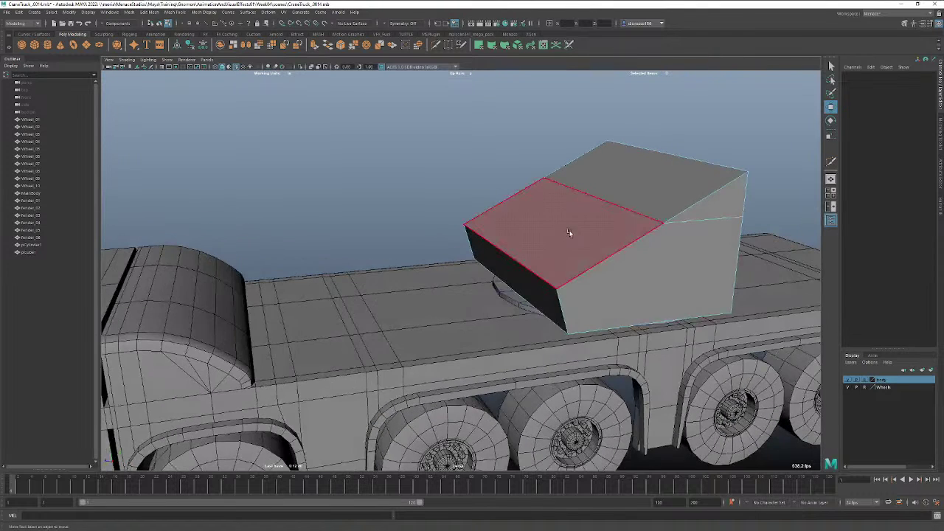
right_click_drag(594, 210, 596, 191)
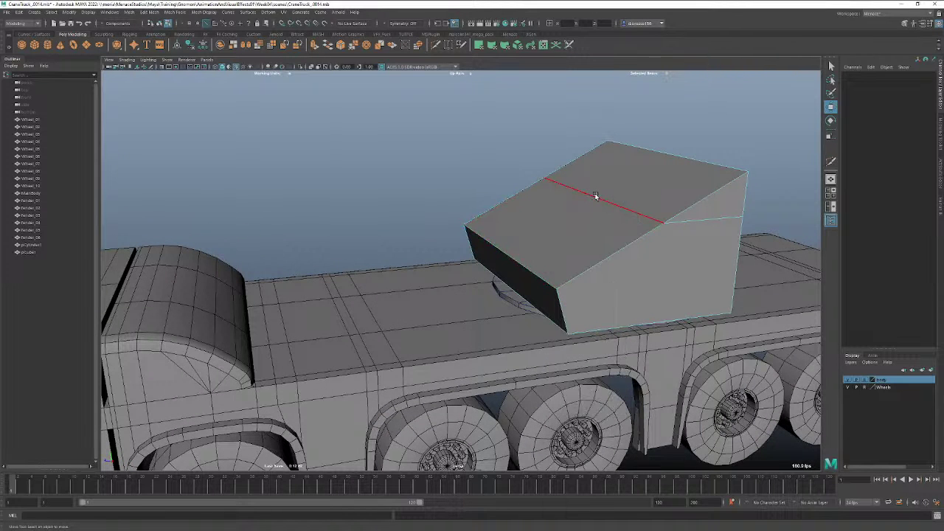
left_click(595, 198)
left_click_drag(567, 200, 506, 212)
left_click_drag(620, 219, 659, 229, "alt")
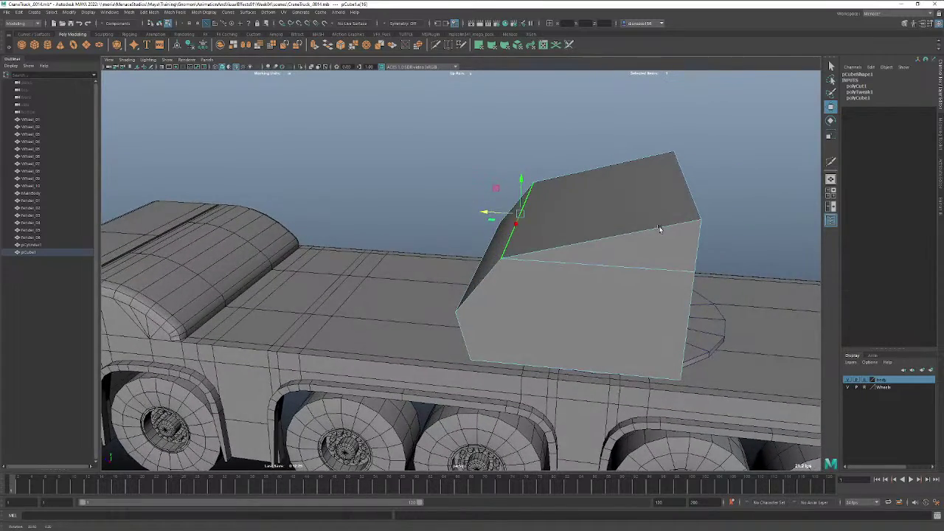
Raise the edge loop of the horizontal cut to make the block's top flatter.
left_click(600, 270)
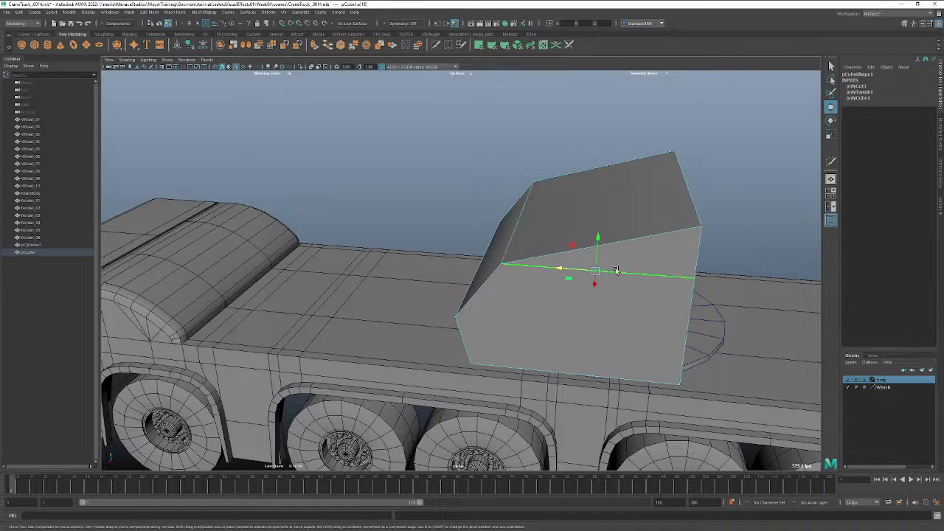
left_click(601, 187, "shift")
left_click_drag(601, 186, 603, 169)
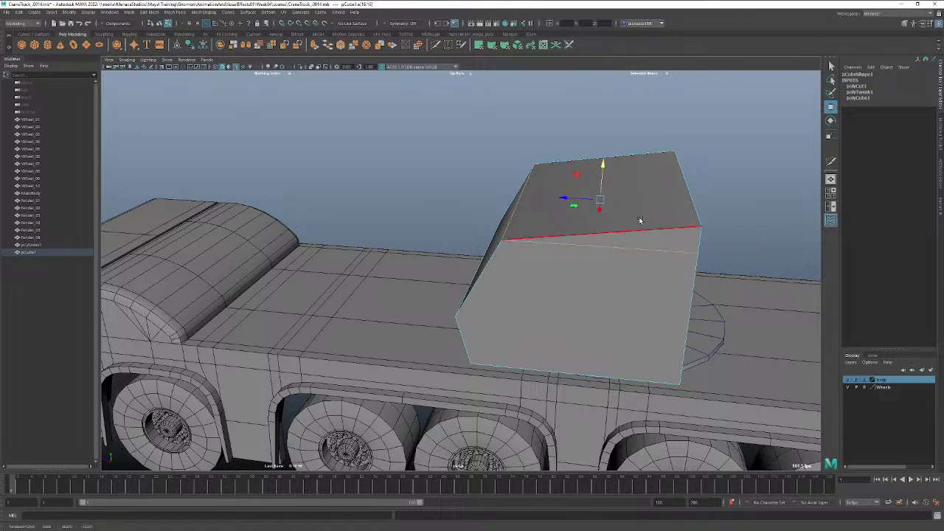
Select all the block's upper vertices, including those of the cut, and raise them to make the block taller.
right_click_drag(640, 221, 611, 220)
left_click_drag(623, 230, 625, 215, "alt")
left_click_drag(720, 134, 485, 189)
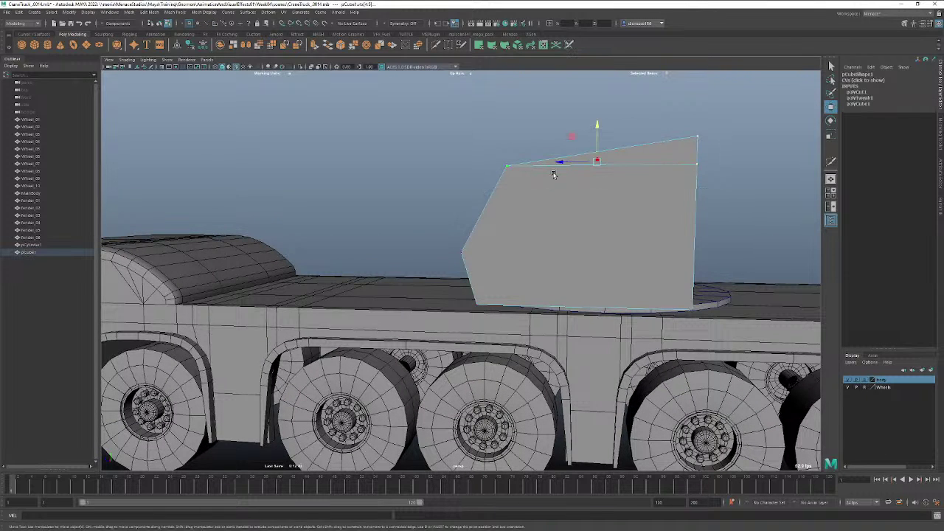
left_click_drag(597, 127, 600, 106)
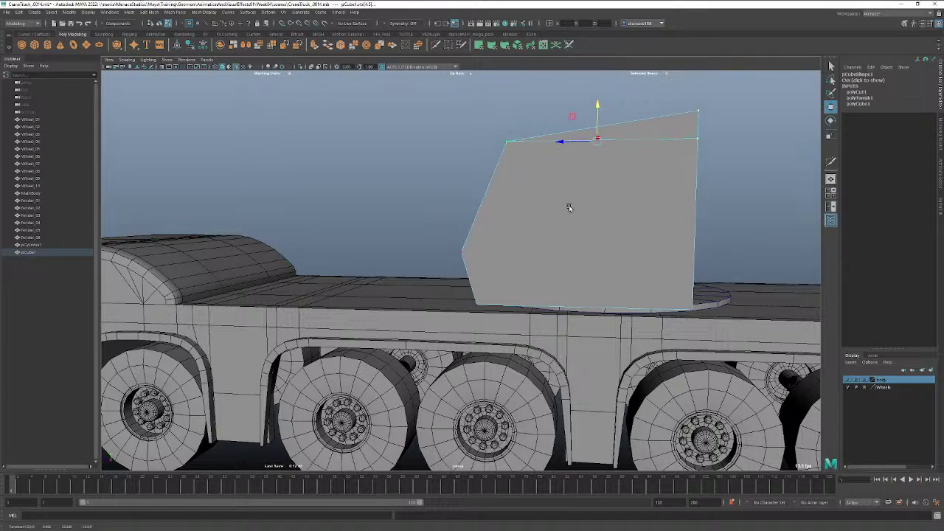
left_click_drag(569, 207, 565, 219, "alt")
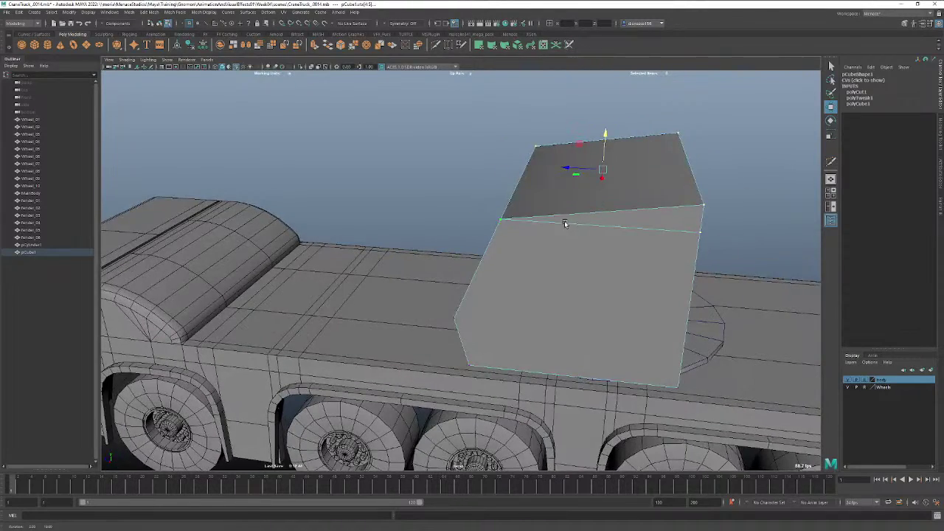
Raise the two topmost rear corner vertices to slope the roof upward to the back, and return to the side view.
left_click_drag(705, 118, 648, 221)
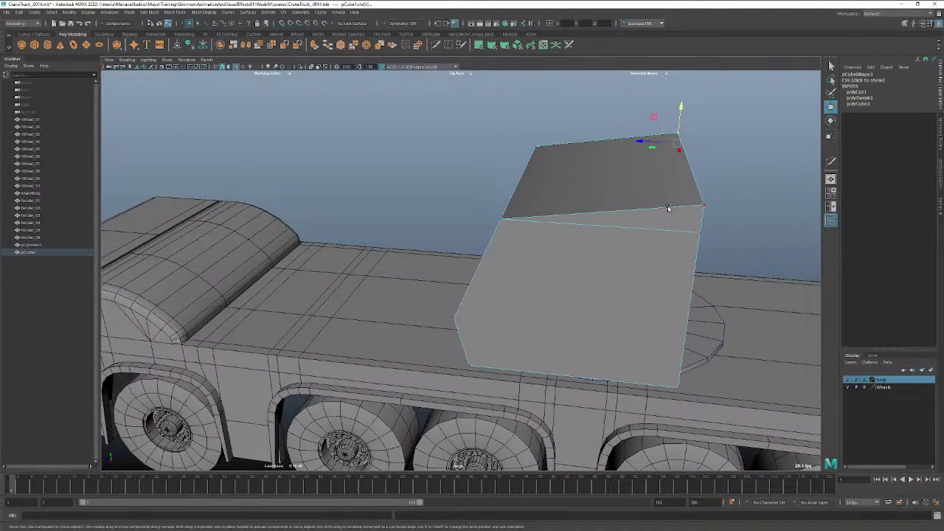
left_click_drag(701, 106, 679, 154)
left_click_drag(709, 194, 688, 213, "shift")
left_click_drag(693, 136, 692, 118)
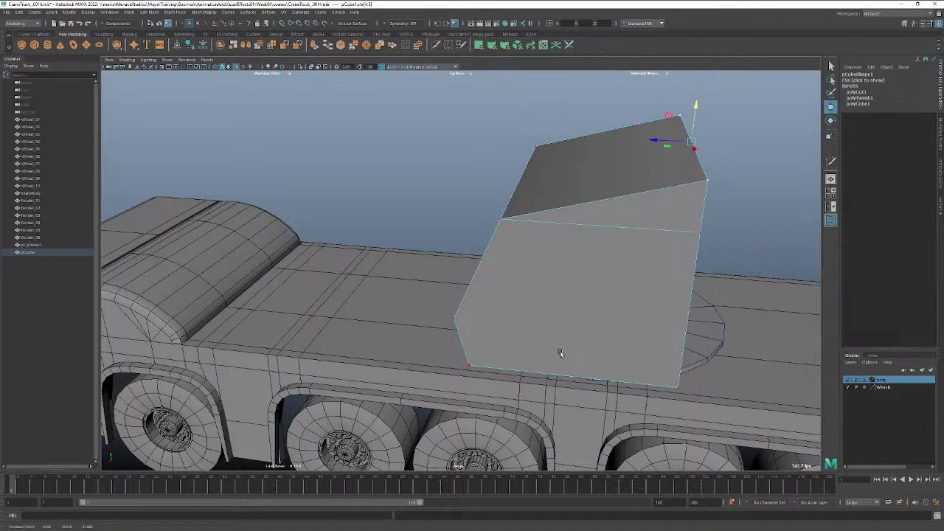
key("space")
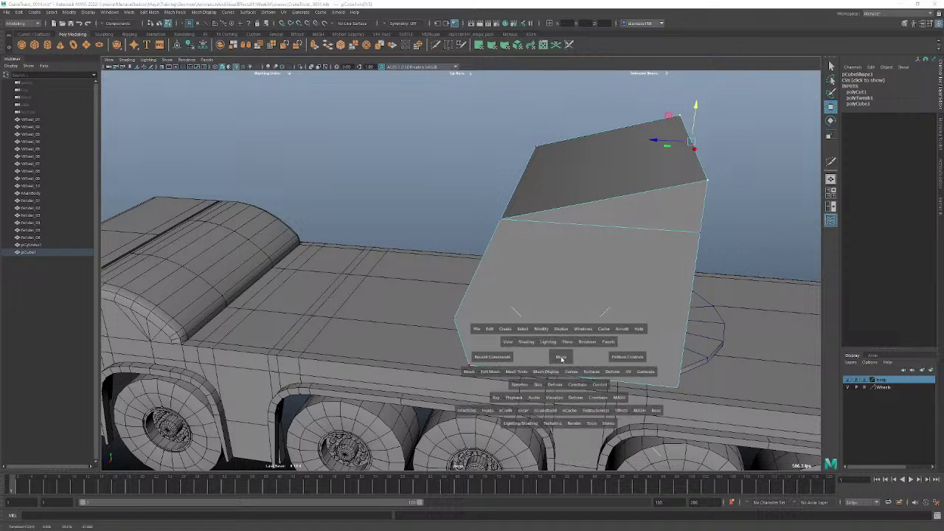
left_click_drag(560, 359, 594, 355)
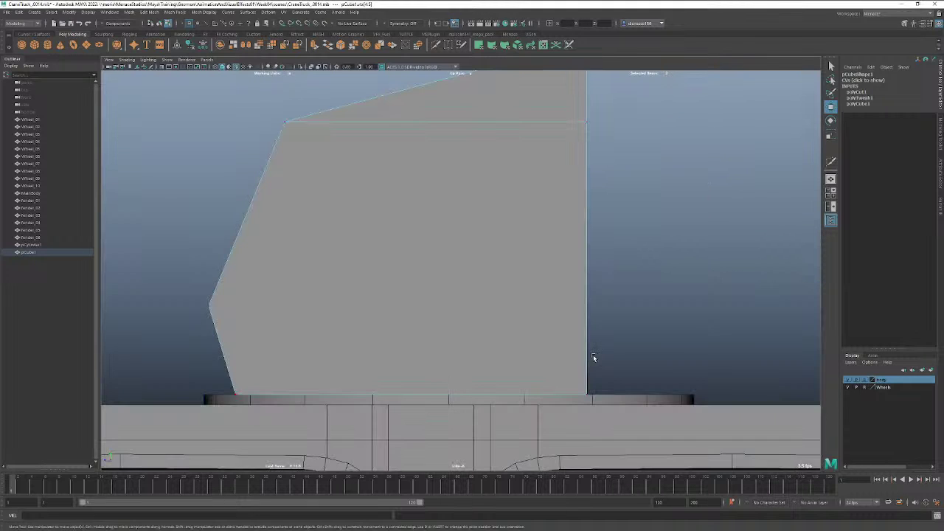
In the side view, cut a straight vertical edge line through the crane body block about a third back from its upper front corner.
right_click_drag(617, 323, 421, 327, "alt")
middle_click_drag(466, 305, 509, 348, "alt")
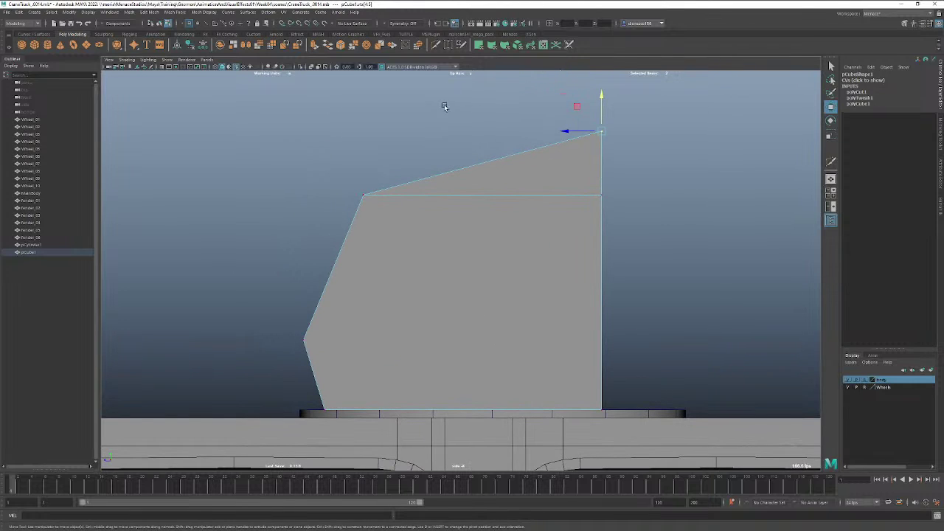
left_click(441, 45)
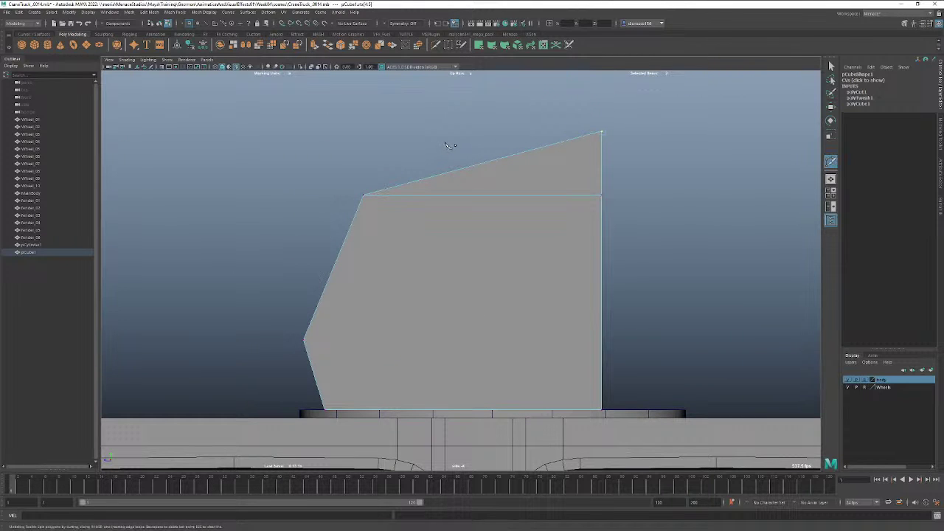
left_click(446, 426, "ctrl")
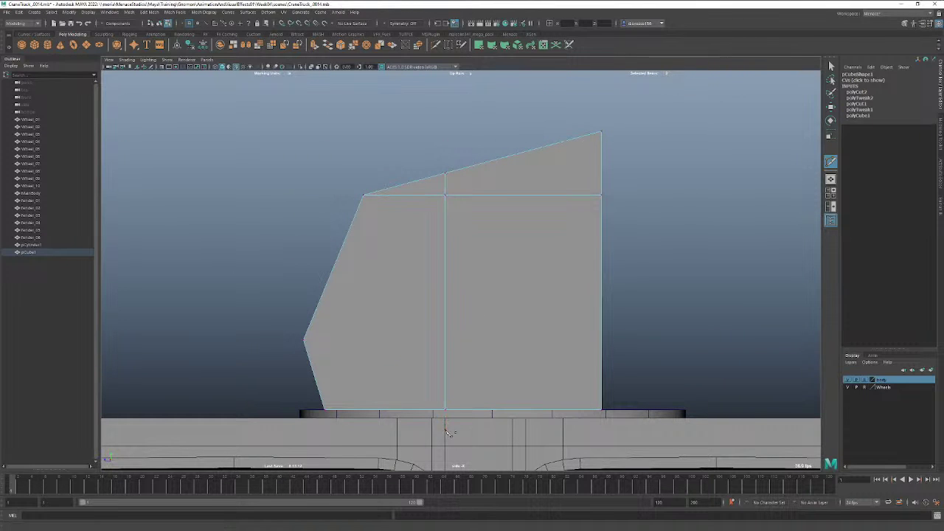
left_click(830, 67)
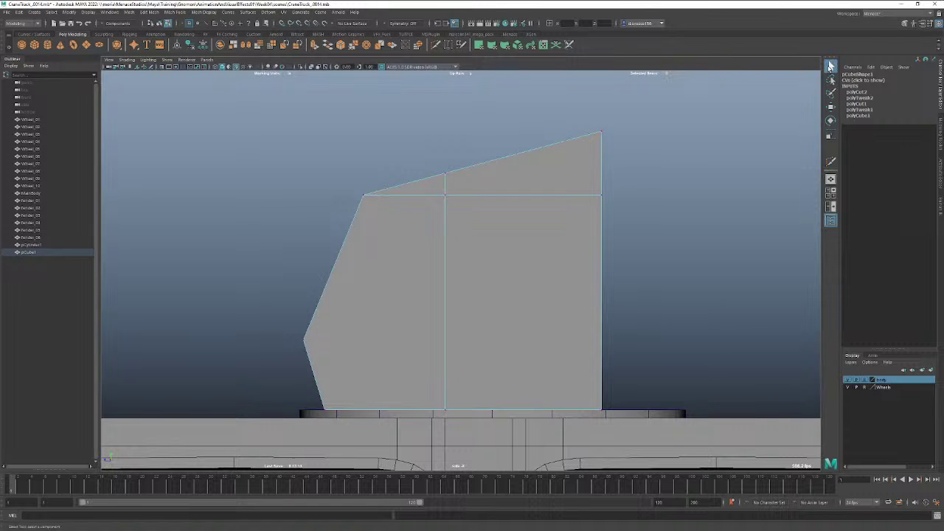
Try a second vertical cut close behind the first one through the crane body block, inspect it in perspective, and undo it.
left_click(442, 45)
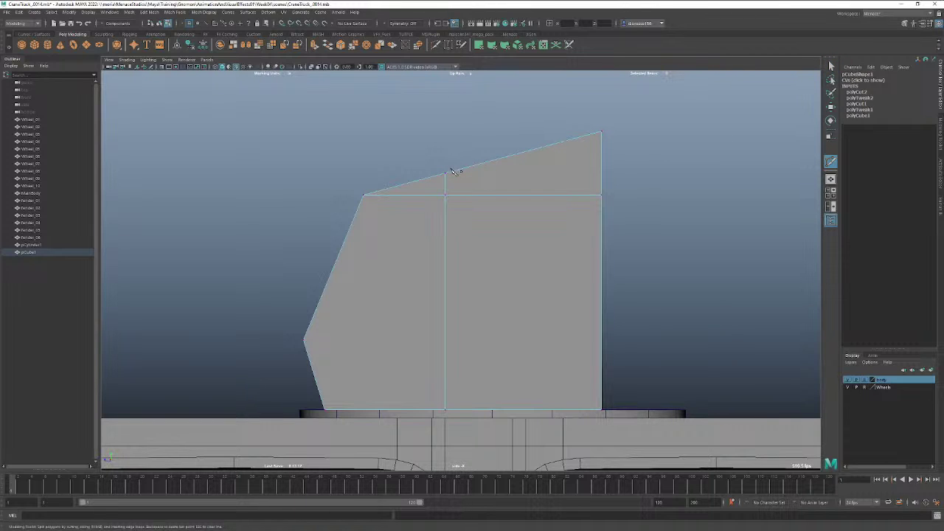
left_click(451, 417, "ctrl")
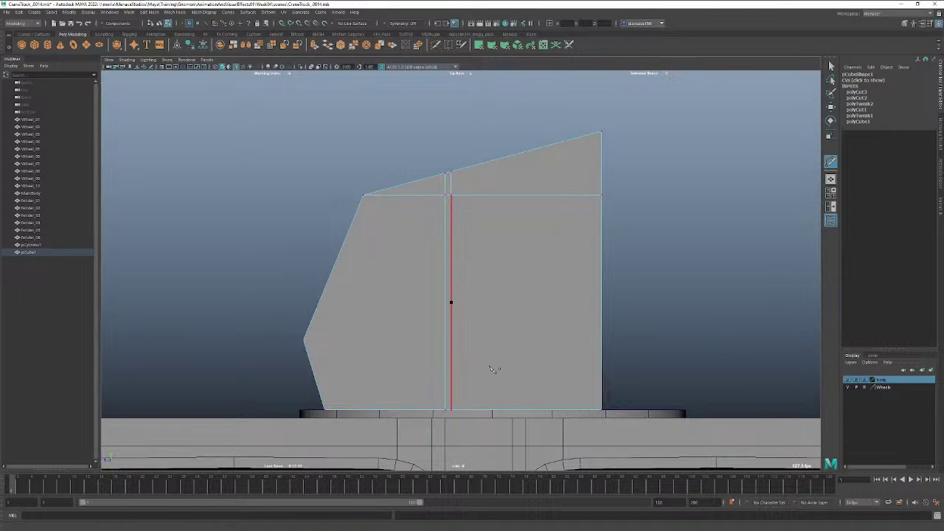
left_click(831, 66)
left_click(832, 66)
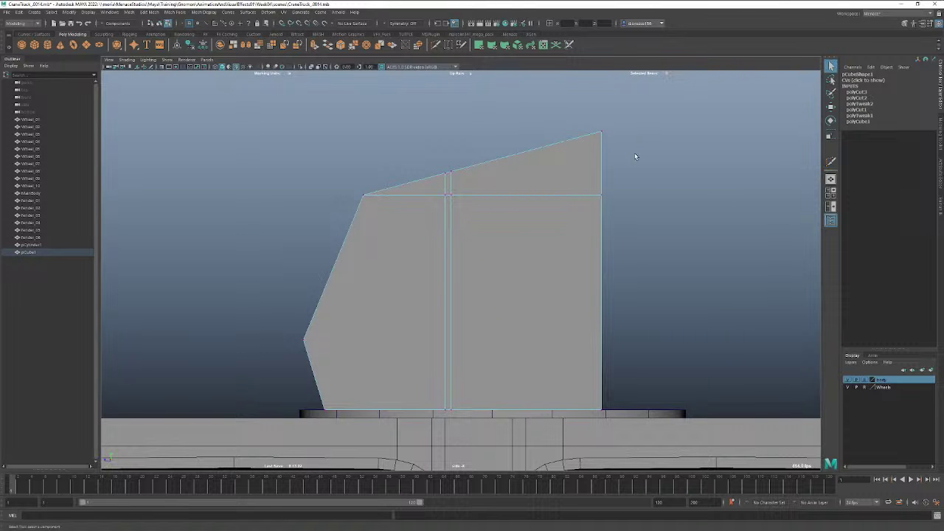
right_click_drag(634, 156, 559, 174, "alt")
key("space")
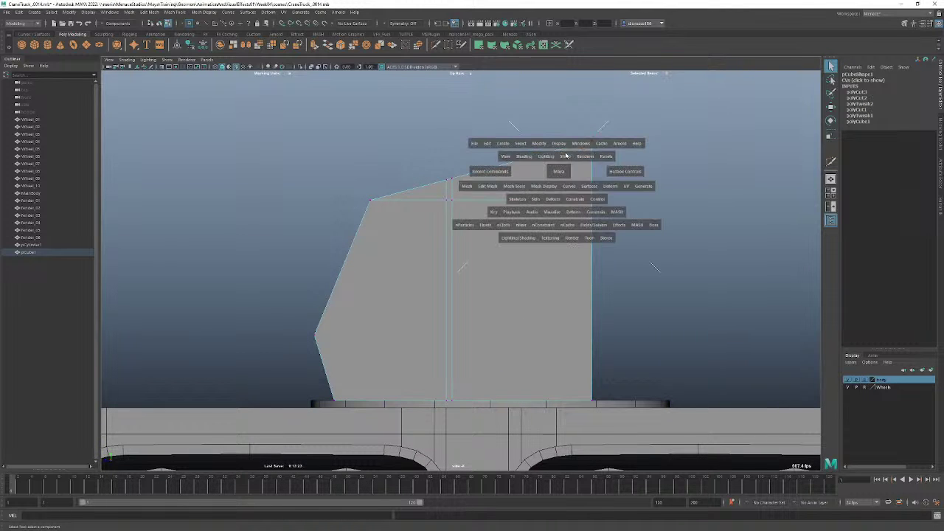
left_click_drag(558, 174, 530, 175, "alt")
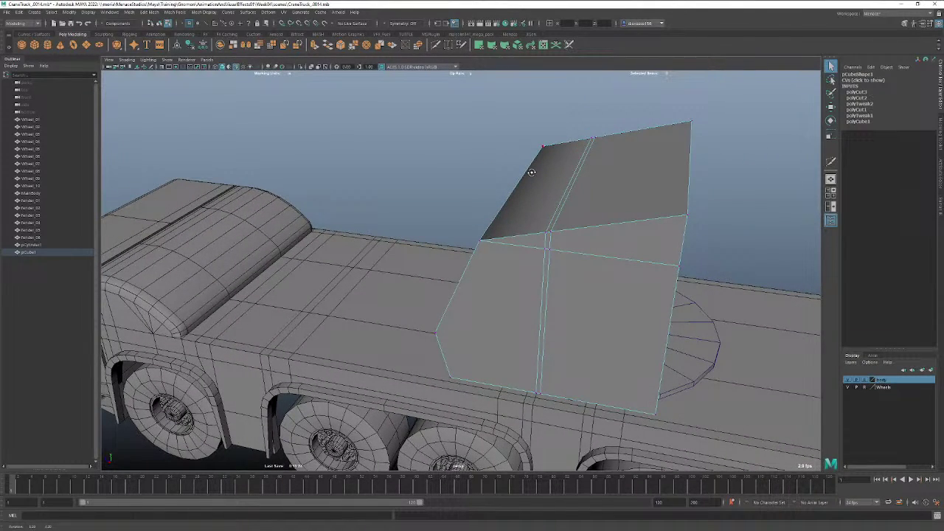
left_click_drag(531, 172, 500, 178, "alt")
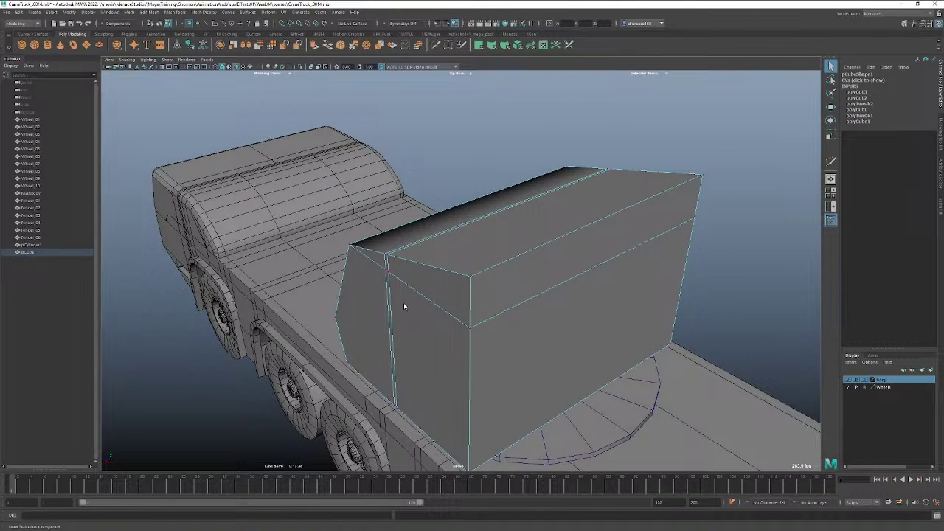
key("ctrl+z")
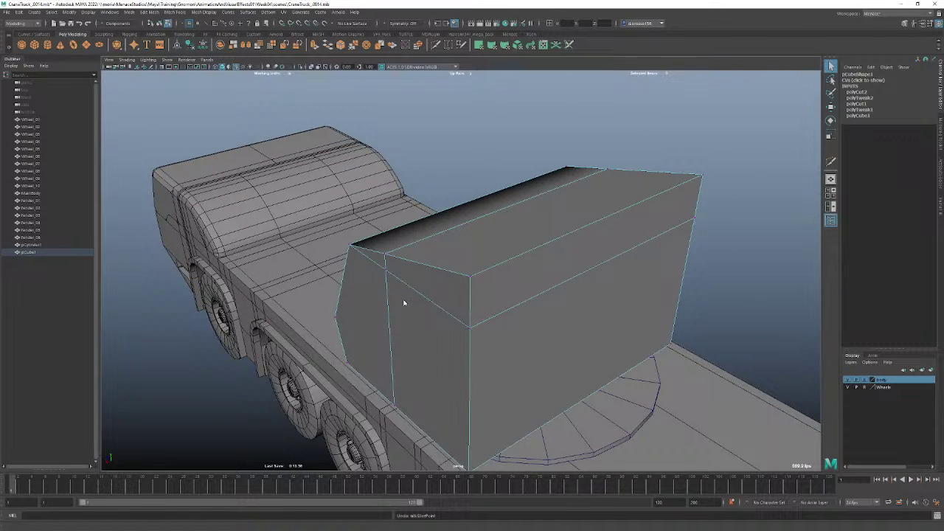
In the top view, insert two closely spaced front-to-back edge loops across the crane body block, about a quarter in from one side.
left_click_drag(488, 290, 668, 274, "alt")
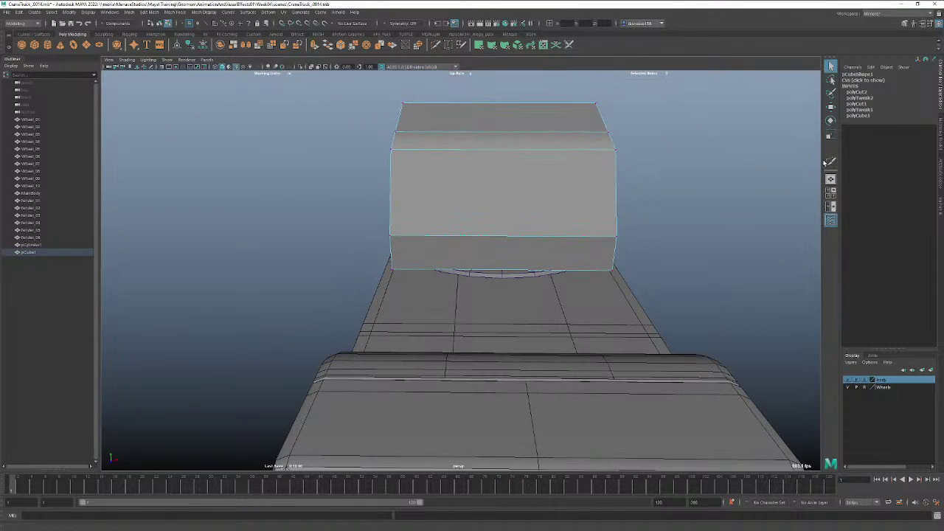
left_click(830, 163)
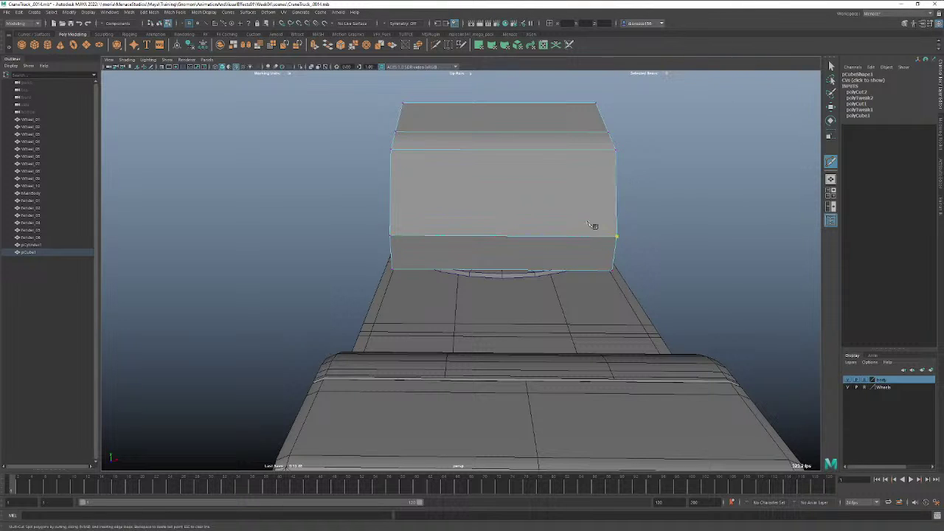
left_click(559, 236, "ctrl")
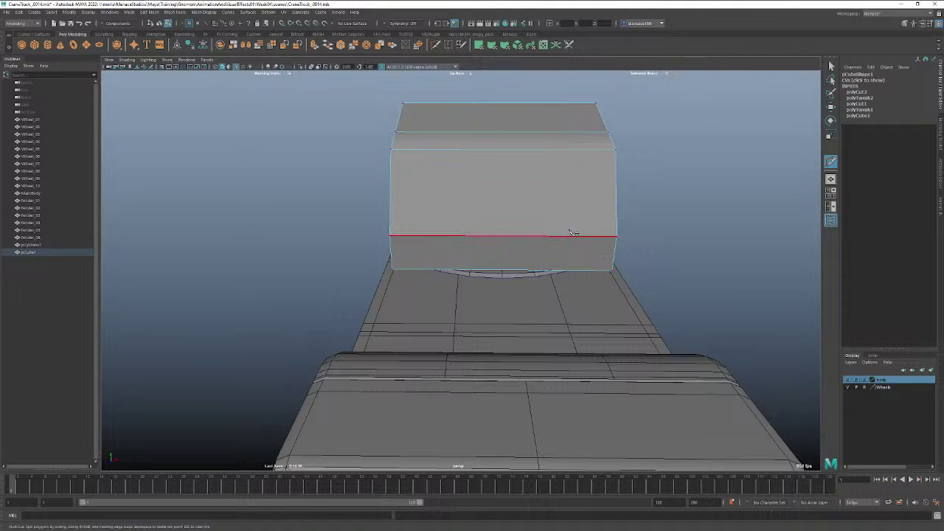
left_click_drag(578, 232, 526, 251, "alt")
left_click(545, 240, "ctrl")
key("space")
left_click(285, 391)
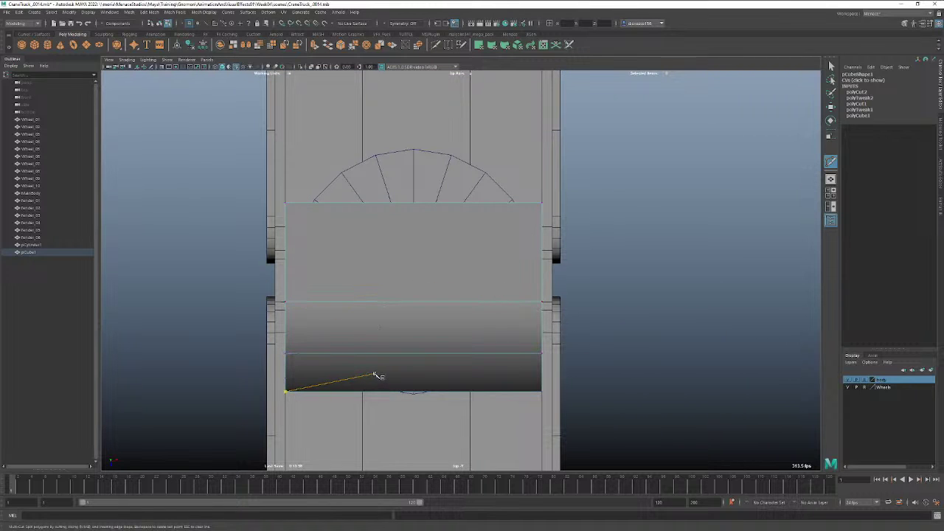
key("ctrl")
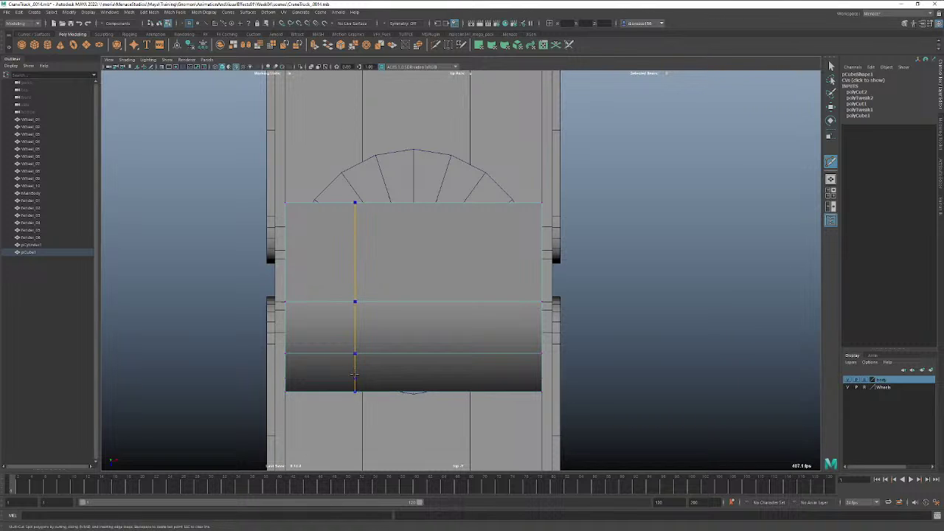
left_click(355, 374, "ctrl")
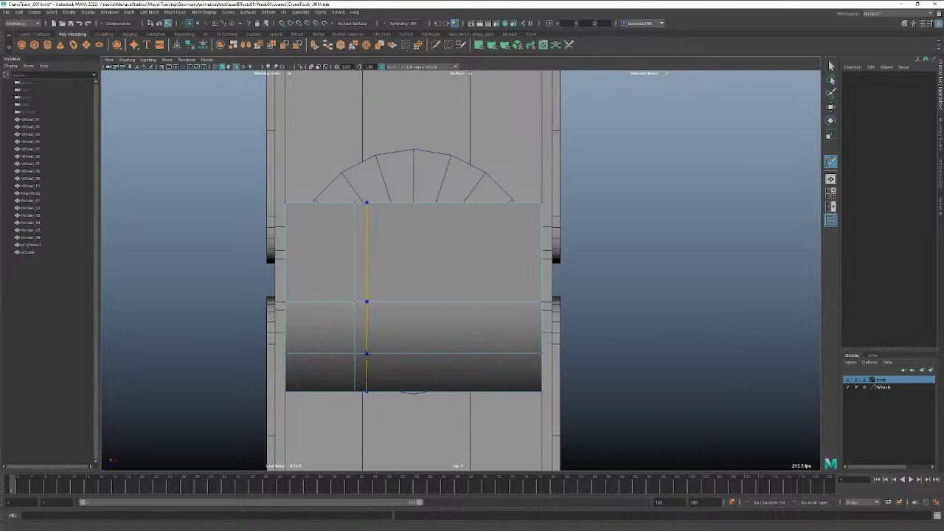
left_click(362, 355, "ctrl")
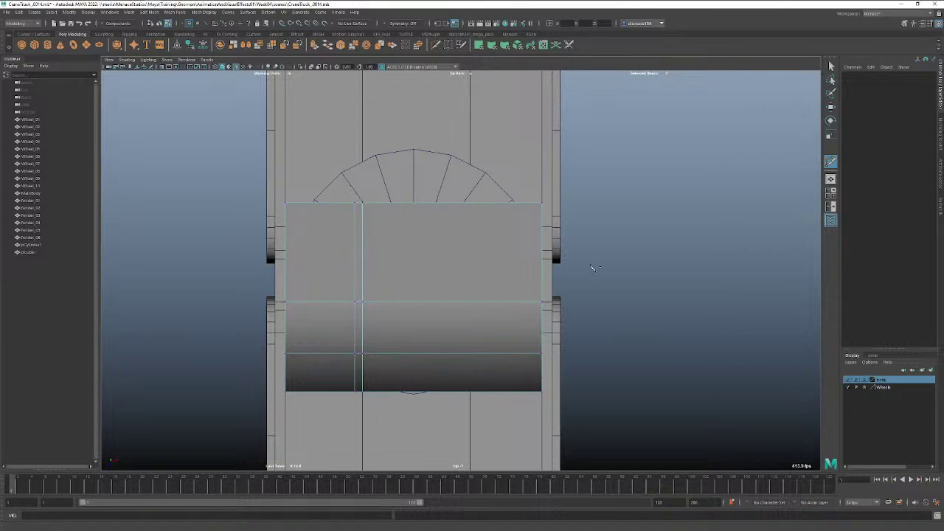
left_click(831, 66)
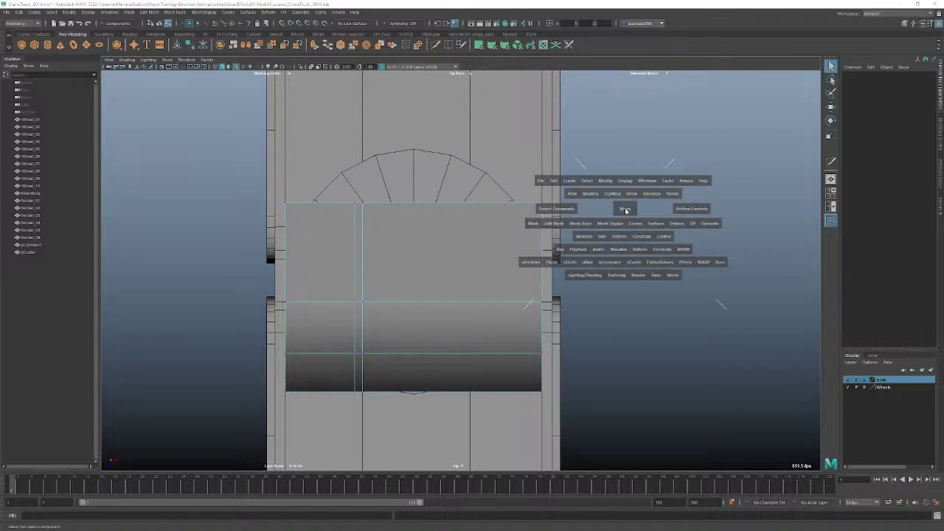
In perspective view, return the crane body block to object mode and make its Scale X value negative to mirror it across the truck.
key("space")
left_click_drag(626, 201, 625, 188)
left_click_drag(424, 247, 473, 247, "alt")
right_click_drag(573, 190, 609, 178)
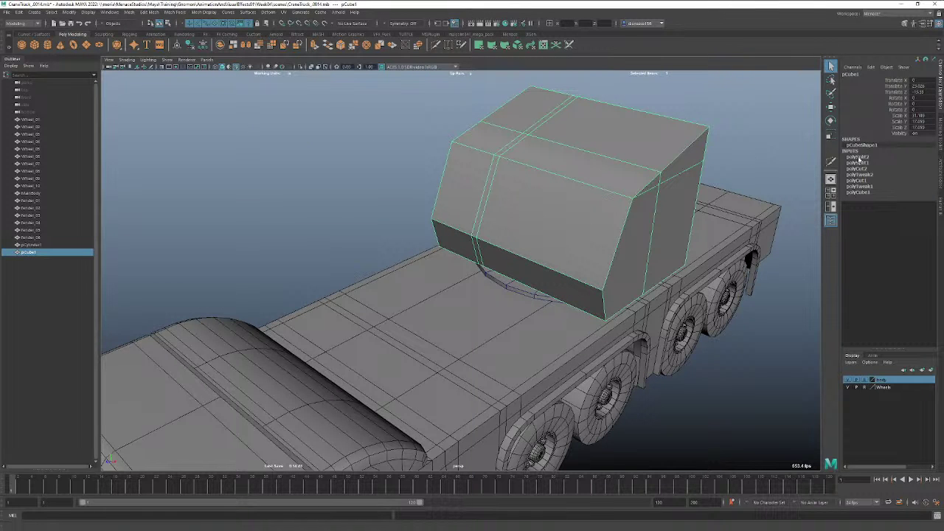
double_click(913, 116)
type("-")
key("Return")
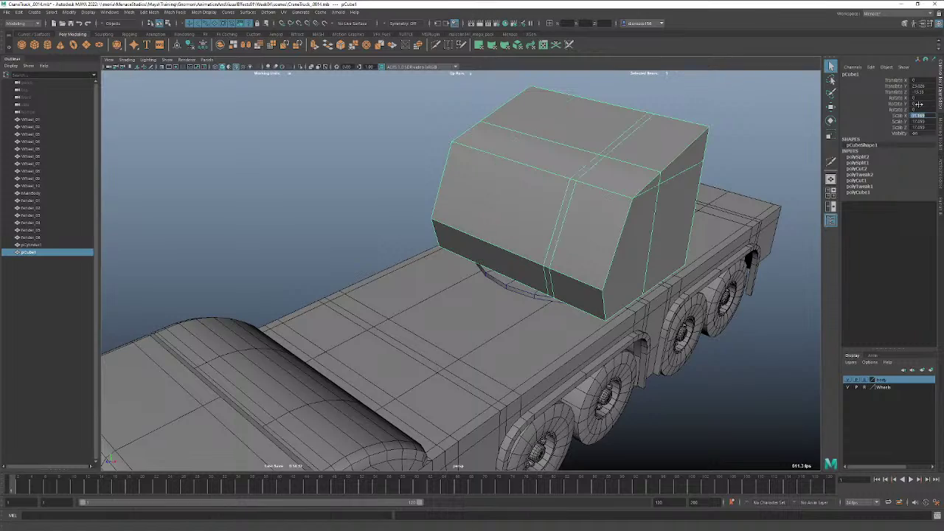
left_click(715, 138)
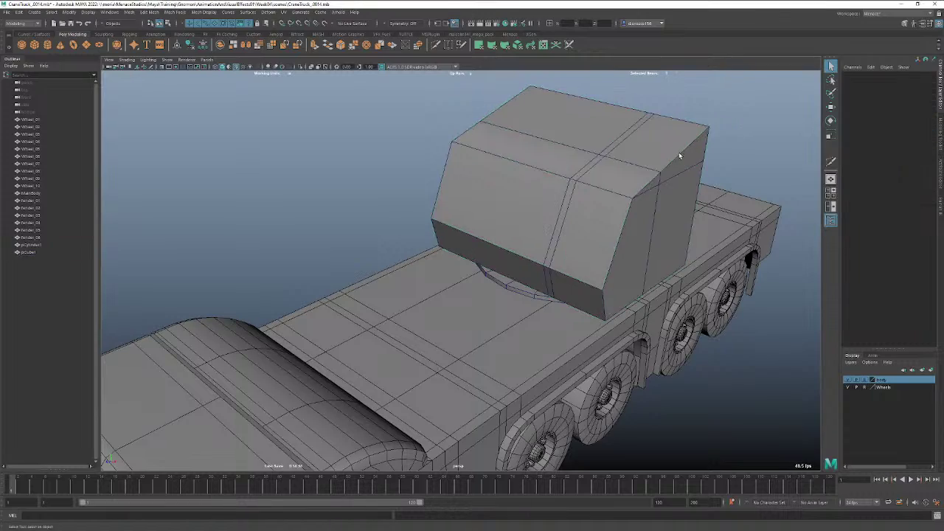
left_click(673, 154)
left_click_drag(669, 156, 688, 171, "alt")
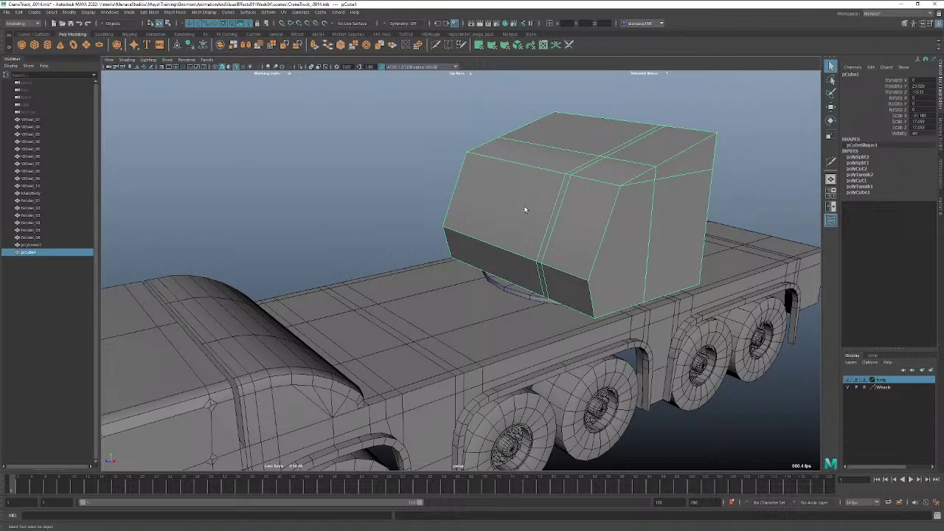
Create a polygon cube for the boom, raise it to the crane body block's level, and scale it uniformly to about 5.
mouse_move(524, 210)
left_mouse_down("alt")
mouse_move(603, 214)
mouse_move(517, 201)
left_mouse_up("alt")
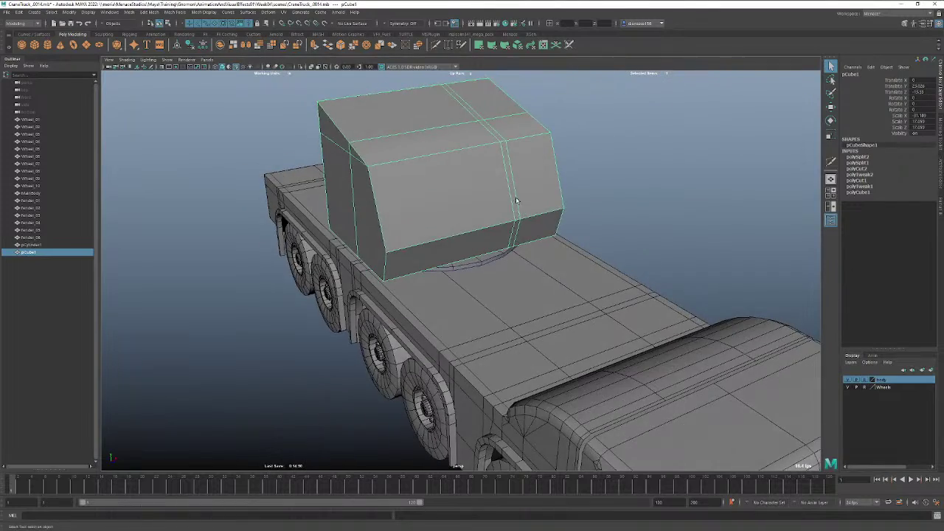
mouse_move(453, 186)
left_mouse_down("alt")
mouse_move(527, 174)
mouse_move(451, 191)
left_mouse_up("alt")
right_click_drag(451, 191, 251, 166, "alt")
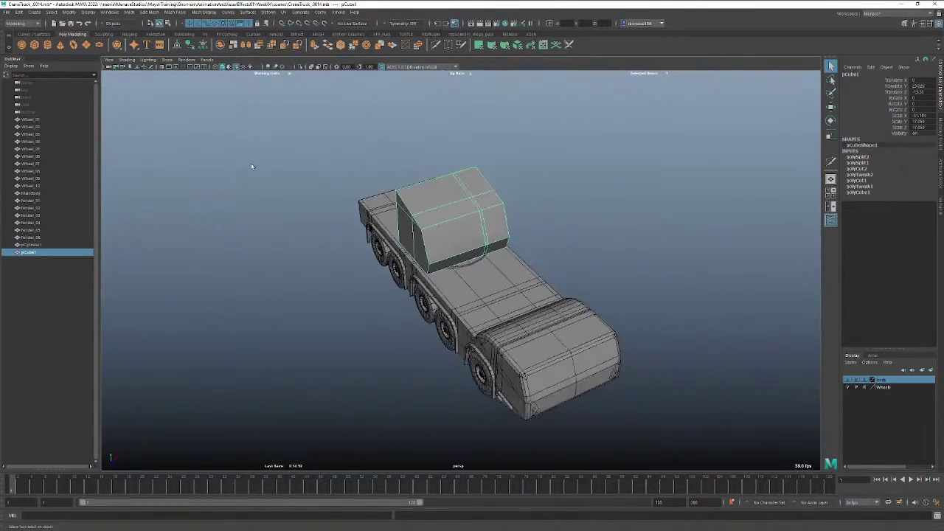
left_click(34, 45)
key("w")
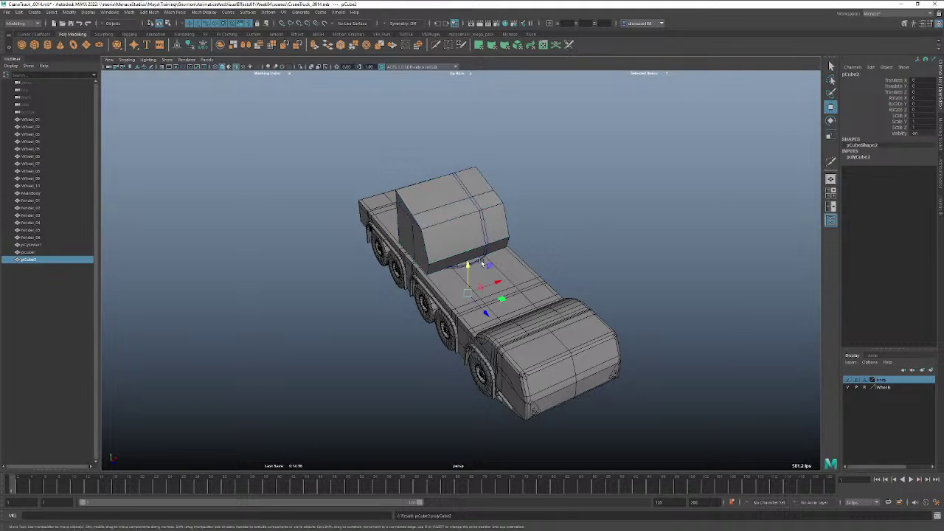
left_click_drag(466, 237, 401, 226)
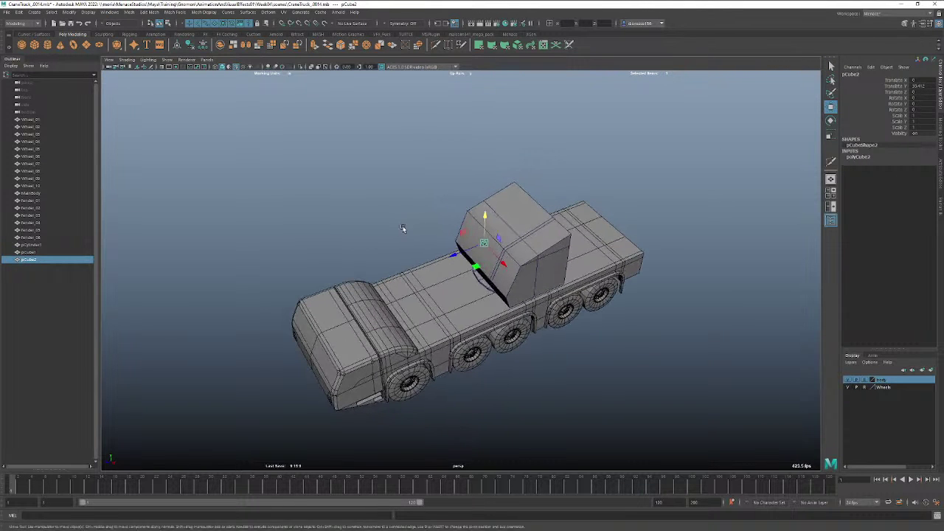
key("r")
mouse_move(485, 244)
left_mouse_down()
mouse_move(504, 232)
mouse_move(494, 237)
left_mouse_up()
Rotate the cube 90 degrees about X and increase its height to about 17.7 to form a long horizontal boom.
key("e")
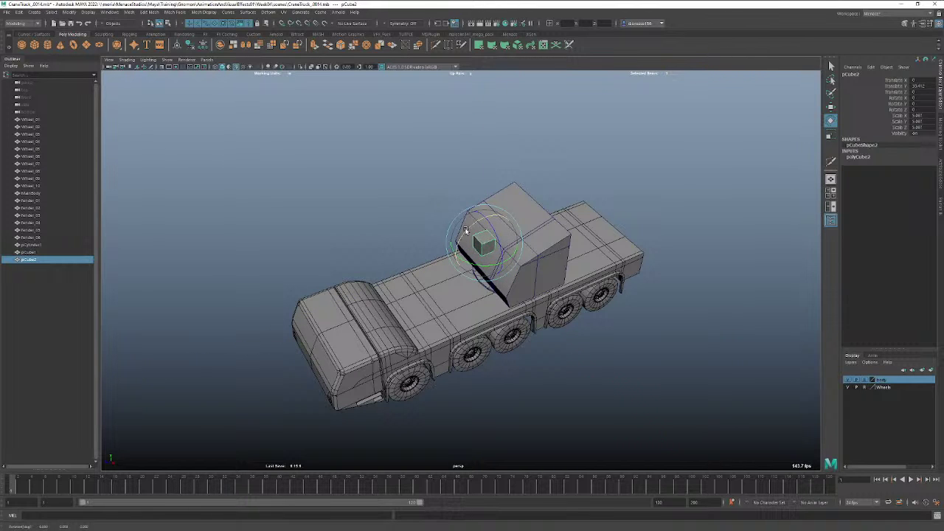
left_click_drag(465, 231, 440, 273)
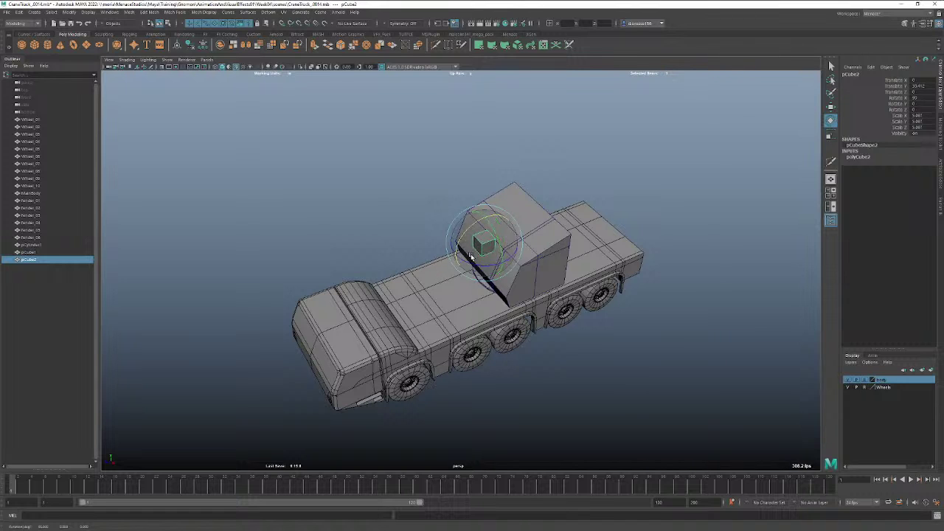
key("w")
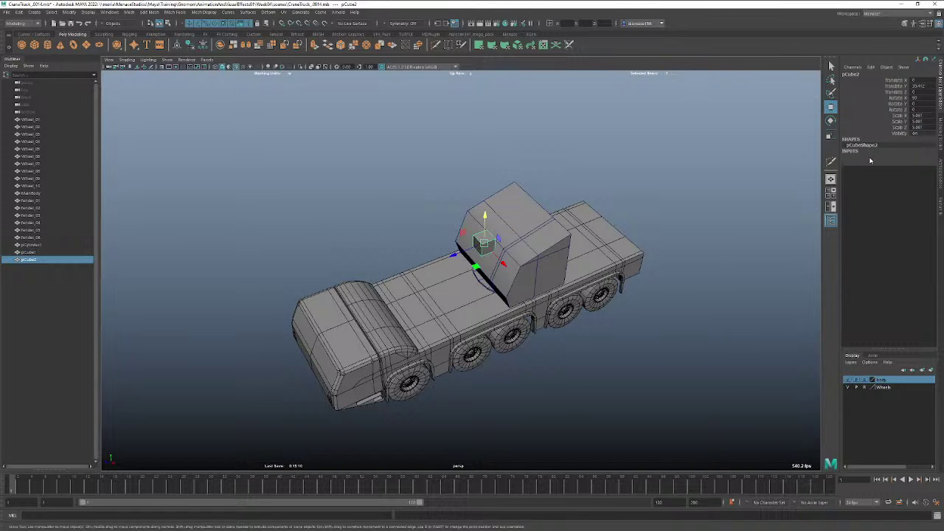
left_click(858, 157)
left_click(901, 168)
middle_click_drag(713, 175, 762, 168)
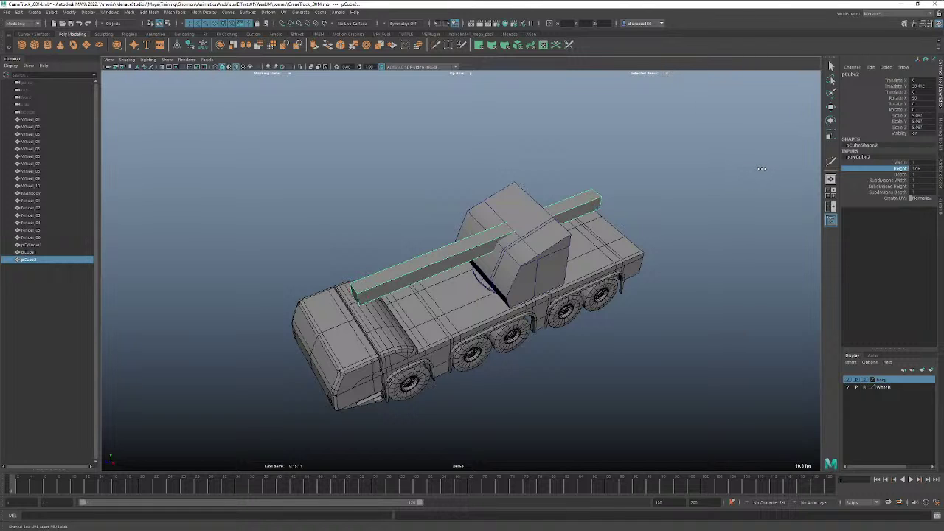
key("e")
key("w")
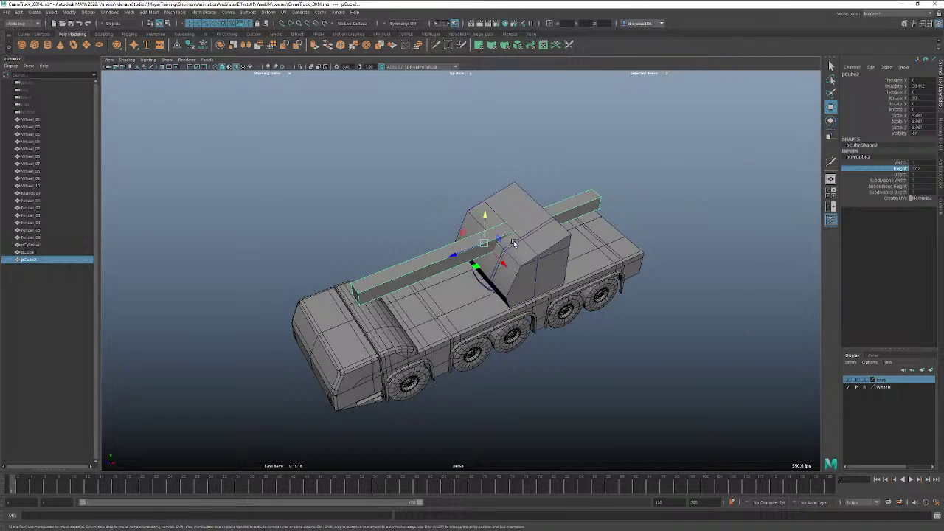
Move the boom forward along Z until its rear end meets the block's front, lower it to just above the cab, and frame it in side view.
left_click_drag(460, 255, 316, 279)
left_click_drag(404, 280, 488, 267, "alt")
scroll(488, 267, "up", 2)
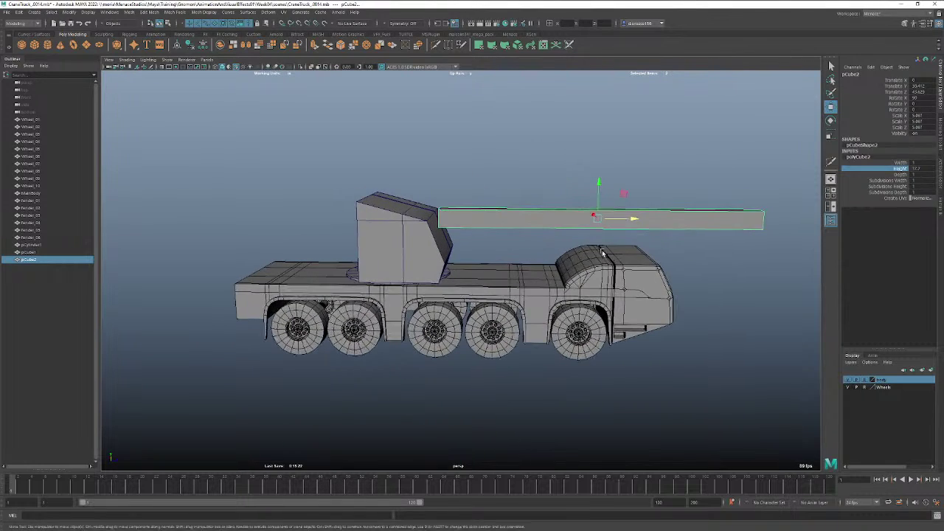
left_click_drag(599, 196, 622, 217)
key("space")
scroll(466, 234, "down", 1)
scroll(467, 235, "down", 3)
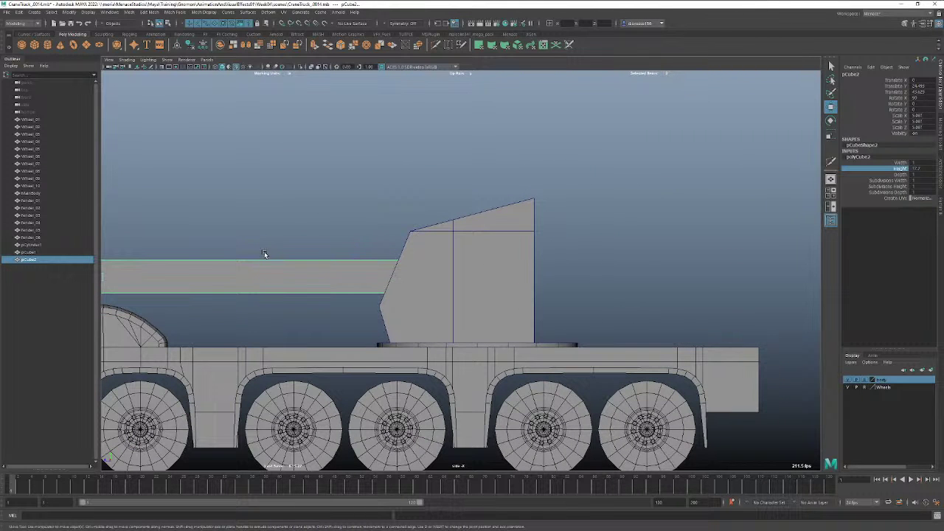
key("f")
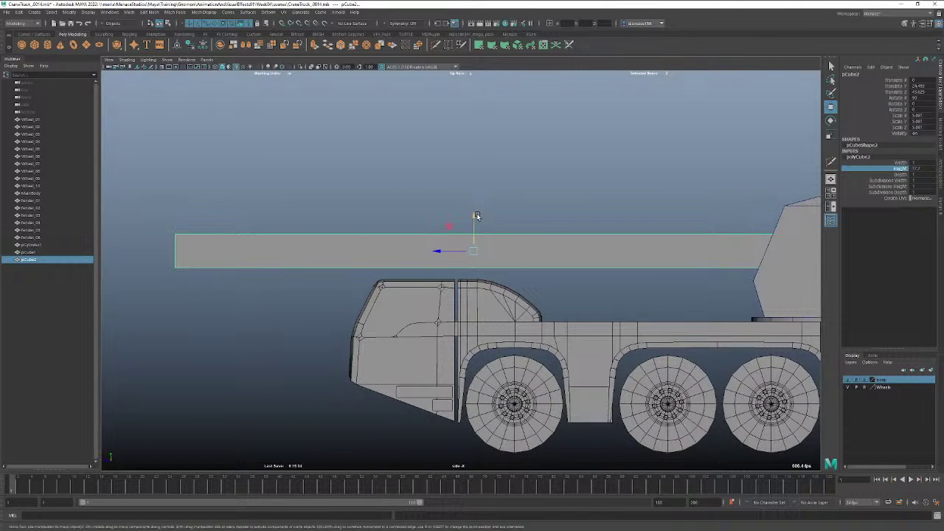
Lower the boom slightly so that it sits closer above the cab roof.
left_click_drag(477, 216, 474, 220)
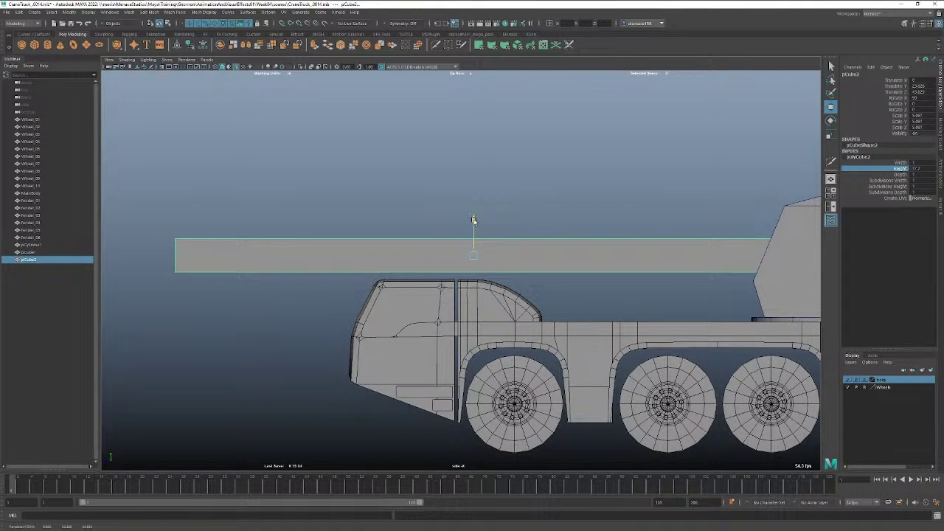
right_click_drag(474, 220, 369, 243, "alt")
mouse_move(474, 231)
left_mouse_down("alt")
mouse_move(489, 236)
mouse_move(483, 220)
mouse_move(531, 246)
mouse_move(427, 254)
mouse_move(410, 243)
mouse_move(470, 236)
left_mouse_up("alt")
key("space")
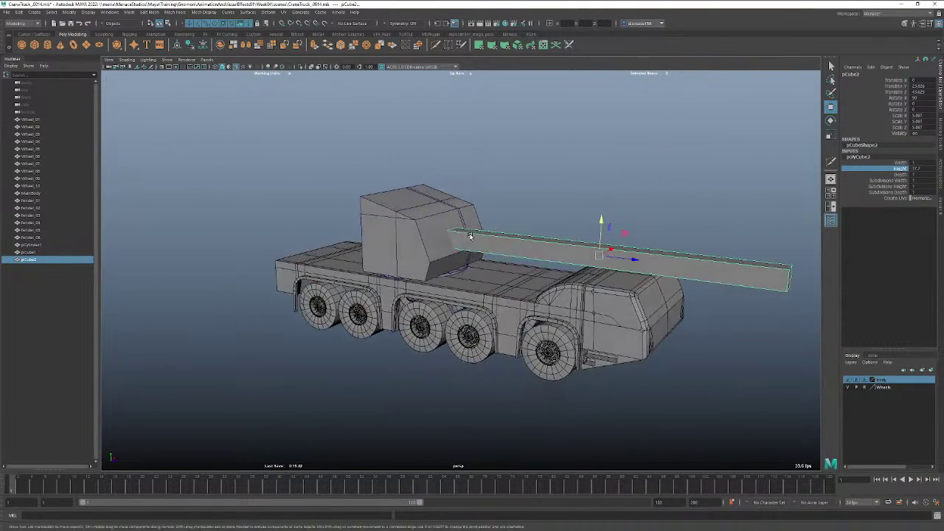
left_click(900, 162)
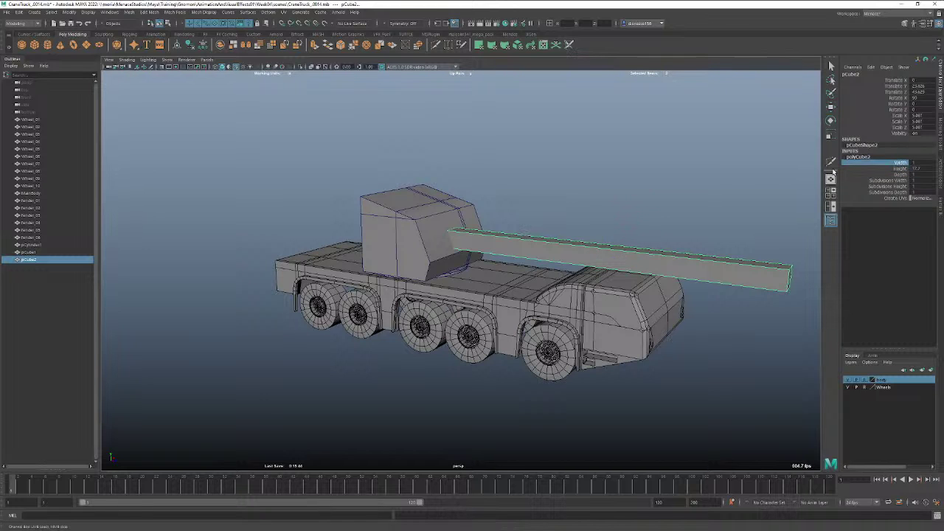
middle_click_drag(742, 179, 720, 192)
key("ctrl+z")
Increase the boom's depth to about 1.3 and reposition it just above the cab with its rear end pushed further into the crane body block.
left_click(901, 175)
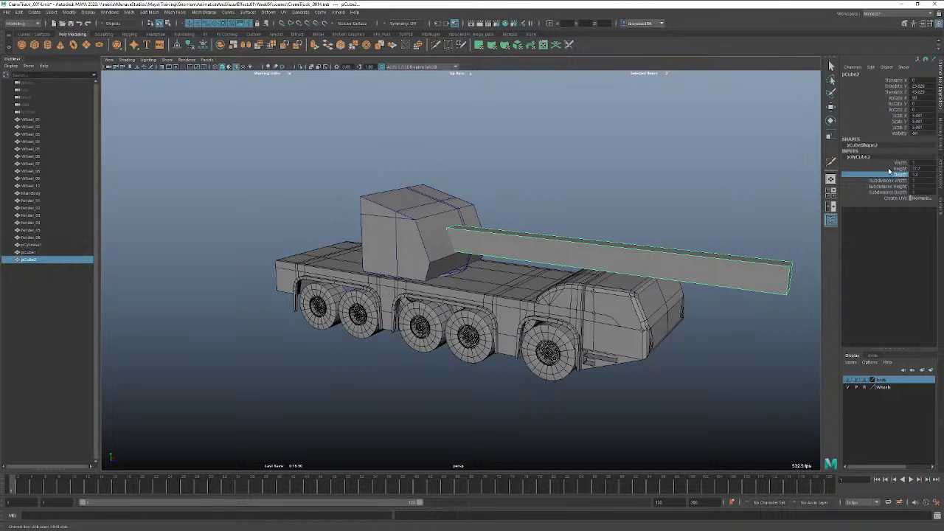
key("space")
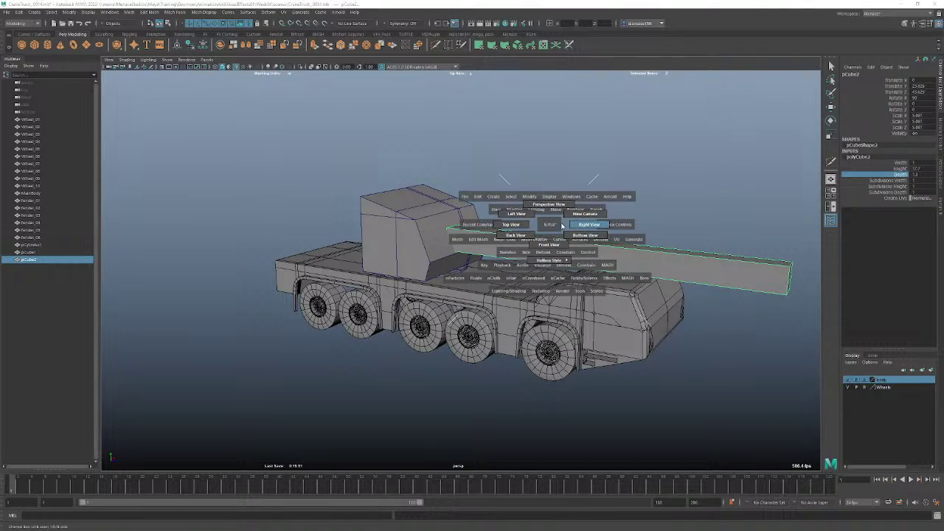
left_click(581, 224)
key("w")
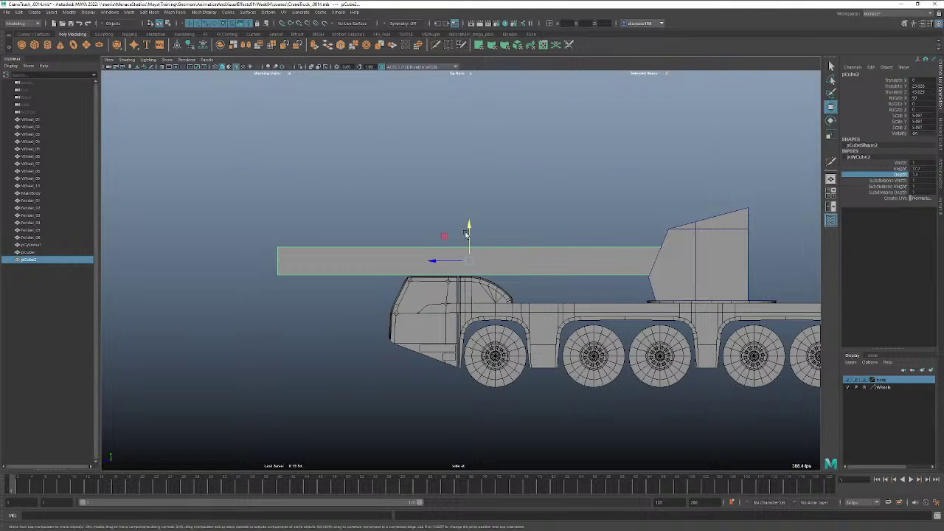
left_click_drag(469, 228, 469, 224)
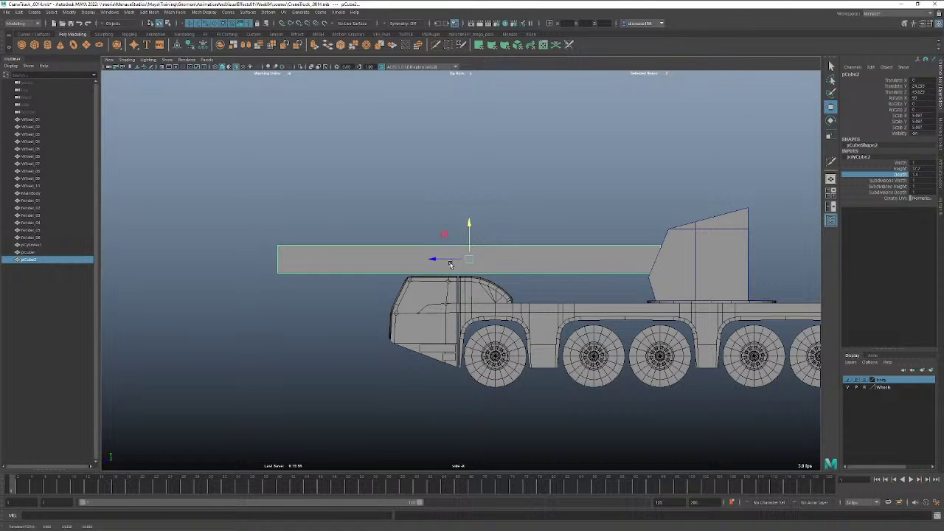
left_click_drag(437, 261, 444, 260)
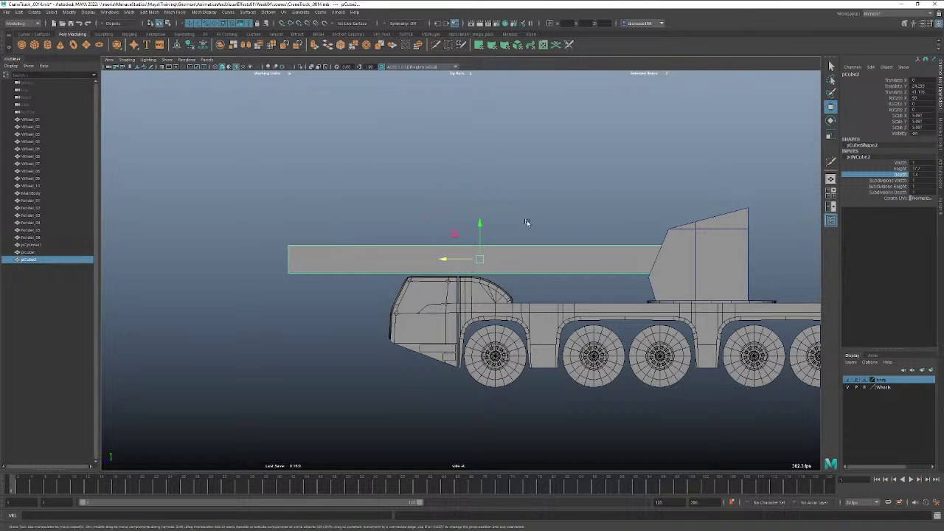
Move the crane body block's wider upper front edge beside the boom back along Z, and undo the extra downward move.
key("space")
left_click_drag(517, 220, 456, 226)
right_click_drag(456, 225, 664, 225, "alt")
right_click_drag(501, 226, 551, 225, "alt")
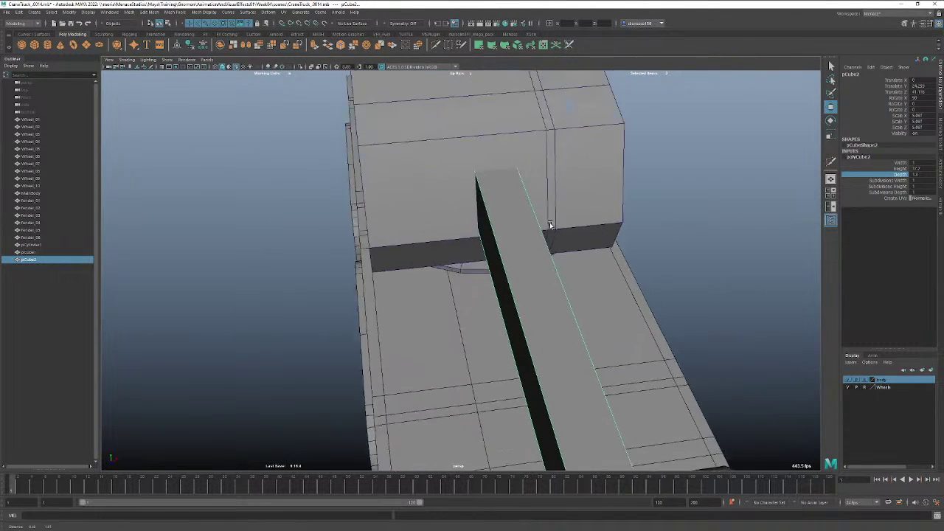
left_click_drag(549, 225, 541, 280, "alt")
left_click(548, 262)
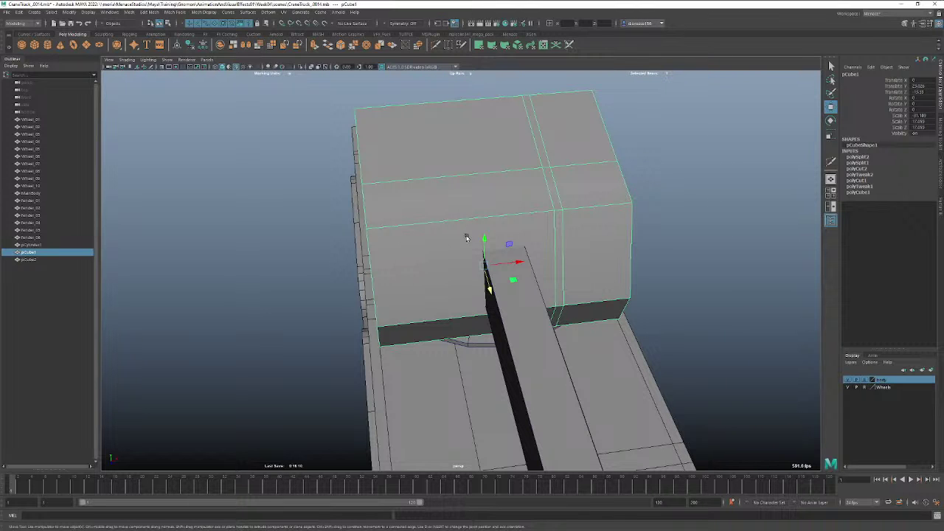
left_click_drag(475, 240, 543, 226, "alt")
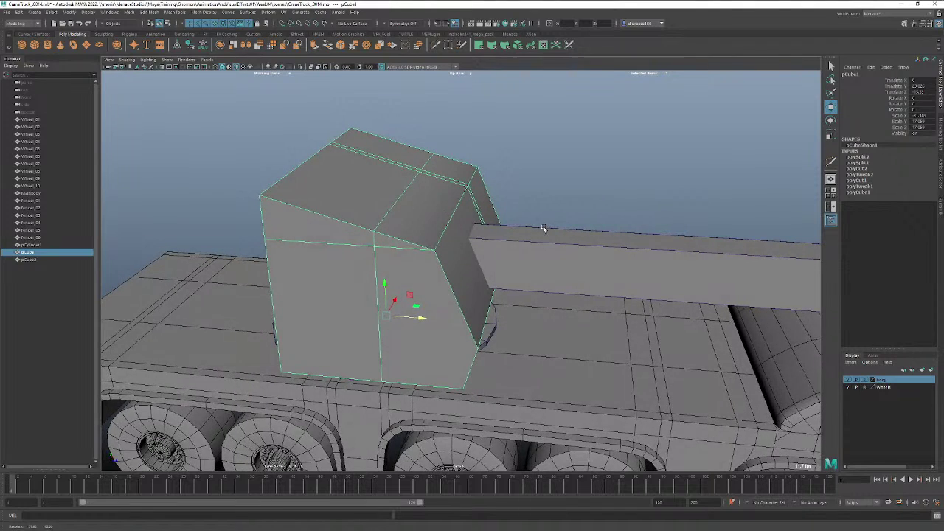
right_click(457, 210)
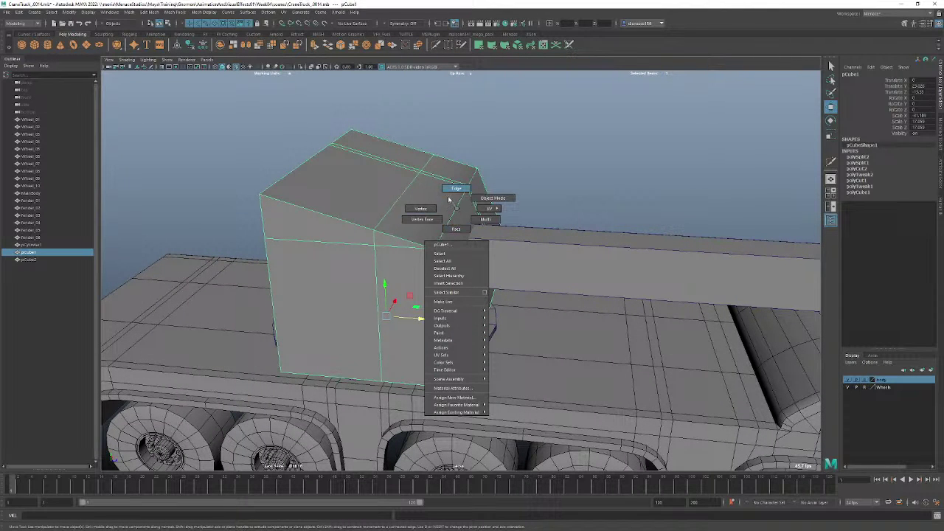
left_click(455, 189)
left_click(459, 210)
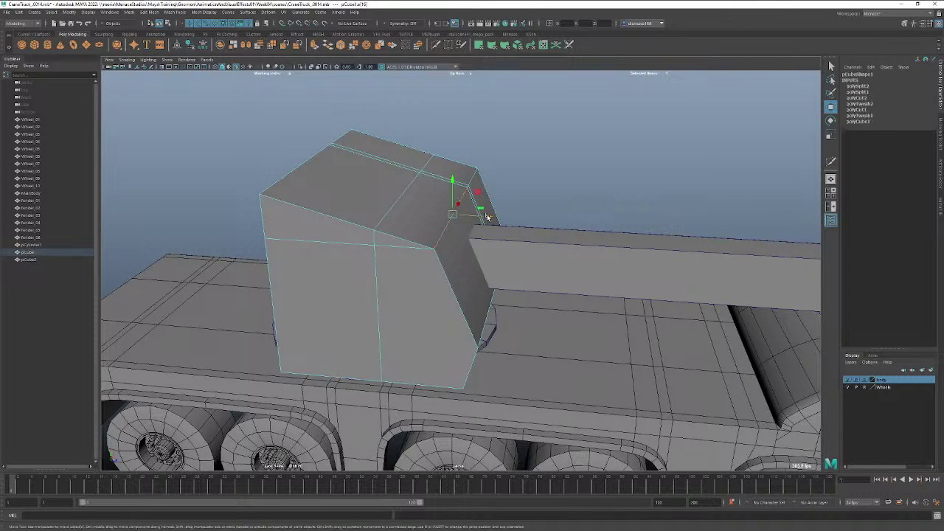
left_click_drag(487, 216, 415, 253)
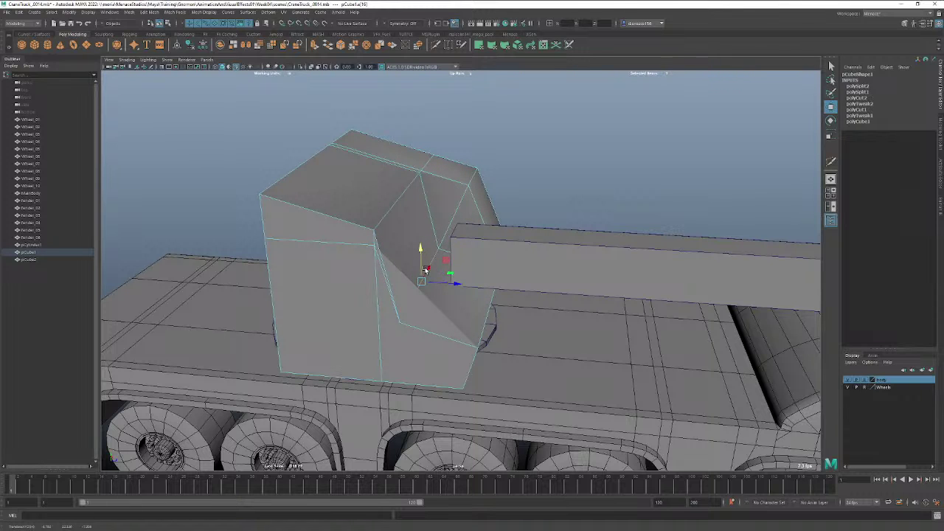
mouse_move(426, 270)
left_mouse_down("alt")
mouse_move(487, 249)
mouse_move(430, 264)
mouse_move(451, 257)
mouse_move(422, 249)
mouse_move(474, 247)
mouse_move(426, 270)
left_mouse_up("alt")
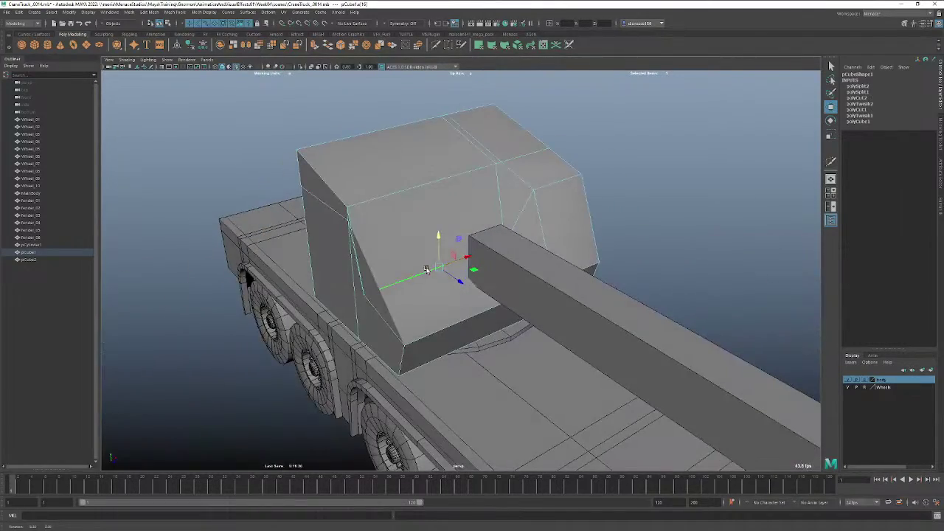
key("ctrl+z")
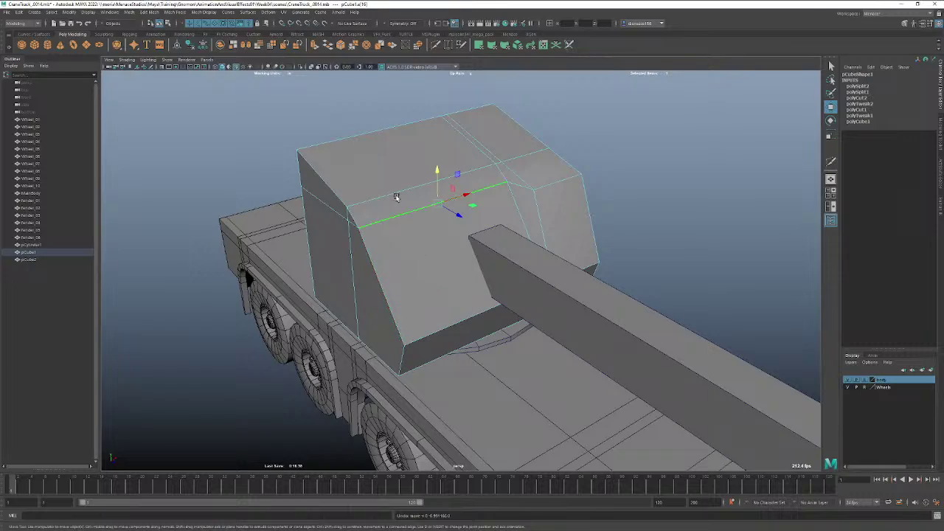
In left side view, cut a new edge with Multi-Cut from the moved edge's corner down to the base of the crane body block.
left_click_drag(404, 259, 445, 237, "alt")
key("space")
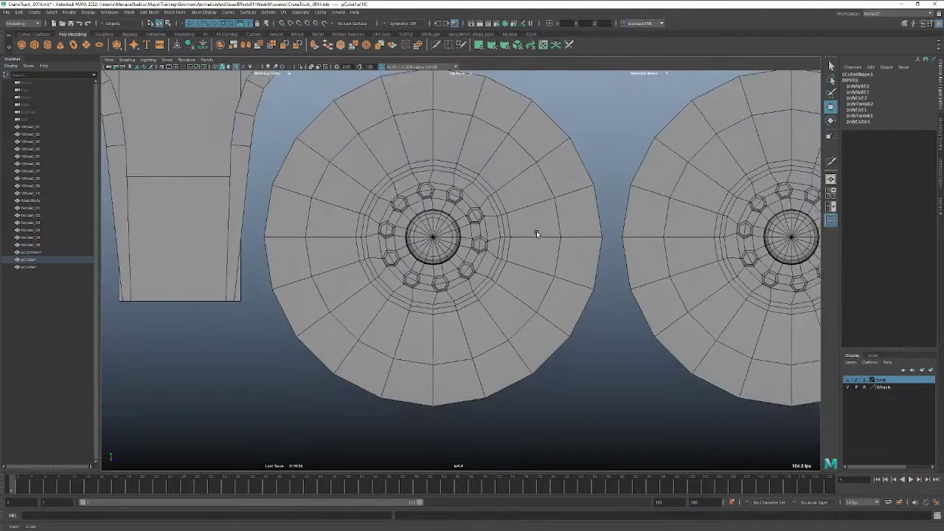
right_click_drag(537, 233, 358, 220, "alt")
right_click_drag(560, 216, 81, 223, "alt")
right_click_drag(422, 184, 336, 178, "alt")
middle_click_drag(363, 151, 391, 300, "alt")
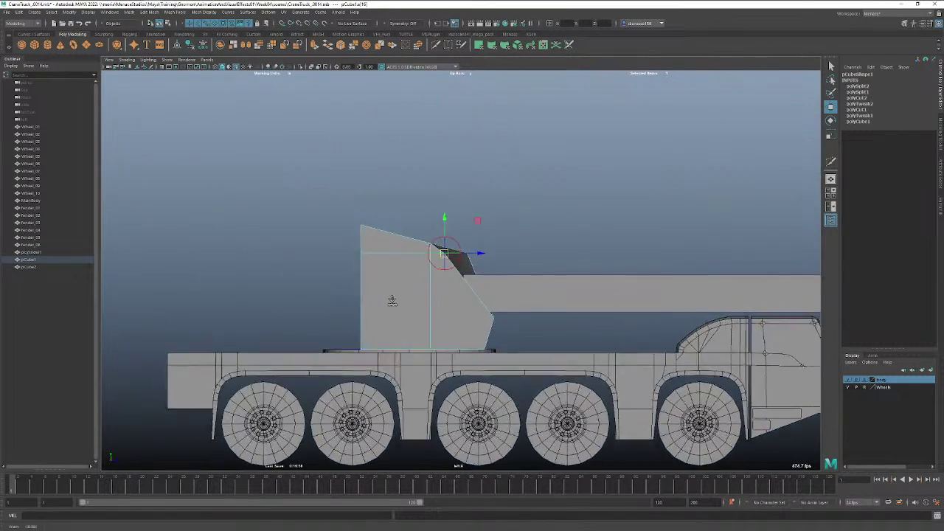
scroll(392, 301, "up", 5)
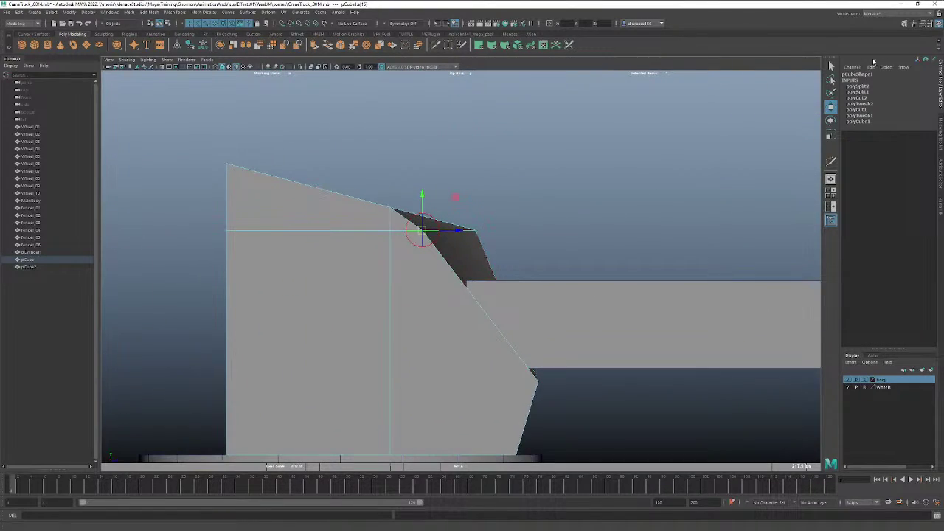
left_click(436, 45)
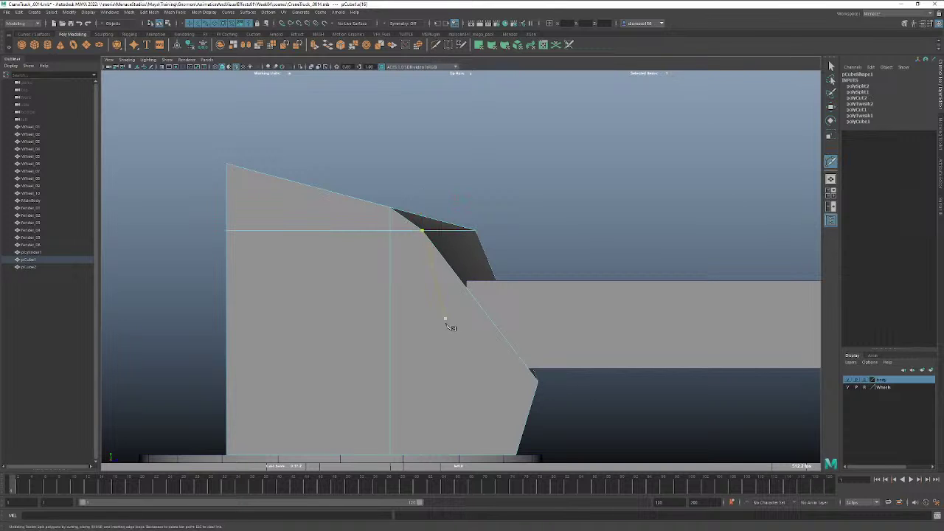
left_click(423, 230)
left_click(426, 231)
right_click(426, 231)
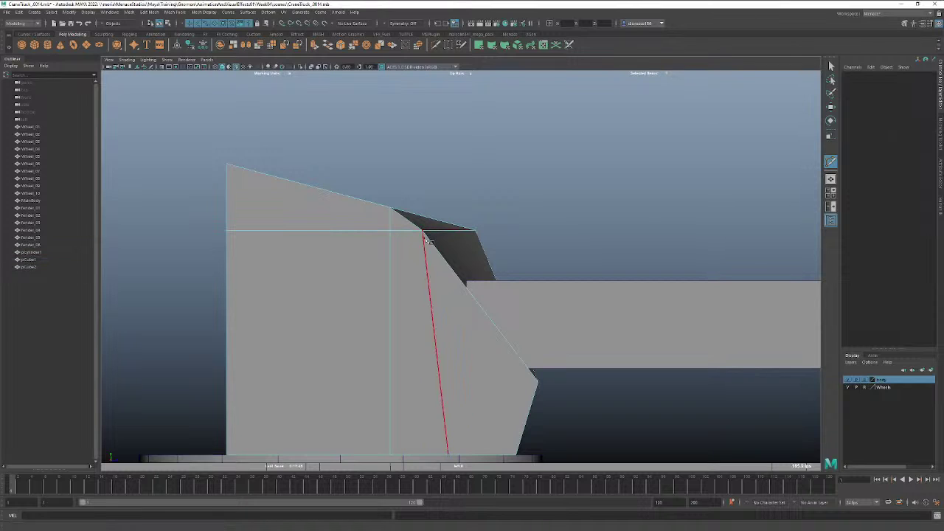
left_click(831, 65)
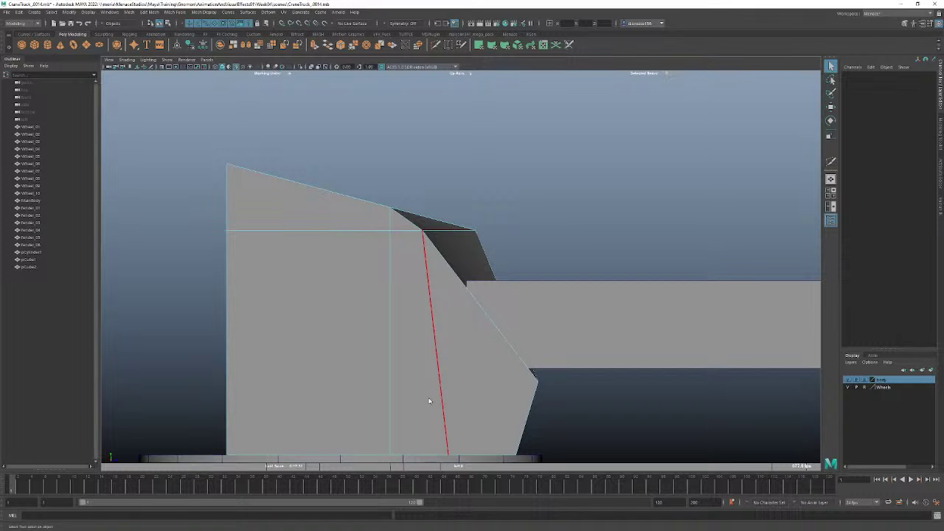
Select the new cut's bottom vertex at the base of the crane body block for moving.
right_click_drag(428, 323, 395, 326)
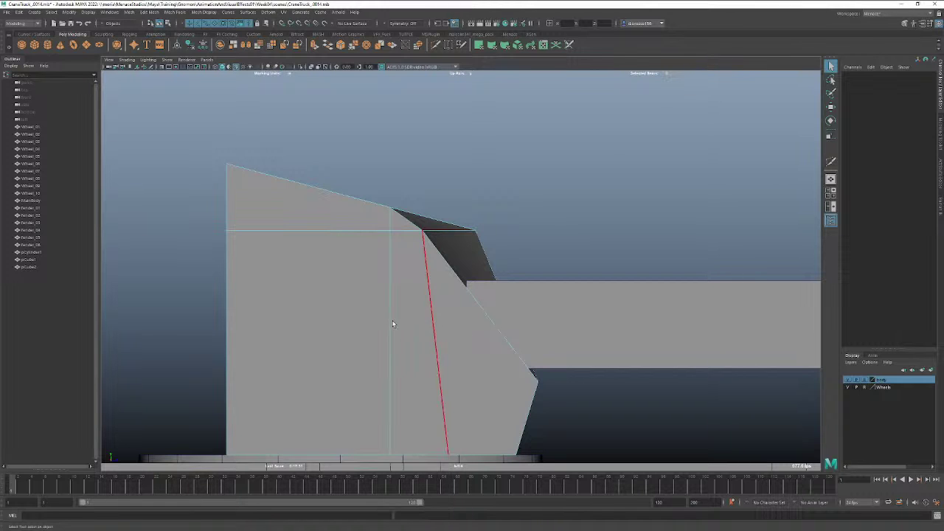
left_click(448, 456)
key("w")
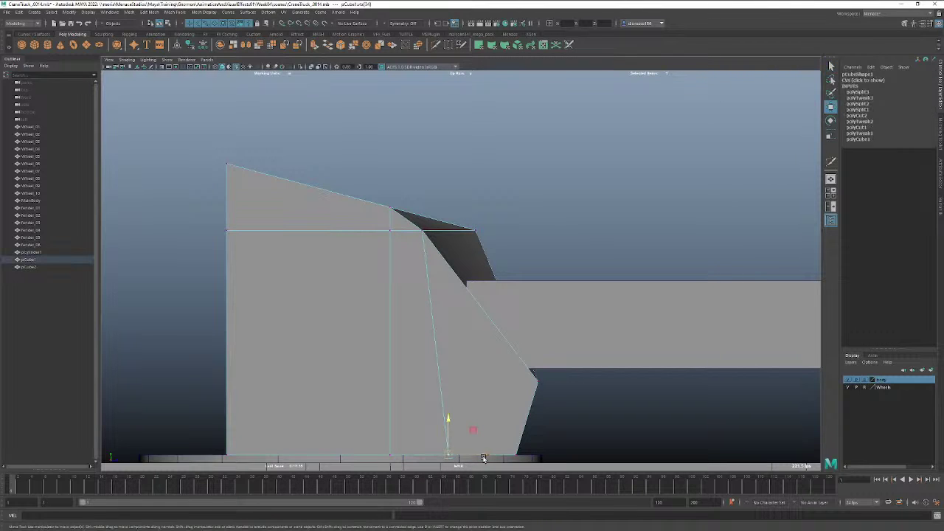
Snap the bottom vertex of the slanted side edge directly beneath its upper vertex to straighten the edge.
middle_click_drag(483, 459, 459, 457)
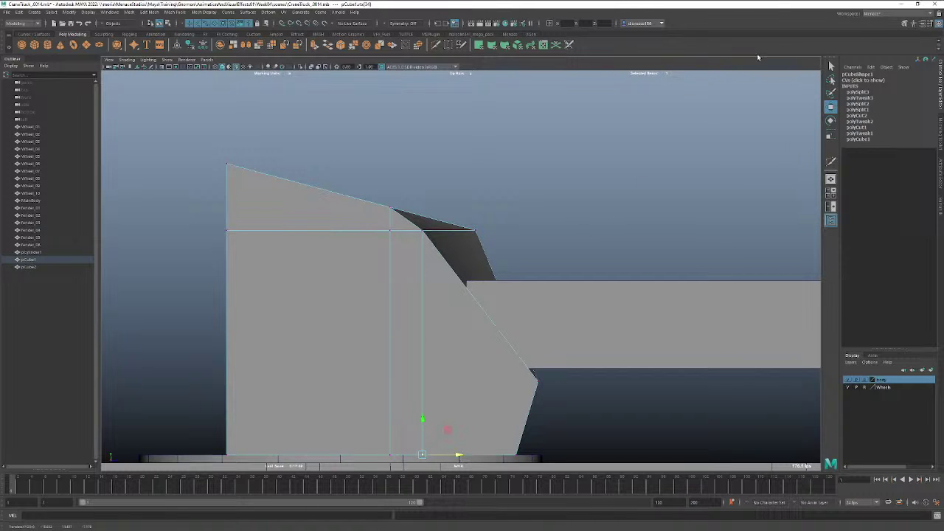
key("q")
key("space")
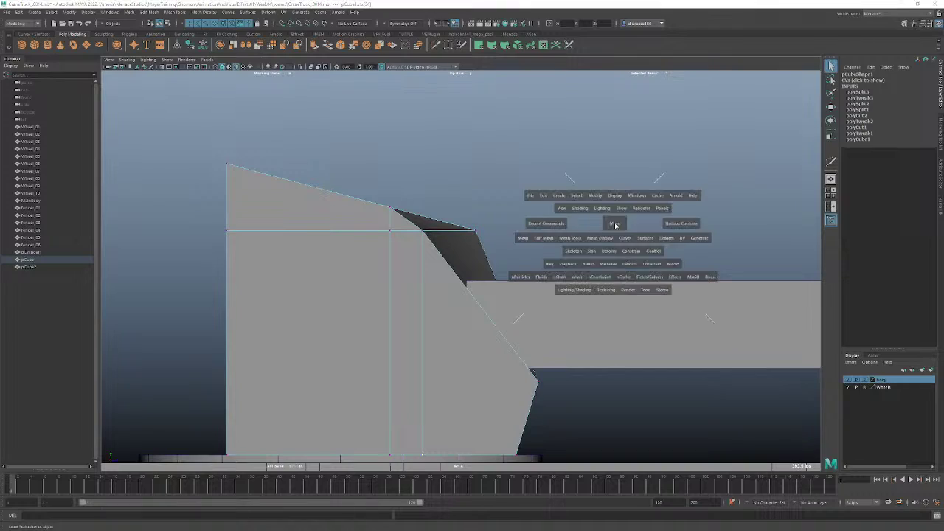
left_click_drag(627, 221, 584, 216)
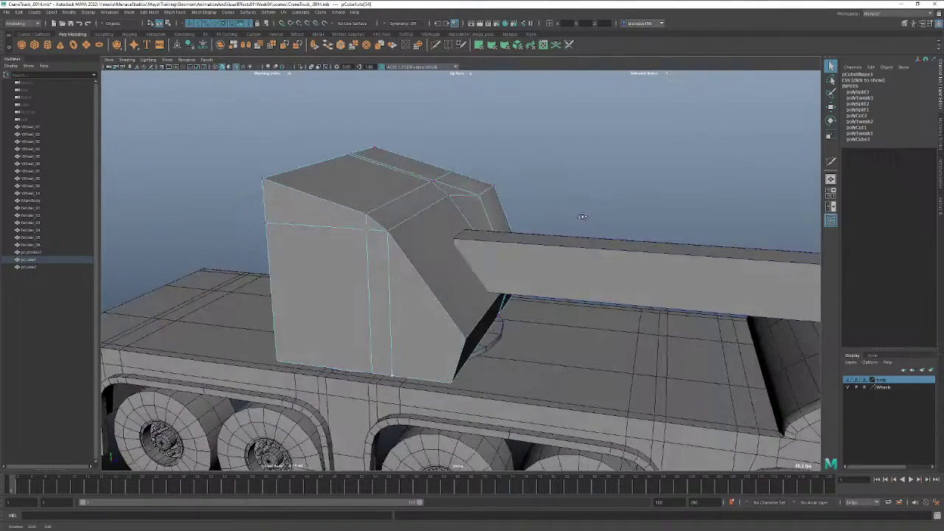
Move the horizontal edge at the top of the wide section's front slope down to form a recess around the boom.
right_click_drag(414, 214, 406, 191)
left_click(419, 214)
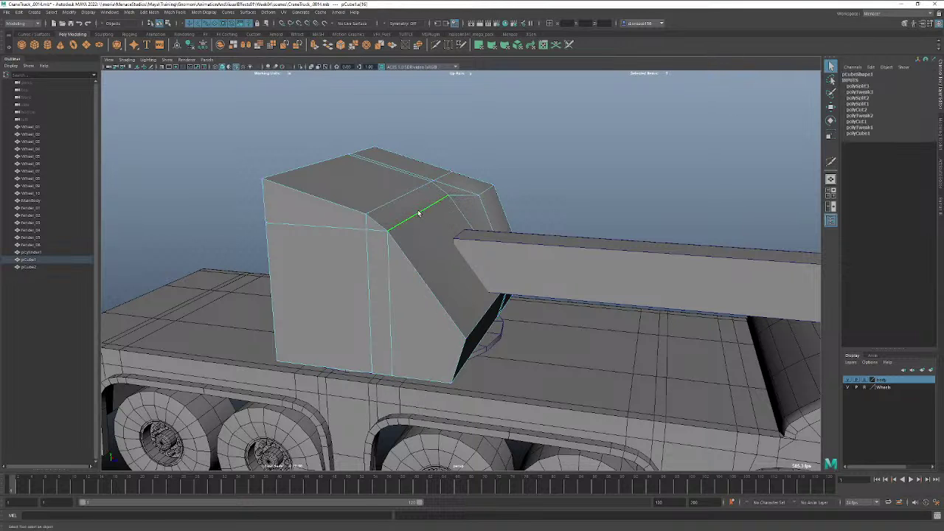
left_click(419, 213)
key("w")
middle_click_drag(448, 187, 460, 263)
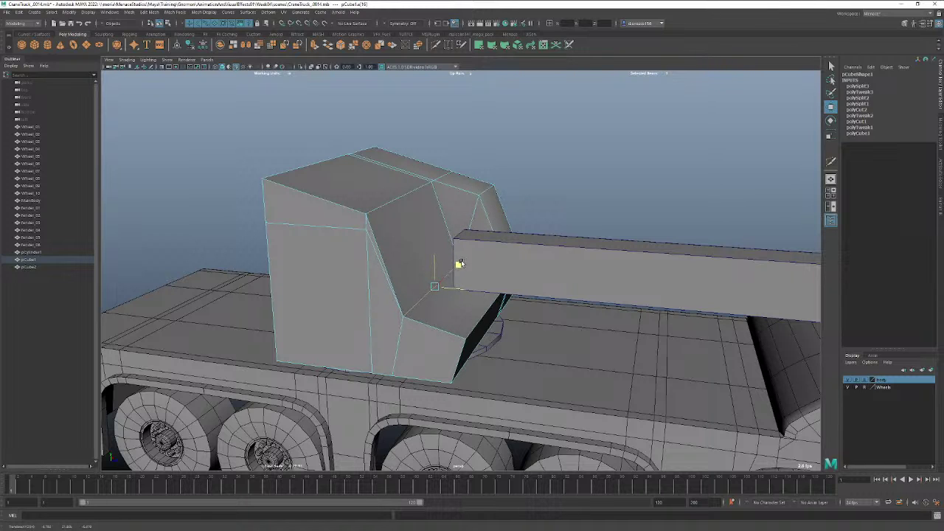
left_click_drag(460, 263, 412, 277, "alt")
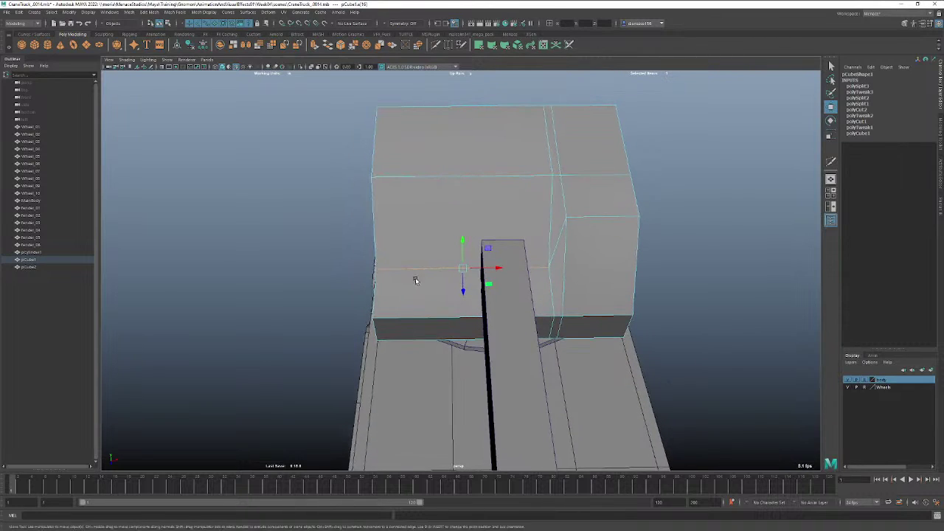
left_click_drag(511, 293, 534, 281, "alt")
left_click_drag(455, 241, 467, 319, "alt")
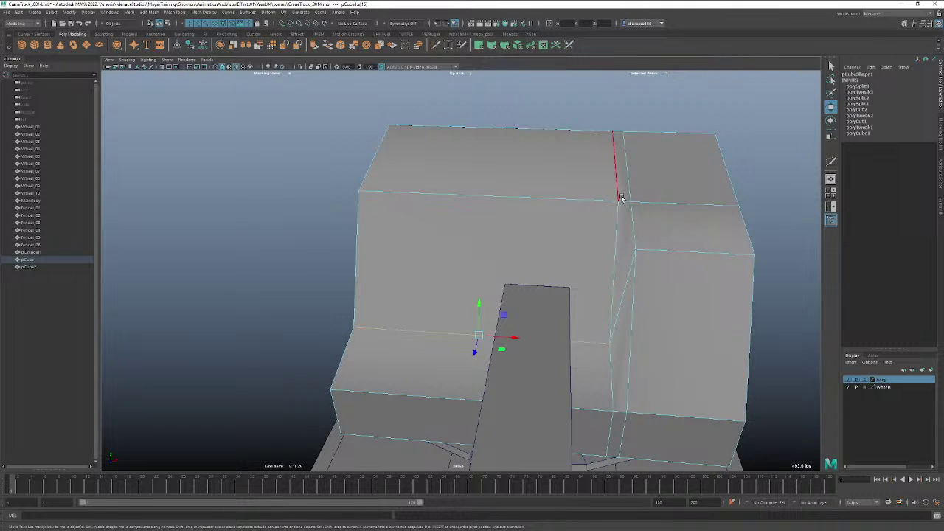
Try to slice the housing lengthwise with Multi-Cut between the two closely spaced edges in the top view.
key("space")
left_click(624, 245)
left_click(602, 244)
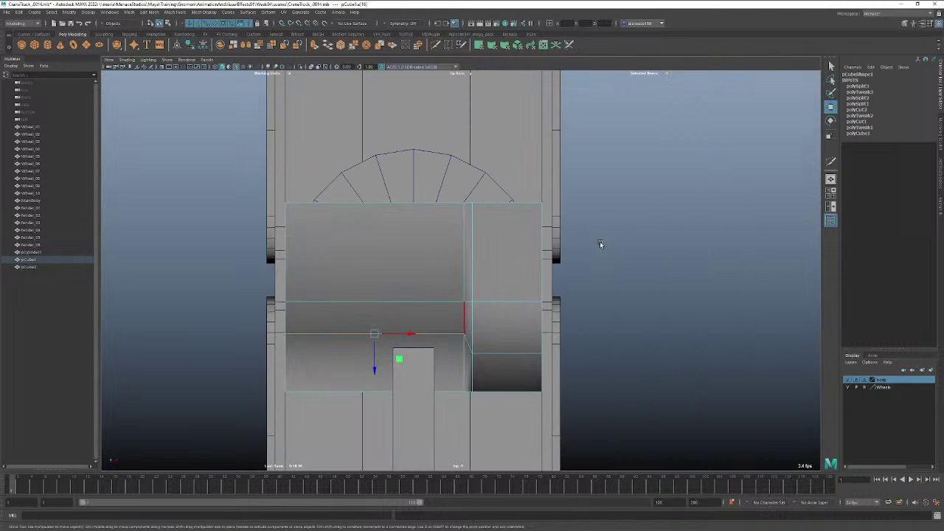
left_click(831, 163)
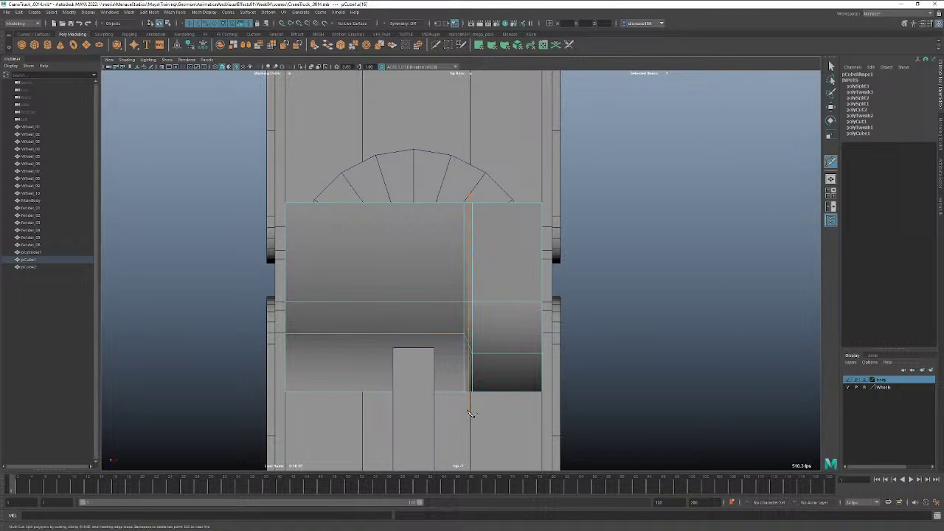
left_click_drag(470, 414, 471, 414)
left_click(831, 67)
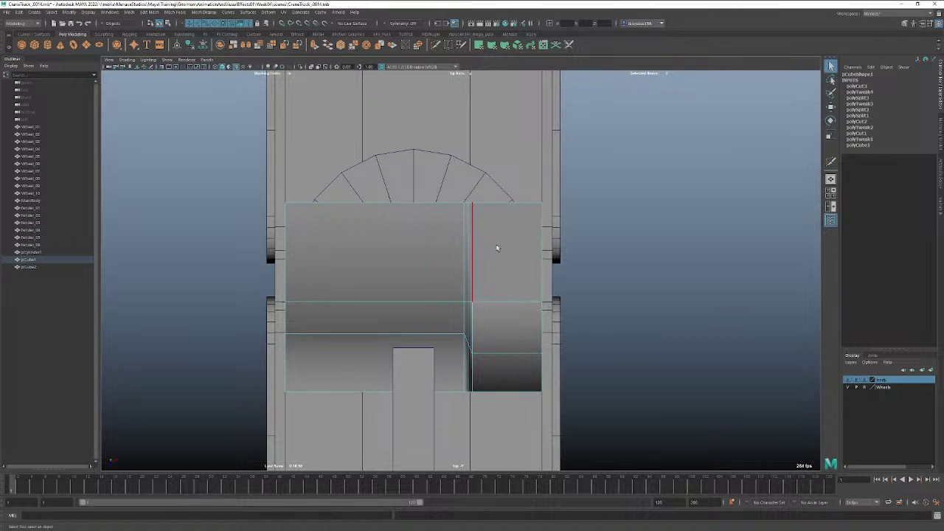
Try to shift the newly cut edges sideways between the two closely spaced edges along X.
left_click(469, 253)
left_click(468, 325)
key("w")
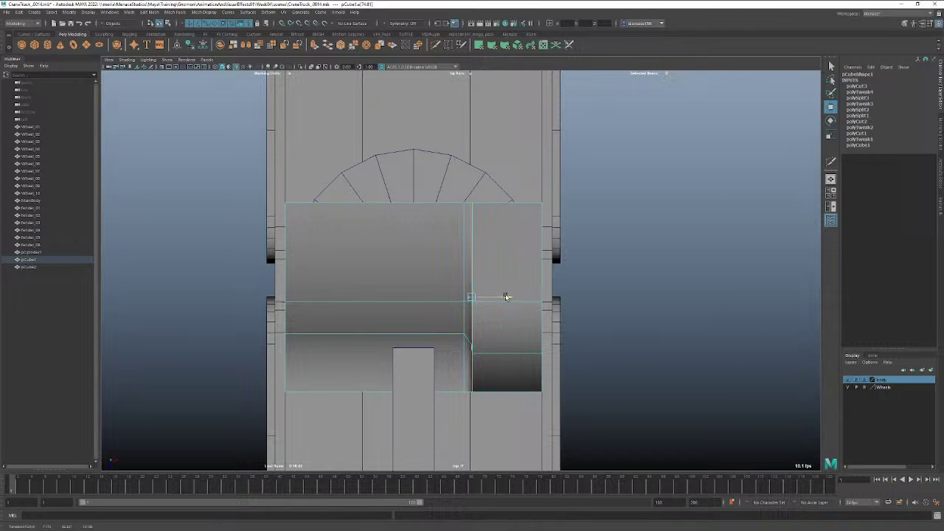
left_click_drag(506, 297, 507, 296)
left_click_drag(506, 297, 504, 298)
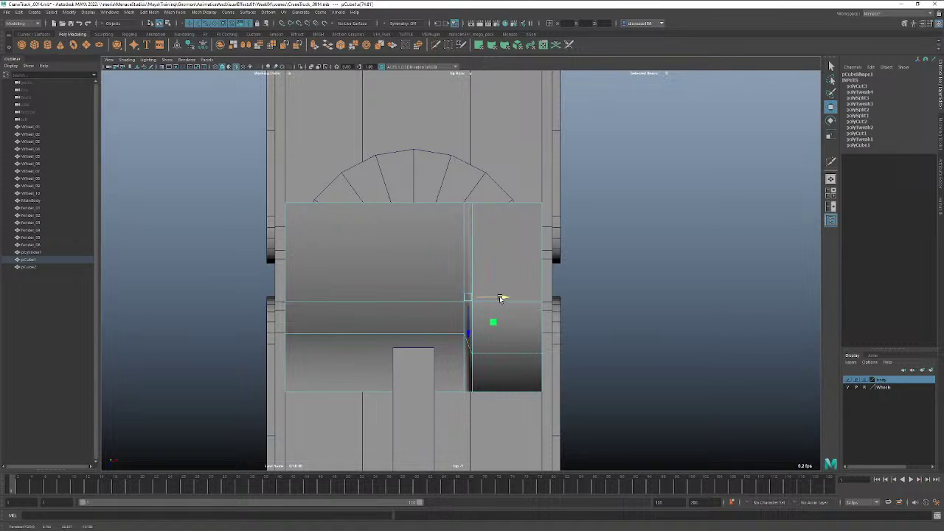
key("space")
left_click_drag(501, 299, 471, 329)
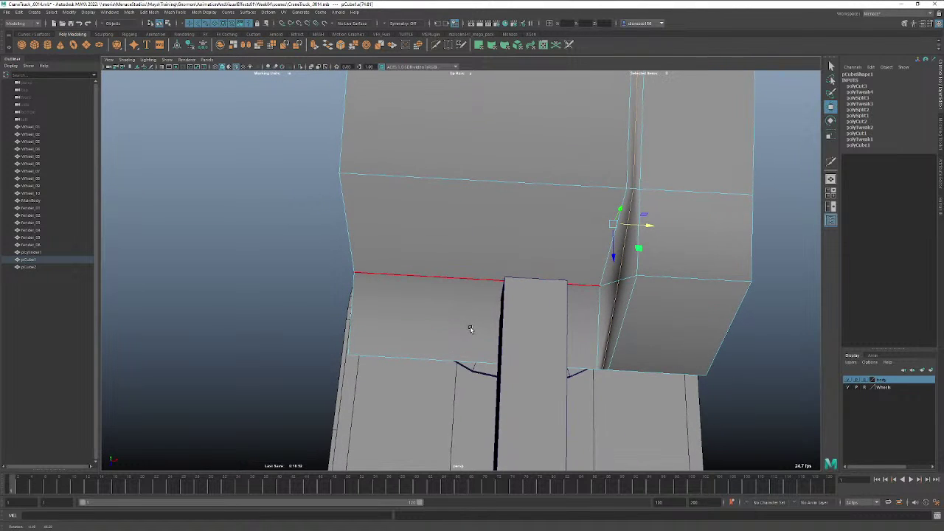
Undo the sideways edge moves and the lengthwise slice through the housing.
key("ctrl+z")
key("ctrl+z")
key("ctrl+z")
key("ctrl+z")
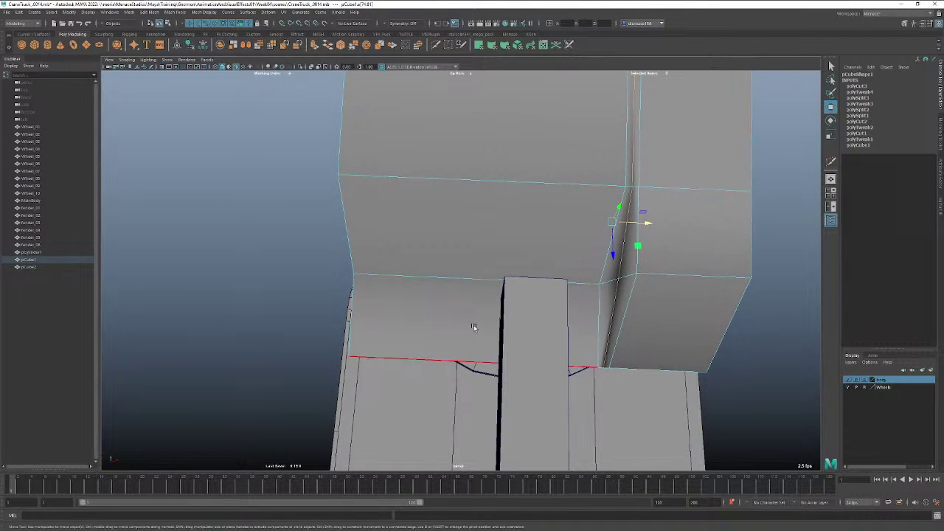
key("ctrl+z")
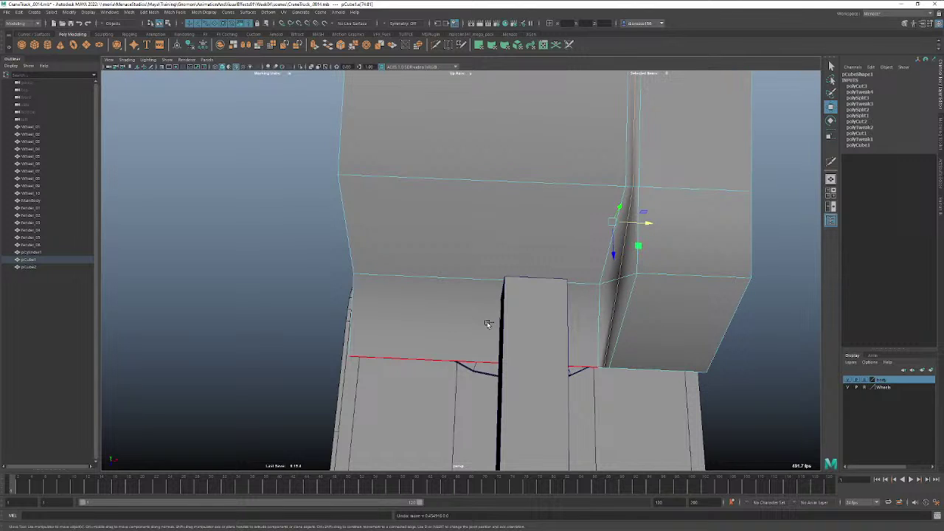
key("ctrl+z")
key("ctrl+z")
key("ctrl+z")
key("ctrl+z")
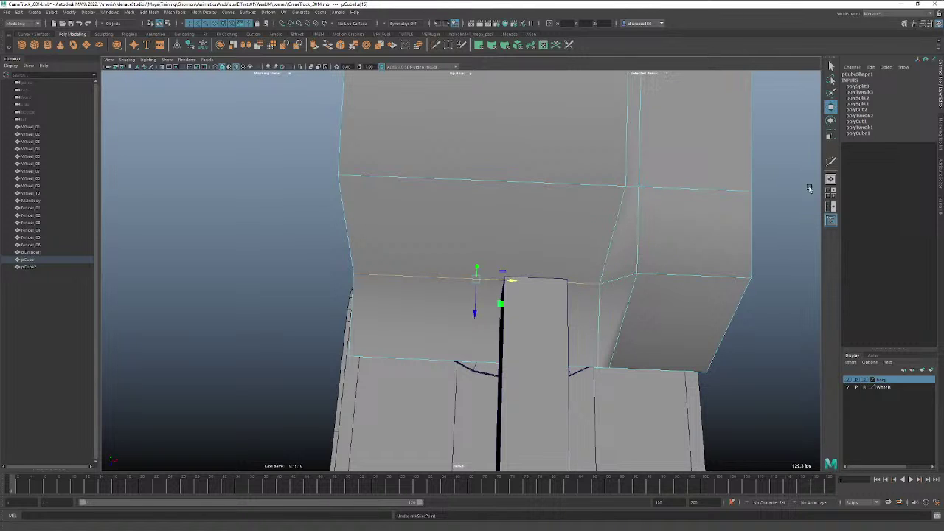
Cut a new edge from the upper corner of the narrow section down to its bottom front vertex with Multi-Cut.
left_click(831, 161)
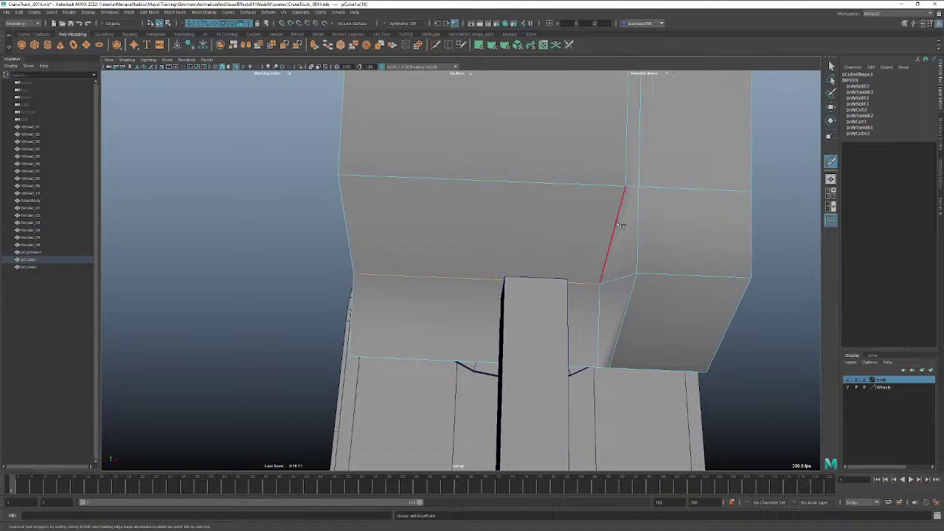
left_click(642, 189)
left_click(609, 369)
right_click(609, 369)
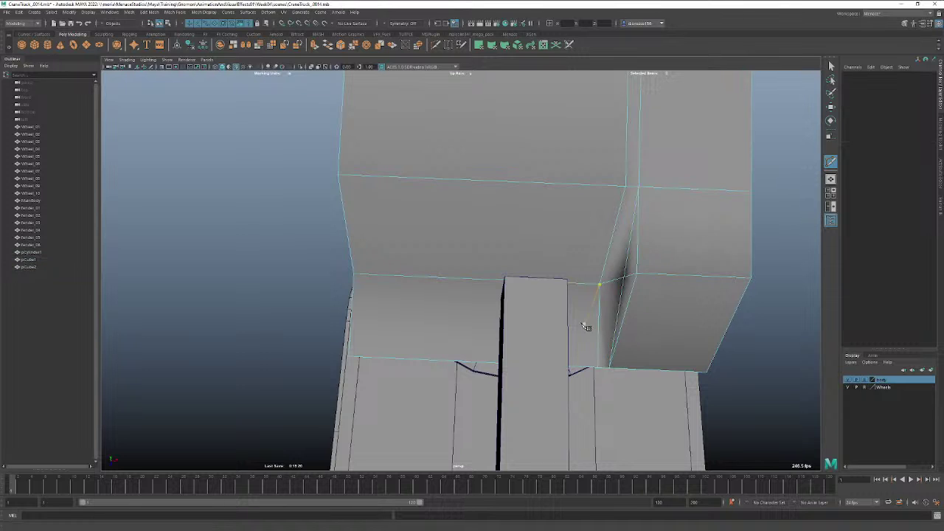
left_click_drag(588, 327, 591, 380, "alt")
left_click(832, 67)
Snap the new cut's middle vertex onto the recess's inner corner vertex in the wireframe side view.
right_click_drag(581, 320, 546, 325)
left_click_drag(546, 325, 565, 365, "alt")
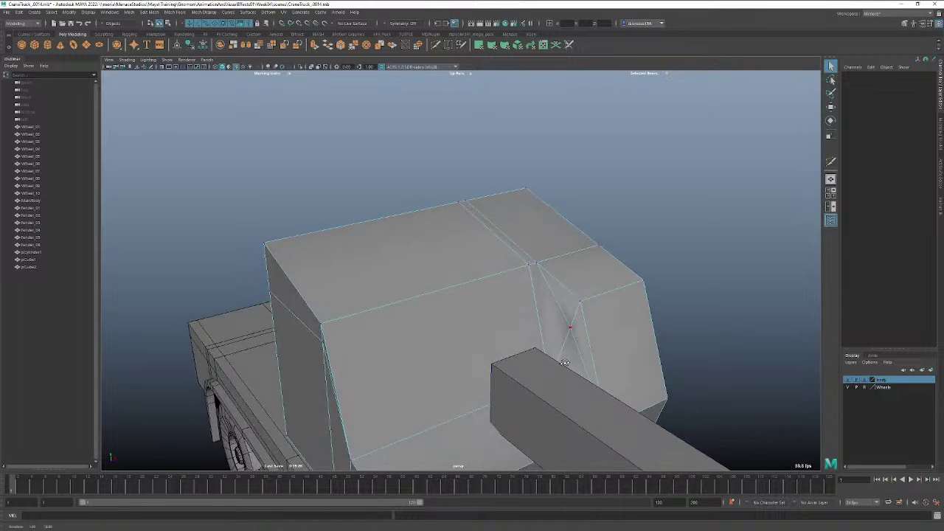
left_click(571, 329)
key("w")
left_click_drag(573, 296, 586, 355)
key("space")
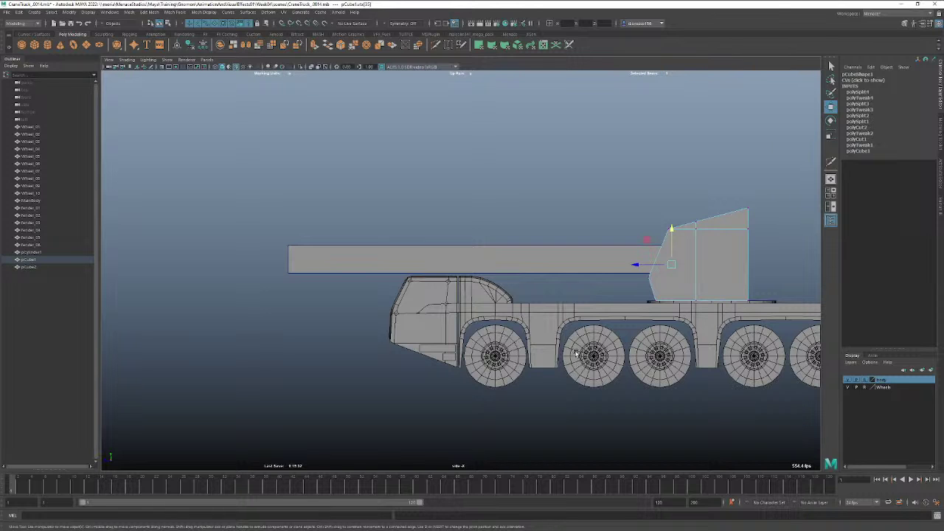
key("4")
key("f")
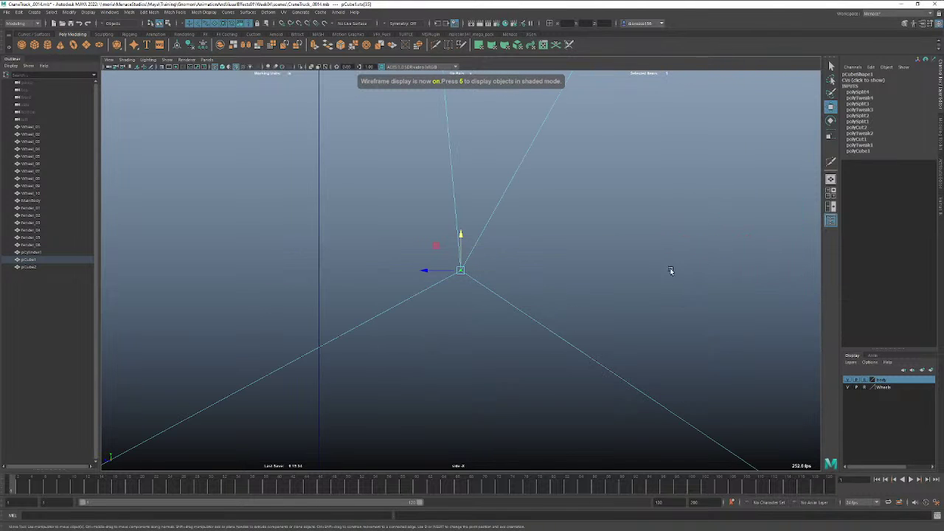
right_click_drag(671, 271, 421, 276, "alt")
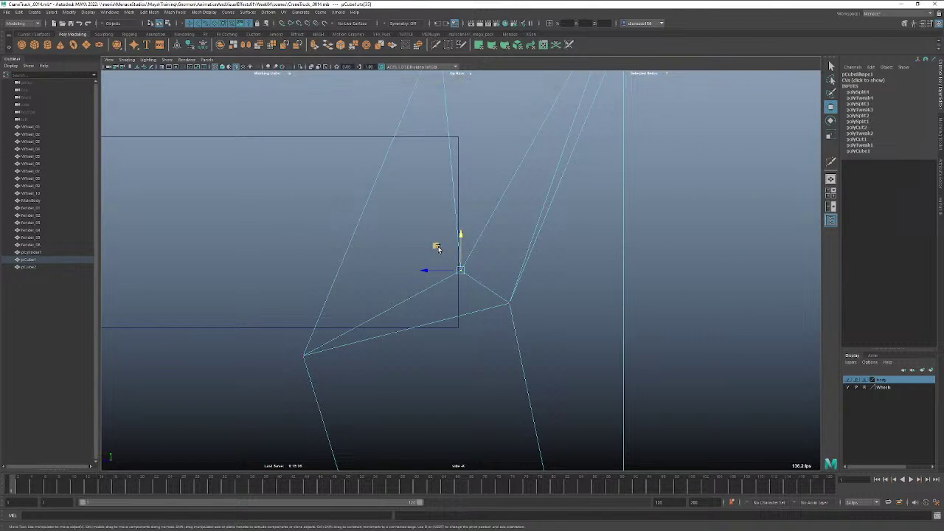
middle_click_drag(437, 248, 485, 279)
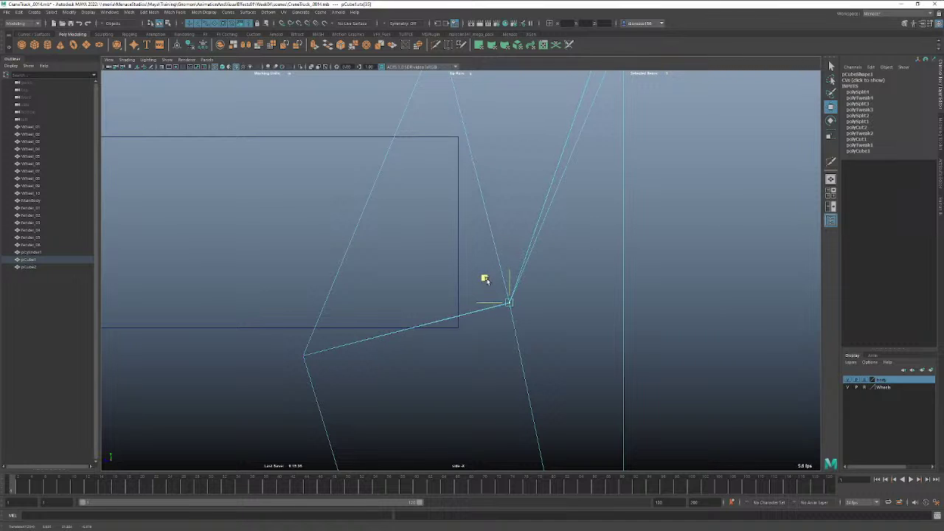
left_click_drag(487, 281, 484, 278)
Select the overlapping vertices at the recess's inner corner, scale them flat along Z, and return to object selection.
left_click_drag(544, 290, 498, 321)
key("e")
key("r")
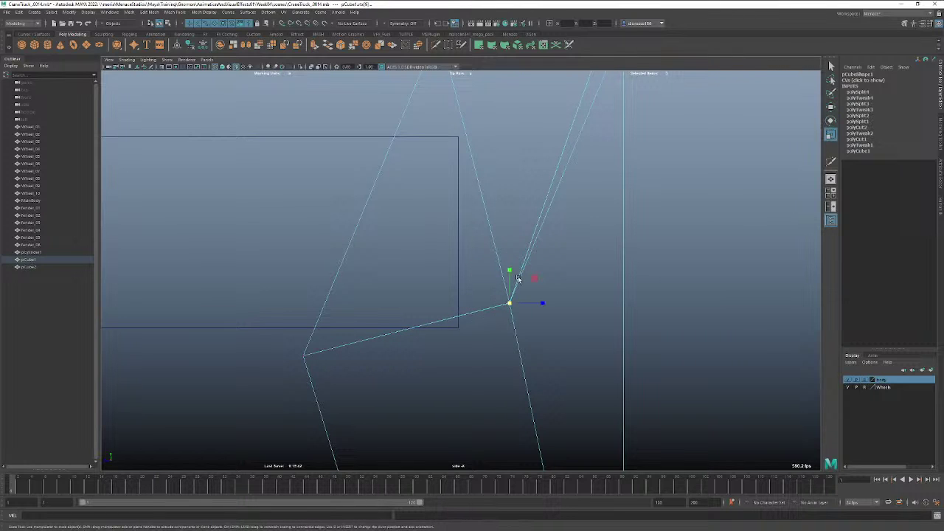
left_click_drag(533, 278, 403, 305)
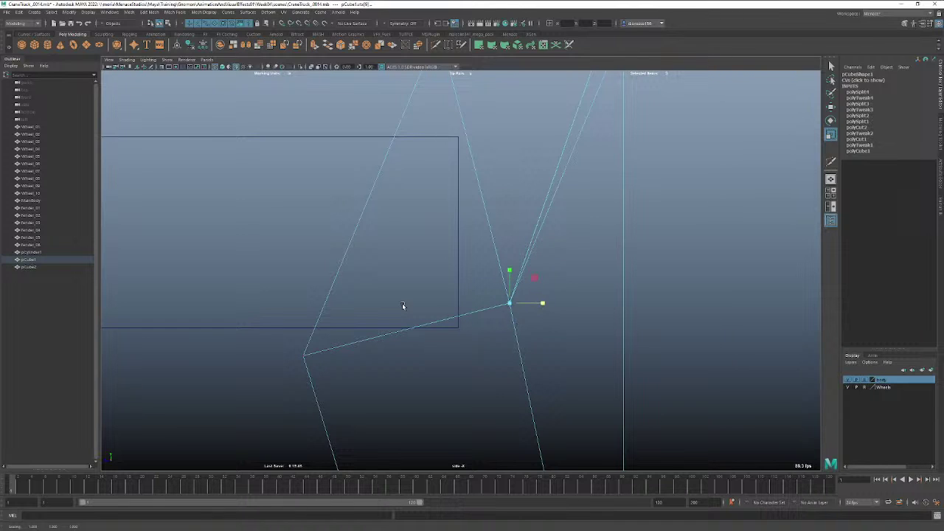
right_click_drag(483, 273, 502, 259)
Examine the reshaped recess and the housing's outer side in the shaded perspective view.
key("space")
mouse_move(484, 258)
left_mouse_down()
mouse_move(481, 239)
mouse_move(473, 276)
mouse_move(537, 295)
mouse_move(535, 287)
mouse_move(538, 297)
mouse_move(594, 300)
left_mouse_up()
key("5")
right_click_drag(533, 297, 864, 254, "alt")
left_click_drag(688, 296, 632, 302, "alt")
left_click_drag(691, 298, 379, 197, "alt")
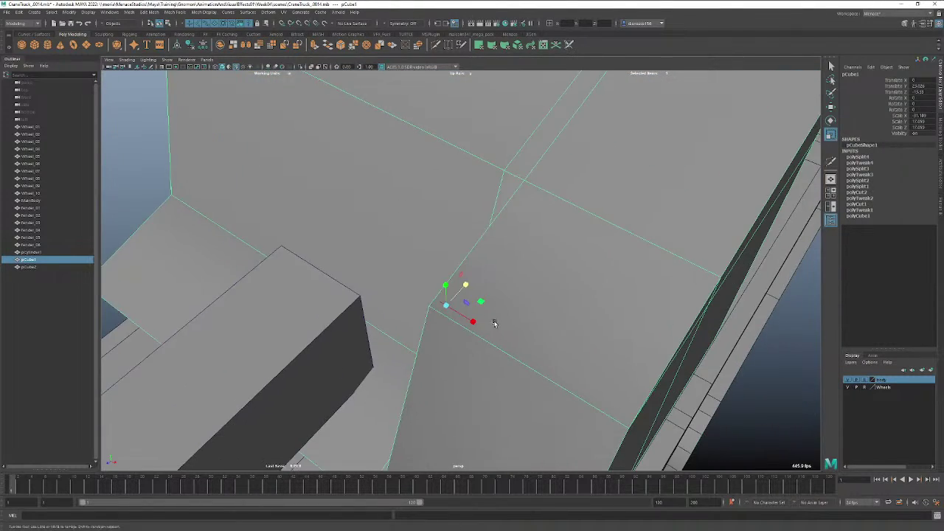
left_click_drag(495, 322, 476, 308, "alt")
right_click_drag(477, 308, 264, 340, "alt")
left_click_drag(482, 406, 399, 347, "alt")
Cut a horizontal edge with Multi-Cut across the housing's outer side from the front corner to the rear edge.
left_click(831, 161)
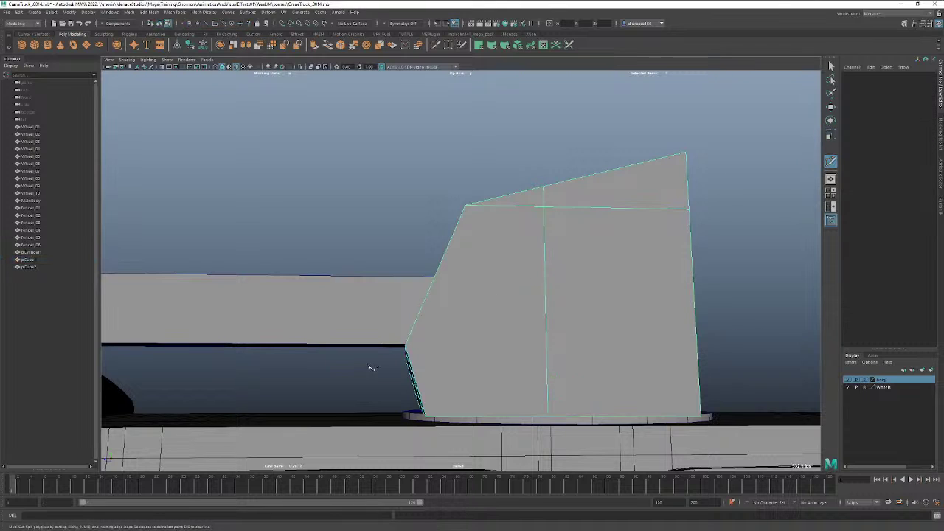
left_click(406, 345)
left_click(609, 346)
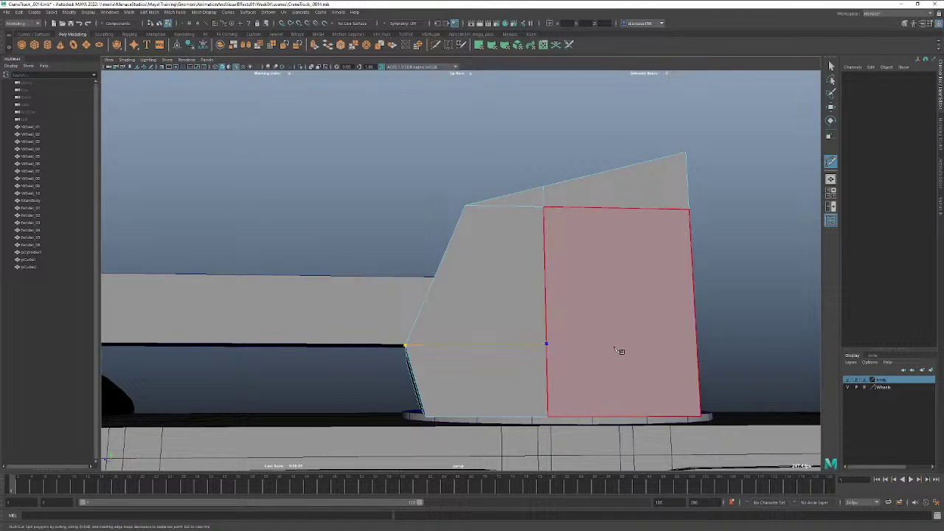
key("ctrl+z")
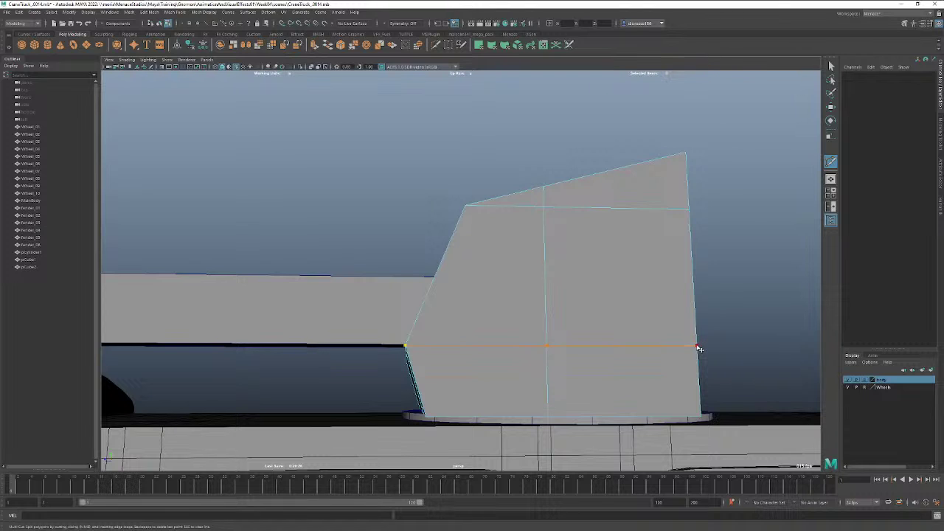
left_click(698, 348)
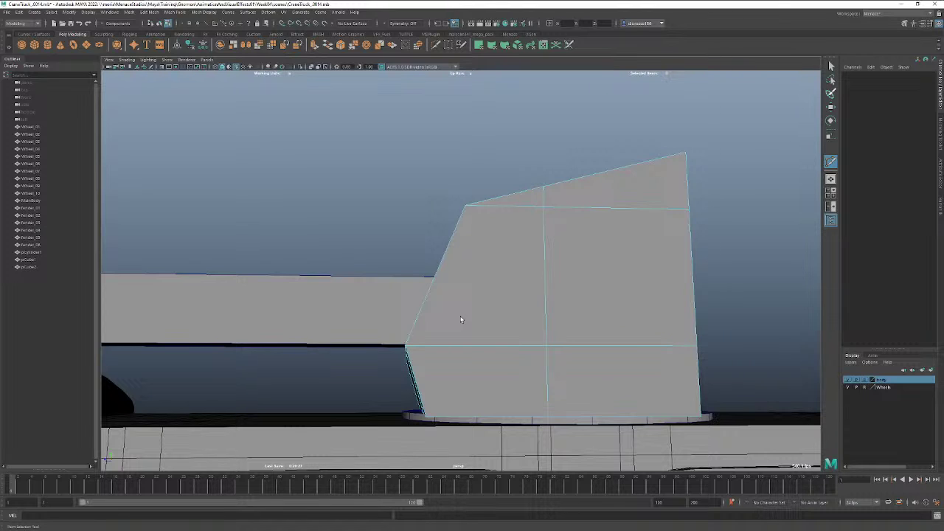
key("q")
Snap the middle vertex of the housing's new side cut onto the recess's inner corner vertex in the wireframe side view.
key("space")
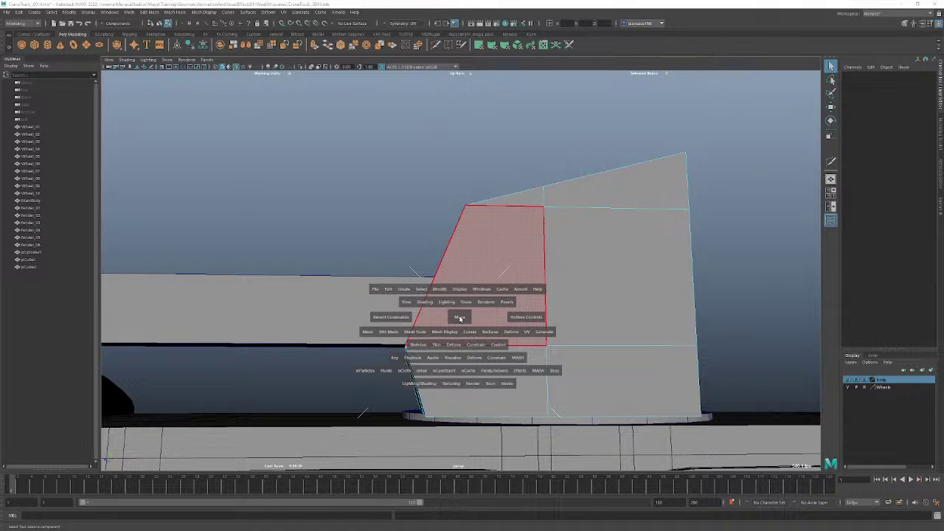
left_click_drag(460, 319, 497, 321)
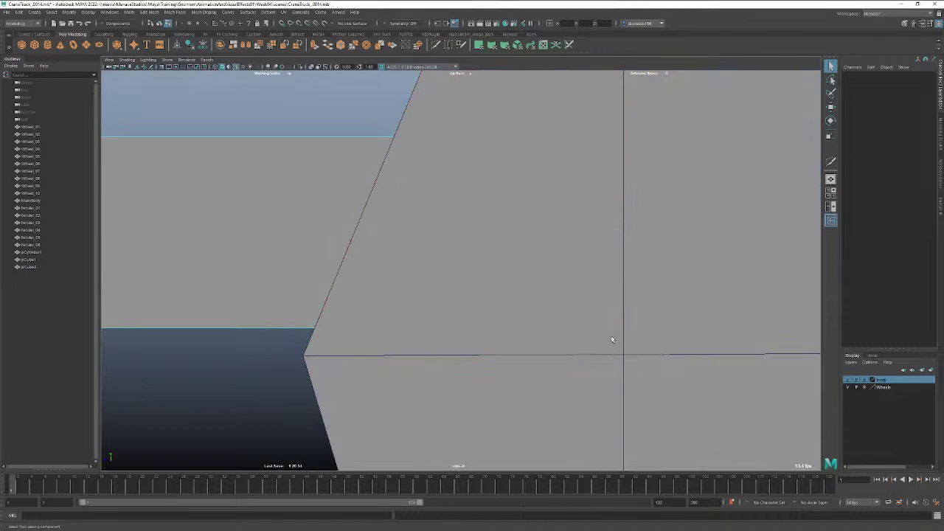
key("4")
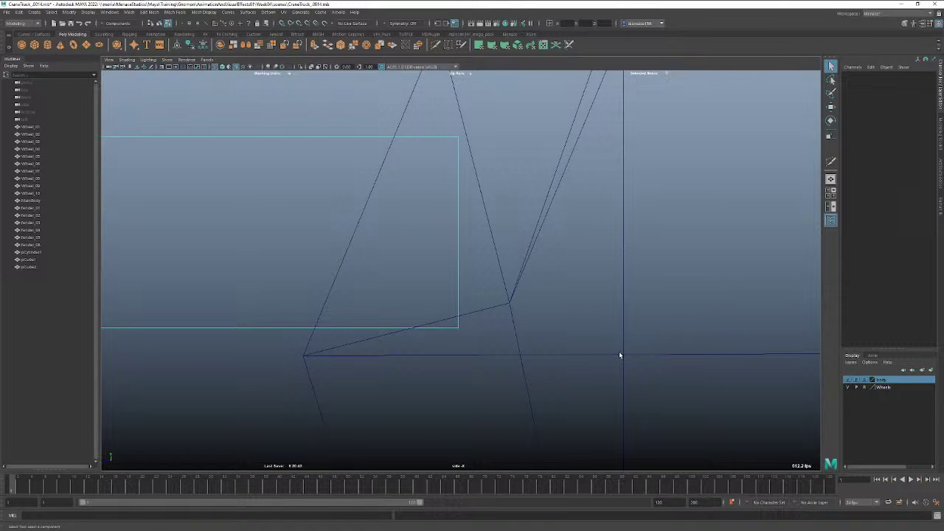
right_click_drag(623, 350, 469, 329, "alt")
key("space")
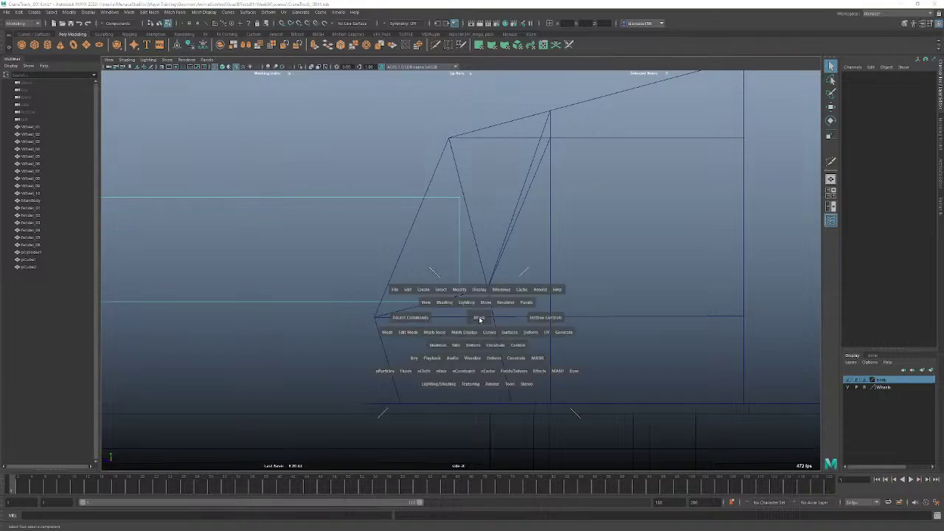
left_click_drag(478, 318, 518, 320)
key("space")
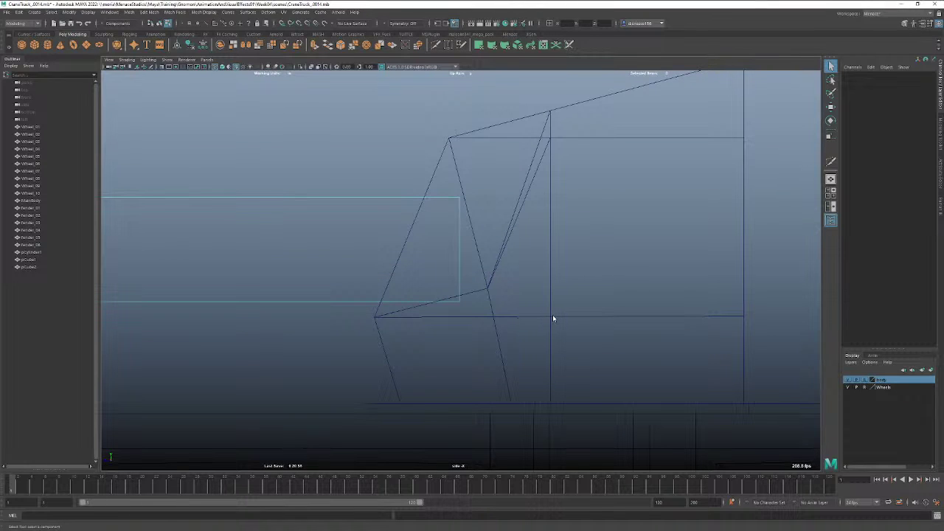
right_click_drag(553, 319, 516, 317)
left_click_drag(563, 305, 506, 308)
key("w")
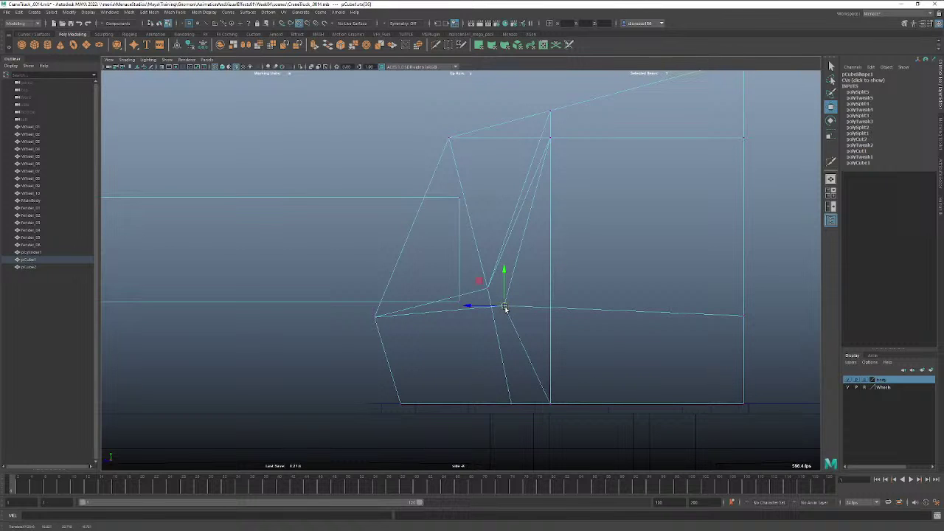
left_click_drag(480, 282, 463, 264)
Cut an edge with Multi-Cut on the housing's outer side from the upper front corner to the repositioned middle vertex.
key("space")
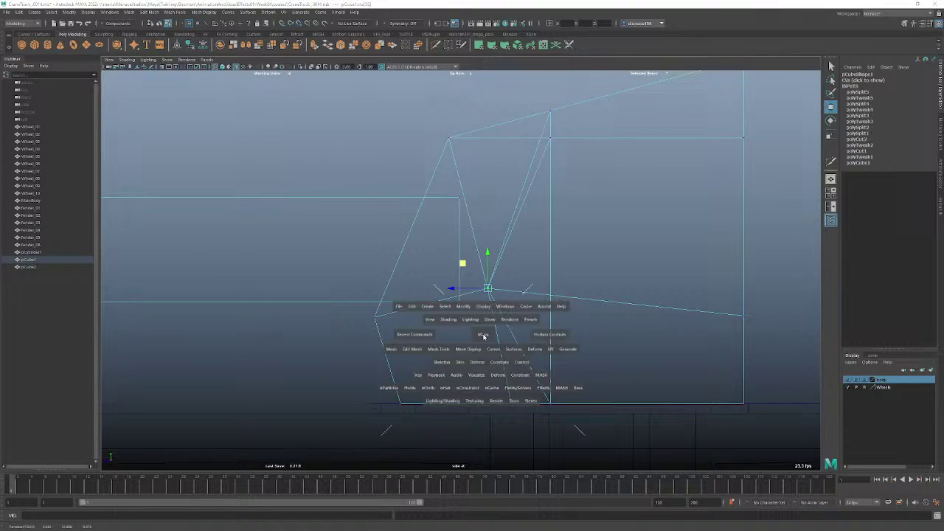
left_click_drag(484, 336, 483, 315)
left_click_drag(465, 314, 499, 327, "alt")
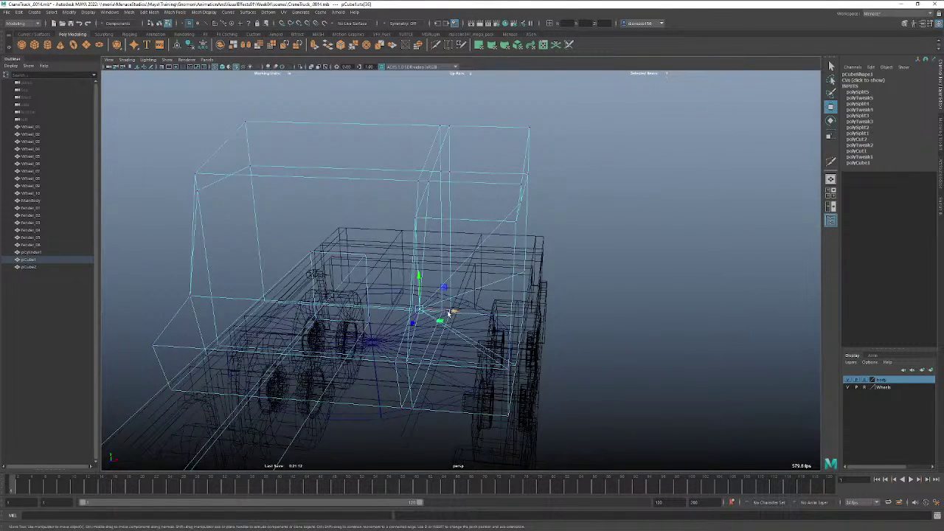
left_click_drag(449, 313, 458, 345)
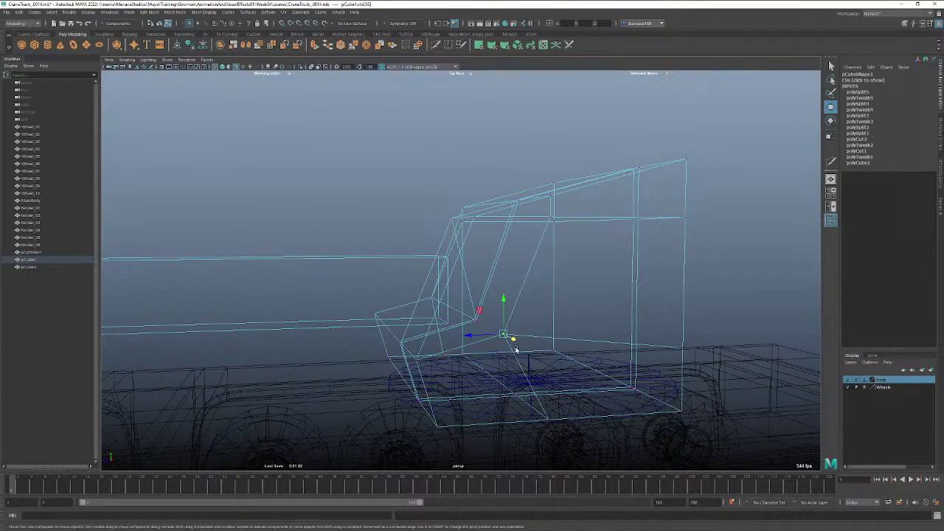
left_click_drag(517, 349, 579, 321, "alt")
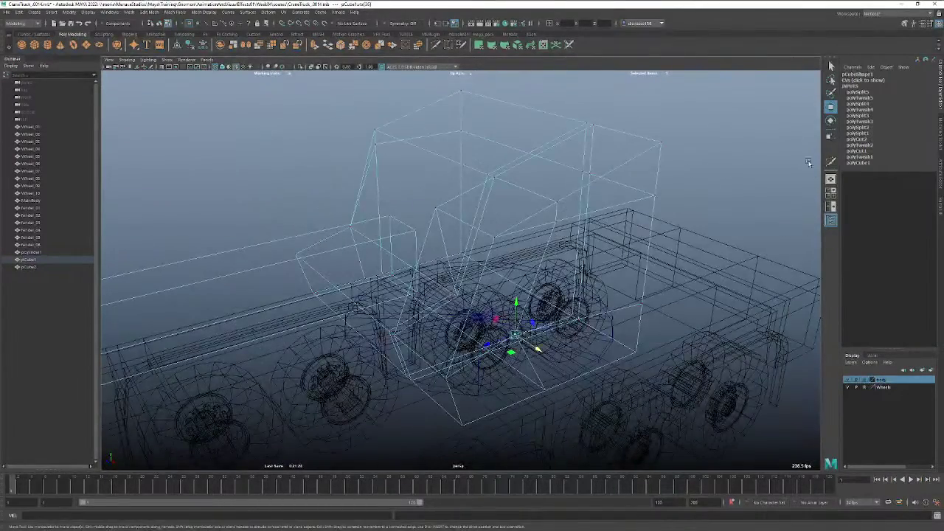
left_click(832, 161)
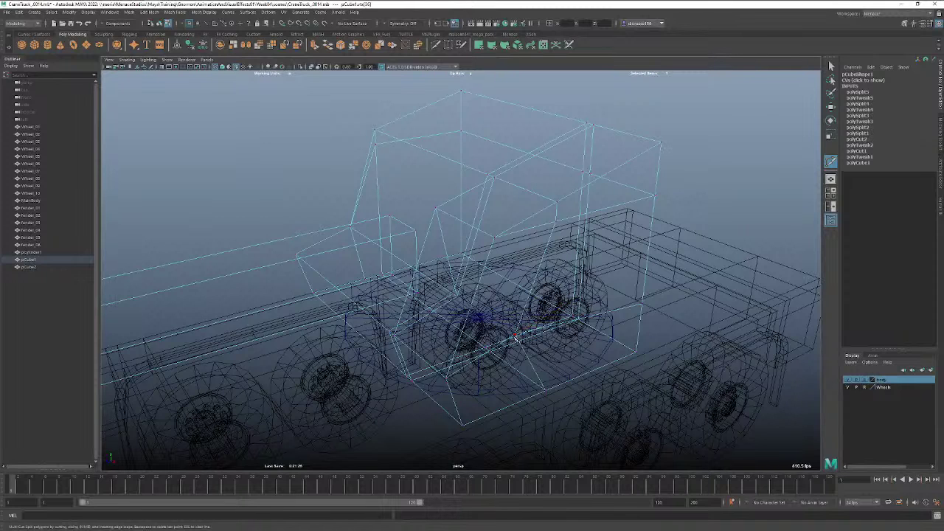
key("5")
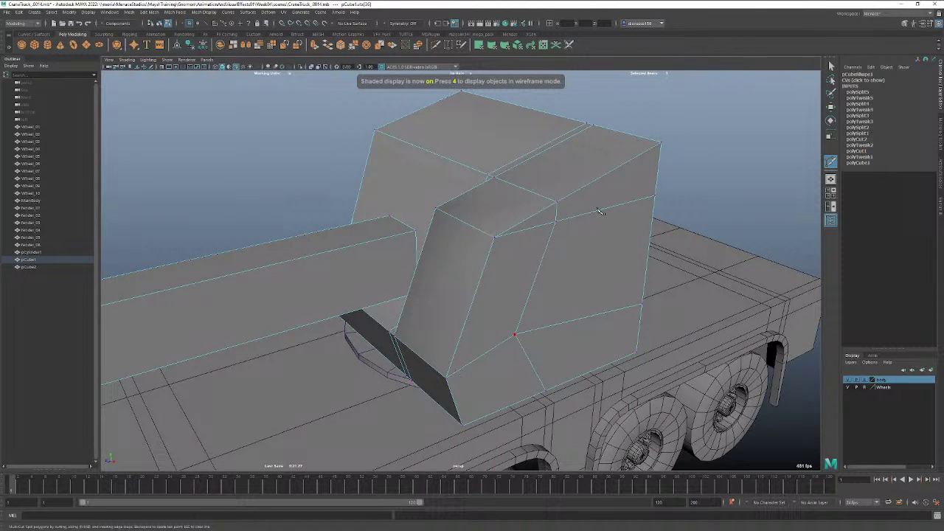
left_click(498, 247)
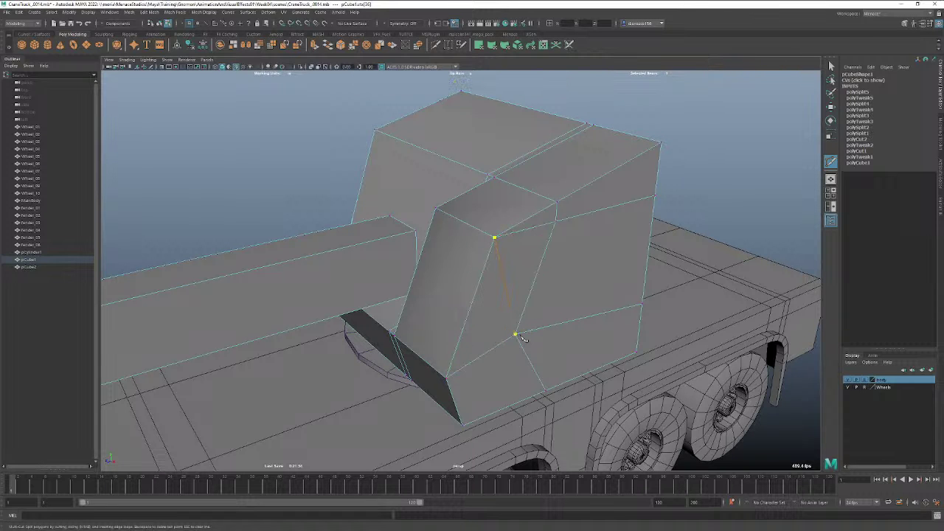
right_click(521, 337)
Select the two vertices of the side section's upper front edge and scale them closer together along X.
left_click_drag(461, 294, 554, 310, "alt")
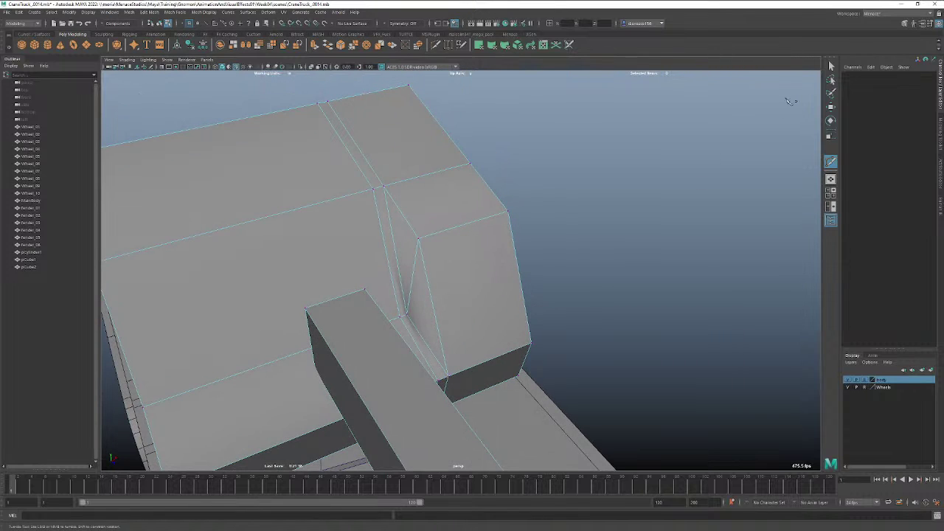
left_click(830, 66)
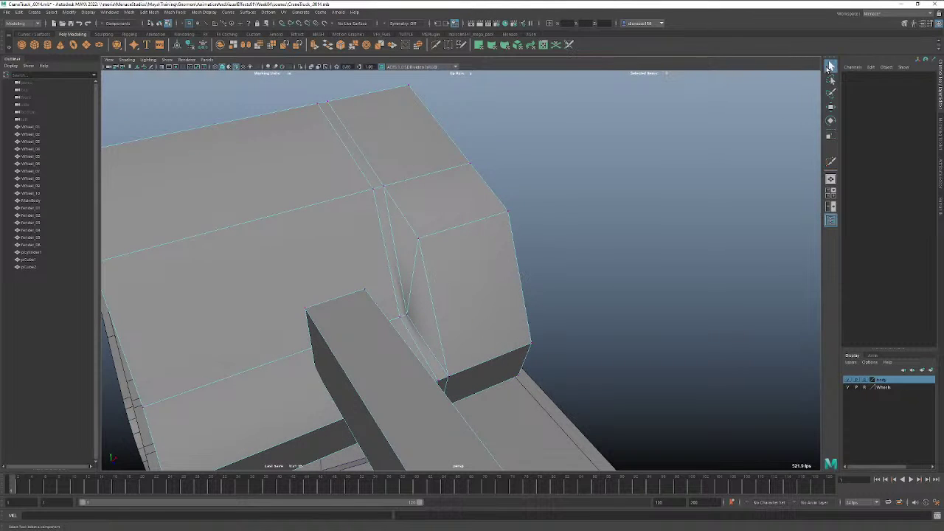
left_click(509, 213)
left_click(420, 240, "shift")
key("e")
key("r")
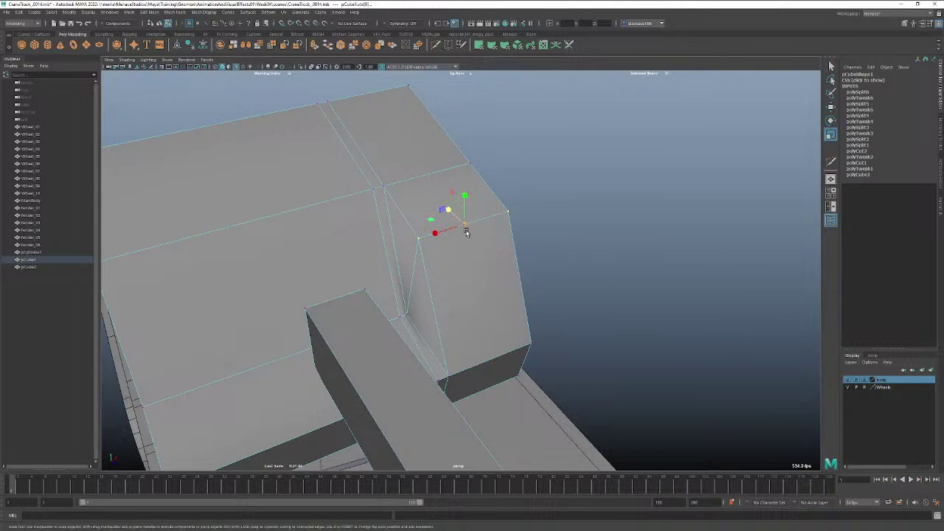
left_click_drag(435, 233, 371, 247)
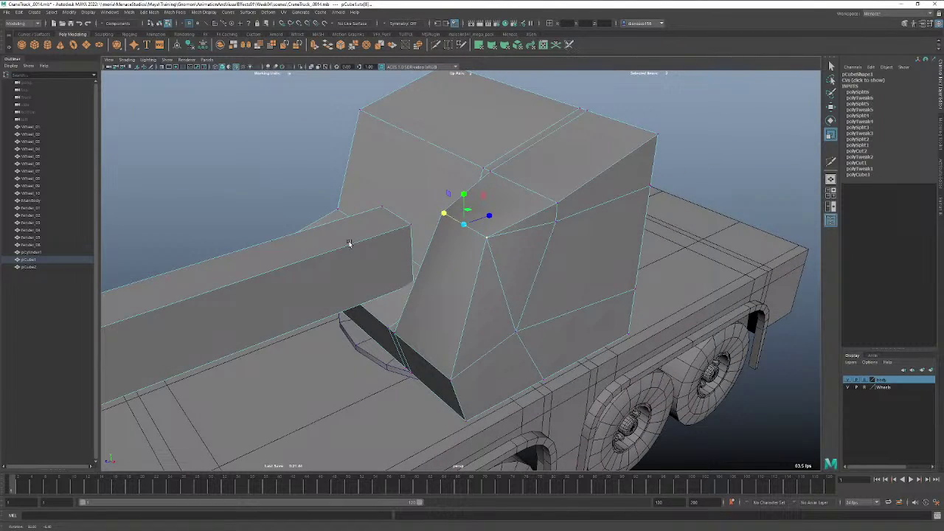
Cut a vertical edge with Multi-Cut on the outer side from the upper middle vertex down to the bottom edge's middle vertex.
left_click_drag(349, 243, 329, 236, "alt")
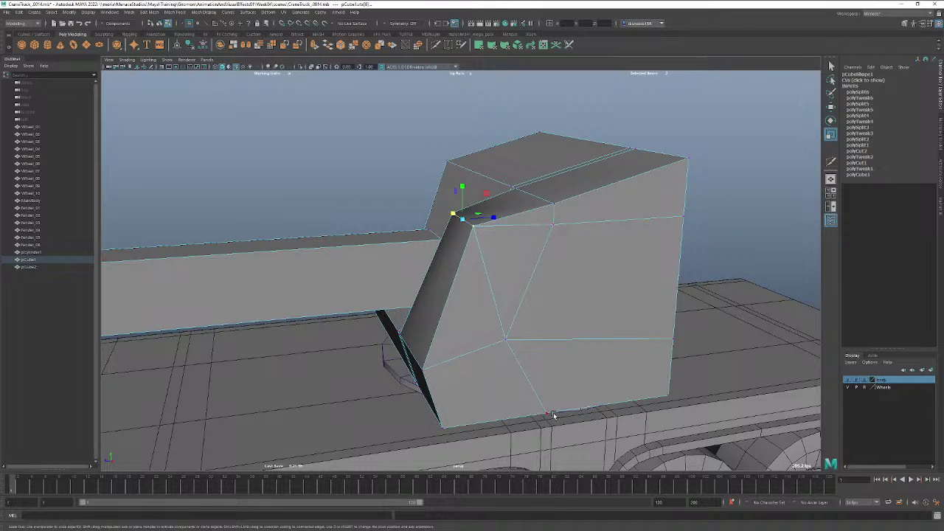
left_click(831, 161)
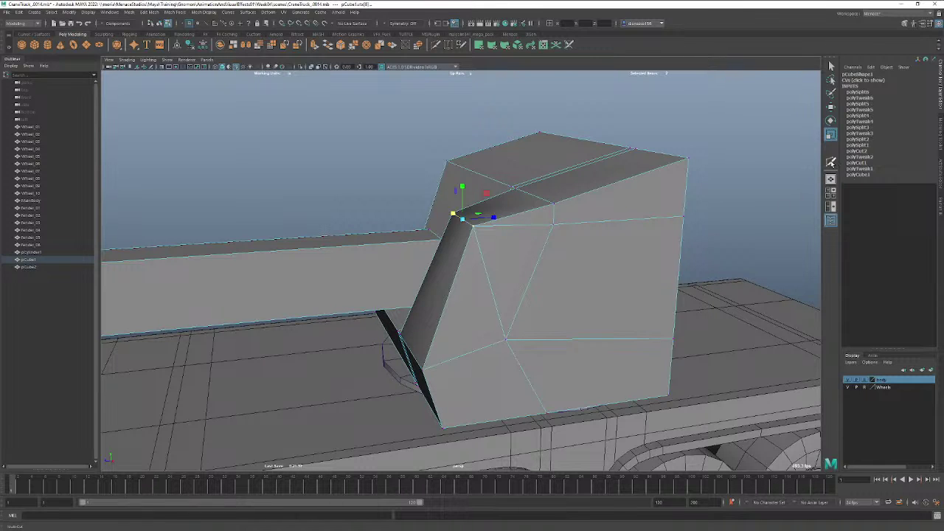
left_click(554, 224)
left_click(506, 341)
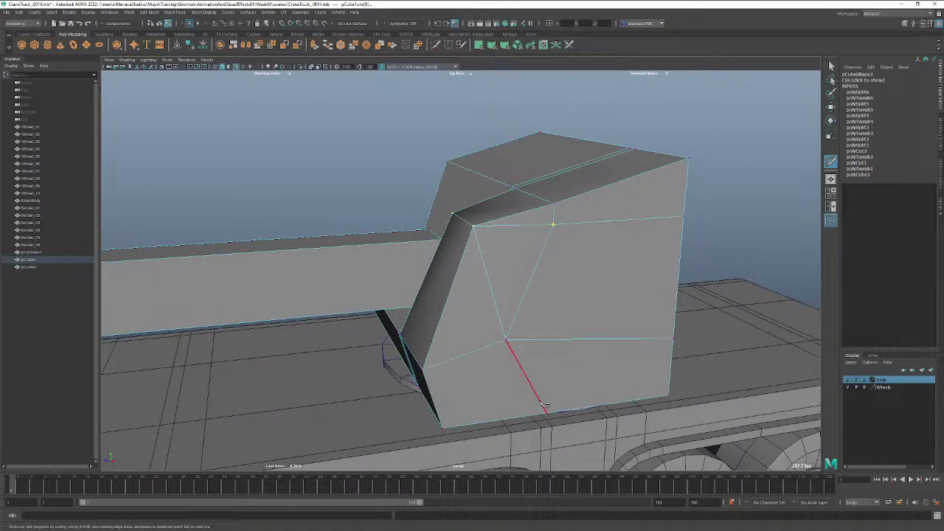
key("Return")
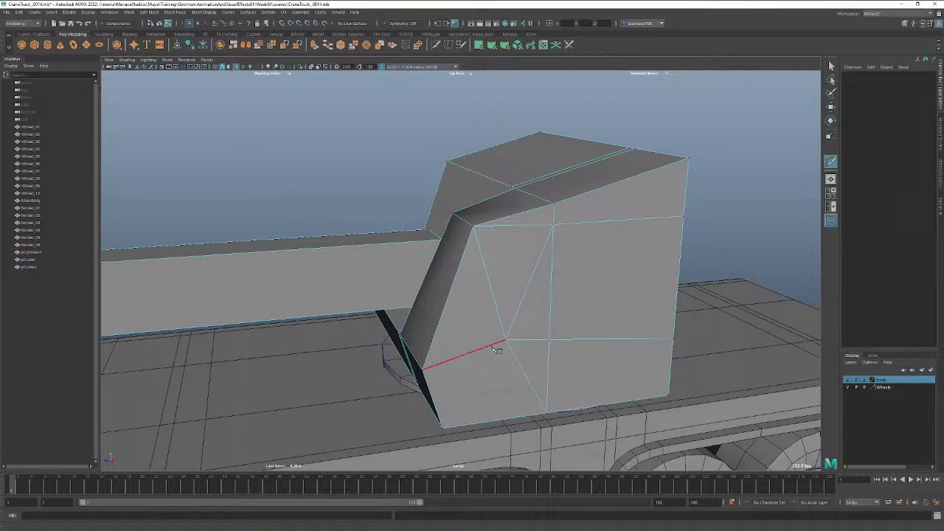
Cut a horizontal edge across the recess's inner side wall from the upper front corner to the recess's rear edge in wireframe.
left_click_drag(478, 346, 403, 375, "alt")
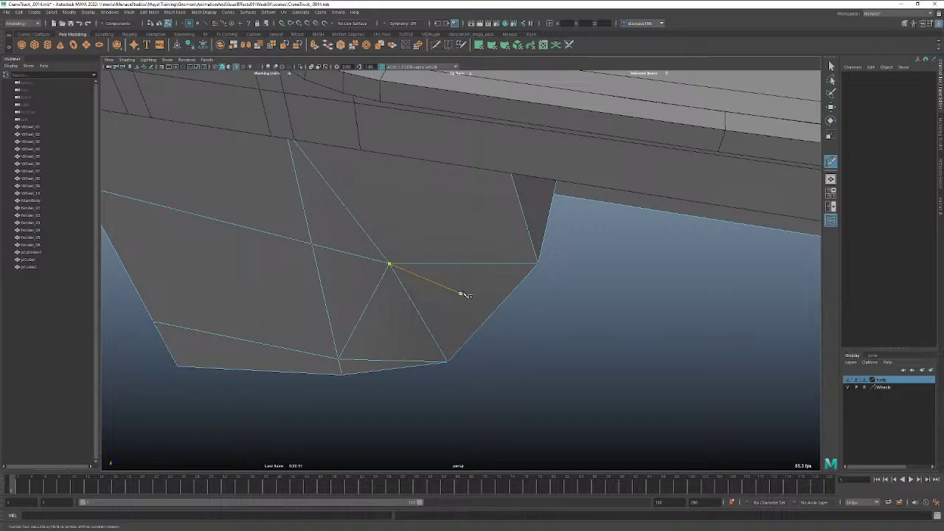
left_click_drag(466, 295, 493, 364, "alt")
key("space")
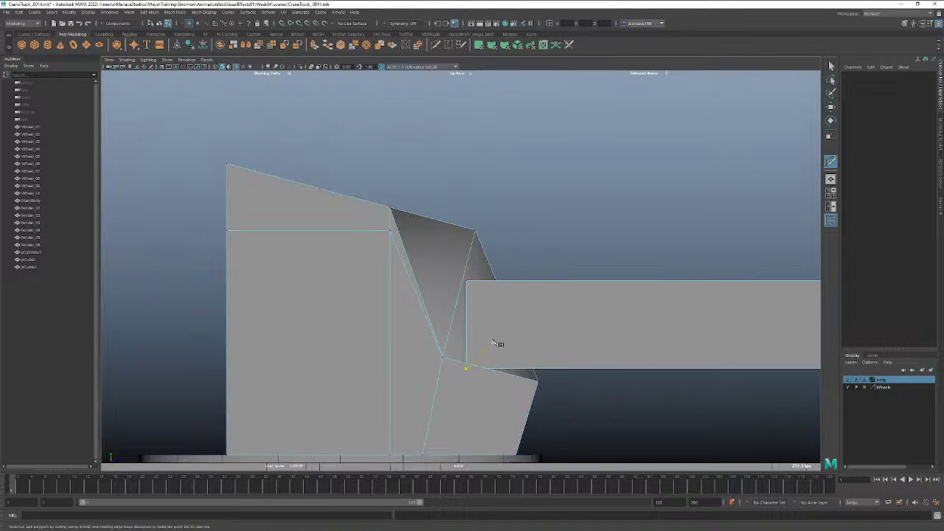
key("4")
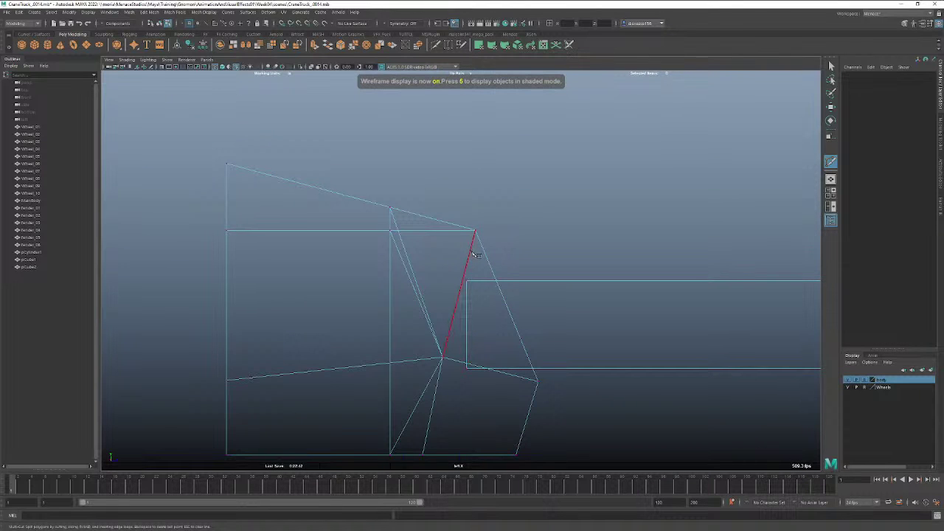
left_click(472, 251)
left_click_drag(481, 230, 479, 233)
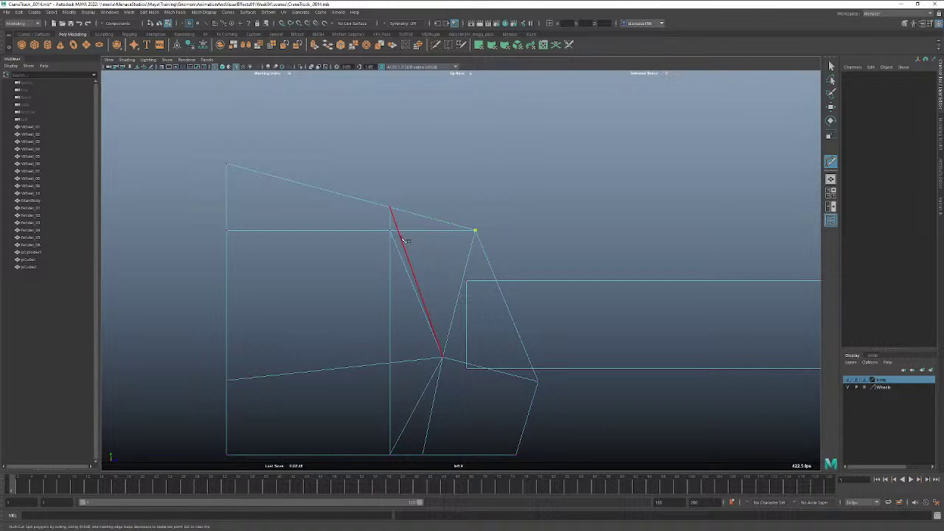
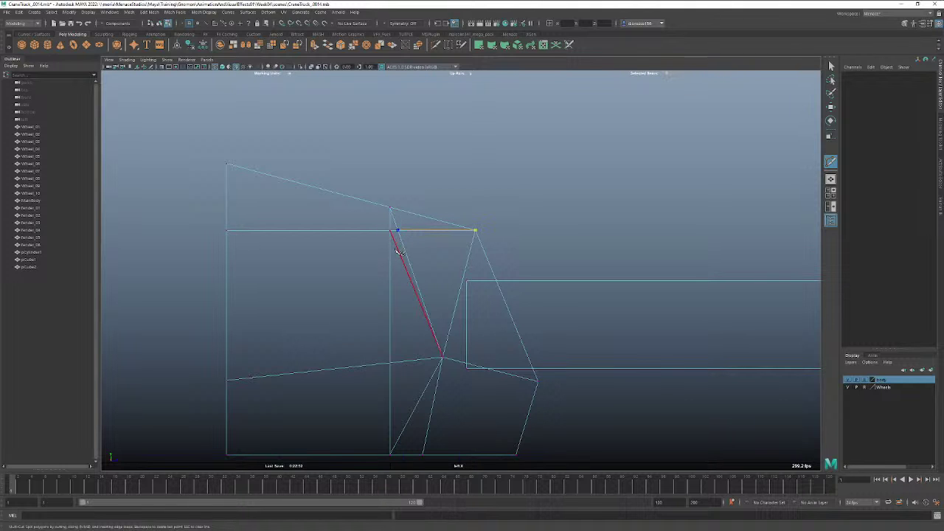
right_click_drag(392, 257, 671, 256, "alt")
middle_click_drag(323, 273, 367, 345, "alt")
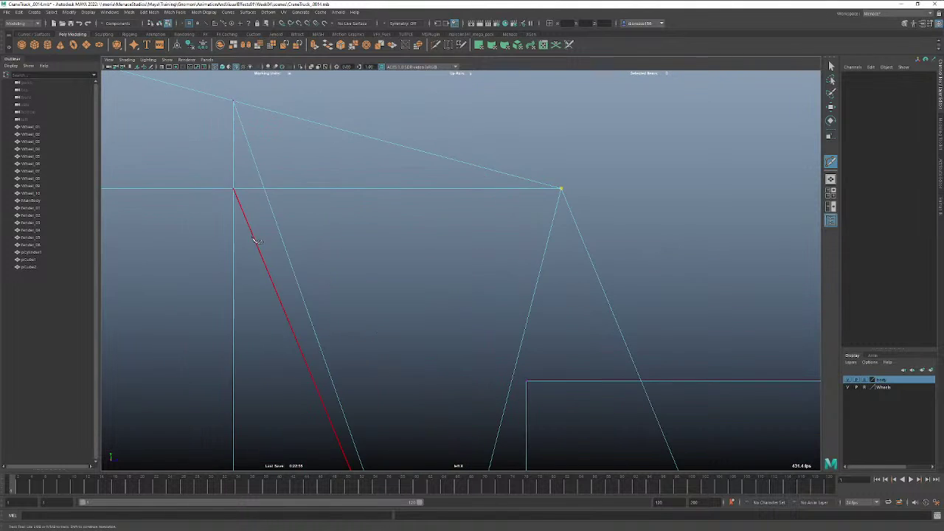
left_click(264, 189)
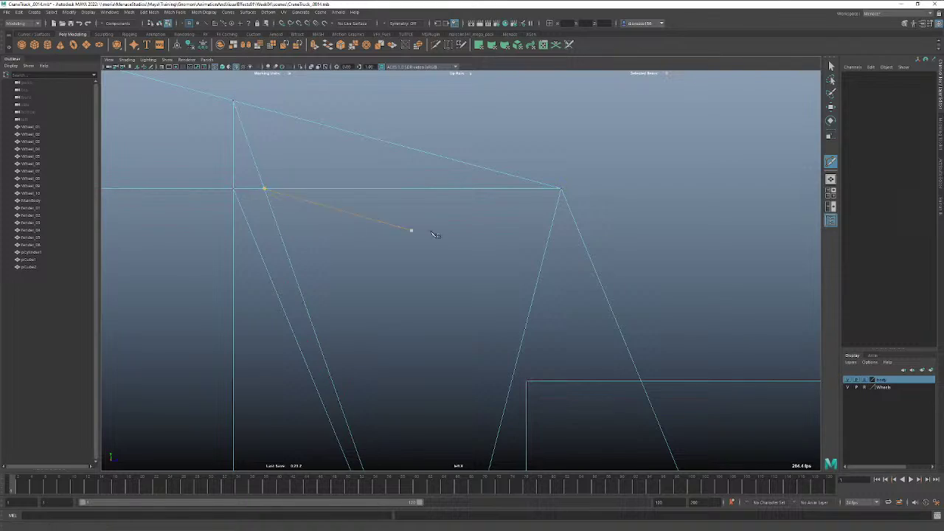
left_click(830, 67)
Extend the horizontal cut across the wall behind the boom to the opposite side's middle vertex and switch to the wireframe front view.
key("space")
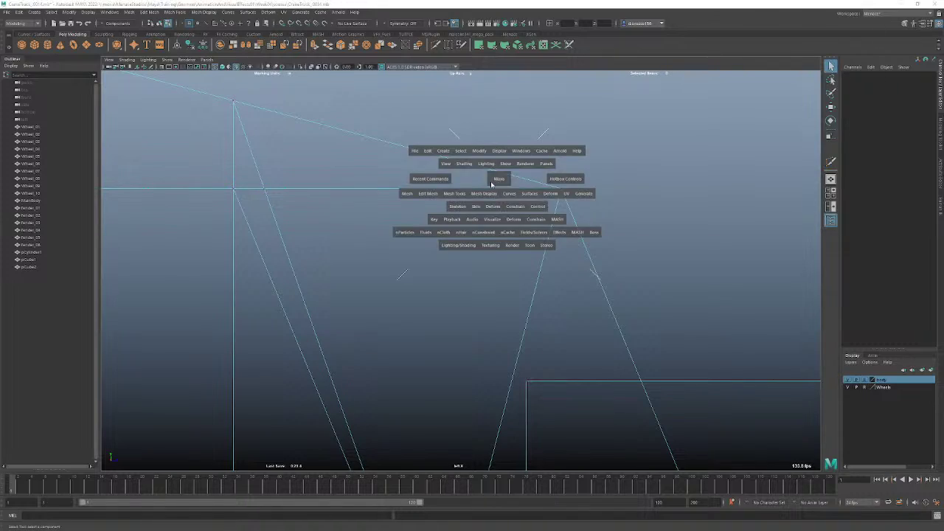
left_click_drag(491, 181, 481, 236)
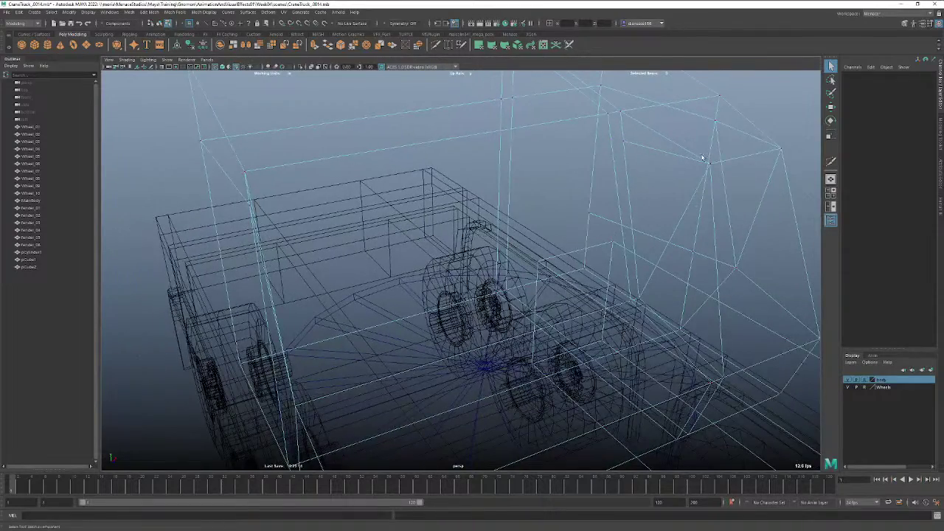
left_click(831, 162)
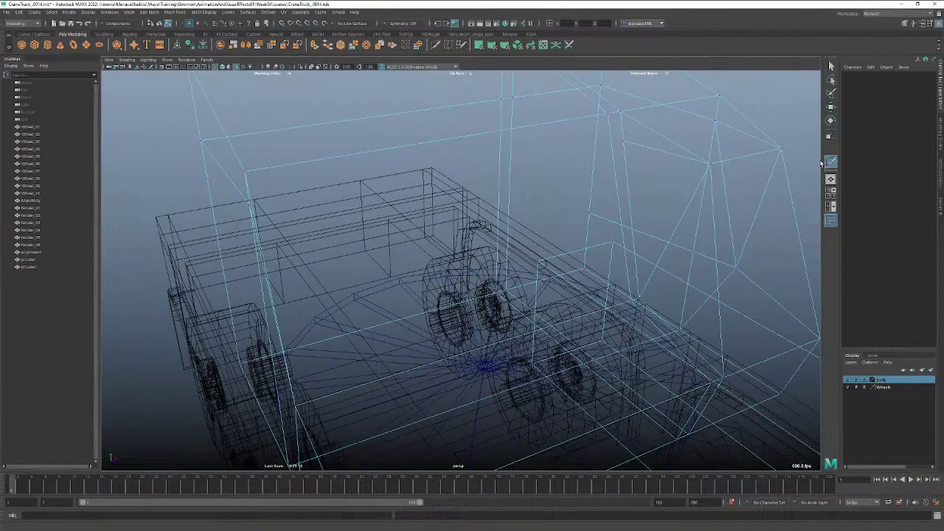
left_click(625, 142)
left_click_drag(235, 244, 296, 259, "alt")
left_click_drag(269, 294, 596, 255, "alt")
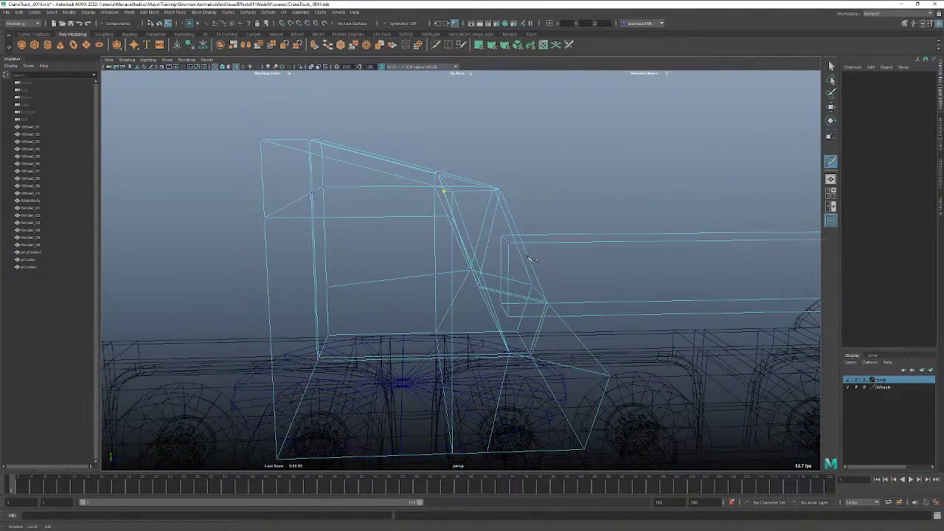
left_click_drag(533, 260, 347, 225, "alt")
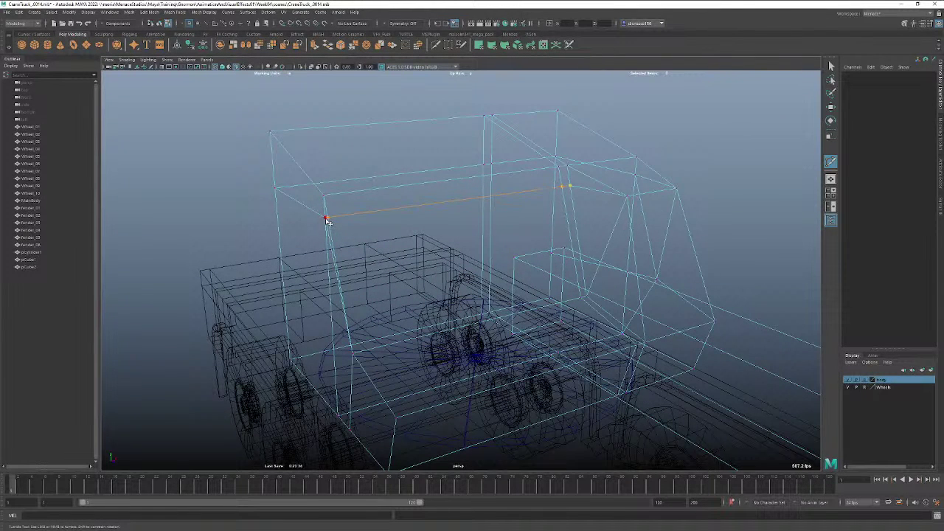
left_click(327, 219)
key("space")
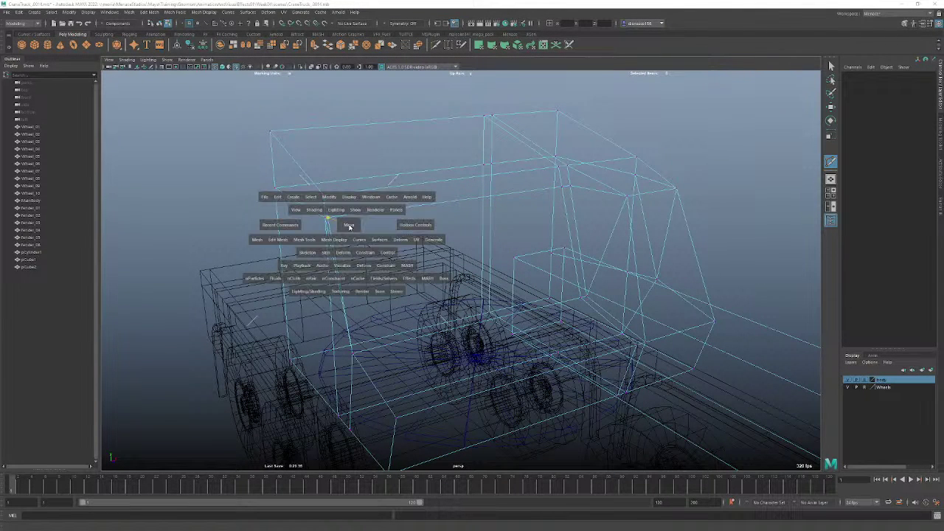
left_click(349, 227)
mouse_move(349, 227)
left_mouse_down()
mouse_move(367, 229)
mouse_move(356, 241)
left_mouse_up()
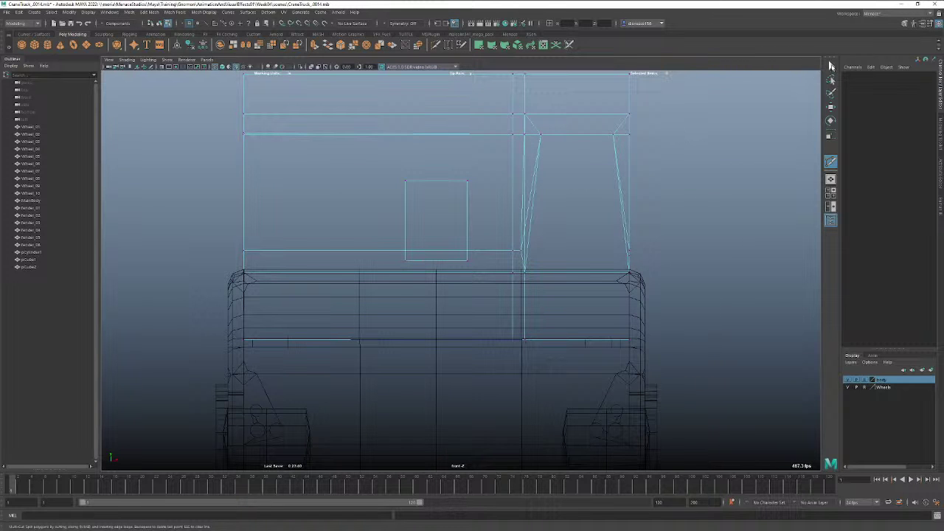
Move the outer end vertex of the rear wall's horizontal cut down in the front view, level with the adjacent horizontal edge.
left_click(830, 66)
right_click_drag(318, 187, 442, 177, "alt")
middle_click_drag(314, 185, 489, 329, "alt")
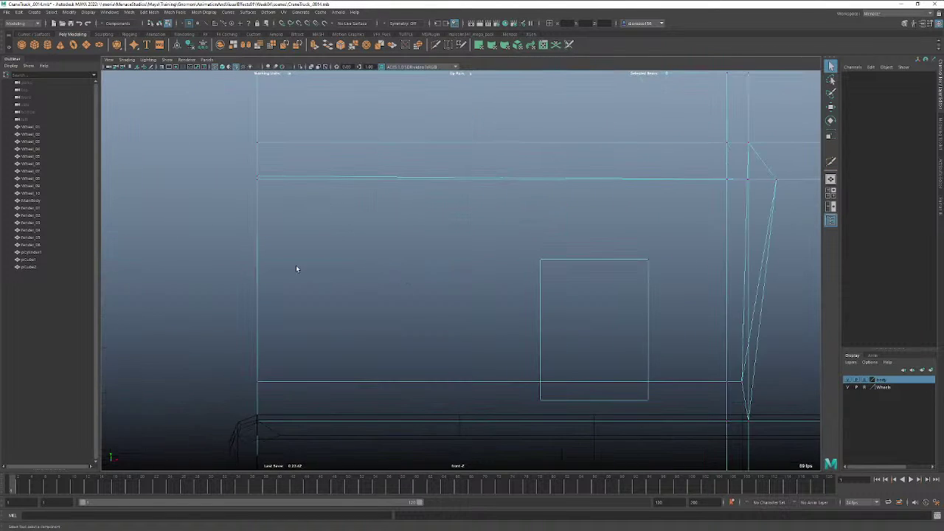
right_click_drag(253, 244, 360, 236, "alt")
middle_click_drag(320, 232, 447, 317, "alt")
right_click_drag(309, 280, 331, 266, "alt")
scroll(392, 266, "up", 2)
scroll(307, 241, "up", 1)
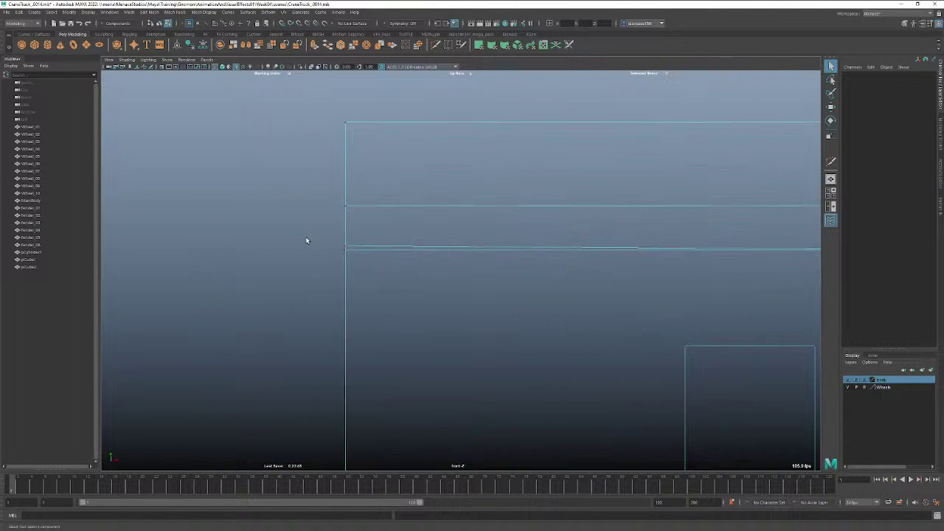
left_click(345, 247)
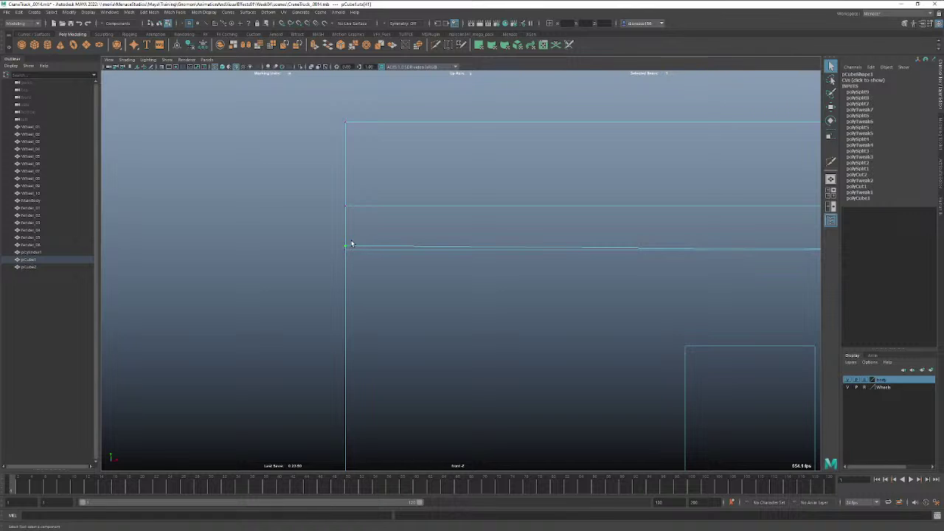
key("w")
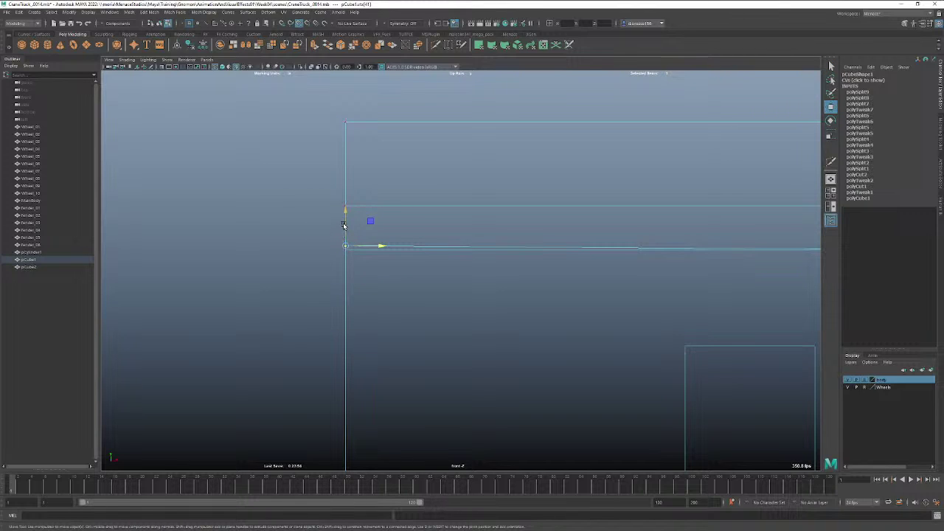
left_click_drag(343, 225, 346, 230)
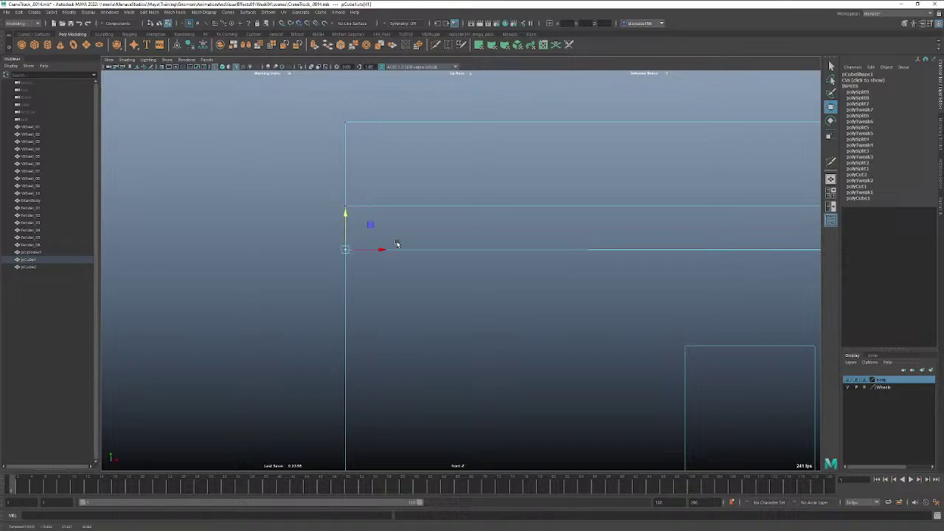
Inspect the recess's cut edges and inner corner up close in shaded perspective view.
key("space")
mouse_move(397, 243)
left_mouse_down()
mouse_move(400, 229)
mouse_move(408, 251)
mouse_move(481, 245)
mouse_move(415, 243)
left_mouse_up()
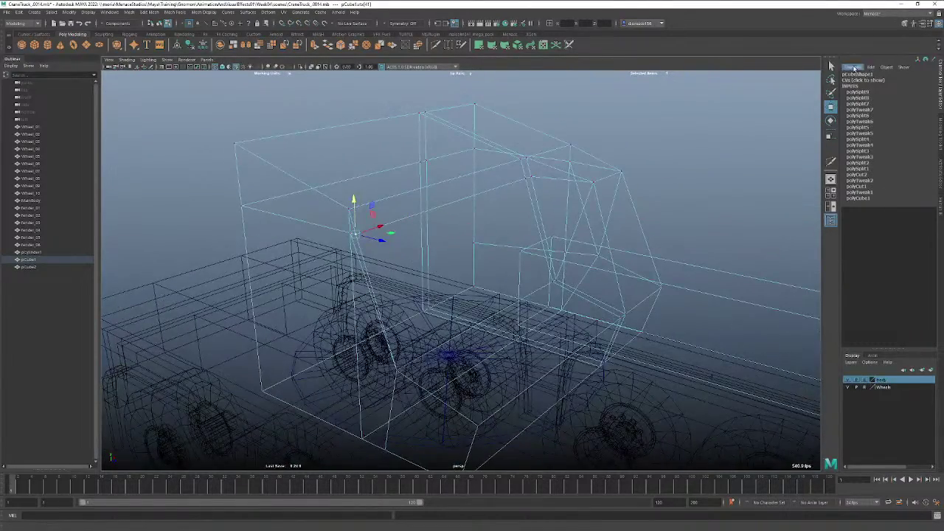
left_click(830, 66)
right_click_drag(463, 168, 482, 159)
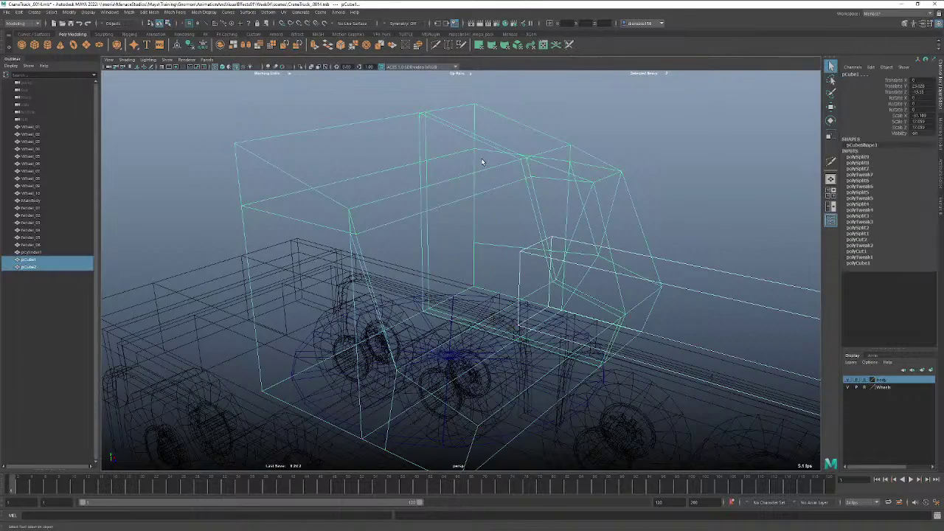
key("5")
mouse_move(485, 192)
left_mouse_down("alt")
mouse_move(447, 203)
mouse_move(476, 211)
mouse_move(480, 204)
mouse_move(453, 202)
mouse_move(432, 211)
left_mouse_up("alt")
scroll(446, 207, "up", 3)
right_click_drag(433, 211, 689, 202, "alt")
middle_click_drag(654, 198, 536, 225, "alt")
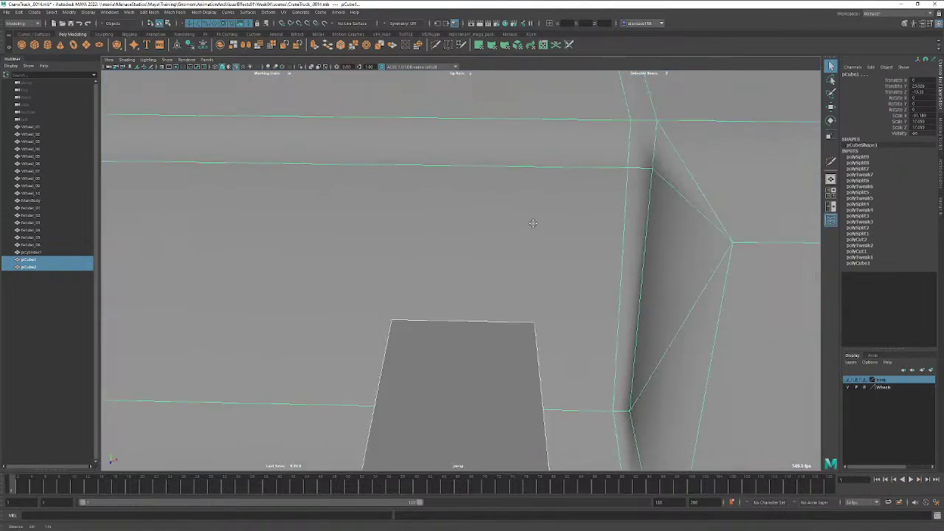
mouse_move(501, 227)
left_mouse_down("alt")
mouse_move(447, 234)
mouse_move(472, 231)
mouse_move(474, 220)
mouse_move(420, 228)
mouse_move(436, 248)
mouse_move(498, 250)
left_mouse_up("alt")
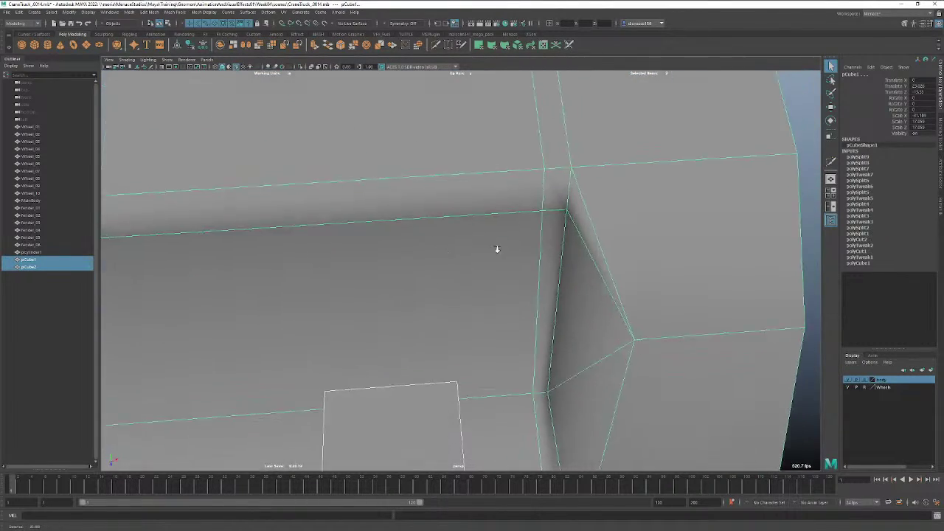
right_click_drag(497, 251, 321, 223, "alt")
mouse_move(484, 246)
left_mouse_down("alt")
mouse_move(451, 234)
mouse_move(542, 243)
mouse_move(456, 248)
mouse_move(435, 239)
mouse_move(447, 226)
mouse_move(472, 236)
mouse_move(463, 239)
mouse_move(489, 237)
left_mouse_up("alt")
Move the lower of the rear cut's front corner vertices up to the horizontal edge line in the wireframe side view.
key("space")
key("4")
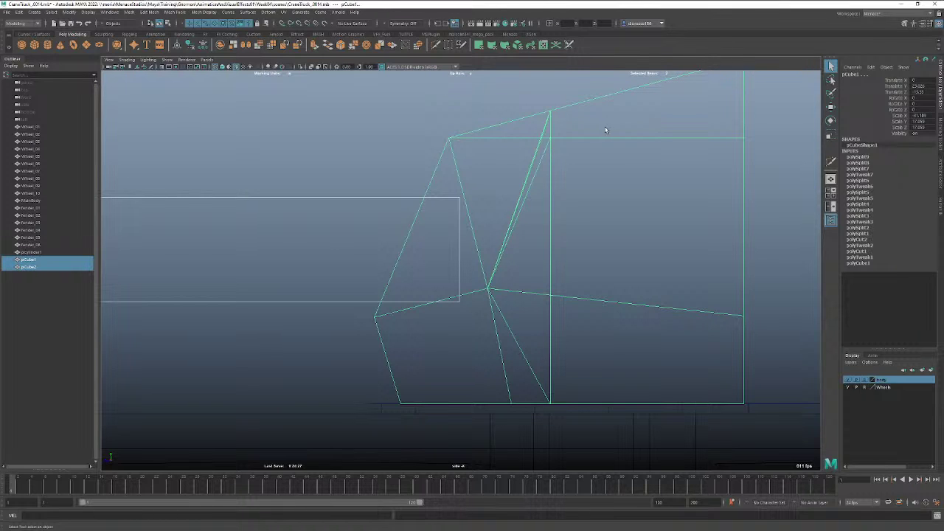
right_click_drag(605, 130, 553, 137)
left_click(552, 138)
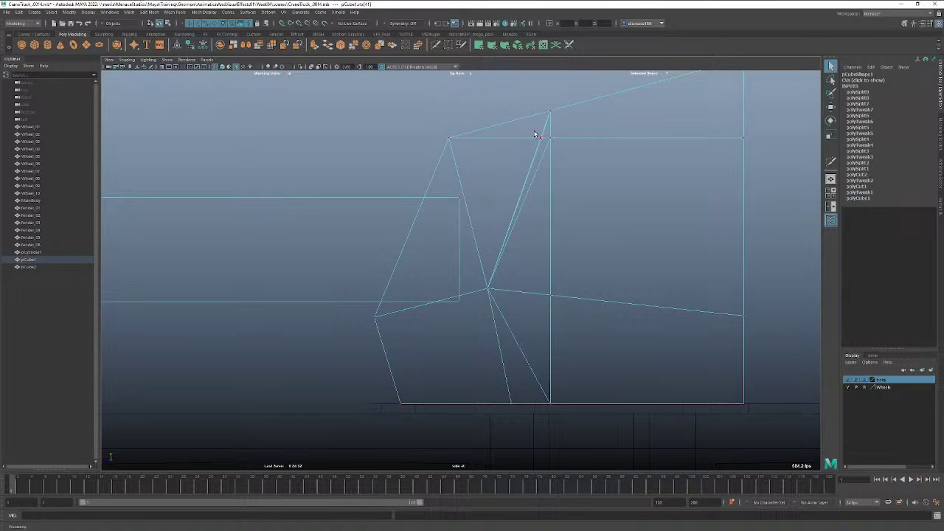
key("f")
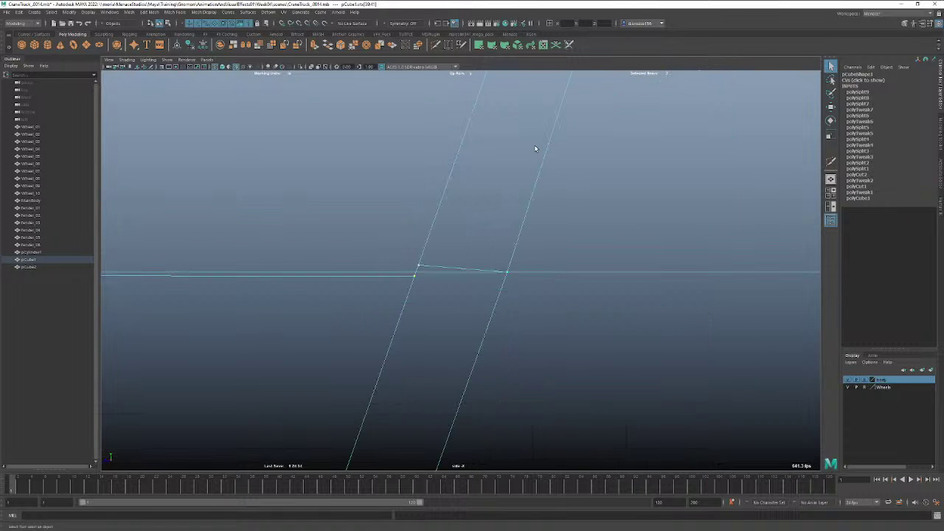
right_click_drag(615, 166, 628, 191, "alt")
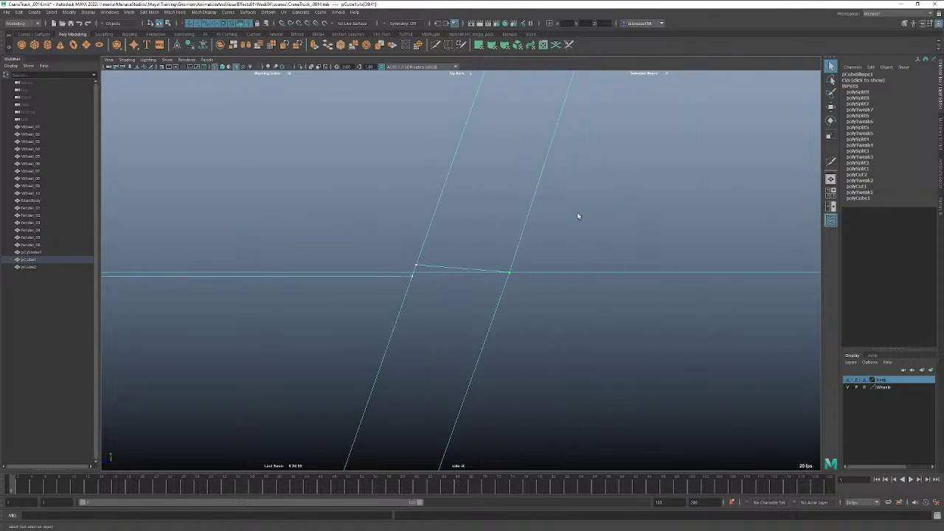
left_click(413, 279)
key("w")
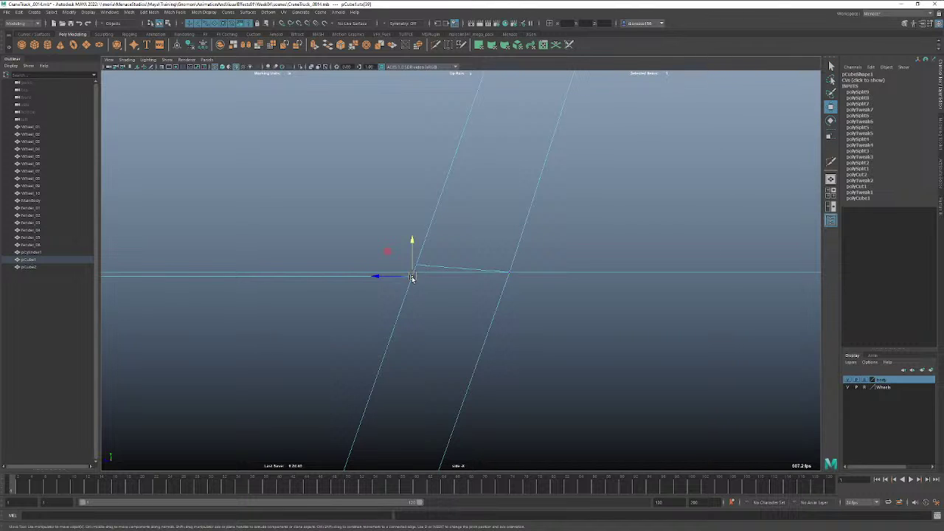
left_click_drag(393, 256, 408, 263)
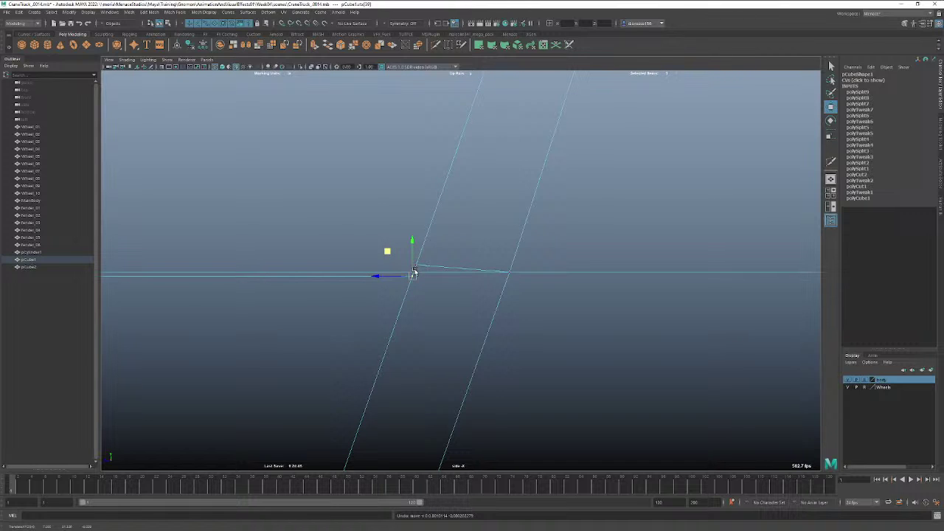
mouse_move(388, 254)
left_mouse_down()
mouse_move(411, 268)
mouse_move(389, 246)
left_mouse_up()
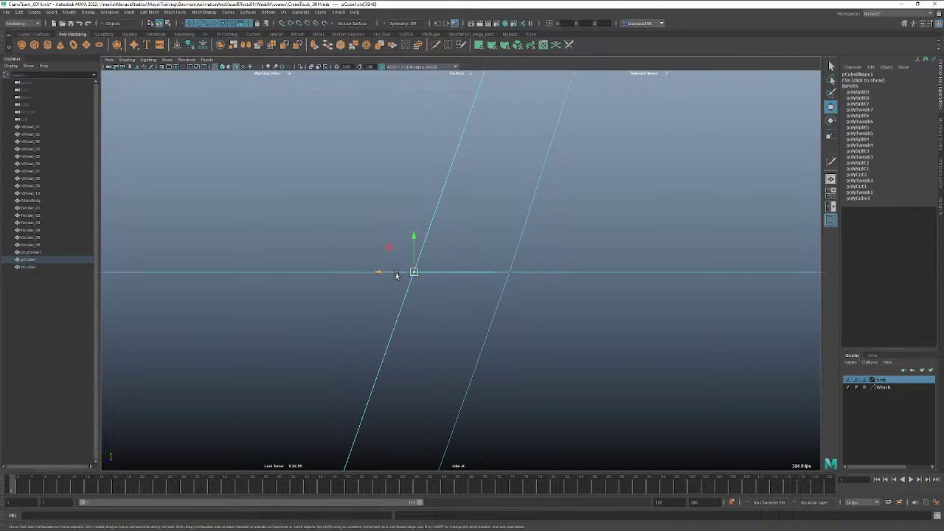
Select the vertices along the housing's upper horizontal edge line in the side view and scale them flat along Y.
key("r")
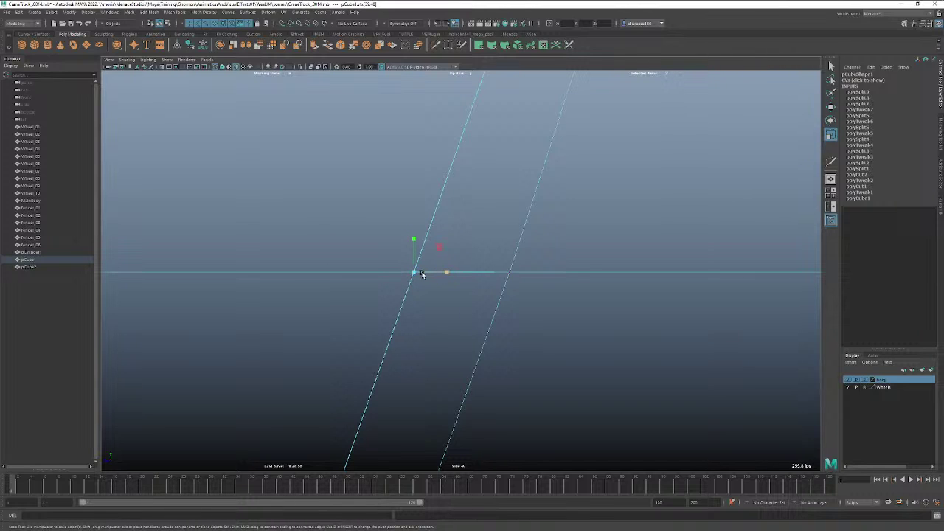
left_click_drag(446, 276, 411, 287)
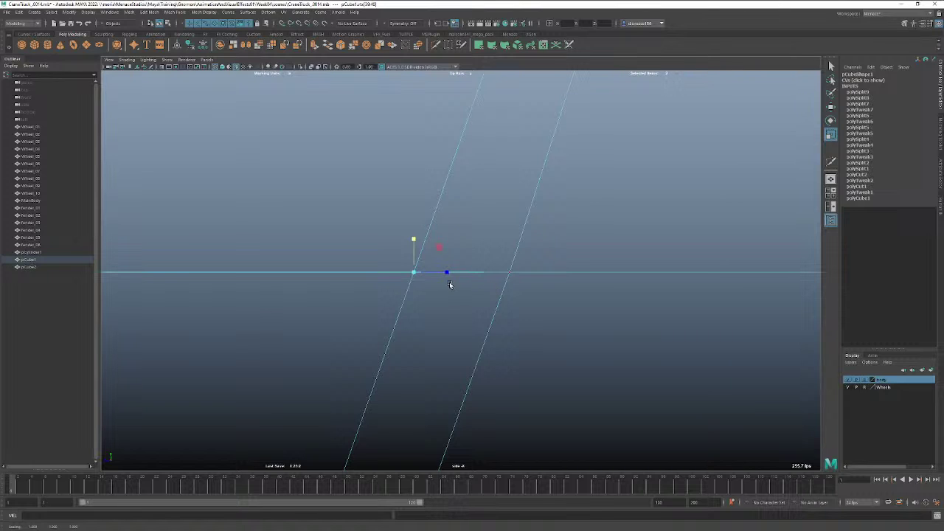
left_click_drag(534, 260, 383, 296)
right_click_drag(455, 246, 352, 268, "alt")
scroll(352, 269, "down", 5)
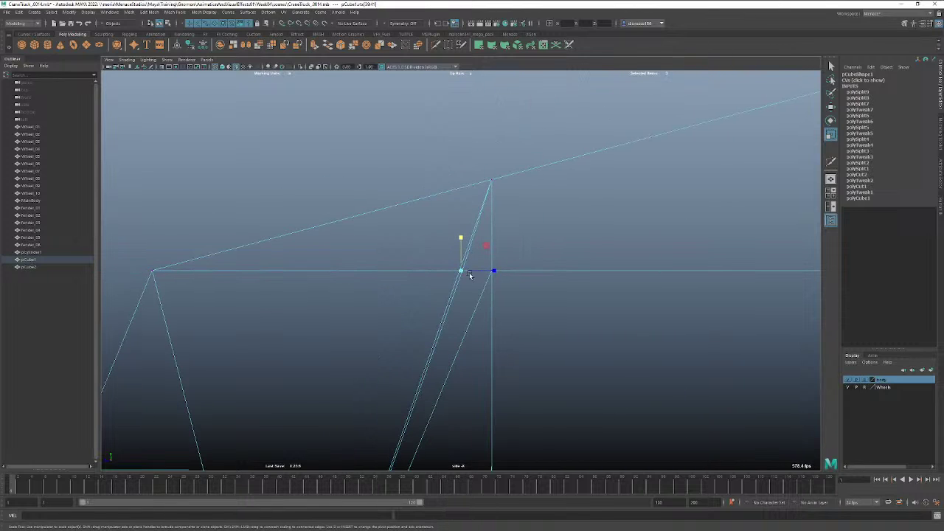
scroll(449, 273, "down", 3)
scroll(292, 276, "down", 3)
right_click_drag(292, 276, 232, 281, "alt")
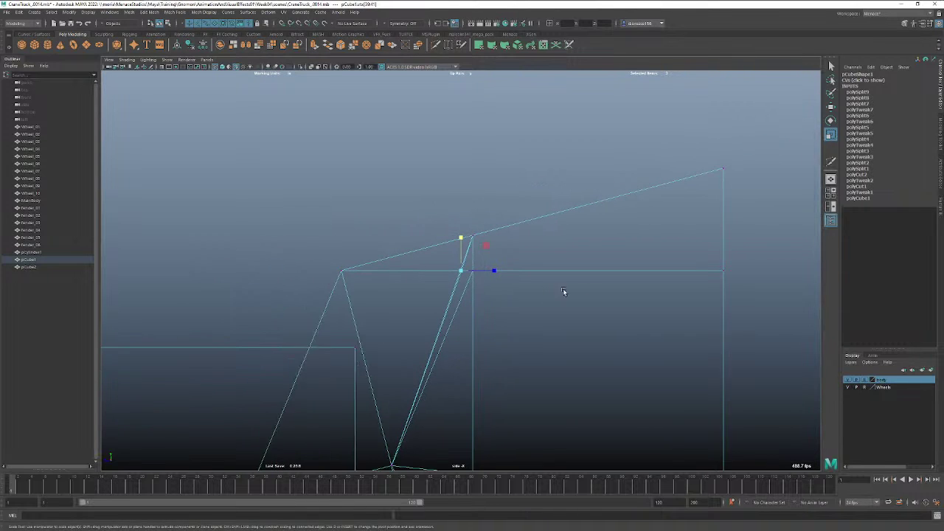
middle_click_drag(636, 283, 583, 286, "alt")
left_click_drag(689, 264, 566, 275)
left_click_drag(281, 278, 384, 280)
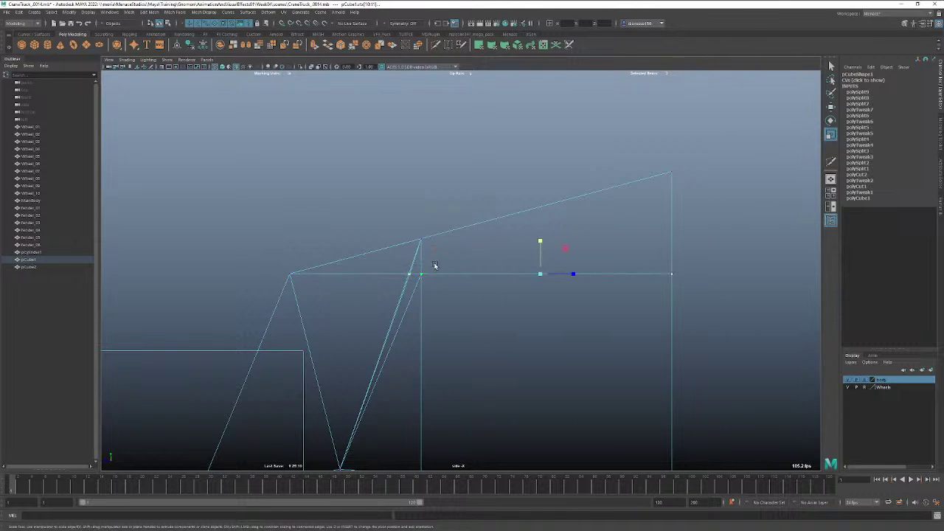
left_click_drag(540, 241, 540, 286)
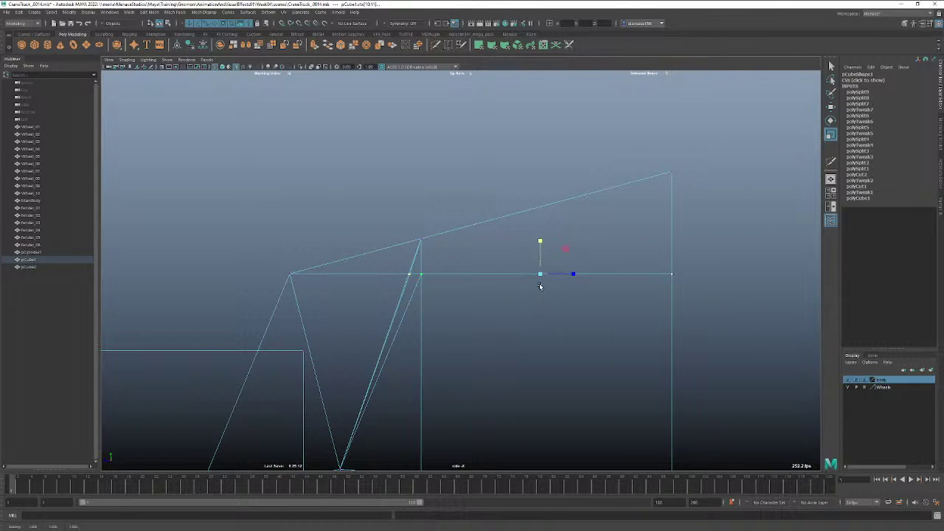
Select the rear wall cut's closely spaced front vertices and scale them flat along Z into one line.
scroll(483, 267, "up", 7)
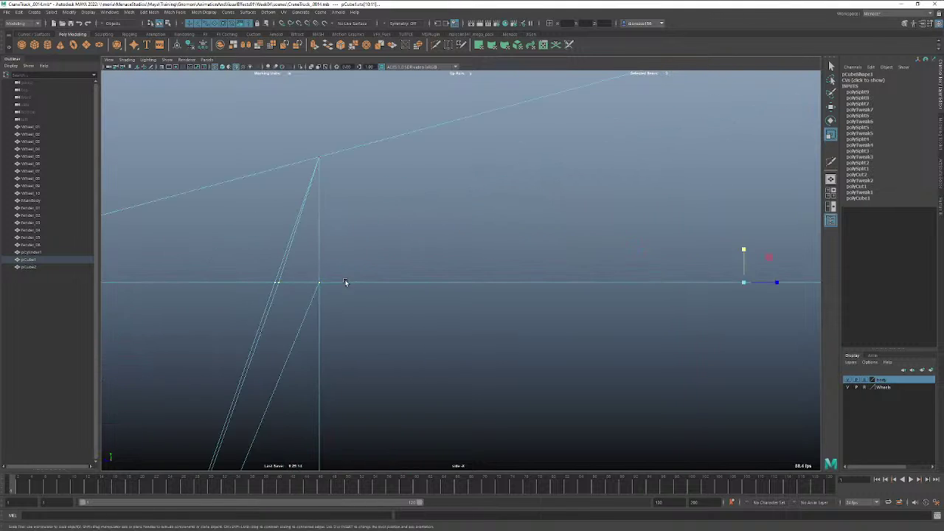
middle_click_drag(305, 282, 476, 273, "alt")
scroll(476, 273, "up", 2)
left_click(444, 274)
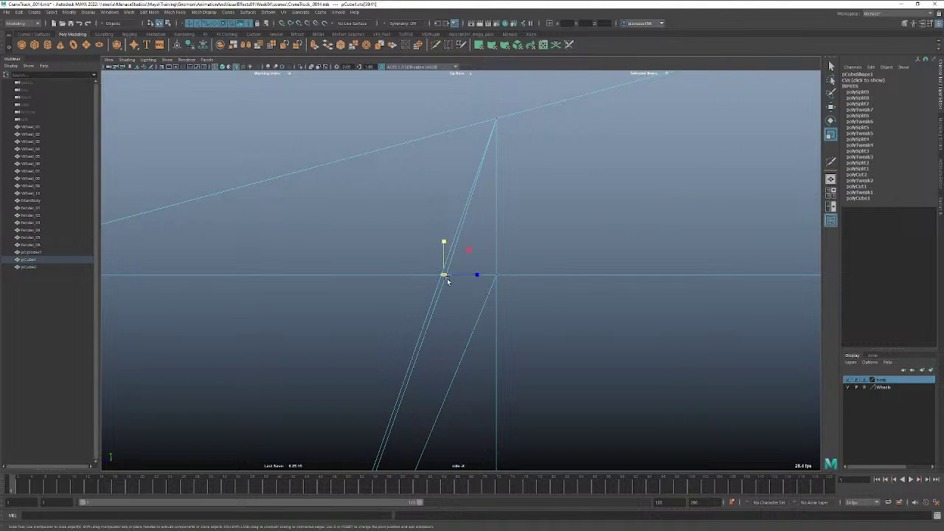
left_click_drag(476, 275, 261, 264)
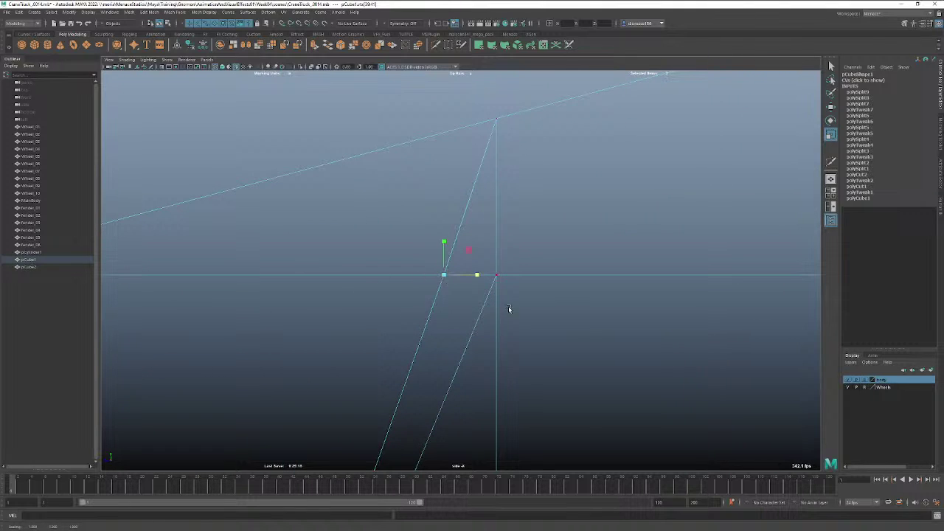
Select the overlapping vertices at the recess's lower inner corner in the side view and scale them into alignment.
middle_click_drag(500, 311, 505, 206, "alt")
right_click_drag(559, 270, 137, 354, "alt")
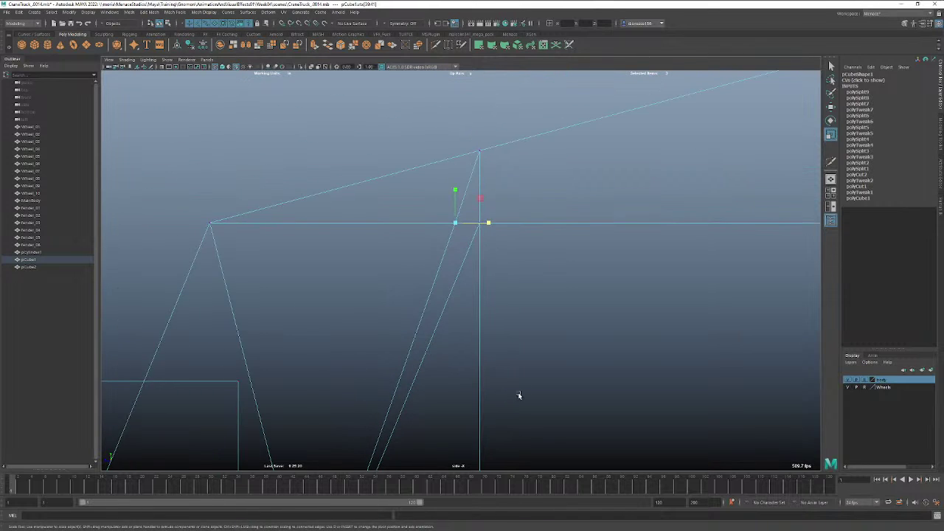
right_click_drag(519, 394, 169, 371, "alt")
middle_click_drag(378, 384, 394, 228, "alt")
left_click(379, 345)
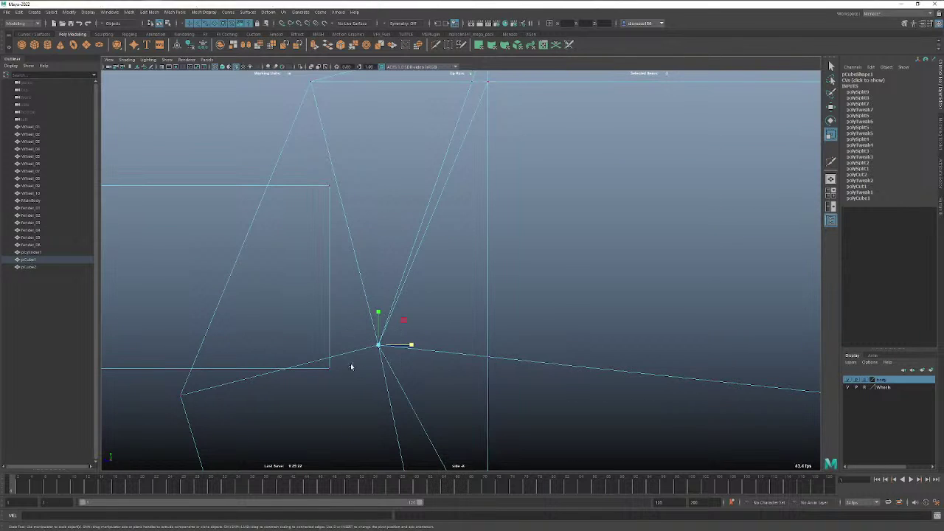
left_click_drag(379, 314, 356, 347)
Select the vertices near the recess's upper corner and examine where each one sits in the side and perspective wireframe views.
middle_click_drag(404, 325, 427, 368, "alt")
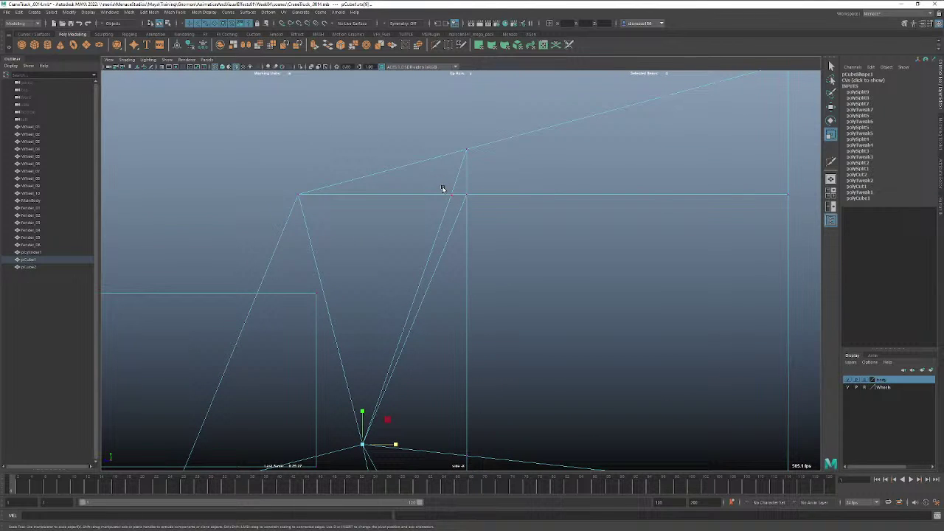
left_click(447, 193)
left_click(449, 198)
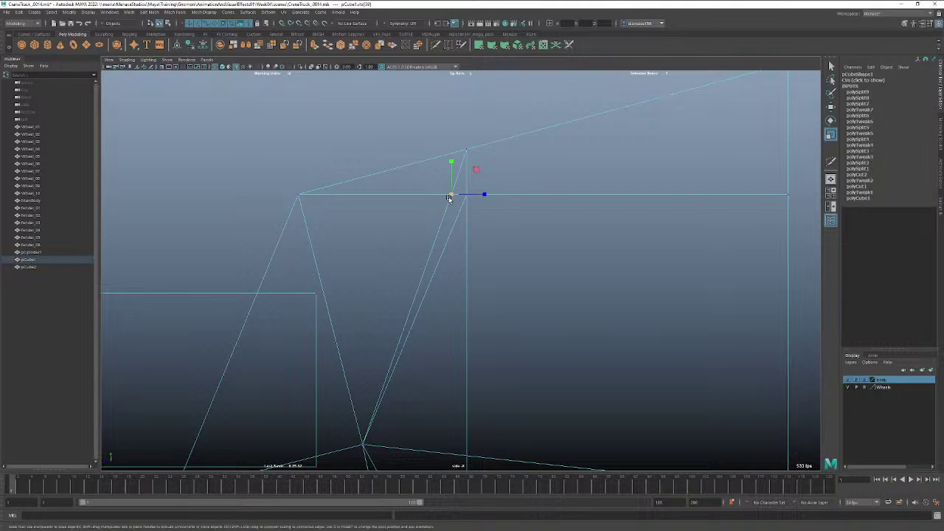
key("w")
key("space")
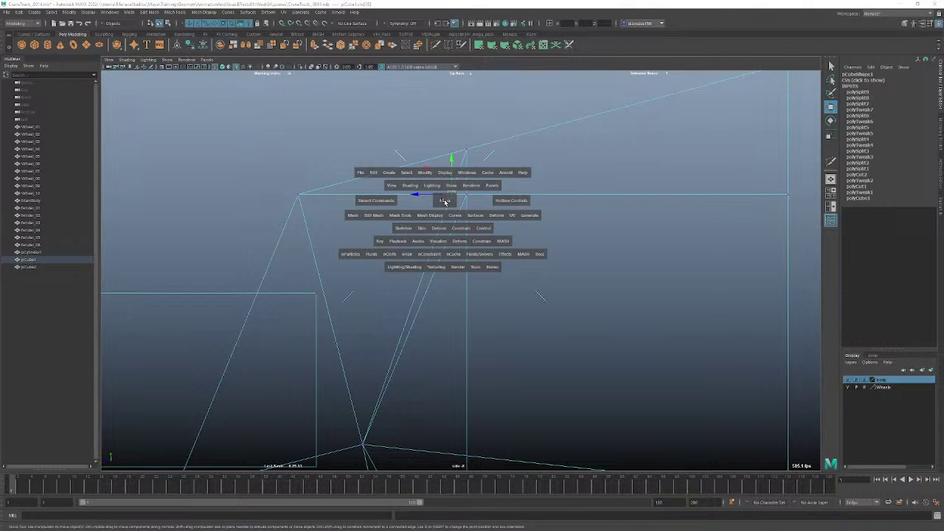
left_click_drag(443, 190, 443, 181)
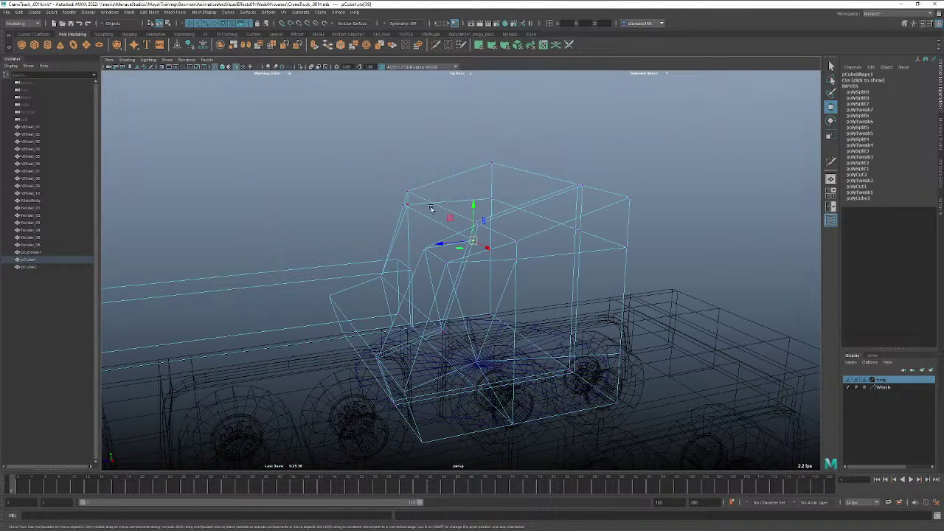
key("f")
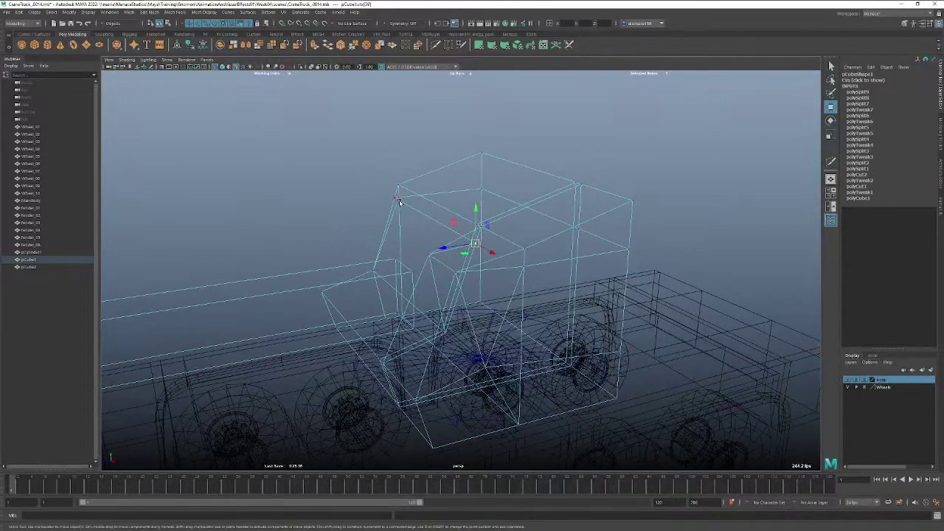
left_click(399, 197)
left_click(524, 267, "shift")
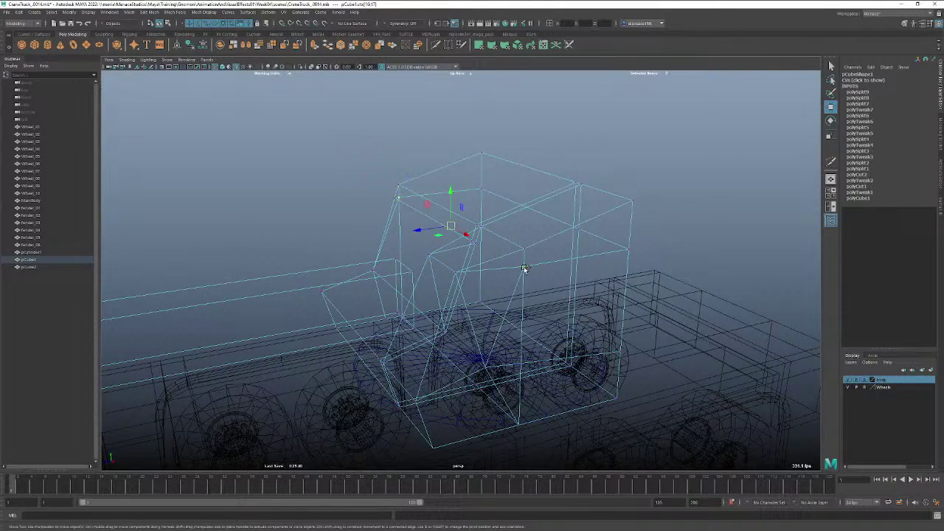
left_click(476, 245, "shift")
key("q")
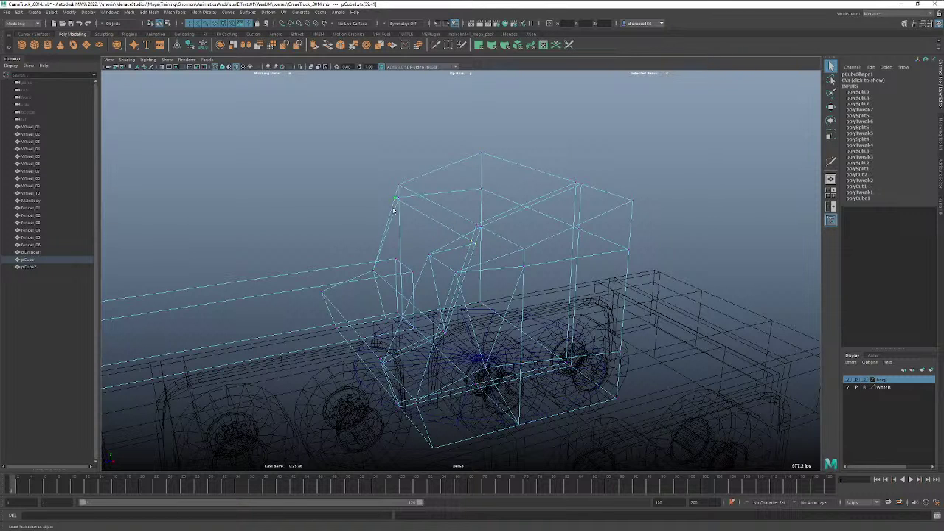
Compare the selected recess vertices in side and perspective wireframe views side by side to check their alignment.
key("space")
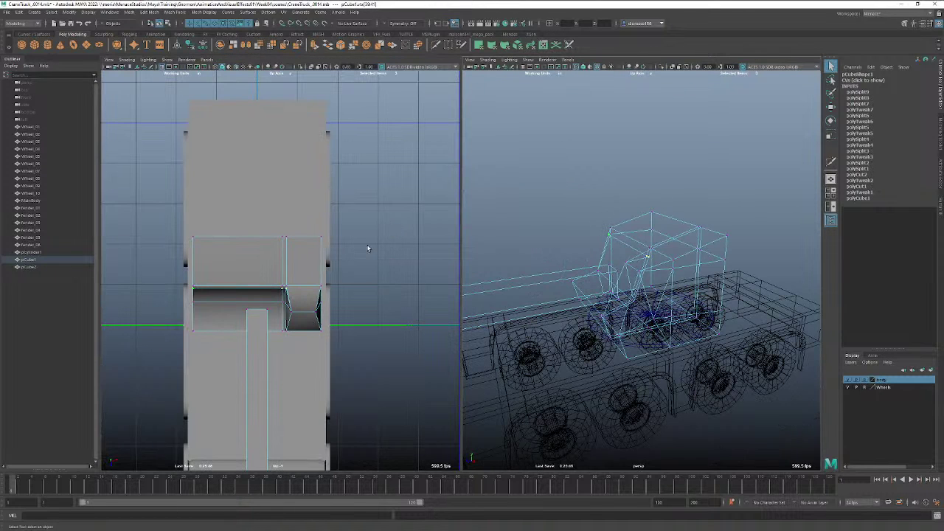
key("space")
mouse_move(374, 249)
left_mouse_down()
mouse_move(393, 246)
mouse_move(355, 246)
mouse_move(391, 246)
left_mouse_up()
key("4")
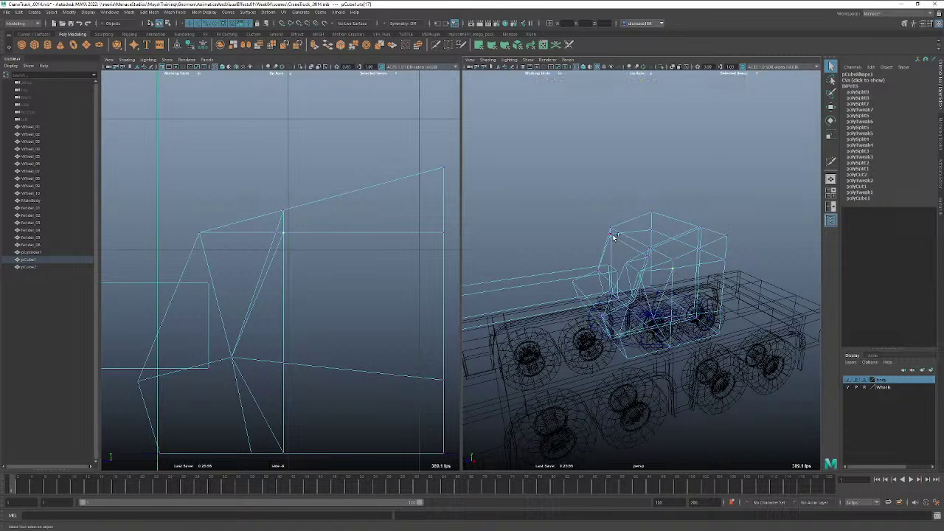
scroll(610, 235, "up", 5)
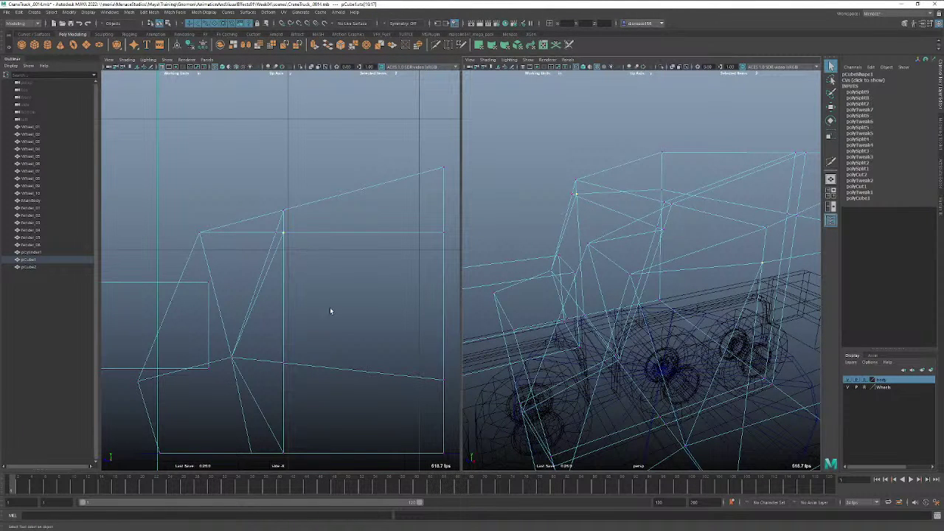
left_click_drag(632, 316, 661, 361, "alt")
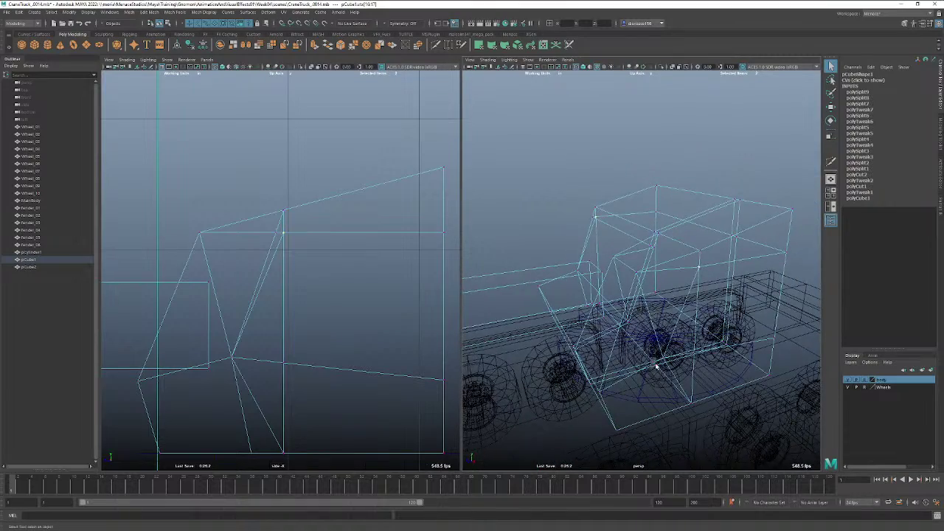
left_click_drag(633, 392, 630, 340, "alt")
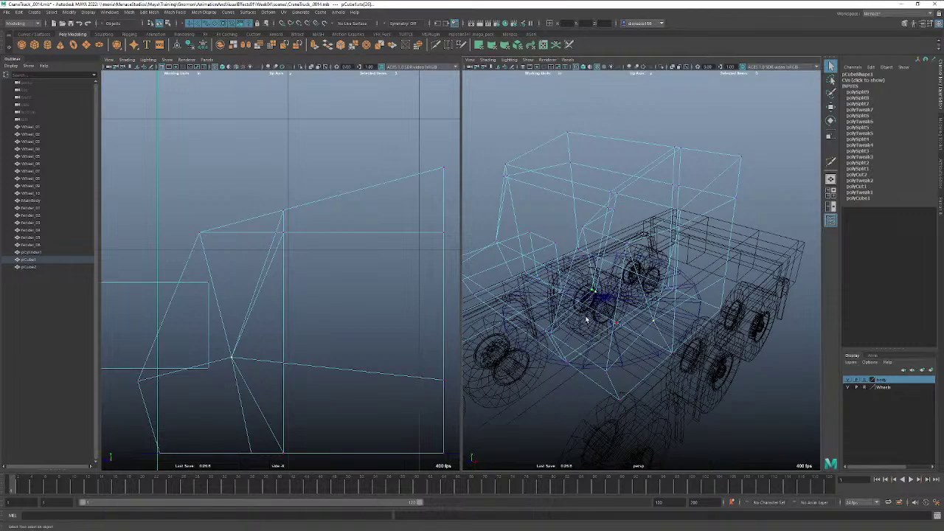
mouse_move(586, 323)
left_mouse_down("alt")
mouse_move(566, 309)
mouse_move(594, 319)
left_mouse_up("alt")
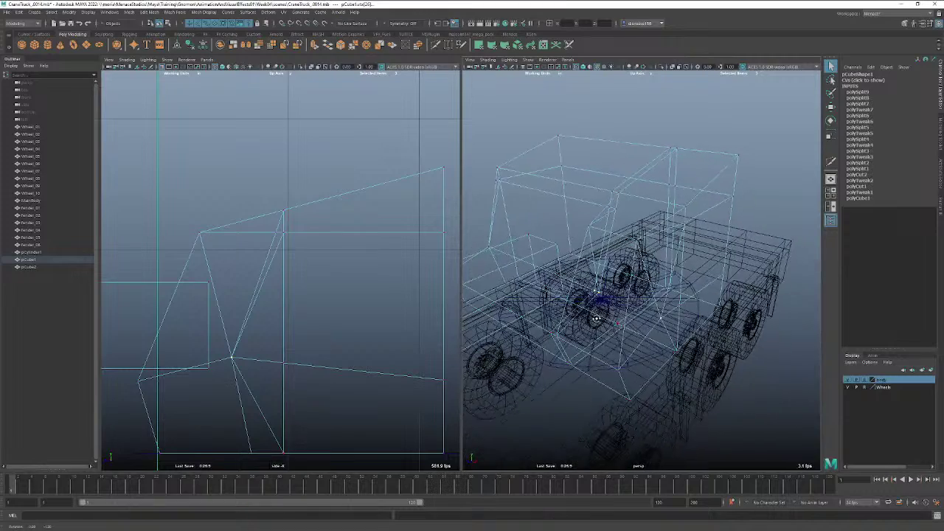
key("space")
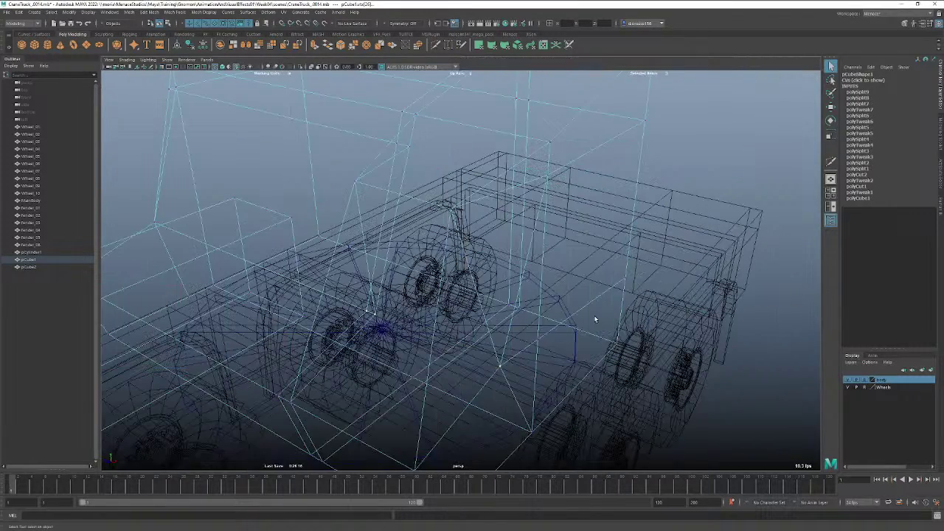
Return to shaded display facing the recess and save the scene as the next incremental version, CraneTruck_0015.mb.
key("5")
left_click_drag(537, 317, 414, 318, "alt")
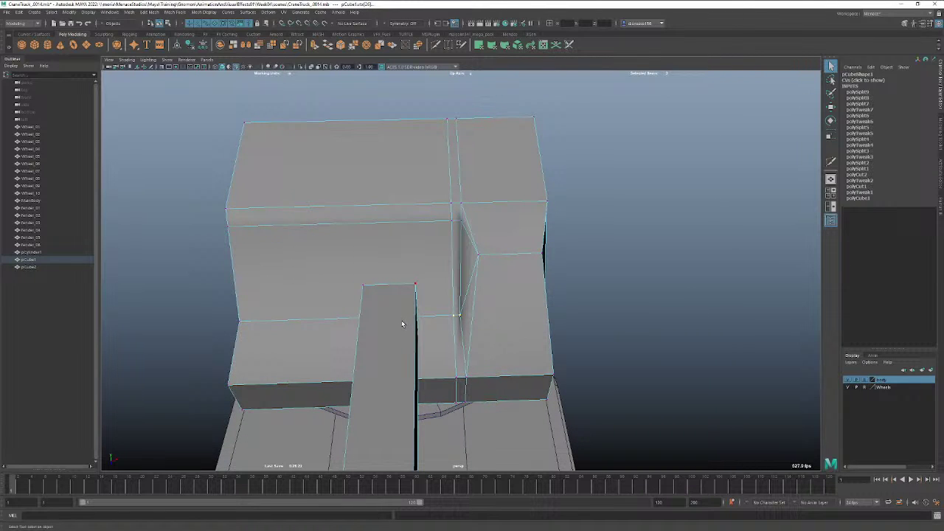
key("ctrl+alt+s")
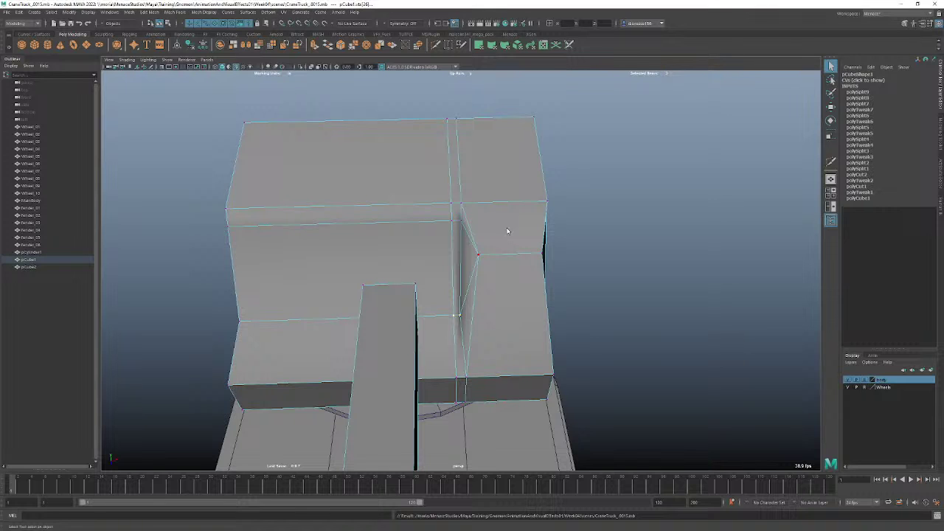
Leave vertex editing on the housing and delete its construction history.
right_click_drag(507, 231, 542, 221)
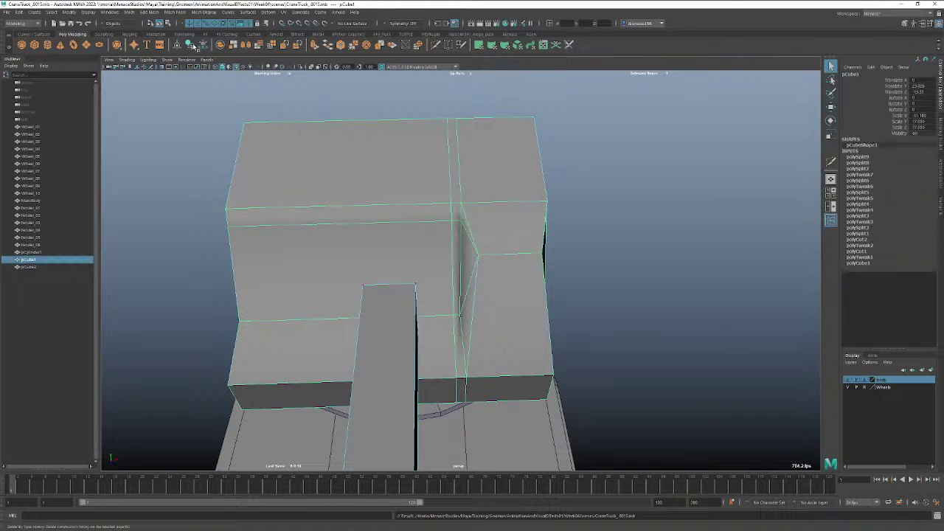
left_click(193, 46)
left_click(551, 284)
left_click(351, 333)
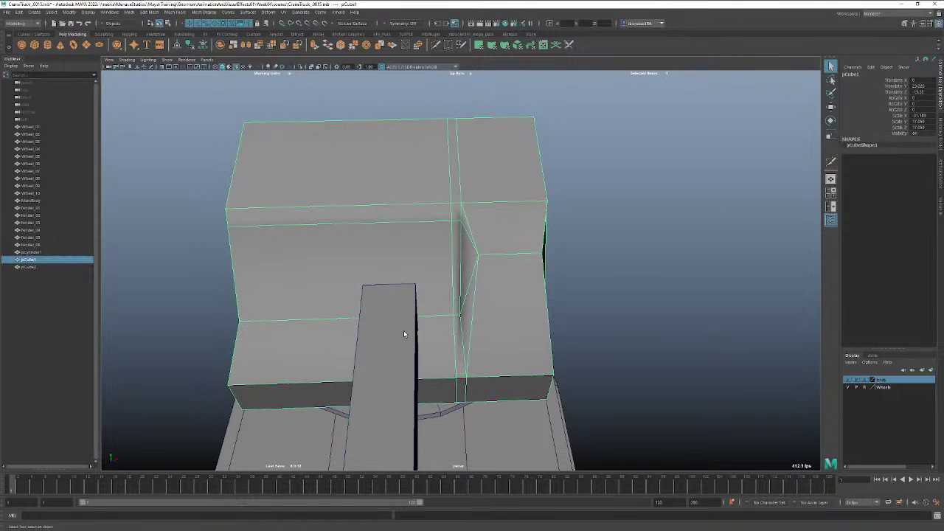
Select the boom's rear end face and move it deeper into the housing's recess.
left_click_drag(392, 340, 544, 295, "alt")
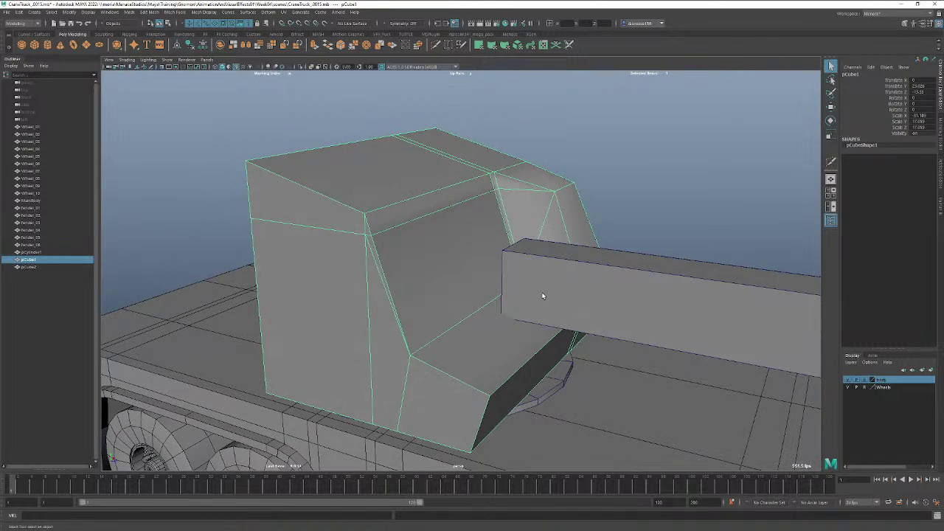
left_click(542, 296)
right_click_drag(543, 296, 543, 316)
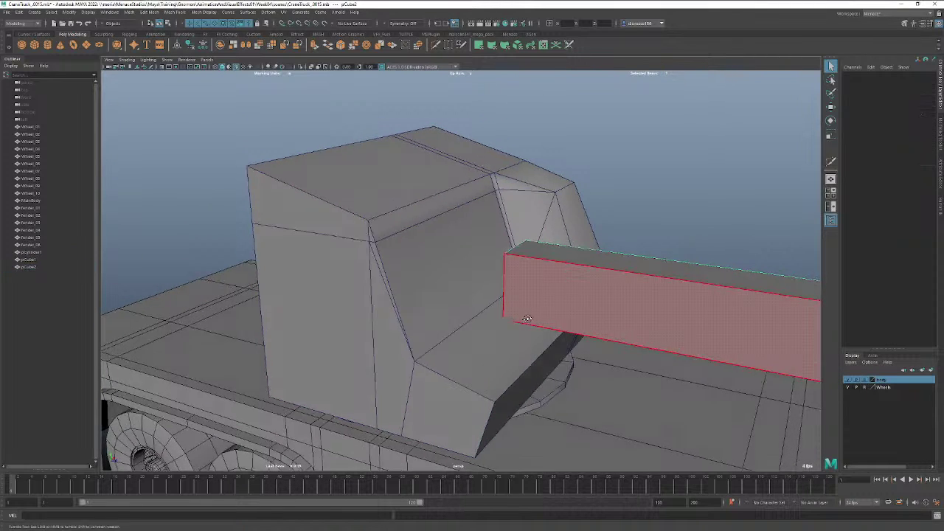
left_click_drag(542, 316, 527, 286, "alt")
left_click(570, 283)
key("w")
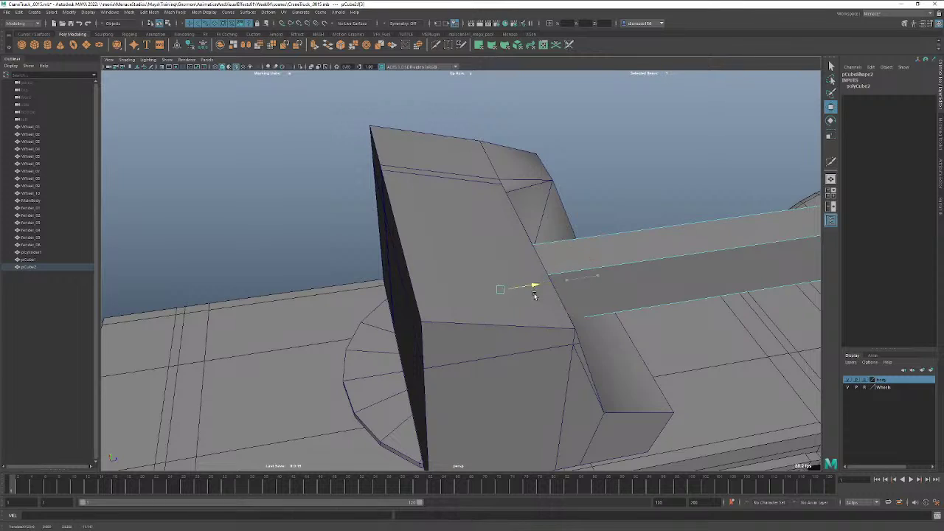
right_click_drag(610, 283, 637, 291)
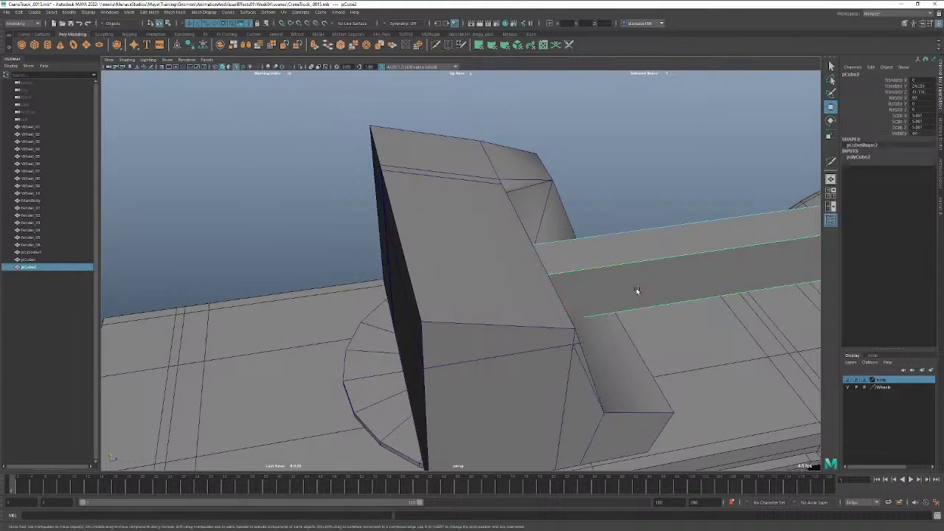
Cut the housing front to back with a straight Multi-Cut line in the top view, mirroring the existing cut across the boom.
left_click_drag(636, 291, 555, 278, "alt")
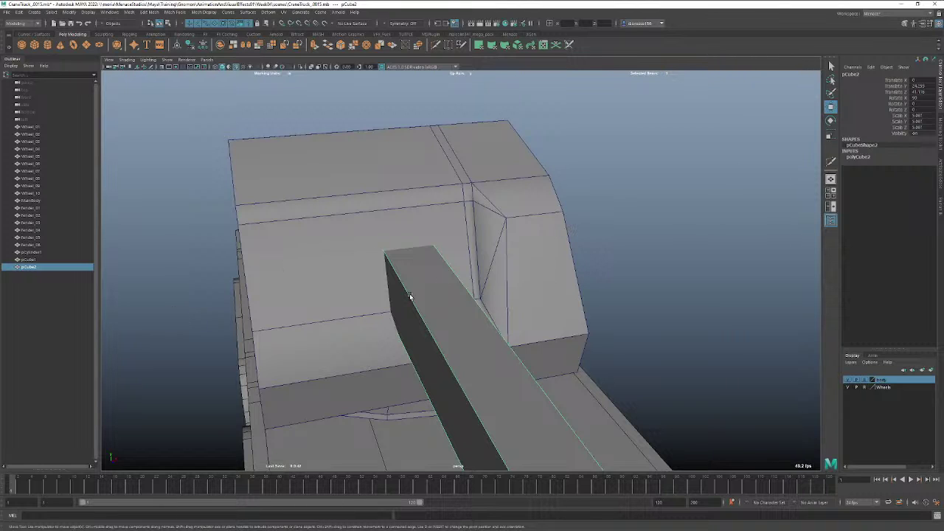
left_click_drag(419, 315, 395, 311, "alt")
key("space")
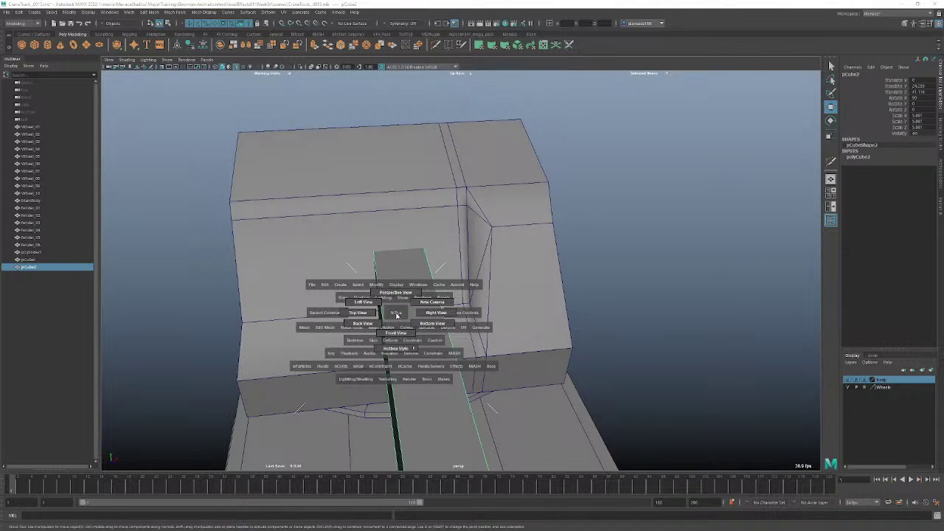
left_click(373, 316)
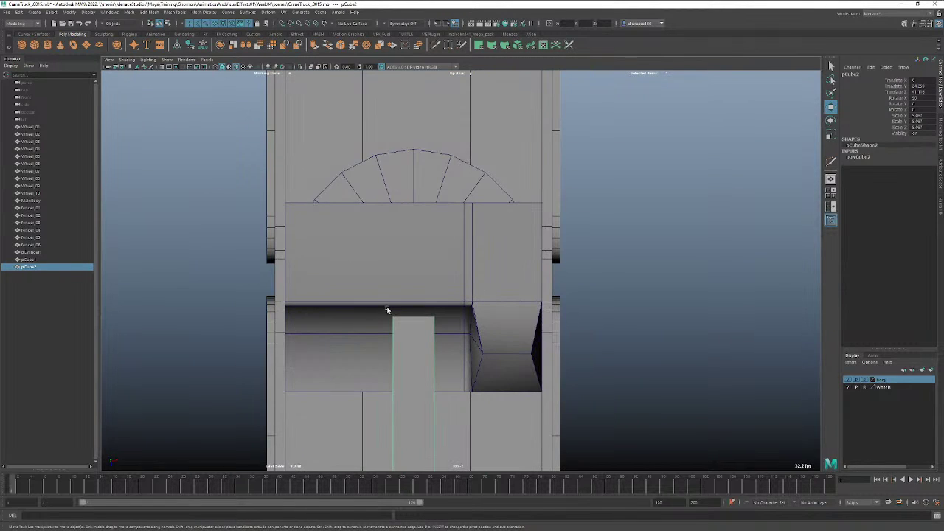
left_click(460, 259)
left_click(831, 161)
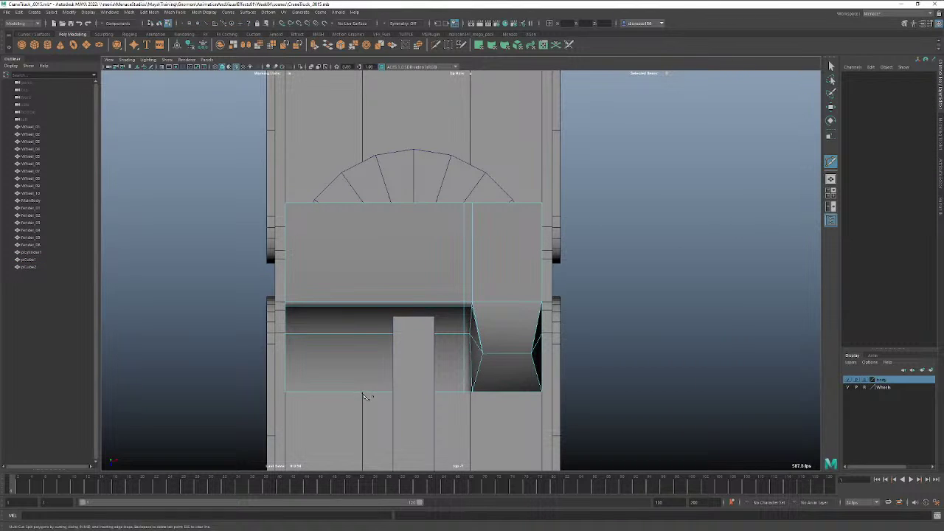
left_click_drag(364, 344, 367, 192, "shift")
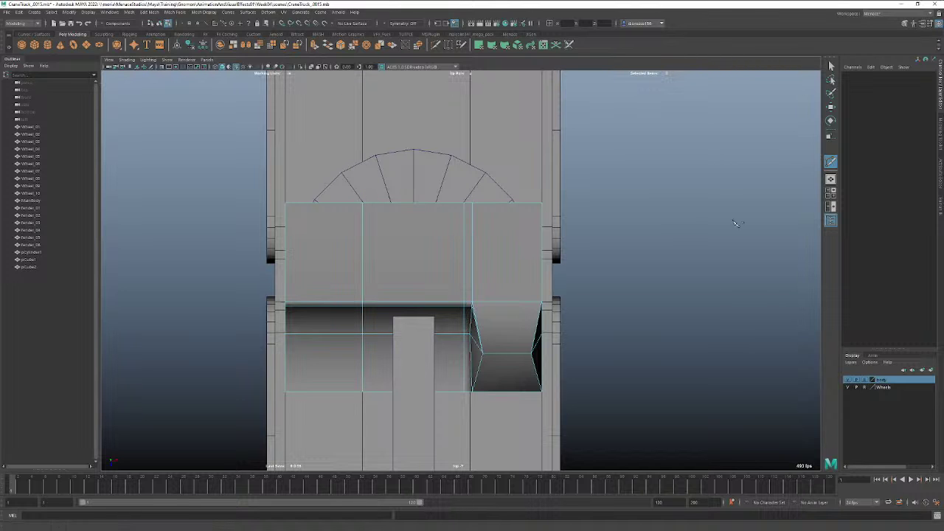
left_click(831, 67)
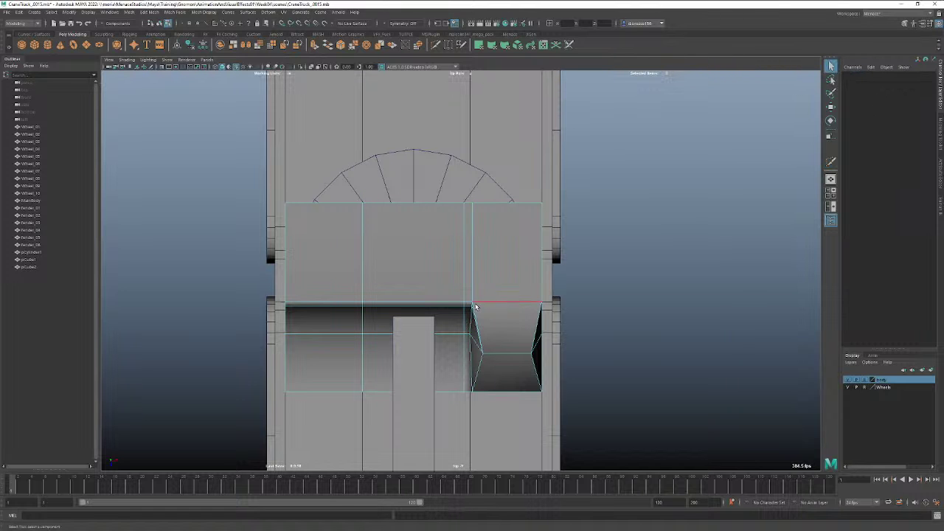
key("space")
left_click_drag(464, 301, 490, 316)
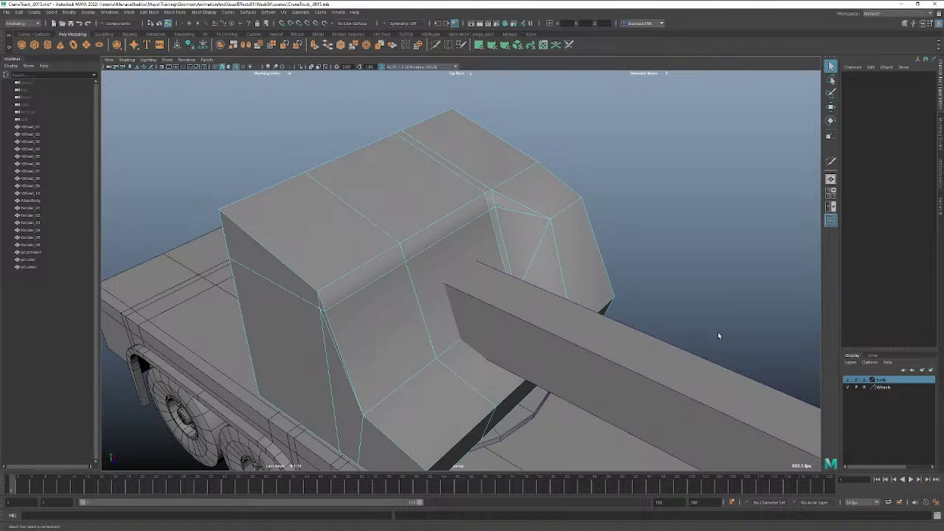
Finish editing the housing, add a polygon cylinder, and move it straight up to the height of the housing's roof.
left_click_drag(507, 272, 527, 270, "alt")
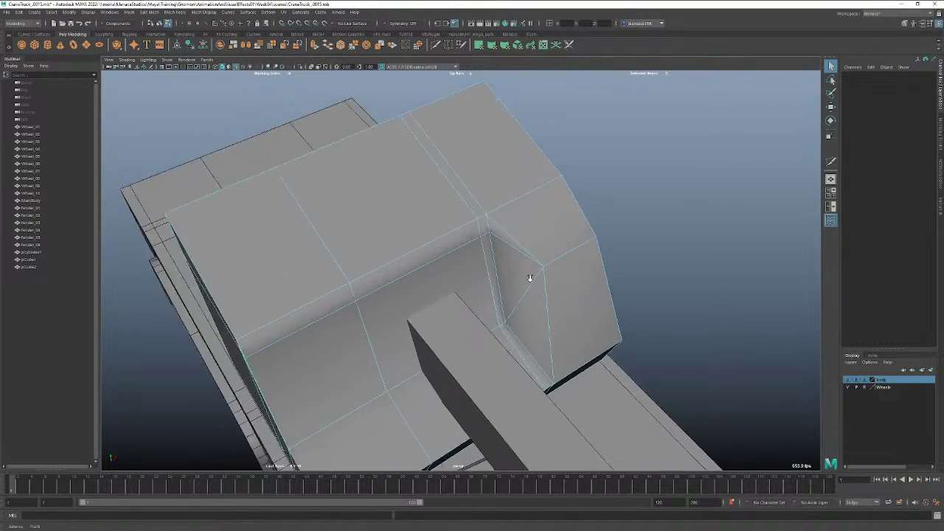
right_click_drag(527, 270, 668, 289, "alt")
mouse_move(667, 289)
left_mouse_down("alt")
mouse_move(627, 282)
mouse_move(625, 267)
mouse_move(655, 292)
left_mouse_up("alt")
right_click_drag(654, 292, 605, 296, "alt")
left_click_drag(605, 295, 369, 300, "alt")
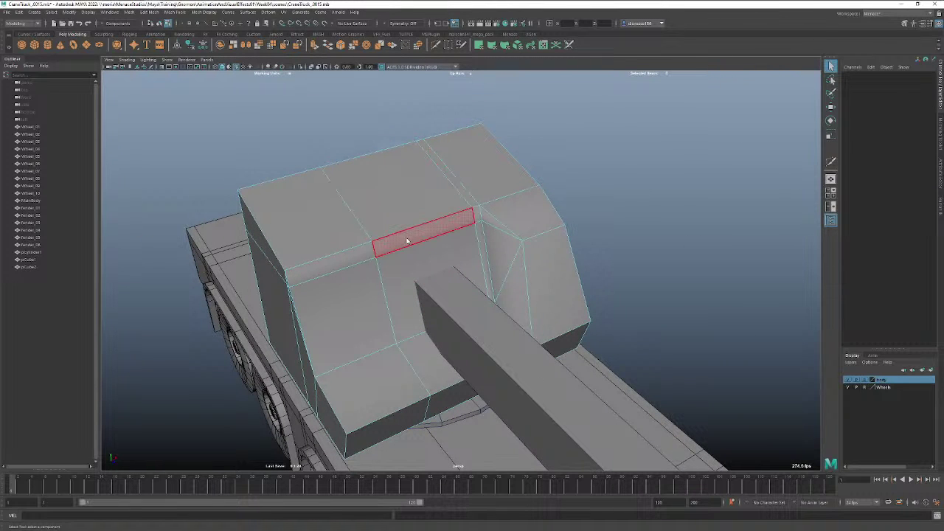
right_click_drag(407, 241, 447, 218)
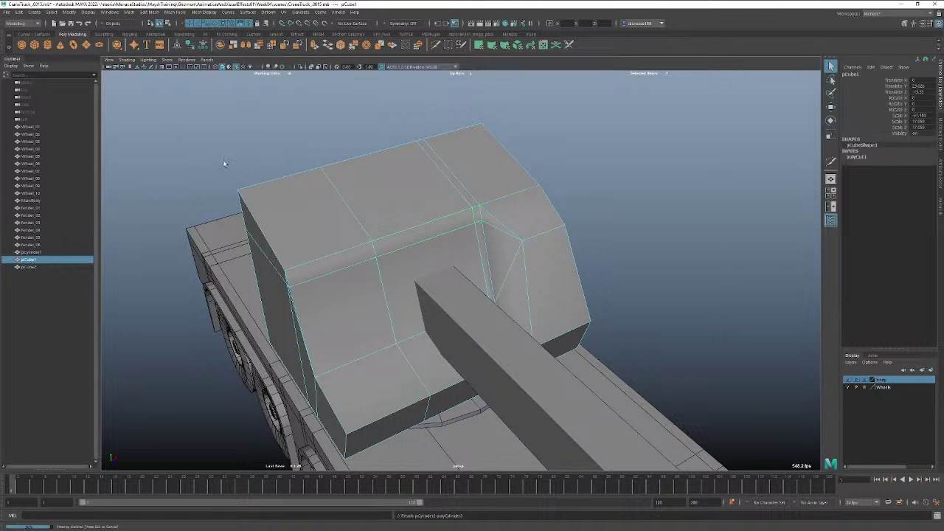
scroll(287, 258, "down", 5)
key("e")
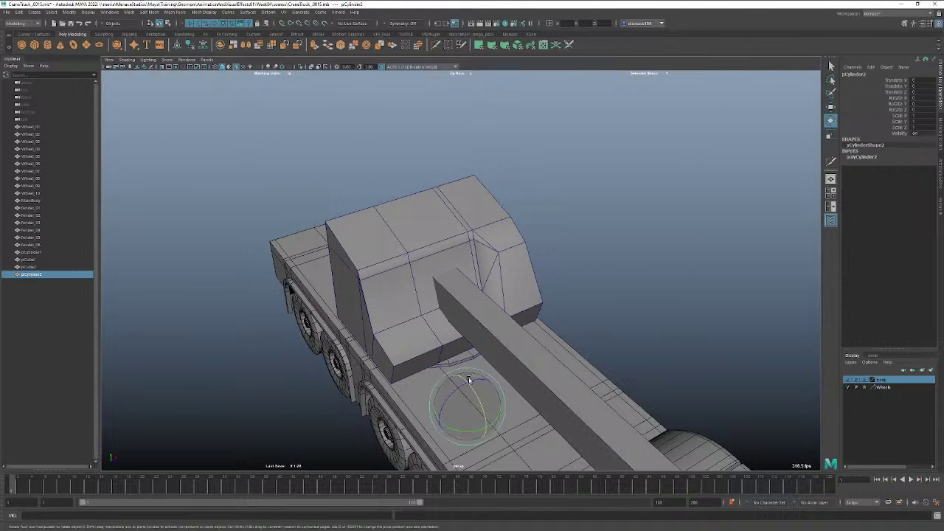
key("w")
left_click_drag(470, 375, 485, 151)
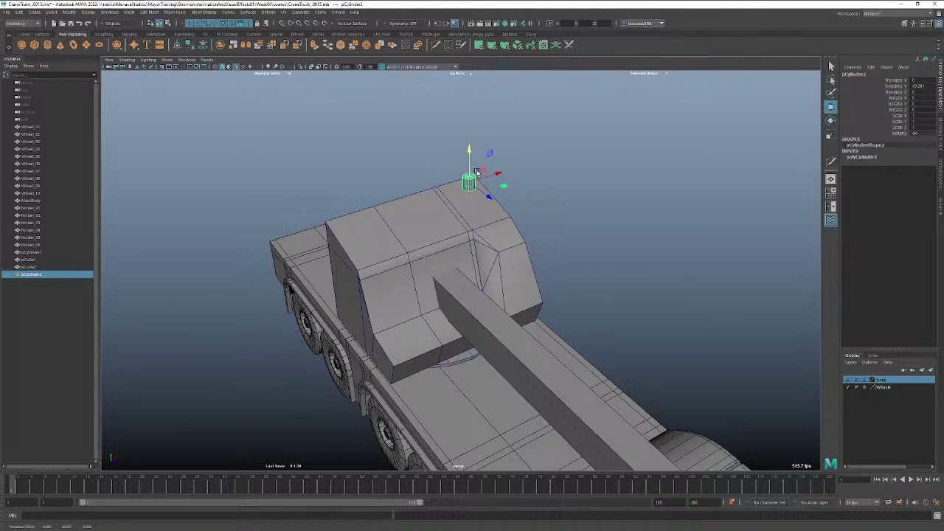
key("e")
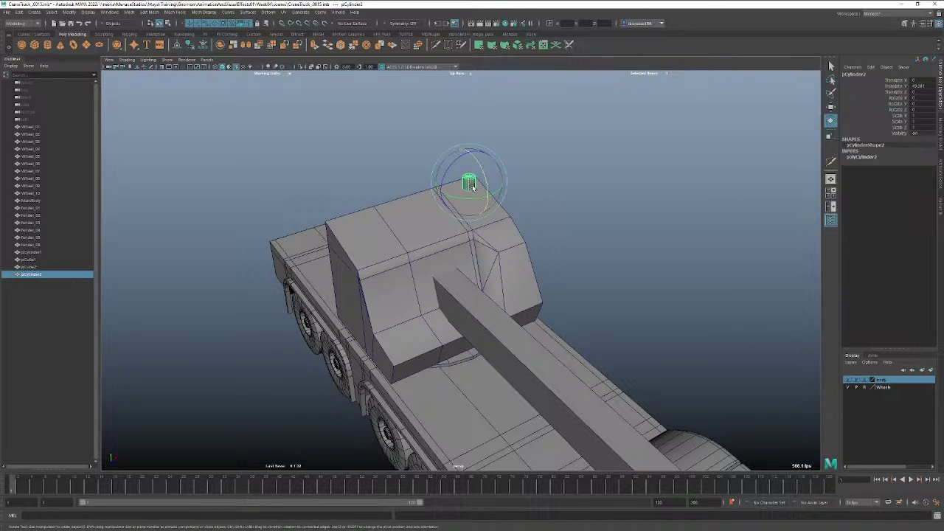
Rotate the cylinder 90° about Z so it lies sideways, and scale it up uniformly to roughly five times its size.
left_click_drag(450, 166, 429, 220)
key("w")
key("e")
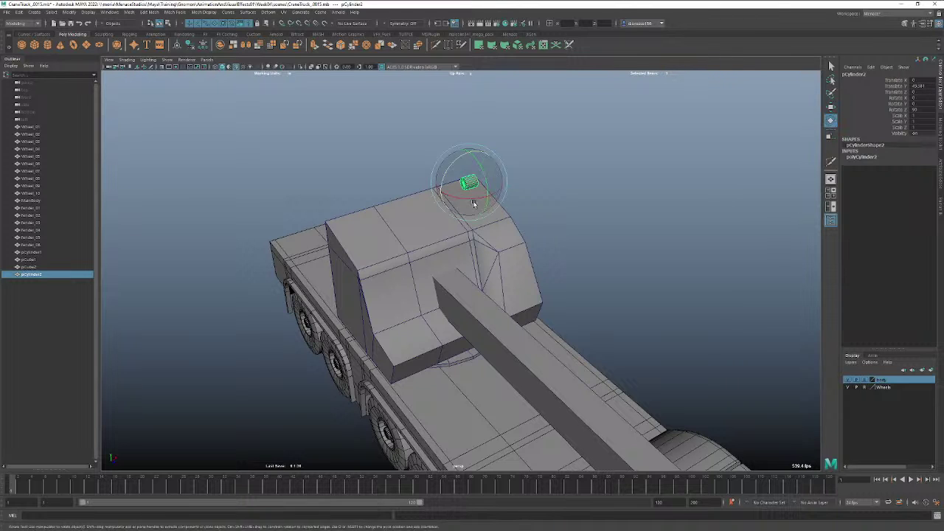
key("r")
left_click_drag(474, 185, 521, 155)
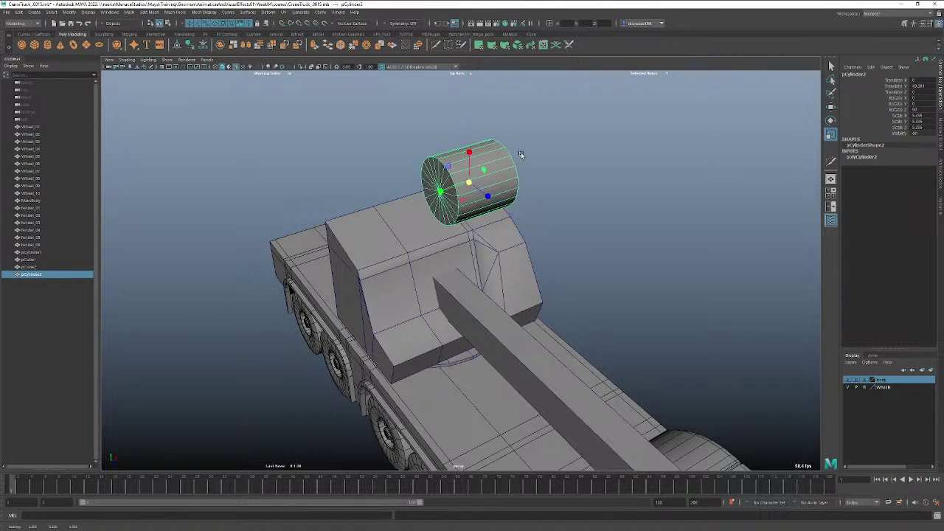
Move the cylinder to the rear edge of the housing's roof and centre it across the truck at X 0.
left_click_drag(520, 210, 439, 211, "alt")
key("w")
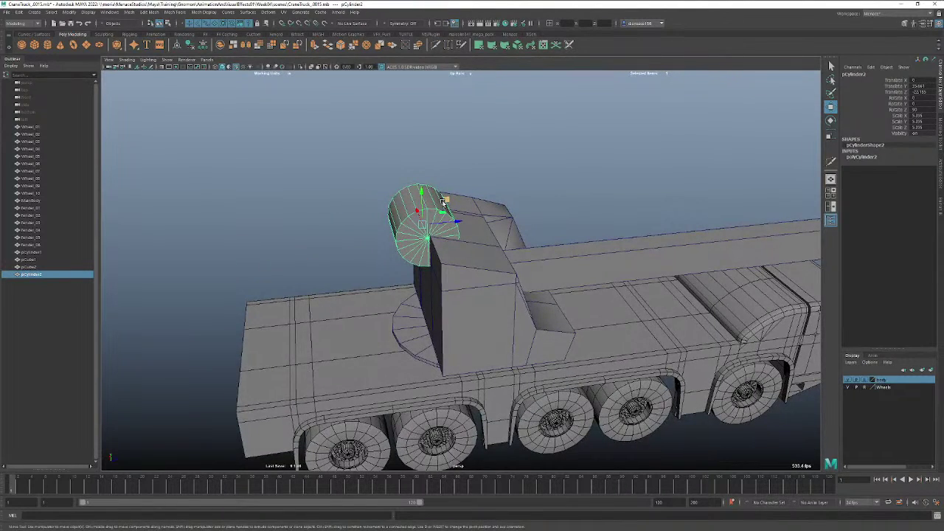
left_click_drag(443, 200, 436, 227)
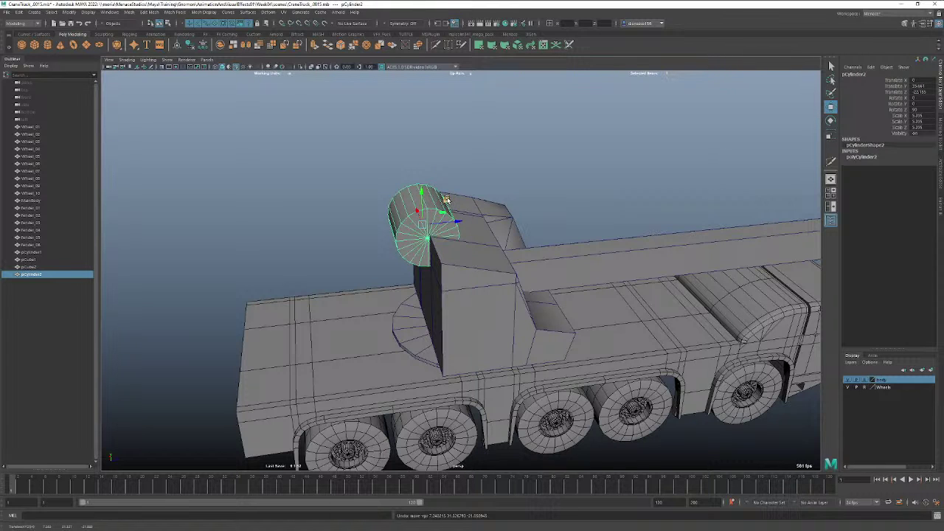
left_click_drag(446, 199, 361, 234)
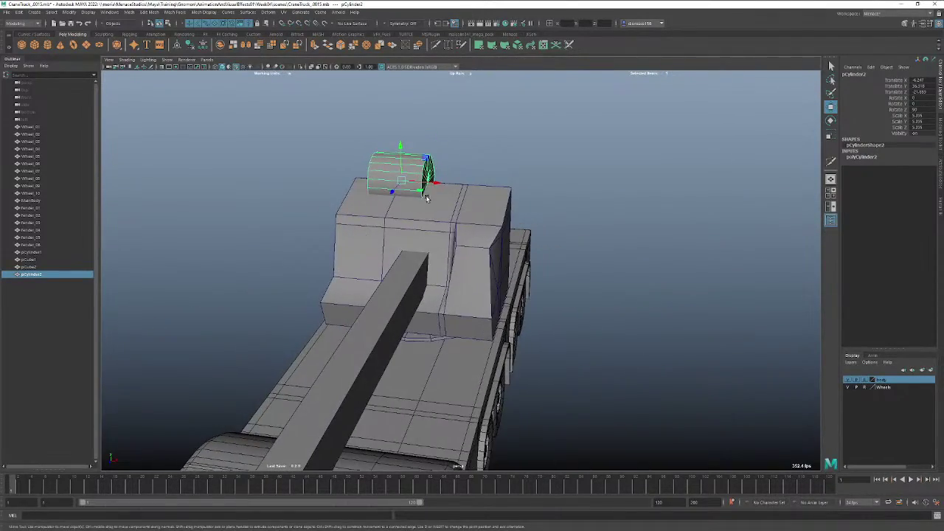
left_click_drag(427, 198, 439, 227, "alt")
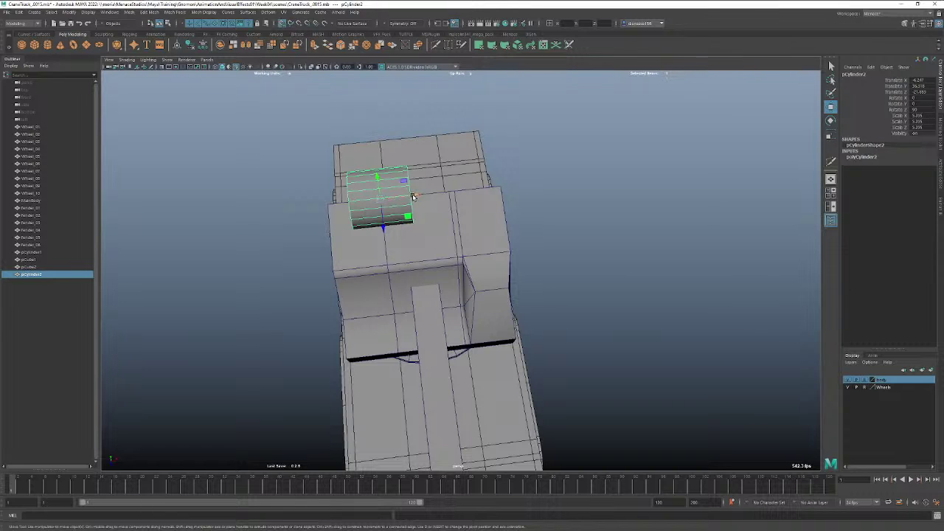
left_click_drag(411, 201, 423, 196)
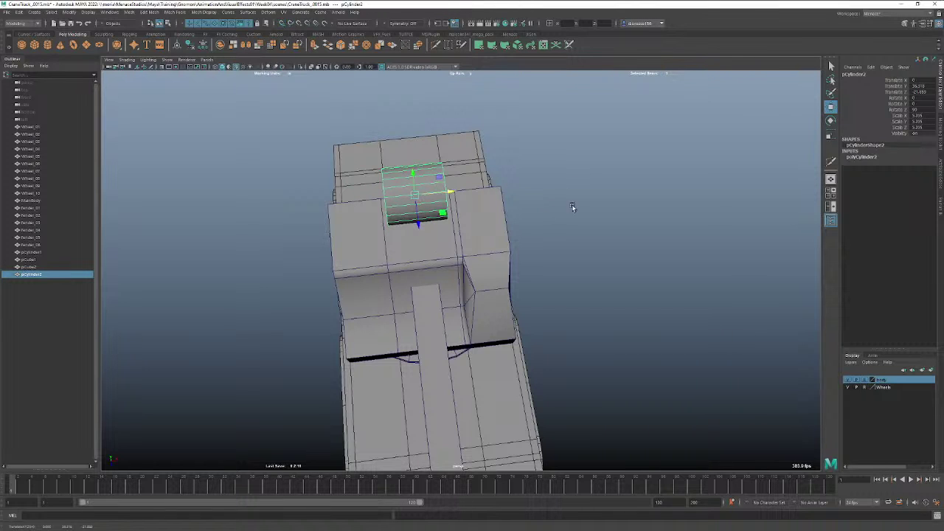
Reduce the cylinder's axis subdivisions to 16.
right_click_drag(415, 245, 489, 246, "alt")
left_click_drag(490, 247, 413, 228, "alt")
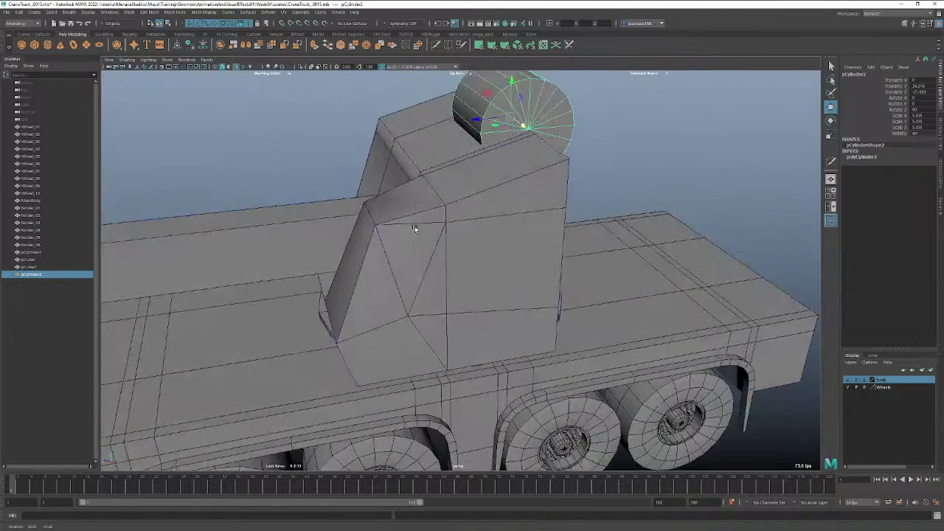
middle_click_drag(504, 210, 506, 242, "alt")
left_click_drag(506, 244, 467, 359, "alt")
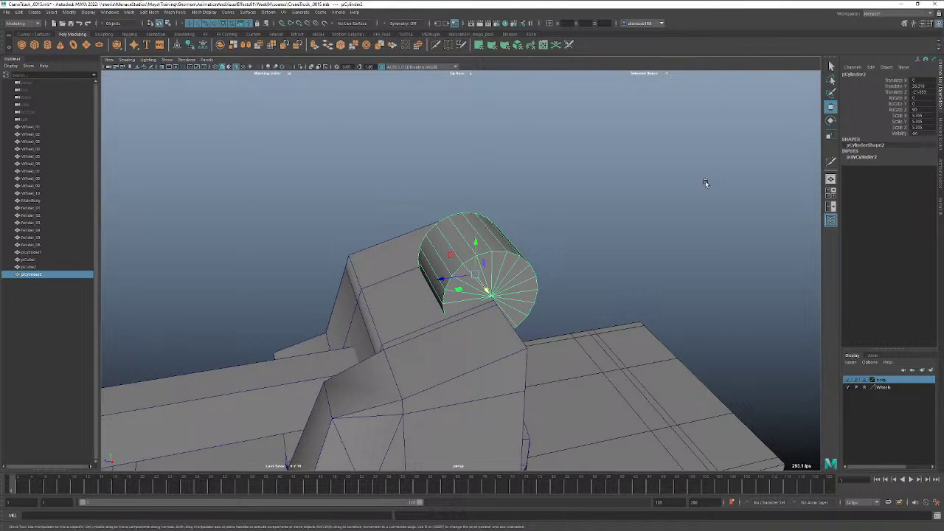
left_click(860, 158)
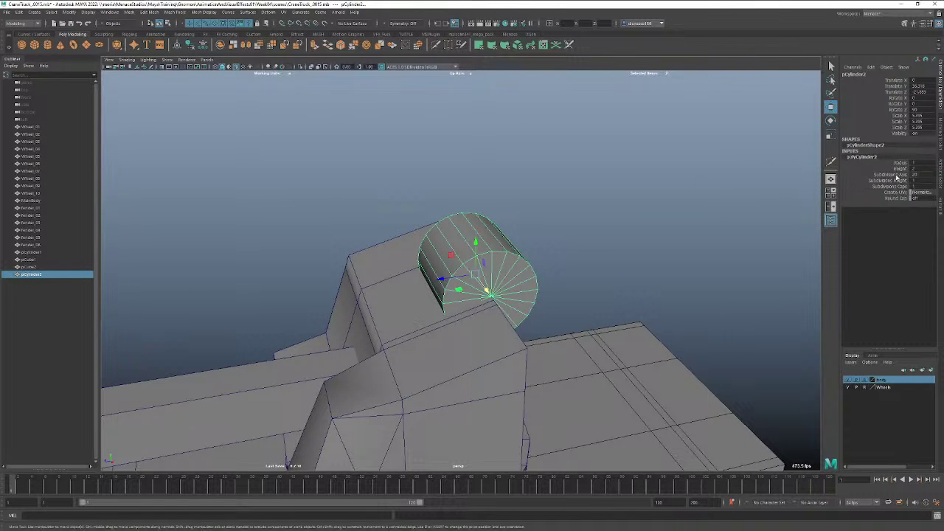
left_click(895, 175)
middle_click_drag(711, 201, 699, 205)
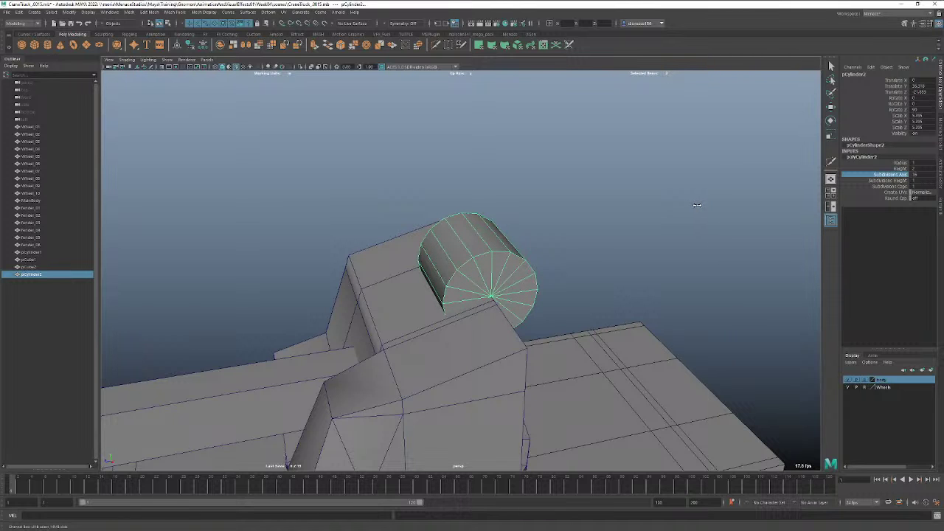
Add a polygon cube, move it up to the cylinder behind the housing, and scale it to roughly the cylinder's size.
left_click_drag(685, 214, 493, 253, "alt")
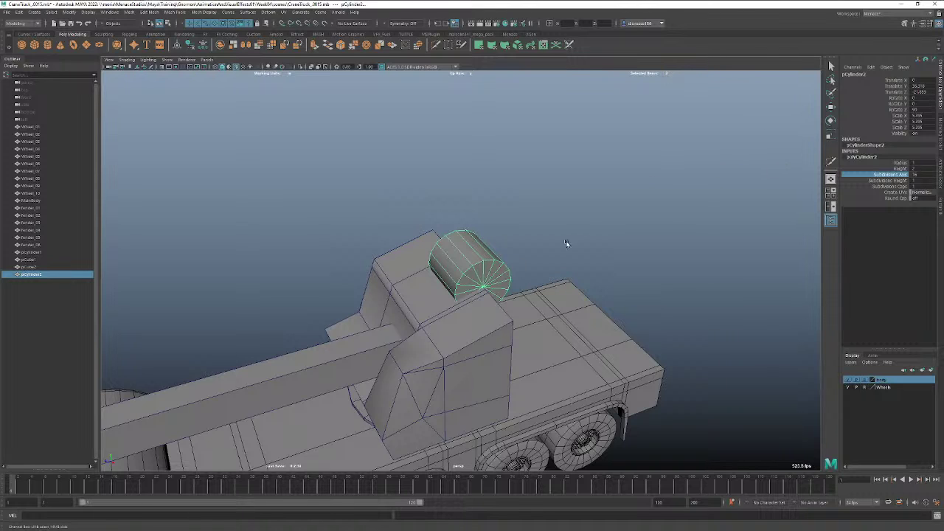
left_click(43, 49)
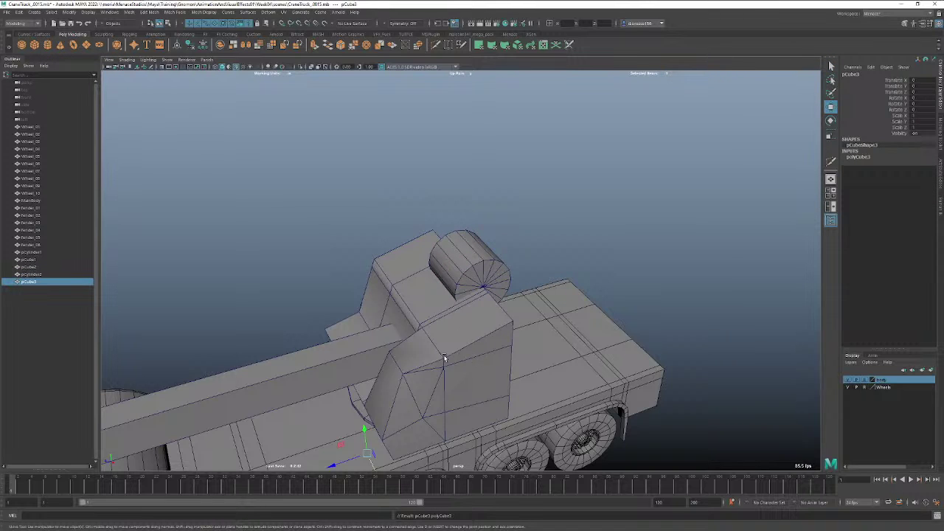
left_click_drag(364, 421, 399, 263)
key("e")
key("r")
key("w")
left_click_drag(313, 303, 438, 263)
key("e")
key("r")
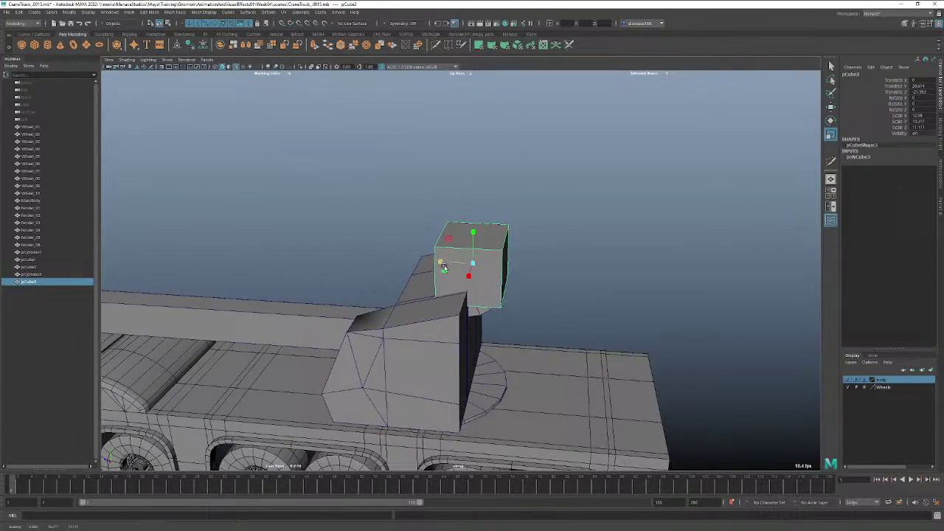
Try to snap the cube onto the cylinder's centre in wireframe display.
left_click_drag(496, 275, 441, 260, "alt")
key("w")
key("x")
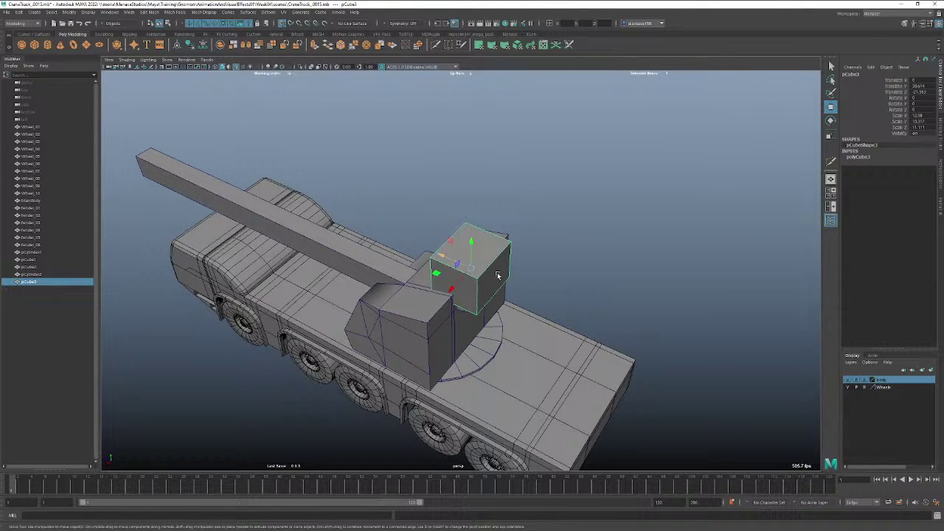
left_click_drag(498, 275, 390, 272, "alt")
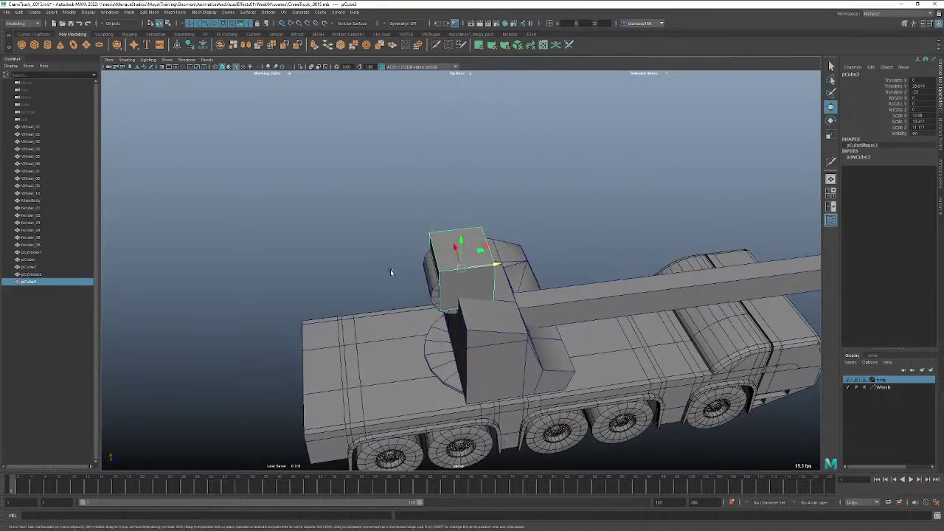
mouse_move(457, 277)
right_mouse_down("alt")
mouse_move(624, 270)
mouse_move(608, 266)
right_mouse_up("alt")
key("4")
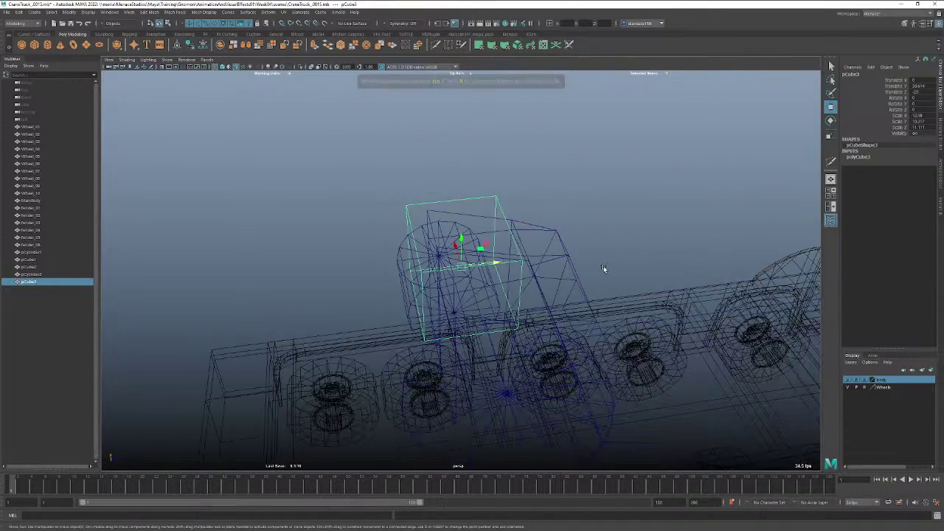
right_click_drag(522, 299, 675, 269, "alt")
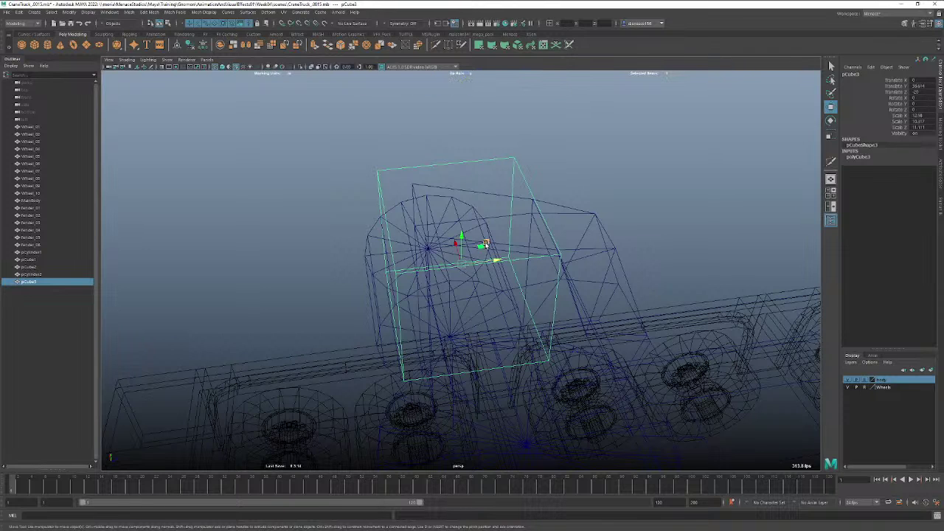
left_click_drag(484, 244, 499, 321)
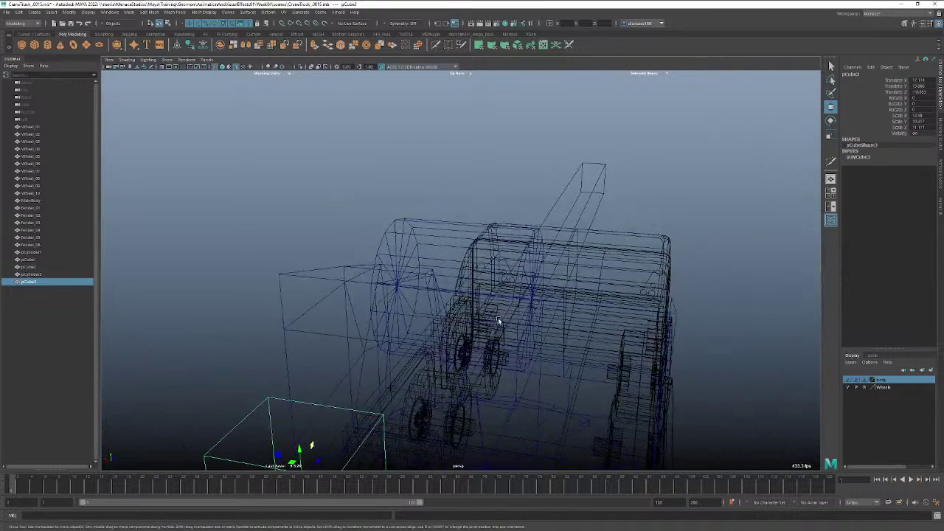
Isolate the cube and cylinder, snap the cube to the cylinder's axis, and centre it at X 0.
left_click(458, 233, "shift")
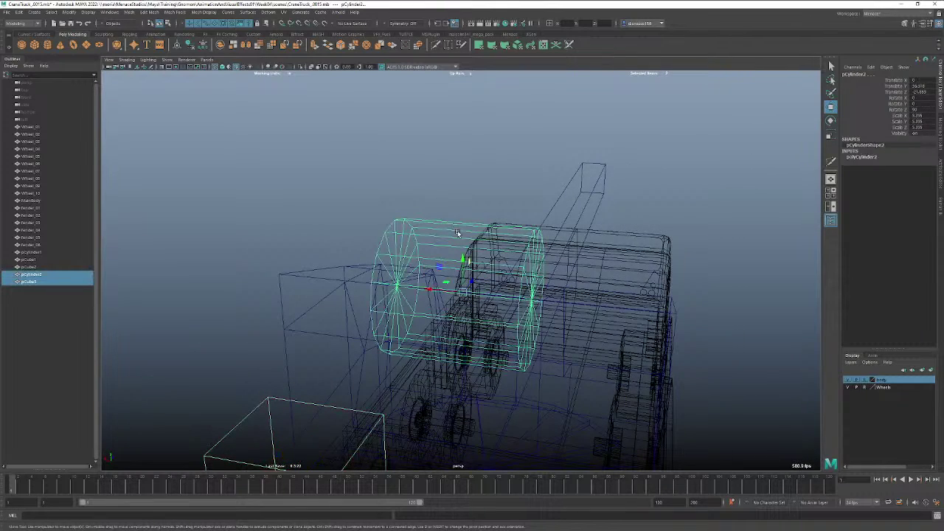
key("ctrl+1")
left_click_drag(458, 234, 481, 323, "alt")
left_click(411, 401)
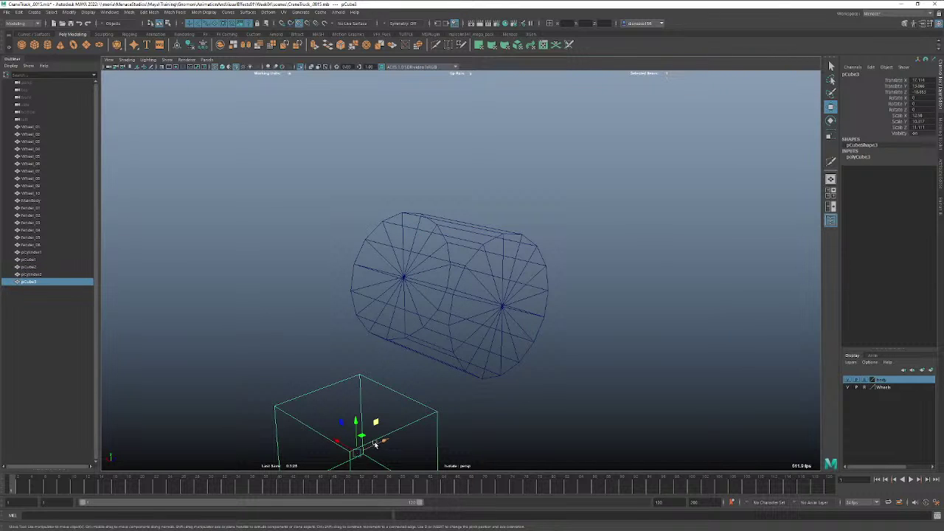
left_click_drag(362, 448, 515, 306)
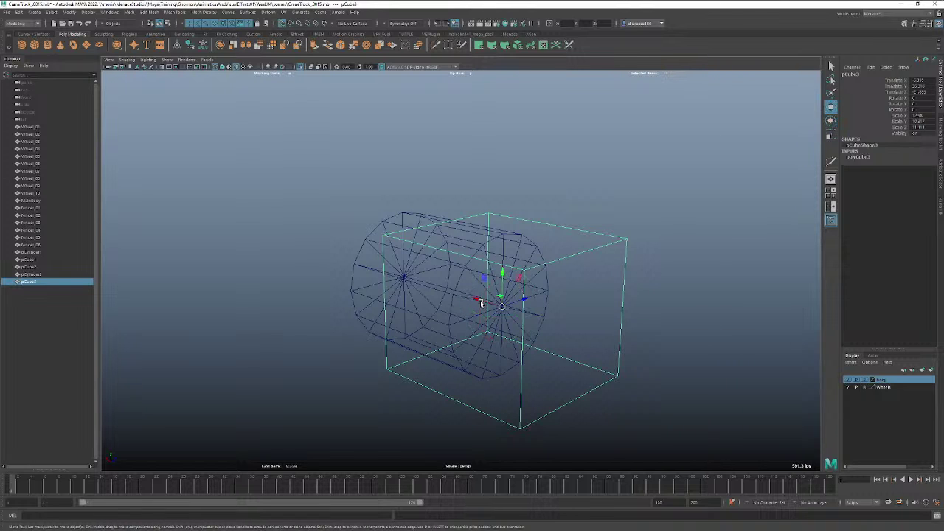
mouse_move(479, 301)
left_mouse_down()
mouse_move(458, 294)
mouse_move(477, 303)
mouse_move(472, 310)
mouse_move(455, 291)
mouse_move(464, 264)
mouse_move(500, 293)
mouse_move(516, 290)
mouse_move(509, 298)
left_mouse_up()
Return to shaded display and enlarge the cube's height and depth slightly so that it fully encloses the cylinder.
key("5")
key("e")
key("r")
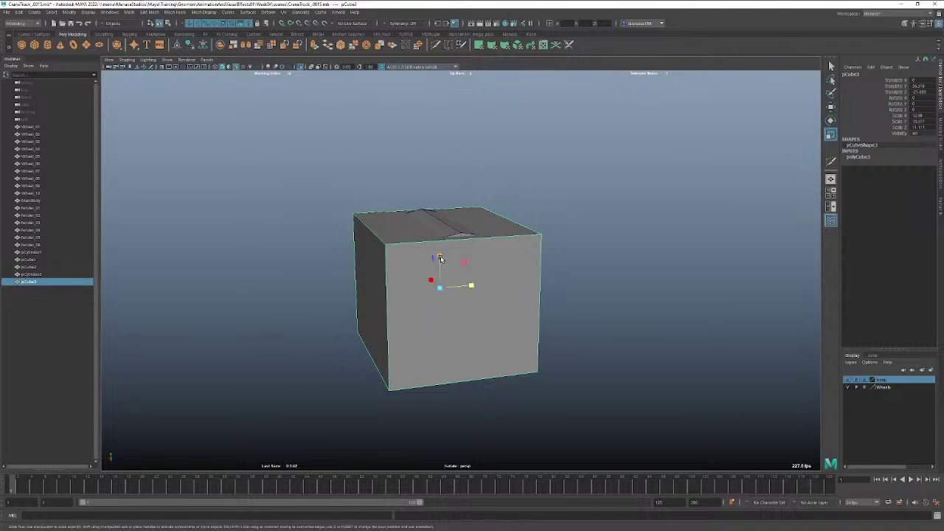
mouse_move(441, 258)
left_mouse_down("alt")
mouse_move(441, 247)
mouse_move(439, 256)
left_mouse_up("alt")
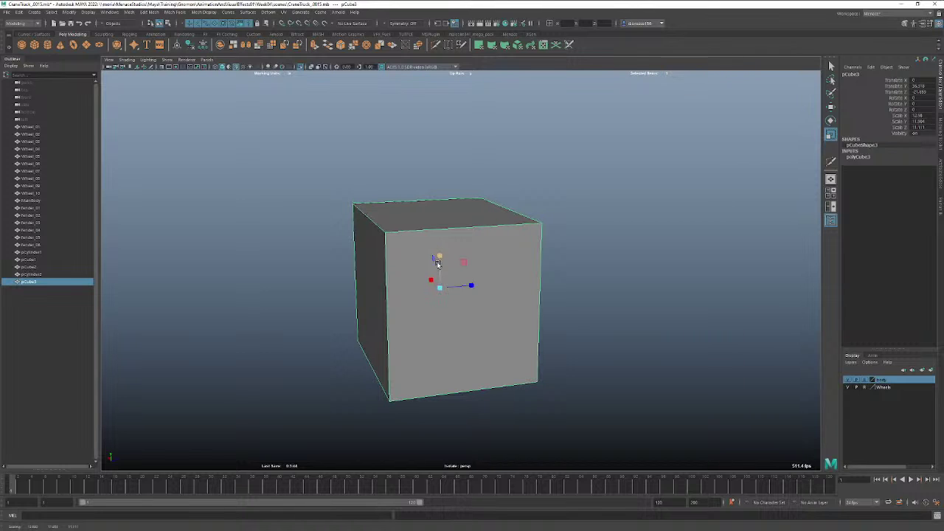
left_click_drag(367, 241, 354, 266, "alt")
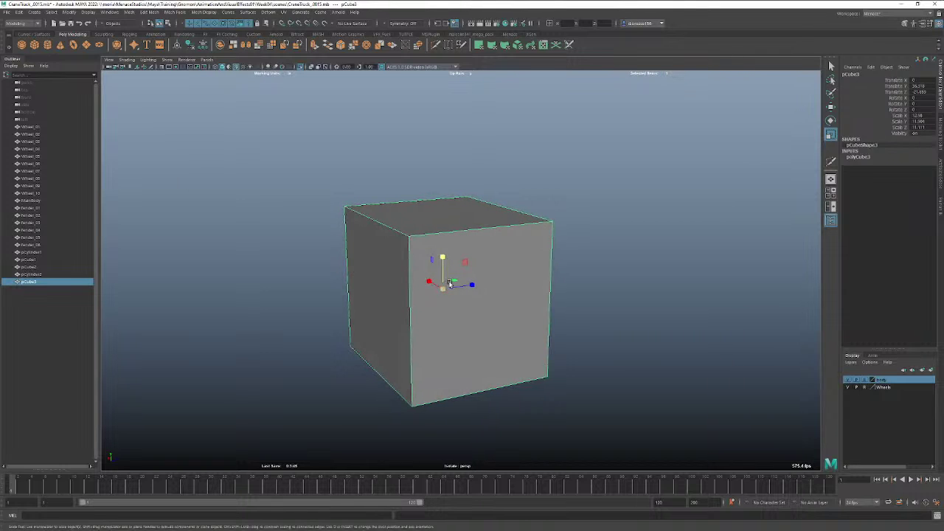
left_click_drag(470, 285, 502, 293)
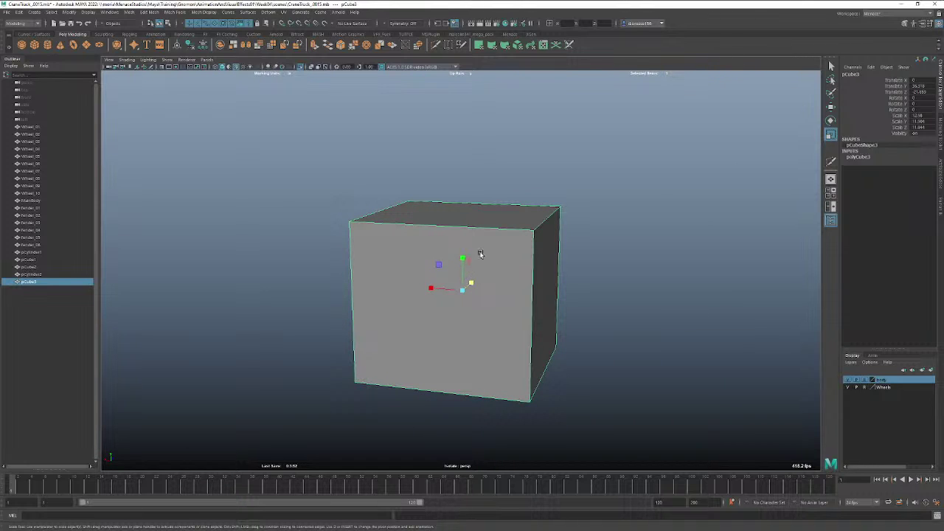
left_click(831, 67)
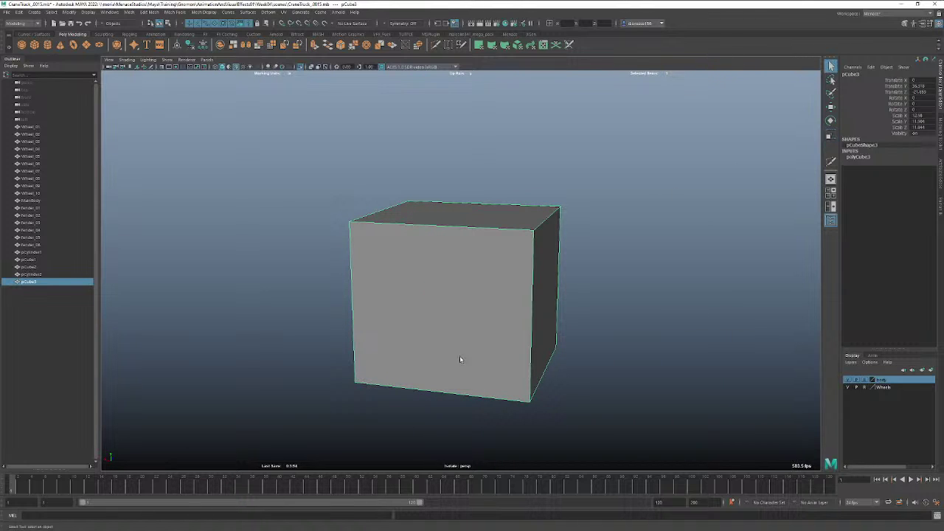
Delete the cube's bottom face.
left_click_drag(433, 369, 420, 328, "alt")
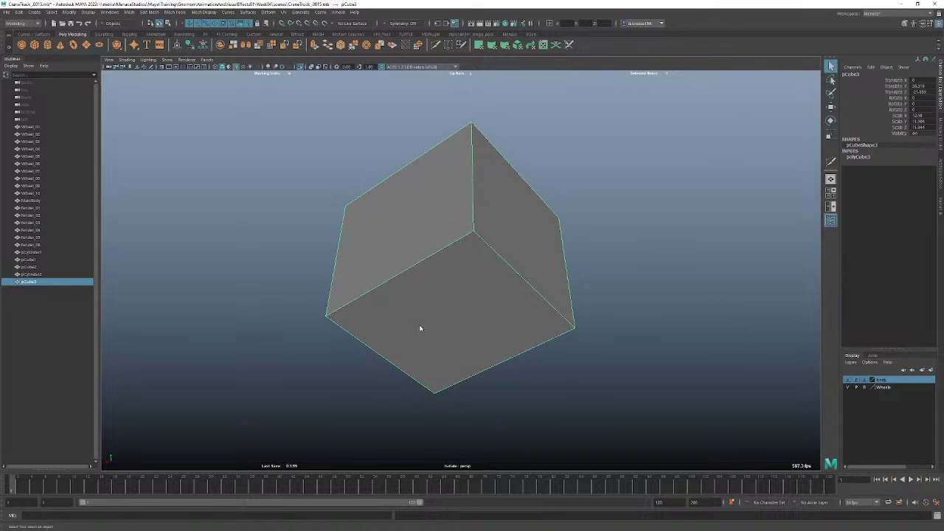
right_click_drag(420, 328, 422, 340)
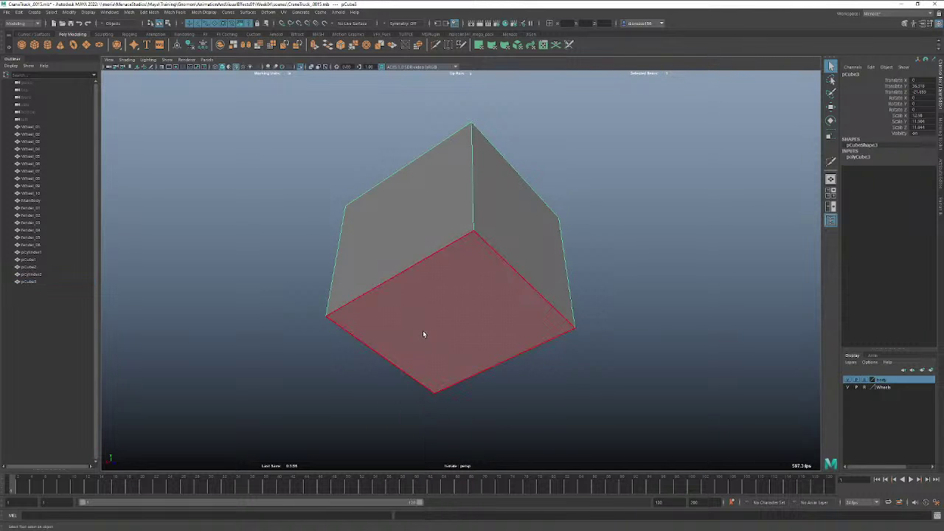
left_click(425, 332)
key("Delete")
Insert Multi-Cut edge loops close to the box's two opposite side edges and another just below its top.
left_click_drag(413, 310, 449, 344, "alt")
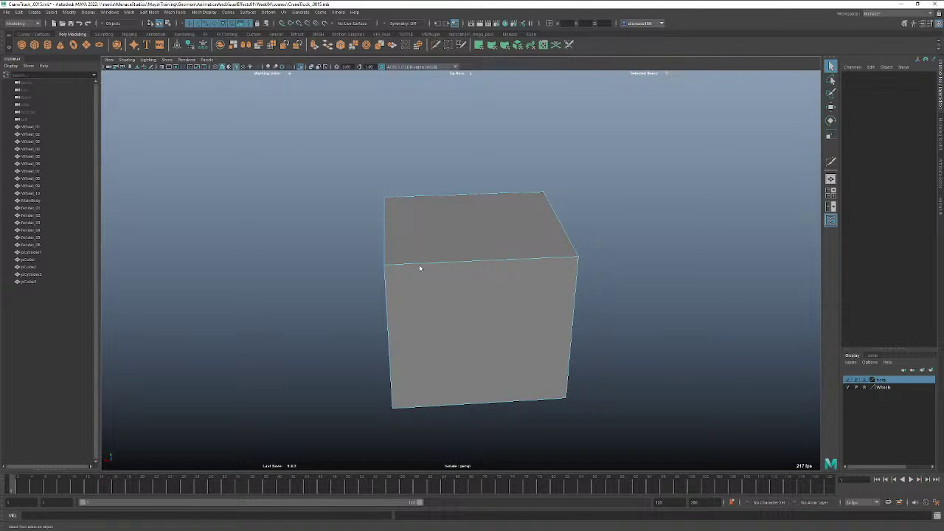
key("ctrl+shift+x")
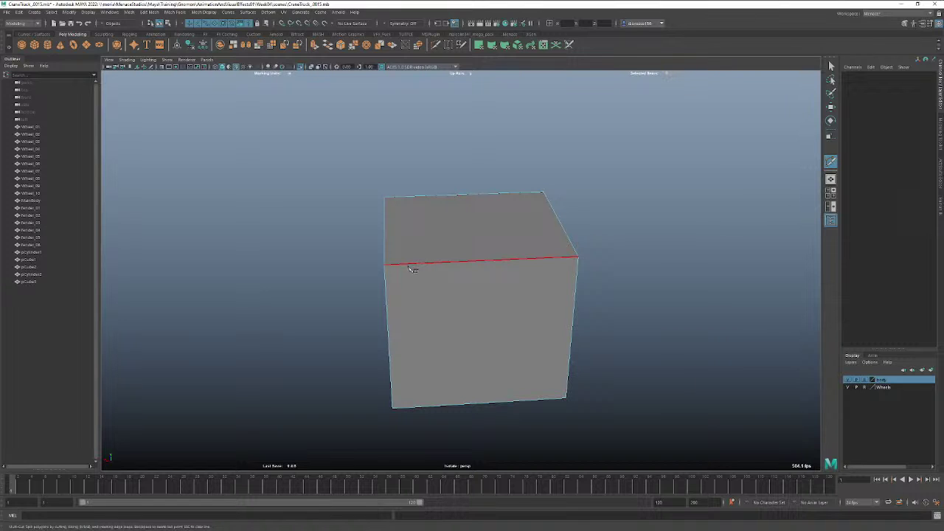
left_click(412, 265, "ctrl")
left_click(398, 264, "ctrl")
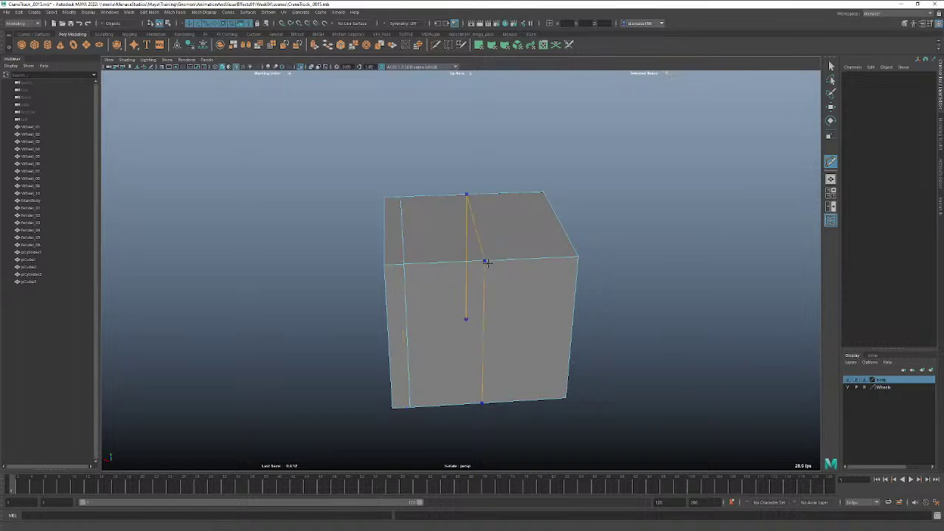
left_click(552, 258, "ctrl")
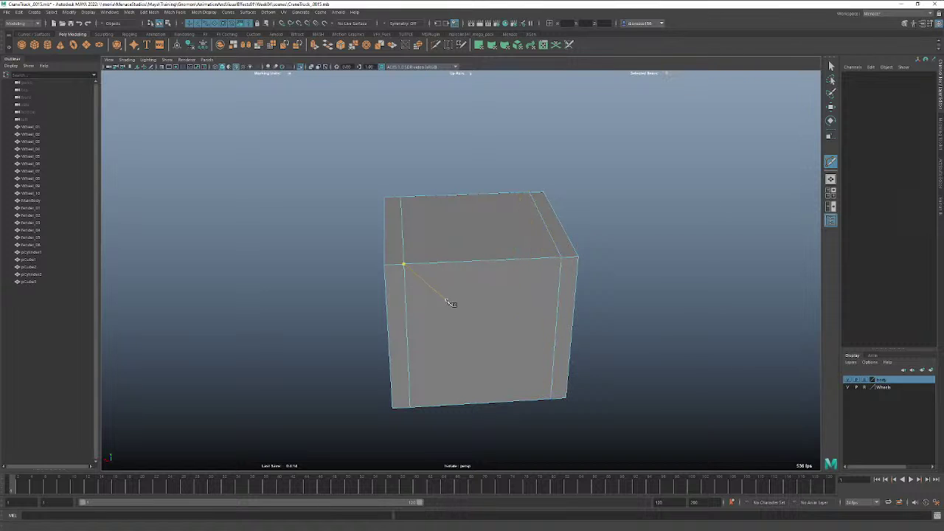
left_click(397, 285, "ctrl")
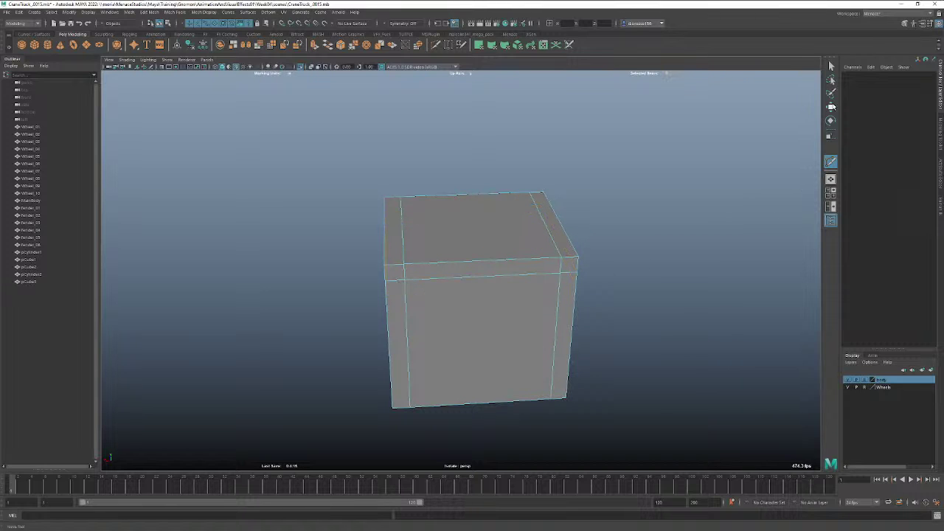
left_click(831, 68)
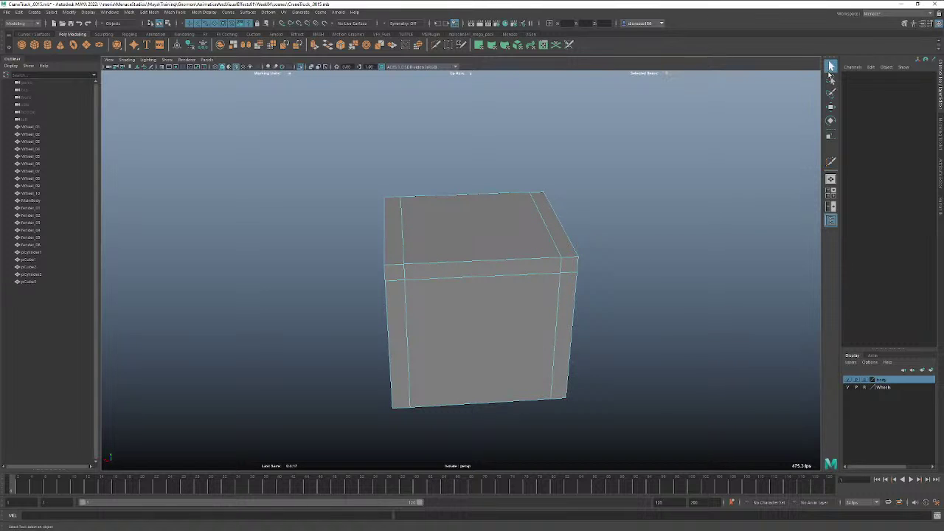
Extrude the large central face on the box's open-spool side slightly inward and delete the resulting strip face along its bottom.
left_click(513, 315)
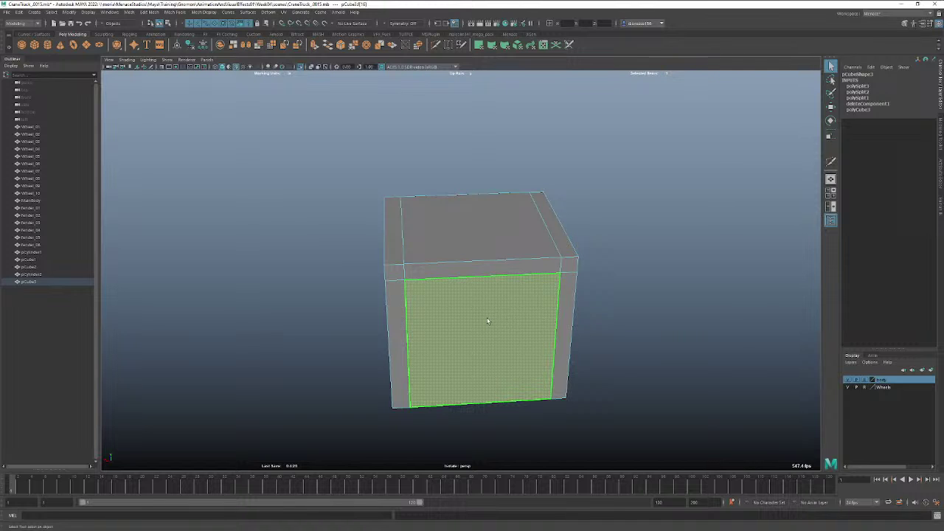
left_click_drag(487, 321, 527, 316, "alt")
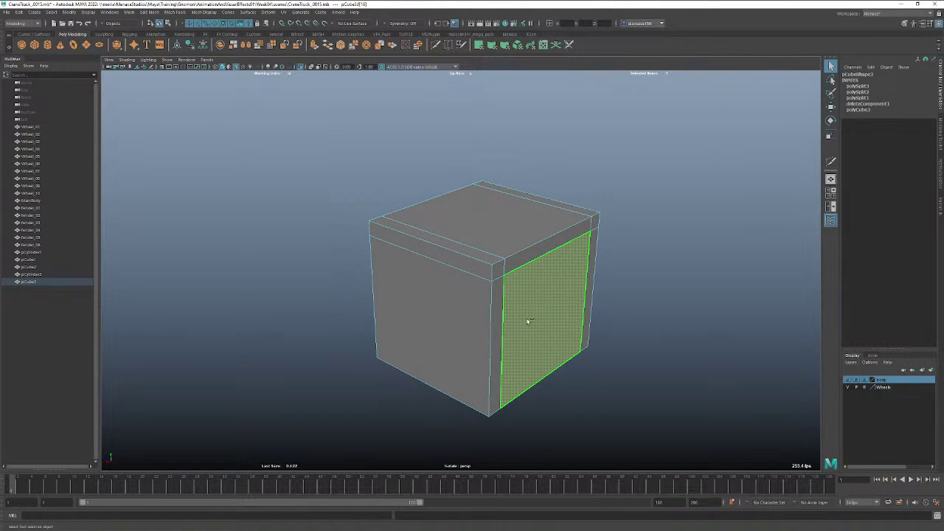
key("ctrl+e")
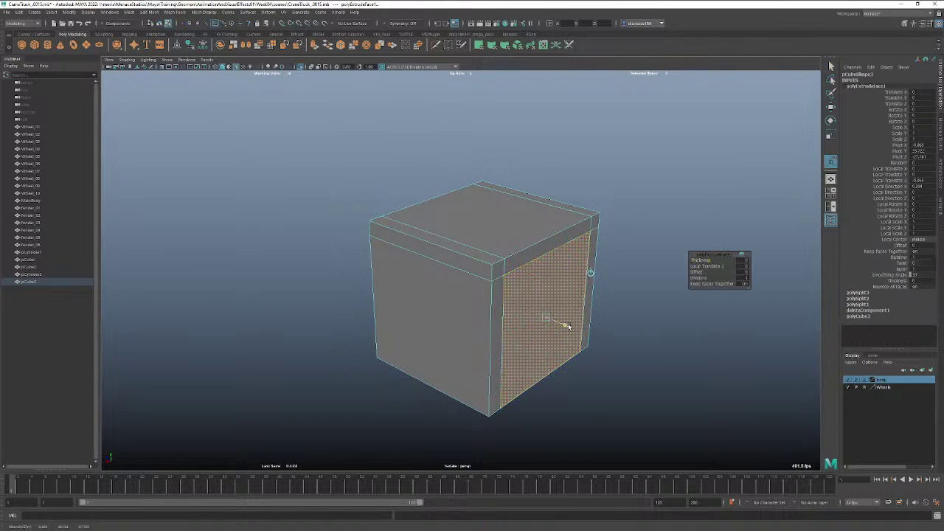
left_click_drag(563, 324, 541, 311)
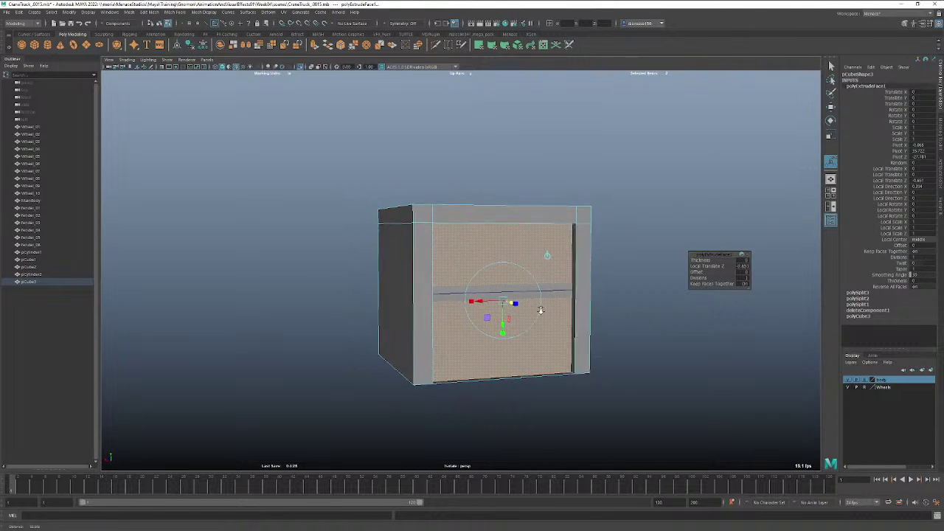
right_click_drag(541, 311, 694, 308, "alt")
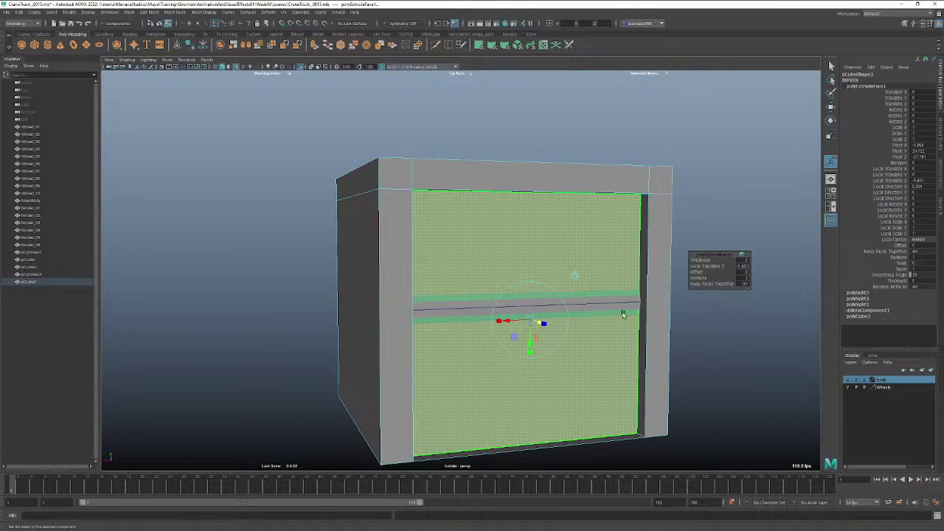
left_click(616, 439)
key("Delete")
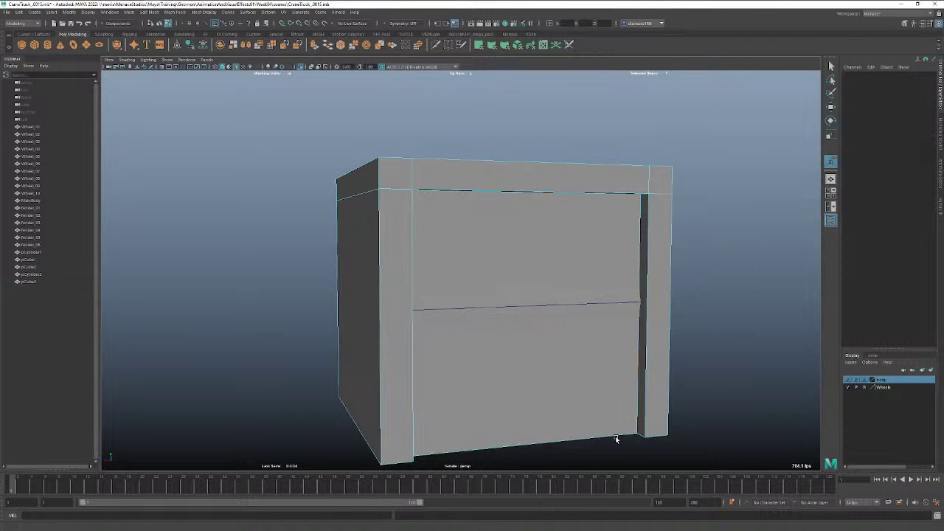
Bevel the two upper corner edges of the recess with 2 segments and a fraction of 0.9.
left_click_drag(621, 313, 607, 263, "alt")
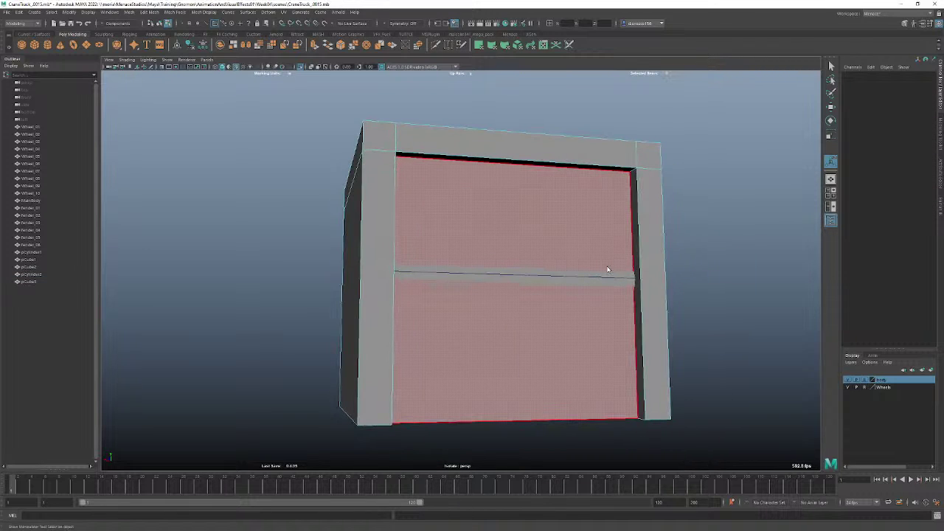
right_click_drag(608, 269, 604, 253)
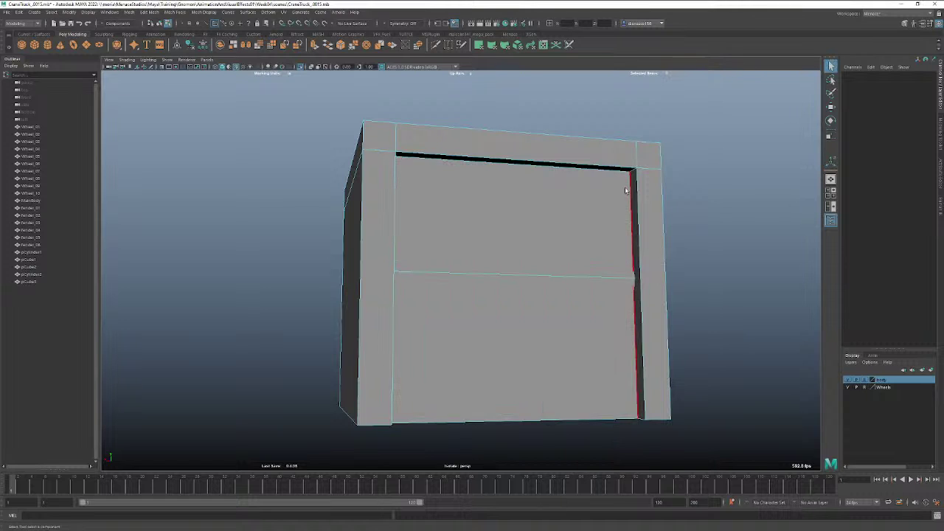
left_click(633, 171)
left_click_drag(532, 207, 393, 211, "alt")
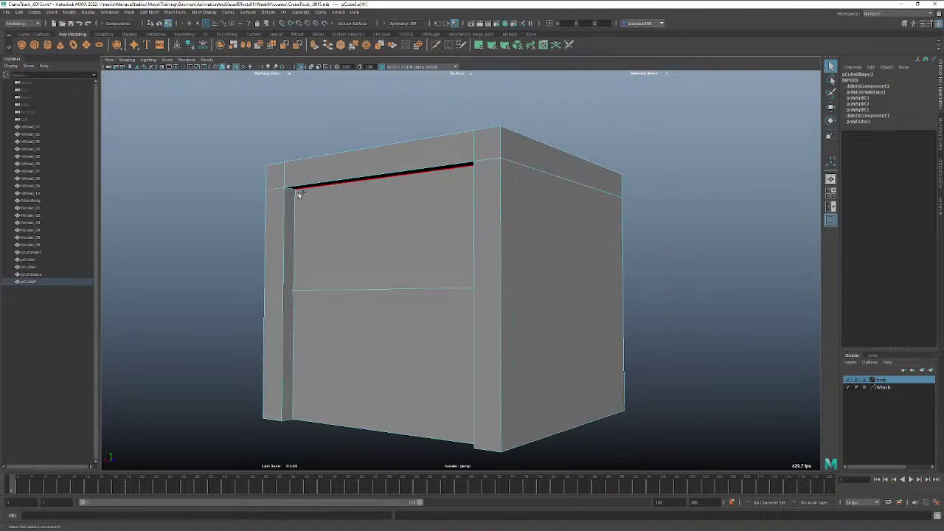
left_click(340, 46)
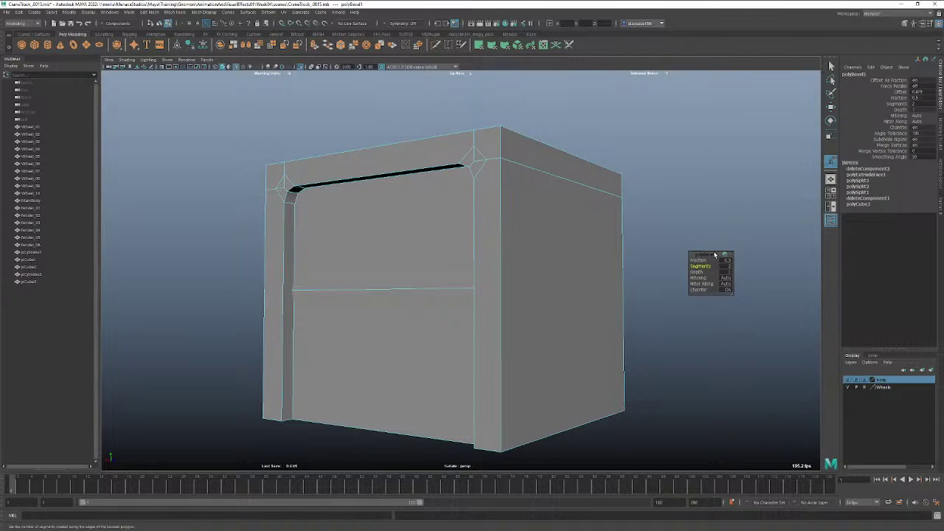
left_click_drag(697, 260, 700, 261)
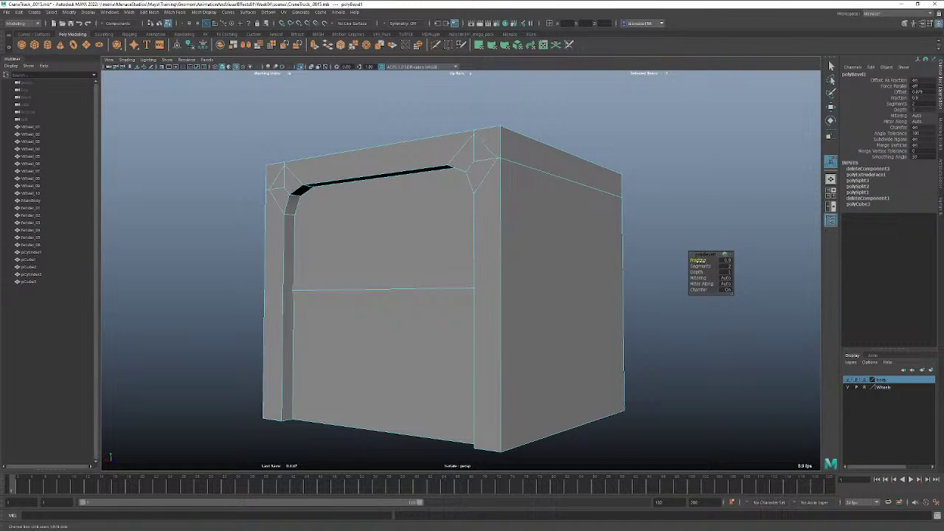
key("q")
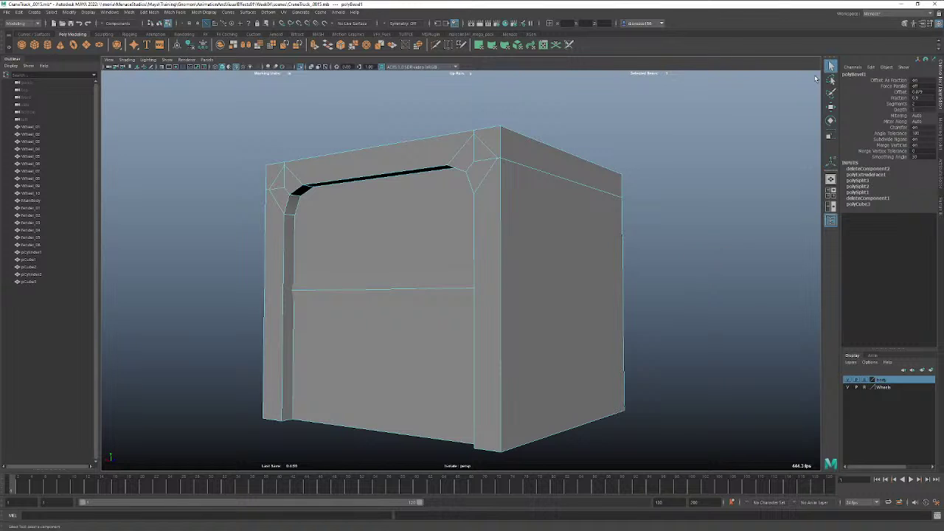
Delete the recessed panel face and the loop of inner rim faces around it to open the box towards the cylinder.
left_click(379, 294)
right_click_drag(374, 258, 373, 270)
left_click(373, 270)
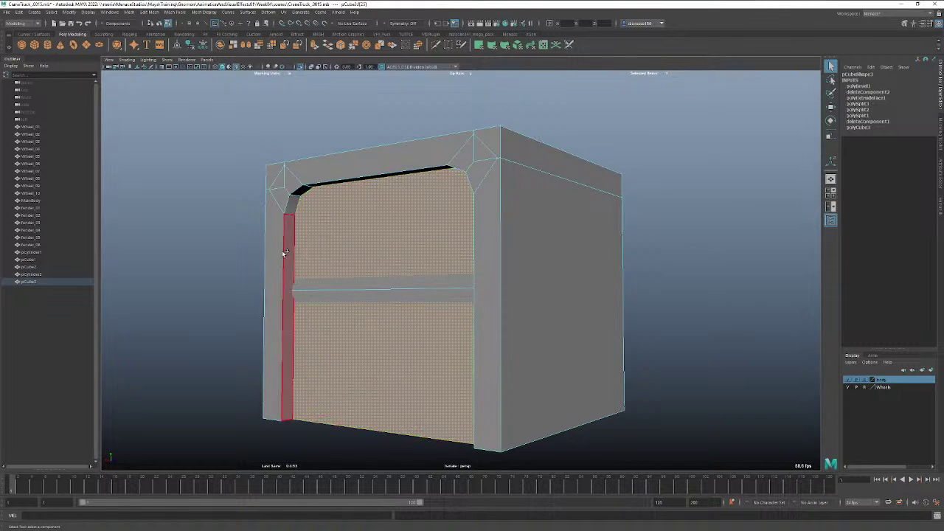
double_click(292, 209, "shift")
key("Delete")
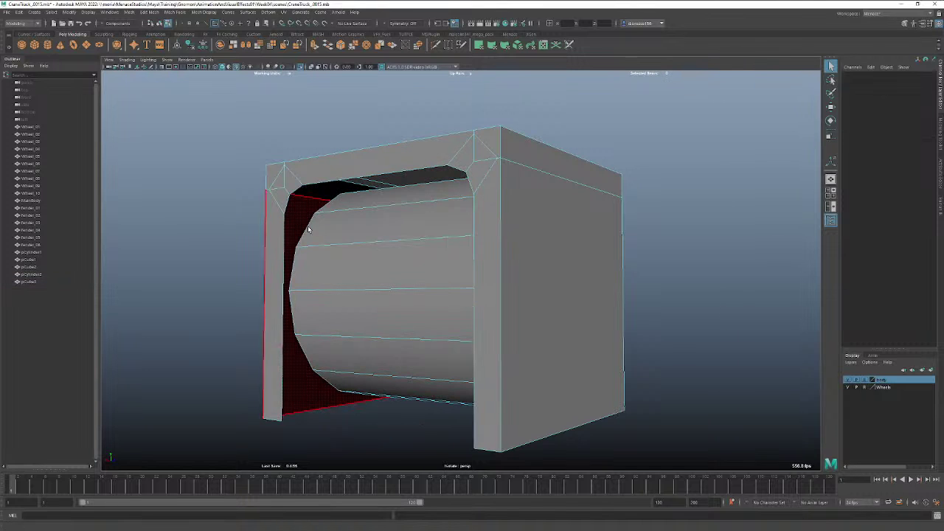
Rename the cylinder inside the casing as WireSpool.
left_click_drag(401, 295, 392, 277, "alt")
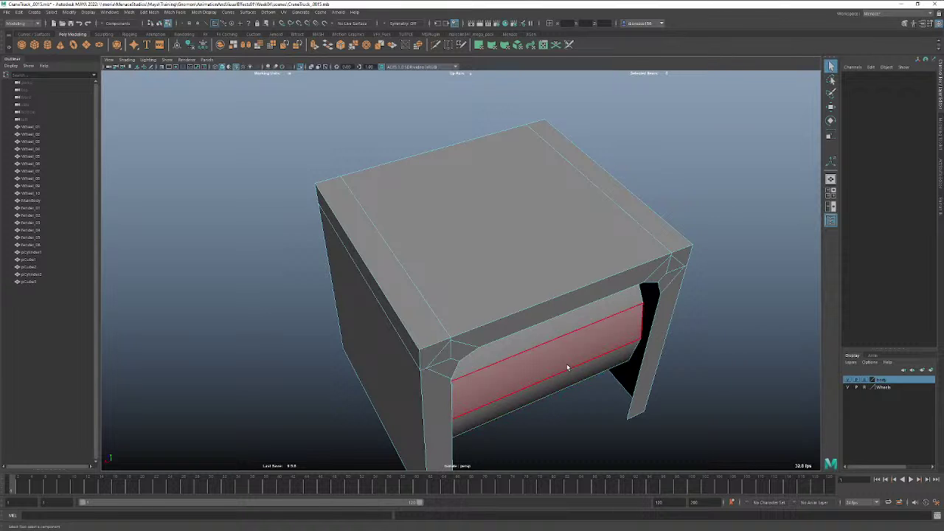
right_click_drag(569, 368, 601, 316)
double_click(32, 275)
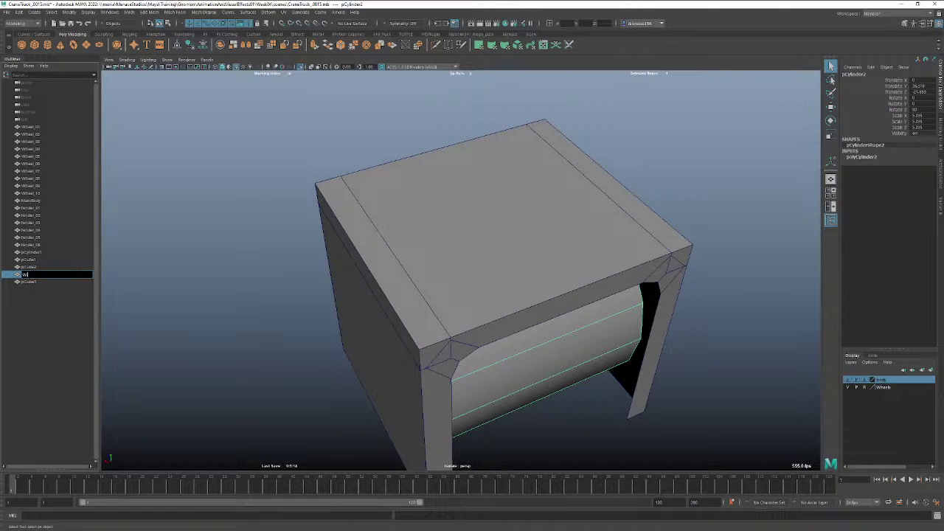
type("WireSpool")
key("Return")
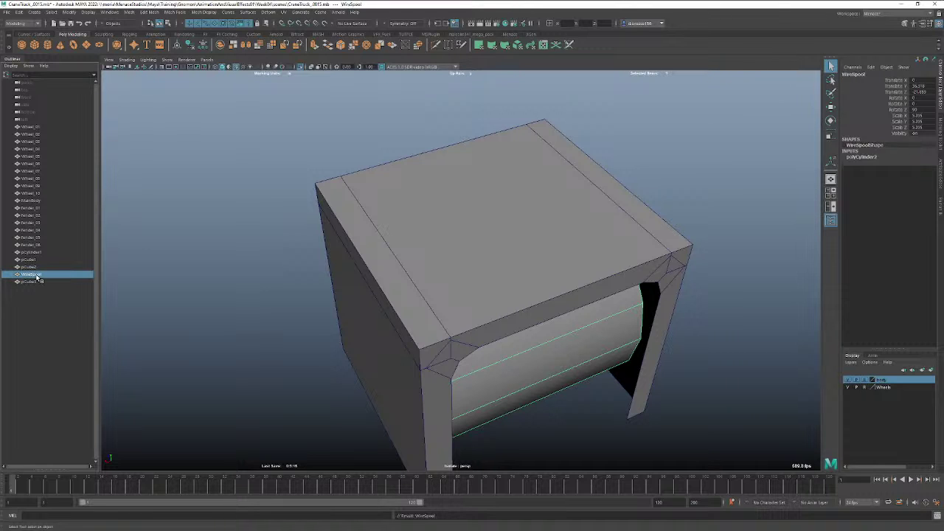
Rename the box-shaped casing as WireSpoolHousing.
left_click(448, 249)
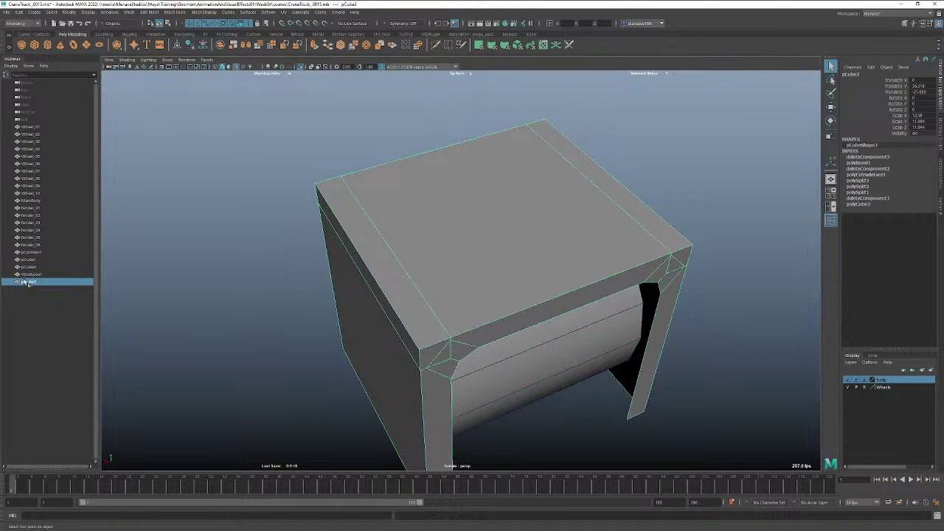
double_click(28, 282)
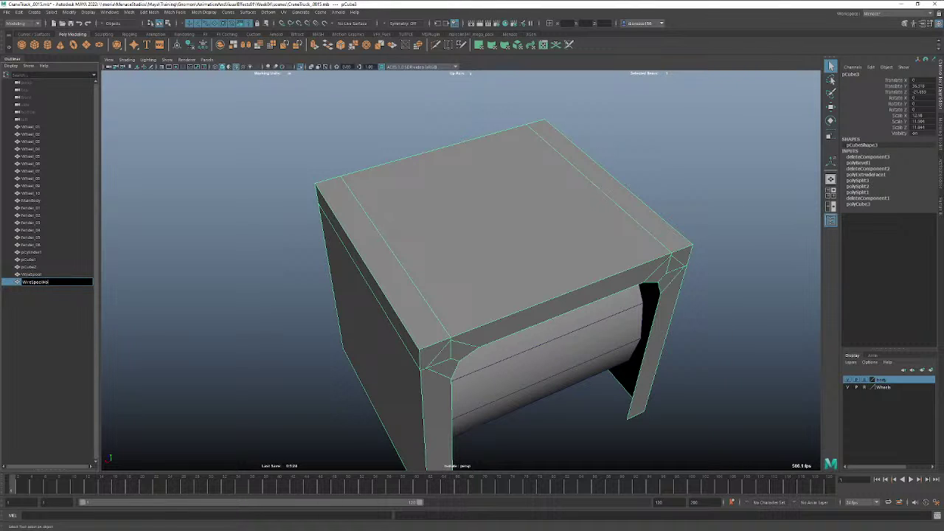
type("WireSpoolHousing")
key("Return")
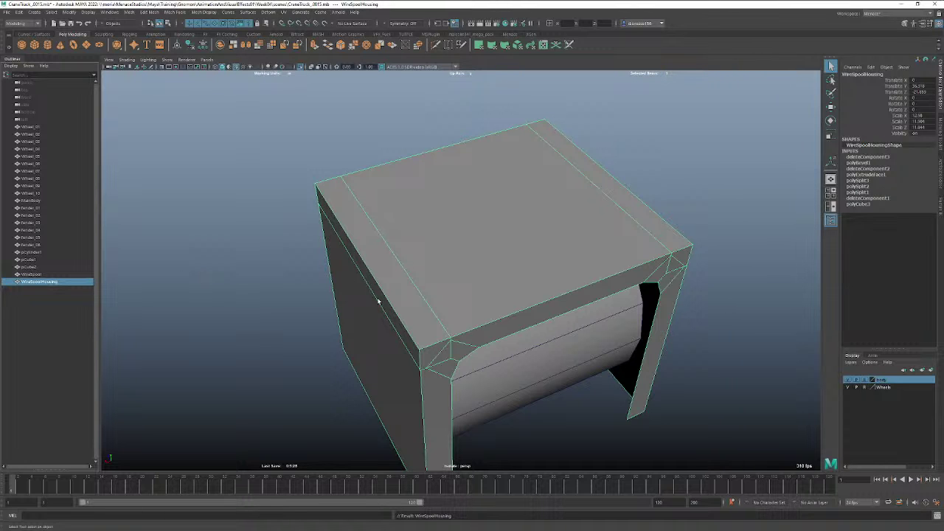
Leave isolation to show the whole truck and rename the crane's cab body as CabCrane.
right_click_drag(378, 301, 337, 300, "alt")
left_click_drag(337, 300, 375, 302, "alt")
key("ctrl+1")
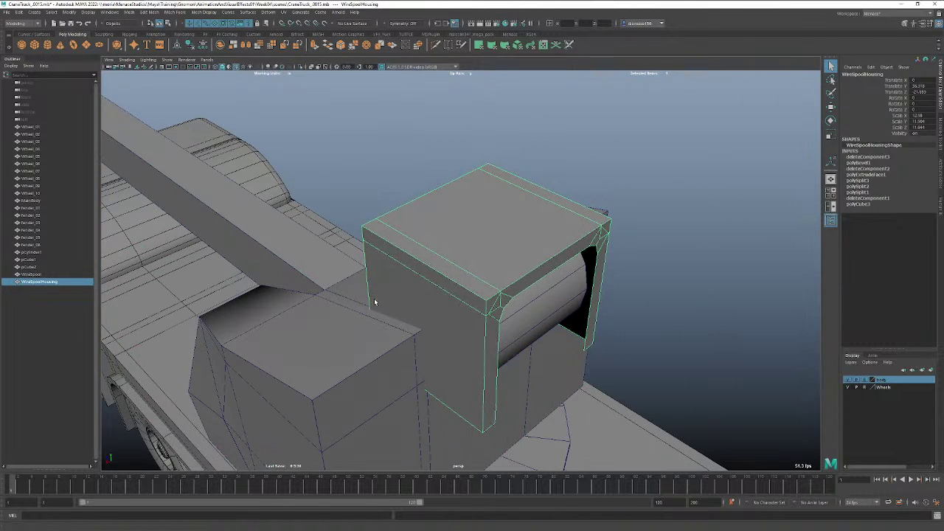
left_click(325, 330)
double_click(28, 260)
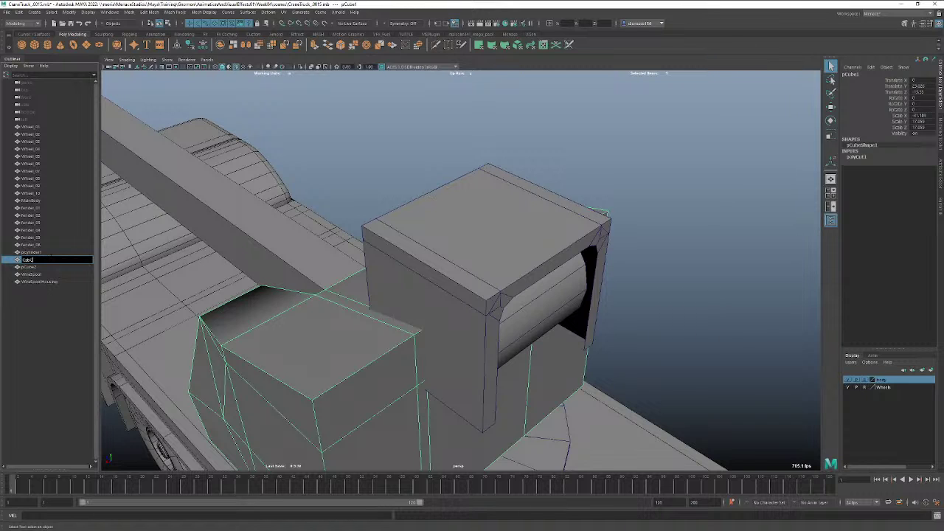
key("Return")
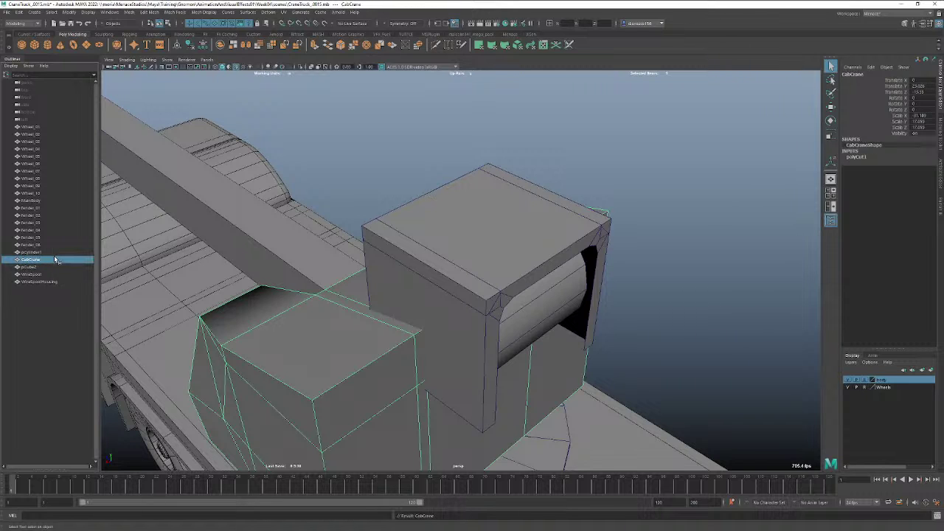
Rename the long boom box as CraneHoist.
left_click(206, 225)
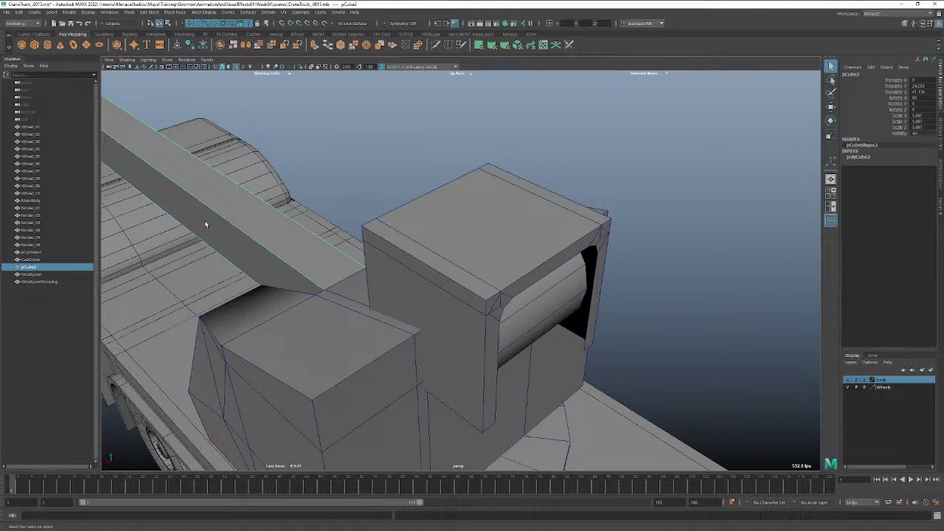
double_click(28, 267)
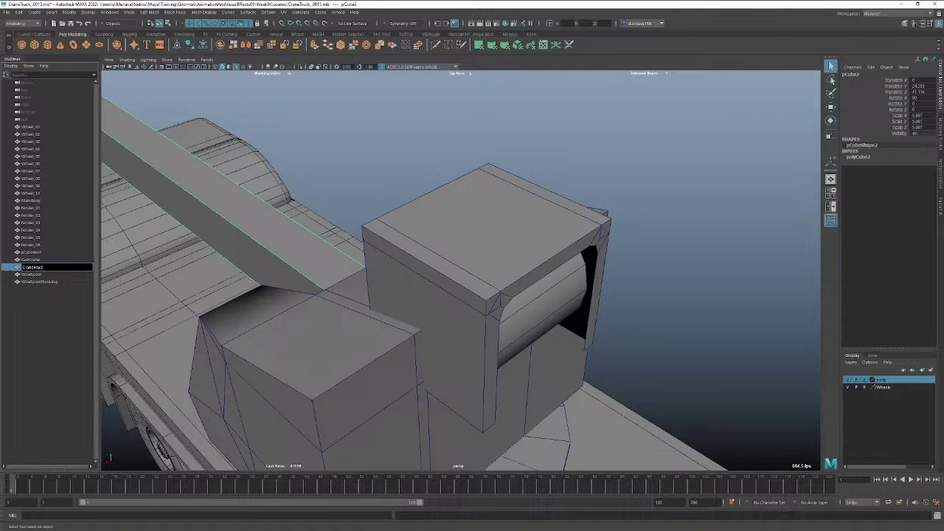
key("Return")
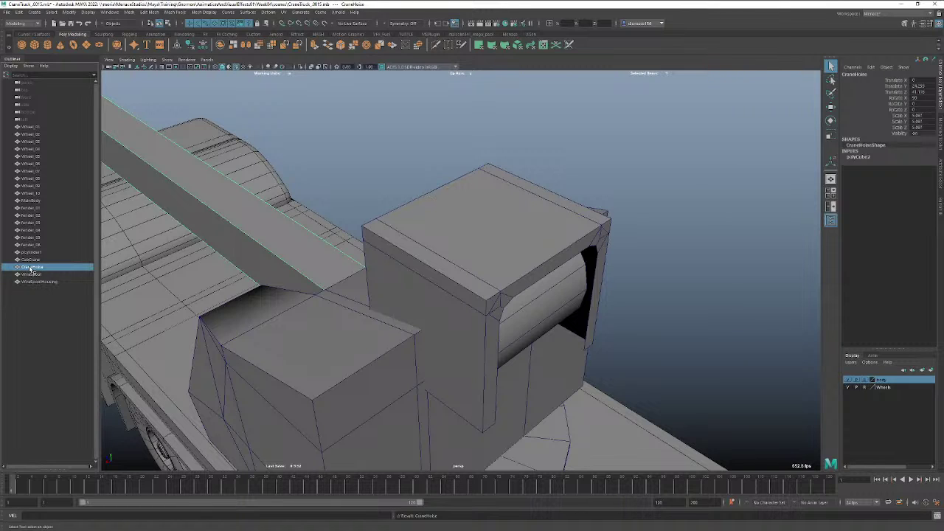
double_click(30, 269)
left_click(45, 267)
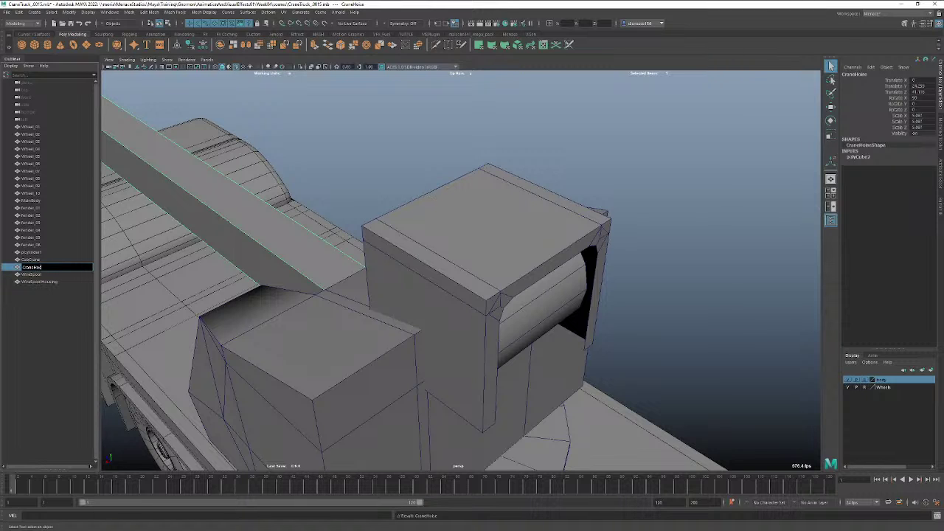
key("Return")
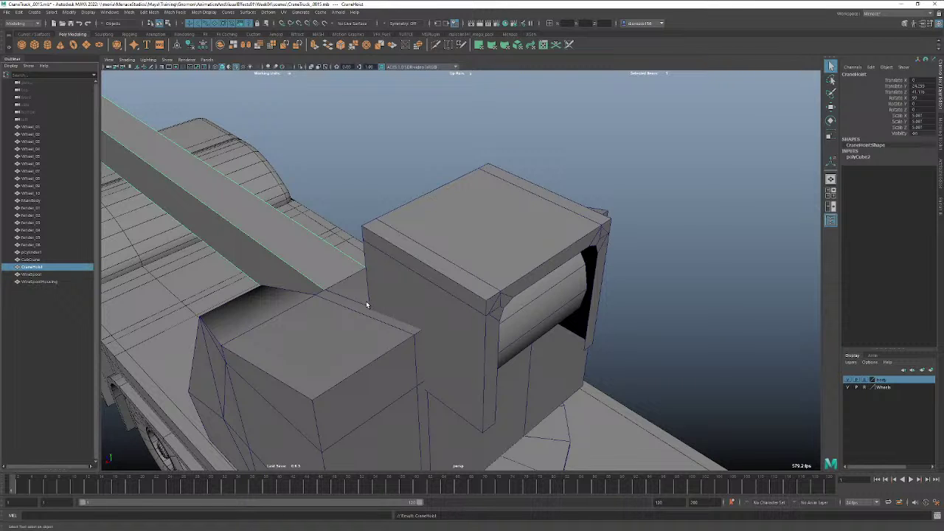
Examine from the front and sides how the spool housing sits on the crane cab's roof.
left_click_drag(367, 304, 280, 289, "alt")
left_click(489, 337)
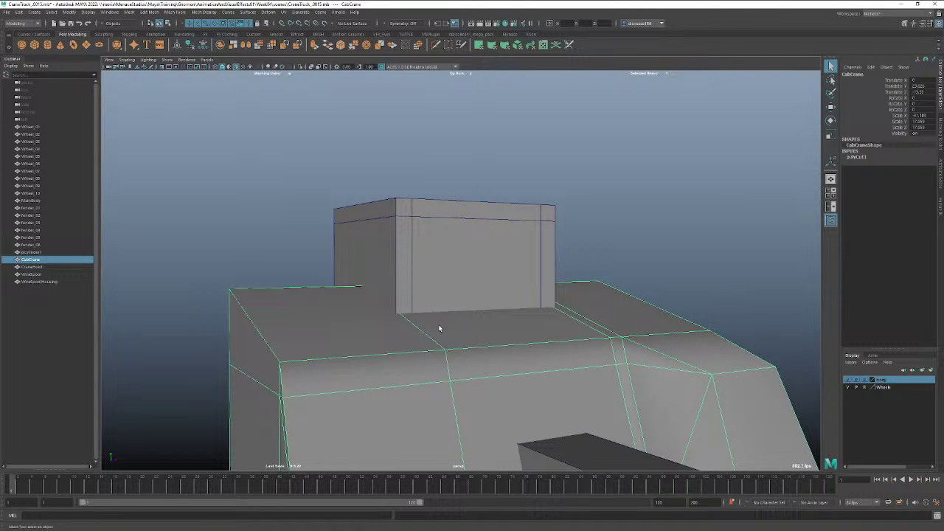
left_click_drag(439, 329, 417, 322, "alt")
left_click(445, 277)
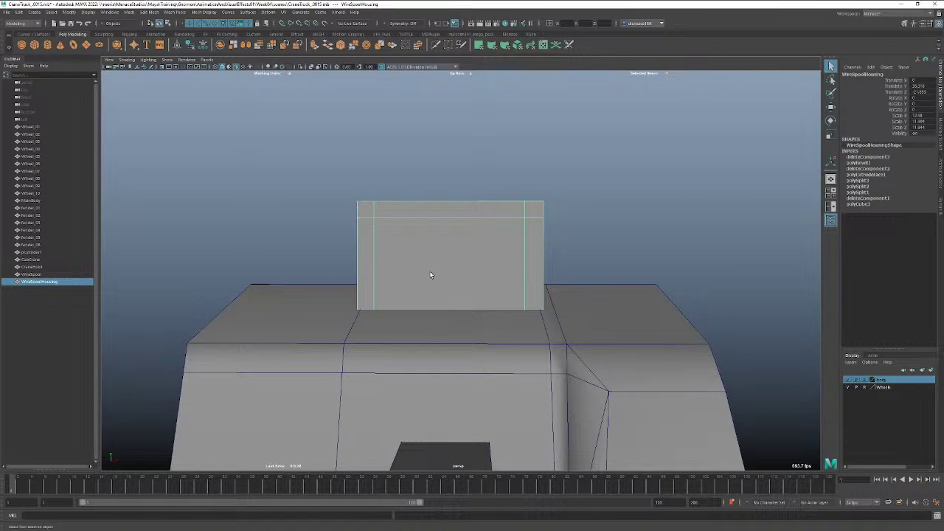
left_click_drag(430, 274, 560, 284, "alt")
left_click(379, 286, "shift")
left_click_drag(379, 286, 597, 272, "alt")
left_click(597, 272)
left_click(465, 270)
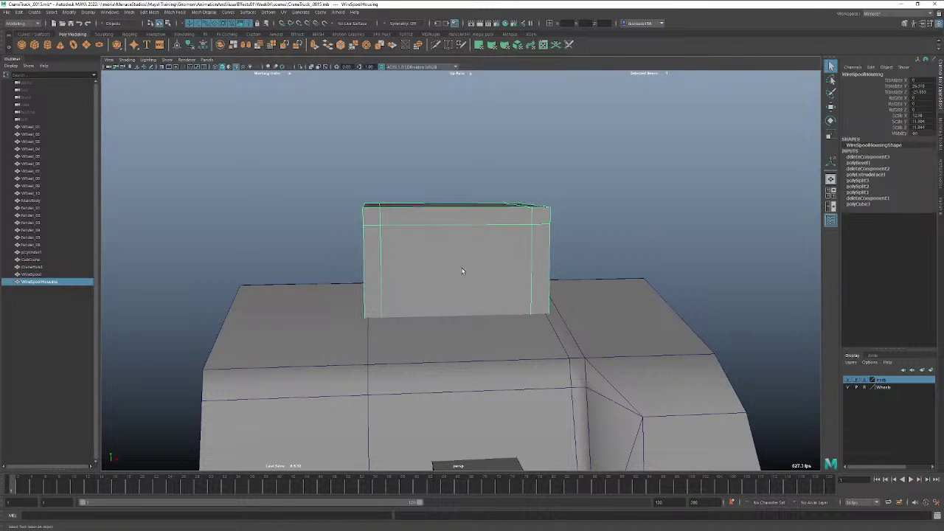
key("w")
key("e")
key("r")
key("e")
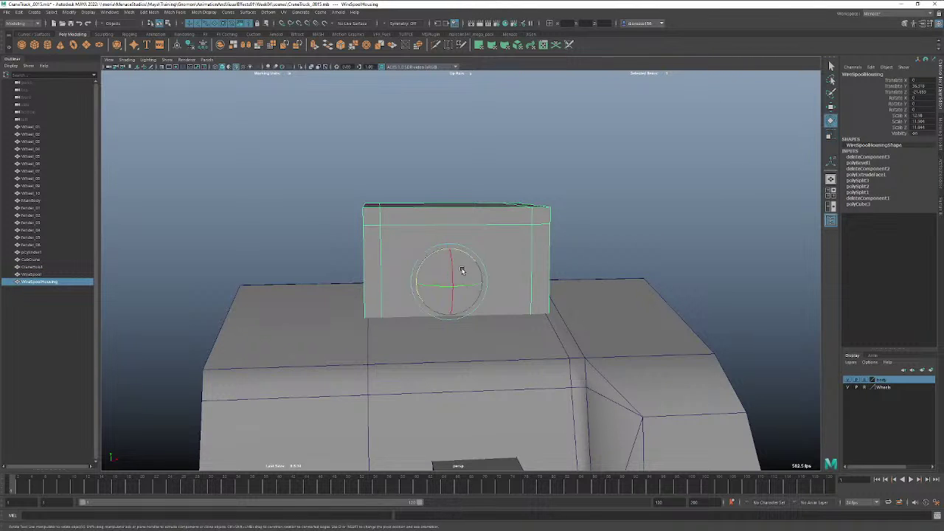
key("ctrl+e")
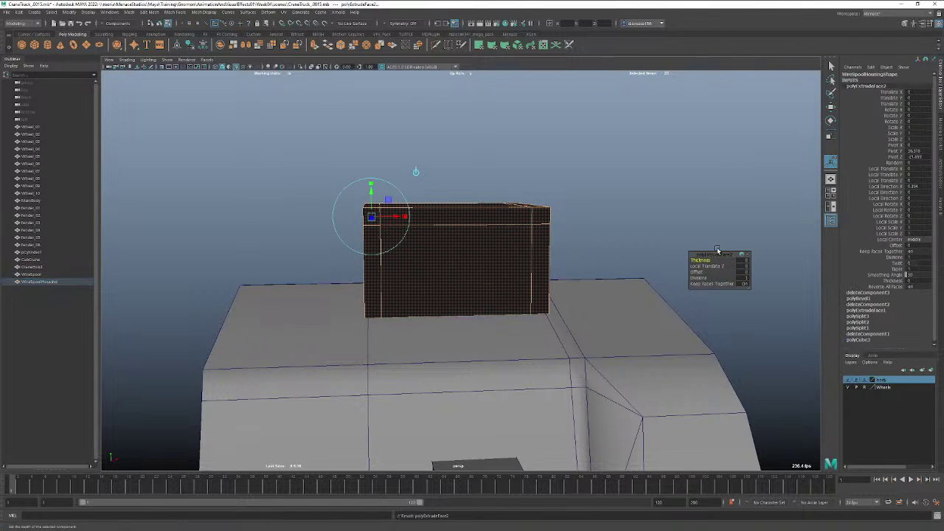
key("F8")
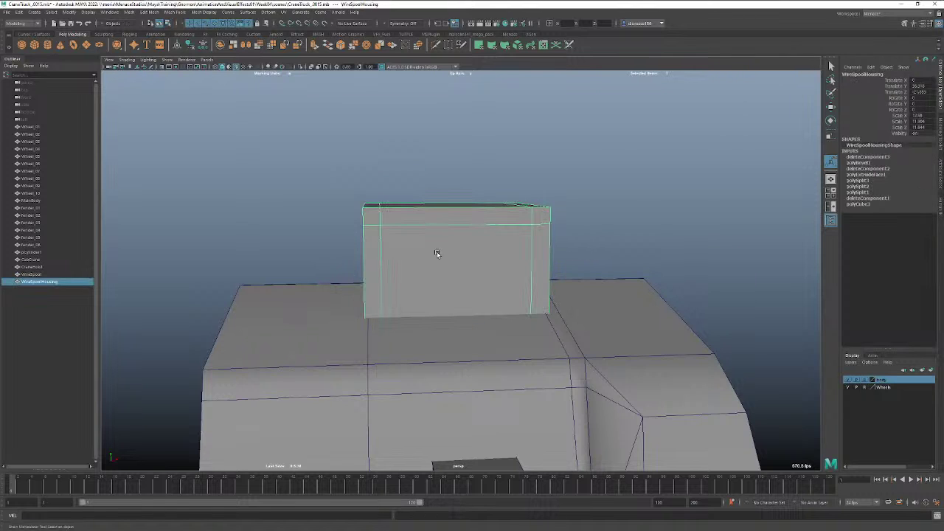
Extrude the spool housing's front panel face with an offset to make a smaller inset face.
mouse_move(437, 256)
right_mouse_down()
mouse_move(434, 240)
mouse_move(436, 267)
right_mouse_up()
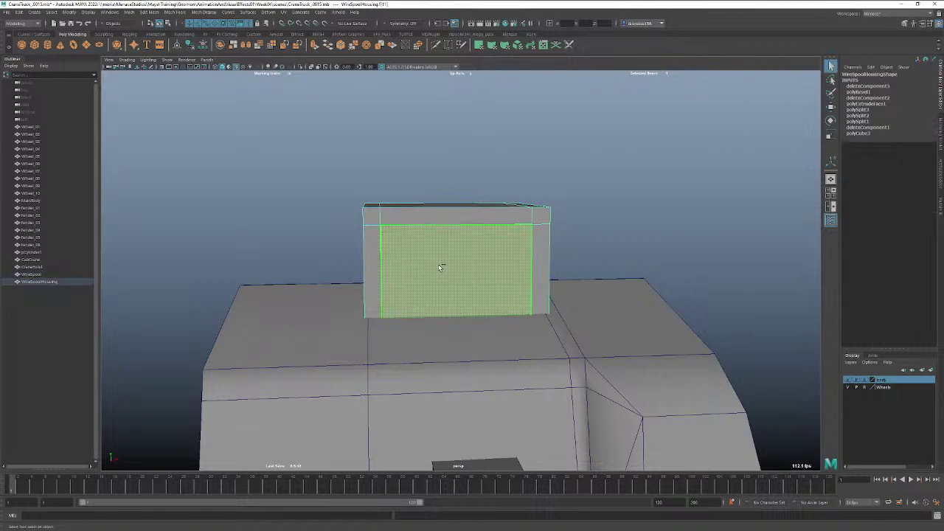
left_click(441, 266)
key("ctrl+e")
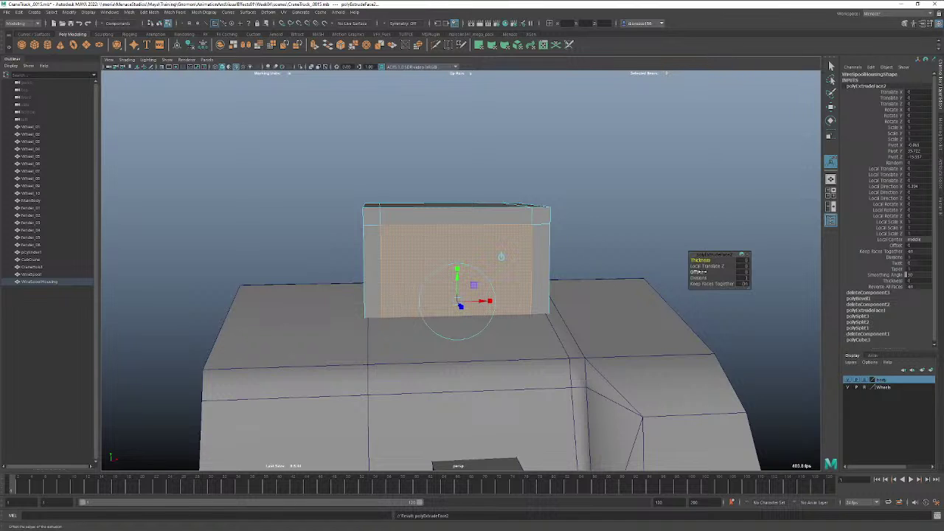
left_click_drag(697, 272, 719, 271)
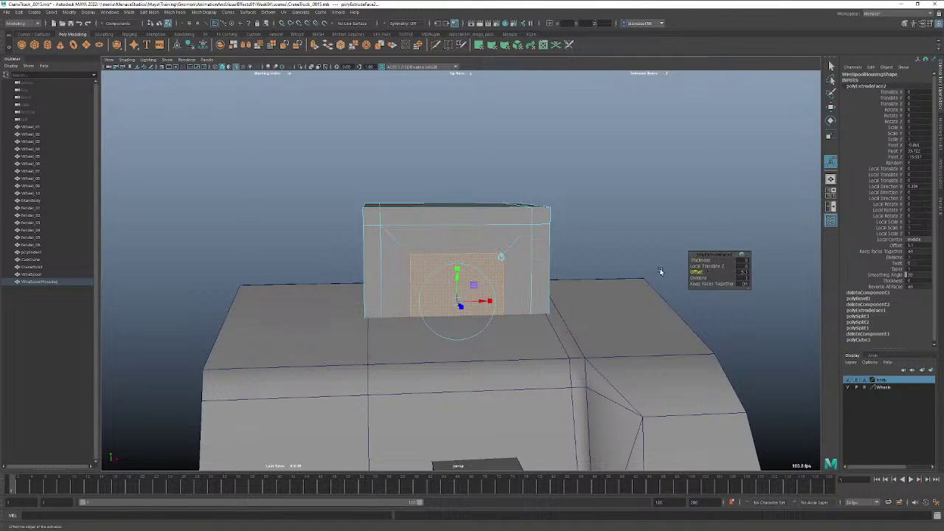
Raise and shorten the inset face on the housing's front panel, and try deleting it to open the panel.
key("w")
key("e")
key("r")
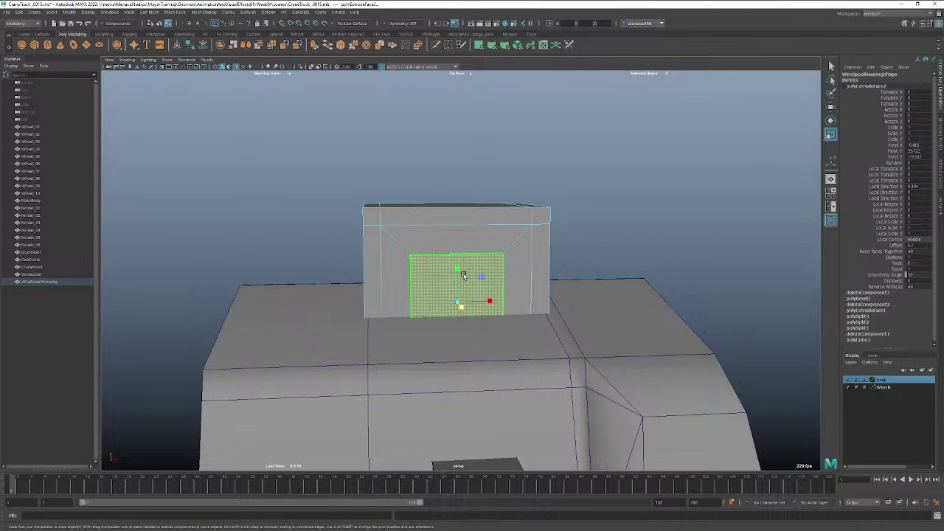
left_click_drag(457, 267, 455, 235)
key("w")
key("Delete")
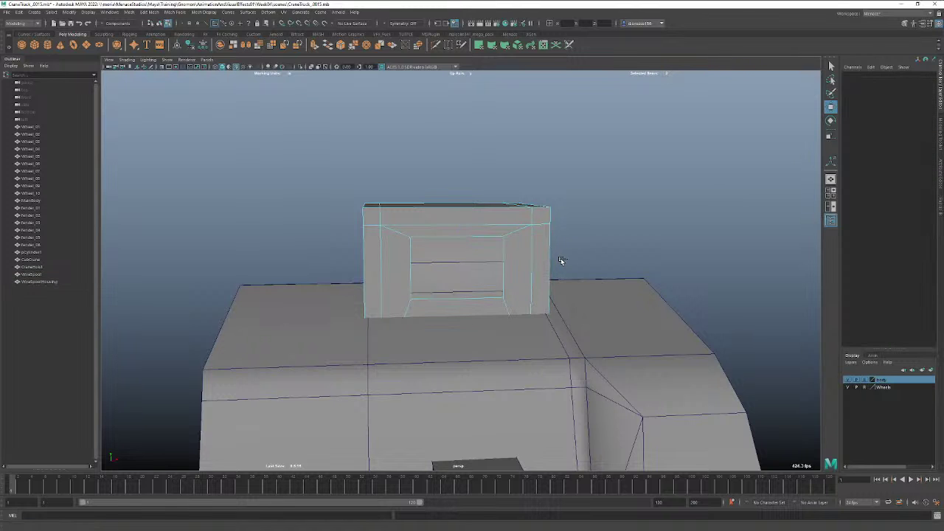
Narrow the inset face sideways into a slim upright rectangle in the middle of the housing's front panel.
left_click(473, 292)
mouse_move(472, 292)
left_mouse_down("alt")
mouse_move(498, 271)
mouse_move(496, 299)
mouse_move(480, 301)
mouse_move(472, 287)
mouse_move(443, 297)
mouse_move(476, 275)
mouse_move(467, 276)
left_mouse_up("alt")
key("e")
key("r")
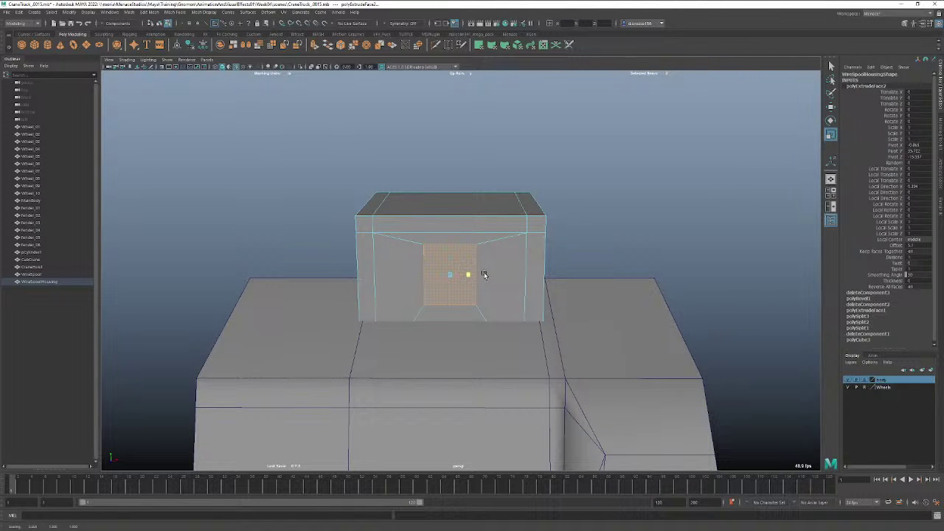
left_click_drag(484, 275, 461, 277)
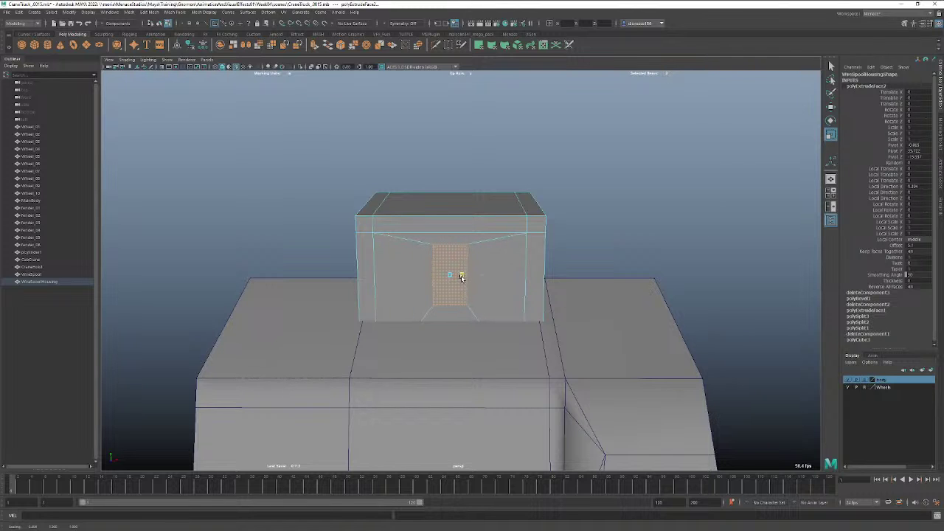
left_click(452, 287)
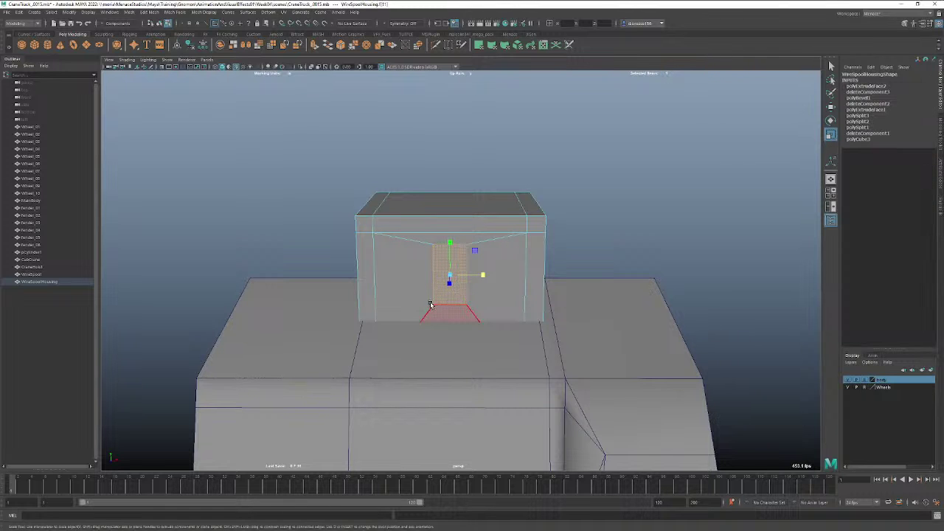
Extrude the narrow front face slightly into the housing with a local Z translation of about -0.44.
left_click_drag(432, 305, 475, 307, "alt")
key("ctrl+e")
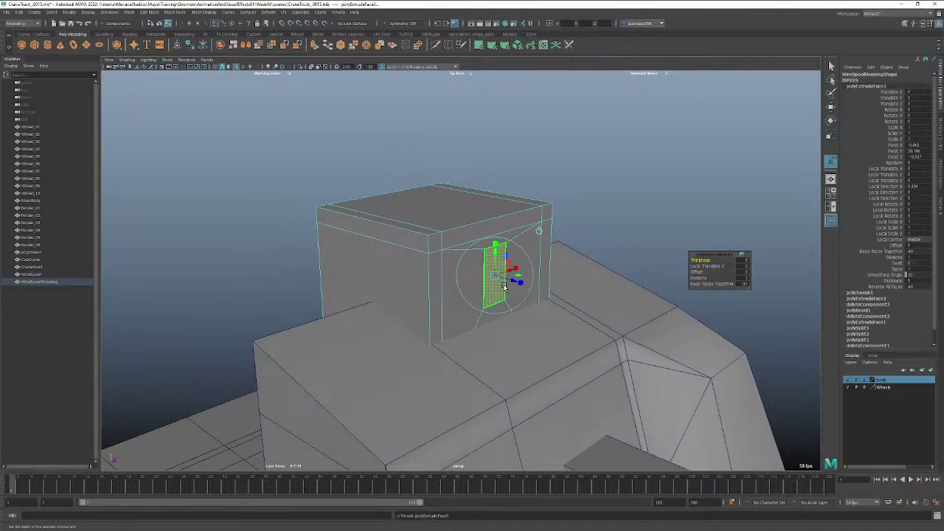
left_click_drag(518, 283, 465, 268)
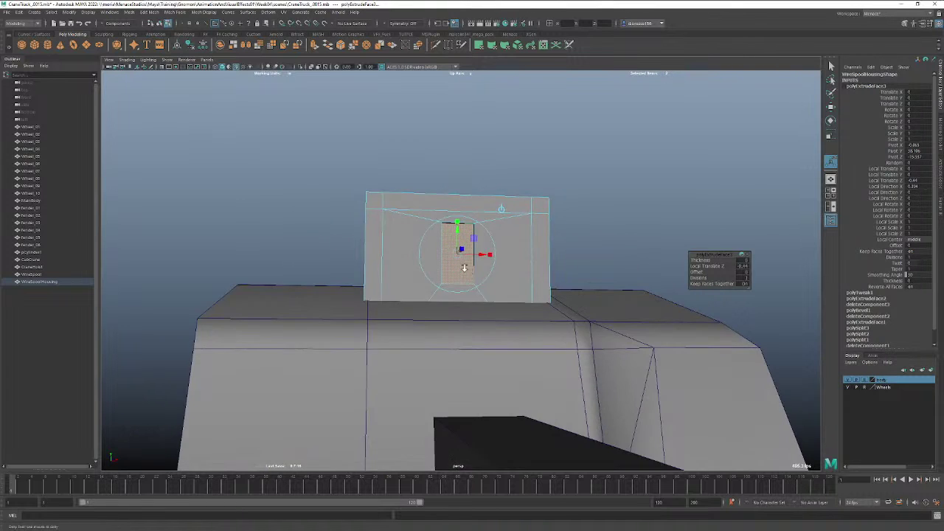
right_click_drag(465, 268, 686, 260, "alt")
right_click_drag(480, 295, 571, 310, "alt")
left_click_drag(571, 310, 565, 331, "alt")
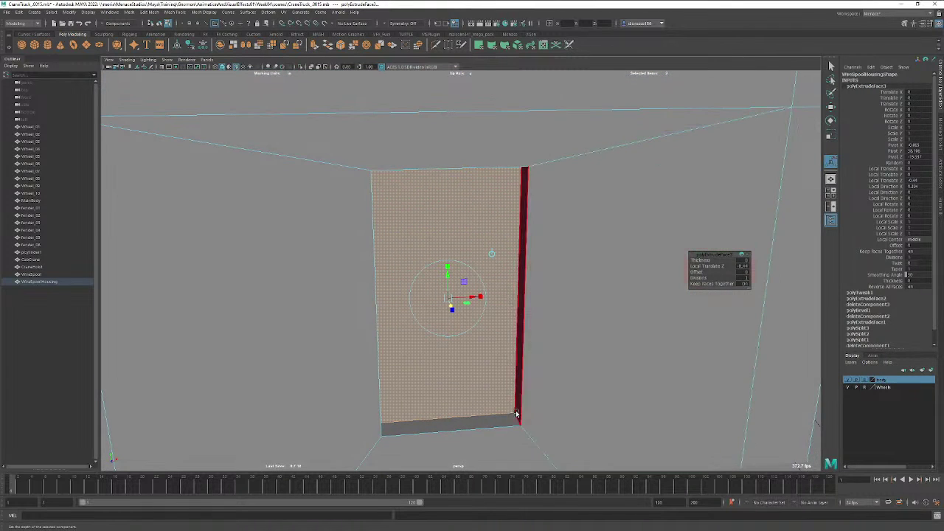
Bevel the four corner edges of the recessed front slot with fraction 1 and 3 segments.
right_click_drag(510, 417, 504, 305)
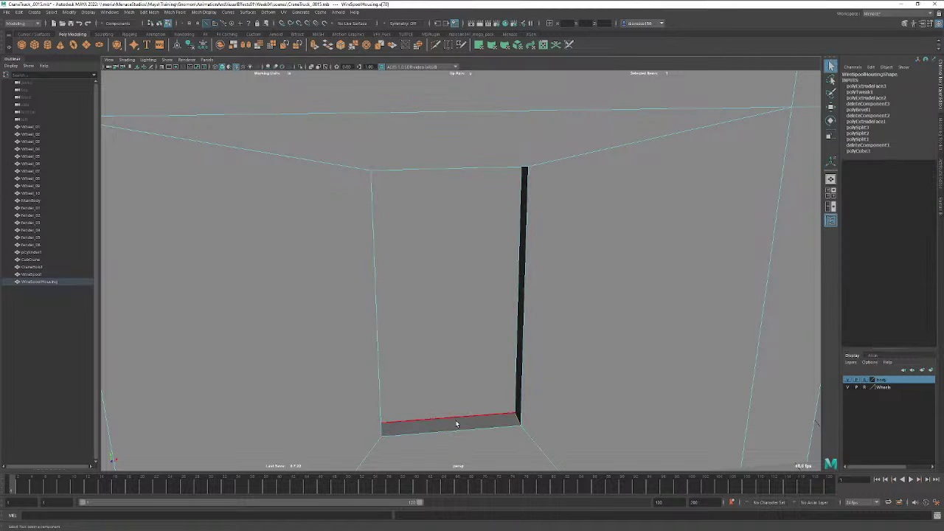
left_click_drag(453, 421, 246, 385, "alt")
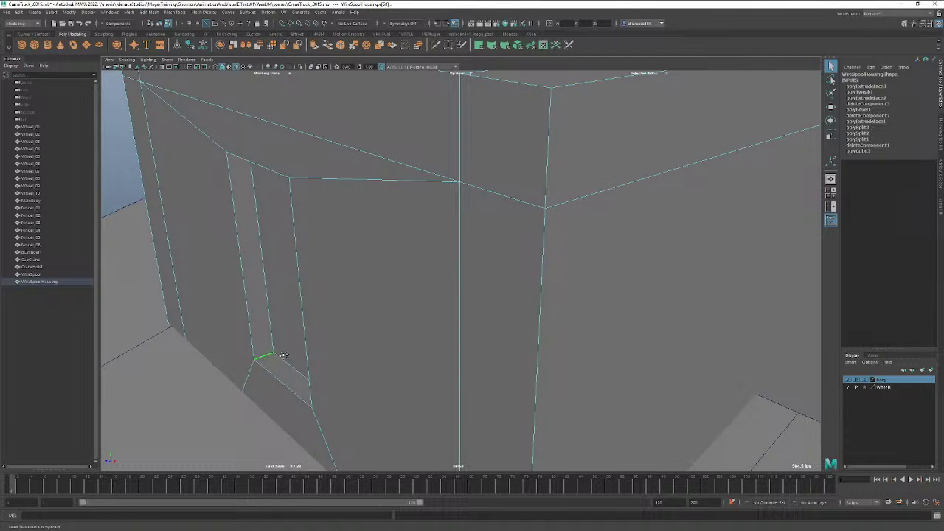
left_click_drag(284, 355, 333, 335, "alt")
middle_click_drag(429, 175, 429, 237, "alt")
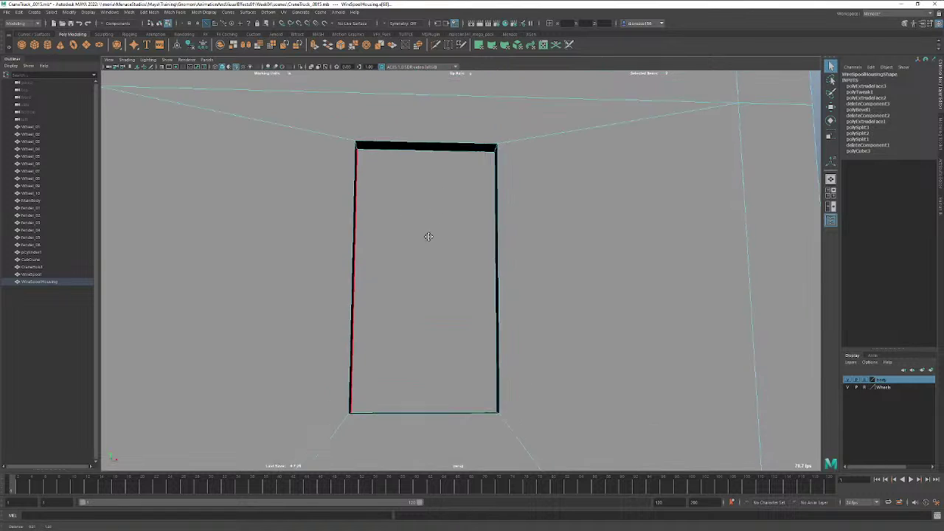
left_click_drag(429, 237, 435, 241, "alt")
left_click(502, 129)
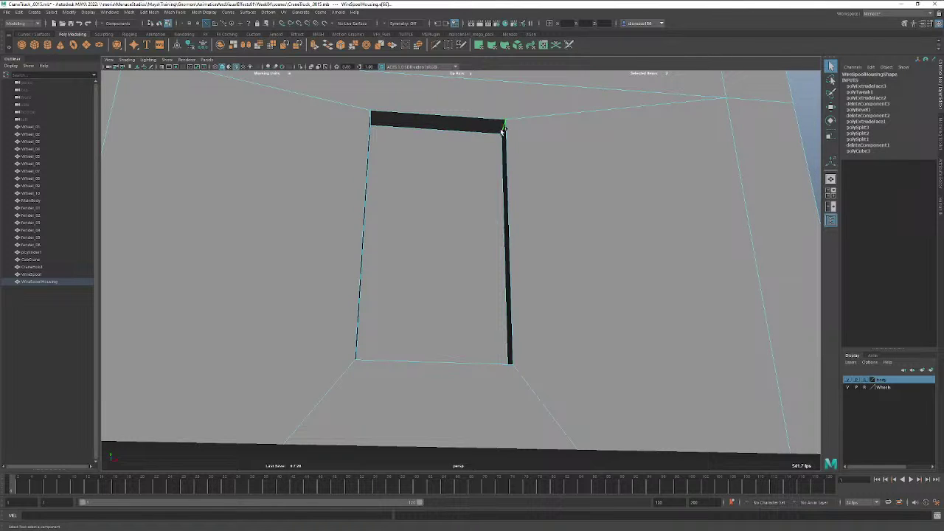
left_click_drag(421, 186, 408, 186, "alt")
left_click(349, 130, "shift")
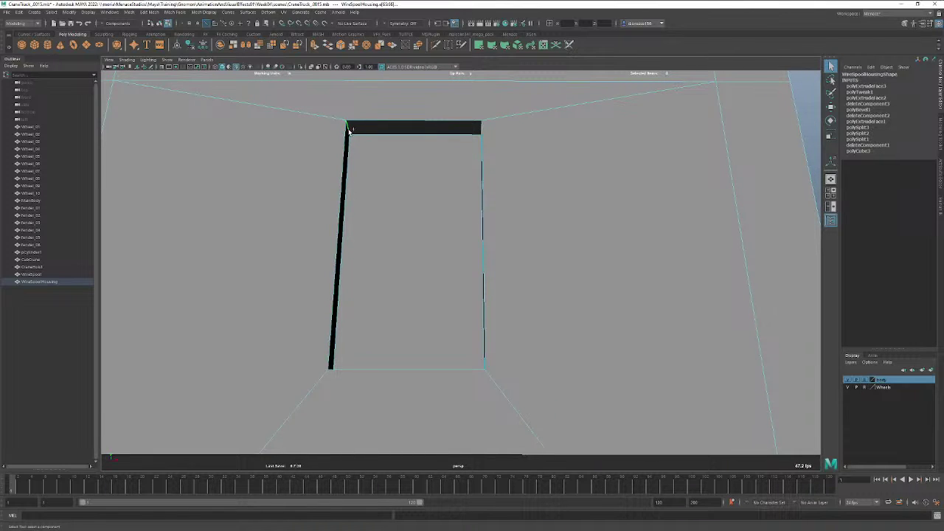
left_click(342, 45)
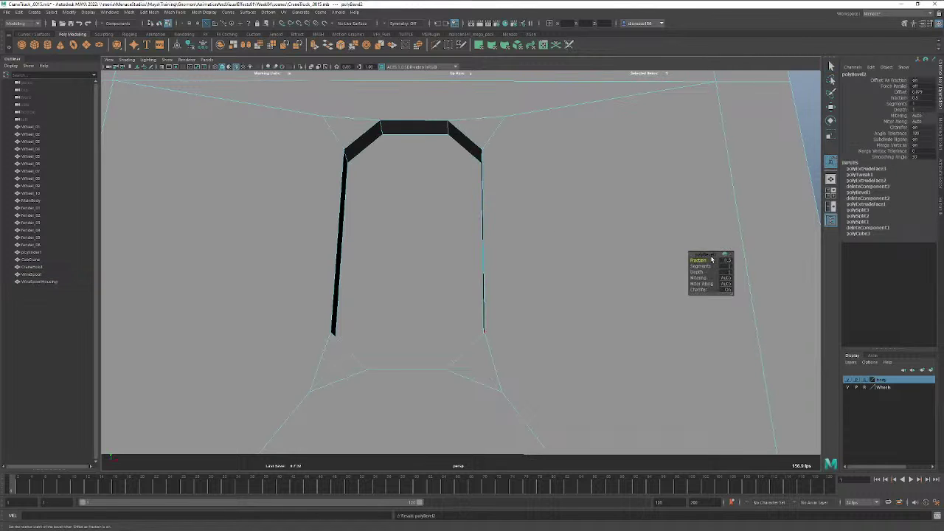
left_click_drag(701, 266, 701, 266)
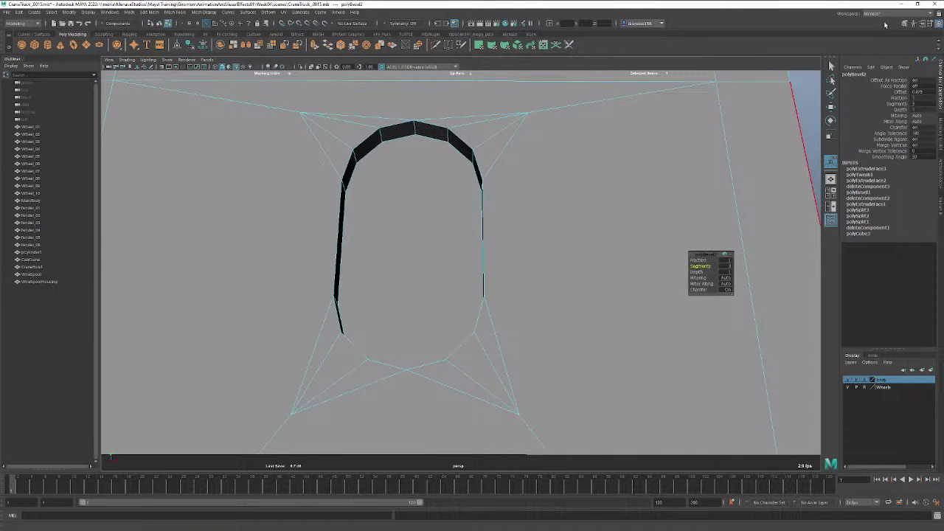
Delete the rounded face at the back of the recess to leave an open slot in the housing's front.
left_click(832, 67)
right_click_drag(428, 243, 433, 262)
left_click(433, 262)
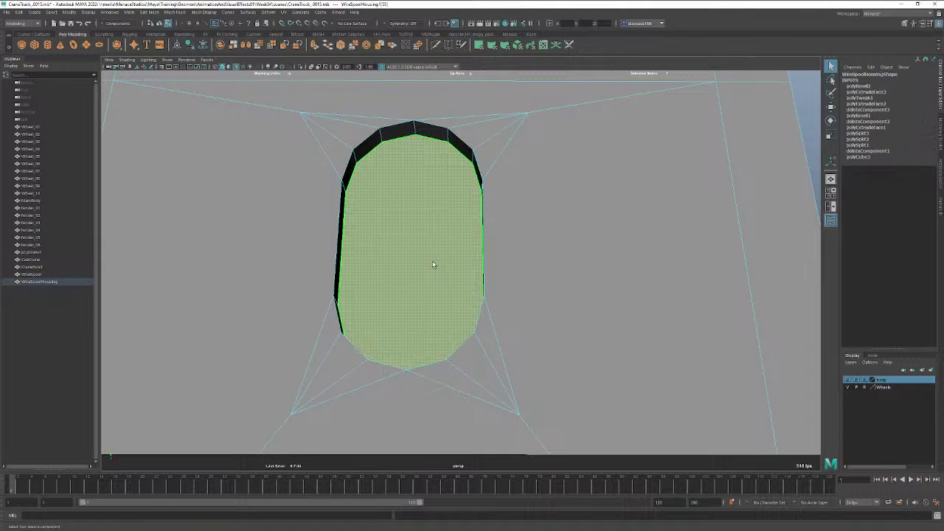
key("Delete")
Extrude the border edges of the housing's large rear opening inward to give its side walls and top an inner surface.
left_click_drag(476, 237, 348, 285, "alt")
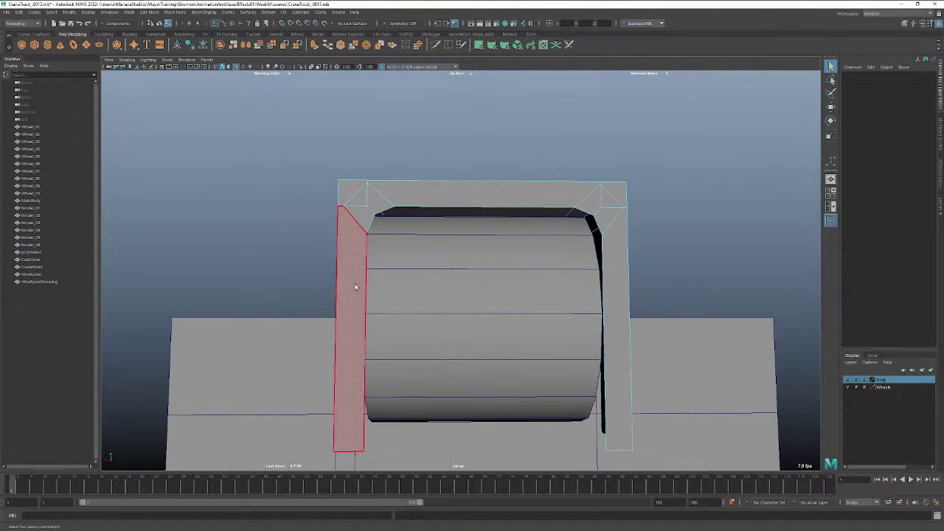
left_click_drag(453, 343, 413, 369, "alt")
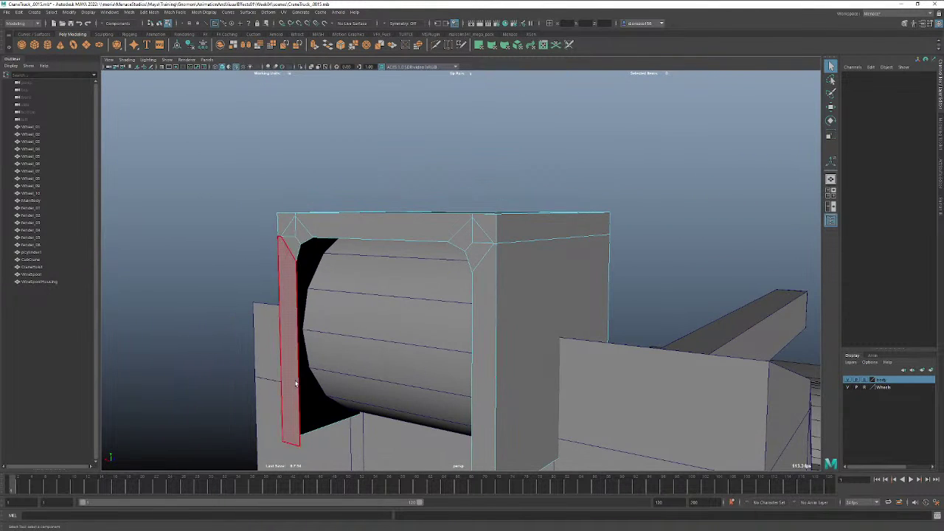
right_click_drag(300, 384, 299, 319)
left_click(299, 319)
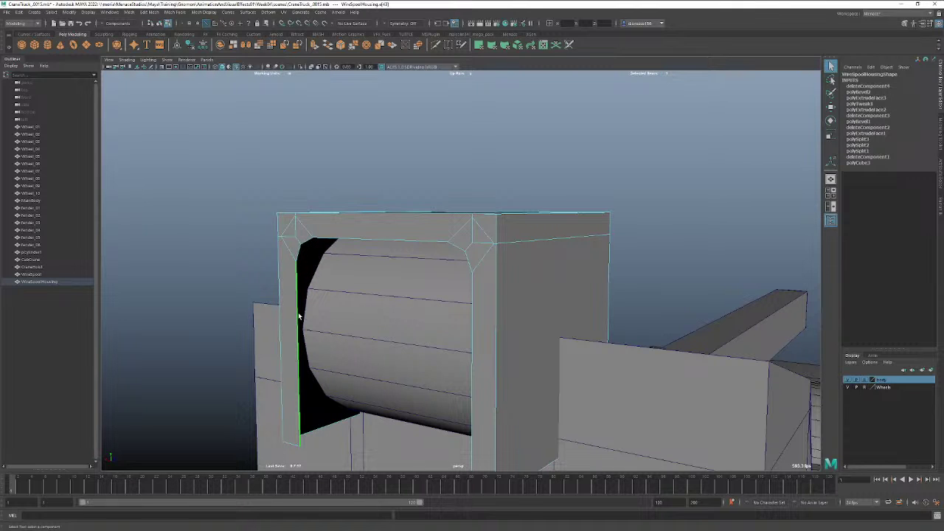
left_click(299, 254, "shift")
left_click(314, 240)
left_click_drag(314, 241, 569, 359, "alt")
left_click(643, 363)
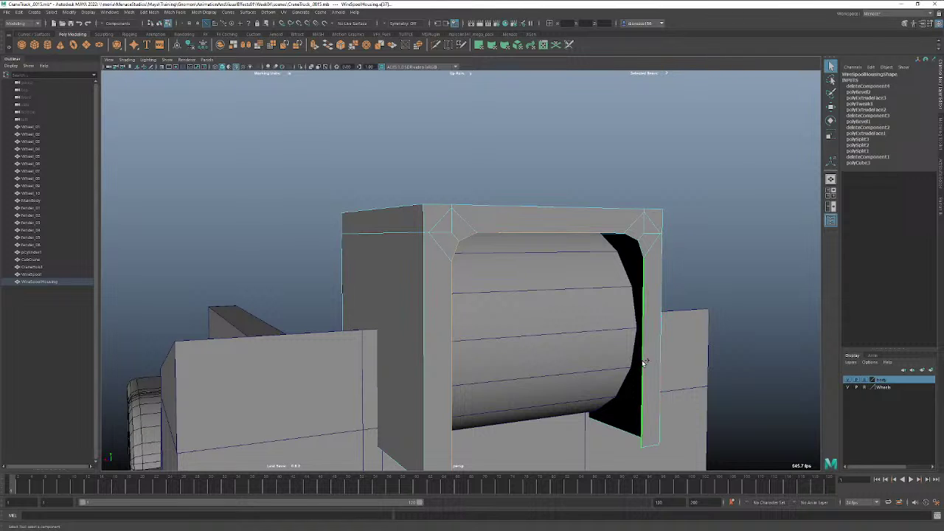
left_click(638, 366)
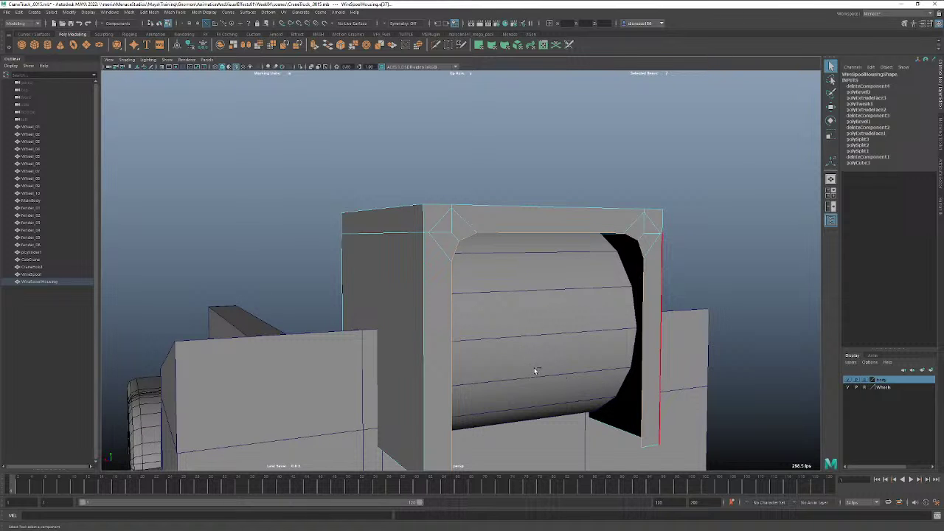
key("ctrl+e")
left_click_drag(536, 371, 554, 373, "alt")
left_click_drag(659, 343, 548, 357)
mouse_move(403, 365)
left_mouse_down("alt")
mouse_move(481, 358)
mouse_move(428, 348)
mouse_move(476, 371)
mouse_move(454, 453)
mouse_move(485, 362)
mouse_move(417, 354)
left_mouse_up("alt")
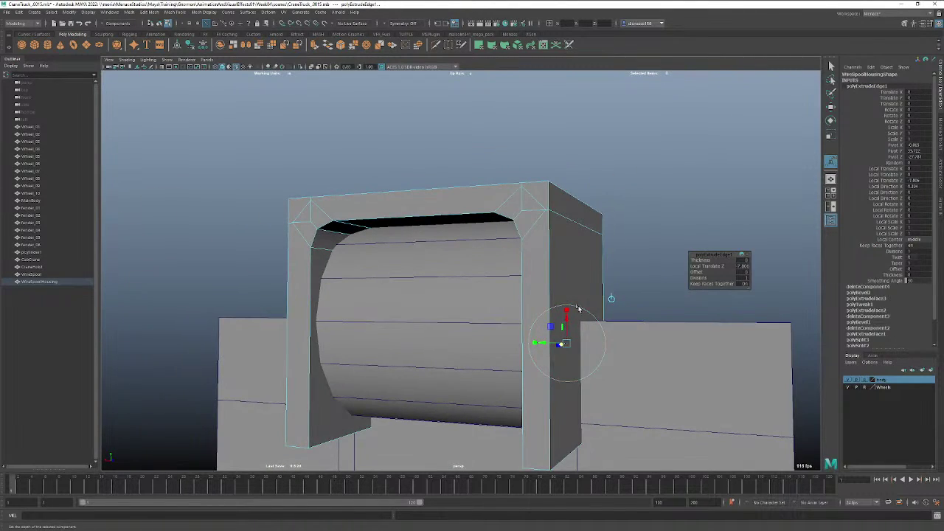
left_click(649, 274)
left_click(437, 317)
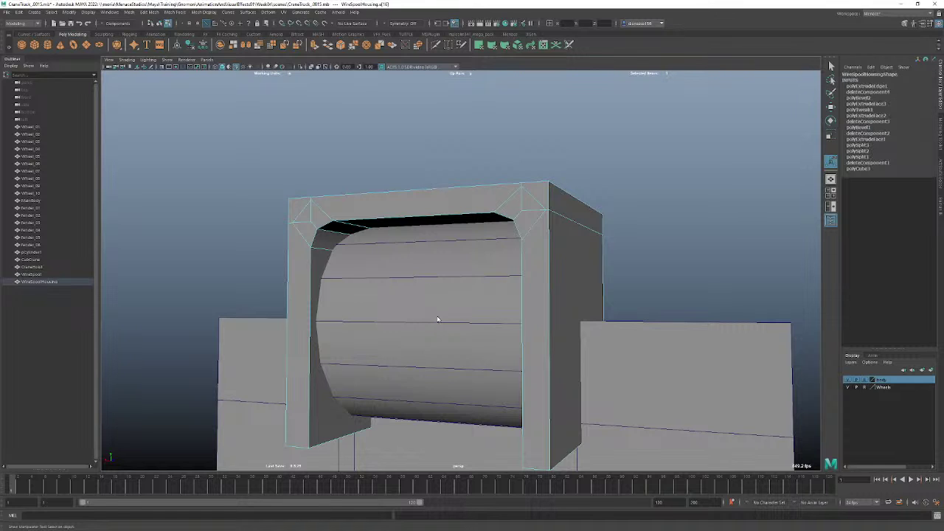
Try reducing the wire spool's diameter and lowering it inside the housing.
right_click_drag(437, 319, 458, 301)
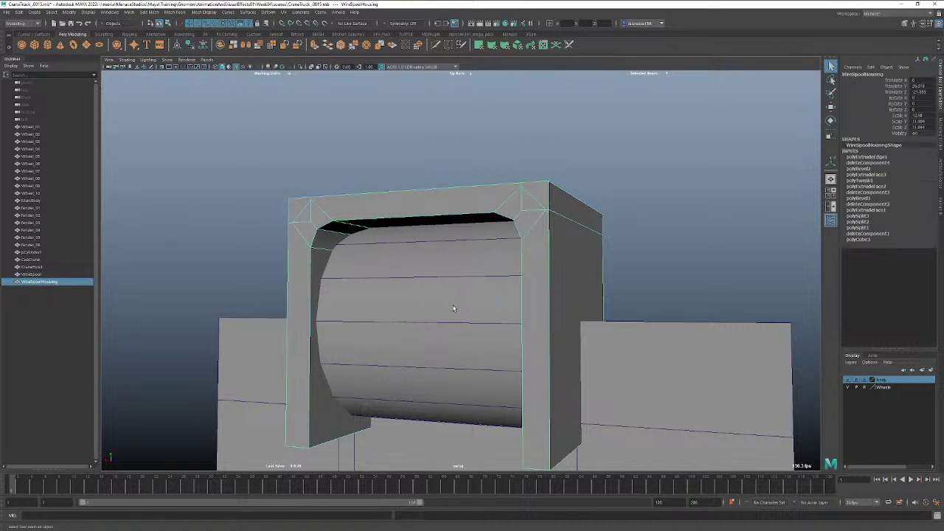
left_click(450, 310)
key("e")
key("r")
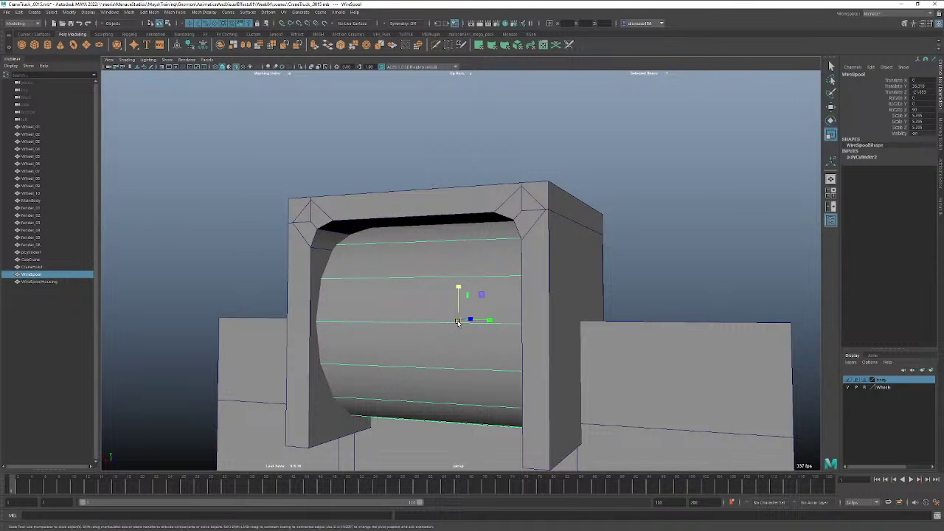
mouse_move(466, 303)
left_mouse_down("alt")
mouse_move(447, 310)
mouse_move(481, 318)
mouse_move(492, 288)
mouse_move(492, 303)
mouse_move(467, 310)
left_mouse_up("alt")
key("w")
key("w")
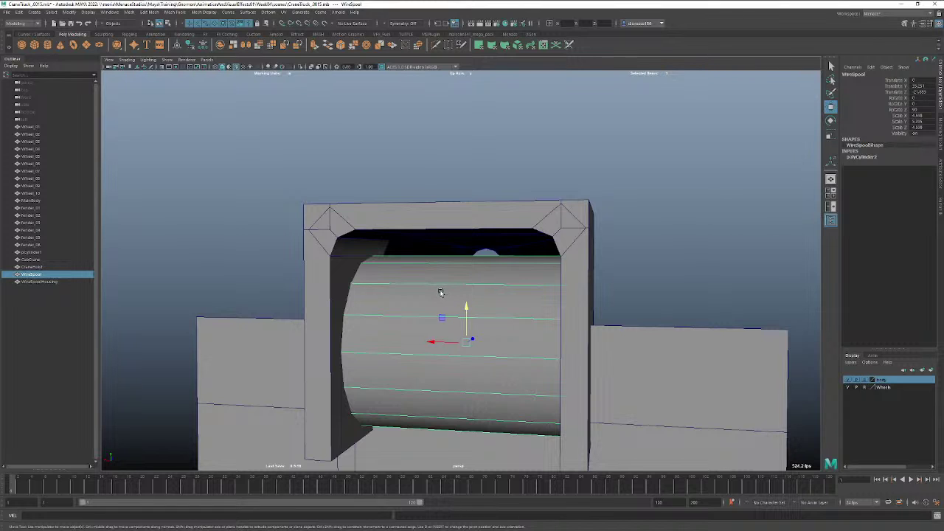
left_click_drag(449, 301, 447, 300)
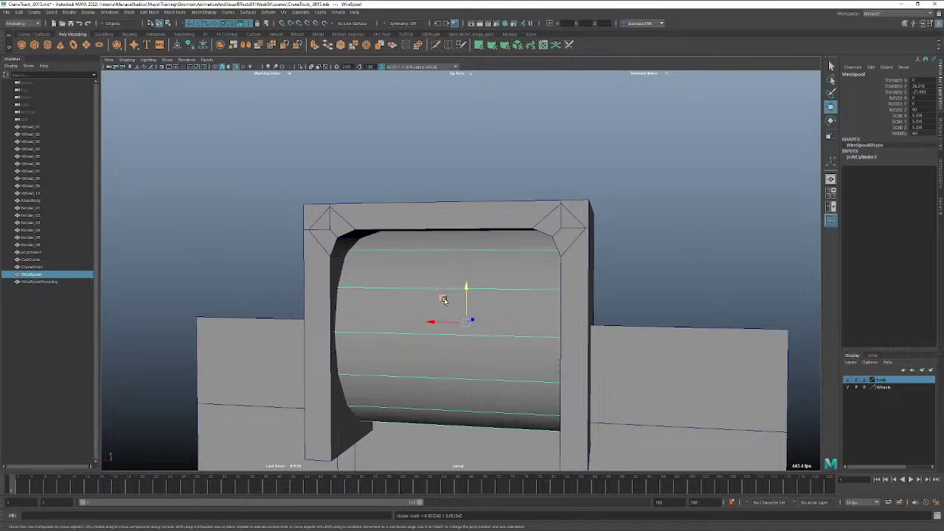
Isolate the spool housing and pull the inner edges of its extruded rear lip back close to the opening.
left_click(342, 256)
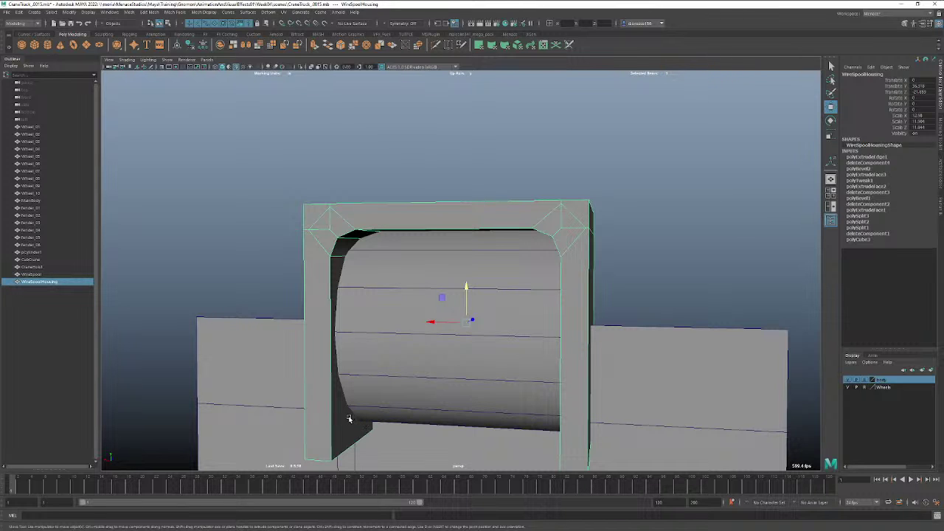
key("ctrl+1")
left_click_drag(348, 418, 376, 397, "alt")
right_click_drag(383, 388, 381, 303)
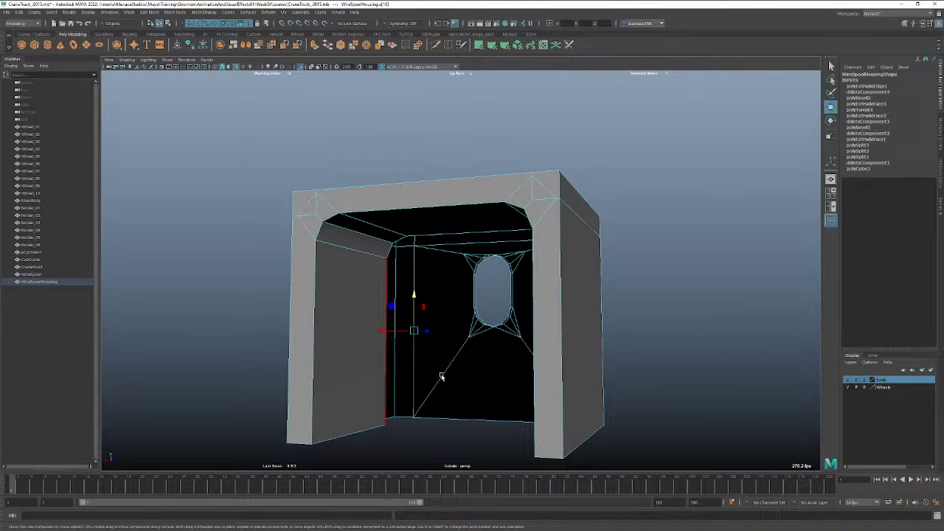
left_click_drag(446, 378, 544, 367, "alt")
left_click_drag(459, 316, 527, 360)
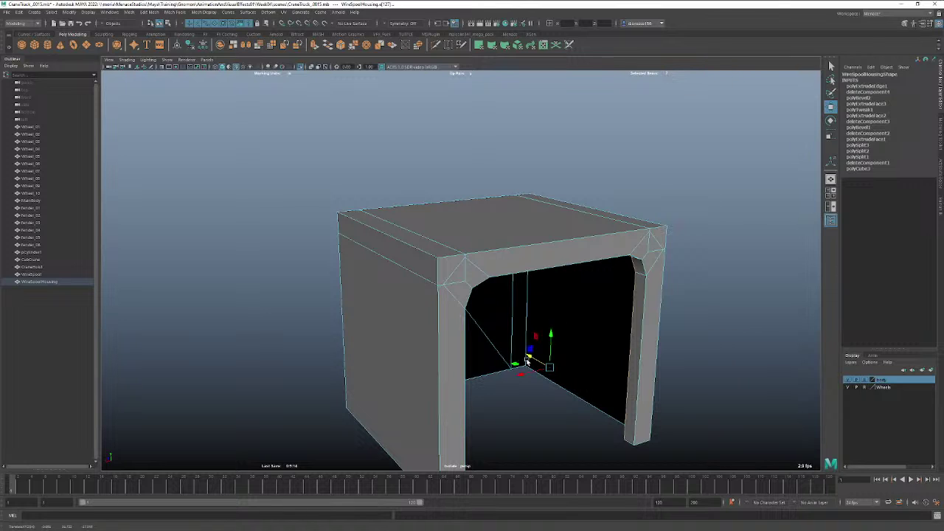
Extrude the rear lip's inner edges again with an offset of about 0.6.
key("ctrl+e")
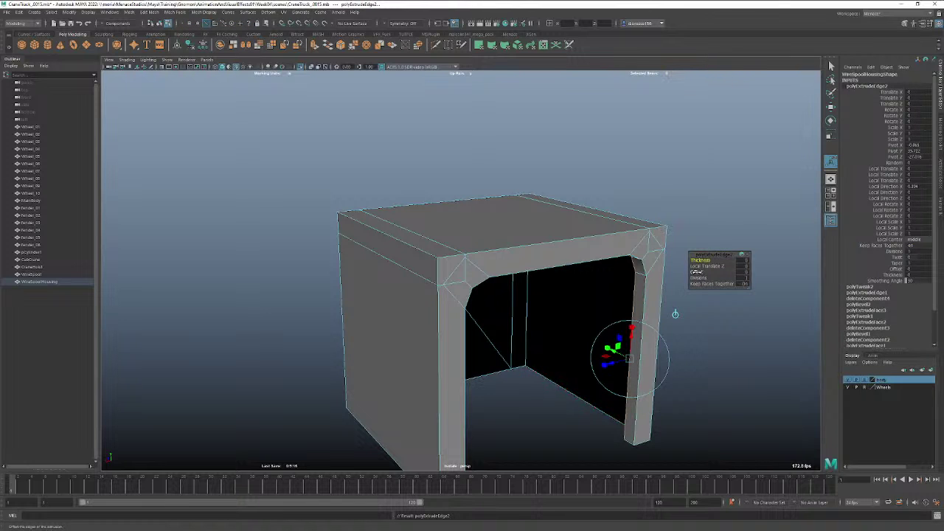
left_click_drag(699, 273, 698, 272)
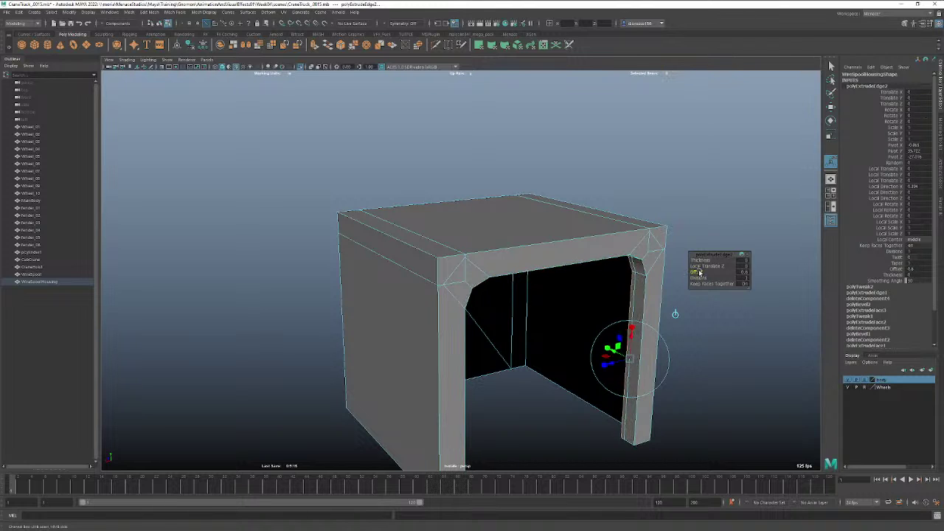
Undo the rear lip's offset, give the extrusion a small thickness, and extrude its inner edges deep into the housing.
key("ctrl+z")
left_click(697, 260)
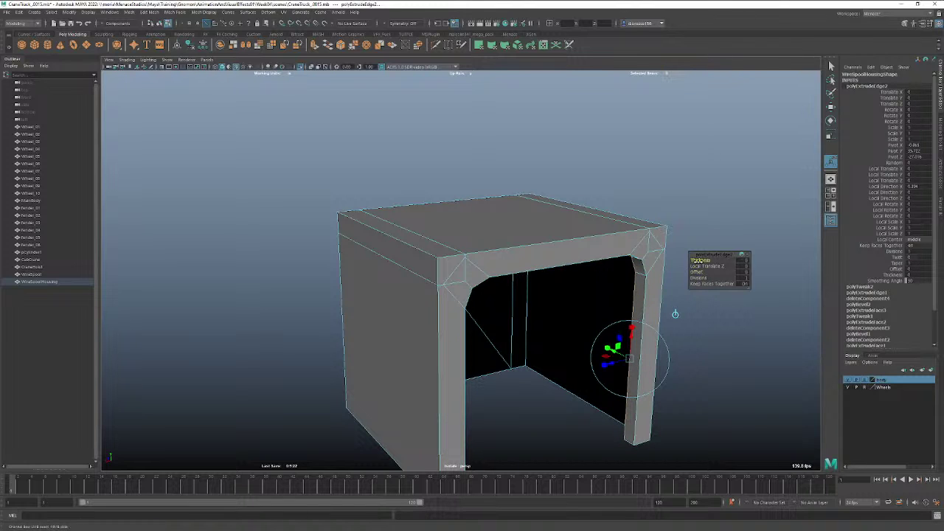
left_click_drag(686, 263, 687, 263)
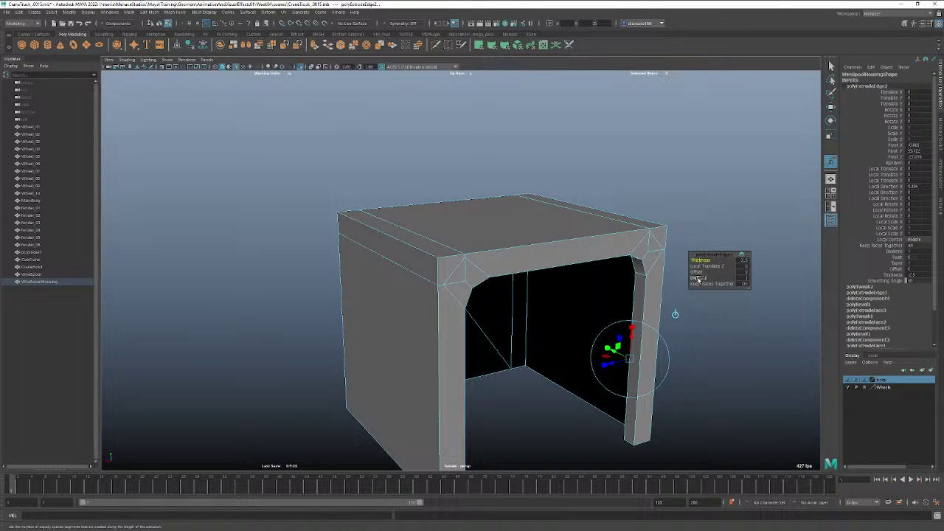
left_click(698, 273)
left_click_drag(698, 272, 802, 270)
key("ctrl+z")
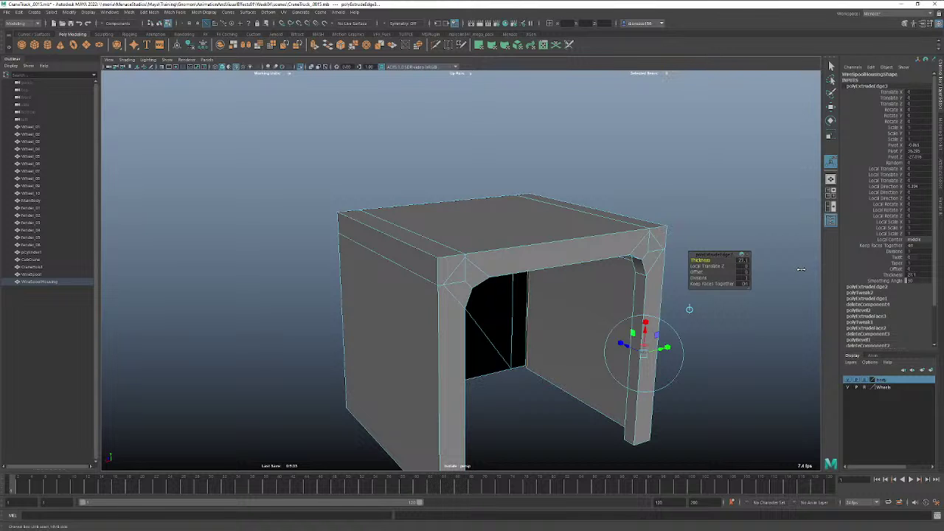
Bring the rest of the truck back into view and check the spool housing with a smooth preview.
left_click(741, 354)
left_click_drag(741, 354, 391, 322, "alt")
key("ctrl+1")
right_click_drag(392, 322, 364, 323)
key("3")
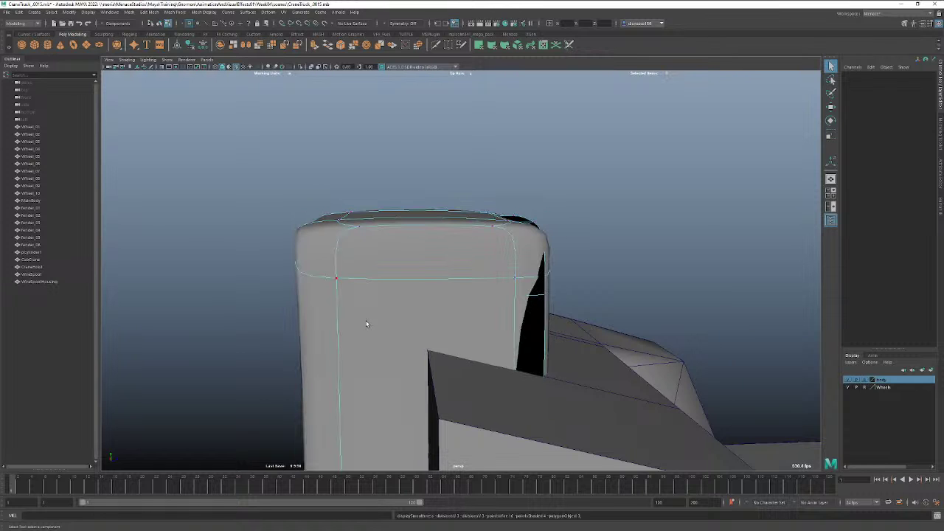
key("1")
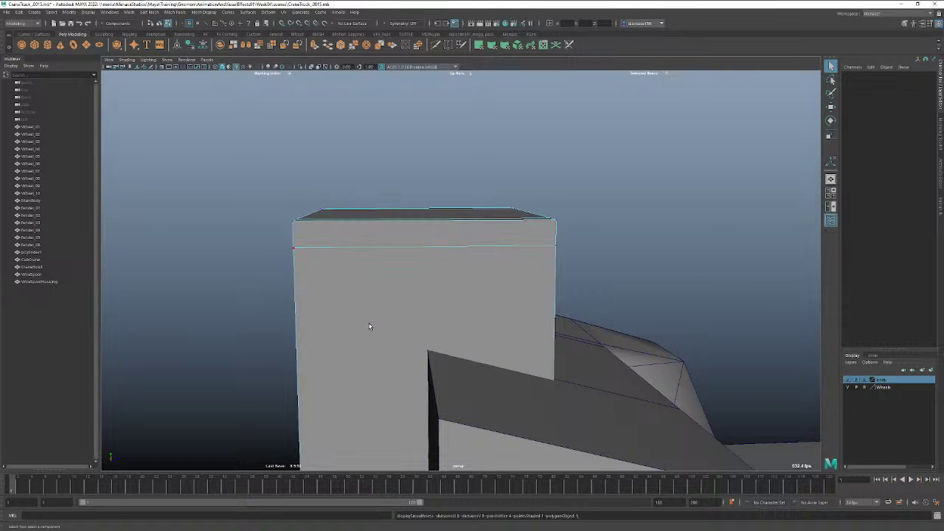
Move all vertices of the housing's rear opening frame slightly rearward.
key("4")
left_click_drag(369, 325, 235, 328, "alt")
left_click_drag(306, 191, 392, 421)
key("5")
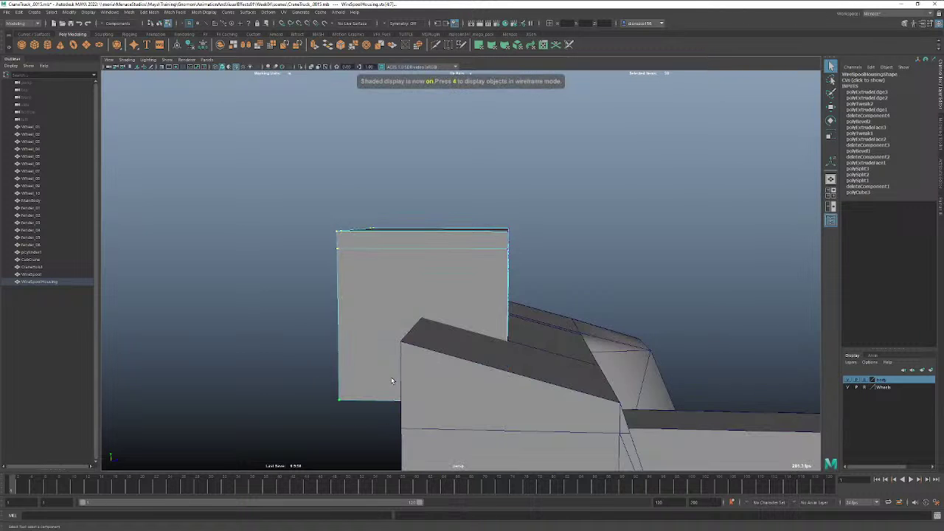
left_click_drag(391, 382, 393, 380, "alt")
key("w")
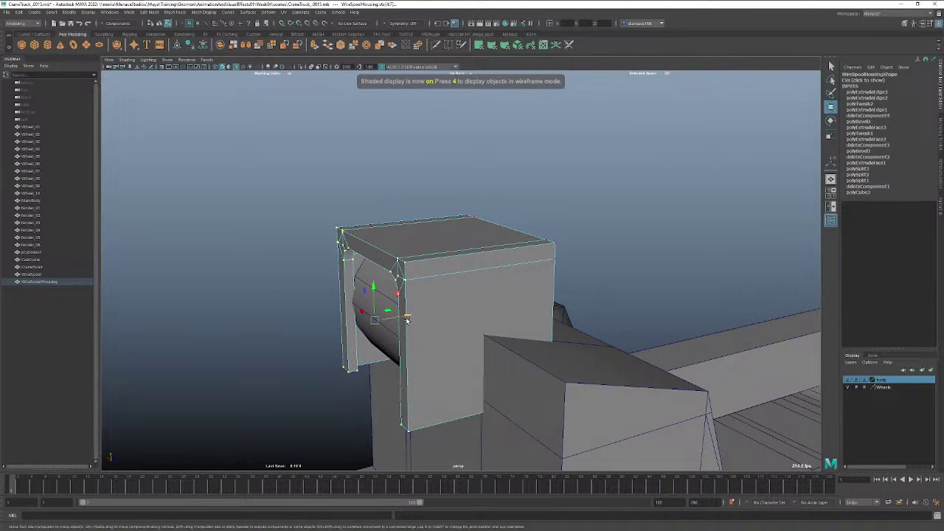
left_click_drag(408, 316, 403, 317)
left_click_drag(384, 326, 529, 327, "alt")
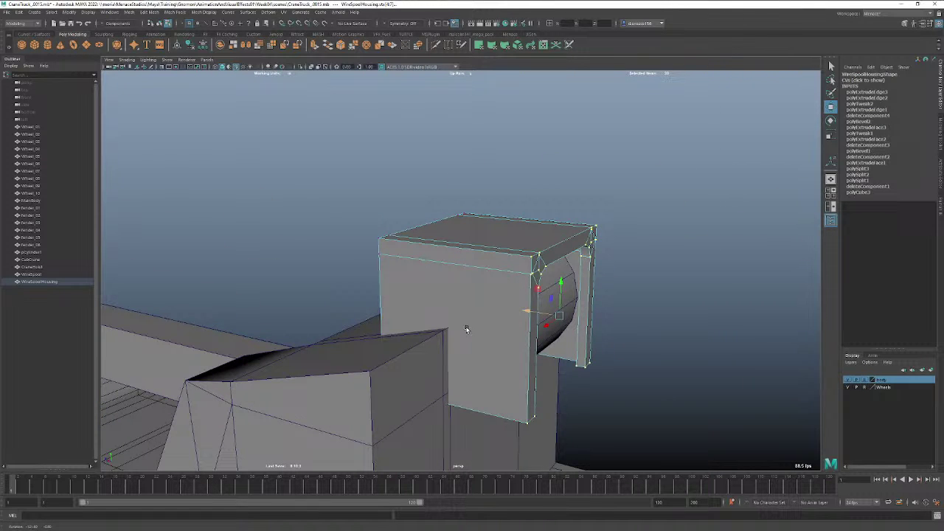
left_click_drag(466, 329, 439, 324, "alt")
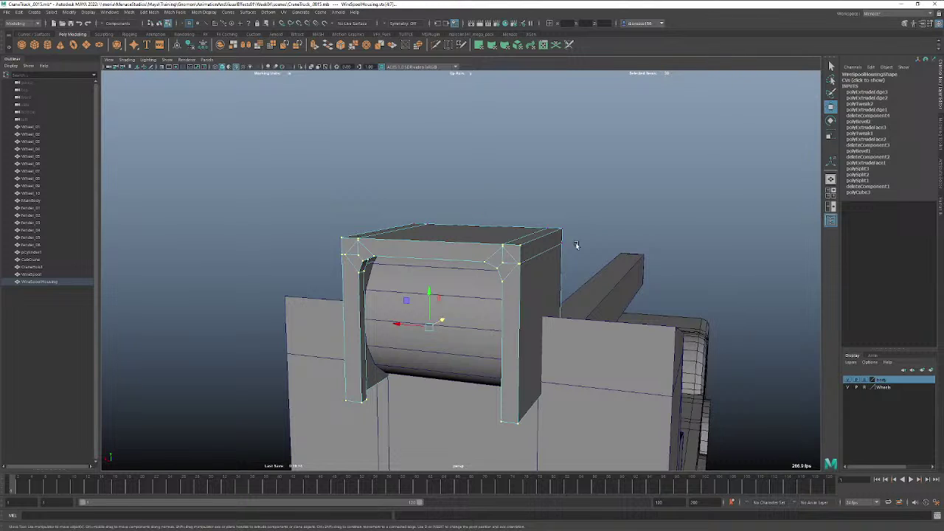
left_click(606, 219)
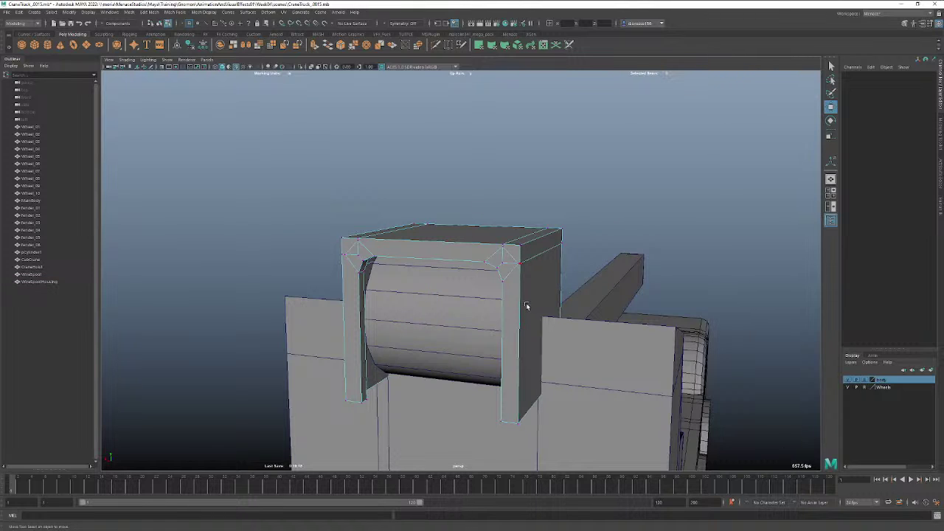
Duplicate the two outer faces of the housing's side wall as a separate panel.
right_click_drag(528, 307, 529, 321)
left_click(526, 313)
left_click(524, 258, "shift")
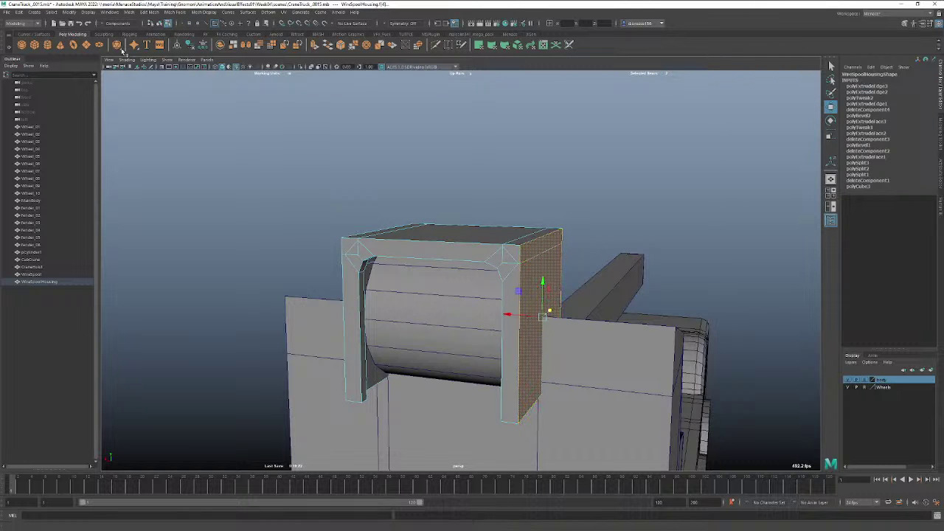
left_click(130, 13)
mouse_move(149, 13)
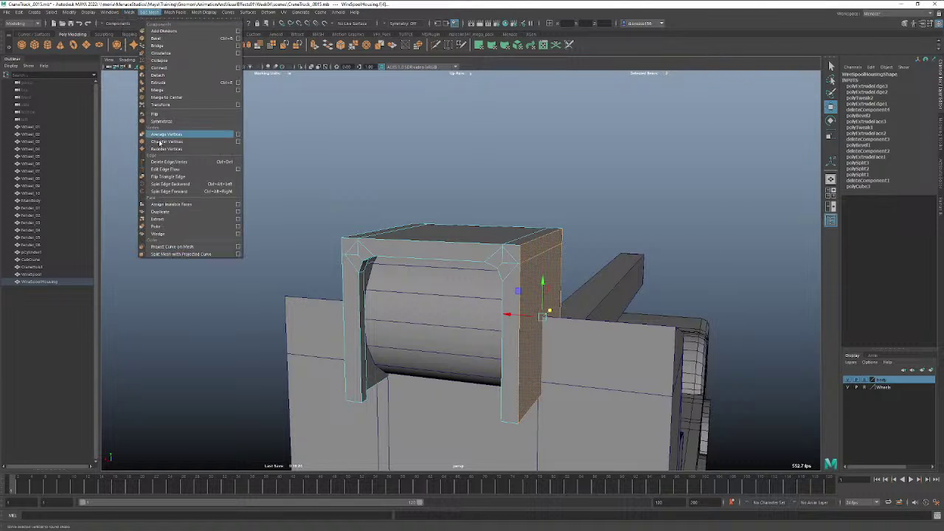
left_click(164, 212)
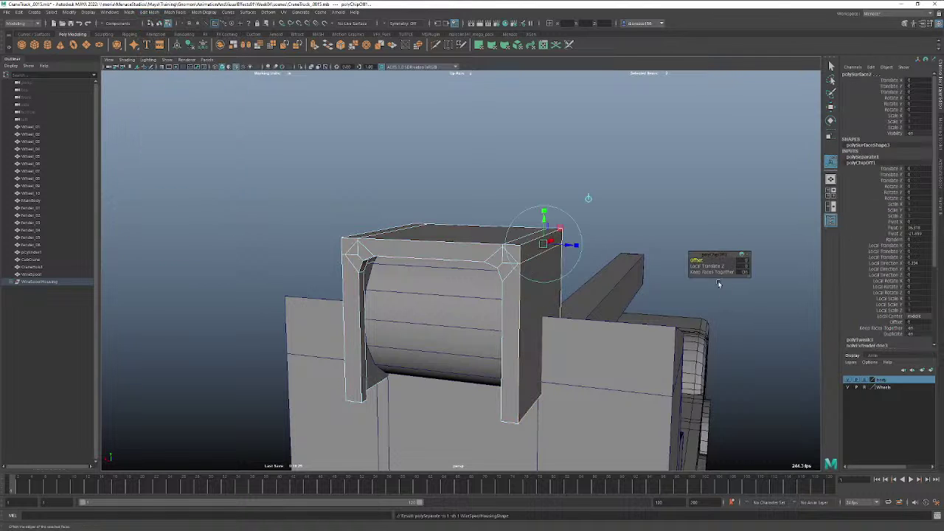
left_click(658, 301)
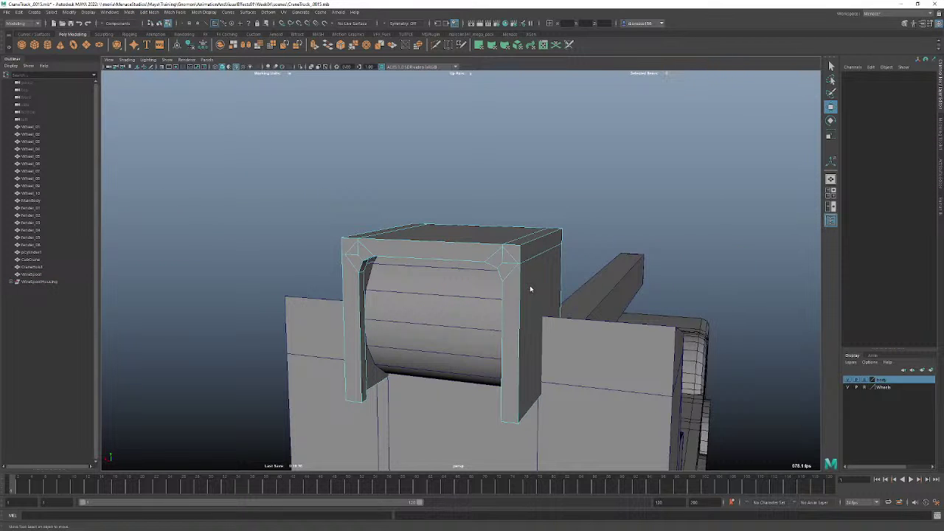
Shift the duplicated side panel slightly away from the housing and extrude it outward about 5.9 into a solid block.
right_click_drag(531, 288, 584, 243)
left_click(555, 262)
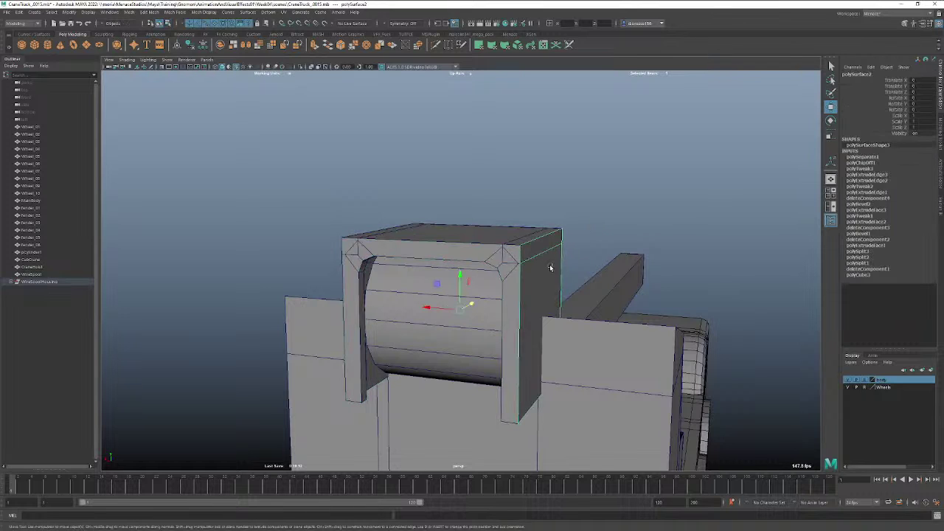
middle_click_drag(426, 308, 431, 309)
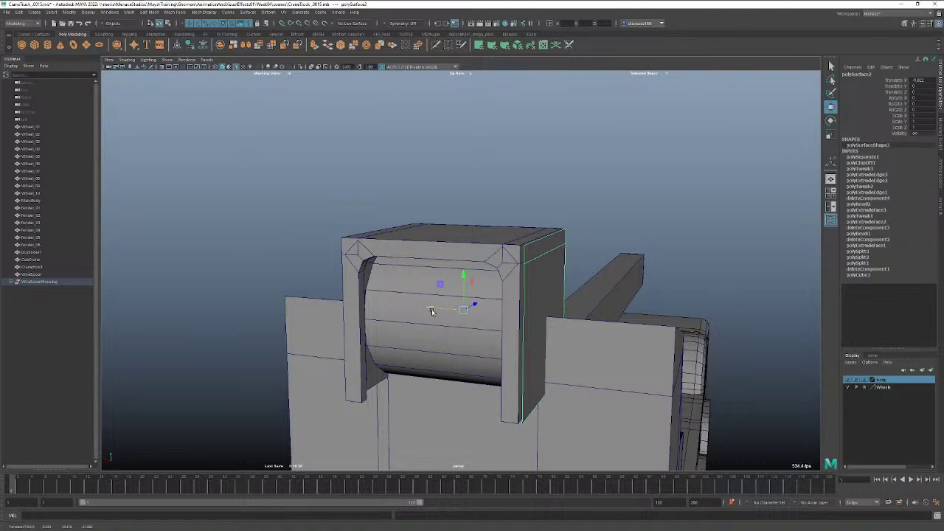
key("ctrl+e")
left_click_drag(579, 251, 681, 257)
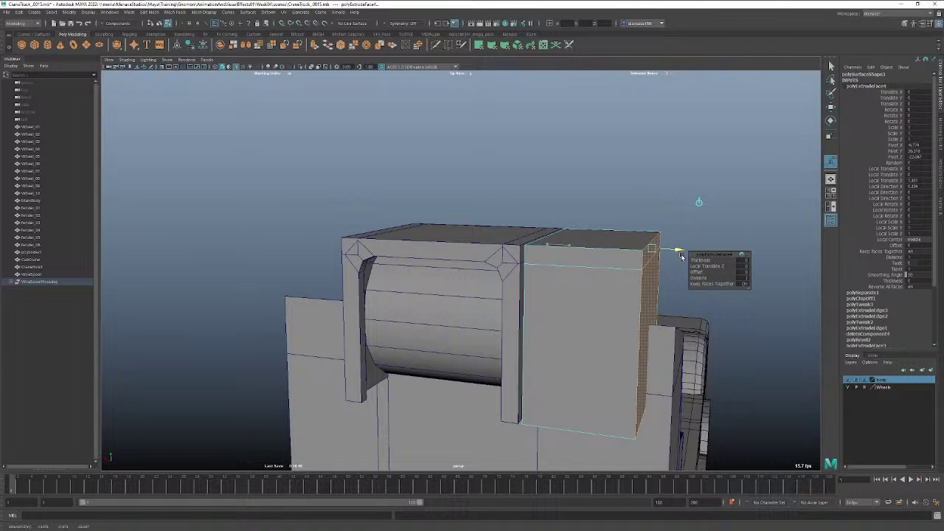
left_click_drag(682, 257, 659, 256)
Lower the side block's horizontal edge loop and move its upper outer edge inward and down to slope the top.
right_click(548, 270)
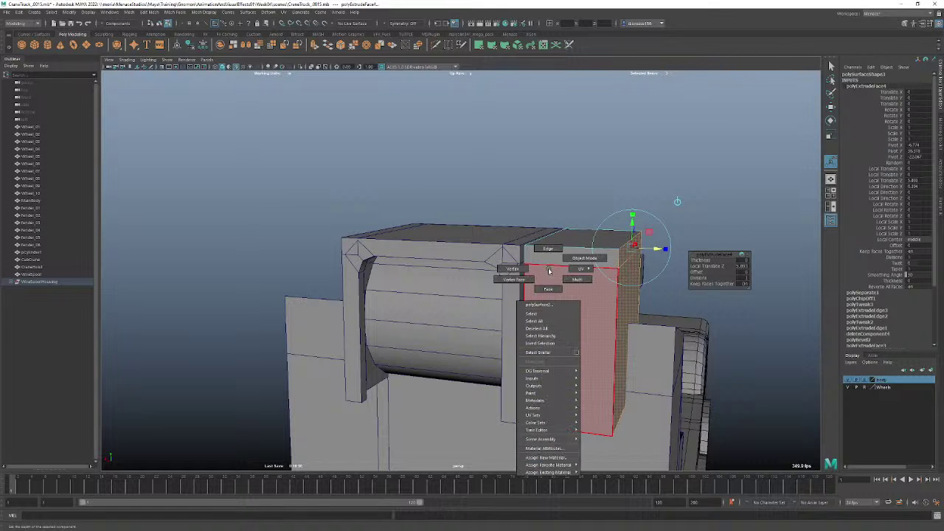
right_click_drag(549, 269, 547, 248)
left_click(543, 265)
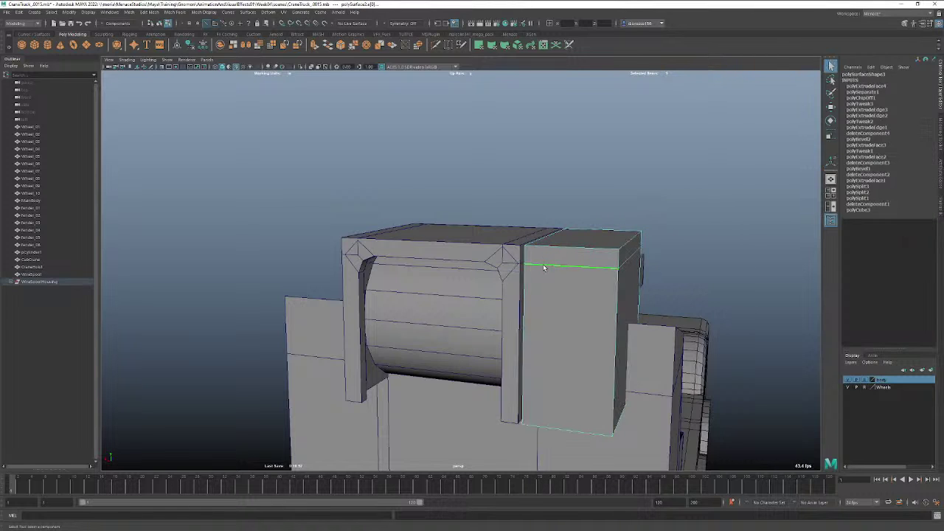
key("Delete")
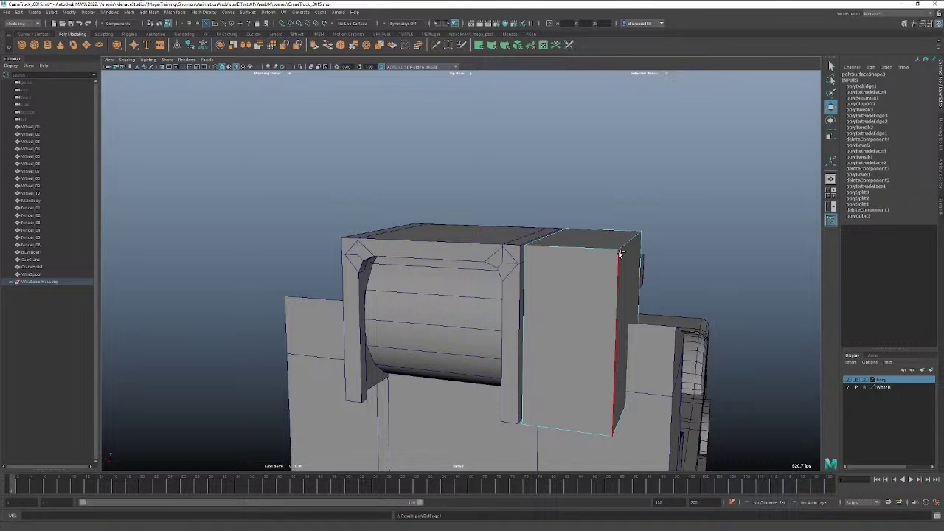
key("ctrl+z")
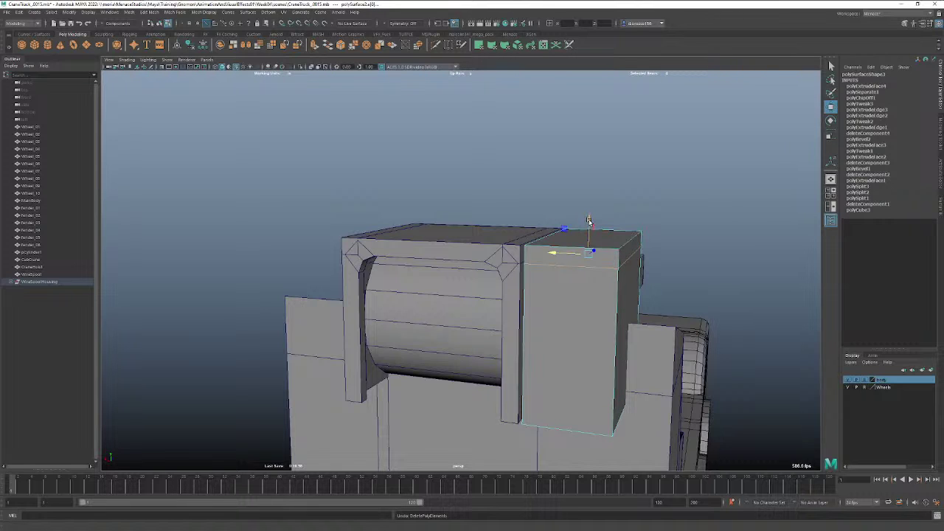
left_click_drag(589, 222, 565, 240)
left_click(628, 245)
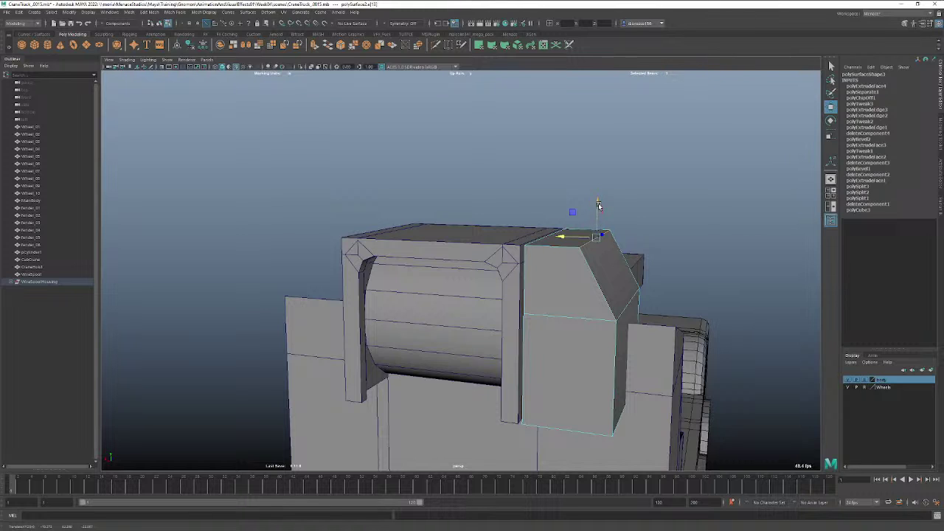
left_click_drag(599, 206, 598, 224)
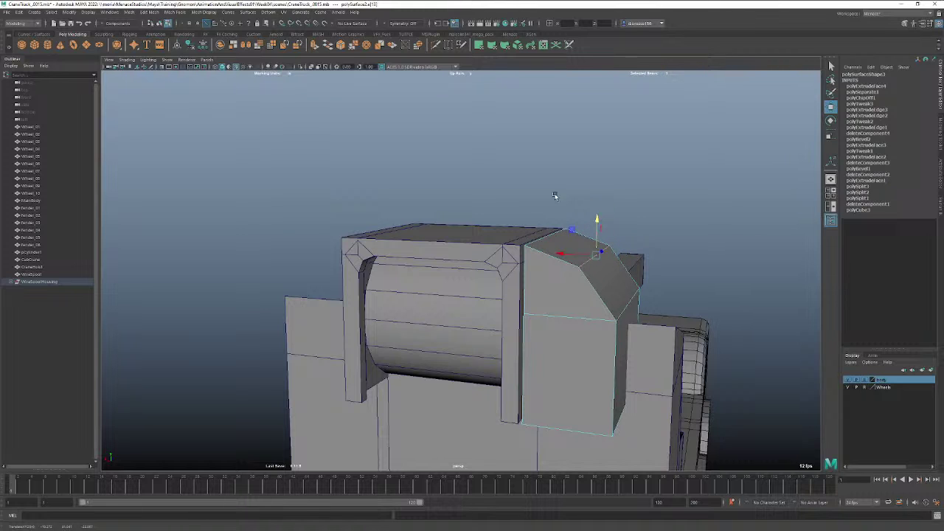
Bevel the side block's sloped upper edges with 2 segments to round the top.
left_click(353, 45)
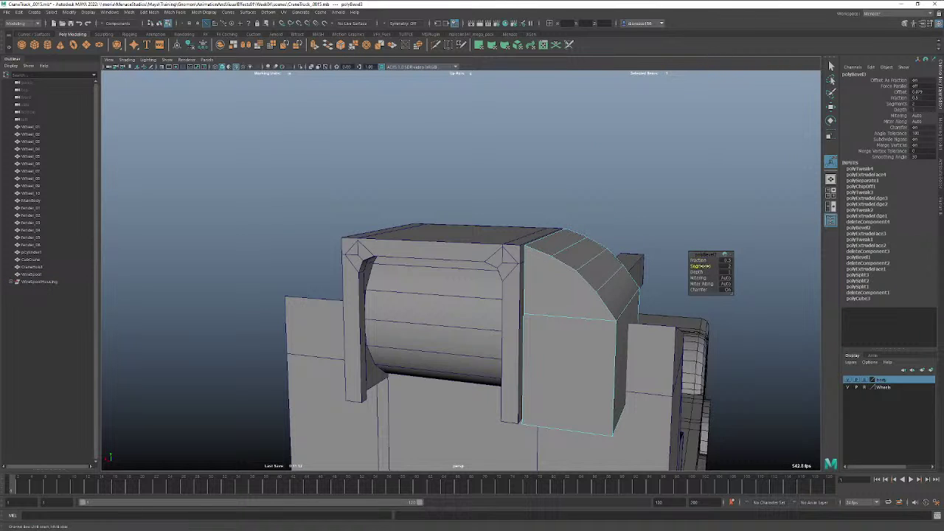
left_click_drag(704, 266, 706, 266)
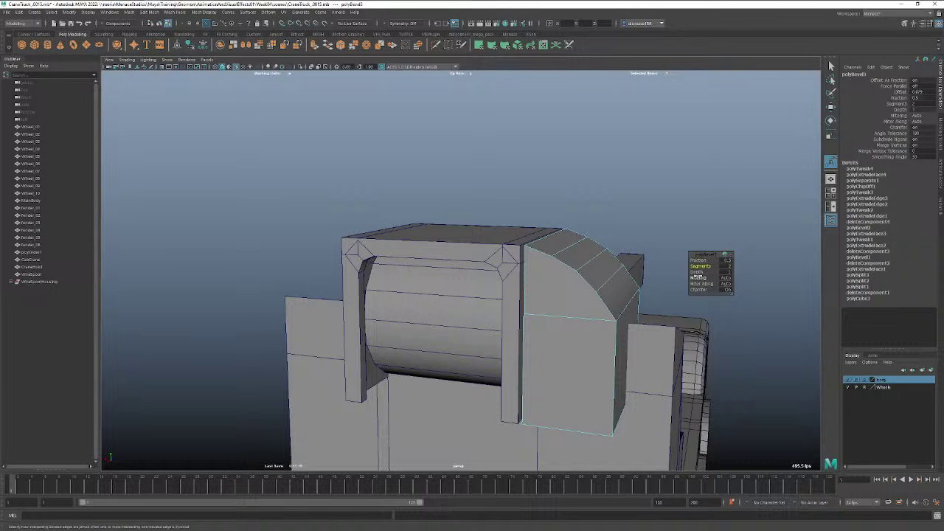
mouse_move(610, 268)
left_mouse_down("alt")
mouse_move(605, 255)
mouse_move(620, 260)
left_mouse_up("alt")
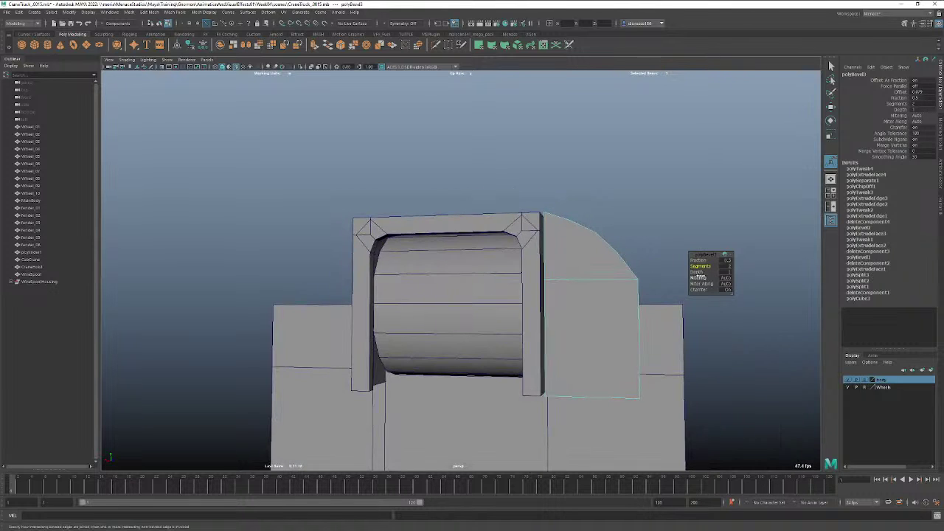
mouse_move(701, 273)
left_mouse_down()
mouse_move(690, 275)
mouse_move(705, 272)
left_mouse_up()
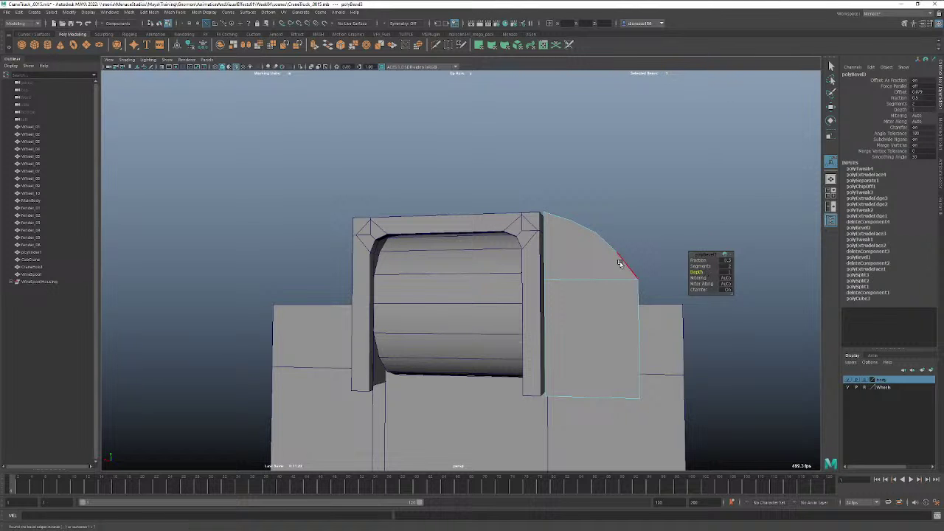
Select the vertical corner edges and curved rim edges along the front and rear of the rounded side block.
left_click_drag(627, 258, 541, 244, "alt")
left_click(375, 360)
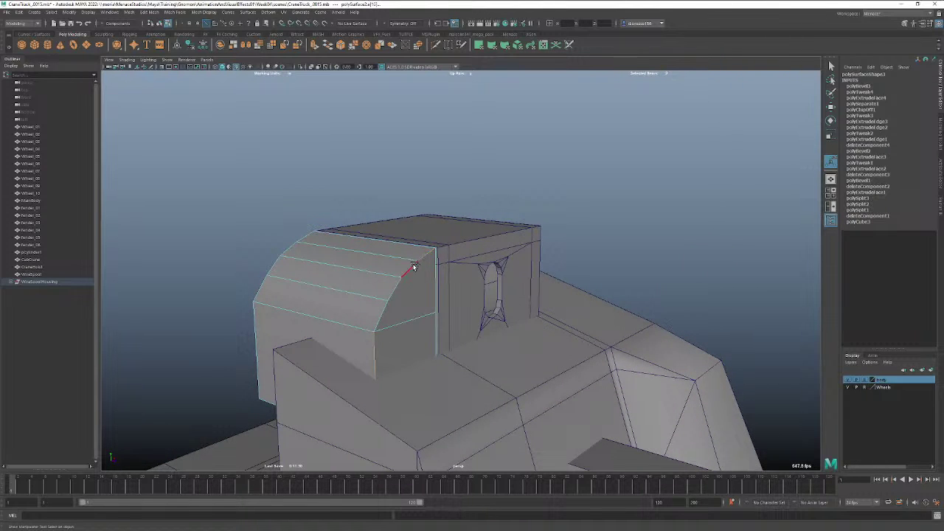
left_click_drag(380, 315, 413, 319, "alt")
left_click(457, 348, "shift")
left_click(457, 302, "shift")
left_click(443, 270, "shift")
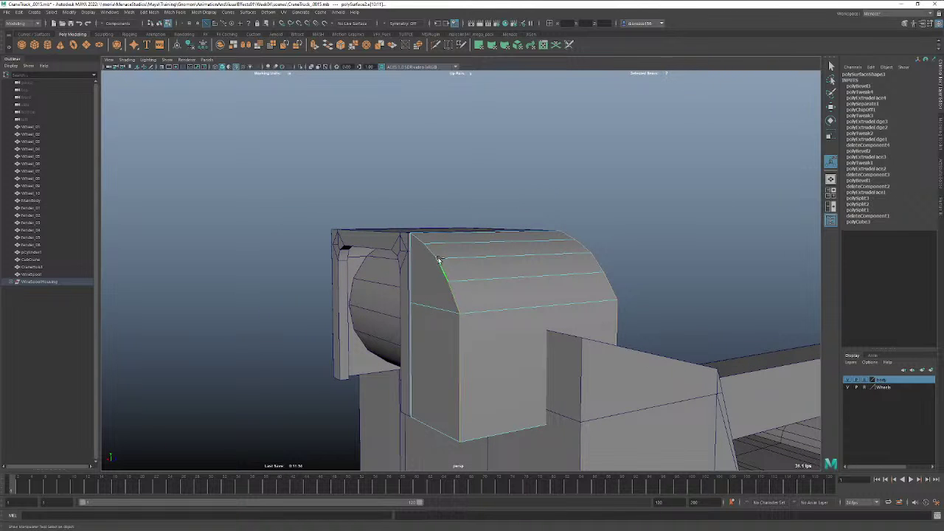
left_click(429, 249, "shift")
left_click(419, 240, "shift")
left_click_drag(472, 283, 364, 146, "alt")
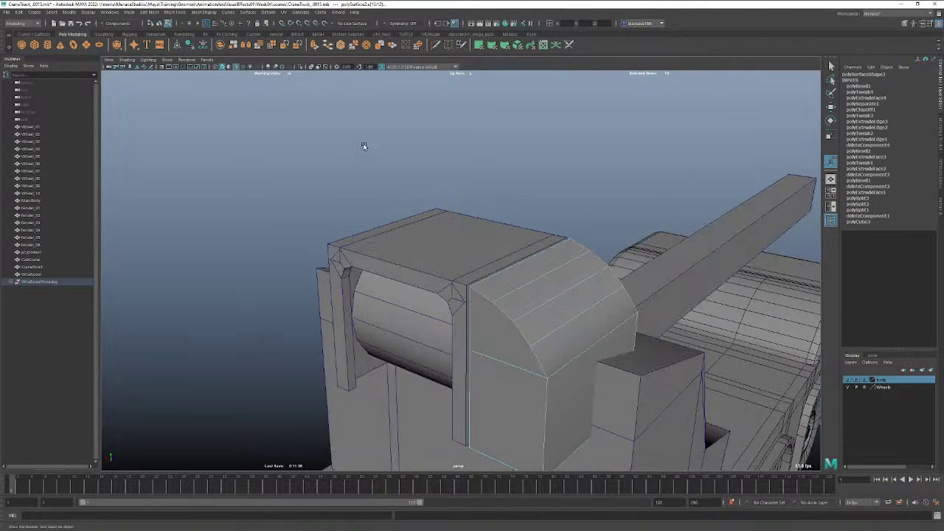
Try beveling the side block's selected rim edges with 2 segments and a fraction of 0.2.
left_click(343, 46)
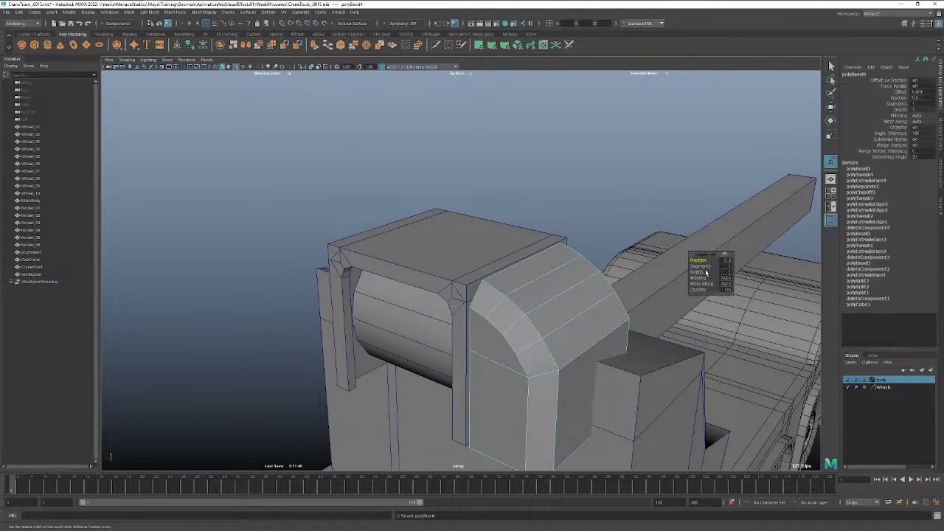
left_click_drag(701, 266, 698, 261)
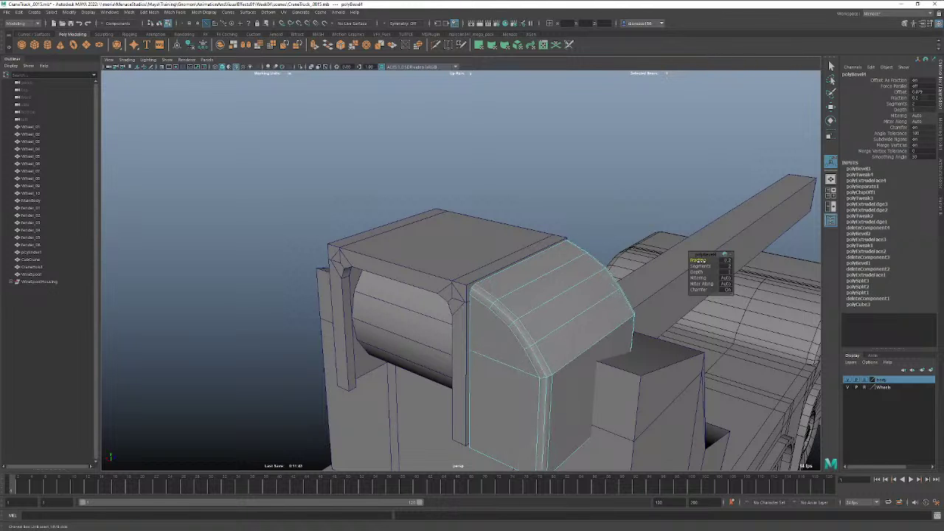
left_click_drag(656, 292, 625, 282, "alt")
key("ctrl+z")
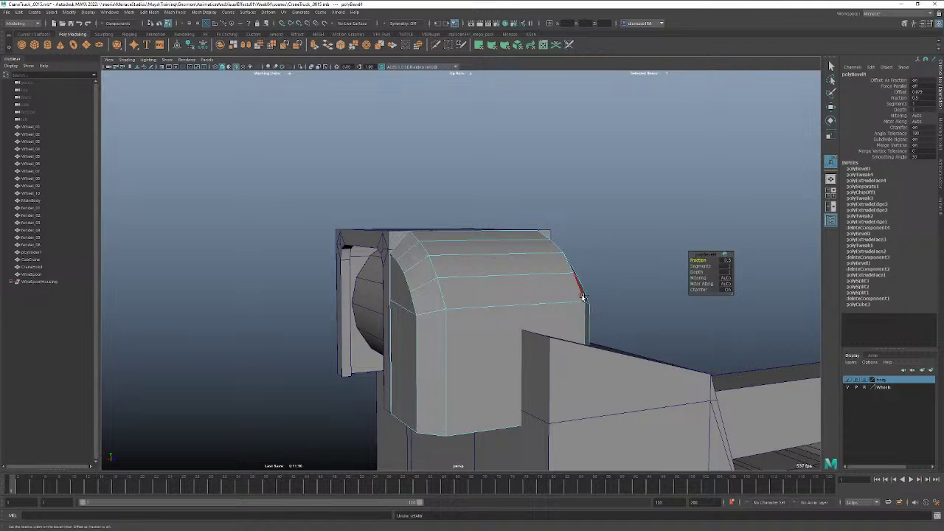
key("ctrl+z")
Bevel the side block's corner and curved rim edges with 2 segments and a fraction of 0.2.
left_click(548, 302)
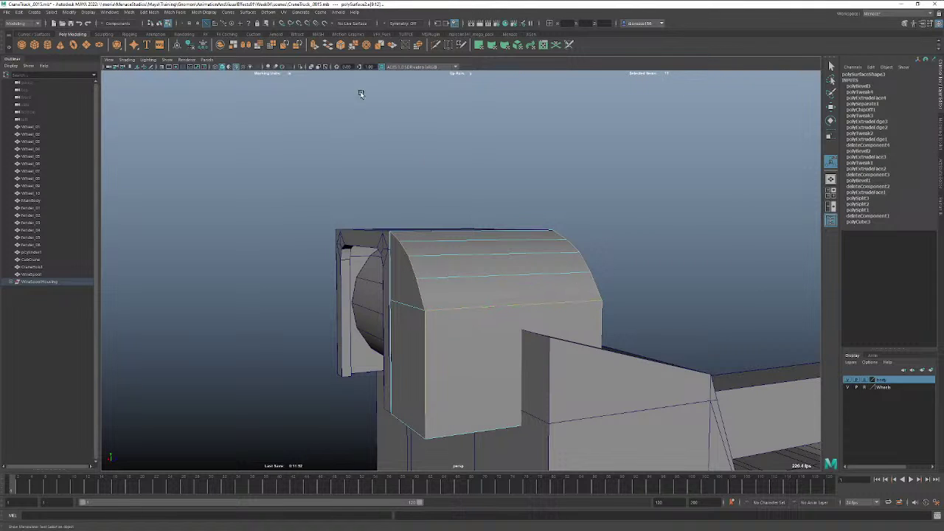
left_click(341, 45)
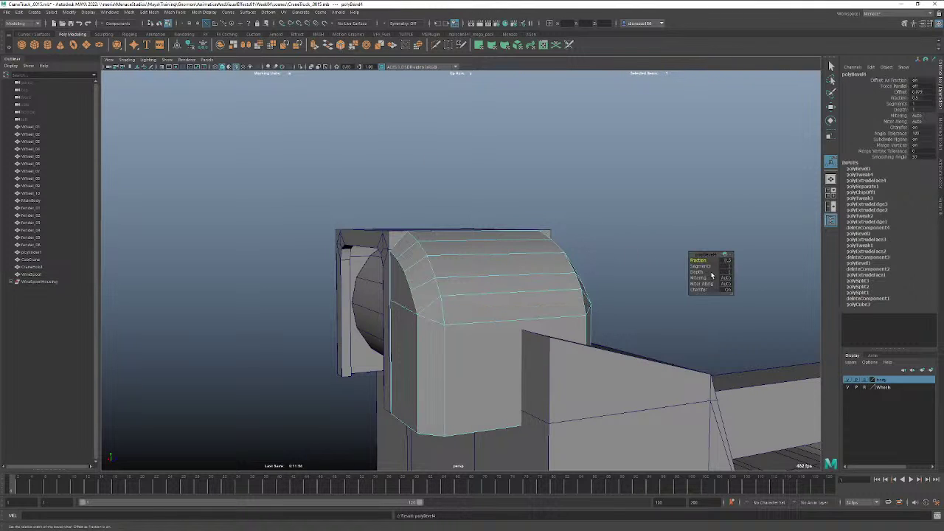
mouse_move(697, 267)
left_mouse_down()
mouse_move(707, 266)
mouse_move(698, 261)
left_mouse_up()
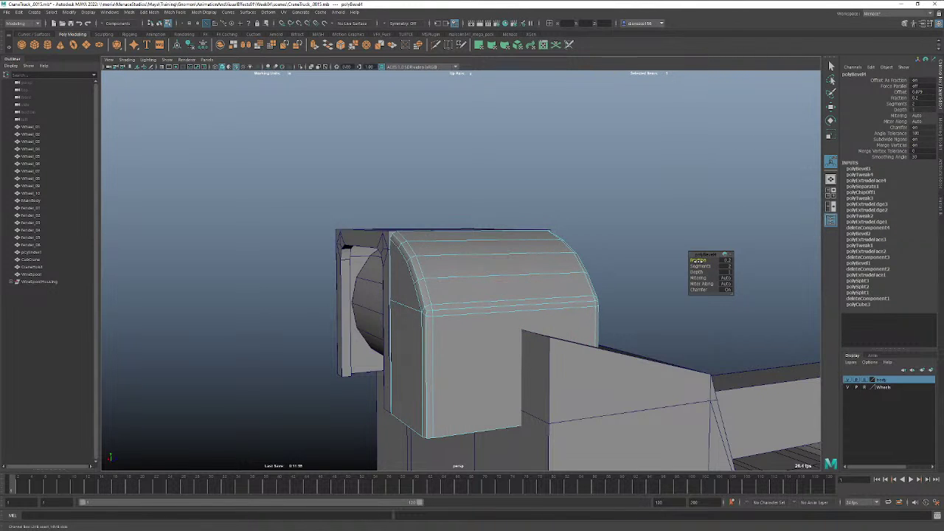
mouse_move(504, 298)
left_mouse_down("alt")
mouse_move(559, 307)
mouse_move(499, 281)
left_mouse_up("alt")
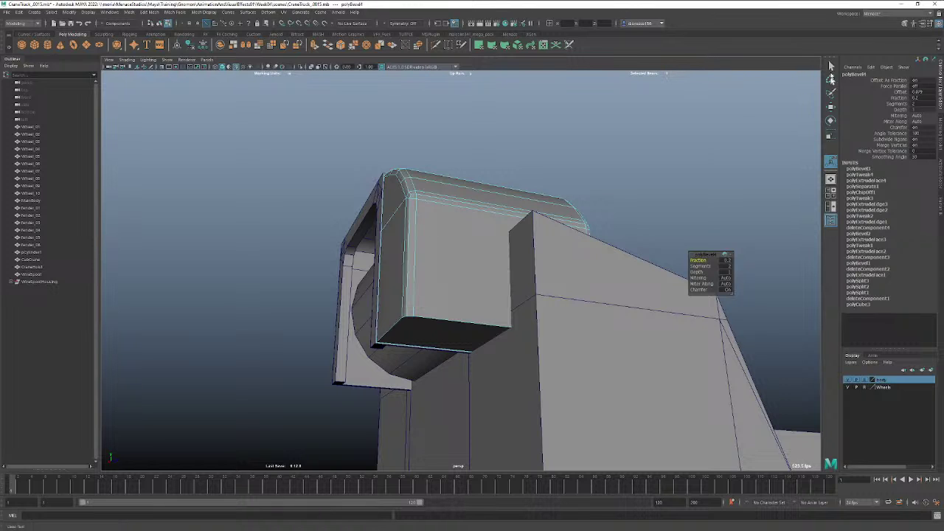
left_click(831, 66)
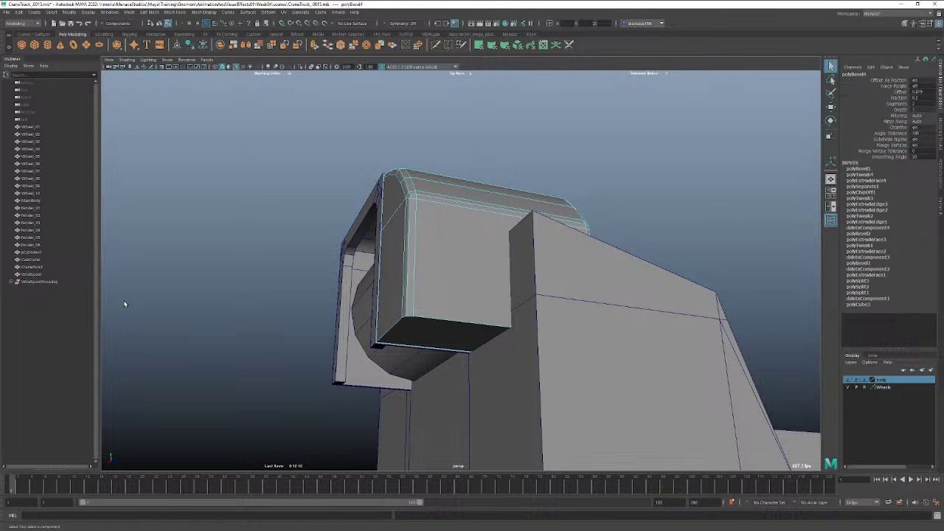
Delete the wire spool housing's construction history and move its two meshes out of the WireSpoolHousing group.
left_click_drag(124, 304, 276, 259, "alt")
left_click(25, 283)
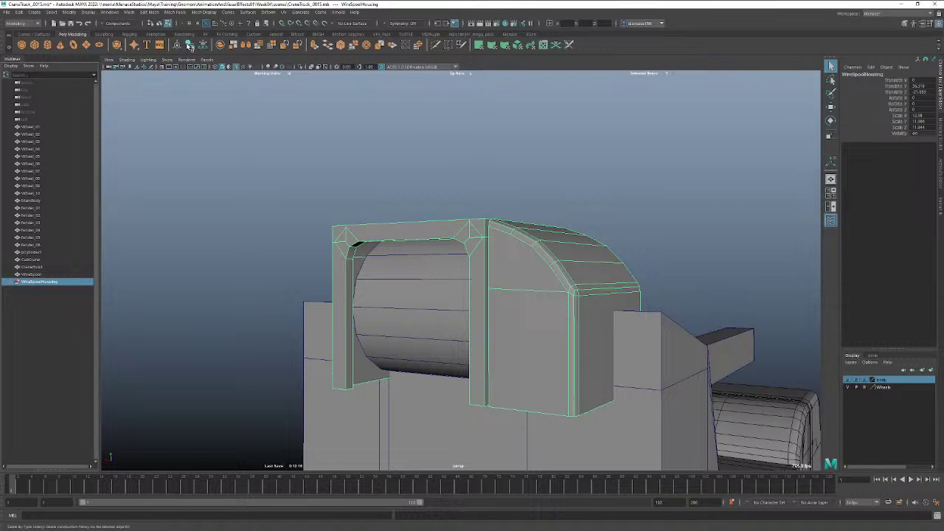
left_click(12, 282)
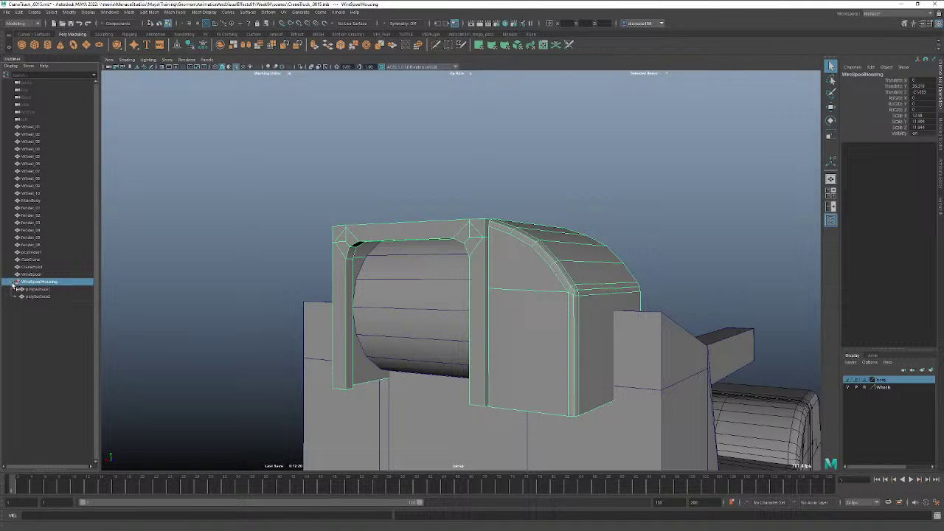
left_click(35, 290)
left_click(37, 299, "shift")
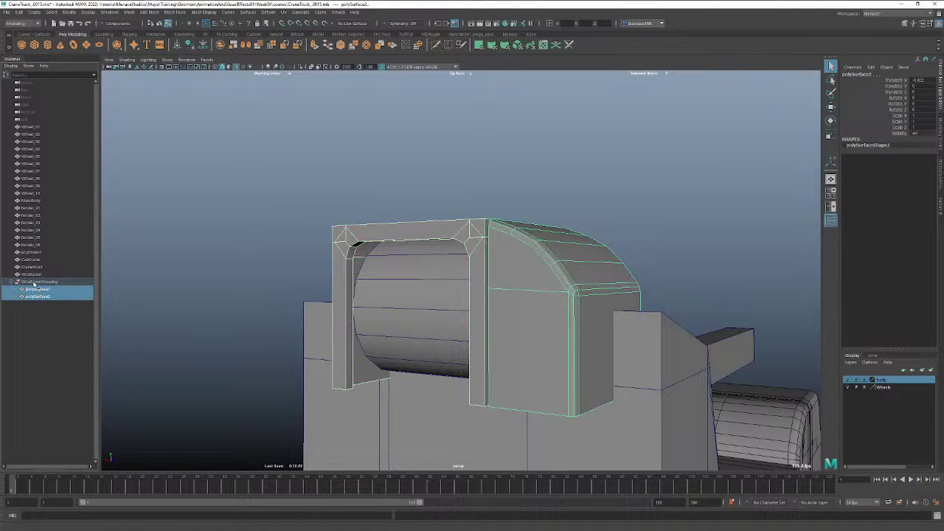
middle_click_drag(34, 284, 34, 278)
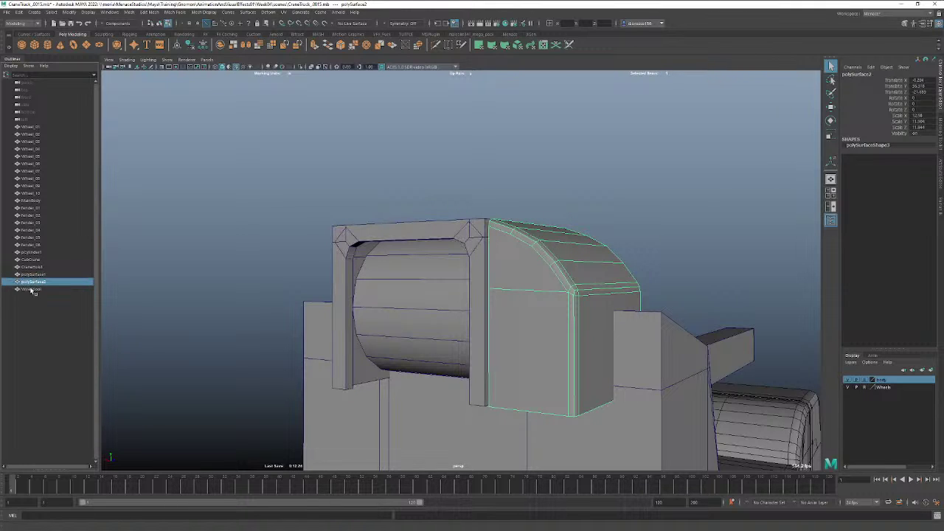
left_click(80, 314)
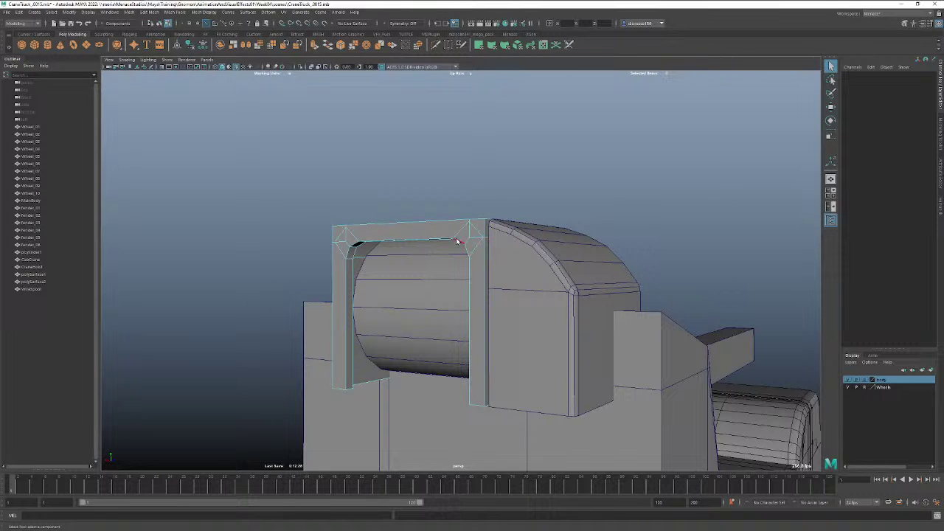
Rename the open frame mesh around the spool as WireSpoolHousing1.
right_click_drag(447, 236, 462, 203)
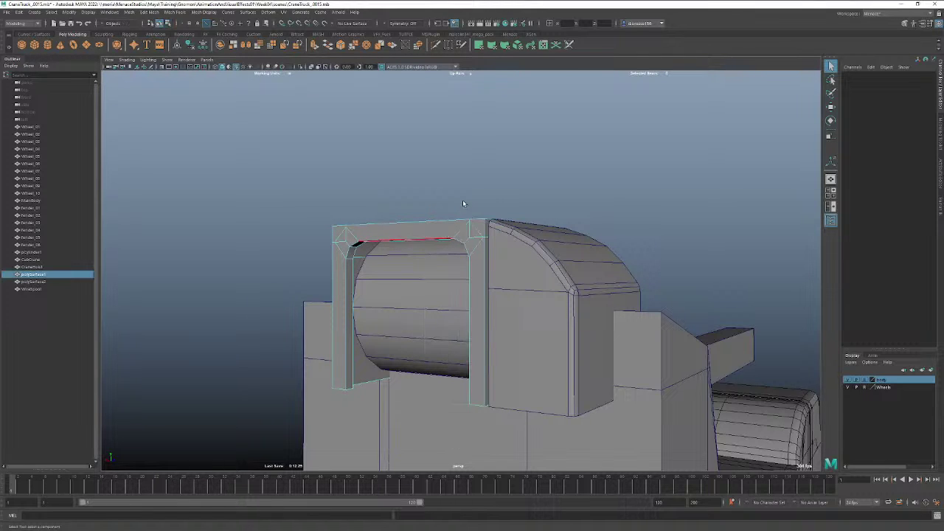
double_click(37, 275)
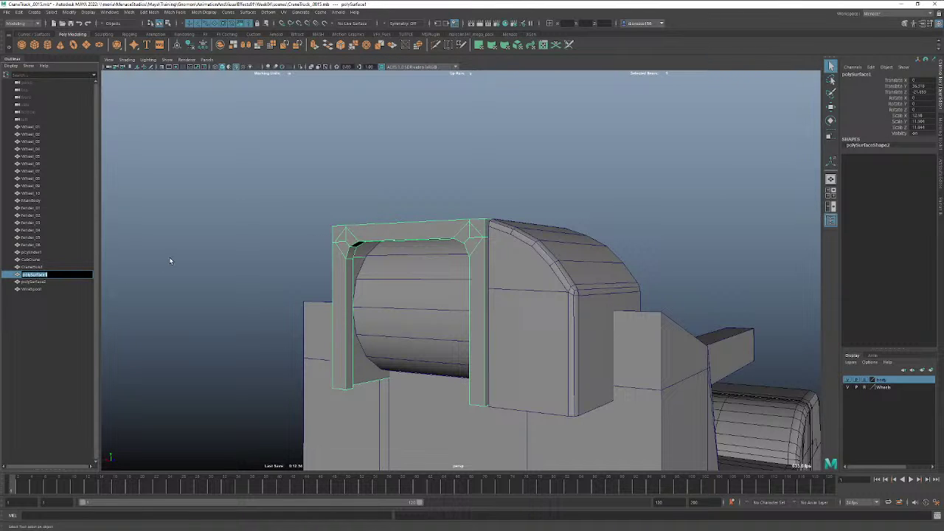
type("Wi")
type("reSpoolHousing1")
key("Return")
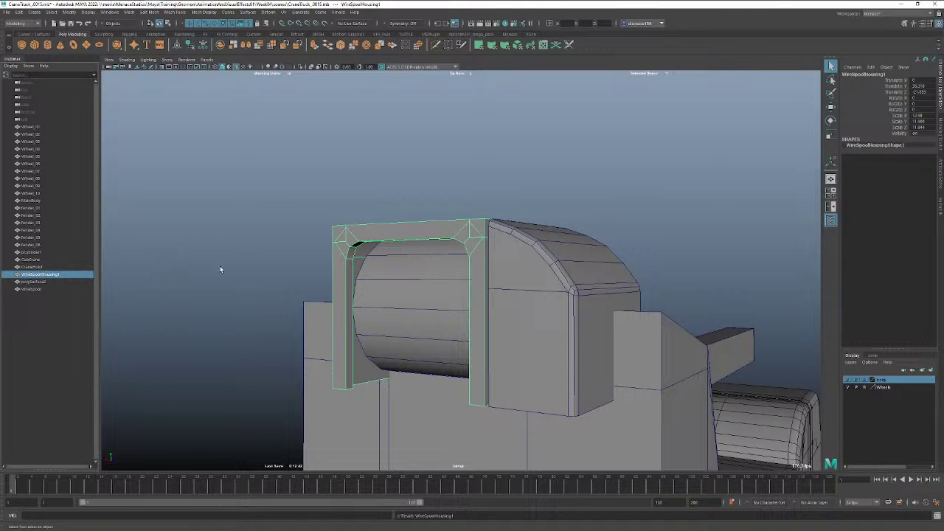
Rename the rounded side block mesh as WireMotor.
left_click(43, 282)
double_click(46, 283)
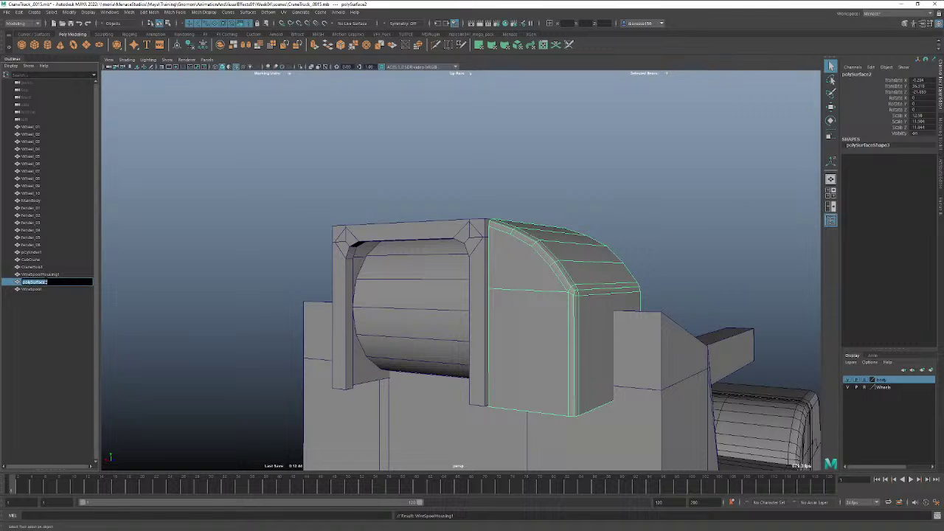
type("WireMotor")
key("Return")
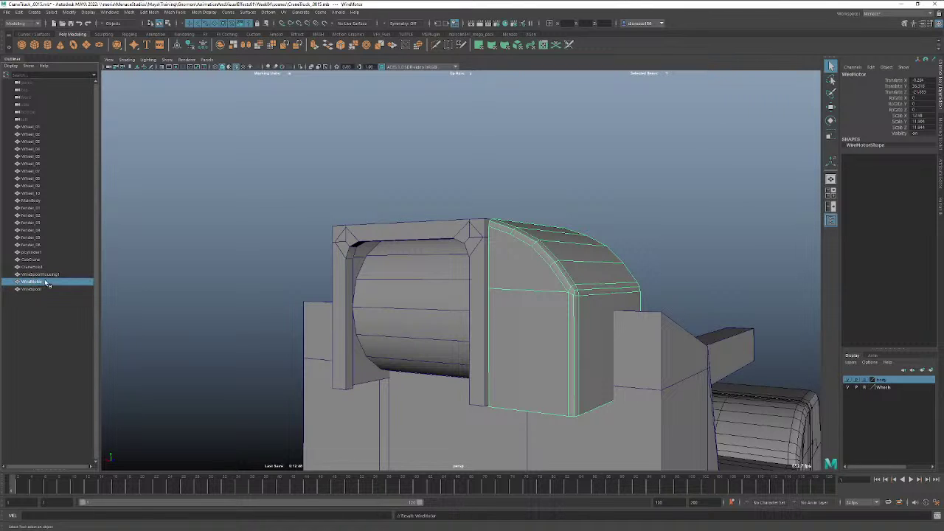
Create a polygon cube and scale and move it into a wide, flat platform beneath the wire spool at the turret's rear.
left_click_drag(664, 281, 585, 331, "alt")
scroll(479, 299, "down", 3)
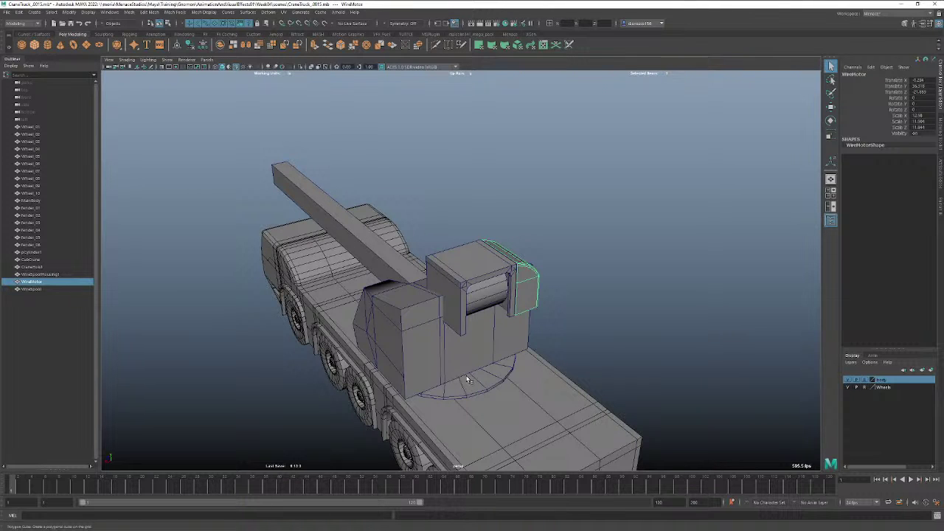
key("w")
key("g")
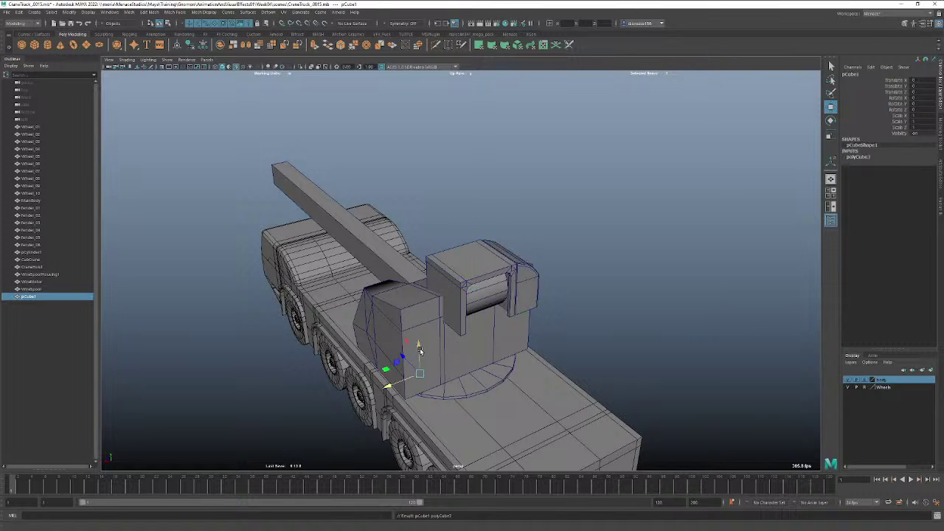
left_click_drag(418, 345, 318, 269)
key("e")
key("r")
key("w")
left_click_drag(399, 230, 464, 313)
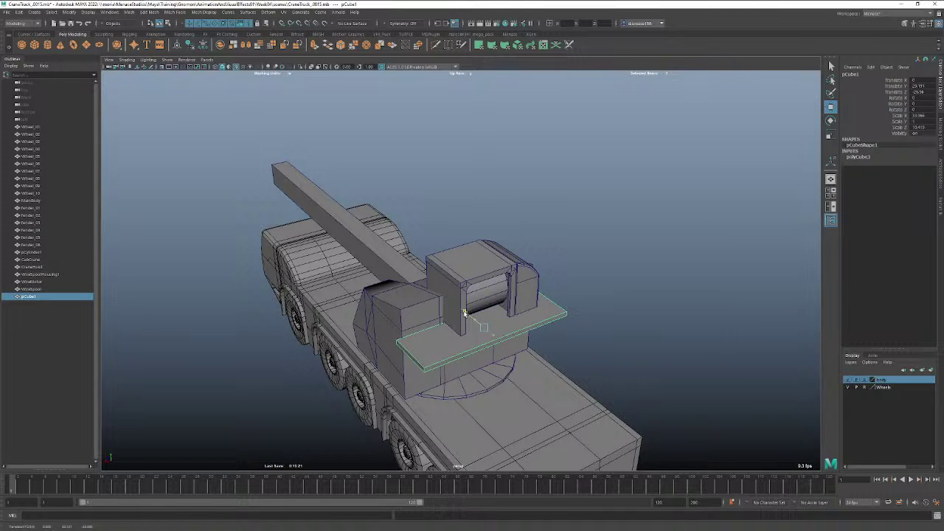
left_click_drag(464, 312, 465, 313)
Narrow the platform to roughly the turret's width and reduce its thickness to about half.
left_click_drag(515, 338, 580, 328, "alt")
key("r")
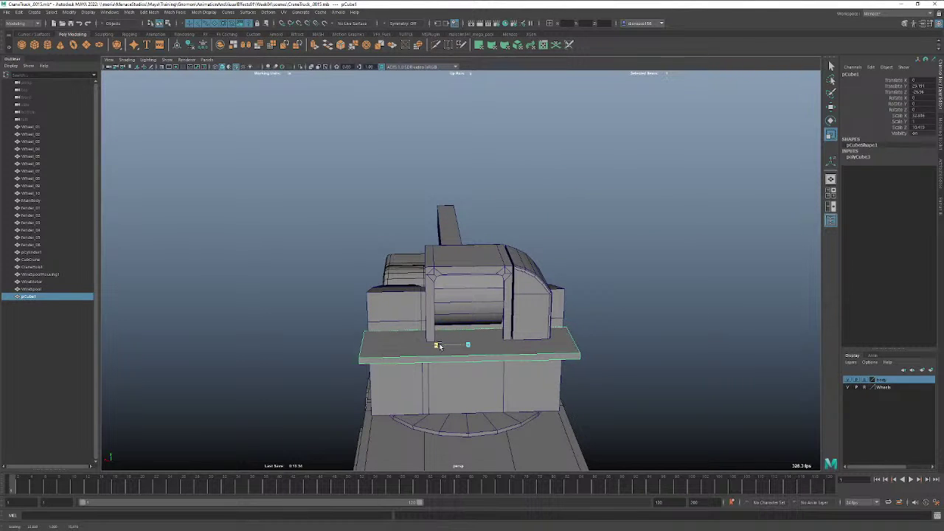
left_click_drag(436, 344, 443, 347)
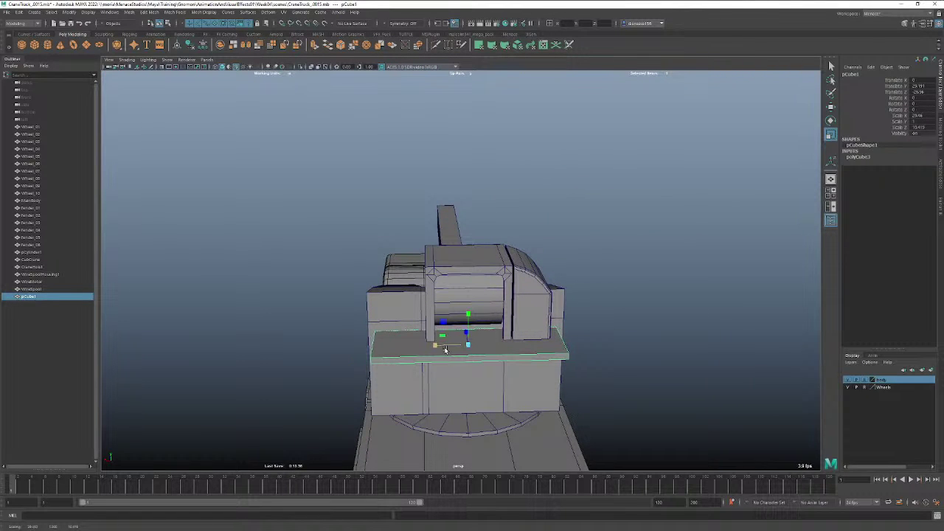
left_click(465, 322)
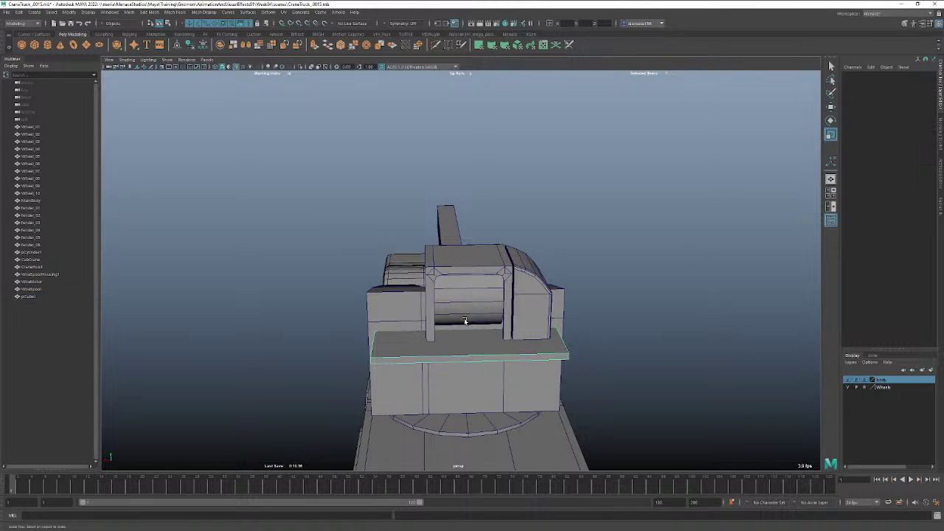
left_click(457, 349)
right_click_drag(457, 349, 468, 316)
left_click_drag(468, 316, 479, 352)
Move the platform's rear face slightly backward to lengthen it, and return to object mode.
mouse_move(460, 323)
right_mouse_down()
mouse_move(459, 333)
mouse_move(454, 326)
mouse_move(472, 313)
mouse_move(463, 339)
right_mouse_up()
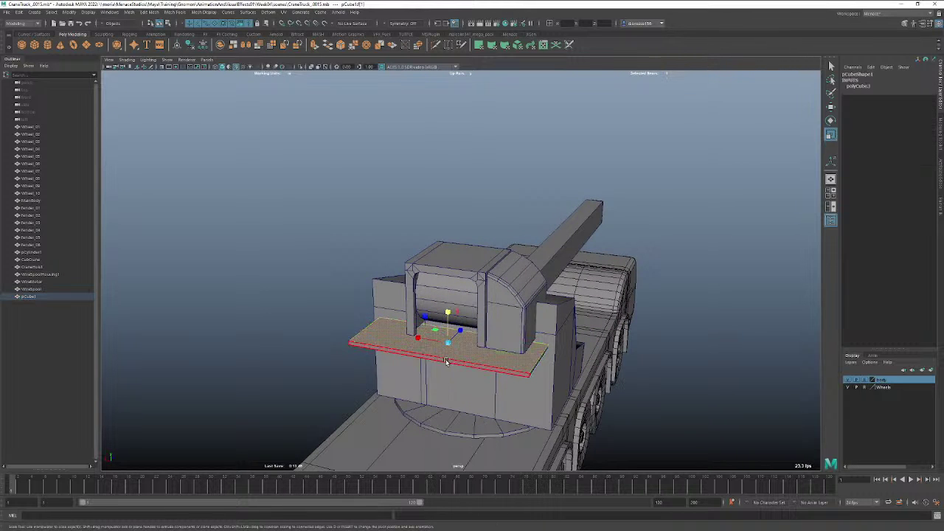
left_click(447, 352)
key("w")
left_click_drag(447, 348, 440, 355)
left_click_drag(439, 356, 405, 336, "alt")
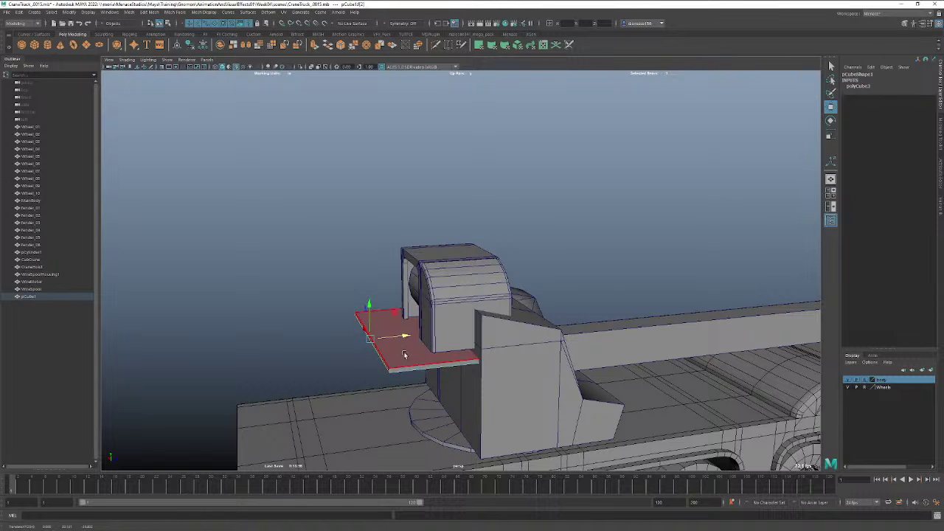
left_click_drag(420, 364, 455, 360, "alt")
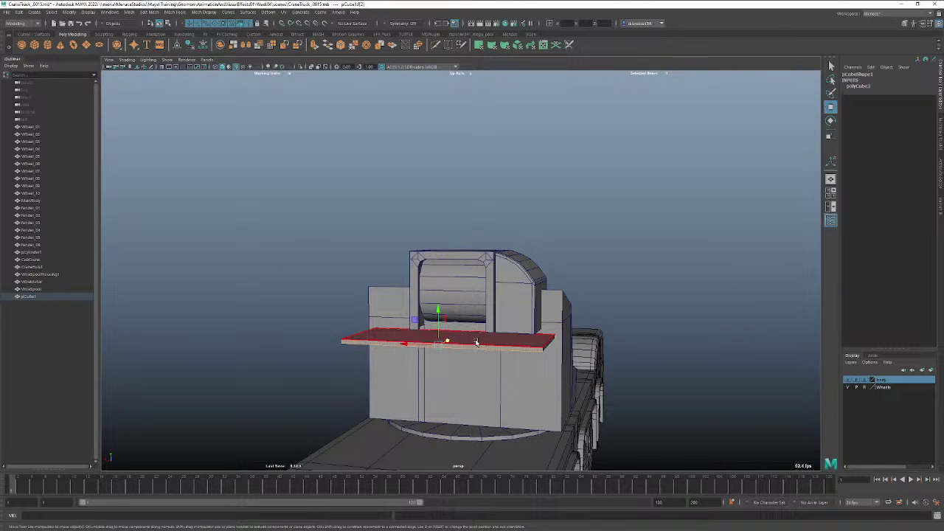
right_click(476, 341)
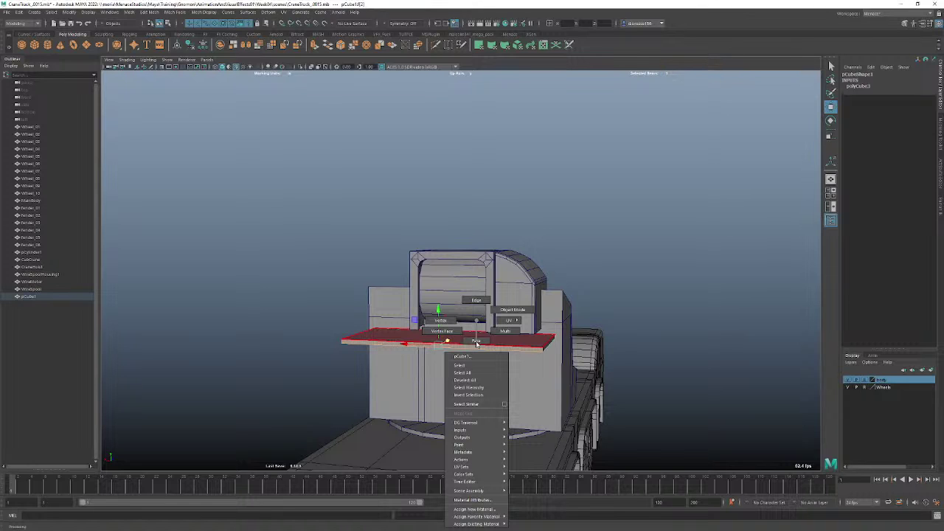
right_click_drag(478, 344, 512, 310)
Draw a CV curve in the top view just inside the platform's side and rear edges, with closely spaced points rounding both rear corners.
key("space")
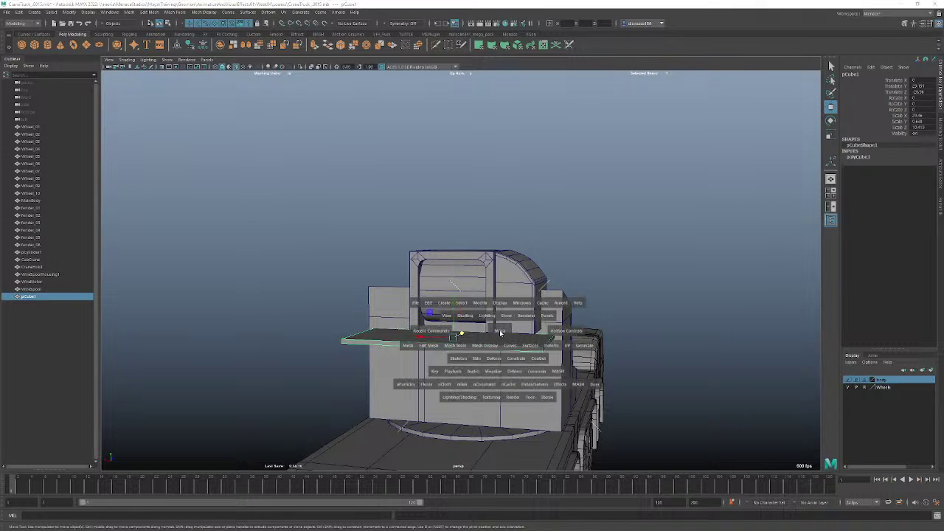
left_click_drag(499, 330, 468, 332)
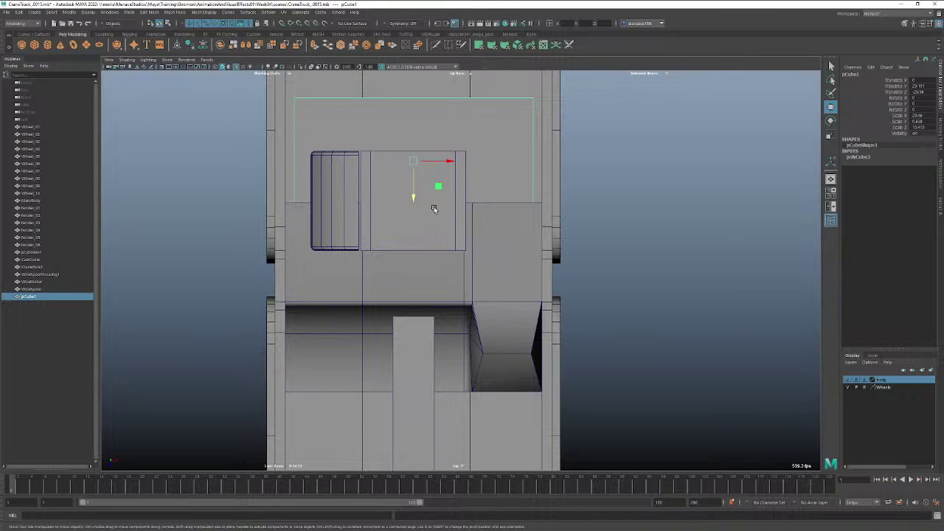
middle_click_drag(434, 208, 454, 340, "alt")
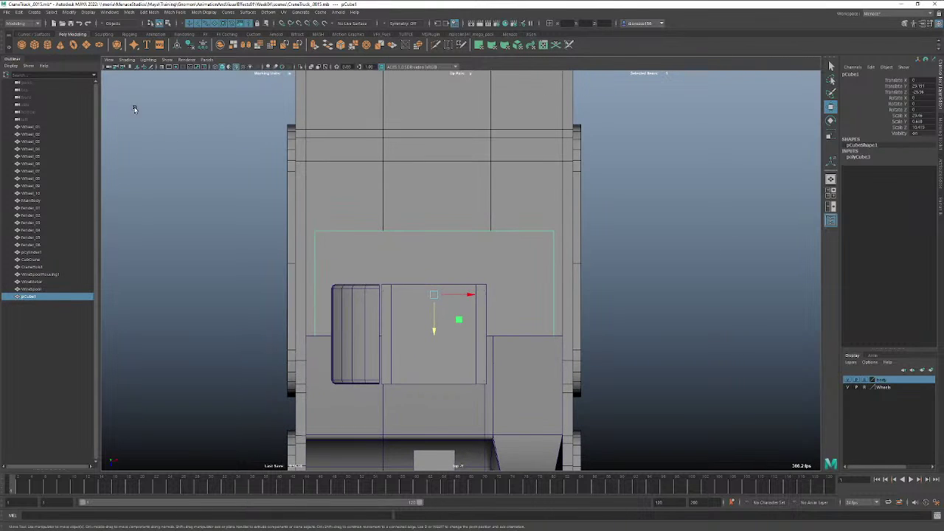
left_click(37, 14)
mouse_move(62, 70)
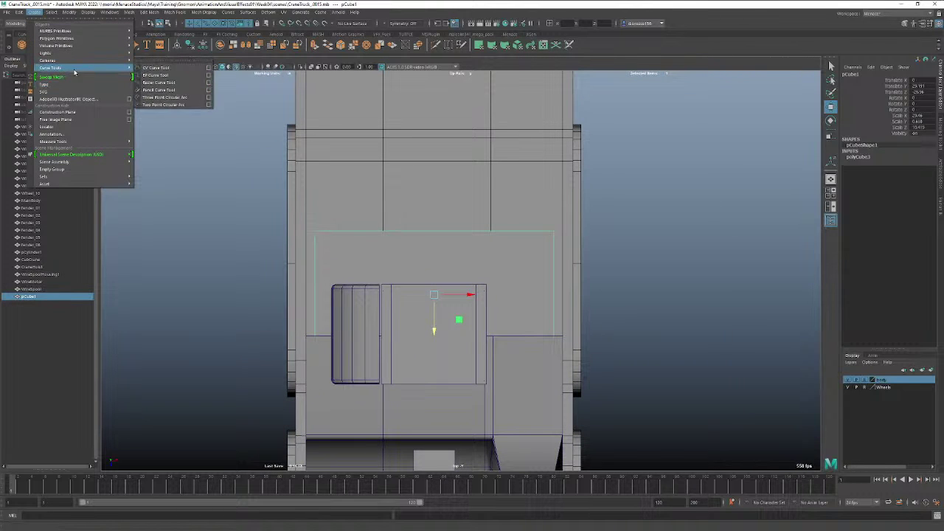
left_click(153, 68)
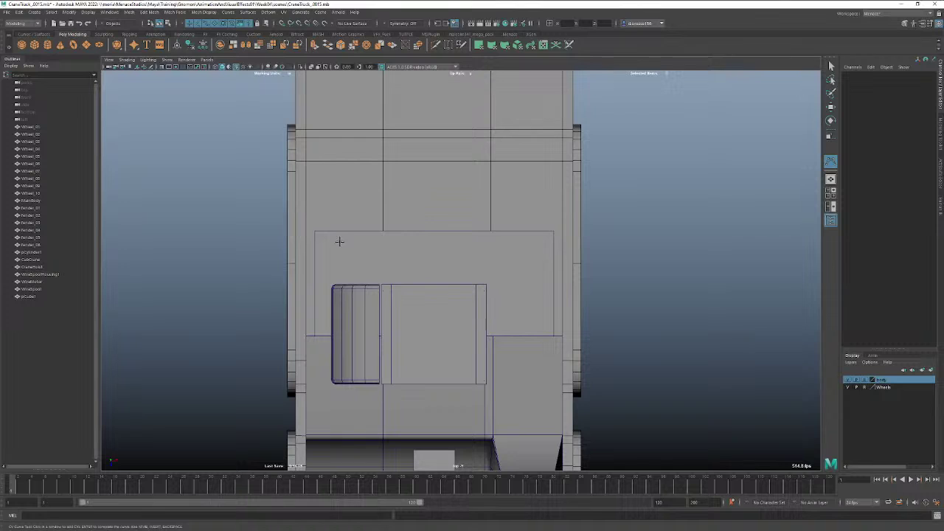
left_click(321, 338)
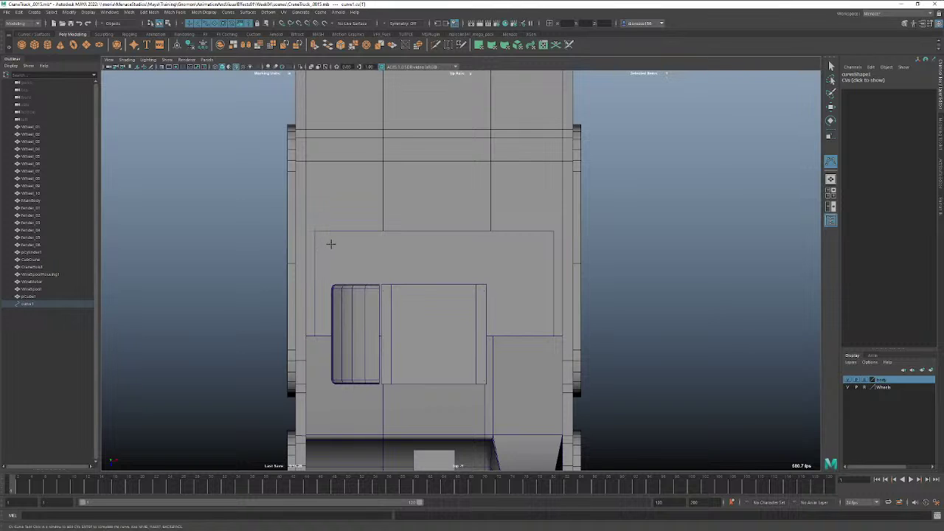
key("4")
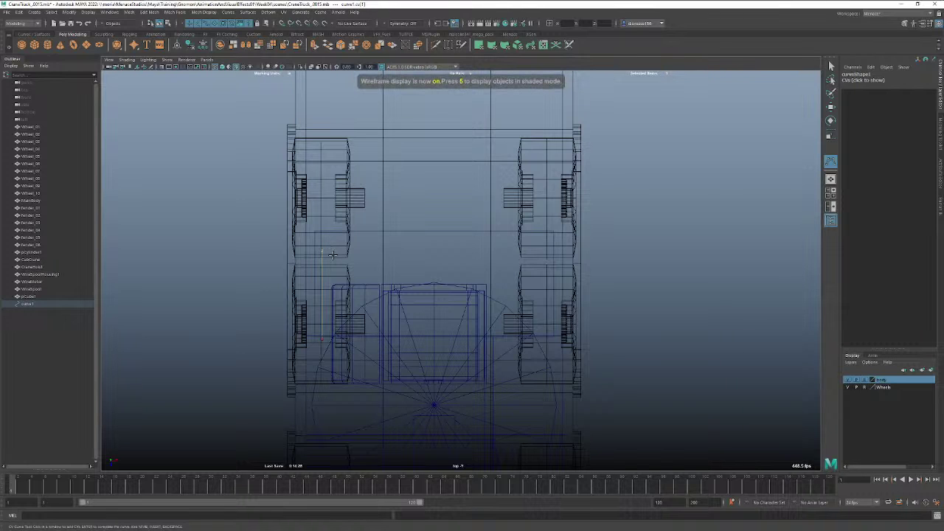
left_click(322, 239)
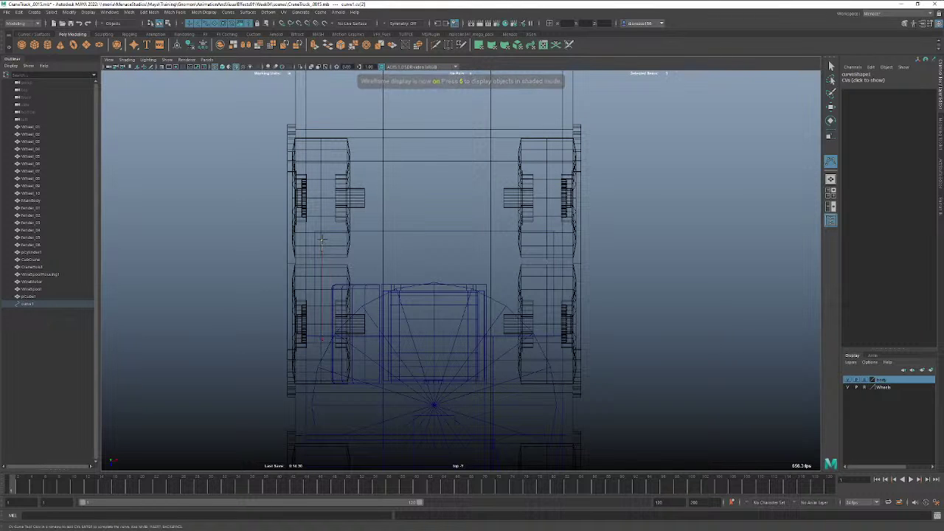
left_click(334, 239)
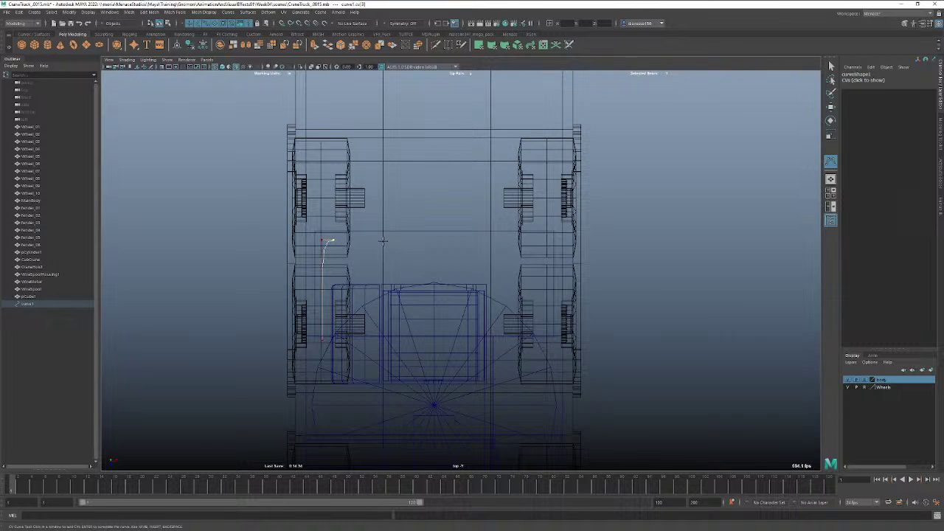
left_click(539, 240)
left_click(547, 251)
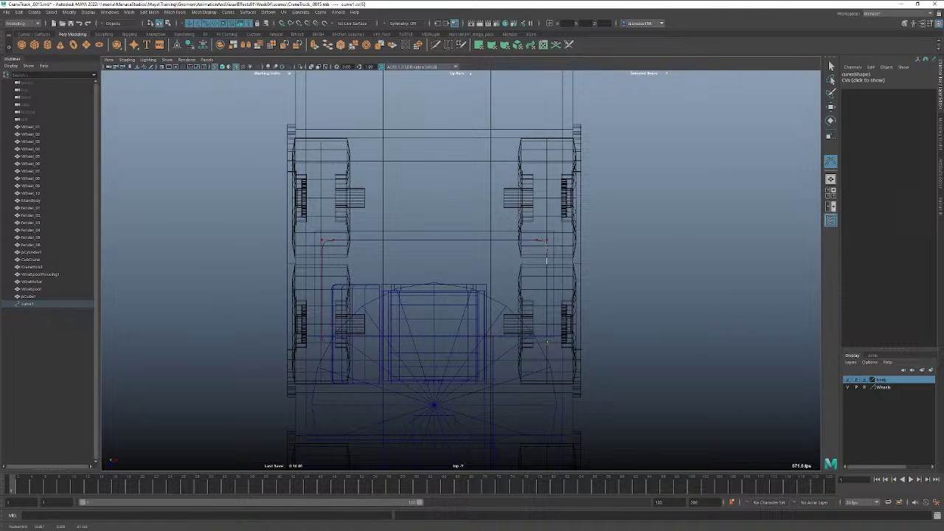
left_click(547, 341)
key("w")
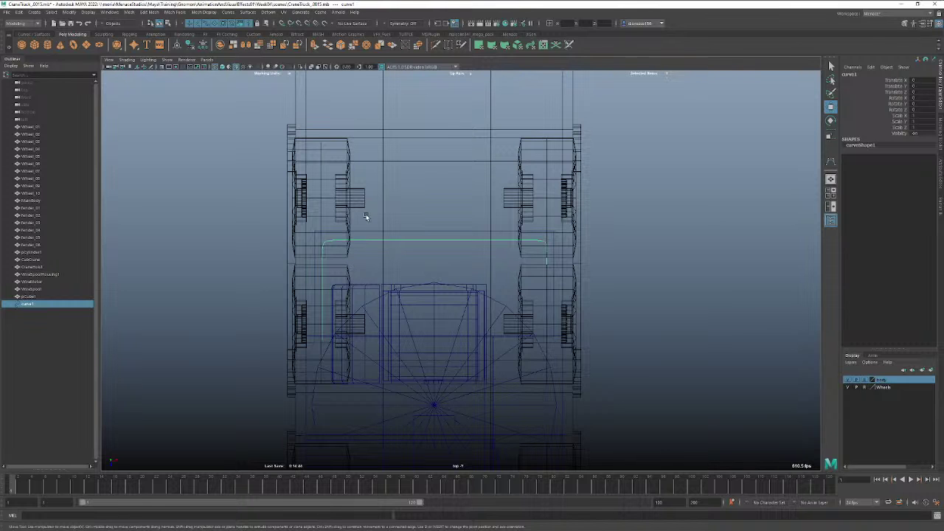
Raise the curve vertically above the platform to handrail height, around the middle of the wire spool.
key("space")
left_click_drag(367, 256, 366, 241)
left_click_drag(496, 287, 496, 299, "alt")
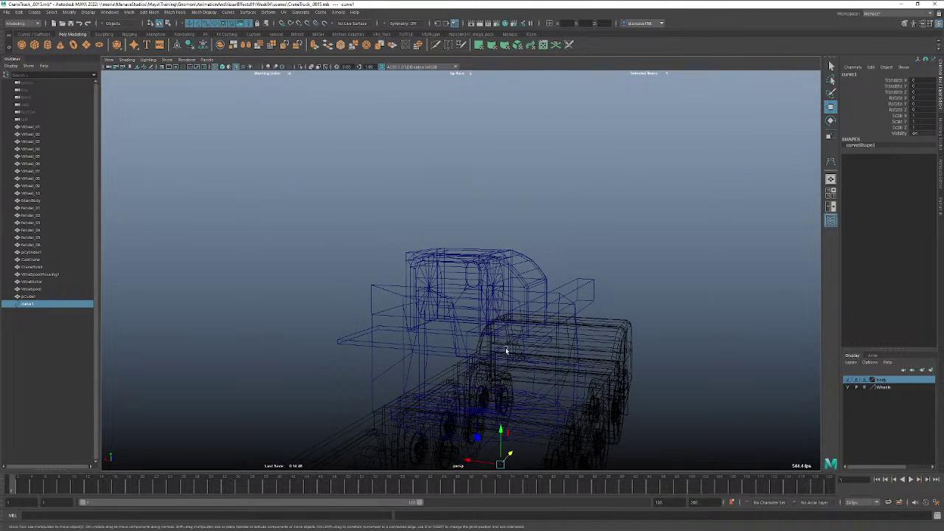
mouse_move(503, 429)
left_mouse_down()
mouse_move(506, 248)
mouse_move(497, 298)
left_mouse_up()
key("5")
left_click_drag(524, 258, 524, 254)
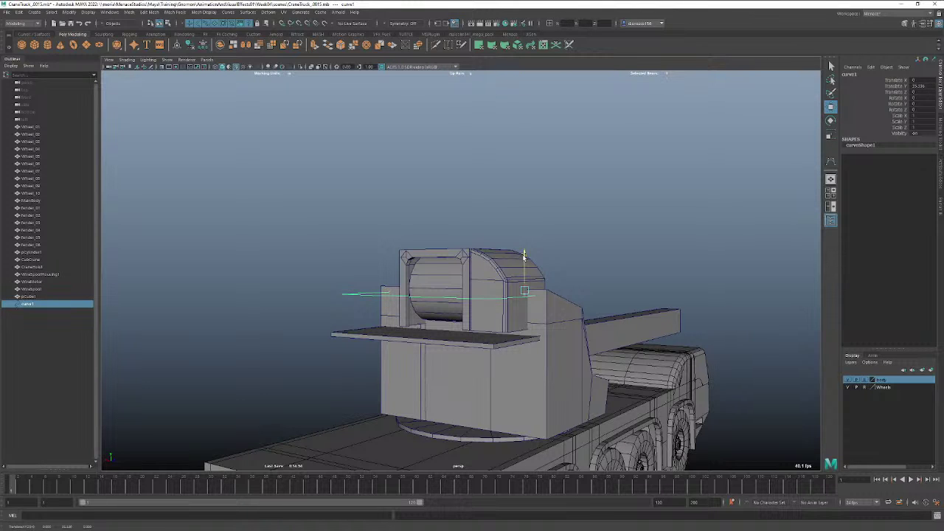
left_click_drag(524, 255, 523, 257)
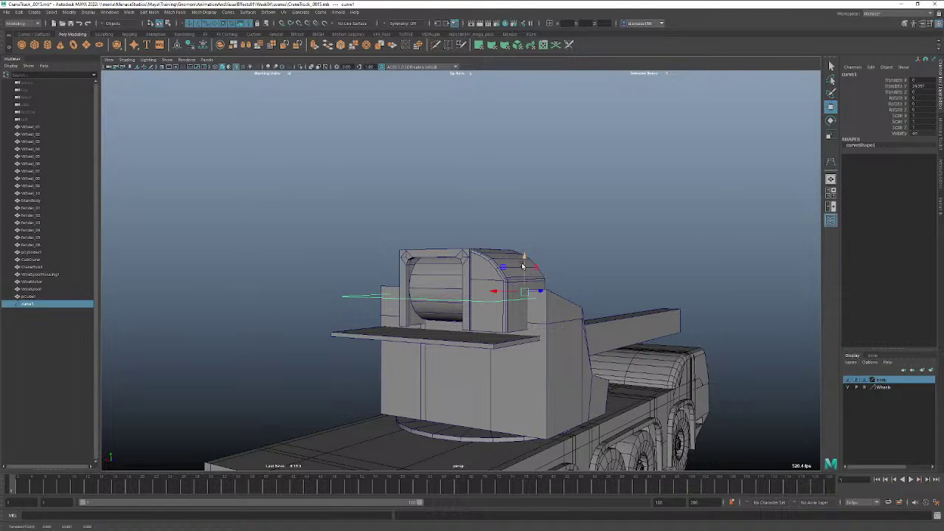
left_click_drag(483, 340, 546, 356, "alt")
key("space")
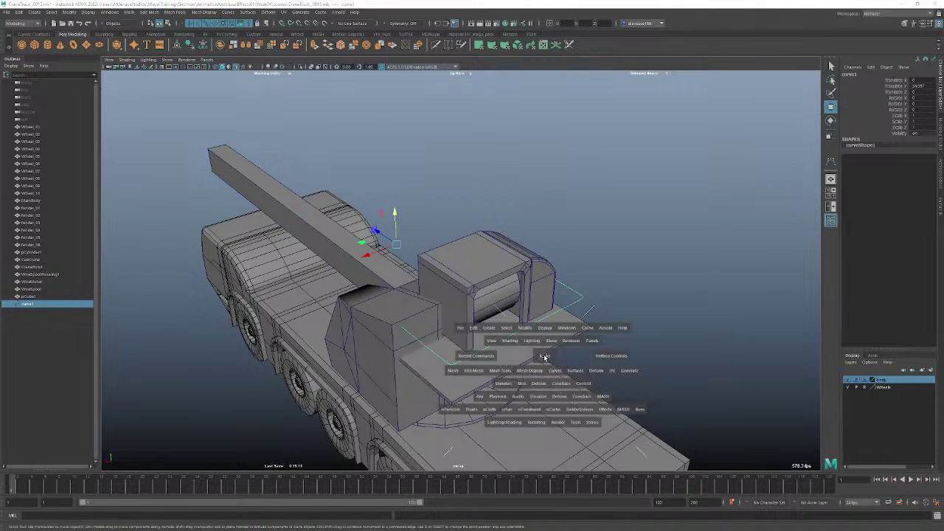
left_click(544, 357)
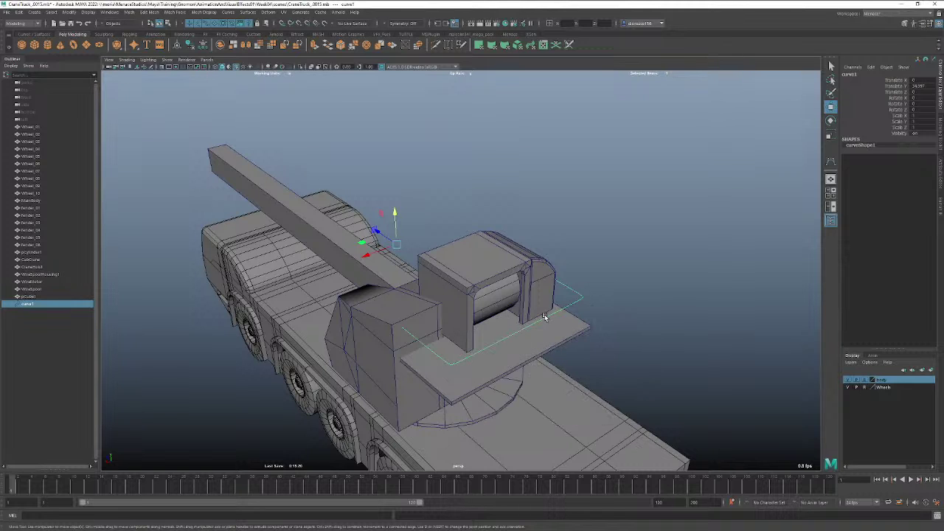
left_click(546, 319)
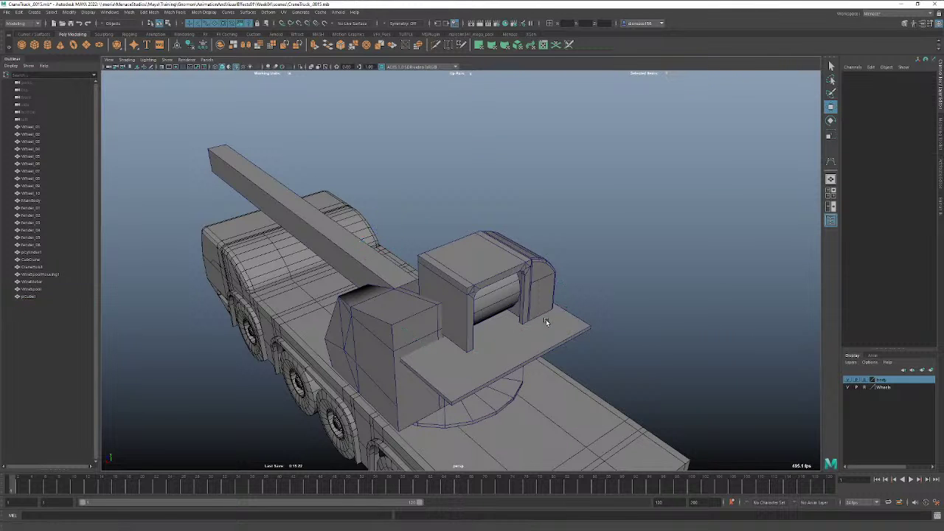
key("space")
left_click(546, 322)
left_click_drag(547, 322, 509, 324)
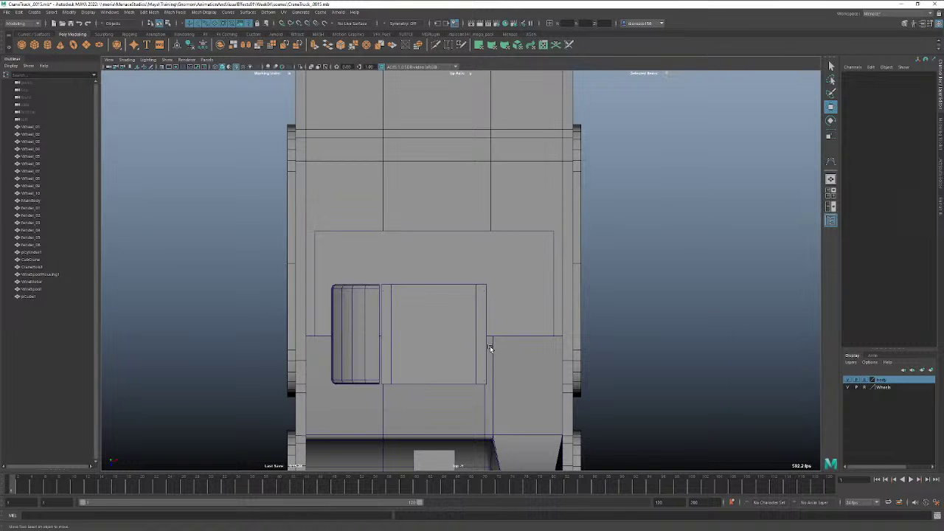
key("ctrl+z")
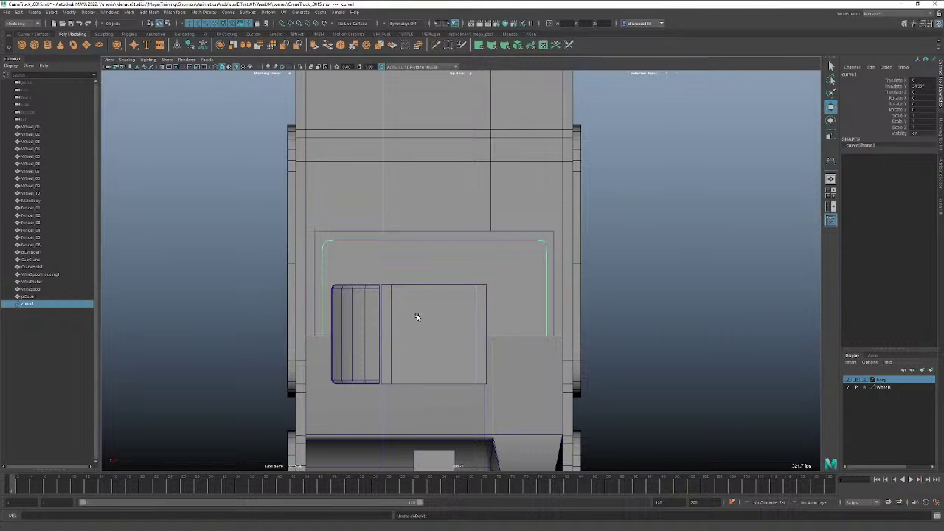
In the back view, rotate the curve's control points on the side away from the wire motor about 90 degrees, so that end stands vertical.
key("space")
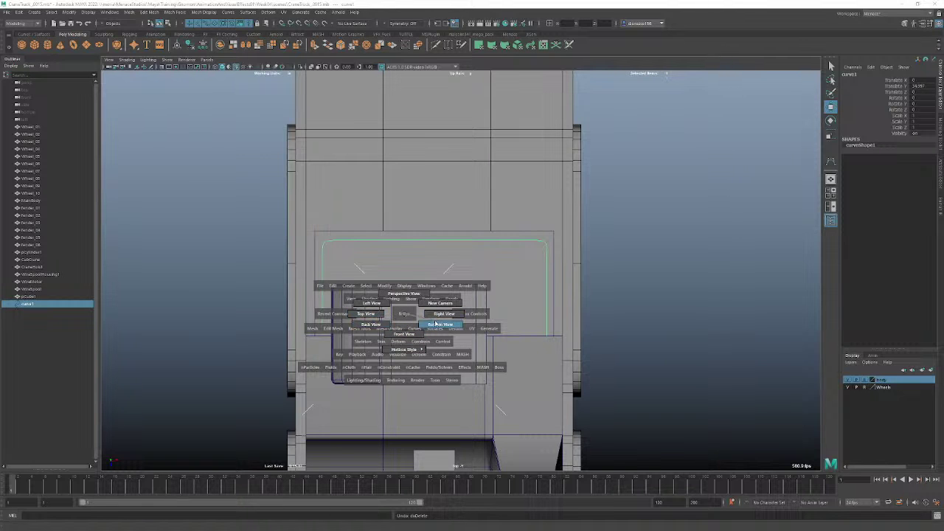
left_click_drag(389, 307, 380, 320)
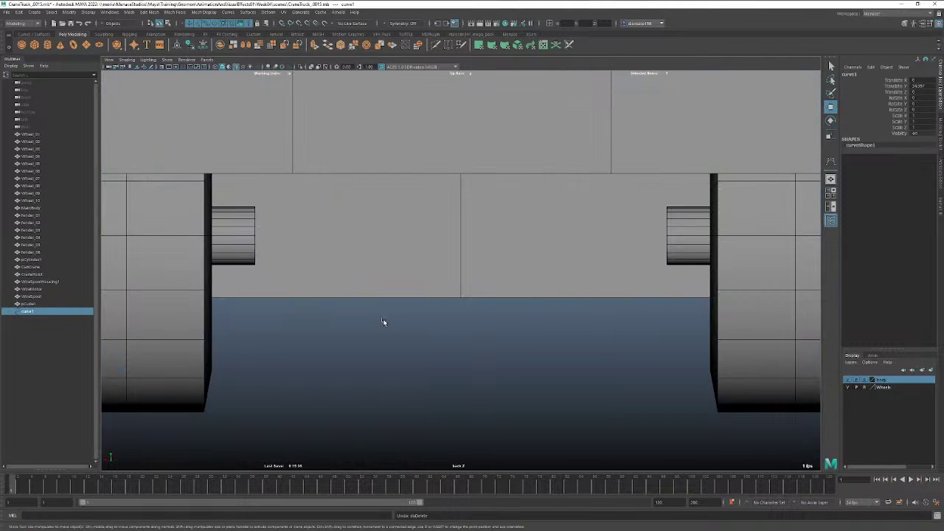
key("f")
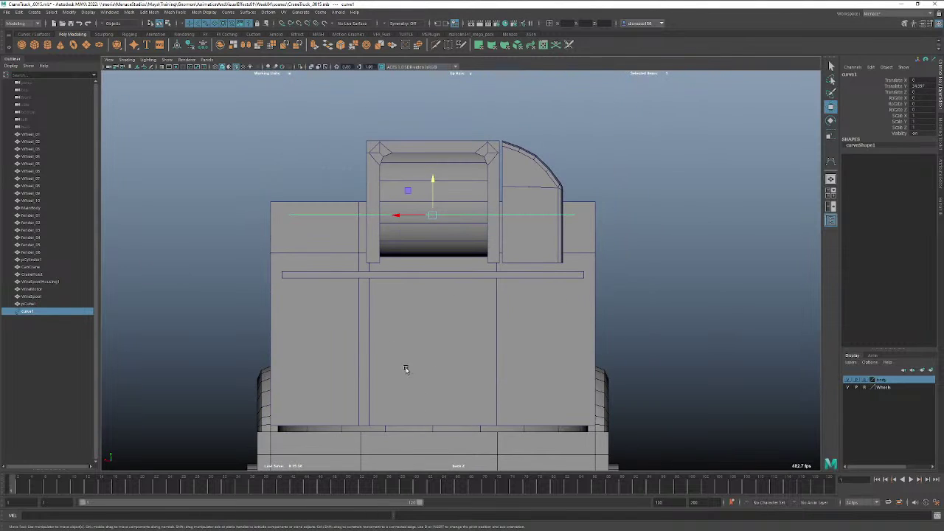
mouse_move(305, 217)
right_mouse_down()
mouse_move(287, 218)
mouse_move(322, 221)
mouse_move(308, 213)
right_mouse_up()
left_click_drag(307, 207, 286, 227)
key("e")
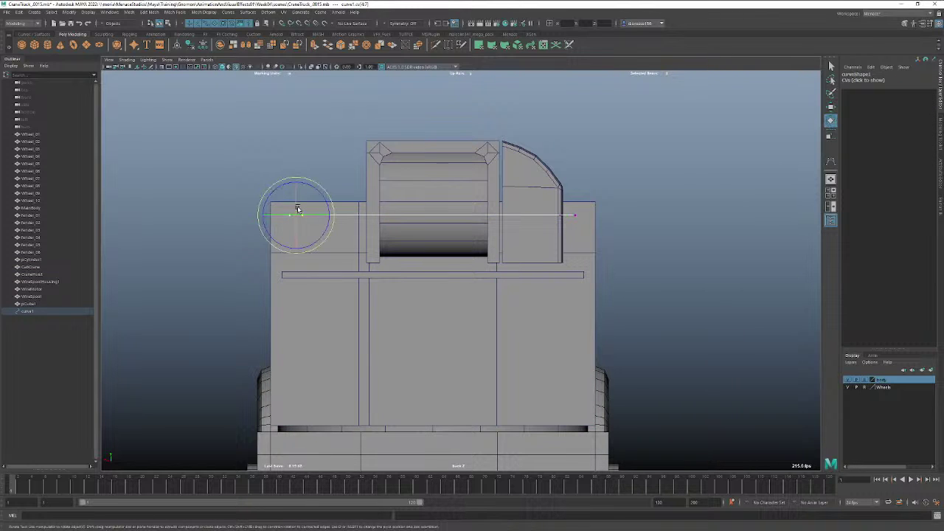
left_click_drag(296, 210, 294, 159)
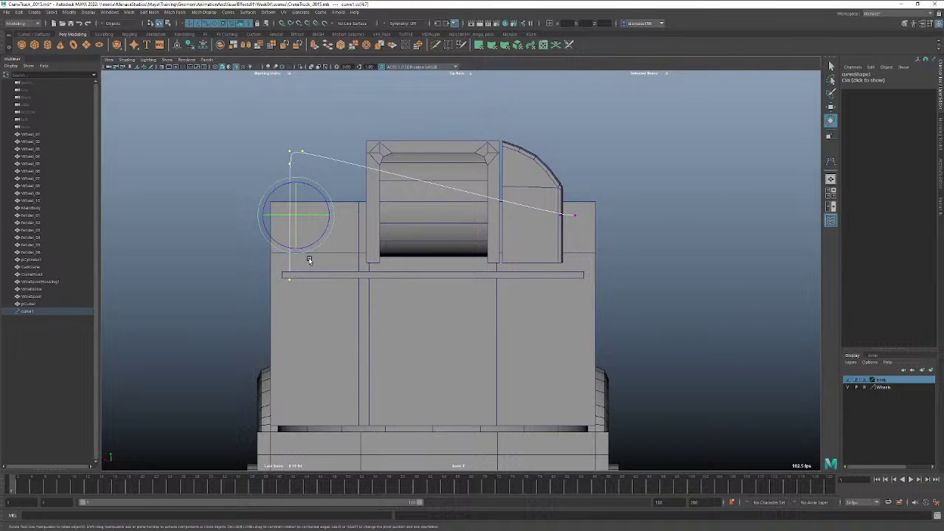
key("space")
left_click_drag(305, 249, 298, 235)
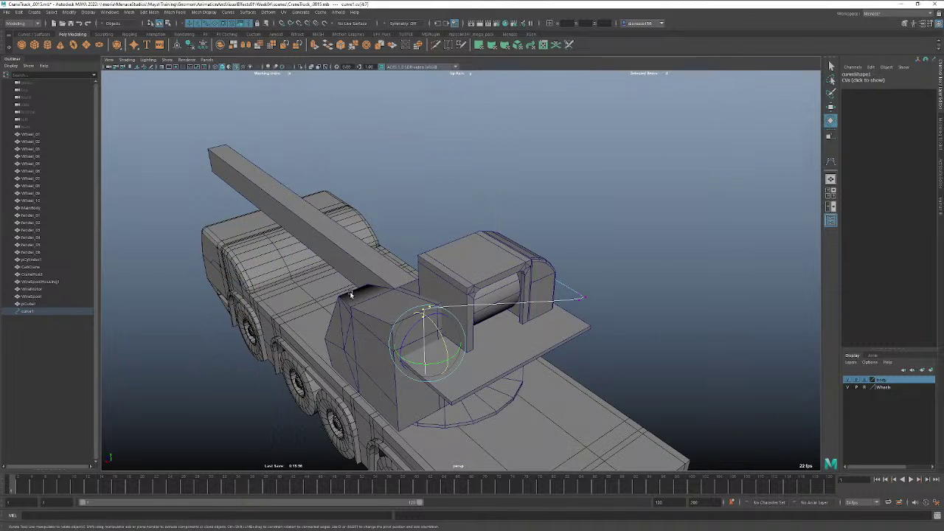
left_click_drag(349, 295, 379, 314, "alt")
In the top view, move the rotated points level with the curve's rear line and flatten the whole rear row of points in depth.
key("space")
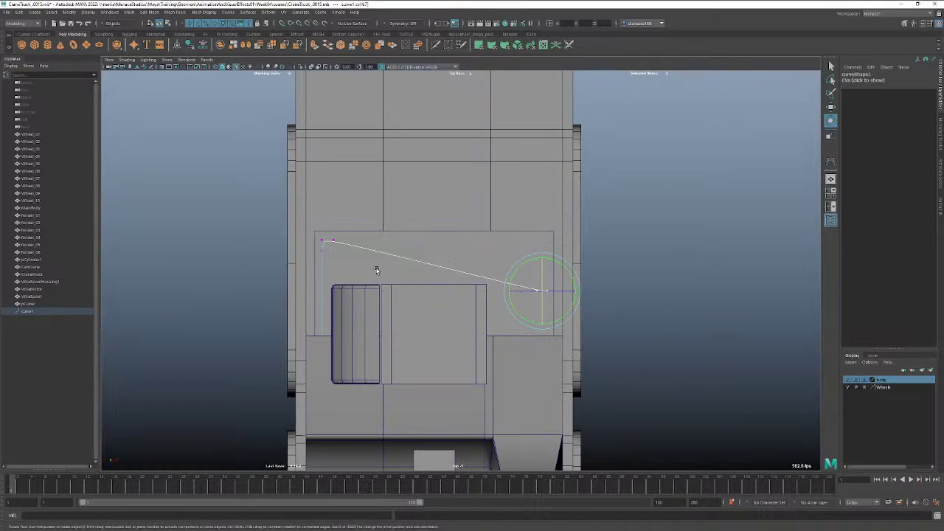
key("w")
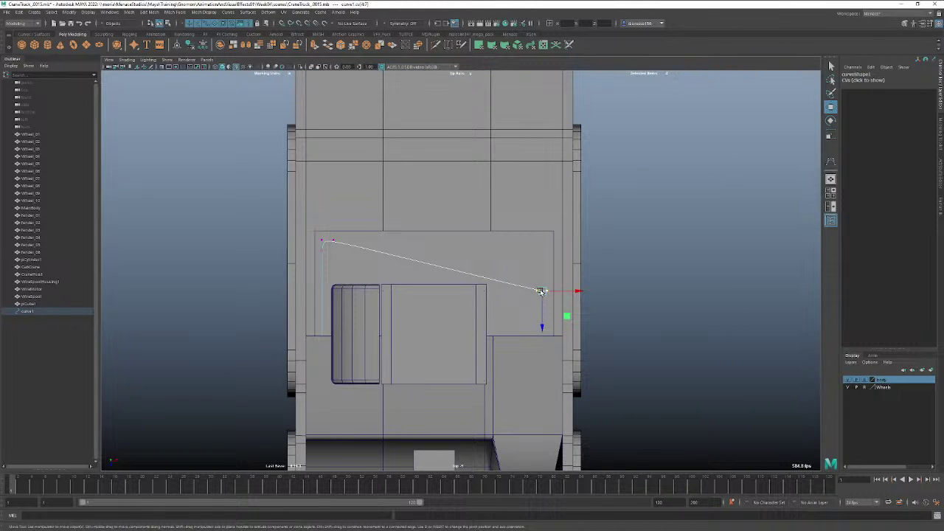
mouse_move(541, 291)
left_mouse_down()
mouse_move(542, 268)
mouse_move(542, 277)
left_mouse_up()
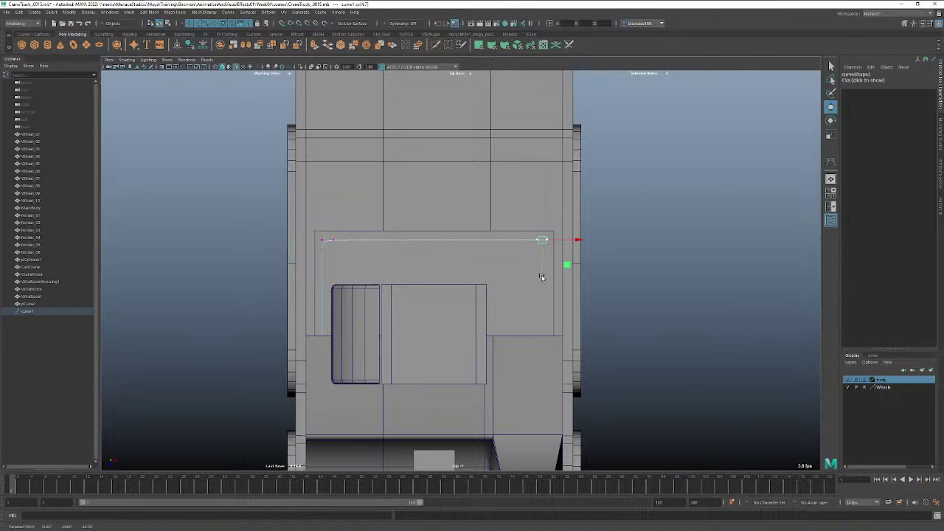
left_click(318, 246, "shift")
key("r")
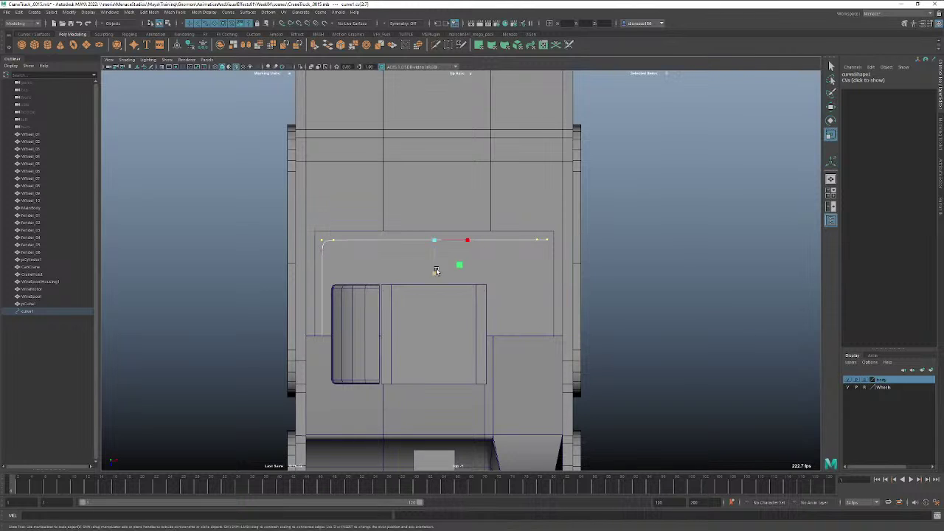
left_click_drag(436, 271, 432, 214)
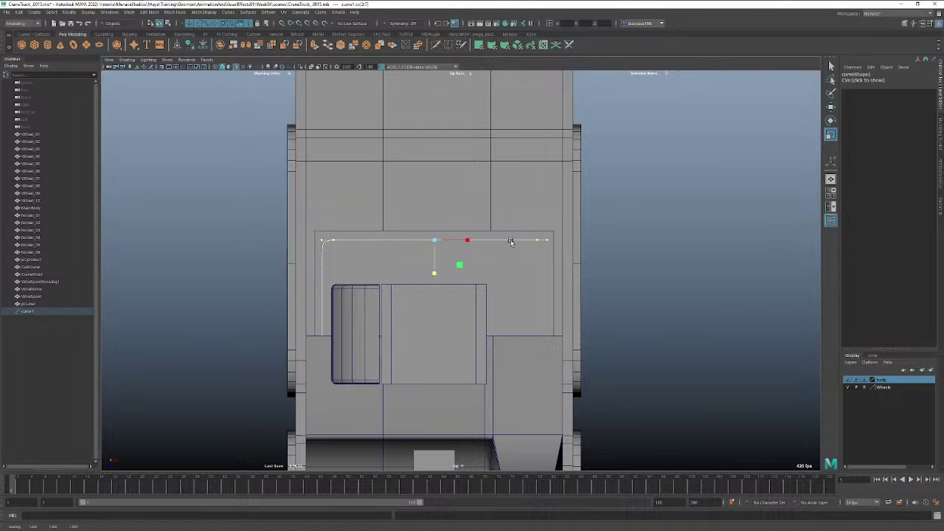
left_click_drag(304, 232, 325, 352)
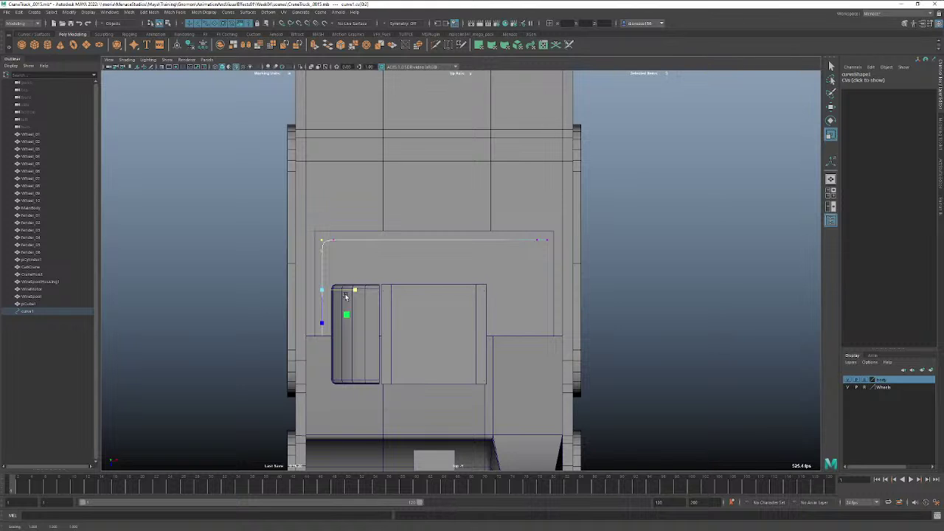
In the back view, lower the three upper corner points of the rotated end until the rail's top run is horizontal.
key("space")
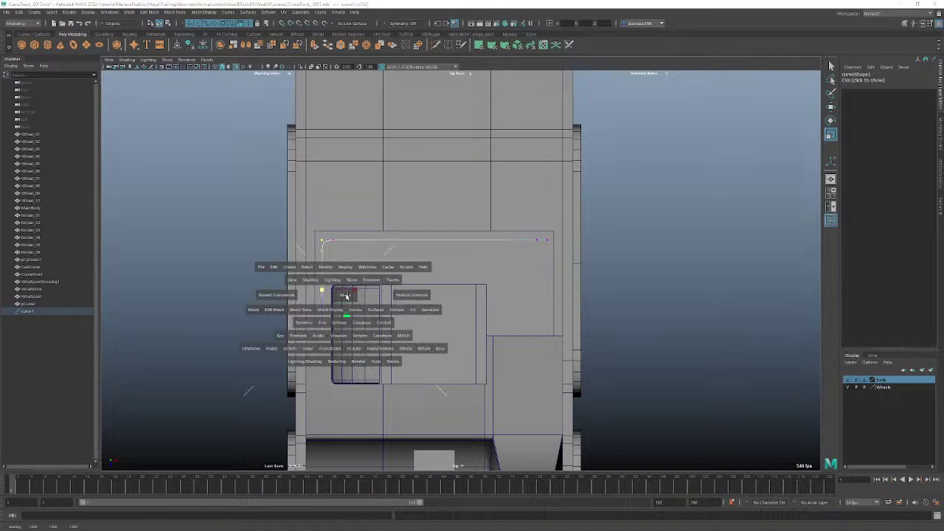
left_click_drag(347, 294, 344, 276)
left_click_drag(483, 299, 390, 293, "alt")
key("space")
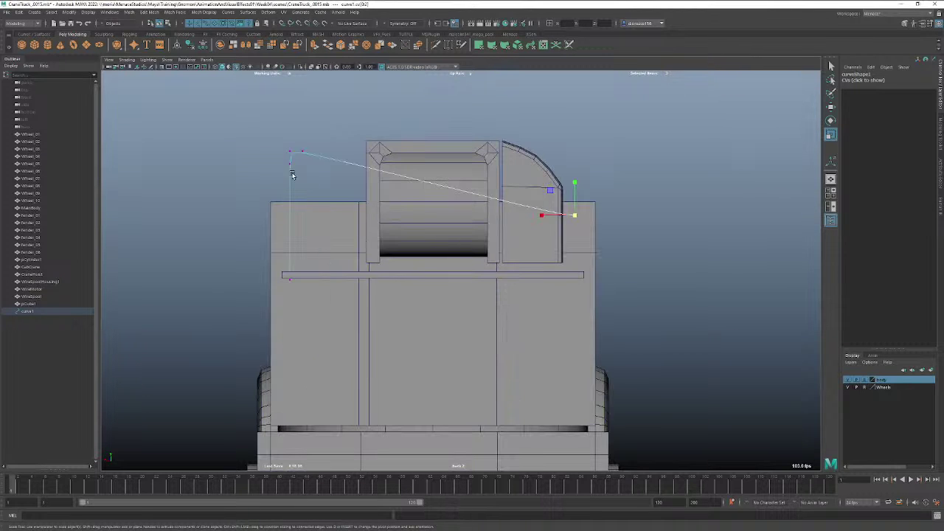
left_click_drag(281, 141, 317, 179)
key("w")
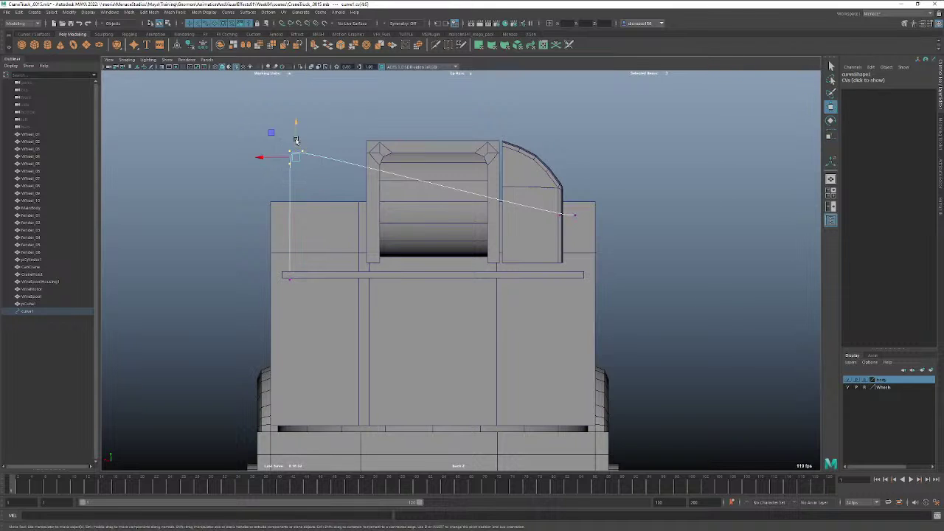
left_click_drag(296, 123, 307, 189)
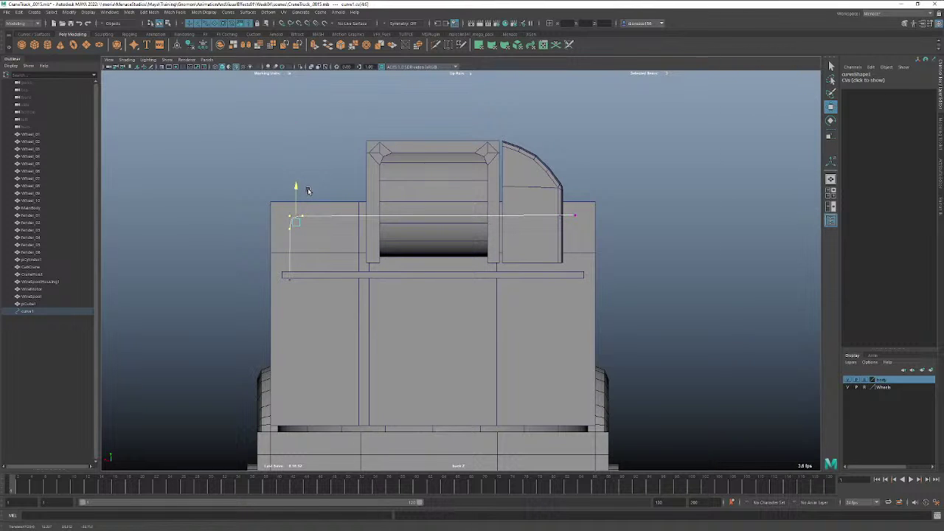
In the back view, flatten the control points of the rail's vertical end in width so the upright is straight.
left_click_drag(278, 221, 295, 303)
key("e")
key("r")
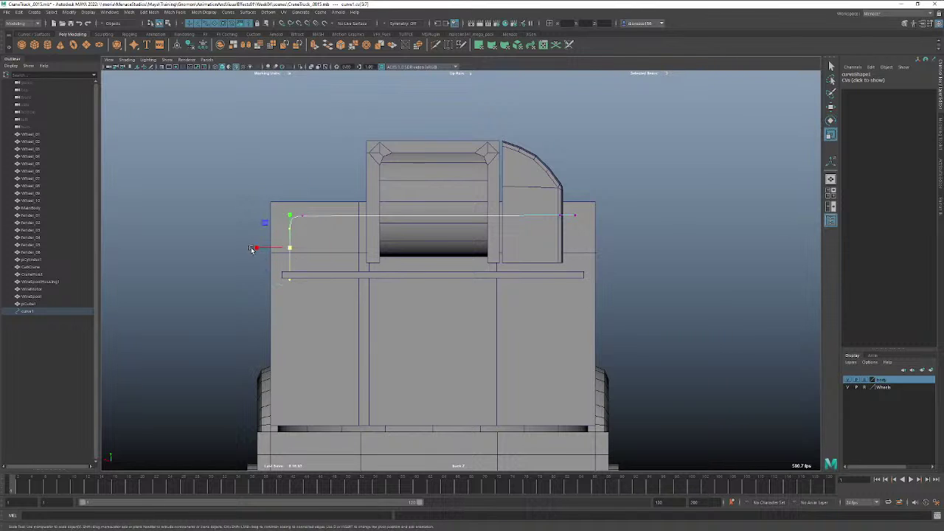
left_click_drag(274, 248, 345, 247)
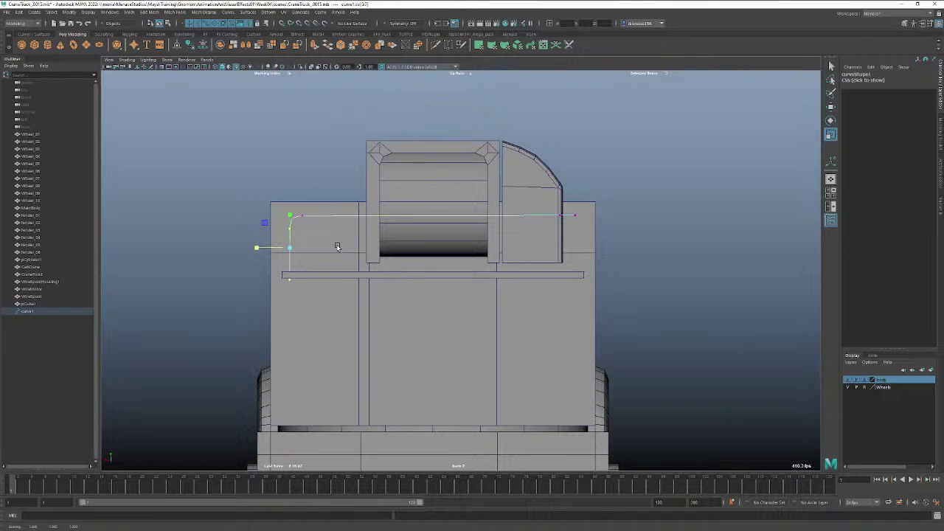
key("F8")
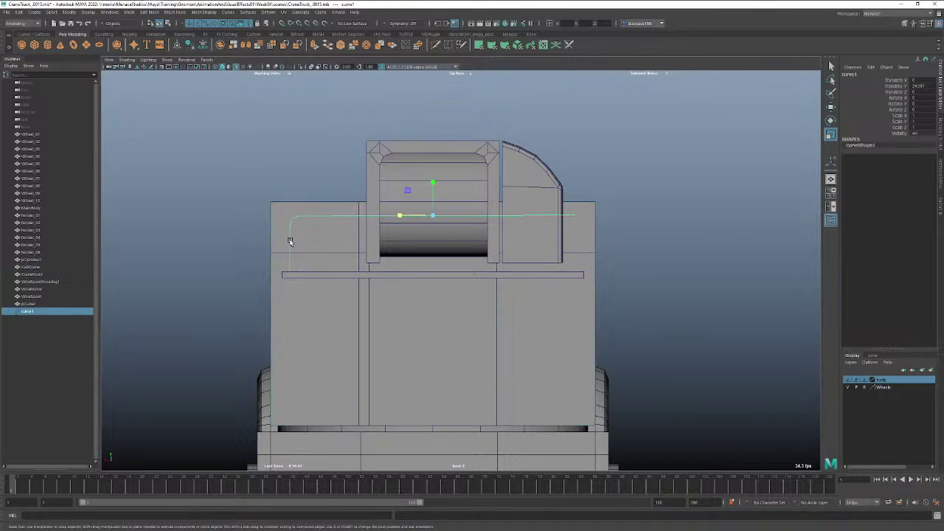
Scale the two corner points above the upright closer together in height and raise them level with the rail's top run.
right_click(290, 242)
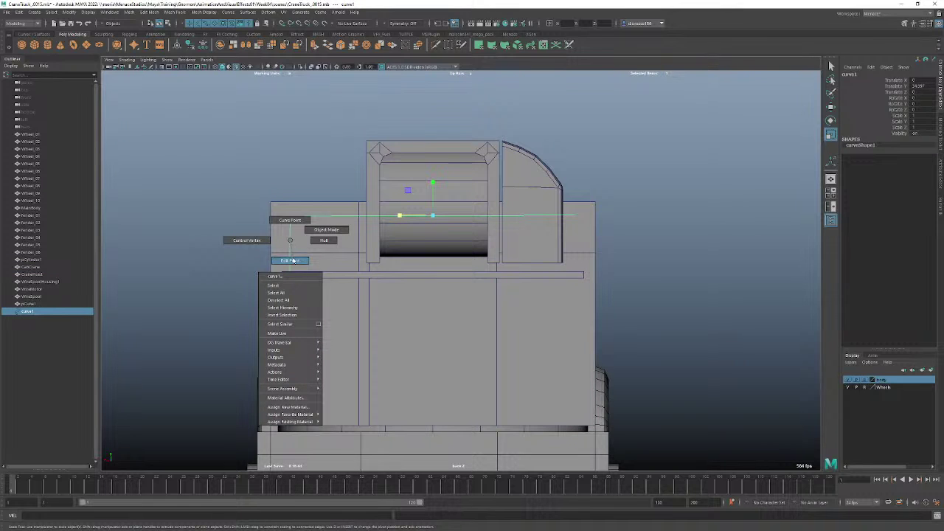
left_click(248, 240)
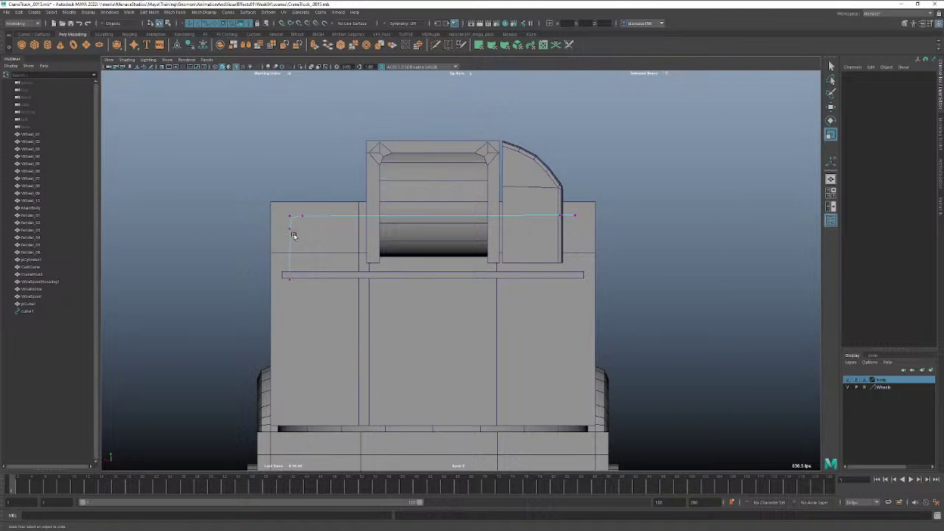
left_click_drag(314, 208, 296, 238)
left_click_drag(289, 189, 293, 211)
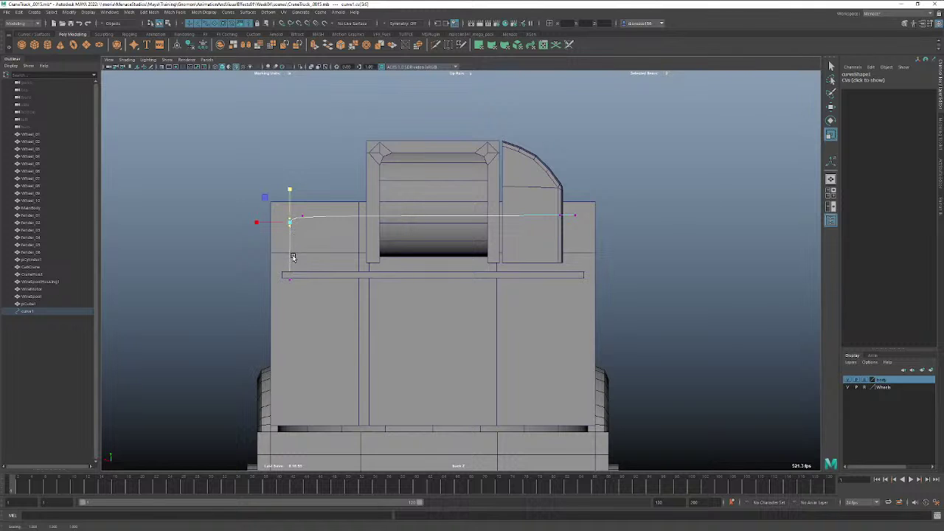
key("f")
scroll(430, 264, "down", 6)
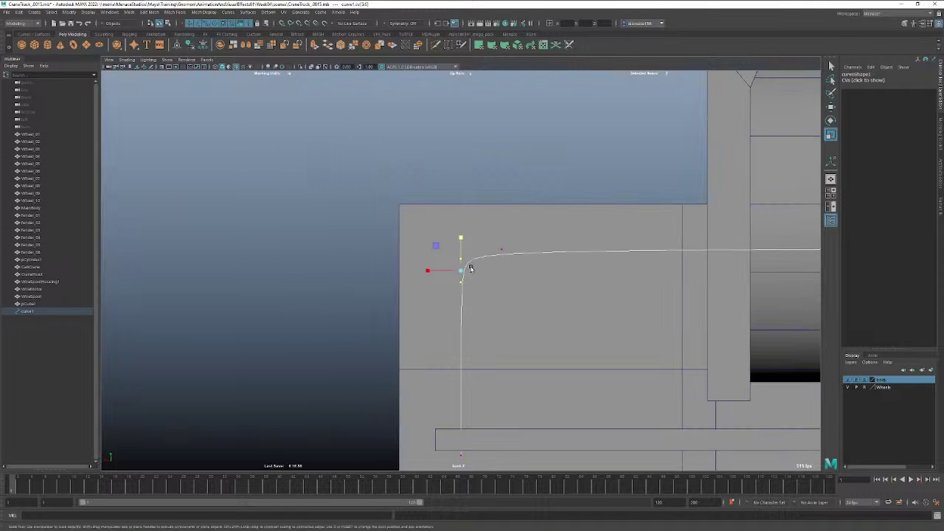
key("w")
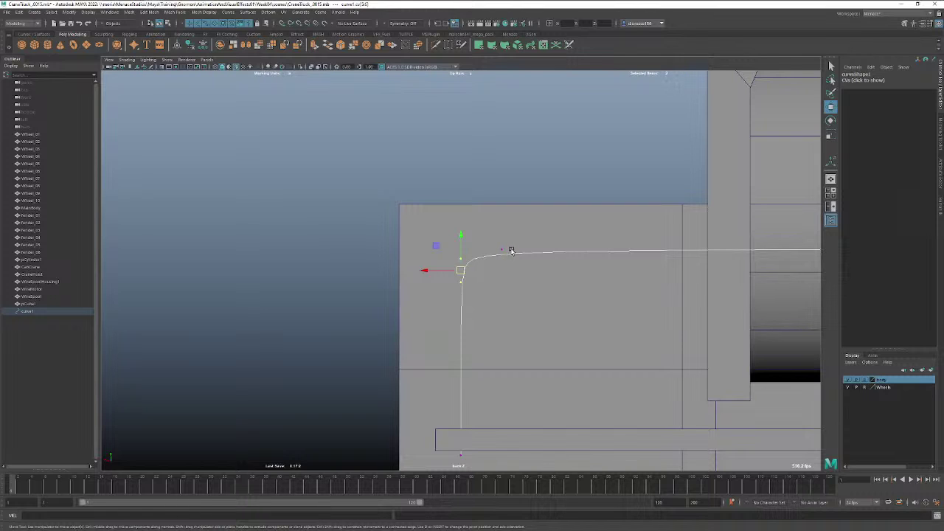
left_click_drag(463, 255, 459, 232)
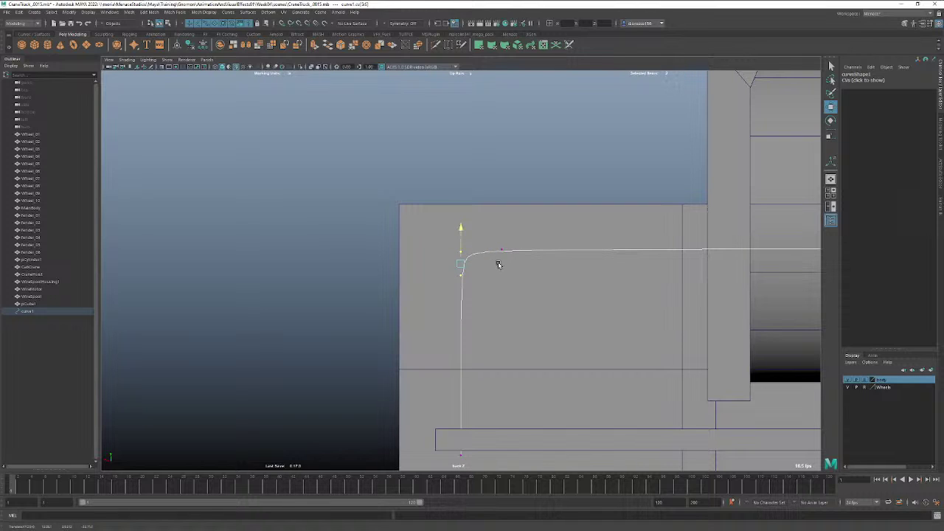
middle_click_drag(499, 264, 499, 260)
Pull the top-run point closer to that corner for a tighter bend and align the upright's corner points in width.
left_click_drag(518, 237, 467, 297)
key("e")
key("r")
key("w")
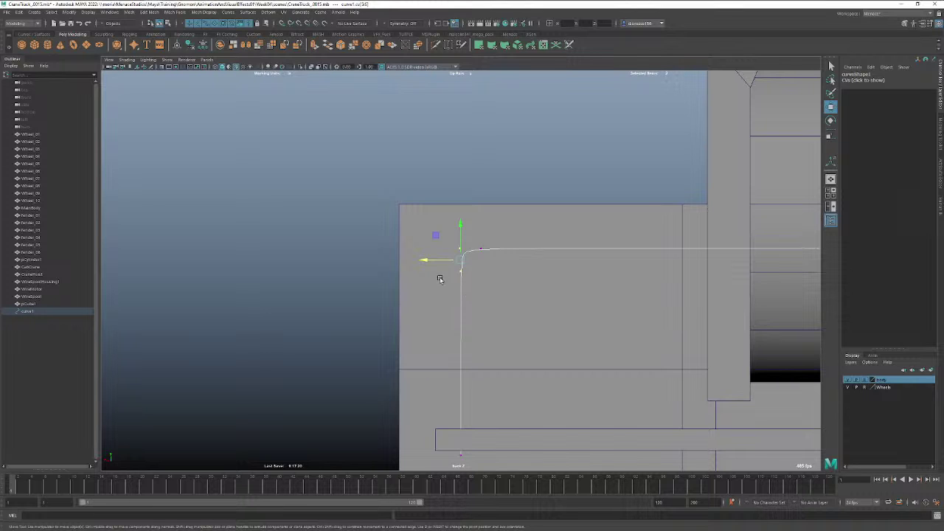
key("e")
key("r")
left_click_drag(432, 263, 560, 257)
In the top view, scale down the three corner points on the wire motor side and move them back in line with both runs.
middle_click_drag(578, 304, 259, 322, "alt")
scroll(389, 316, "down", 4)
middle_click_drag(631, 312, 542, 316, "alt")
key("space")
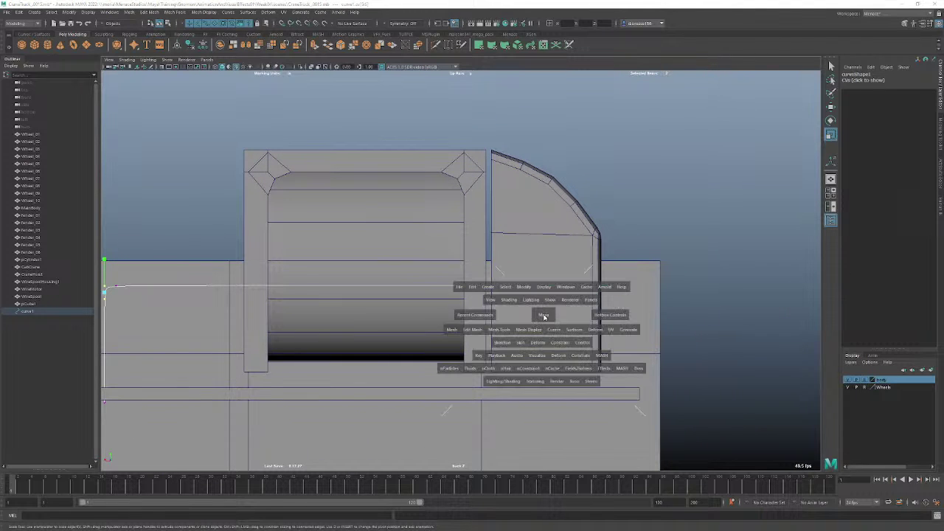
left_click_drag(544, 316, 518, 313)
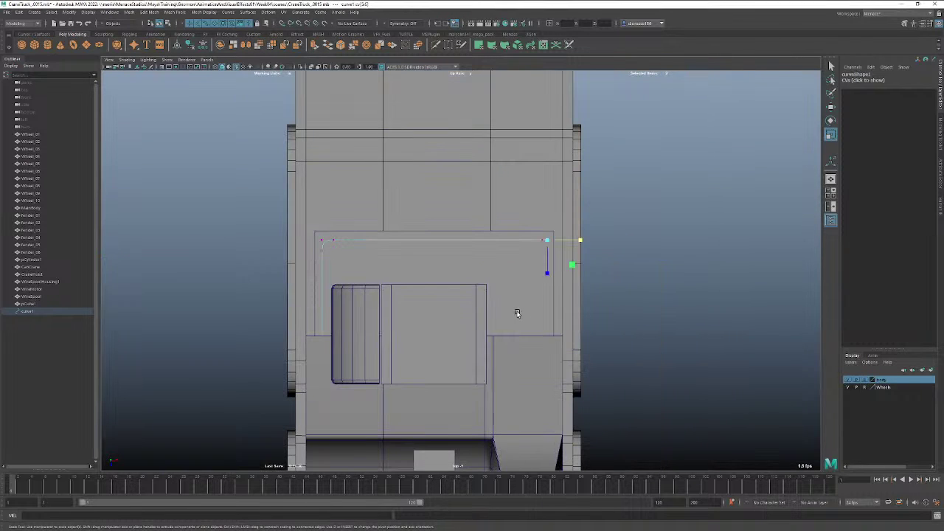
left_click_drag(352, 214, 302, 262)
key("f")
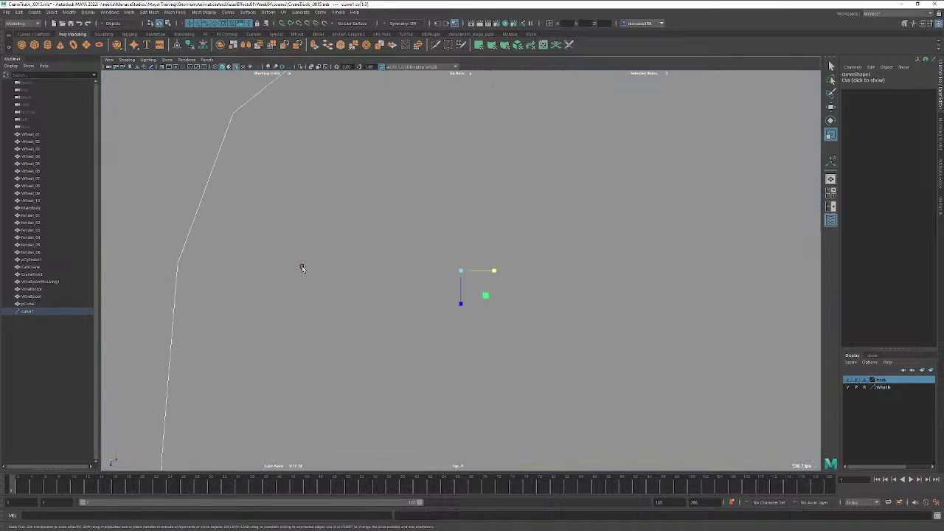
scroll(449, 270, "down", 8)
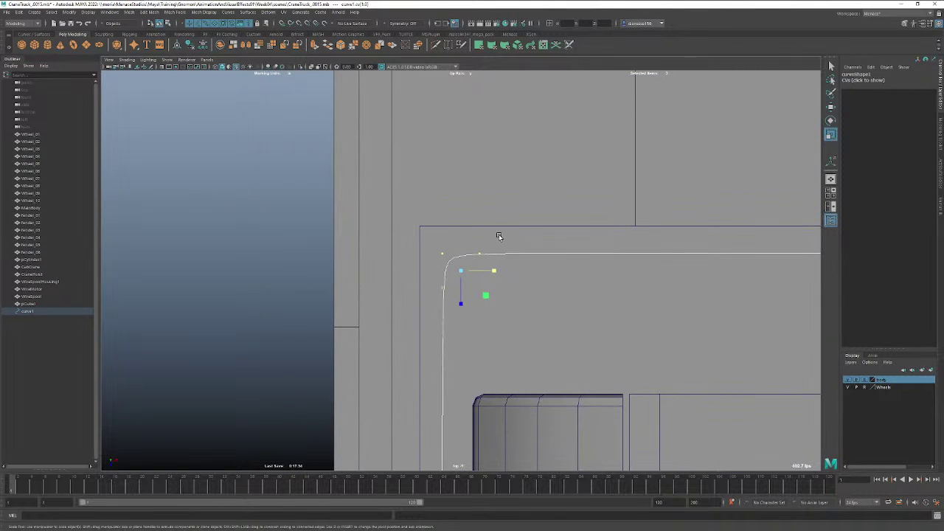
left_click_drag(499, 236, 432, 292)
left_click_drag(489, 296, 483, 291)
key("w")
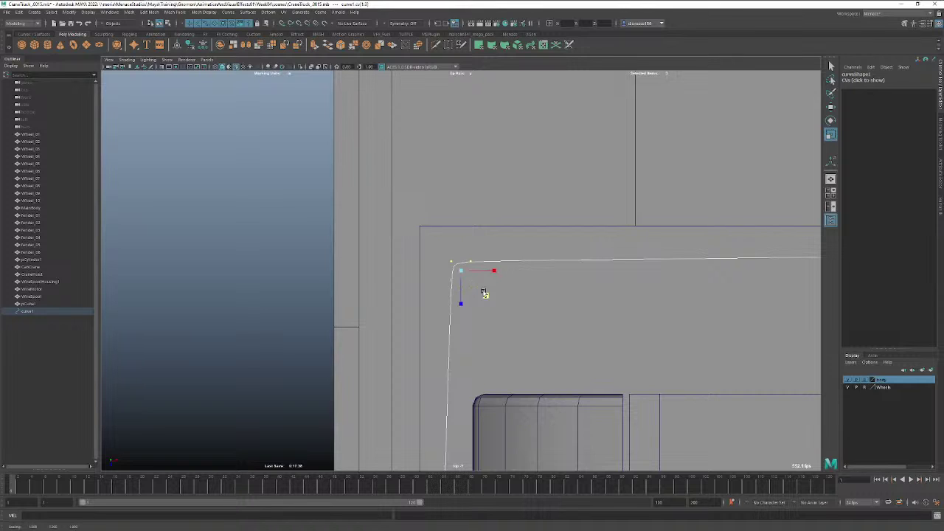
key("w")
left_click_drag(480, 288, 477, 285)
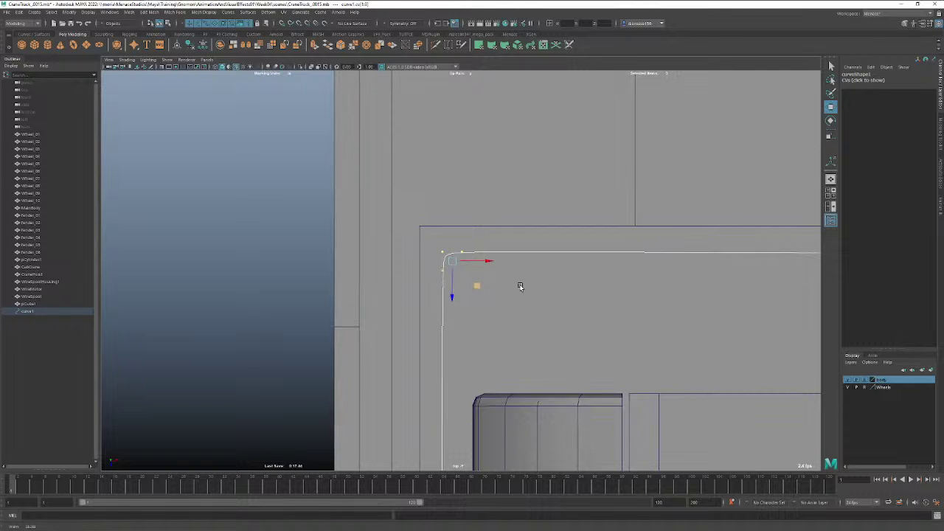
Flatten the control points of the side run beside the wire motor in width so that run is straight.
right_click_drag(580, 304, 519, 310, "alt")
right_click_drag(591, 320, 443, 316, "alt")
left_click_drag(434, 248, 456, 433)
key("e")
key("r")
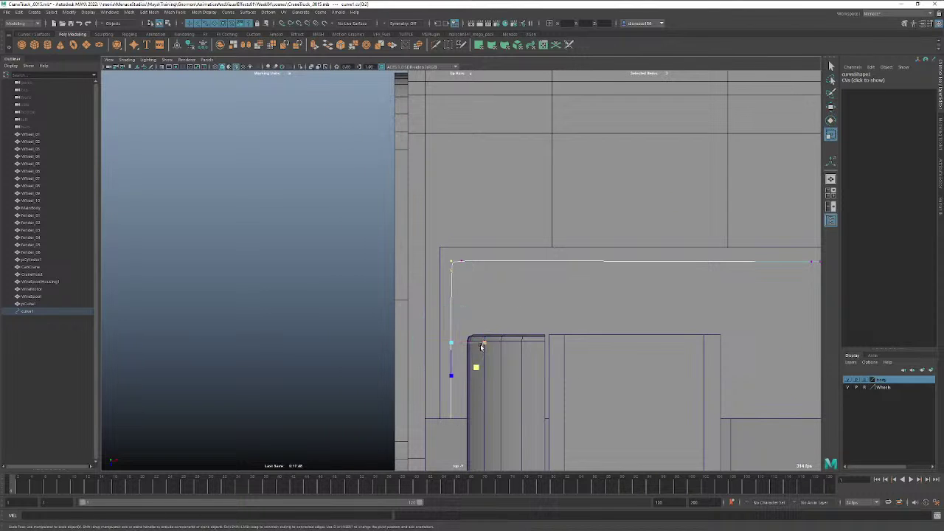
Flatten the whole rear row of control points in depth.
key("space")
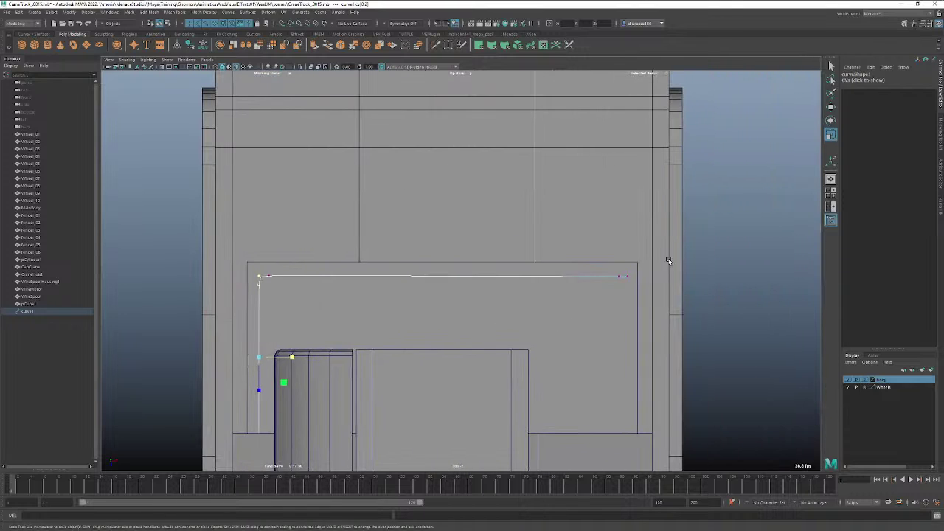
left_click_drag(670, 260, 219, 281)
left_click_drag(444, 315, 445, 209)
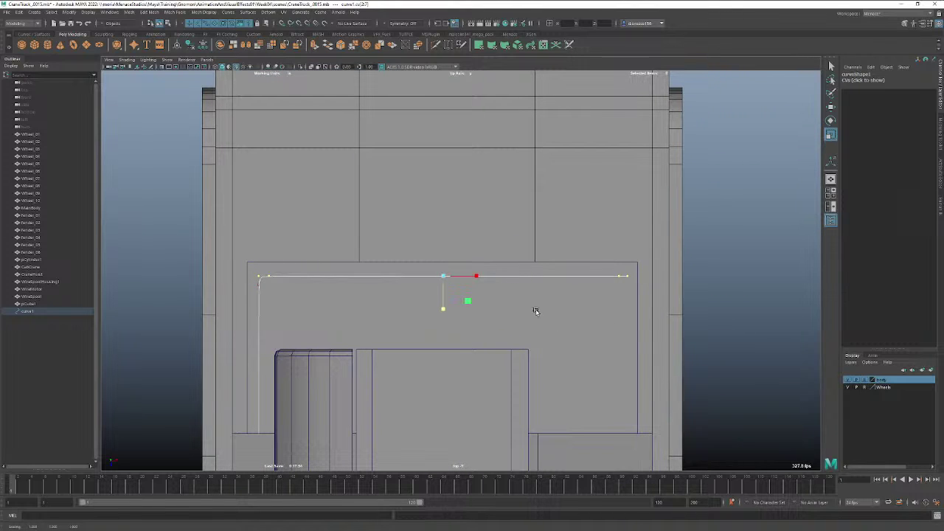
Deselect the points in the perspective view, save the scene, and save an incremental version as CraneTruck_0016.
key("space")
left_click_drag(549, 322, 595, 312)
left_click_drag(419, 291, 479, 379)
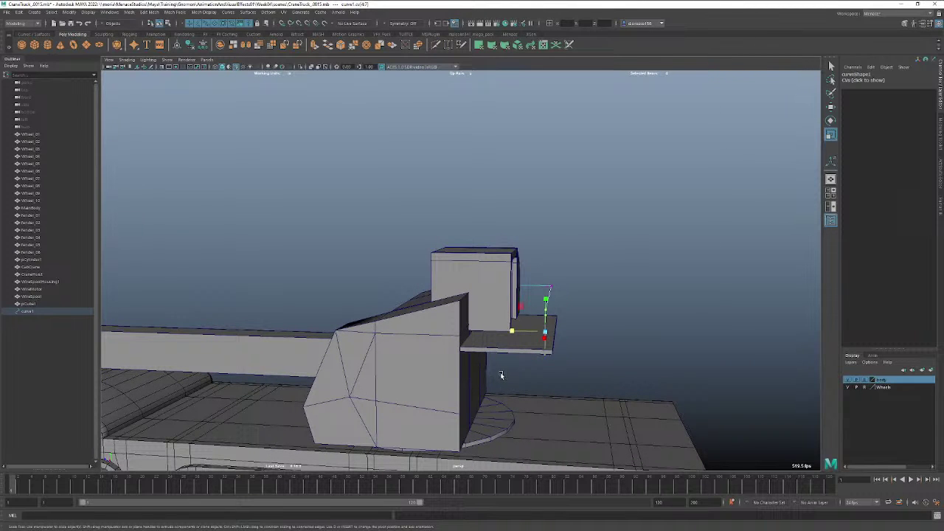
left_click(596, 347)
left_click_drag(599, 348, 524, 352, "alt")
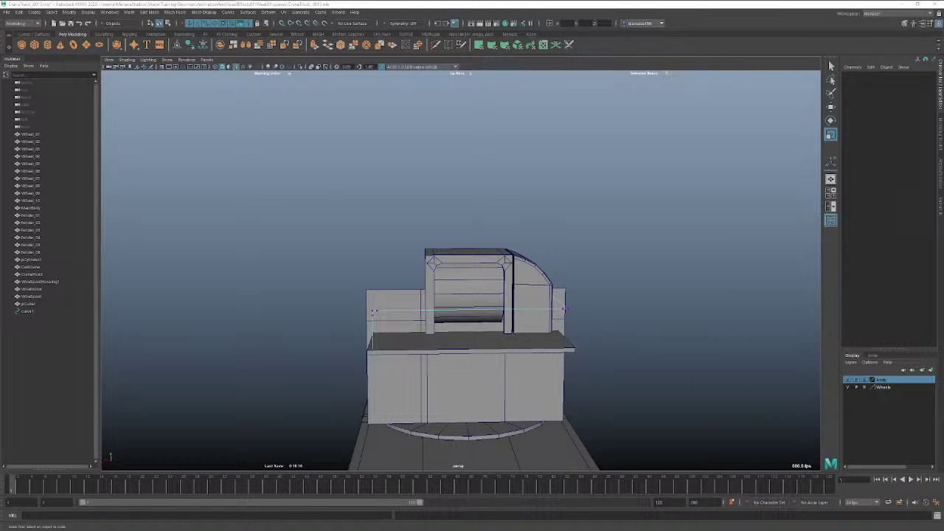
key("ctrl+s")
key("alt+Tab")
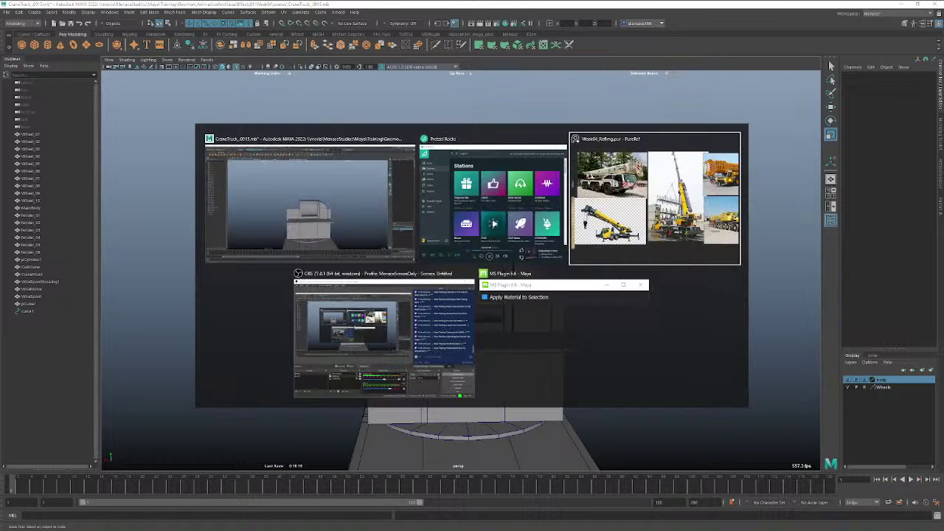
key("Tab")
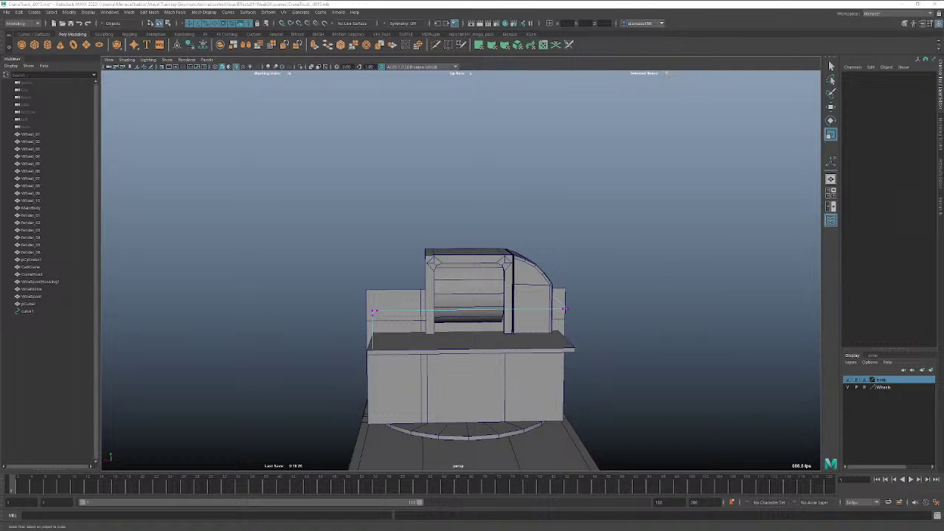
key("alt+Tab")
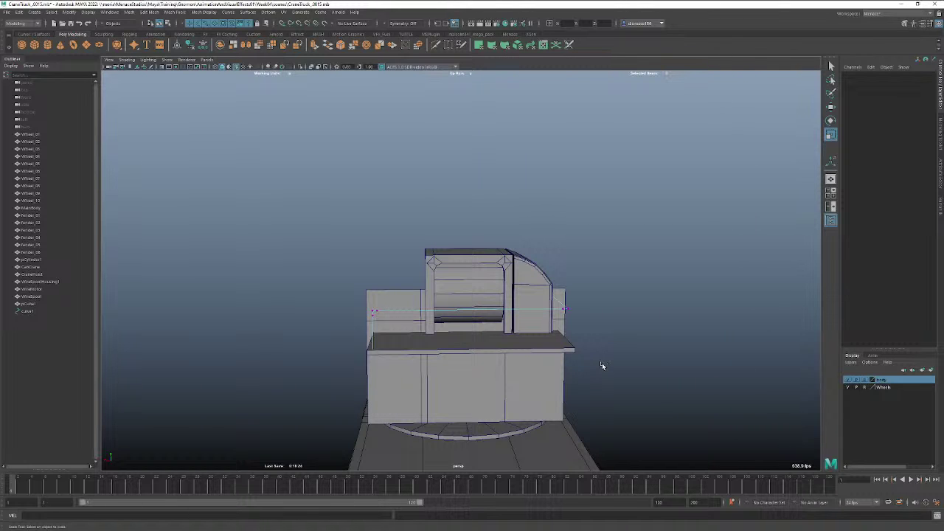
key("ctrl+alt+s")
Return the handrail curve to object mode and centre its pivot.
right_click_drag(464, 349, 711, 325, "alt")
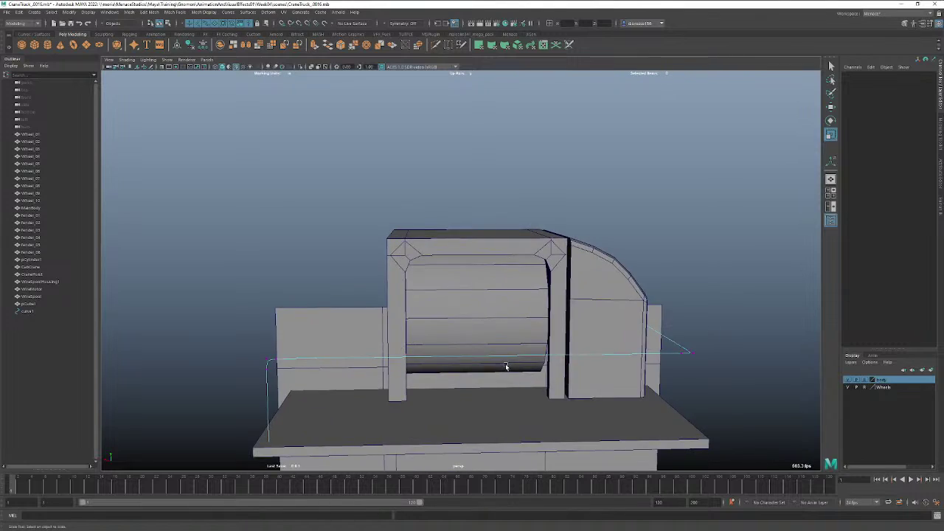
left_click_drag(506, 367, 557, 369, "alt")
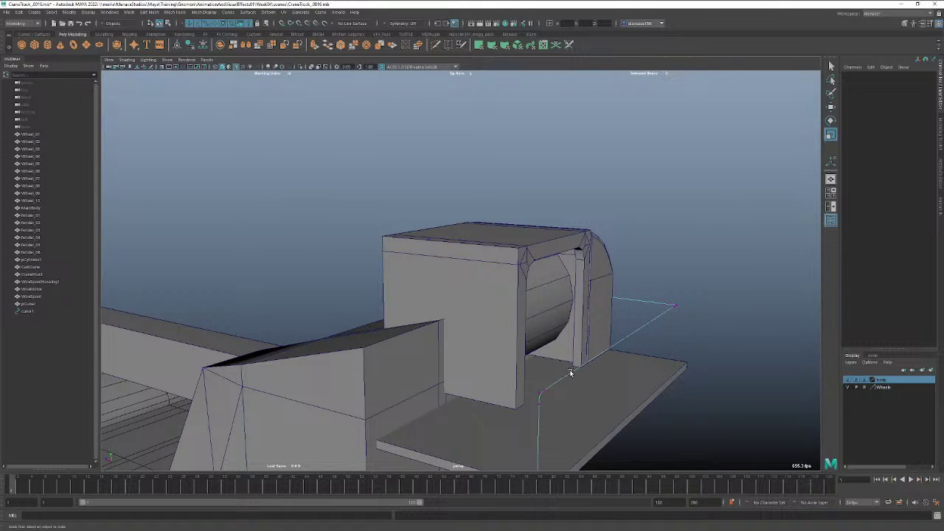
right_click_drag(570, 376, 599, 333)
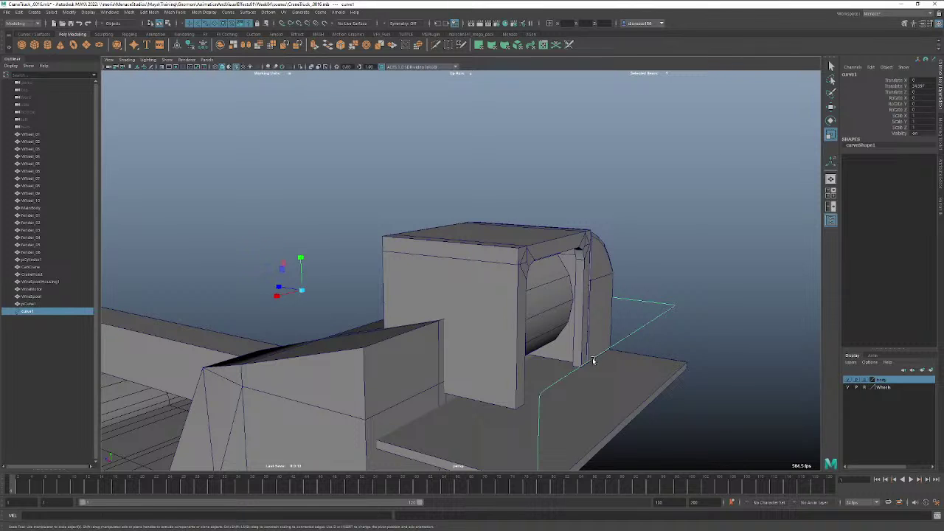
left_click(653, 304)
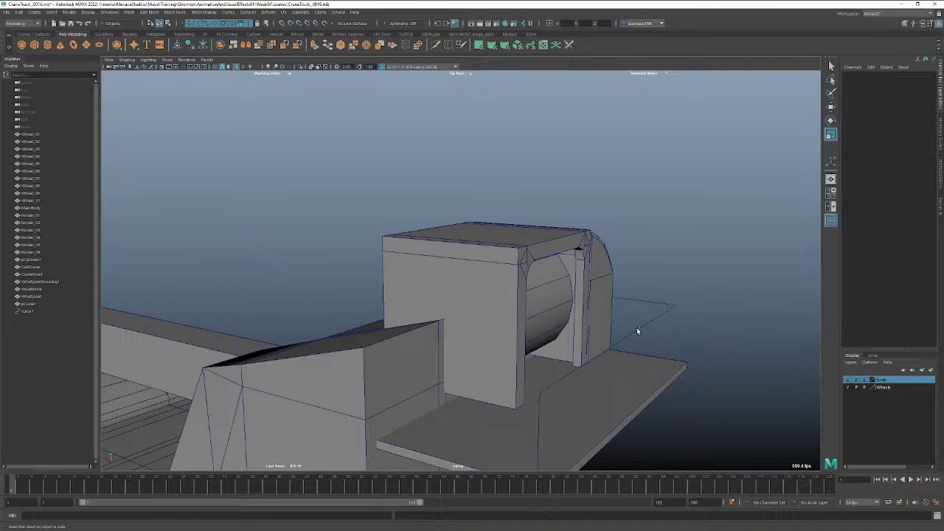
left_click(638, 331)
left_click(177, 45)
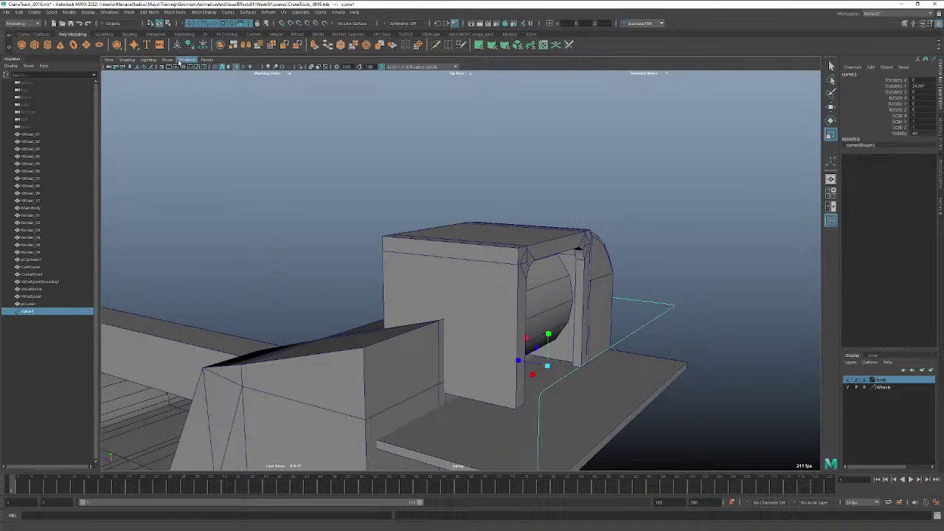
Duplicate the handrail curve and move the copy clear of the platform on the side away from the wire motor.
key("w")
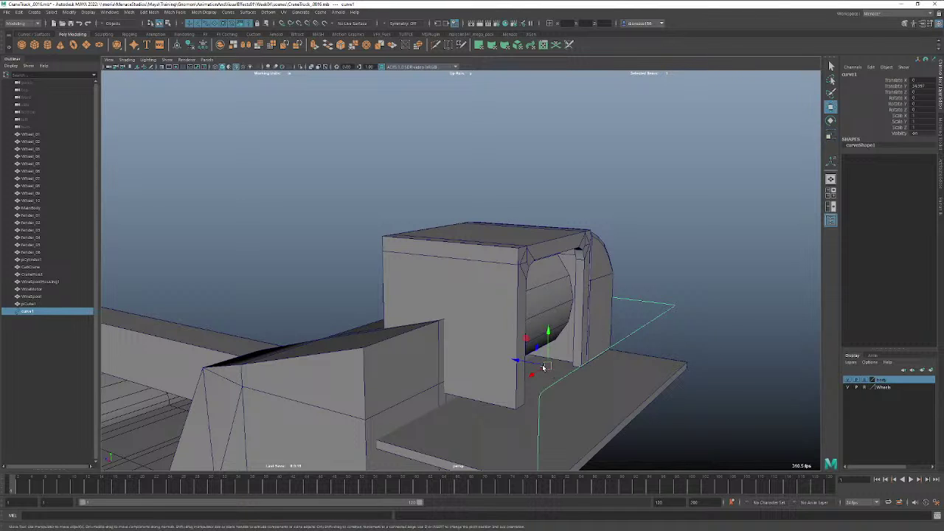
key("ctrl+d")
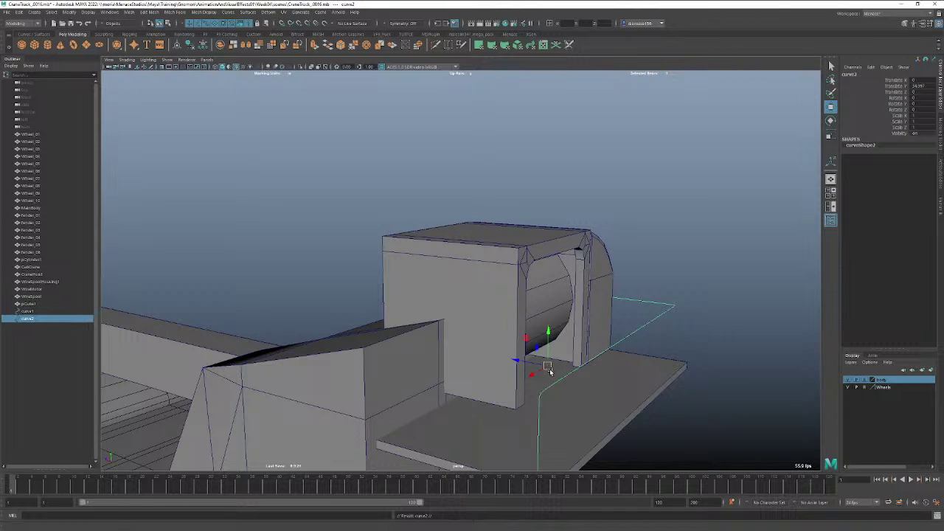
left_click_drag(537, 370, 469, 383, "alt")
middle_click_drag(469, 384, 114, 524)
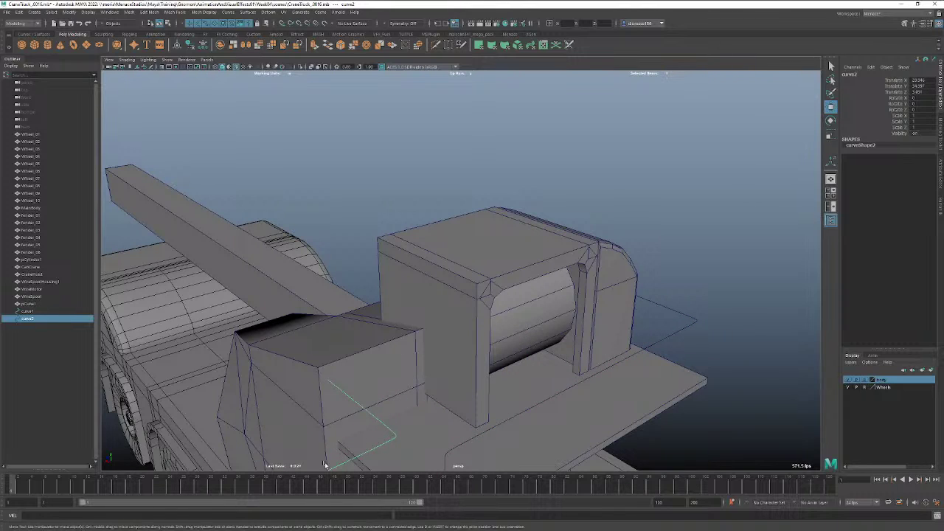
Delete the surplus control vertices at the outer end of curve2, working from the top view.
middle_click_drag(409, 425, 447, 272, "alt")
right_click_drag(447, 272, 162, 291, "alt")
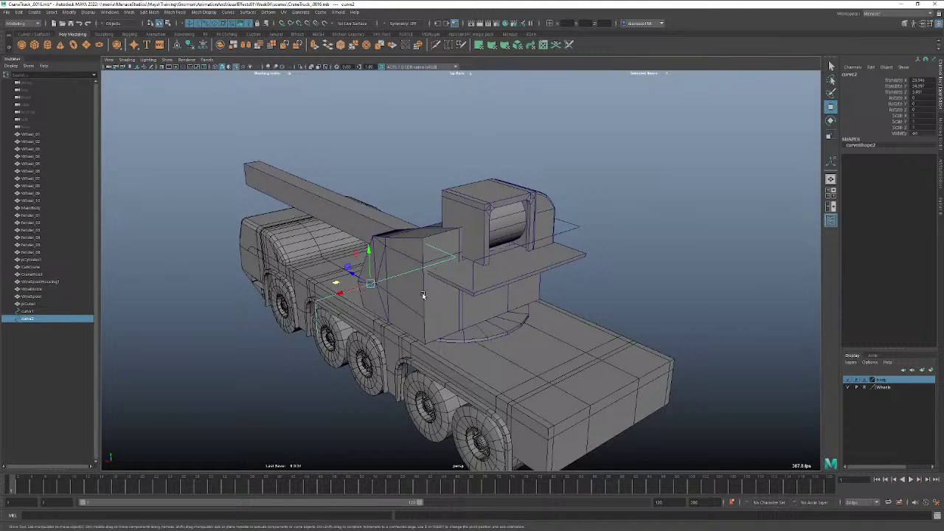
right_click_drag(318, 301, 300, 303)
left_click_drag(305, 296, 427, 285)
key("space")
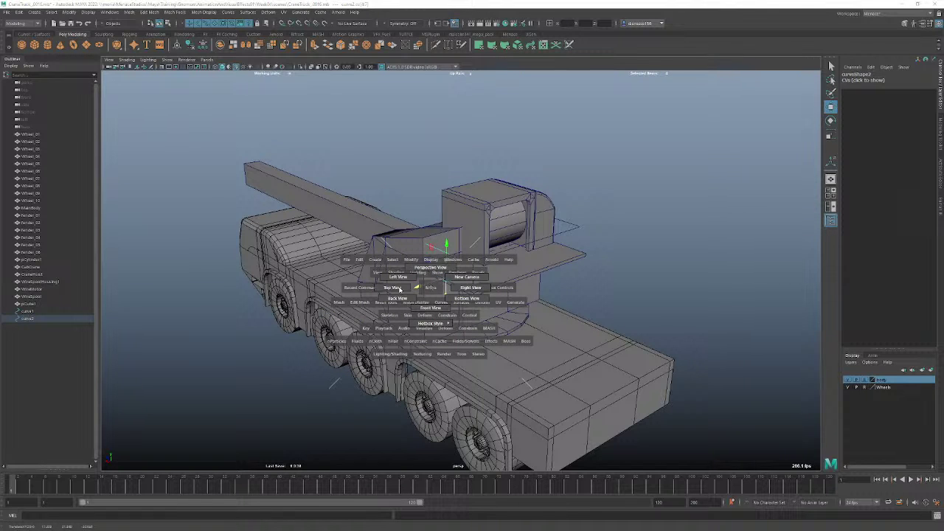
left_click(396, 288)
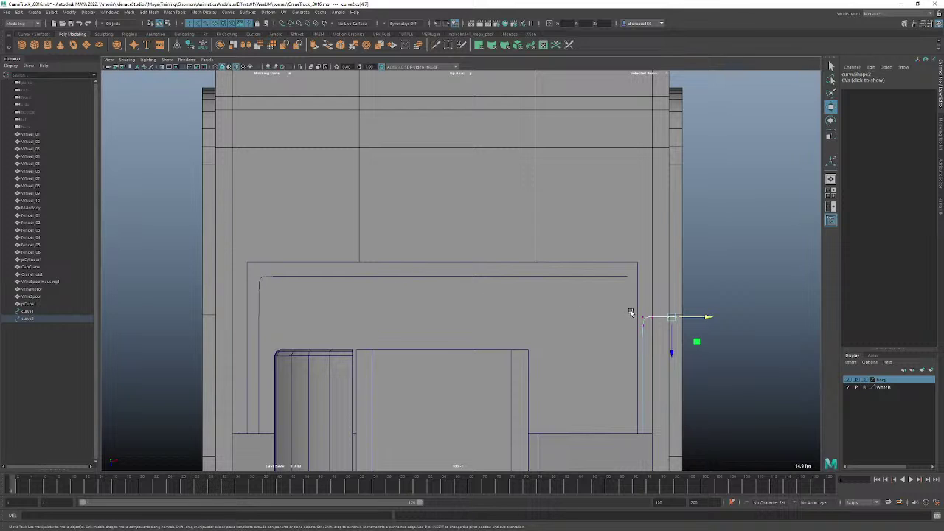
left_click_drag(634, 311, 656, 323)
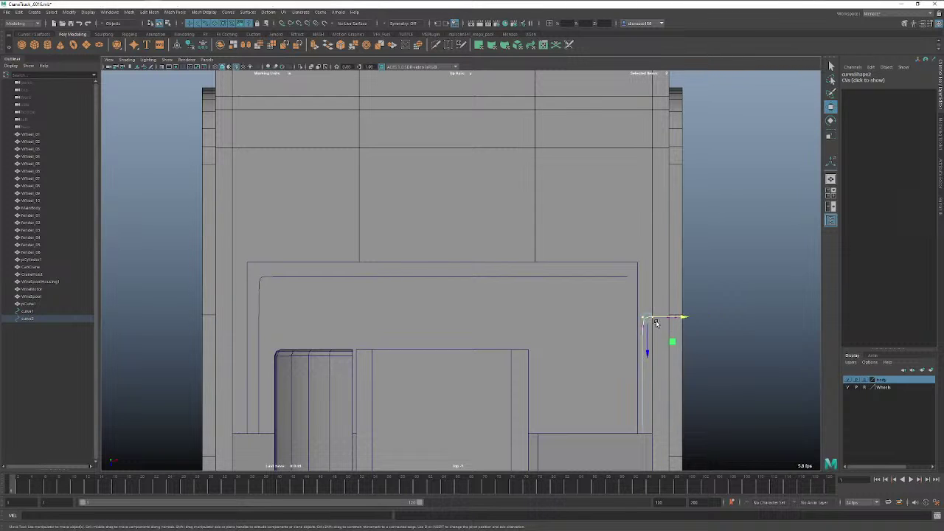
left_click(655, 322)
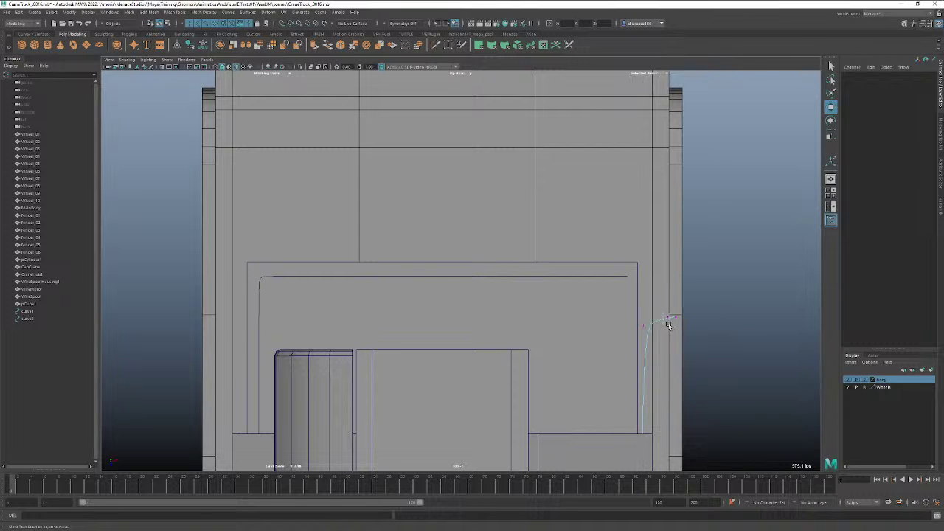
mouse_move(668, 323)
left_mouse_down()
mouse_move(702, 317)
mouse_move(679, 322)
left_mouse_up()
key("Delete")
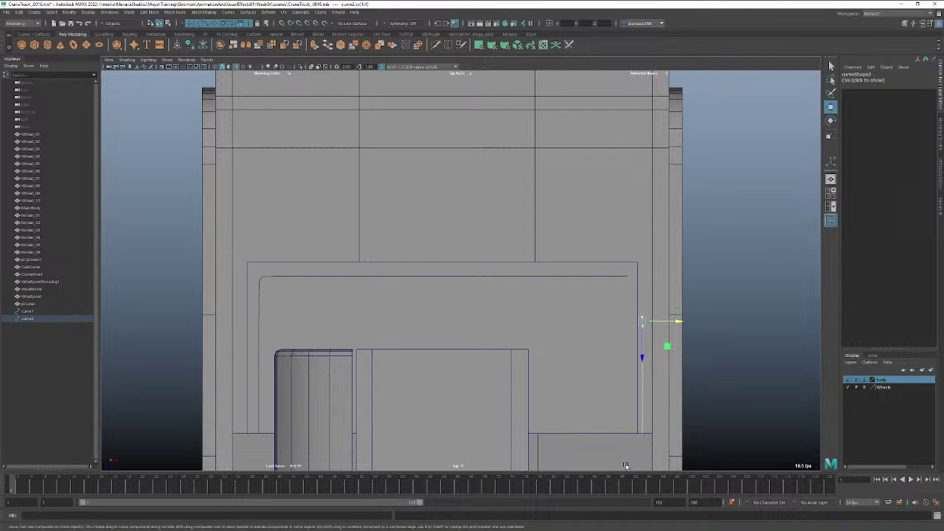
Line up the remaining end control vertices of curve2 and move the whole curve inward along X, in line with curve1's end.
key("e")
key("r")
key("w")
left_click_drag(679, 322, 672, 324)
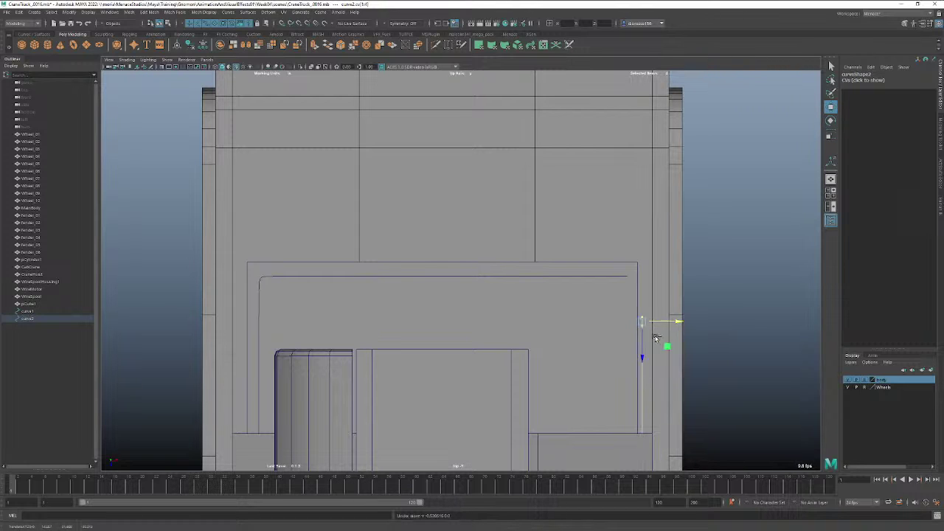
right_click_drag(643, 343, 669, 334)
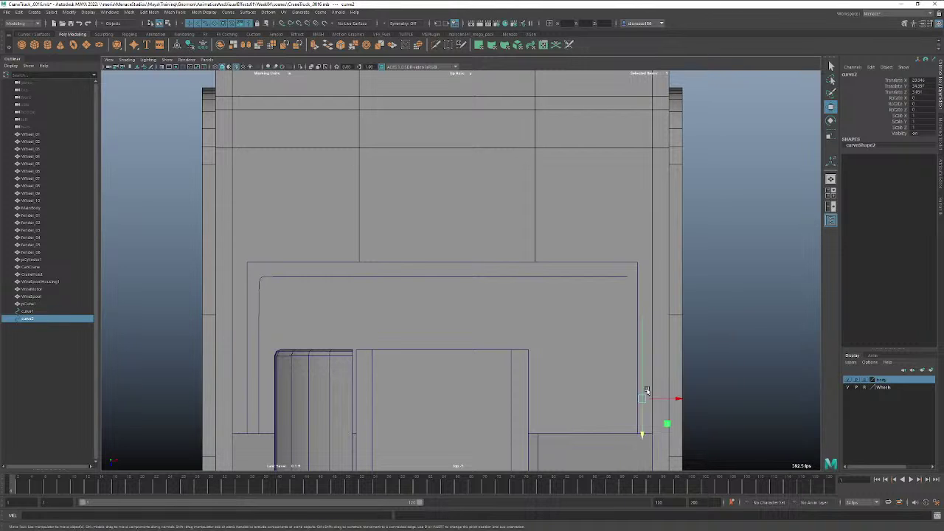
mouse_move(647, 391)
left_mouse_down()
mouse_move(676, 397)
mouse_move(660, 399)
left_mouse_up()
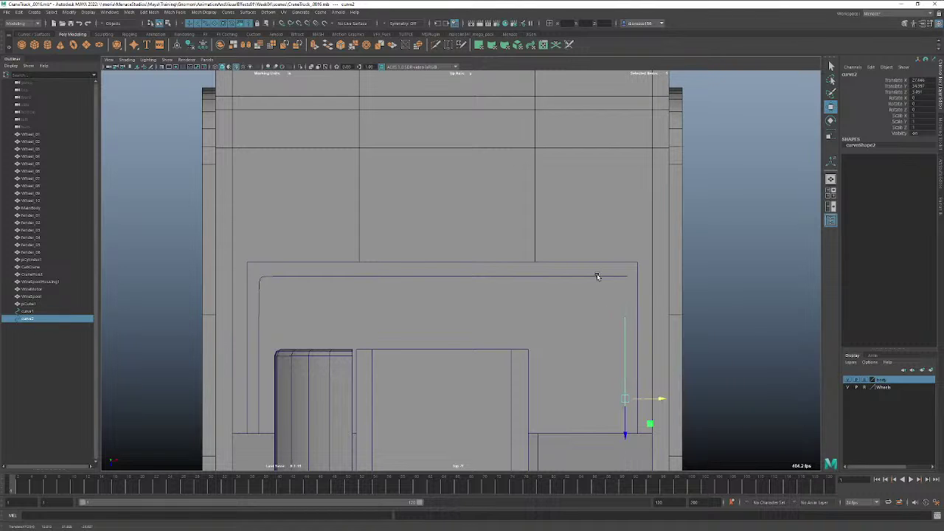
Shift the control vertices at curve1's open end slightly along X to line up with curve2.
left_click(598, 277)
right_click_drag(597, 277, 586, 277)
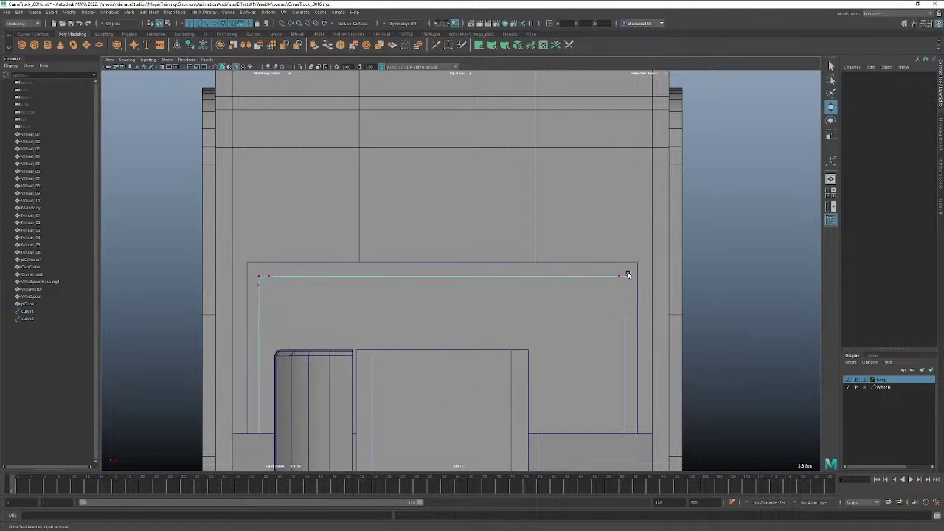
left_click_drag(624, 278, 659, 277)
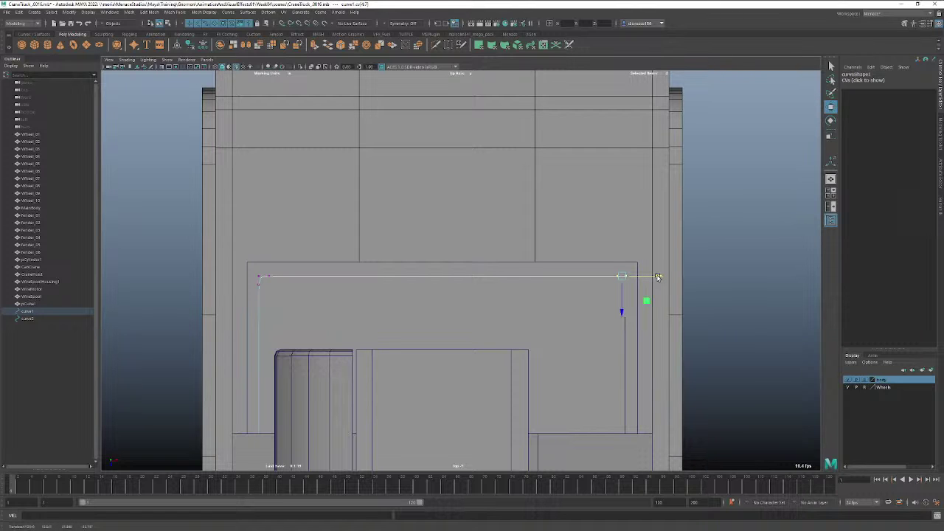
Move the control vertices of curve2's vertical section slightly along Z toward the winch housing.
key("space")
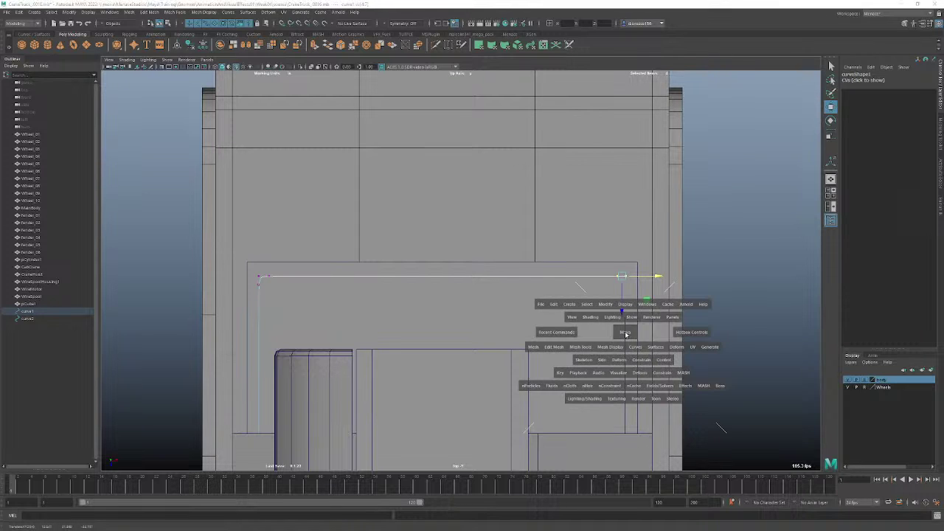
left_click_drag(624, 332, 591, 324)
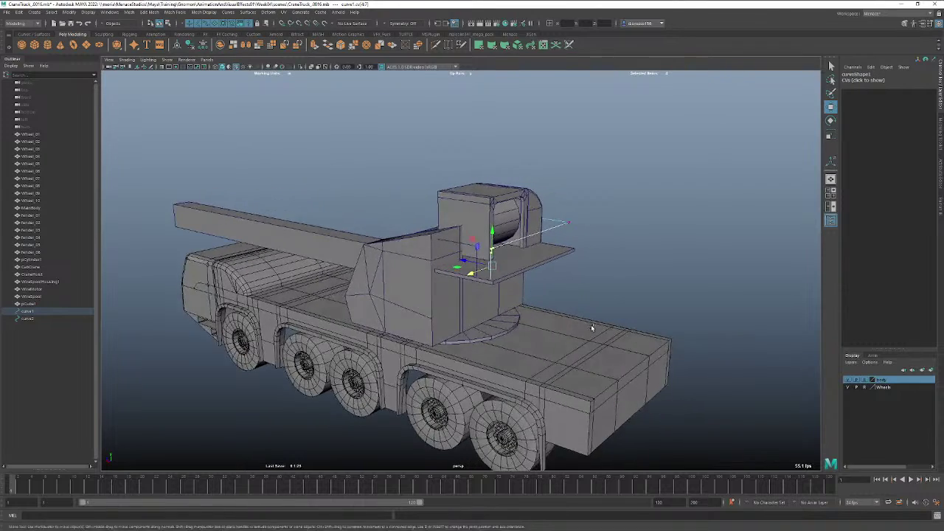
key("f")
left_click_drag(438, 282, 383, 275, "alt")
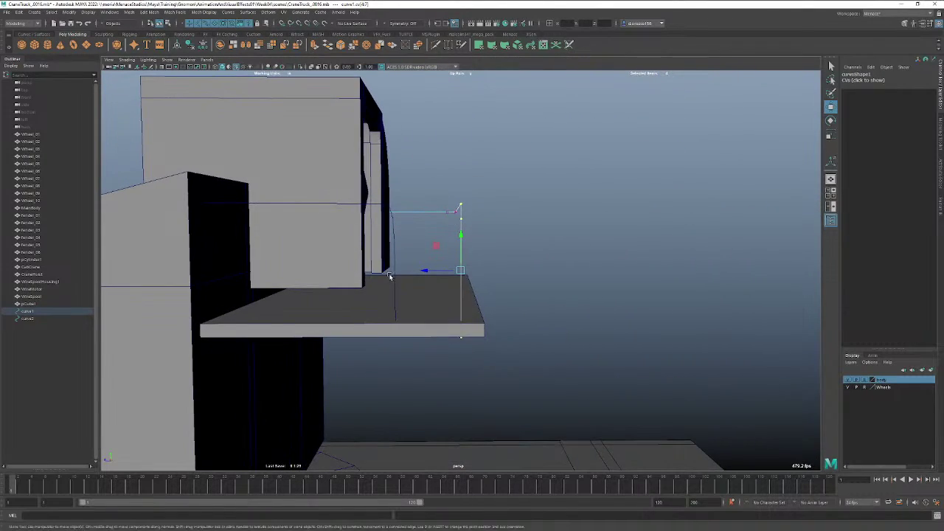
right_click(396, 258)
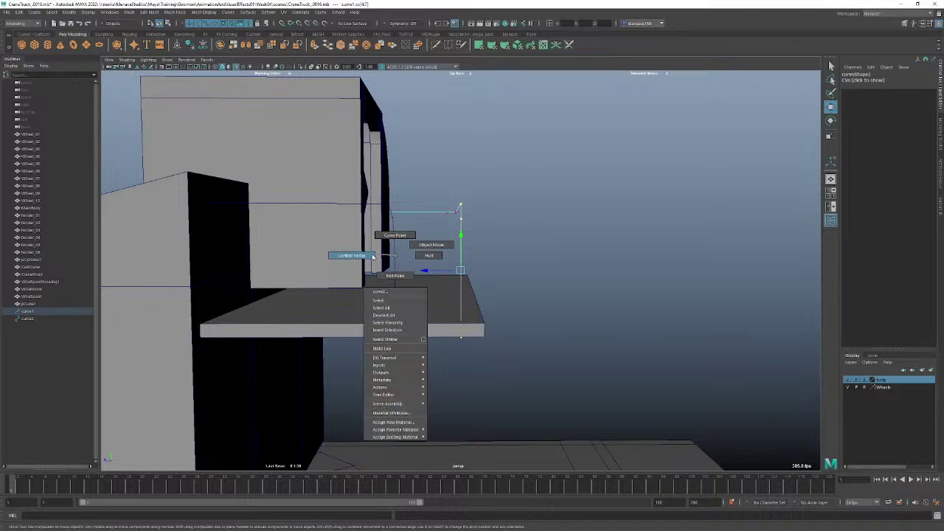
right_click_drag(396, 257, 384, 256)
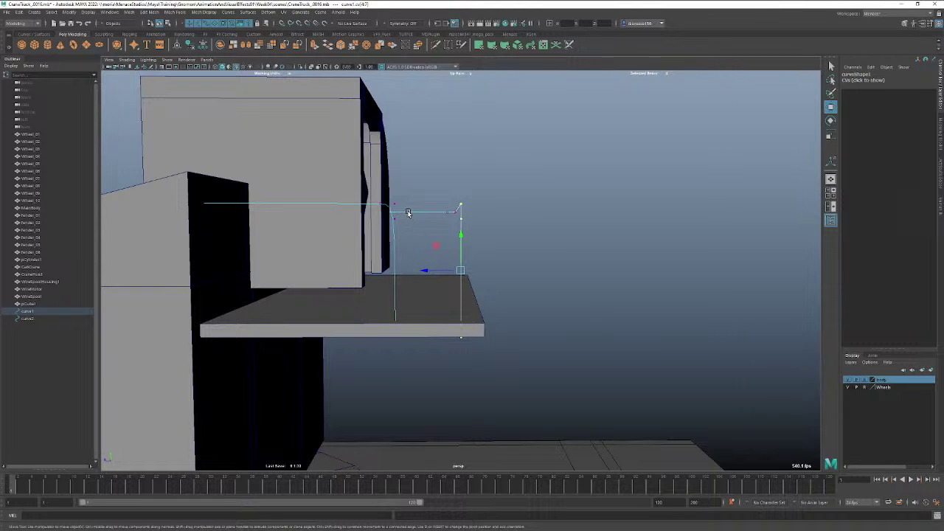
left_click_drag(399, 220, 387, 353)
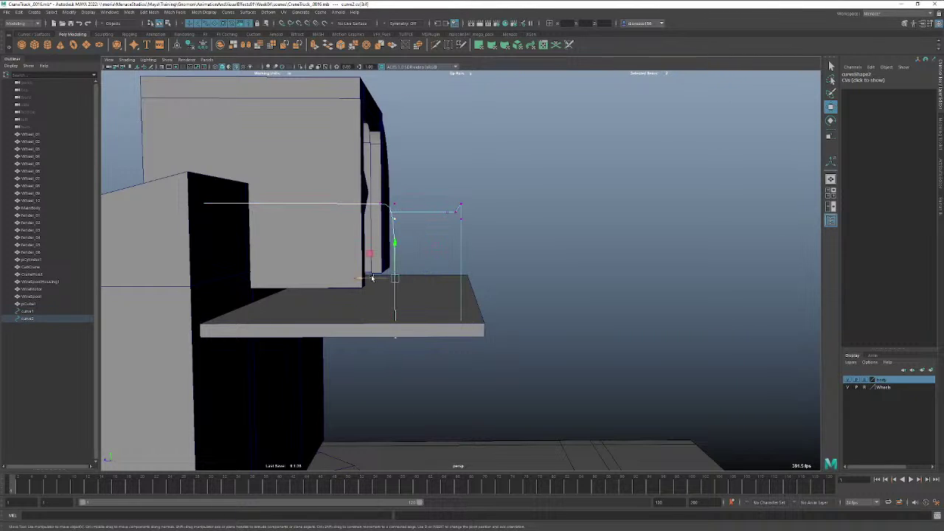
left_click_drag(362, 279, 357, 279)
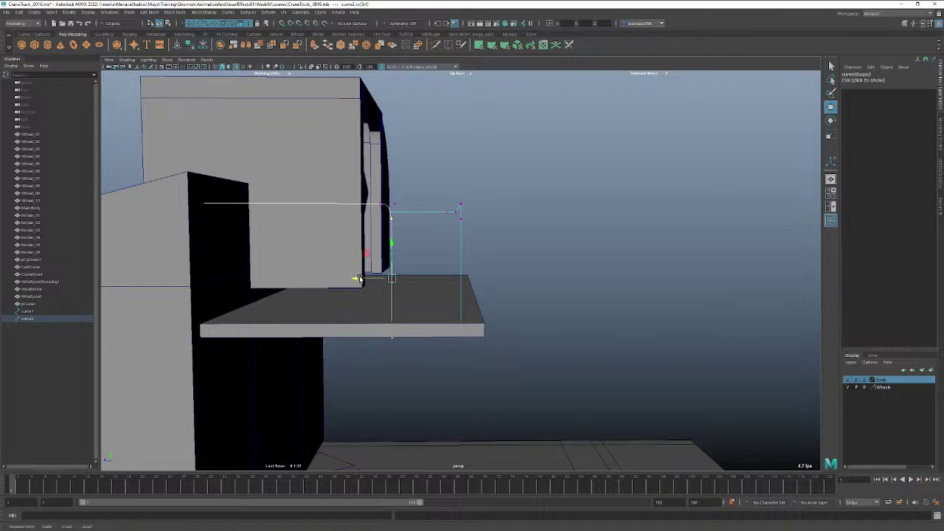
Raise the control vertex just below curve2's bend closer to the corner.
key("F8")
left_click(387, 237)
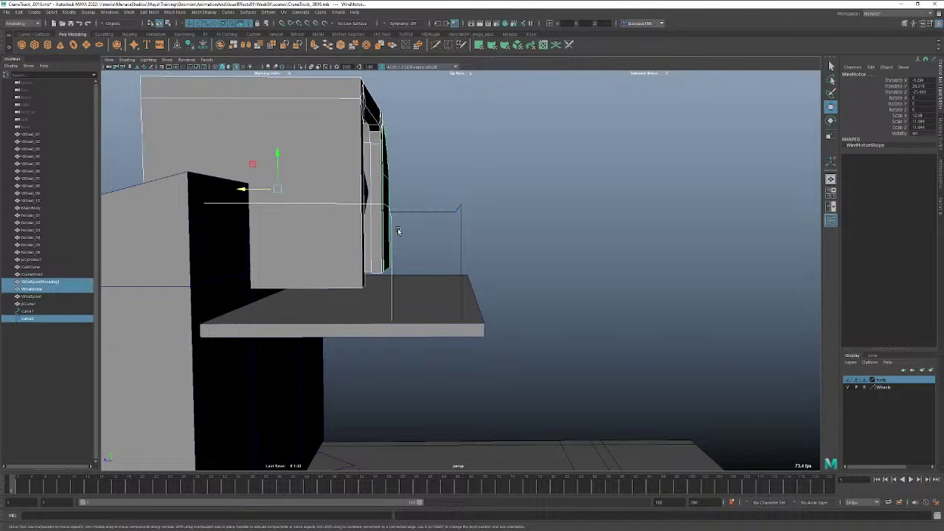
left_click(393, 238)
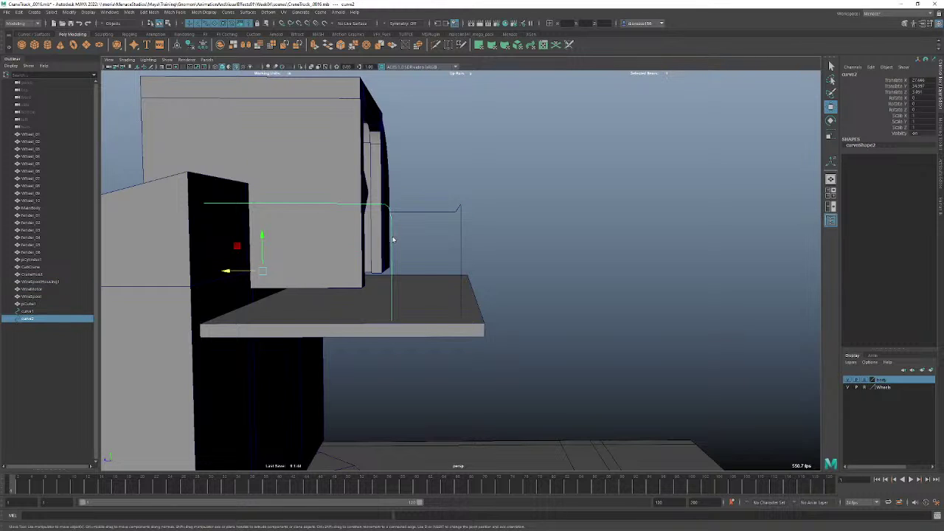
mouse_move(393, 239)
right_mouse_down()
mouse_move(392, 254)
mouse_move(389, 229)
right_mouse_up()
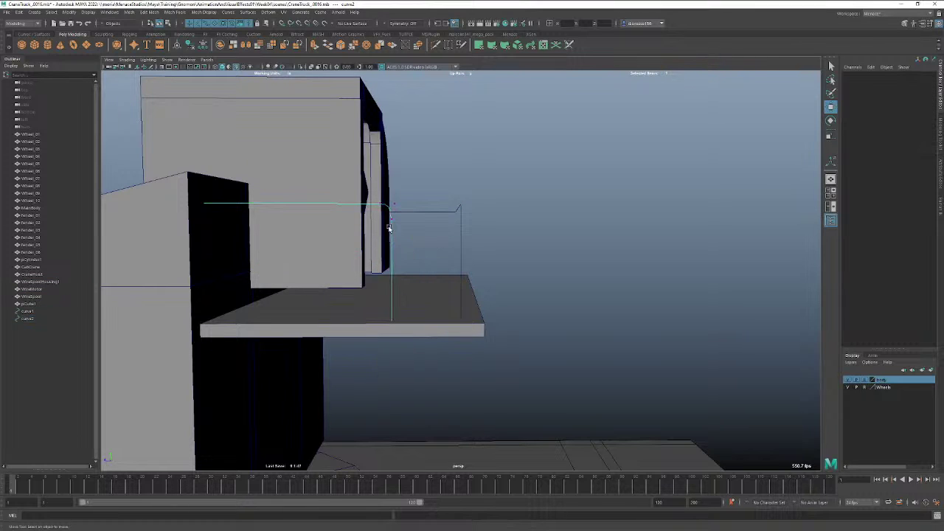
left_click(391, 216)
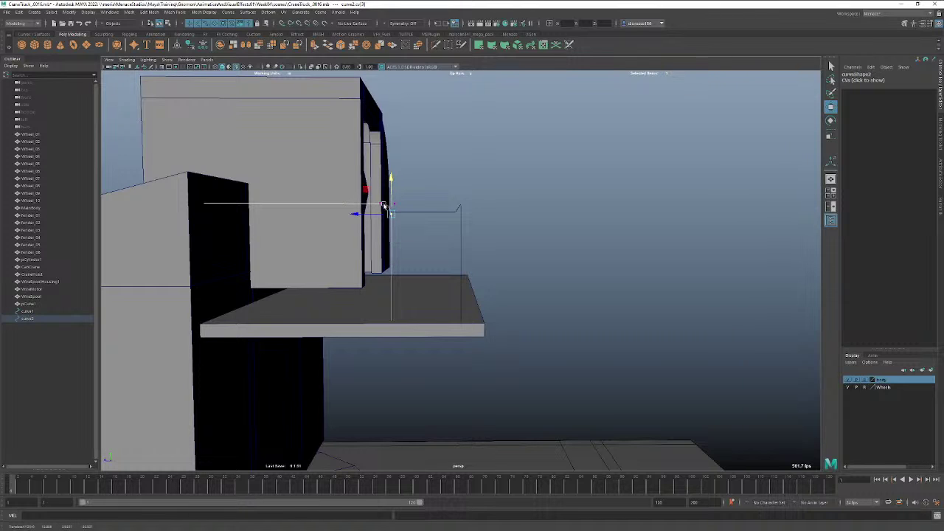
key("w")
left_click_drag(345, 205, 391, 211)
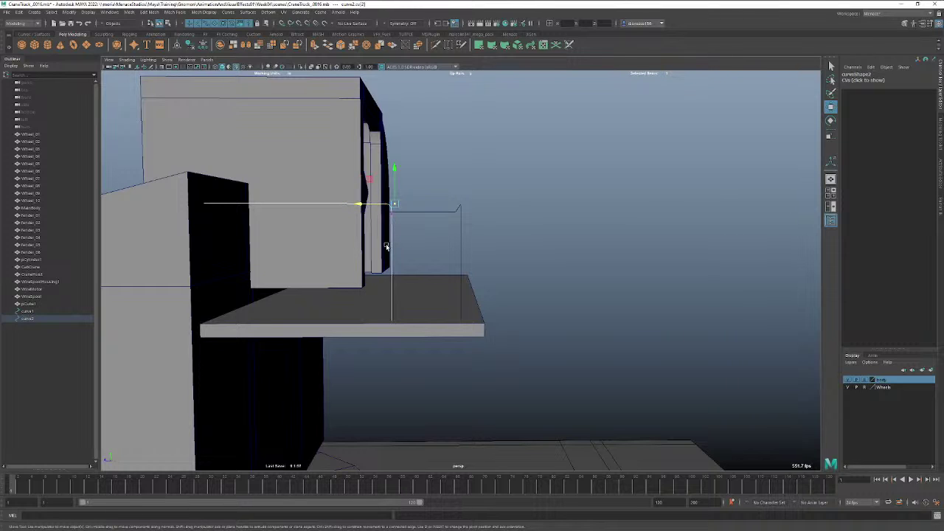
Fine-tune curve2's rounded bend in the side view by nudging the control vertex just below the corner.
key("space")
left_click_drag(382, 247, 402, 248)
key("f")
scroll(418, 248, "down", 8)
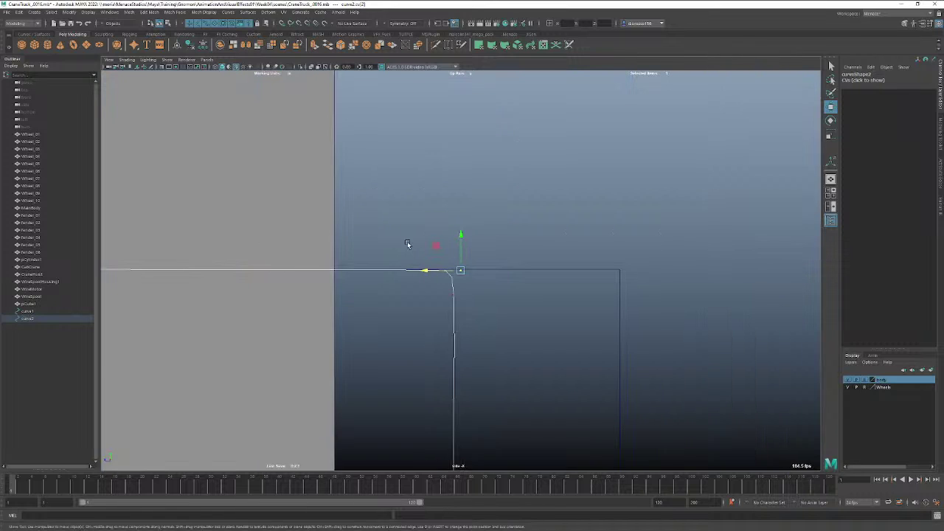
scroll(581, 272, "up", 3)
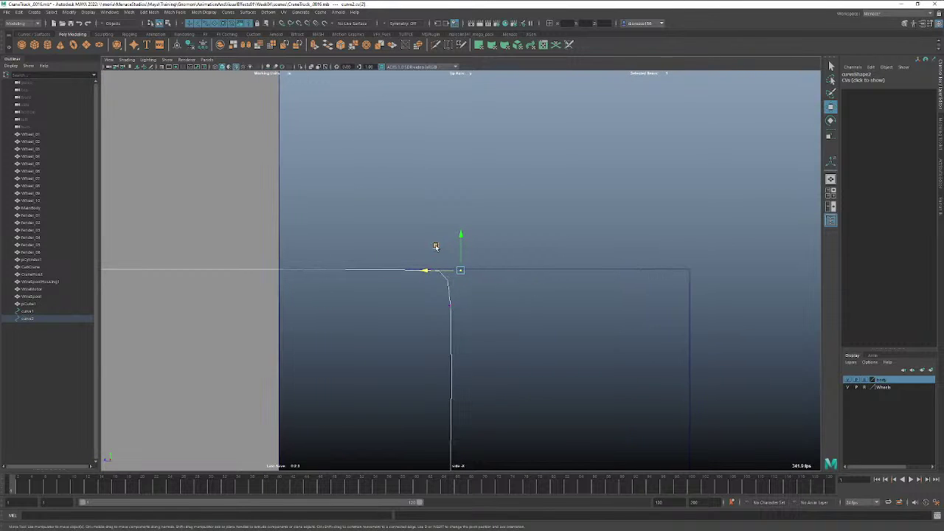
middle_click_drag(435, 246, 437, 243)
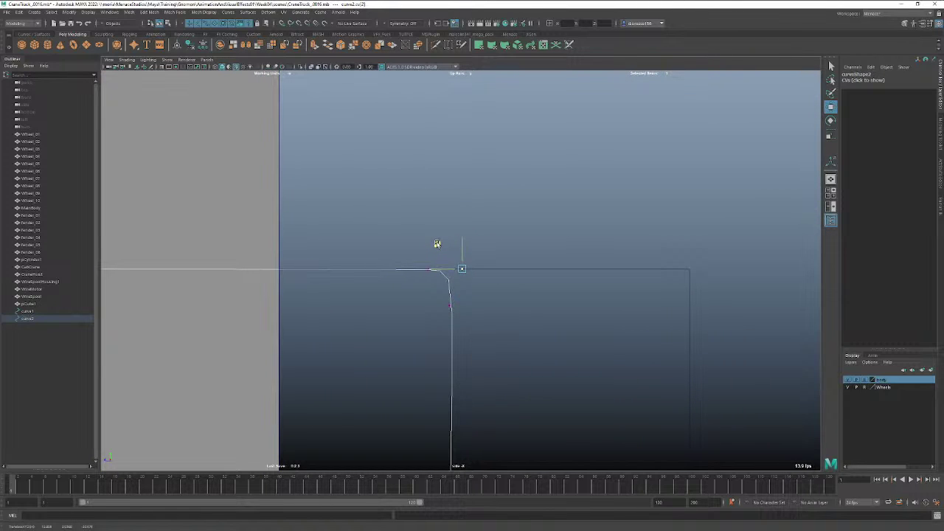
left_click(445, 310)
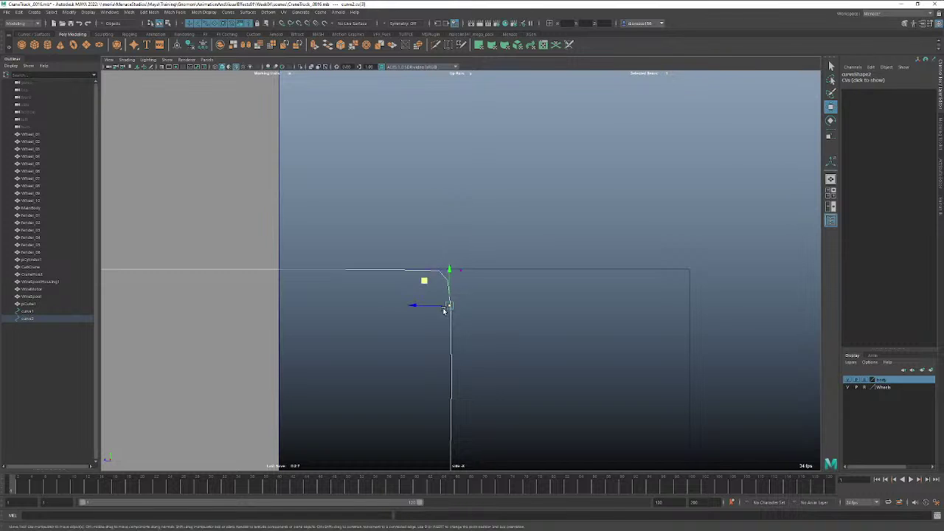
middle_click_drag(445, 311, 413, 301)
Align curve2's two vertical-section control vertices along Z and level the two at the top of the bend using Scale.
middle_click_drag(469, 315, 465, 219, "alt")
right_click_drag(464, 267, 267, 316, "alt")
right_click_drag(496, 358, 457, 364, "alt")
right_click_drag(502, 398, 476, 395, "alt")
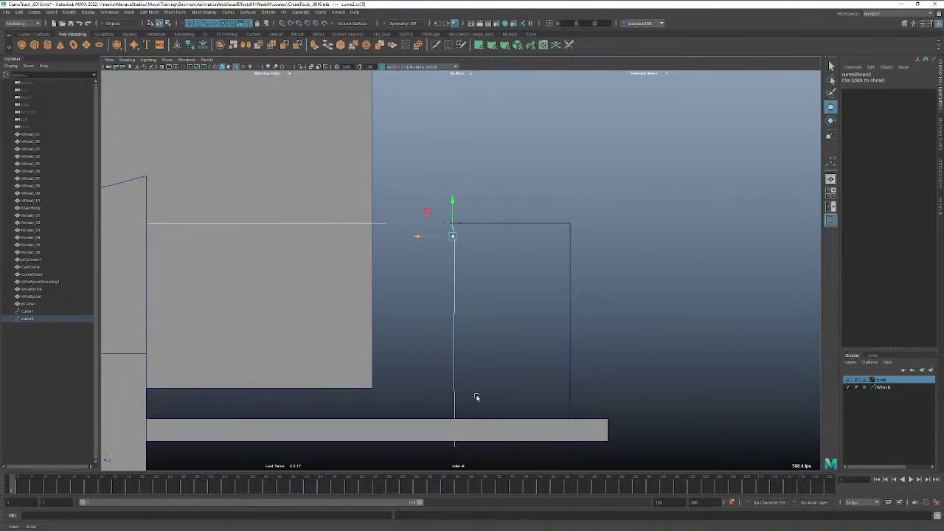
left_click_drag(459, 453, 431, 236)
key("e")
key("r")
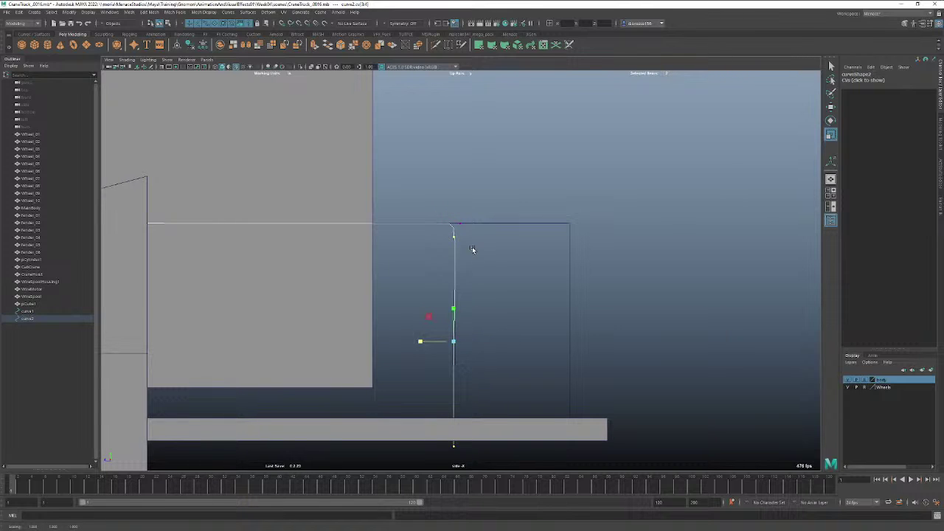
left_click_drag(459, 213, 424, 234)
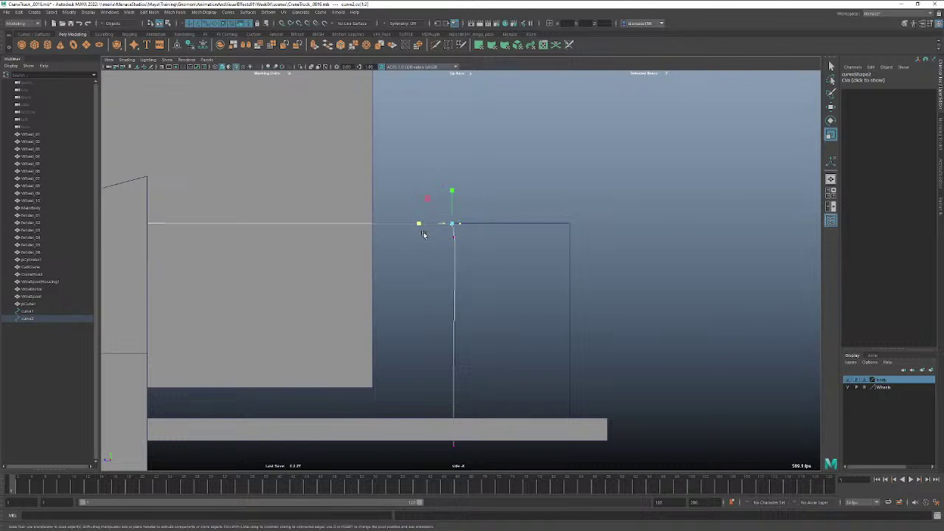
left_click_drag(453, 192, 448, 285)
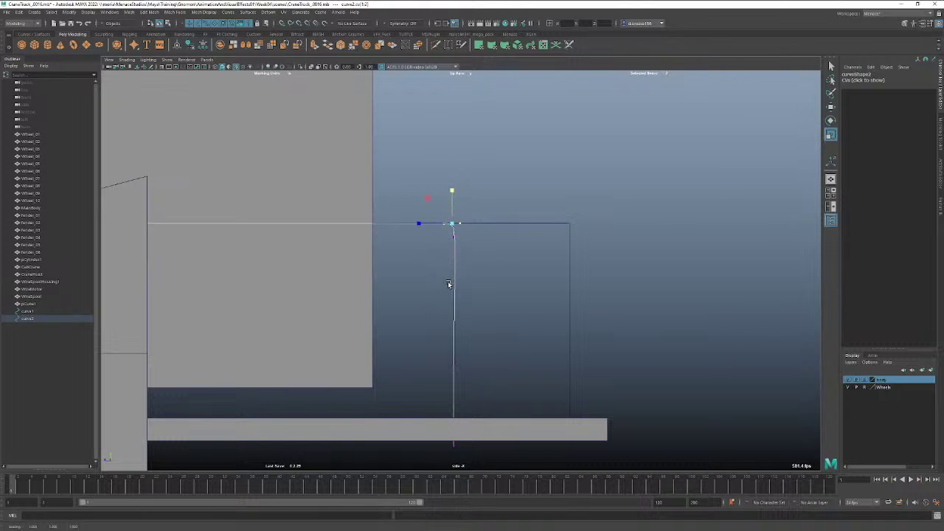
left_click_drag(481, 180, 118, 238)
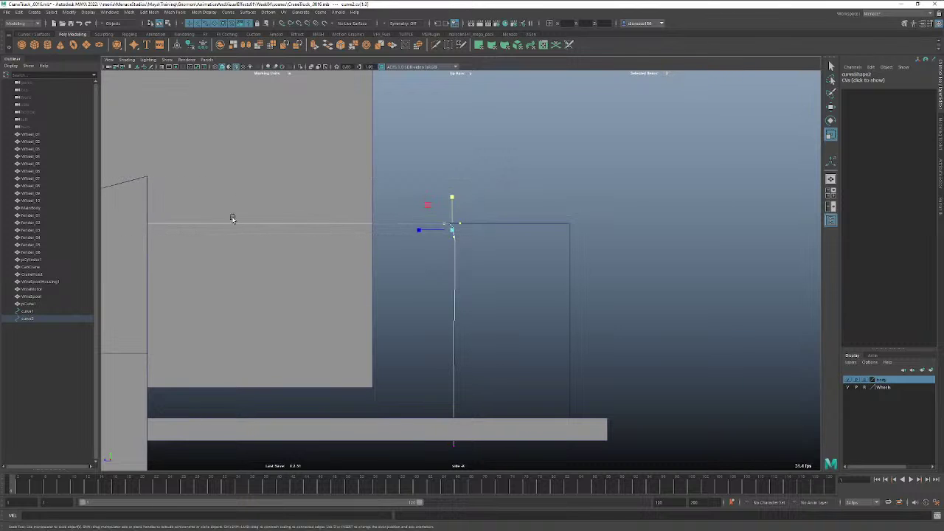
left_click_drag(452, 196, 445, 233)
key("ctrl+z")
Raise the two control vertices at the top of curve2's bend slightly and select the corner one.
key("w")
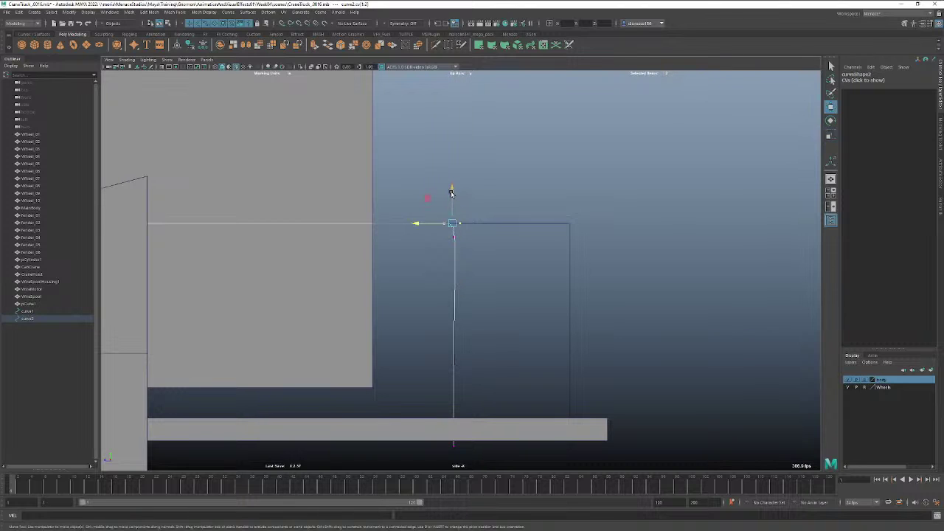
left_click(451, 193)
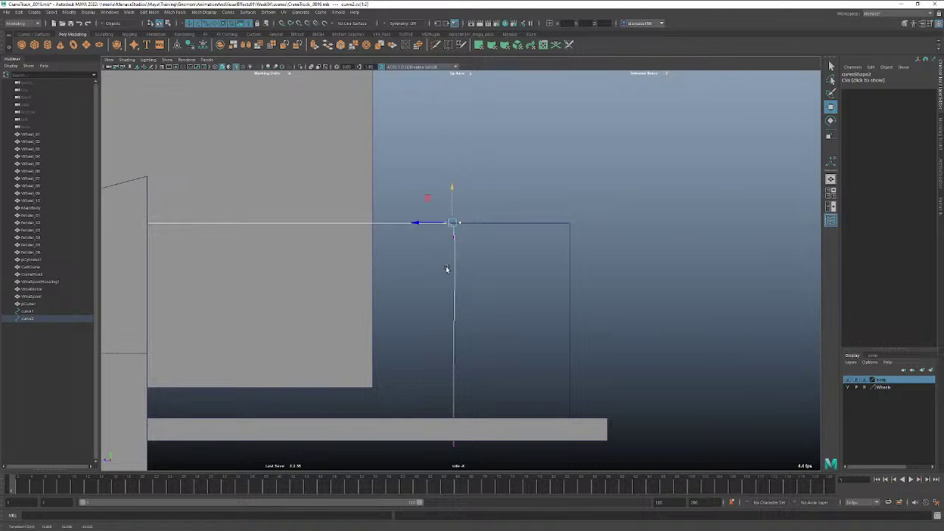
left_click(457, 227)
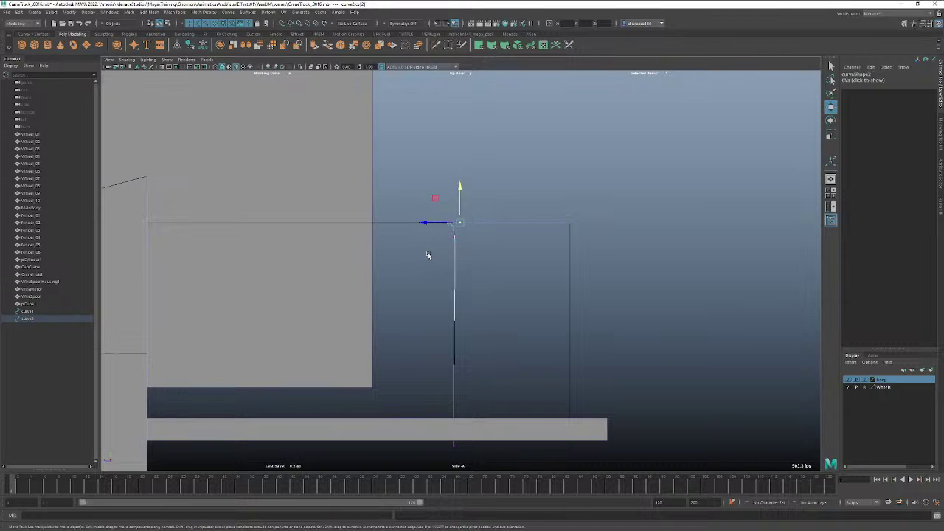
Nudge the control vertex just below curve2's bend slightly along Z in the side view.
scroll(709, 213, "up", 5)
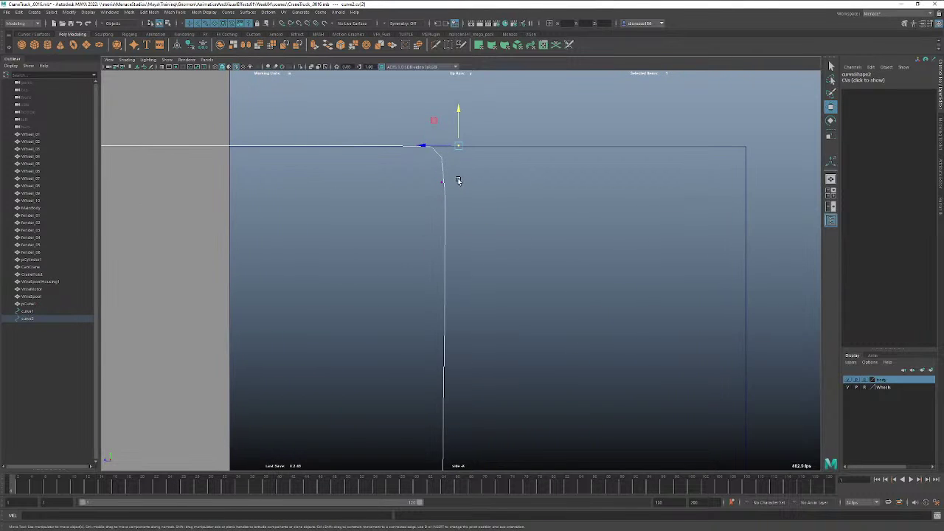
left_click(436, 186)
mouse_move(413, 183)
left_mouse_down()
mouse_move(398, 185)
mouse_move(430, 184)
mouse_move(402, 183)
mouse_move(411, 185)
left_mouse_up()
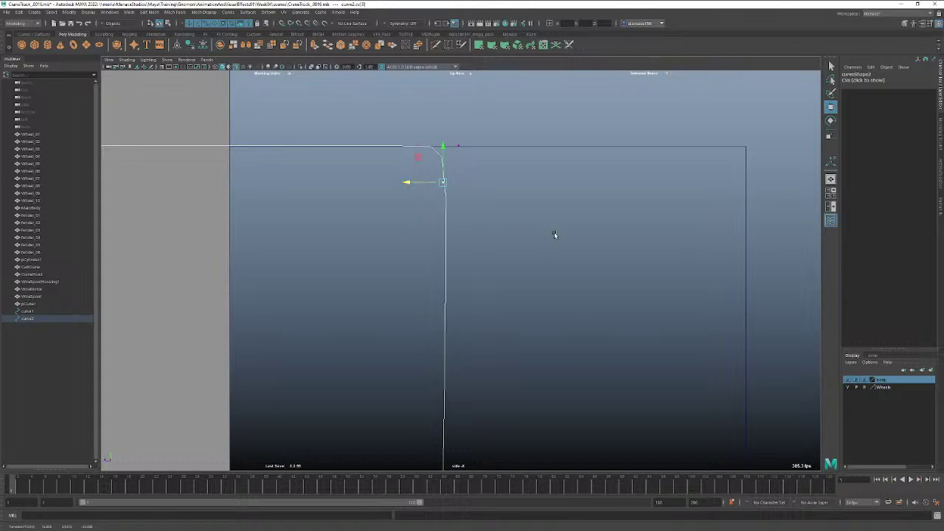
Undo the recent control vertex adjustments on curve2's bend and vertical section.
right_click_drag(554, 231, 379, 221, "alt")
key("ctrl+z")
key("ctrl+z")
key("ctrl+z")
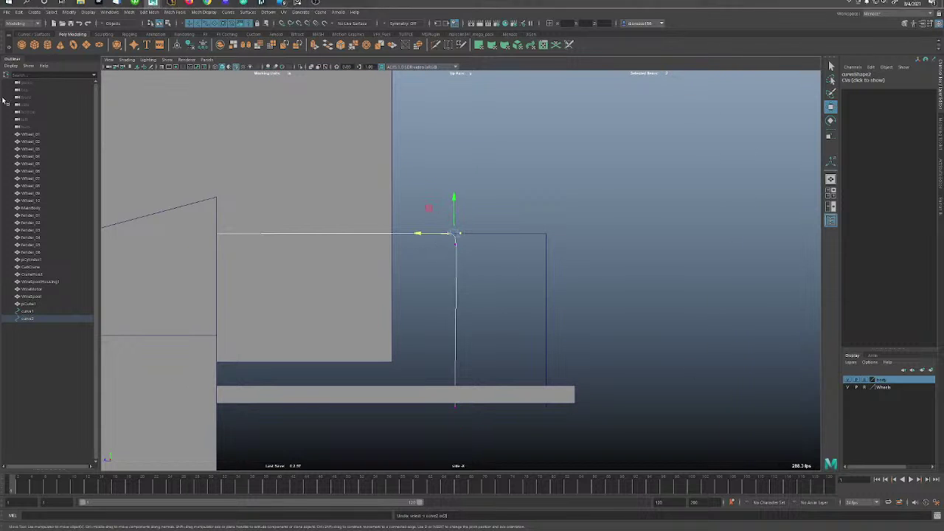
key("ctrl+z")
key("ctrl+z")
key("ctrl+z")
key("ctrl+z")
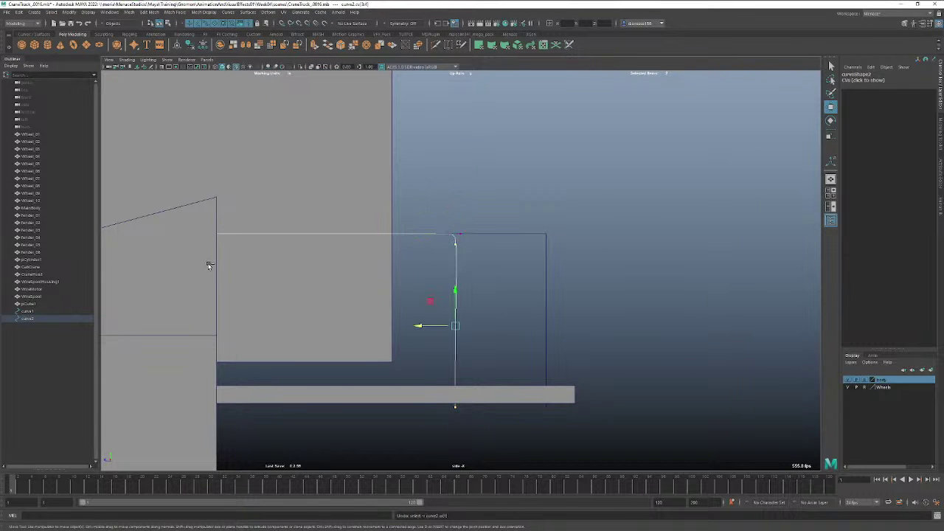
key("ctrl+z")
key("ctrl+z")
key("ctrl+z")
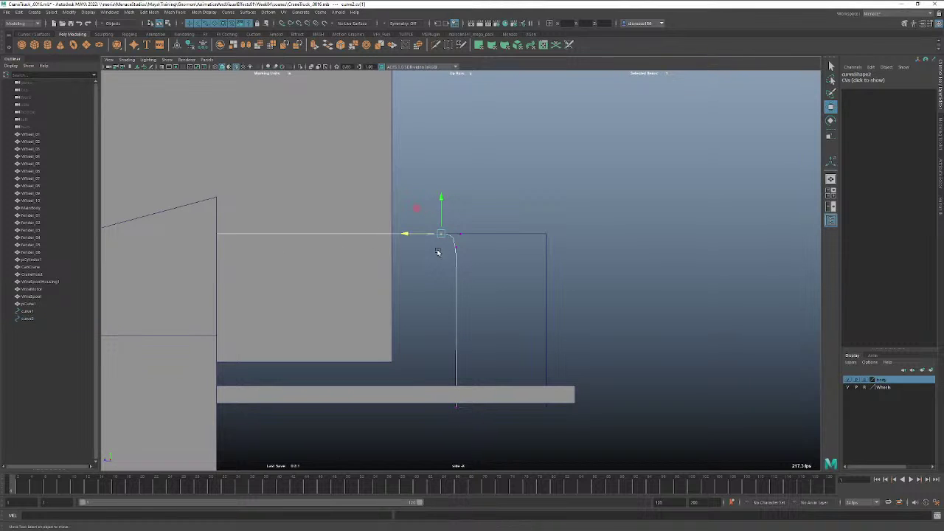
Reset the Rebuild Curve options, set the number of spans to 10, and rebuild curve2.
left_click(458, 266)
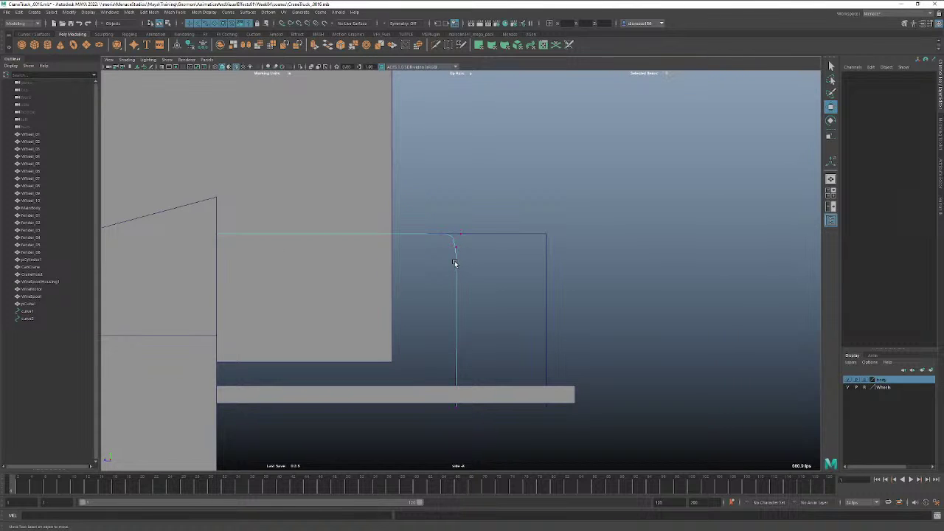
left_click(228, 11)
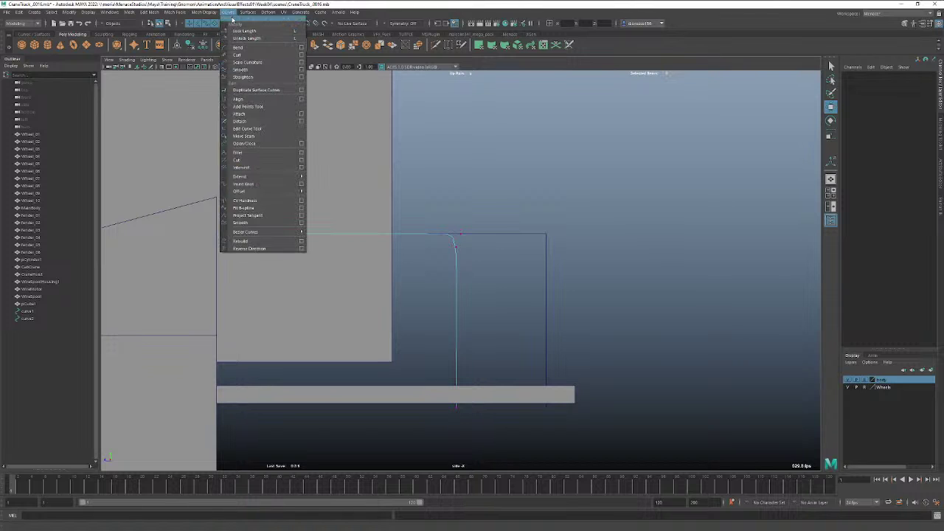
left_click(301, 241)
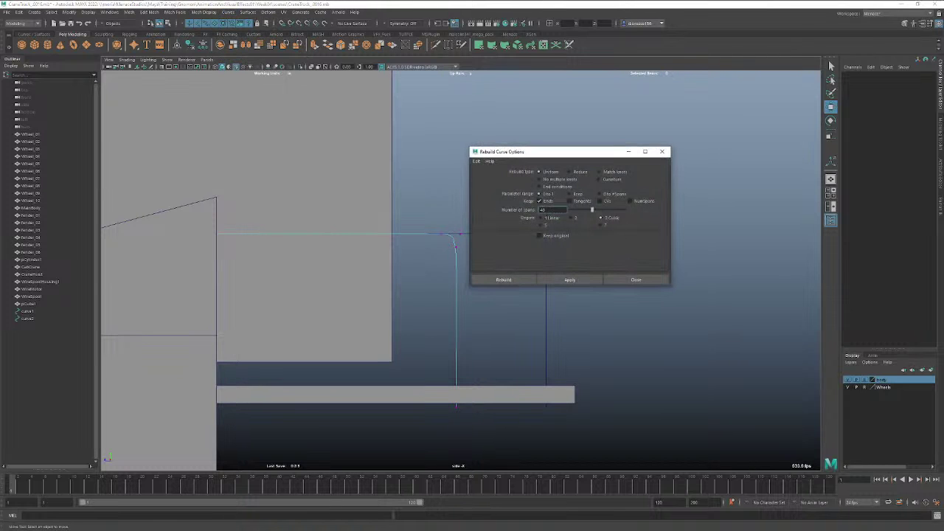
left_click(476, 161)
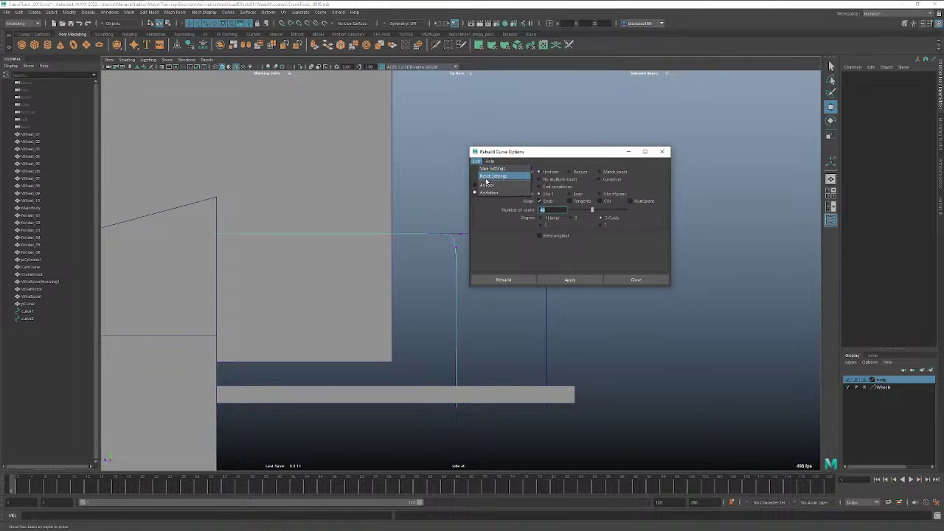
left_click(491, 180)
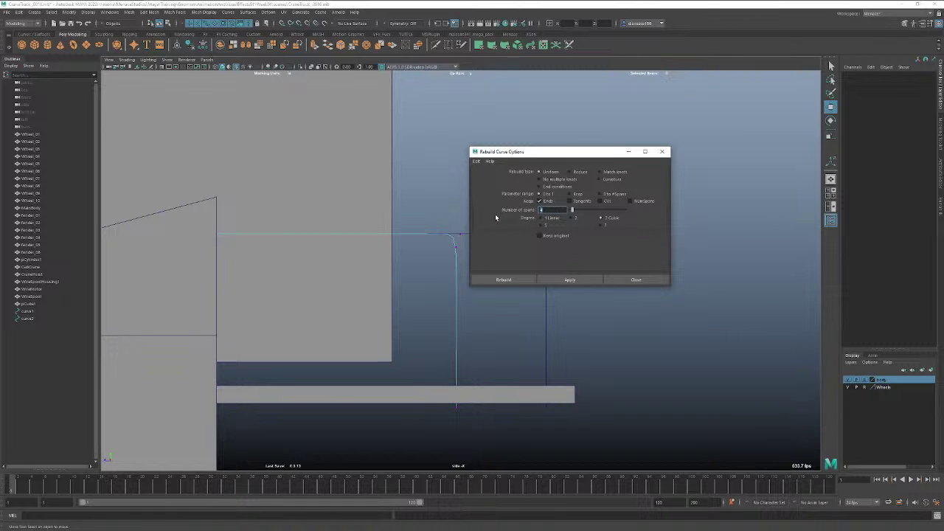
left_click(554, 280)
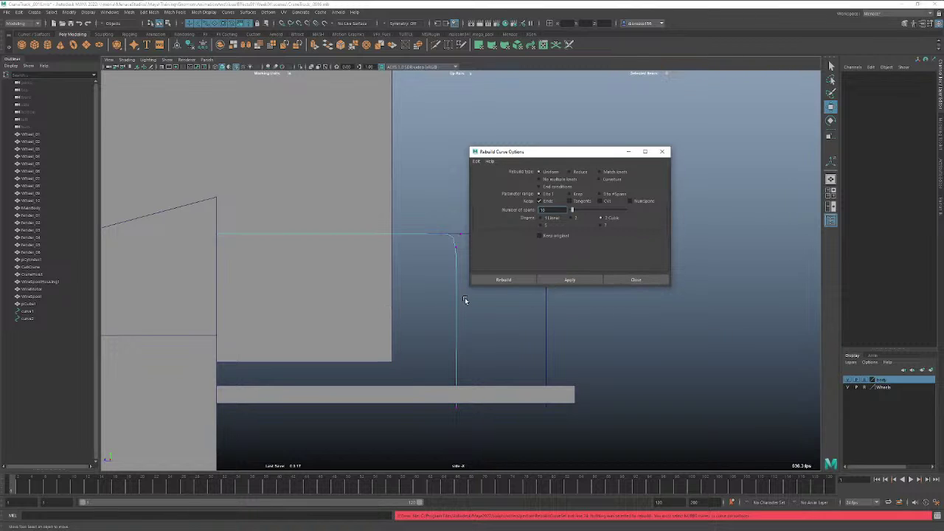
right_click_drag(455, 301, 459, 288)
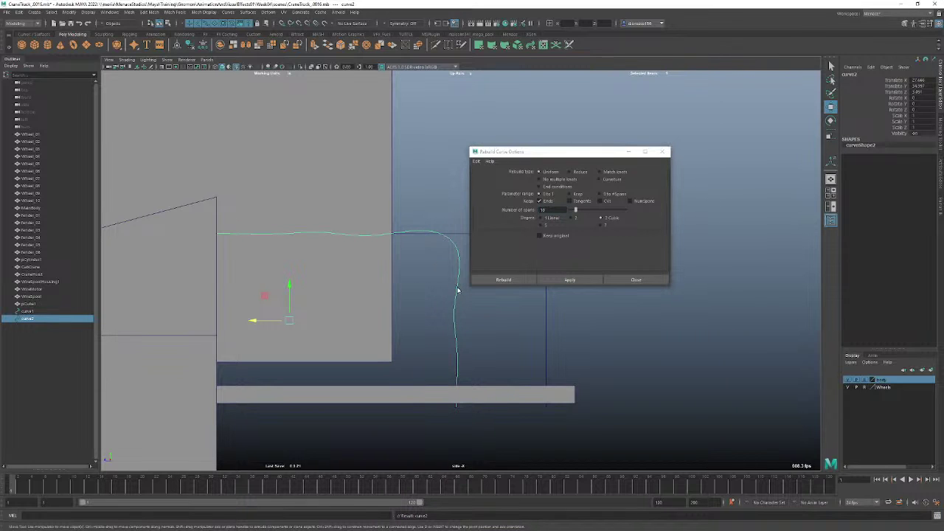
Display the rebuilt curve2's control vertices and flatten those along its horizontal section in Y using Scale.
right_click(457, 289)
left_click(419, 289)
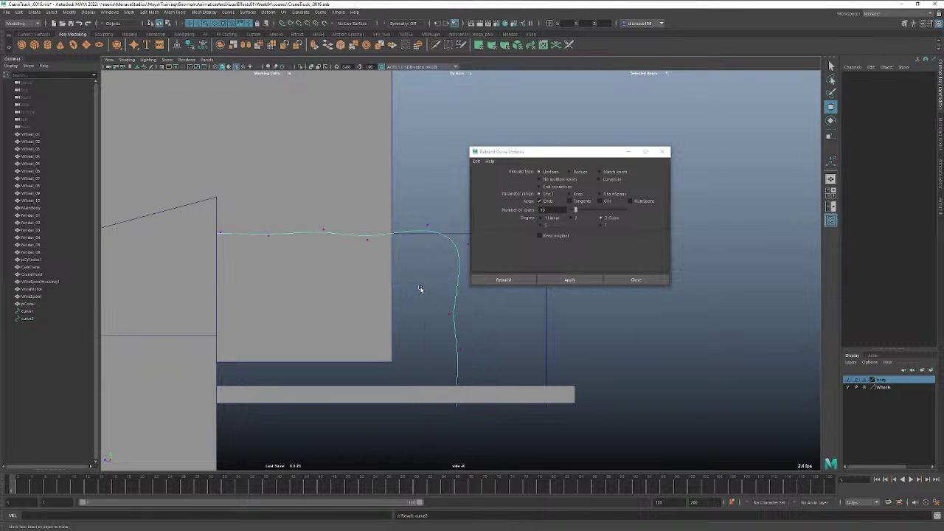
left_click_drag(545, 153, 634, 133)
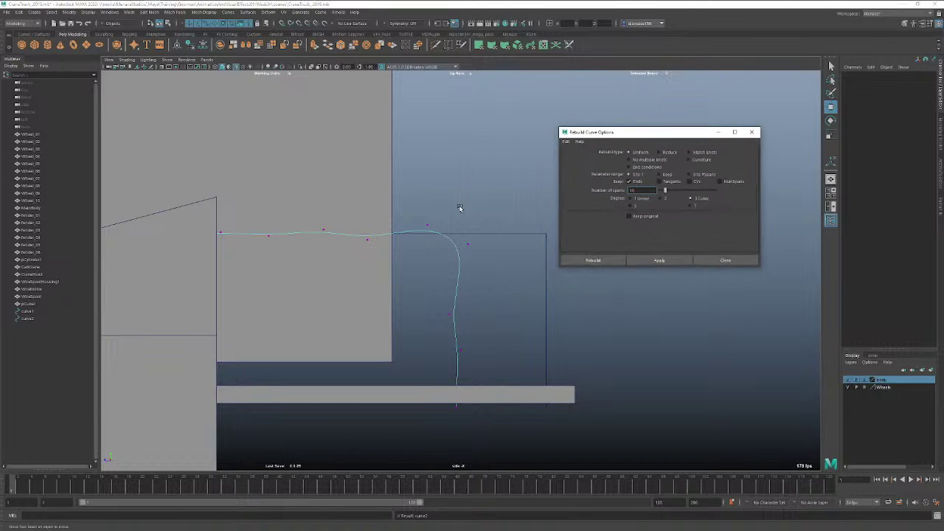
left_click_drag(451, 214, 200, 250)
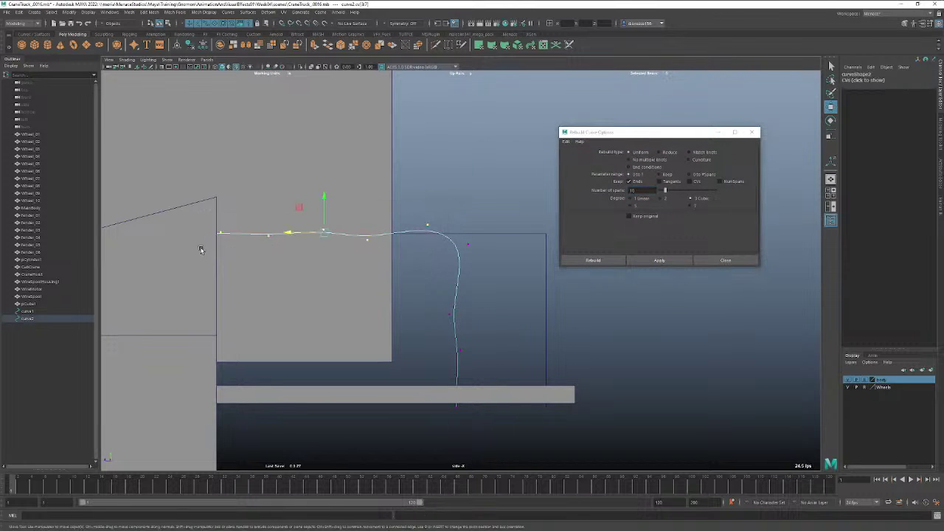
key("e")
key("r")
left_click_drag(324, 200, 324, 291)
Align curve2's vertical-section control vertices along Z using Scale, and raise the upper one toward the bend.
left_click_drag(483, 264, 434, 425)
left_click_drag(422, 359, 453, 231)
key("w")
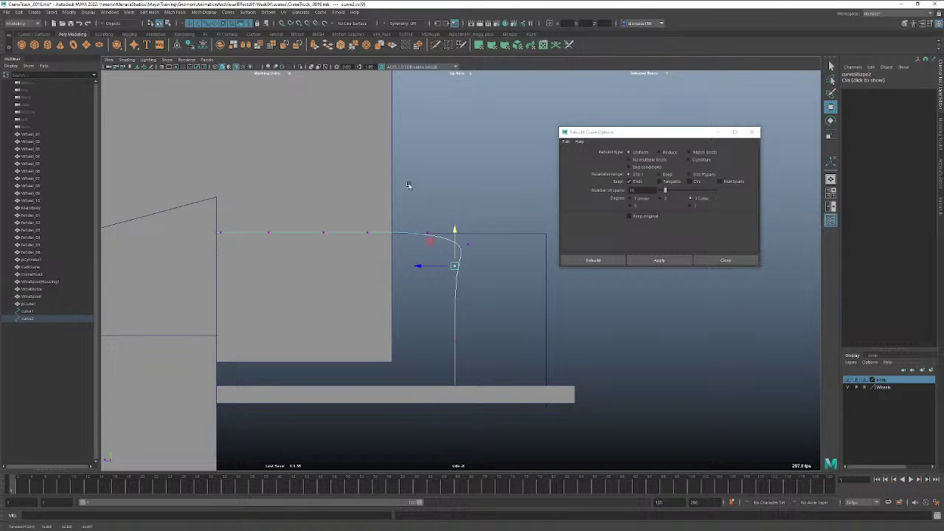
Tighten curve2's bend by moving the nearest horizontal-section control vertices toward the corner and repositioning the outer corner vertex.
left_click(428, 233)
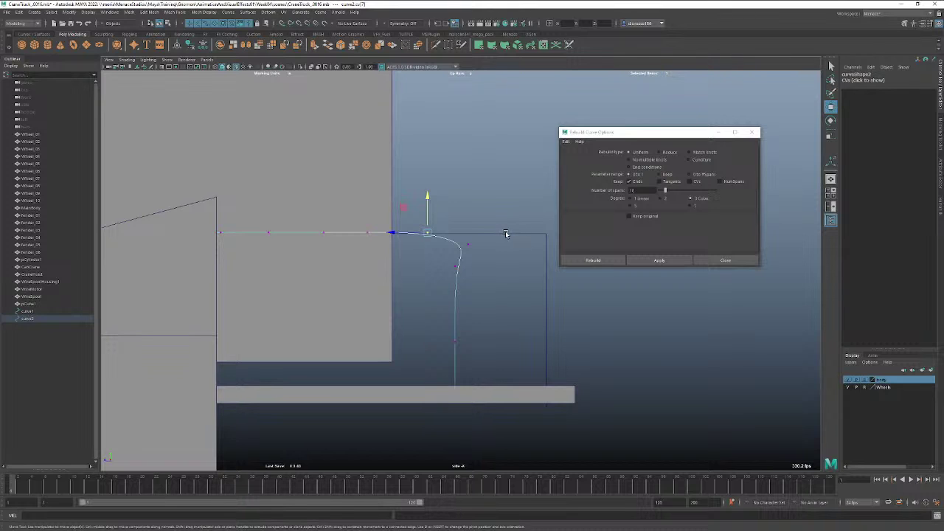
left_click_drag(505, 233, 419, 233)
key("ctrl+z")
left_click_drag(482, 223, 462, 242)
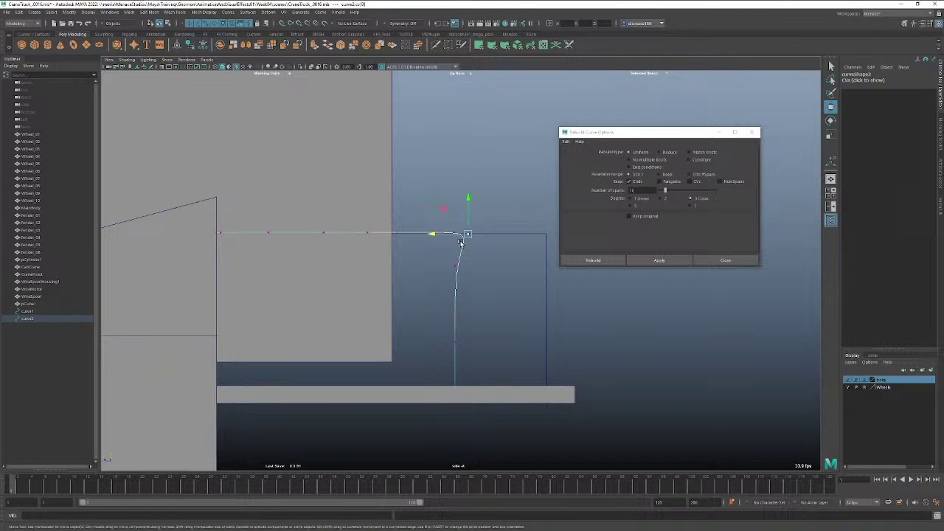
left_click_drag(468, 204, 441, 249)
left_click_drag(392, 219, 408, 230)
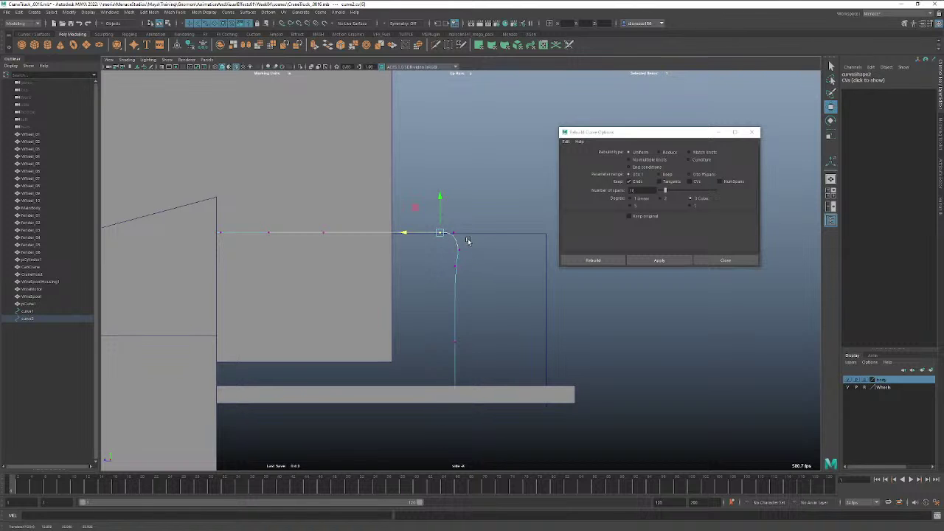
Select the two control vertices at curve2's corner and align them along Z using Scale.
left_click(470, 236)
mouse_move(469, 239)
left_mouse_down()
mouse_move(455, 257)
mouse_move(459, 236)
left_mouse_up()
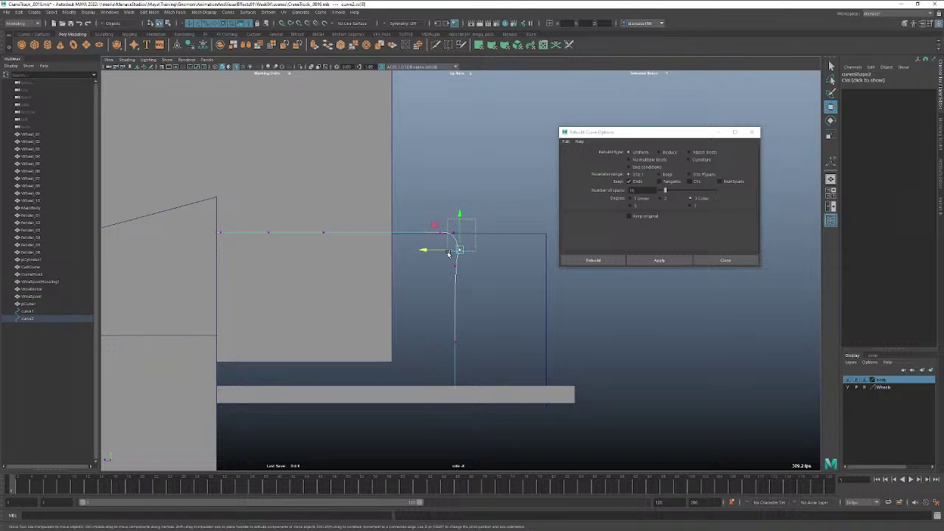
key("e")
key("r")
left_click(437, 244)
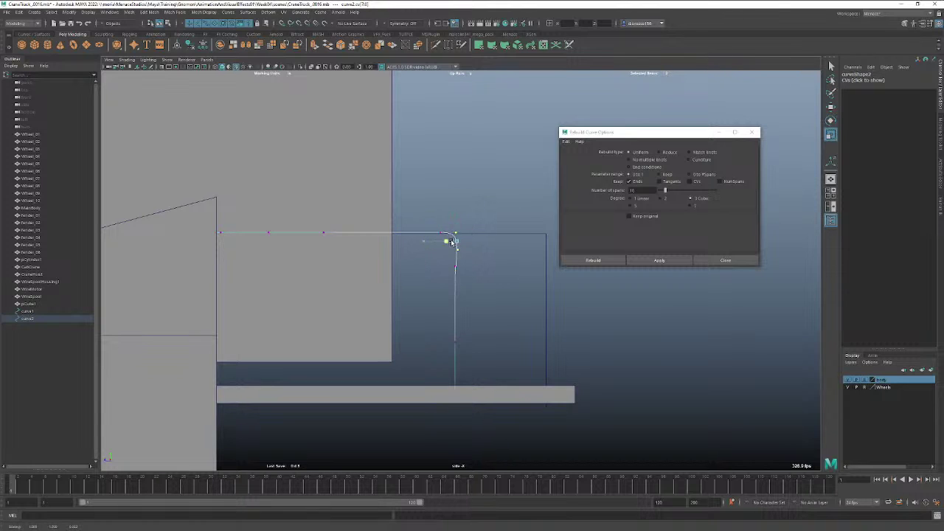
left_click_drag(457, 210, 455, 224)
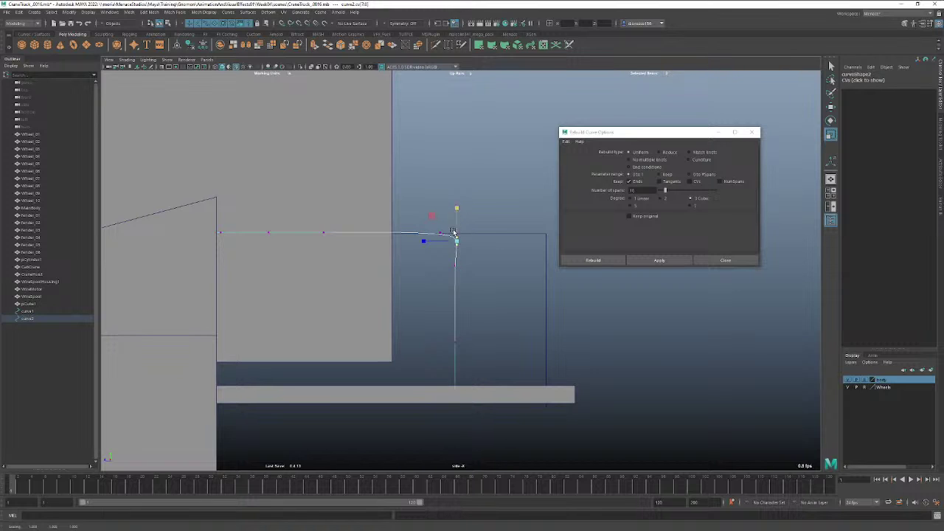
Raise the lower of the two corner control vertices on curve2 closer to the corner.
scroll(444, 265, "up", 5)
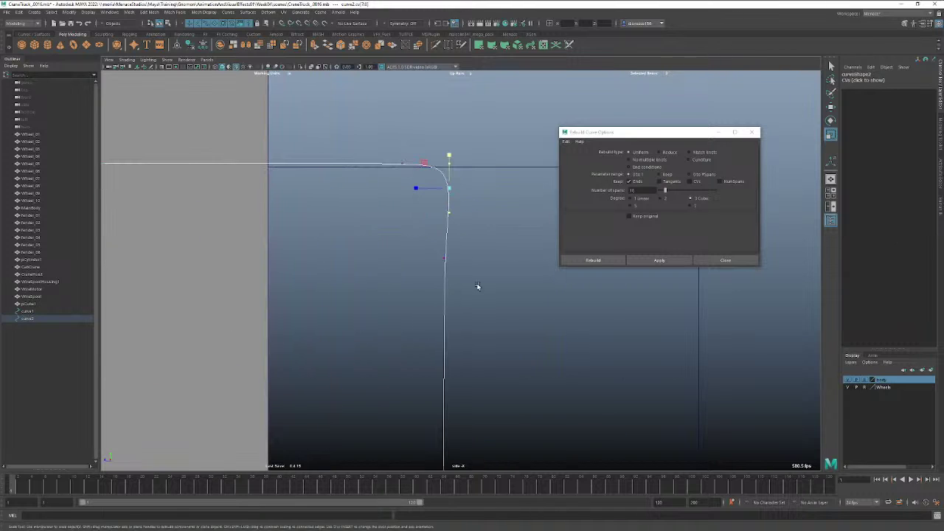
middle_click_drag(462, 255, 461, 315, "alt")
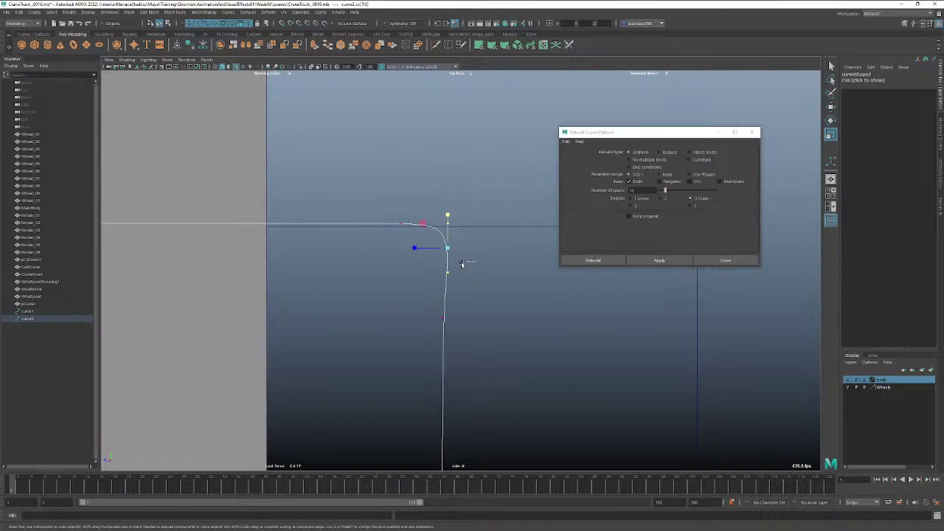
left_click_drag(474, 263, 413, 294)
key("w")
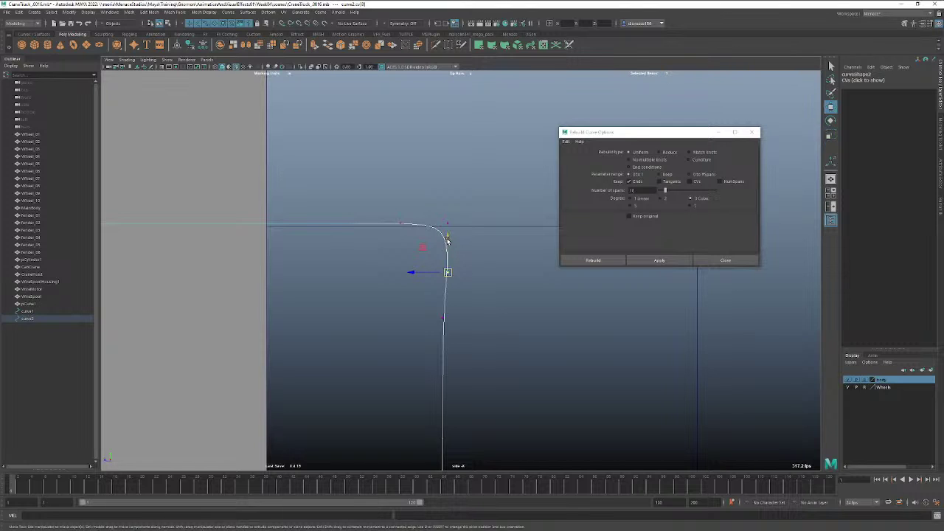
left_click_drag(447, 240, 450, 211)
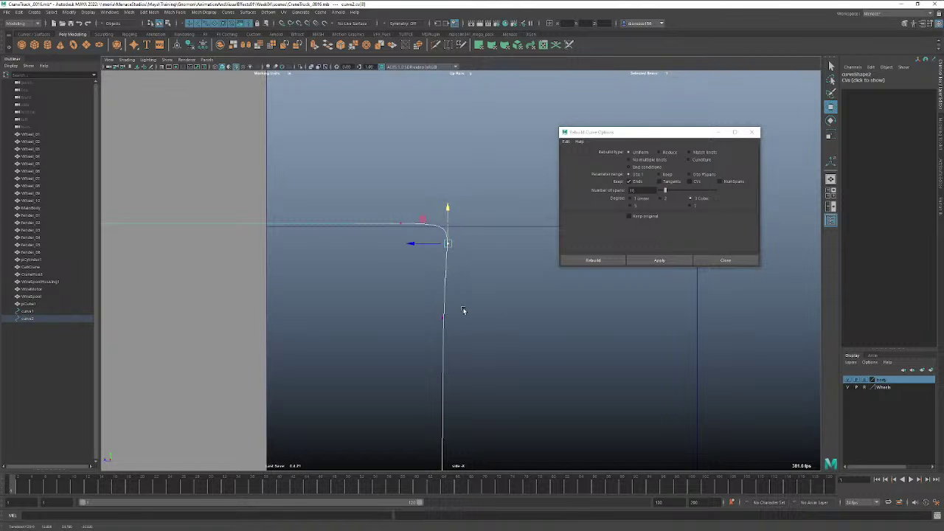
Switch to wireframe display and align all control vertices of curve2's vertical section along Z using Scale.
scroll(500, 321, "down", 1)
scroll(517, 327, "down", 1)
middle_click_drag(526, 327, 527, 259, "alt")
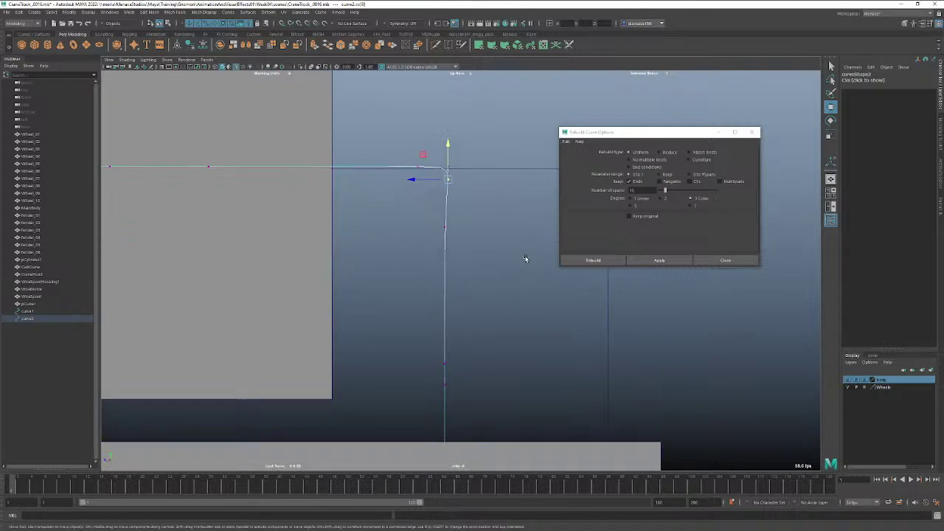
left_click_drag(465, 147, 435, 459)
scroll(420, 385, "down", 1)
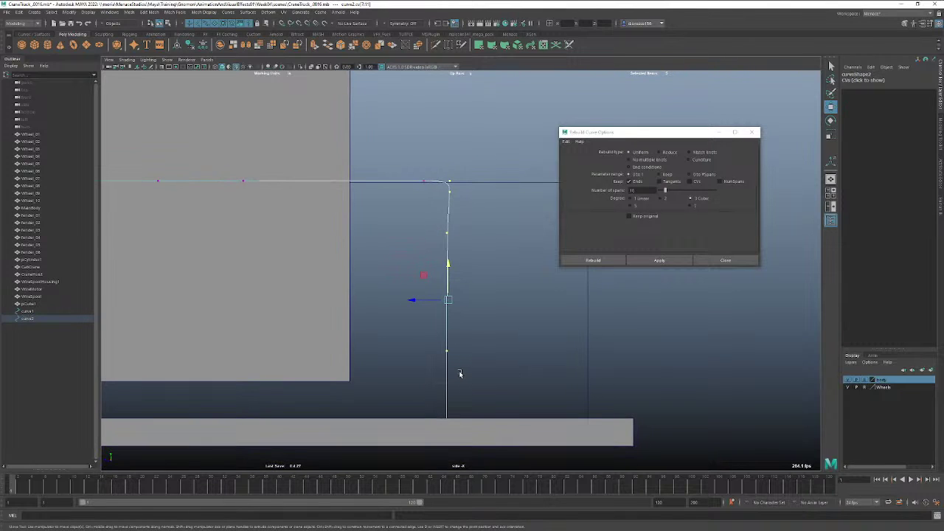
key("4")
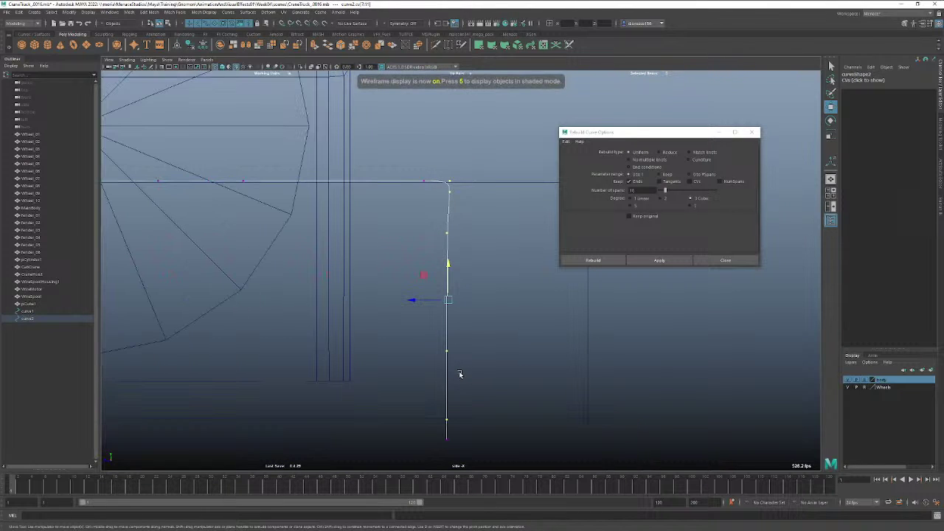
left_click_drag(471, 167, 437, 452)
key("e")
key("r")
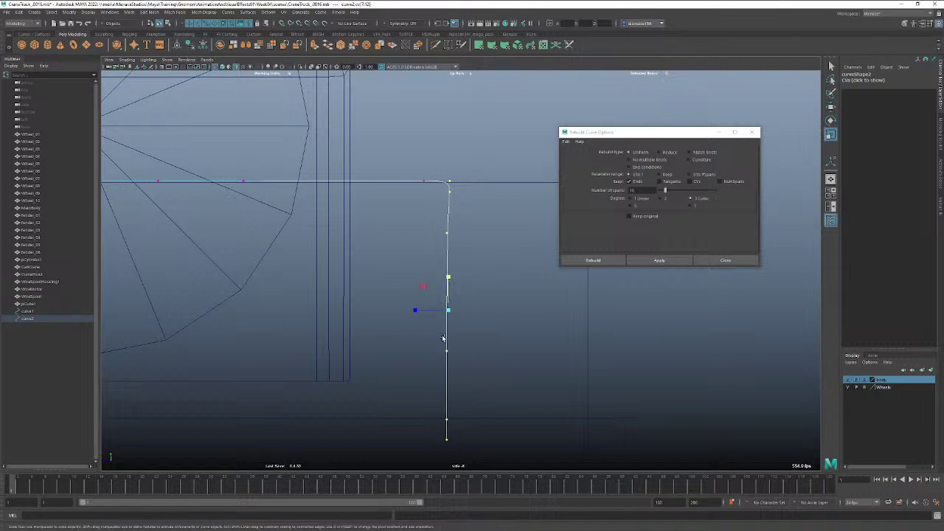
left_click_drag(417, 311, 449, 310)
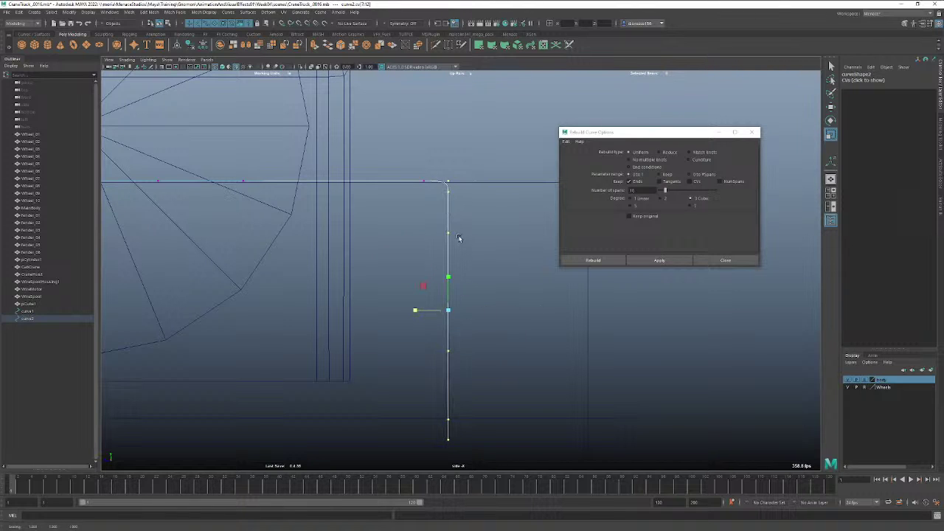
Select all control vertices along curve2's horizontal section, including its far end, and level them in Y using Scale.
right_click_drag(470, 233, 364, 249, "alt")
middle_click_drag(364, 249, 418, 290, "alt")
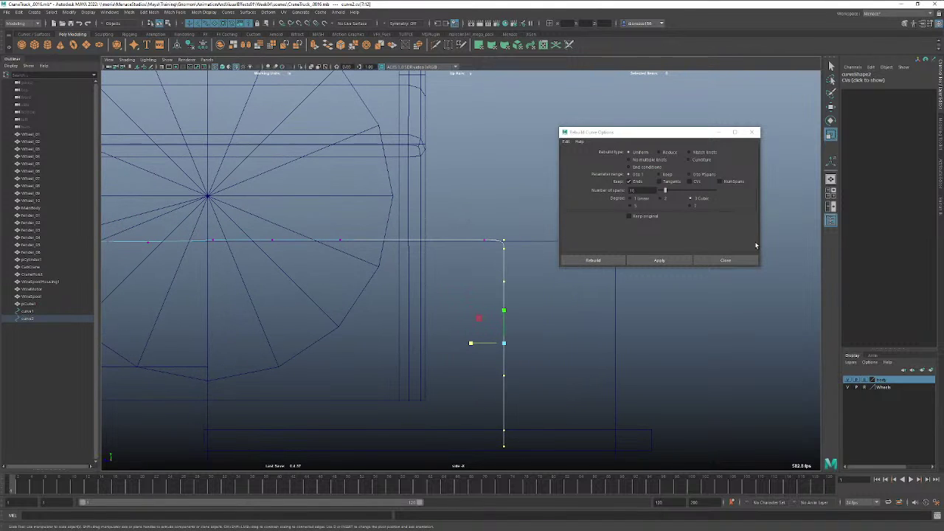
left_click_drag(691, 133, 728, 84)
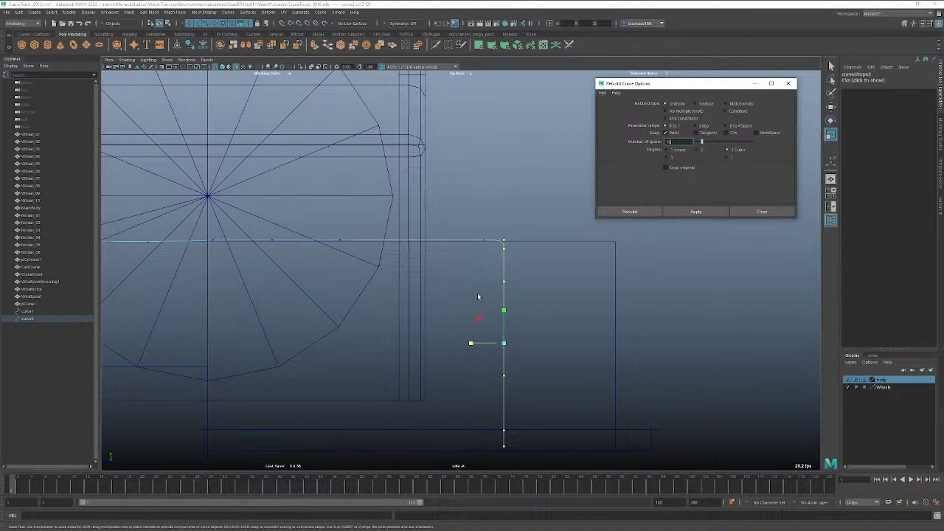
middle_click_drag(271, 220, 445, 288, "alt")
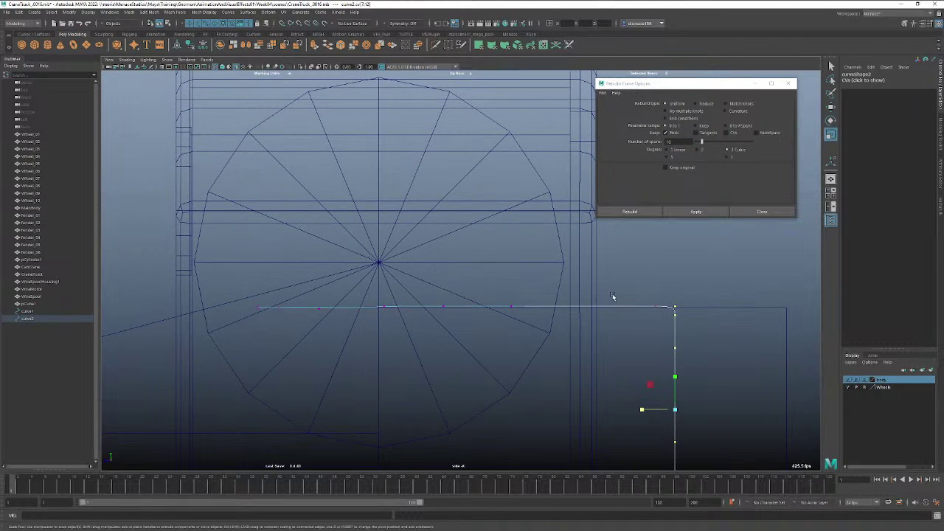
left_click_drag(691, 292, 200, 312)
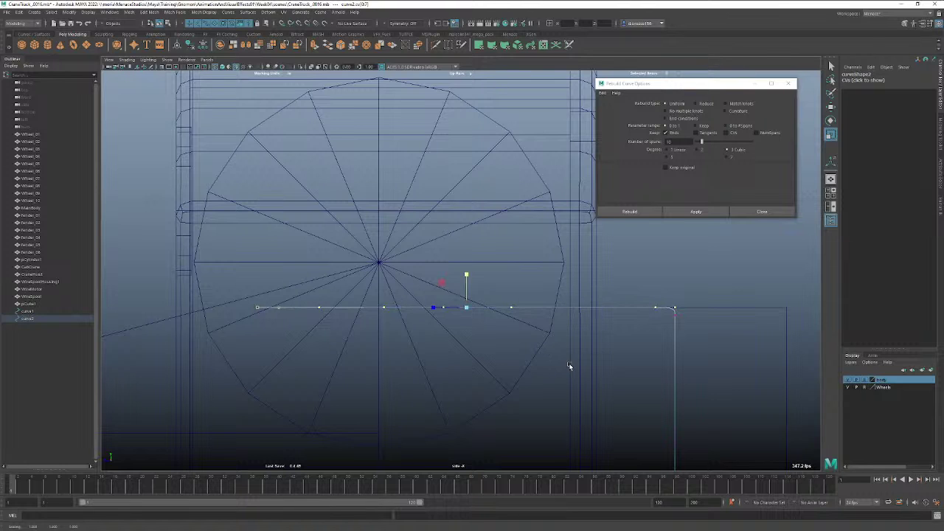
Move the horizontal-section control vertex beside curve2's corner closer to the corner, and slightly raise the control vertices at curve2's lower end.
middle_click_drag(571, 367, 446, 284, "alt")
left_click_drag(506, 274, 522, 288)
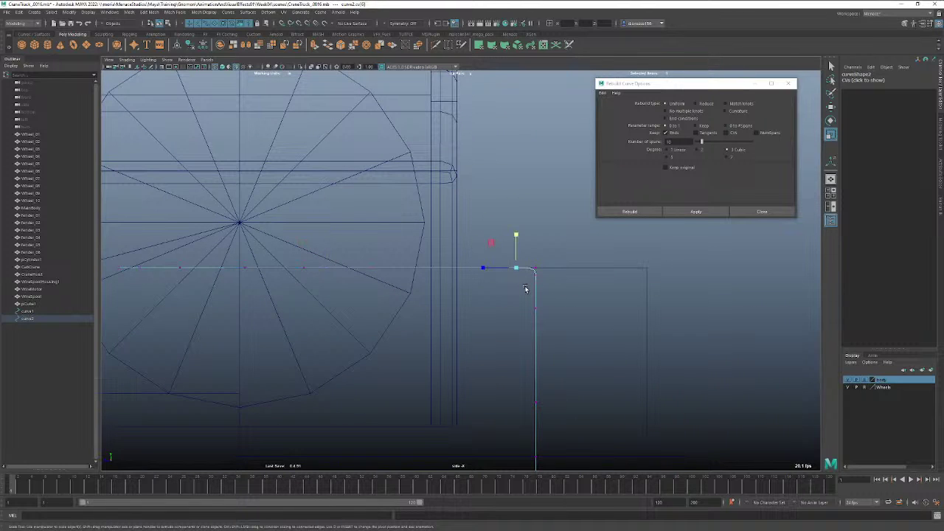
key("w")
middle_click_drag(480, 267, 490, 268)
scroll(532, 334, "down", 4)
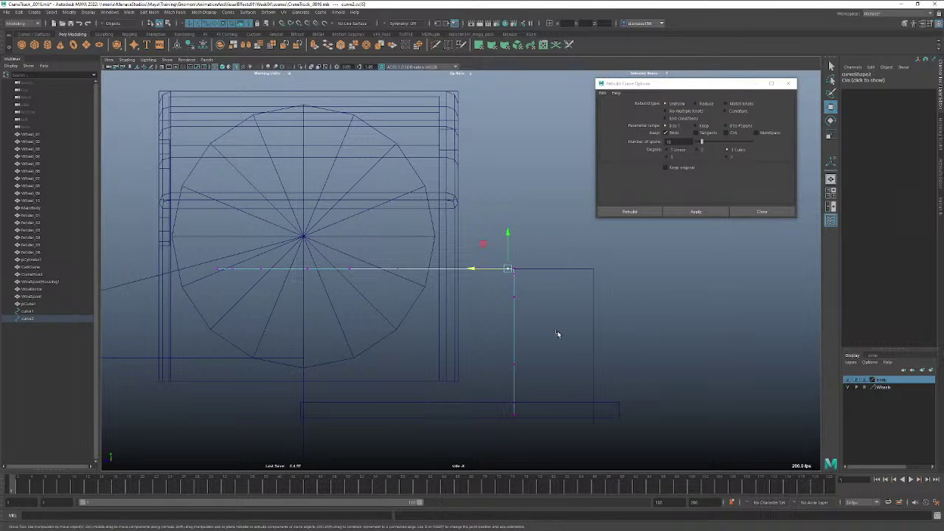
left_click_drag(531, 393, 510, 417)
left_click_drag(514, 377, 514, 375)
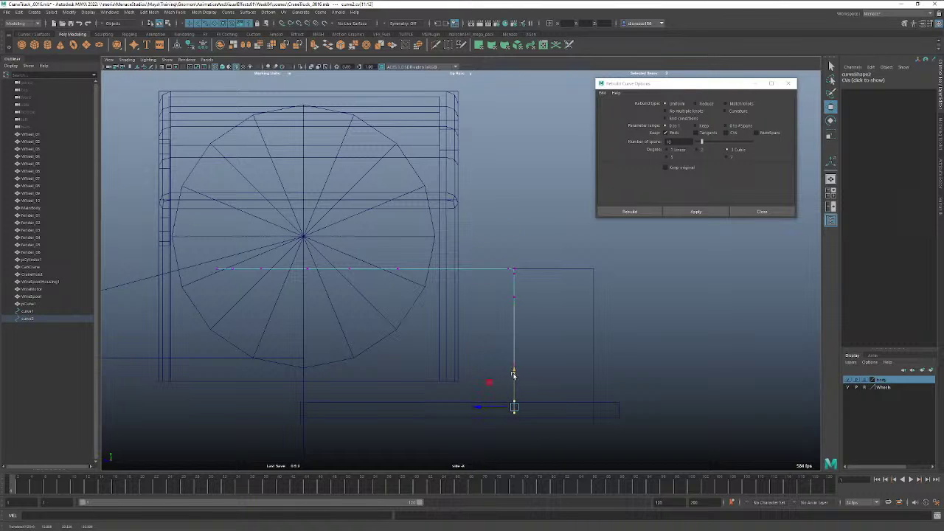
Switch to the back view and rebuild curve1 with 15 spans.
key("space")
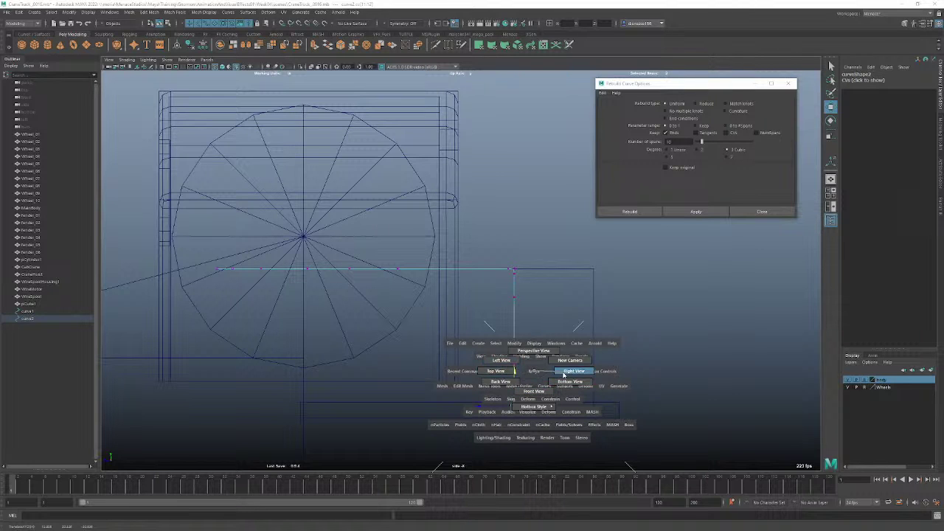
left_click(514, 381)
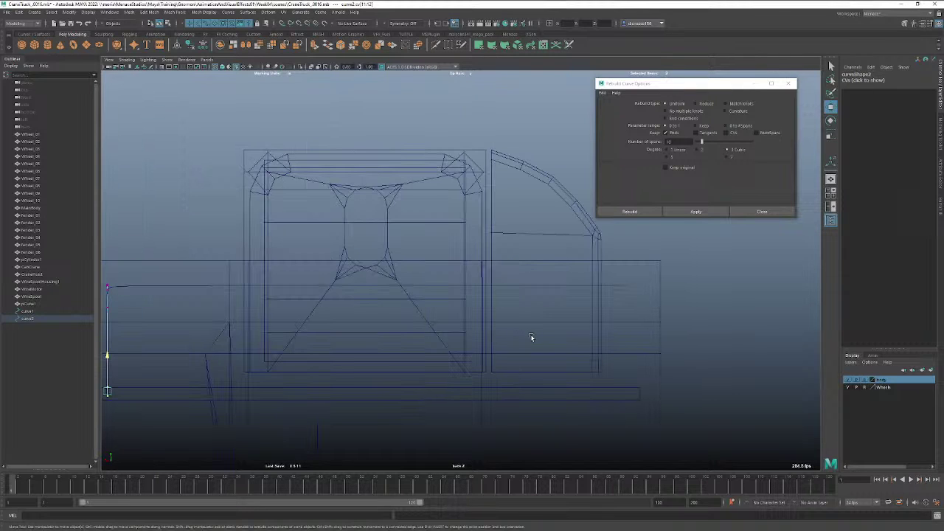
right_click_drag(425, 332, 295, 333, "alt")
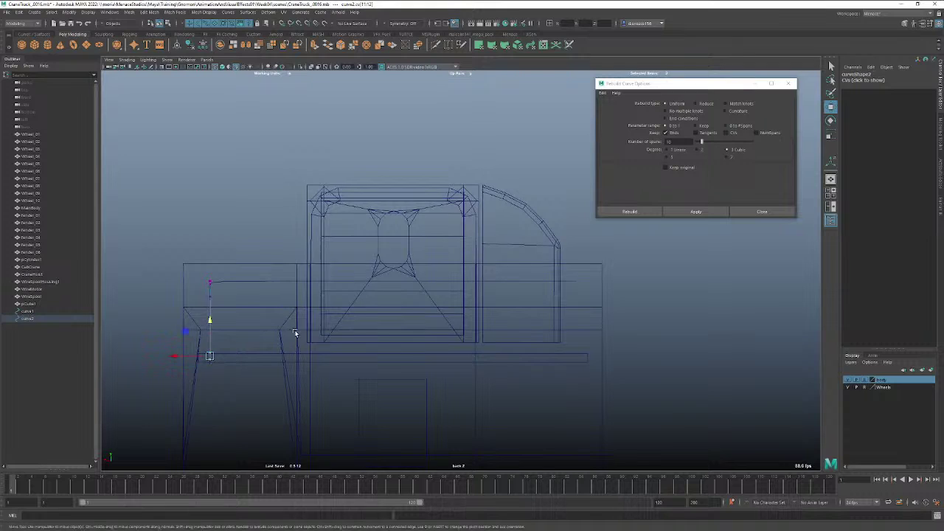
left_click(344, 280)
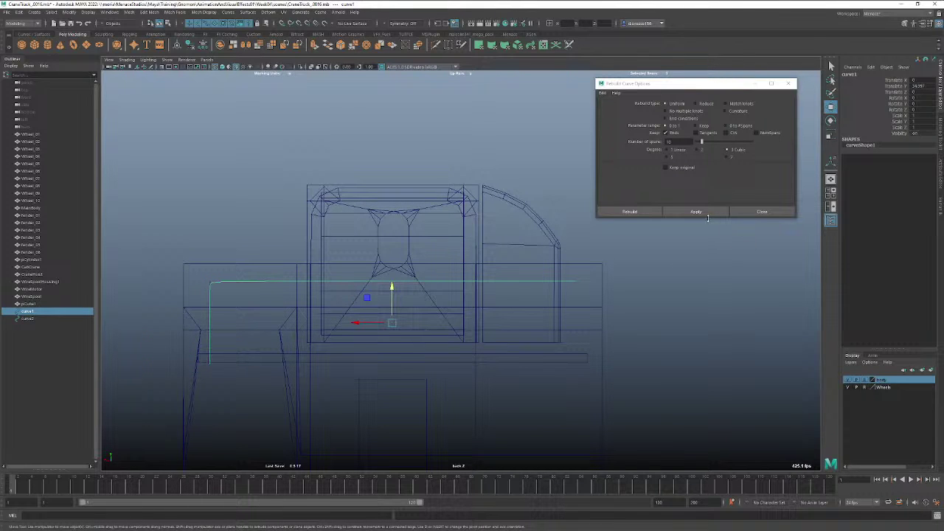
double_click(676, 142)
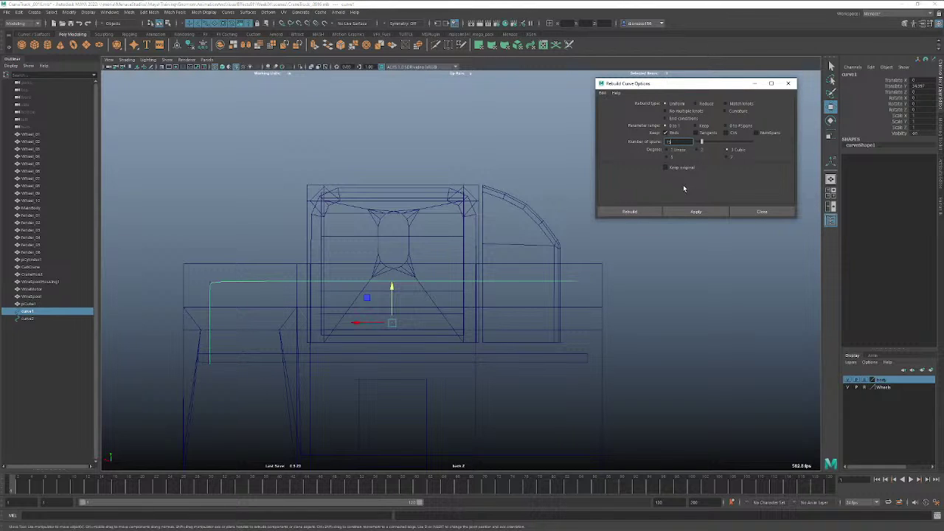
left_click(685, 211)
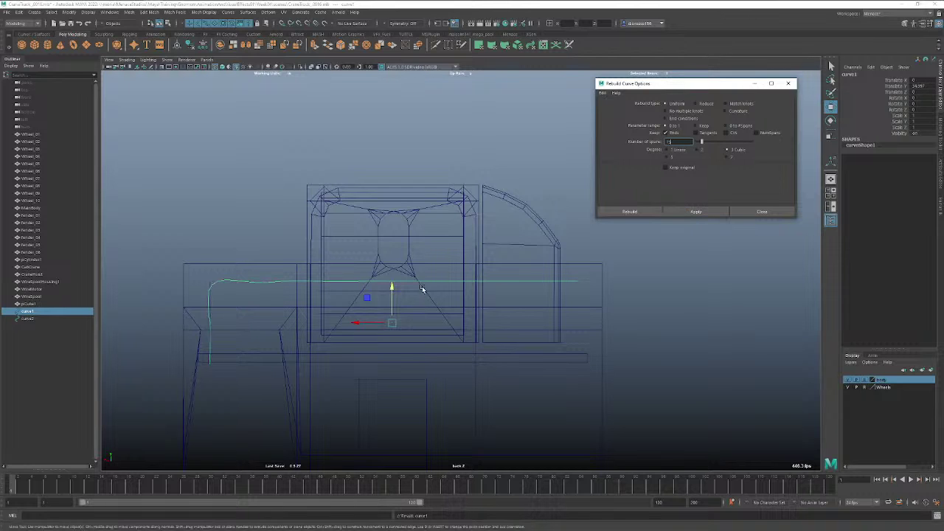
Select the control vertices along curve1's horizontal section and level them in Y using Scale.
right_click_drag(425, 280, 395, 284)
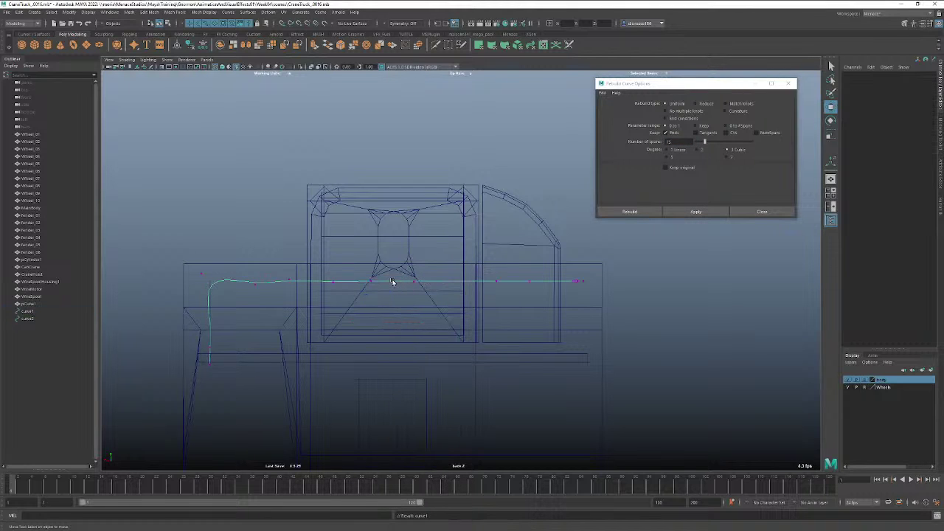
left_click_drag(609, 273, 224, 297)
key("e")
key("r")
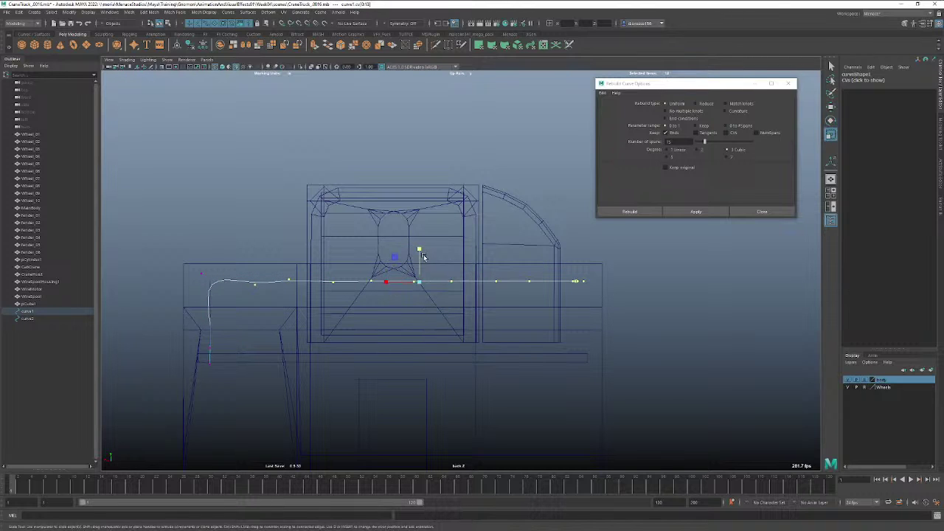
left_click_drag(419, 249, 419, 334)
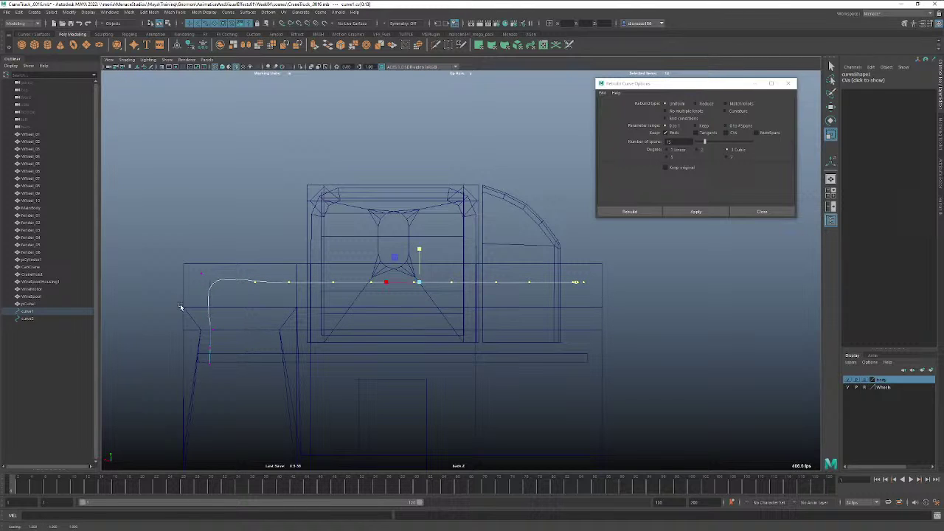
Align the control vertices of curve1's vertical section along X using Scale and shift them slightly inward to the vertical guide line.
left_click_drag(186, 267, 222, 384)
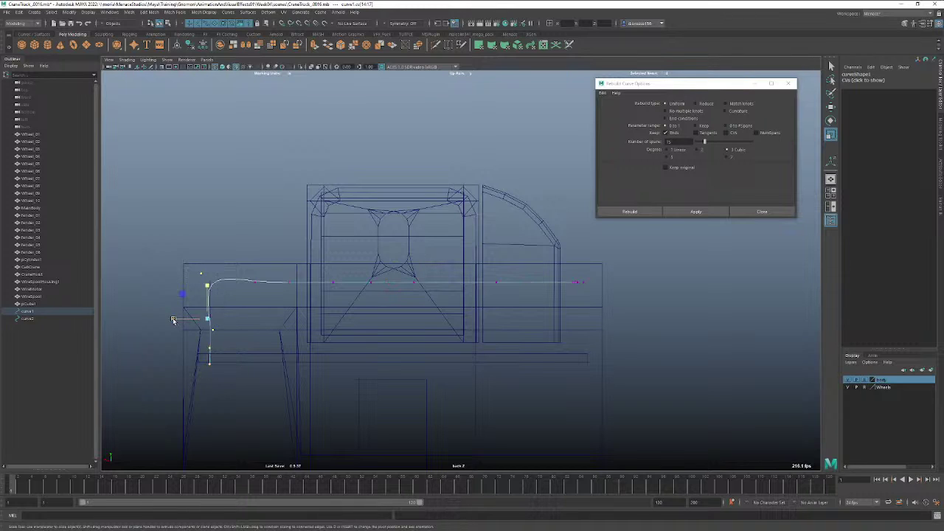
left_click_drag(175, 319, 221, 316)
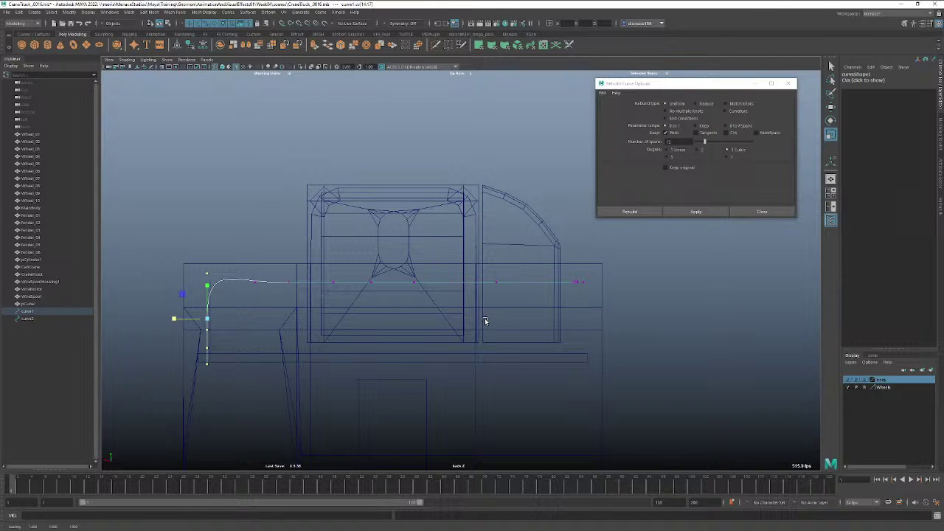
scroll(486, 322, "up", 3)
middle_click_drag(400, 333, 649, 313, "alt")
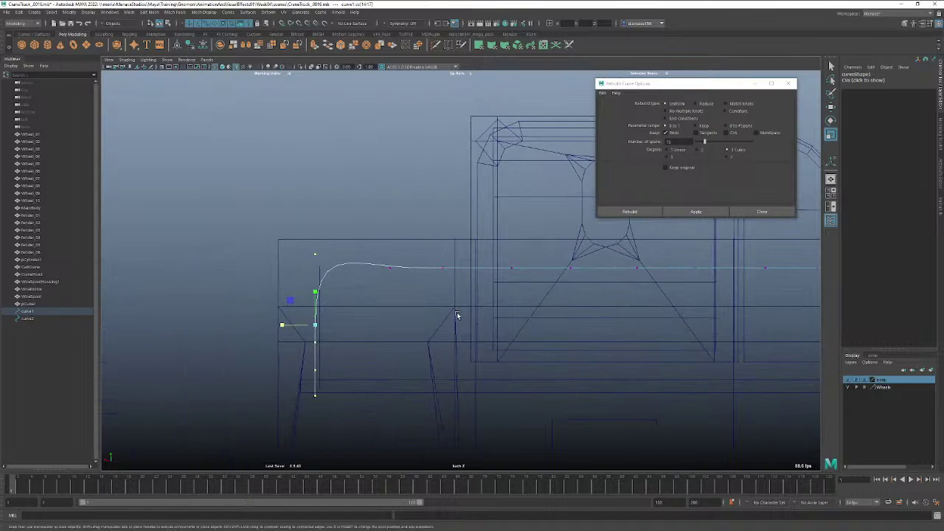
right_click_drag(458, 316, 484, 312, "alt")
key("w")
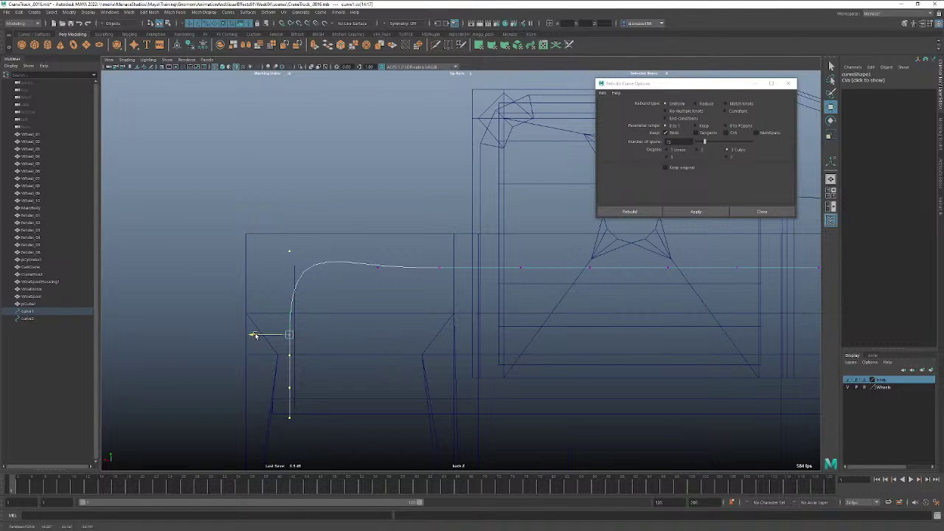
left_click_drag(254, 333, 259, 335)
Raise the lower control vertices of curve1's vertical section, bringing the uppermost of them close below the corner.
left_click_drag(318, 439, 276, 298)
mouse_move(294, 353)
left_mouse_down()
mouse_move(293, 344)
mouse_move(289, 358)
left_mouse_up()
left_click_drag(295, 310, 296, 246)
Slide curve1's first horizontal control vertex toward the corner and lower the corner control vertex to the horizontal section's height.
left_click_drag(393, 256, 286, 258)
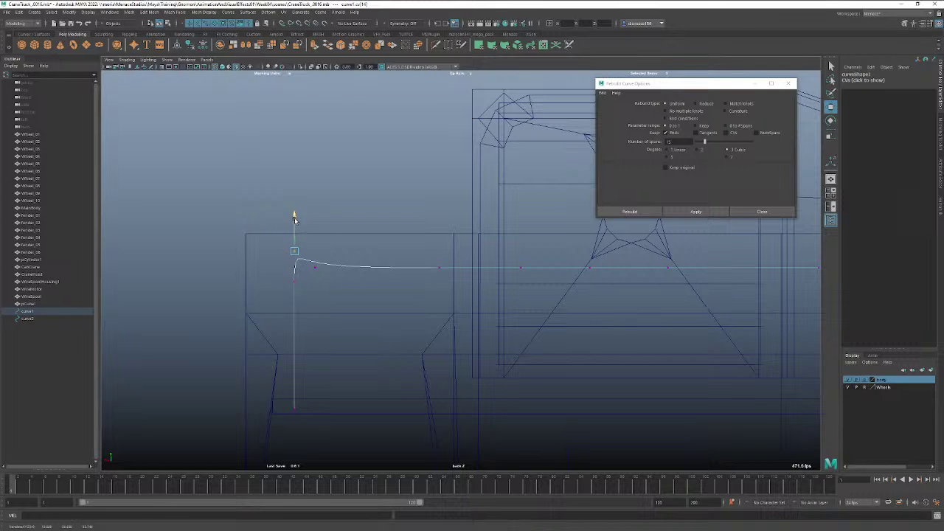
left_click_drag(296, 216, 295, 232)
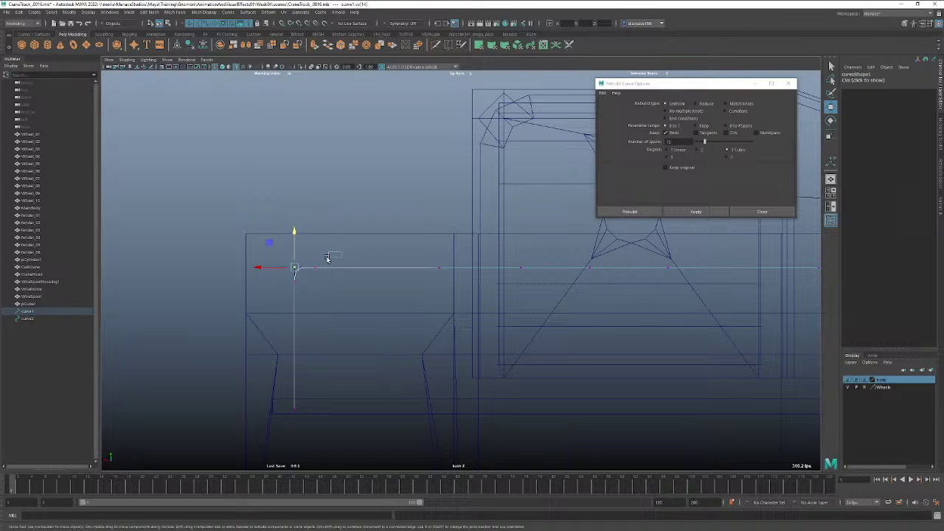
left_click(302, 267)
Select every control vertex of curve1's horizontal section, including the corner one, and flatten them in Y using Scale.
right_click_drag(439, 280, 356, 297, "alt")
middle_click_drag(499, 301, 407, 313, "alt")
left_click_drag(406, 314, 621, 310, "alt")
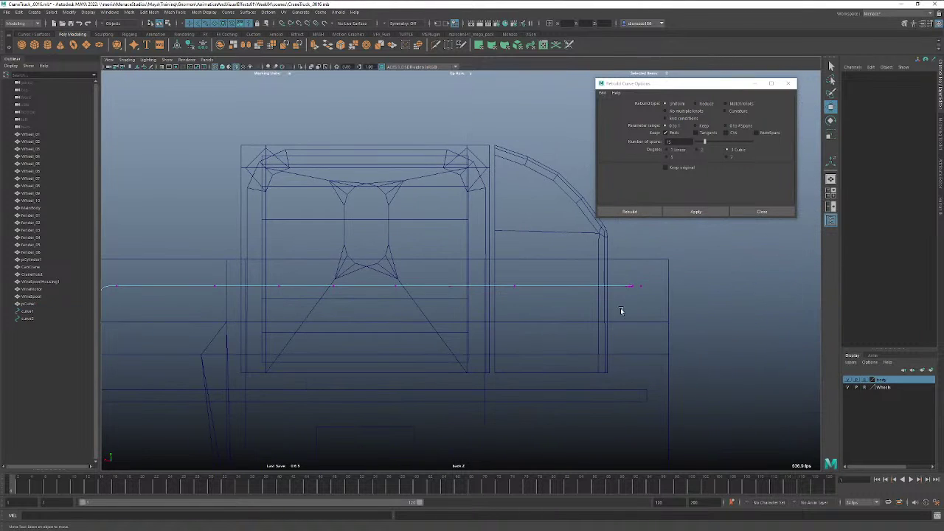
left_click_drag(650, 275, 83, 301)
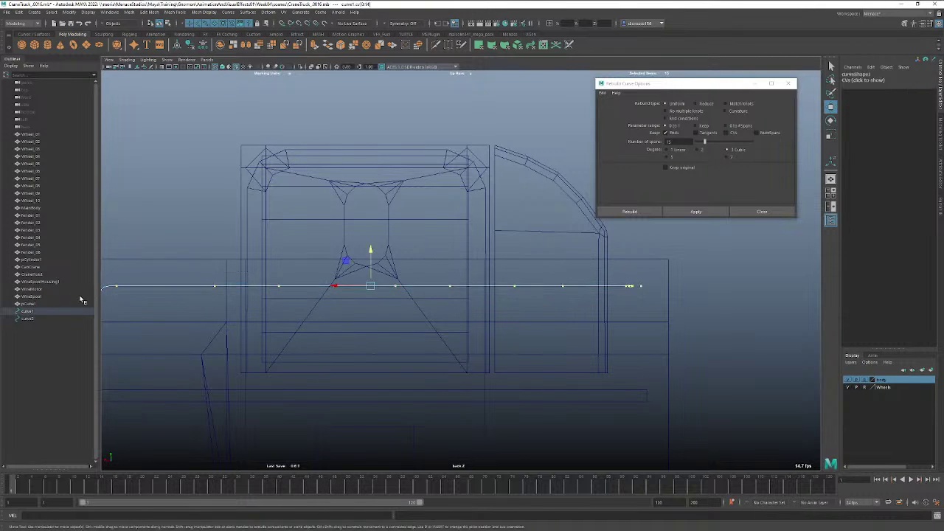
middle_click_drag(188, 310, 277, 319, "alt")
key("e")
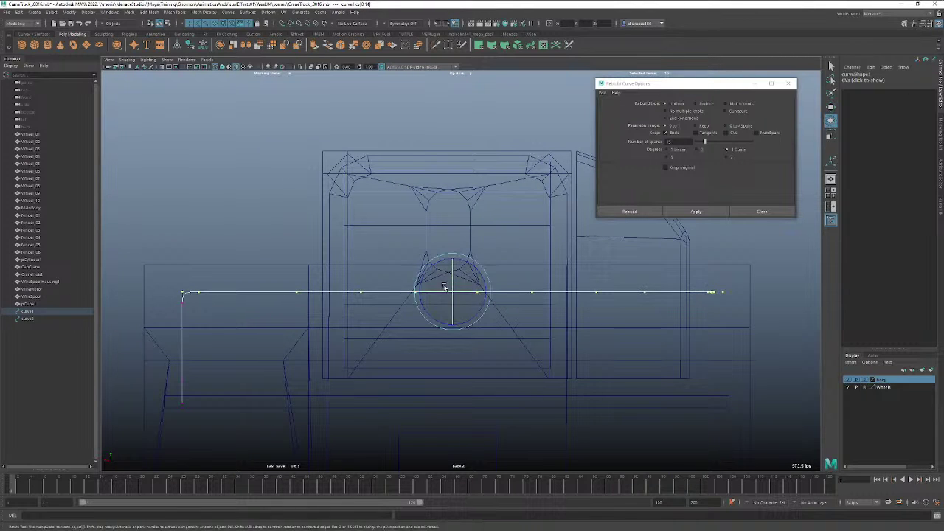
key("r")
left_click_drag(449, 317, 445, 318)
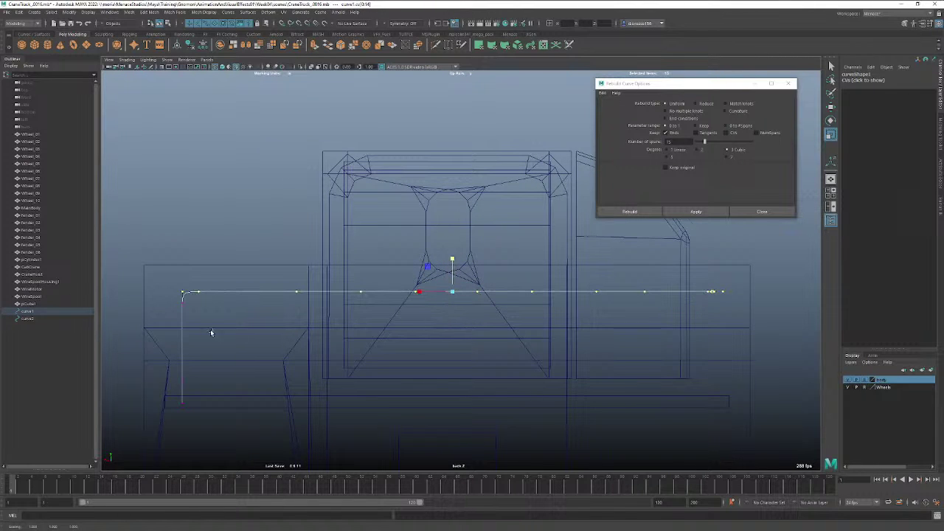
Raise curve1's whole horizontal section slightly to the top of the vertical guide line at the corner.
right_click_drag(211, 333, 384, 342, "alt")
middle_click_drag(305, 350, 569, 328, "alt")
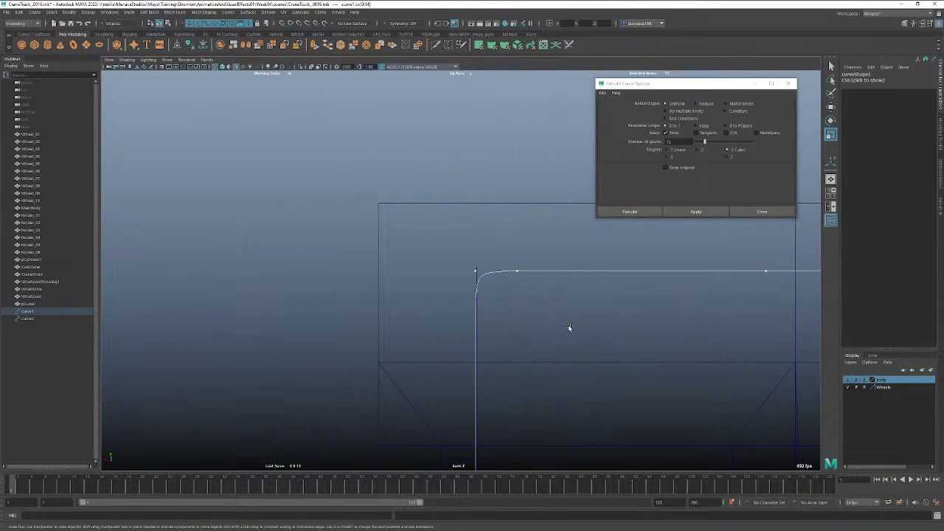
middle_click_drag(680, 321, 327, 363, "alt")
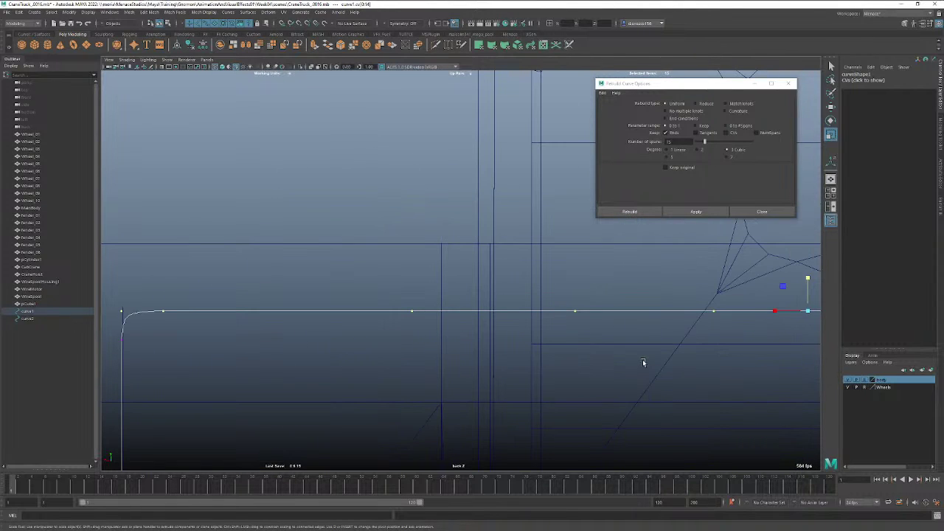
key("w")
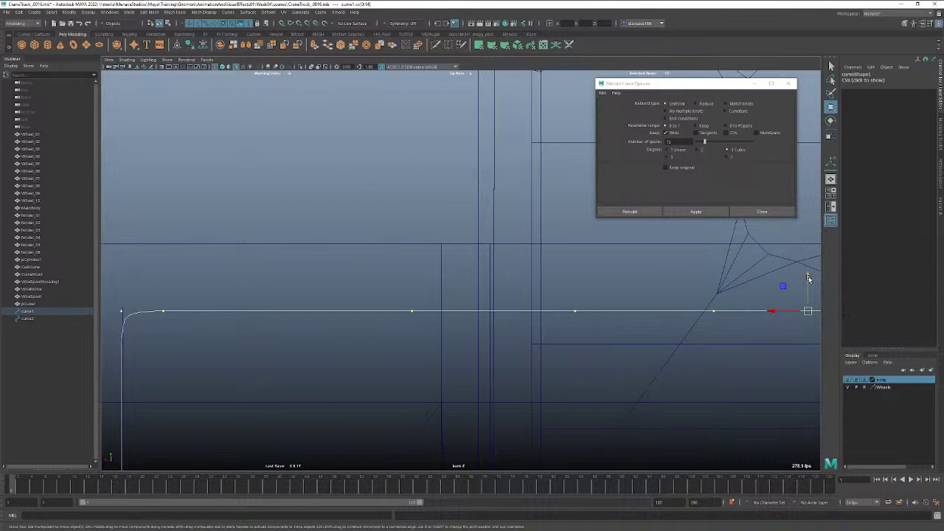
left_click_drag(809, 277, 808, 273)
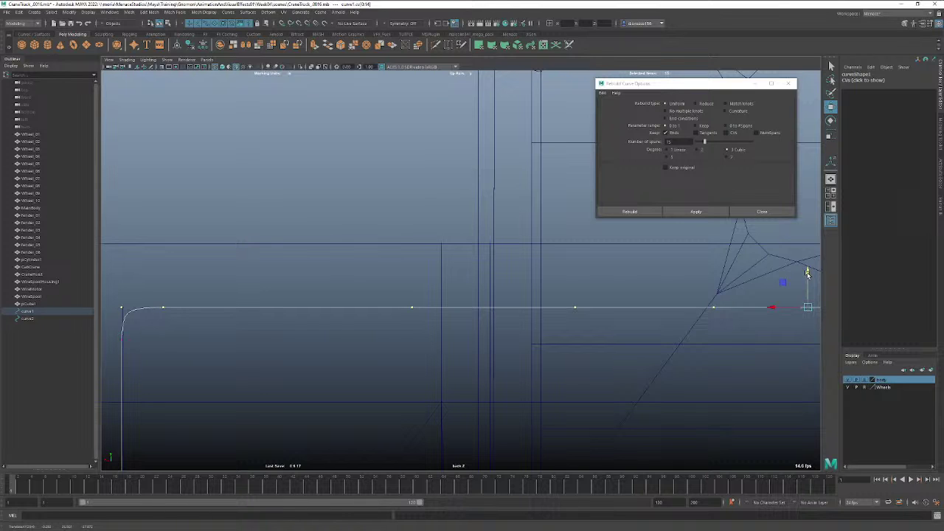
Tighten curve1's bend by moving the control vertices on both sides of the corner closer to it.
middle_click_drag(257, 382, 486, 362, "alt")
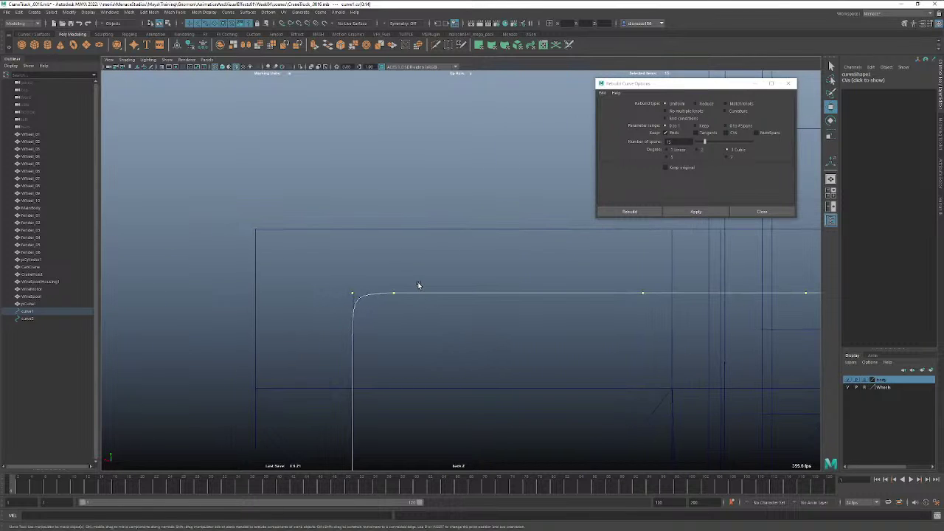
left_click_drag(418, 284, 335, 335)
left_click_drag(351, 291, 352, 286)
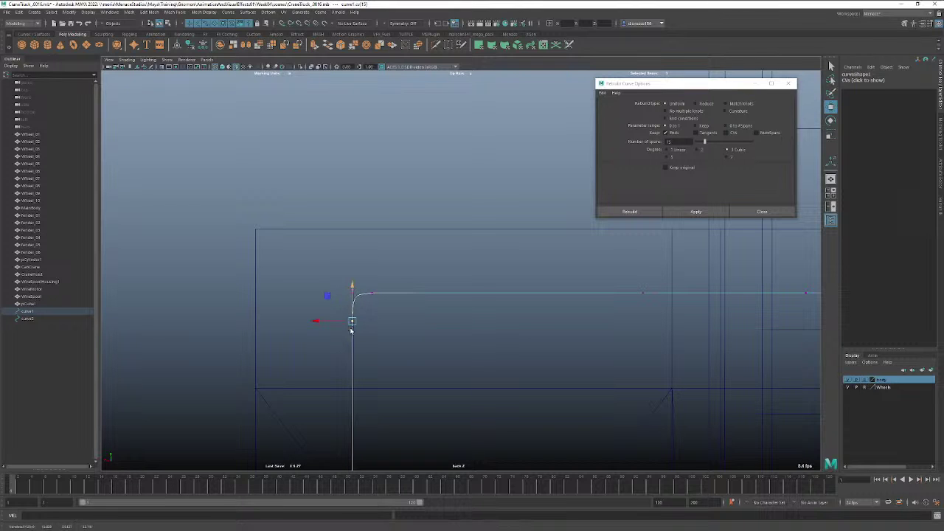
Select all control vertices of curve1's vertical section, including the corner, and nudge them slightly inward along X.
right_click_drag(350, 331, 297, 377, "alt")
middle_click_drag(476, 395, 470, 301, "alt")
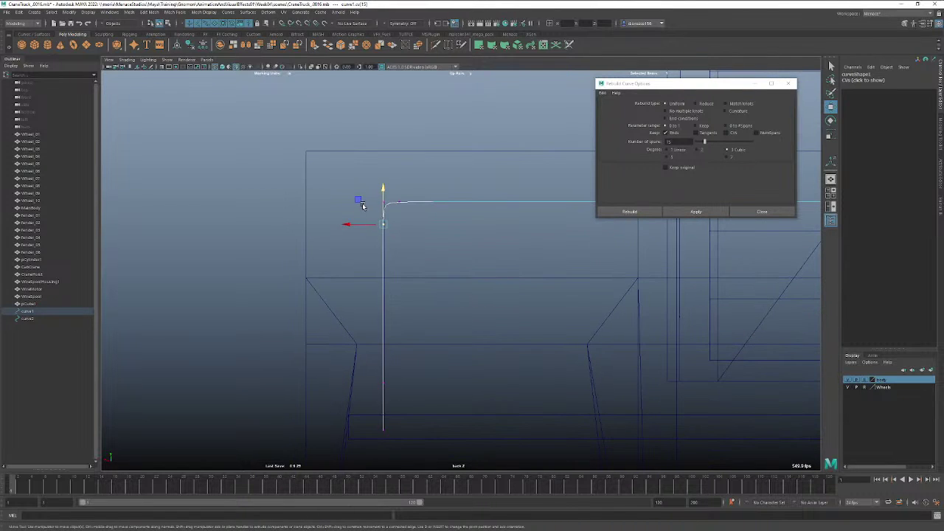
left_click_drag(380, 238, 386, 437)
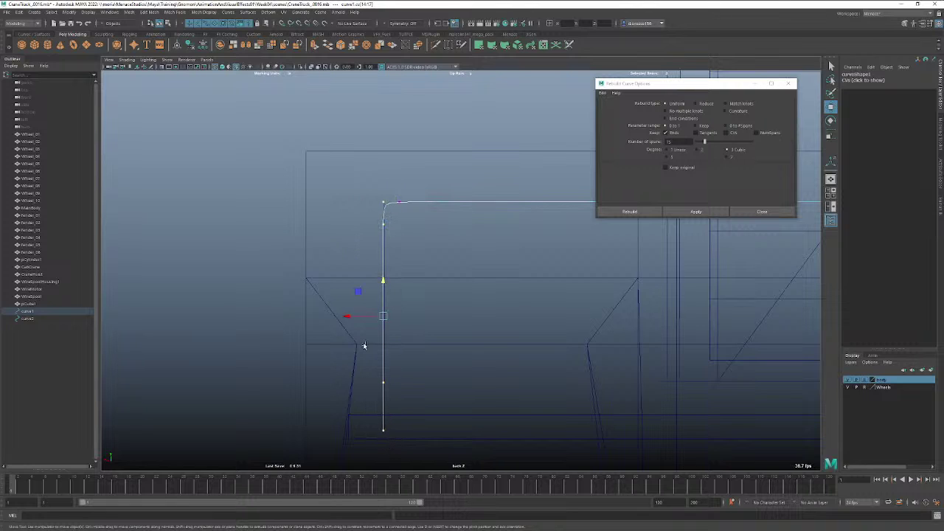
left_click_drag(355, 318, 351, 316)
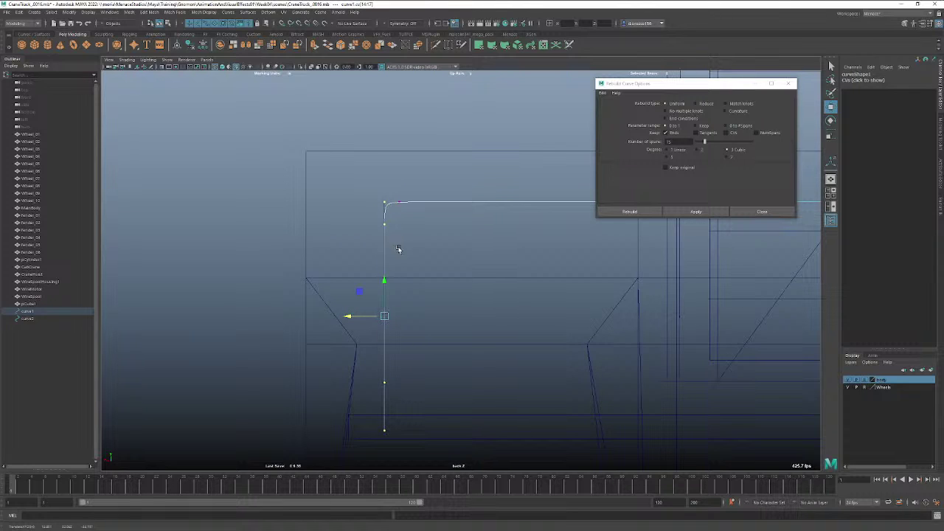
Return to the perspective view with shaded display and examine curve1's position around the rear platform.
key("space")
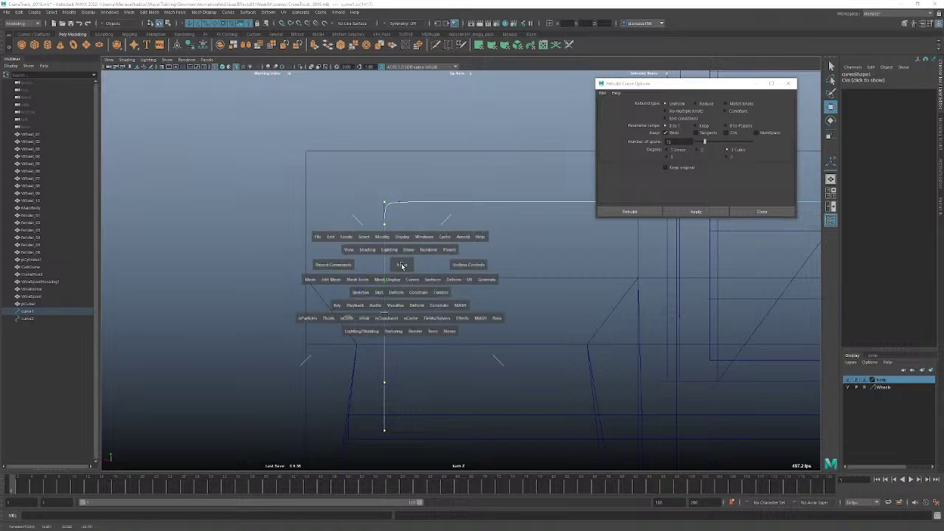
left_click_drag(401, 266, 401, 255)
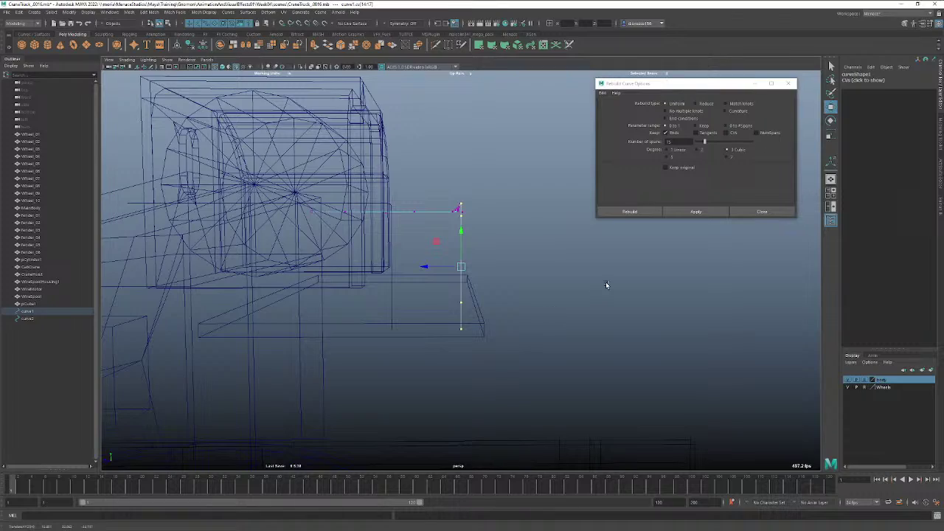
left_click_drag(605, 284, 442, 345, "alt")
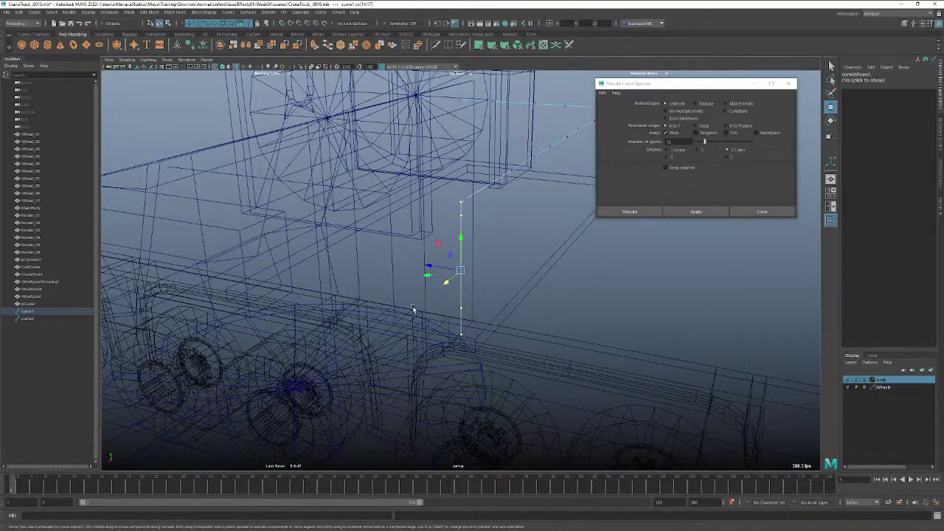
key("5")
mouse_move(415, 309)
left_mouse_down("alt")
mouse_move(447, 276)
mouse_move(439, 282)
left_mouse_up("alt")
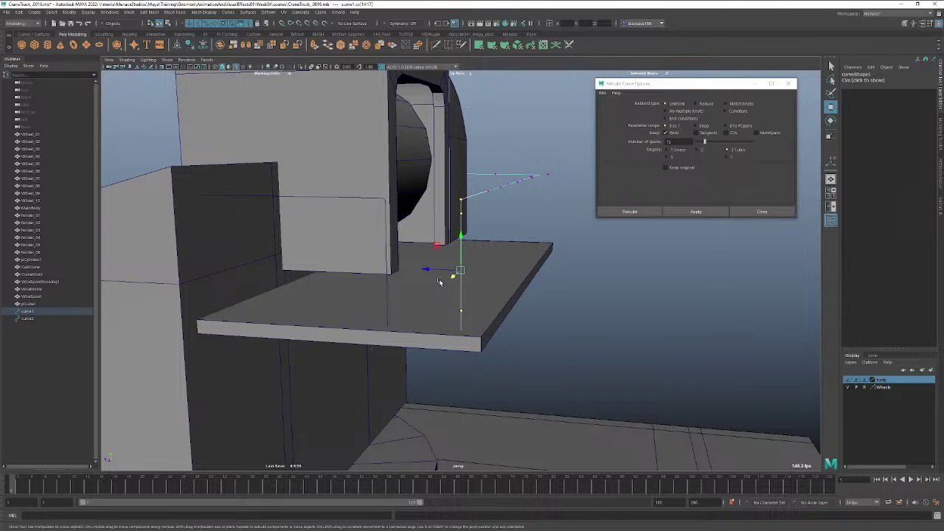
In the top view, flatten the control vertices of curve1's long straight section into one line along Z.
left_click_drag(473, 295, 421, 300, "alt")
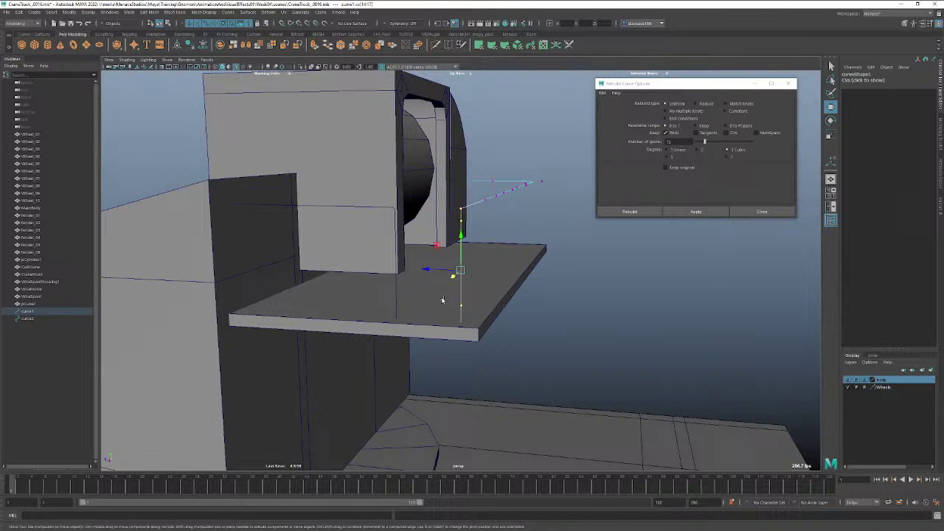
left_click_drag(460, 274, 402, 278, "alt")
key("space")
mouse_move(398, 326)
middle_mouse_down("alt")
mouse_move(467, 327)
mouse_move(406, 327)
middle_mouse_up("alt")
left_click_drag(666, 268, 246, 288)
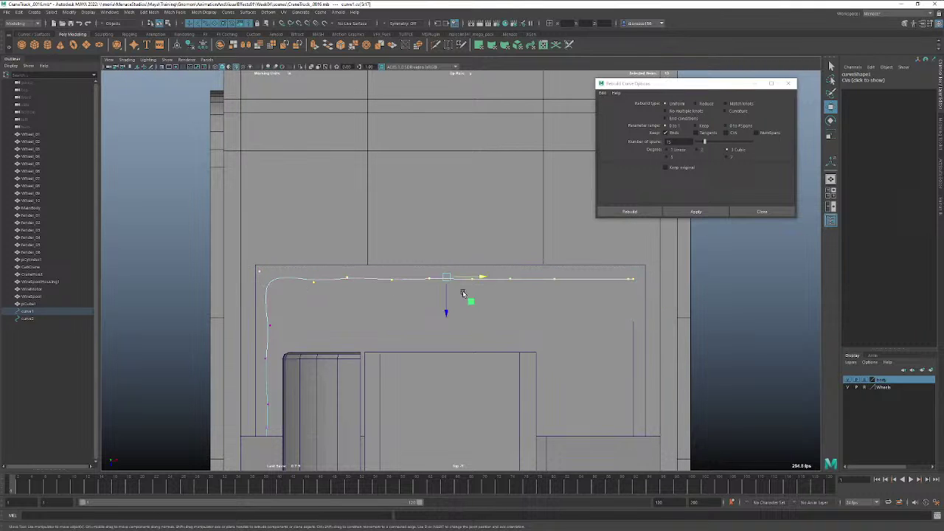
key("e")
key("r")
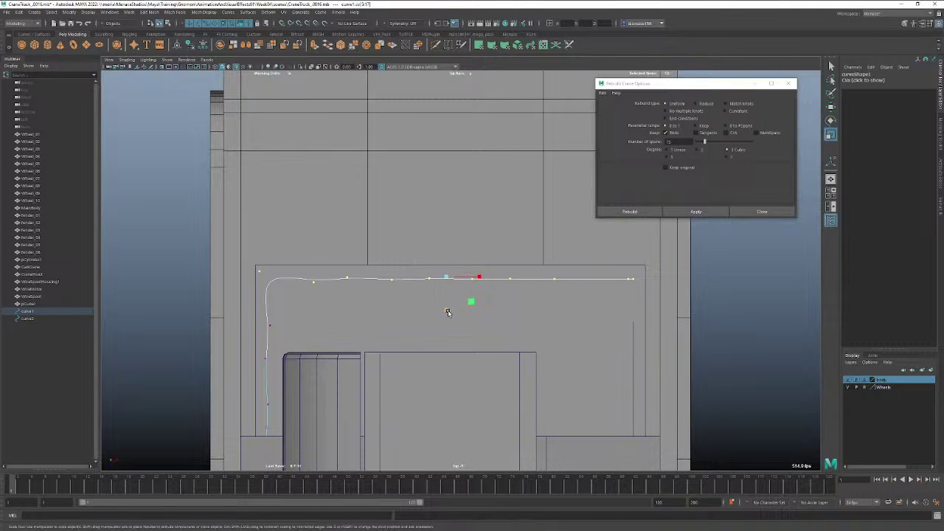
left_click_drag(447, 310, 447, 242)
Flatten the control vertices of curve1's short side section along X and nudge them slightly inward from the platform edge.
left_click_drag(243, 263, 278, 453)
left_click_drag(299, 361, 249, 359)
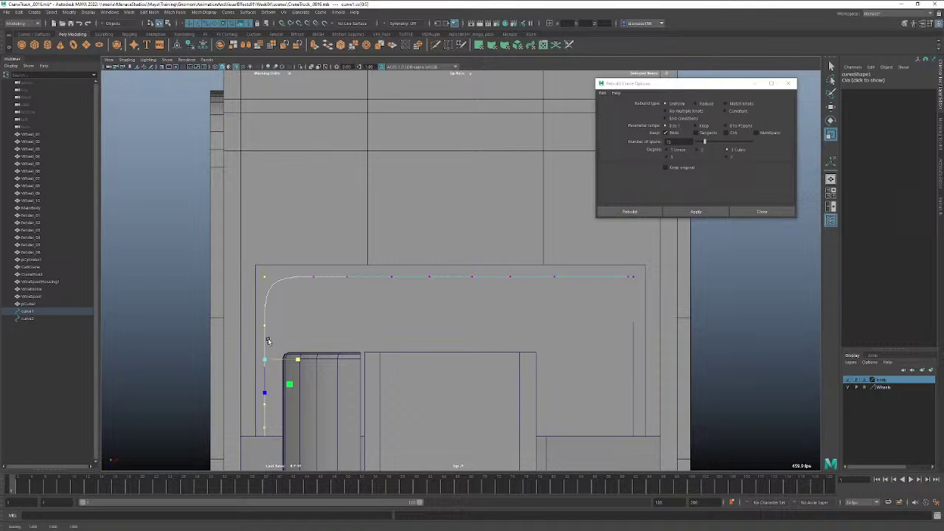
key("w")
left_click_drag(299, 360, 302, 360)
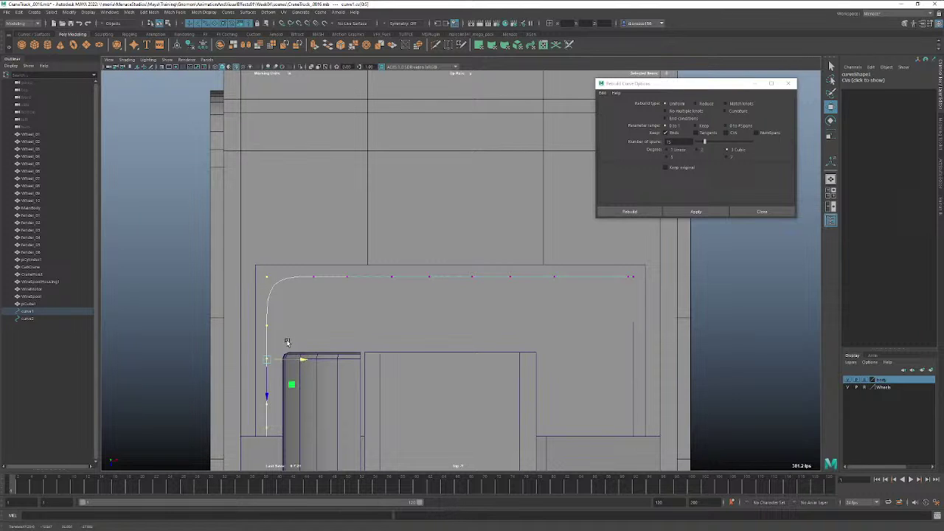
Tighten curve1's horizontal corner bend by moving the control vertices on both sides closer to the corner.
left_click(273, 265)
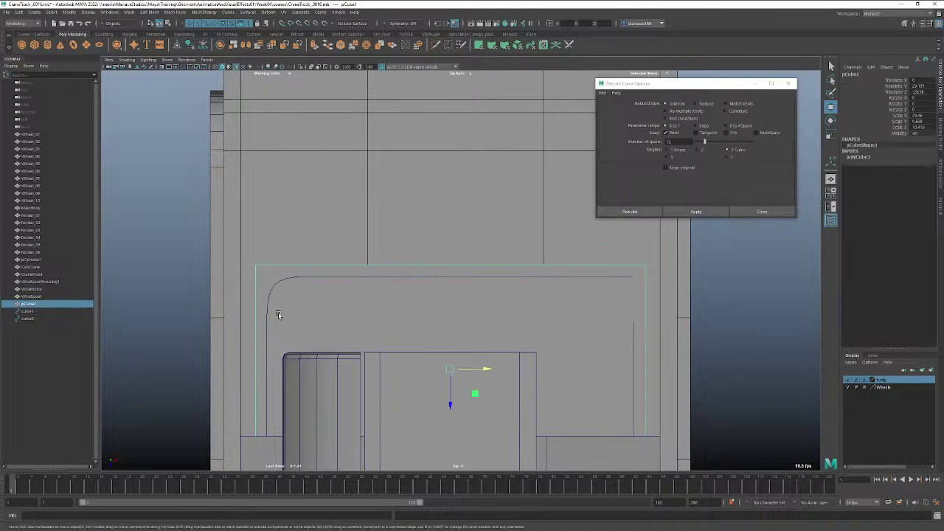
left_click(269, 298)
right_click_drag(270, 298, 227, 298)
left_click_drag(279, 316, 268, 326)
left_click(267, 360)
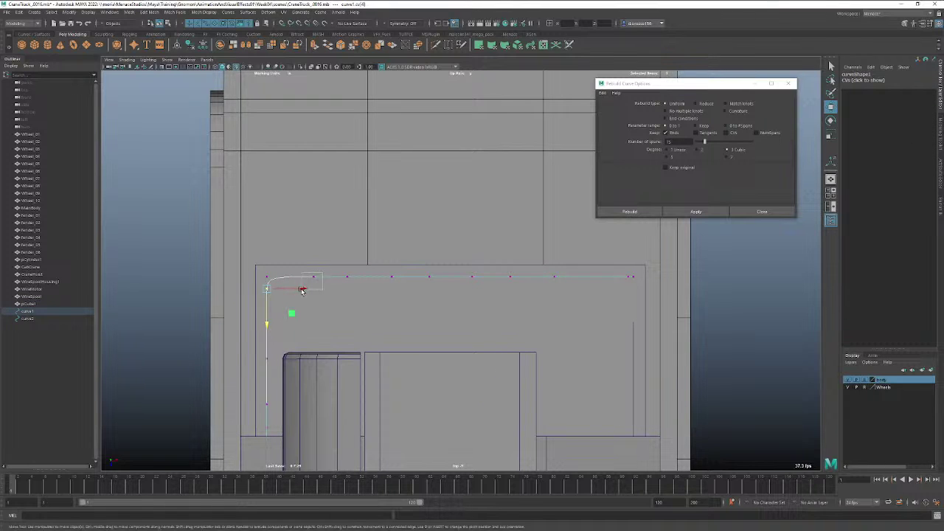
left_click(315, 278)
left_click_drag(351, 279, 309, 276)
left_click_drag(258, 316, 277, 285)
middle_click_drag(268, 328, 267, 323)
Duplicate curve1 as a whole object in the perspective view and lower the copy partway toward the platform.
key("space")
left_click_drag(346, 316, 346, 296)
left_click_drag(413, 330, 380, 380, "alt")
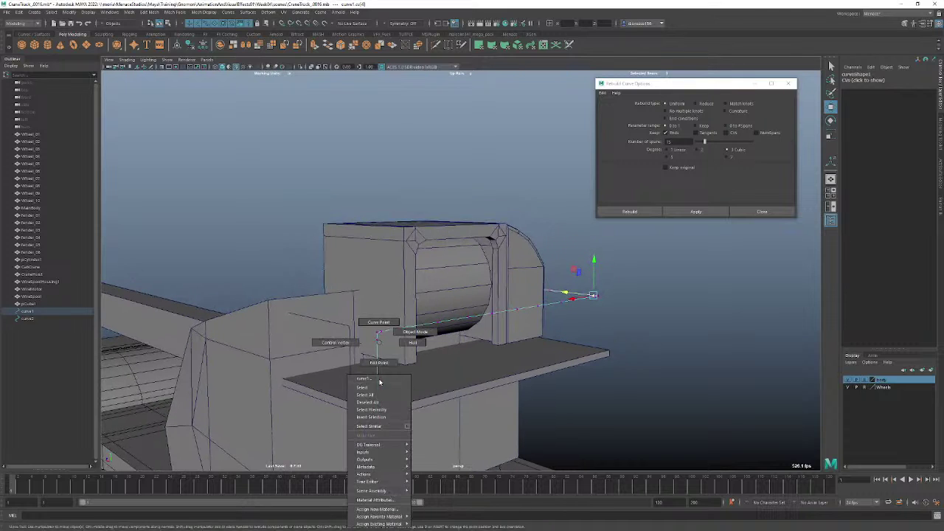
right_click_drag(378, 343, 406, 334)
left_click(422, 326)
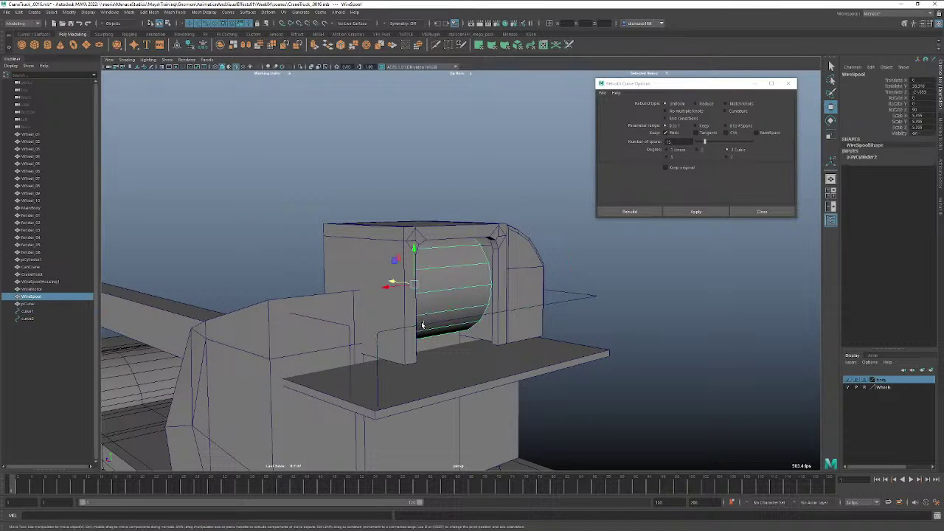
left_click(562, 304)
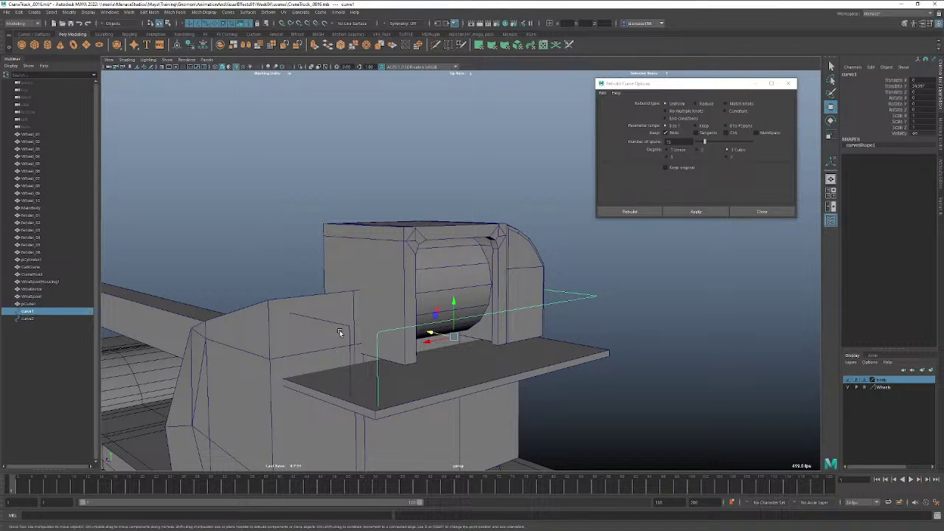
left_click(347, 327, "shift")
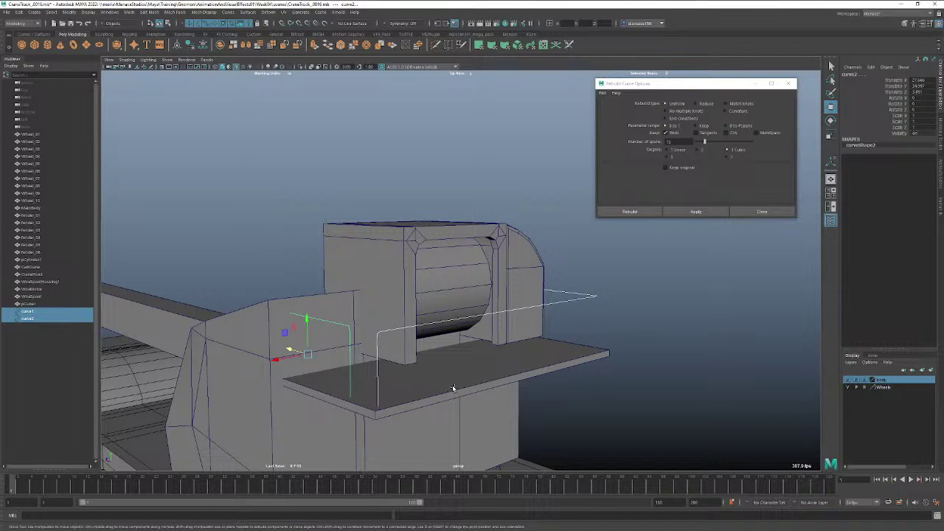
left_click(632, 316)
left_click(578, 301)
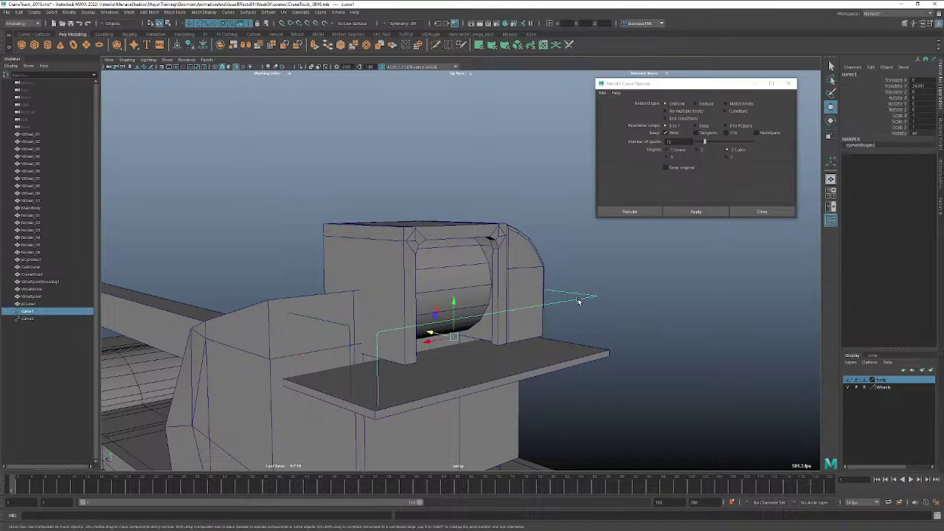
key("ctrl+d")
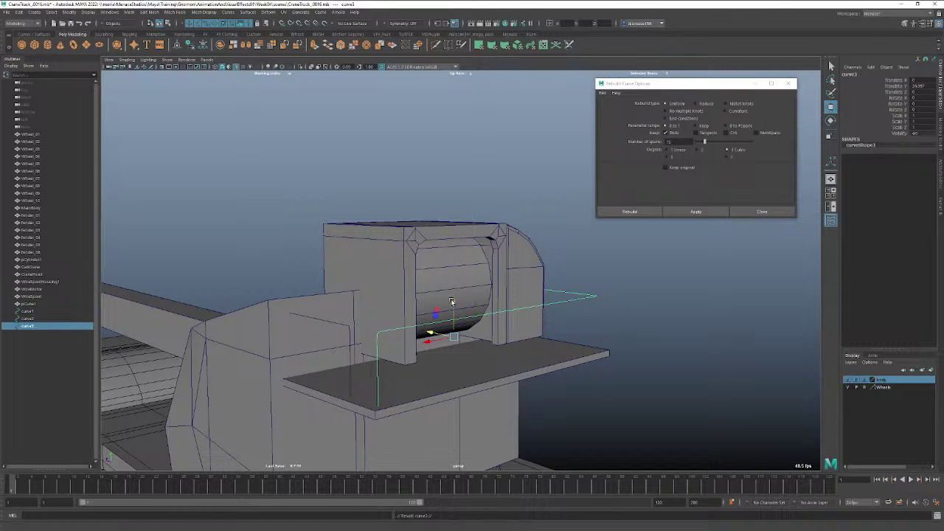
left_click_drag(451, 301, 455, 326)
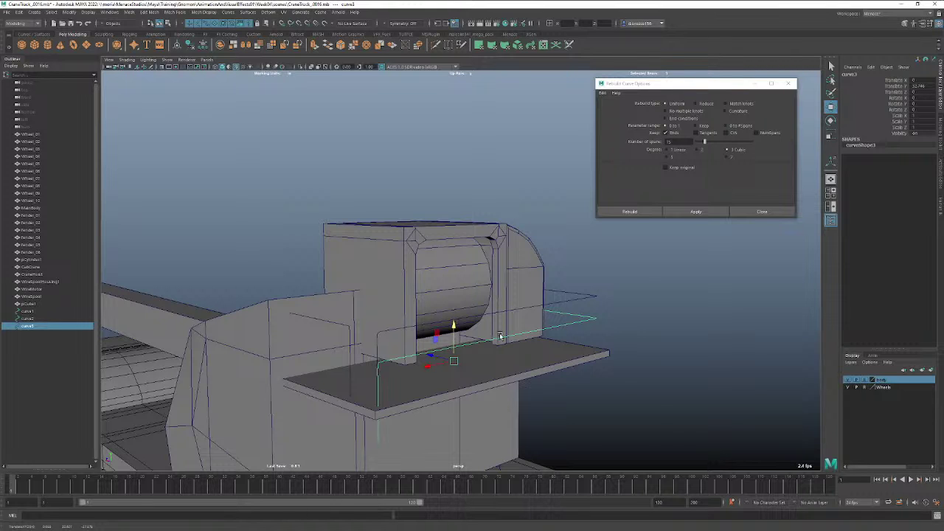
key("alt+Tab")
key("alt+Tab")
key("alt+Tab")
key("Escape")
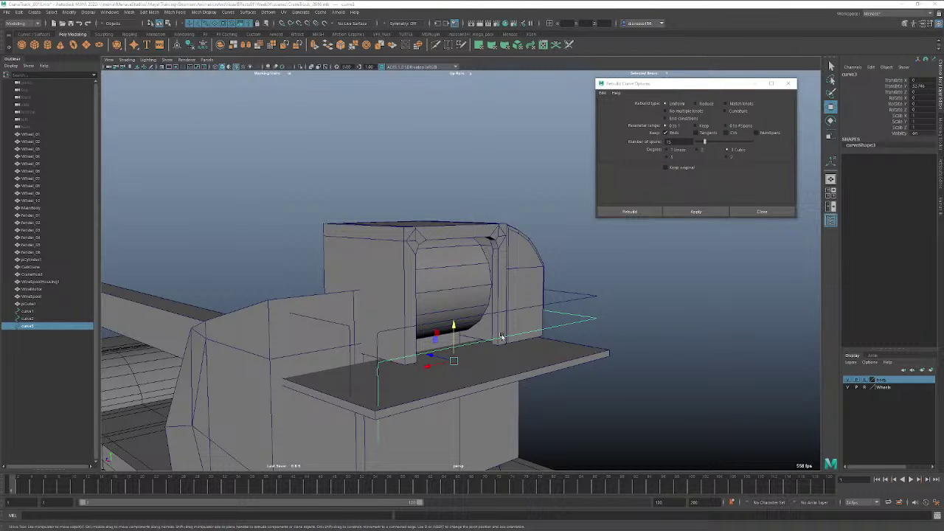
Lower curve3 a touch more and delete the control vertices of its vertical section, leaving only the horizontal run.
mouse_move(454, 326)
left_mouse_down()
mouse_move(455, 336)
mouse_move(455, 327)
left_mouse_up()
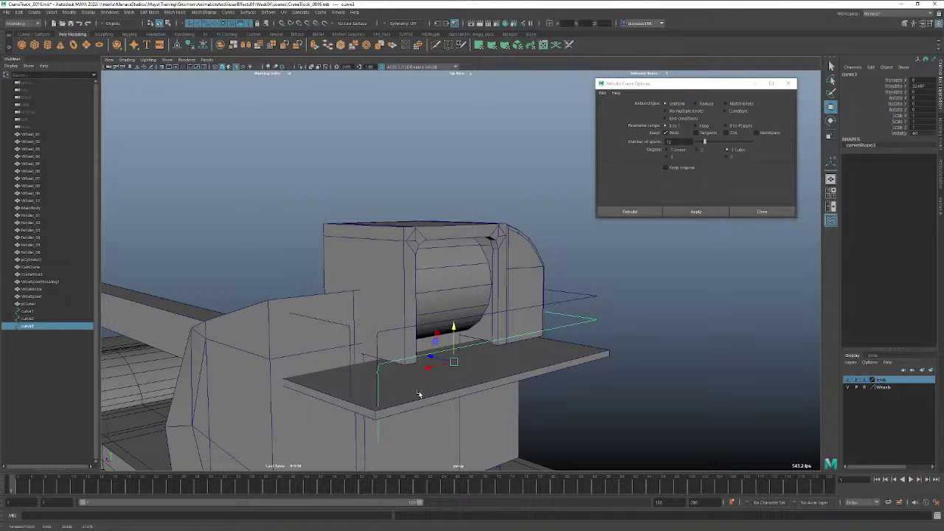
mouse_move(430, 392)
left_mouse_down("alt")
mouse_move(394, 389)
mouse_move(416, 391)
left_mouse_up("alt")
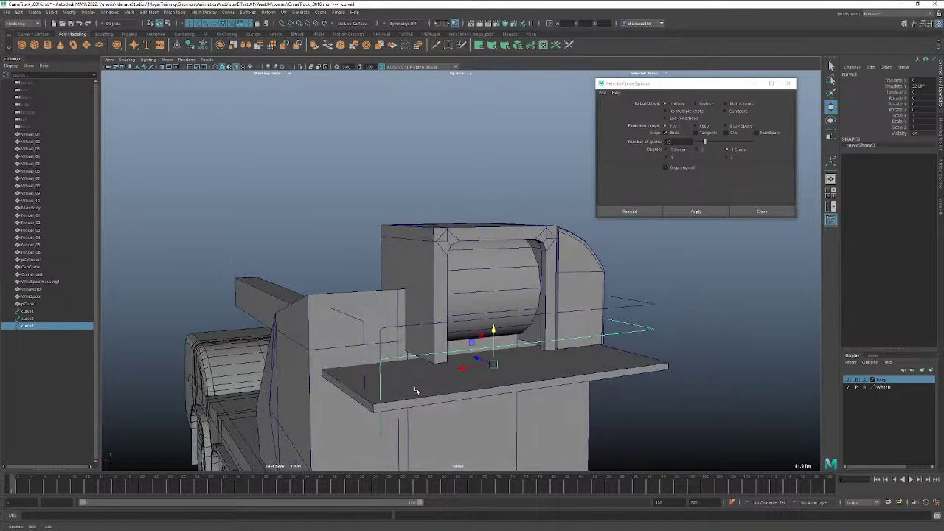
right_click(381, 433)
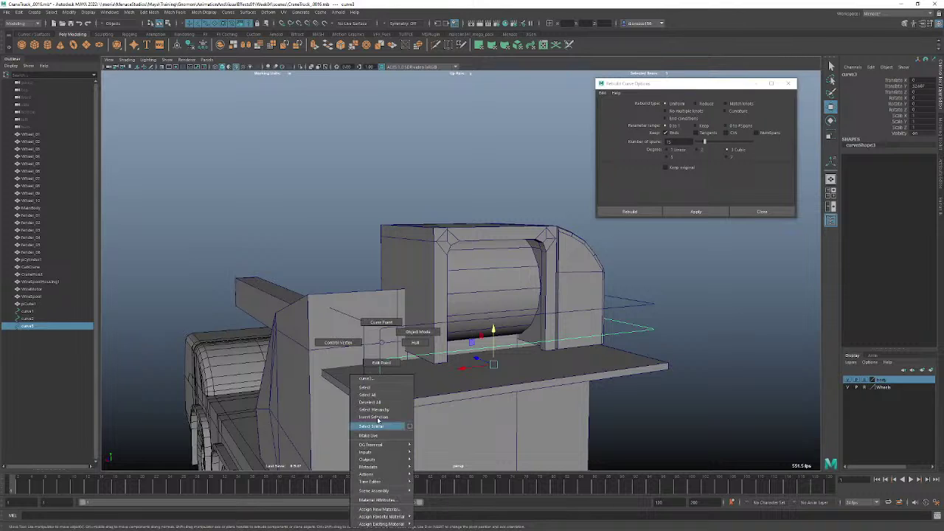
left_click(338, 342)
left_click_drag(395, 445, 353, 368)
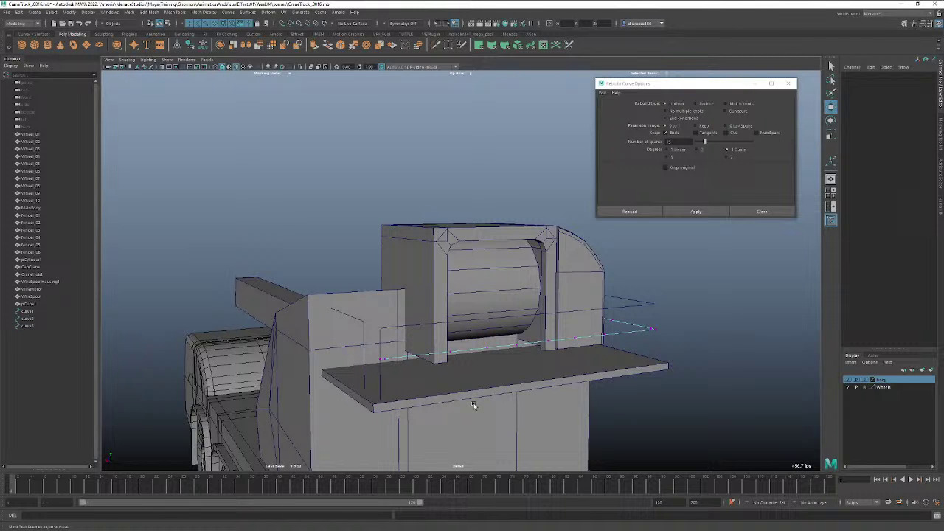
Duplicate curve3 and lower the copy to just above the rear platform as the bottom rail.
mouse_move(553, 409)
left_mouse_down("alt")
mouse_move(531, 404)
mouse_move(540, 401)
left_mouse_up("alt")
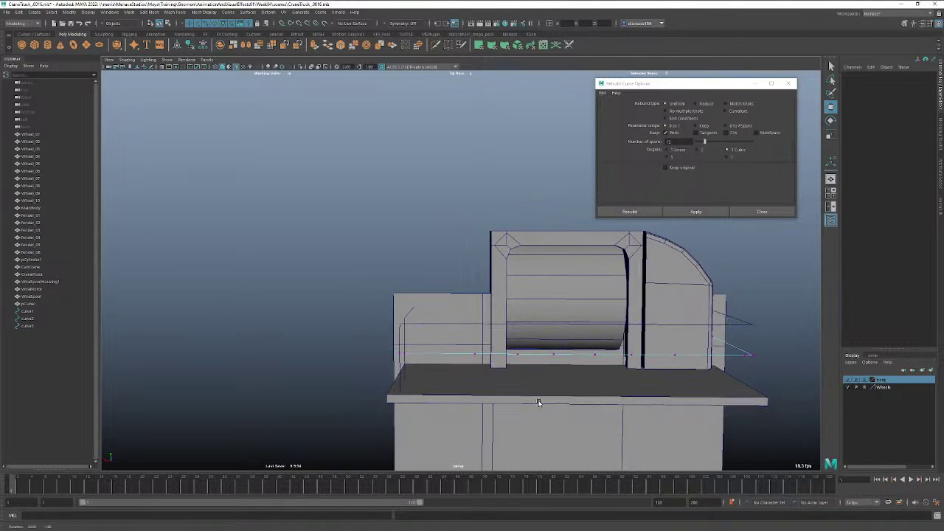
right_click_drag(541, 343, 569, 337)
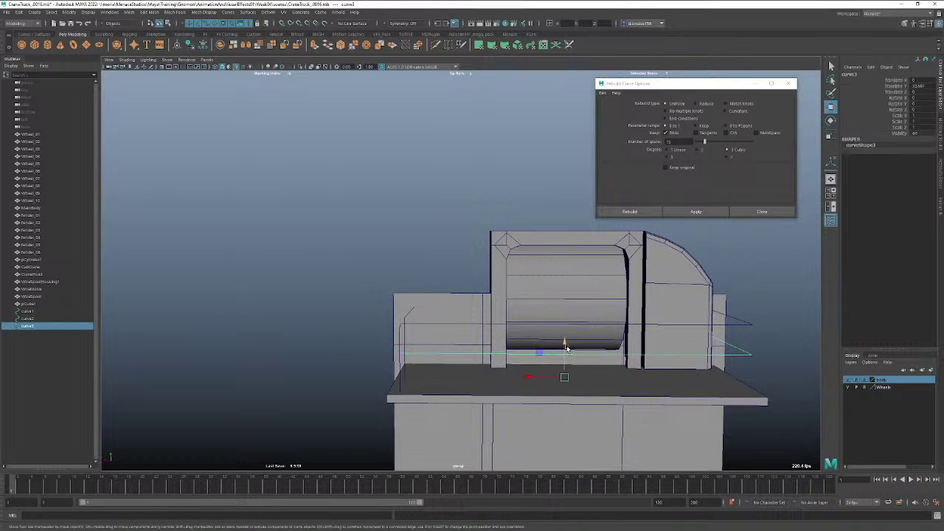
key("ctrl+d")
left_click_drag(566, 346, 540, 380)
Select curve3 and curve4 together in an orthographic view facing the rear platform and raise both slightly.
key("space")
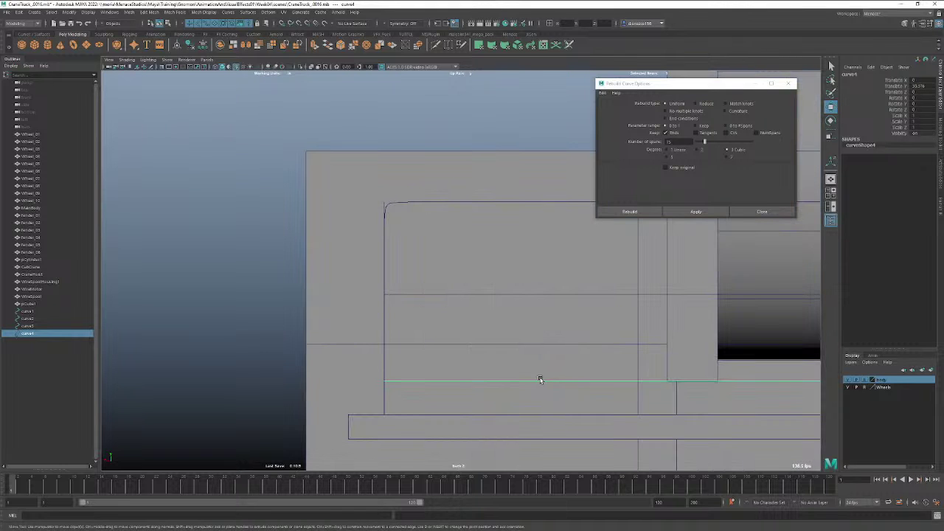
scroll(399, 375, "down", 6)
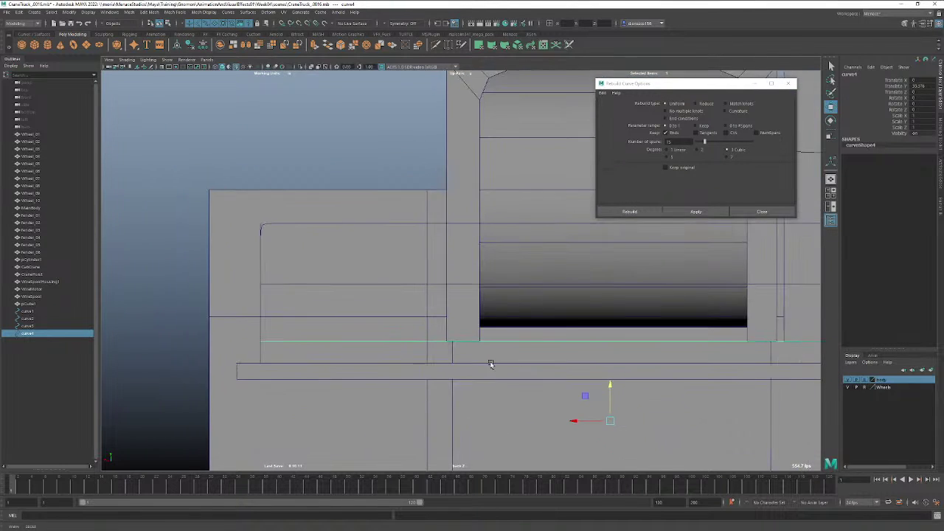
middle_click_drag(580, 319, 543, 358, "alt")
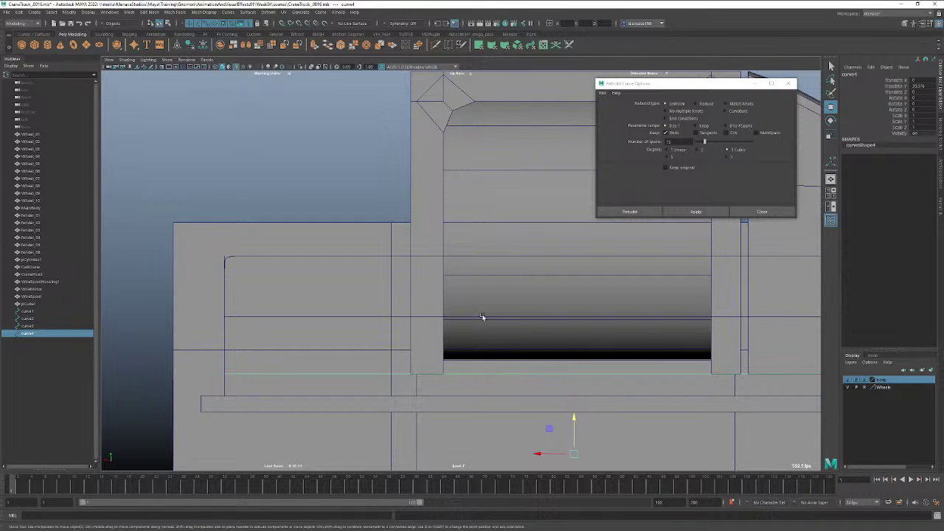
left_click(481, 317, "shift")
left_click_drag(571, 356, 572, 358)
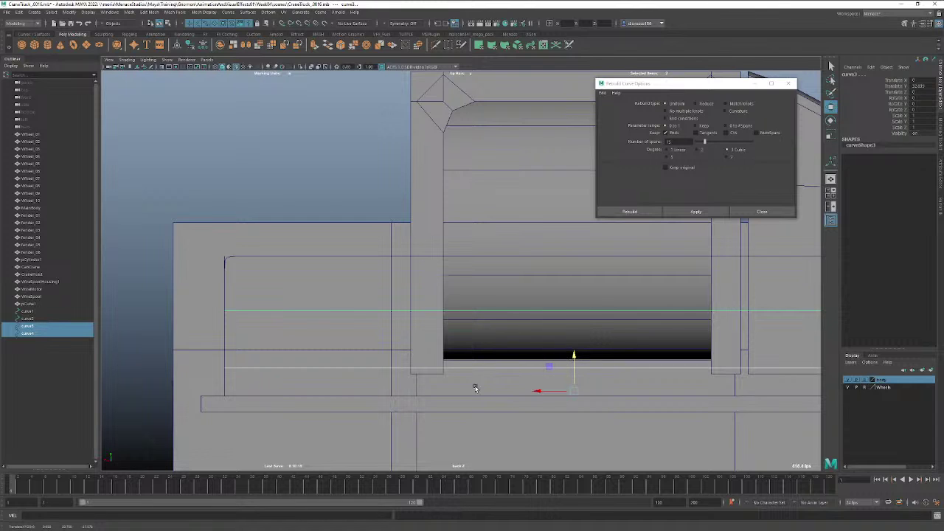
In the right view, duplicate curve2 and lower the copy to the height of the middle rail, curve3.
left_click(597, 409)
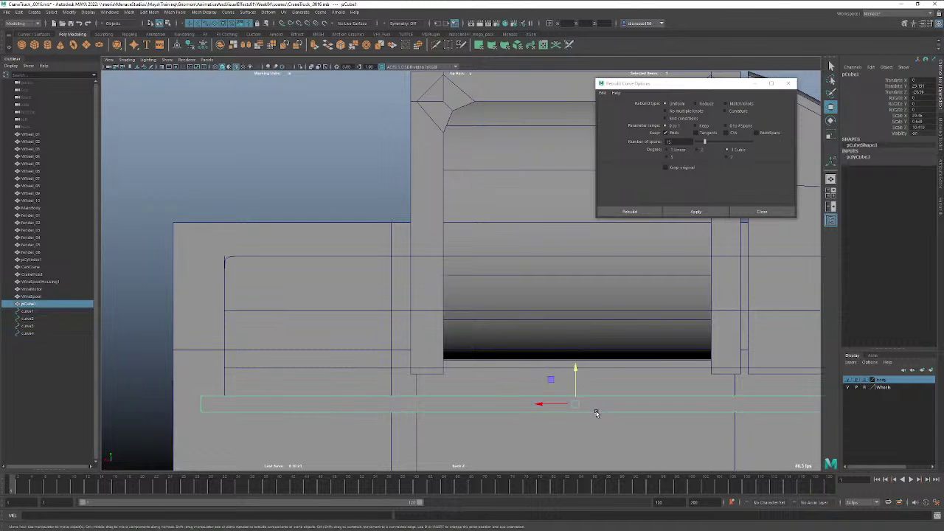
left_click(397, 369)
key("space")
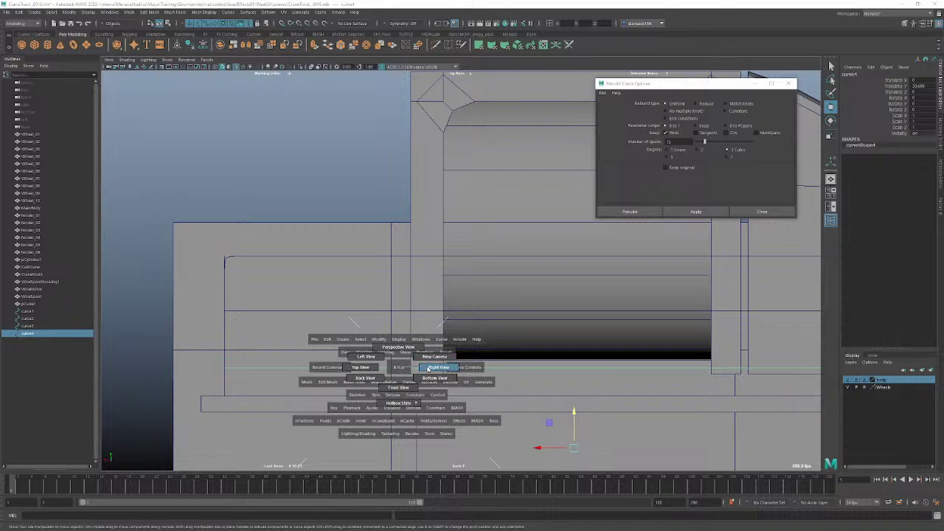
left_click(429, 369)
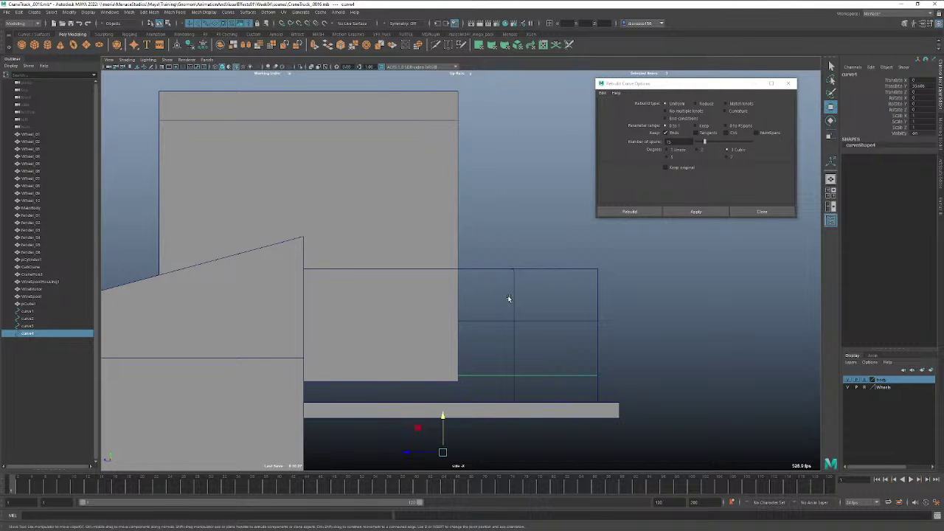
left_click(469, 269)
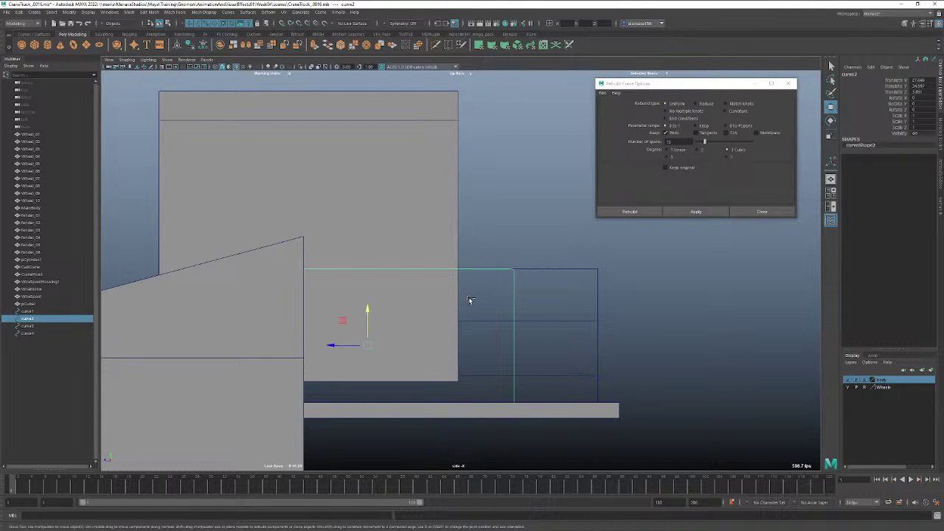
key("ctrl+d")
left_click_drag(369, 310, 371, 364)
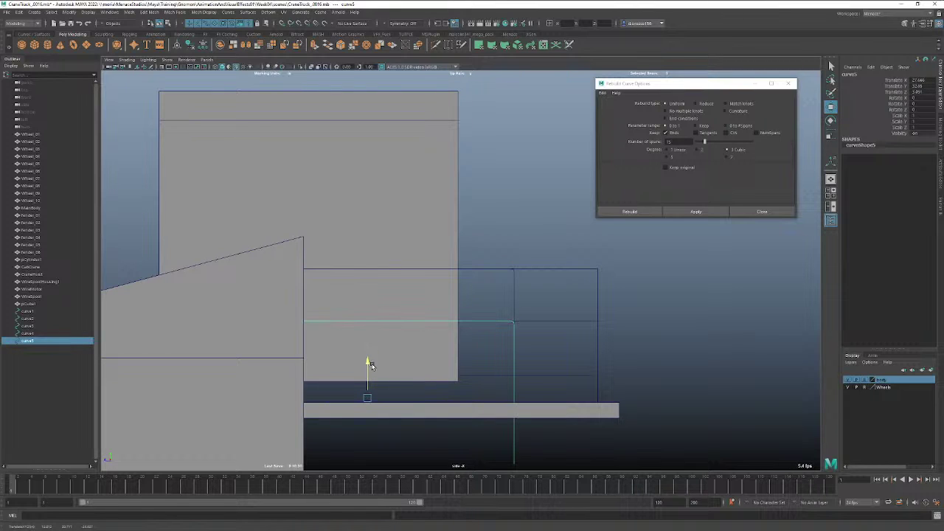
middle_click_drag(546, 388, 528, 365, "alt")
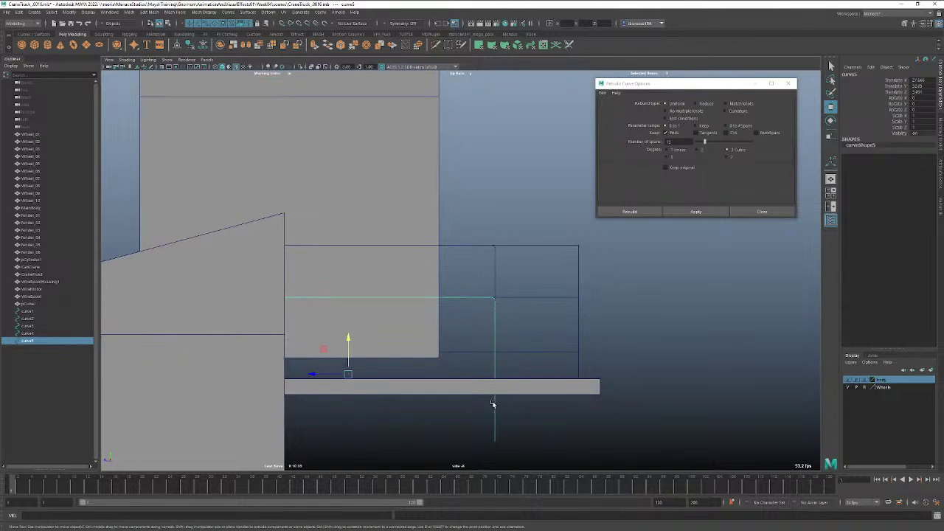
Delete the control vertices of curve5's vertical section so only its horizontal run is left.
right_click_drag(496, 405, 461, 347)
left_click_drag(508, 450, 492, 302)
left_click(491, 301)
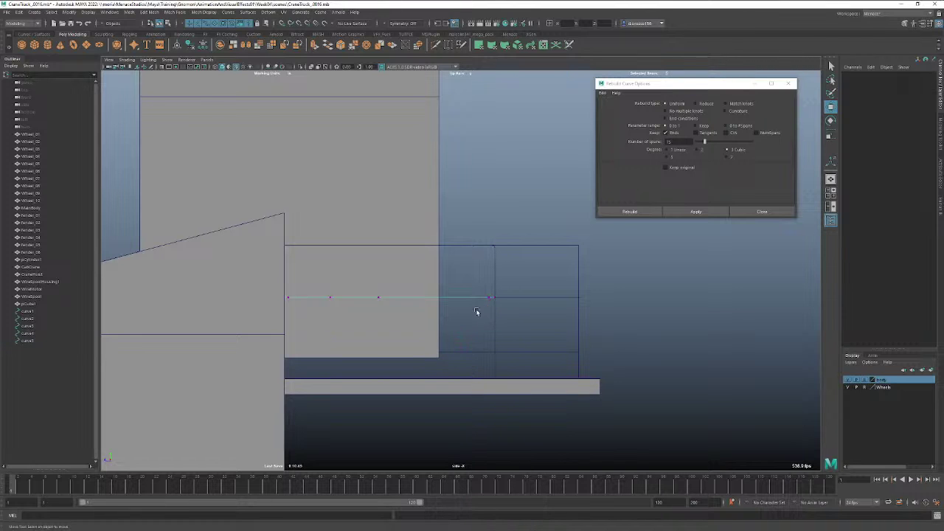
Duplicate curve5, lower the copy to the height of the bottom rail, curve4, and return to the perspective view.
right_click_drag(453, 301, 488, 288)
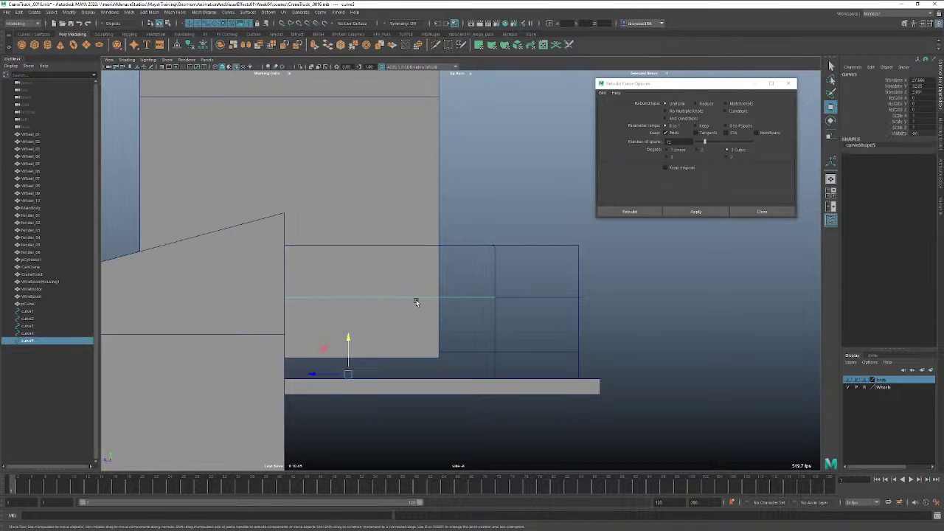
left_click(176, 46)
key("ctrl+d")
left_click_drag(346, 267, 346, 318)
left_click(653, 328)
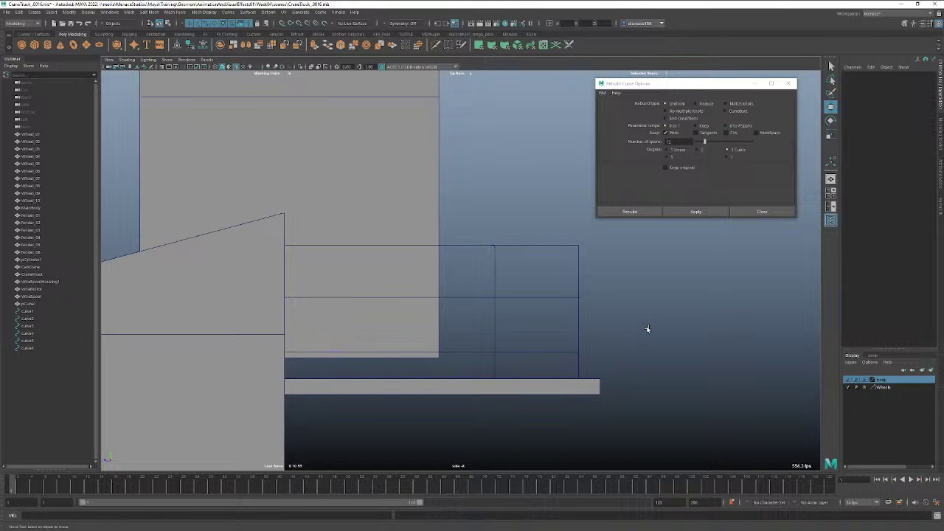
key("space")
left_click_drag(650, 328, 491, 328)
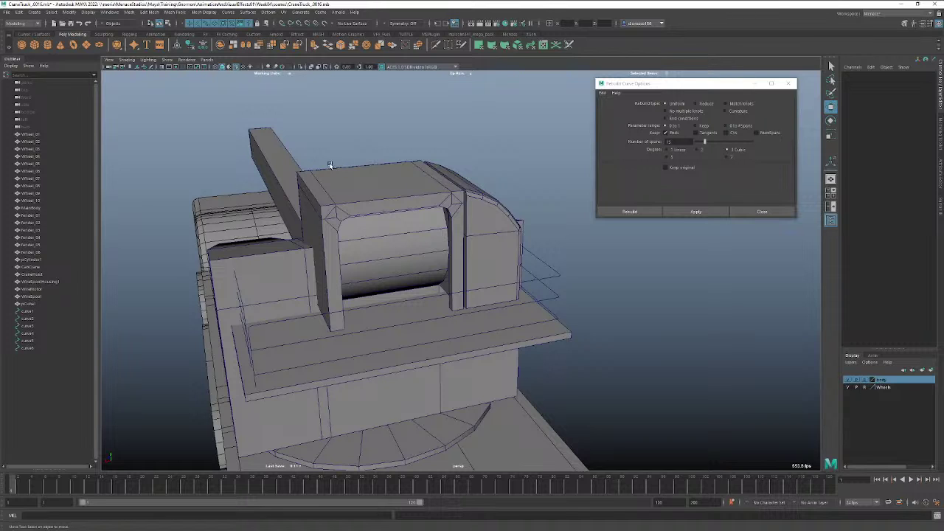
Duplicate curve1 and move the copy about 27.4 units along X so its vertical section stands at the platform's opposite corner.
left_click(265, 322)
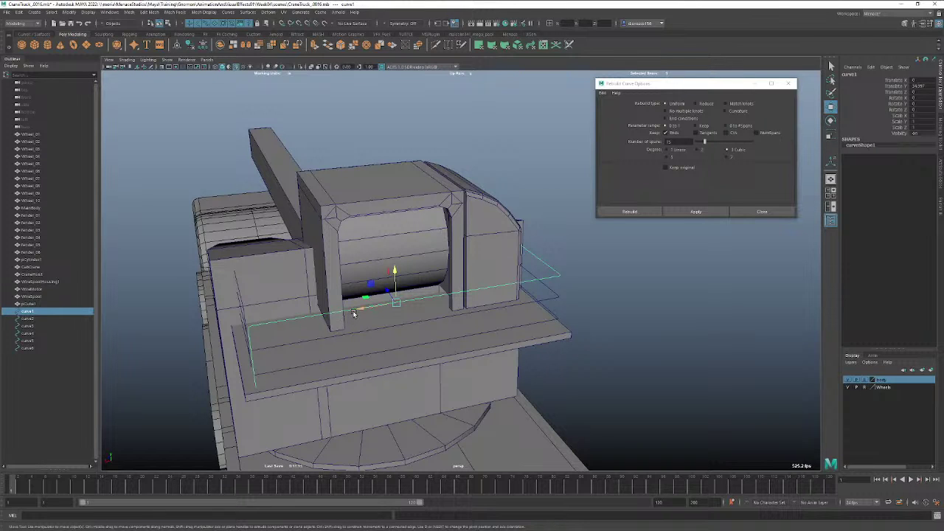
key("ctrl+d")
left_click_drag(357, 313, 612, 278)
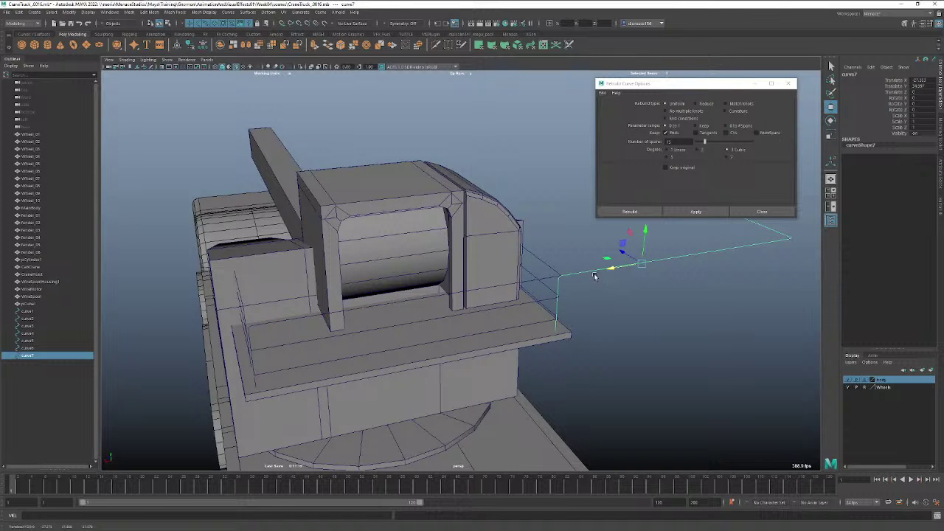
Delete the control vertices of curve7's horizontal run and side section so only the vertical post is left.
right_click(591, 275)
right_click_drag(590, 274, 567, 274)
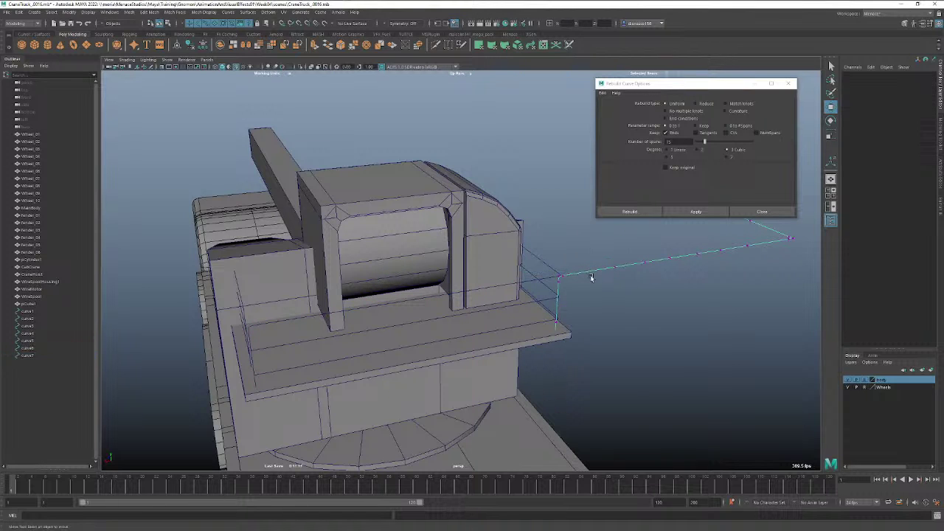
middle_click_drag(679, 285, 458, 346, "alt")
left_click_drag(458, 348, 487, 344, "alt")
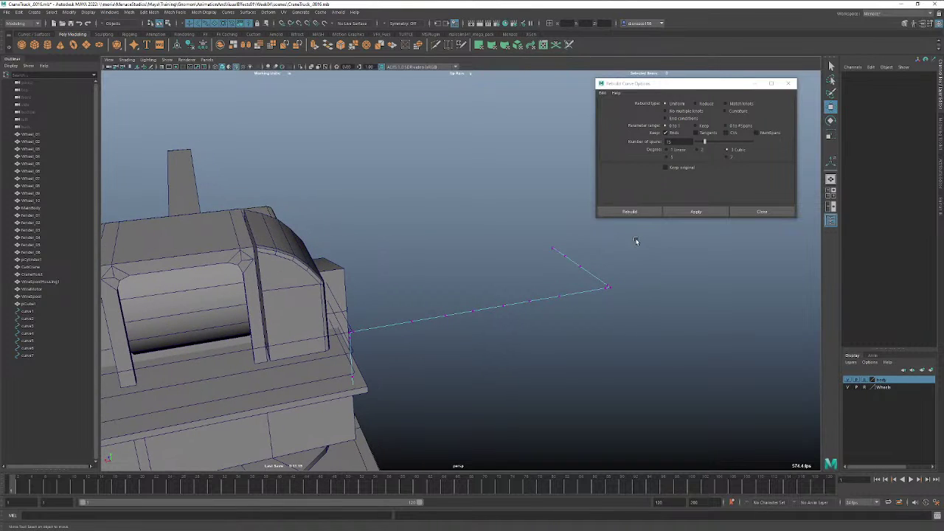
left_click_drag(634, 238, 352, 336)
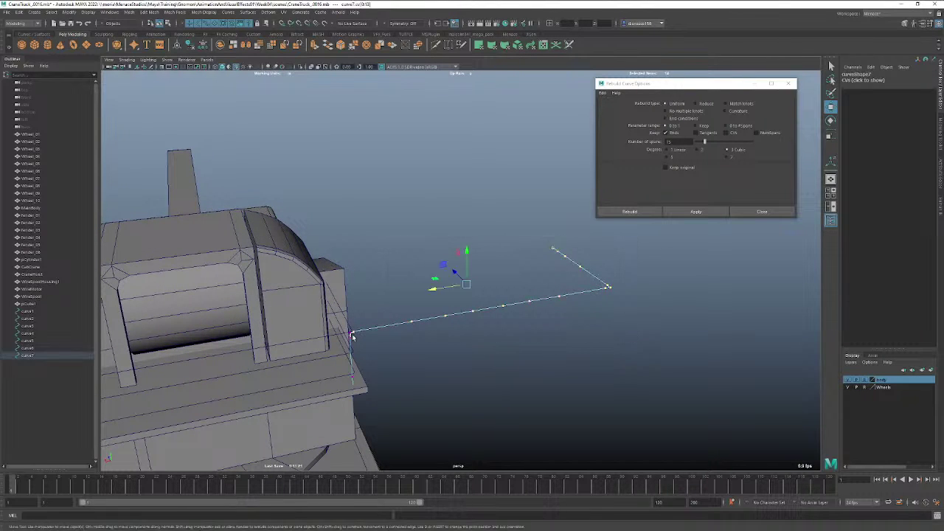
key("Delete")
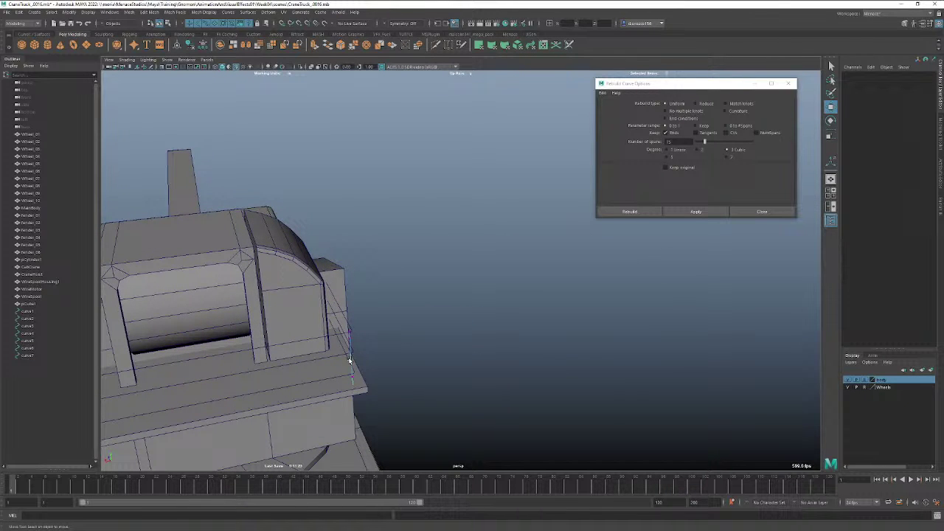
Return curve7 to object mode, center its pivot, and show it framed in the top view.
right_click_drag(352, 361, 365, 335)
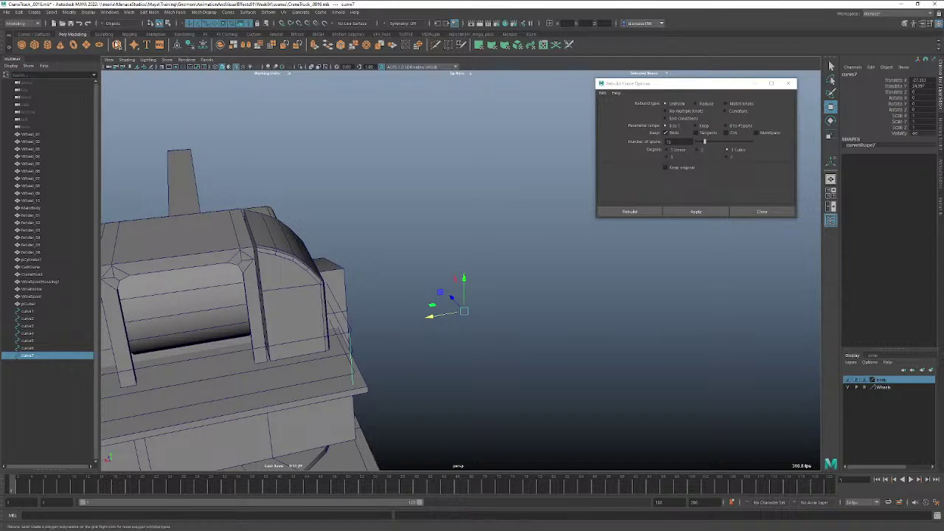
left_click(179, 46)
key("space")
left_click(370, 281)
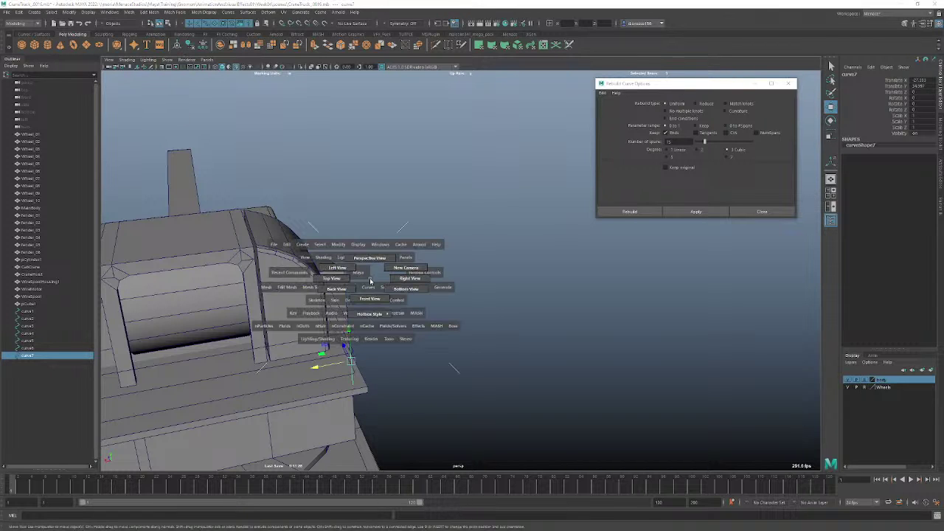
left_click_drag(369, 281, 334, 278)
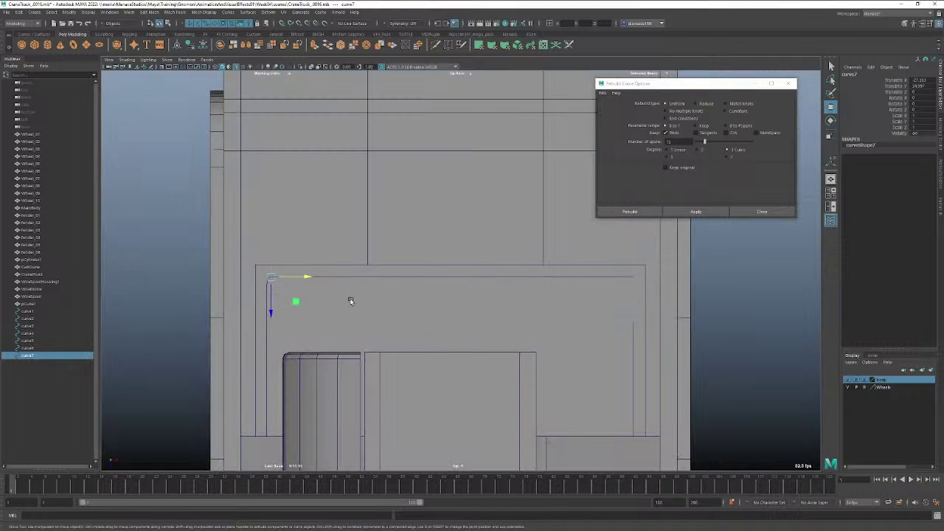
key("f")
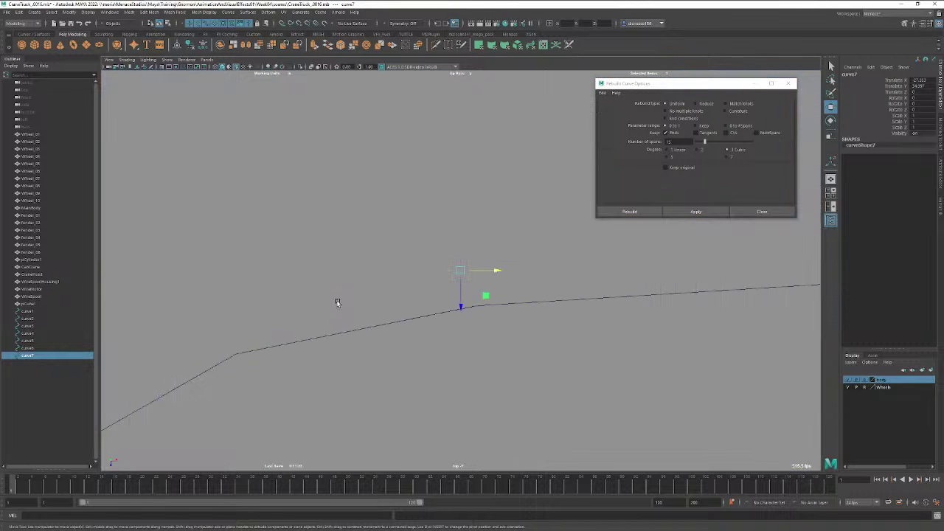
Try shifting the curve7 post onto the guardrail's rounded corner in the top view, and undo the move.
right_click_drag(470, 302, 148, 293, "alt")
right_click_drag(384, 285, 583, 278, "alt")
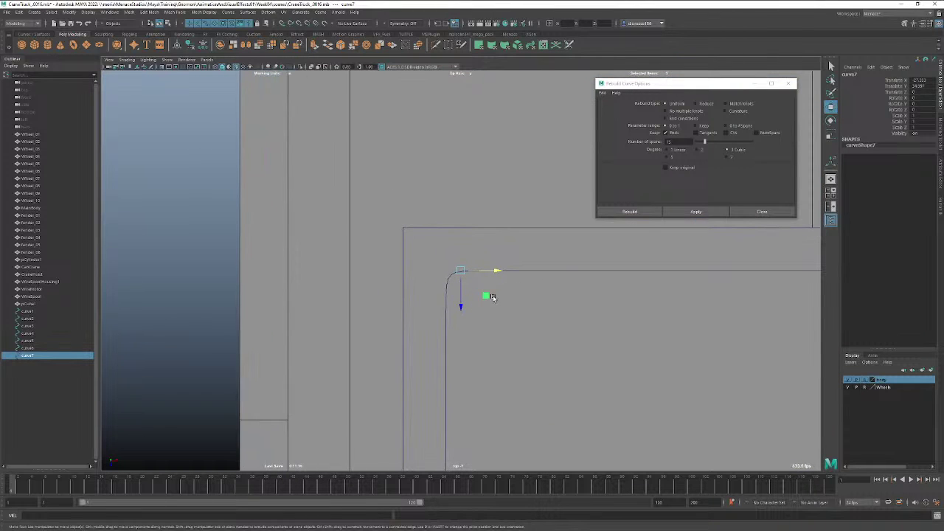
middle_click_drag(487, 297, 475, 303)
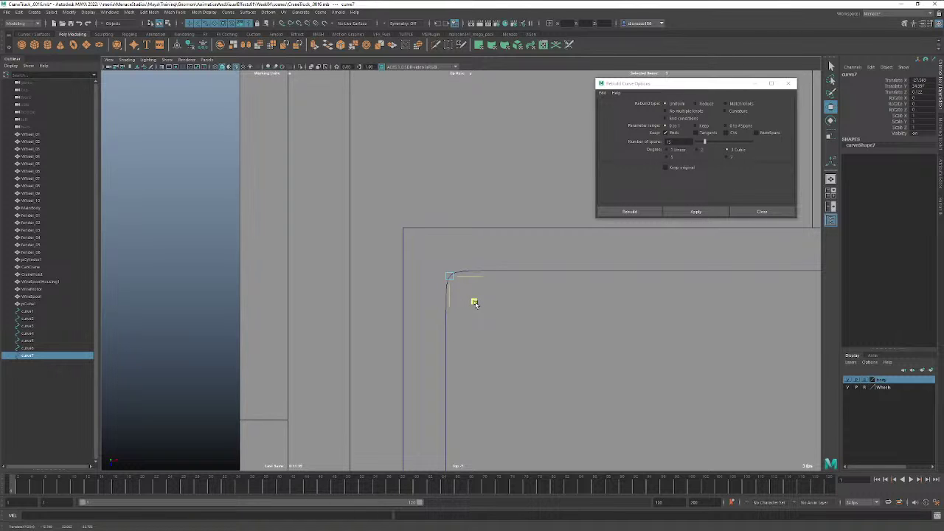
middle_click_drag(474, 303, 474, 302)
right_click_drag(510, 296, 263, 293, "alt")
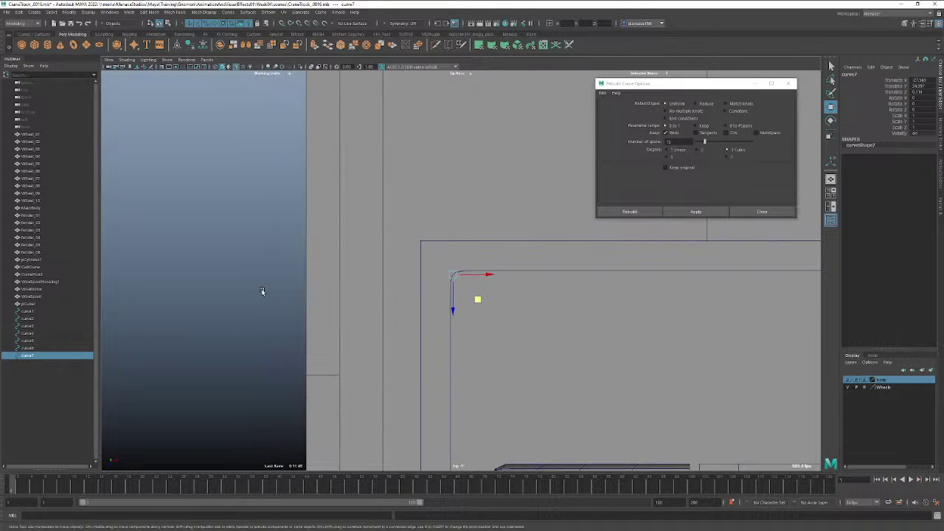
right_click_drag(649, 299, 432, 300, "alt")
middle_click_drag(586, 292, 274, 308, "alt")
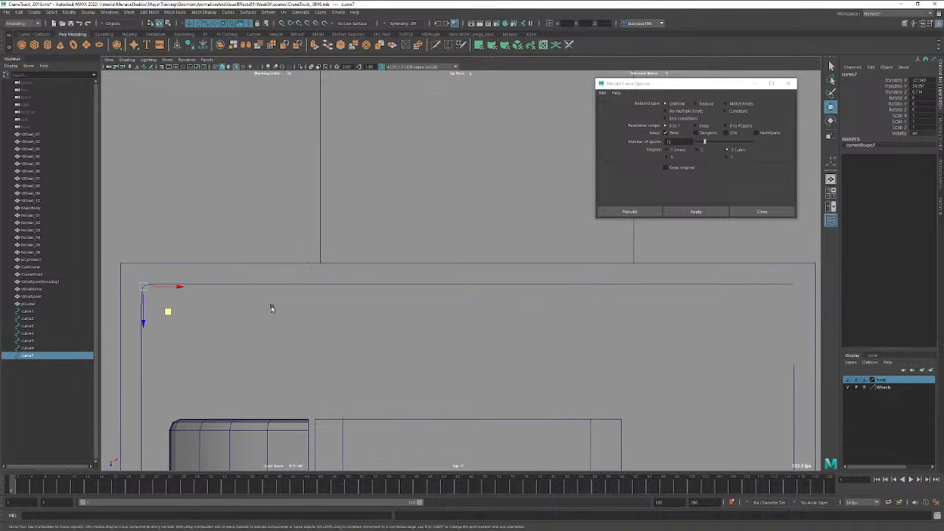
key("ctrl+z")
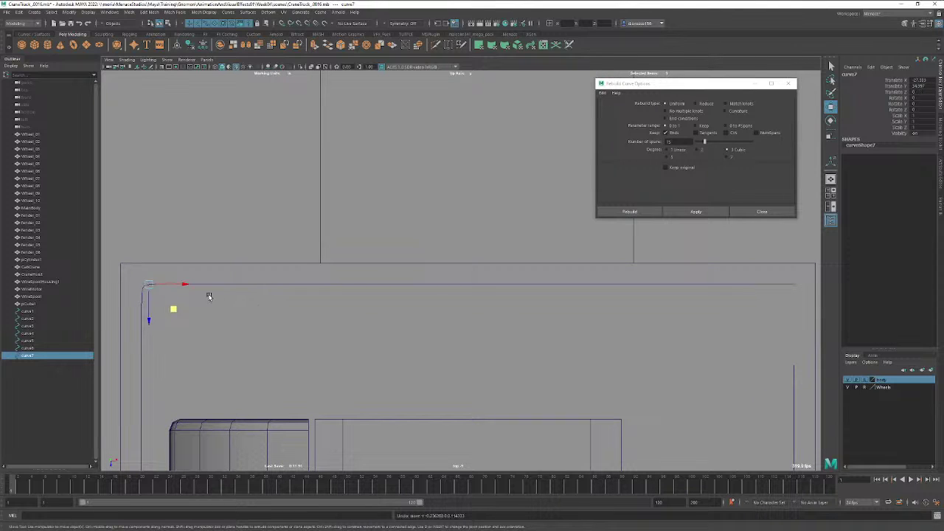
Use Duplicate with Transform on curve7 to make eight copies along the rail, spaced about 3.1 units apart in X.
left_click(21, 13)
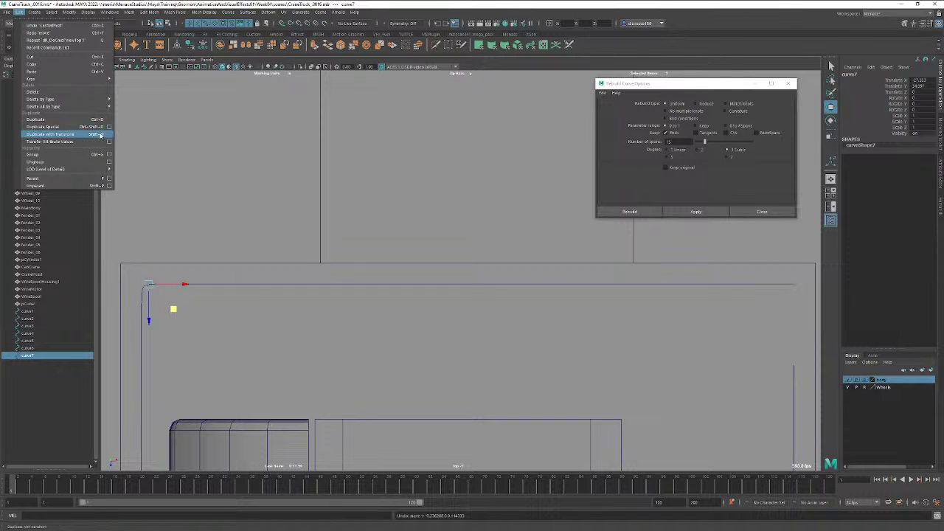
left_click(100, 135)
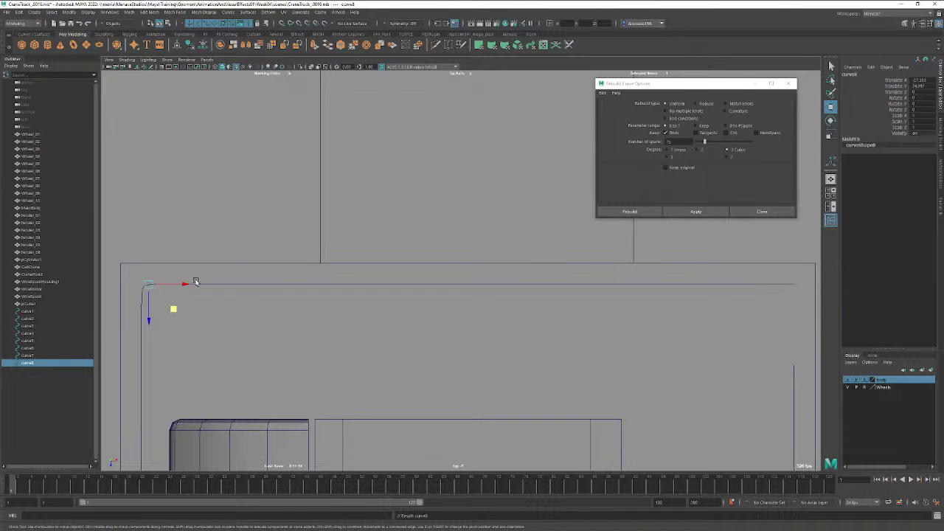
left_click_drag(196, 281, 256, 288)
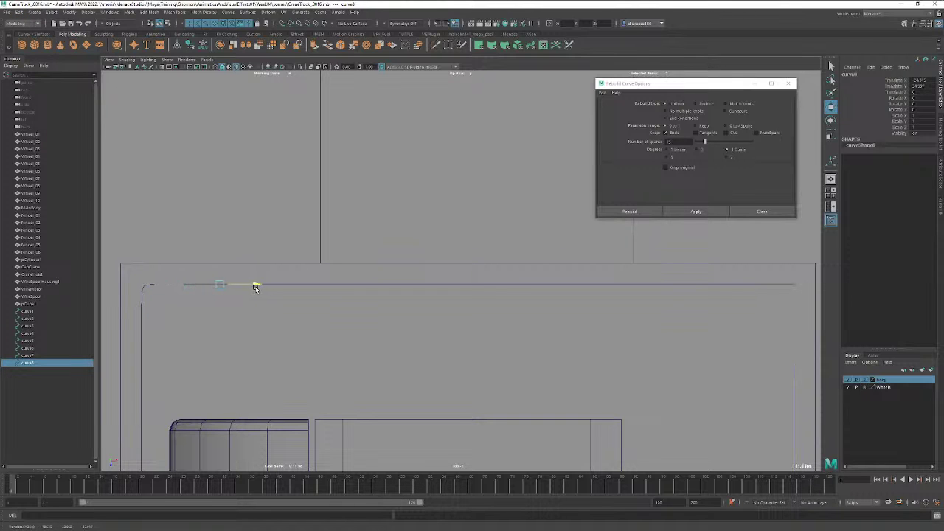
key("shift+d")
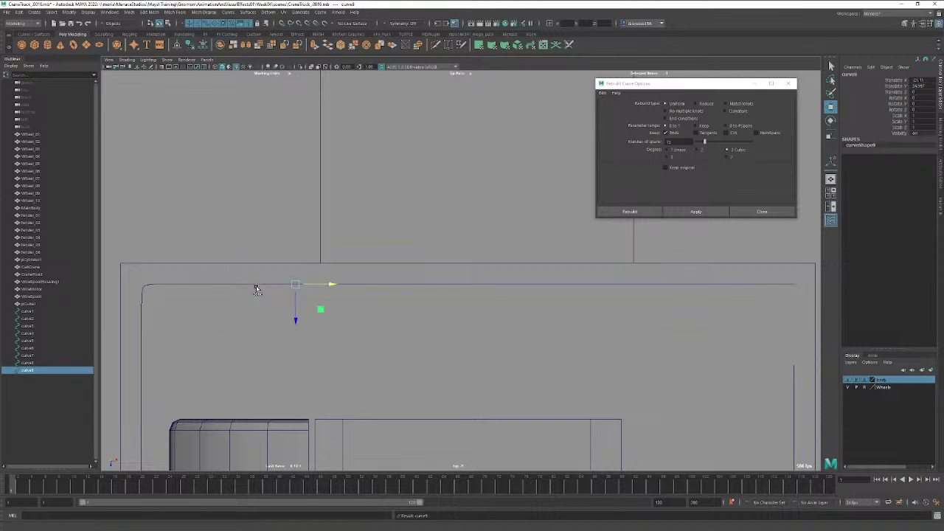
key("shift+d")
key("shift+d")
key("shift+d")
key("shift+d")
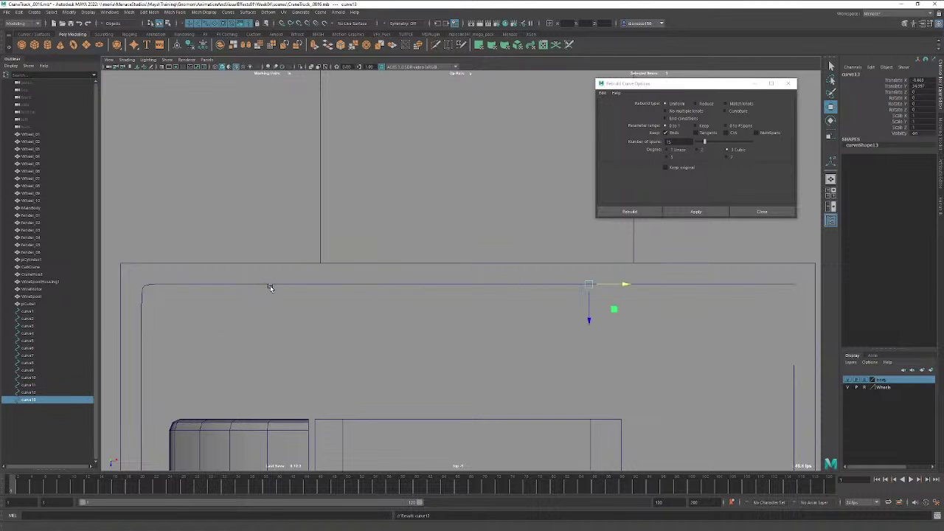
key("shift+d")
key("shift+d")
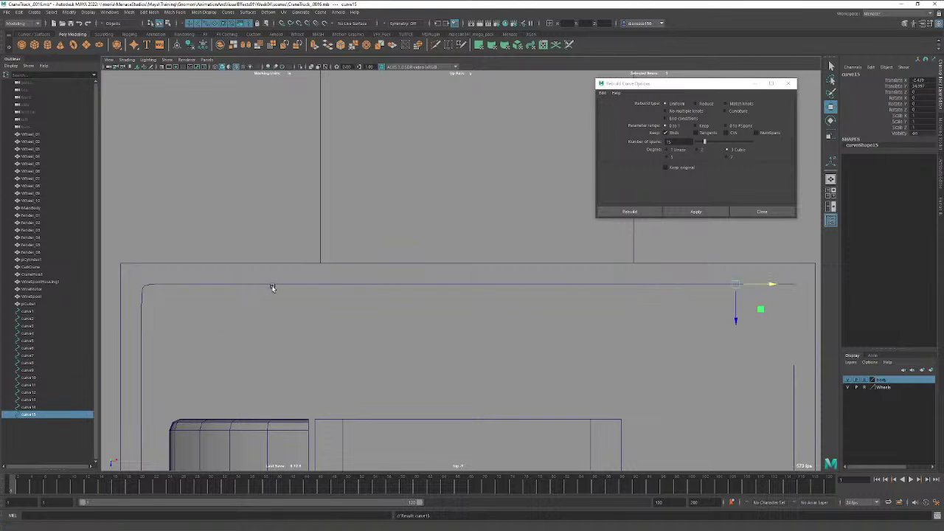
In the perspective view, delete every other post copy: curve14, curve12, curve10 and curve8.
key("space")
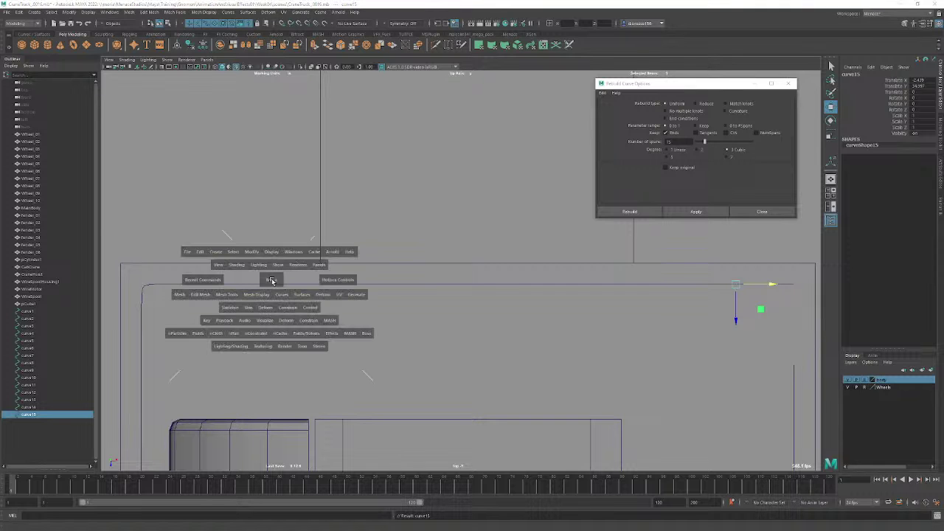
left_click_drag(272, 281, 326, 298)
middle_click_drag(326, 298, 501, 270, "alt")
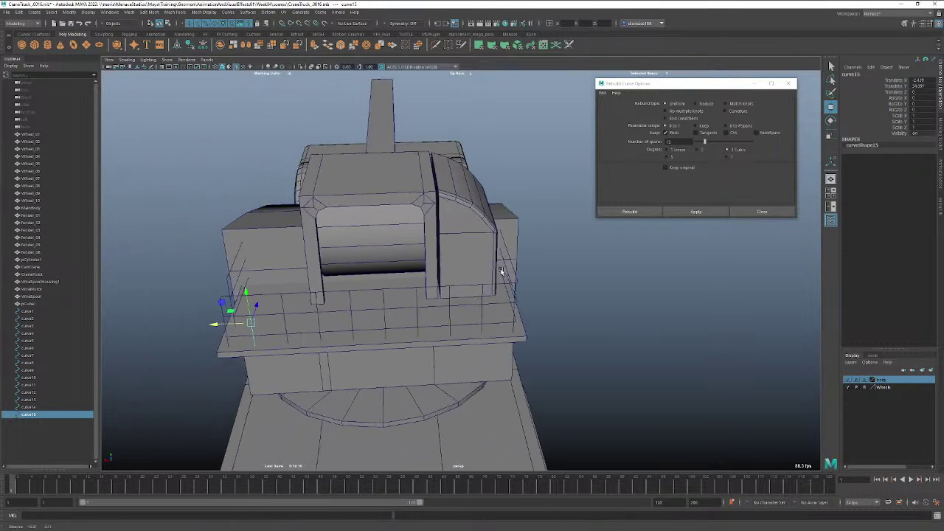
left_click_drag(501, 271, 450, 288, "alt")
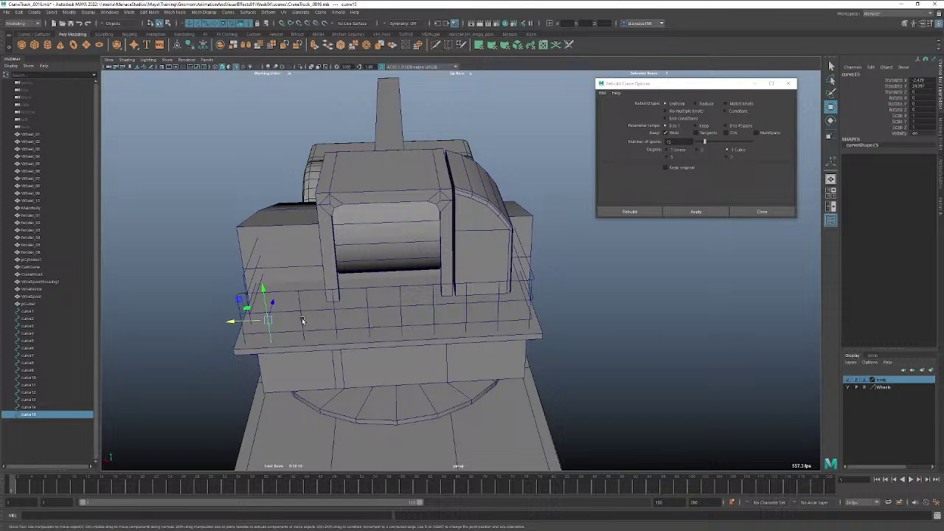
left_click(302, 320)
left_click(331, 319)
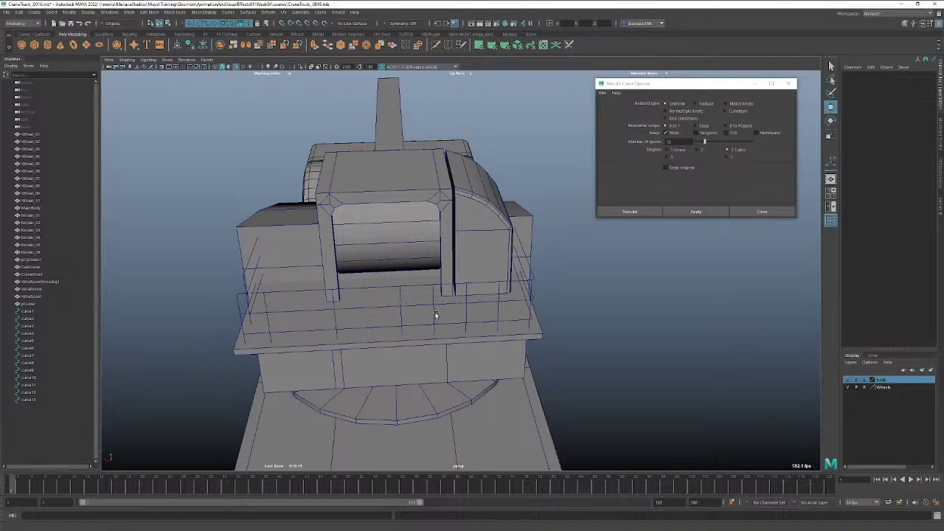
left_click(436, 315)
key("Delete")
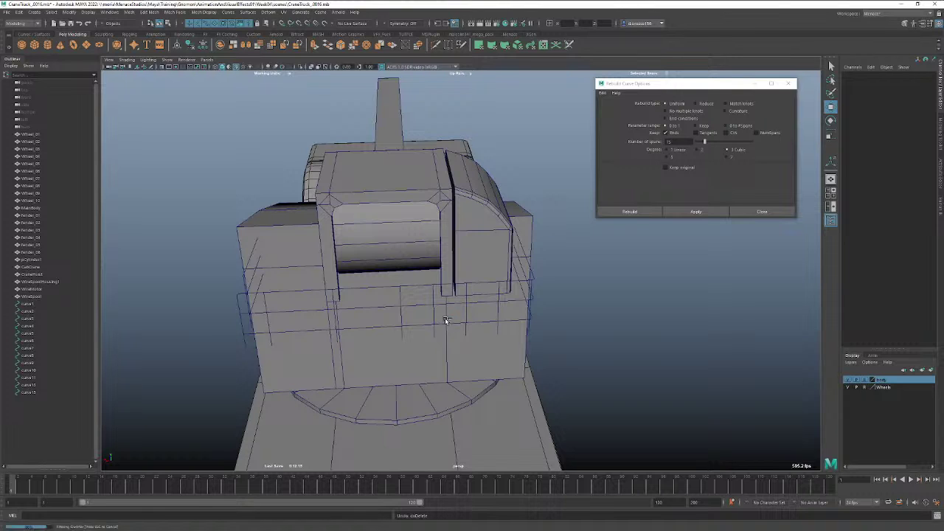
key("ctrl+z")
left_click(434, 316)
key("Delete")
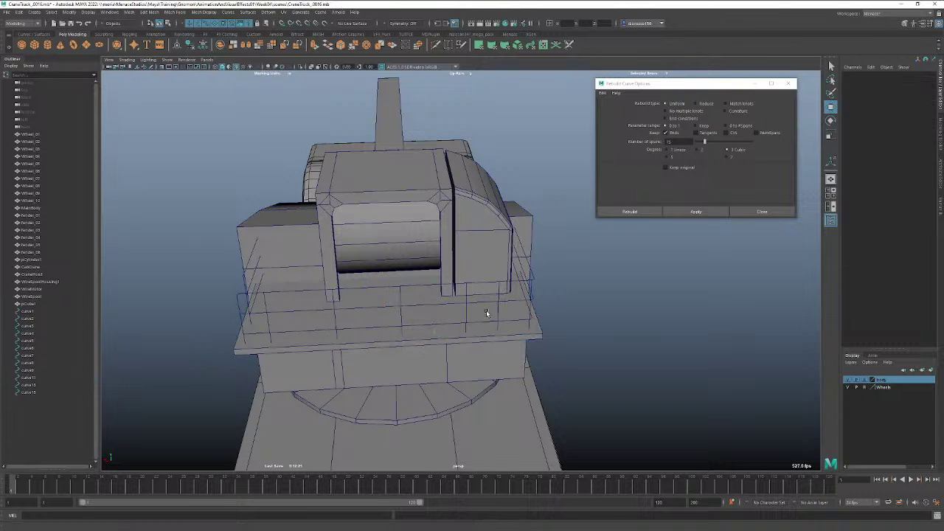
left_click(498, 309)
key("Delete")
Select the four remaining post copies and shift them together about 1.8 units along X toward the curve7 post.
left_click(469, 317)
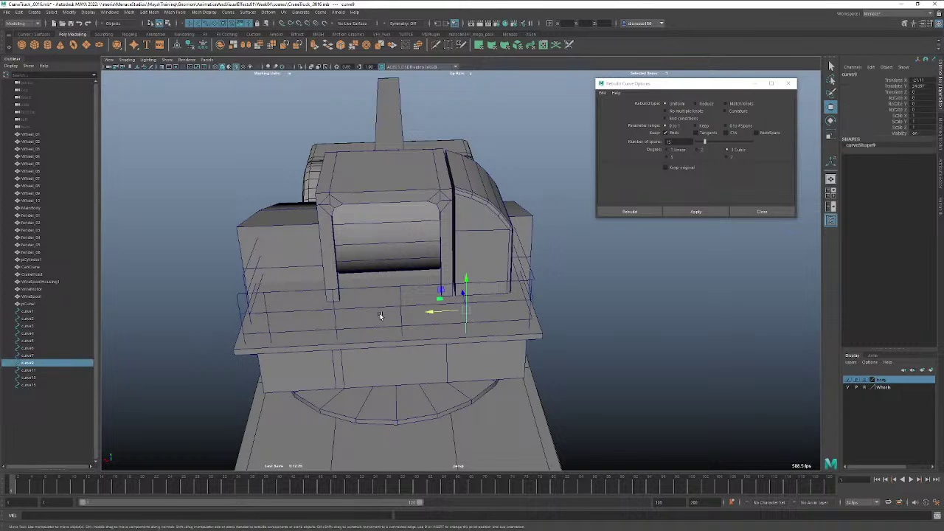
left_click(399, 316, "shift")
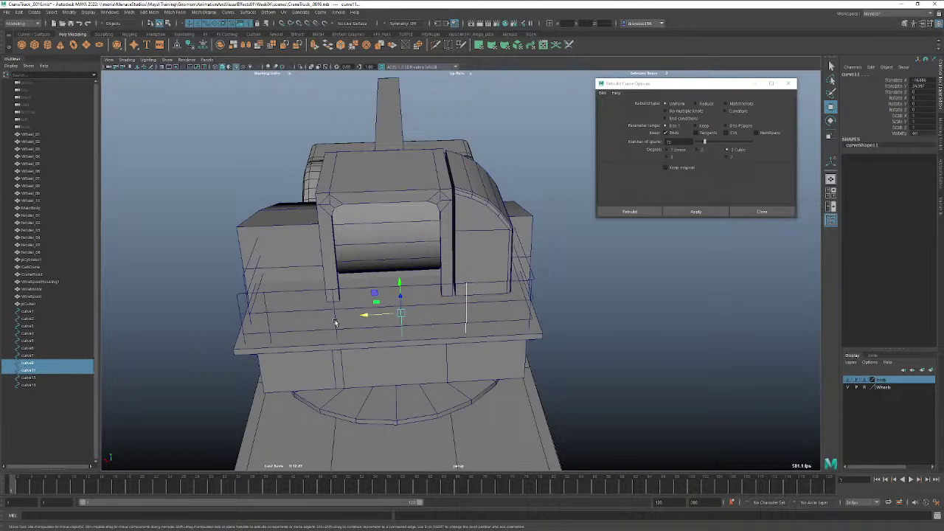
left_click(334, 322, "shift")
left_click(268, 322, "shift")
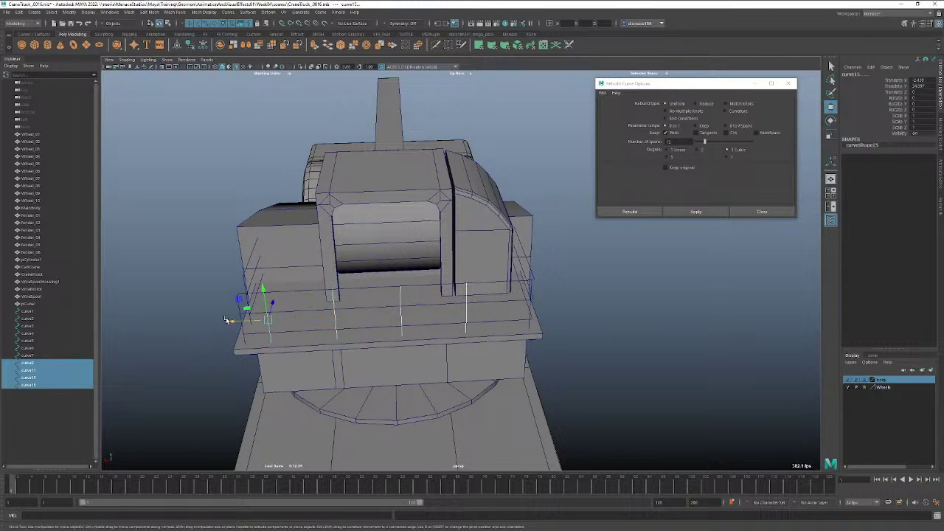
left_click_drag(228, 323, 252, 323)
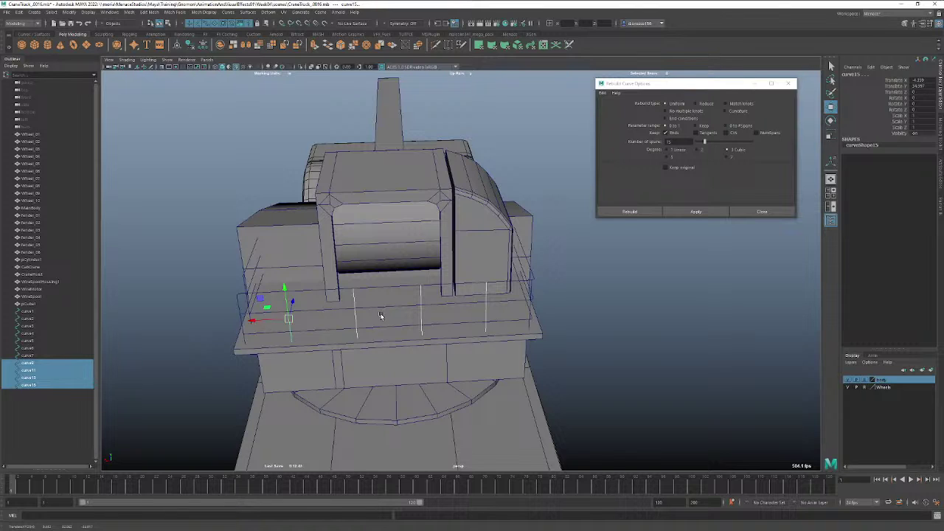
Try scaling the four posts along X, undo the scale, and clear the selection.
key("r")
left_click_drag(254, 320, 275, 321)
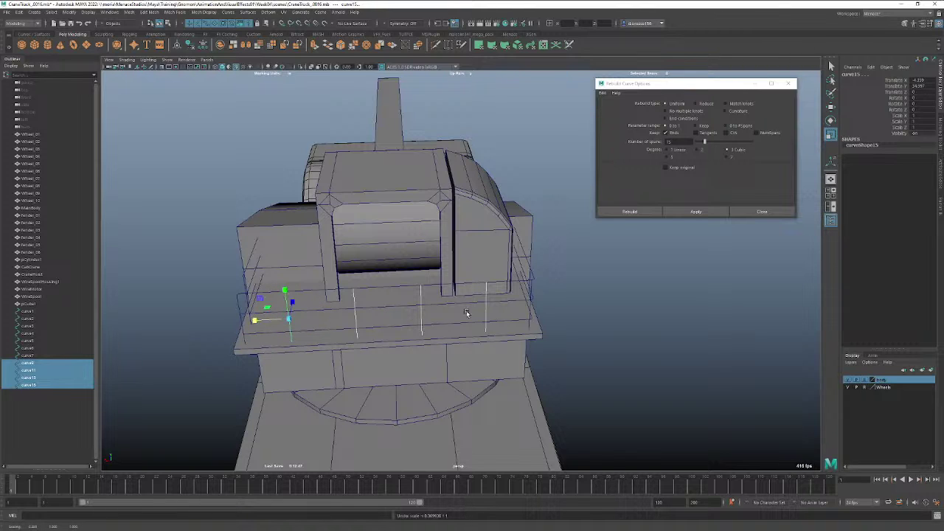
left_click(505, 324)
Group the four intermediate post curves along the rear rail and scale the group along X to about 0.92.
left_click(486, 318)
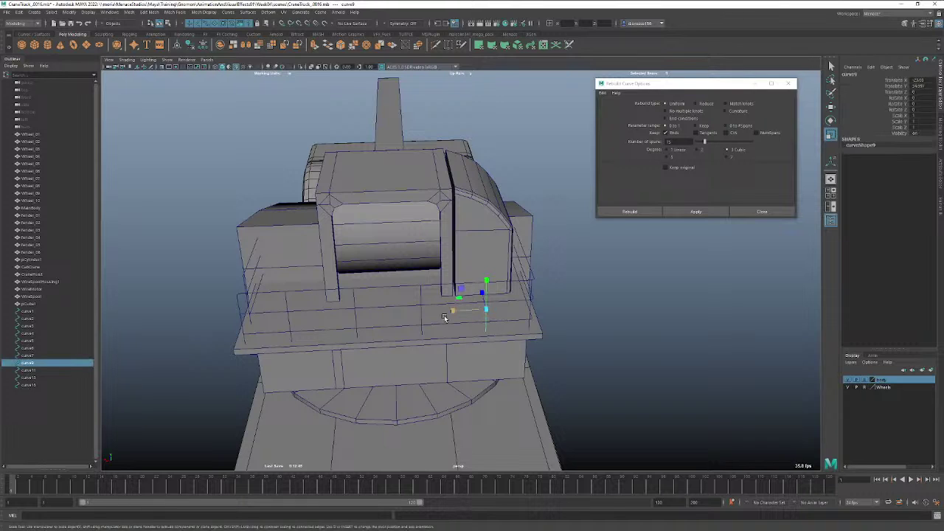
left_click(422, 322, "shift")
left_click(355, 320, "shift")
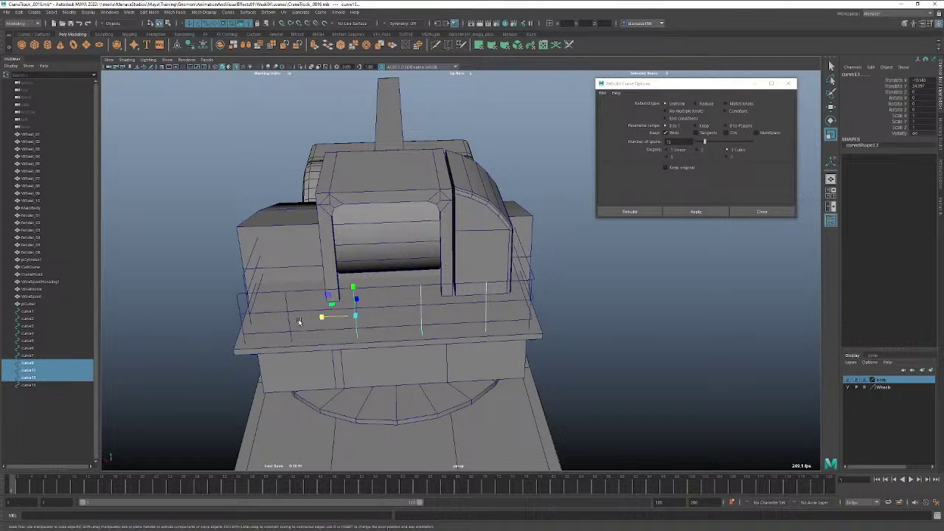
left_click(290, 321, "shift")
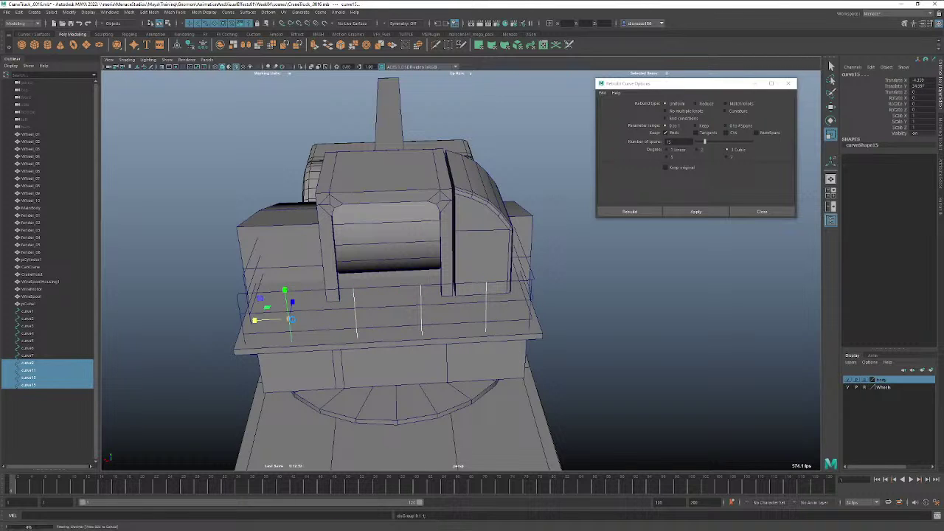
key("ctrl+g")
left_click_drag(368, 377, 367, 377)
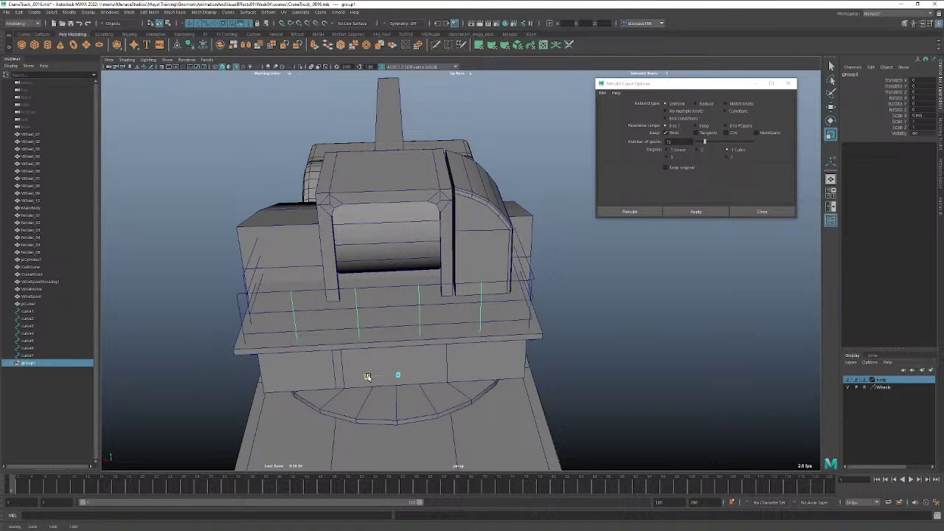
left_click_drag(368, 377, 368, 377)
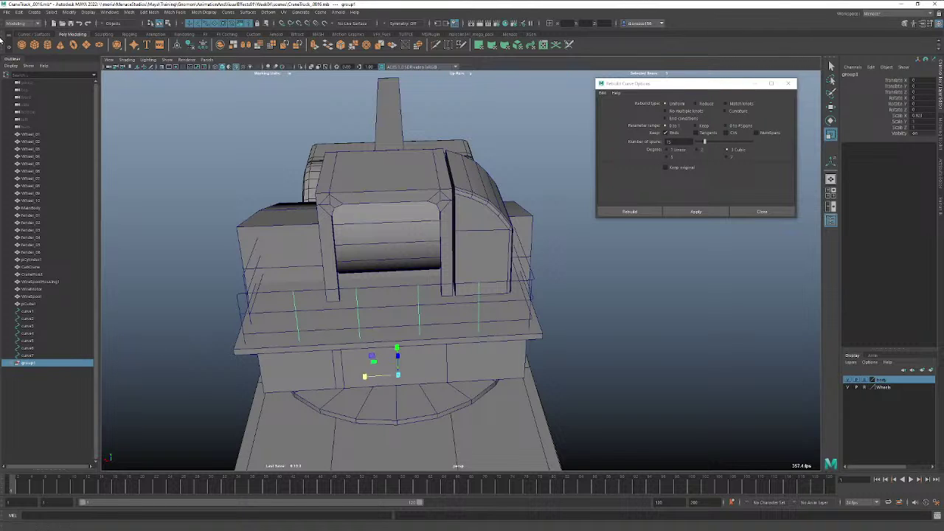
Ungroup the four post curves and save the scene, closing the Rebuild Curve options.
left_click(19, 13)
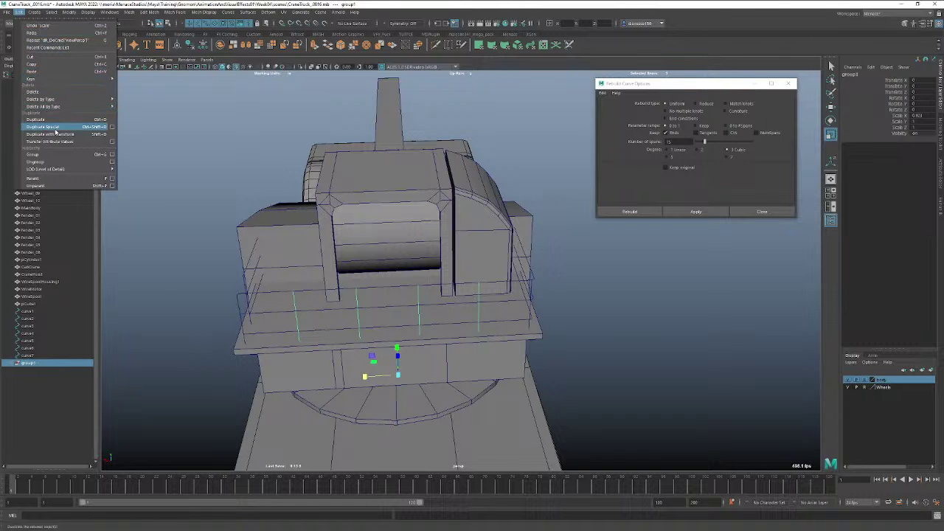
left_click(49, 162)
left_click(624, 300)
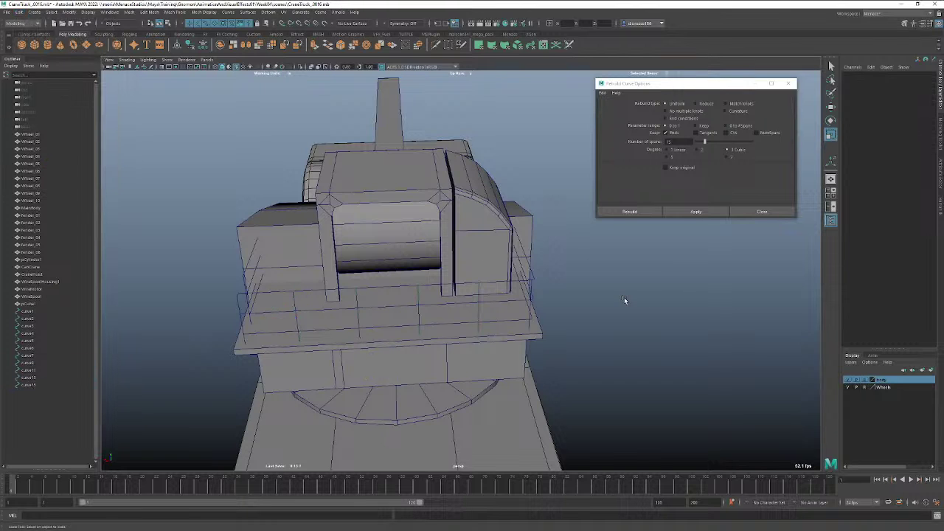
key("ctrl+s")
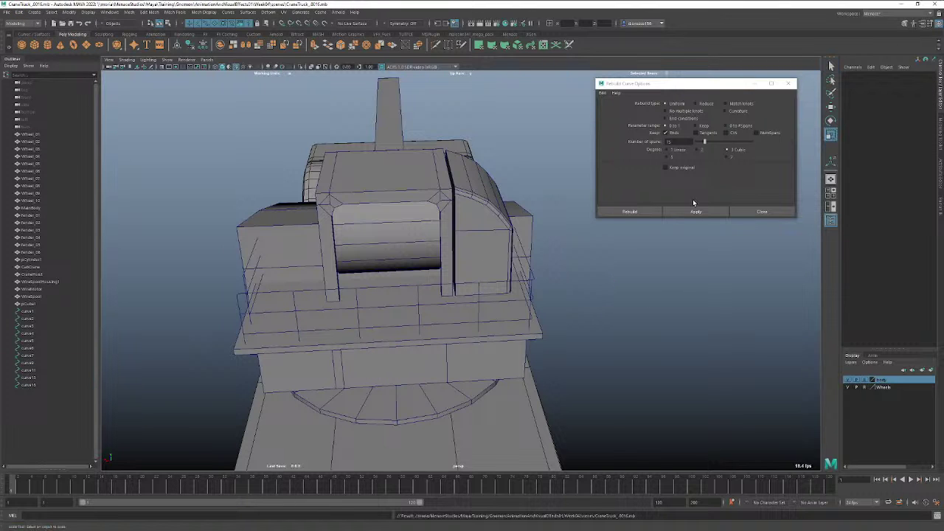
left_click(761, 212)
Create a sweep mesh along the top rail, curve1.
left_click_drag(599, 290, 493, 294, "alt")
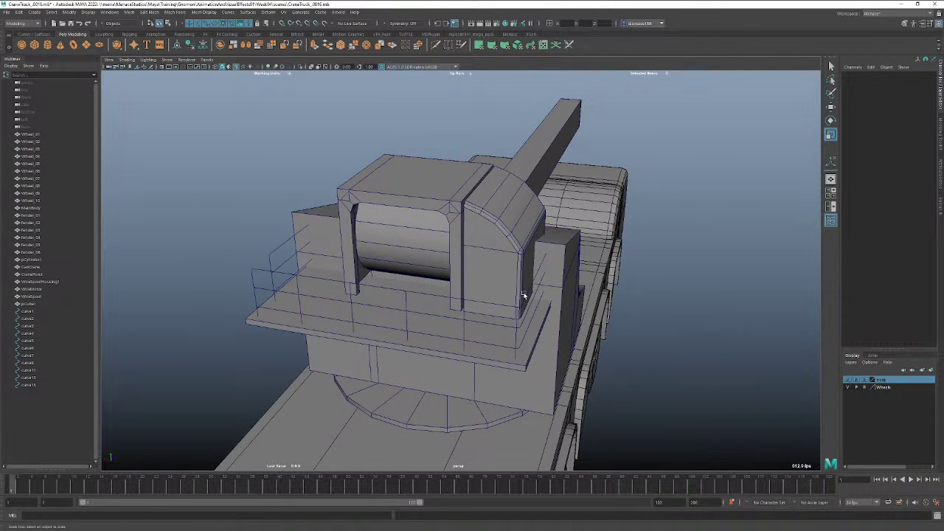
left_click(524, 301)
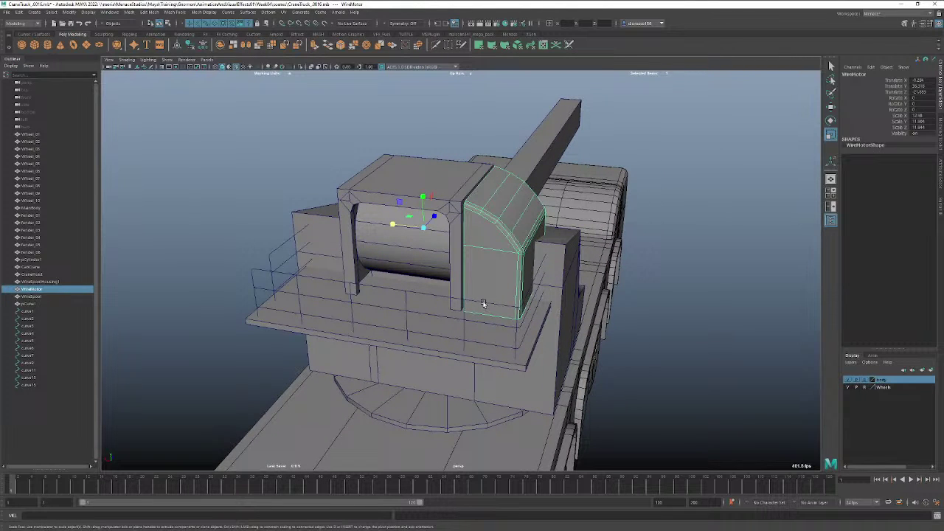
left_click(483, 303)
left_click(34, 12)
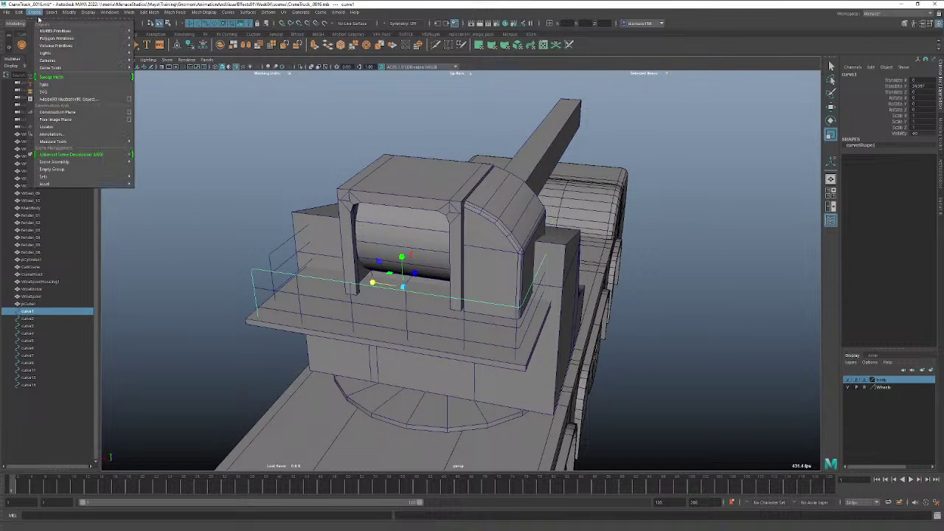
left_click(69, 79)
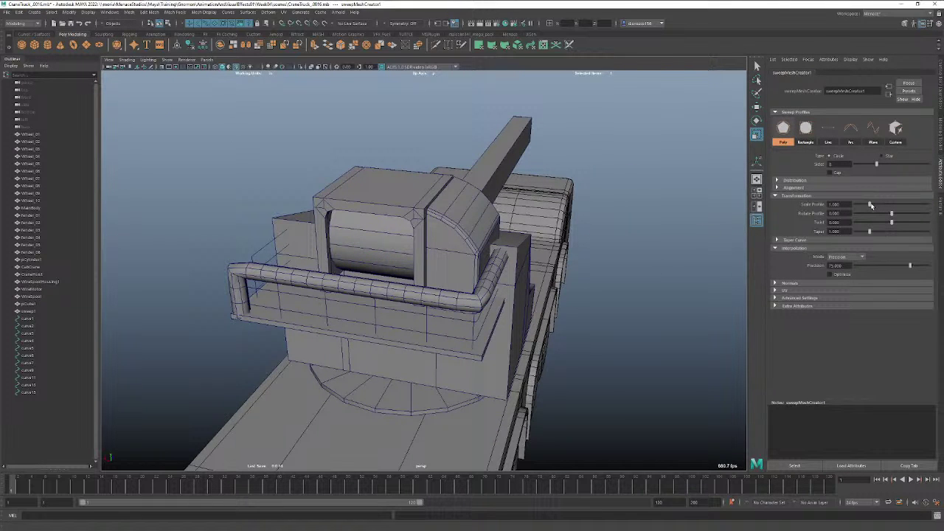
Set the top rail sweep's profile scale to about 0.23, enable Optimize and raise its precision to about 95.
left_click_drag(872, 204, 859, 204)
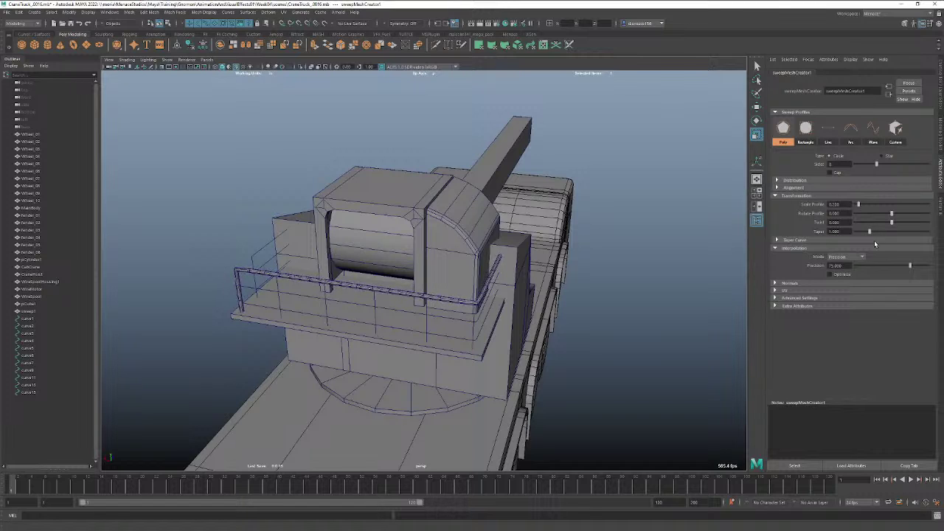
left_click(836, 275)
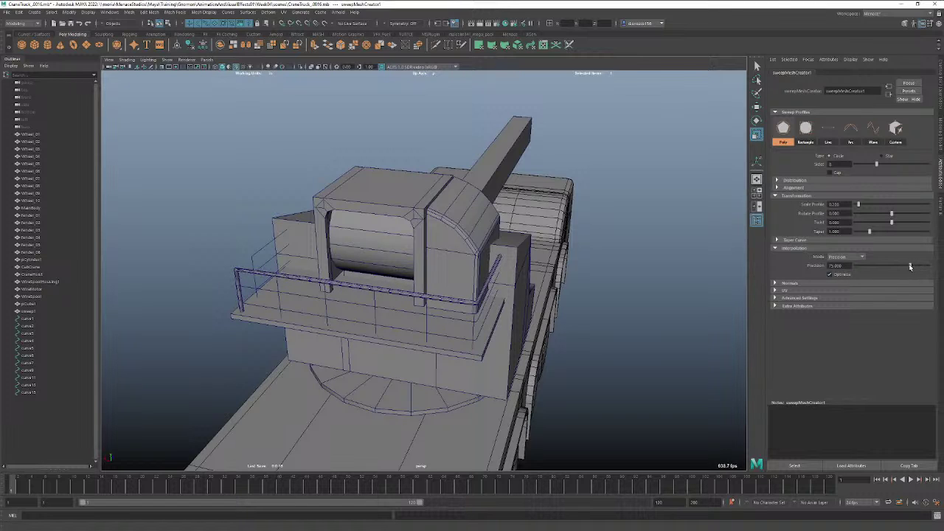
left_click_drag(910, 267, 925, 267)
scroll(546, 280, "up", 5)
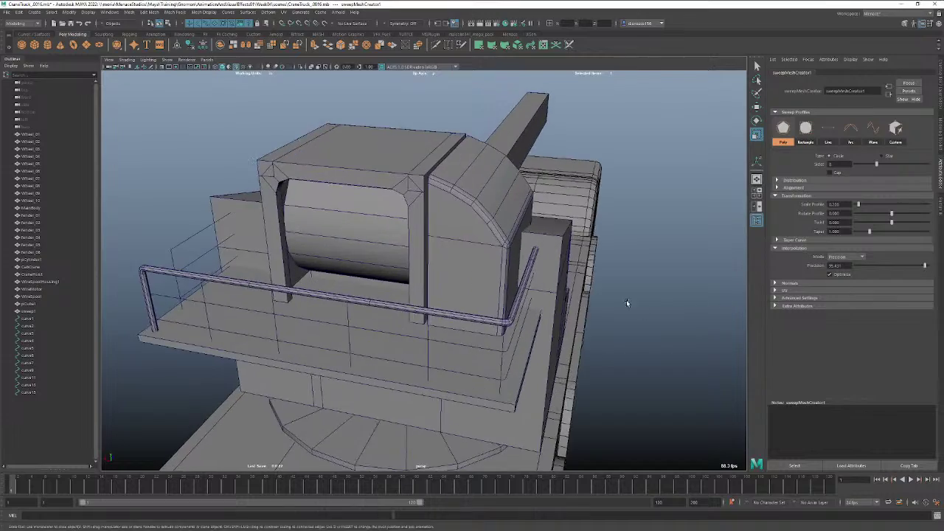
left_click_drag(539, 272, 492, 276, "alt")
middle_click_drag(522, 274, 399, 276, "alt")
right_click_drag(449, 276, 498, 283, "alt")
Undo the sweep mesh on the top rail and its settings.
key("ctrl+z")
key("ctrl+z")
key("ctrl+z")
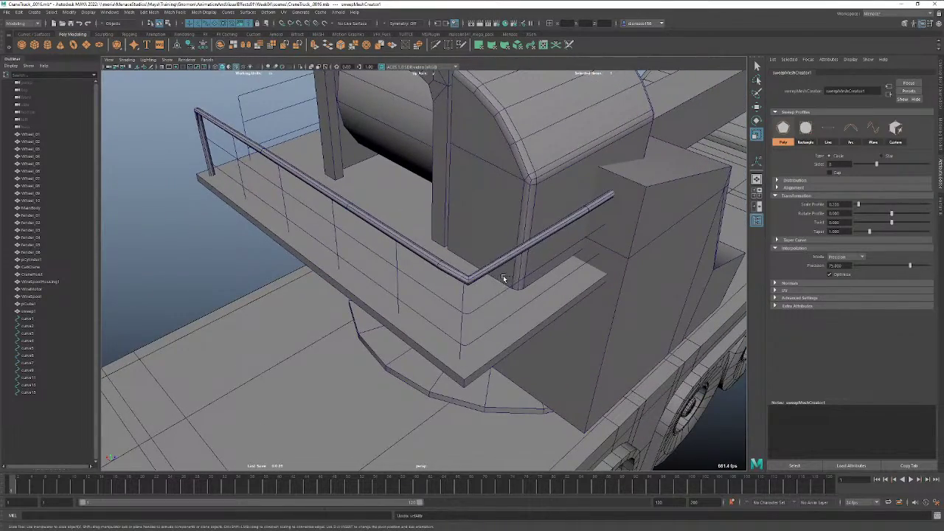
key("ctrl+z")
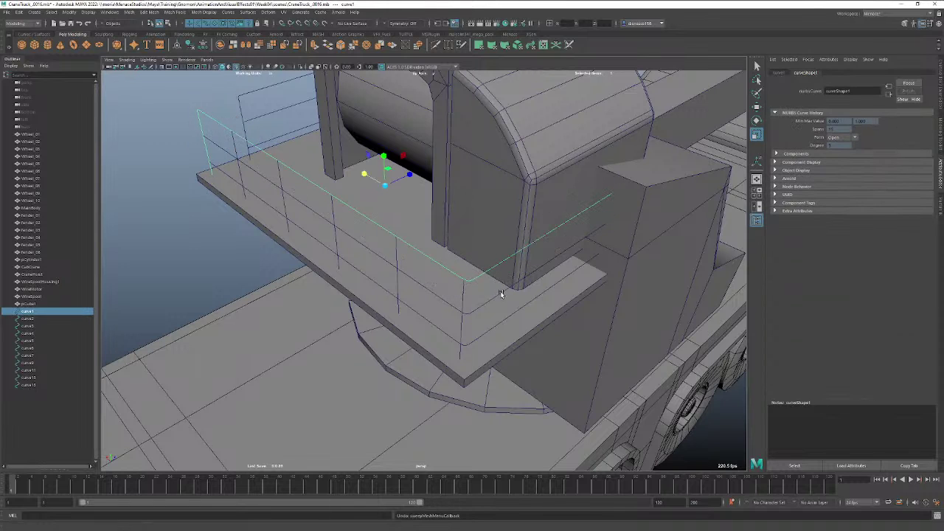
Select all the guardrail rail and post curves, curve1 through curve15, and create sweep meshes from them.
left_click(499, 296, "shift")
left_click(465, 310, "shift")
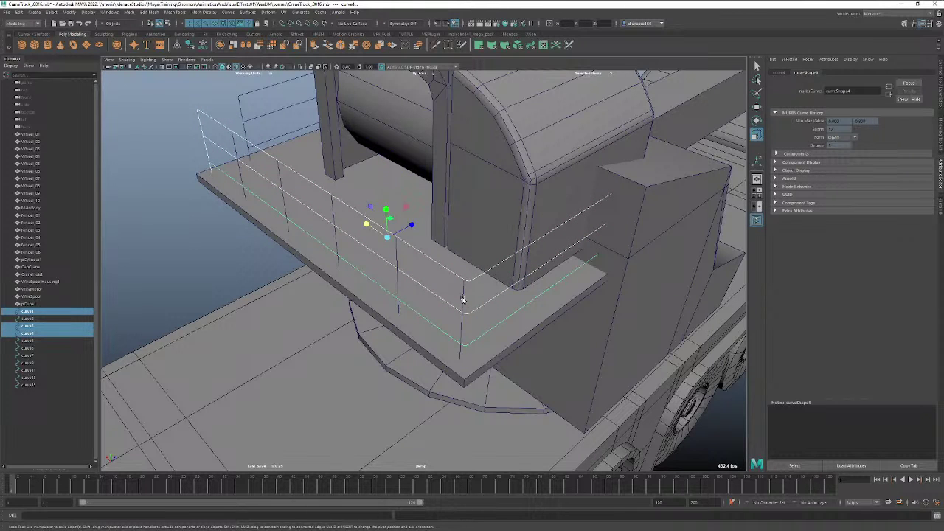
left_click(463, 301, "shift")
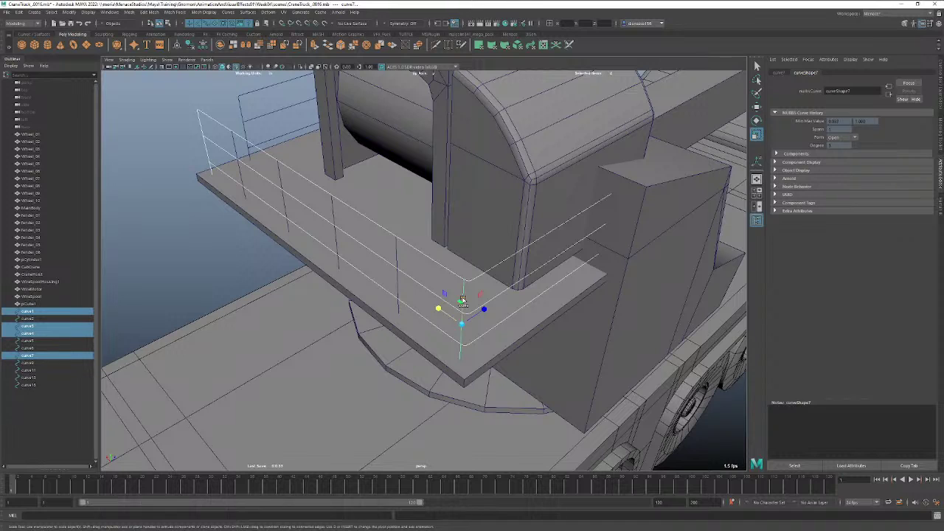
key("q")
left_click(398, 261, "shift")
left_click(391, 267, "shift")
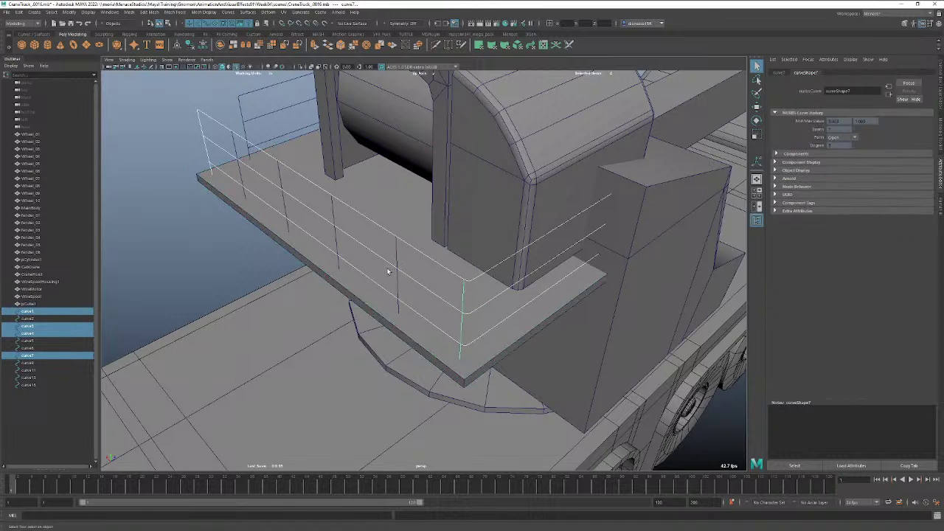
left_click(32, 320, "ctrl")
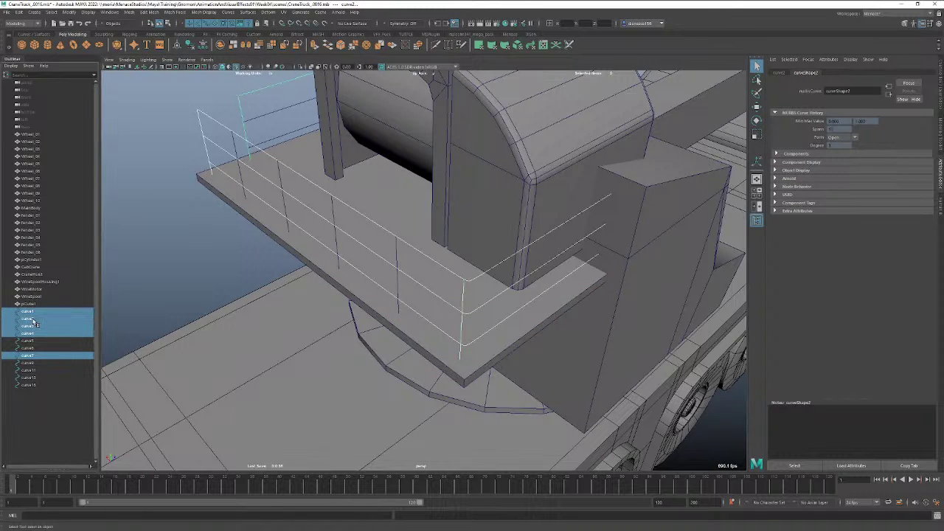
left_click(27, 342, "ctrl")
left_click(33, 349, "ctrl")
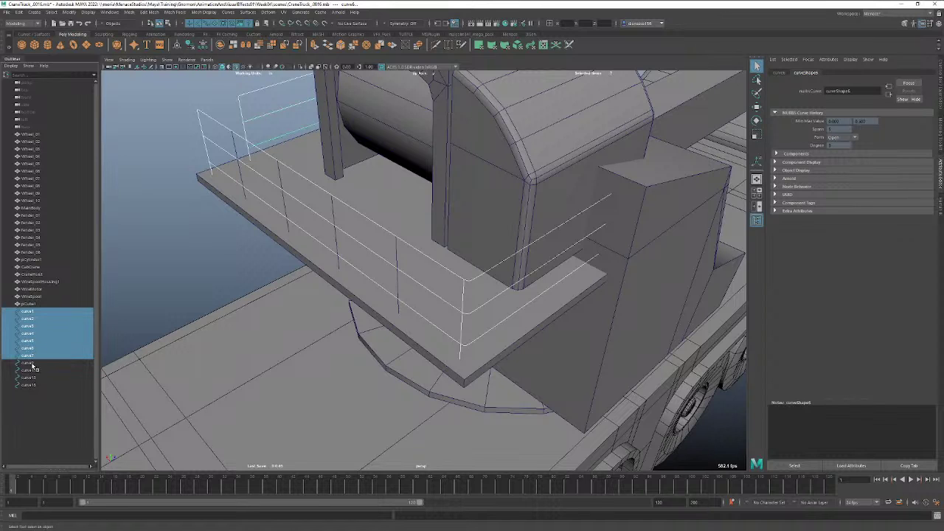
left_click(33, 363, "ctrl")
left_click(32, 370, "ctrl")
left_click(28, 378, "ctrl")
left_click(28, 385, "ctrl")
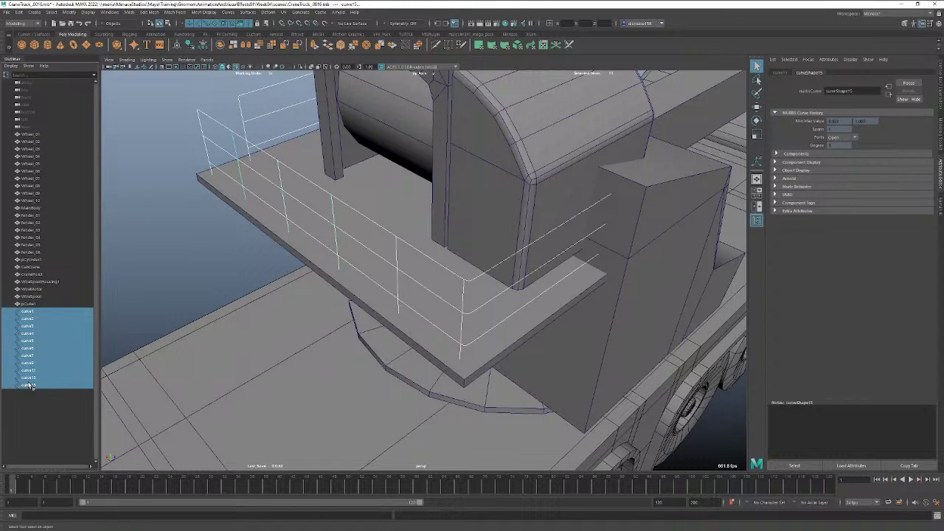
left_click(35, 13)
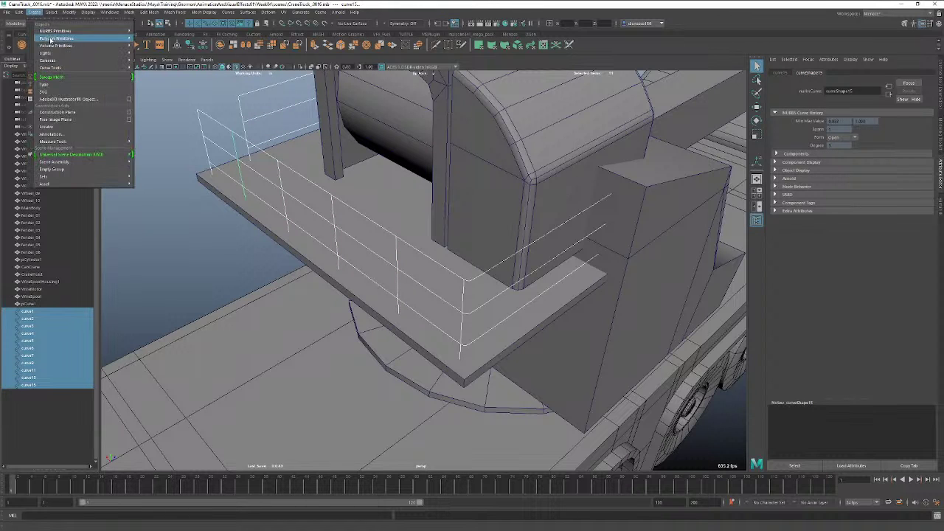
left_click(52, 77)
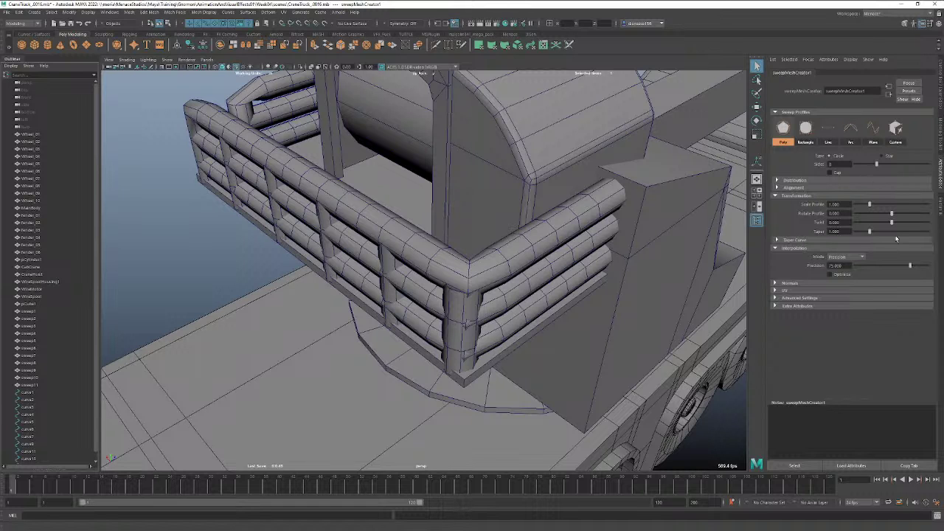
Enable Optimize on the guardrail sweep, with the profile scale at about 0.17 and precision at about 96.
left_click(832, 274)
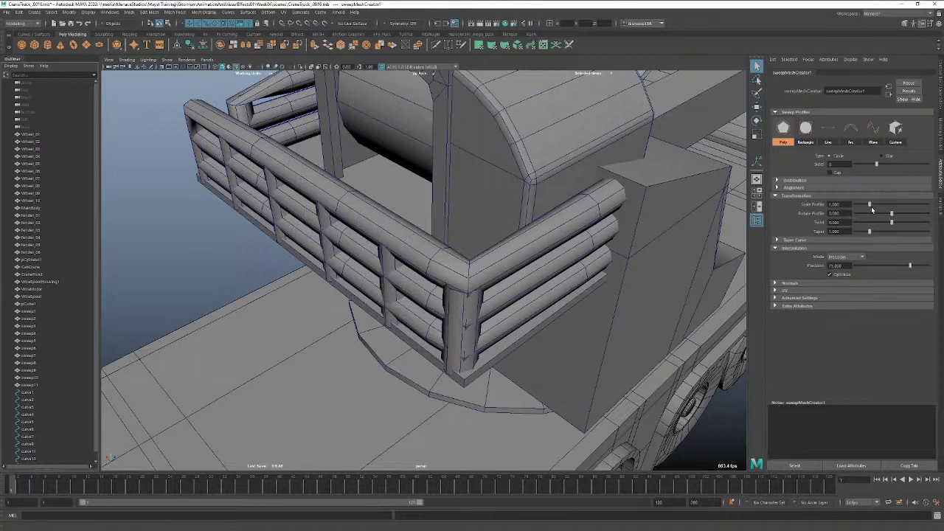
left_click_drag(870, 205, 858, 205)
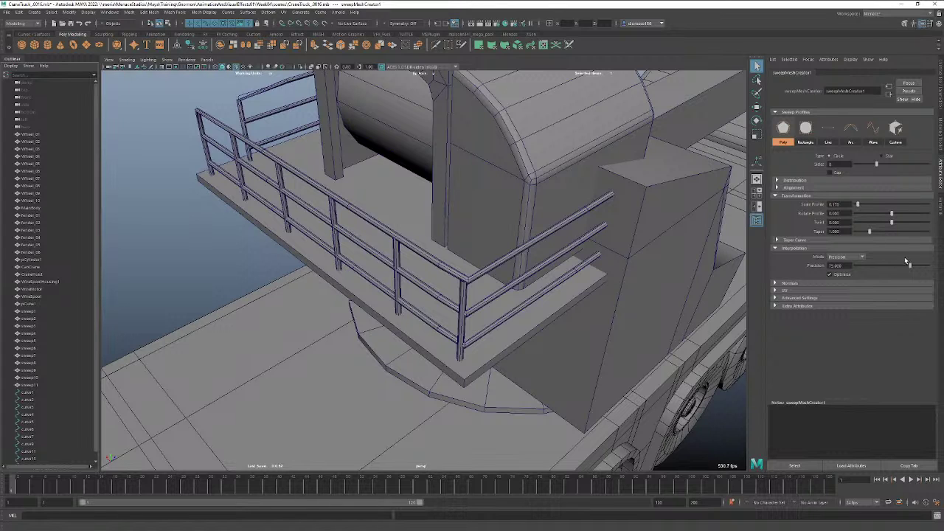
left_click_drag(911, 264, 926, 267)
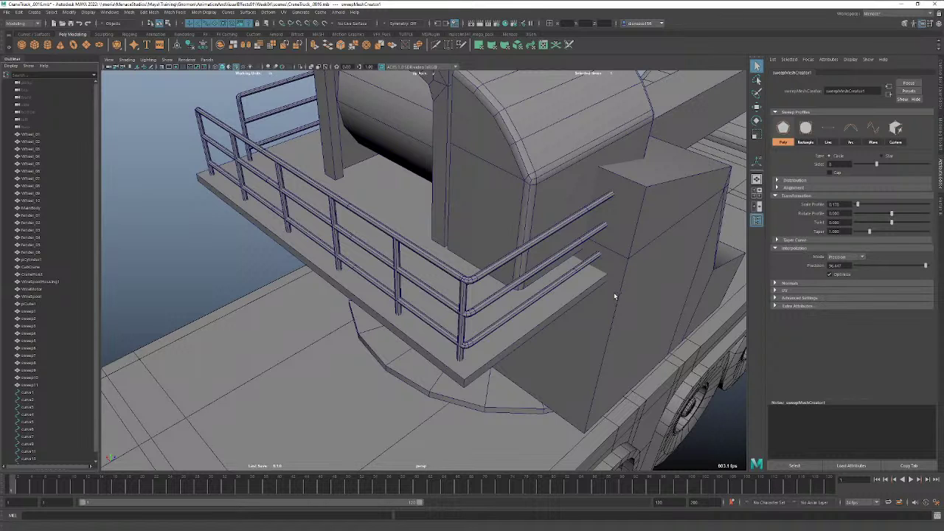
Undo the guardrail sweep meshes and their settings, back to the plain curves.
key("ctrl+z")
key("ctrl+z")
key("ctrl+z")
key("ctrl+z")
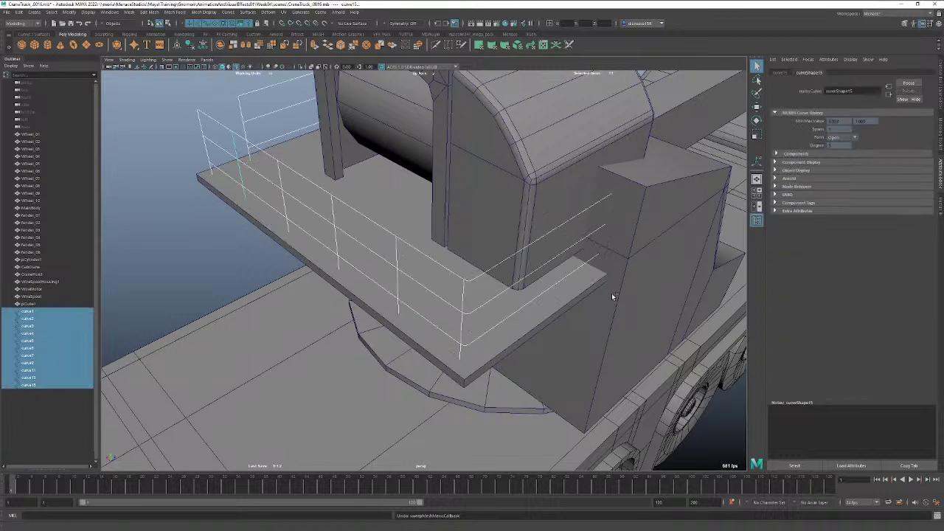
Move the corner post curve7 in the top view so it sits on the rails' rounded corner.
left_click(490, 301)
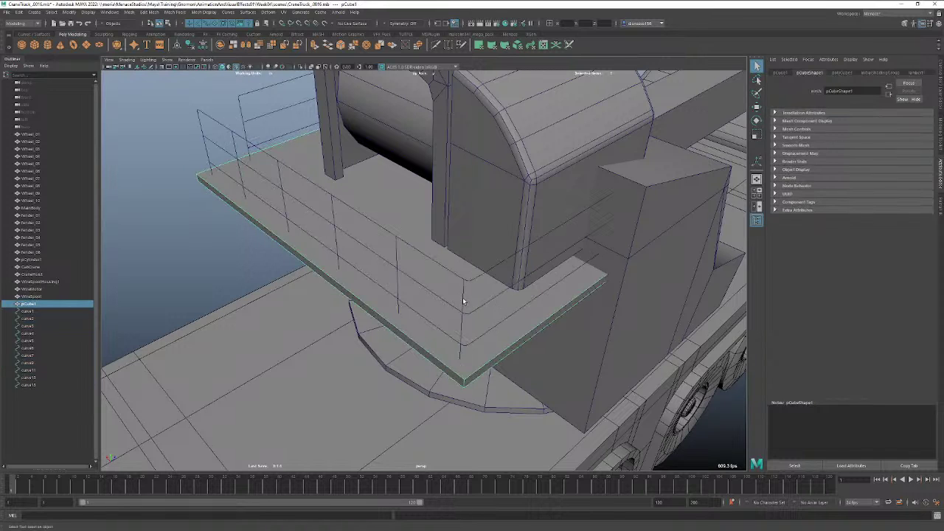
left_click(463, 299)
key("space")
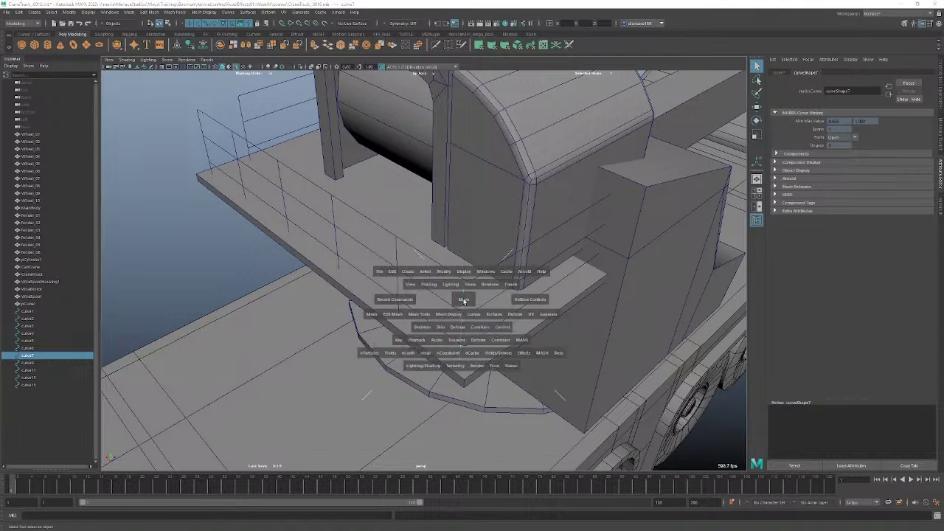
left_click_drag(463, 302, 443, 303)
key("f")
right_click_drag(583, 295, 551, 296, "alt")
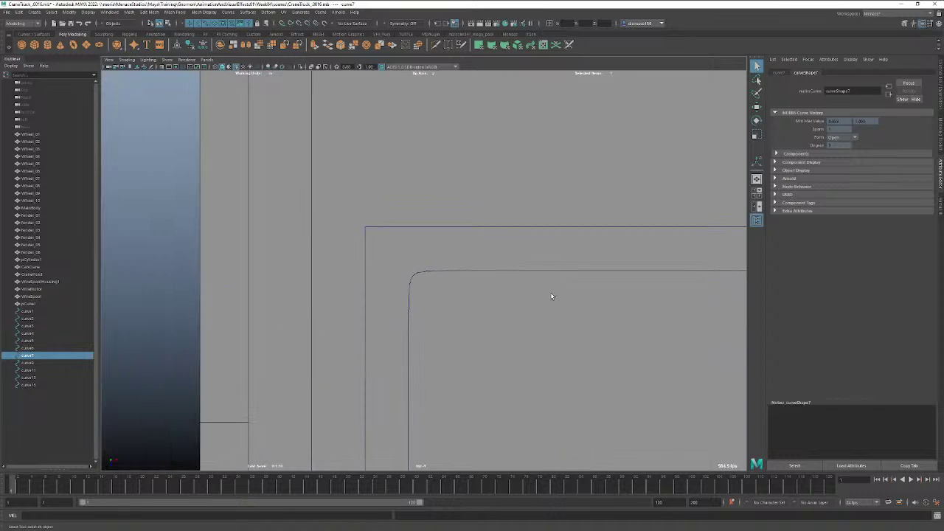
key("w")
left_click_drag(449, 295, 438, 302)
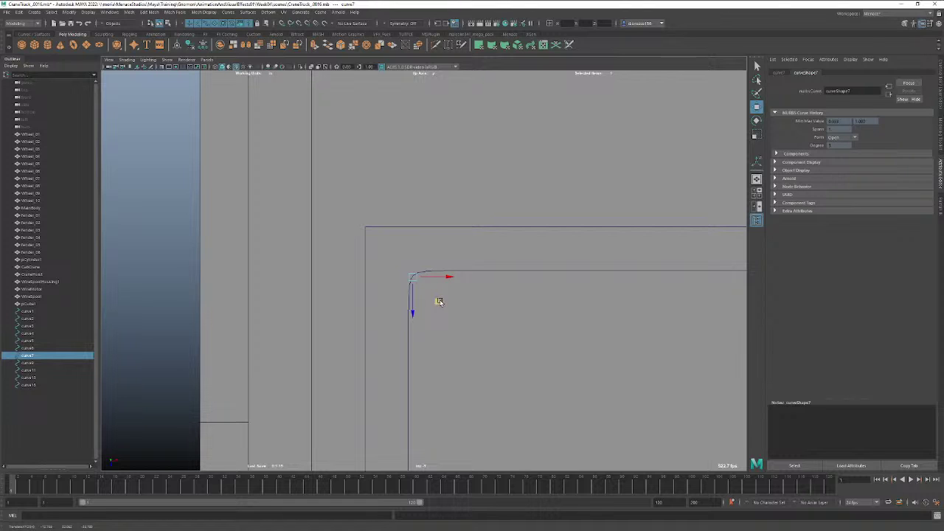
key("space")
left_click_drag(448, 295, 451, 278)
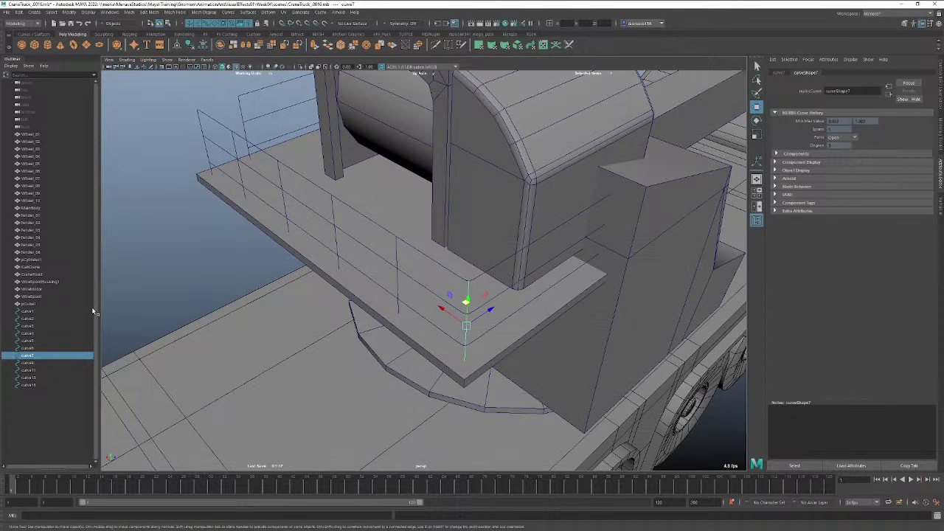
Select all the guardrail curves, curve1 through curve15, and create sweep meshes from them.
left_click(22, 311)
key("f")
left_click(28, 384, "shift")
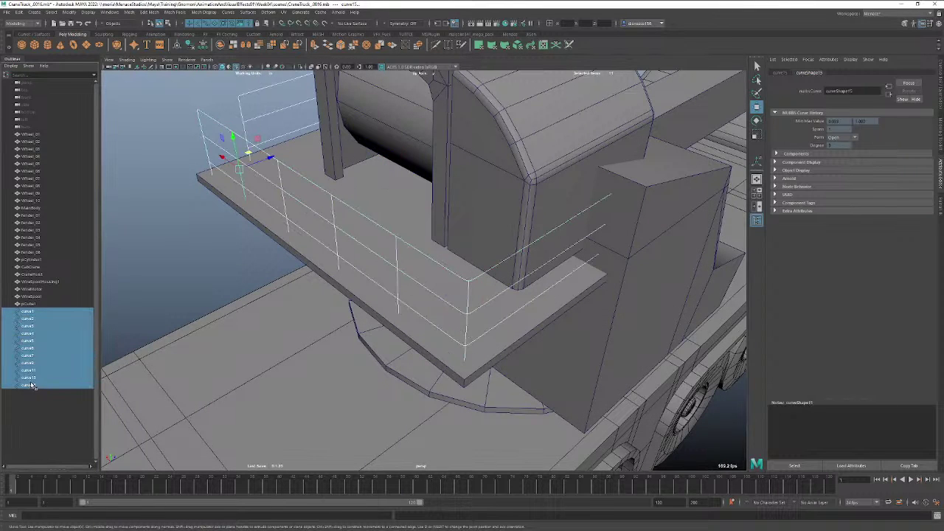
left_click(34, 12)
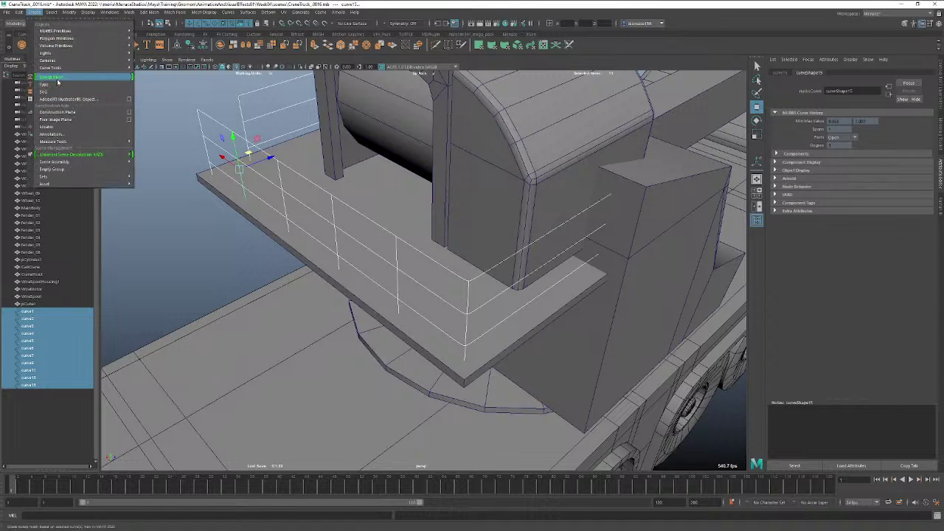
left_click(51, 76)
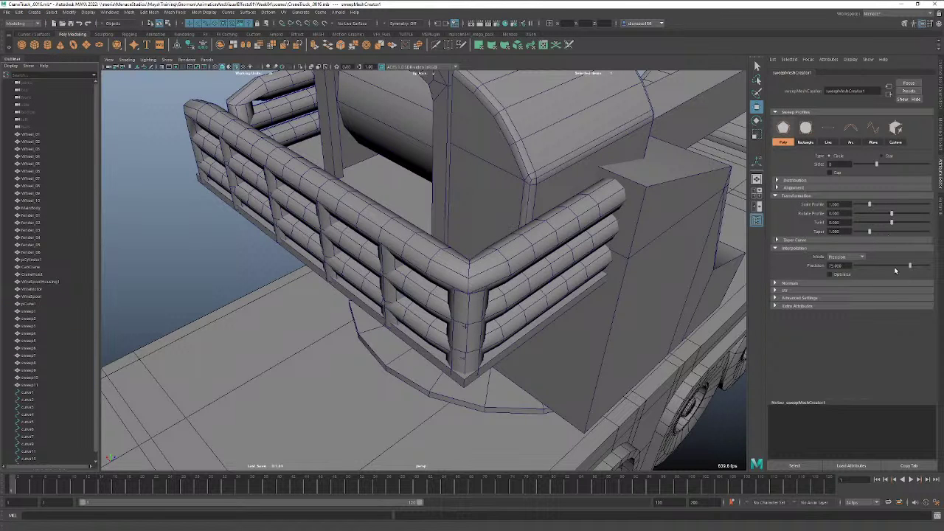
Enable Optimize on the new guardrail sweep, reduce the profile scale to about 0.175 and raise the precision to about 96.
left_click(841, 276)
left_click_drag(868, 205, 857, 208)
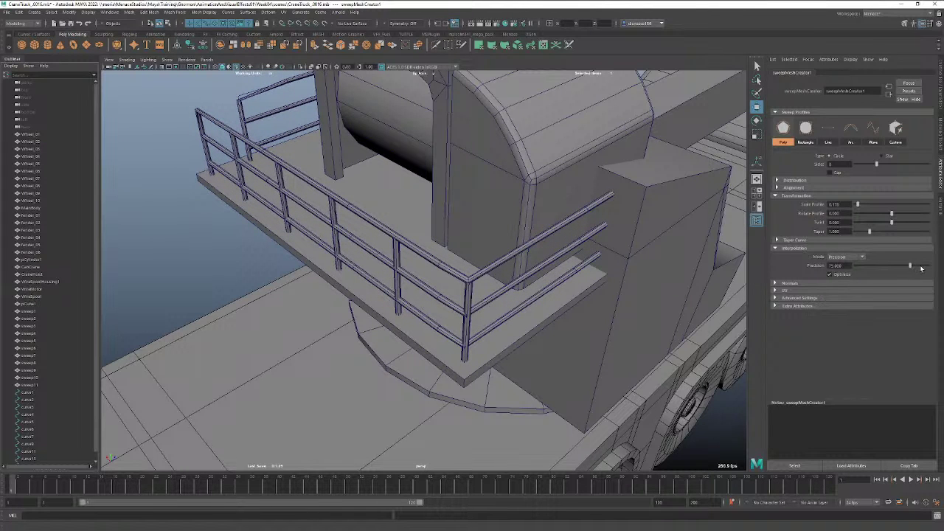
left_click_drag(921, 269, 925, 266)
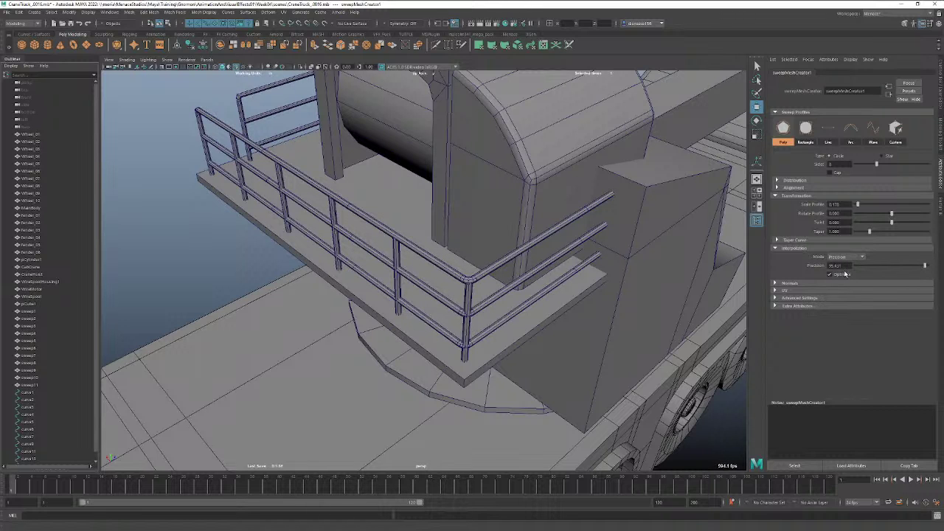
Examine the swept guardrail tubes on the crane truck from several angles and distances, with nothing selected.
left_click_drag(432, 321, 519, 281, "alt")
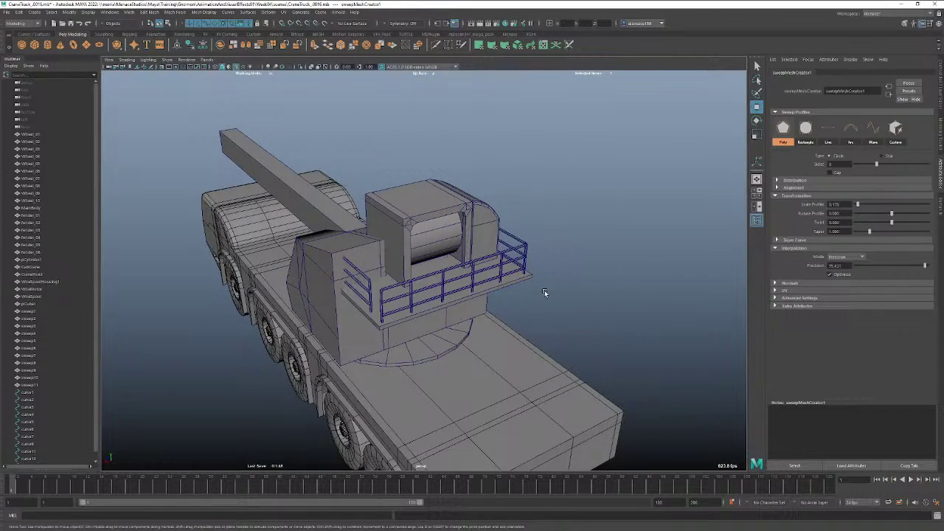
key("a")
left_click_drag(545, 292, 577, 269, "alt")
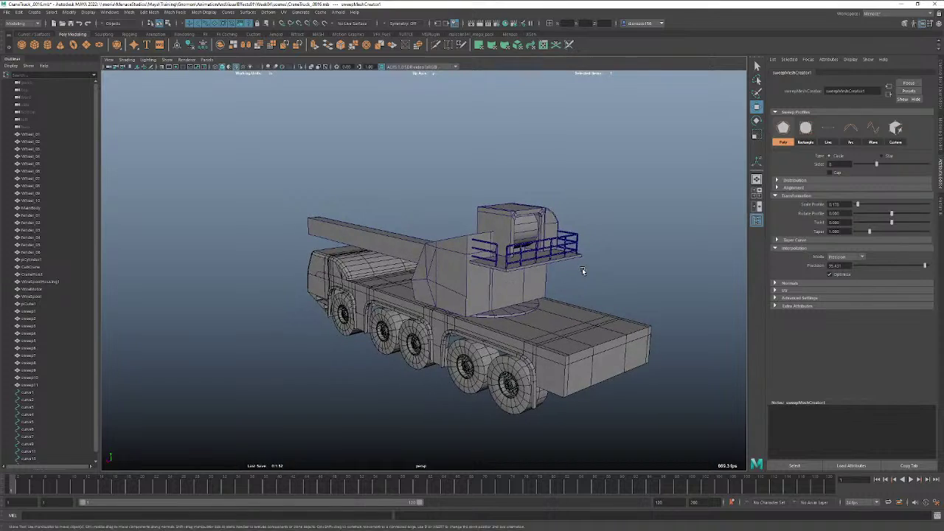
right_click_drag(603, 263, 665, 262, "alt")
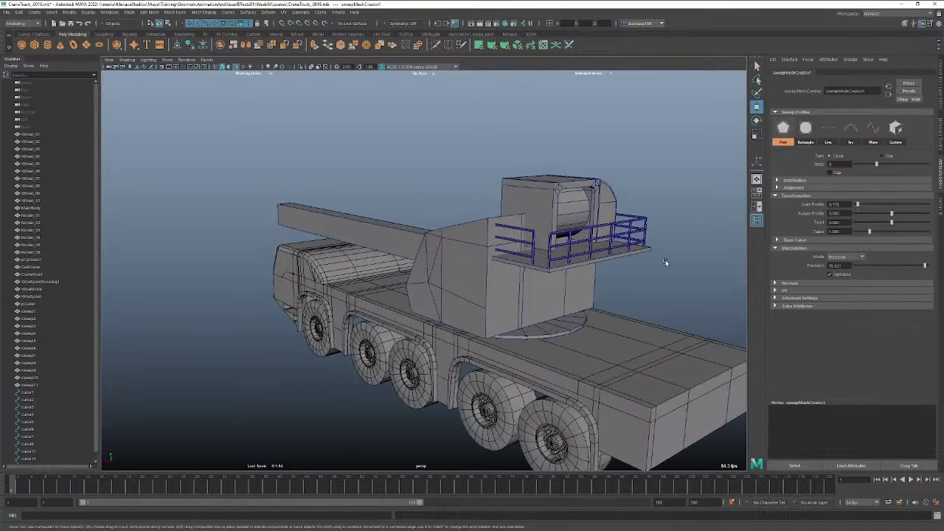
middle_click_drag(617, 260, 523, 258, "alt")
left_click_drag(479, 251, 520, 264, "alt")
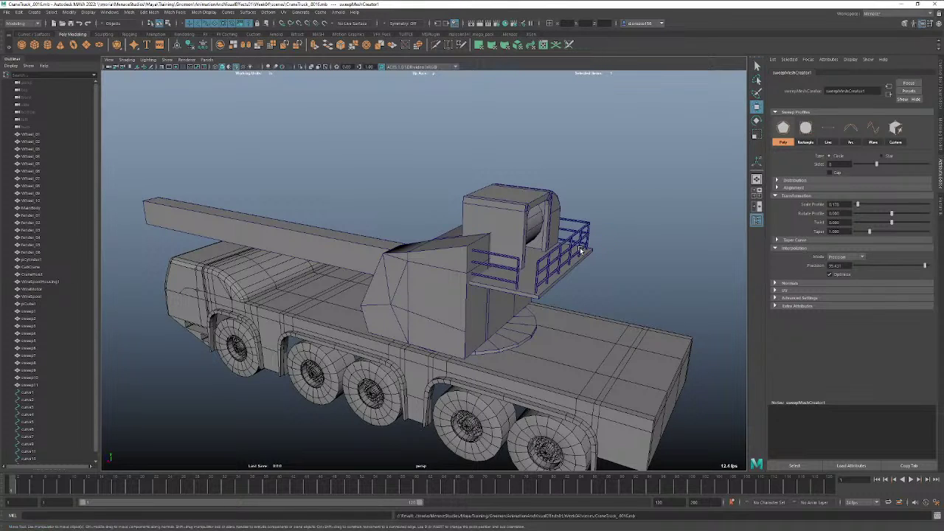
left_click_drag(583, 251, 537, 244, "alt")
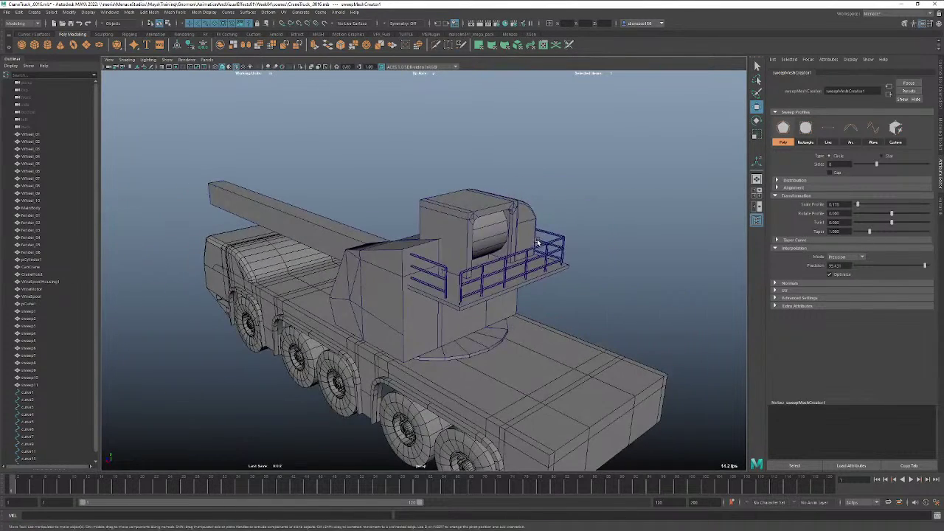
right_click_drag(536, 243, 345, 232, "alt")
left_click_drag(375, 239, 431, 233, "alt")
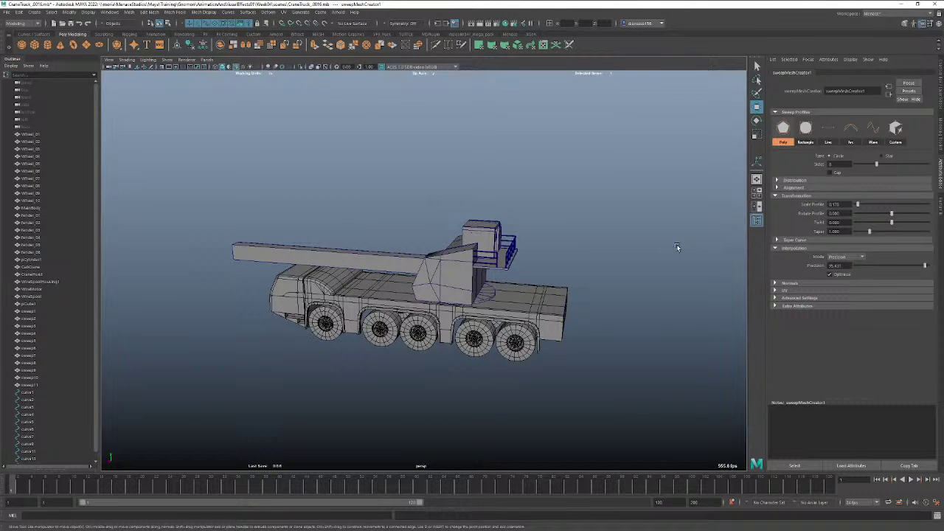
left_click(605, 257)
left_click_drag(516, 248, 528, 235, "alt")
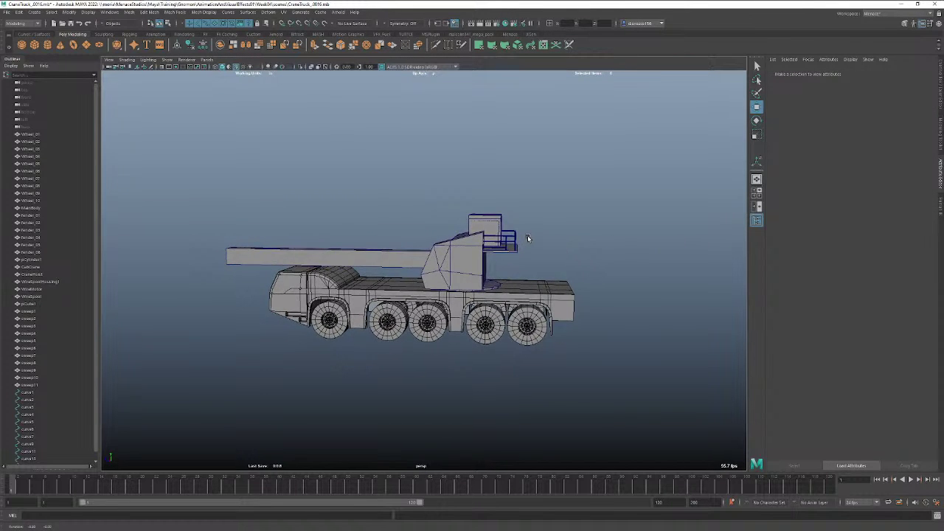
Select sweep1 through sweep11, show their sweepMeshCreator1 settings and inspect the guardrail's rounded corners in the right view.
left_click(30, 385)
left_click(31, 312, "shift")
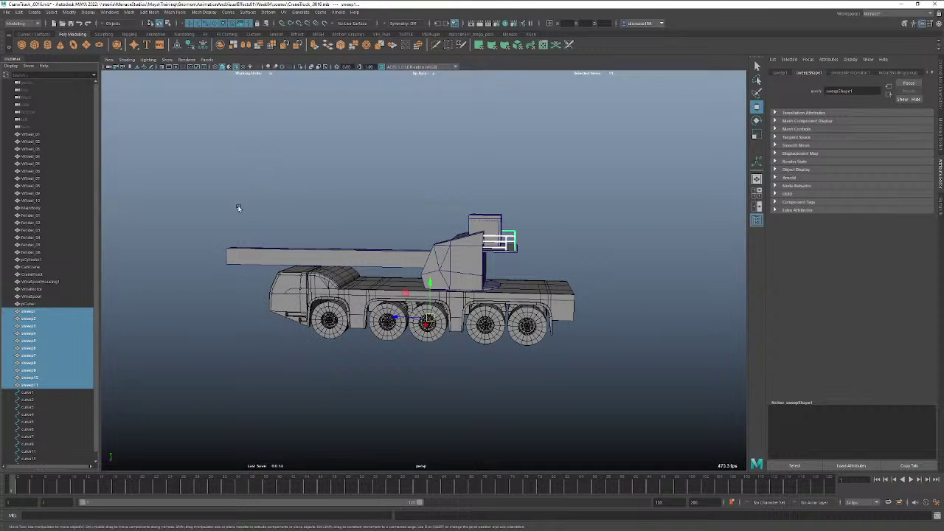
right_click_drag(202, 209, 536, 186, "alt")
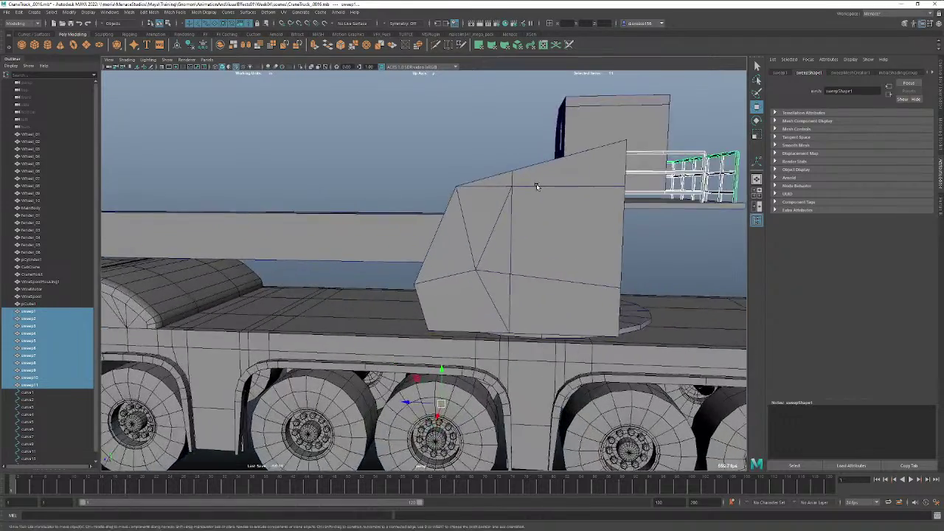
middle_click_drag(537, 186, 339, 198, "alt")
right_click_drag(339, 199, 450, 197, "alt")
left_click_drag(450, 197, 413, 254, "alt")
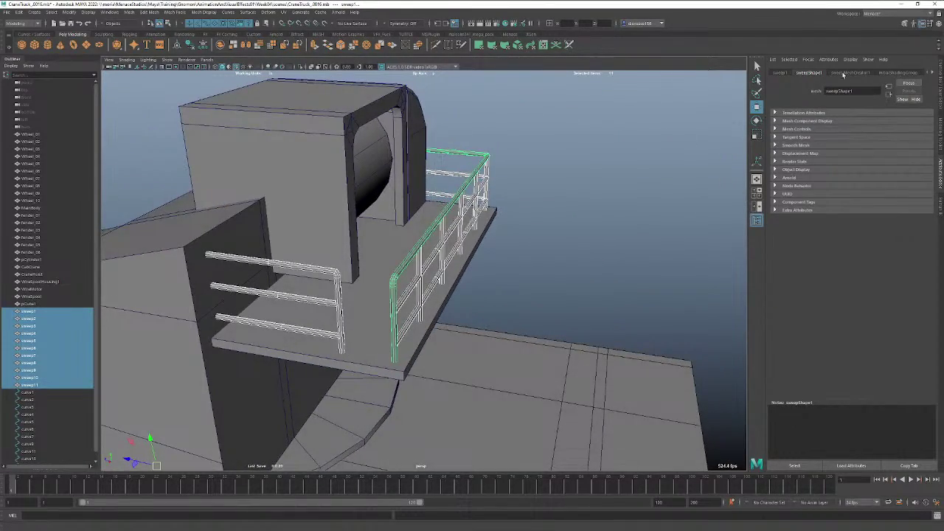
left_click(847, 73)
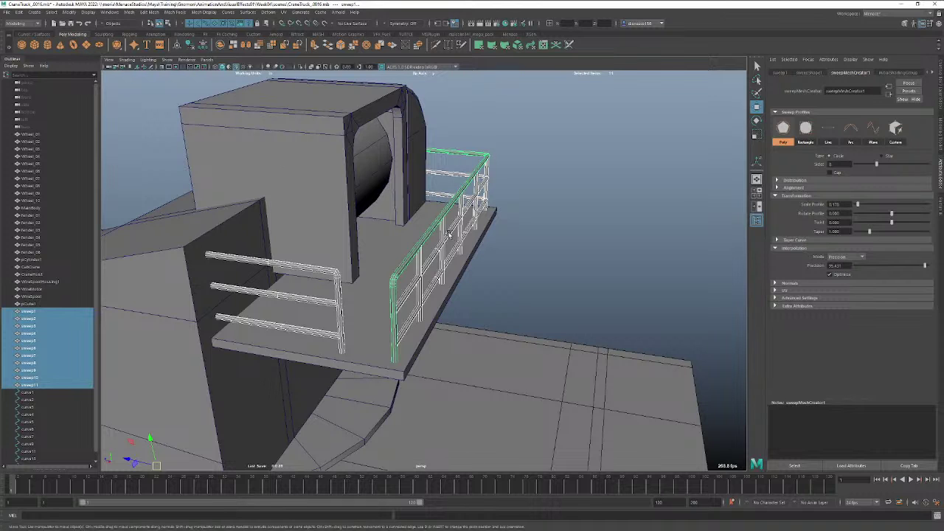
key("space")
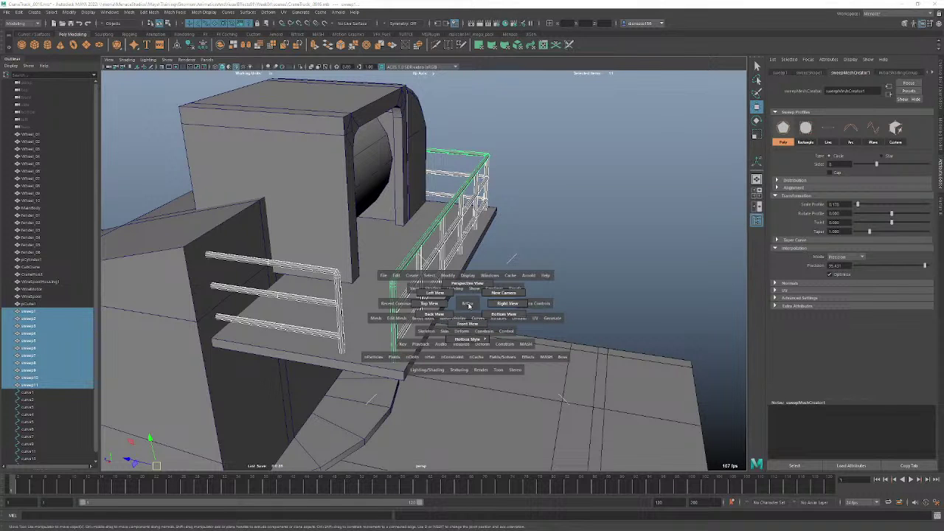
left_click(518, 303)
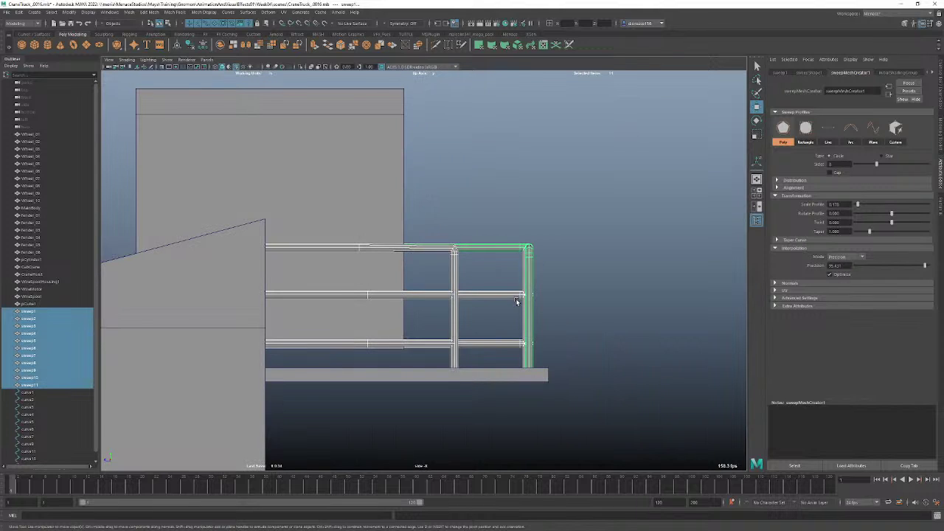
left_click(569, 259)
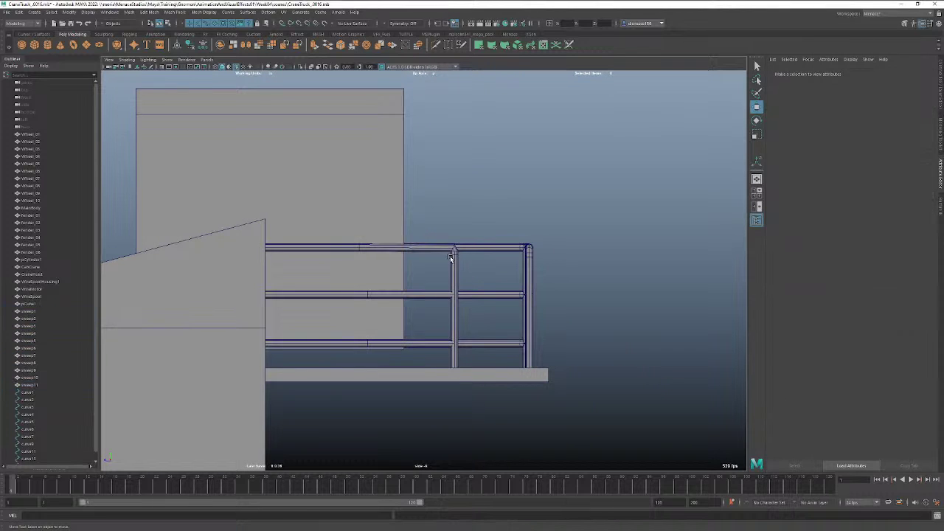
Select the top rail mesh sweep2, raise the sweep precision to about 99 and return to the perspective view.
left_click(455, 260)
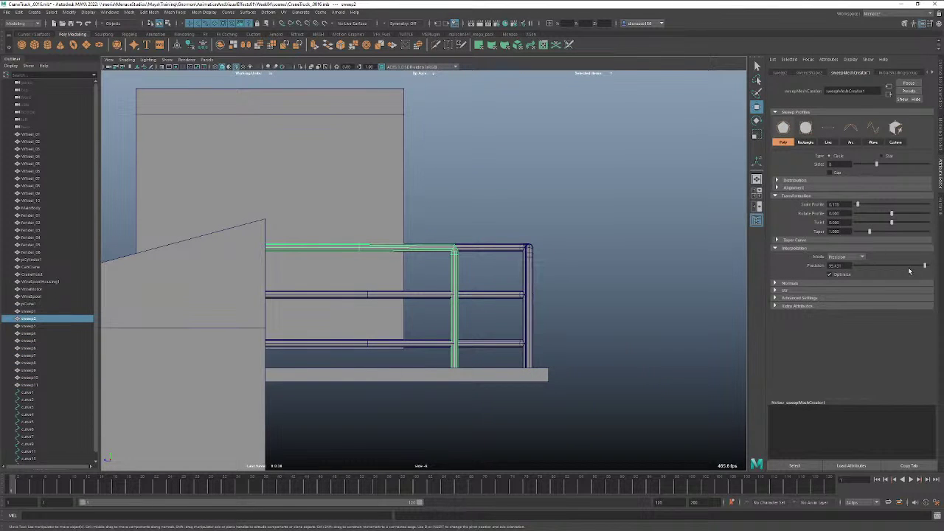
left_click_drag(924, 266, 928, 268)
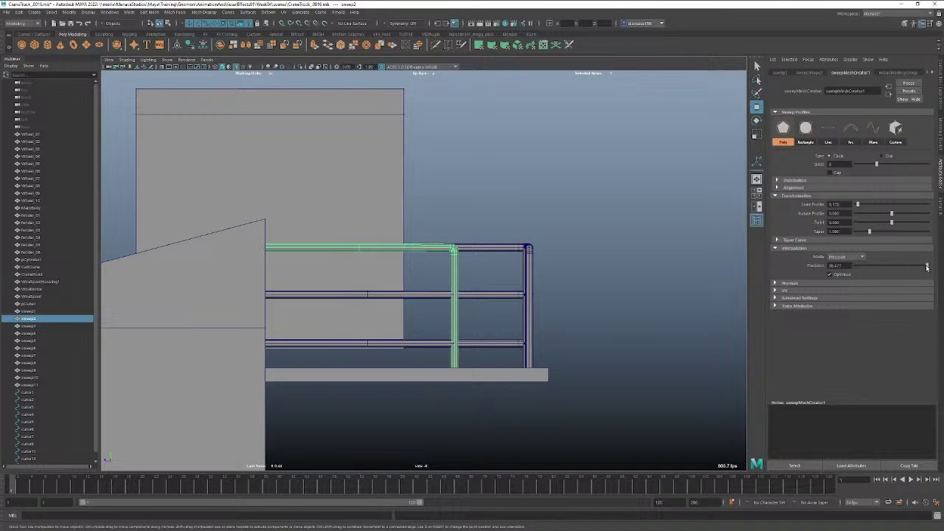
key("space")
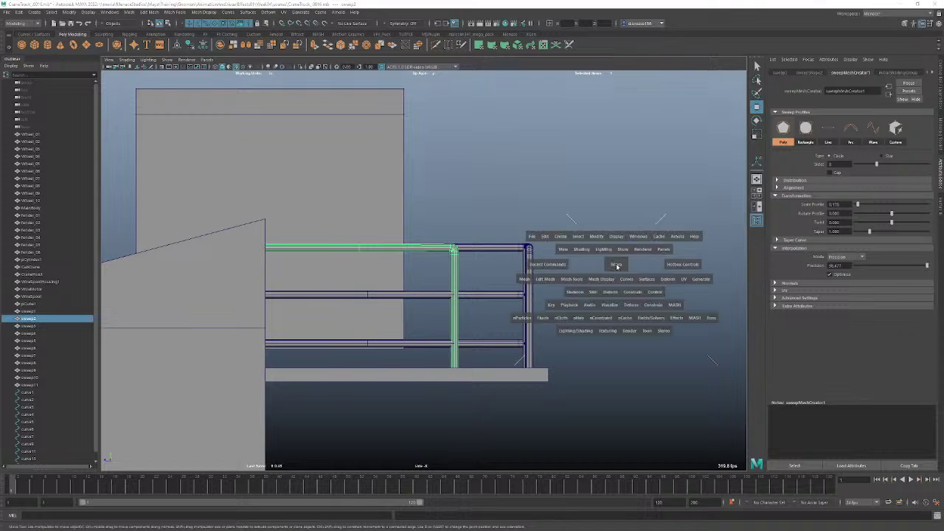
mouse_move(614, 263)
left_mouse_down()
mouse_move(620, 252)
mouse_move(611, 252)
mouse_move(622, 254)
left_mouse_up()
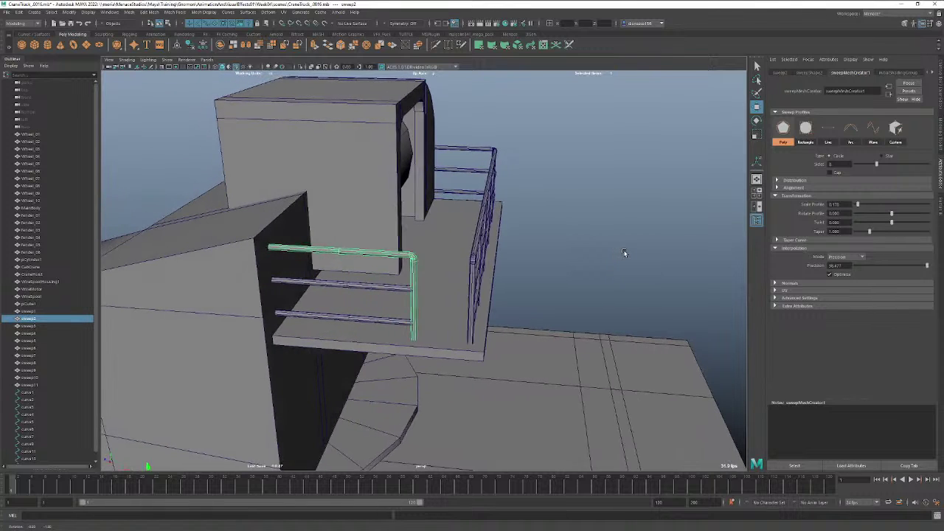
Start a CV curve in the wireframe side view, placing its first point inside the platform slab just beside the inner guardrail post.
key("space")
left_click_drag(525, 232, 560, 233)
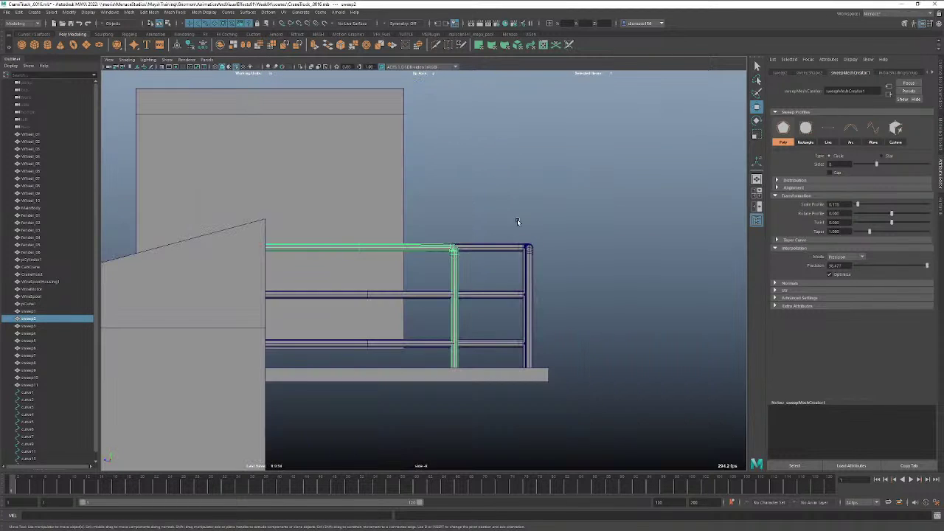
left_click(170, 88)
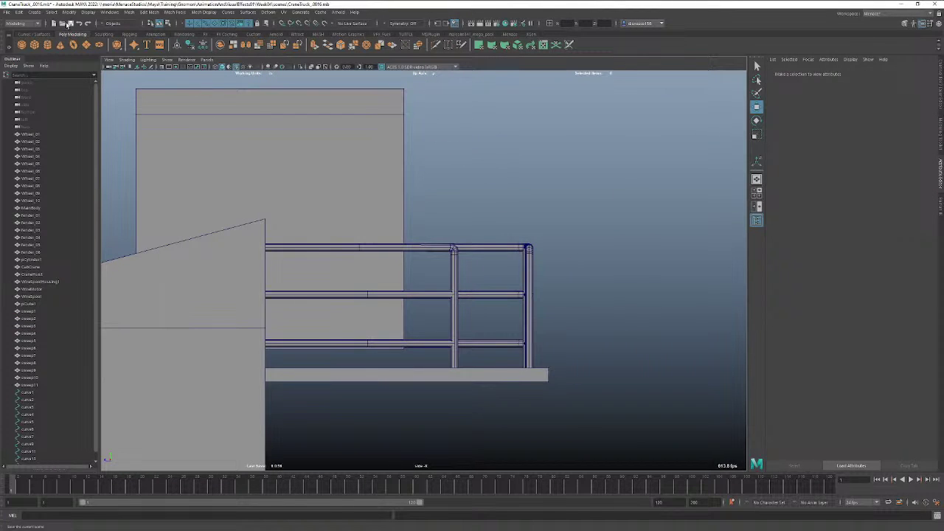
left_click(35, 12)
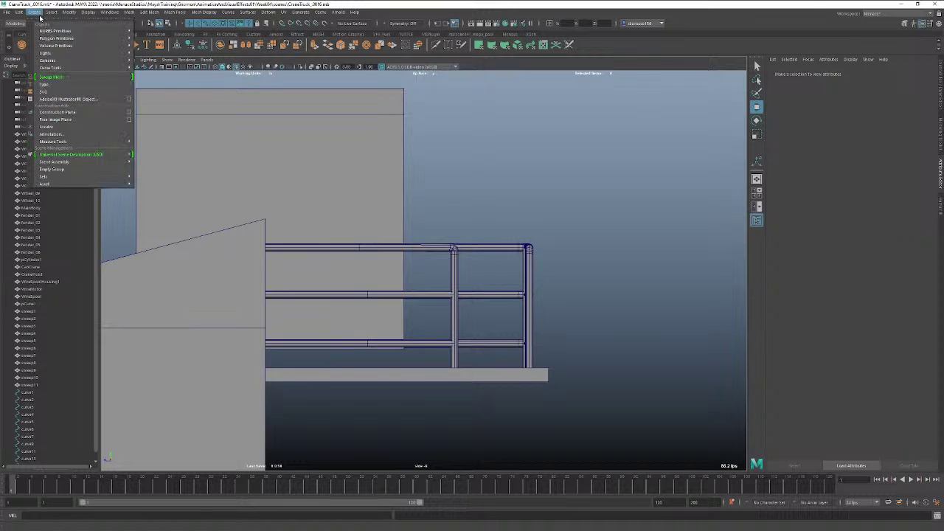
mouse_move(52, 68)
left_click(153, 68)
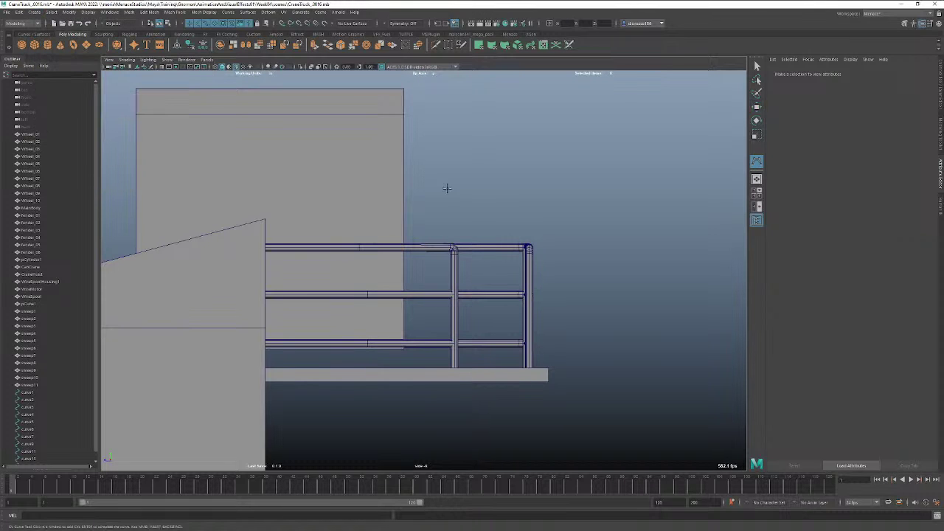
middle_click_drag(542, 255, 547, 86, "alt")
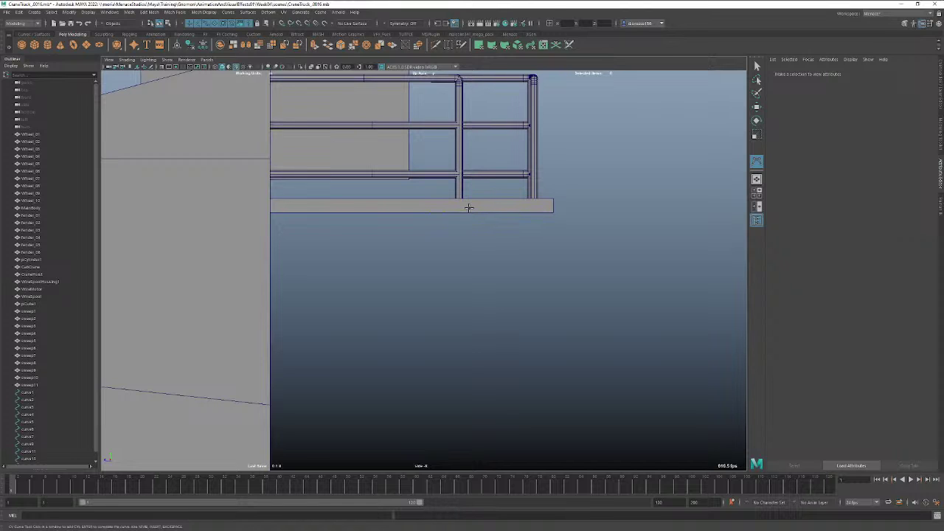
key("4")
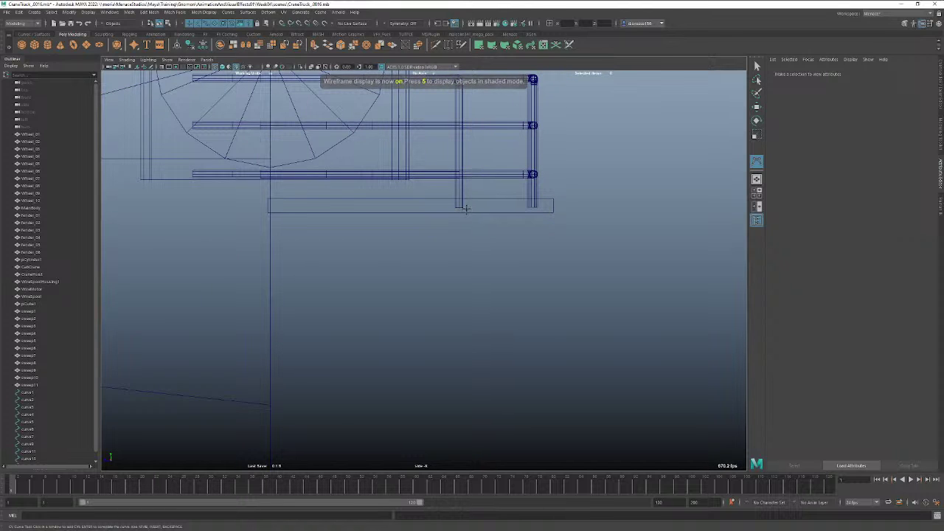
left_click(466, 211)
key("Return")
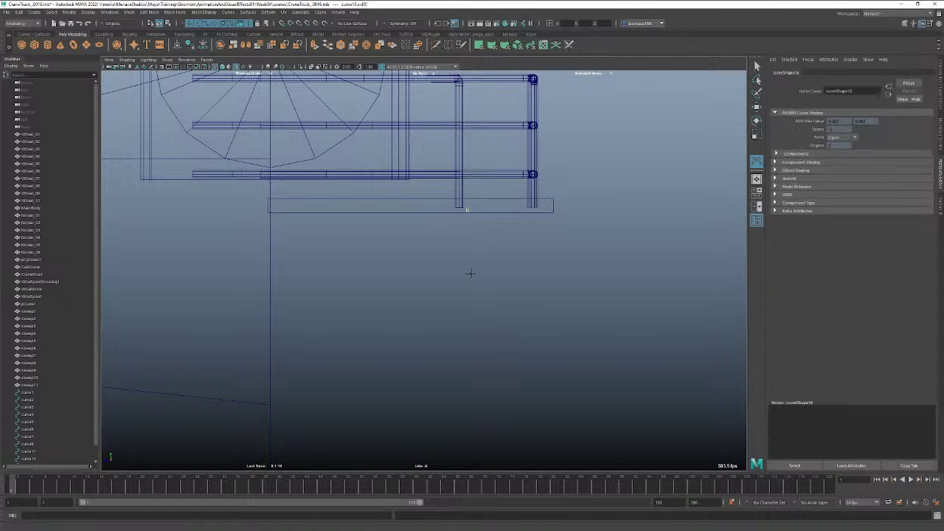
Draw the curve as a tall U-shape hanging below the platform, with rounded lower corners, ending at the platform's outer edge.
right_click_drag(515, 369, 366, 350, "alt")
middle_click_drag(485, 359, 488, 216, "alt")
right_click_drag(488, 216, 341, 220, "alt")
middle_click_drag(449, 213, 445, 252, "alt")
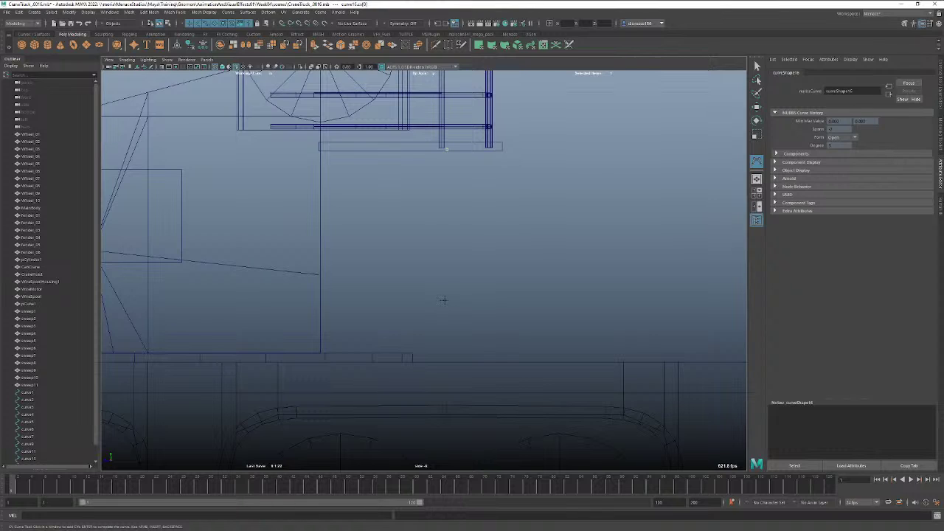
left_click(444, 300)
left_click(445, 307)
left_click(445, 315)
left_click(452, 317)
left_click(461, 318)
left_click(481, 318)
left_click(490, 317)
left_click(498, 317)
left_click(499, 311)
left_click(499, 301)
left_click(499, 147)
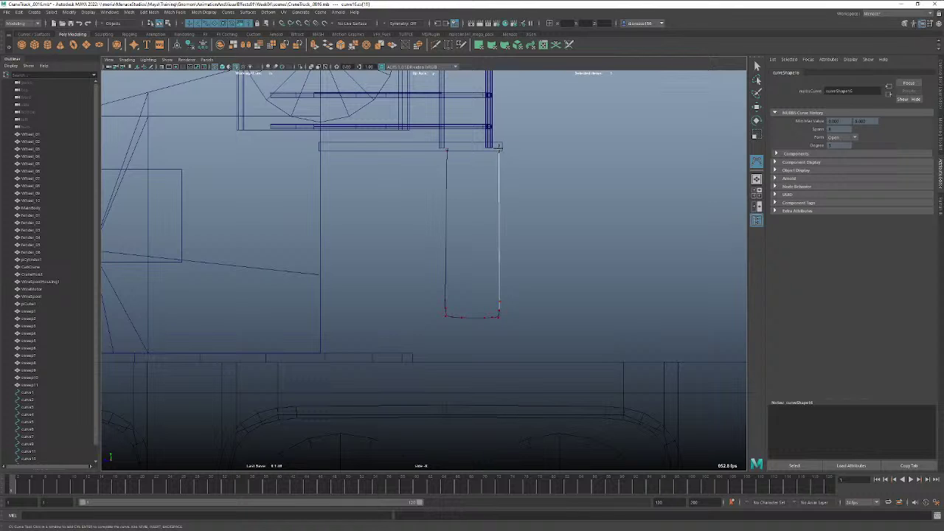
key("w")
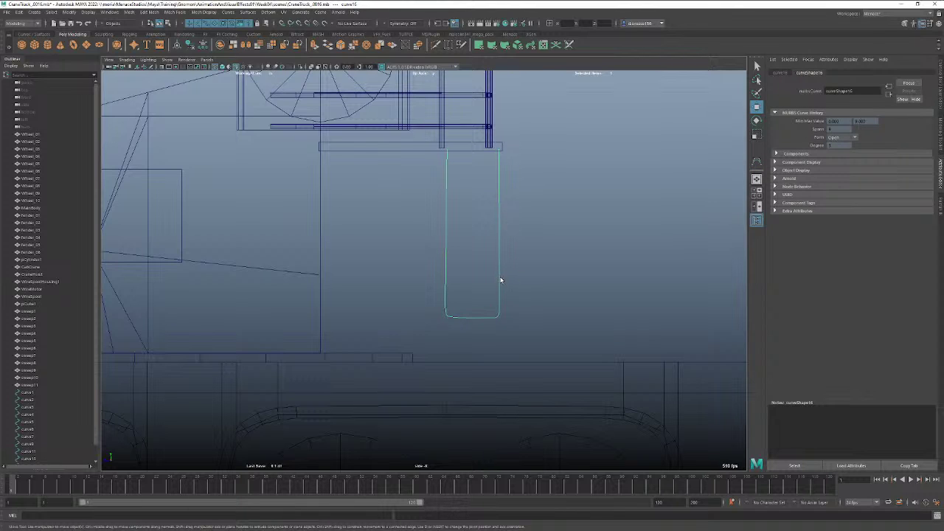
Align the U-shaped curve's control vertices so both sides run straight and vertical and its bottom run is level.
right_click_drag(500, 277, 472, 276)
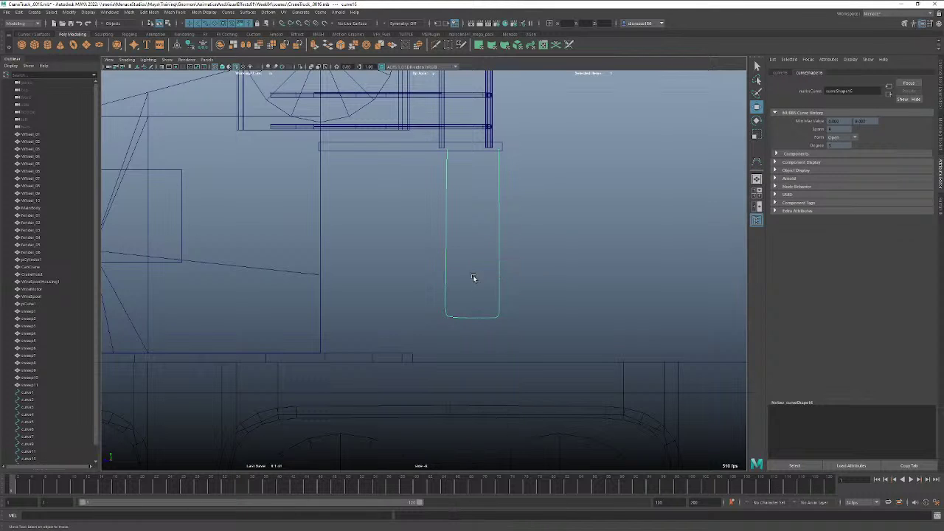
left_click_drag(514, 144, 498, 323)
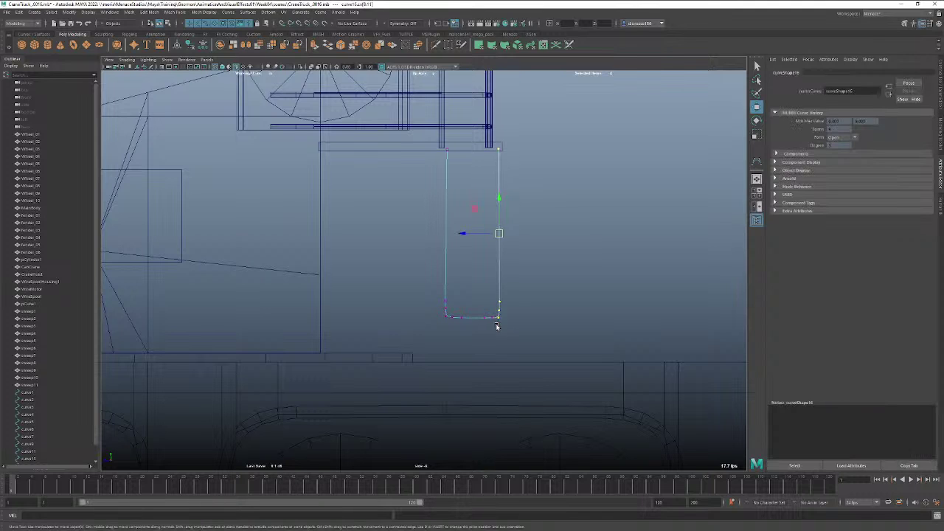
key("e")
key("r")
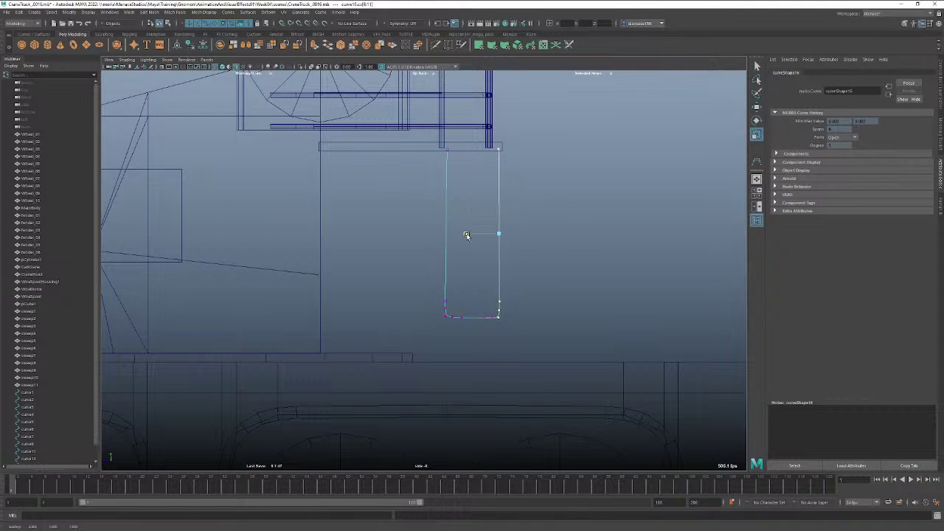
left_click(465, 233)
left_click_drag(435, 142, 447, 329)
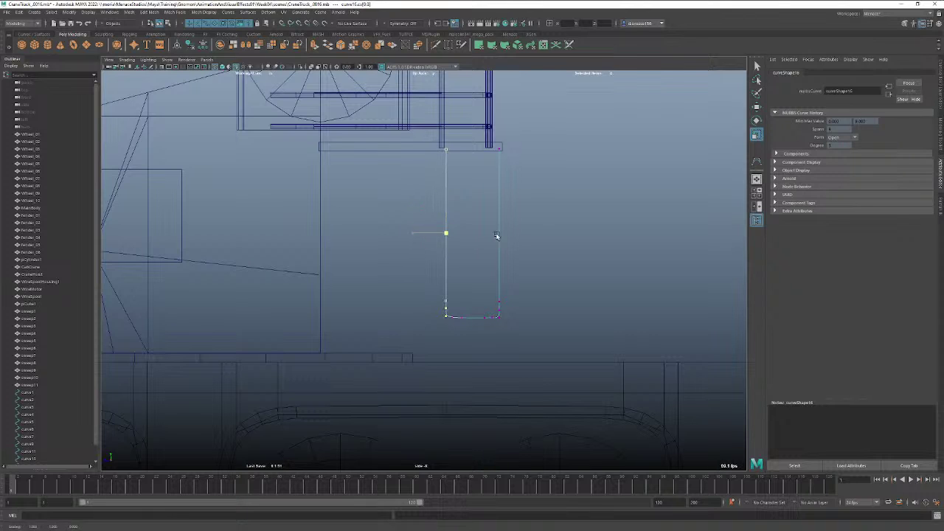
left_click_drag(511, 332, 476, 373)
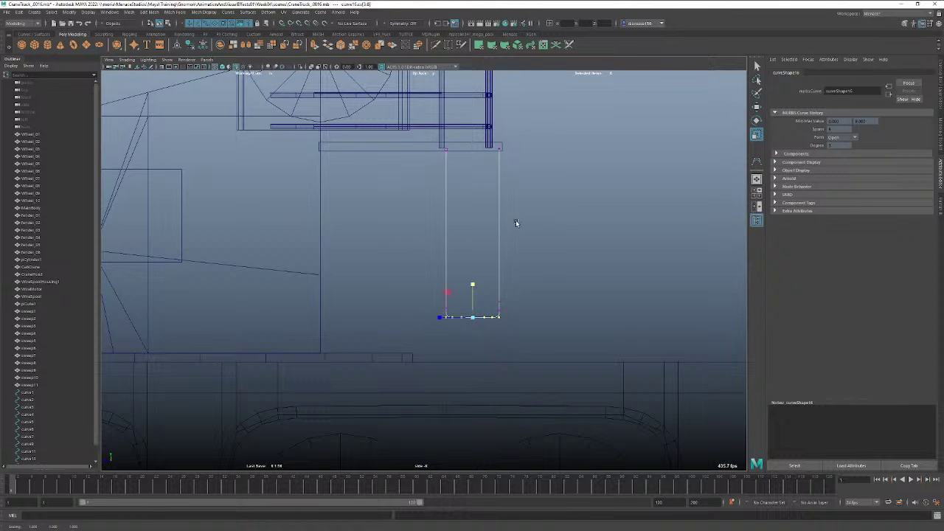
Narrow the U-shaped curve by moving its outer side and outer corner inward, just inside the outer guardrail post.
left_click_drag(518, 142, 480, 327)
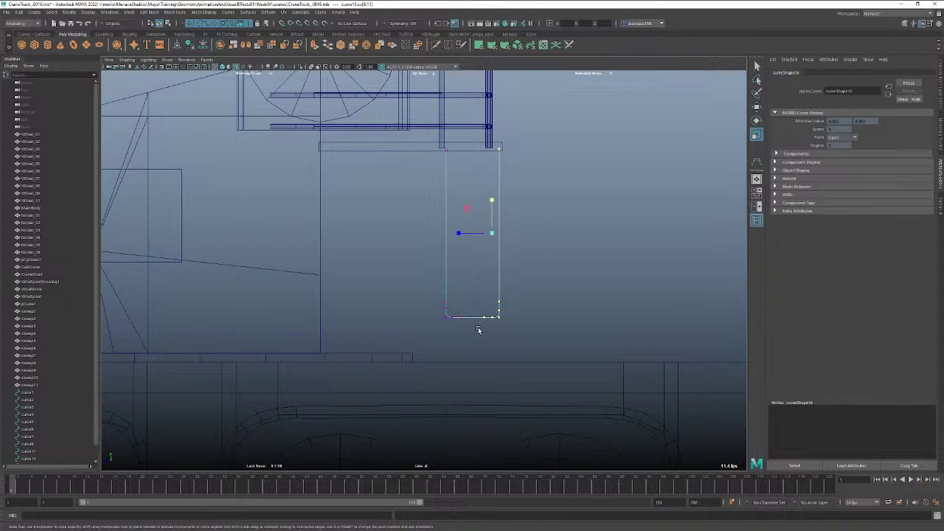
key("w")
left_click_drag(462, 231, 443, 235)
scroll(453, 290, "up", 1)
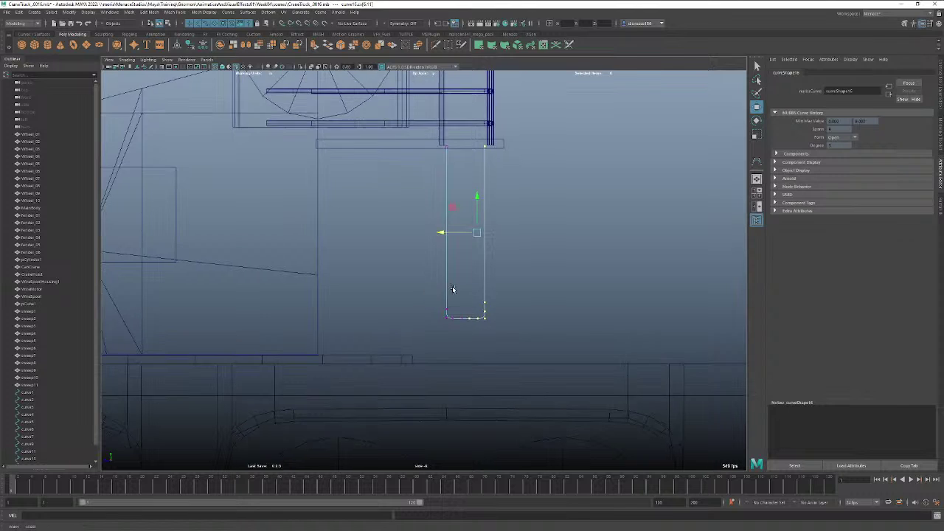
Level the paired control vertices above both lower corners and along the bottom of the U so the rounded corners match.
scroll(453, 289, "up", 4)
middle_click_drag(462, 299, 405, 372, "alt")
right_click_drag(380, 368, 480, 349, "alt")
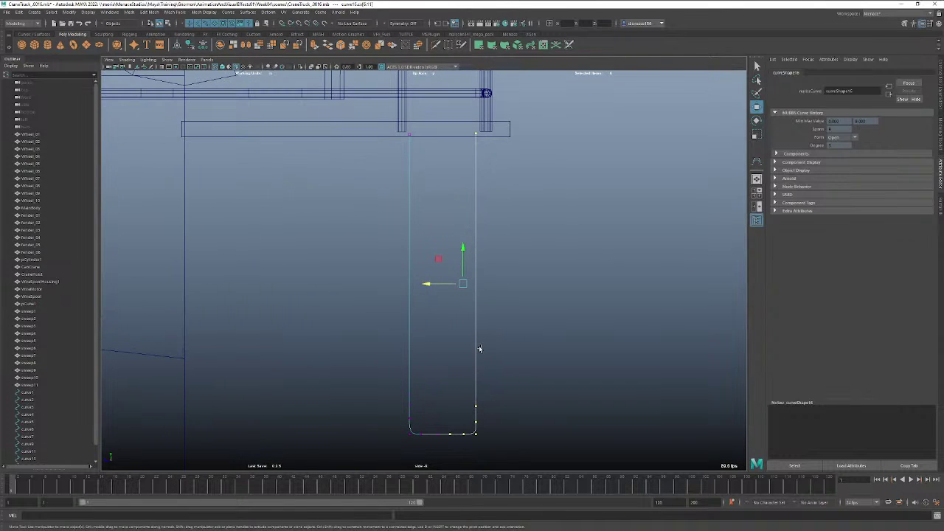
left_click_drag(490, 377, 402, 412)
key("e")
key("r")
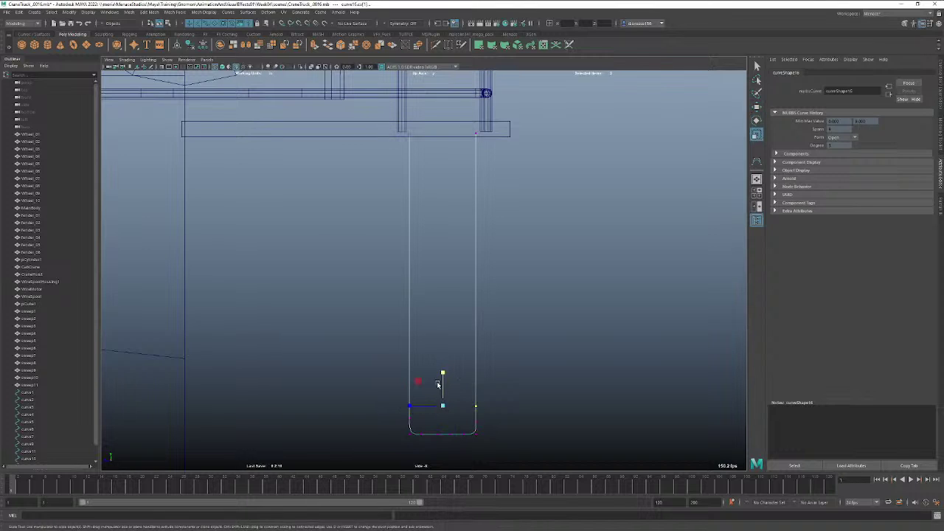
left_click_drag(485, 416, 400, 426)
left_click_drag(442, 391, 448, 436)
key("w")
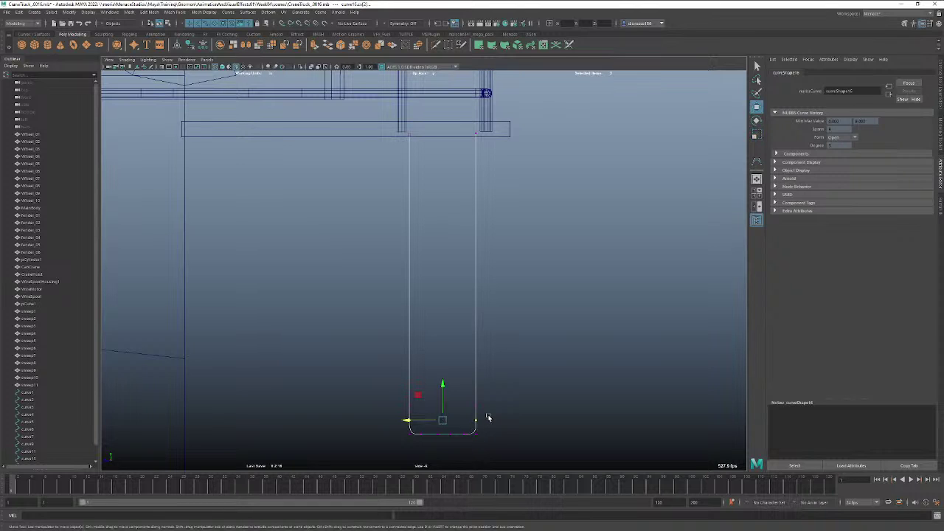
left_click_drag(492, 446, 392, 430)
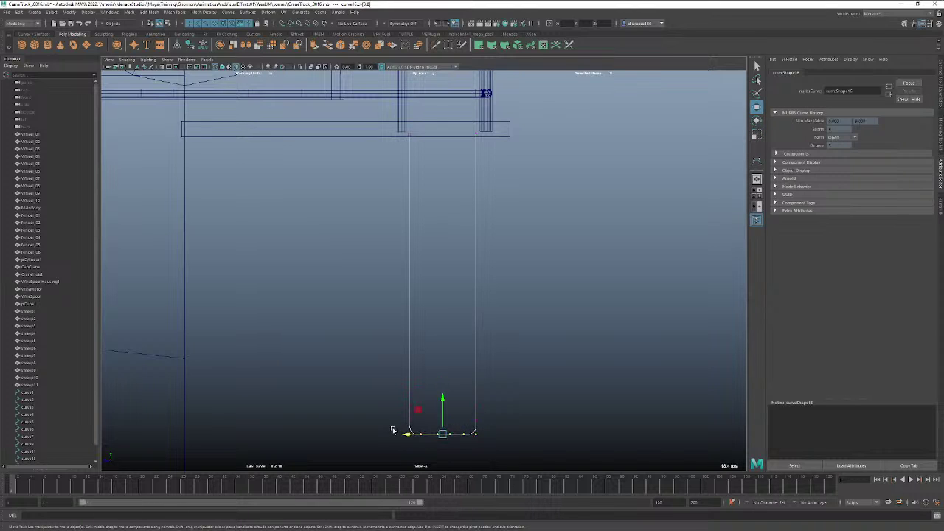
key("r")
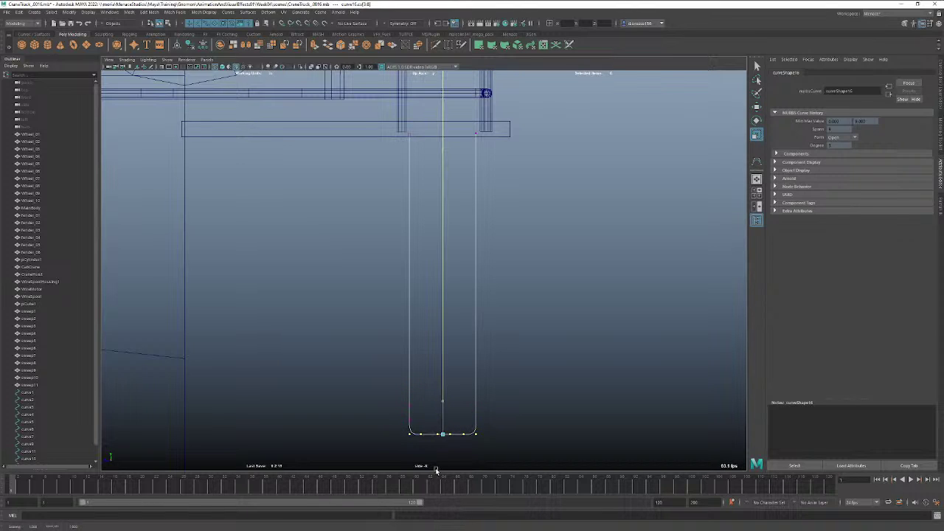
left_click(512, 372)
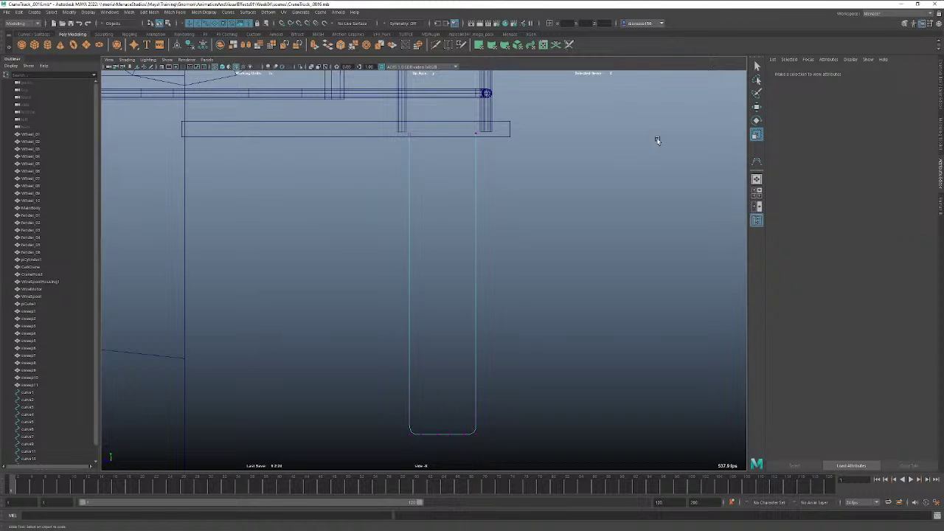
Draw a two-point CV curve across the U just above its lower corners and scale its points flat to level it.
key("y")
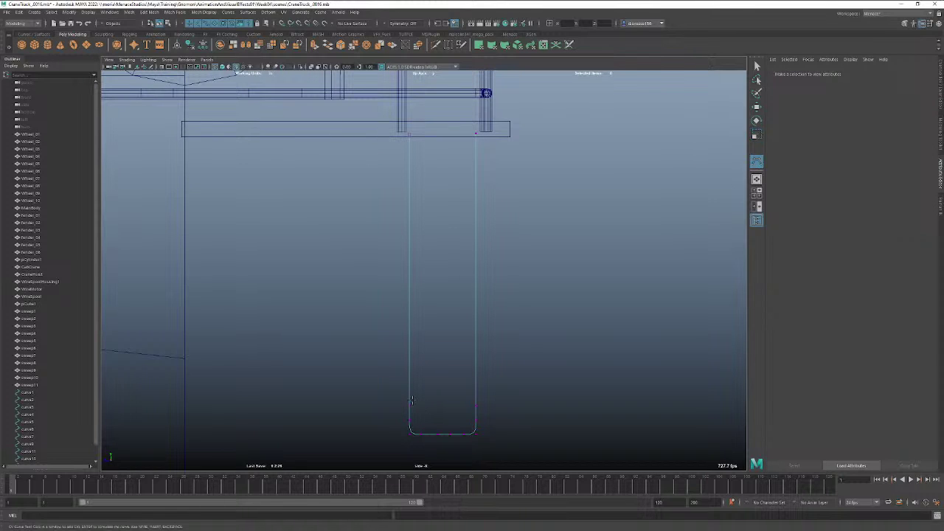
left_click(409, 394)
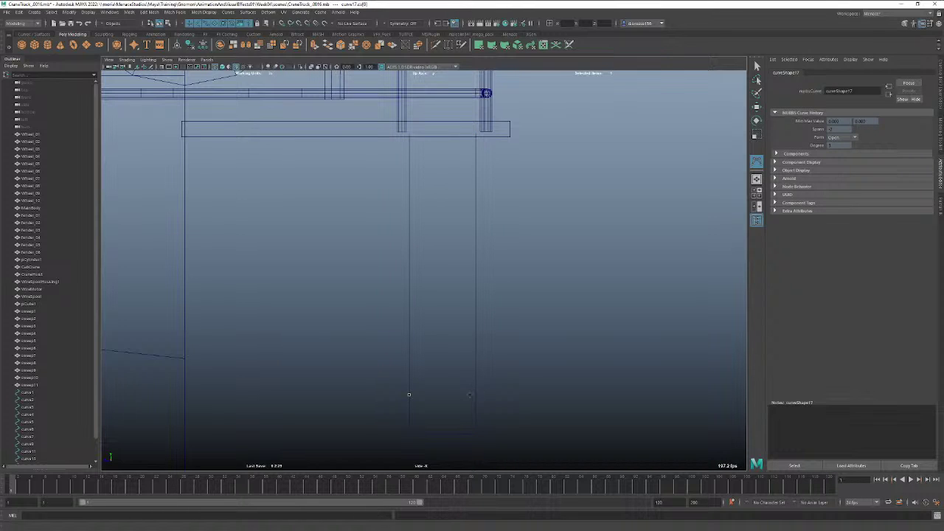
left_click(472, 394)
key("r")
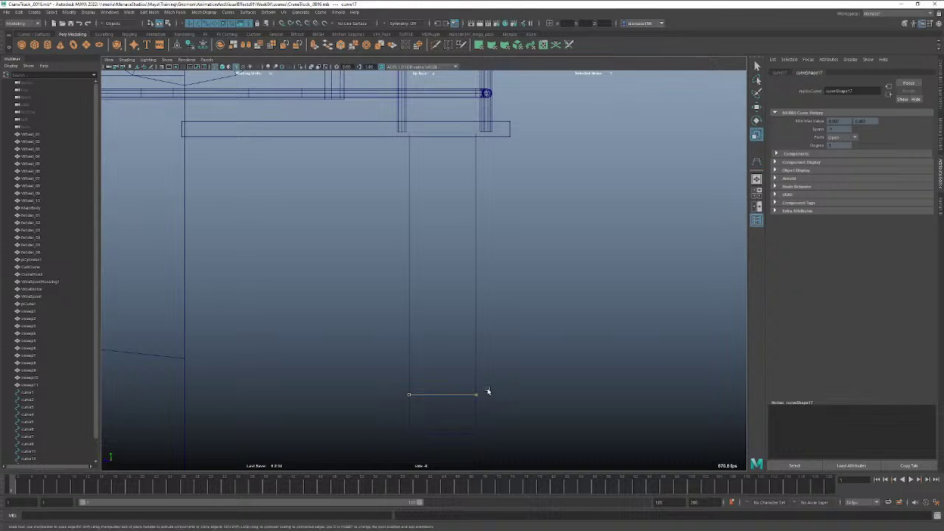
key("q")
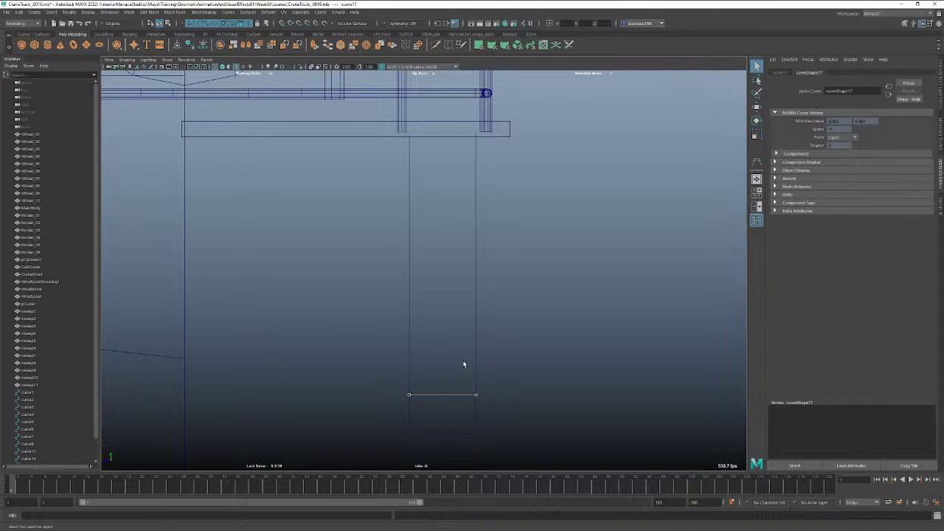
right_click_drag(447, 394, 404, 341)
left_click_drag(511, 385, 386, 403)
key("w")
key("e")
key("r")
left_click(443, 364)
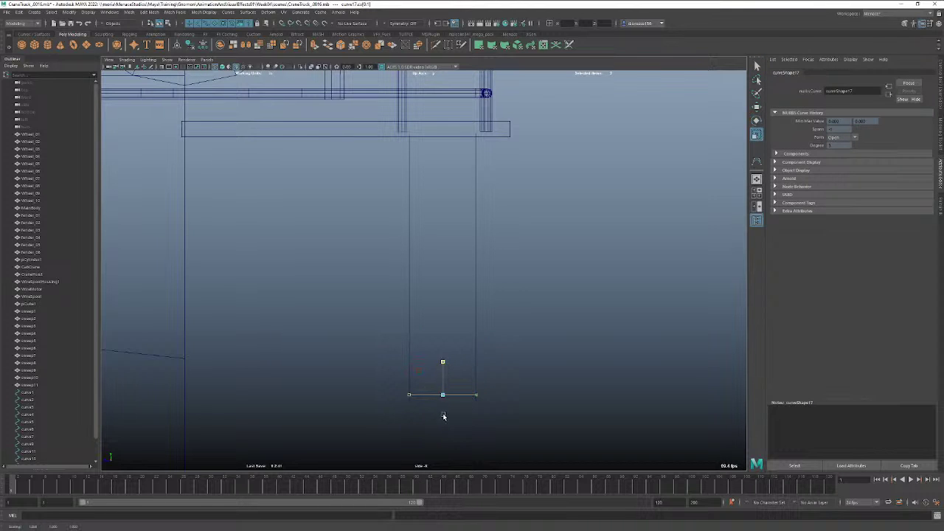
Try to rebuild the two-point crossbar curve as a uniform cubic curve, working in the shaded perspective view.
left_click(228, 12)
left_click(504, 270)
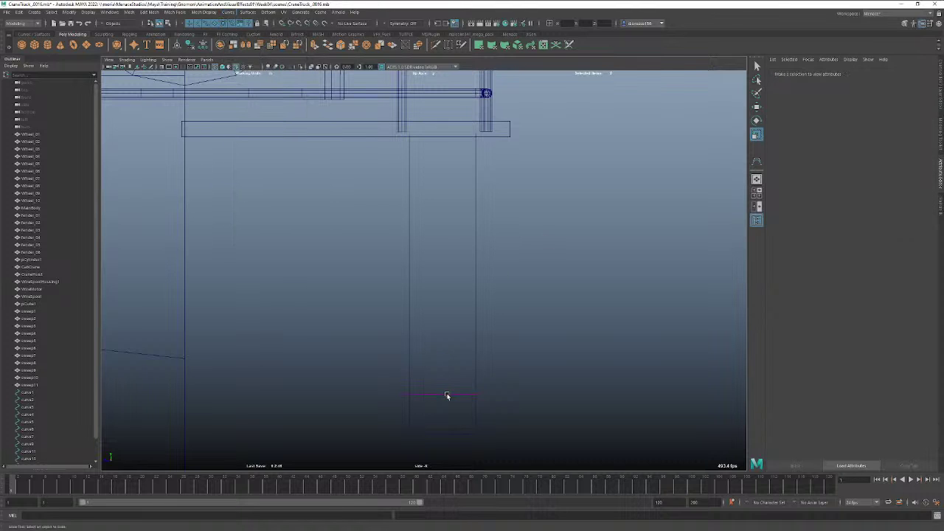
right_click_drag(445, 394, 483, 333)
key("space")
left_click_drag(495, 323, 446, 329)
key("5")
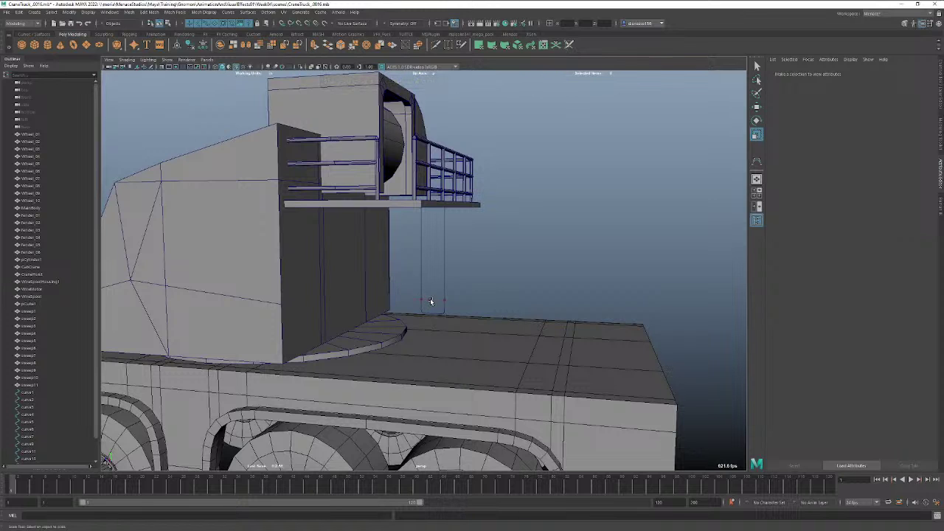
right_click_drag(432, 301, 453, 295)
left_click(432, 302)
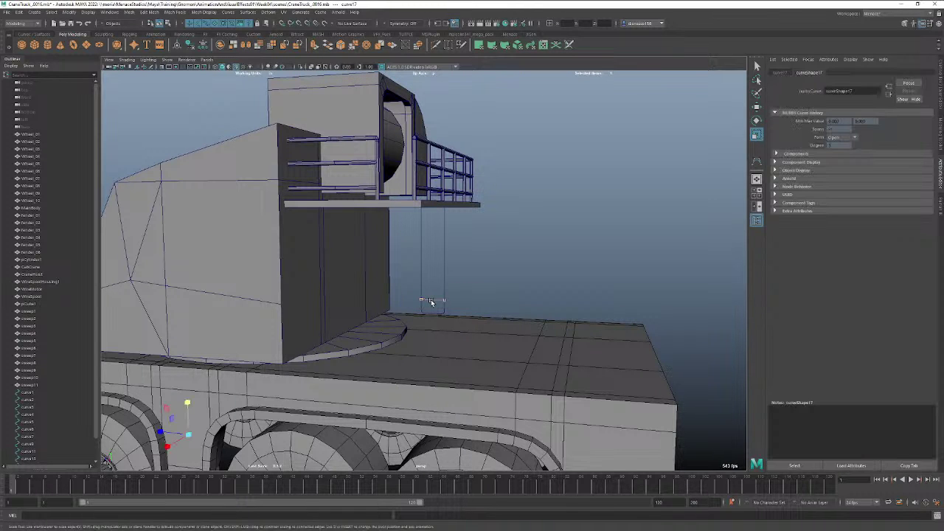
key("w")
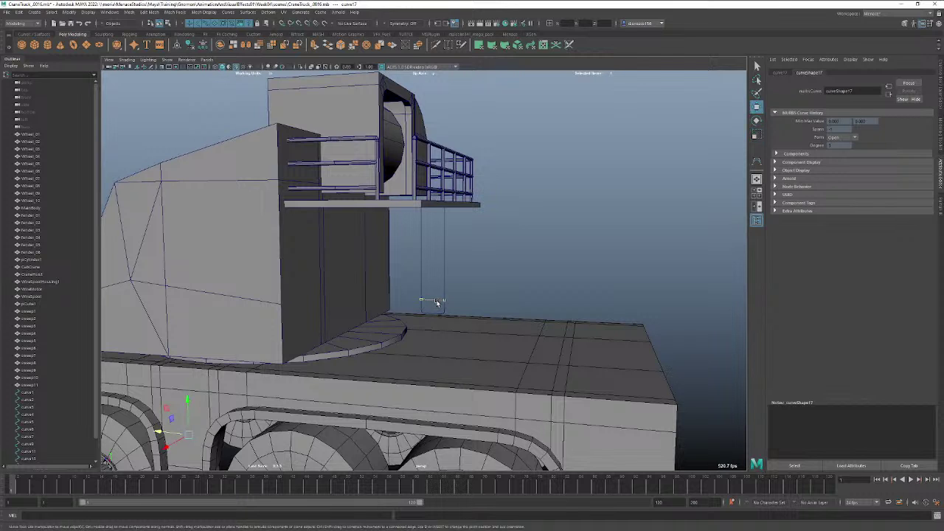
left_click(228, 12)
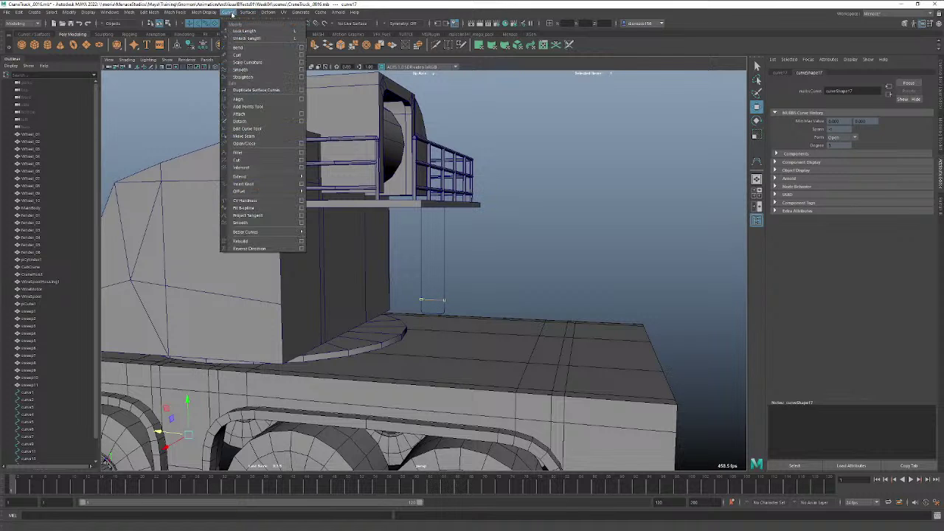
left_click(301, 241)
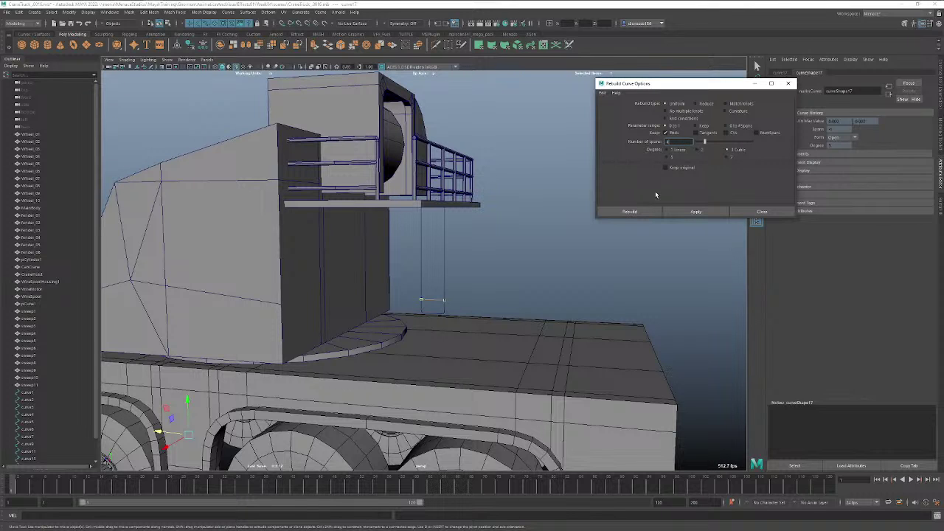
left_click(629, 212)
left_click(763, 212)
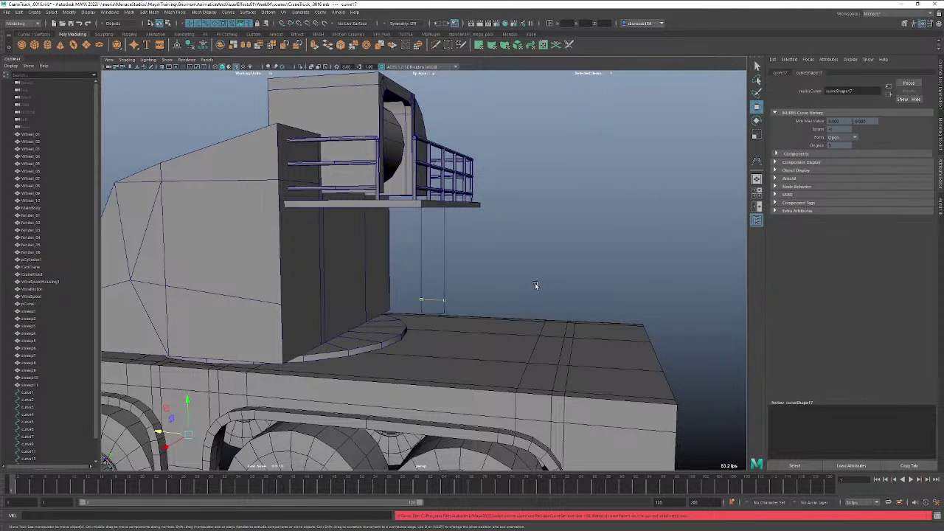
Delete the two-point crossbar curve inside the U.
left_click(536, 287)
left_click(430, 301)
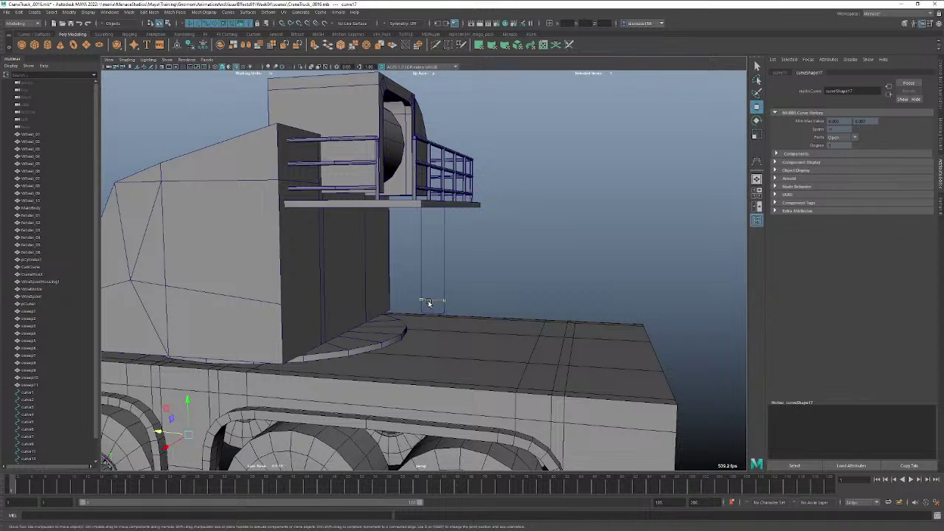
key("Delete")
Return to the side view, frame the lower part of the U and change the viewport background to plain grey.
key("space")
left_click_drag(428, 297, 446, 298)
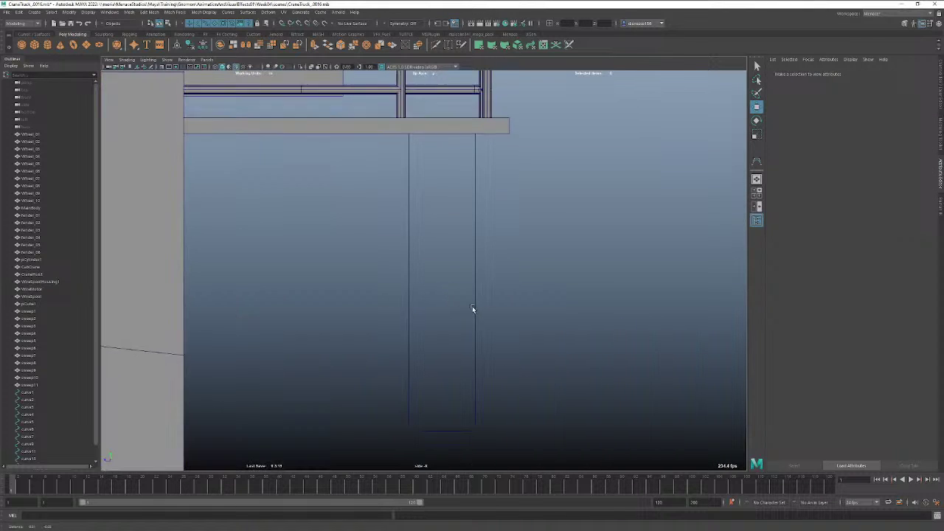
middle_click_drag(473, 311, 476, 268, "alt")
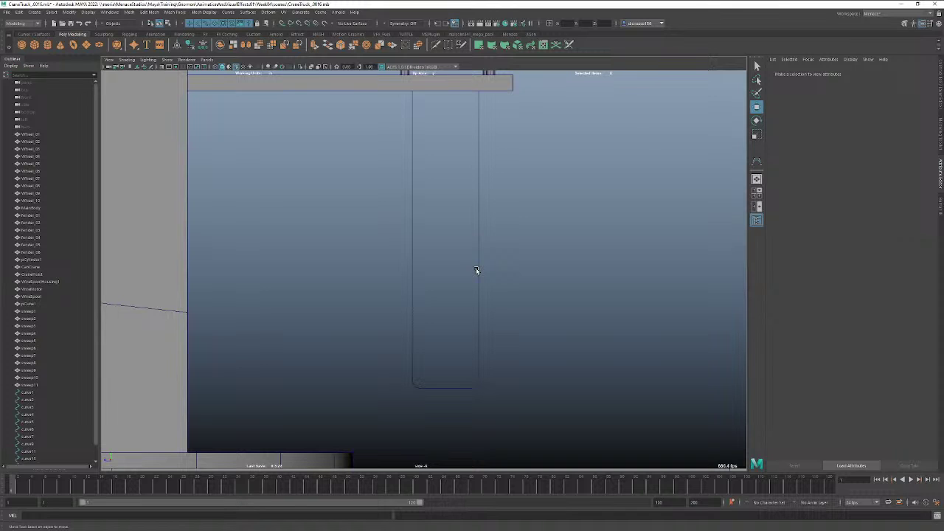
key("alt+b")
key("alt+b")
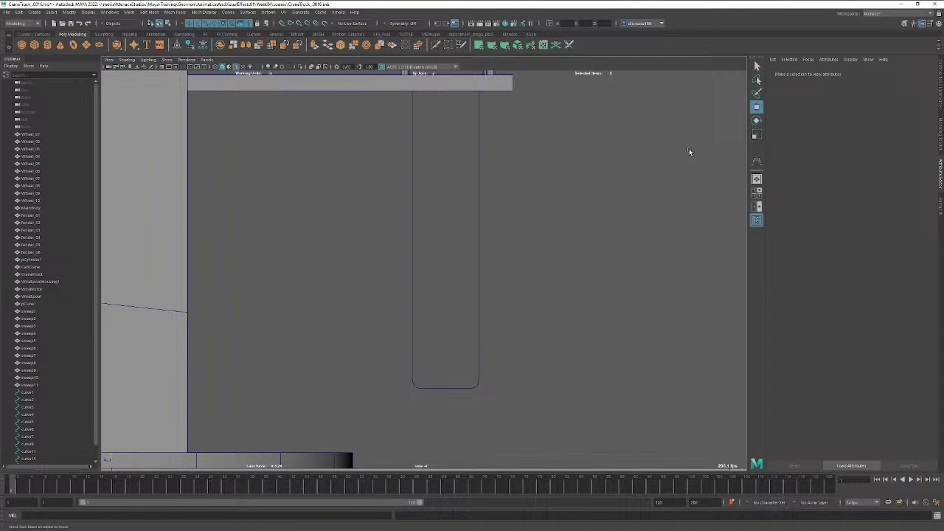
Draw a horizontal four-point CV curve across the U above its rounded corners, running from one side to the other.
left_click(756, 161)
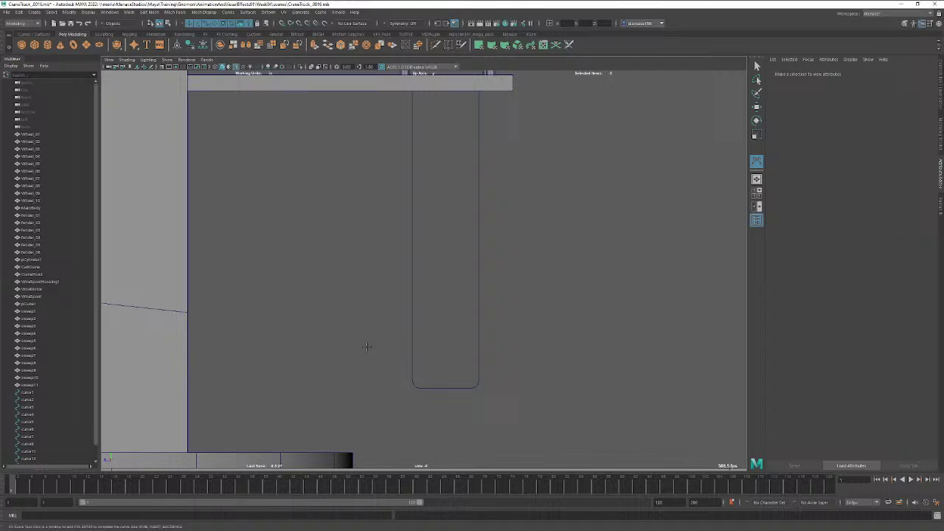
left_click(412, 348)
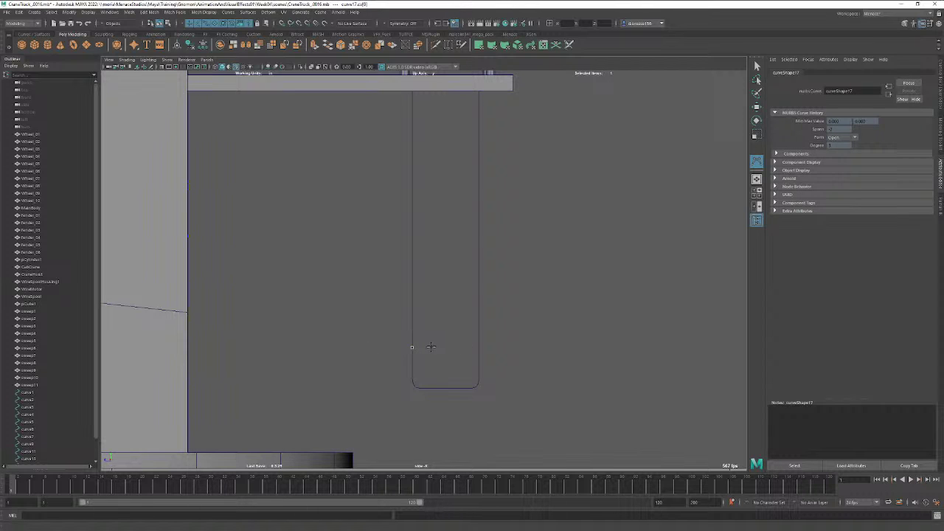
key("ctrl+z")
left_click(439, 347)
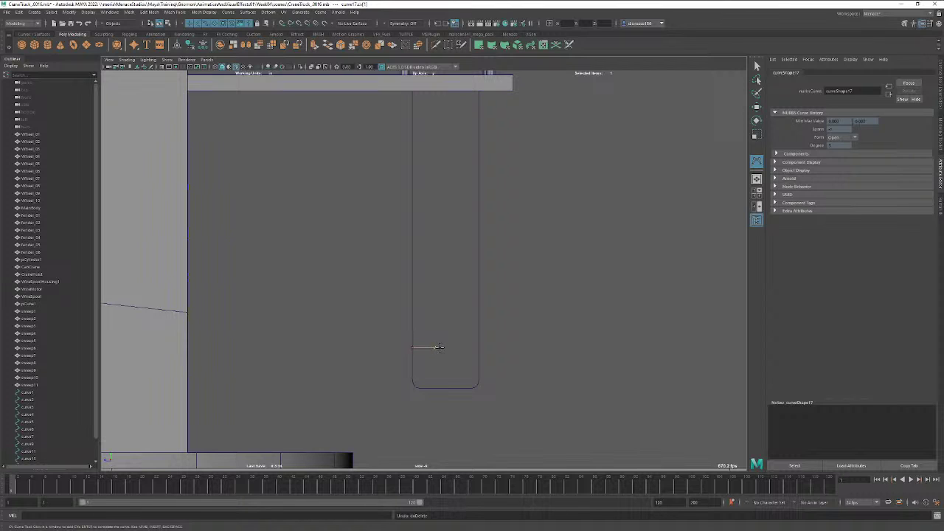
left_click(459, 347)
left_click(478, 348)
key("w")
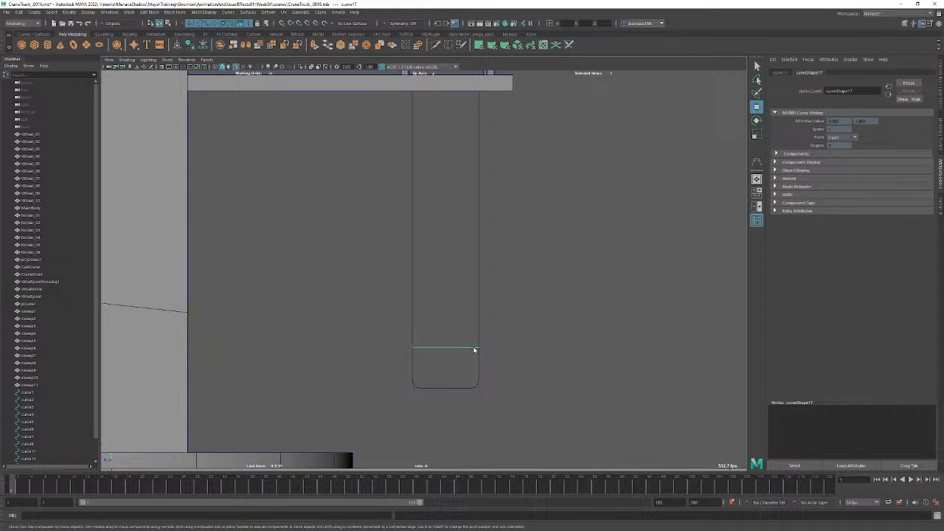
Scale the crossbar curve's four control vertices flat vertically so the crossbar is level.
right_click_drag(475, 350, 435, 341)
left_click_drag(502, 333, 380, 364)
key("5")
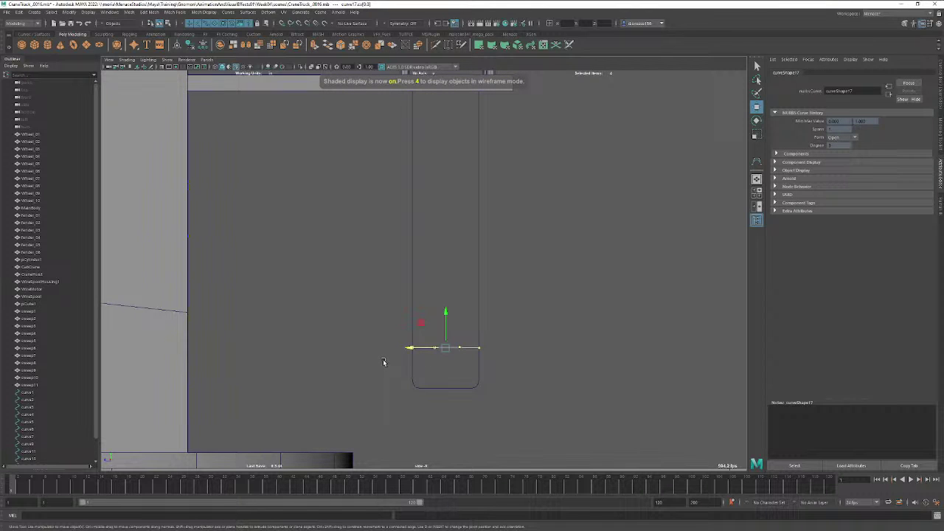
key("e")
key("r")
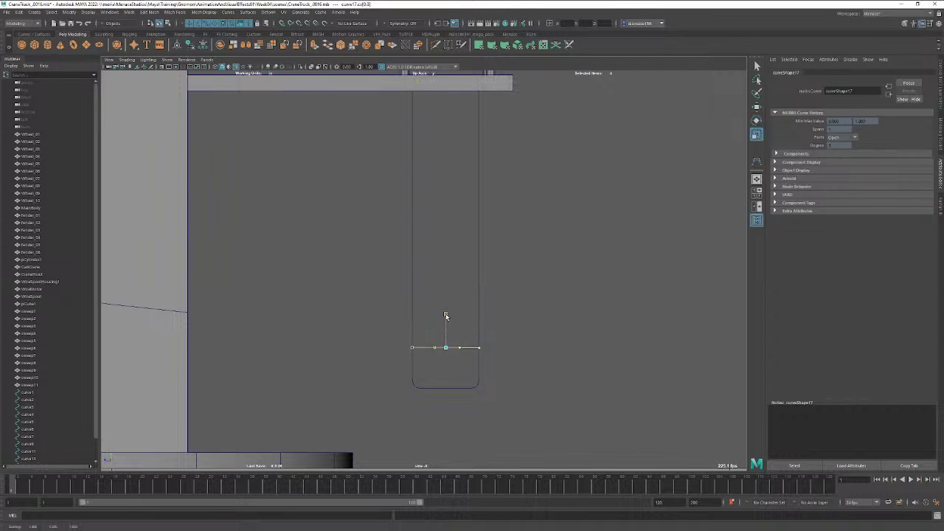
key("w")
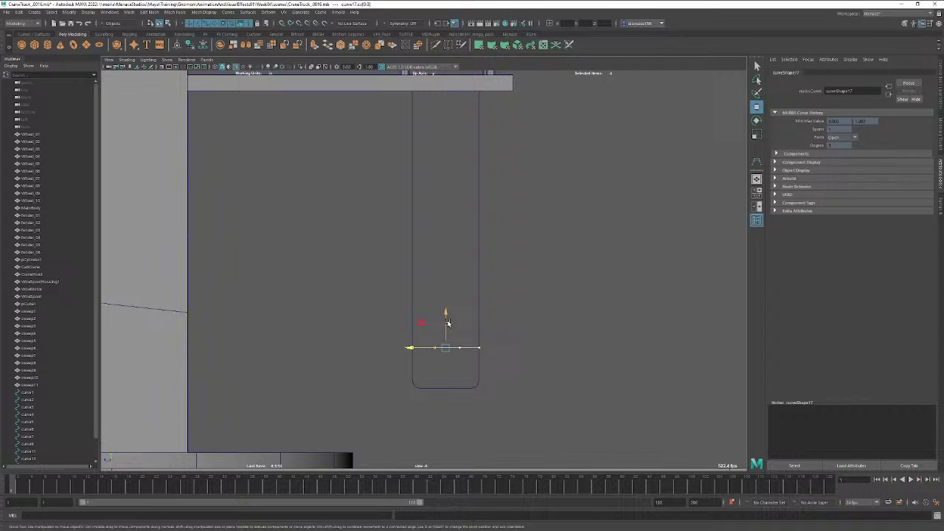
Try to copy the crossbar using Duplicate with Transform while its control vertices are selected.
key("shift+d")
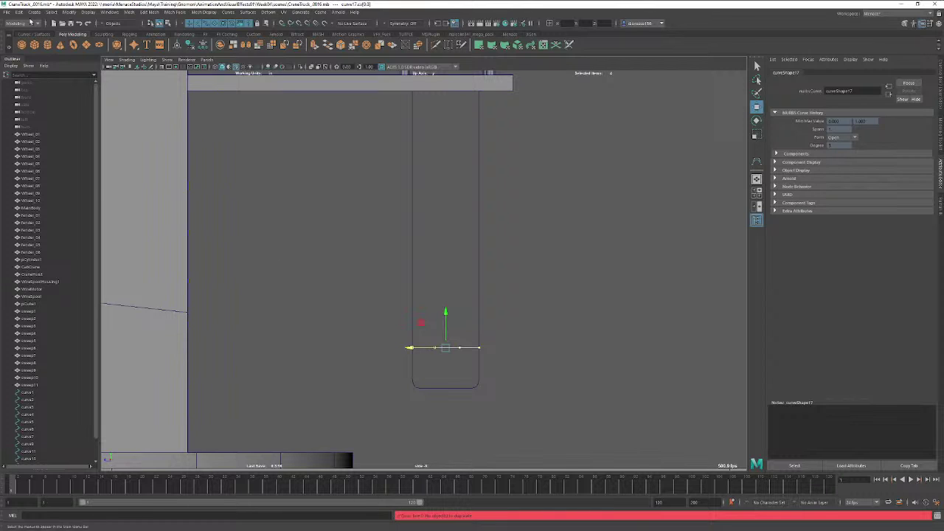
left_click(18, 13)
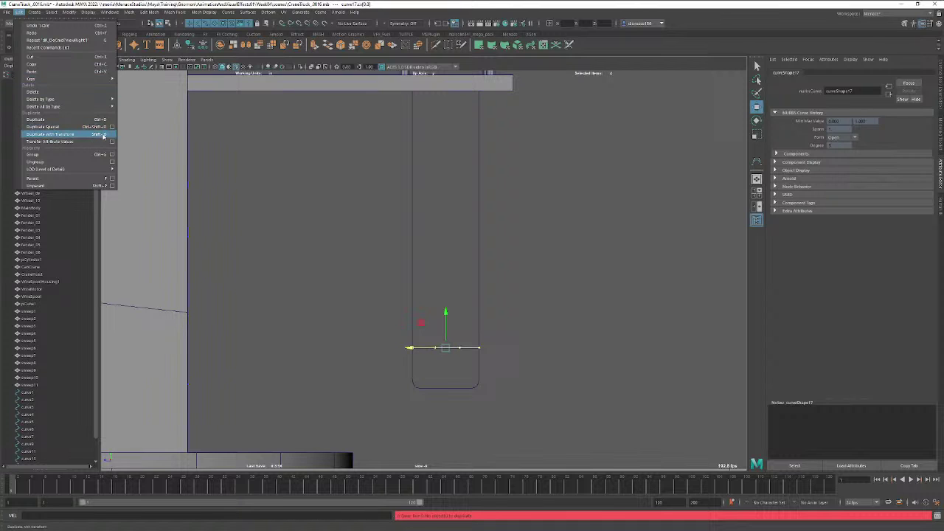
left_click(103, 135)
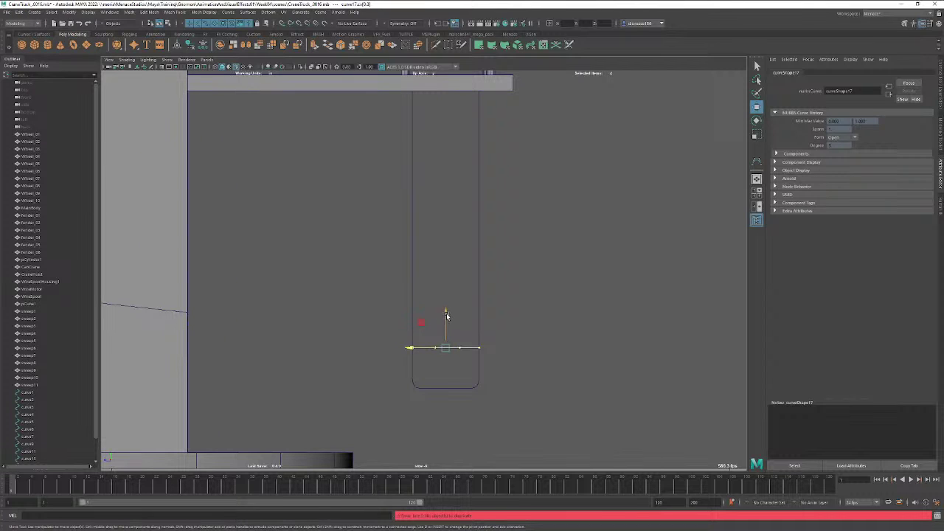
mouse_move(446, 313)
left_mouse_down()
mouse_move(448, 268)
mouse_move(451, 314)
left_mouse_up()
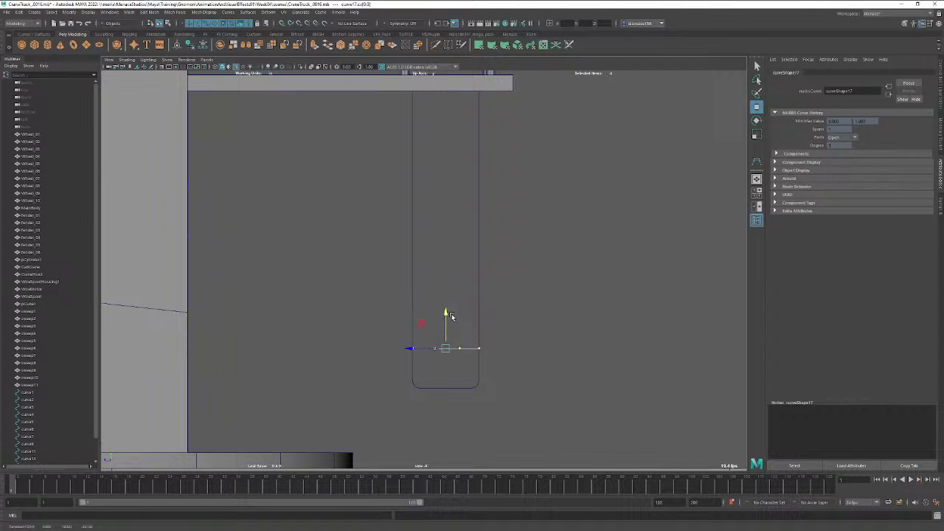
left_click(525, 301)
key("ctrl+z")
key("ctrl+z")
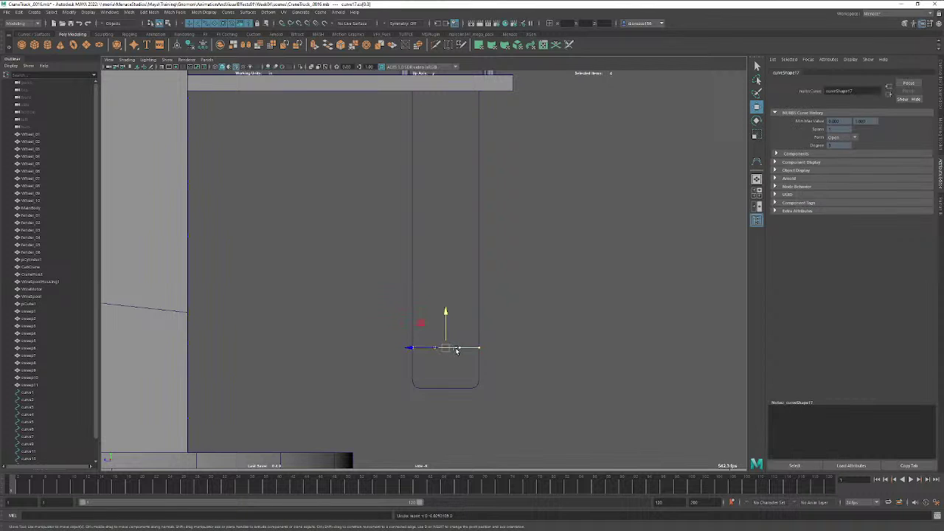
Select the crossbar curve as an object, centre its pivot, duplicate it and move the copy straight up to form a second rung.
right_click_drag(467, 349, 520, 312)
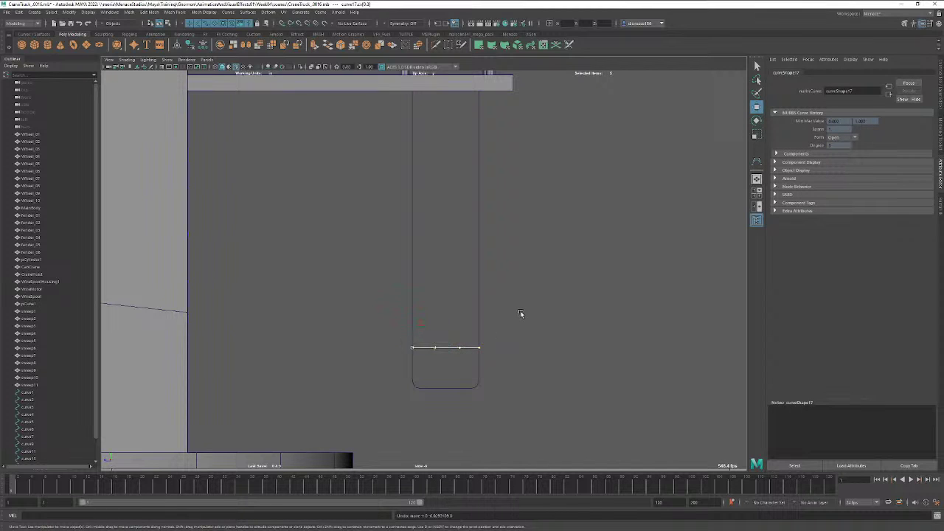
left_click(451, 350)
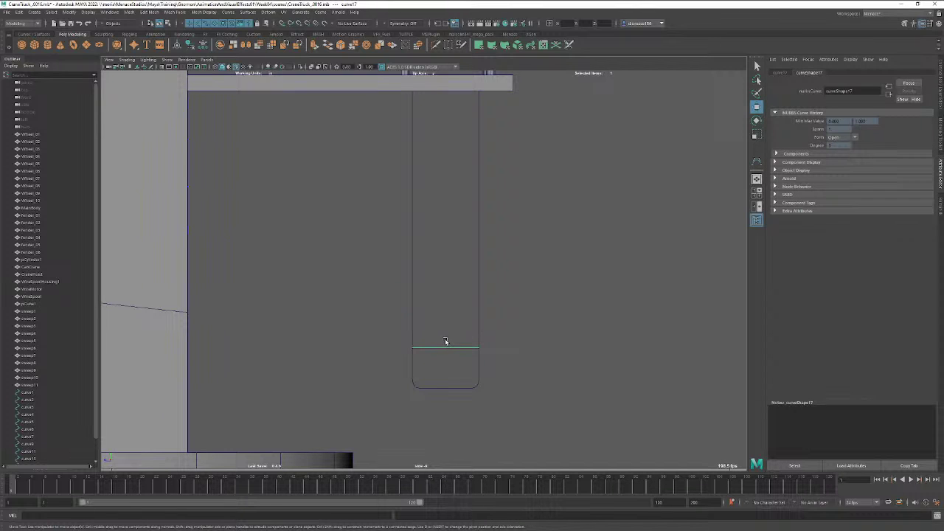
left_click(445, 344)
left_click(446, 347)
left_click(178, 46)
key("ctrl+d")
left_click_drag(447, 316, 445, 264)
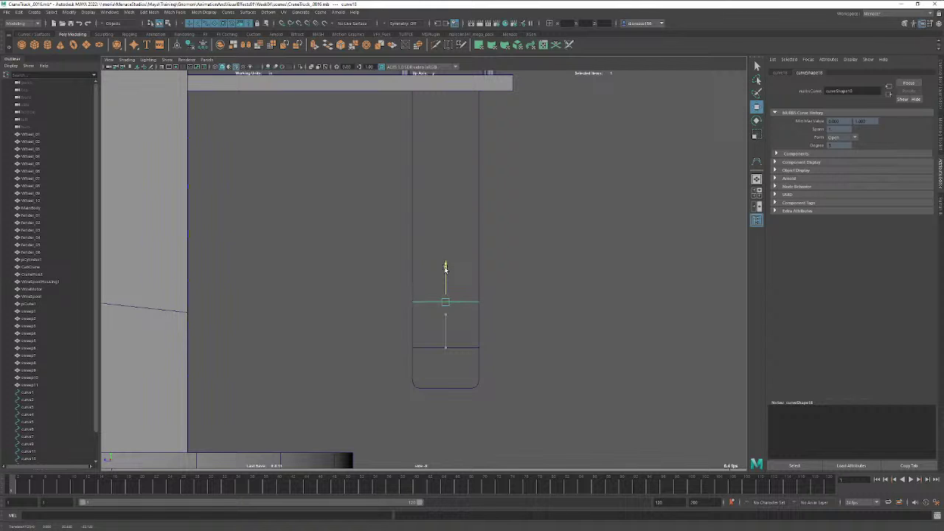
Repeat Duplicate with Transform four times up the U and shift all six rungs slightly down together.
key("shift+d")
key("shift+d")
key("shift+d")
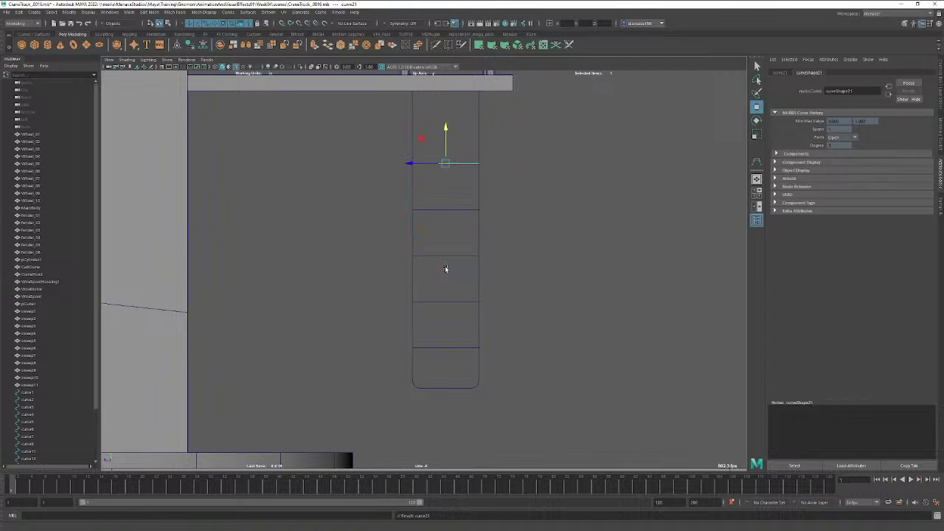
key("shift+d")
left_click_drag(460, 106, 446, 362)
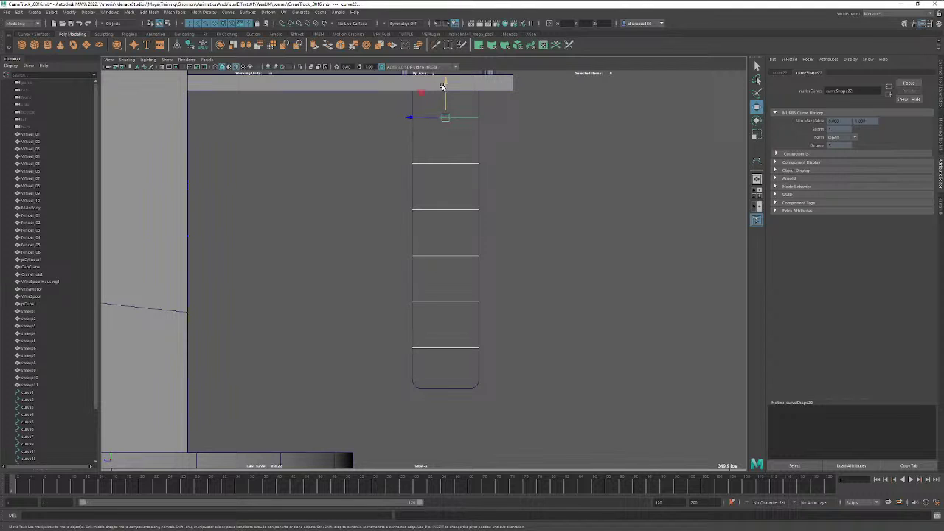
left_click_drag(443, 86, 444, 102)
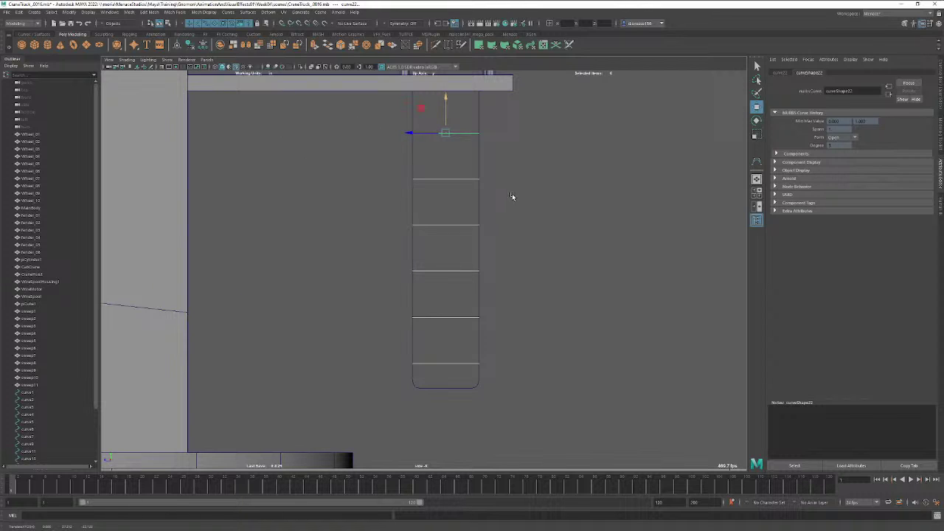
Group the six rungs and stretch them vertically to about 1.1 with the group lowered, so the lowest rung meets the U's base.
key("ctrl+g")
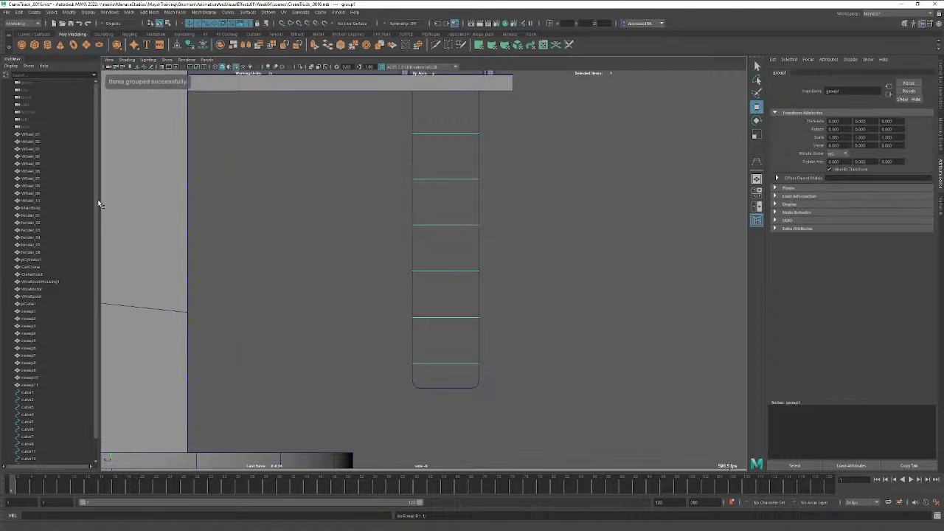
key("w")
key("e")
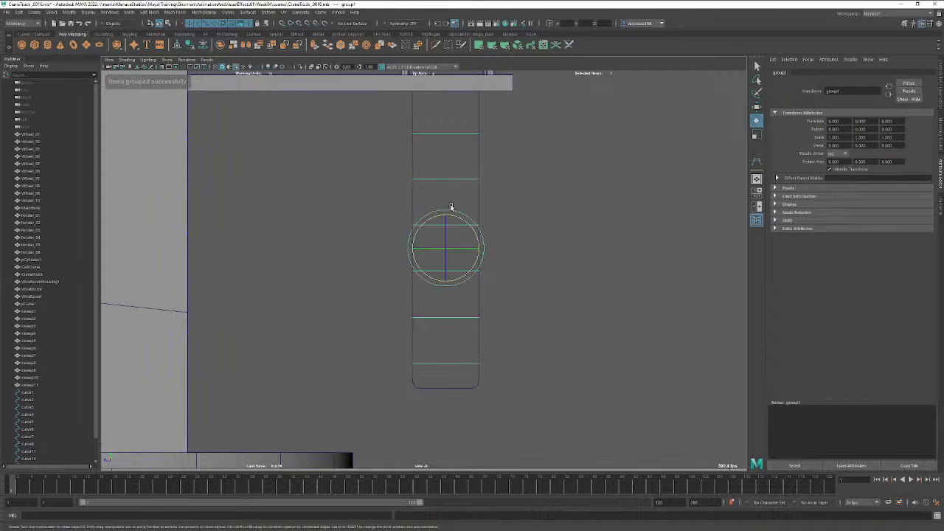
key("r")
left_click_drag(445, 216, 447, 222)
key("w")
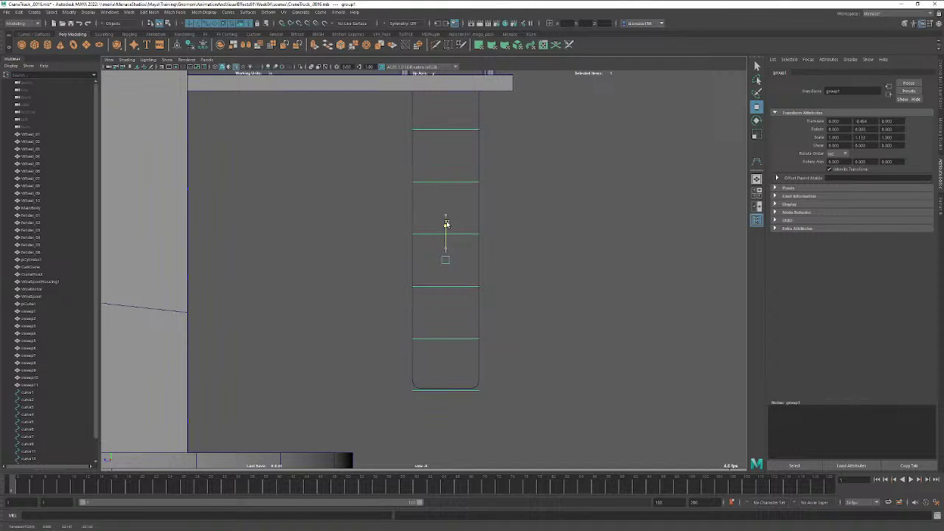
key("e")
key("r")
left_click_drag(446, 229, 446, 230)
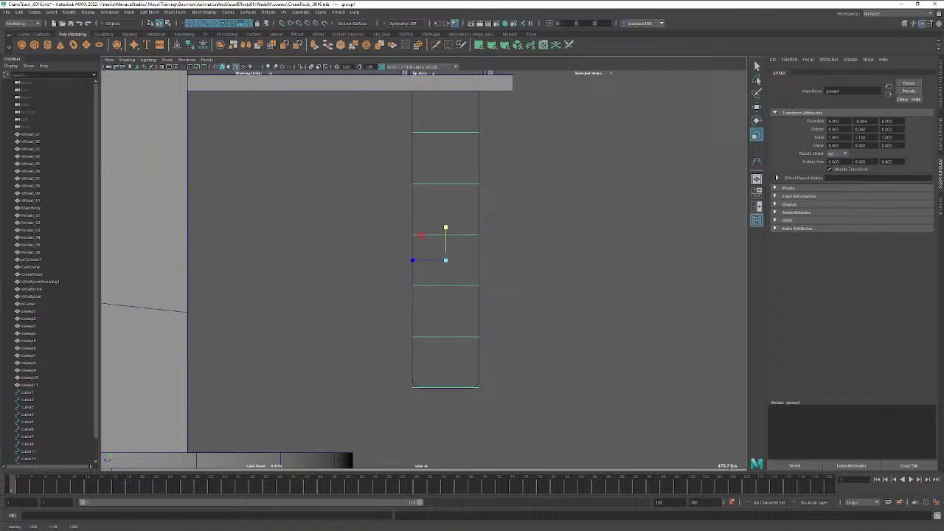
Ungroup the rungs and delete the lowest one overlapping the base of the U.
left_click(19, 13)
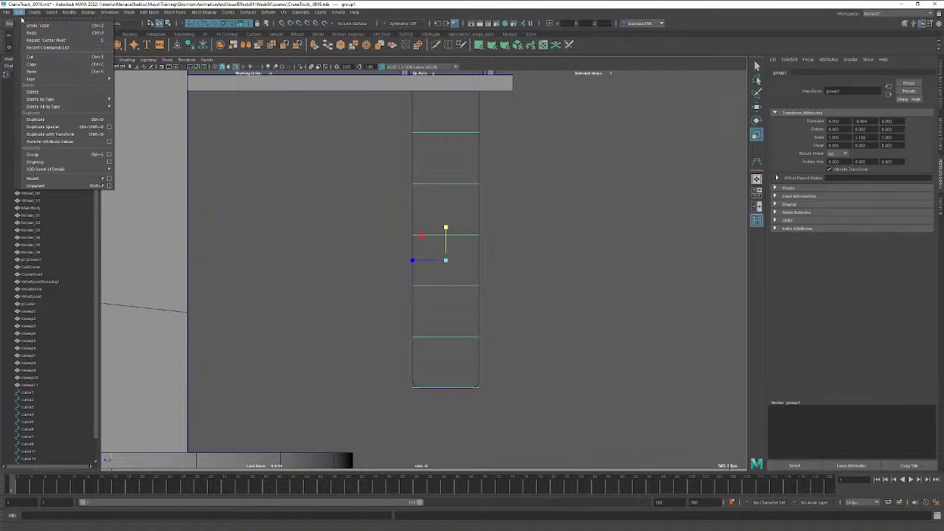
left_click(63, 162)
left_click(361, 244)
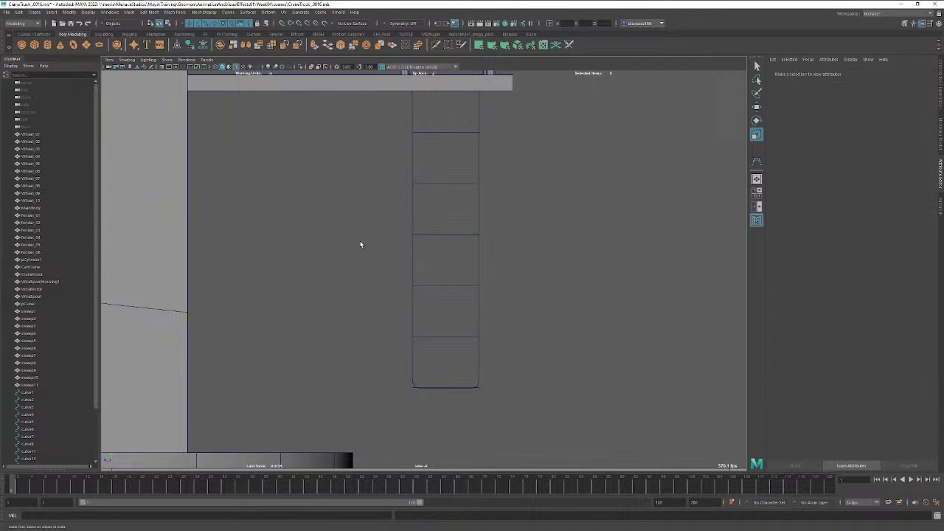
left_click(412, 389)
left_click(444, 351)
Group the U-shaped curve with its five rungs and centre the group's pivot, working in the perspective view.
left_click_drag(510, 421, 391, 121)
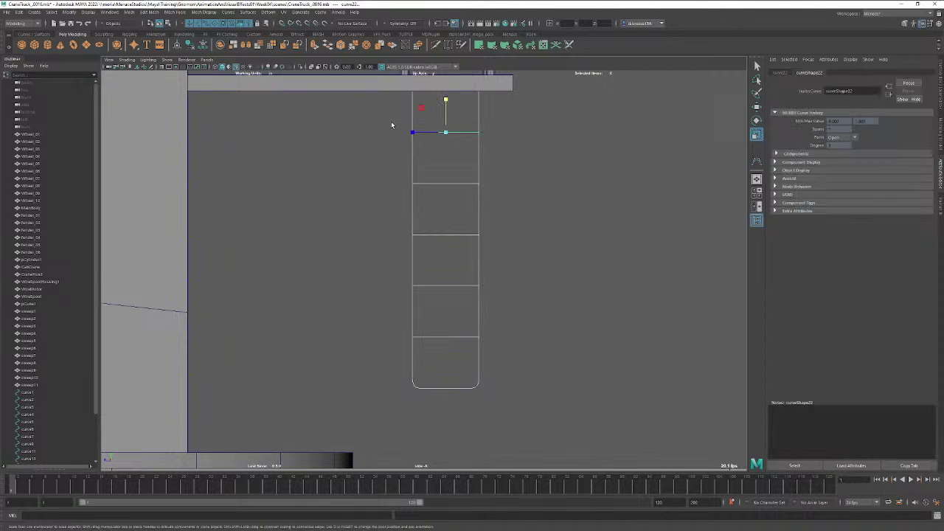
key("ctrl+g")
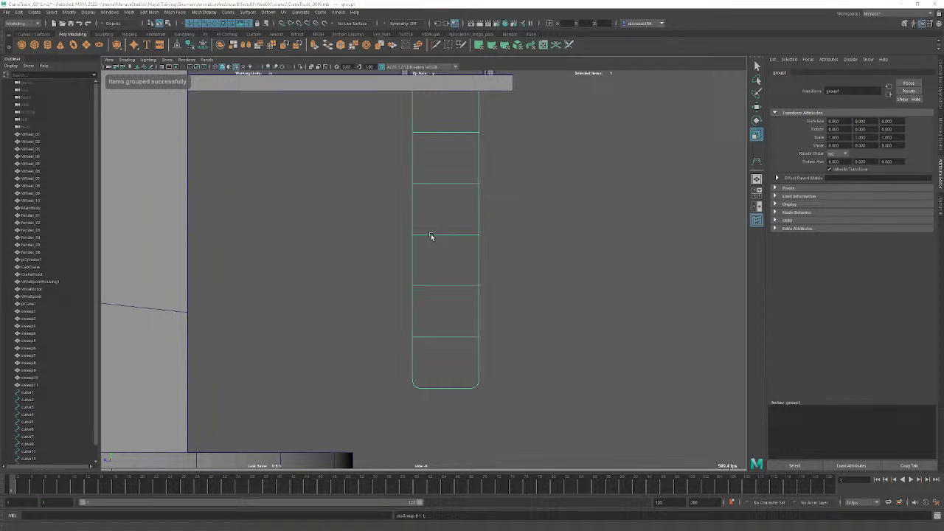
key("space")
key("space")
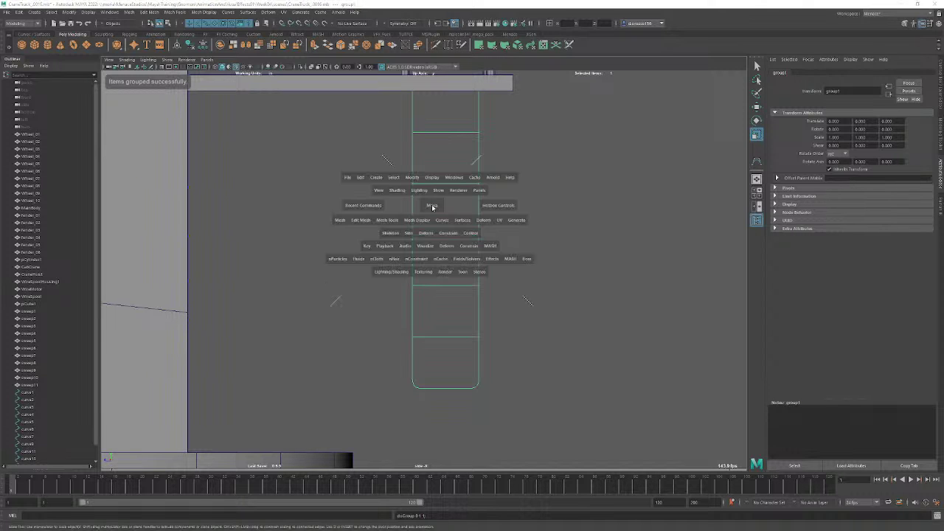
left_click_drag(432, 207, 432, 188)
left_click_drag(493, 230, 478, 233, "alt")
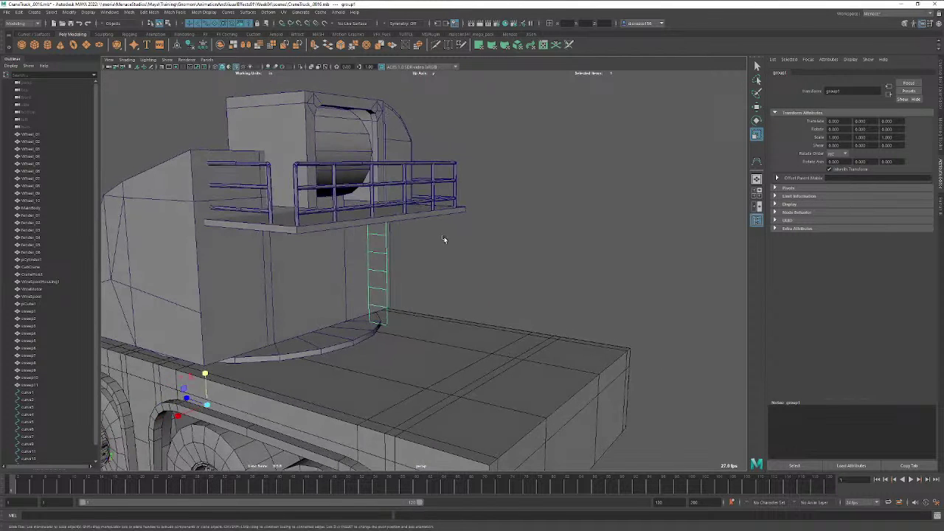
left_click(177, 45)
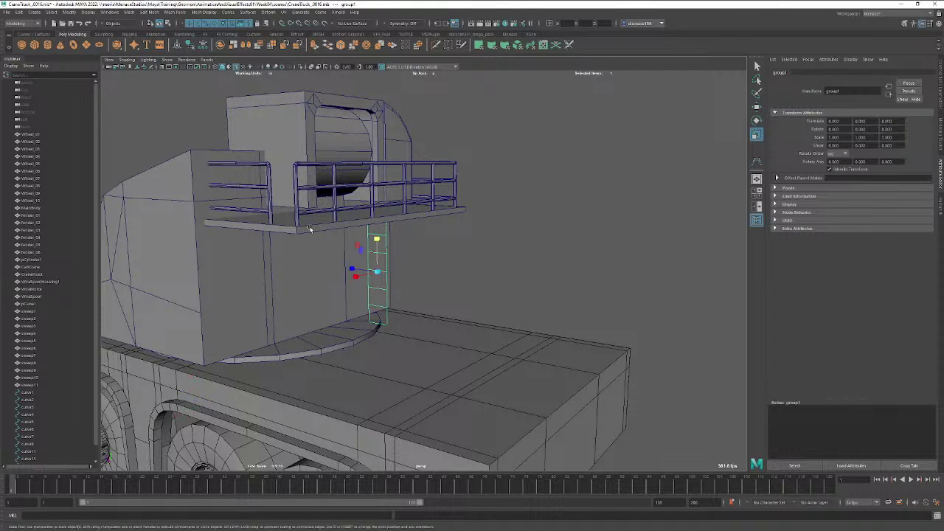
Move the ladder group along X to sit under the outer end of the rear platform, fine-tuning it in the front view.
key("w")
left_click_drag(358, 275, 353, 278)
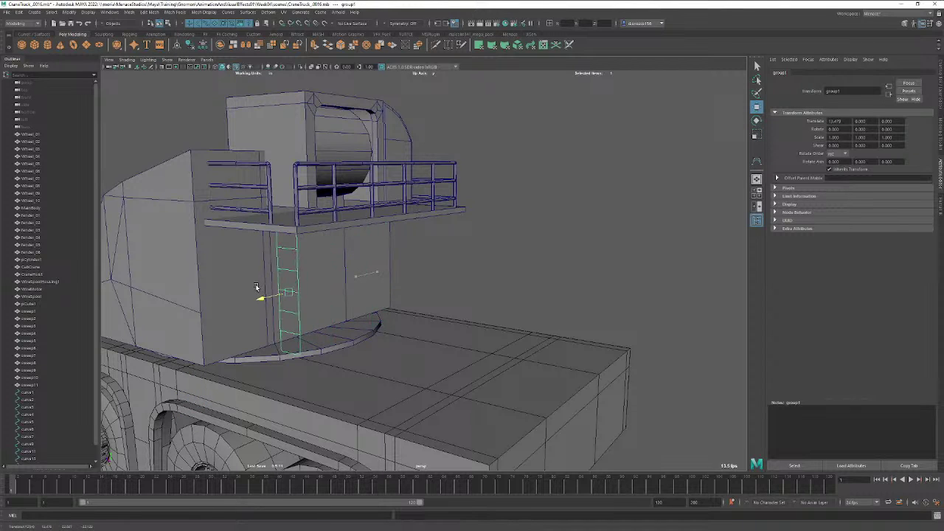
key("space")
left_click_drag(257, 288, 225, 296)
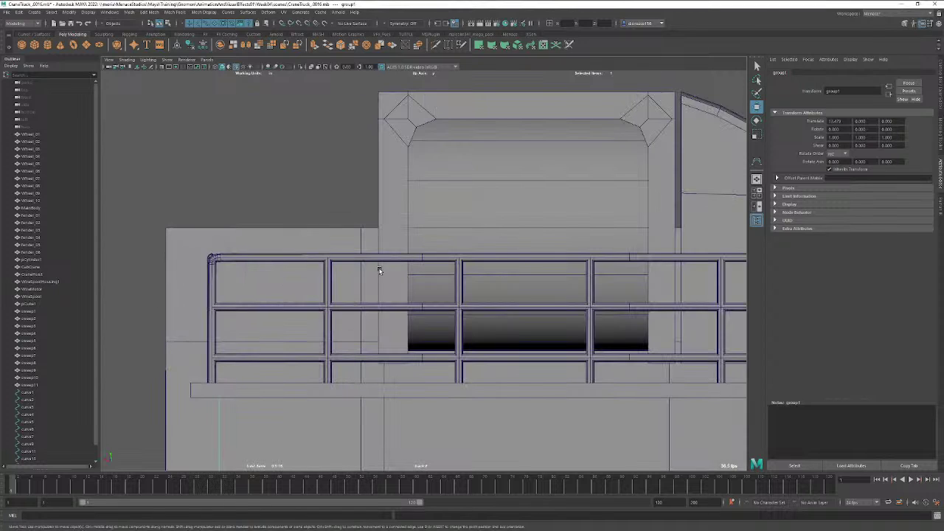
key("f")
right_click_drag(409, 274, 212, 259, "alt")
right_click_drag(487, 254, 400, 264, "alt")
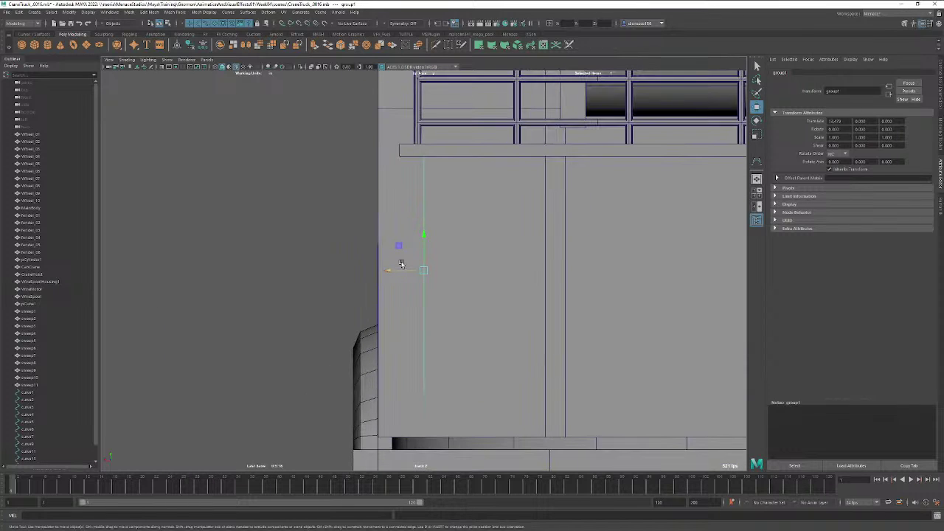
mouse_move(388, 272)
left_mouse_down()
mouse_move(384, 258)
mouse_move(397, 267)
mouse_move(389, 263)
left_mouse_up()
key("space")
left_click(39, 13)
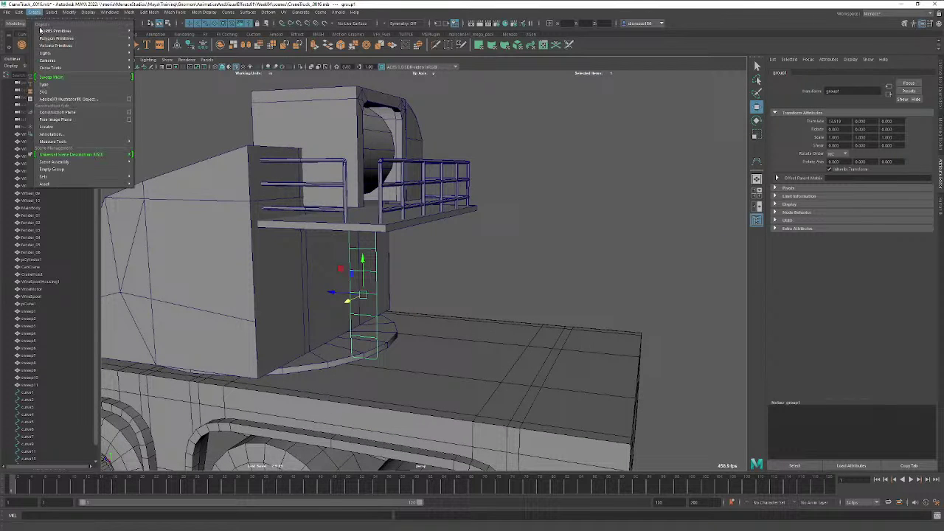
key("Escape")
key("Escape")
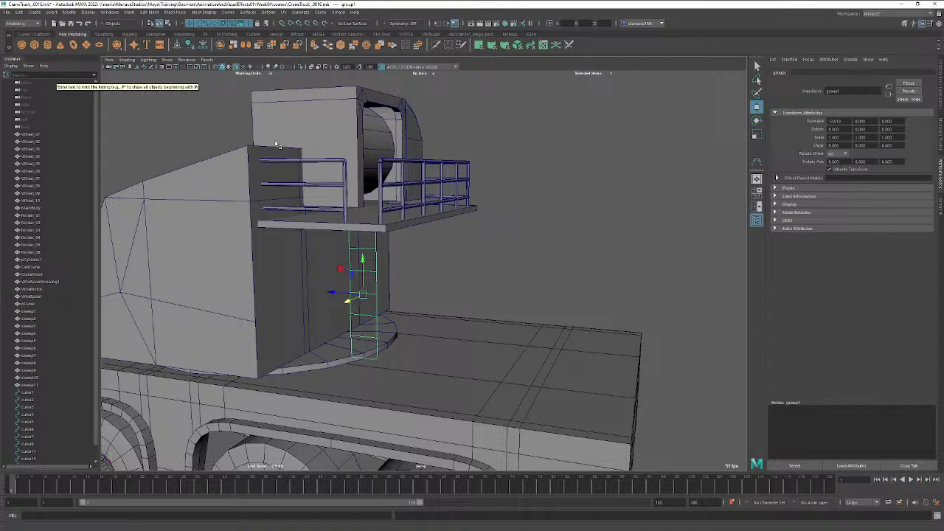
Try to ungroup the ladder with only its U-shaped curve selected.
left_click(551, 178)
left_click(381, 262)
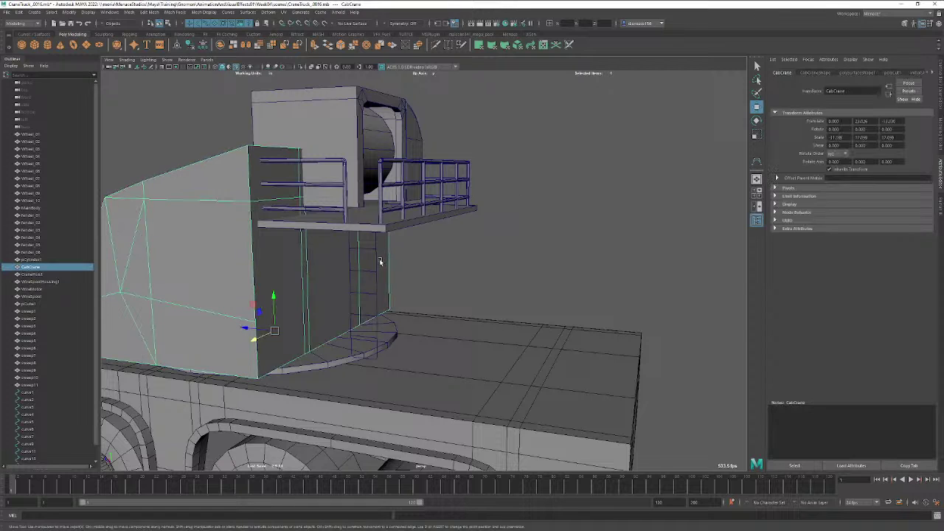
left_click(463, 238)
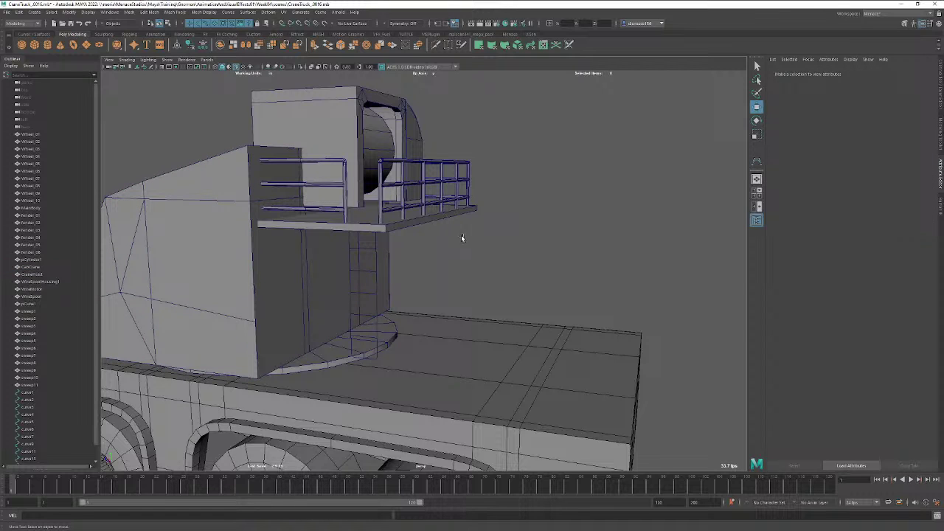
left_click(377, 268)
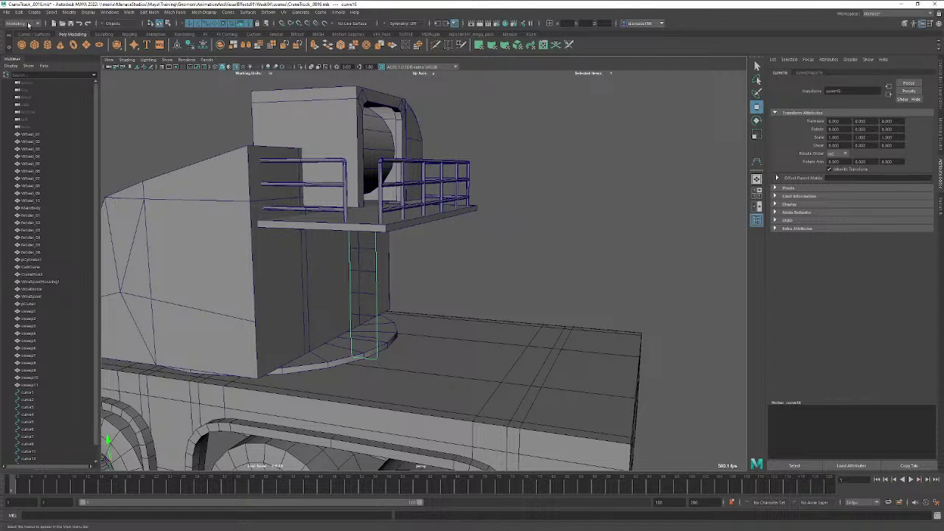
left_click(19, 12)
left_click(63, 160)
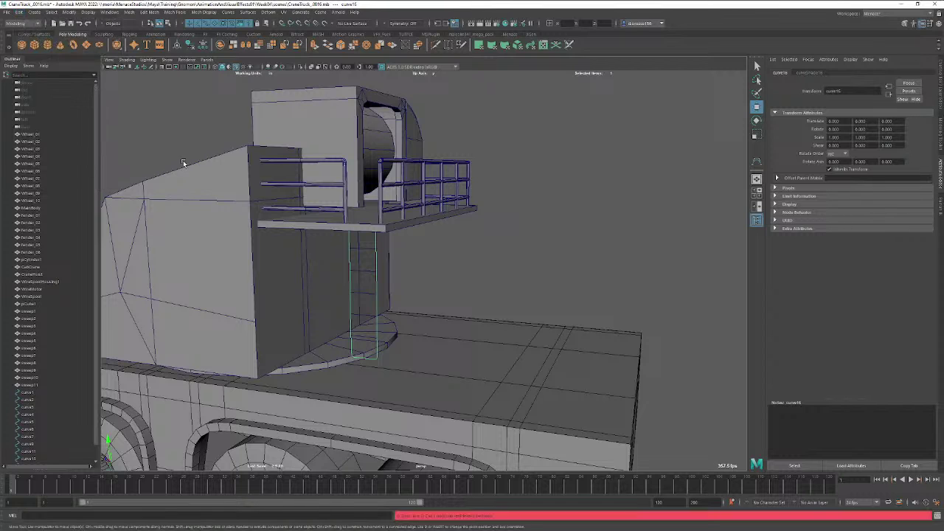
Ungroup the ladder group so its U-shaped curve and five rungs are separate curves.
scroll(58, 262, "down", 1)
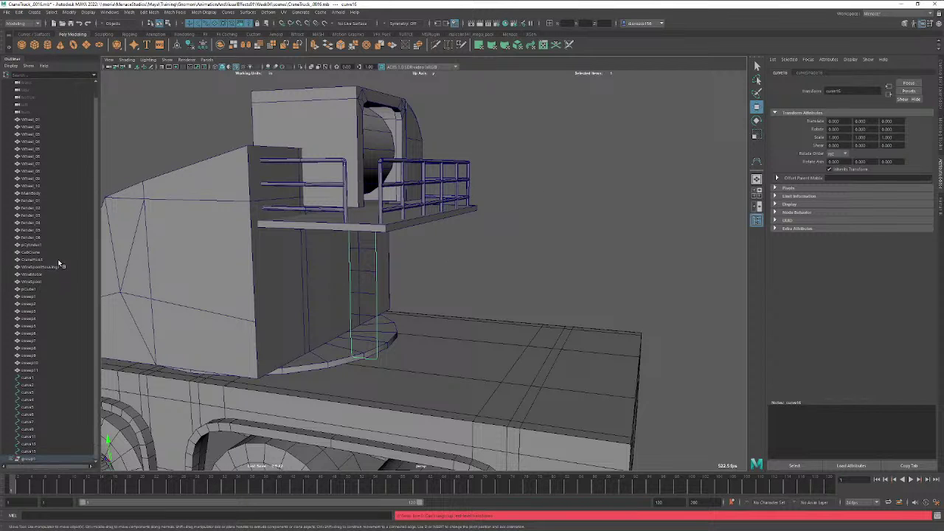
left_click(29, 459)
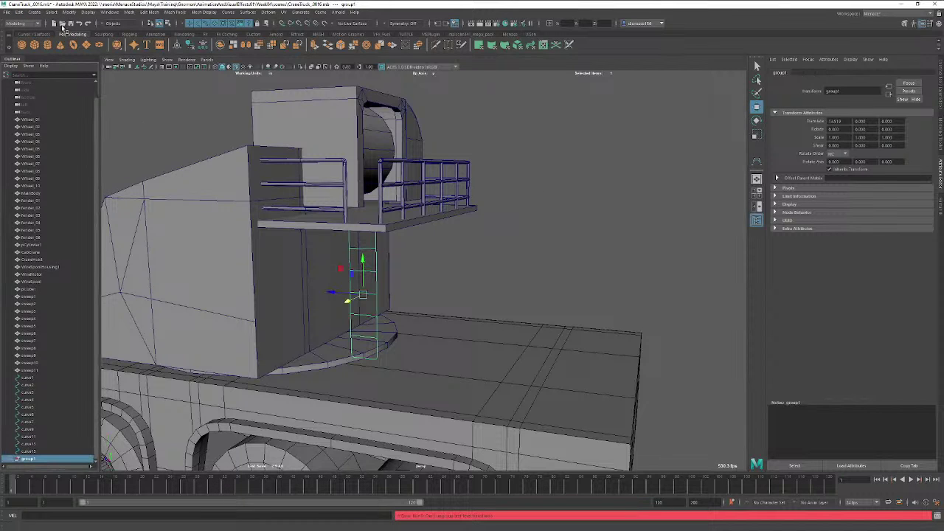
left_click(21, 13)
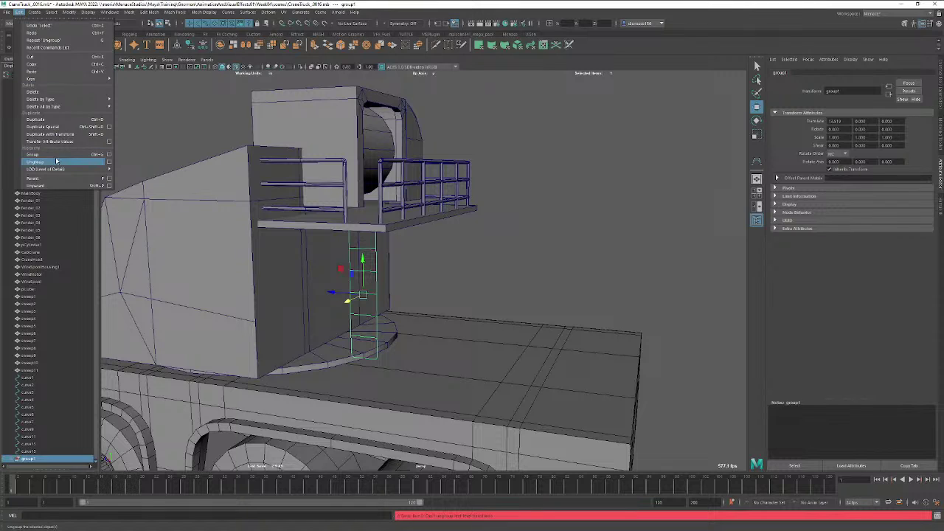
left_click(63, 157)
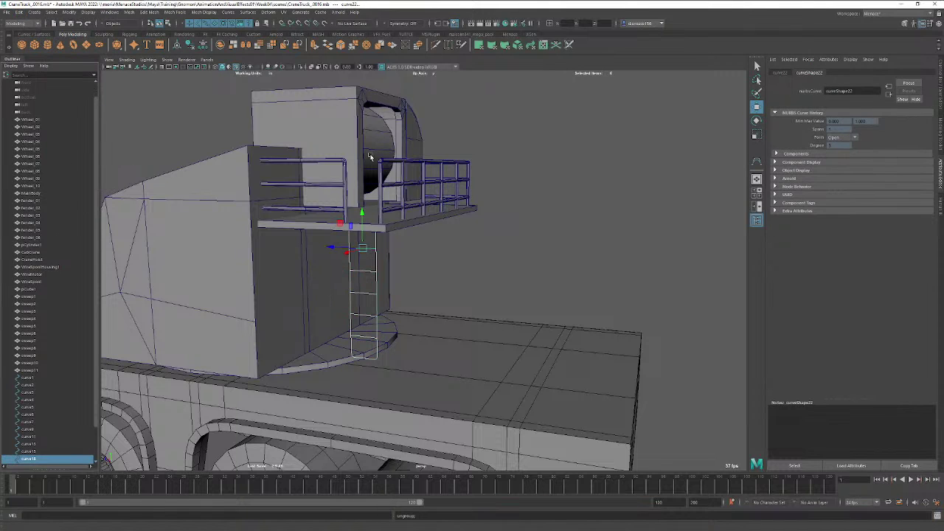
Create sweep meshes from the ladder curves with Optimize on, precision about 86 and the profile scaled down to about 0.17.
left_click(35, 13)
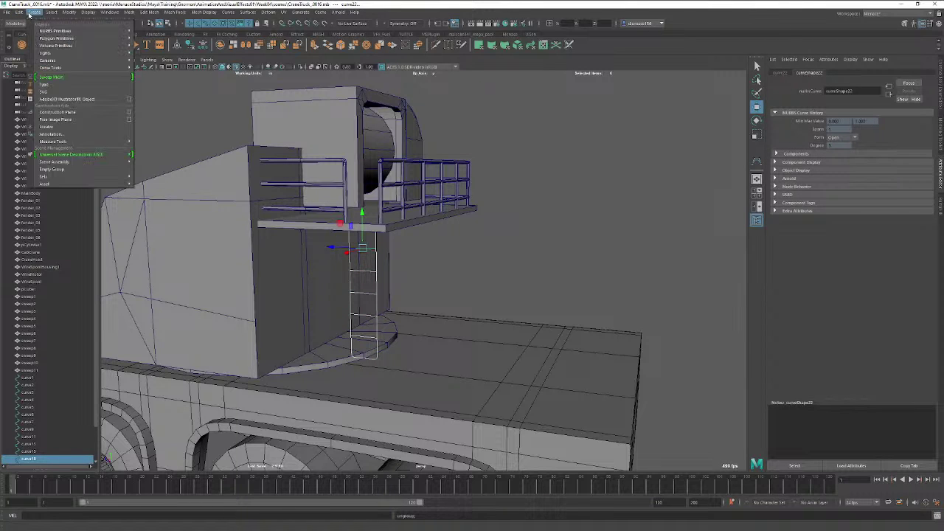
left_click(47, 77)
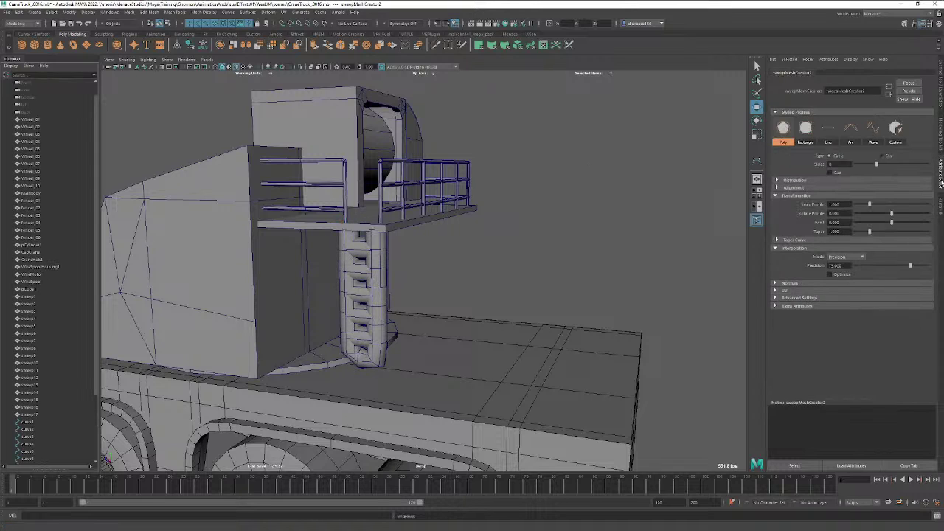
left_click(830, 275)
mouse_move(910, 266)
left_mouse_down()
mouse_move(937, 266)
mouse_move(920, 266)
left_mouse_up()
left_click_drag(871, 204, 858, 205)
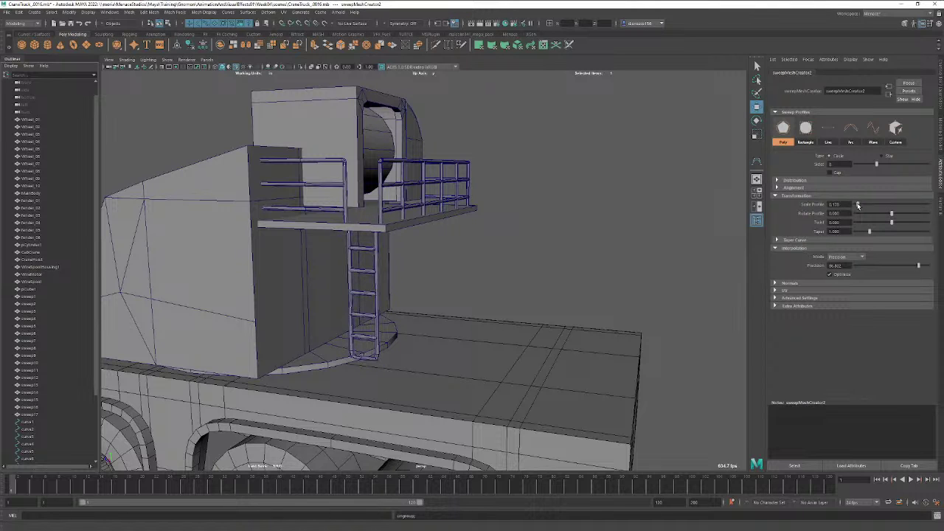
Set the ladder sweep's Scale Profile to 0.14 for thinner tubes.
scroll(483, 249, "up", 6)
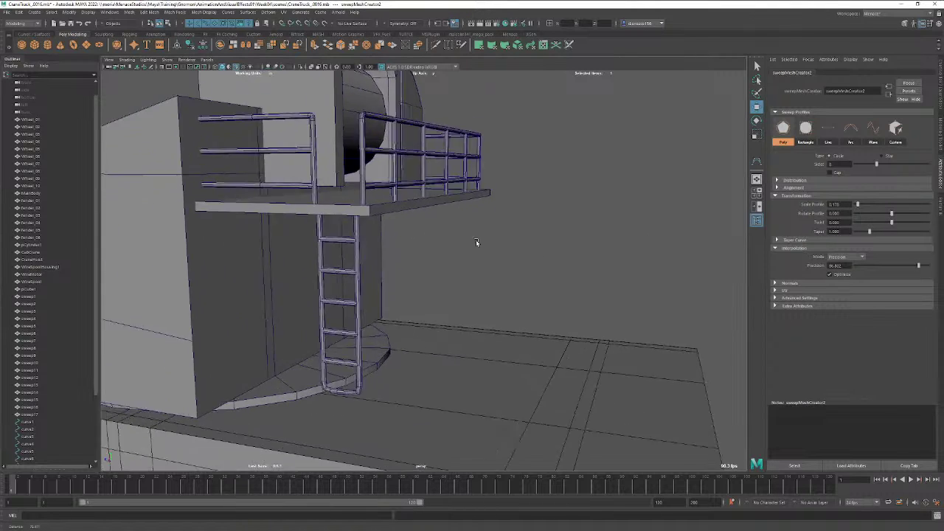
left_click_drag(543, 238, 613, 219, "alt")
left_click_drag(859, 204, 825, 206)
type(".")
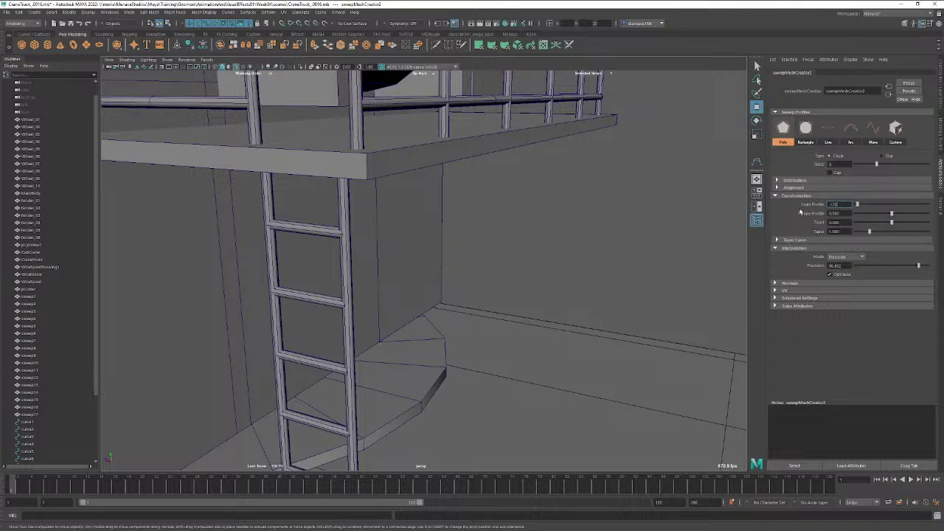
key("Tab")
left_click(838, 204)
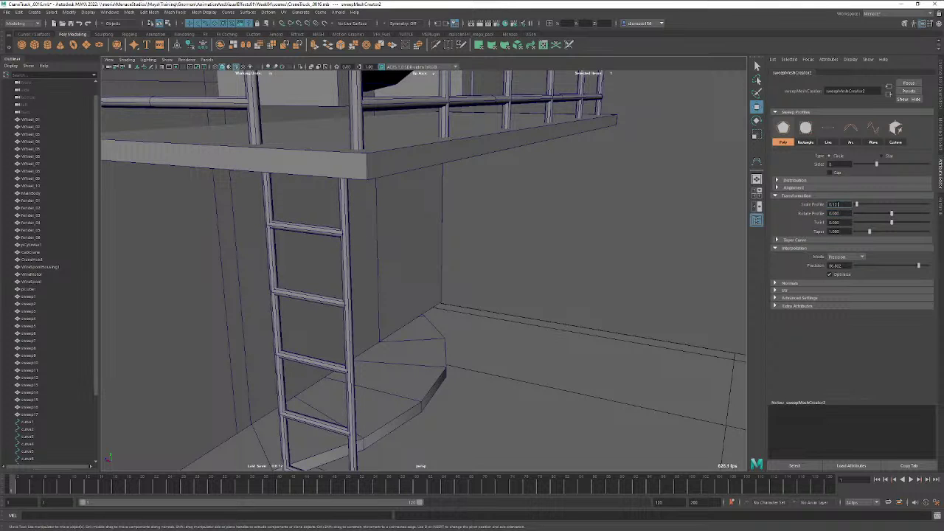
key("BackSpace")
type(".14")
key("Return")
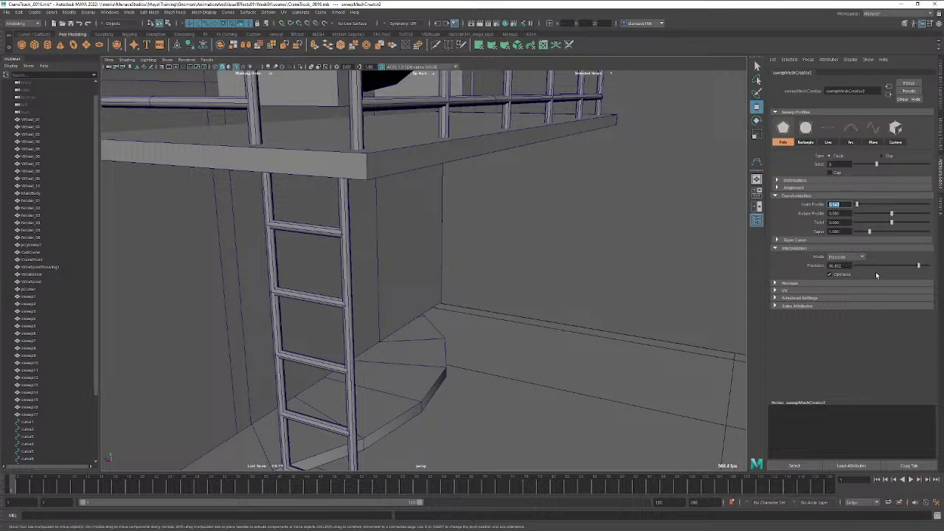
Raise the ladder sweep's precision to about 96 to smooth the bends at its base, and deselect it.
left_click_drag(443, 366, 571, 269, "alt")
left_click_drag(920, 267, 926, 268)
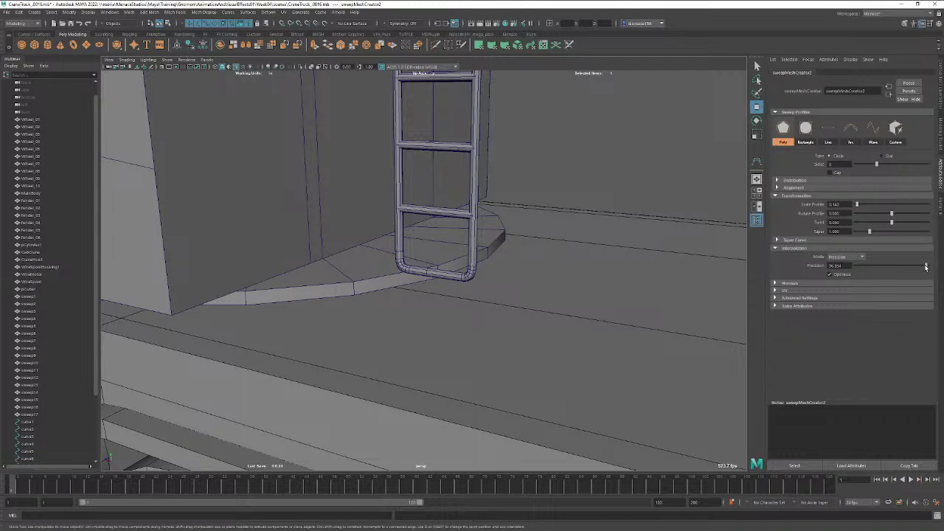
right_click_drag(664, 172, 542, 169, "alt")
left_click_drag(542, 169, 522, 173, "alt")
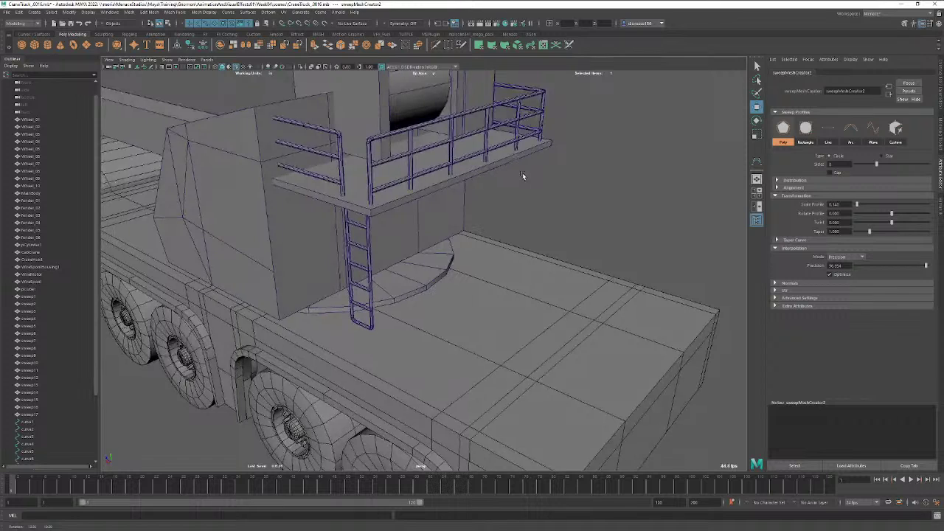
left_click(626, 226)
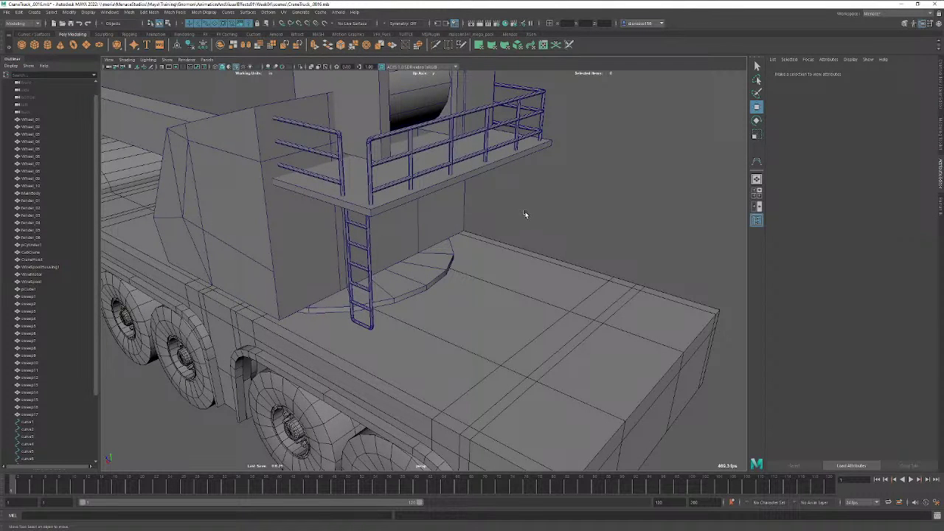
Combine the six ladder sweep meshes, sweep12 to sweep17, into one mesh.
scroll(524, 215, "down", 5)
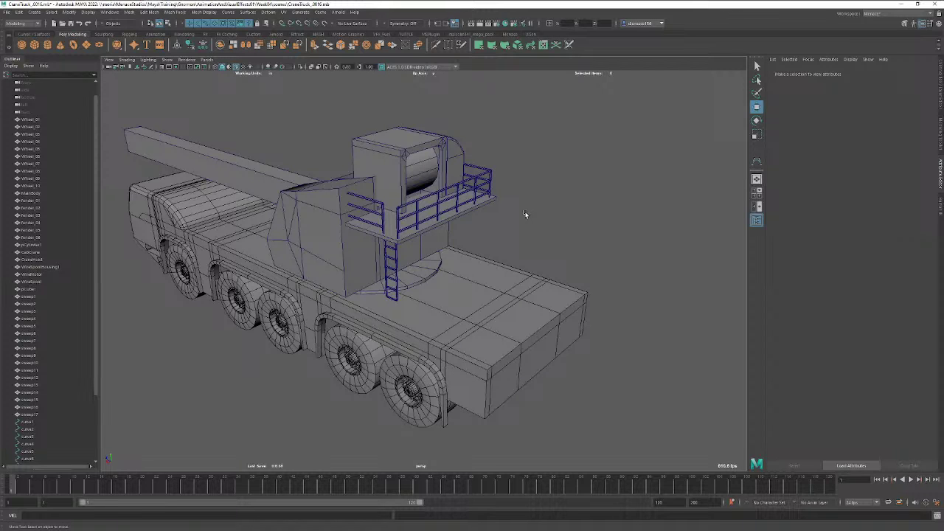
scroll(524, 215, "down", 2)
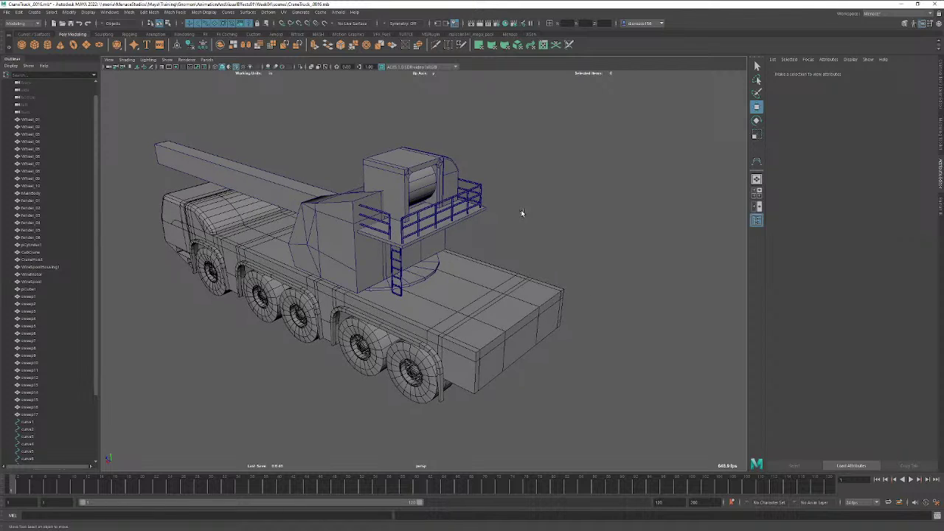
left_click_drag(466, 246, 521, 243, "alt")
right_click_drag(530, 244, 397, 242, "alt")
mouse_move(397, 241)
left_mouse_down("alt")
mouse_move(364, 242)
mouse_move(423, 221)
mouse_move(393, 233)
left_mouse_up("alt")
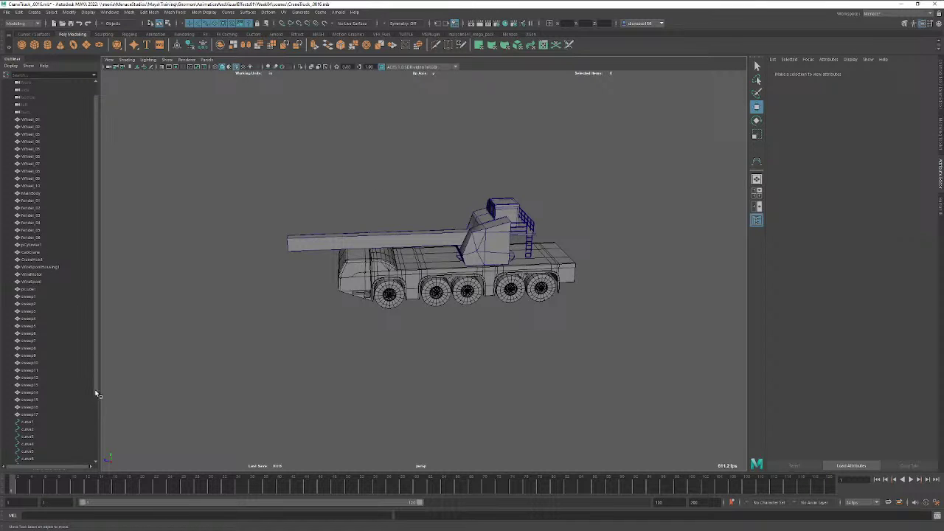
mouse_move(95, 392)
left_mouse_down()
mouse_move(96, 435)
mouse_move(94, 407)
left_mouse_up()
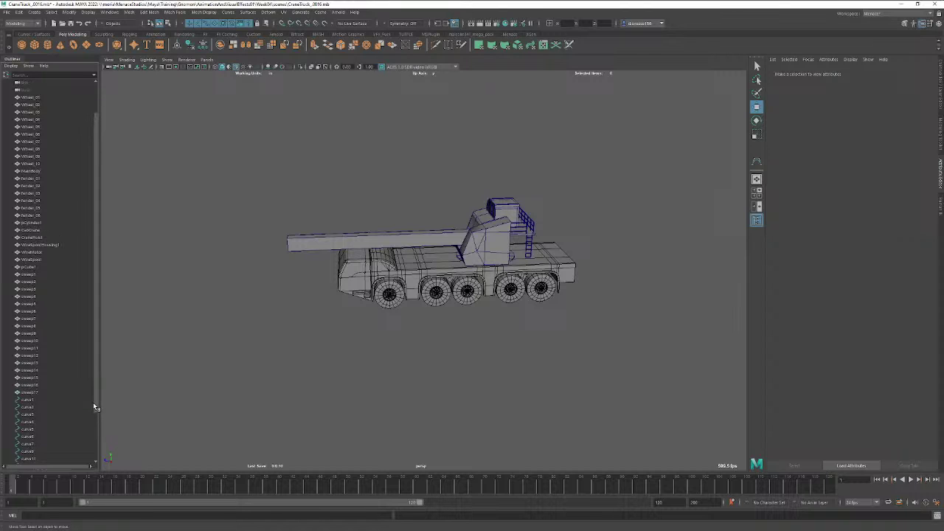
left_click(27, 393)
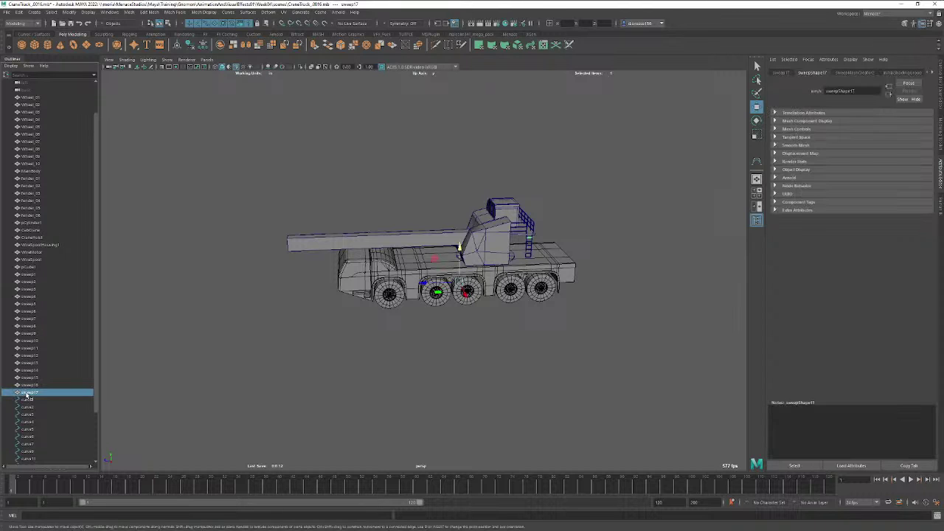
left_click_drag(28, 393, 33, 358)
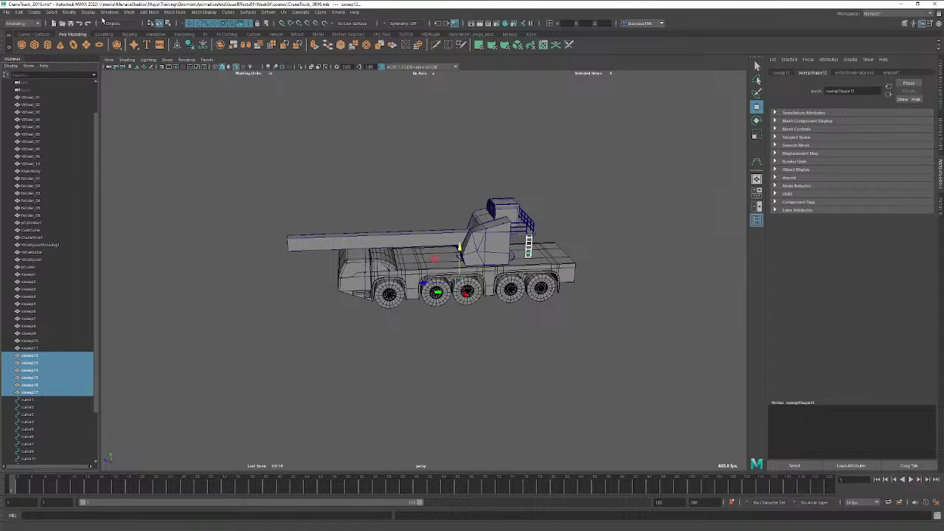
key("w")
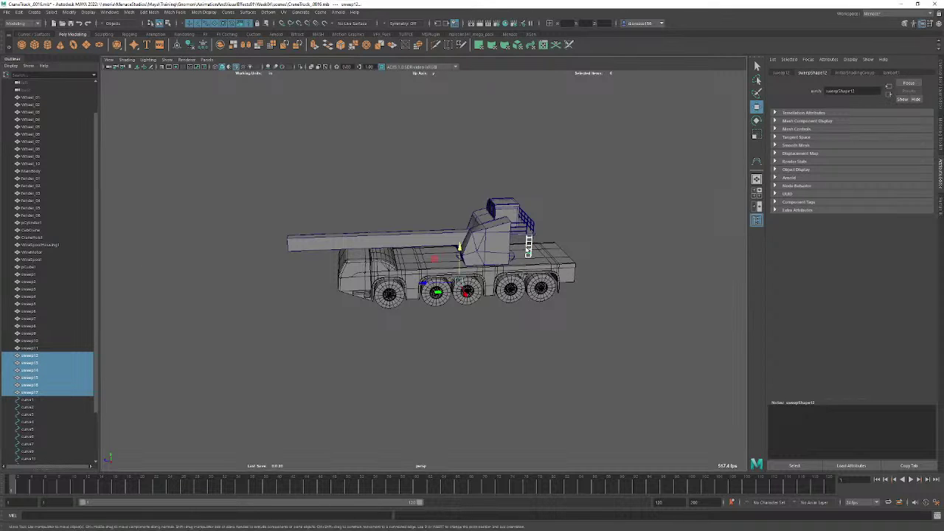
right_click(529, 247, "shift")
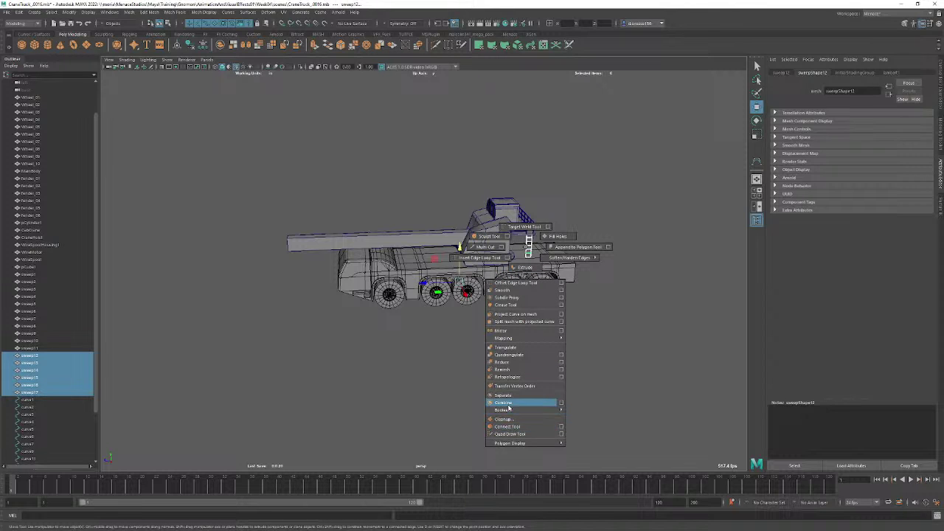
left_click(504, 403)
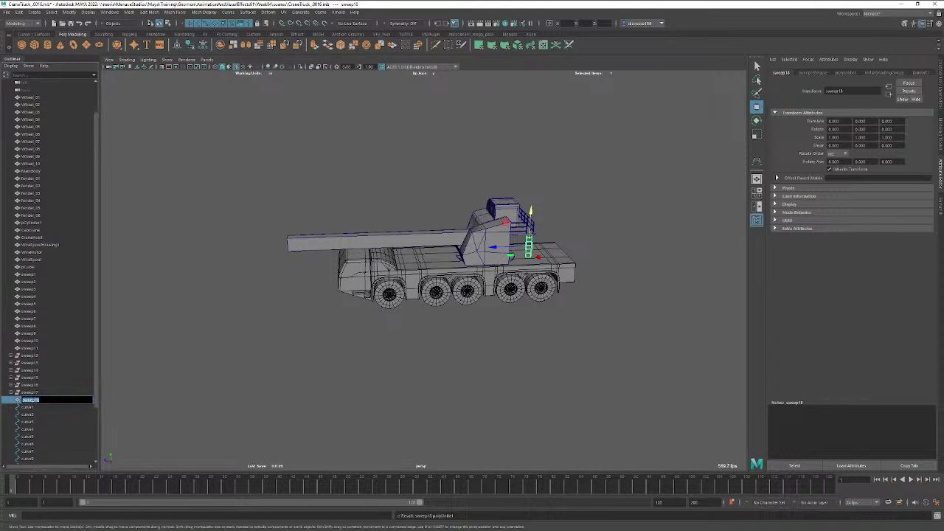
Rename the combined mesh to Ladder.
type("Ladder")
key("BackSpace")
key("BackSpace")
type("adder")
key("Return")
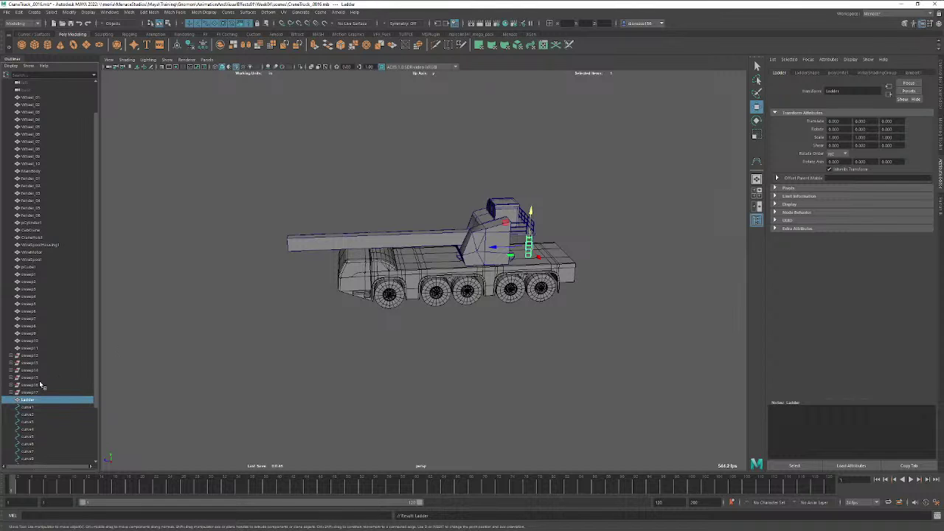
Delete the Ladder mesh's construction history to clear its leftover sweep nodes.
left_click_drag(656, 289, 601, 296, "alt")
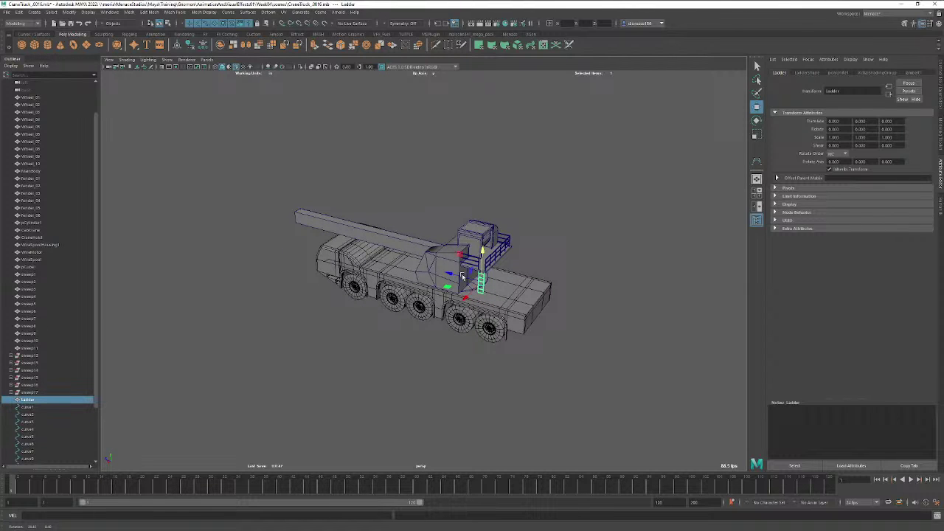
left_click_drag(462, 273, 440, 272, "alt")
left_click(190, 45)
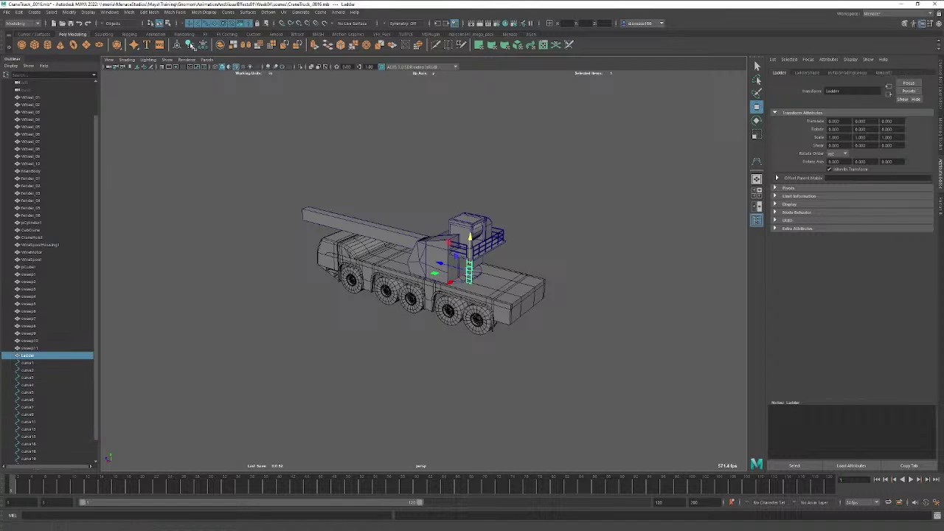
left_click(31, 275, "shift")
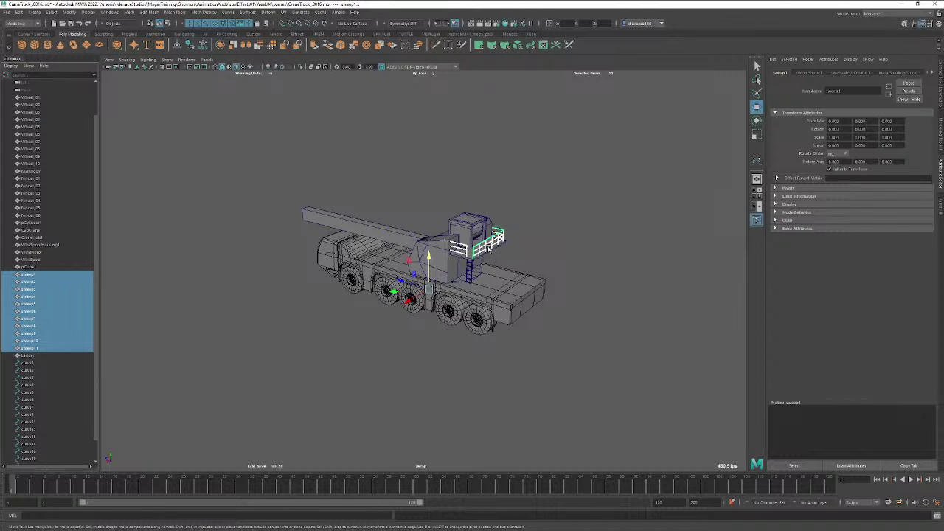
left_click(234, 301)
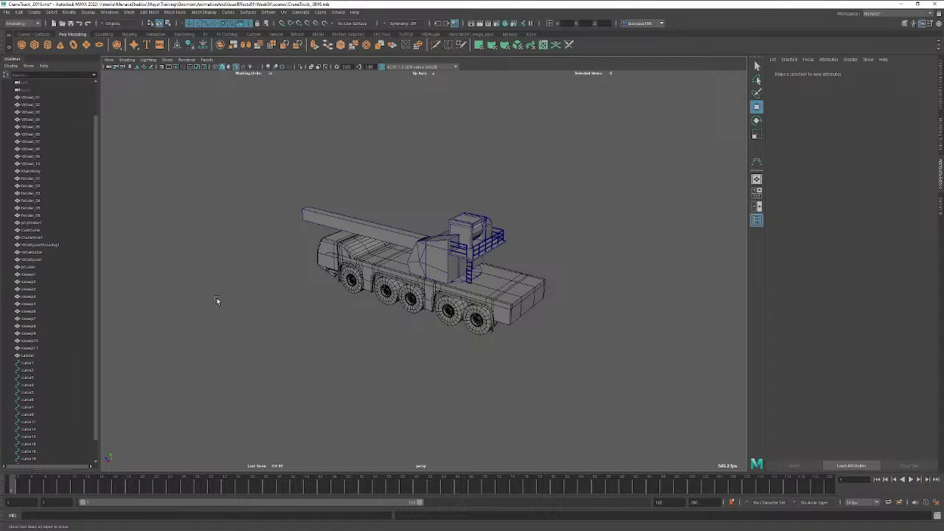
left_click(31, 348)
left_click(29, 341, "shift")
left_click(28, 333, "shift")
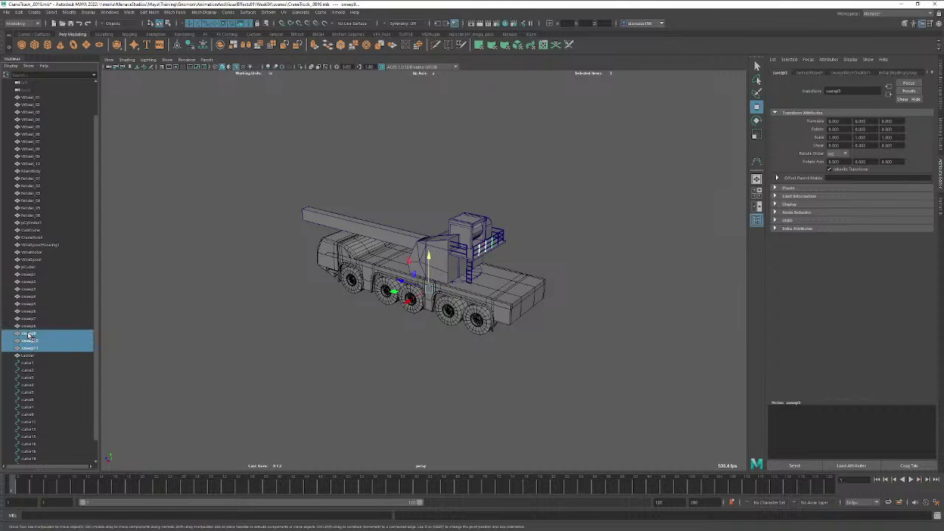
left_click(30, 326, "shift")
left_click(32, 318, "shift")
left_click(32, 311, "shift")
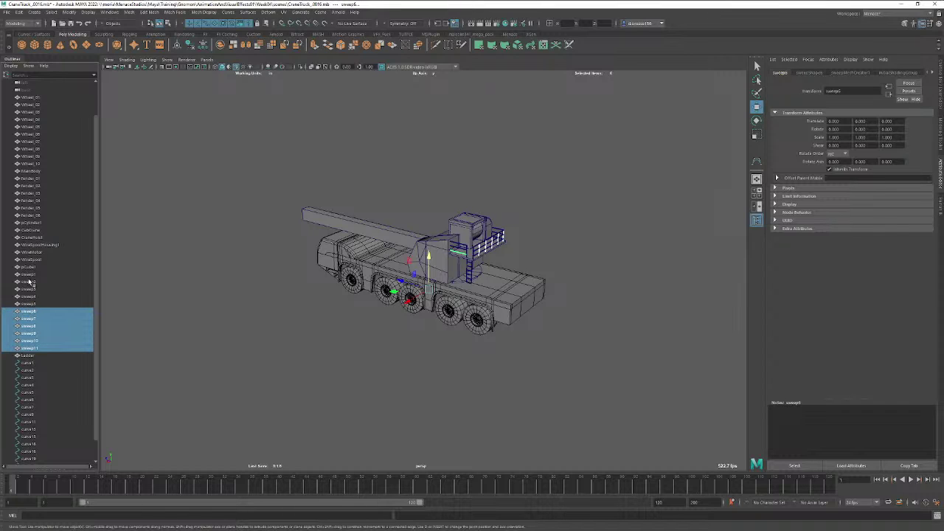
left_click(30, 312, "ctrl")
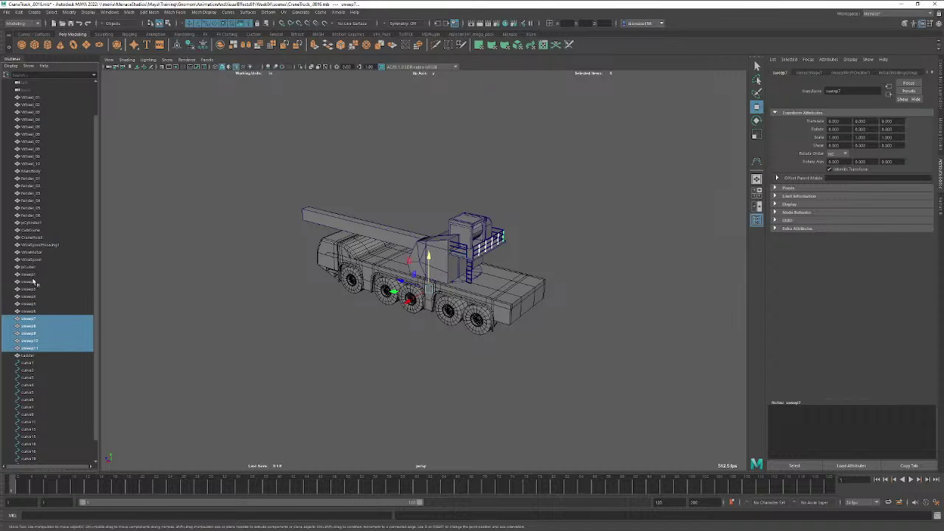
left_click(31, 274, "shift")
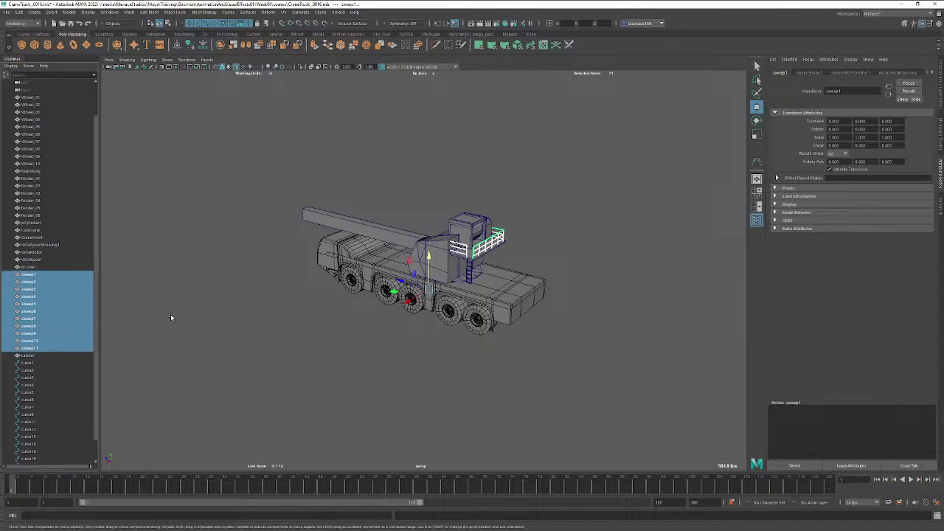
Combine the eight sweep meshes of the long side railing, sweep1, sweep3, sweep4 and sweep7 to sweep11, into one mesh.
left_click(36, 349)
left_click(34, 341, "shift")
left_click(33, 333, "shift")
left_click(34, 326, "shift")
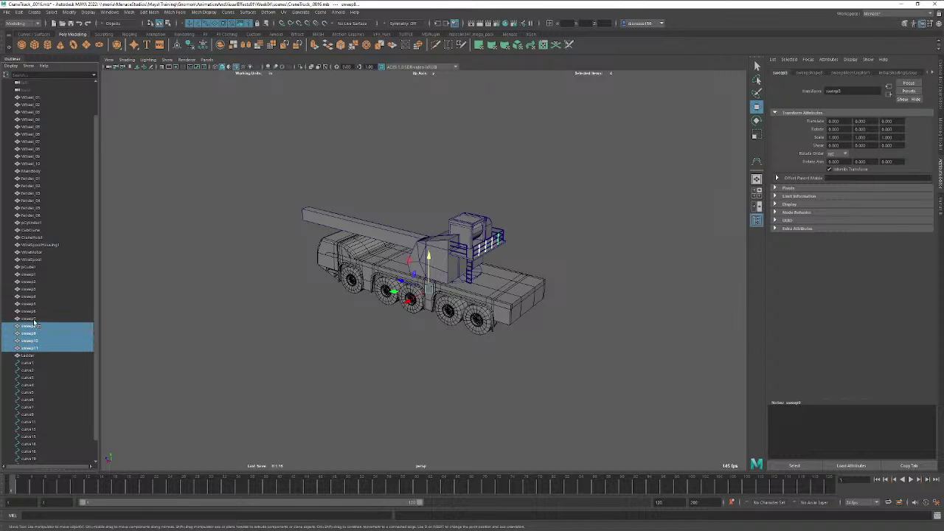
left_click_drag(34, 322, 34, 319, "shift")
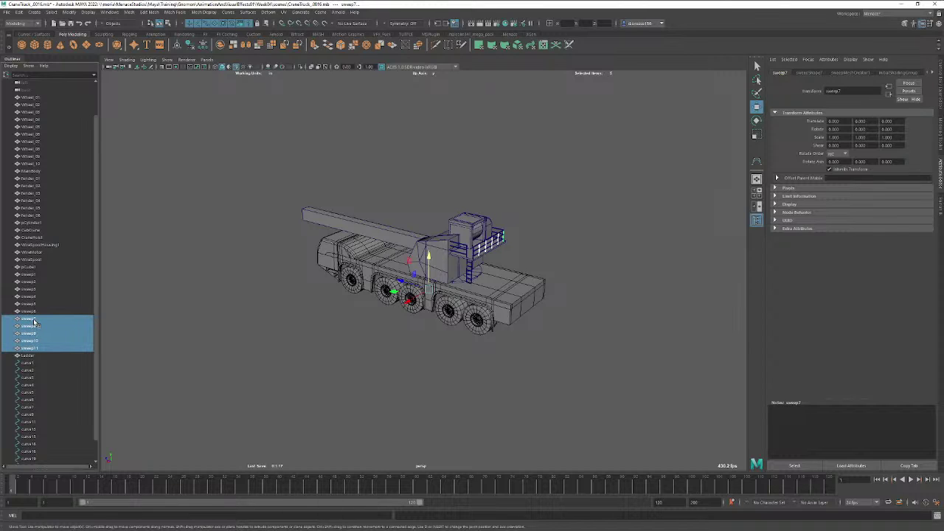
left_click(30, 277, "ctrl")
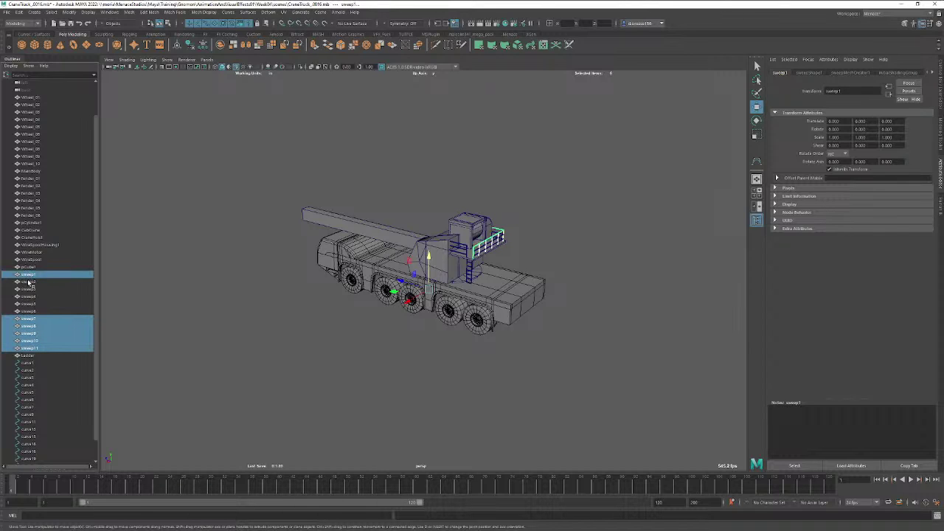
left_click(30, 283, "ctrl")
left_click(28, 283, "ctrl")
left_click(29, 290, "ctrl")
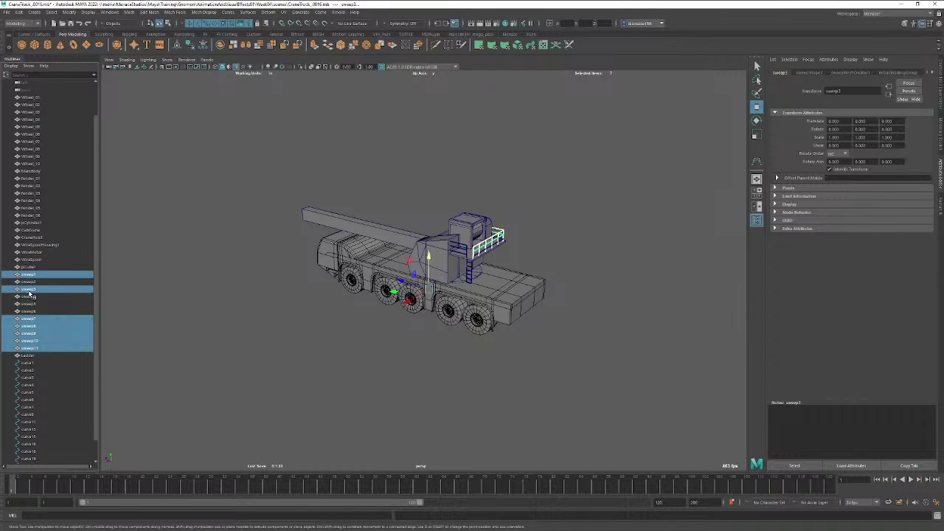
left_click(28, 296, "ctrl")
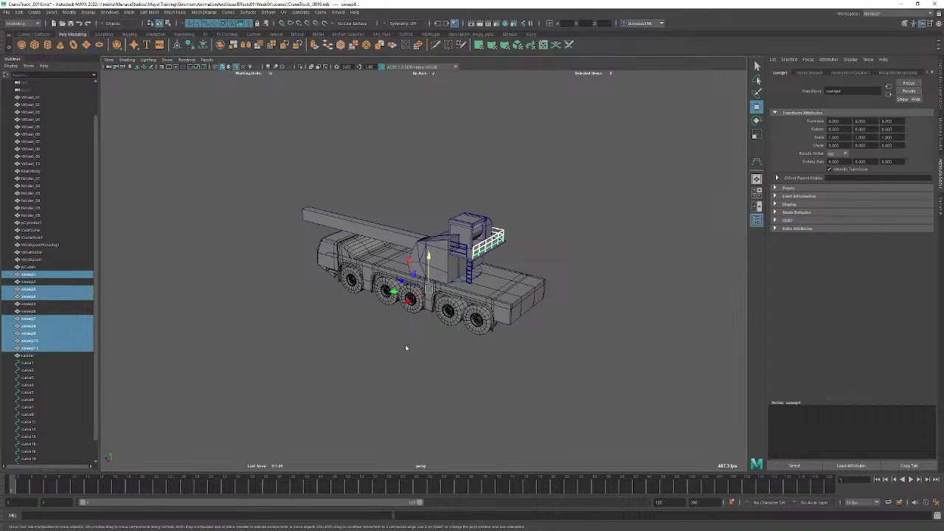
right_click_drag(405, 344, 411, 484)
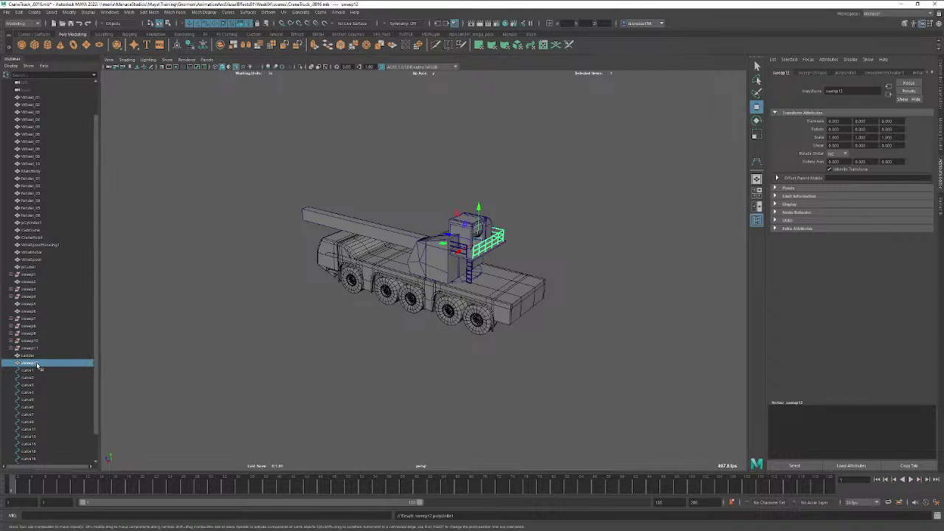
Rename the combined long railing mesh to Railing01 and delete its construction history.
double_click(45, 362)
type("R")
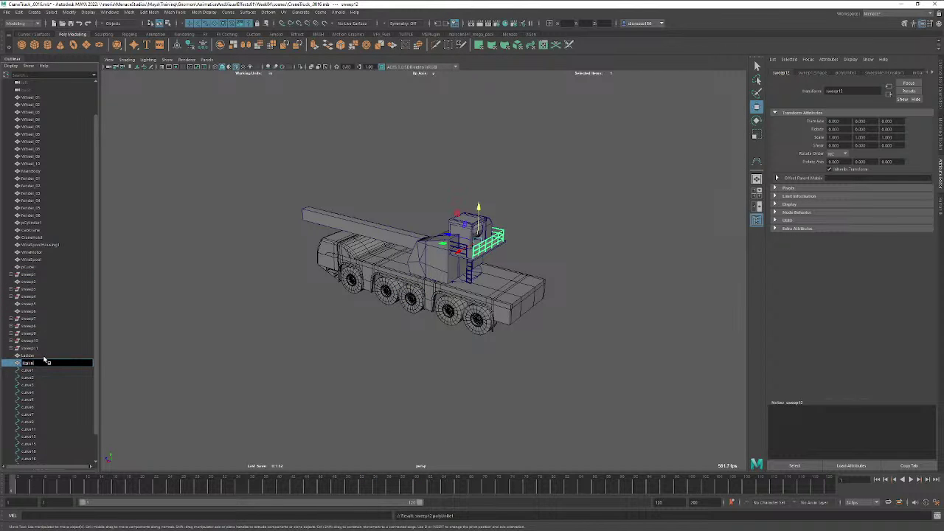
type("ailing01")
key("Return")
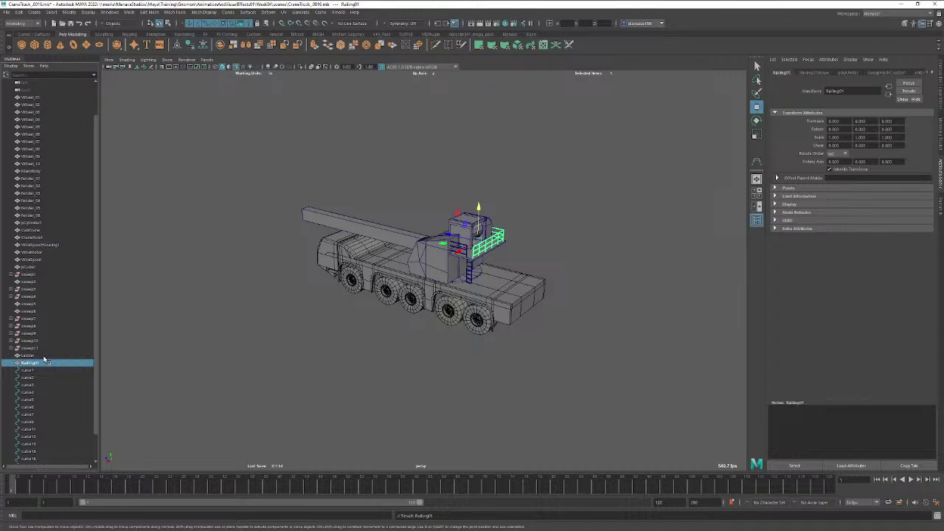
left_click(188, 47)
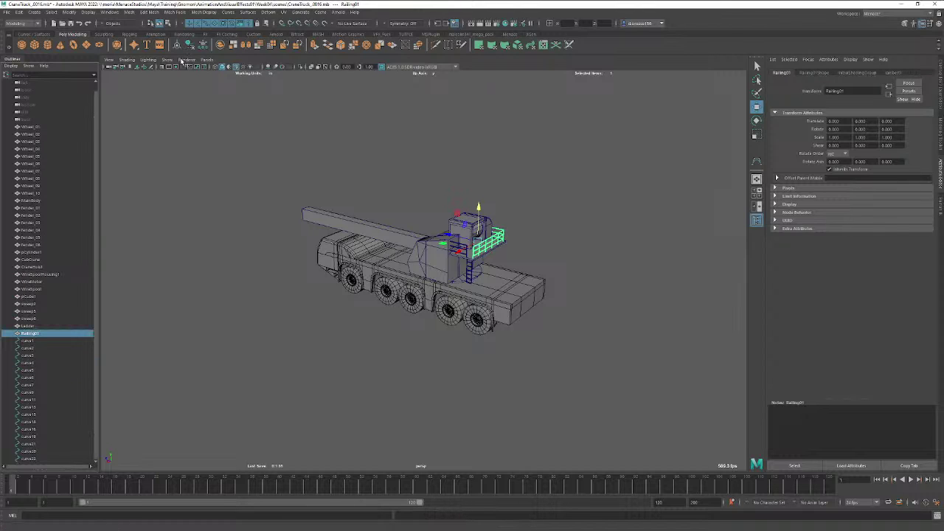
Combine the three remaining short railing sweeps, sweep2, sweep5 and sweep6, into one mesh.
left_click(31, 306)
left_click(32, 319, "shift")
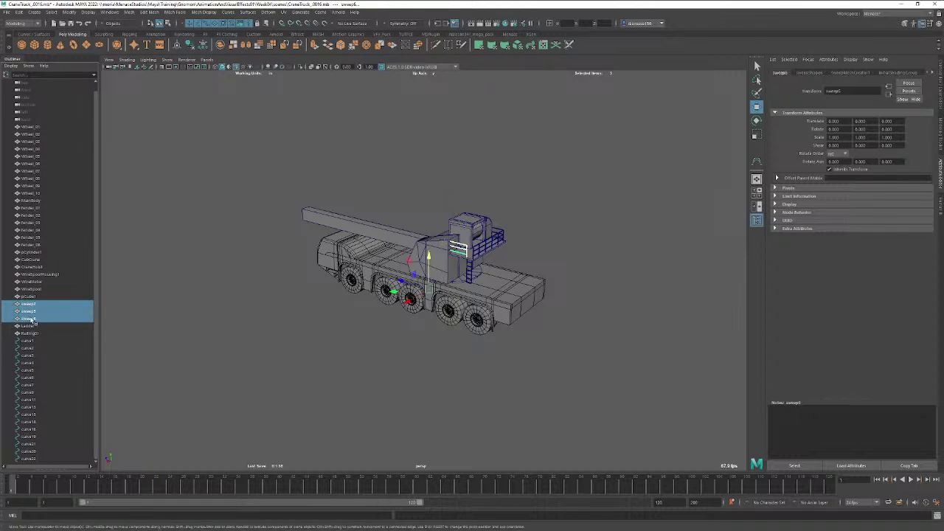
right_click_drag(270, 297, 268, 453, "shift")
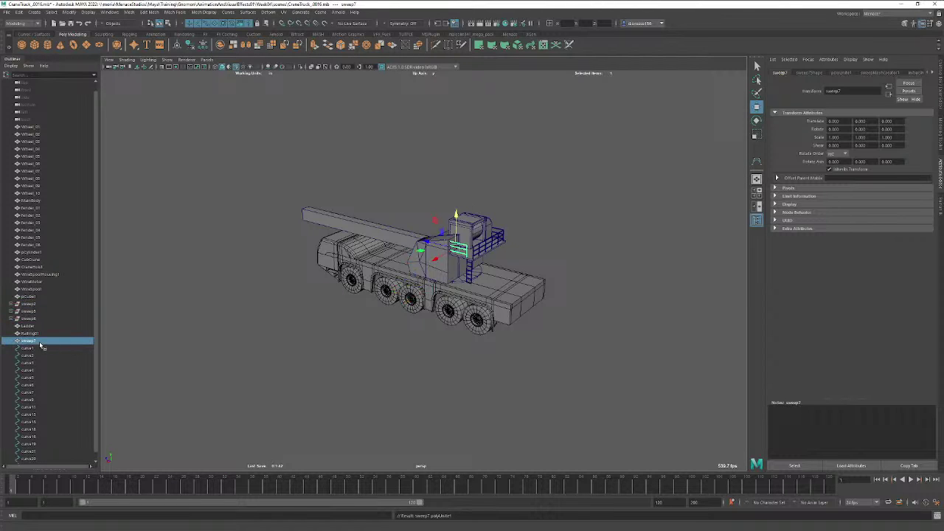
Rename the combined short railing mesh to Railing02 and delete its construction history.
double_click(37, 341)
type("Ro")
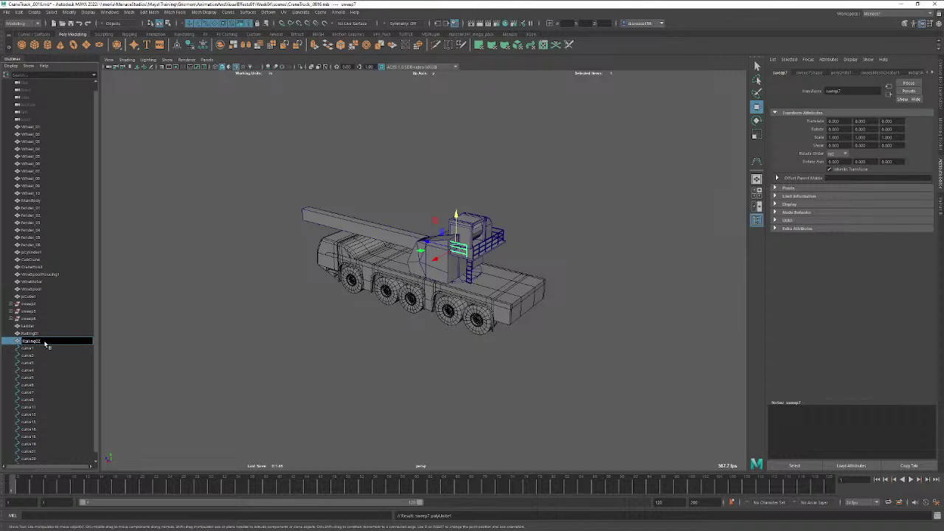
key("Return")
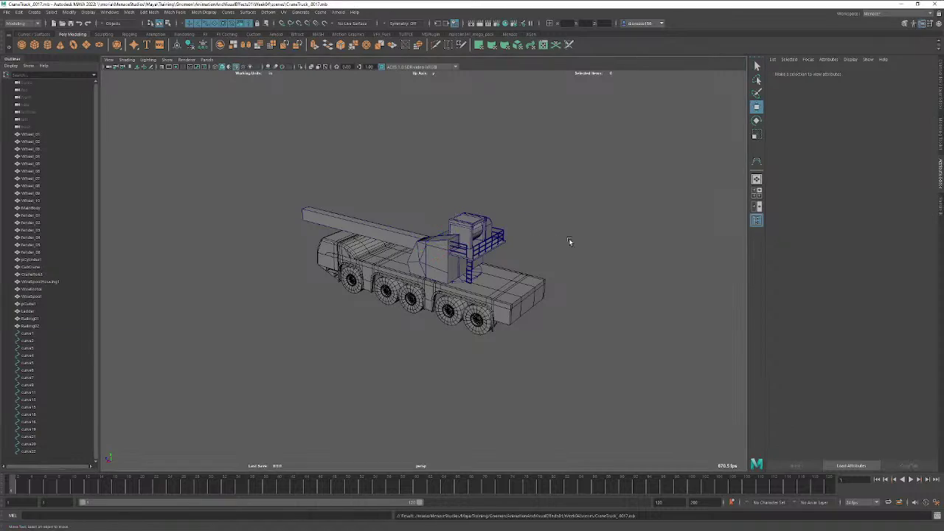
Examine the whole crane truck from the front side, including the boom, crane housing, cab, railings and ladder.
left_click_drag(532, 238, 593, 238, "alt")
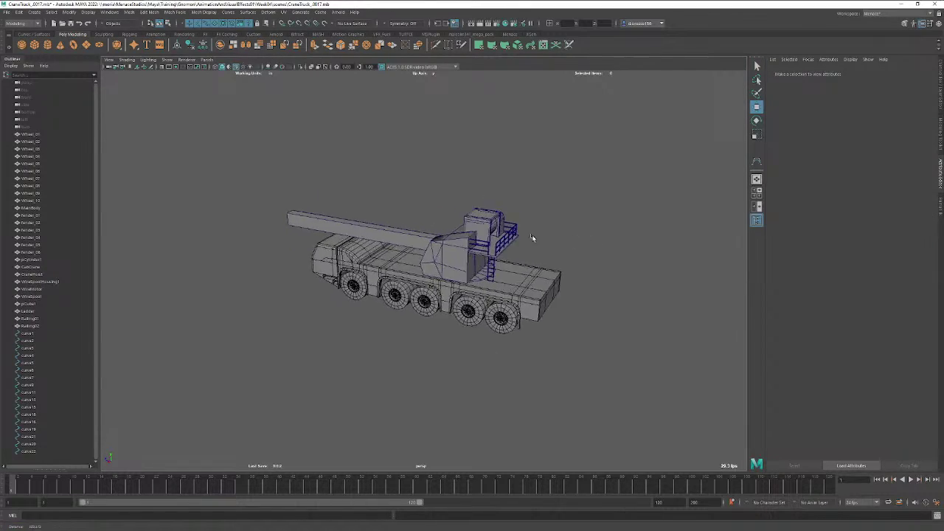
scroll(481, 278, "up", 5)
left_click_drag(481, 277, 513, 290, "alt")
right_click_drag(514, 289, 567, 270, "alt")
middle_click_drag(506, 282, 538, 264, "alt")
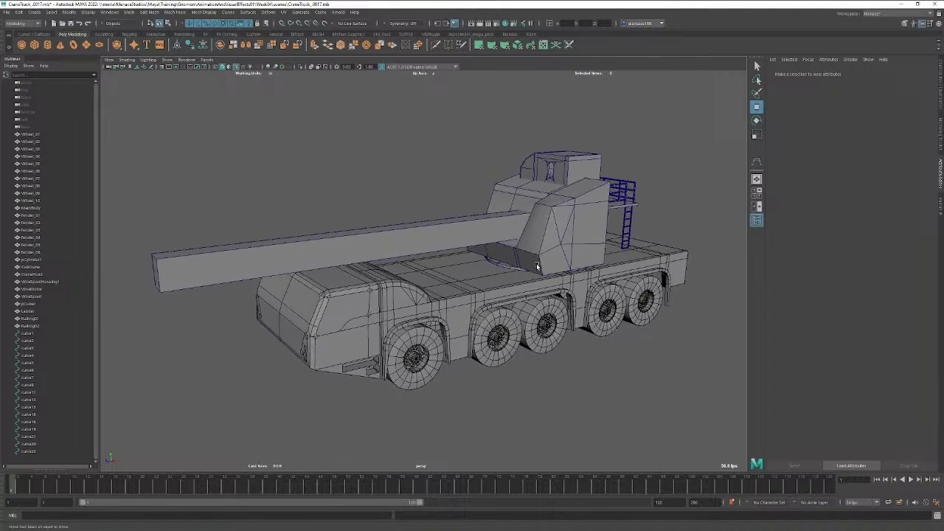
left_click_drag(538, 263, 539, 273, "alt")
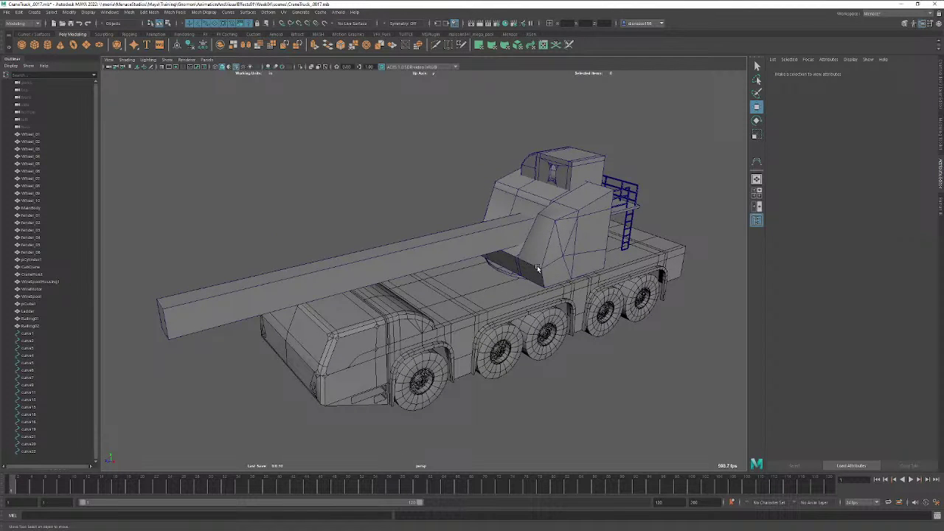
right_click_drag(582, 208, 681, 204, "alt")
middle_click_drag(681, 204, 434, 252, "alt")
left_click_drag(434, 254, 543, 240, "alt")
right_click_drag(544, 240, 258, 259, "alt")
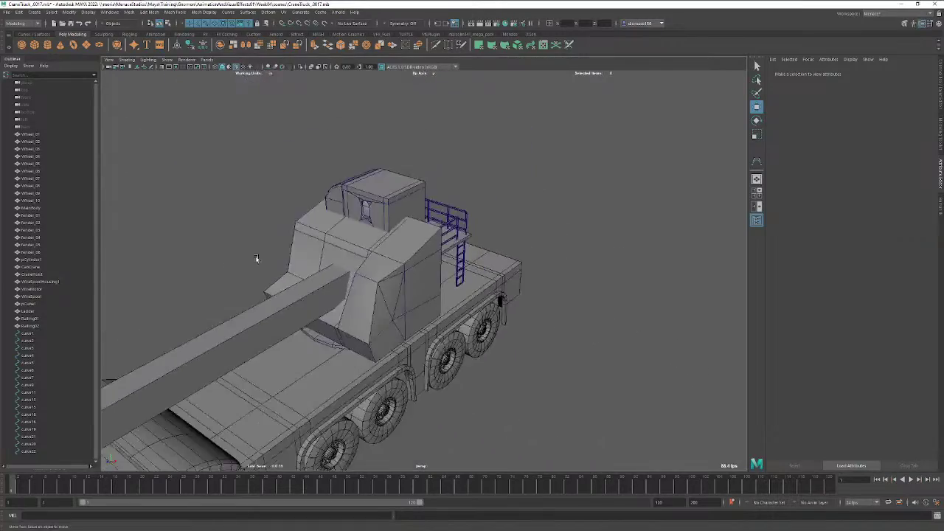
middle_click_drag(258, 259, 341, 229, "alt")
left_click_drag(341, 230, 463, 244, "alt")
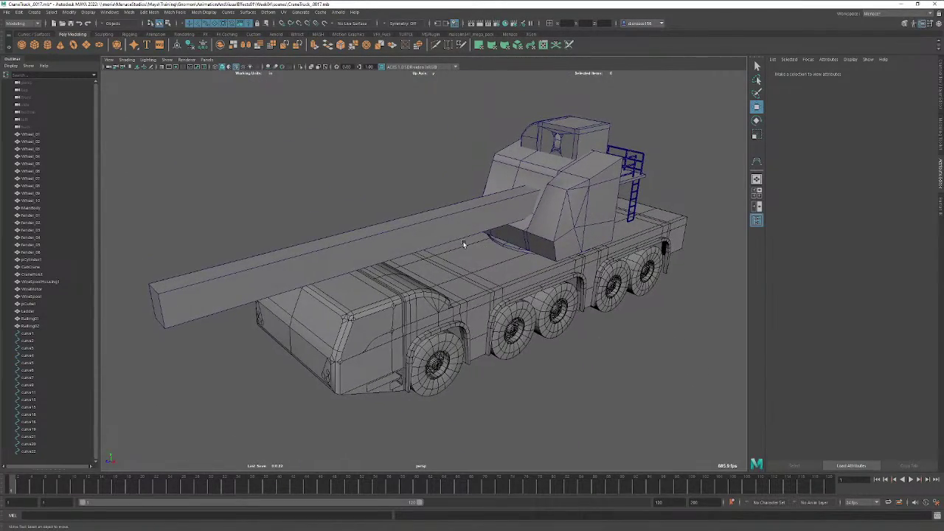